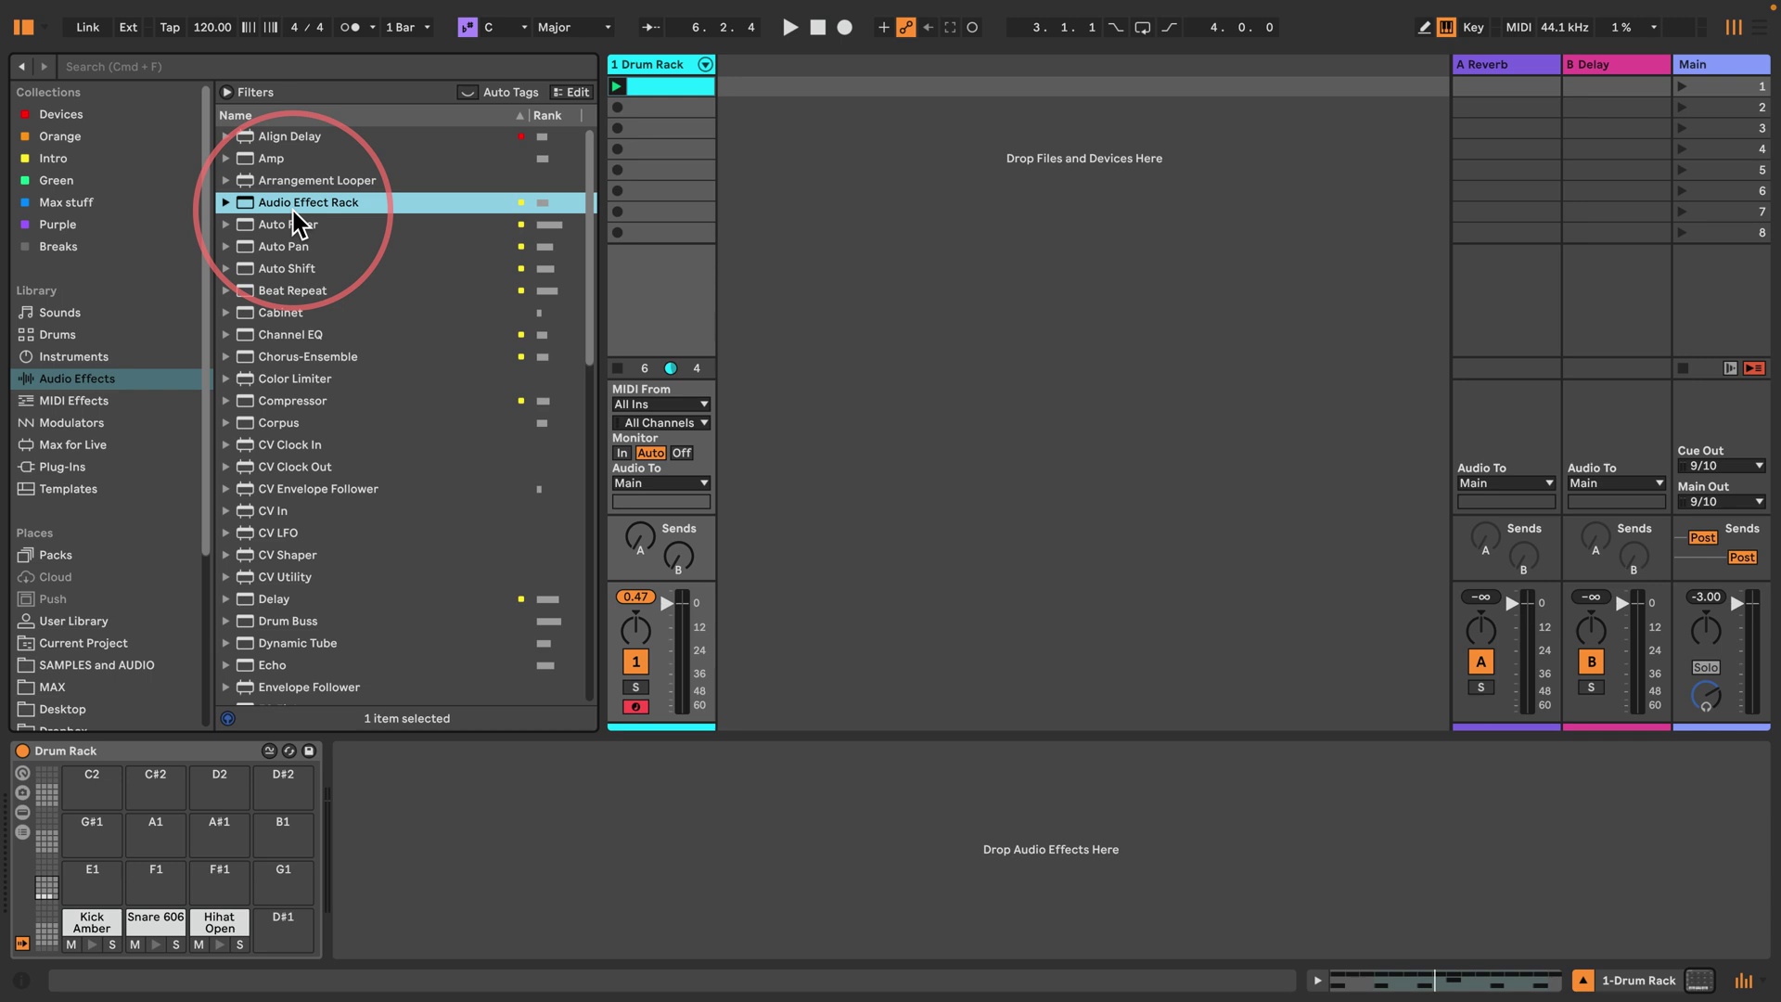
Step: Show the Drum Rack's chain list together with its input/output routing and return chain sections
{"action": "key", "text": "space"}
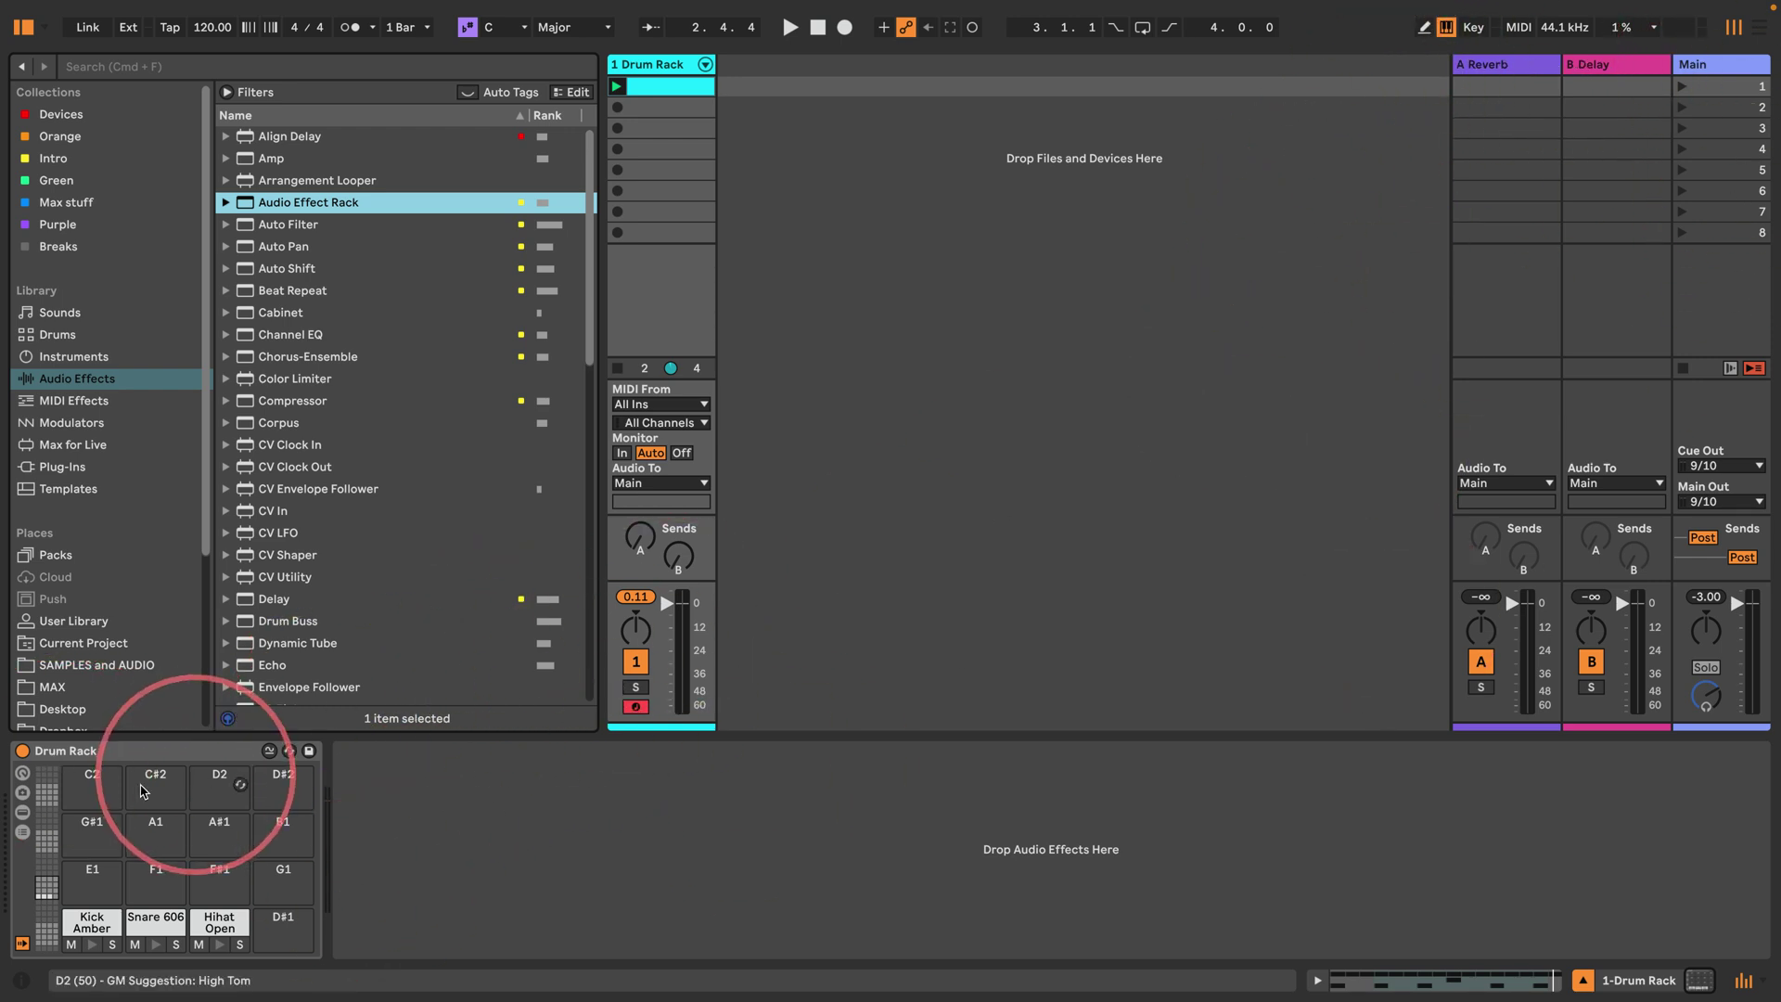
{"action": "left_click", "coordinate": [23, 833]}
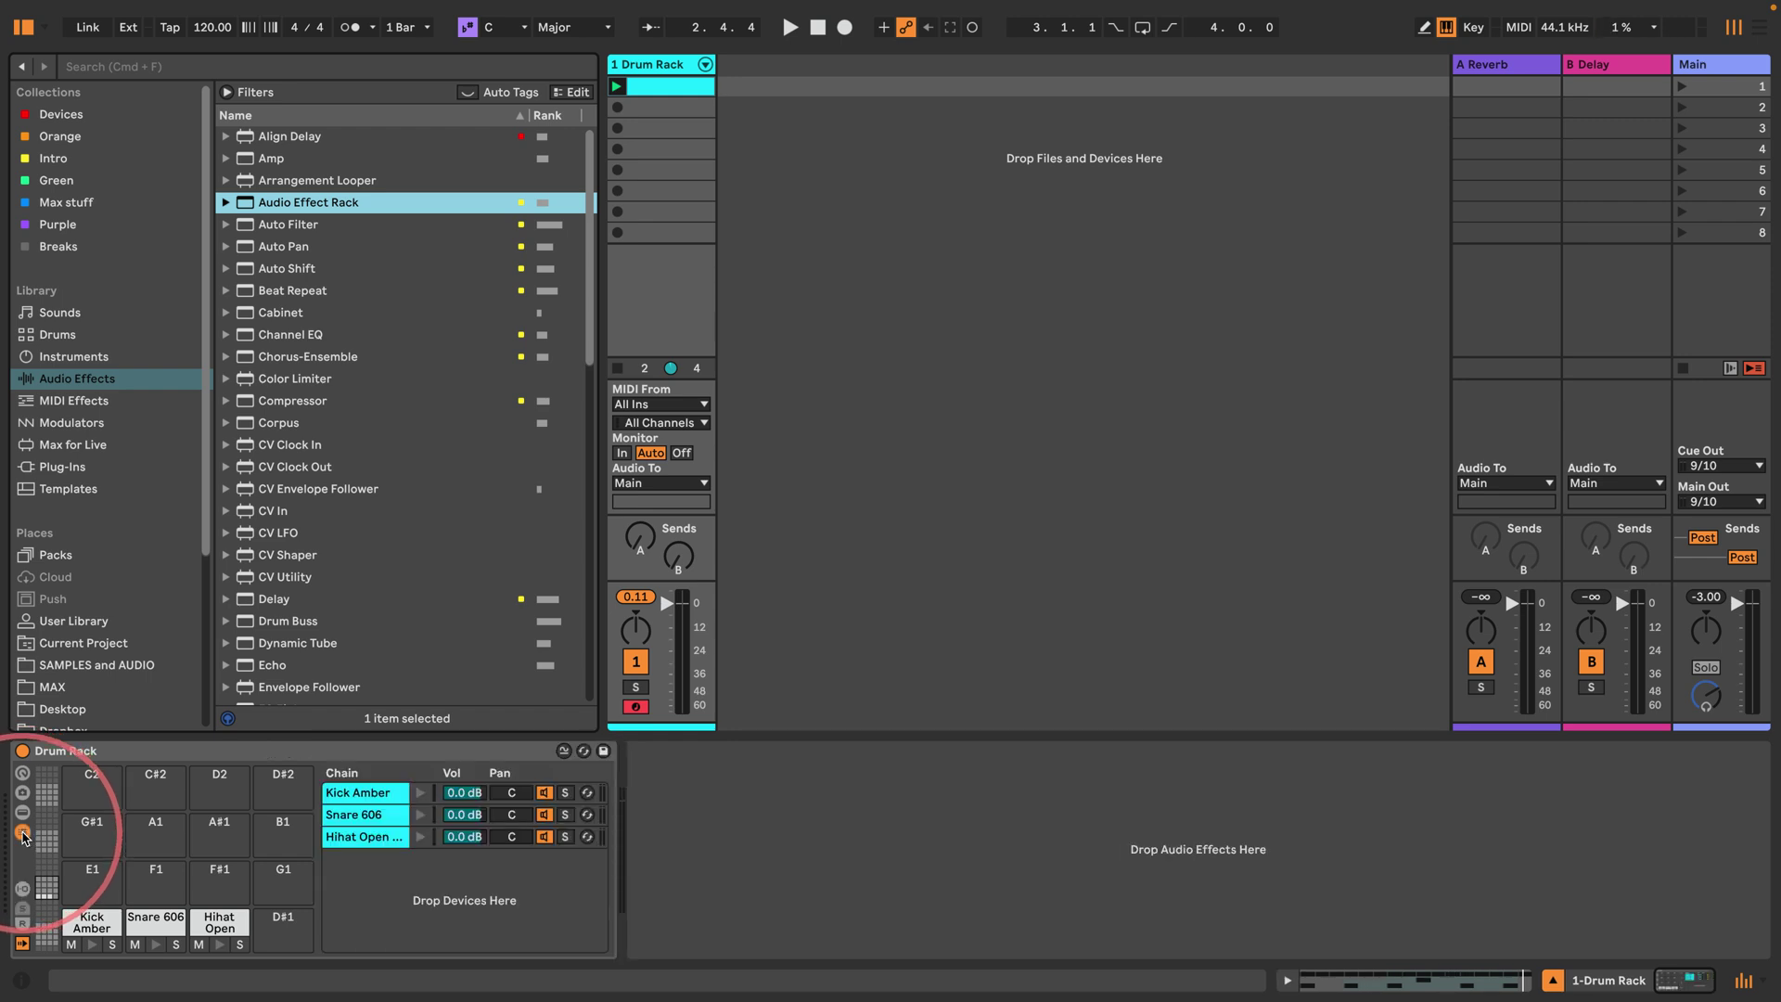
{"action": "left_click", "coordinate": [21, 889]}
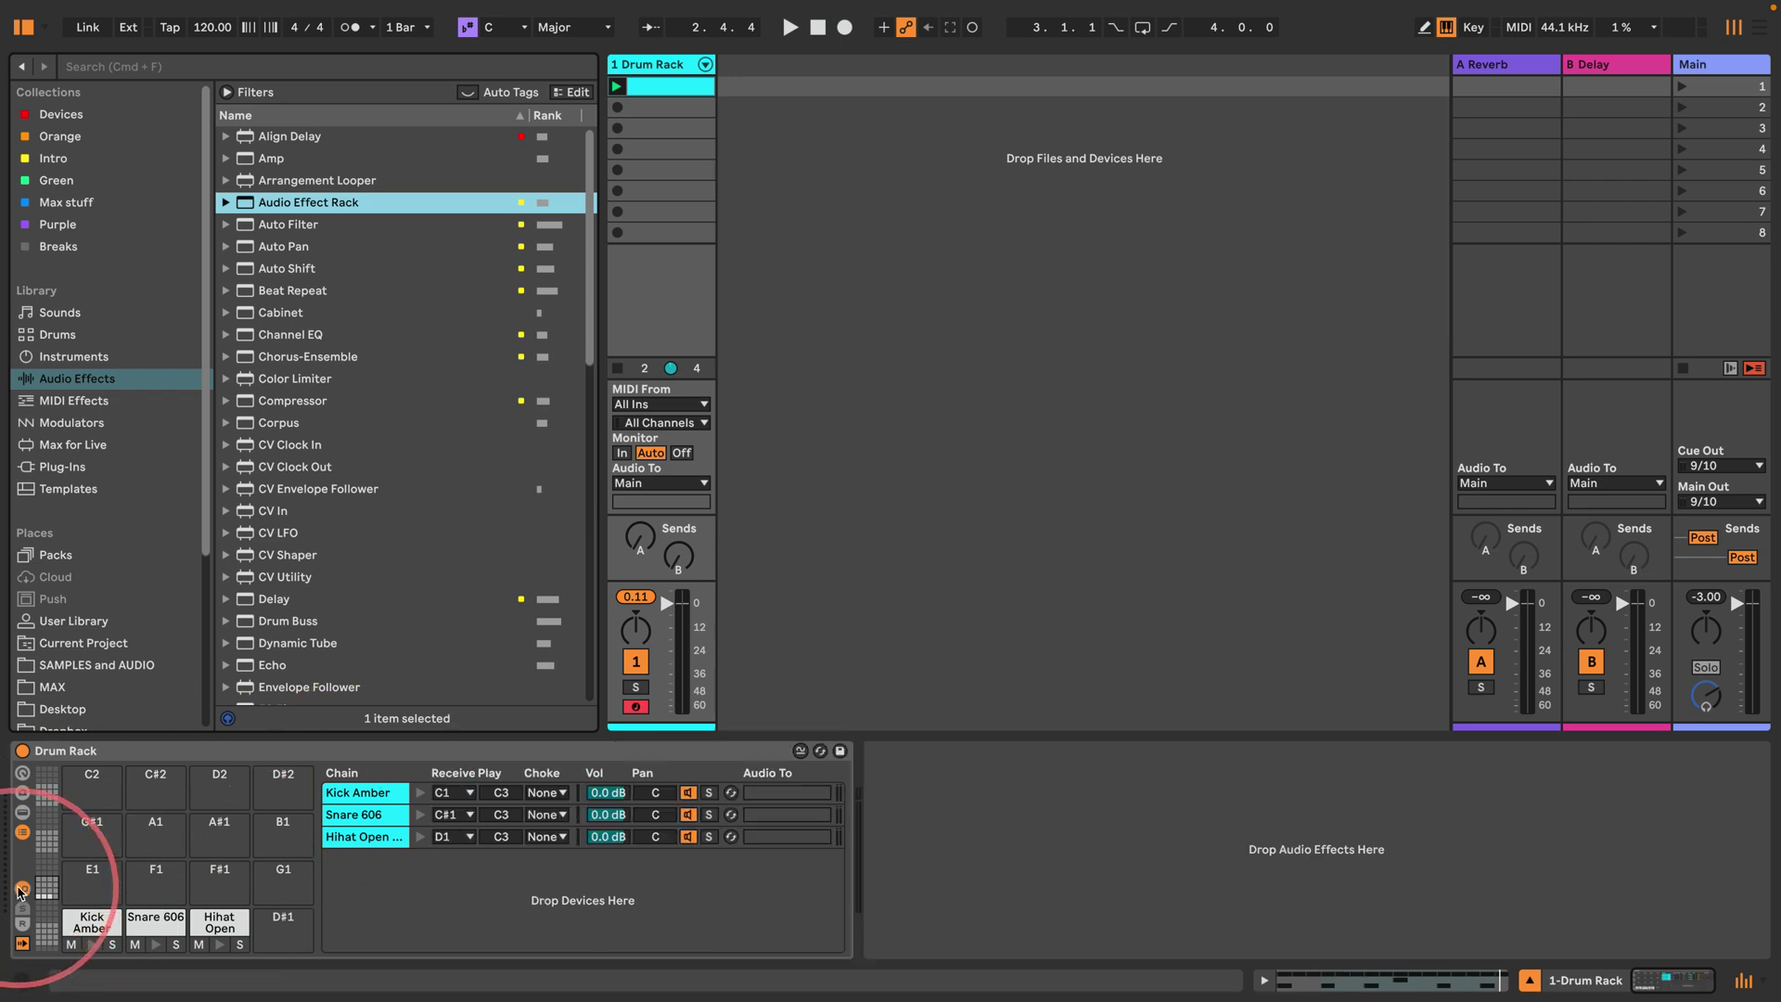
{"action": "left_click", "coordinate": [24, 926]}
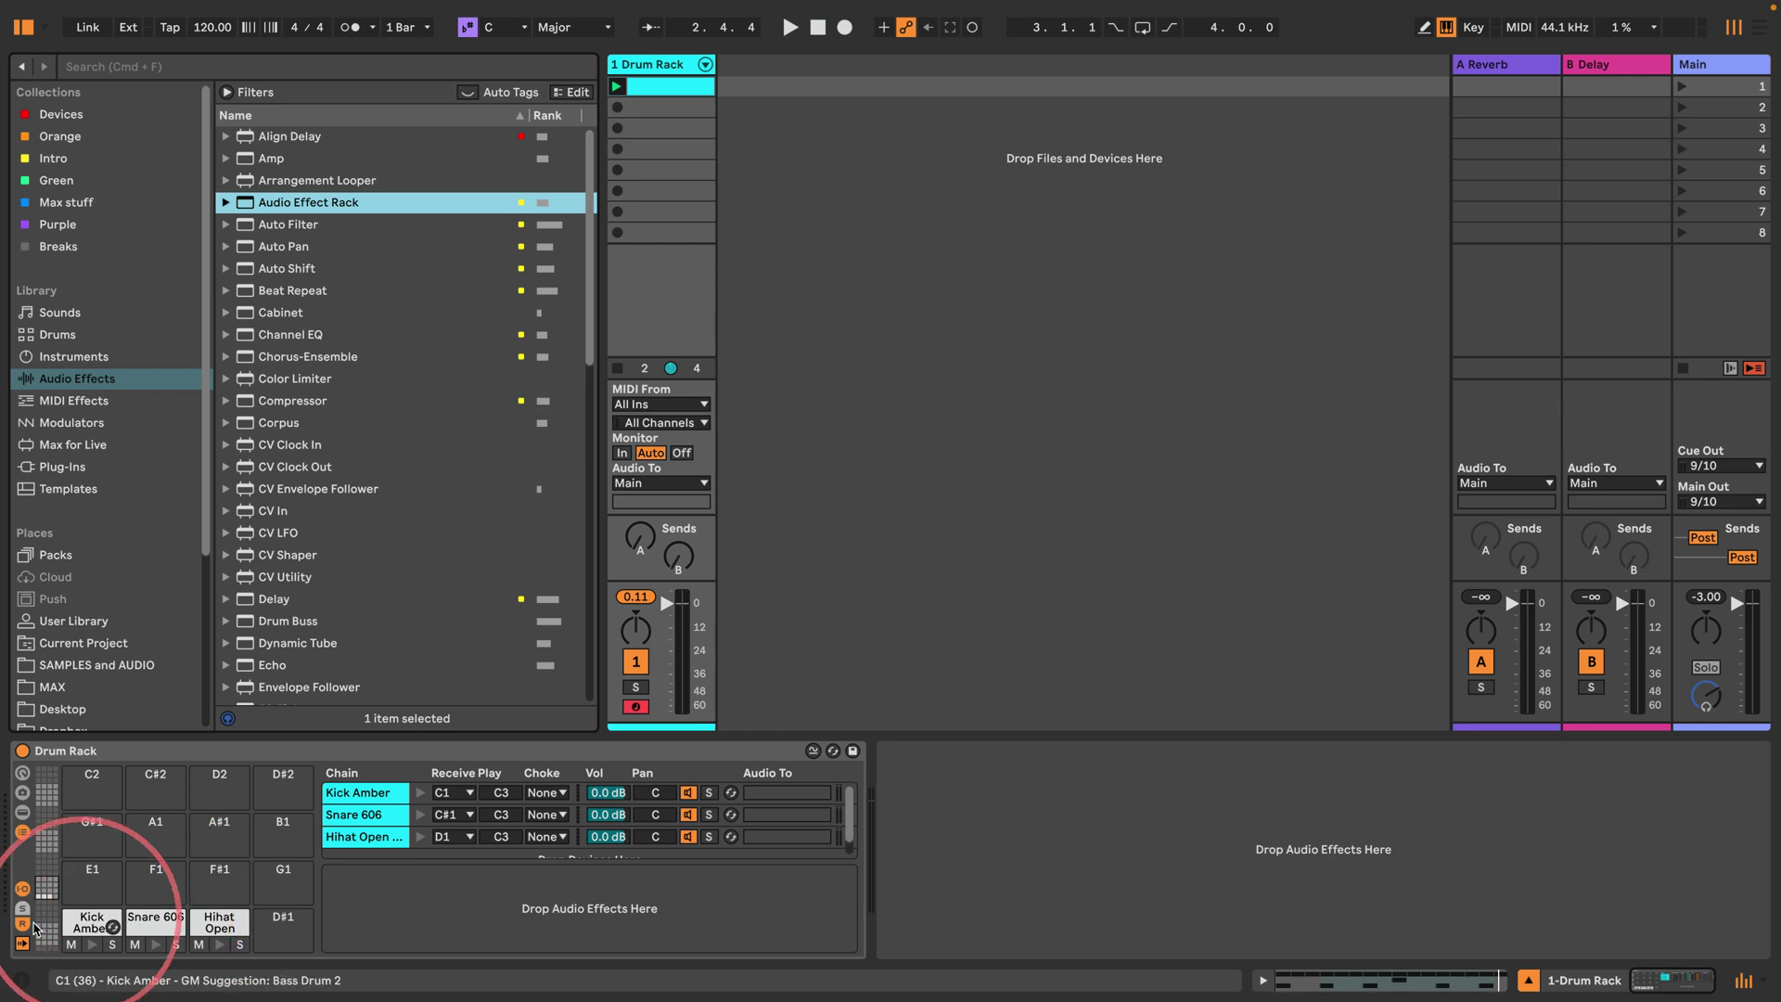
Step: Create a return chain named Mix in the Drum Rack, and route the Kick Amber, Snare 606 and Hihat Open chains' audio to it
{"action": "right_click", "coordinate": [397, 919]}
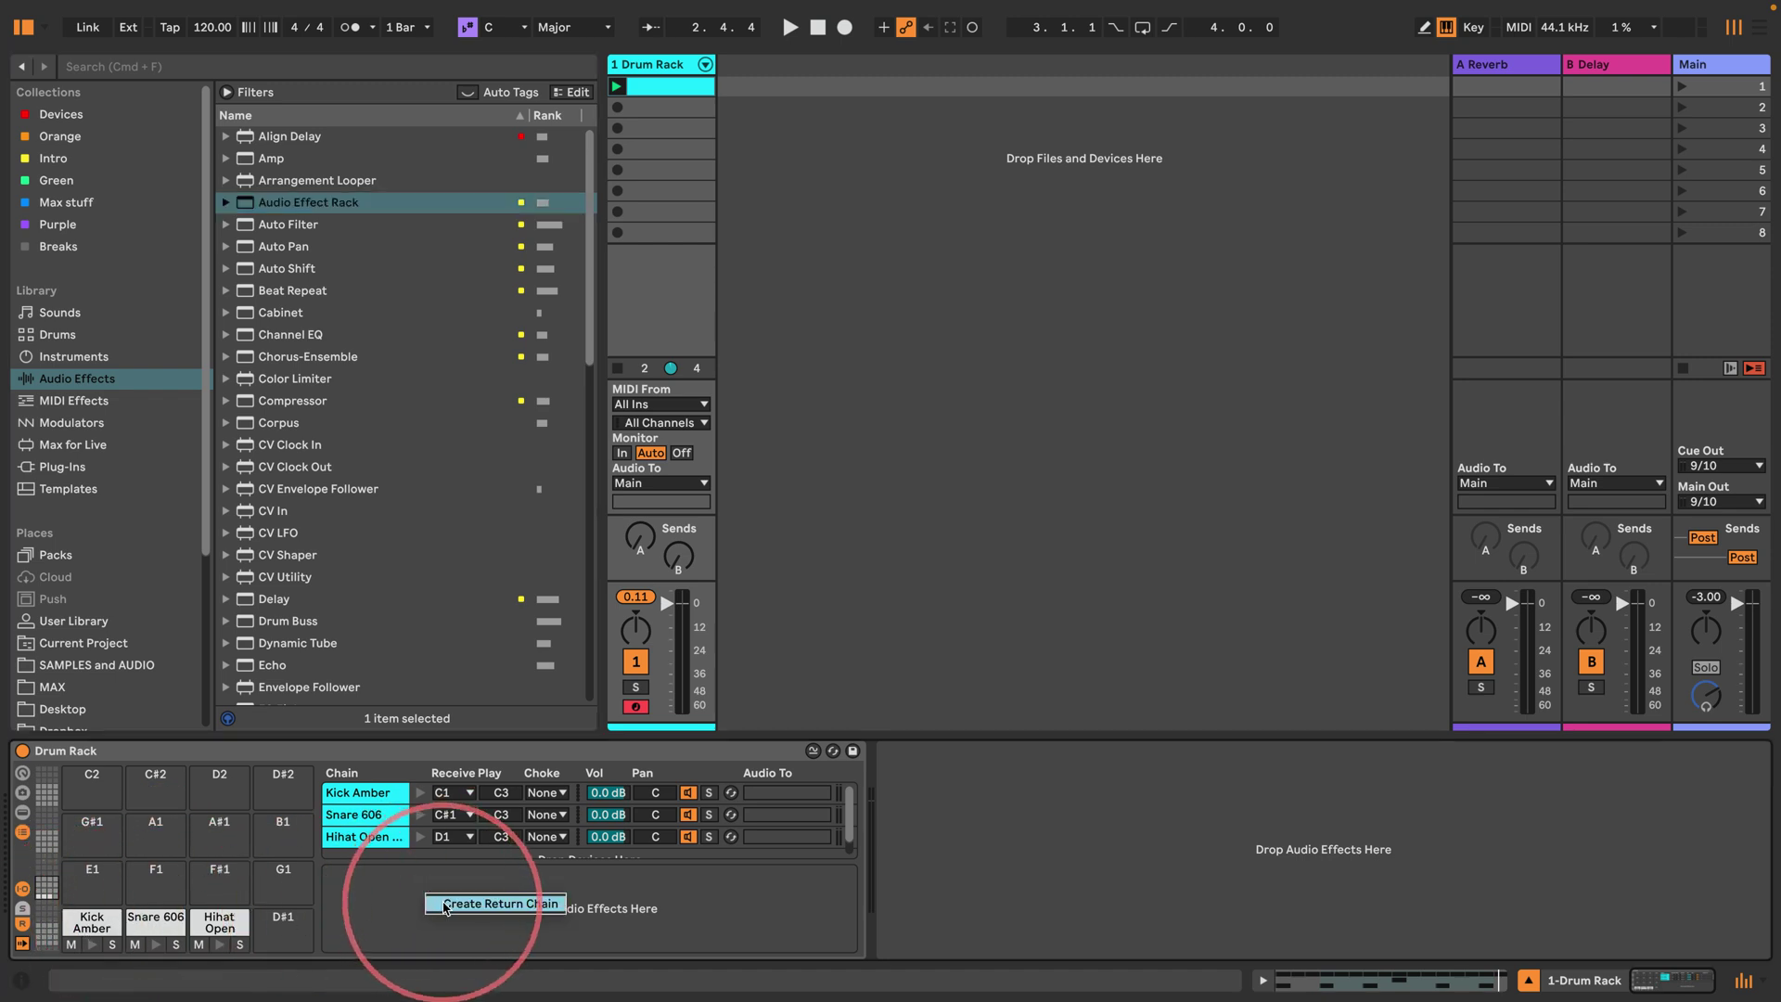
{"action": "left_click", "coordinate": [436, 820]}
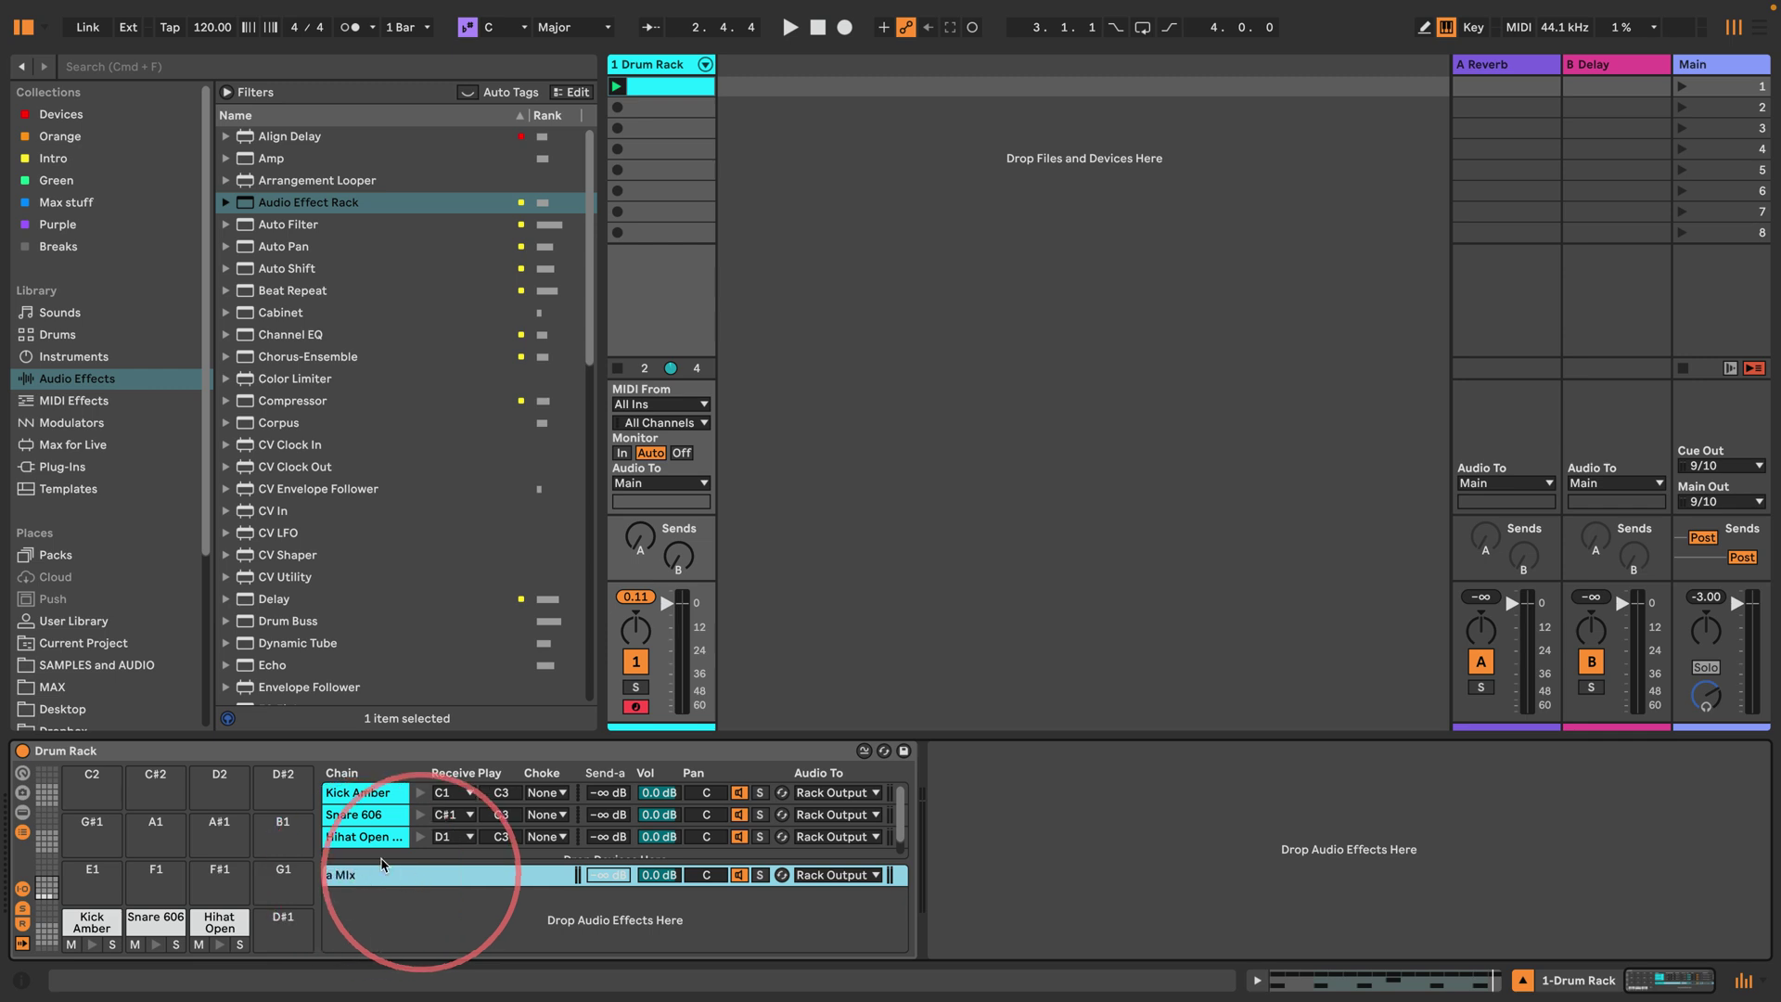
{"action": "left_click", "coordinate": [352, 815]}
{"action": "left_click", "coordinate": [367, 791]}
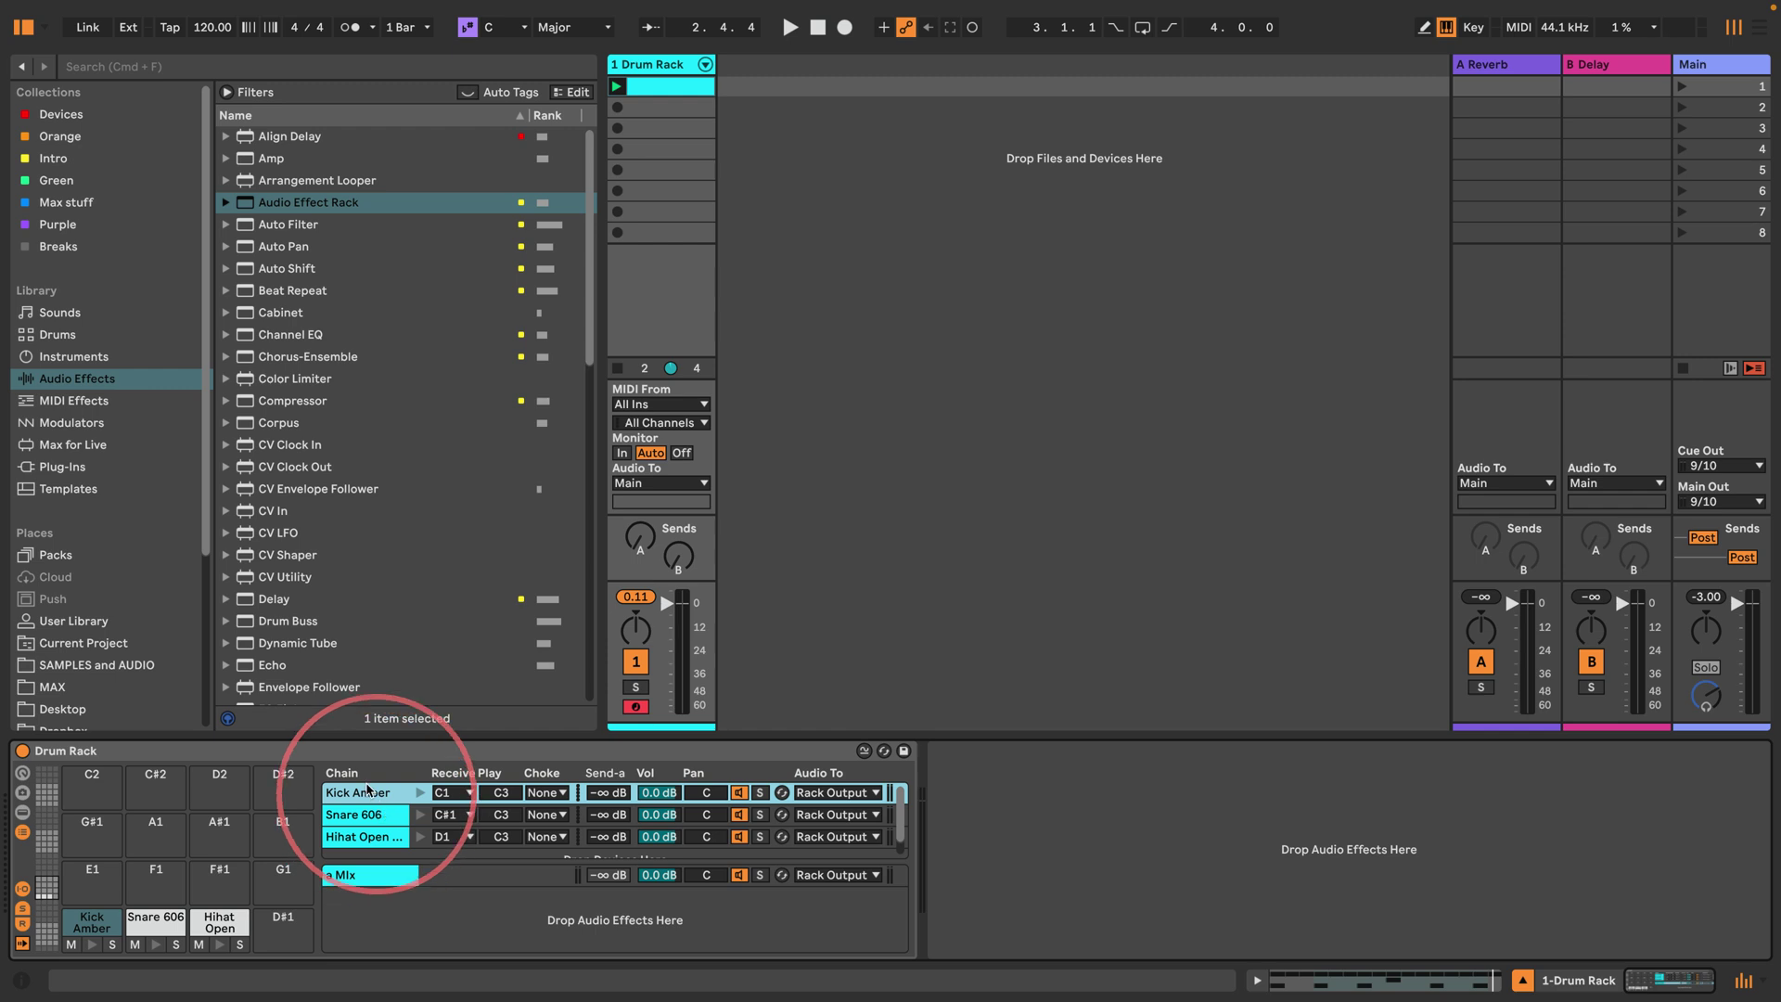
{"action": "left_click", "coordinate": [361, 836], "text": "shift"}
{"action": "left_click", "coordinate": [821, 794]}
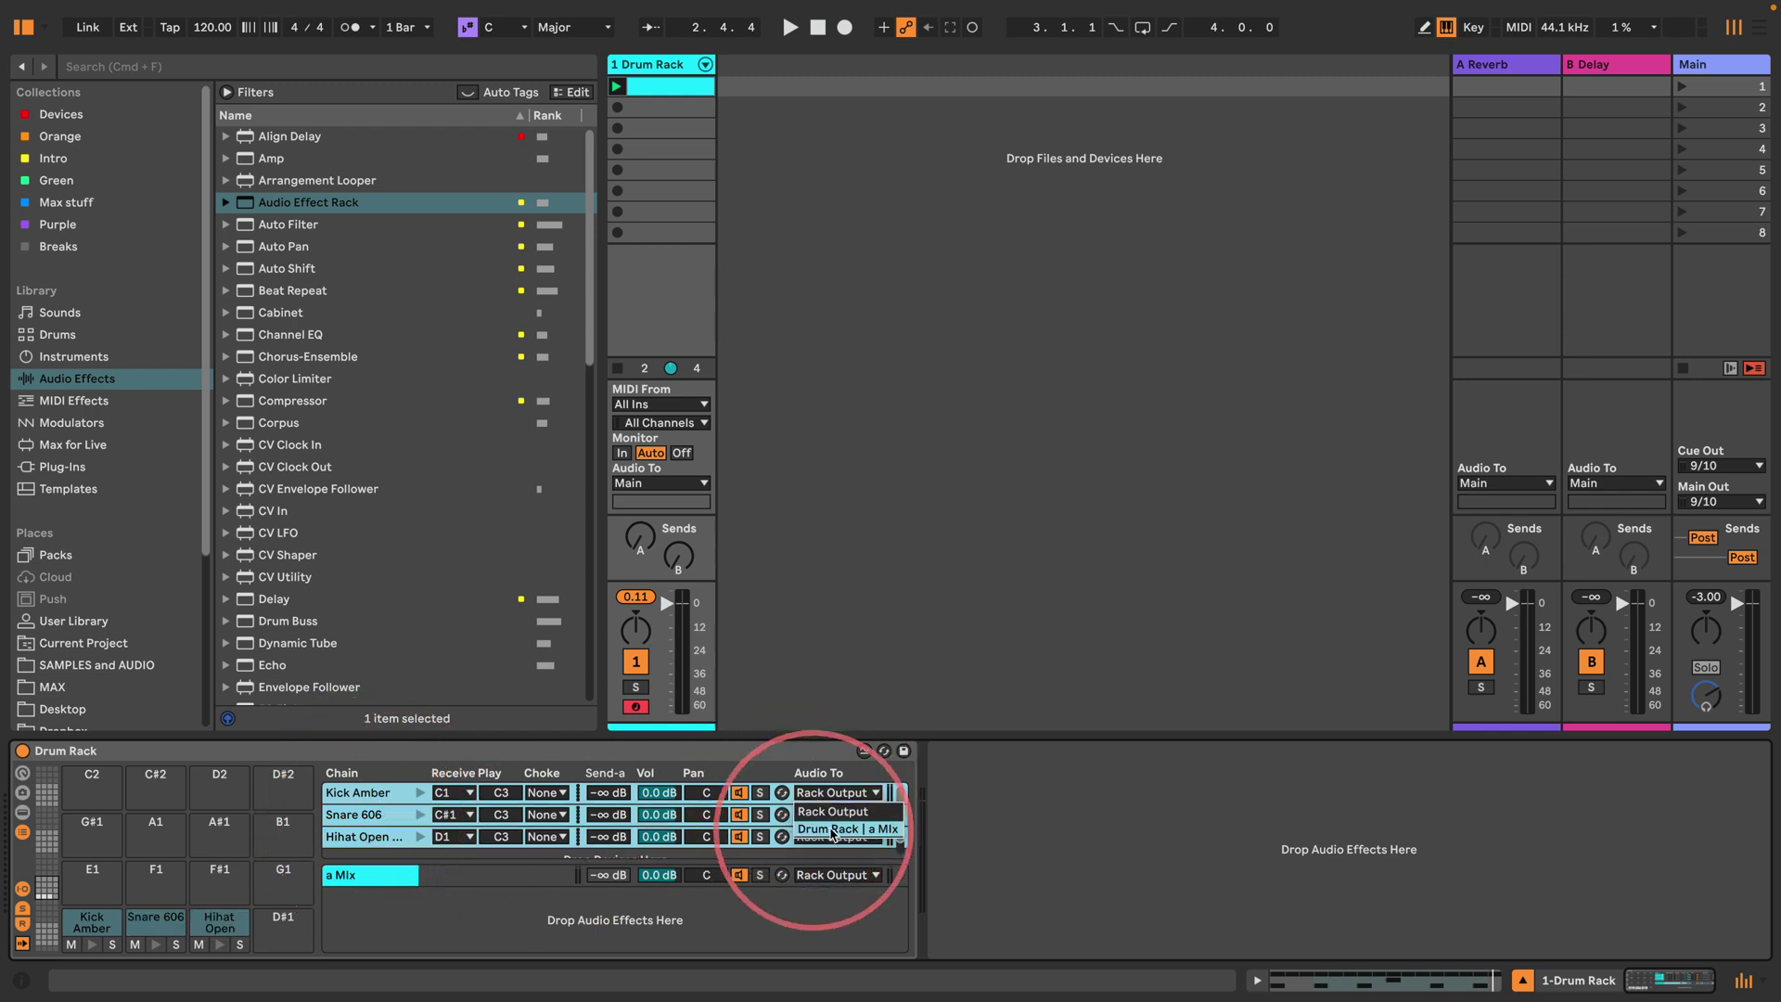
{"action": "left_click", "coordinate": [847, 828]}
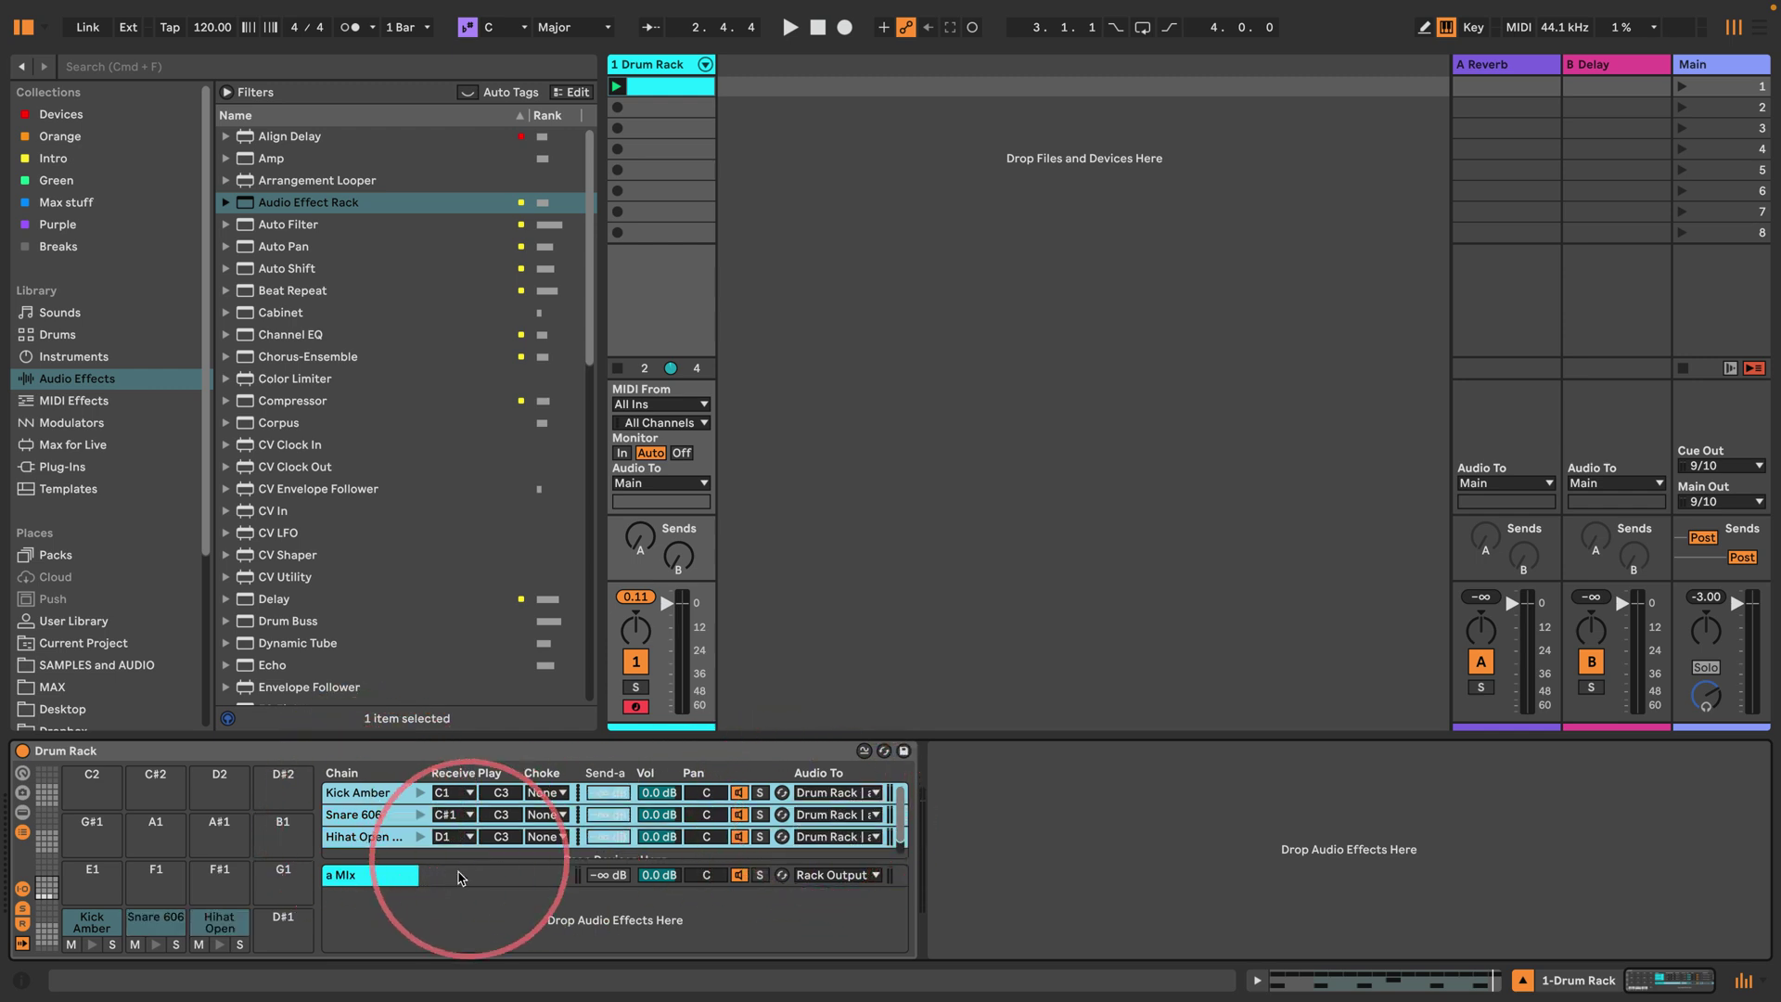
{"action": "left_click", "coordinate": [370, 871]}
{"action": "key", "text": "space"}
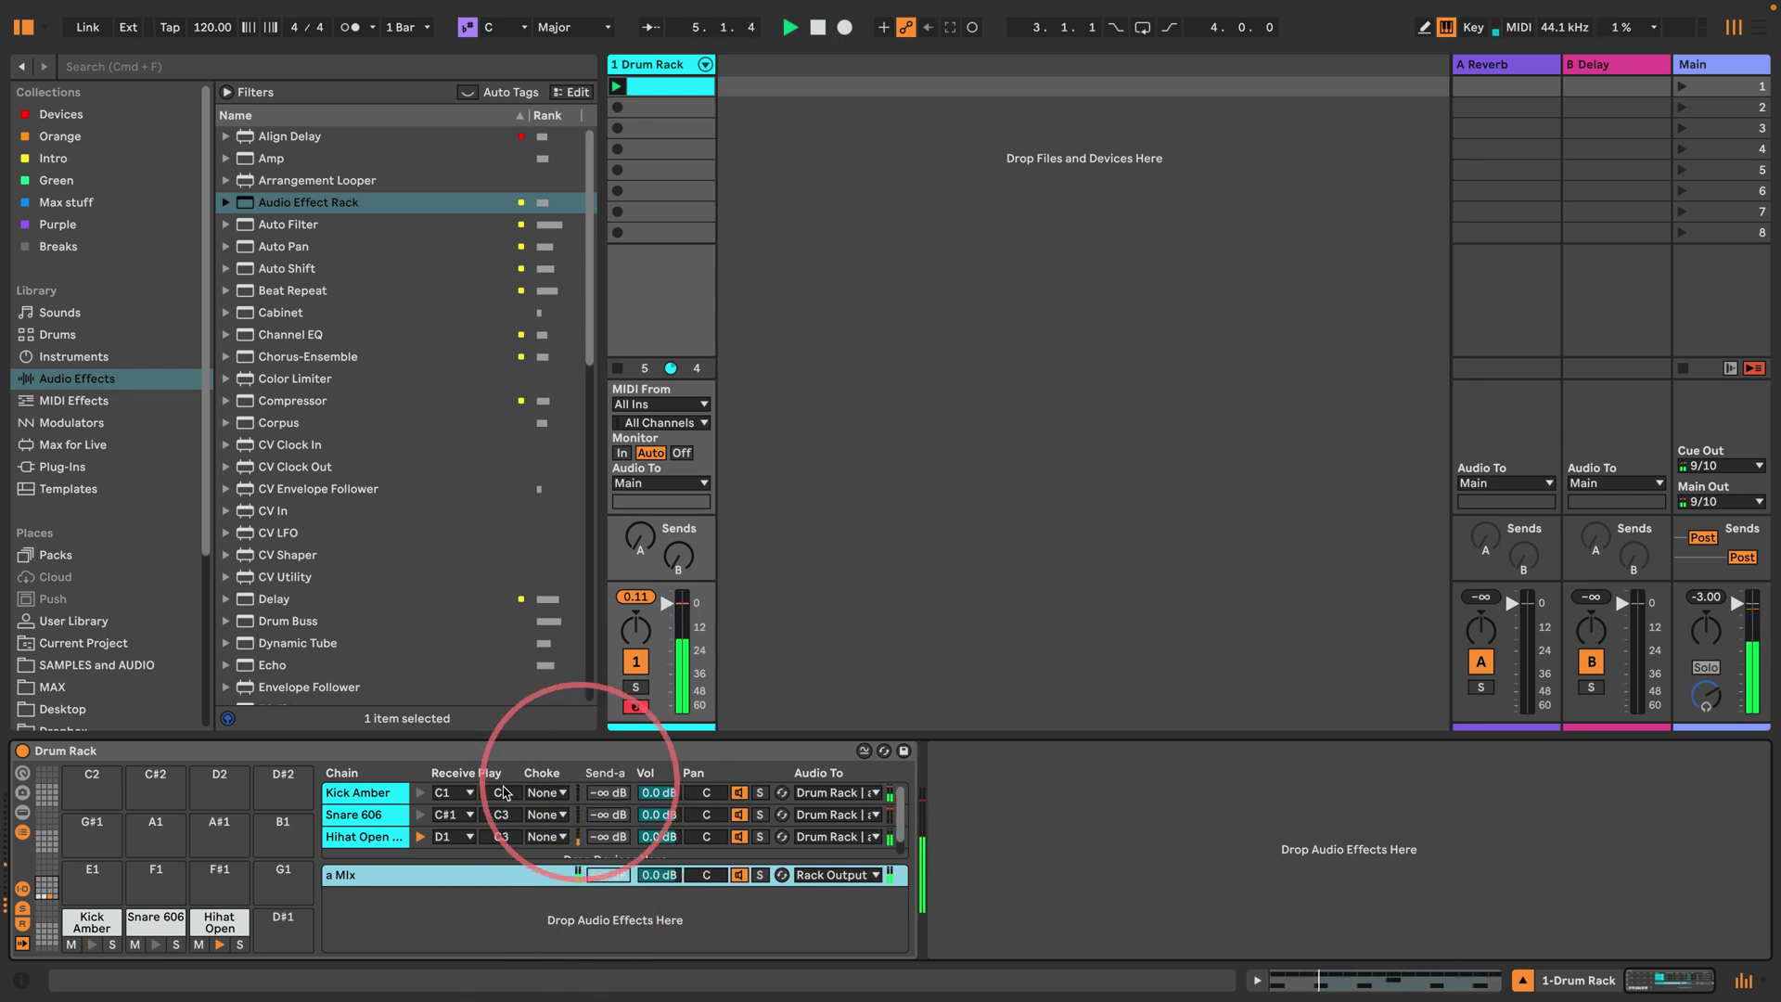
Step: Create a second return chain named Send 1 and add an Audio Effect Rack to it with the rack's chain list shown
{"action": "right_click", "coordinate": [388, 924]}
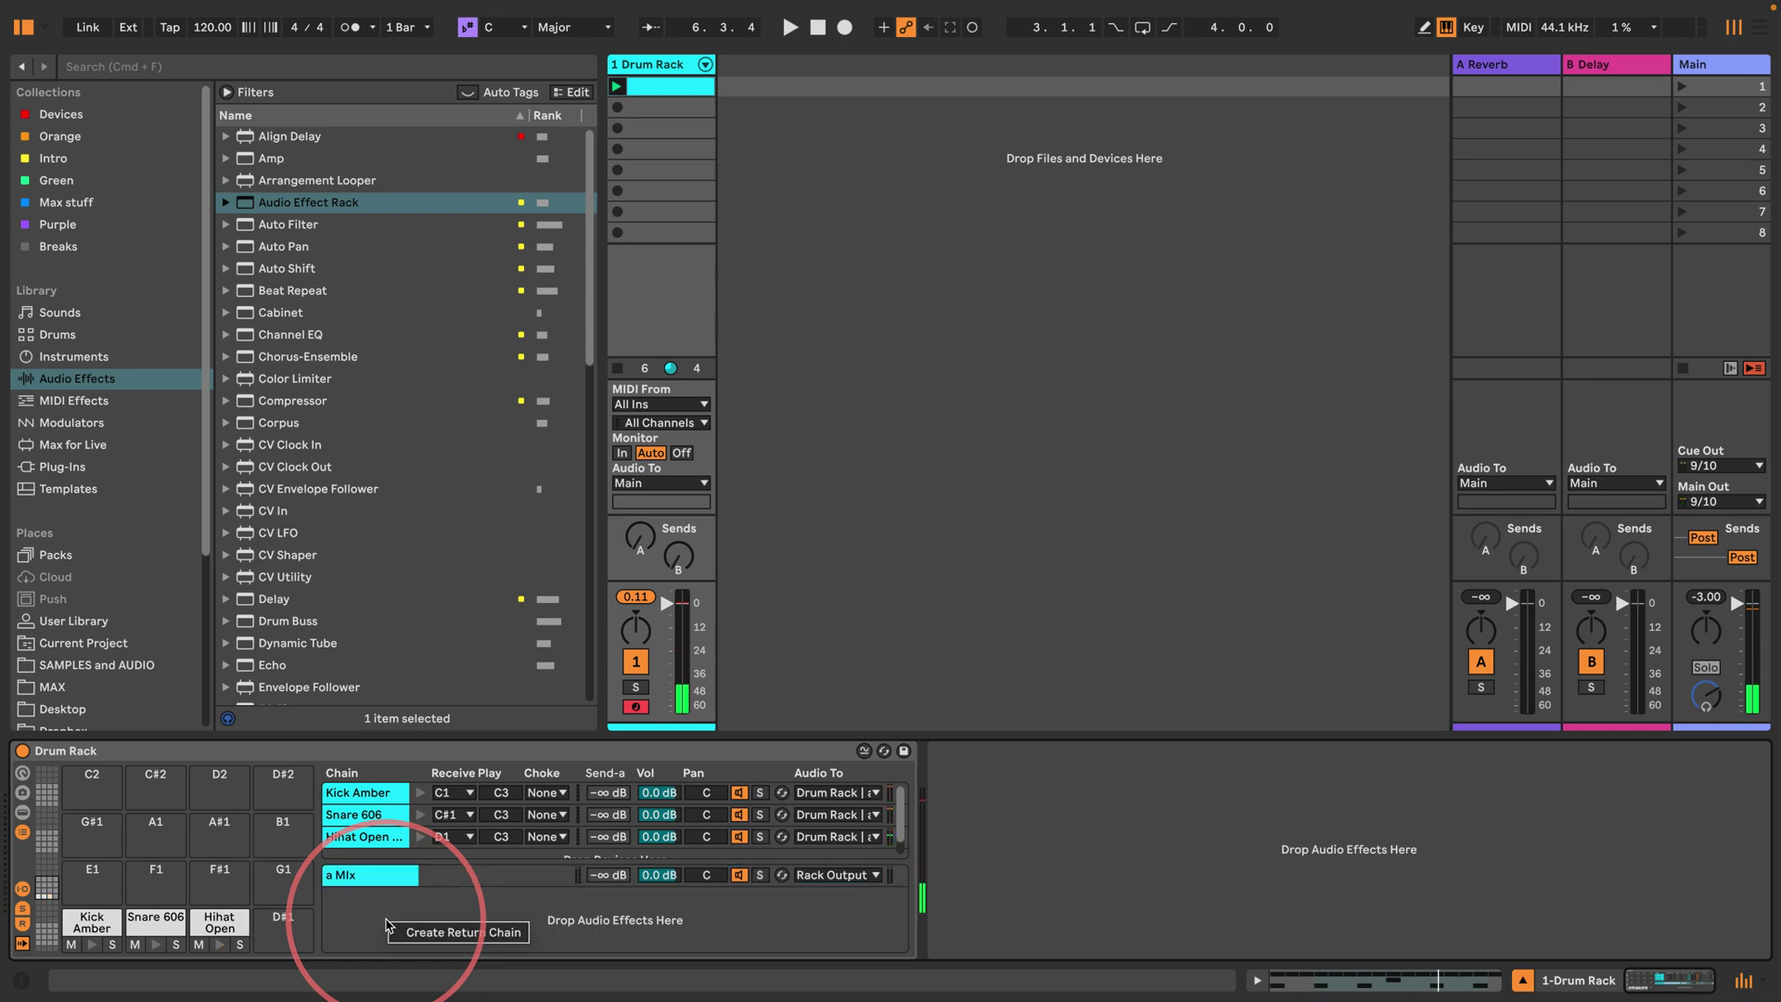
{"action": "left_click", "coordinate": [435, 929]}
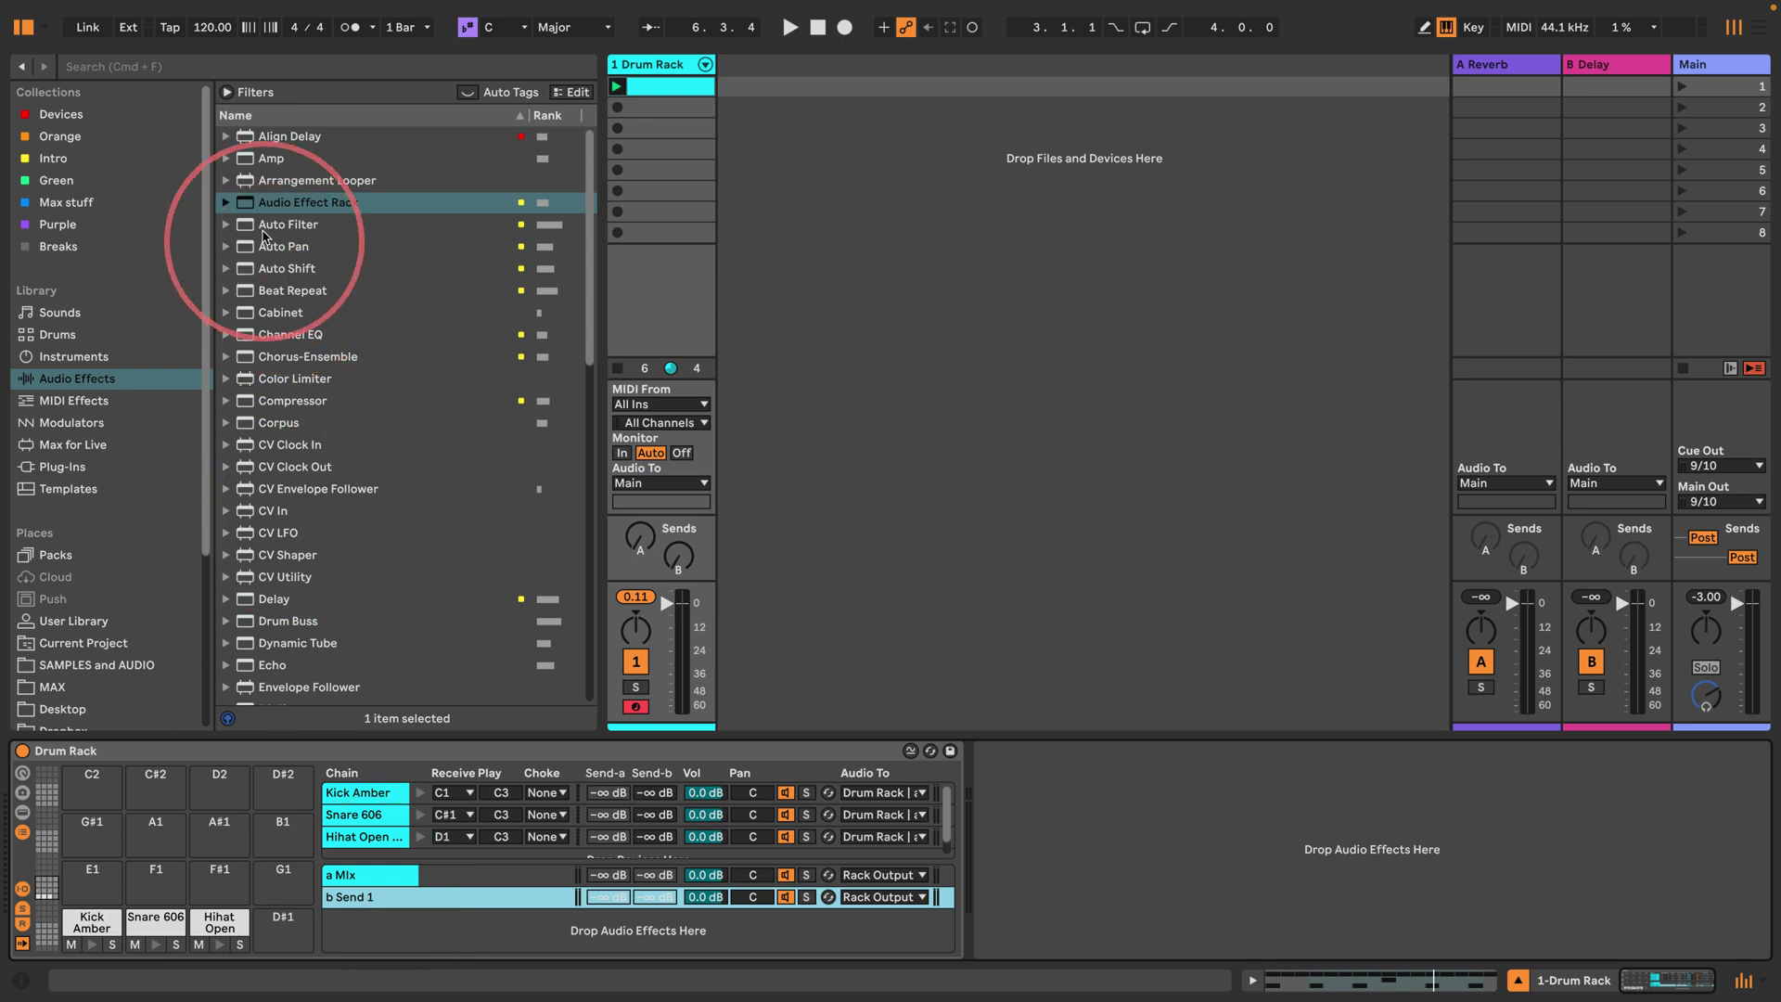
{"action": "left_click_drag", "start_coordinate": [279, 204], "coordinate": [360, 898]}
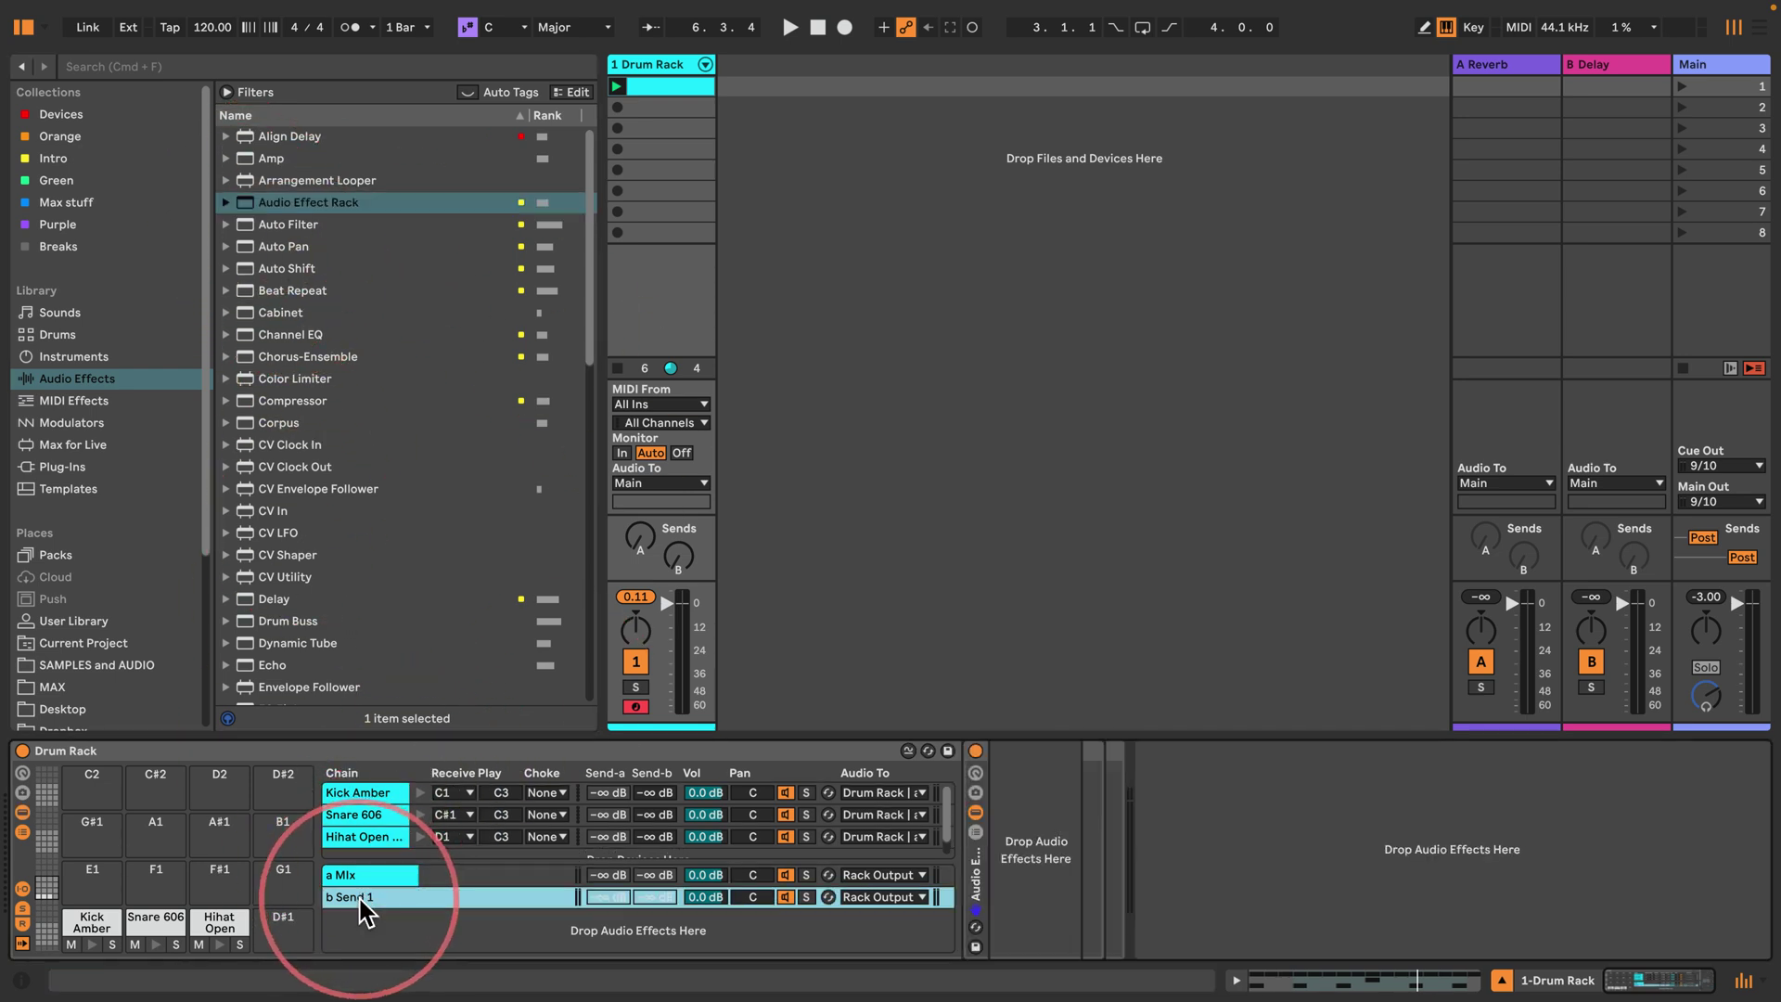
{"action": "double_click", "coordinate": [976, 835]}
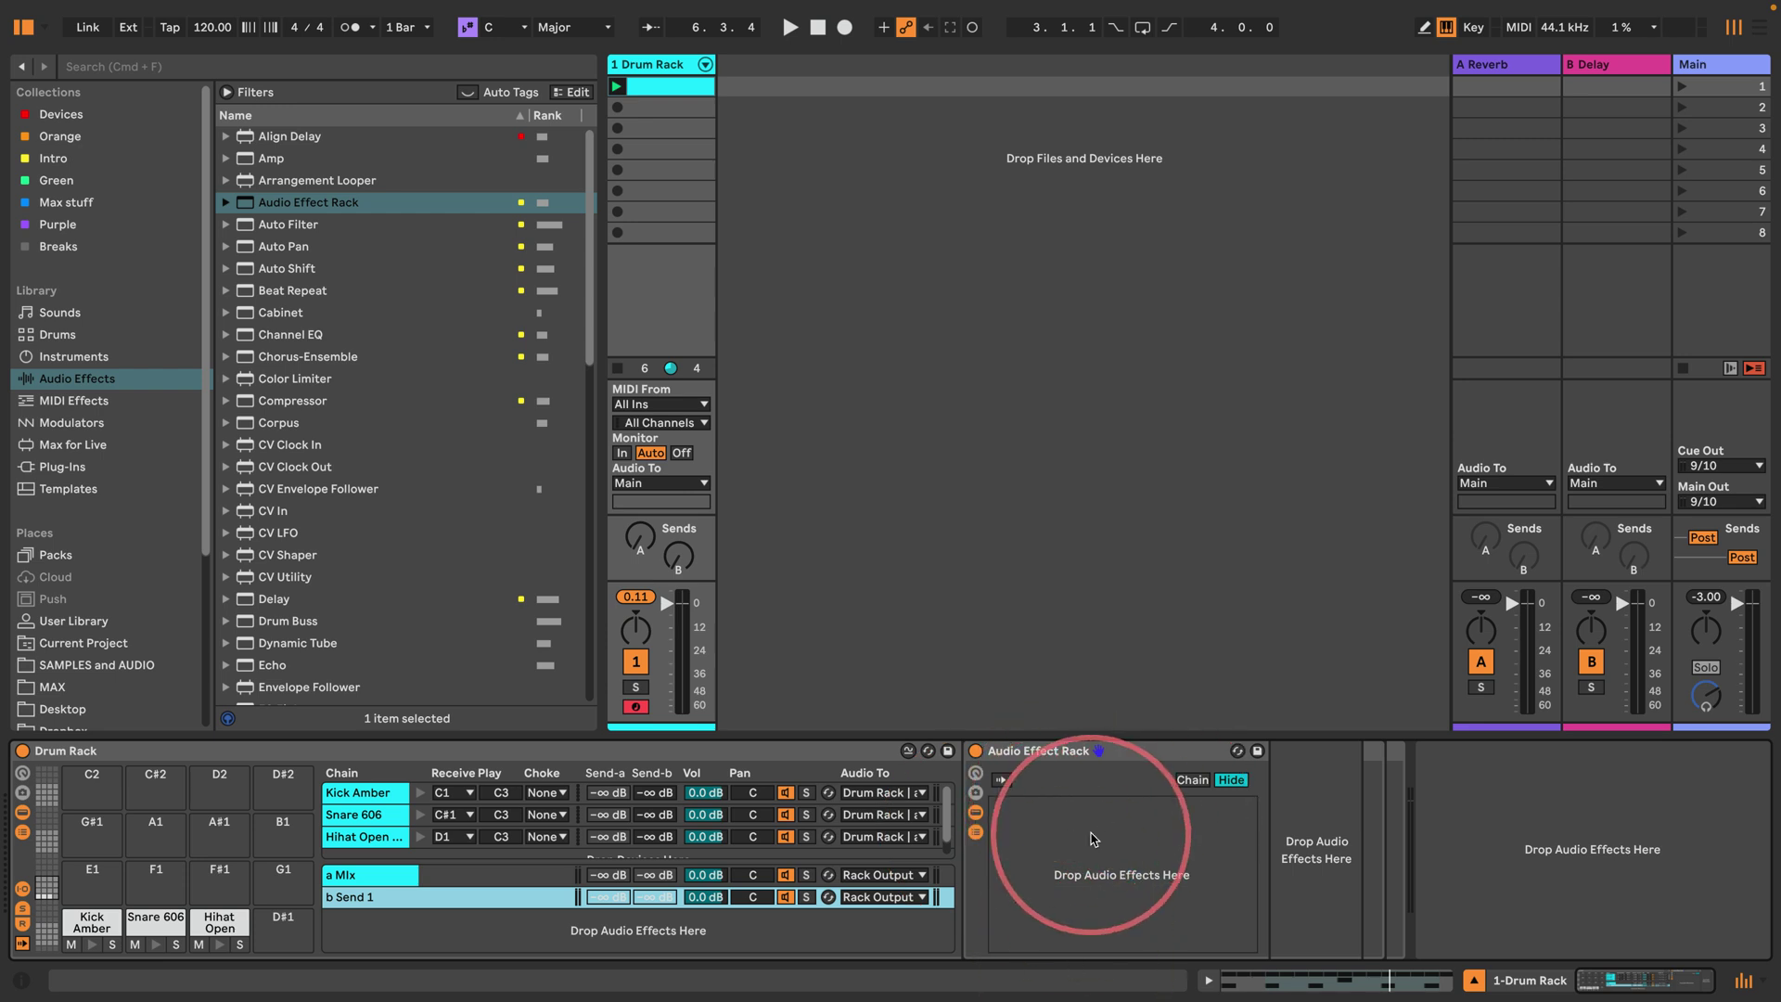
Step: Add a Reverb to the Audio Effect Rack on the Send 1 chain and set its Dry/Wet to 100%
{"action": "scroll", "coordinate": [390, 519], "scroll_direction": "down", "scroll_amount": 15}
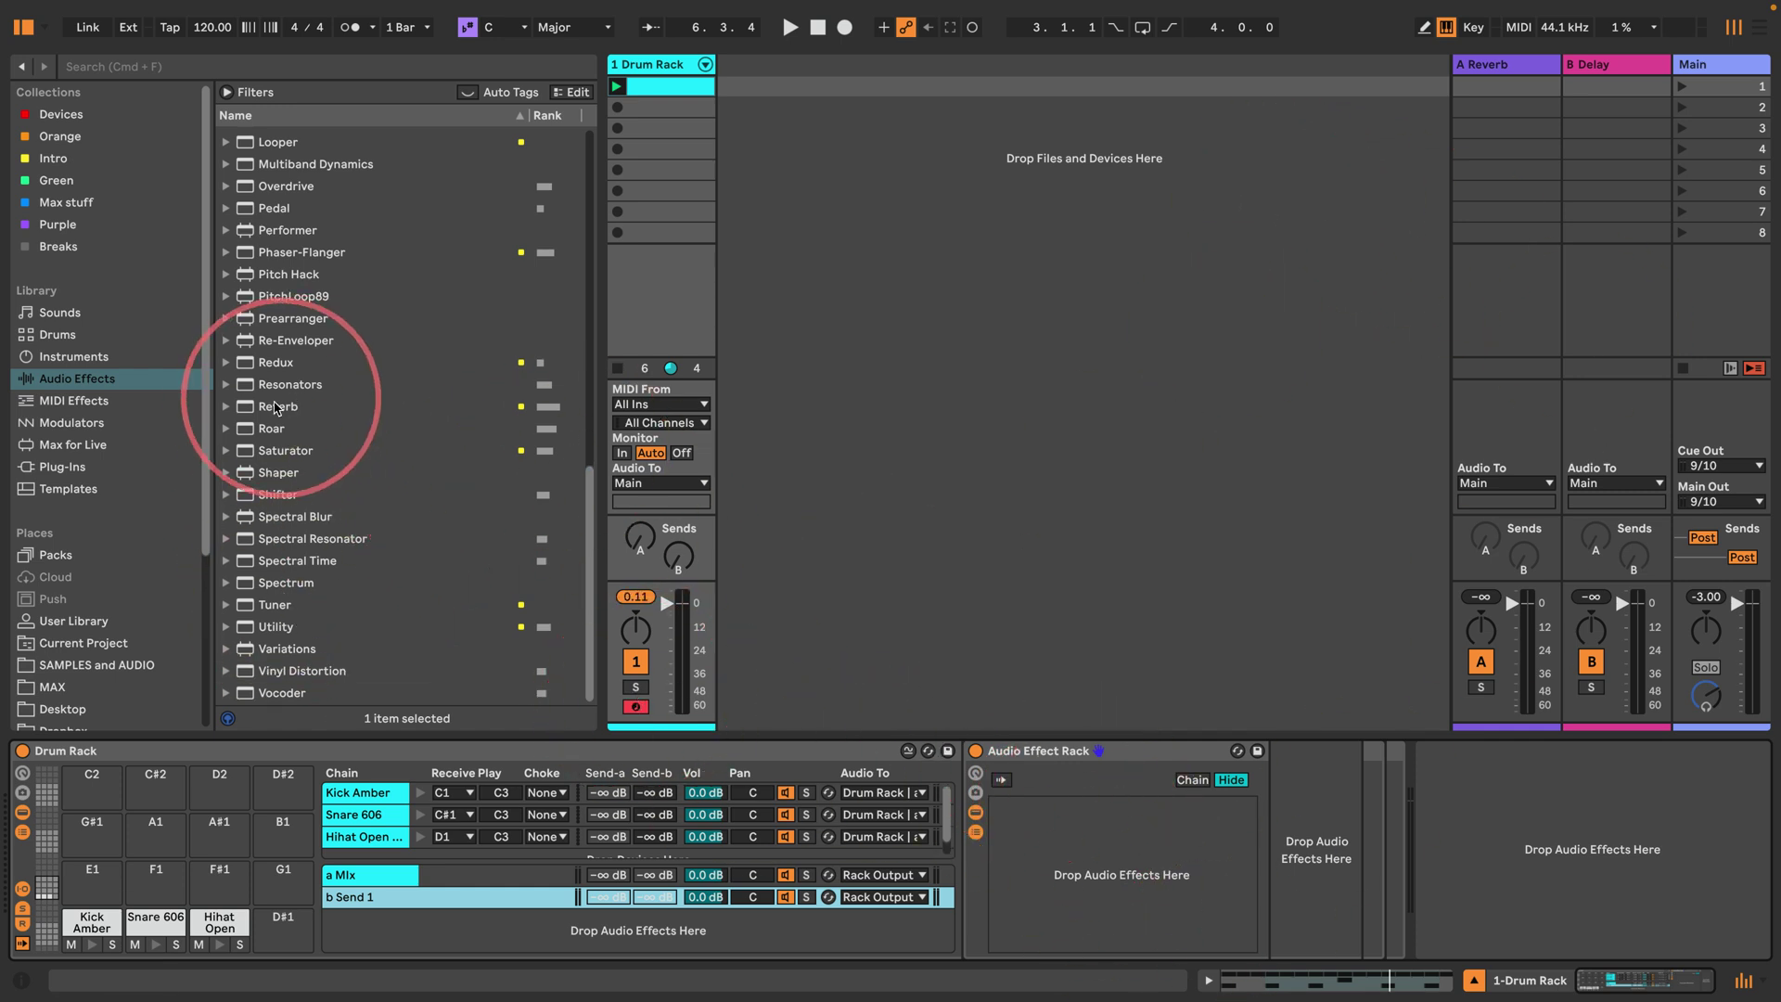
{"action": "left_click_drag", "start_coordinate": [276, 408], "coordinate": [1038, 835]}
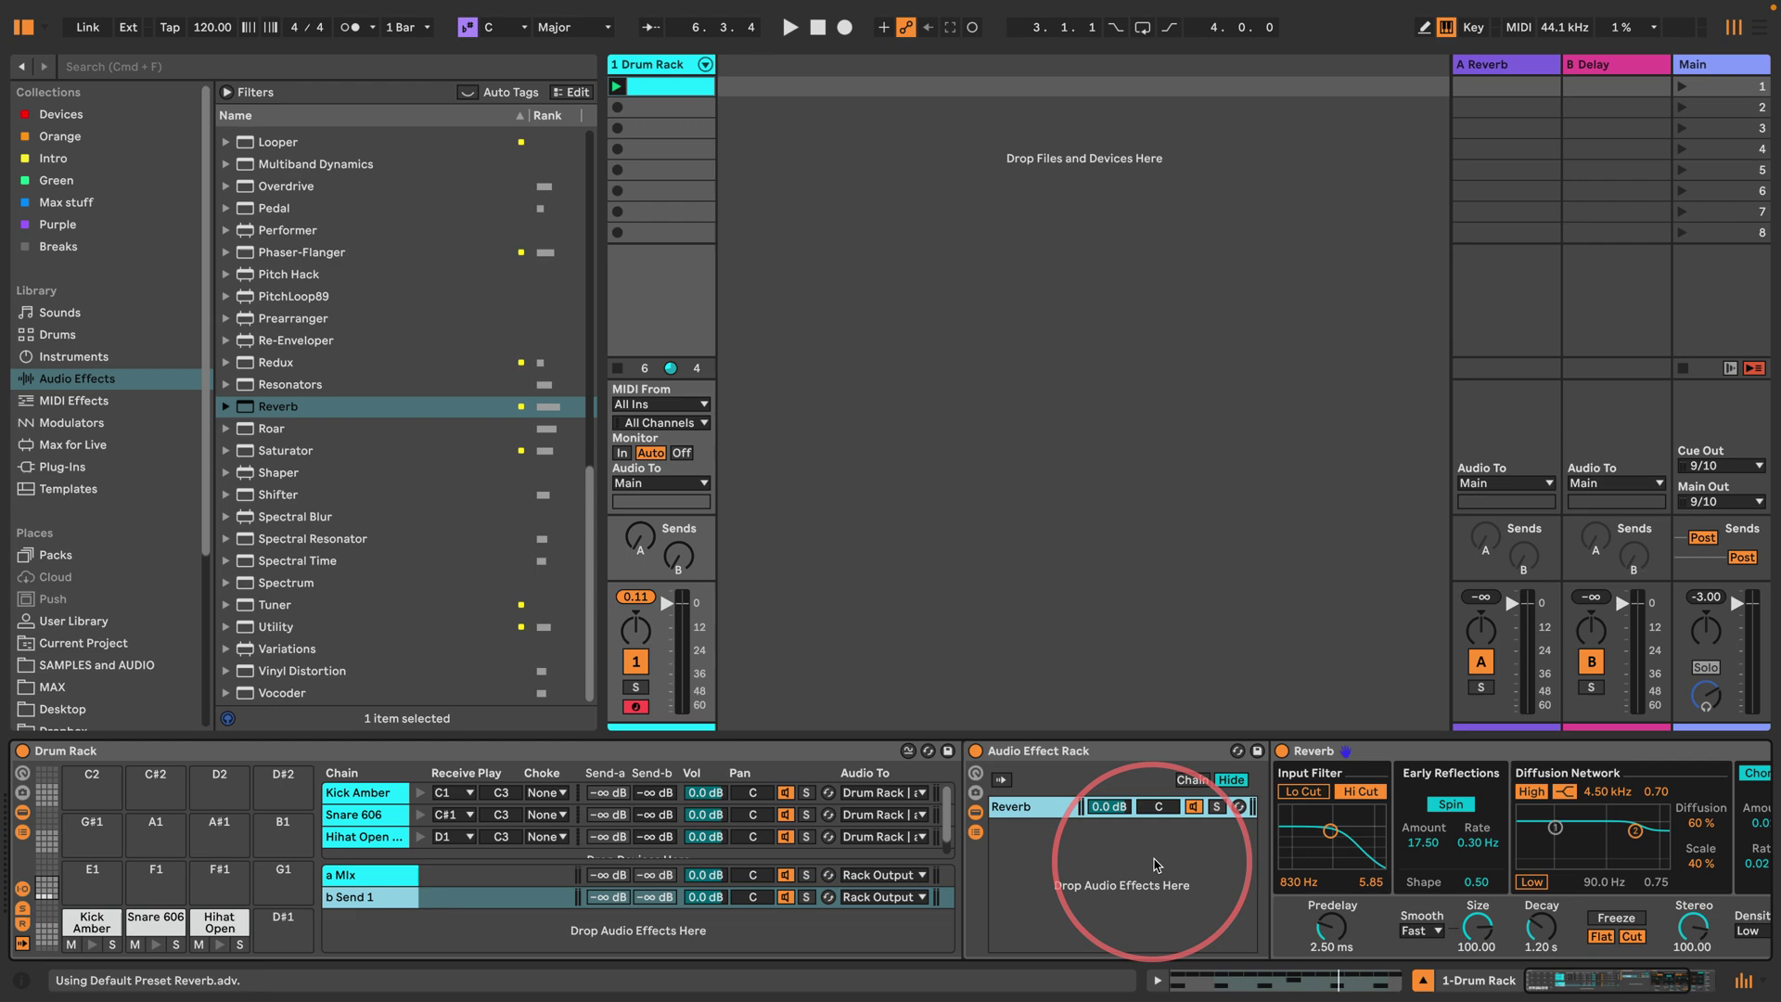
{"action": "scroll", "coordinate": [1148, 843], "scroll_direction": "right", "scroll_amount": 5}
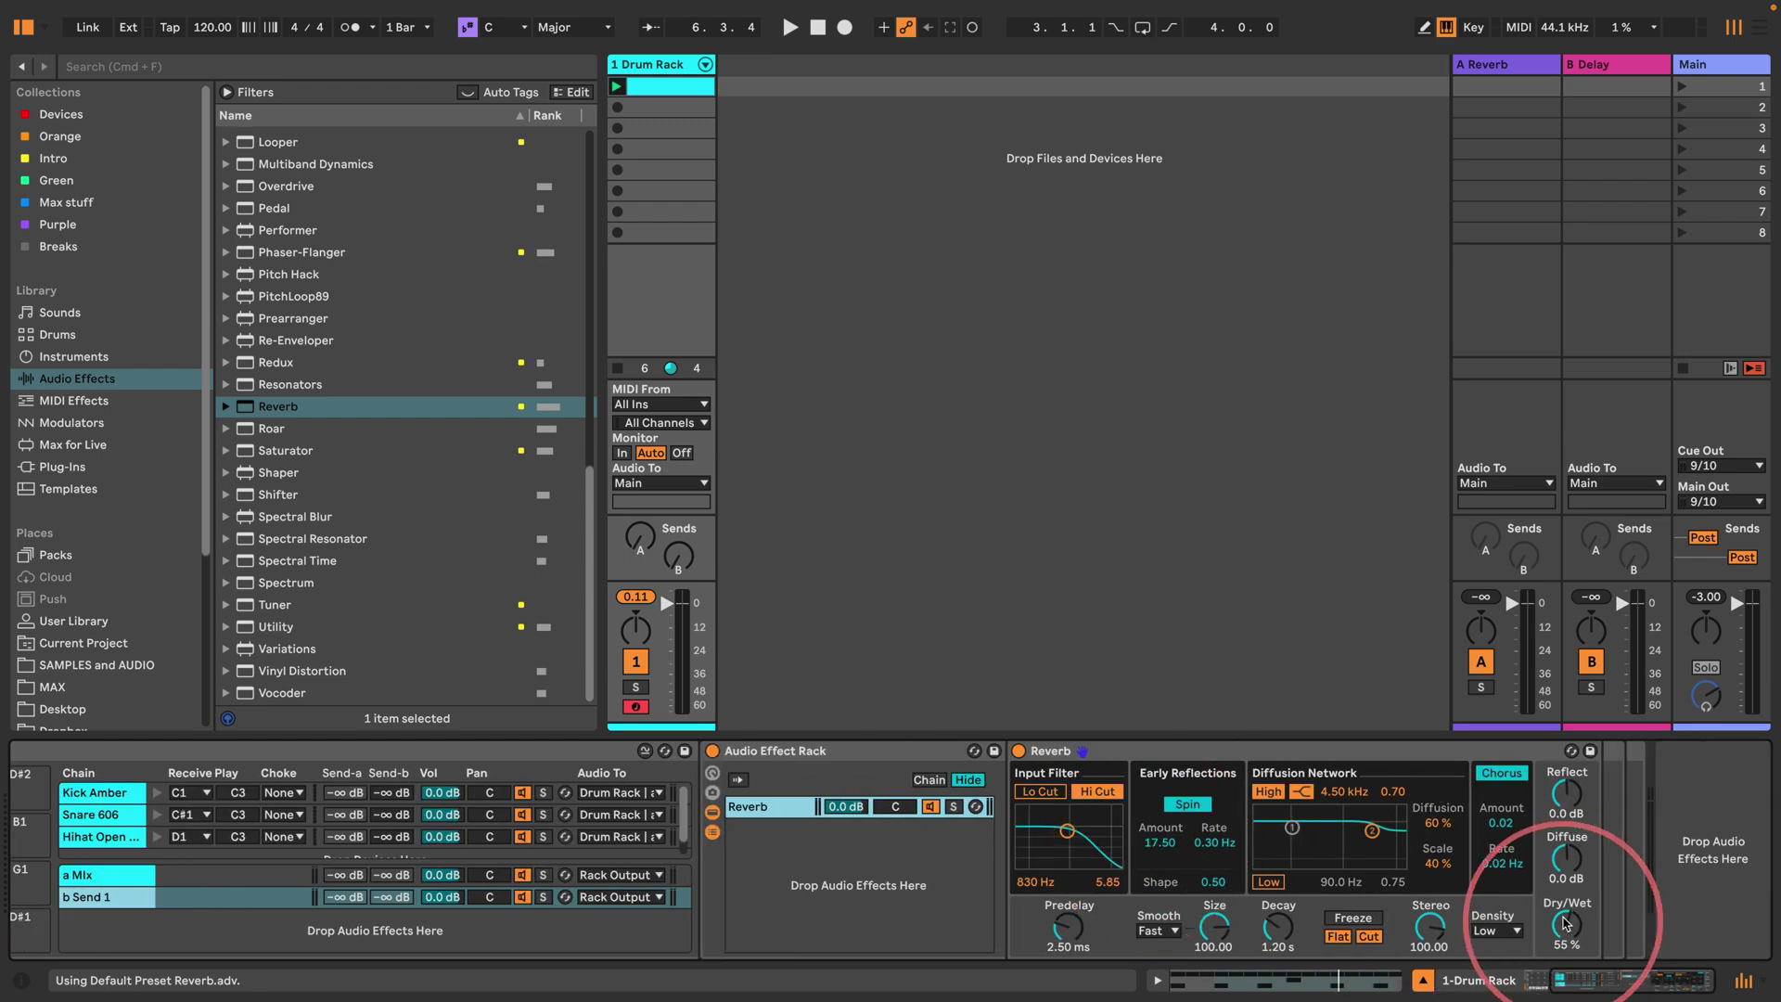
{"action": "scroll", "coordinate": [798, 769], "scroll_direction": "left", "scroll_amount": 5}
Step: Enable all sends on the Mix return chain during playback and raise its send b to 0.0 dB
{"action": "key", "text": "space"}
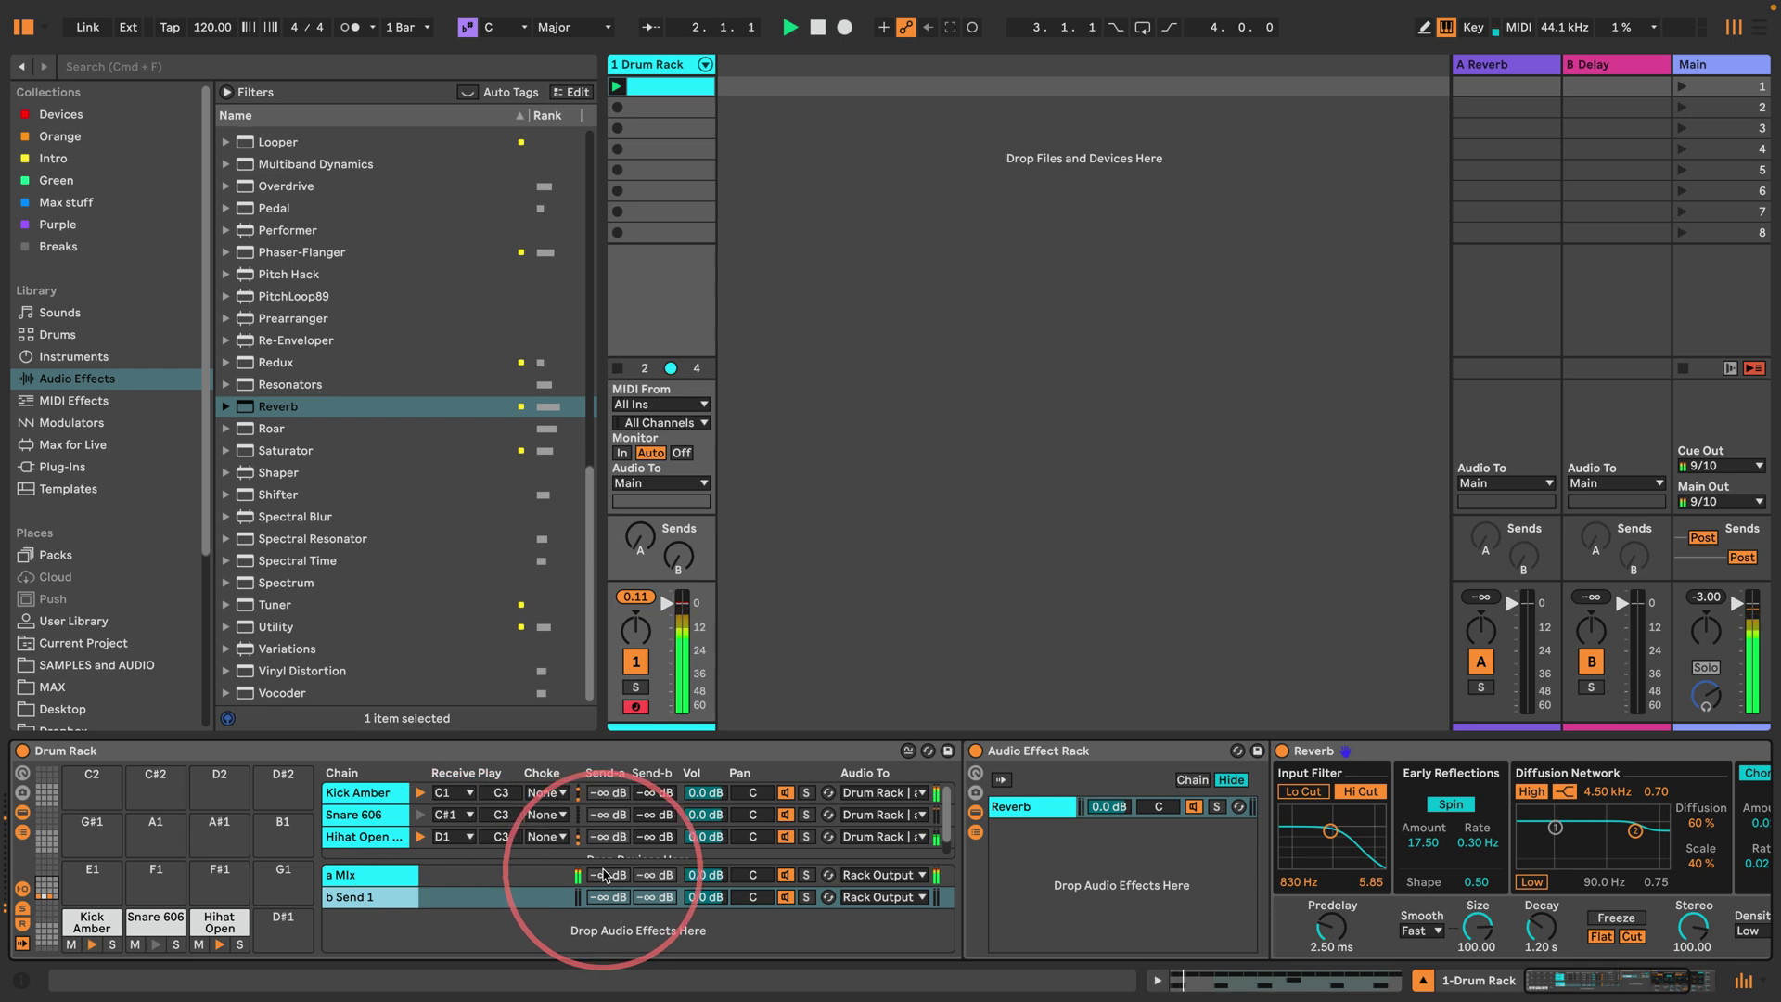
{"action": "right_click", "coordinate": [605, 875]}
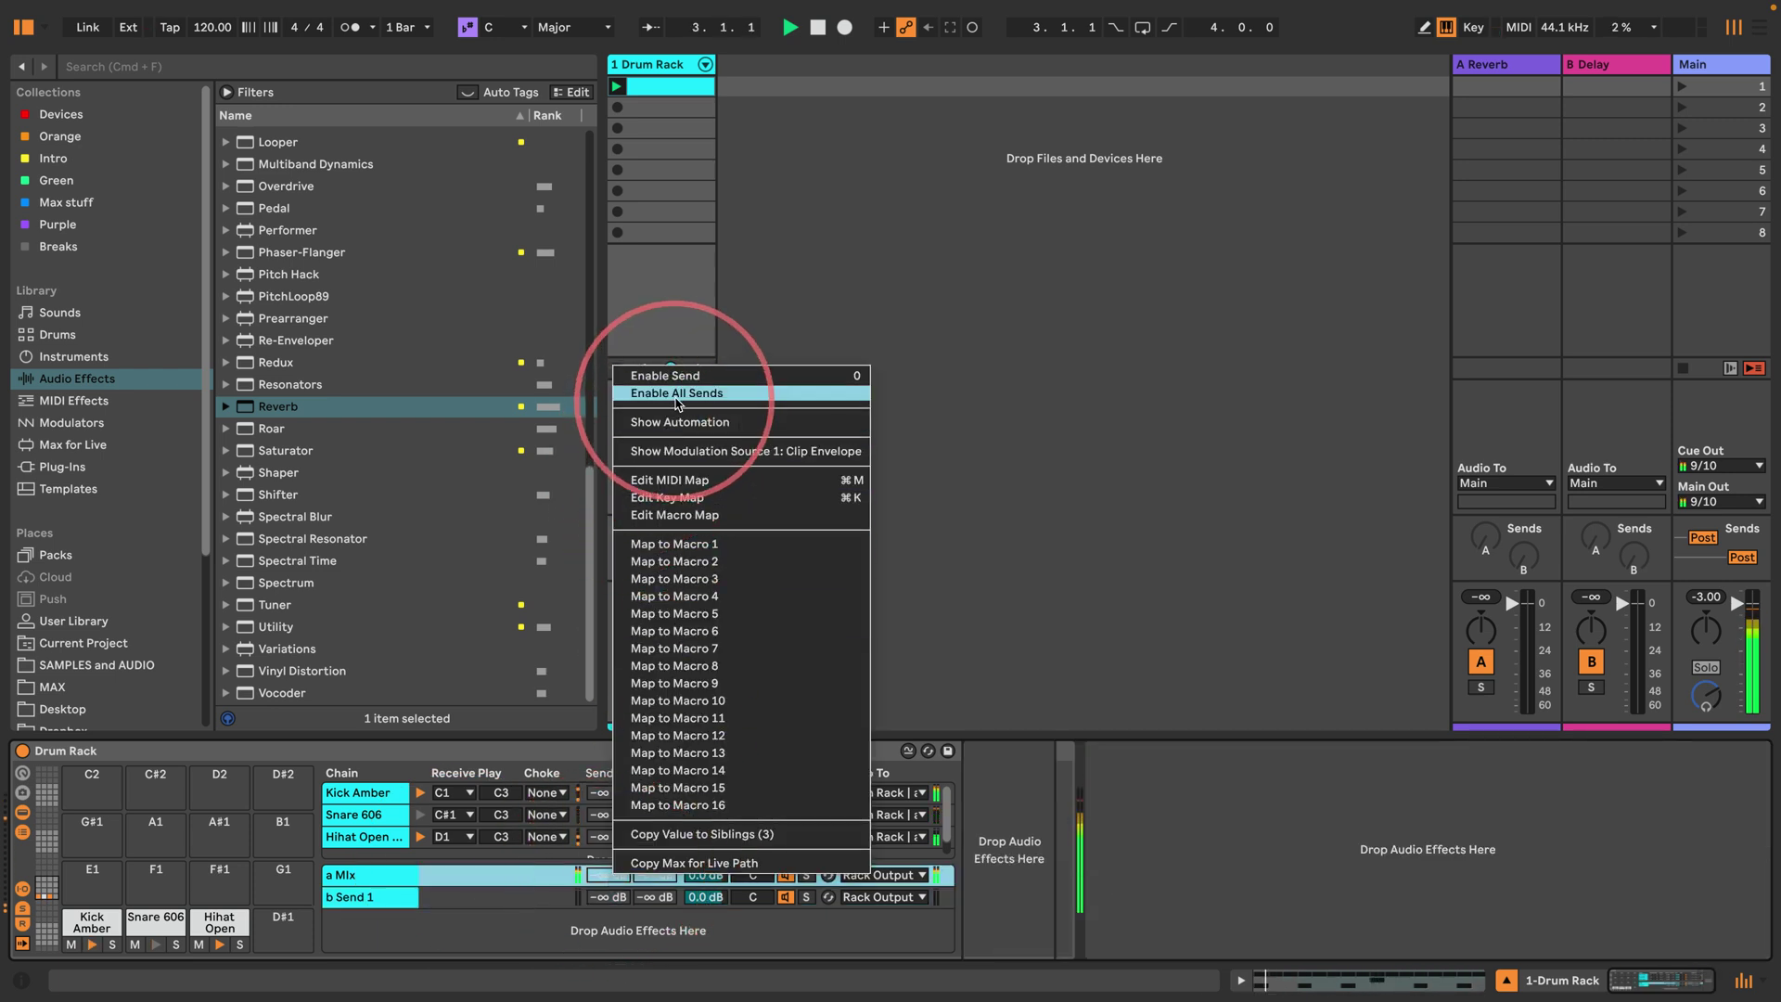
{"action": "left_click", "coordinate": [678, 394]}
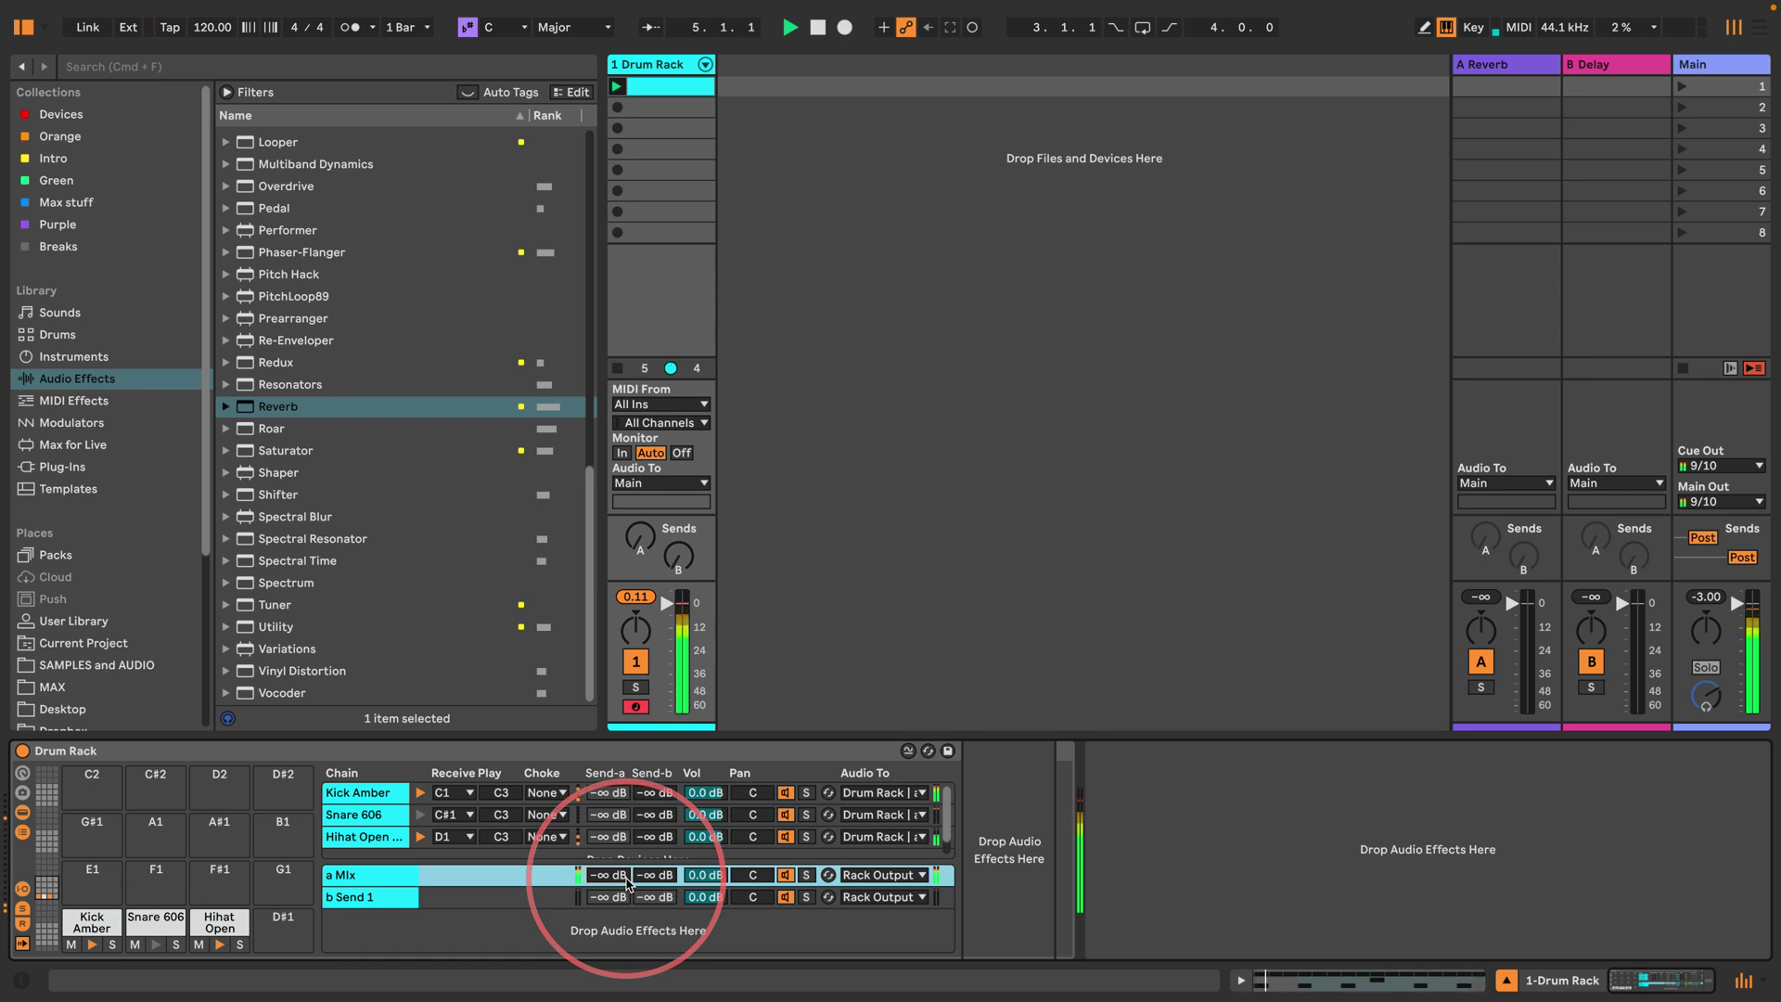
{"action": "left_click_drag", "start_coordinate": [649, 874], "coordinate": [650, 858]}
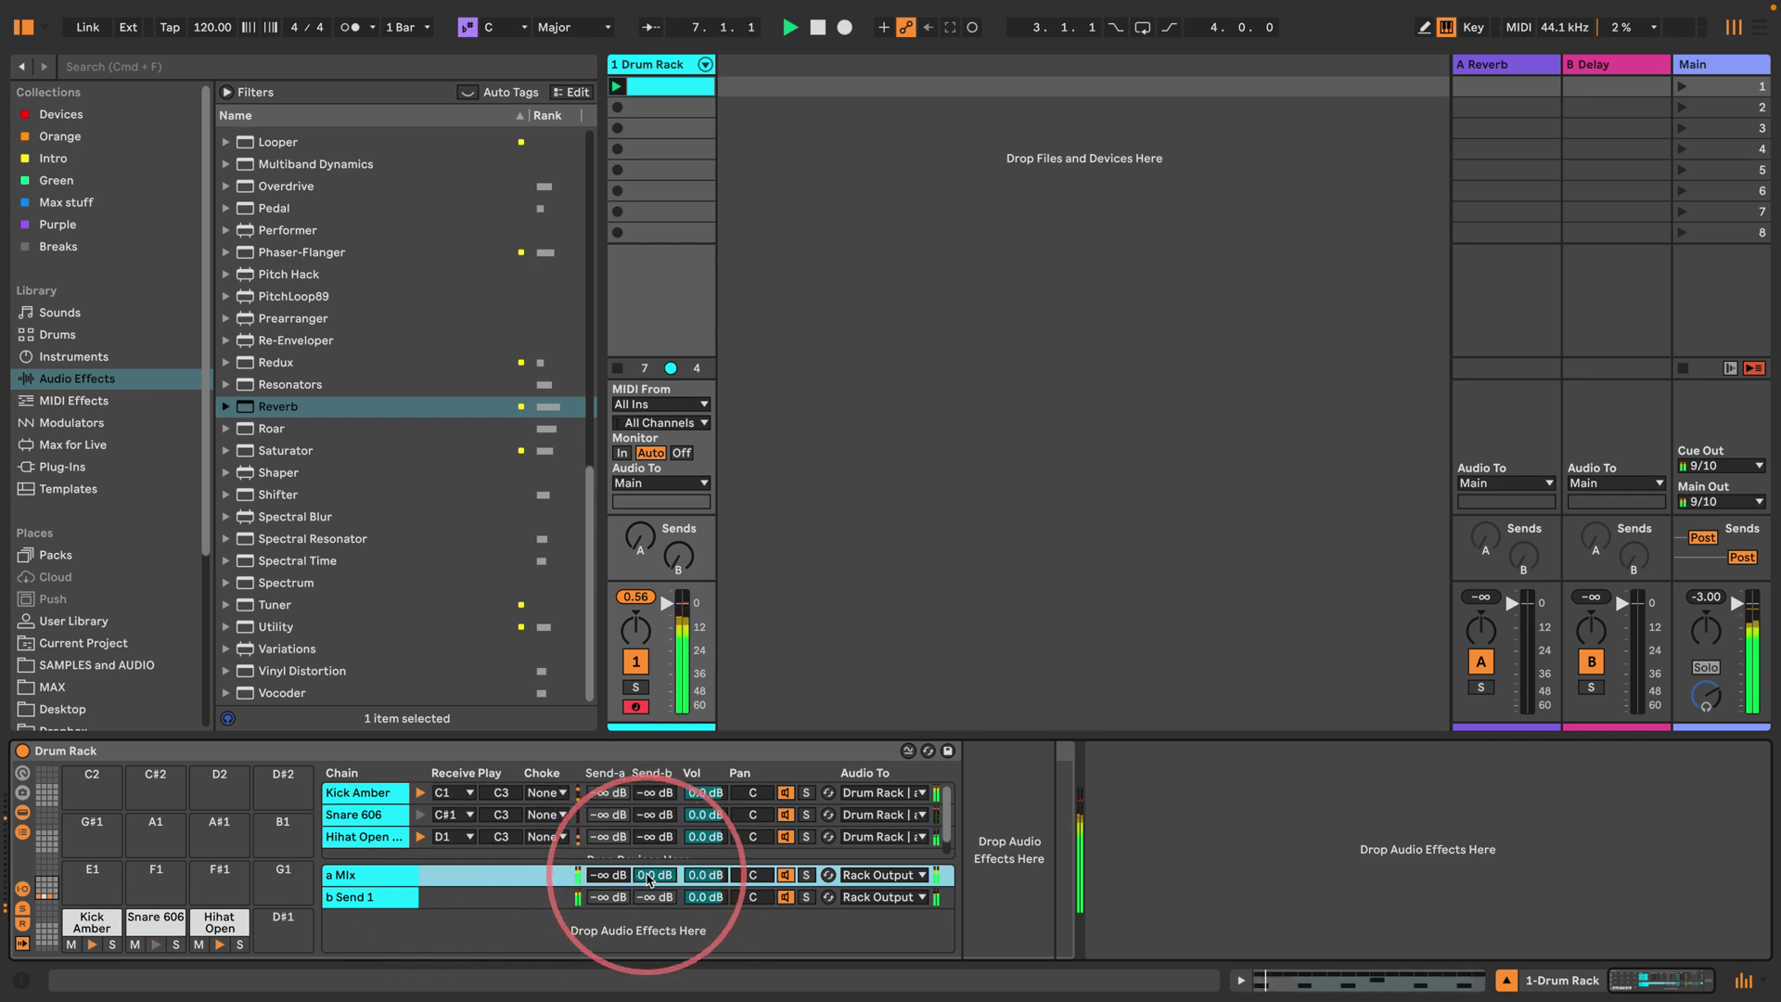
Step: Unfold the Drum Rack's chains in the session mixer and try out the Mix chain's send b level there
{"action": "left_click", "coordinate": [705, 64]}
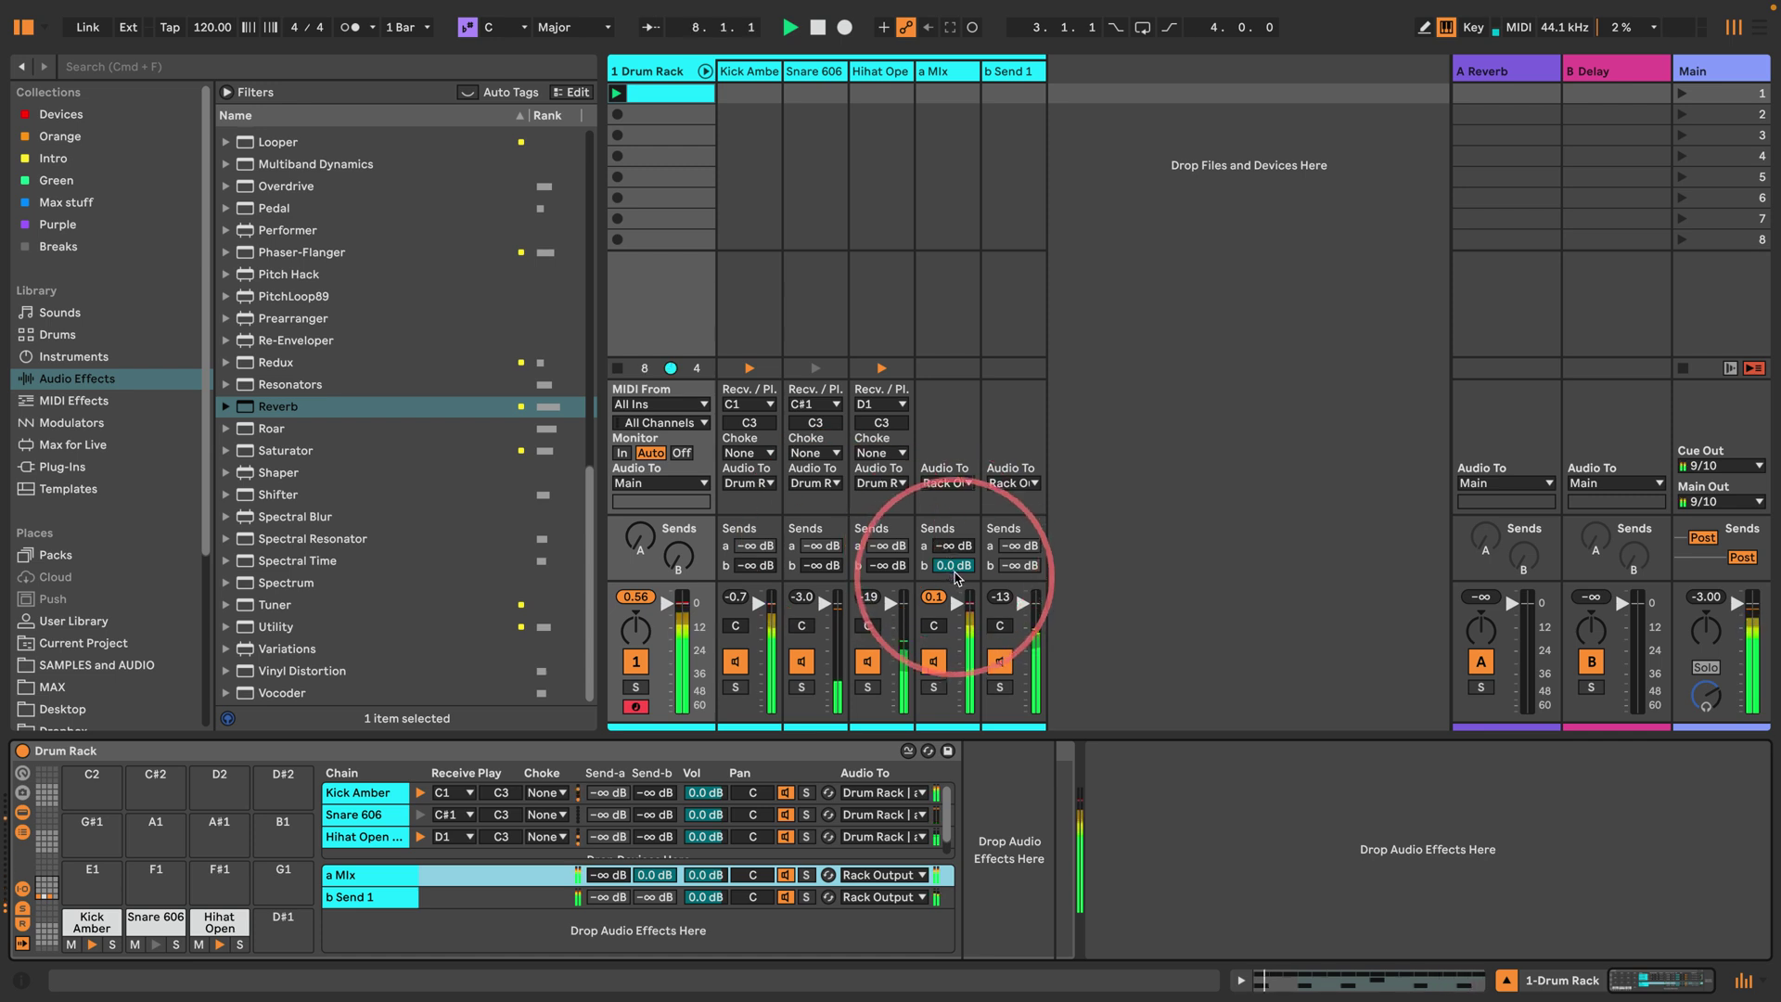
{"action": "left_click_drag", "start_coordinate": [955, 568], "coordinate": [954, 649]}
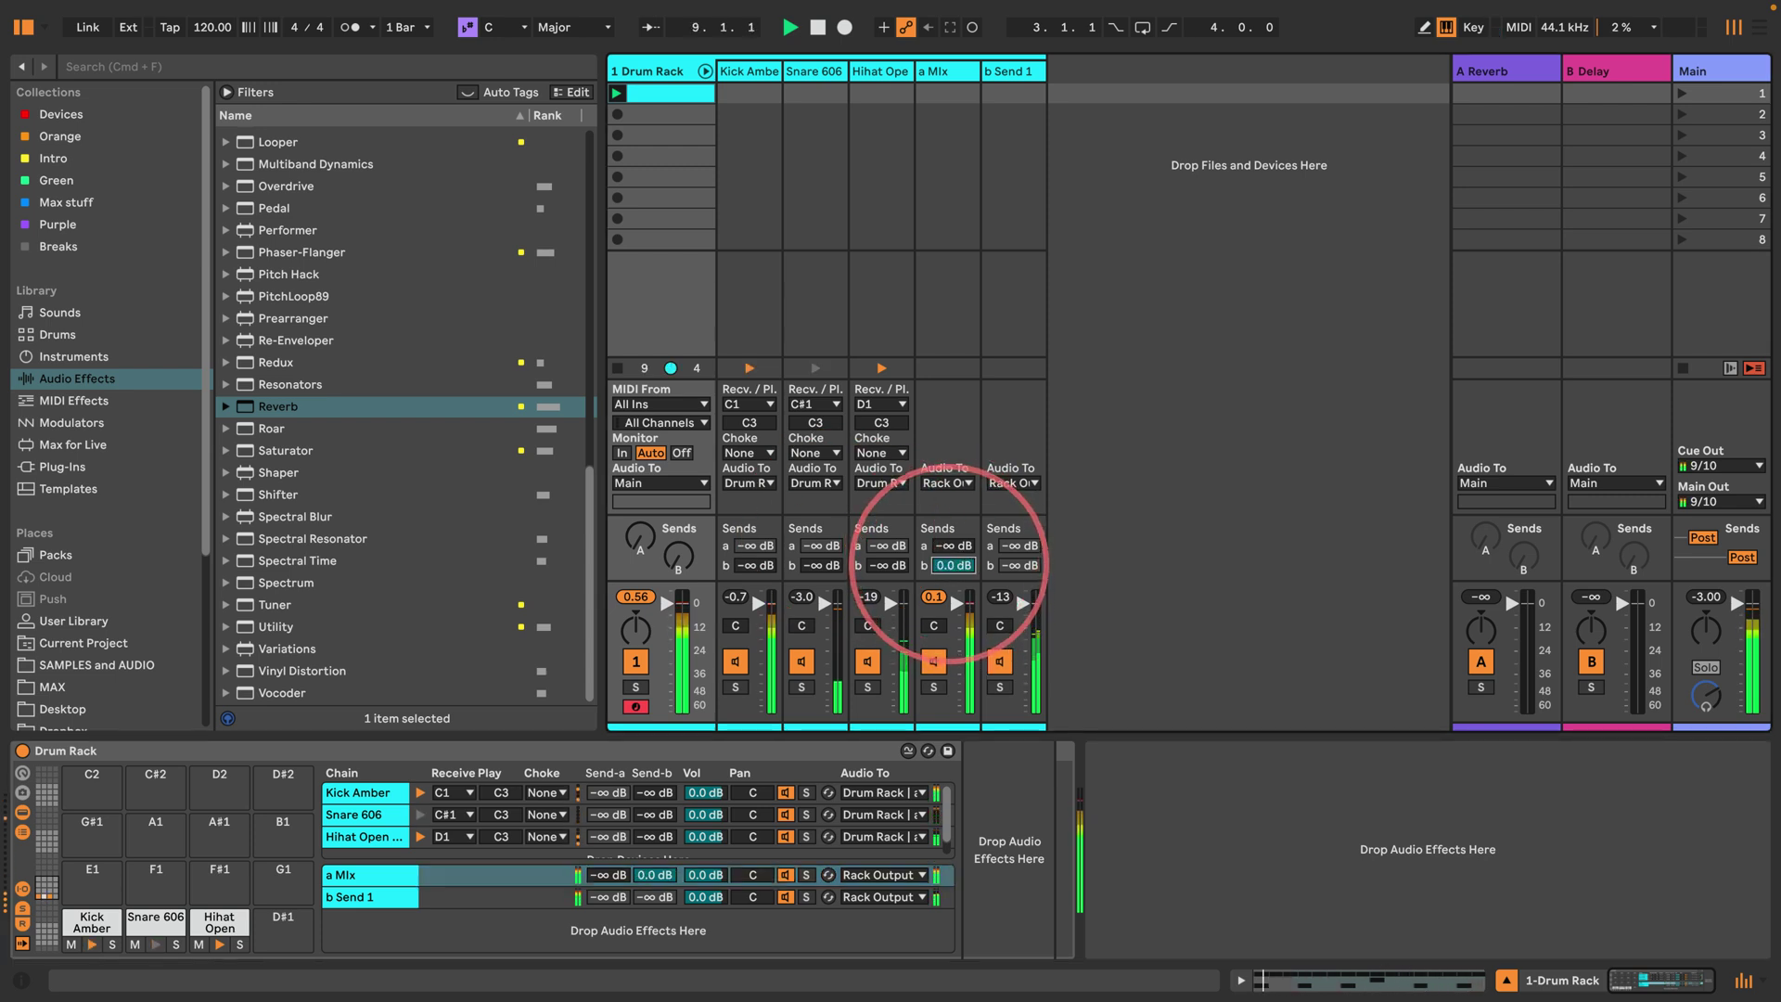
{"action": "left_click_drag", "start_coordinate": [953, 565], "coordinate": [953, 603]}
Step: Colour the Mix return chain green and the Send 1 return chain blue
{"action": "left_click", "coordinate": [369, 794]}
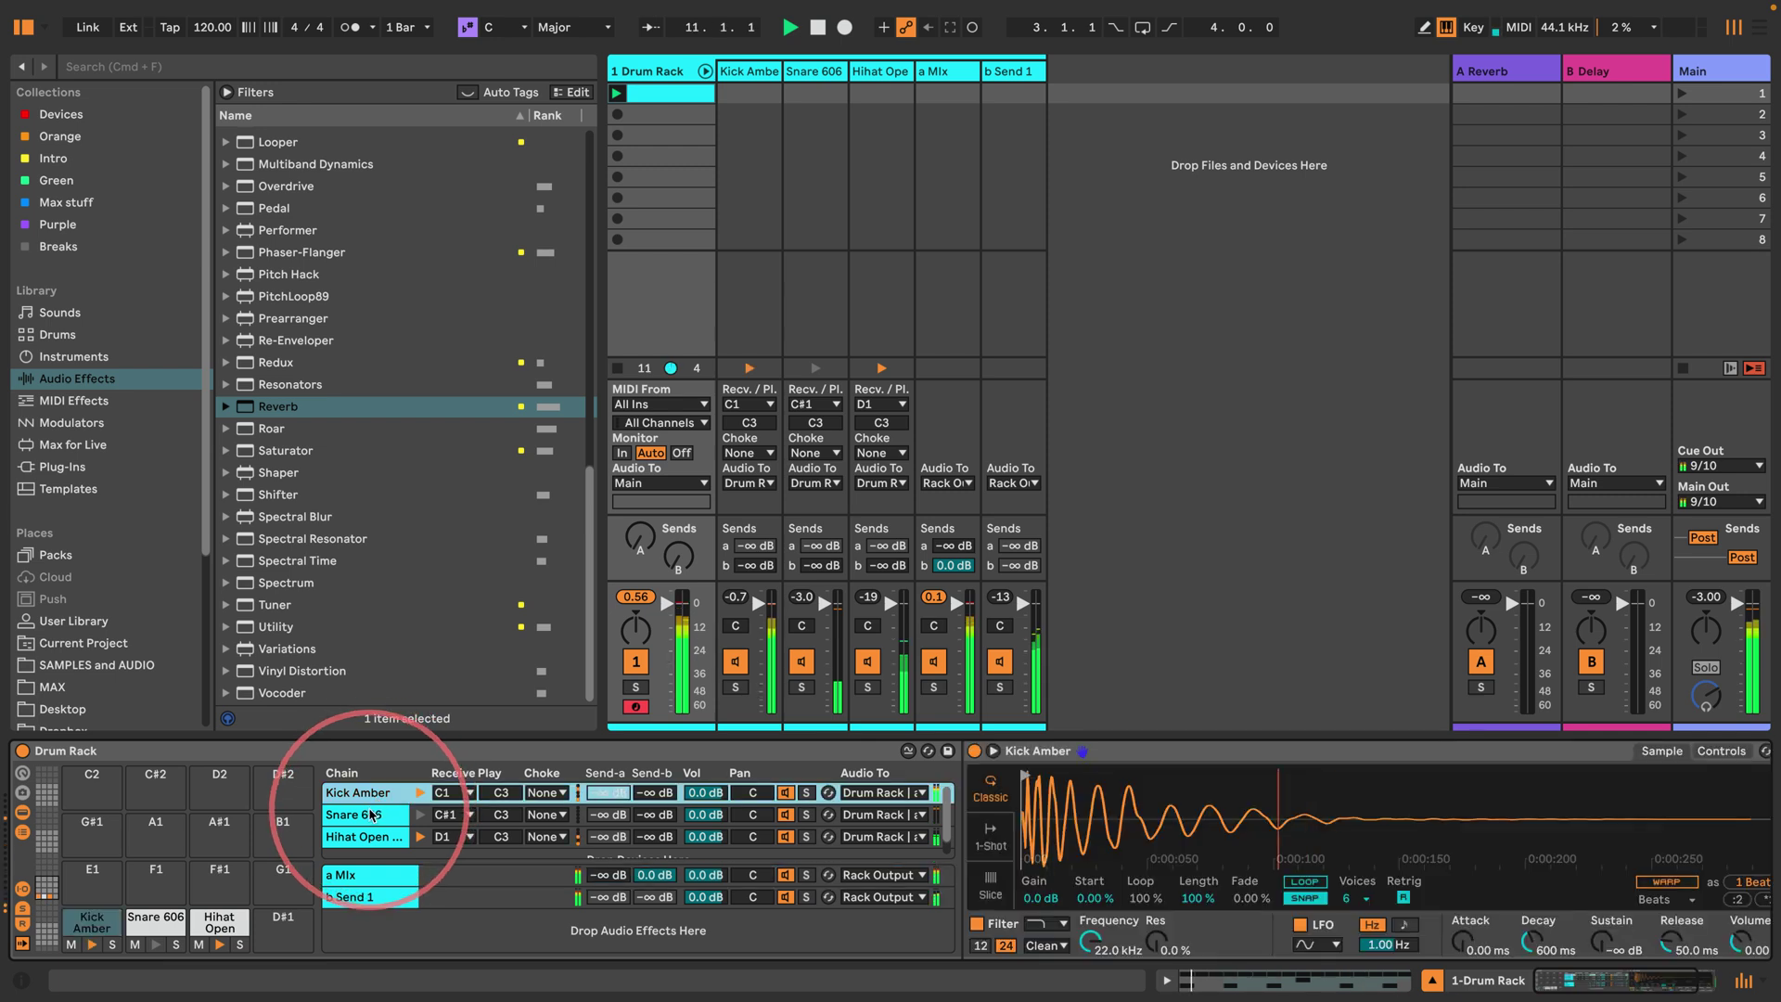
{"action": "key", "text": "super+a"}
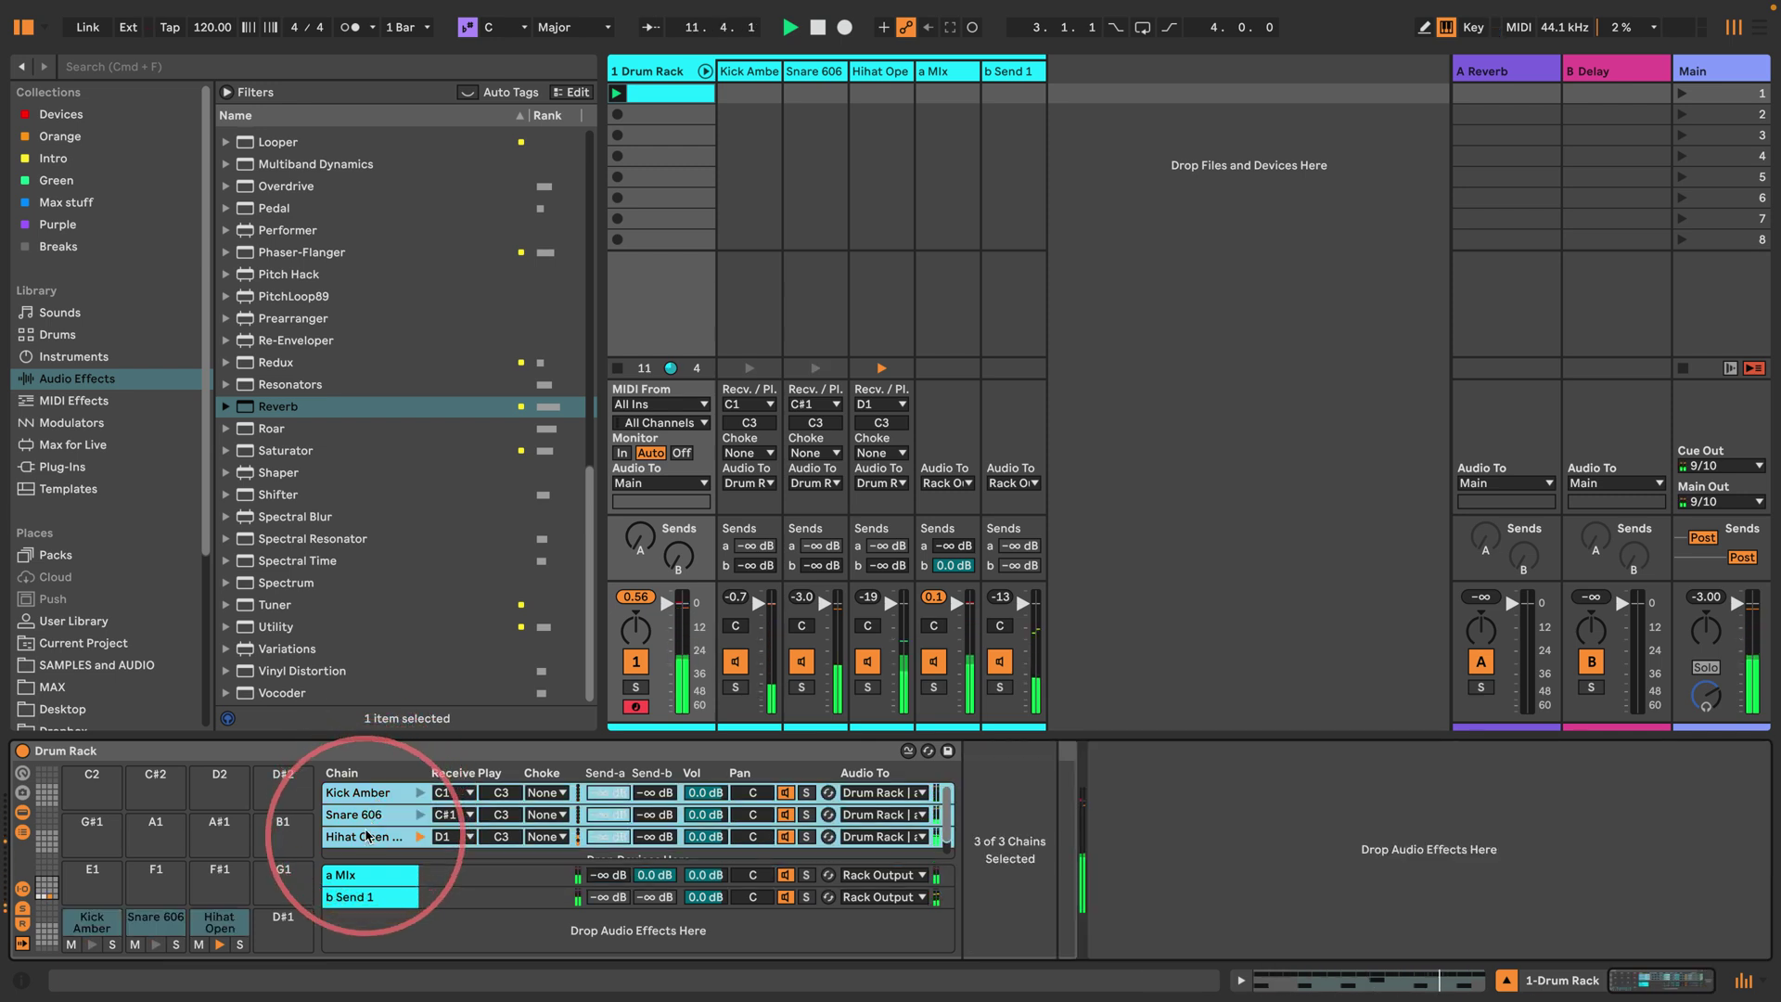
{"action": "left_click", "coordinate": [367, 879]}
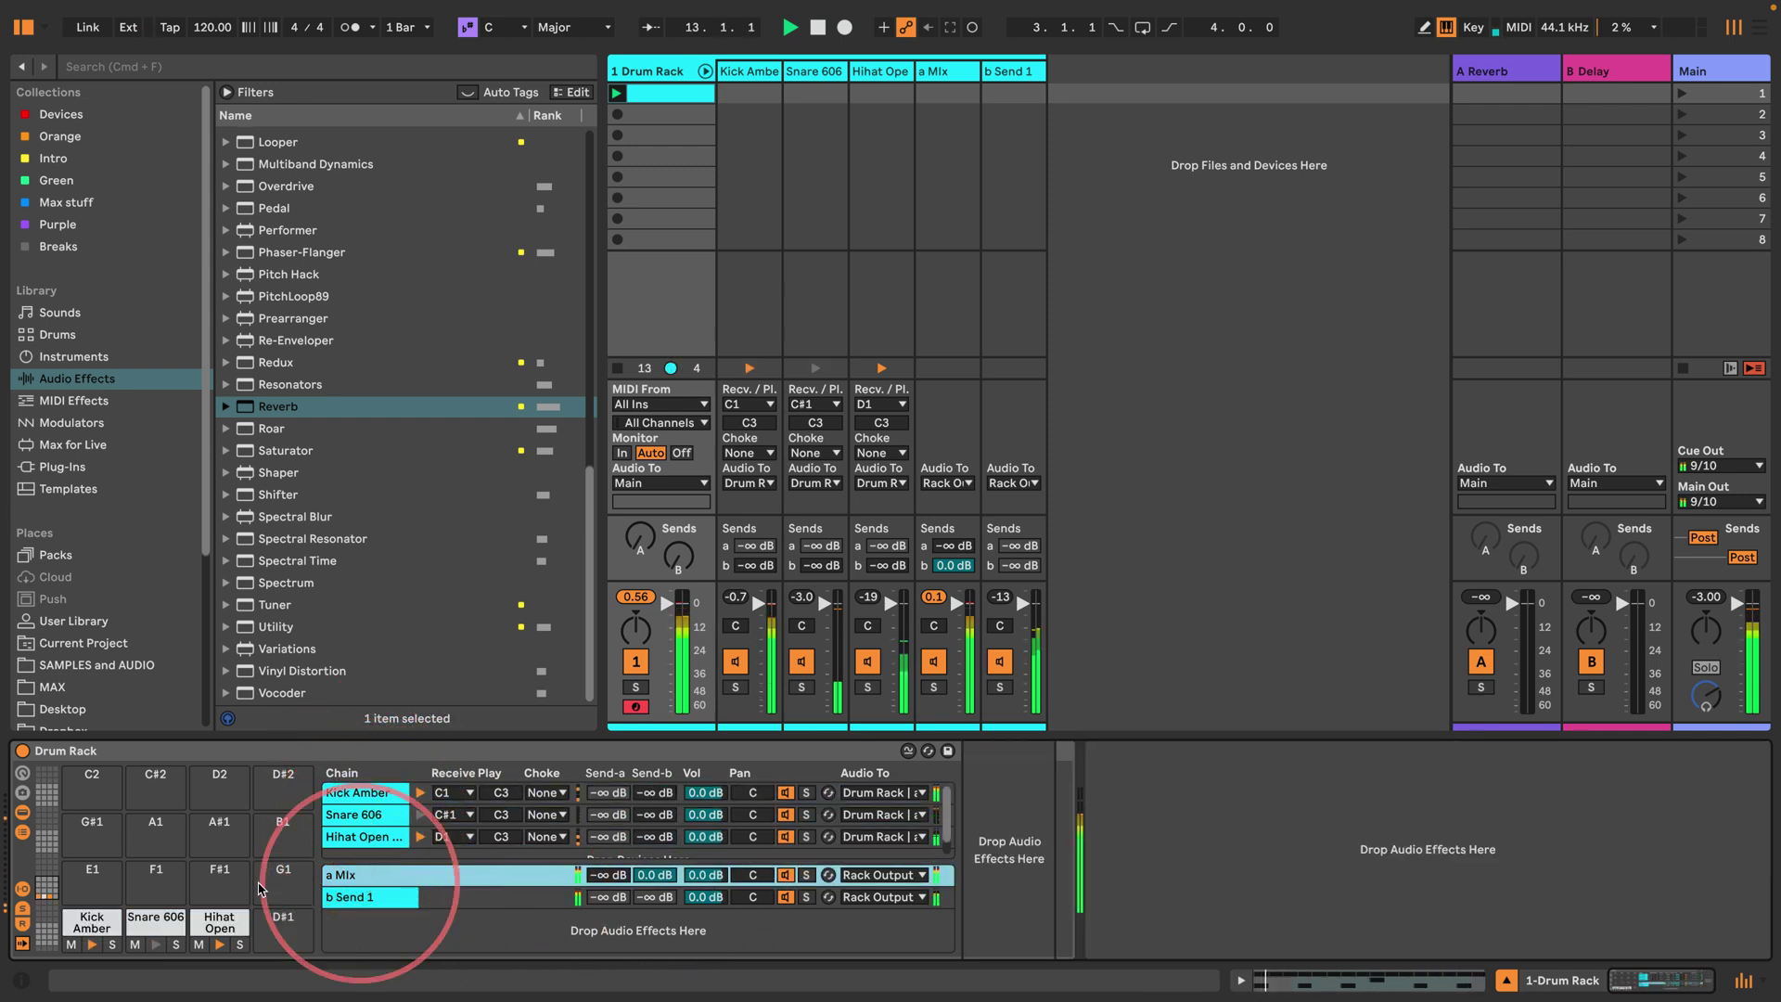
{"action": "left_click", "coordinate": [357, 900]}
{"action": "right_click", "coordinate": [360, 876]}
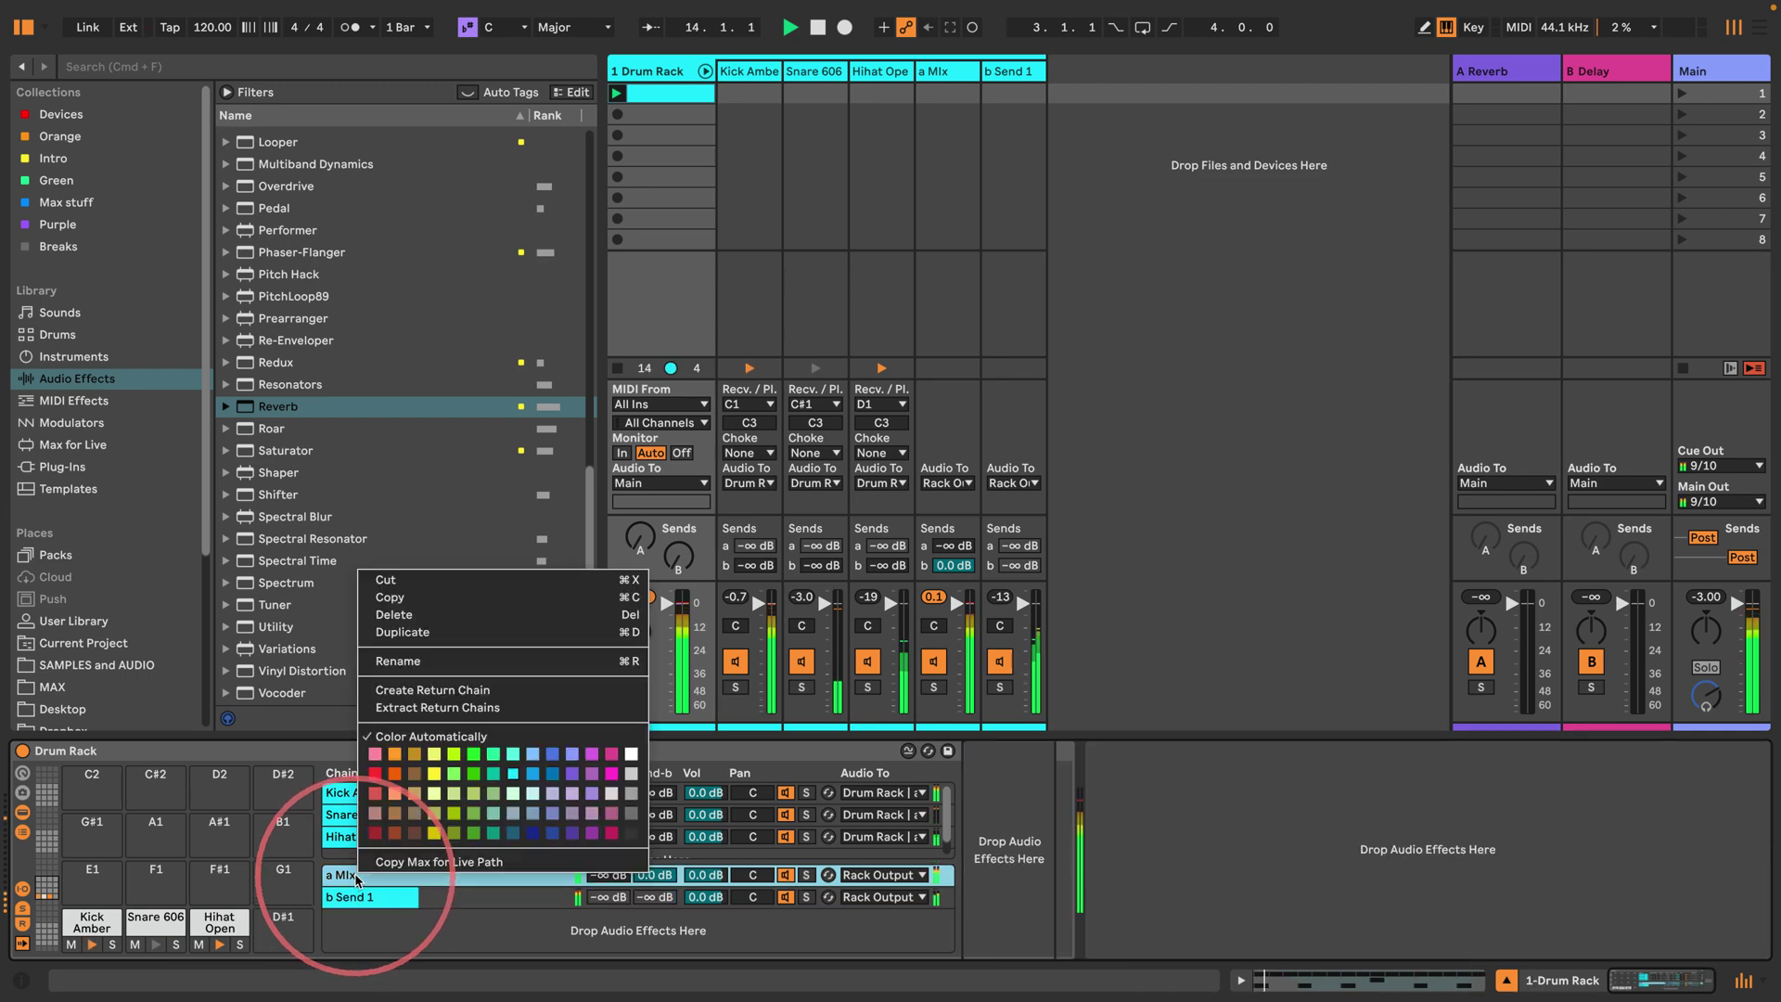
{"action": "left_click", "coordinate": [441, 782]}
{"action": "right_click", "coordinate": [371, 897]}
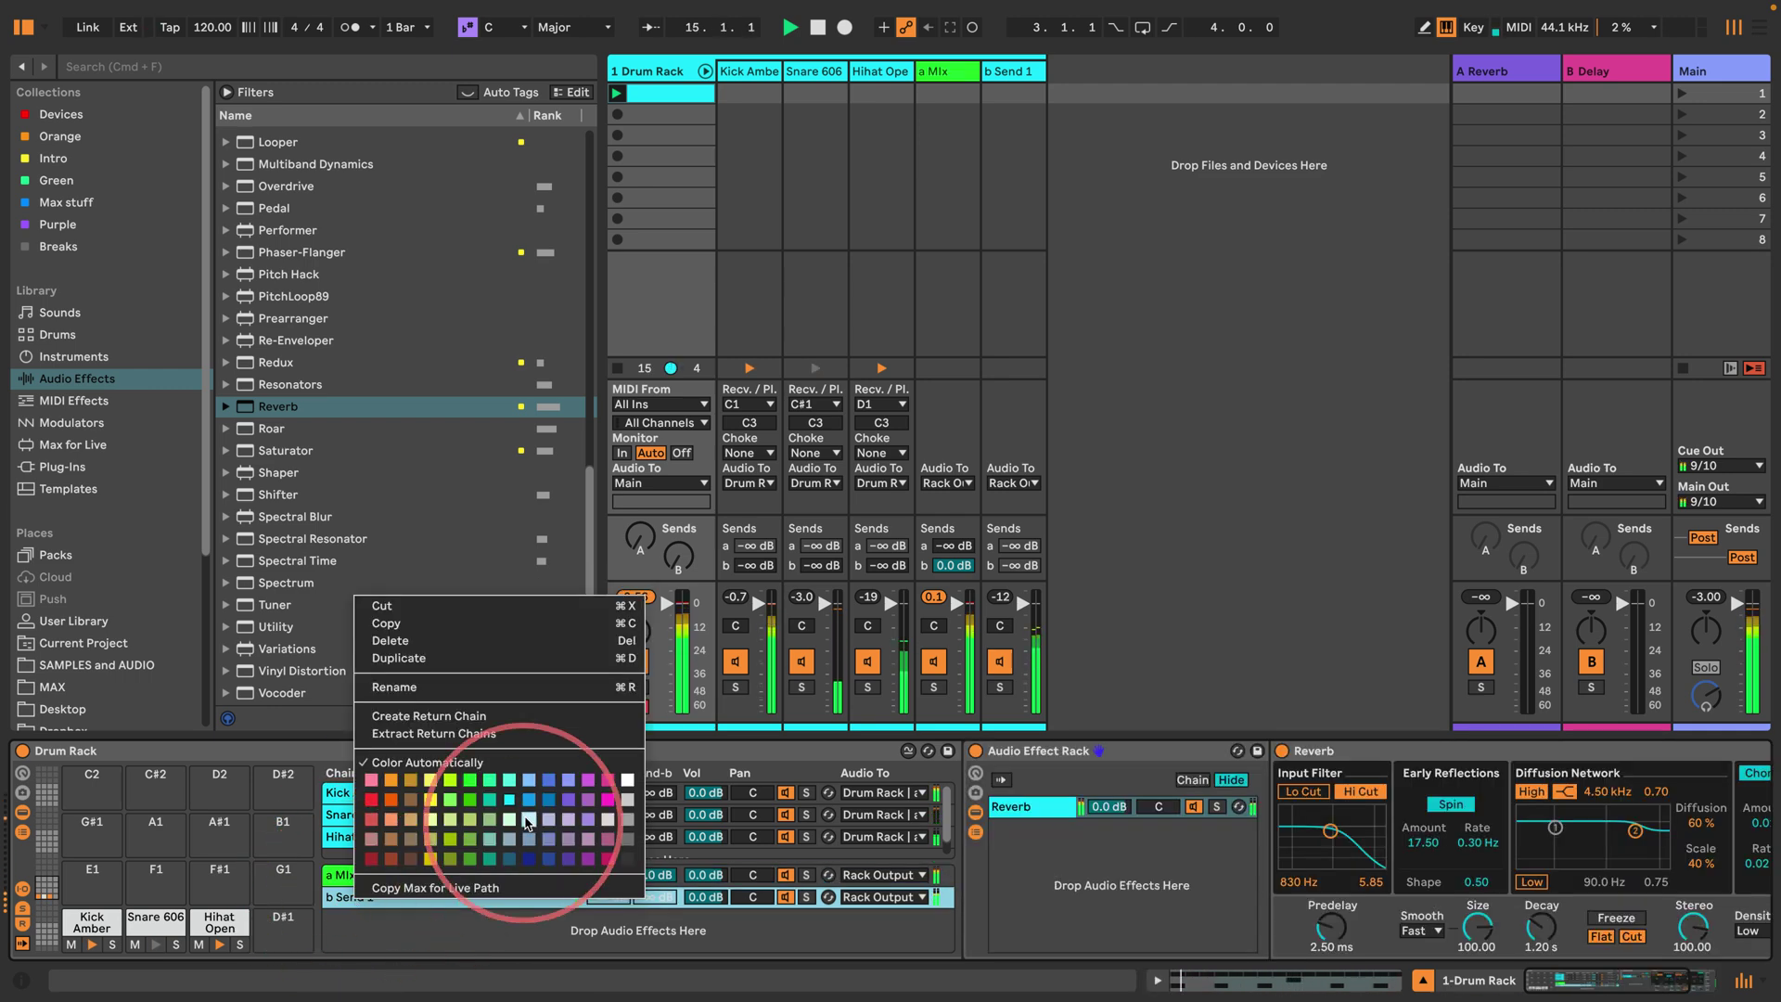
{"action": "left_click", "coordinate": [515, 805]}
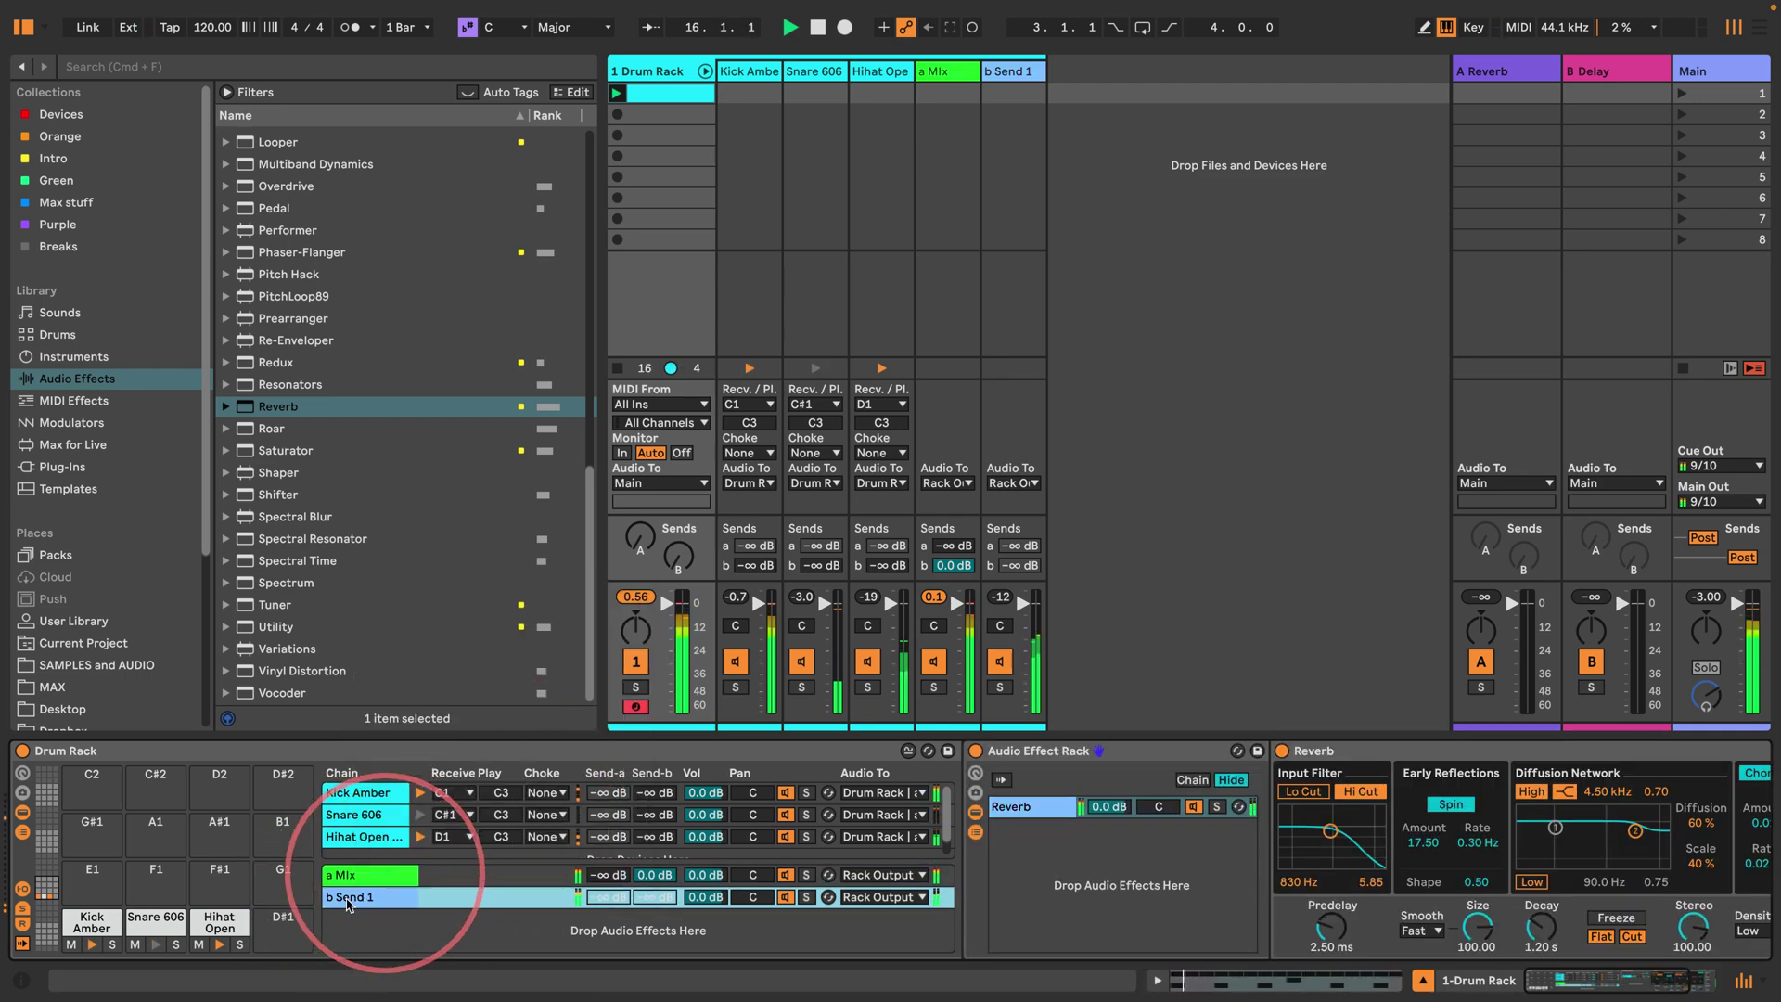
Step: Stop playback and enable the low cut on the input filter of the Send 1 chain's Reverb, with the filter at about 3.49 kHz
{"action": "key", "text": "space"}
{"action": "scroll", "coordinate": [1122, 854], "scroll_direction": "right", "scroll_amount": 5}
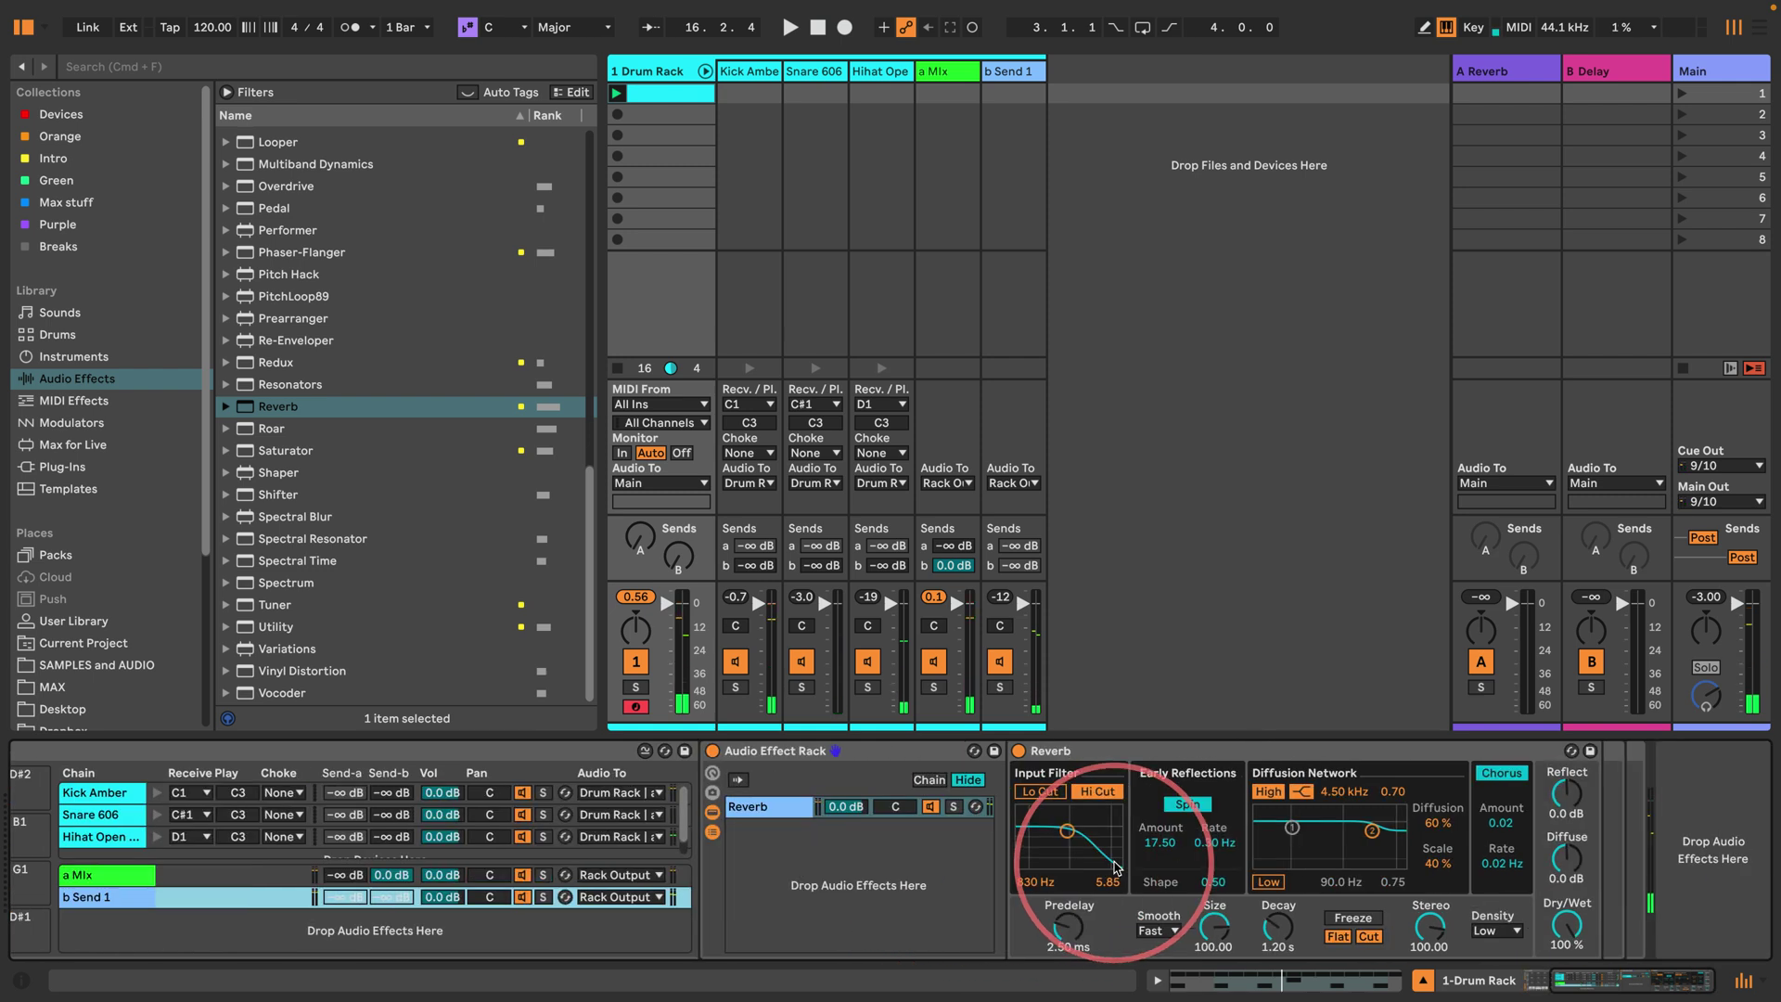
{"action": "left_click", "coordinate": [1041, 791]}
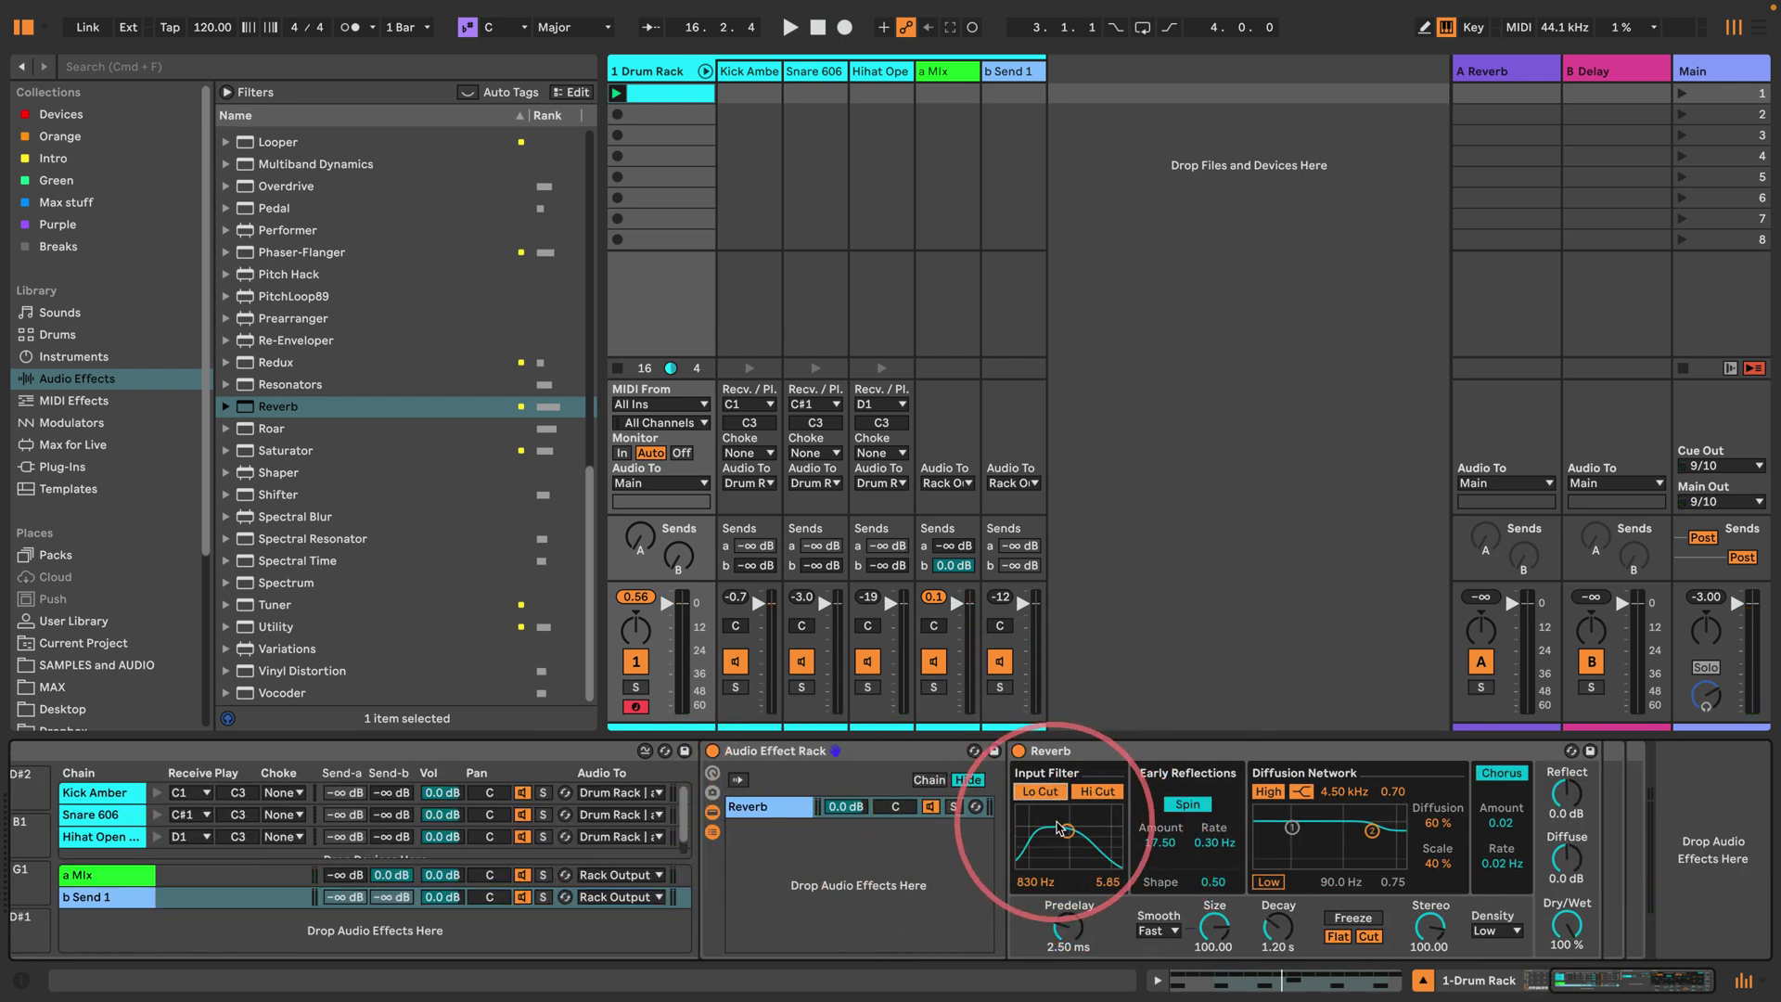
Step: Duplicate the Reverb chain, solo the copy and set its Size to about 1.16 and Decay to about 3.16 s during playback
{"action": "left_click", "coordinate": [754, 809]}
{"action": "key", "text": "super+d"}
{"action": "left_click", "coordinate": [953, 829]}
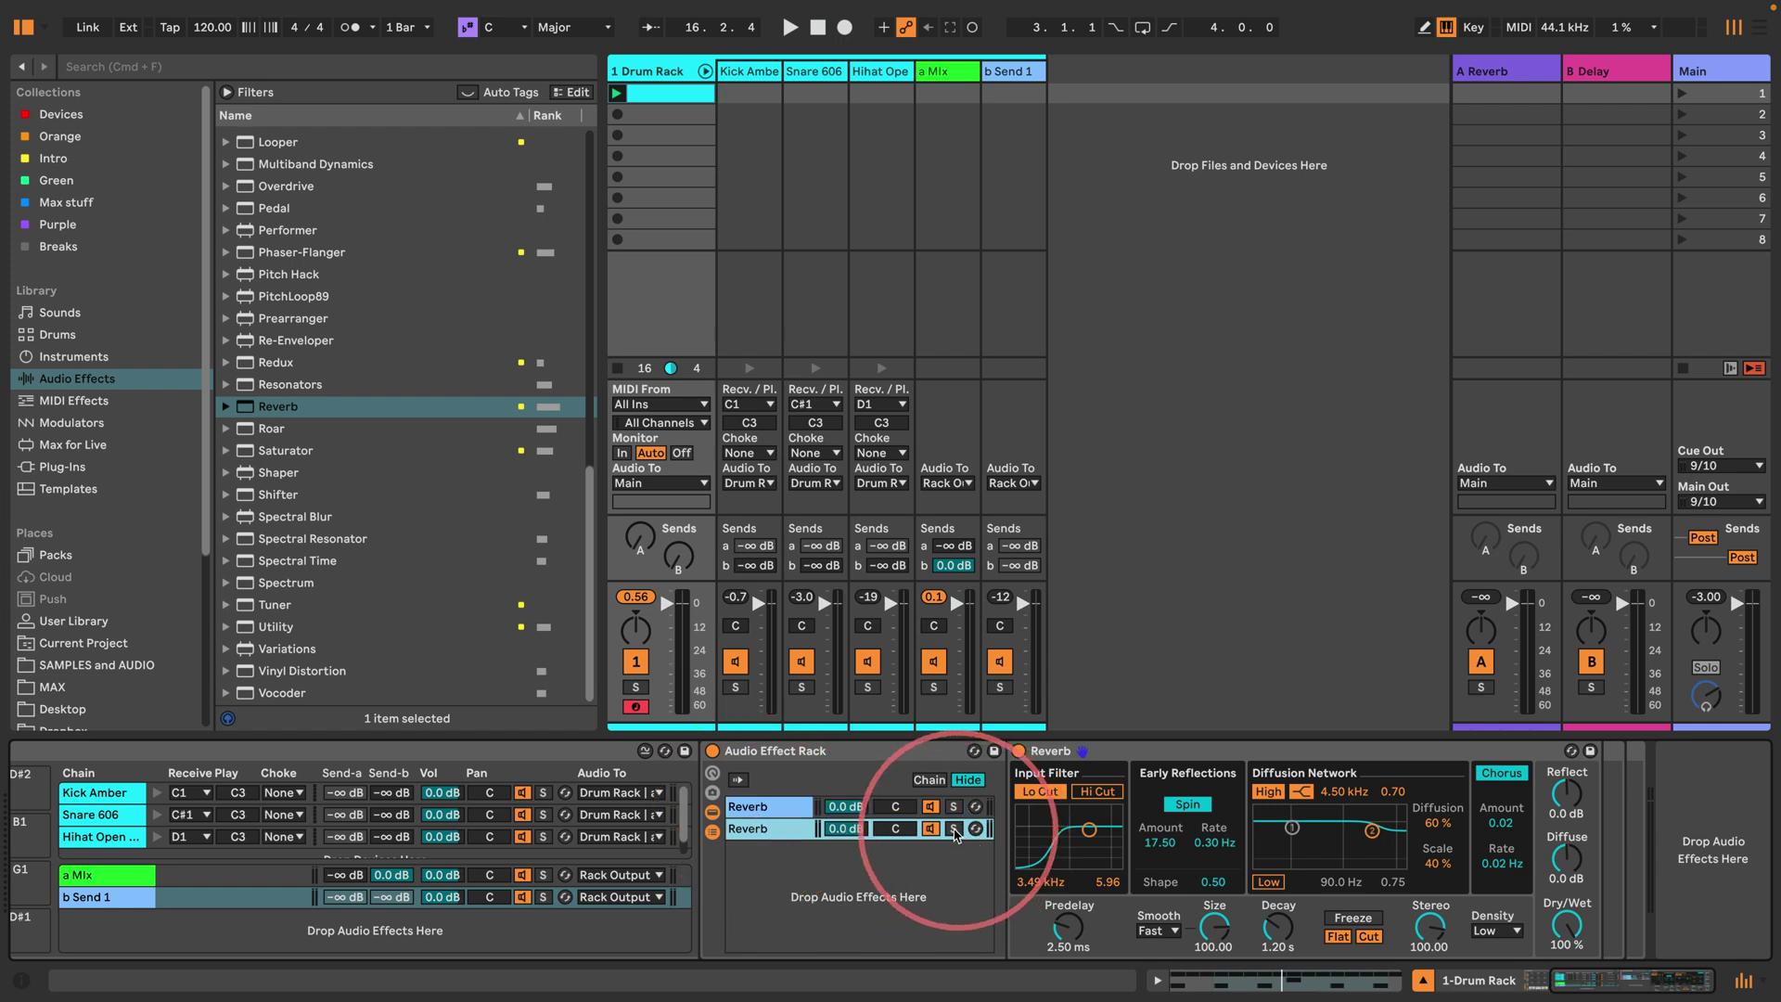
{"action": "key", "text": "space"}
{"action": "left_click_drag", "start_coordinate": [1209, 934], "coordinate": [1212, 946]}
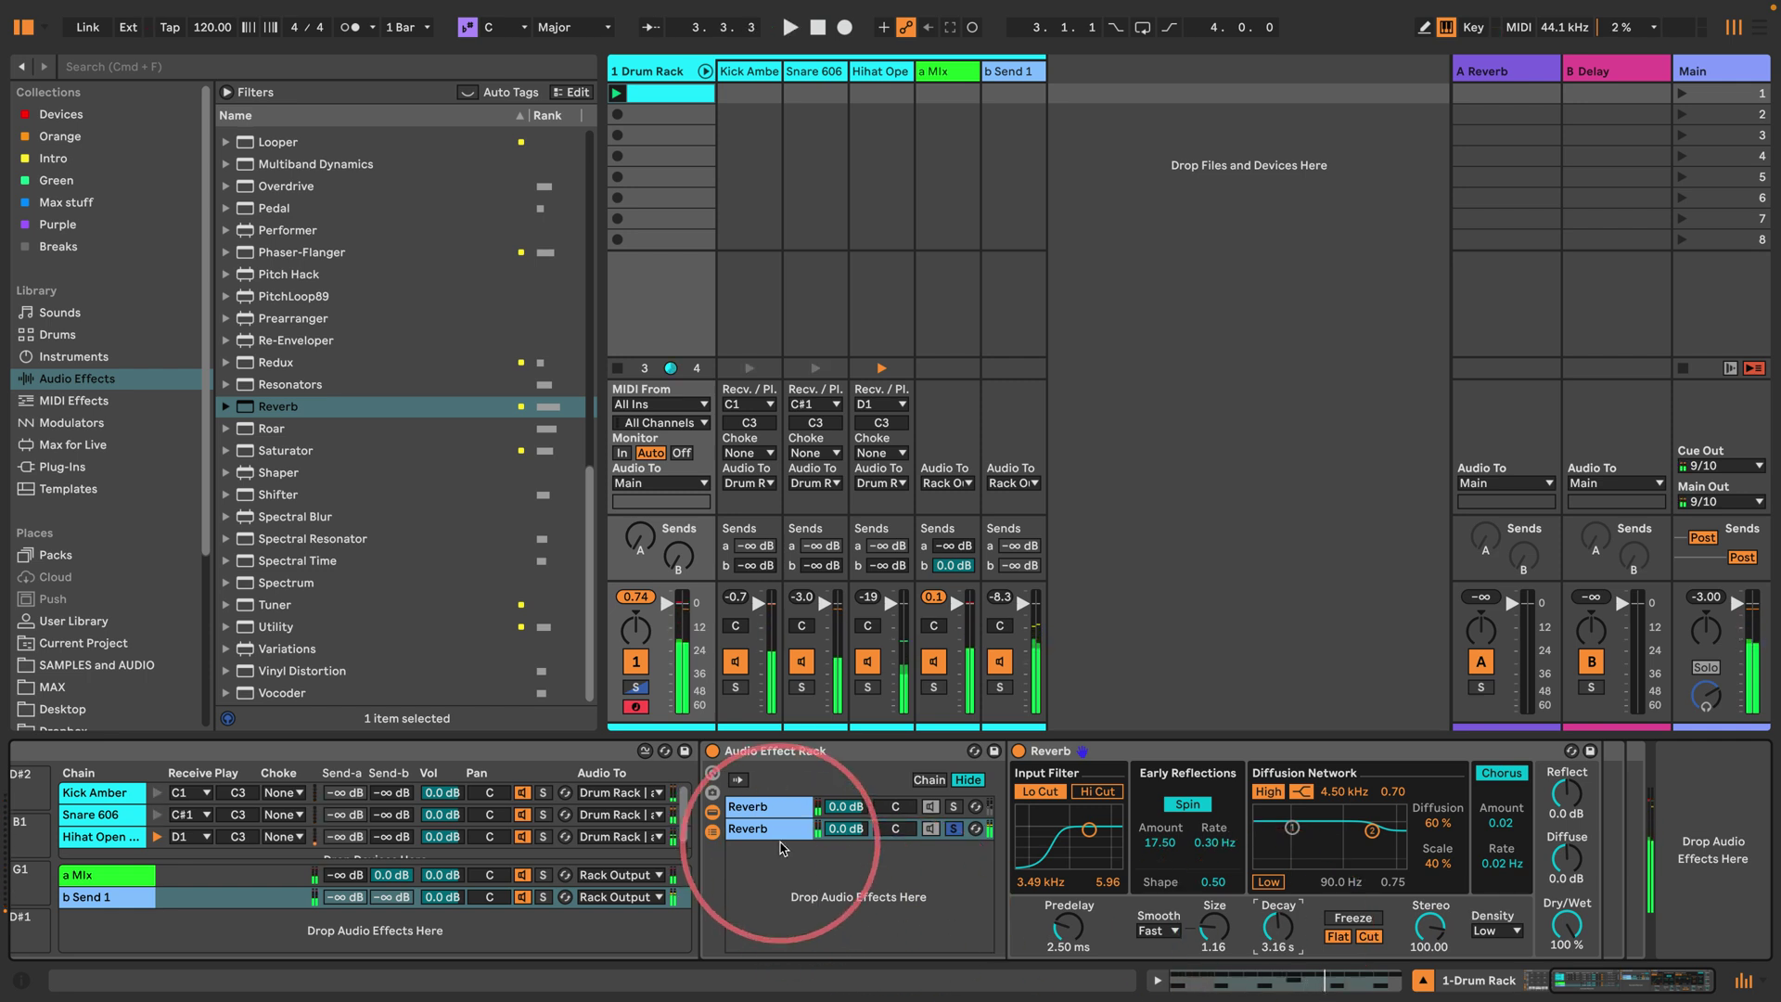
Step: Duplicate the second Reverb chain, solo the new copy and set its Size to about 3.09 and Decay to about 4.98 s
{"action": "key", "text": "space"}
{"action": "key", "text": "super+d"}
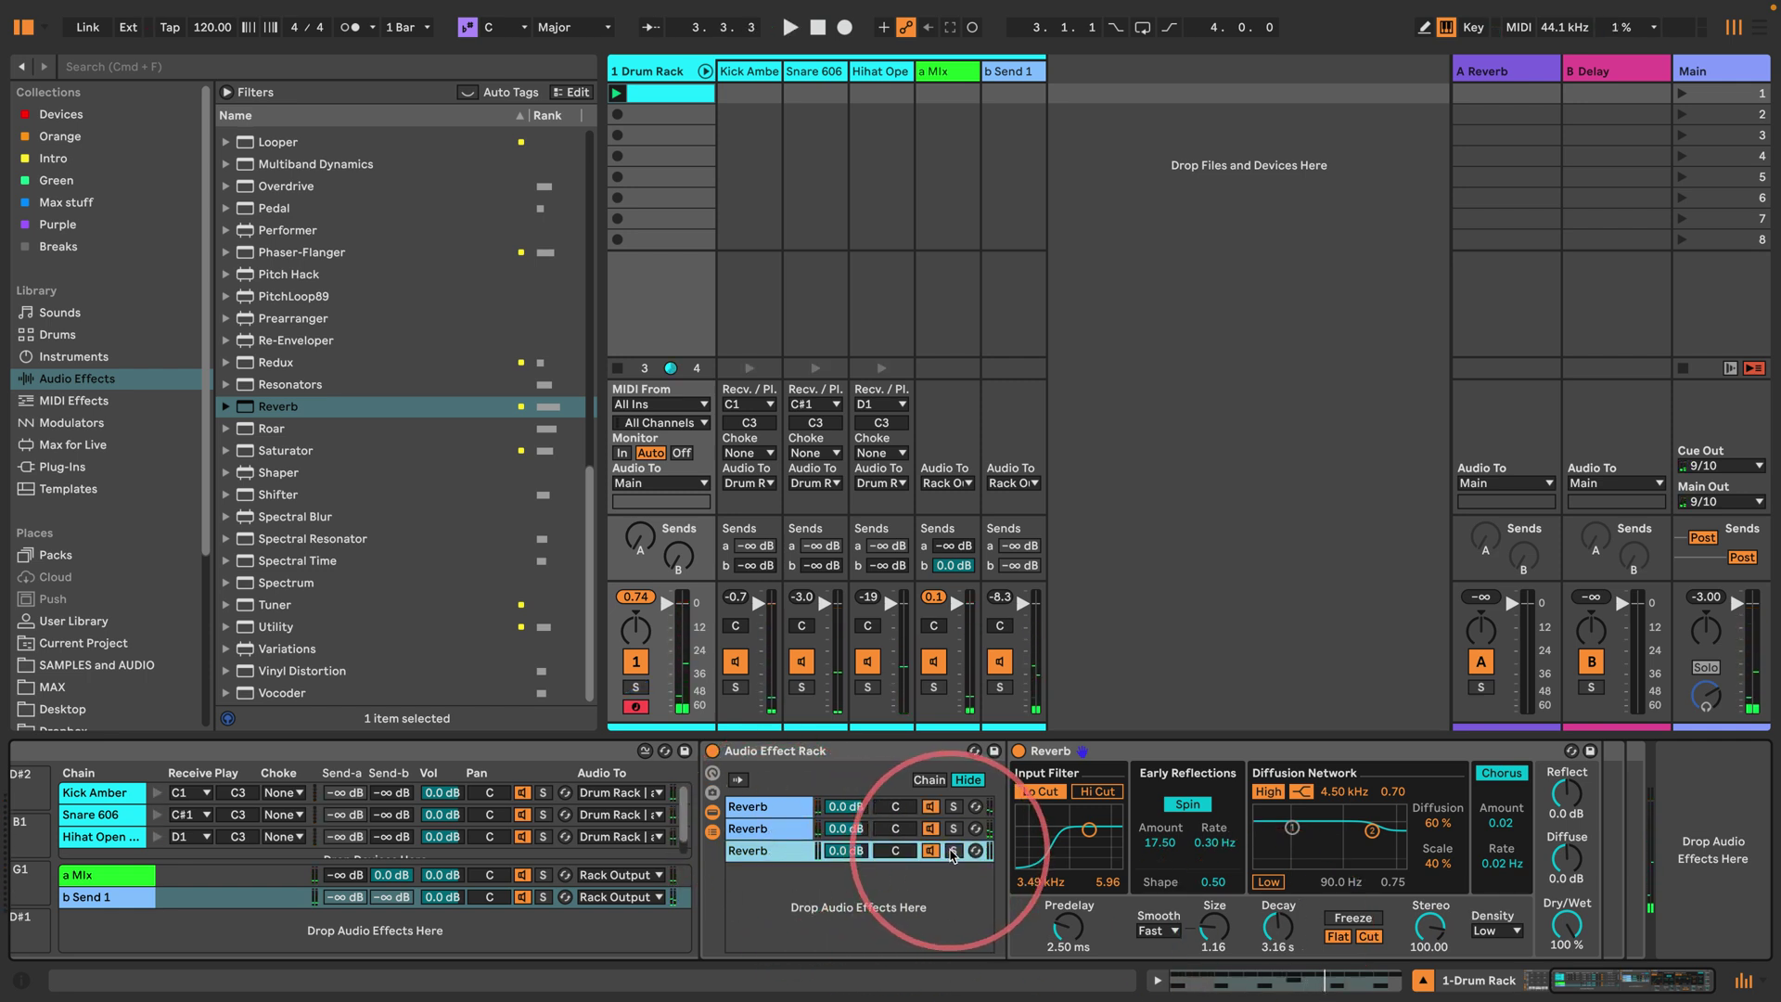
{"action": "key", "text": "space"}
{"action": "left_click_drag", "start_coordinate": [1211, 939], "coordinate": [1276, 924]}
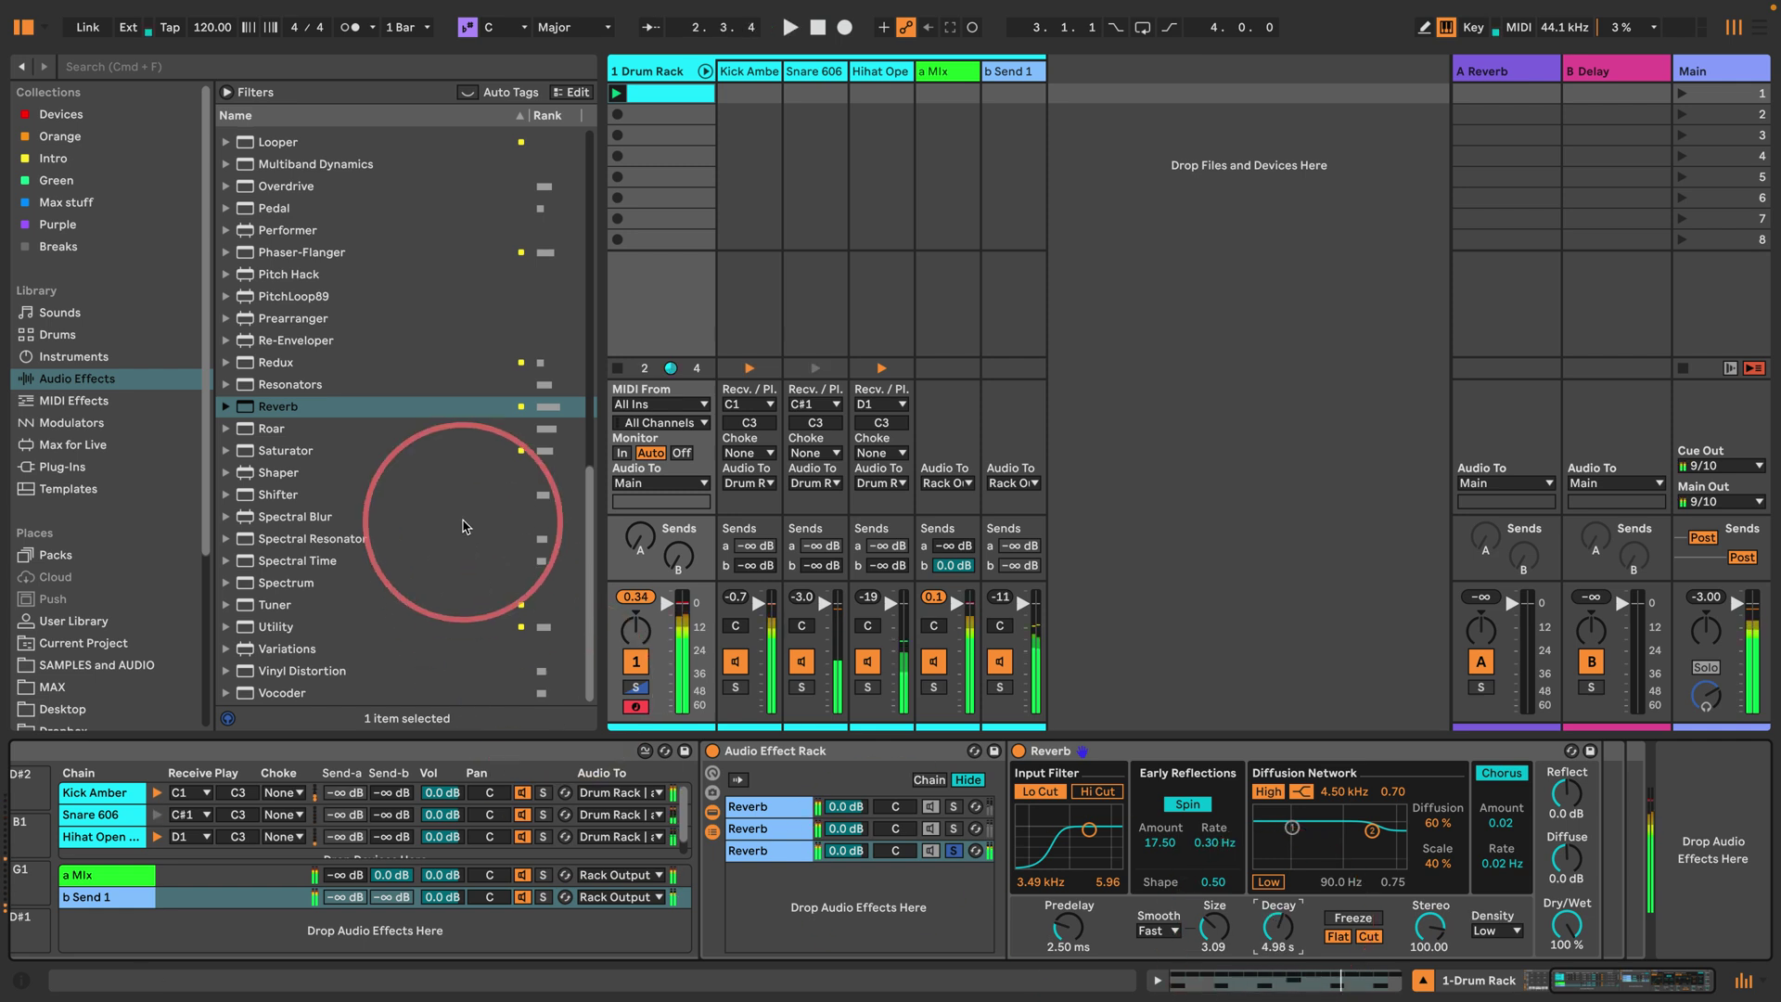
Step: Add an Auto Pan after the Reverb in the third rack chain and sync its rate to the tempo
{"action": "scroll", "coordinate": [299, 454], "scroll_direction": "up", "scroll_amount": 10}
{"action": "scroll", "coordinate": [315, 295], "scroll_direction": "up", "scroll_amount": 3}
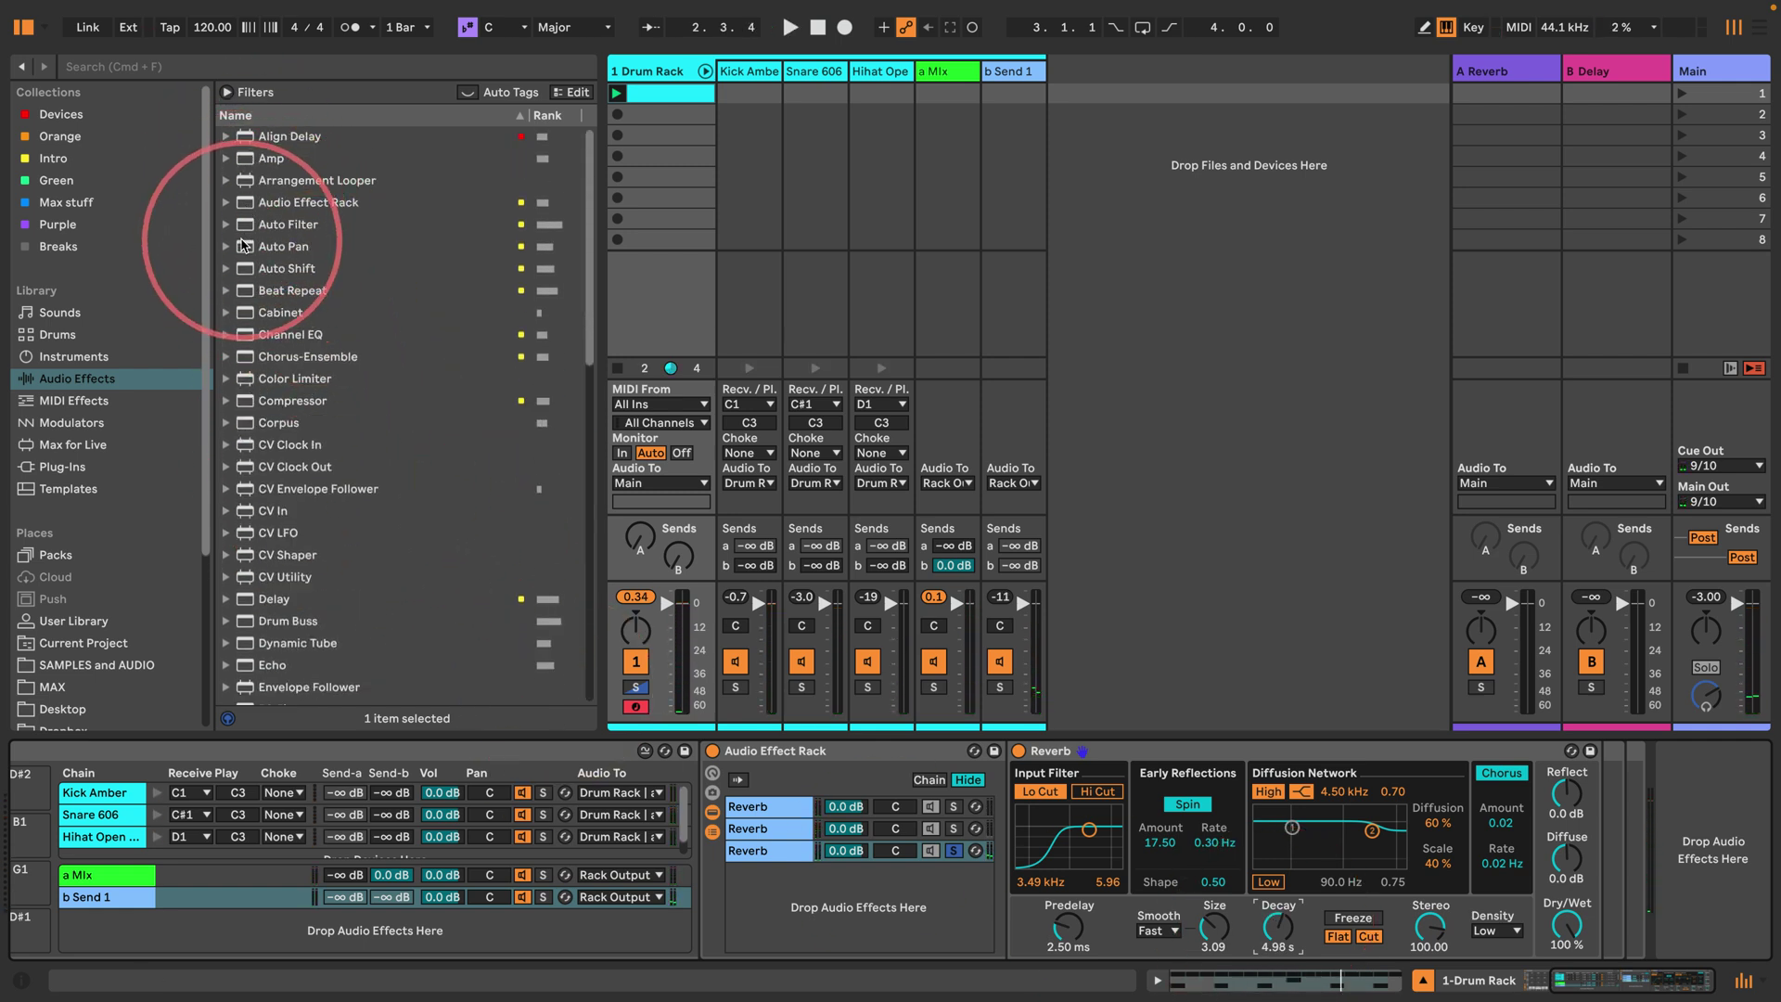
{"action": "left_click_drag", "start_coordinate": [243, 246], "coordinate": [1582, 794]}
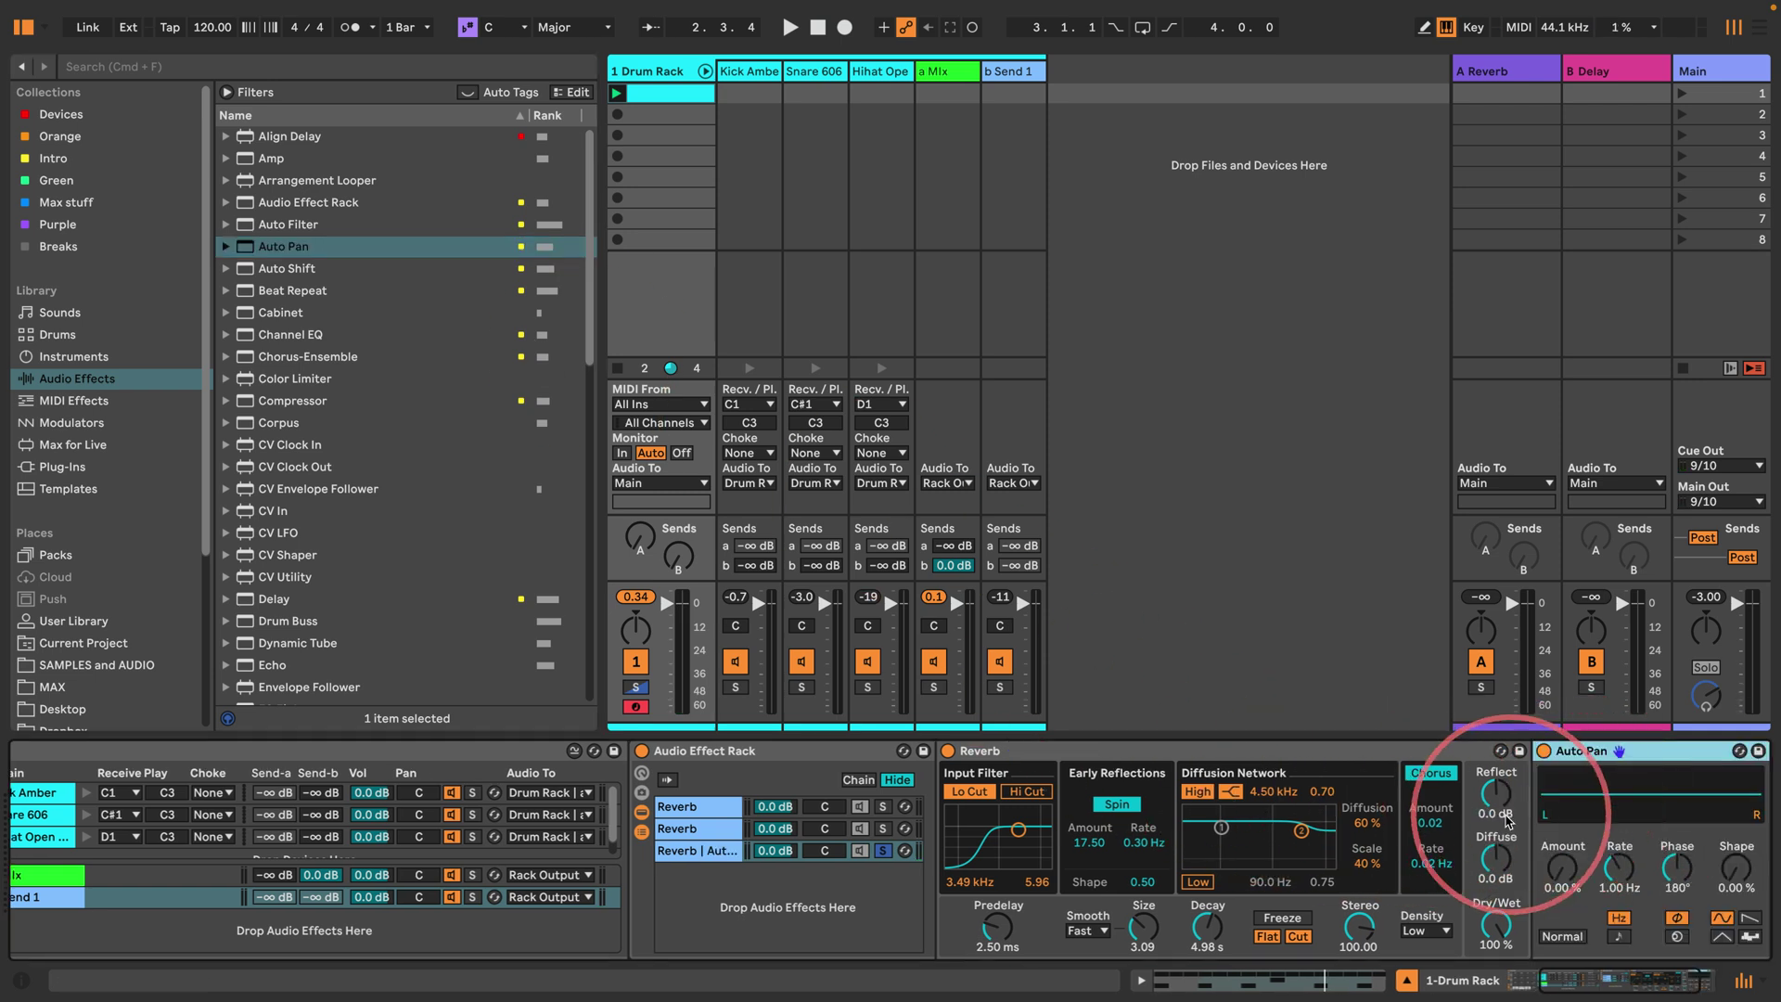
{"action": "left_click", "coordinate": [1451, 937]}
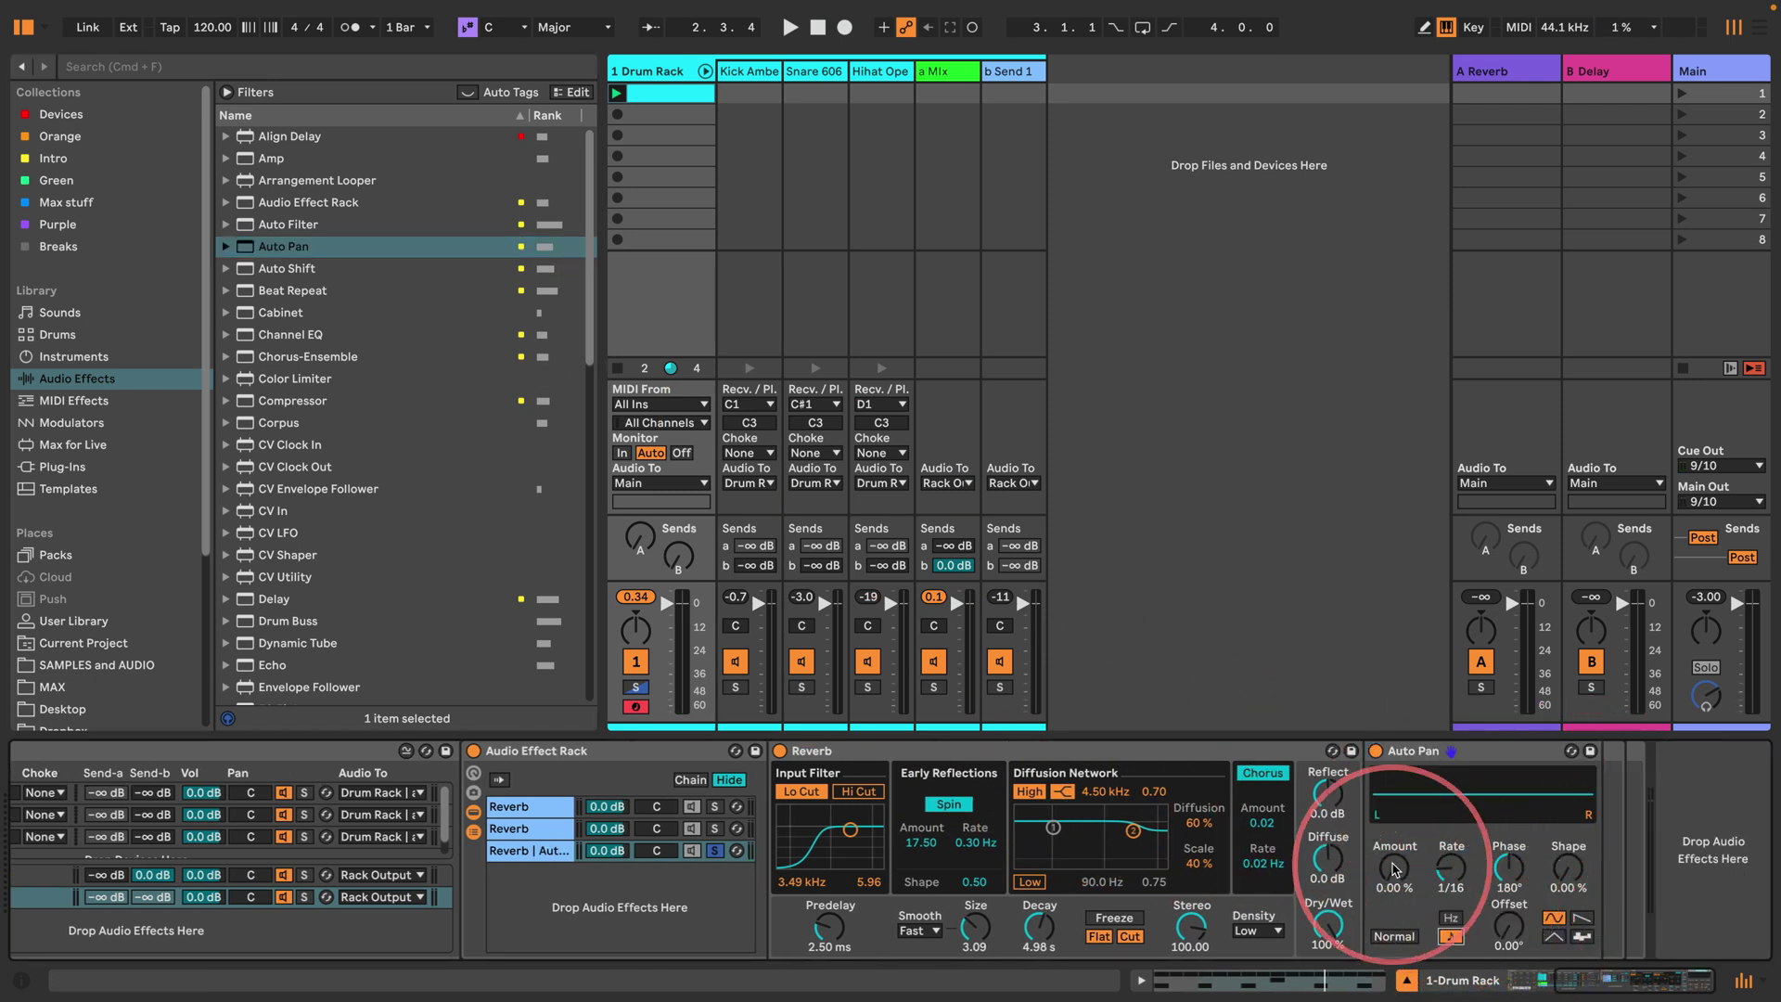
Step: Set the Auto Pan to 100% Amount, 1/8 Rate, 0° Phase and a sawtooth waveform during playback
{"action": "left_click_drag", "start_coordinate": [1394, 869], "coordinate": [1394, 817]}
{"action": "key", "text": "space"}
{"action": "left_click_drag", "start_coordinate": [1509, 867], "coordinate": [1454, 913]}
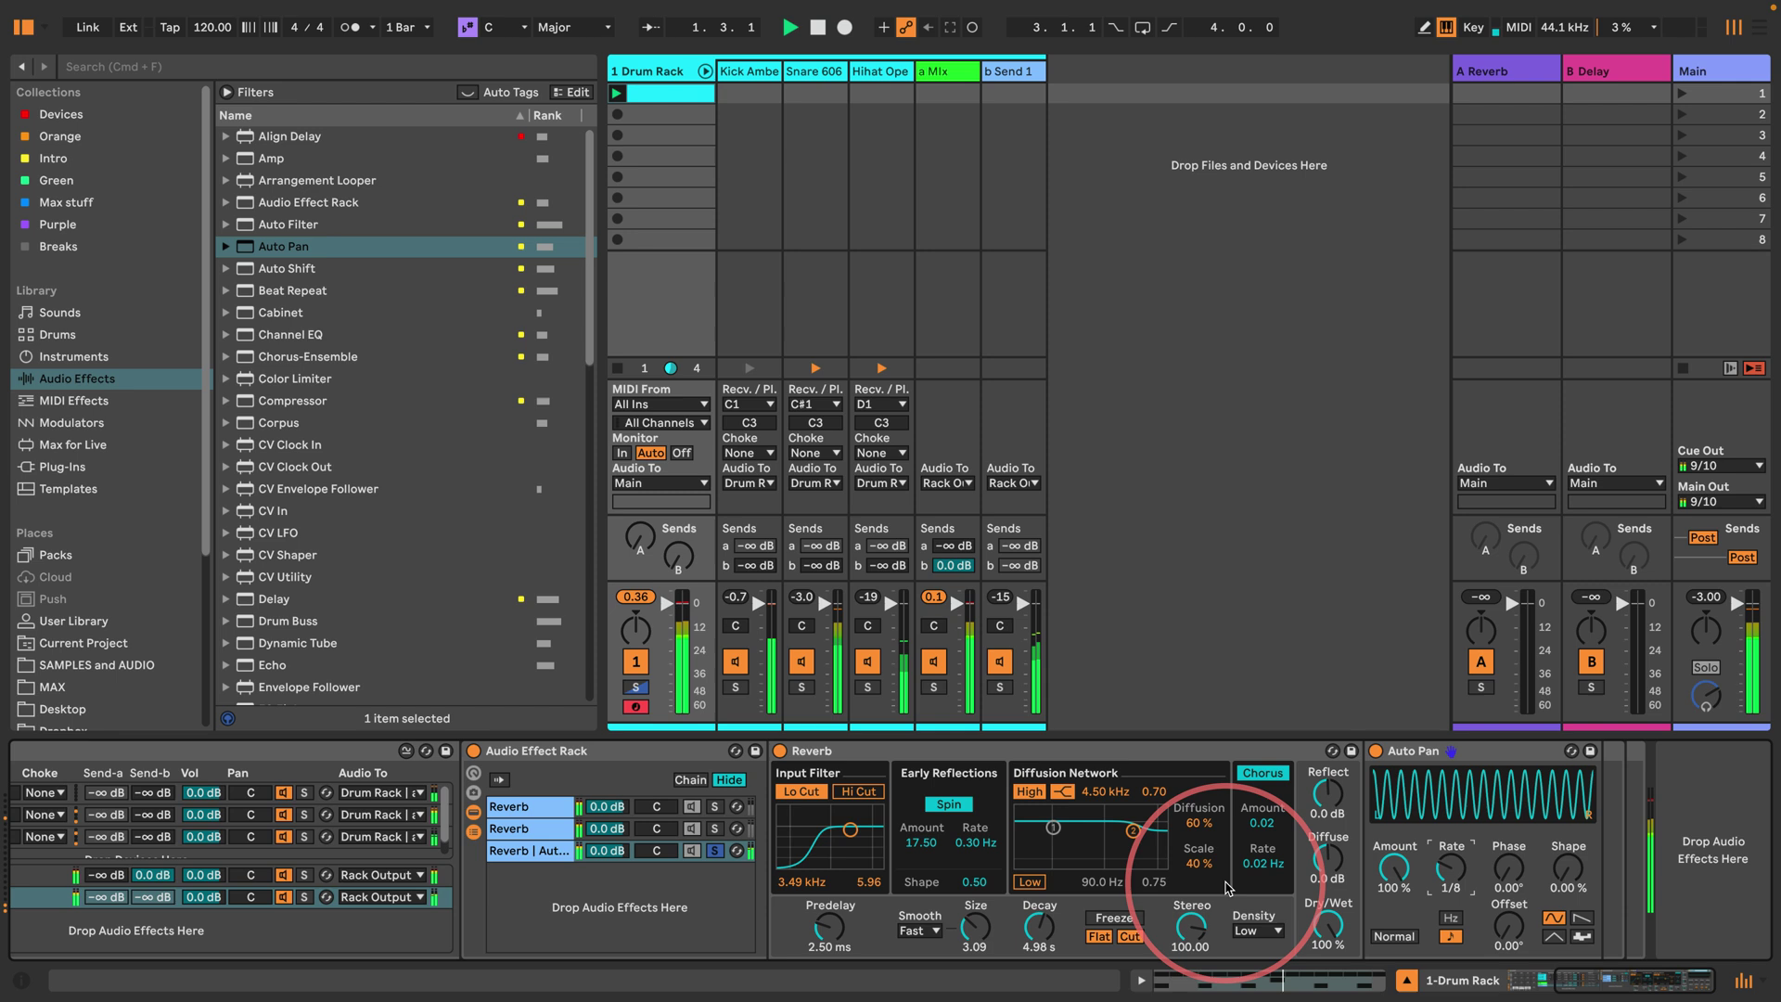
{"action": "left_click", "coordinate": [1582, 920]}
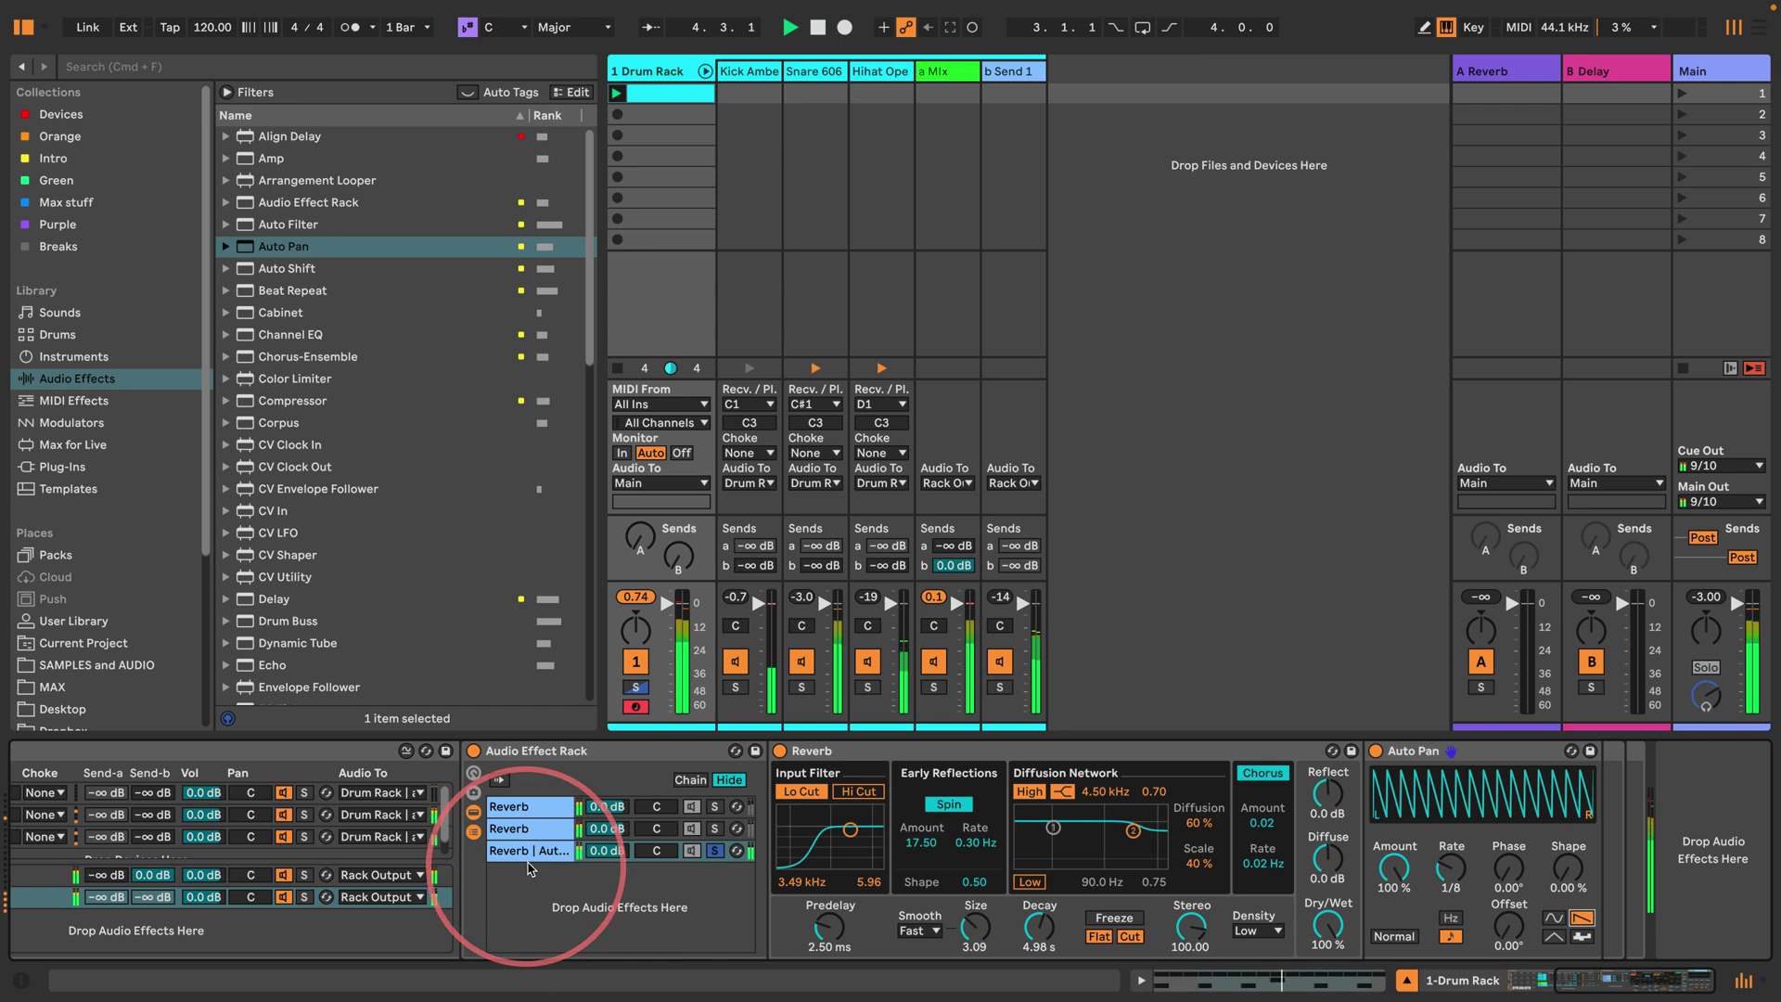
Step: Duplicate the Reverb and Auto Pan chain, solo the copy, replace its Auto Pan with an Auto Filter and start playback
{"action": "key", "text": "space"}
{"action": "key", "text": "super+d"}
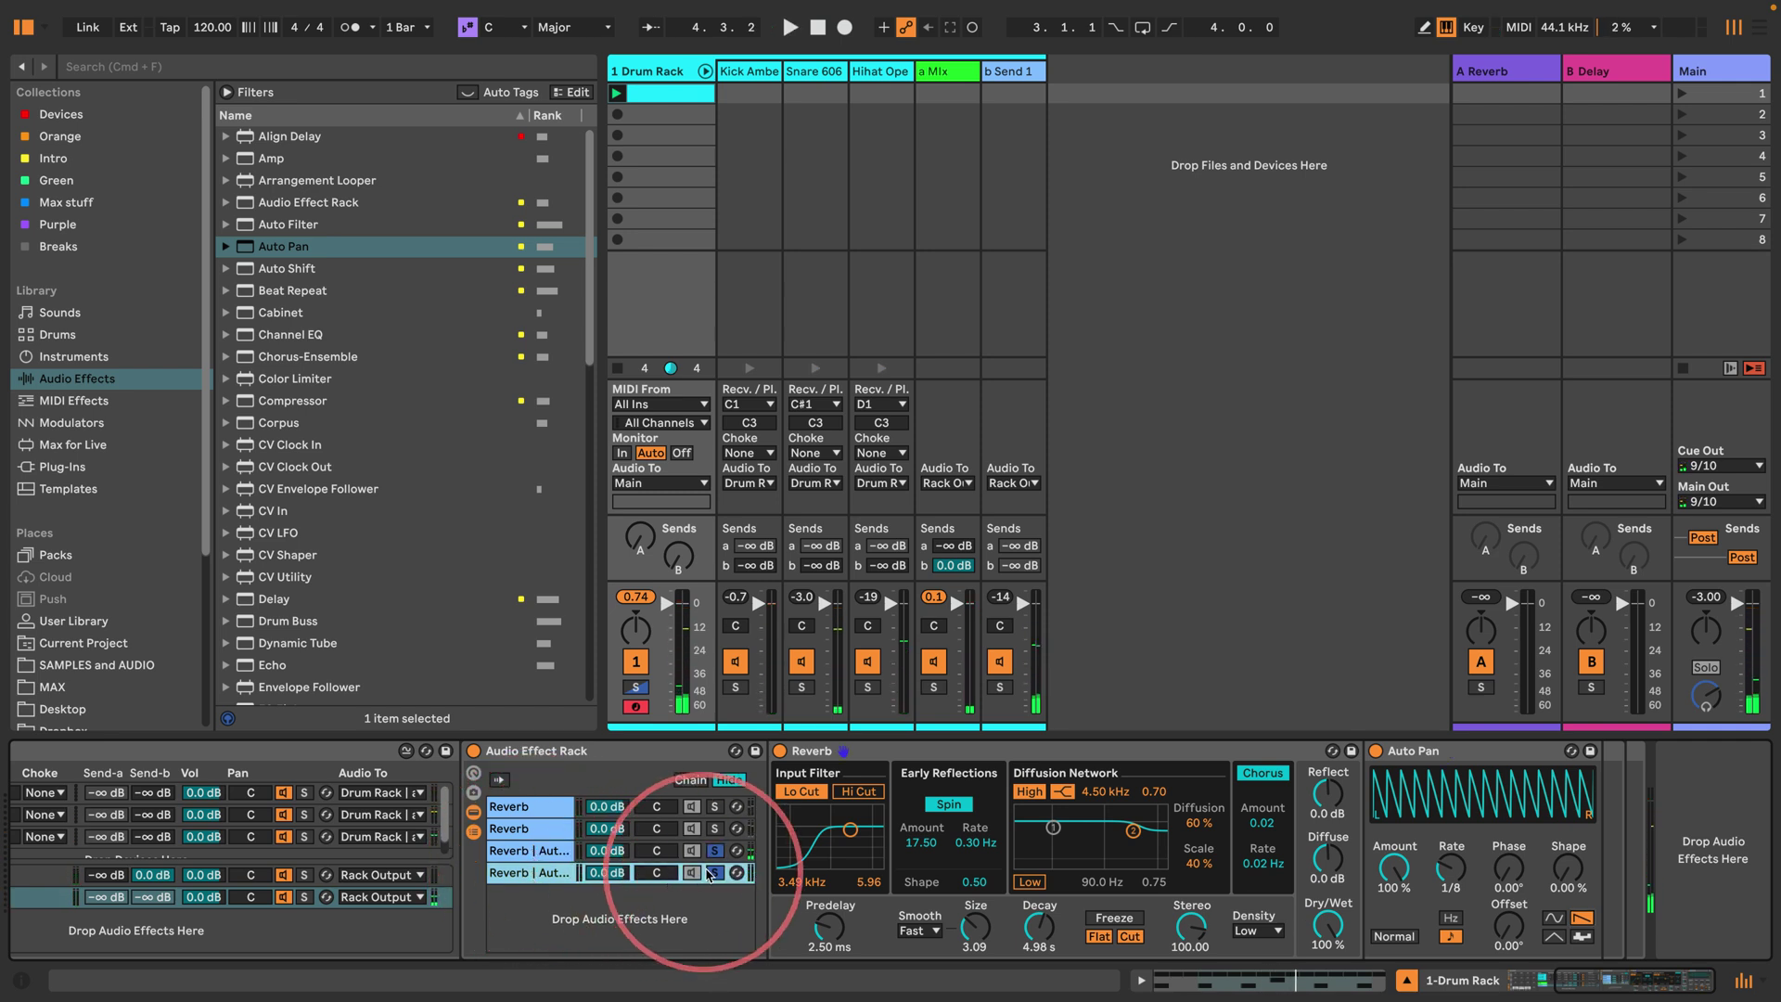
{"action": "left_click_drag", "start_coordinate": [1388, 766], "coordinate": [1349, 804]}
{"action": "key", "text": "space"}
Step: Set the Auto Filter's frequency to about 1.66 kHz and its LFO to amount 30.0 with a tempo-synced rate of 1/2
{"action": "left_click_drag", "start_coordinate": [1630, 840], "coordinate": [1569, 883]}
{"action": "left_click_drag", "start_coordinate": [1701, 809], "coordinate": [1701, 736]}
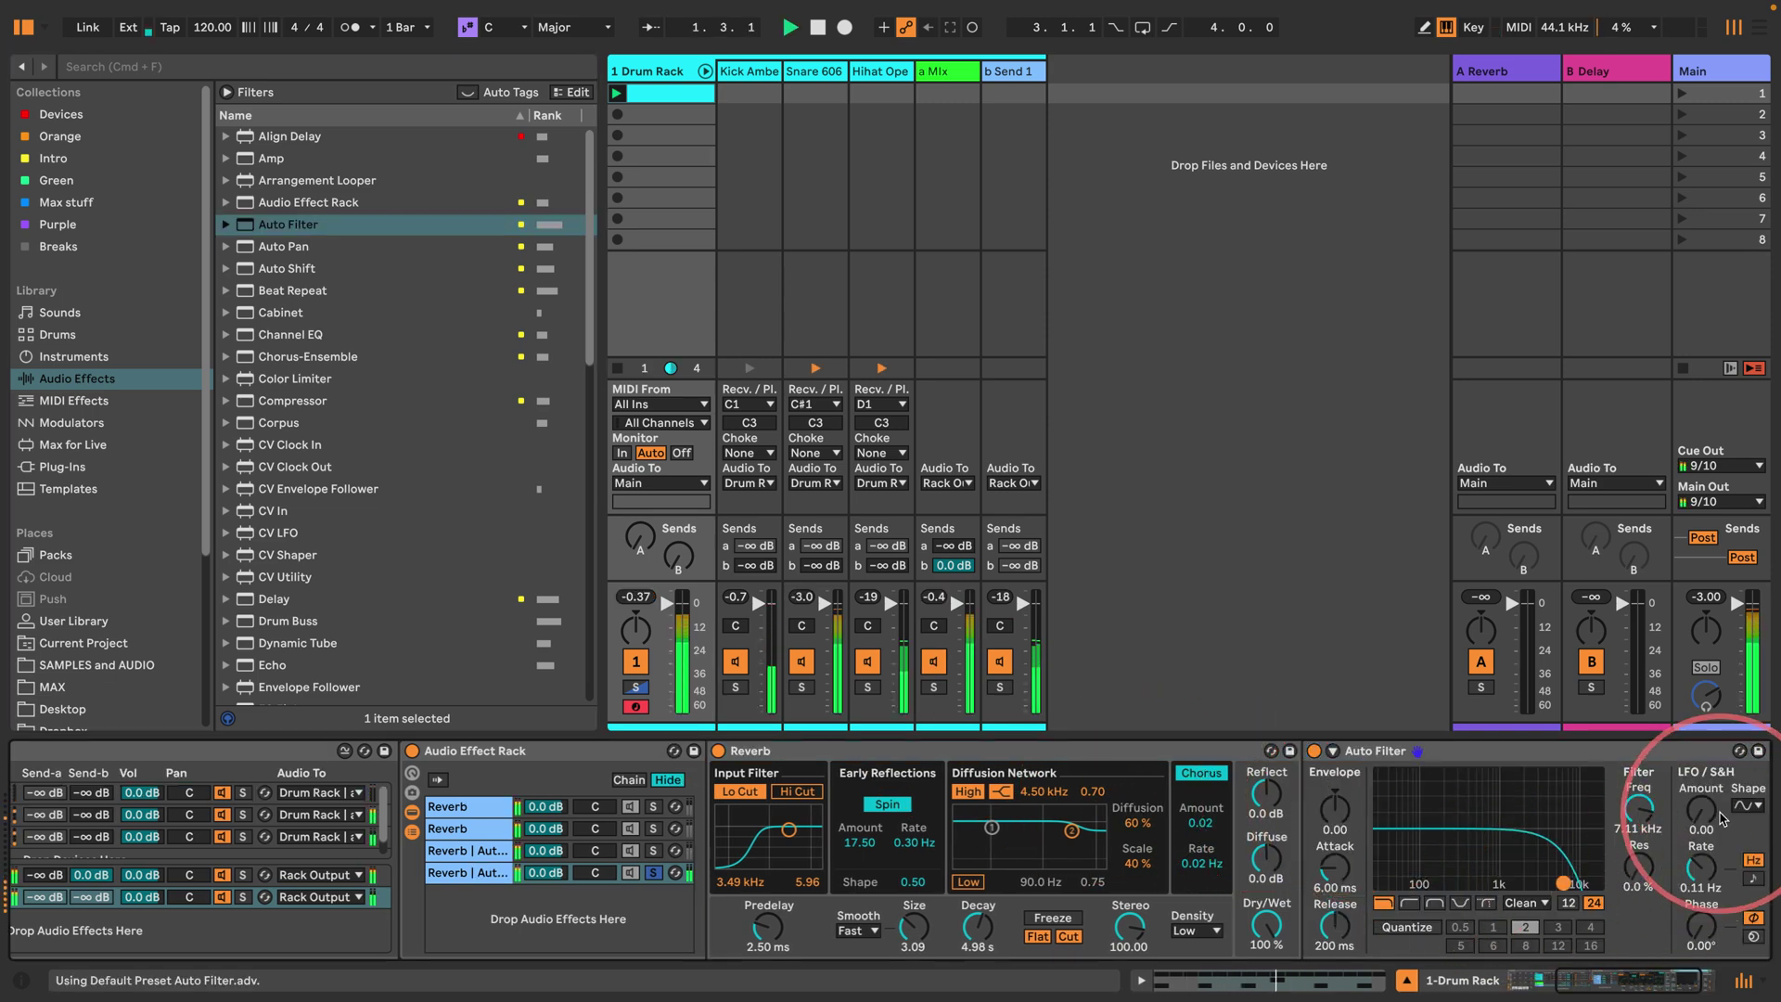
{"action": "left_click", "coordinate": [1625, 981]}
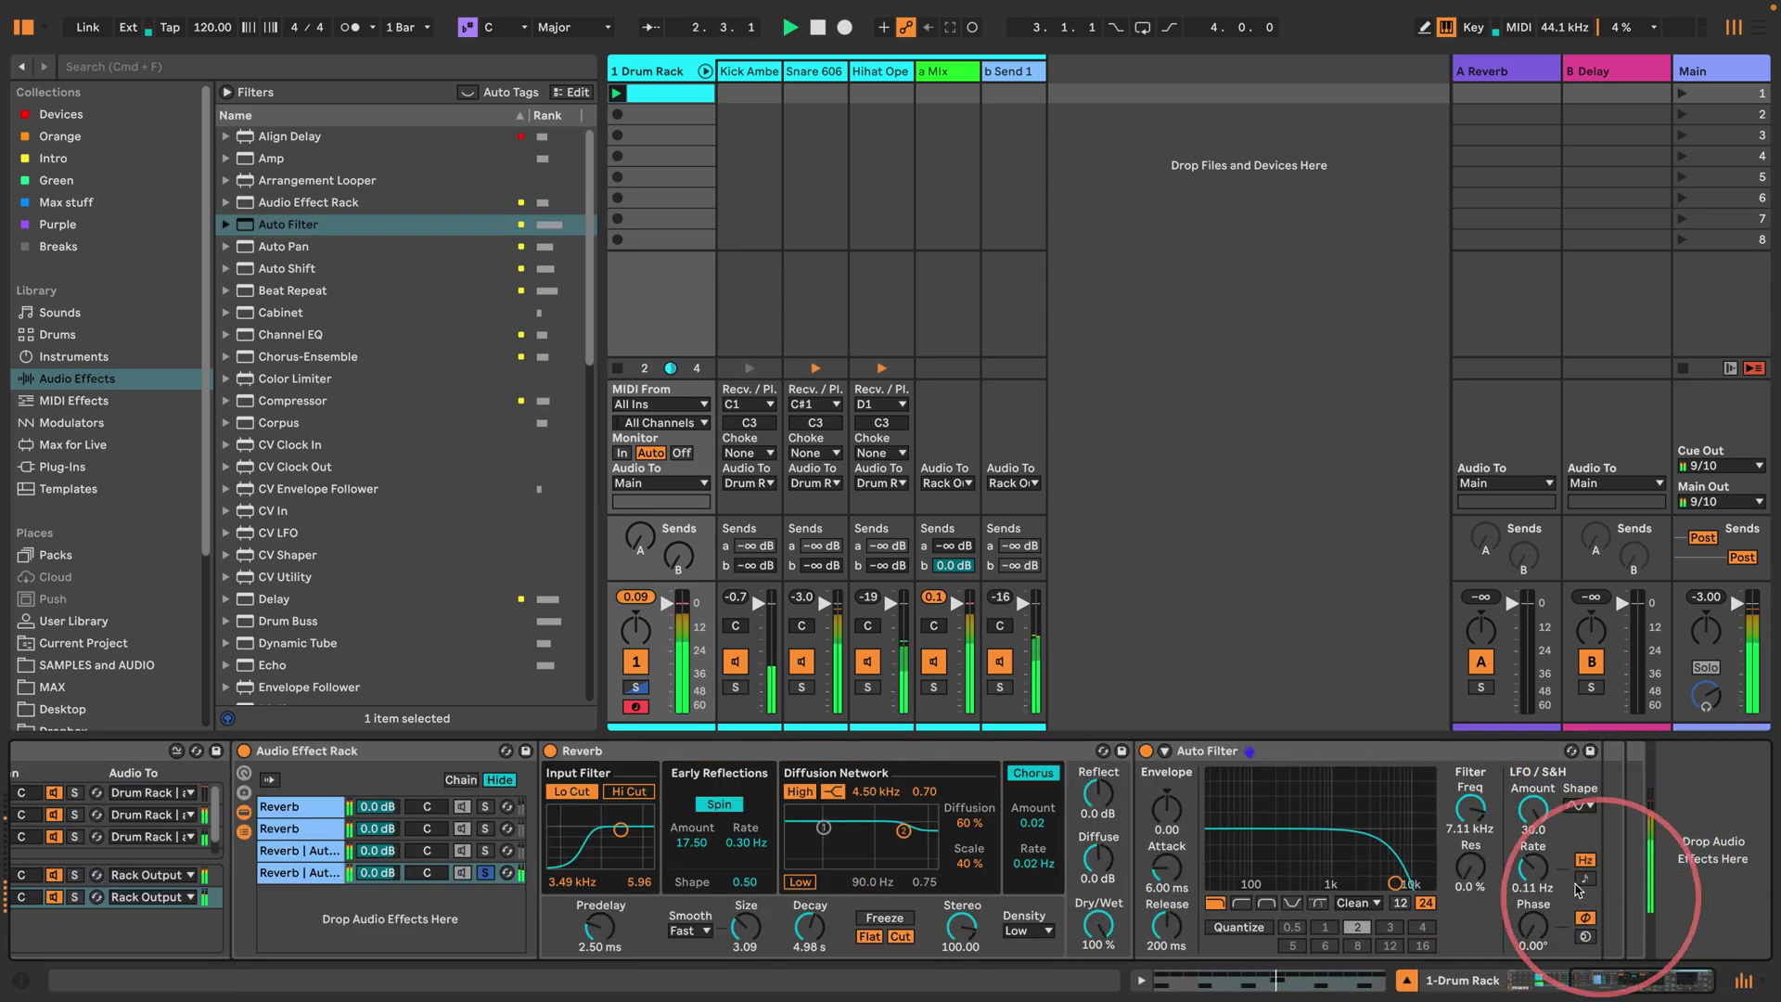
{"action": "left_click", "coordinate": [1585, 877]}
{"action": "left_click_drag", "start_coordinate": [1469, 809], "coordinate": [1469, 835]}
{"action": "left_click_drag", "start_coordinate": [1538, 884], "coordinate": [1538, 904]}
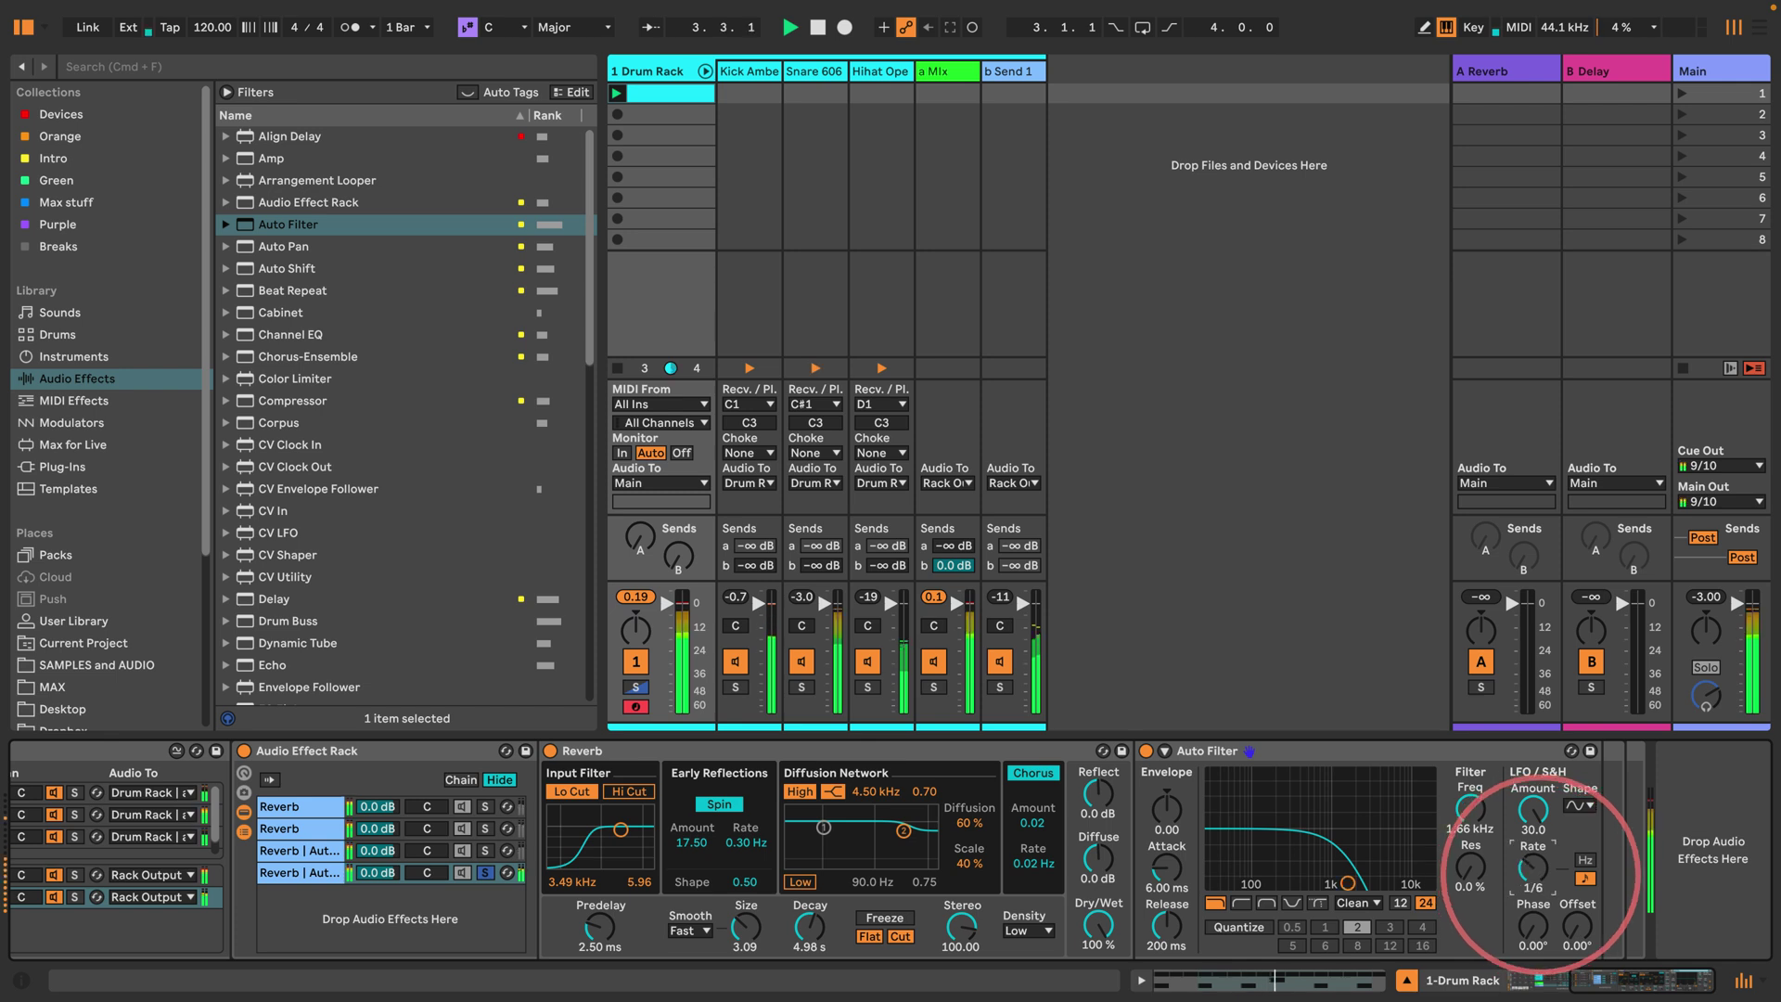
Step: Duplicate the Auto Filter chain, solo the copy and set its filter to notch at about 495 Hz with an LFO rate of 2
{"action": "left_click", "coordinate": [298, 872]}
{"action": "key", "text": "super+d"}
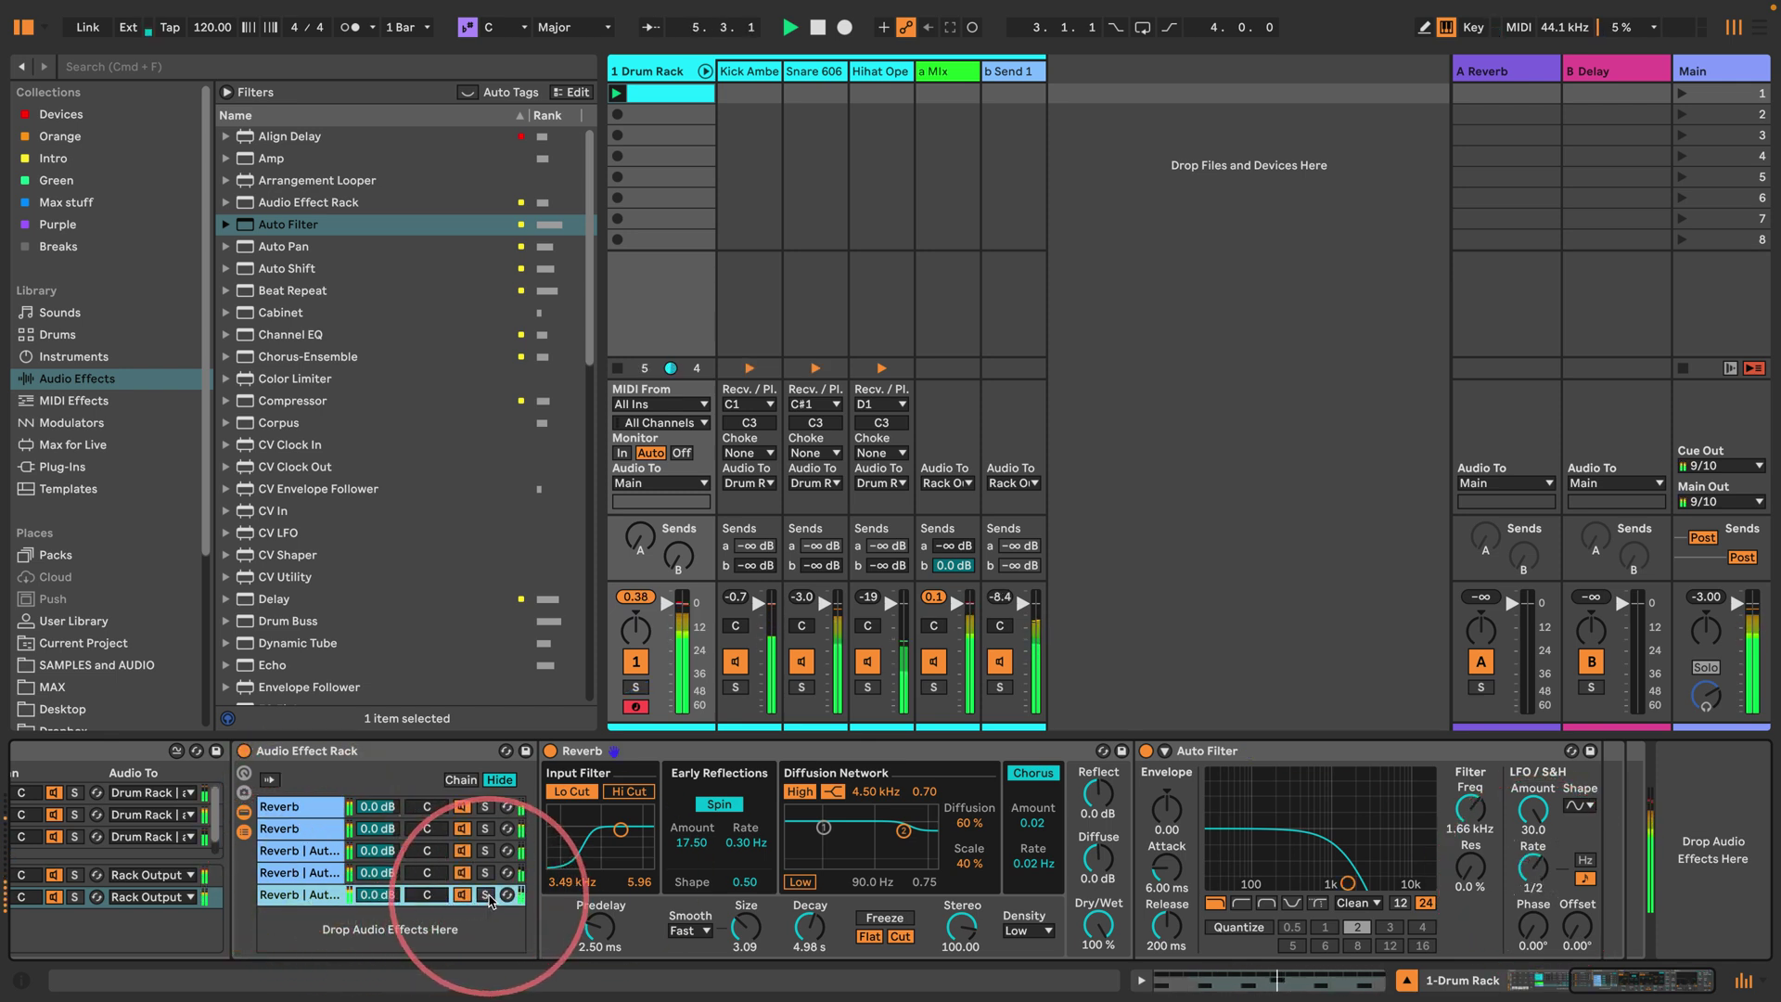
{"action": "left_click", "coordinate": [1290, 904]}
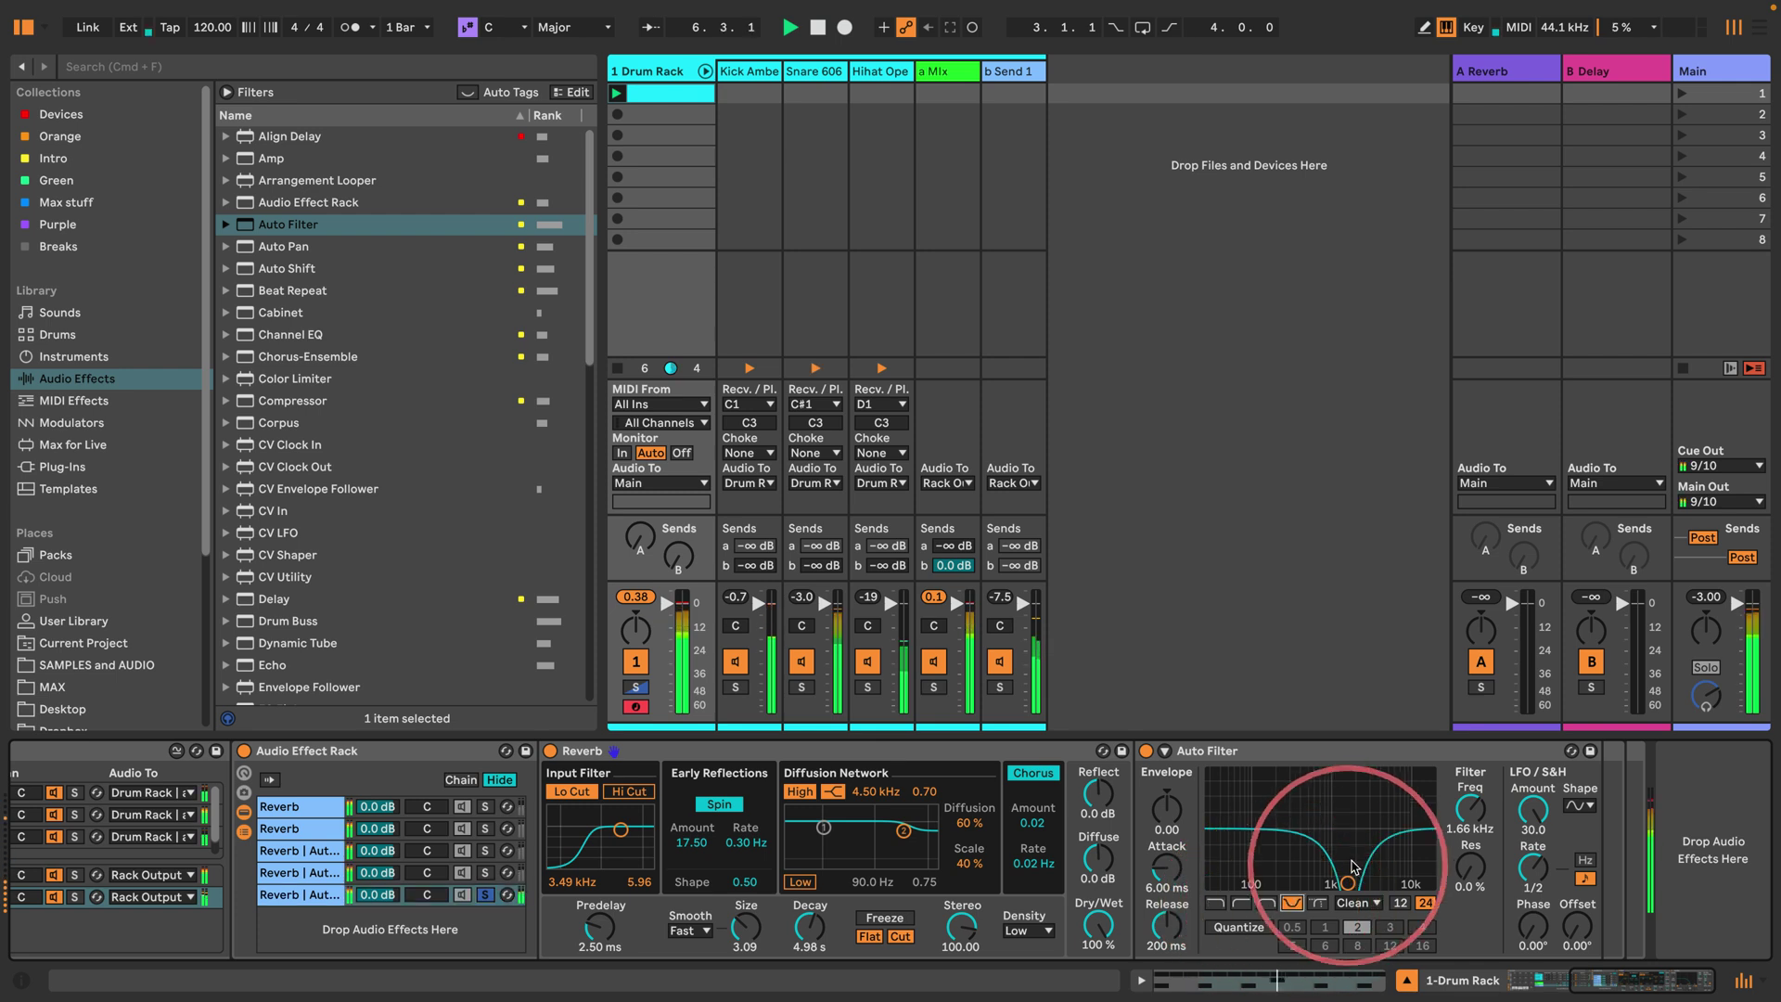
{"action": "left_click_drag", "start_coordinate": [1346, 883], "coordinate": [1308, 883]}
{"action": "left_click_drag", "start_coordinate": [1532, 877], "coordinate": [1382, 861]}
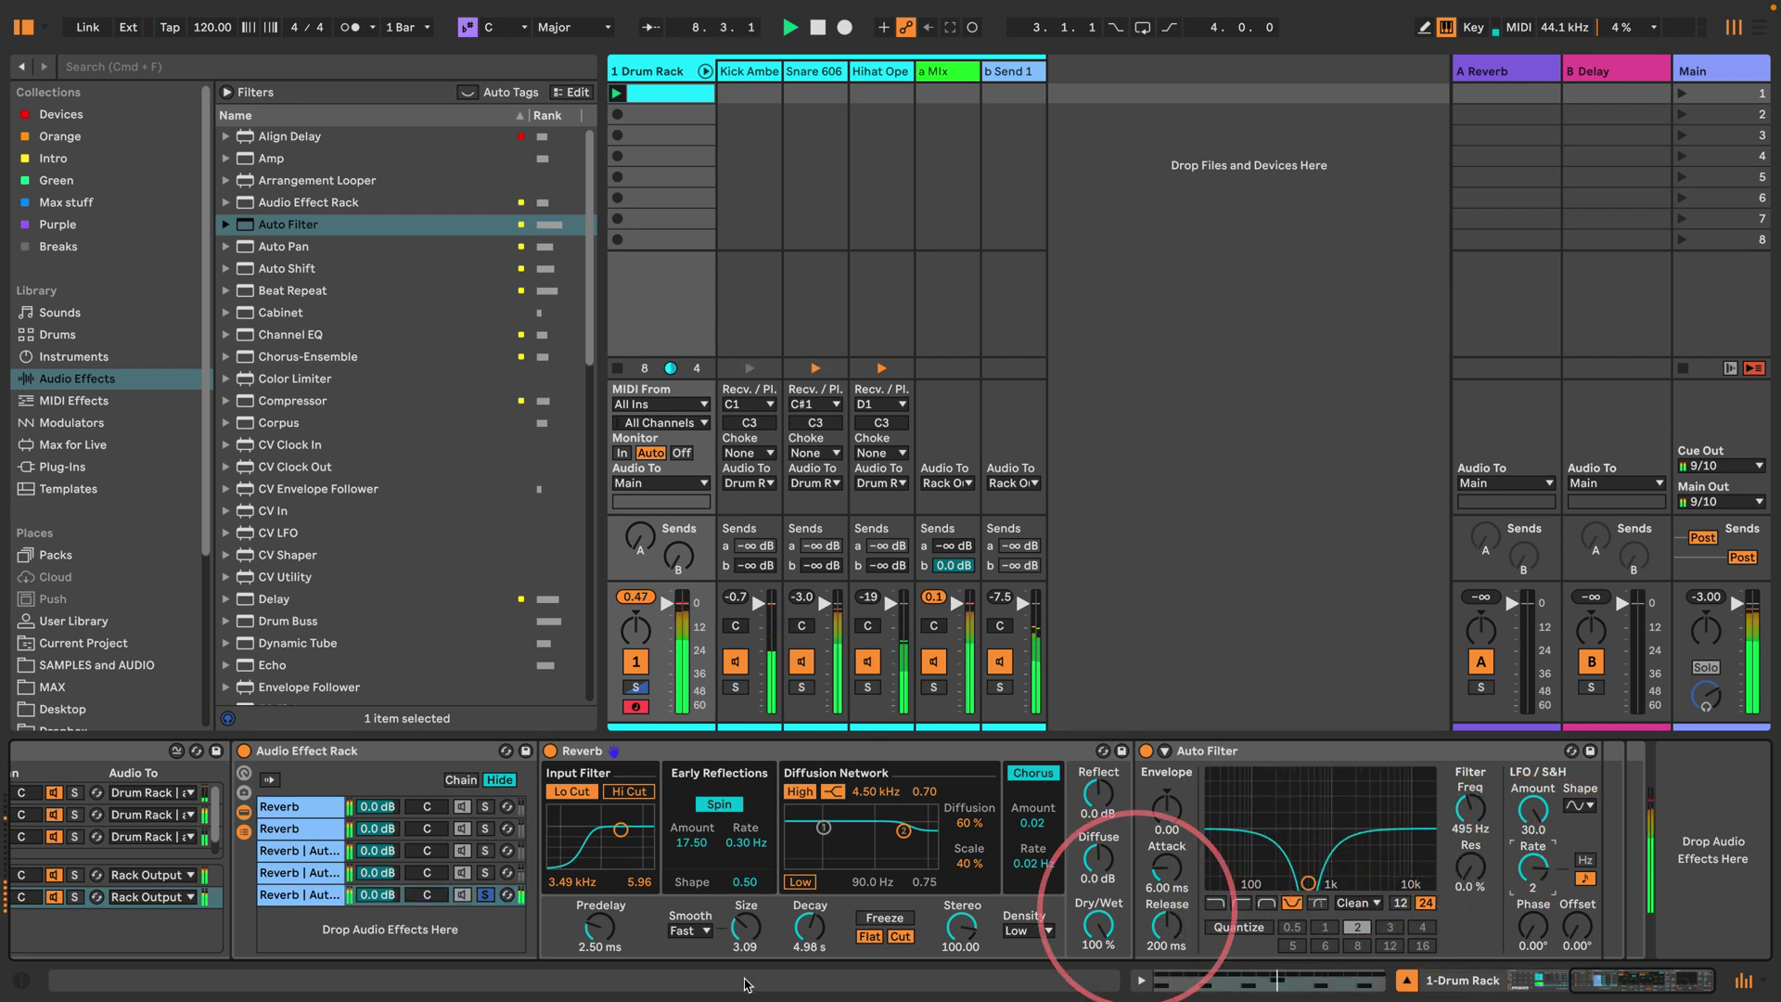
{"action": "key", "text": "space"}
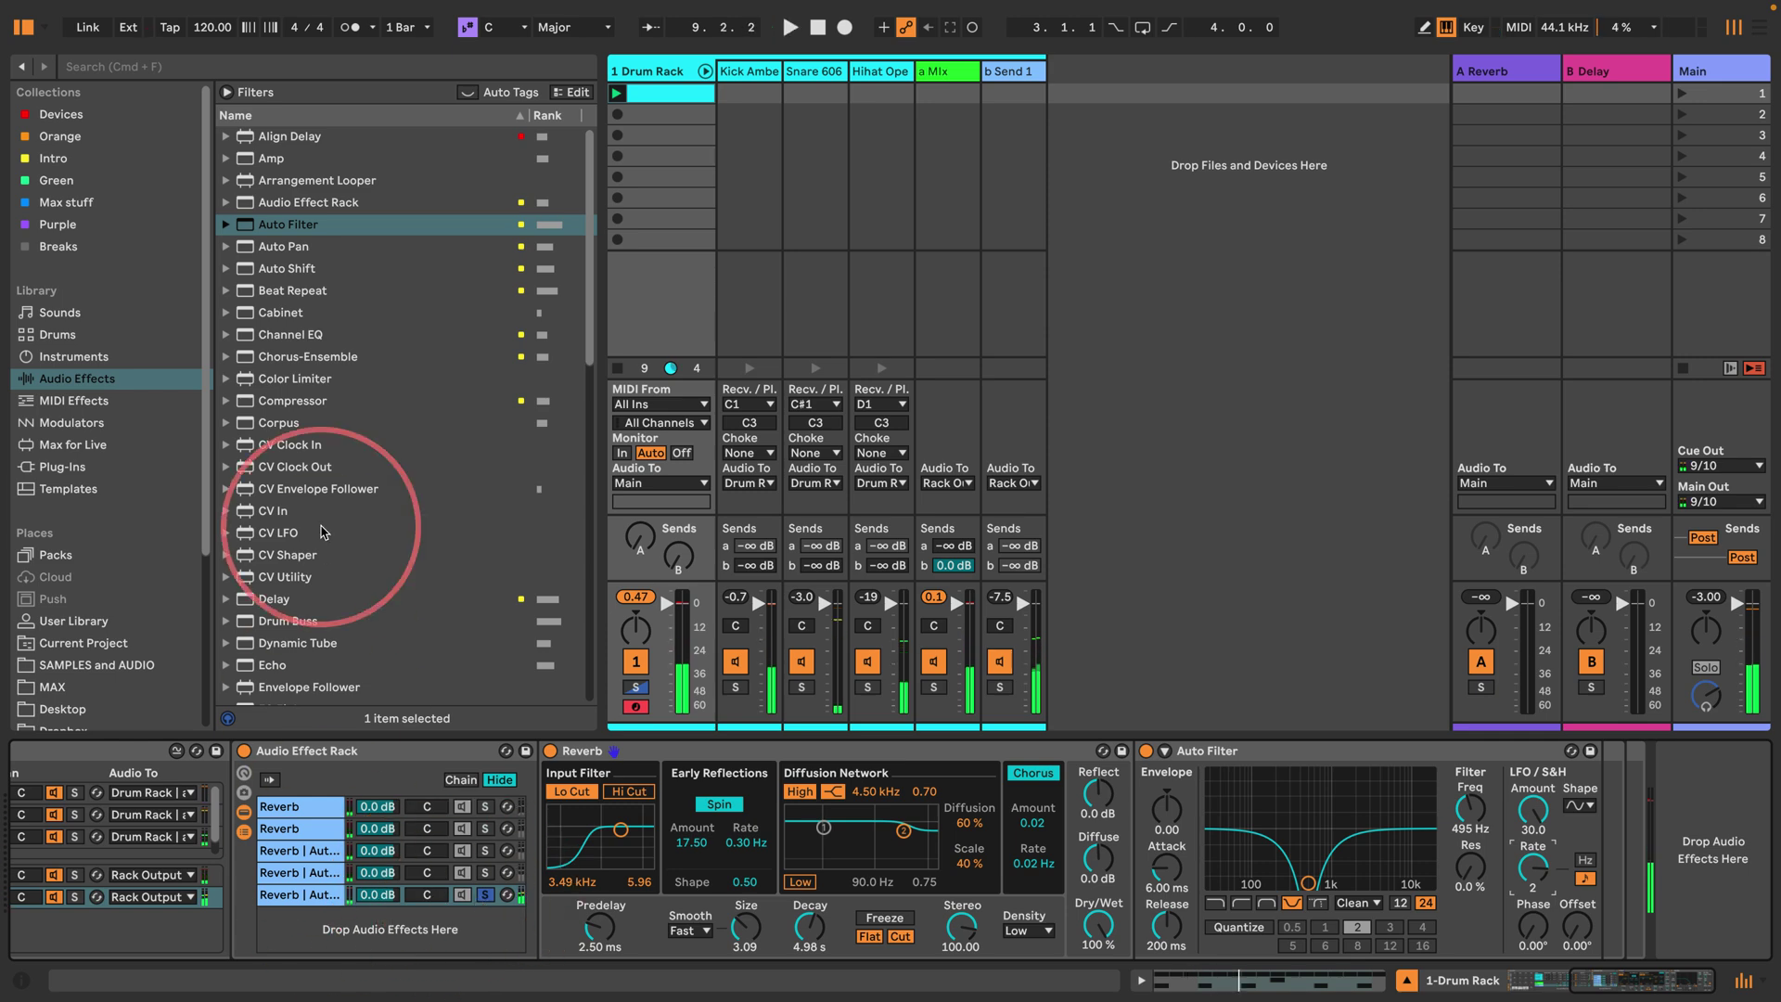
Step: Add a Delay as a new chain below the Reverb chains, solo it and start playback
{"action": "scroll", "coordinate": [320, 366], "scroll_direction": "down", "scroll_amount": 10}
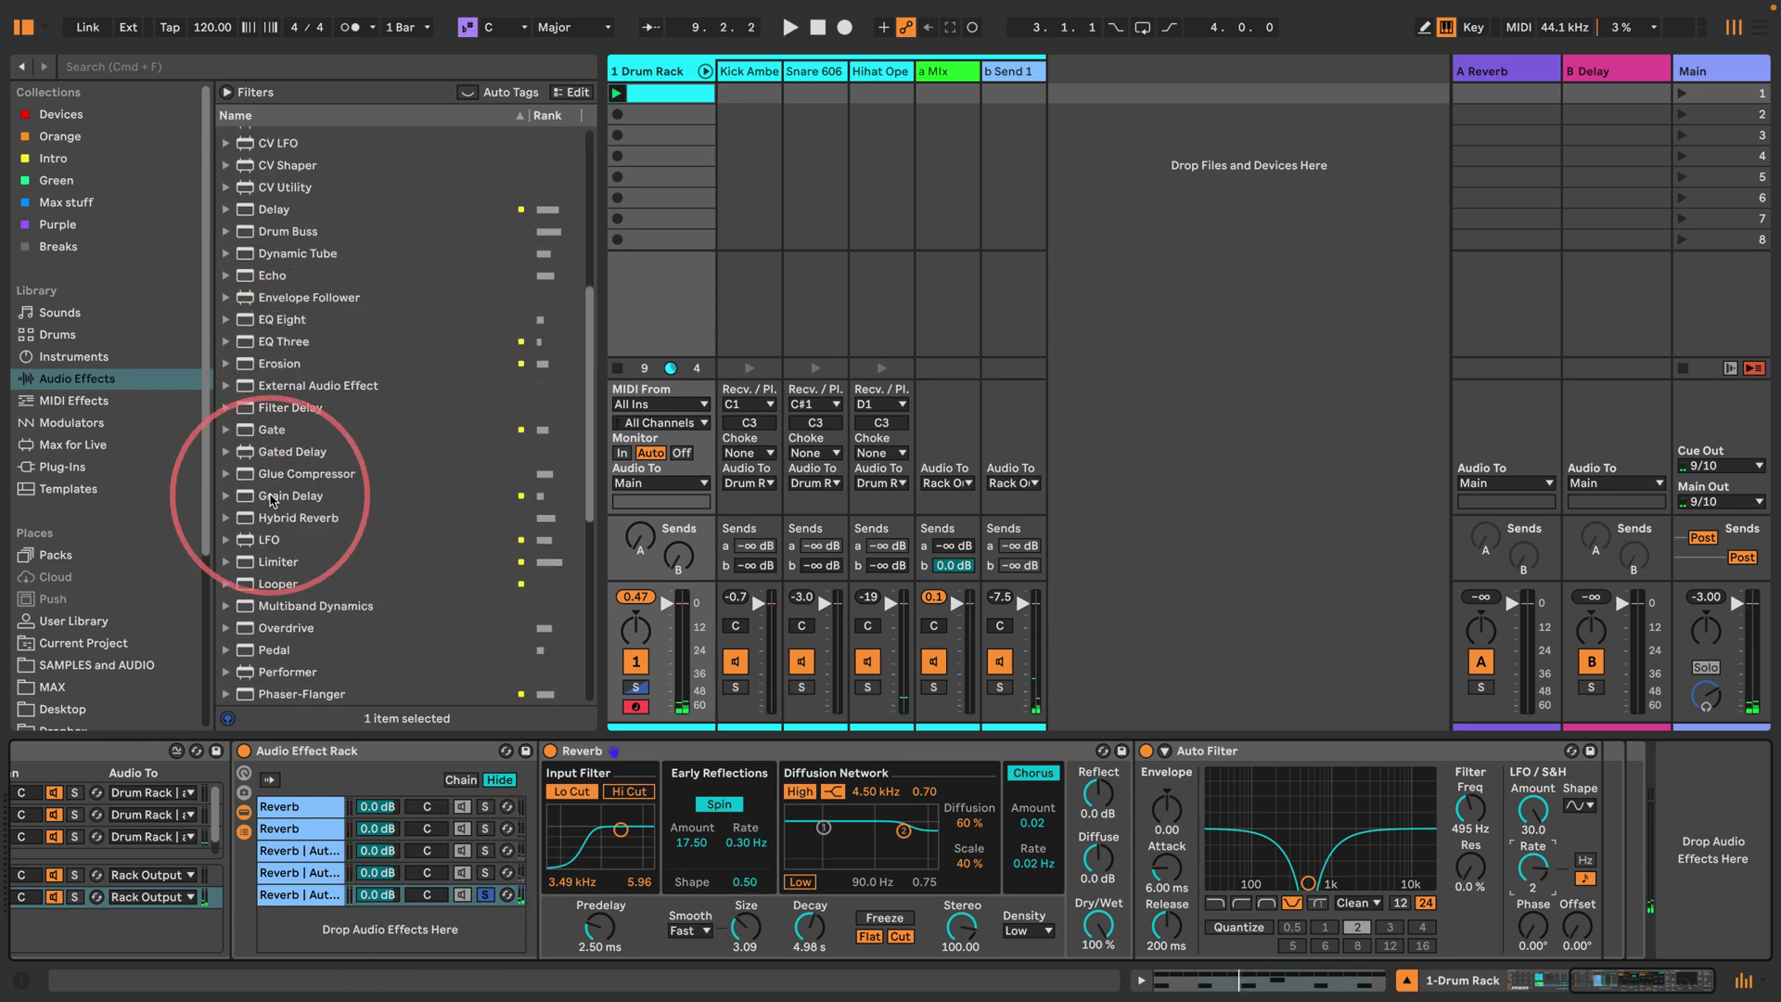
{"action": "scroll", "coordinate": [279, 417], "scroll_direction": "up", "scroll_amount": 10}
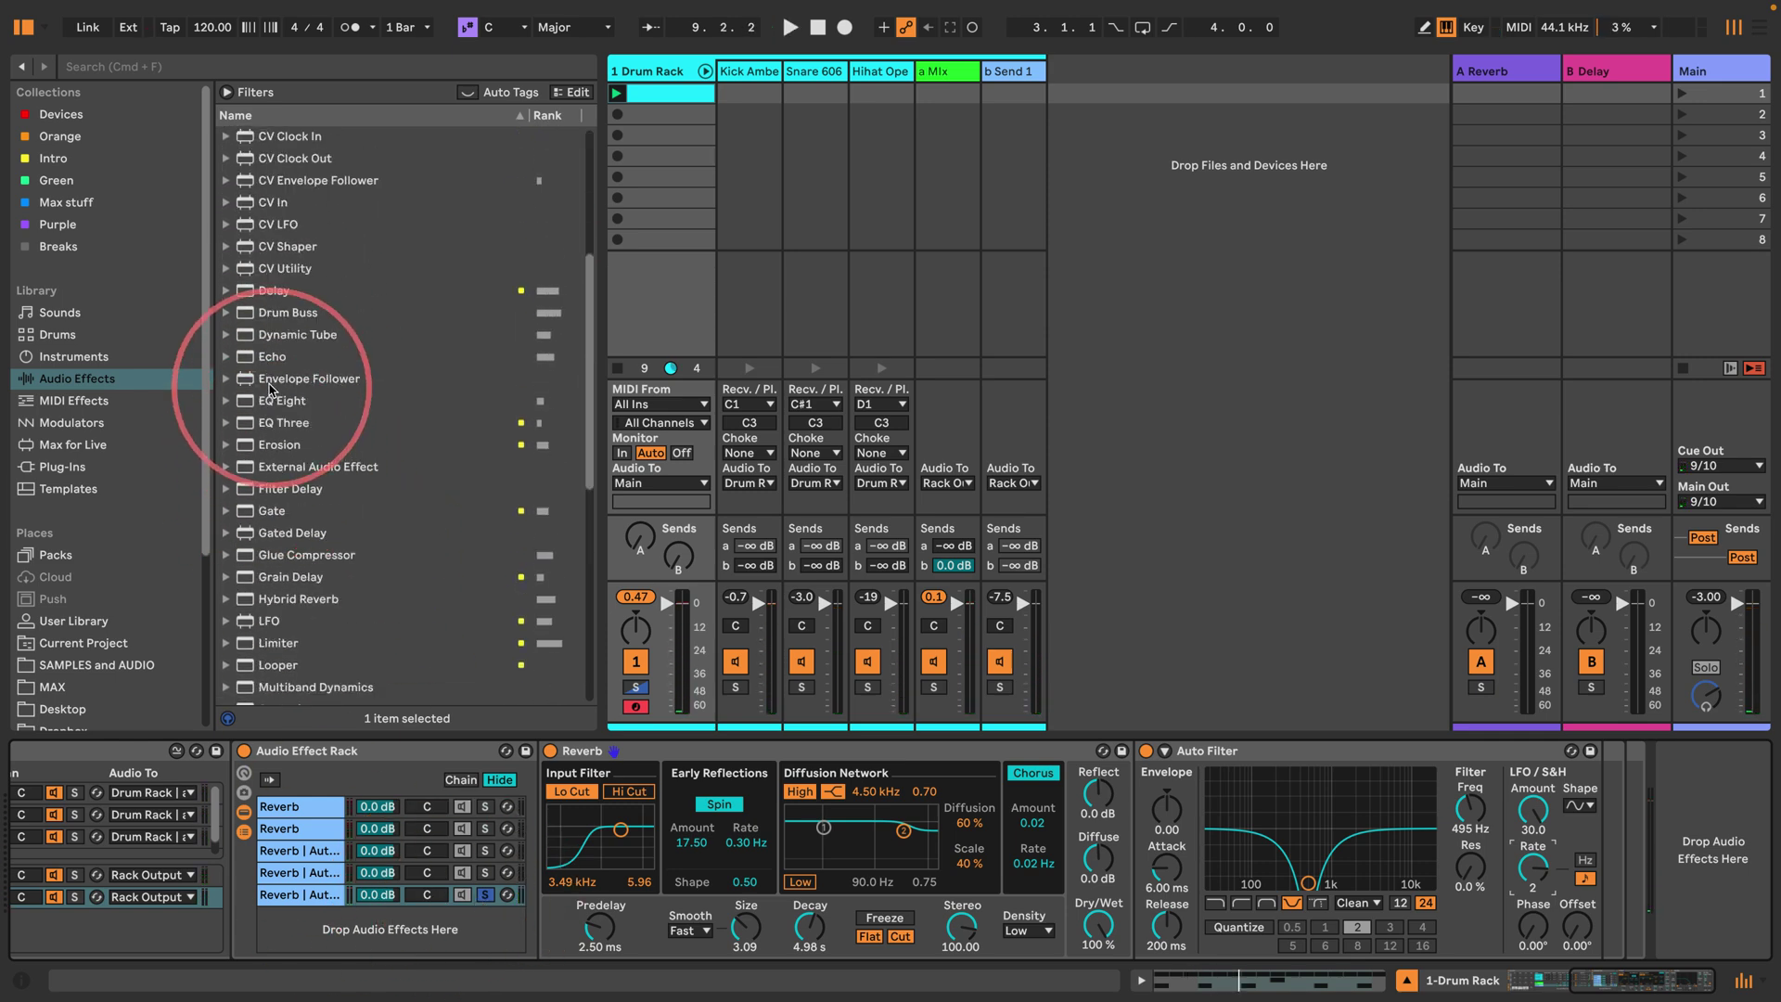
{"action": "left_click_drag", "start_coordinate": [274, 290], "coordinate": [341, 917]}
{"action": "key", "text": "space"}
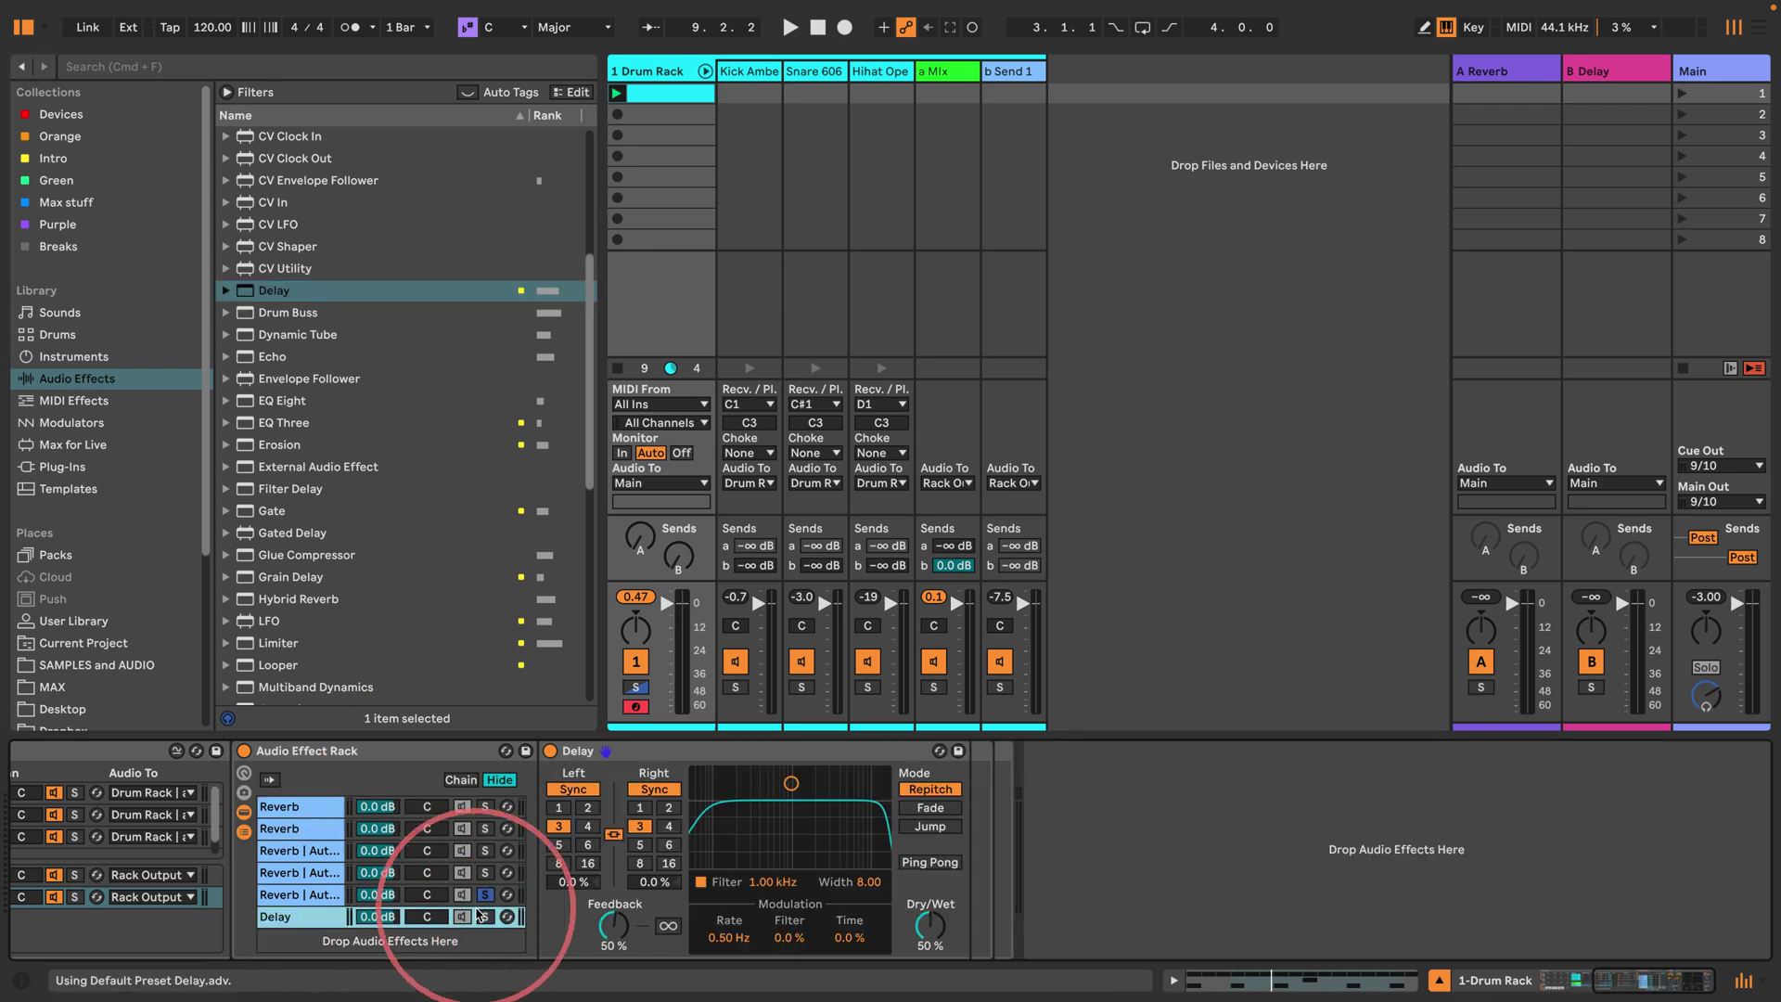
Step: Set the Delay to 100% Dry/Wet and 70% Feedback, with its filter at about 2.93 kHz and width 7.66
{"action": "left_click_drag", "start_coordinate": [930, 925], "coordinate": [930, 882]}
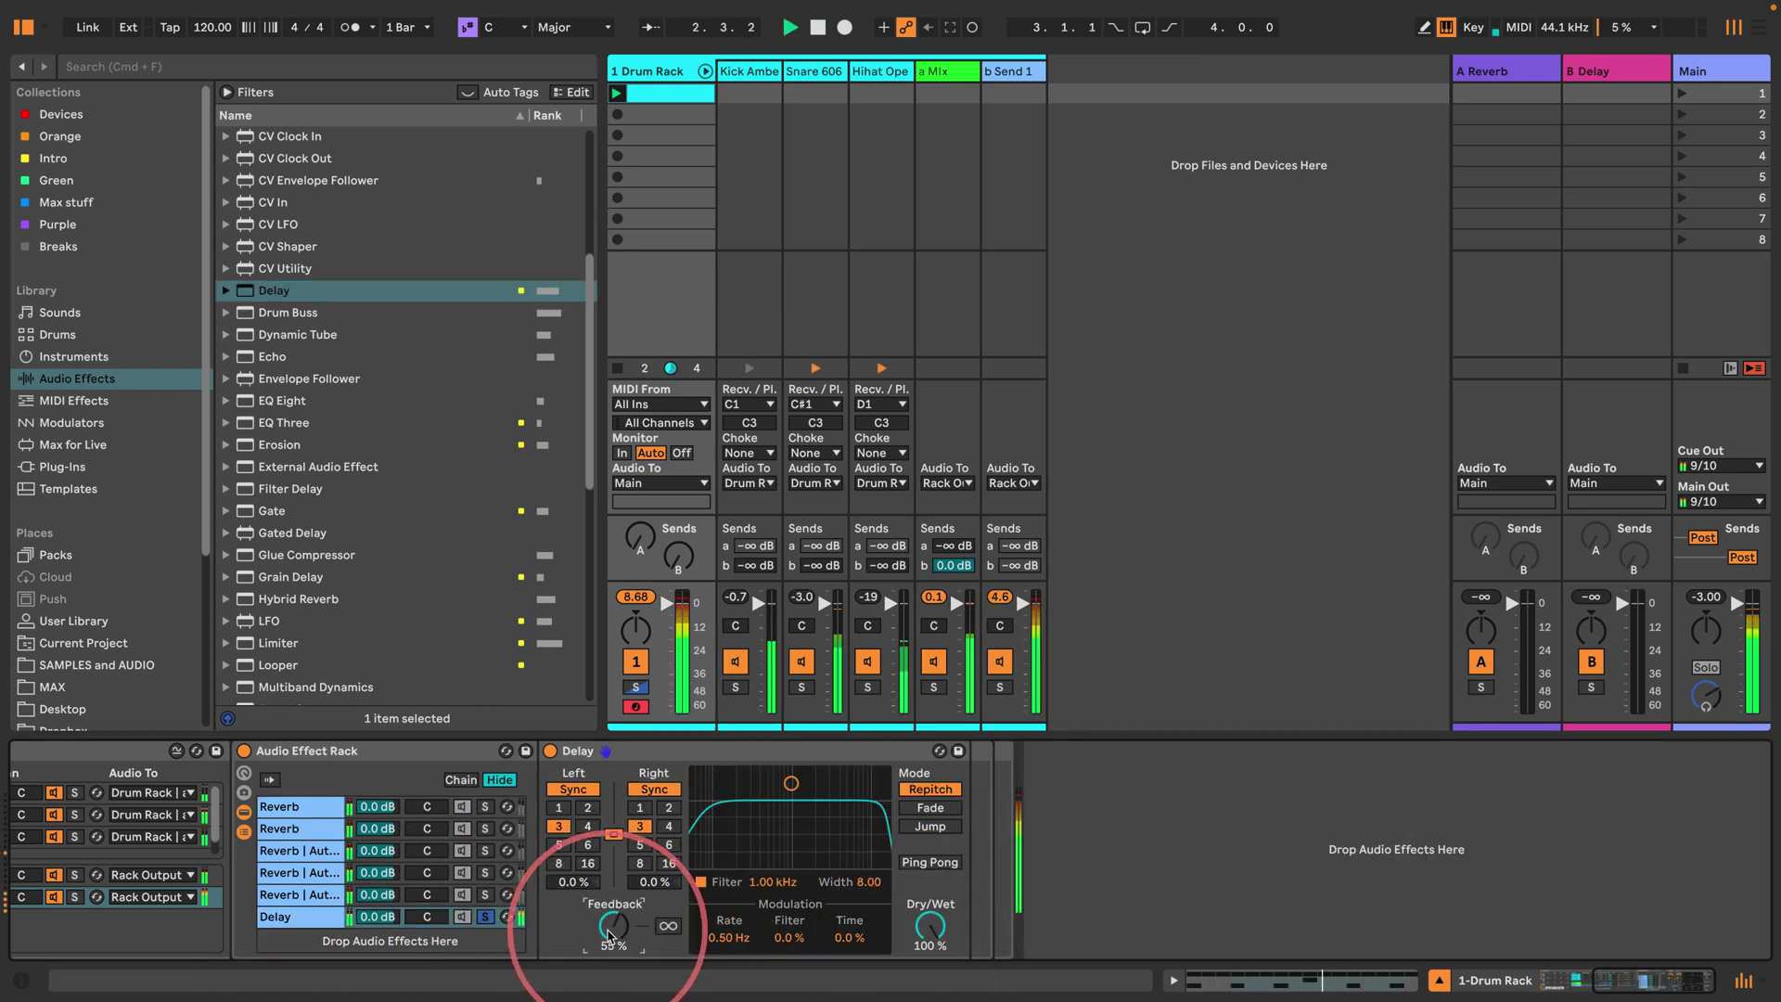
{"action": "left_click", "coordinate": [611, 937]}
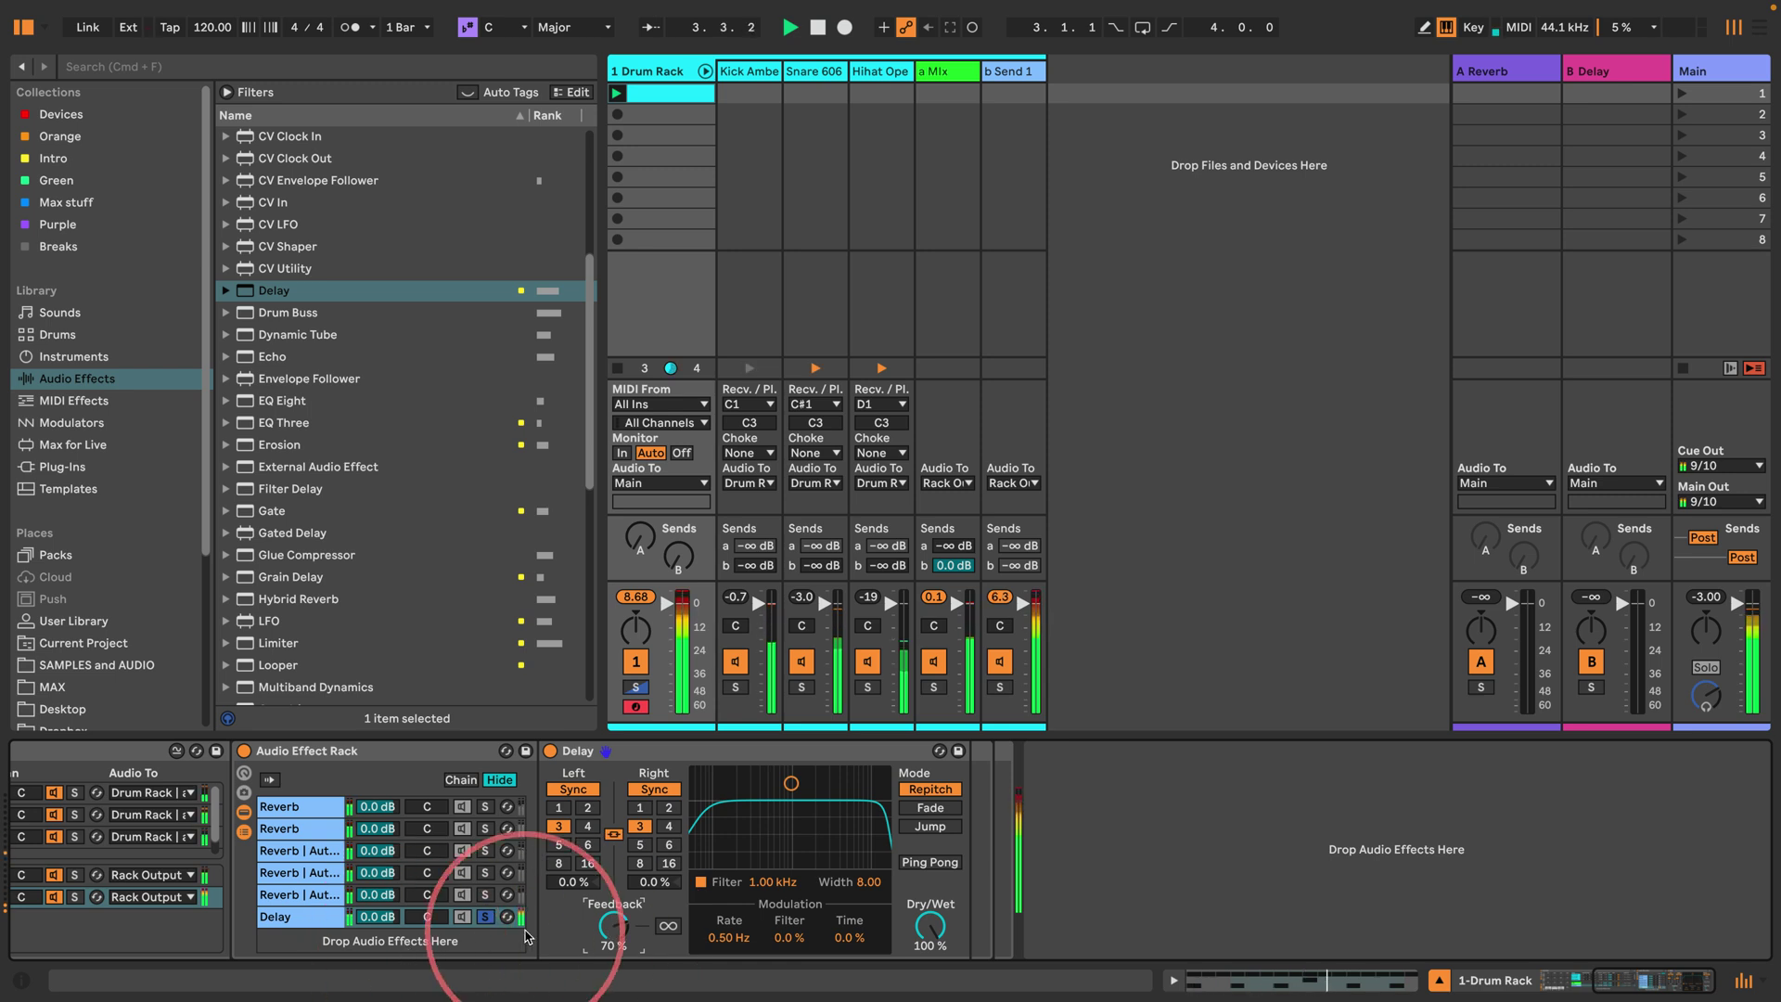
{"action": "left_click_drag", "start_coordinate": [792, 784], "coordinate": [826, 786]}
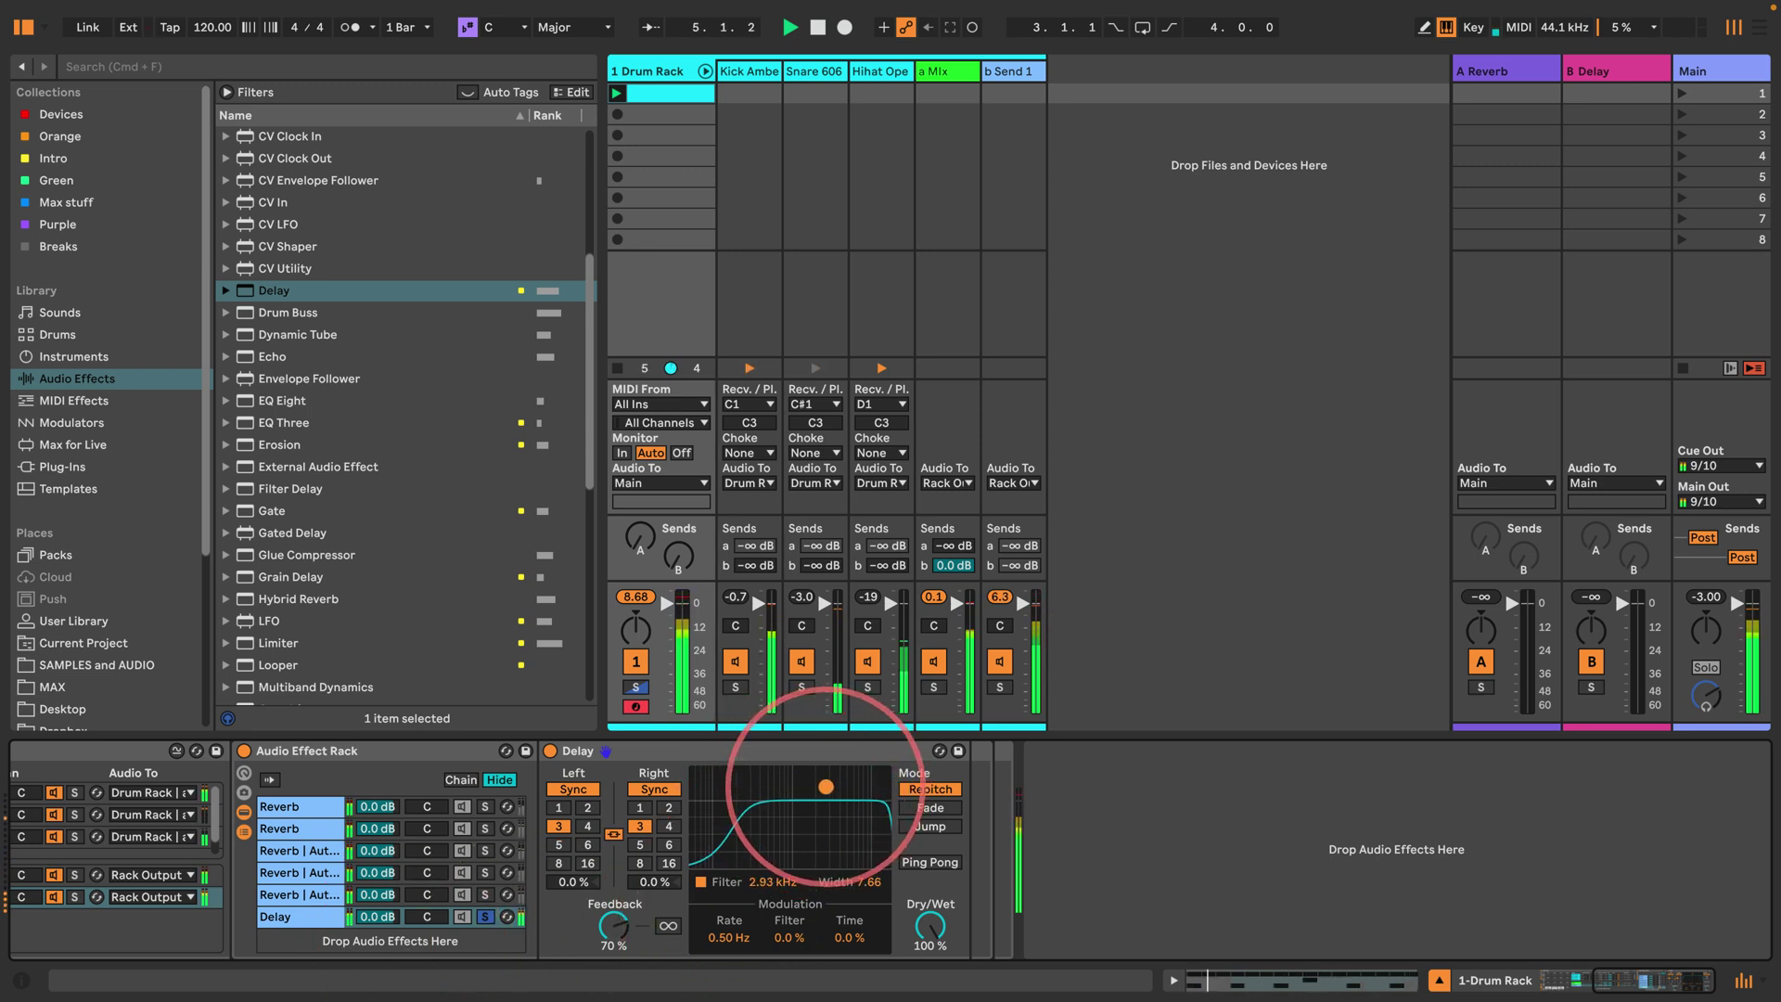
Step: Duplicate the Delay chain, solo the copy and set both its delay times to 1 sixteenth during playback
{"action": "left_click", "coordinate": [291, 921]}
{"action": "key", "text": "super+d"}
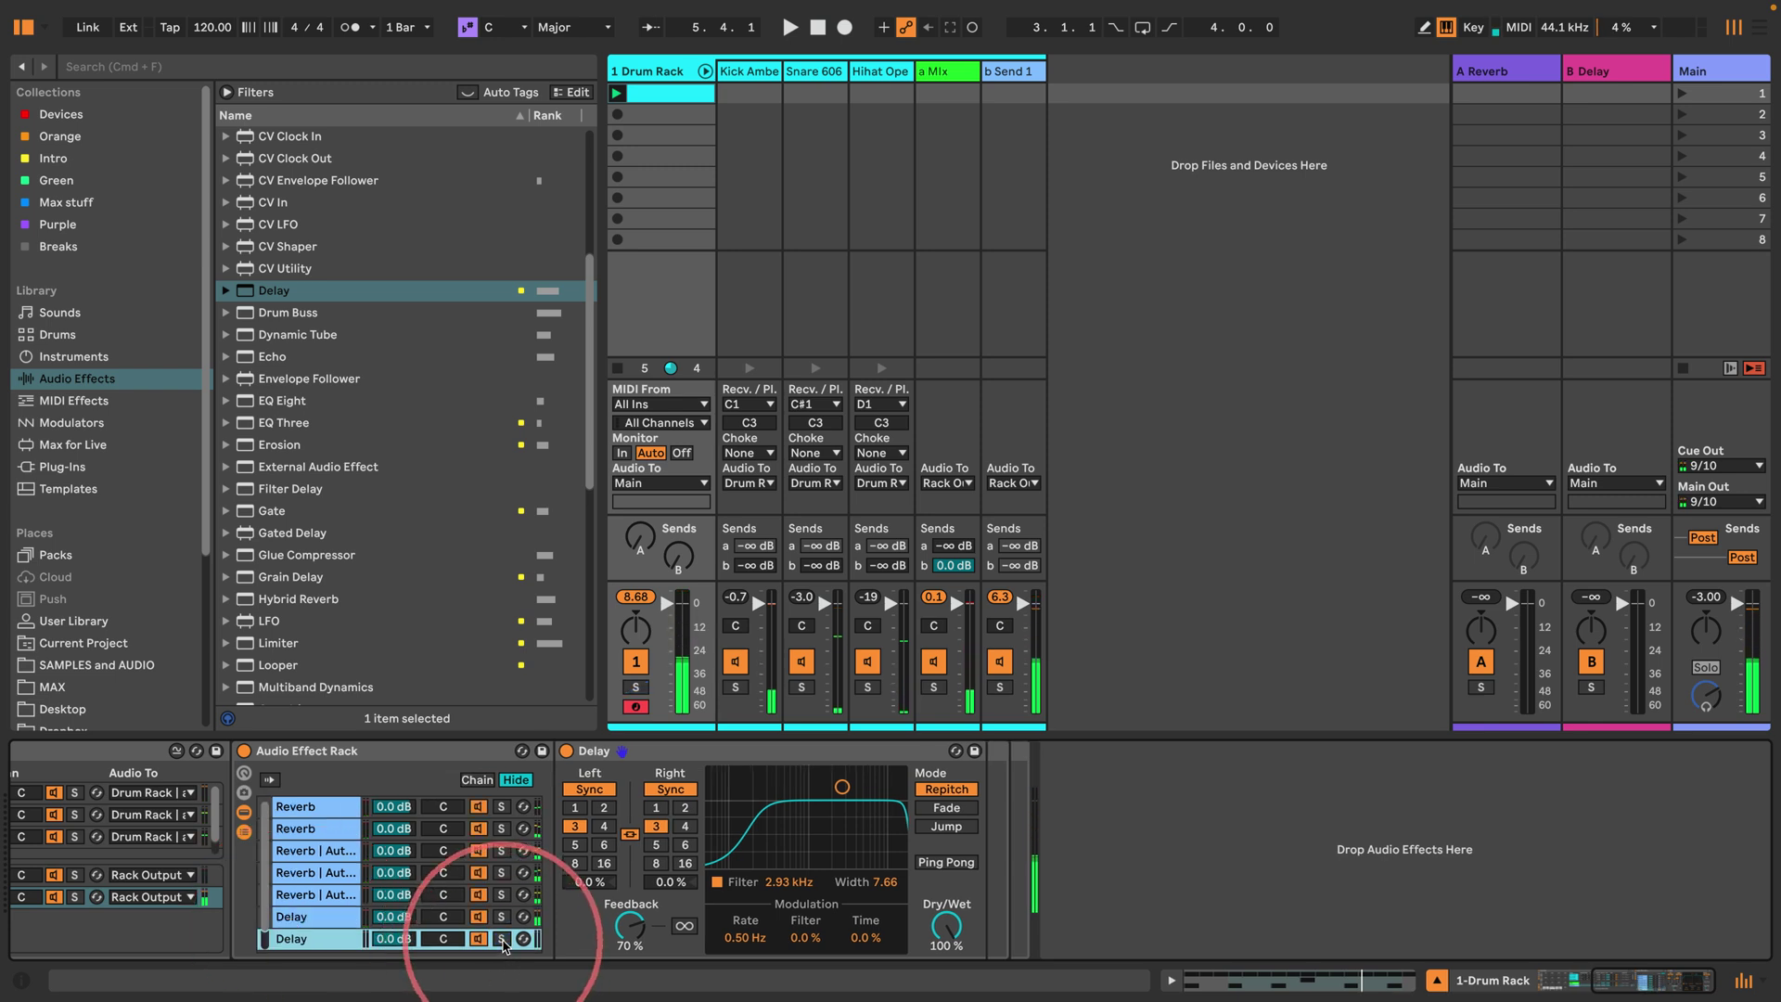
{"action": "left_click", "coordinate": [656, 807]}
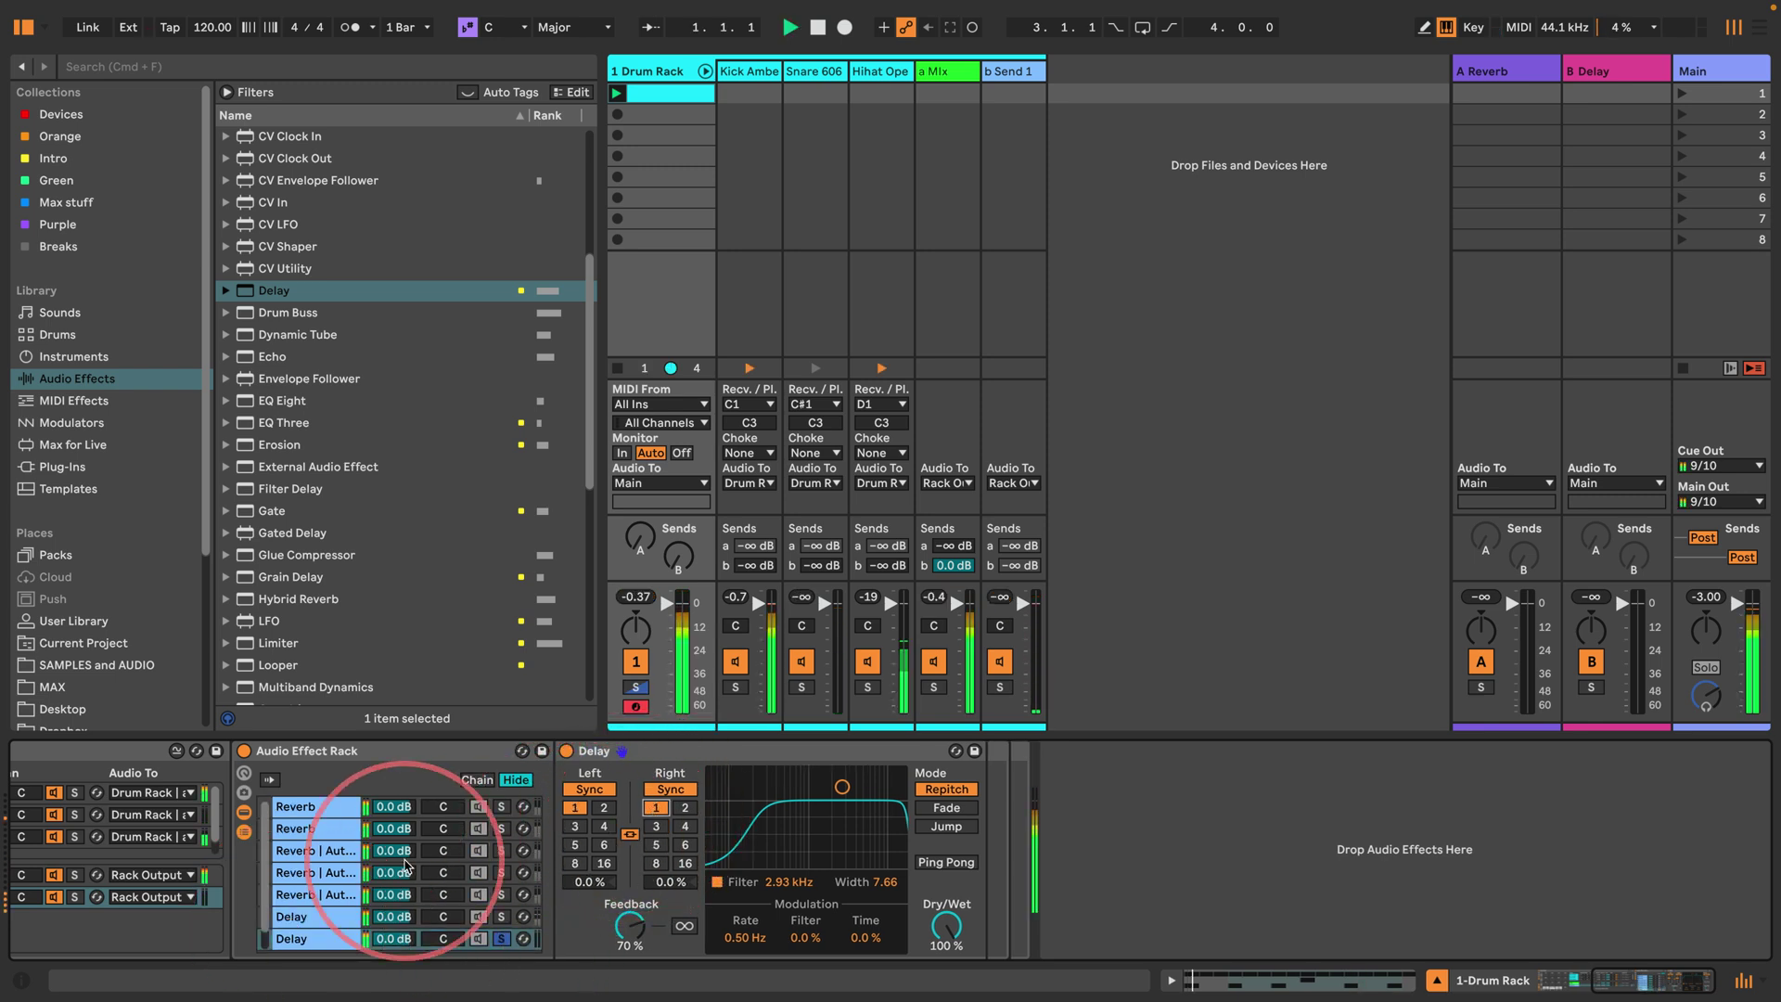
{"action": "key", "text": "space"}
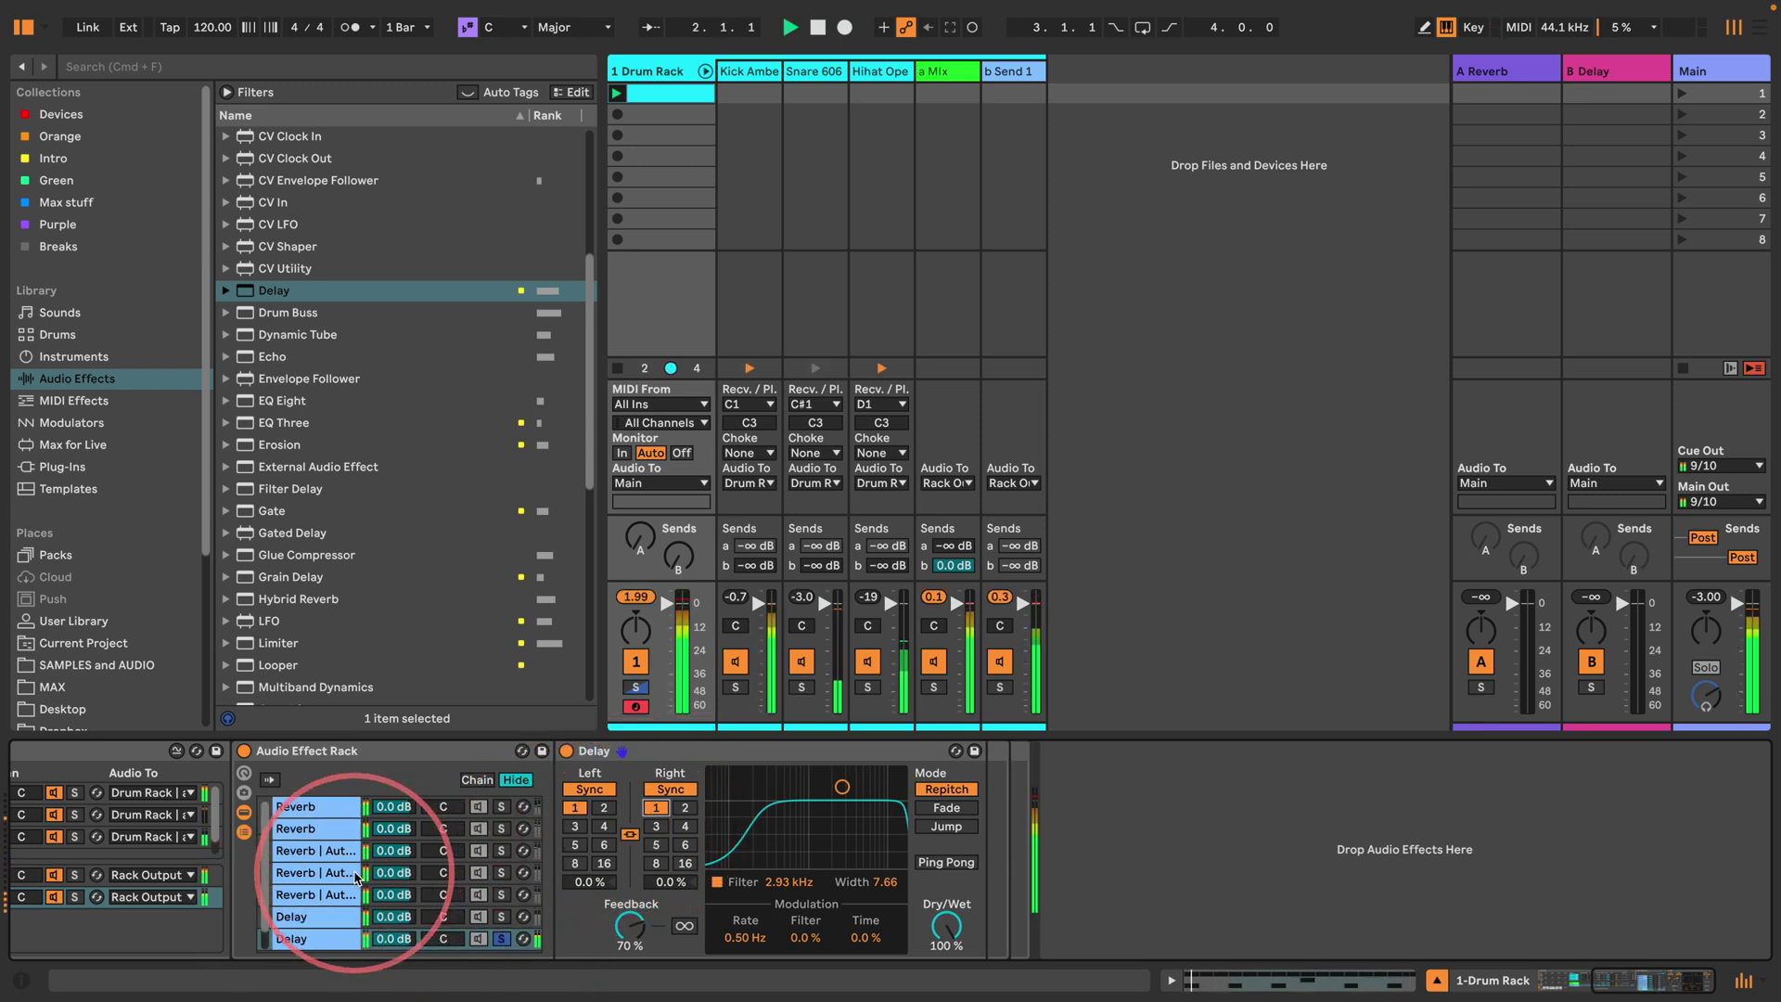
Step: Add a Grain Delay as a new chain below the Delay chains, solo it and restart playback
{"action": "key", "text": "Delete"}
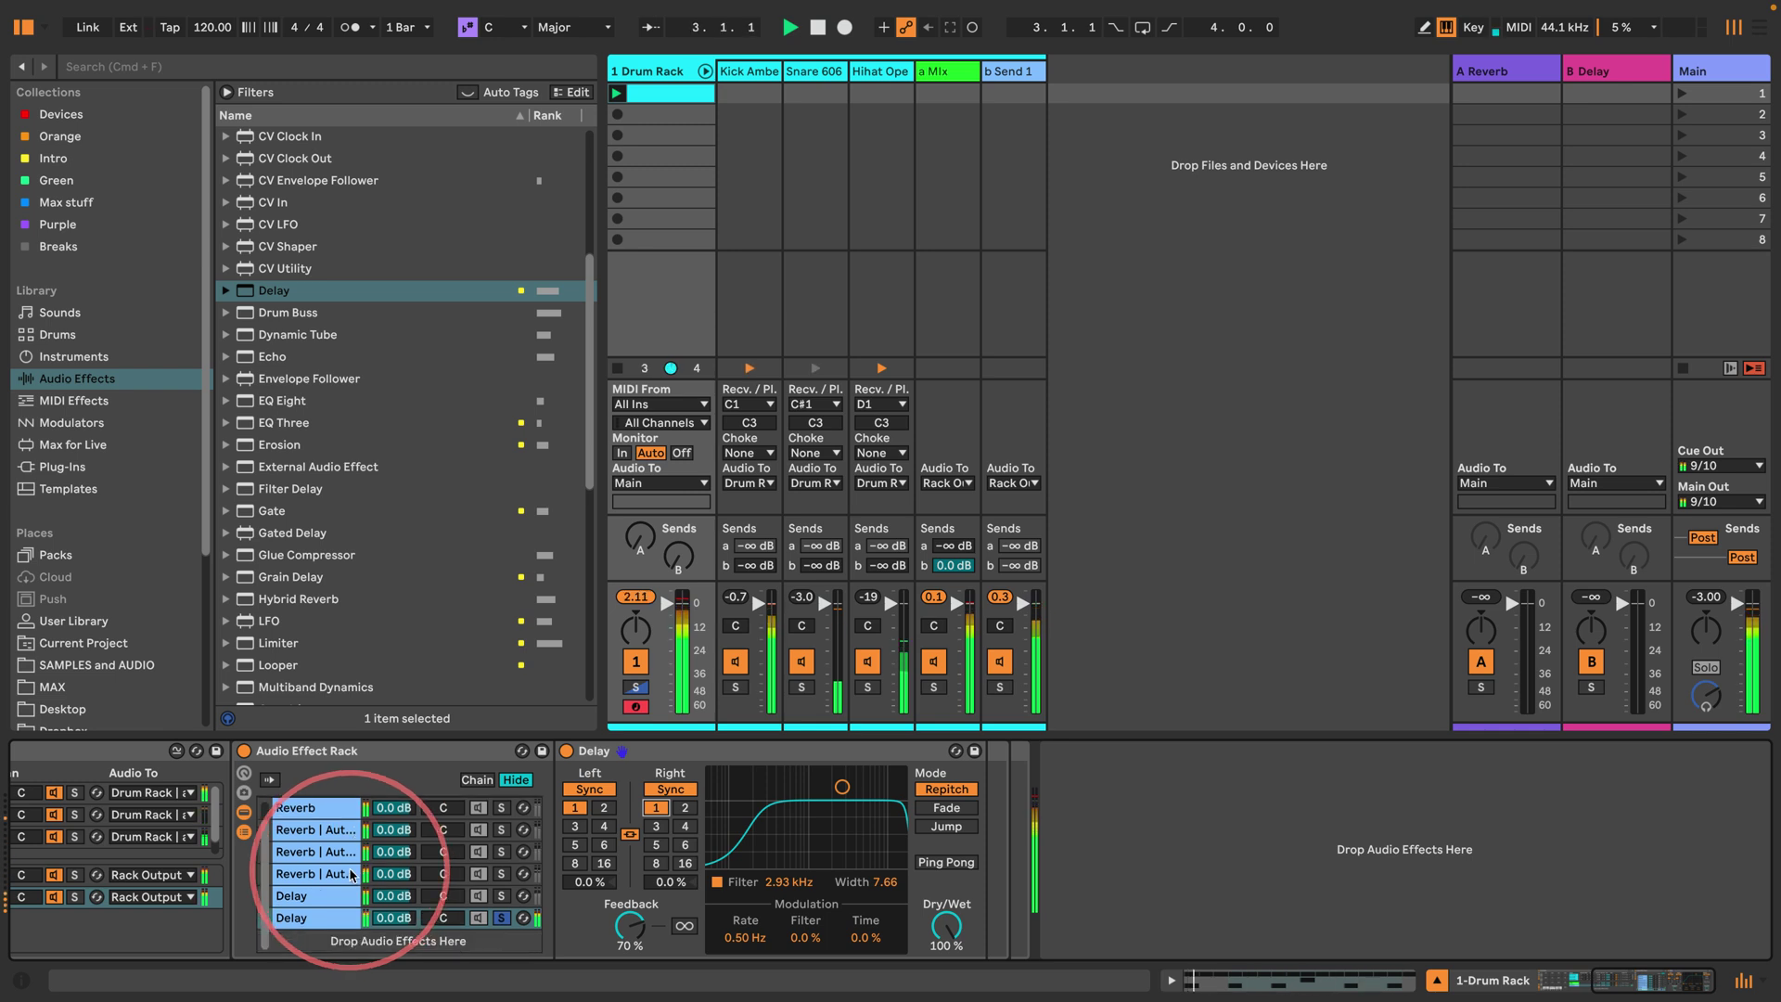
{"action": "key", "text": "space"}
{"action": "left_click", "coordinate": [306, 918]}
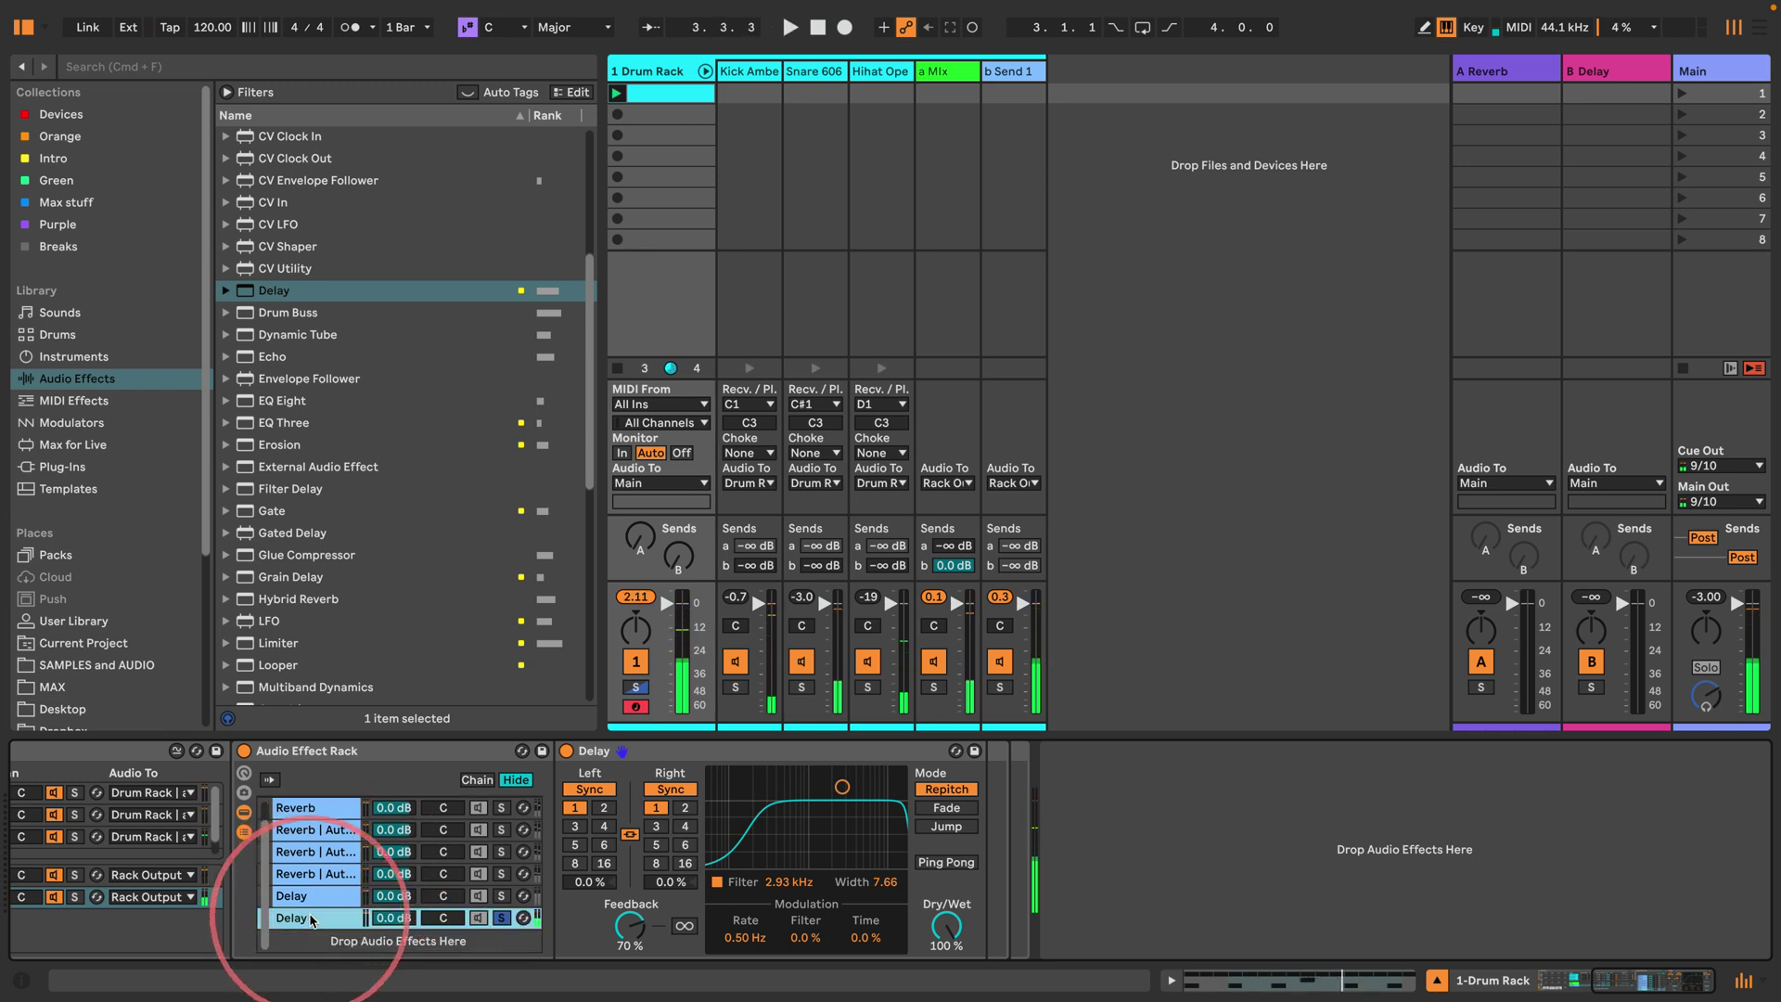
{"action": "scroll", "coordinate": [358, 472], "scroll_direction": "down", "scroll_amount": 8}
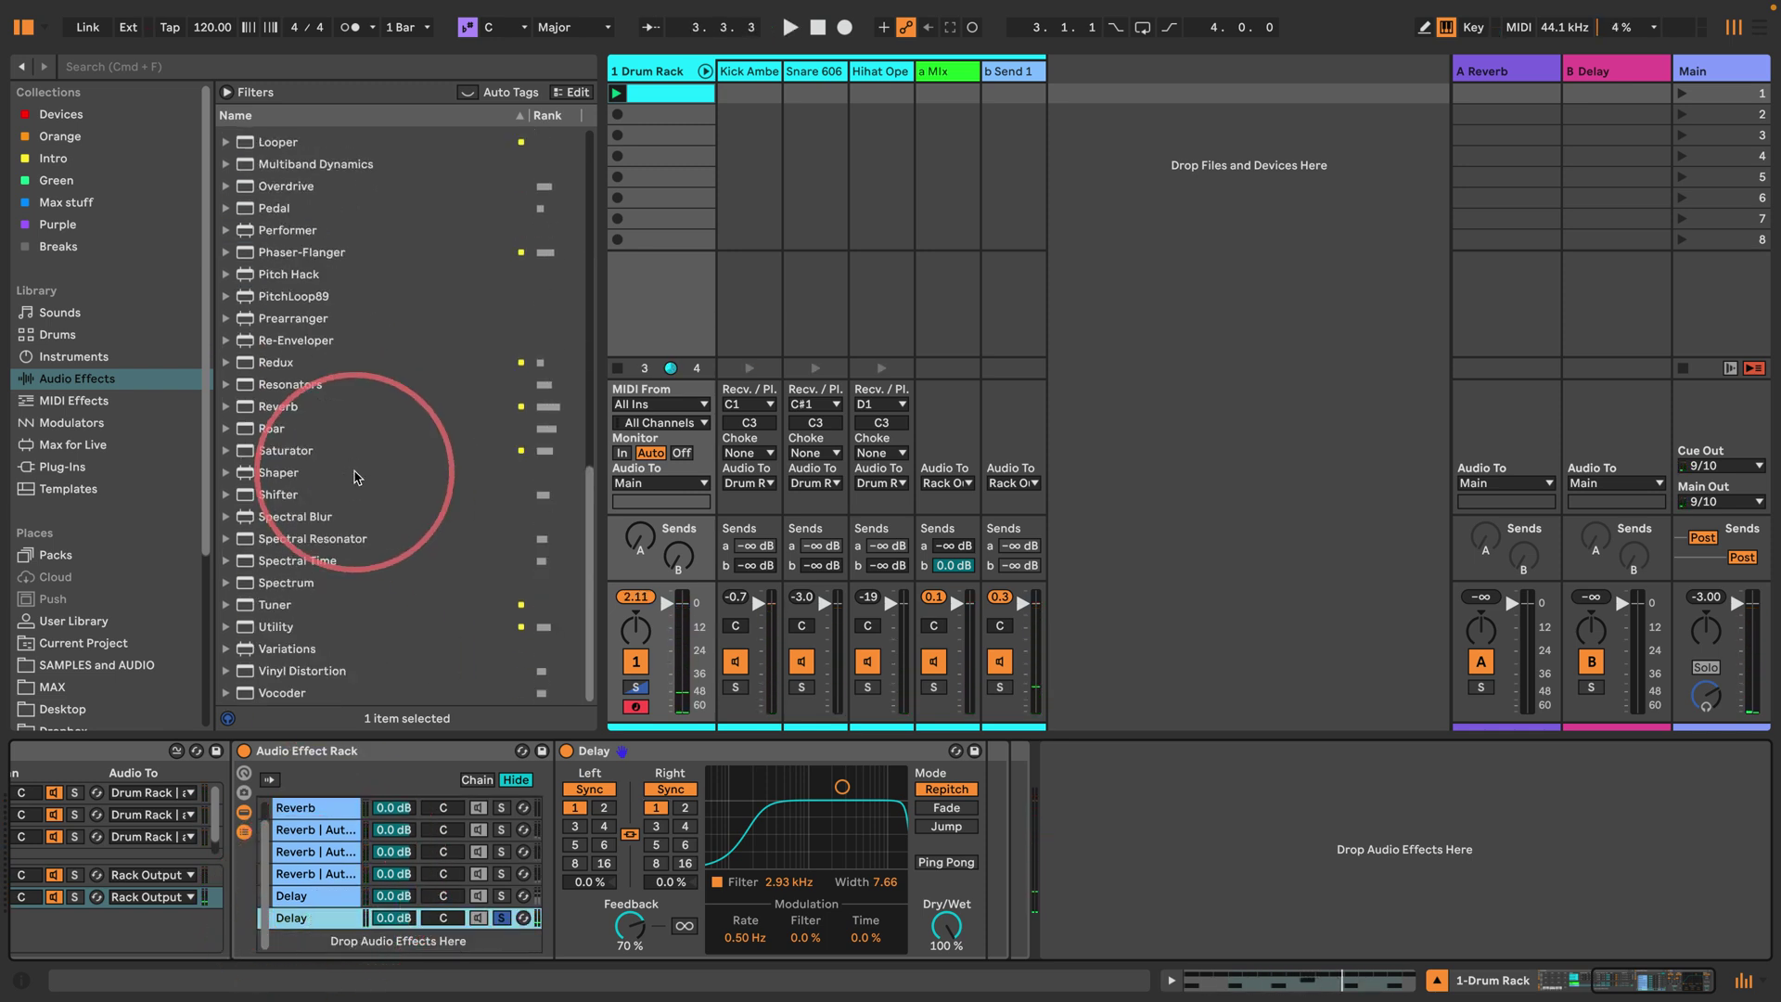
{"action": "scroll", "coordinate": [355, 478], "scroll_direction": "up", "scroll_amount": 5}
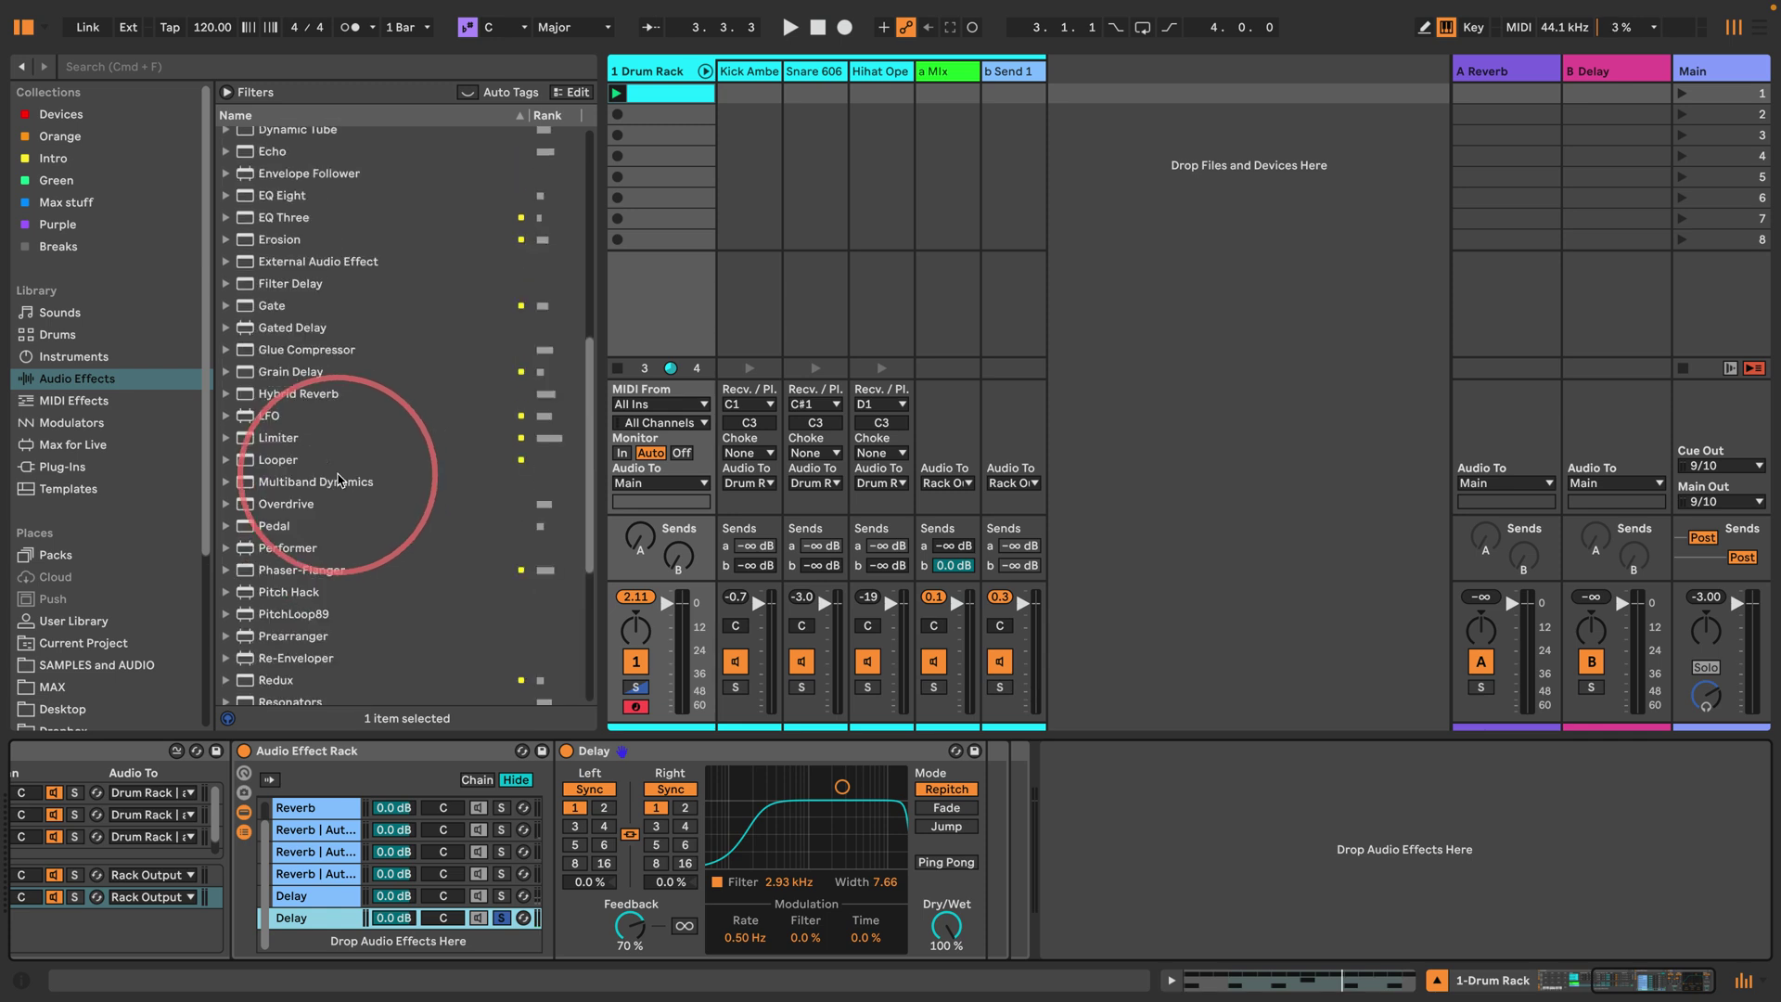
{"action": "left_click_drag", "start_coordinate": [249, 374], "coordinate": [520, 946]}
{"action": "left_click", "coordinate": [500, 939]}
{"action": "key", "text": "space"}
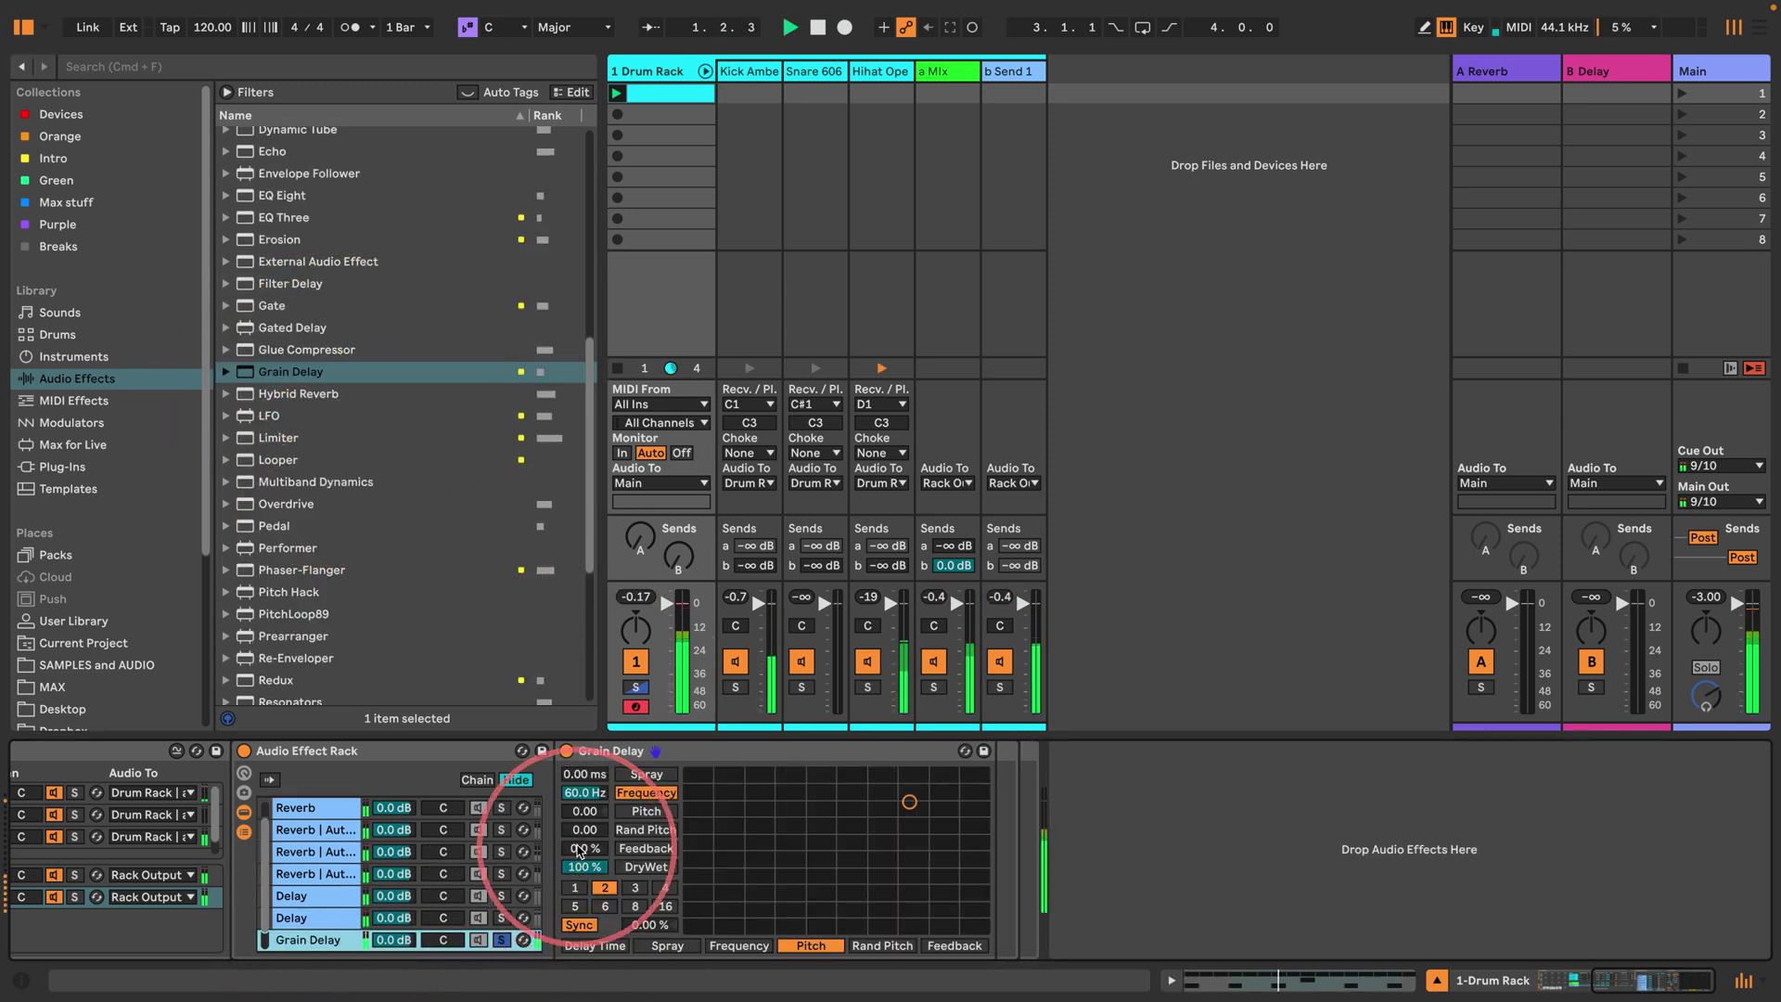
Step: Set the Grain Delay to 3.50 Hz Frequency, 1.00 Pitch, 94% Feedback and a synced delay time of 1
{"action": "left_click_drag", "start_coordinate": [590, 849], "coordinate": [590, 802]}
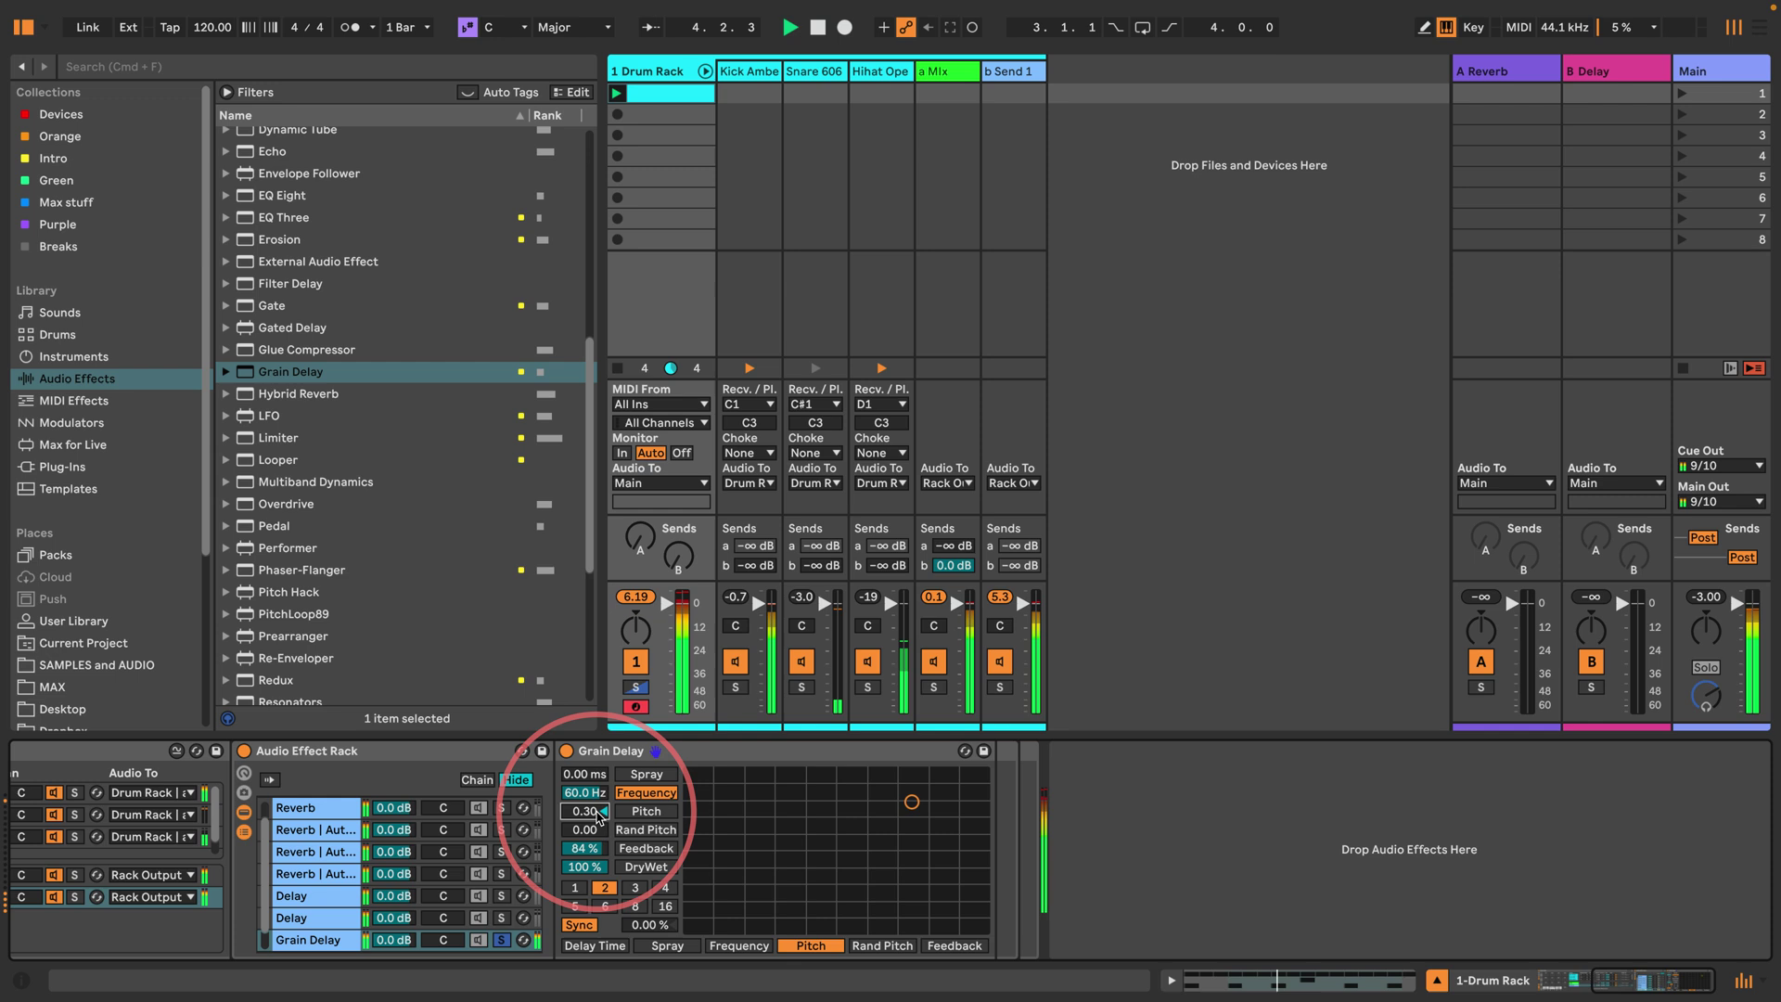
{"action": "left_click_drag", "start_coordinate": [585, 792], "coordinate": [584, 806]}
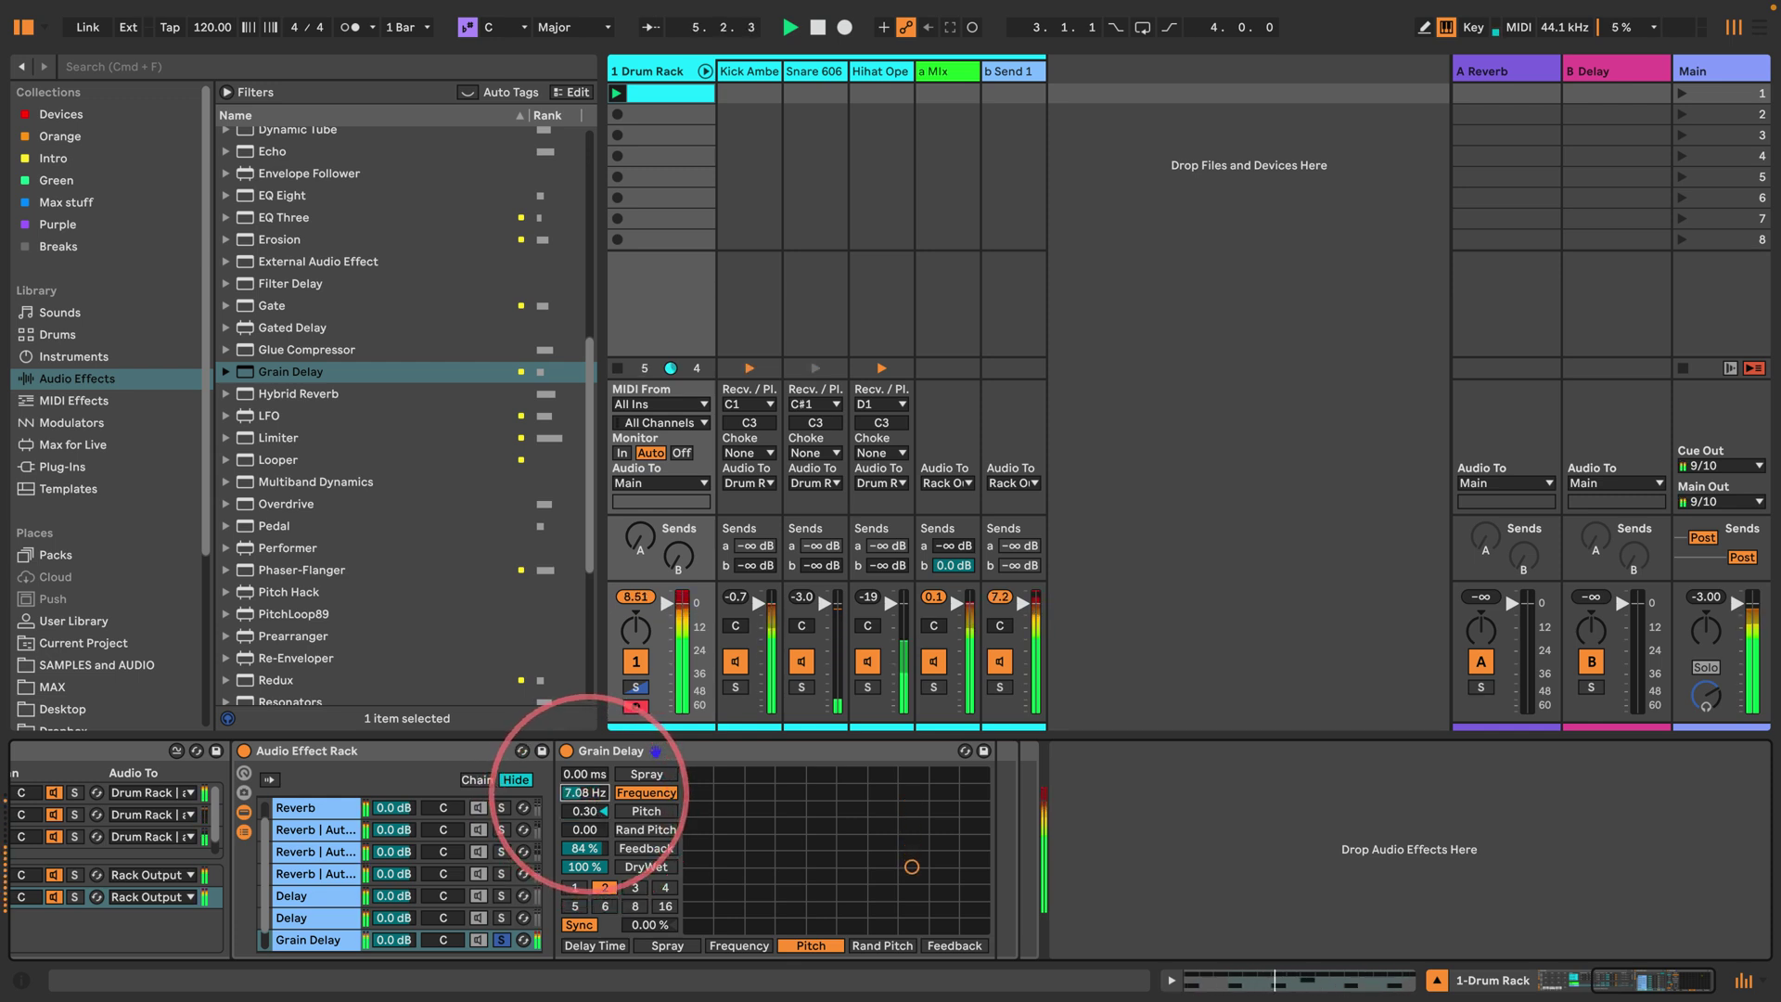
{"action": "left_click", "coordinate": [575, 888]}
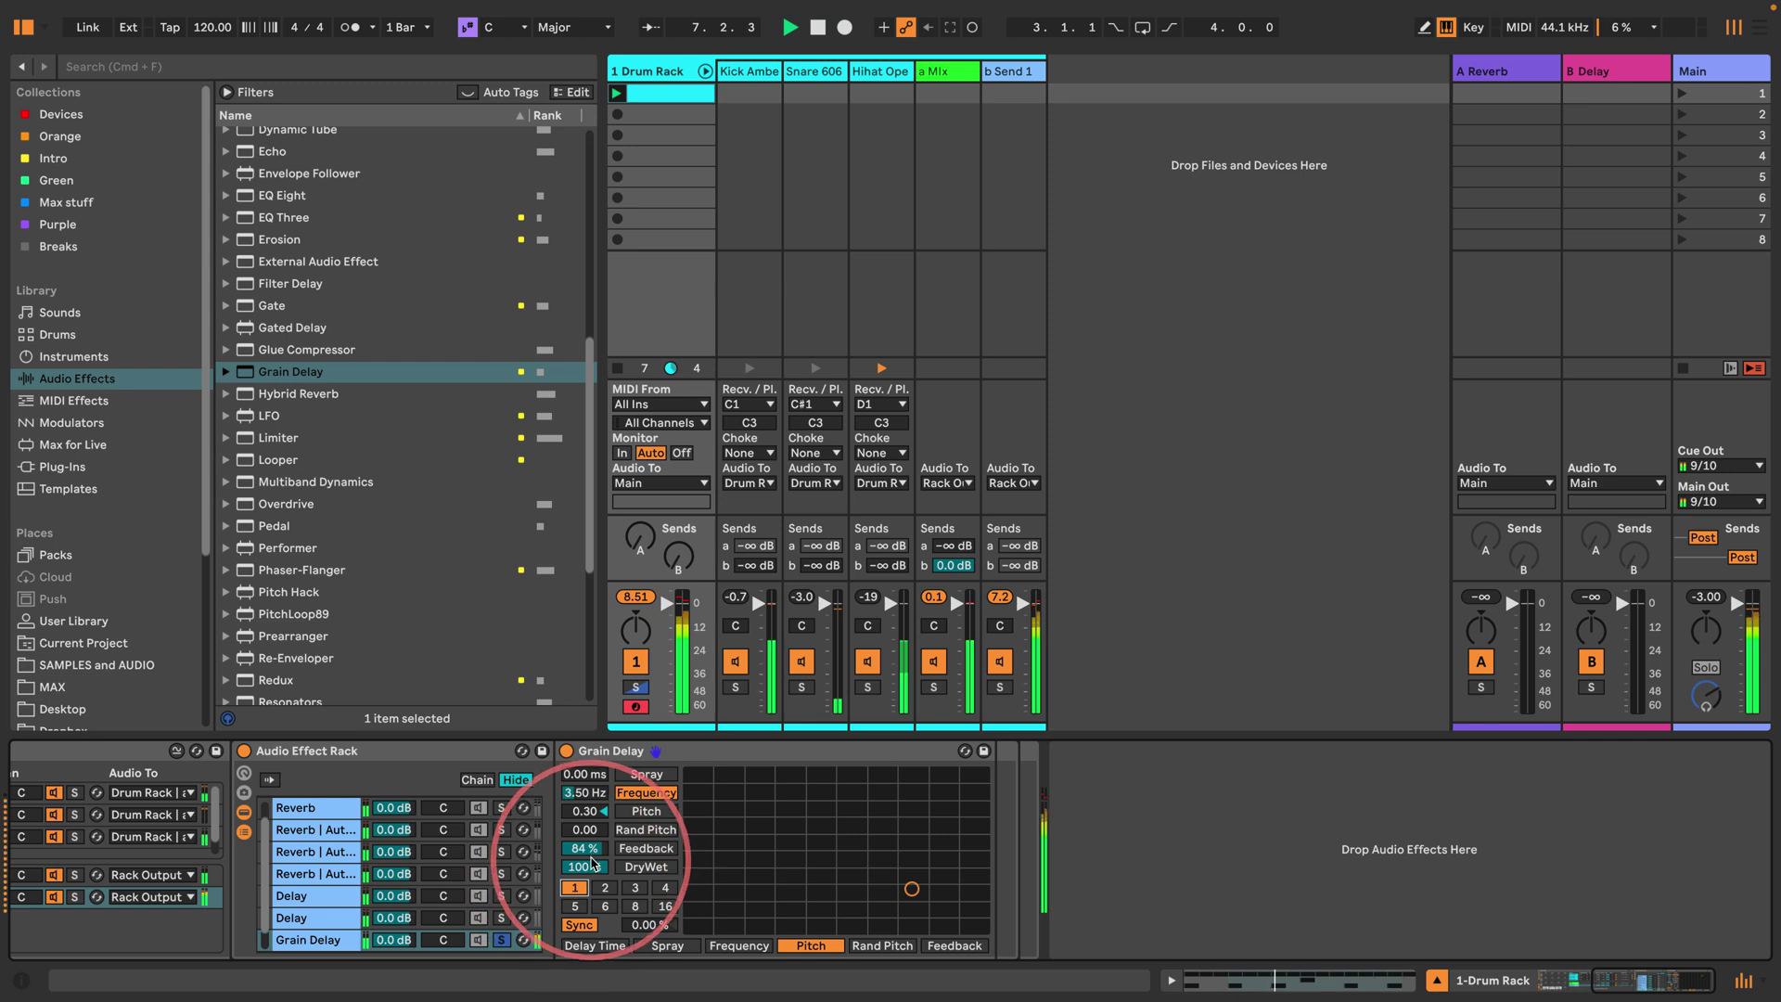
{"action": "left_click_drag", "start_coordinate": [585, 847], "coordinate": [585, 840]}
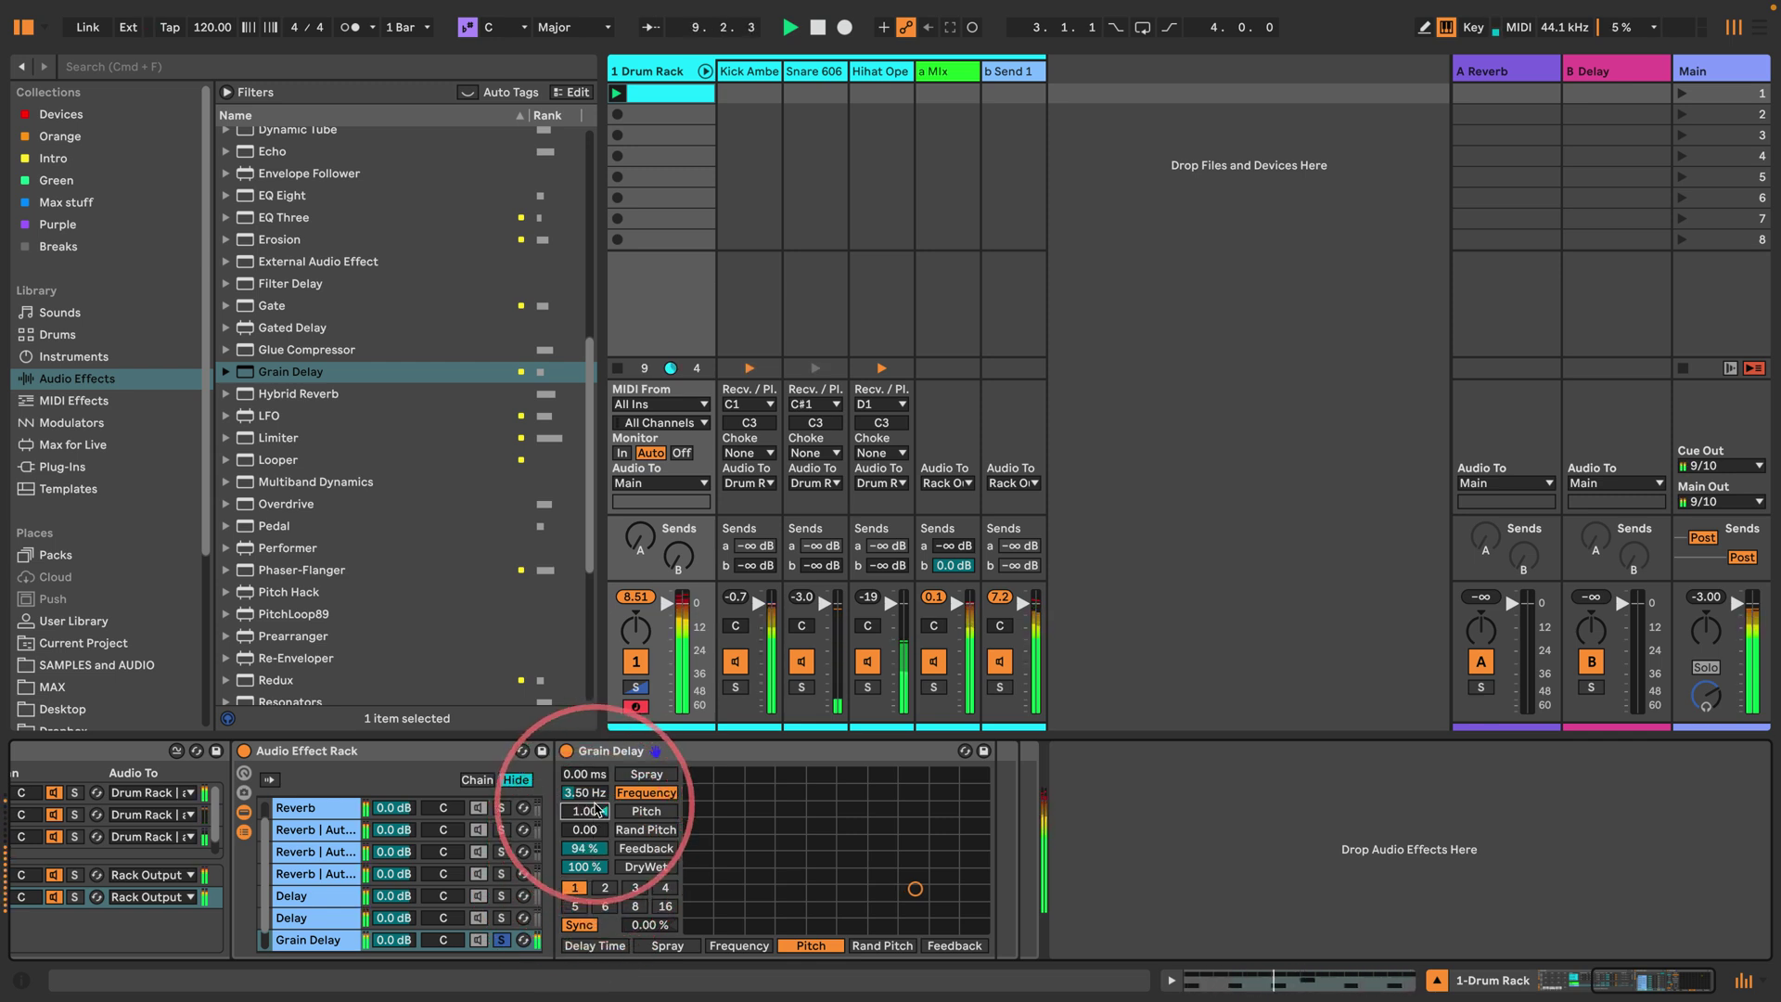
Step: Duplicate the Grain Delay chain, with the copy soloed, and set the copy's Pitch to -1.00
{"action": "scroll", "coordinate": [311, 918], "scroll_direction": "down", "scroll_amount": 2}
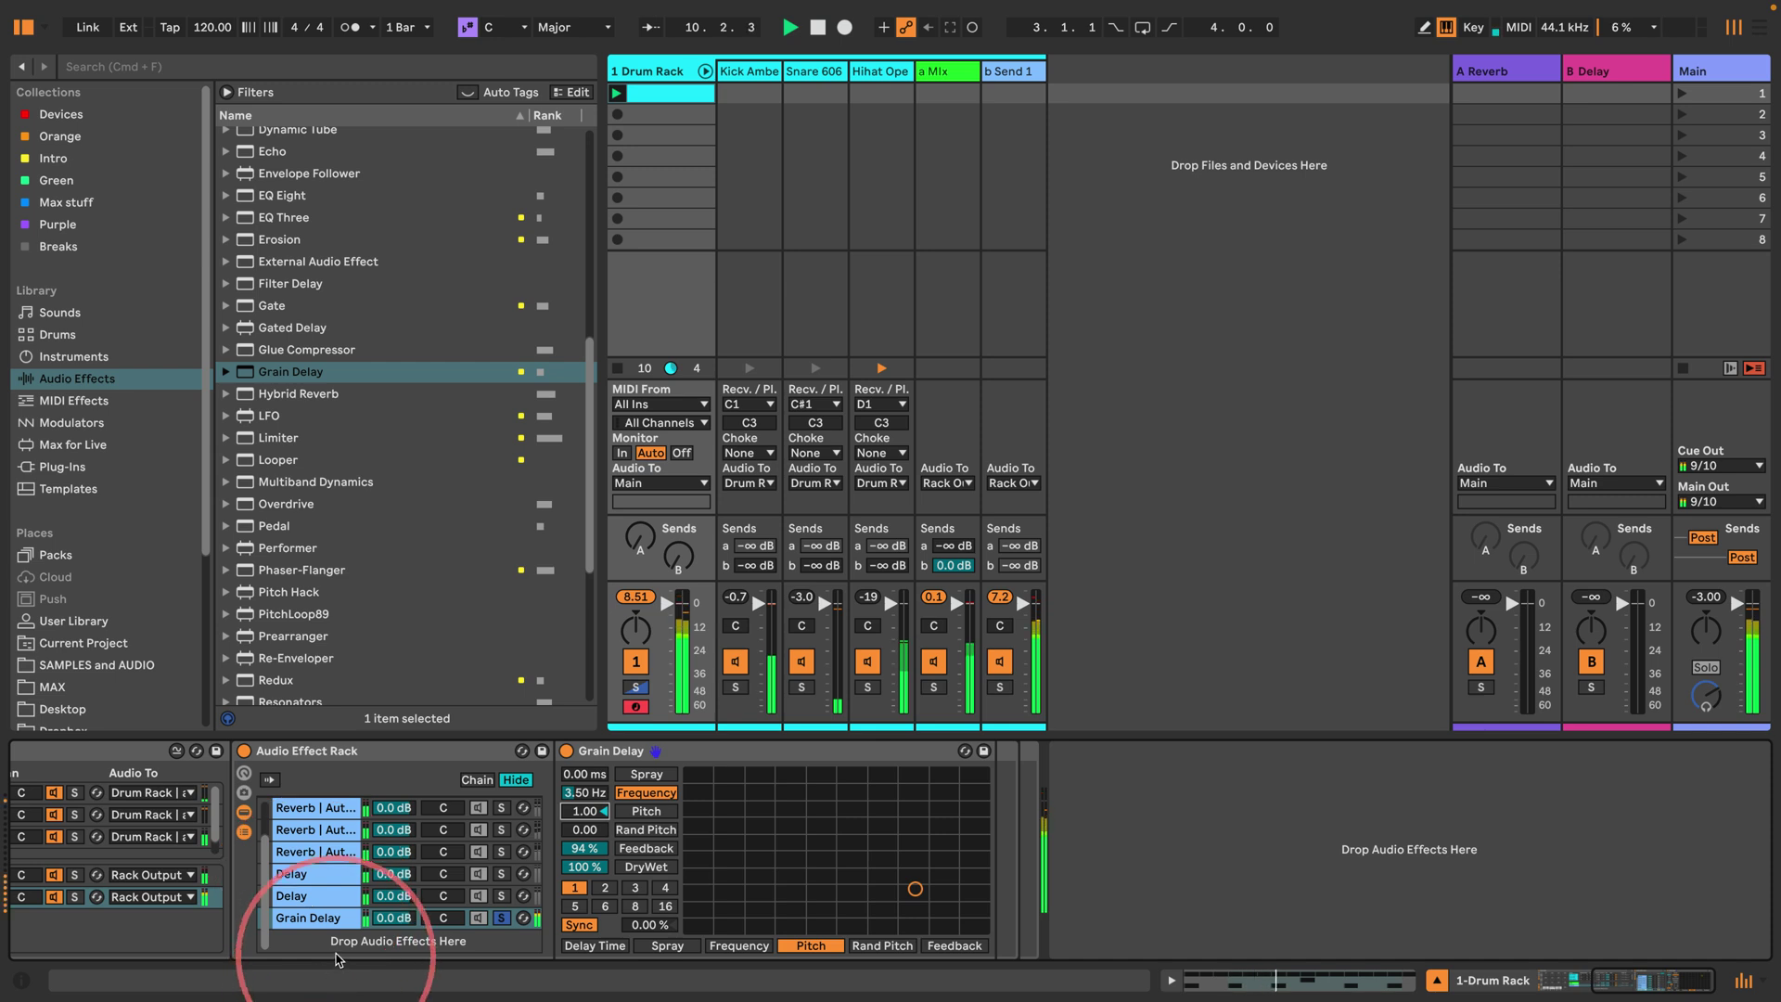
{"action": "key", "text": "super+d"}
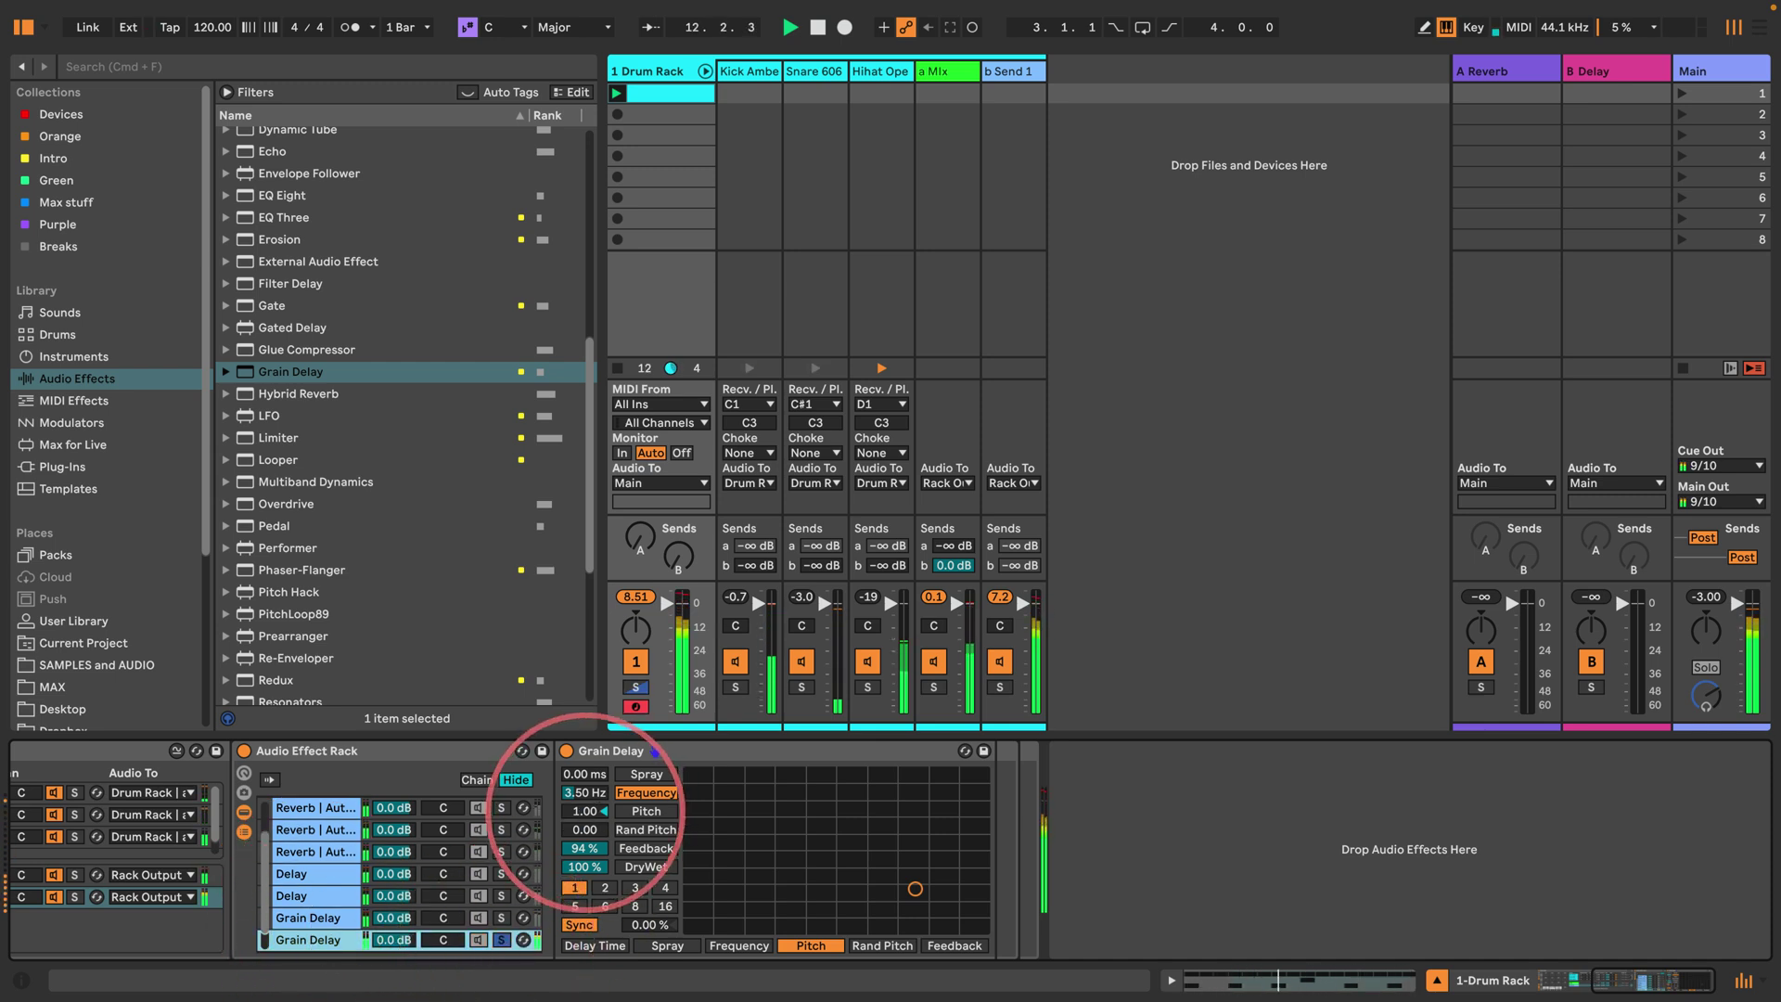
{"action": "left_click_drag", "start_coordinate": [584, 810], "coordinate": [582, 835]}
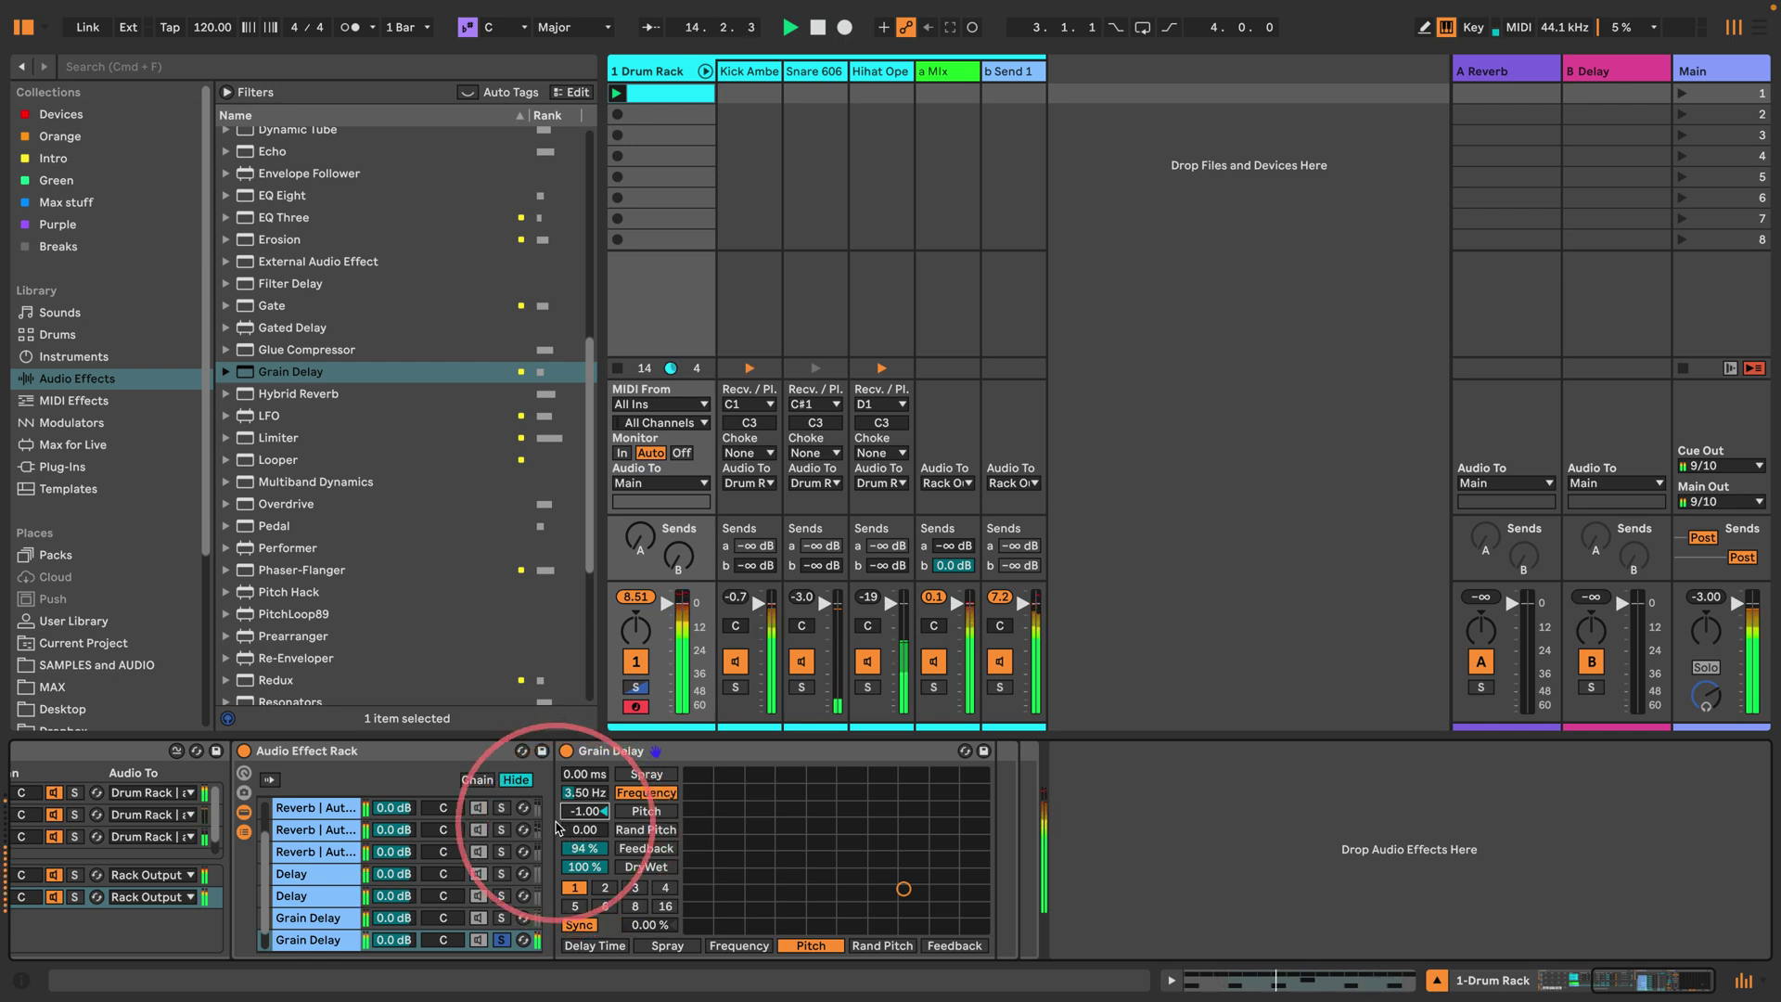
{"action": "scroll", "coordinate": [412, 483], "scroll_direction": "down", "scroll_amount": 5}
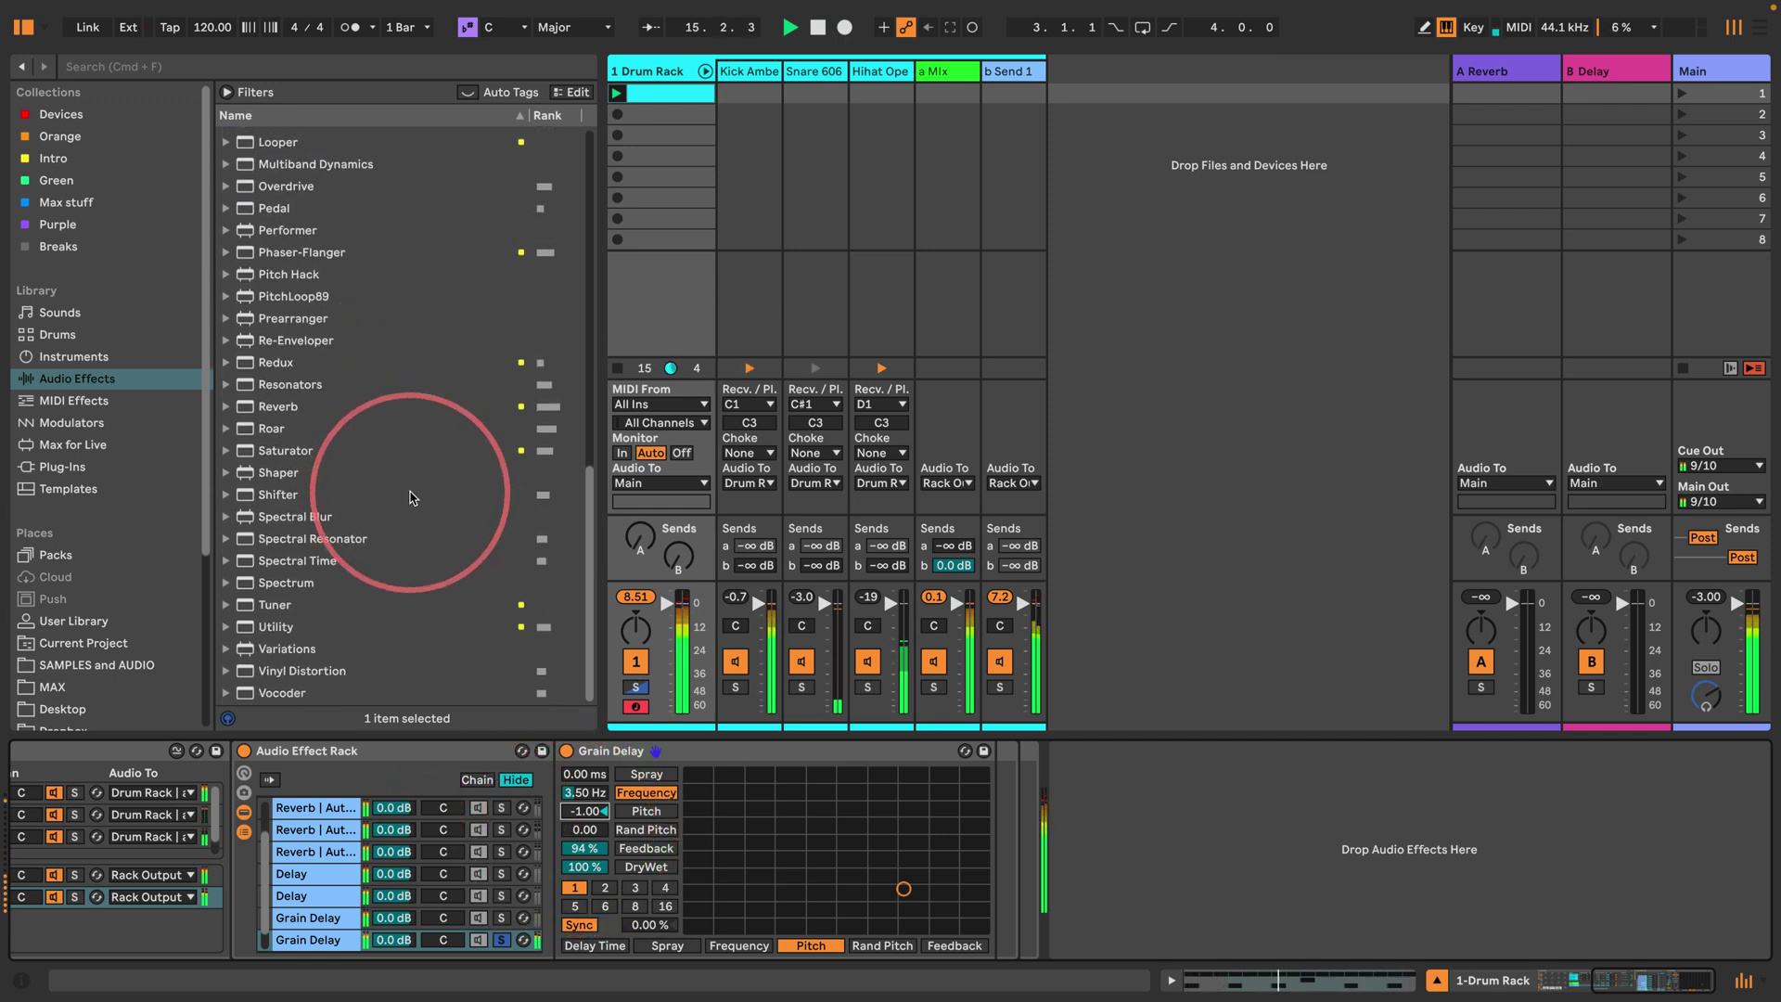
Step: Add Redux as a new soloed chain below the Grain Delay chains and set its Rate to 2.11 kHz and Bits to 6
{"action": "key", "text": "space"}
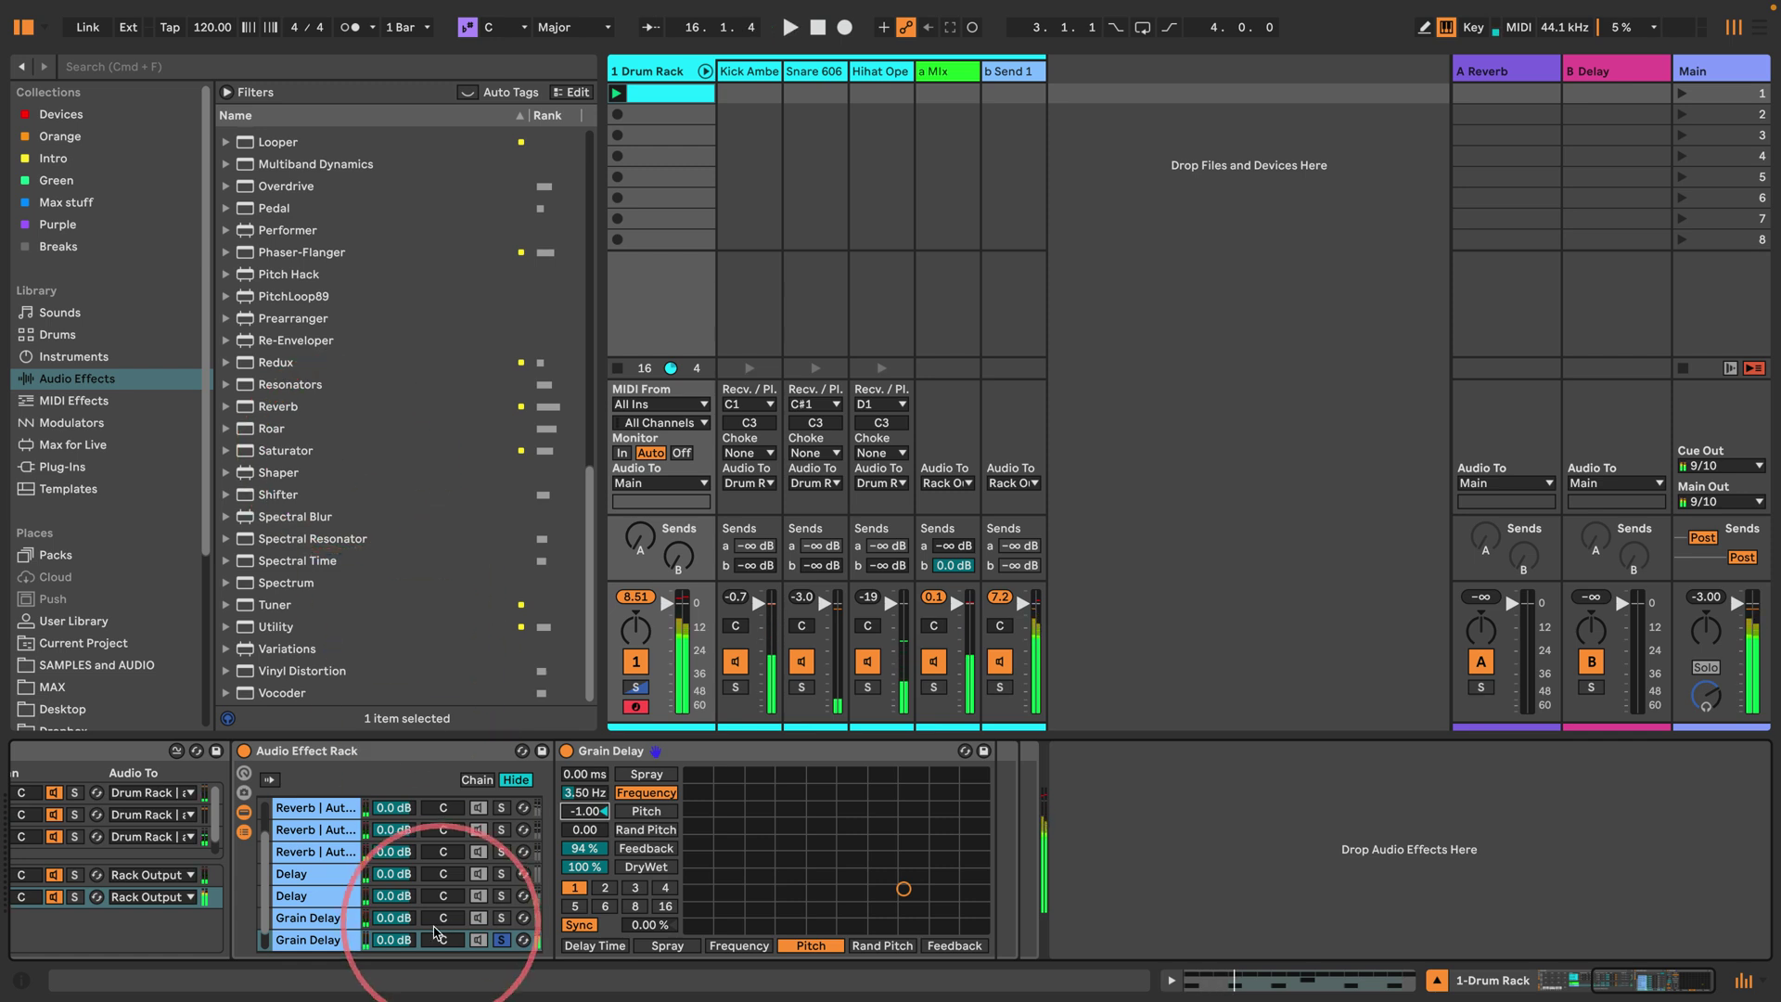
{"action": "left_click", "coordinate": [315, 851]}
{"action": "key", "text": "Delete"}
{"action": "left_click_drag", "start_coordinate": [275, 362], "coordinate": [295, 938]}
{"action": "key", "text": "space"}
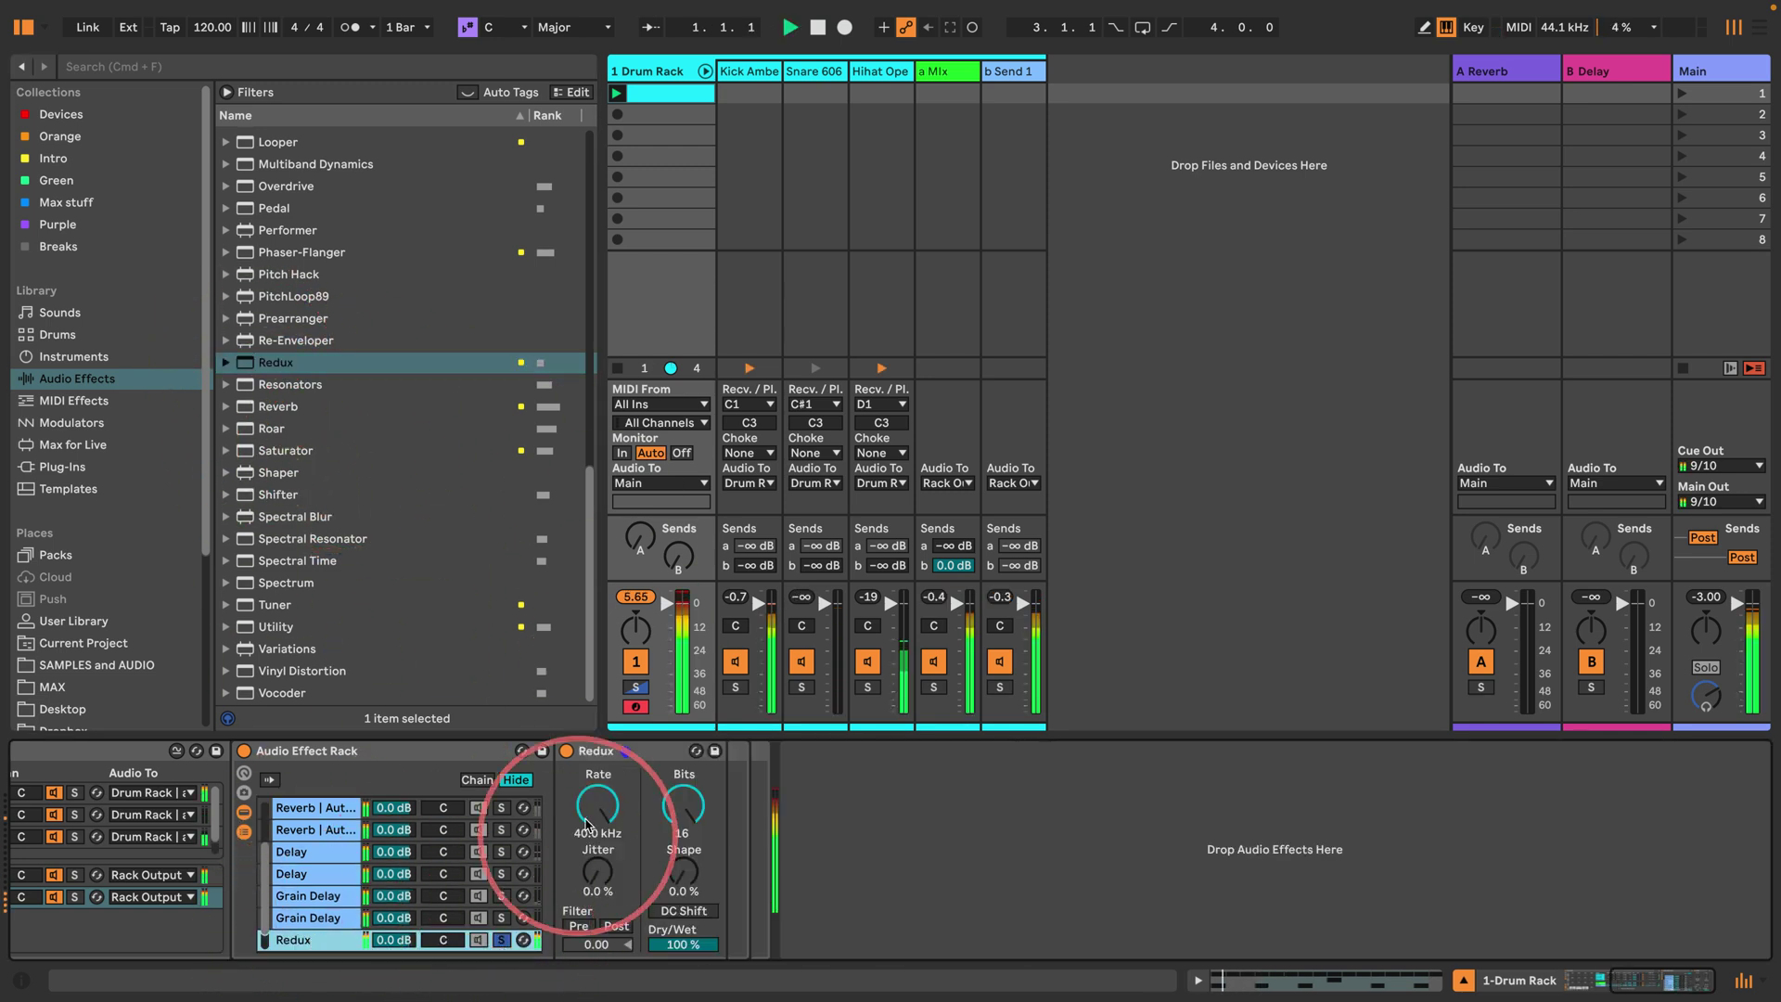
{"action": "left_click_drag", "start_coordinate": [597, 805], "coordinate": [683, 830]}
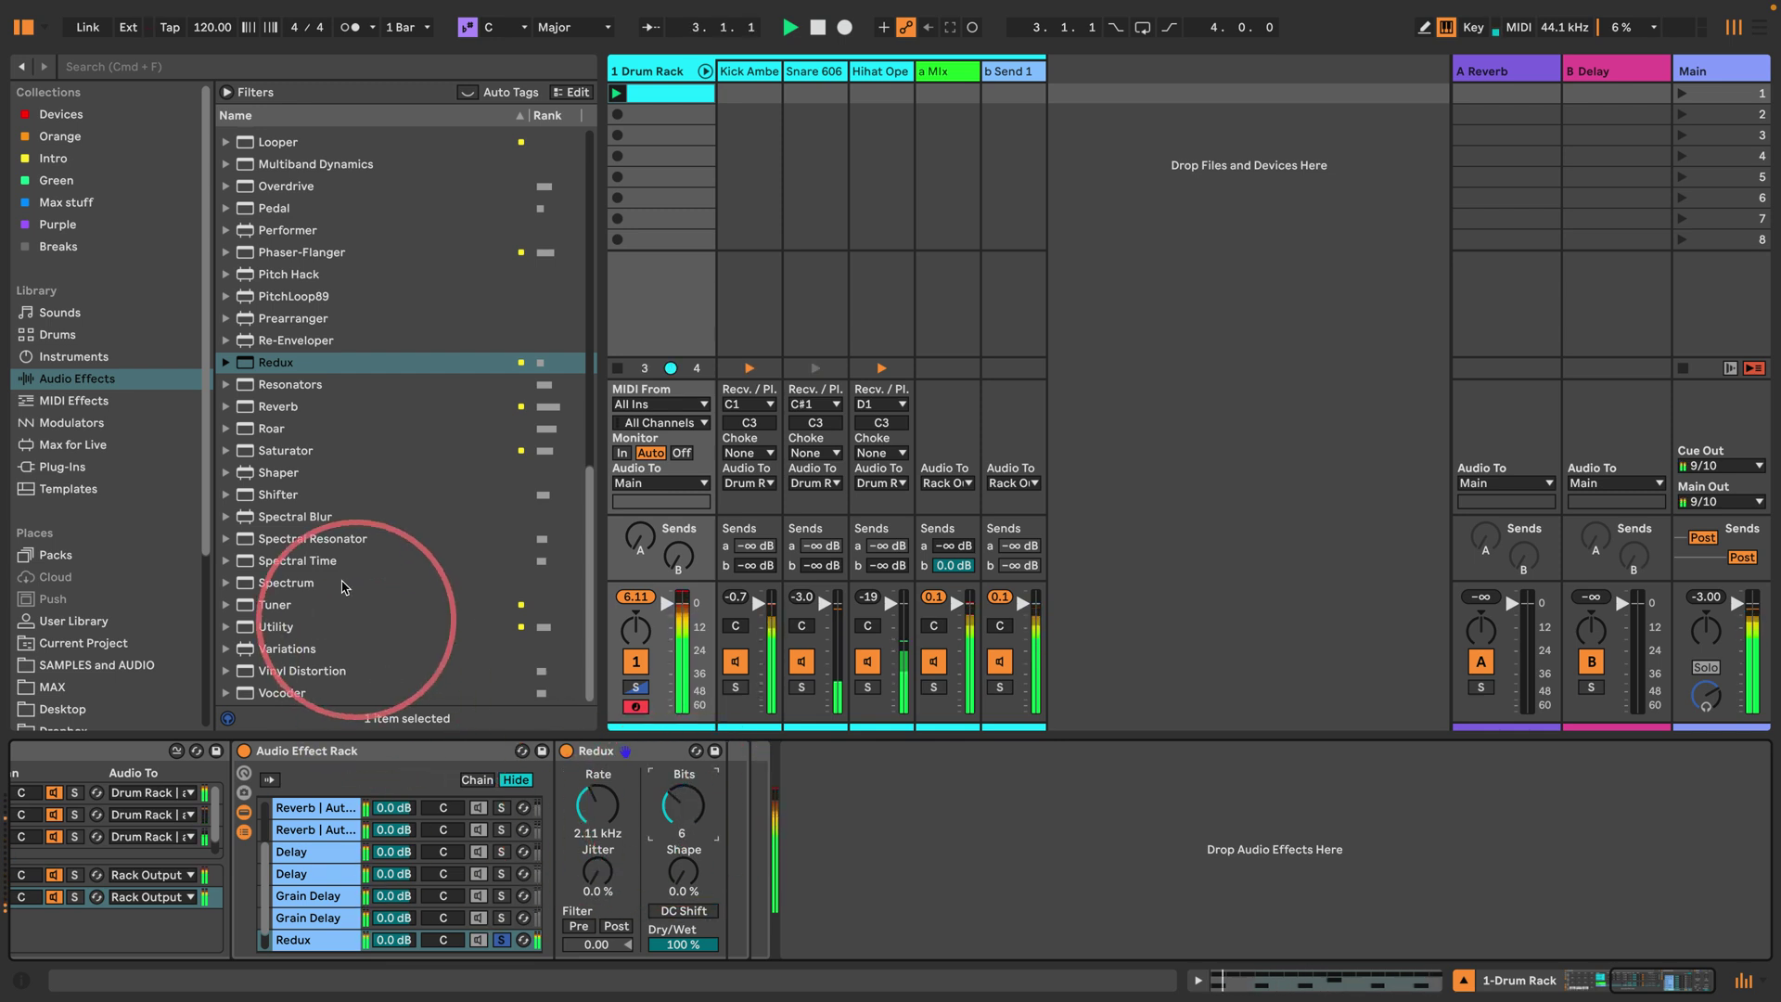
{"action": "key", "text": "space"}
Step: Add Spectral Time as a new soloed chain below Redux and set its Dry/Wet to 100% during playback
{"action": "scroll", "coordinate": [330, 901], "scroll_direction": "down", "scroll_amount": 1}
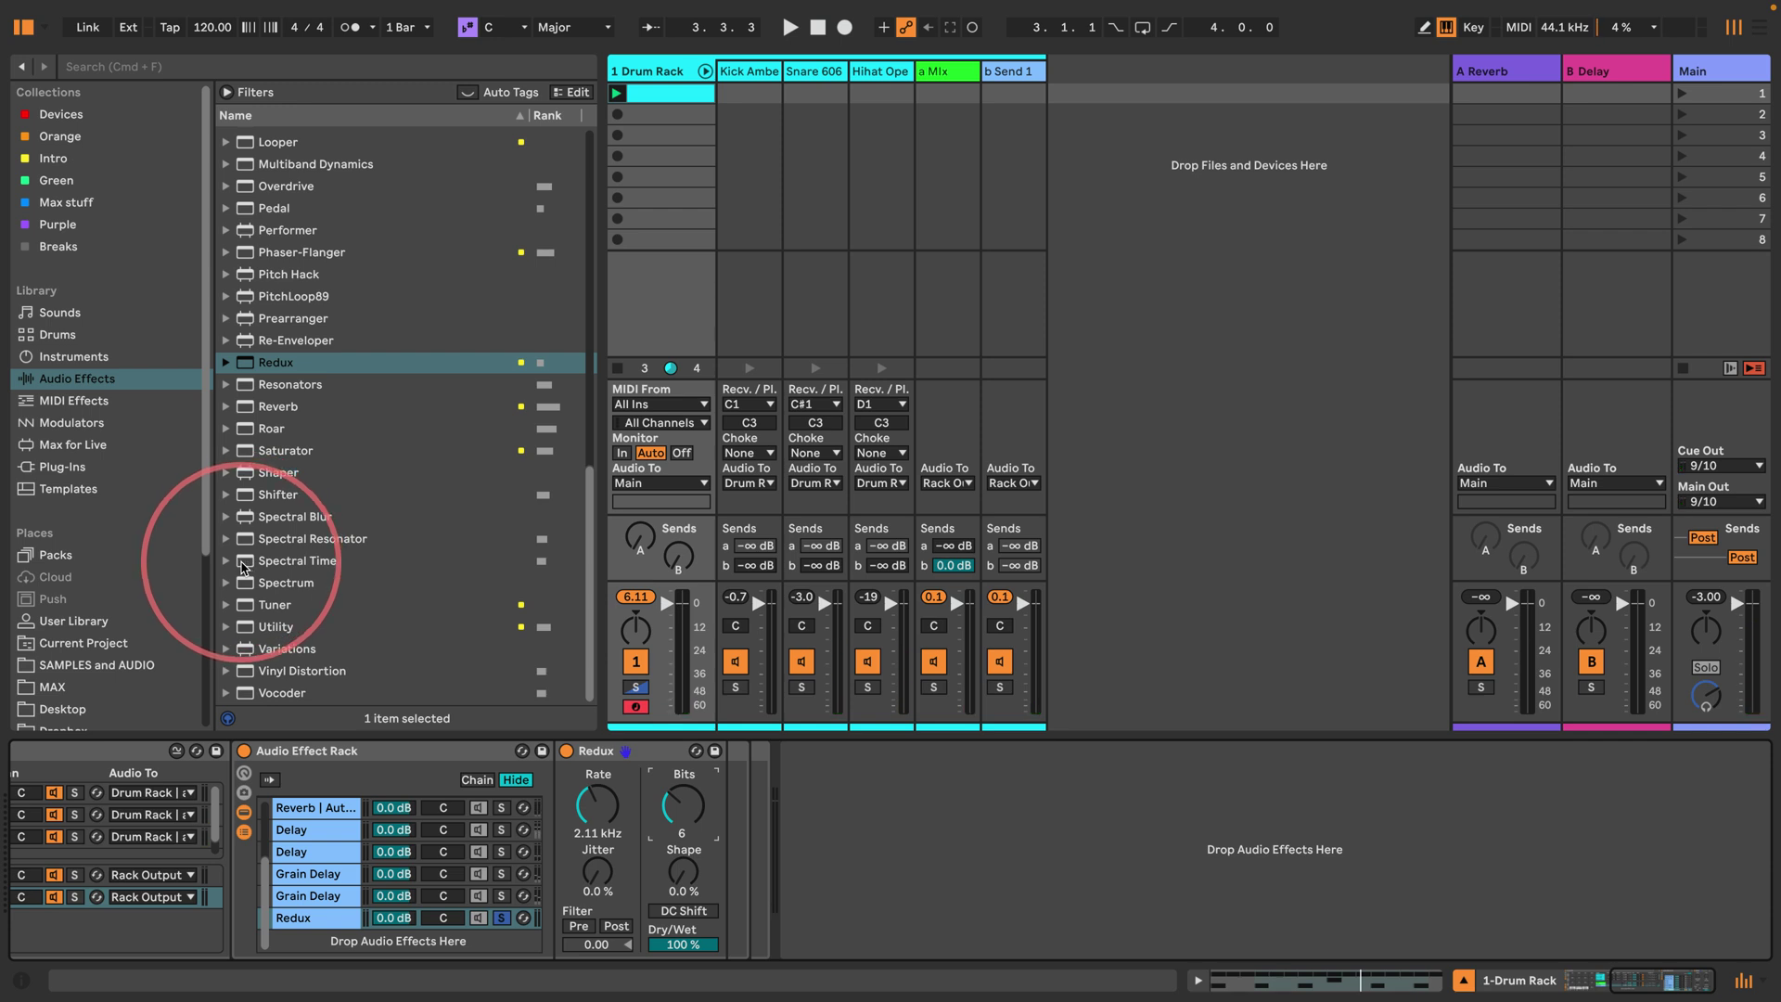
{"action": "left_click_drag", "start_coordinate": [244, 563], "coordinate": [315, 940]}
{"action": "key", "text": "space"}
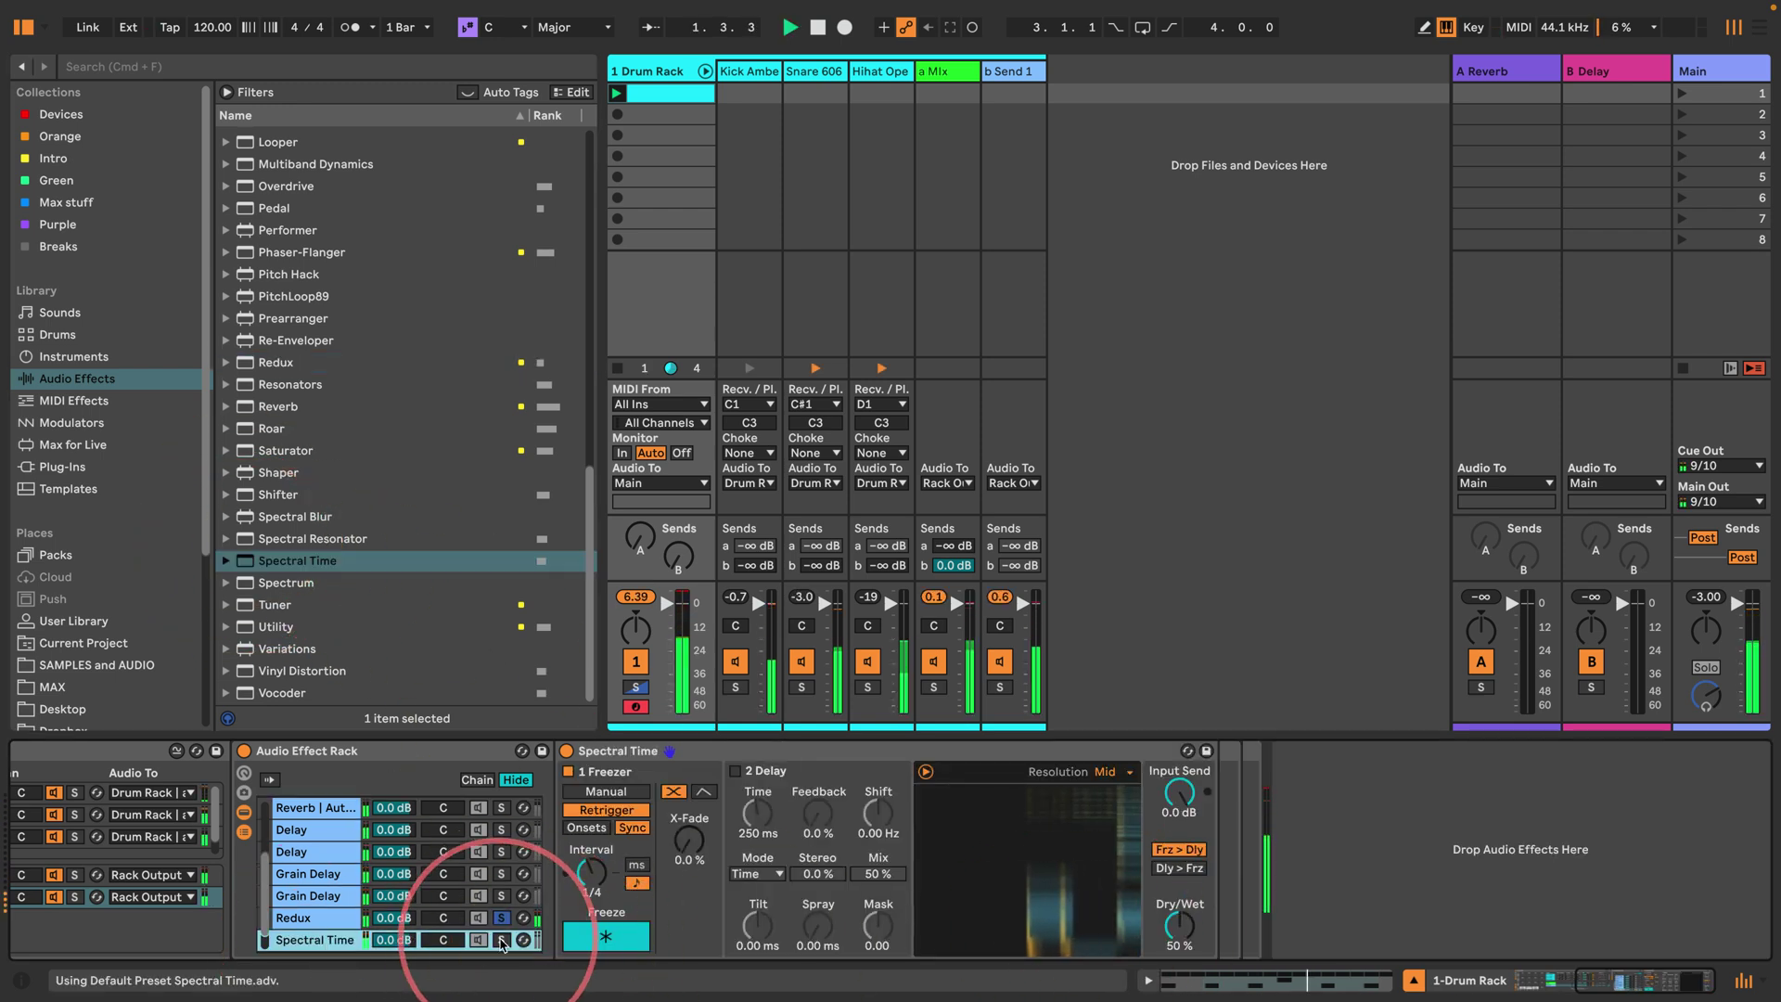
{"action": "left_click_drag", "start_coordinate": [1179, 925], "coordinate": [1179, 909]}
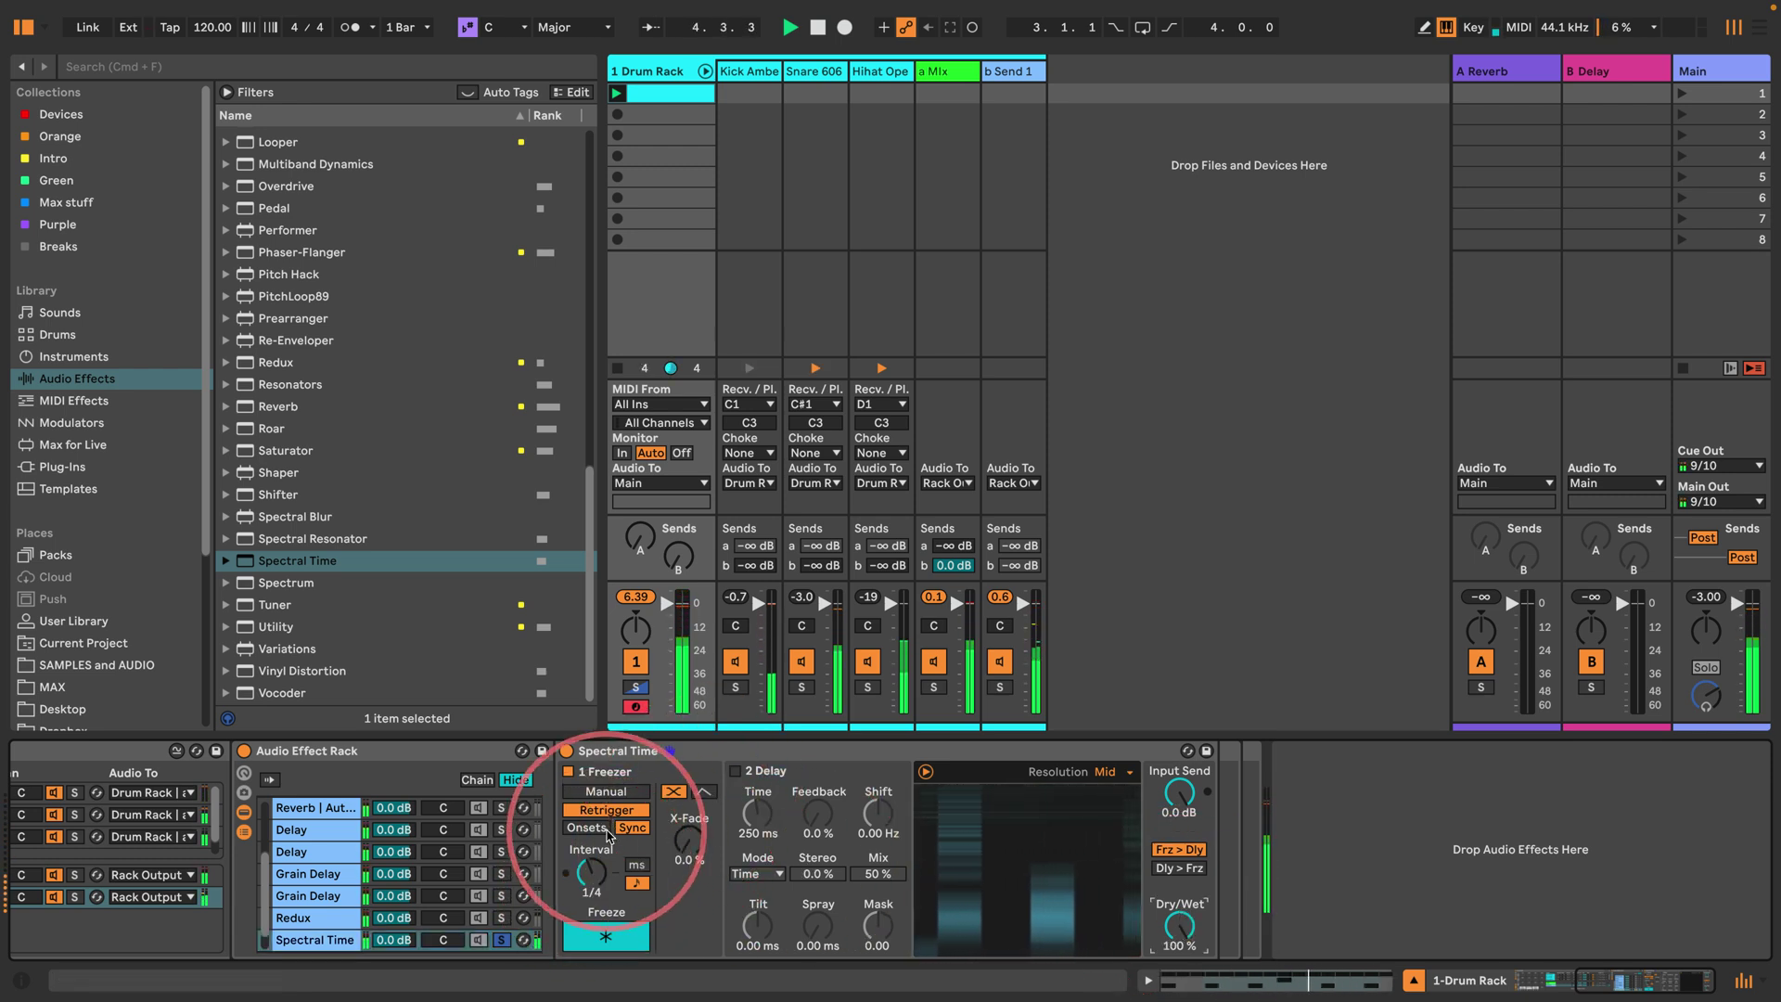
Step: Set Spectral Time's Freezer to retrigger on Onsets with Fade In 1.31 s and Fade Out 234 ms, then unsolo the chain and stop playback
{"action": "left_click", "coordinate": [587, 828]}
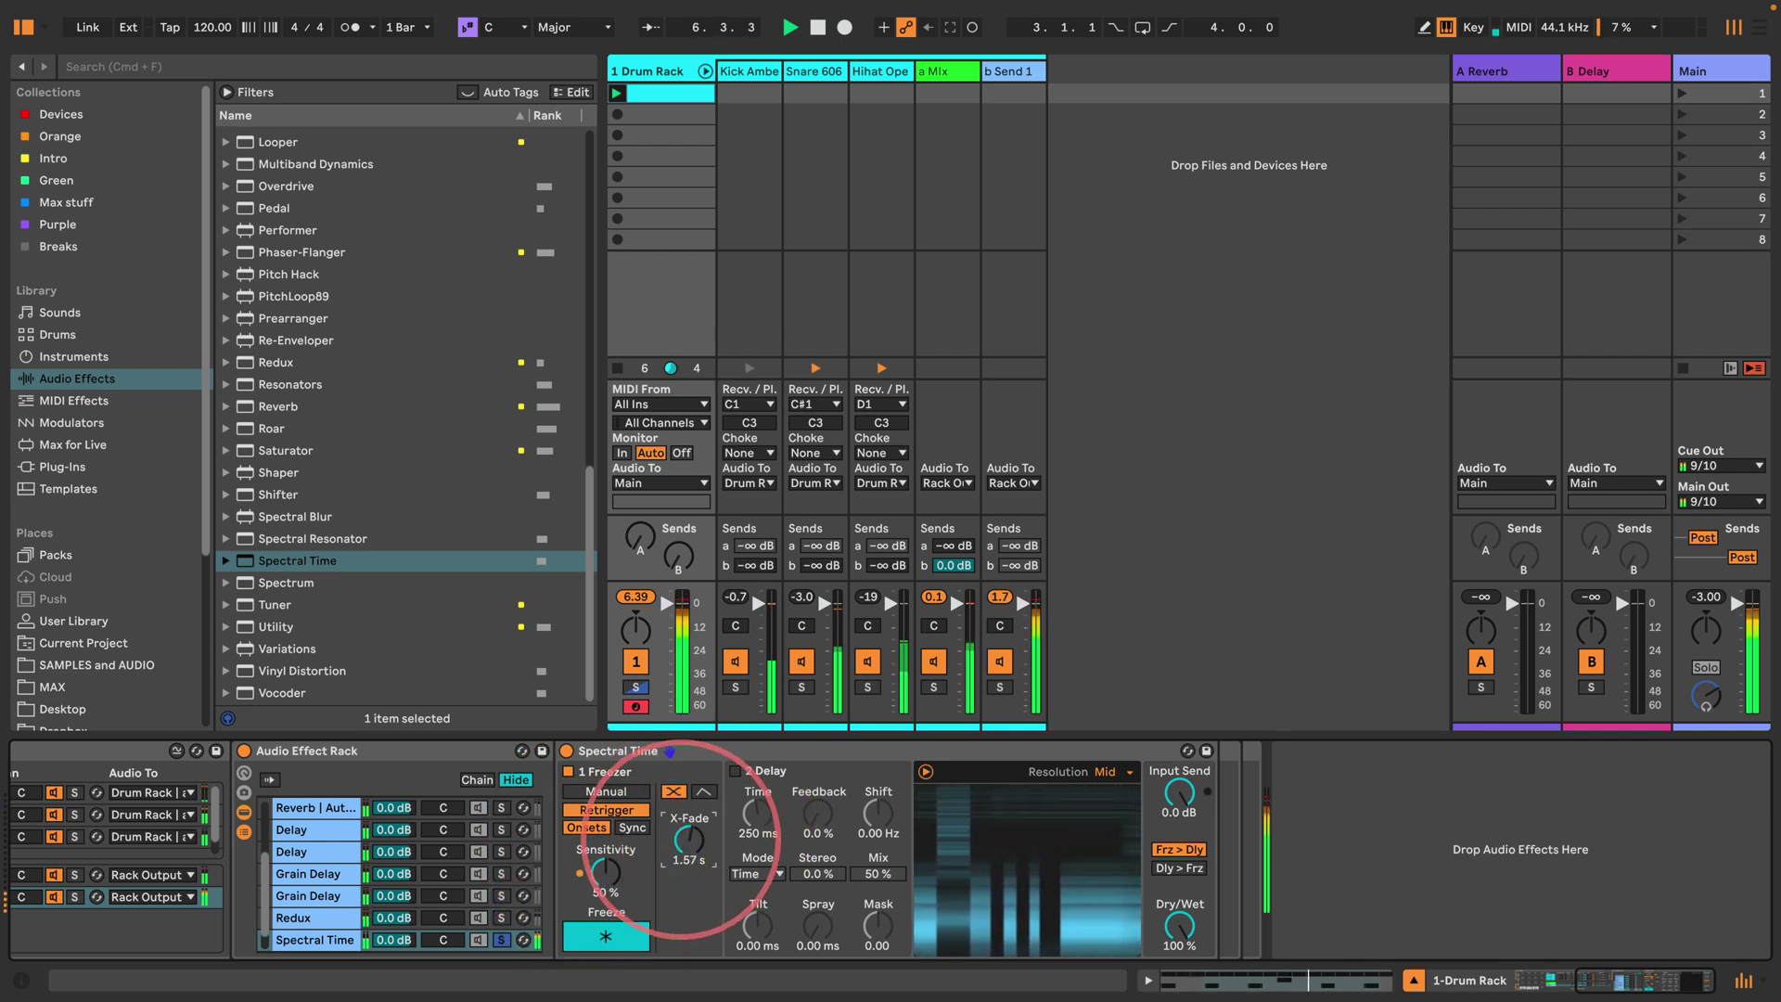
{"action": "left_click", "coordinate": [703, 792]}
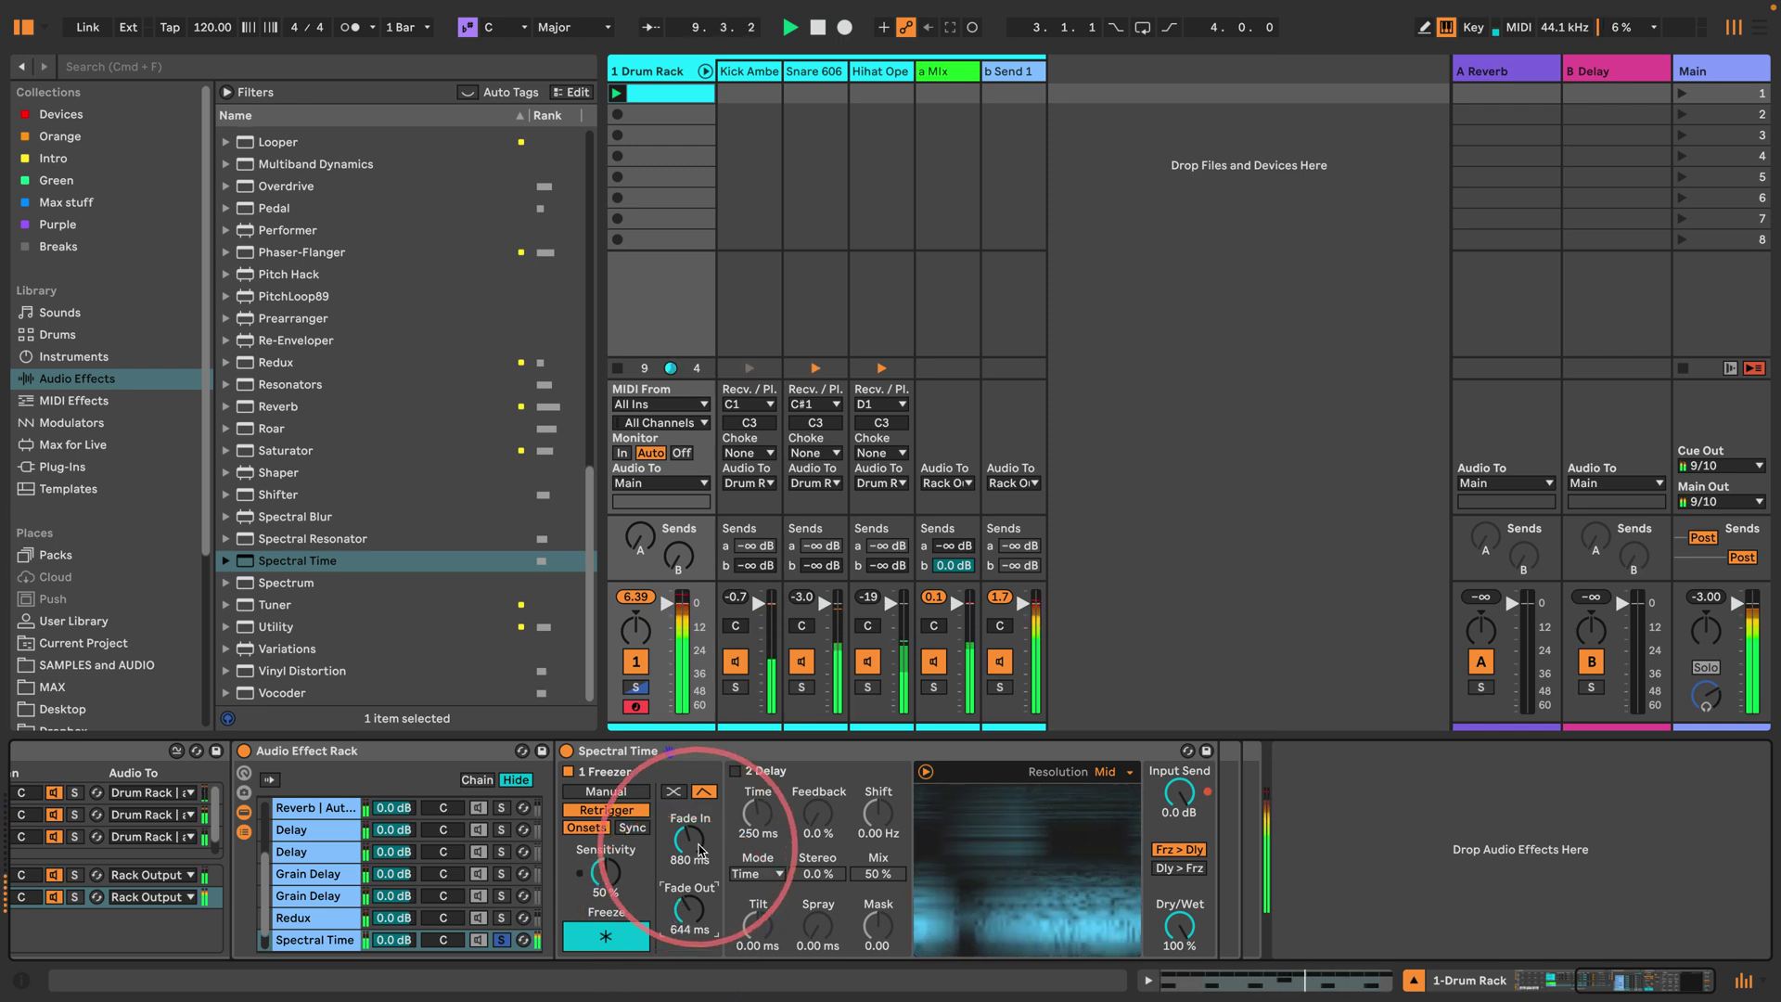
{"action": "left_click_drag", "start_coordinate": [691, 839], "coordinate": [691, 831]}
{"action": "left_click_drag", "start_coordinate": [688, 911], "coordinate": [688, 920]}
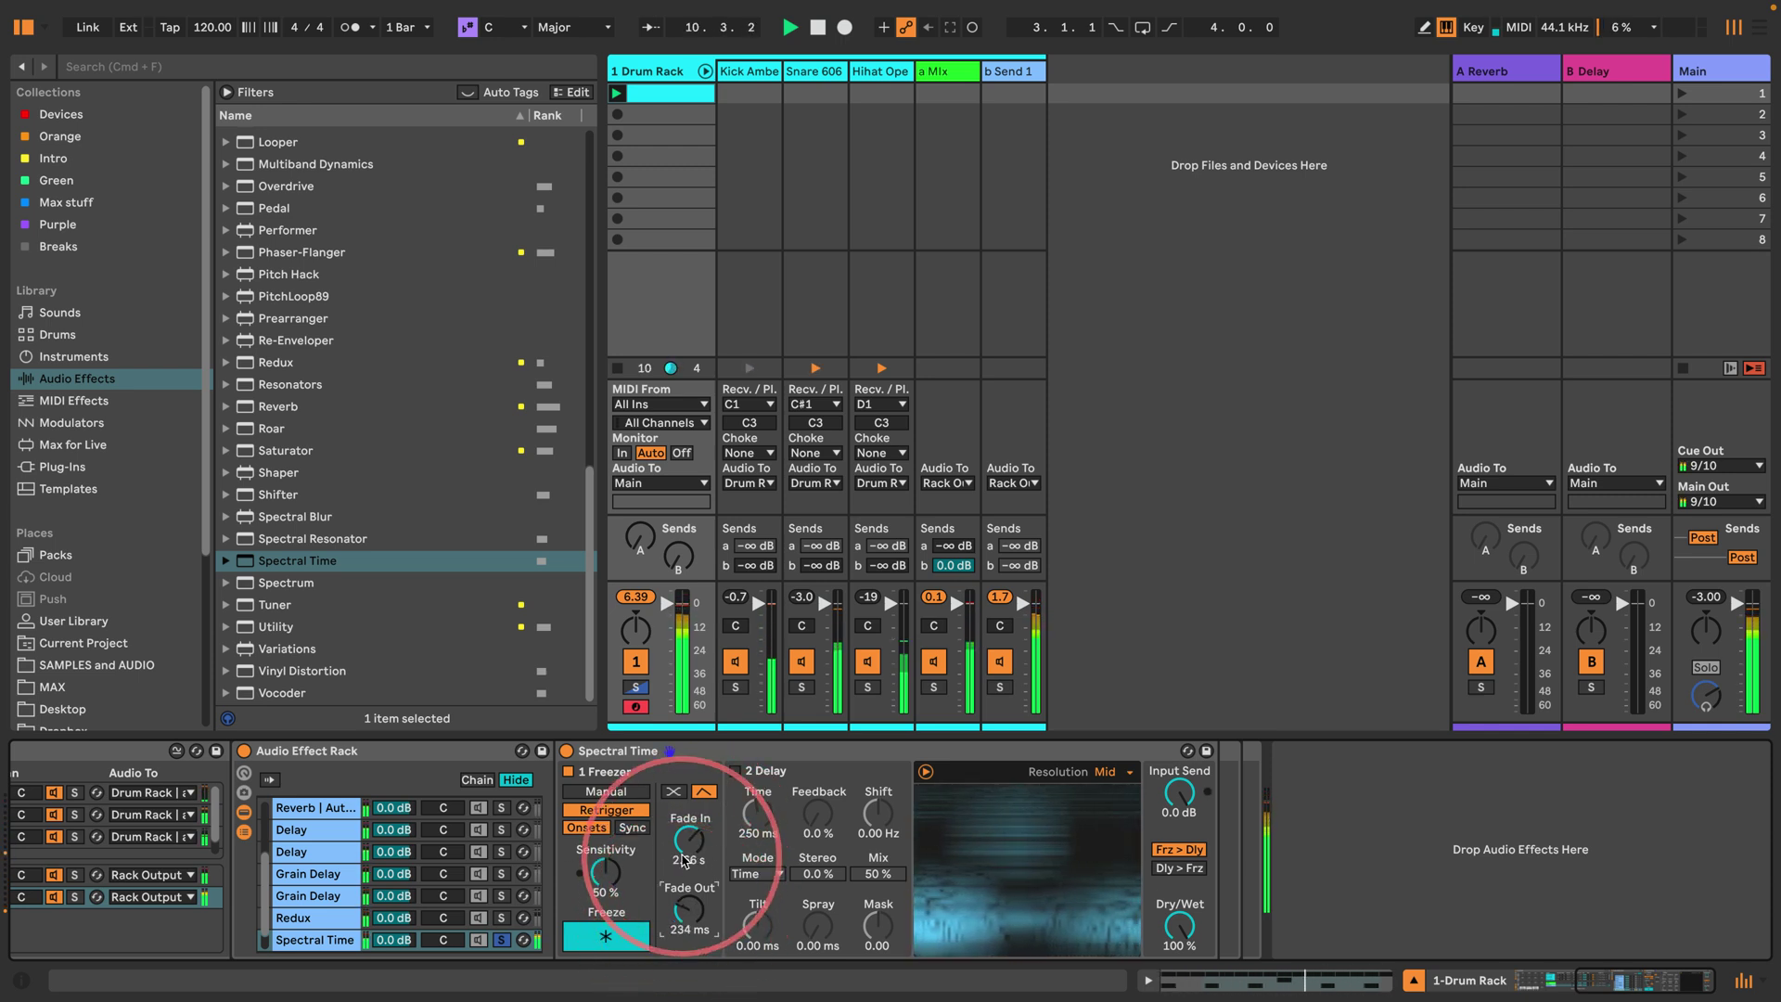
{"action": "left_click_drag", "start_coordinate": [691, 840], "coordinate": [698, 851]}
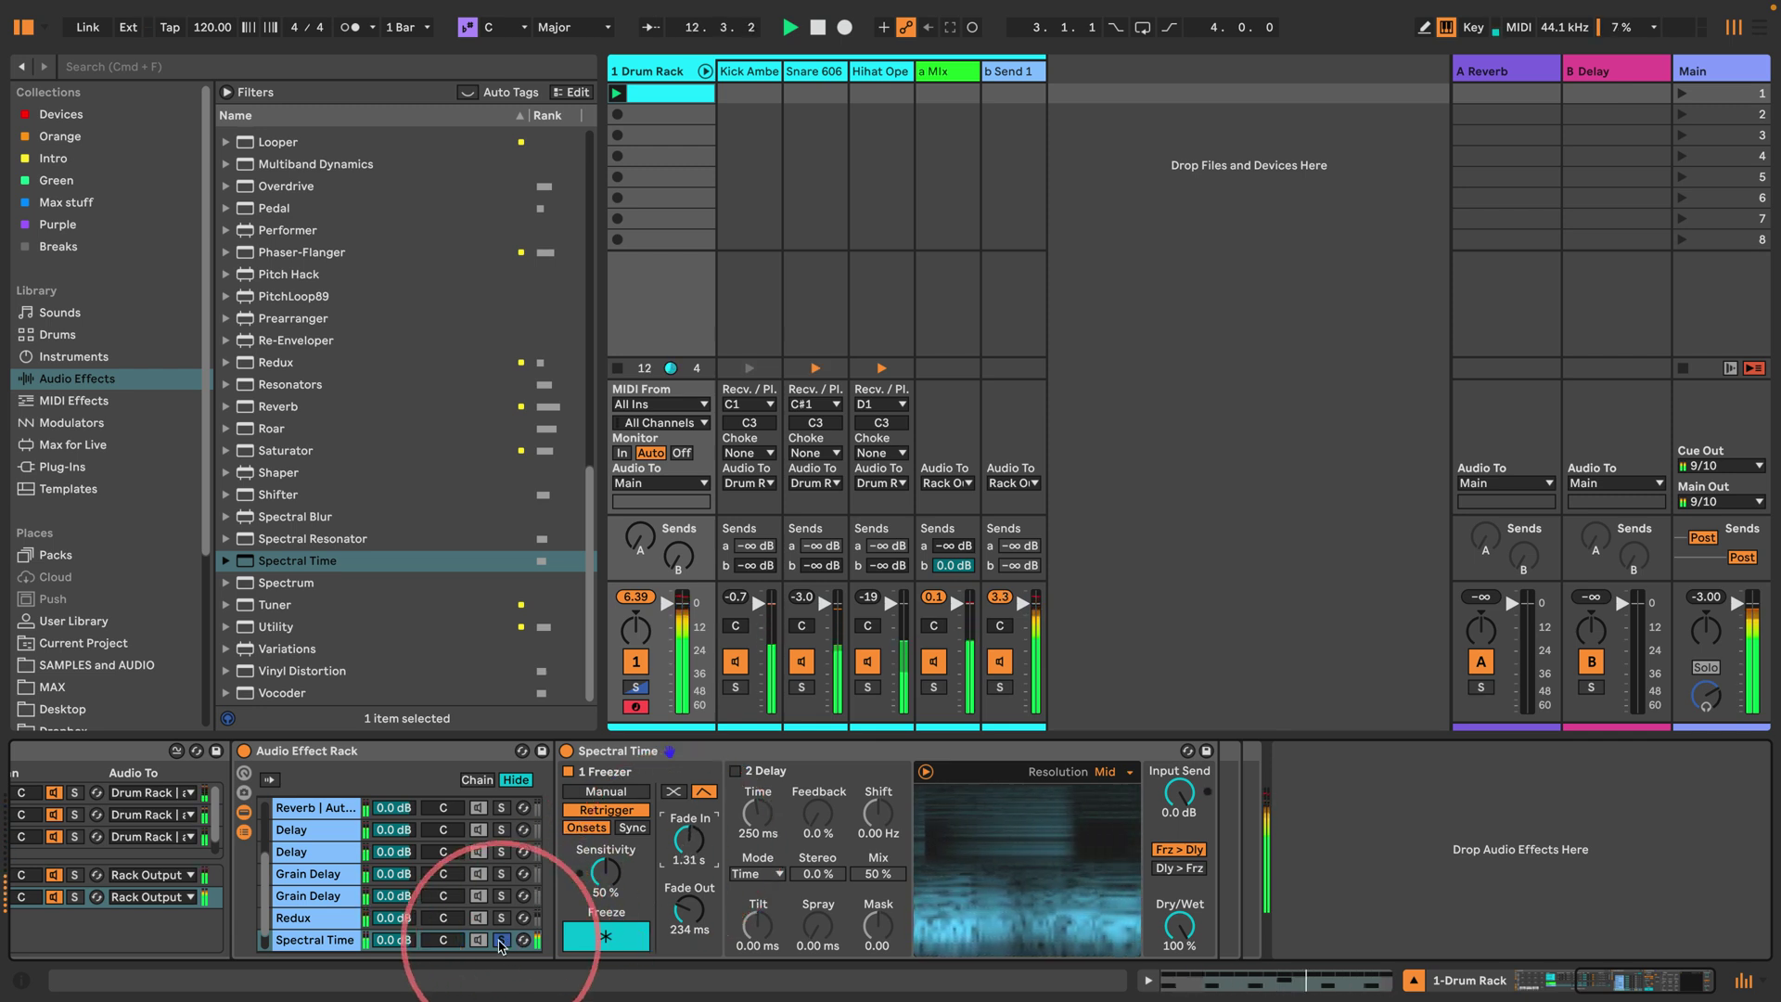
{"action": "key", "text": "space"}
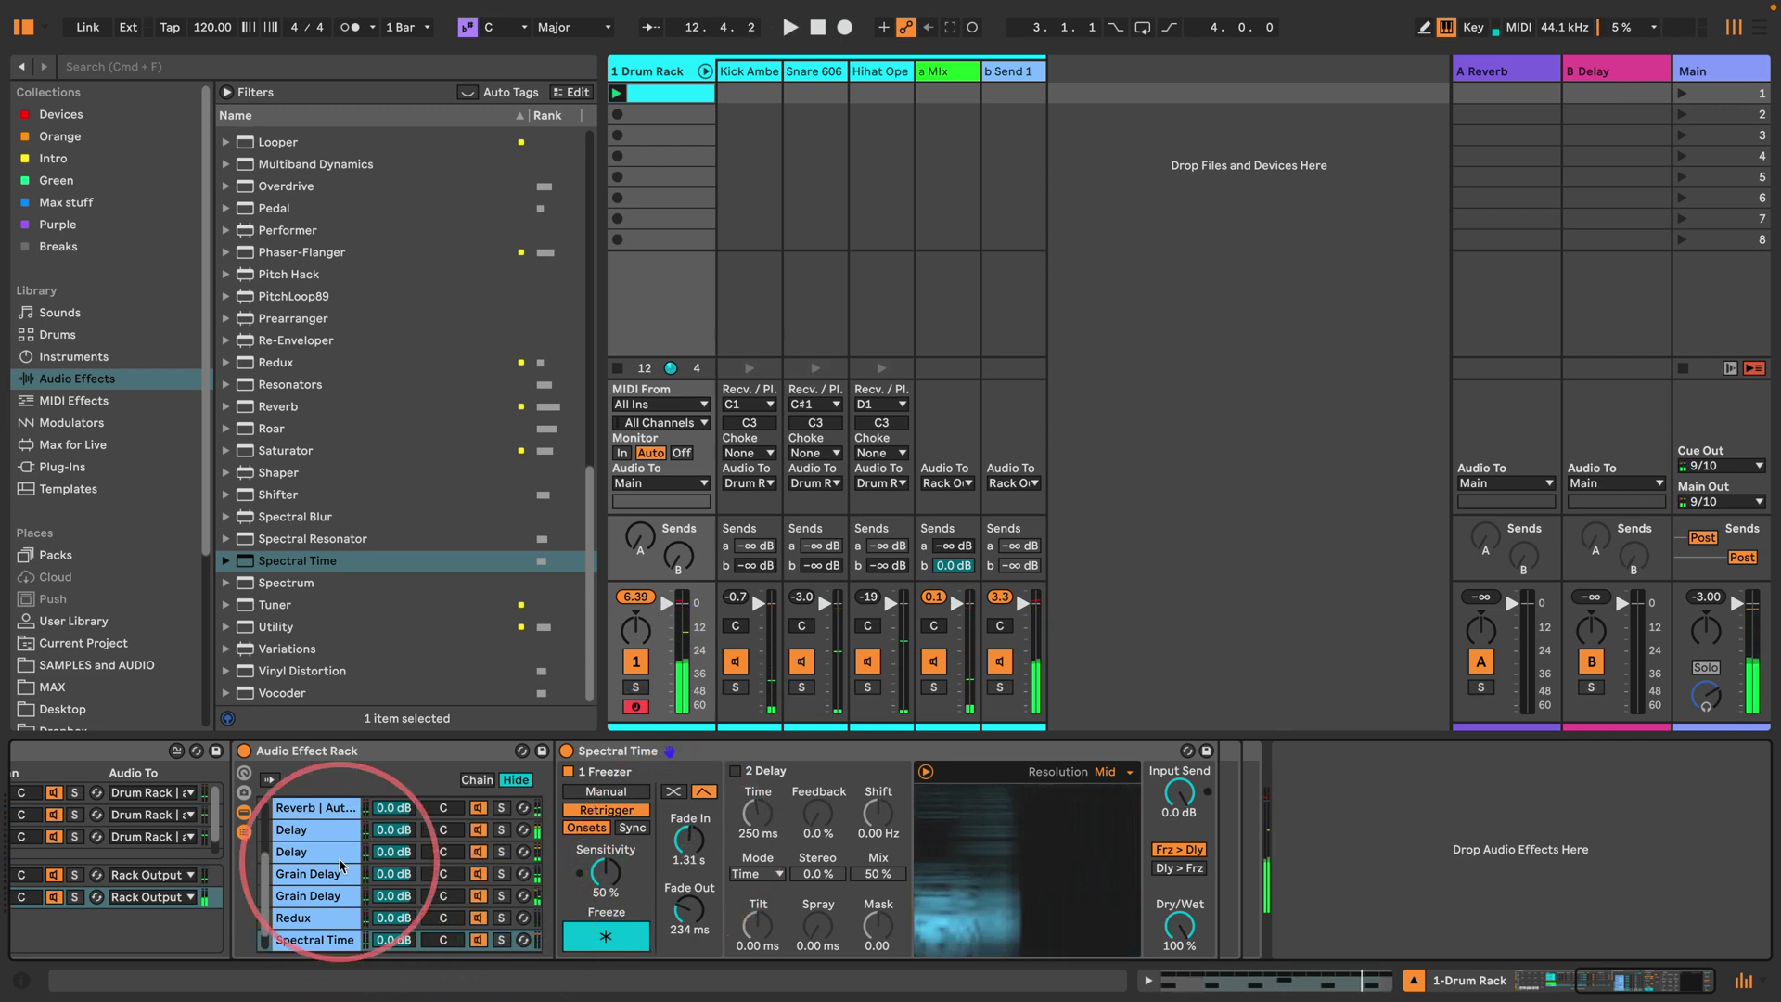
Step: Show the rack's chain zones, select all 11 chains and extend their zones to 127
{"action": "left_click", "coordinate": [477, 781]}
{"action": "left_click", "coordinate": [325, 853]}
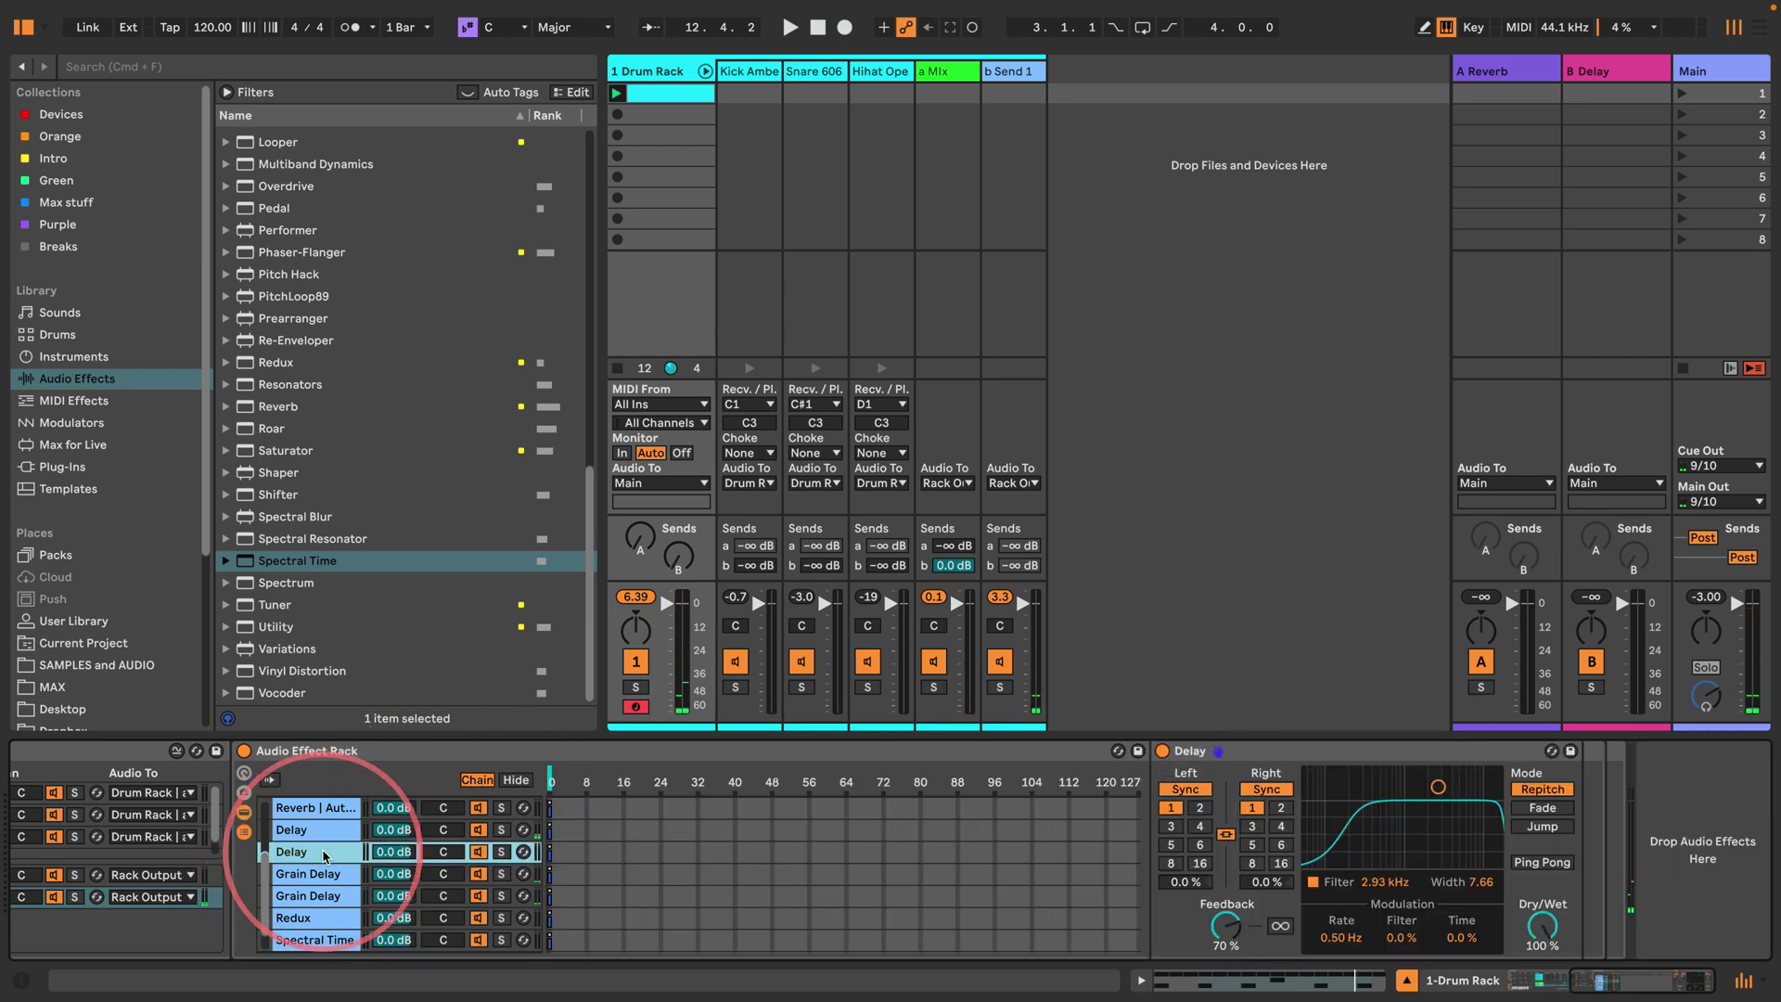
{"action": "key", "text": "super+a"}
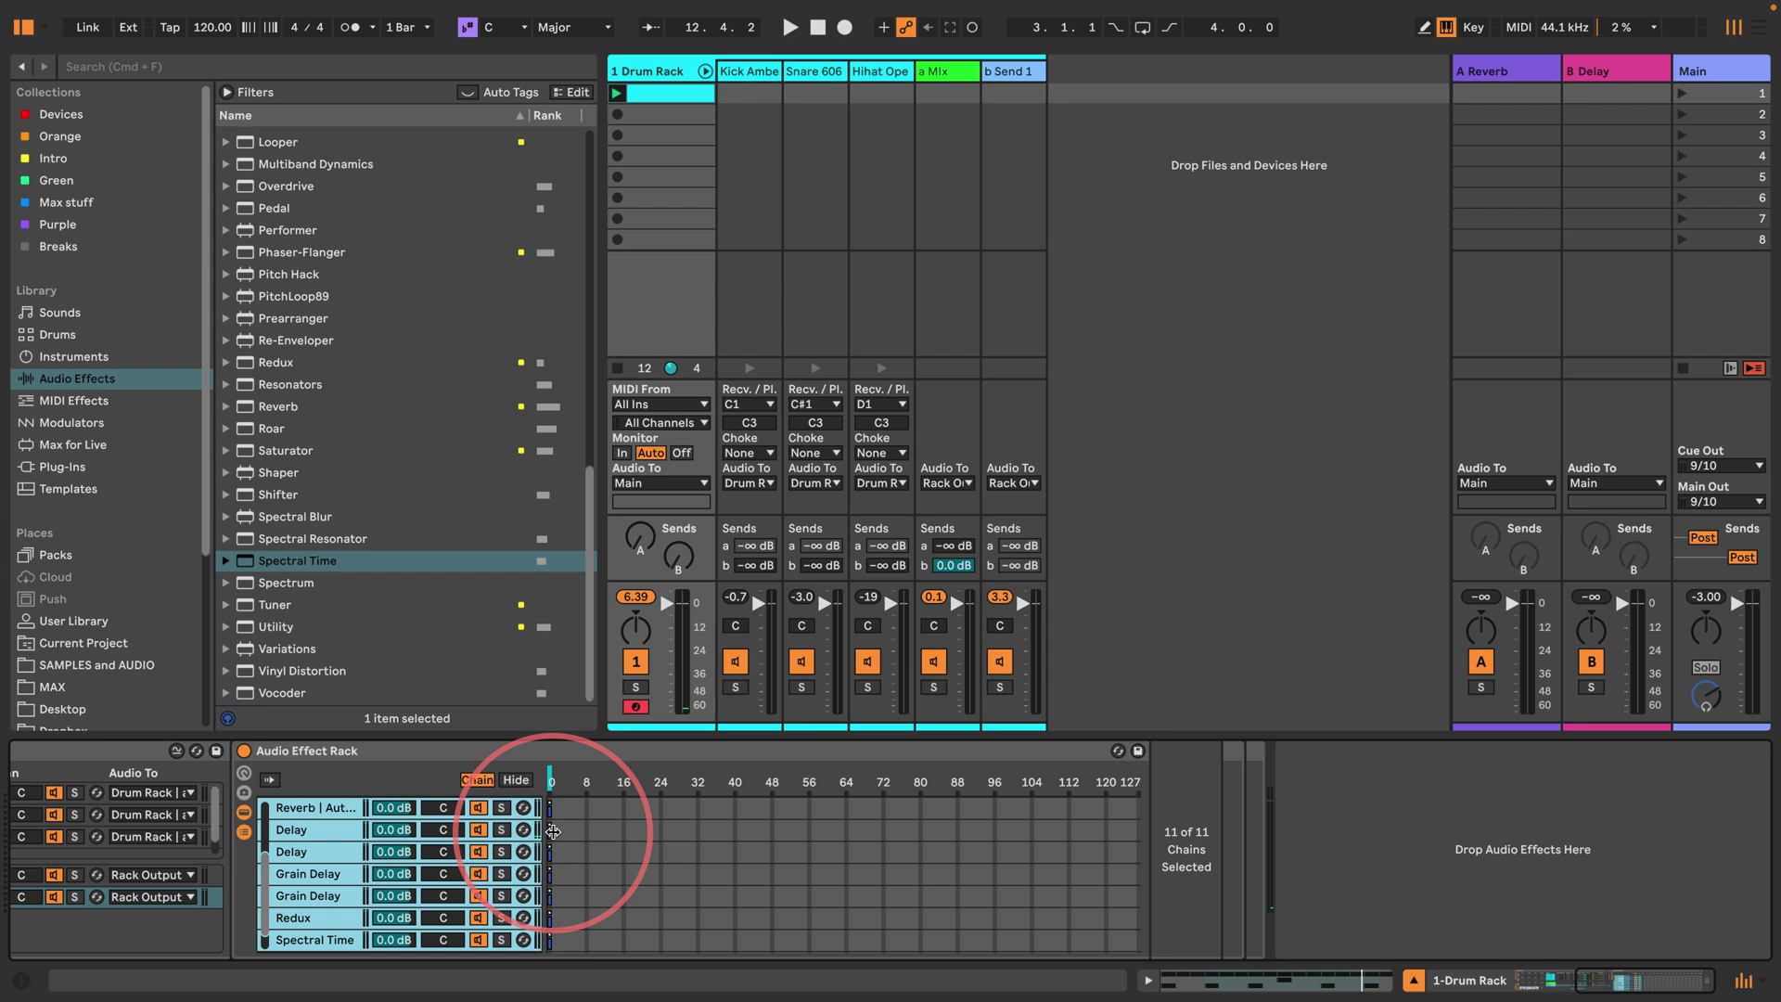
{"action": "left_click_drag", "start_coordinate": [554, 828], "coordinate": [1320, 854]}
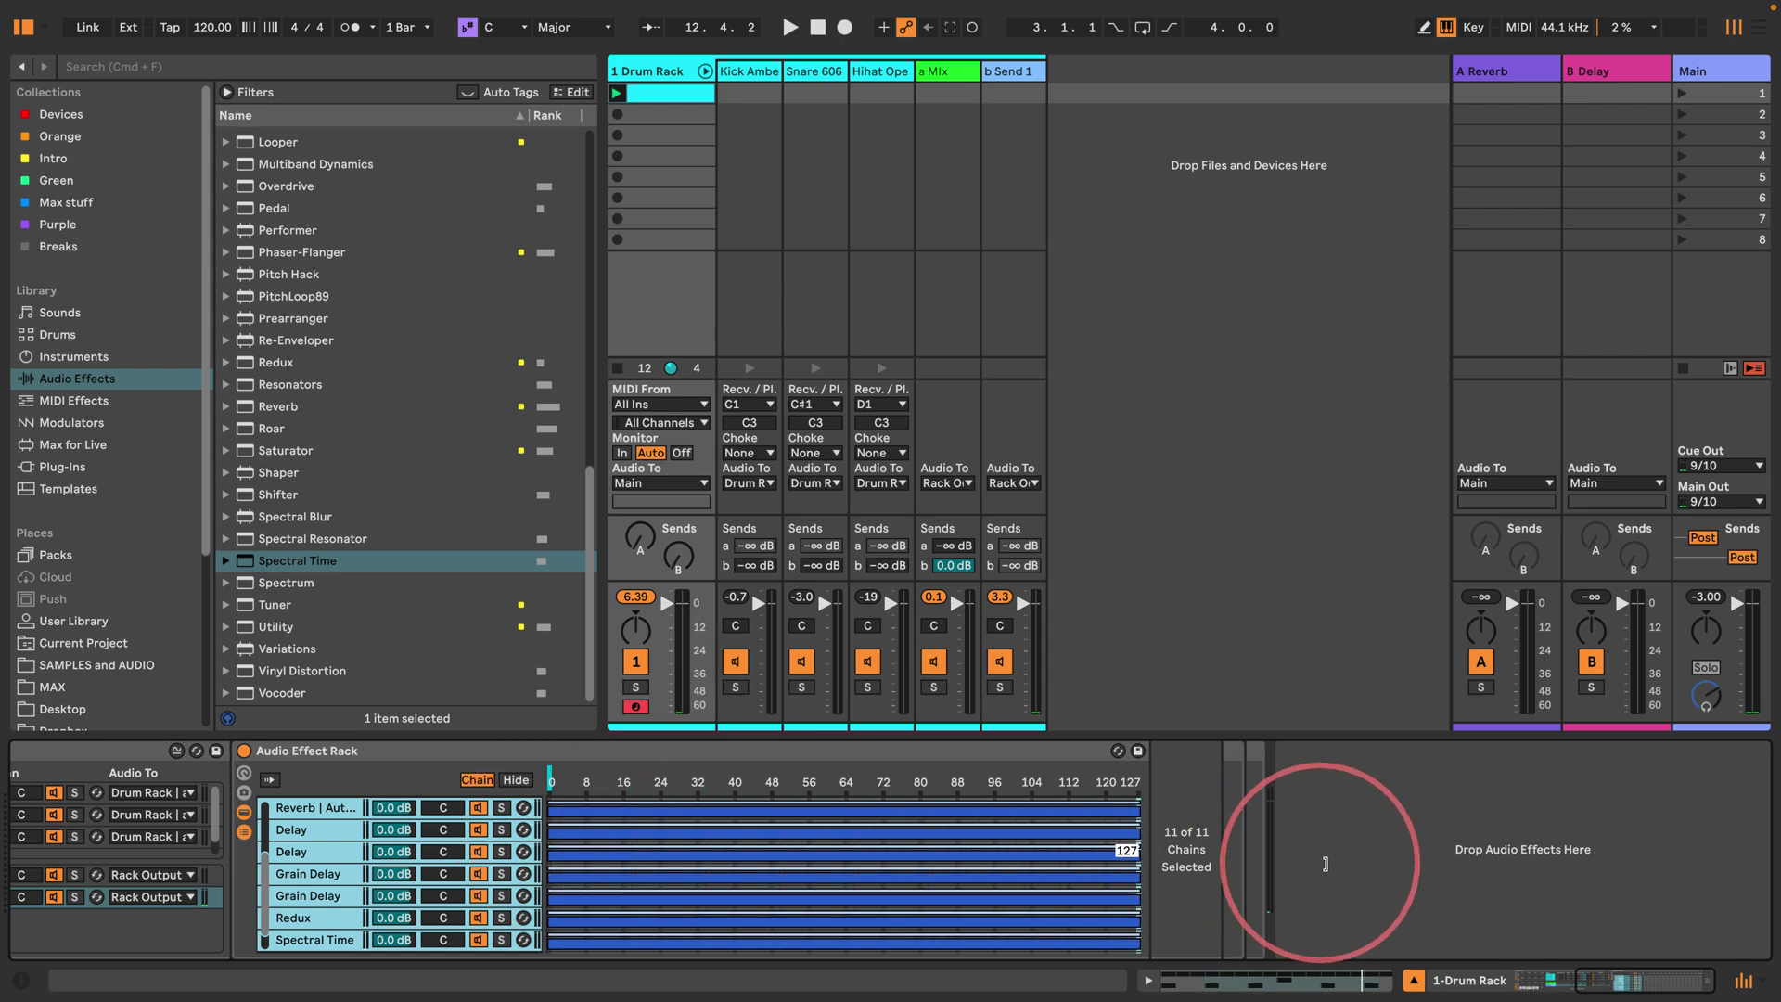
Step: Distribute the selected chains' zone ranges equally and check the resulting staircase across all chains
{"action": "scroll", "coordinate": [741, 860], "scroll_direction": "down", "scroll_amount": 1}
{"action": "right_click", "coordinate": [742, 857]}
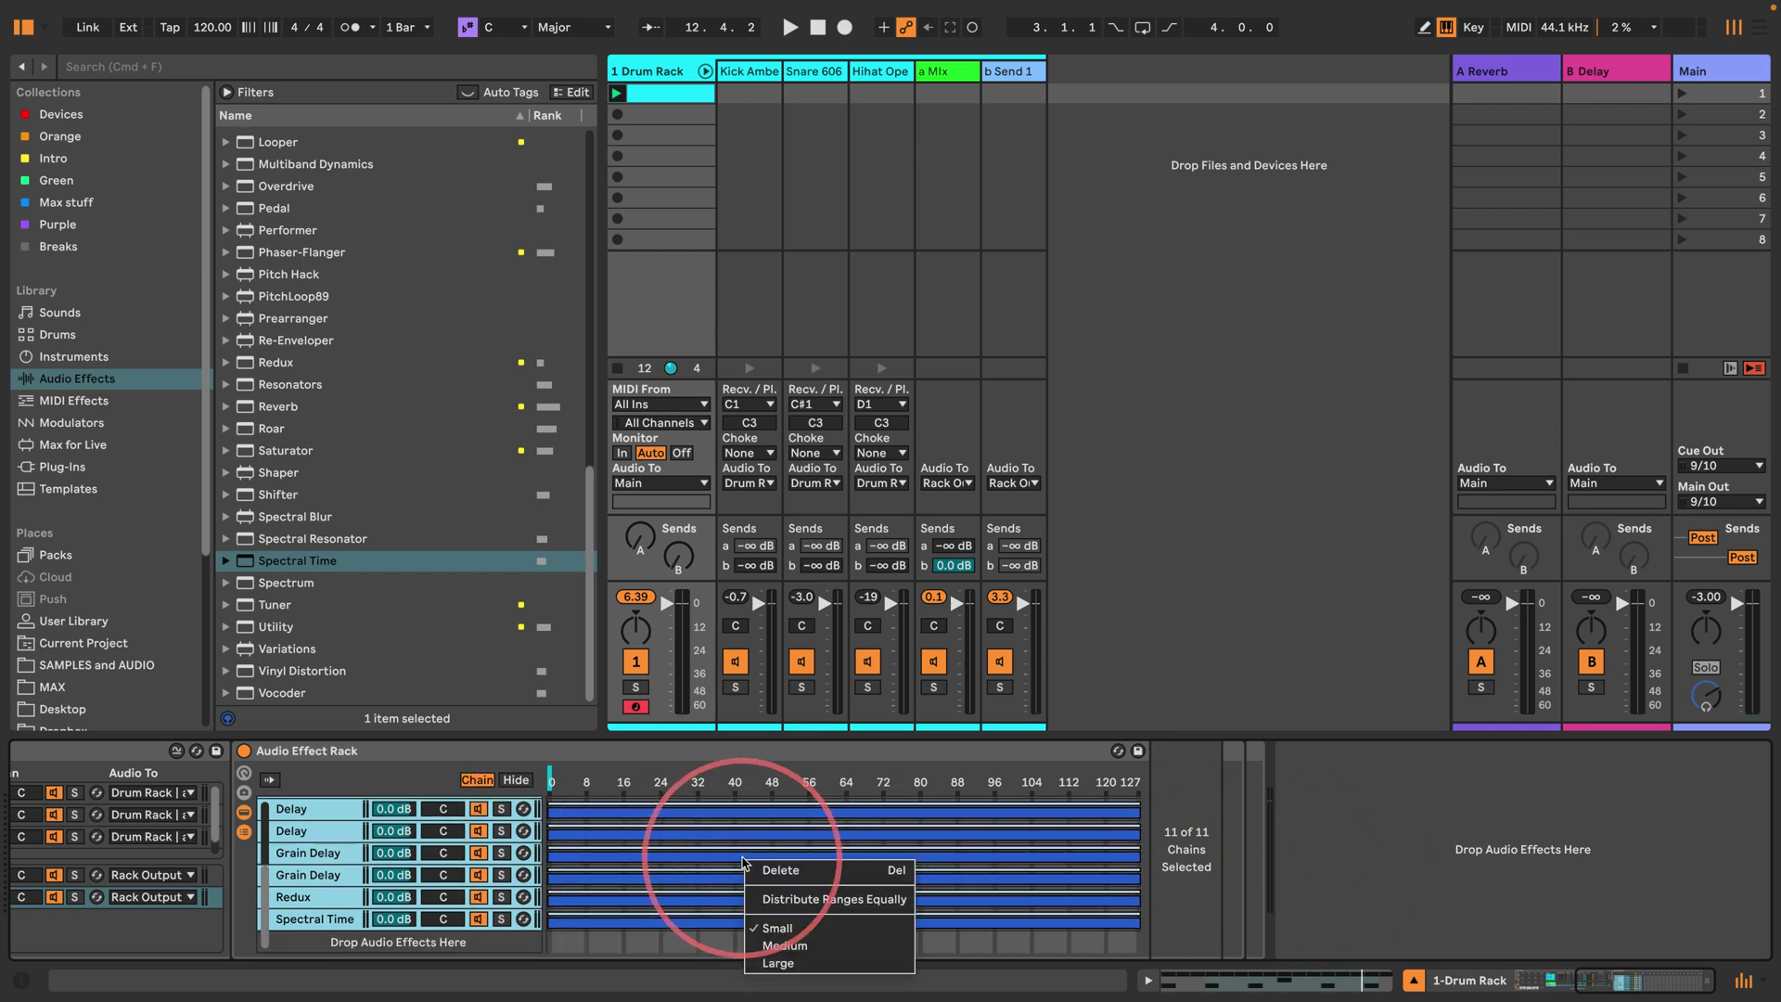
{"action": "left_click", "coordinate": [793, 899]}
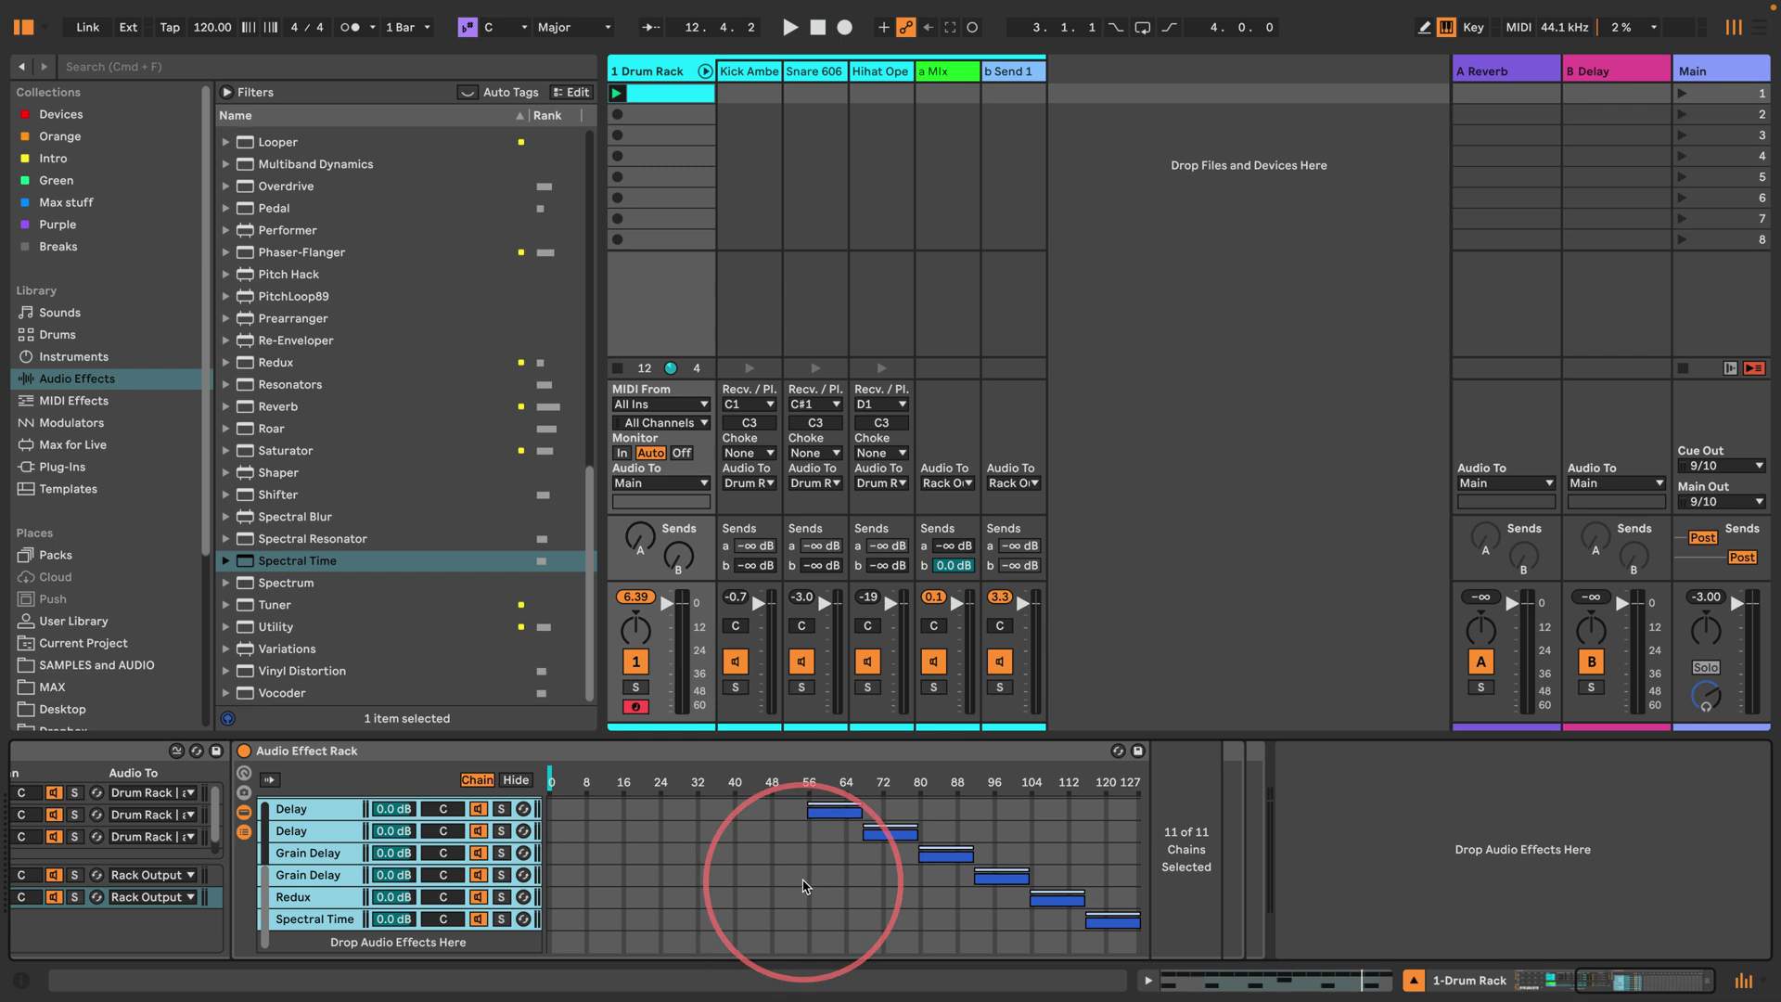
{"action": "scroll", "coordinate": [800, 889], "scroll_direction": "up", "scroll_amount": 5}
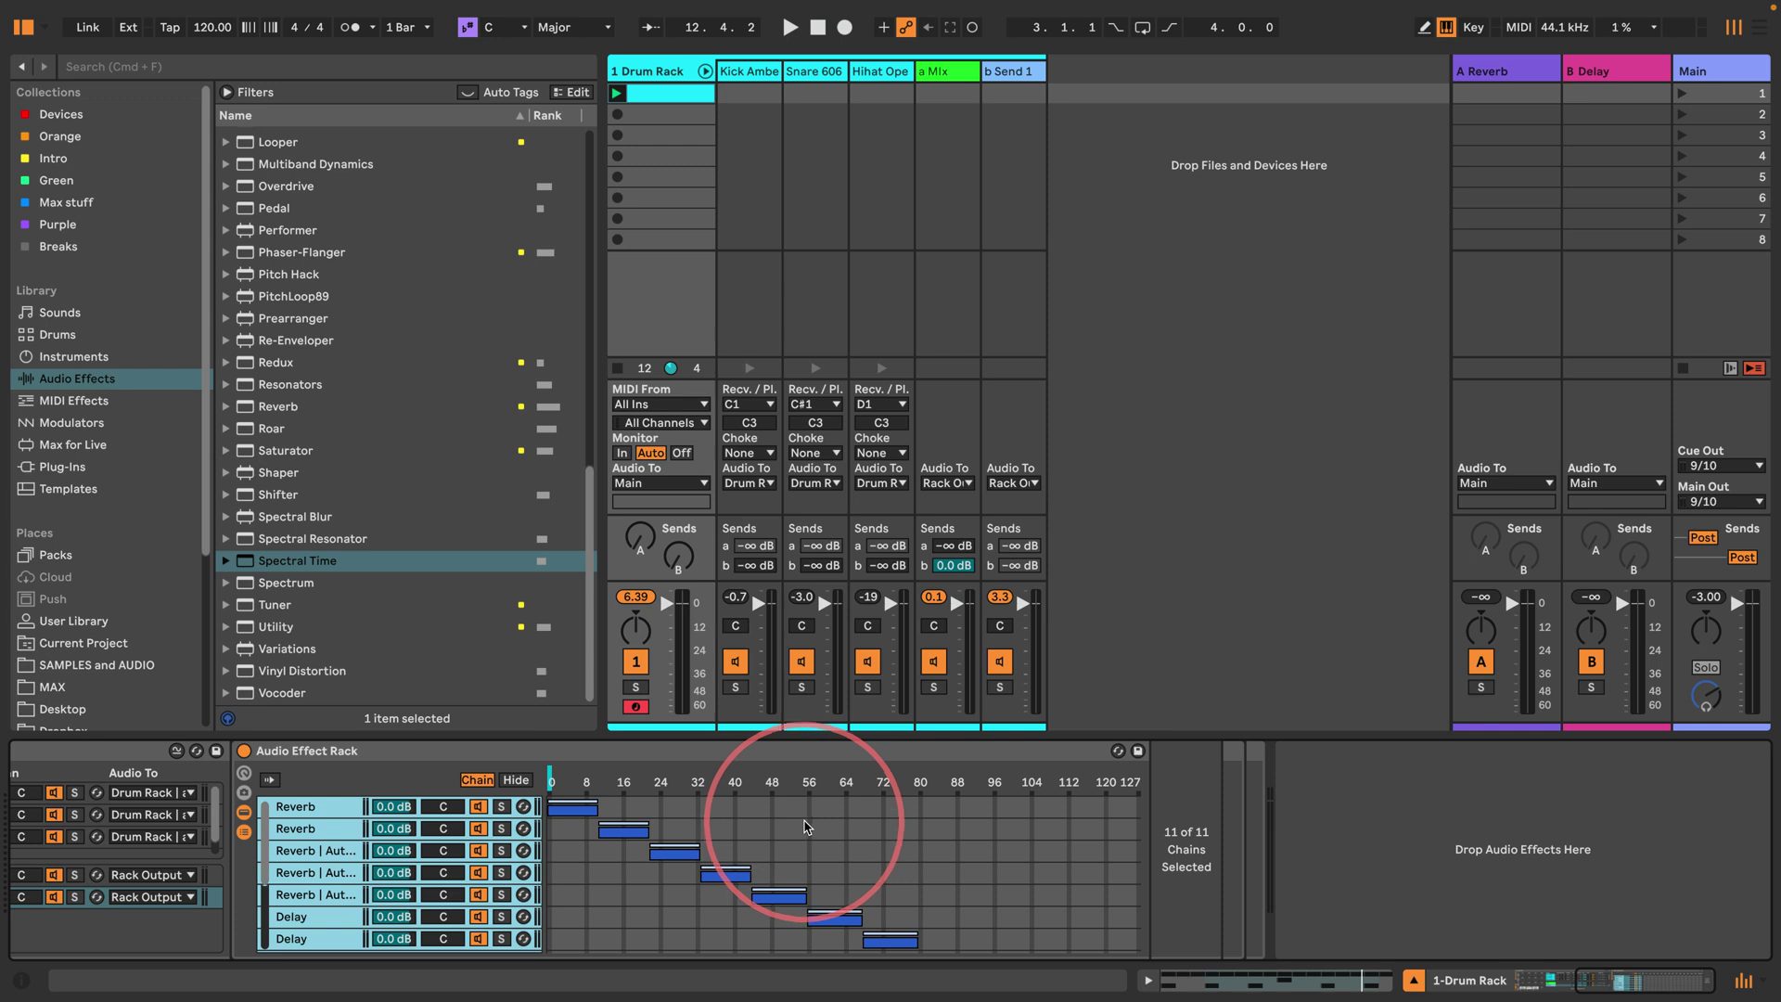
{"action": "scroll", "coordinate": [806, 826], "scroll_direction": "down", "scroll_amount": 5}
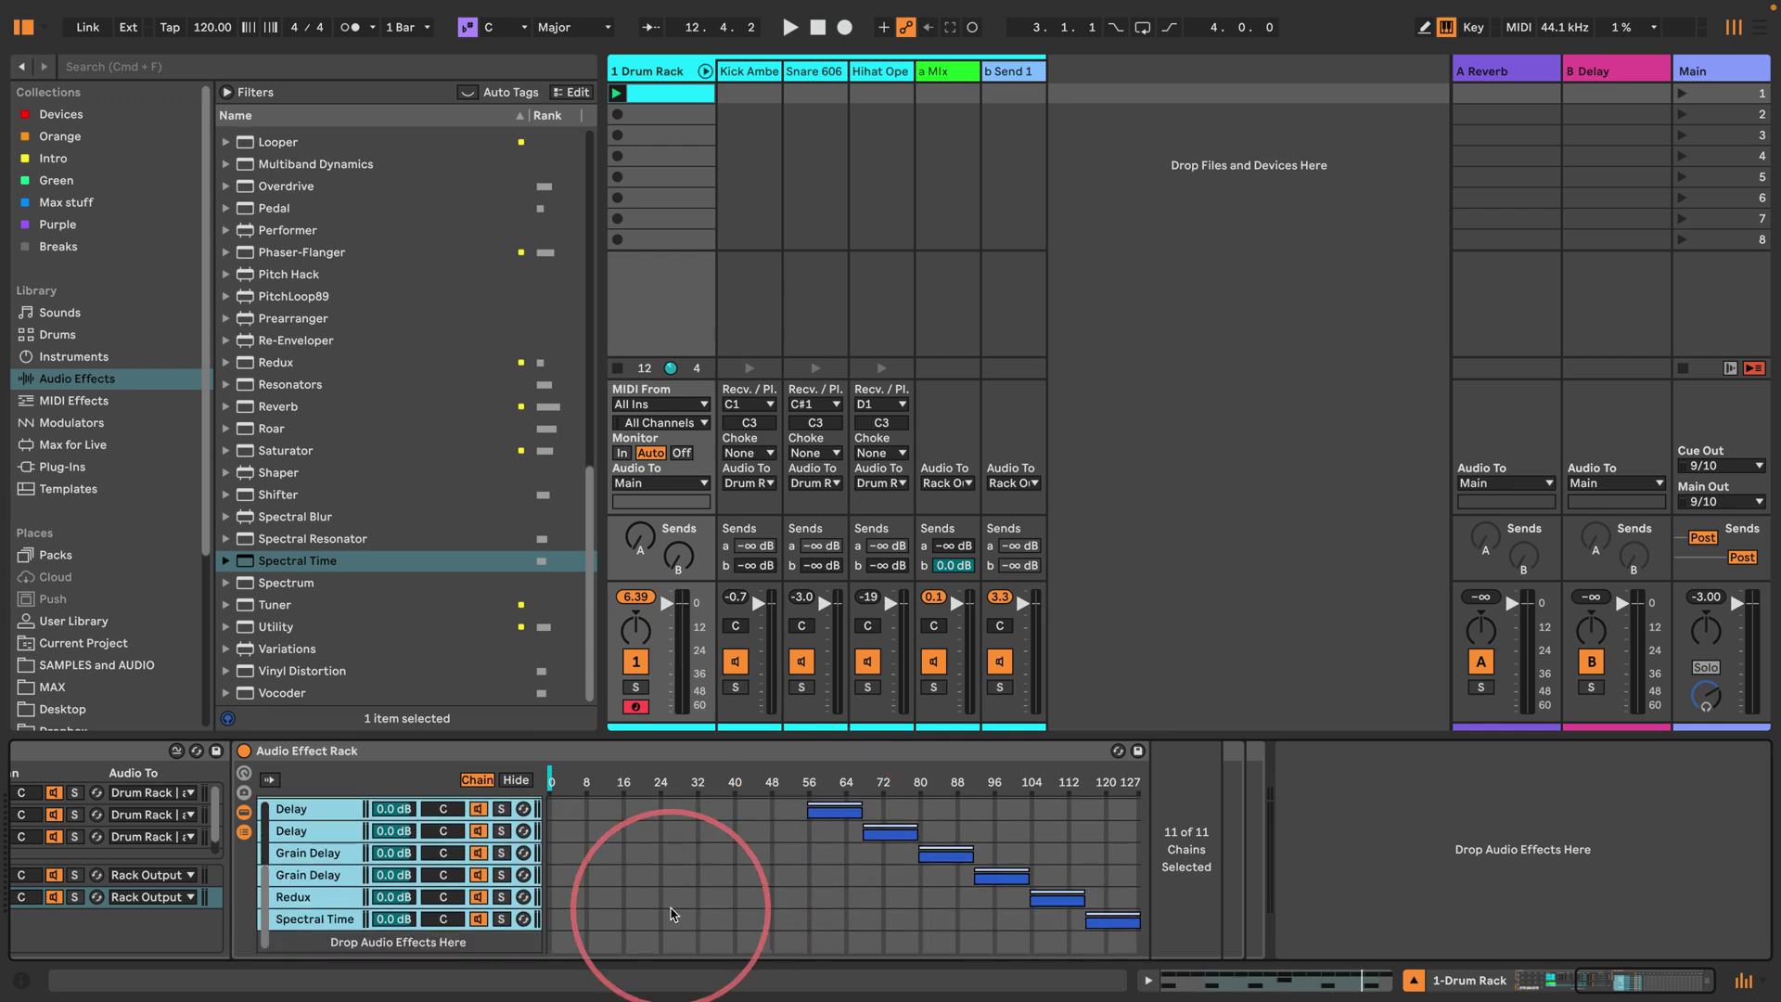
{"action": "scroll", "coordinate": [722, 899], "scroll_direction": "up", "scroll_amount": 5}
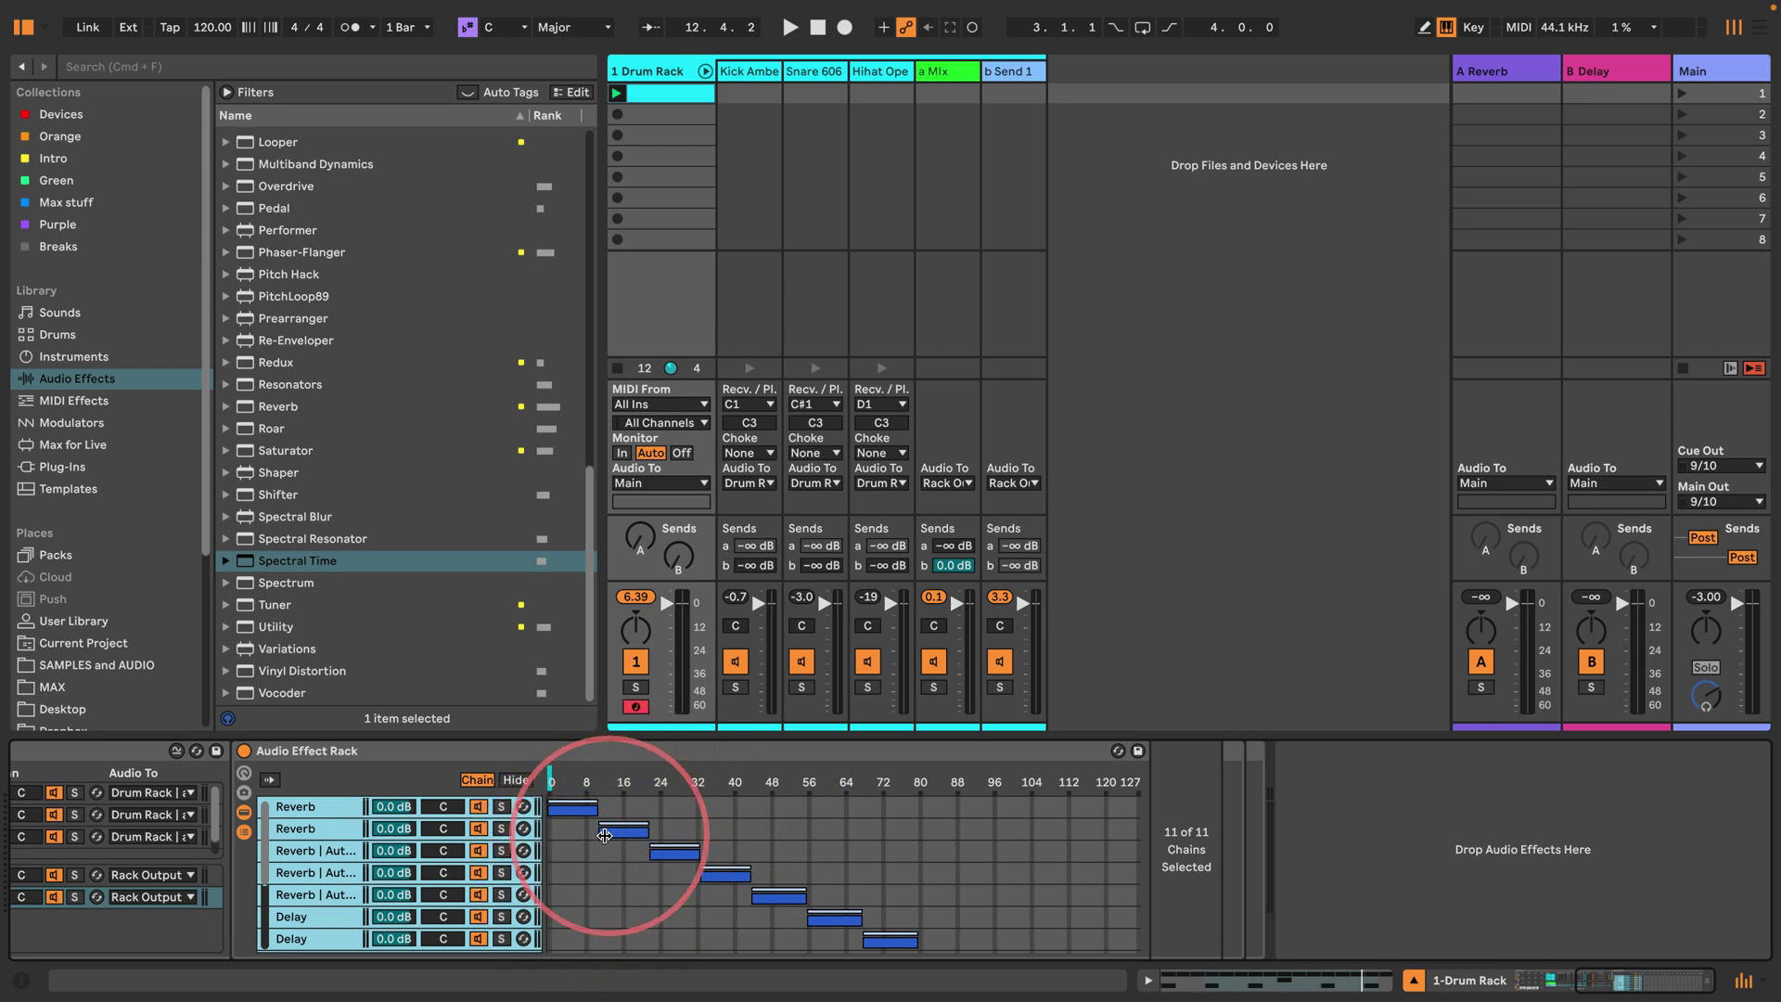
Step: Widen all chain zones so neighbouring ones overlap, and add fades at both ends of each zone
{"action": "left_click_drag", "start_coordinate": [599, 830], "coordinate": [674, 831]}
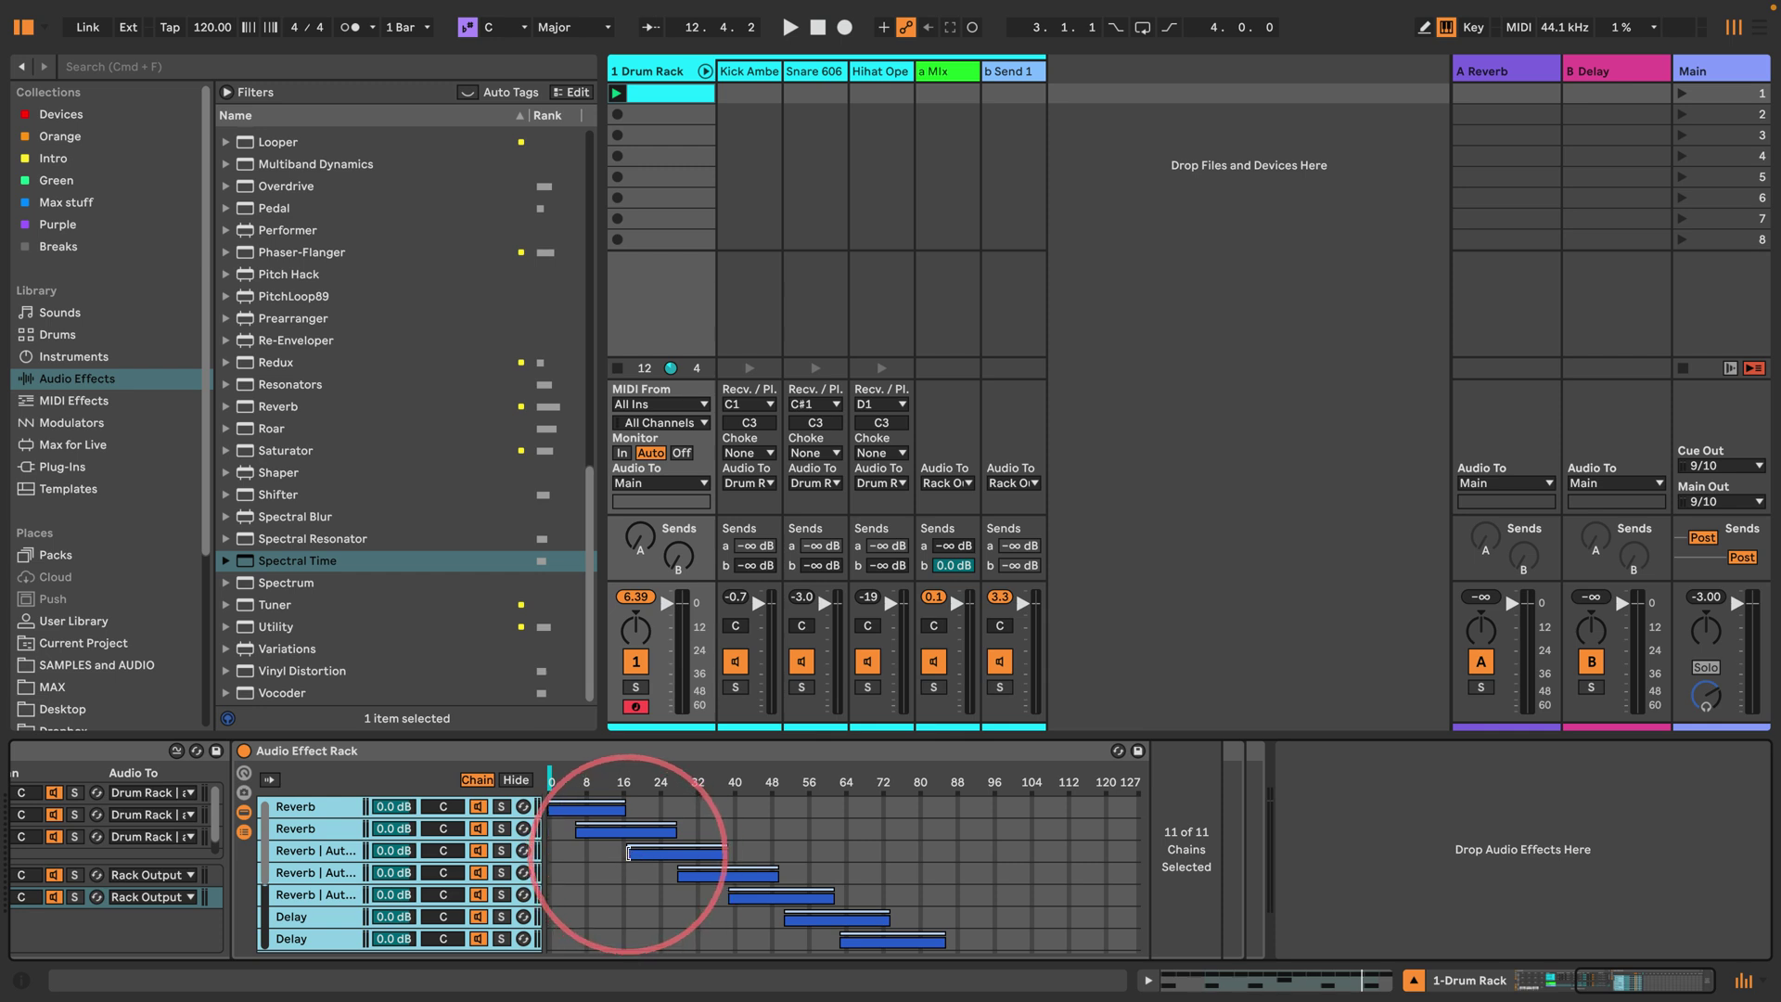
{"action": "mouse_move", "coordinate": [635, 844]}
{"action": "left_mouse_down"}
{"action": "mouse_move", "coordinate": [723, 846]}
{"action": "mouse_move", "coordinate": [681, 844]}
{"action": "left_mouse_up"}
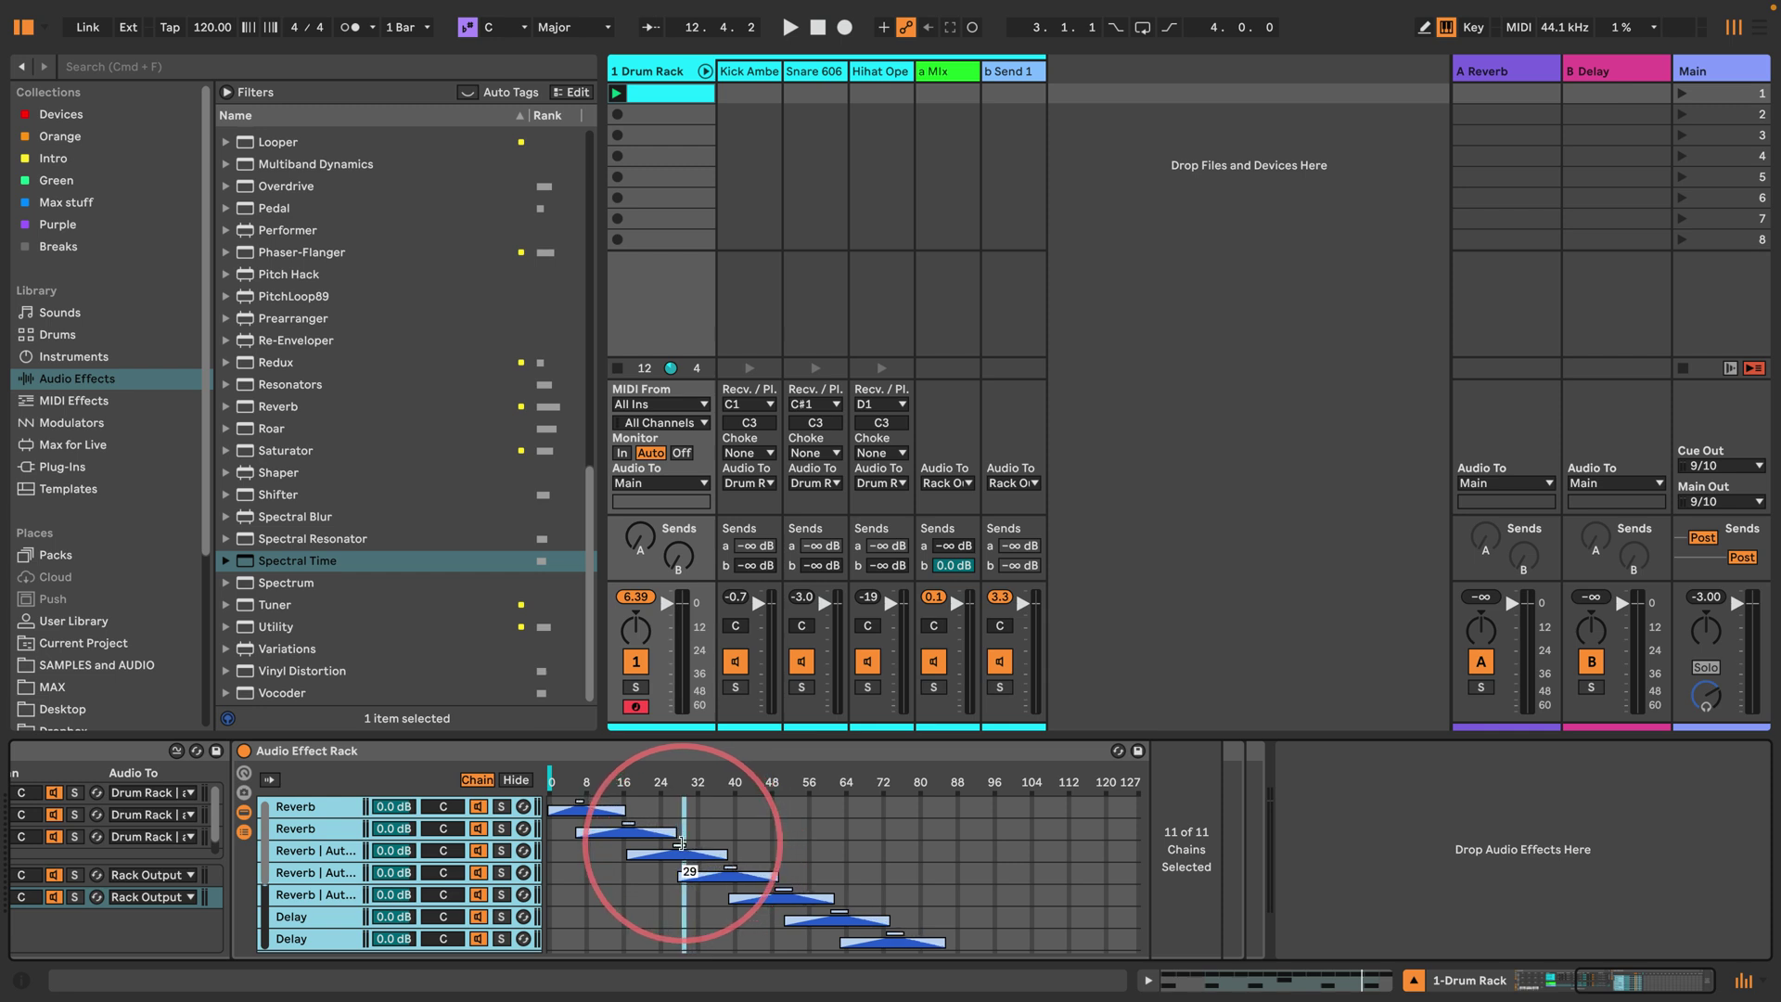
{"action": "scroll", "coordinate": [680, 854], "scroll_direction": "down", "scroll_amount": 5}
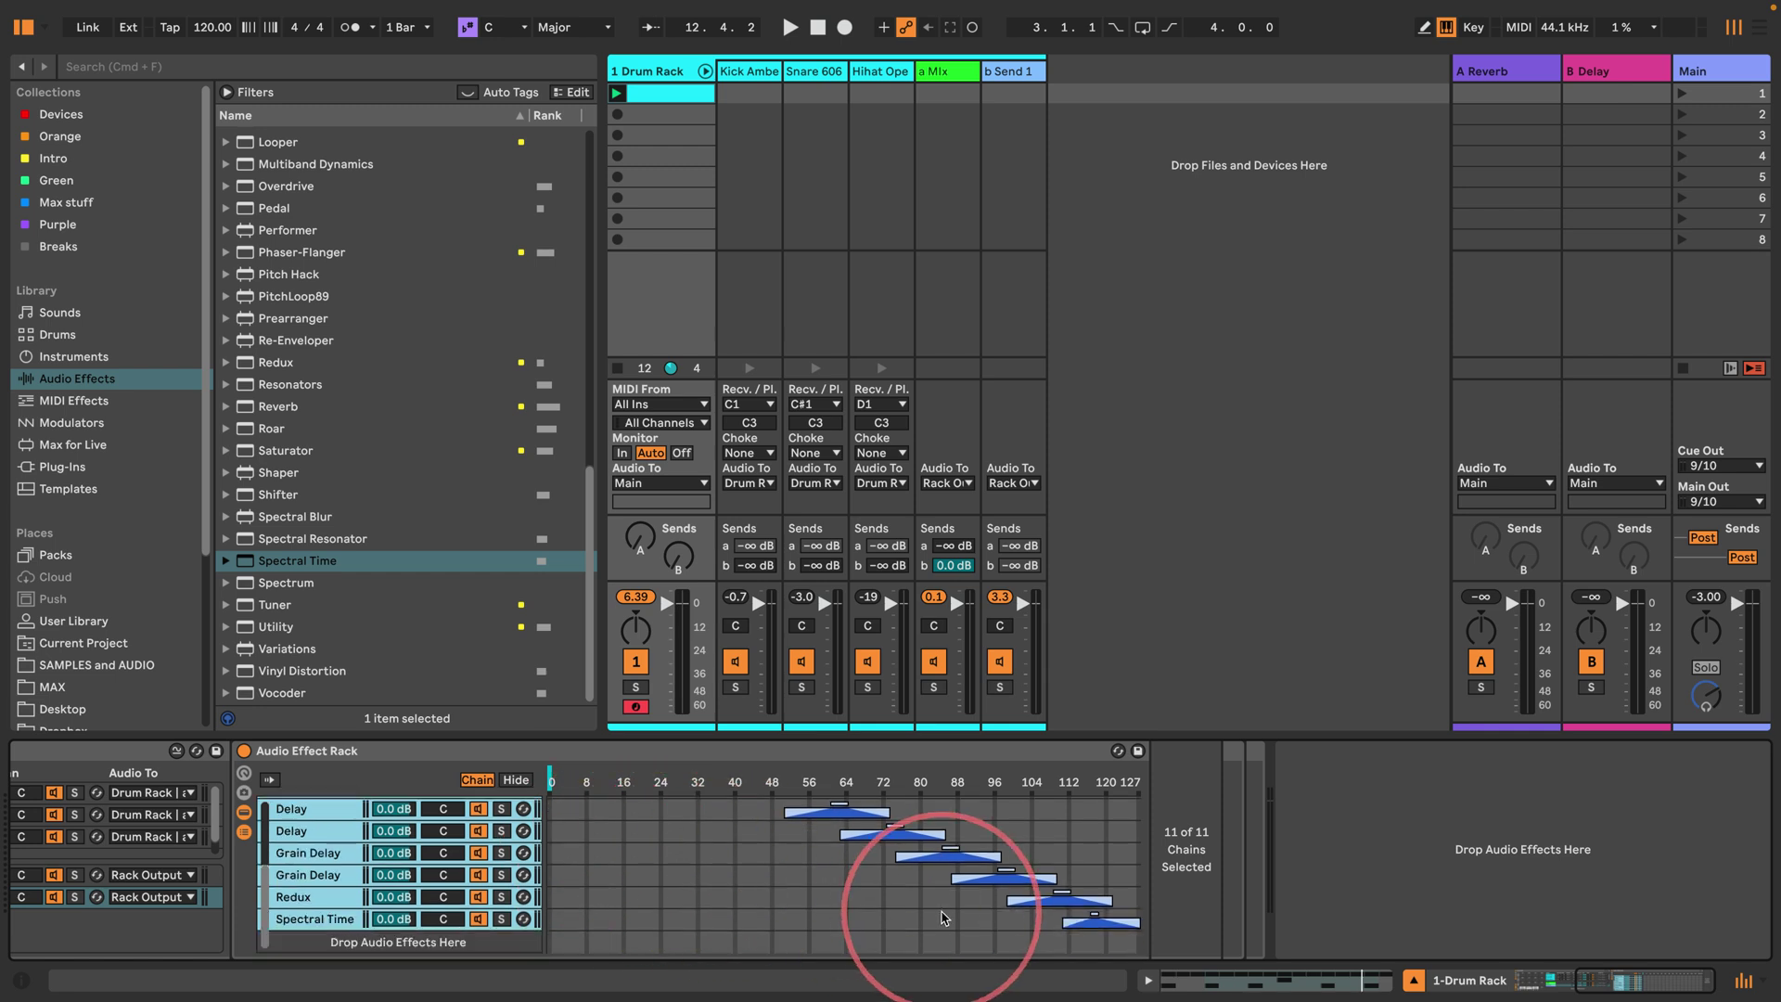
{"action": "scroll", "coordinate": [742, 918], "scroll_direction": "up", "scroll_amount": 5}
Step: Remove the fade-in from the first Reverb chain's zone and the fade-out from the Spectral Time chain's zone
{"action": "left_click", "coordinate": [285, 810]}
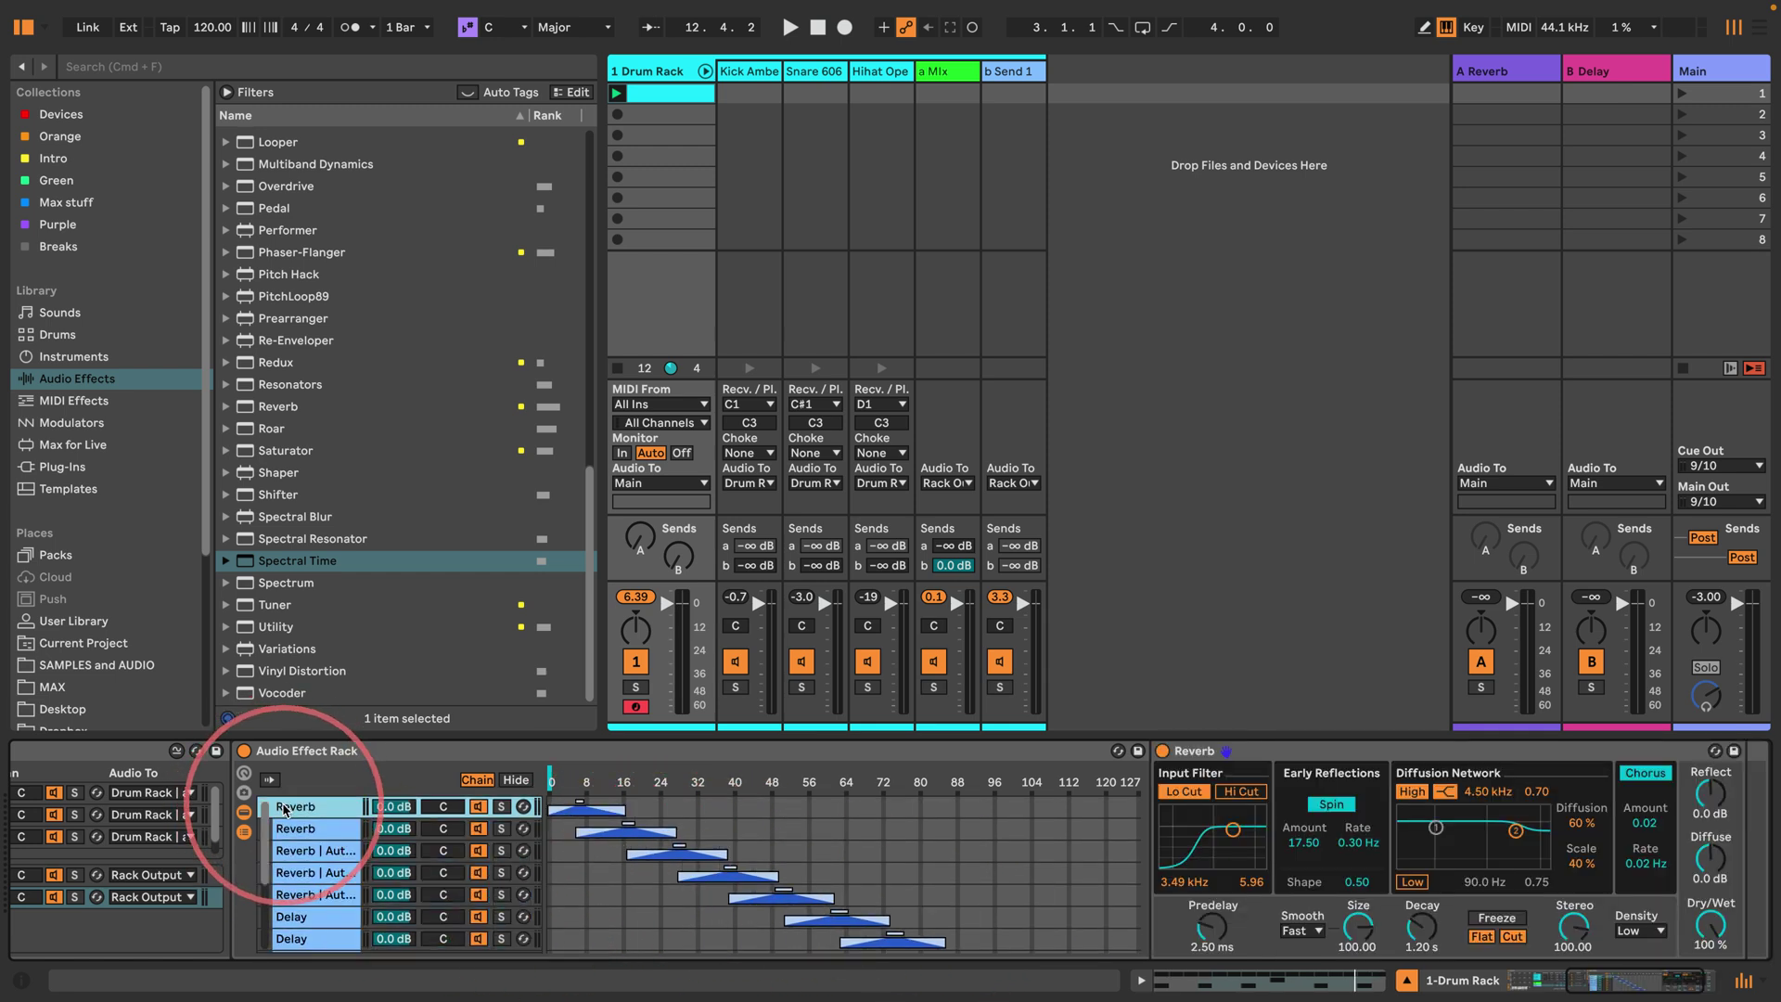
{"action": "left_click_drag", "start_coordinate": [573, 798], "coordinate": [550, 799]}
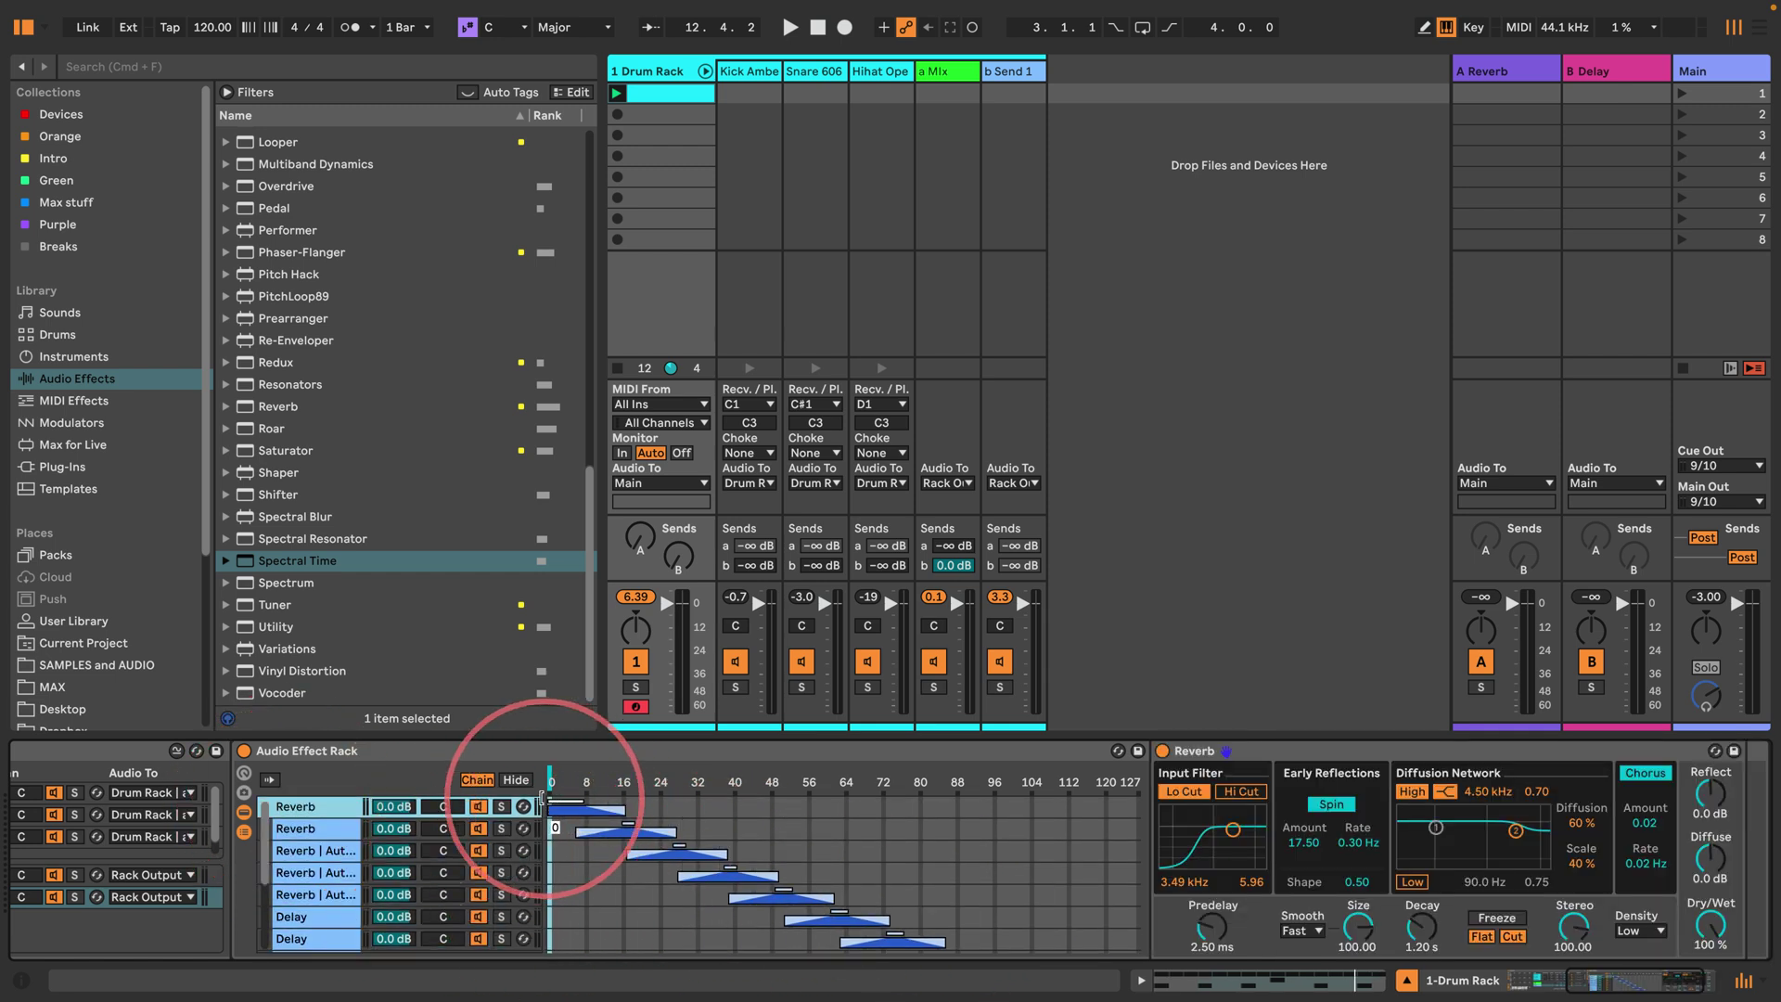
{"action": "scroll", "coordinate": [354, 828], "scroll_direction": "down", "scroll_amount": 5}
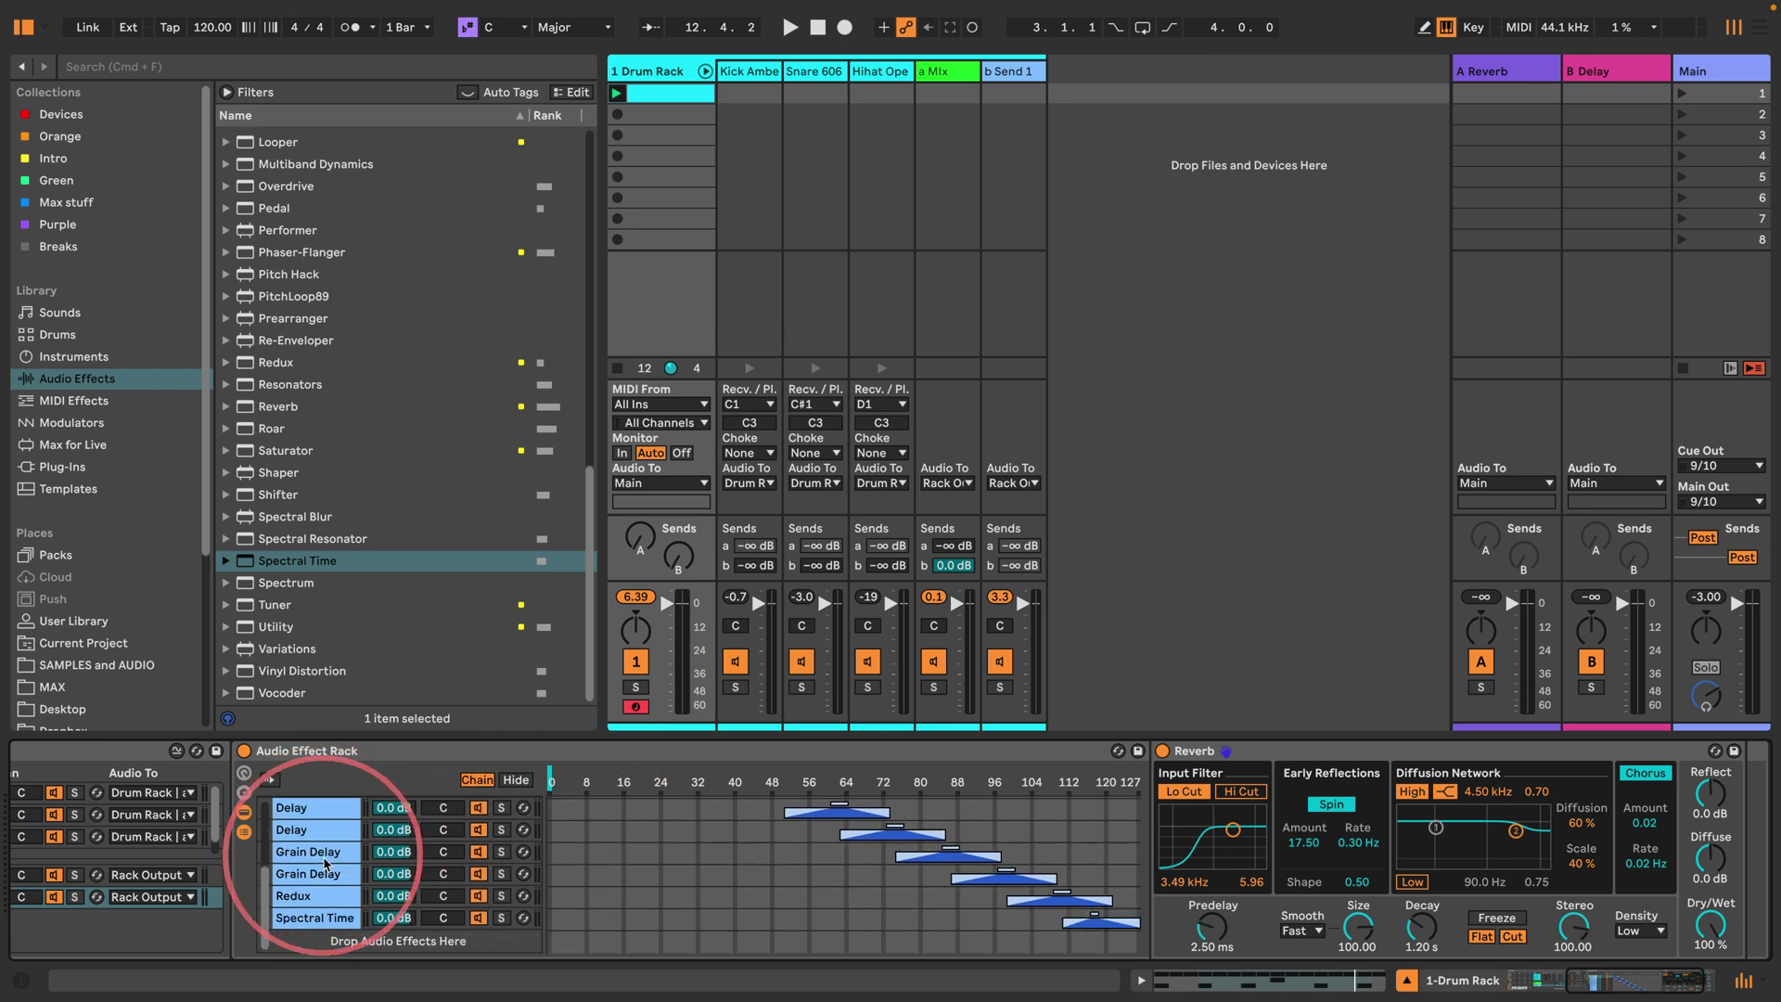
{"action": "left_click", "coordinate": [314, 917]}
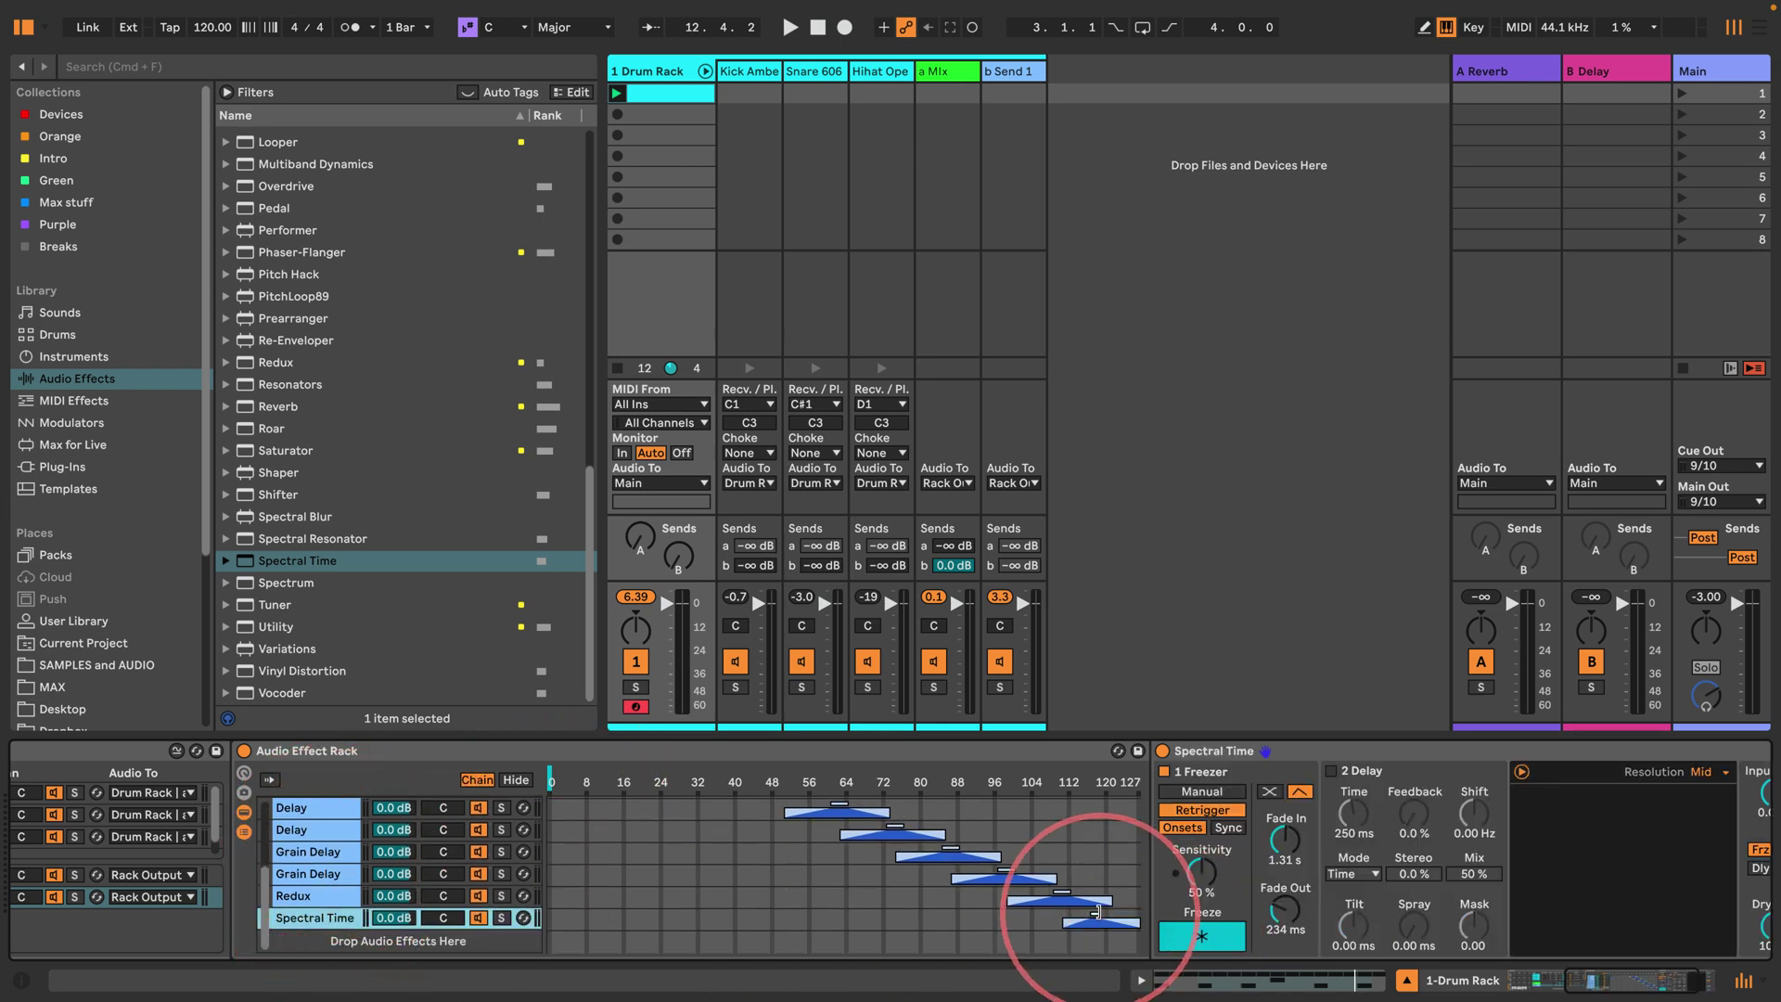
{"action": "left_click_drag", "start_coordinate": [1096, 912], "coordinate": [1152, 911]}
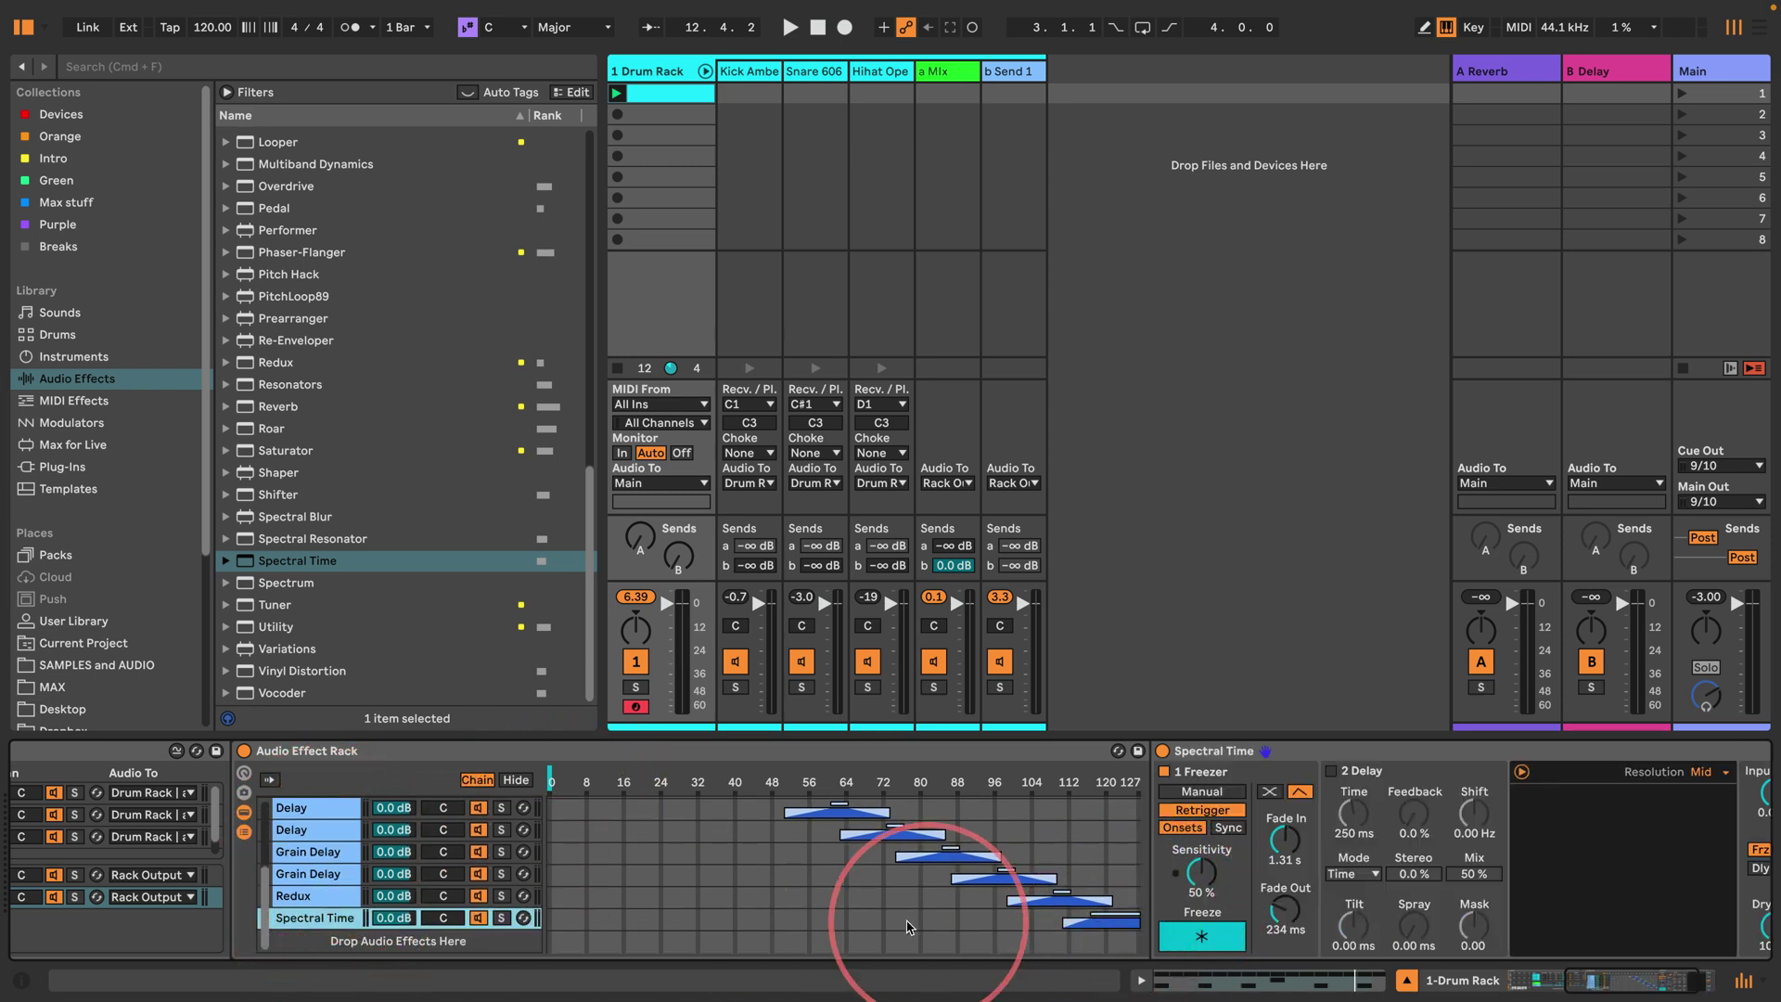
Step: Map the rack's chain selector to Macro 1 and sweep the macro during playback, leaving it at 31
{"action": "scroll", "coordinate": [754, 898], "scroll_direction": "up", "scroll_amount": 5}
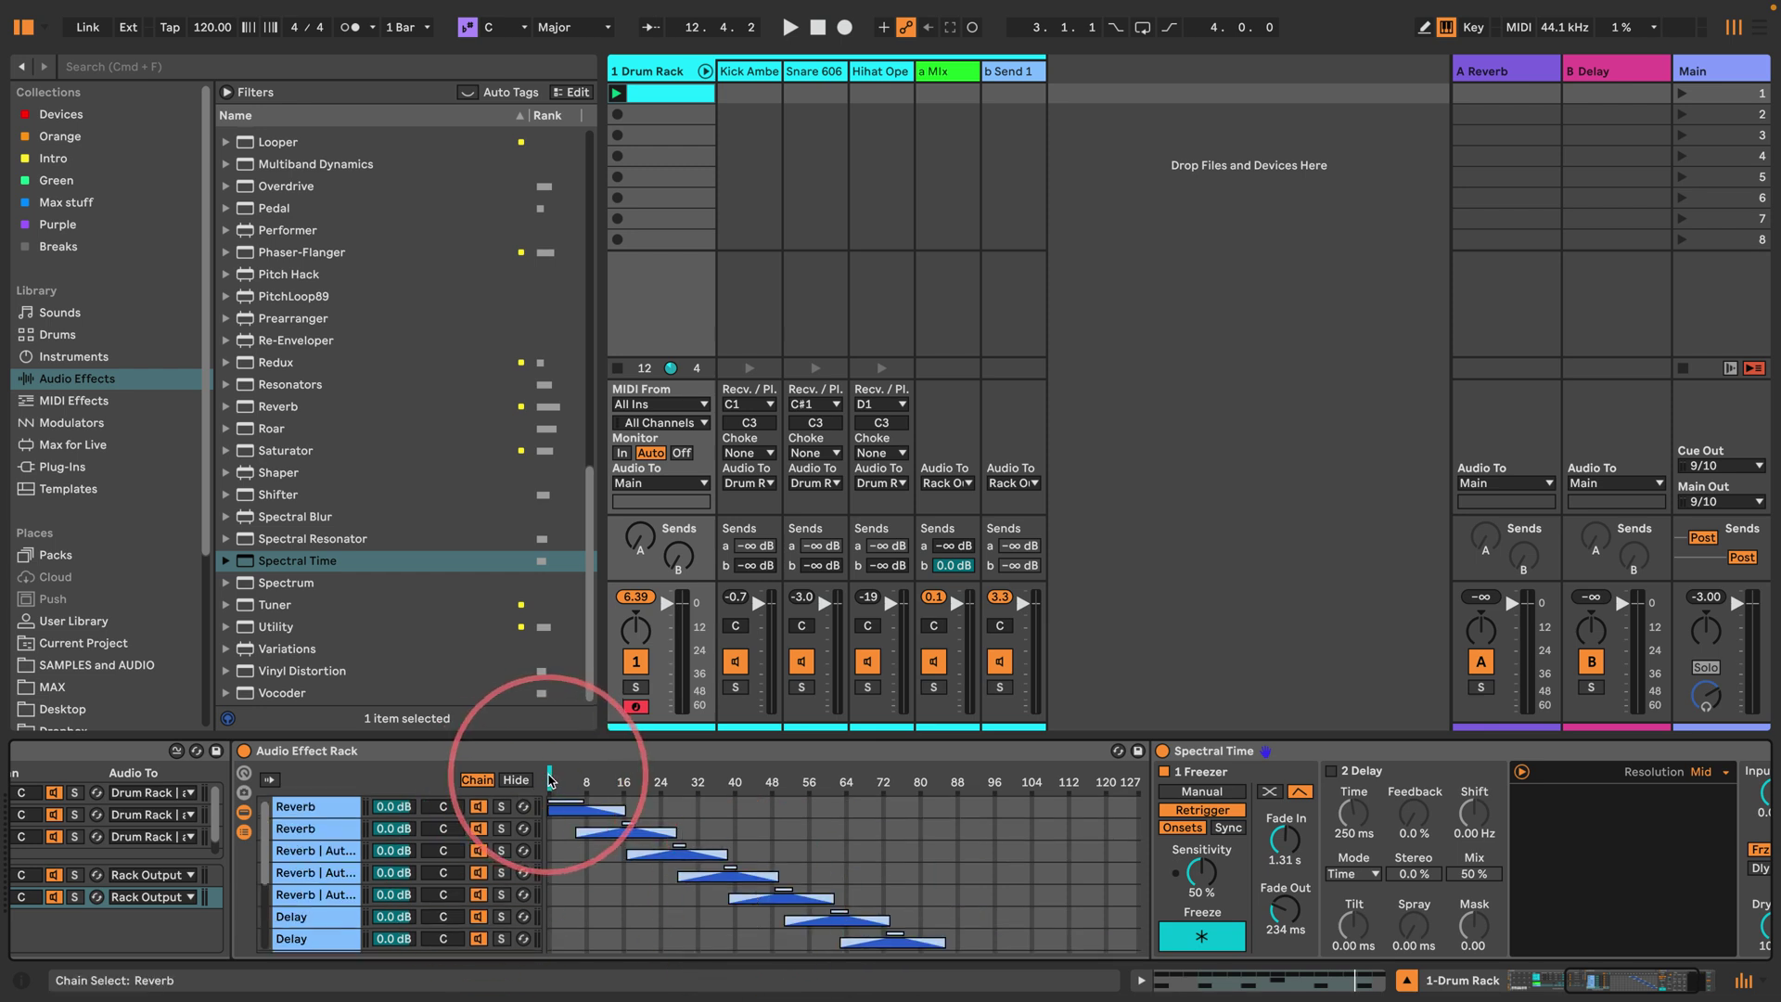
{"action": "left_click", "coordinate": [628, 779]}
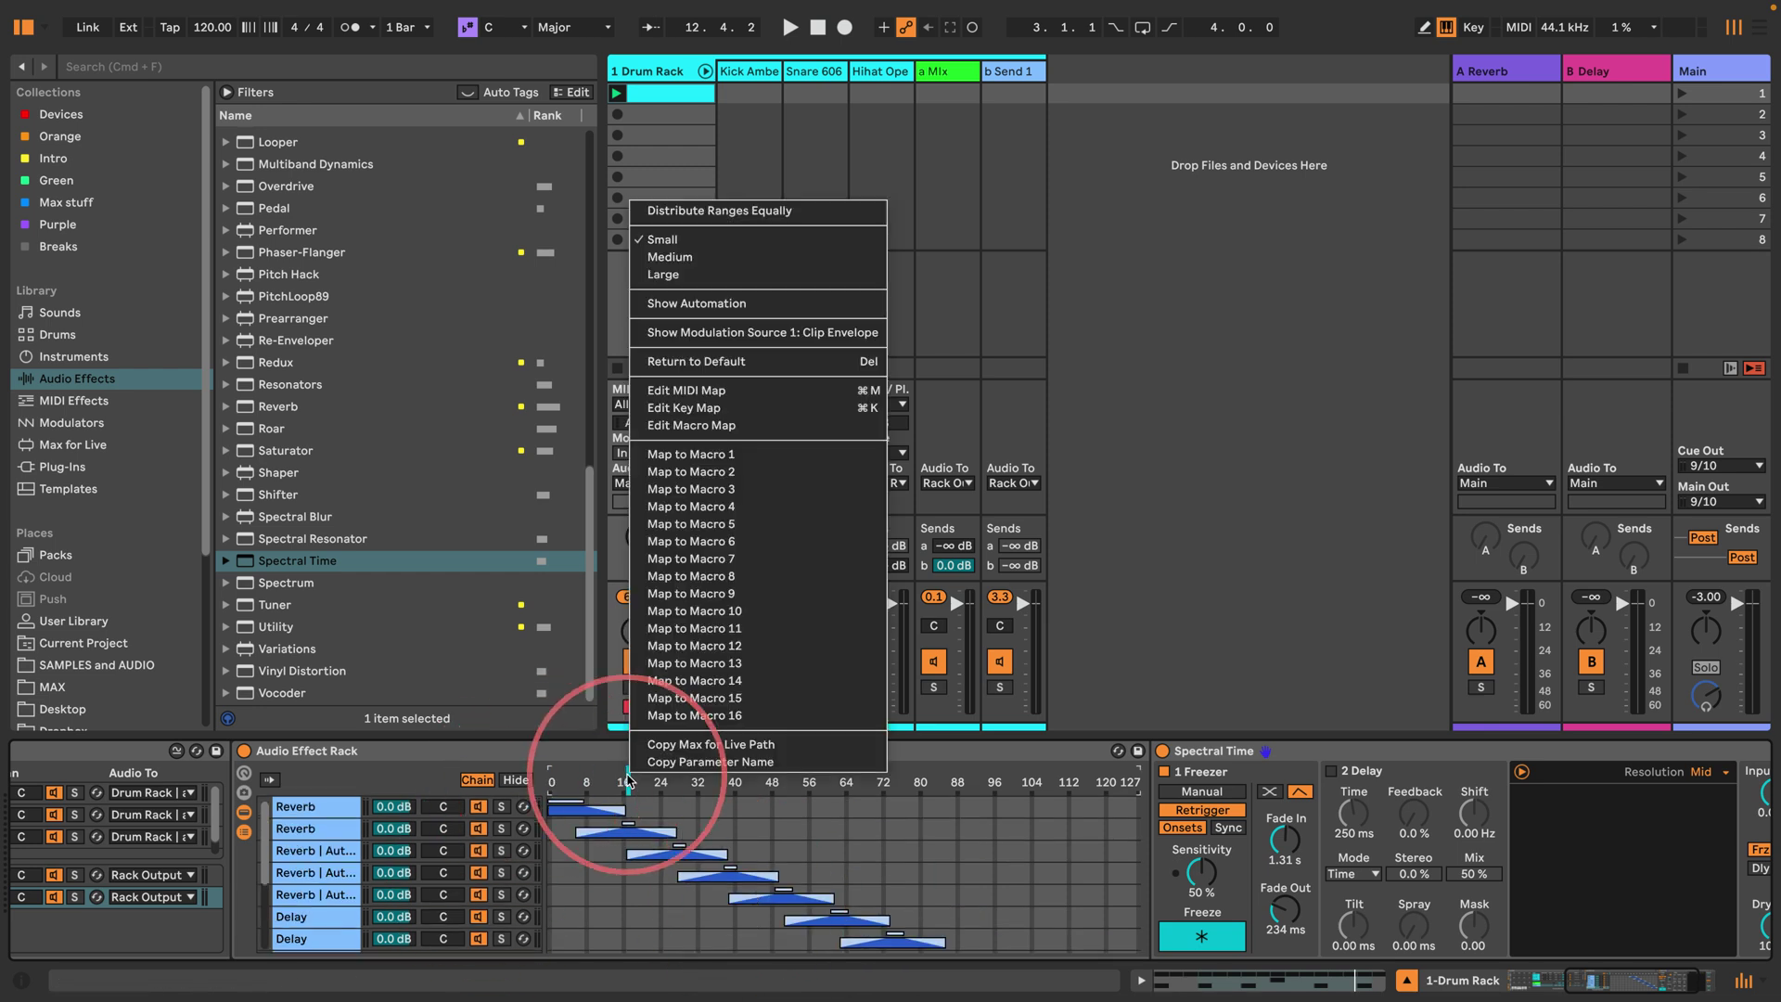
{"action": "right_click", "coordinate": [628, 779]}
{"action": "left_click", "coordinate": [686, 454]}
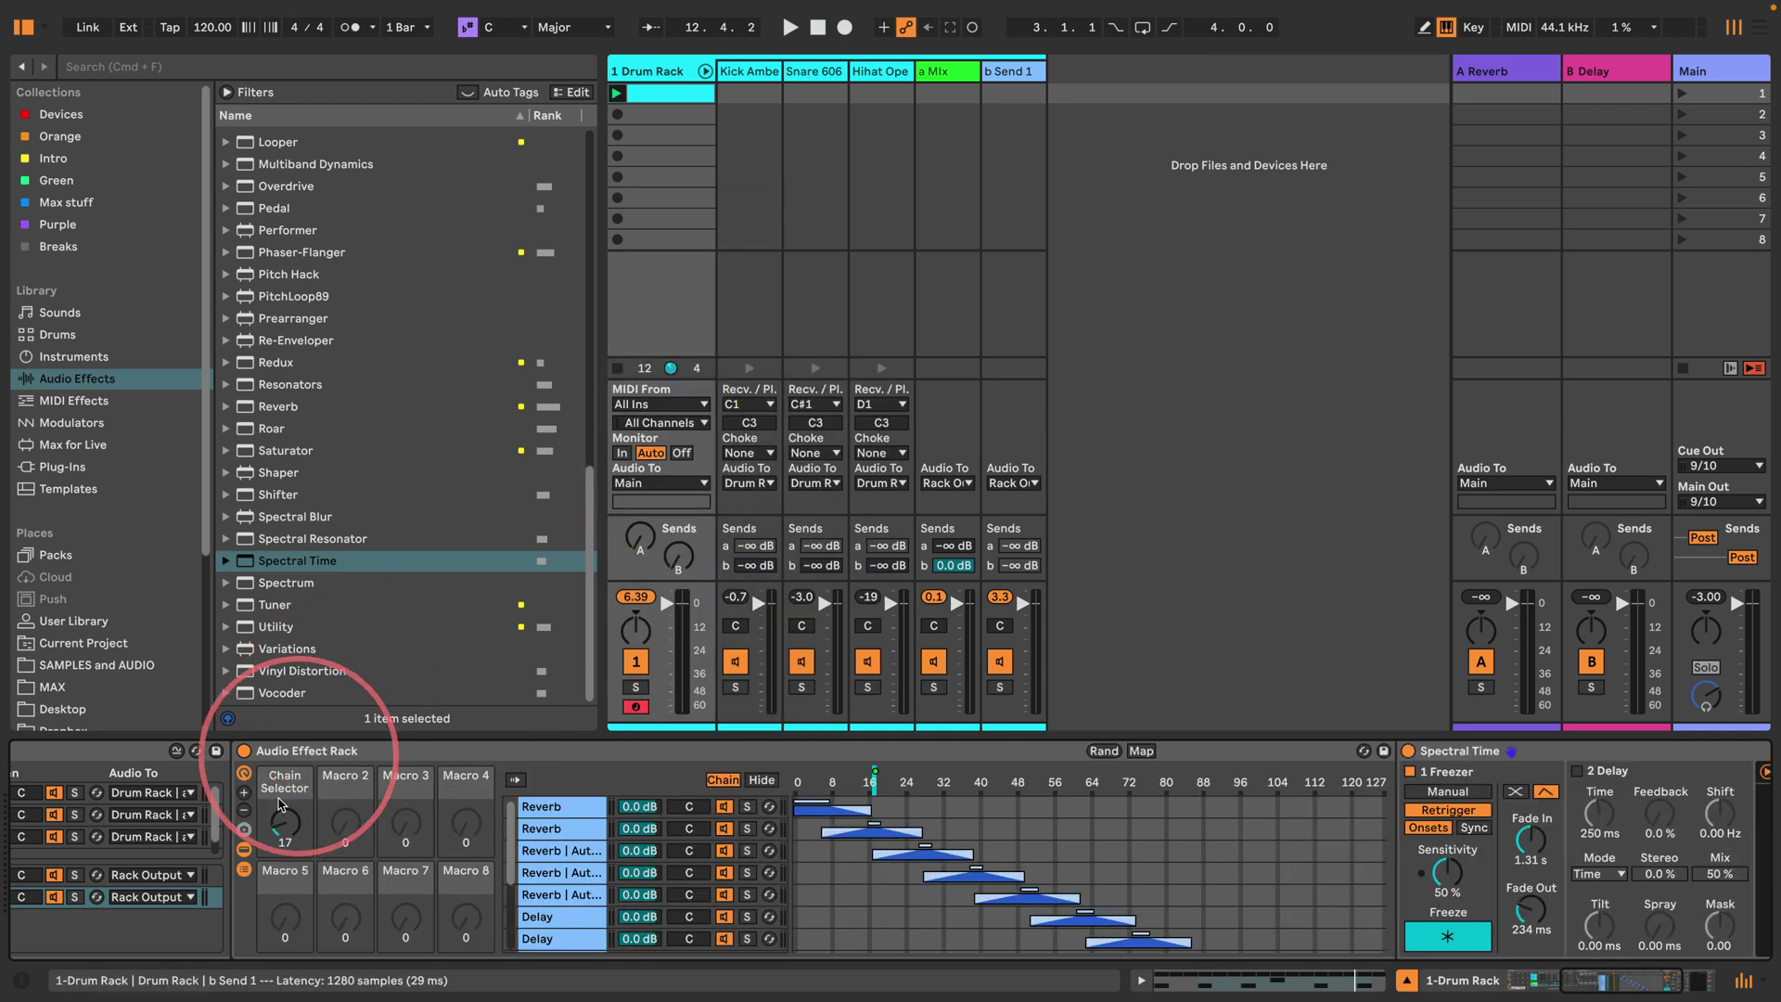
{"action": "key", "text": "space"}
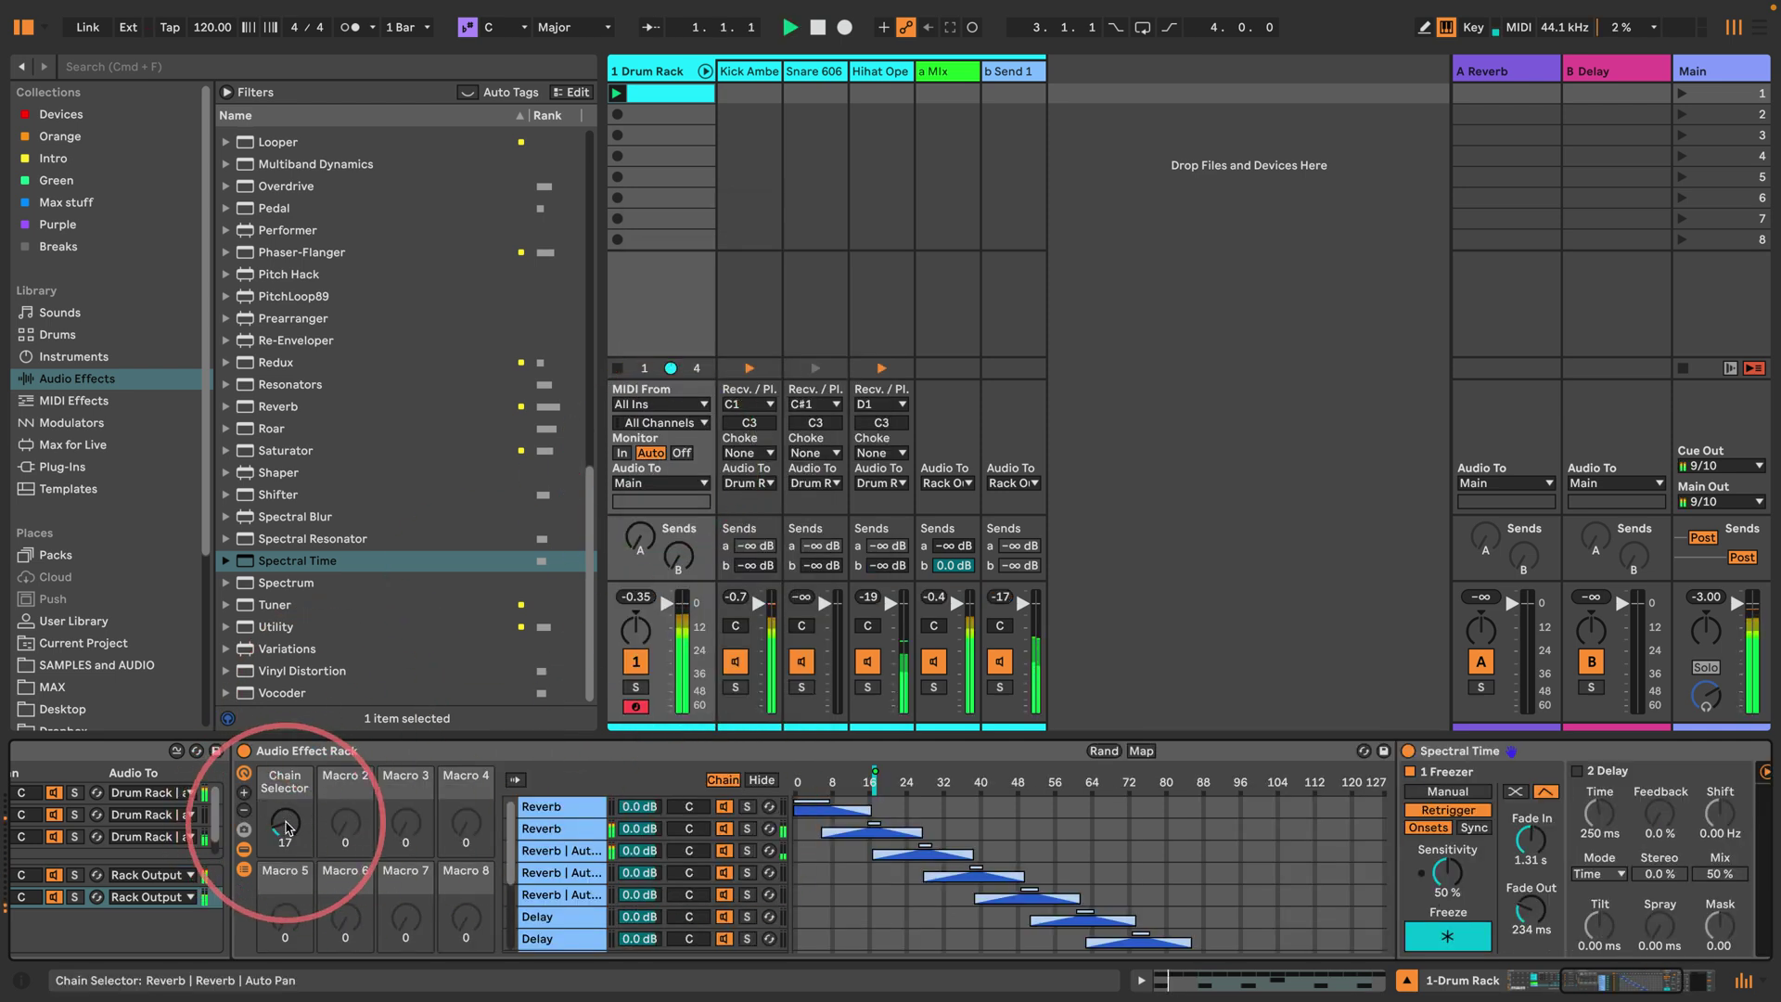
{"action": "mouse_move", "coordinate": [284, 820]}
{"action": "left_mouse_down"}
{"action": "mouse_move", "coordinate": [285, 793]}
{"action": "mouse_move", "coordinate": [284, 867]}
{"action": "mouse_move", "coordinate": [289, 827]}
{"action": "left_mouse_up"}
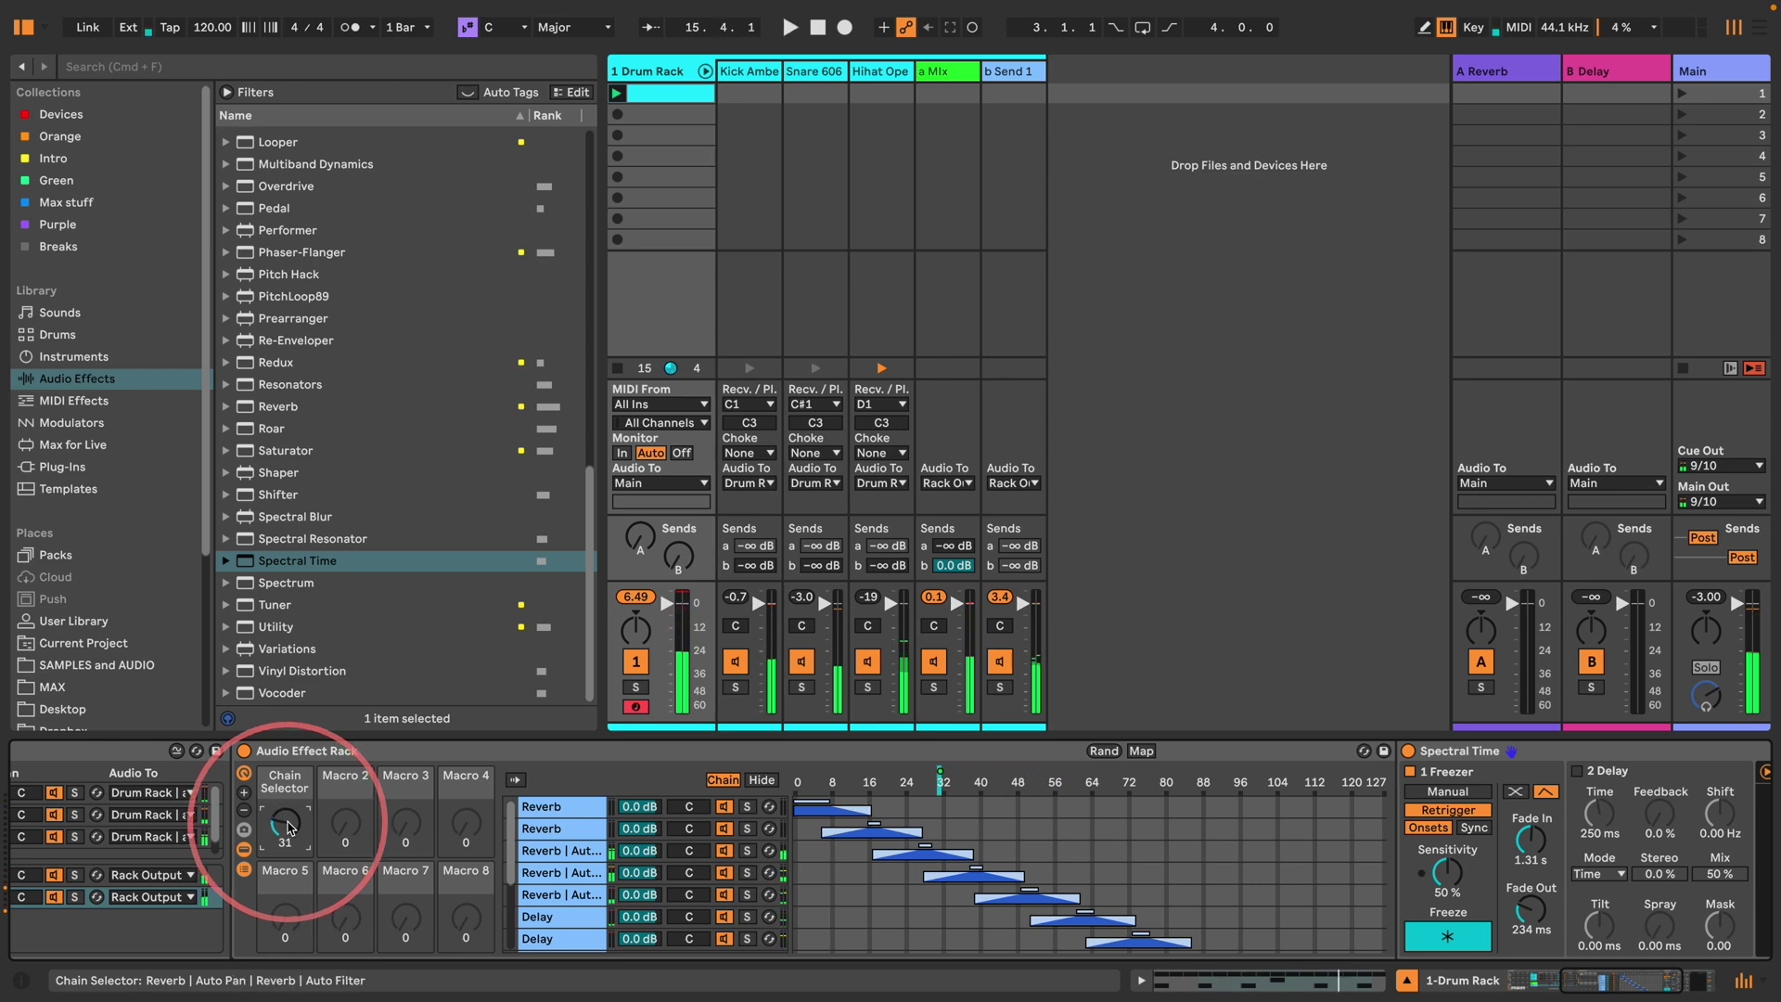
Step: Insert an LFO before the Audio Effect Rack and switch its mapping mode to Remote
{"action": "scroll", "coordinate": [285, 527], "scroll_direction": "up", "scroll_amount": 5}
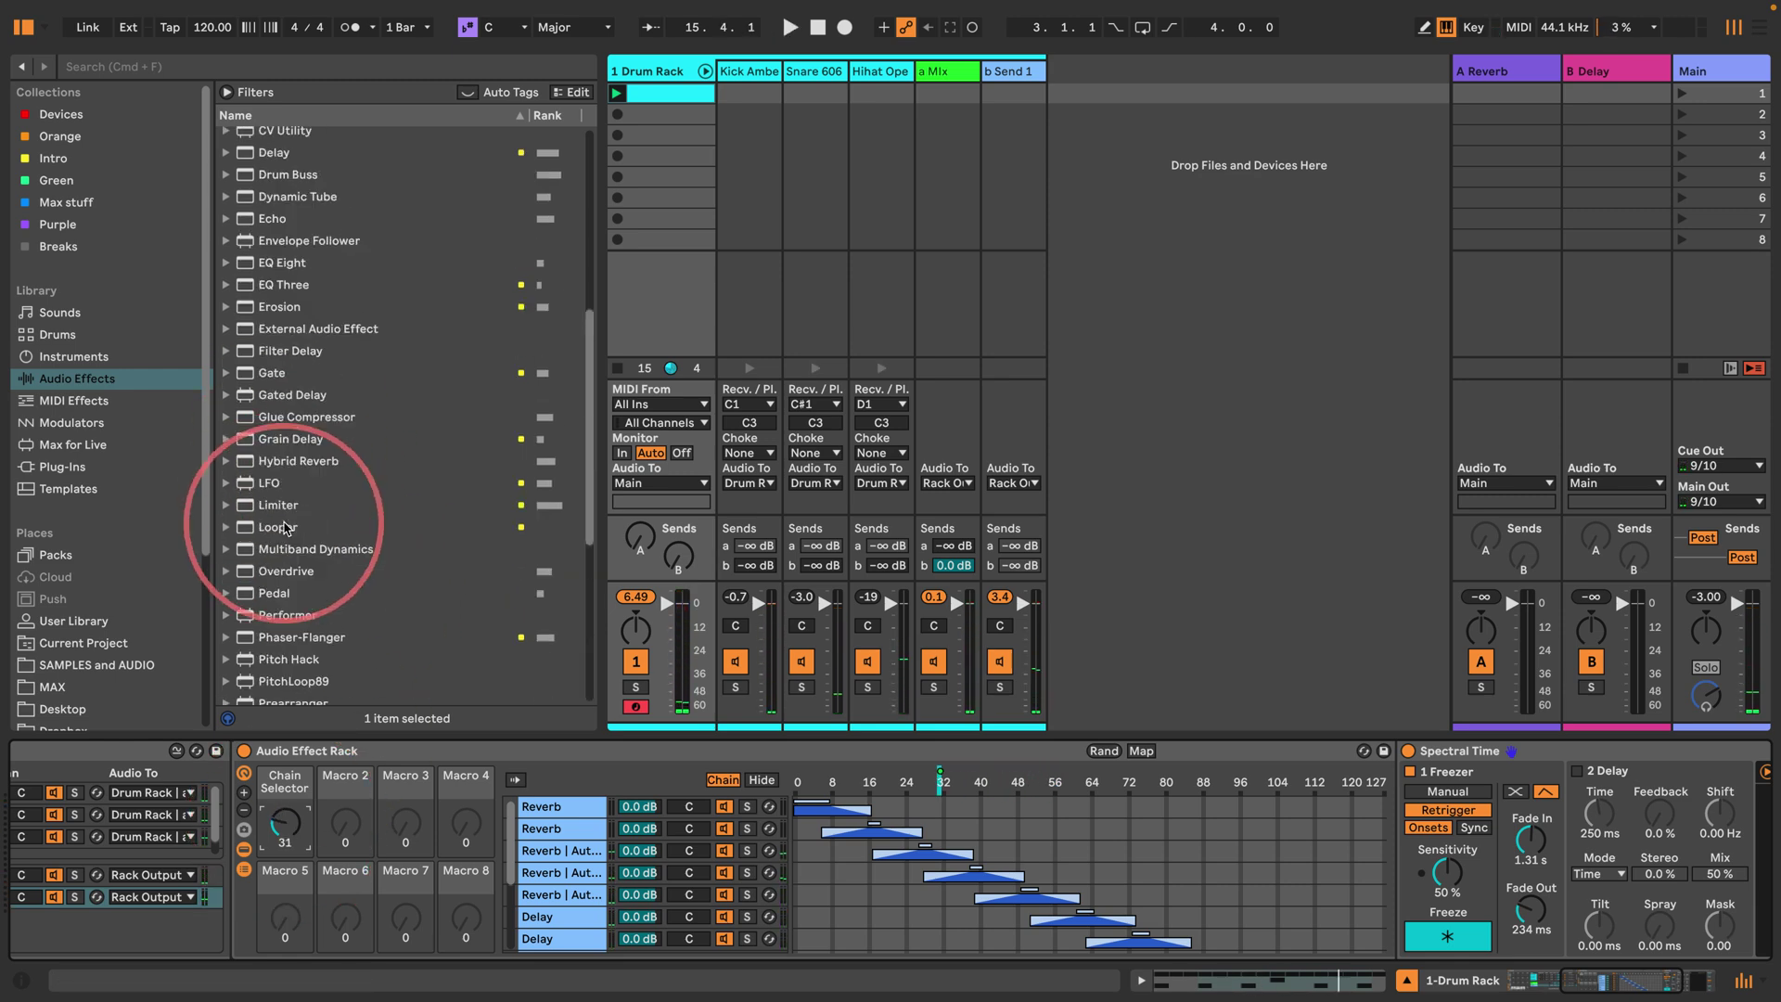
{"action": "mouse_move", "coordinate": [269, 482]}
{"action": "left_mouse_down"}
{"action": "mouse_move", "coordinate": [398, 625]}
{"action": "mouse_move", "coordinate": [263, 793]}
{"action": "mouse_move", "coordinate": [239, 793]}
{"action": "left_mouse_up"}
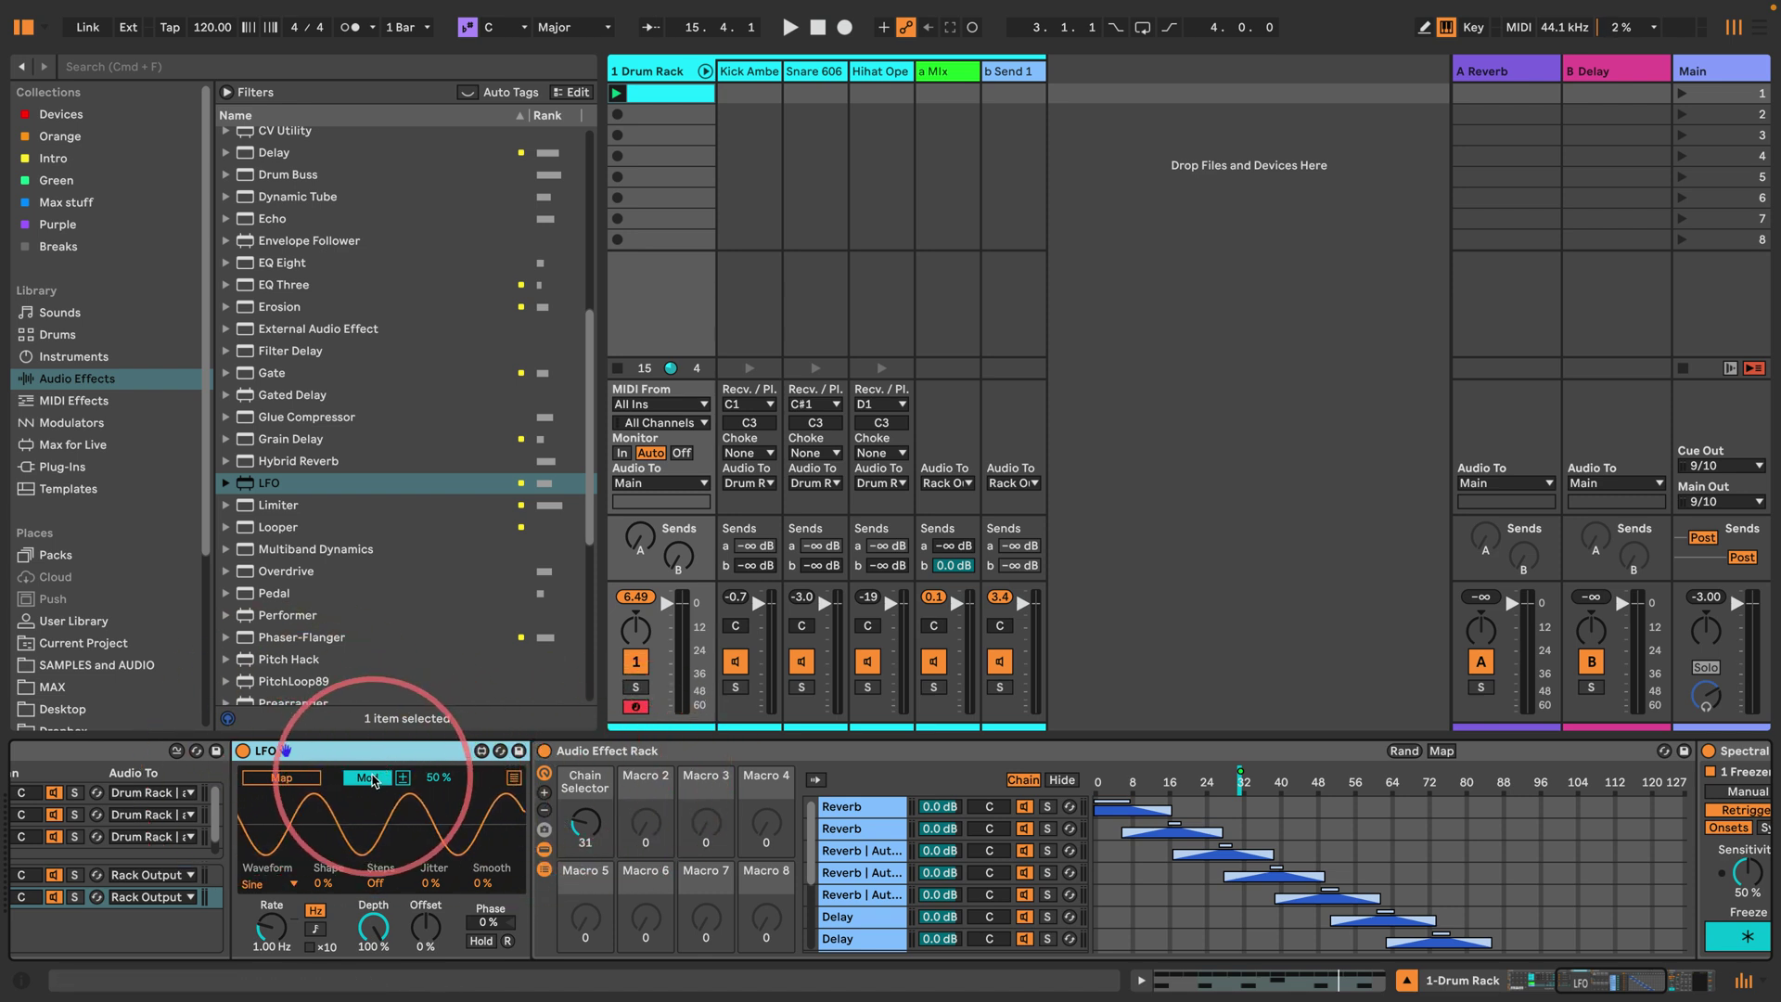
{"action": "left_click", "coordinate": [372, 781]}
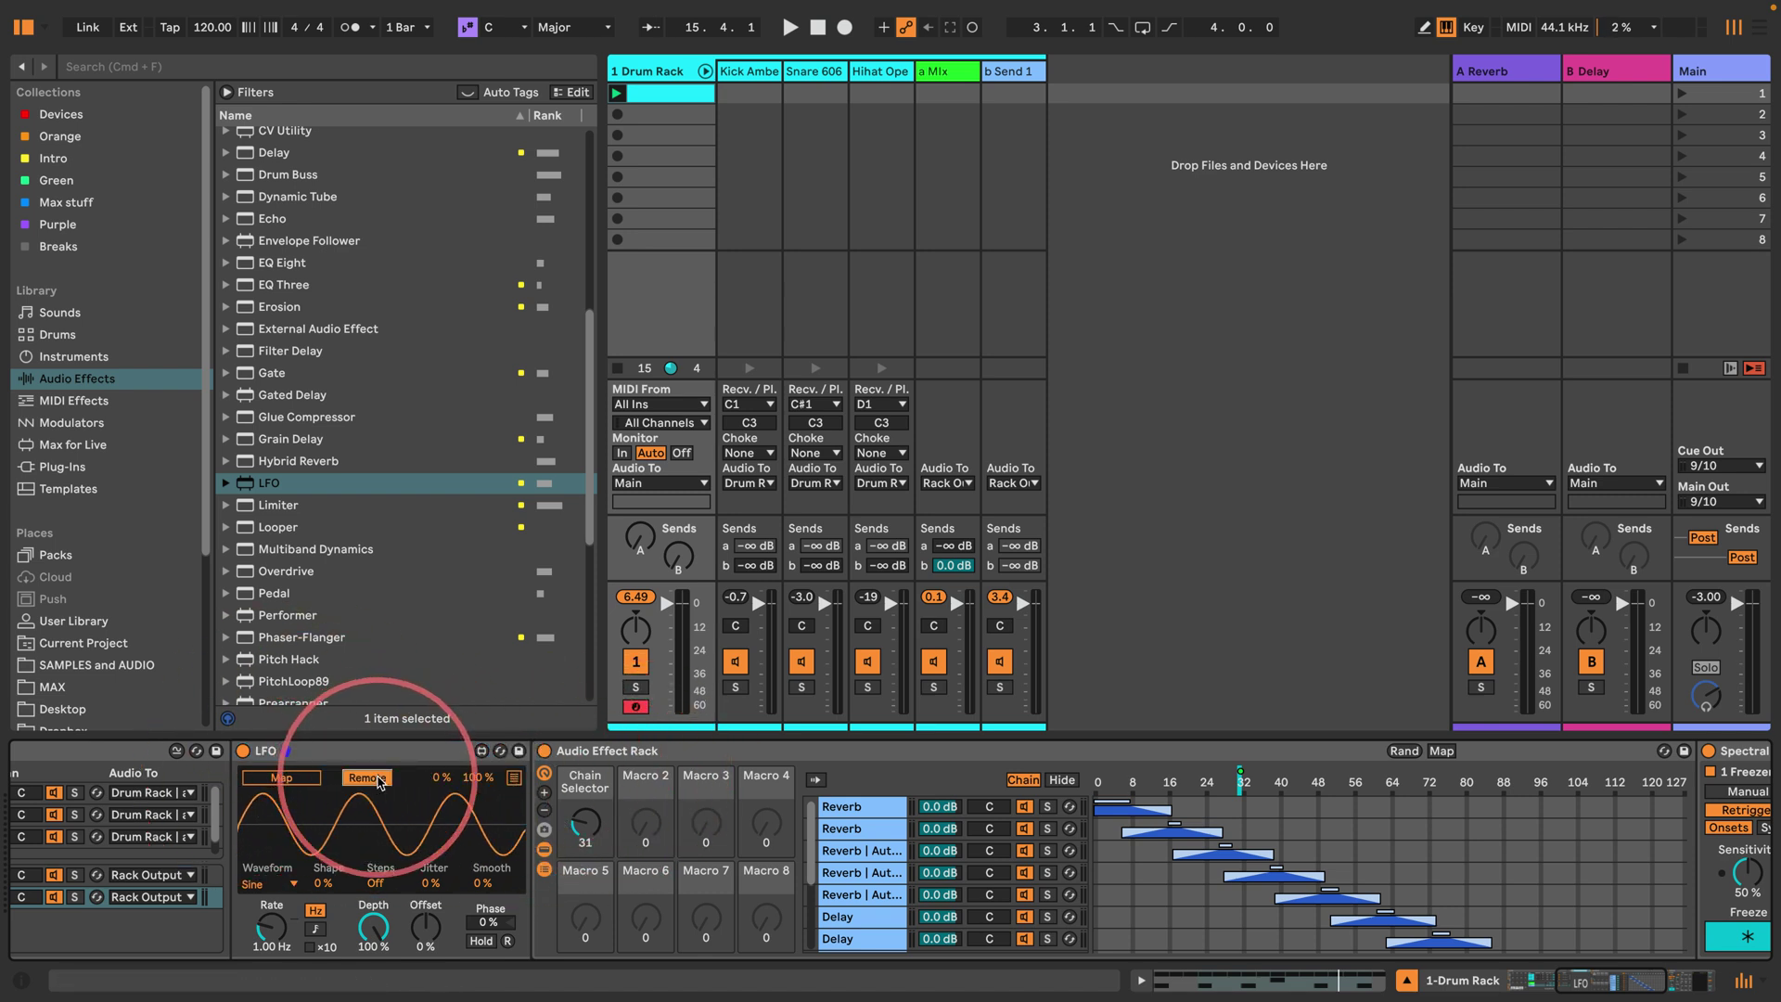
Step: Set the LFO's waveform to Stray and its rate to a tempo-synced value of 2
{"action": "left_click", "coordinate": [280, 884]}
{"action": "left_click", "coordinate": [269, 928]}
{"action": "left_click", "coordinate": [316, 928]}
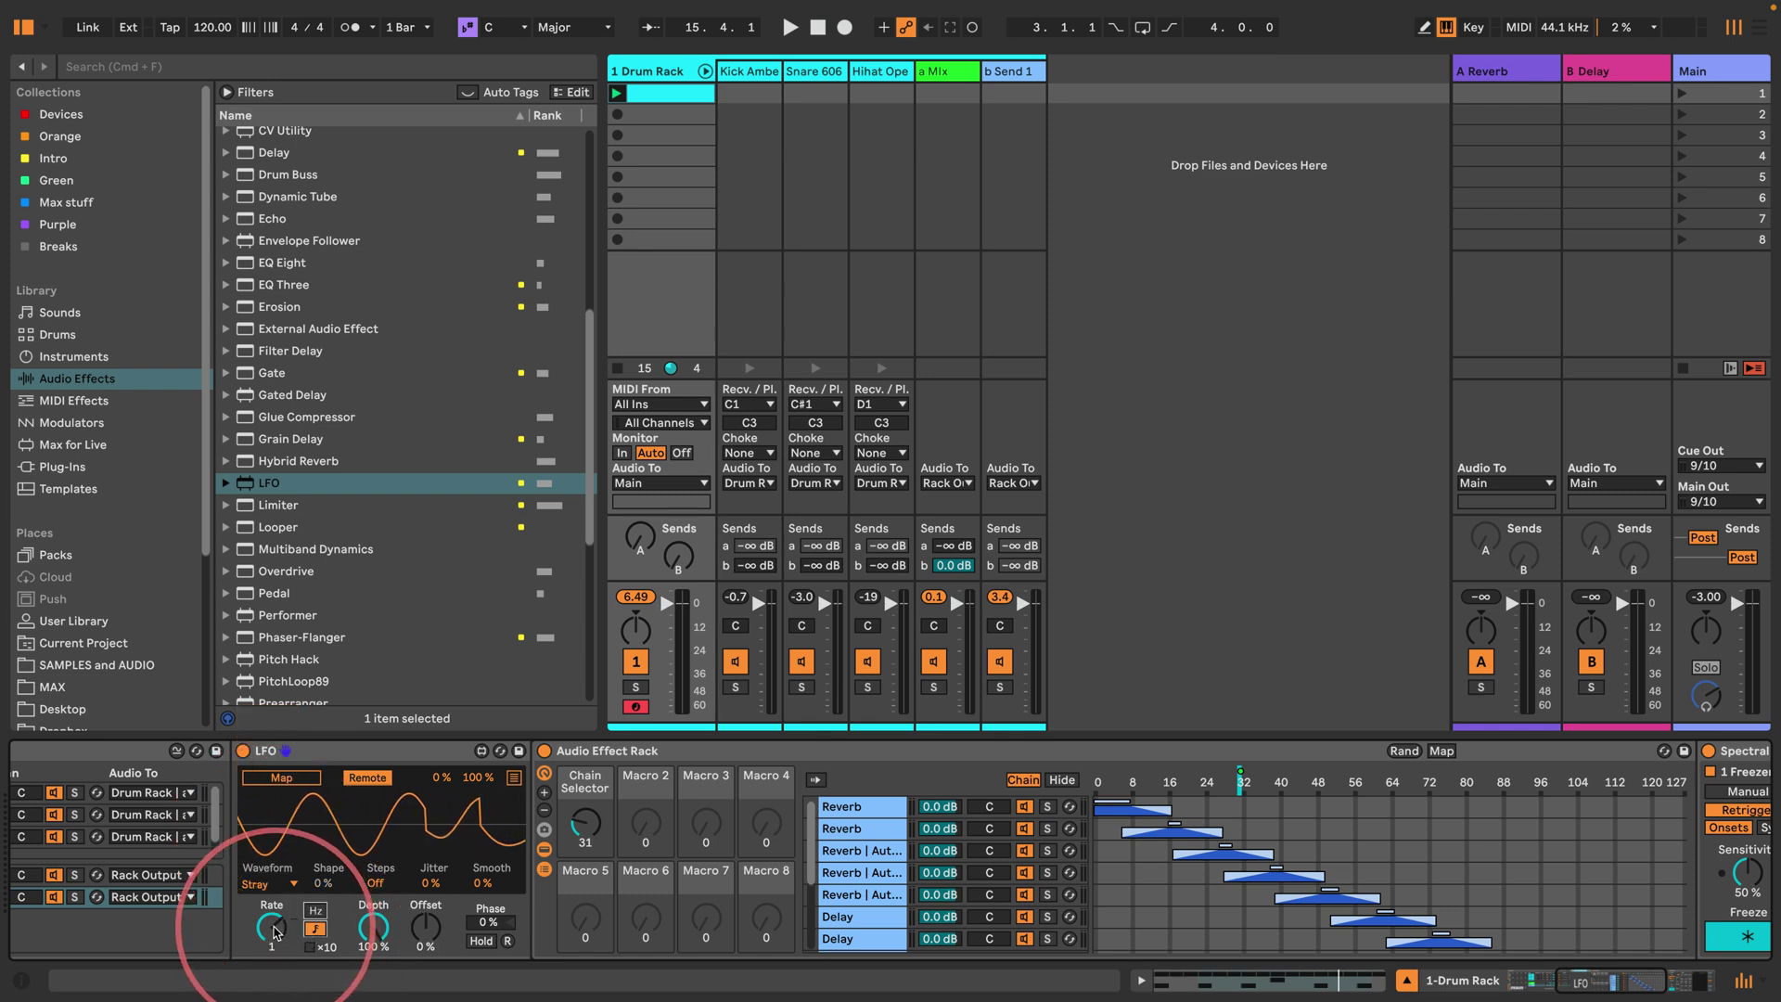
{"action": "left_click_drag", "start_coordinate": [274, 930], "coordinate": [273, 921]}
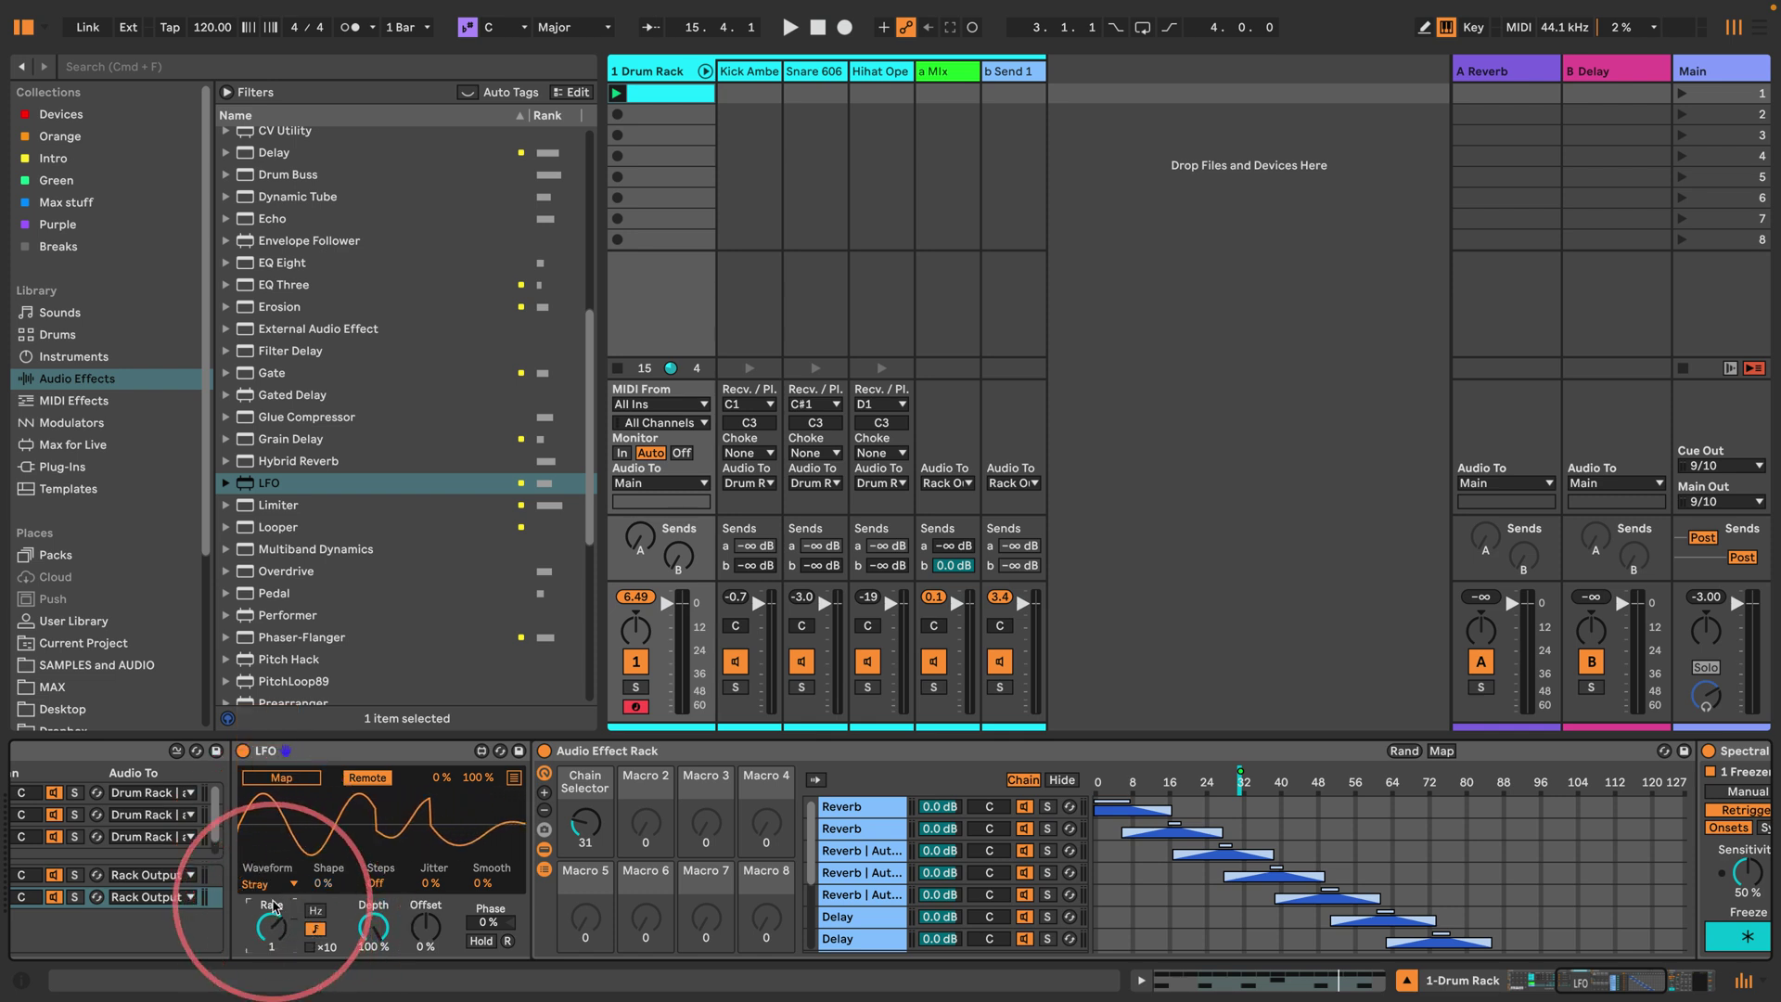
Step: Map the LFO to the Audio Effect Rack's Chain Selector macro and start playback
{"action": "left_click", "coordinate": [243, 778]}
{"action": "left_click", "coordinate": [584, 823]}
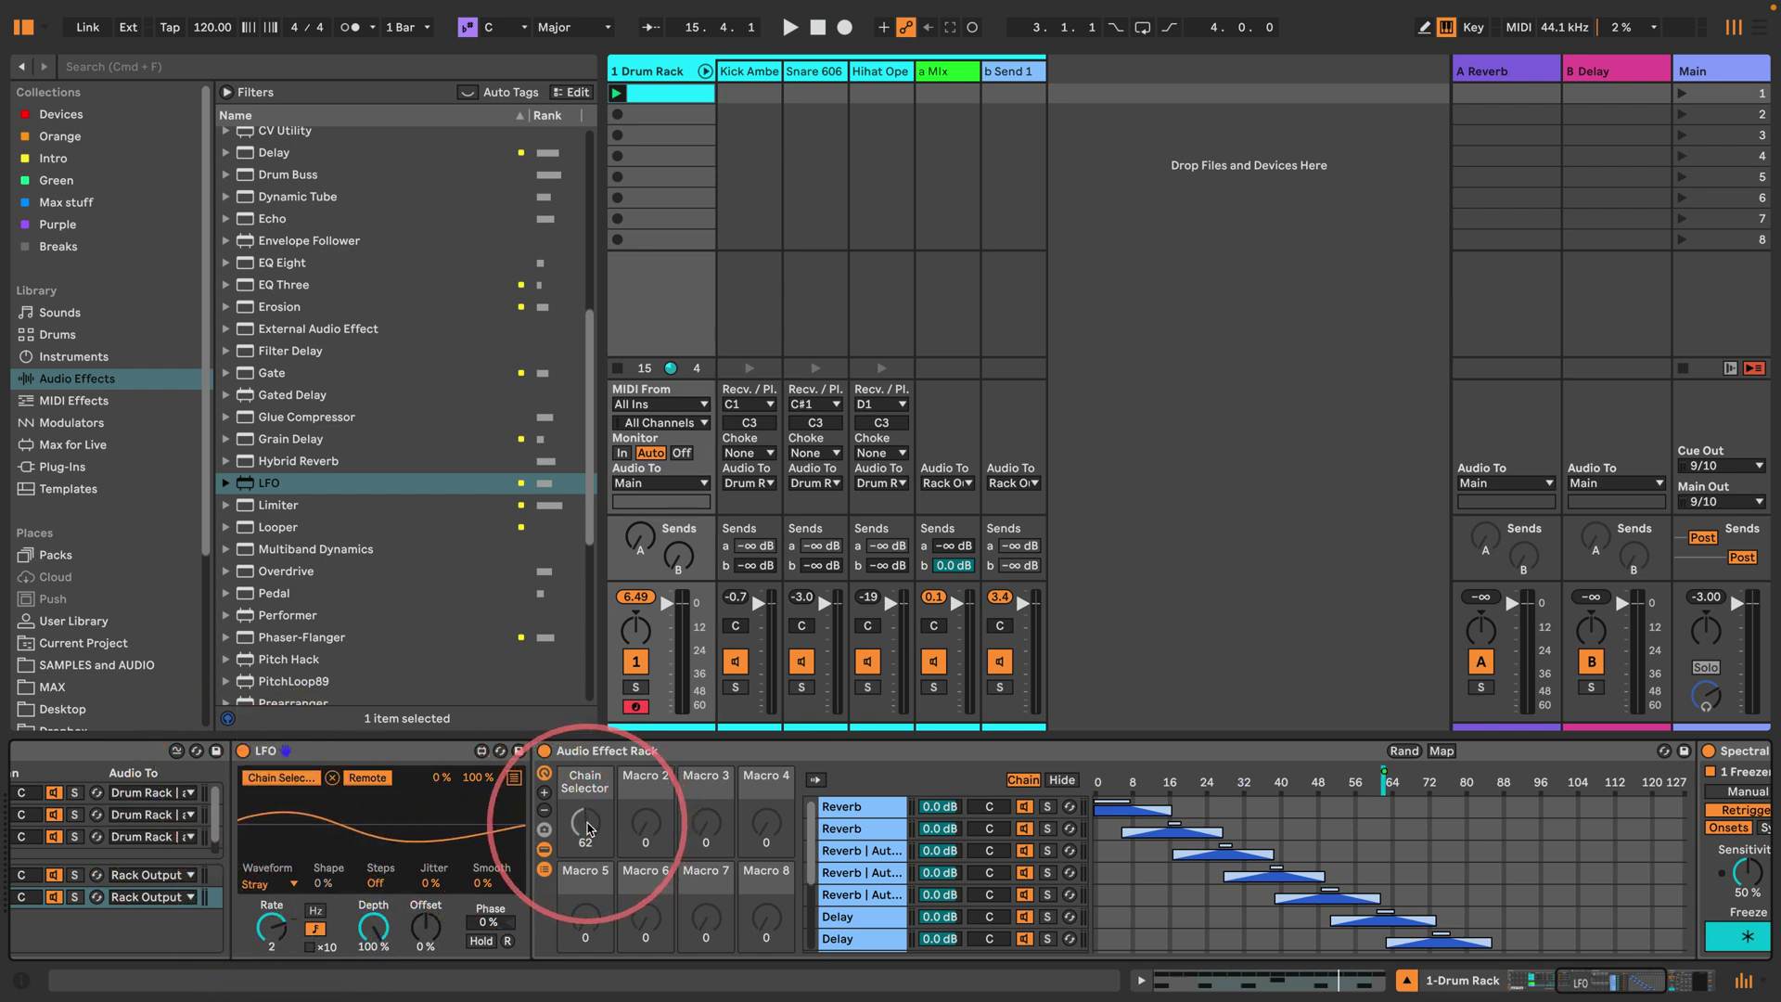
{"action": "key", "text": "space"}
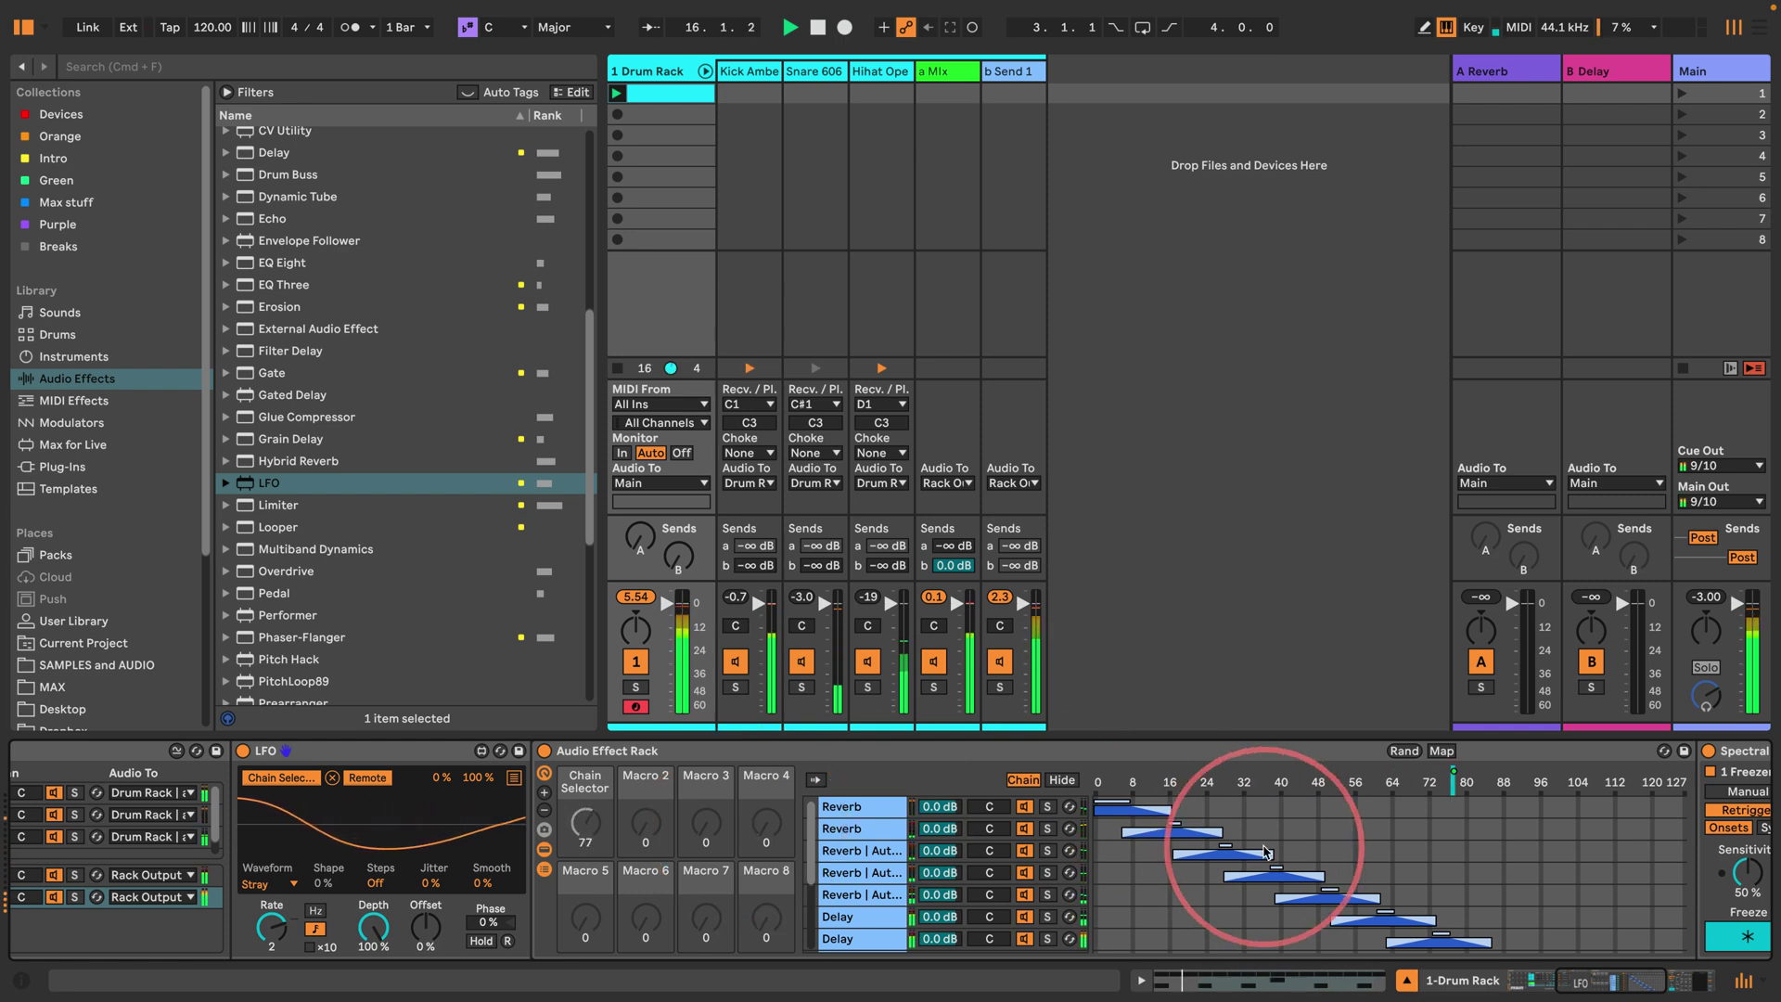
Step: Hide the Audio Effect Rack's chain list and add a Limiter directly after the rack
{"action": "left_click_drag", "start_coordinate": [1592, 985], "coordinate": [1655, 996]}
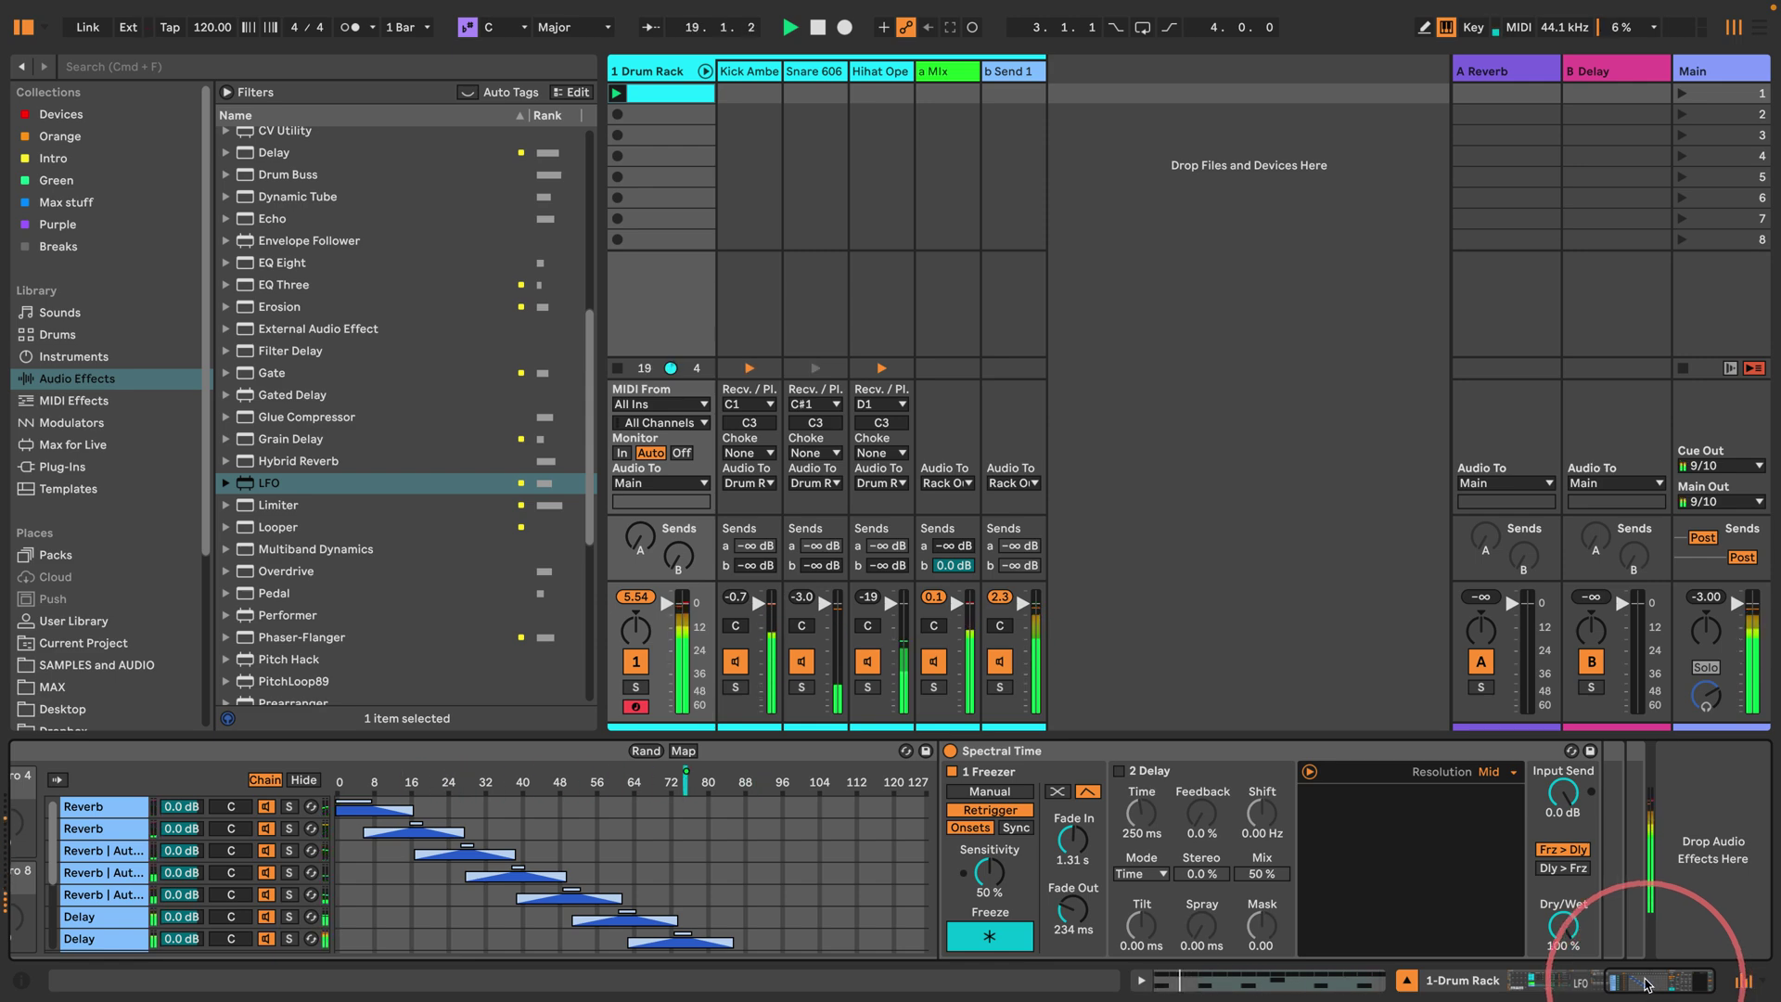
{"action": "left_click_drag", "start_coordinate": [1655, 995], "coordinate": [1142, 929]}
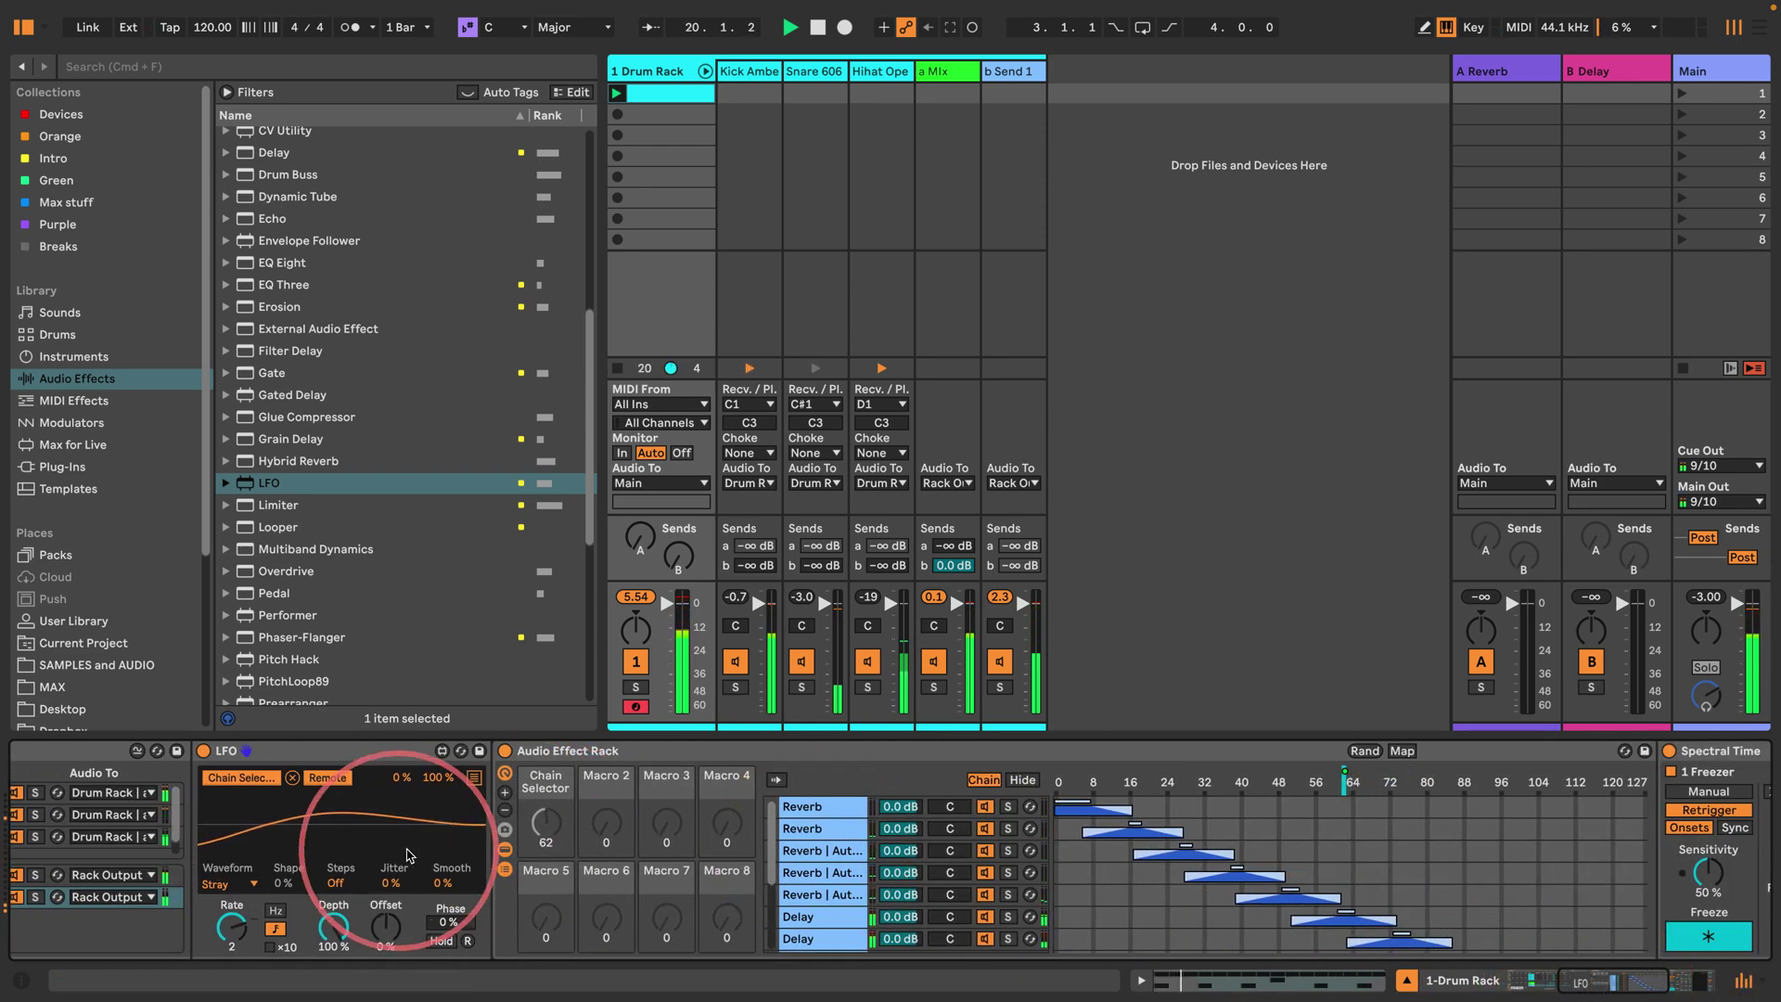
{"action": "left_click", "coordinate": [504, 869]}
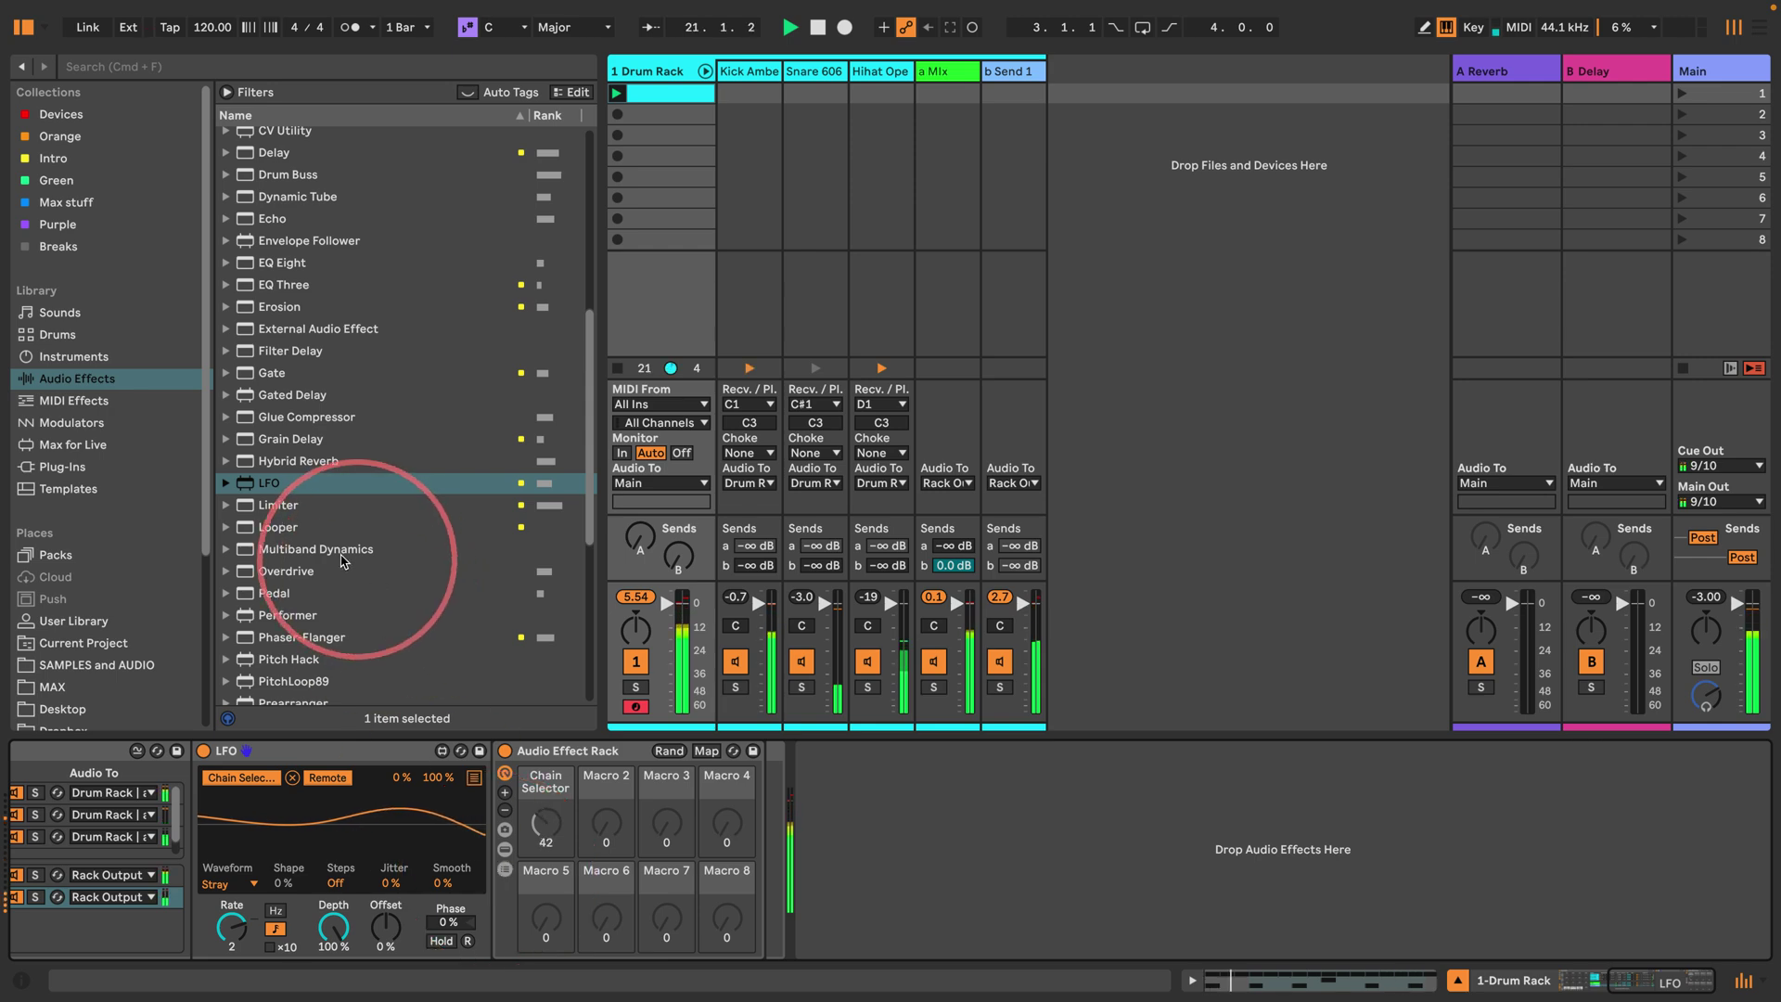
{"action": "left_click_drag", "start_coordinate": [306, 505], "coordinate": [771, 794]}
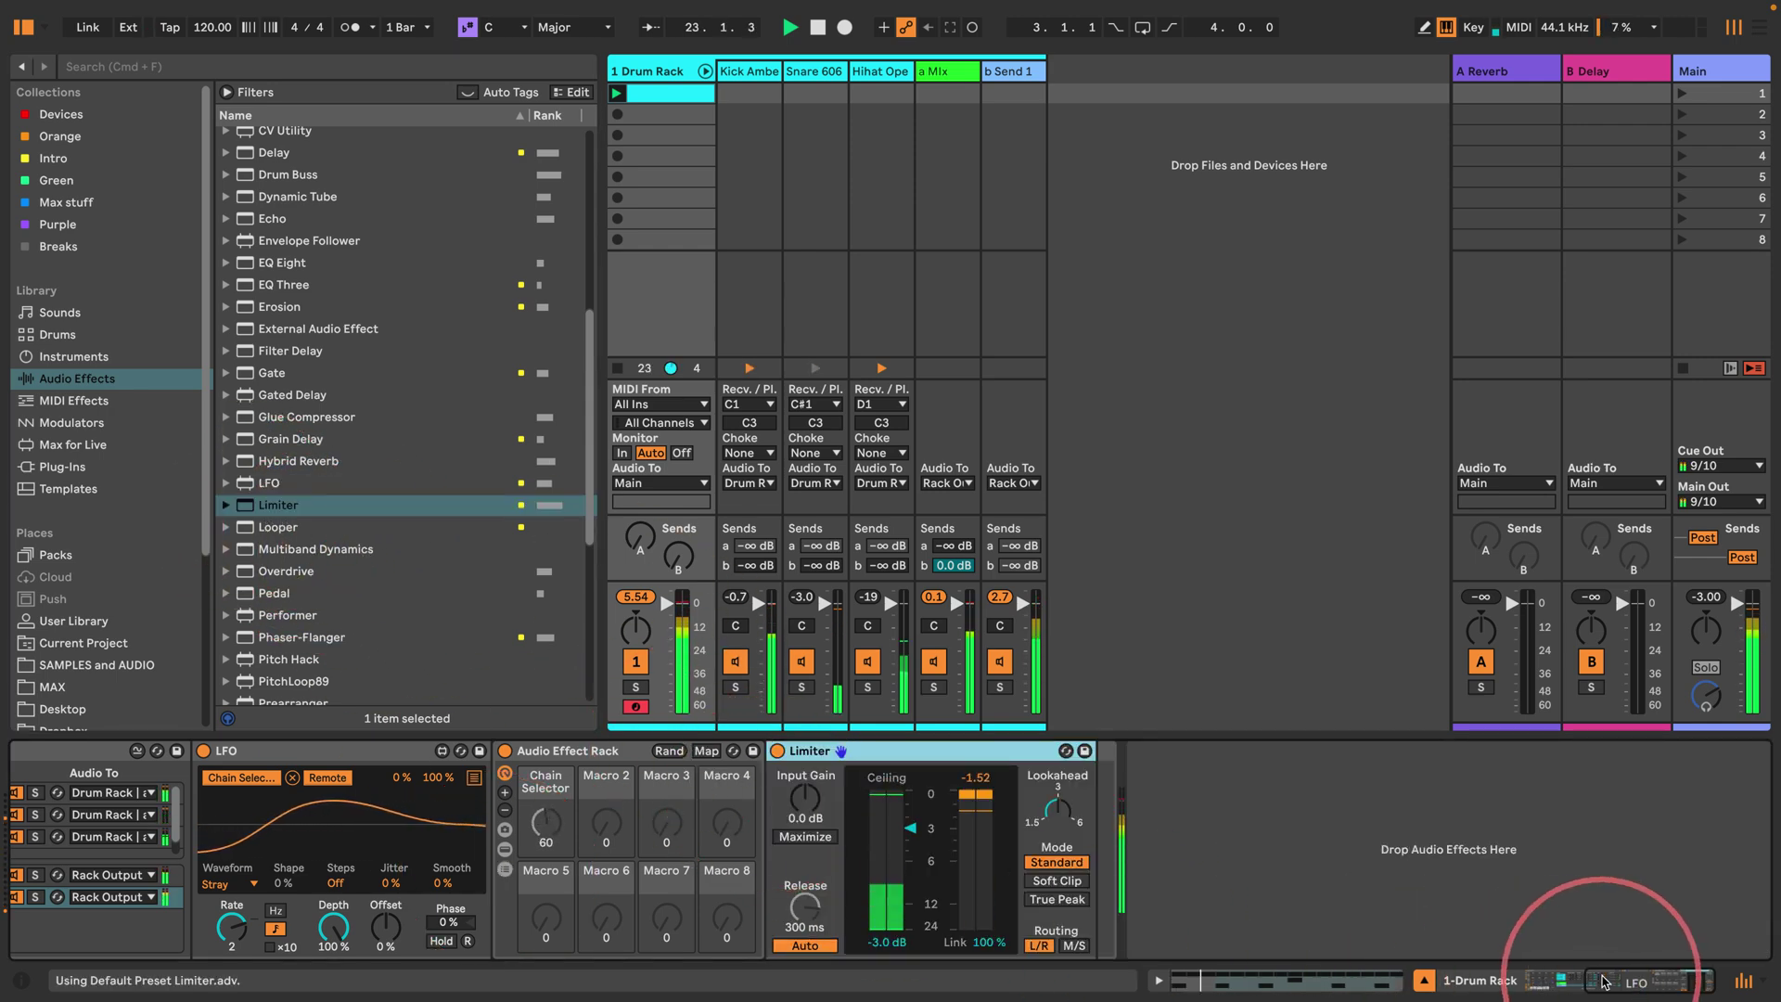
Step: Enable Send-b on the Send 1 return chain and raise it from -∞ dB to 0.0 dB during playback
{"action": "left_click", "coordinate": [1537, 983]}
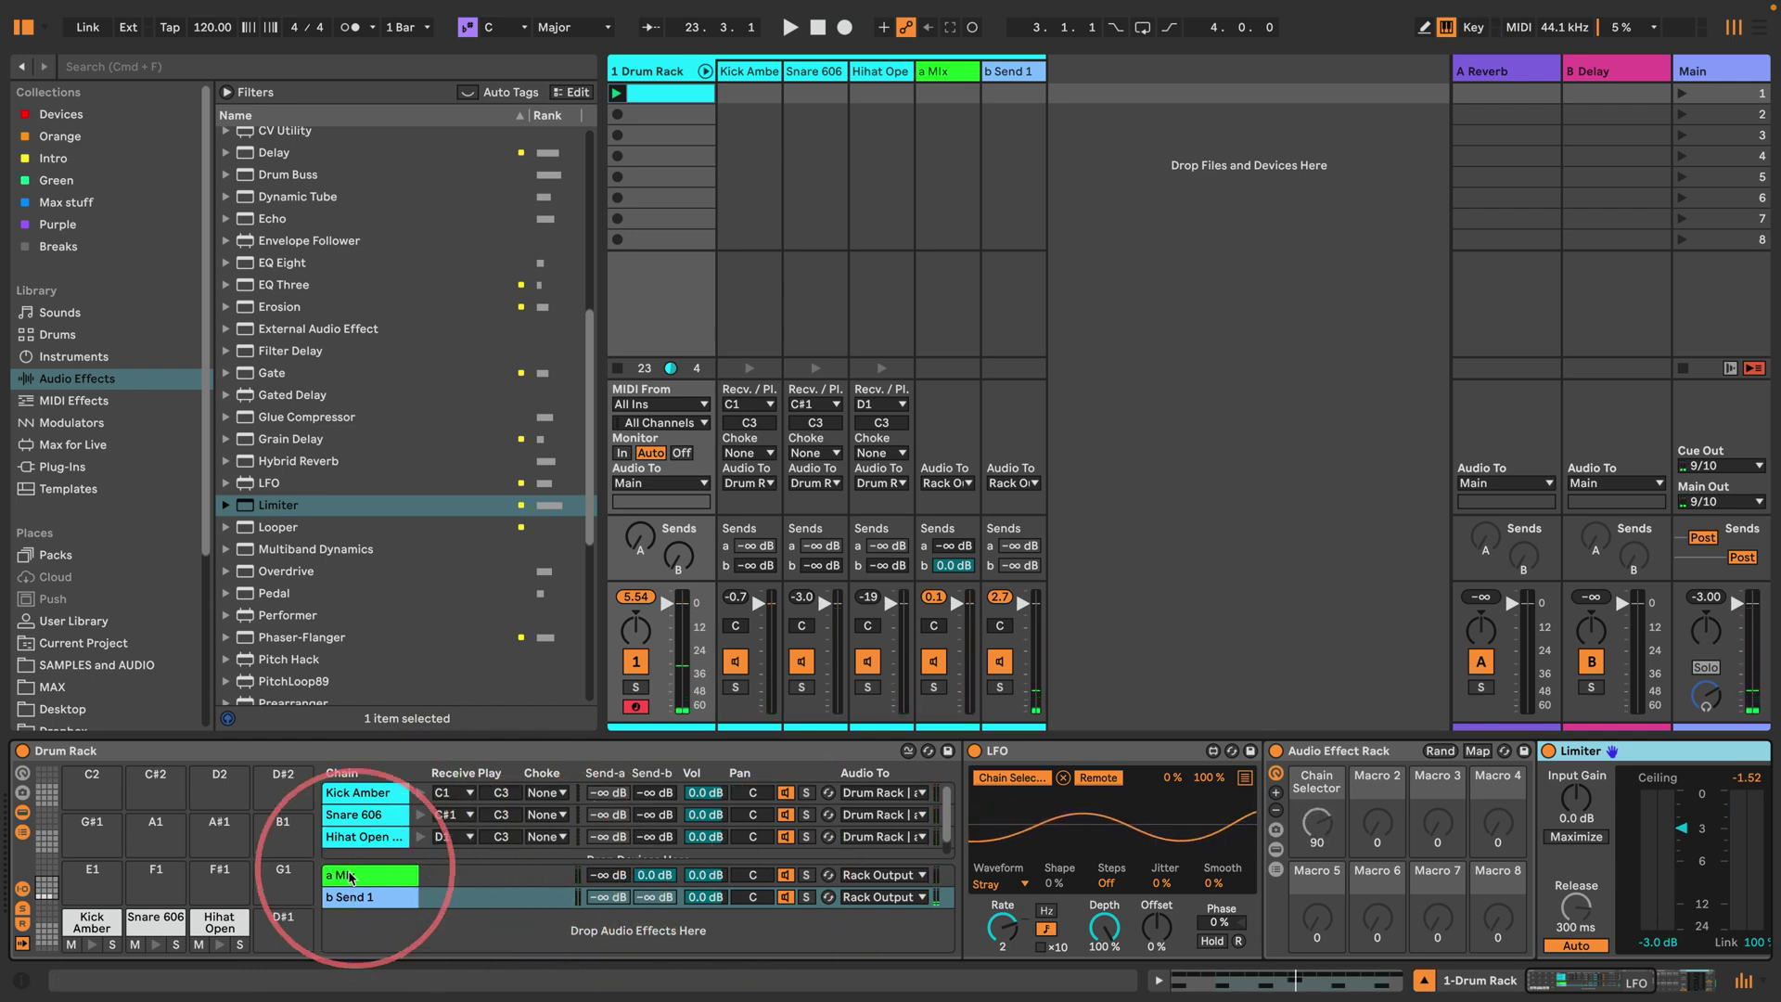
{"action": "left_click", "coordinate": [339, 897]}
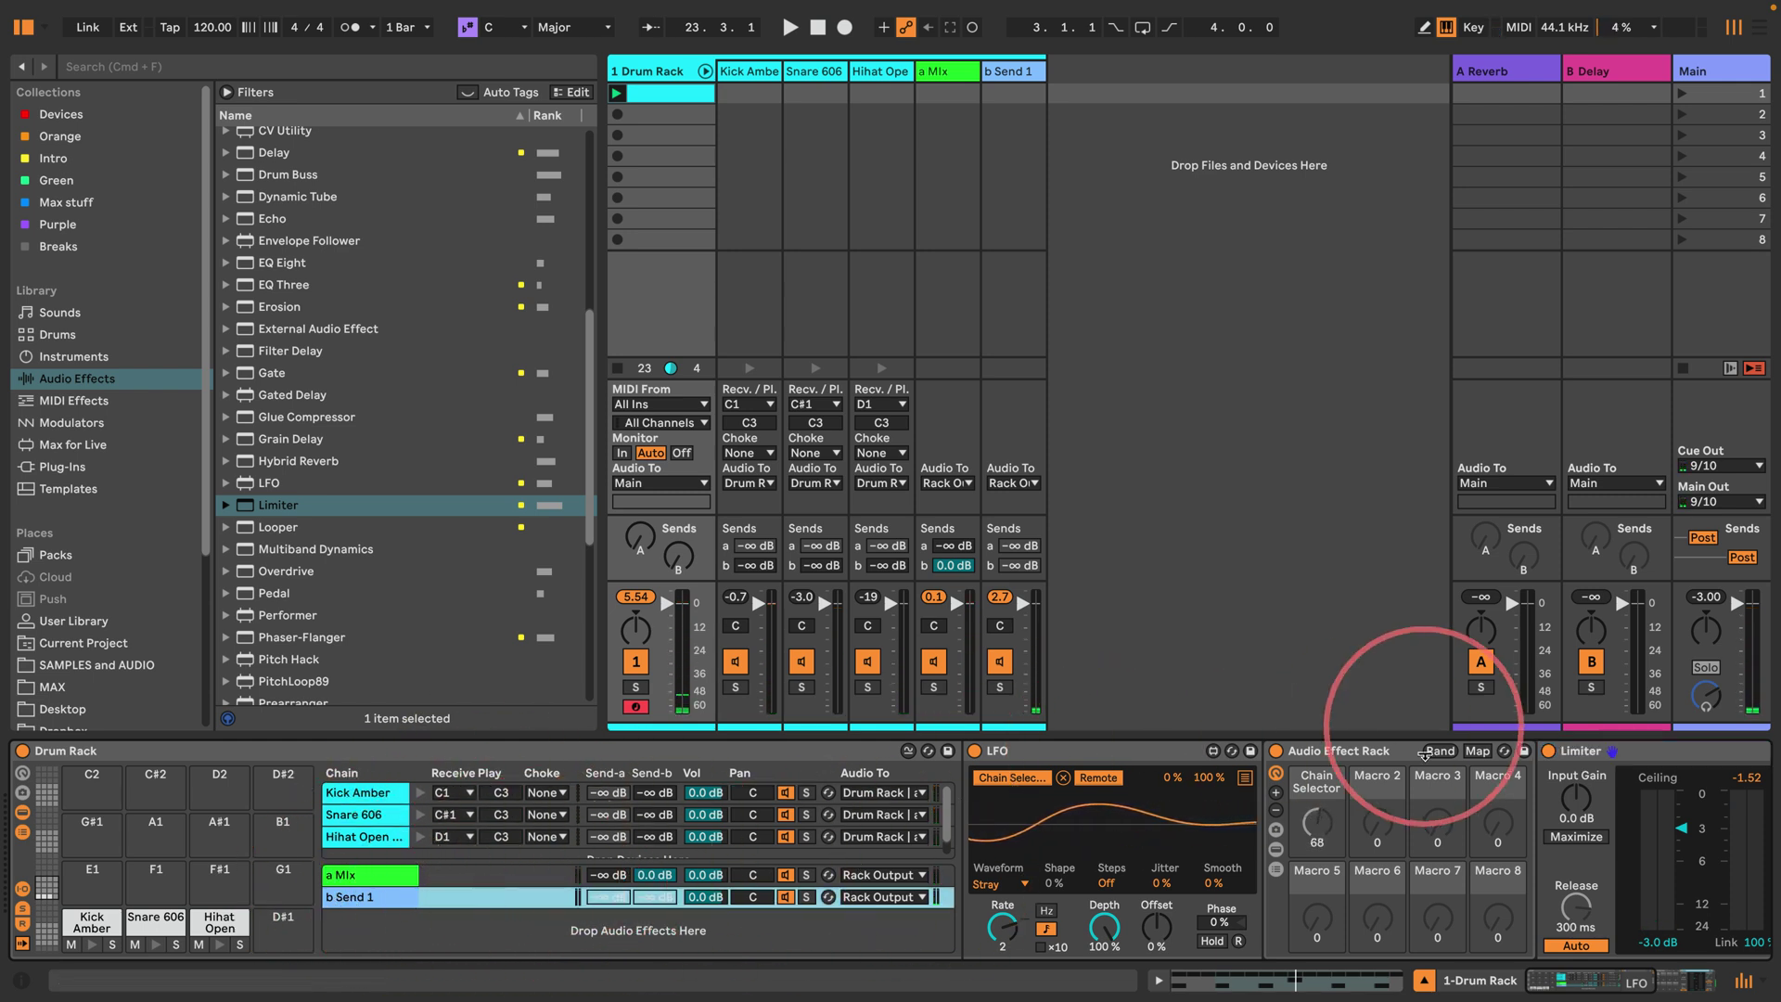
{"action": "right_click", "coordinate": [640, 899]}
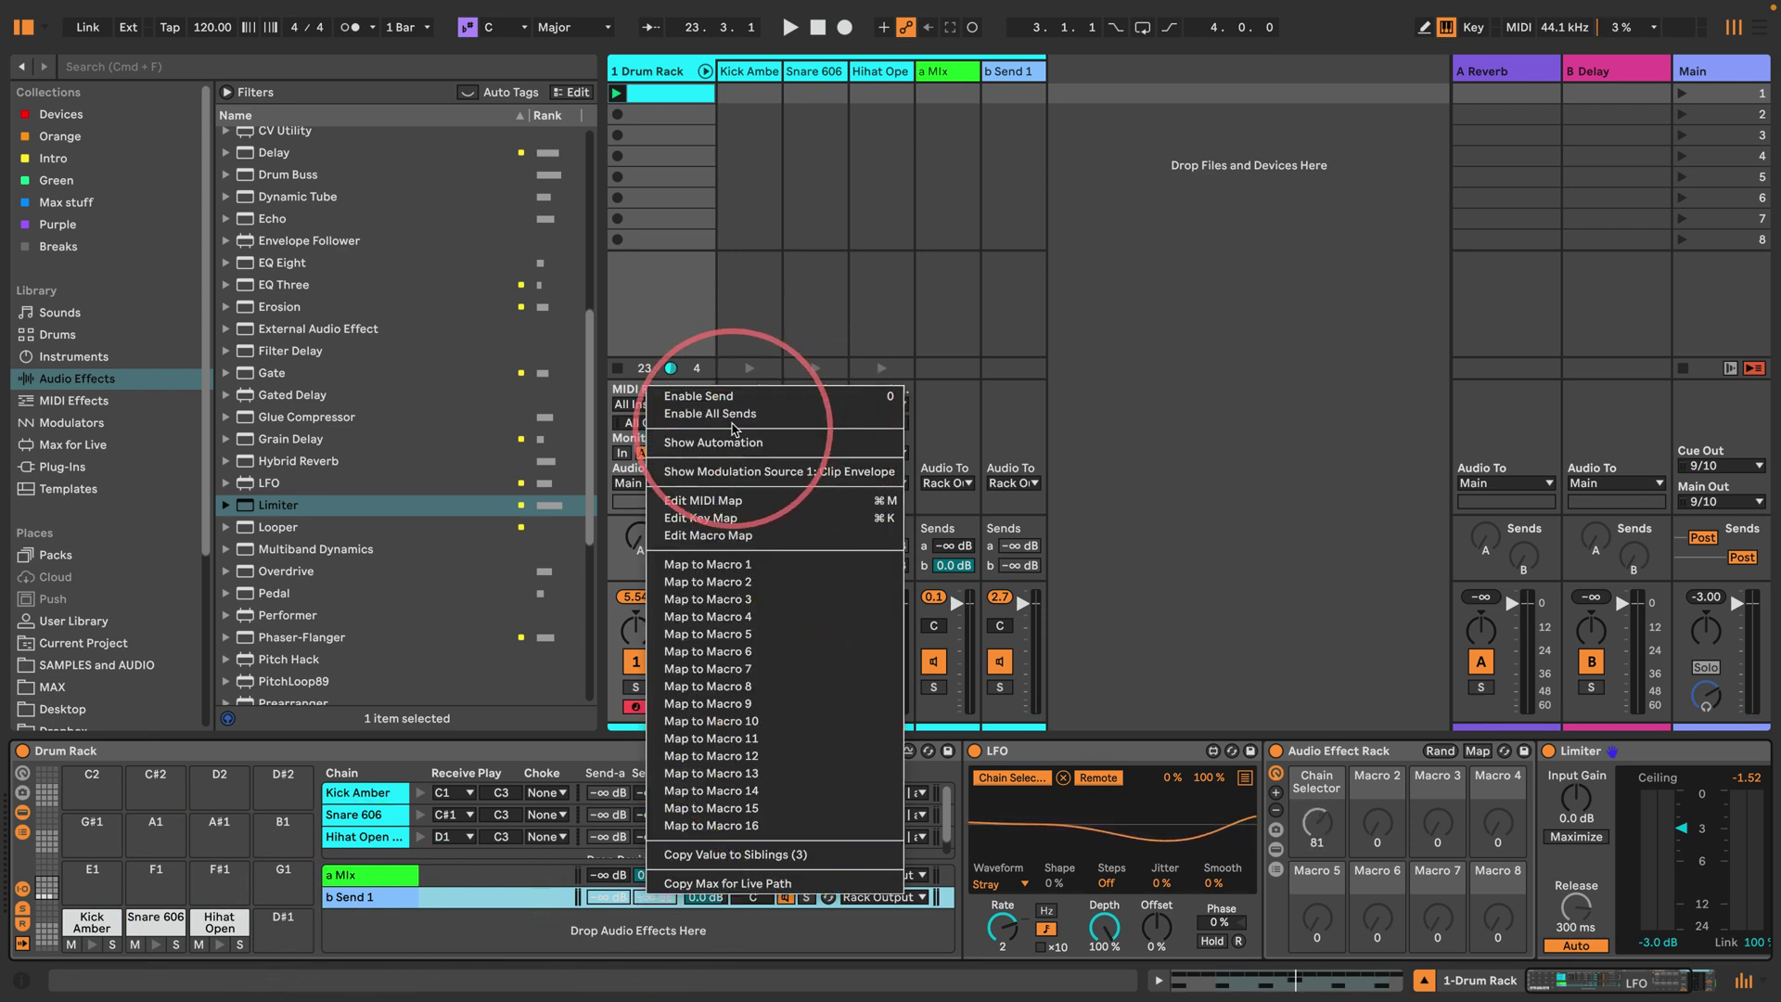
{"action": "left_click", "coordinate": [710, 396]}
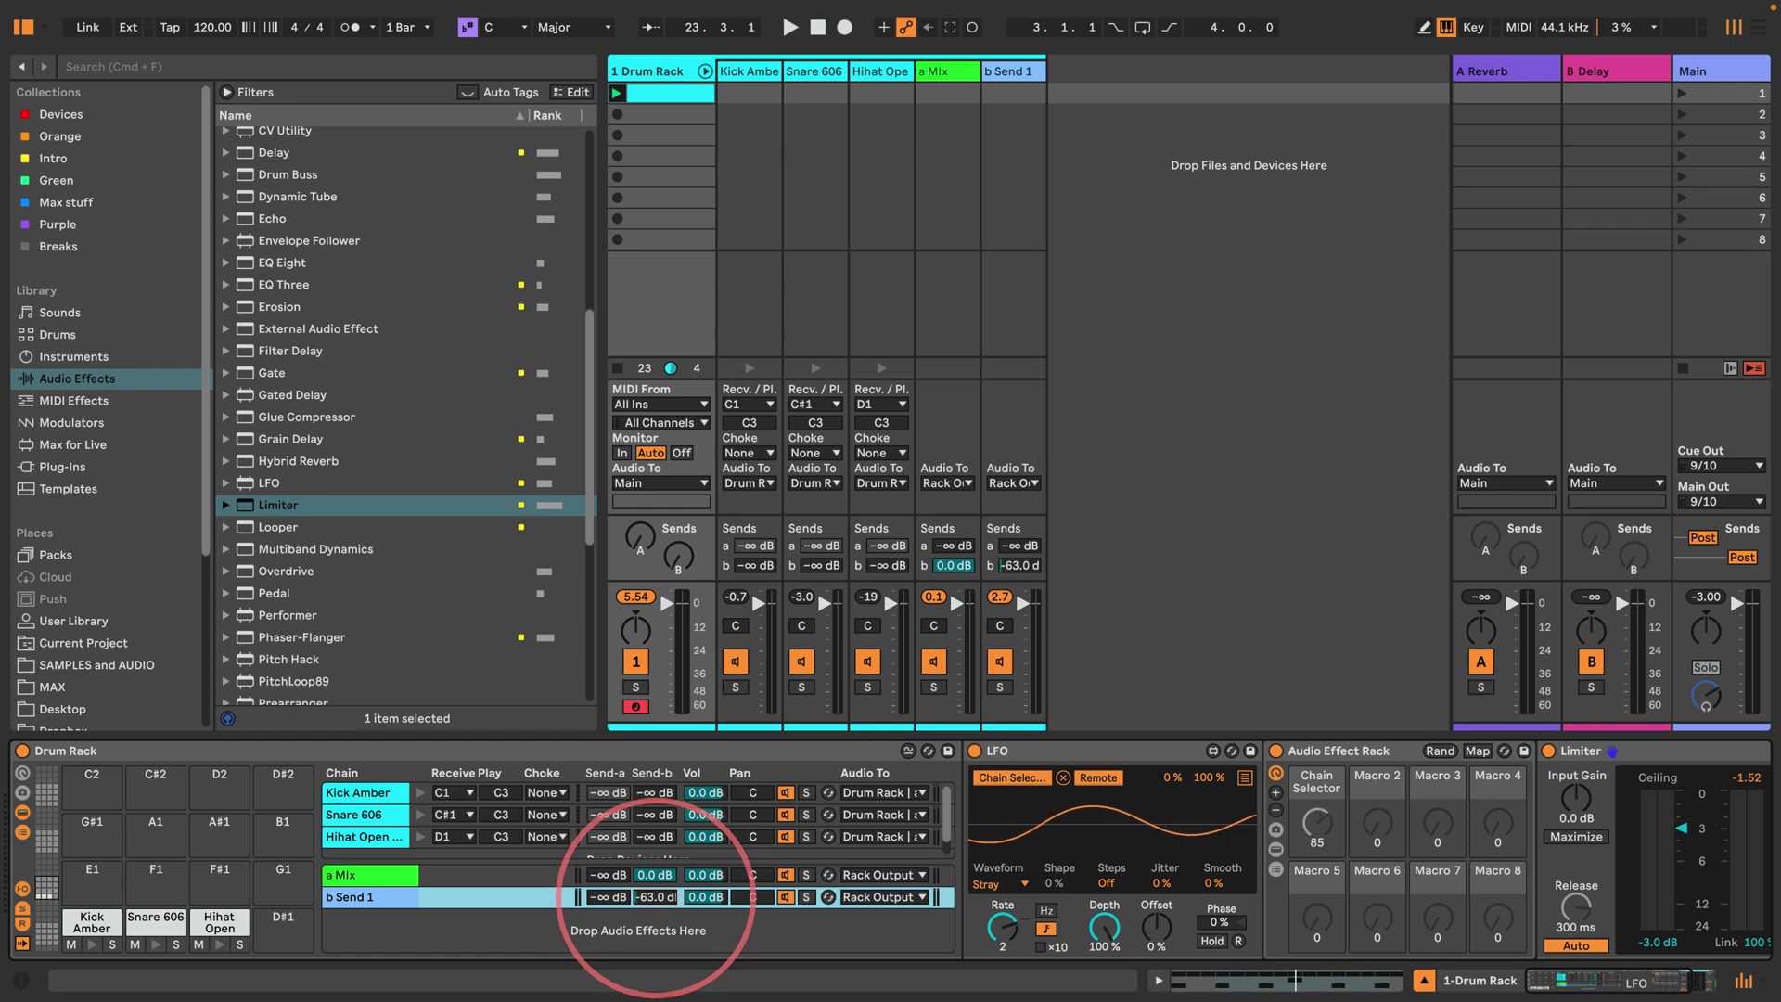
{"action": "left_click_drag", "start_coordinate": [655, 897], "coordinate": [655, 918]}
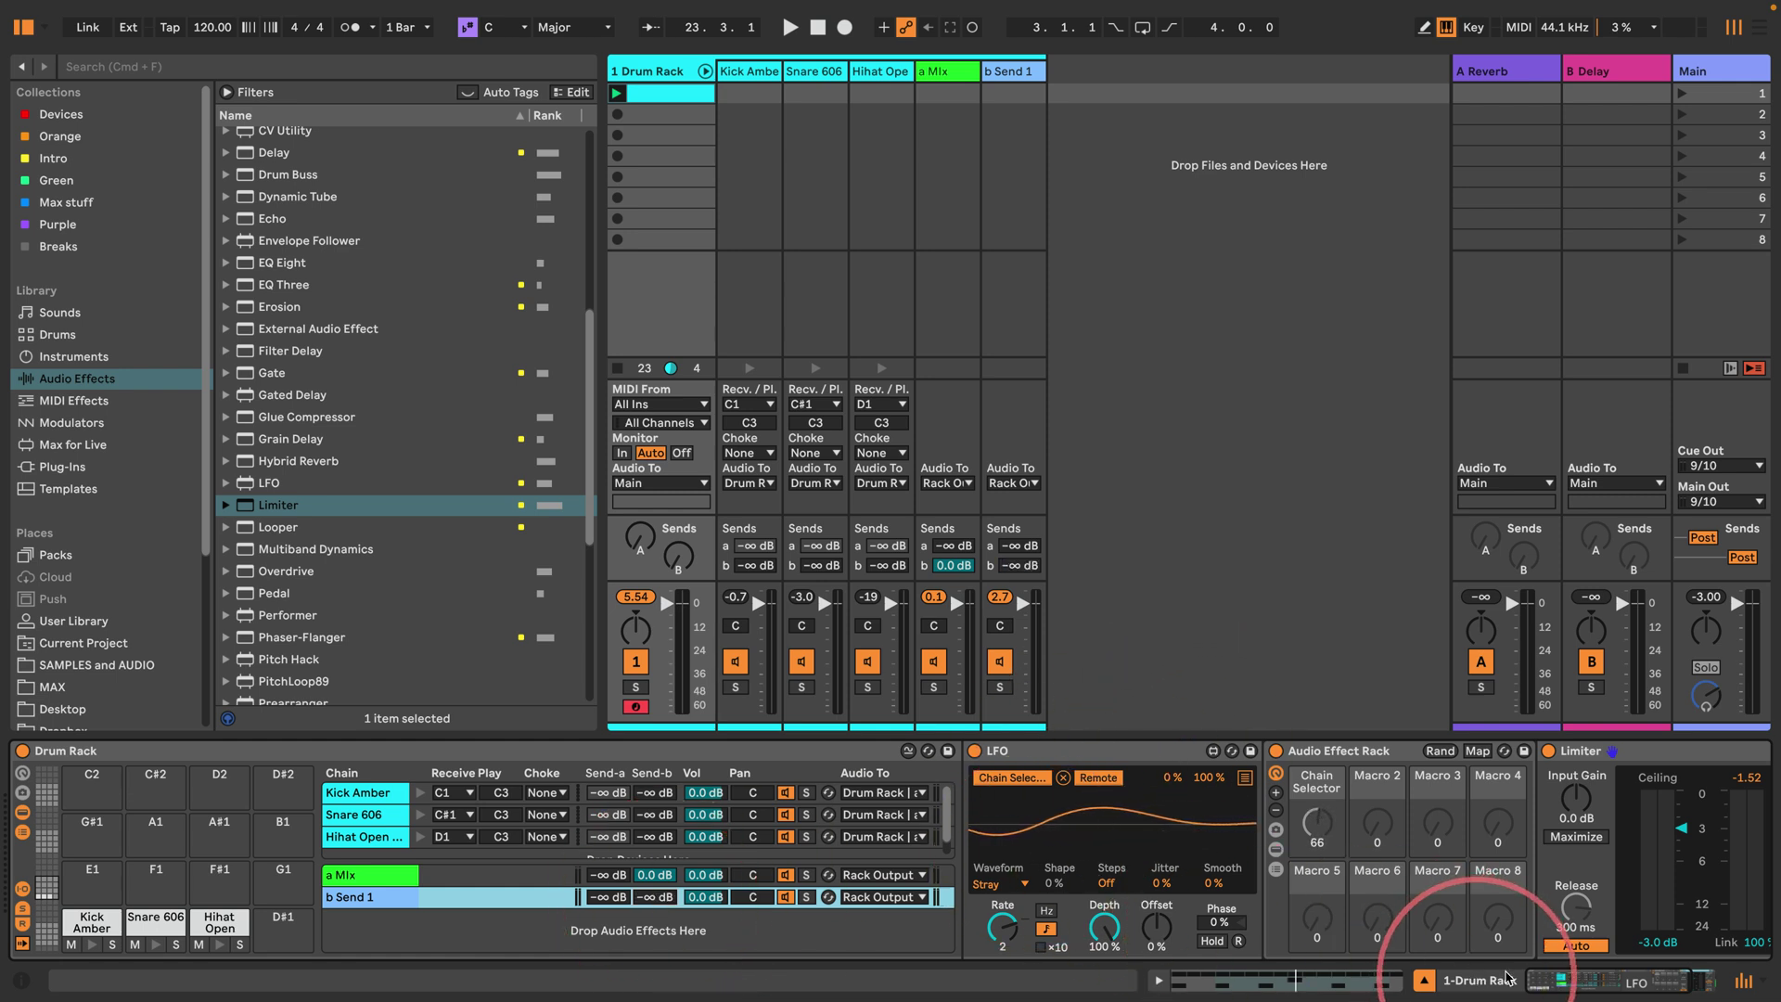
{"action": "mouse_move", "coordinate": [1507, 979]}
{"action": "left_mouse_down"}
{"action": "mouse_move", "coordinate": [1577, 978]}
{"action": "mouse_move", "coordinate": [1493, 979]}
{"action": "left_mouse_up"}
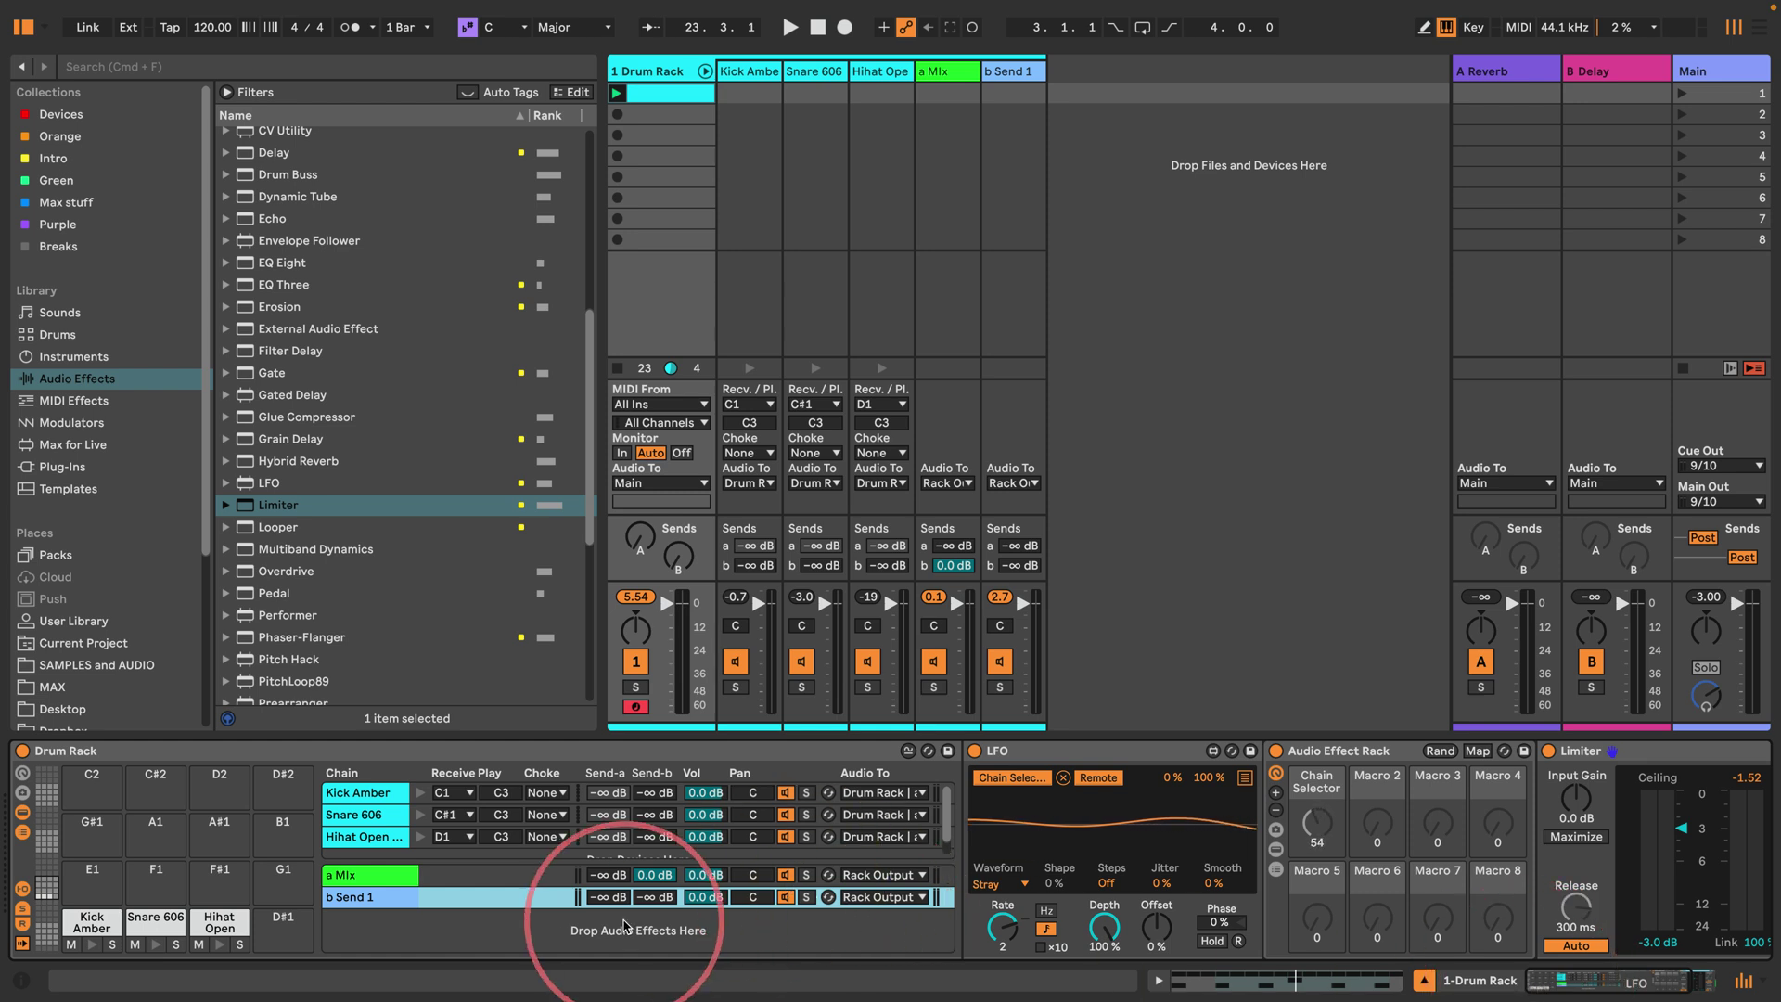
{"action": "key", "text": "space"}
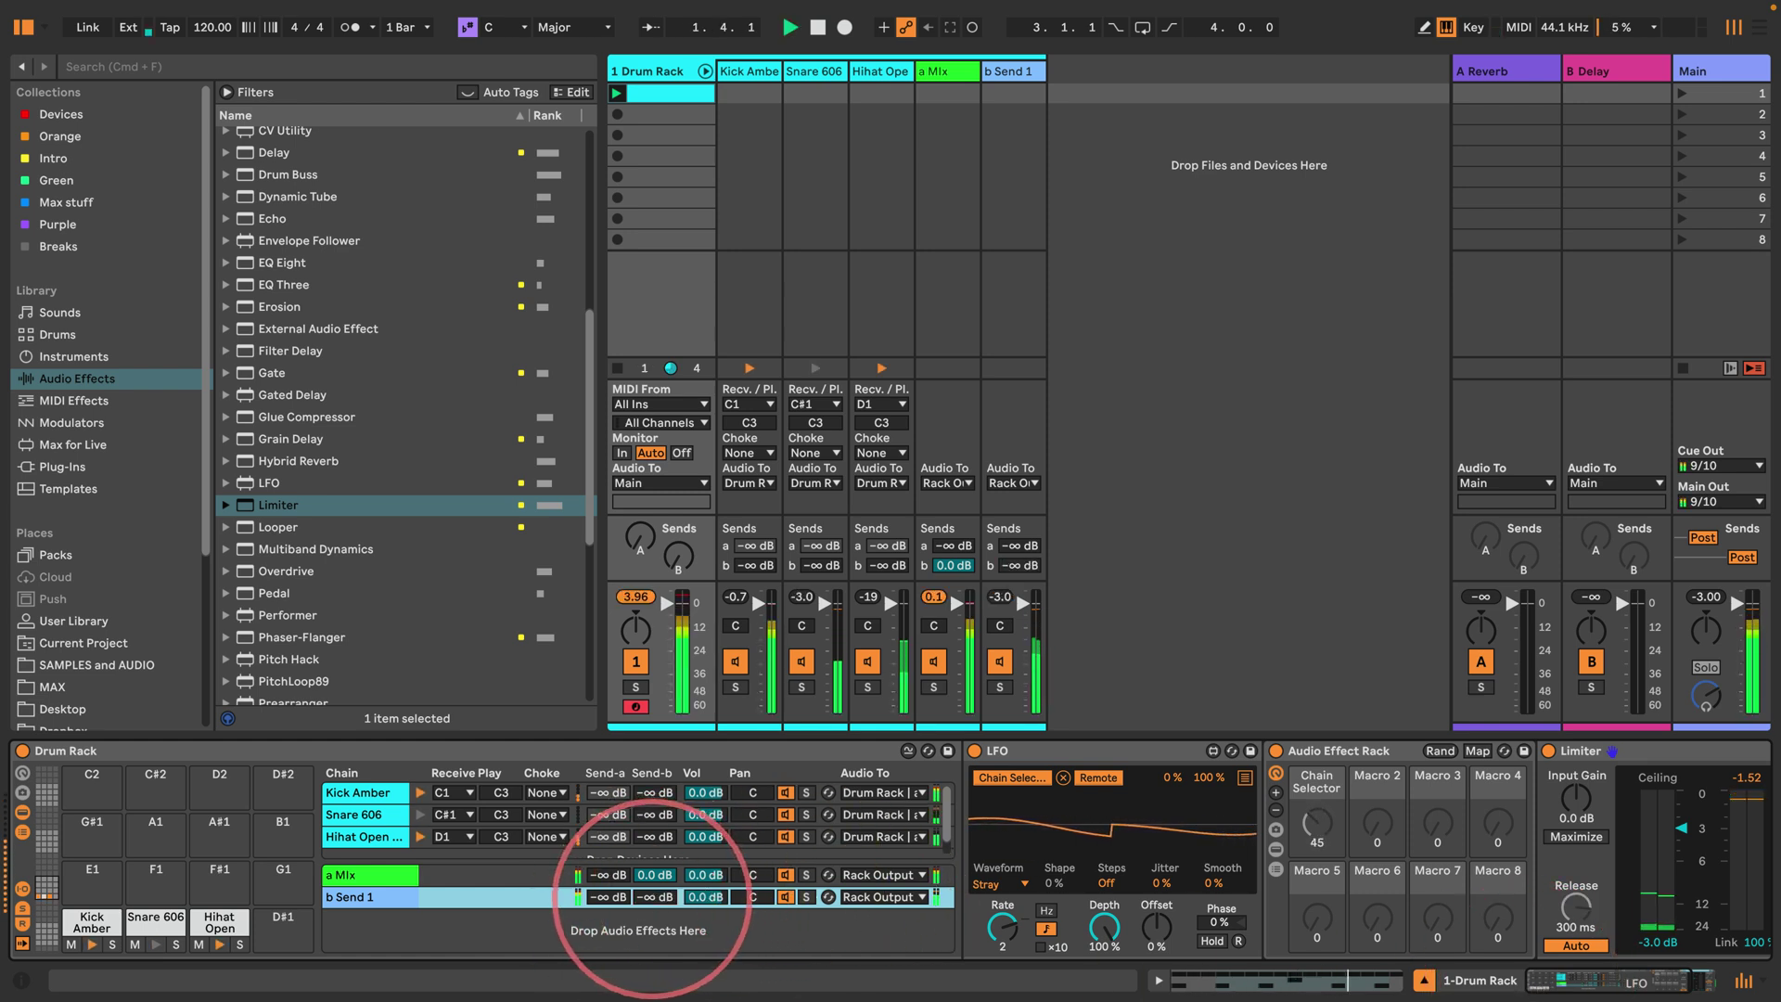
{"action": "left_click_drag", "start_coordinate": [654, 898], "coordinate": [653, 824]}
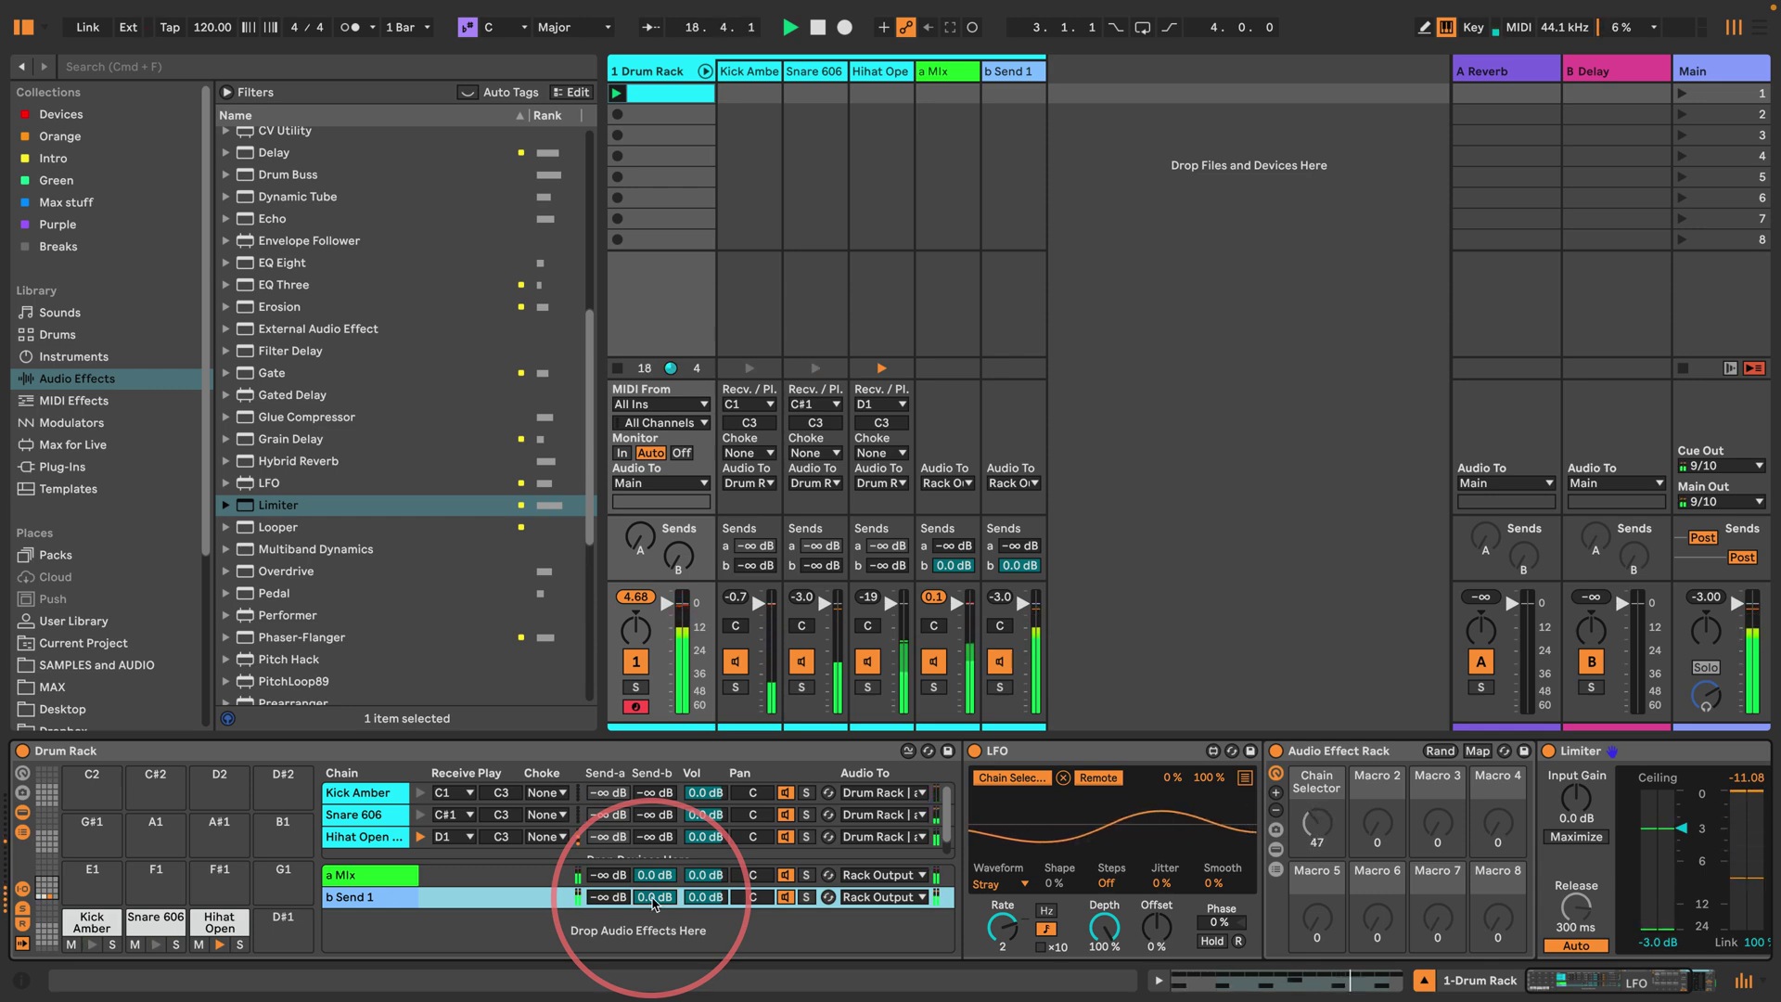
Step: Show the Drum Rack's macros and try to map the Send 1 chain's Send-b, reset to -∞ dB, to Macro 1
{"action": "left_click", "coordinate": [23, 773]}
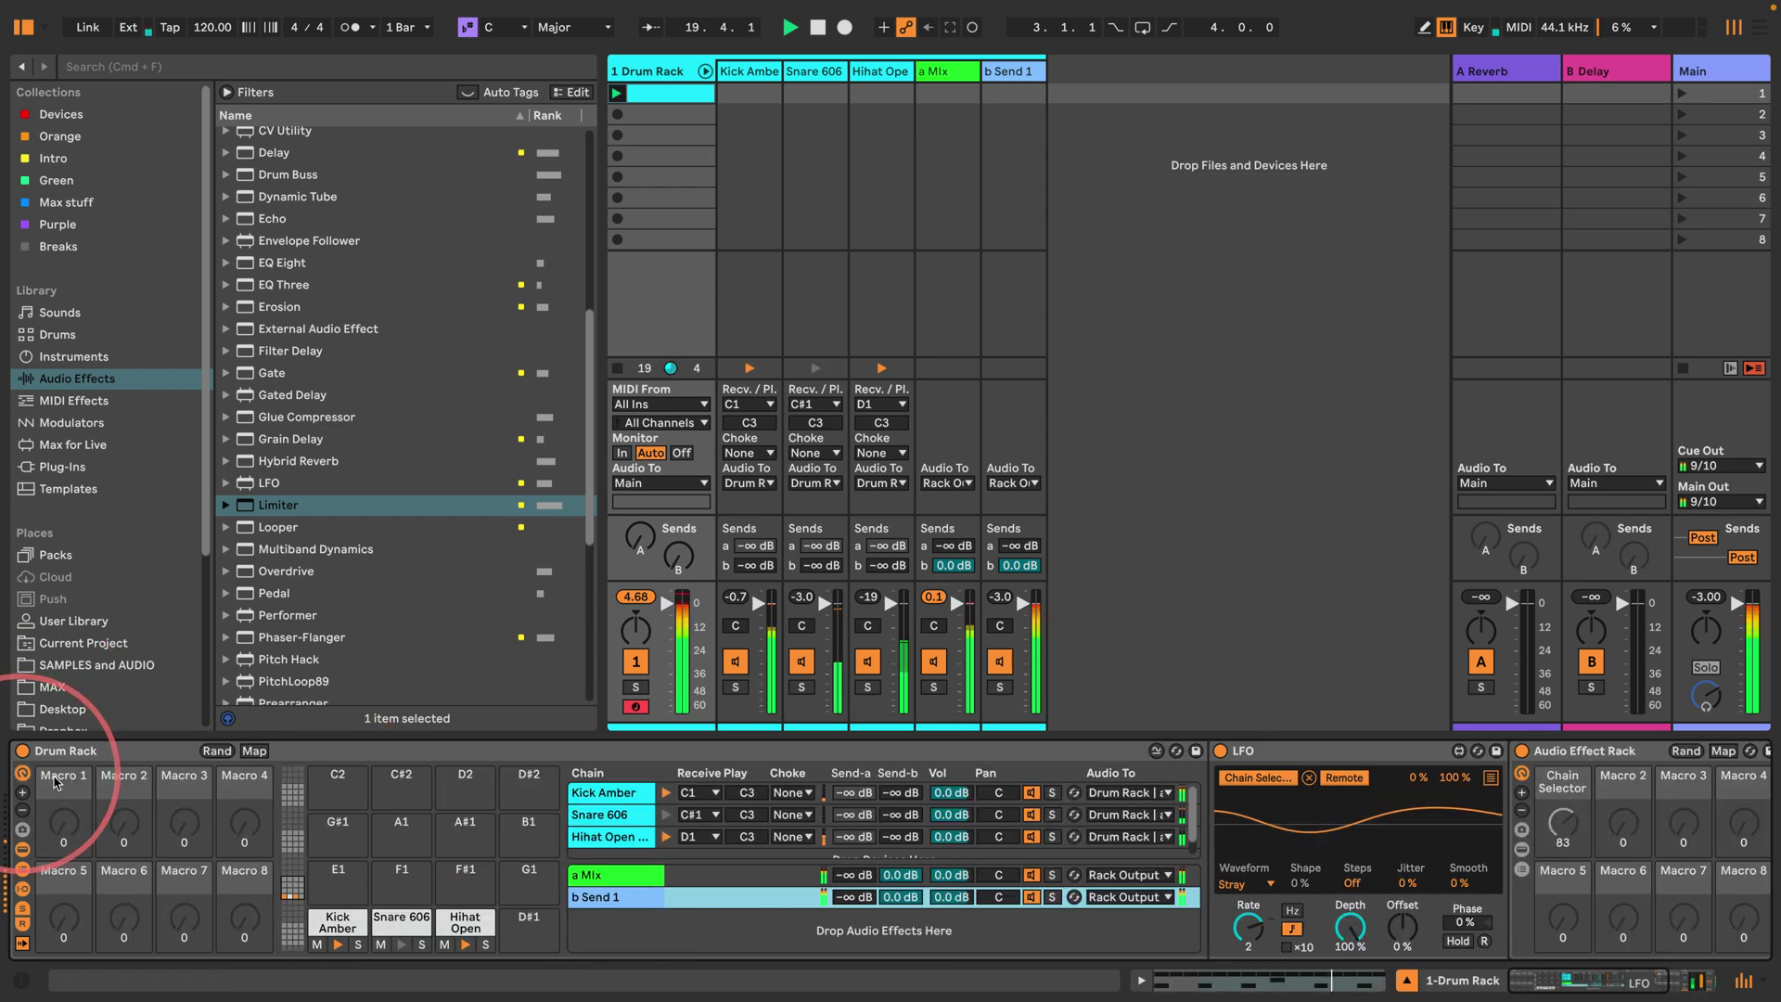
{"action": "double_click", "coordinate": [895, 897]}
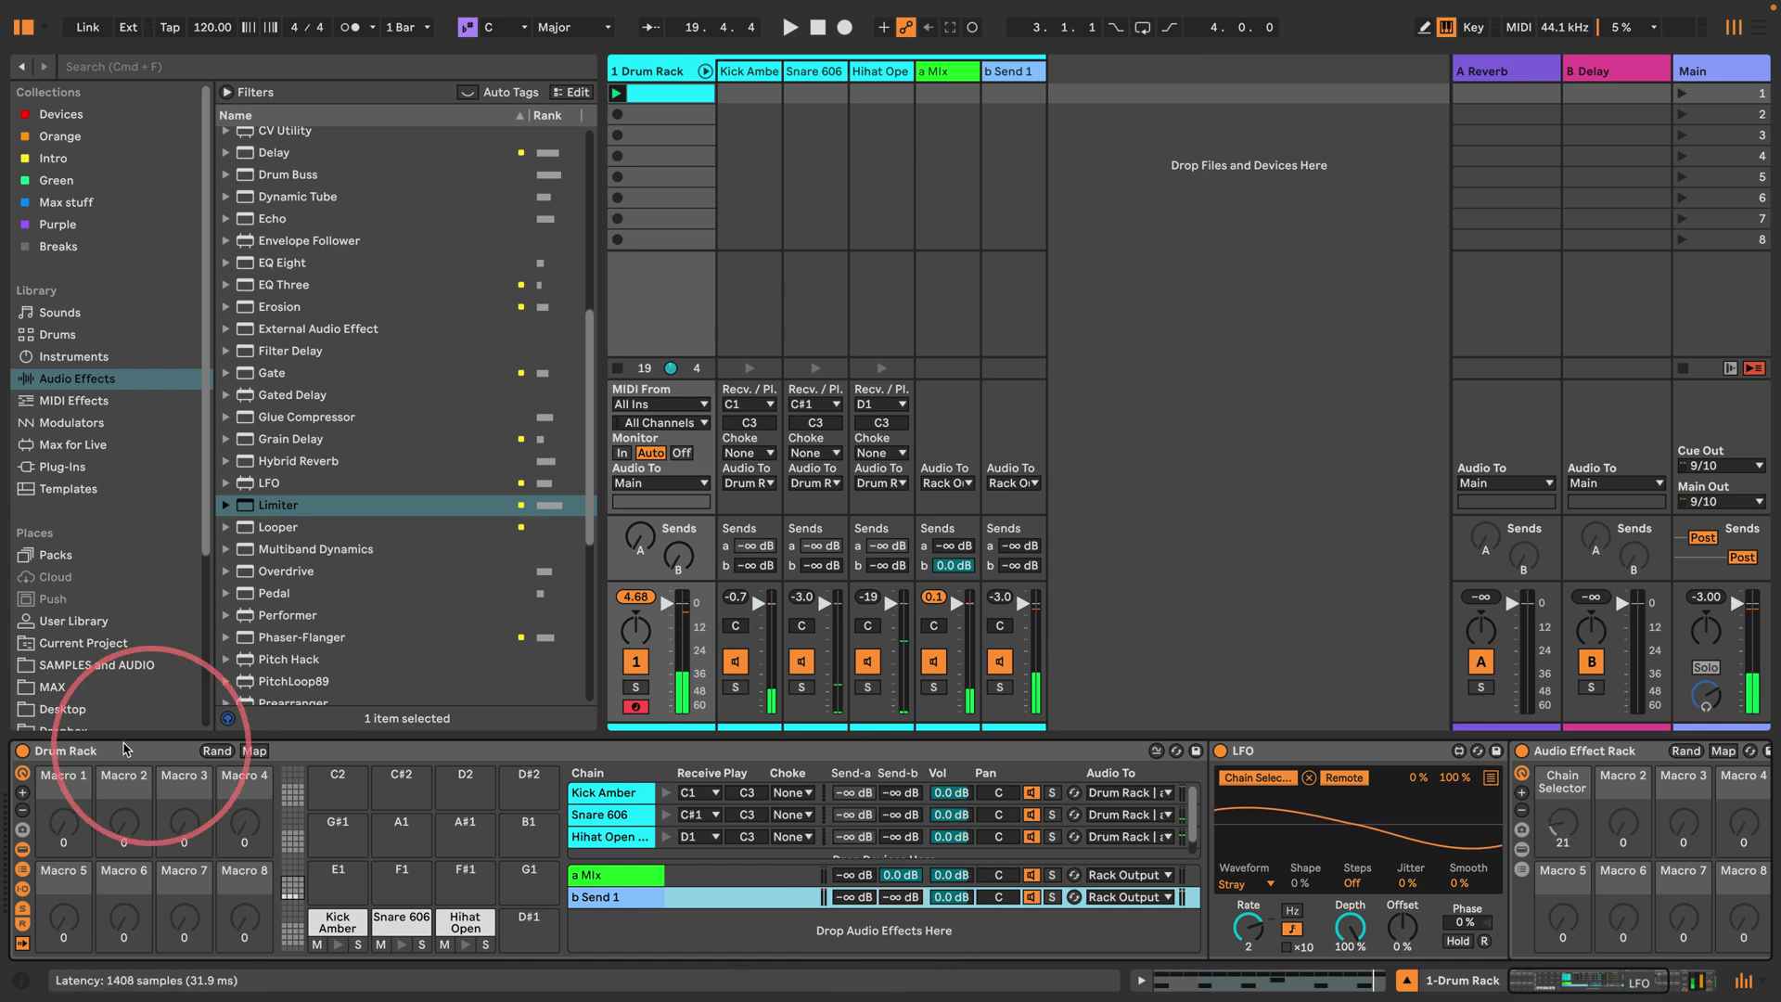
{"action": "right_click", "coordinate": [893, 897]}
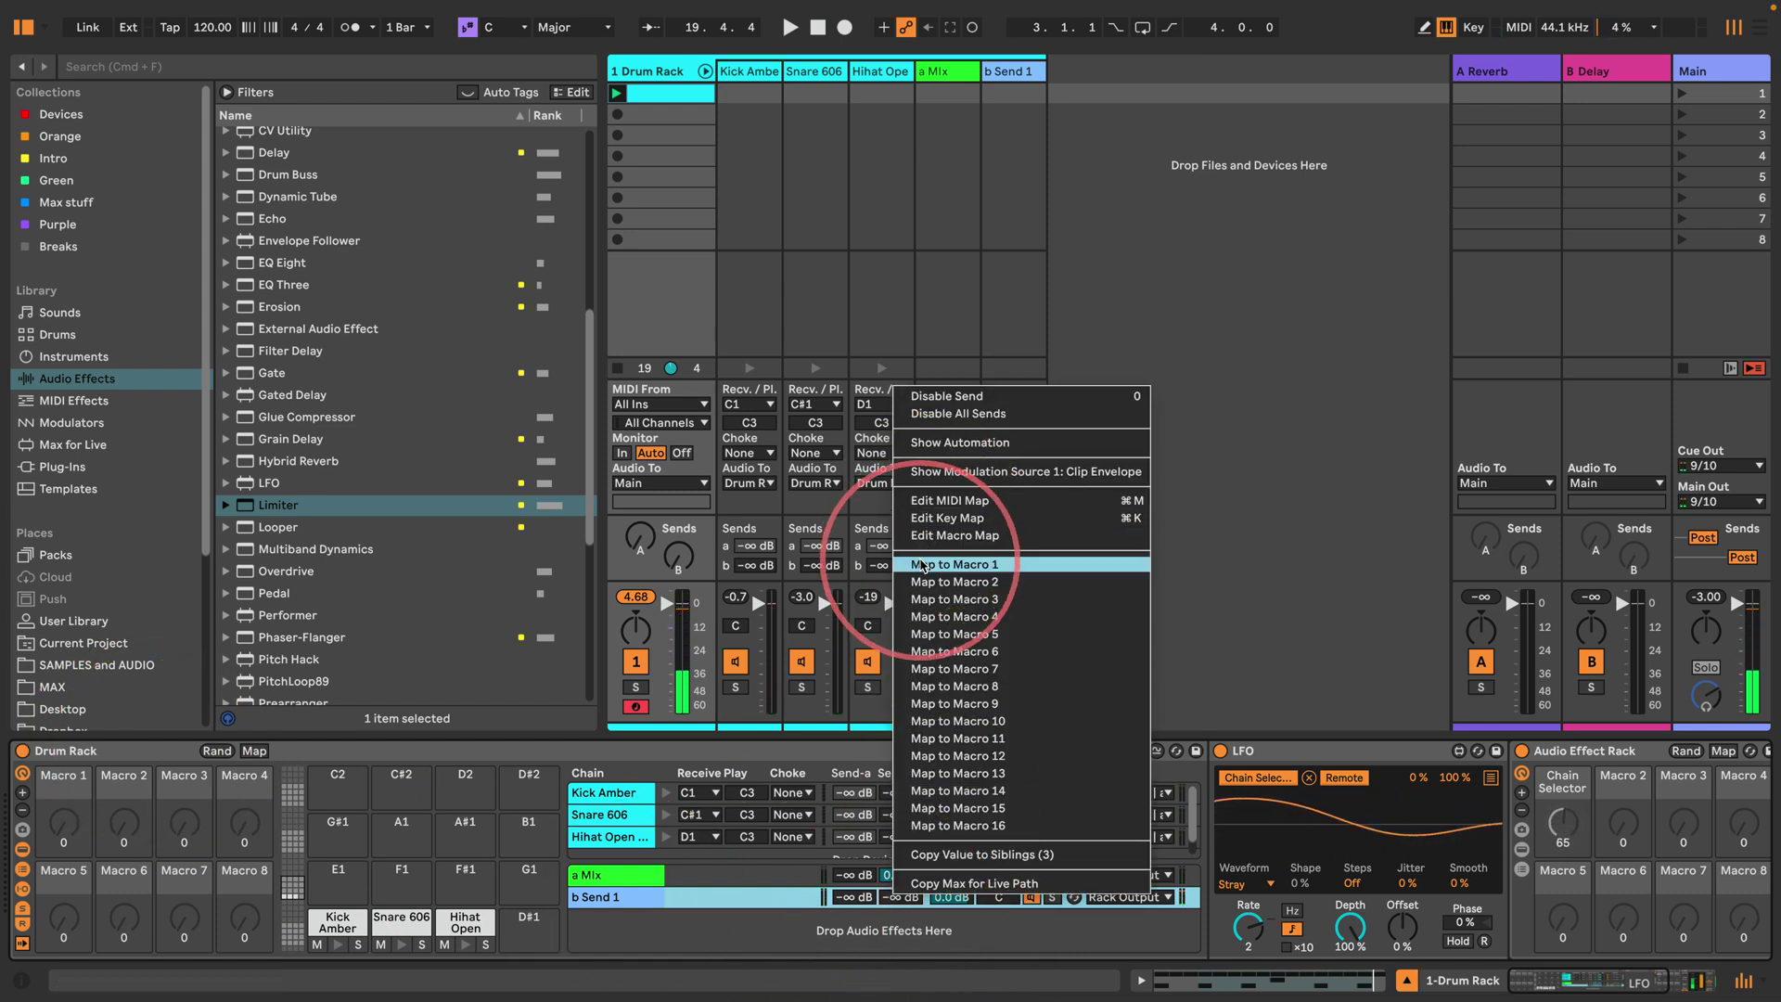
{"action": "left_click", "coordinate": [953, 564]}
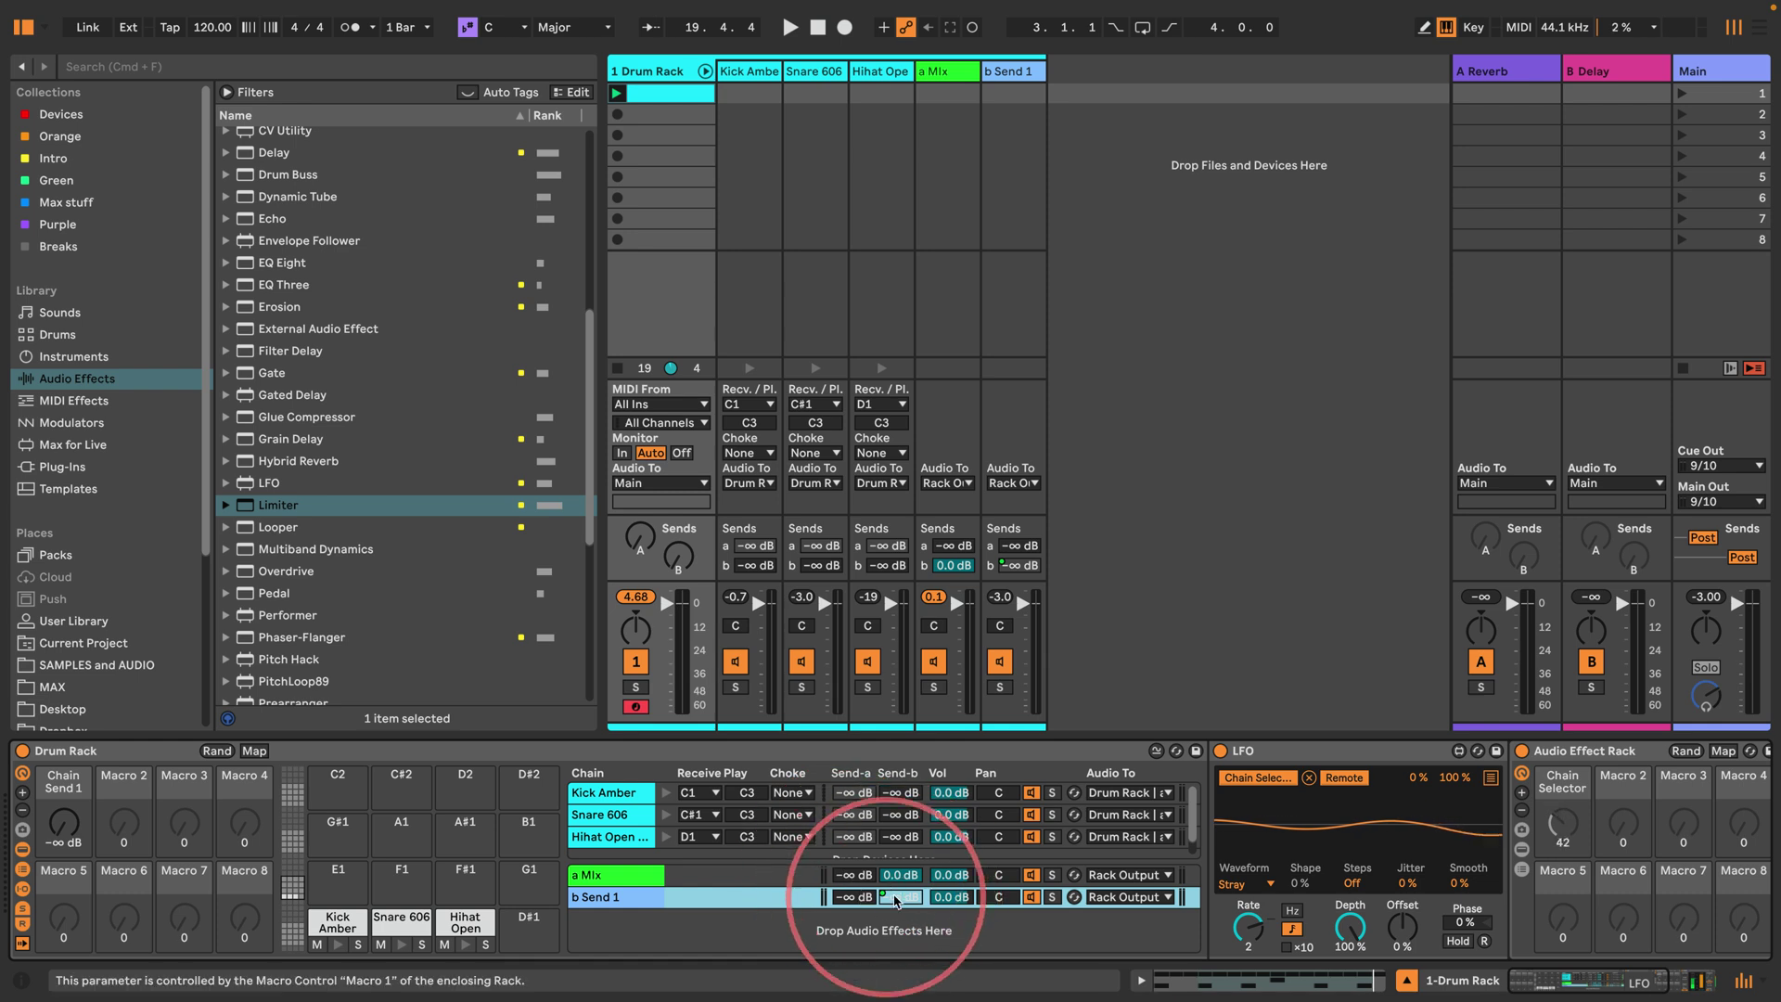
Step: Map the Mix chain's Send-b to the Drum Rack's Macro 1 and rename the macro Send 1
{"action": "right_click", "coordinate": [895, 876]}
{"action": "left_click", "coordinate": [955, 545]}
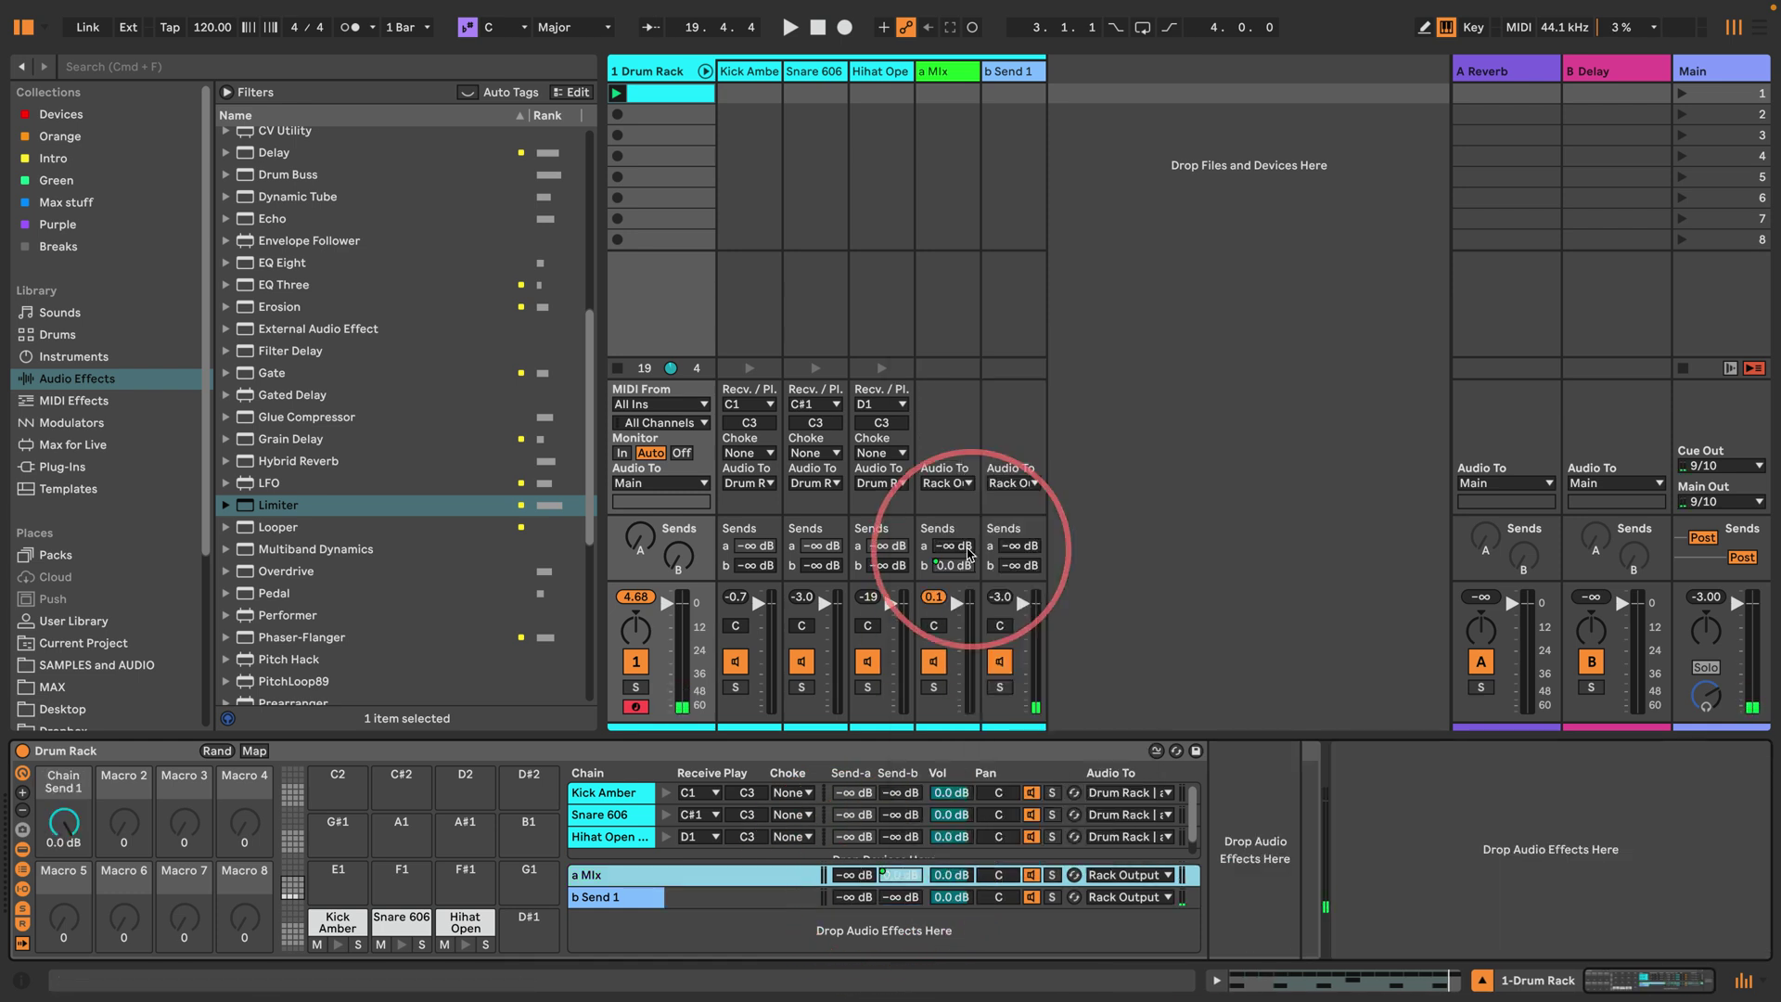
{"action": "left_click", "coordinate": [59, 782]}
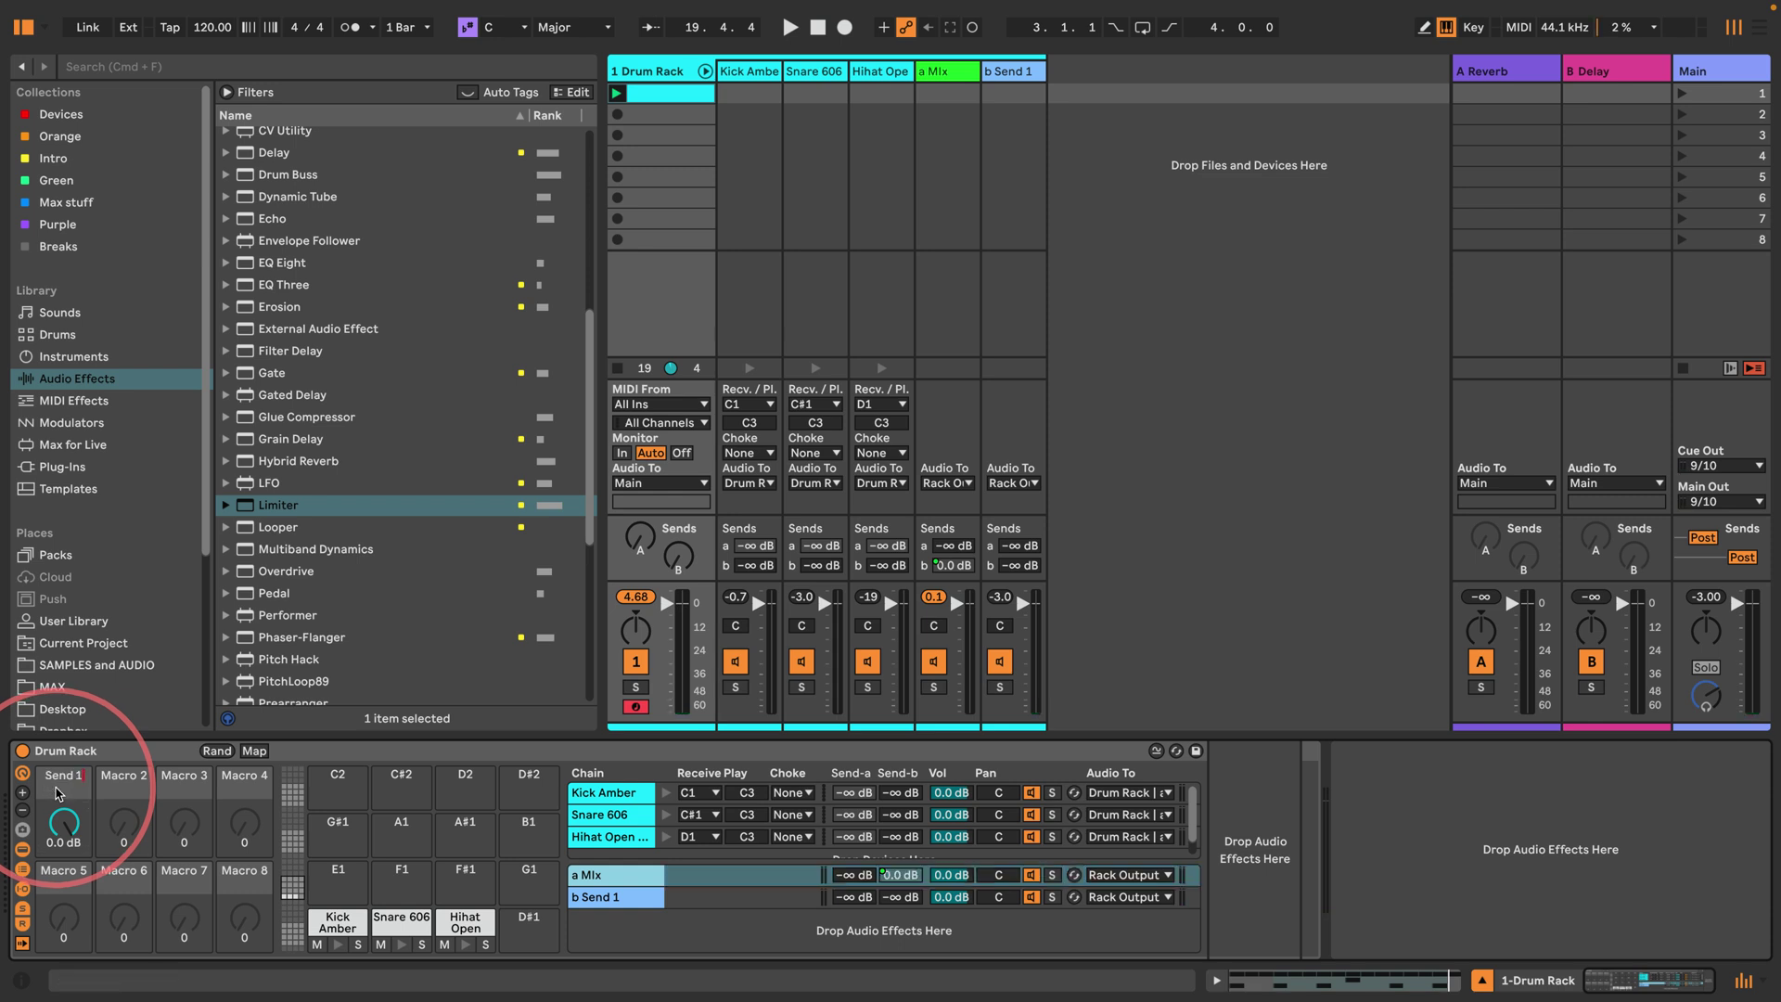
Step: Map the Send 1 chain's own Send-b to the Drum Rack's Macro 2 and rename the macro Send 1 FB
{"action": "right_click", "coordinate": [898, 896]}
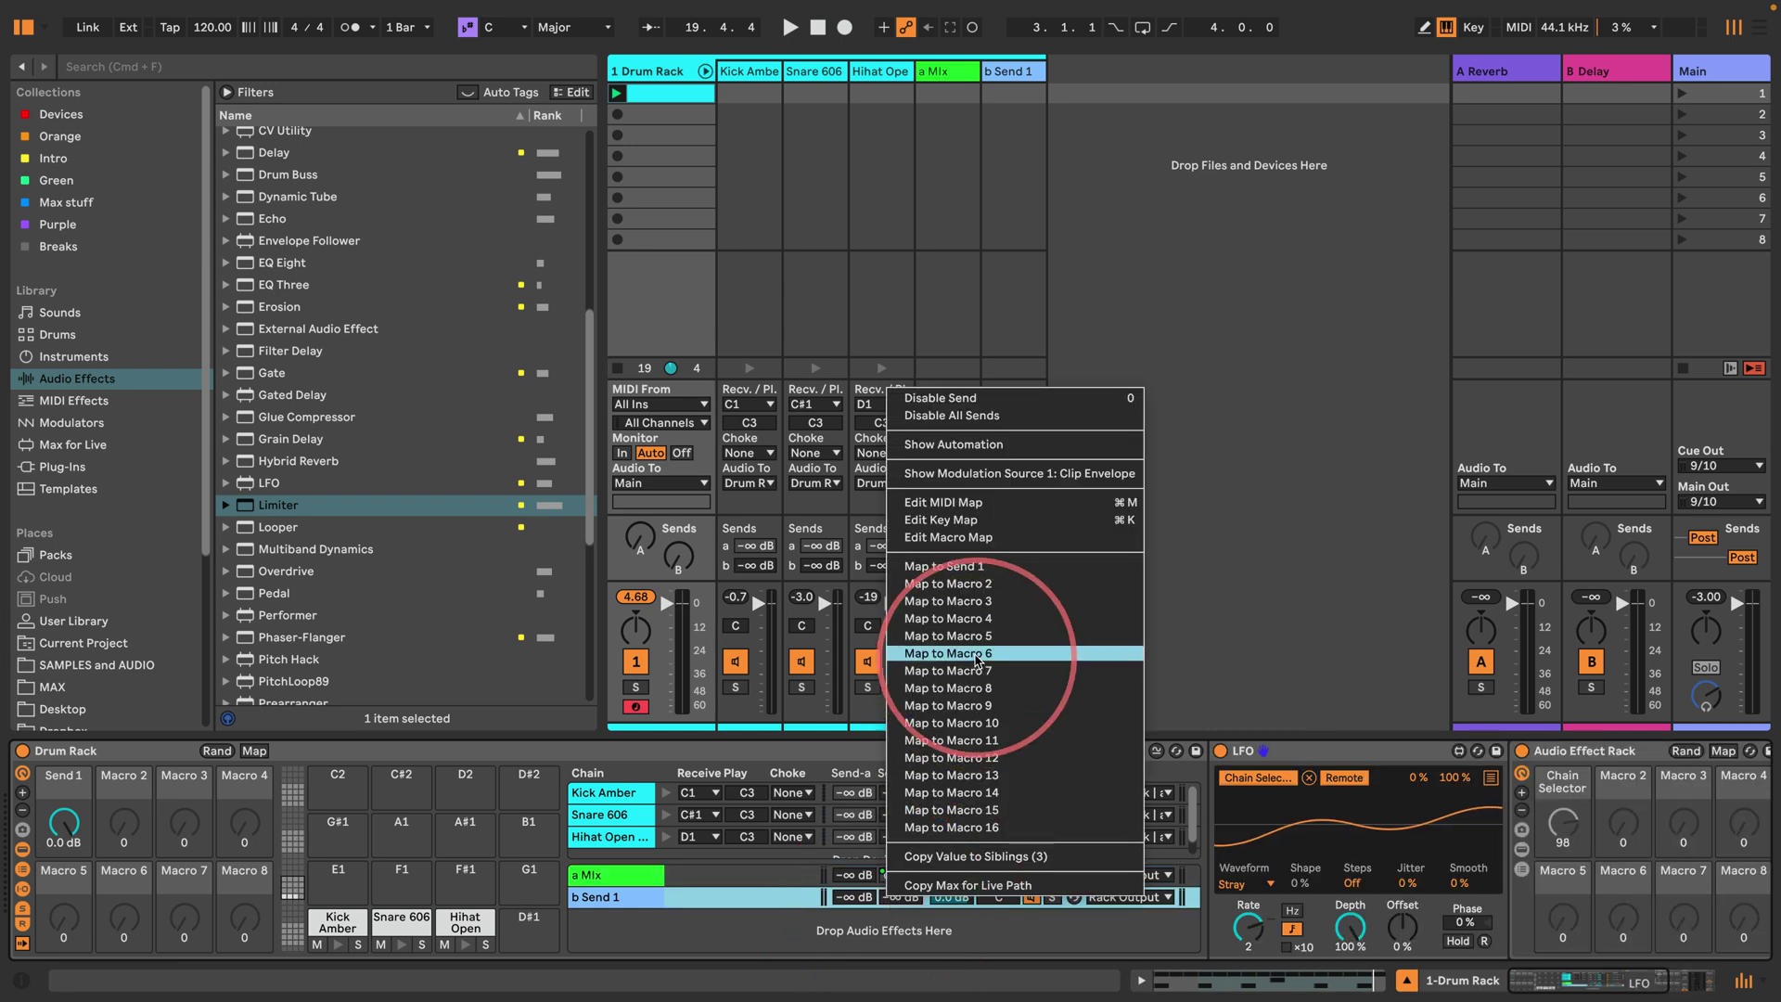
{"action": "left_click", "coordinate": [948, 583]}
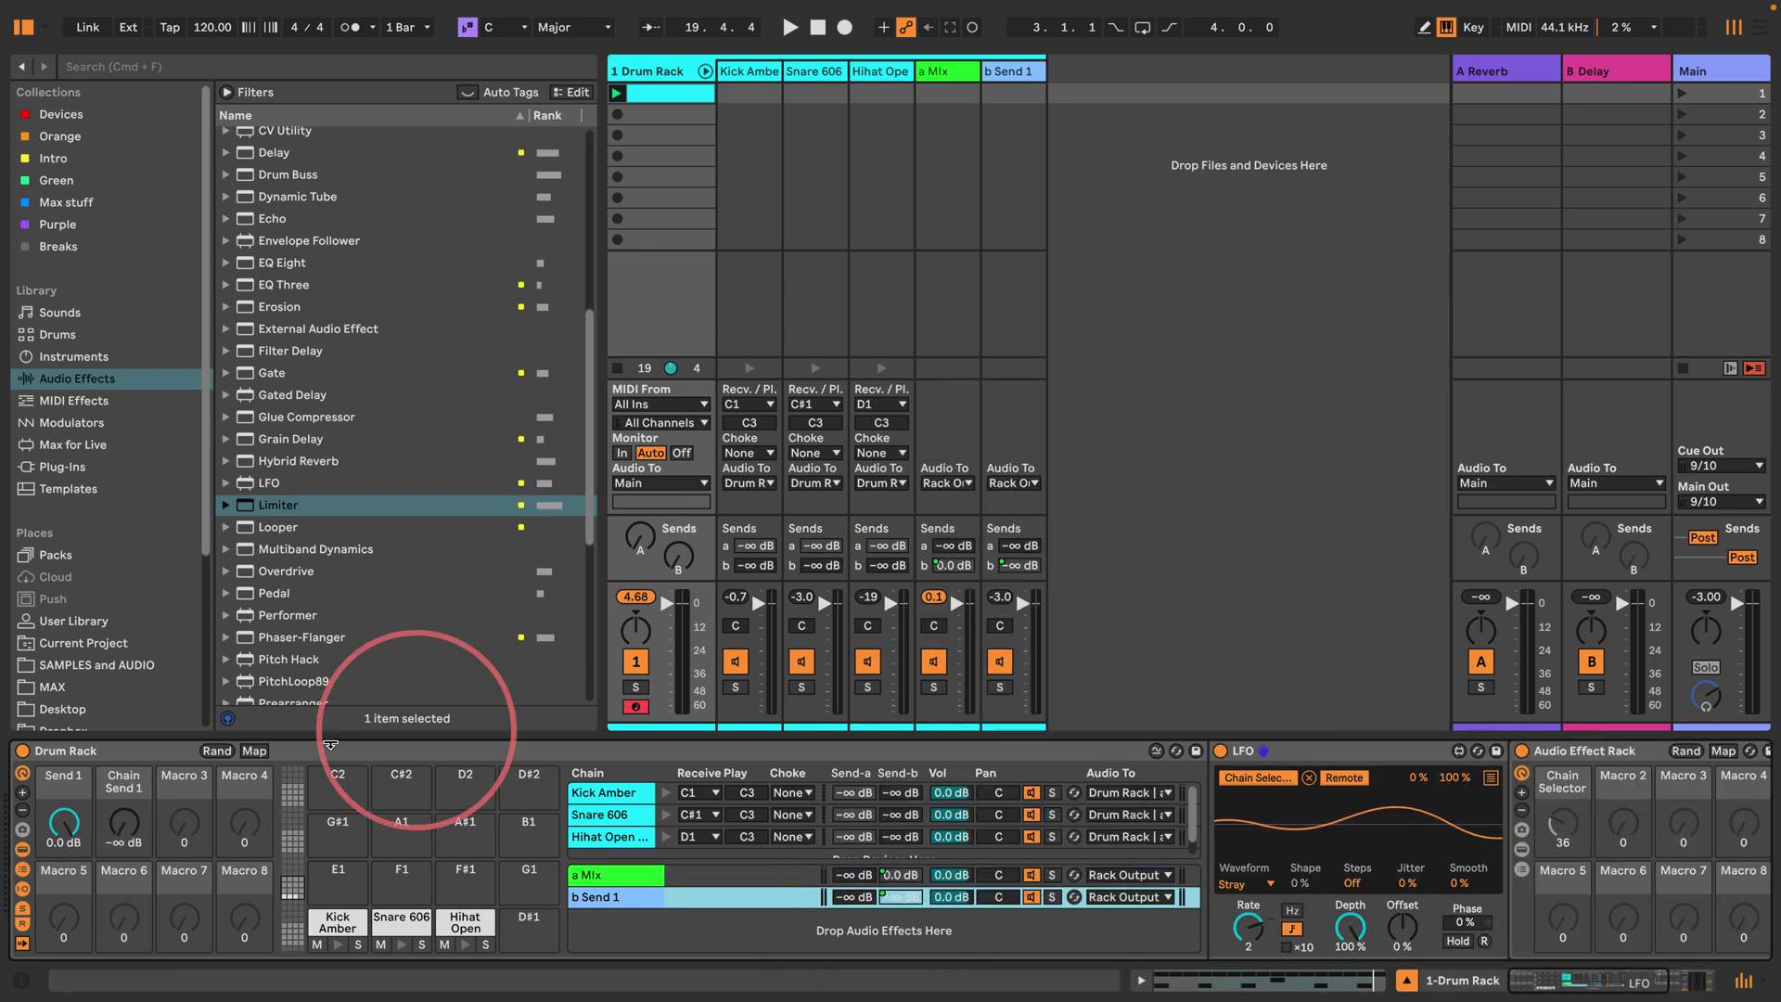
{"action": "left_click", "coordinate": [125, 782]}
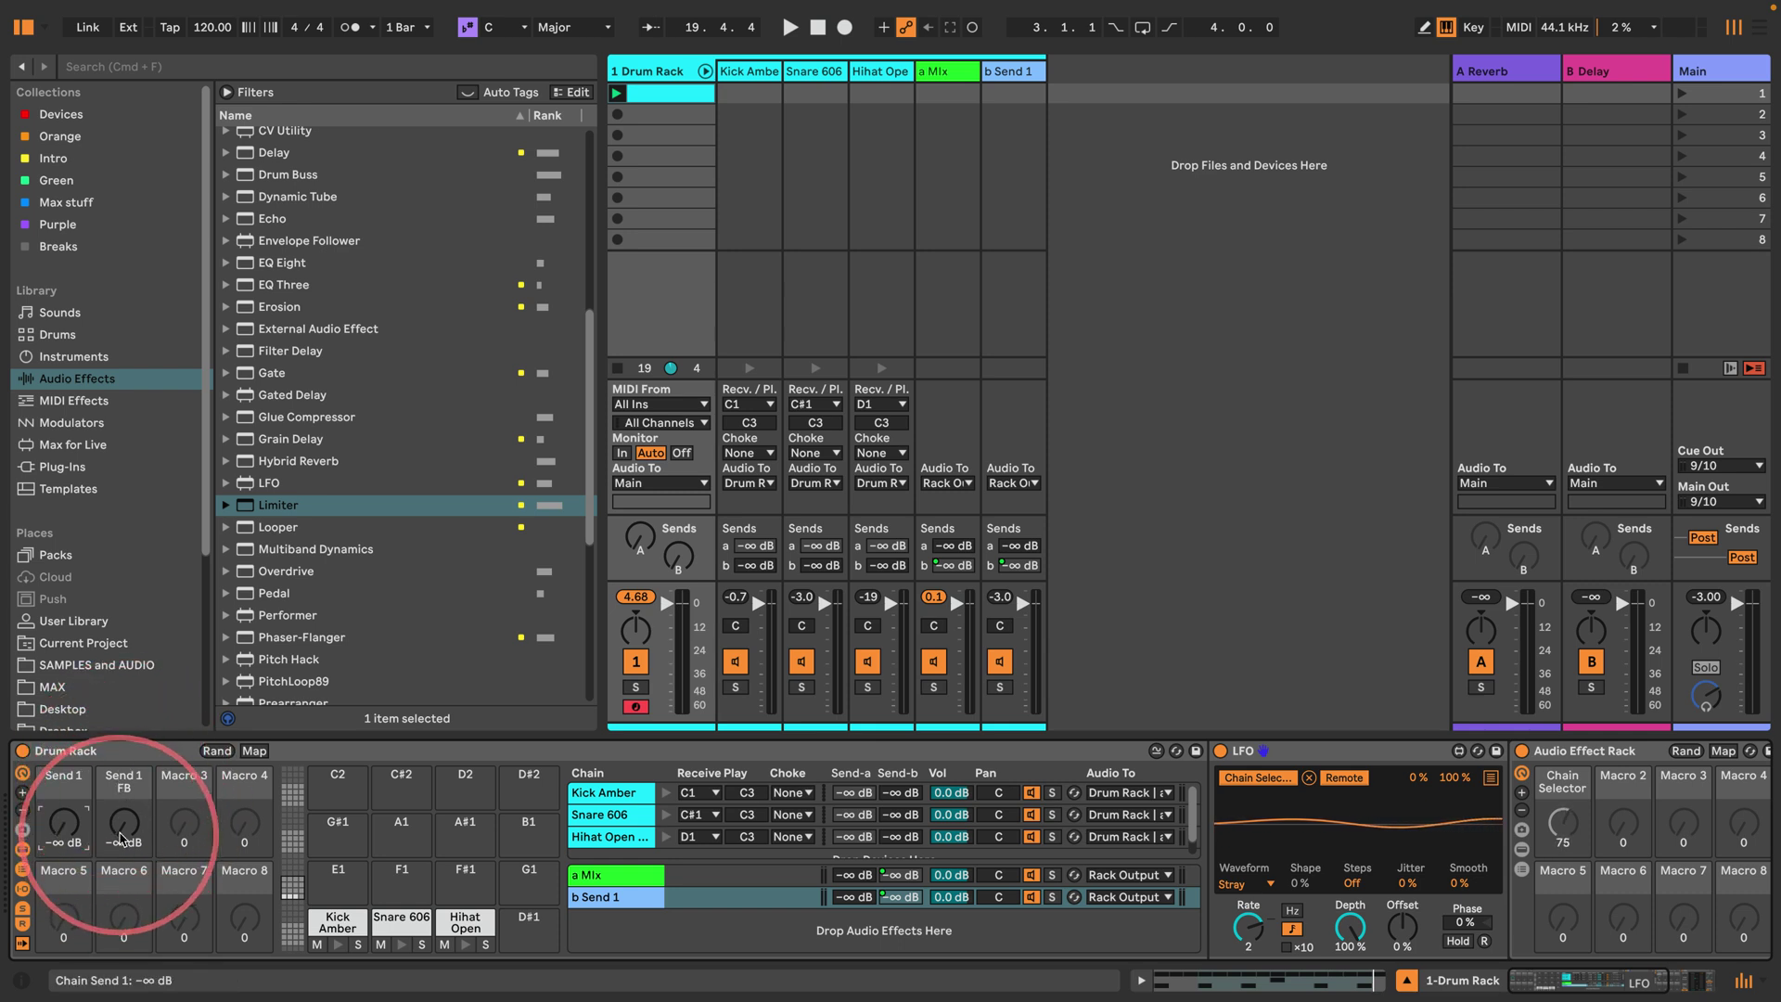
Step: Start playback and raise the Drum Rack's Send 1 macro to 0.0 dB
{"action": "key", "text": "space"}
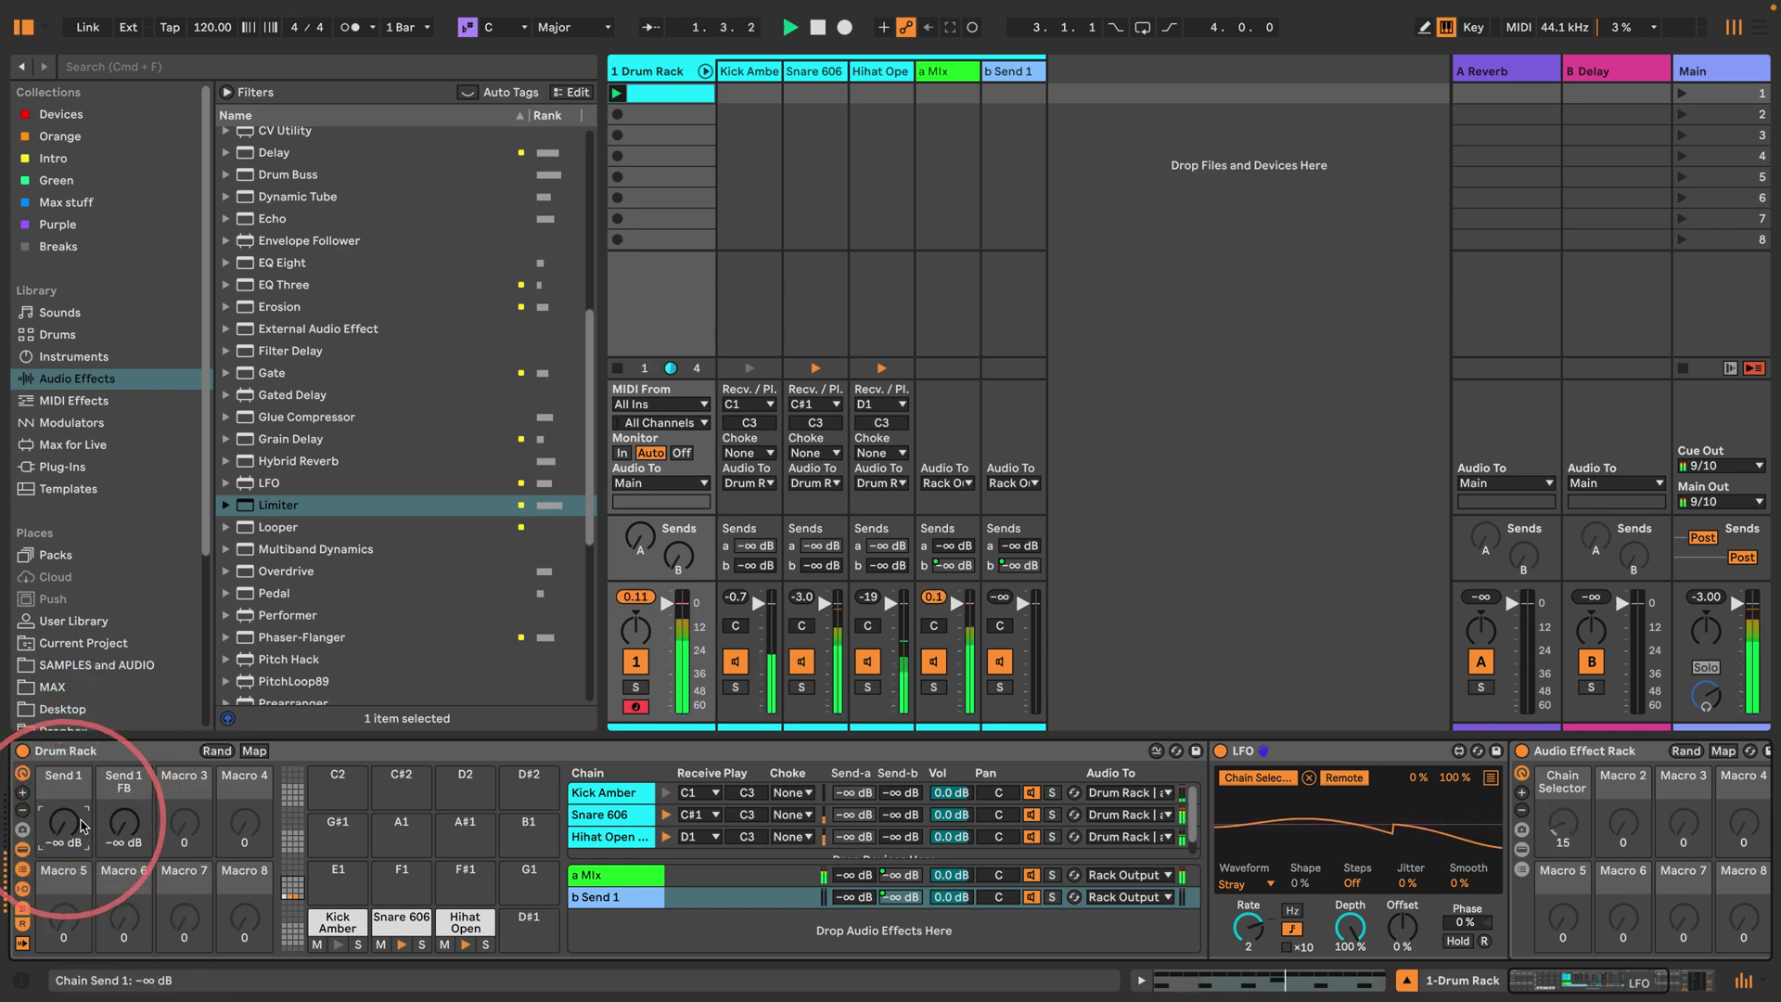
{"action": "mouse_move", "coordinate": [54, 842]}
{"action": "left_mouse_down"}
{"action": "mouse_move", "coordinate": [53, 756]}
{"action": "mouse_move", "coordinate": [67, 832]}
{"action": "left_mouse_up"}
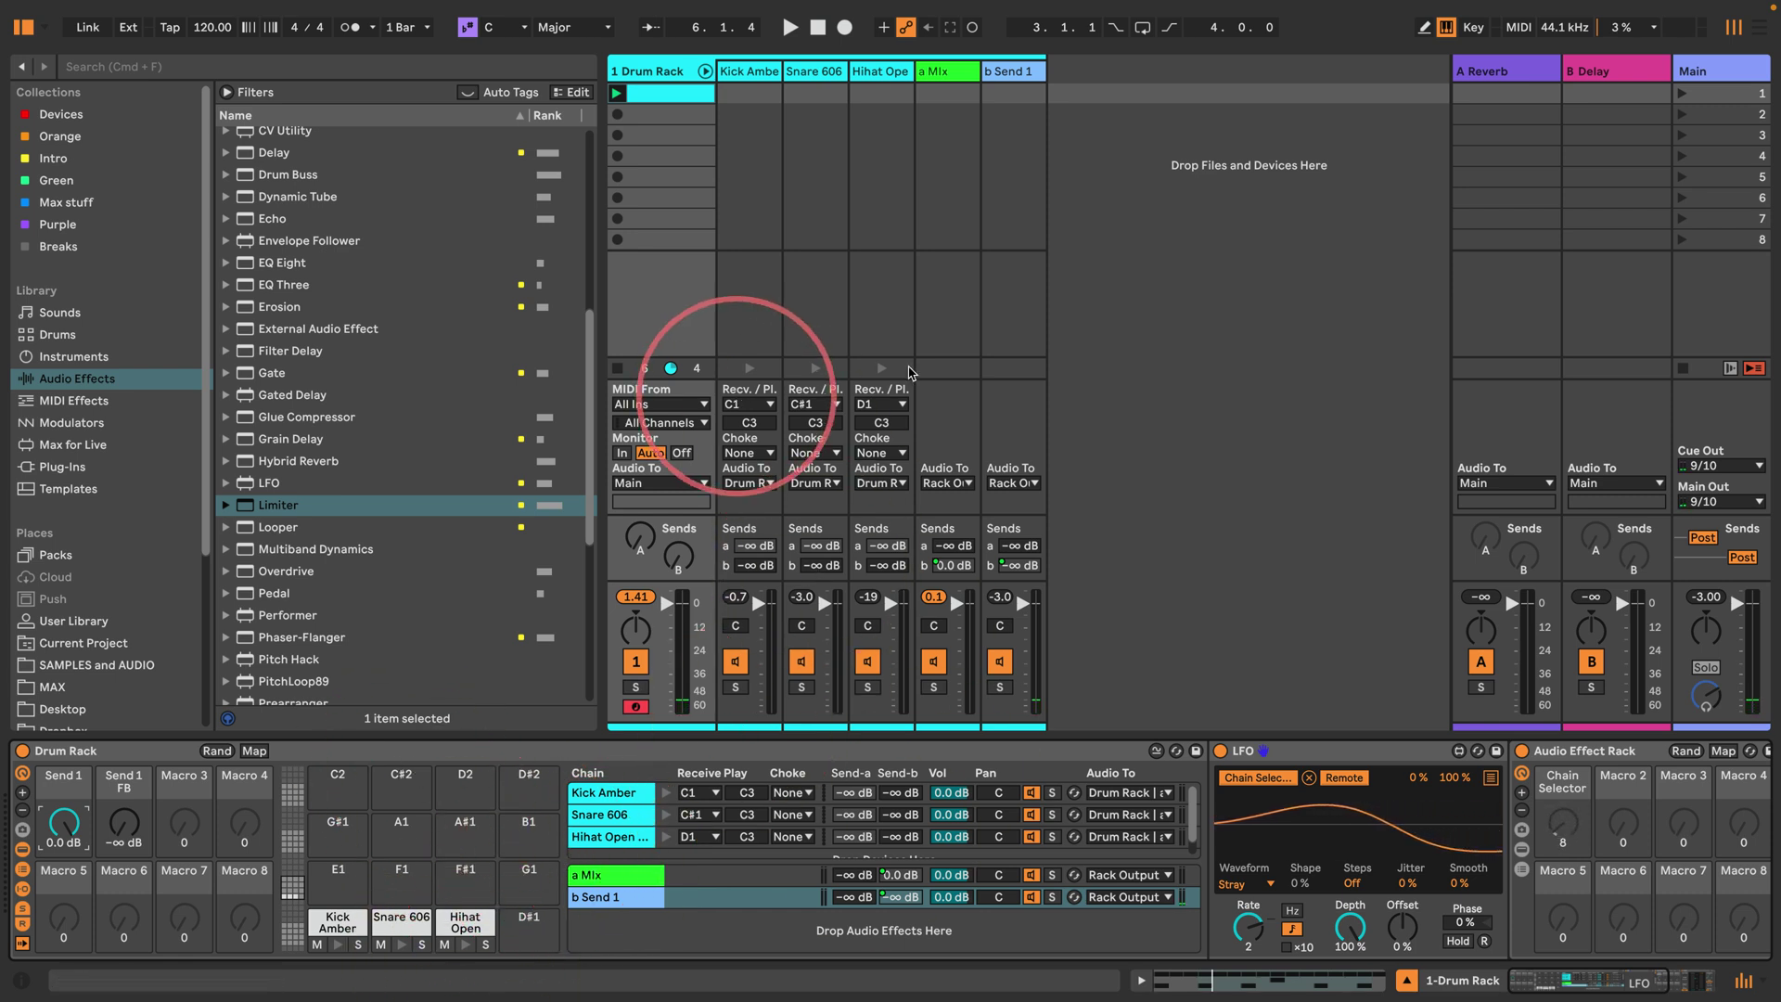
{"action": "left_click", "coordinate": [705, 72]}
{"action": "left_click", "coordinate": [705, 71]}
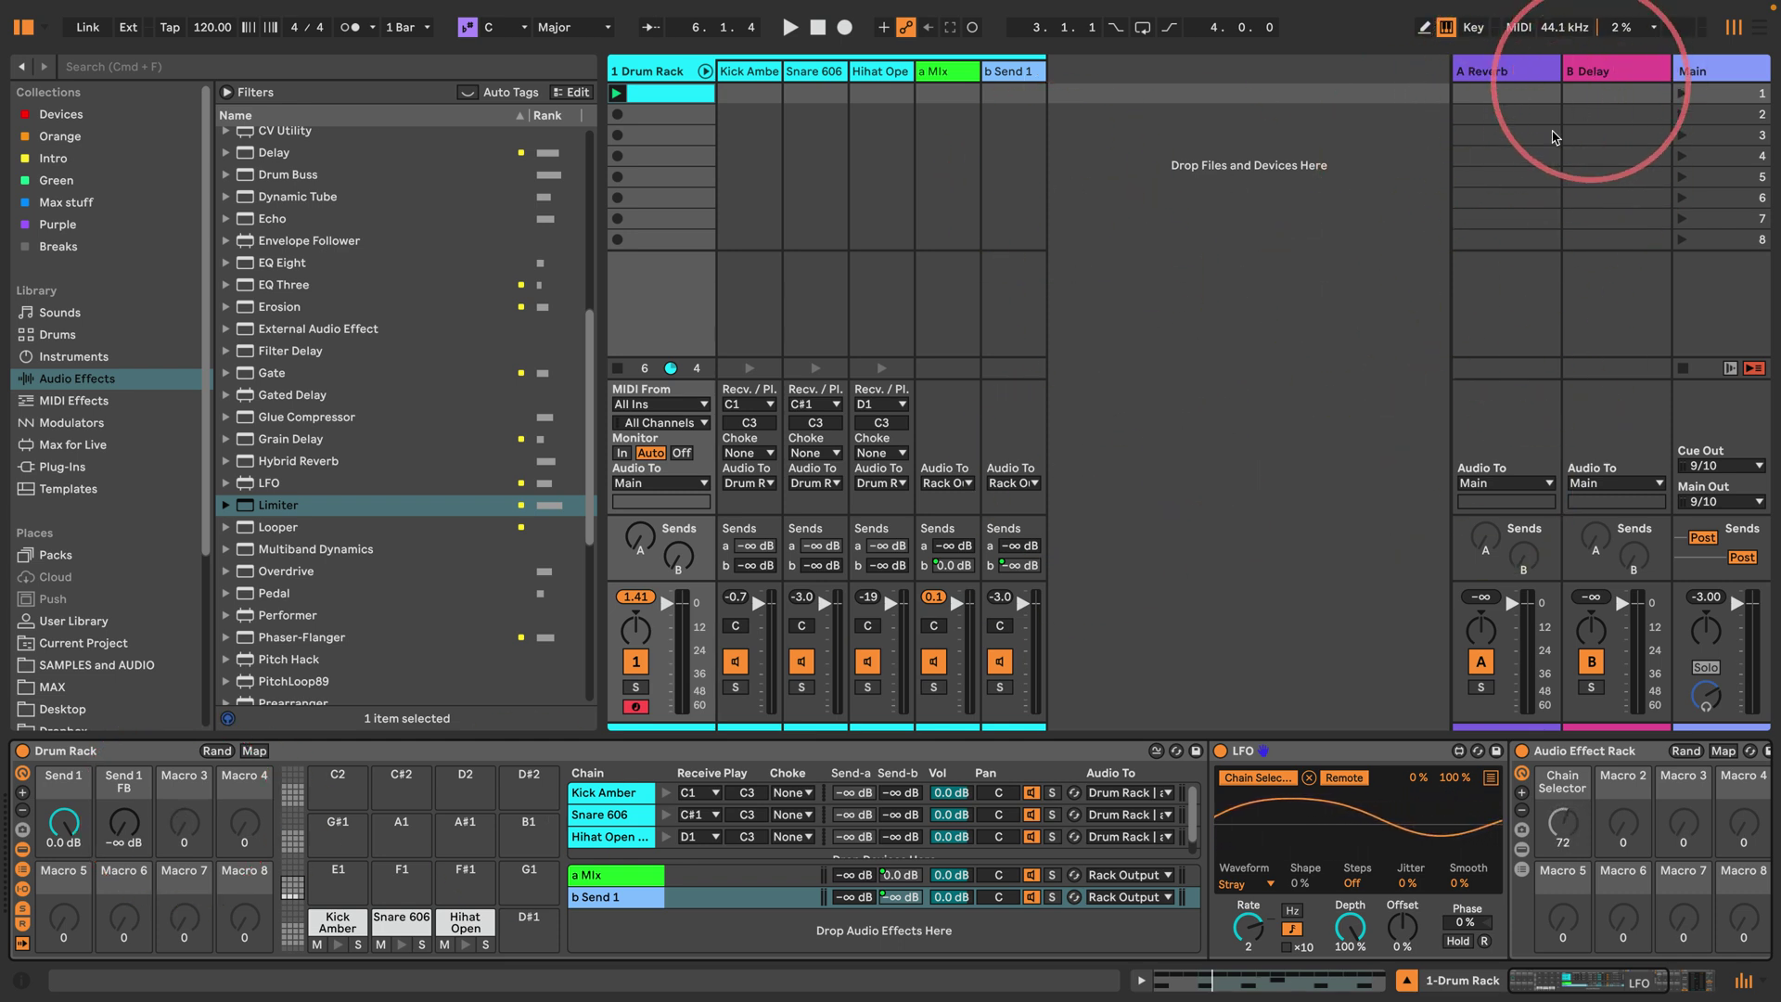
Step: Audition the feedback during playback by raising the Send 1 FB macro to 0.0 dB and returning it to -∞ dB
{"action": "key", "text": "space"}
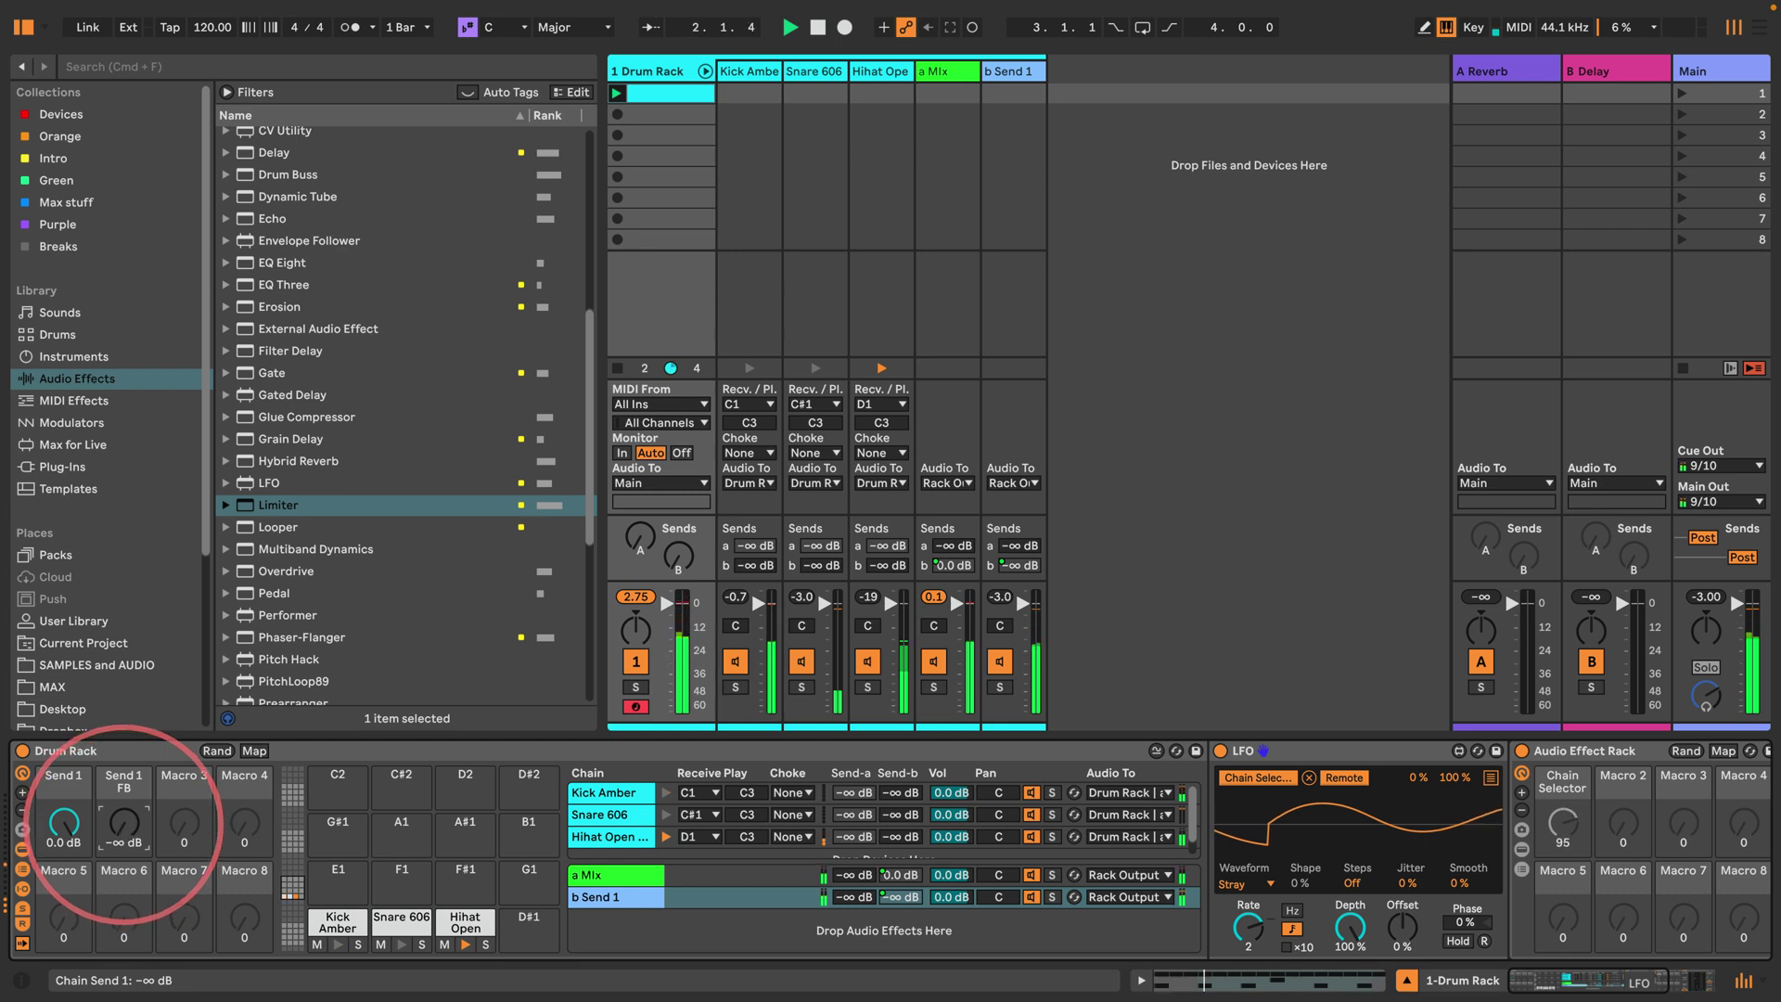
{"action": "mouse_move", "coordinate": [123, 821]}
{"action": "left_mouse_down"}
{"action": "mouse_move", "coordinate": [124, 800]}
{"action": "mouse_move", "coordinate": [123, 816]}
{"action": "left_mouse_up"}
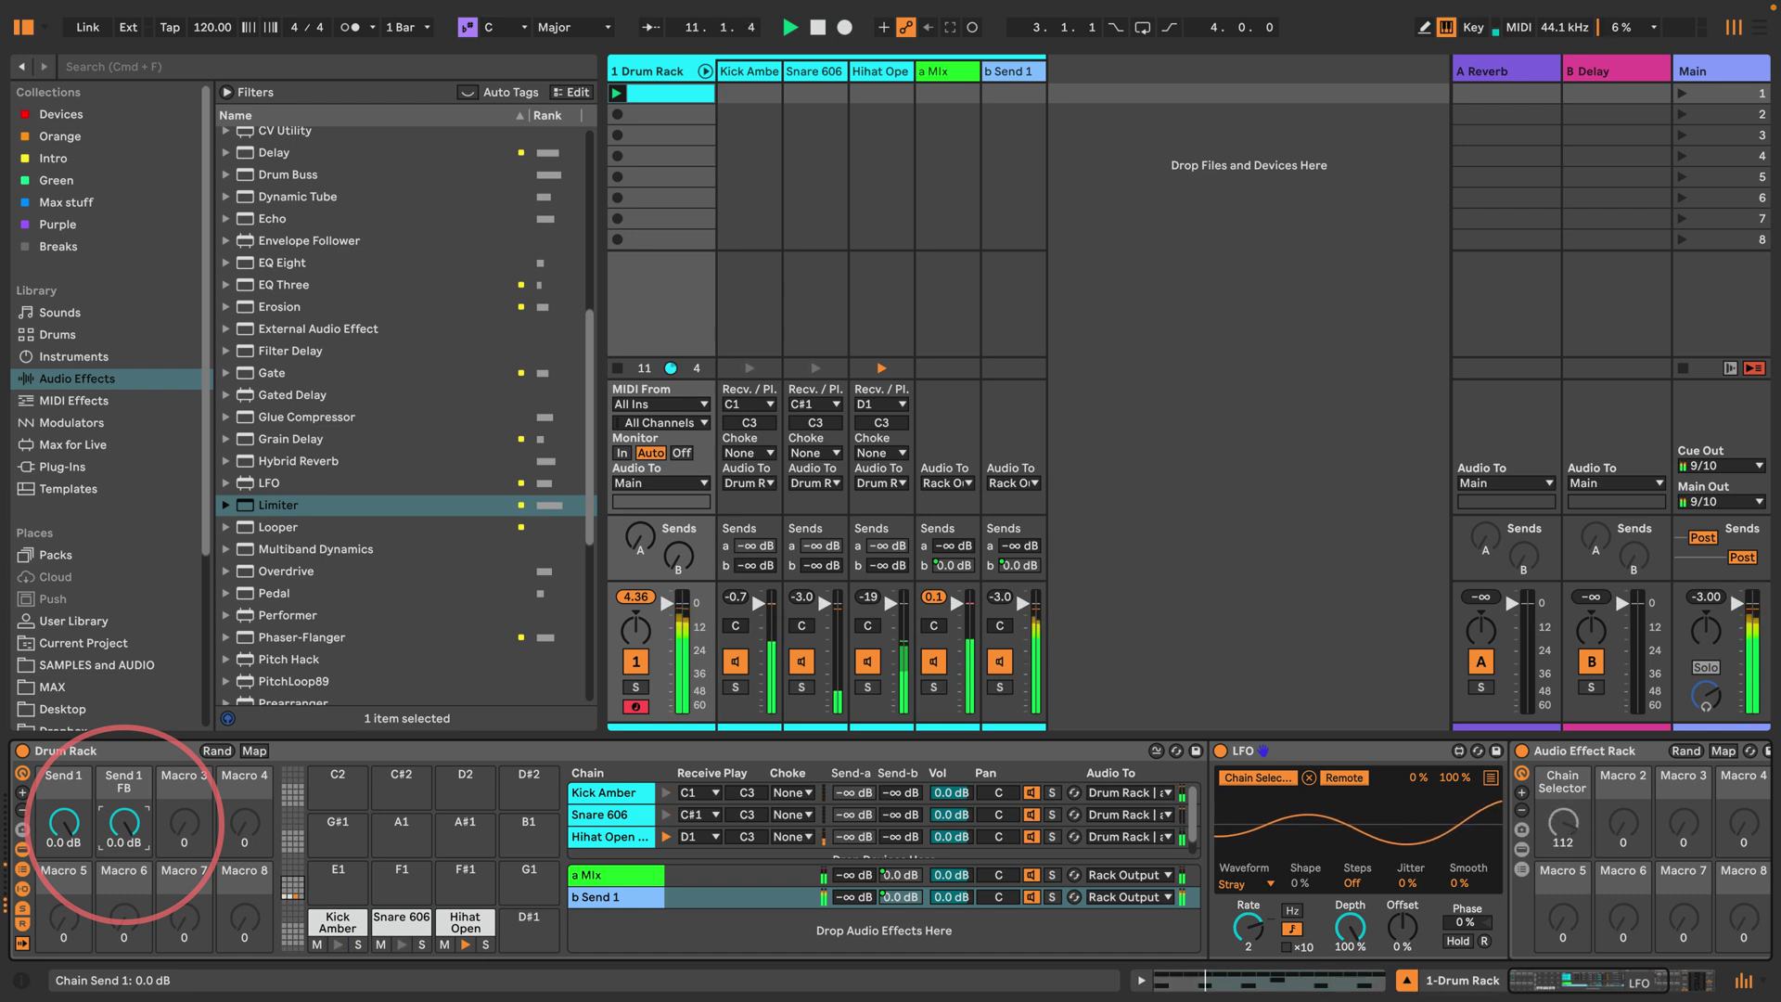
{"action": "left_click_drag", "start_coordinate": [124, 823], "coordinate": [124, 840]}
{"action": "key", "text": "space"}
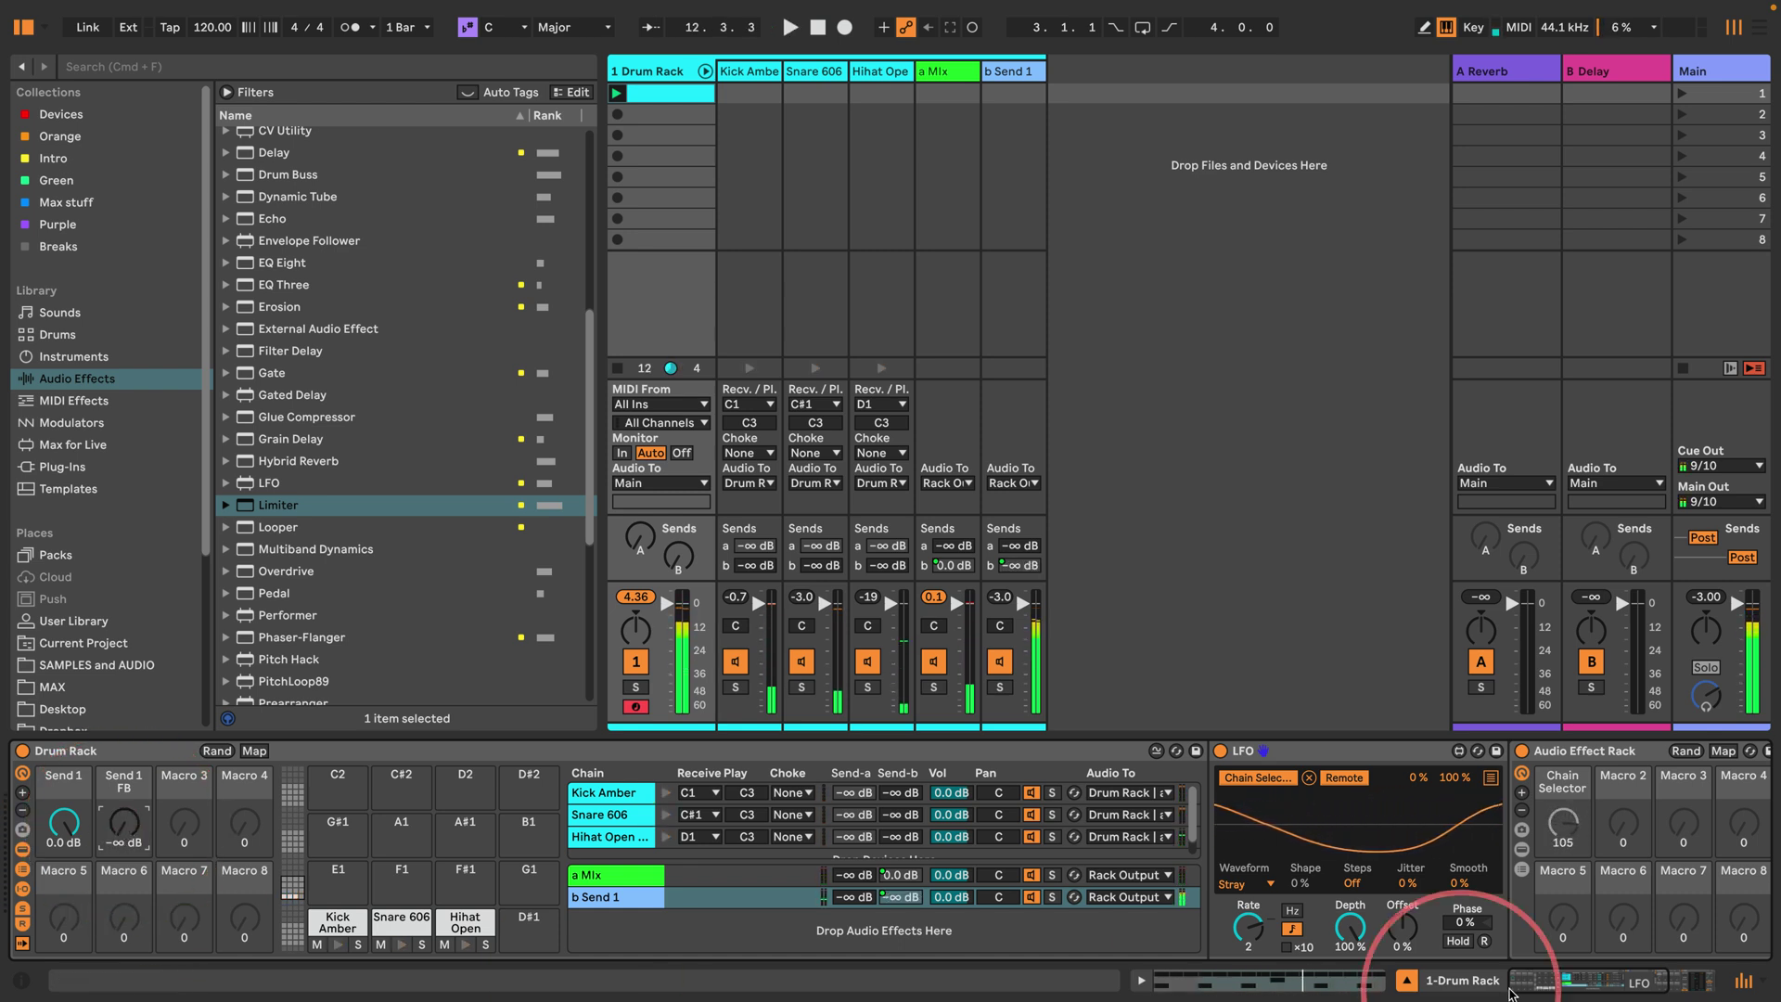
Step: Insert the Multiband Dynamics OTT preset directly after the Audio Effect Rack in the Send 1 return chain
{"action": "left_click_drag", "start_coordinate": [1582, 997], "coordinate": [1610, 994]}
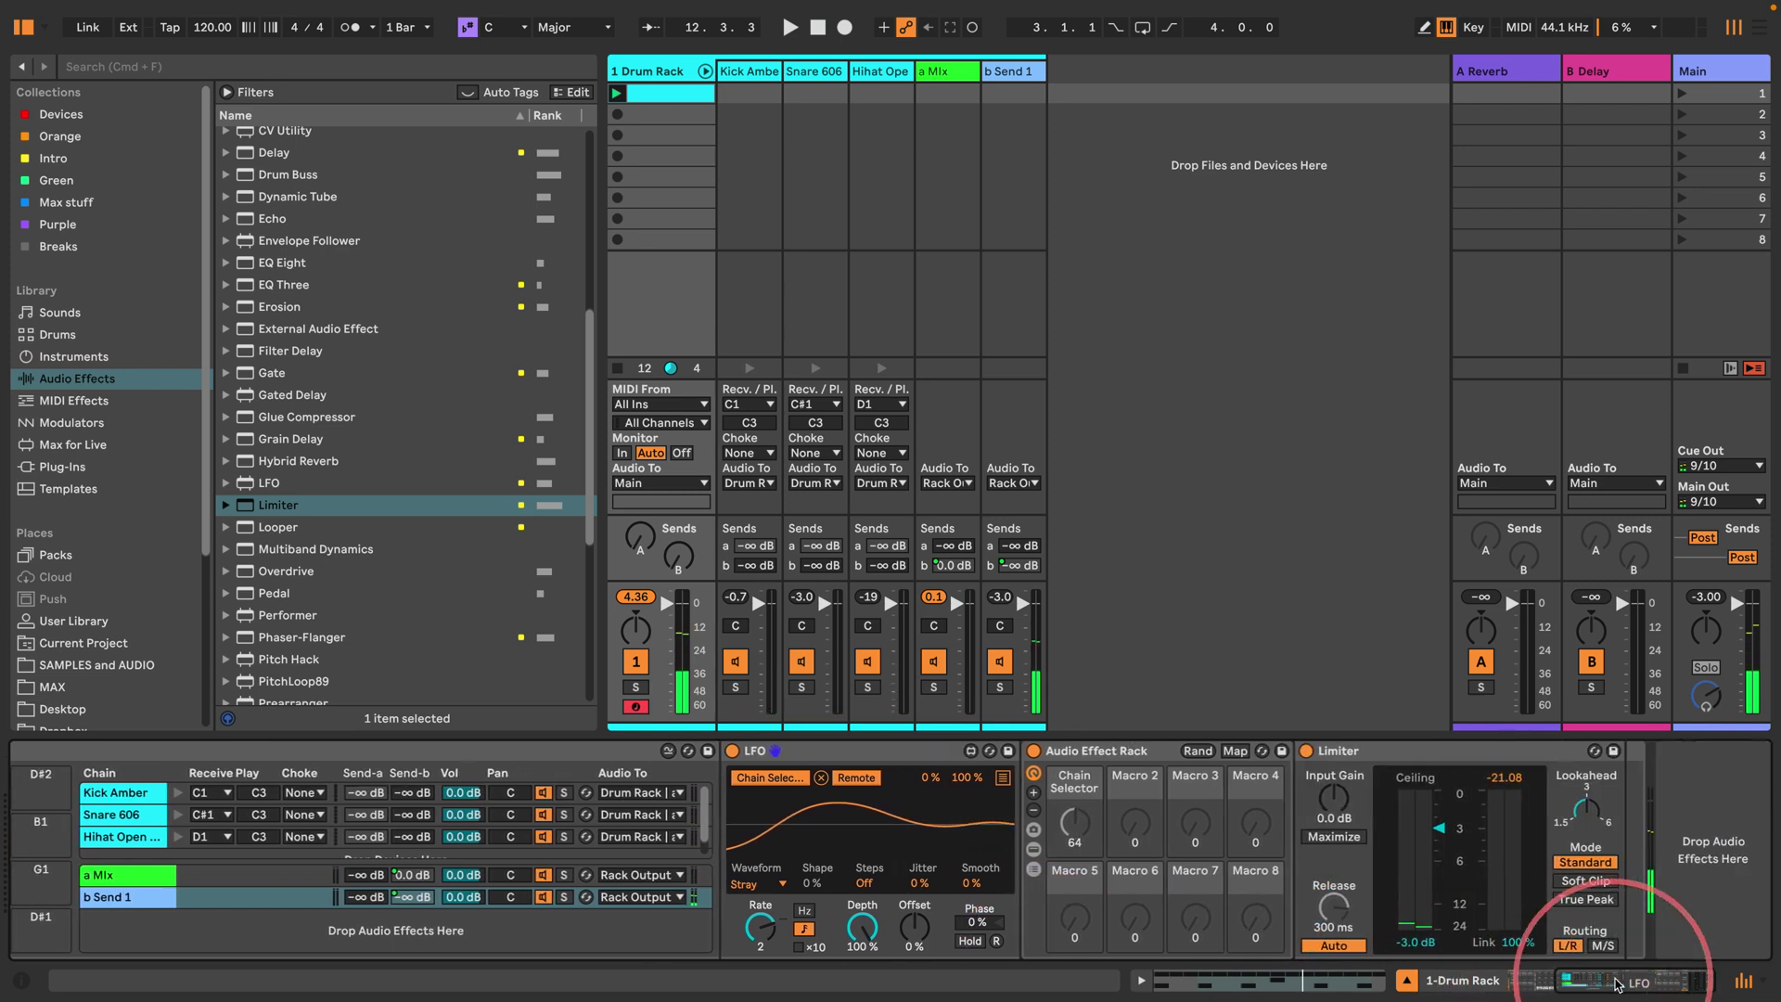
{"action": "scroll", "coordinate": [371, 417], "scroll_direction": "down", "scroll_amount": 1}
{"action": "left_click", "coordinate": [232, 526]}
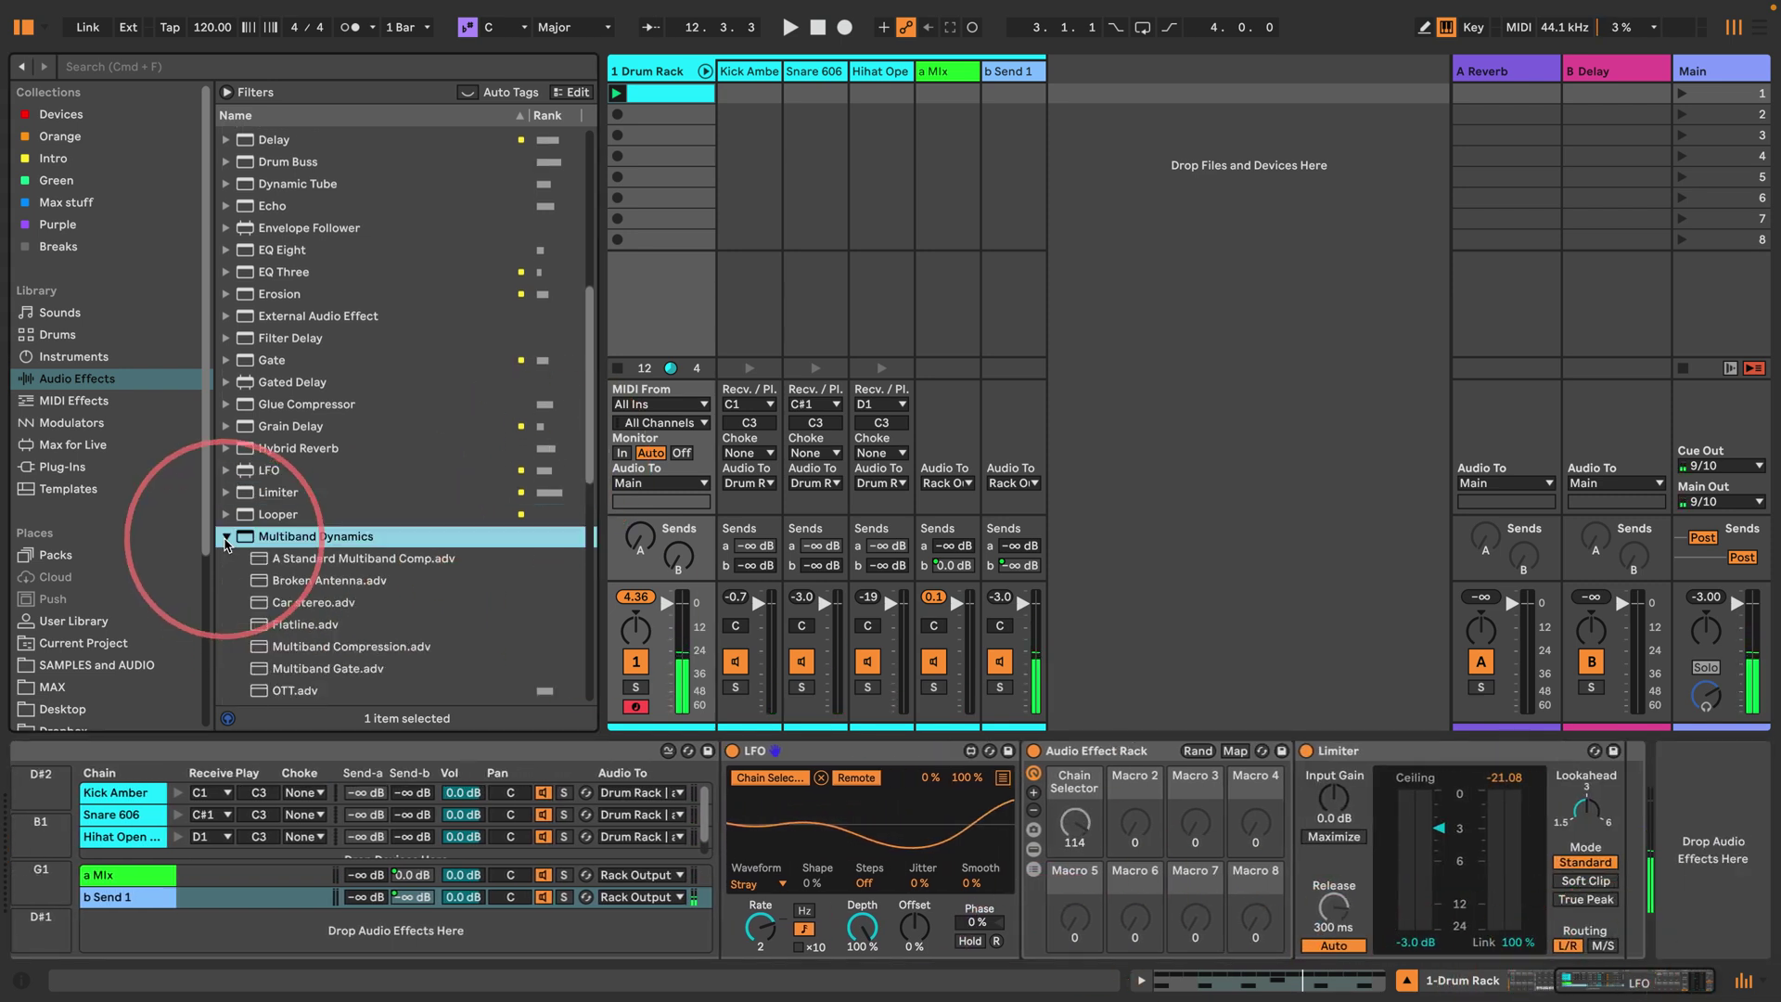
{"action": "scroll", "coordinate": [239, 529], "scroll_direction": "down", "scroll_amount": 5}
{"action": "mouse_move", "coordinate": [288, 397]}
{"action": "left_mouse_down"}
{"action": "mouse_move", "coordinate": [1256, 813]}
{"action": "mouse_move", "coordinate": [1300, 794]}
{"action": "mouse_move", "coordinate": [1293, 770]}
{"action": "left_mouse_up"}
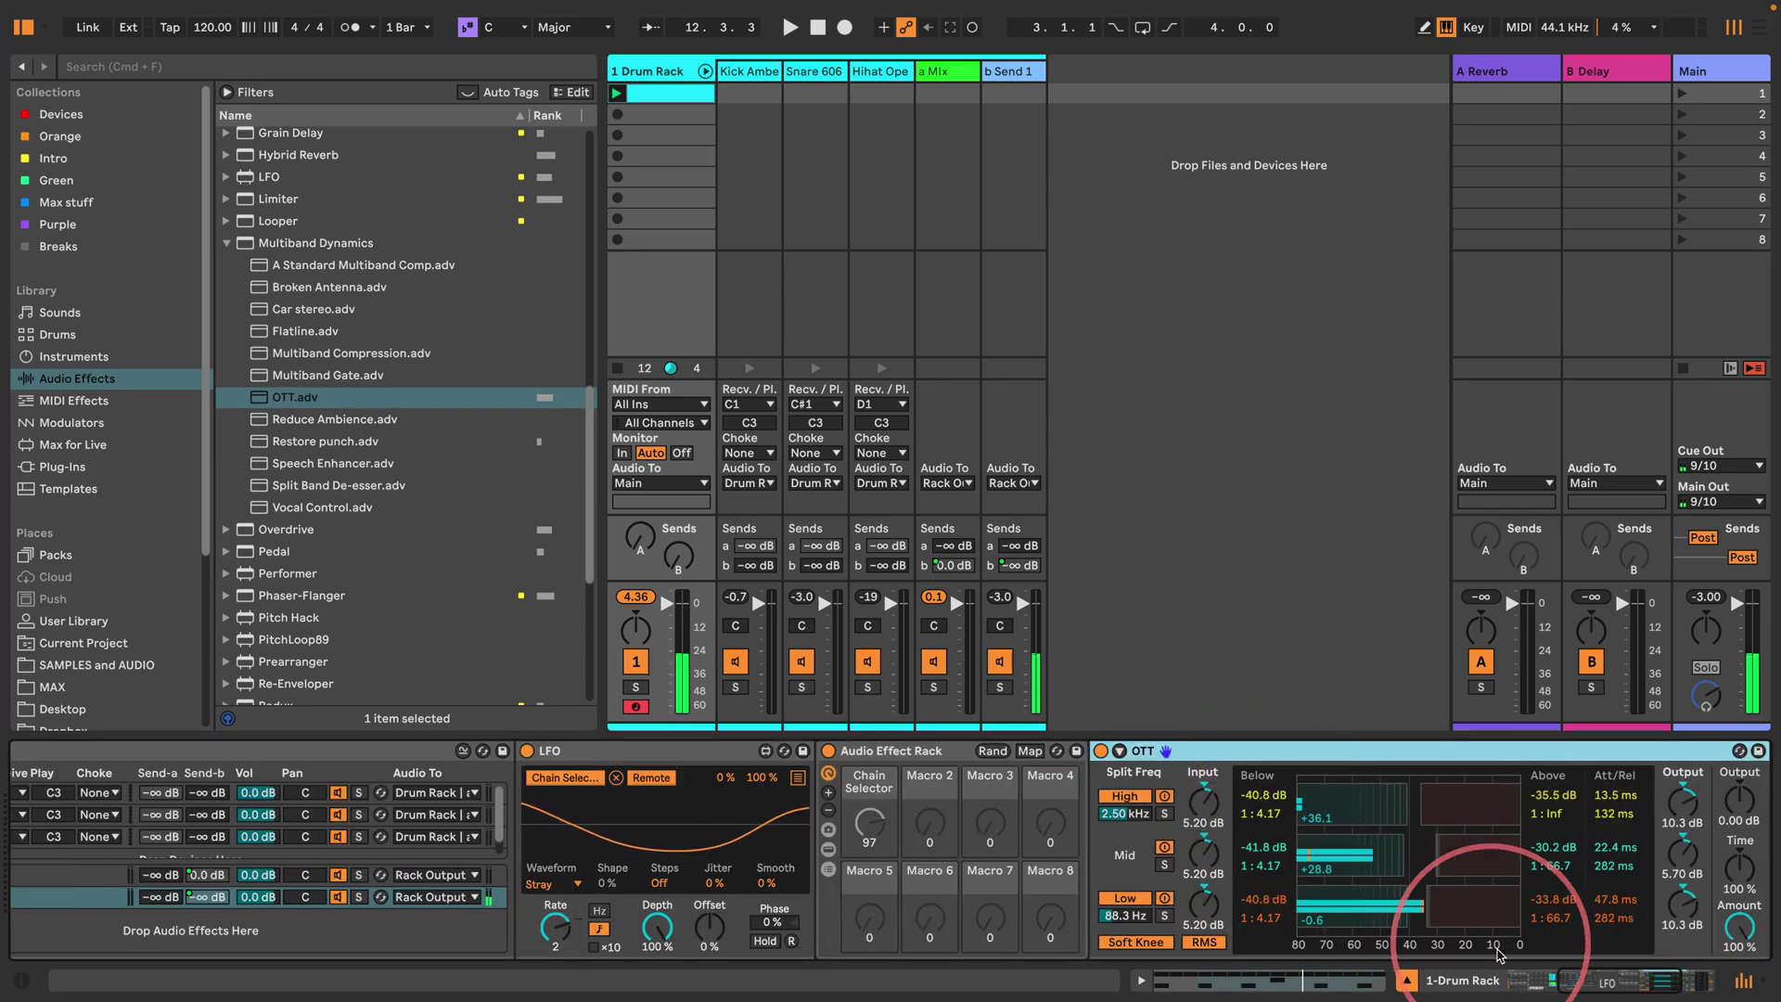
{"action": "left_click_drag", "start_coordinate": [1592, 983], "coordinate": [1510, 954]}
{"action": "key", "text": "space"}
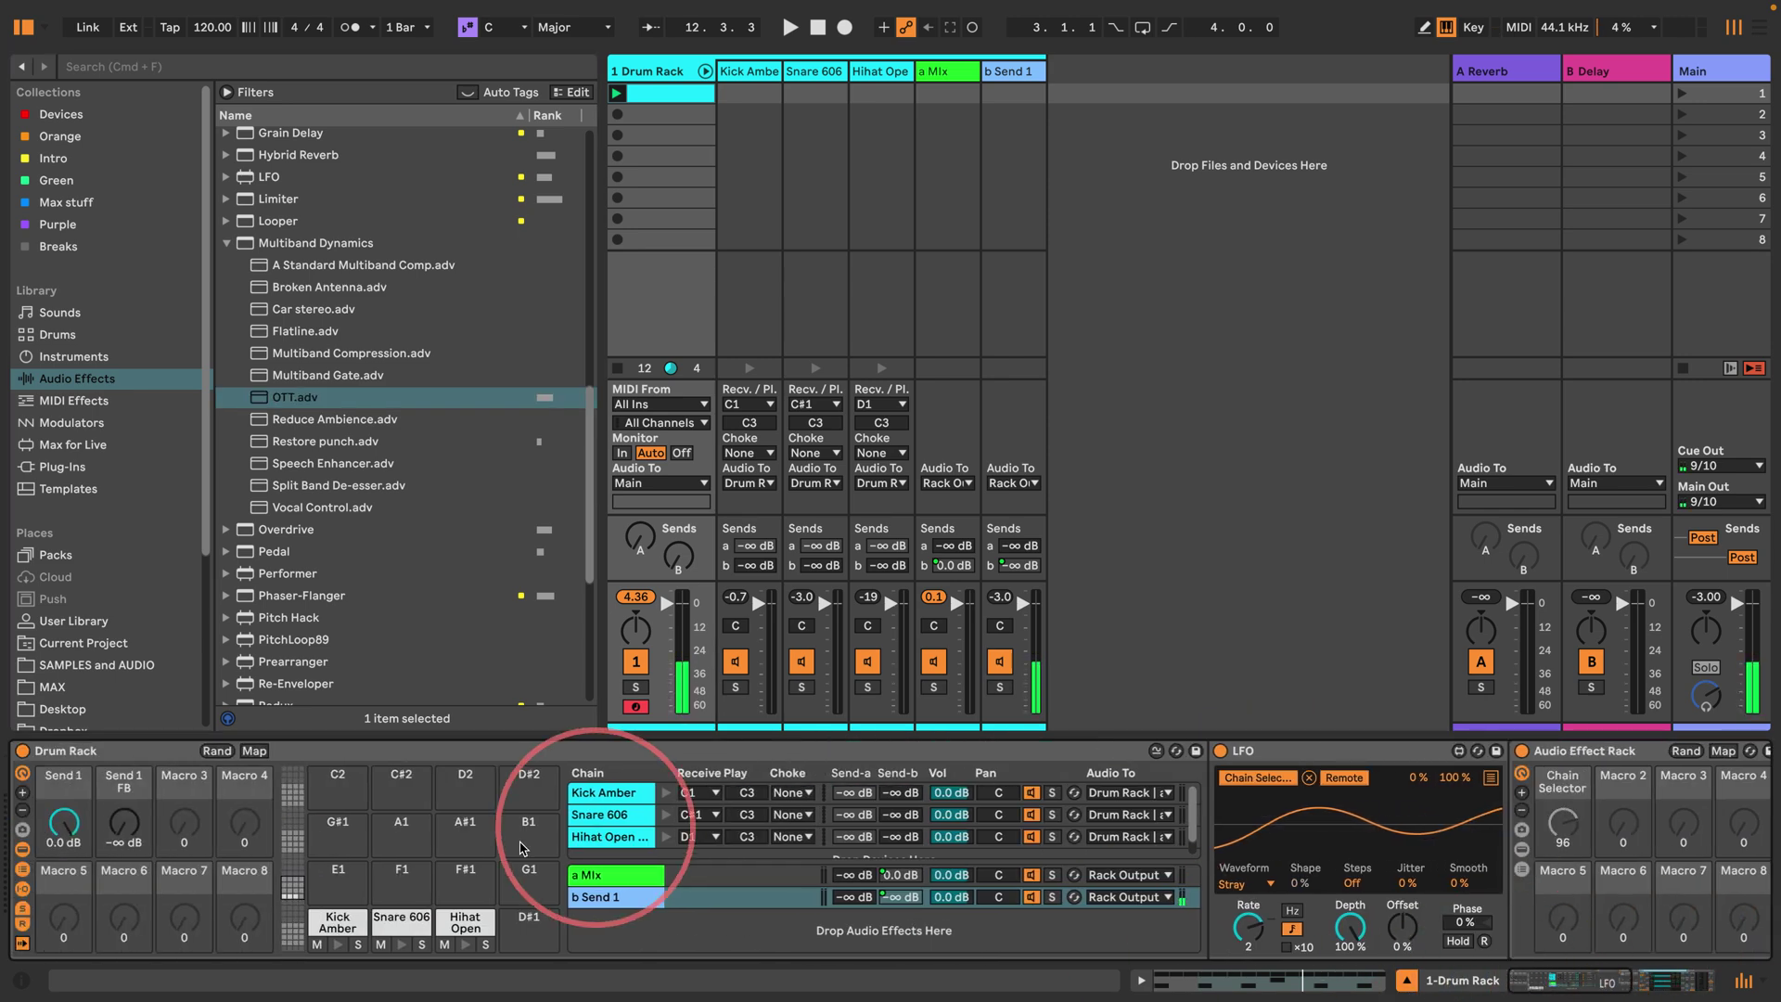
Step: Audition the Send 1 return with OTT during playback using the Send 1 FB macro, and return both Send 1 macros to -∞ dB
{"action": "left_click", "coordinate": [126, 821]}
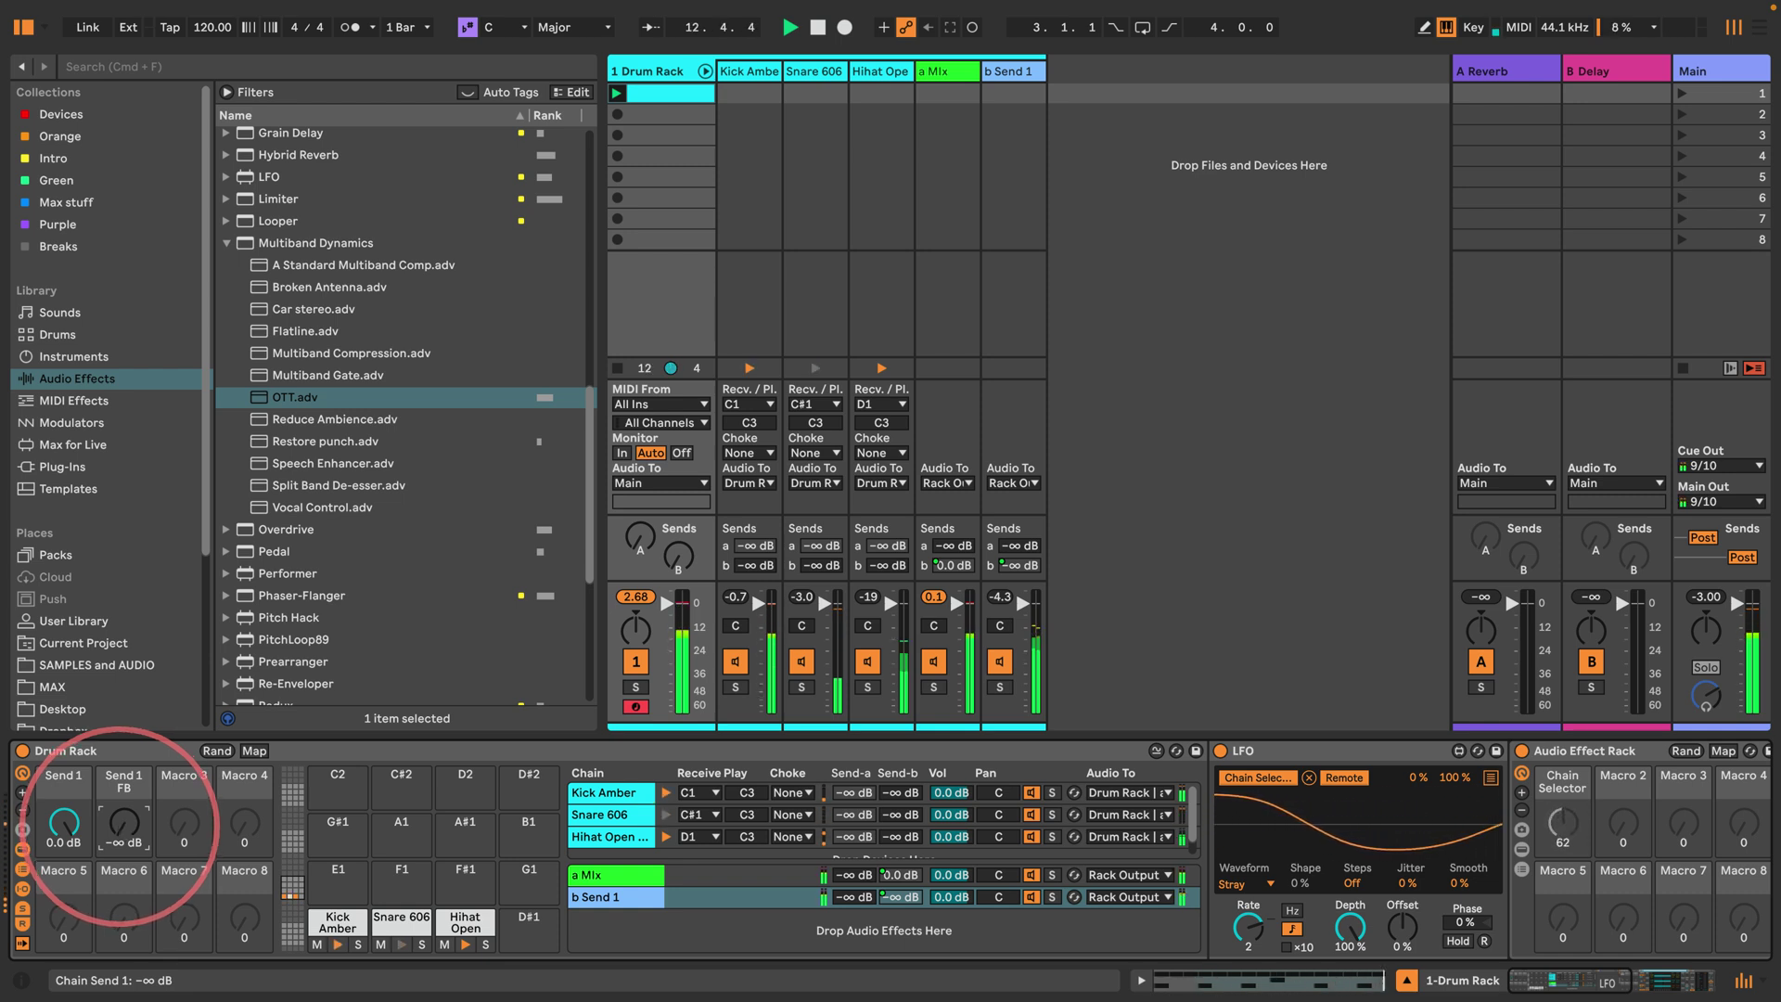
{"action": "left_click_drag", "start_coordinate": [123, 828], "coordinate": [123, 787]}
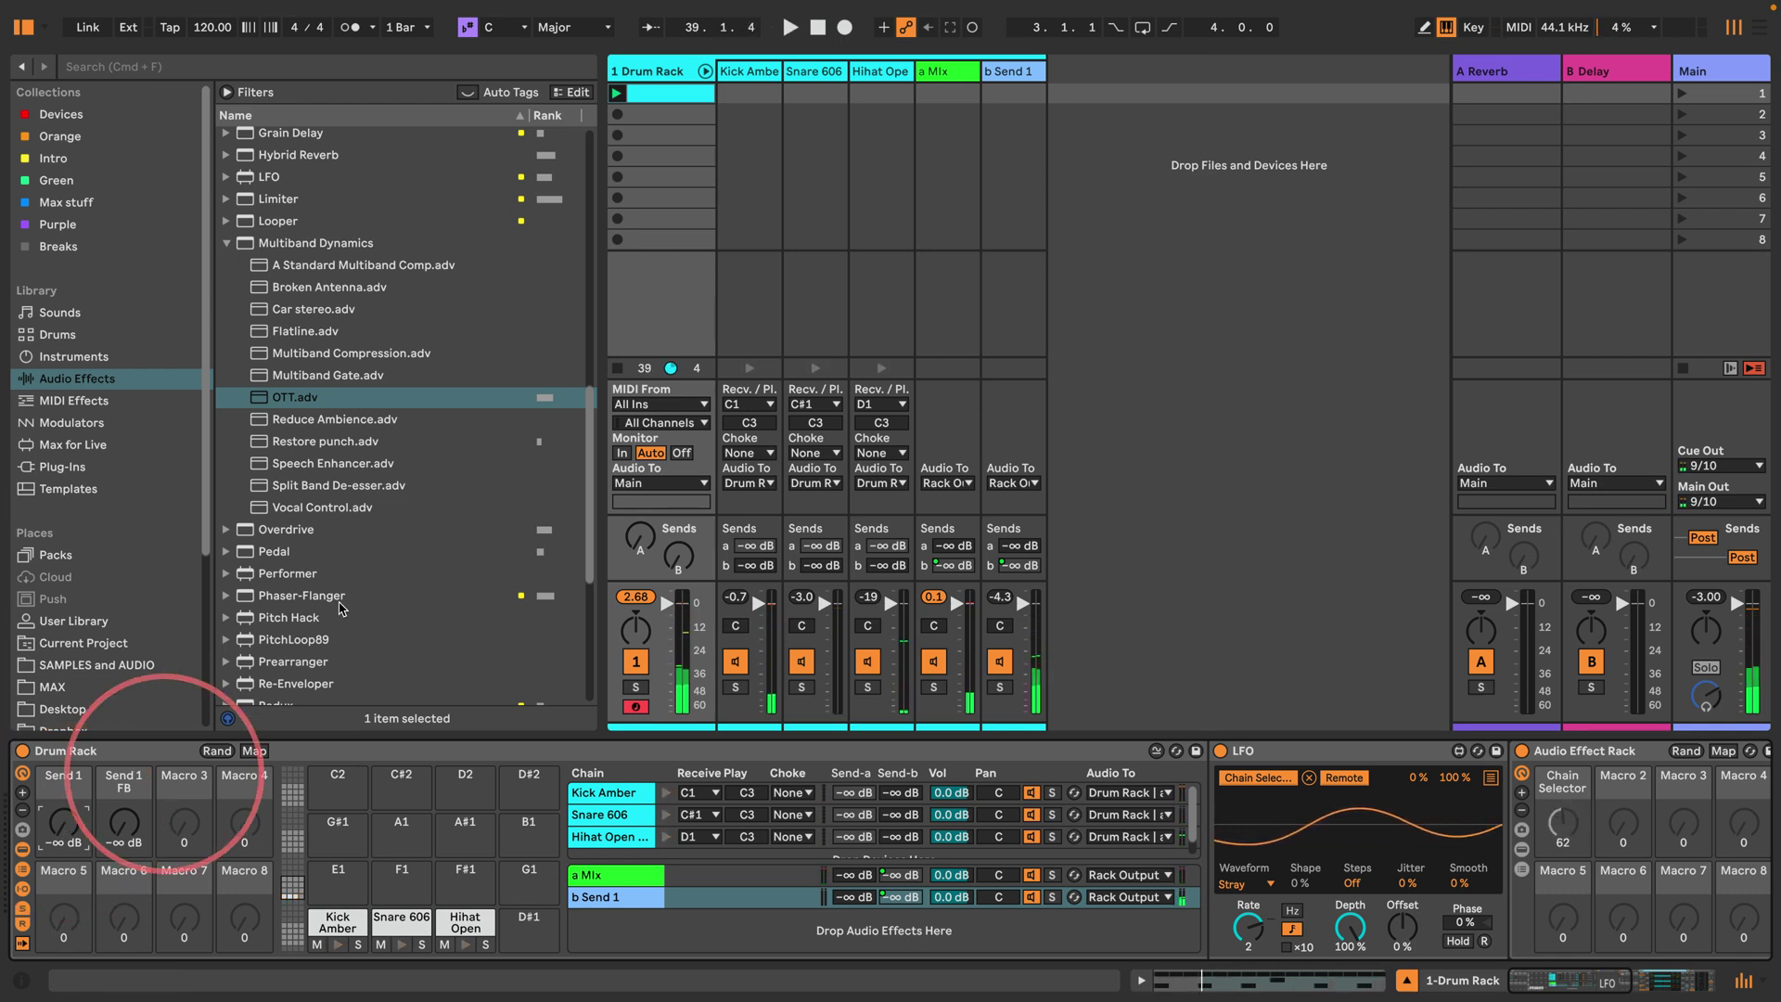
Step: Add an Audio Effect Rack as a third return chain in the Drum Rack and rename it Send 2
{"action": "left_click", "coordinate": [226, 245]}
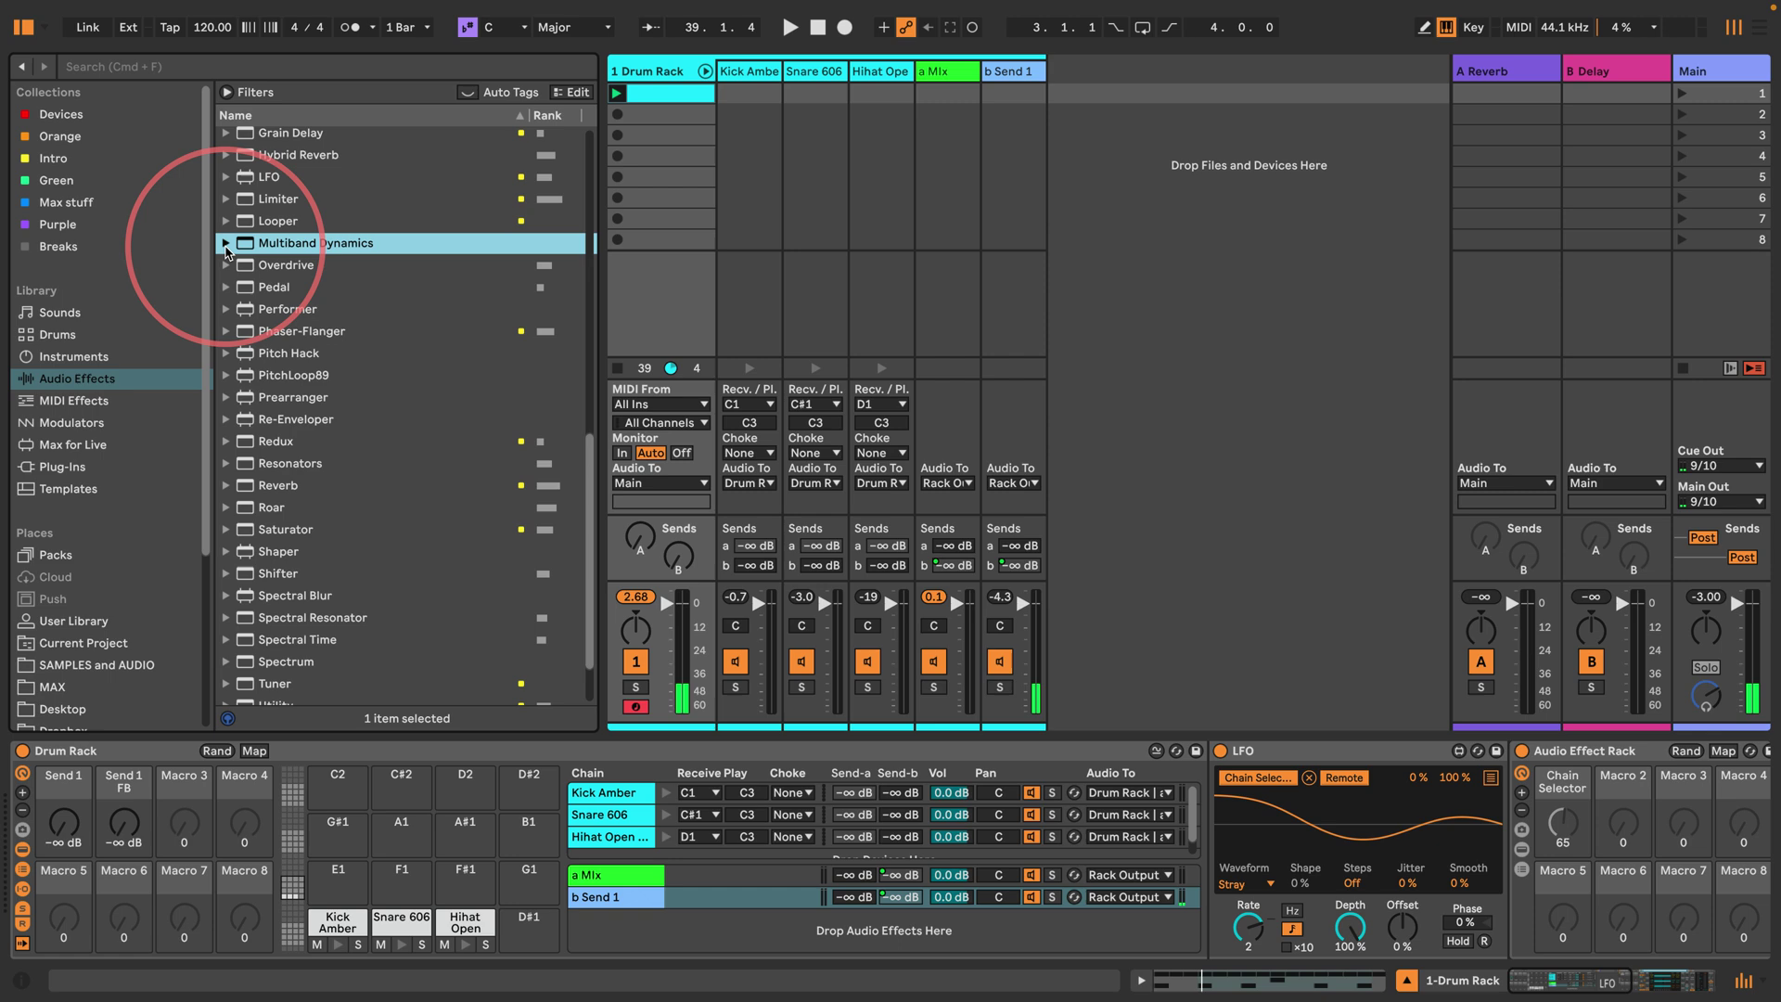
{"action": "scroll", "coordinate": [260, 246], "scroll_direction": "up", "scroll_amount": 10}
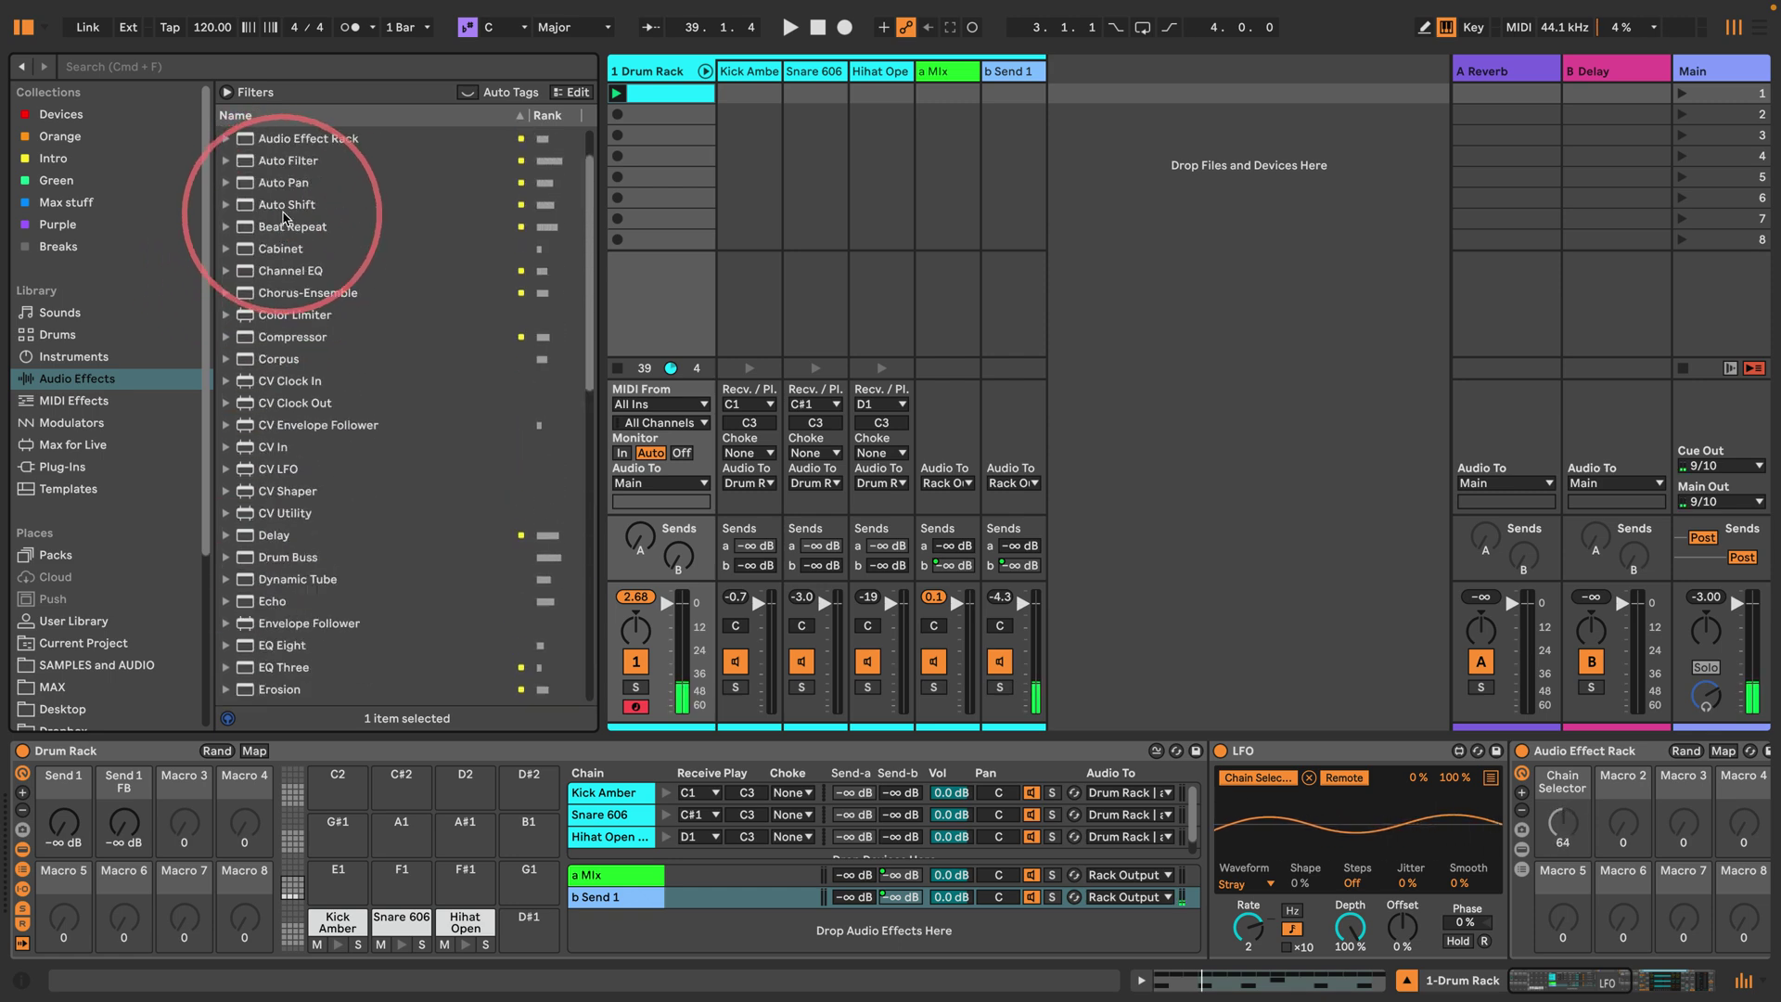
{"action": "scroll", "coordinate": [283, 218], "scroll_direction": "up", "scroll_amount": 2}
{"action": "left_click_drag", "start_coordinate": [288, 202], "coordinate": [637, 926]}
{"action": "key", "text": "super+r"}
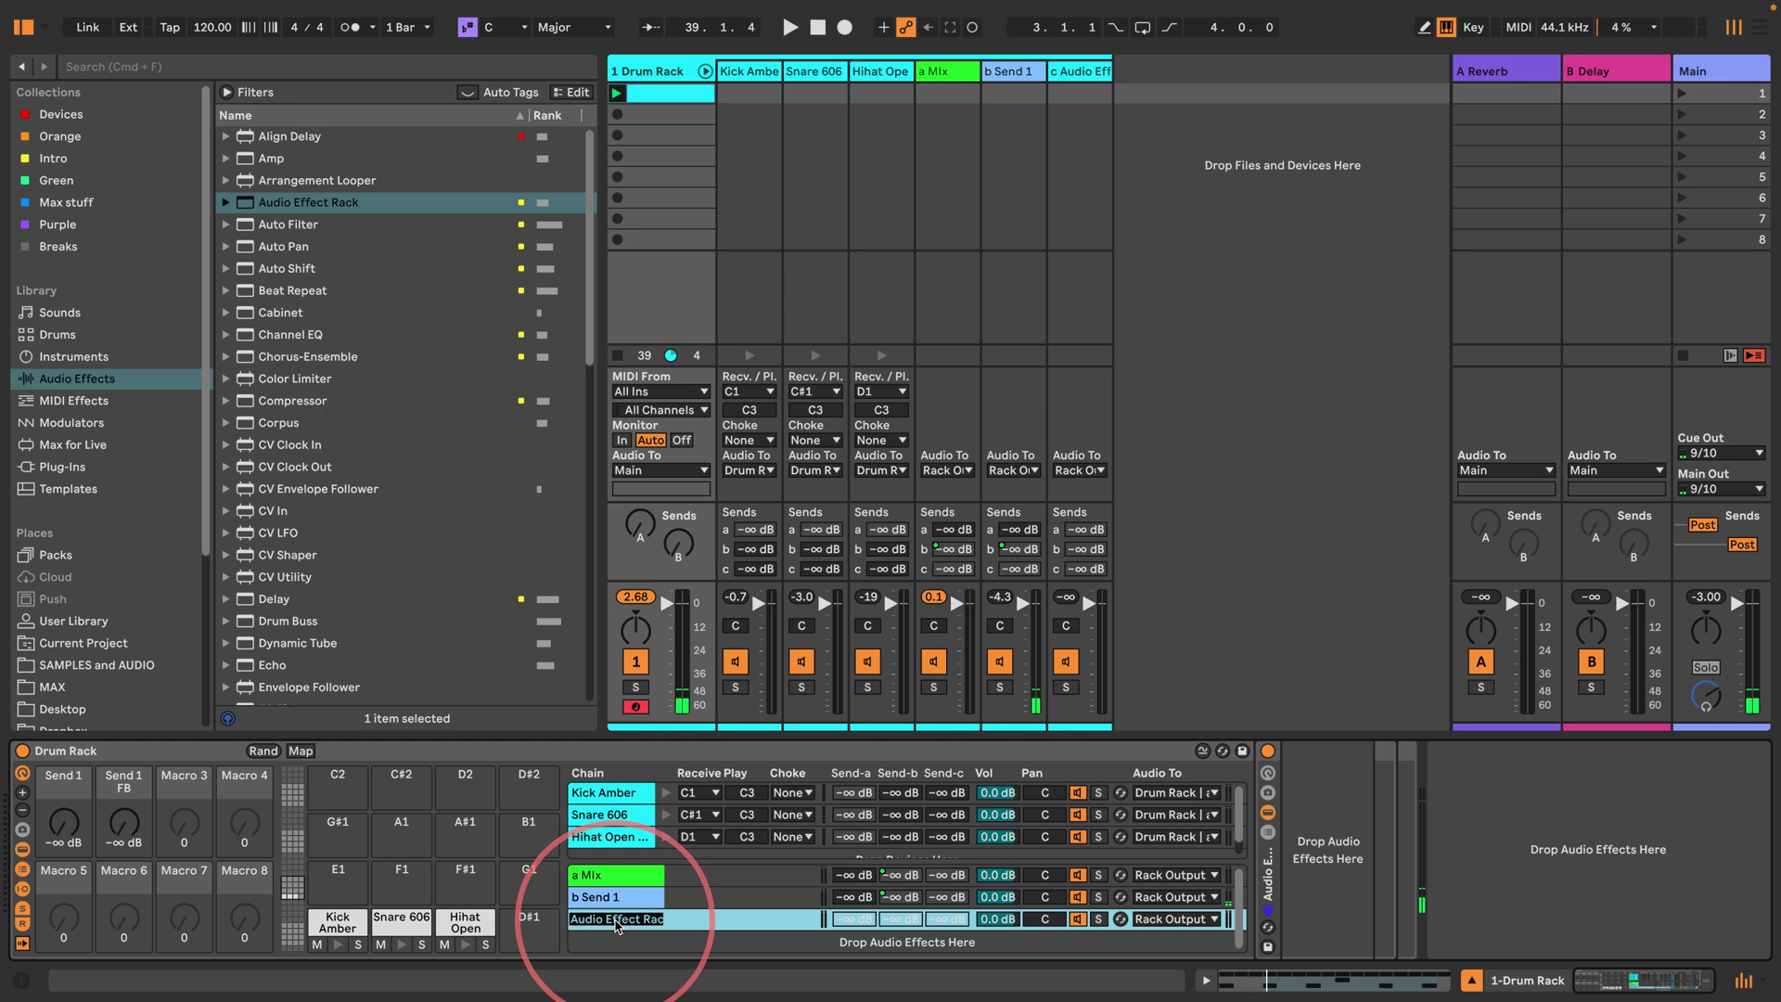
{"action": "type", "text": "Send 2"}
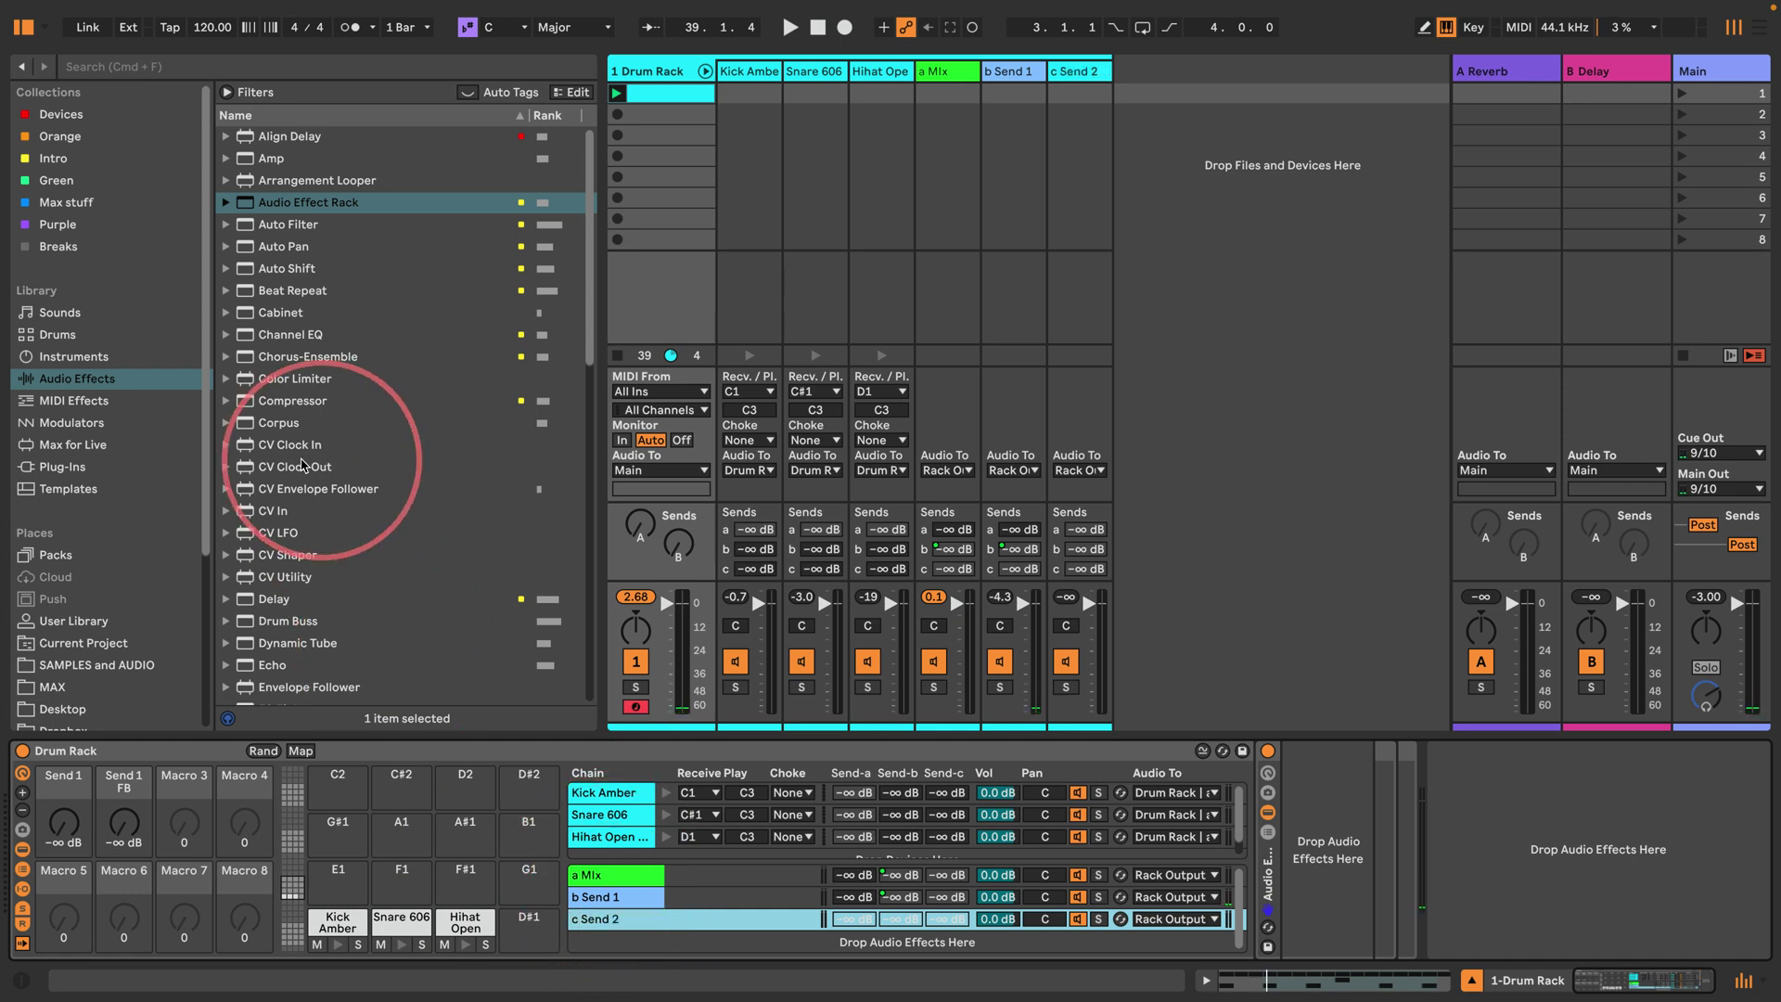
Step: Insert Corpus into the Send 2 return chain's rack and expand its MIDI sidechain section
{"action": "left_click_drag", "start_coordinate": [278, 422], "coordinate": [1331, 840]}
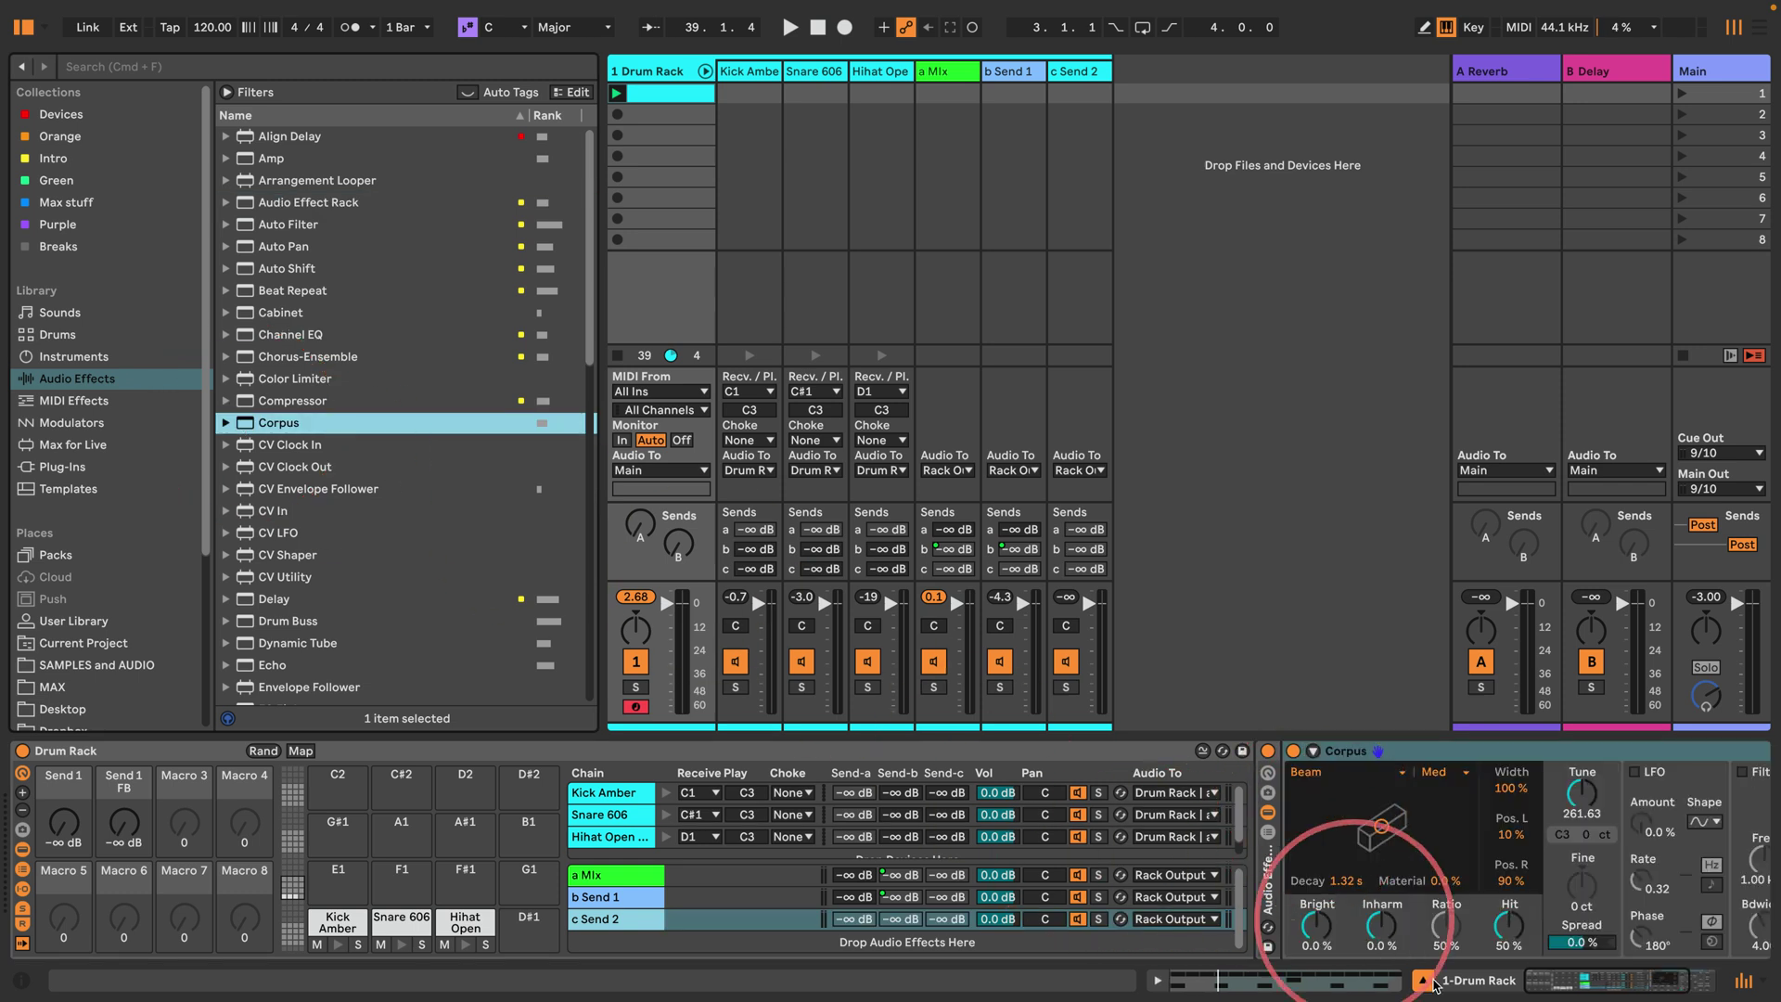
{"action": "left_click", "coordinate": [1571, 988]}
{"action": "left_click", "coordinate": [1235, 833]}
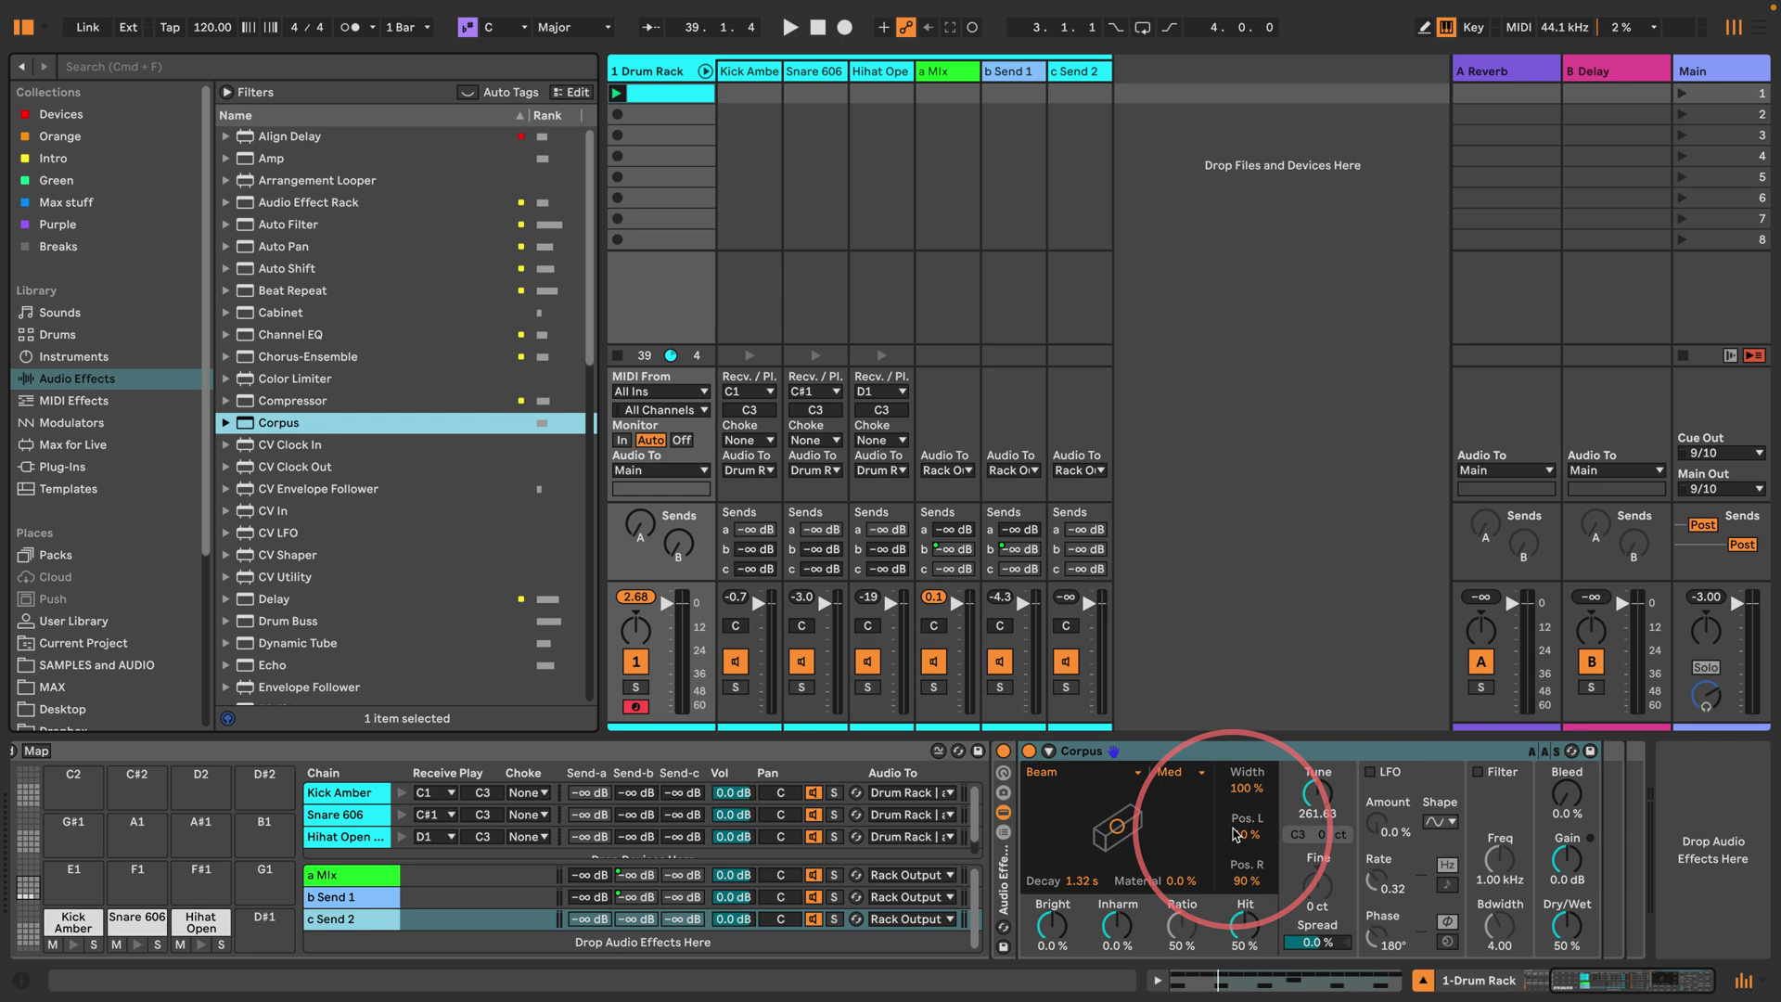
{"action": "left_click", "coordinate": [1049, 750]}
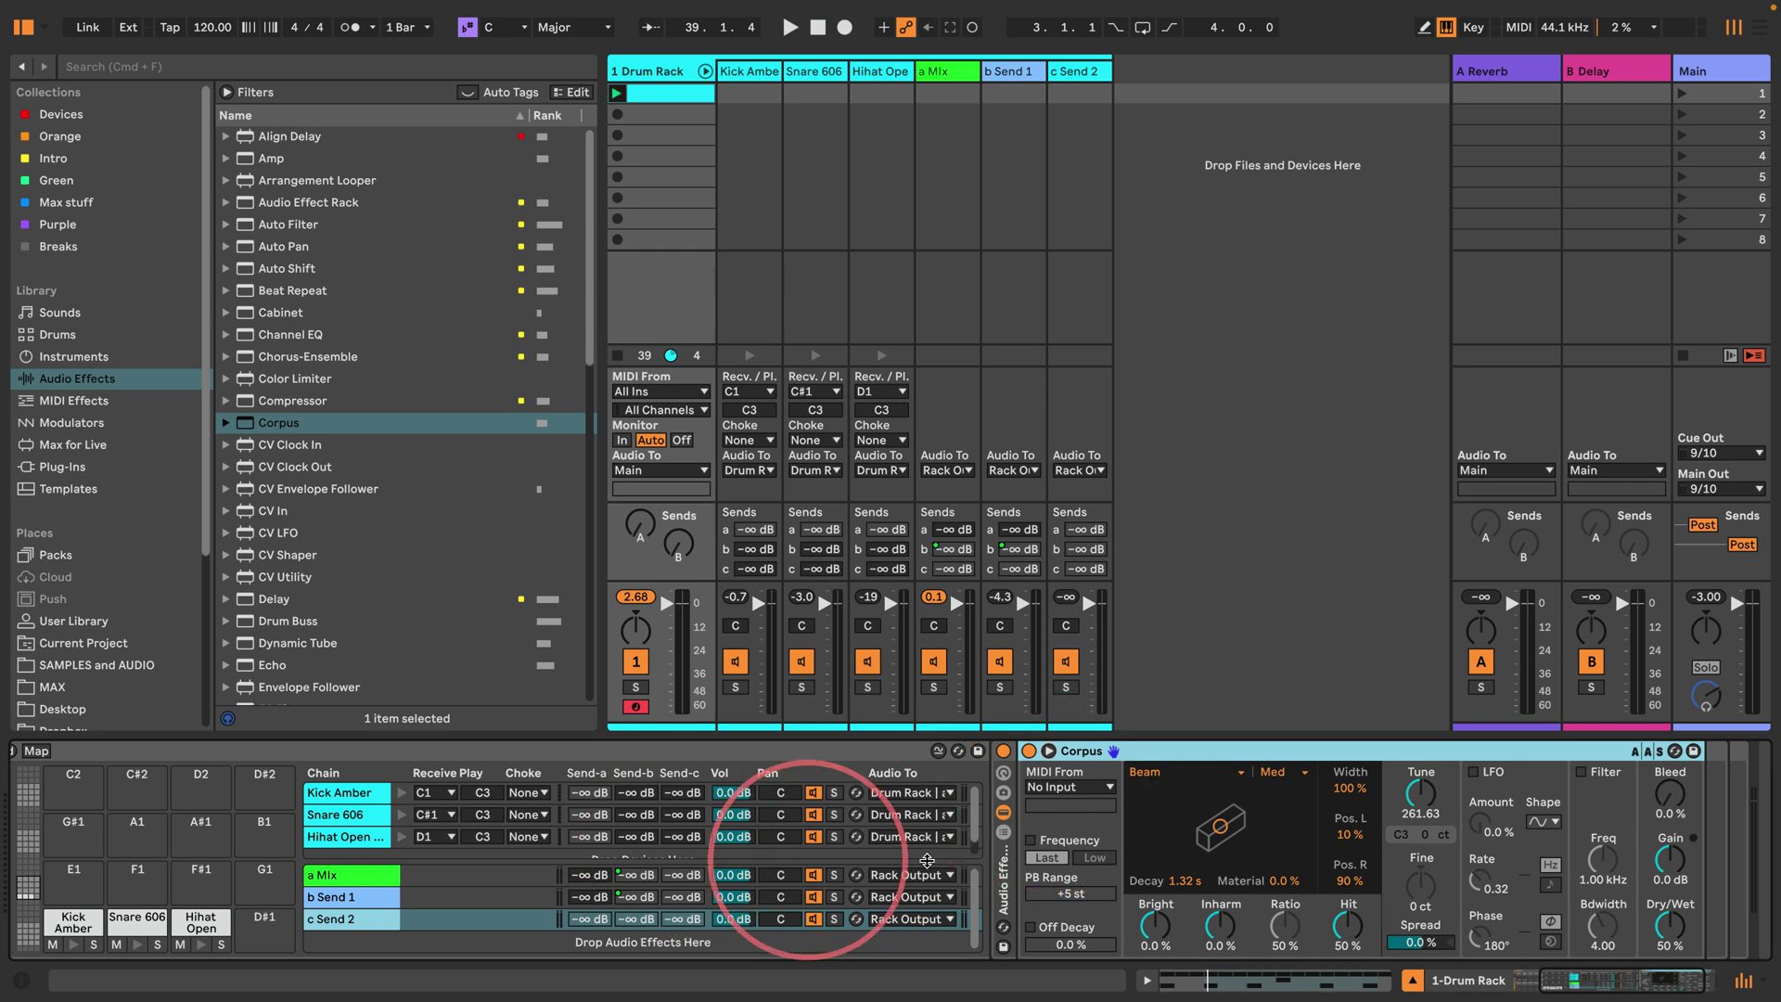
{"action": "left_click", "coordinate": [1564, 981]}
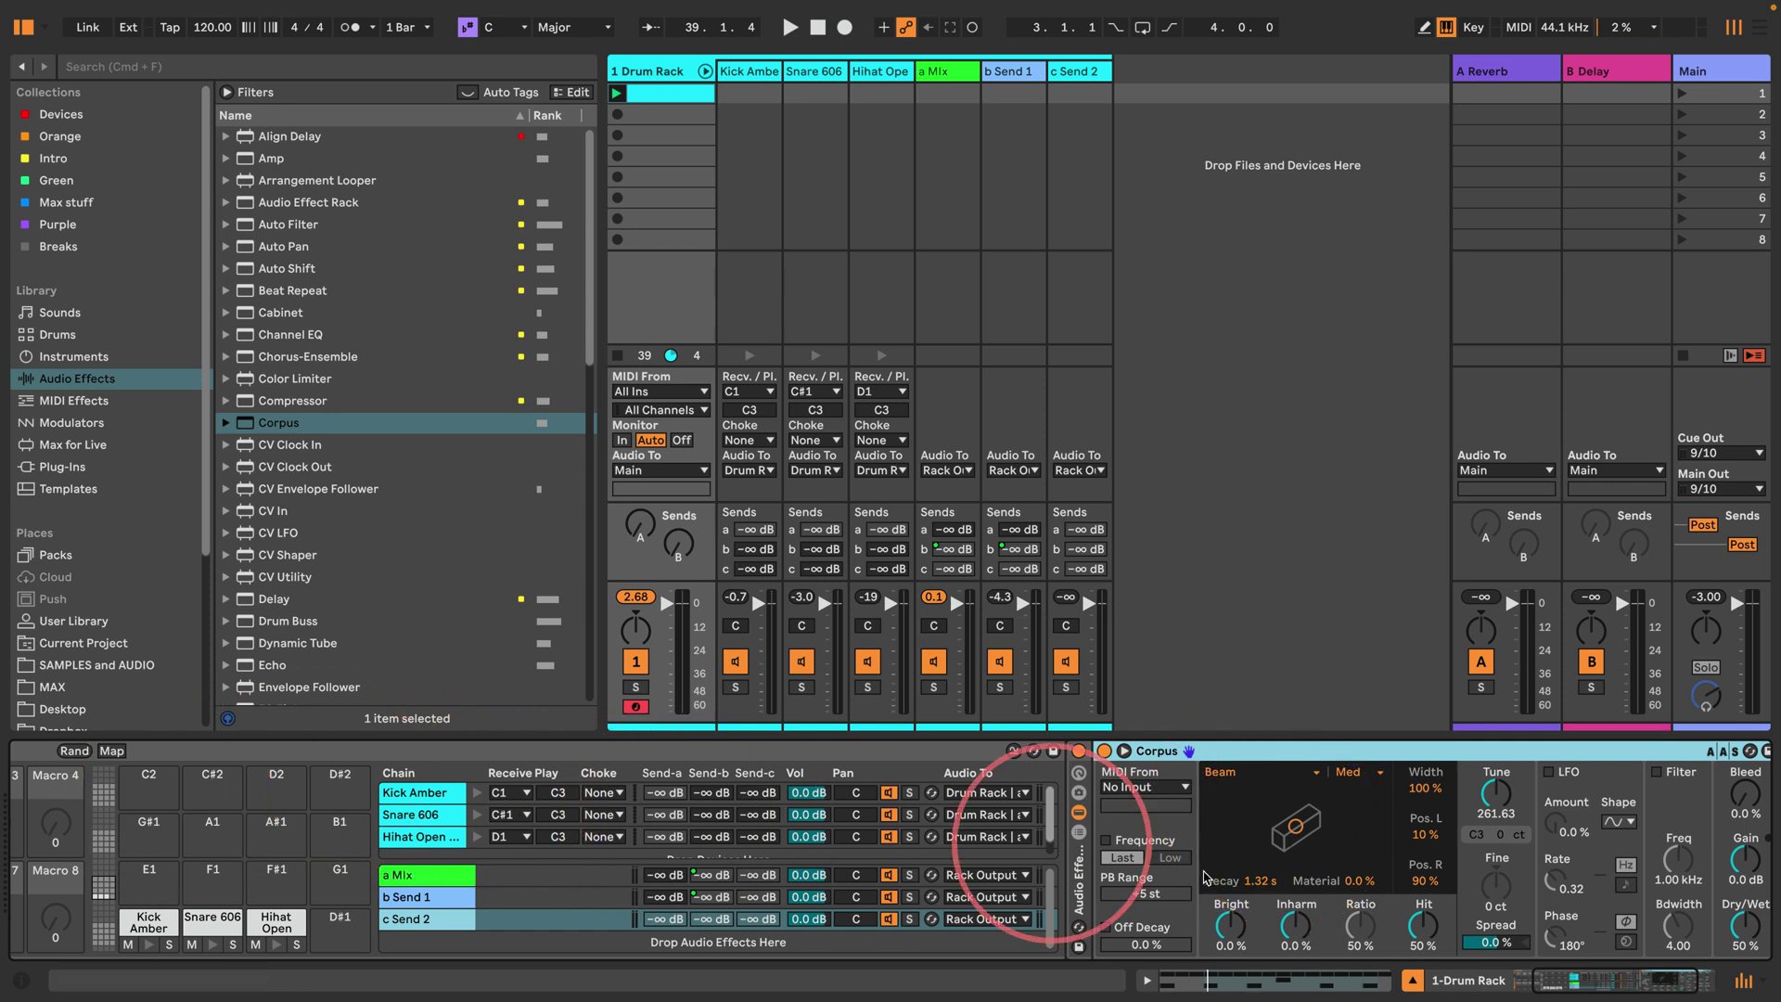
{"action": "left_click", "coordinate": [1533, 978]}
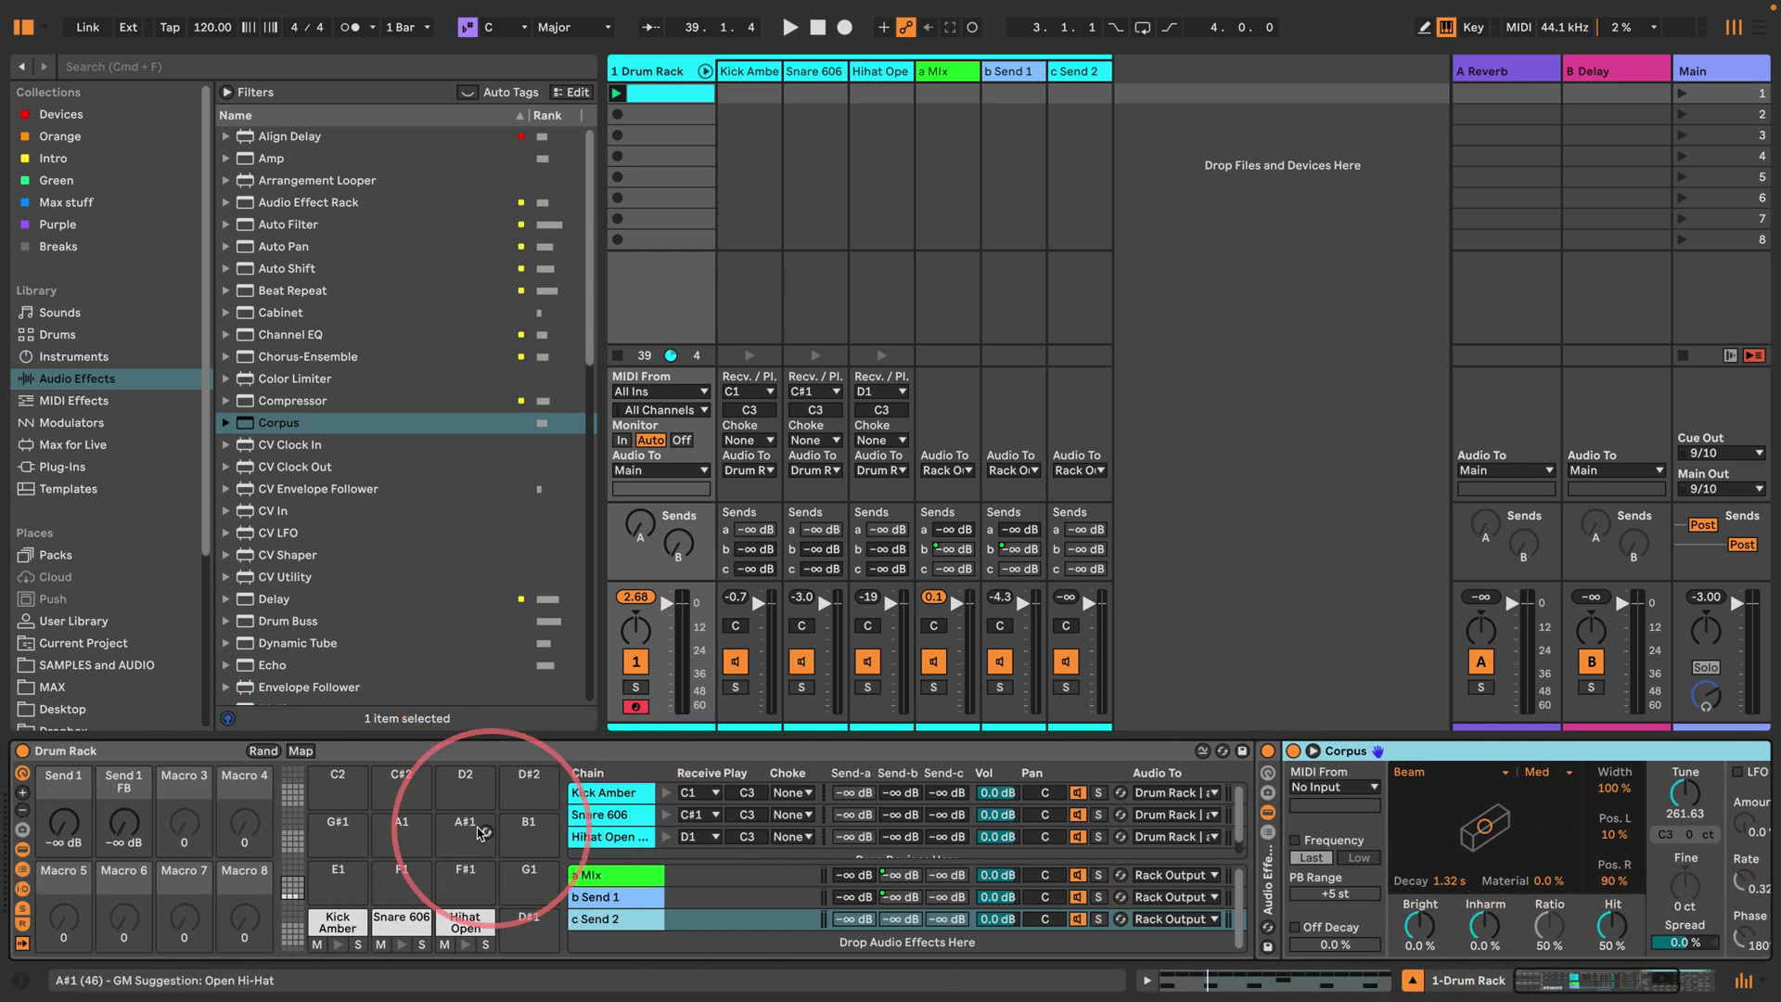
Step: Place a Random MIDI effect on the Drum Rack's empty C2 pad
{"action": "left_click", "coordinate": [326, 787]}
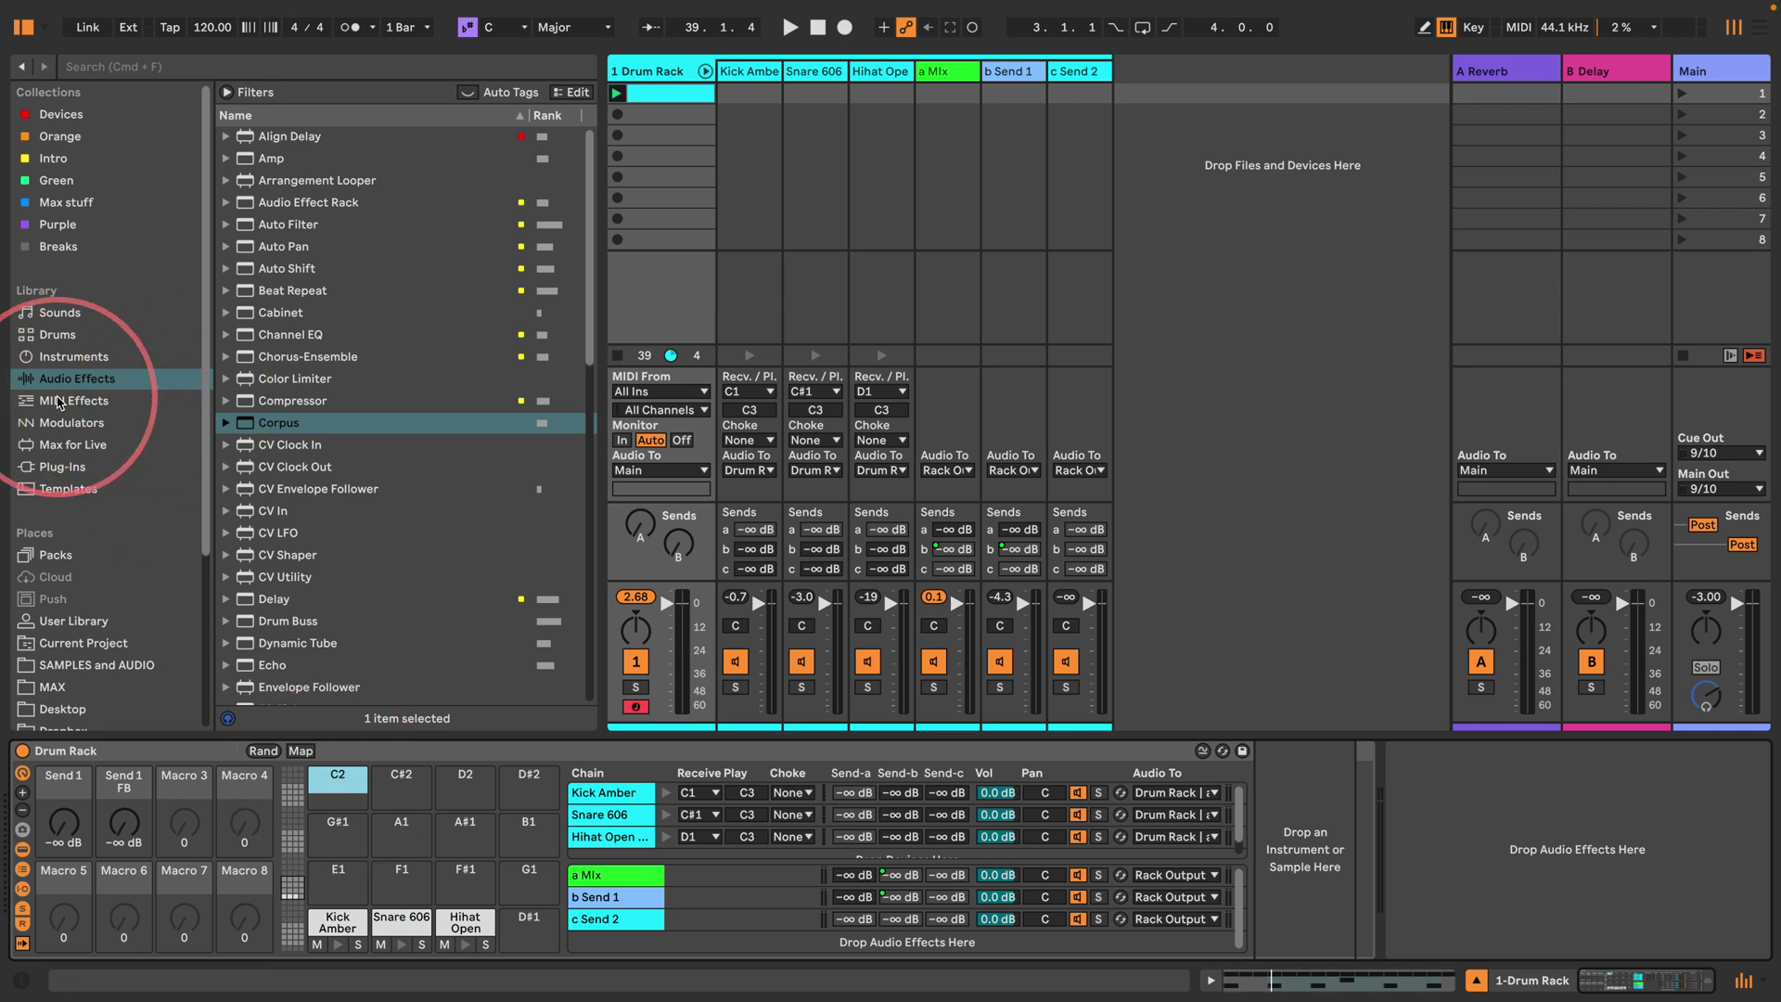
{"action": "left_click", "coordinate": [148, 400]}
{"action": "left_click_drag", "start_coordinate": [253, 425], "coordinate": [336, 779]}
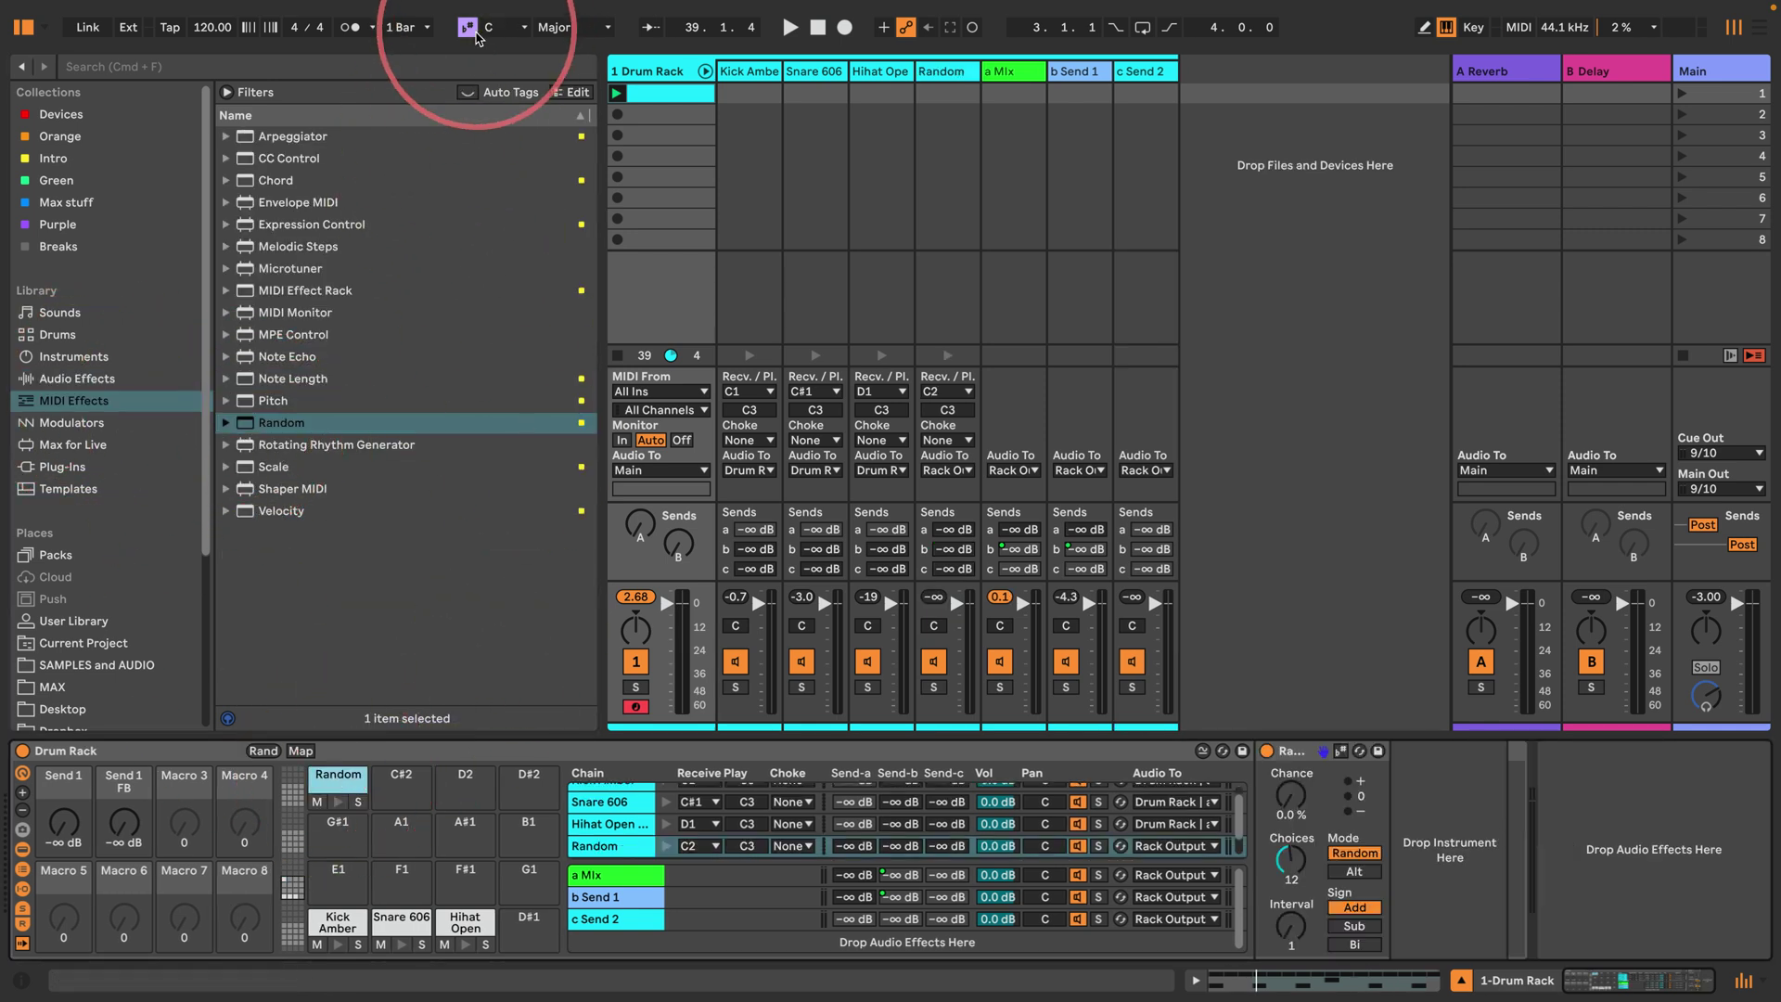
Step: Look up the Scale Mode description and set the project's scale to Minor Pentatonic
{"action": "mouse_move", "coordinate": [525, 34]}
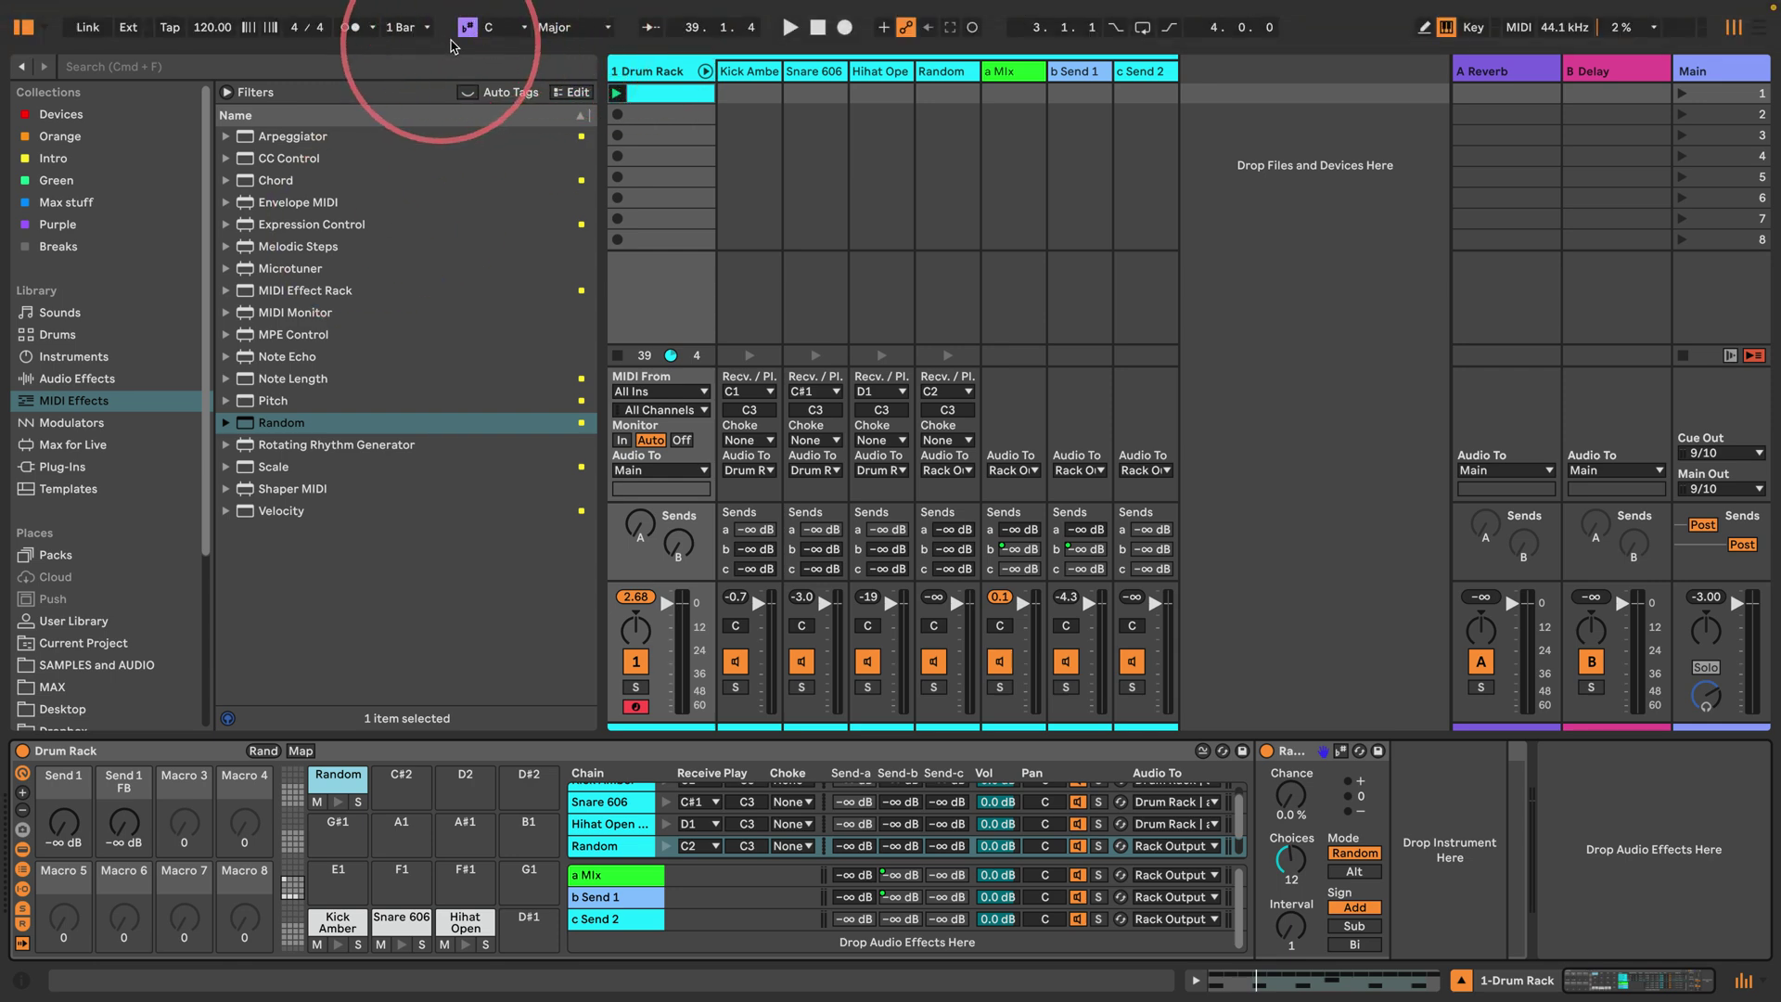
{"action": "left_click", "coordinate": [20, 981]}
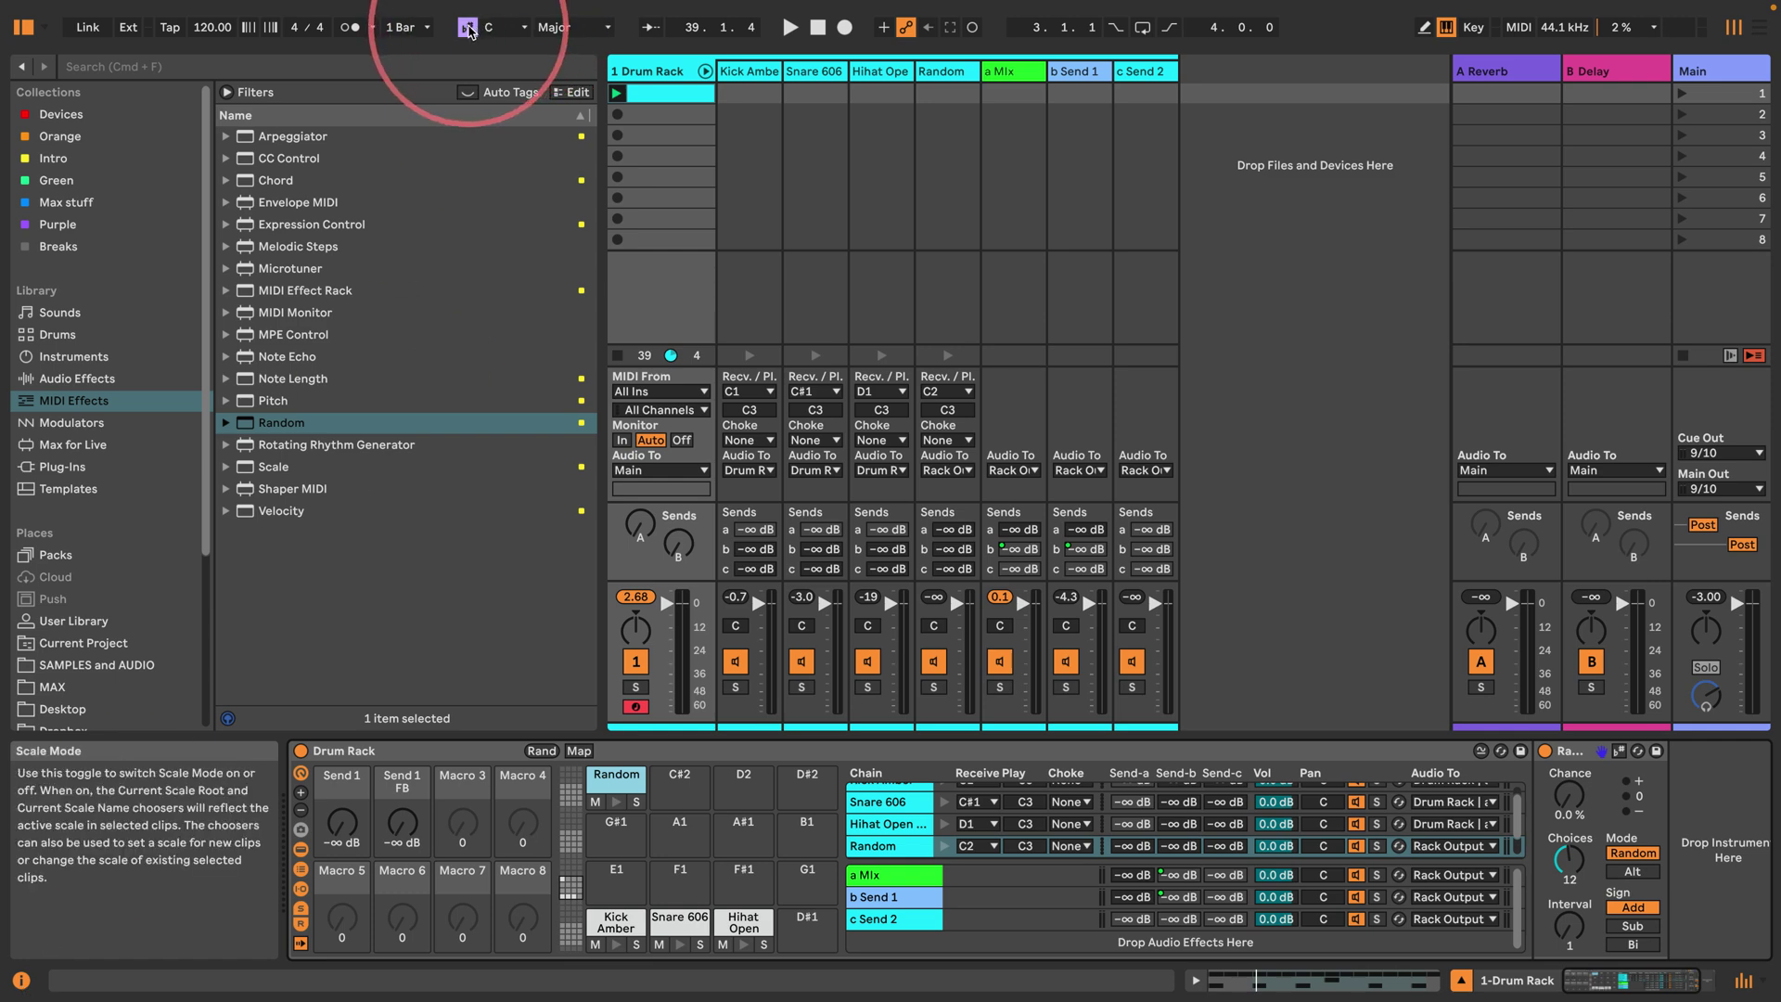
{"action": "left_click", "coordinate": [20, 982]}
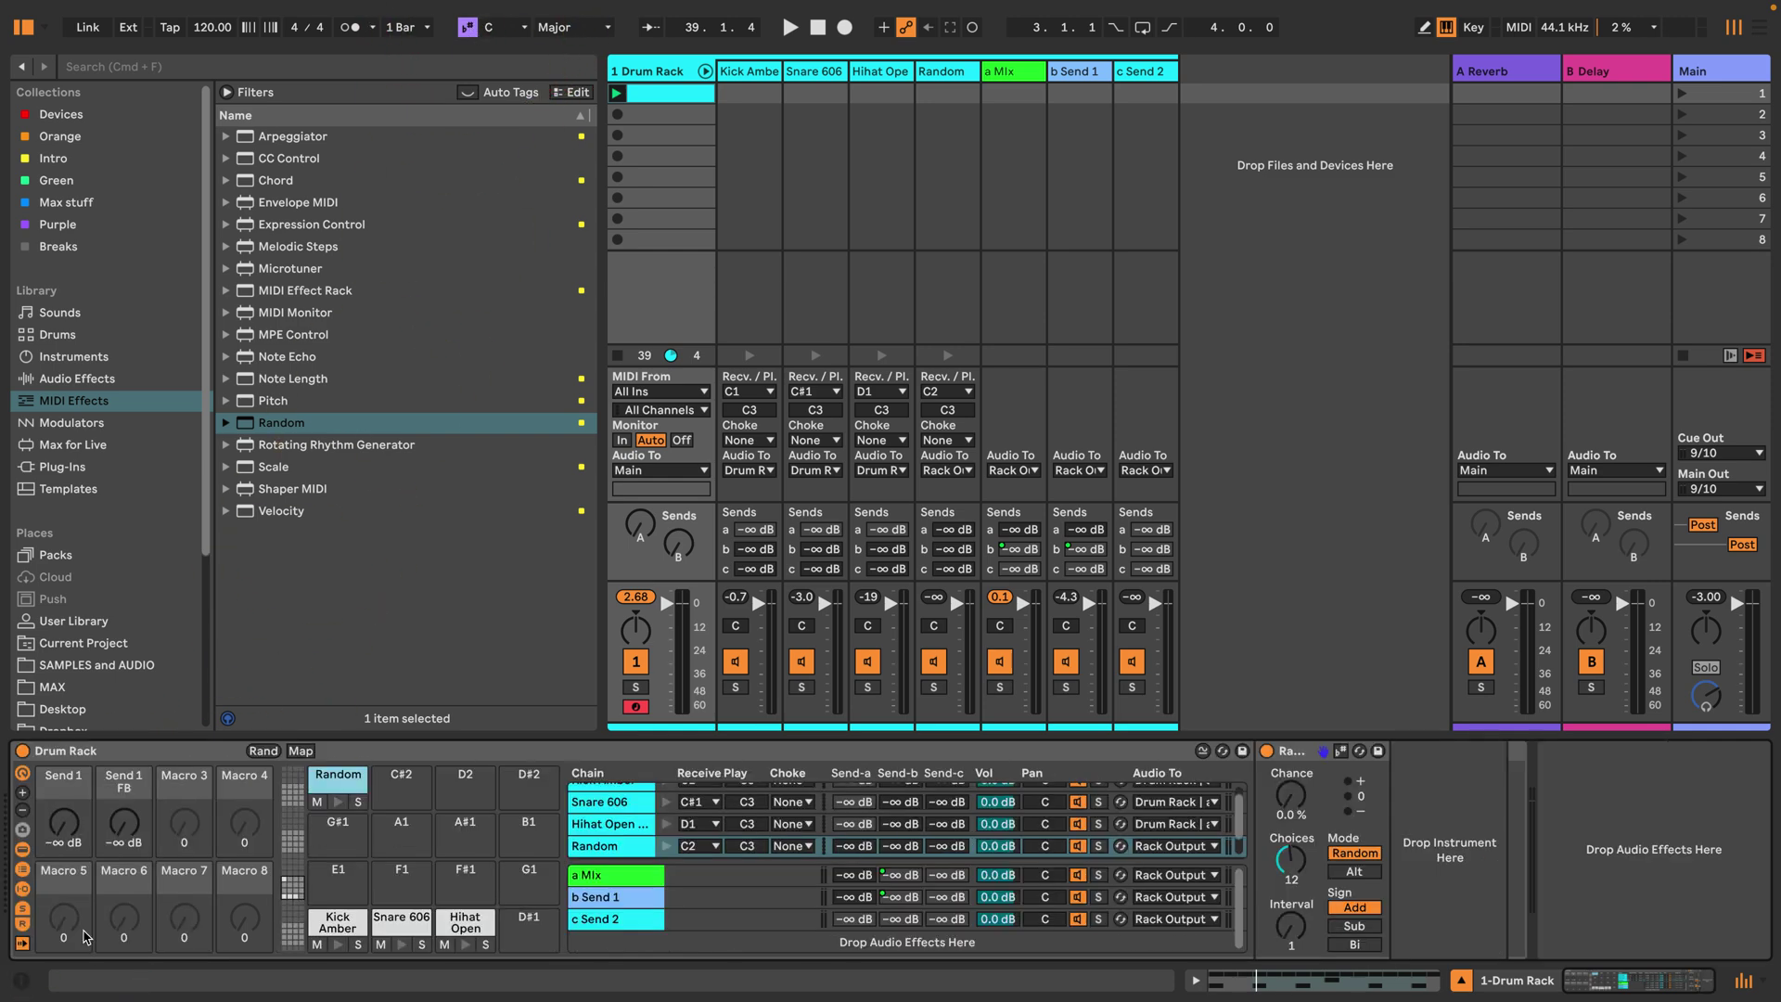
{"action": "left_click", "coordinate": [575, 28]}
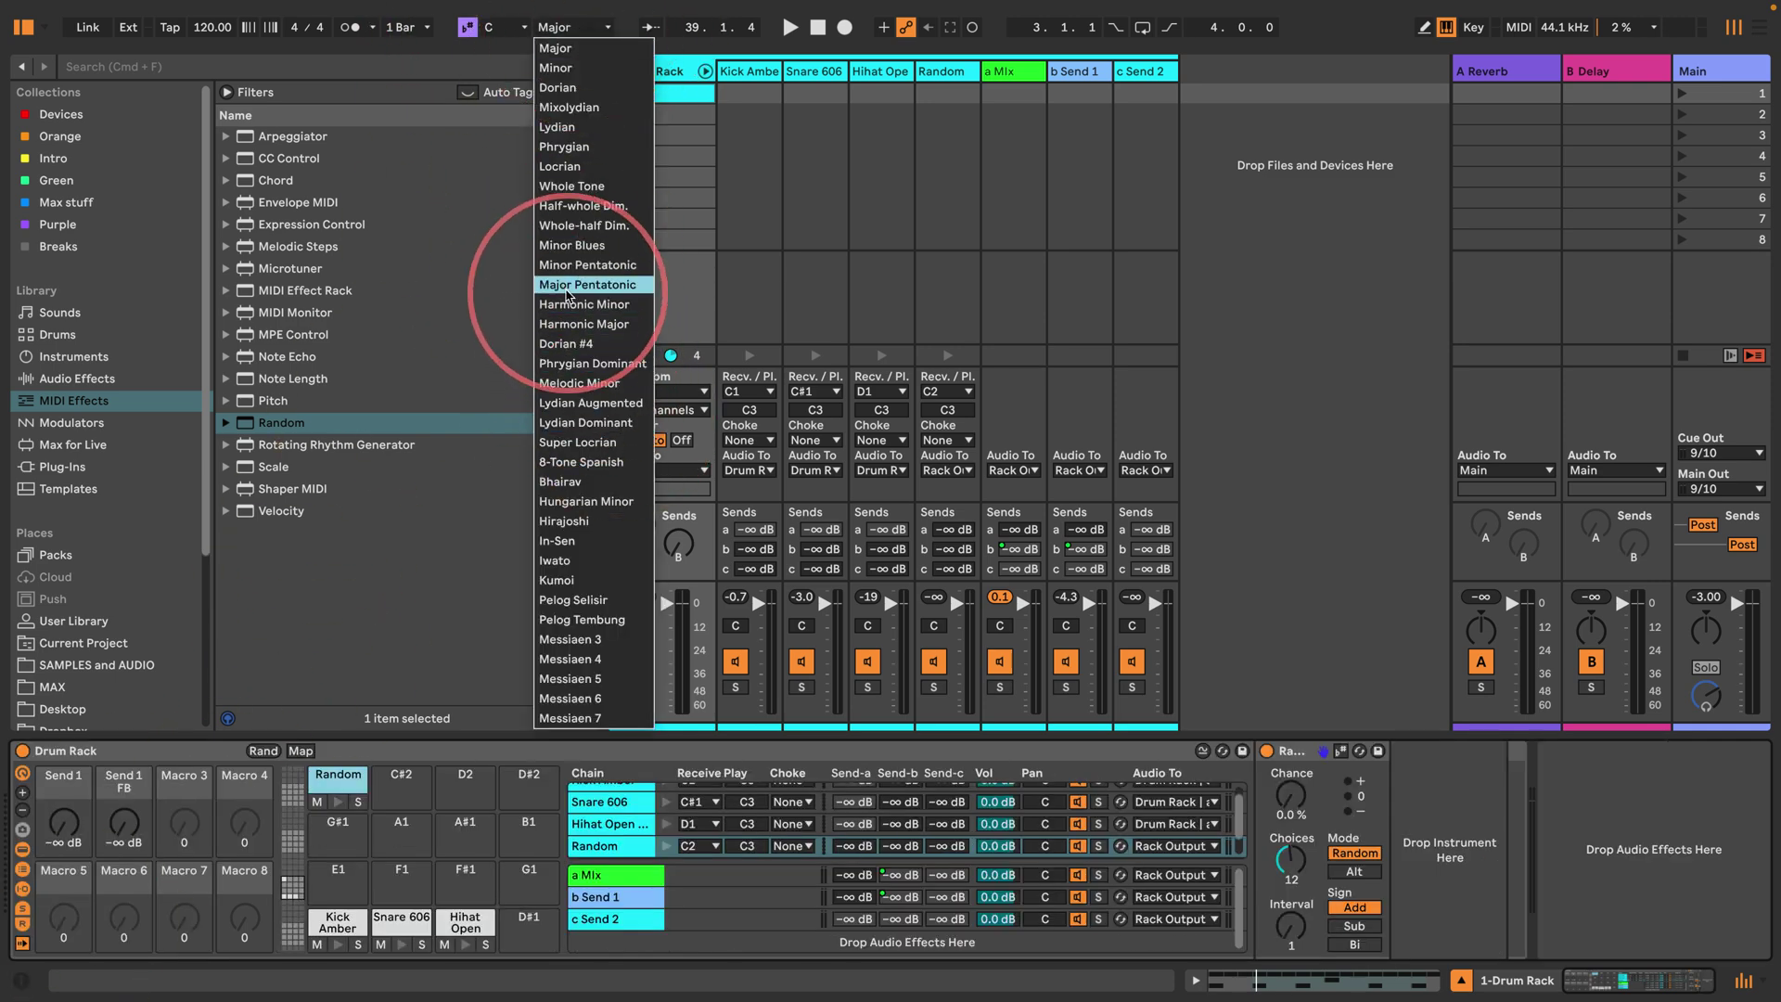
{"action": "left_click", "coordinate": [603, 269]}
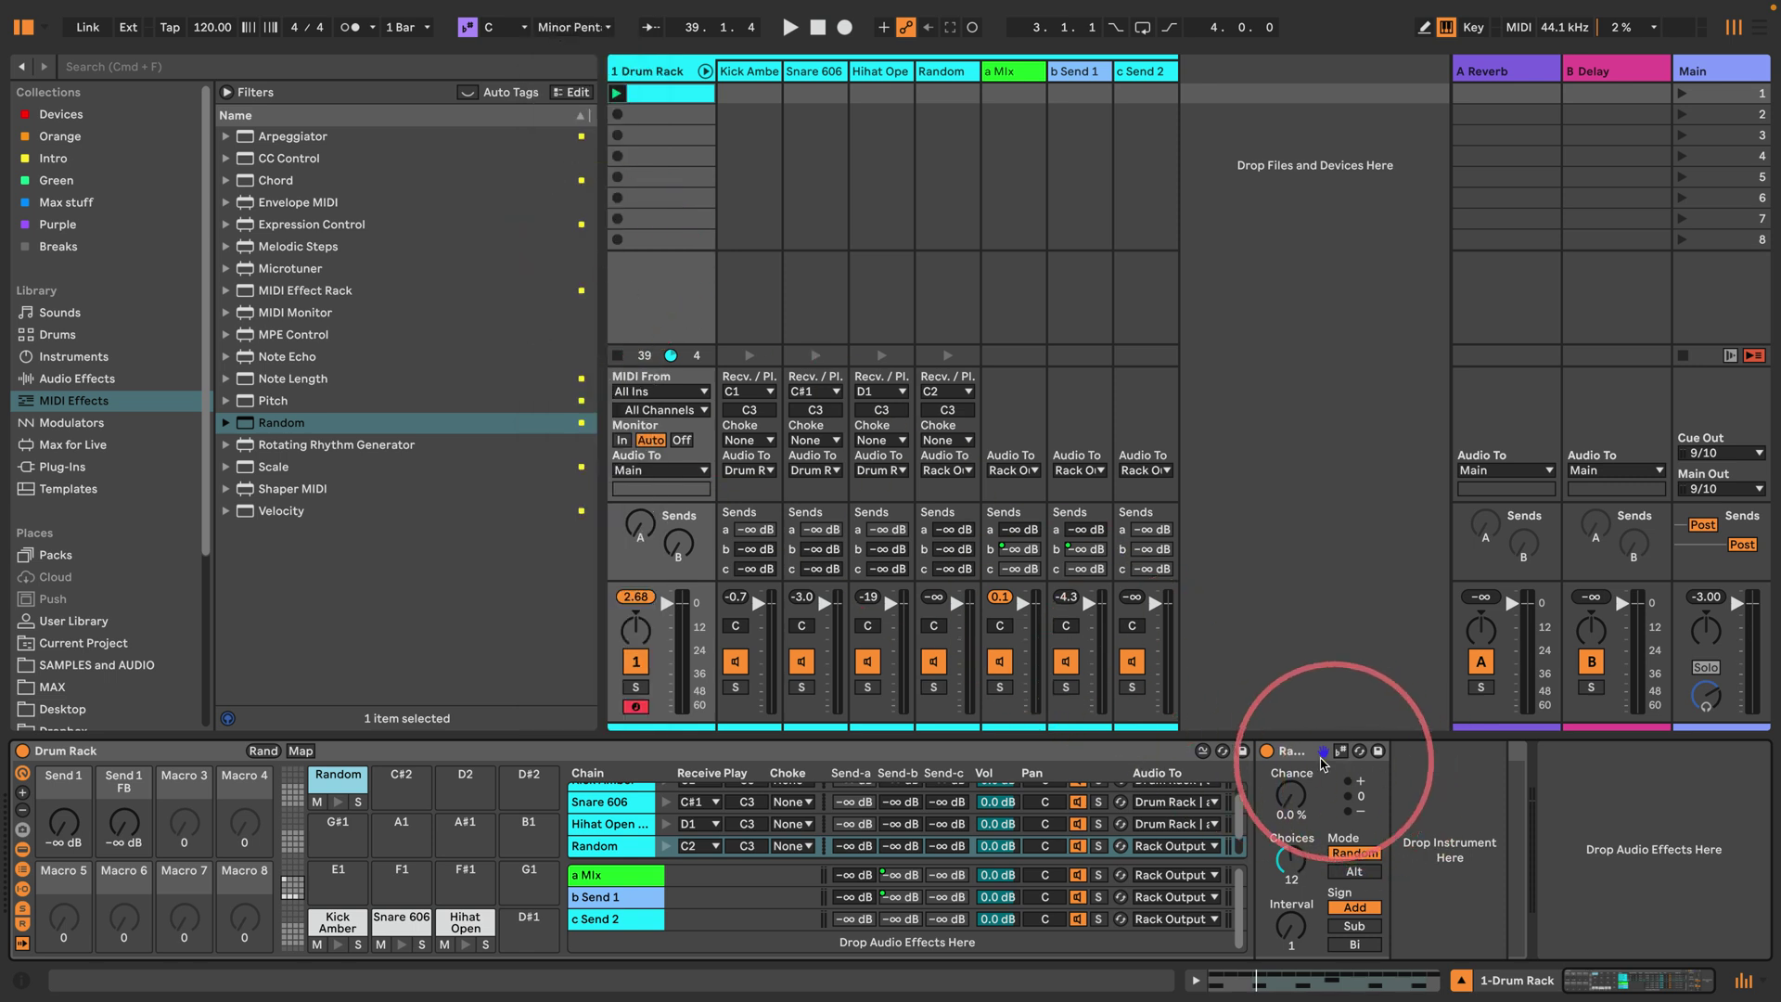
Step: Make the Random device follow the current scale and set its Chance to 50 %
{"action": "left_click", "coordinate": [1294, 756]}
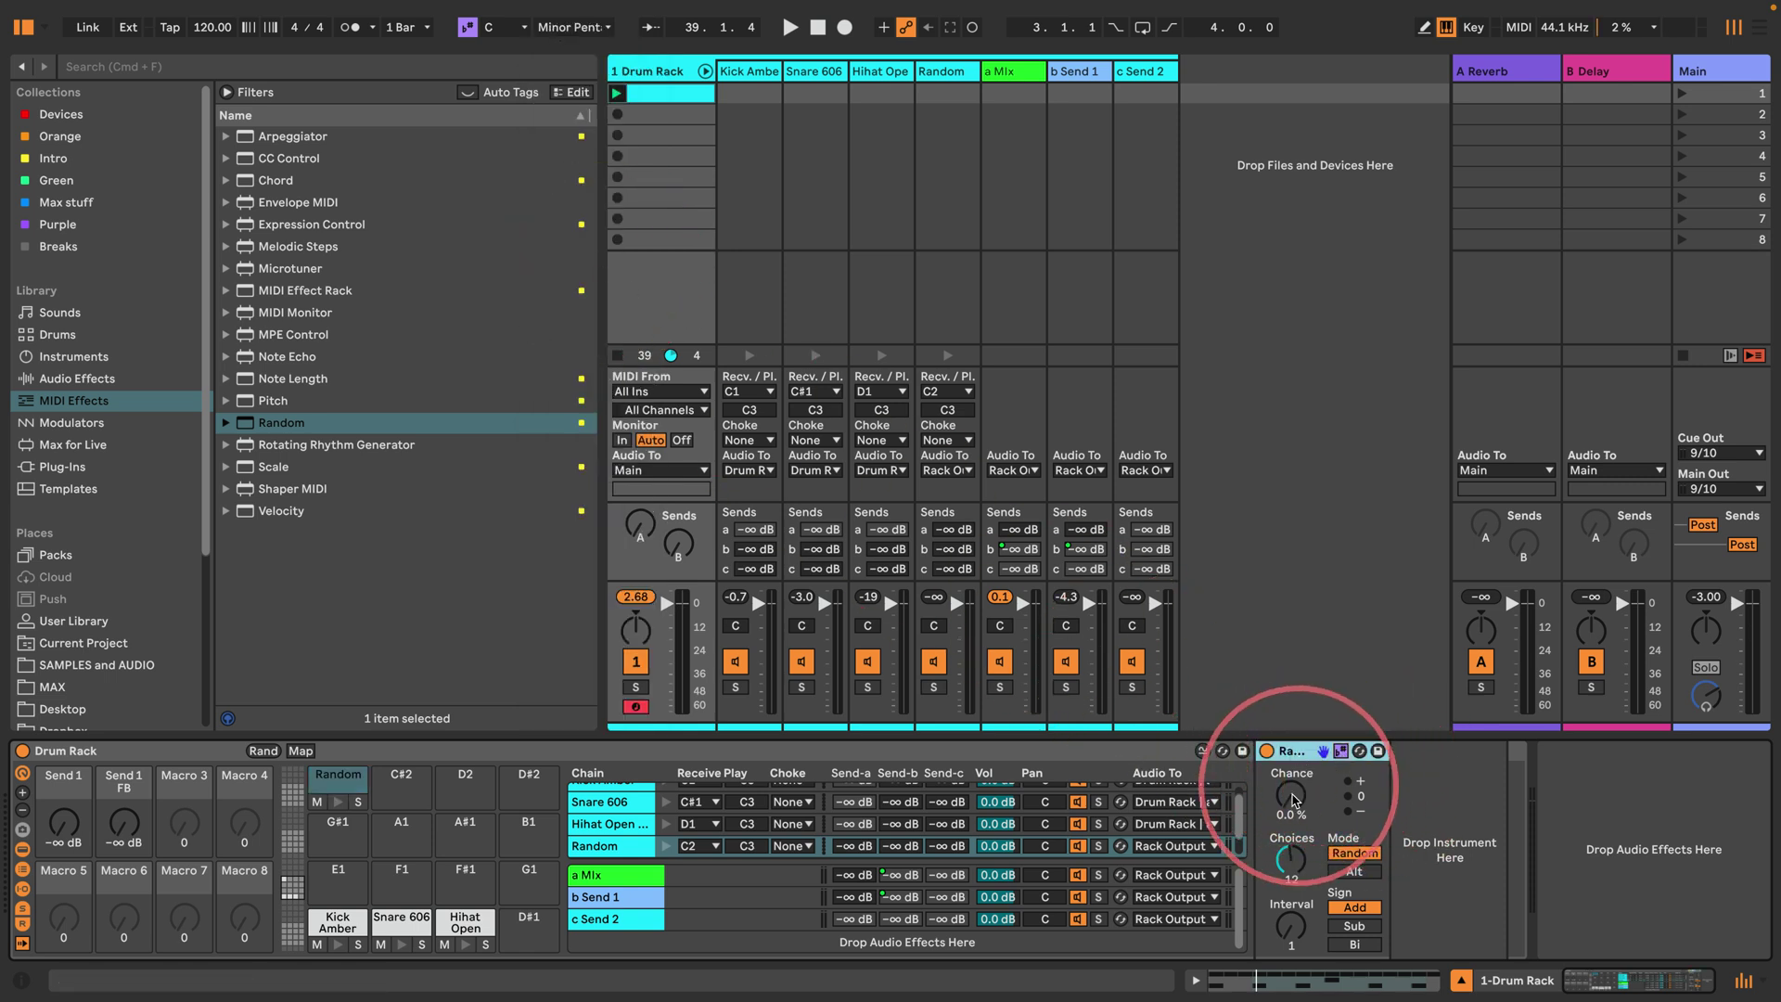
{"action": "left_click_drag", "start_coordinate": [1291, 797], "coordinate": [1291, 790]}
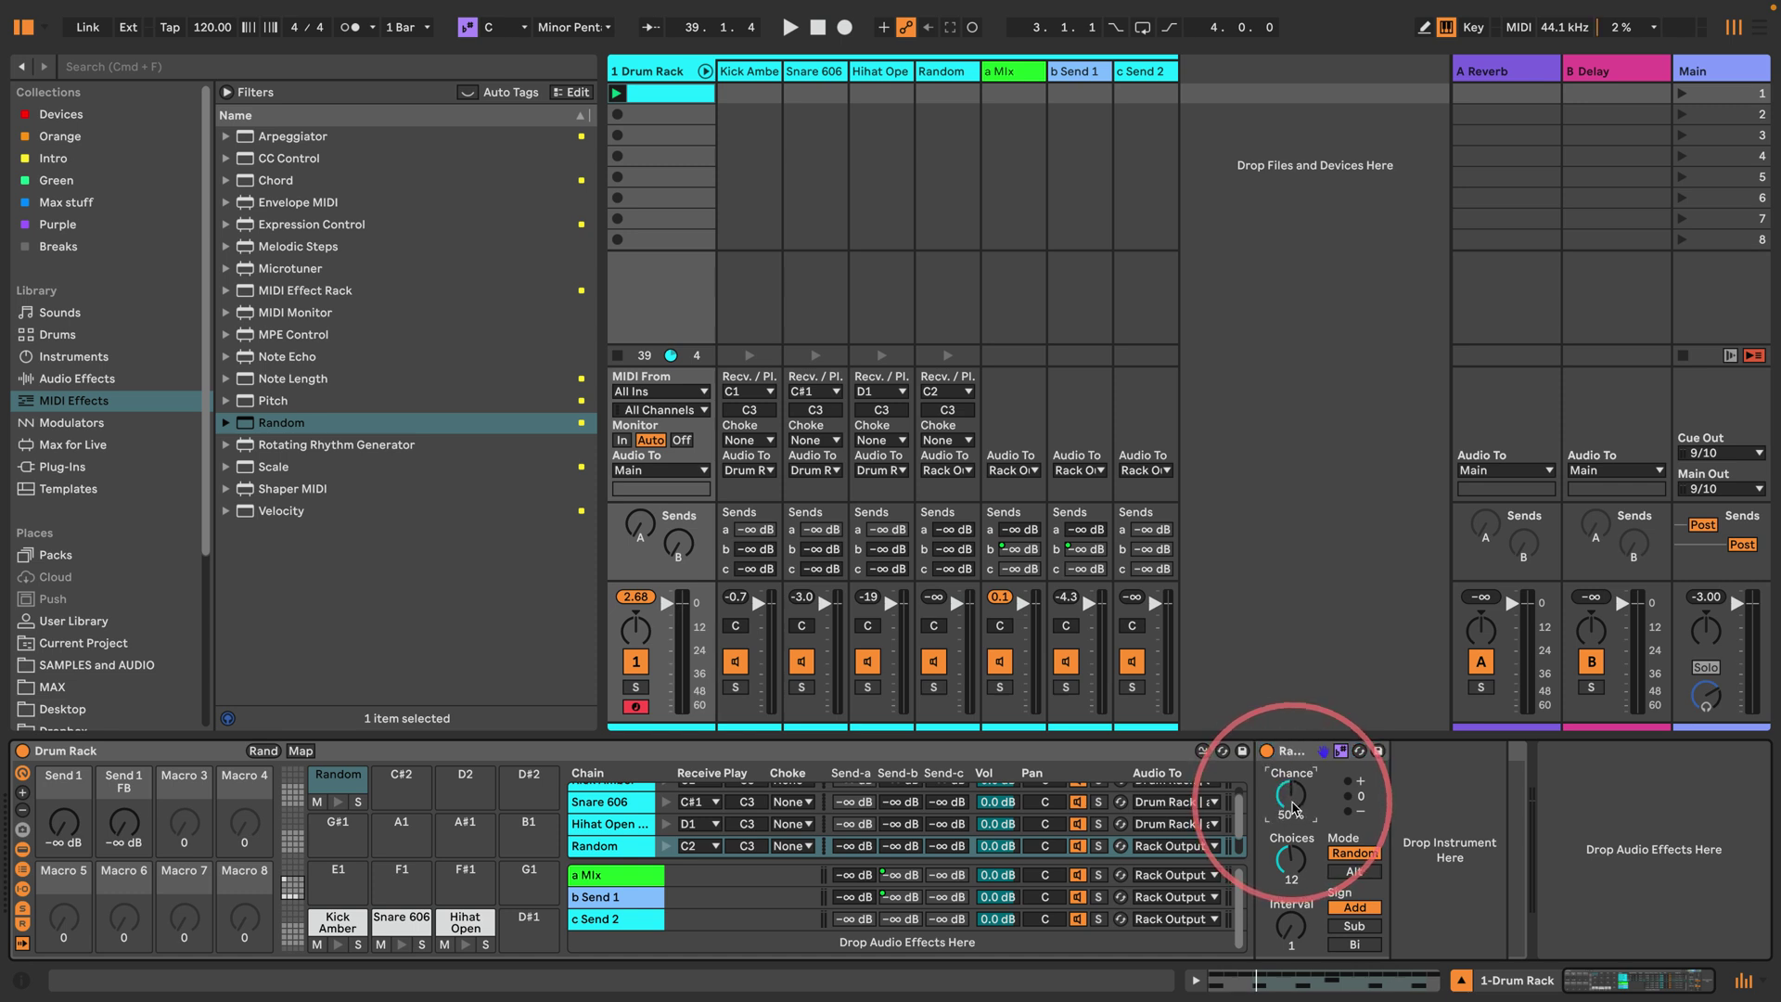
Step: Set the Send 2 Corpus to 100 % Dry/Wet and take its MIDI input from 1-Drum Rack, Post FX
{"action": "left_click", "coordinate": [590, 919]}
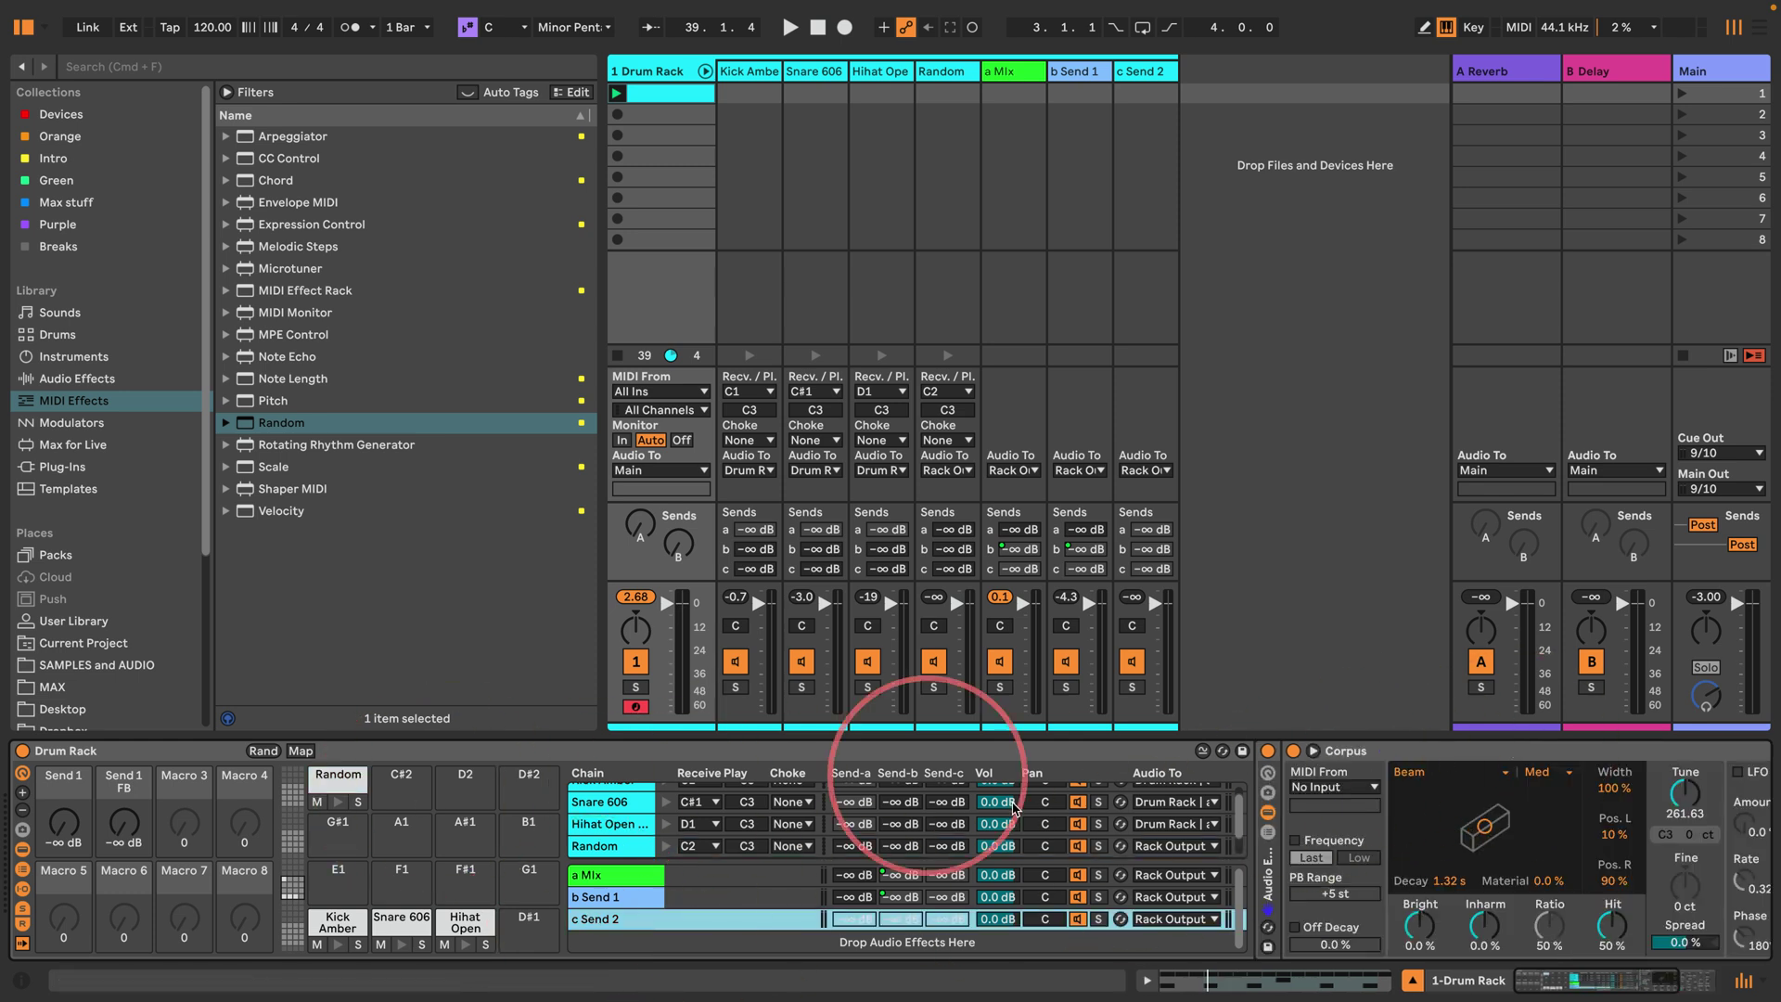
{"action": "scroll", "coordinate": [1589, 946], "scroll_direction": "right", "scroll_amount": 5}
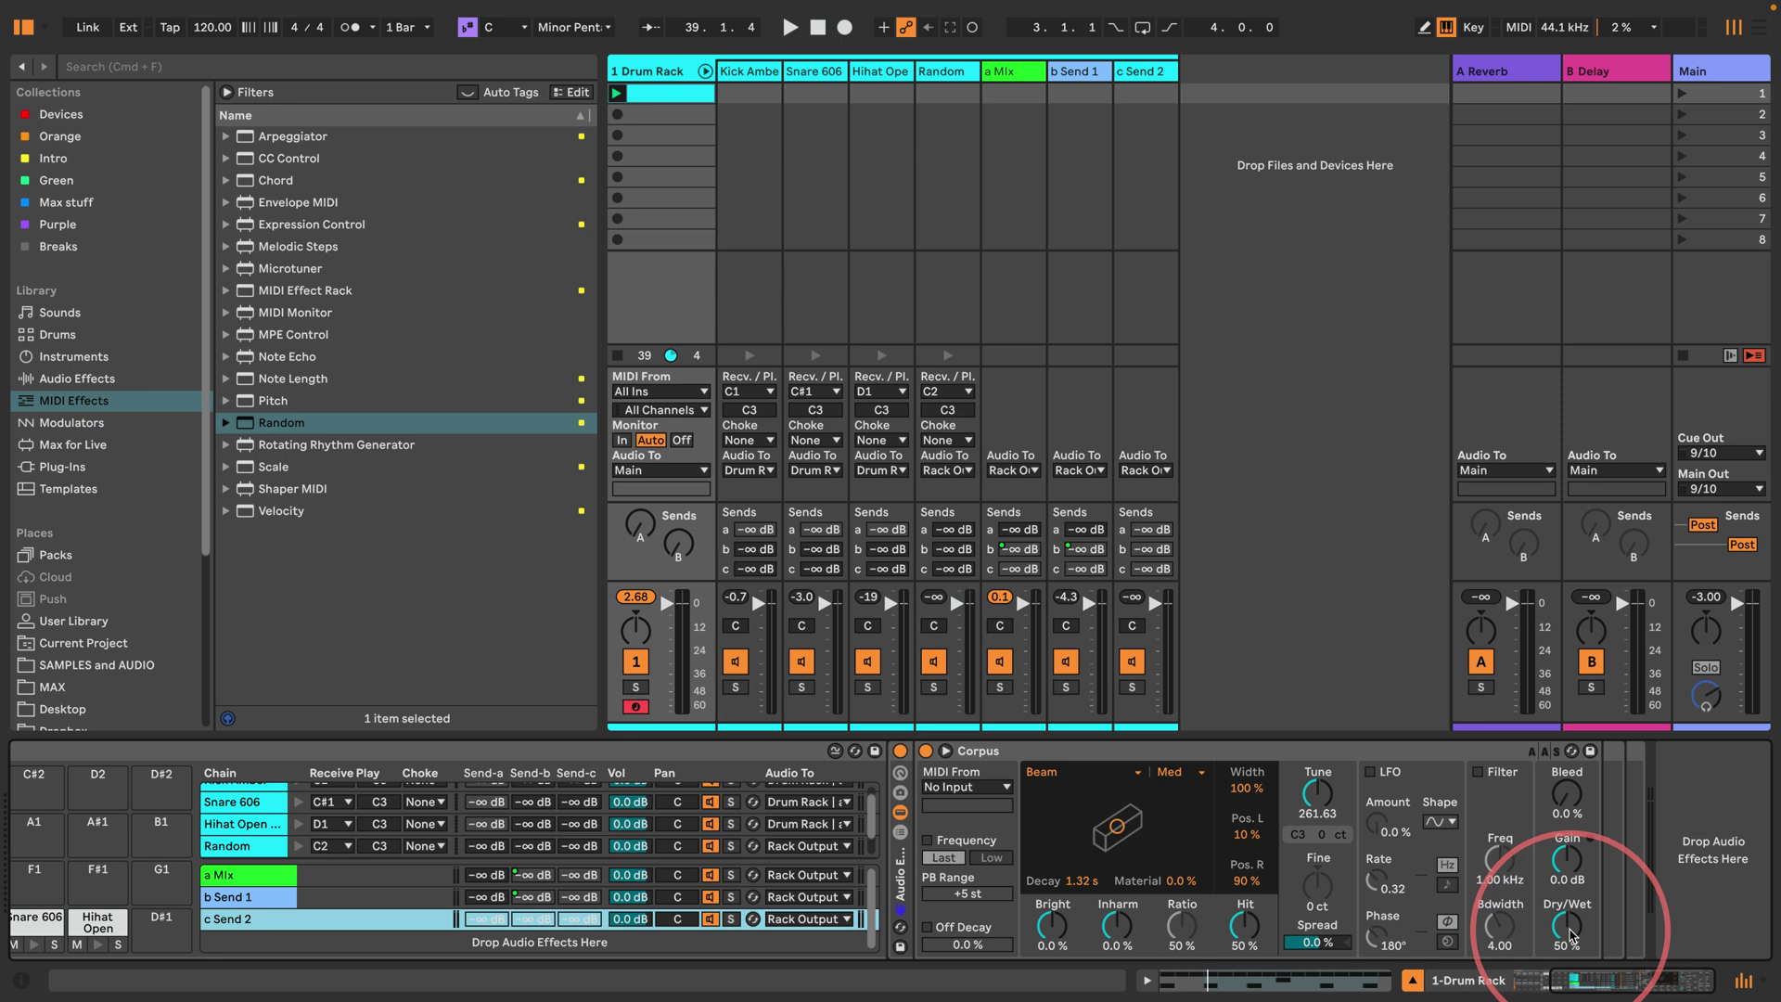
{"action": "left_click_drag", "start_coordinate": [1567, 927], "coordinate": [1568, 914]}
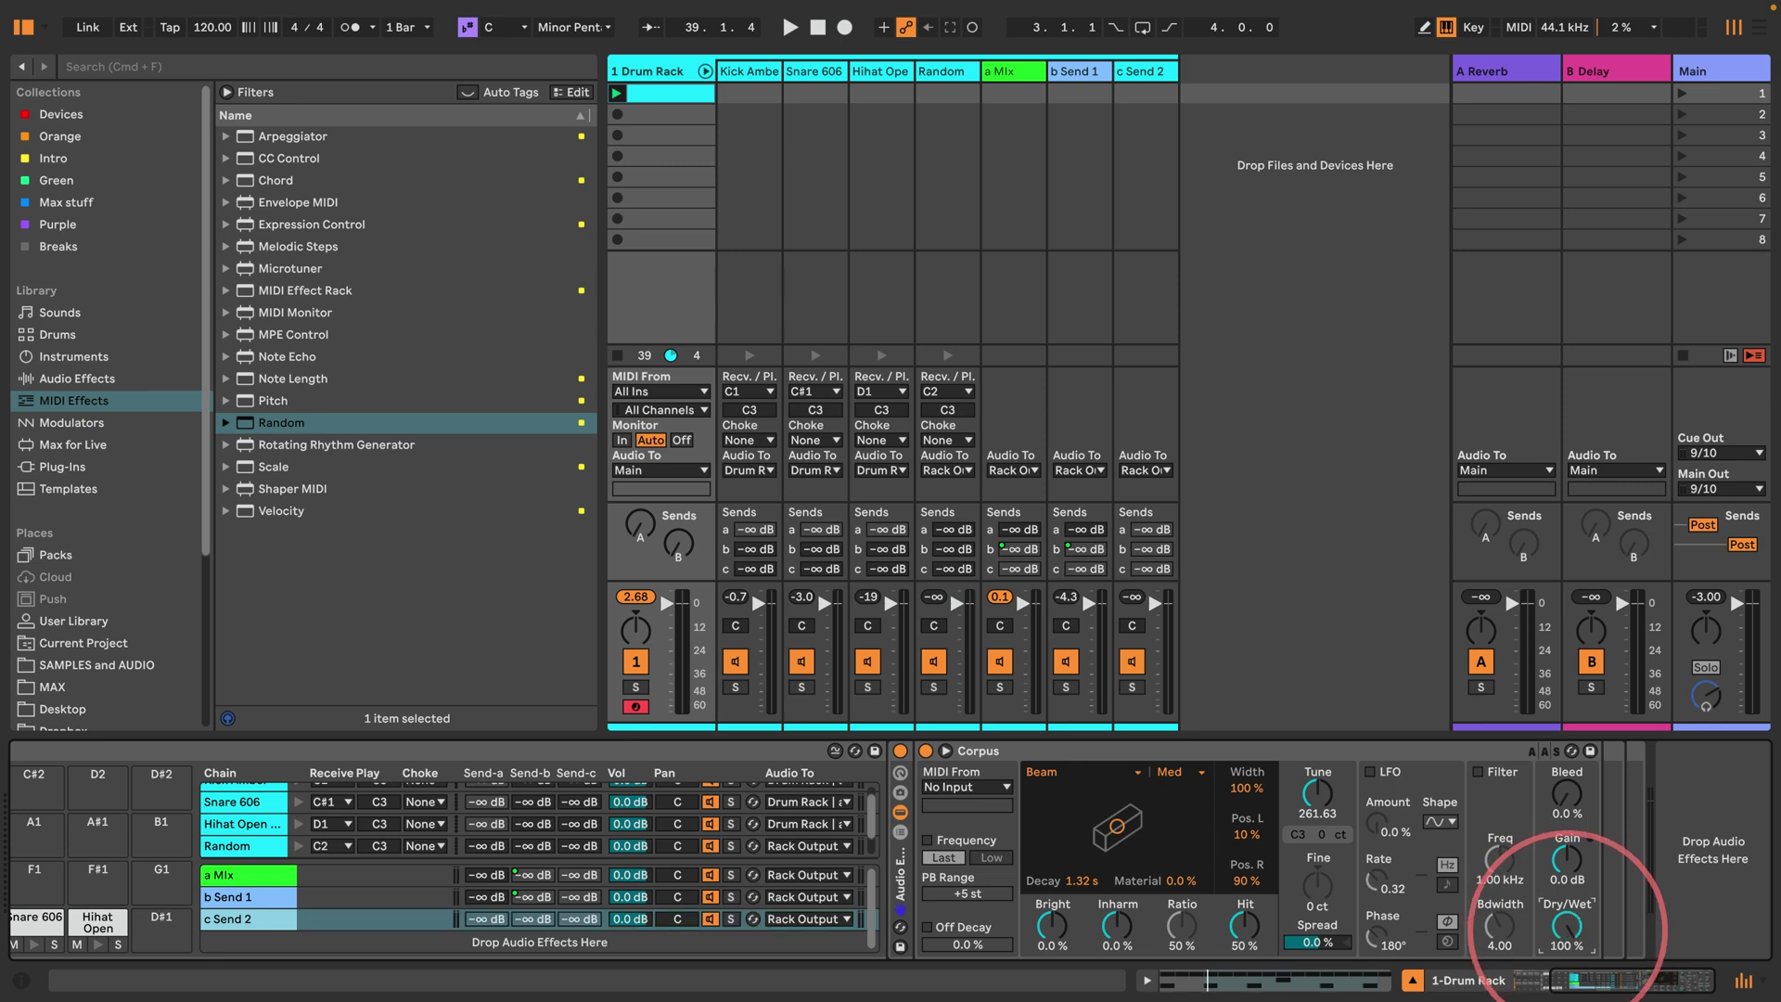
{"action": "left_click", "coordinate": [983, 790]}
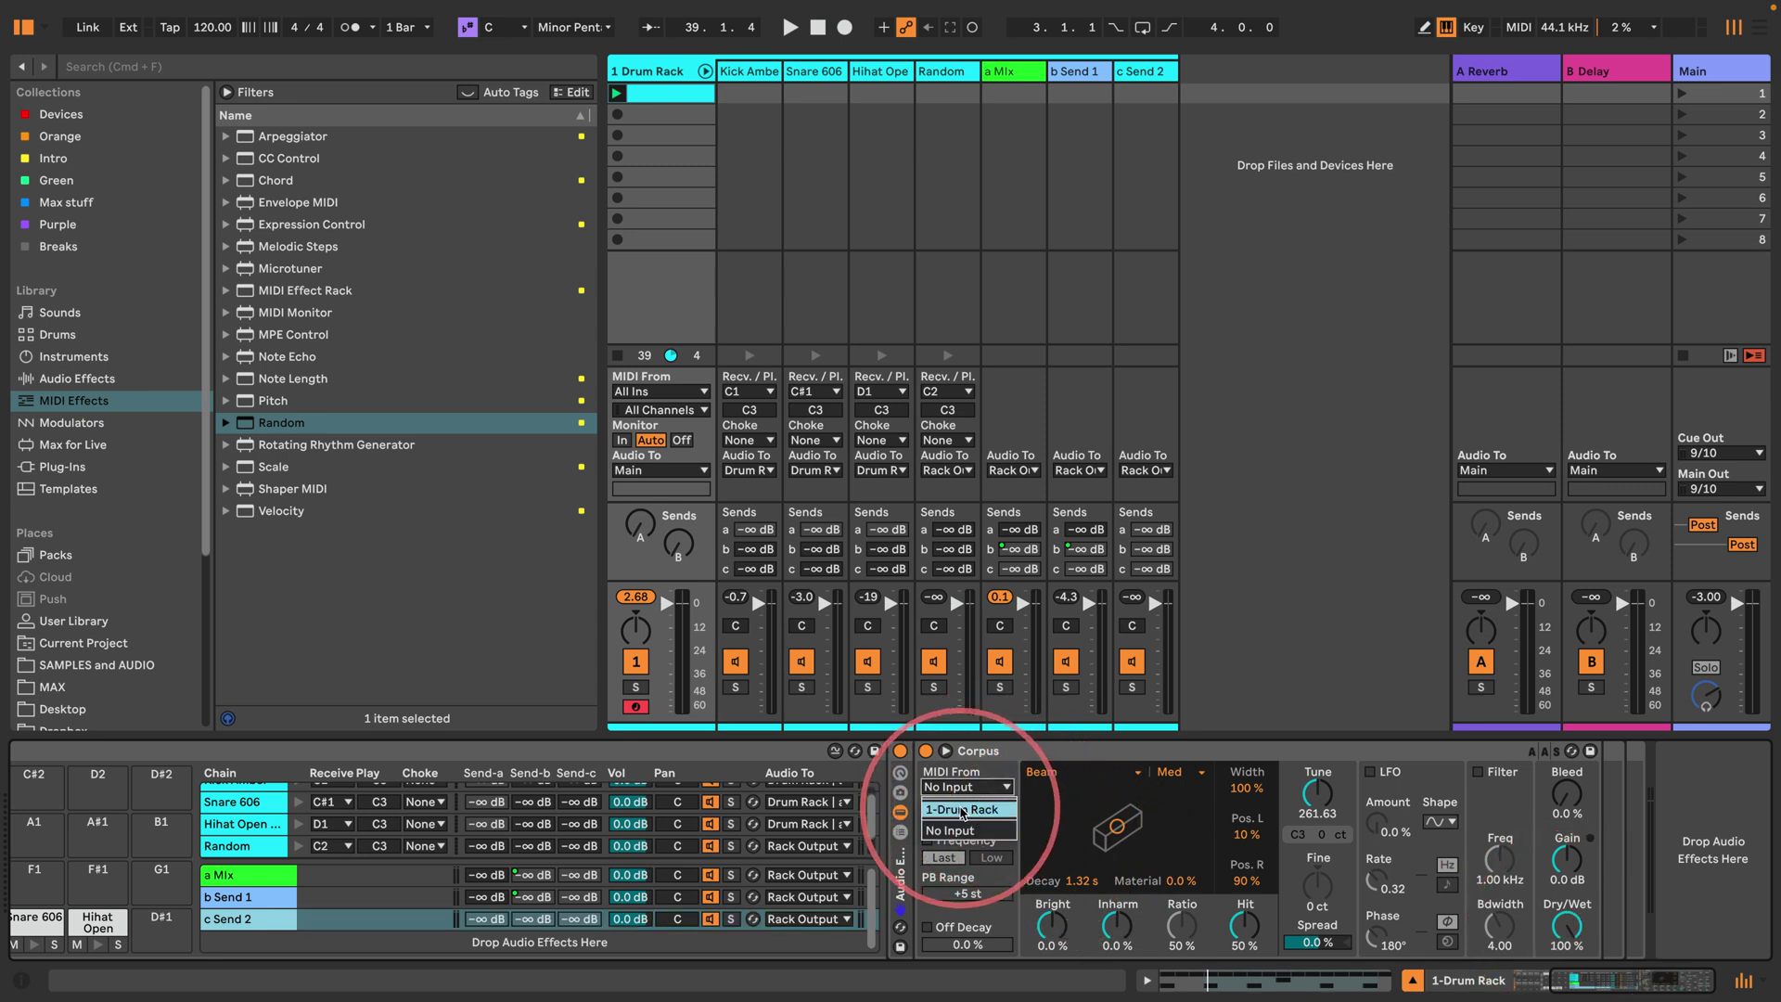
{"action": "left_click", "coordinate": [962, 809]}
{"action": "left_click", "coordinate": [976, 806]}
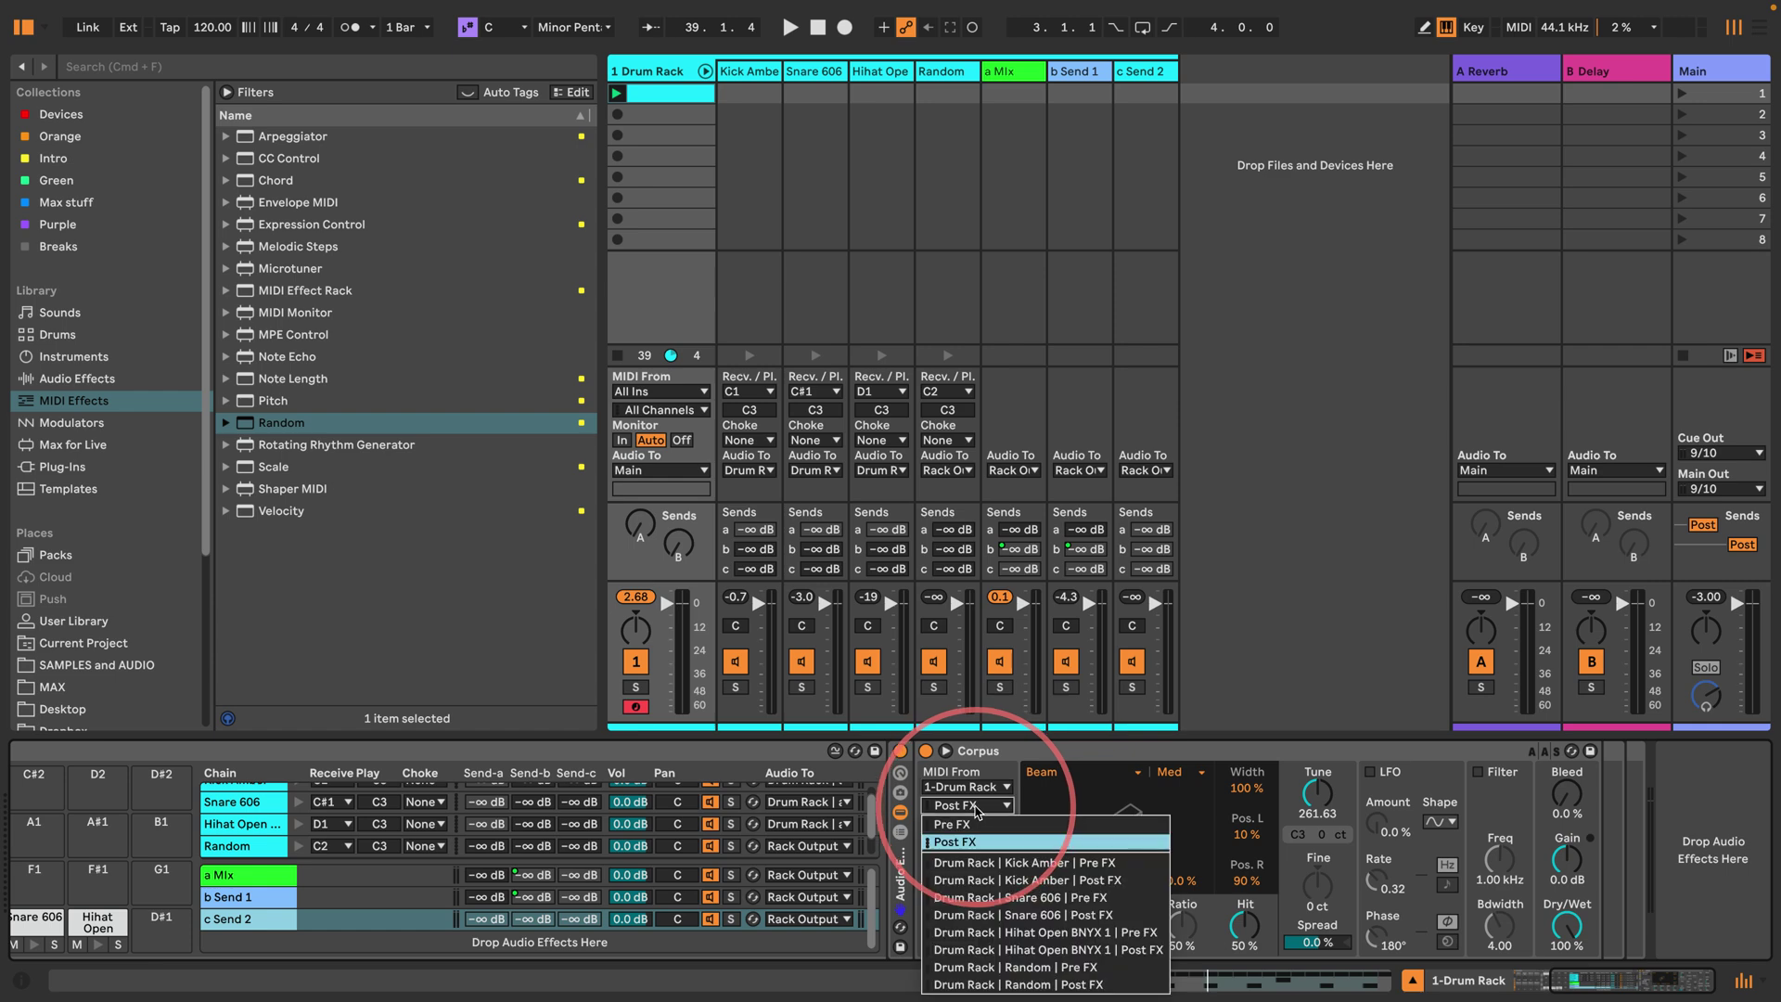
{"action": "left_click", "coordinate": [969, 841]}
Step: Rename the Random chain on the C2 pad as Bass Midi
{"action": "scroll", "coordinate": [761, 835], "scroll_direction": "left", "scroll_amount": 6}
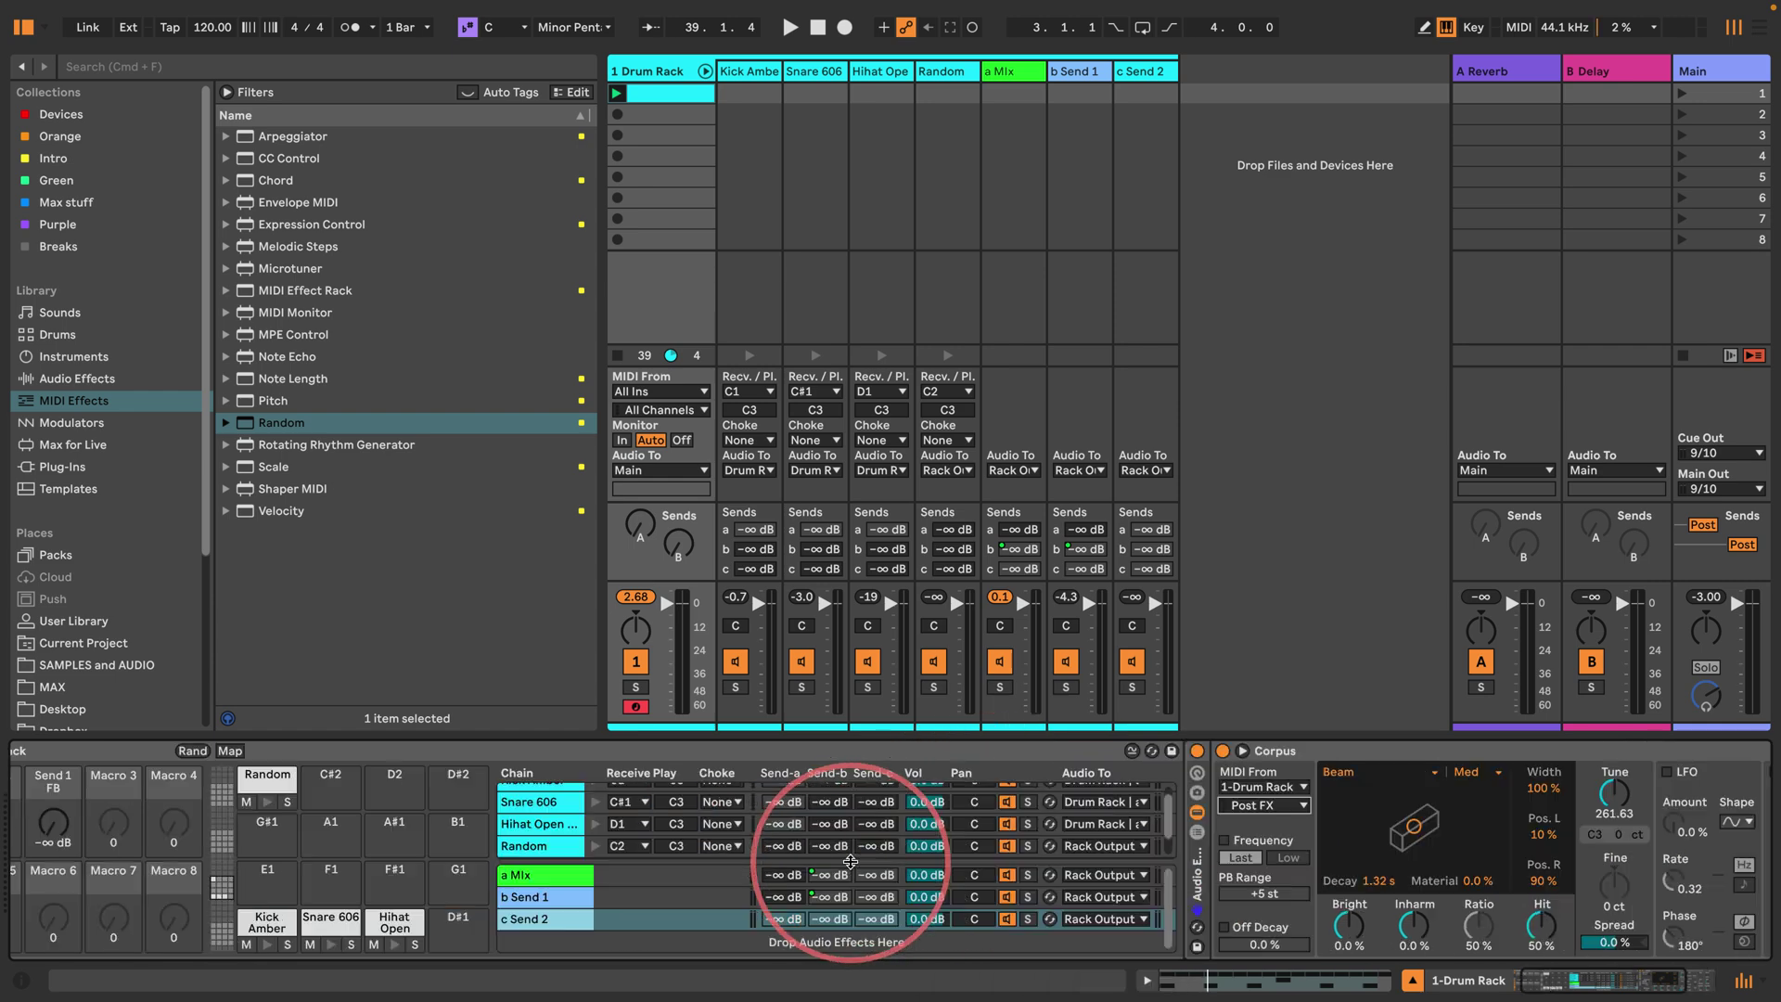
{"action": "left_click", "coordinate": [343, 781]}
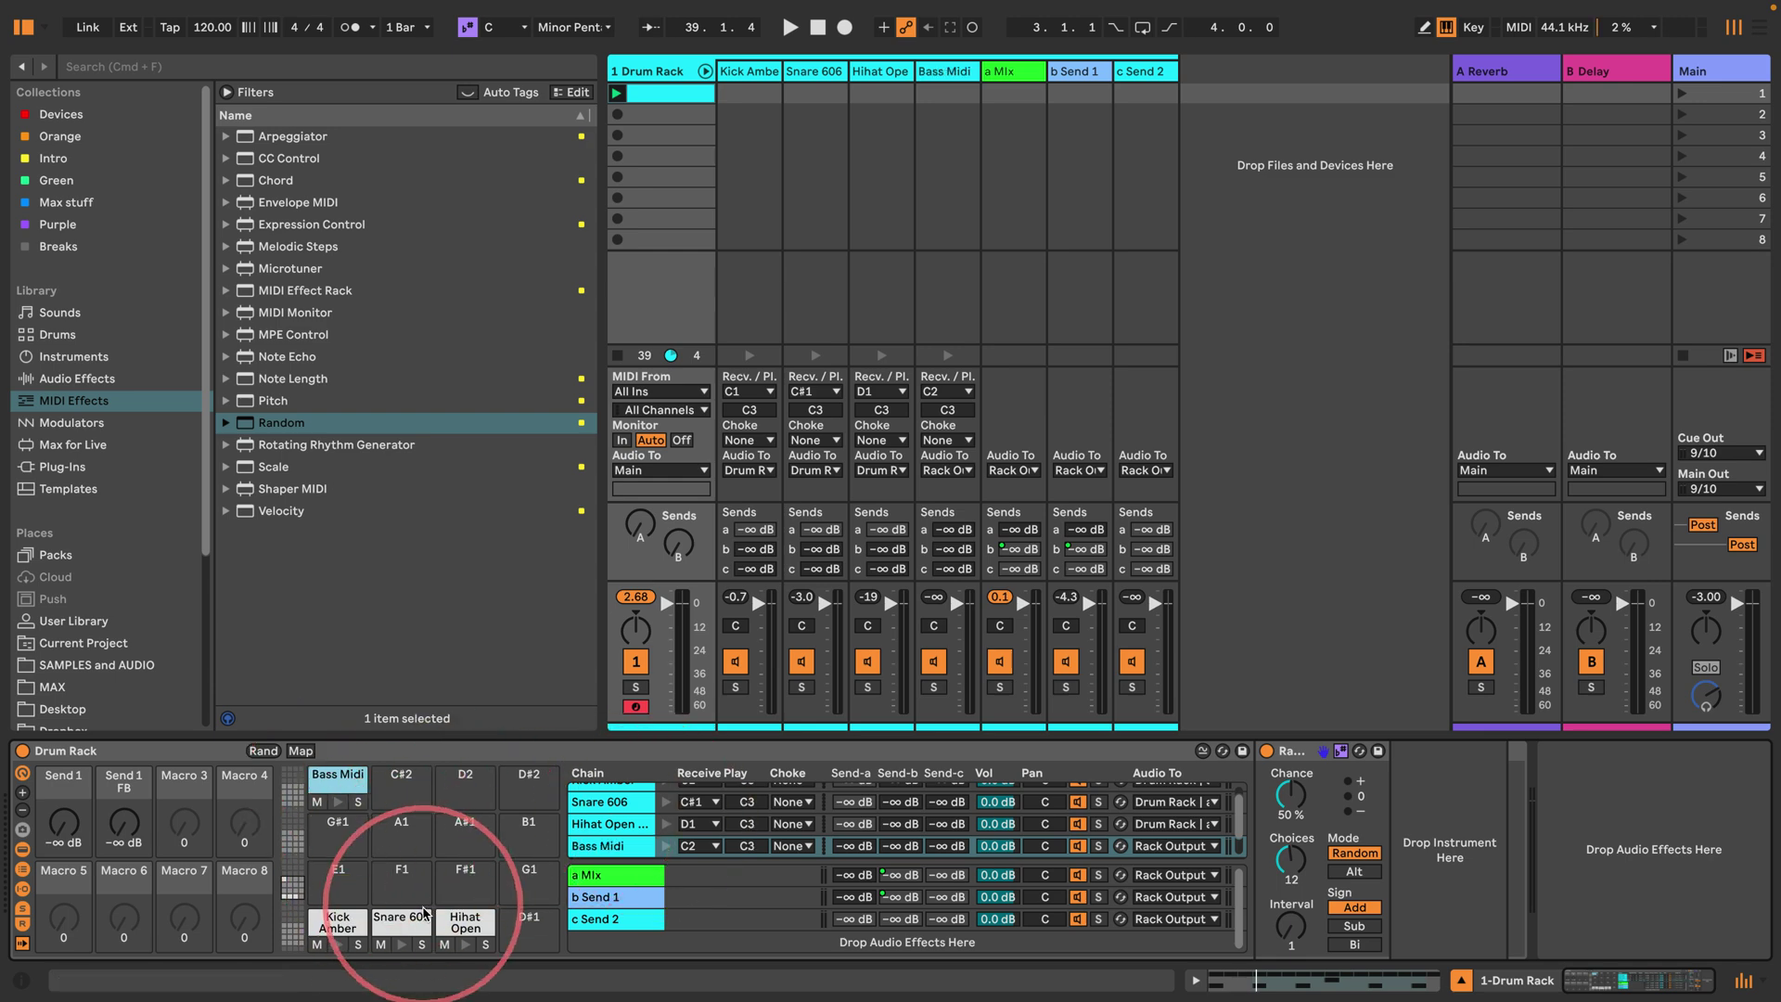
Step: Set the Send 2 Corpus's MIDI source to Drum Rack | Bass Midi | Post FX and enable MIDI control of its Frequency
{"action": "left_click", "coordinate": [590, 921]}
{"action": "scroll", "coordinate": [927, 854], "scroll_direction": "right", "scroll_amount": 5}
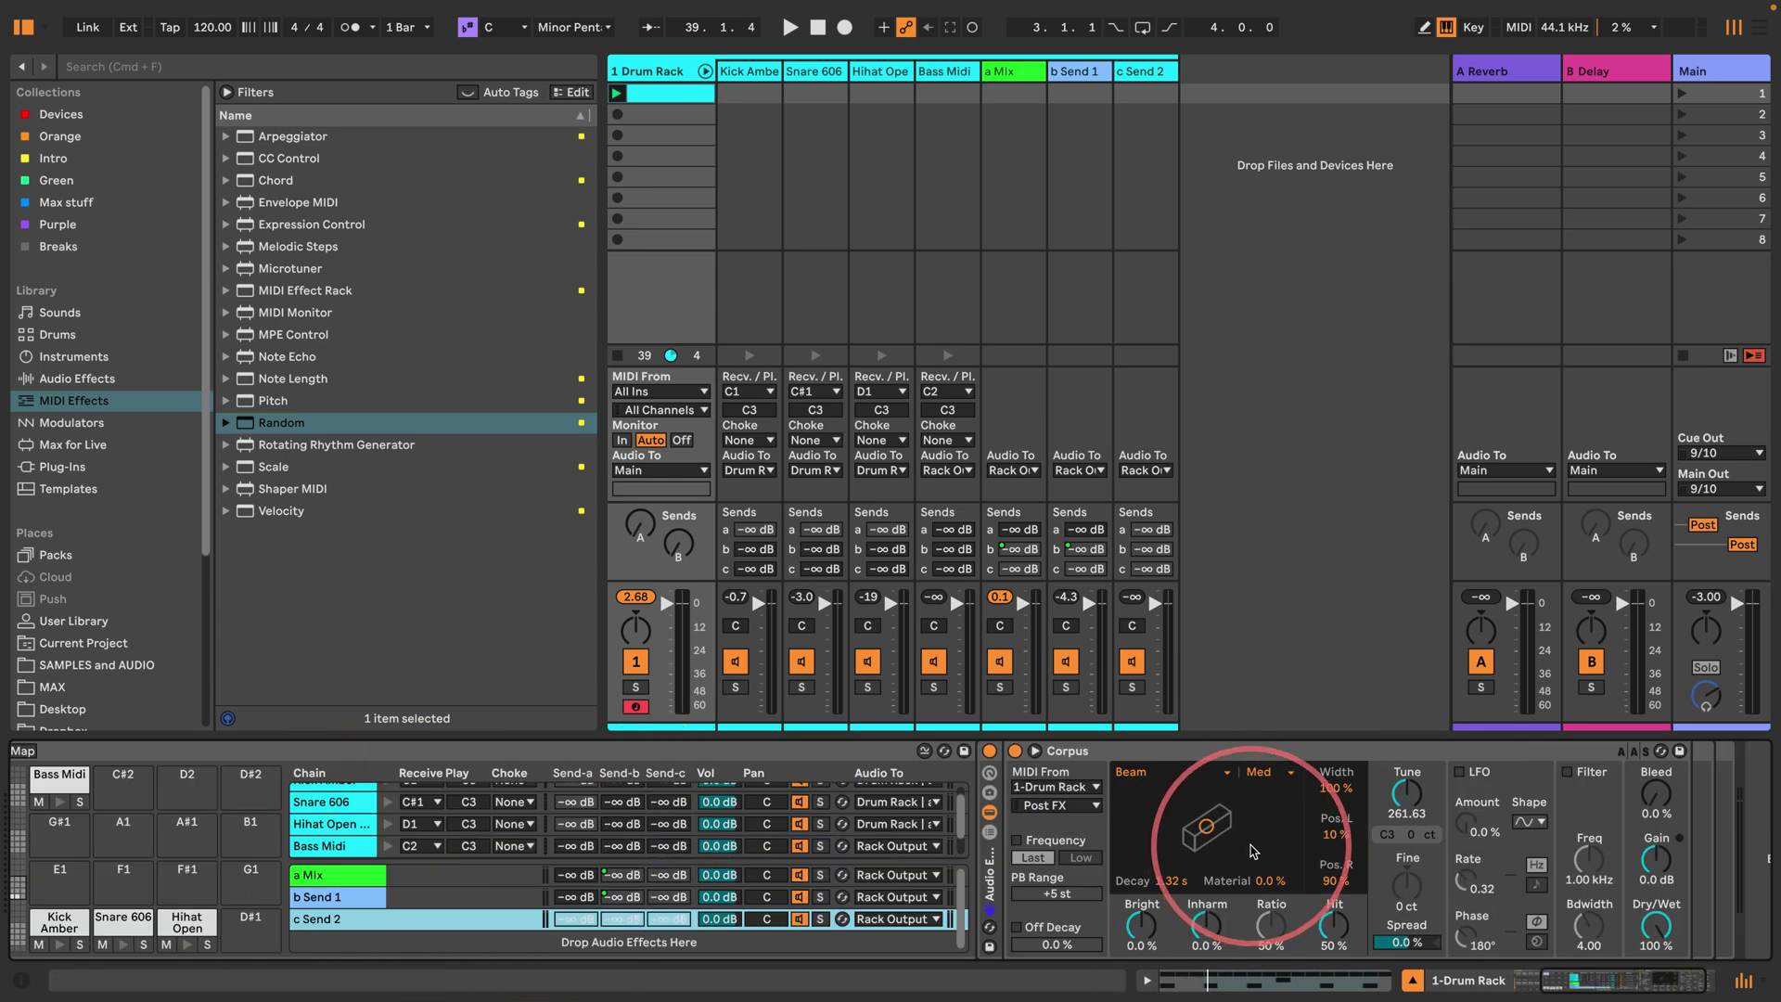
{"action": "left_click", "coordinate": [1060, 805]}
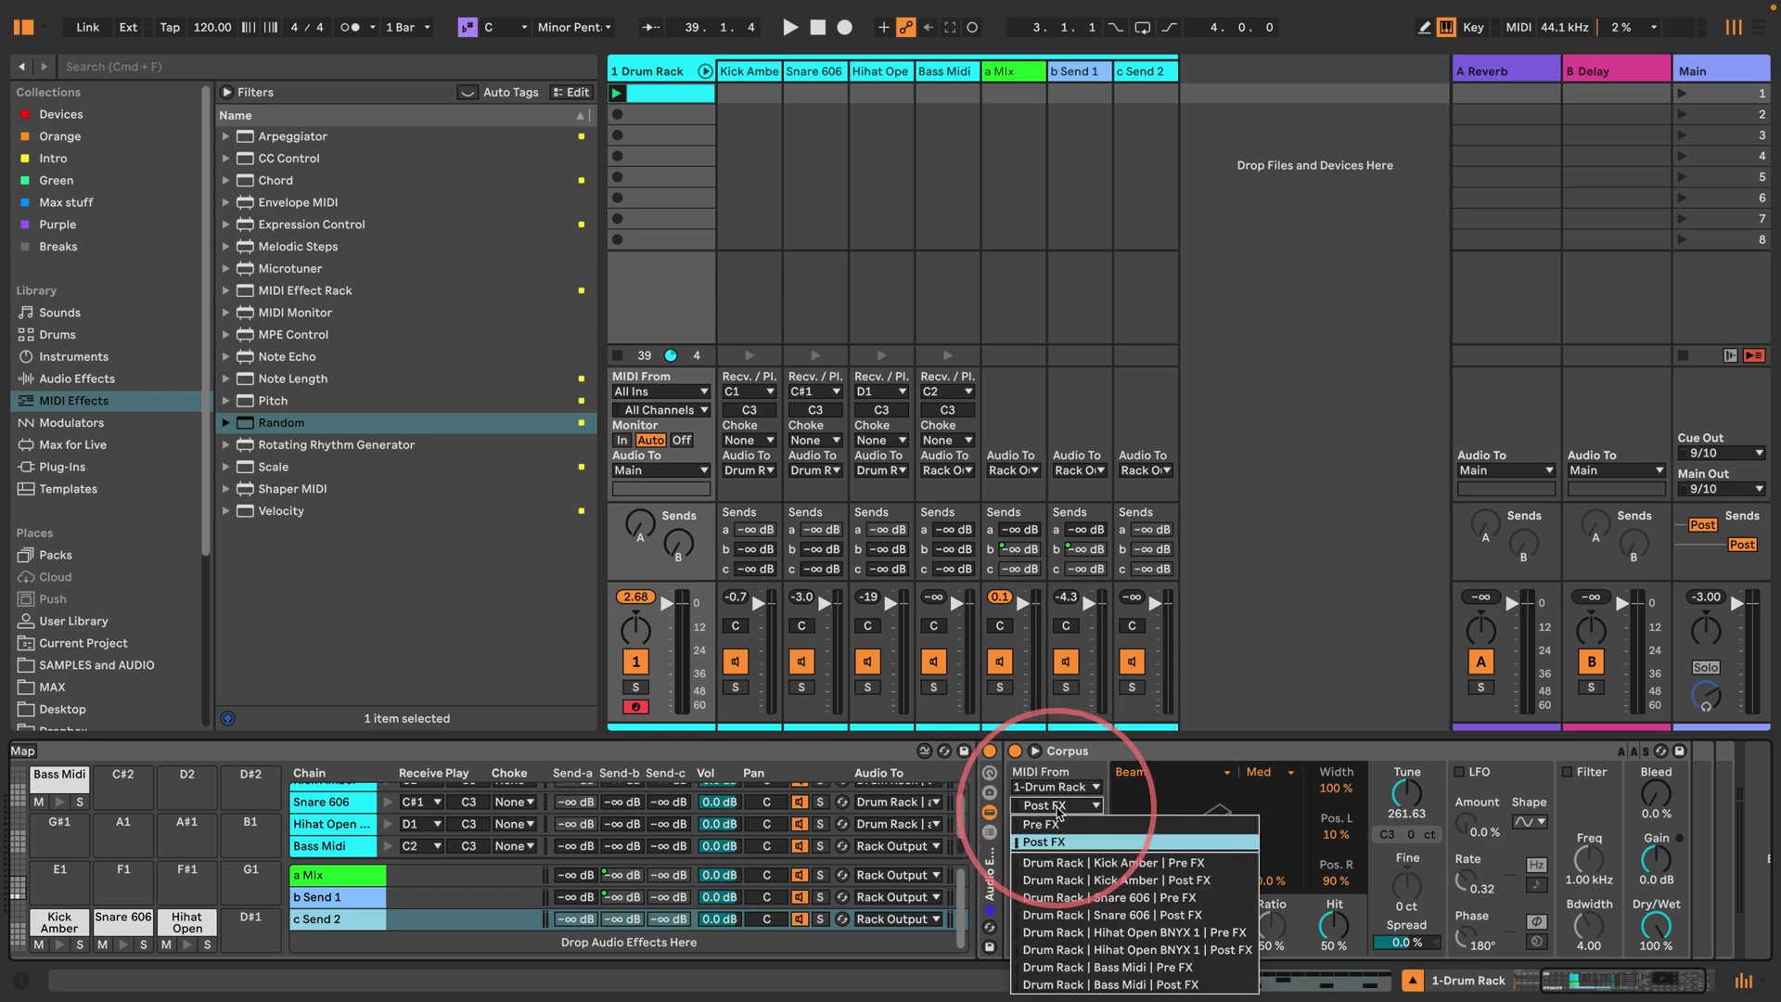
{"action": "left_click", "coordinate": [1149, 985]}
{"action": "left_click", "coordinate": [1016, 841]}
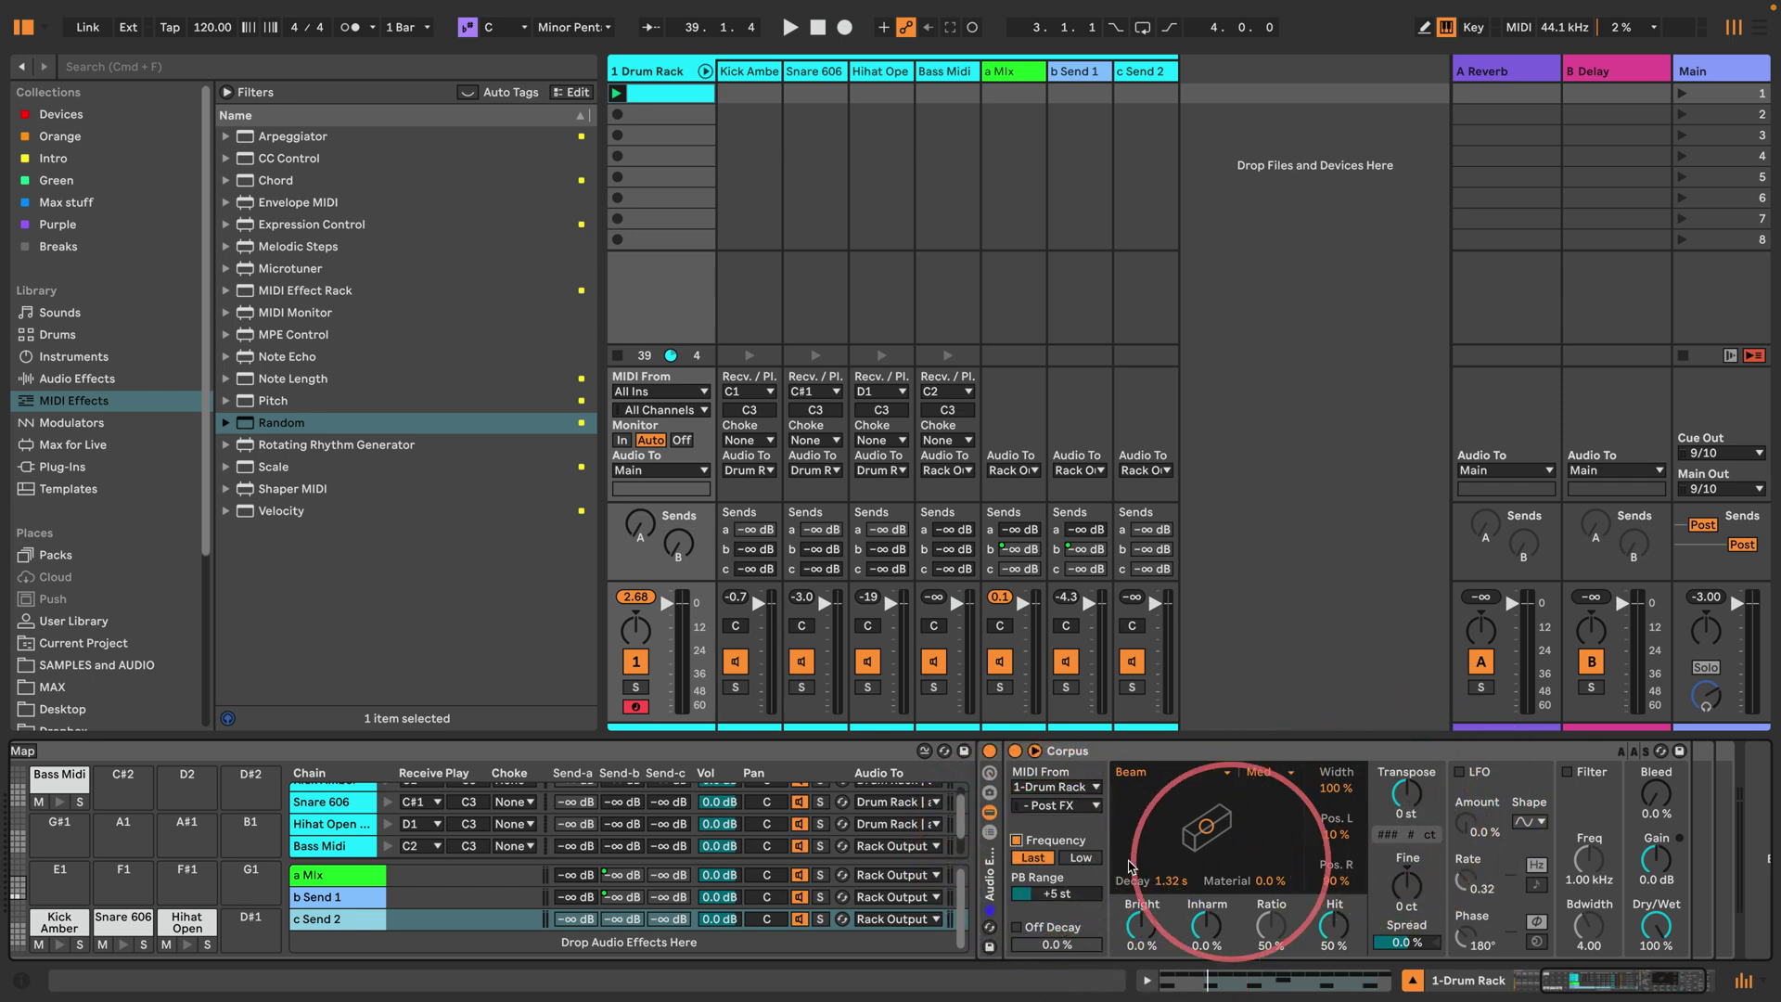
Step: Draw 1/16 Bass Midi notes across the whole drum clip, leaving only the first sixteenth empty
{"action": "double_click", "coordinate": [648, 95]}
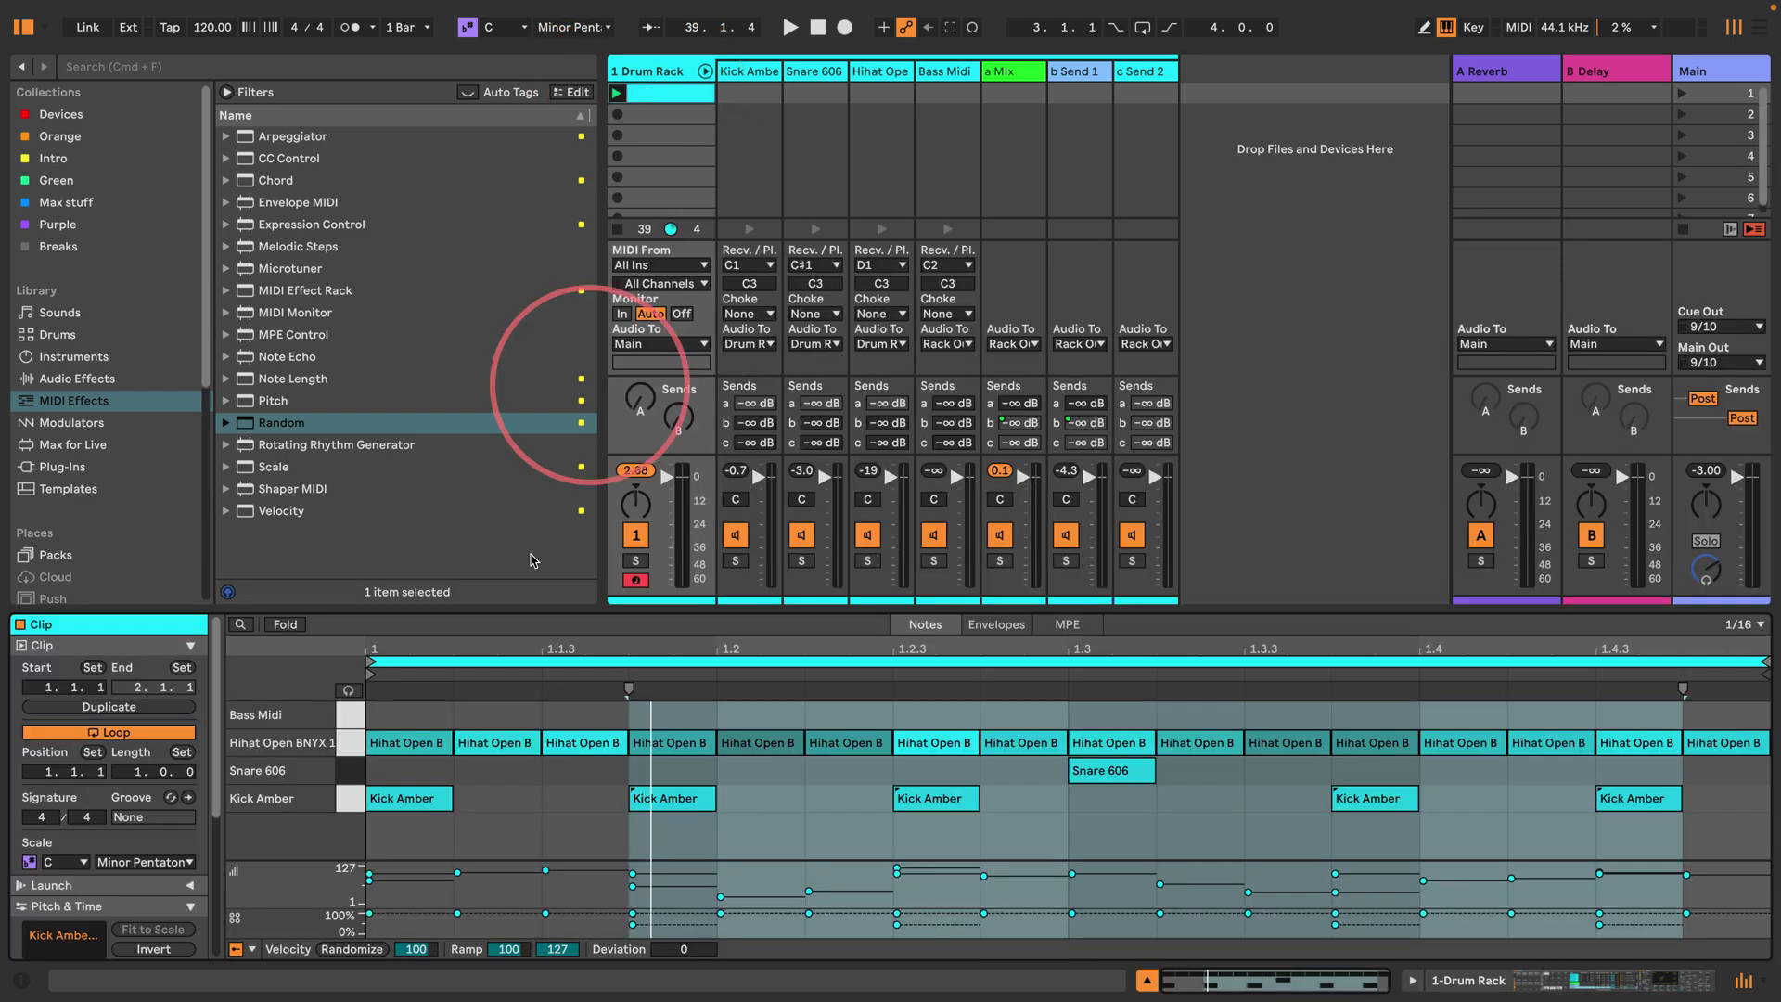
{"action": "key", "text": "b"}
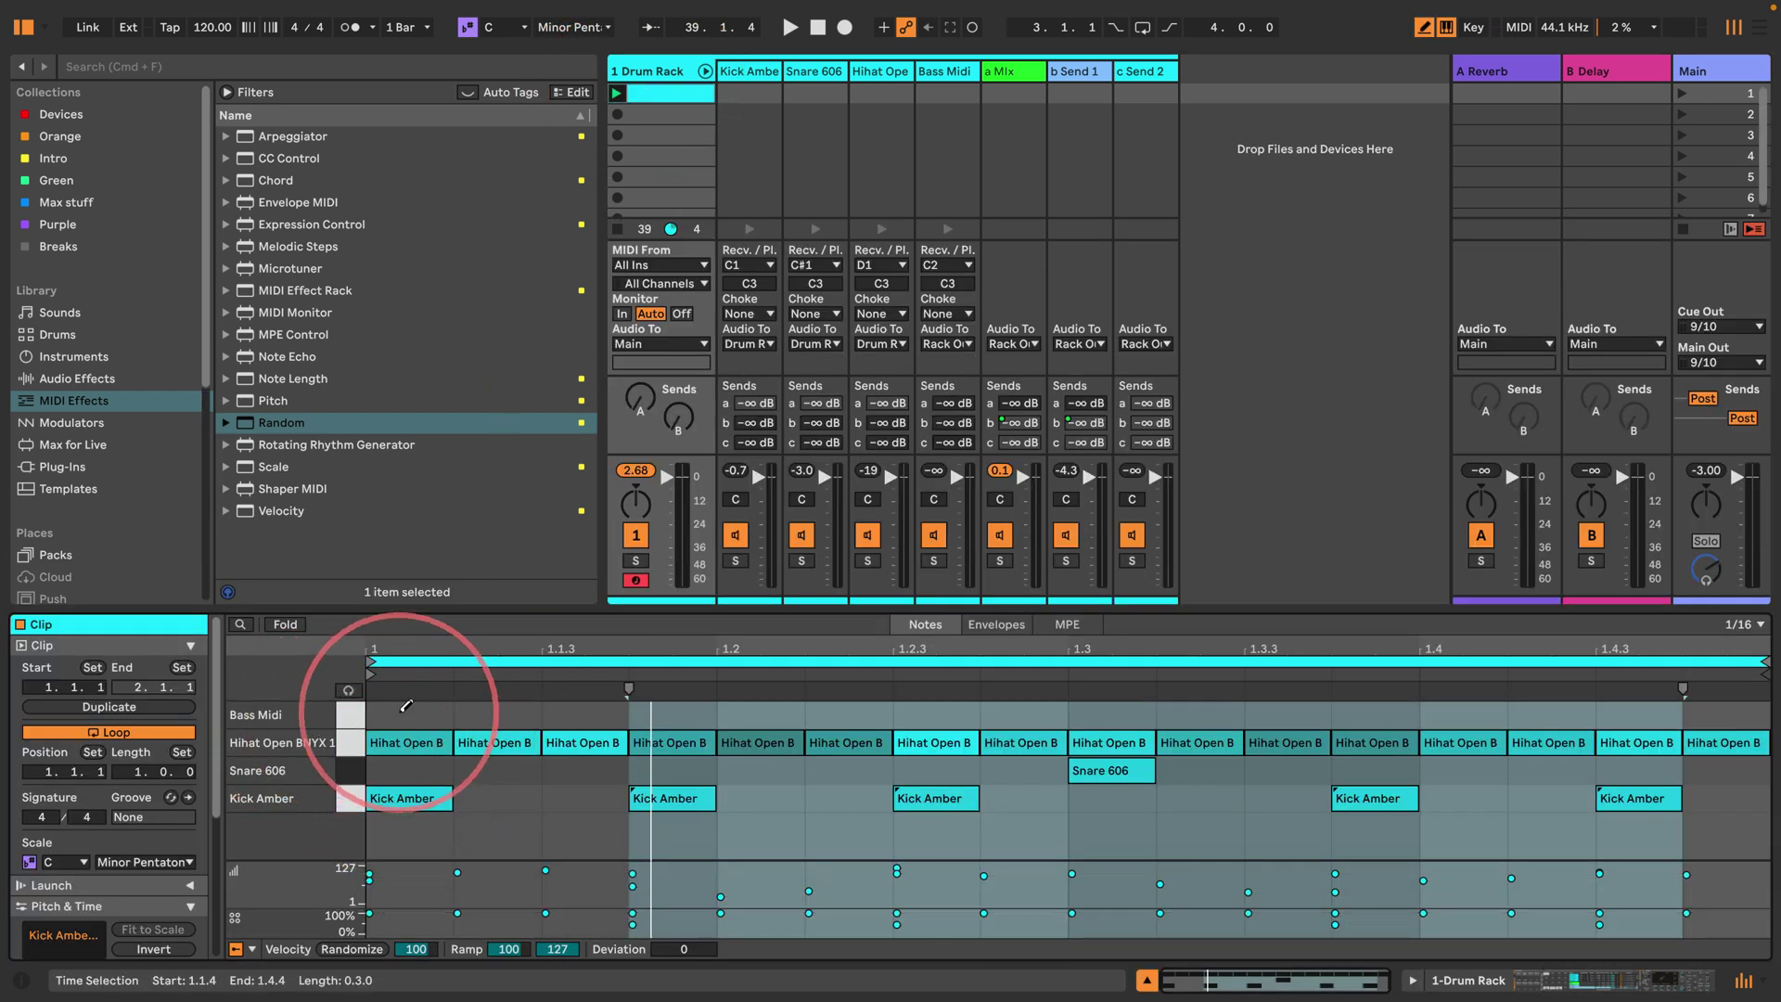
{"action": "left_click_drag", "start_coordinate": [405, 707], "coordinate": [1698, 691]}
{"action": "left_click", "coordinate": [425, 713]}
{"action": "key", "text": "b"}
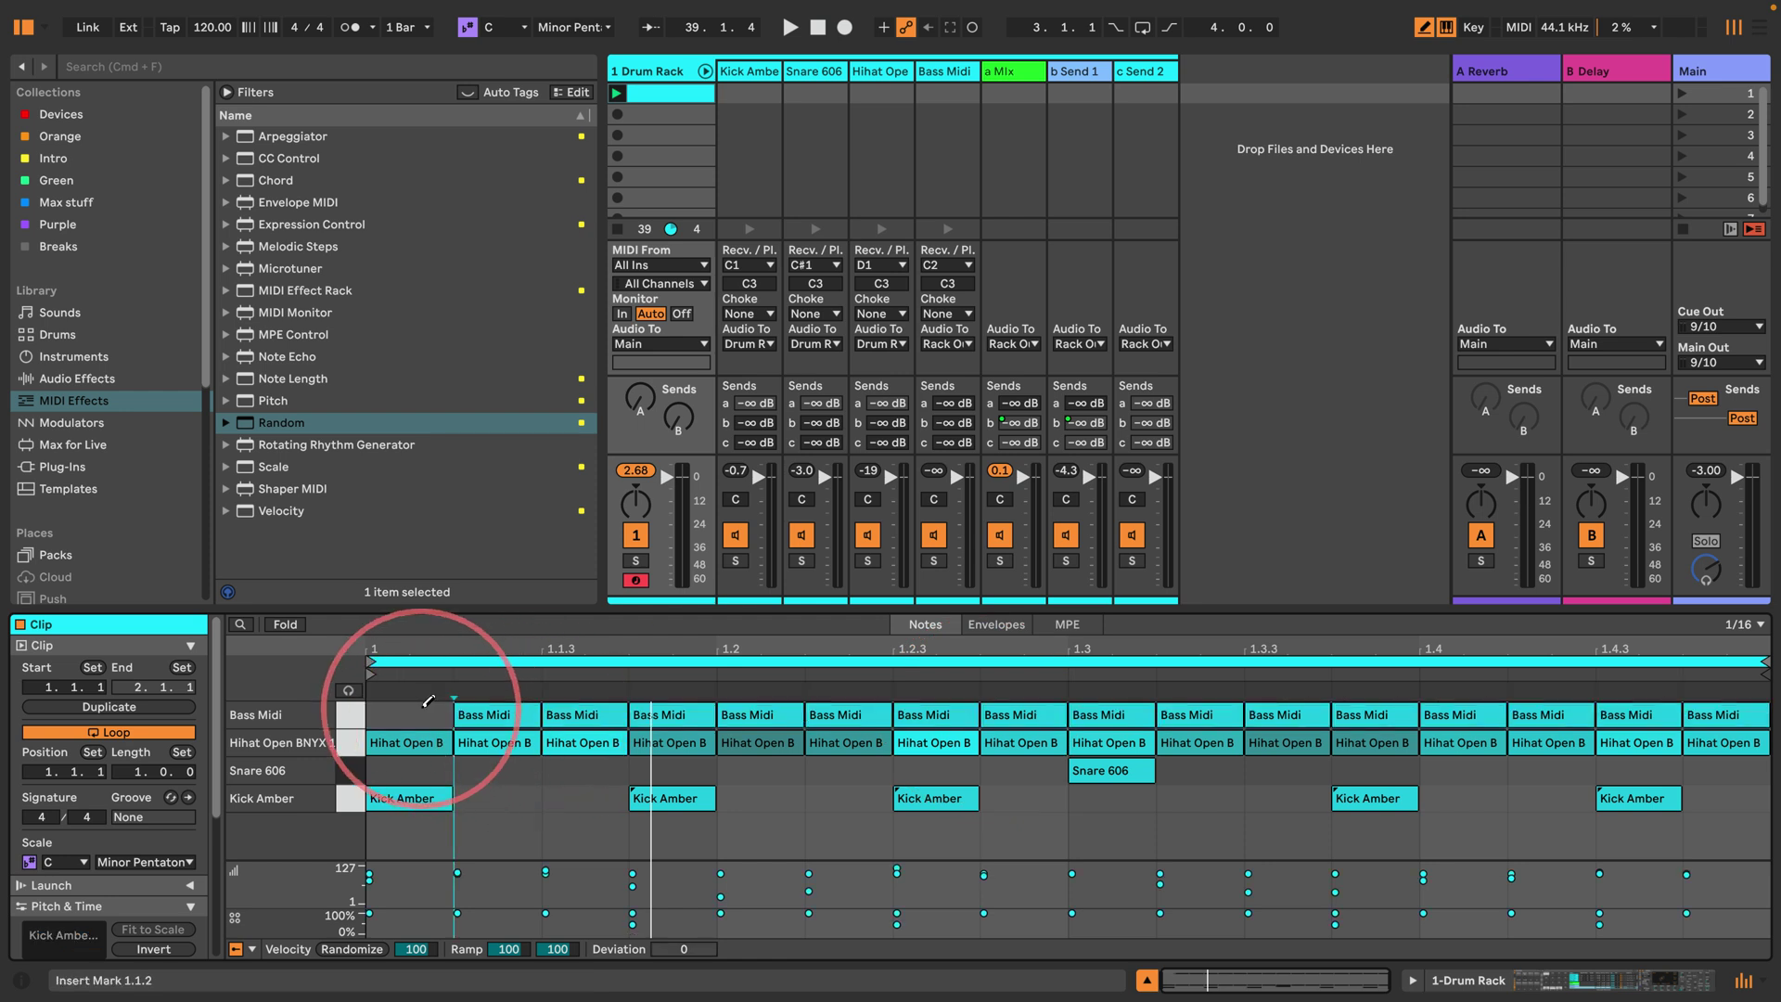
Step: Select all Bass Midi notes in the clip and lower their Chance value
{"action": "left_click", "coordinate": [350, 714]}
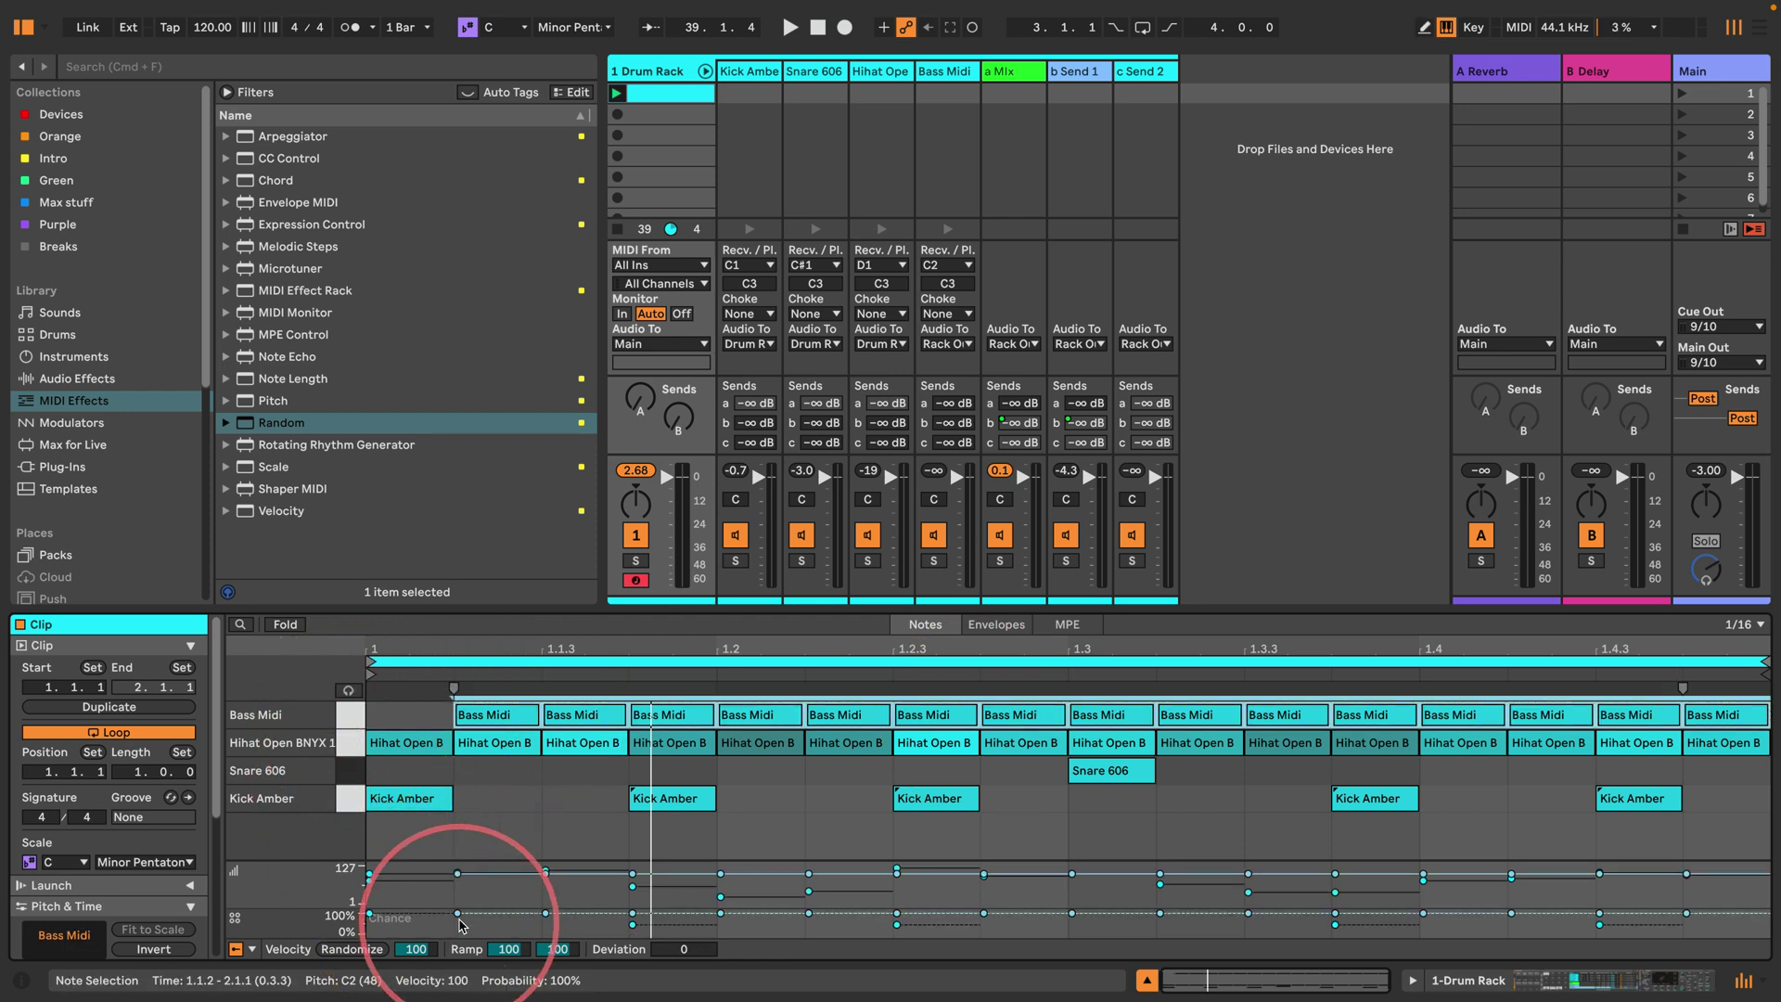
{"action": "left_click_drag", "start_coordinate": [457, 913], "coordinate": [459, 915]}
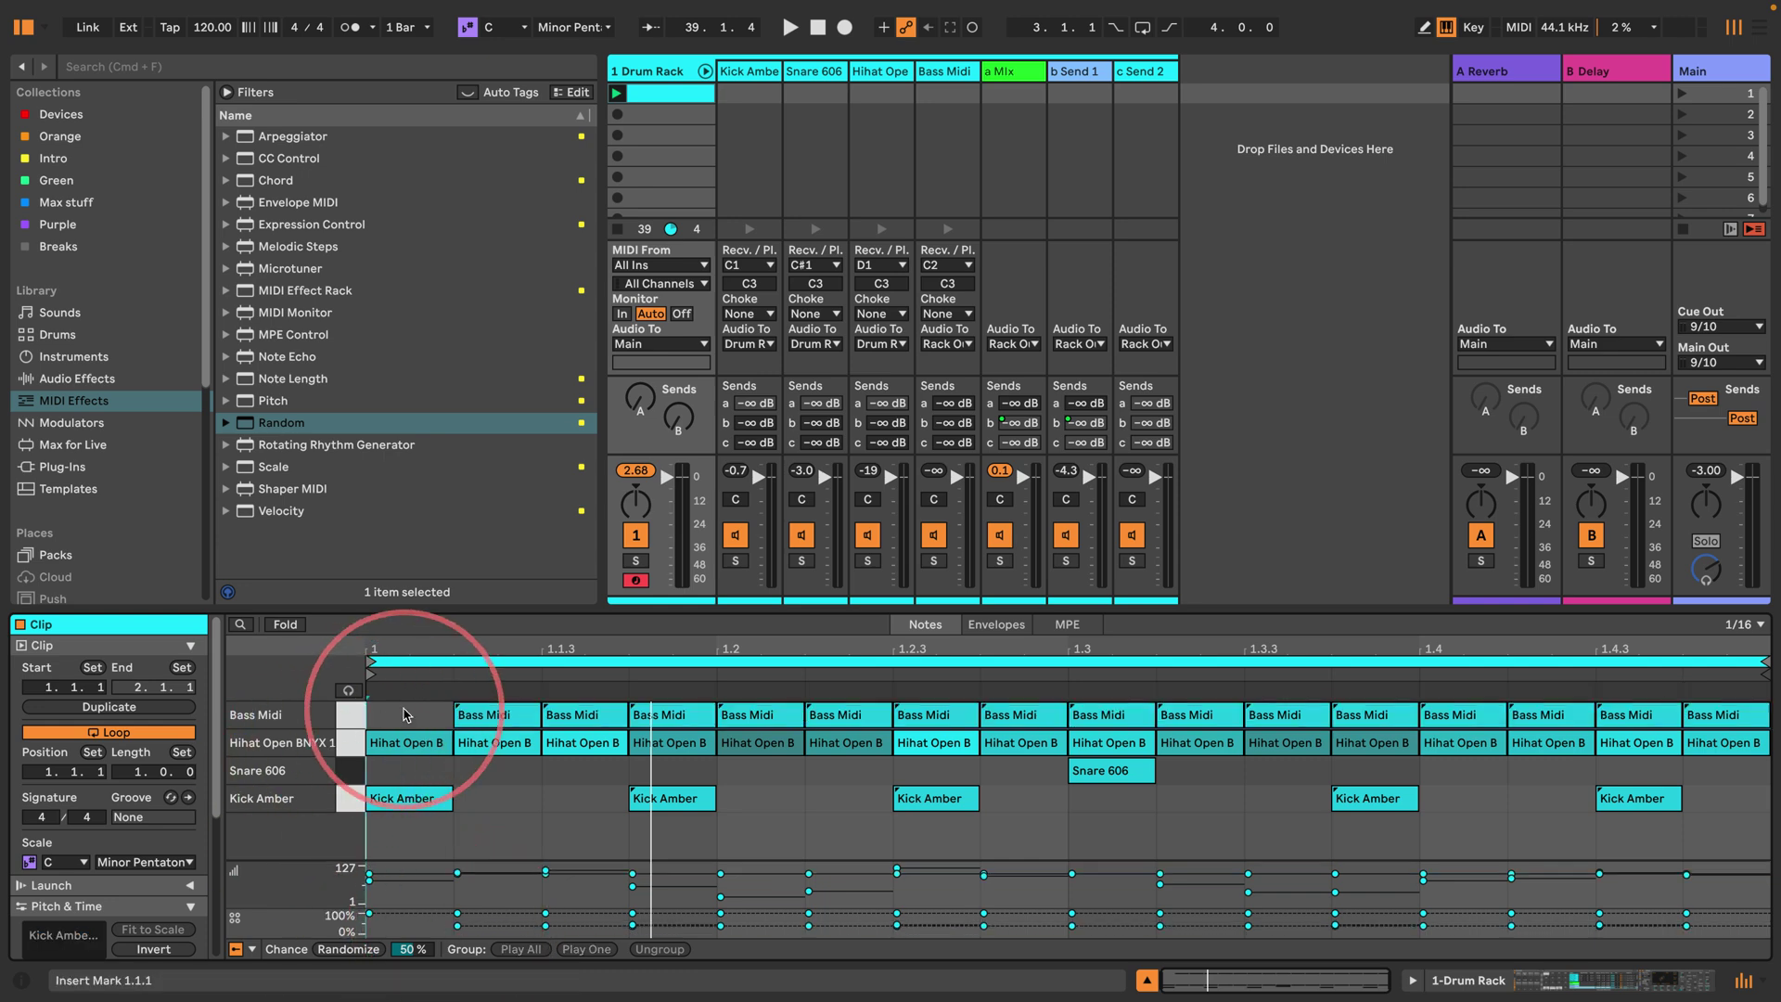
Step: Add the missing Bass Midi note on the clip's first sixteenth and start playback
{"action": "double_click", "coordinate": [399, 715]}
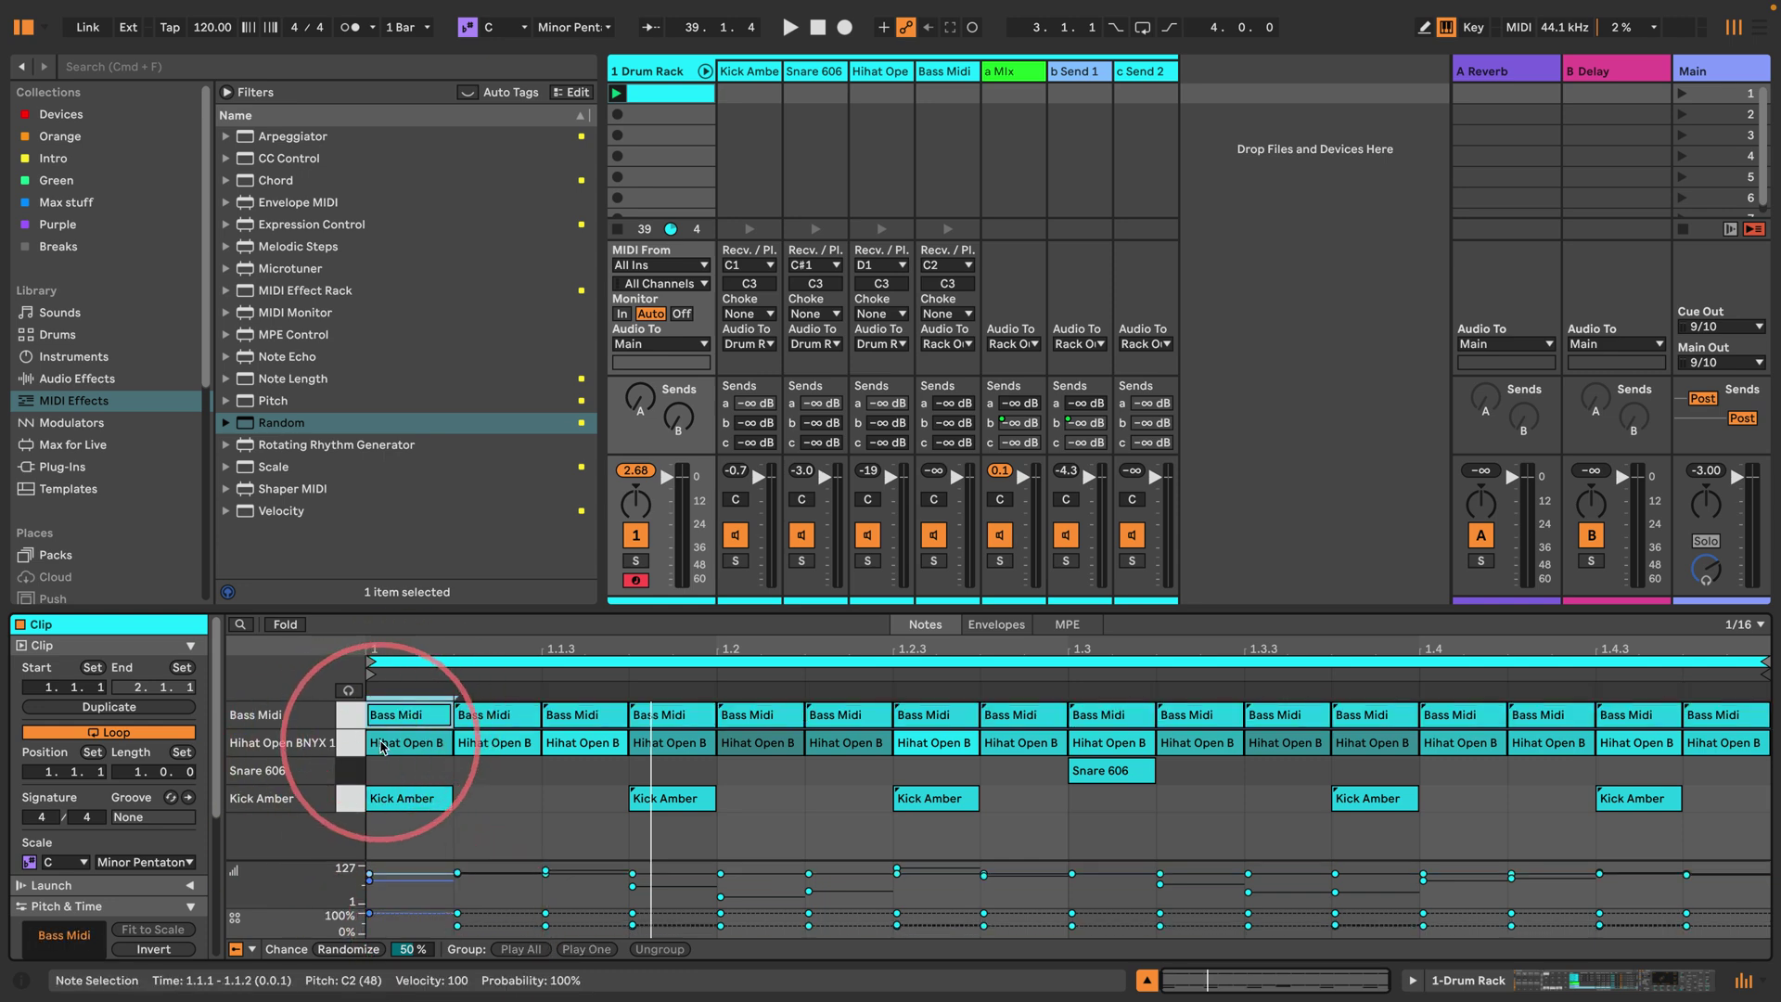
{"action": "key", "text": "space"}
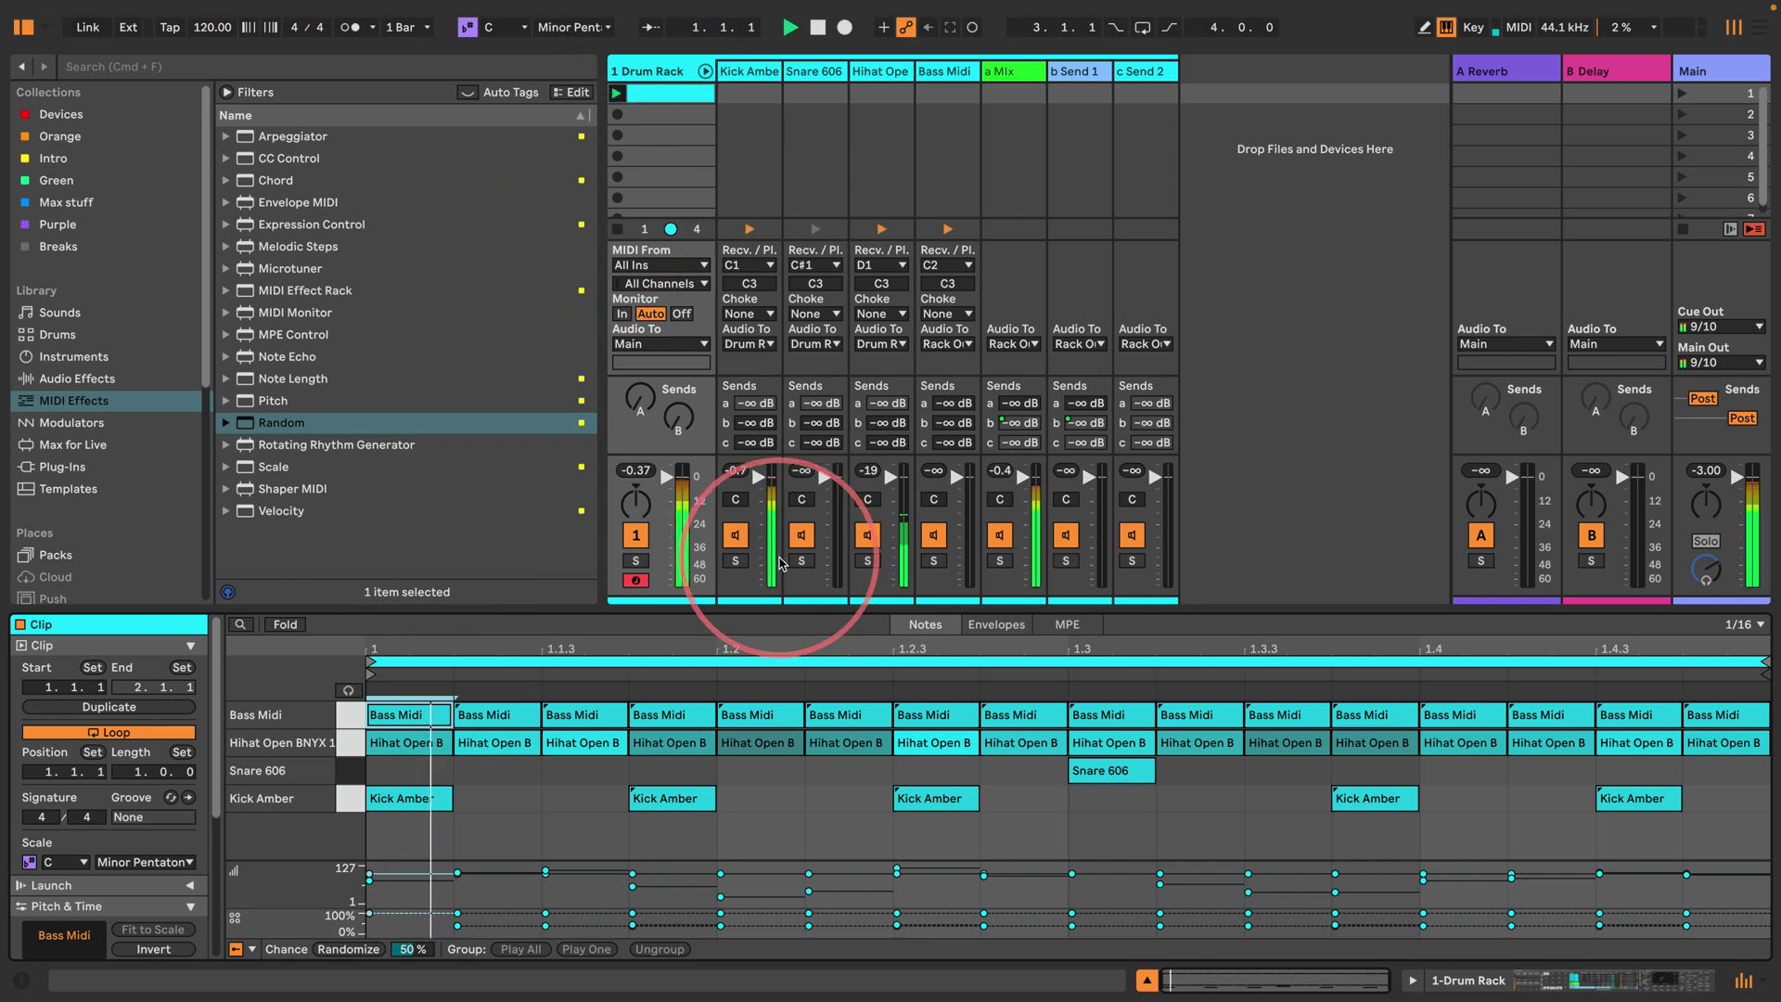
Step: Enable all sends on the Drum Rack's a Mix chain and set its Send-c to -11.2 dB
{"action": "left_click", "coordinate": [1433, 980]}
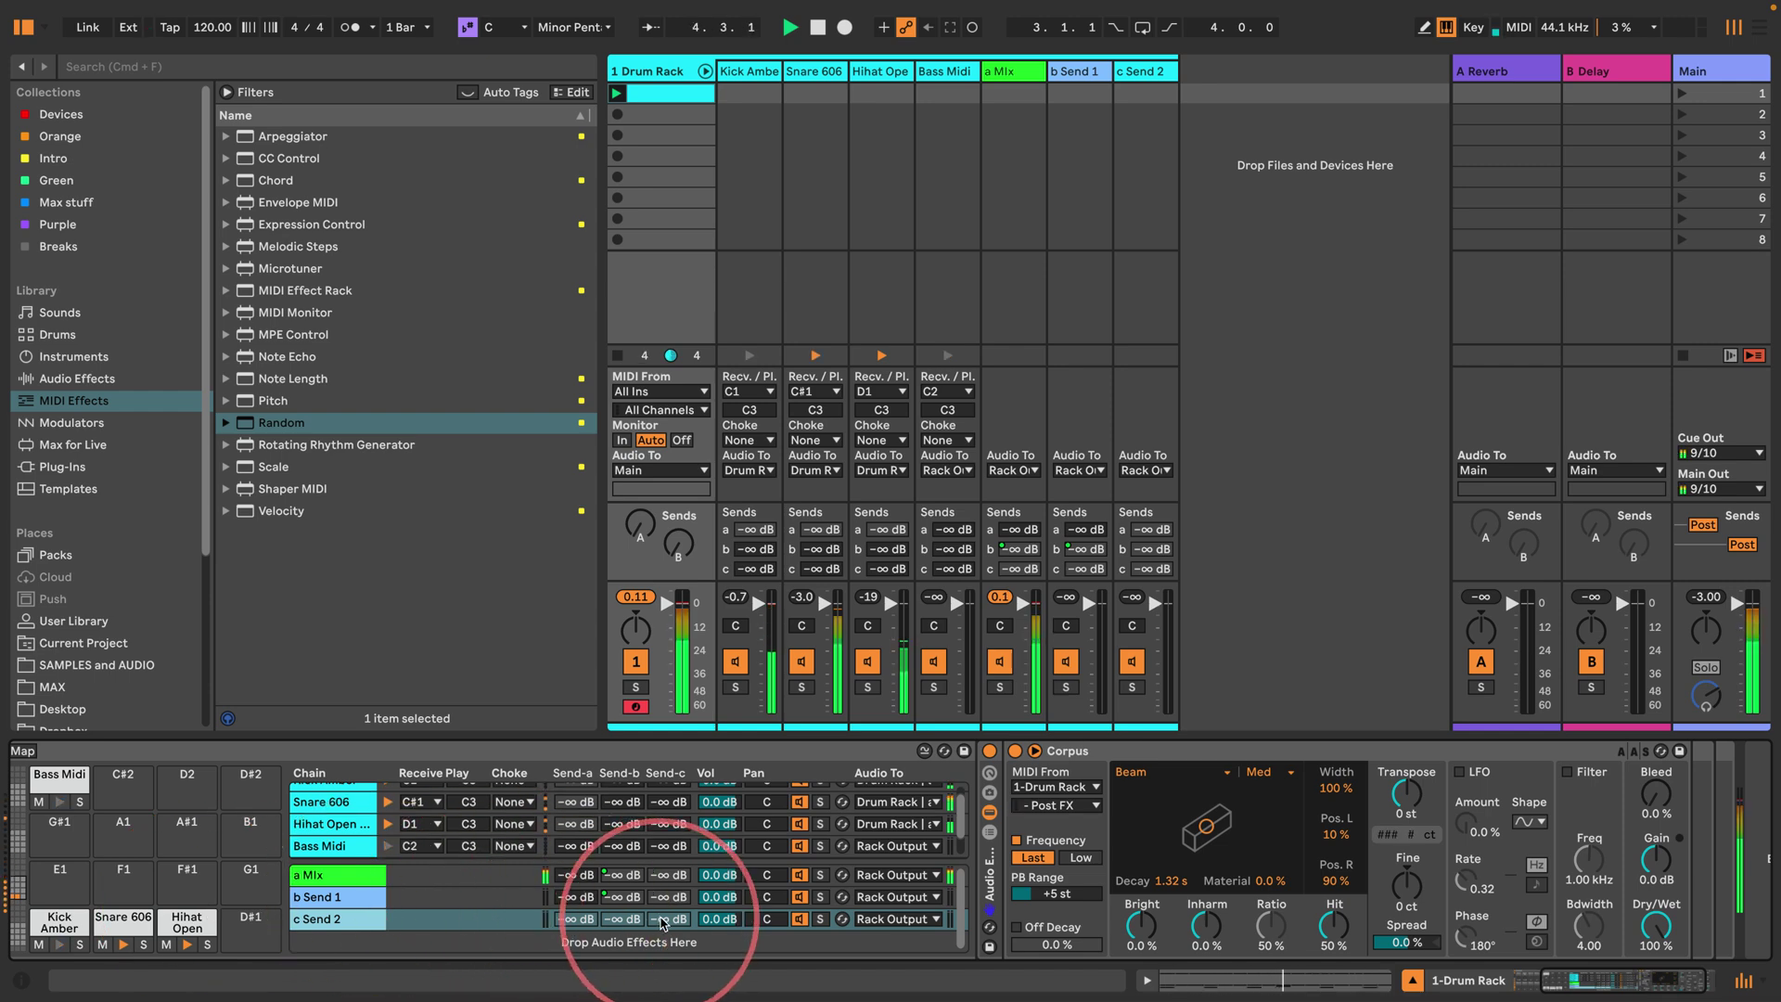
{"action": "right_click", "coordinate": [664, 874]}
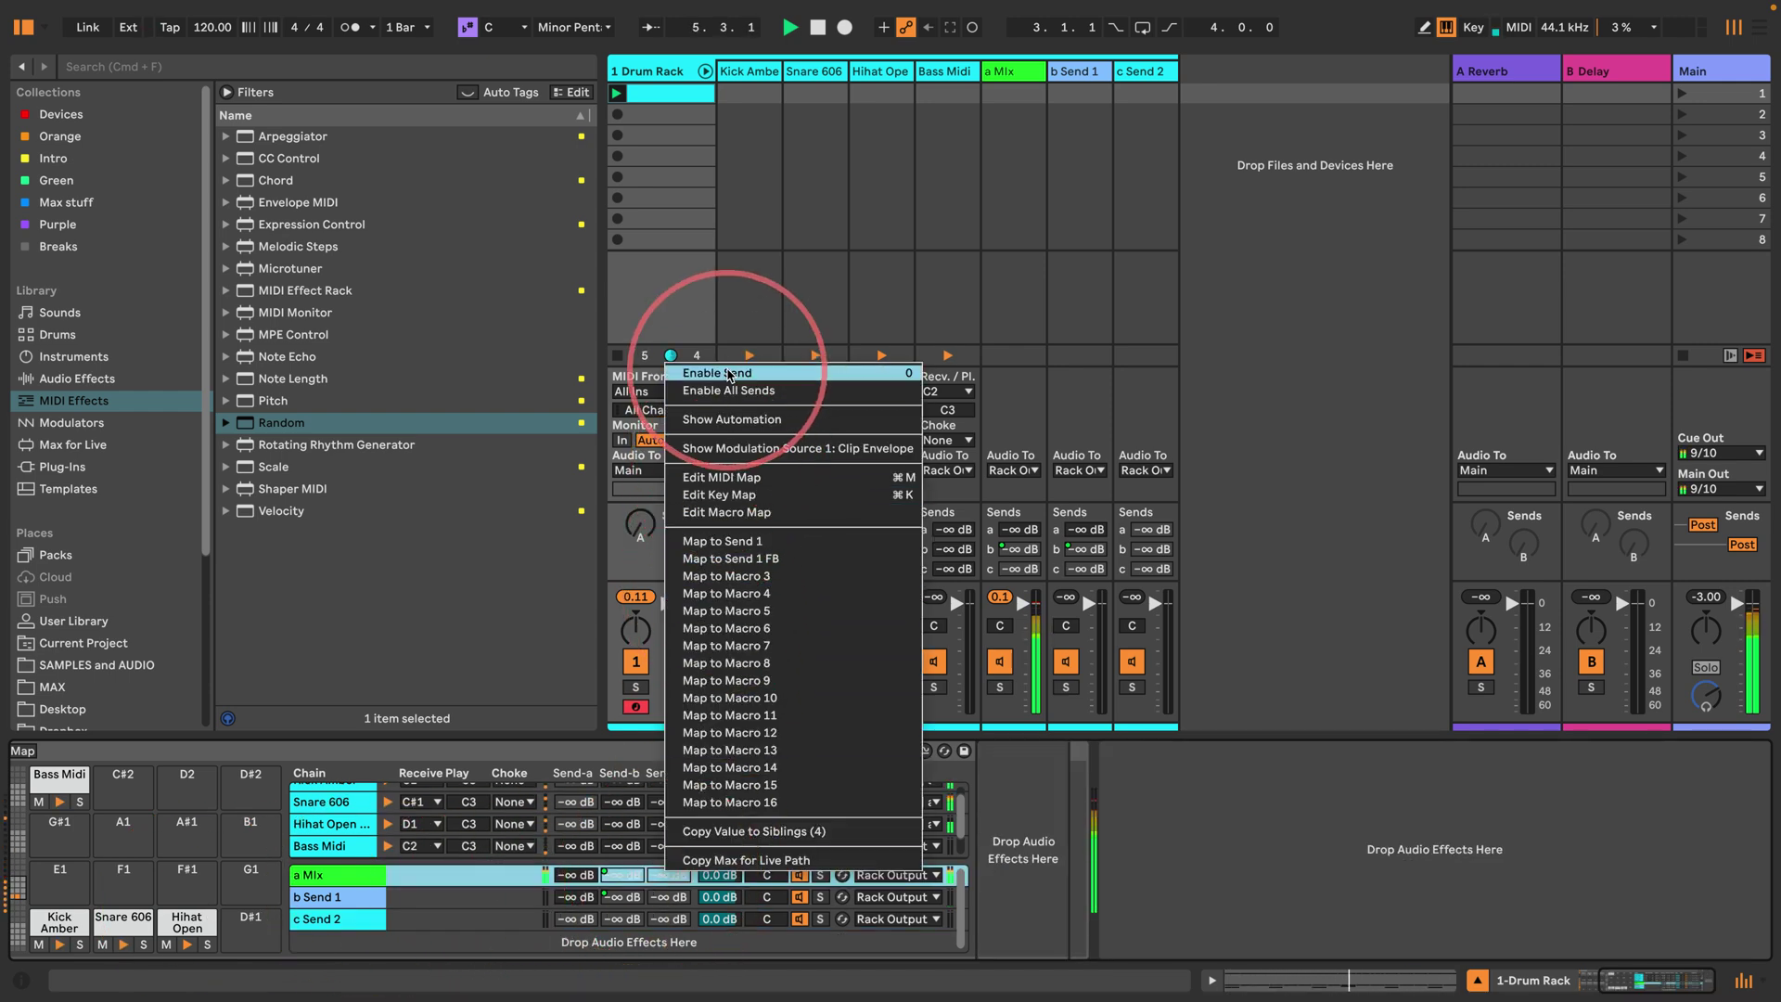
{"action": "left_click", "coordinate": [722, 390]}
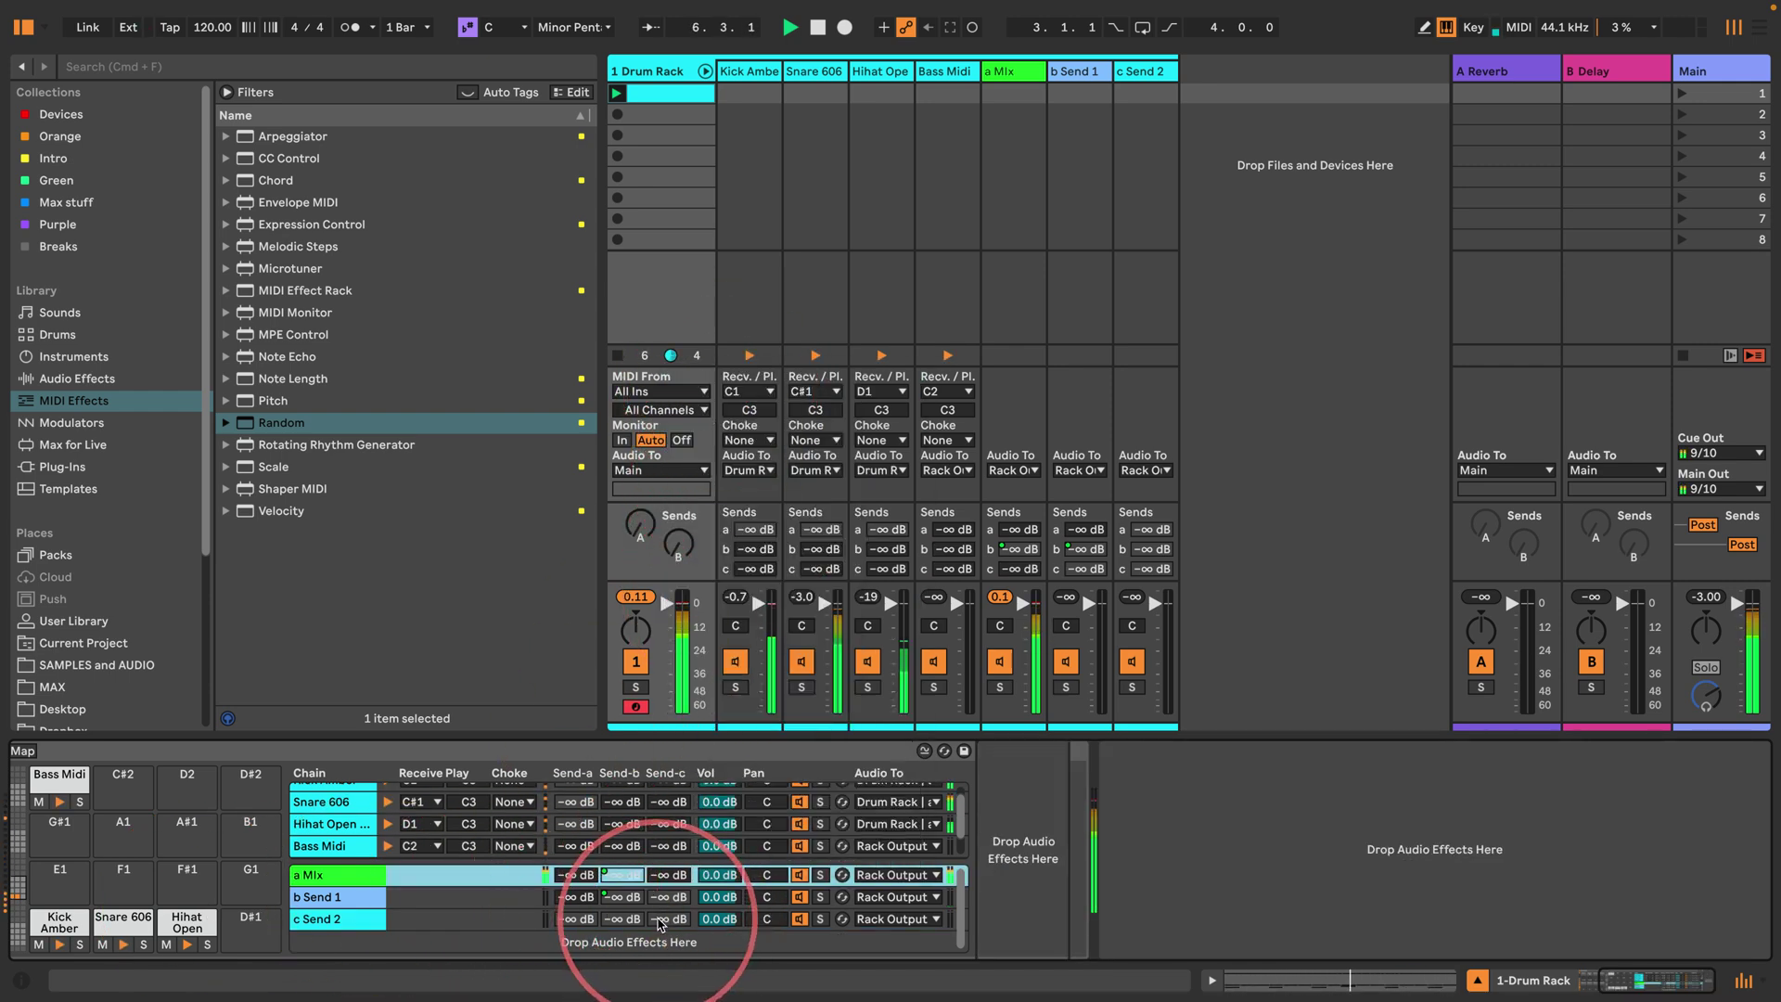
{"action": "left_click_drag", "start_coordinate": [668, 874], "coordinate": [670, 840]}
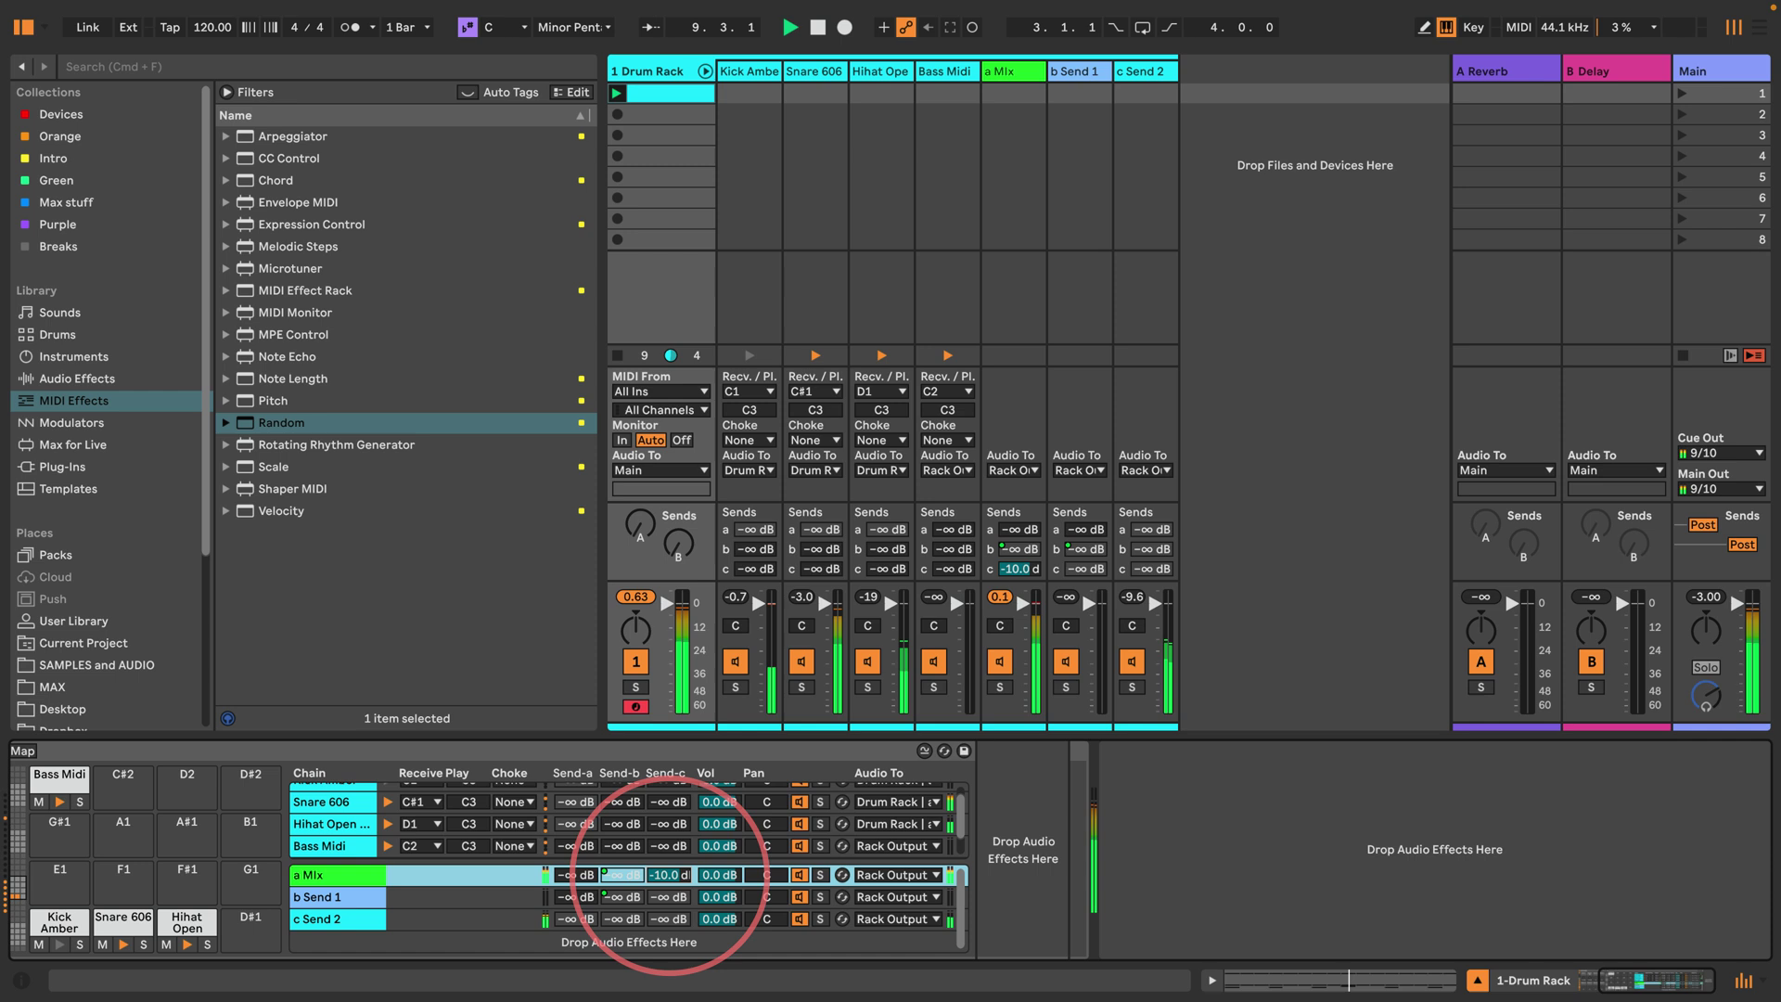
{"action": "left_click_drag", "start_coordinate": [670, 889], "coordinate": [669, 905]}
Step: Set the Width of the Corpus on the Send 2 chain to 0%
{"action": "left_click", "coordinate": [338, 918]}
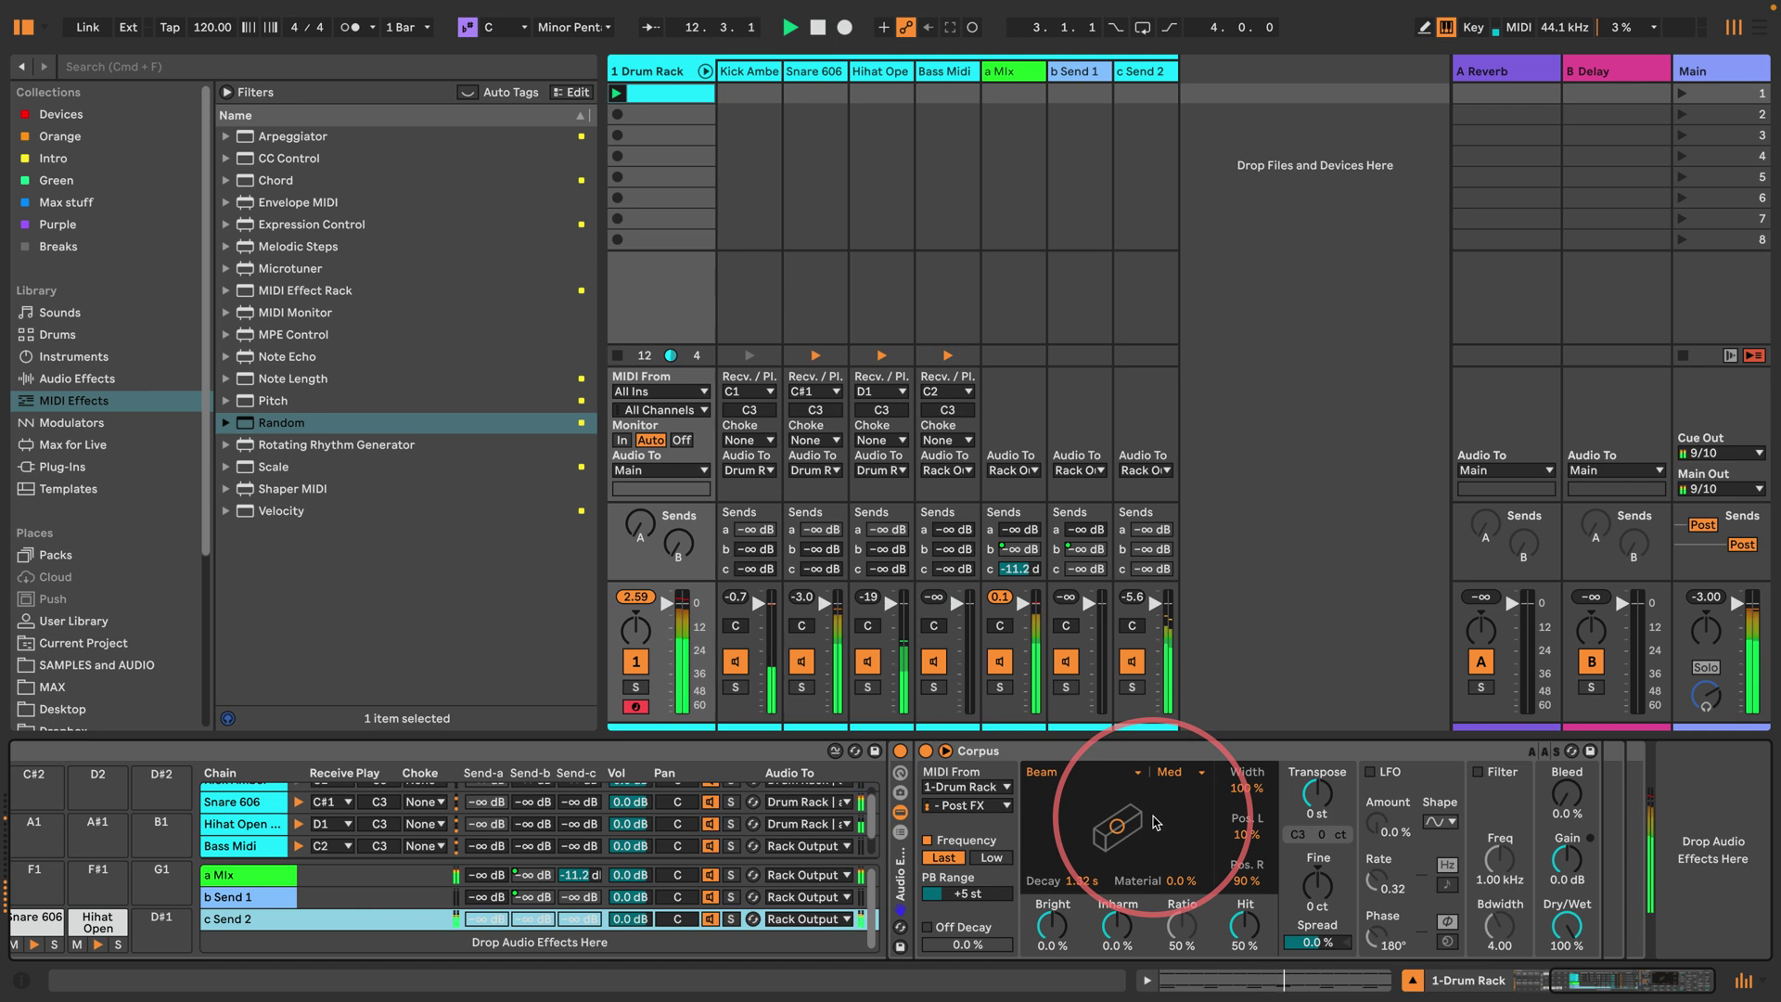
{"action": "left_click", "coordinate": [1245, 787]}
{"action": "key", "text": "Delete"}
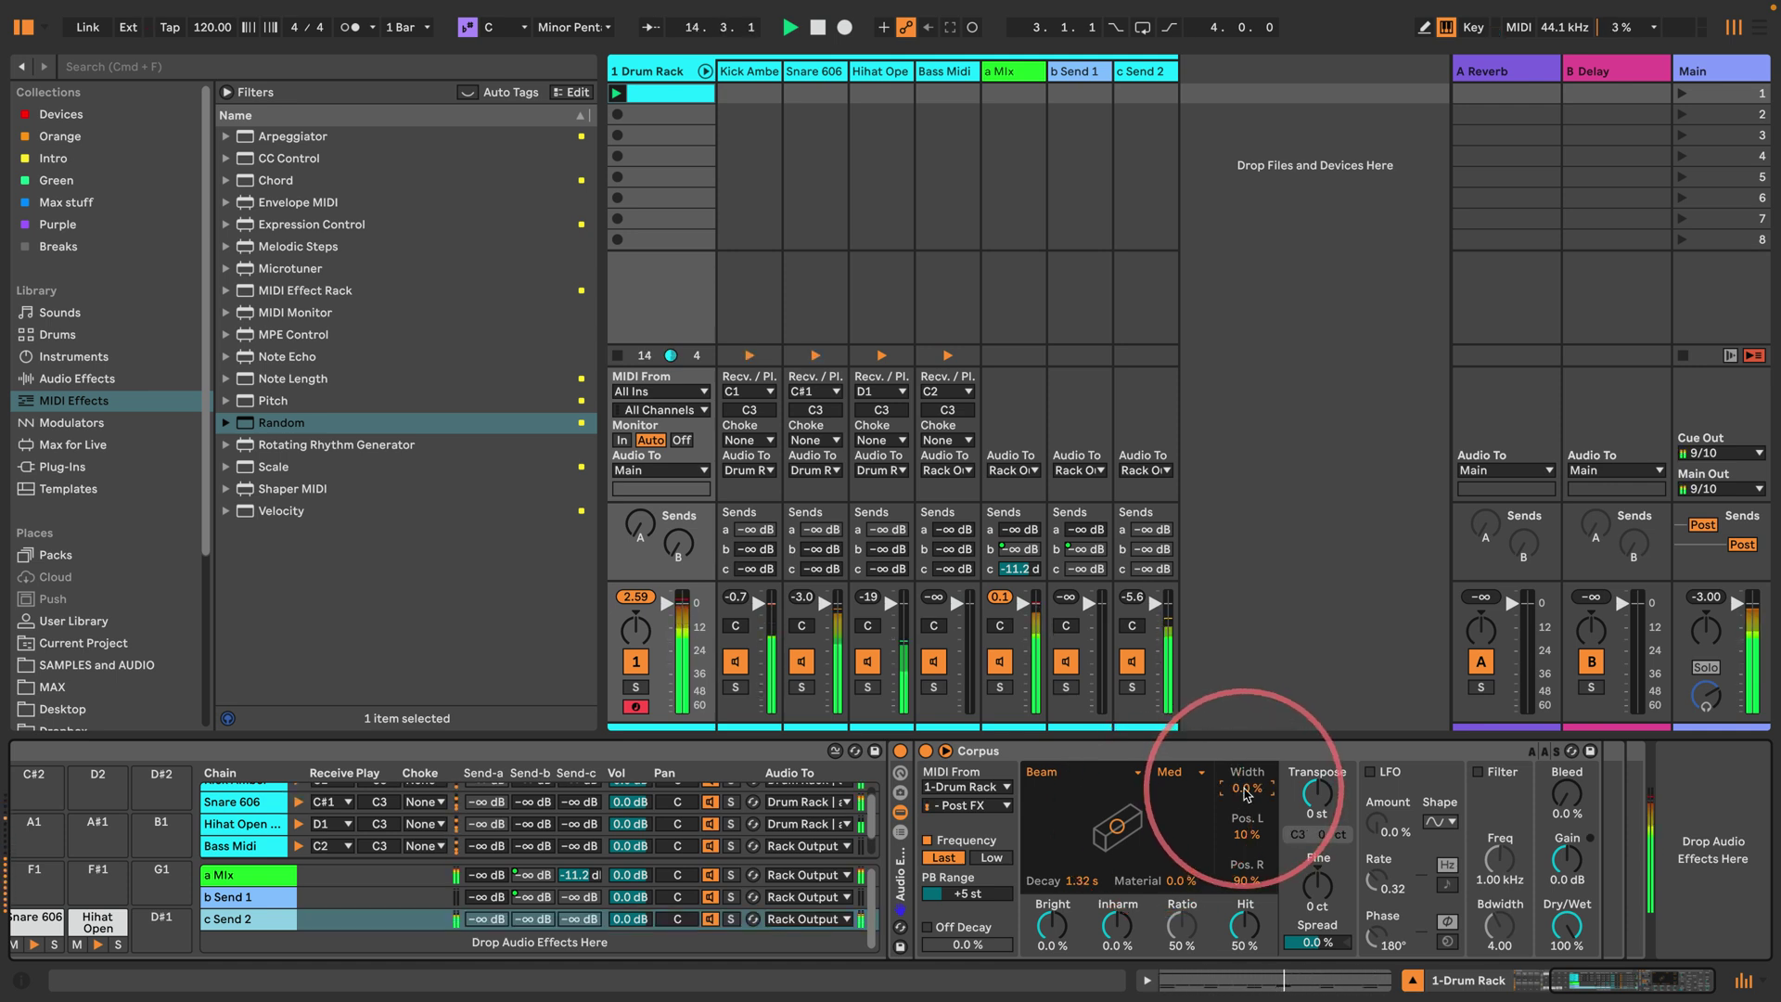
Step: Try different Decay times on the Send 2 Corpus, including 50 ms and 35 s, and return it to 554 ms
{"action": "left_click", "coordinate": [1082, 880]}
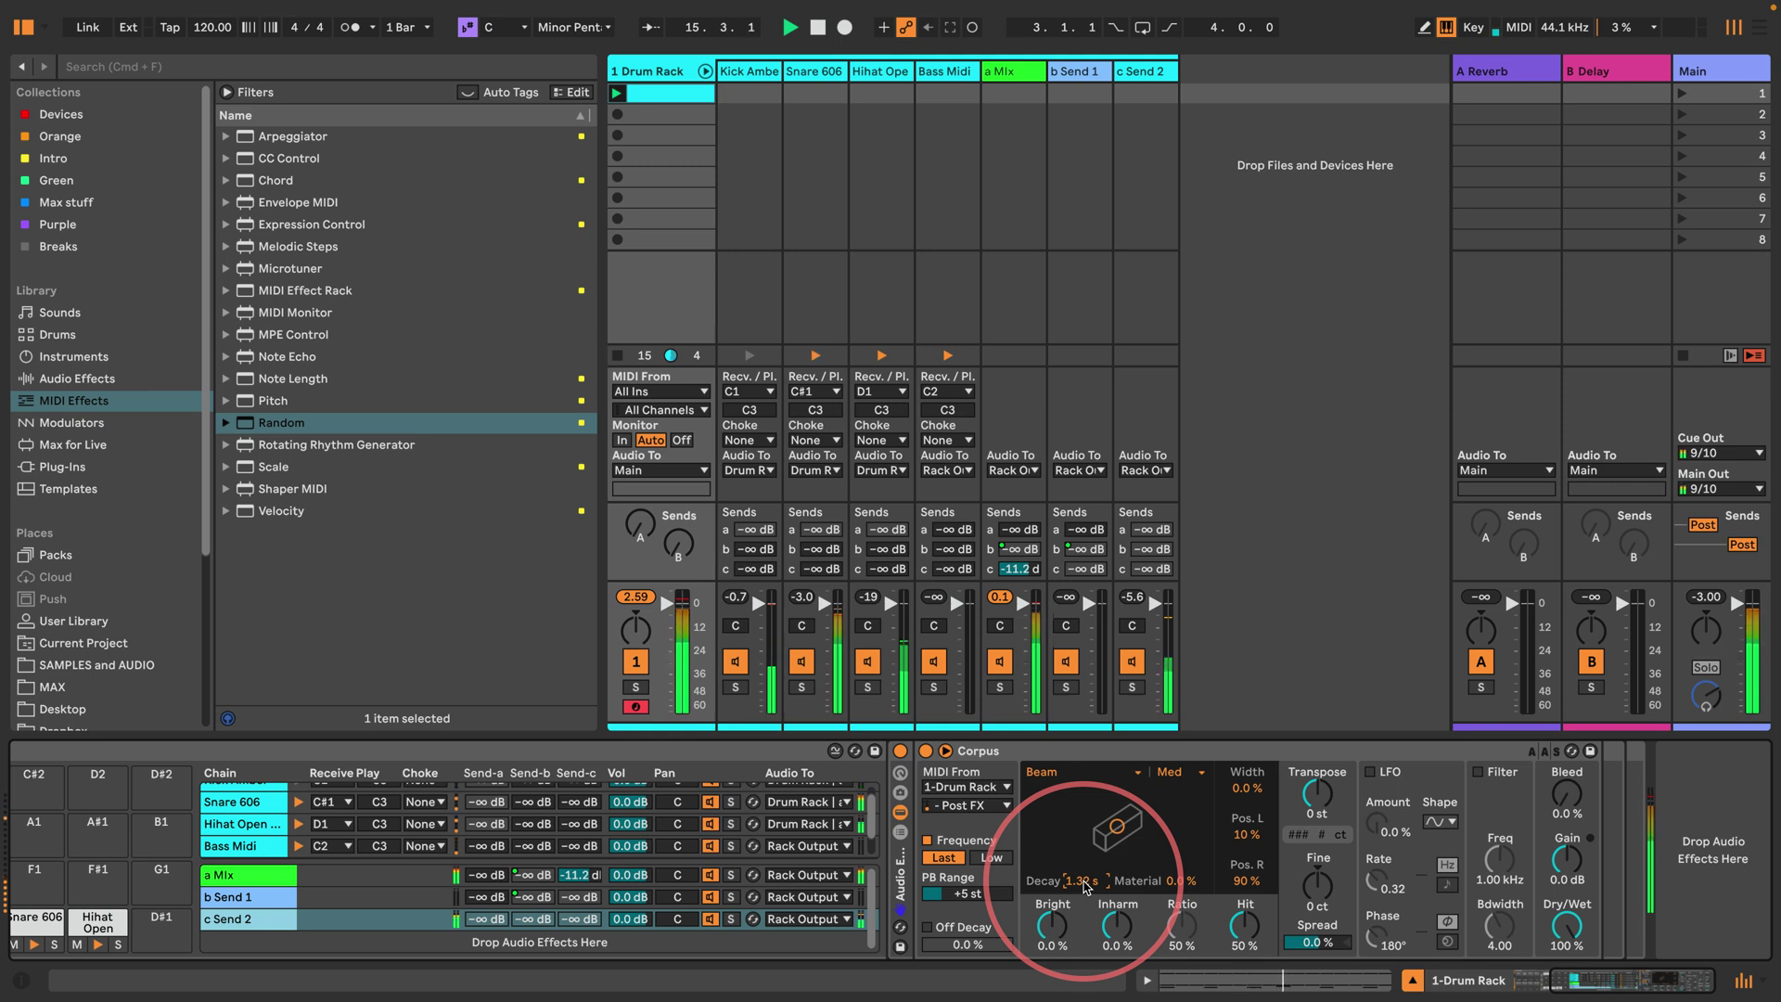
{"action": "type", "text": "50 ms"}
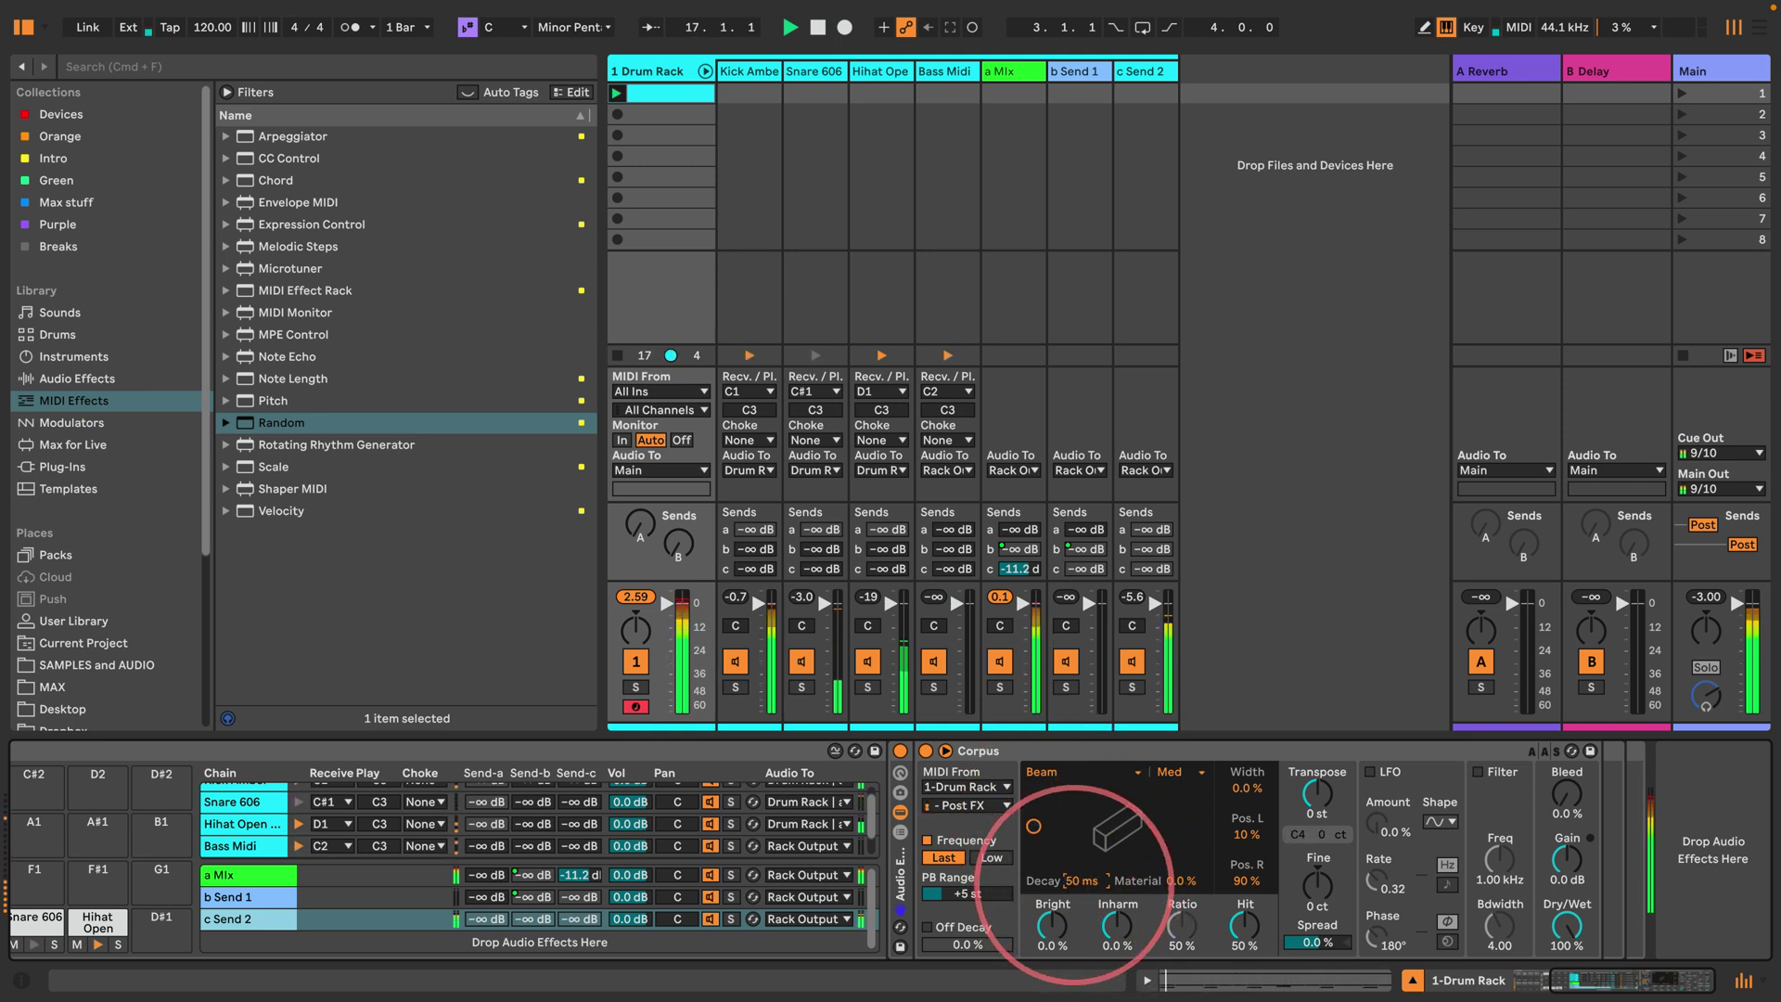
{"action": "left_click_drag", "start_coordinate": [1078, 879], "coordinate": [1076, 864]}
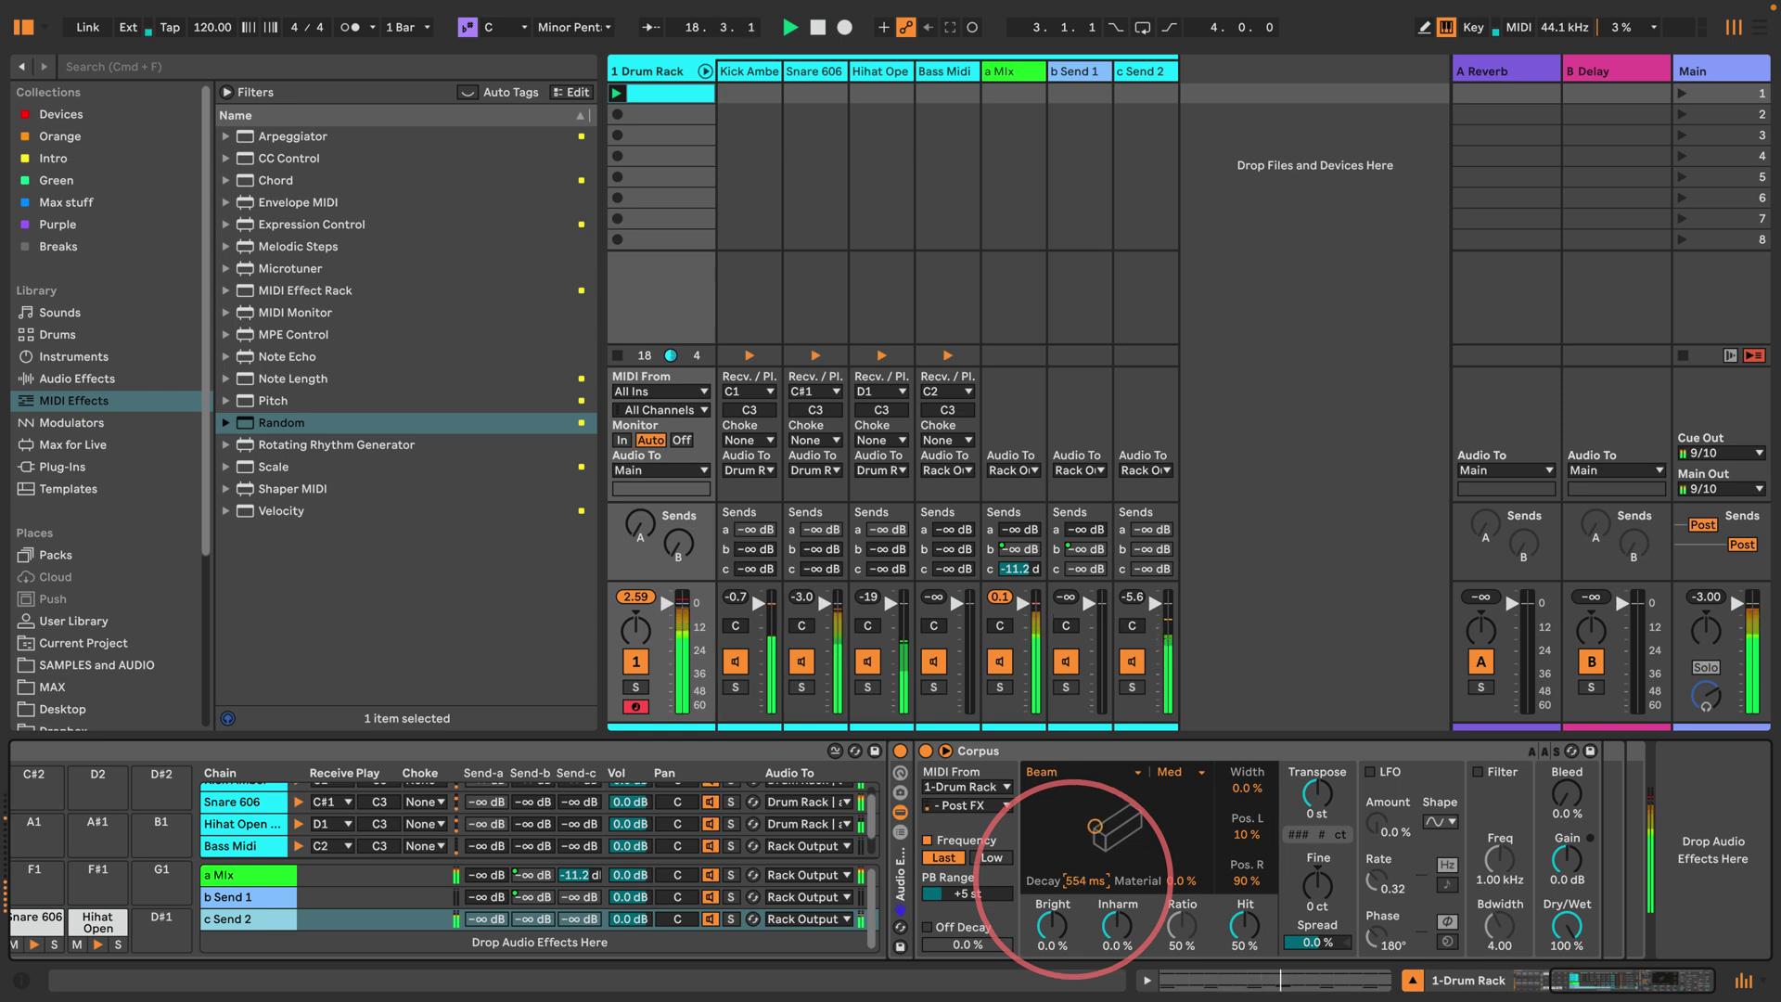
{"action": "type", "text": "50"}
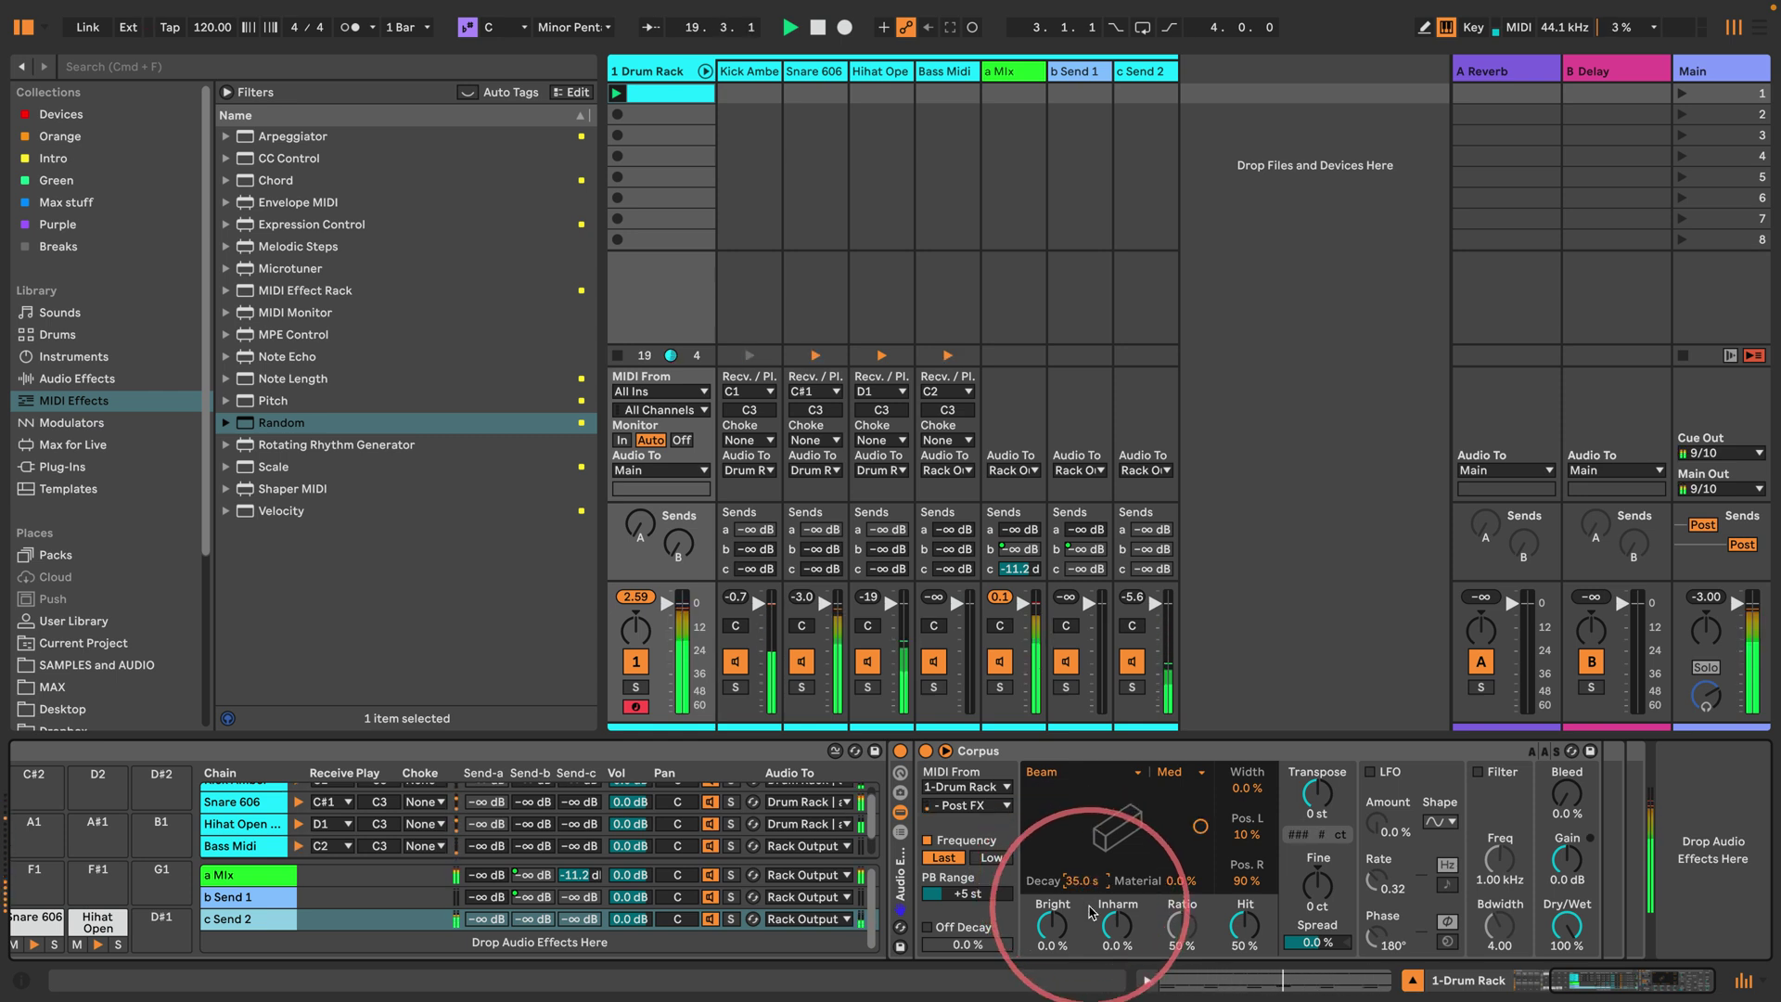
{"action": "left_click_drag", "start_coordinate": [1081, 880], "coordinate": [1081, 906]}
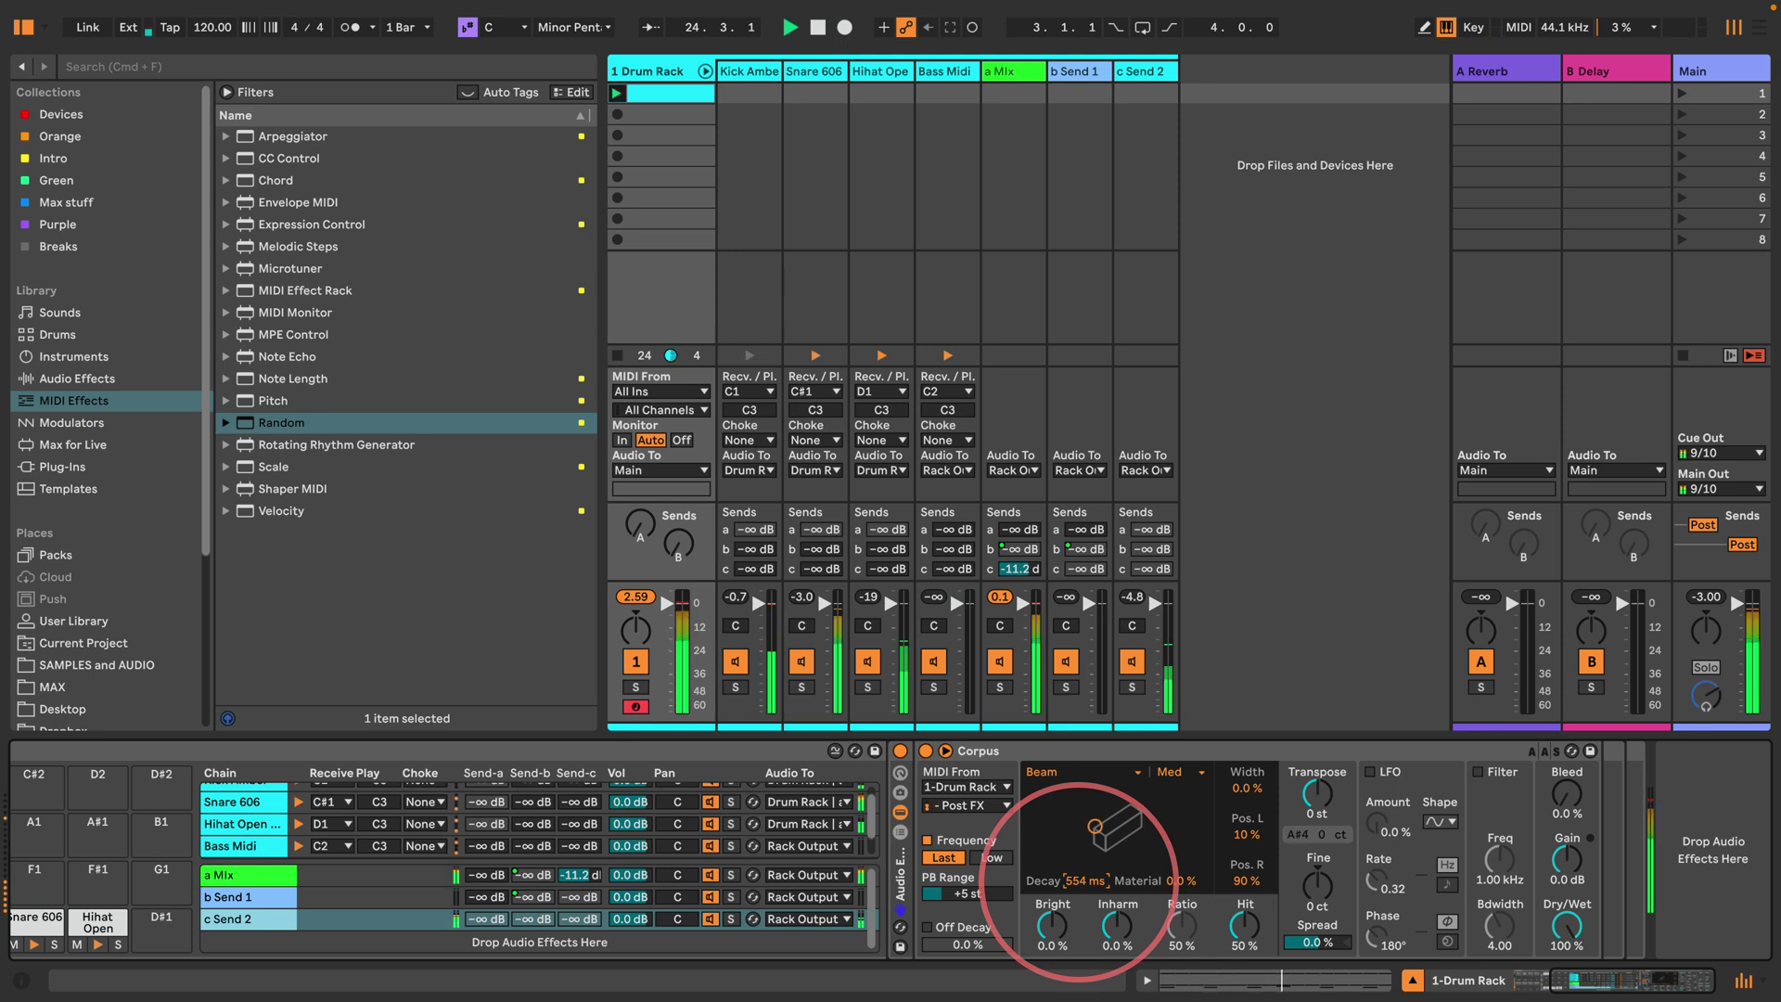
Step: Switch the Send 2 Corpus resonator to Marimba and adjust its Decay to 680 ms
{"action": "left_click", "coordinate": [1057, 772]}
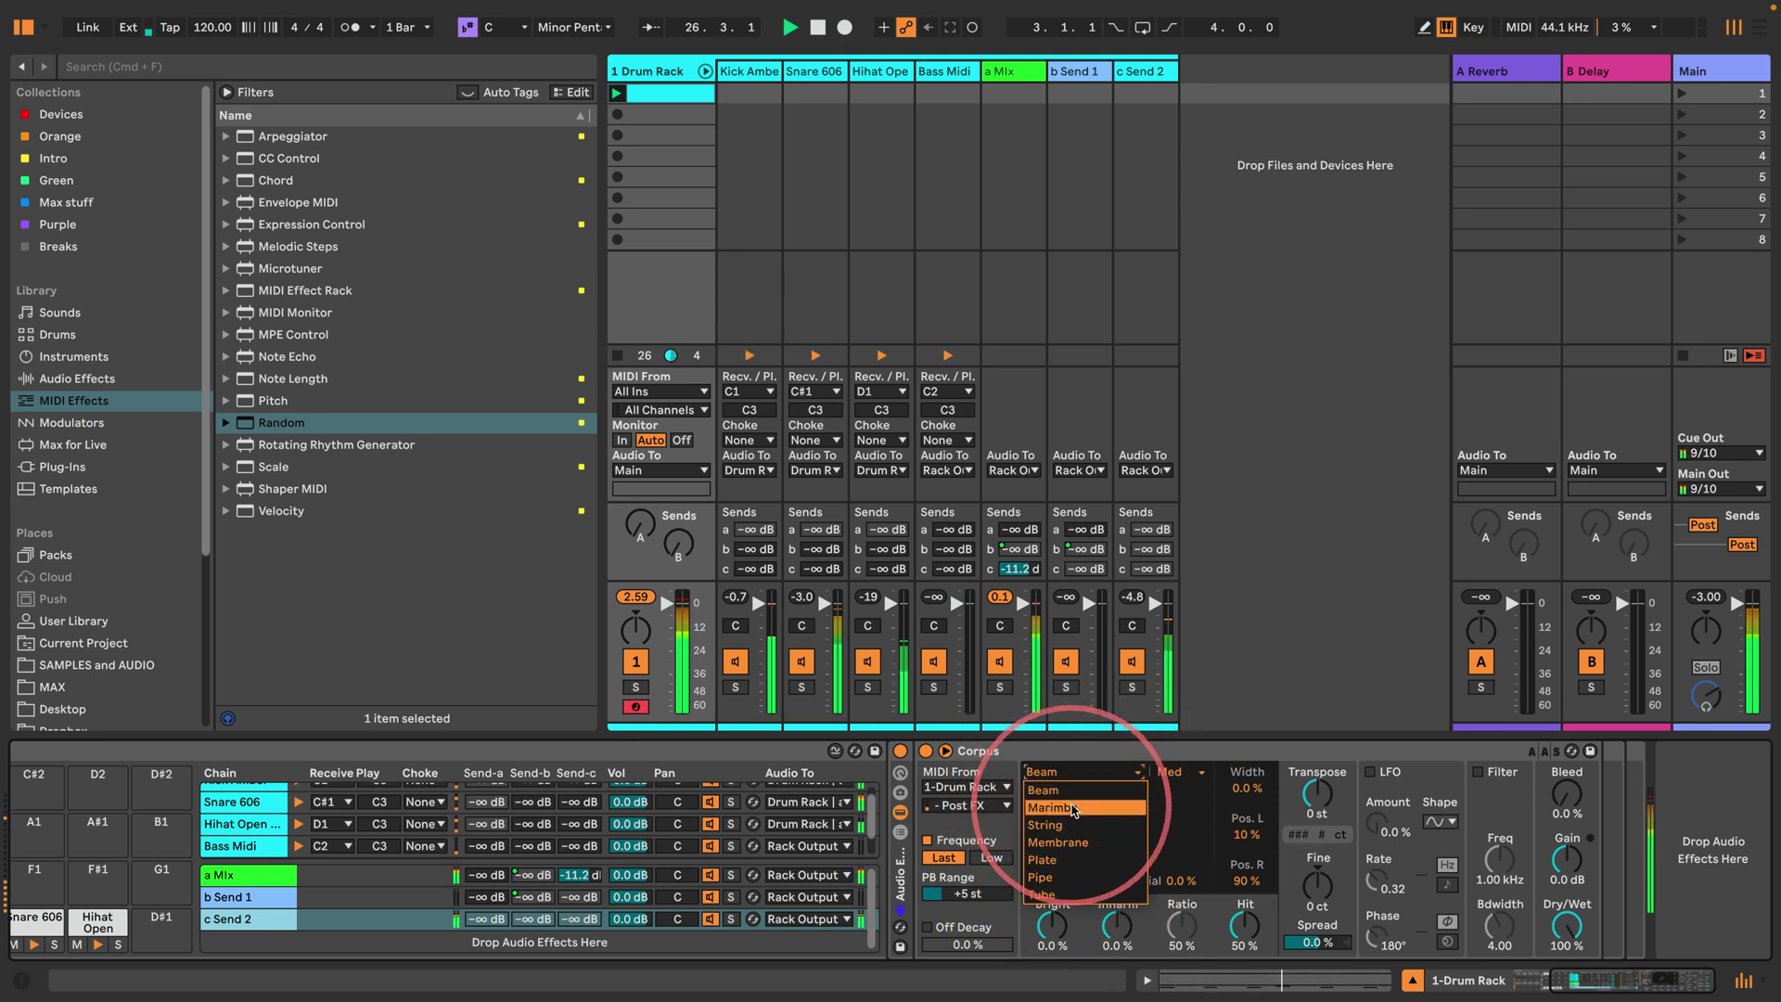
{"action": "left_click", "coordinate": [1073, 809]}
{"action": "left_click_drag", "start_coordinate": [1083, 880], "coordinate": [1081, 867]}
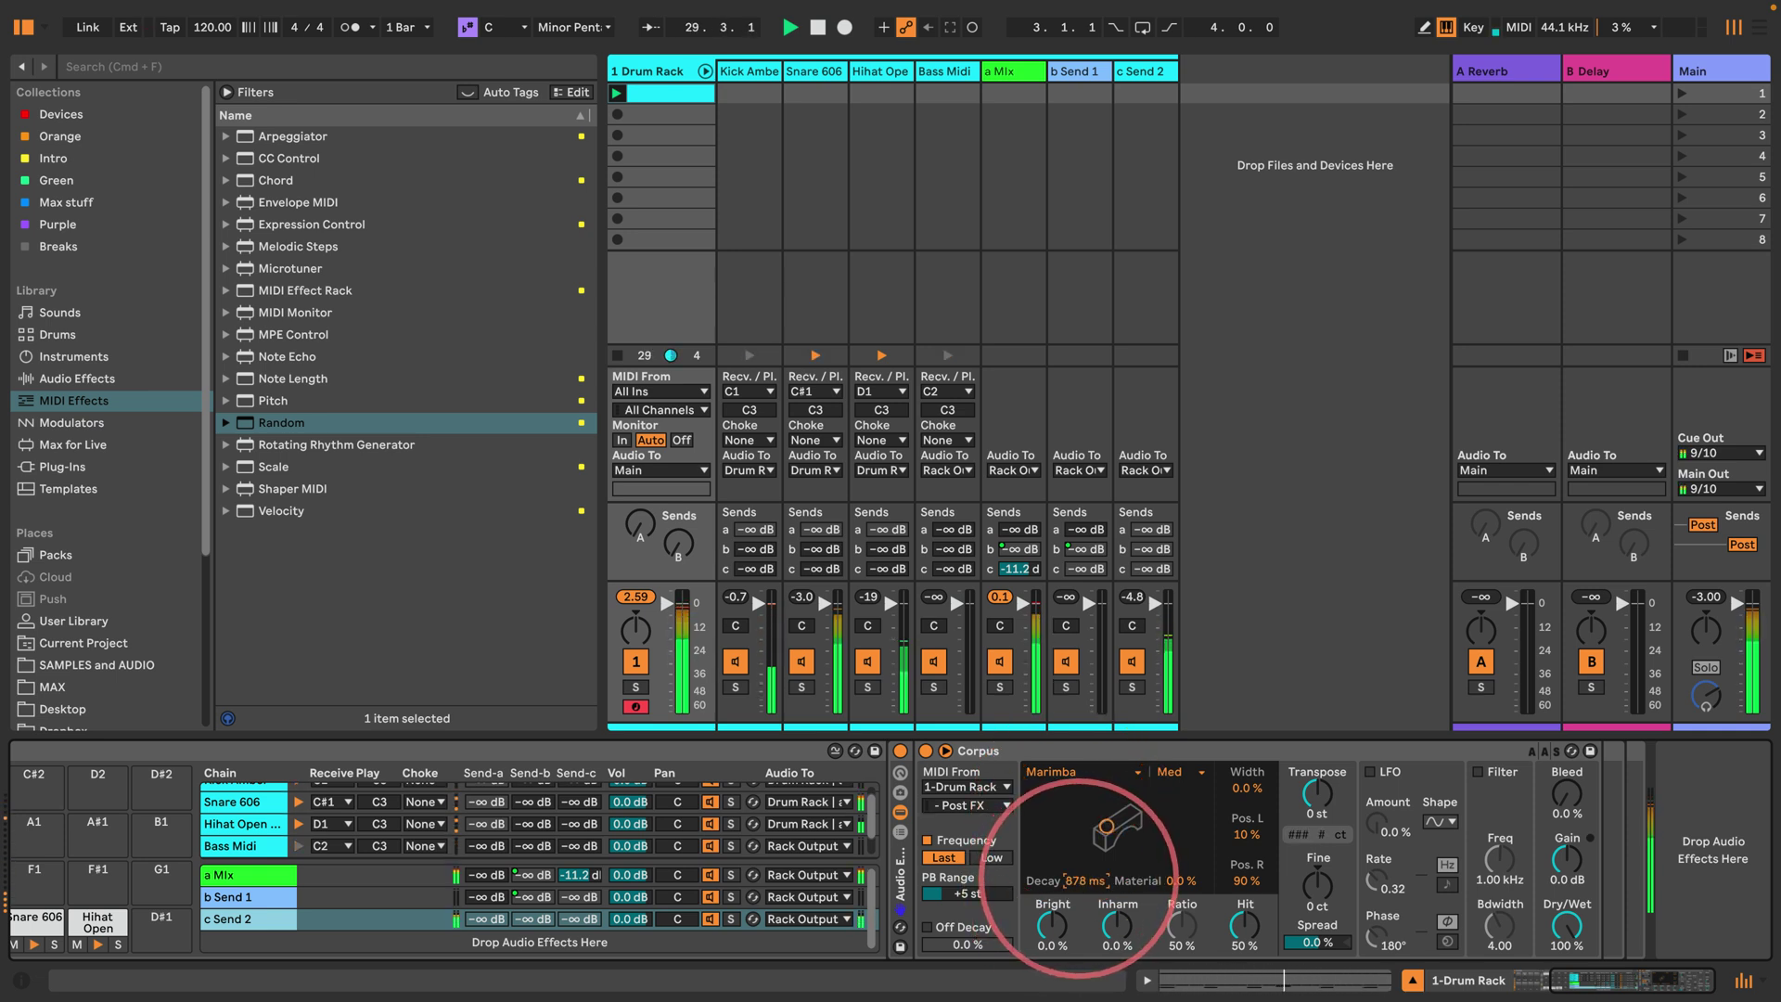
{"action": "left_click_drag", "start_coordinate": [1081, 876], "coordinate": [1073, 906]}
Step: In the Bass Midi chain's Random device, set Sign to Bi and Choices to 7
{"action": "scroll", "coordinate": [598, 821], "scroll_direction": "left", "scroll_amount": 5}
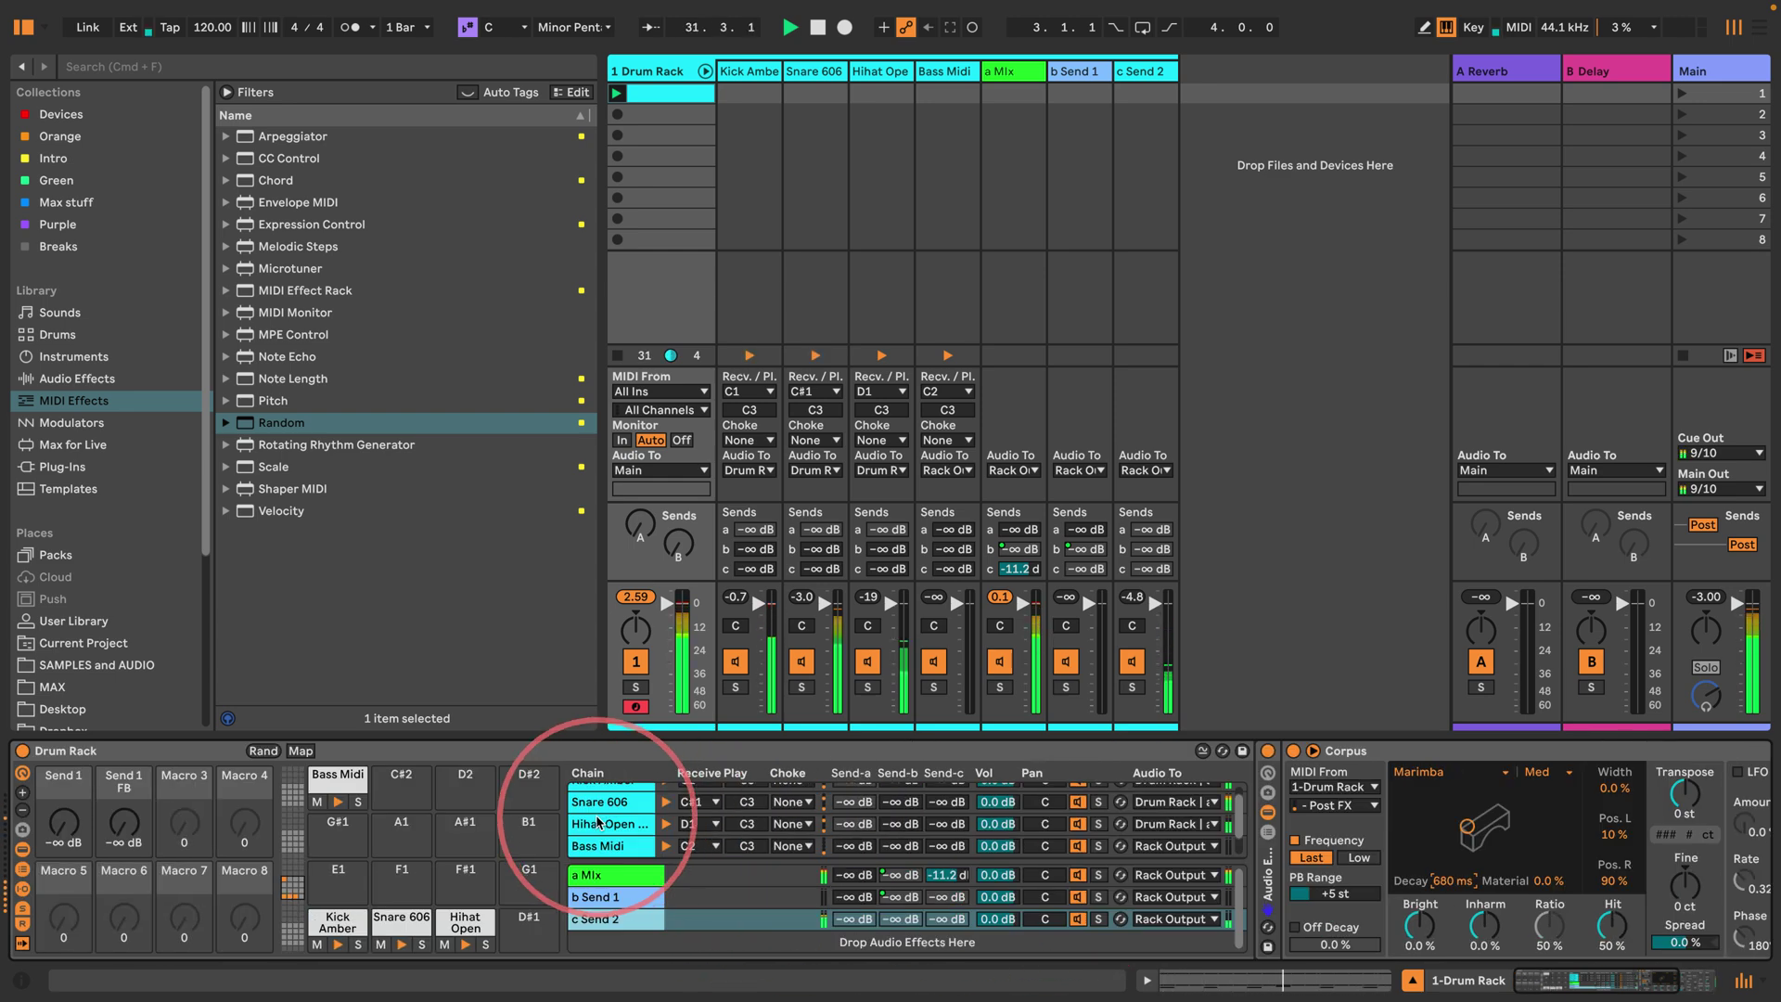
{"action": "left_click", "coordinate": [338, 779]}
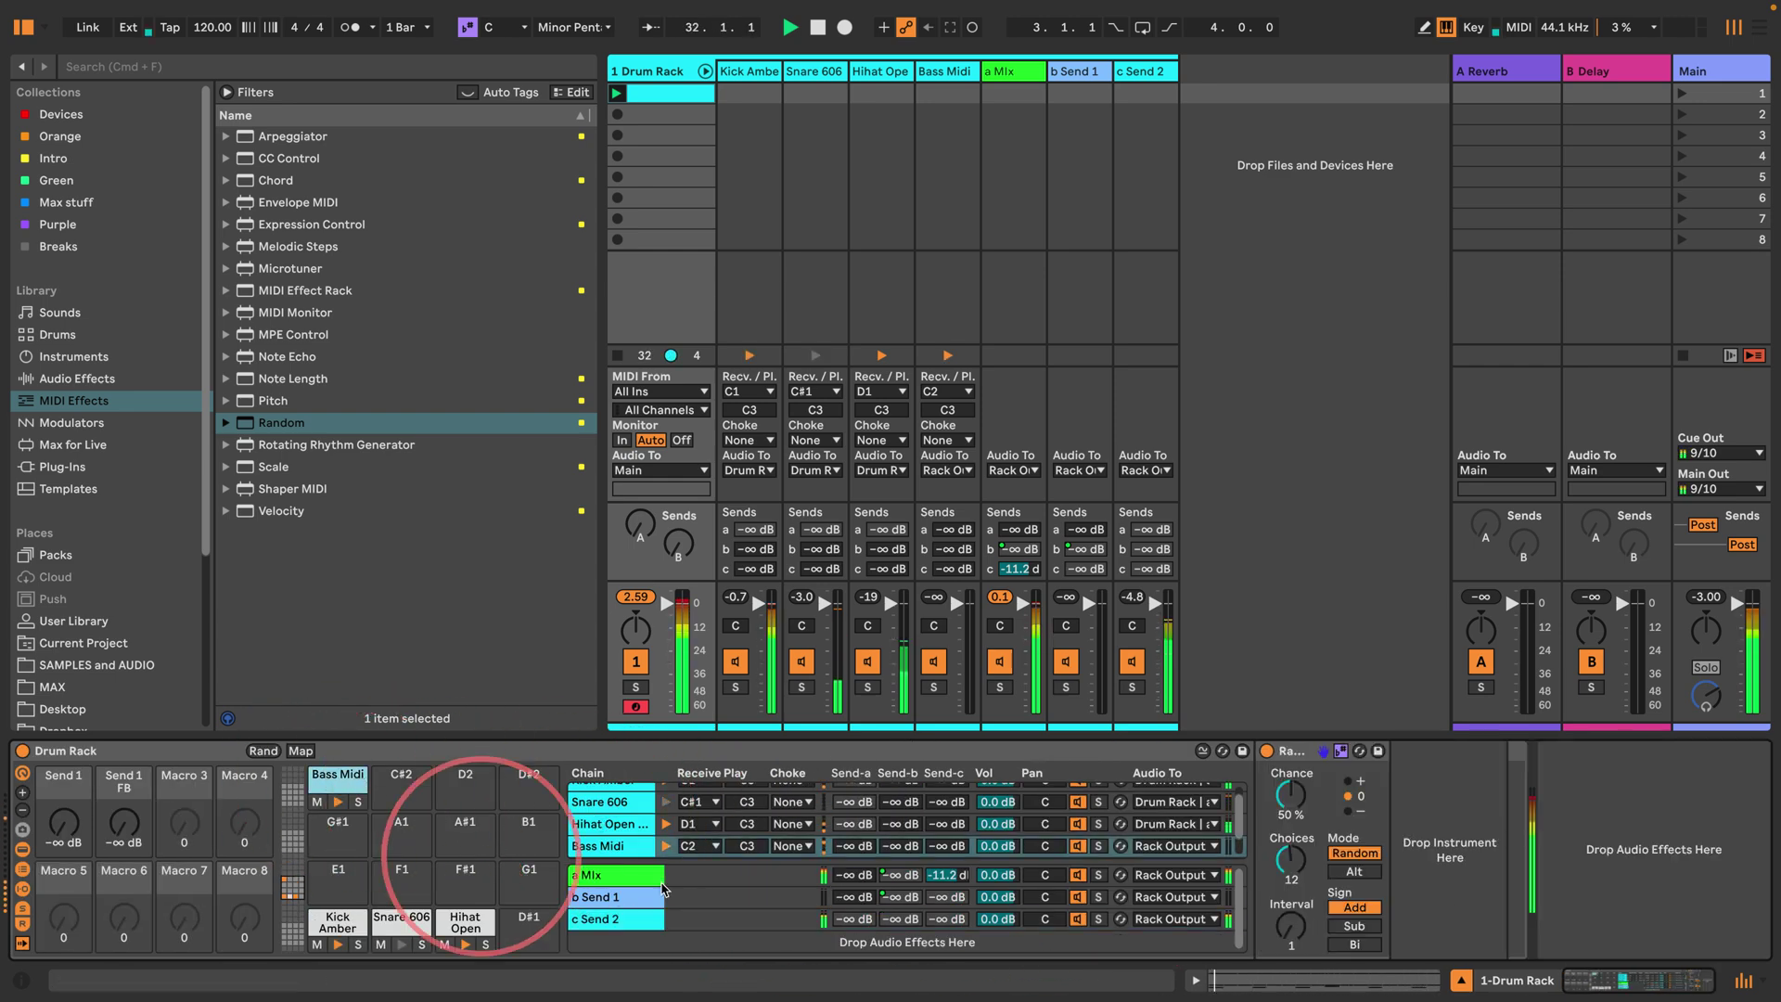
{"action": "left_click", "coordinate": [1349, 948]}
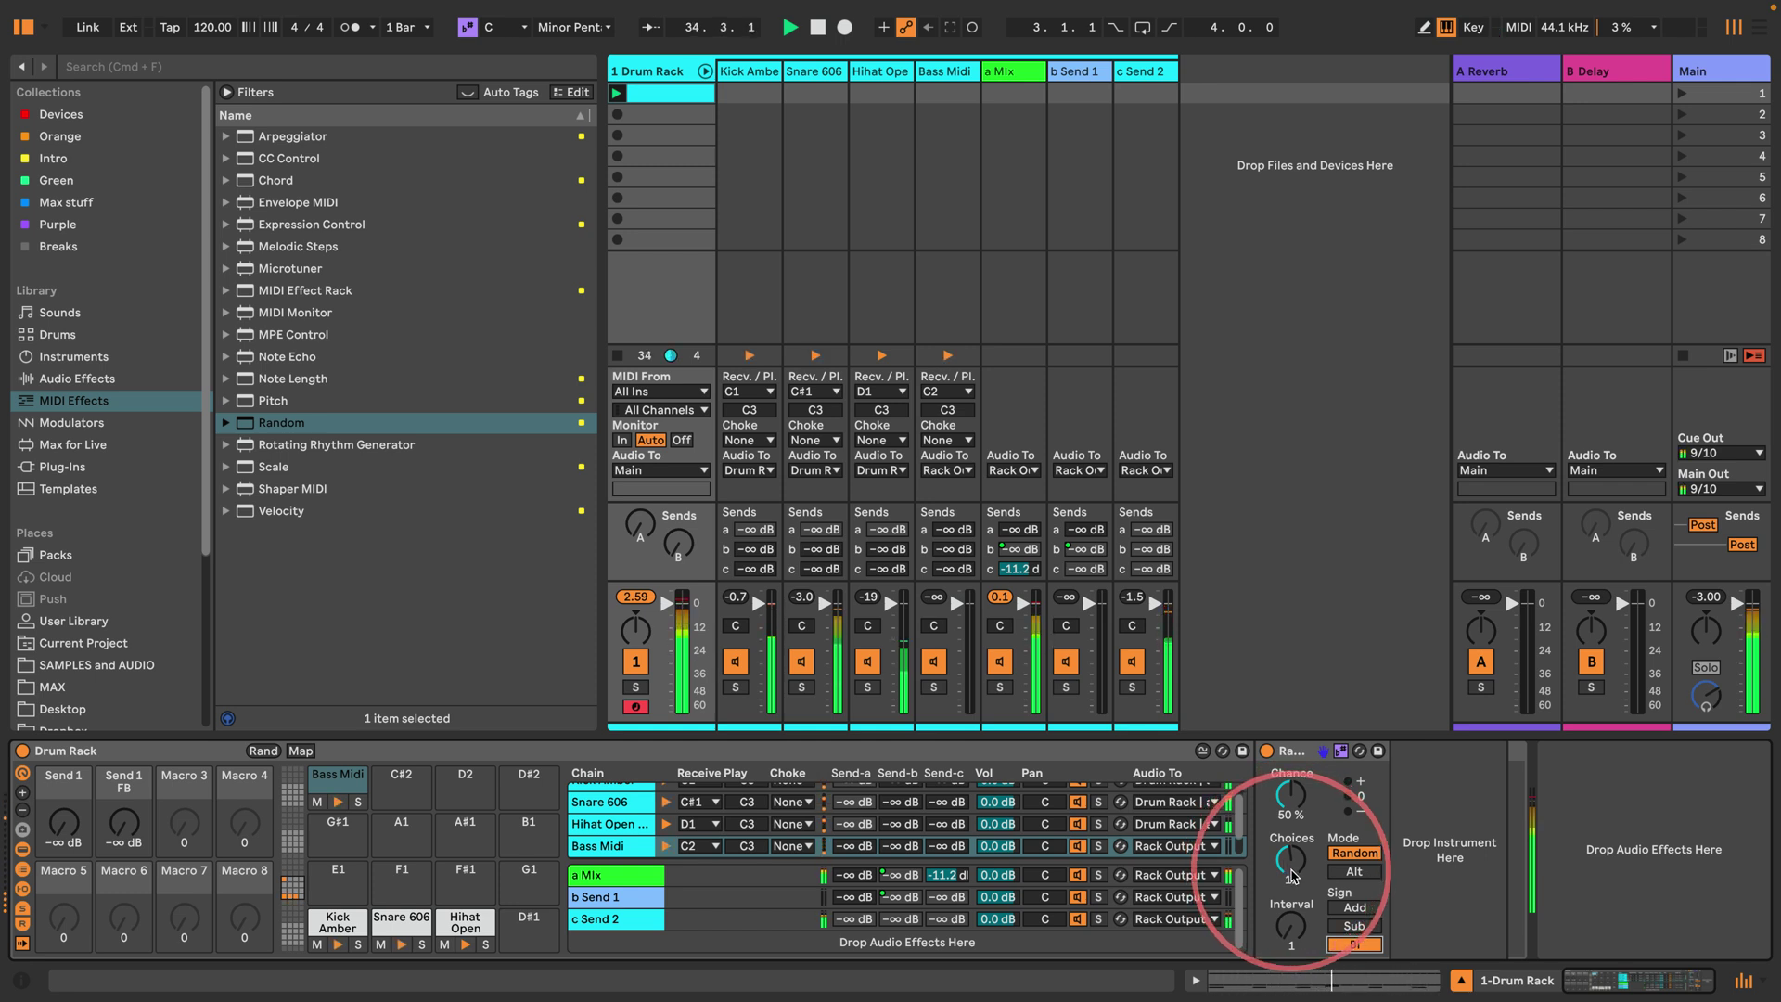
{"action": "left_click_drag", "start_coordinate": [1290, 876], "coordinate": [1290, 835]}
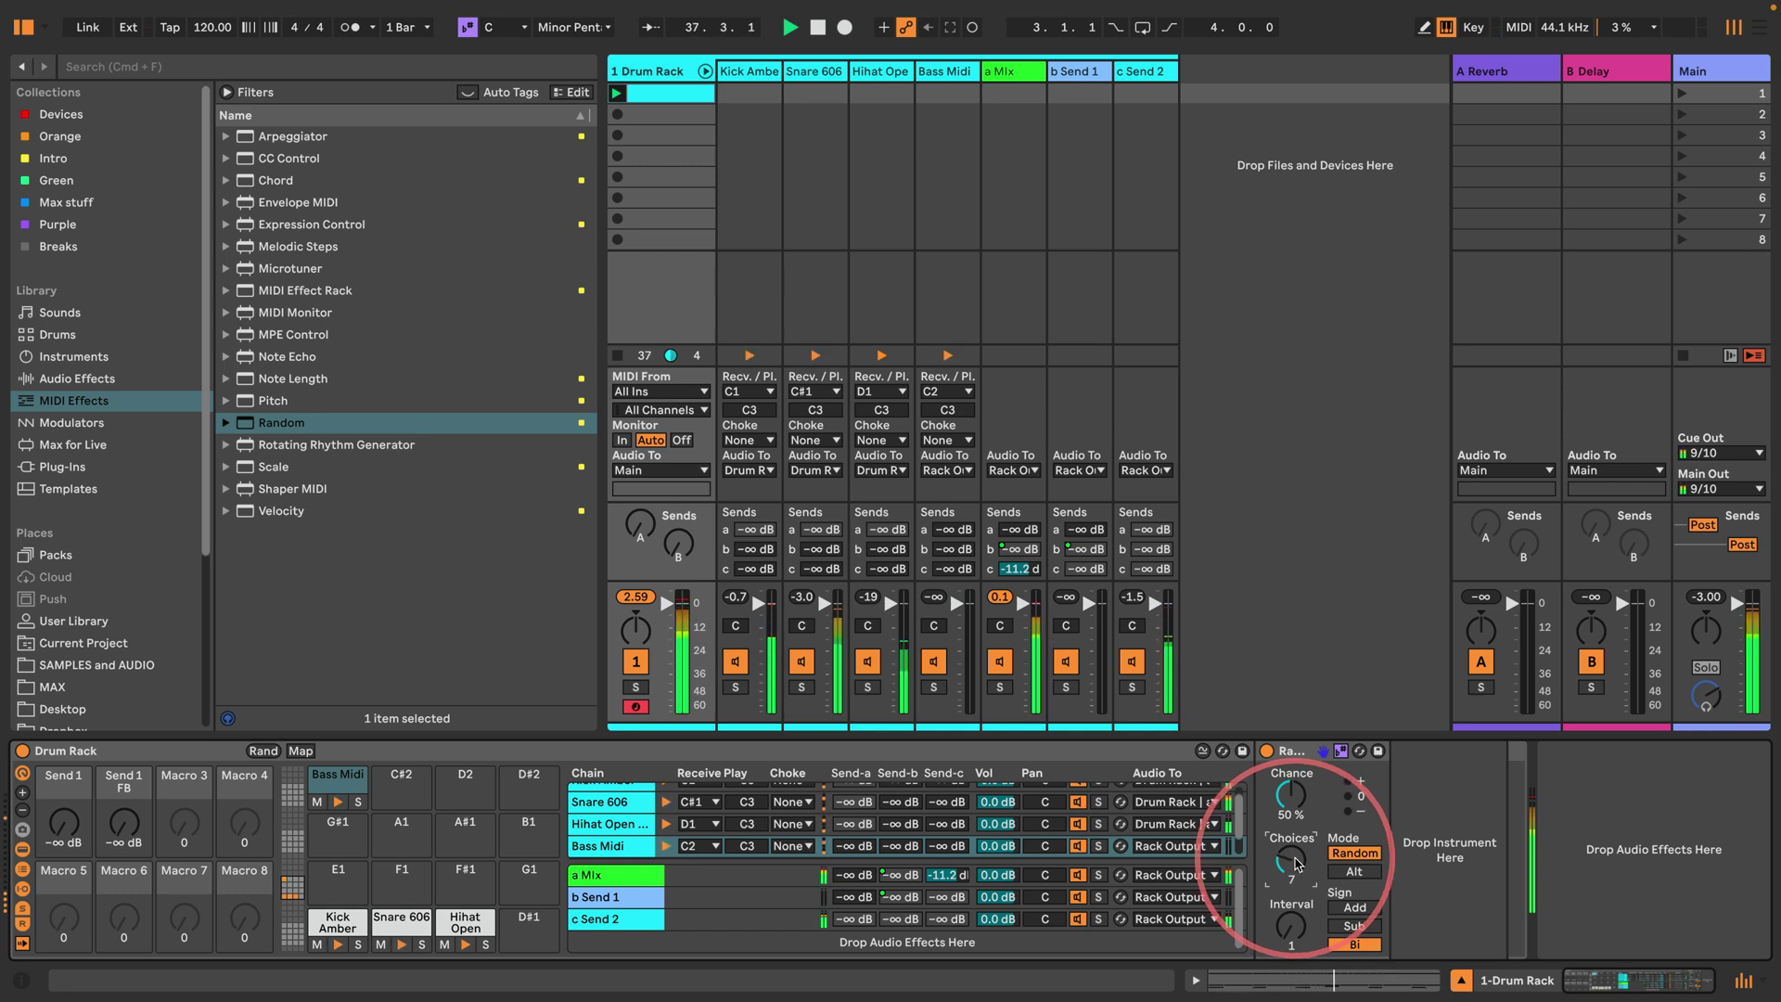
Step: Transpose the Send 2 Corpus to -12 st and lower its Bright to -100%
{"action": "left_click", "coordinate": [598, 921]}
{"action": "scroll", "coordinate": [1234, 826], "scroll_direction": "right", "scroll_amount": 5}
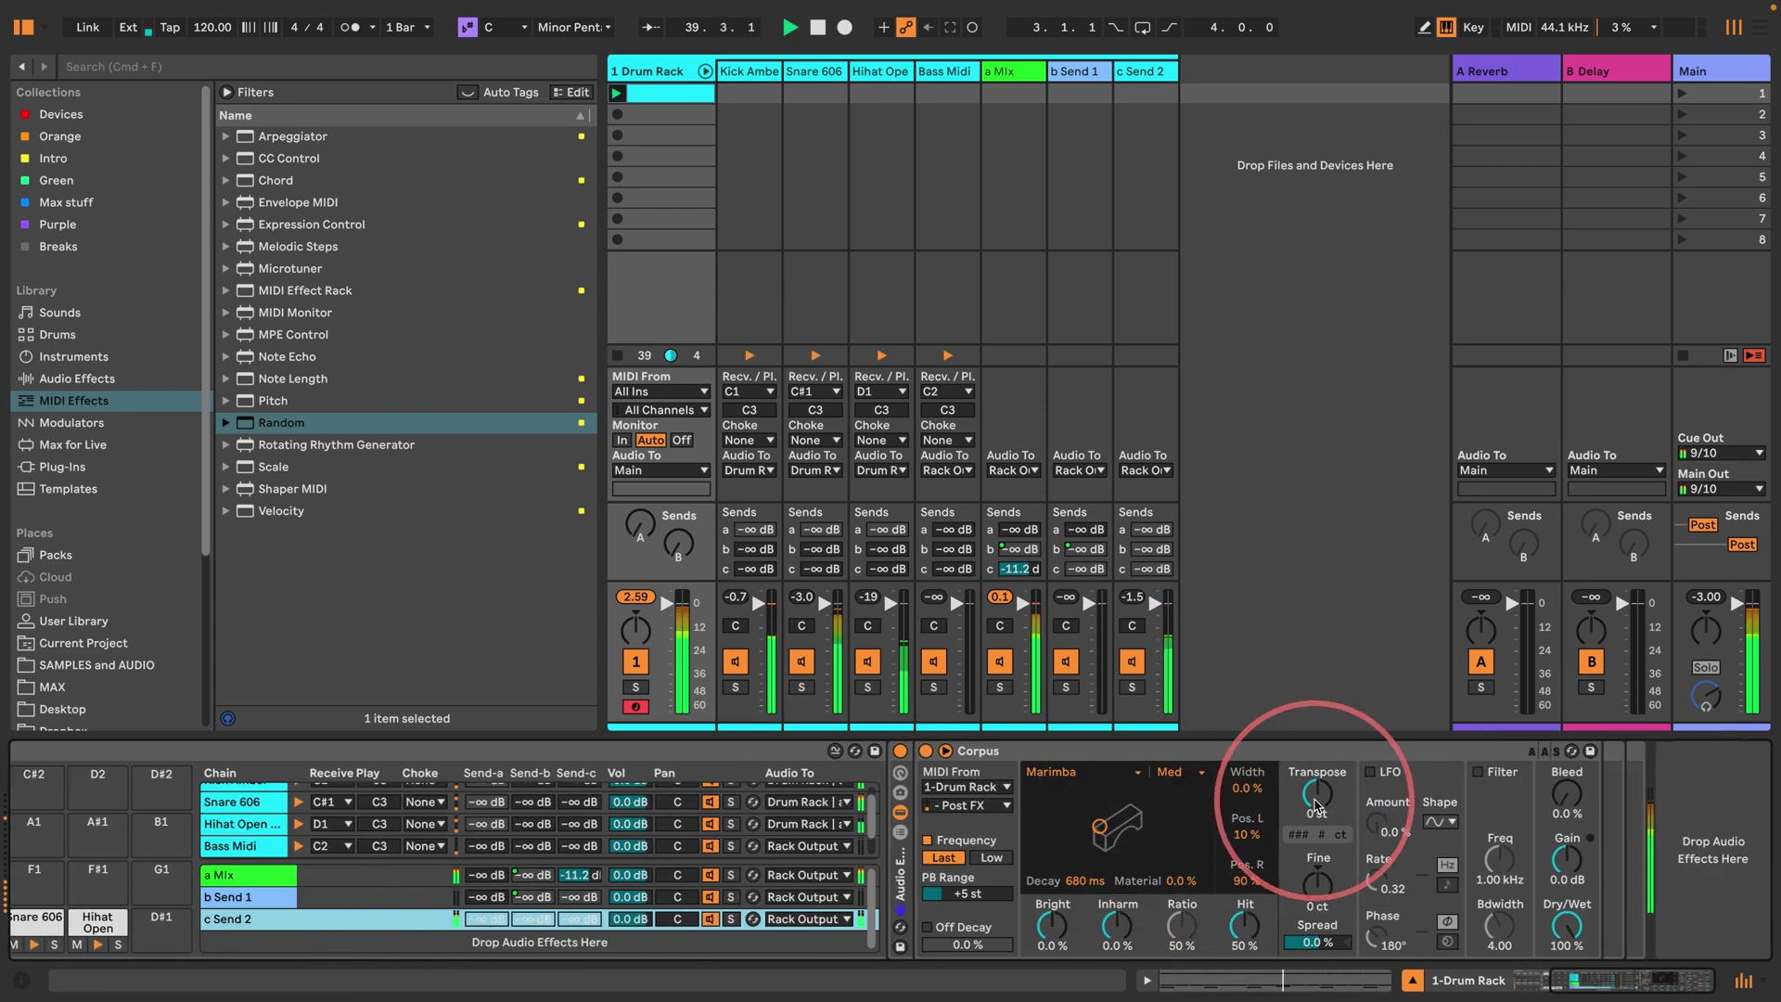
{"action": "left_click_drag", "start_coordinate": [1317, 803], "coordinate": [1323, 836]}
{"action": "type", "text": "-12"}
{"action": "key", "text": "Return"}
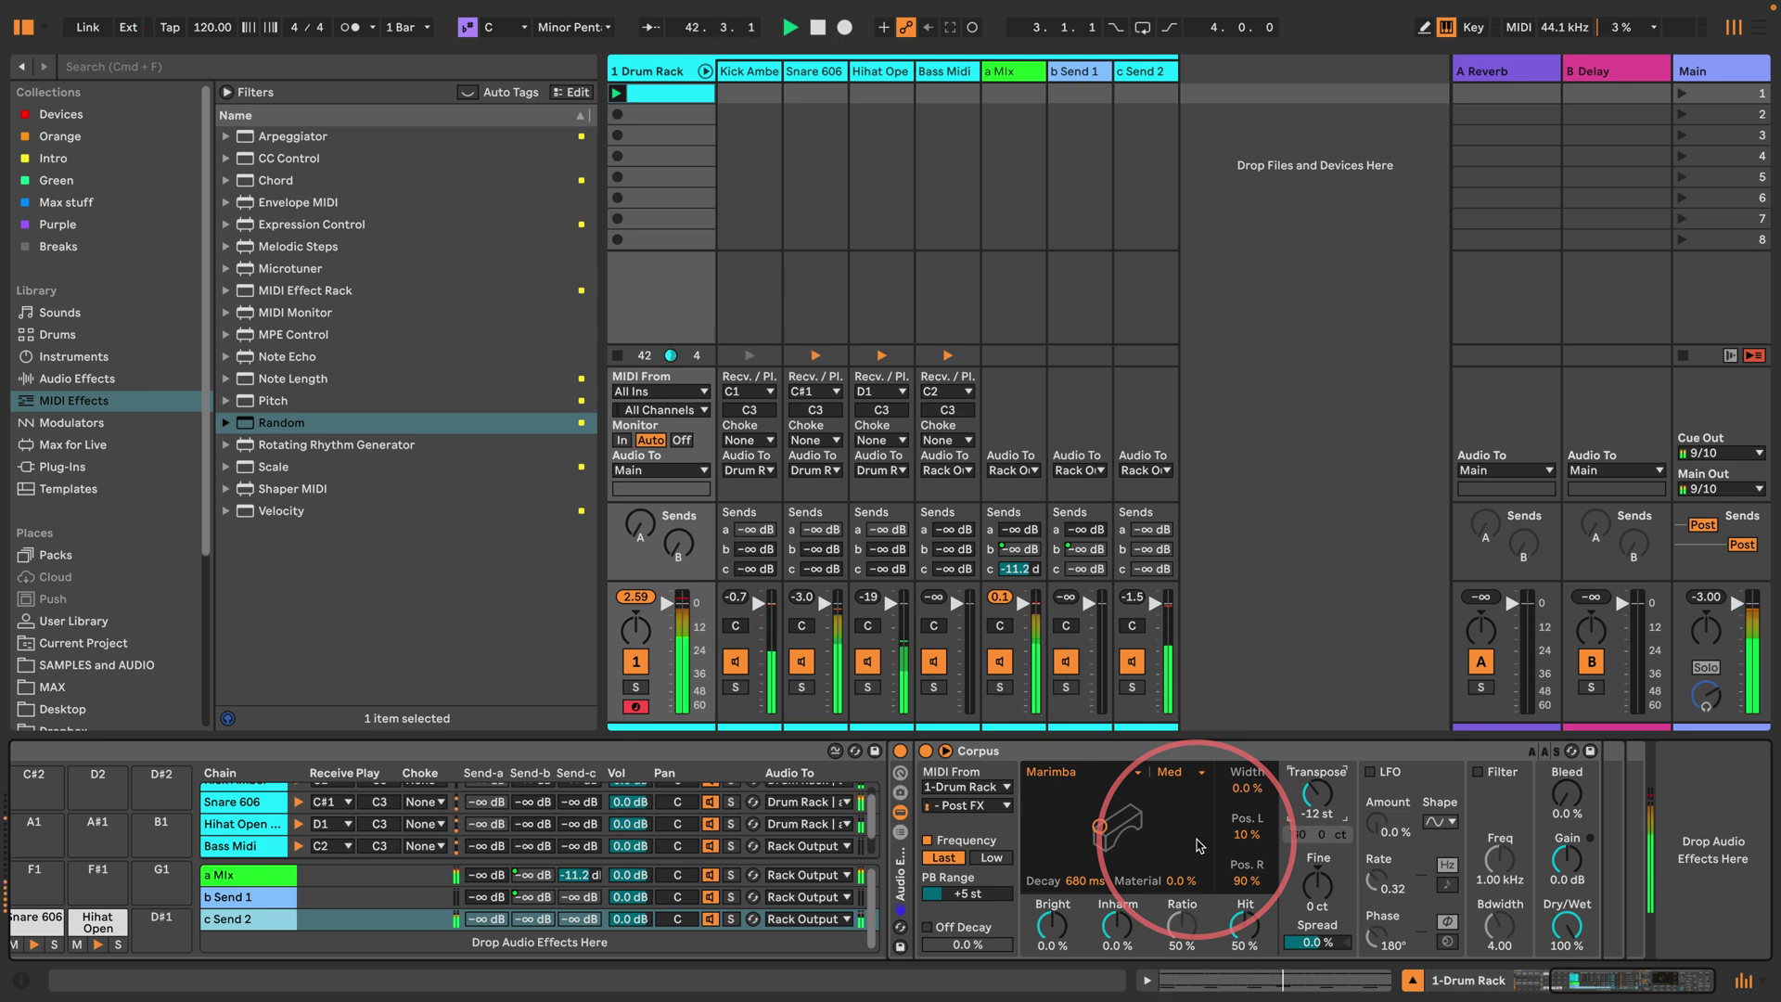
{"action": "scroll", "coordinate": [1311, 810], "scroll_direction": "up", "scroll_amount": 2}
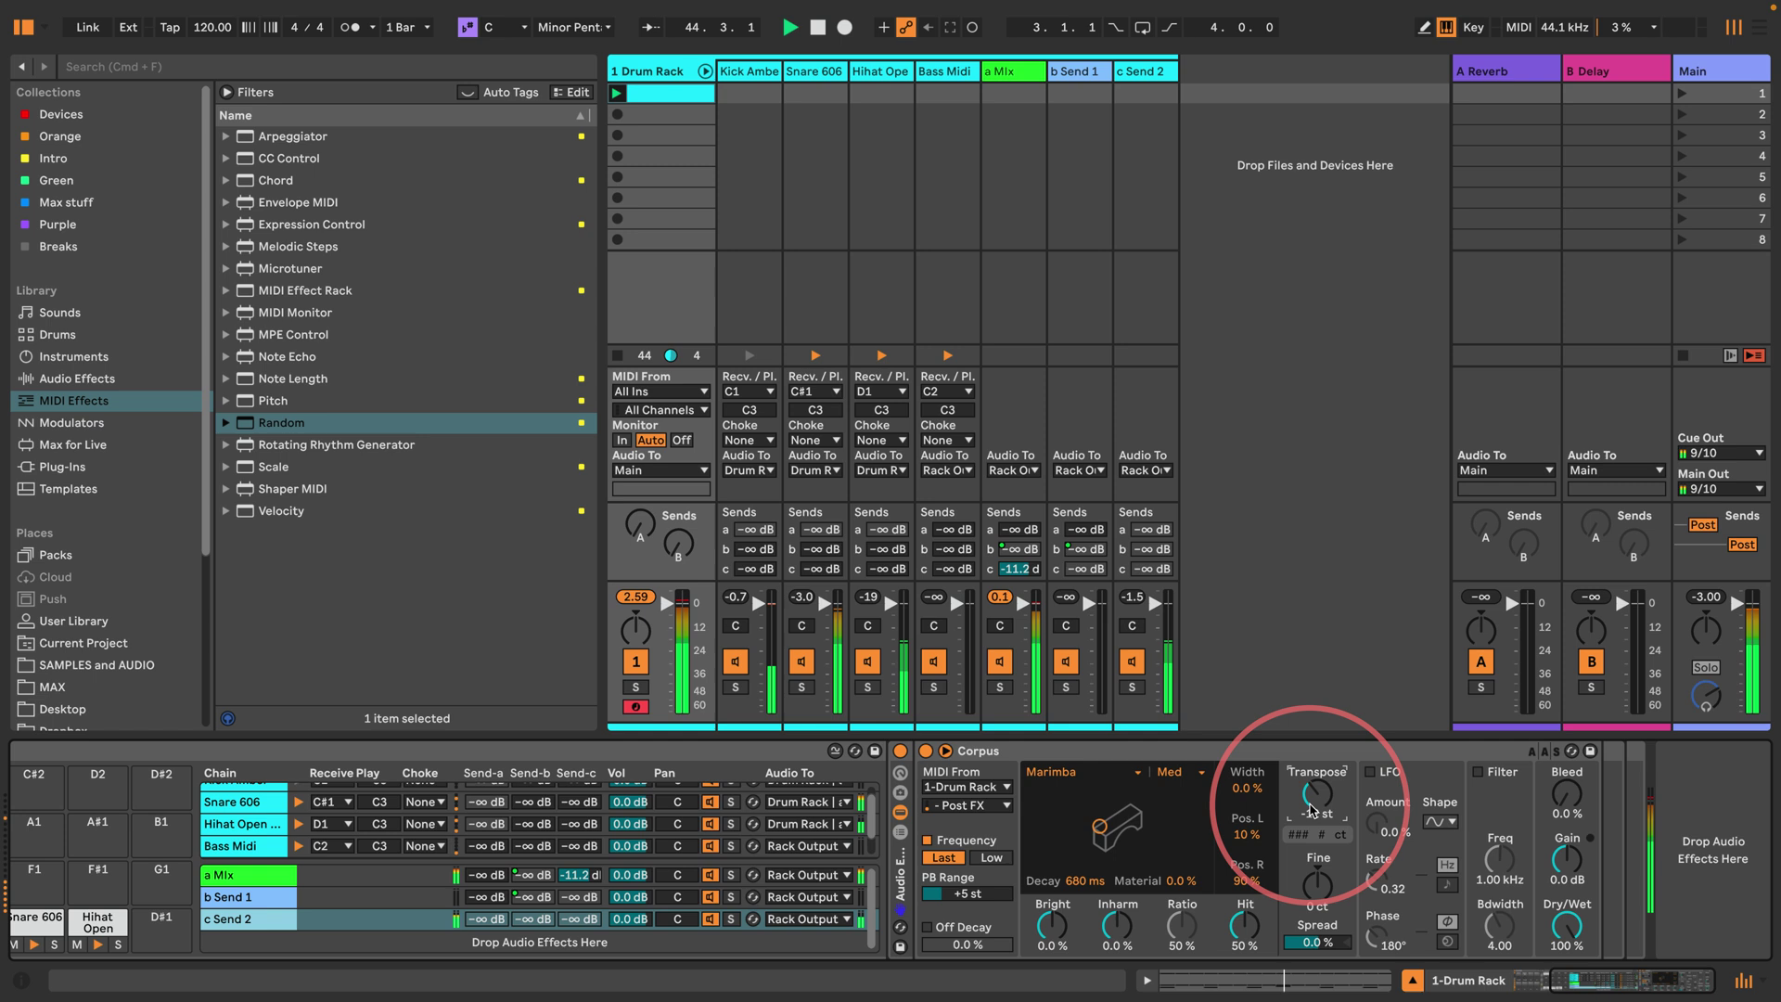
{"action": "left_click_drag", "start_coordinate": [1052, 920], "coordinate": [1053, 974]}
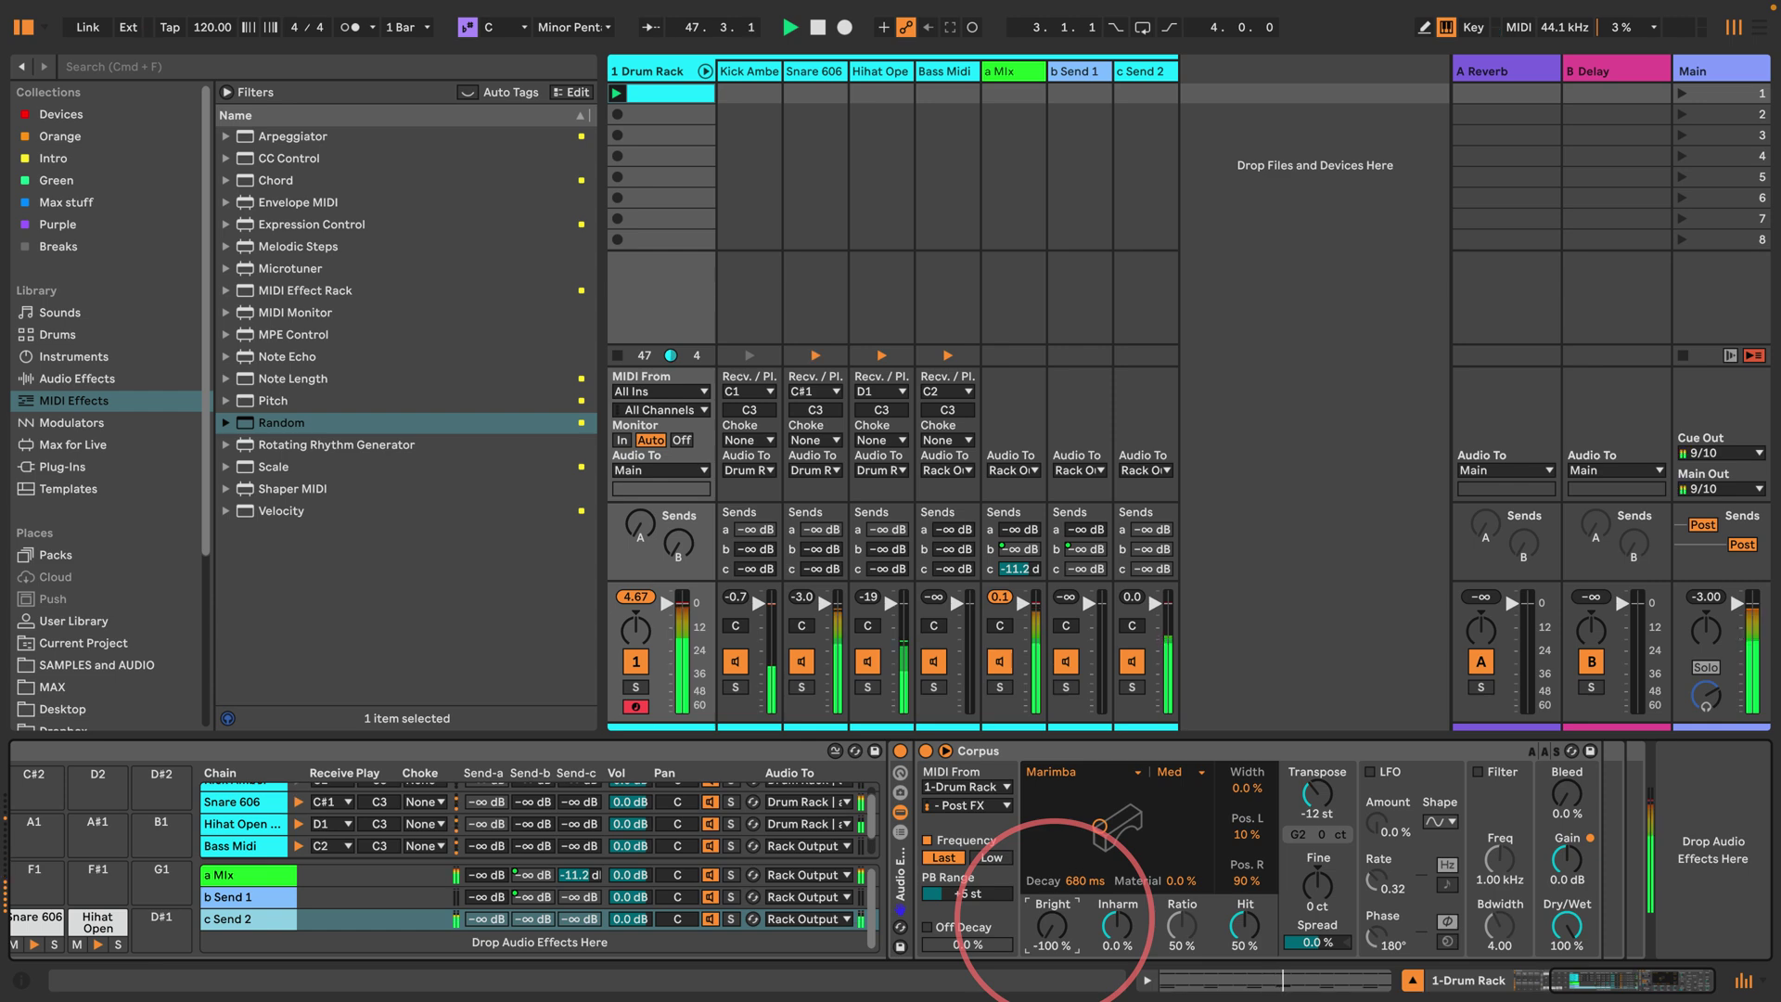
Step: Show the chain list of Send 2's Audio Effect Rack, duplicate the Corpus chain and solo the copy
{"action": "left_click", "coordinate": [900, 832]}
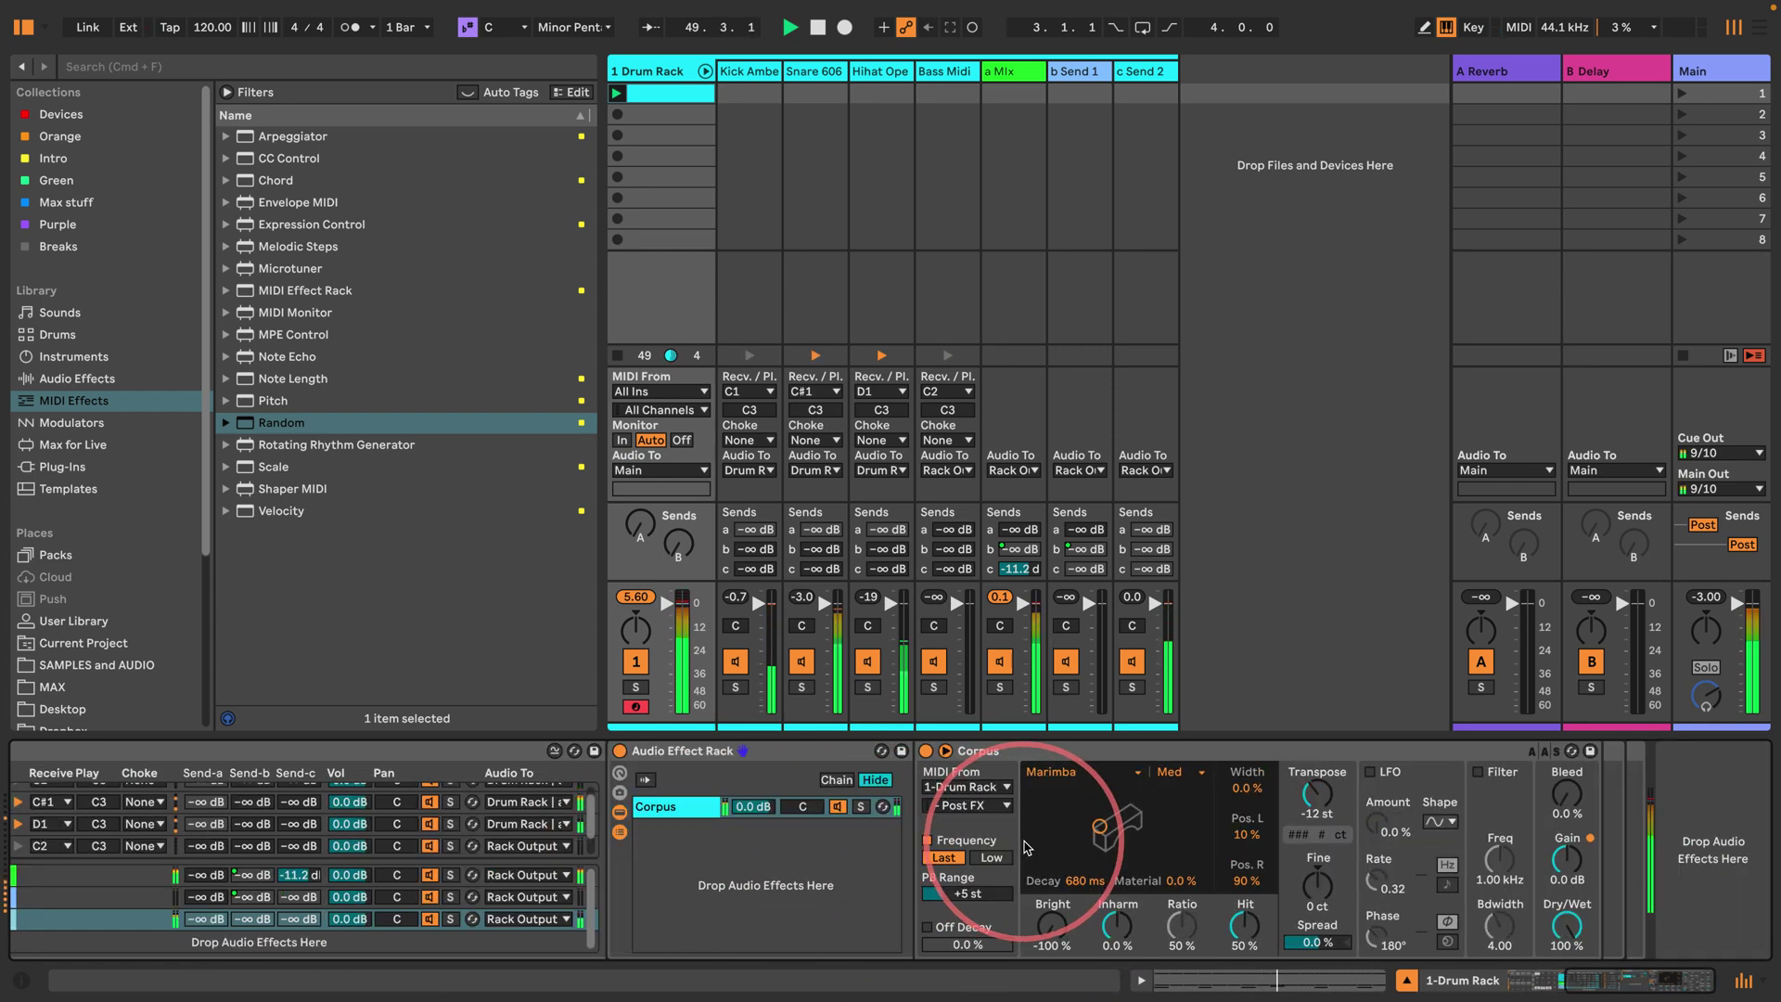
{"action": "left_click", "coordinate": [658, 810]}
{"action": "key", "text": "super+d"}
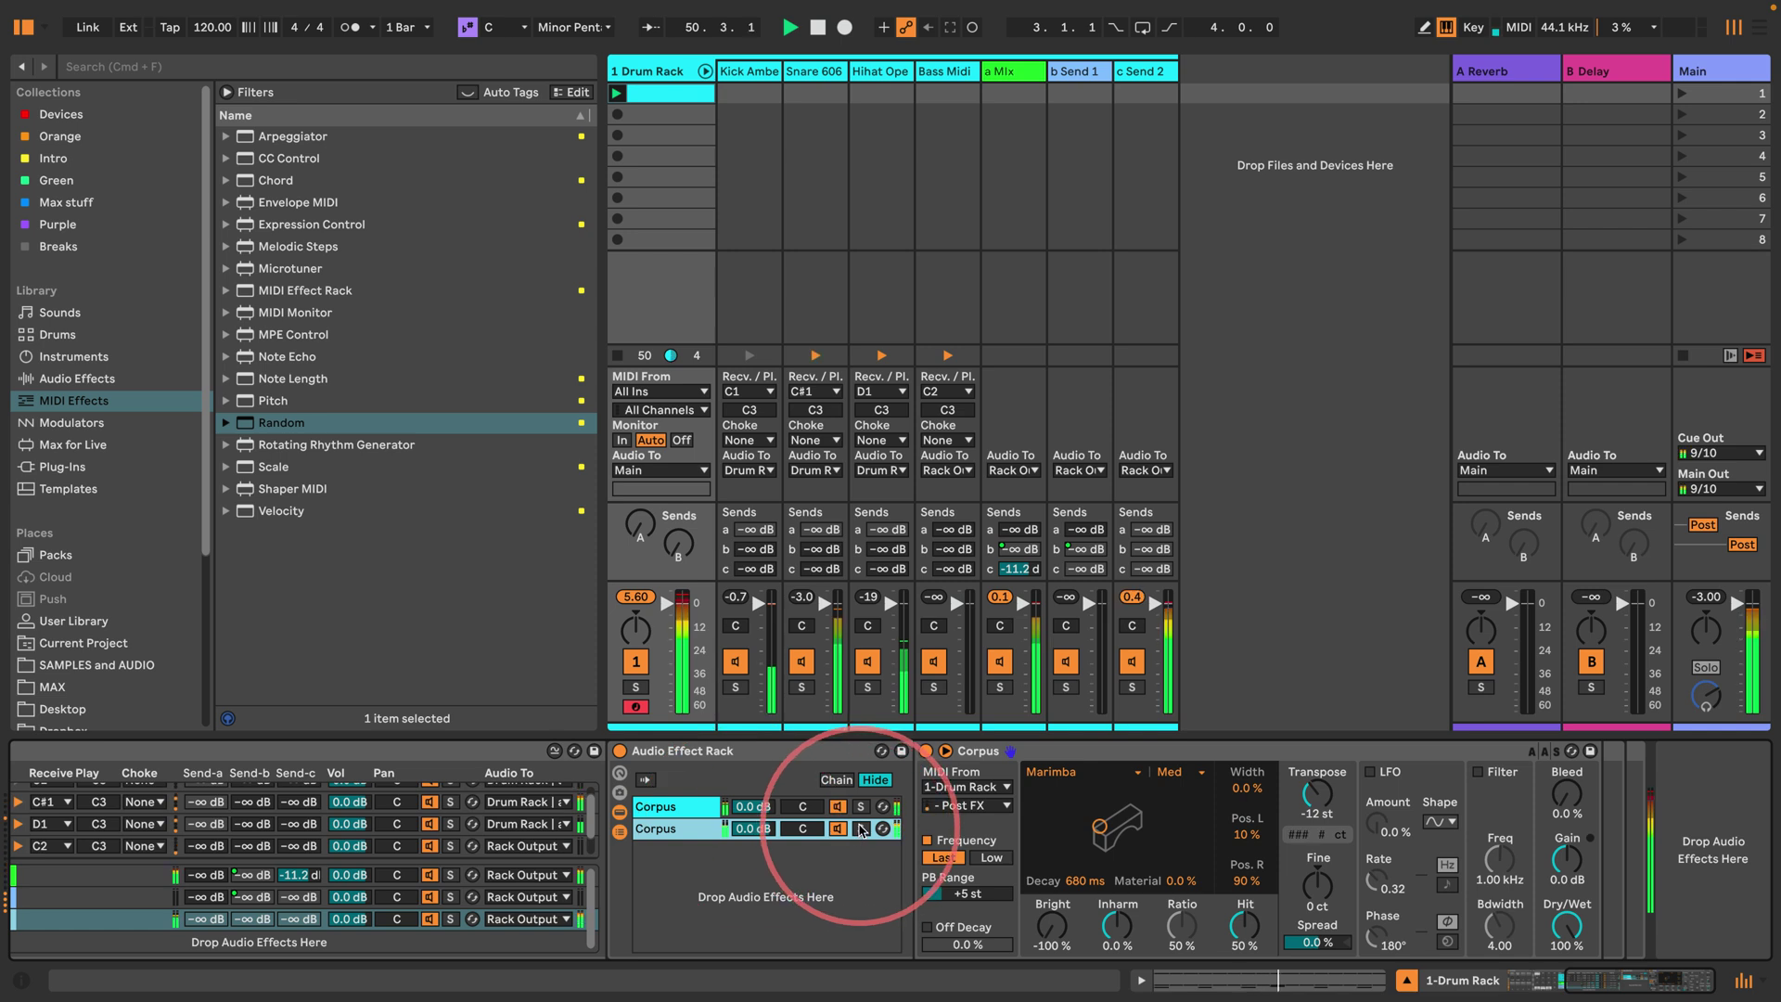
{"action": "left_click", "coordinate": [861, 829]}
Step: Change the duplicated Corpus to the String resonator and set its Bright to 0%
{"action": "left_click", "coordinate": [1037, 771]}
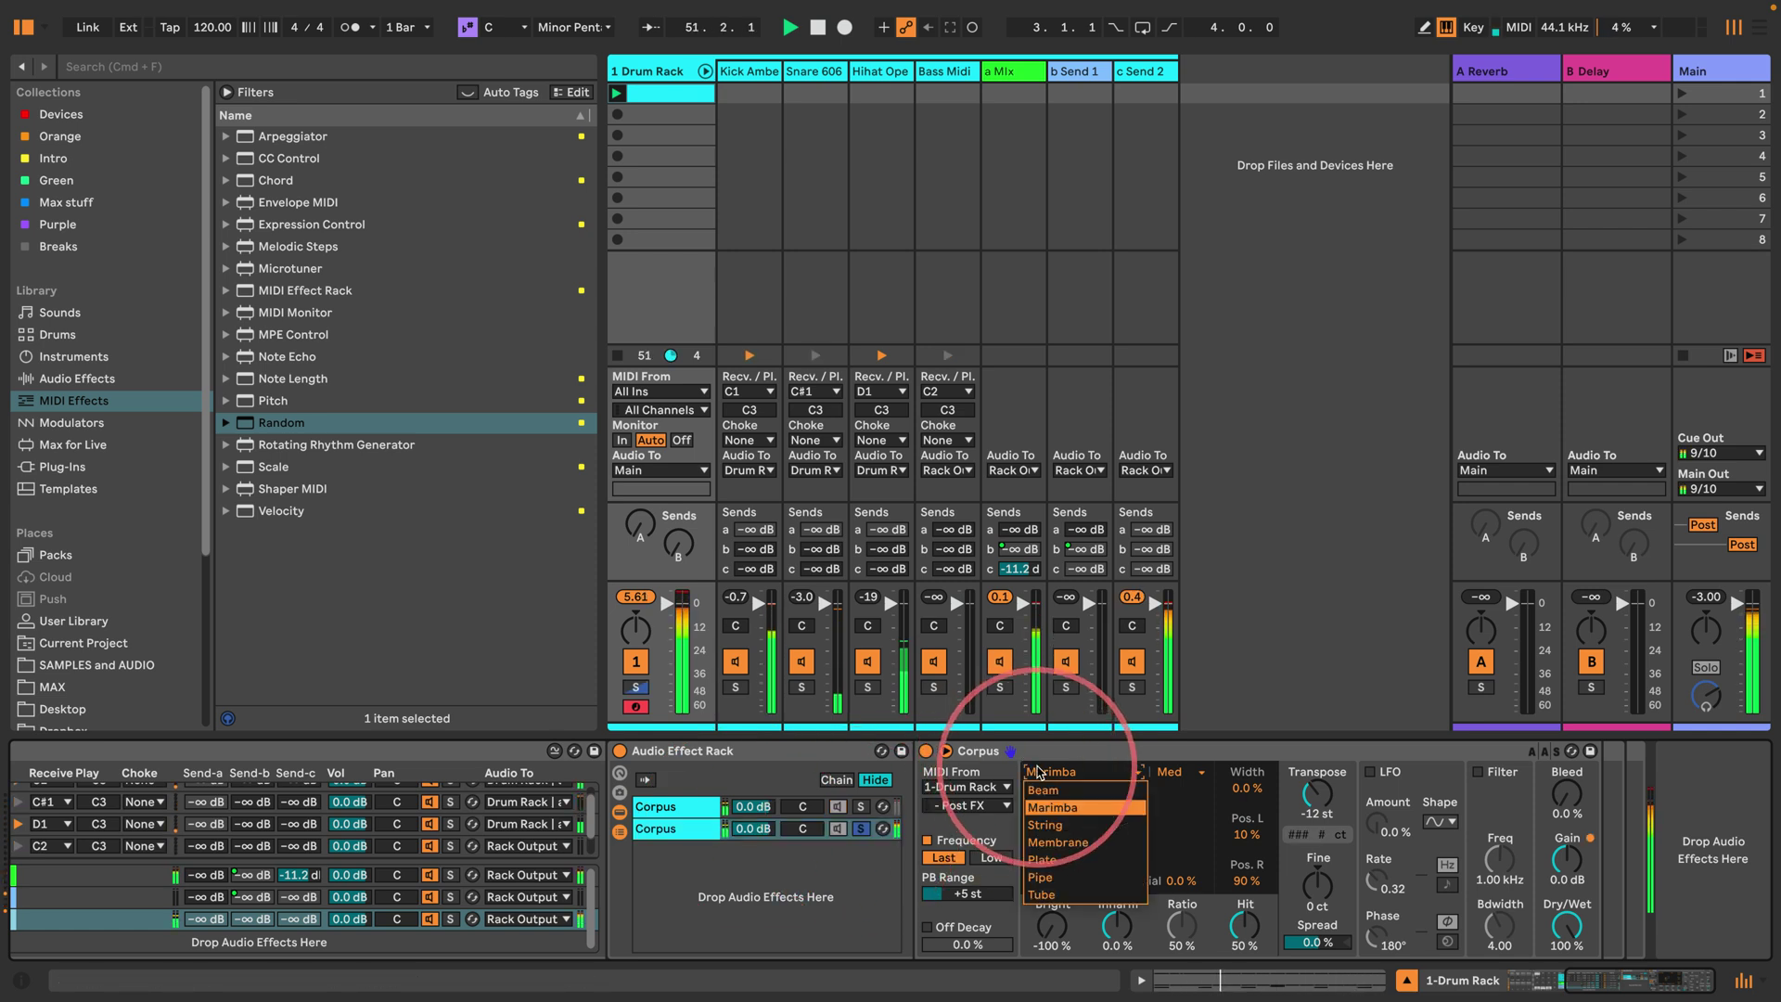
{"action": "left_click", "coordinate": [1046, 824]}
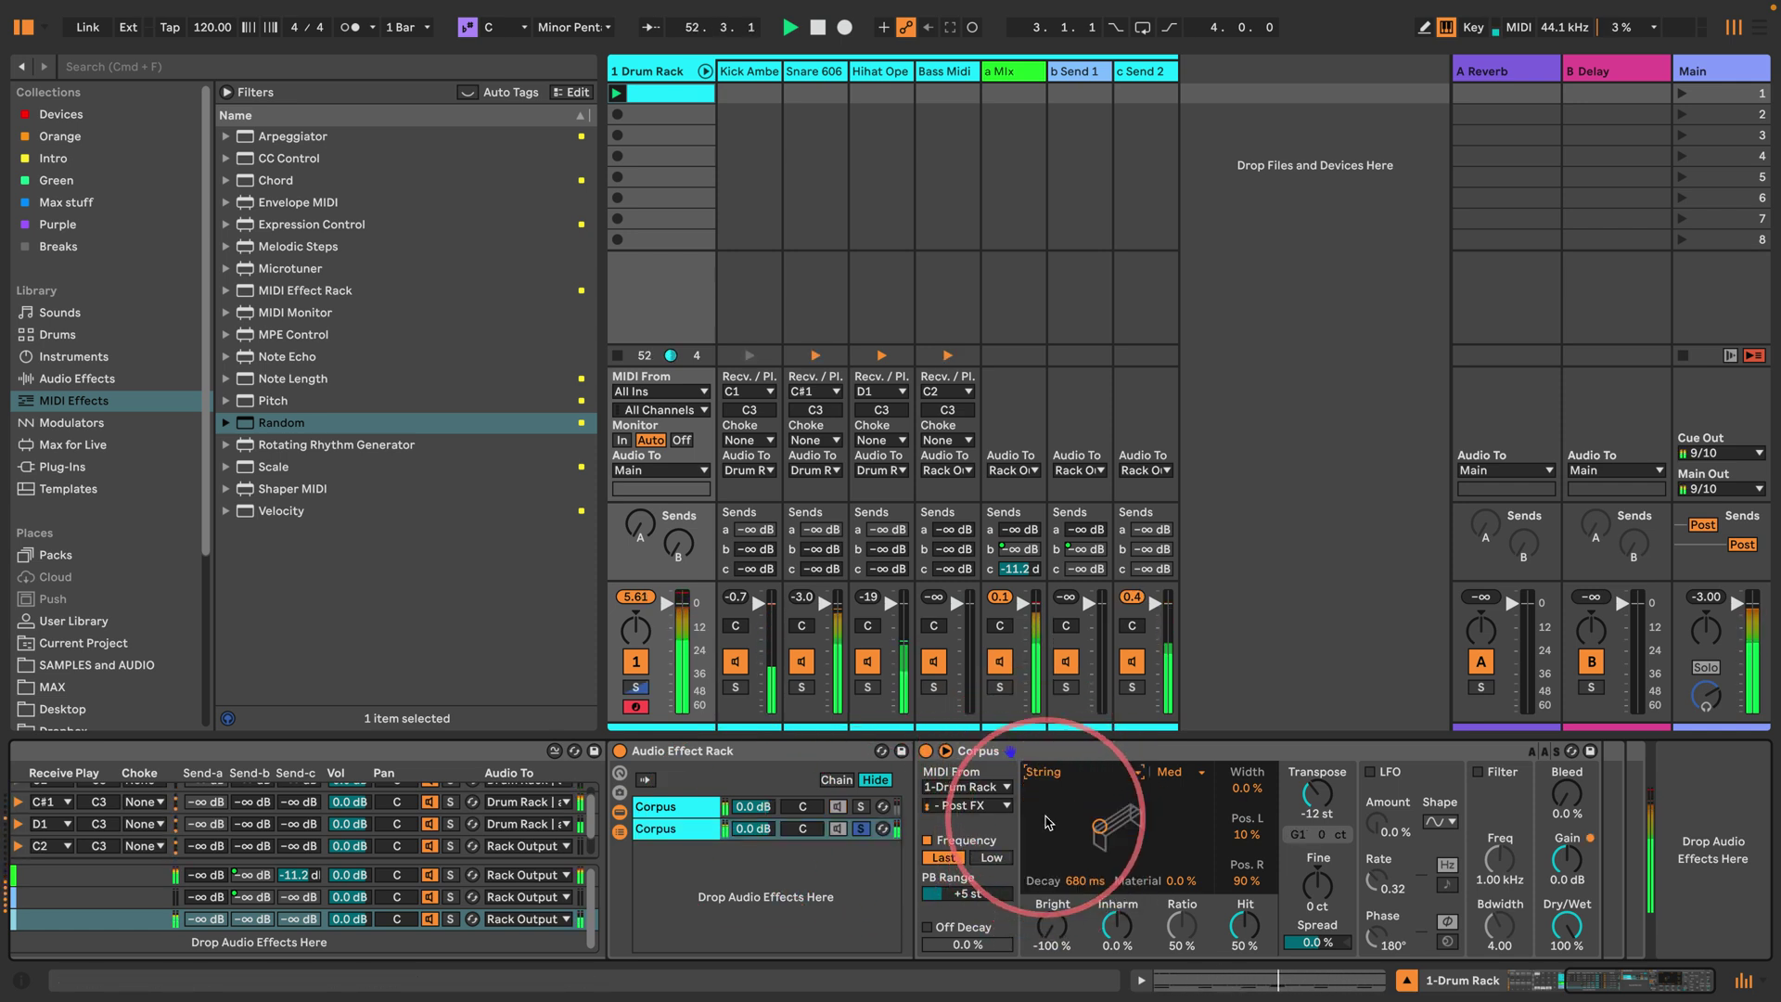
{"action": "left_click", "coordinate": [1051, 924]}
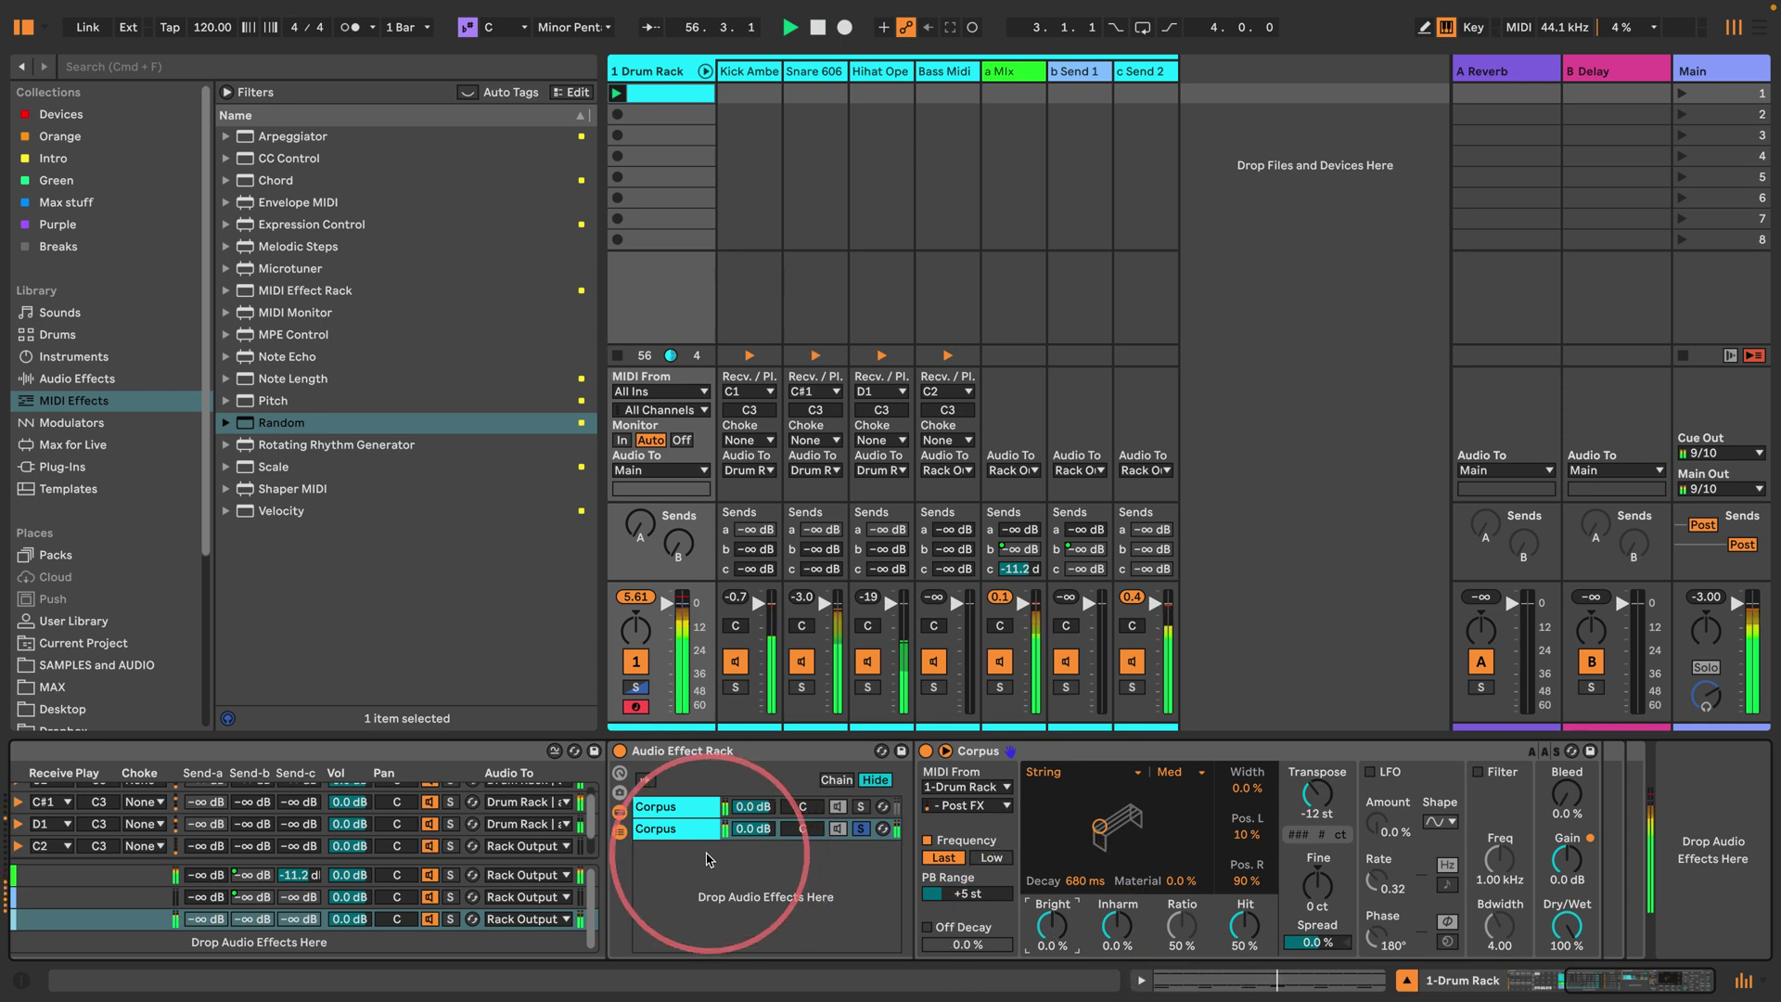
Step: Duplicate the String Corpus chain, solo the copy and switch its resonator to Pipe
{"action": "left_click", "coordinate": [668, 828]}
{"action": "key", "text": "super+d"}
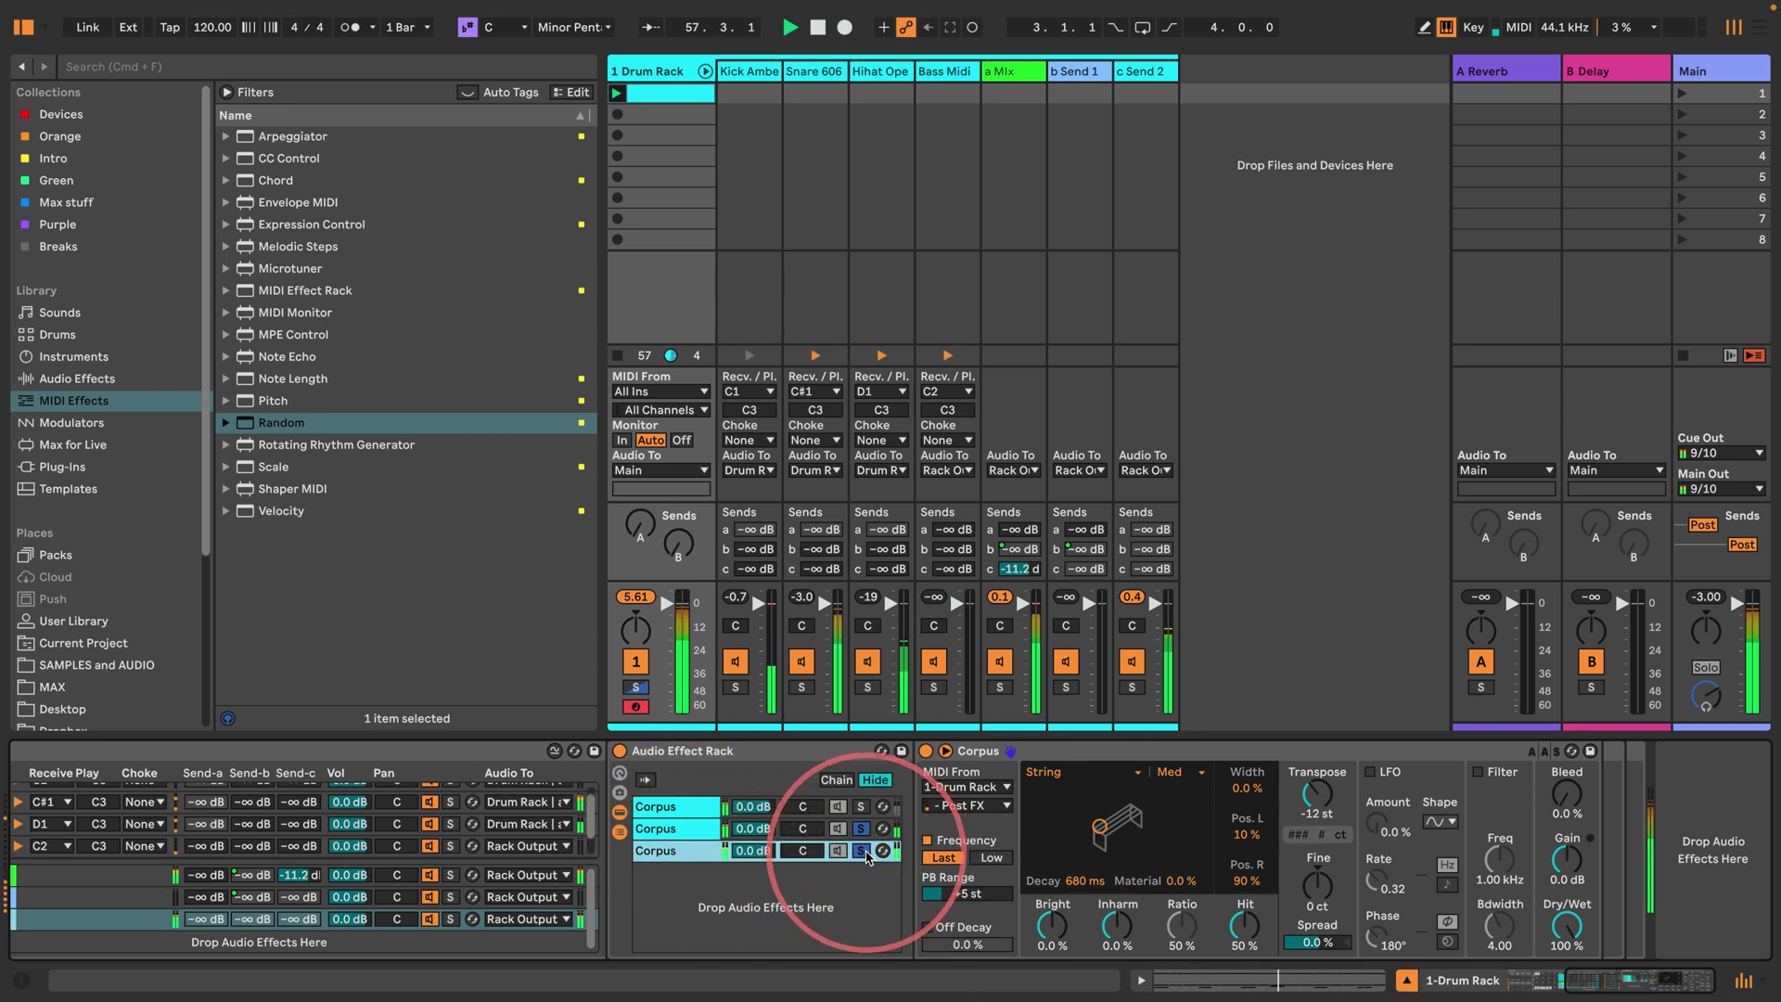
{"action": "left_click", "coordinate": [861, 851]}
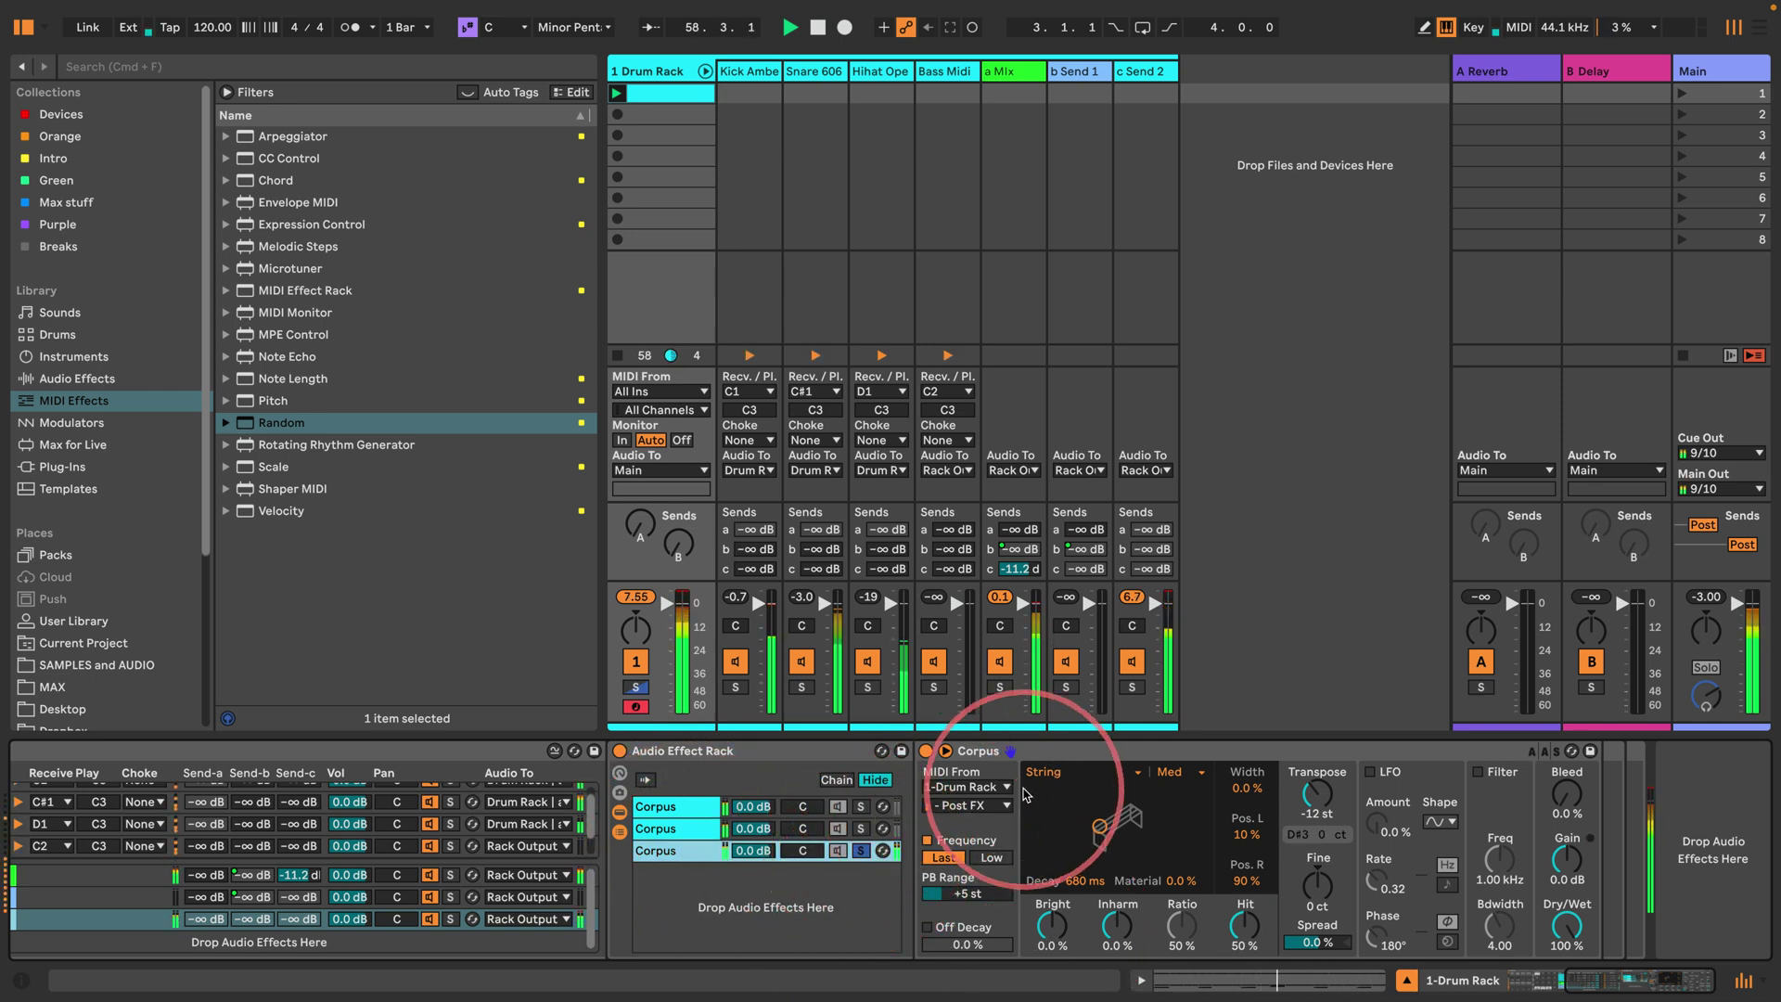
{"action": "left_click", "coordinate": [1046, 772]}
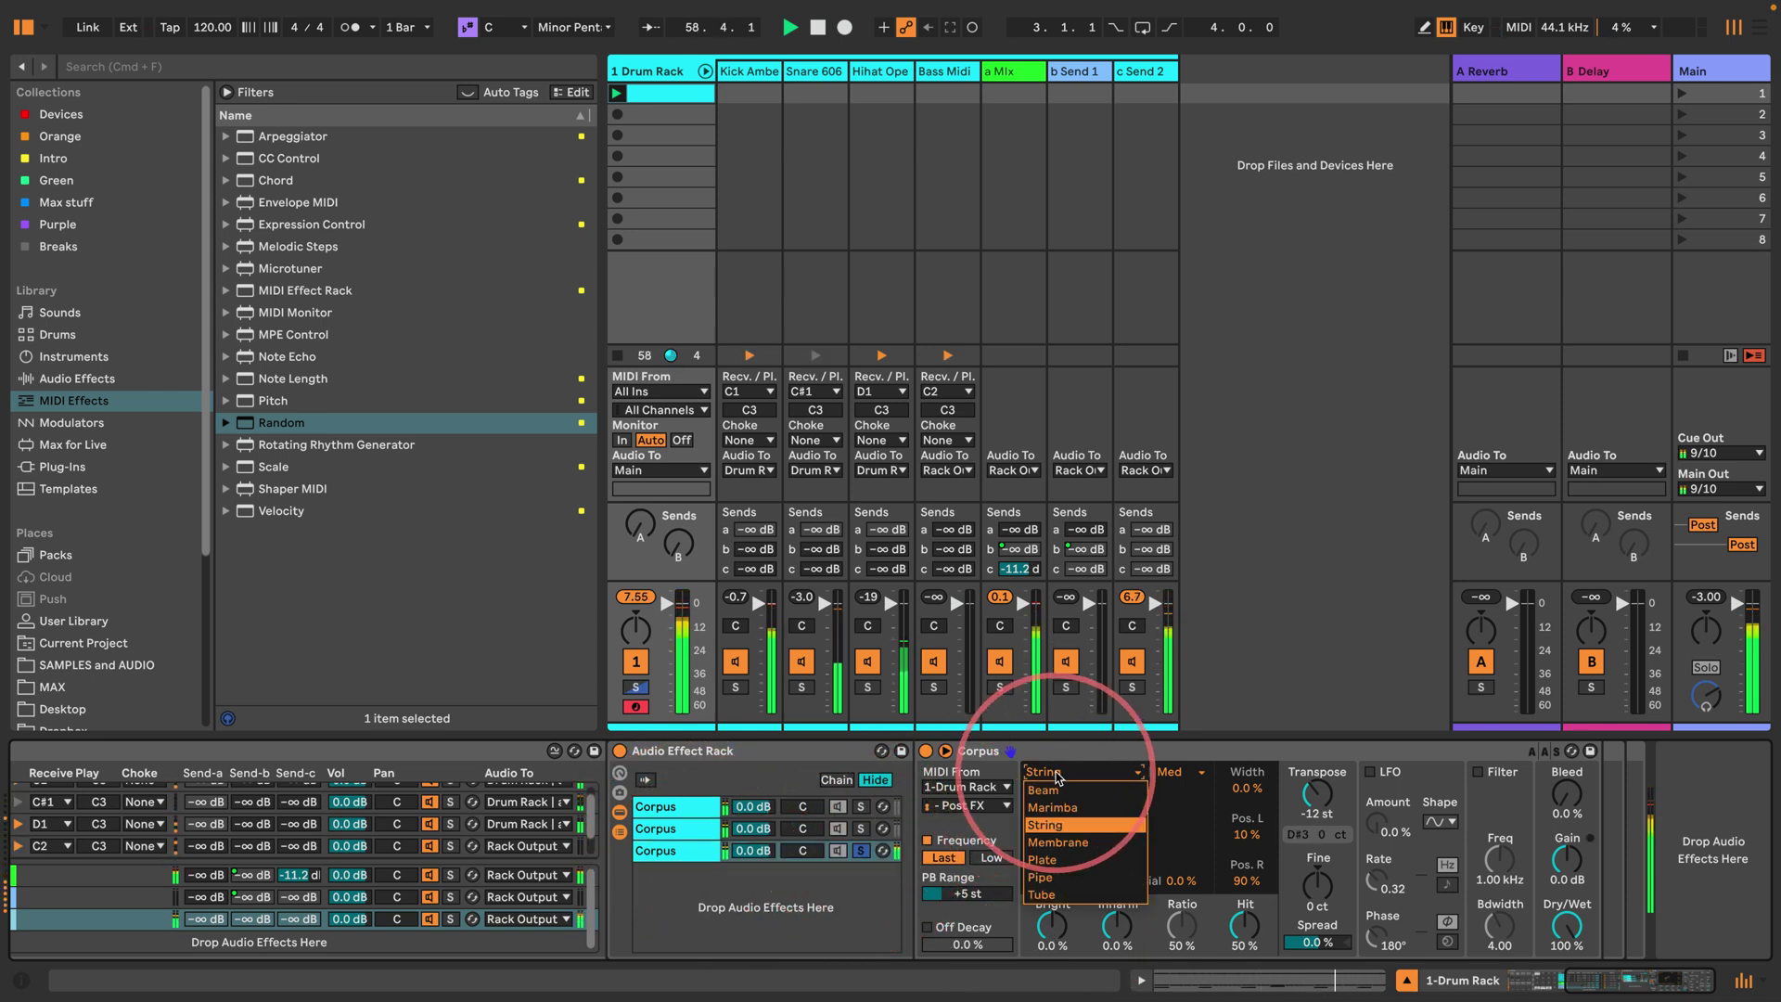
{"action": "left_click", "coordinate": [1057, 877]}
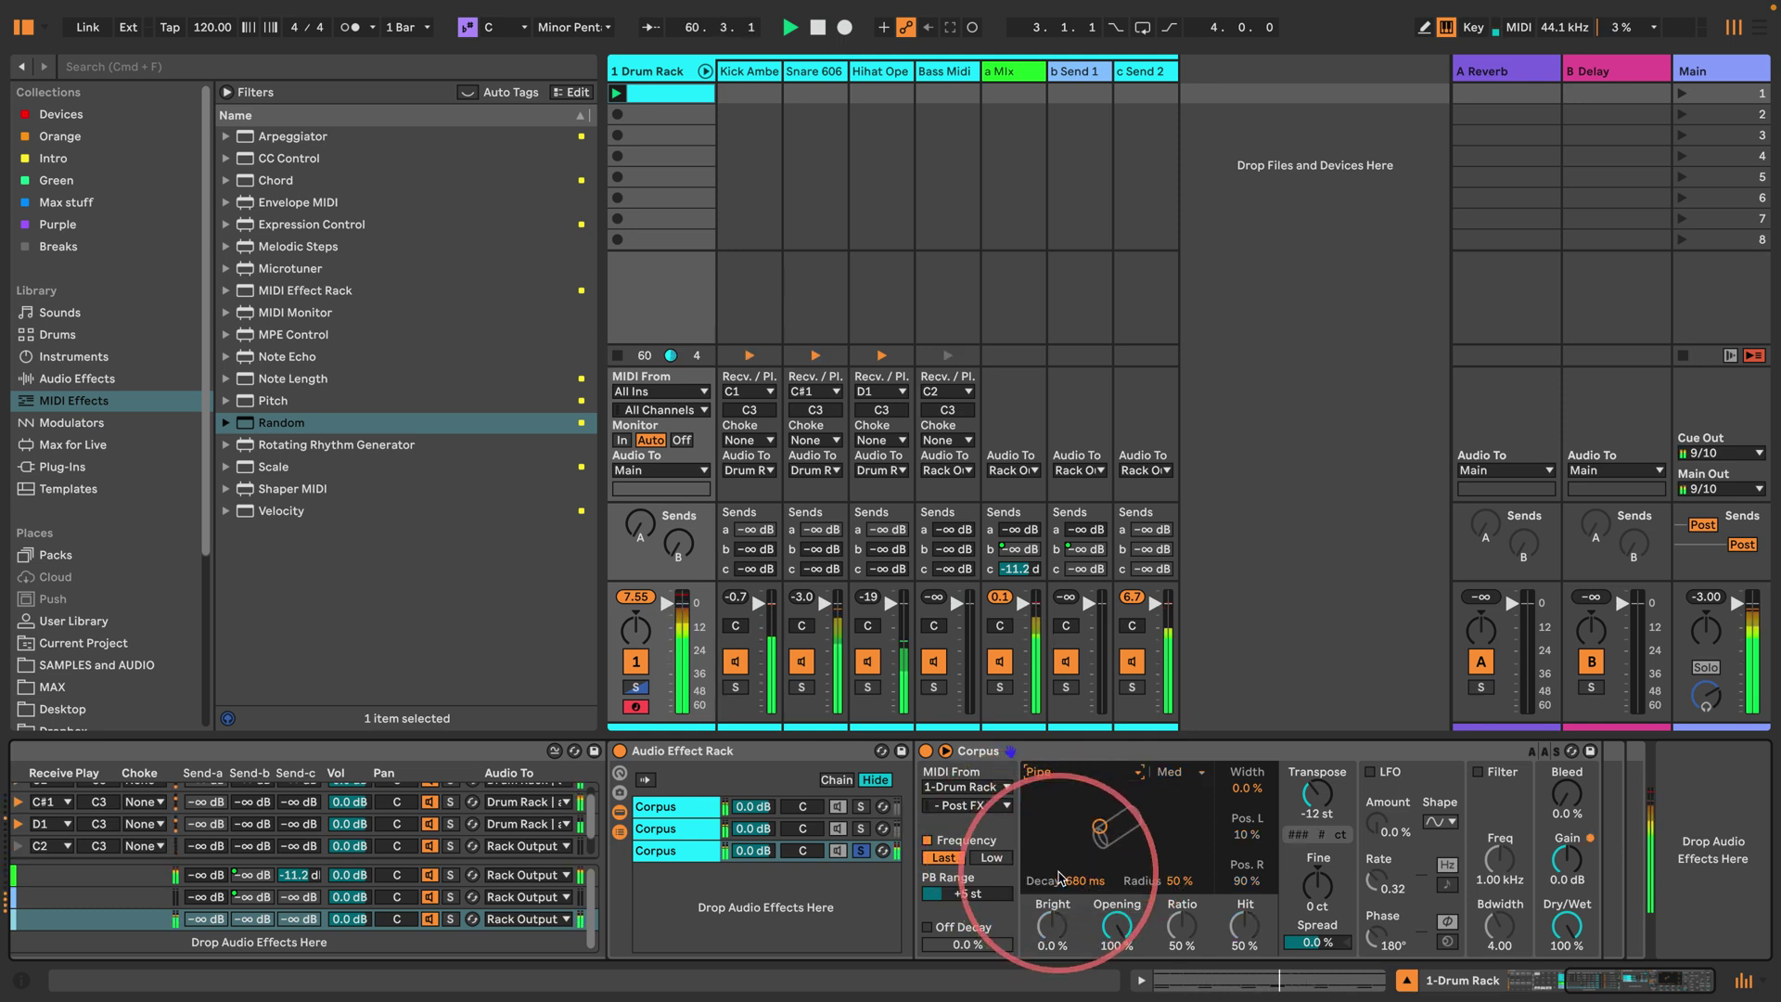
Step: Duplicate the Pipe Corpus chain, solo the copy and switch its resonator to Tube
{"action": "left_click", "coordinate": [686, 854]}
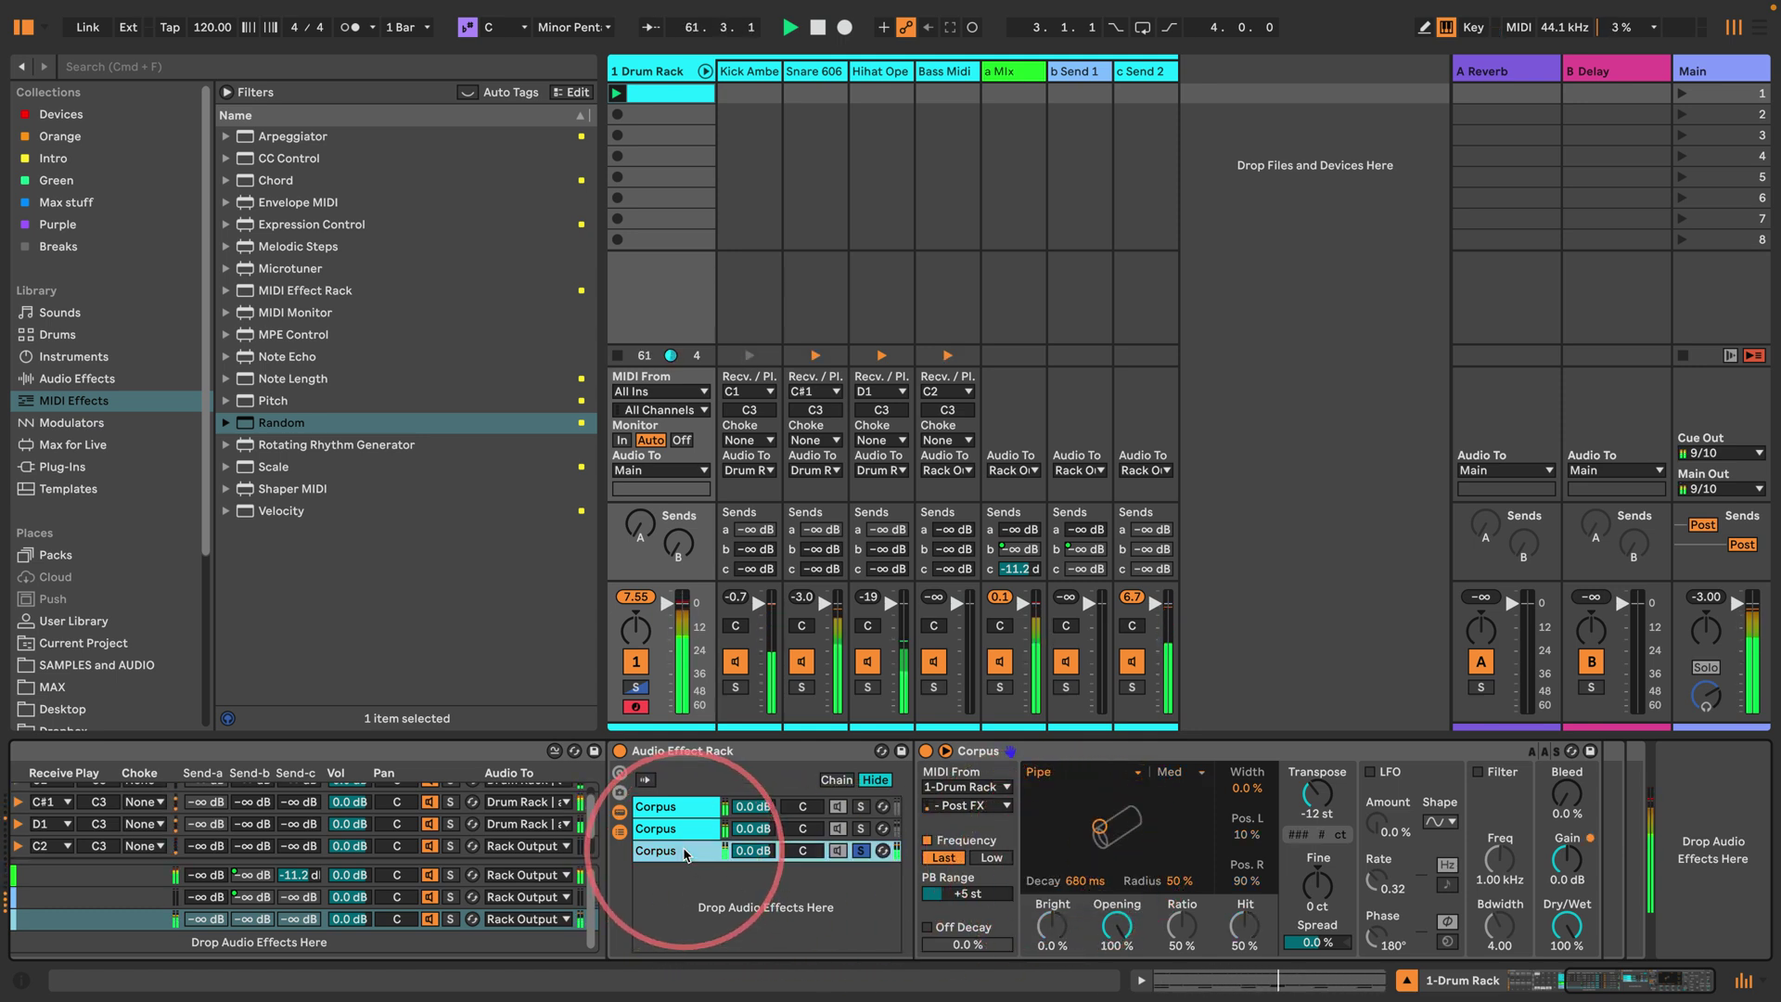
{"action": "key", "text": "super+d"}
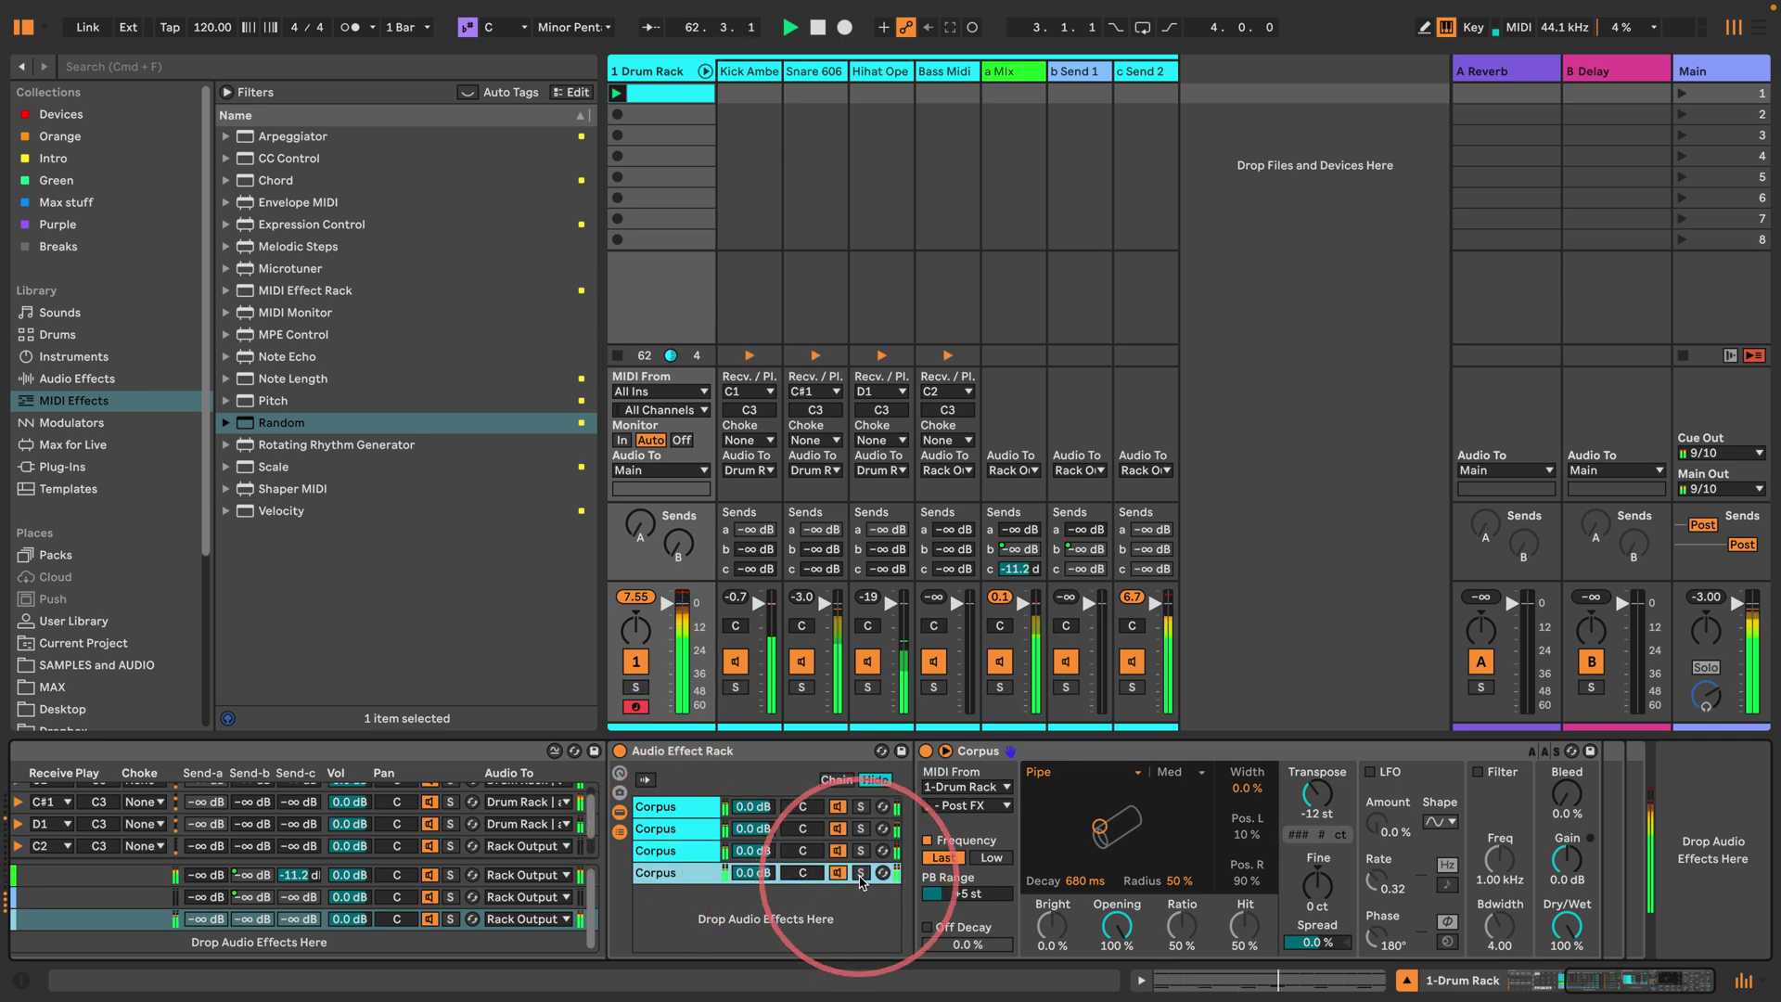
{"action": "left_click", "coordinate": [1041, 893]}
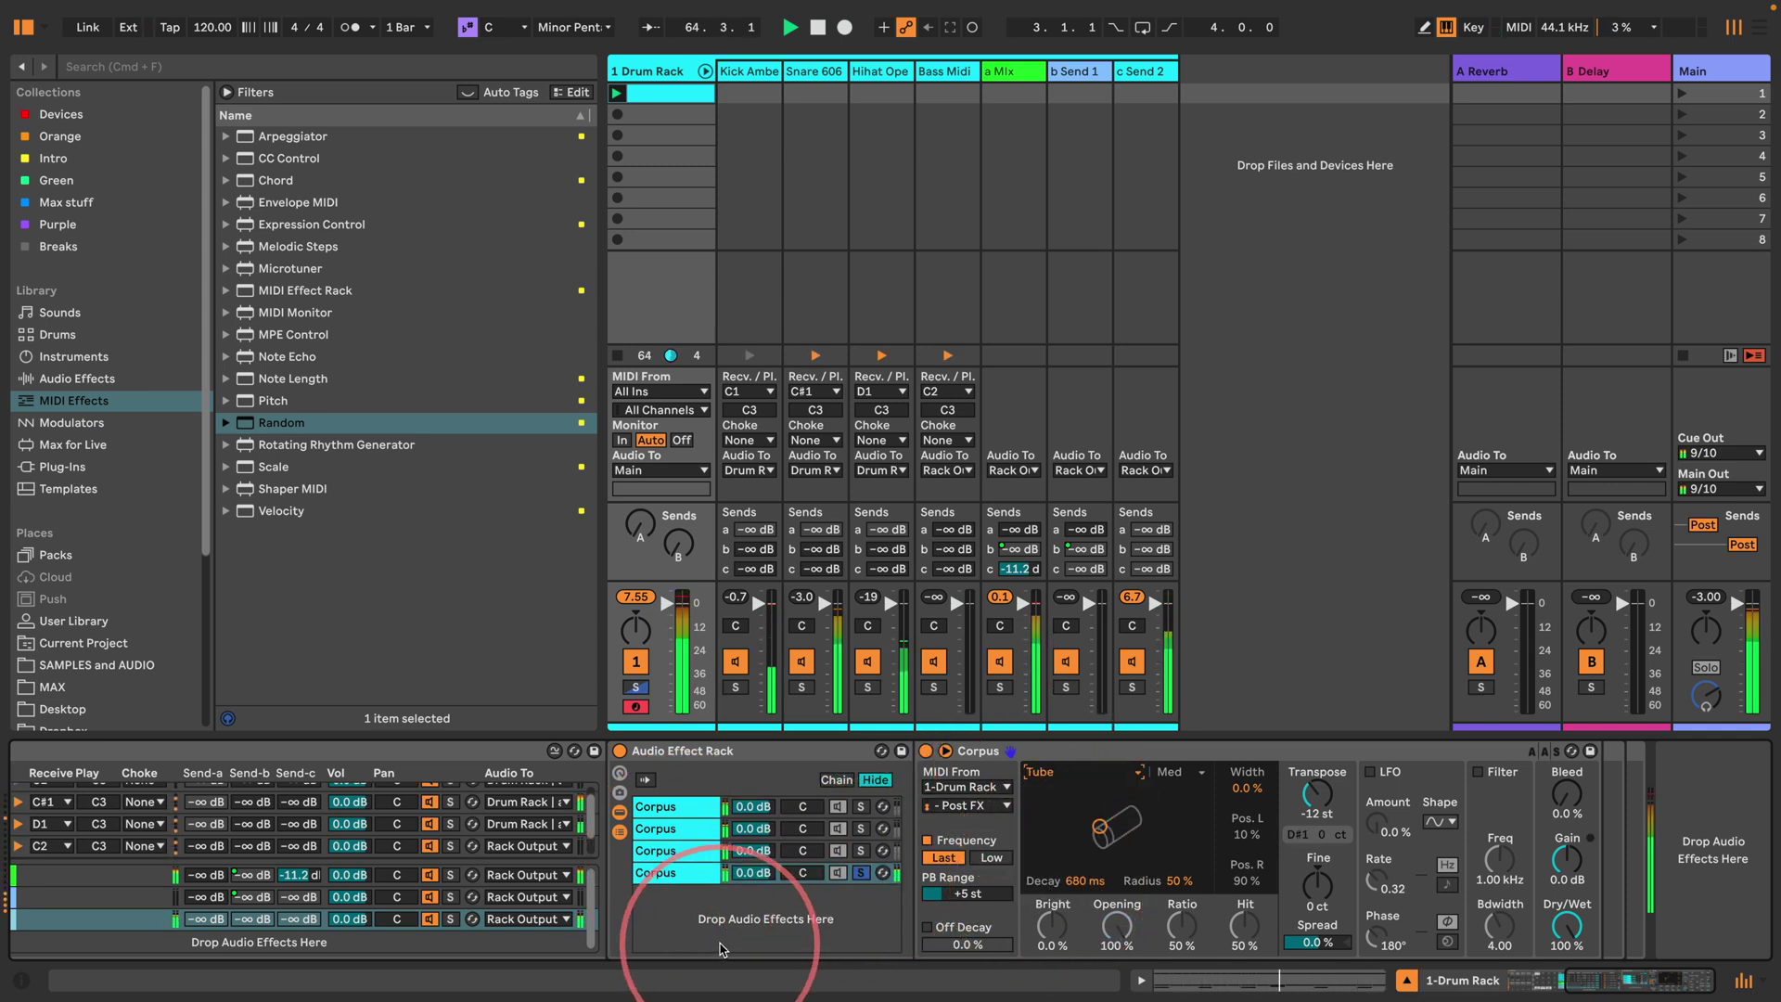
Step: Raise the Decay of the Tube and Pipe Corpus resonators to about 1.02 s each
{"action": "left_click_drag", "start_coordinate": [1078, 888], "coordinate": [1078, 858]}
{"action": "right_click", "coordinate": [1079, 883]}
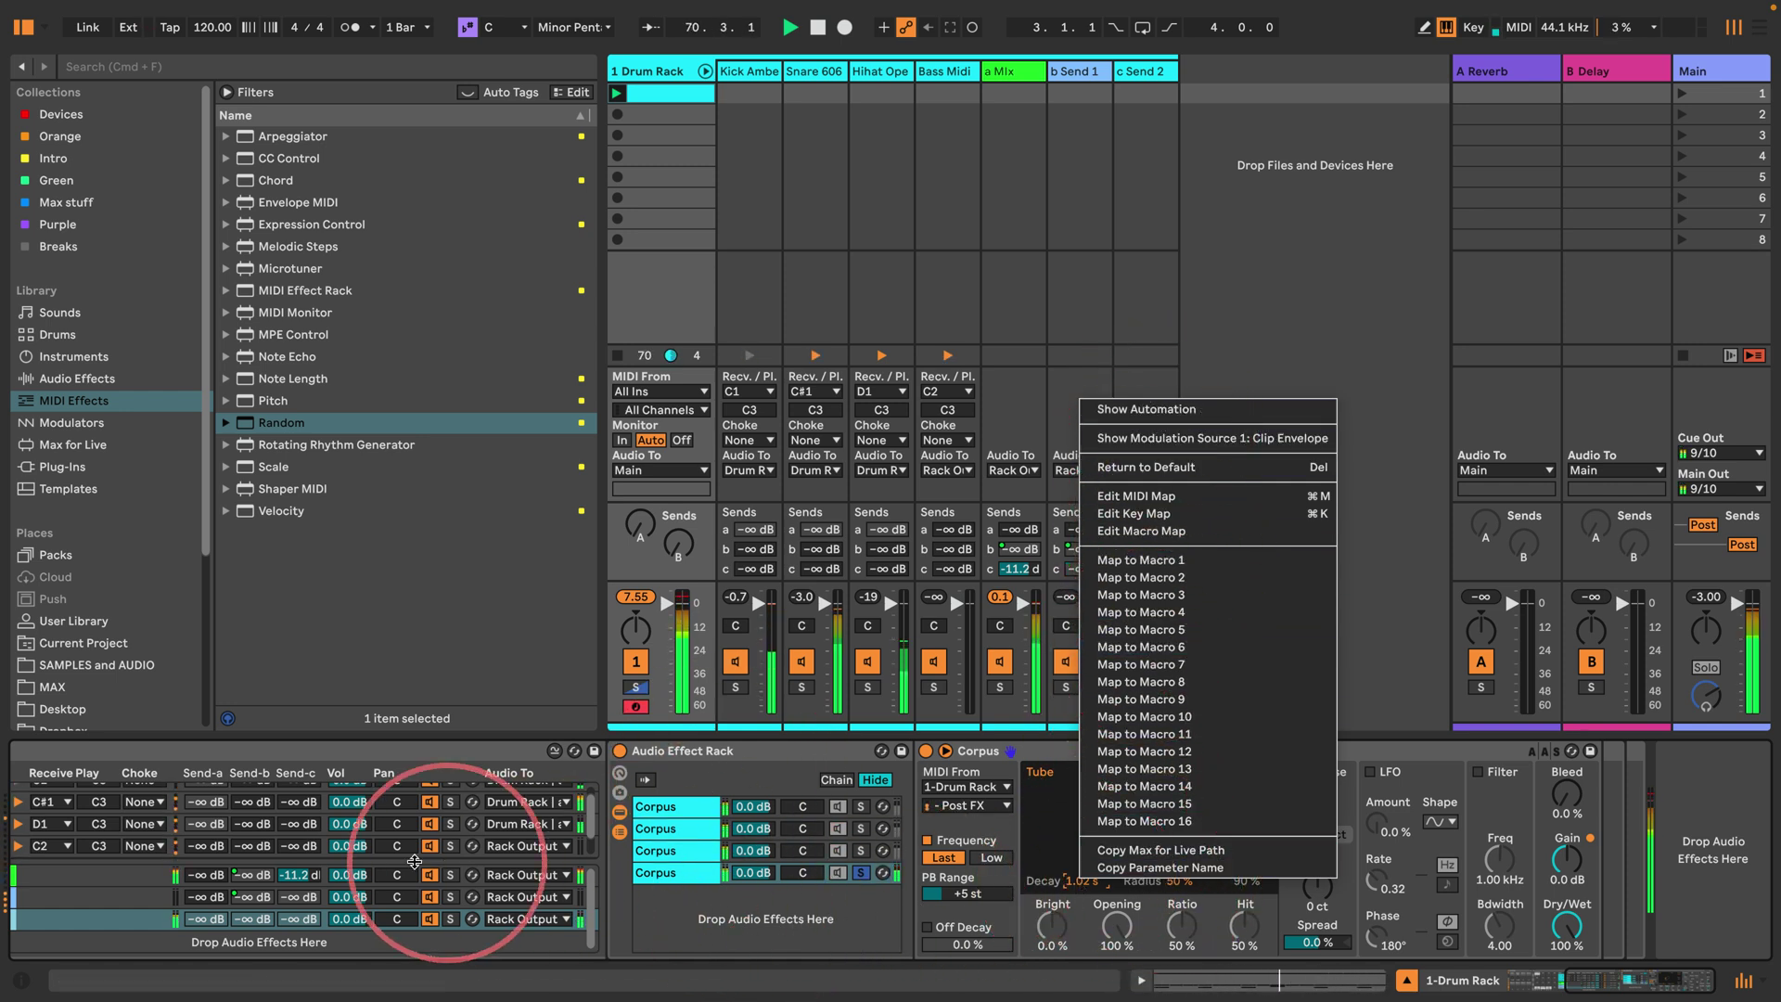
{"action": "left_click", "coordinate": [886, 892]}
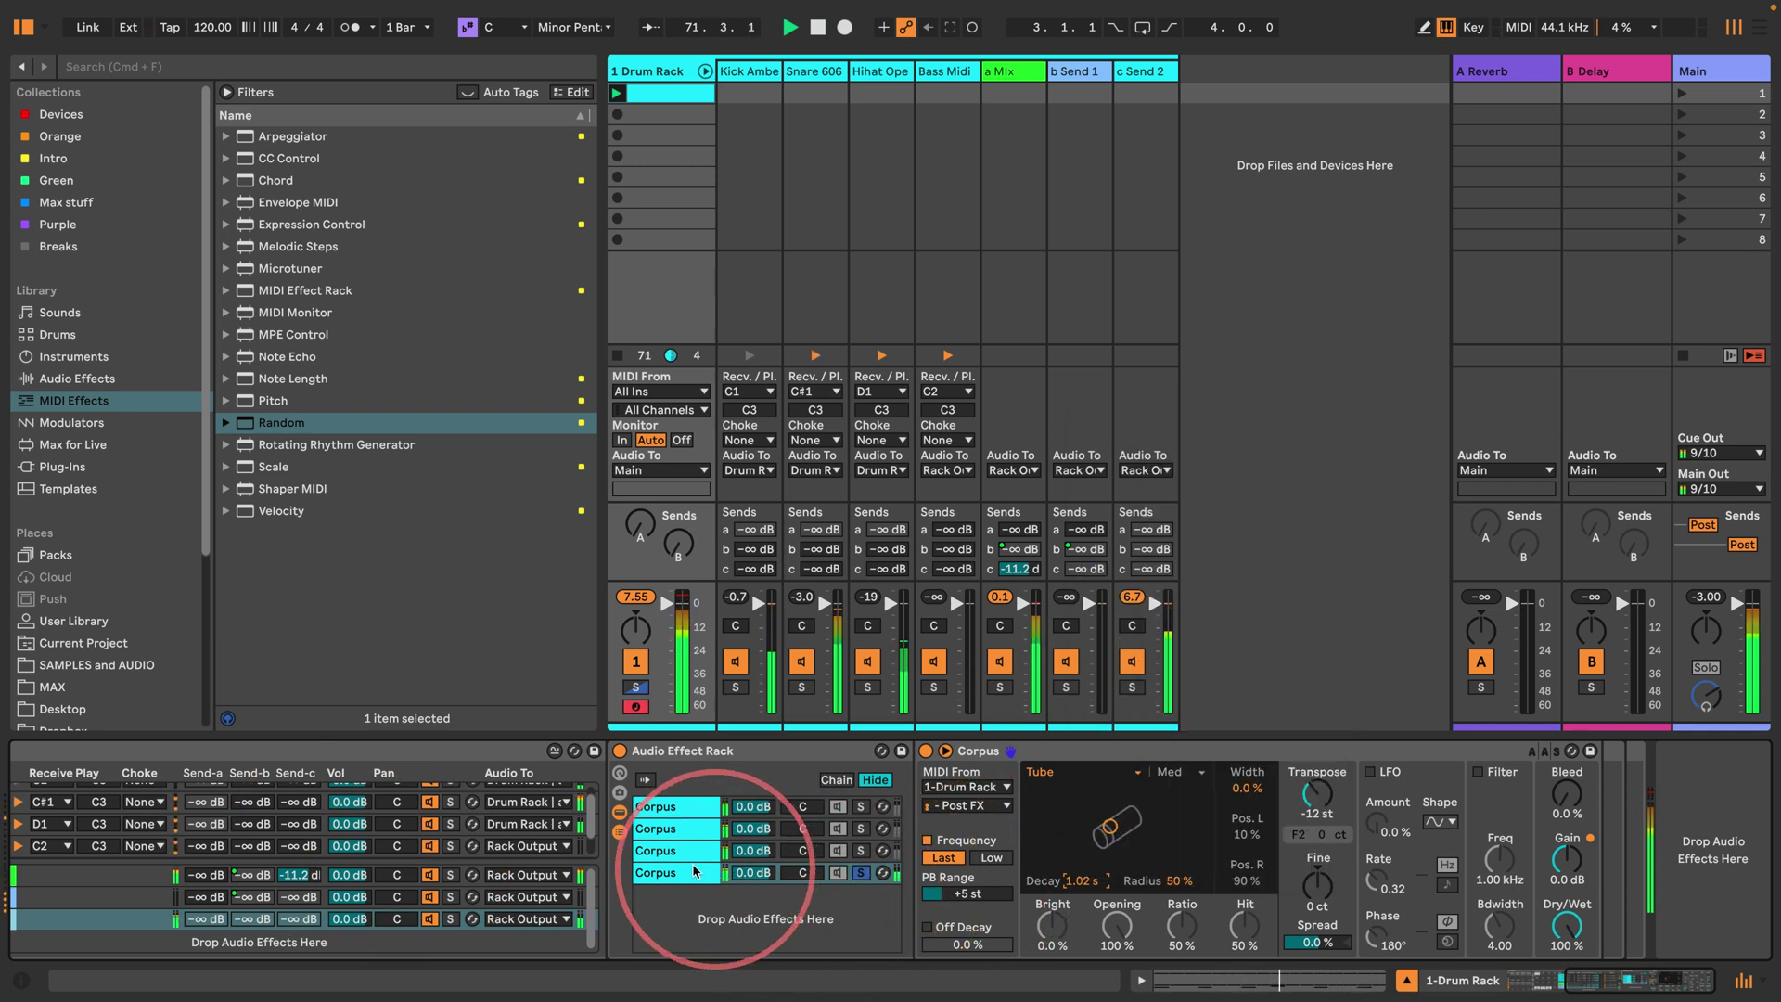
{"action": "left_click", "coordinate": [807, 851]}
{"action": "left_click_drag", "start_coordinate": [1081, 880], "coordinate": [1081, 875]}
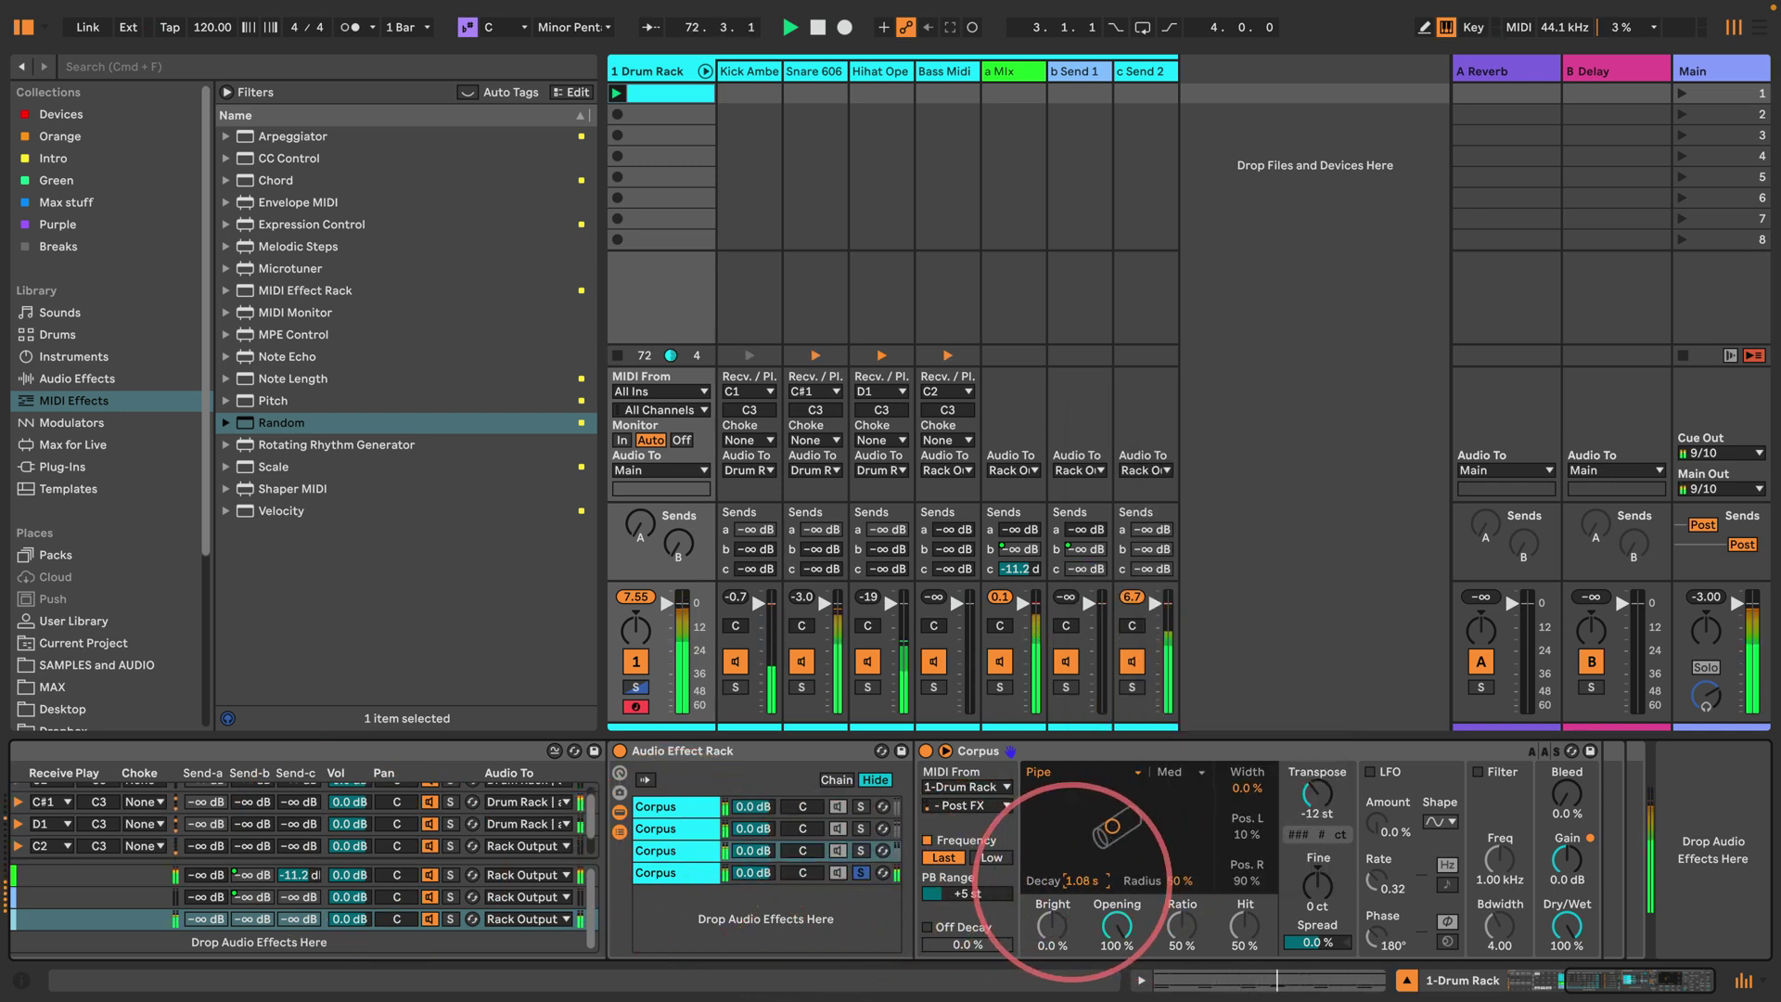
Step: Raise the Decay of the String and Marimba Corpus resonators to 1.19 s each
{"action": "left_click", "coordinate": [704, 828]}
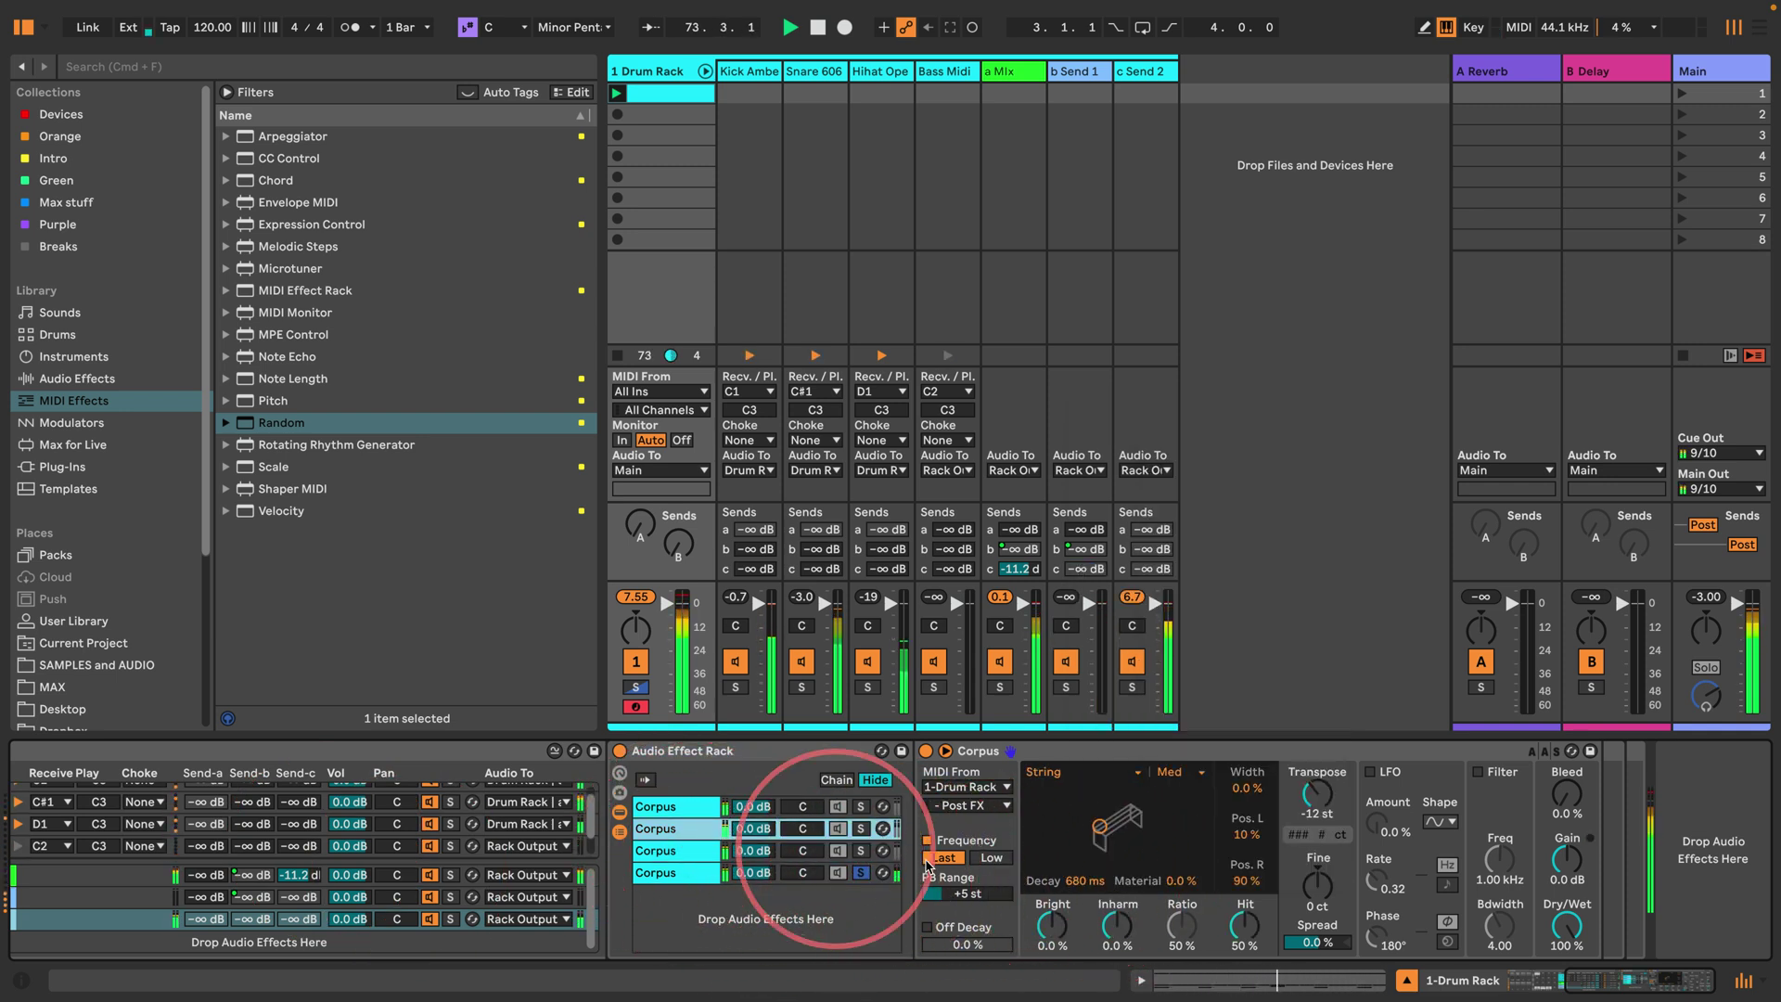
{"action": "left_click_drag", "start_coordinate": [1082, 882], "coordinate": [1081, 872]}
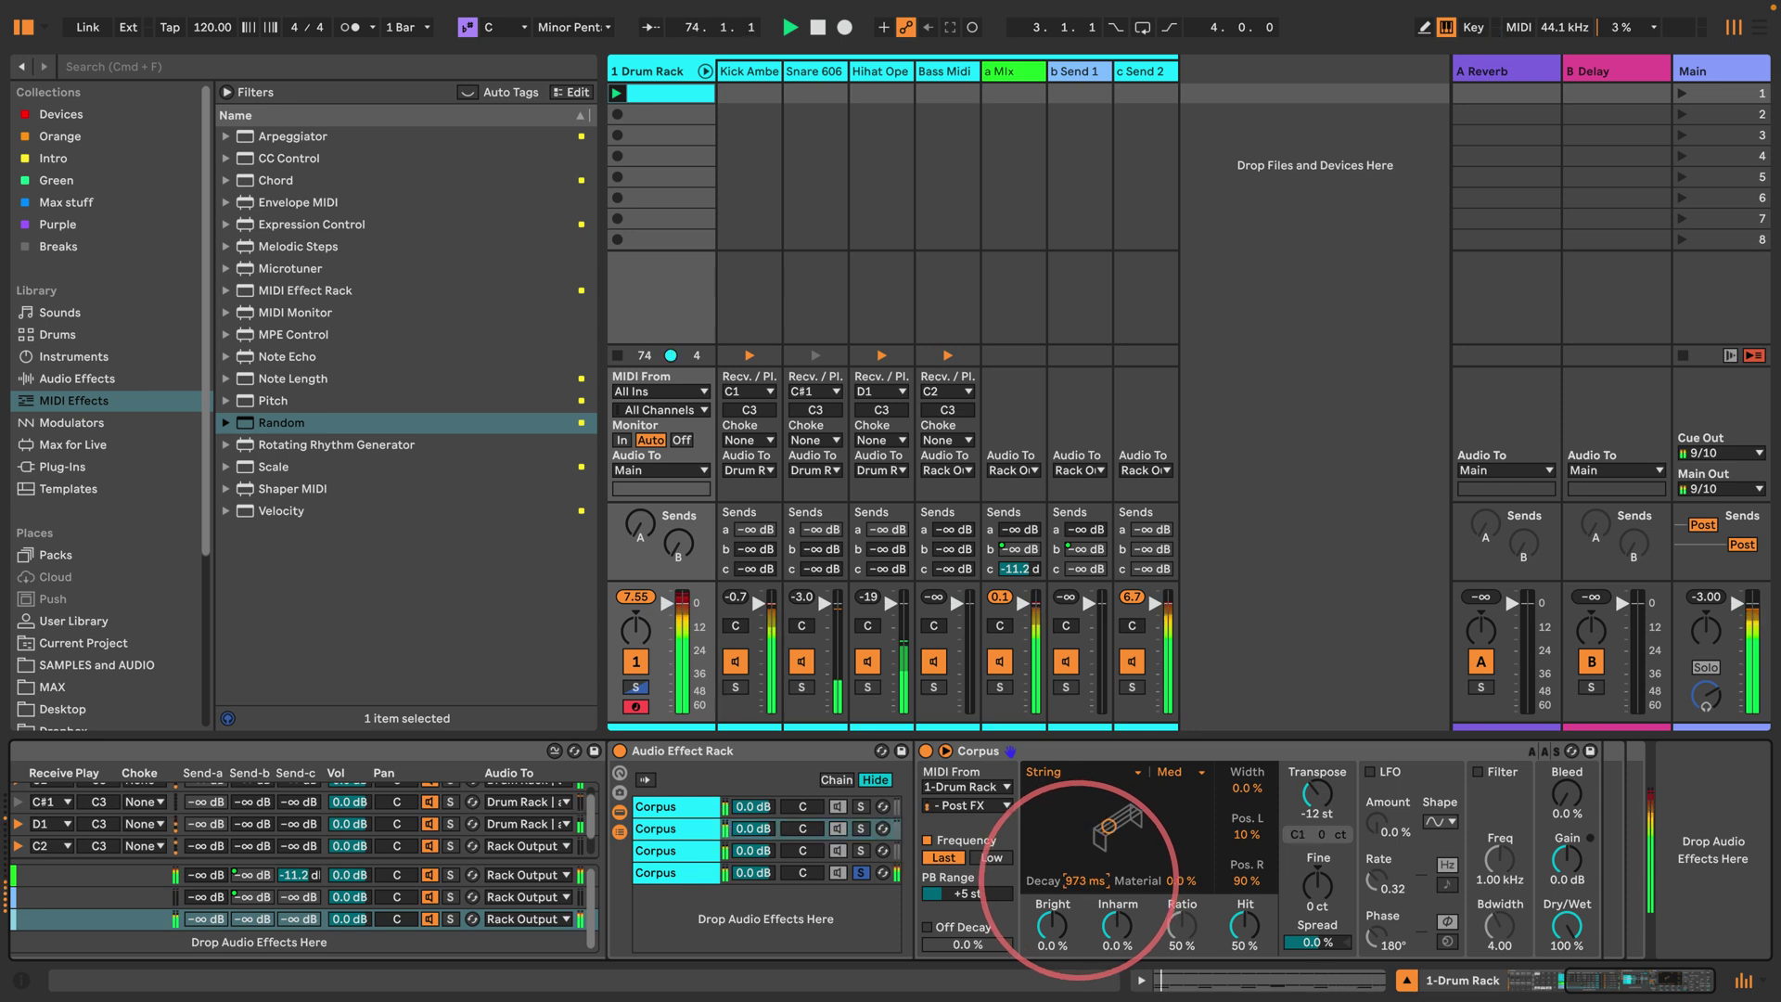
{"action": "left_click", "coordinate": [660, 807]}
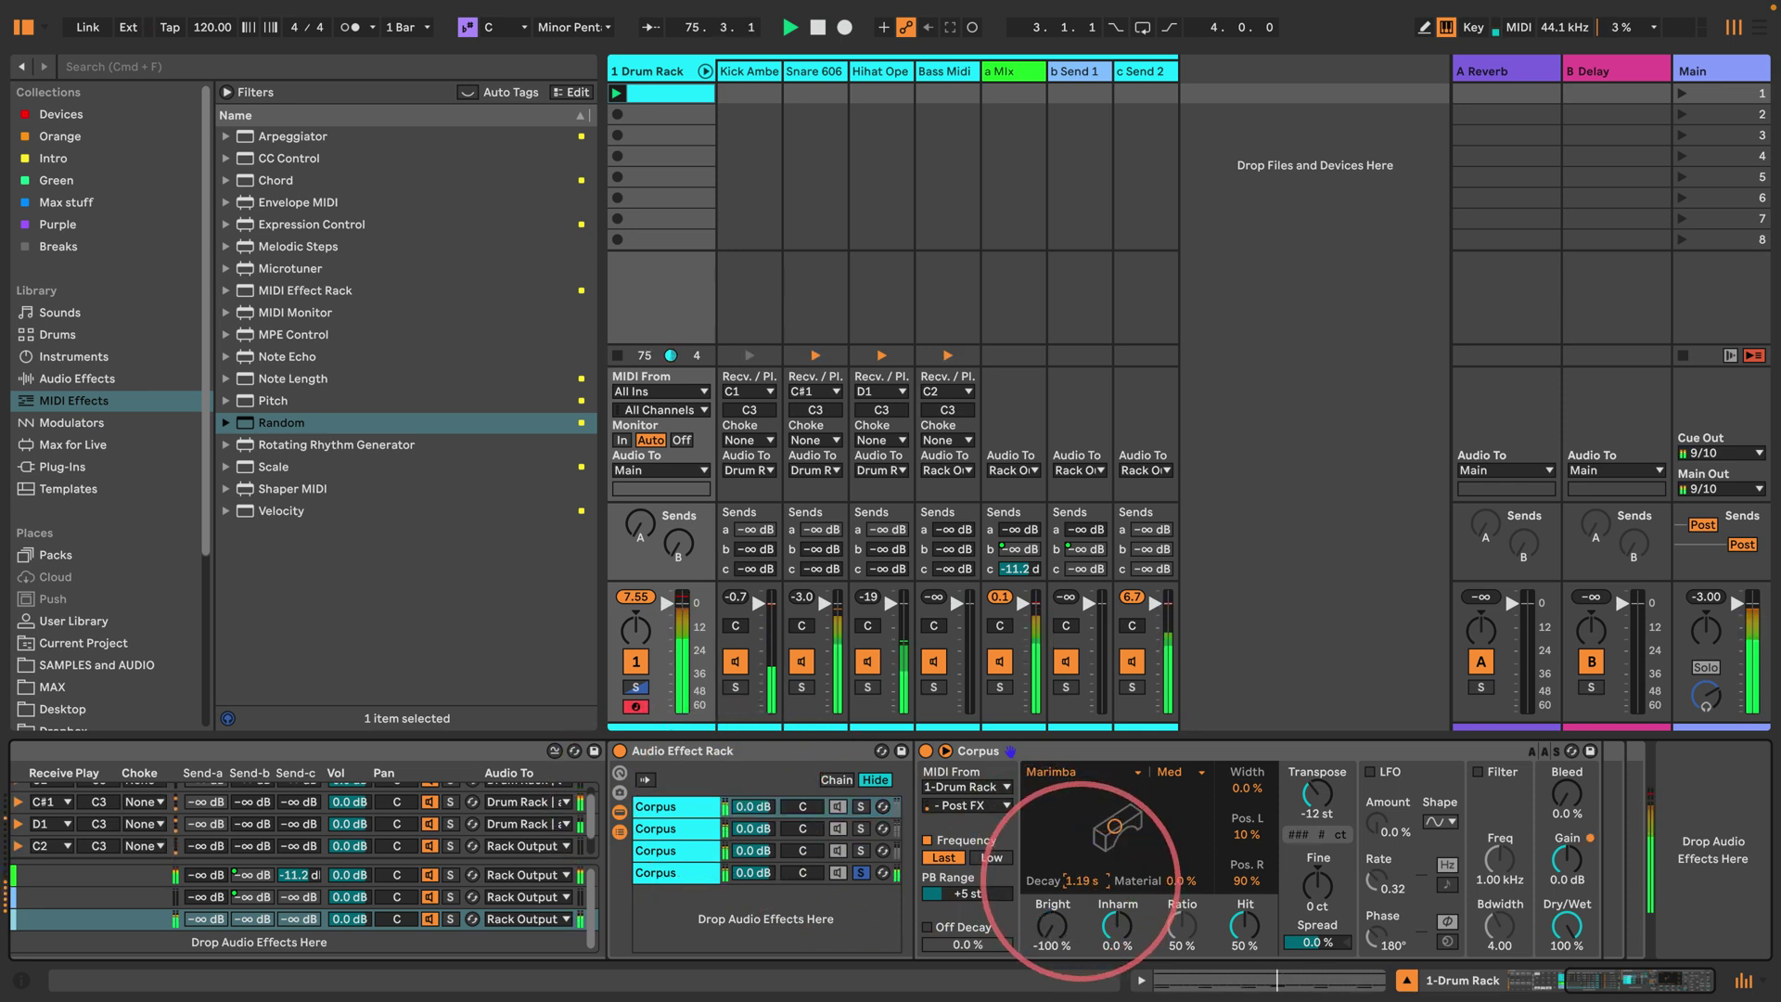
Step: Solo the Pipe, String and Marimba Corpus chains in turn to audition each resonator
{"action": "left_click", "coordinate": [861, 851]}
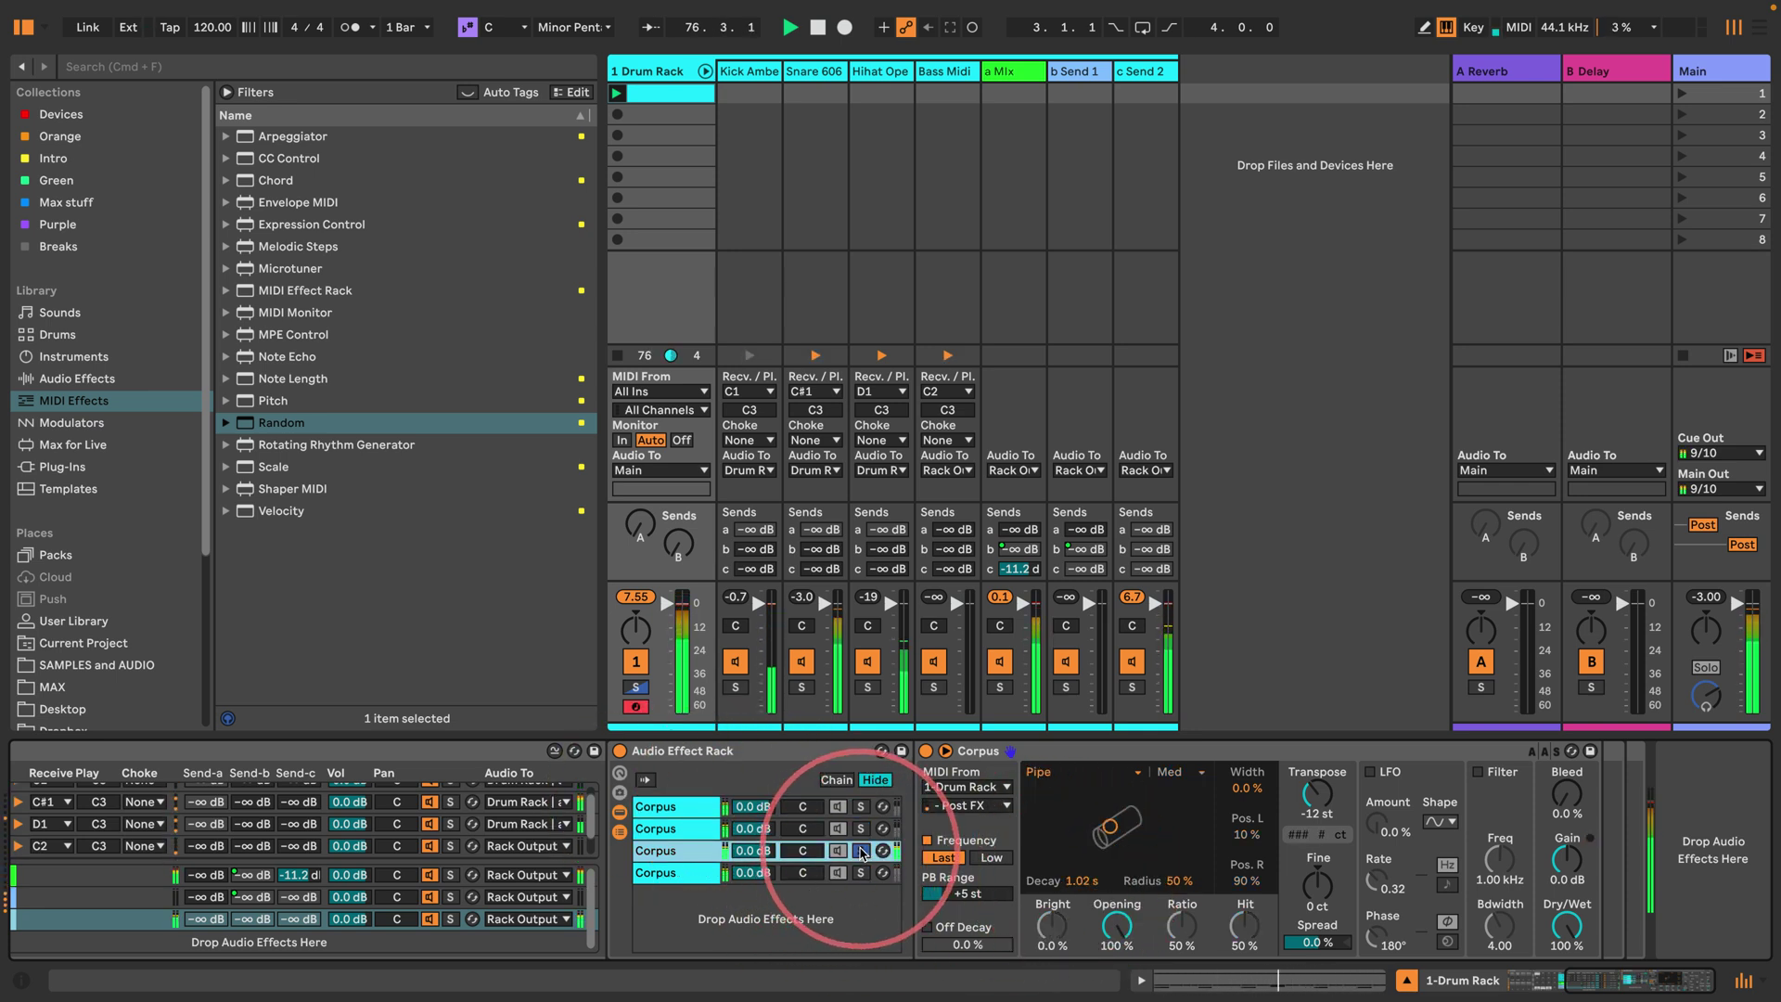
{"action": "left_click", "coordinate": [861, 850]}
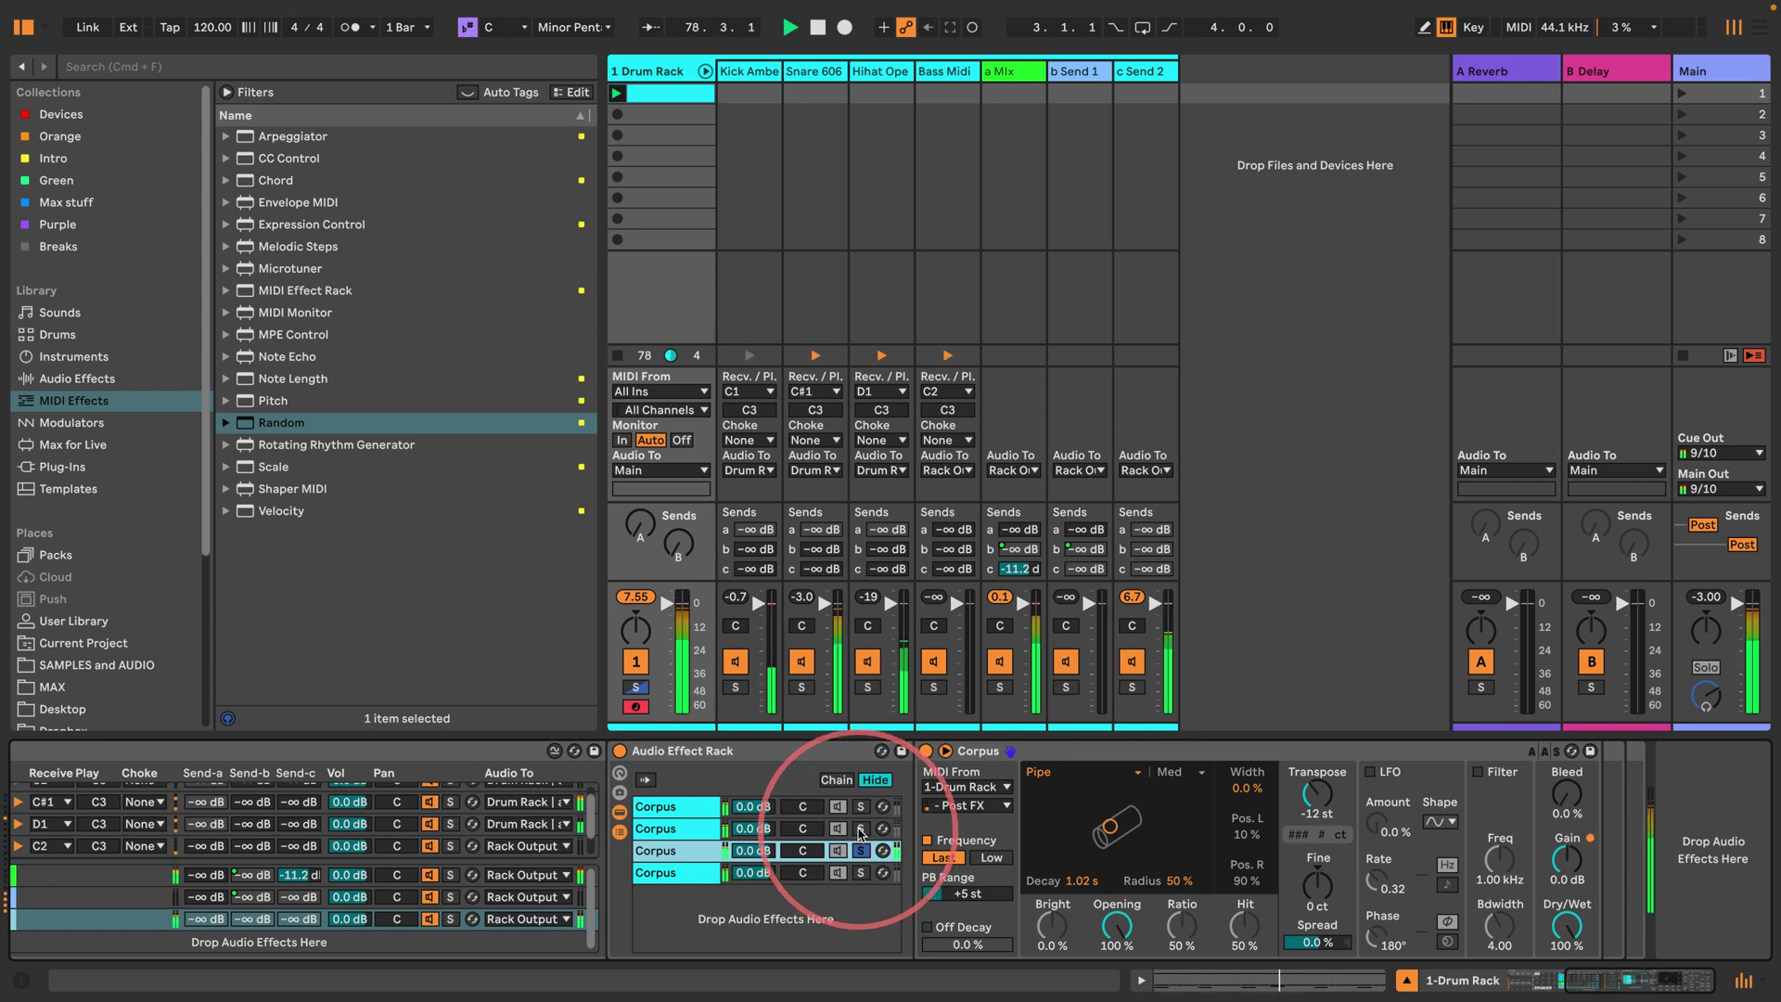
{"action": "left_click", "coordinate": [861, 829]}
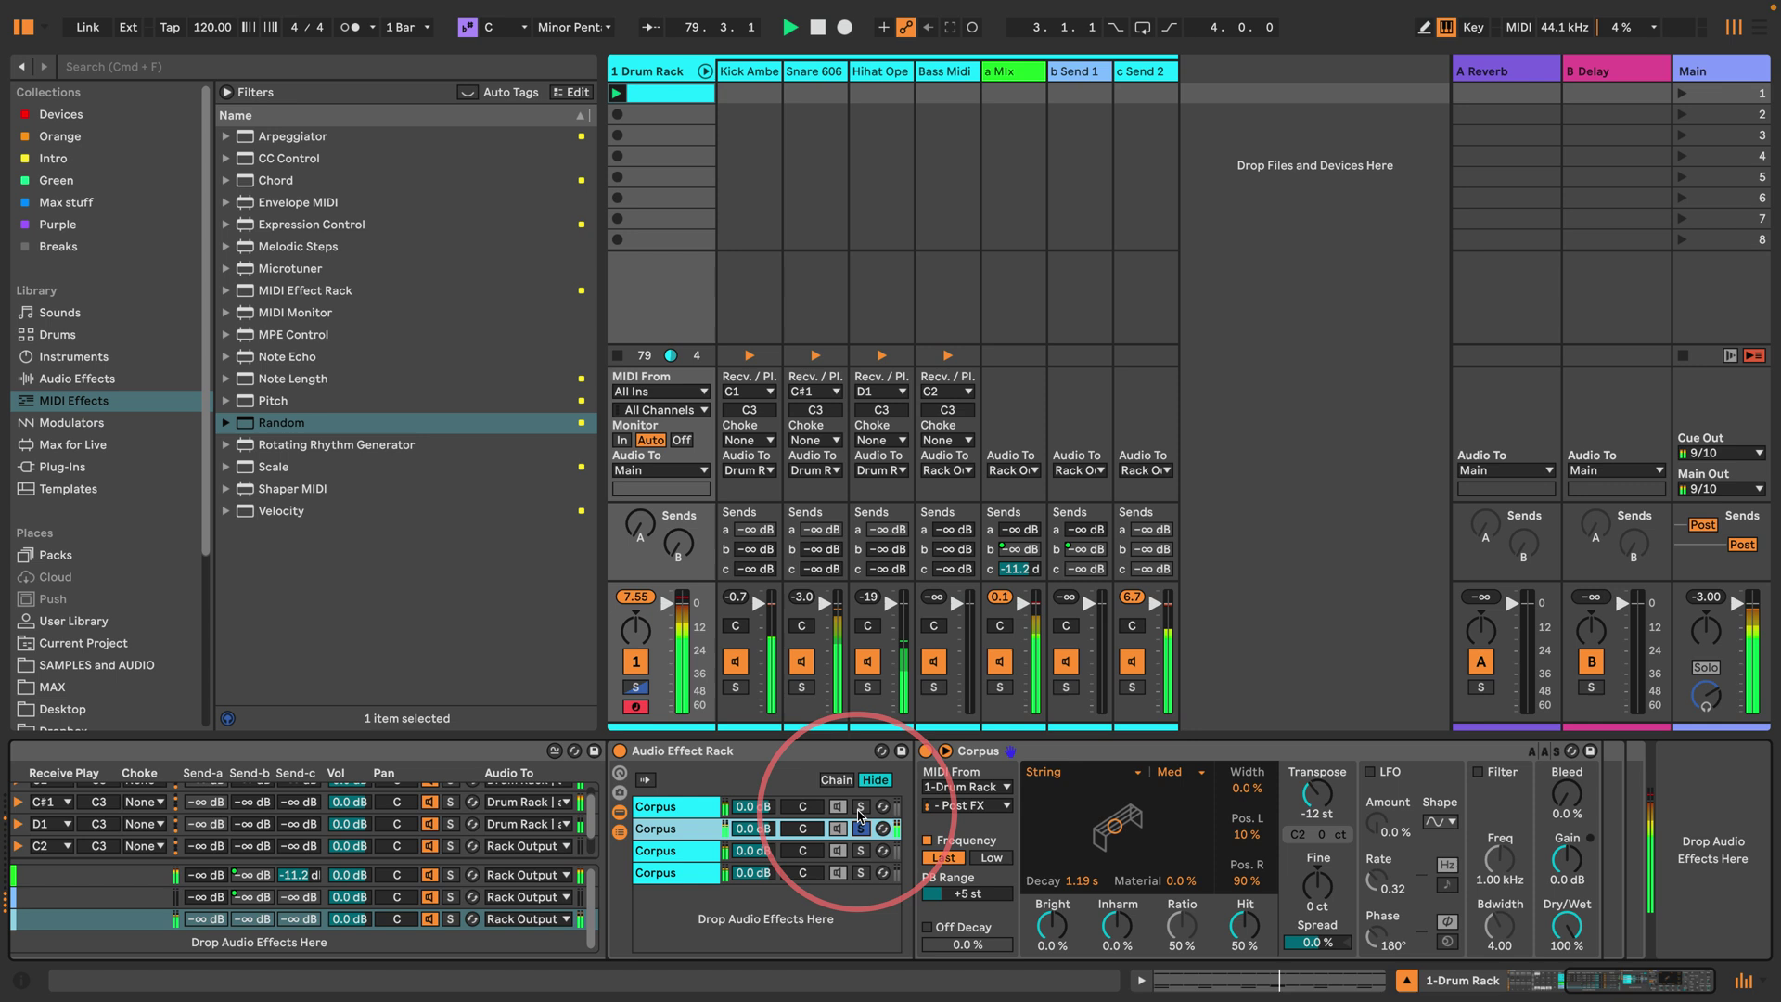
{"action": "left_click", "coordinate": [862, 815]}
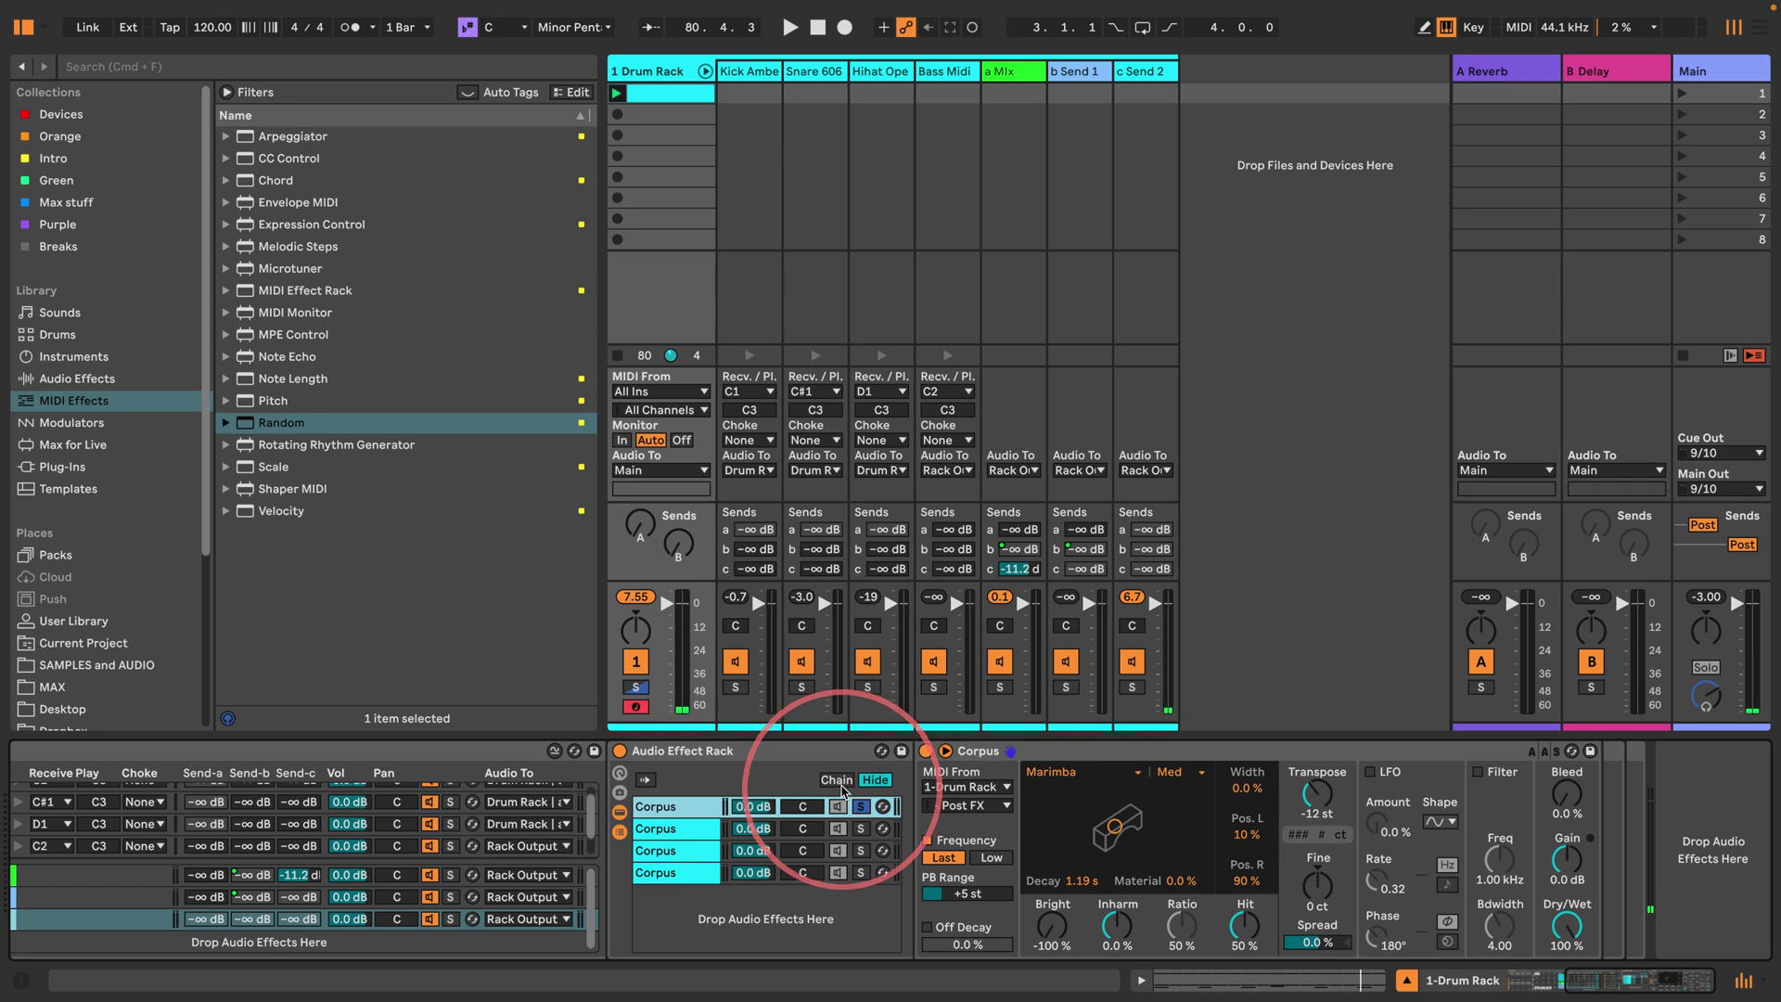
Step: Show the rack's chain selector zones, extend all four Corpus zones to 127 and distribute their ranges equally
{"action": "left_click", "coordinate": [836, 780]}
{"action": "left_click", "coordinate": [663, 868], "text": "shift"}
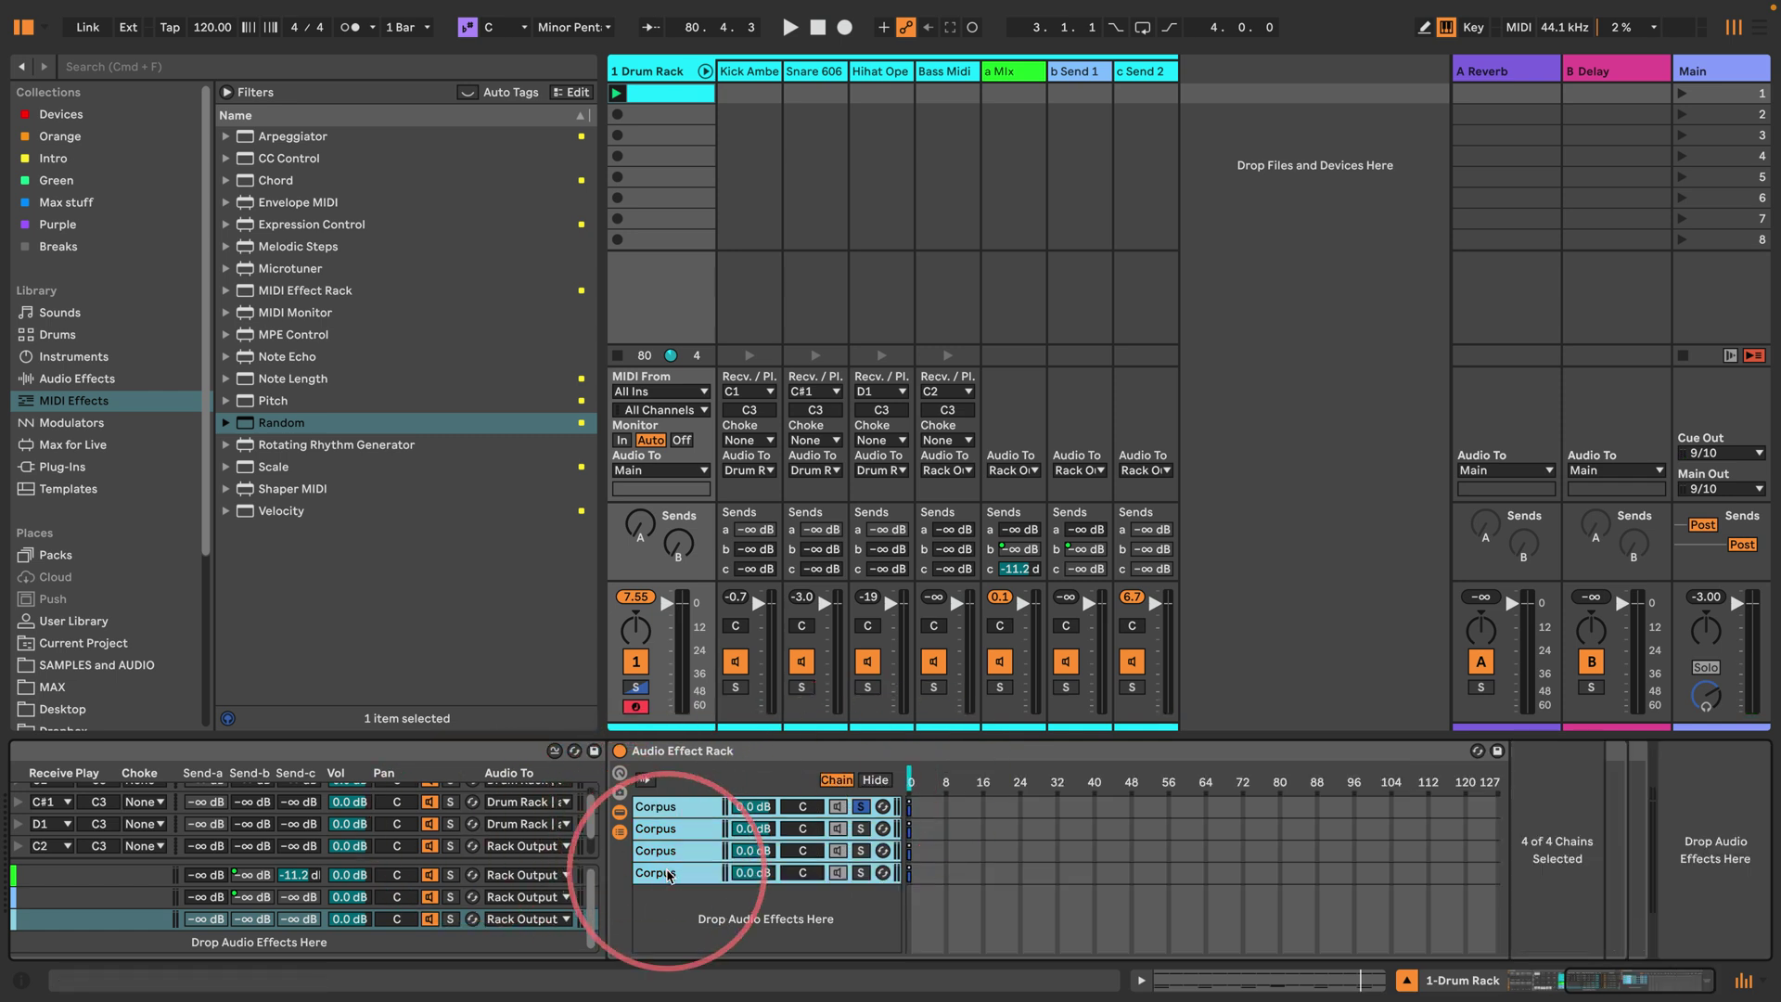
{"action": "left_click_drag", "start_coordinate": [911, 872], "coordinate": [1633, 872]}
{"action": "right_click", "coordinate": [1028, 836]}
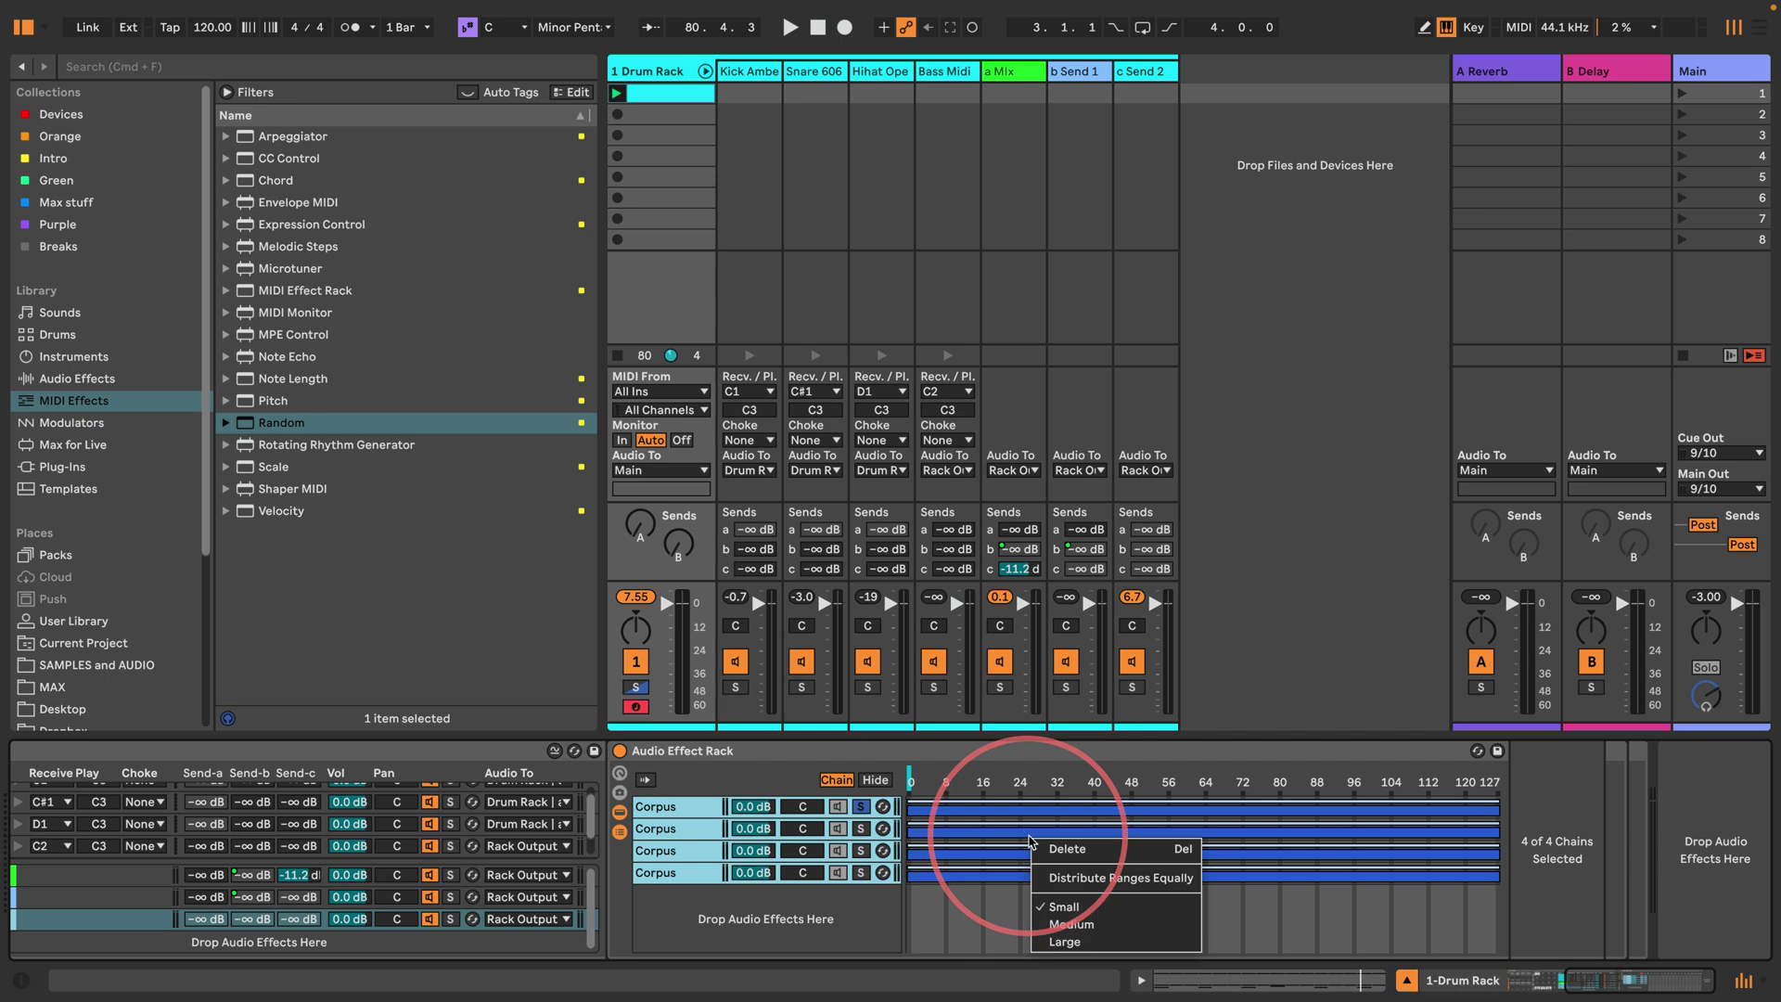
{"action": "left_click", "coordinate": [1058, 875]}
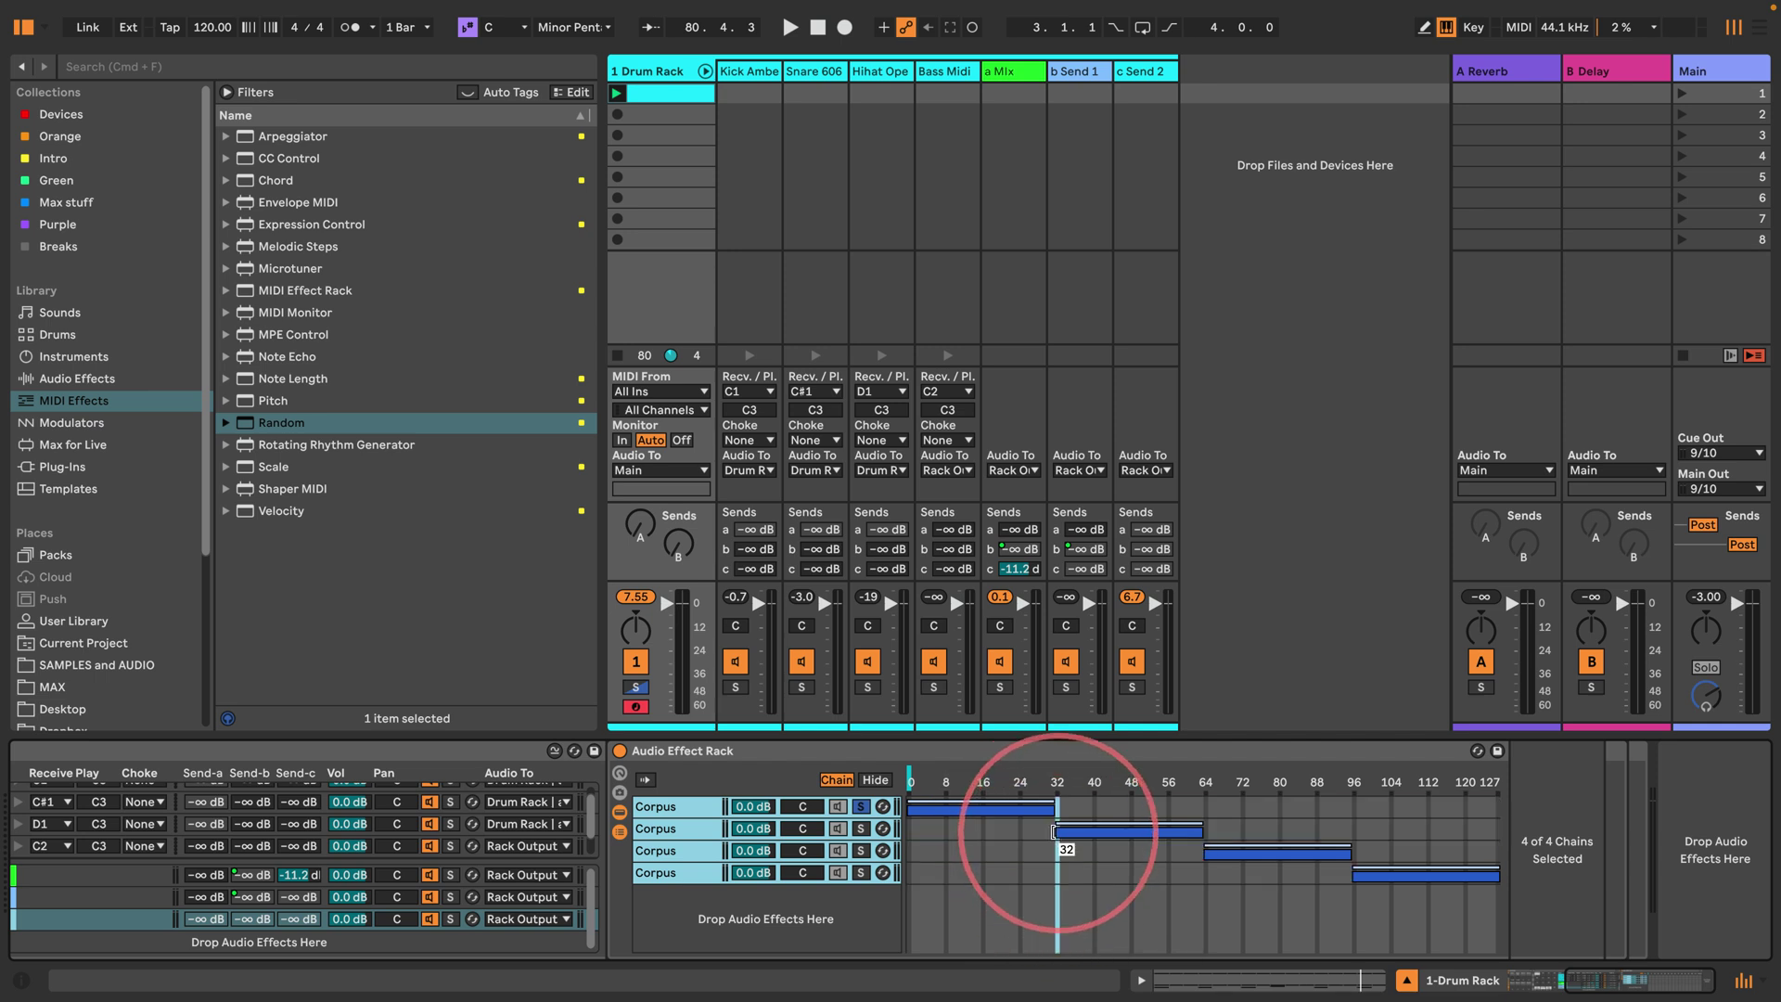
Step: Overlap neighbouring Corpus zones by extending their inner edges 16 steps each way, and add fades at both ends of every zone
{"action": "left_click_drag", "start_coordinate": [1055, 832], "coordinate": [982, 832]}
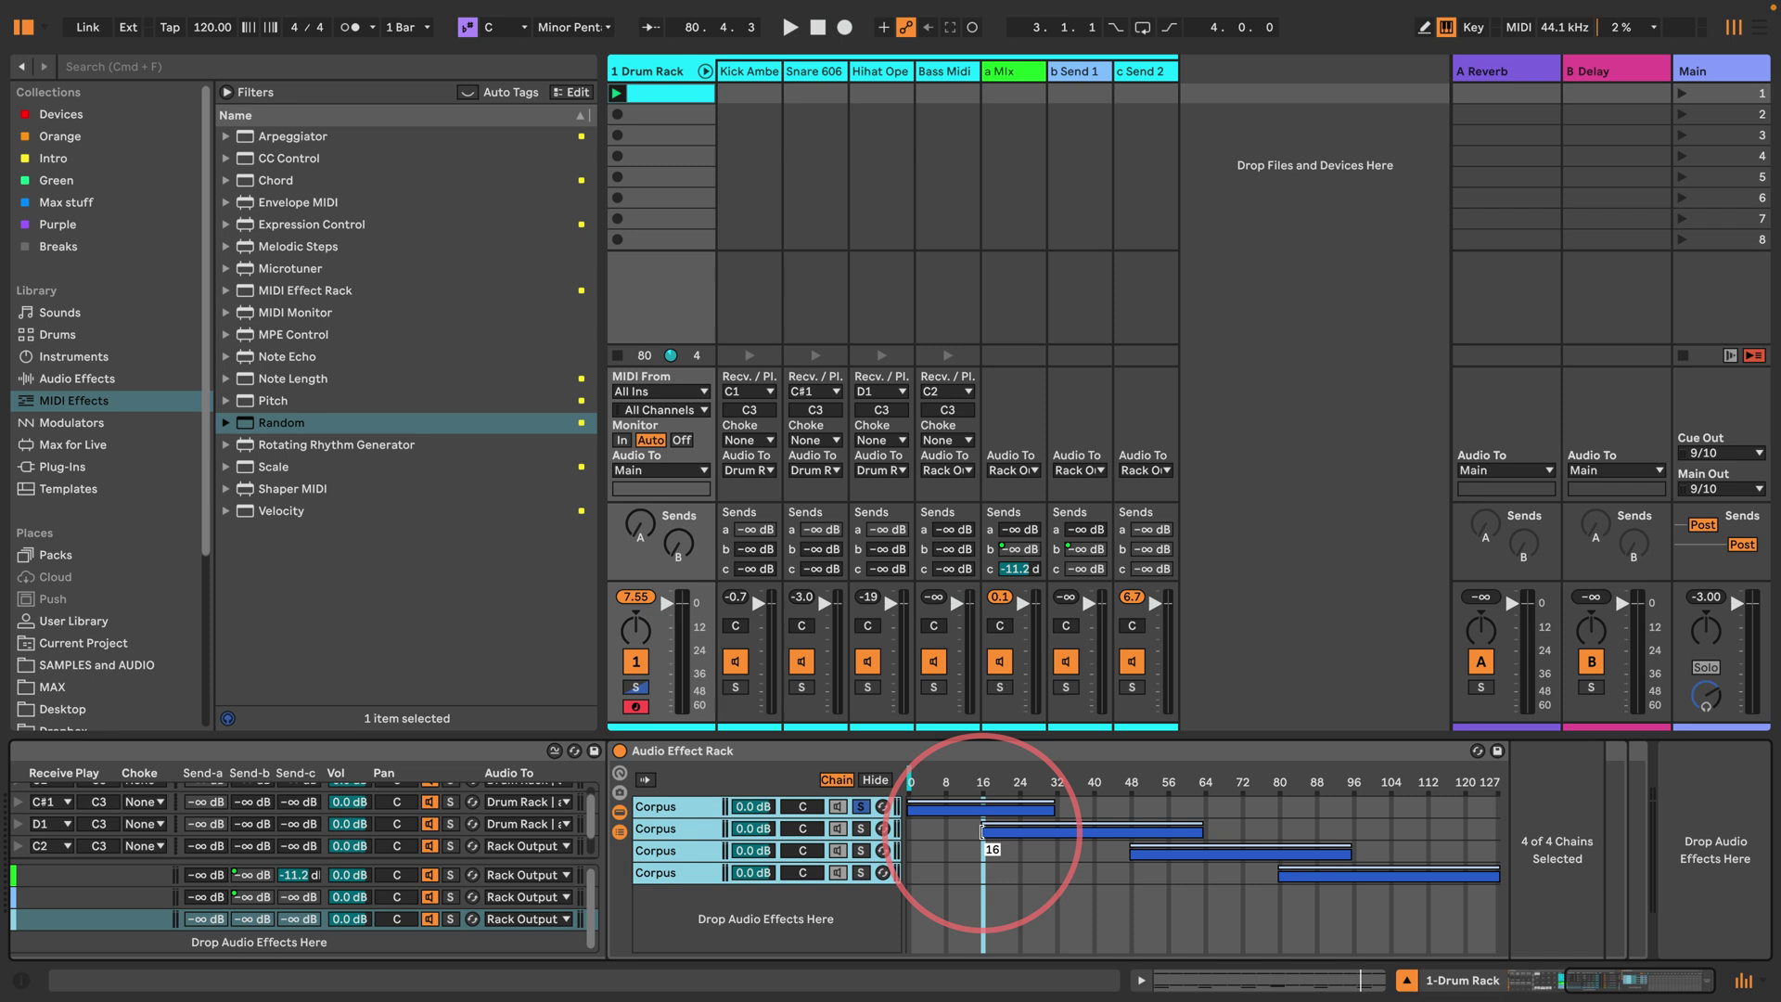
{"action": "left_click_drag", "start_coordinate": [1202, 832], "coordinate": [1275, 835]}
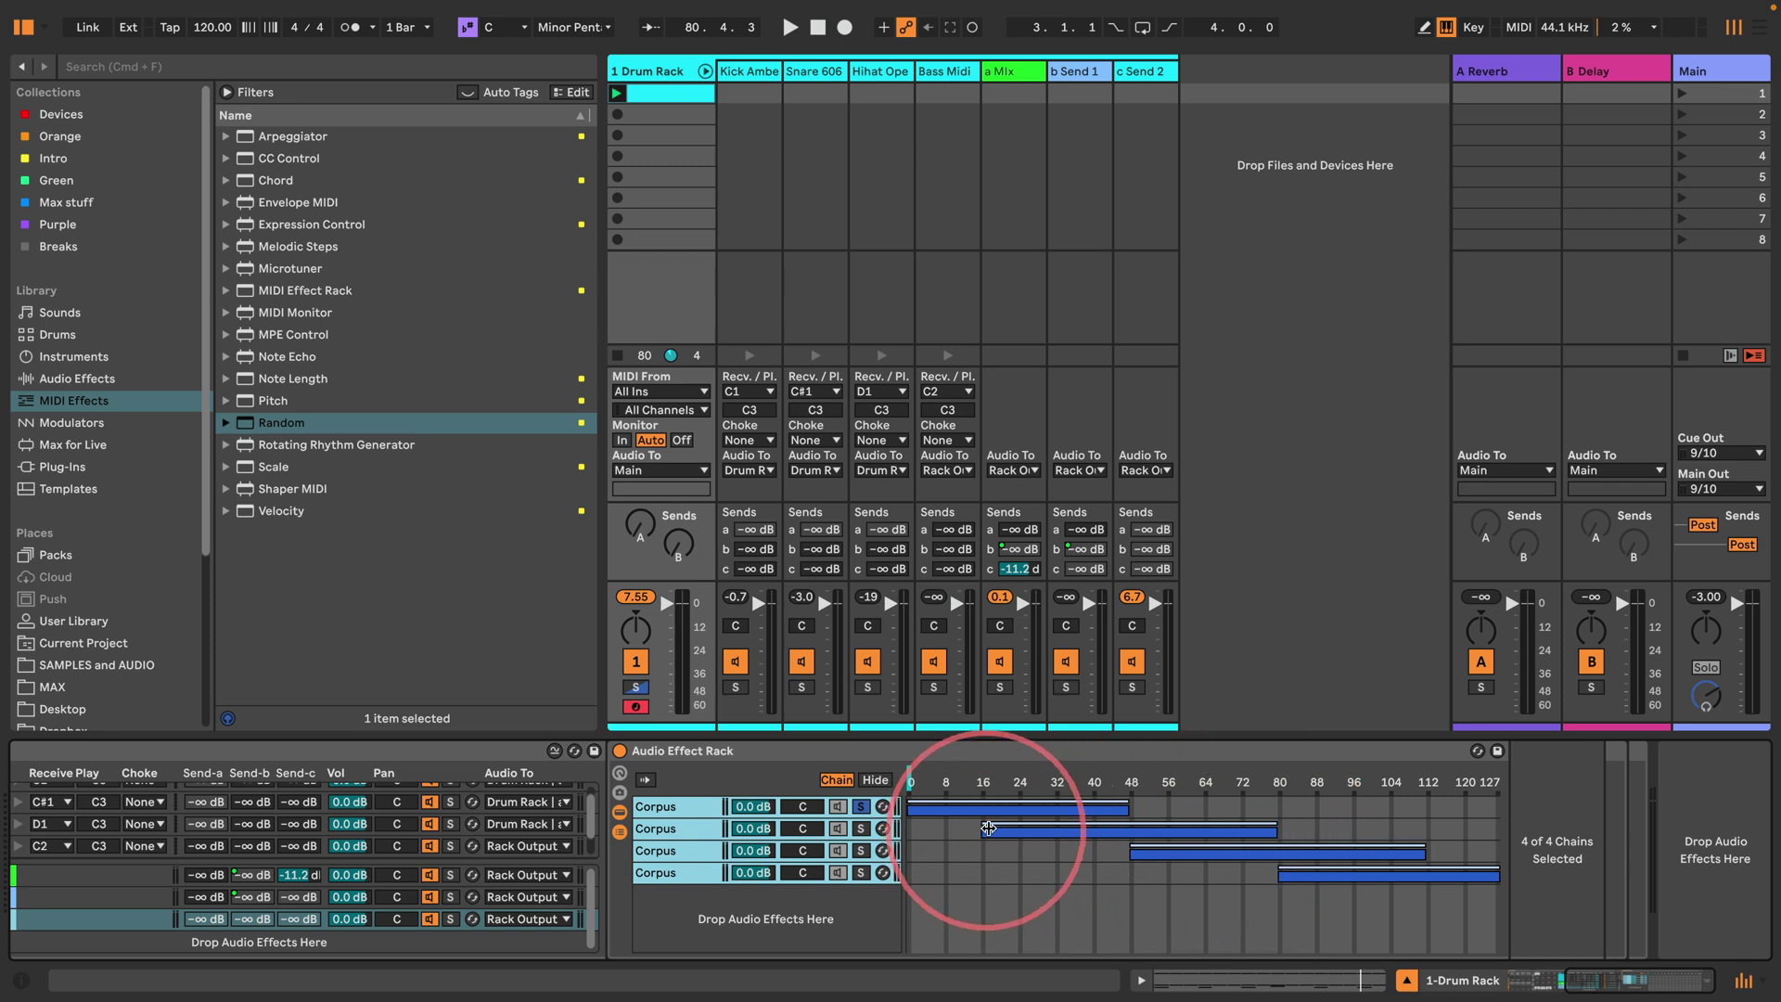
{"action": "left_click_drag", "start_coordinate": [985, 820], "coordinate": [1134, 818]}
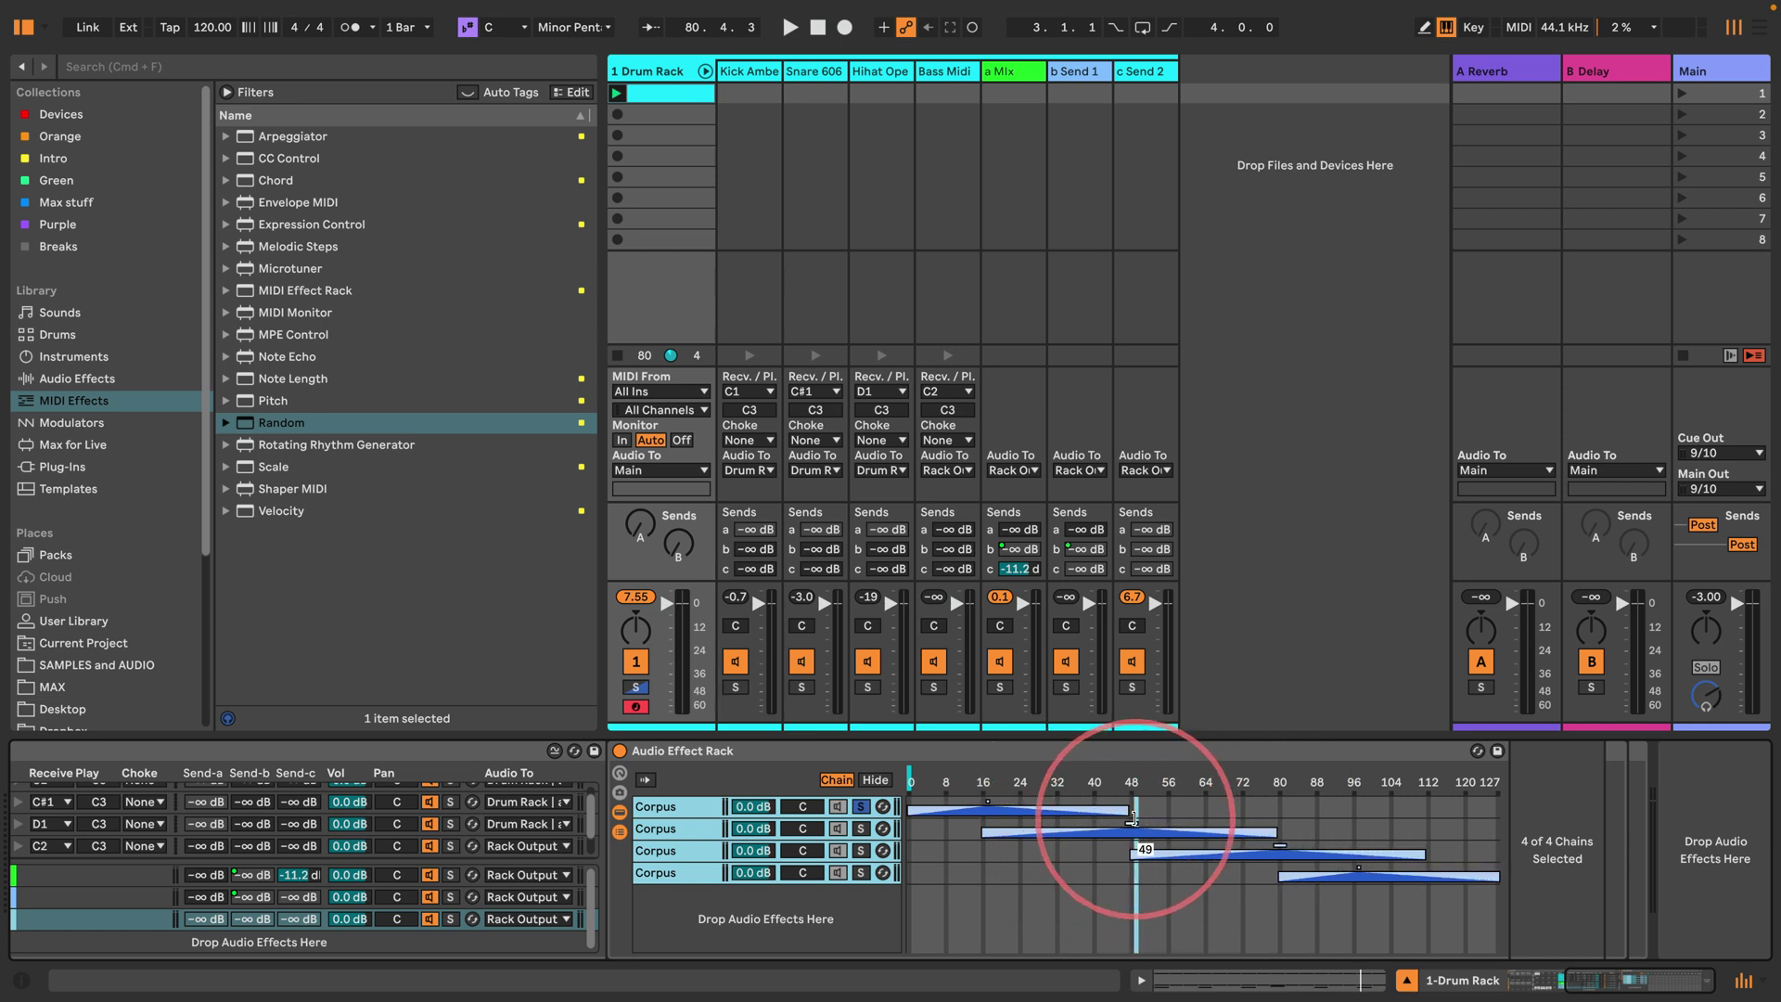
Step: Remove the outer fades, at the start of the Marimba zone and at the end of the Tube zone
{"action": "left_click", "coordinate": [644, 807]}
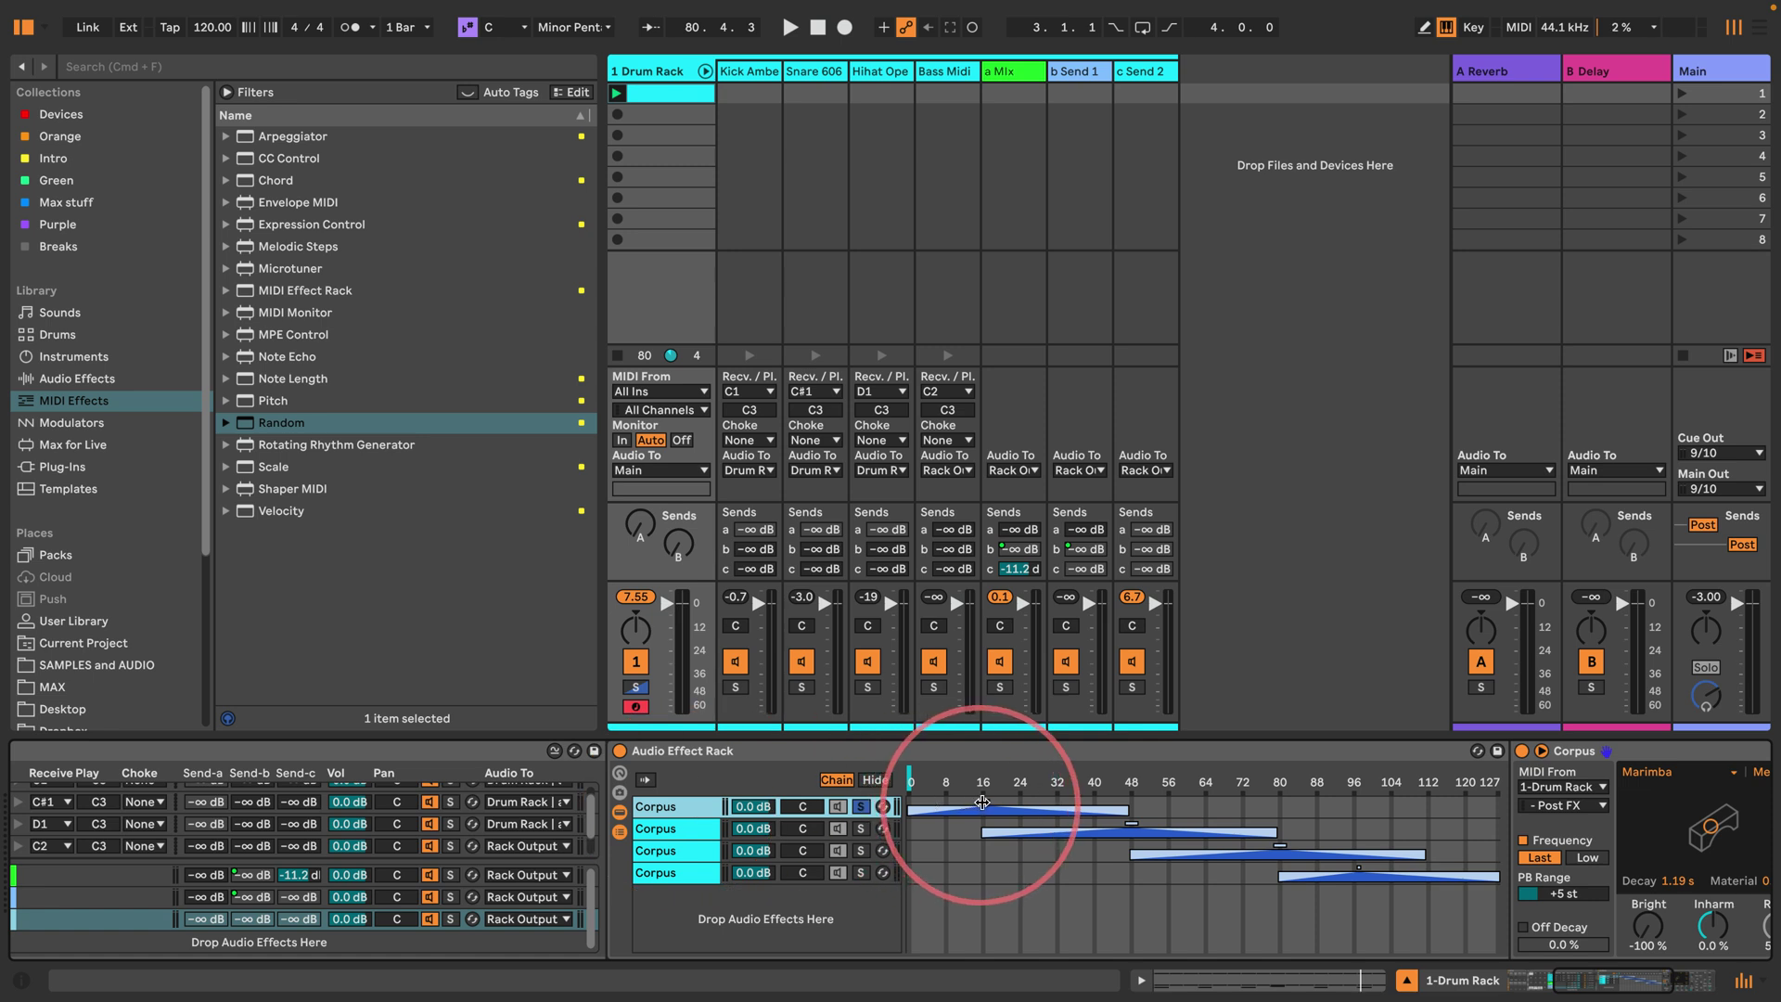
{"action": "left_click", "coordinate": [667, 873]}
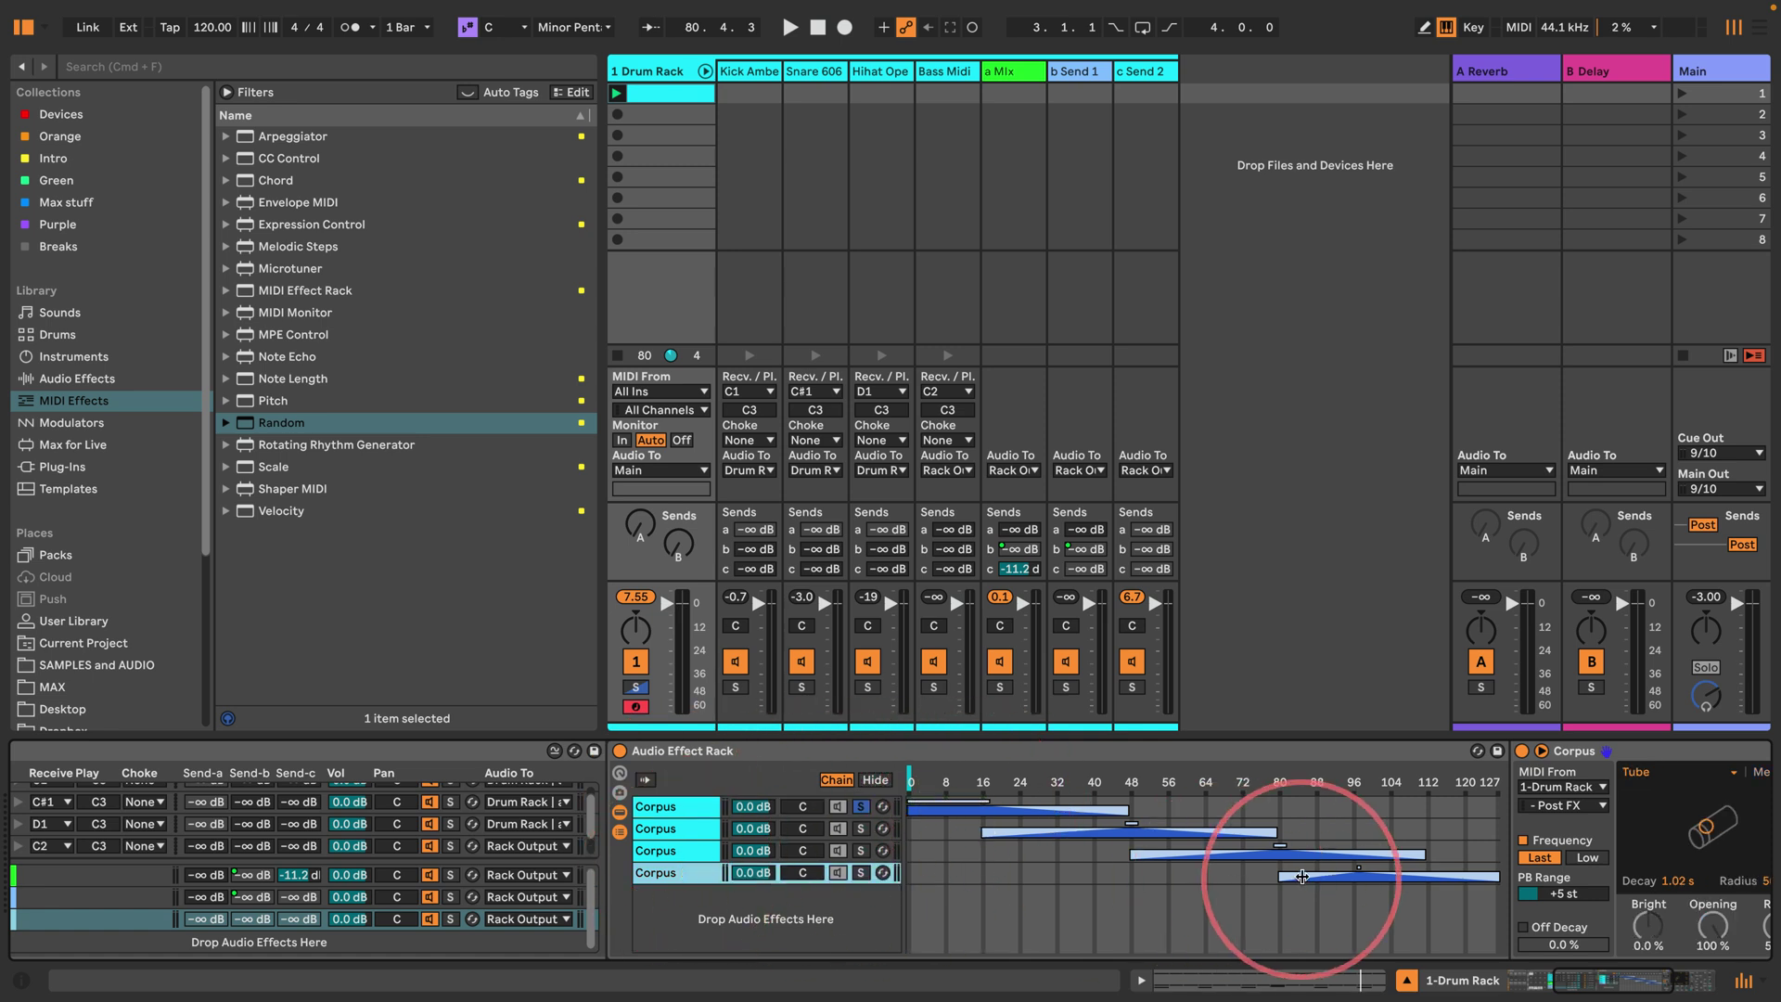
{"action": "left_click_drag", "start_coordinate": [1302, 876], "coordinate": [1614, 872]}
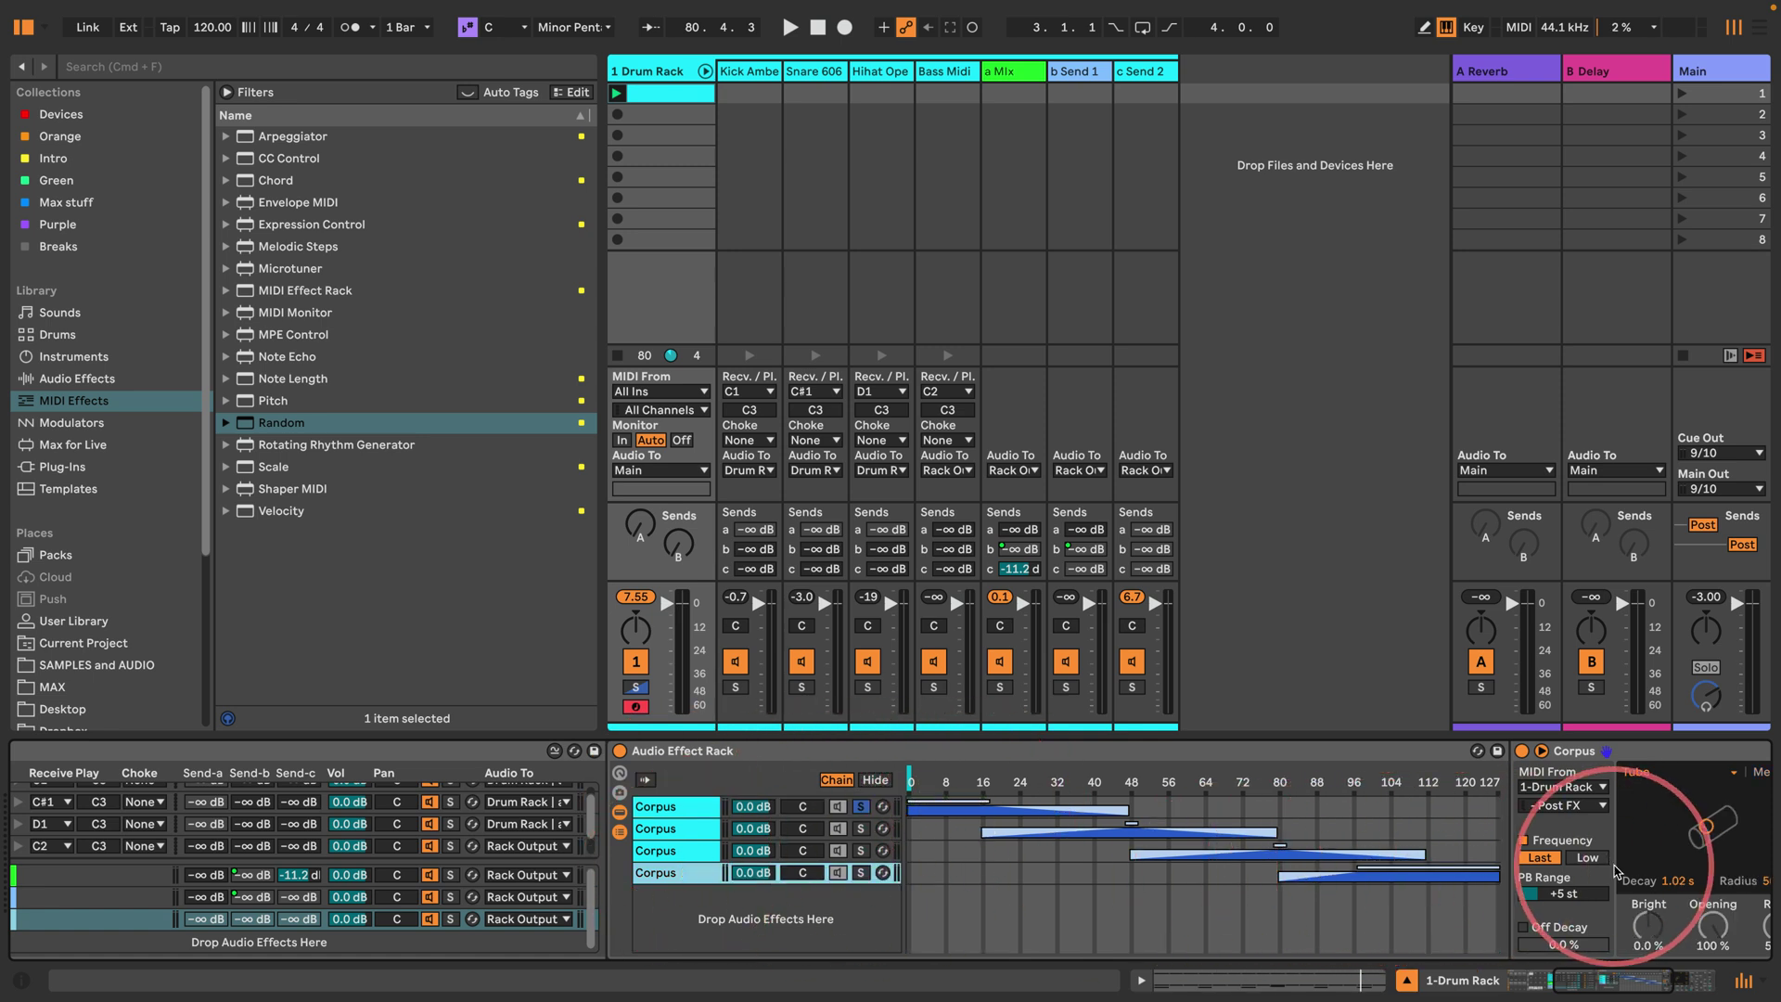
Step: Map the rack's chain selector to Macro 1 and insert an LFO device before the Audio Effect Rack
{"action": "right_click", "coordinate": [911, 783]}
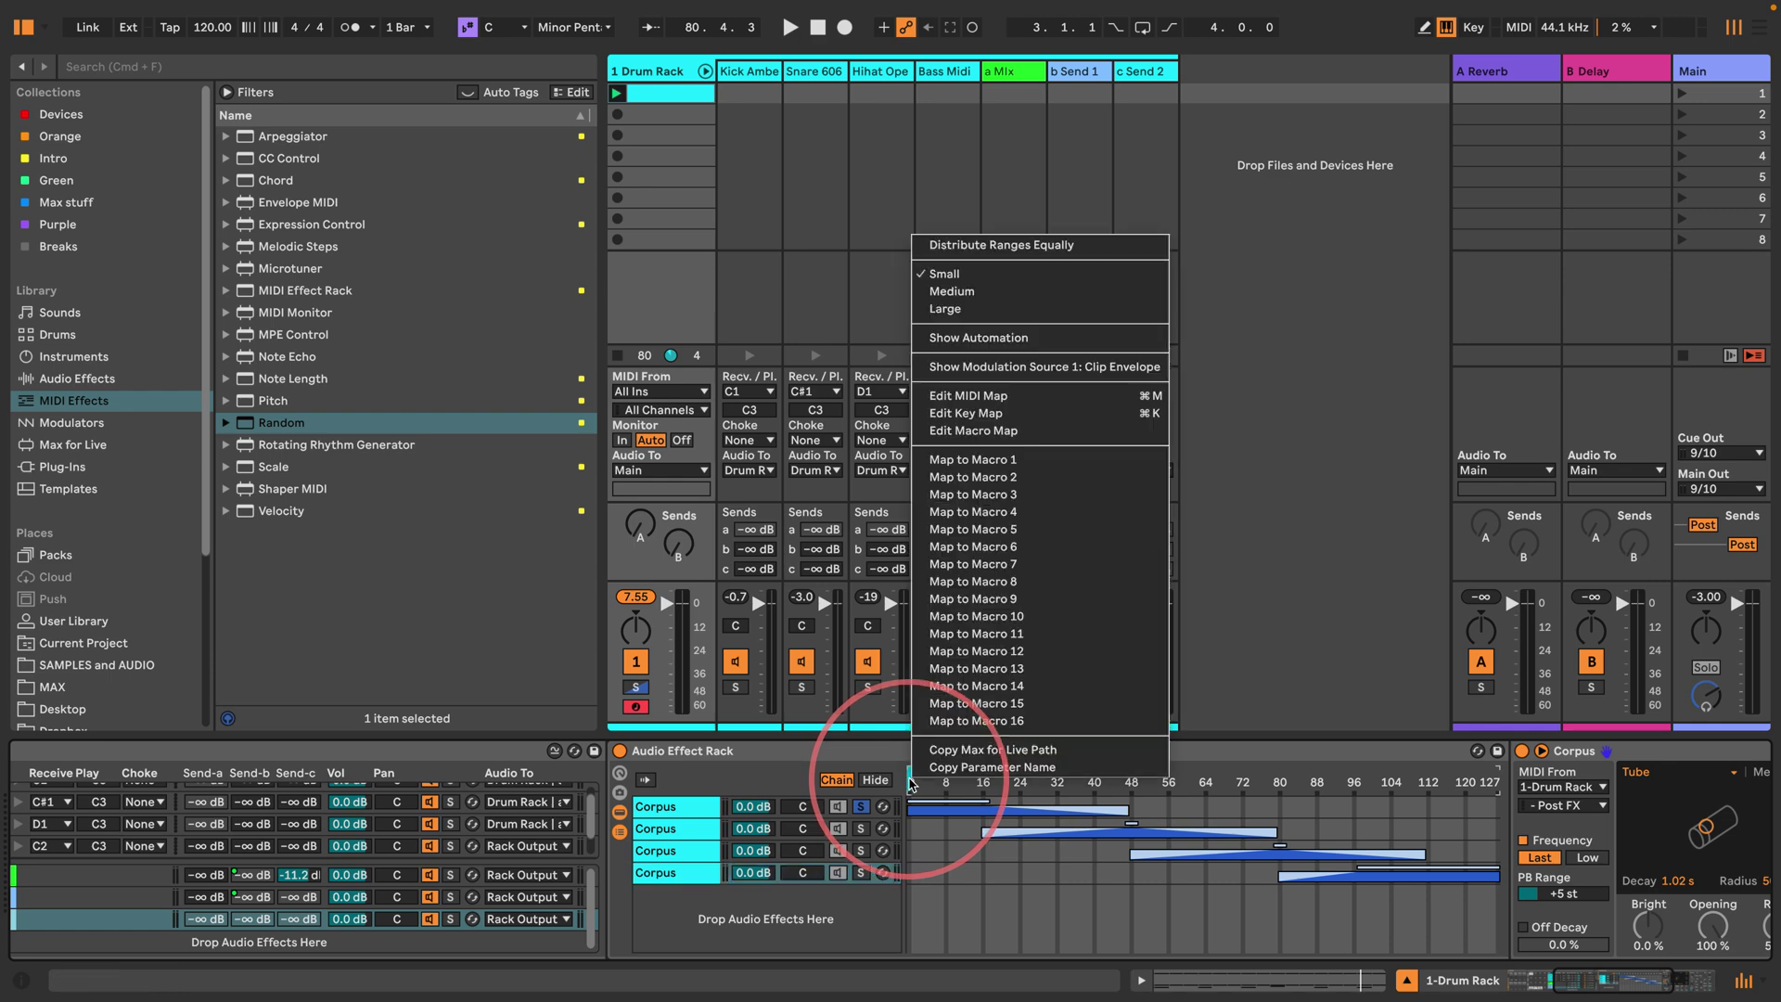
{"action": "left_click", "coordinate": [969, 459]}
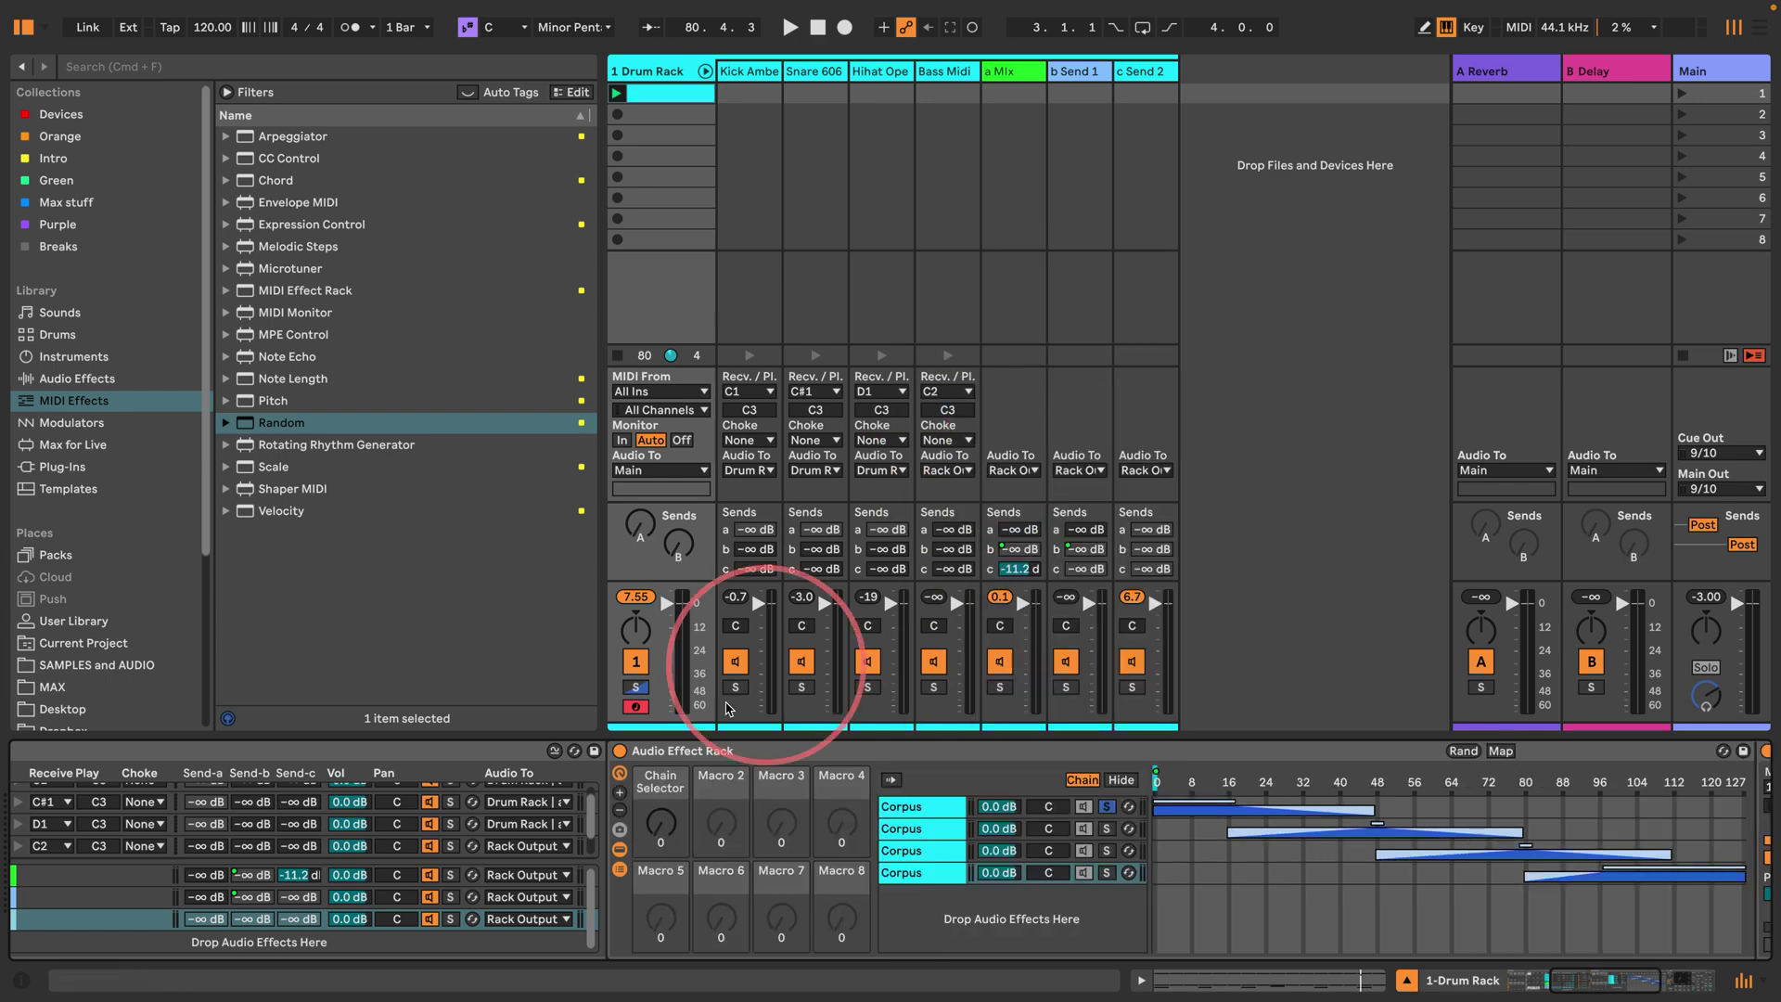
{"action": "left_click", "coordinate": [53, 377]}
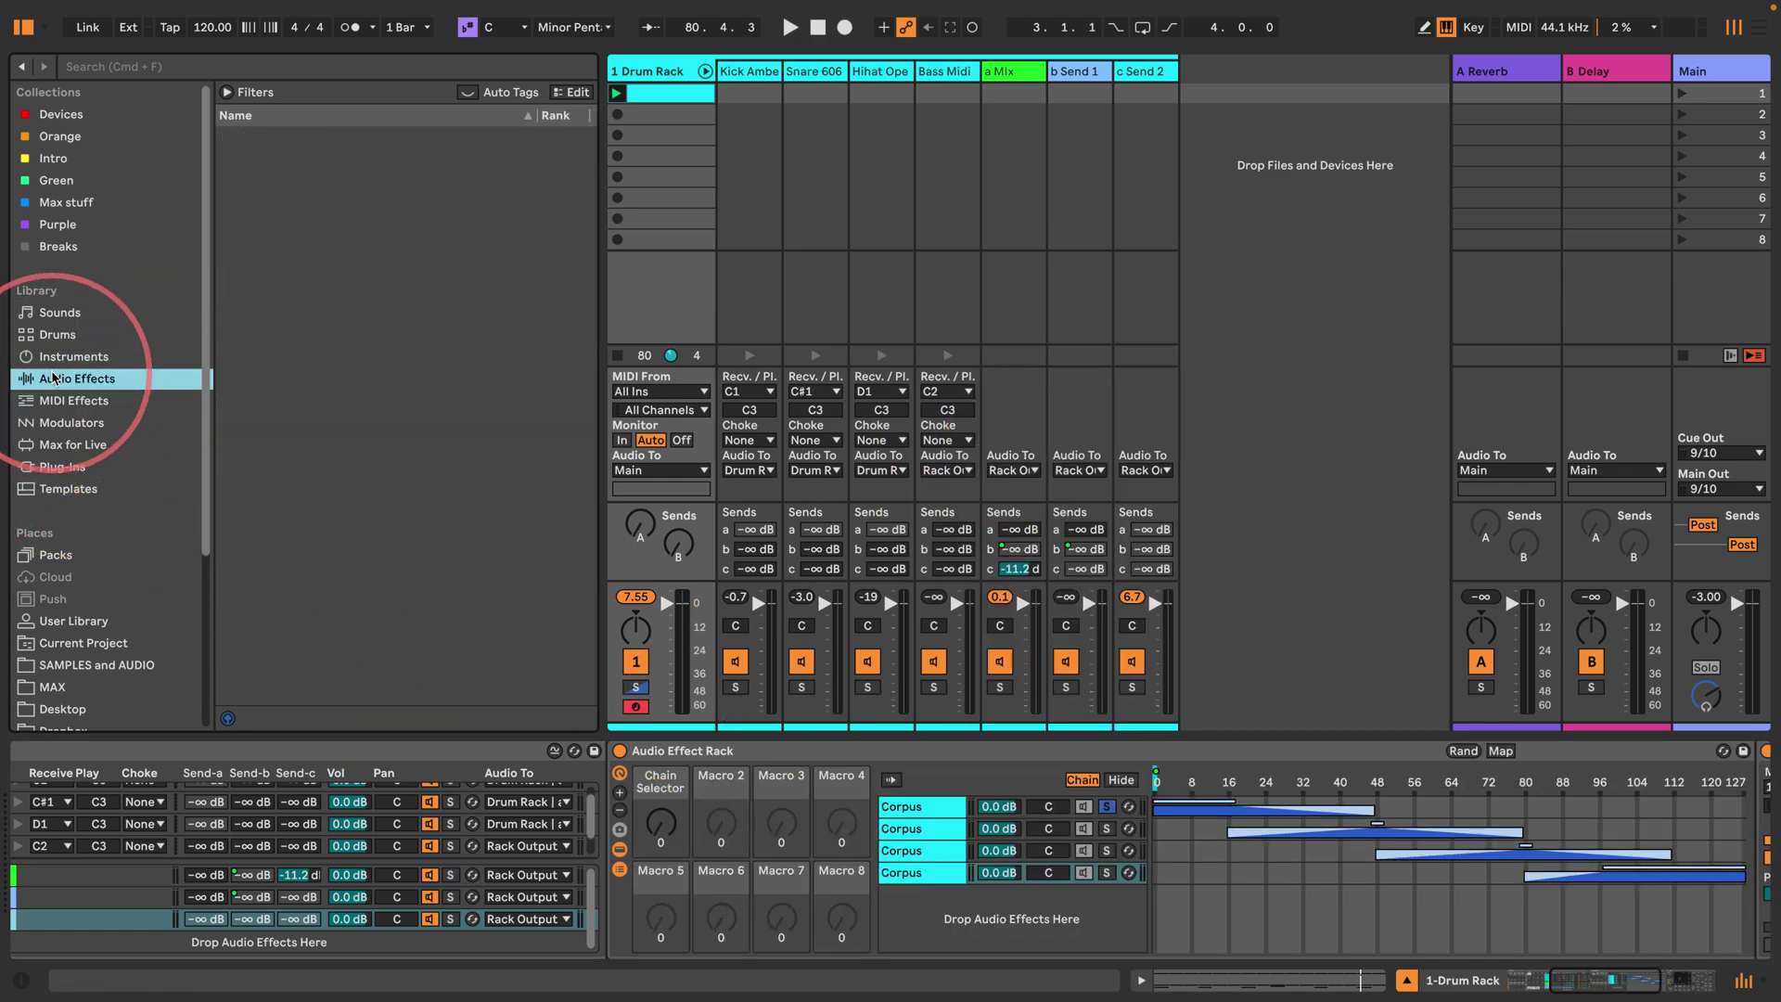
{"action": "scroll", "coordinate": [297, 519], "scroll_direction": "down", "scroll_amount": 5}
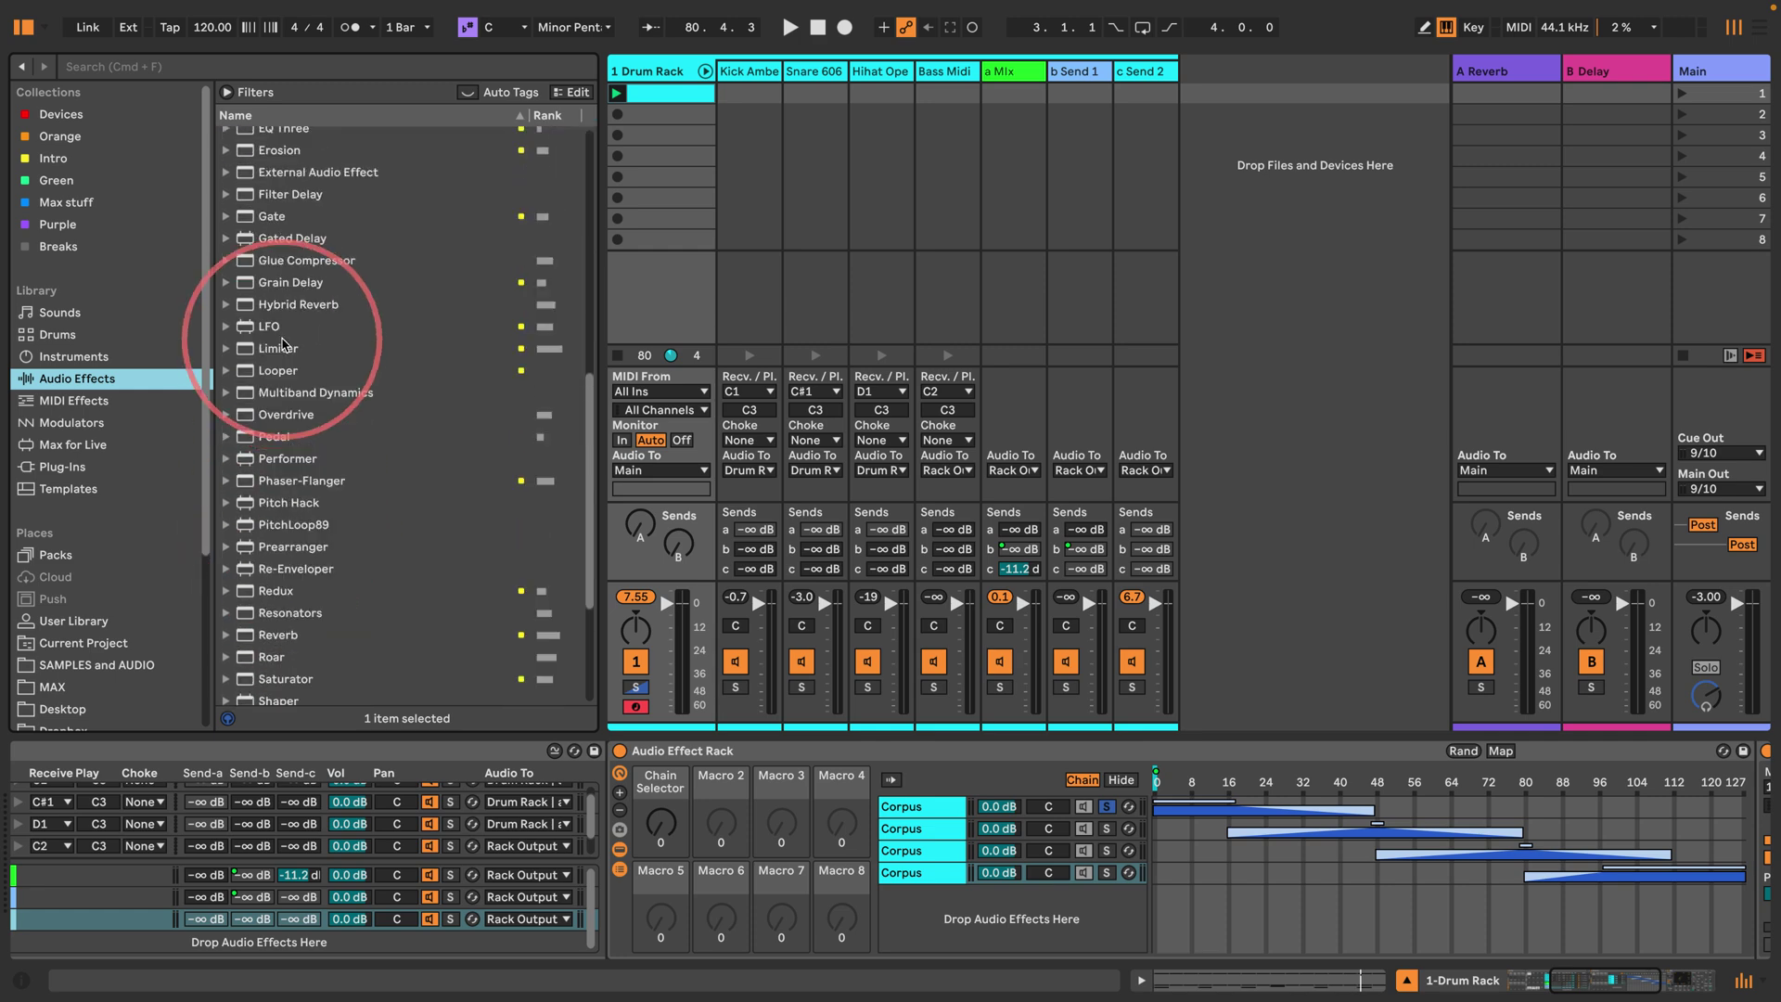
{"action": "left_click_drag", "start_coordinate": [278, 326], "coordinate": [614, 788]}
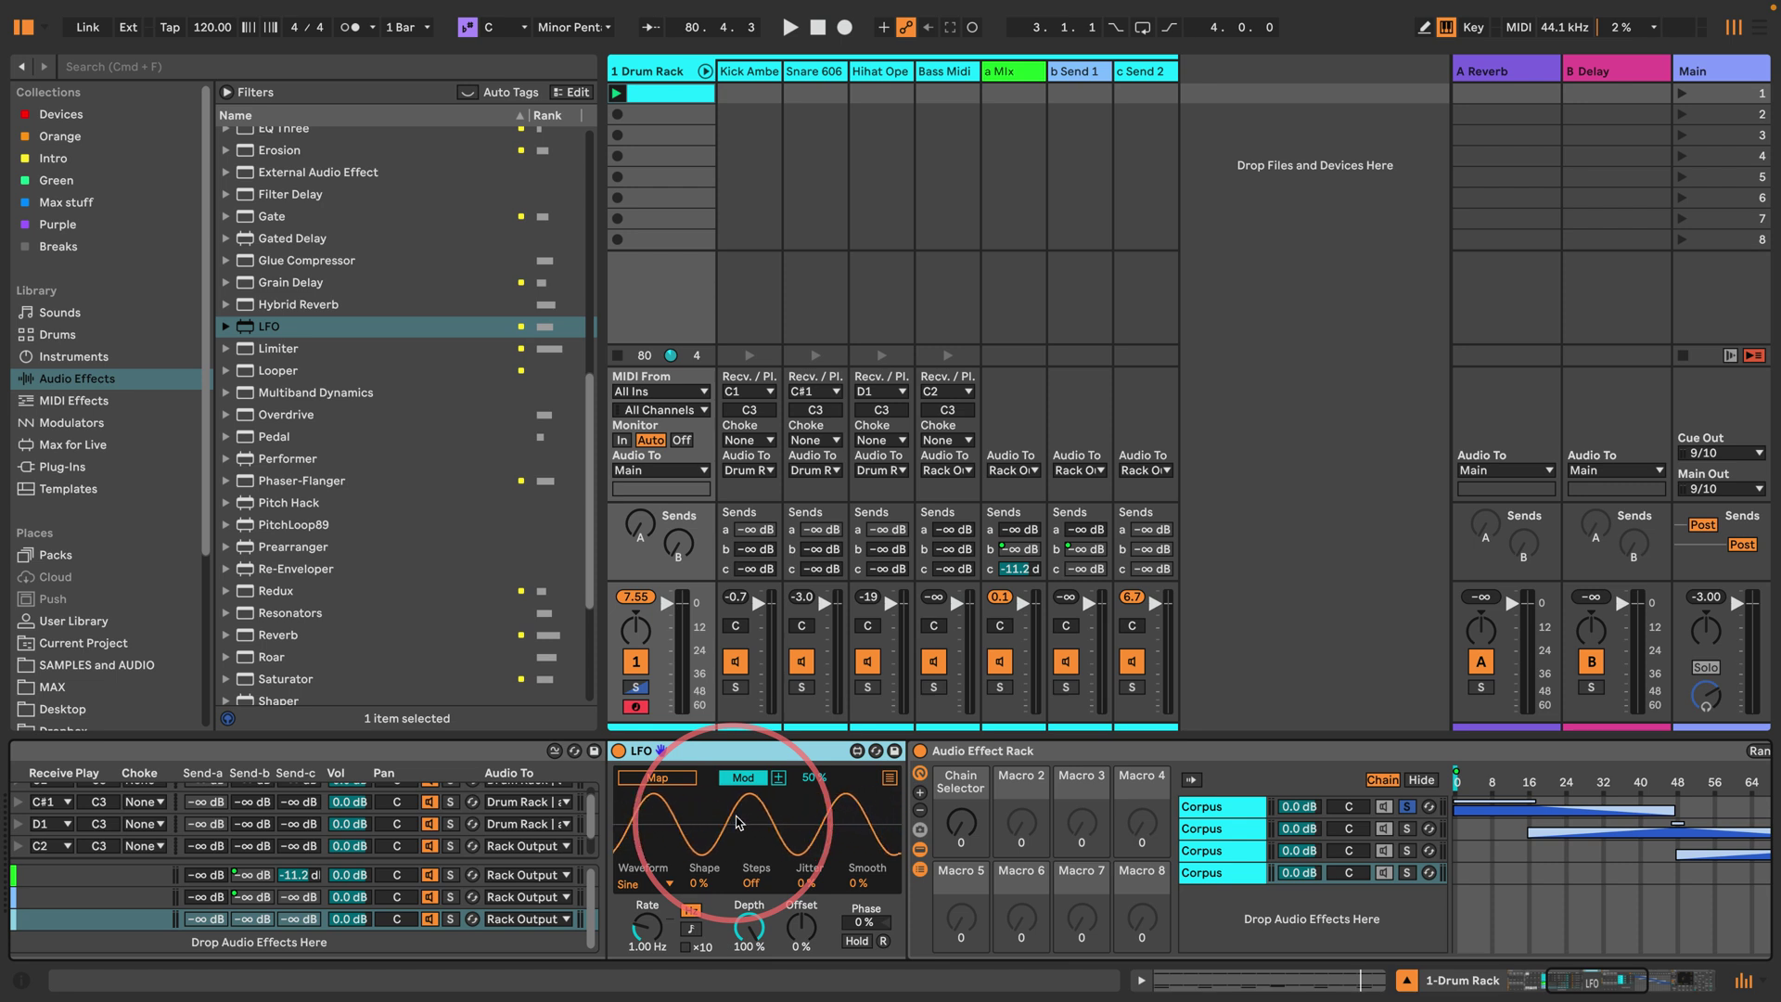
Step: Set the LFO to Remote mode with the Stray waveform and a tempo-synced rate of 2
{"action": "left_click", "coordinate": [742, 777]}
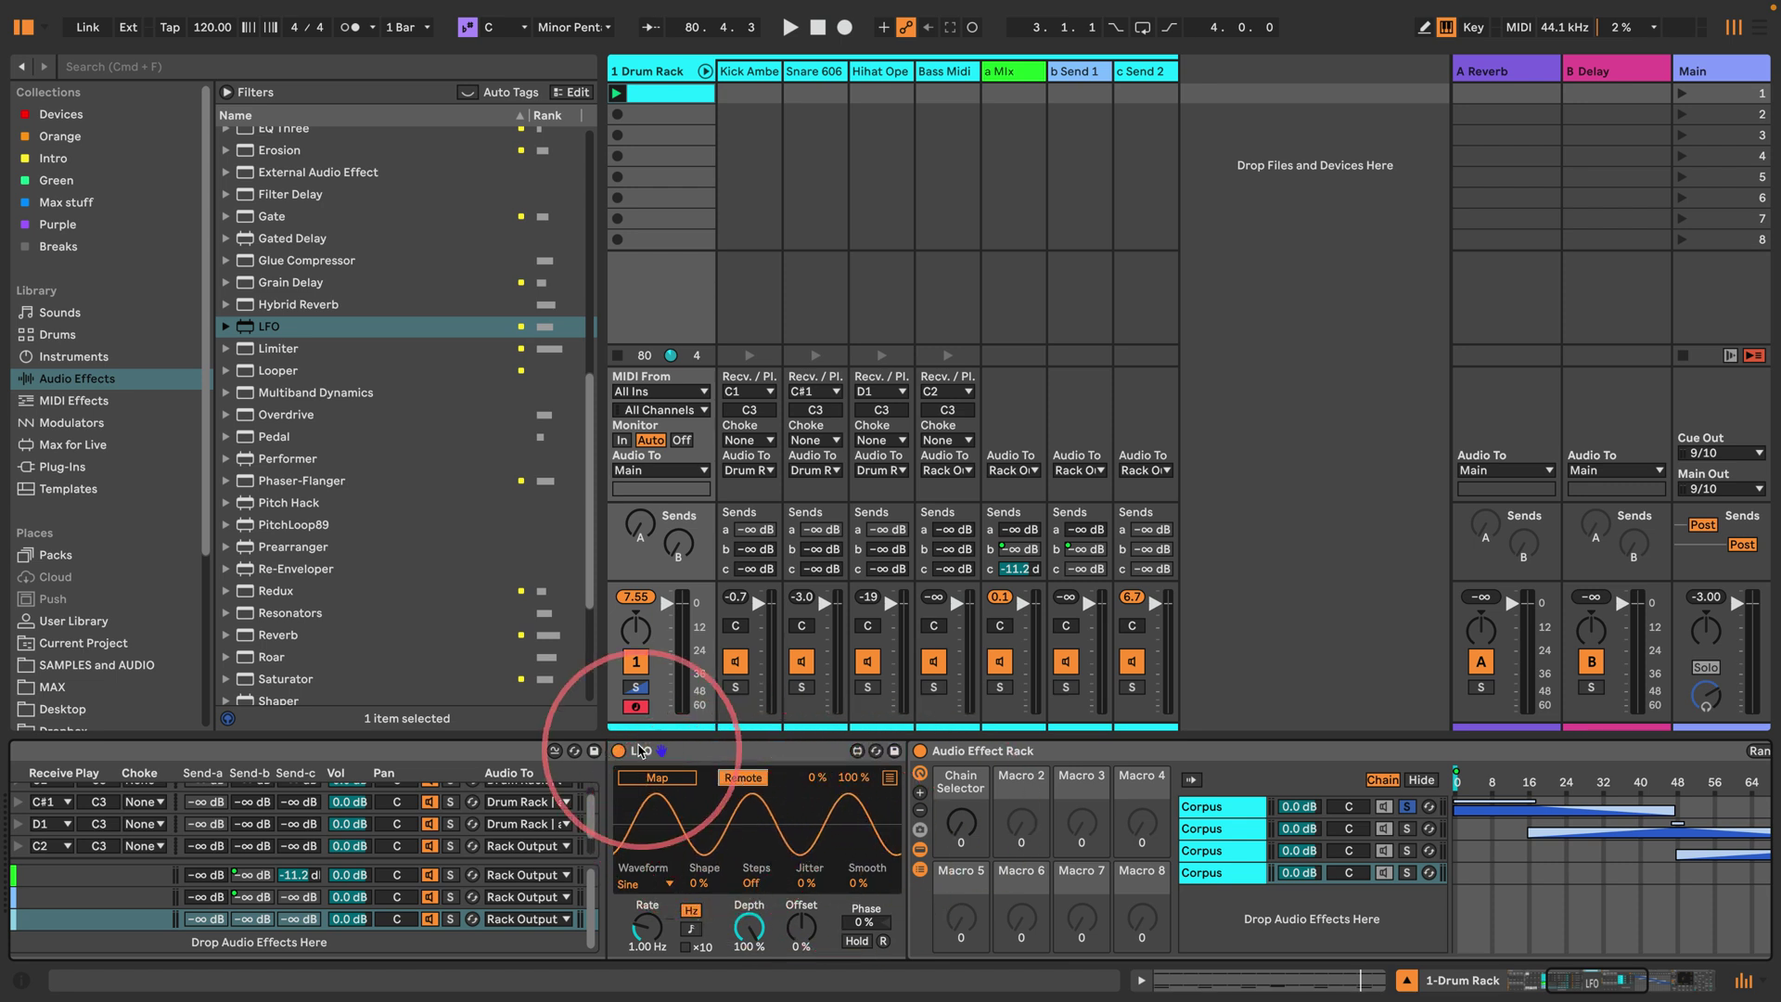
{"action": "left_click", "coordinate": [669, 883]}
{"action": "left_click", "coordinate": [675, 888]}
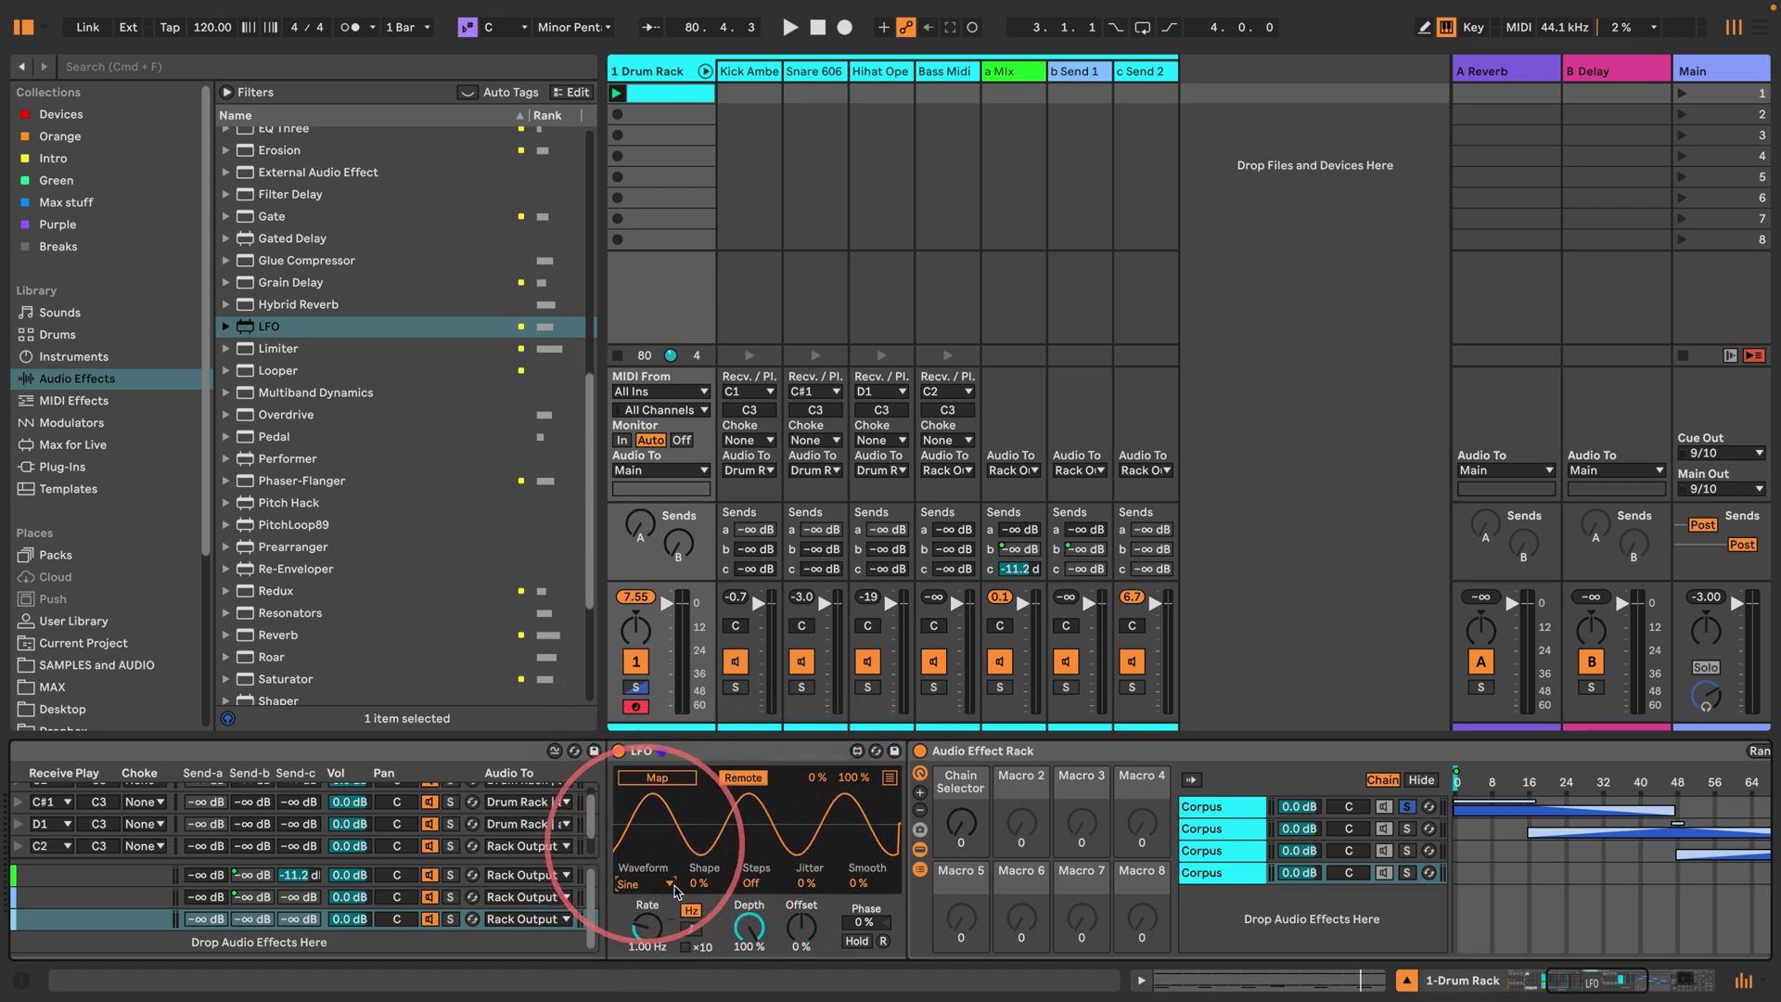
{"action": "scroll", "coordinate": [675, 889], "scroll_direction": "down", "scroll_amount": 5}
{"action": "left_click", "coordinate": [691, 929]}
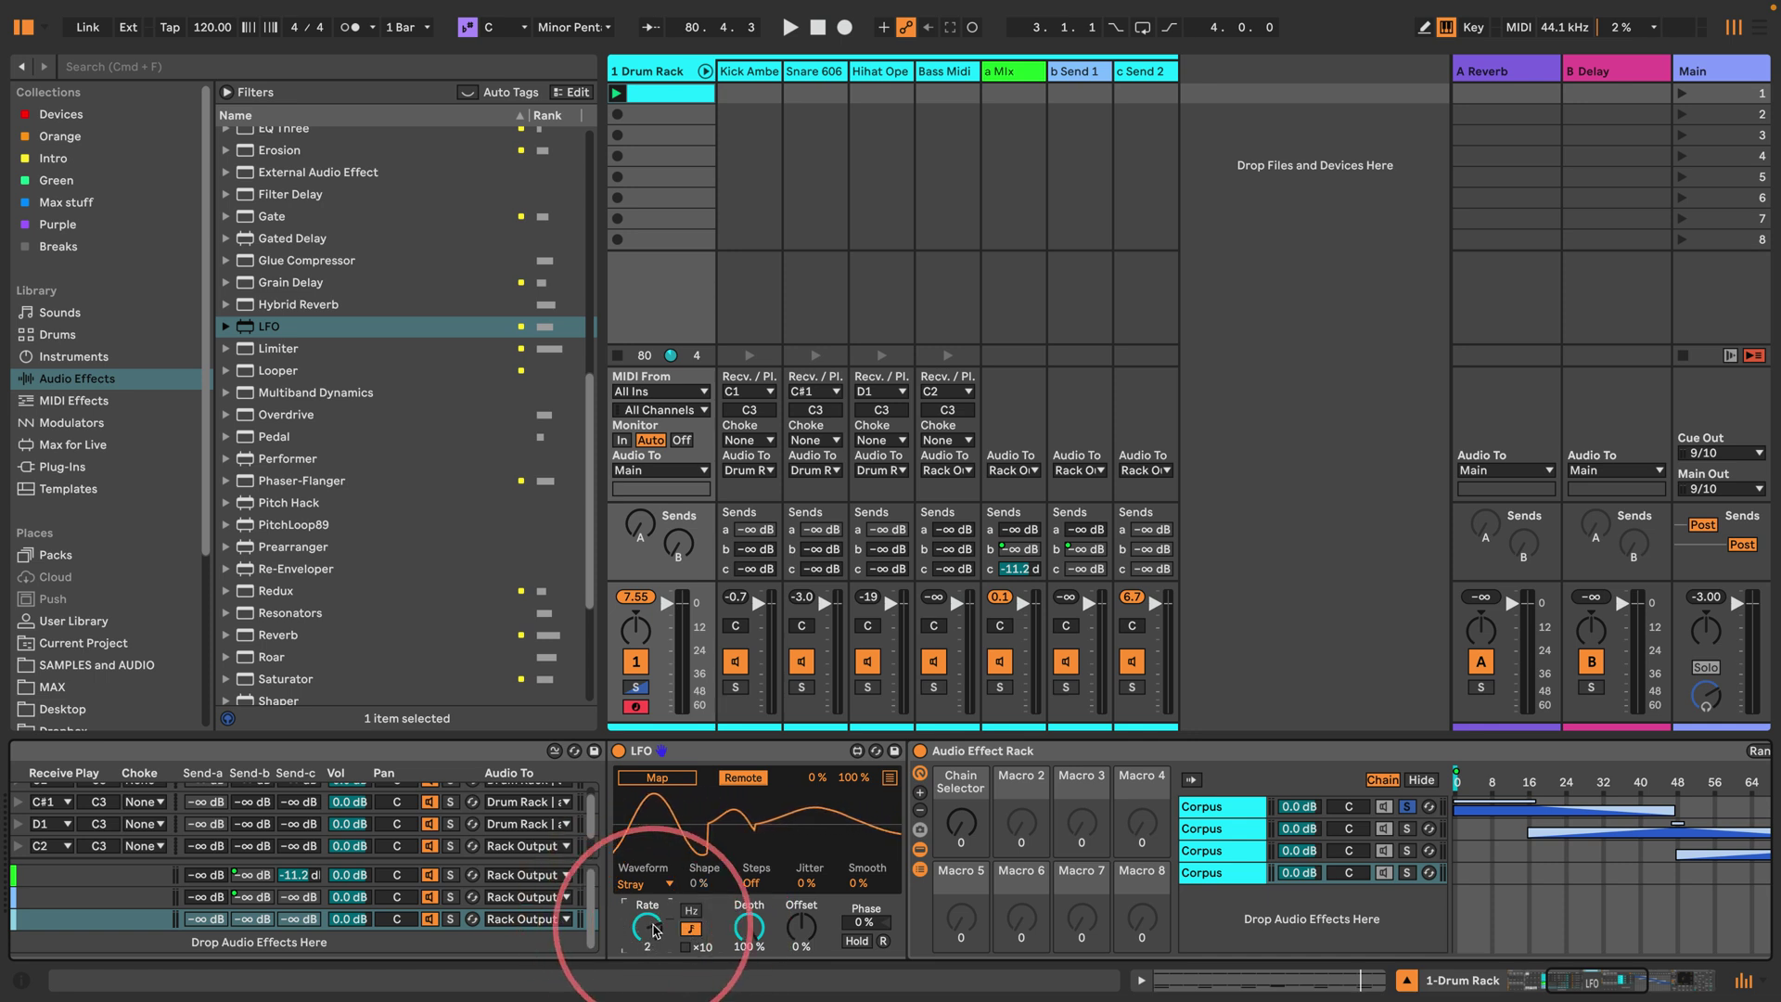
Step: Map the LFO to the Chain Selector macro and play the beat with no Corpus chain soloed
{"action": "left_click", "coordinate": [657, 777]}
{"action": "left_click", "coordinate": [960, 816]}
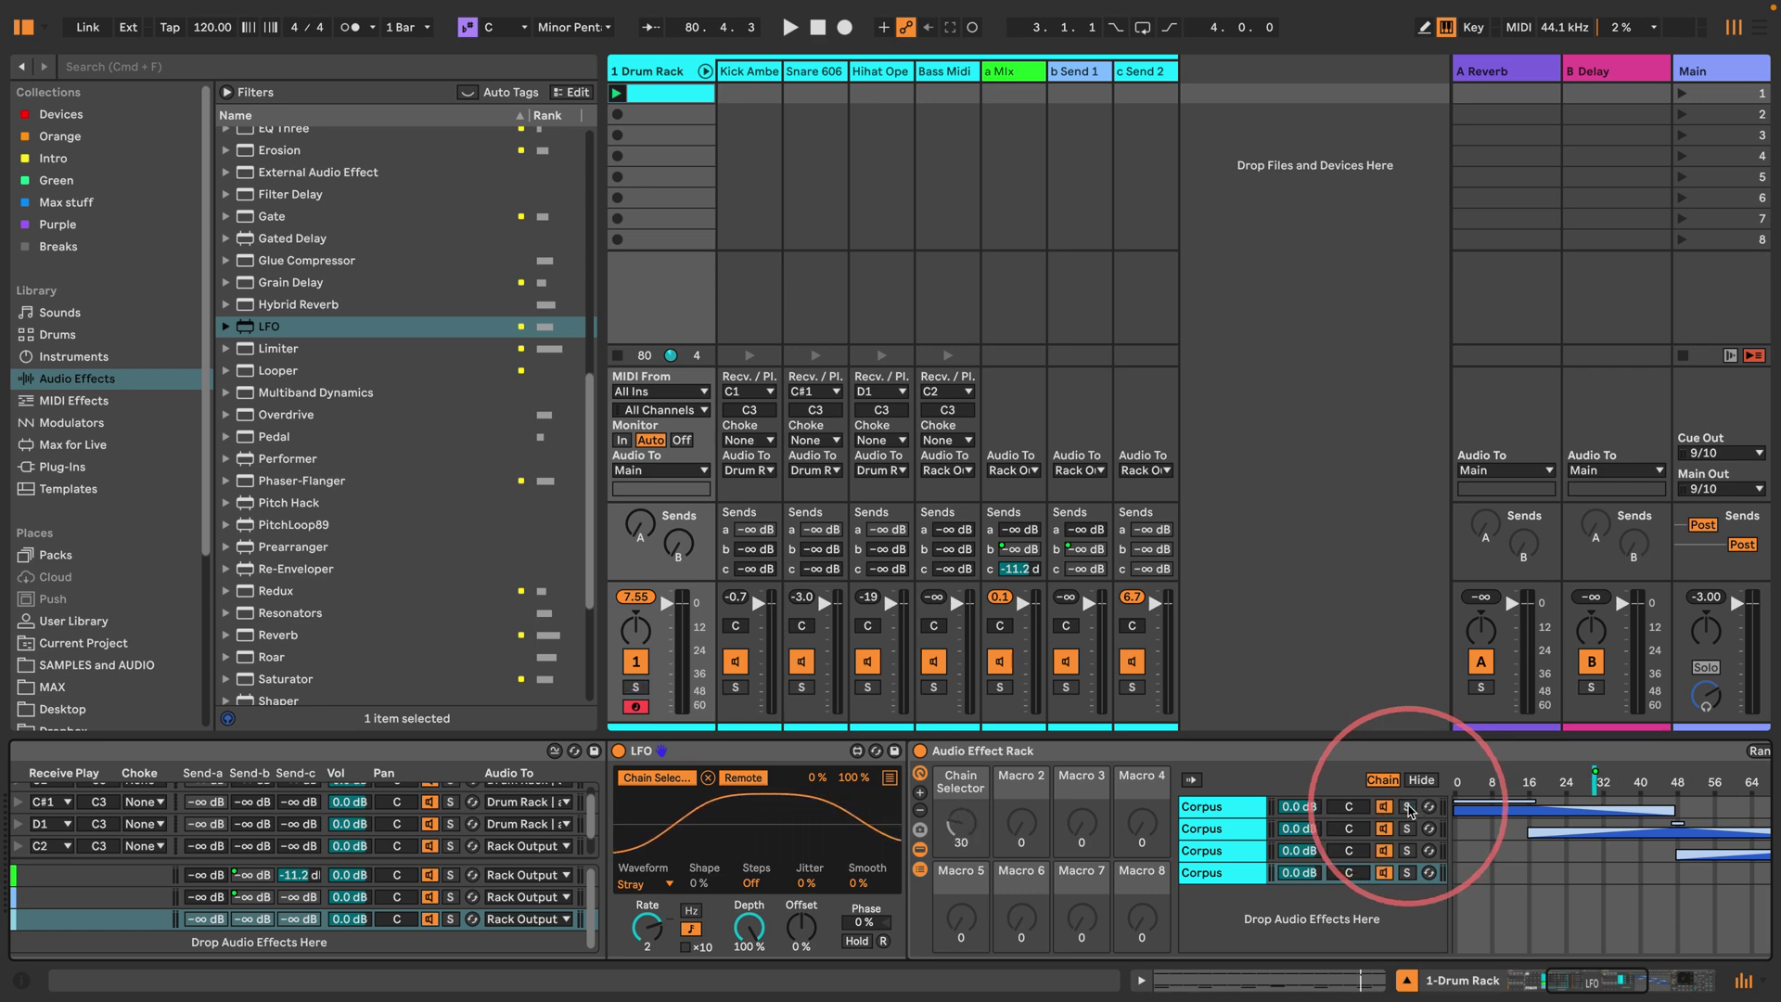
{"action": "key", "text": "space"}
{"action": "scroll", "coordinate": [1206, 835], "scroll_direction": "right", "scroll_amount": 10}
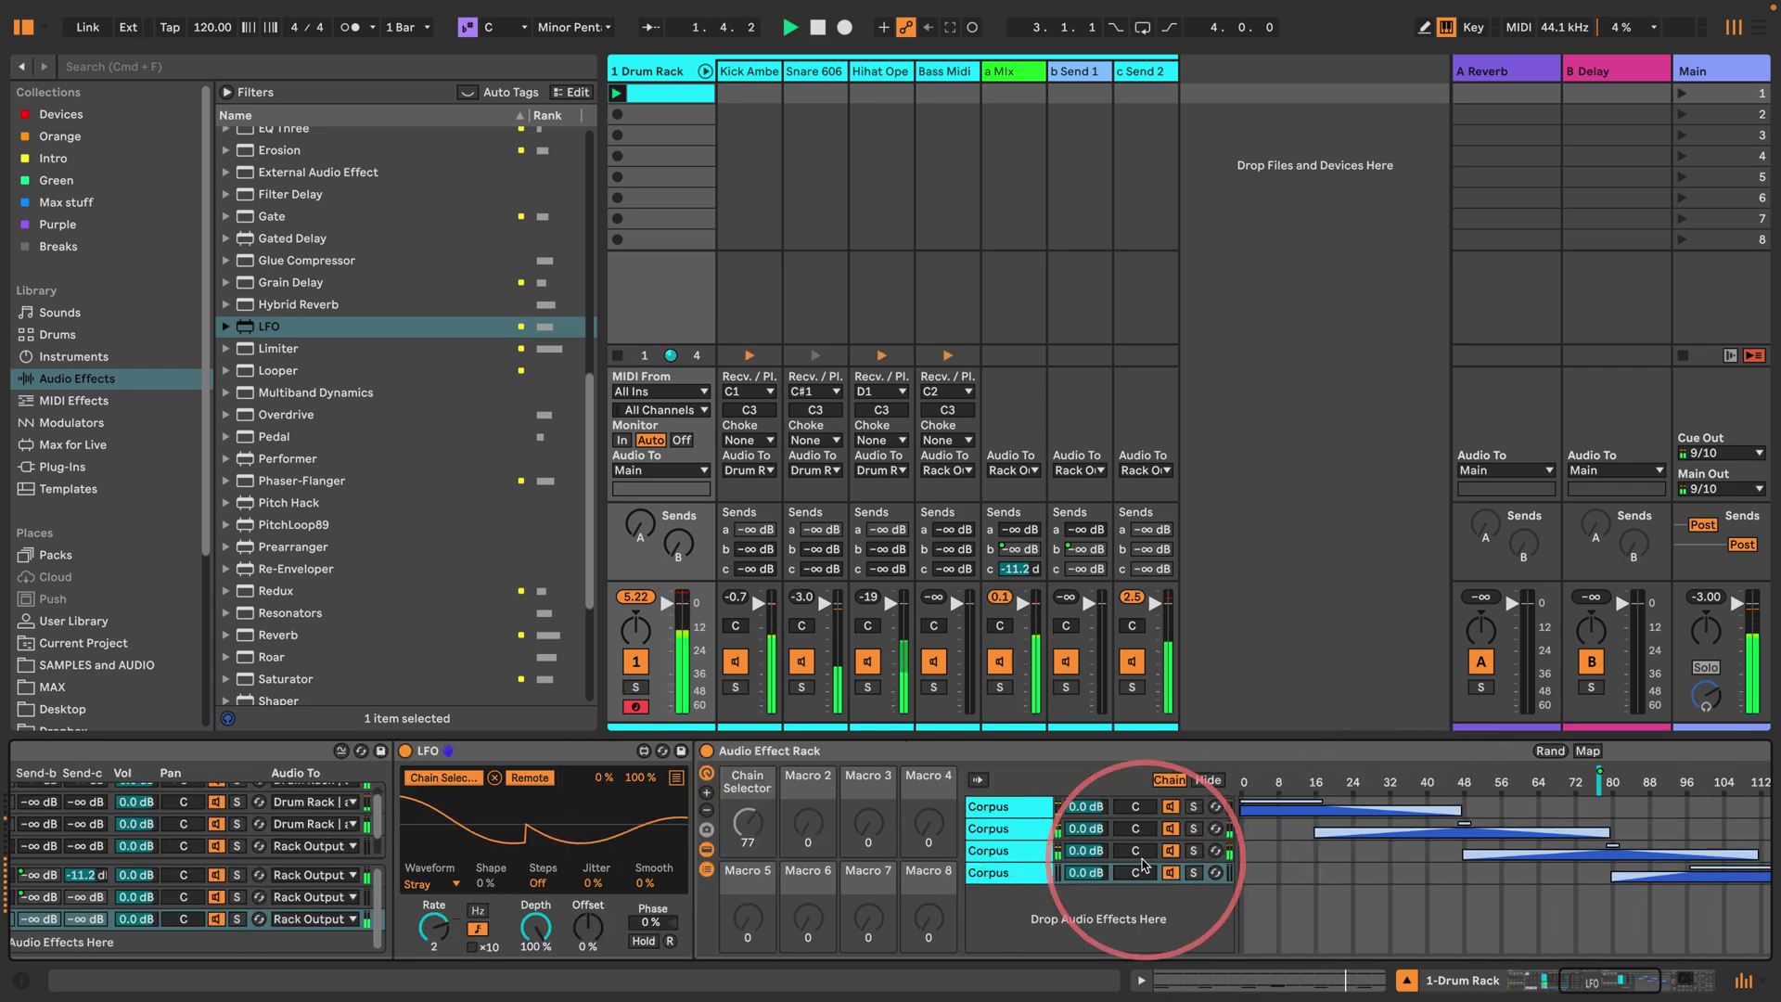
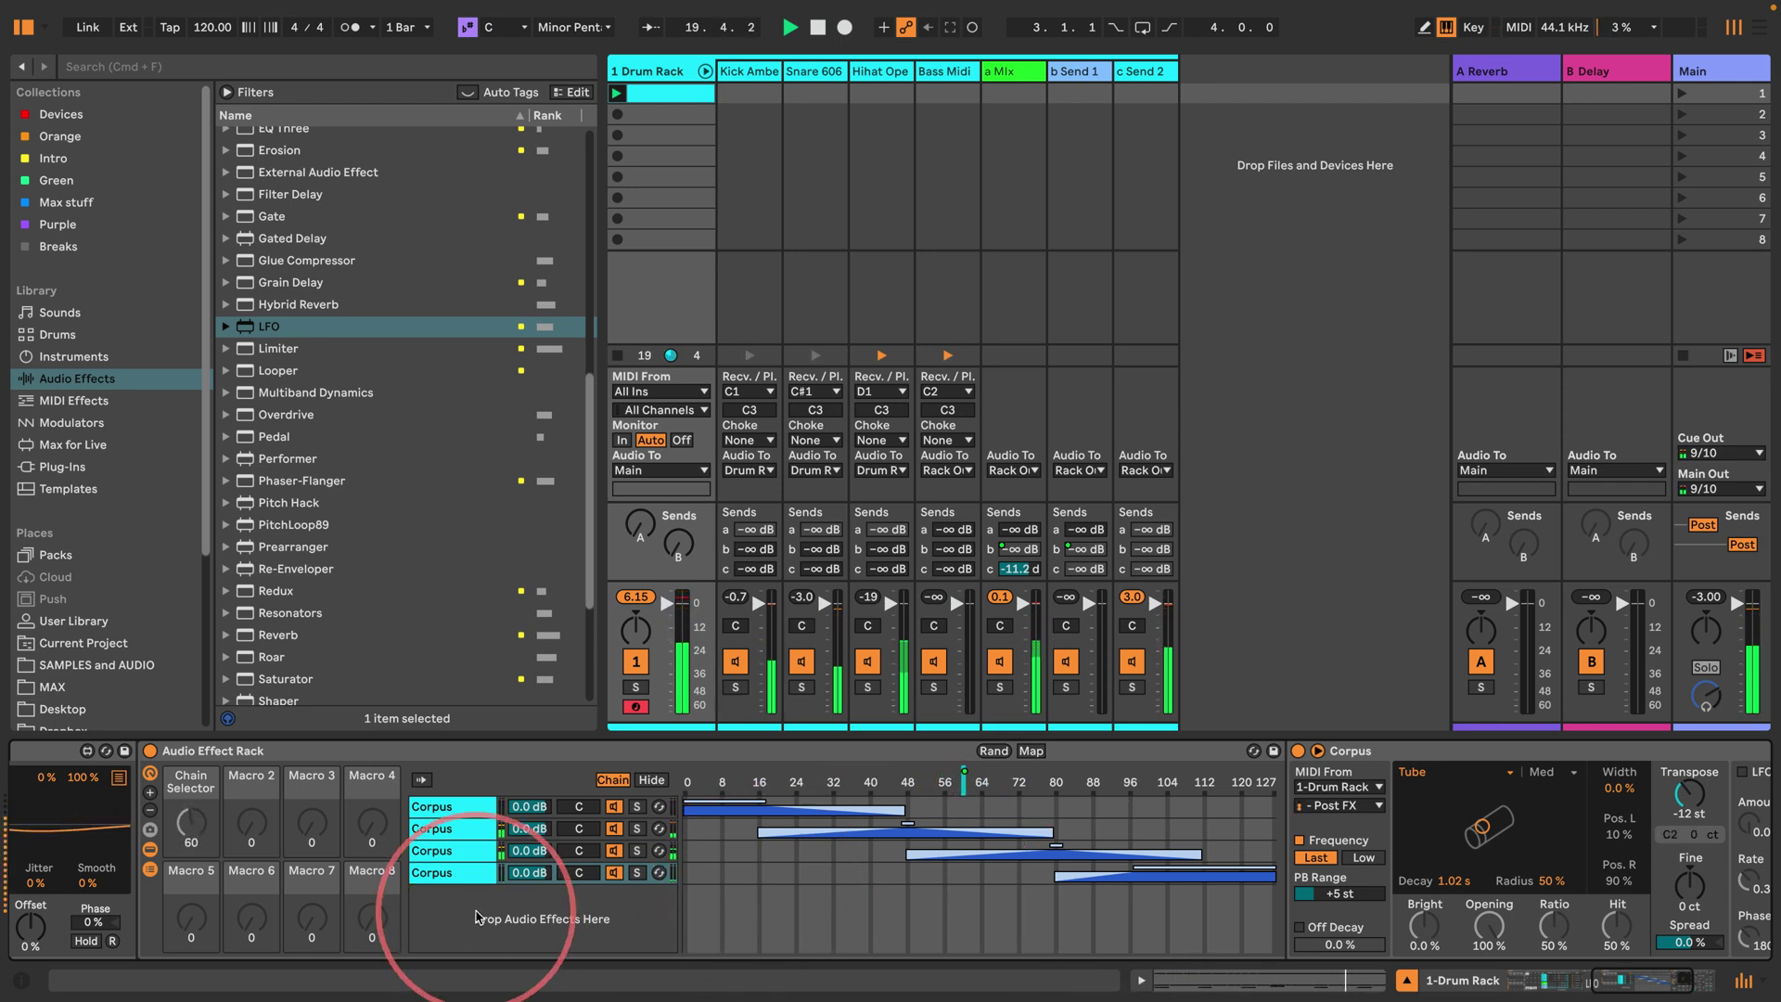
Step: Collapse the Audio Effect Rack's chains and devices and add a Limiter after the rack
{"action": "left_click", "coordinate": [151, 870]}
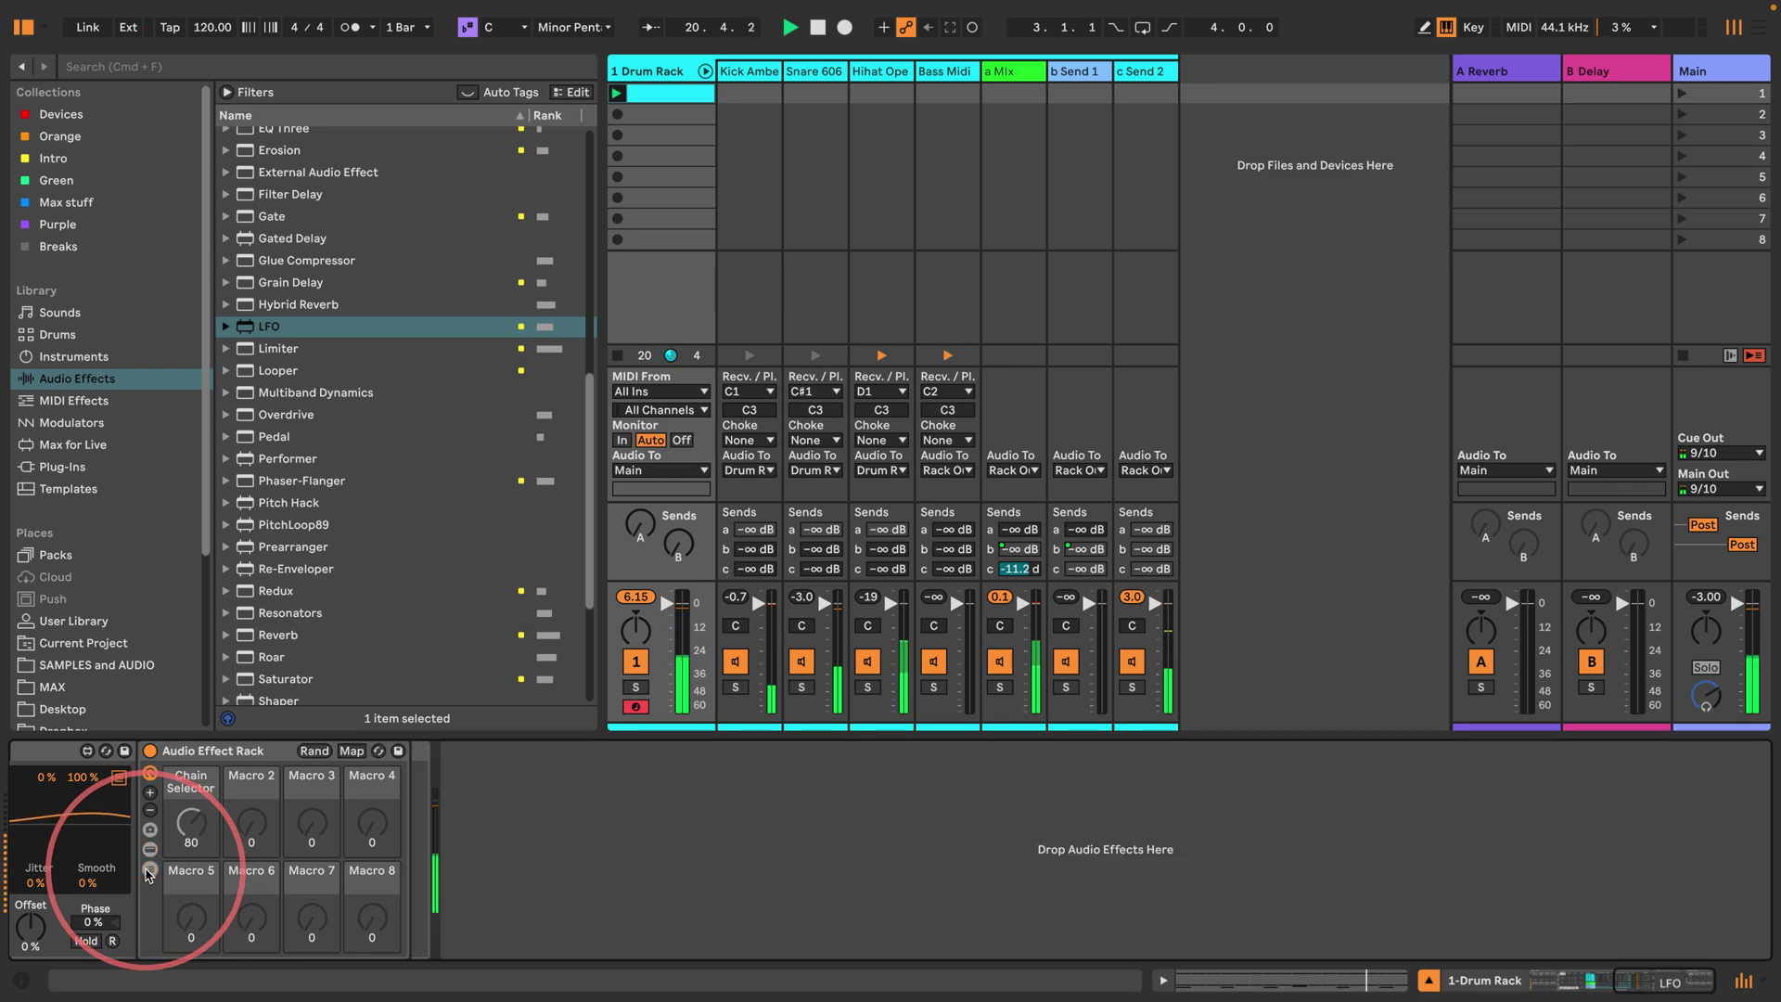
{"action": "scroll", "coordinate": [594, 815], "scroll_direction": "left", "scroll_amount": 5}
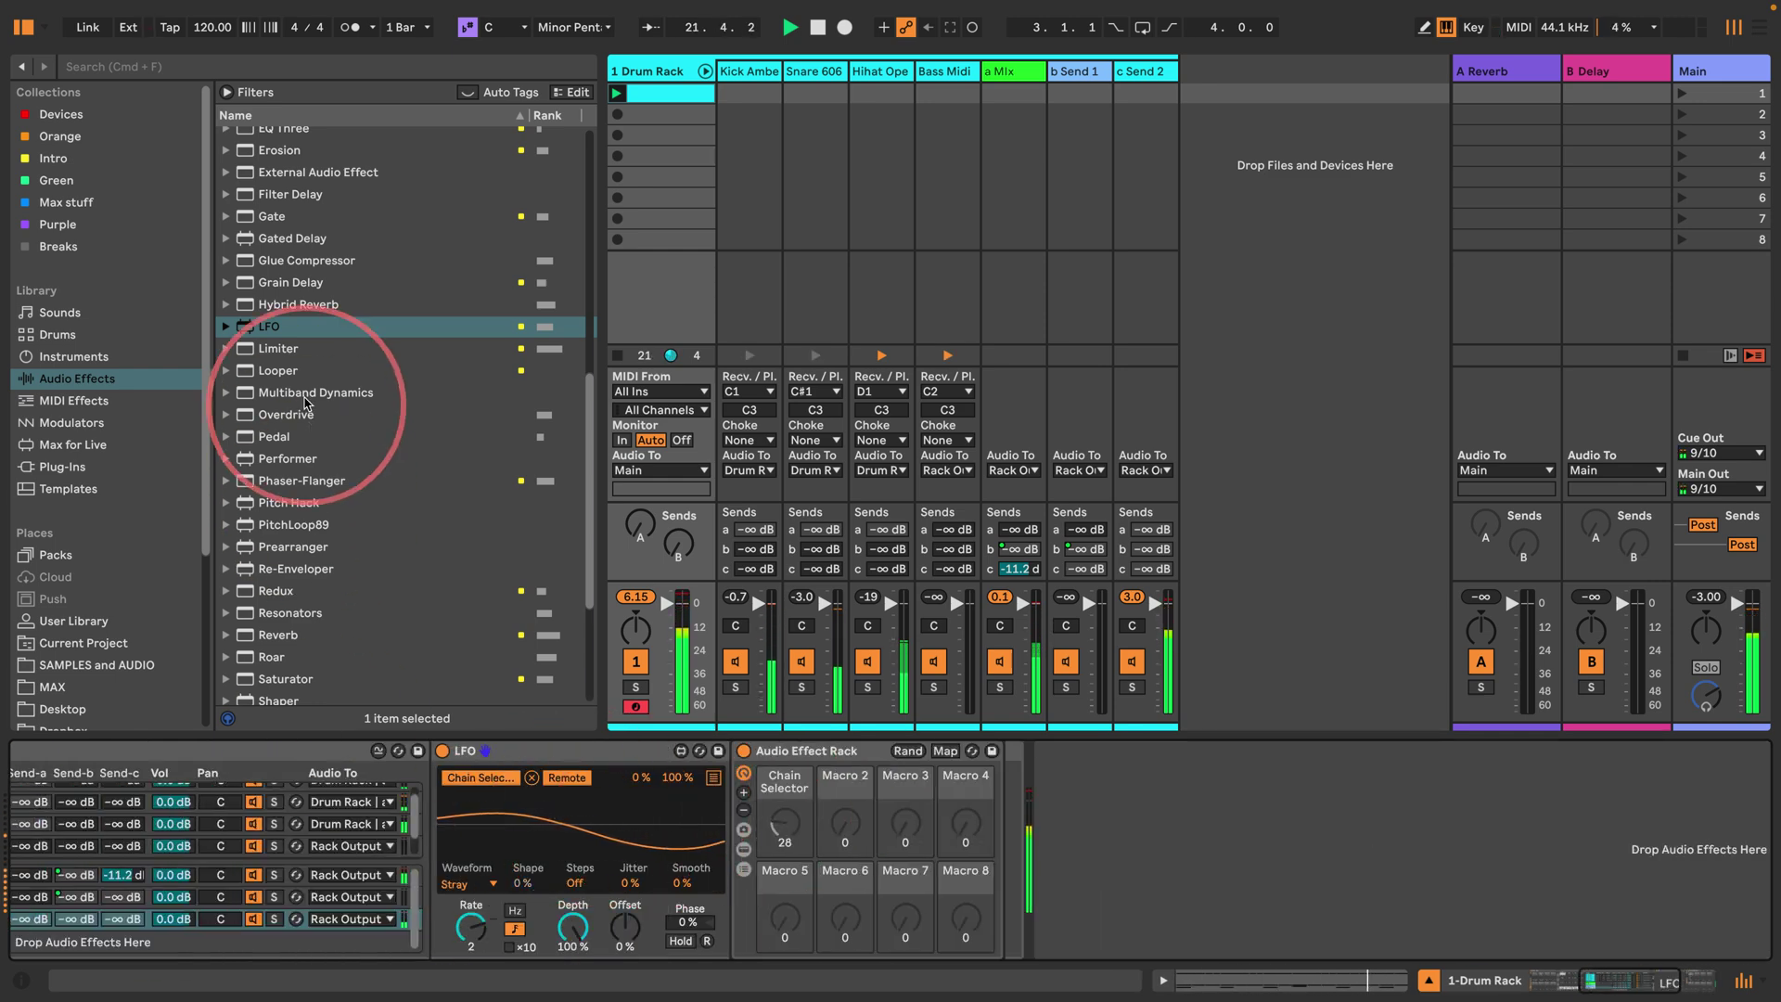
{"action": "left_click_drag", "start_coordinate": [278, 348], "coordinate": [1031, 807]}
Step: Rename the Drum Rack's Send 2 return chain as BASS
{"action": "scroll", "coordinate": [821, 867], "scroll_direction": "left", "scroll_amount": 3}
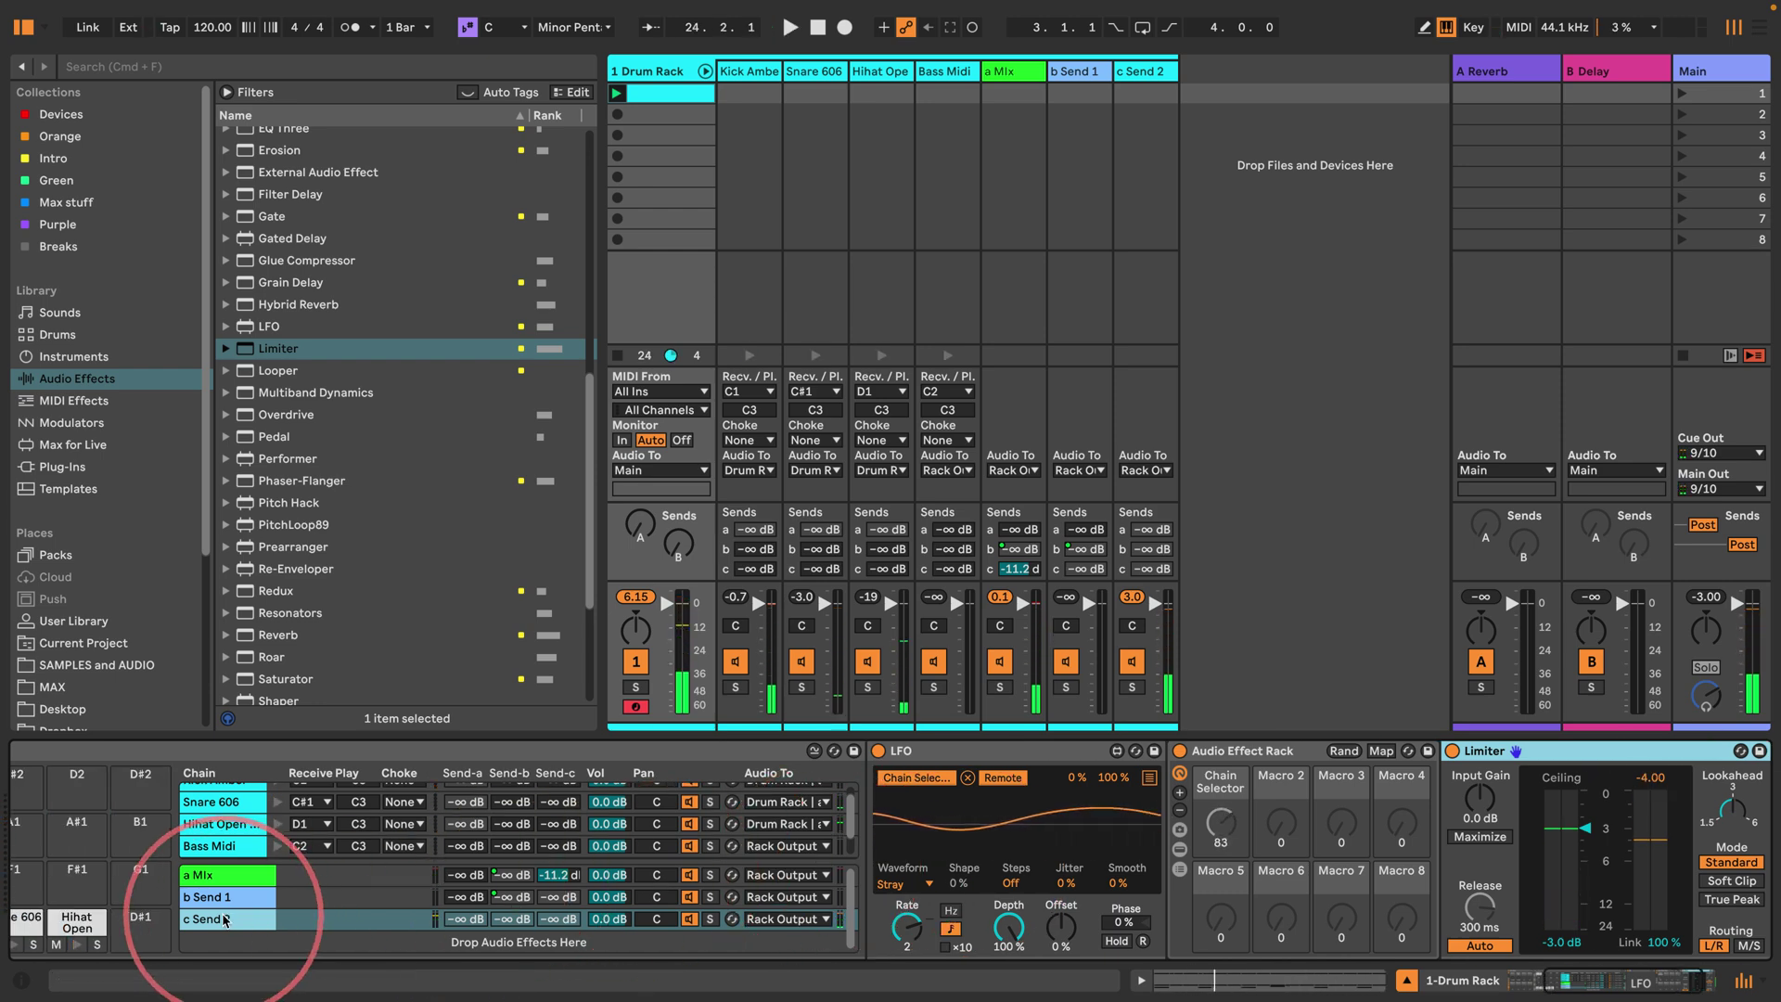
{"action": "scroll", "coordinate": [239, 907], "scroll_direction": "left", "scroll_amount": 5}
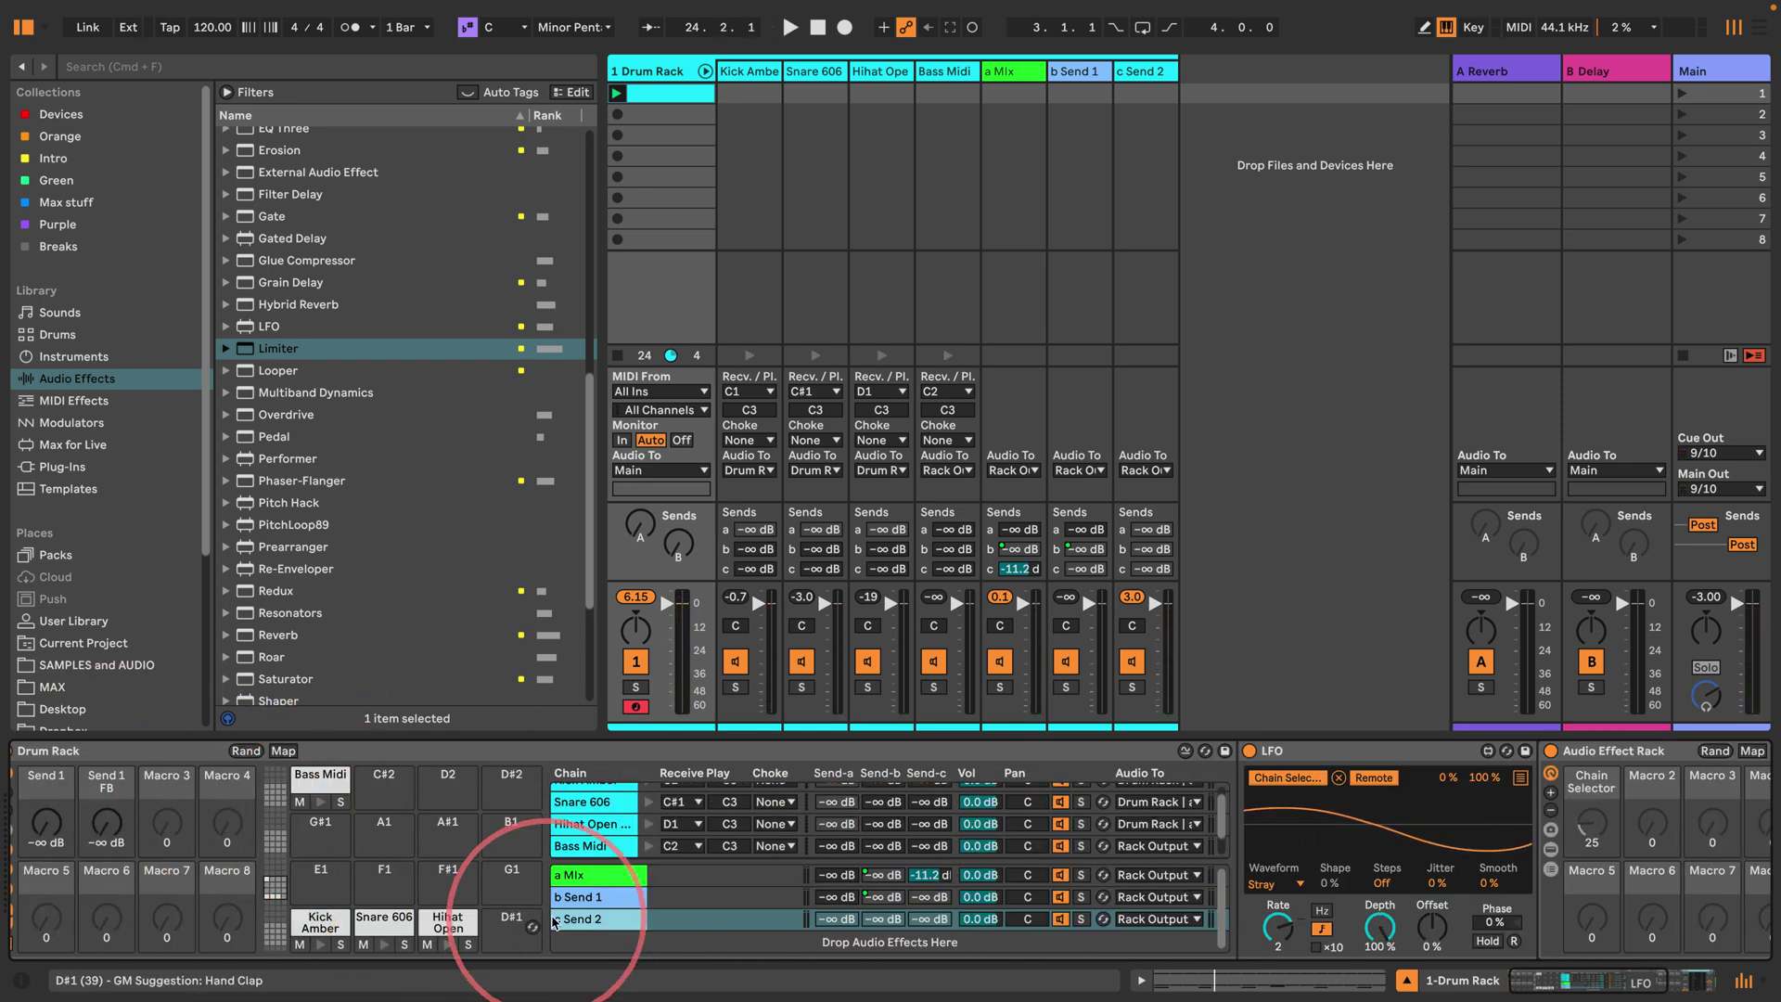
{"action": "left_click", "coordinate": [586, 920]}
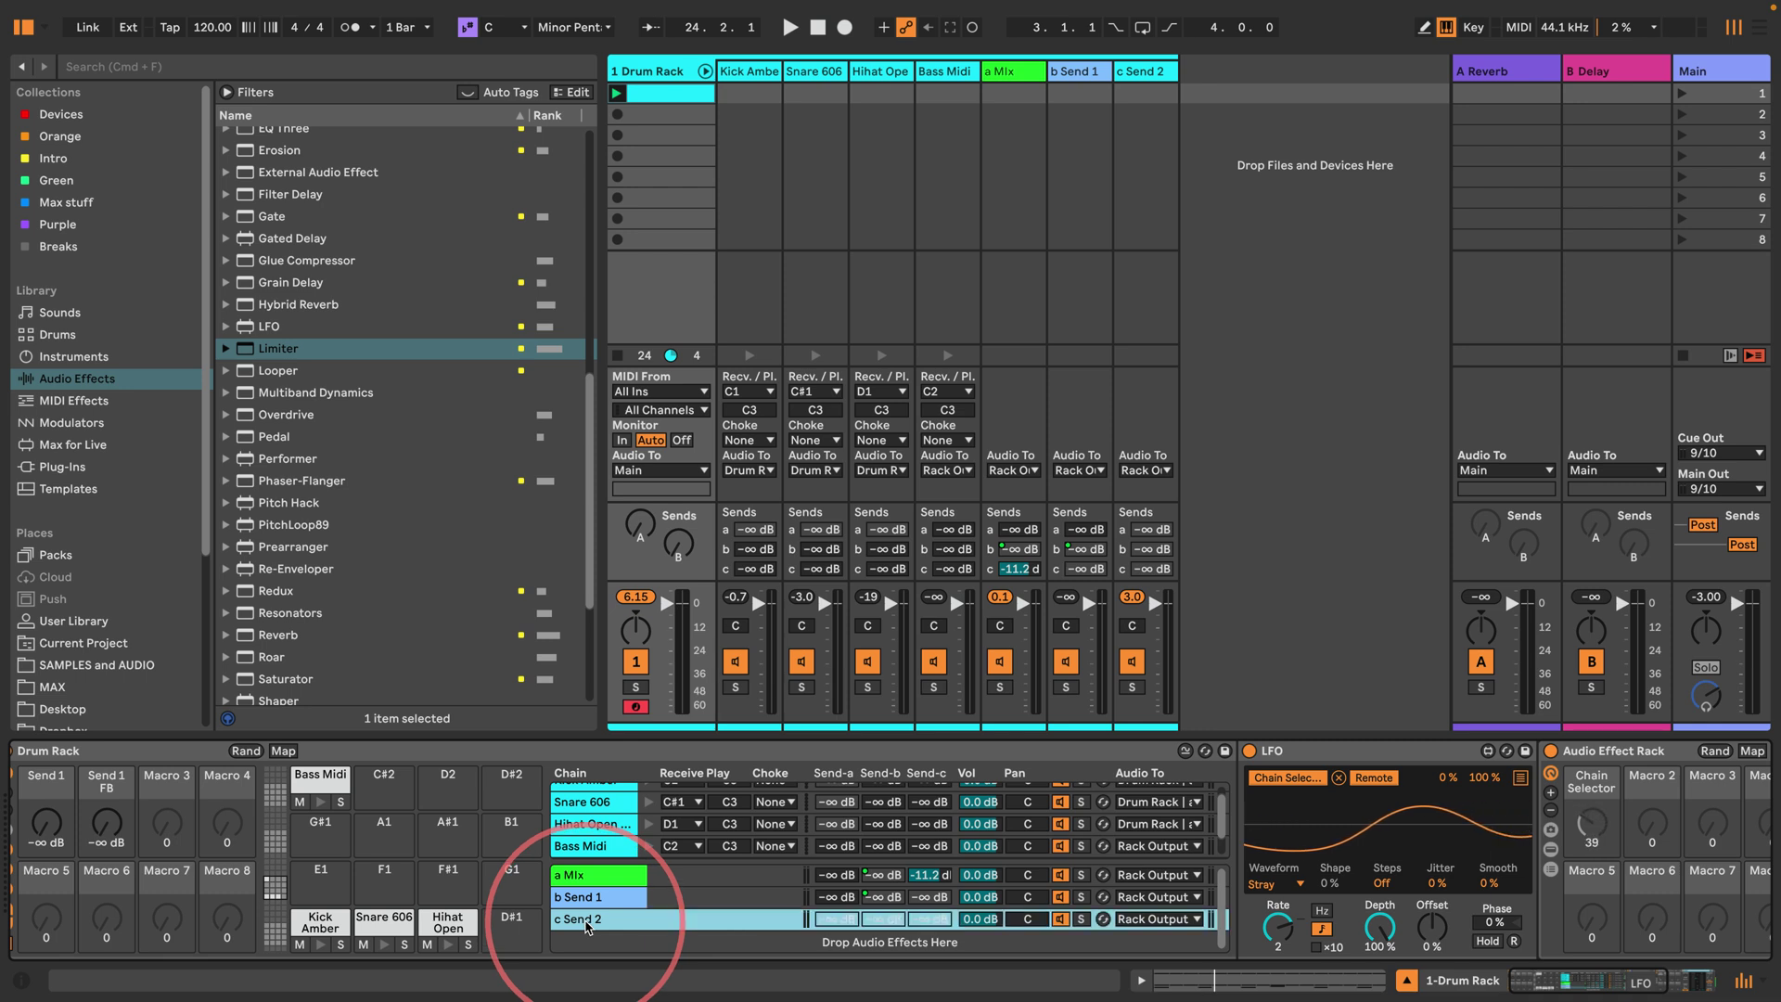
{"action": "key", "text": "super+r"}
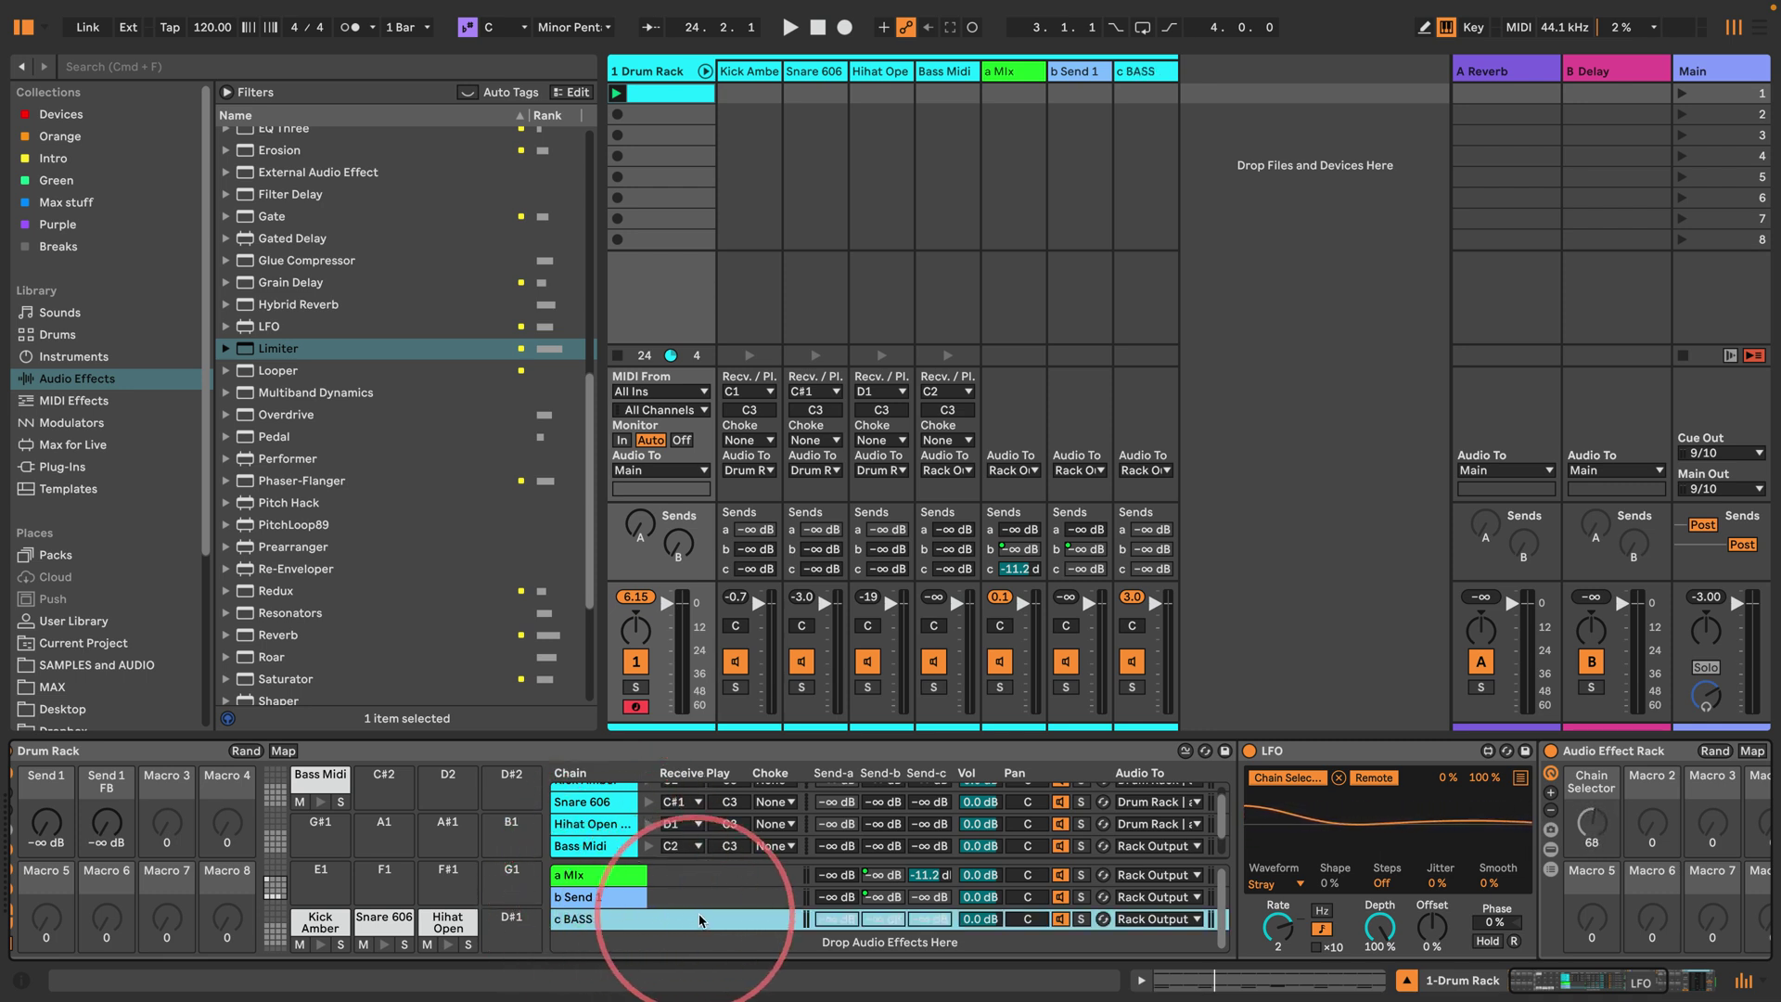
{"action": "key", "text": "Return"}
Step: Enable the sends on the BASS and Send 1 return chains, leaving BASS selected
{"action": "right_click", "coordinate": [726, 923]}
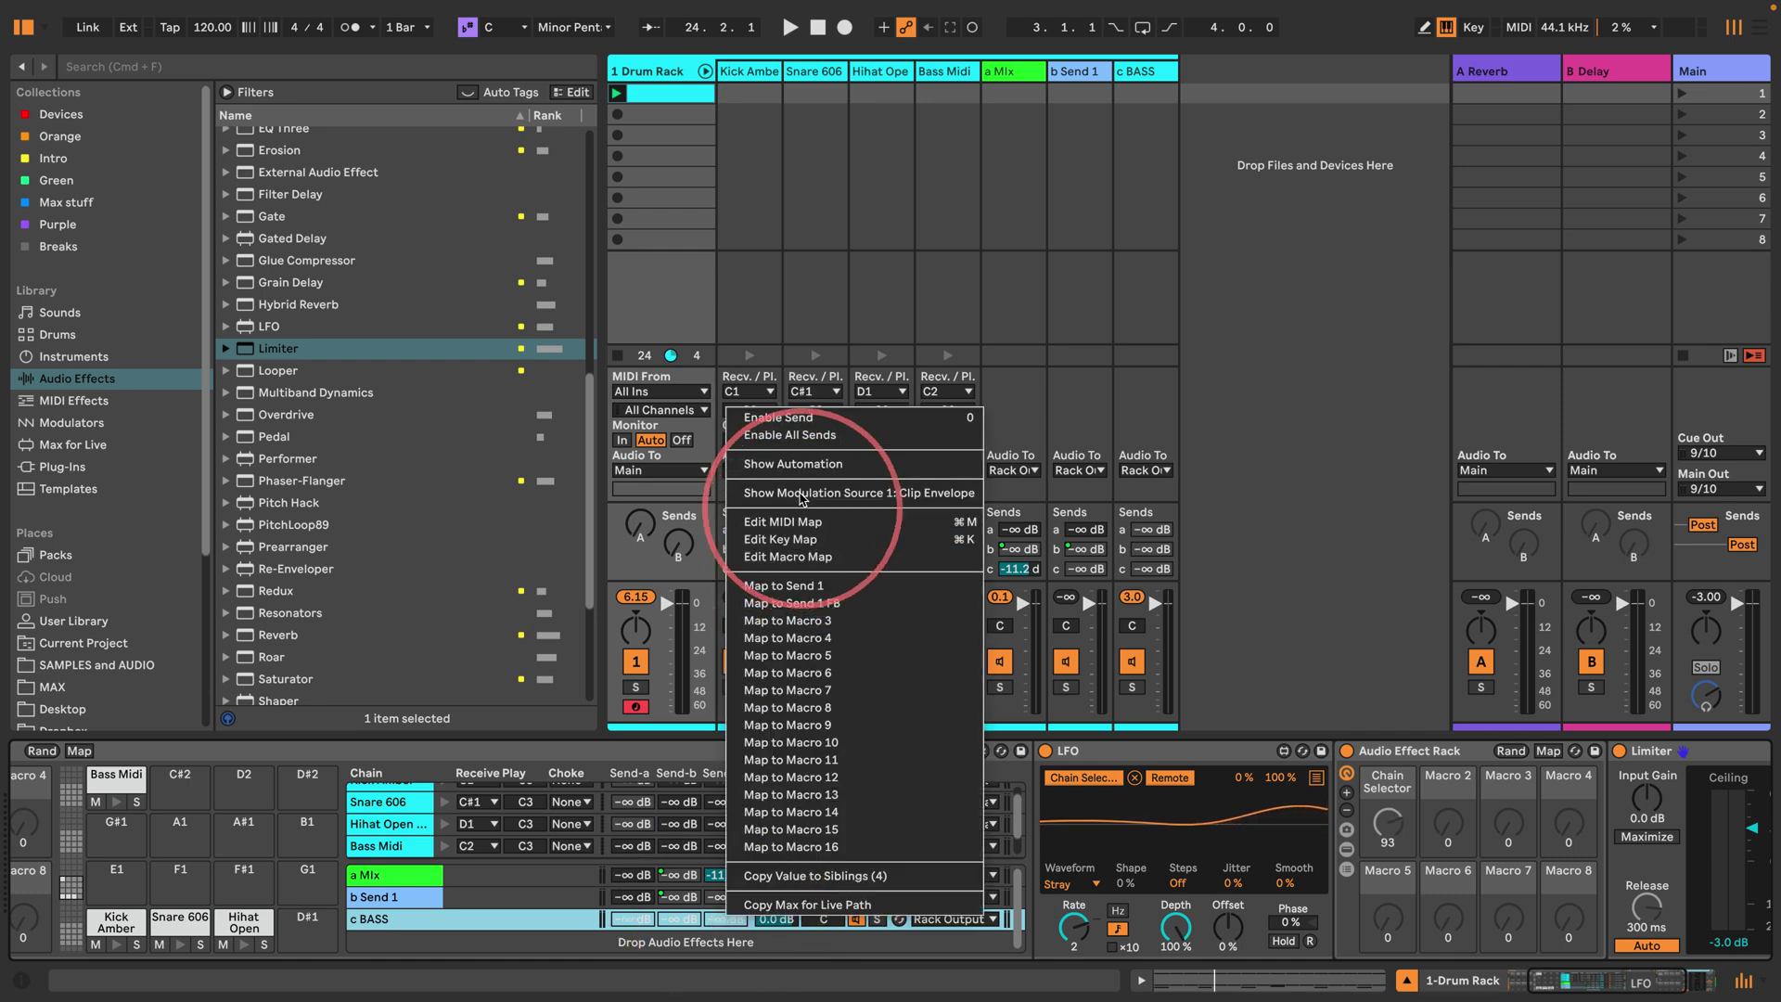
{"action": "left_click", "coordinate": [790, 442]}
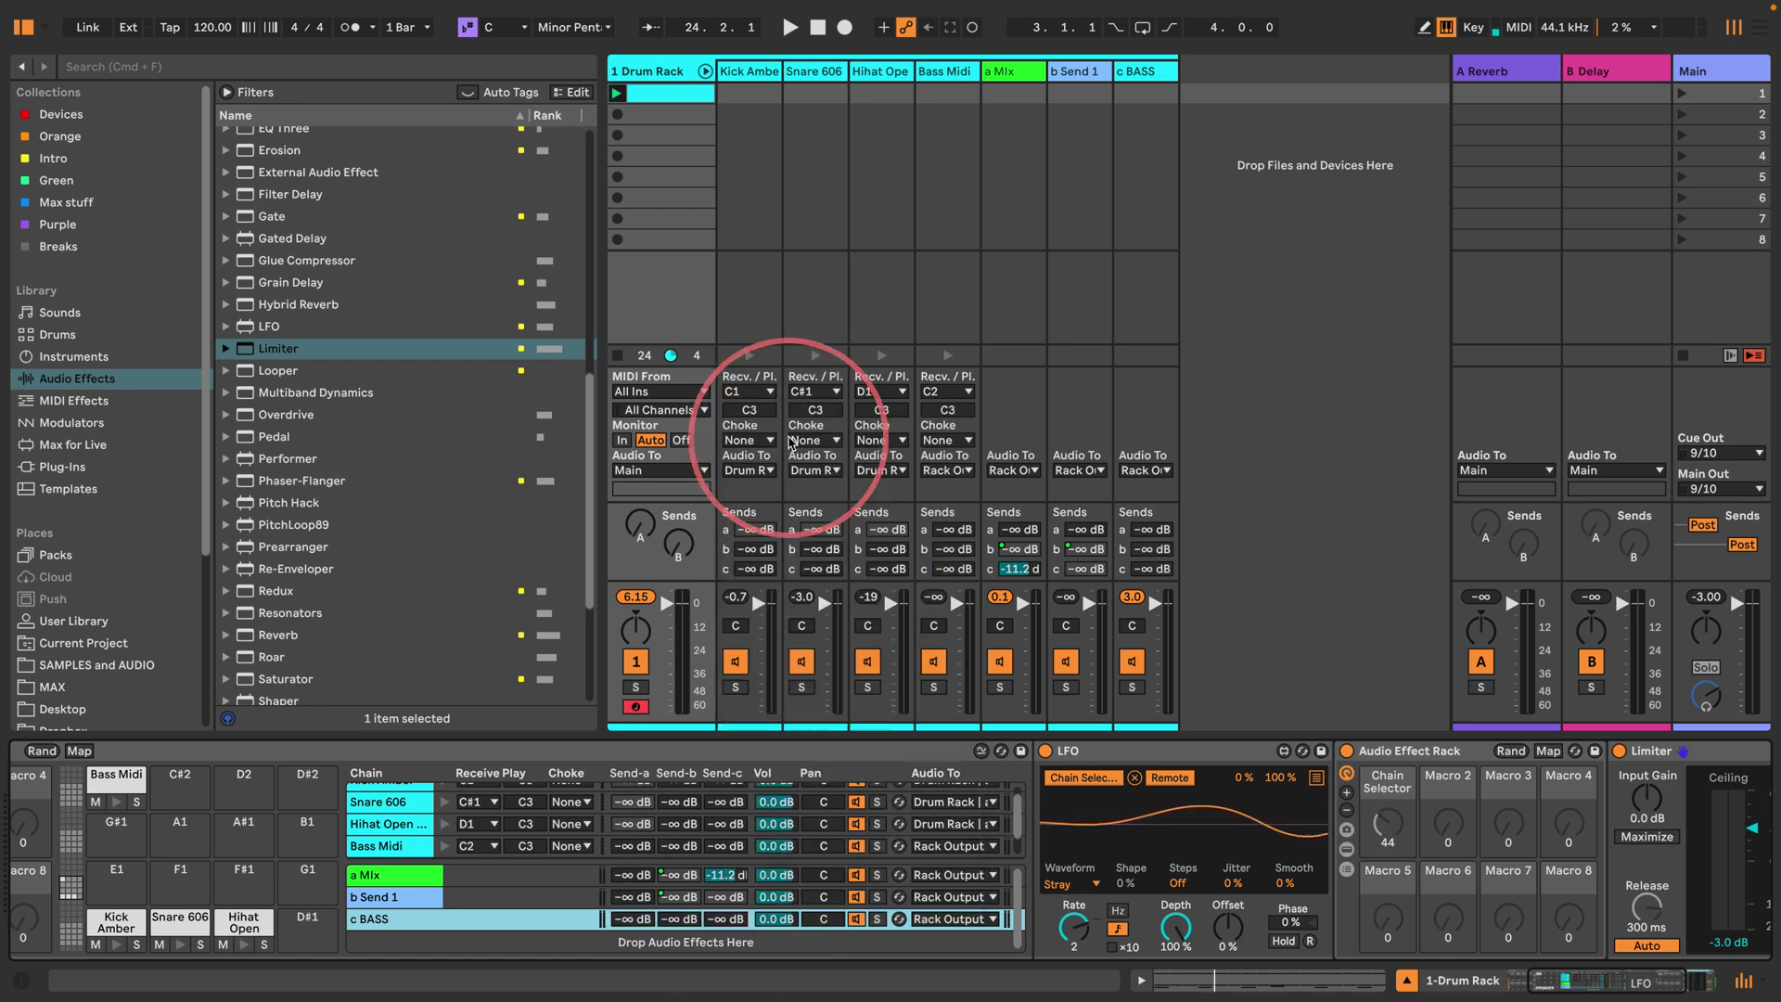
{"action": "right_click", "coordinate": [691, 896]}
{"action": "left_click", "coordinate": [761, 400]}
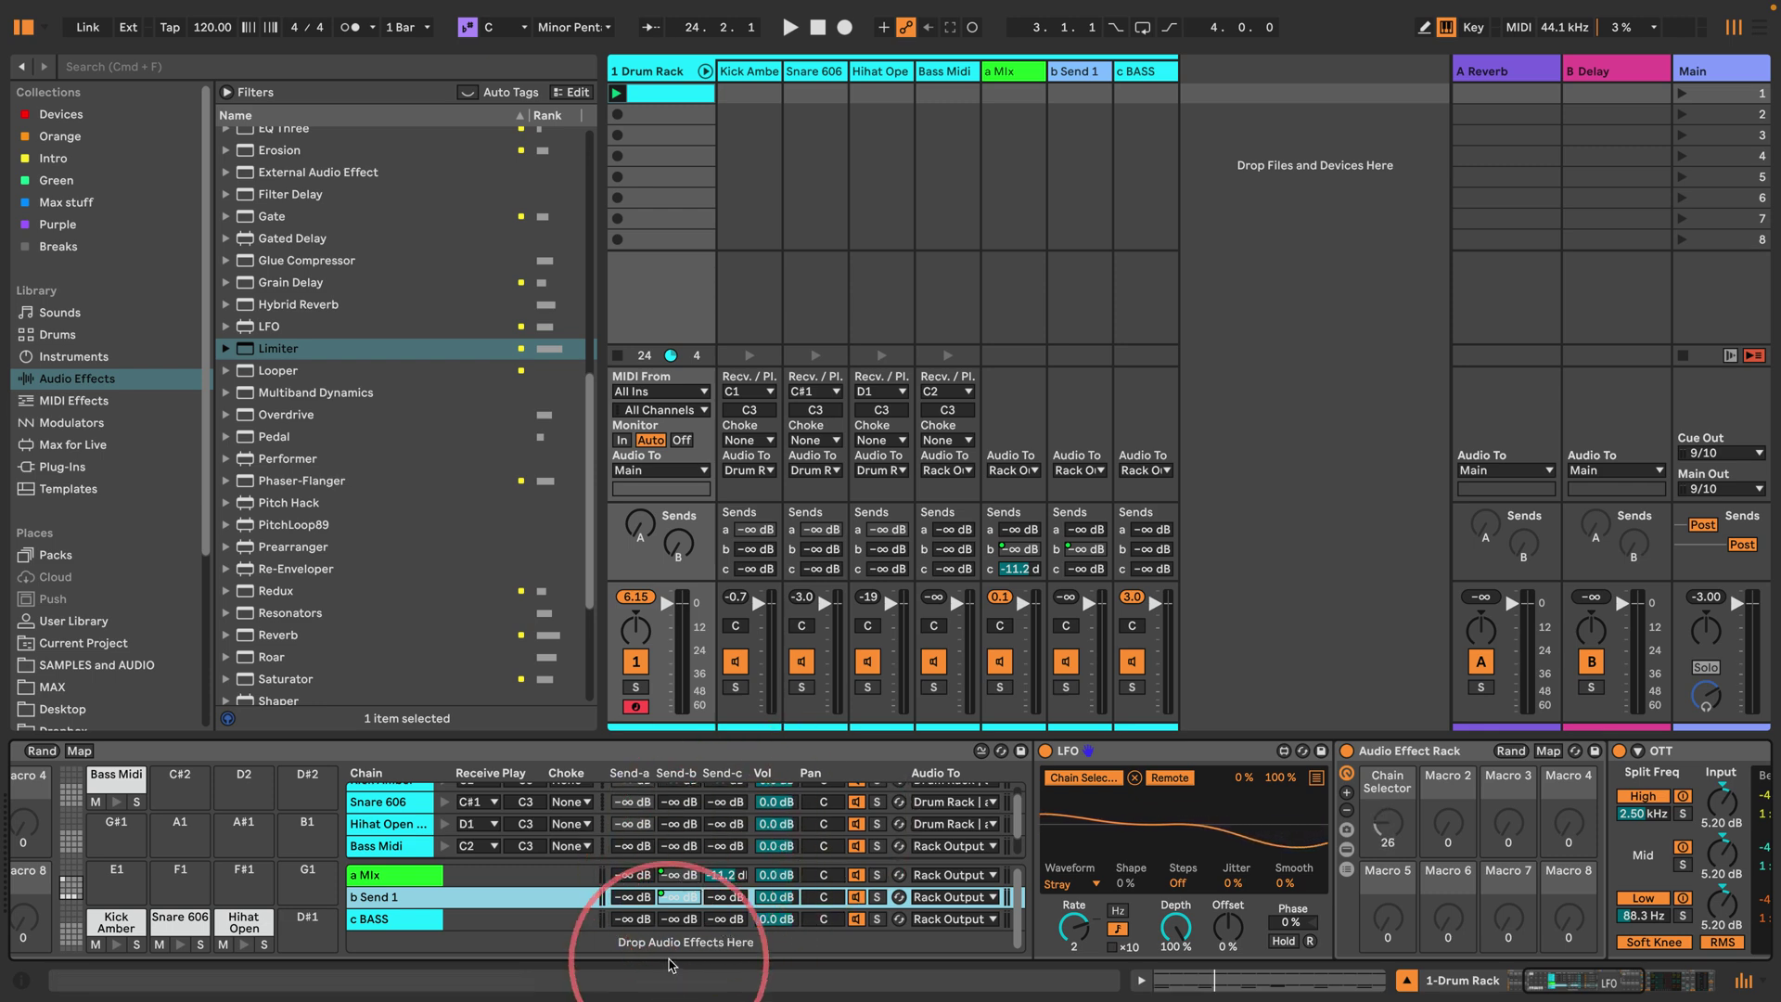
{"action": "left_click", "coordinate": [411, 921]}
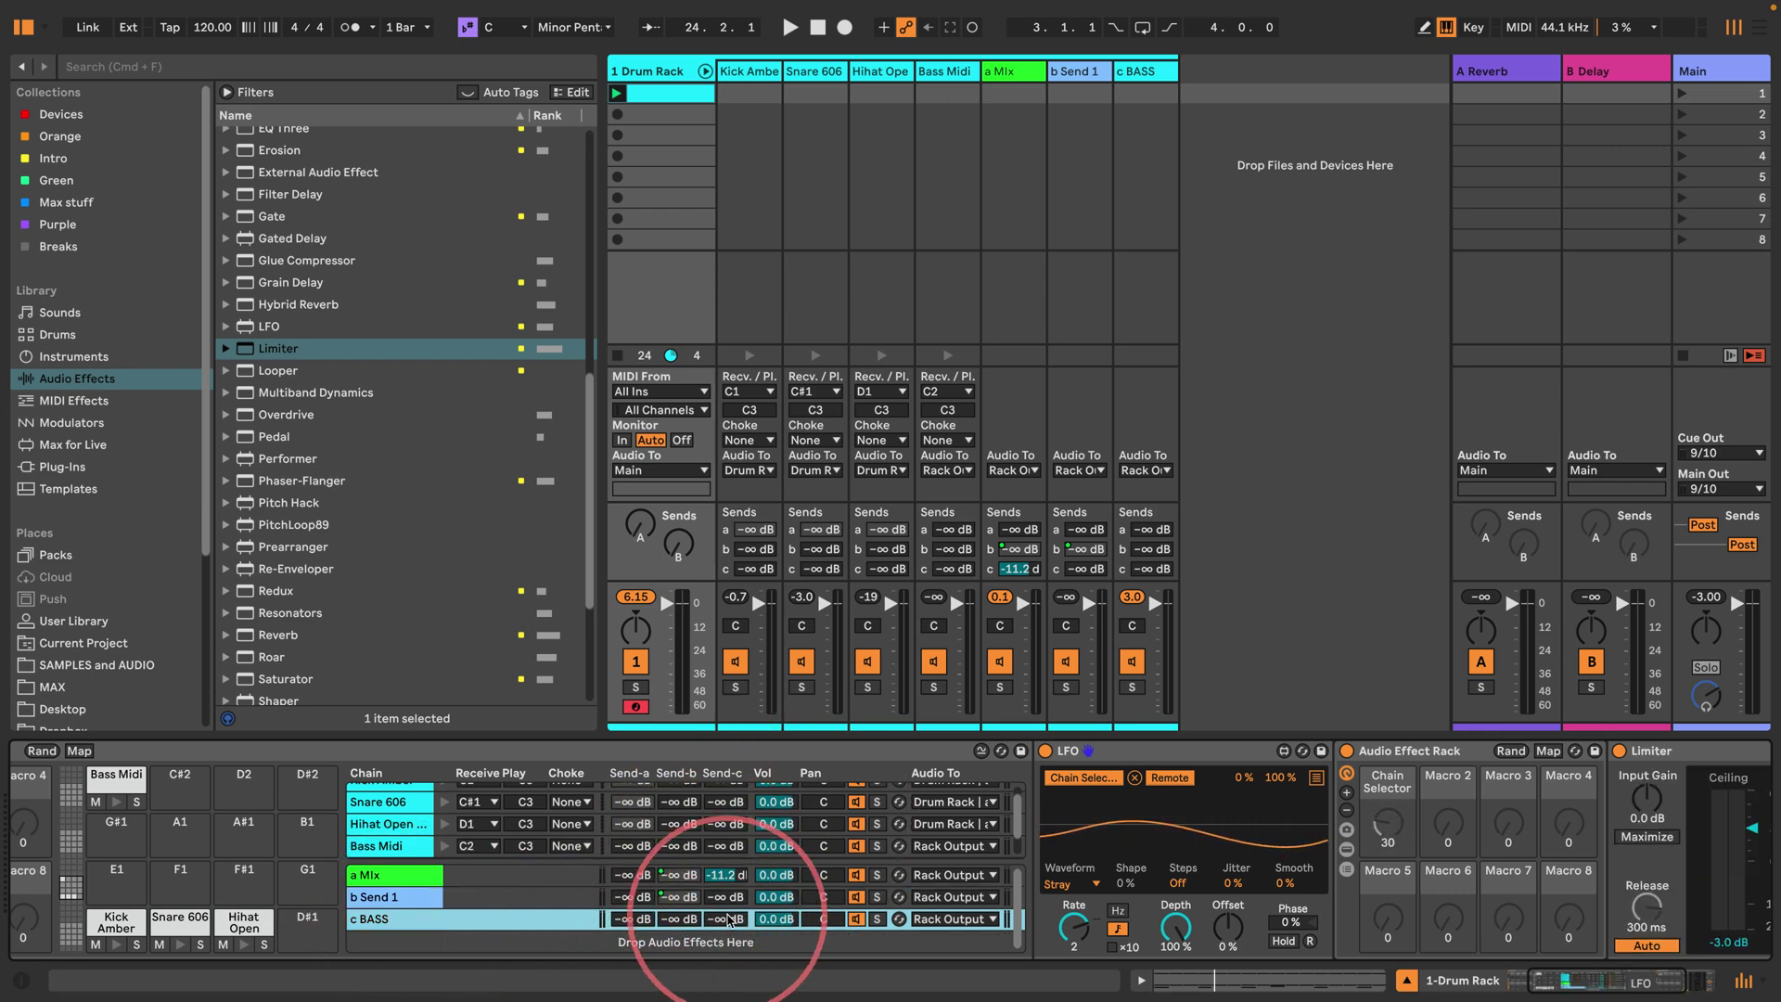
Step: Play the beat and set the BASS return chain's own Send-c feedback level to -63.0 dB
{"action": "key", "text": "space"}
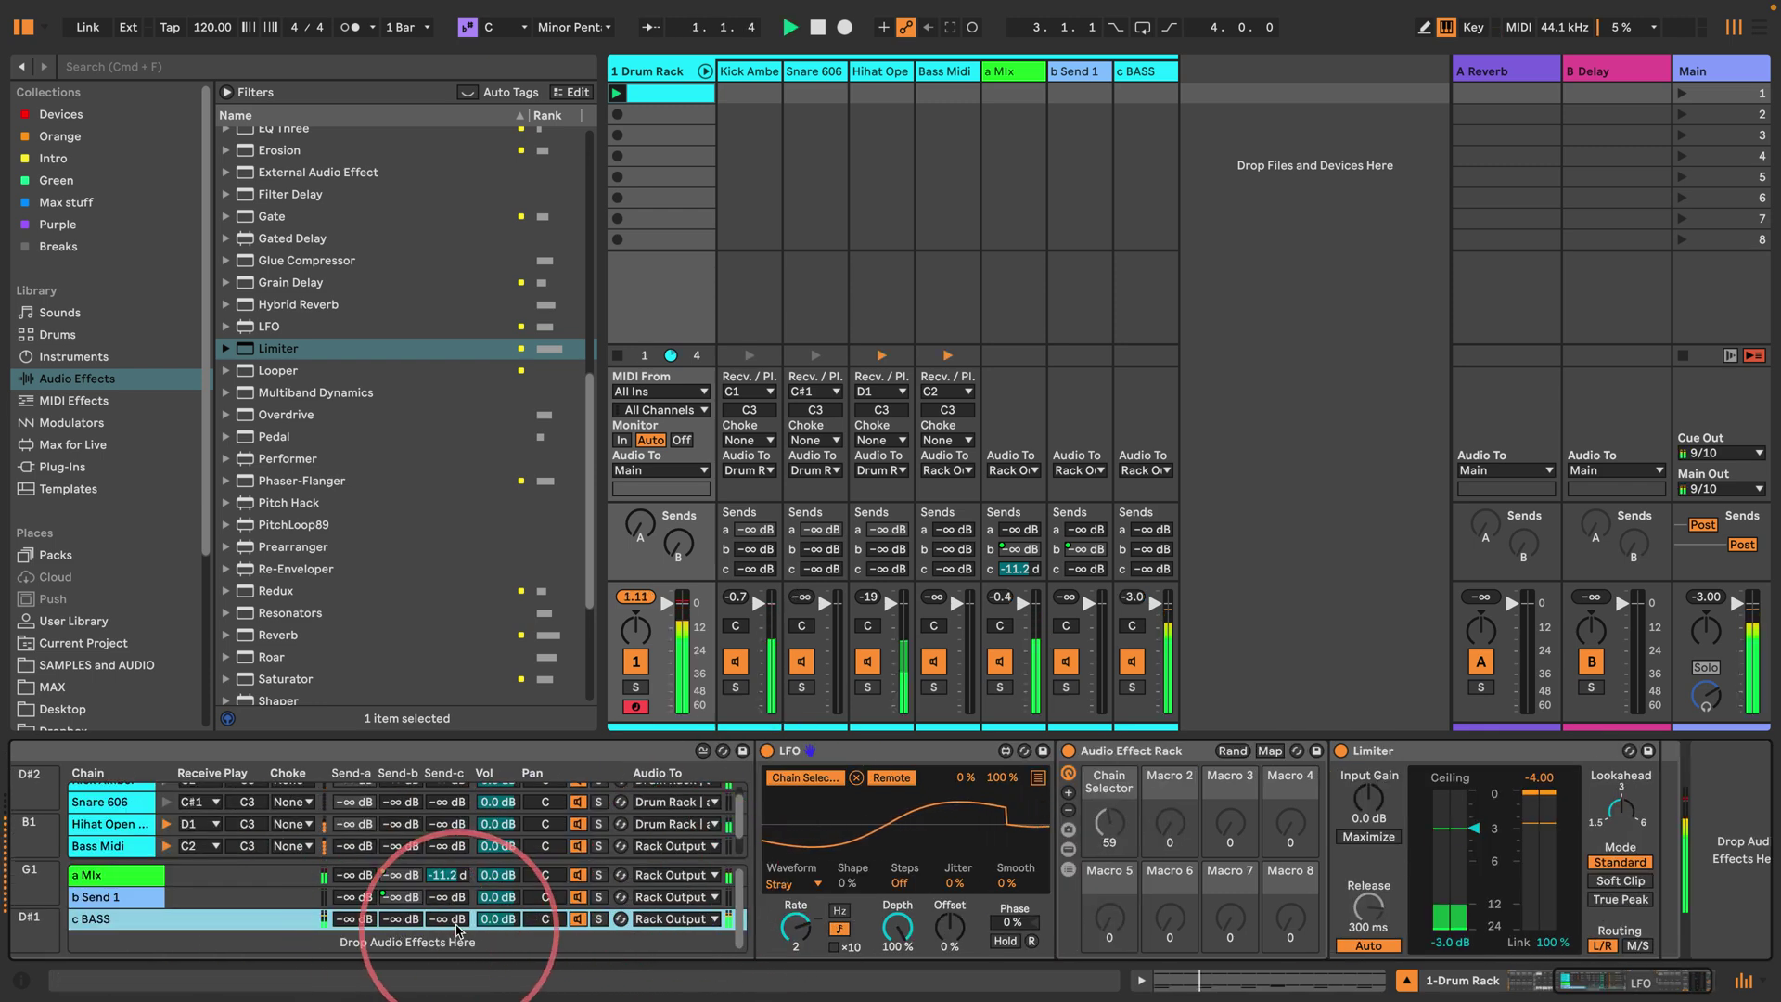
{"action": "mouse_move", "coordinate": [448, 920]}
{"action": "left_mouse_down"}
{"action": "mouse_move", "coordinate": [431, 807]}
{"action": "mouse_move", "coordinate": [422, 849]}
{"action": "mouse_move", "coordinate": [450, 918]}
{"action": "left_mouse_up"}
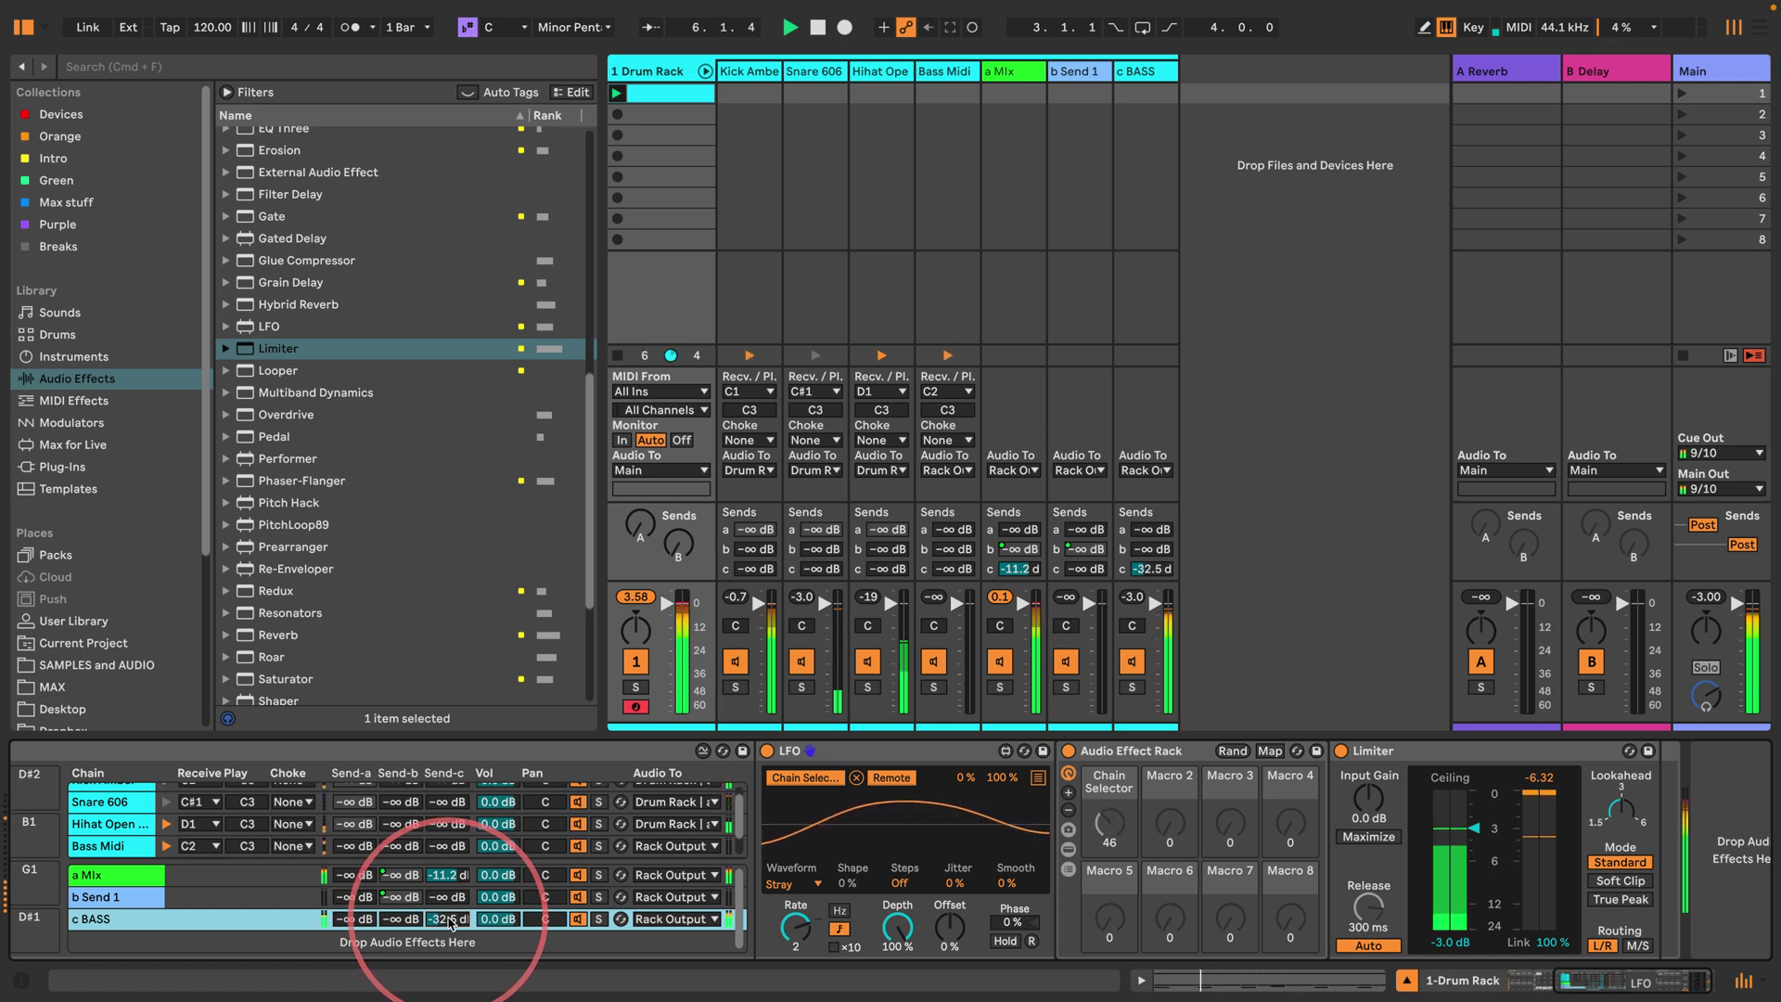
{"action": "scroll", "coordinate": [427, 895], "scroll_direction": "right", "scroll_amount": 2}
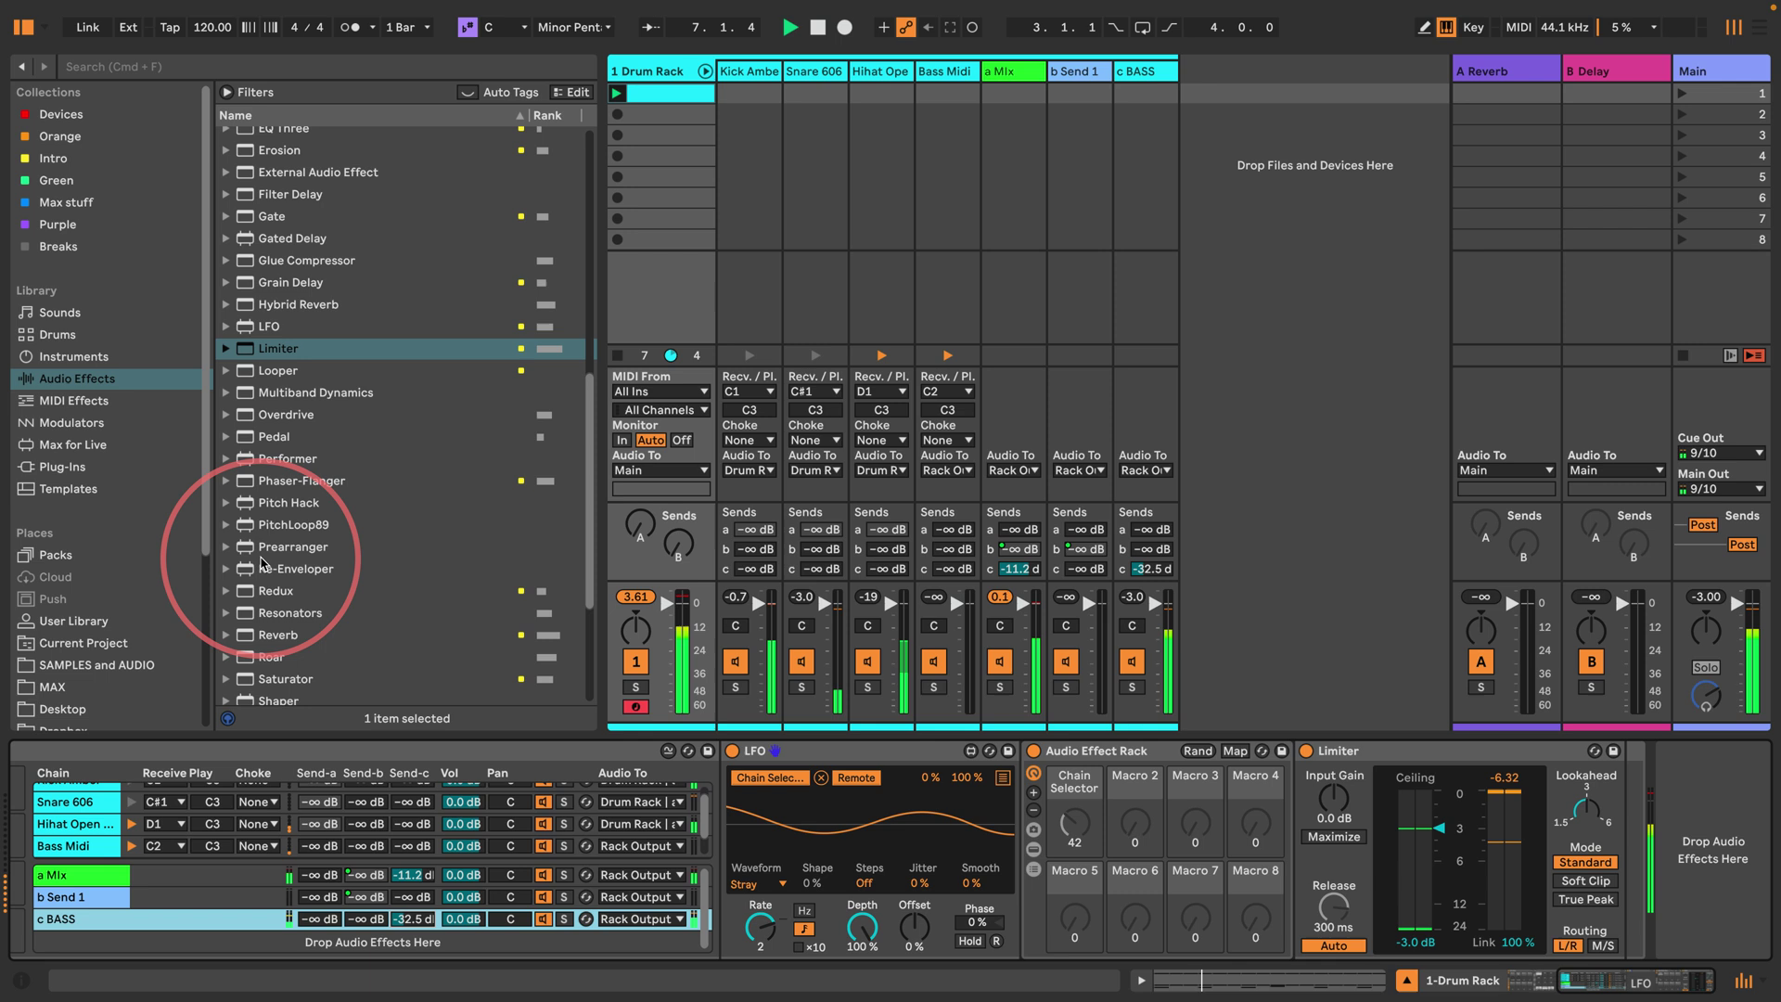
{"action": "key", "text": "space"}
{"action": "left_click_drag", "start_coordinate": [405, 925], "coordinate": [405, 962]}
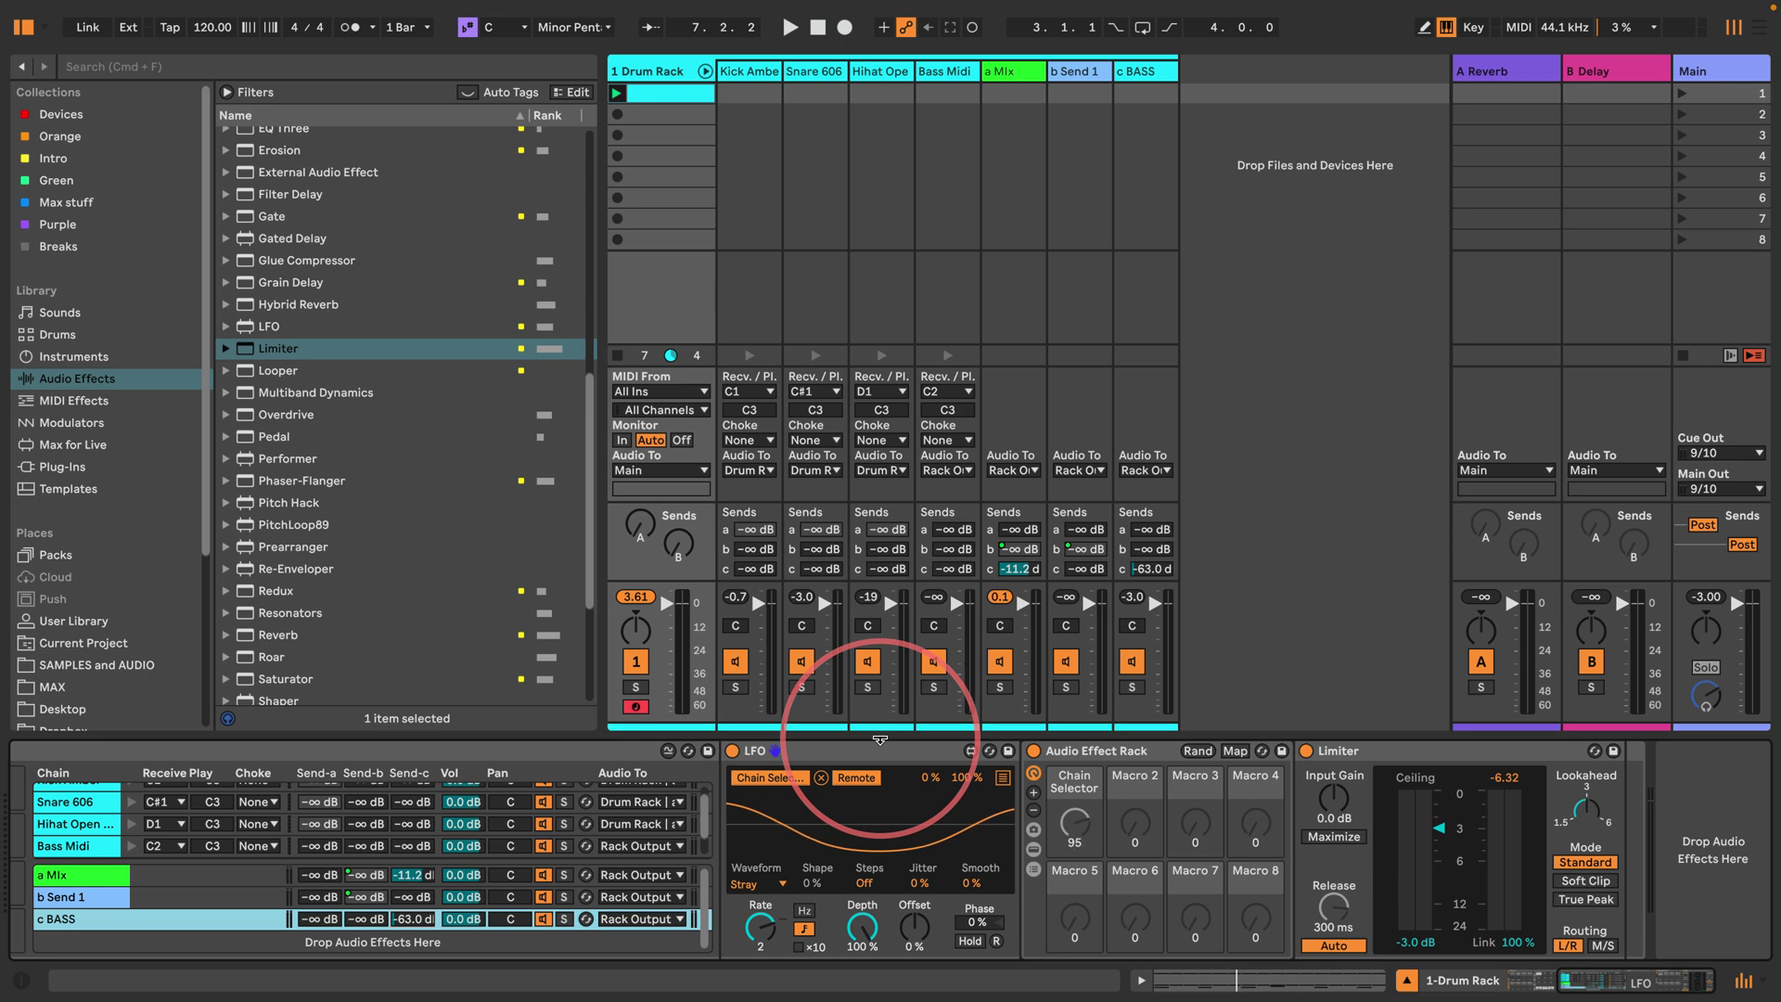
Step: Insert a Saturator before the Limiter on the BASS chain with Soft Clip enabled and Drive at 11 dB
{"action": "left_click", "coordinate": [1385, 750]}
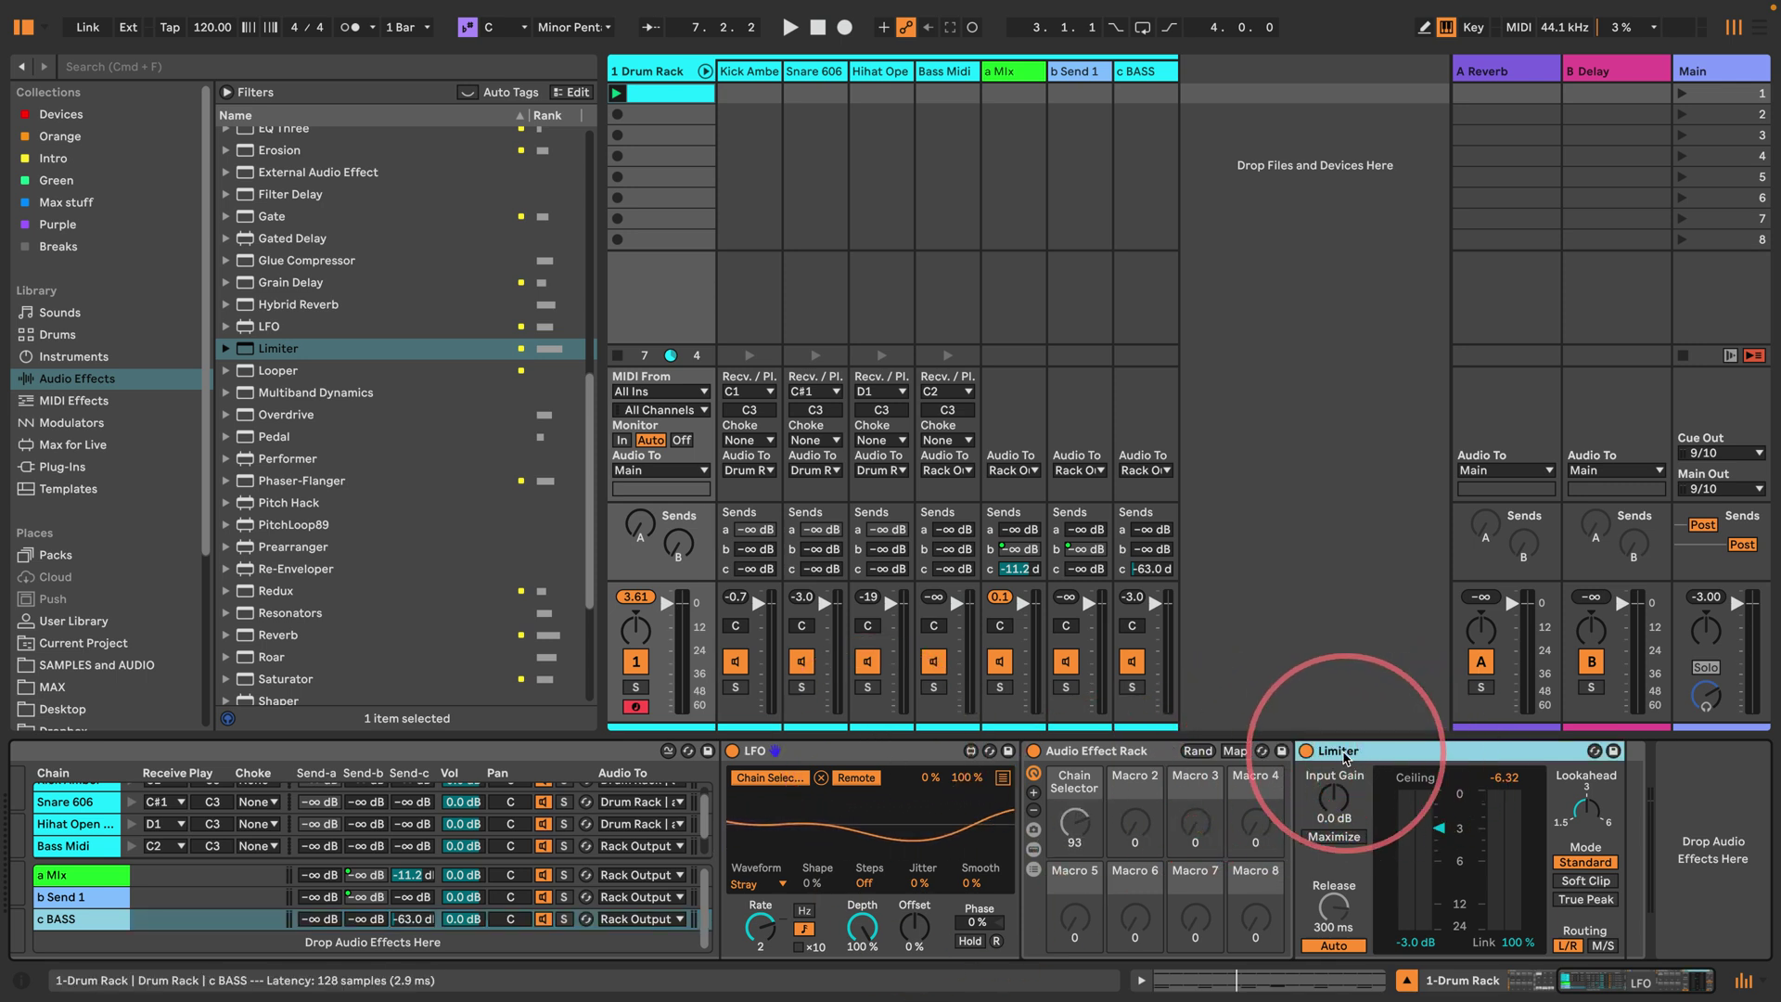
{"action": "scroll", "coordinate": [371, 278], "scroll_direction": "up", "scroll_amount": 5}
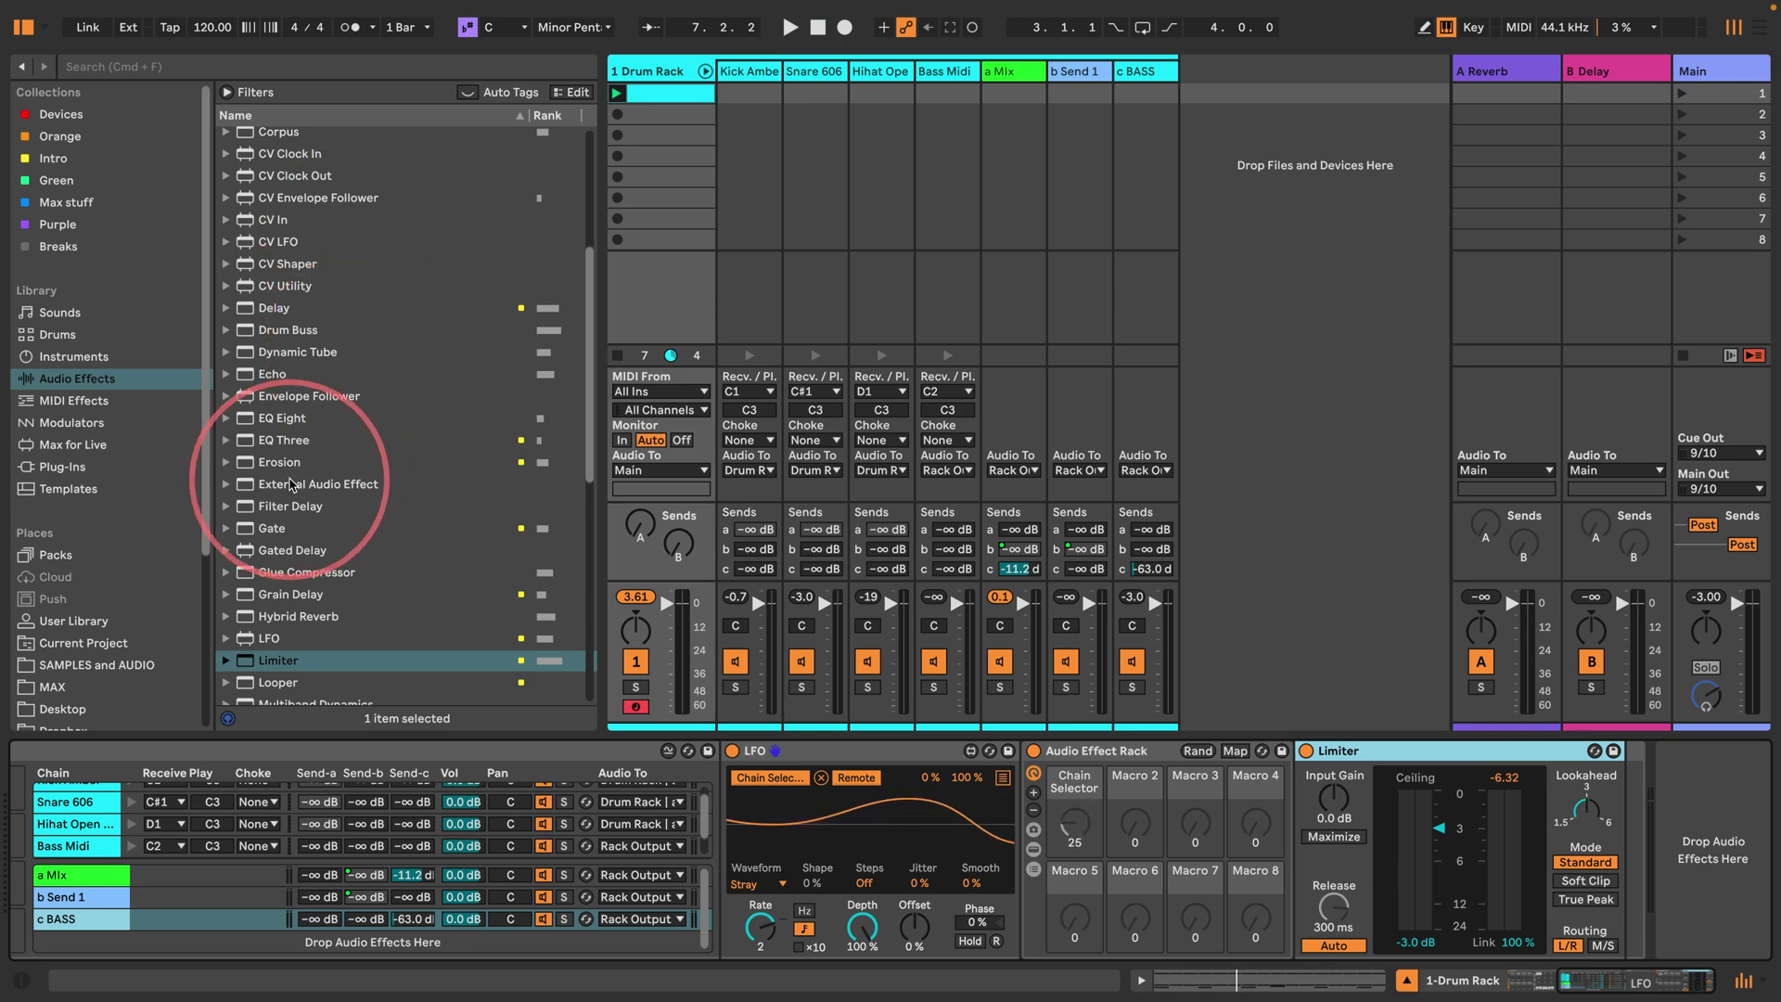
{"action": "scroll", "coordinate": [297, 445], "scroll_direction": "down", "scroll_amount": 5}
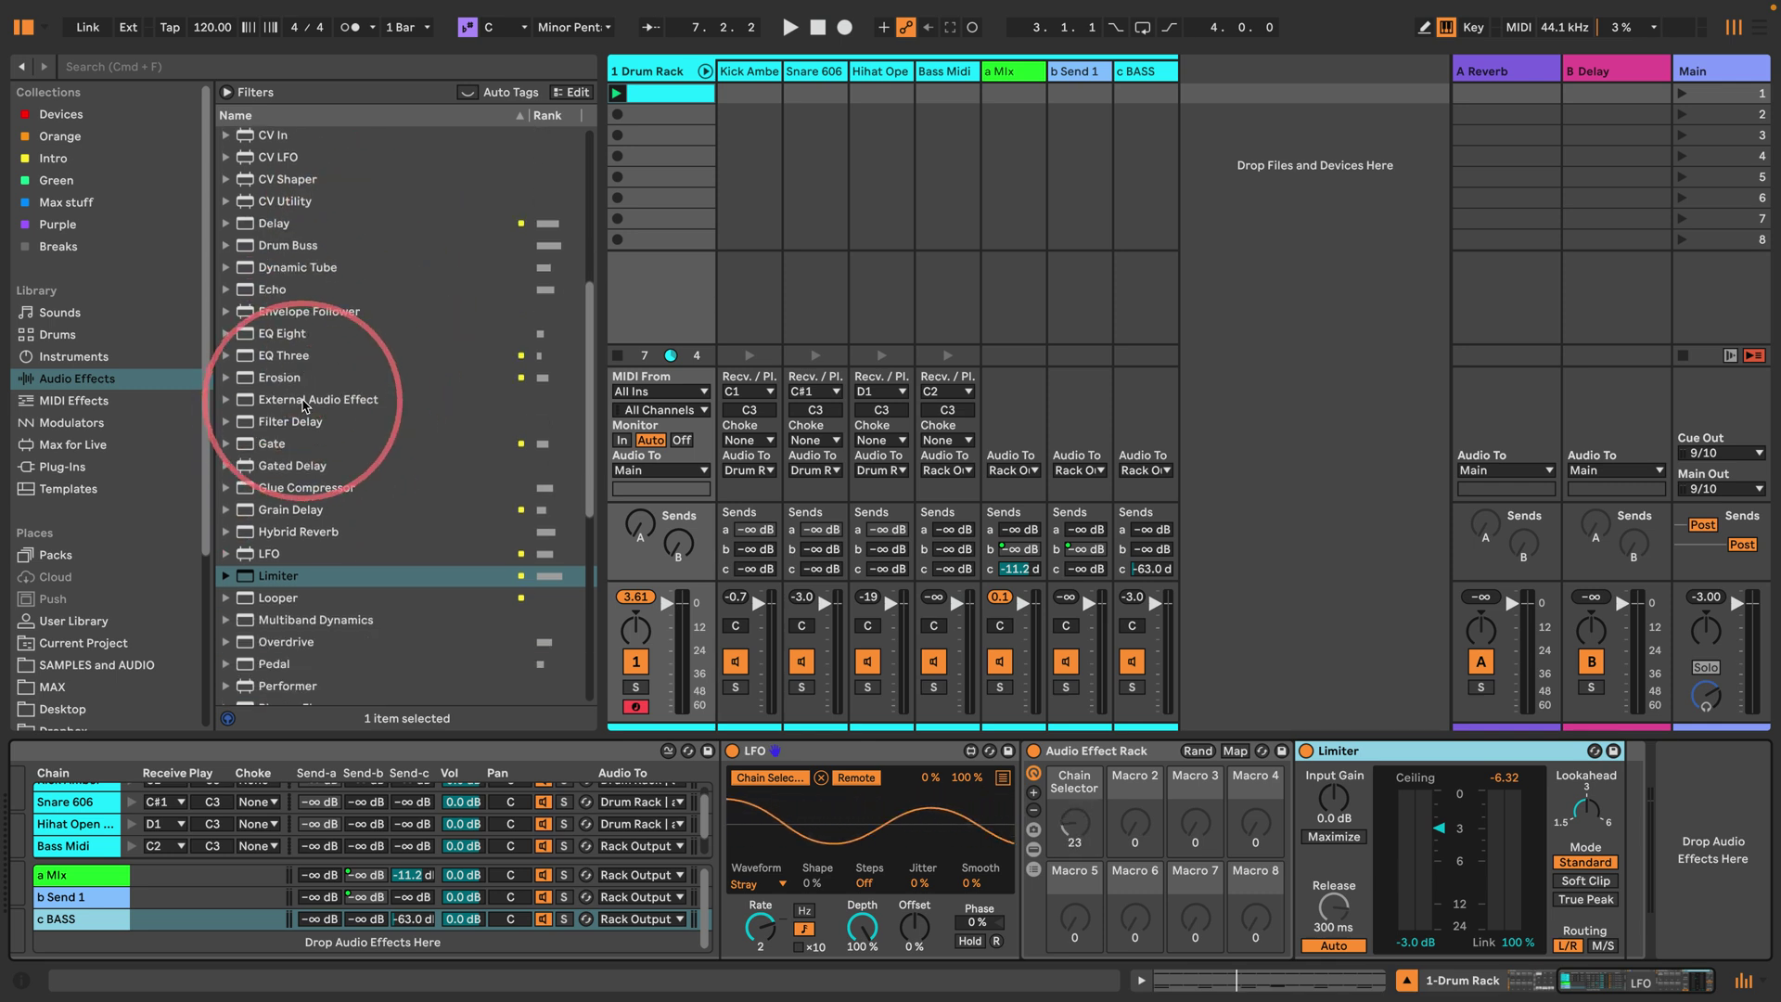
{"action": "scroll", "coordinate": [304, 405], "scroll_direction": "down", "scroll_amount": 4}
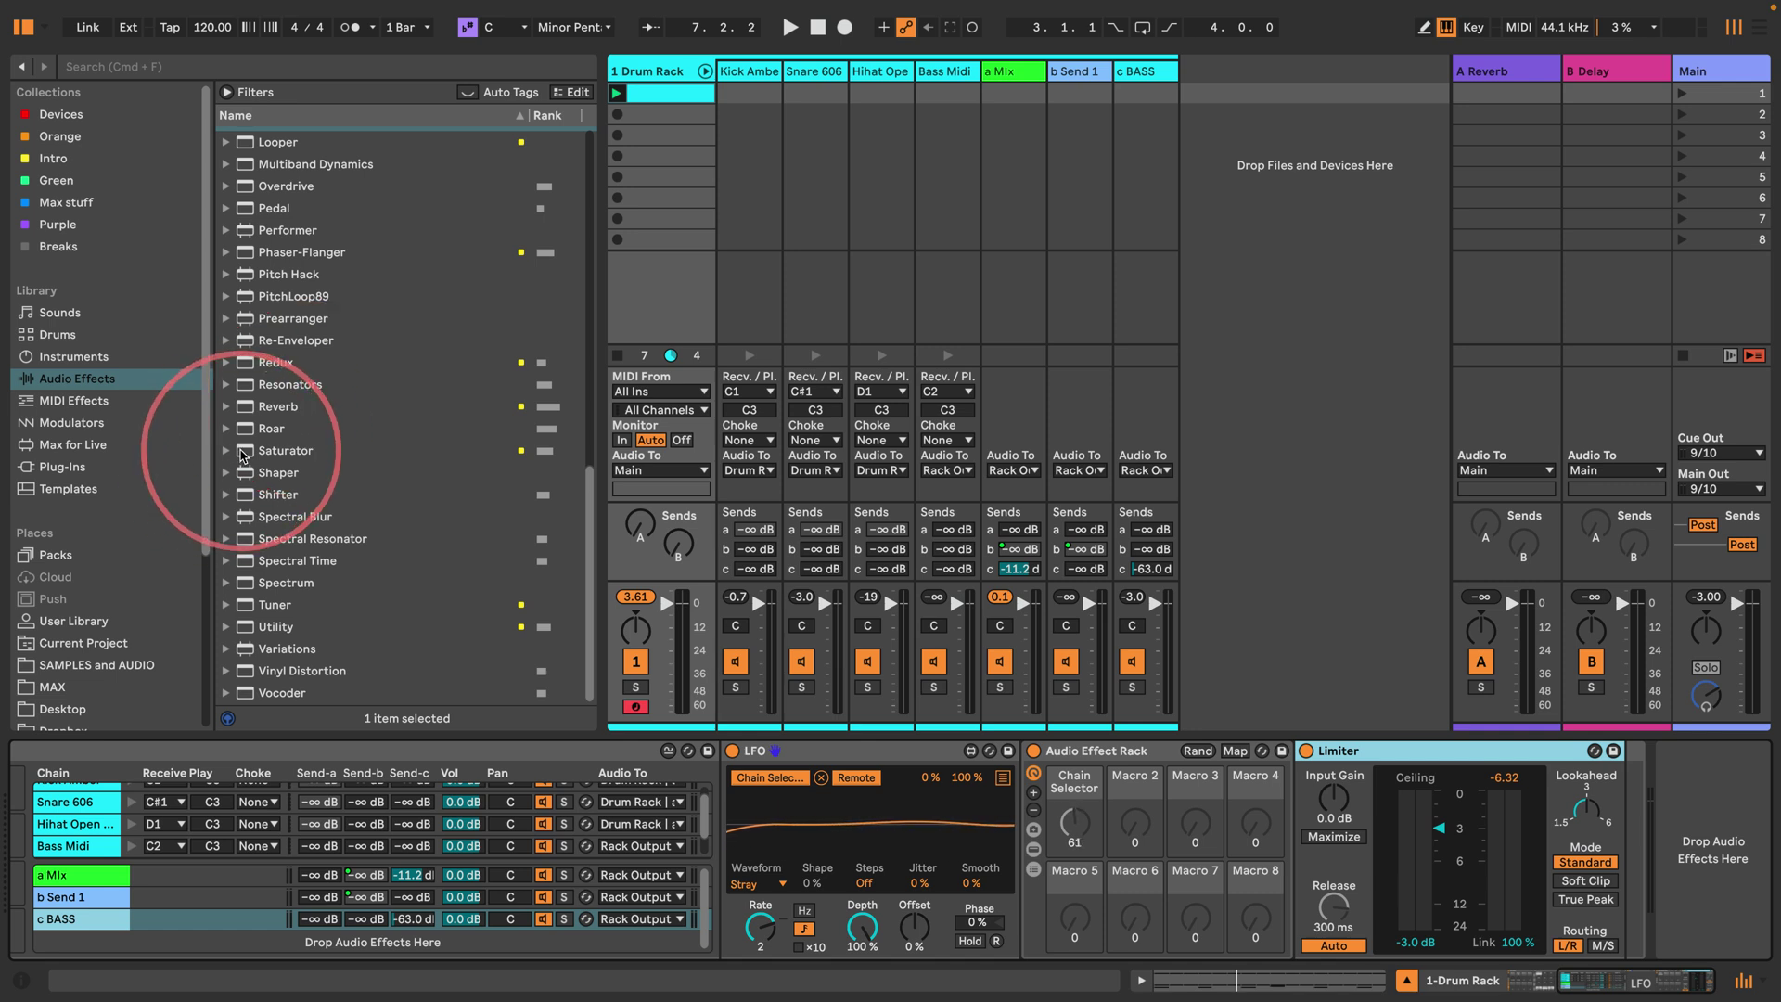
{"action": "left_click_drag", "start_coordinate": [244, 454], "coordinate": [1310, 779]}
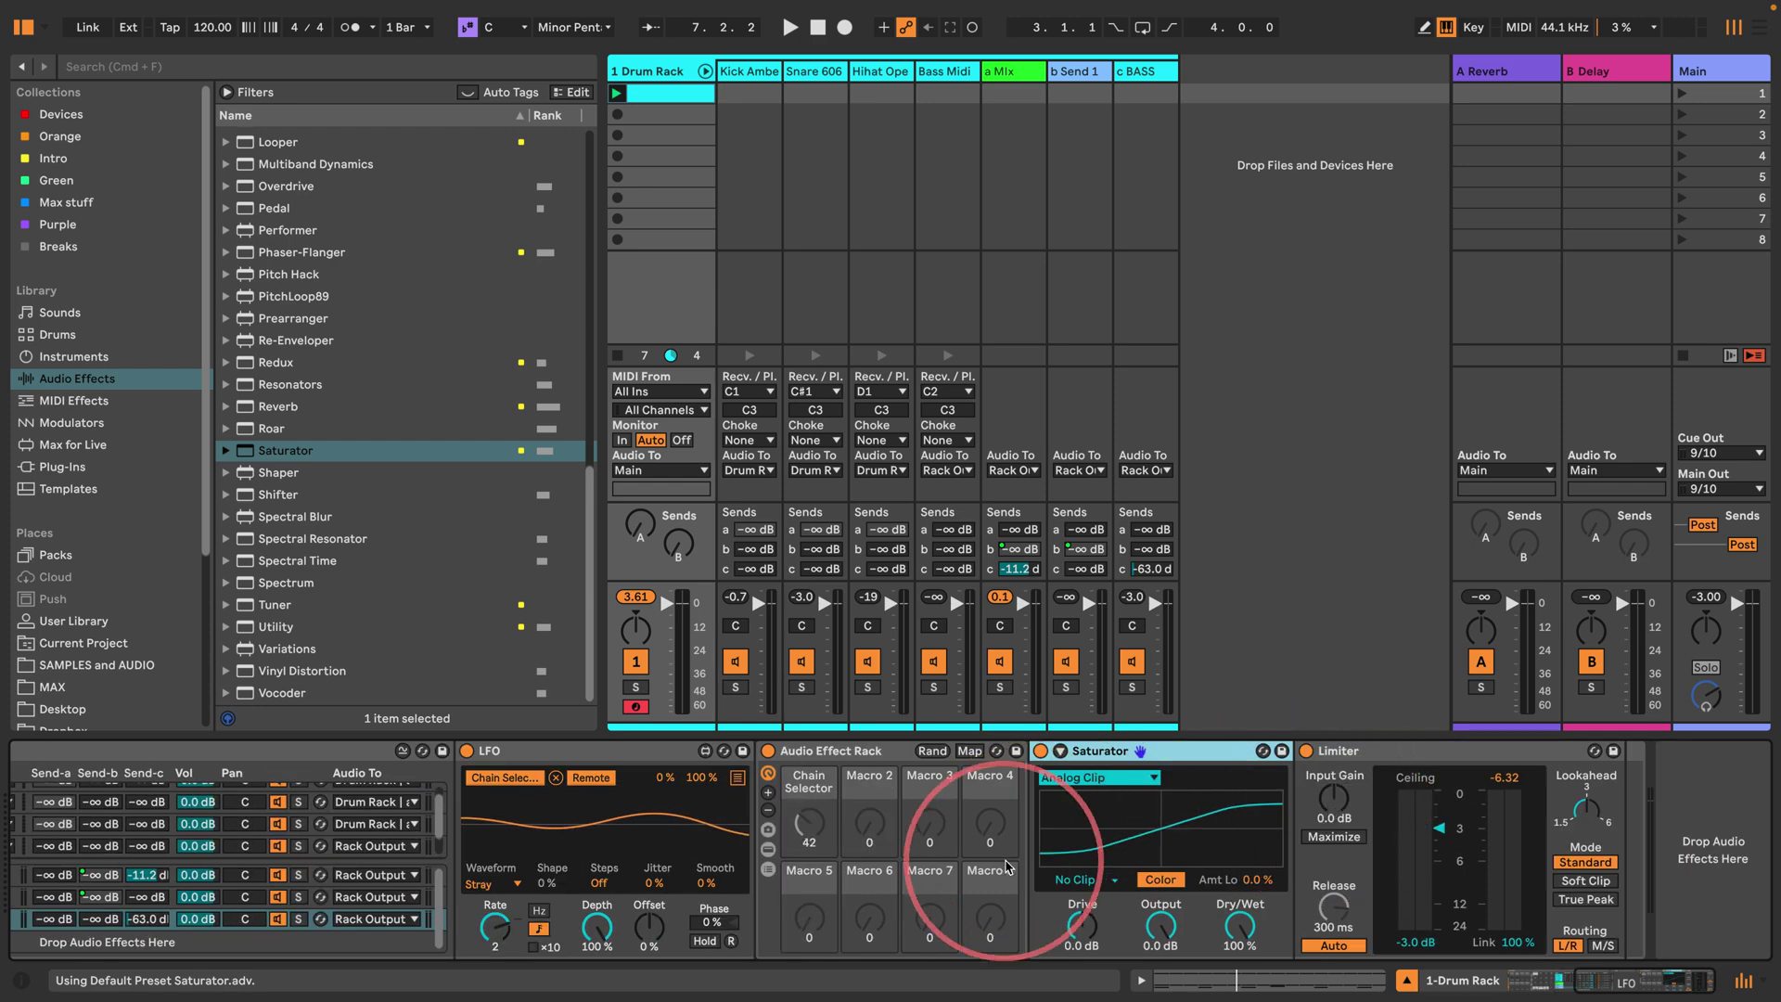
{"action": "left_click", "coordinate": [1078, 879]}
{"action": "key", "text": "space"}
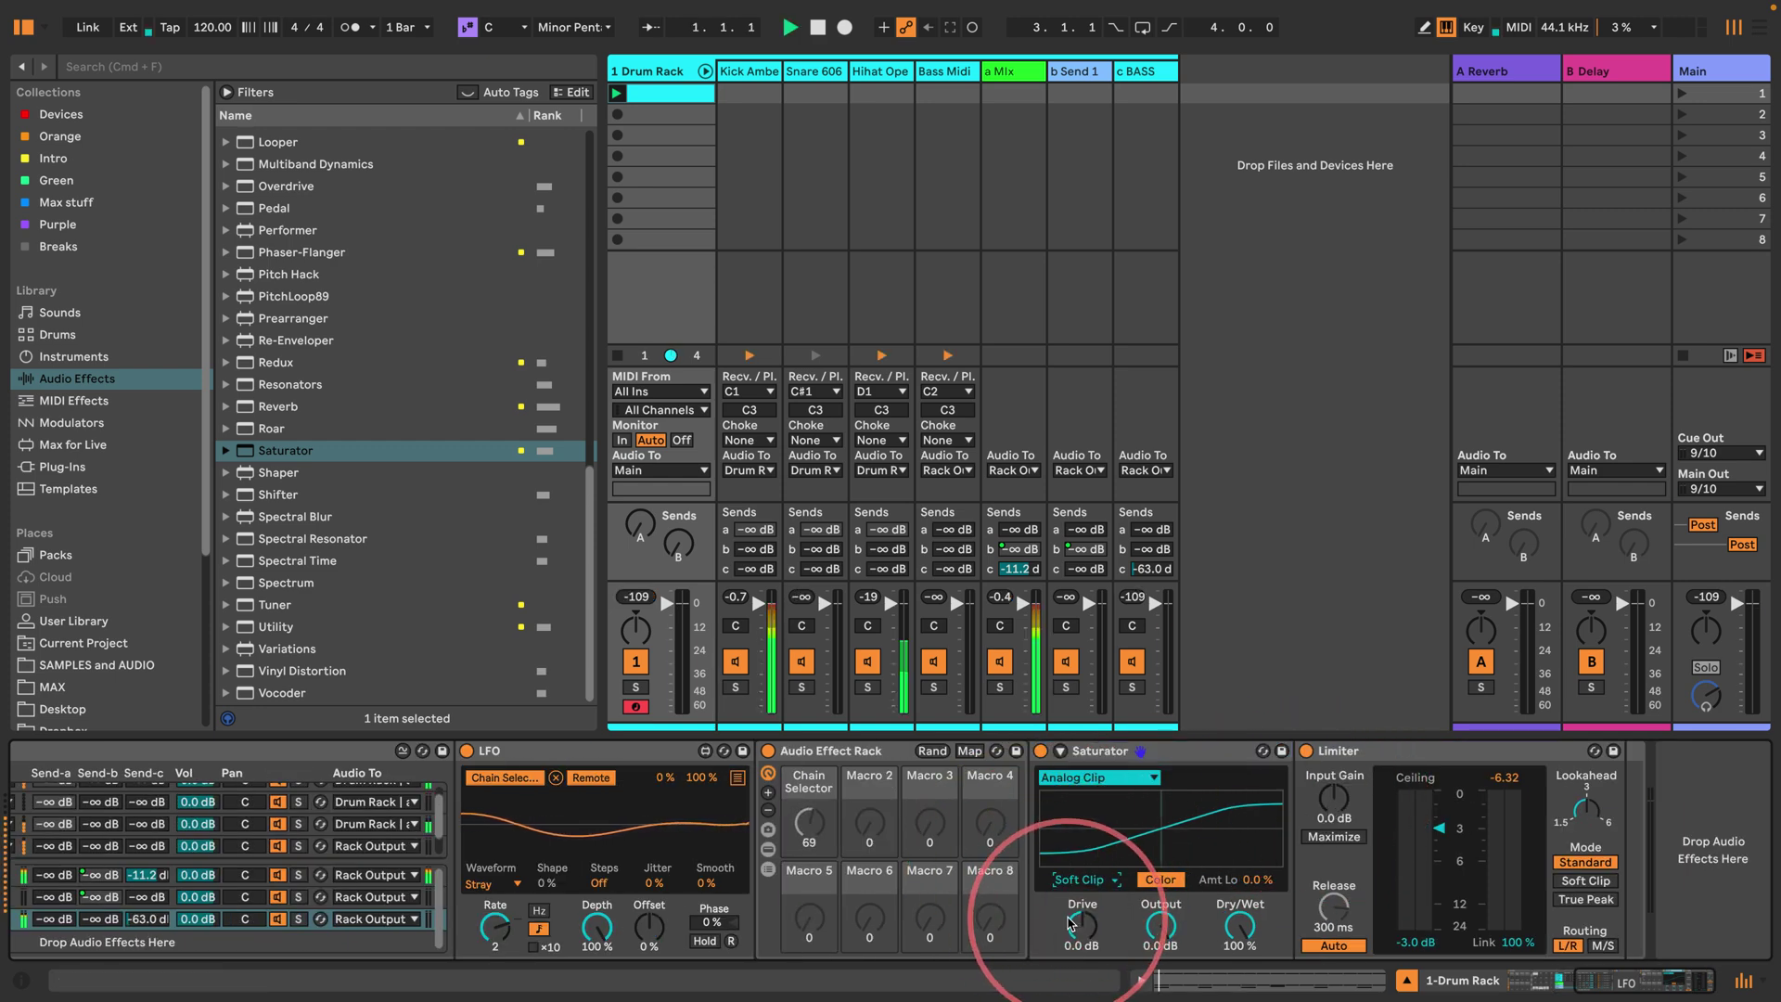
{"action": "mouse_move", "coordinate": [1075, 923]}
{"action": "left_mouse_down"}
{"action": "mouse_move", "coordinate": [1076, 891]}
{"action": "mouse_move", "coordinate": [1082, 936]}
{"action": "left_mouse_up"}
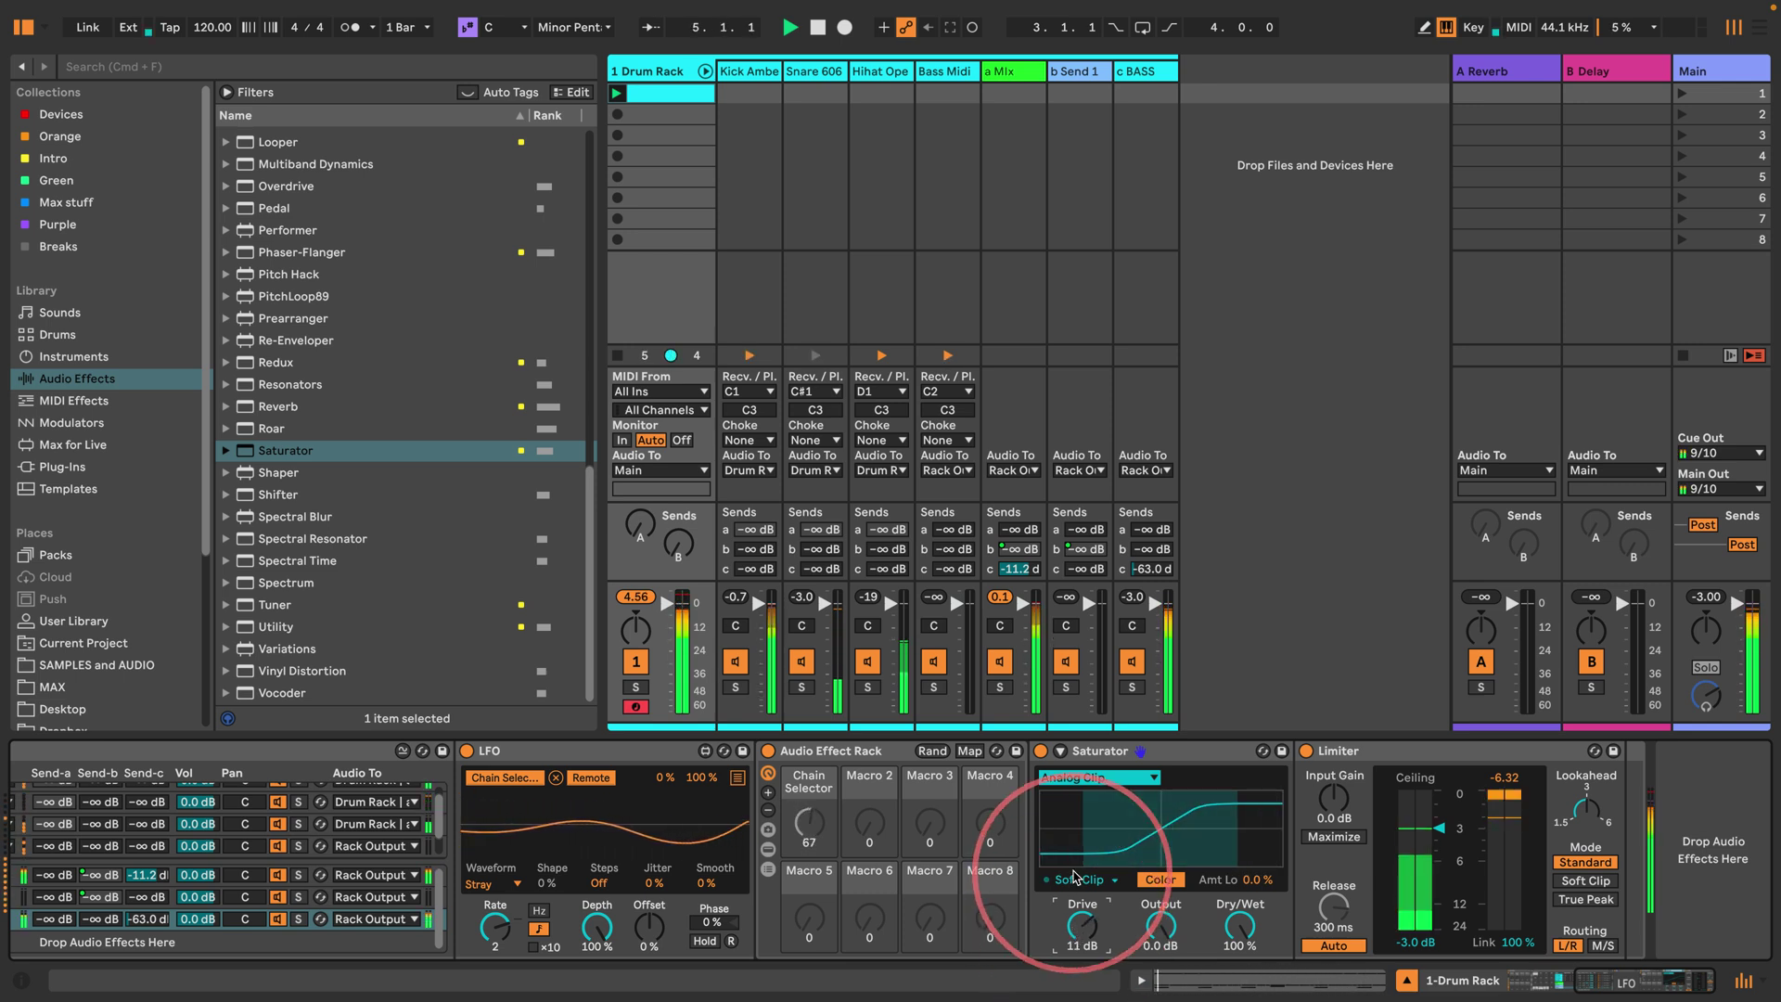
Step: Group the Saturator into a rack with its chain list shown and set its color curve's Amt Hi to -100%
{"action": "left_click", "coordinate": [1102, 749]}
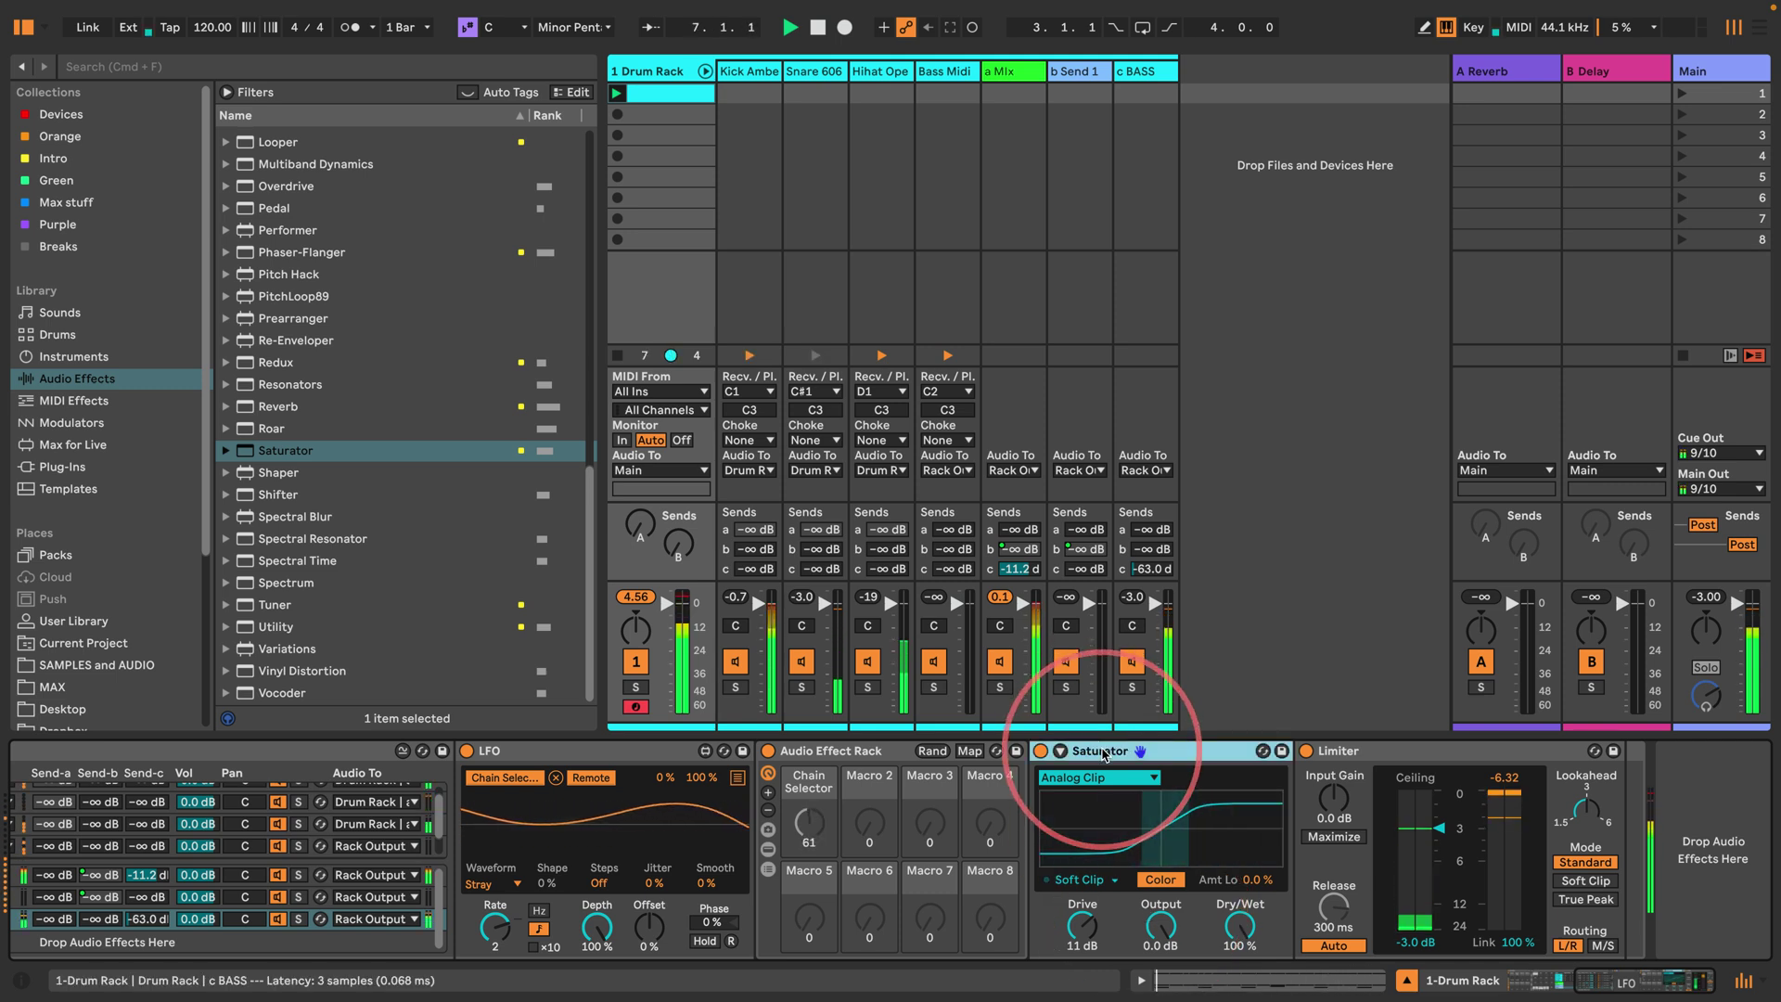
{"action": "key", "text": "super+g"}
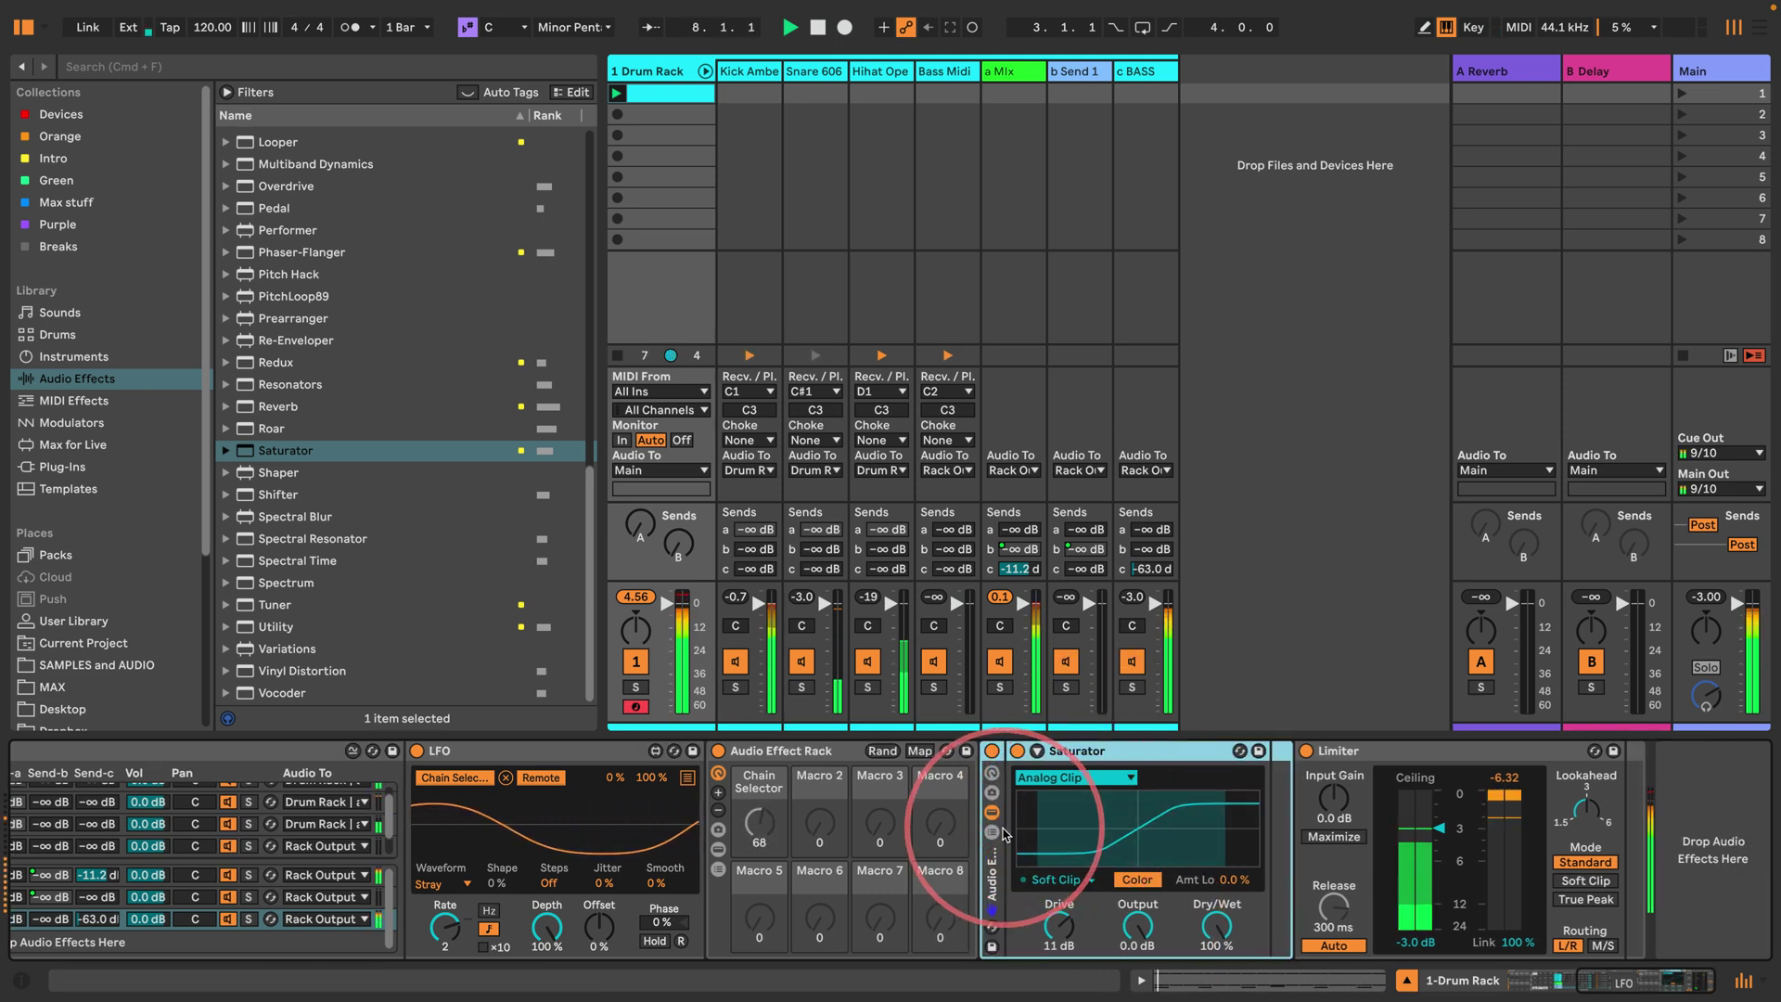
{"action": "left_click", "coordinate": [993, 832]}
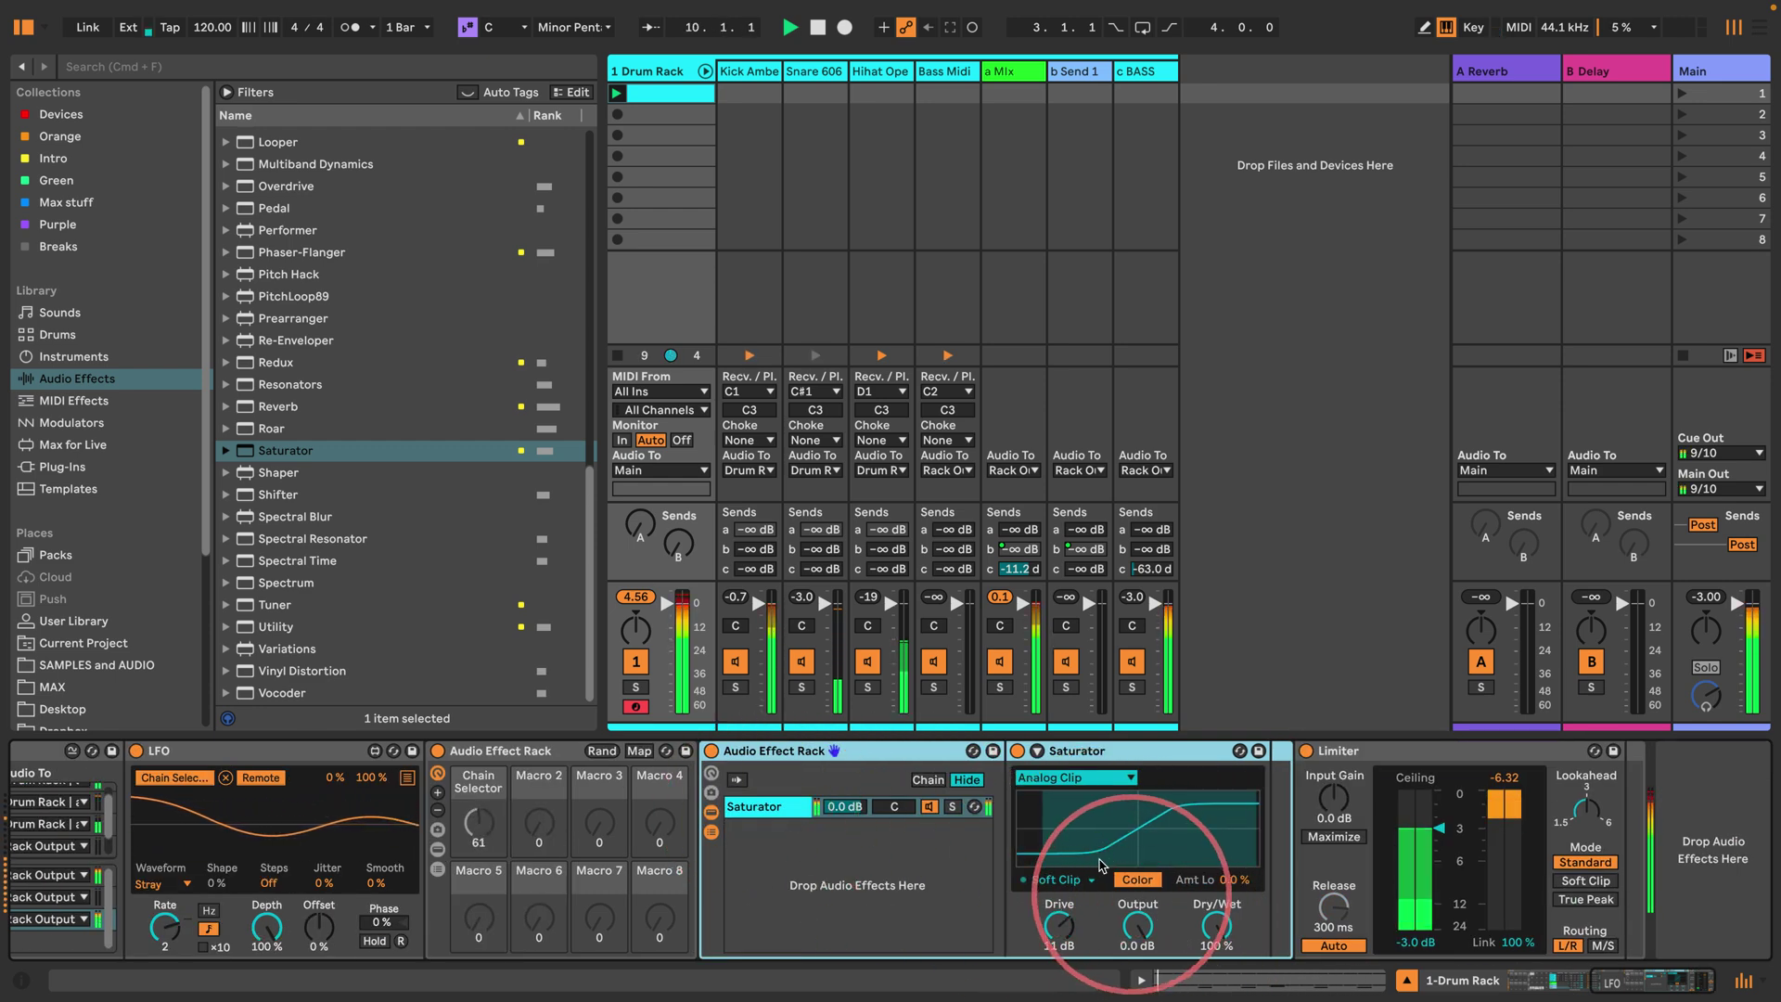
{"action": "left_click", "coordinate": [1037, 750]}
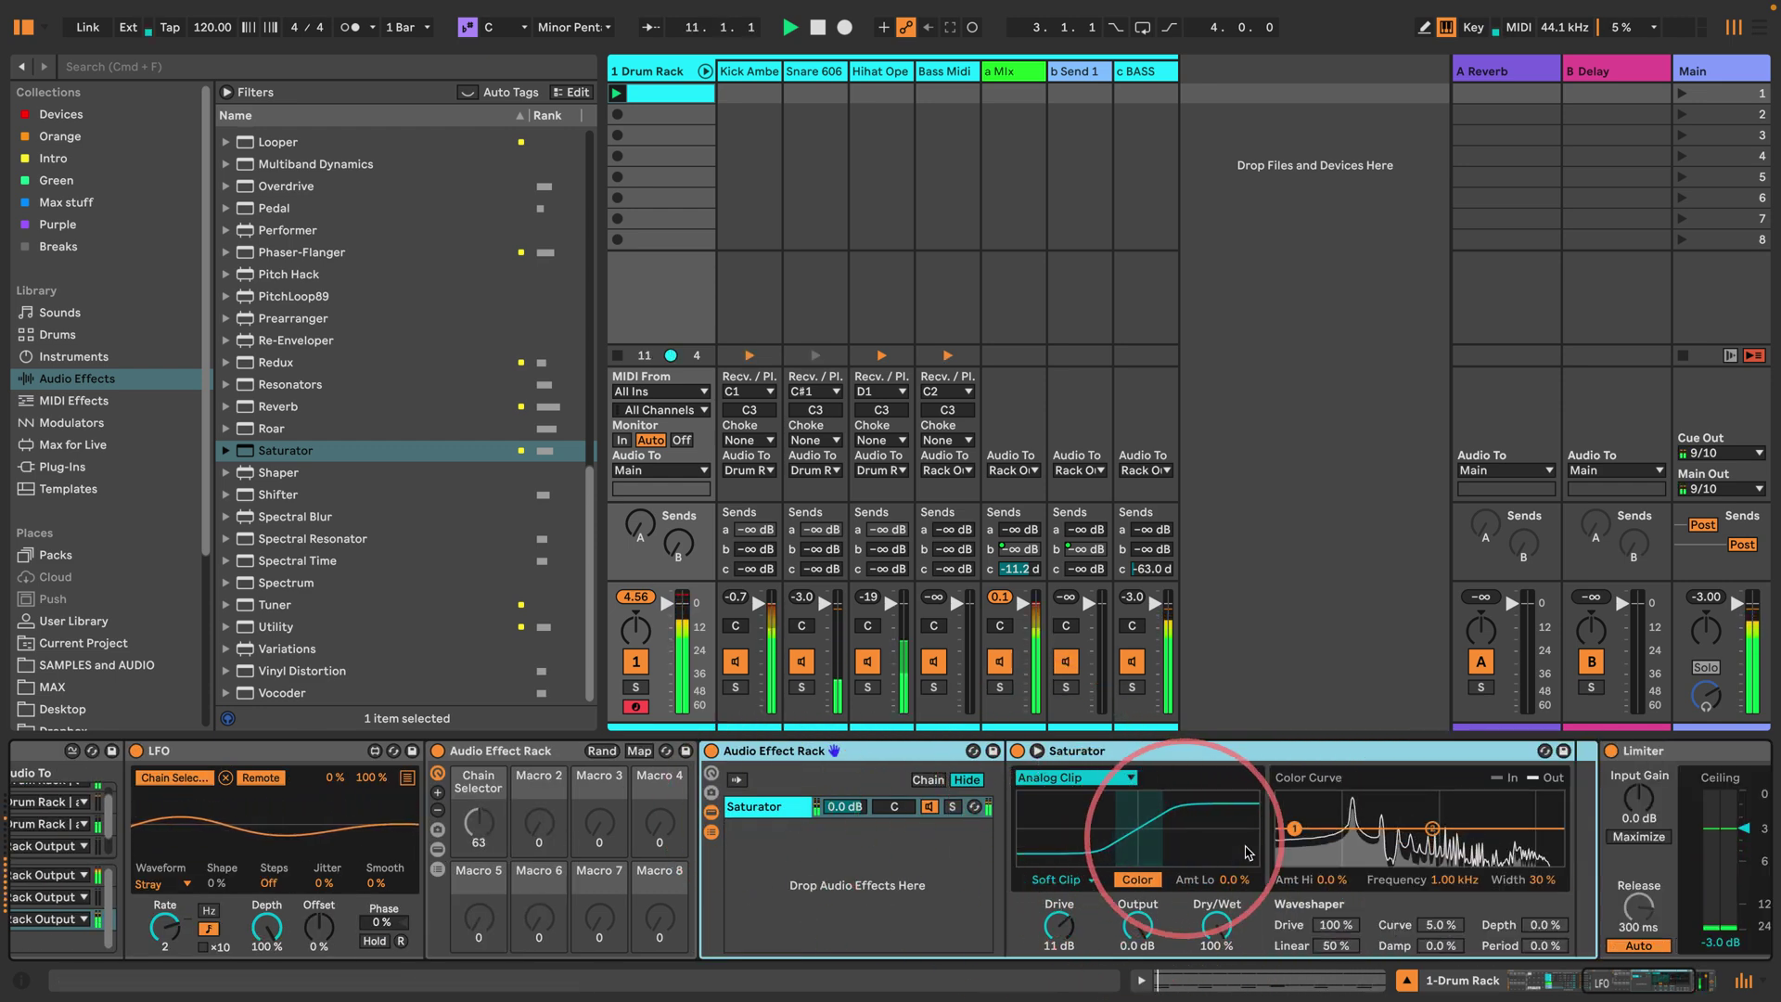
{"action": "mouse_move", "coordinate": [1127, 828]}
{"action": "left_mouse_down"}
{"action": "mouse_move", "coordinate": [1102, 858]}
{"action": "mouse_move", "coordinate": [1183, 851]}
{"action": "mouse_move", "coordinate": [1127, 857]}
{"action": "left_mouse_up"}
{"action": "key", "text": "space"}
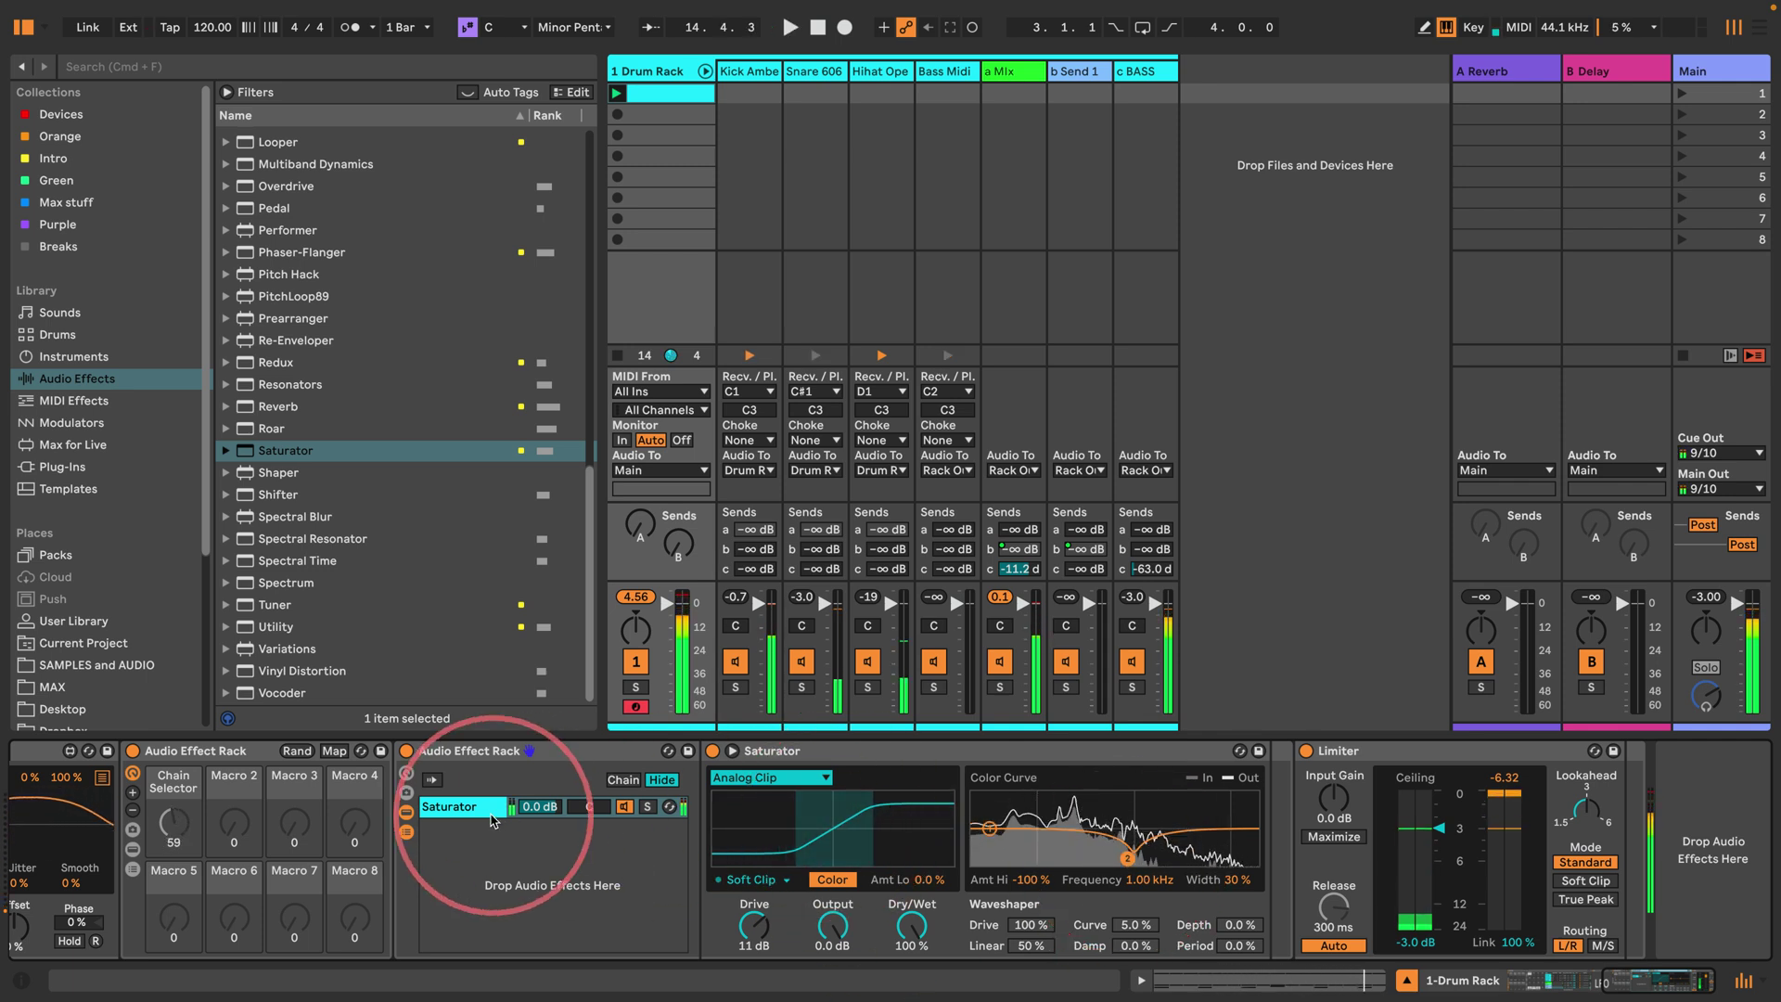
Step: Duplicate the Saturator chain and set the soloed copy to Soft Sine with color frequency 169 Hz and Amt Lo -14%
{"action": "key", "text": "super+d"}
{"action": "left_click", "coordinate": [647, 828]}
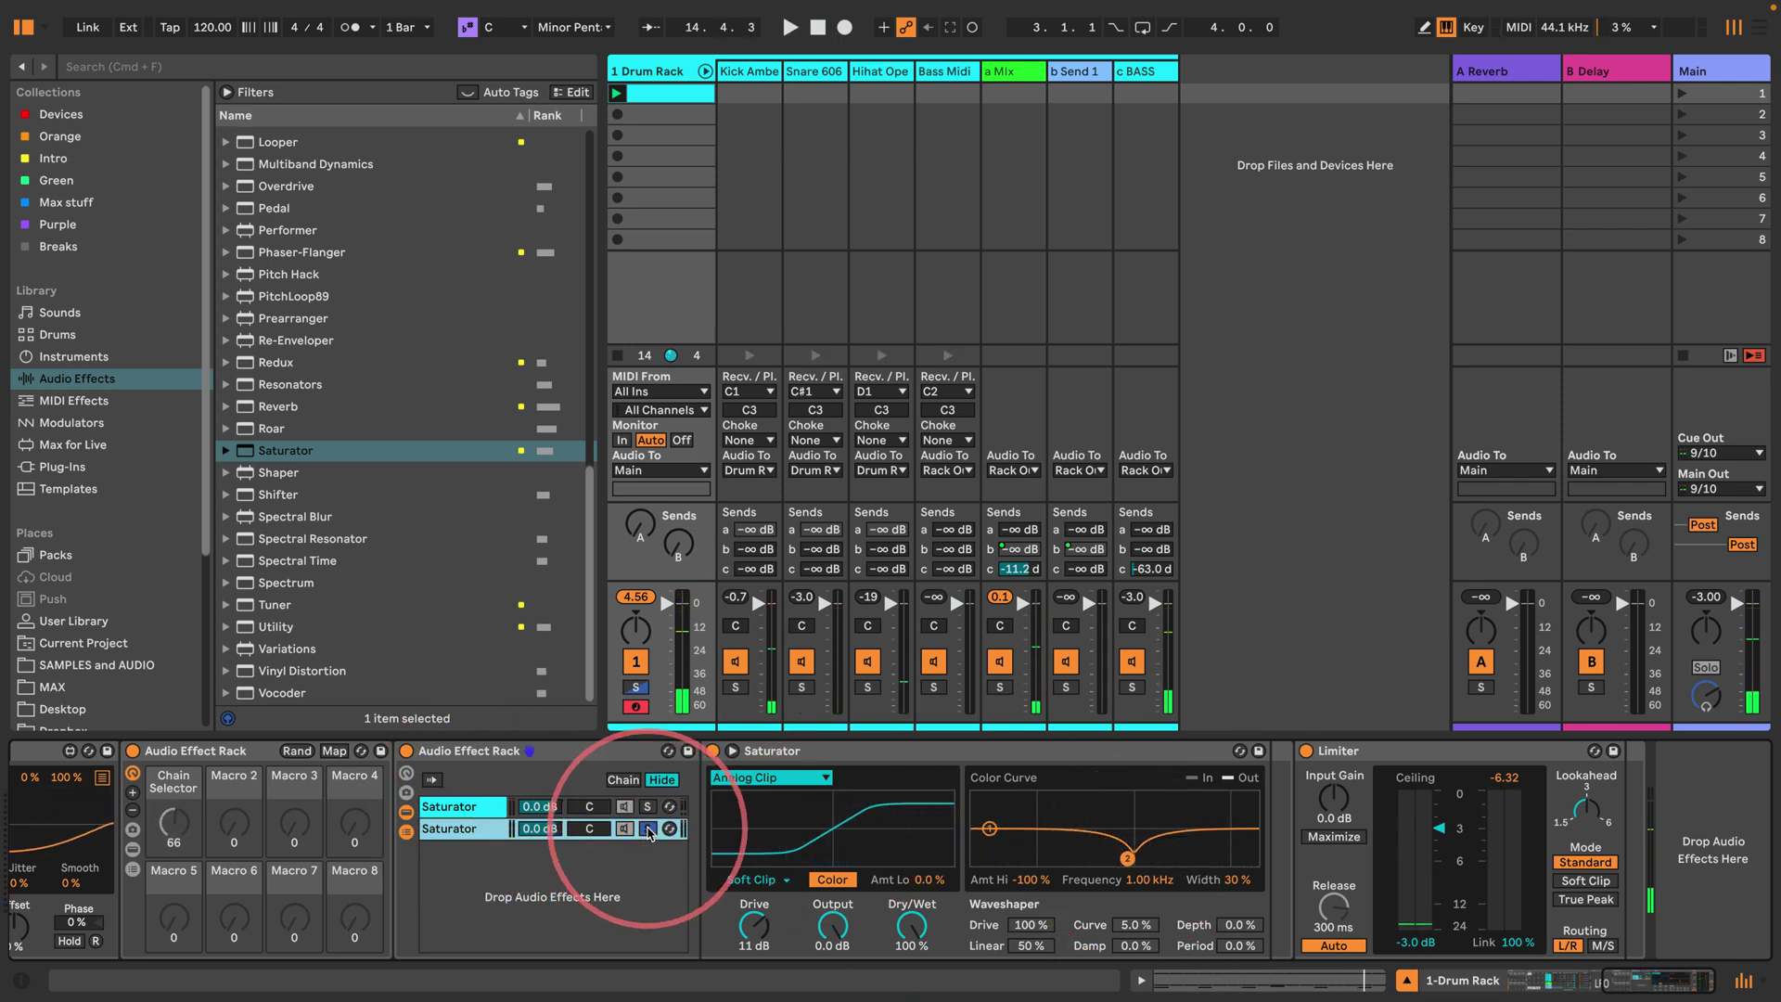
{"action": "left_click", "coordinate": [766, 777]}
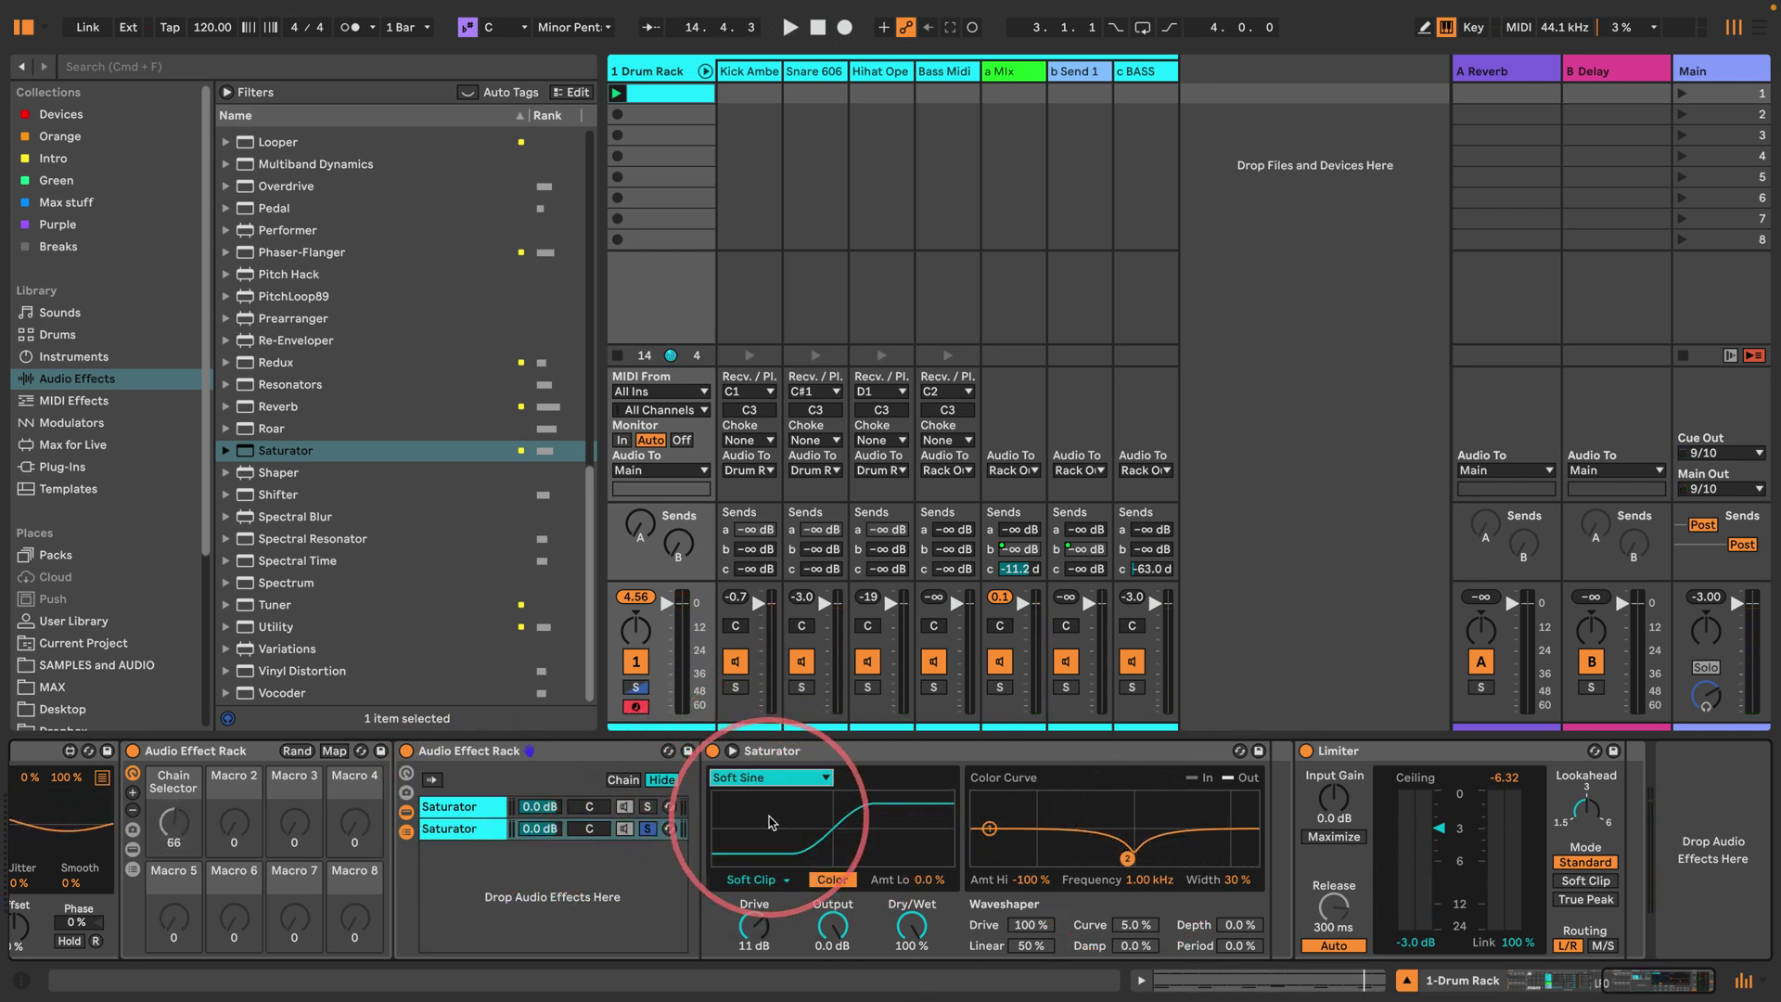
{"action": "key", "text": "space"}
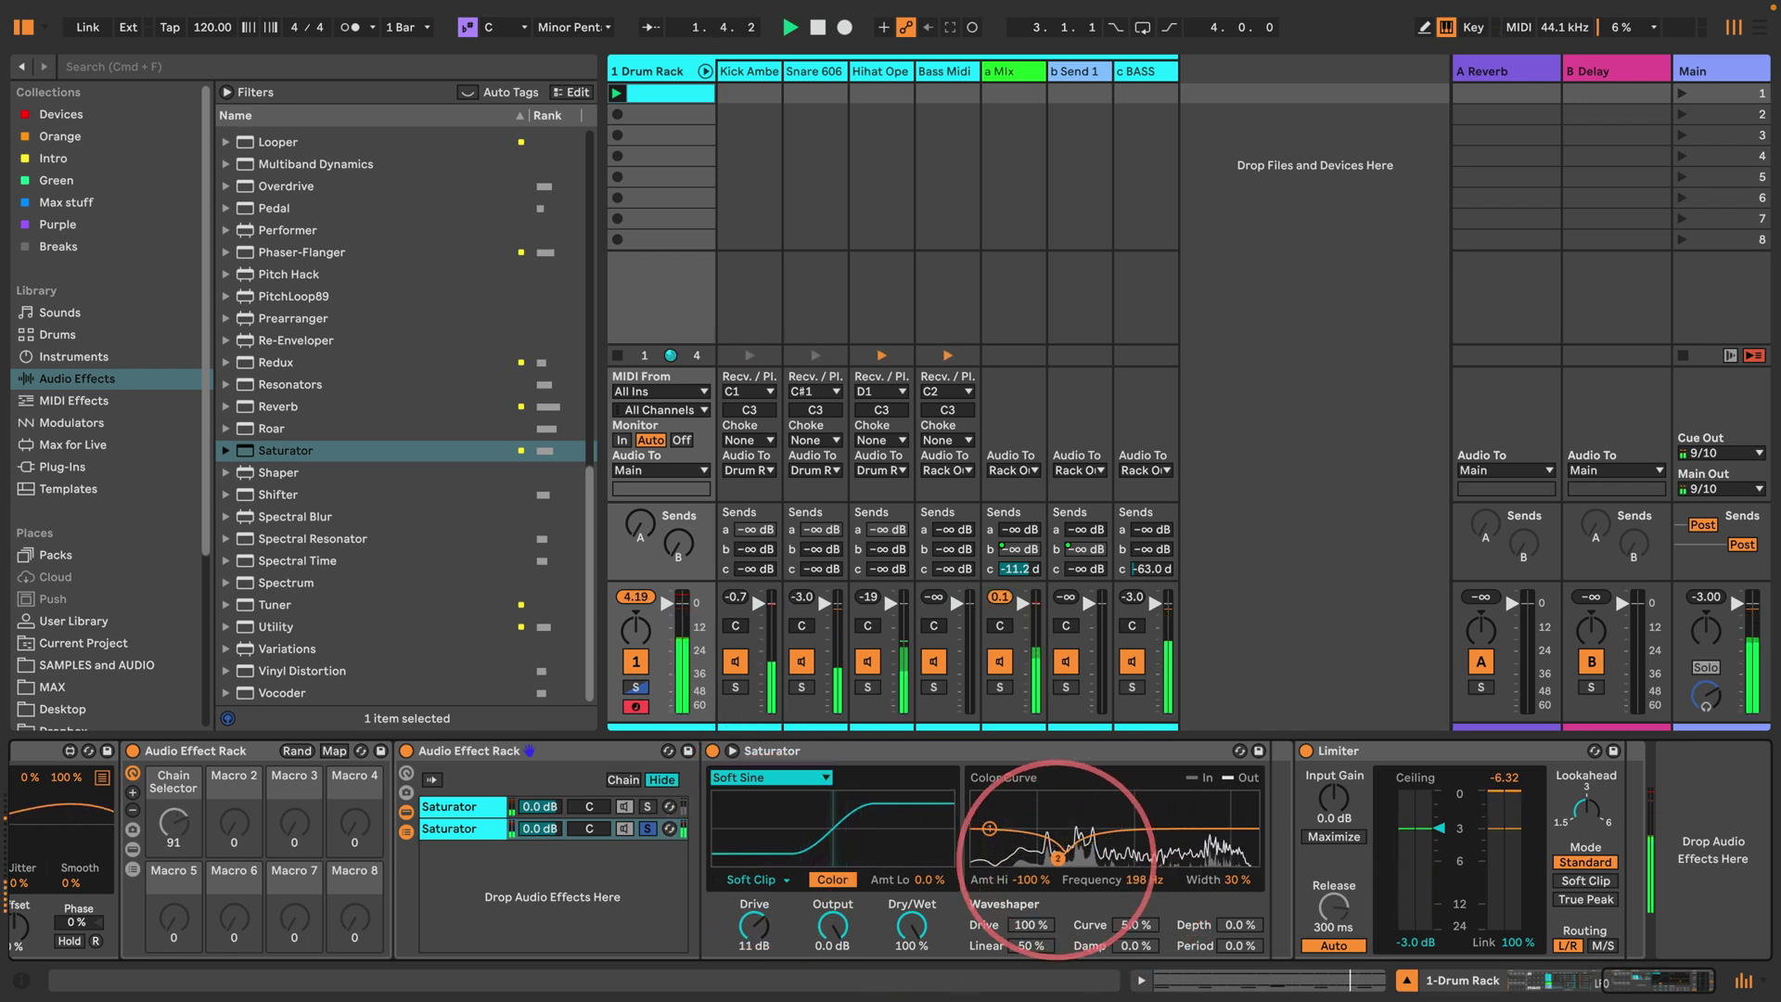
{"action": "left_click_drag", "start_coordinate": [1055, 858], "coordinate": [1051, 858]}
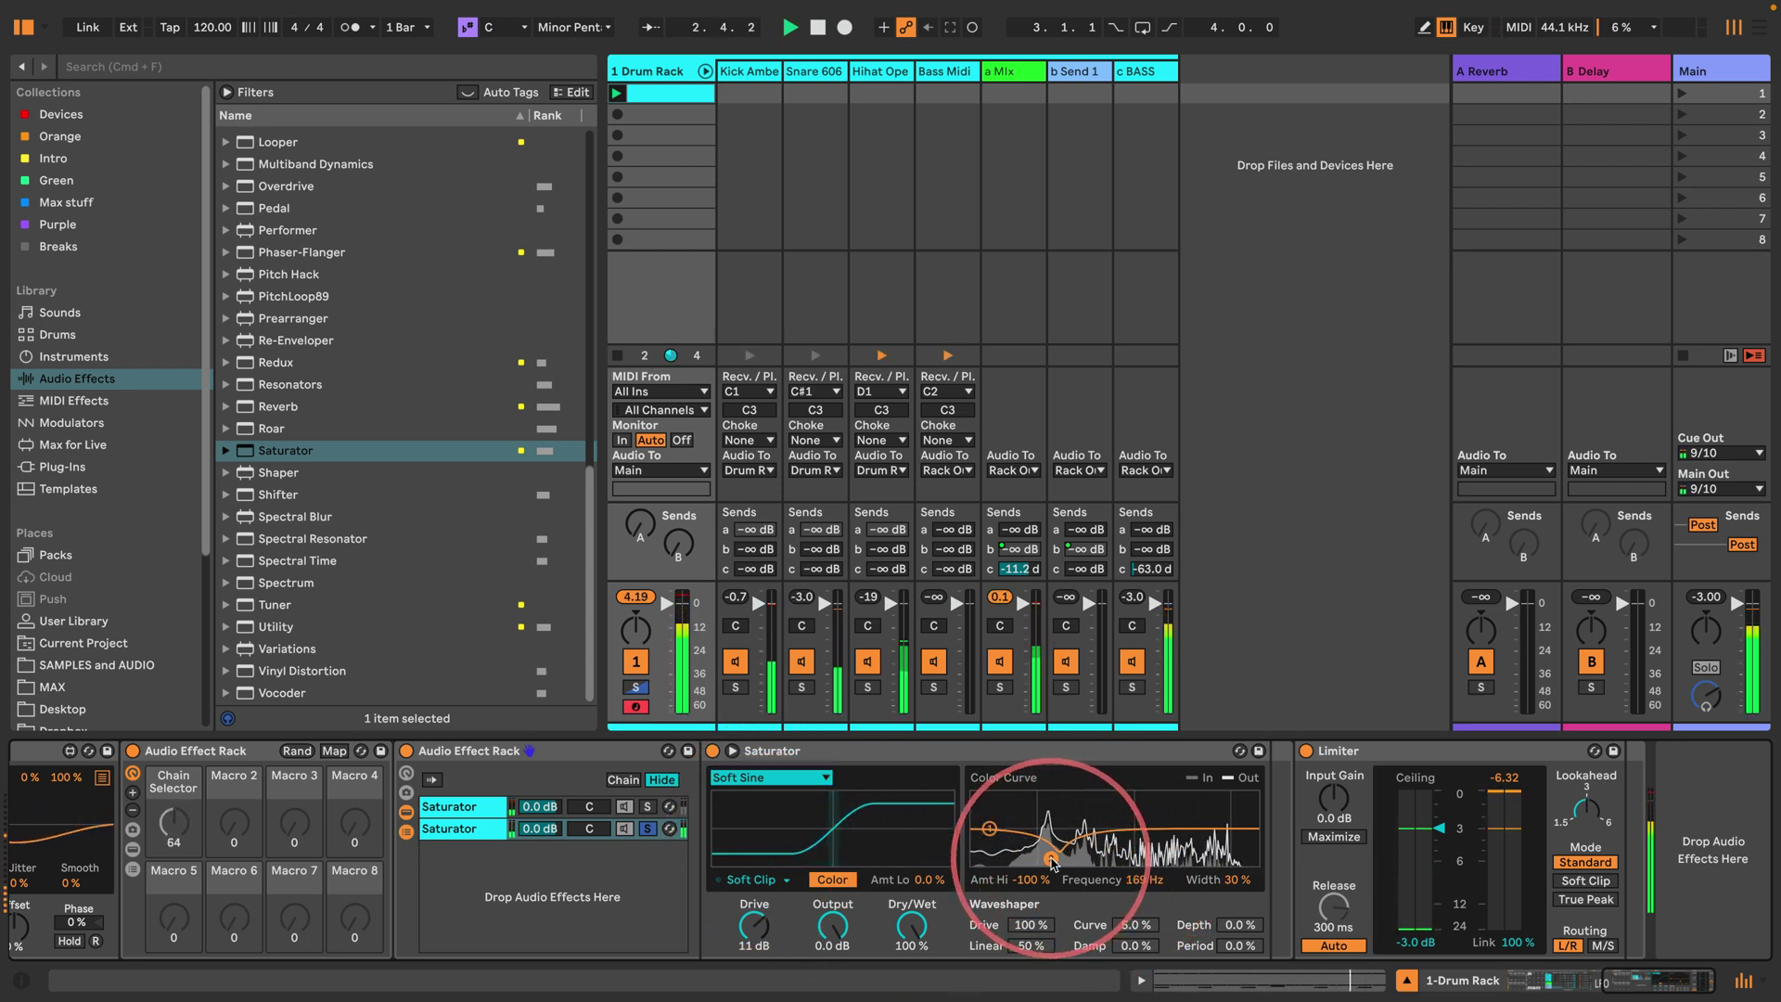
{"action": "left_click_drag", "start_coordinate": [930, 880], "coordinate": [931, 918]}
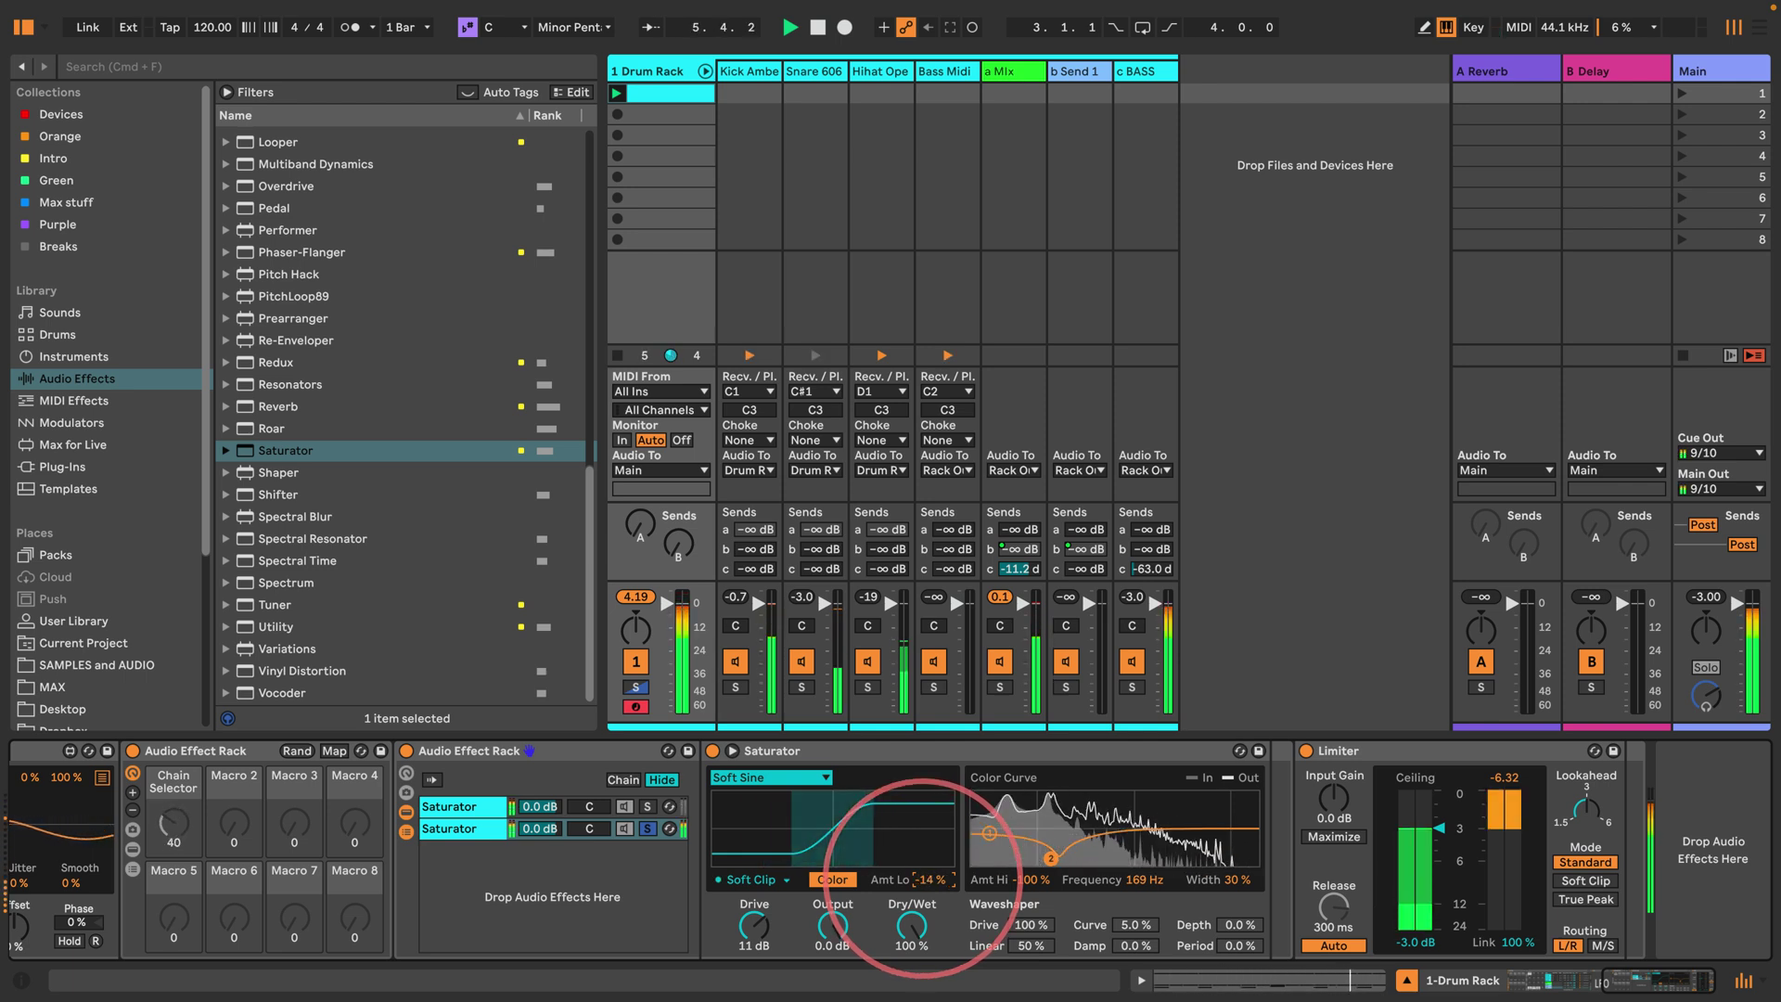
{"action": "key", "text": "space"}
Step: Duplicate the Soft Sine chain and set the copy to Bass Shaper with threshold -23 dB, color frequency 246 Hz and Amt Hi -85%
{"action": "left_click", "coordinate": [459, 831]}
{"action": "key", "text": "super+d"}
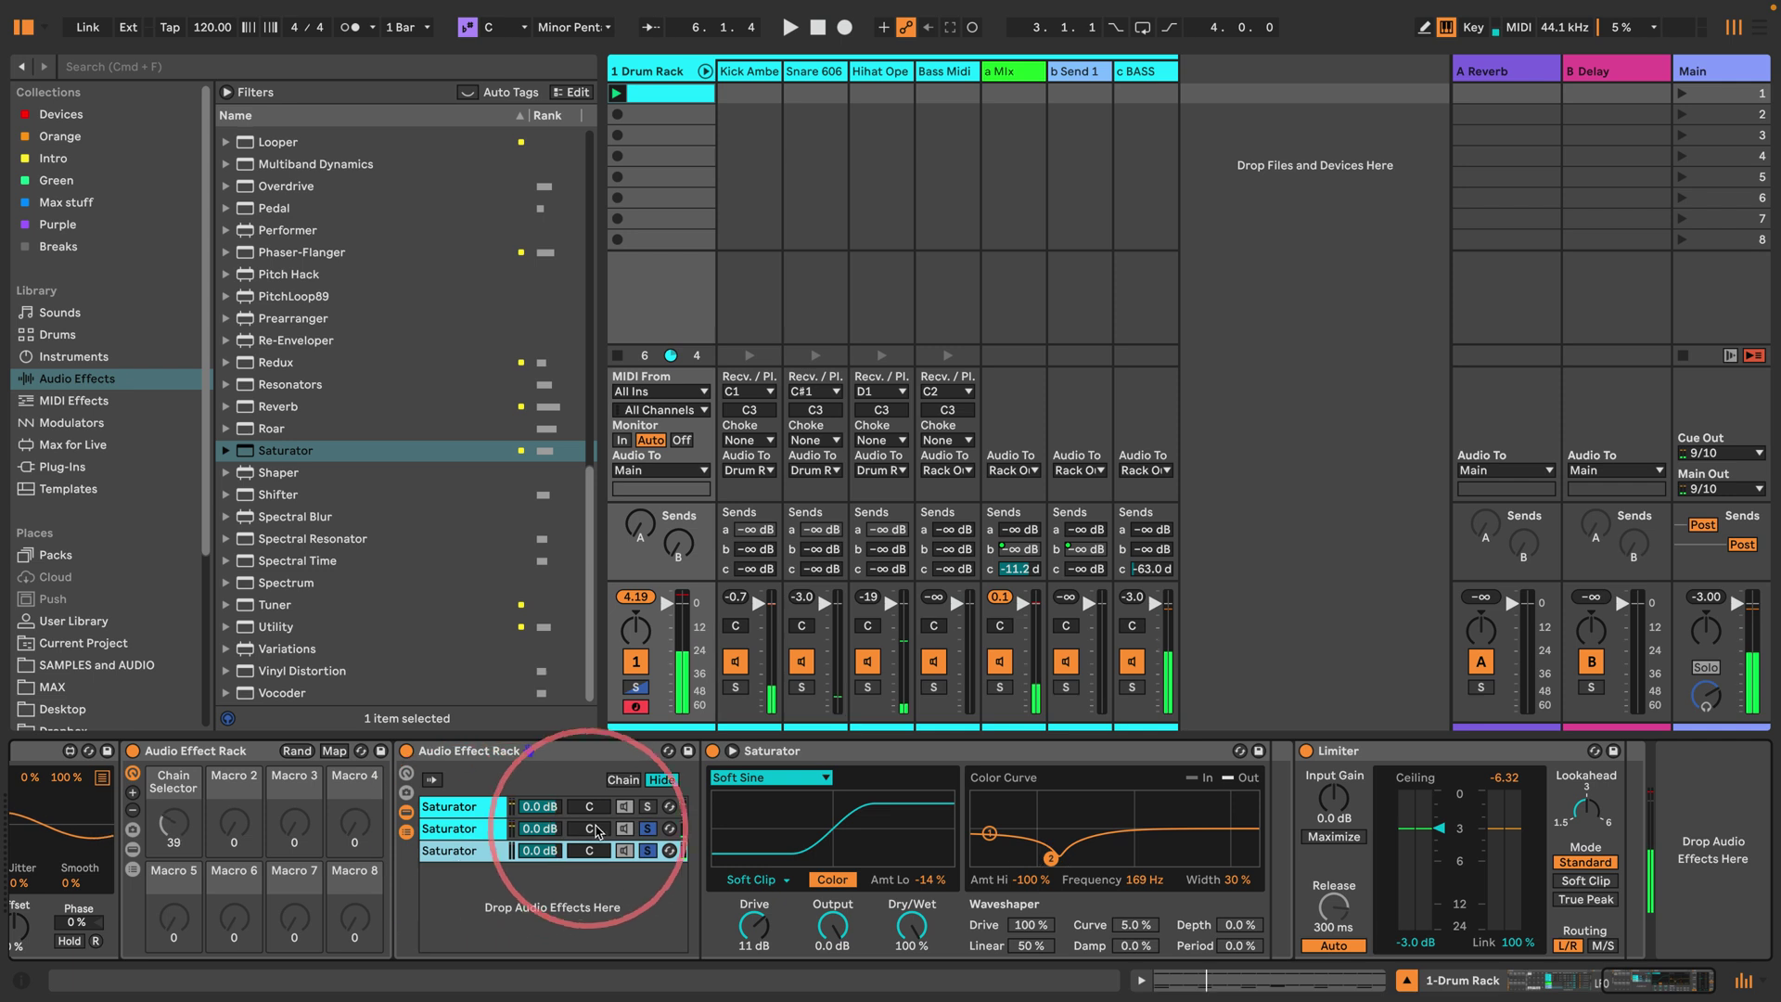
{"action": "left_click", "coordinate": [761, 777]}
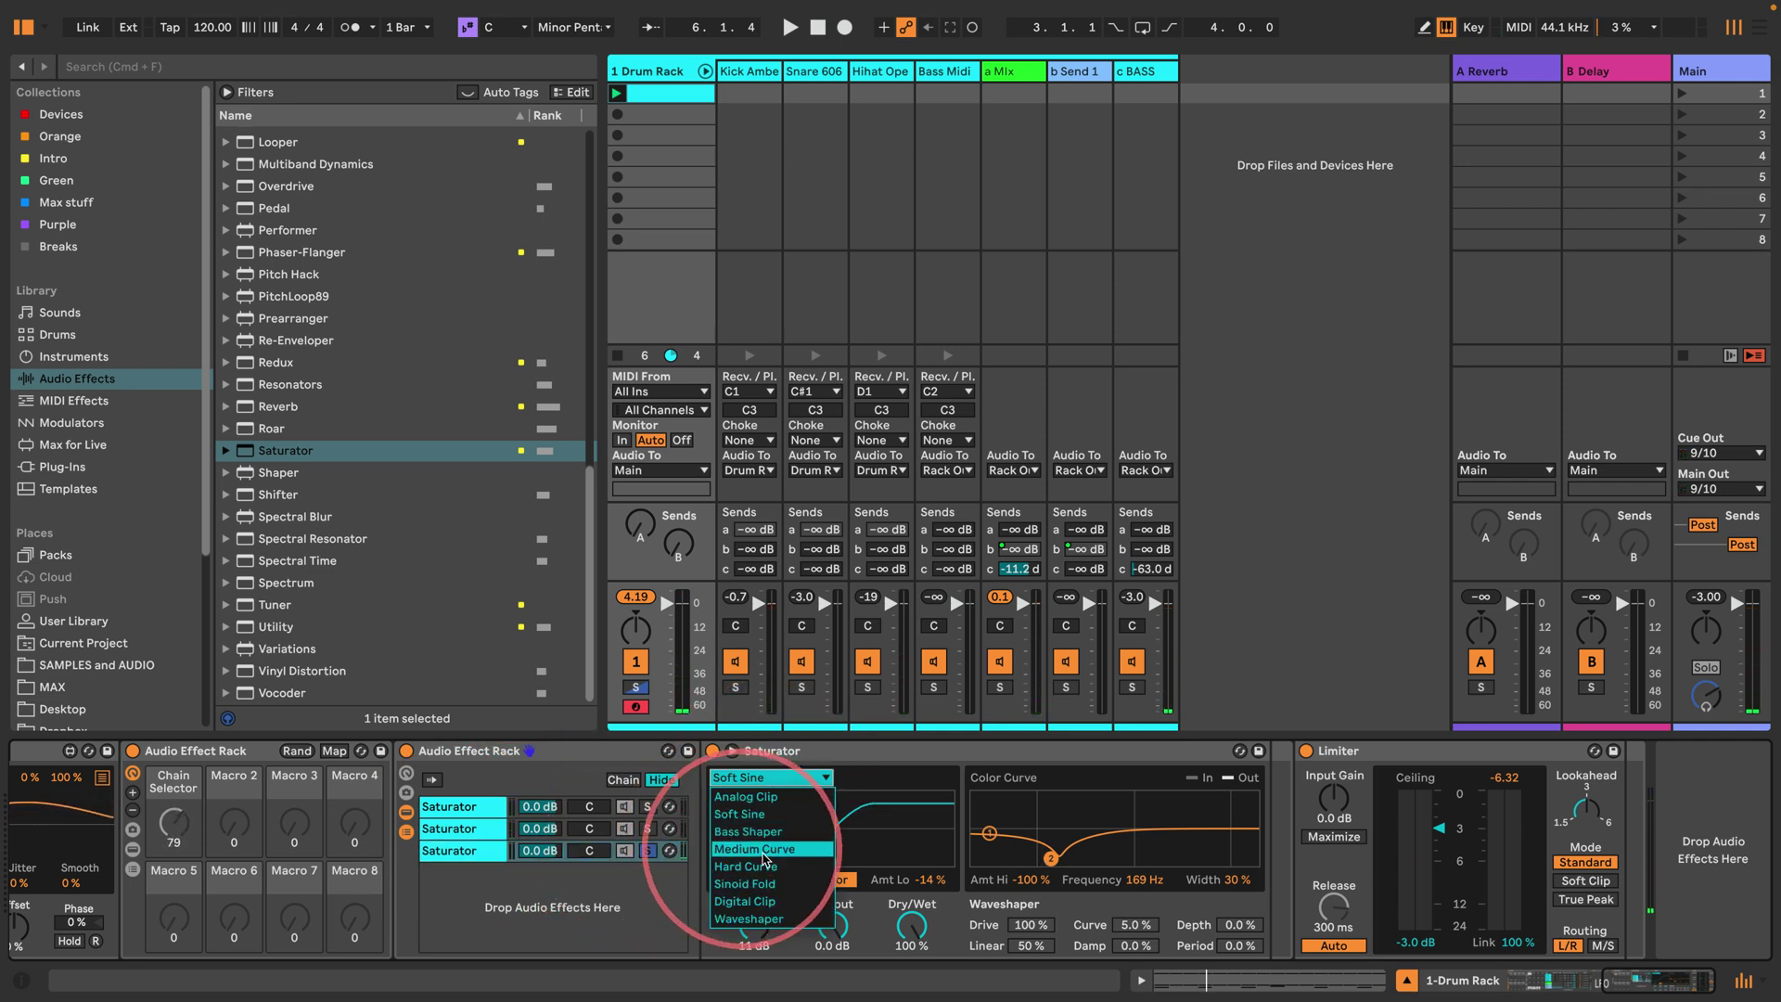
{"action": "left_click", "coordinate": [748, 831]}
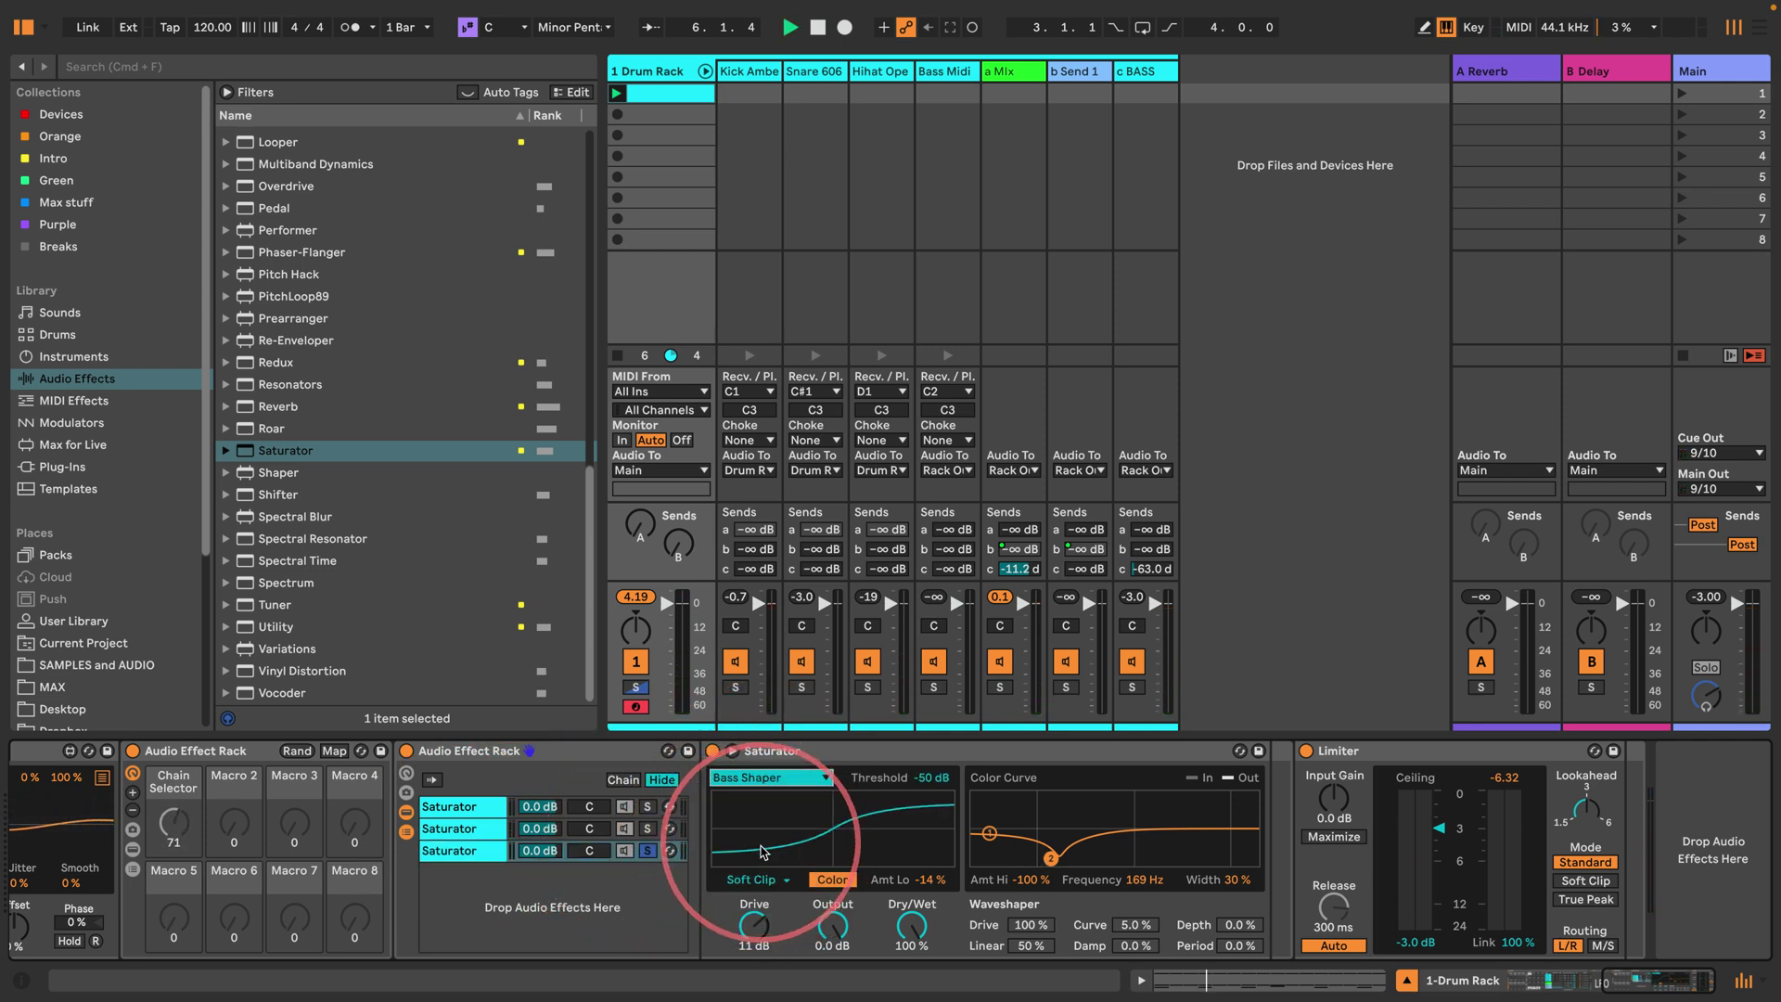
{"action": "key", "text": "space"}
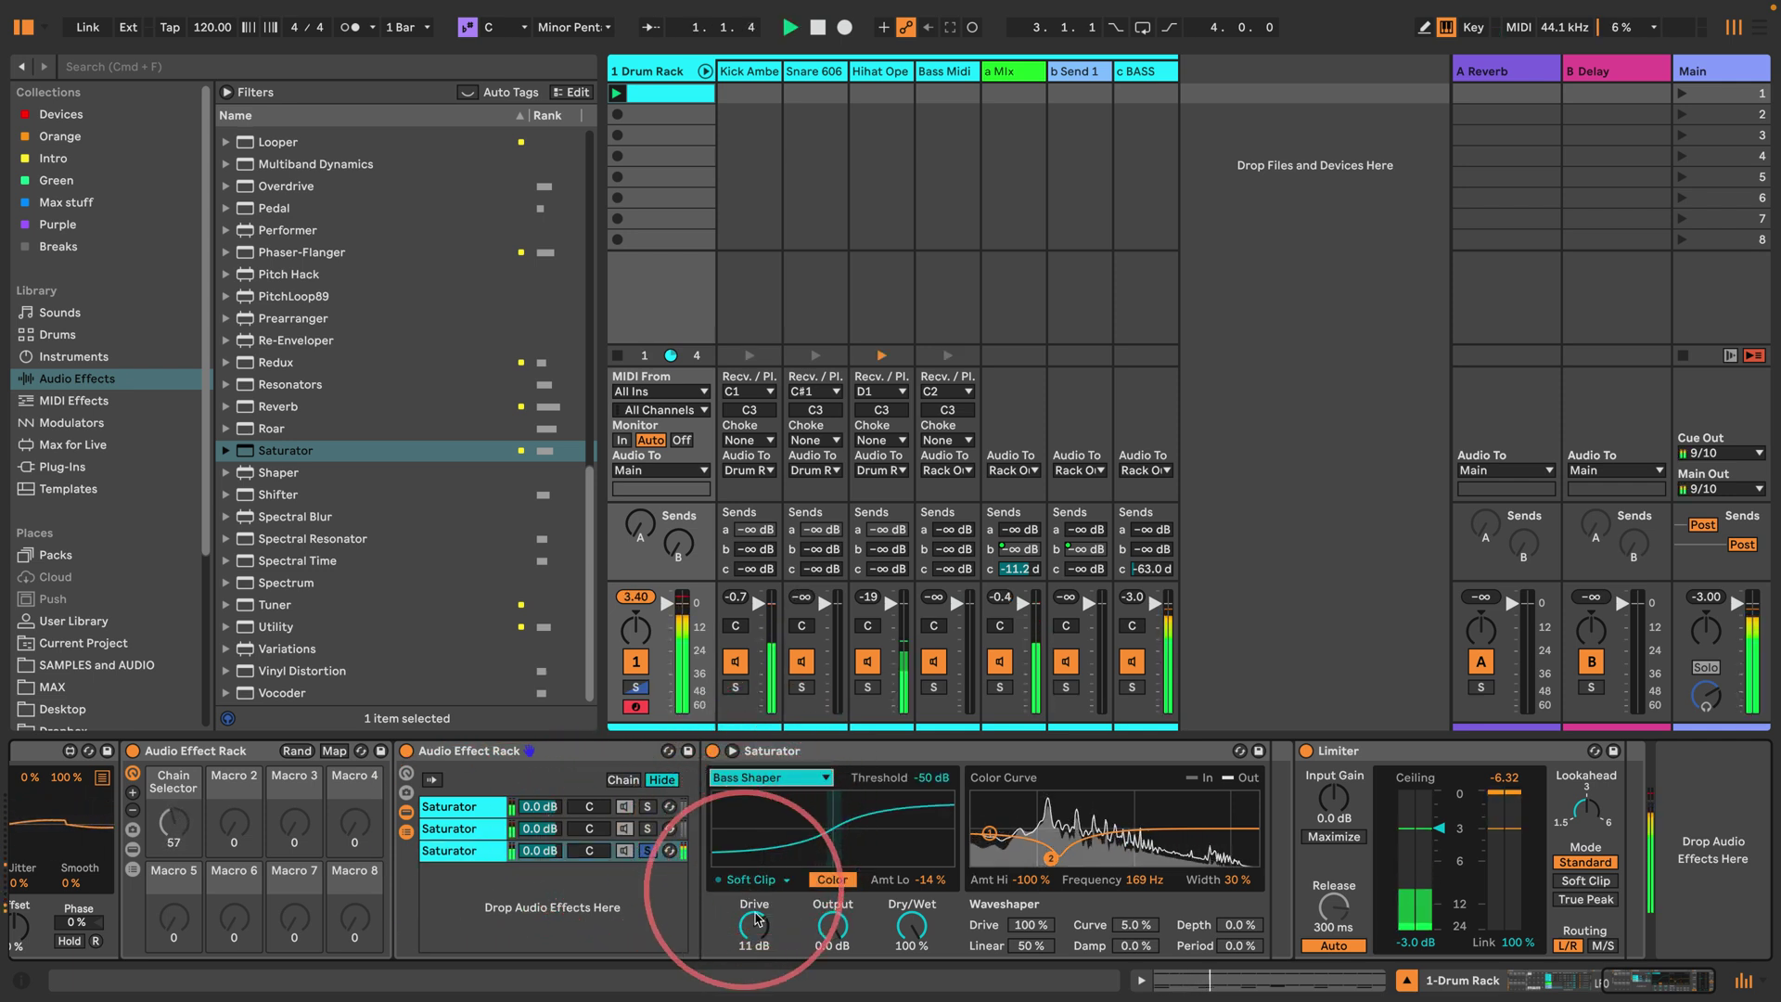
{"action": "left_click", "coordinate": [932, 777]}
{"action": "left_click_drag", "start_coordinate": [927, 775], "coordinate": [928, 774]}
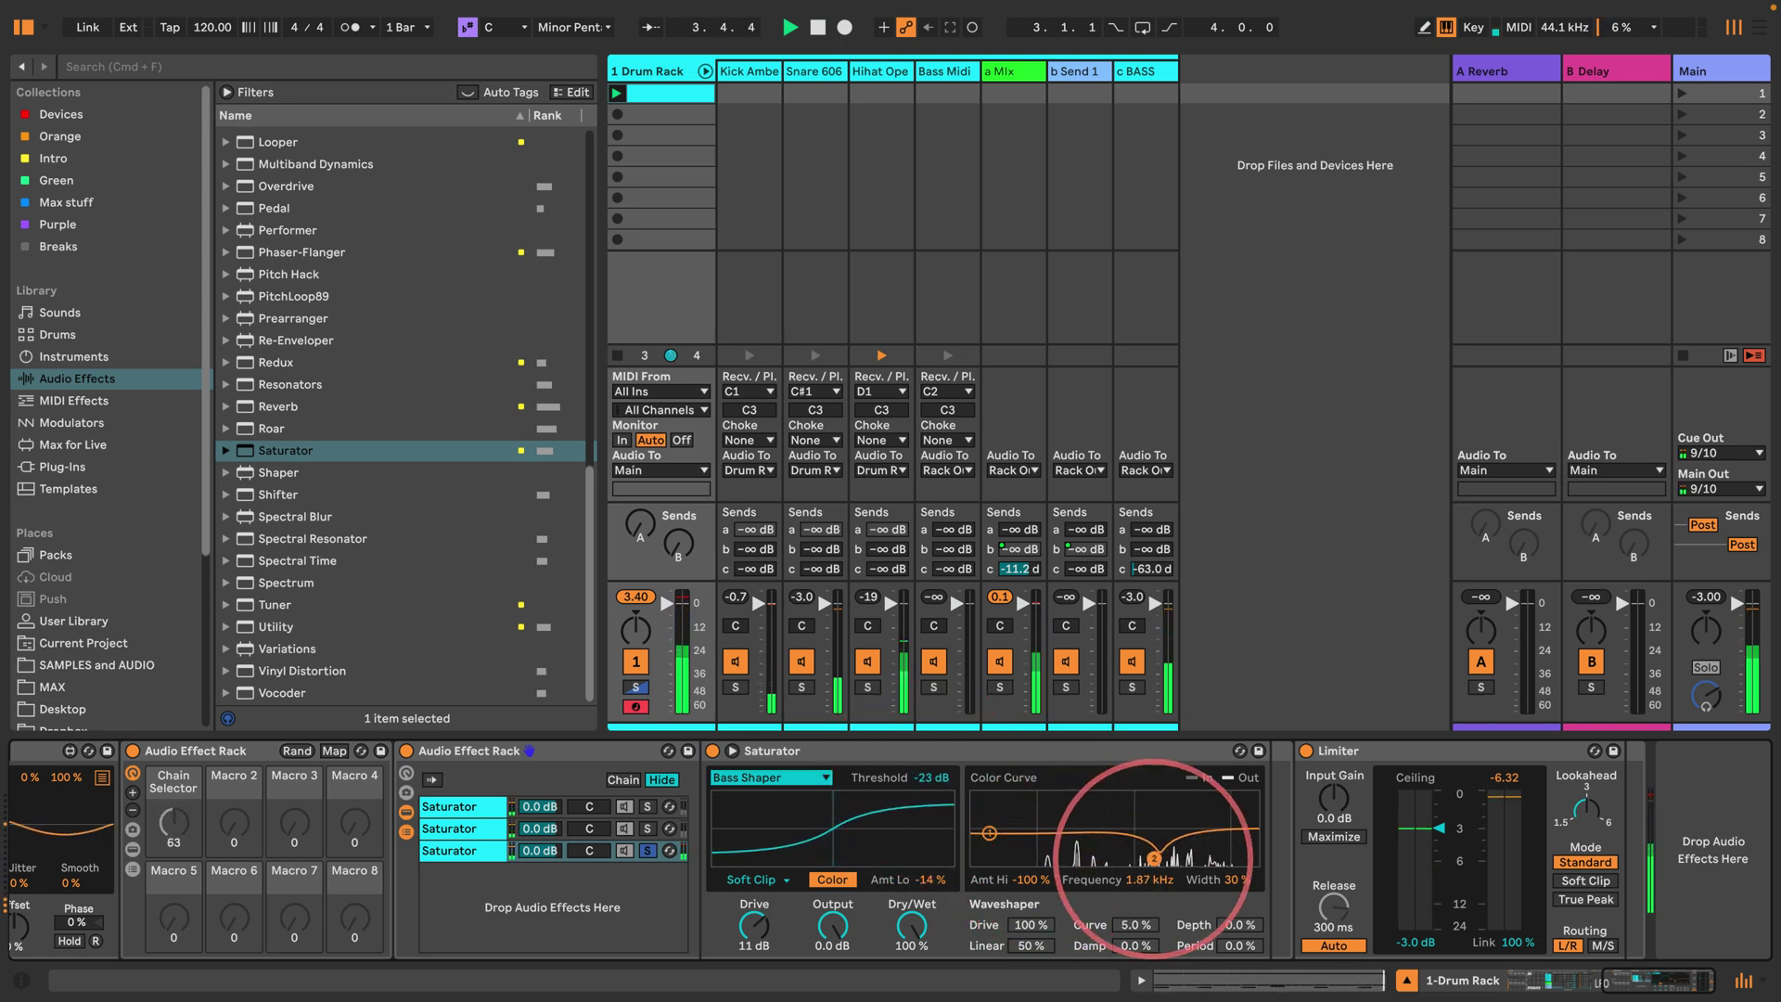
{"action": "left_click_drag", "start_coordinate": [1154, 858], "coordinate": [1068, 855]}
Step: Duplicate the Bass Shaper chain and set the copy to Sinoid Fold with color frequency 298 Hz and Amt Hi 54%
{"action": "left_click", "coordinate": [459, 850]}
{"action": "key", "text": "super+d"}
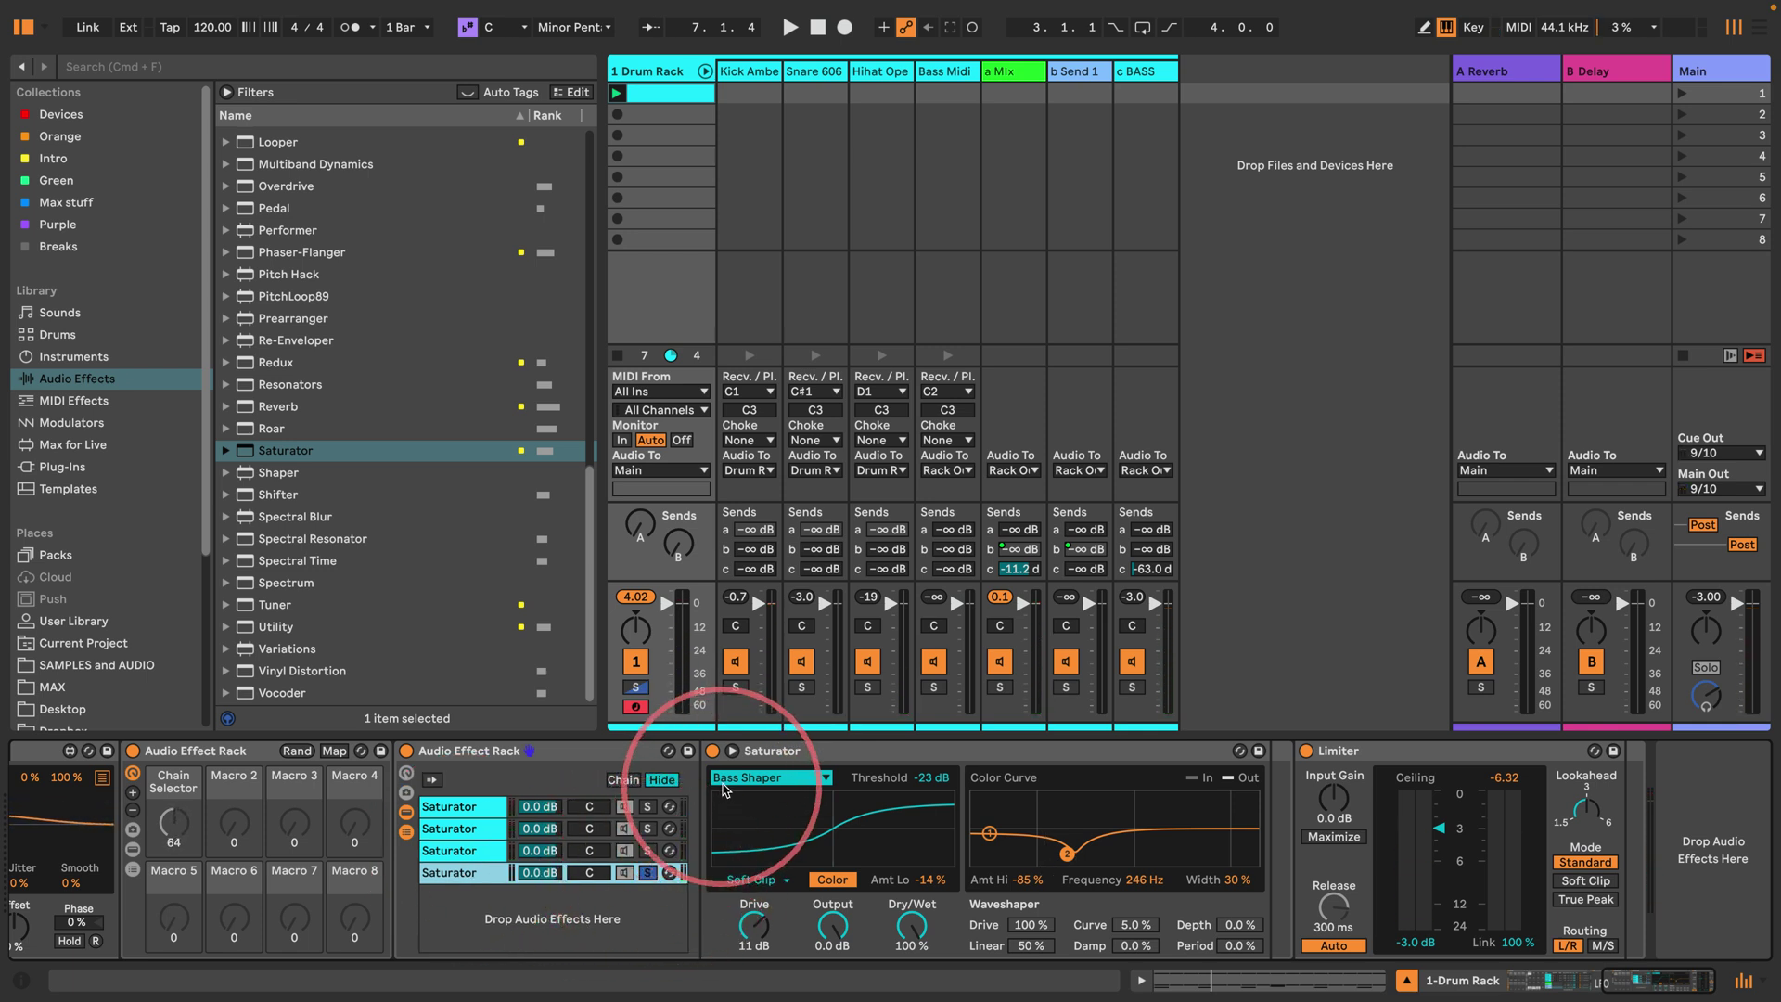
{"action": "key", "text": "space"}
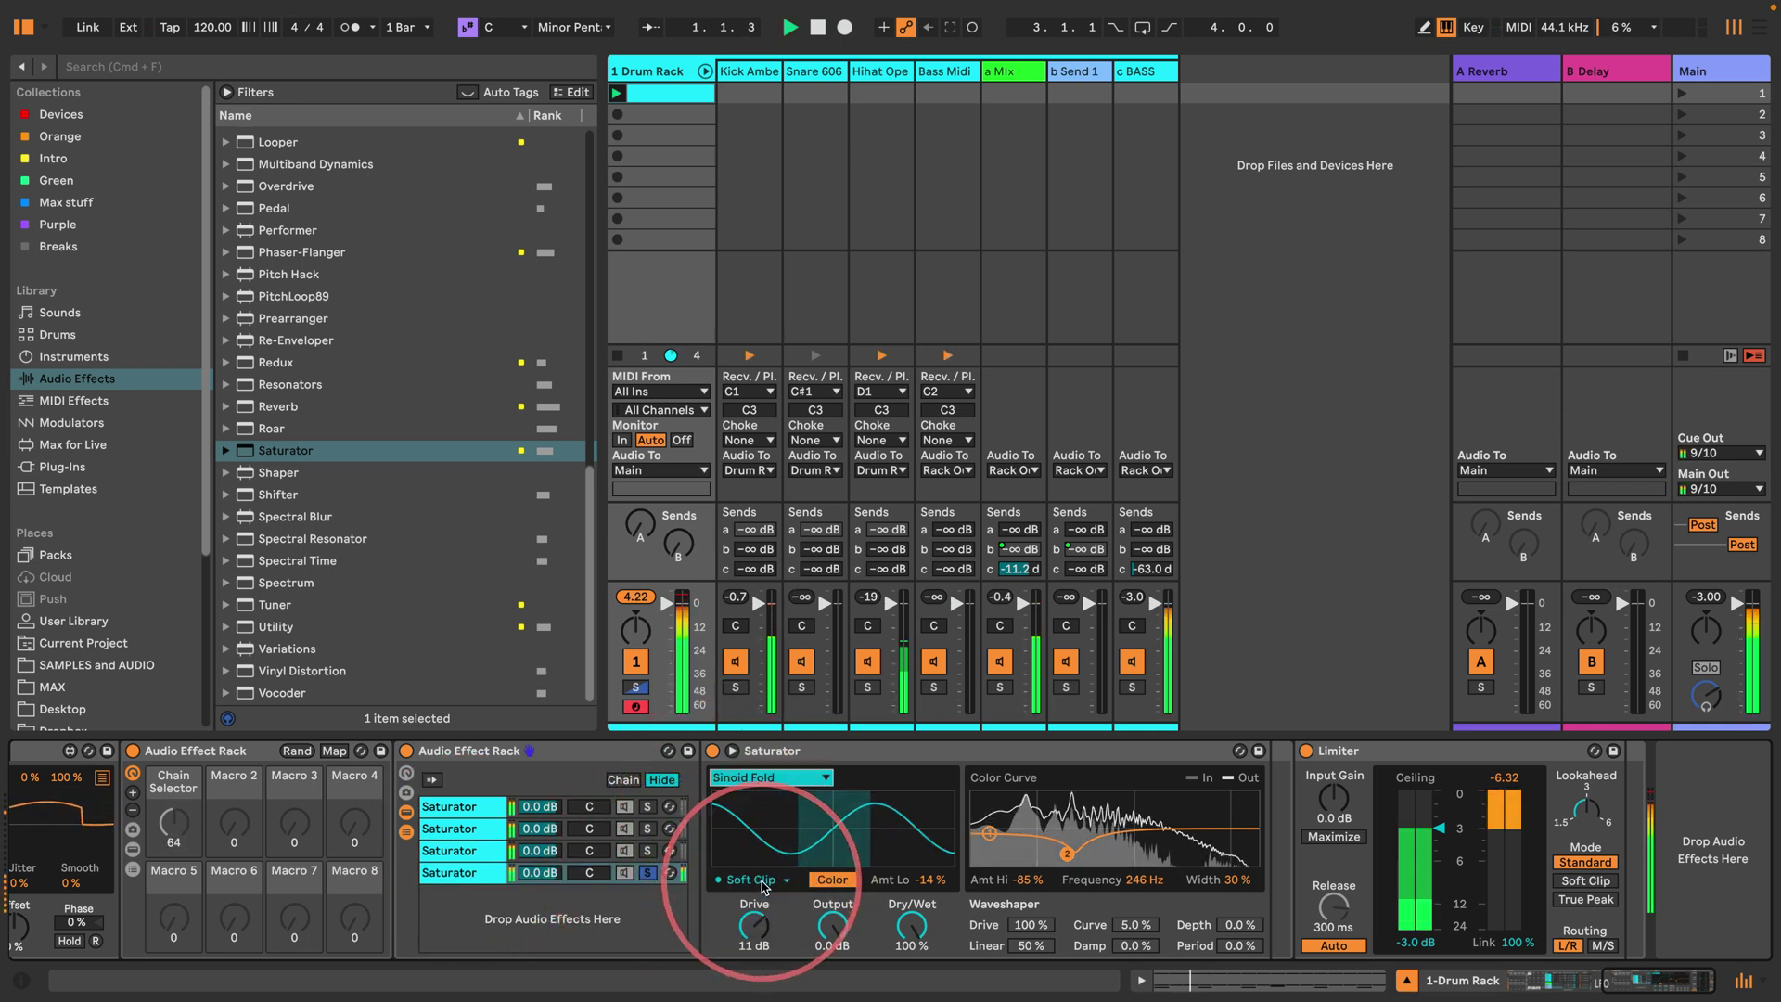
{"action": "left_click_drag", "start_coordinate": [1062, 854], "coordinate": [1120, 805]}
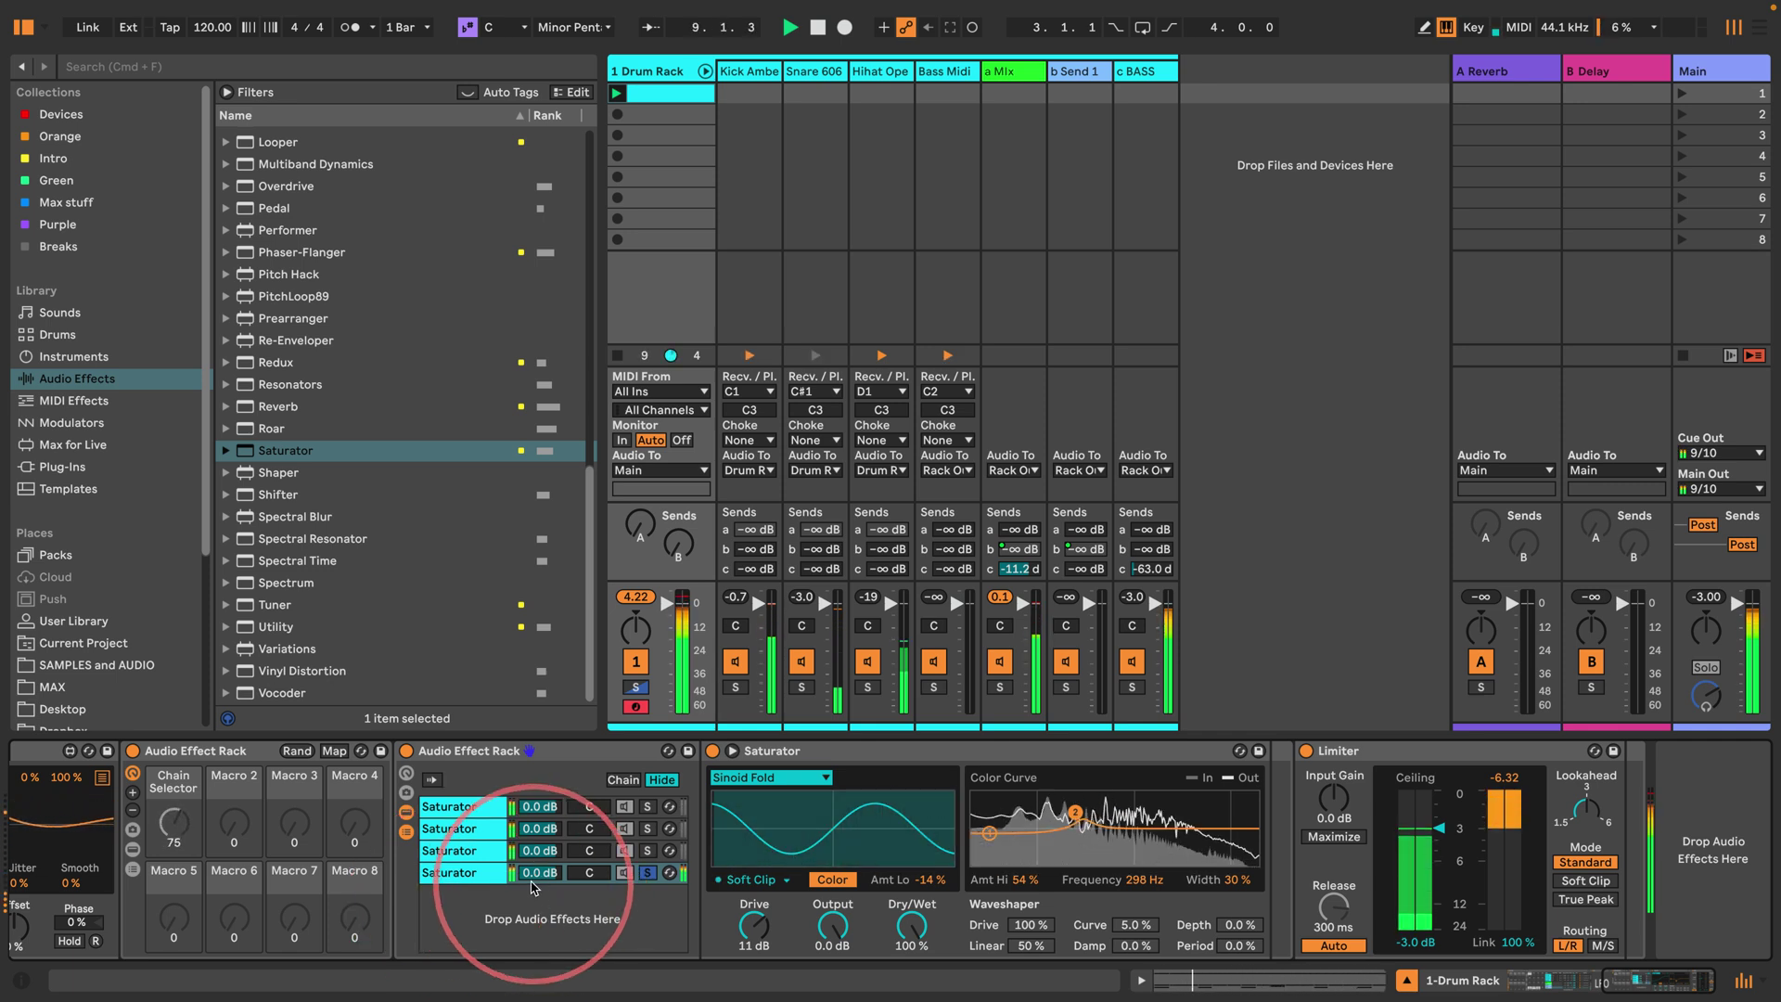
Step: Duplicate the Sinoid Fold chain and set the soloed copy to Waveshaper with Depth 45% and Damp 15%
{"action": "key", "text": "super+d"}
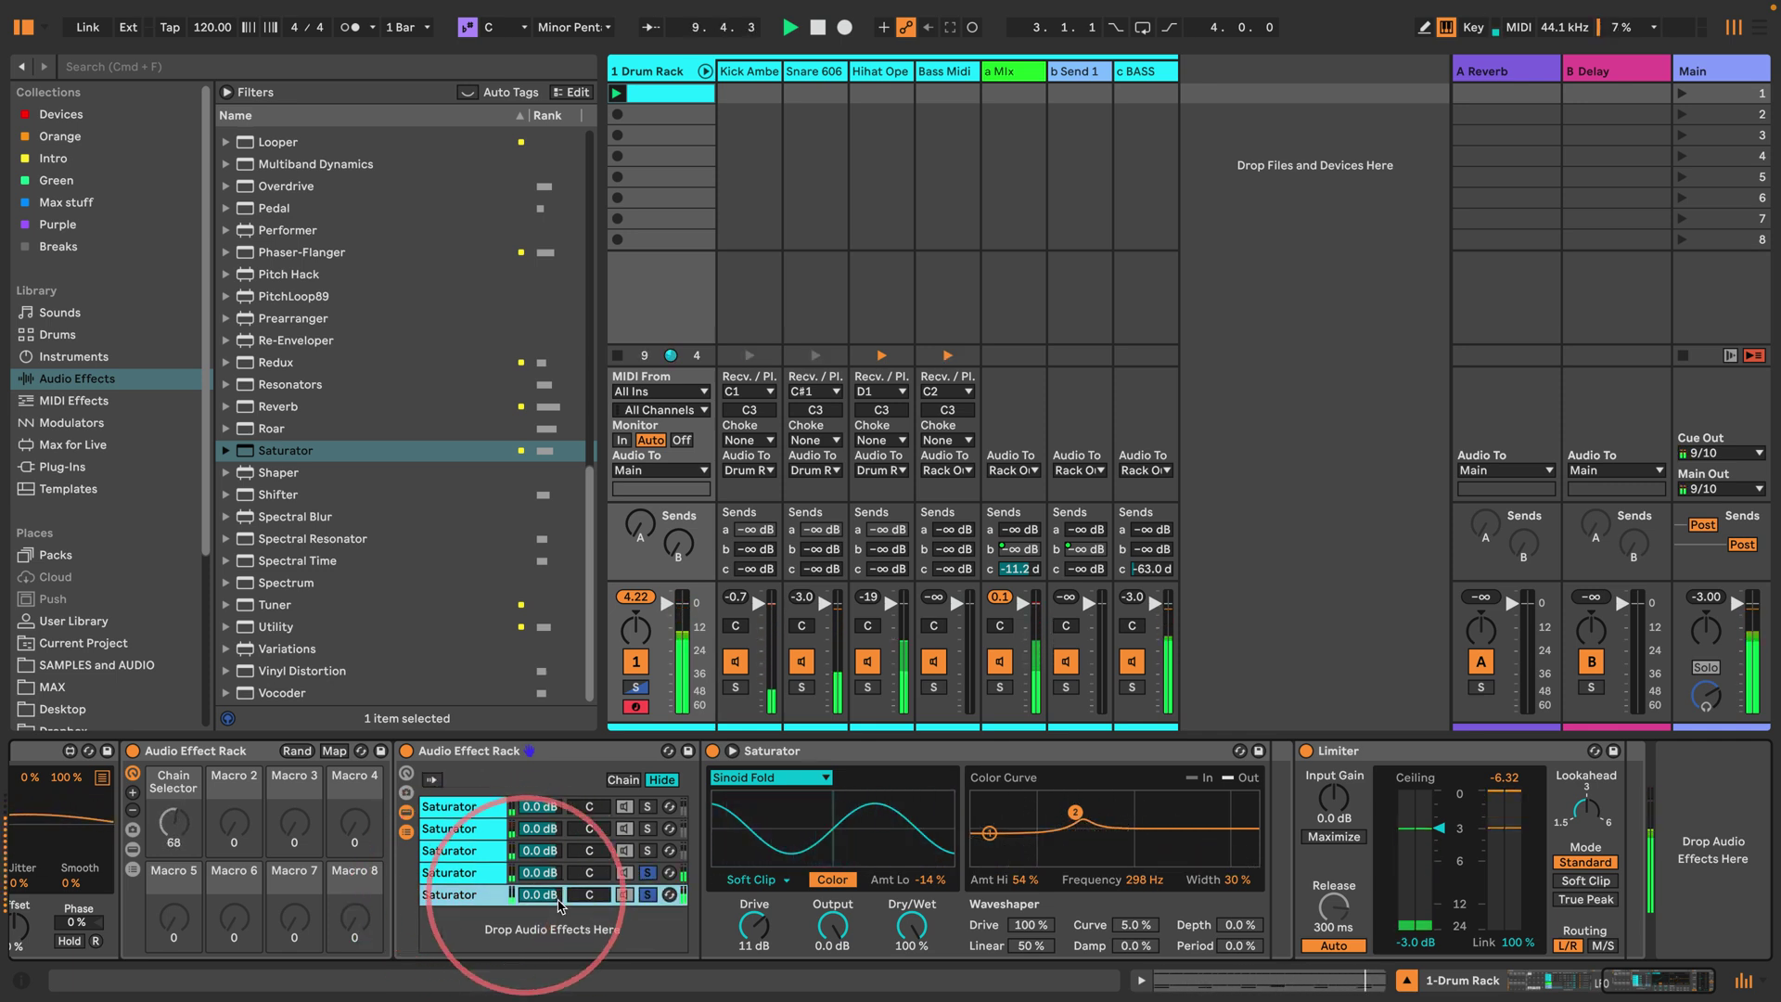
{"action": "left_click", "coordinate": [647, 894]}
{"action": "key", "text": "space"}
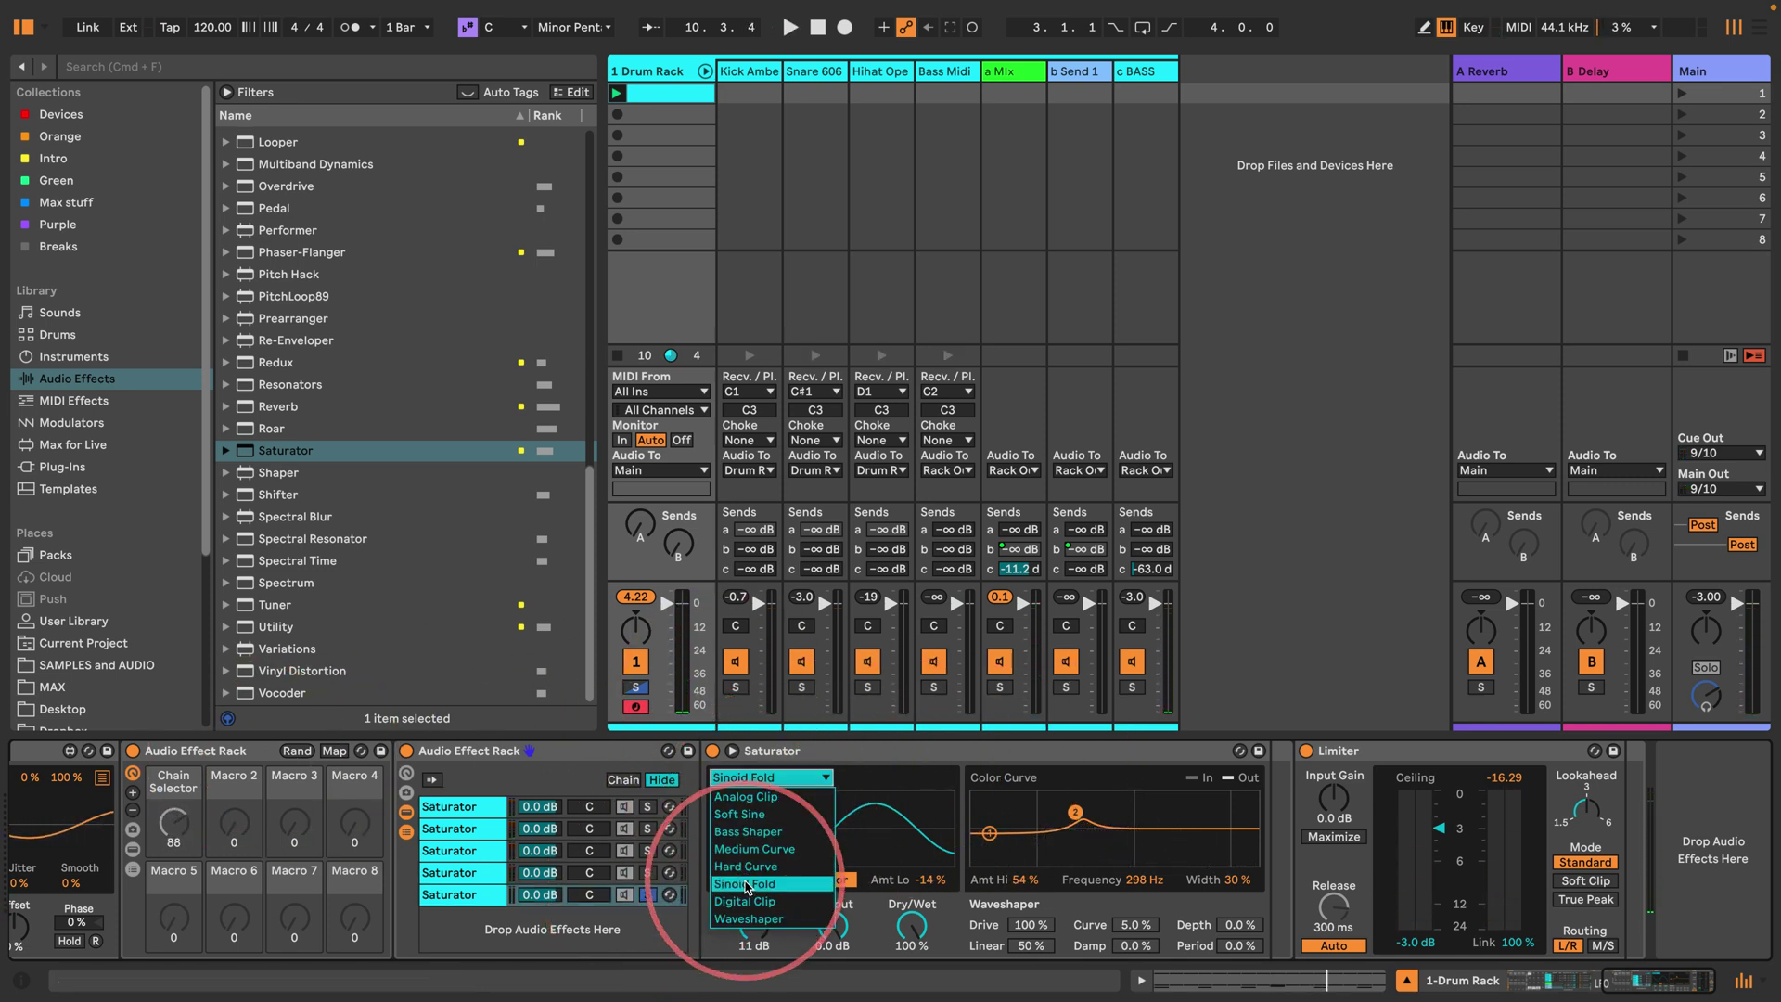
{"action": "left_click", "coordinate": [758, 918]}
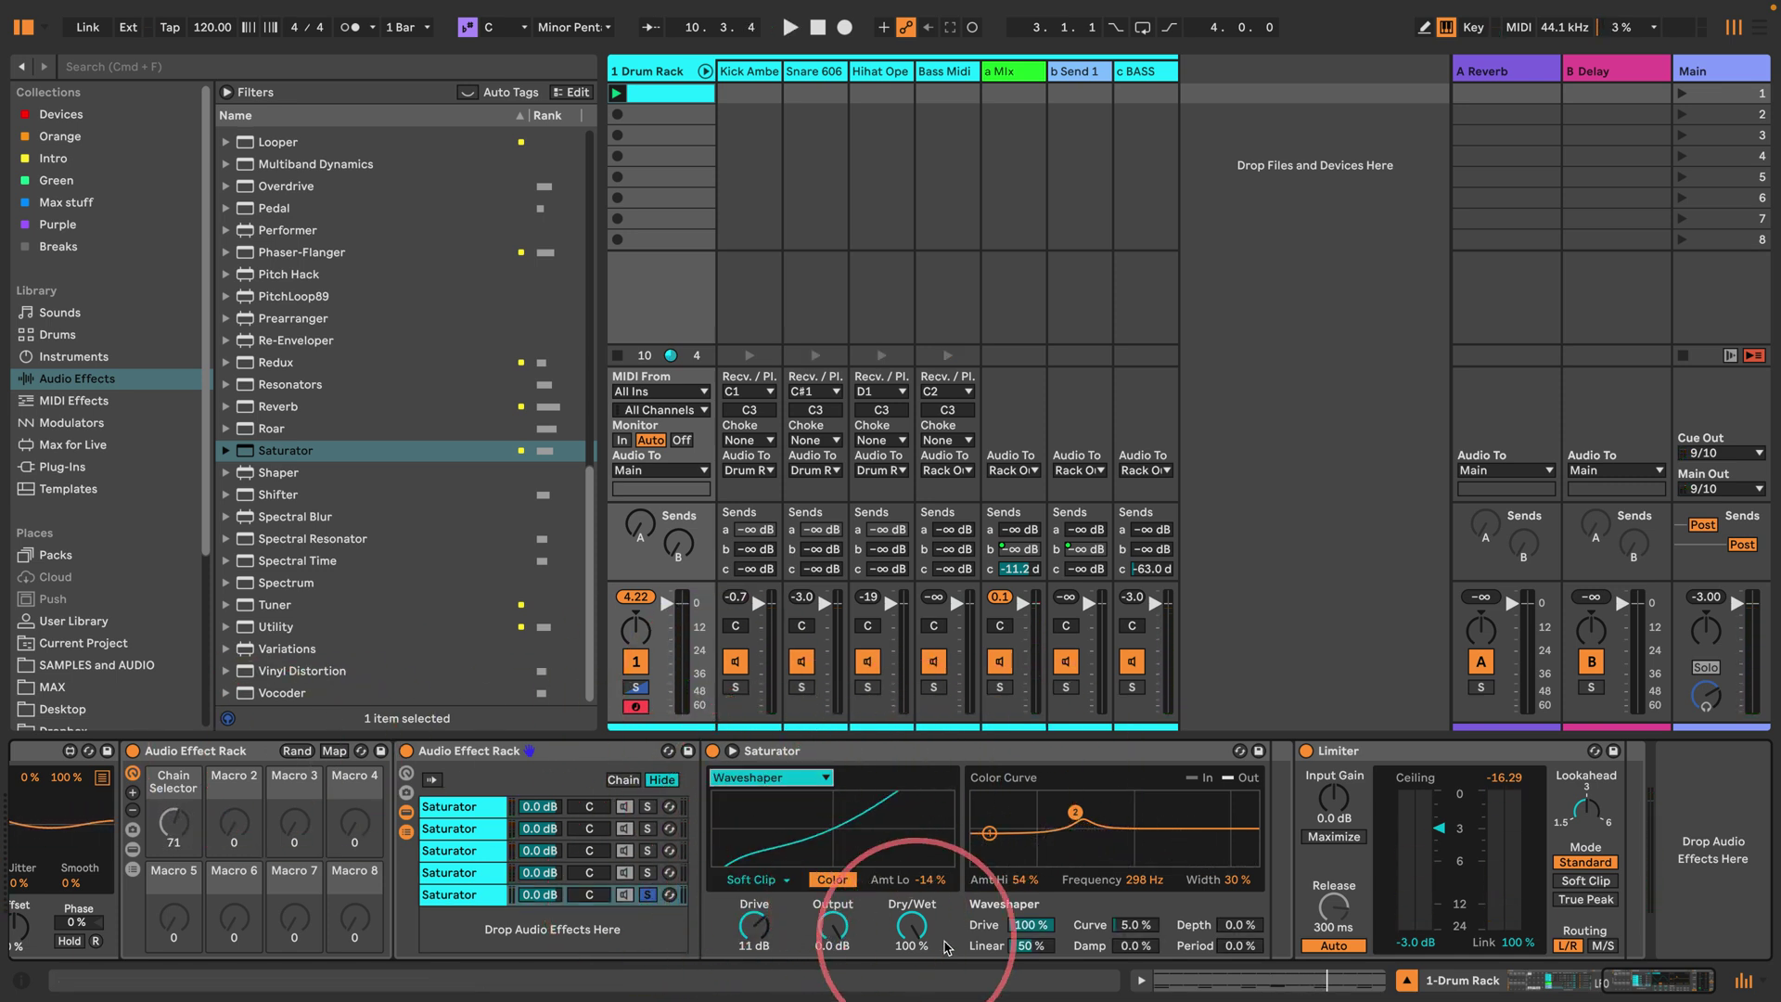
{"action": "key", "text": "space"}
{"action": "left_click_drag", "start_coordinate": [1237, 925], "coordinate": [1236, 904]}
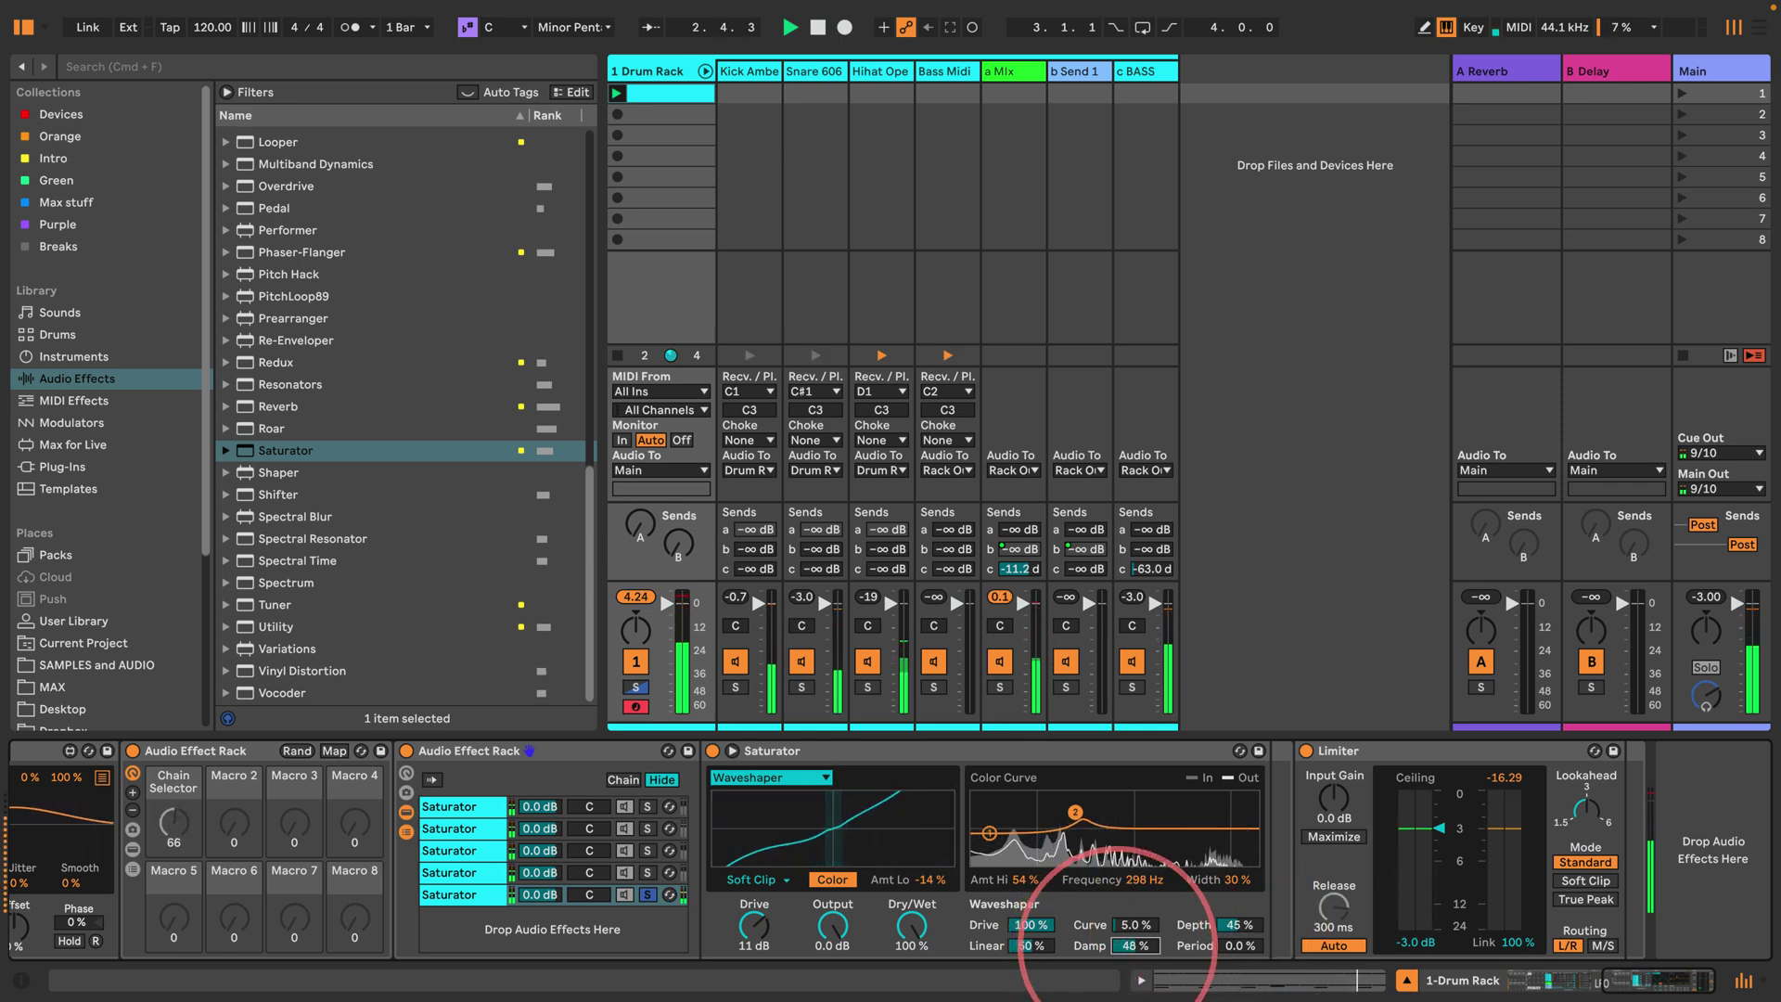
{"action": "left_click_drag", "start_coordinate": [1122, 945], "coordinate": [1122, 954]}
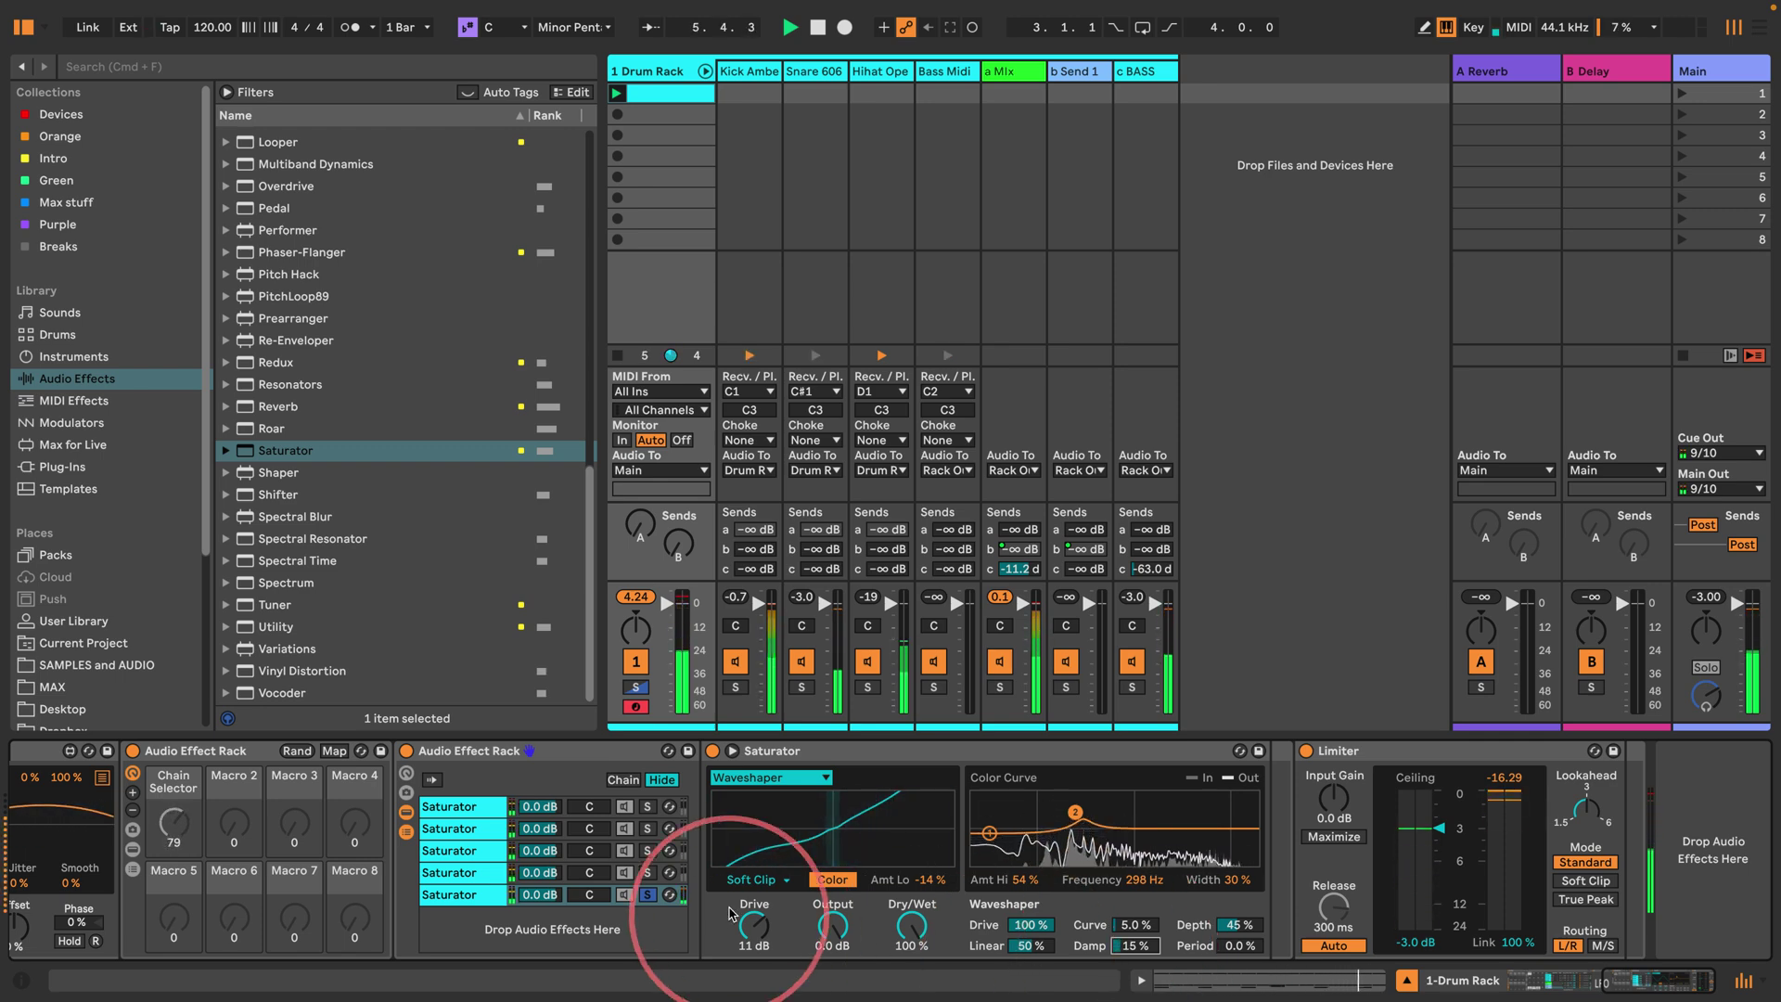
Step: Raise the Mix return chain's Send-c level to 0.0 dB in the Drum Rack and go back to the BASS chain's devices
{"action": "scroll", "coordinate": [649, 863], "scroll_direction": "left", "scroll_amount": 10}
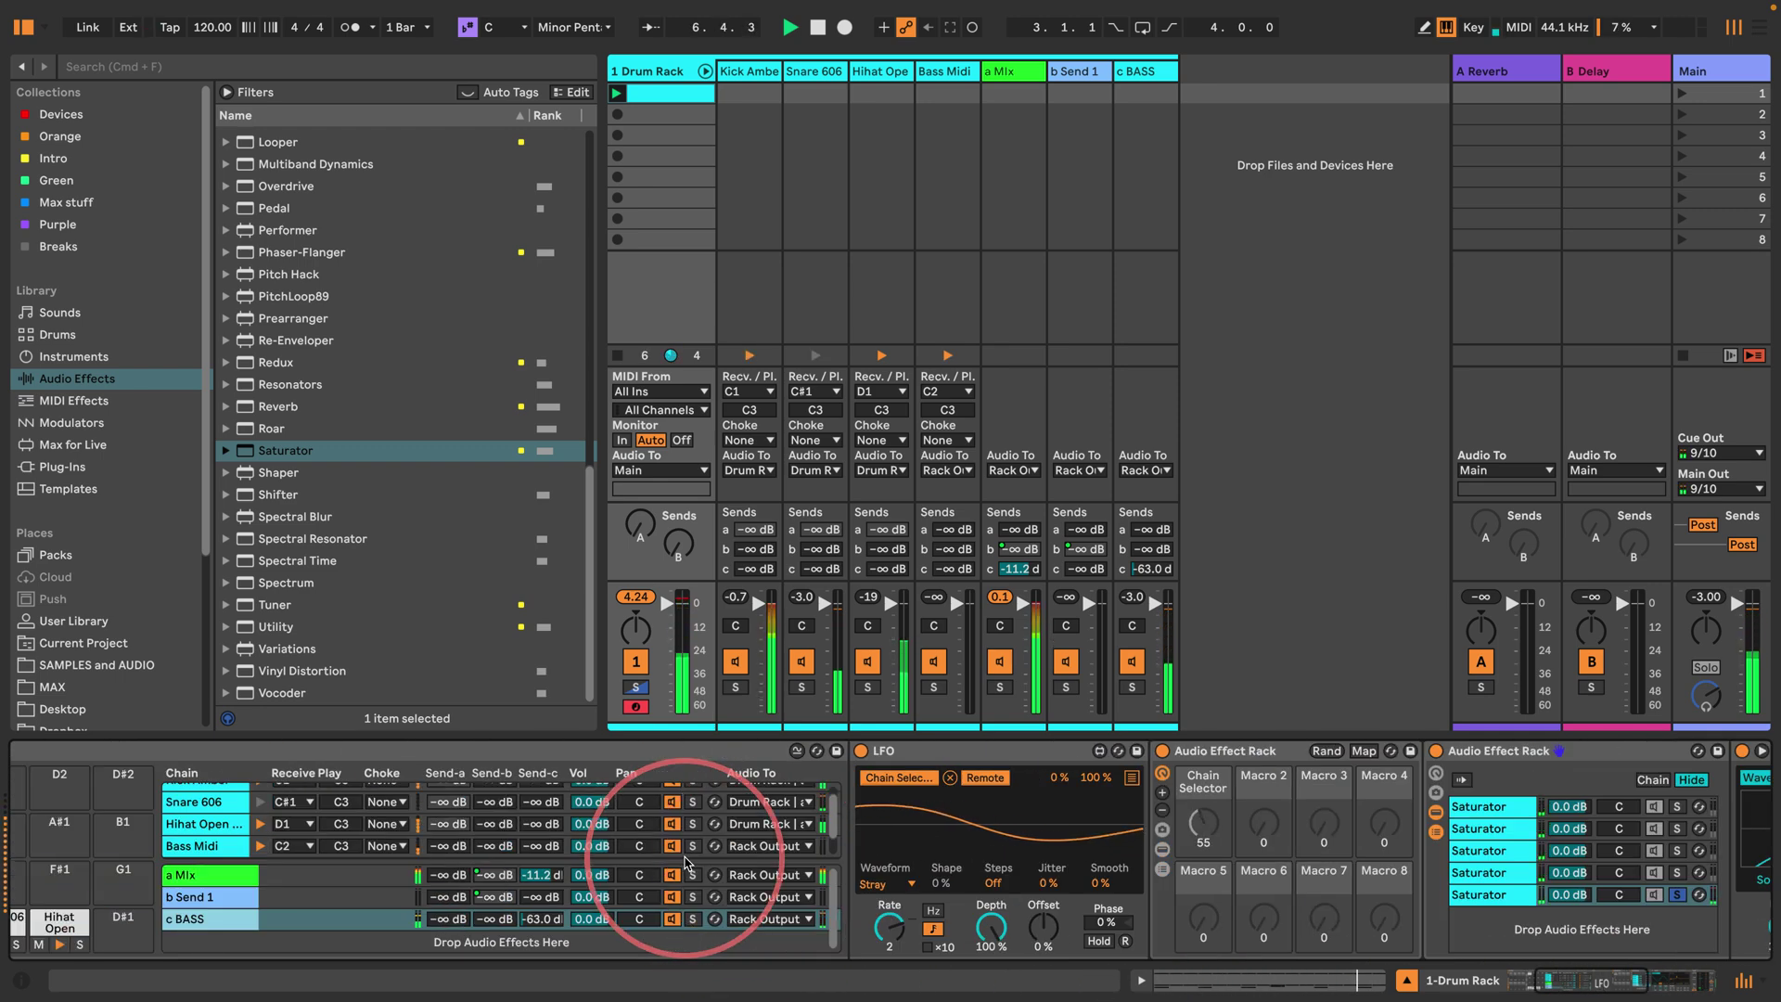
{"action": "scroll", "coordinate": [687, 863], "scroll_direction": "left", "scroll_amount": 5}
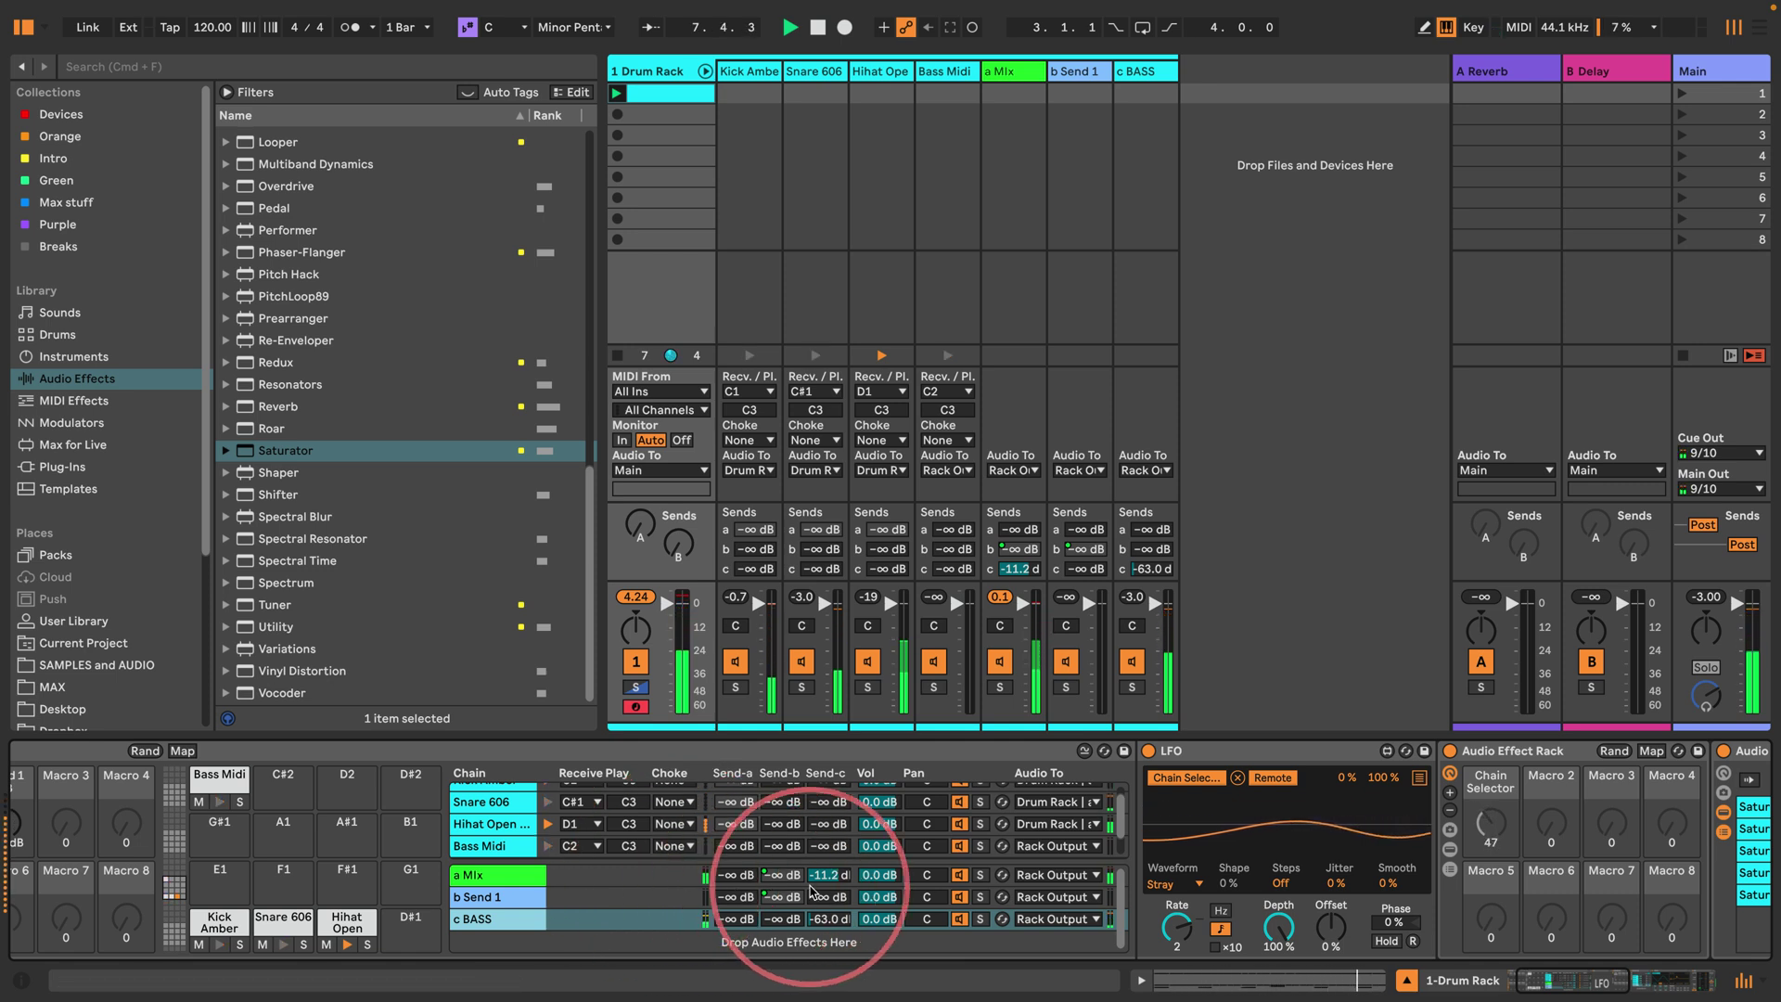
{"action": "left_click", "coordinate": [501, 874]}
{"action": "left_click_drag", "start_coordinate": [828, 875], "coordinate": [828, 775]}
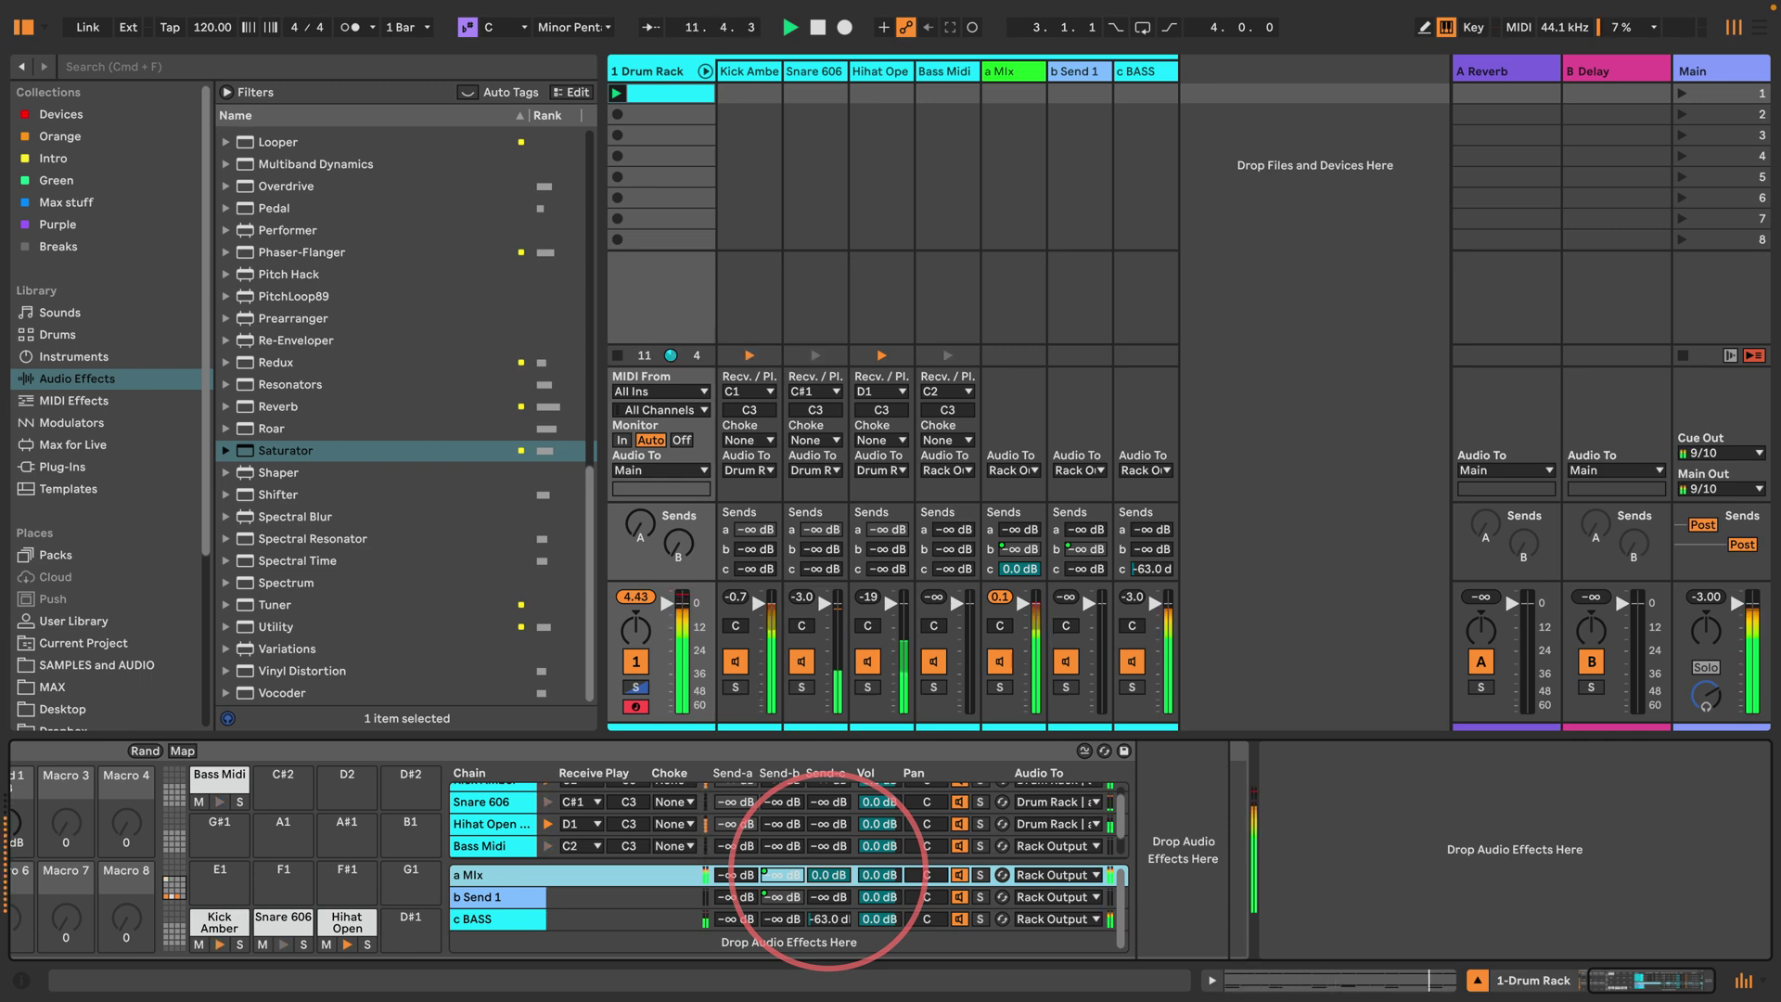
{"action": "left_click", "coordinate": [501, 897]}
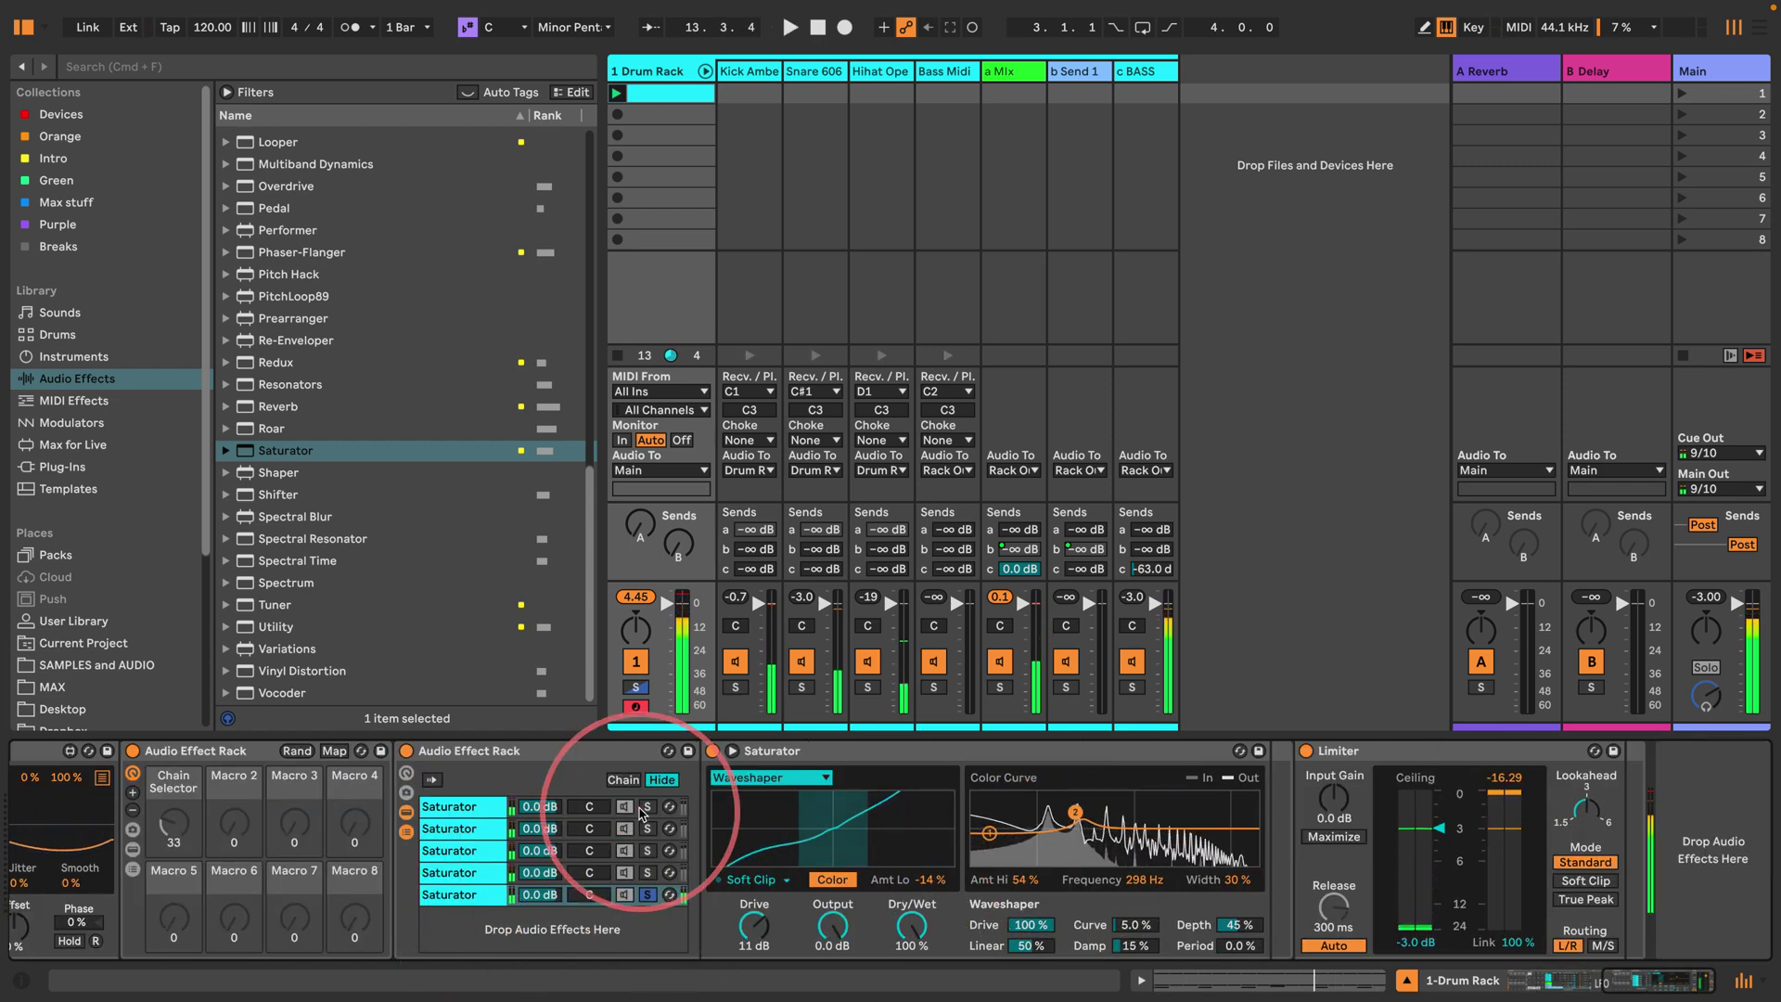
Step: Extend all five Saturator chain zones across the full selector range and distribute their ranges equally
{"action": "left_click", "coordinate": [620, 779]}
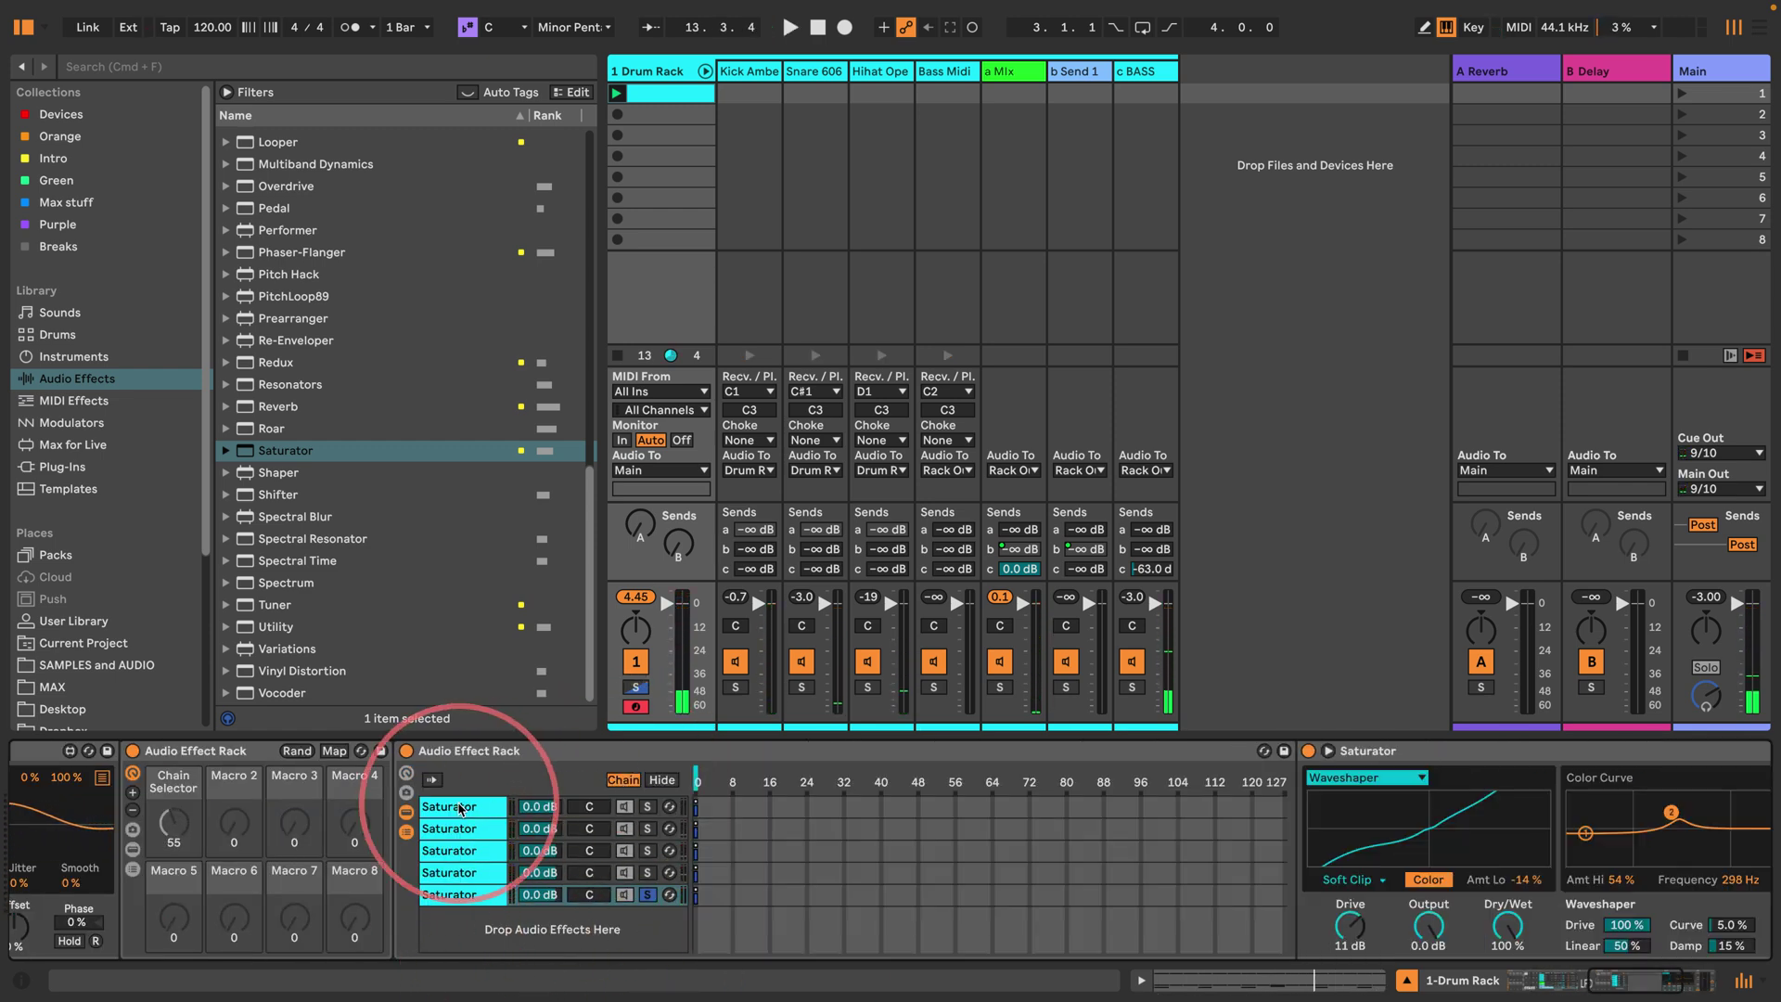
{"action": "left_click", "coordinate": [459, 807]}
{"action": "key", "text": "super+a"}
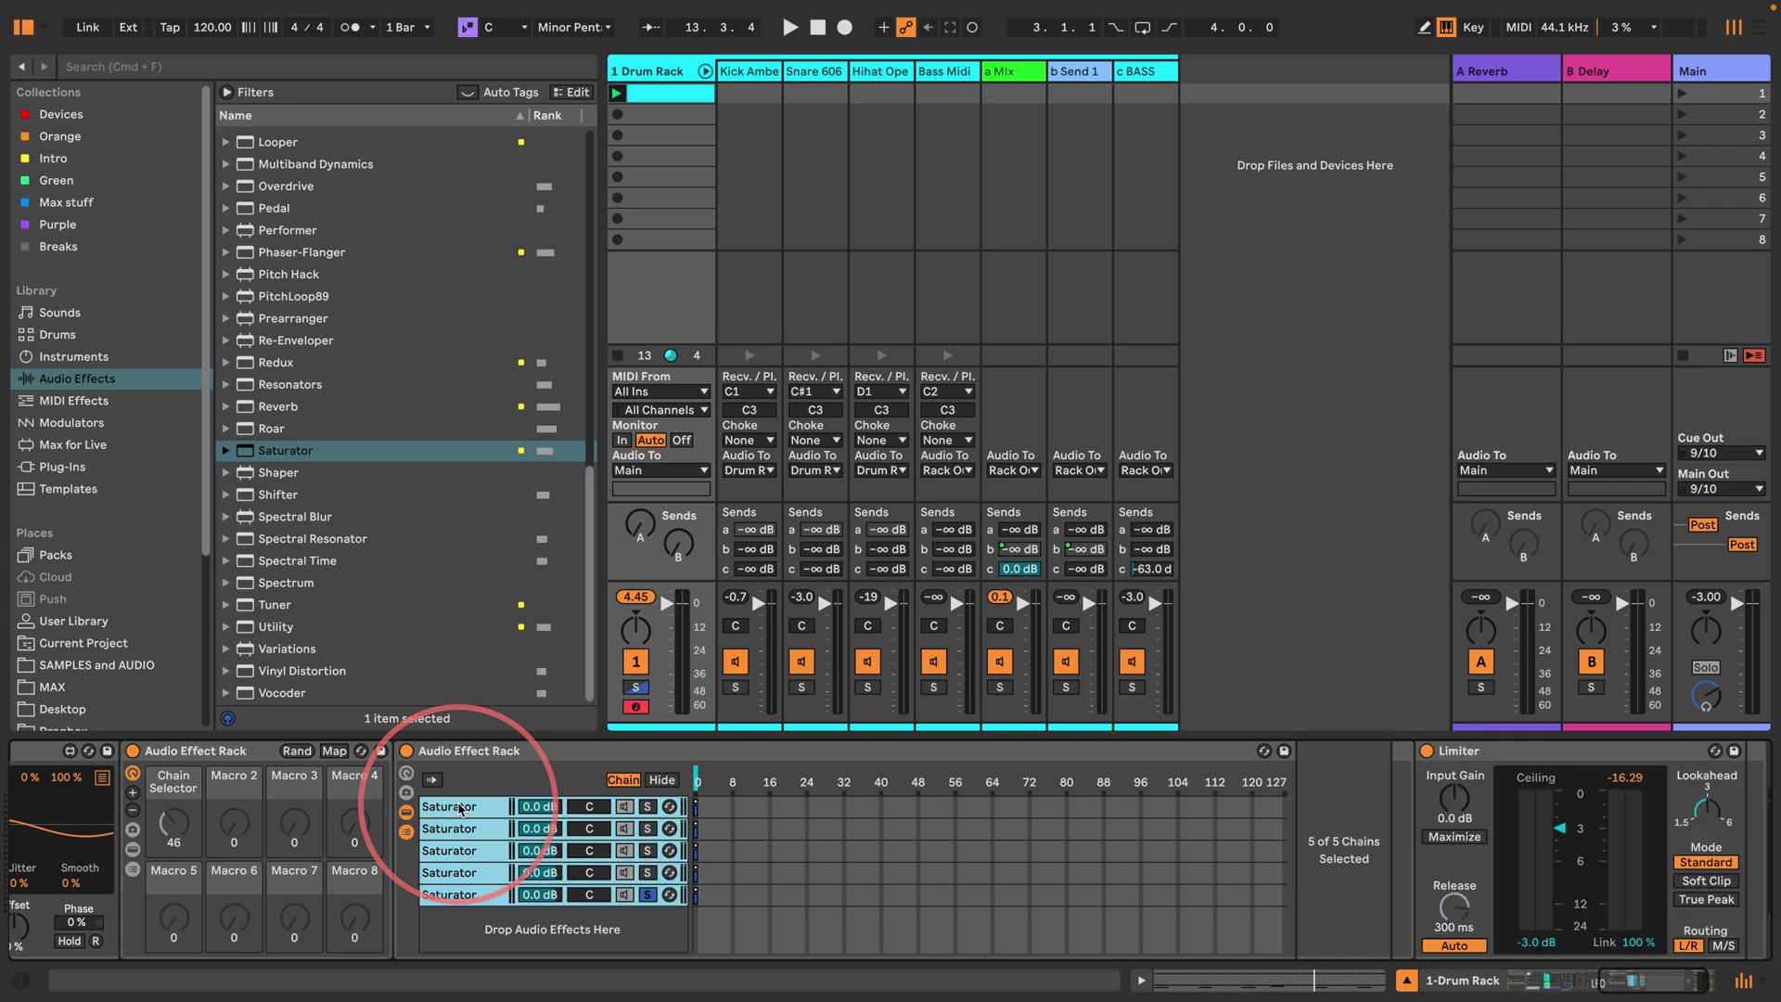
{"action": "left_click_drag", "start_coordinate": [697, 893], "coordinate": [1590, 895]}
{"action": "right_click", "coordinate": [960, 855]}
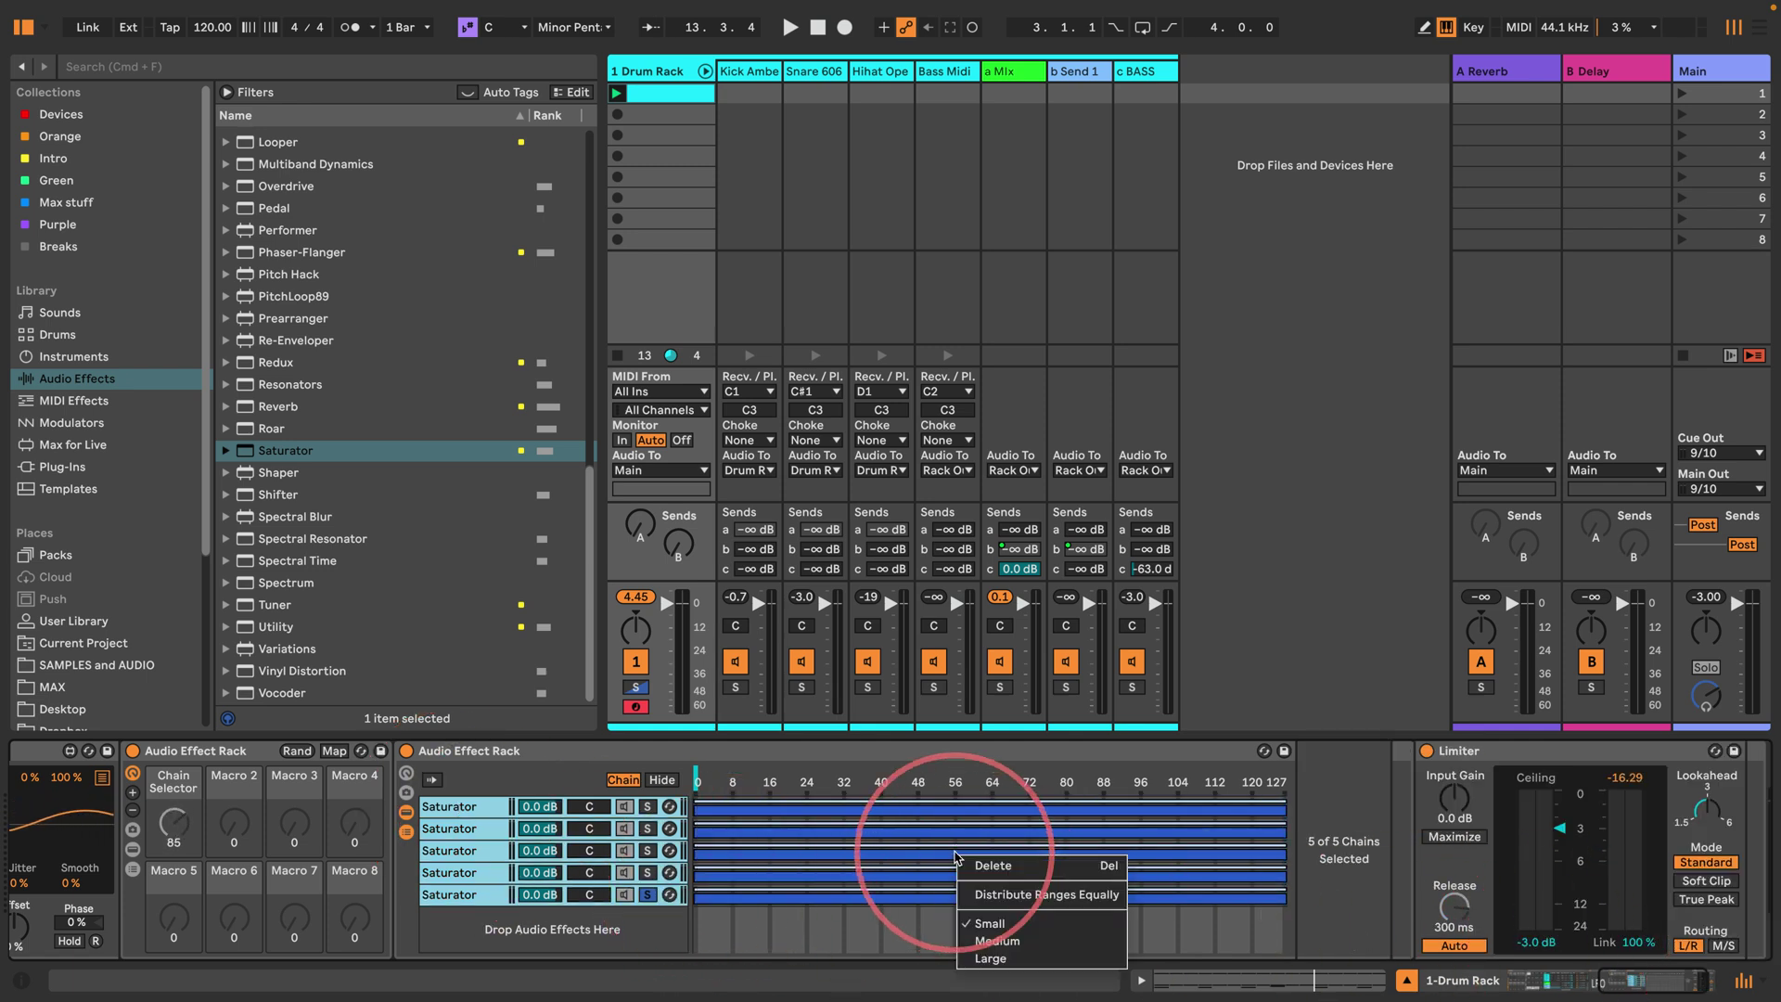
{"action": "left_click", "coordinate": [985, 894]}
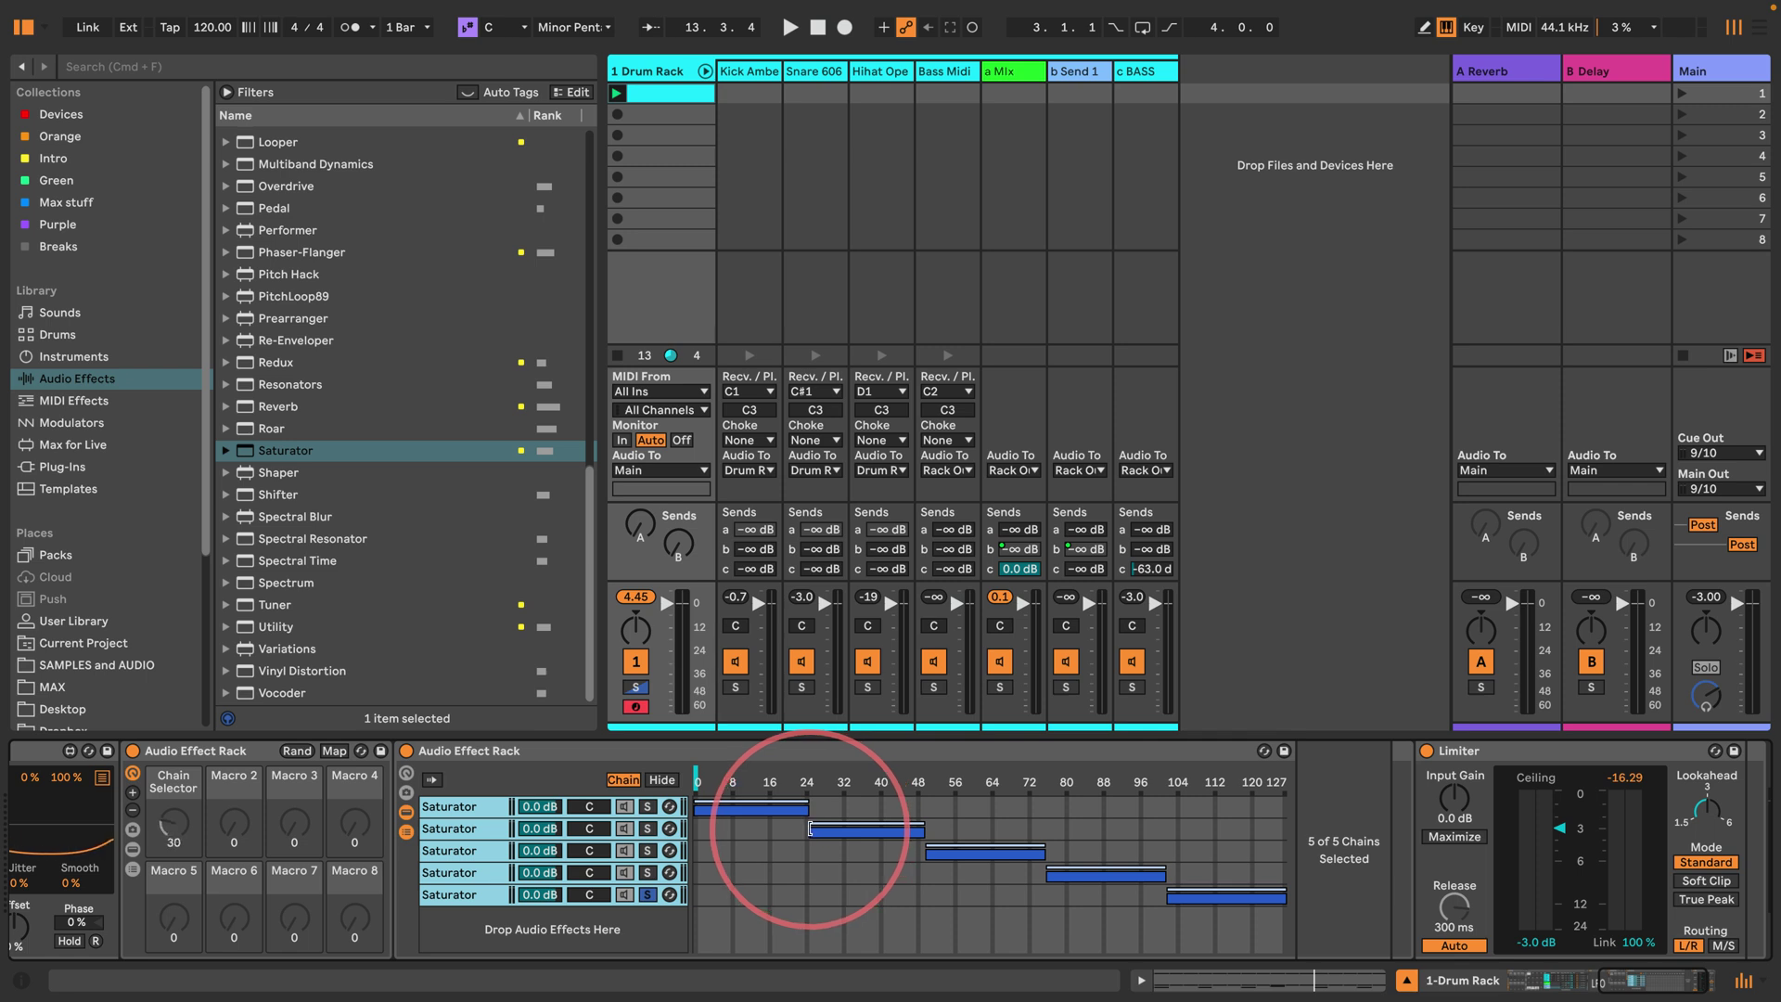
Step: Overlap the neighbouring Saturator chain zones and shape their fades into crossfades, with no chain soloed
{"action": "left_click_drag", "start_coordinate": [816, 832], "coordinate": [867, 822]}
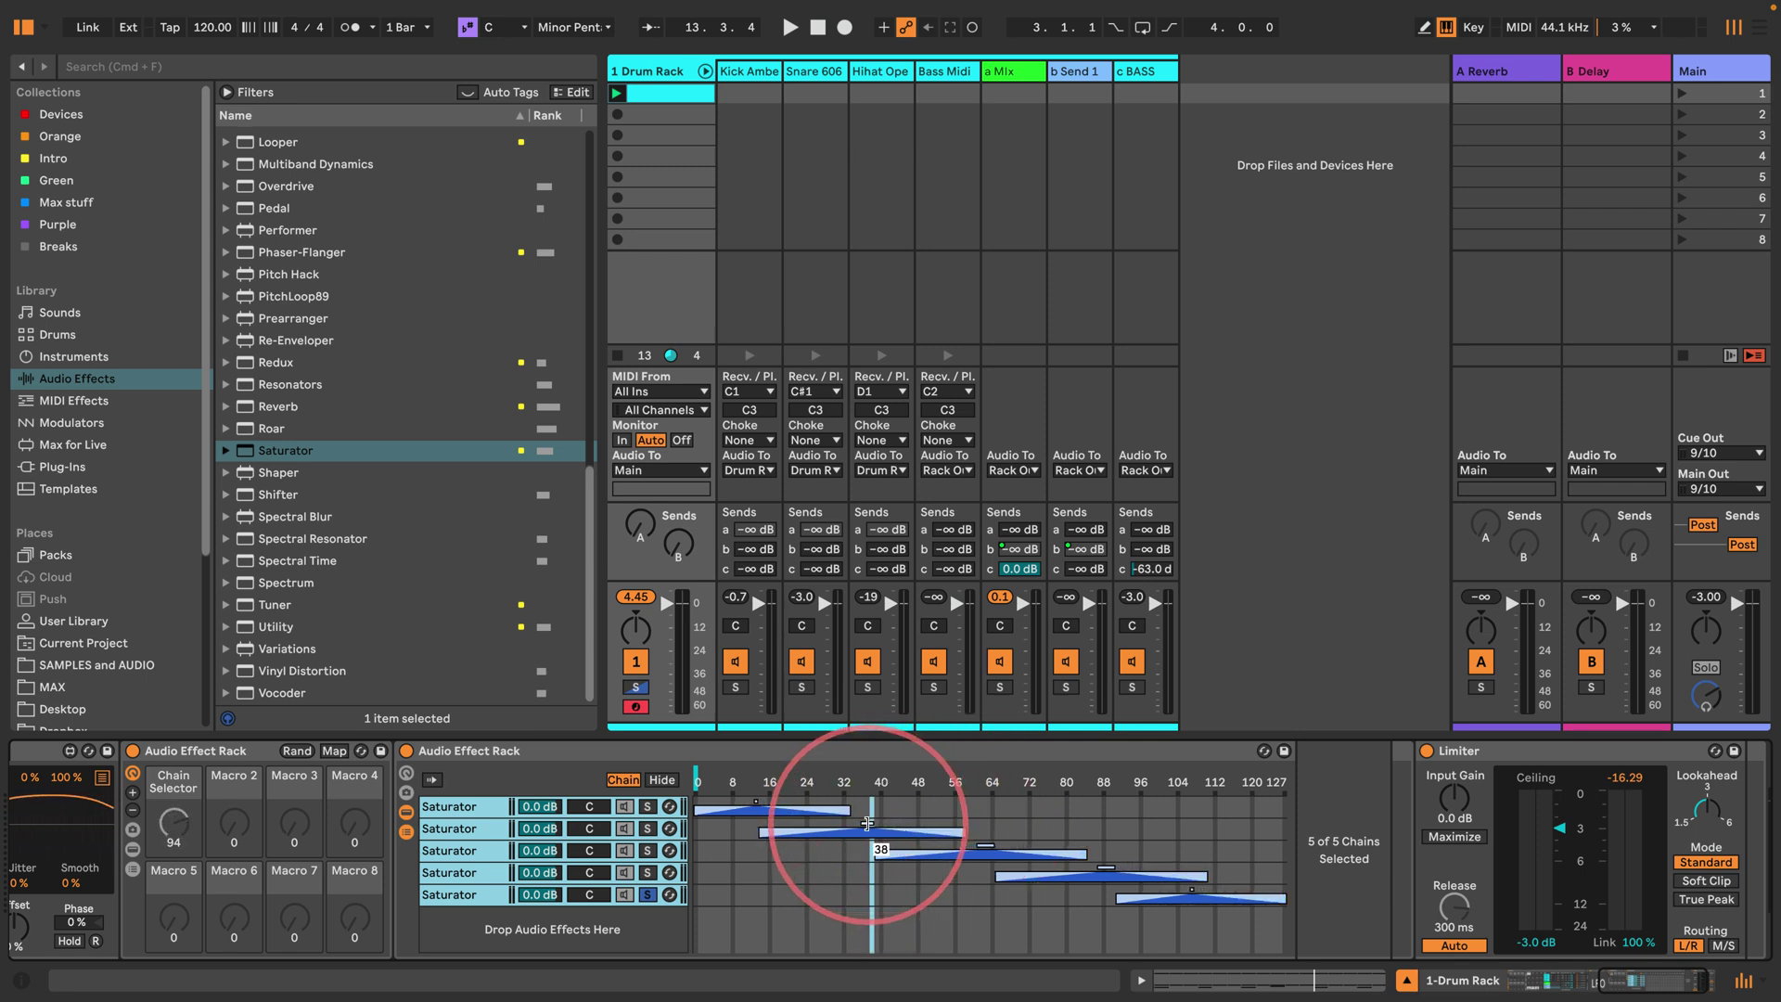
{"action": "left_click", "coordinate": [981, 839]}
{"action": "left_click_drag", "start_coordinate": [980, 839], "coordinate": [855, 807]}
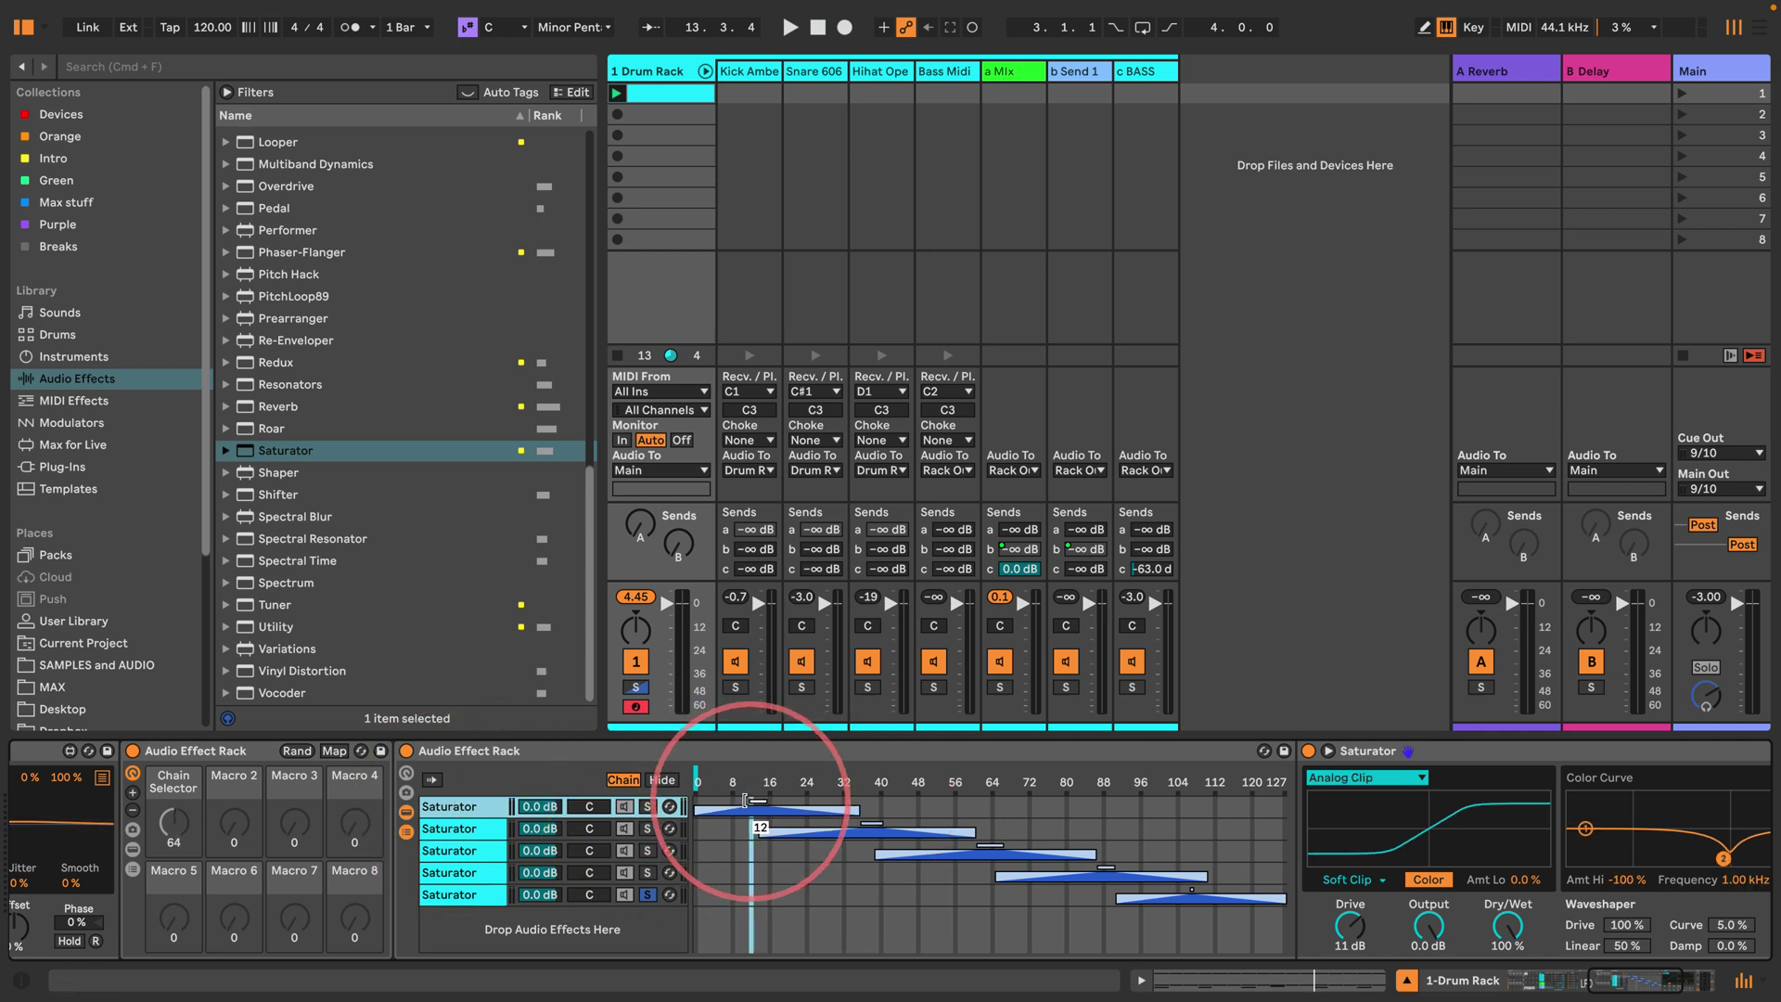
{"action": "left_click", "coordinate": [436, 894]}
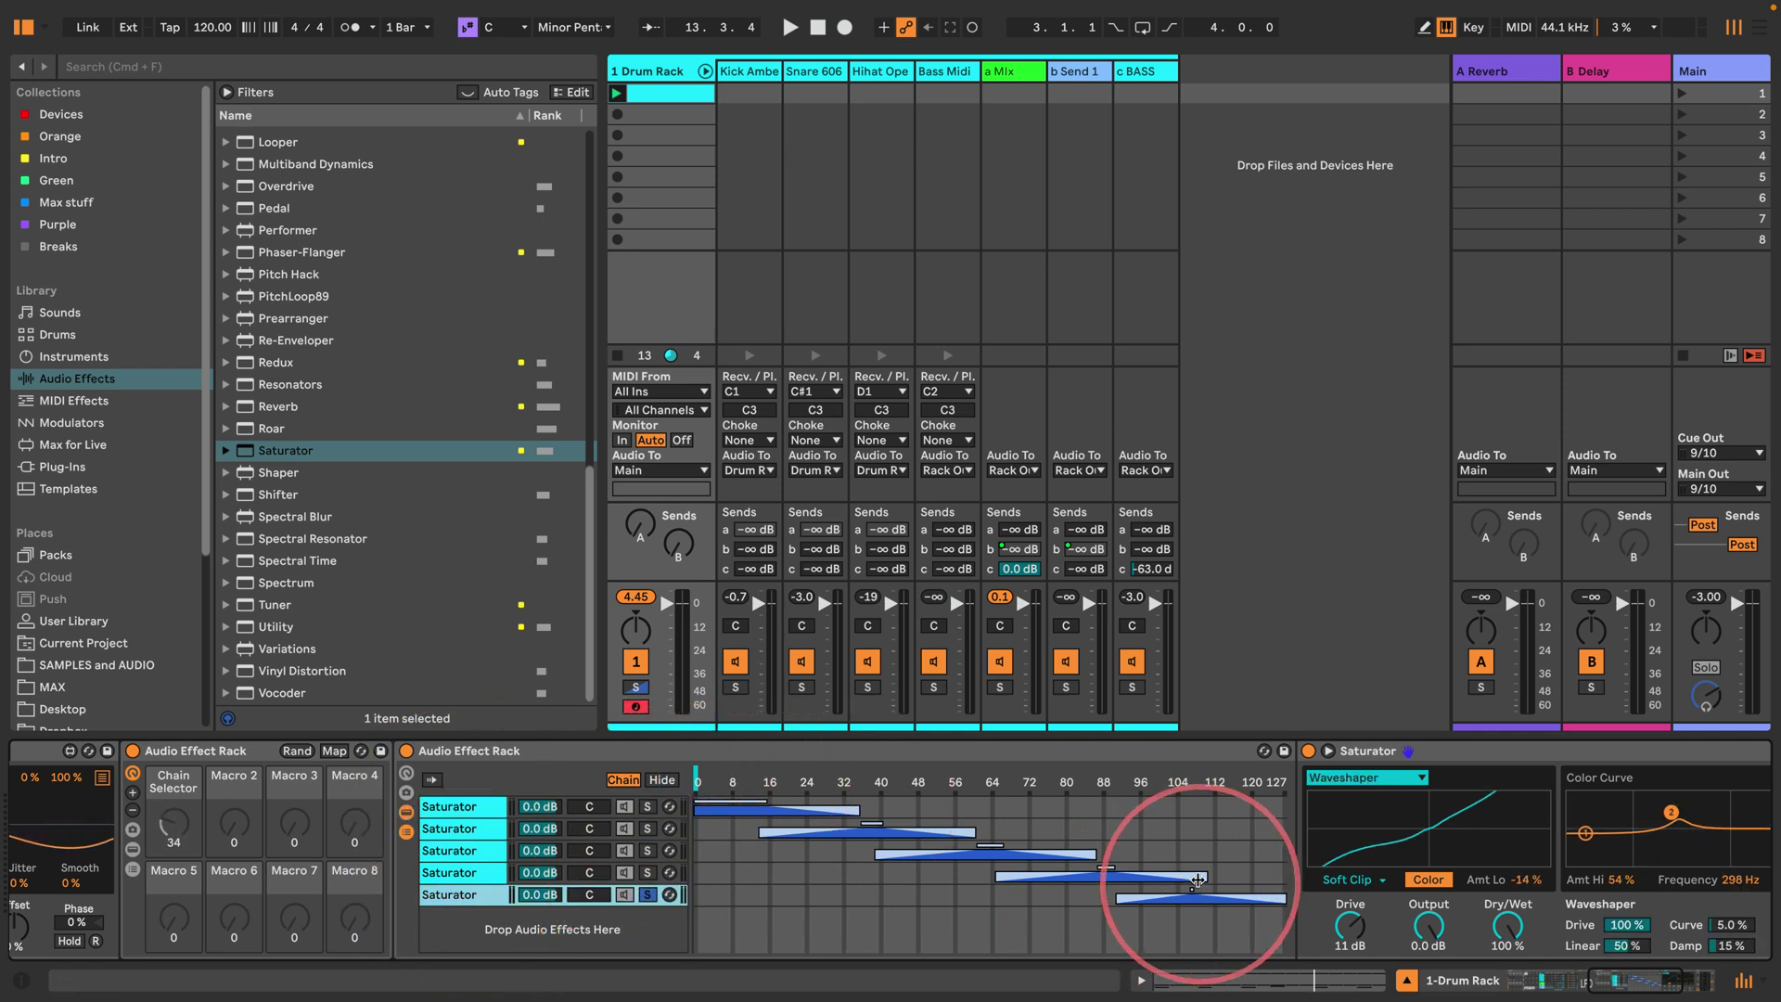
{"action": "left_click_drag", "start_coordinate": [1191, 888], "coordinate": [1285, 889]}
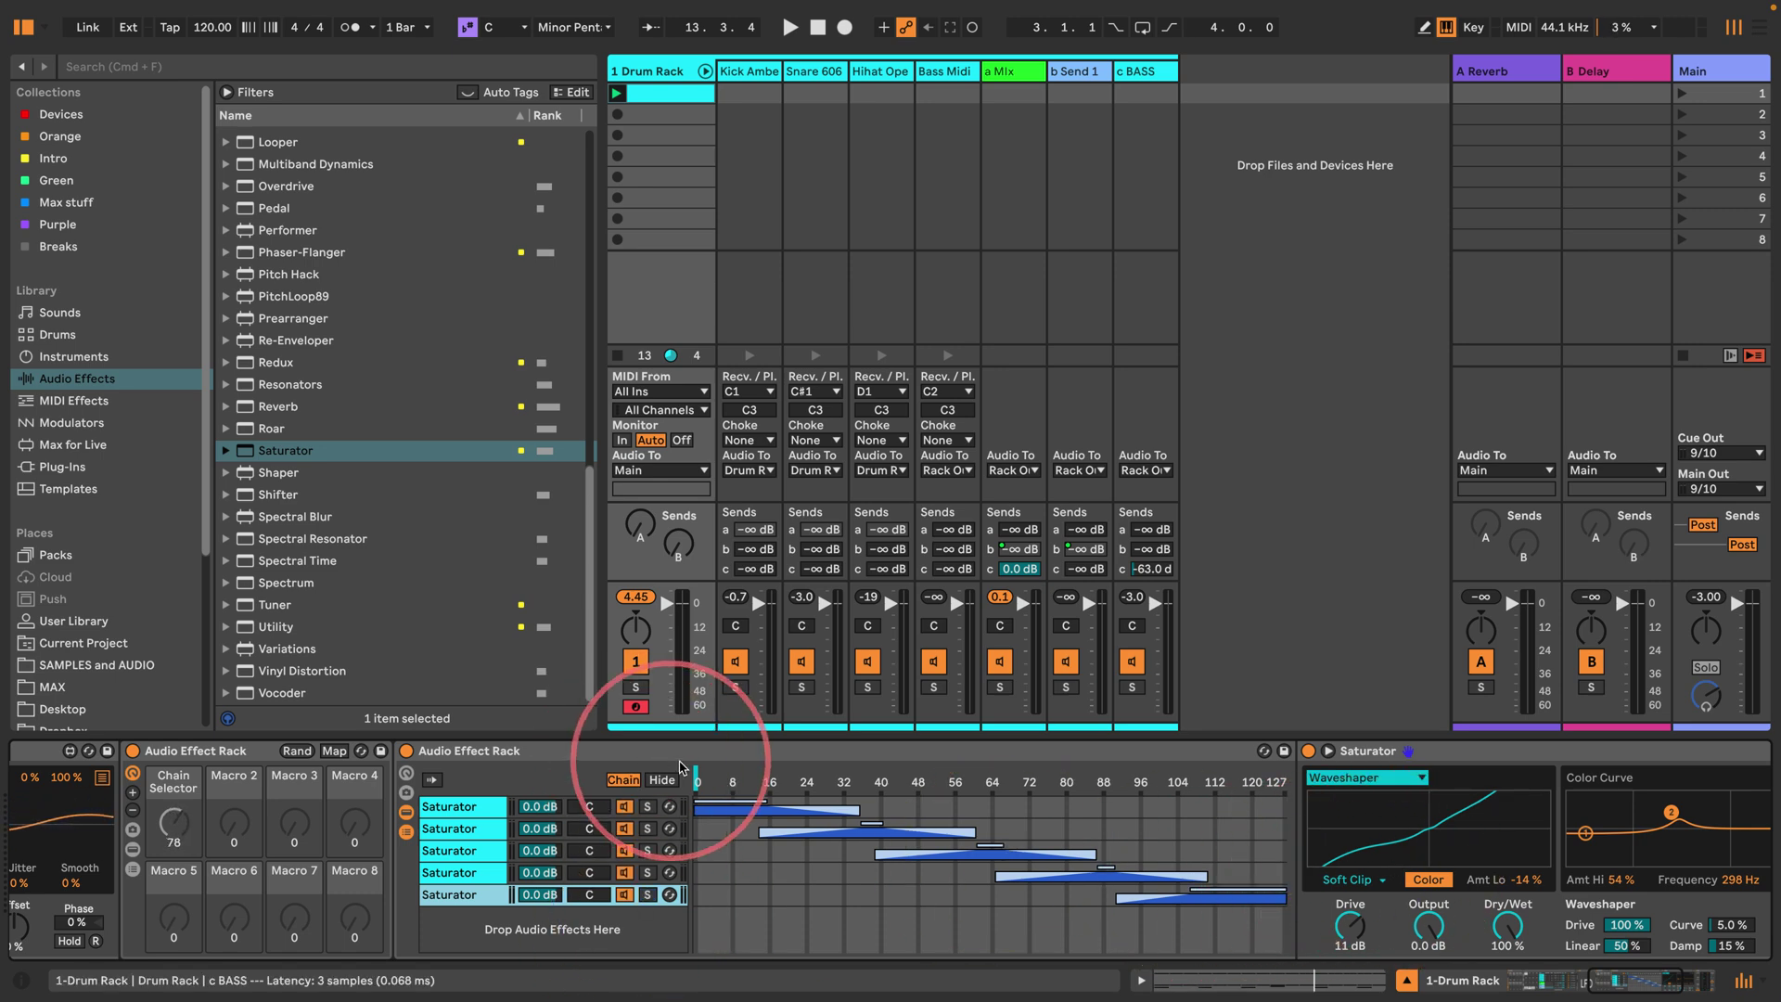
Step: Map the Saturator rack's chain selector to Macro 1 and insert an LFO before the rack that controls this macro
{"action": "right_click", "coordinate": [697, 782]}
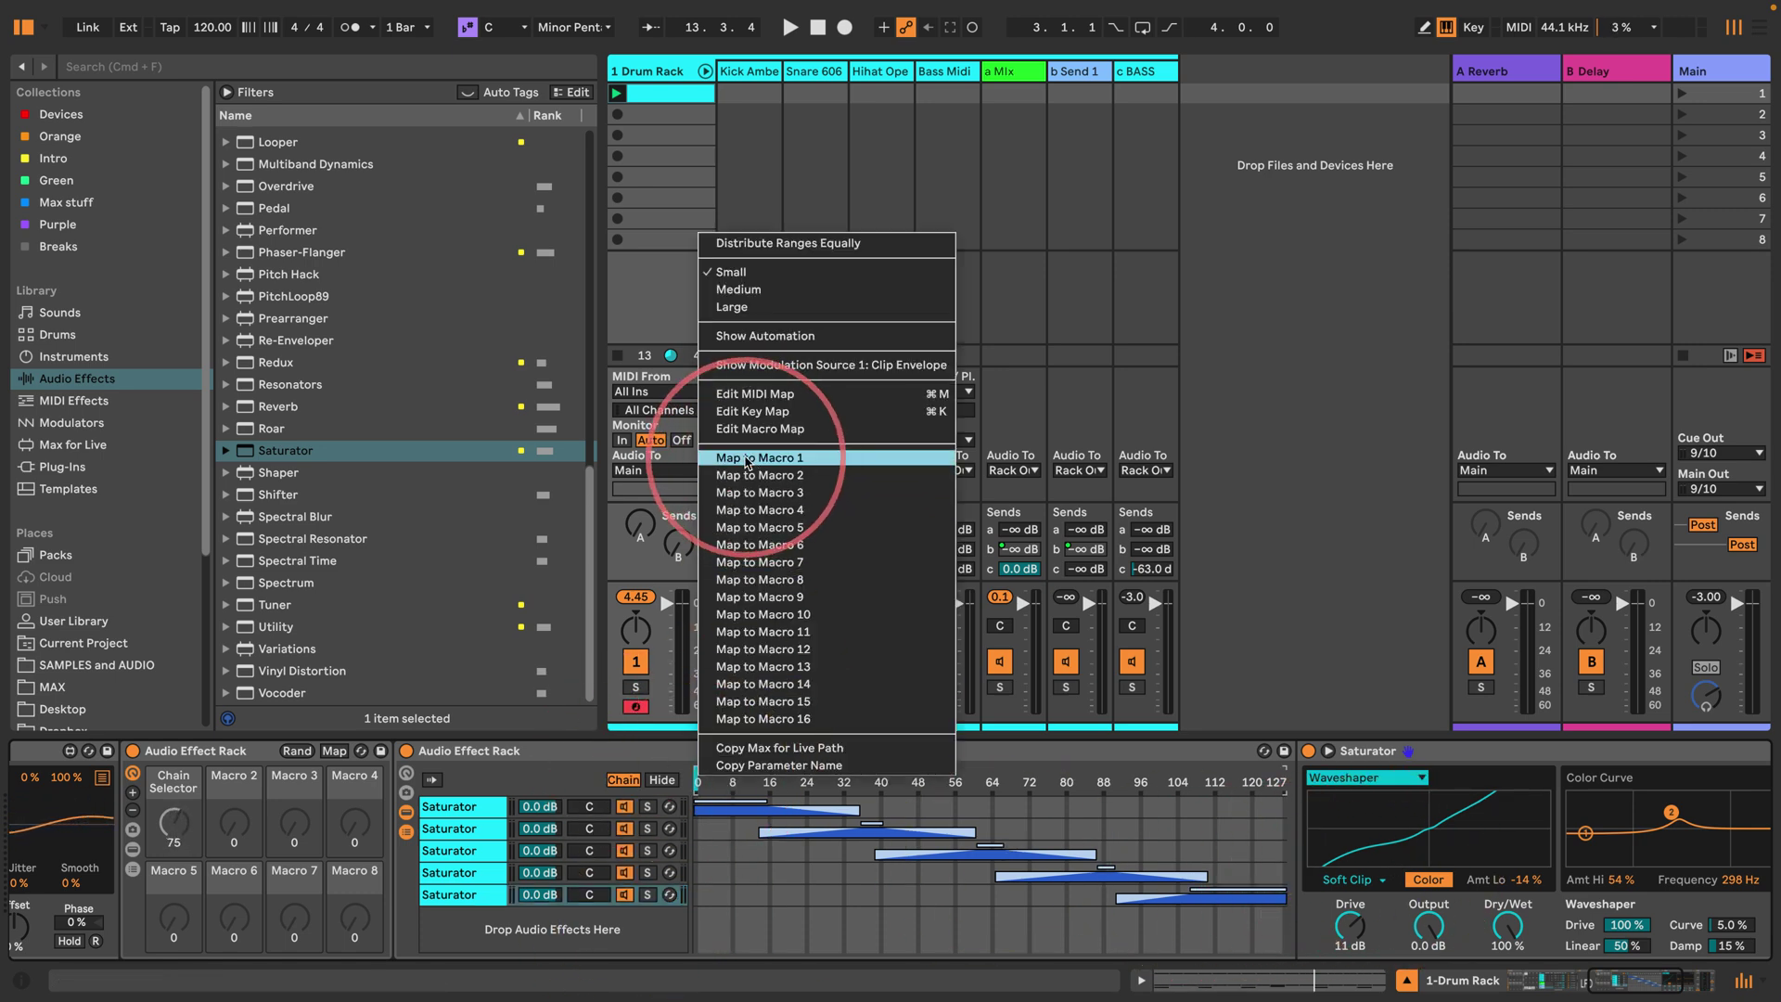
{"action": "left_click", "coordinate": [758, 457]}
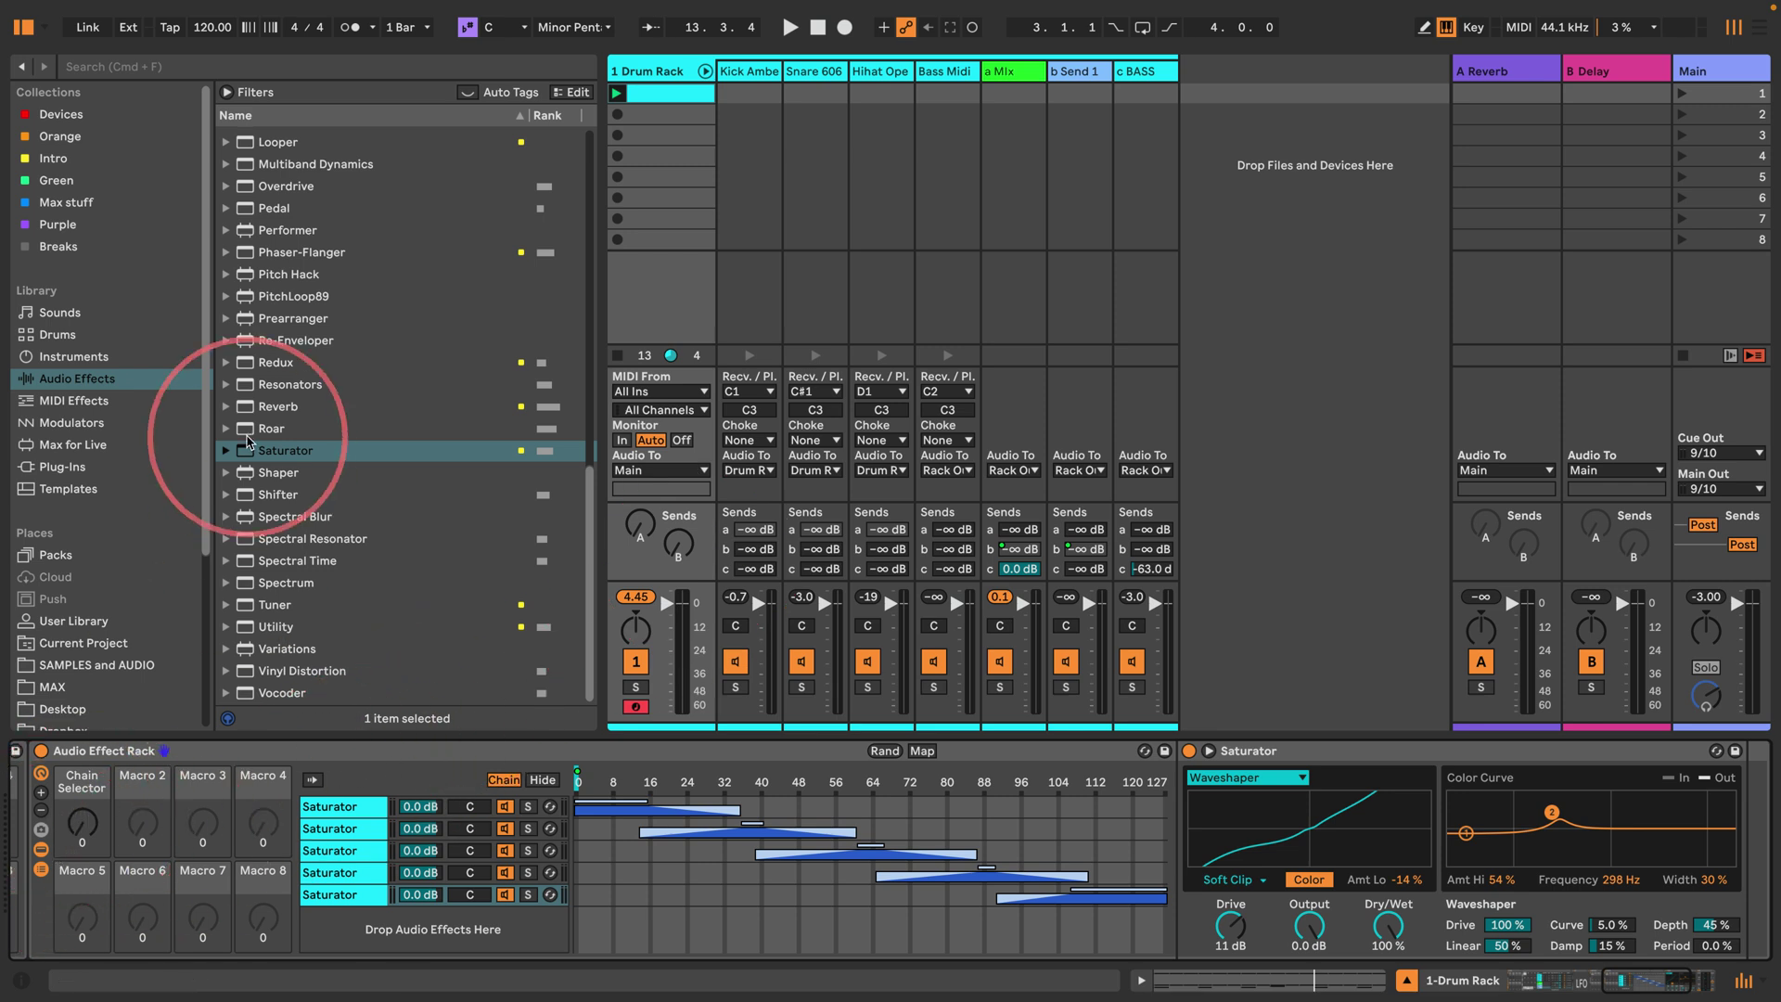
{"action": "scroll", "coordinate": [289, 446], "scroll_direction": "up", "scroll_amount": 7}
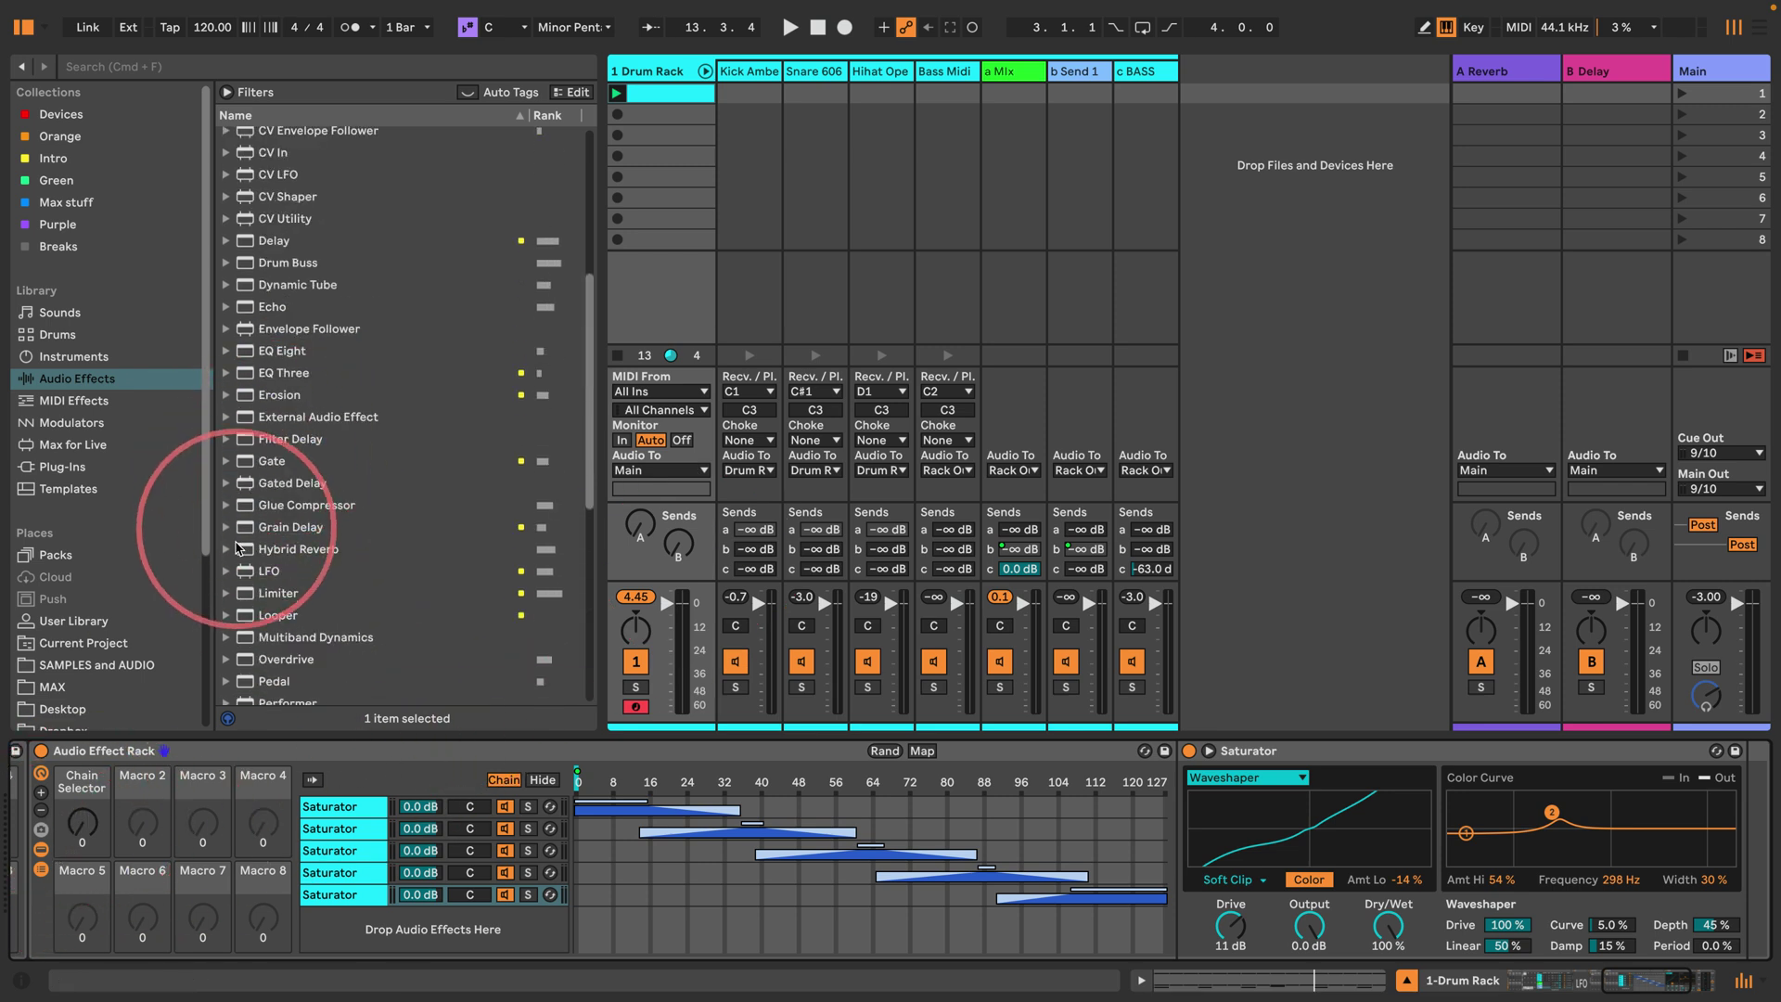
{"action": "left_click_drag", "start_coordinate": [232, 570], "coordinate": [252, 782]}
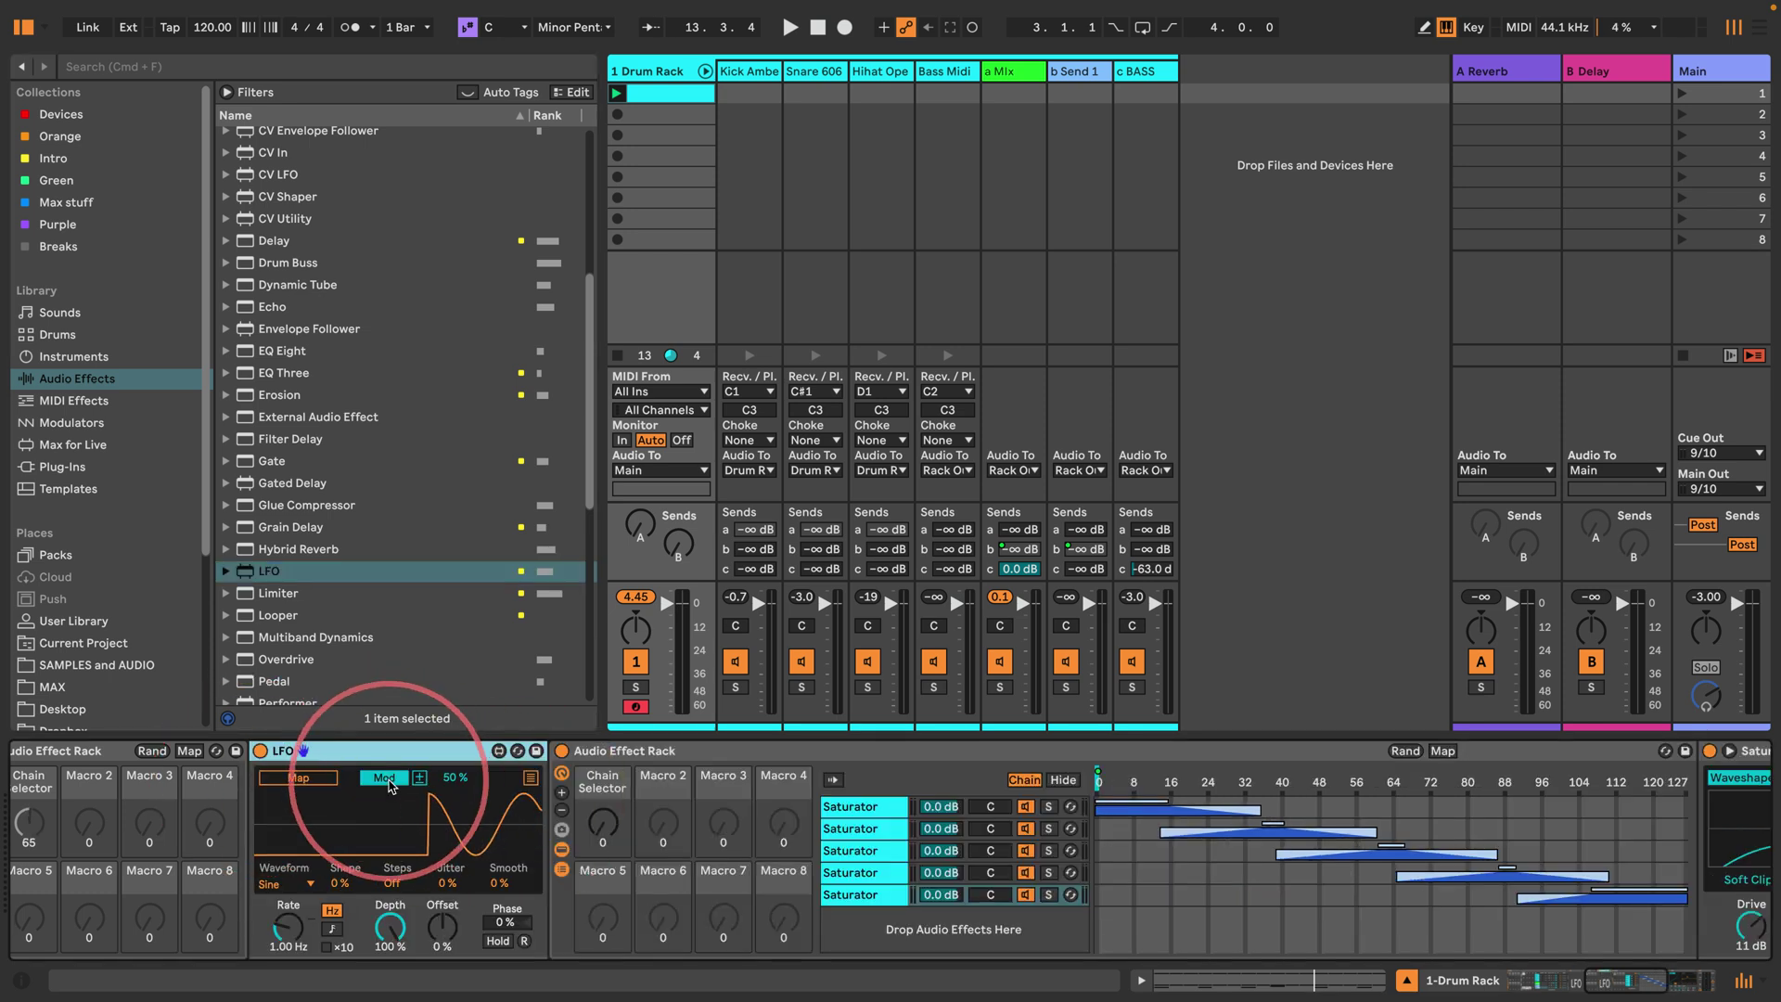
{"action": "left_click", "coordinate": [376, 777]}
{"action": "left_click", "coordinate": [600, 825]}
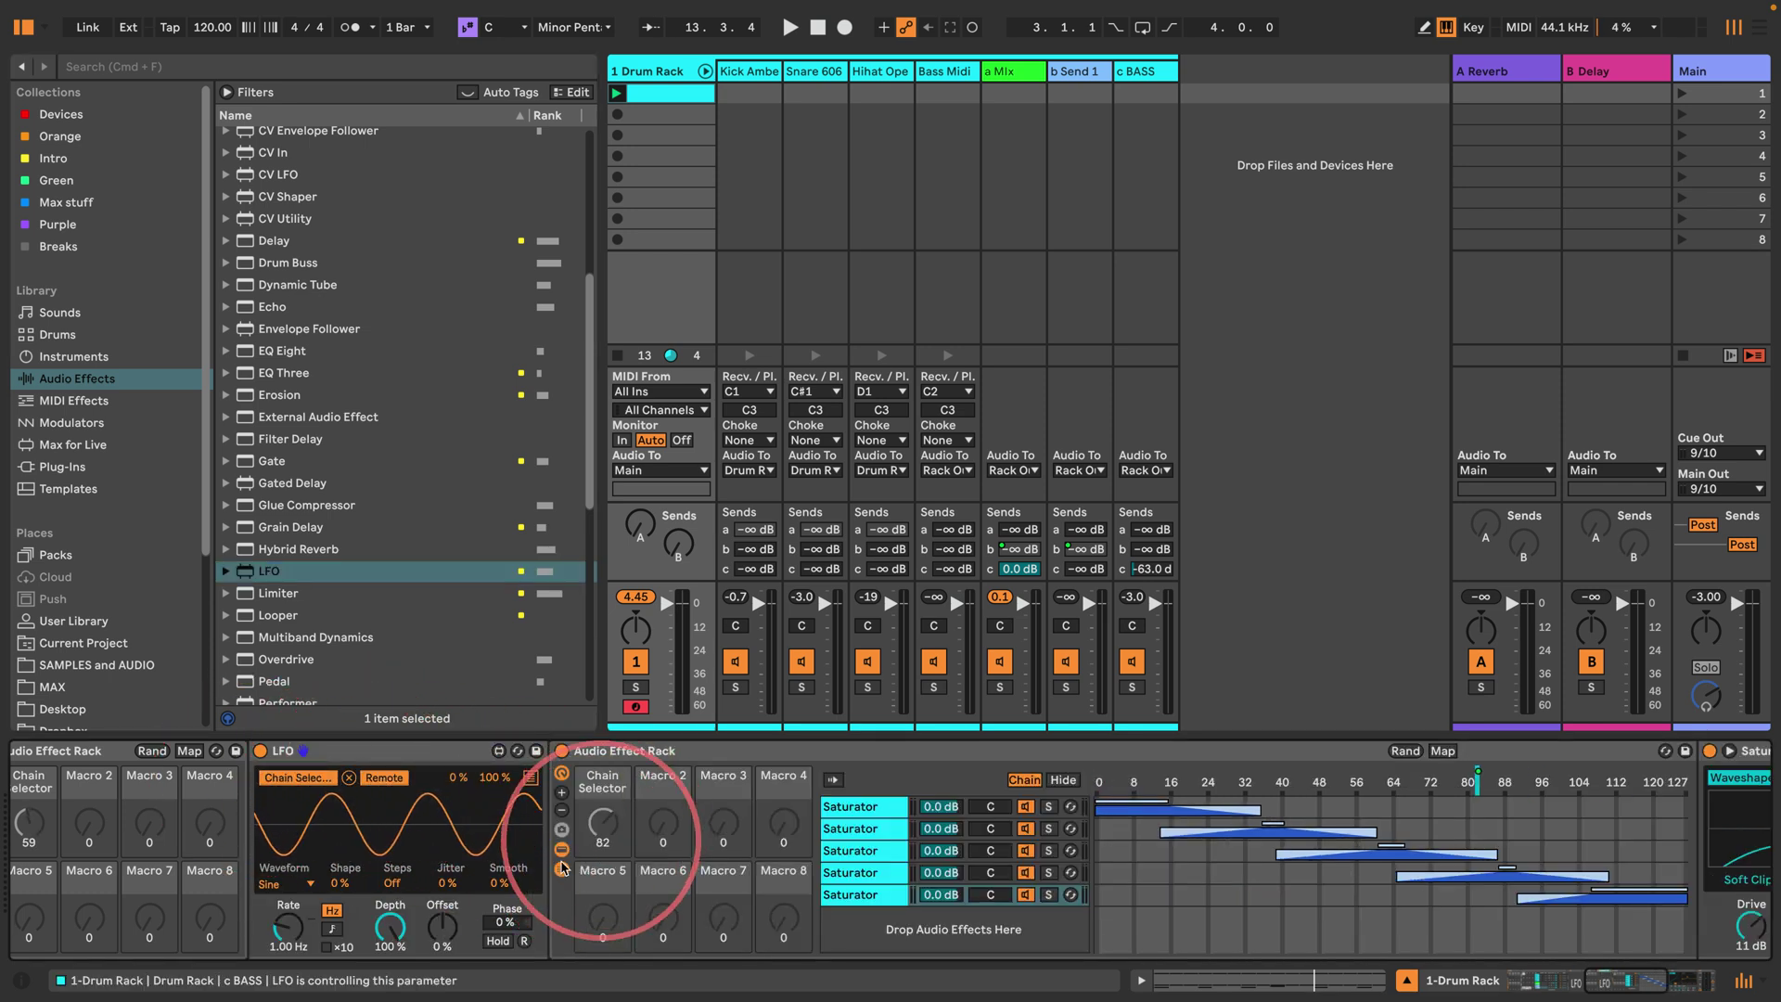
Step: Set the new LFO to the Stray waveform with a tempo-synced rate of 2
{"action": "left_click", "coordinate": [304, 879]}
{"action": "left_click", "coordinate": [304, 877]}
{"action": "scroll", "coordinate": [304, 877], "scroll_direction": "down", "scroll_amount": 5}
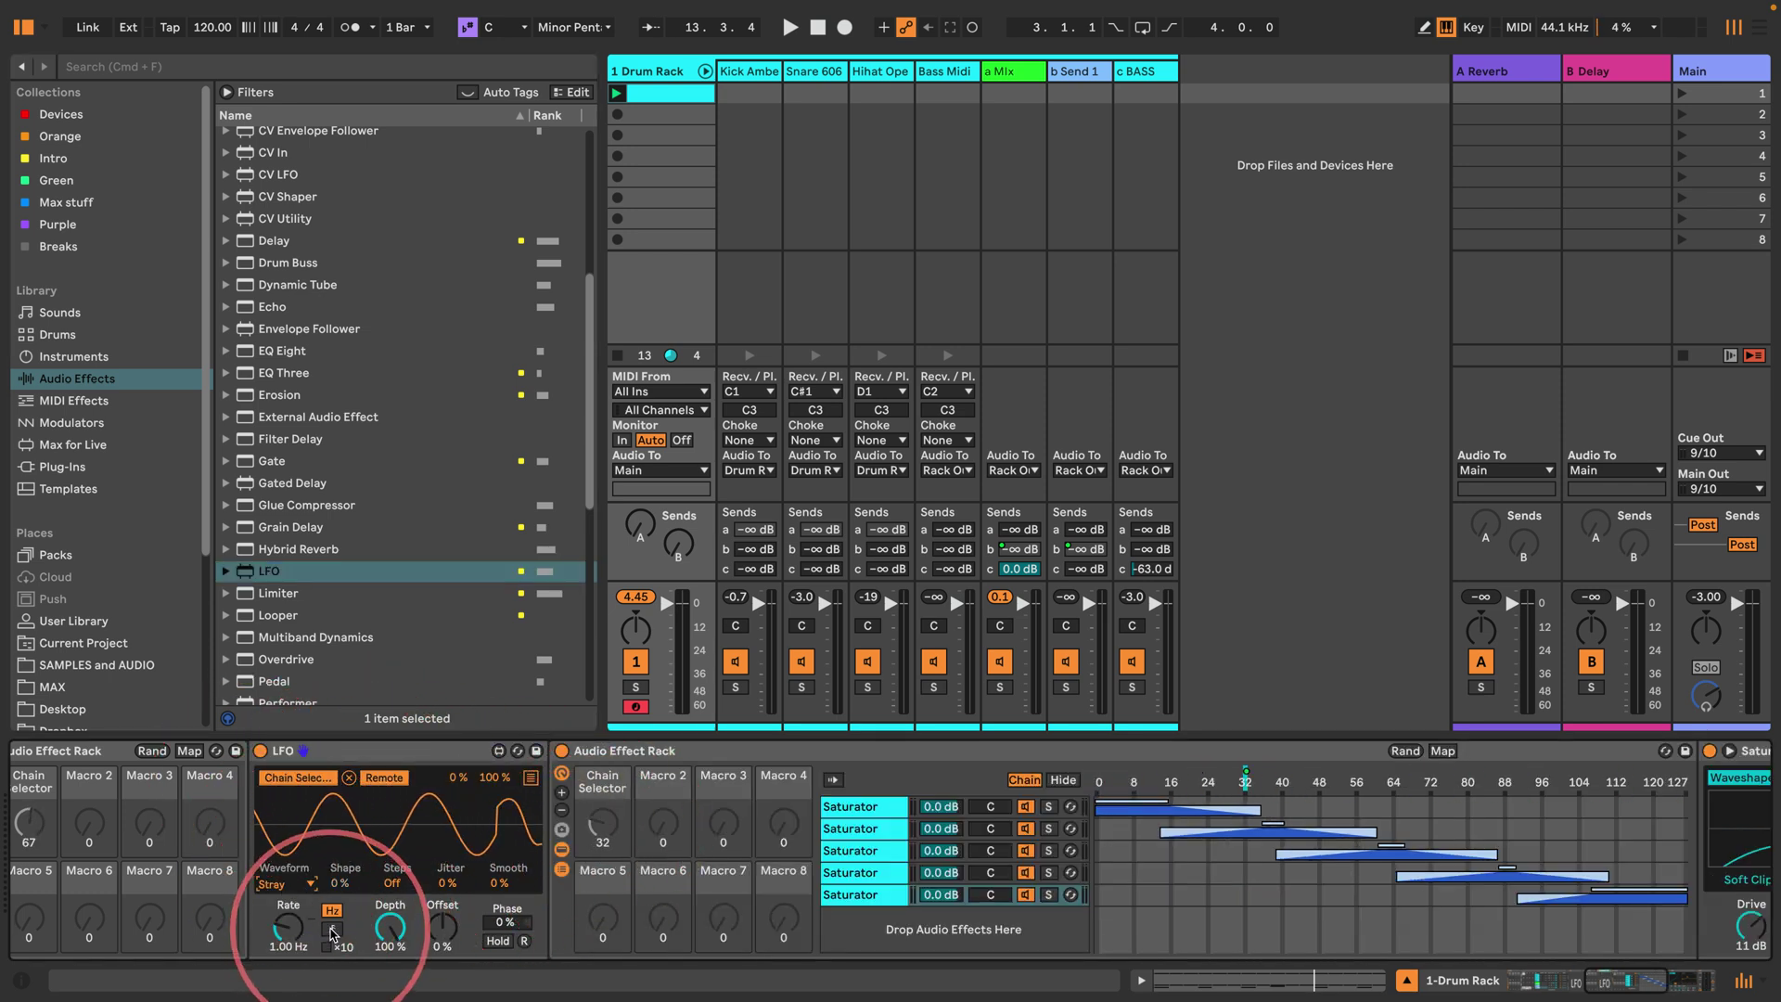
{"action": "left_click", "coordinate": [331, 928]}
{"action": "scroll", "coordinate": [288, 926], "scroll_direction": "down", "scroll_amount": 1}
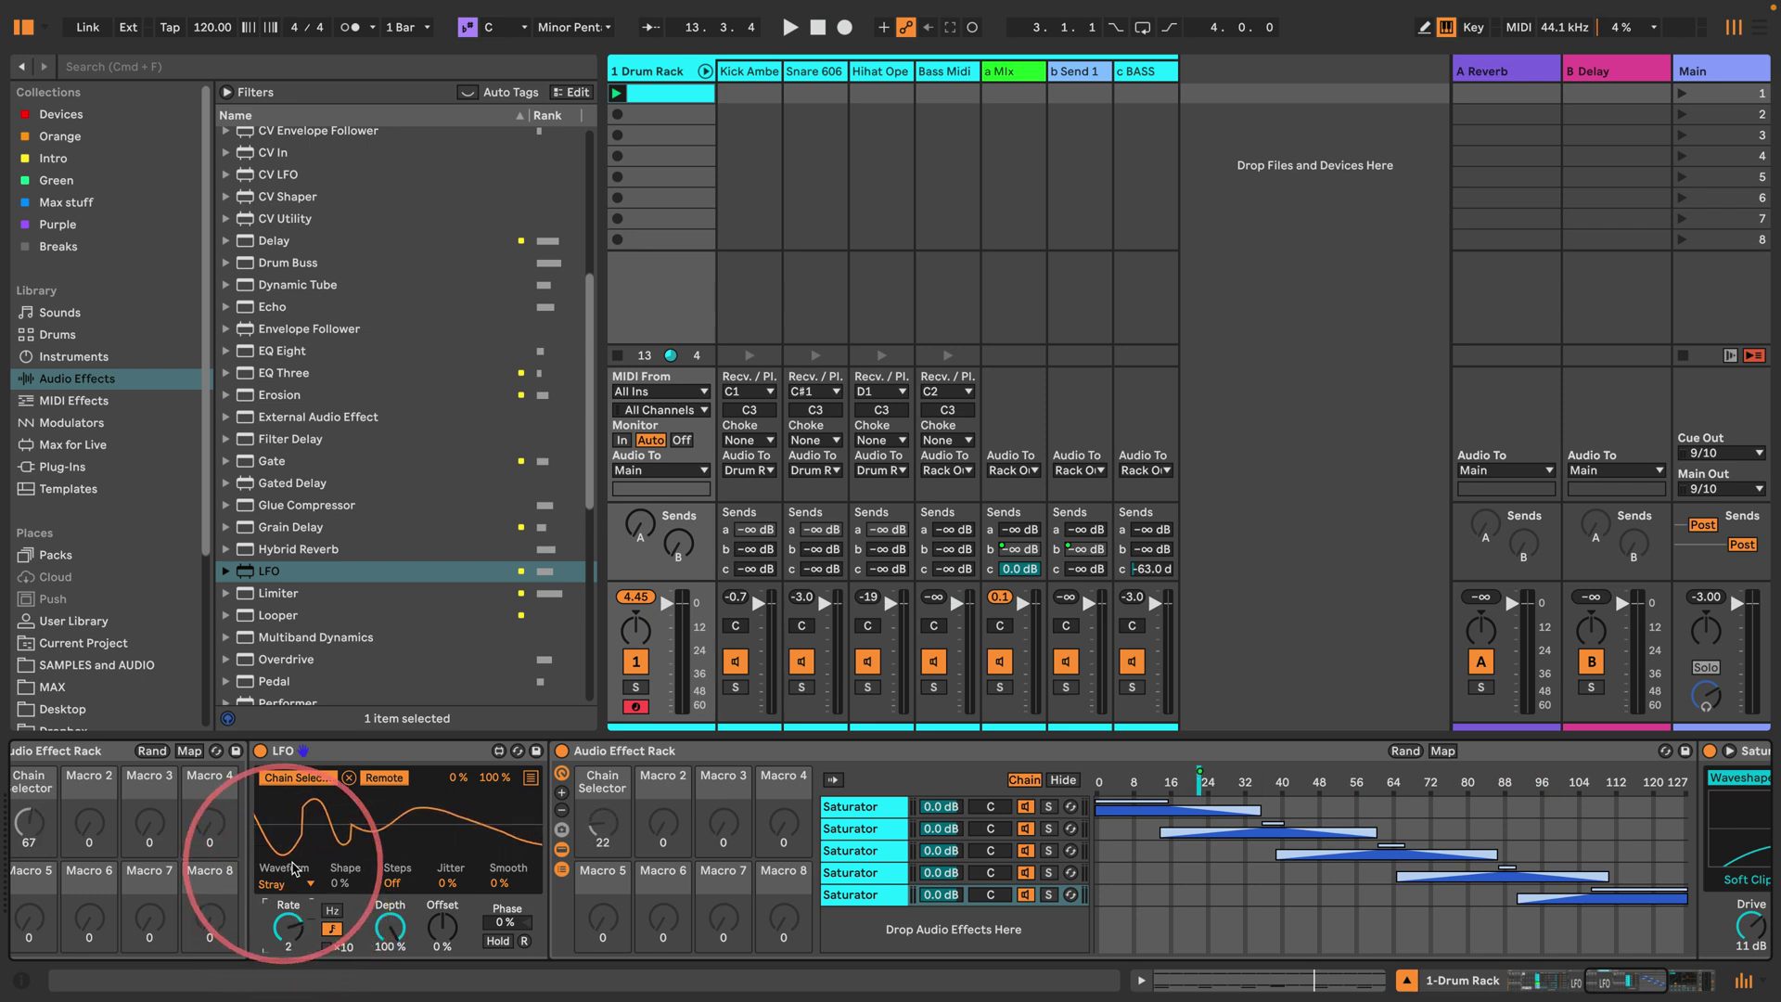
Step: Start playback to audition the crossfading and collapse the Saturator rack to its macro controls
{"action": "key", "text": "space"}
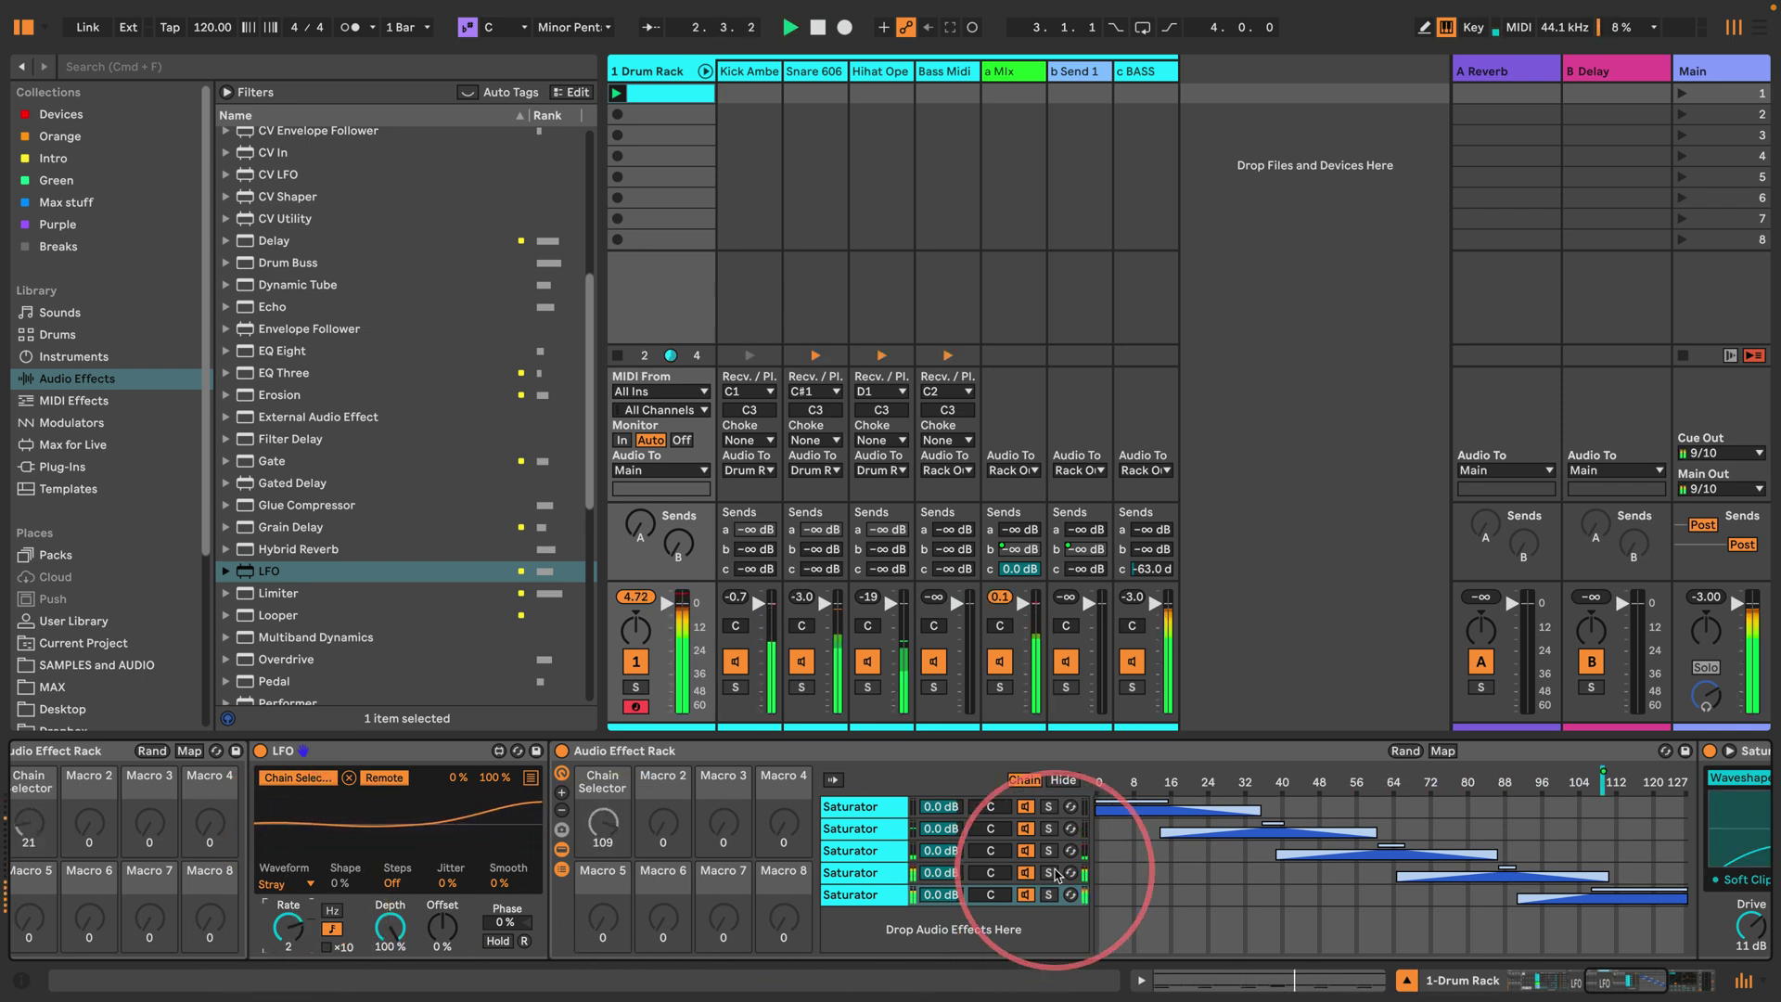
{"action": "scroll", "coordinate": [1055, 873], "scroll_direction": "right", "scroll_amount": 5}
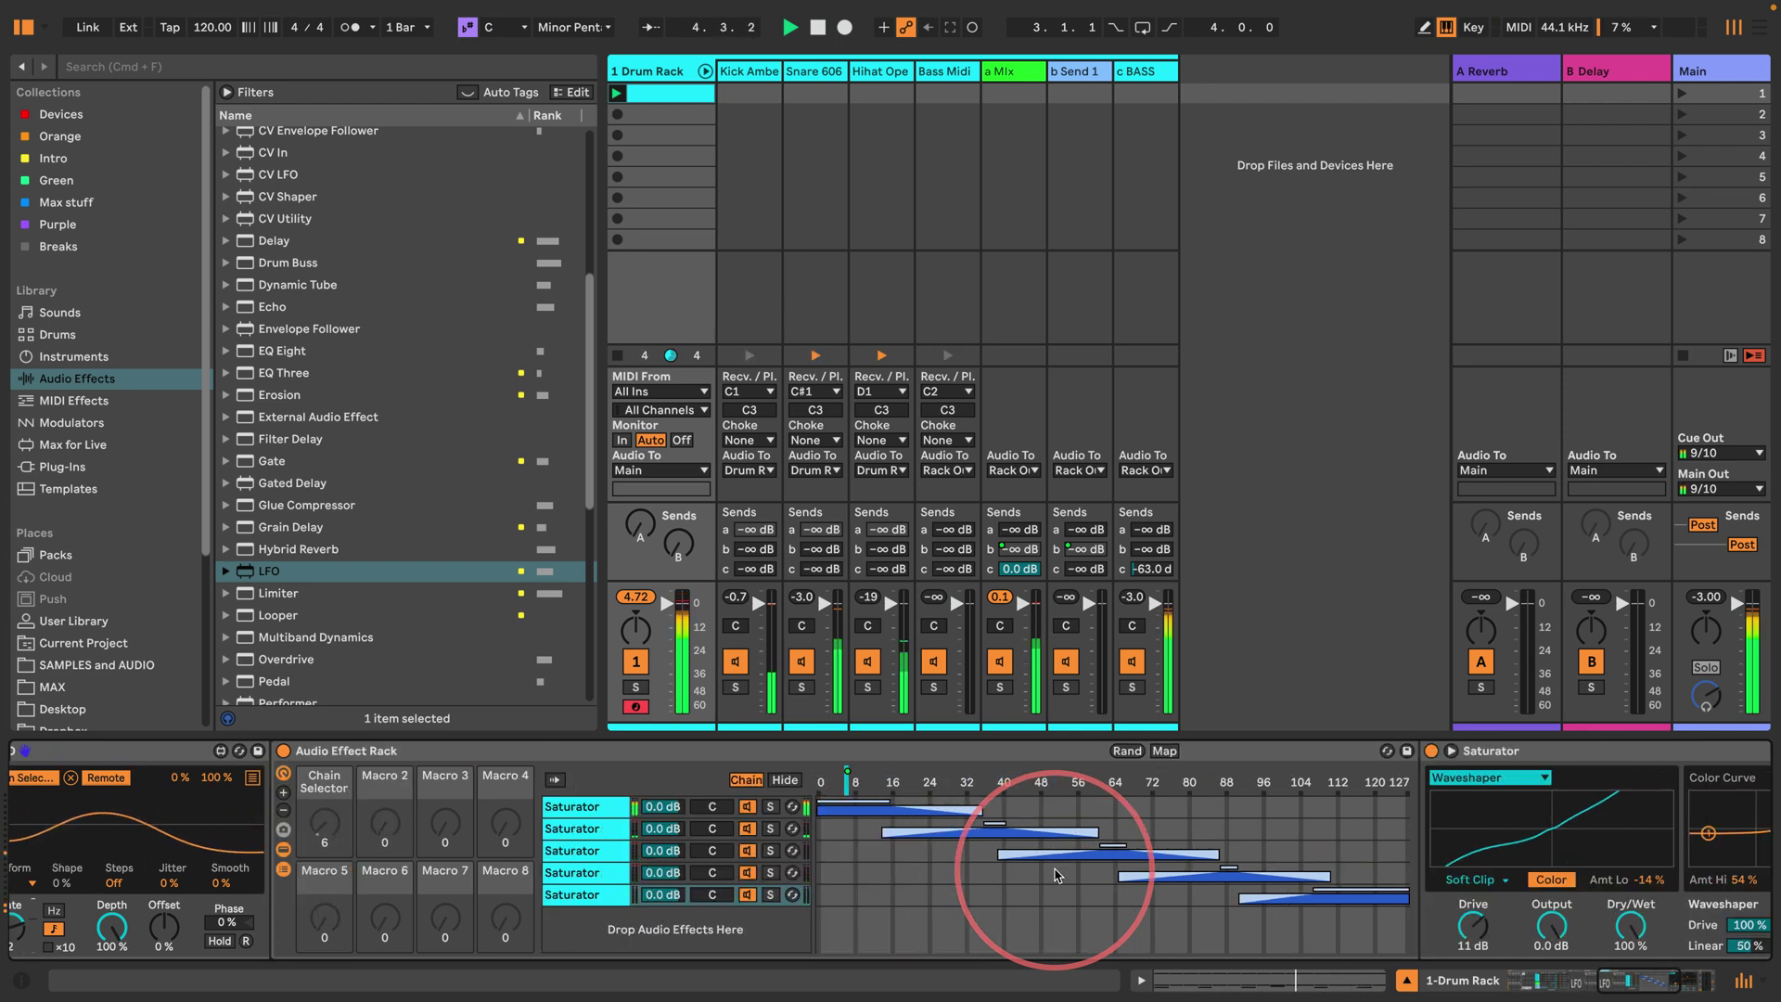
{"action": "scroll", "coordinate": [1057, 876], "scroll_direction": "left", "scroll_amount": 4}
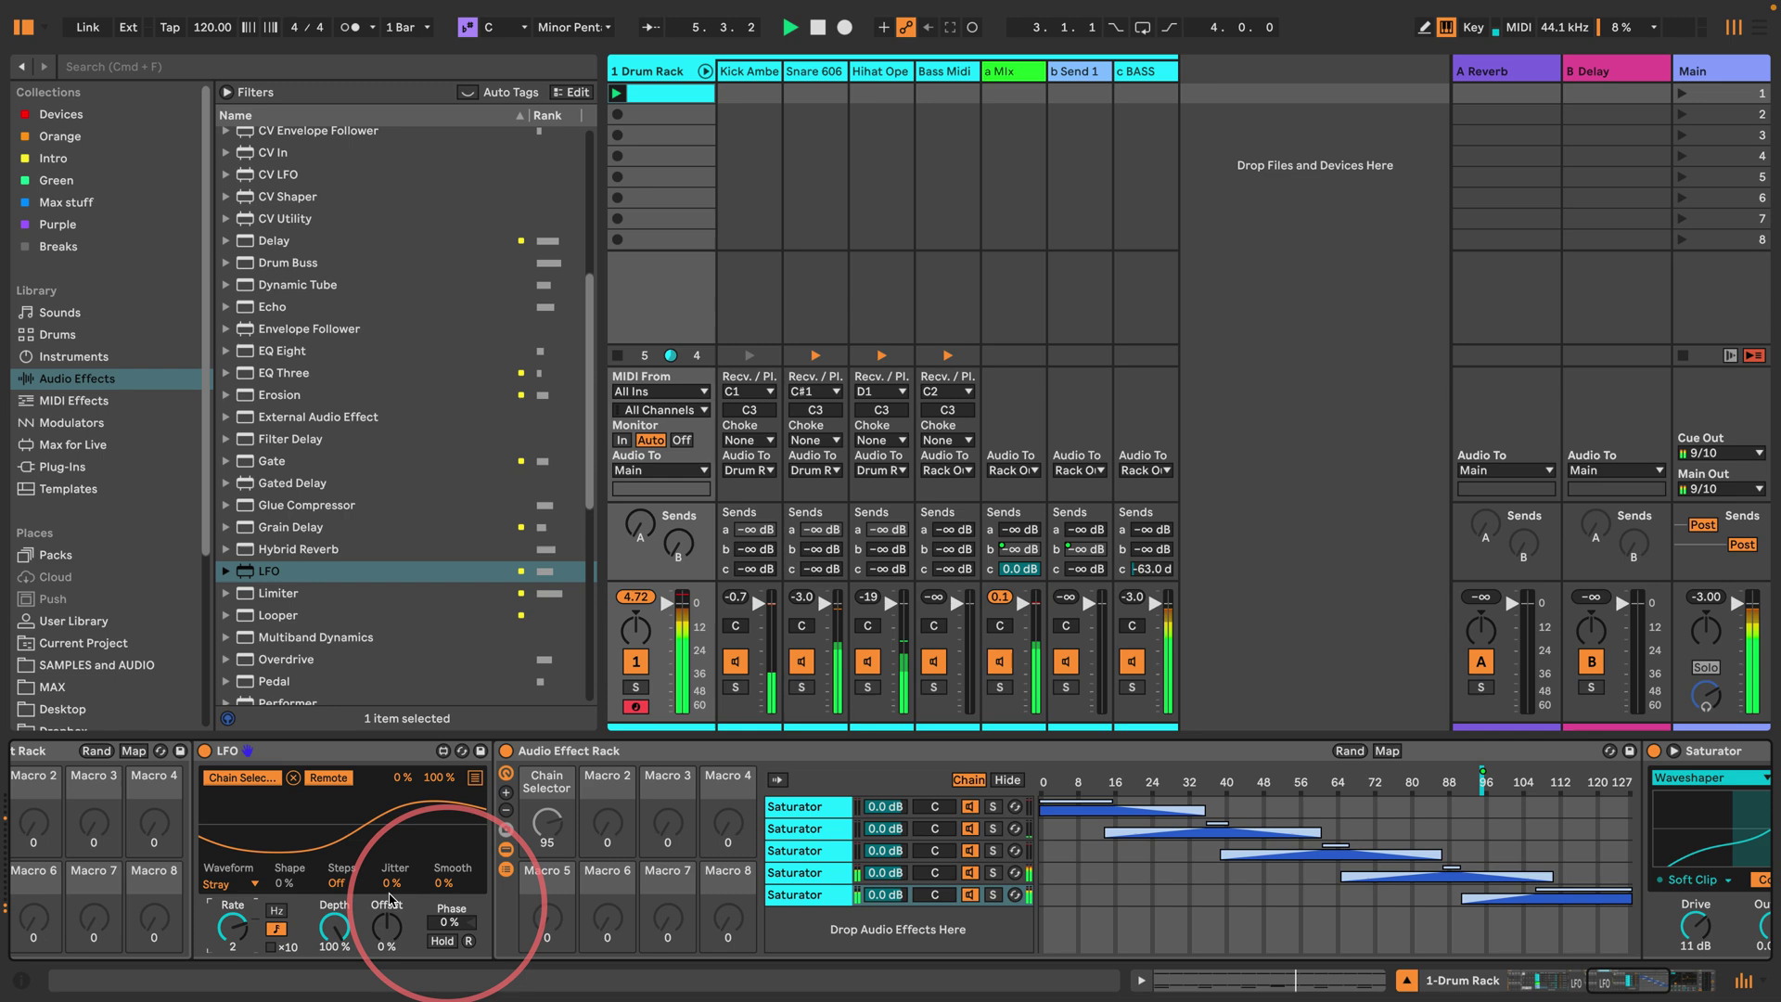
{"action": "left_click", "coordinate": [505, 870]}
{"action": "scroll", "coordinate": [723, 860], "scroll_direction": "left", "scroll_amount": 13}
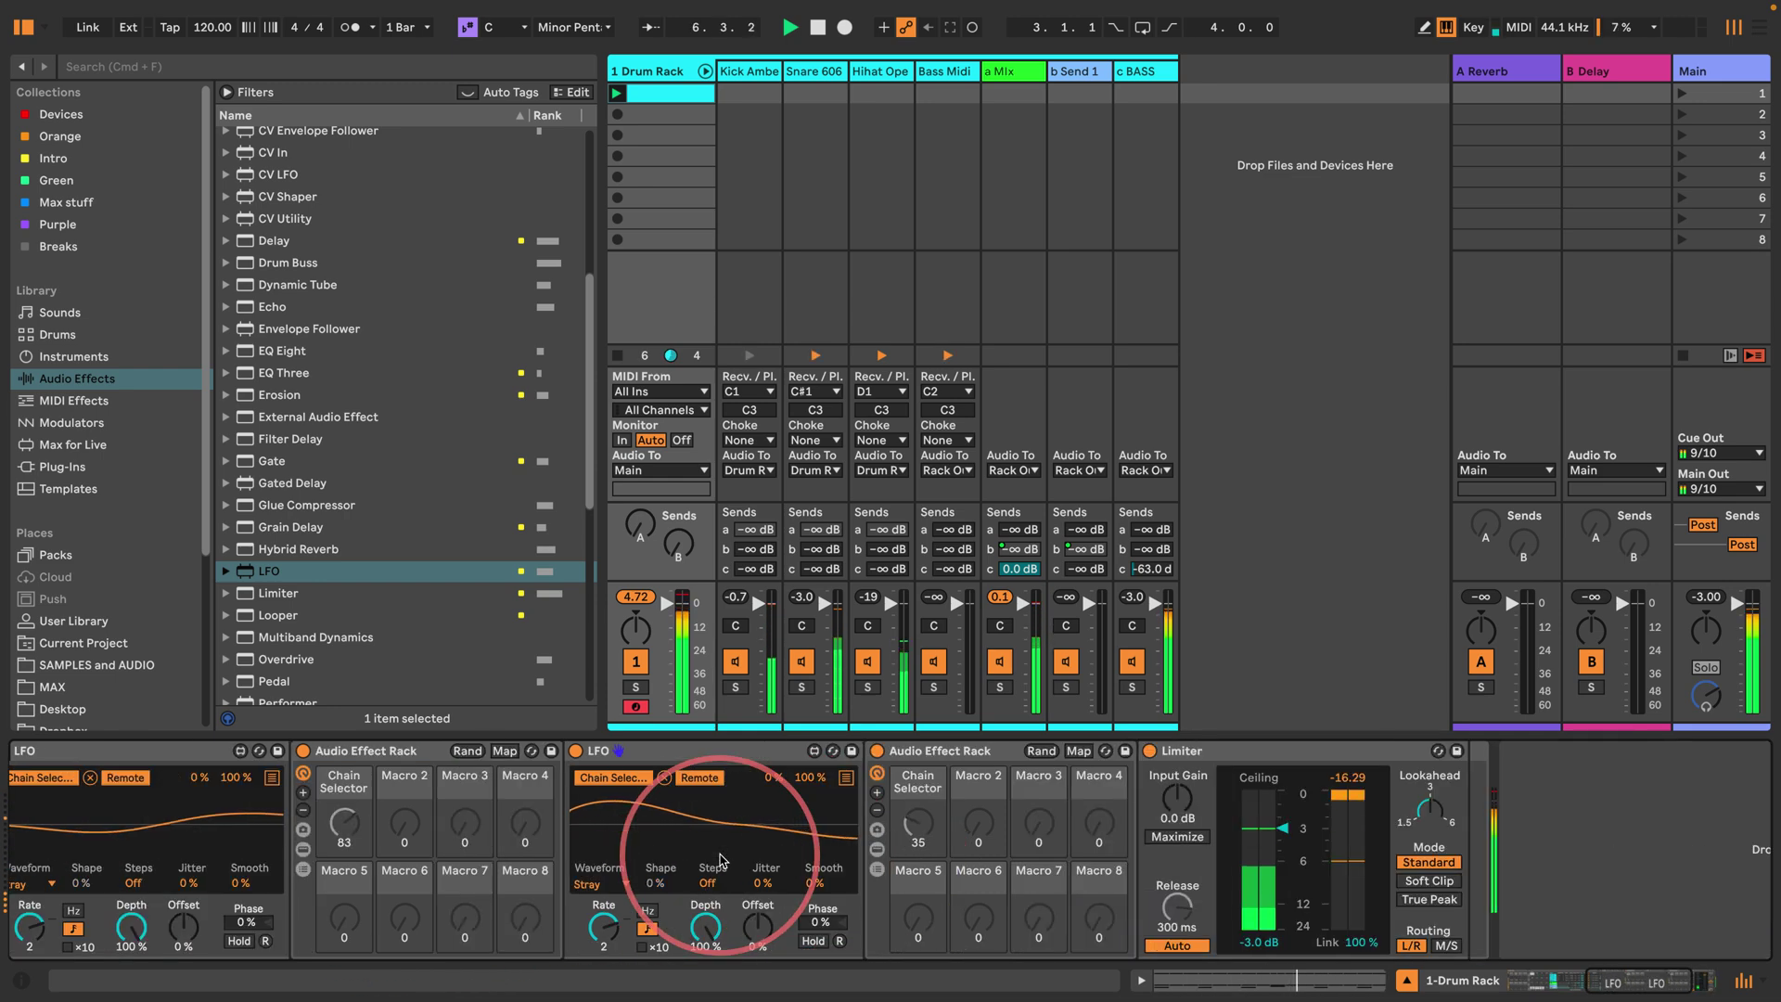
Step: Set the BASS return chain's Send-c feedback level to -28.6 dB
{"action": "scroll", "coordinate": [719, 858], "scroll_direction": "left", "scroll_amount": 9}
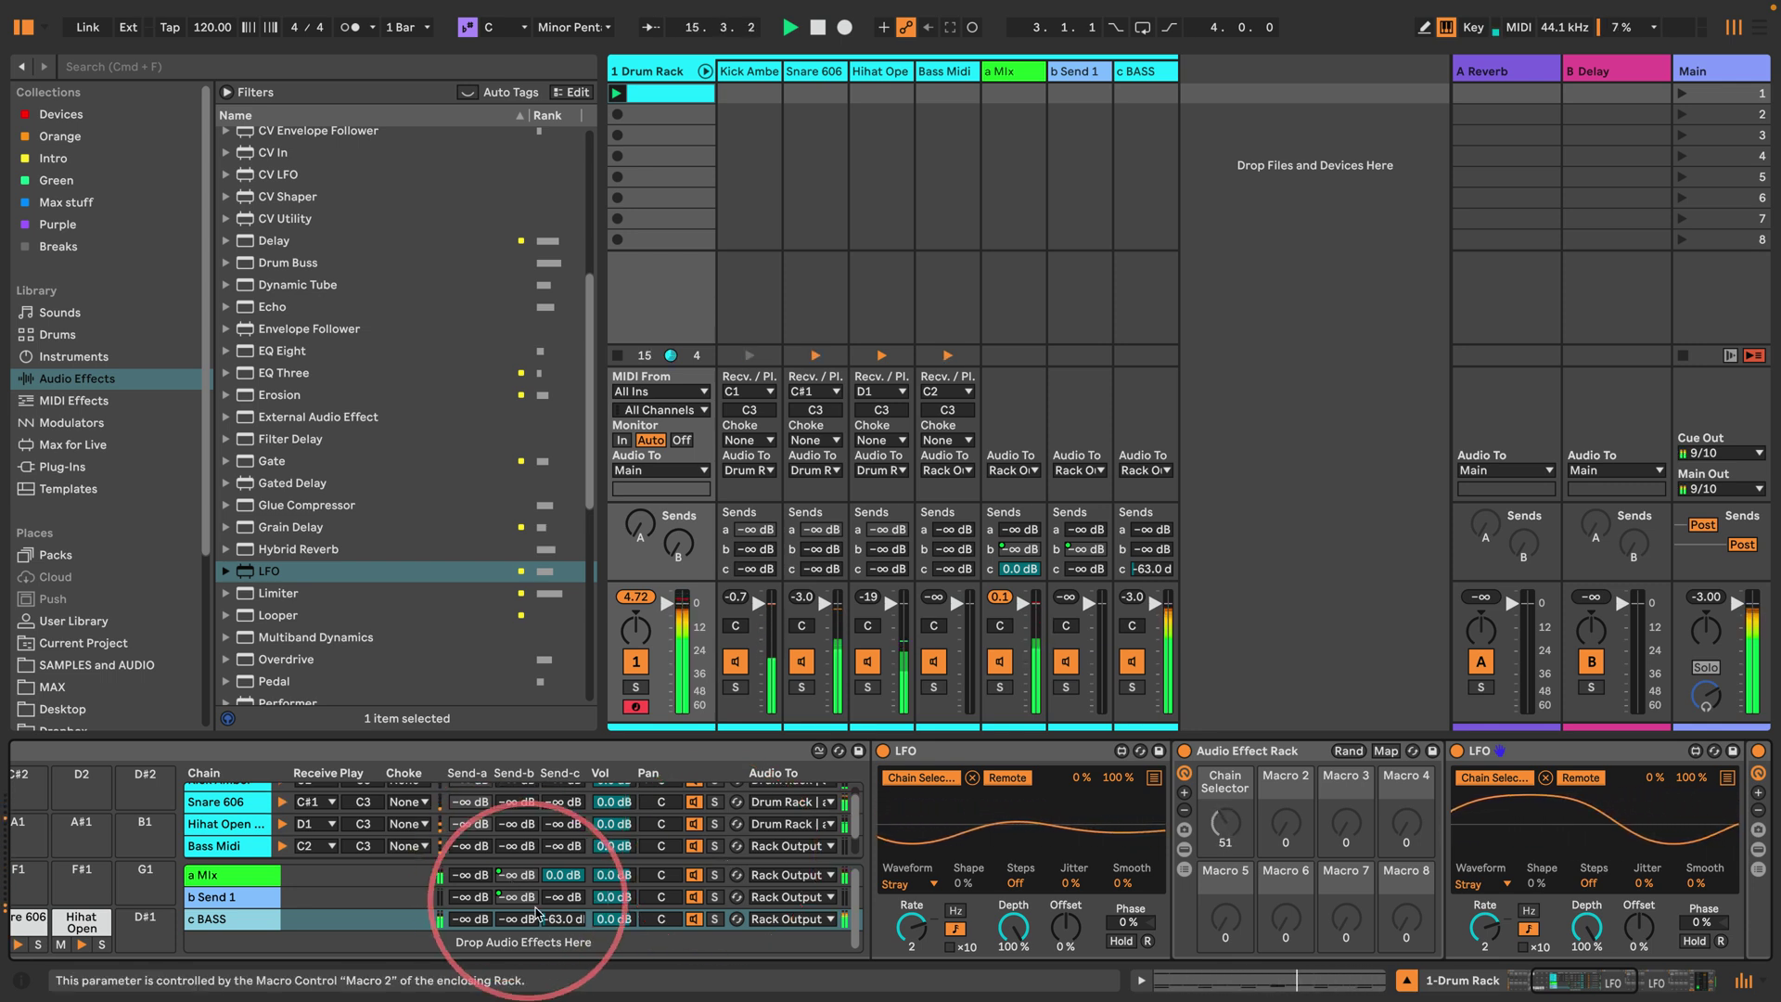
{"action": "left_click_drag", "start_coordinate": [563, 918], "coordinate": [563, 869]}
{"action": "left_click_drag", "start_coordinate": [562, 949], "coordinate": [562, 956]}
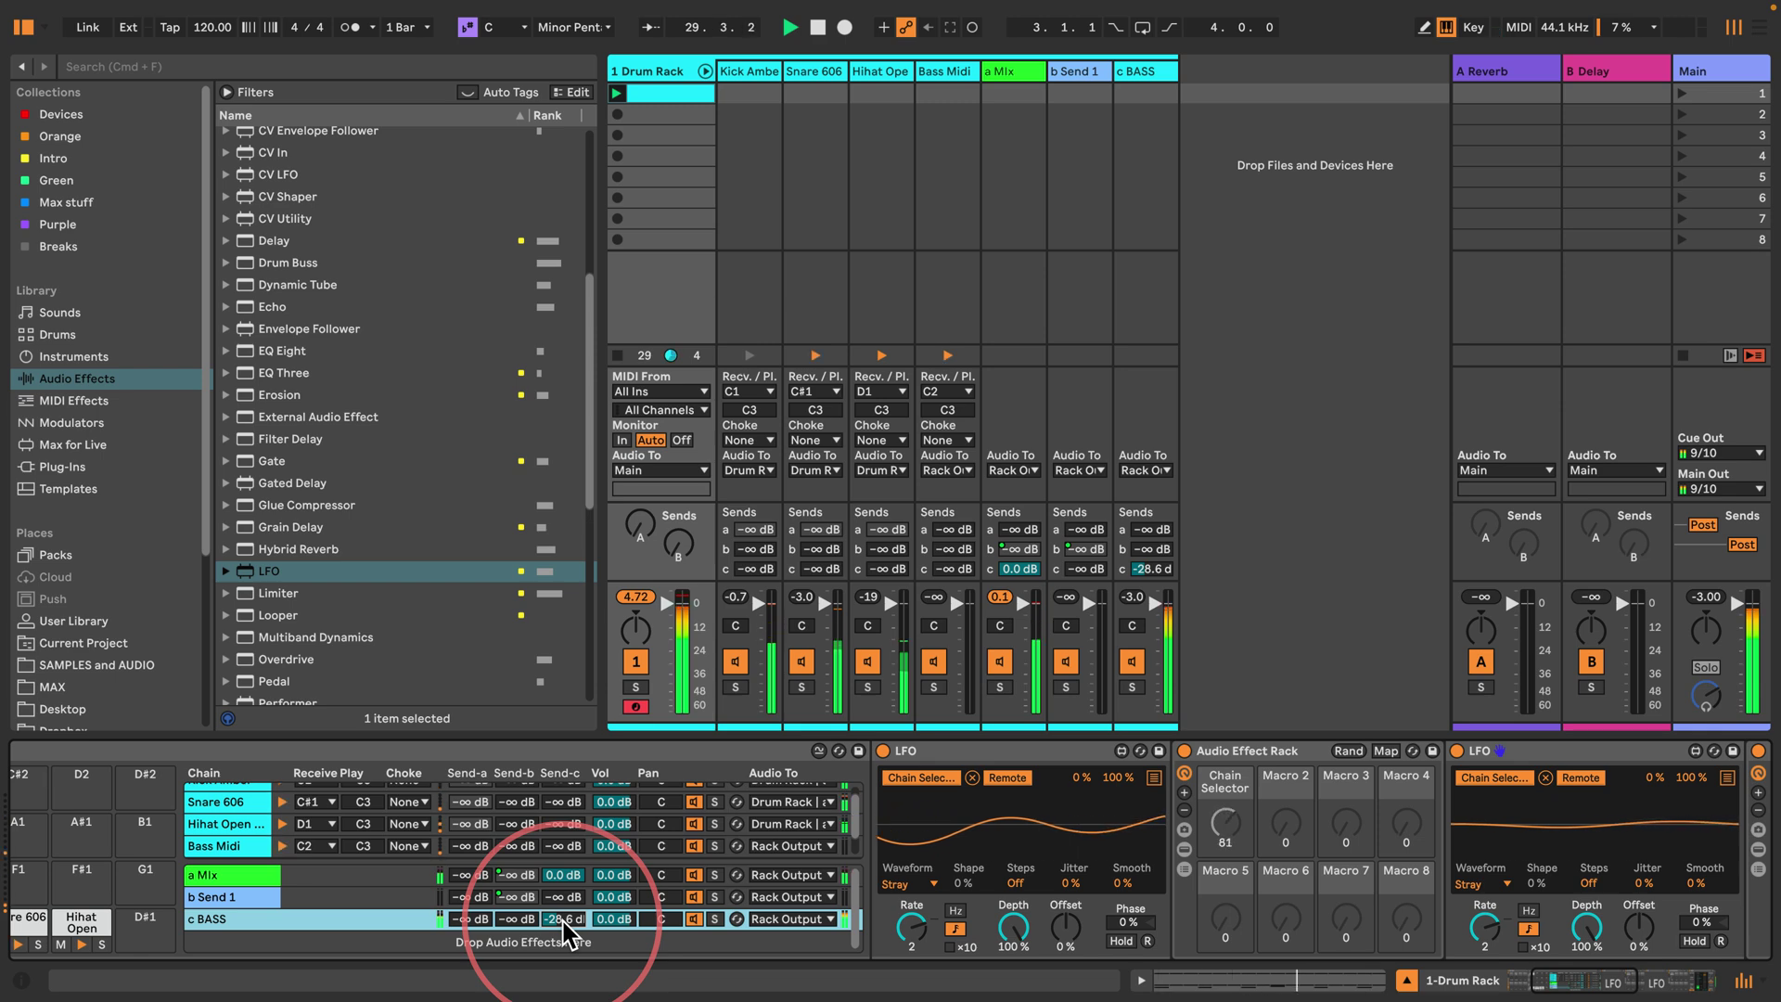
Step: Insert the OTT preset of Multiband Dynamics directly after the Saturator rack in the BASS return chain
{"action": "scroll", "coordinate": [733, 769], "scroll_direction": "right", "scroll_amount": 8}
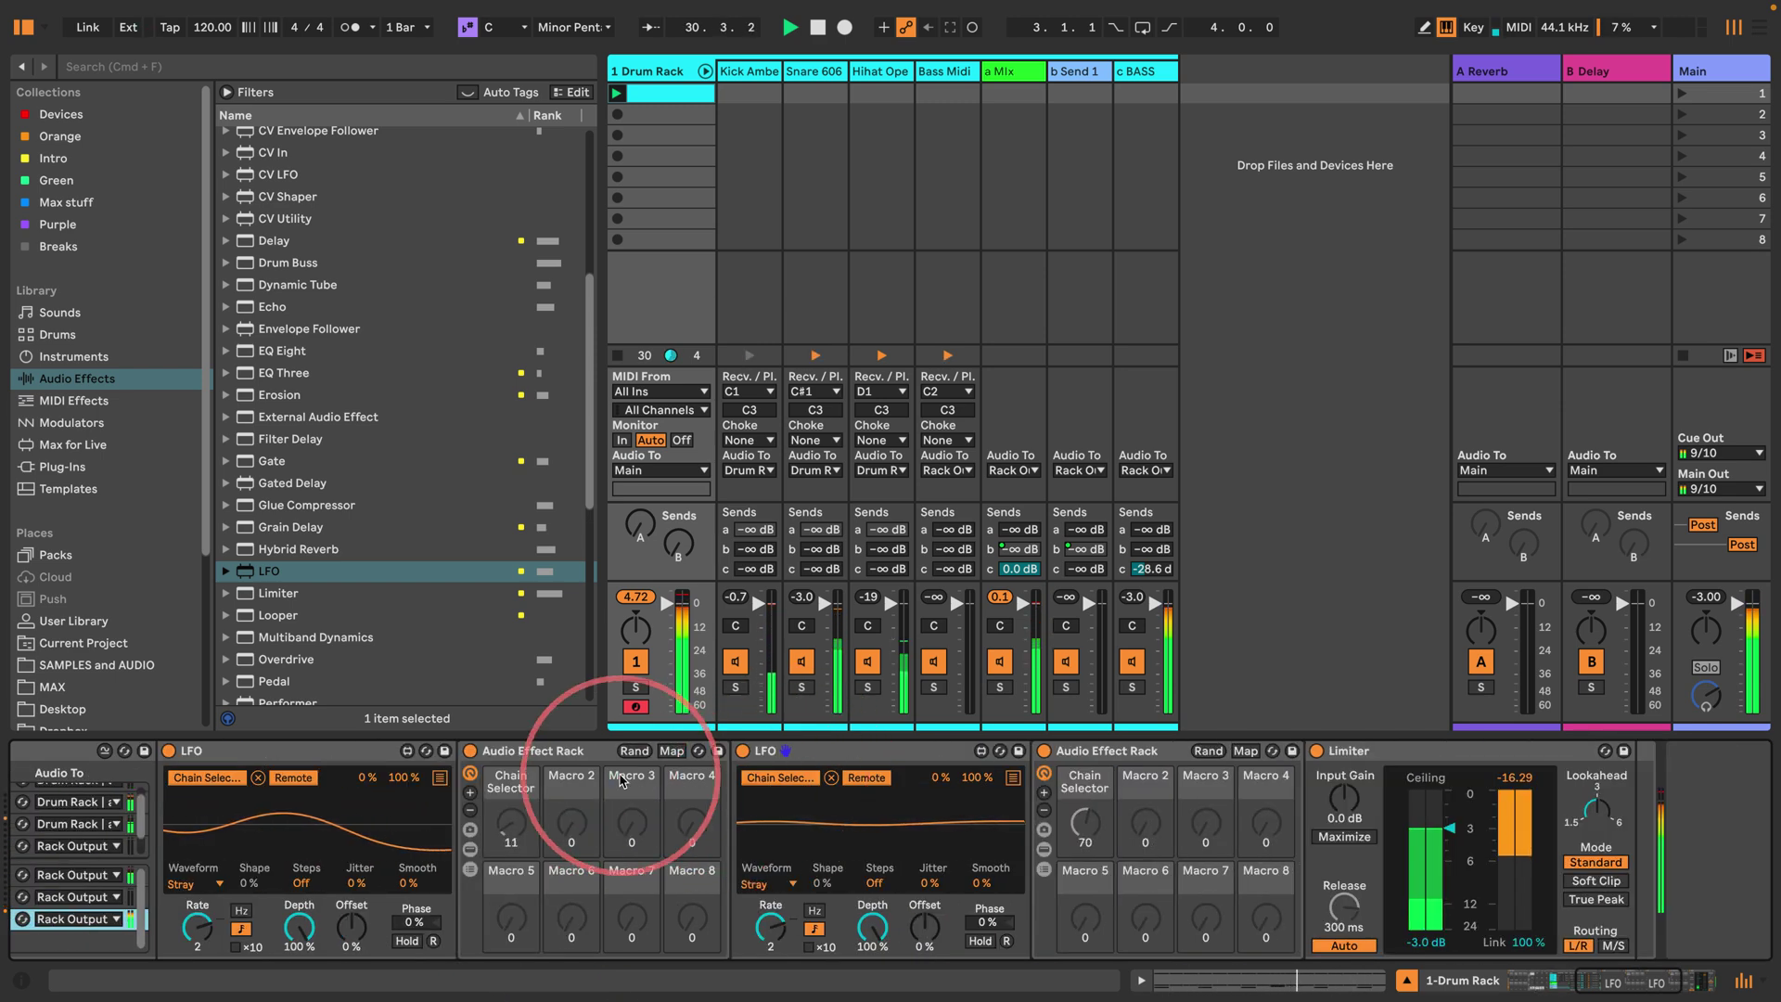
{"action": "scroll", "coordinate": [223, 431], "scroll_direction": "down", "scroll_amount": 5}
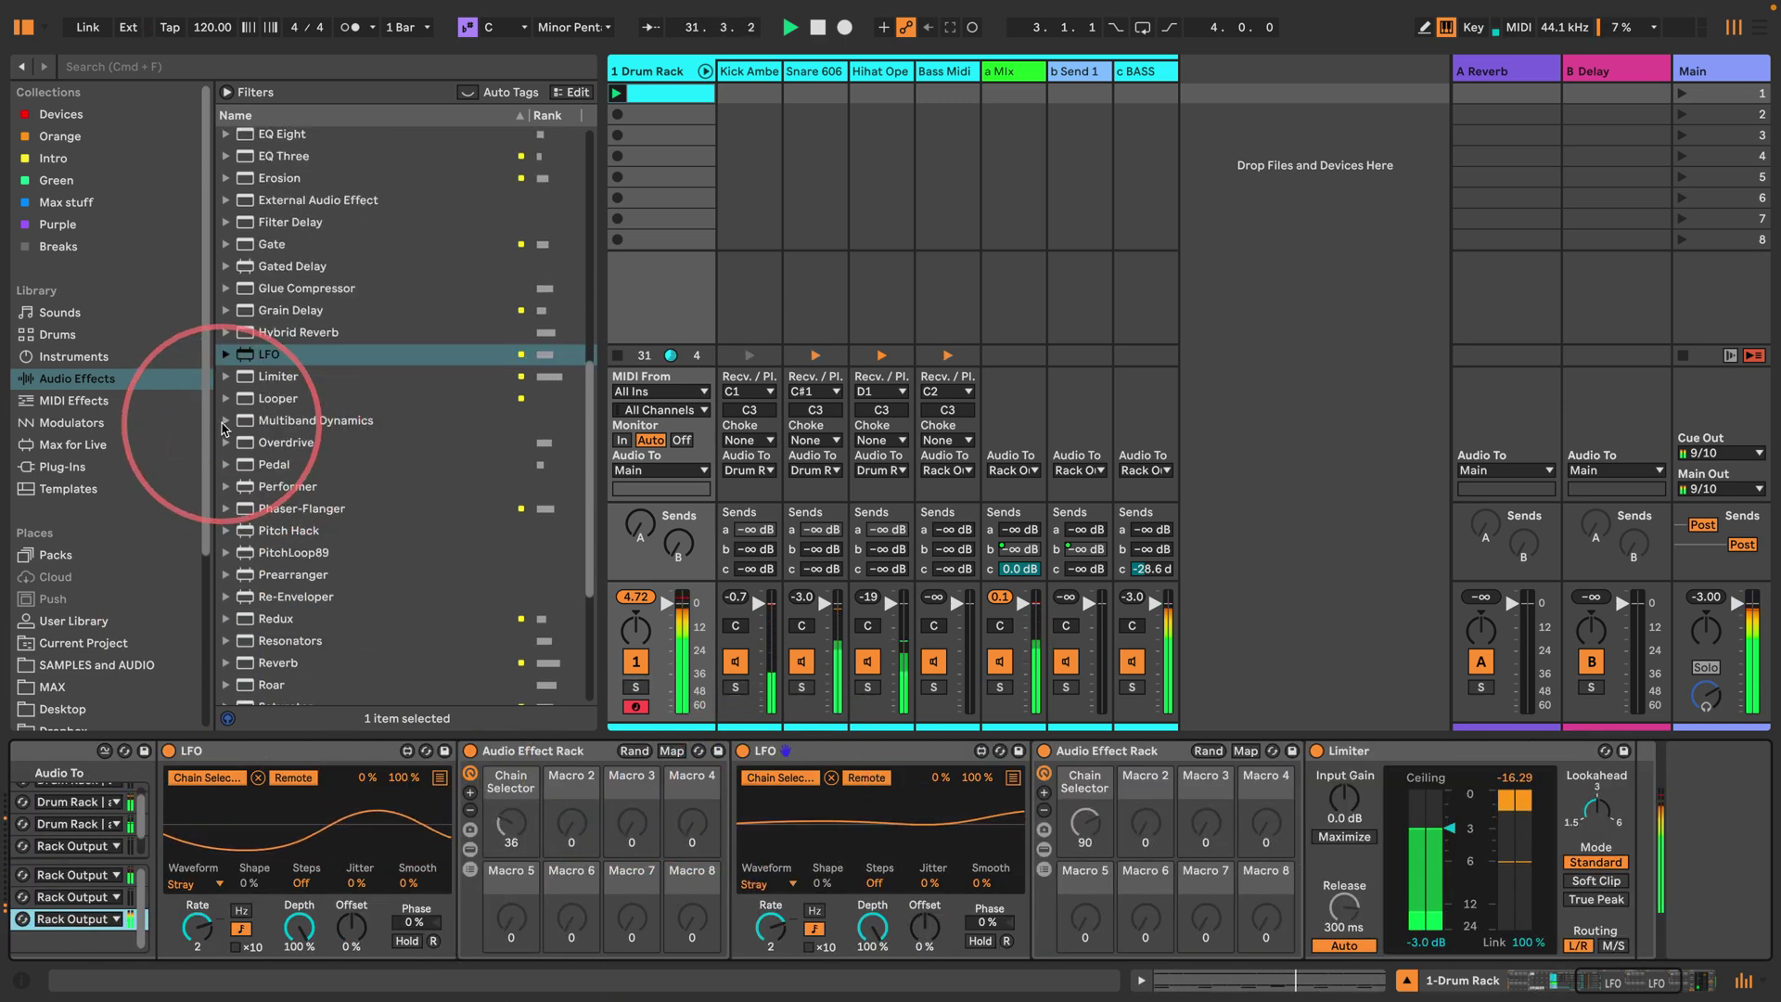
{"action": "left_click", "coordinate": [225, 420]}
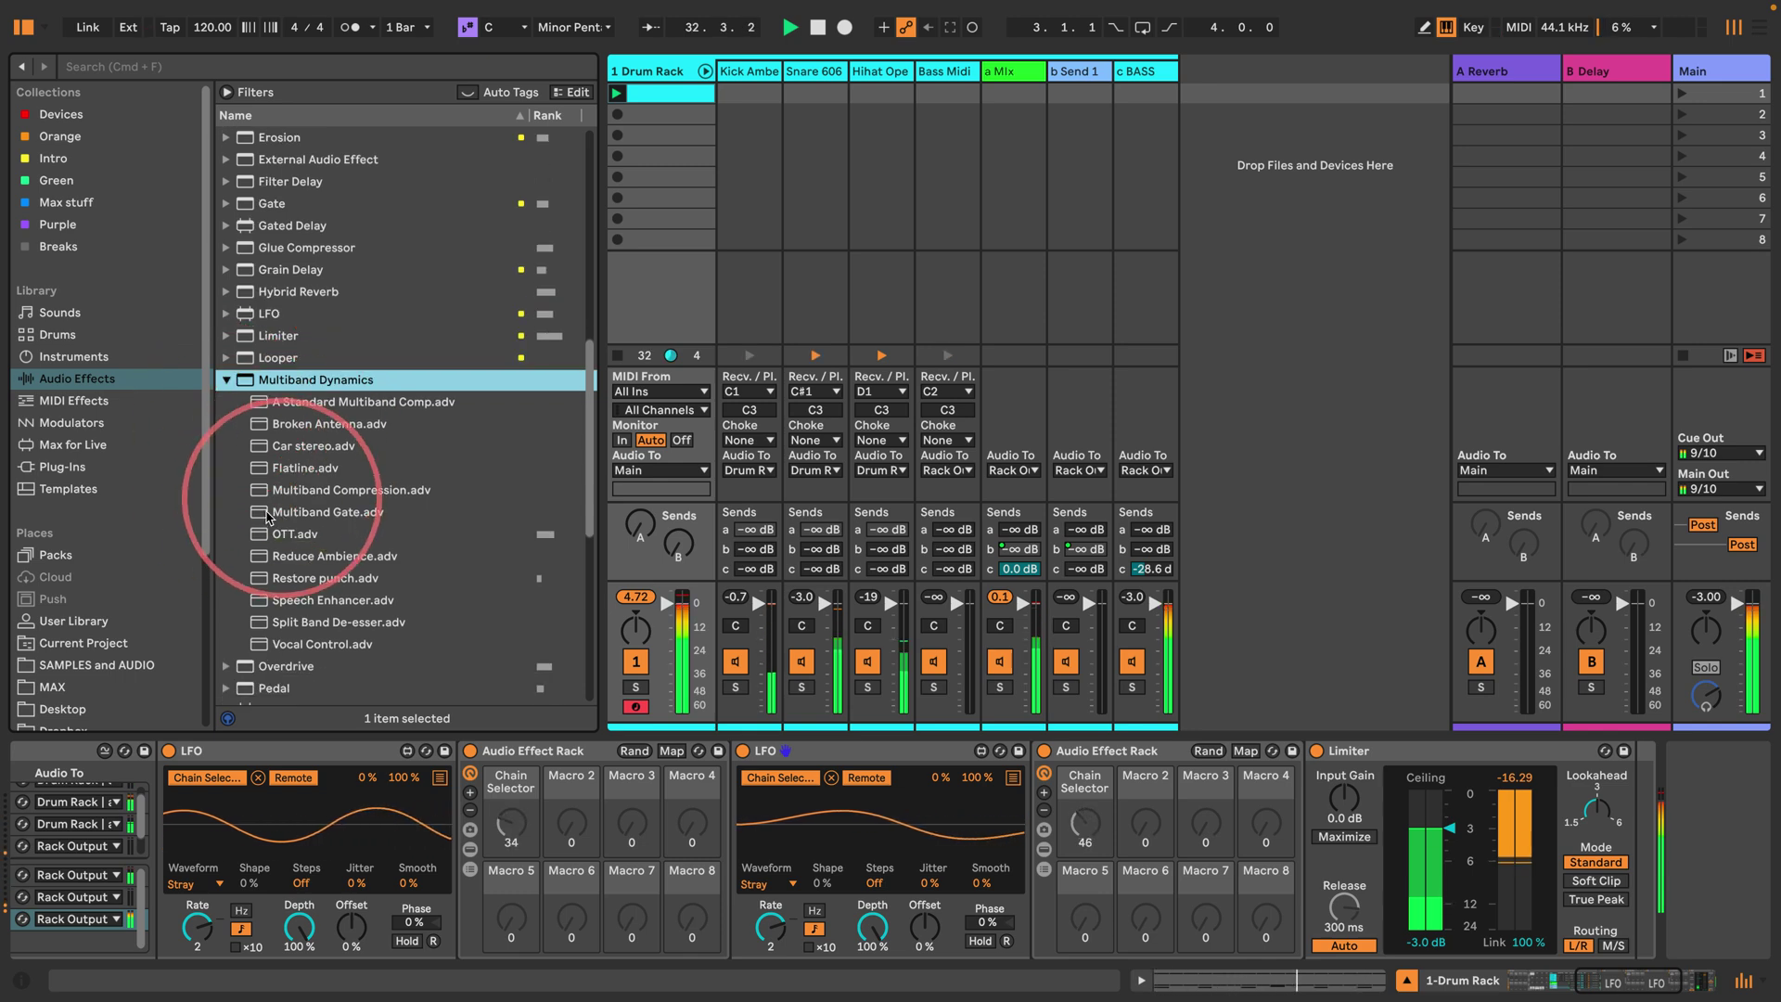
{"action": "left_click_drag", "start_coordinate": [288, 534], "coordinate": [1256, 825]}
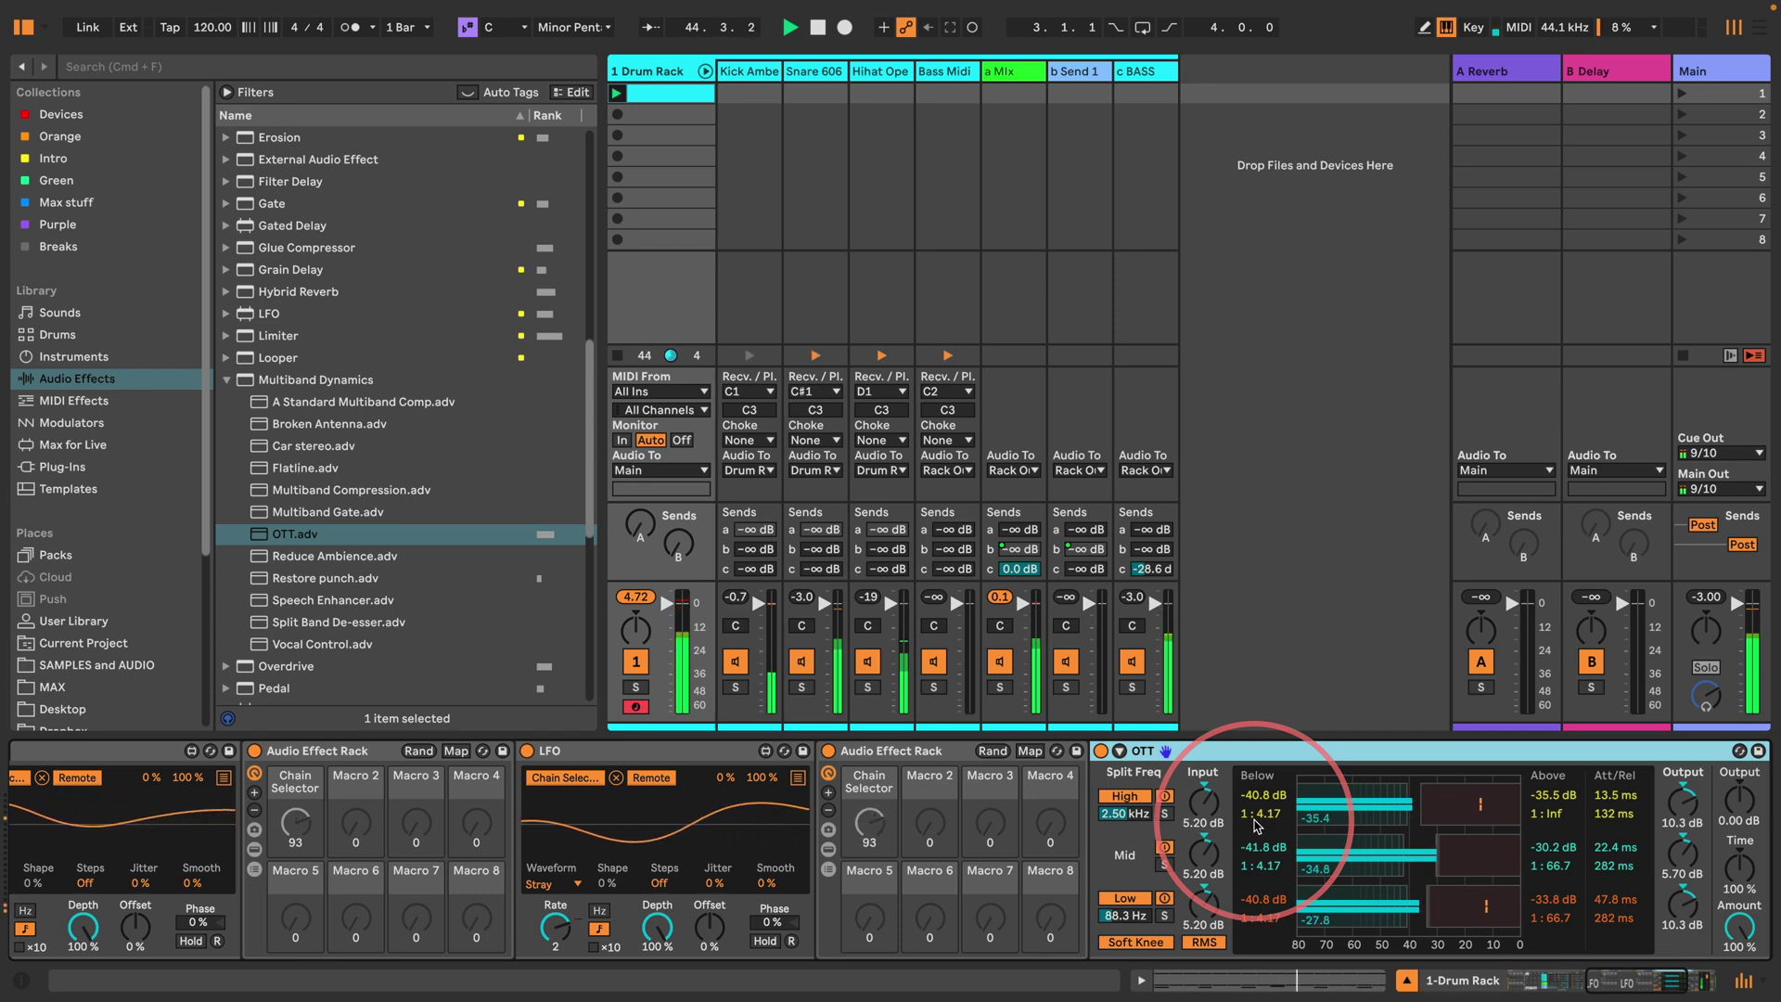
Step: Add a Pitch MIDI effect after Random on the Bass Midi pad and transpose it to -12 st
{"action": "left_click_drag", "start_coordinate": [1602, 977], "coordinate": [1515, 973]}
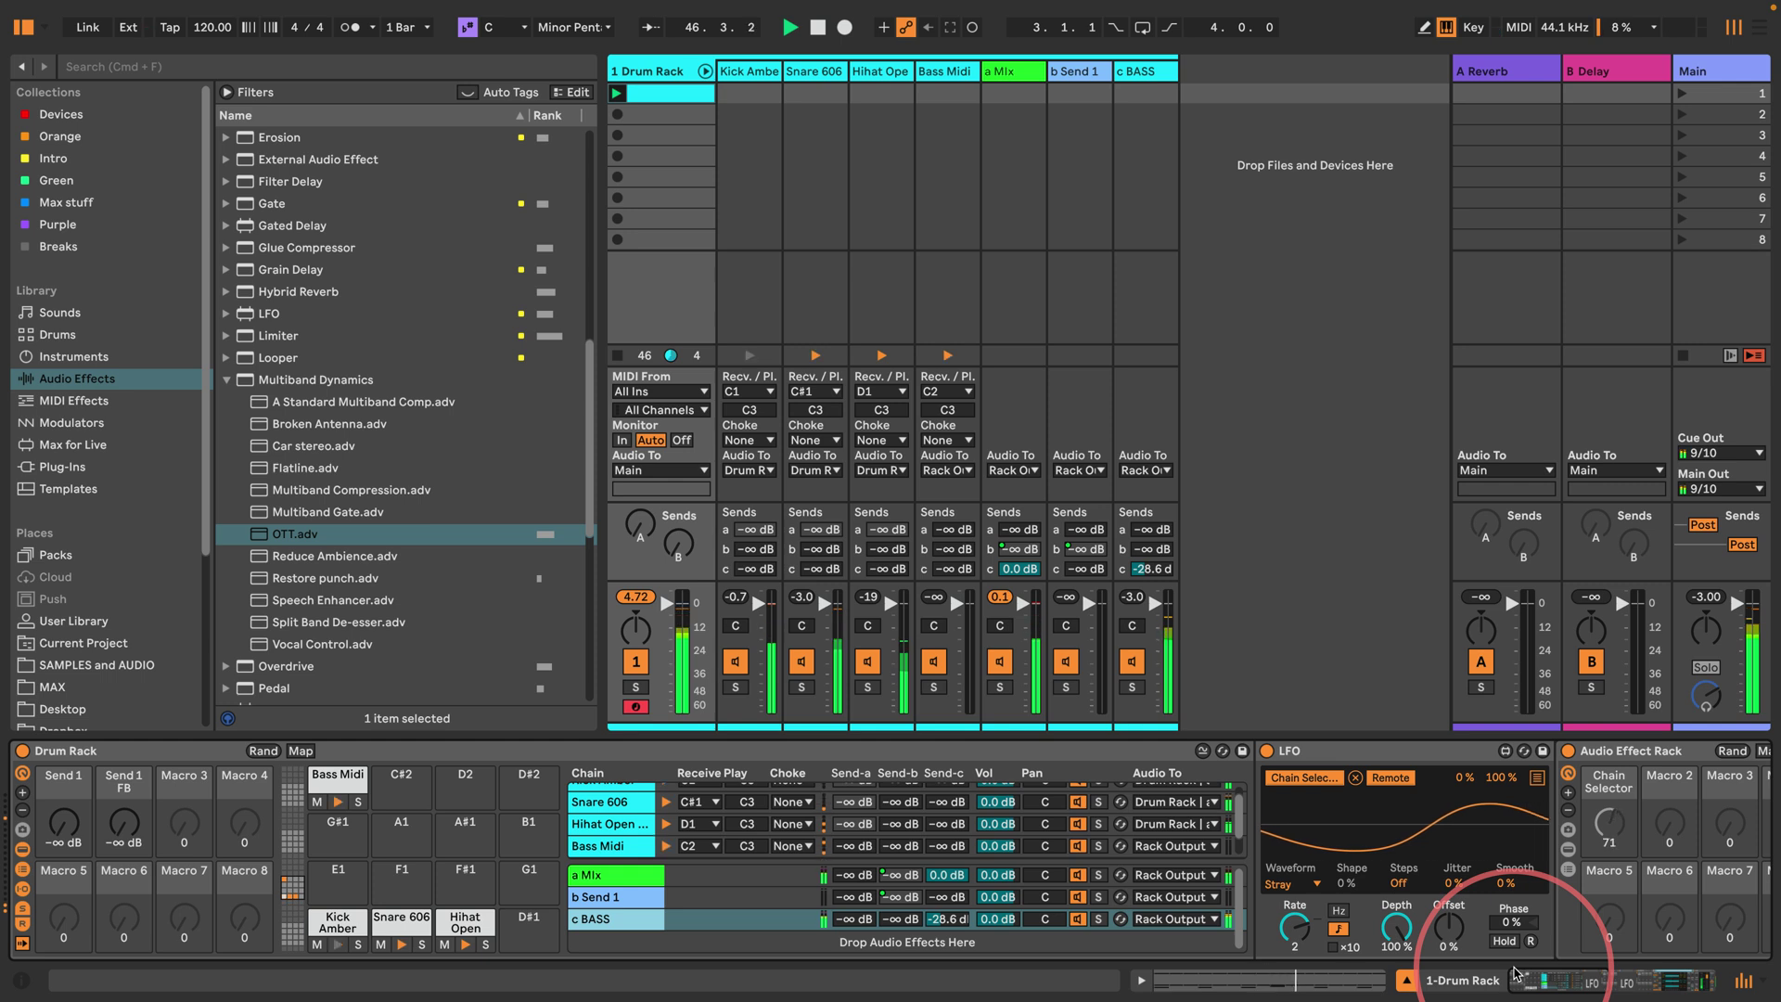
{"action": "left_click", "coordinate": [324, 782]}
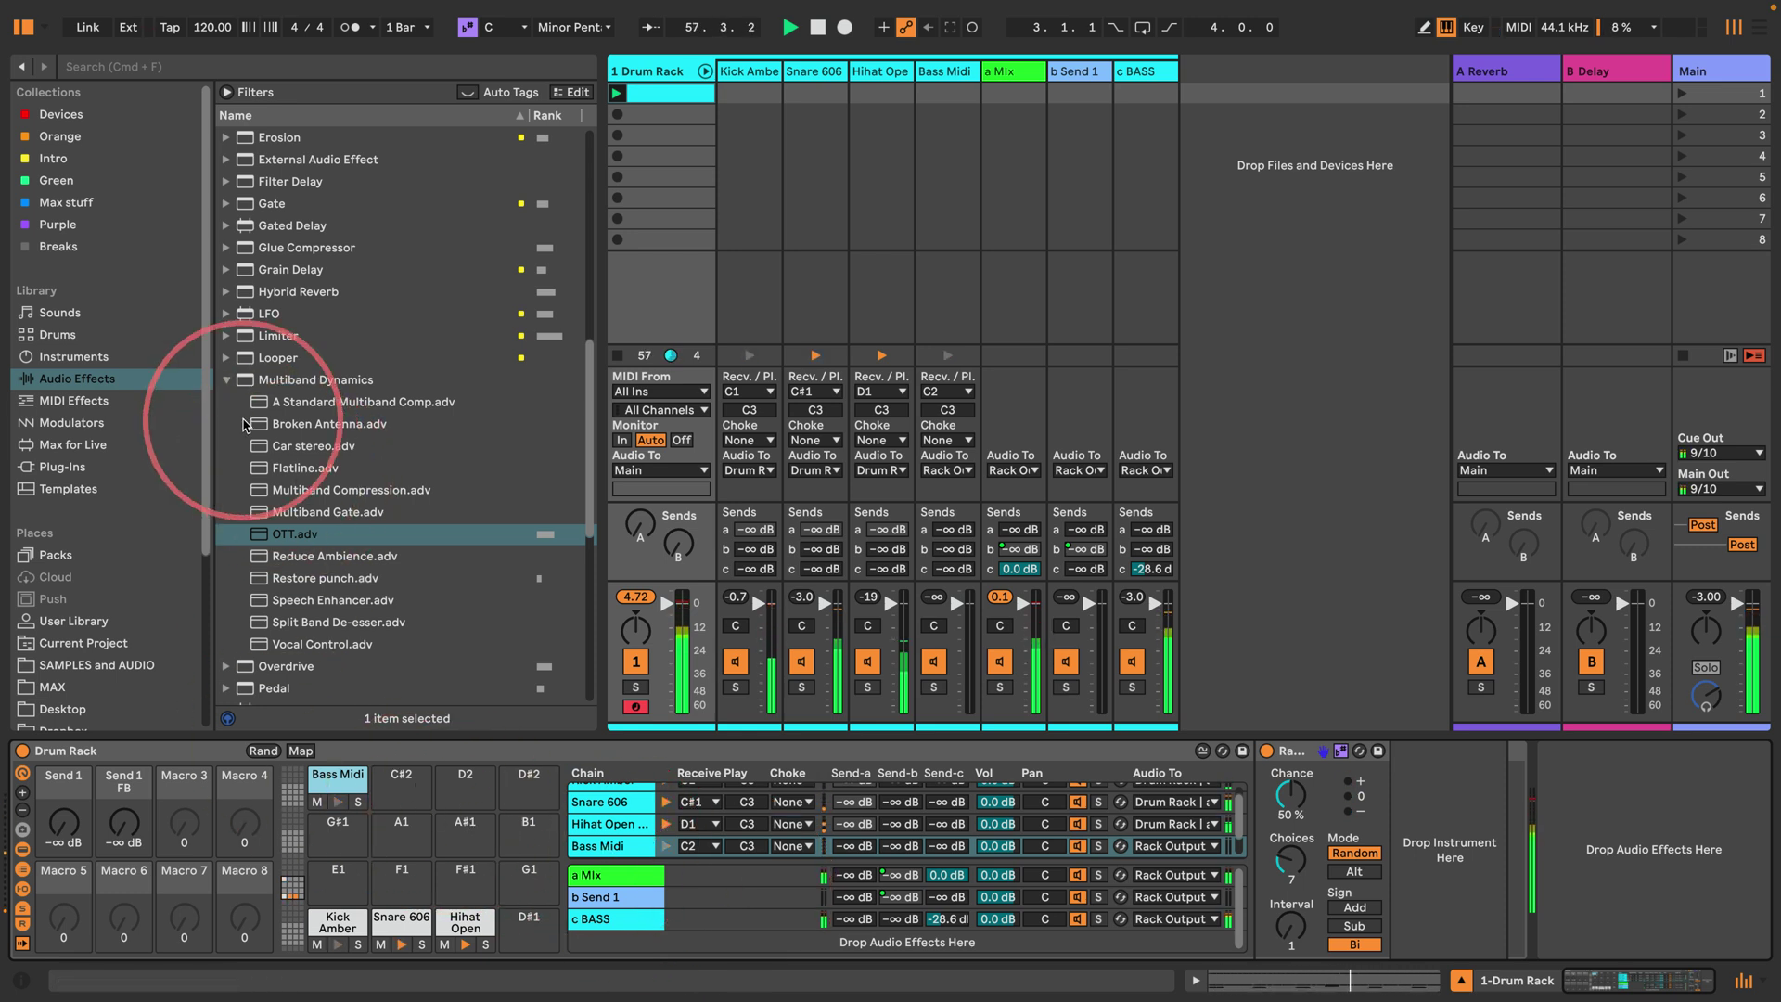
{"action": "left_click", "coordinate": [225, 381]}
{"action": "left_click", "coordinate": [73, 399]}
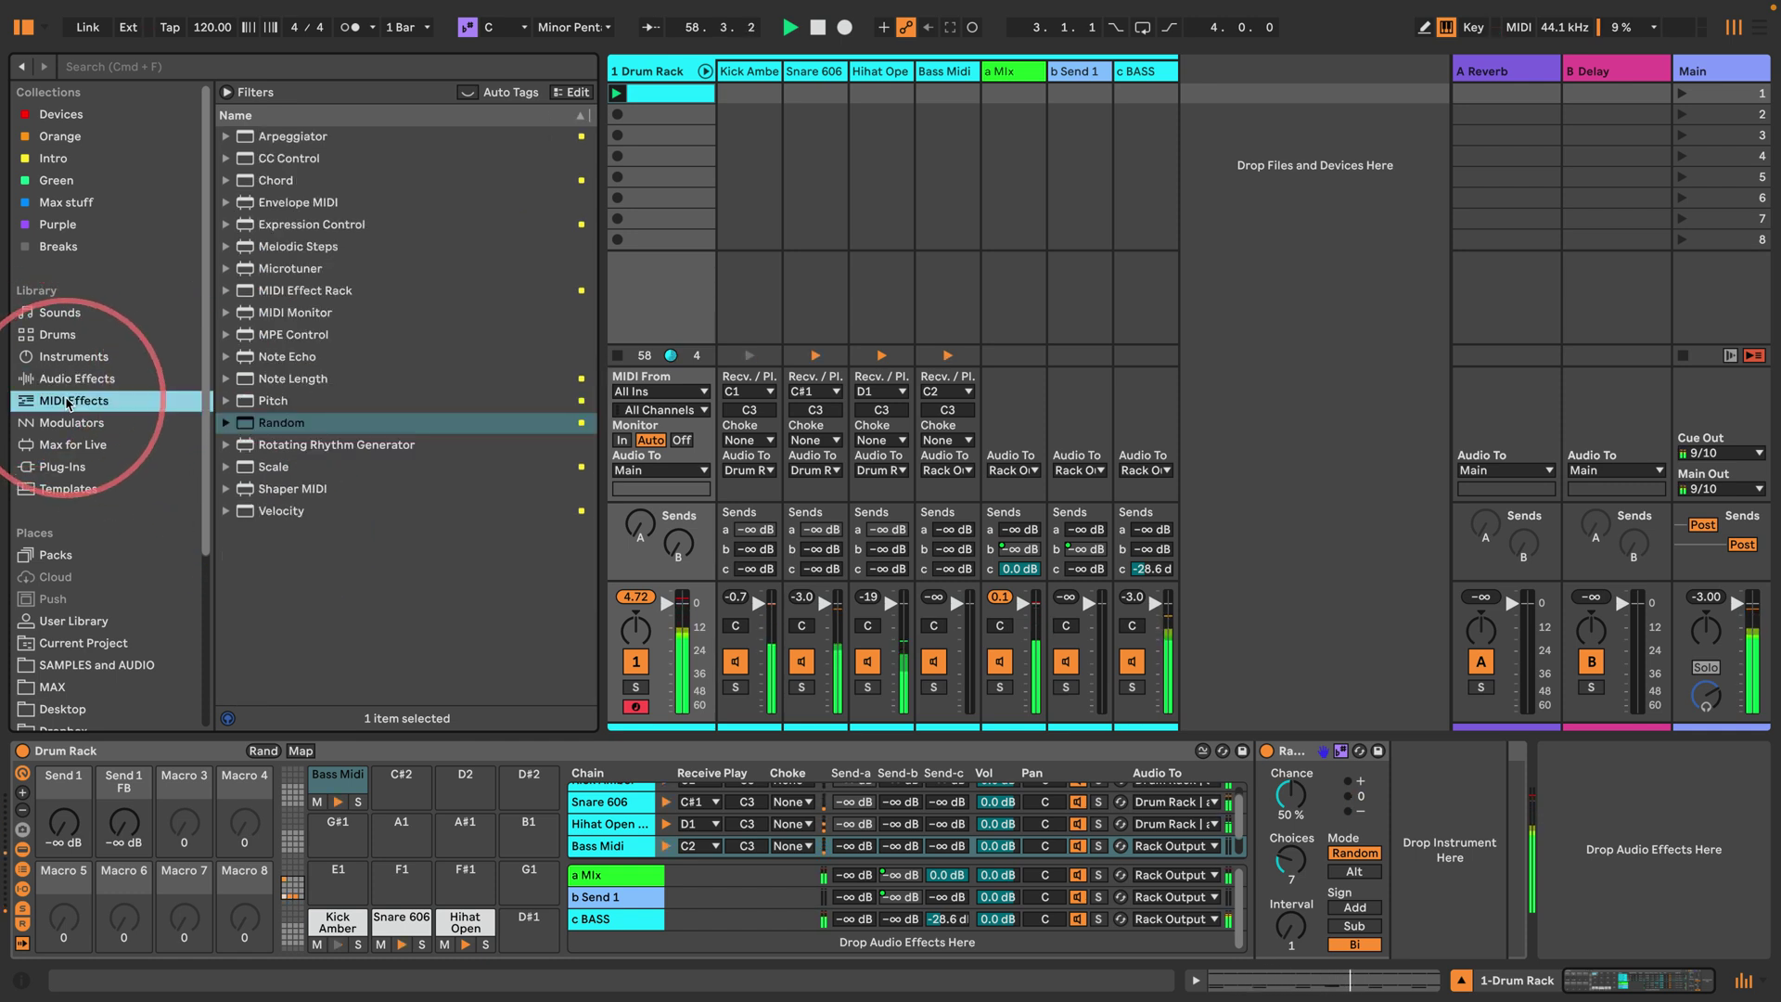
{"action": "mouse_move", "coordinate": [271, 400]}
{"action": "left_mouse_down"}
{"action": "mouse_move", "coordinate": [1234, 787]}
{"action": "mouse_move", "coordinate": [1400, 811]}
{"action": "left_mouse_up"}
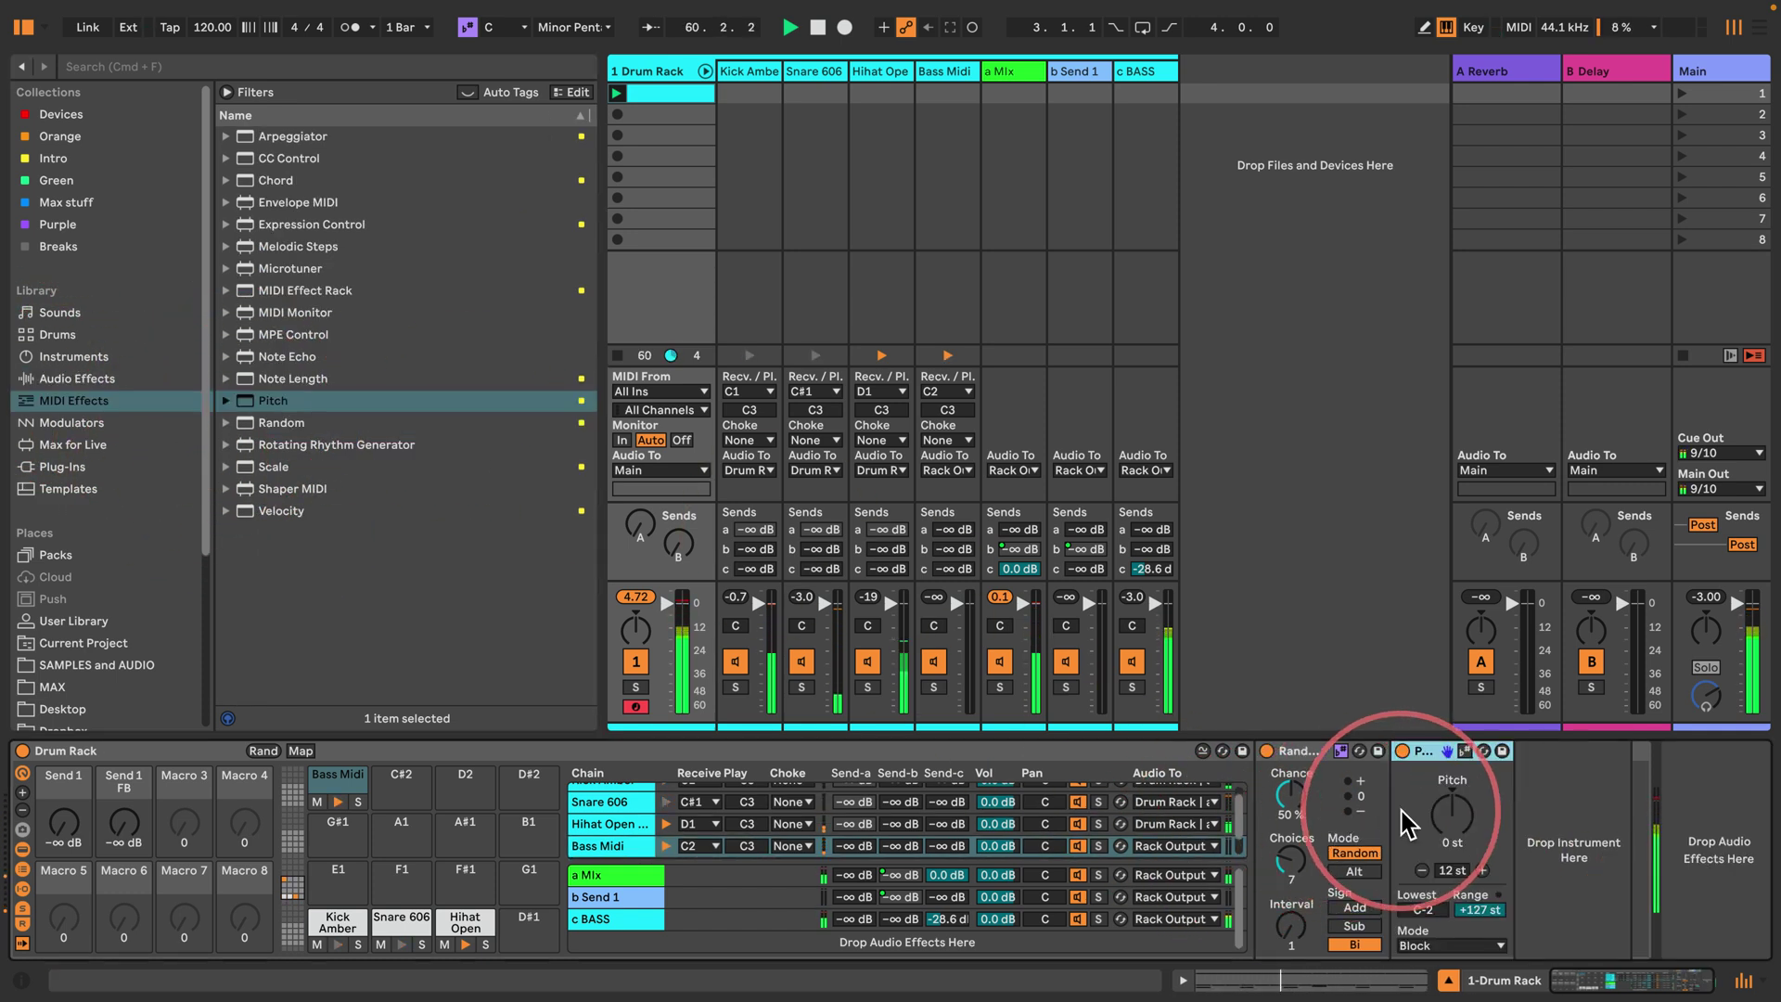
{"action": "left_click", "coordinate": [1421, 871]}
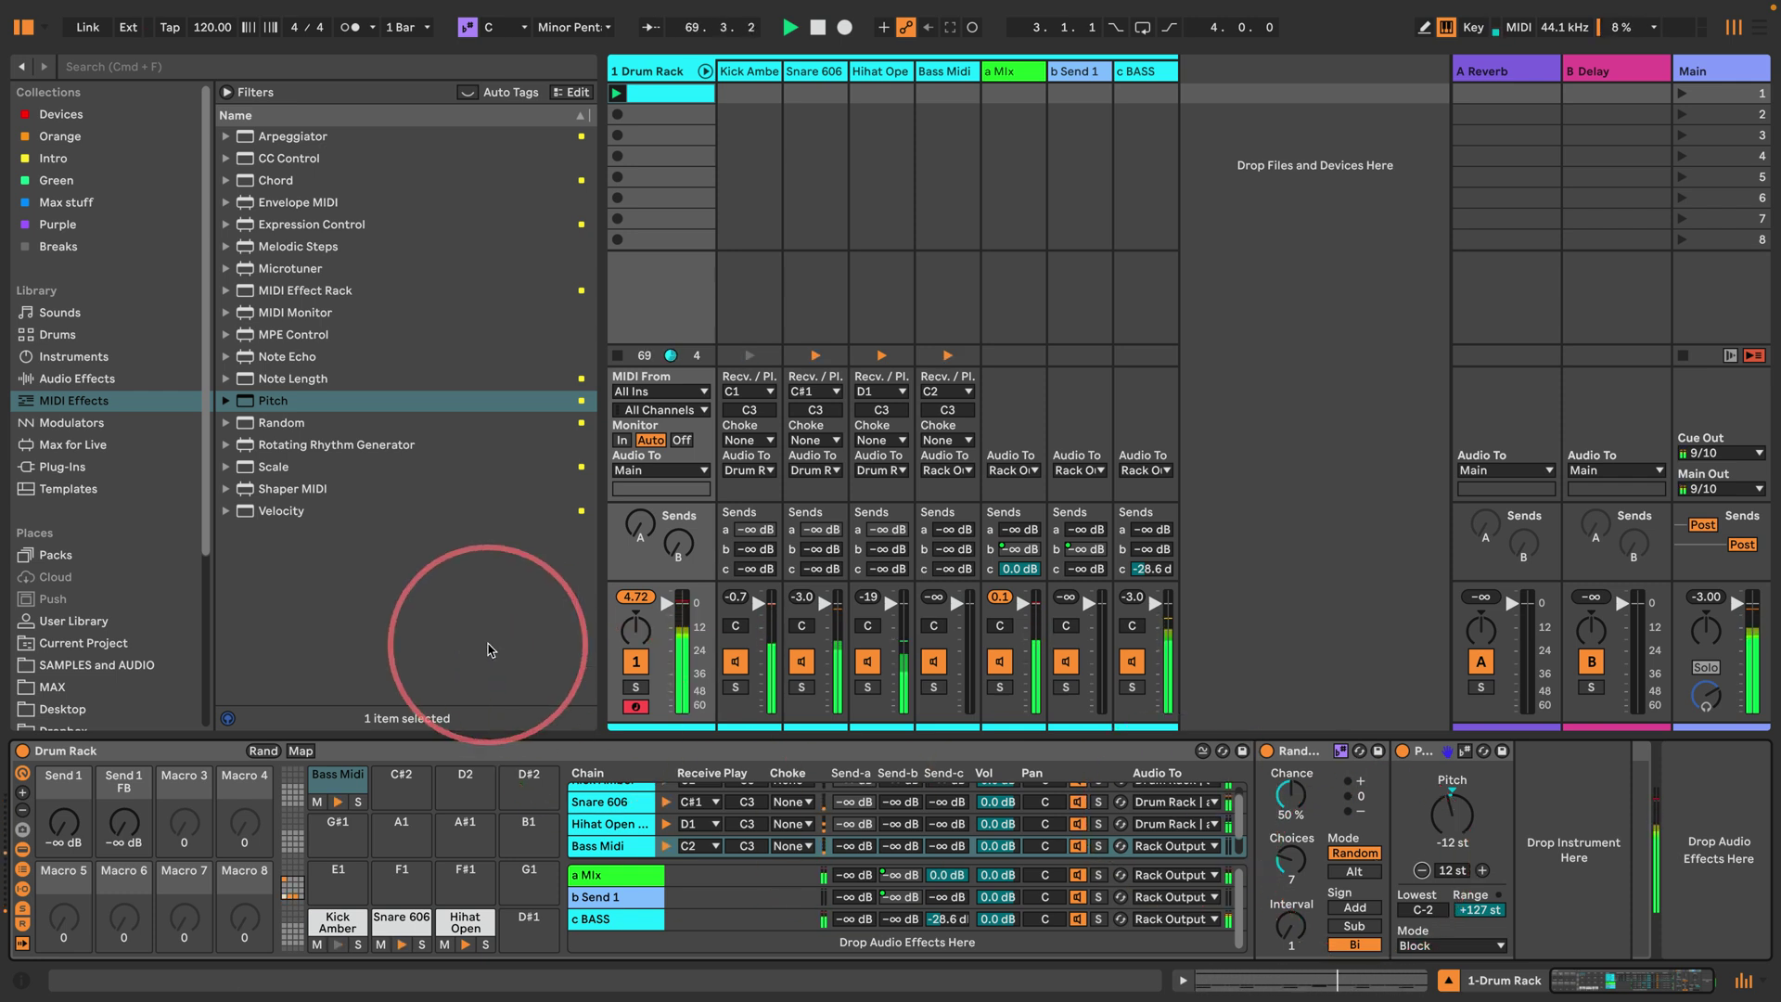
Step: Stop playback, try the BASS return's Send-c feedback at -10.0 and -8.4 dB, and reset it to -∞ dB
{"action": "key", "text": "space"}
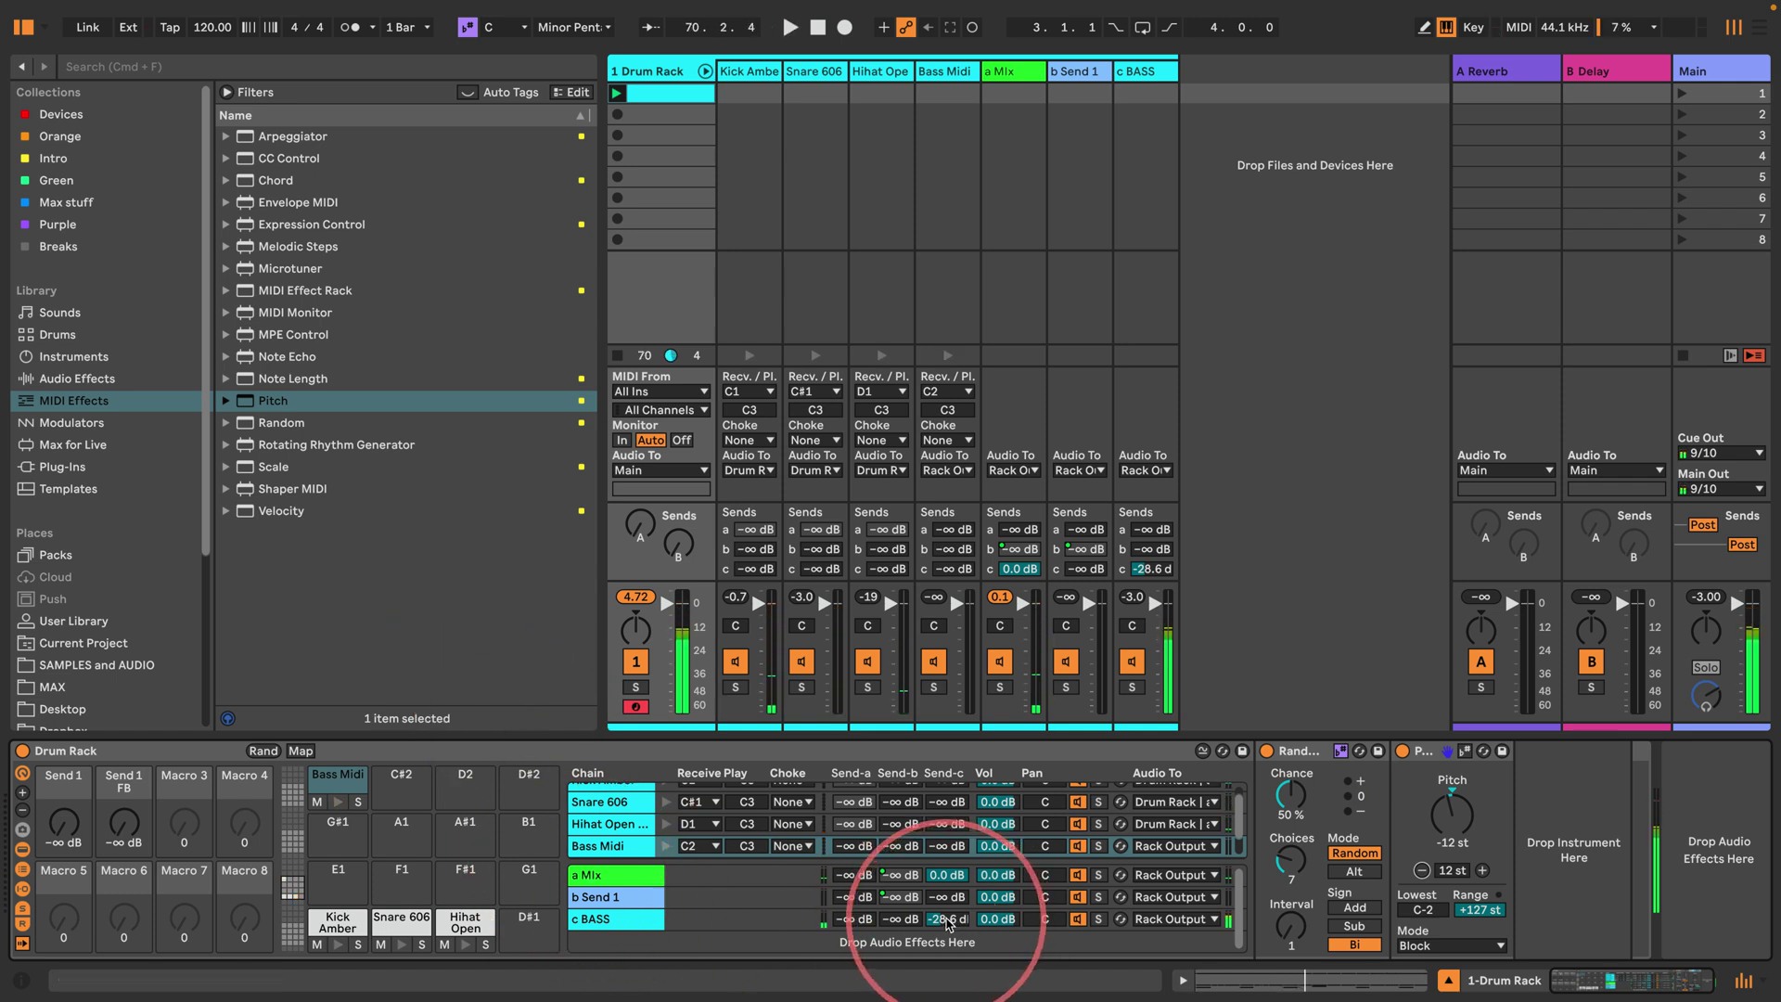
{"action": "left_click_drag", "start_coordinate": [948, 918], "coordinate": [949, 897]}
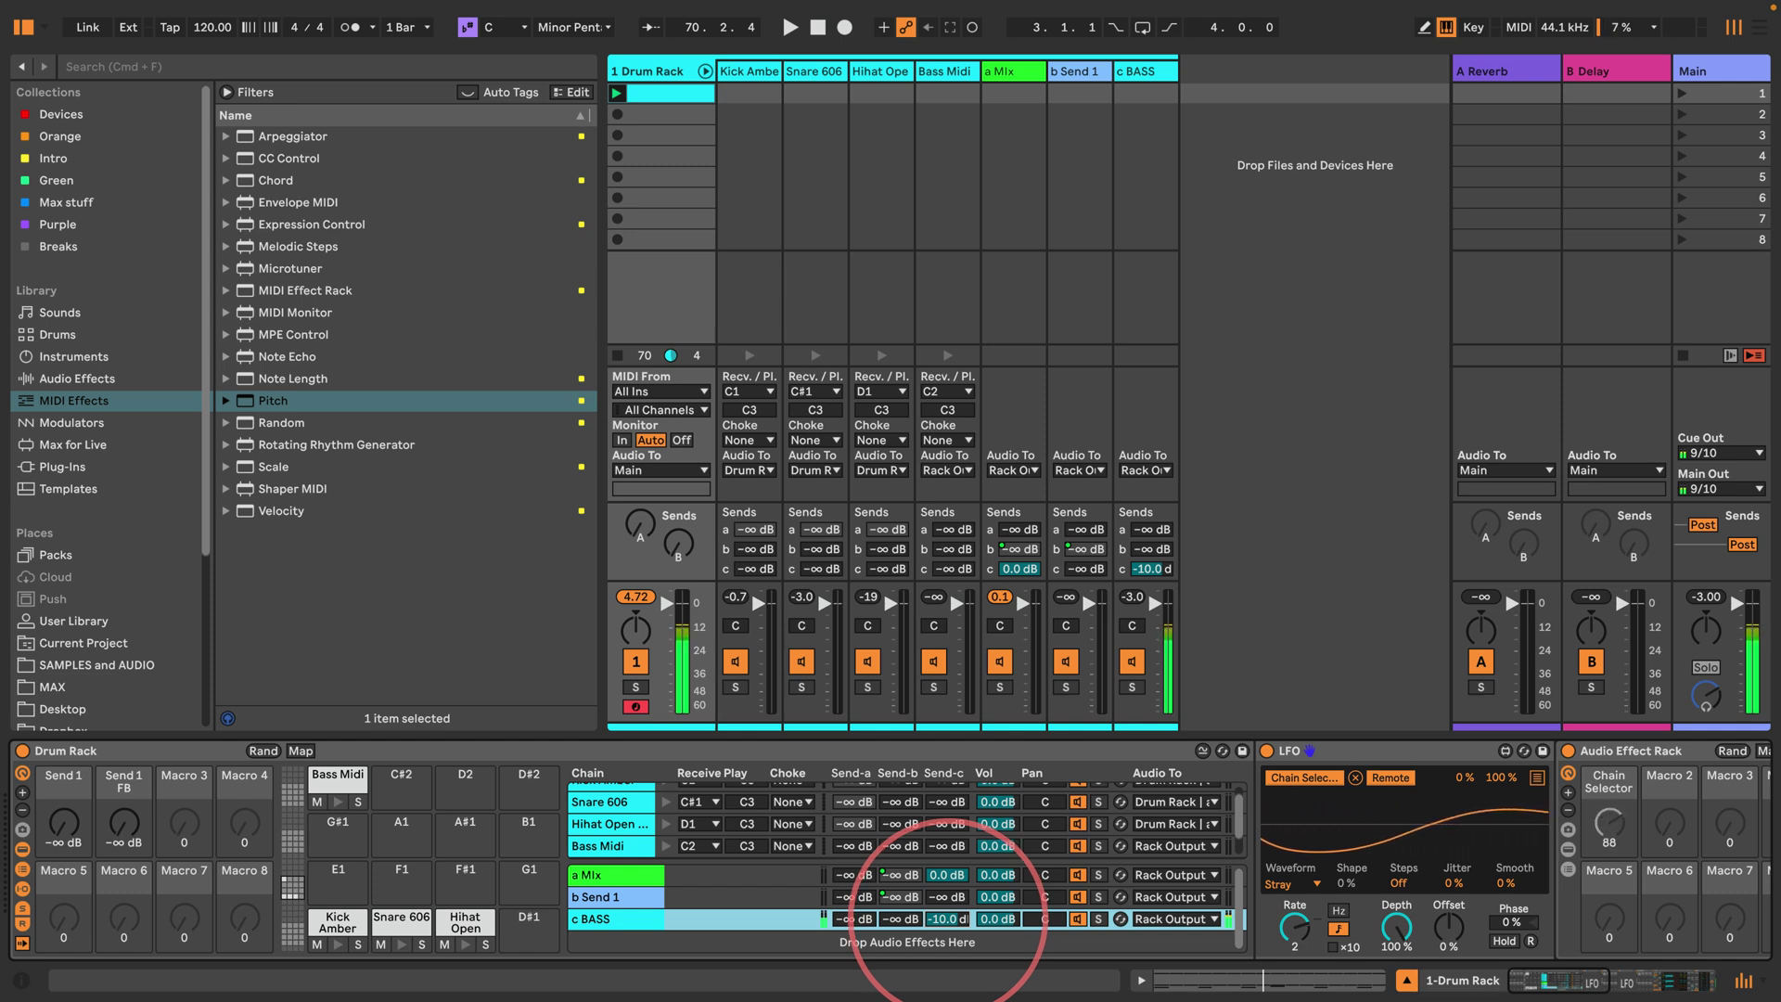
{"action": "left_click_drag", "start_coordinate": [949, 897], "coordinate": [949, 913]}
{"action": "scroll", "coordinate": [974, 816], "scroll_direction": "right", "scroll_amount": 5}
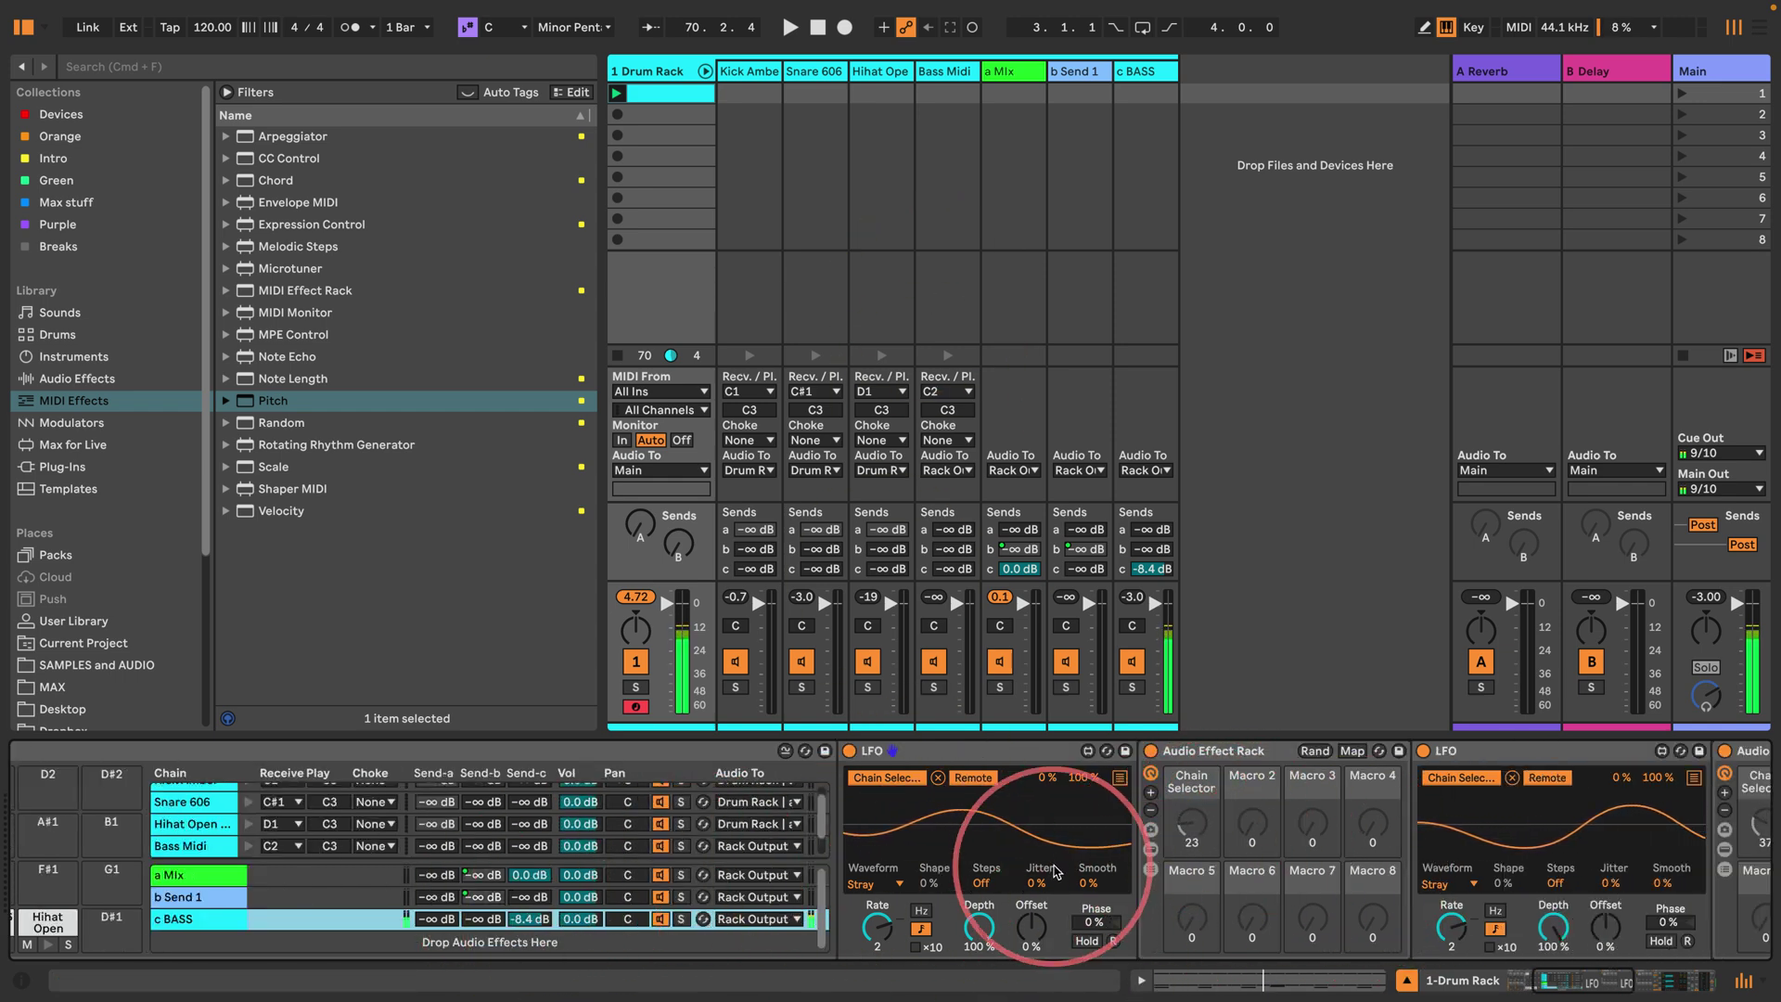
{"action": "scroll", "coordinate": [1054, 869], "scroll_direction": "left", "scroll_amount": 5}
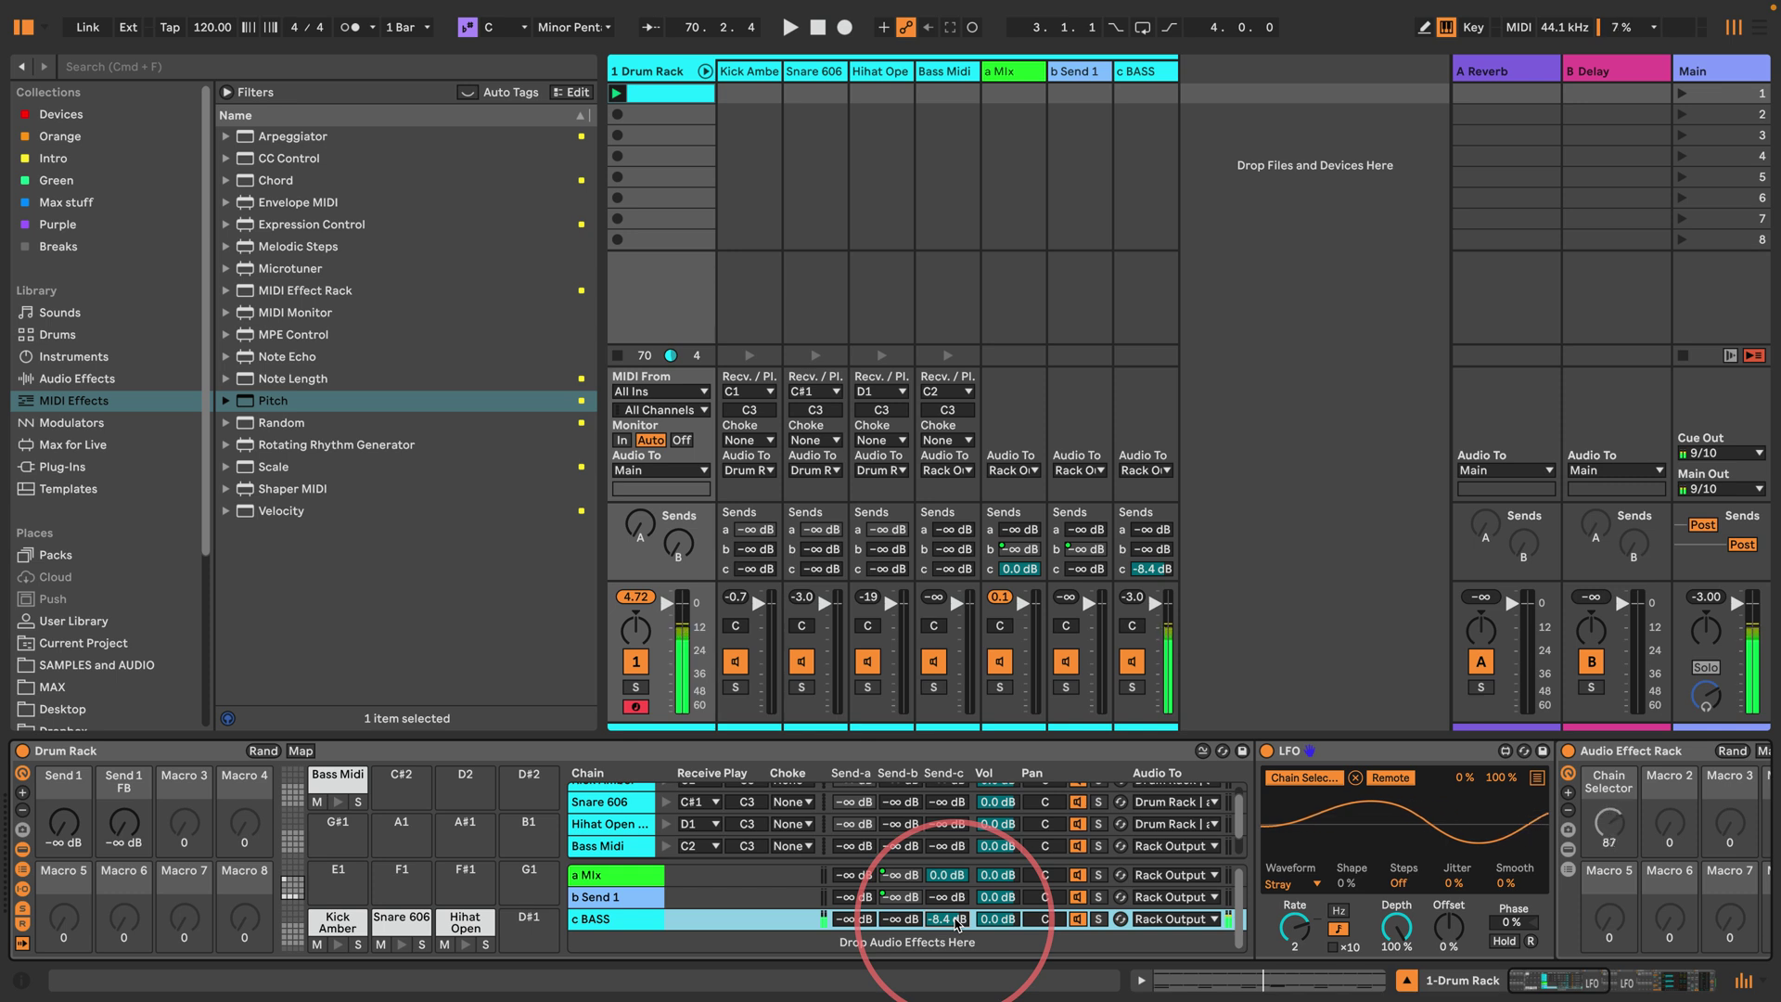
{"action": "double_click", "coordinate": [956, 917]}
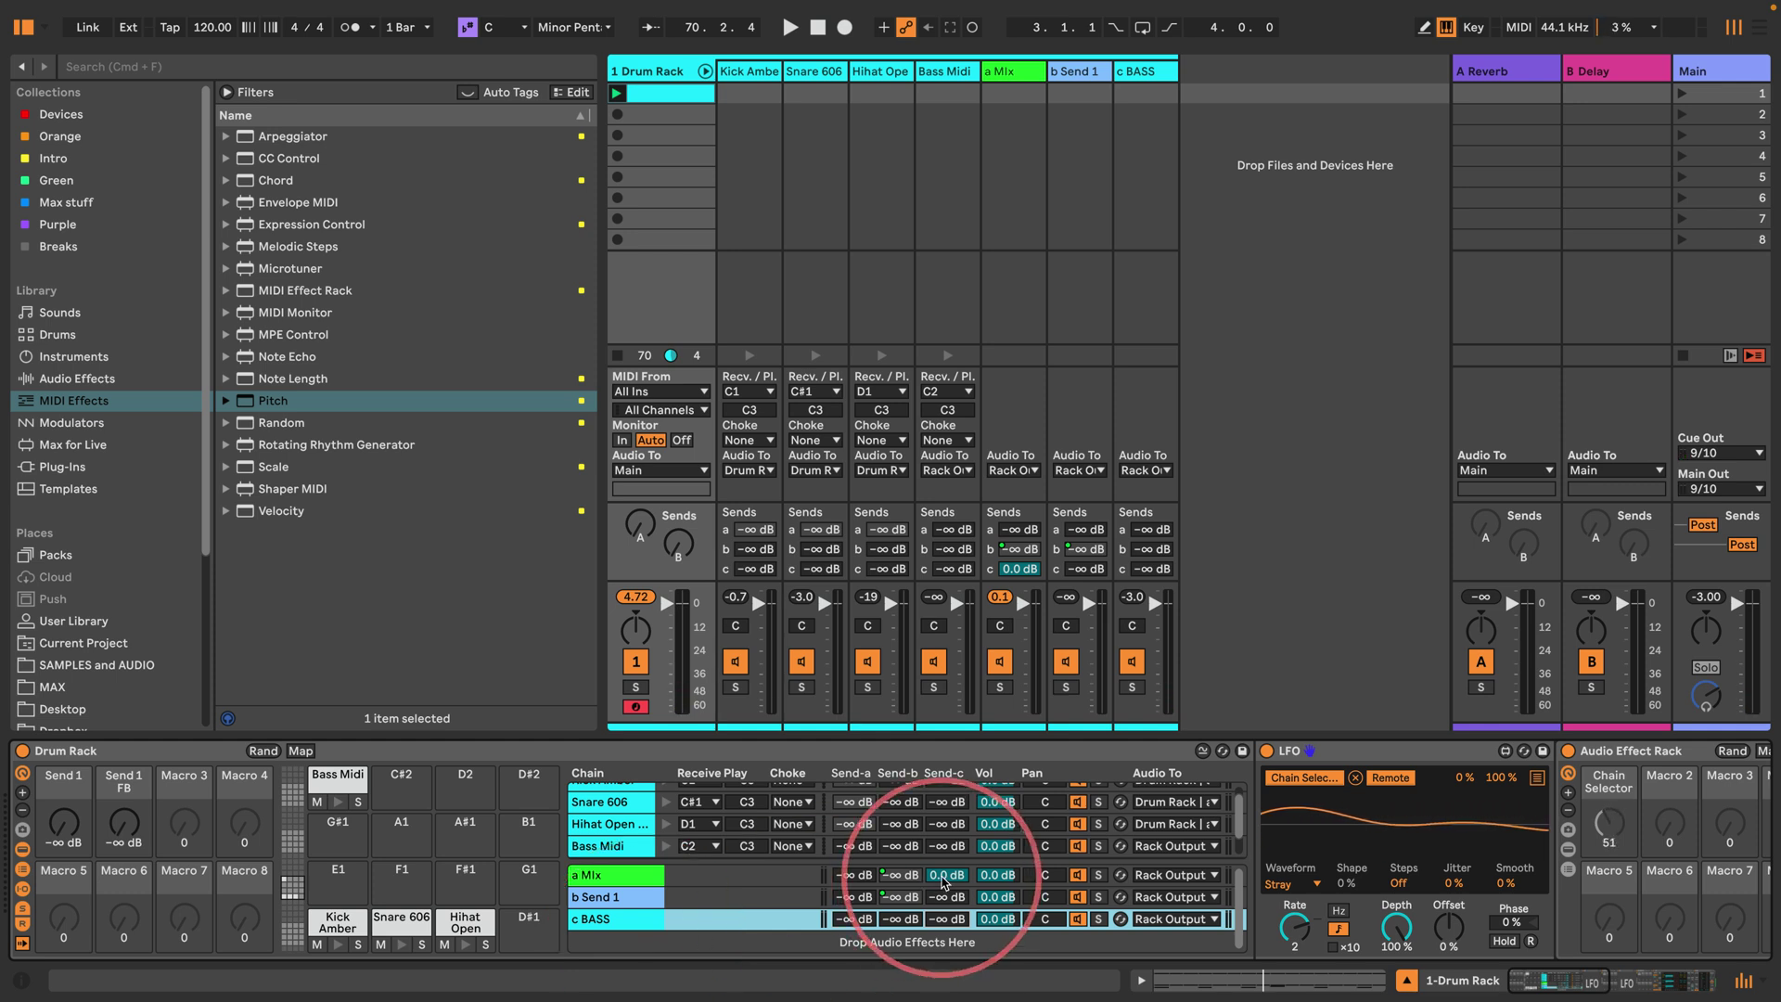
Step: Map the Mix return's Send-c level to Macro 3 of the Drum Rack and rename the macro Bass Send
{"action": "right_click", "coordinate": [944, 876]}
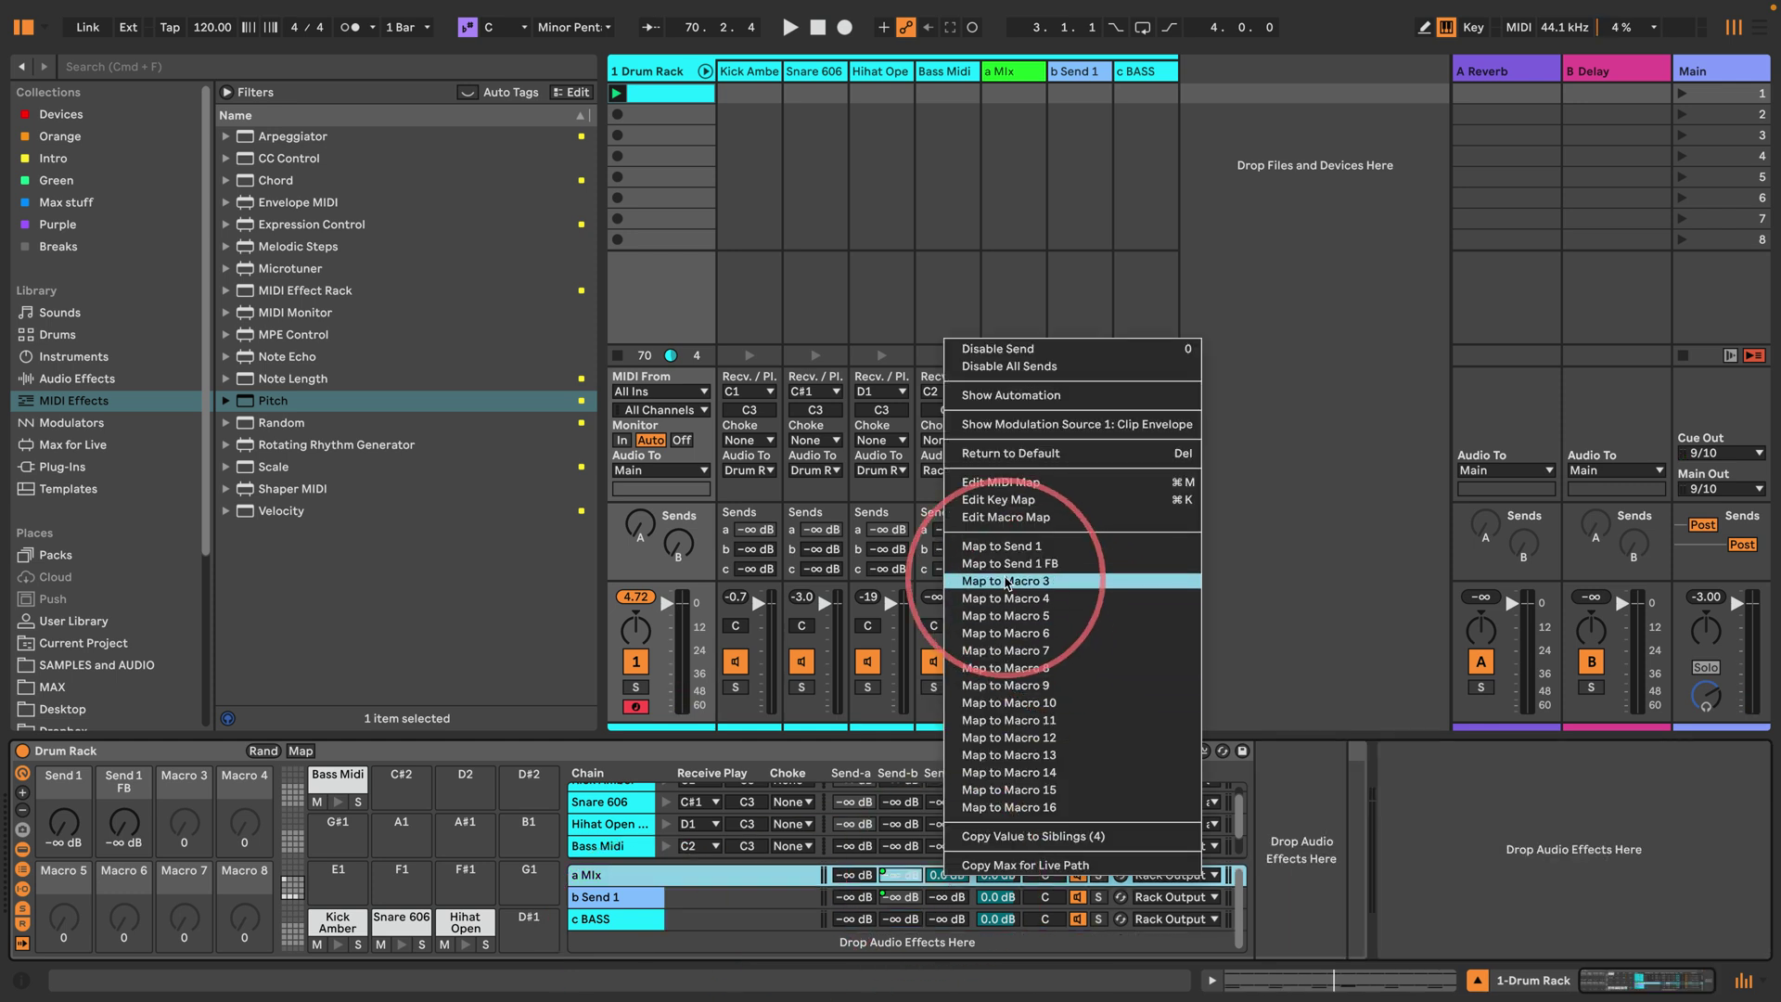
{"action": "left_click", "coordinate": [1005, 580]}
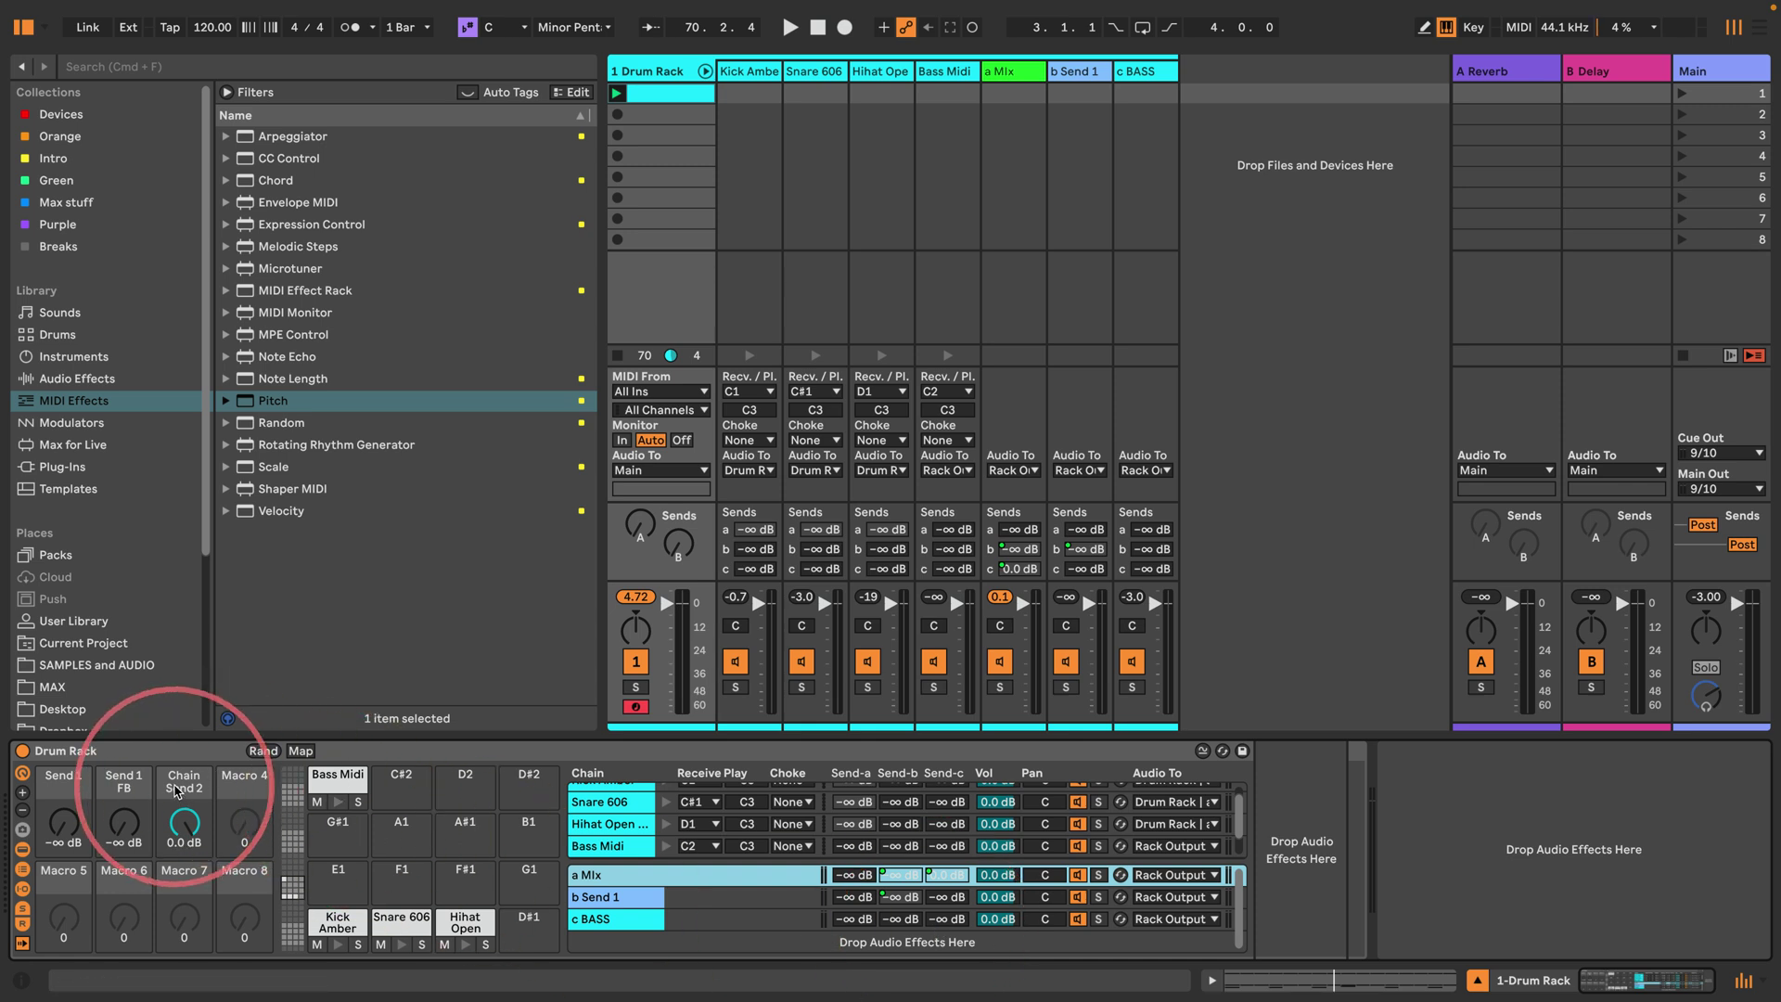
{"action": "type", "text": "Bass"}
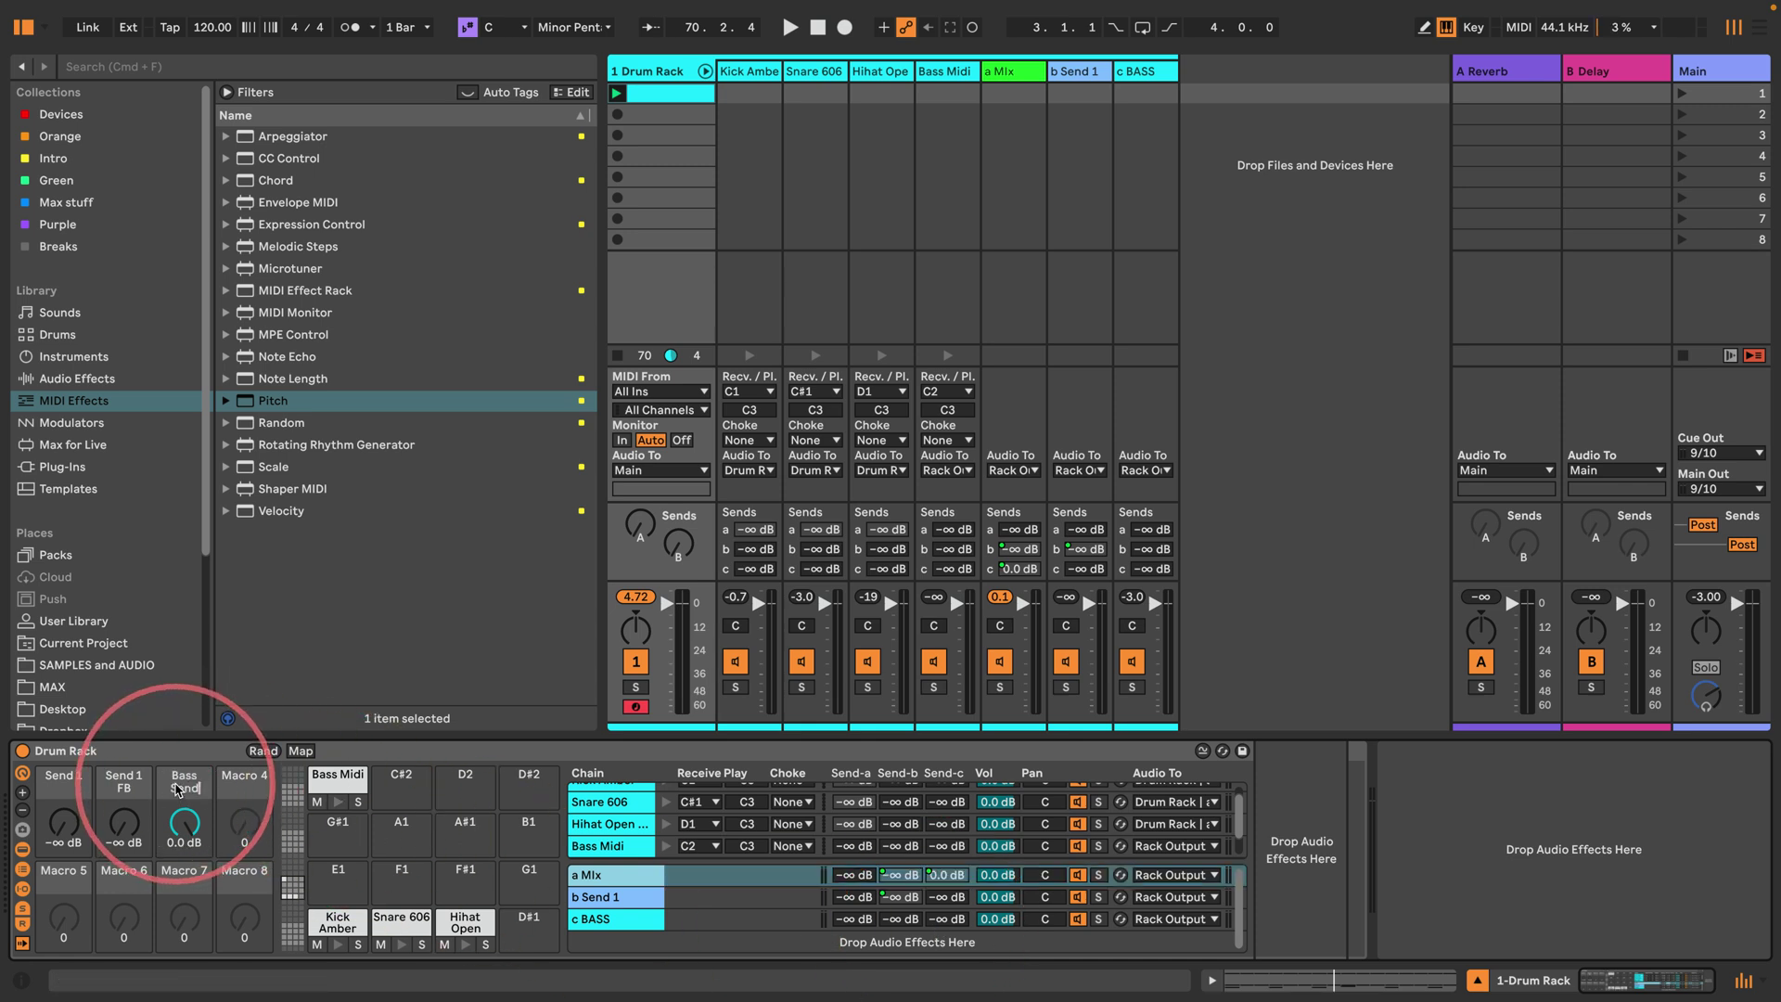
{"action": "type", "text": " Send"}
{"action": "key", "text": "Return"}
Step: Map the BASS return's Send-c feedback level to Macro 4 and rename the macro Bass Send FB
{"action": "right_click", "coordinate": [939, 921]}
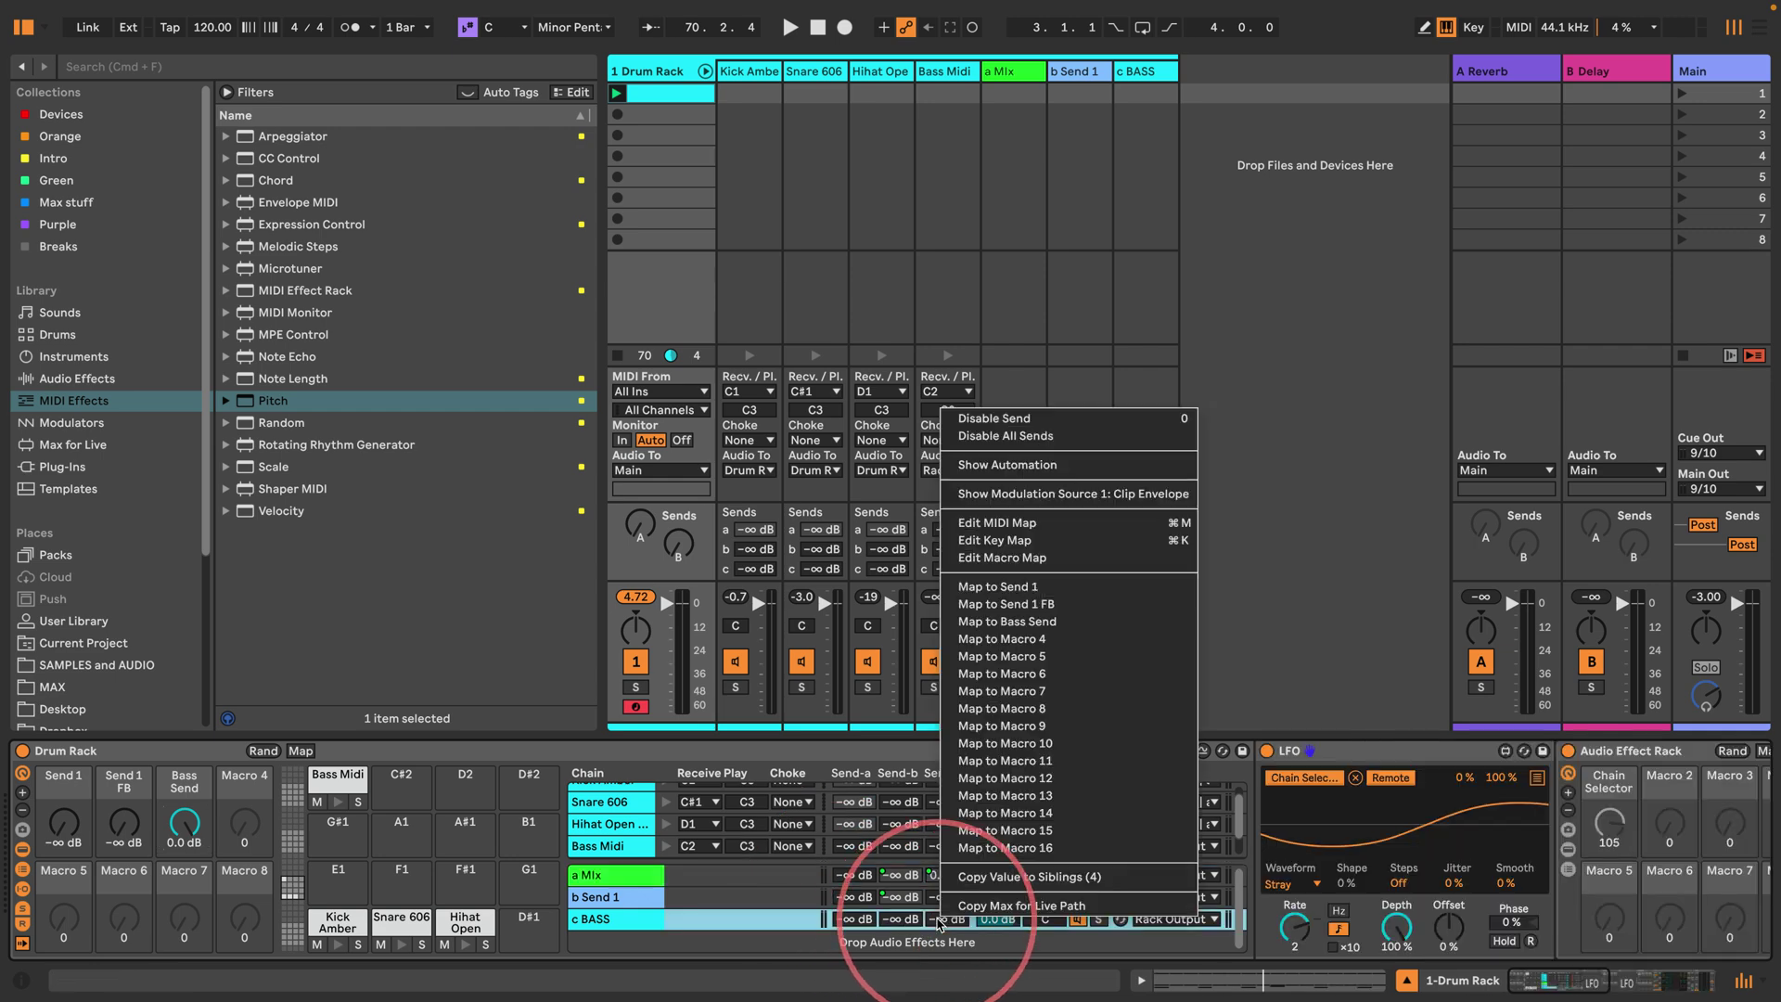
{"action": "left_click", "coordinate": [1002, 639]}
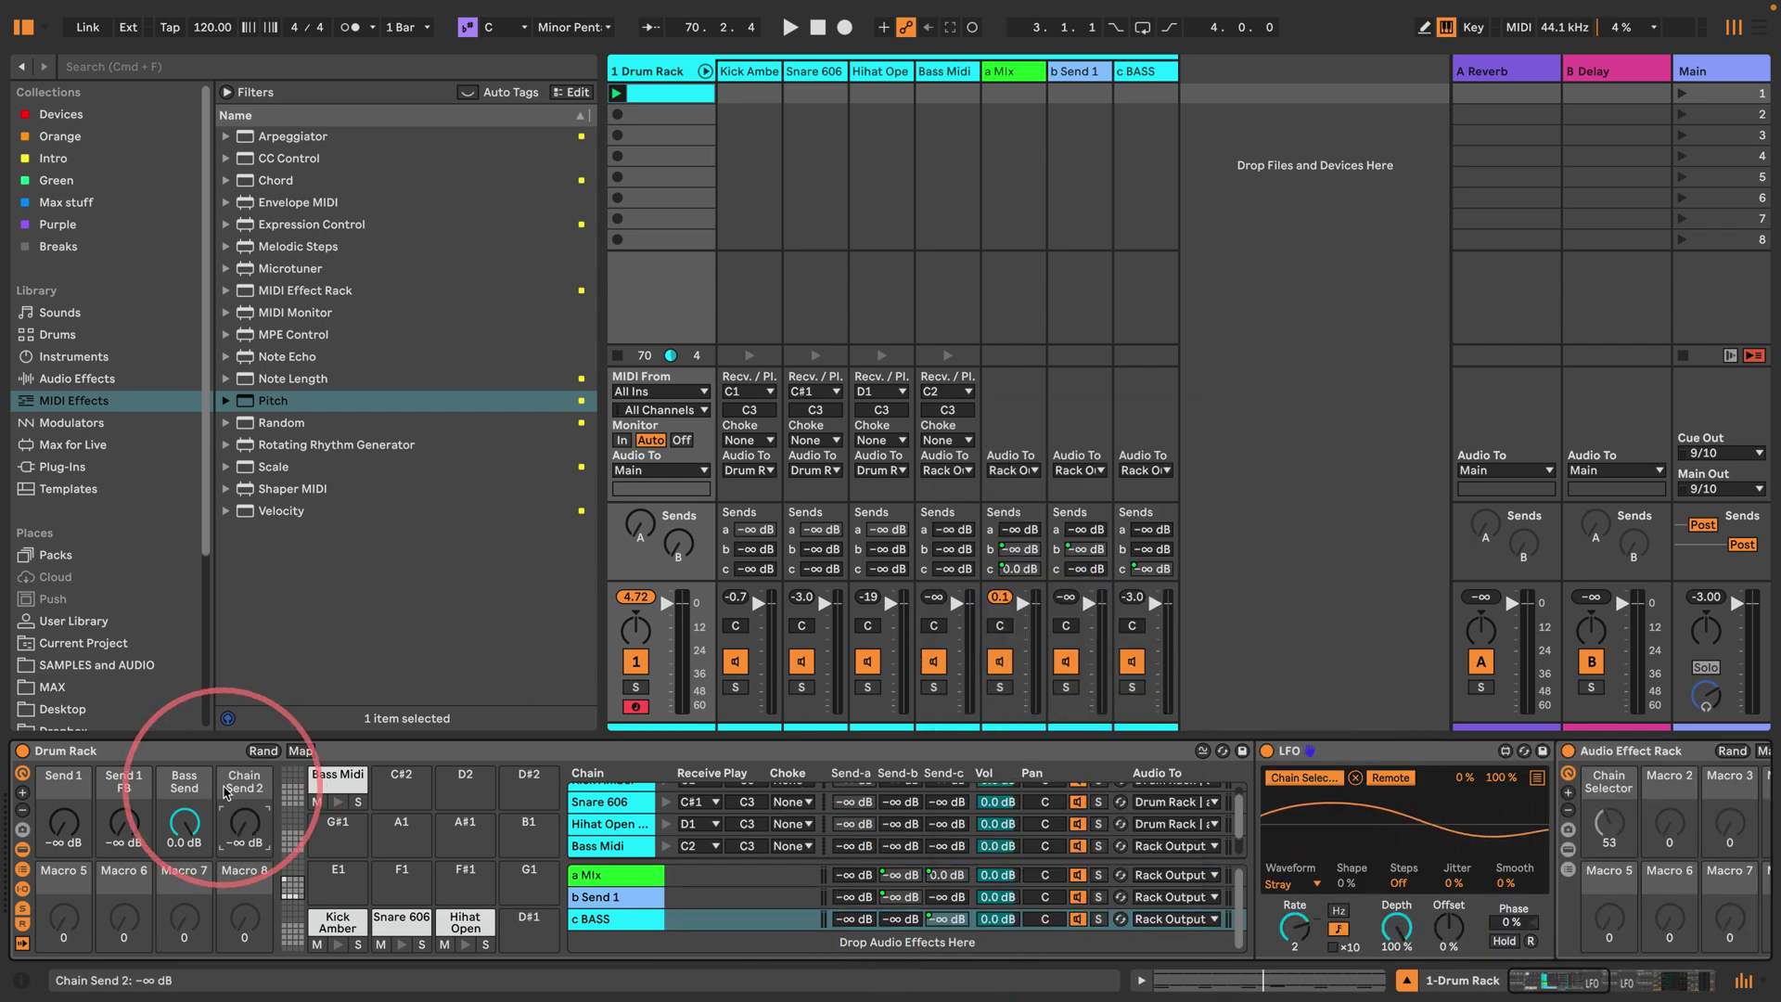
{"action": "key", "text": "super+r"}
{"action": "type", "text": "Bas"}
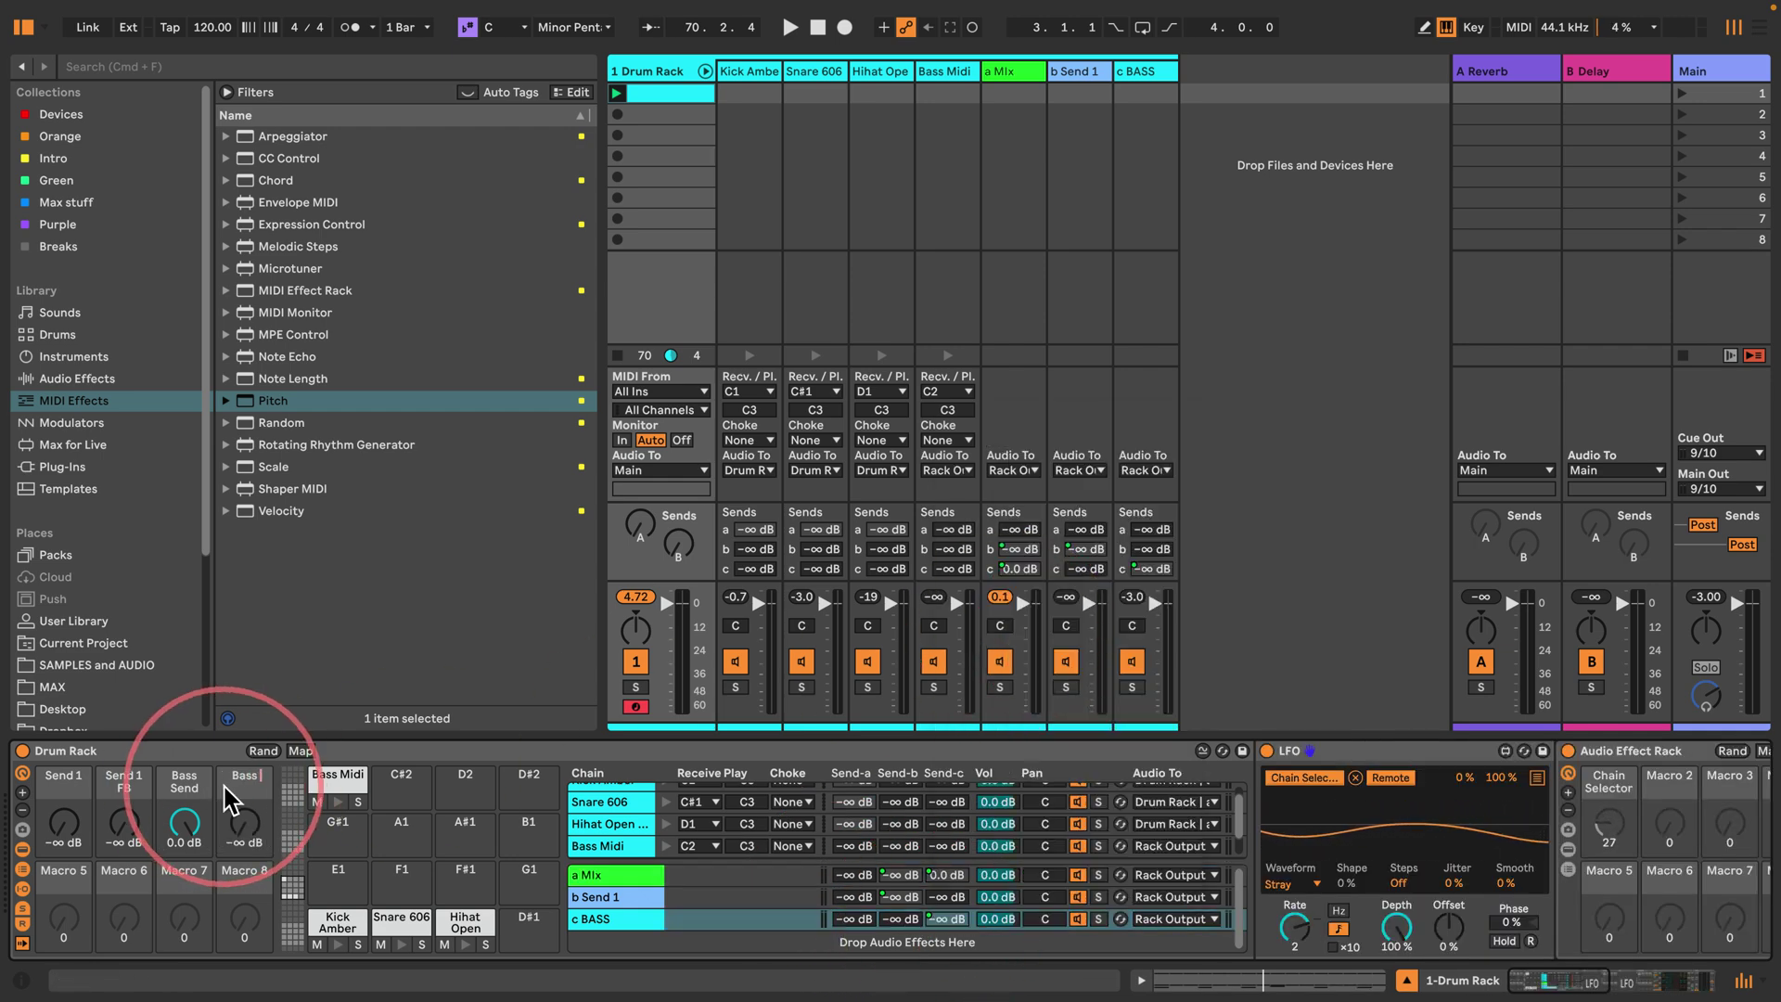
{"action": "type", "text": "s Send FB"}
{"action": "key", "text": "Return"}
Step: Audition the macros during playback with Send 1 and Bass Send at 0.0 dB and Bass Send FB at -13.856 dB
{"action": "key", "text": "space"}
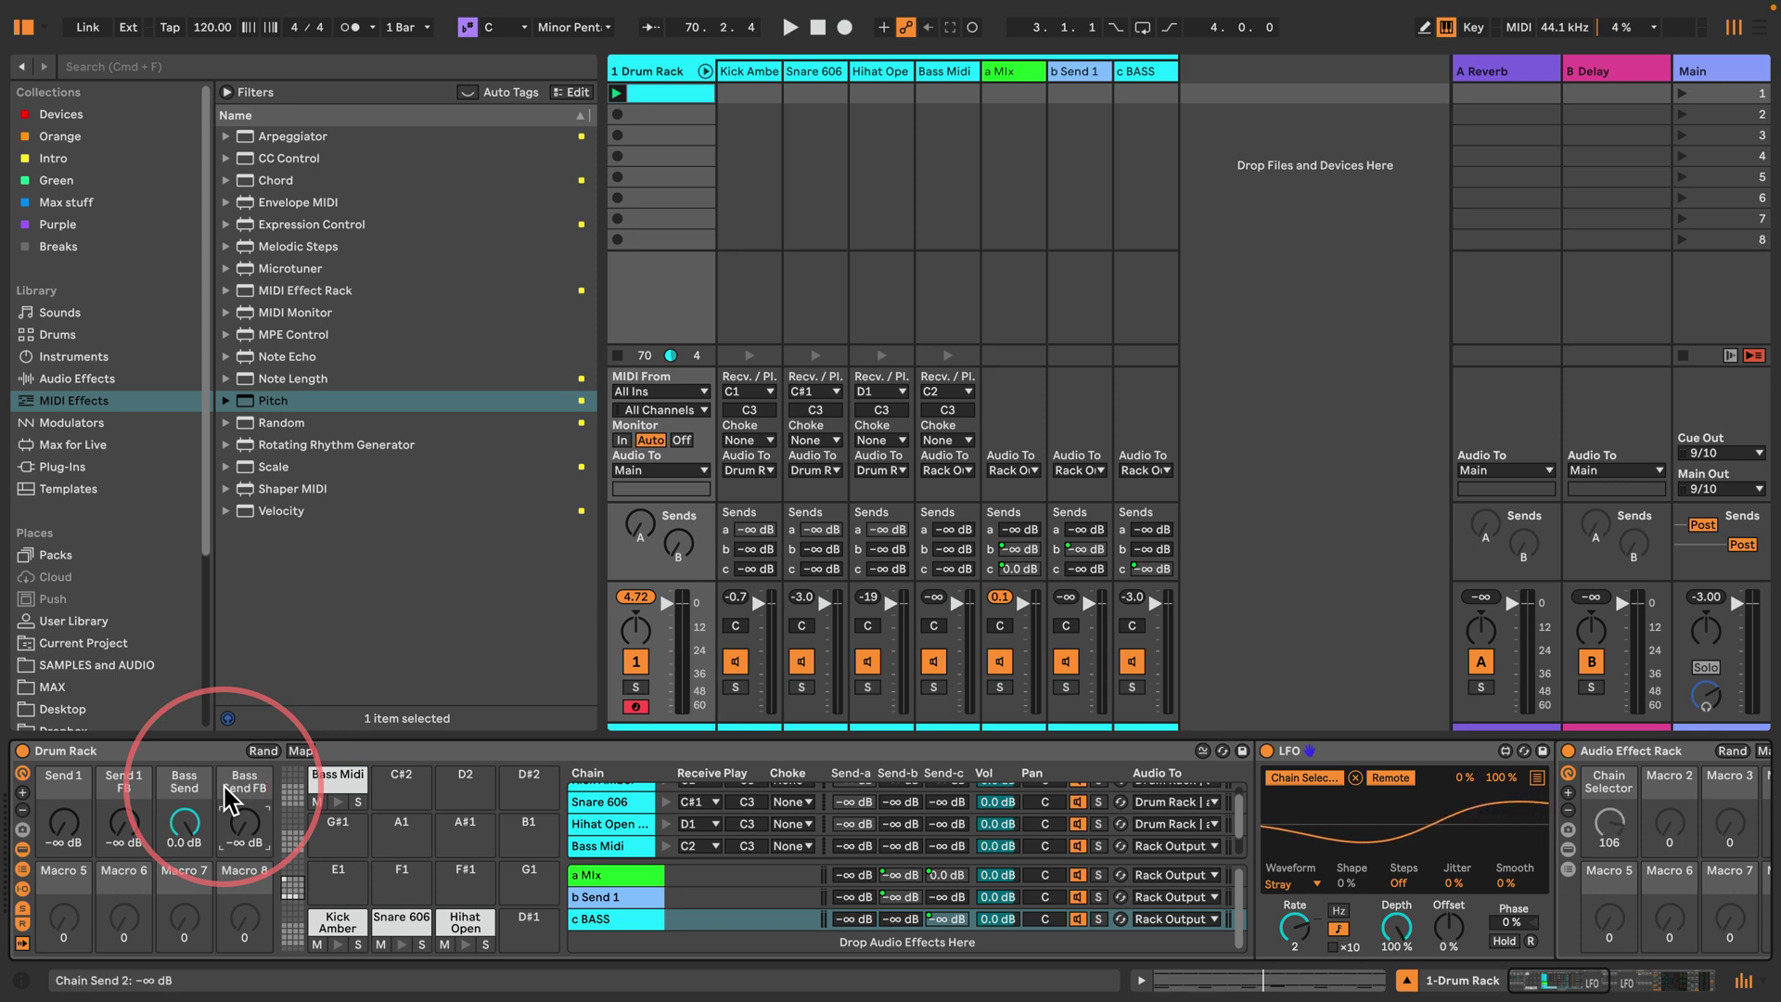
{"action": "left_click_drag", "start_coordinate": [182, 816], "coordinate": [179, 861]}
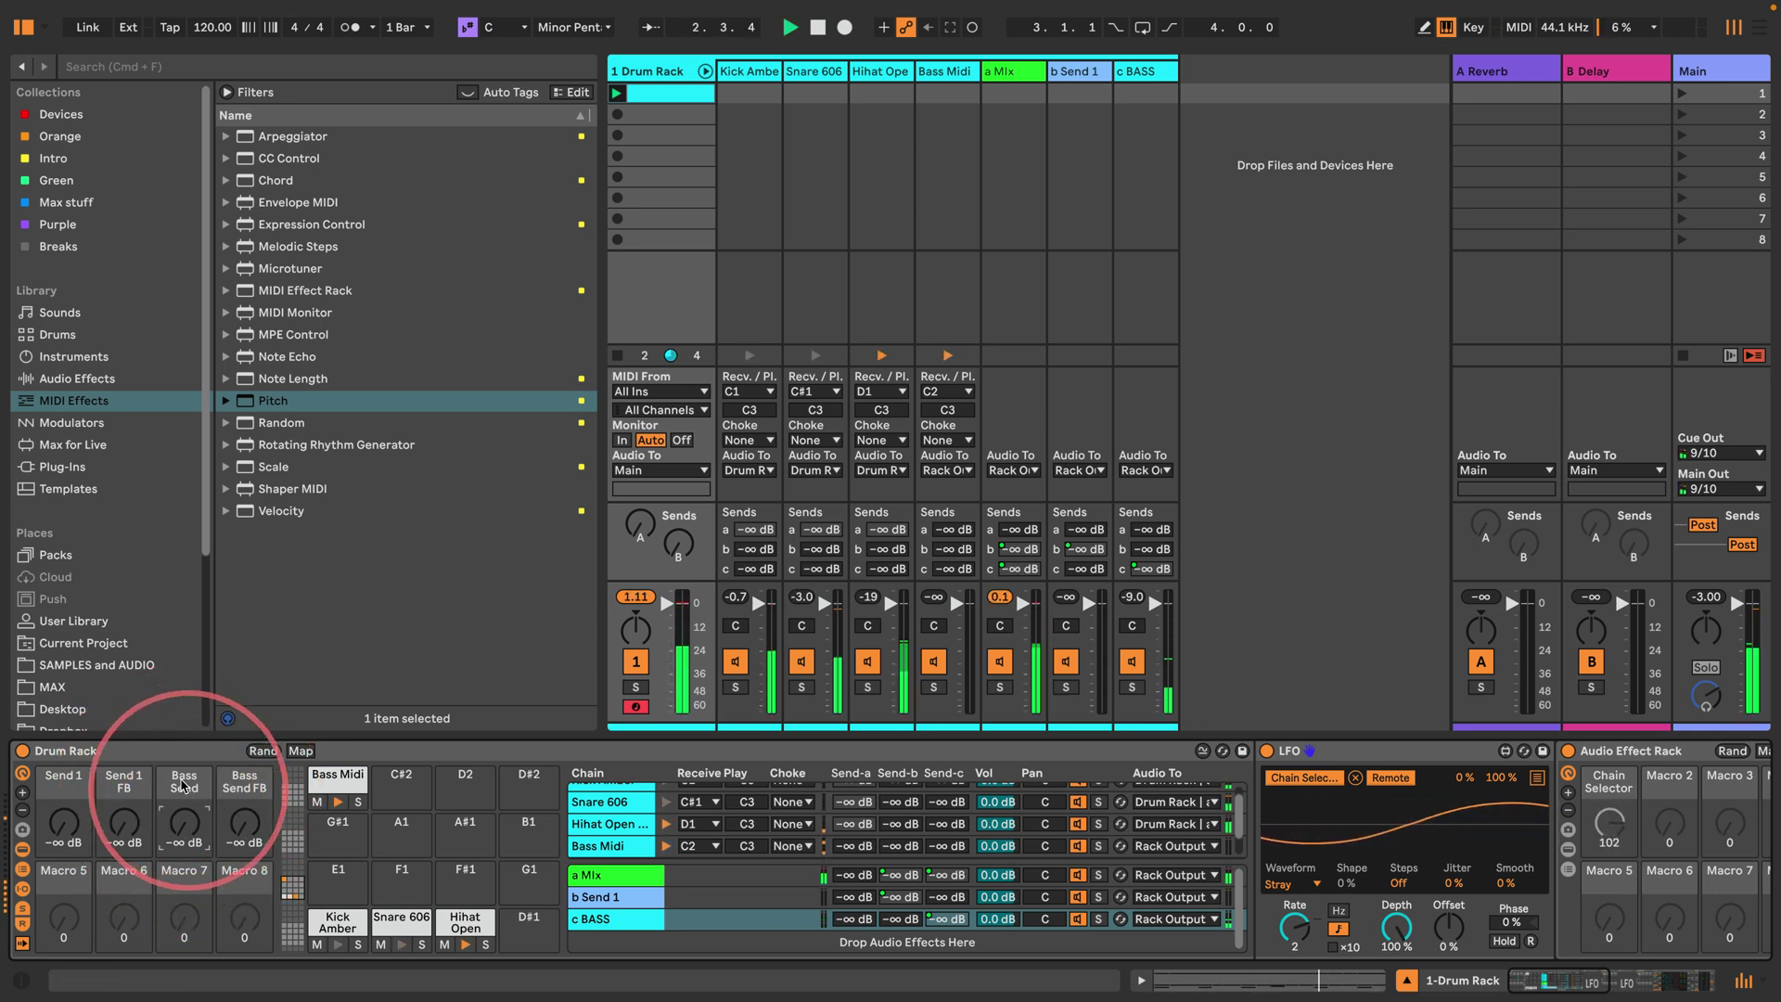
{"action": "left_click_drag", "start_coordinate": [183, 801], "coordinate": [244, 858]}
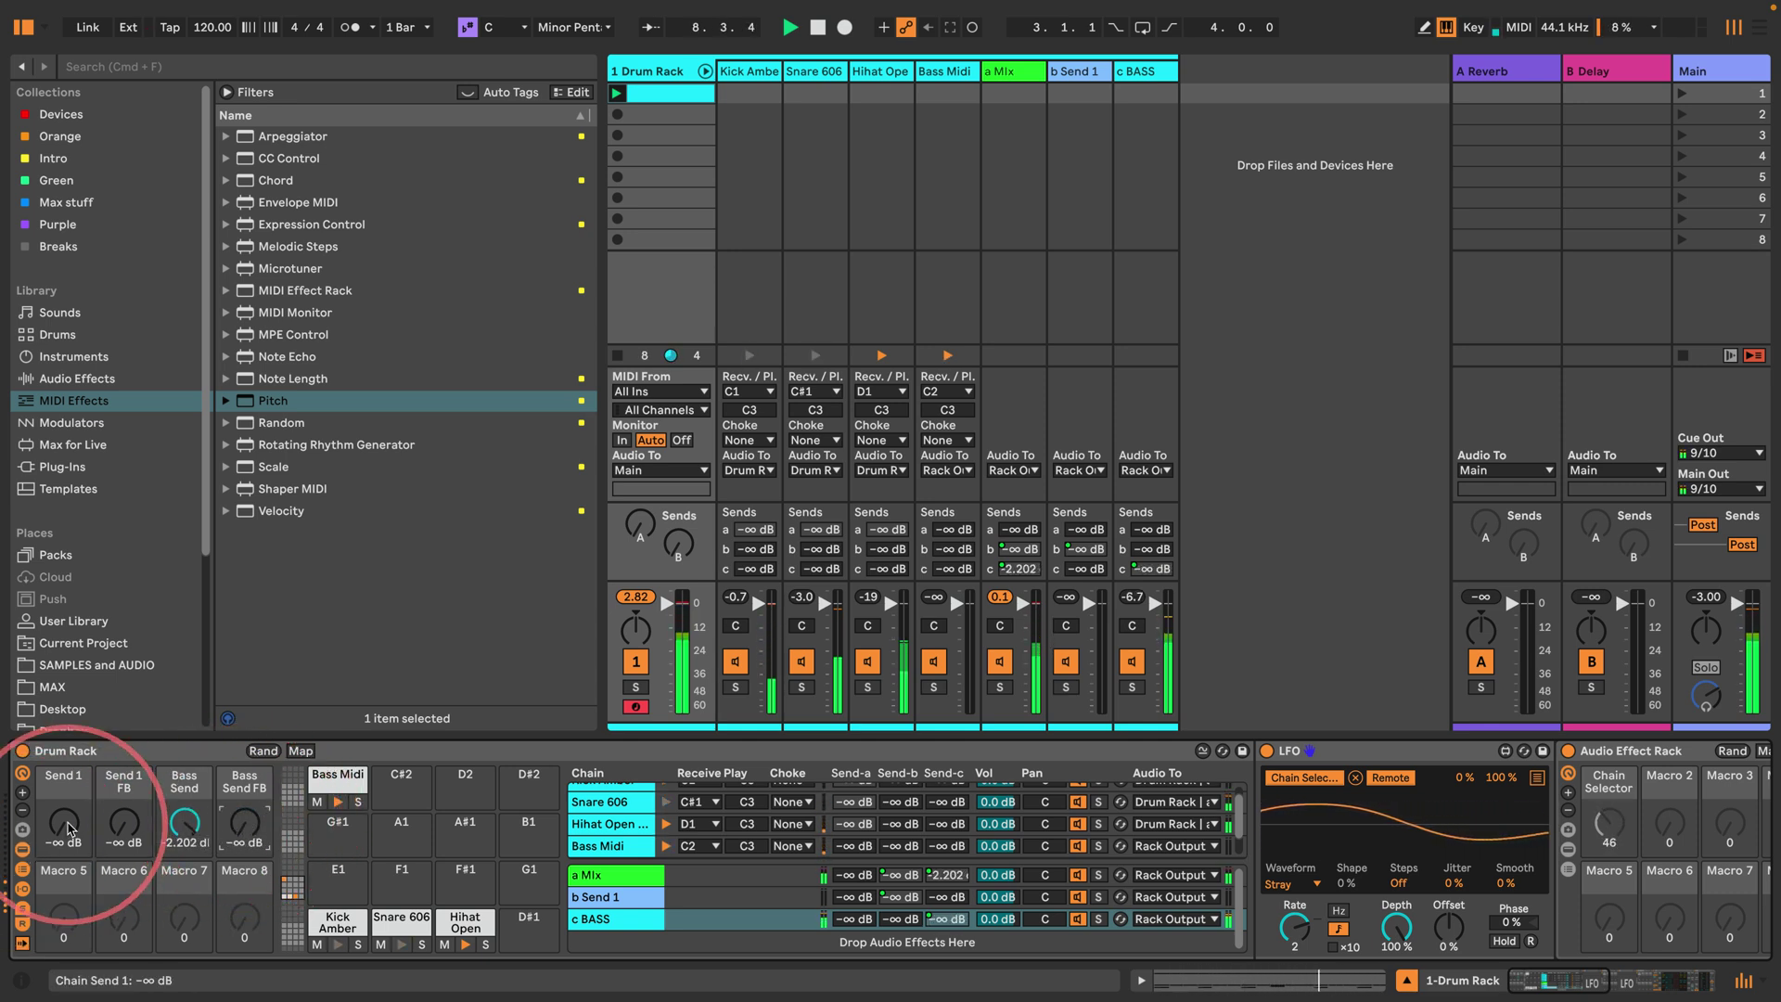
{"action": "left_click_drag", "start_coordinate": [63, 830], "coordinate": [65, 807]}
{"action": "left_click_drag", "start_coordinate": [172, 828], "coordinate": [174, 820]}
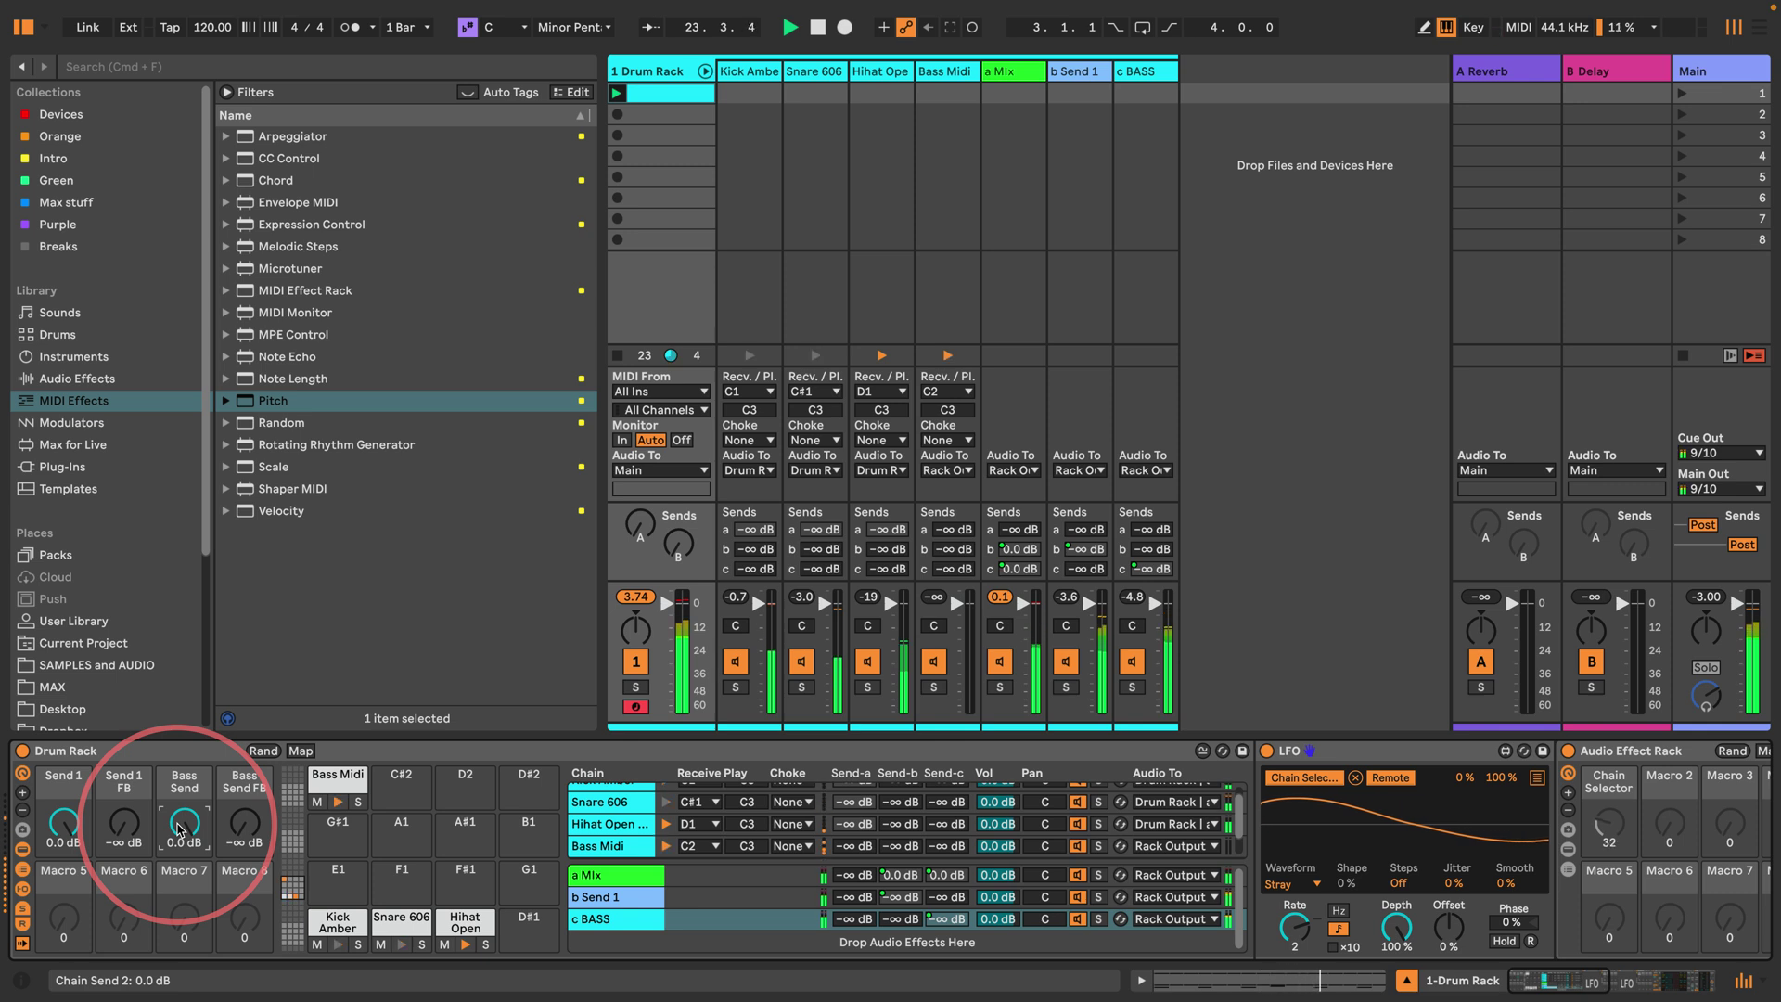
{"action": "left_click_drag", "start_coordinate": [244, 823], "coordinate": [244, 804]}
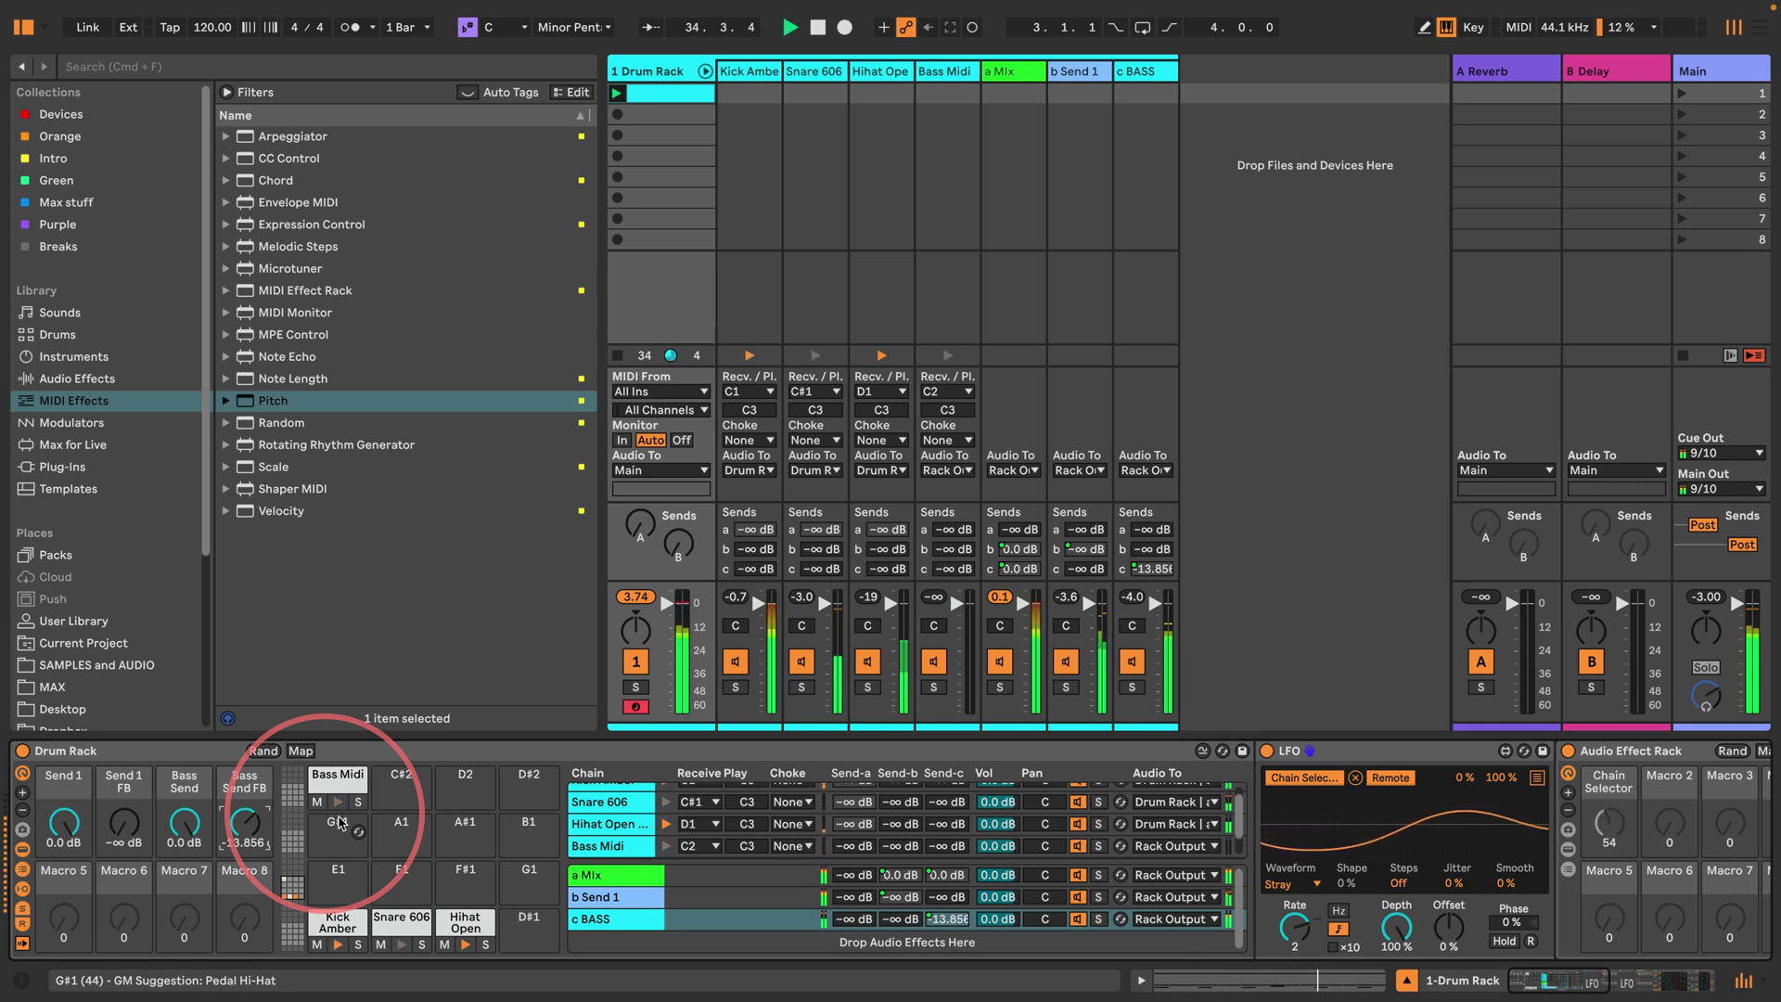
Step: Disable Send-a on the Mix, Send 1 and BASS return chains
{"action": "right_click", "coordinate": [851, 875]}
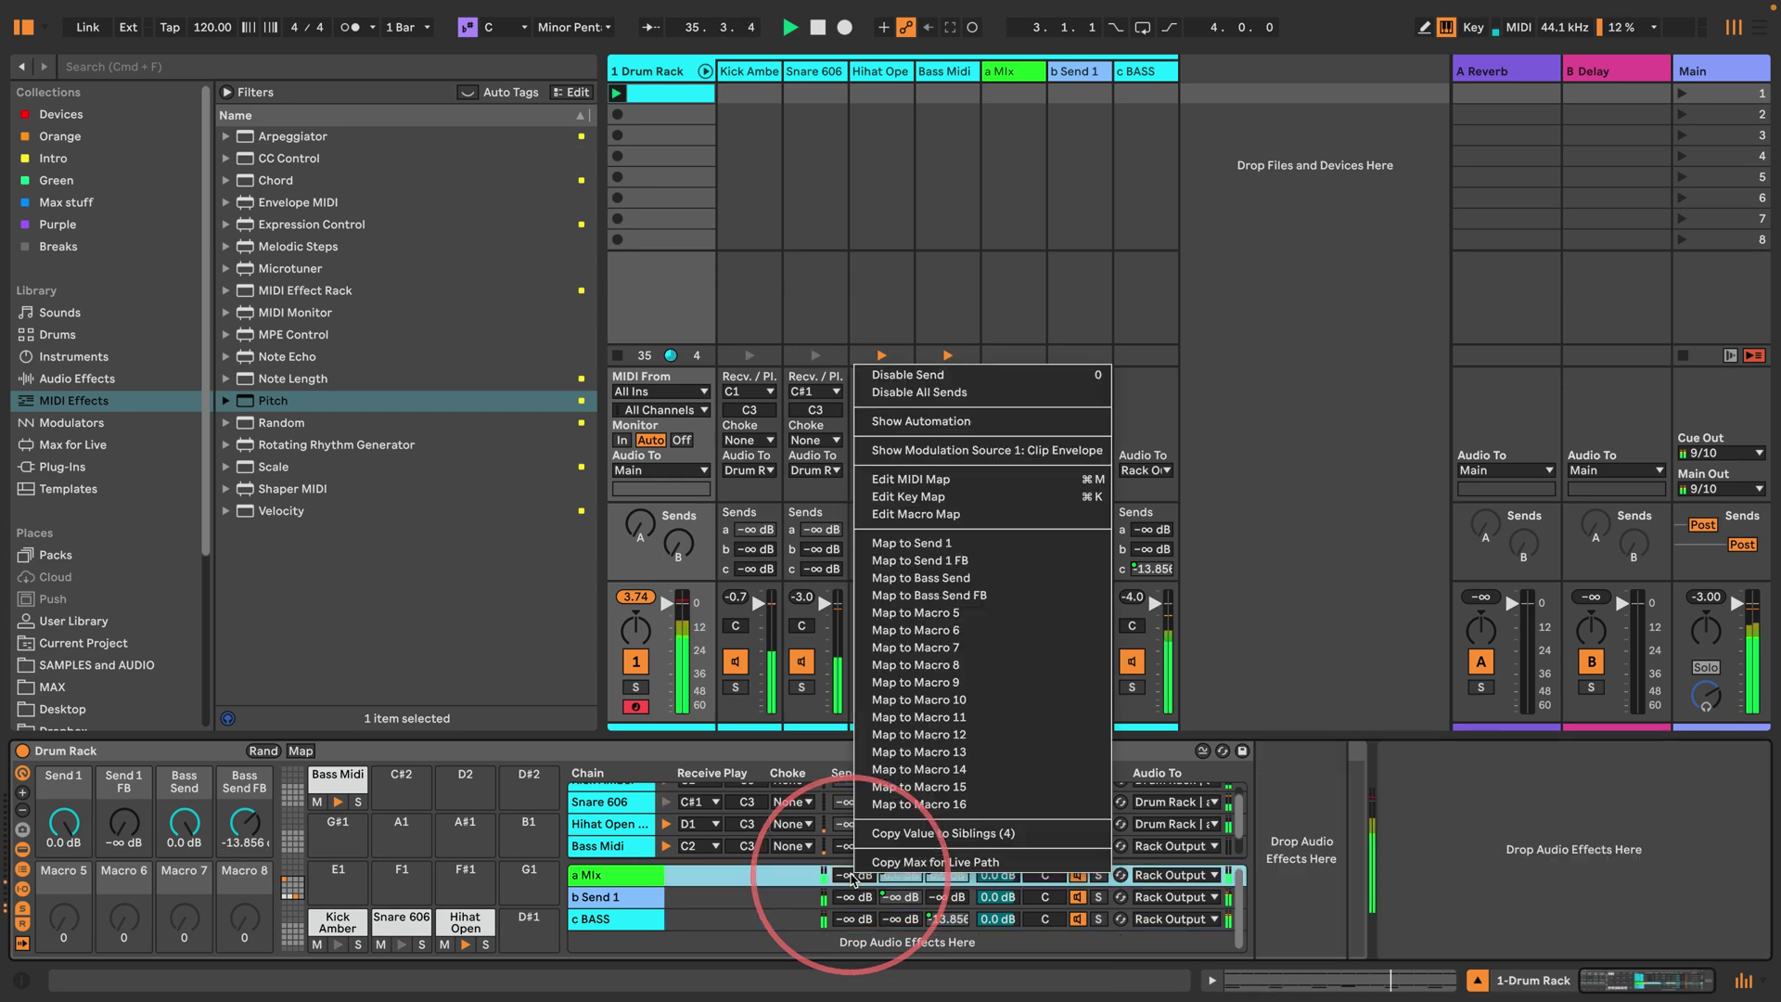
{"action": "left_click", "coordinate": [907, 375]}
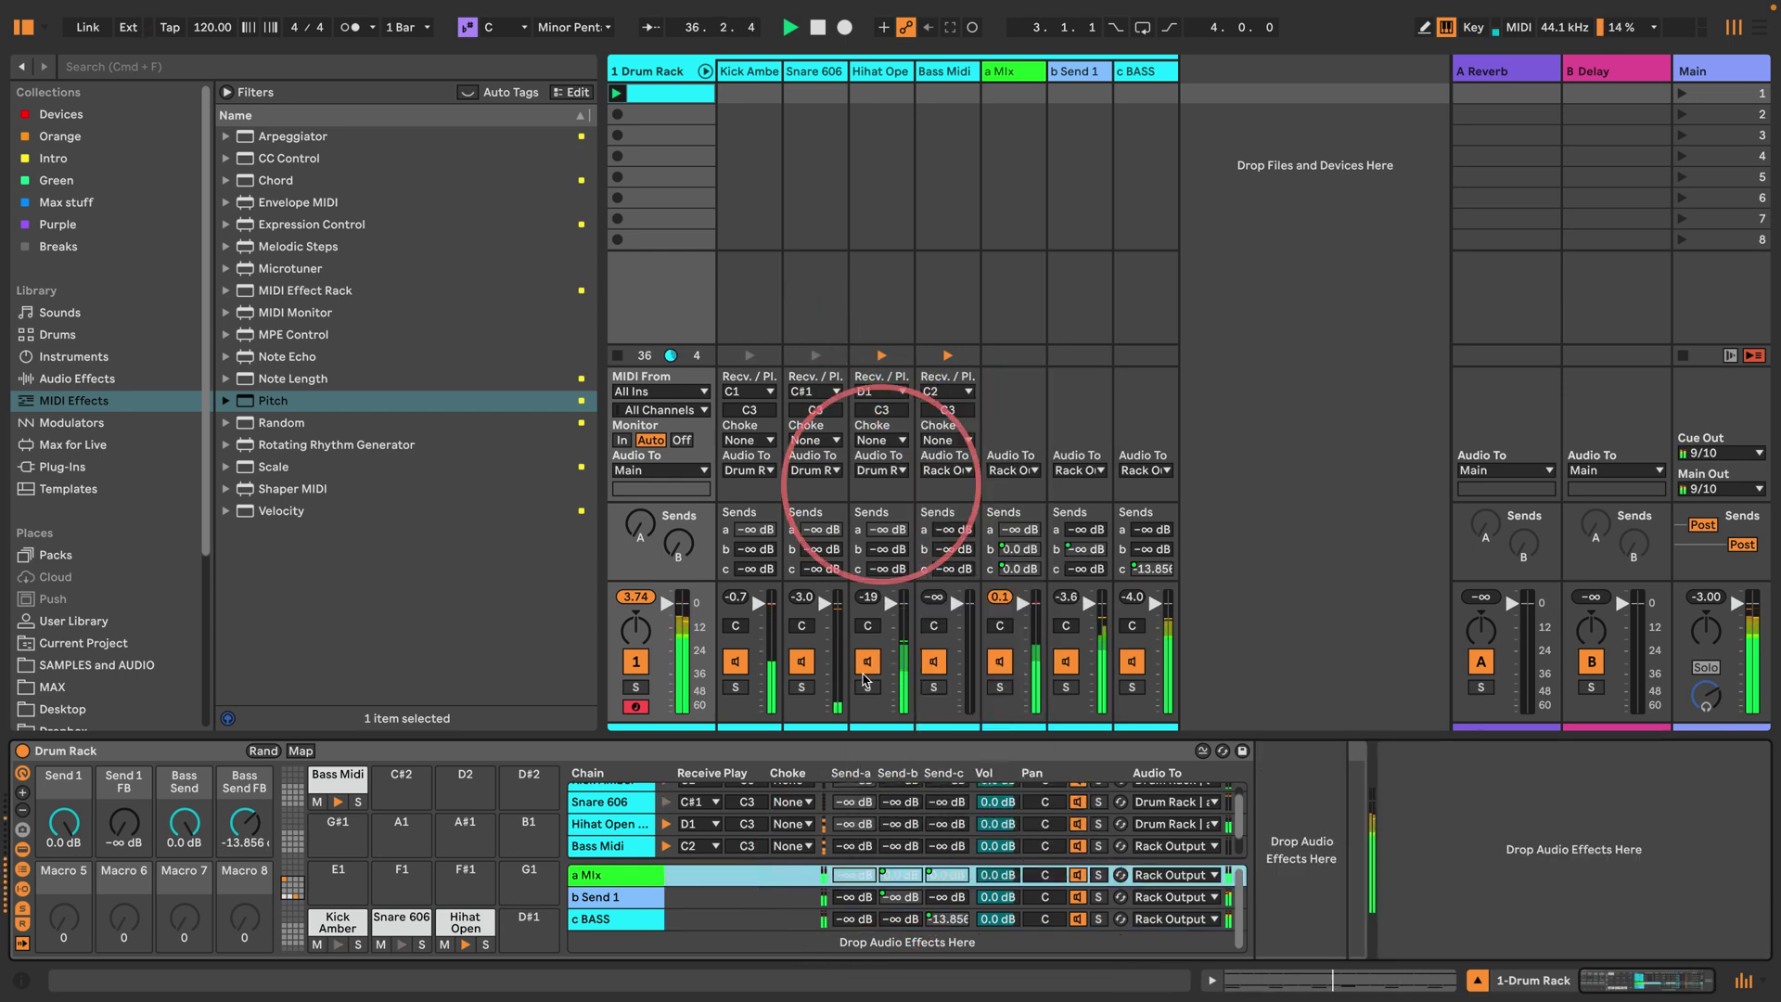
{"action": "right_click", "coordinate": [846, 888]}
{"action": "left_click", "coordinate": [927, 390]}
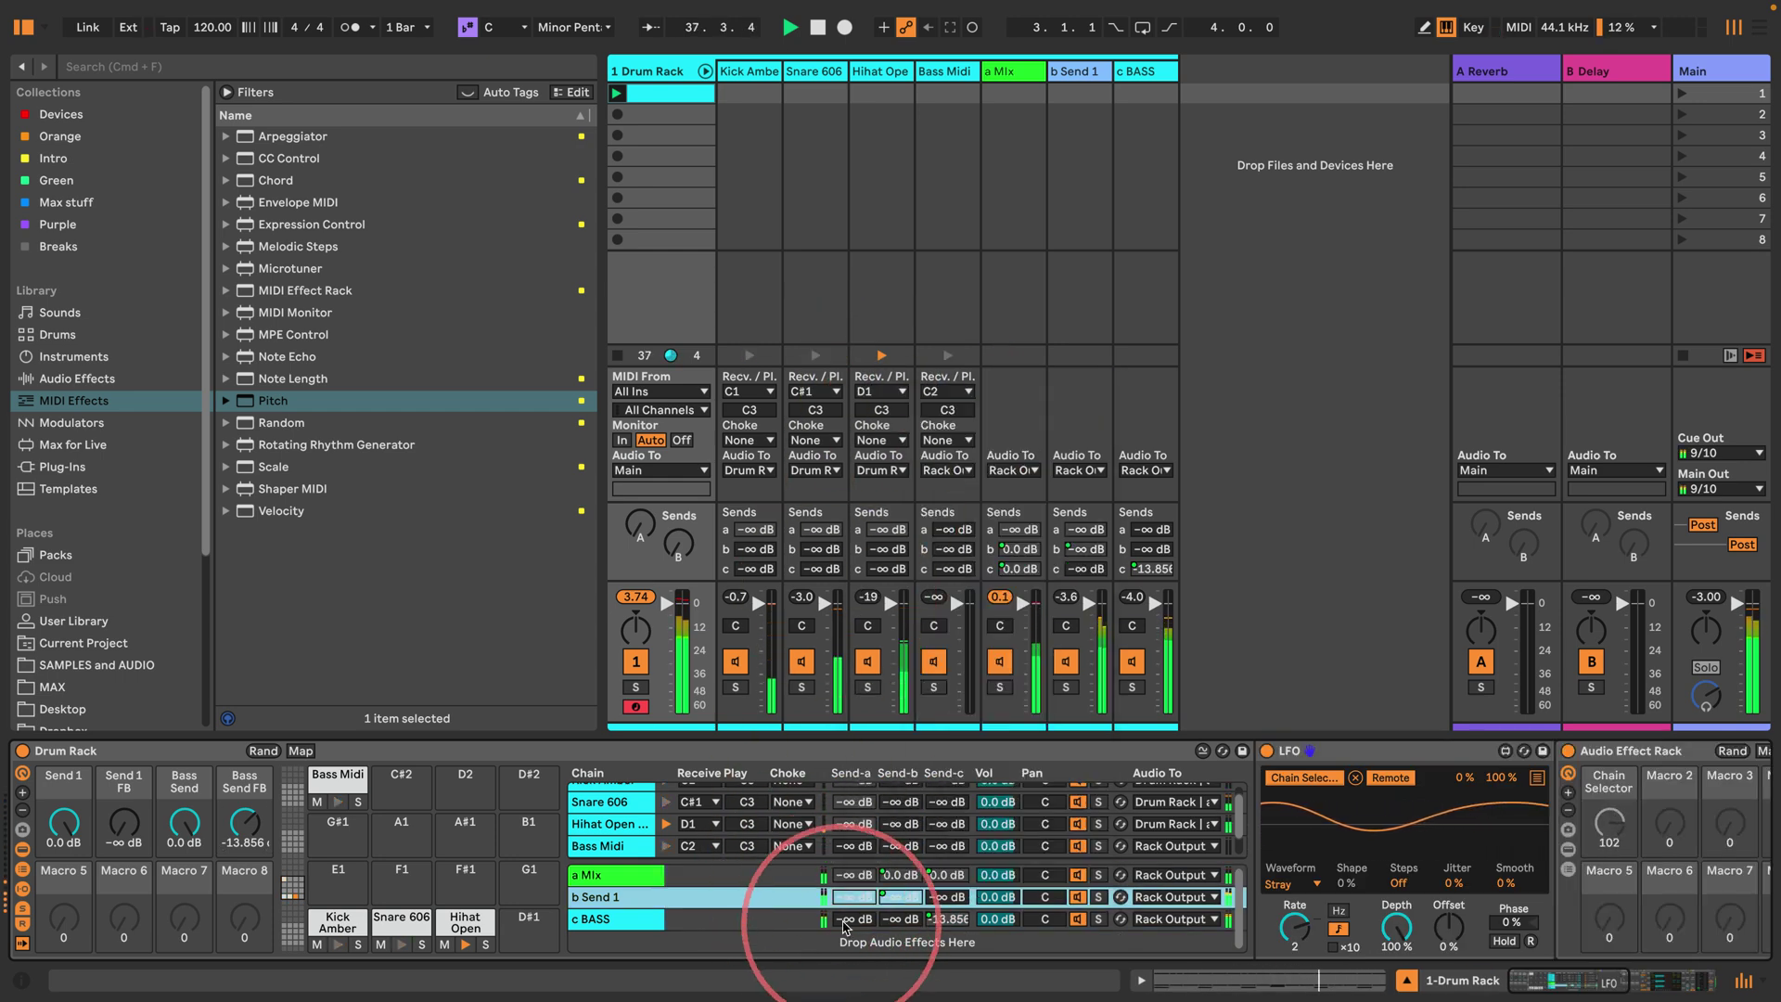
{"action": "right_click", "coordinate": [846, 921]}
{"action": "left_click", "coordinate": [901, 417]}
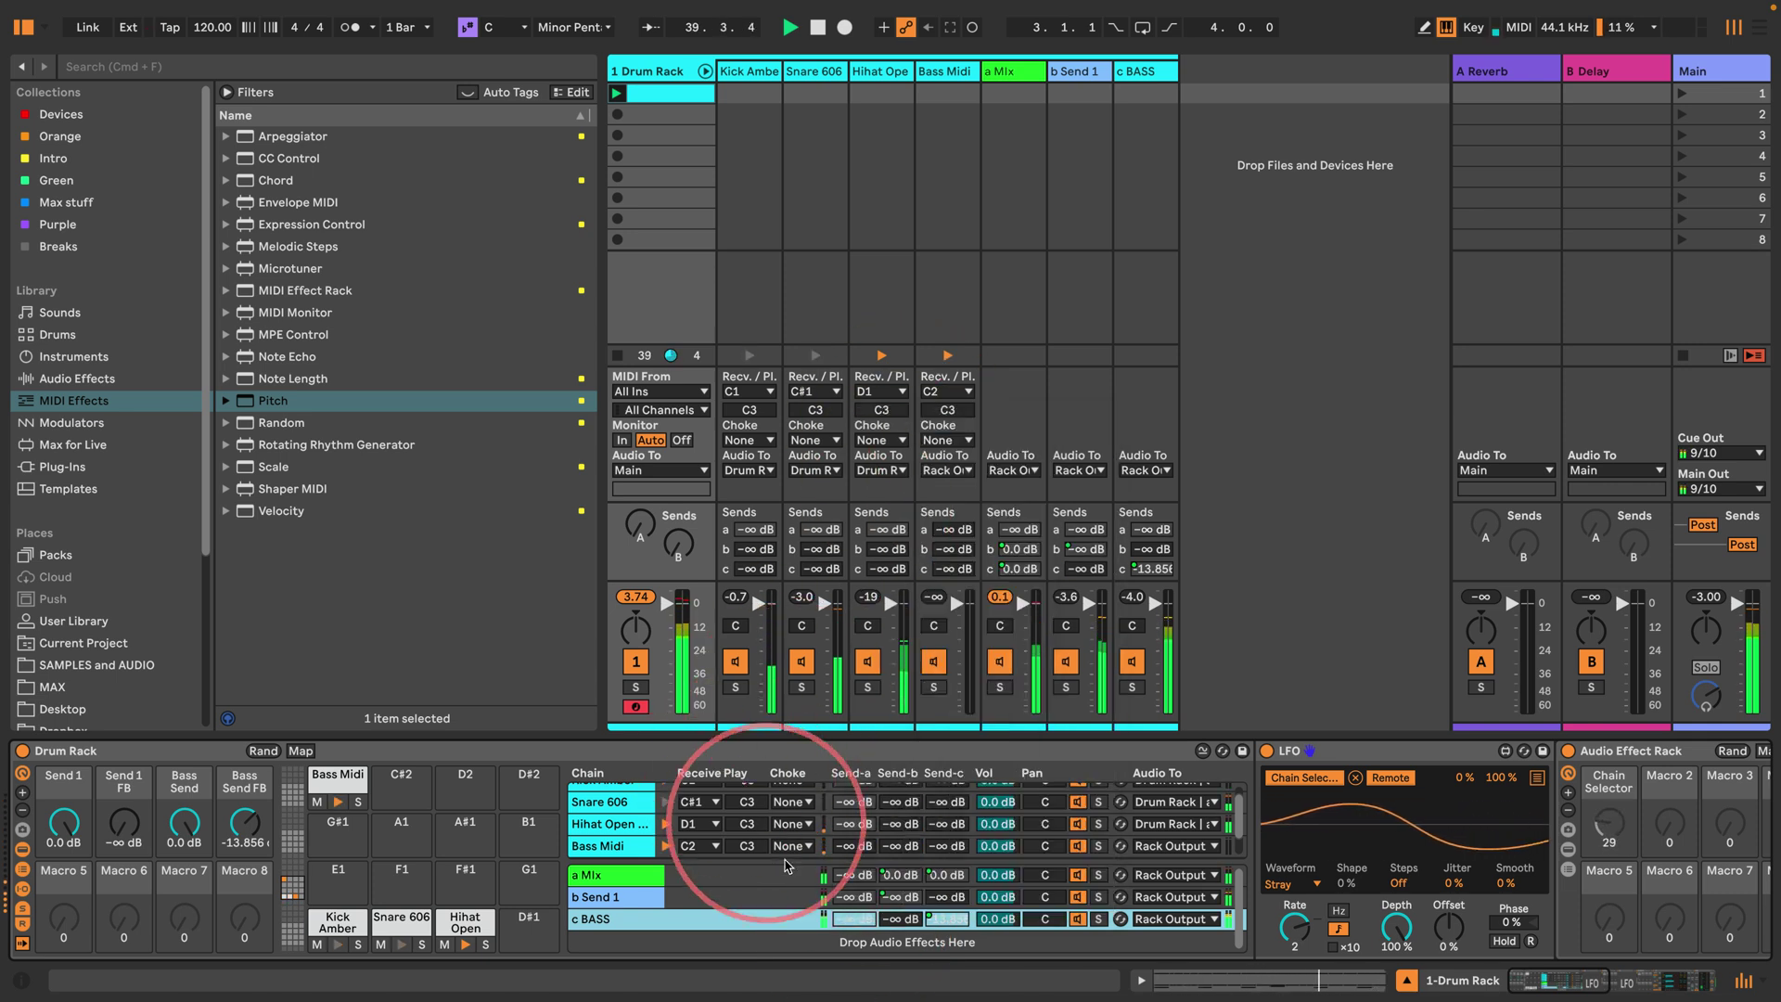
Step: Disable Send-b on the BASS return chain and Send-c on the Send 1 return chain
{"action": "right_click", "coordinate": [900, 875]}
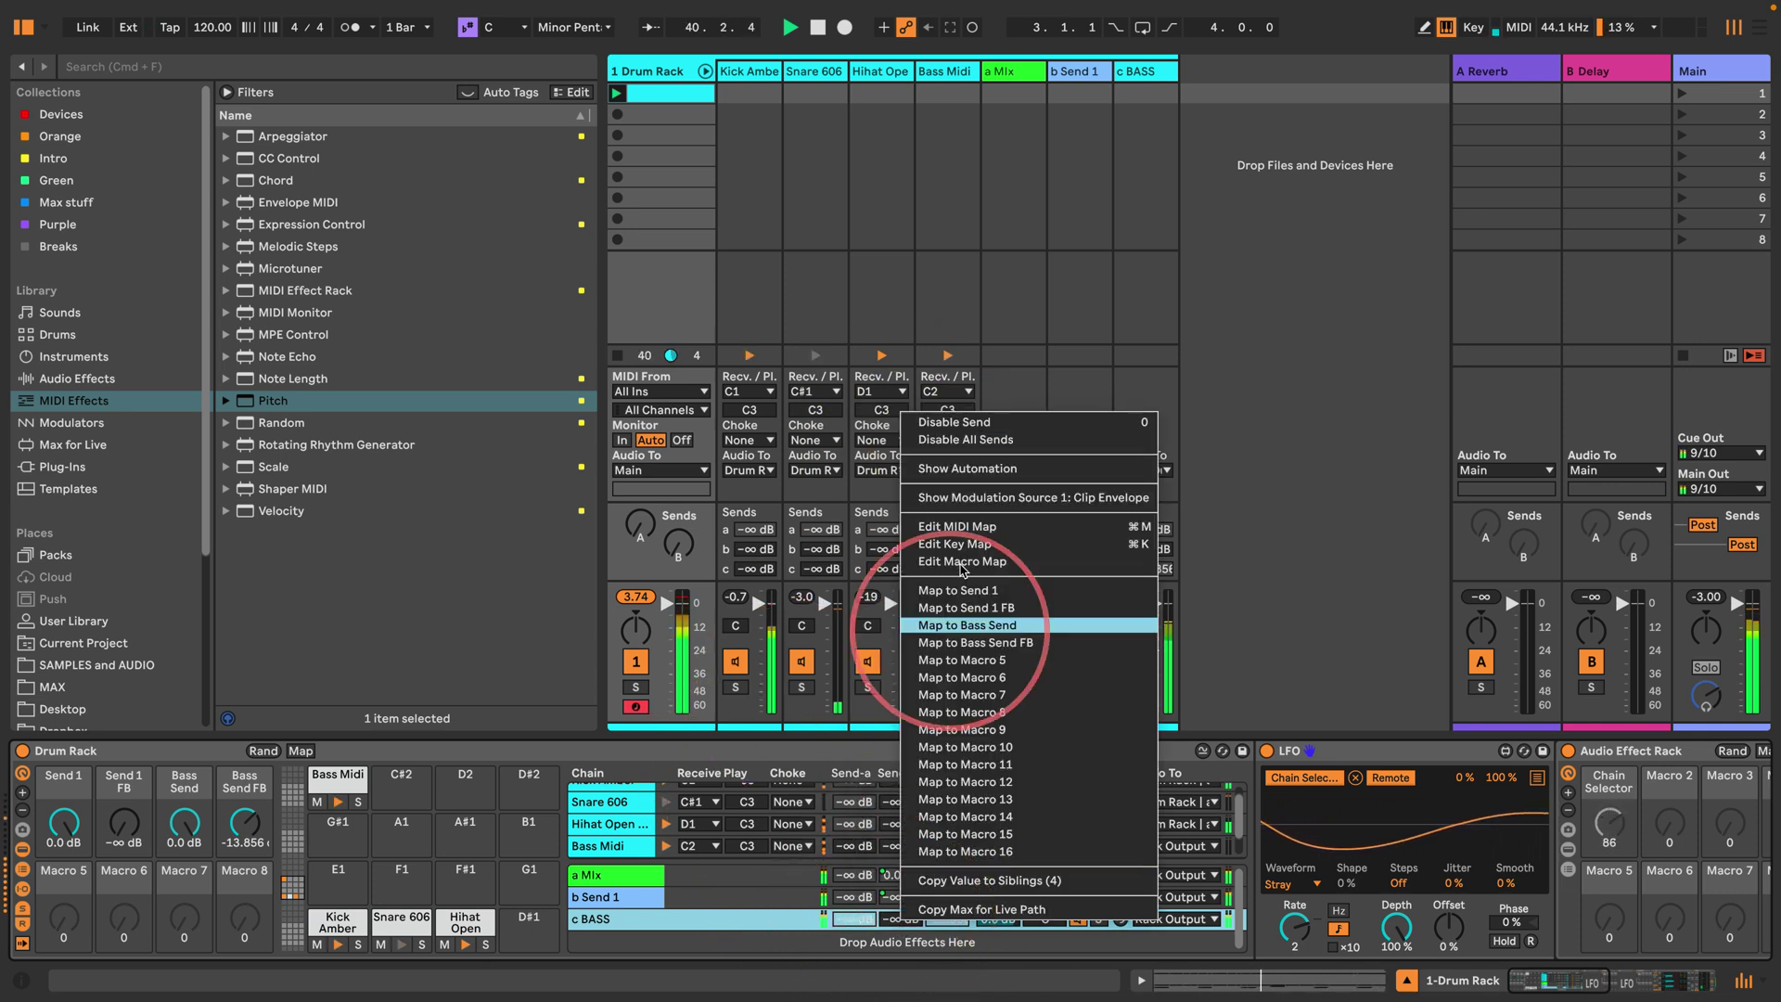
{"action": "left_click", "coordinate": [956, 429]}
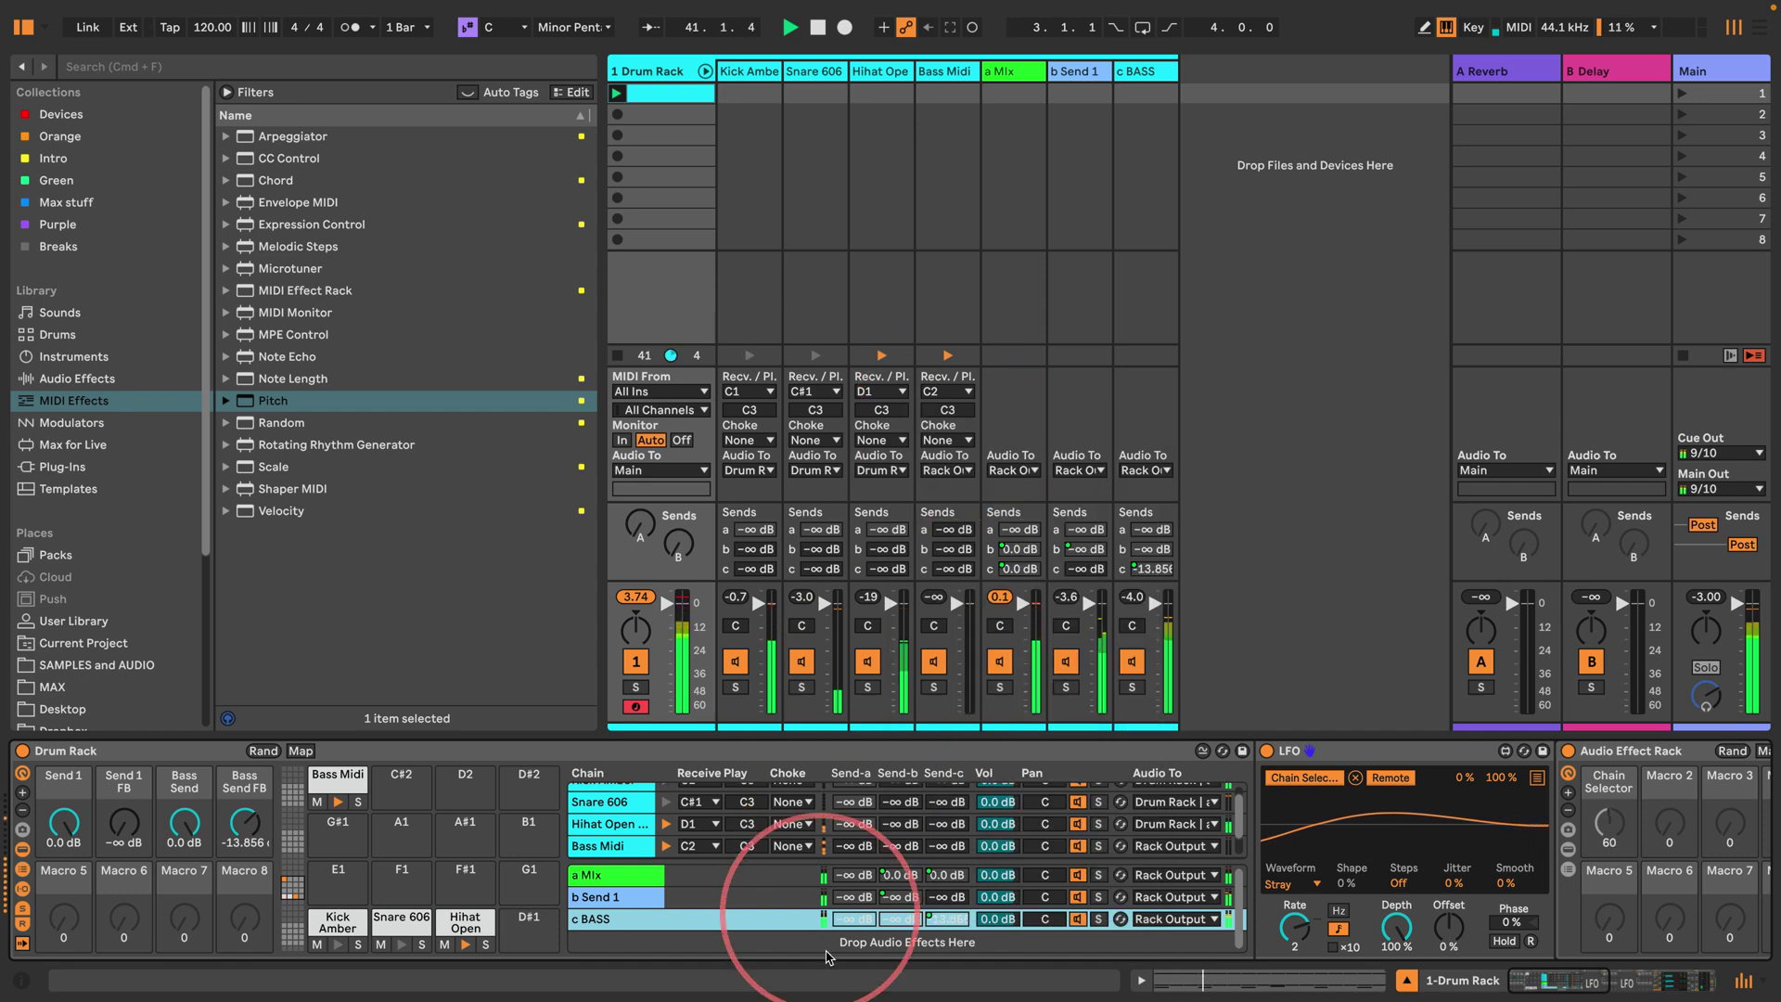
{"action": "right_click", "coordinate": [948, 895]}
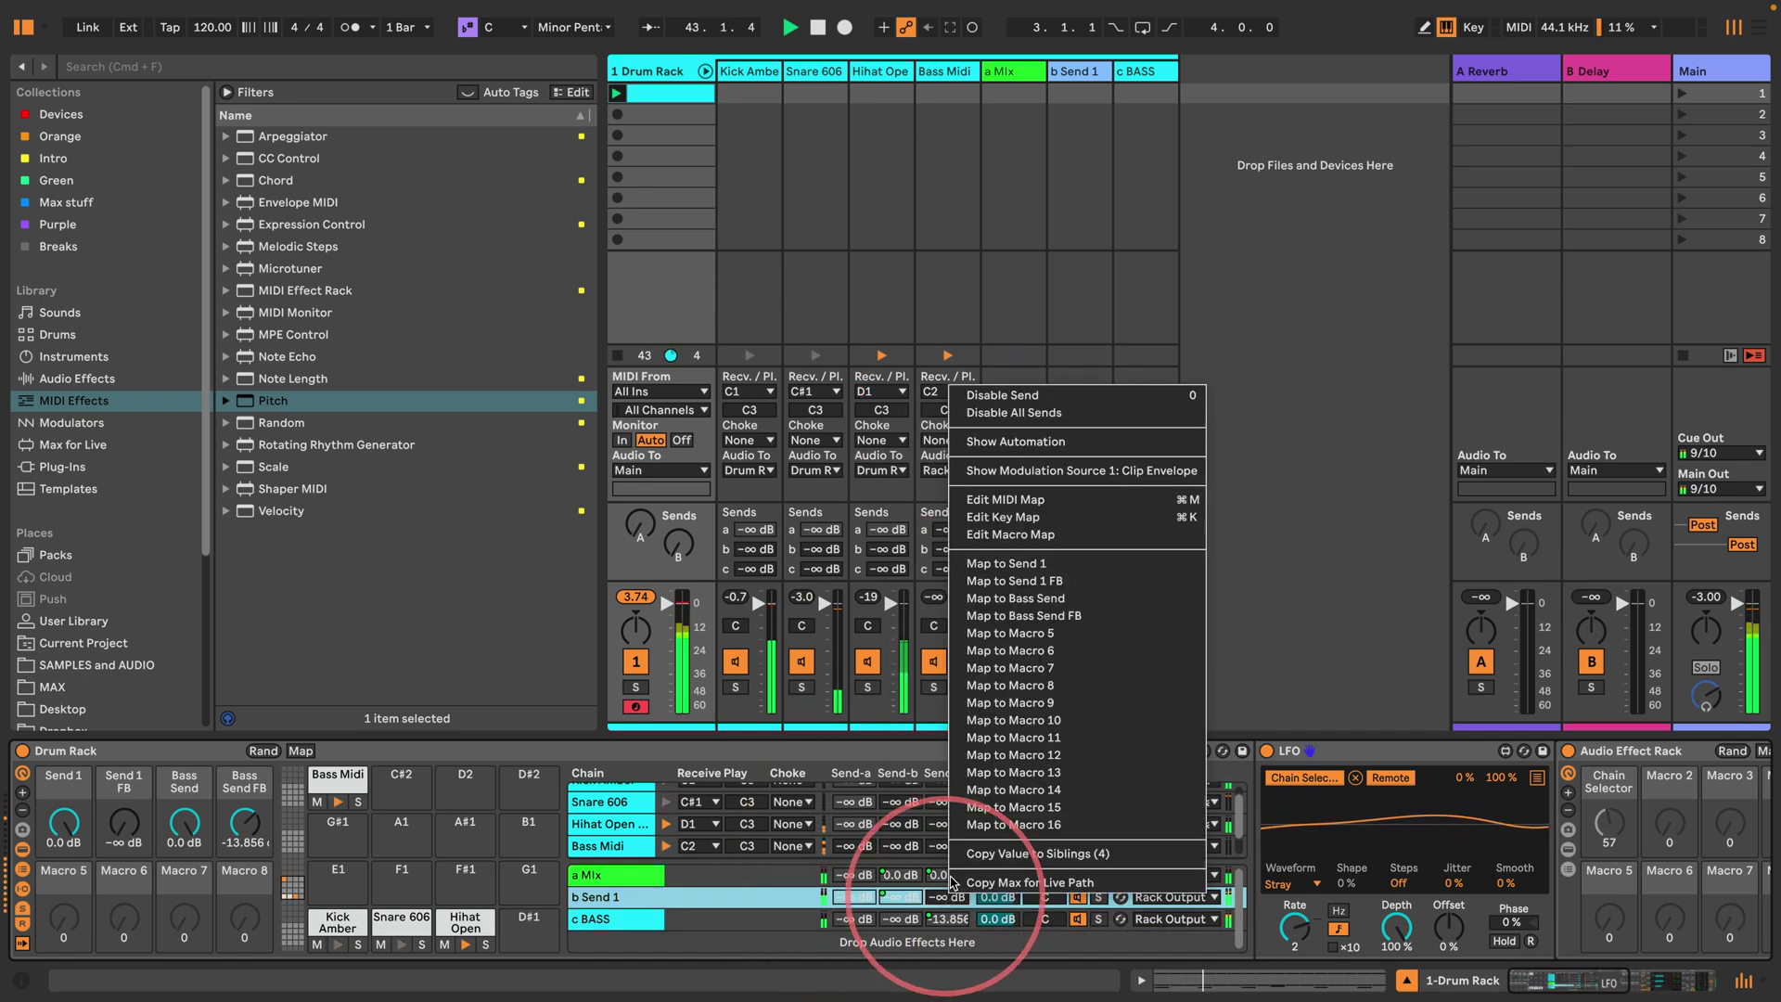
{"action": "left_click", "coordinate": [998, 397]}
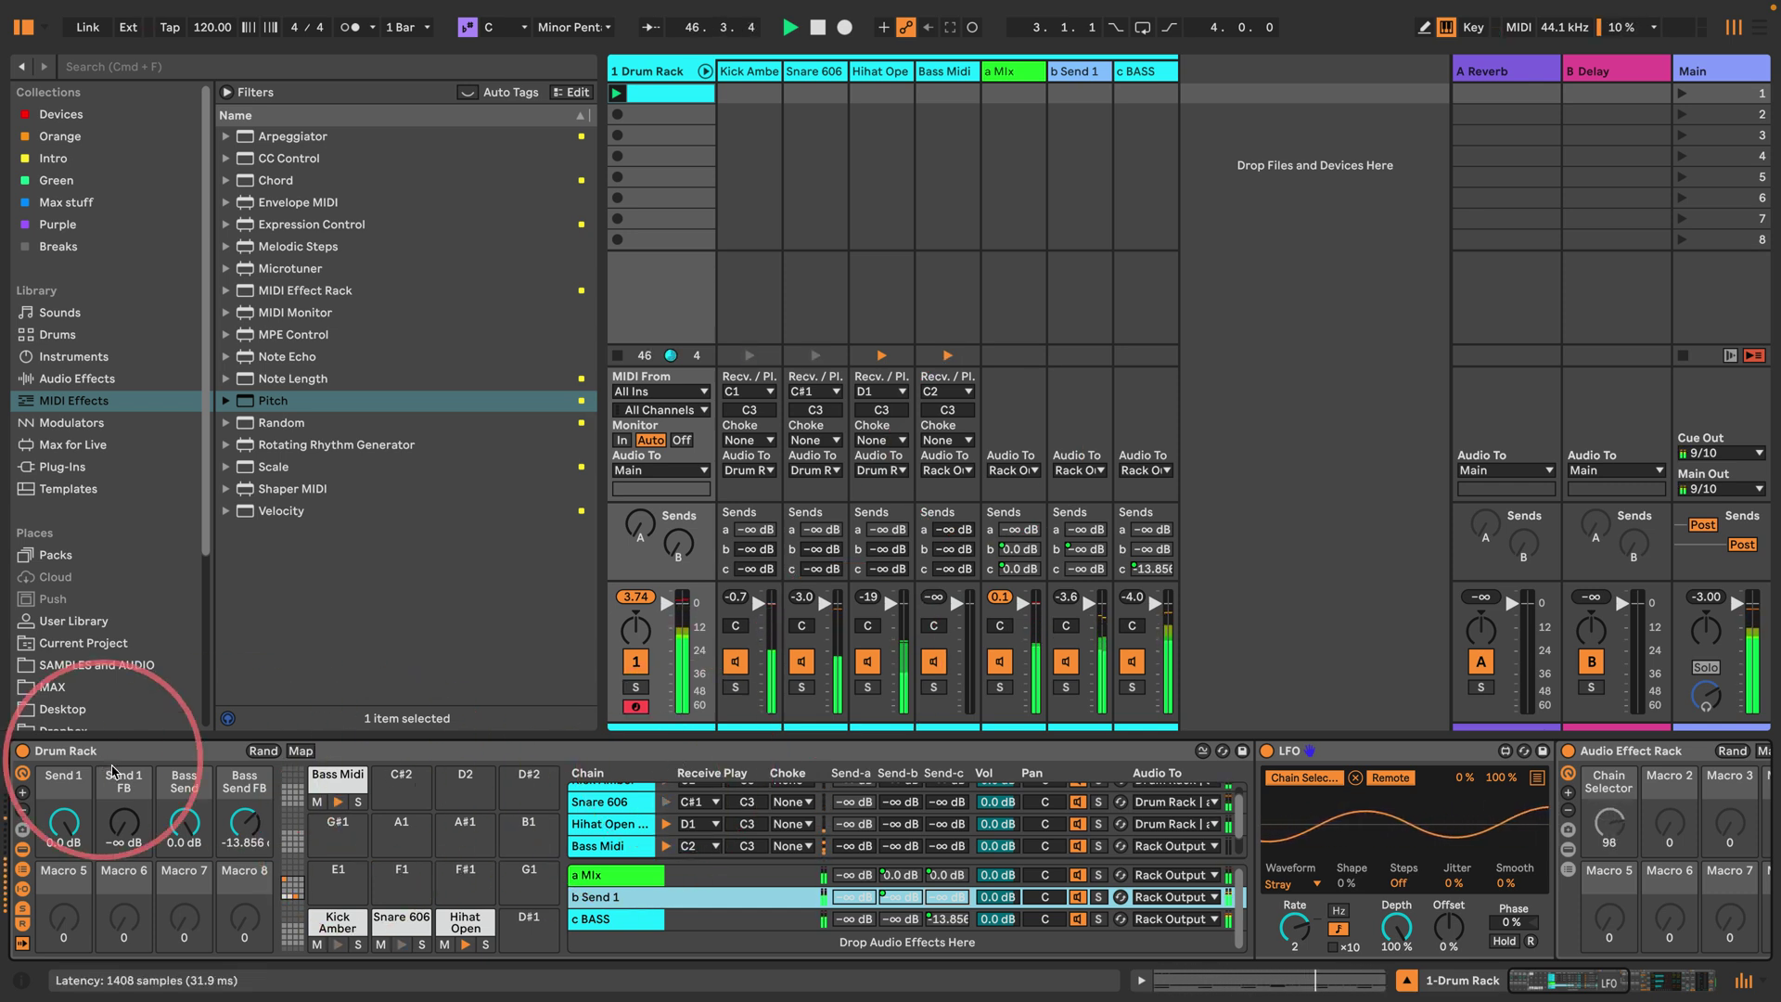
Step: Audition the feedback macros and turn Send 1 FB, Bass Send and Bass Send FB down to -∞ dB
{"action": "left_click_drag", "start_coordinate": [245, 822], "coordinate": [193, 837]}
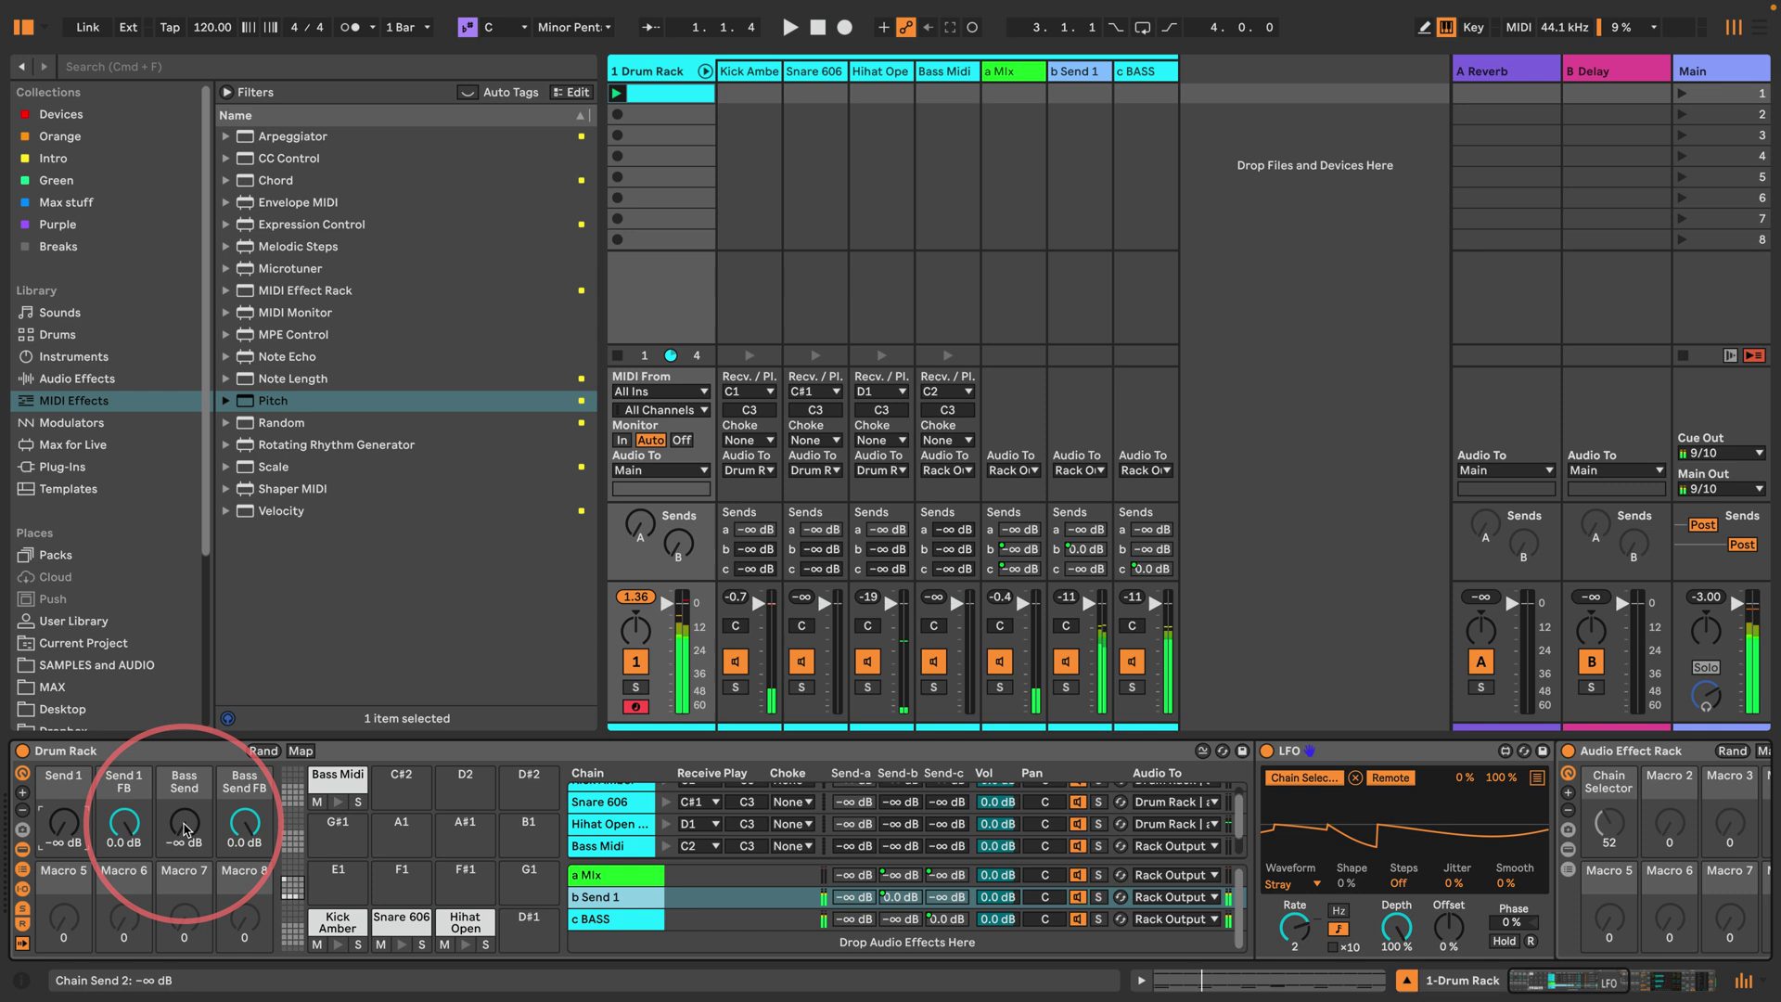
{"action": "left_click_drag", "start_coordinate": [235, 825], "coordinate": [232, 846]}
{"action": "left_click_drag", "start_coordinate": [121, 824], "coordinate": [117, 845]}
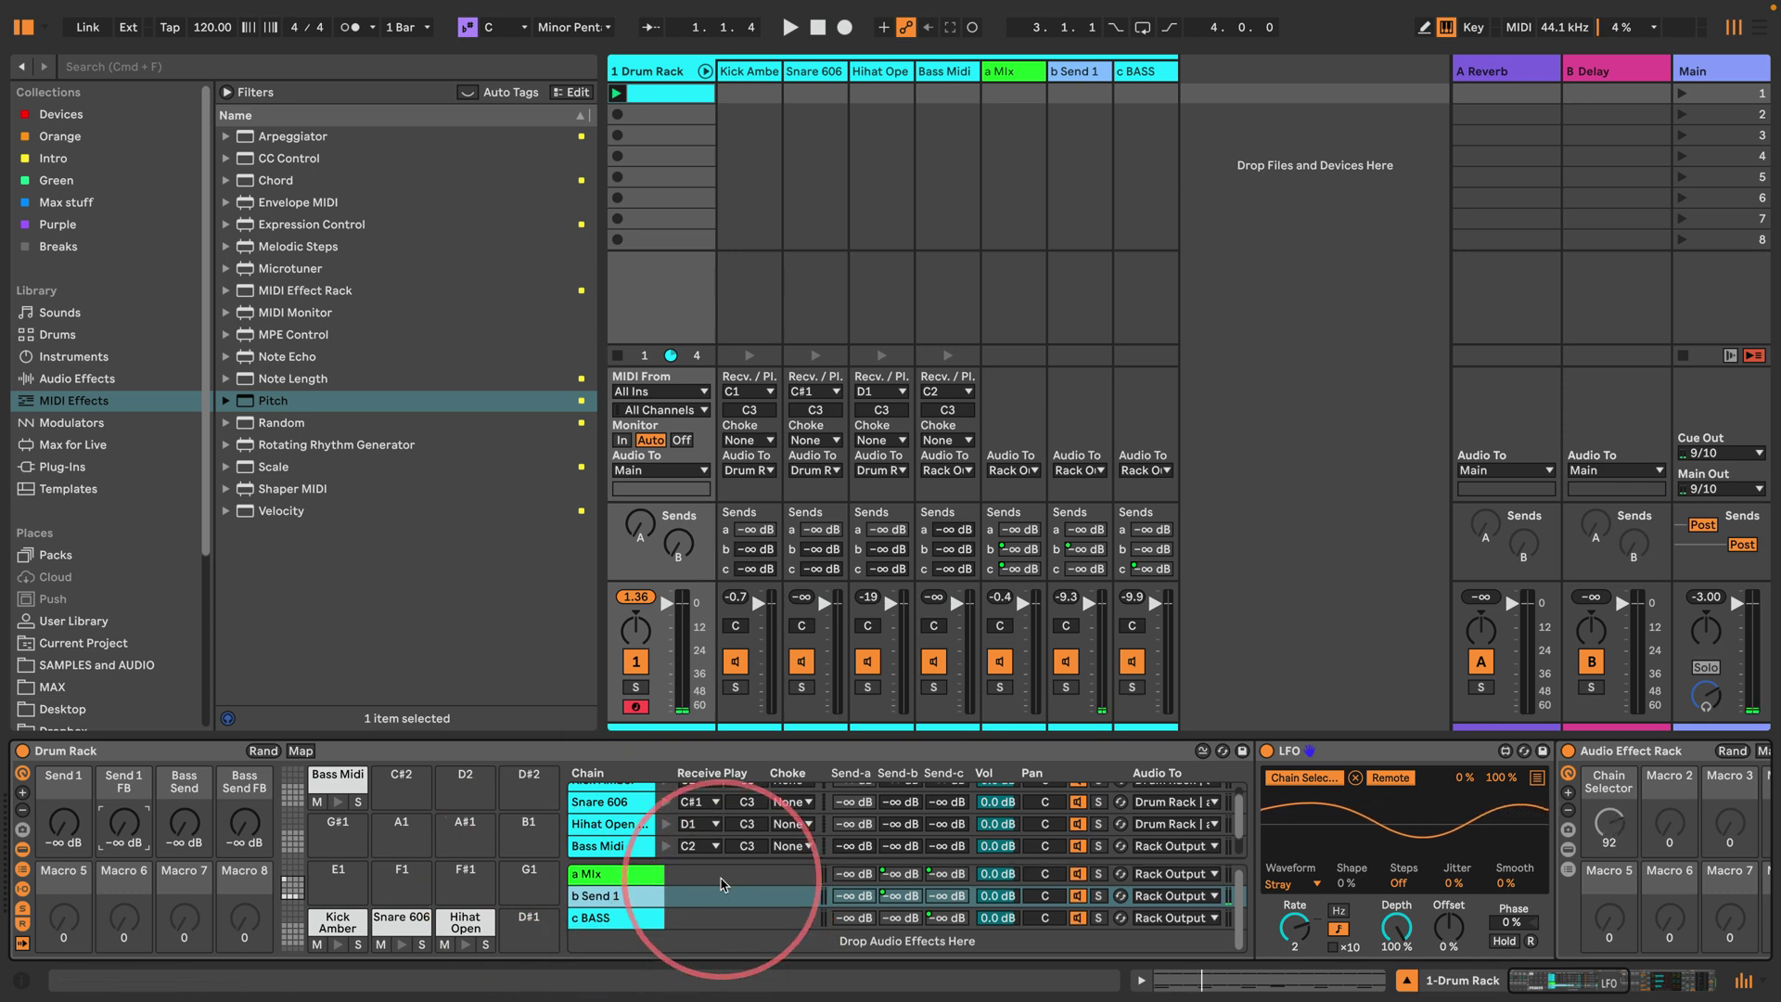
Step: Create a fourth return chain in the Drum Rack below BASS
{"action": "left_click", "coordinate": [615, 944]}
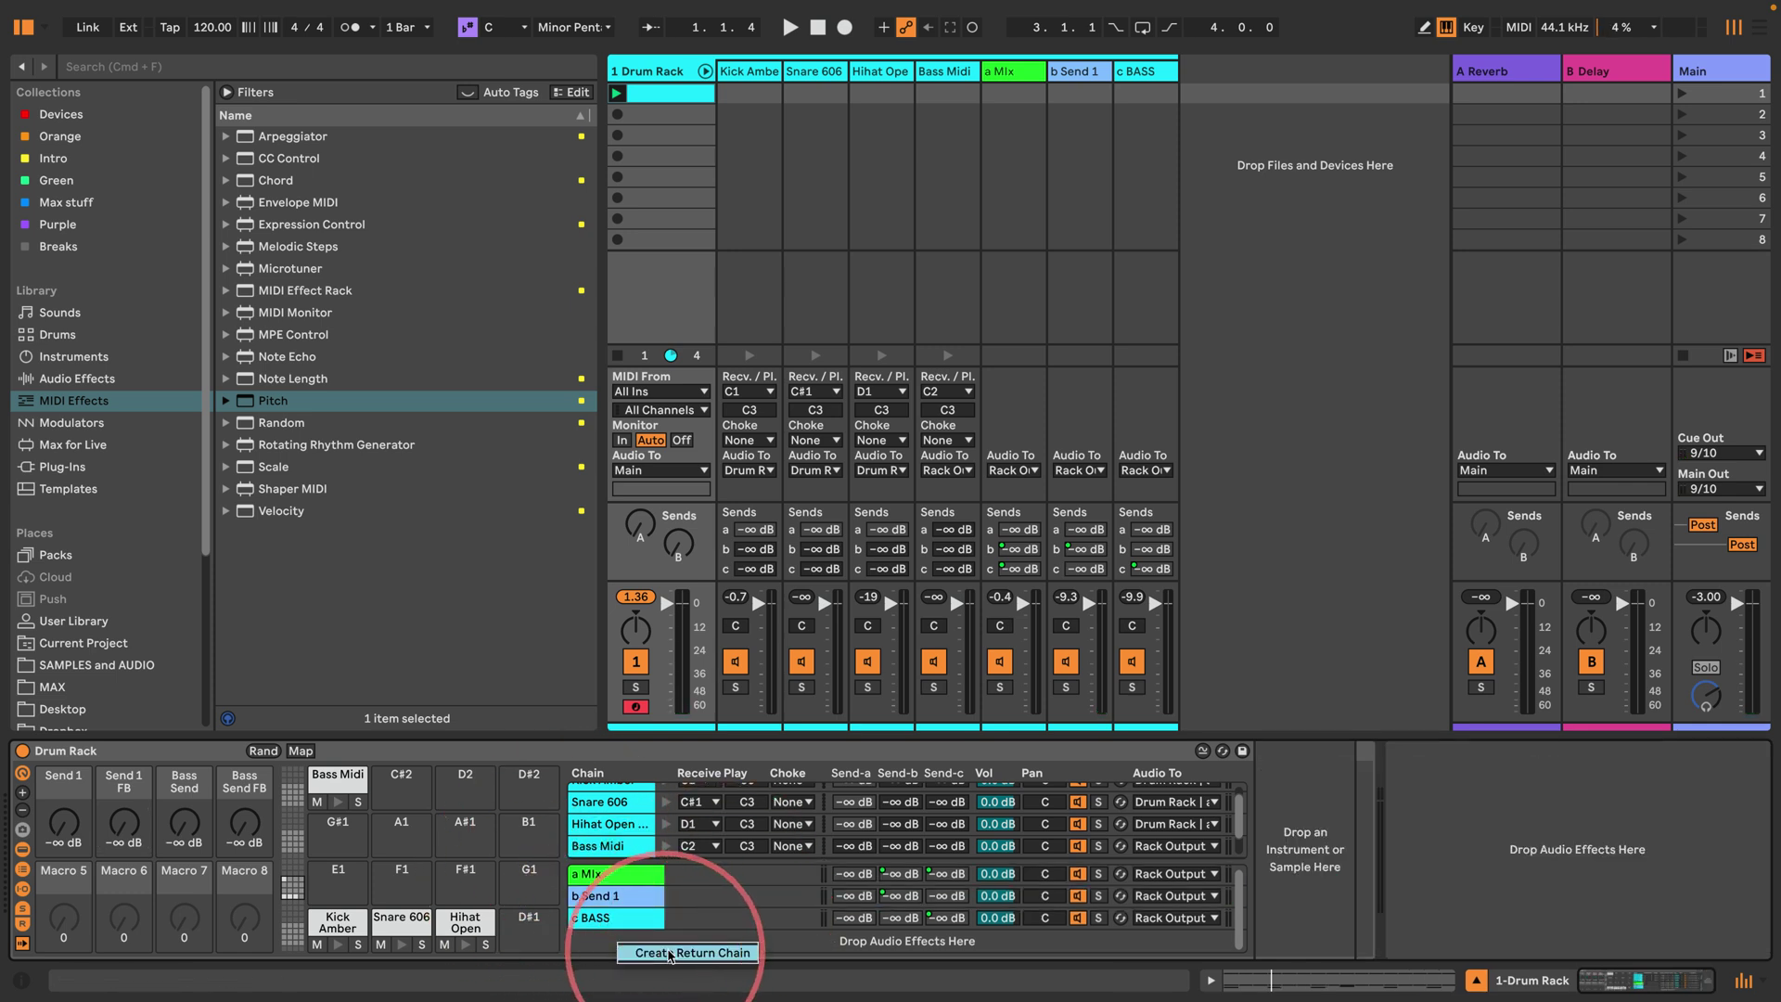
{"action": "left_click", "coordinate": [620, 950]}
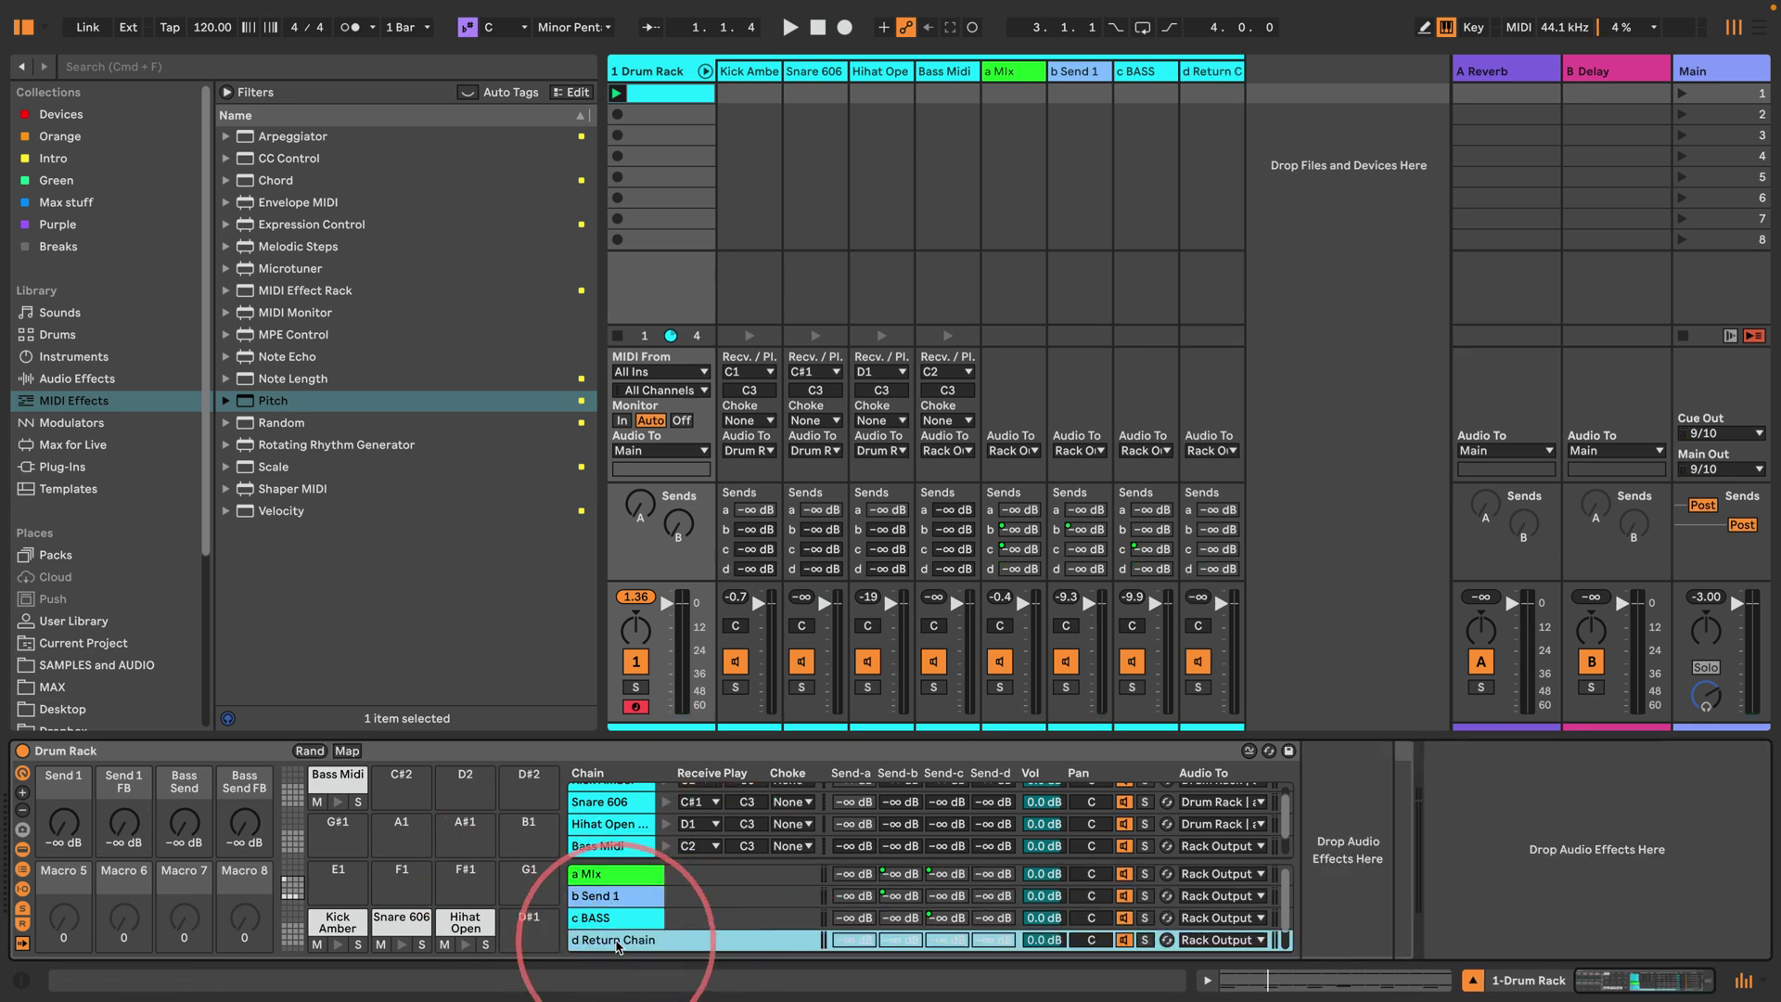
Step: Rename return chain d as "Chords" and add a Spectral Resonator to it
{"action": "key", "text": "super+r"}
{"action": "type", "text": "Chords"}
{"action": "key", "text": "Return"}
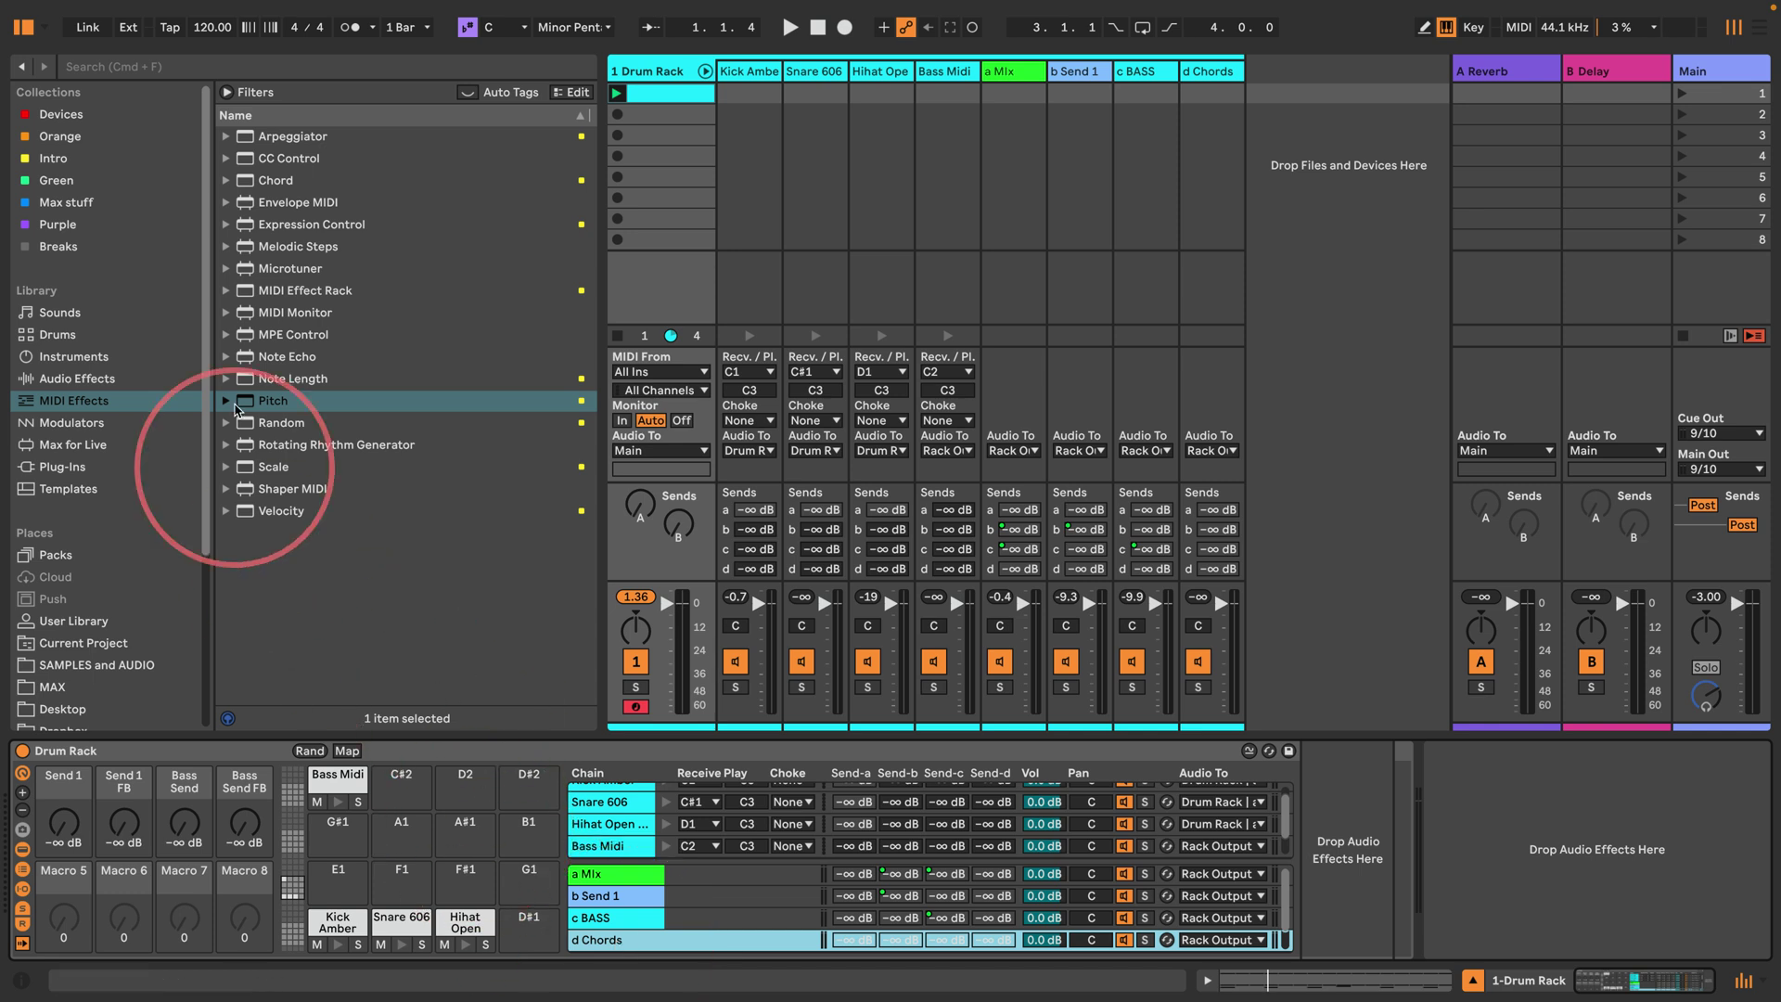
{"action": "left_click", "coordinate": [78, 378]}
{"action": "scroll", "coordinate": [397, 436], "scroll_direction": "down", "scroll_amount": 8}
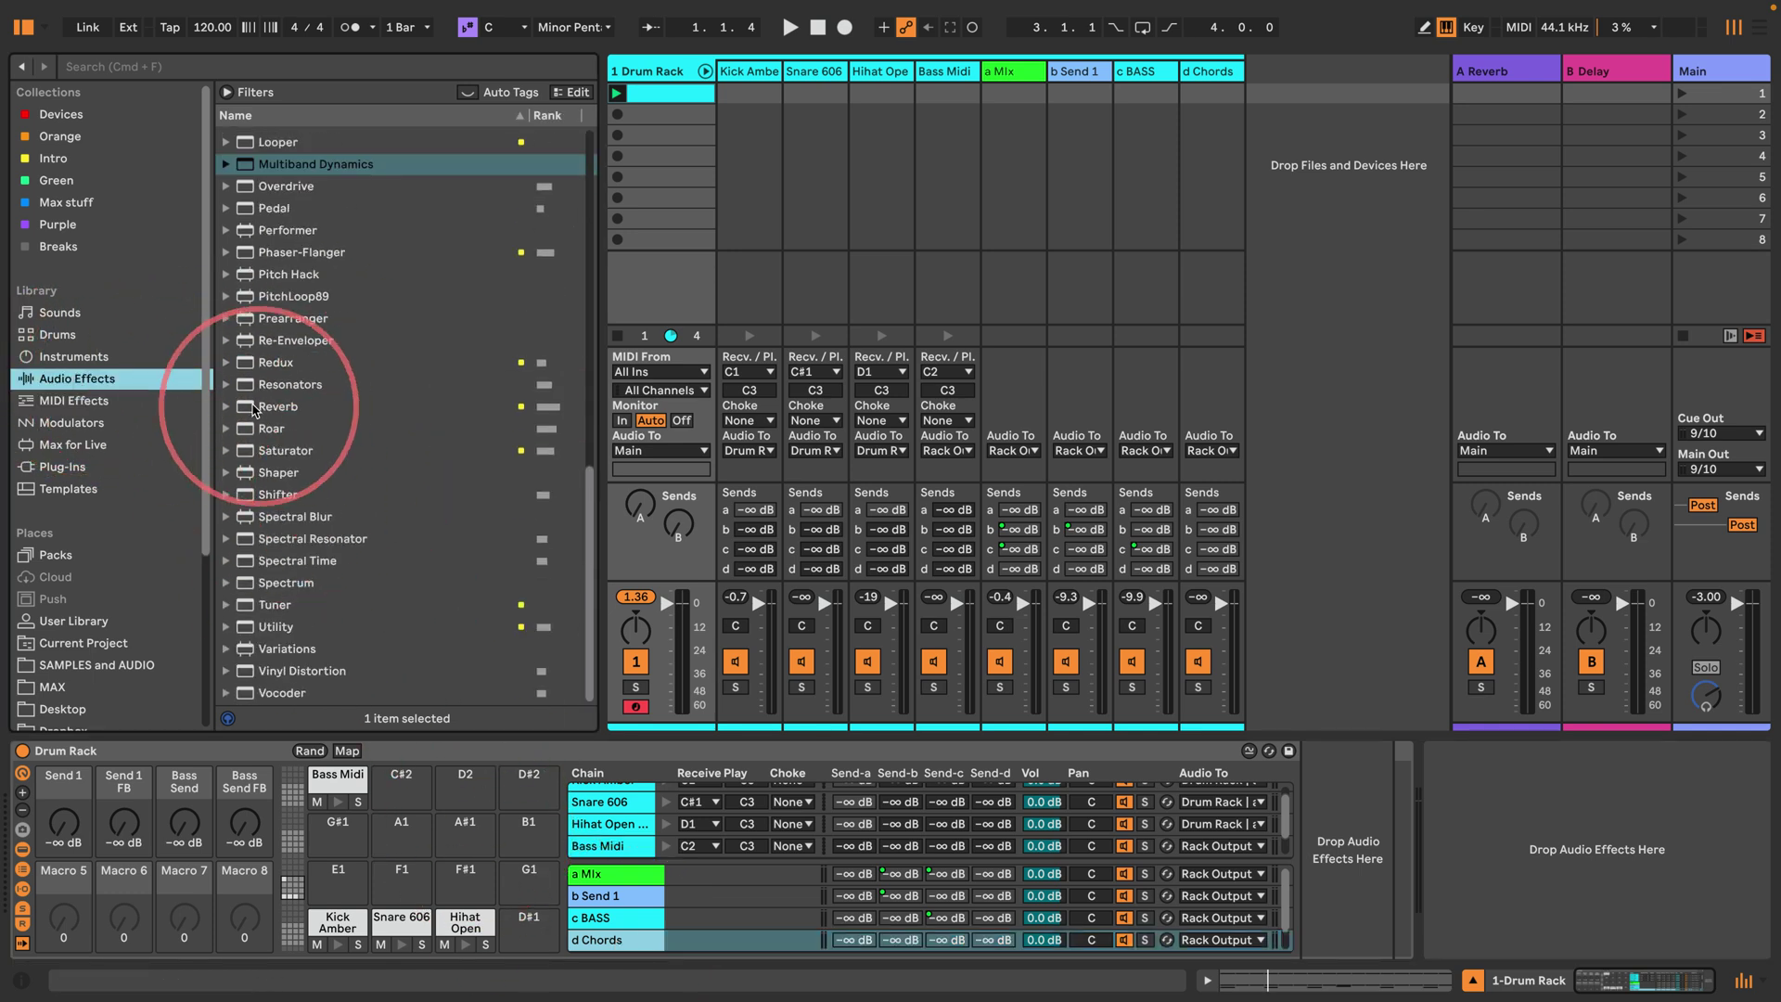
{"action": "left_click_drag", "start_coordinate": [256, 538], "coordinate": [611, 927]}
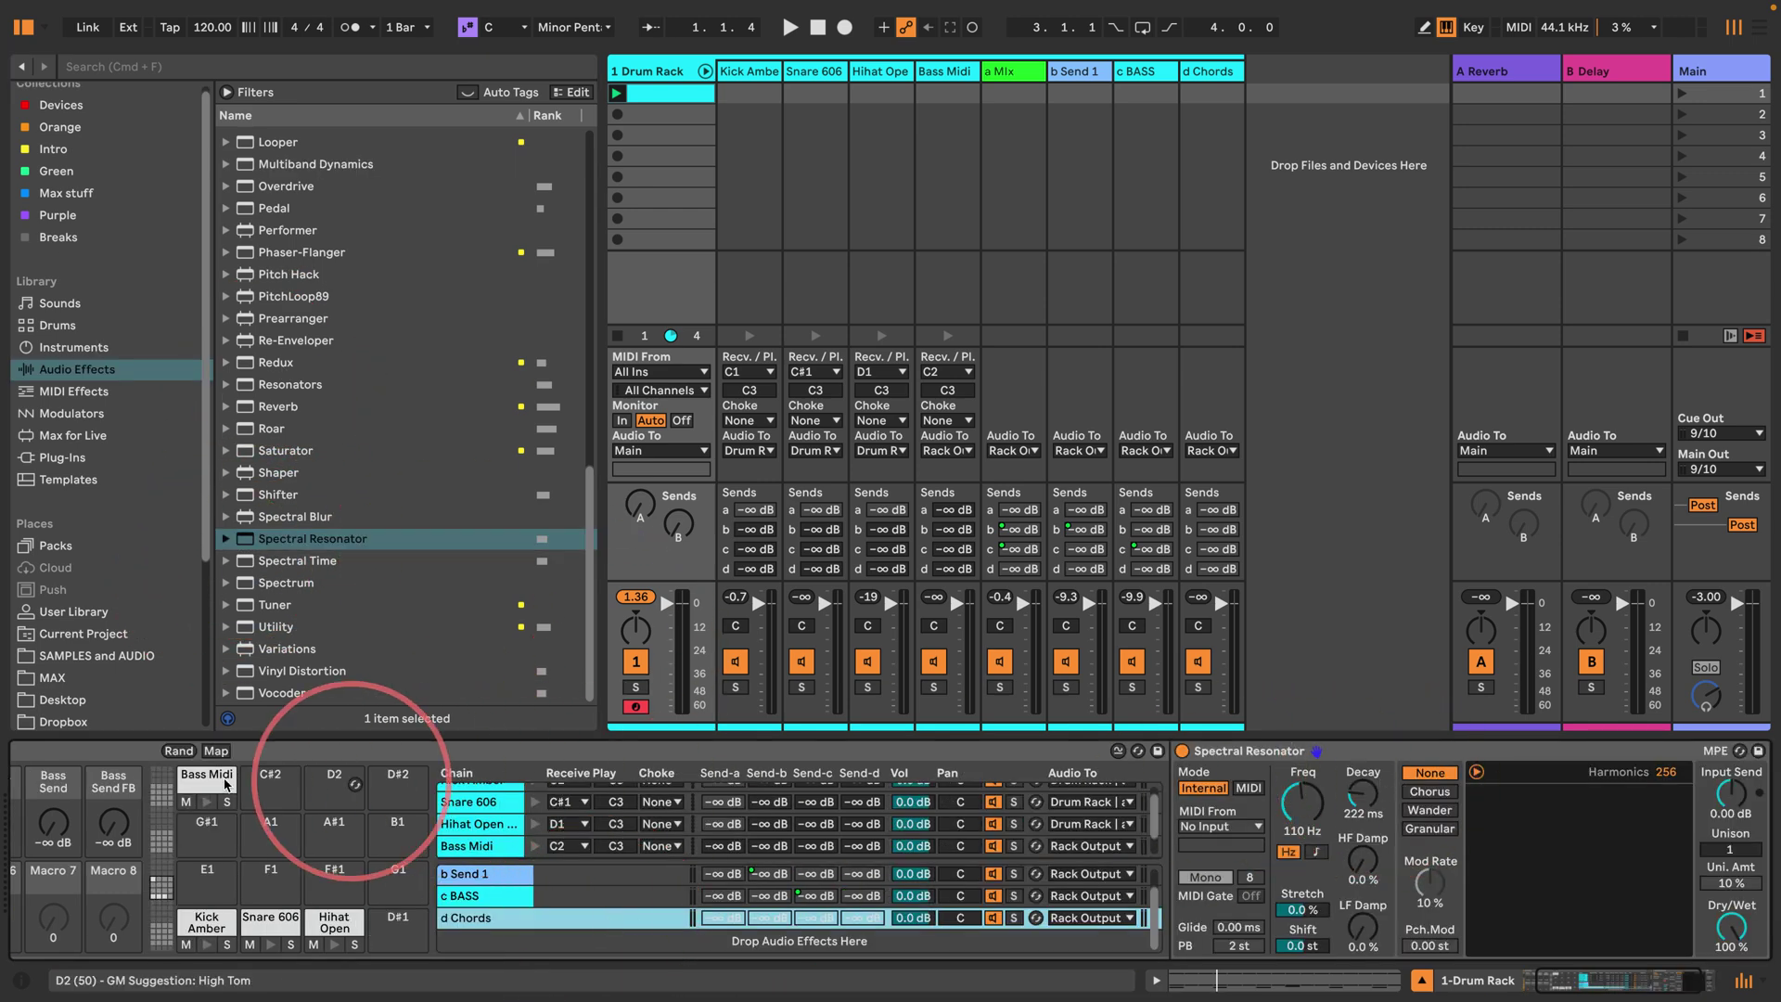
Step: Add a Chord MIDI effect to the empty C#2 pad and make it follow the current scale
{"action": "left_click", "coordinate": [259, 781]}
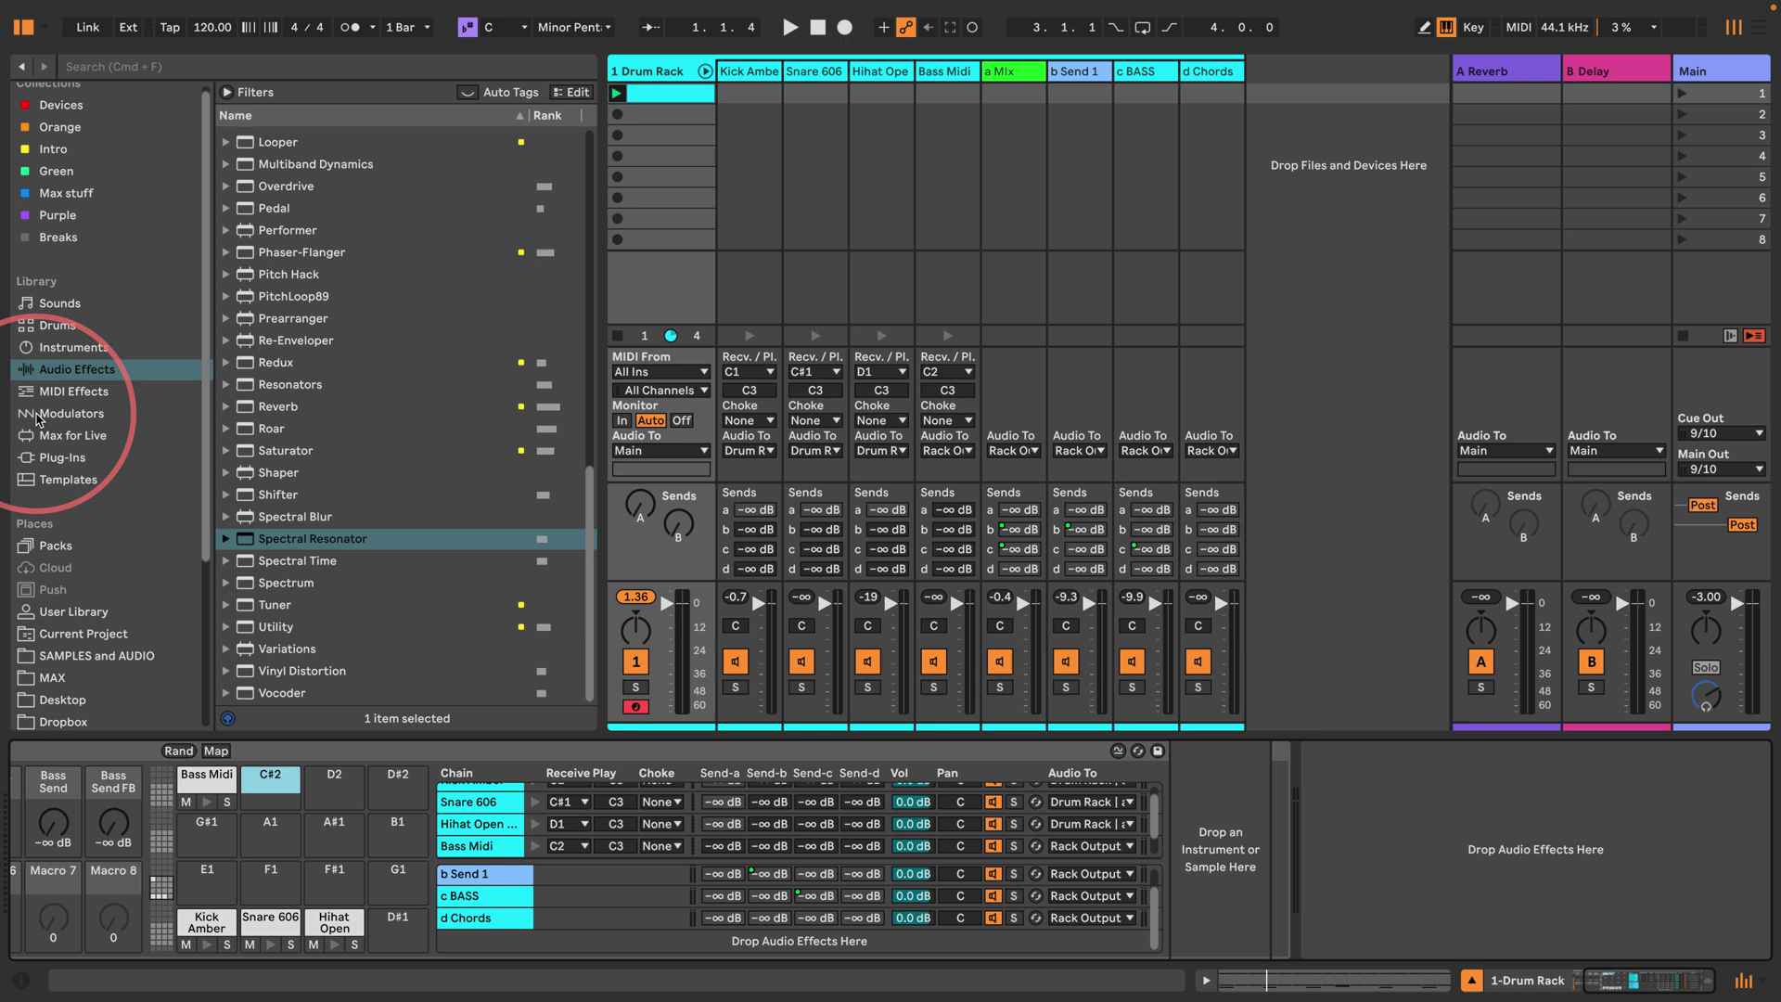
{"action": "left_click", "coordinate": [65, 392]}
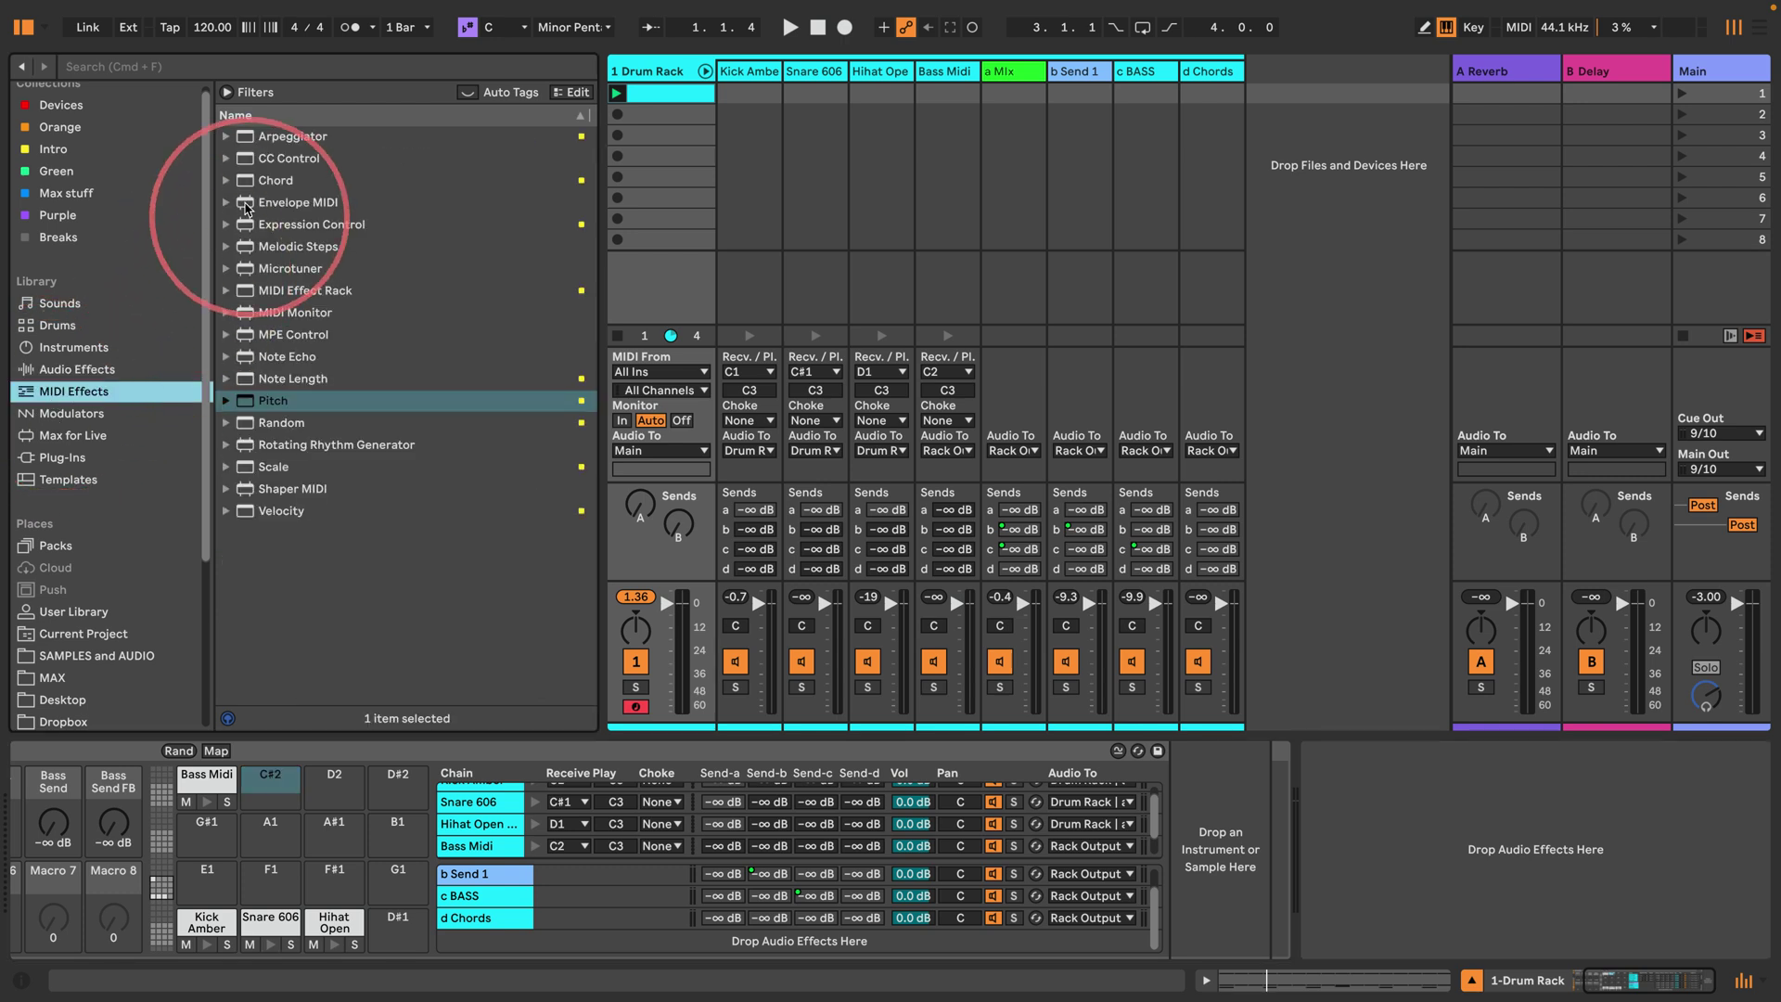
{"action": "left_click_drag", "start_coordinate": [275, 180], "coordinate": [269, 790]}
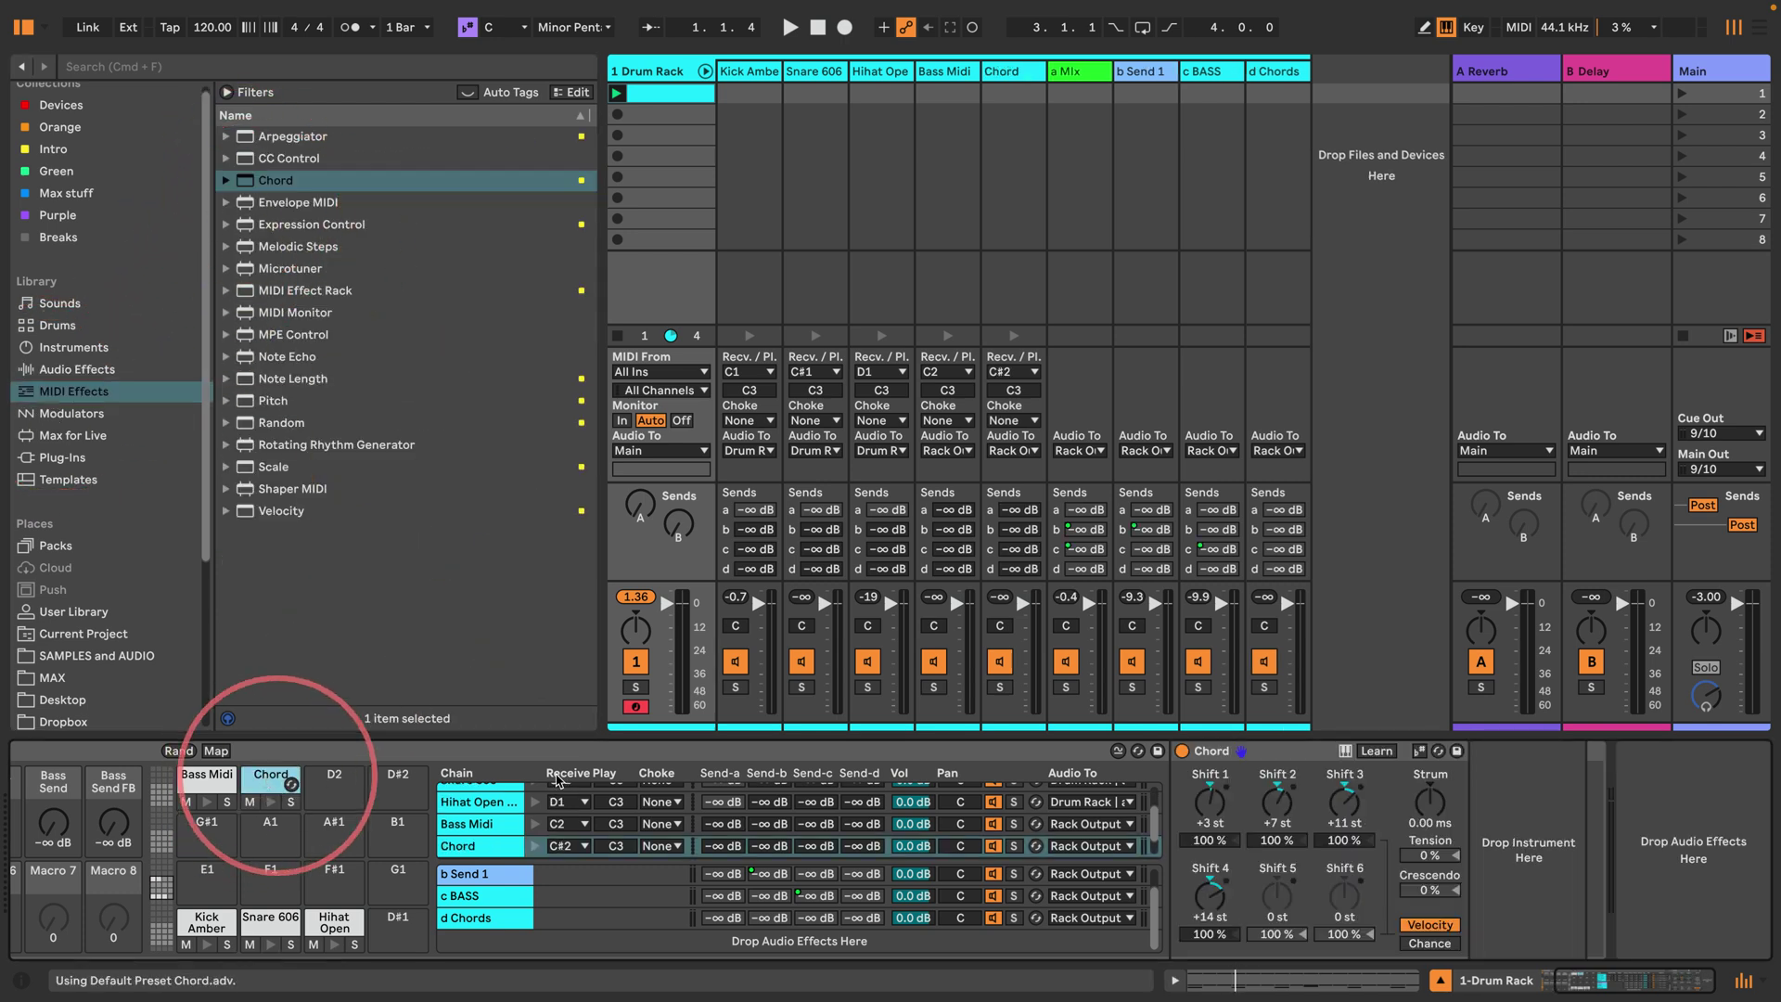
{"action": "left_click", "coordinate": [1419, 750]}
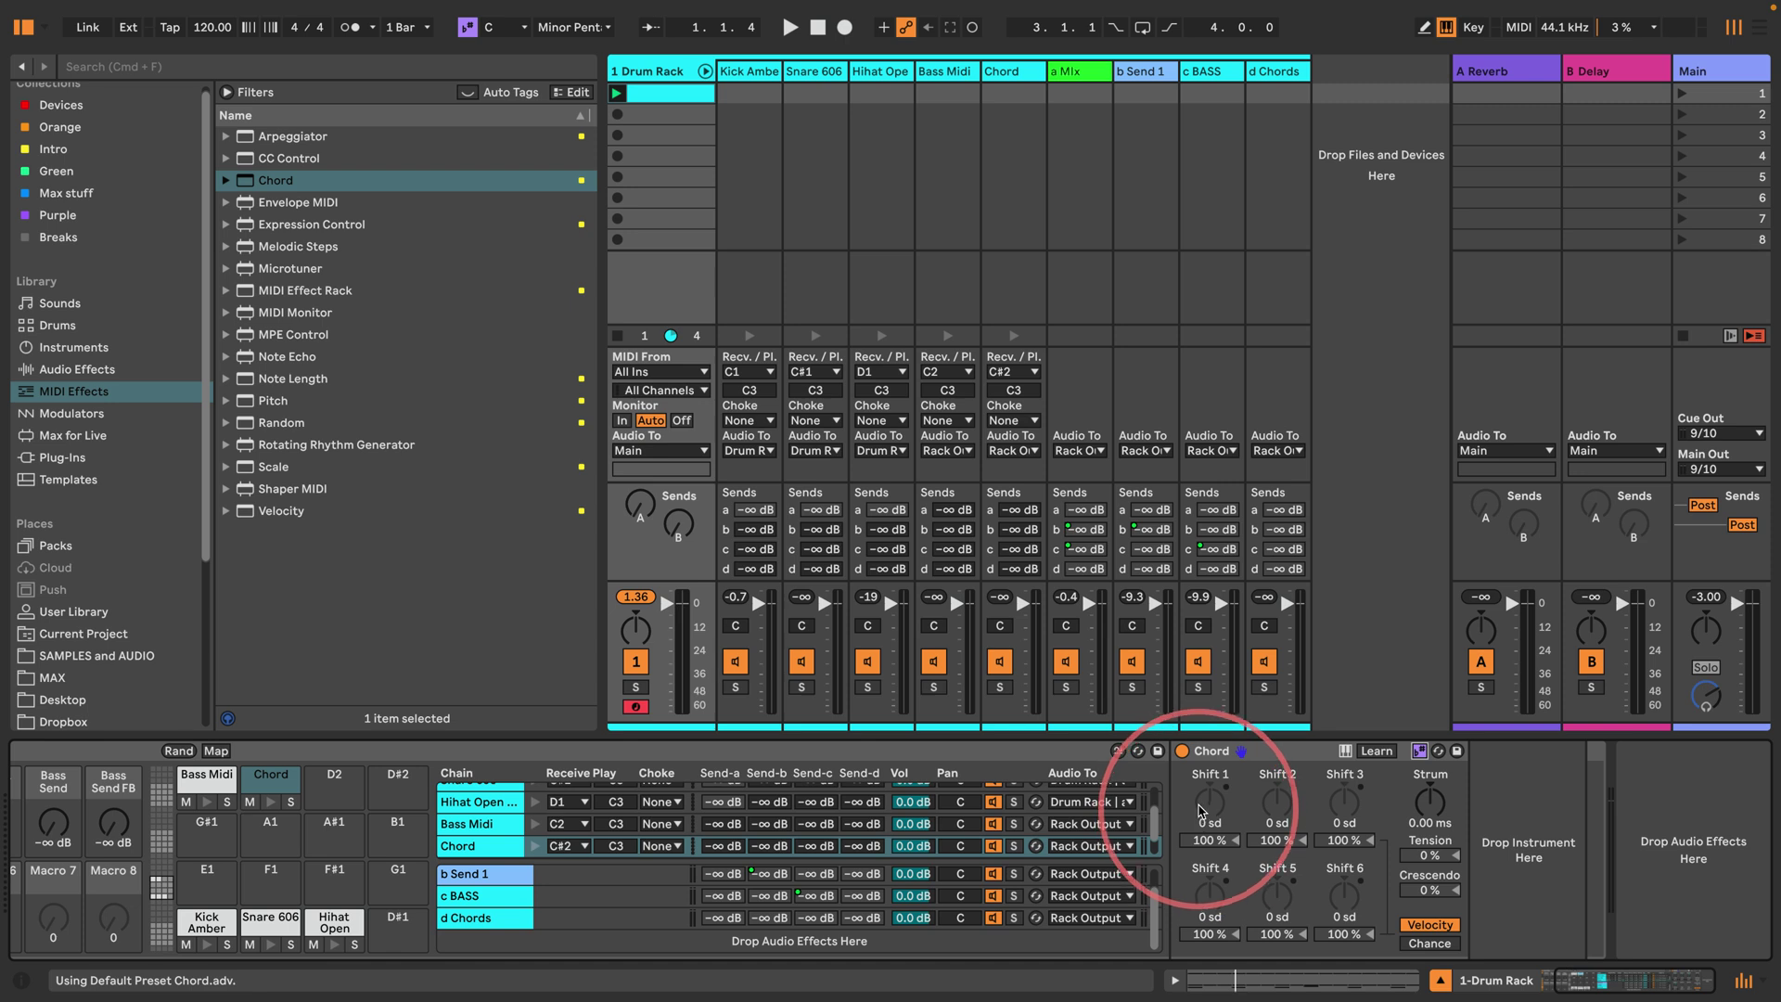
Step: Set the Chord effect's Shift 1, 2 and 3 to +1, +2 and +3 scale degrees
{"action": "left_click", "coordinate": [1209, 805]}
{"action": "type", "text": "1"}
{"action": "key", "text": "Return"}
{"action": "left_click", "coordinate": [1277, 805]}
{"action": "type", "text": "2"}
{"action": "key", "text": "Return"}
{"action": "left_click", "coordinate": [1344, 803]}
{"action": "type", "text": "3"}
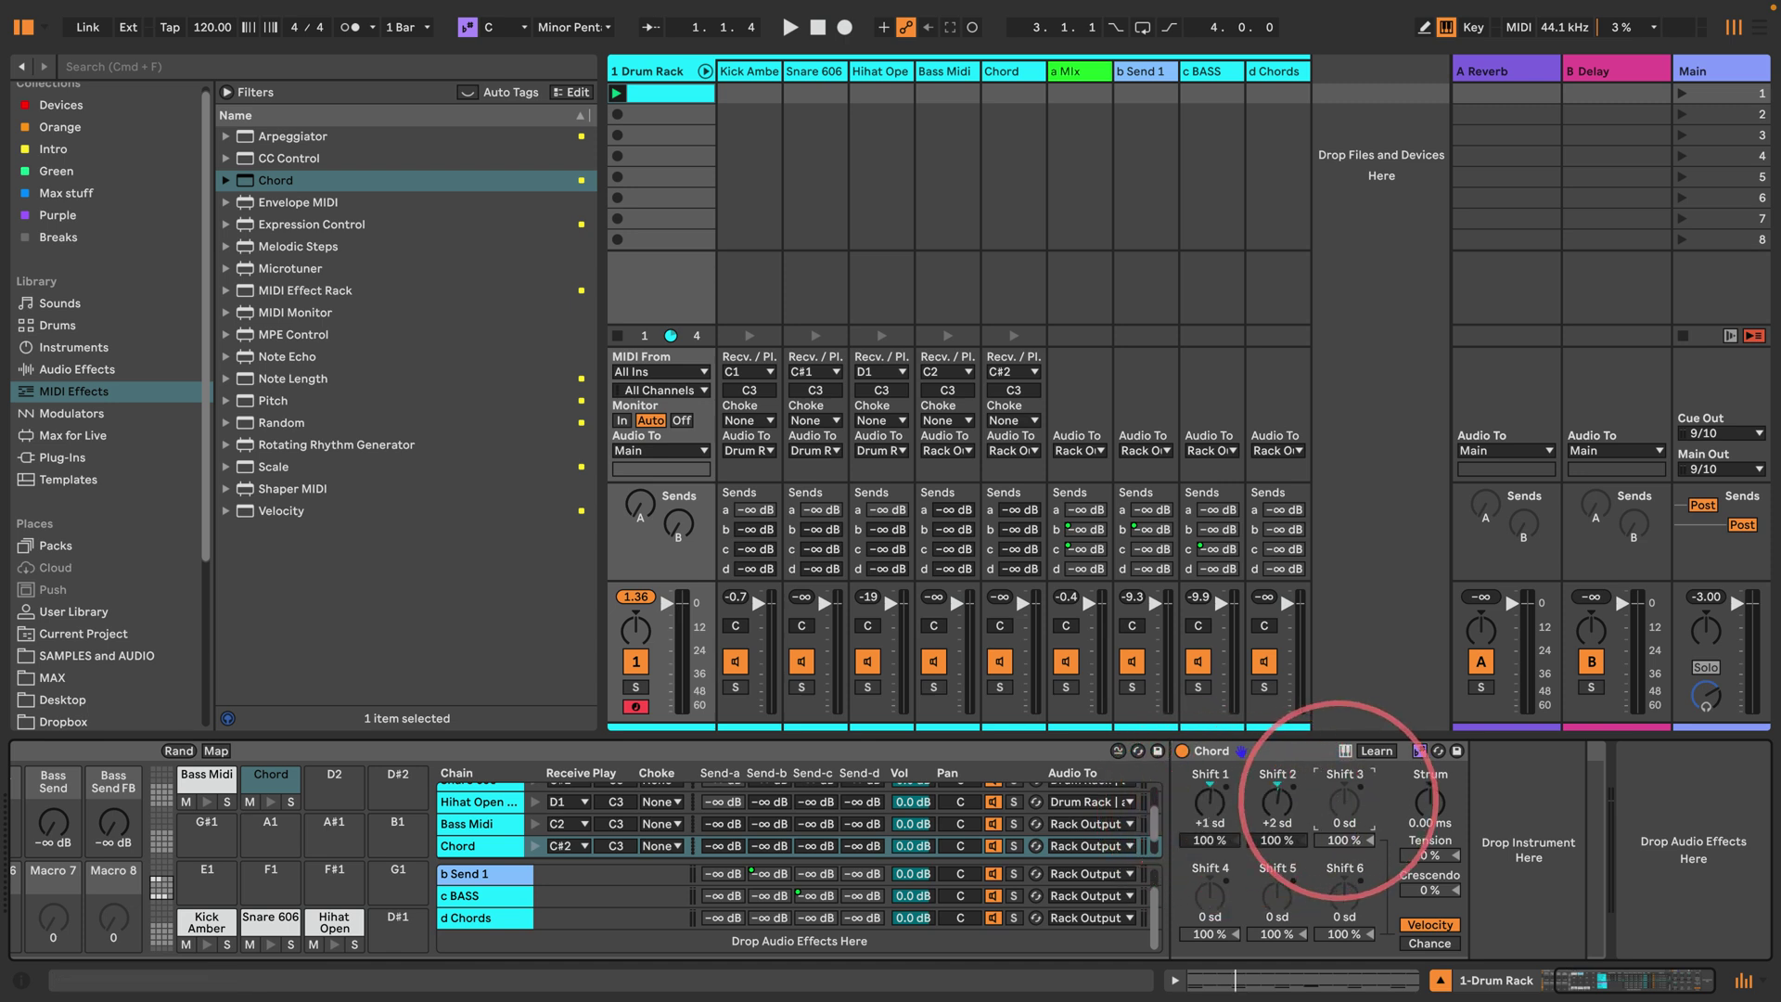
{"action": "key", "text": "Return"}
Step: Set the Chord effect's Shift 4, 5 and 6 to +4, +5 and +6 scale degrees
{"action": "left_click", "coordinate": [1218, 905]}
{"action": "type", "text": "4"}
{"action": "key", "text": "Return"}
{"action": "left_click", "coordinate": [1277, 905]}
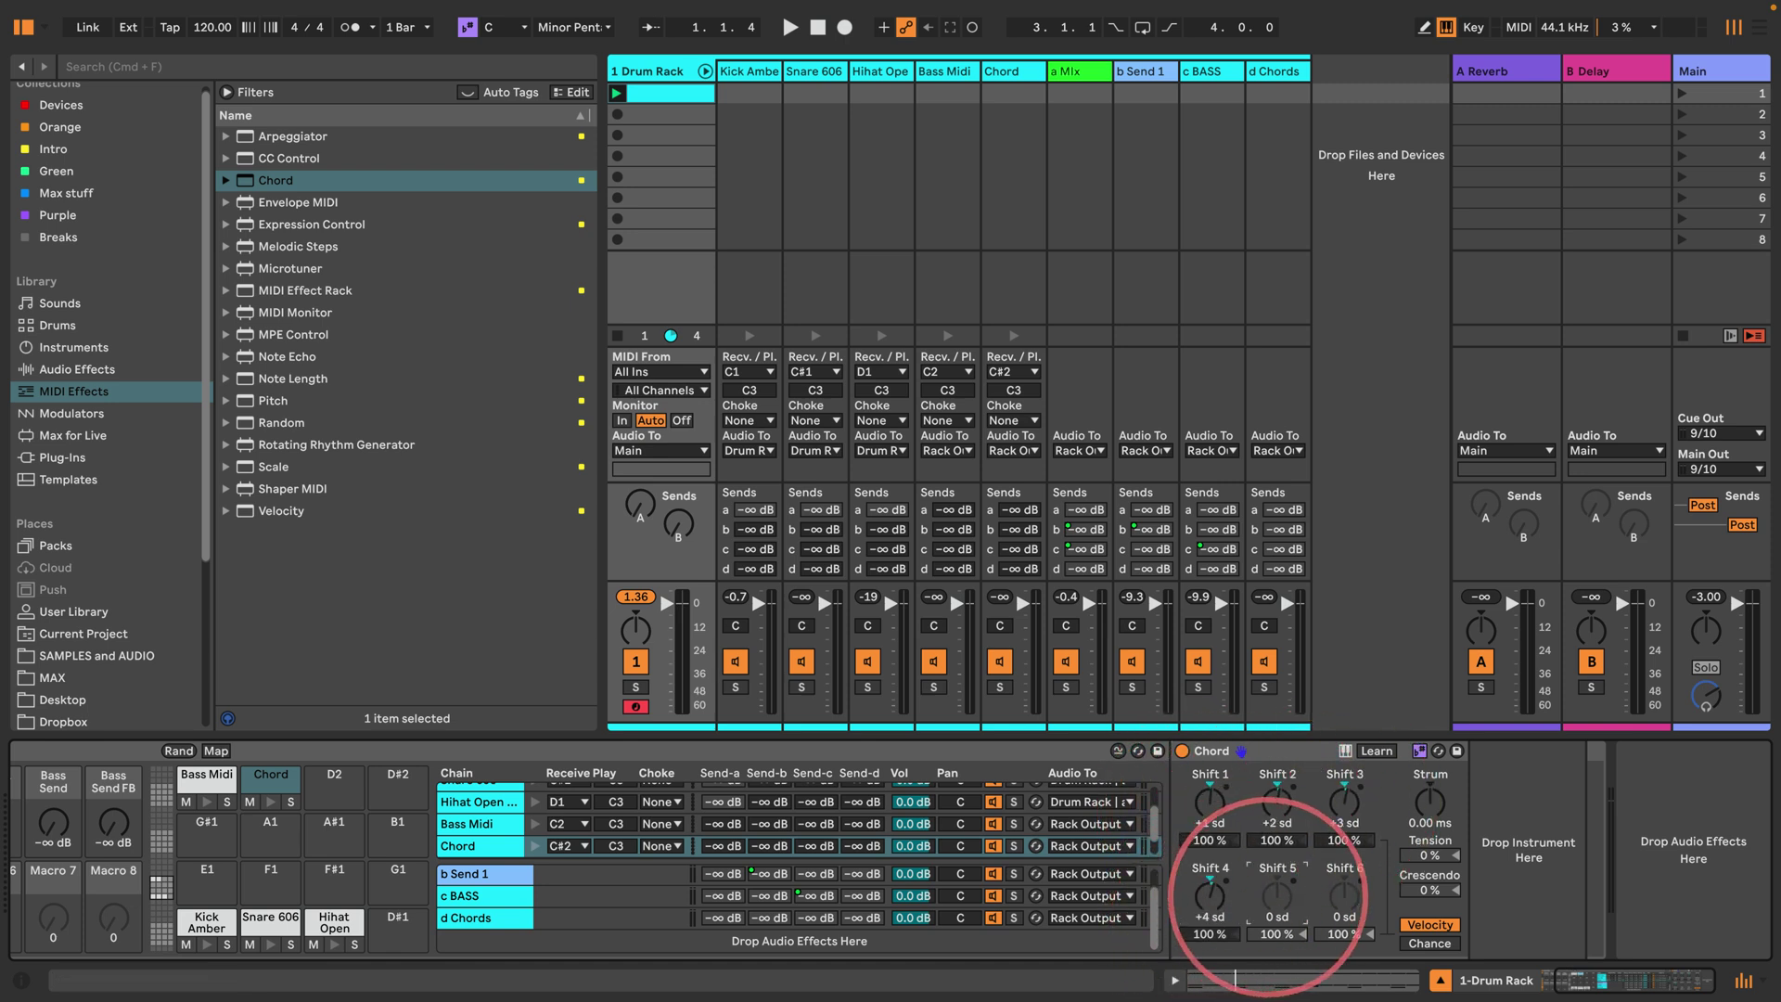
{"action": "type", "text": "5"}
{"action": "key", "text": "Return"}
{"action": "left_click", "coordinate": [1342, 909]}
{"action": "type", "text": "6"}
{"action": "key", "text": "Return"}
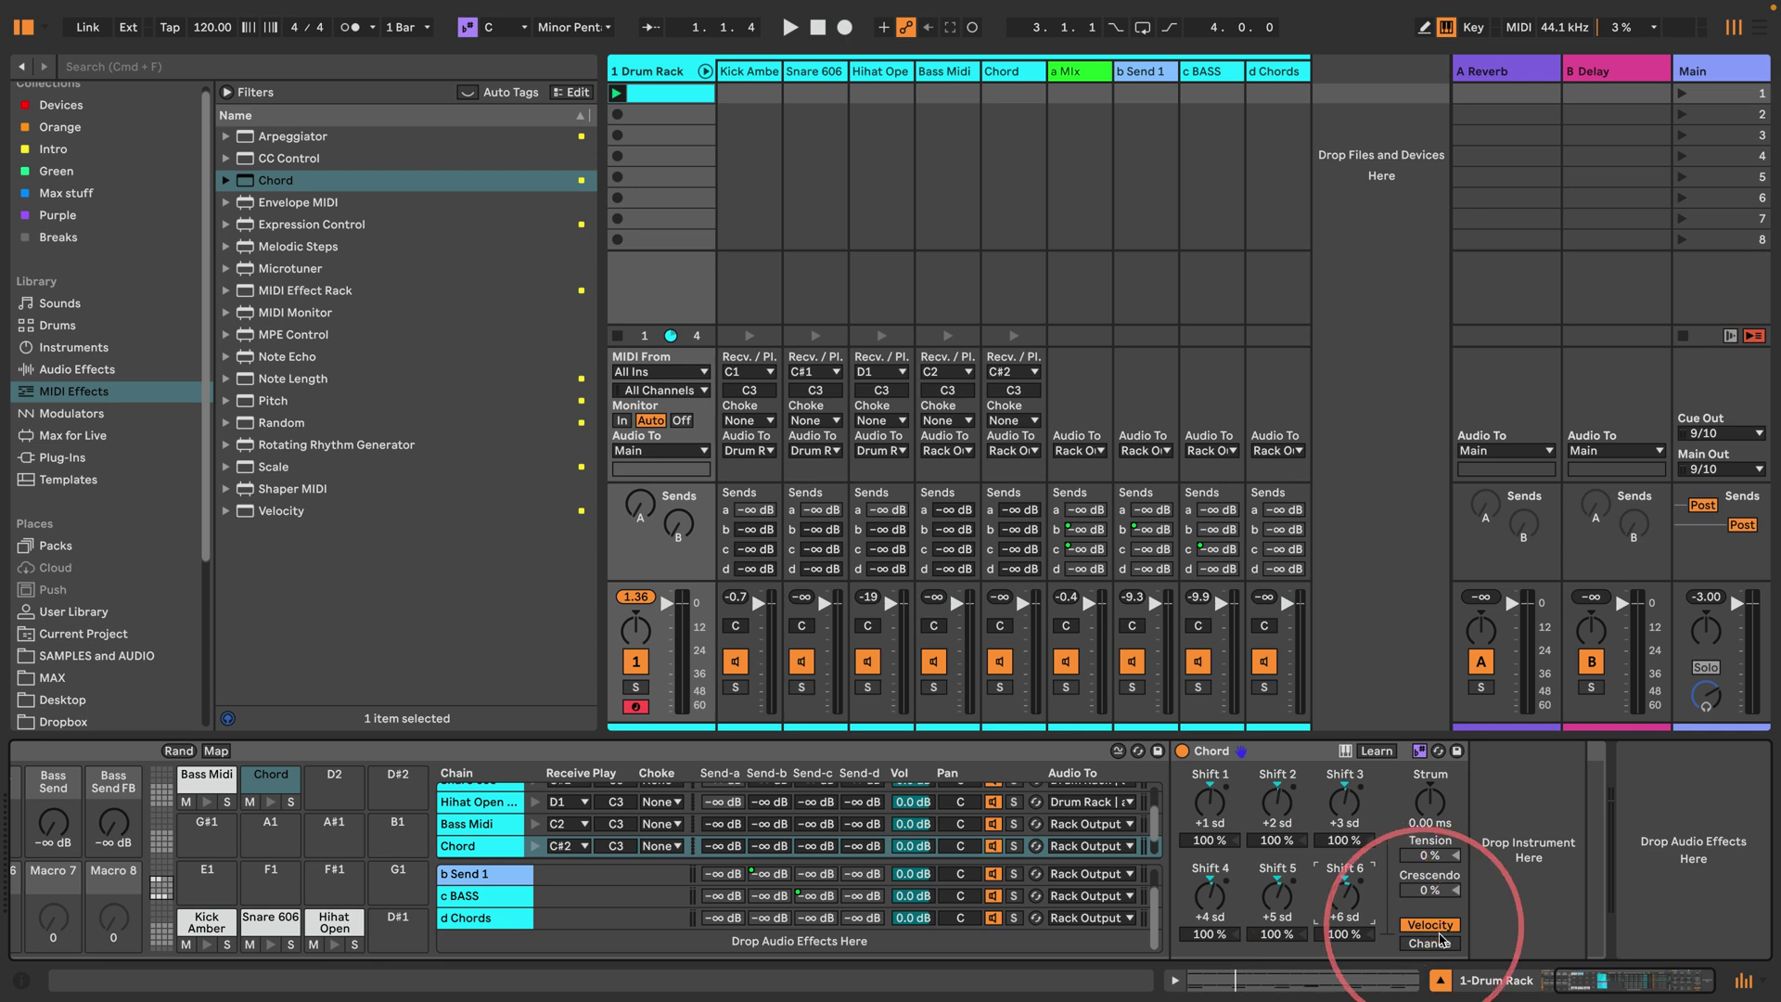
Step: Switch the Chord effect's percentages to Chance and set Shift 2 and Shift 3 to 60 %
{"action": "left_click", "coordinate": [1429, 943]}
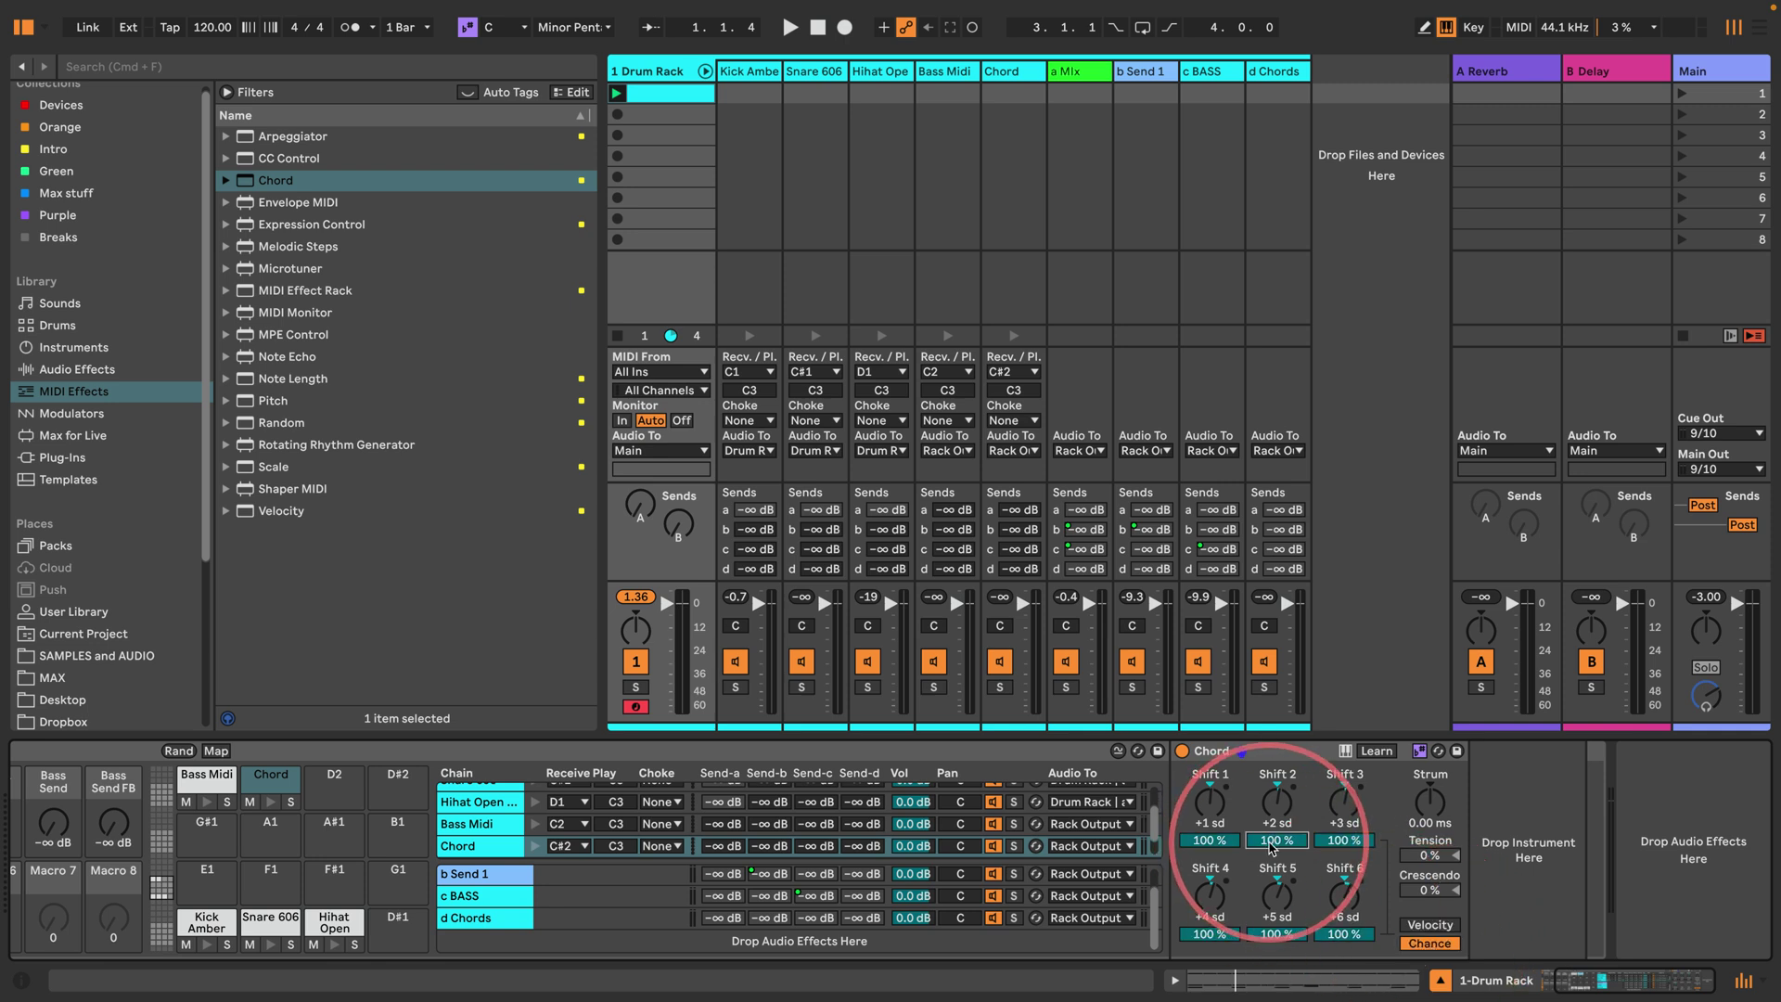
{"action": "type", "text": "60"}
{"action": "key", "text": "Return"}
{"action": "left_click", "coordinate": [1344, 839]}
{"action": "type", "text": "60"}
{"action": "key", "text": "Return"}
Step: Set the chance of Shift 4, 5, 6 and 1 in the Chord effect to 60 %
{"action": "left_click", "coordinate": [1209, 934]}
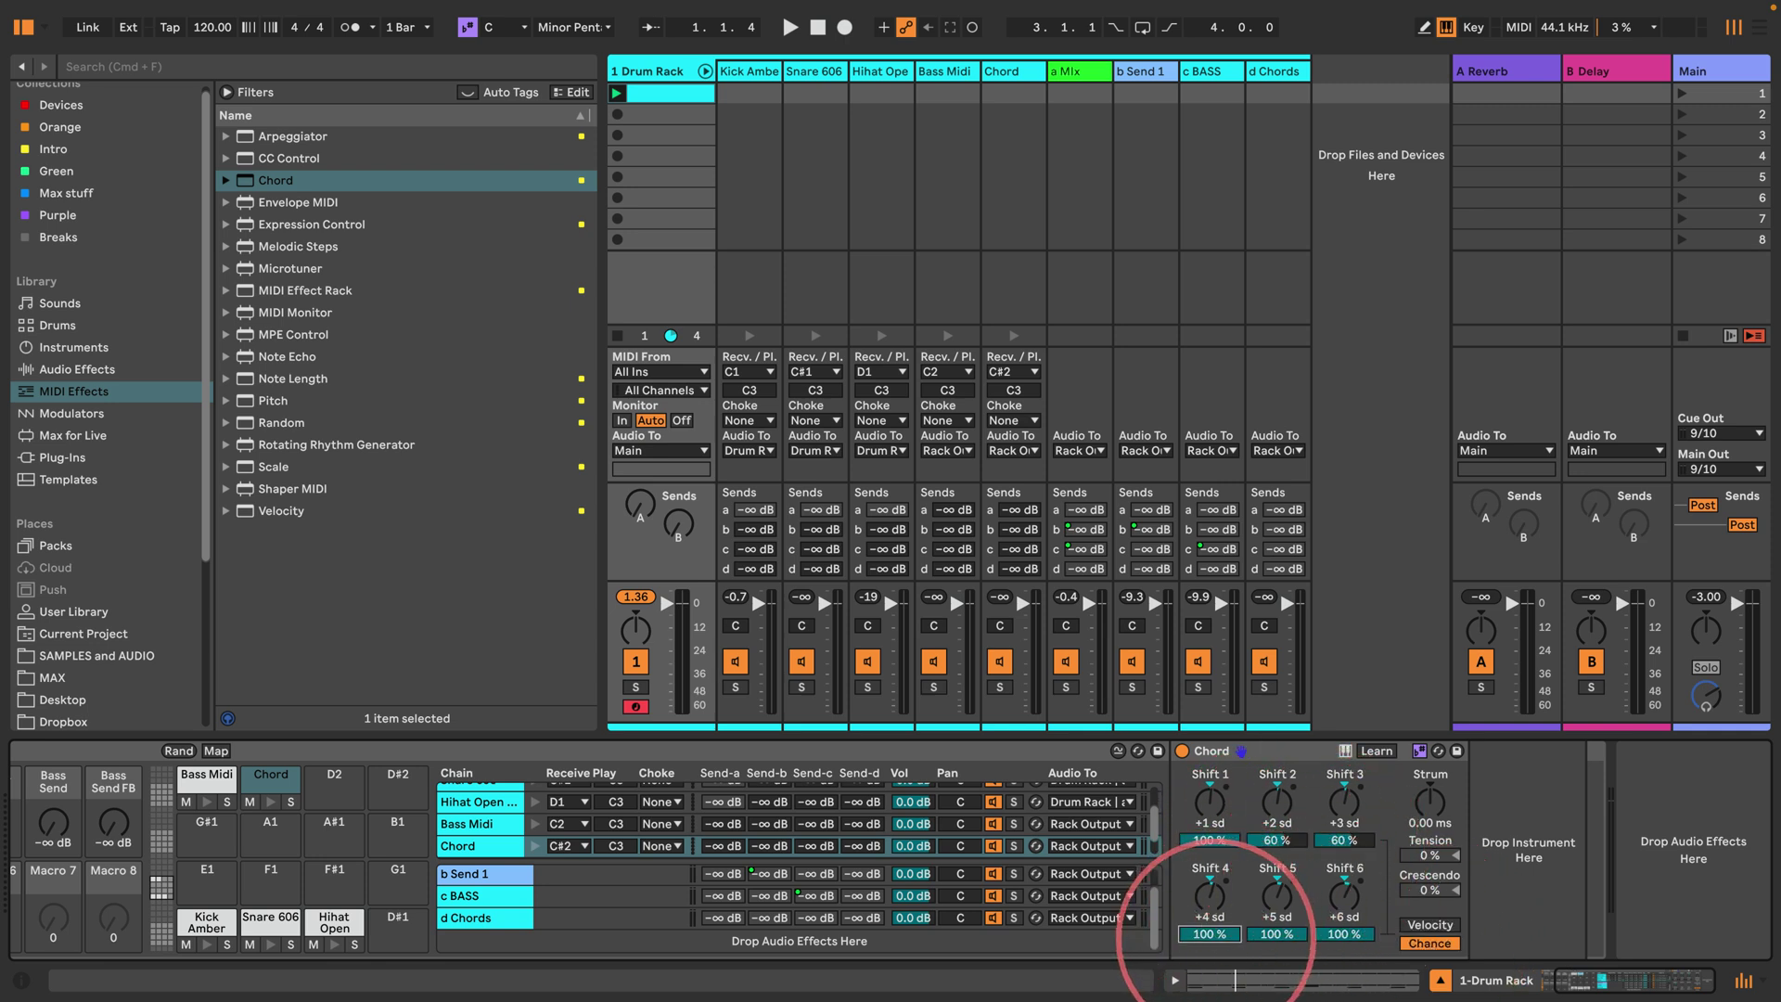
{"action": "type", "text": "60"}
{"action": "key", "text": "Return"}
{"action": "left_click", "coordinate": [1277, 934]}
{"action": "type", "text": "60"}
{"action": "key", "text": "Return"}
{"action": "left_click", "coordinate": [1344, 934]}
{"action": "type", "text": "60"}
{"action": "key", "text": "Return"}
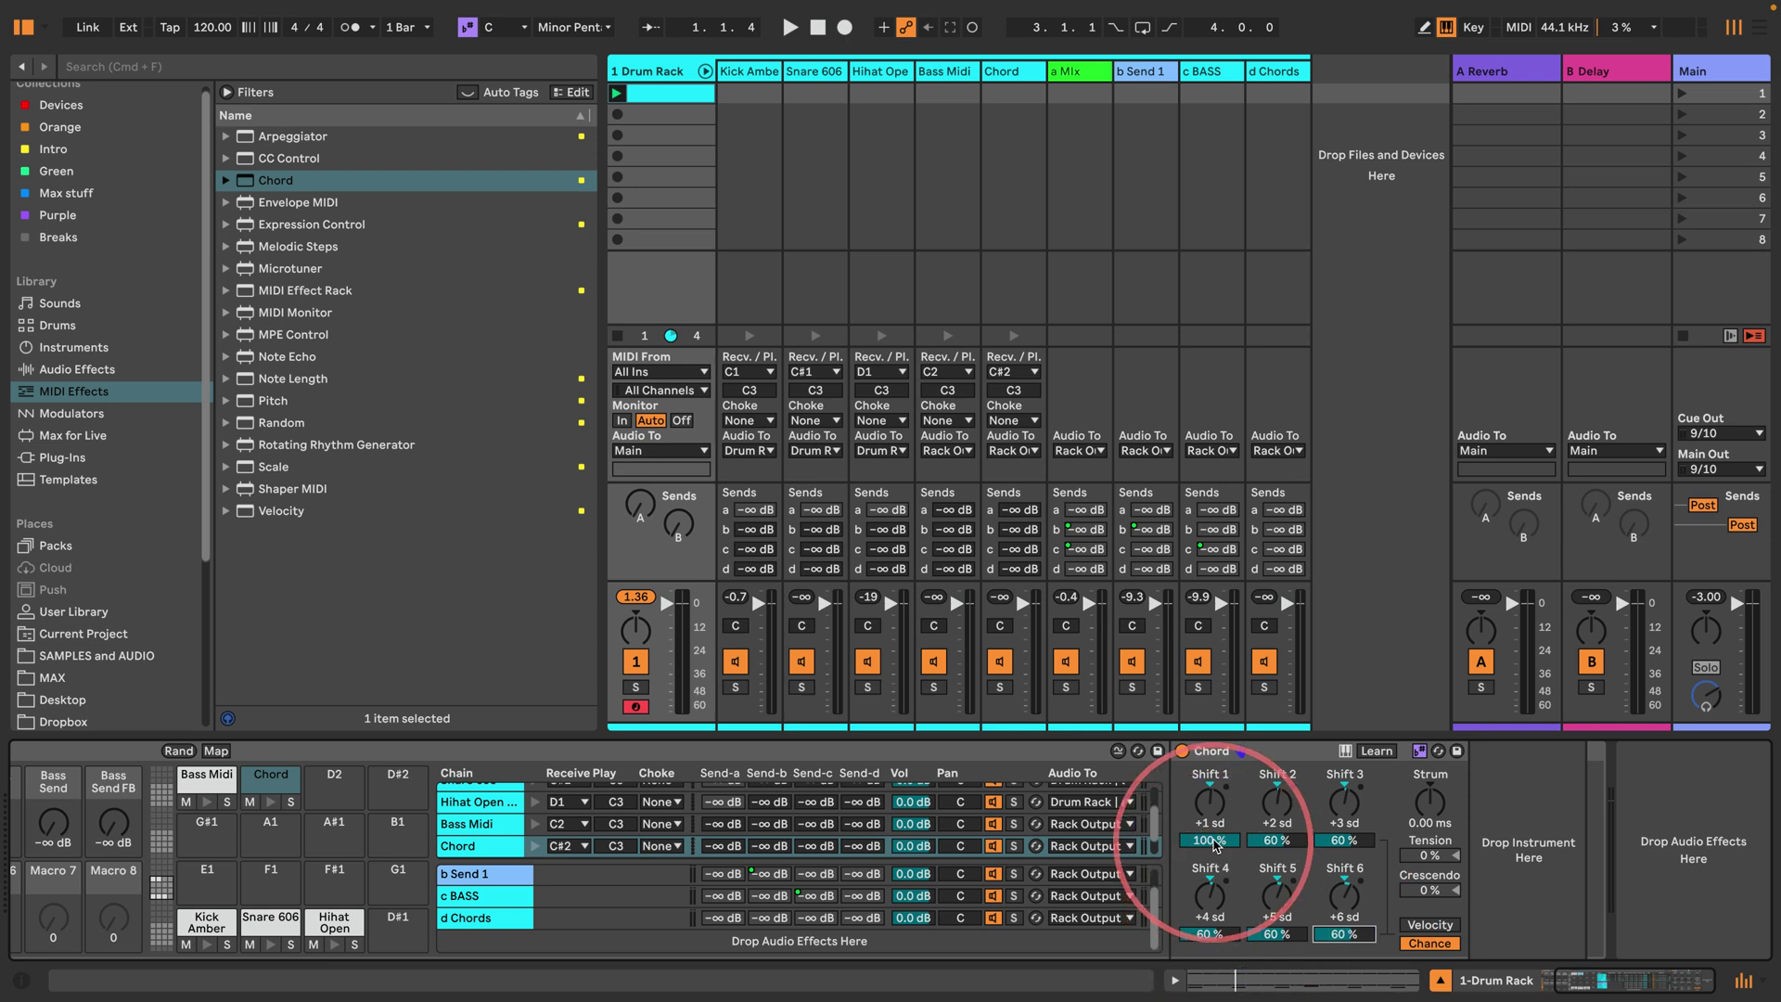
{"action": "left_click", "coordinate": [1209, 840]}
{"action": "type", "text": "60"}
{"action": "key", "text": "Return"}
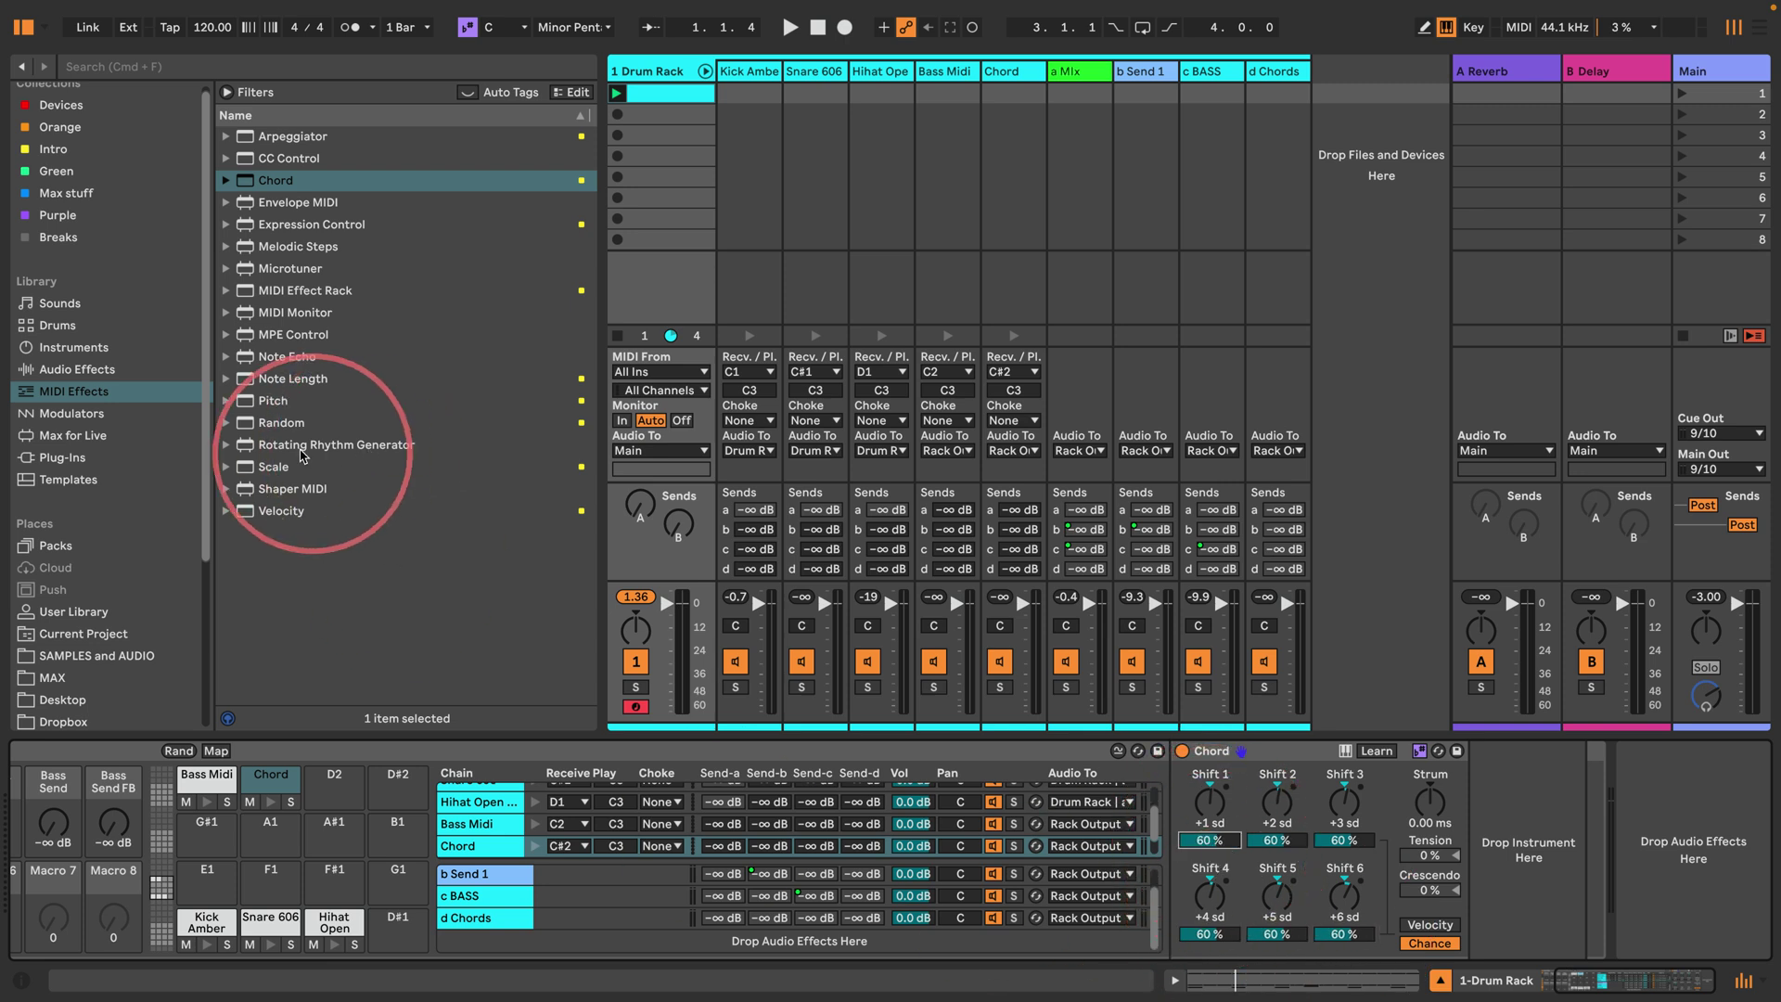
Step: Add a Random effect with Chance at 100 % before Chord and place a copy of it after Chord
{"action": "left_click_drag", "start_coordinate": [281, 423], "coordinate": [1180, 809]}
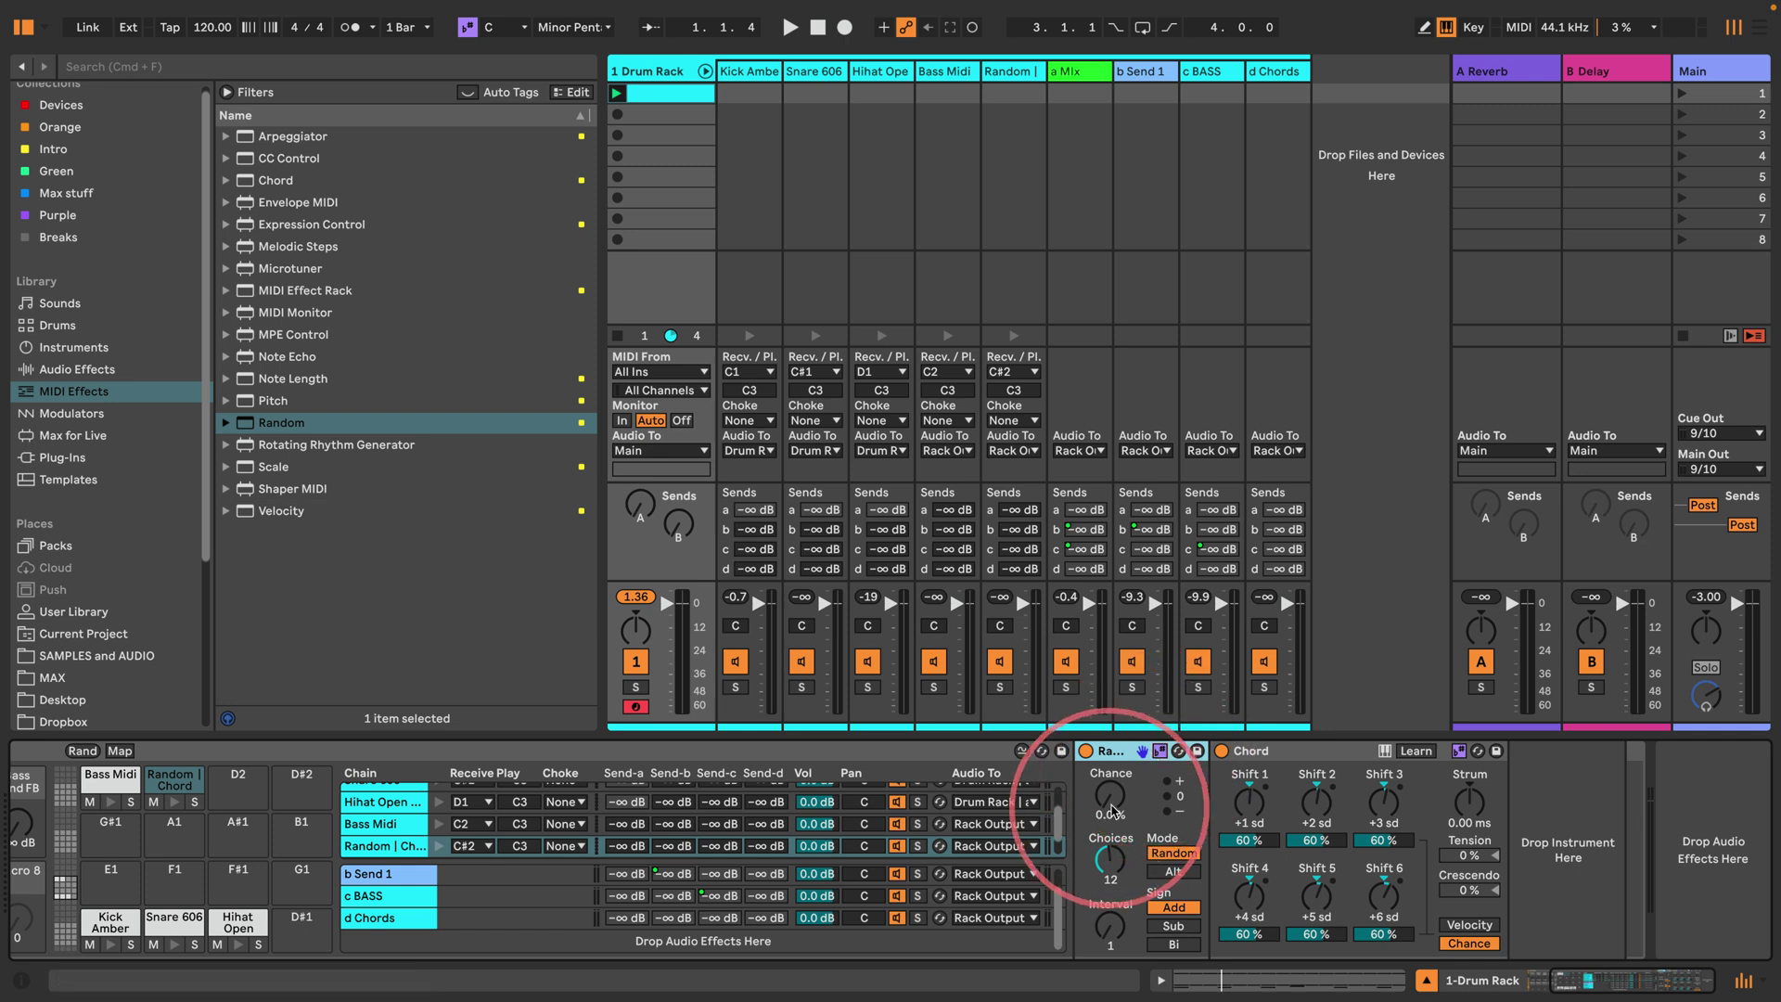
{"action": "left_click_drag", "start_coordinate": [1112, 807], "coordinate": [1112, 760]}
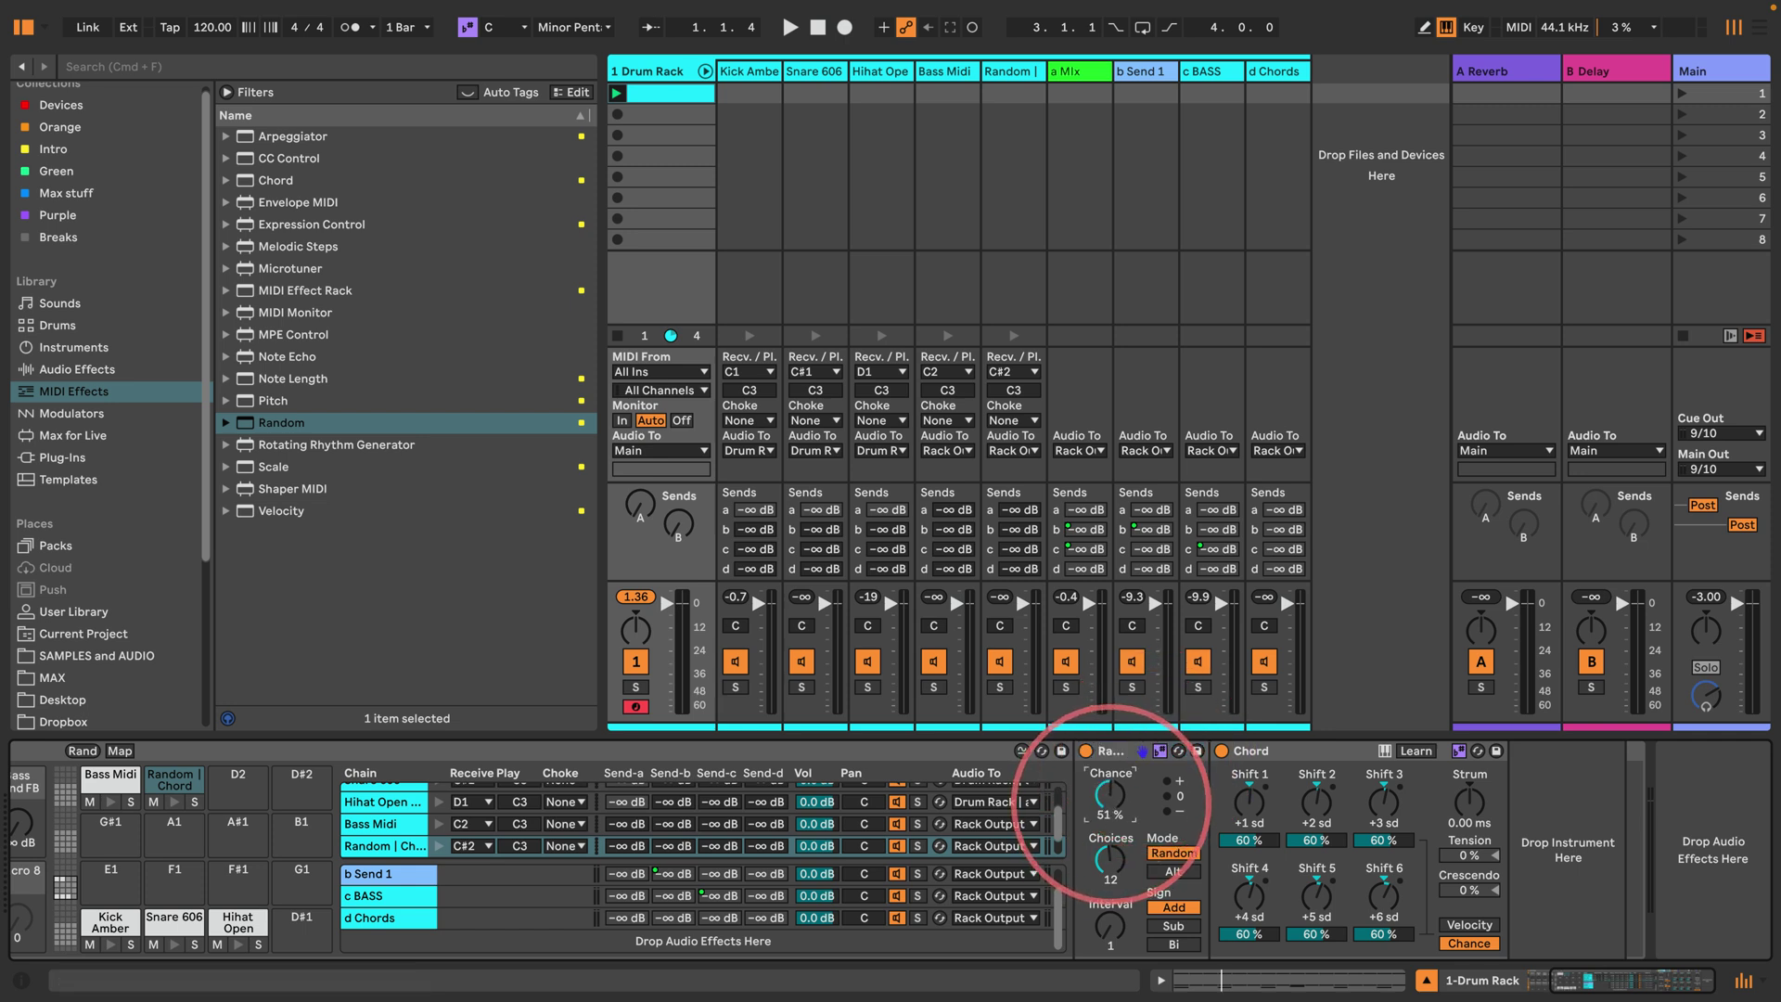
{"action": "left_click", "coordinate": [1109, 750]}
{"action": "left_click_drag", "start_coordinate": [1109, 749], "coordinate": [1495, 807]}
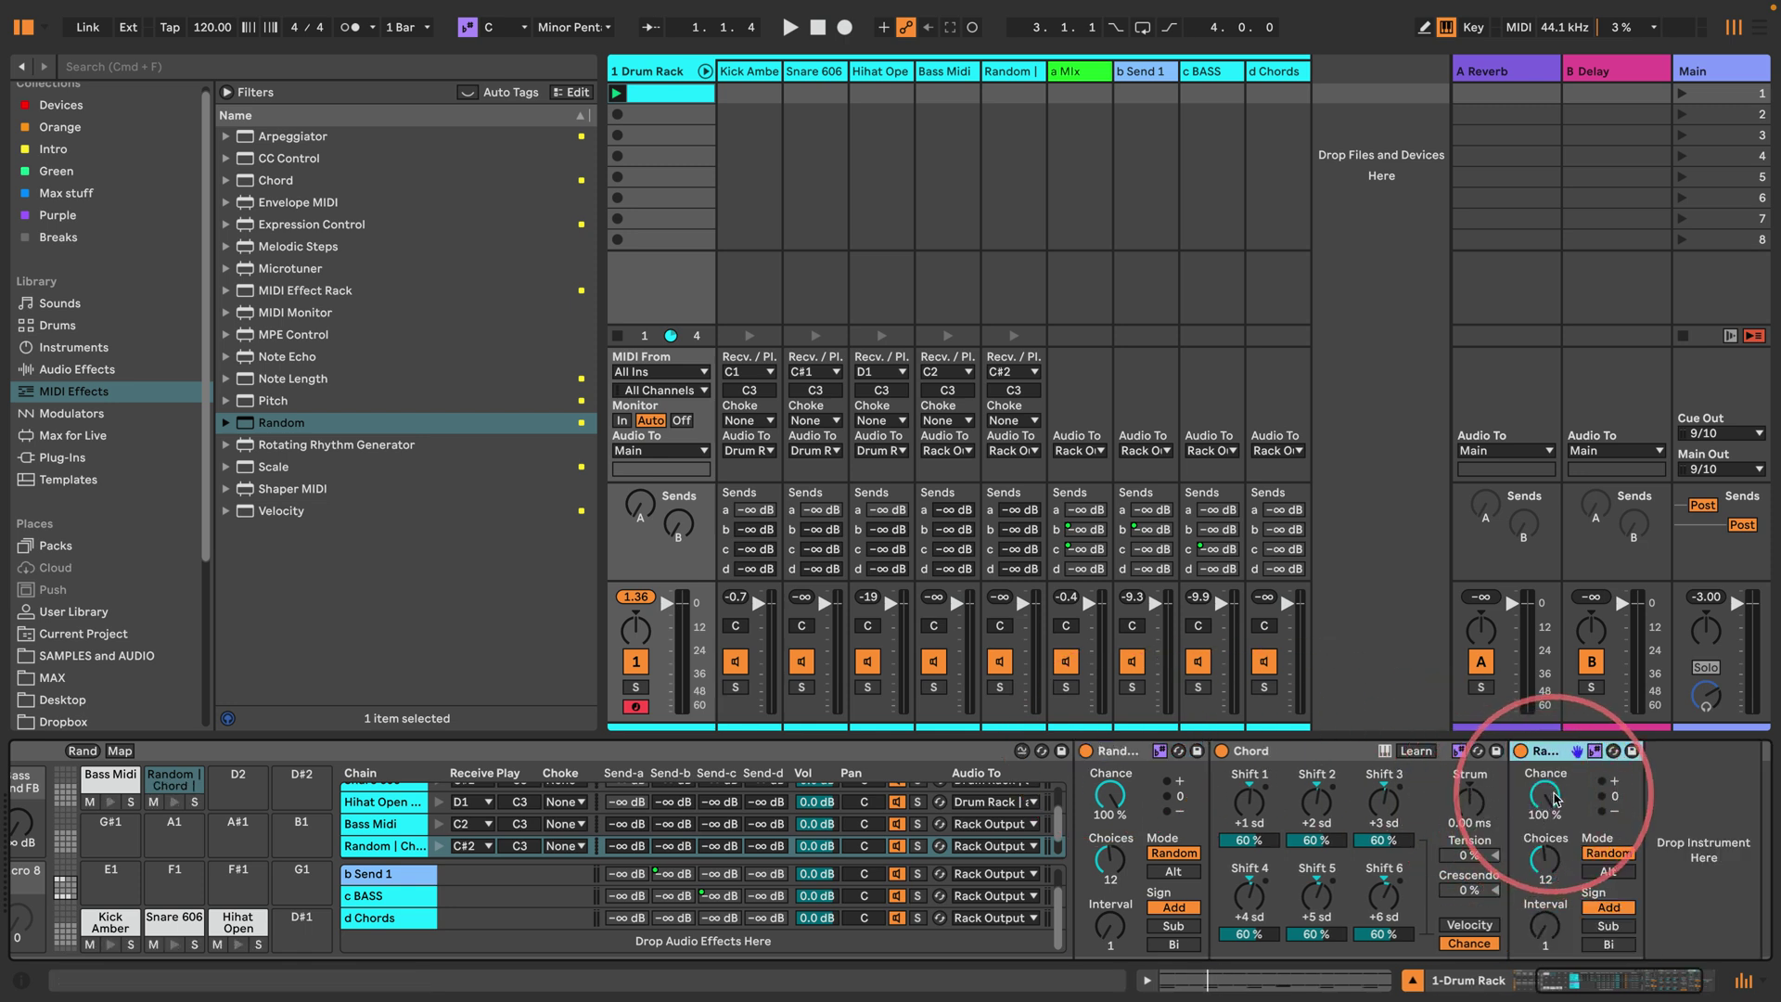
Step: Enable Send-d on the a Mix return chain and set it to 0.0 dB during playback
{"action": "left_click", "coordinate": [598, 853]}
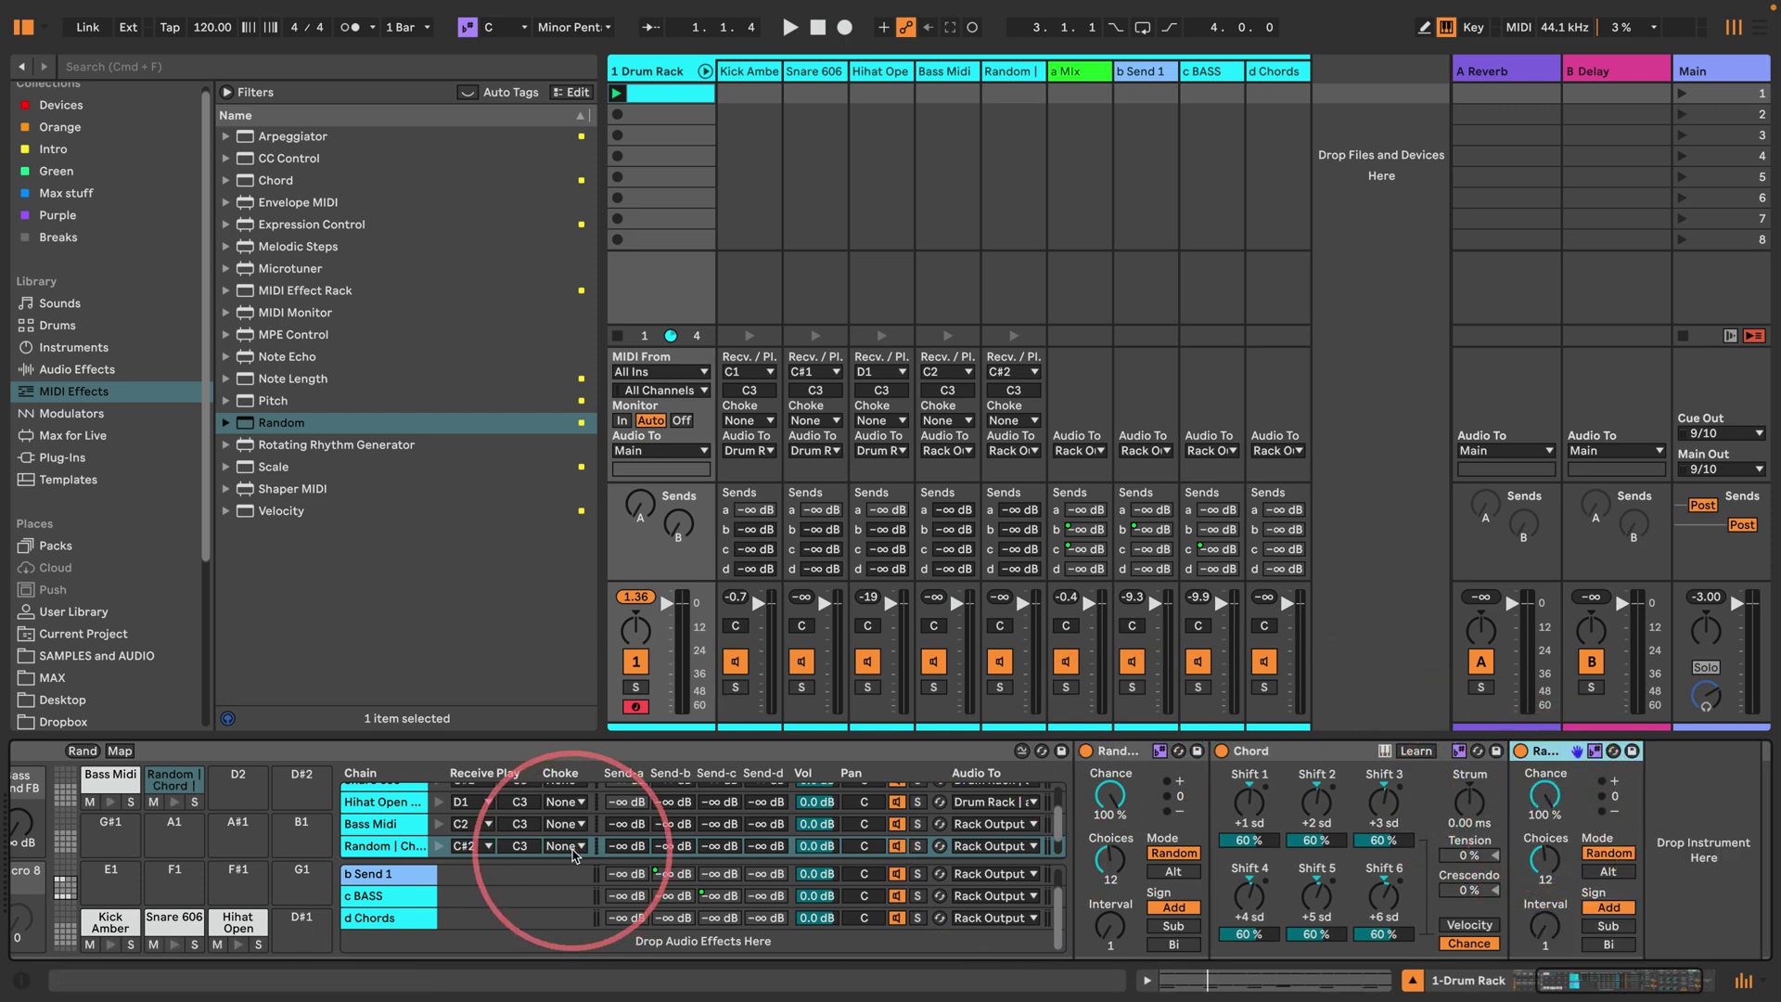
{"action": "scroll", "coordinate": [382, 883], "scroll_direction": "up", "scroll_amount": 1}
{"action": "left_click", "coordinate": [378, 884]}
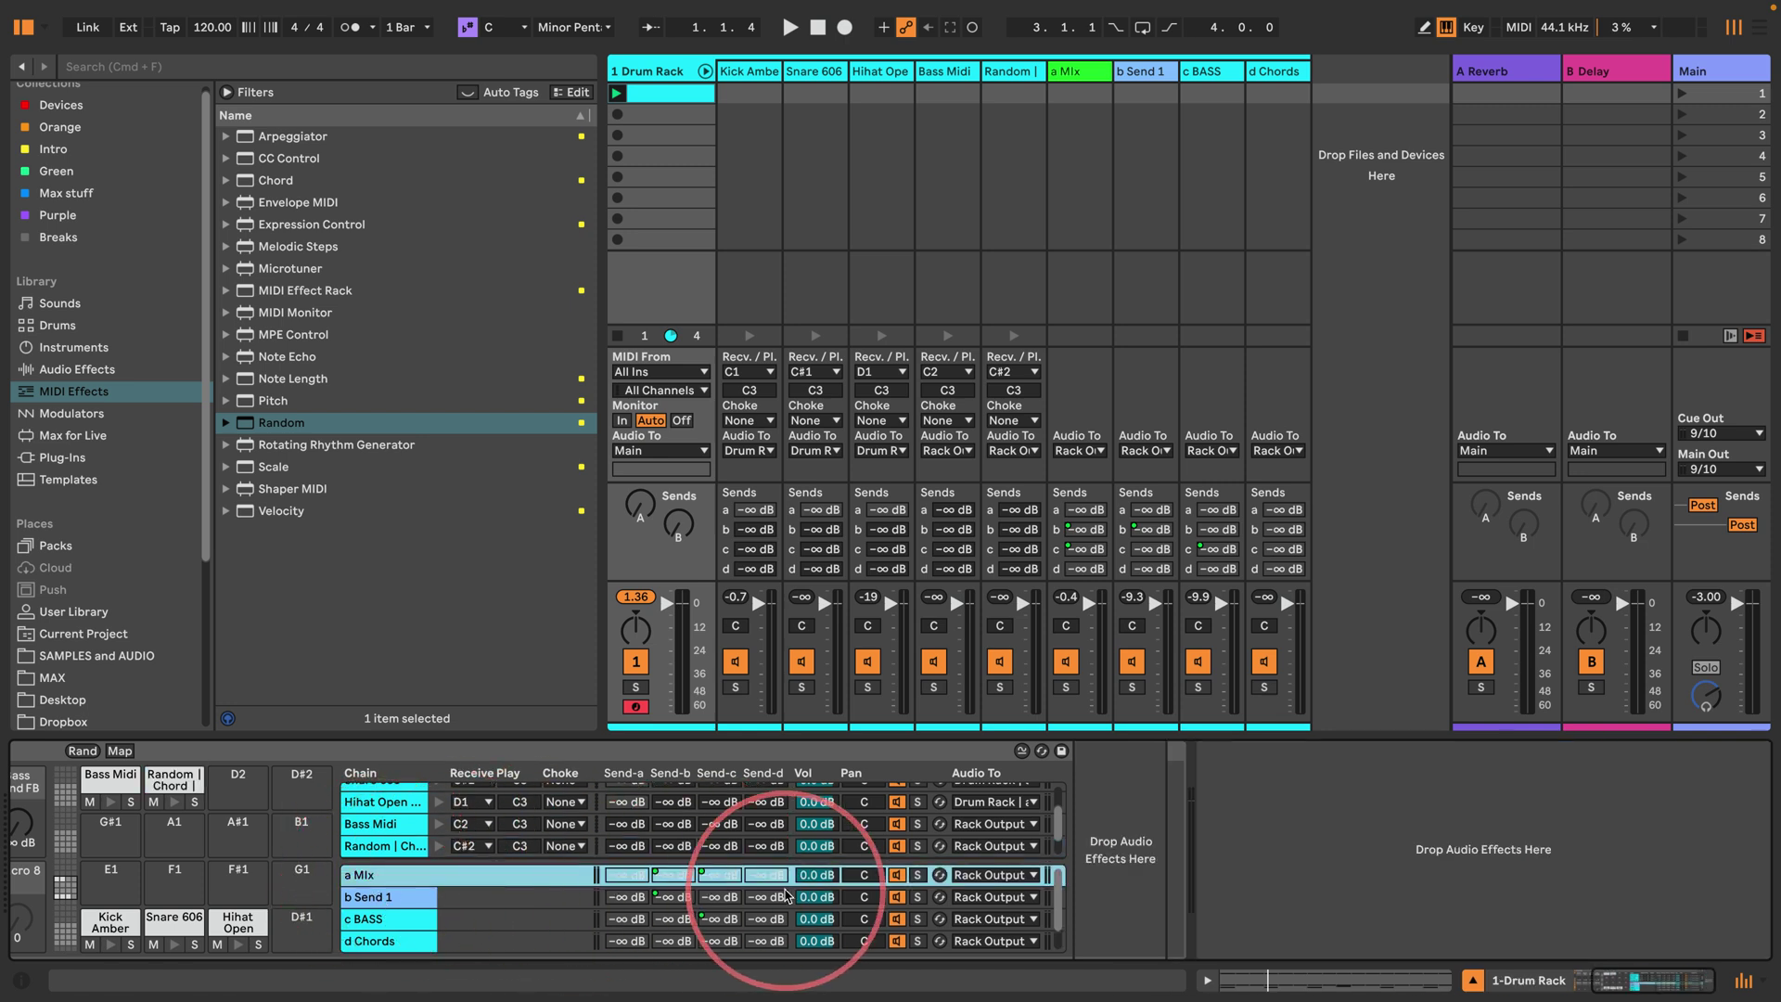
{"action": "right_click", "coordinate": [765, 877]}
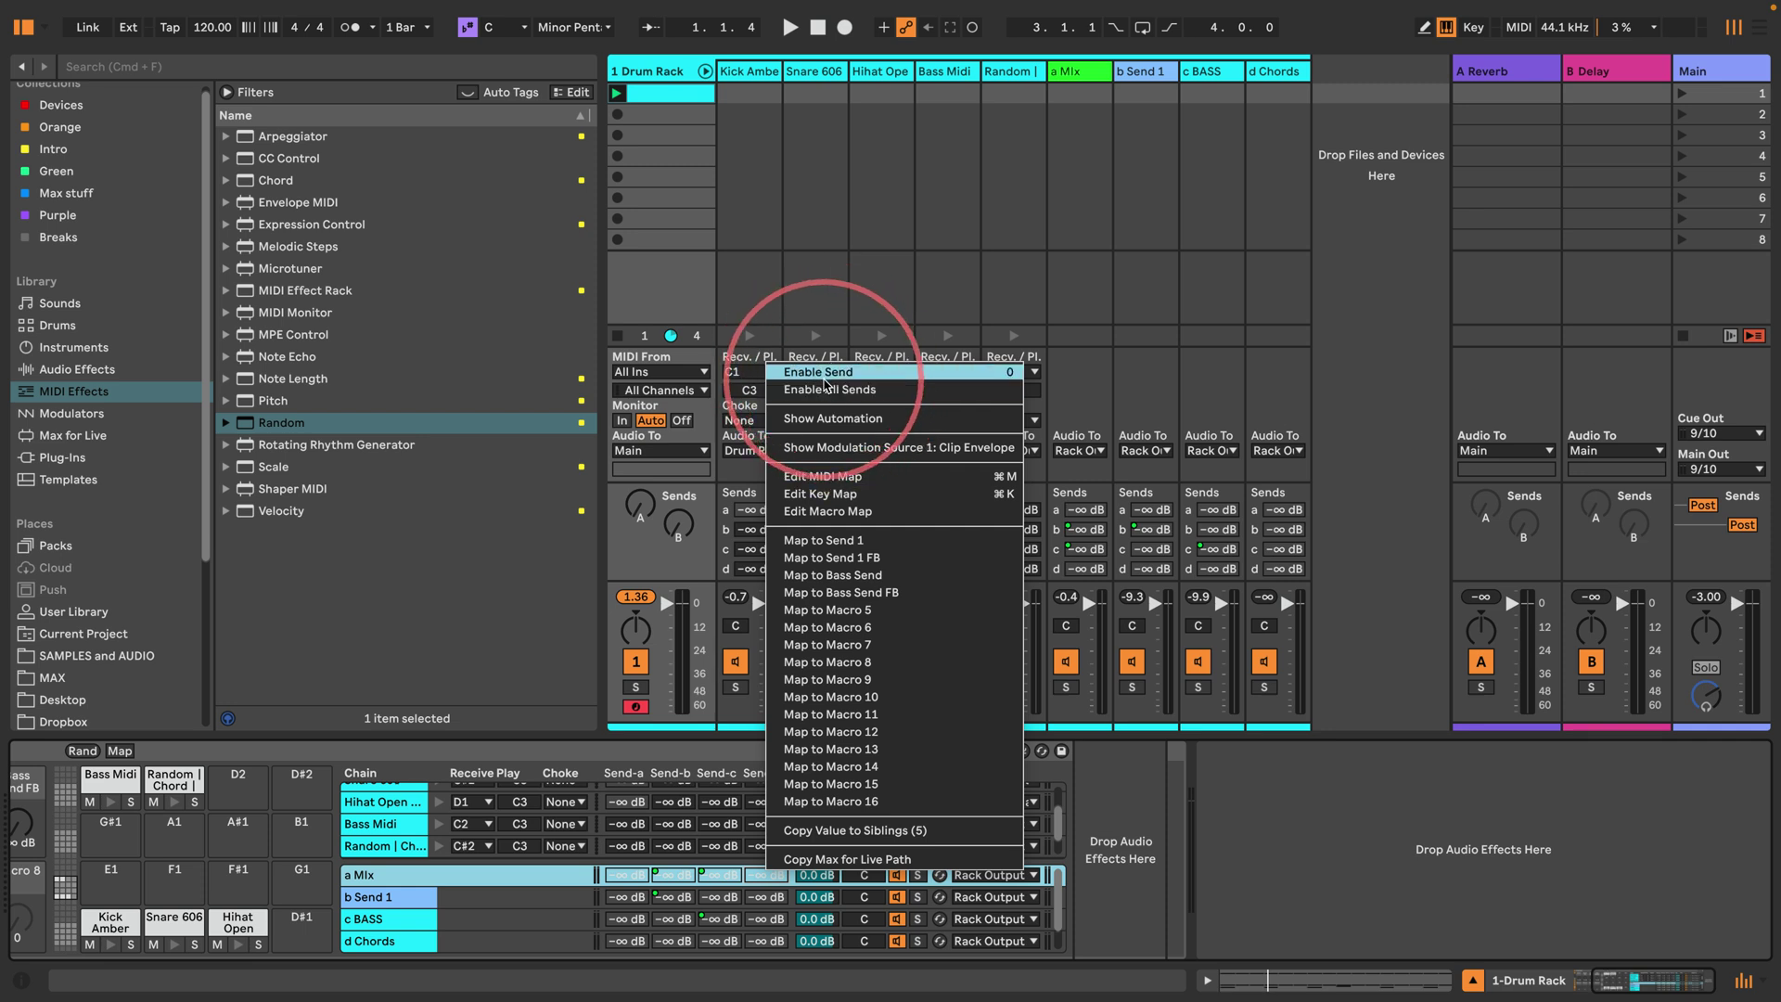
{"action": "left_click", "coordinate": [830, 371]}
{"action": "scroll", "coordinate": [411, 855], "scroll_direction": "down", "scroll_amount": 1}
{"action": "left_click", "coordinate": [389, 940]}
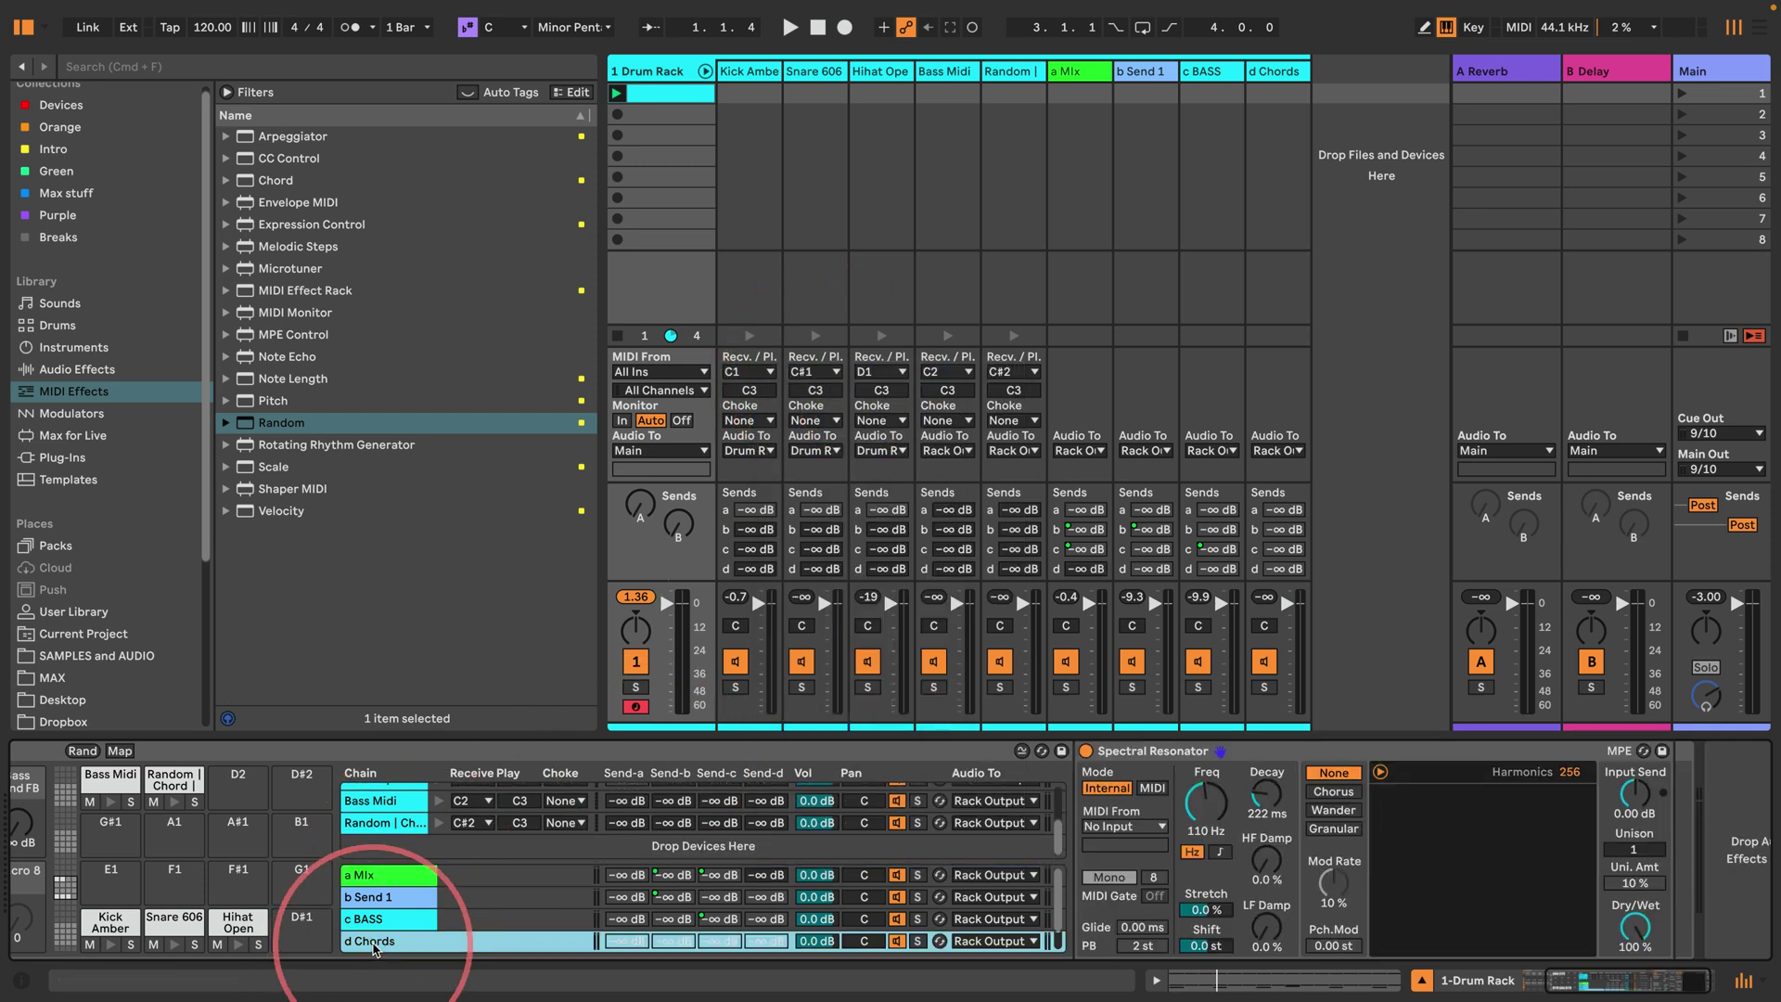
{"action": "key", "text": "space"}
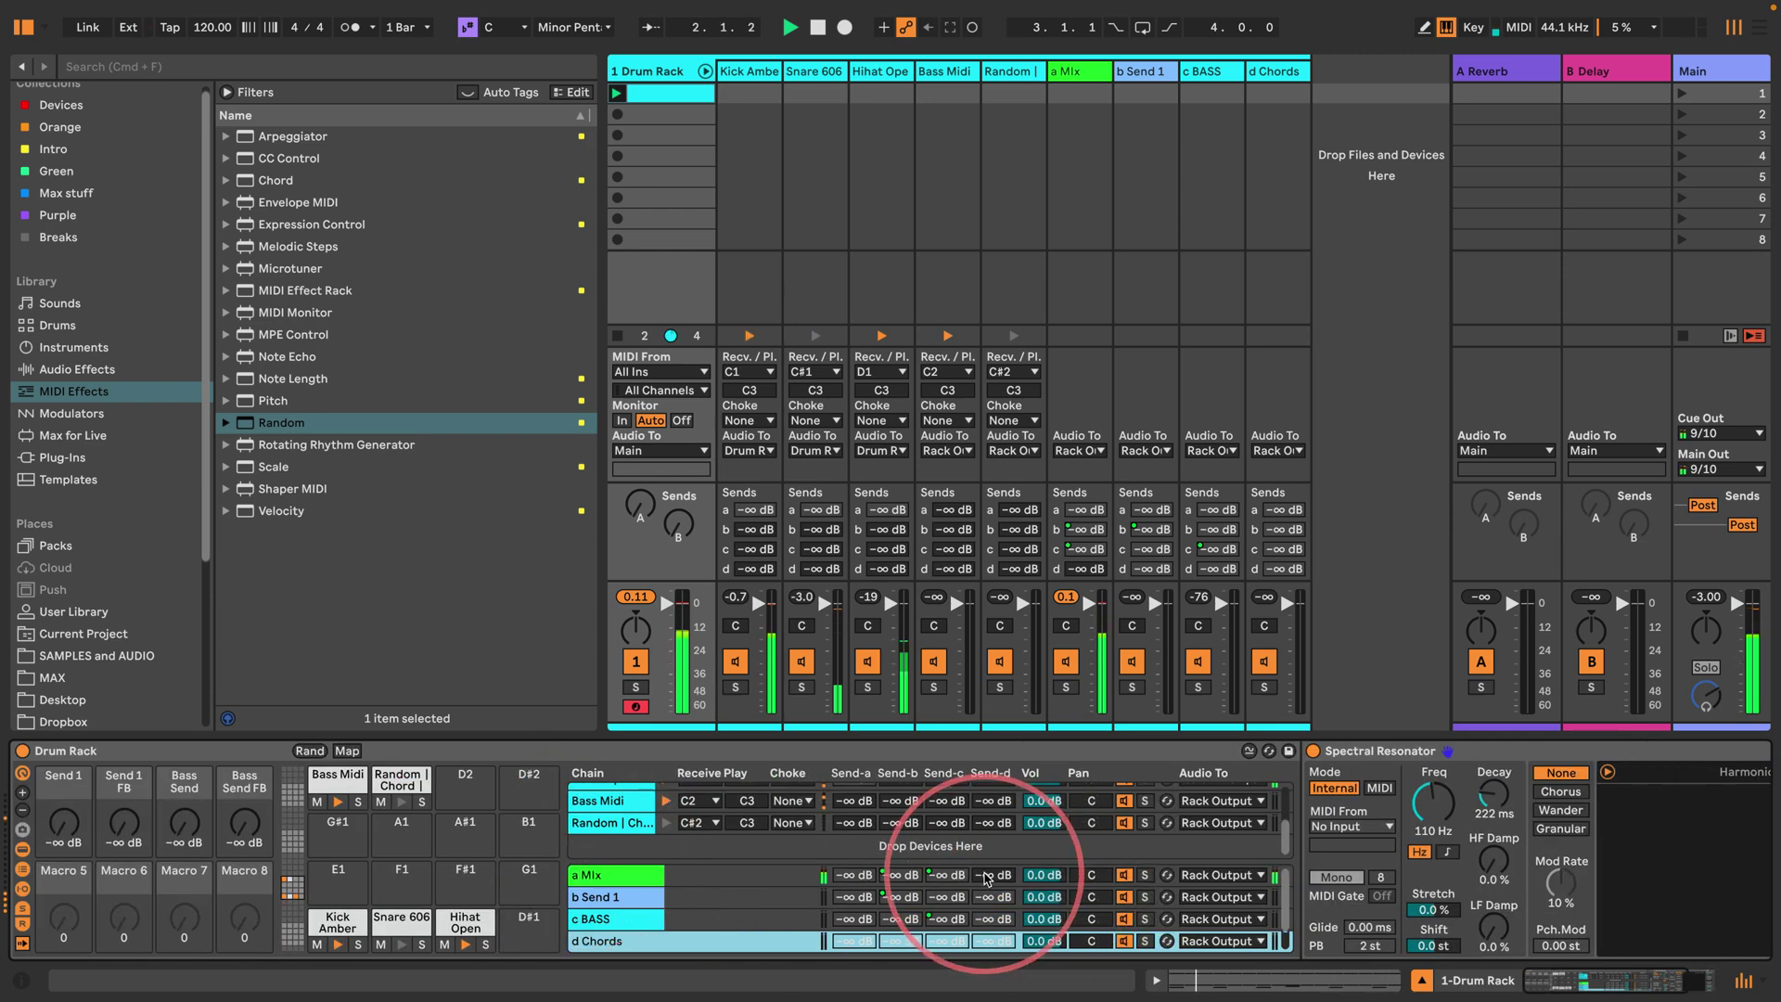
{"action": "left_click", "coordinate": [991, 874]}
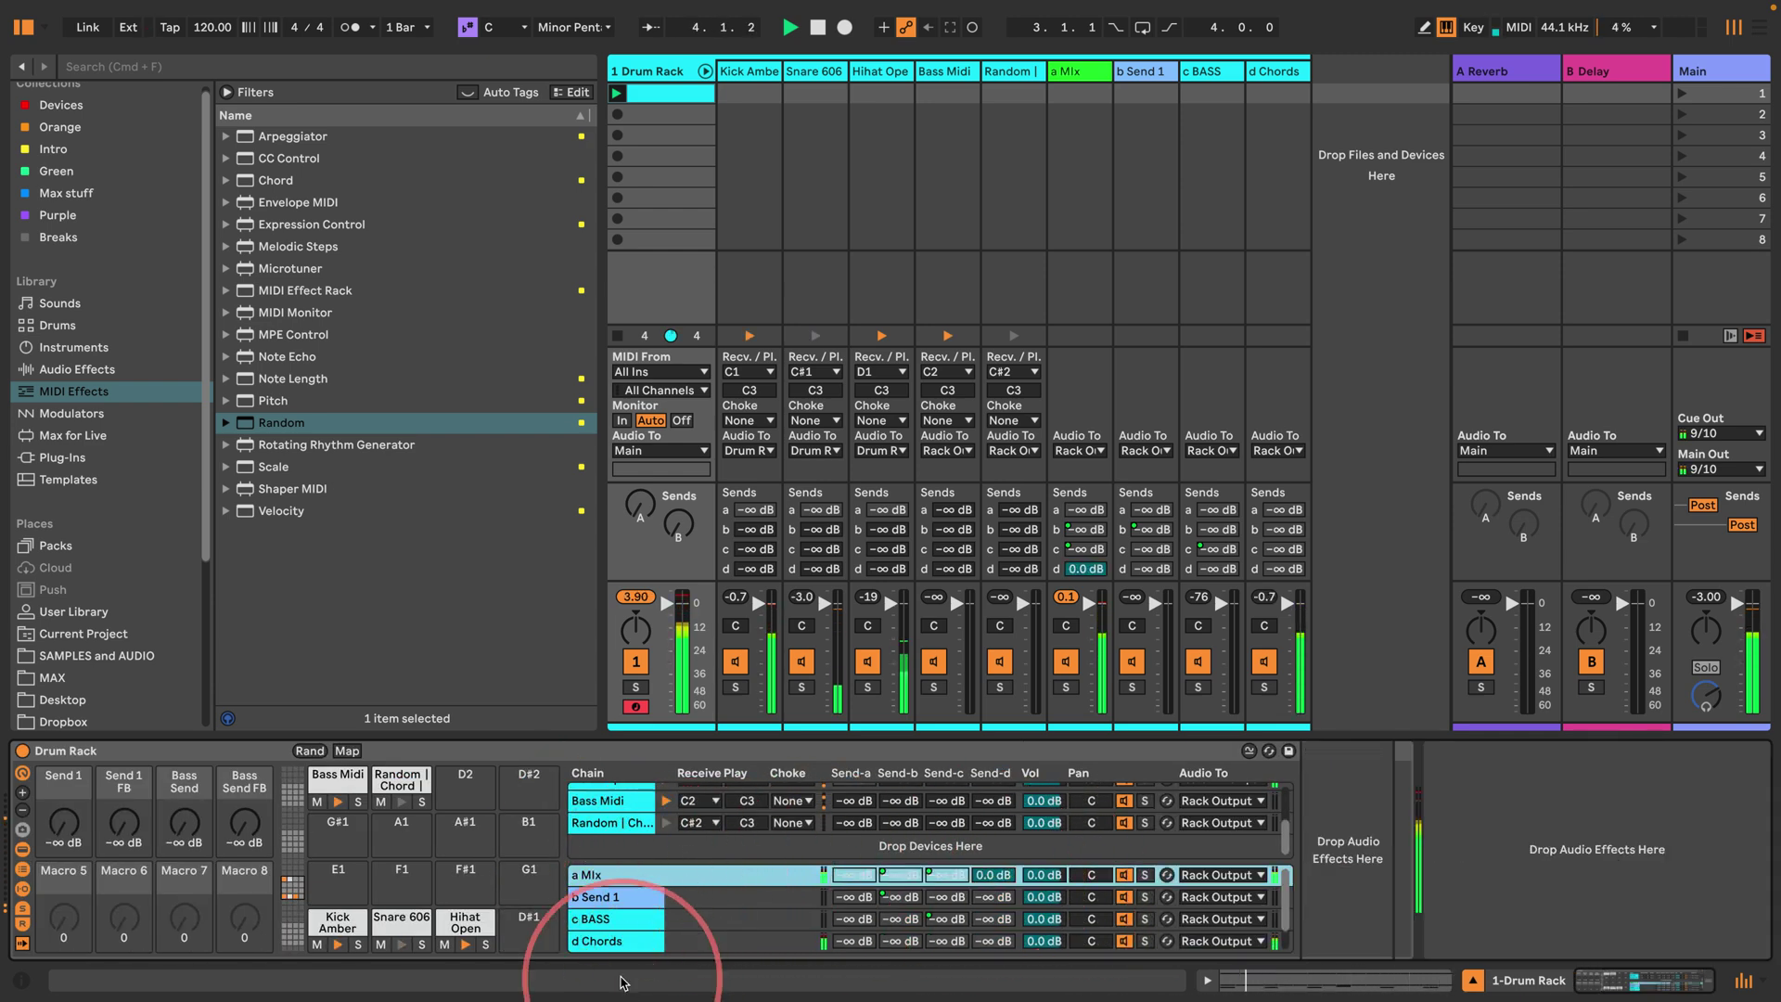
Step: Switch the Spectral Resonator on the d Chords chain to MIDI mode
{"action": "left_click", "coordinate": [603, 941]}
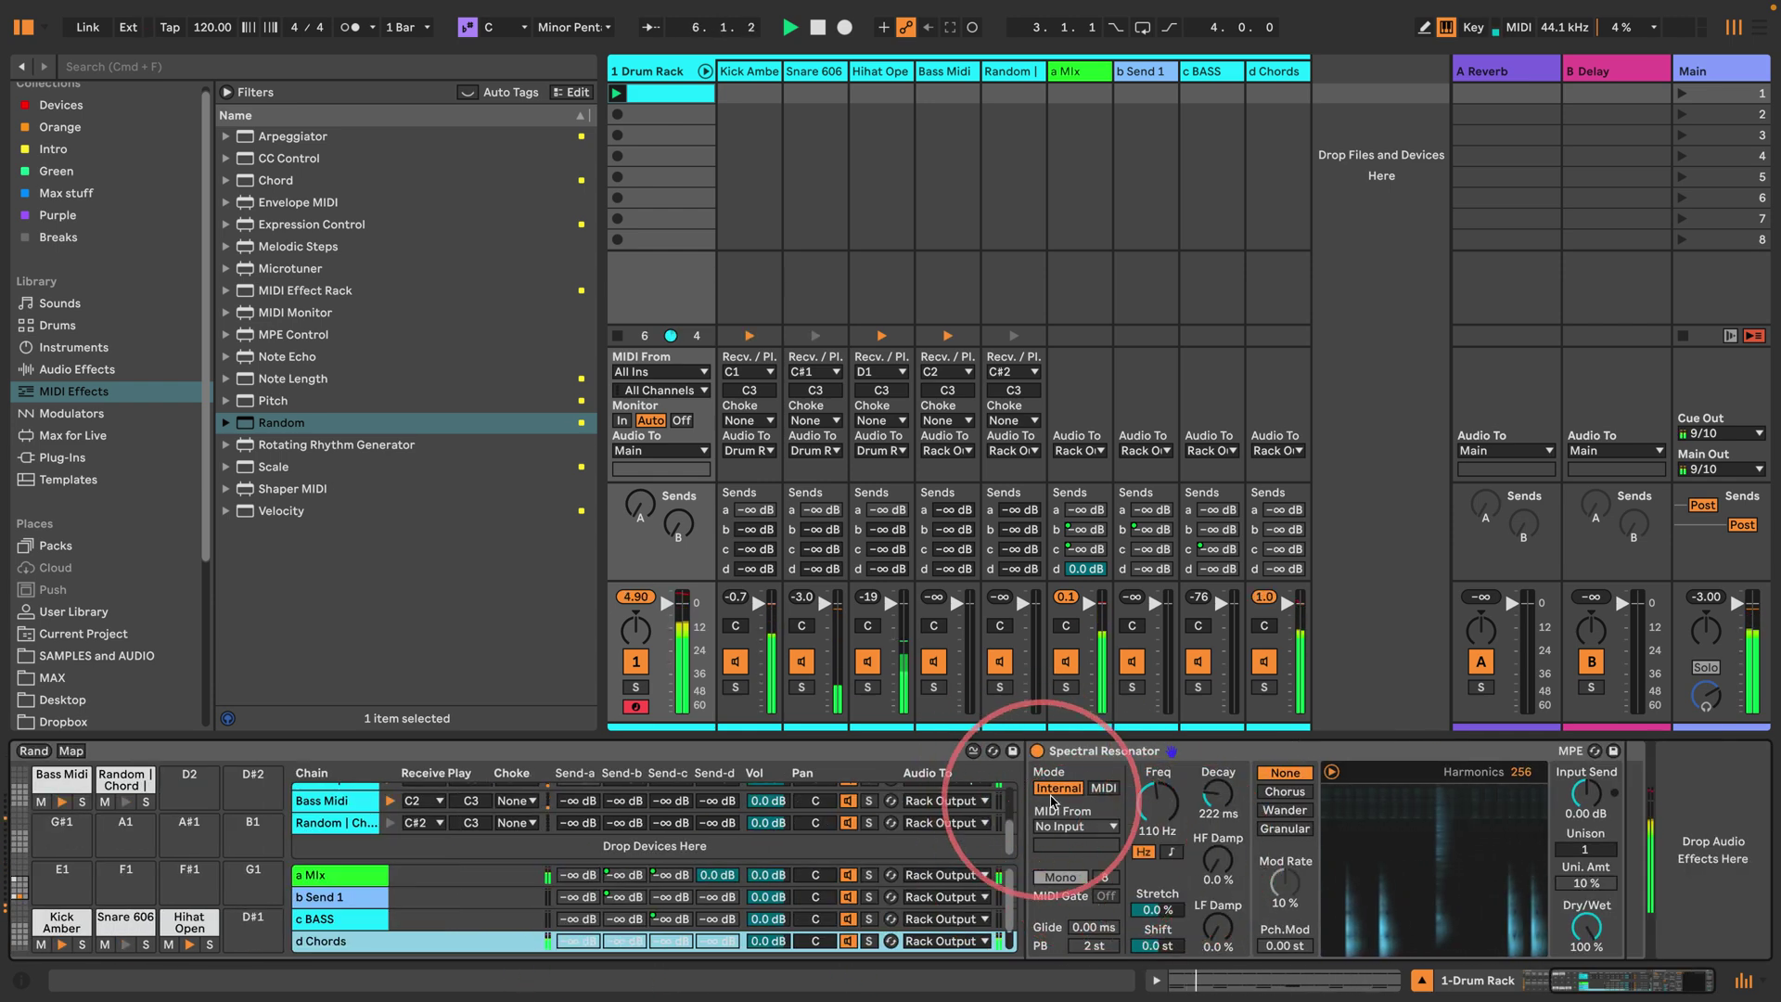
{"action": "left_click", "coordinate": [1103, 788]}
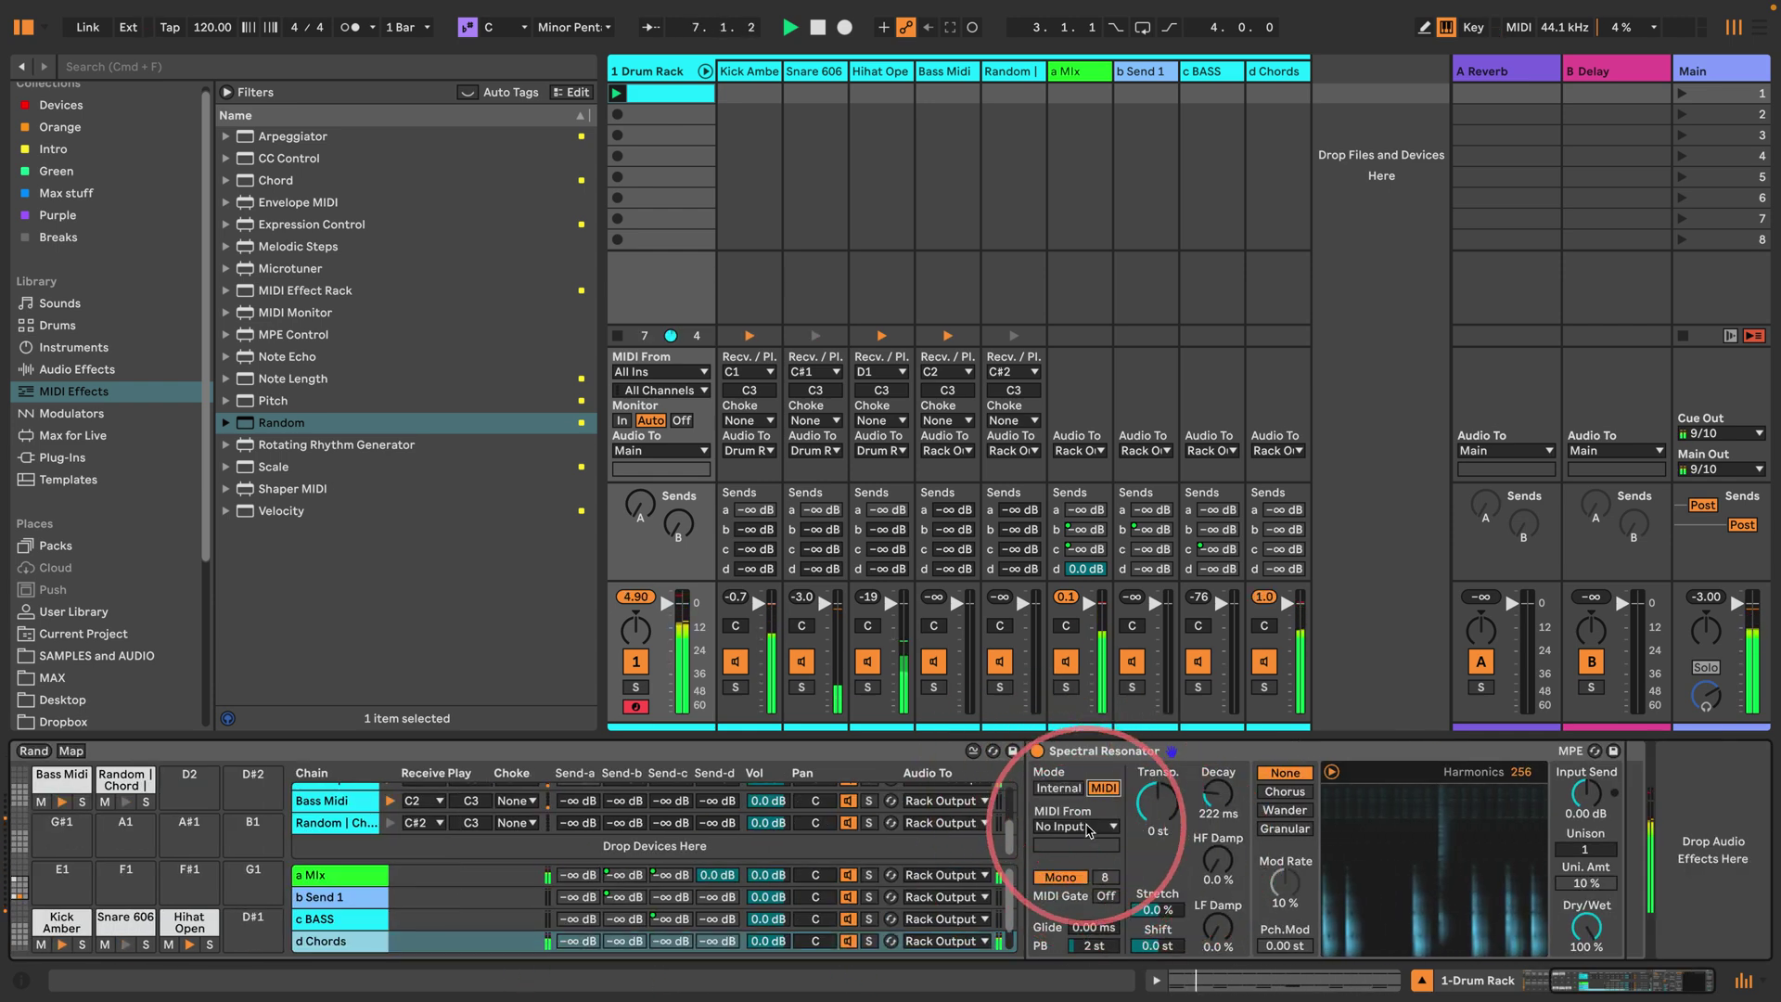
Step: Draw a one-beat note at the start of the Random | Chord | Random lane in the Drum Rack clip
{"action": "left_click", "coordinate": [663, 94]}
{"action": "double_click", "coordinate": [440, 715]}
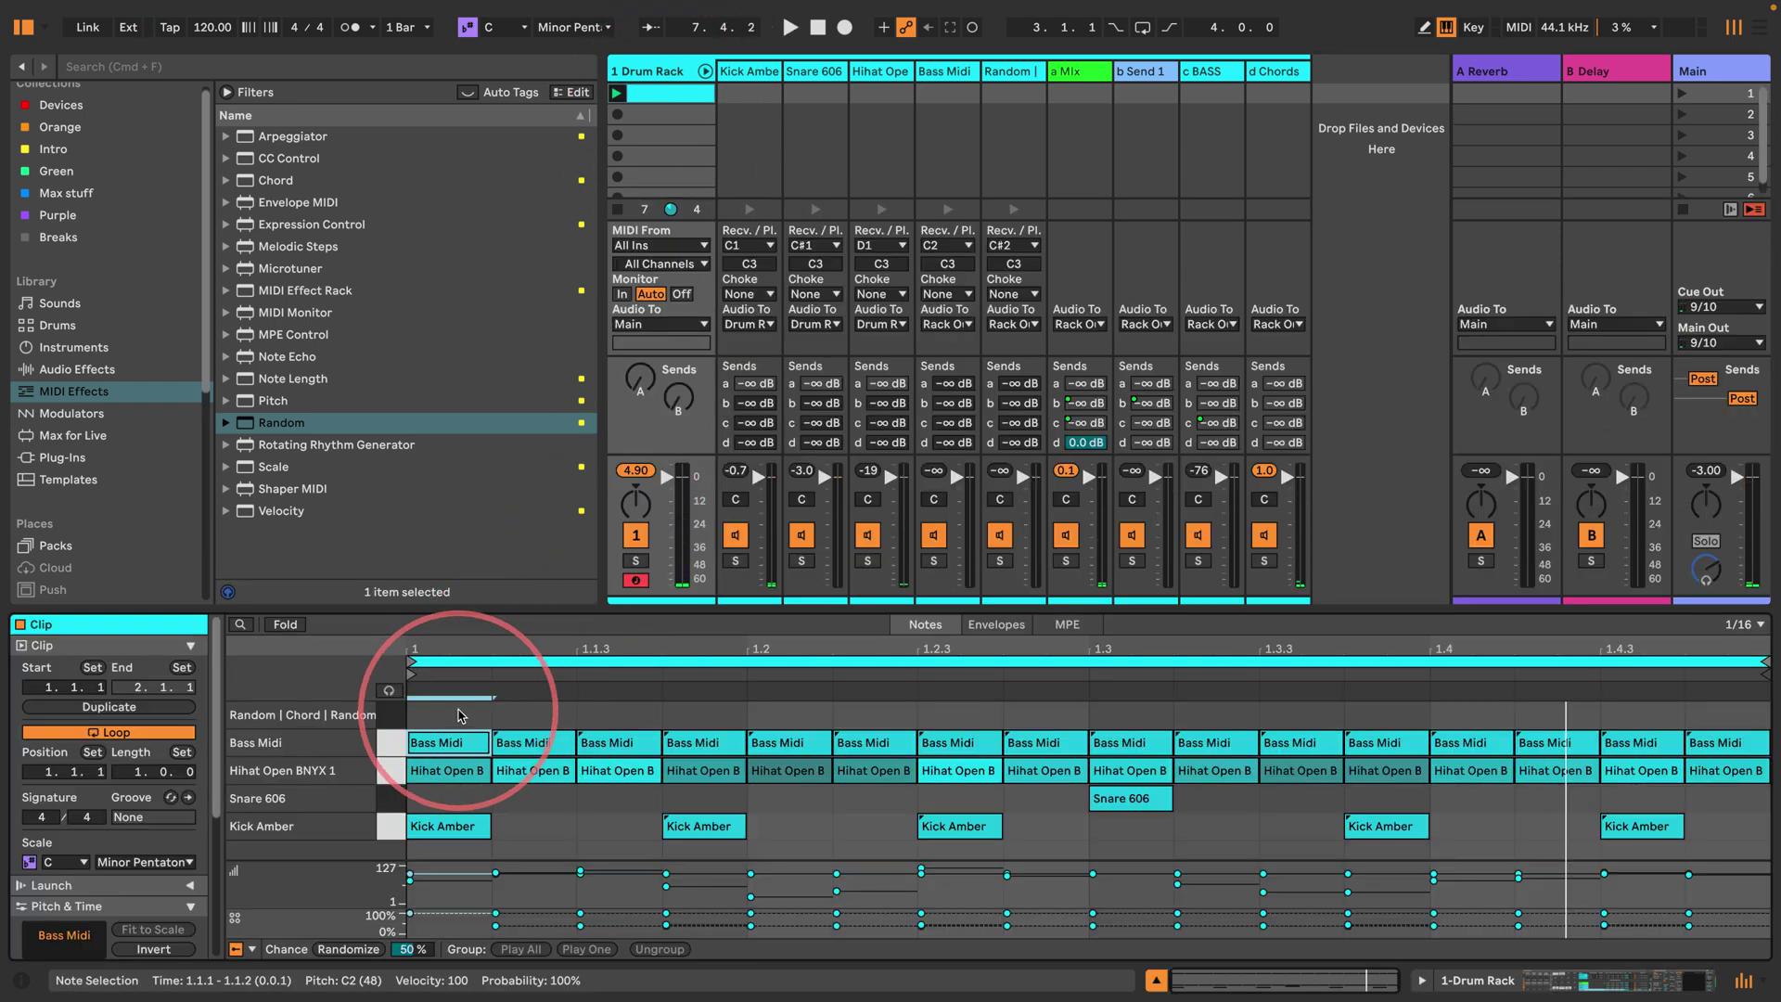
{"action": "left_click_drag", "start_coordinate": [543, 714], "coordinate": [693, 719]}
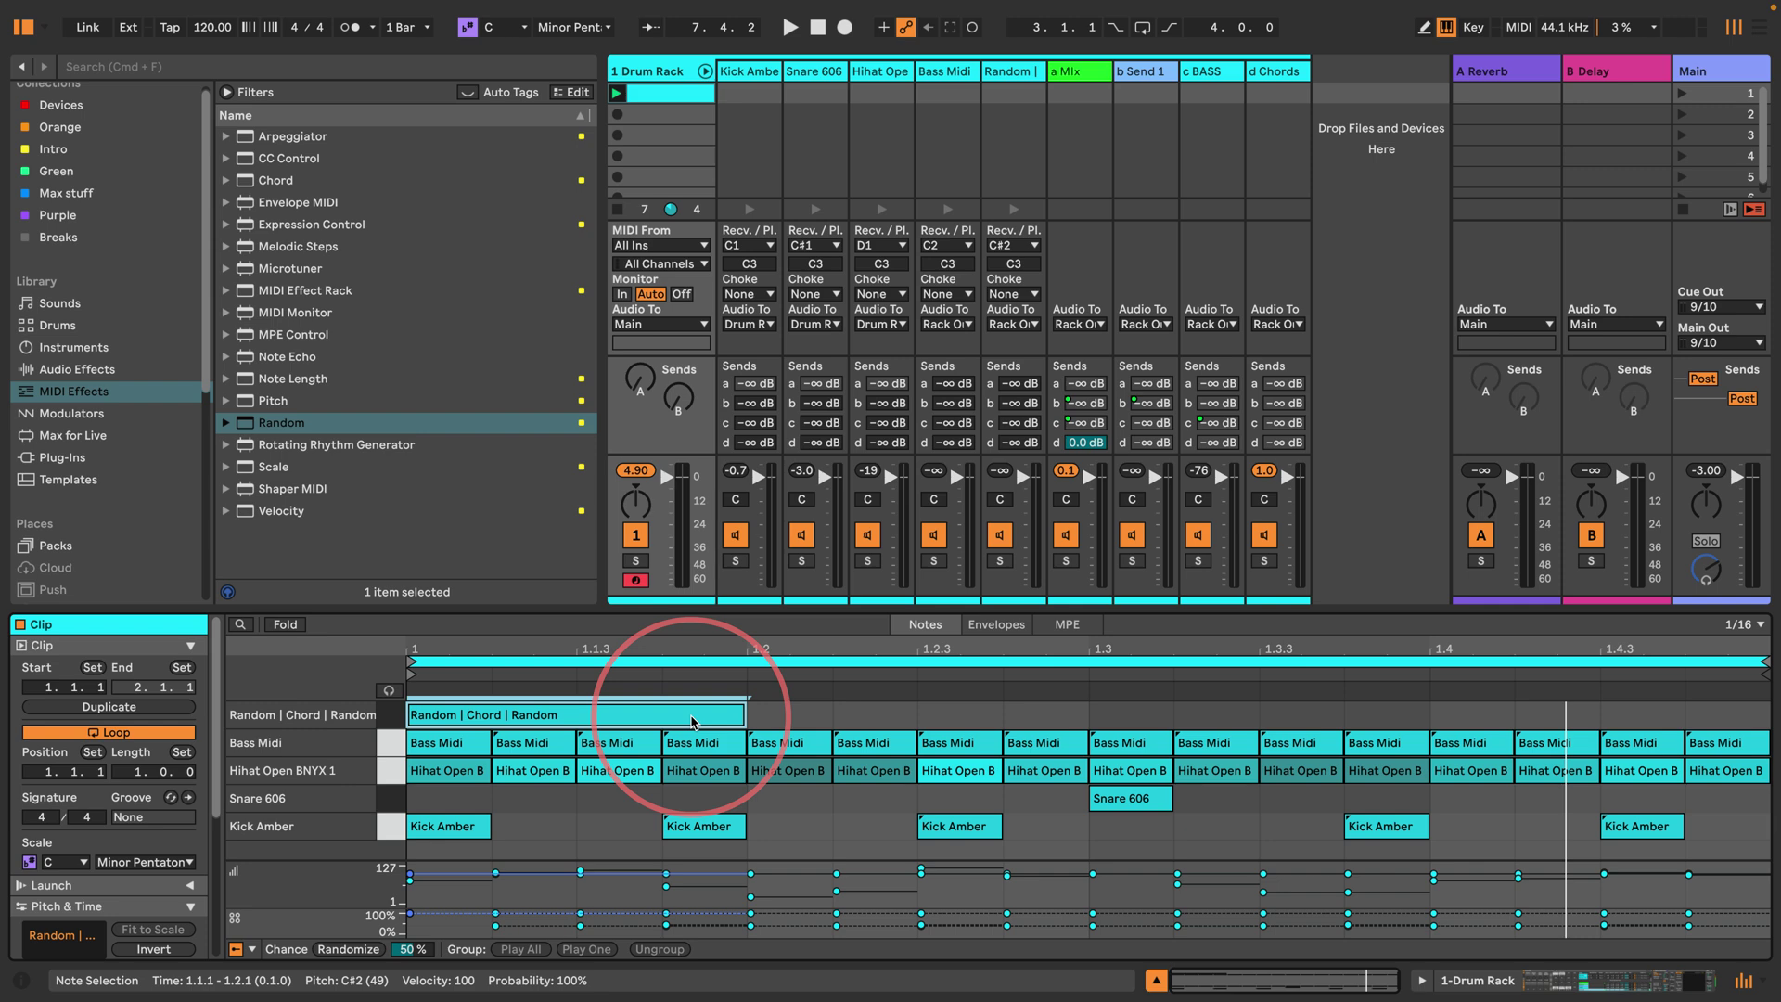
{"action": "key", "text": "super+d"}
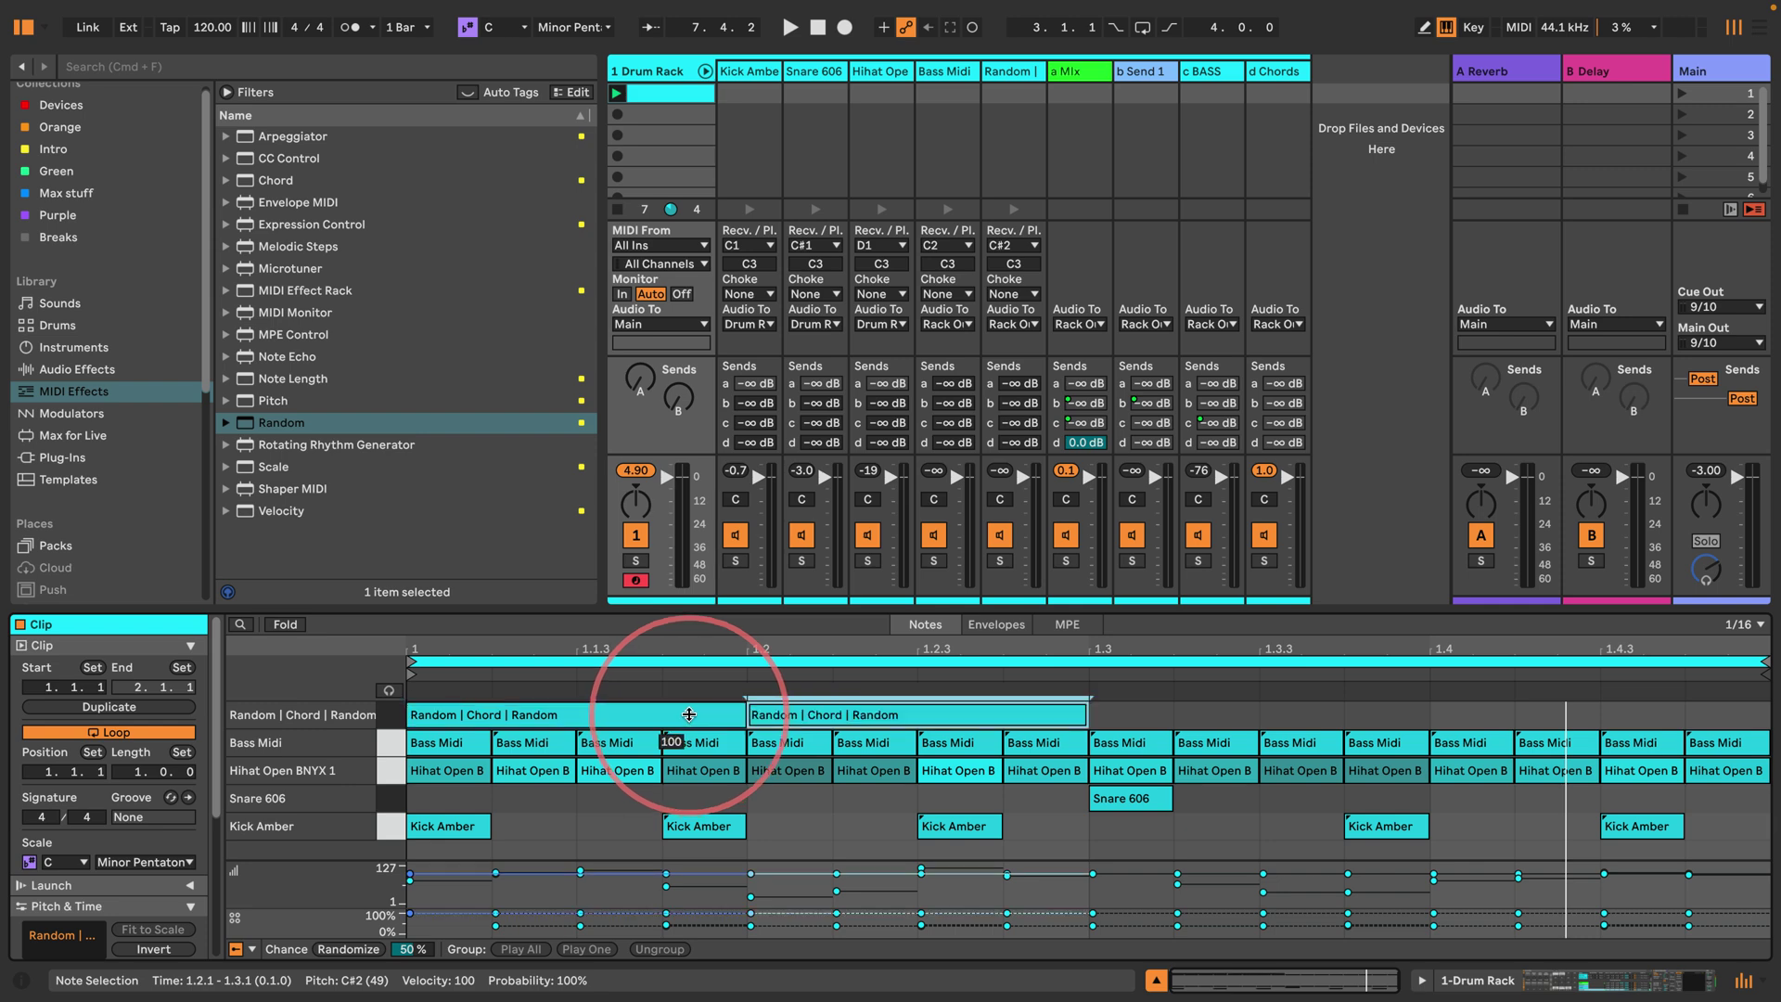
{"action": "key", "text": "super+d"}
{"action": "key", "text": "super+d"}
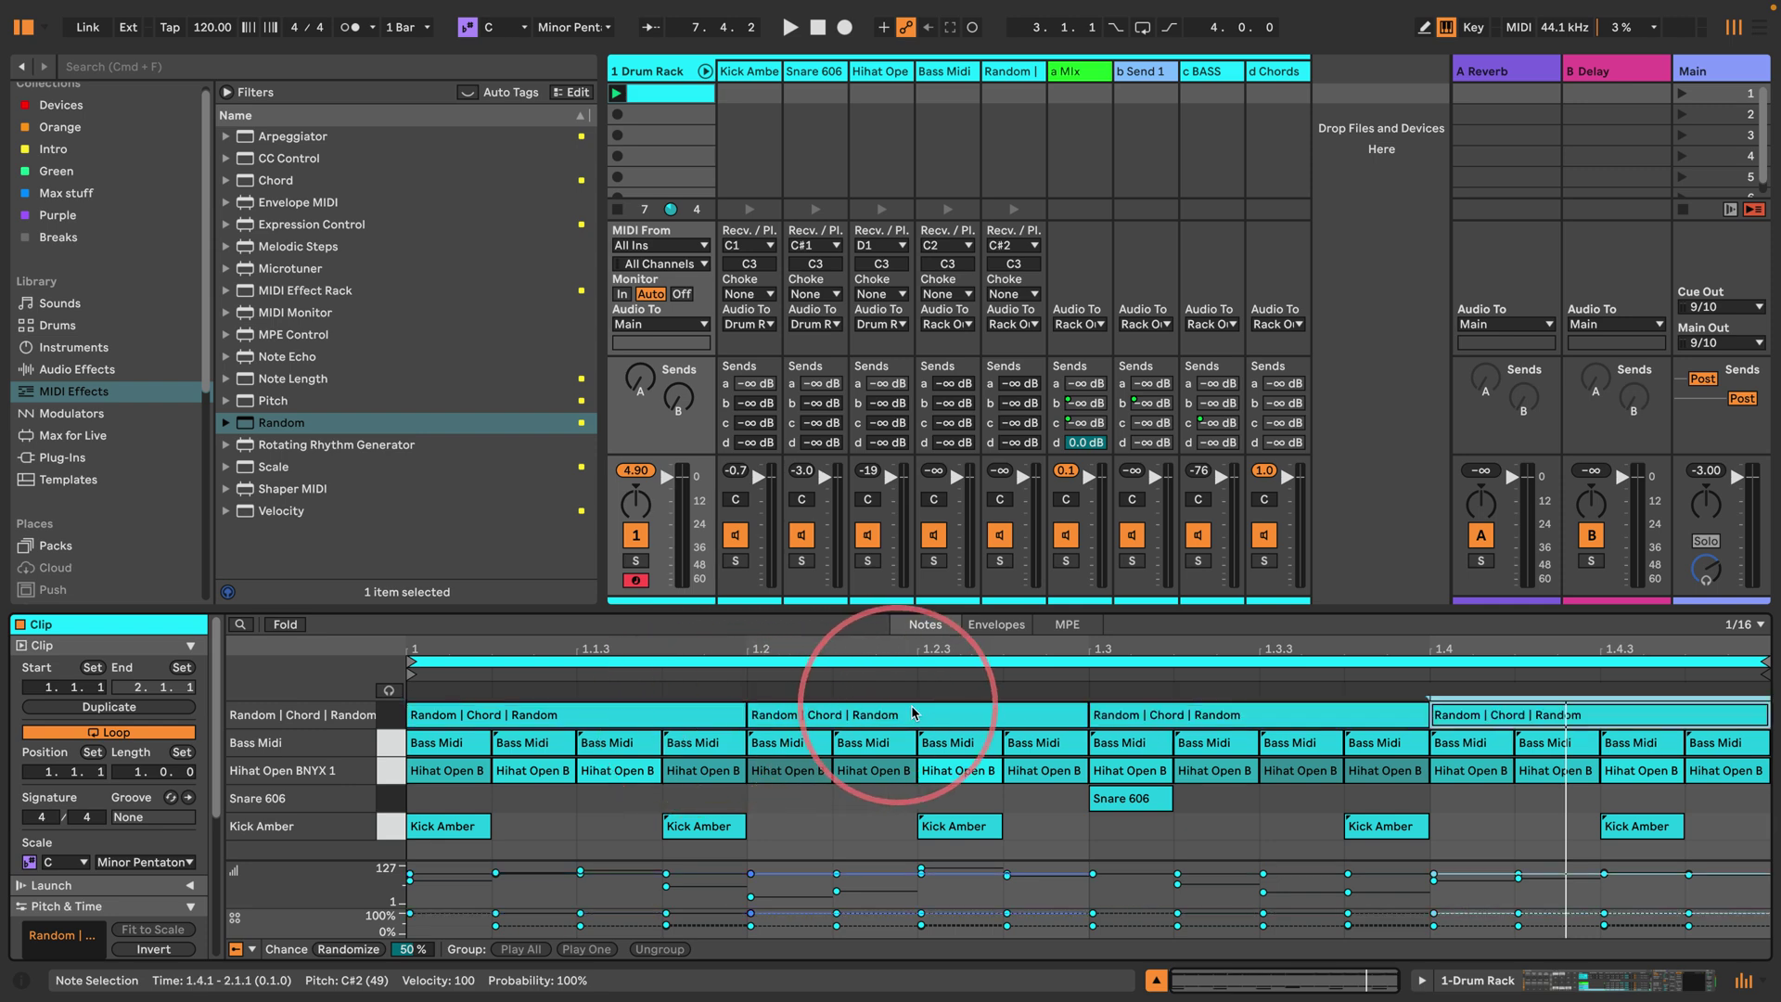
{"action": "left_click", "coordinate": [1025, 717]}
{"action": "key", "text": "Delete"}
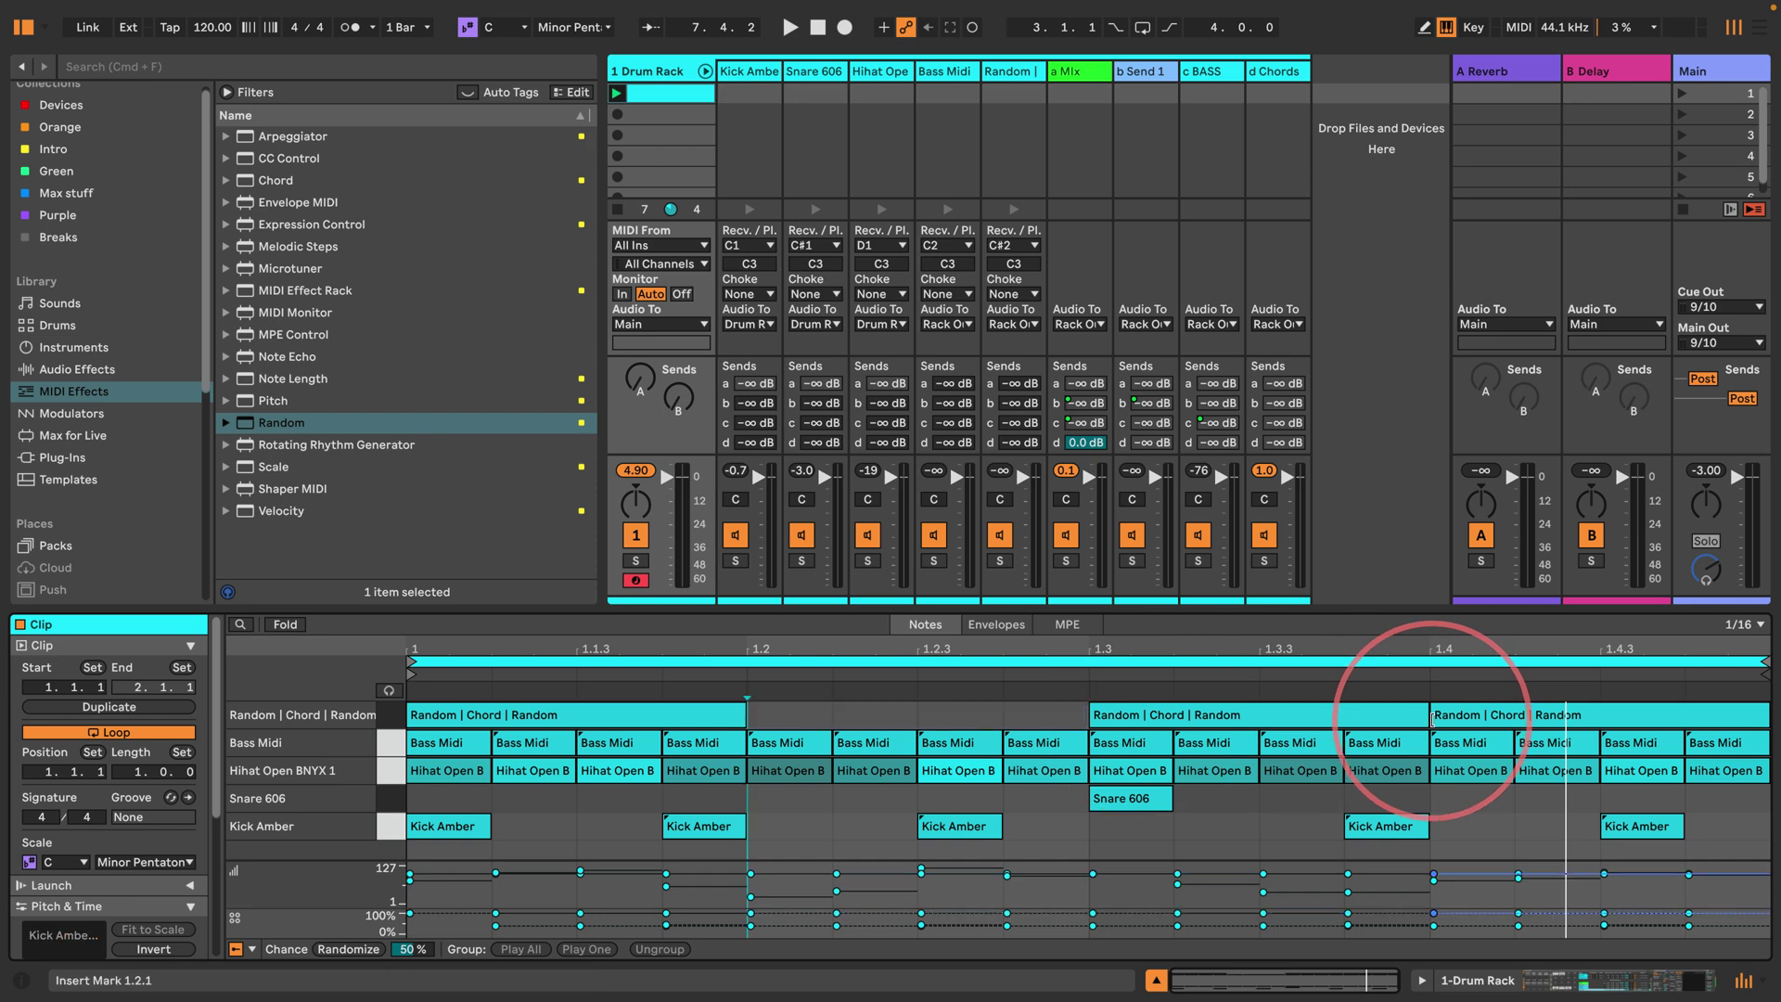
{"action": "left_click", "coordinate": [1447, 715]}
{"action": "key", "text": "Delete"}
{"action": "left_click", "coordinate": [1197, 715]}
{"action": "key", "text": "Delete"}
Step: Lengthen the Random | Chord | Random note to two beats and duplicate it to fill the bar
{"action": "left_click_drag", "start_coordinate": [751, 723], "coordinate": [1090, 719]}
{"action": "key", "text": "super+d"}
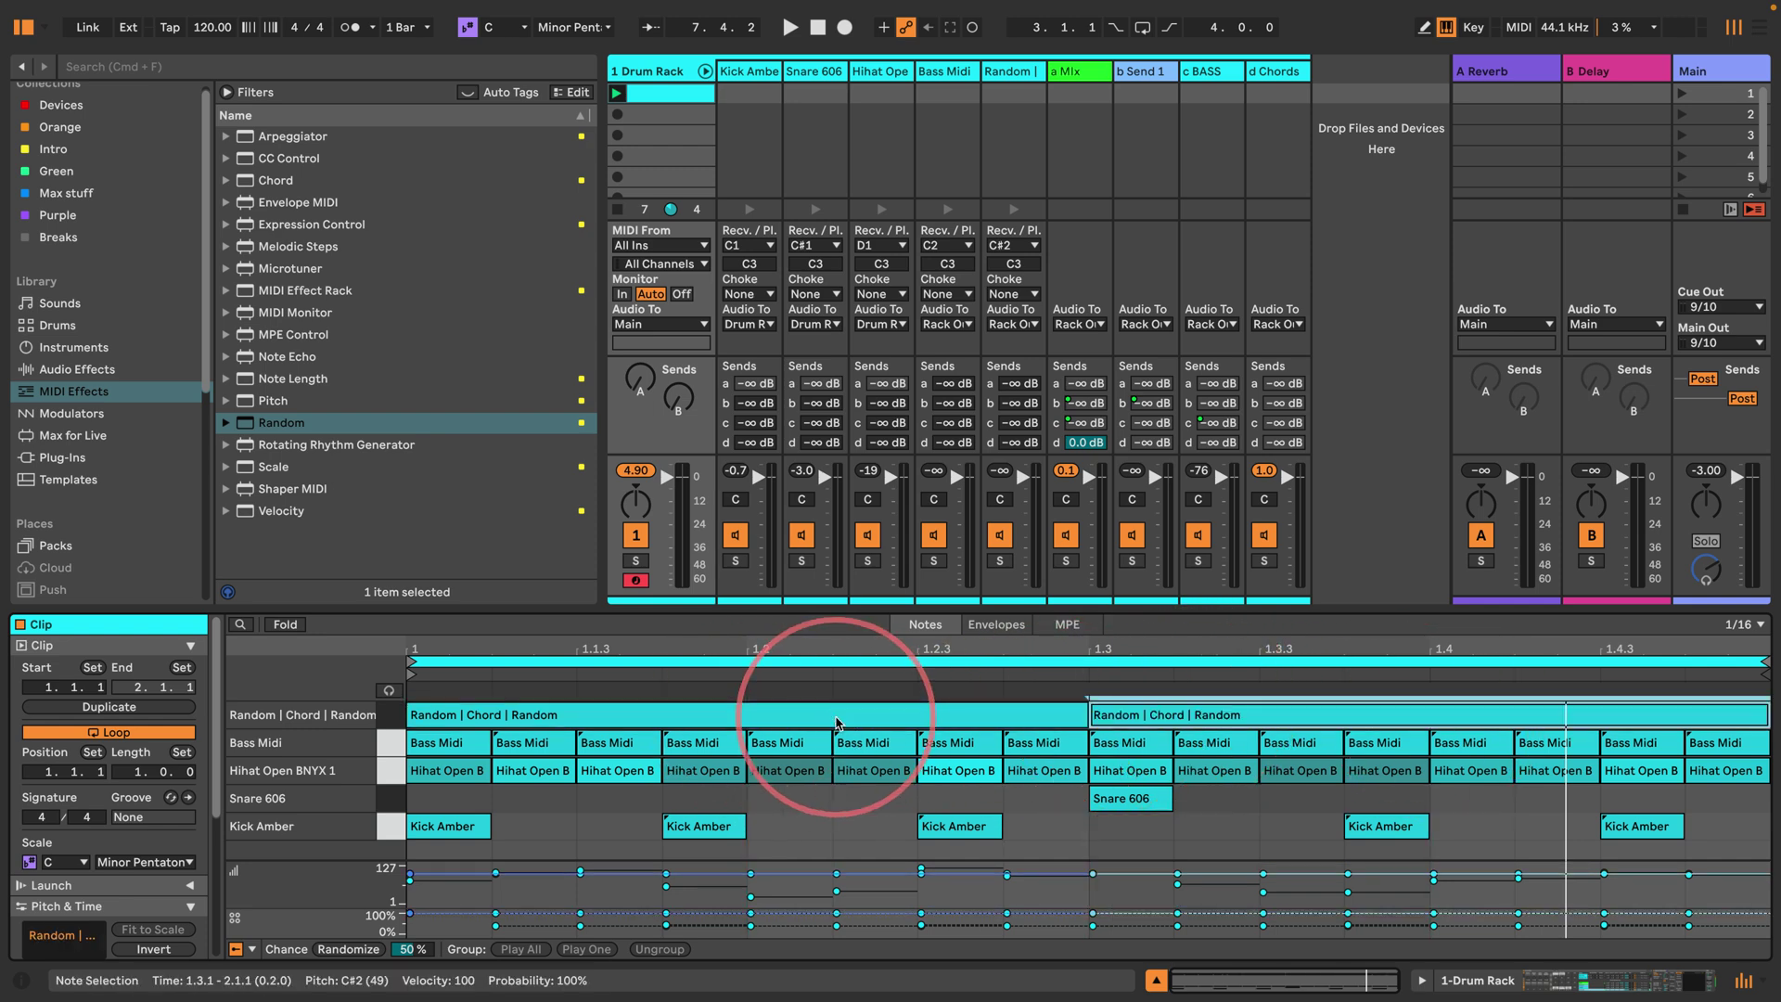
Step: Set the Spectral Resonator's MIDI From to 1-Drum Rack, Post FX while the clip plays, then stop playback
{"action": "key", "text": "space"}
{"action": "left_click", "coordinate": [1470, 981]}
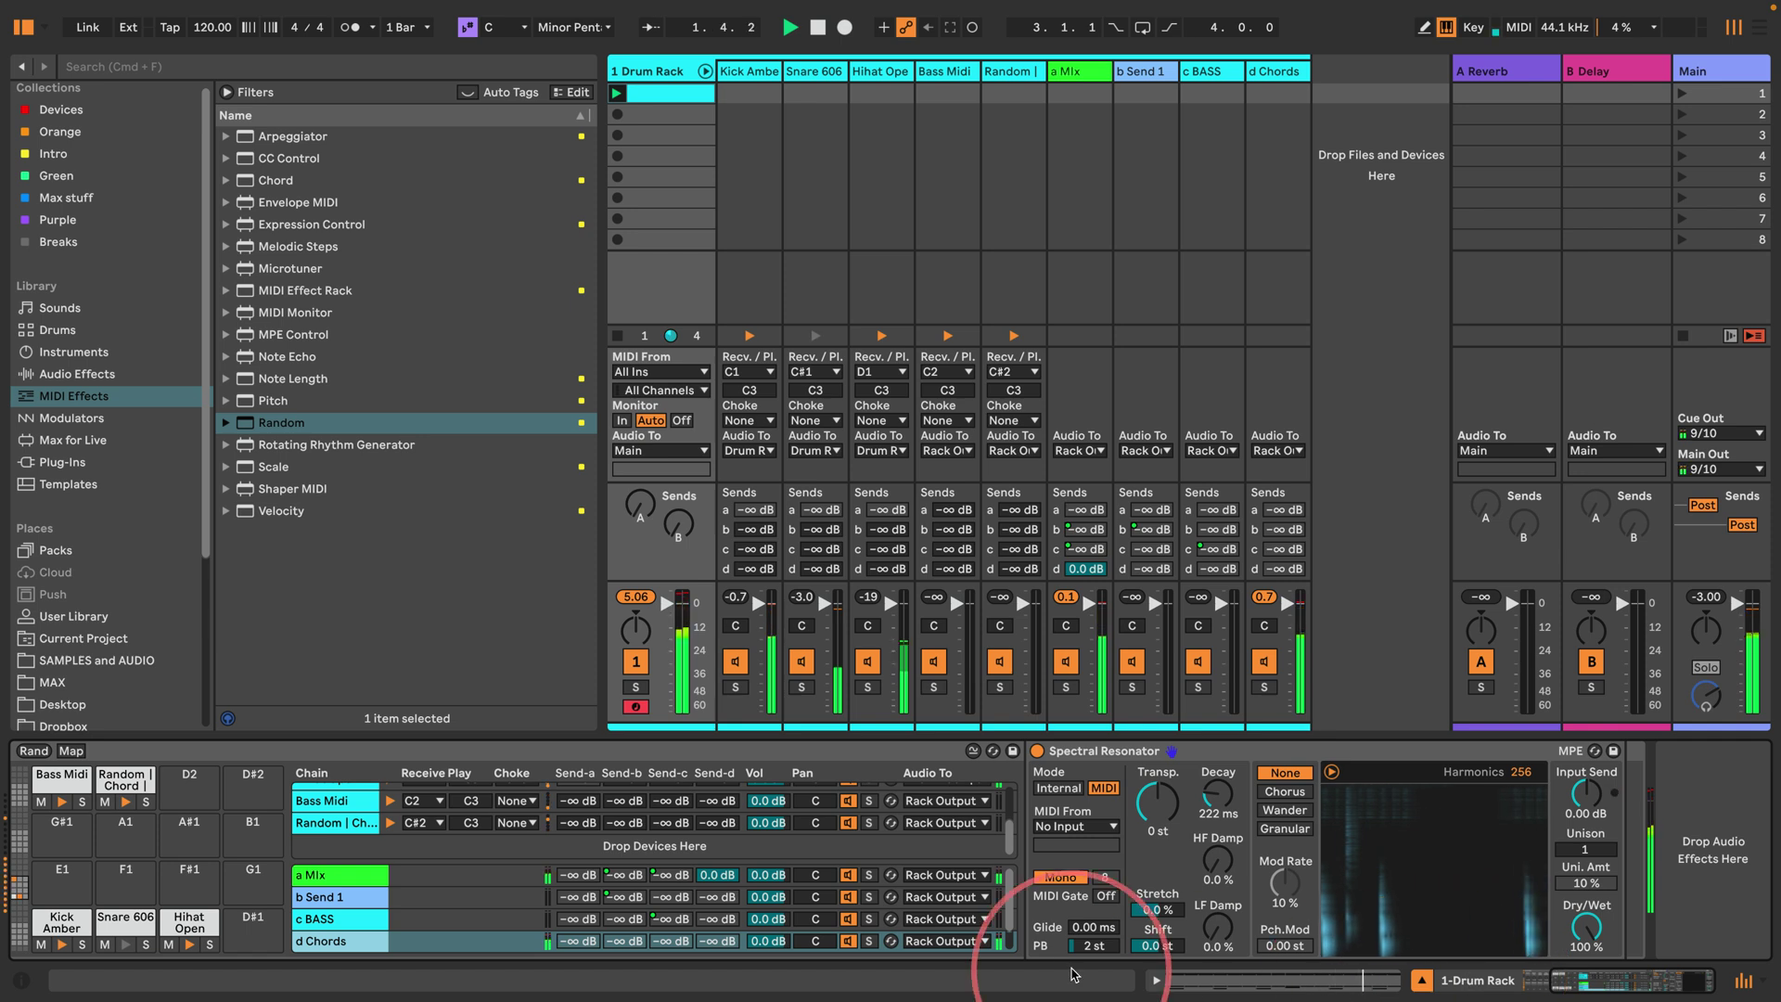
{"action": "left_click", "coordinate": [1074, 828]}
{"action": "left_click", "coordinate": [1079, 851]}
{"action": "key", "text": "space"}
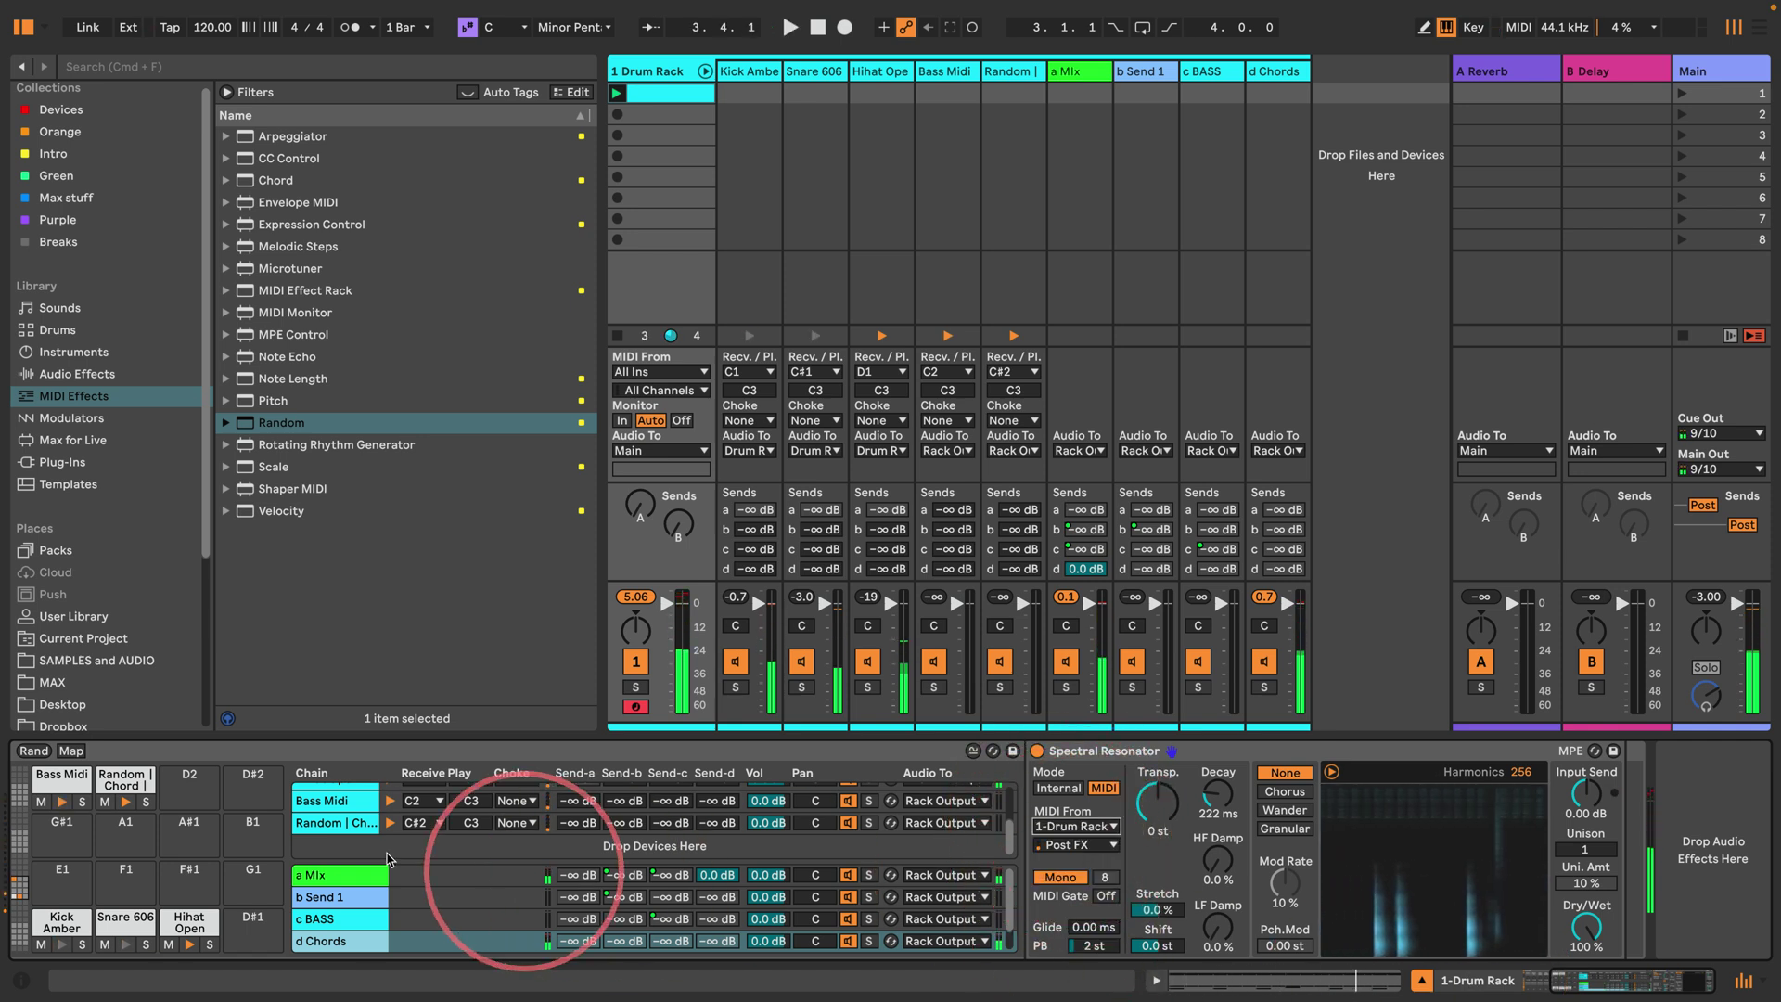
Step: Rename the Random | Chord | Random pad as "Chord Midi" and reselect the d Chords return chain
{"action": "left_click", "coordinate": [111, 779]}
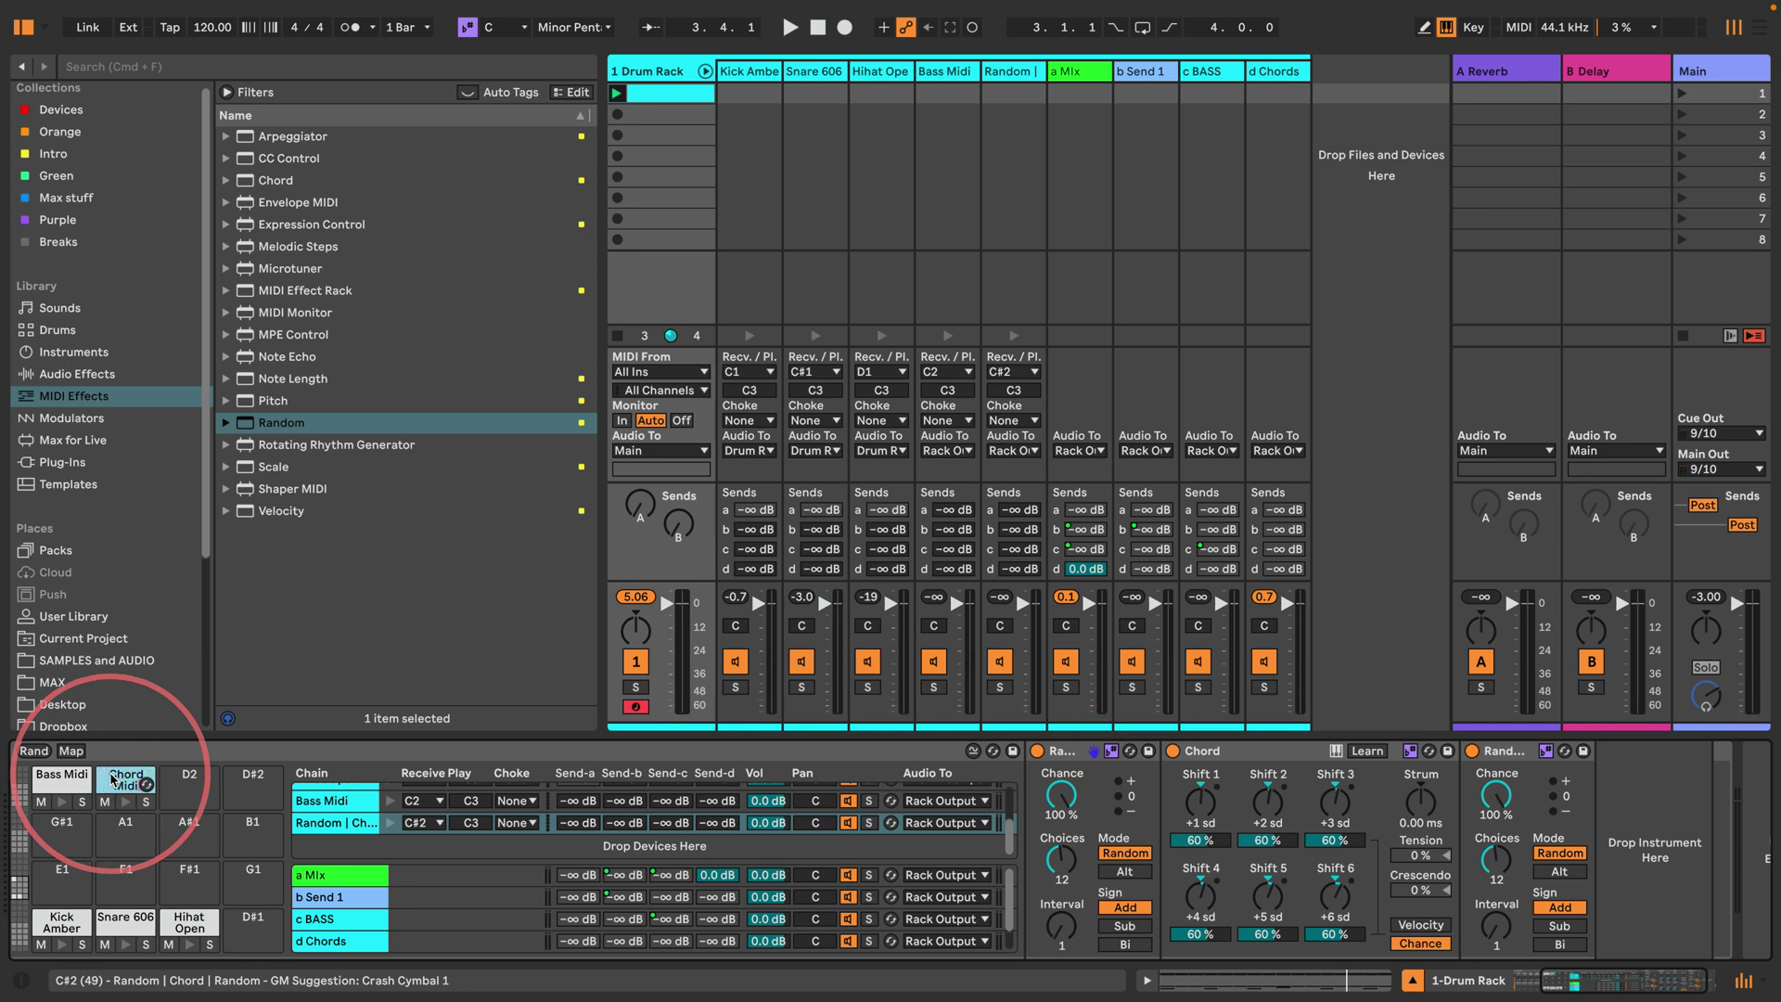
{"action": "left_click", "coordinate": [316, 944]}
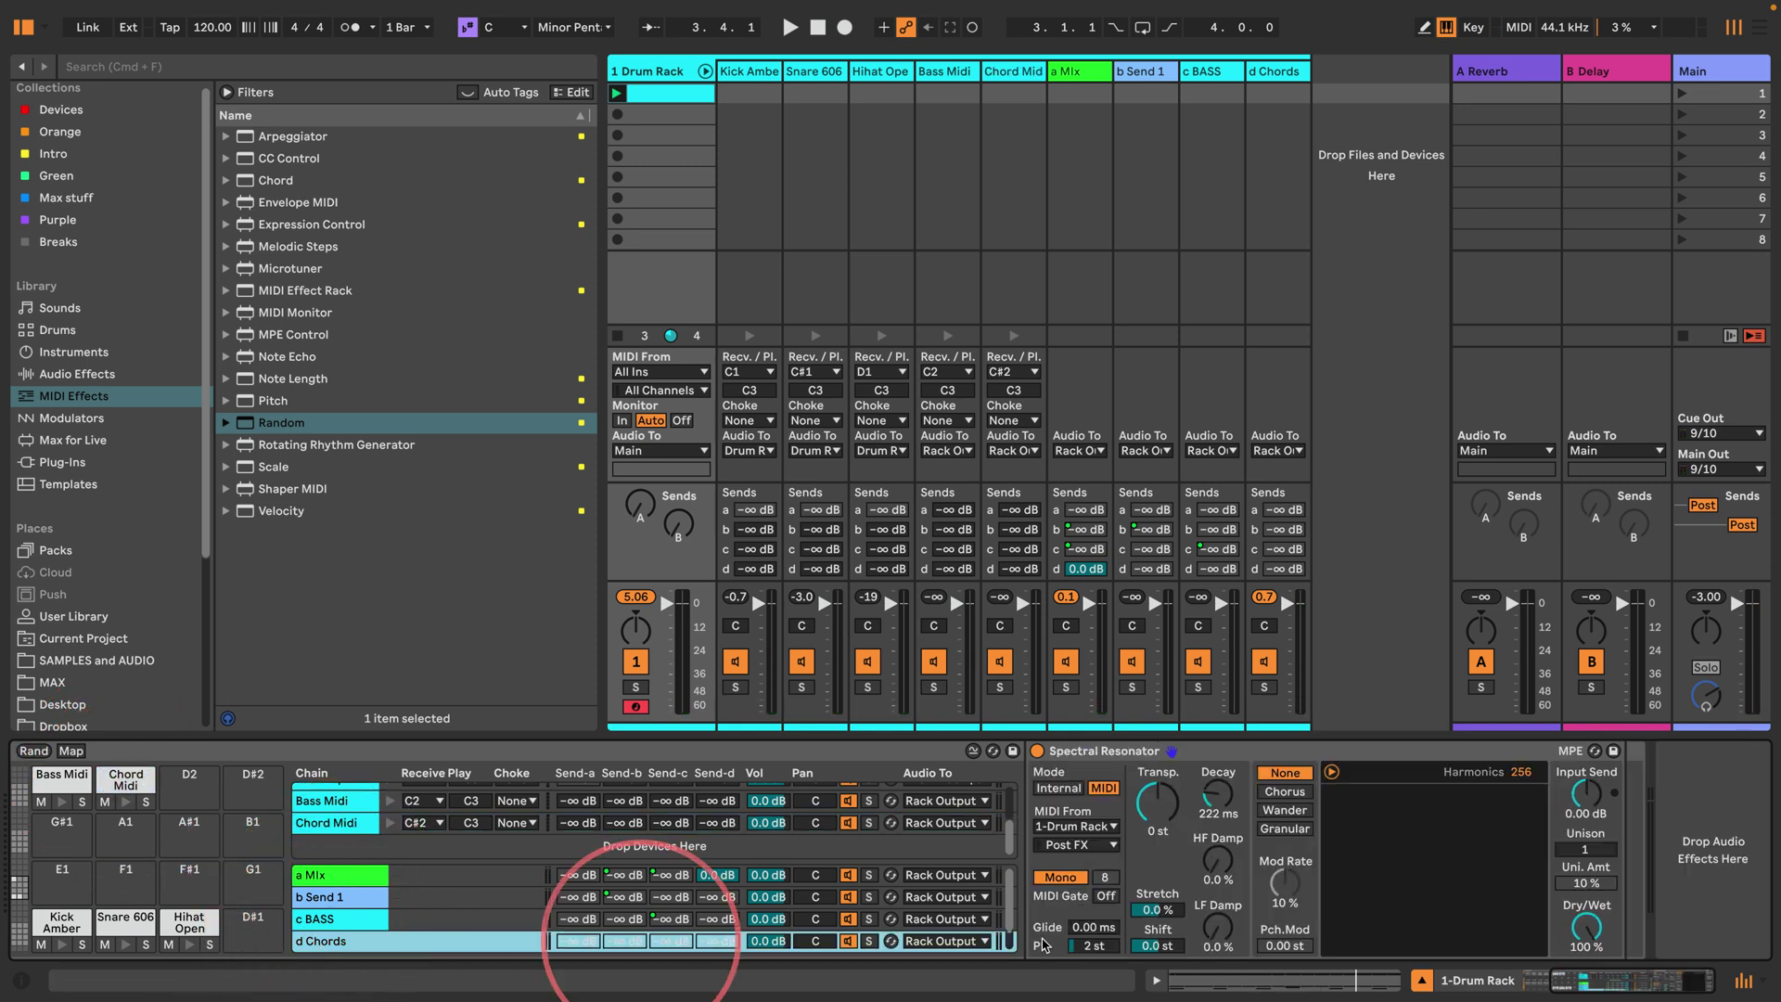
Step: Feed the Spectral Resonator from Drum Rack | Chord Midi | Post FX in Poly mode, and set its Decay to 3.14 s during playback
{"action": "left_click", "coordinate": [1097, 848]}
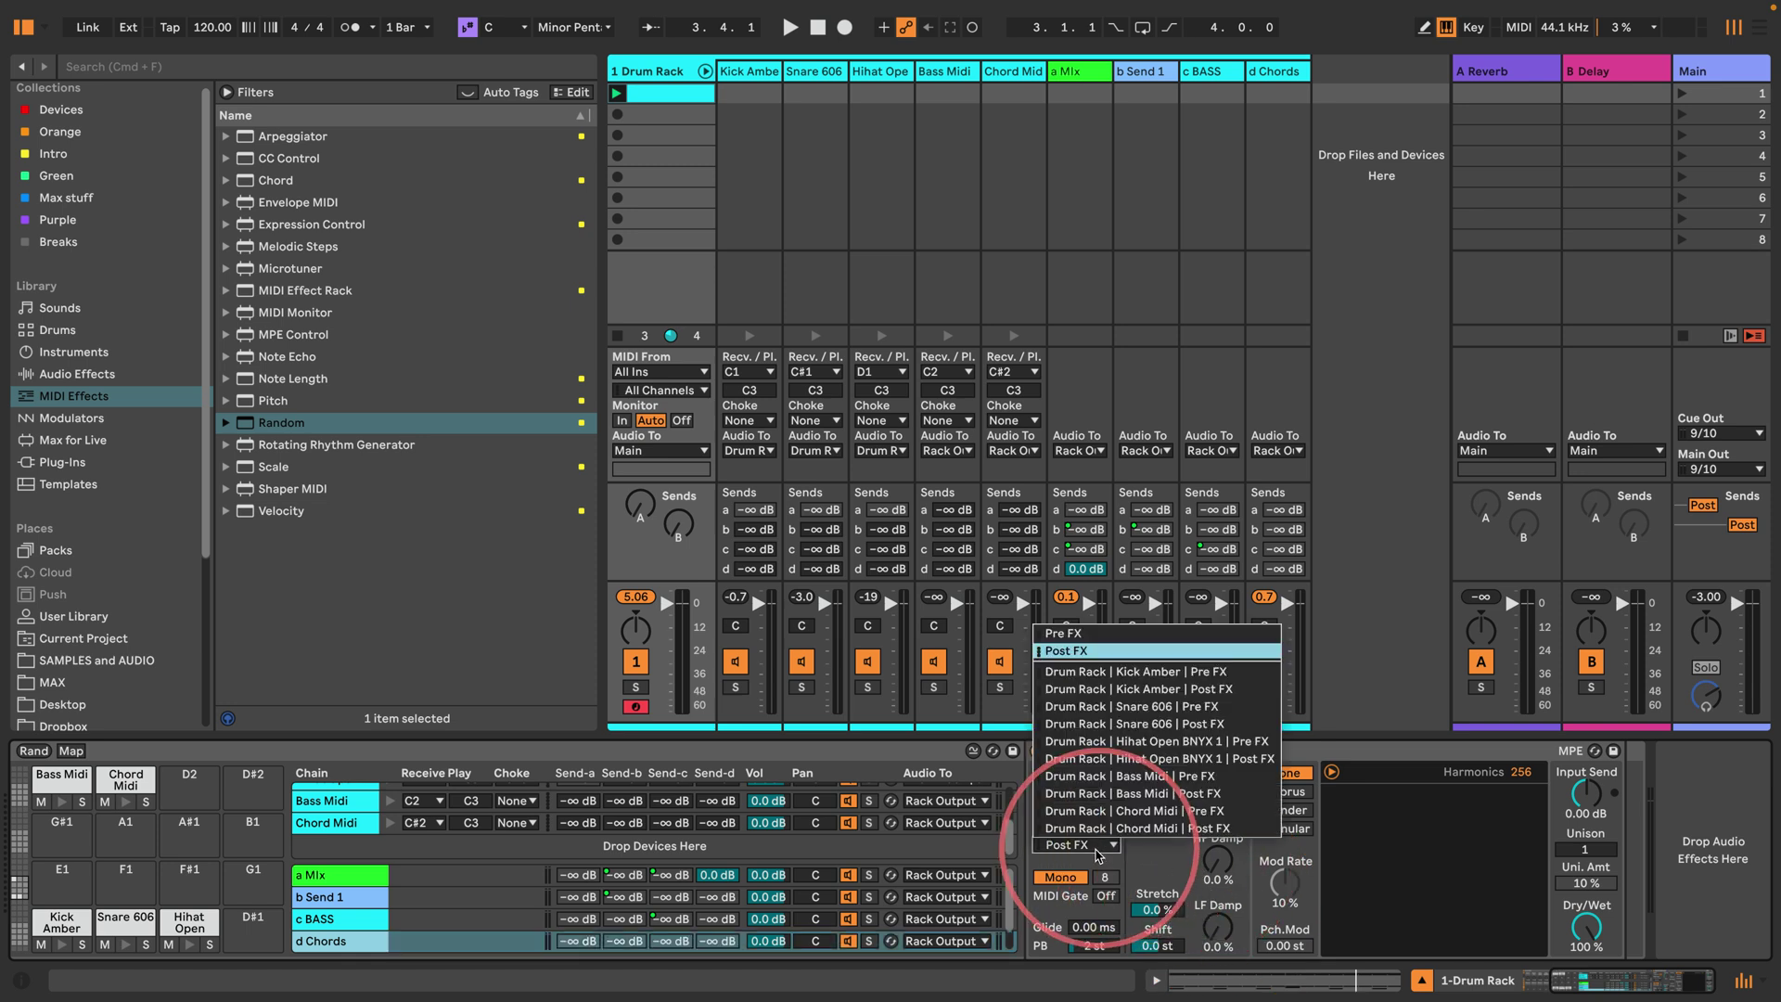
{"action": "left_click", "coordinate": [1203, 829]}
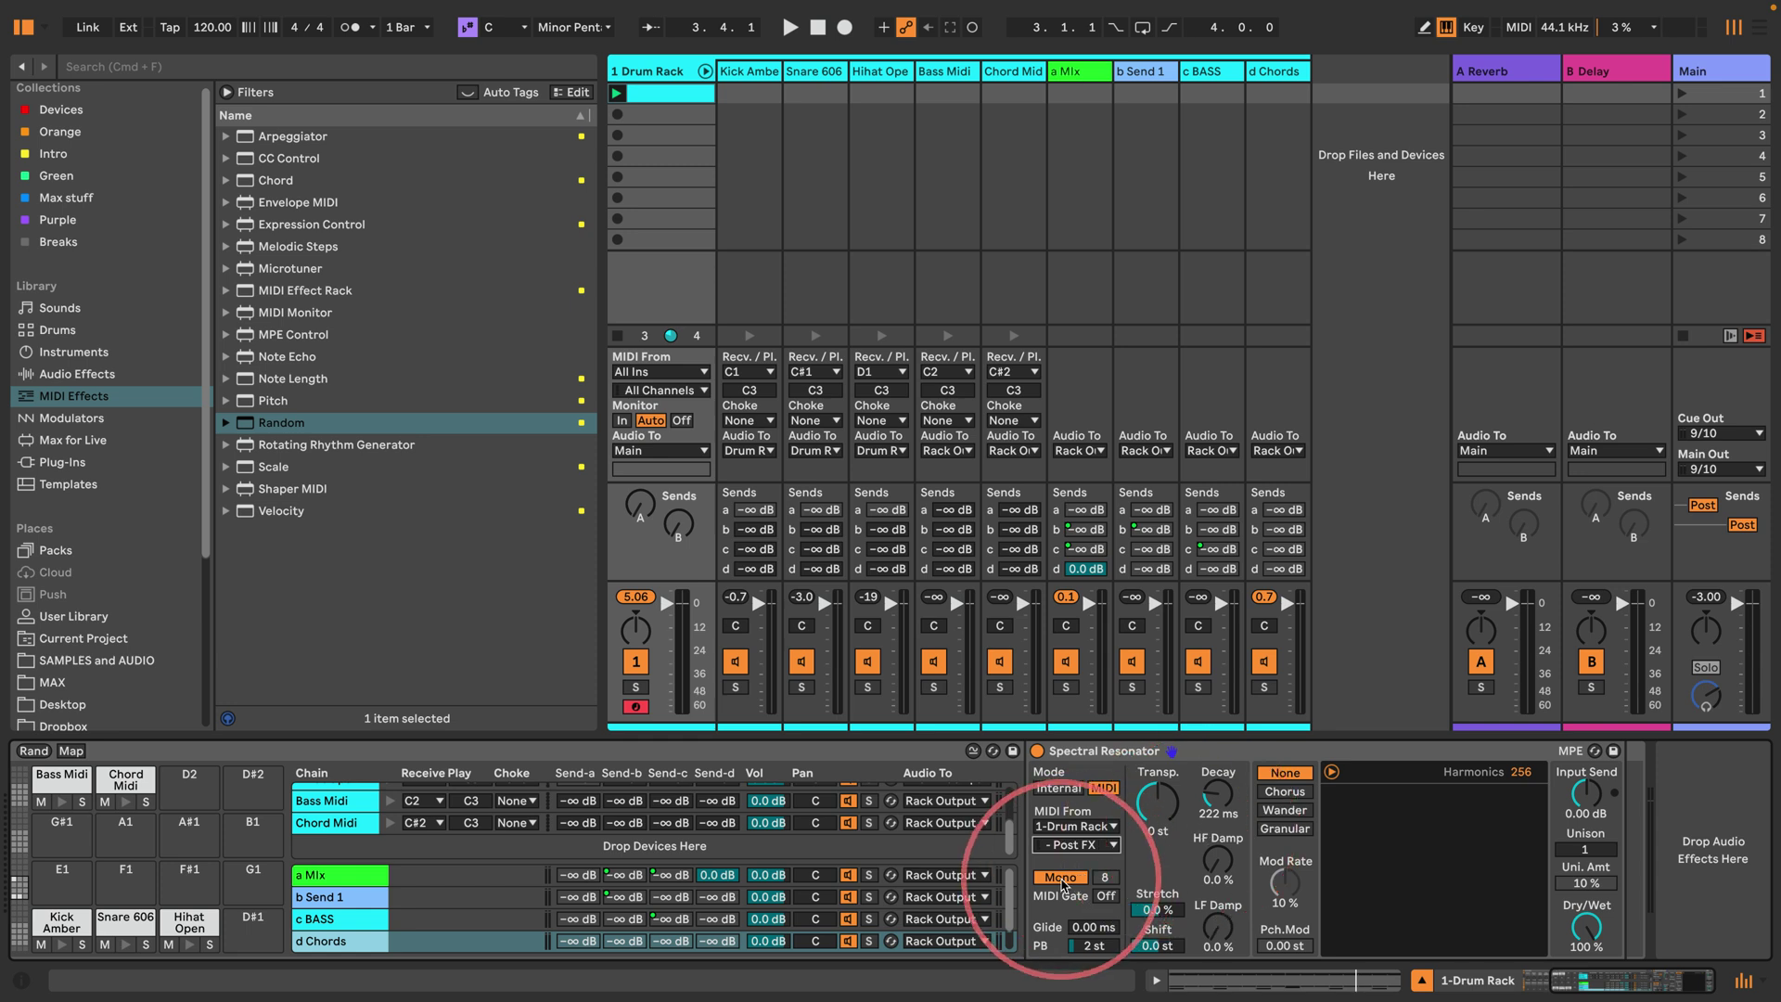
{"action": "left_click", "coordinate": [1061, 878]}
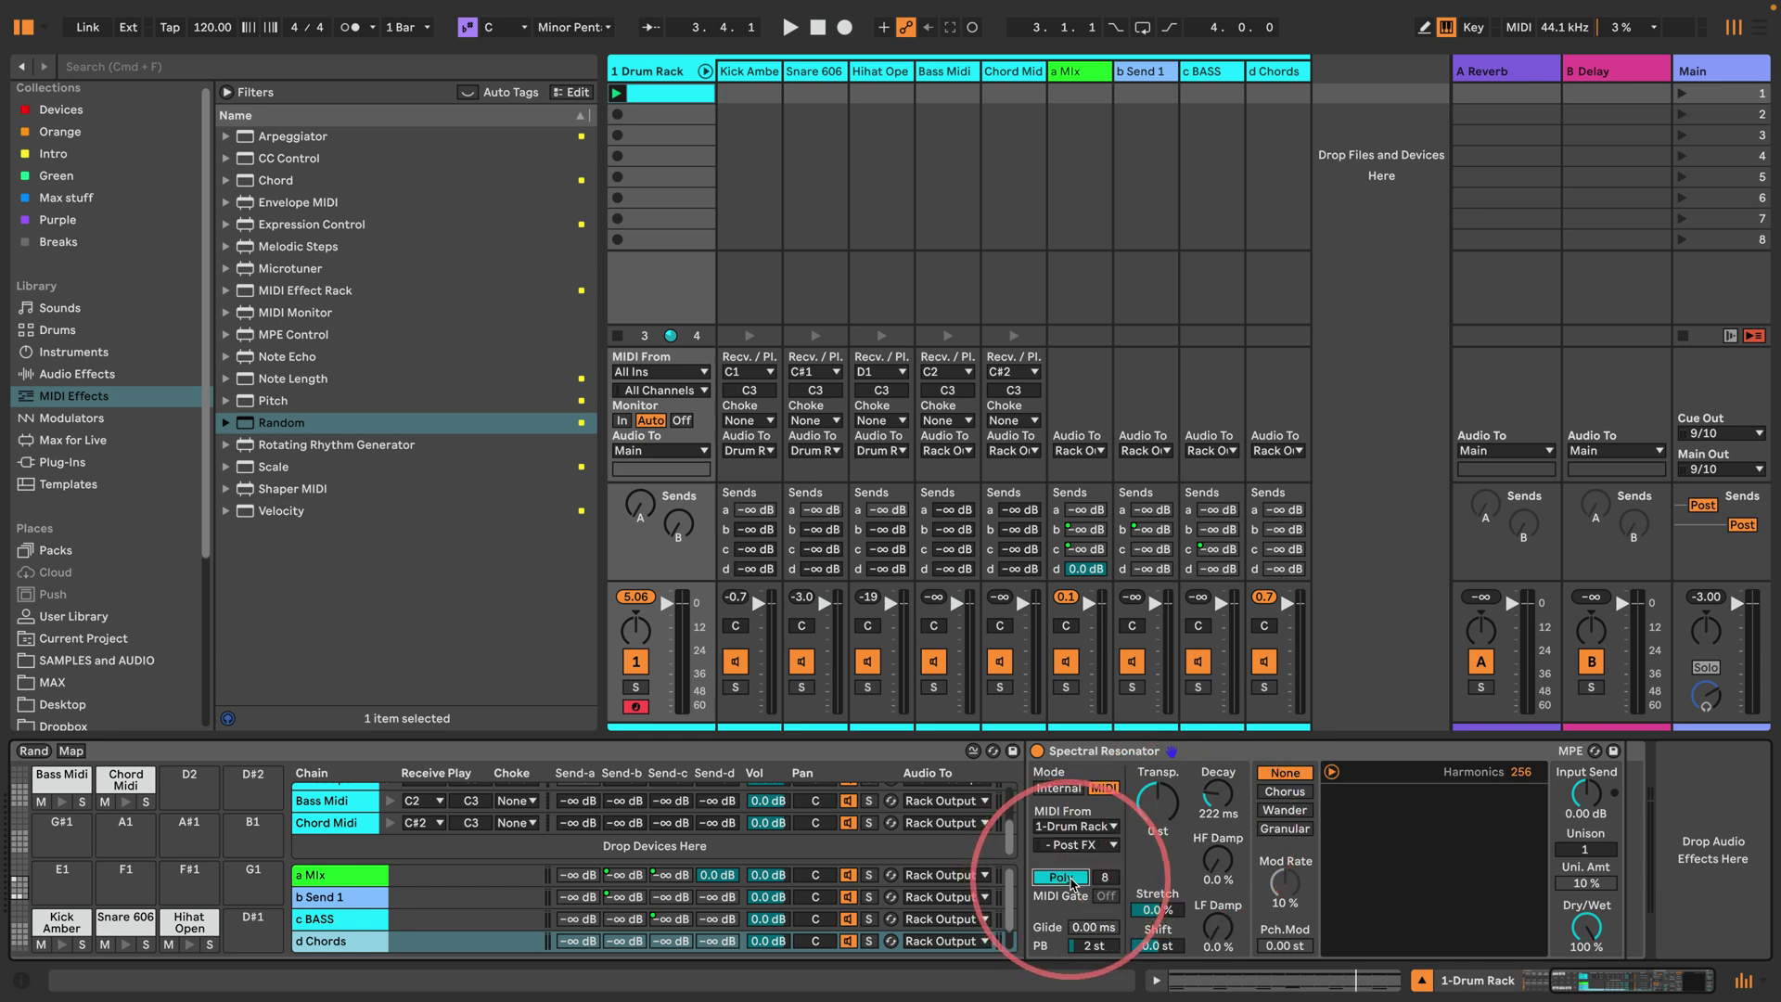
{"action": "key", "text": "space"}
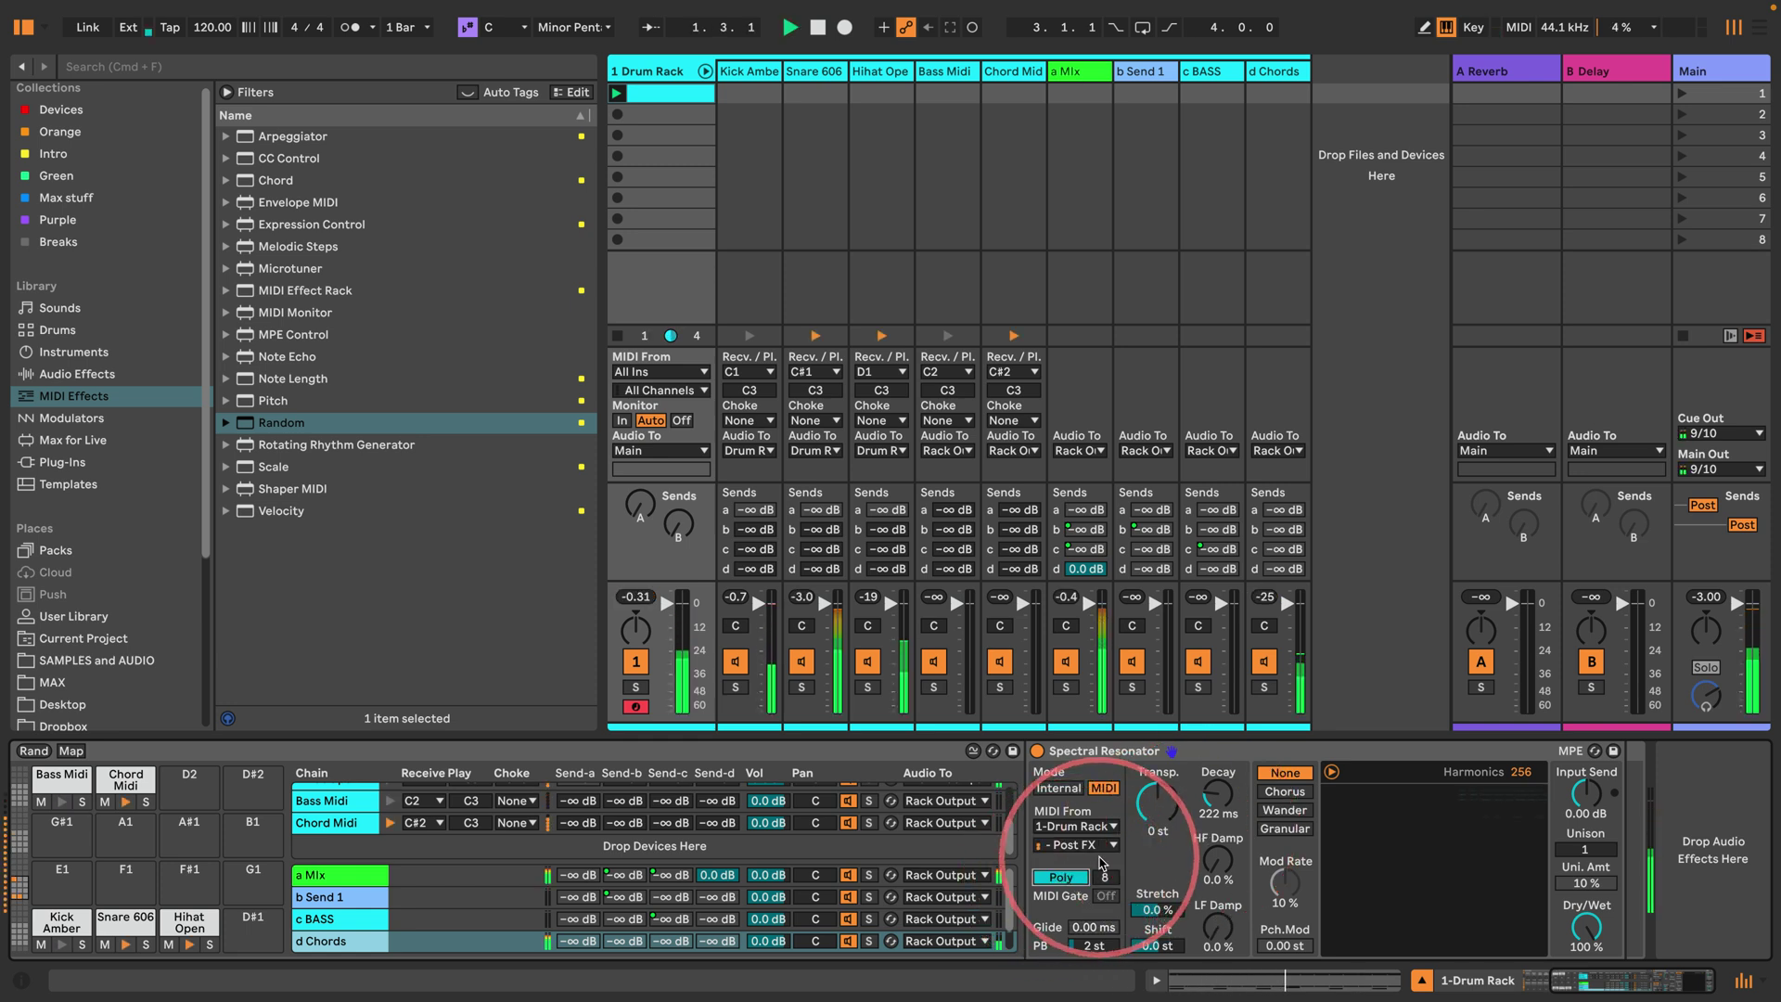
{"action": "left_click_drag", "start_coordinate": [1218, 795], "coordinate": [1217, 783]}
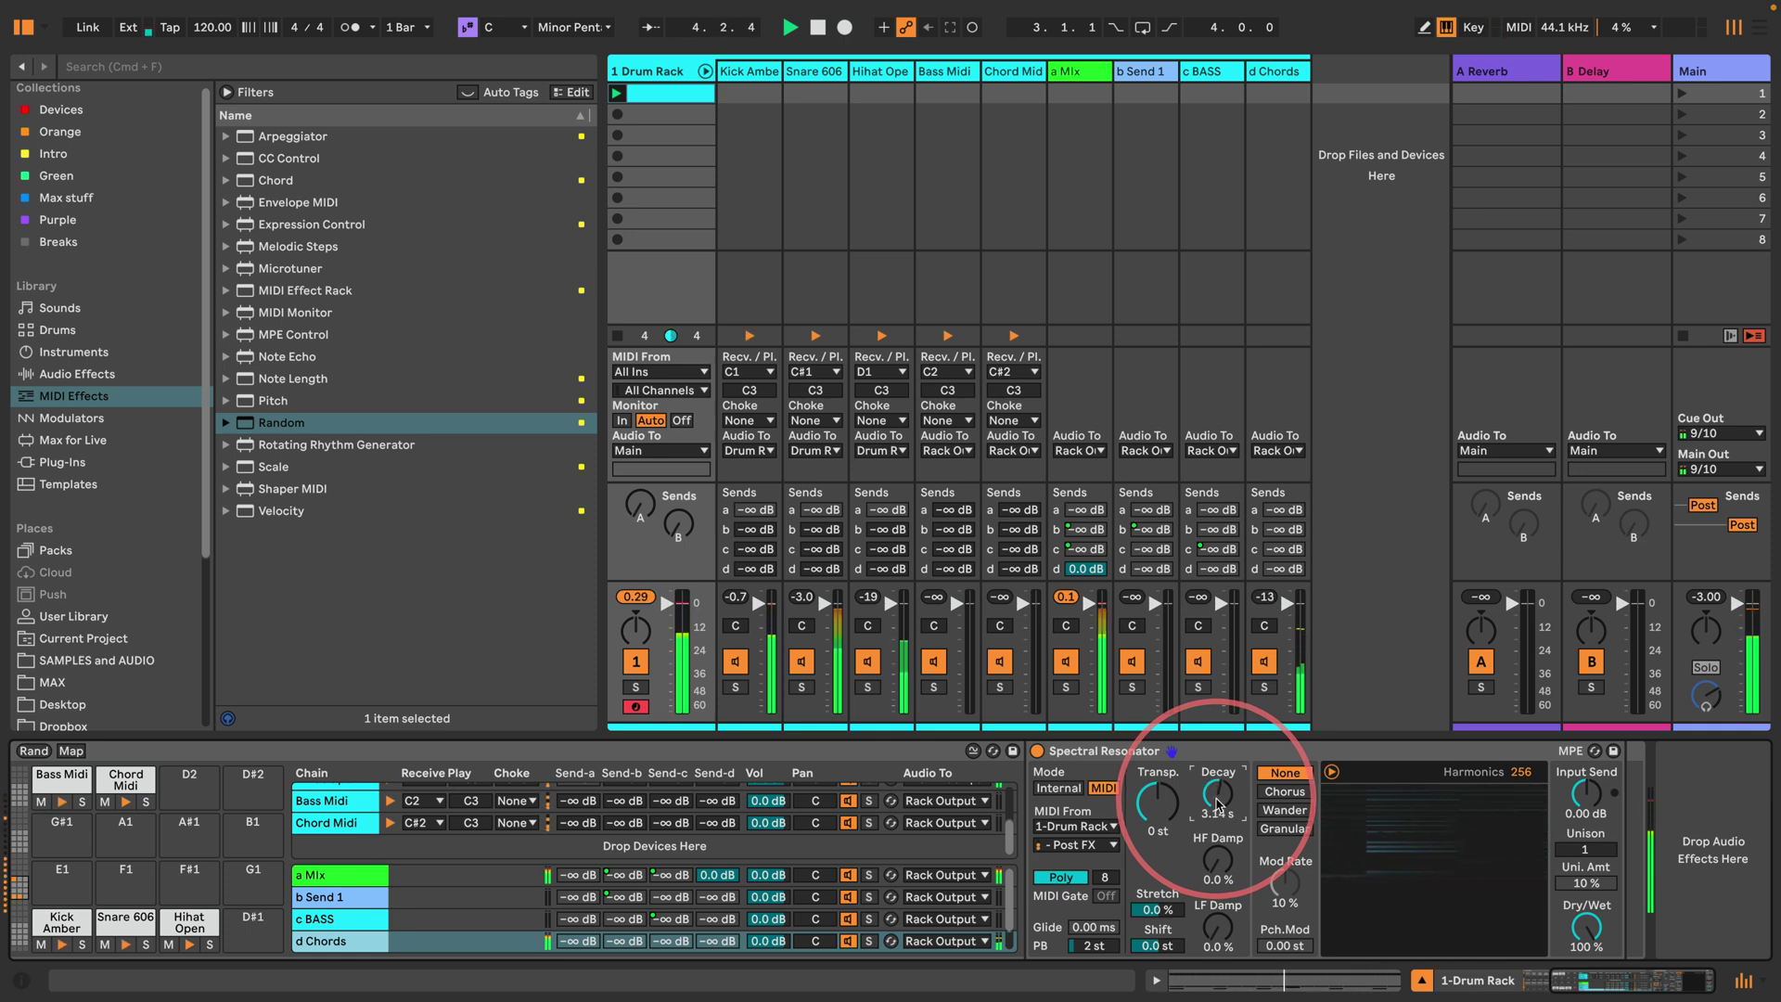
Step: Add a Pitch device after the second Random on the Chord Midi pad and transpose it to -12 st
{"action": "left_click", "coordinate": [657, 100]}
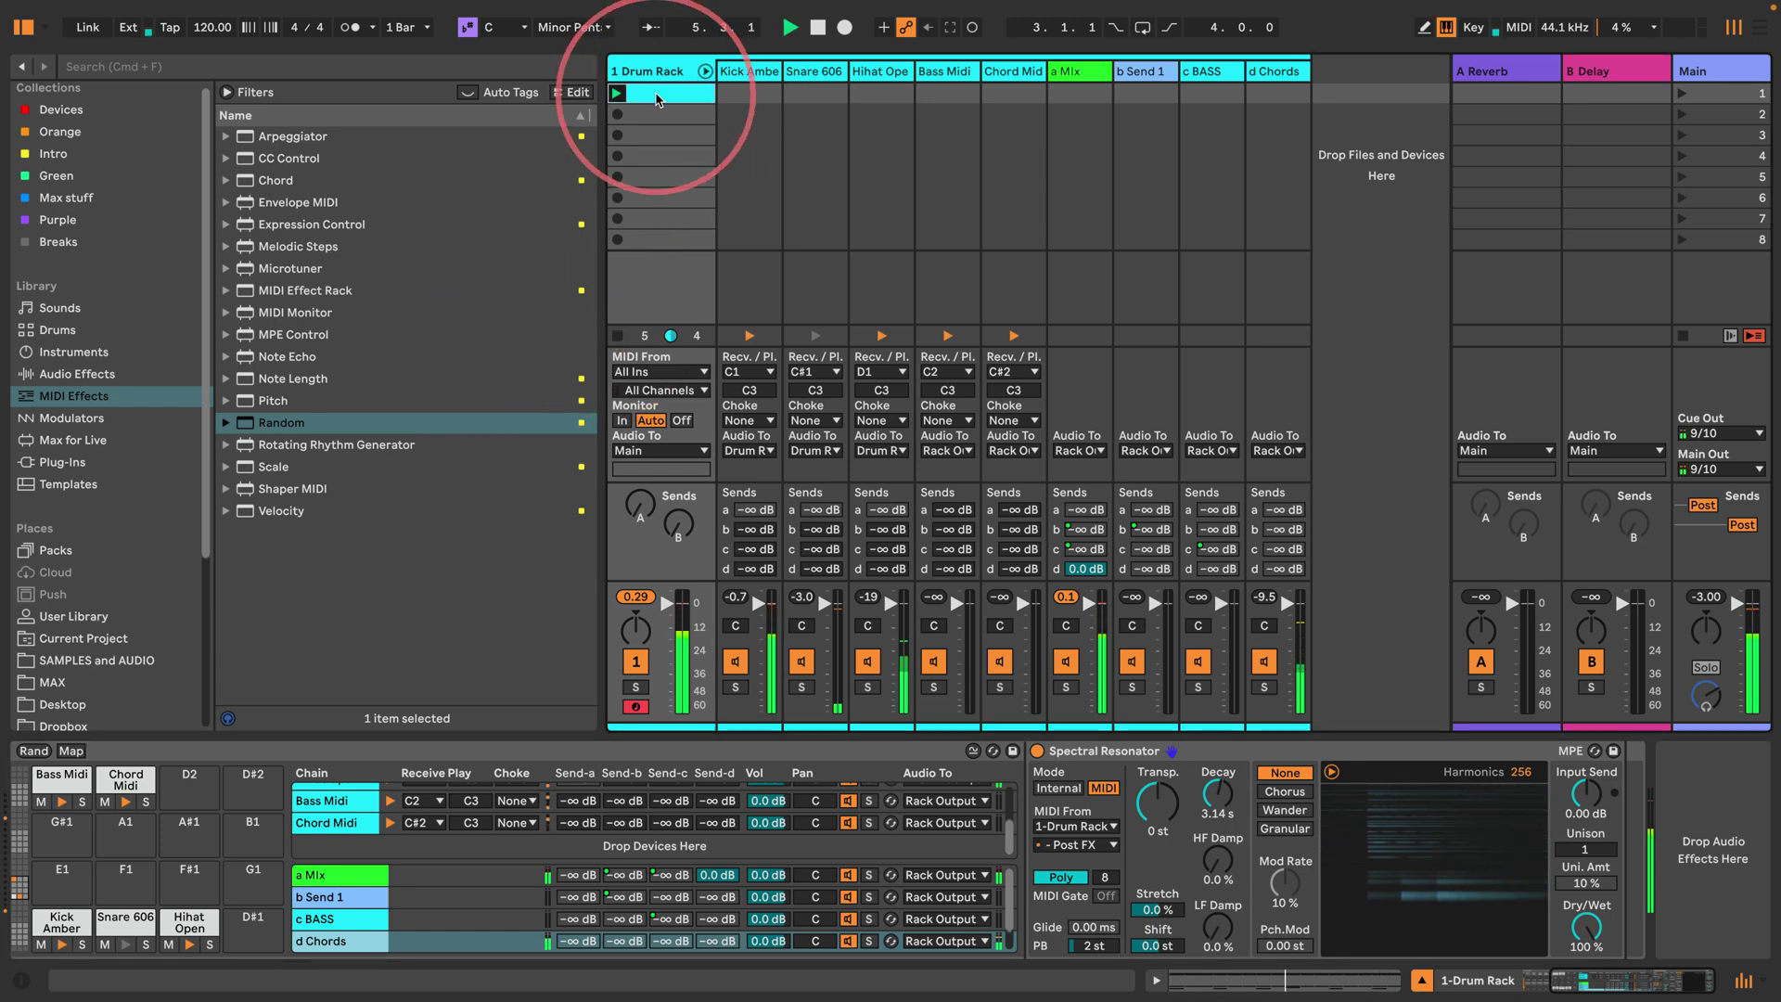
{"action": "double_click", "coordinate": [657, 99]}
{"action": "left_click", "coordinate": [1463, 974]}
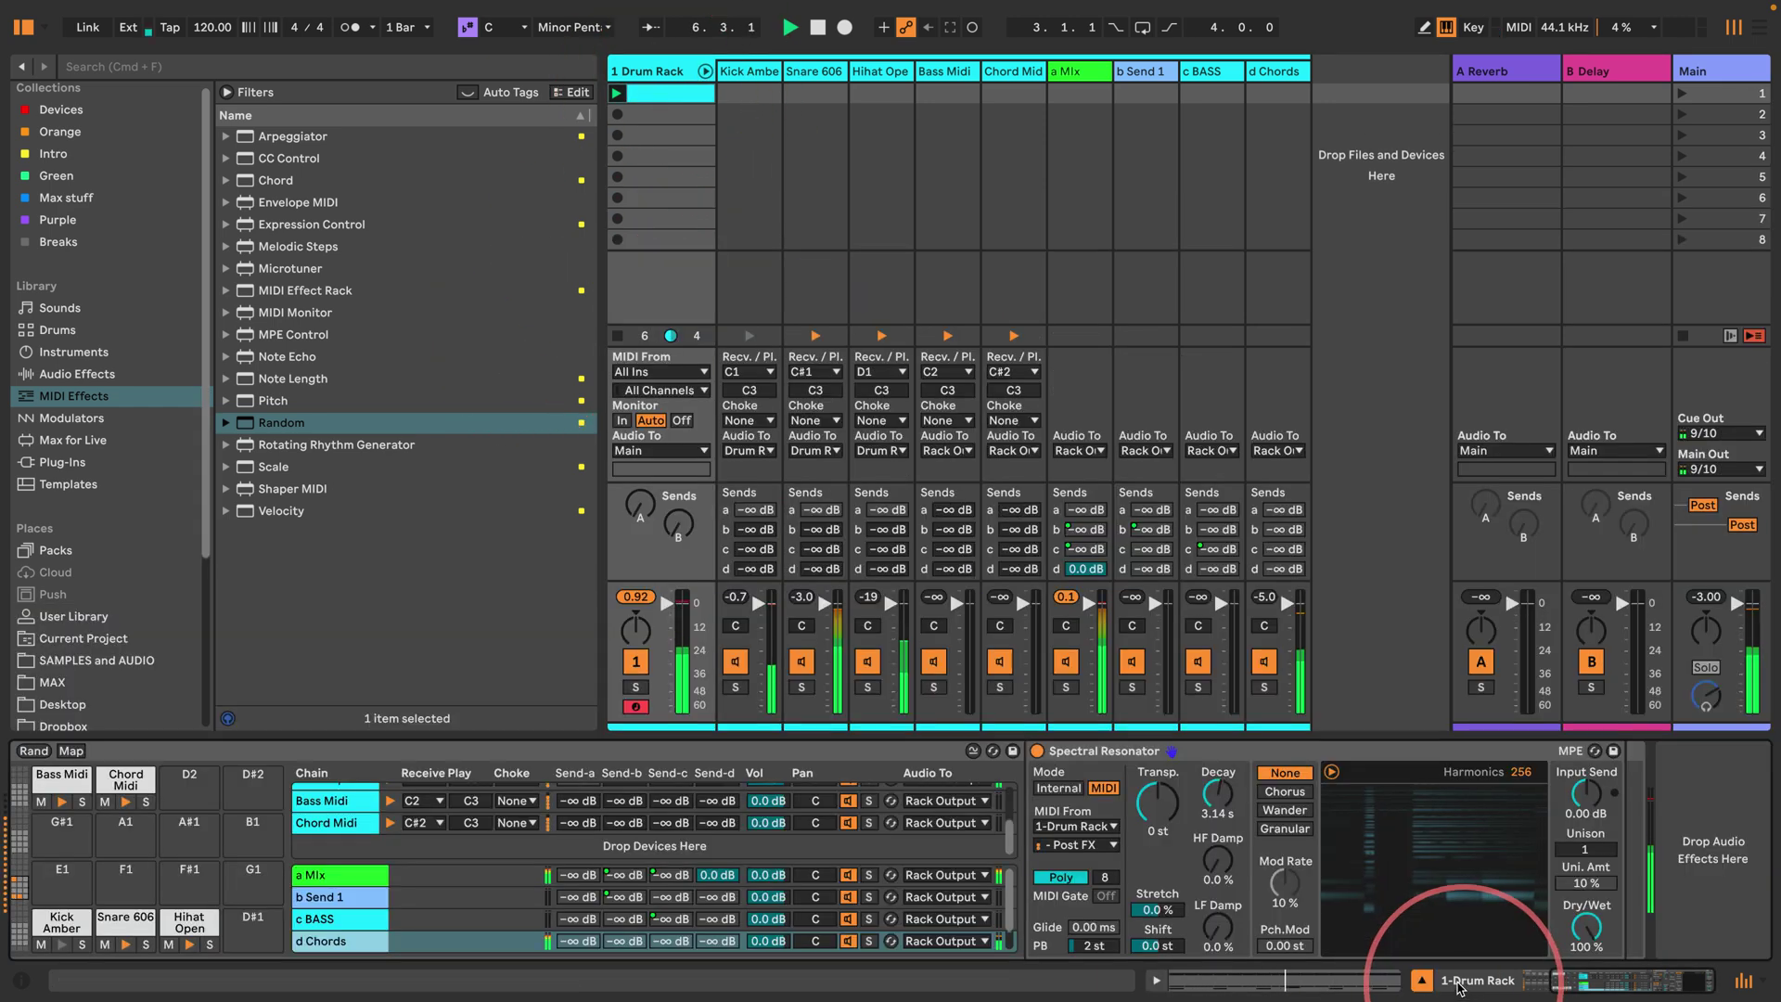
{"action": "left_click", "coordinate": [104, 782]}
{"action": "left_click", "coordinate": [104, 781]}
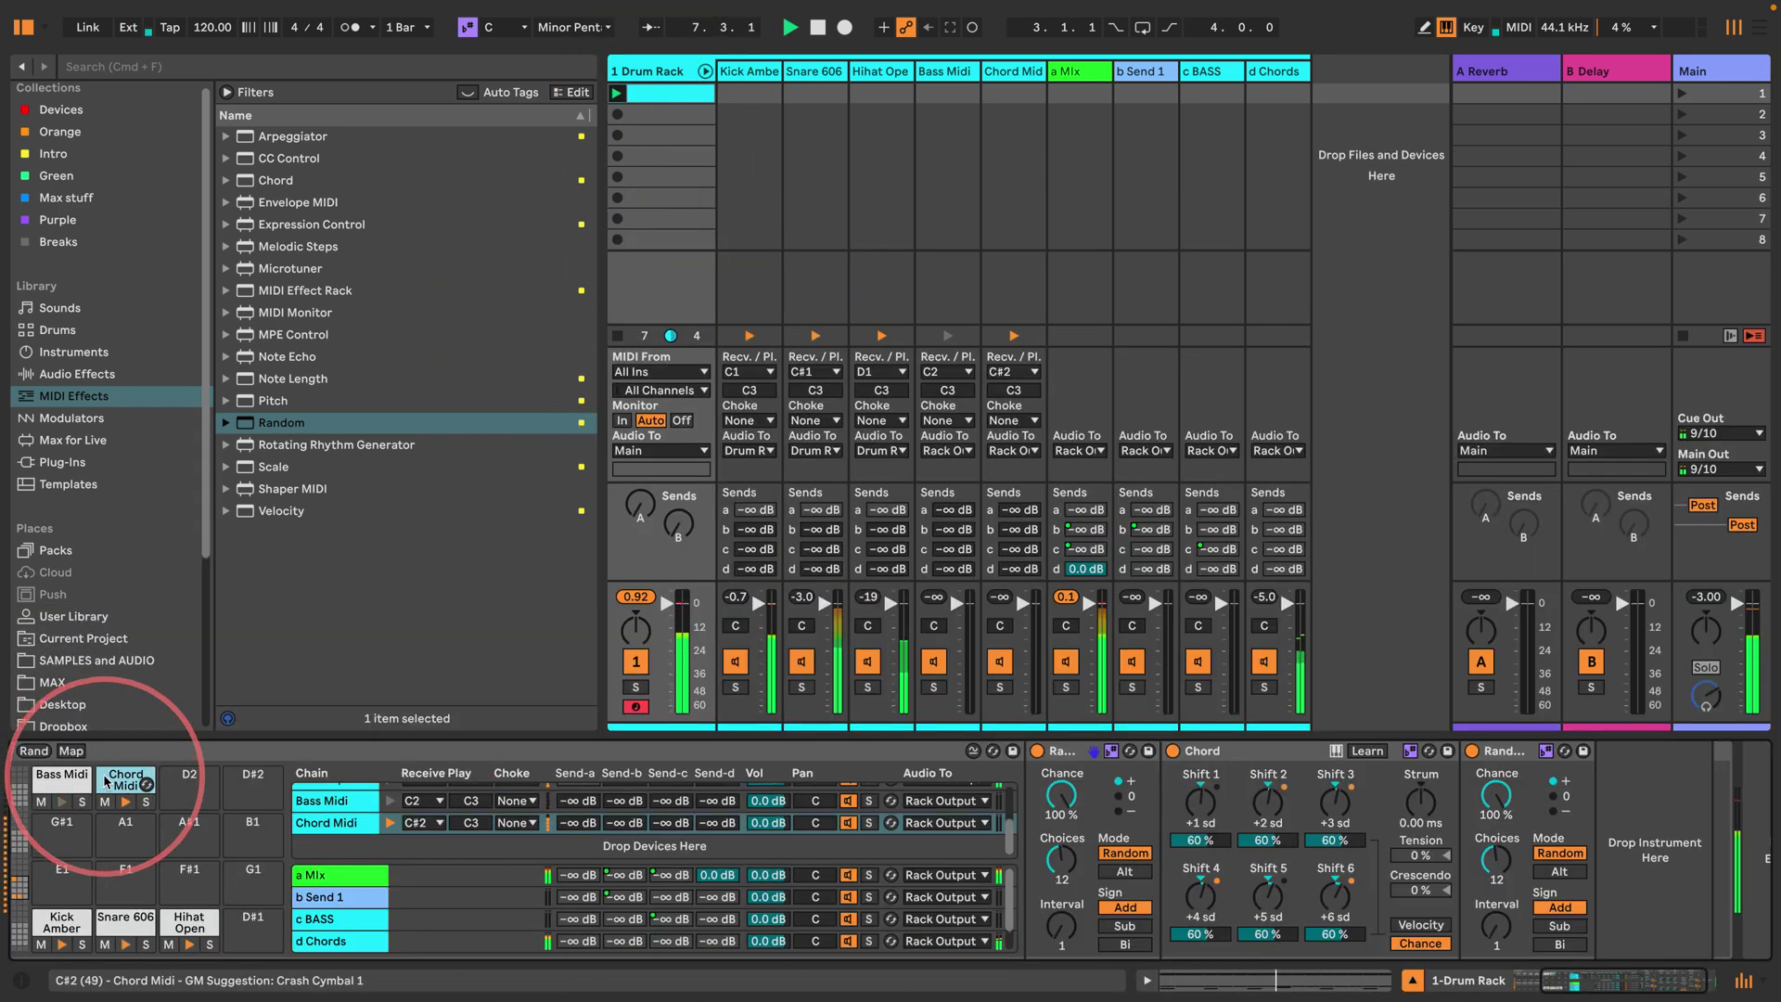
{"action": "left_click", "coordinate": [273, 400]}
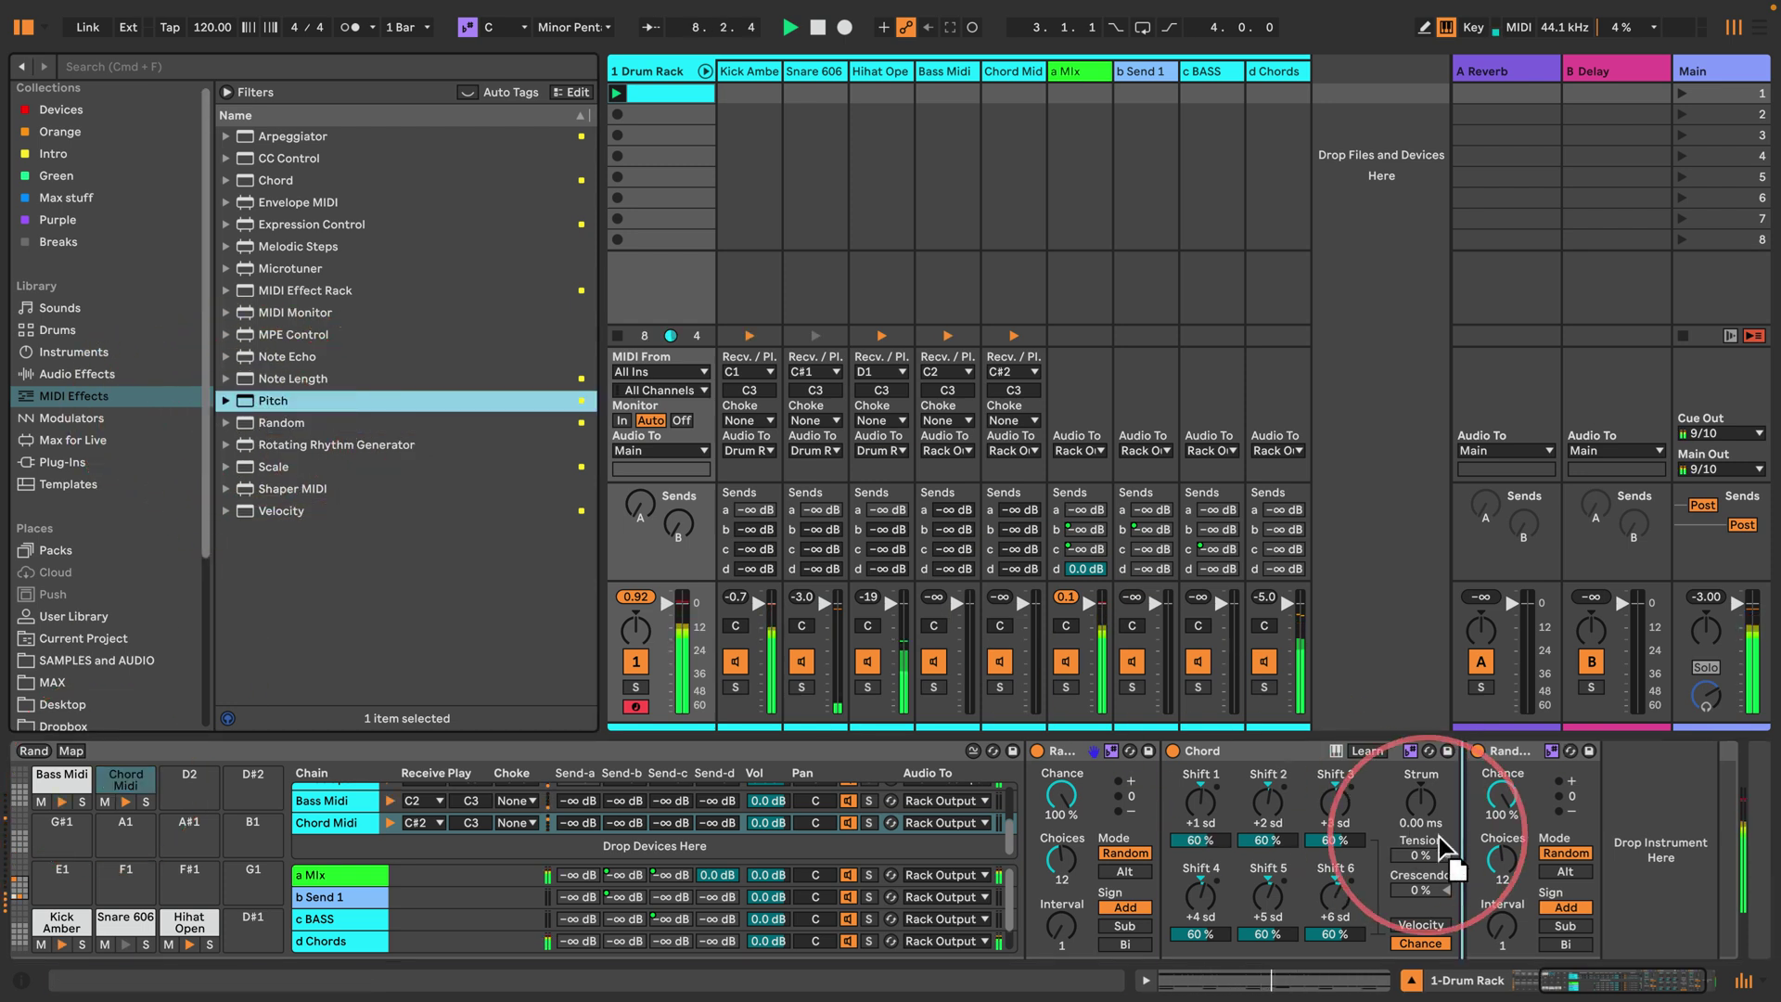
{"action": "key", "text": "Return"}
{"action": "left_click", "coordinate": [1627, 870]}
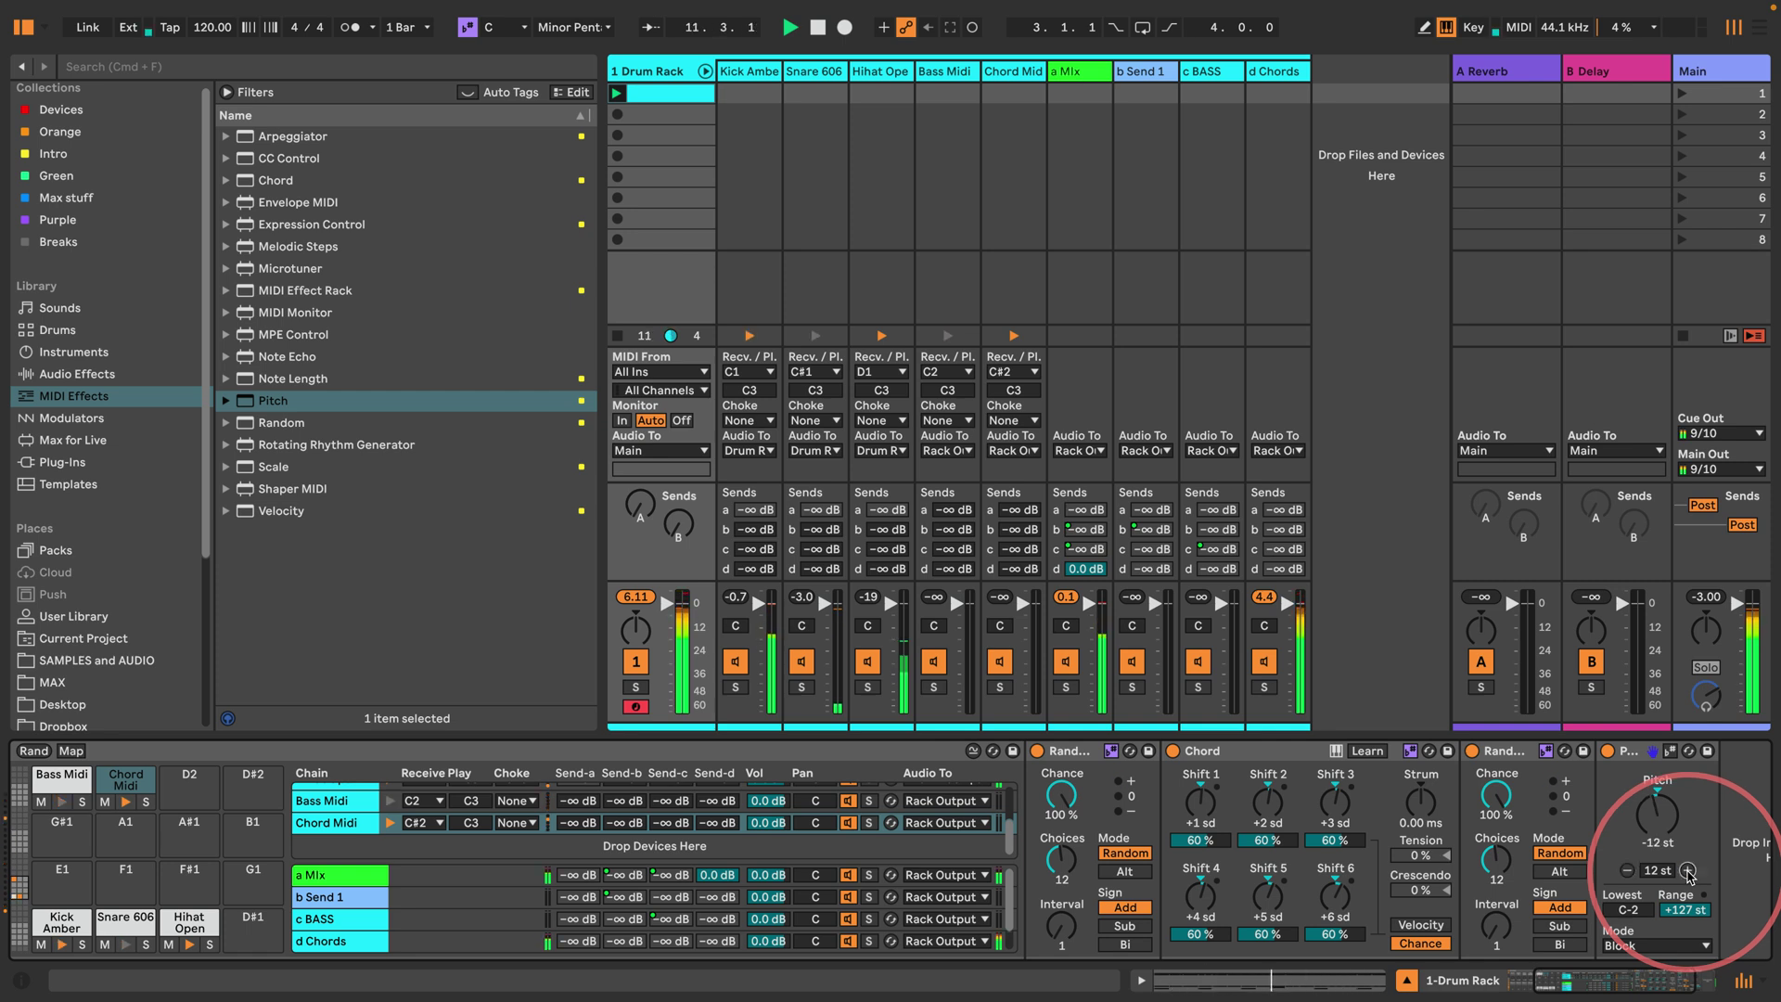
Step: Try the Bi sign on both Random devices with Pitch at 0 st, and return them to Add and -12 st
{"action": "left_click", "coordinate": [1125, 944]}
{"action": "left_click", "coordinate": [1569, 946]}
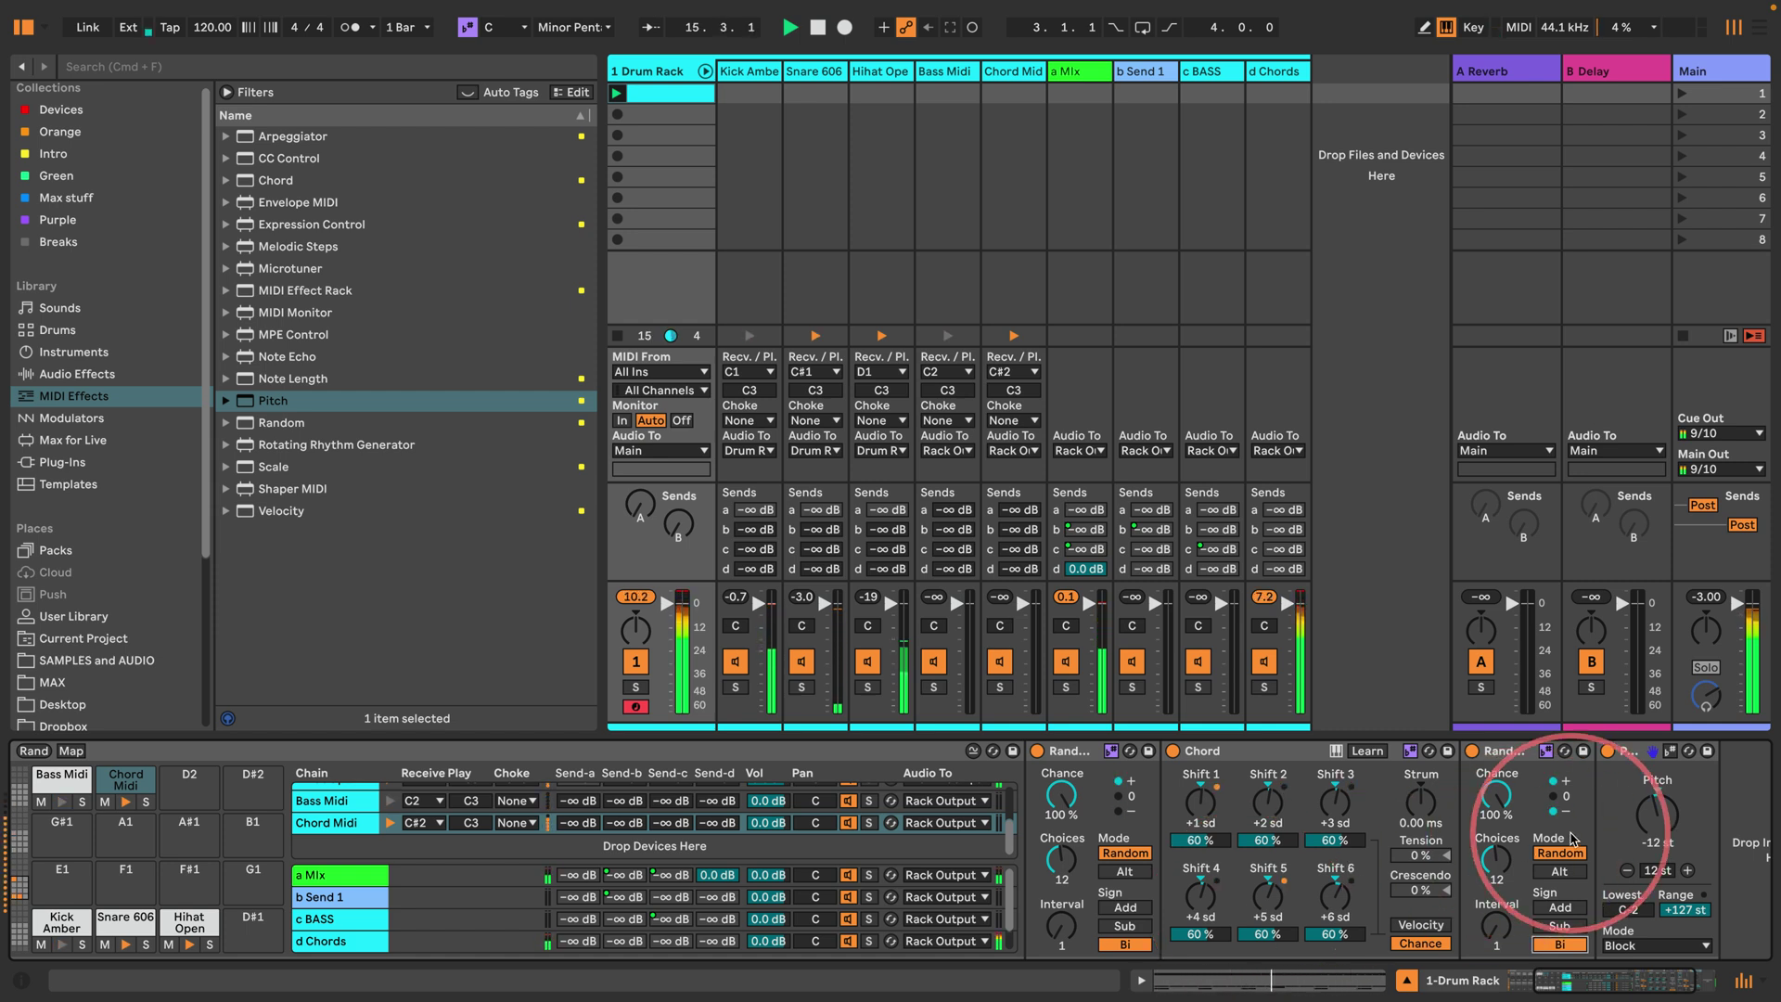
{"action": "left_click", "coordinate": [1687, 871]}
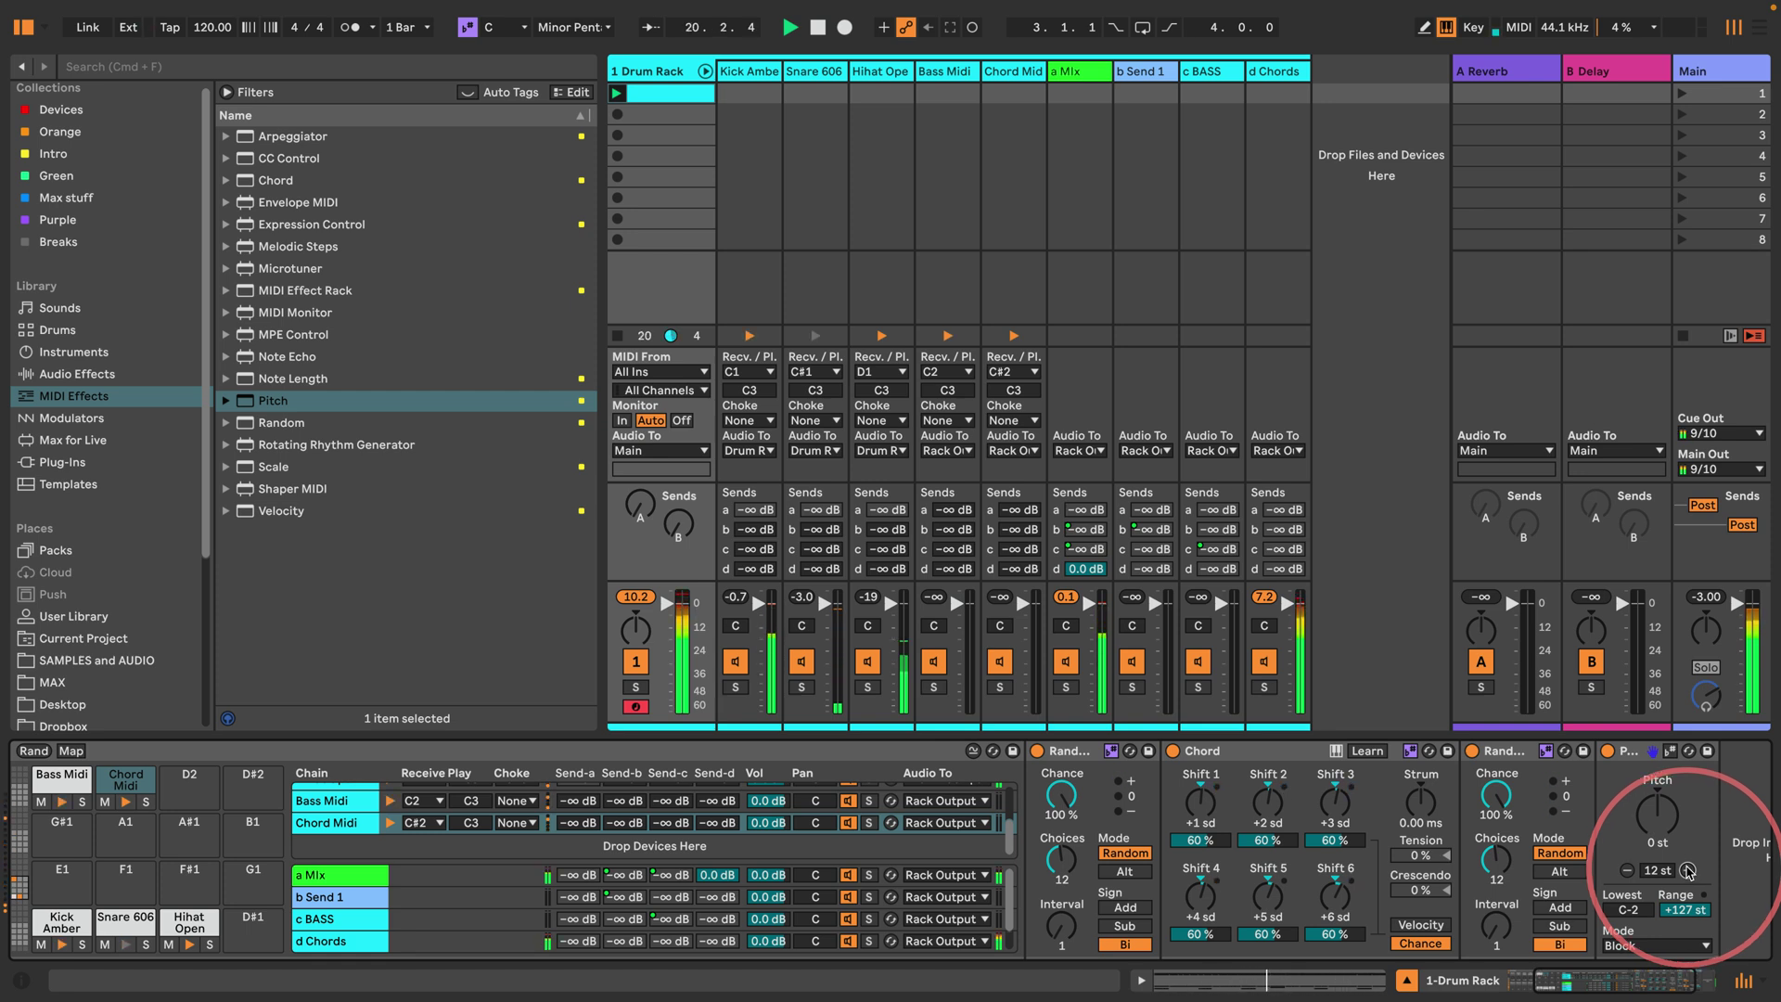
{"action": "left_click", "coordinate": [1125, 907]}
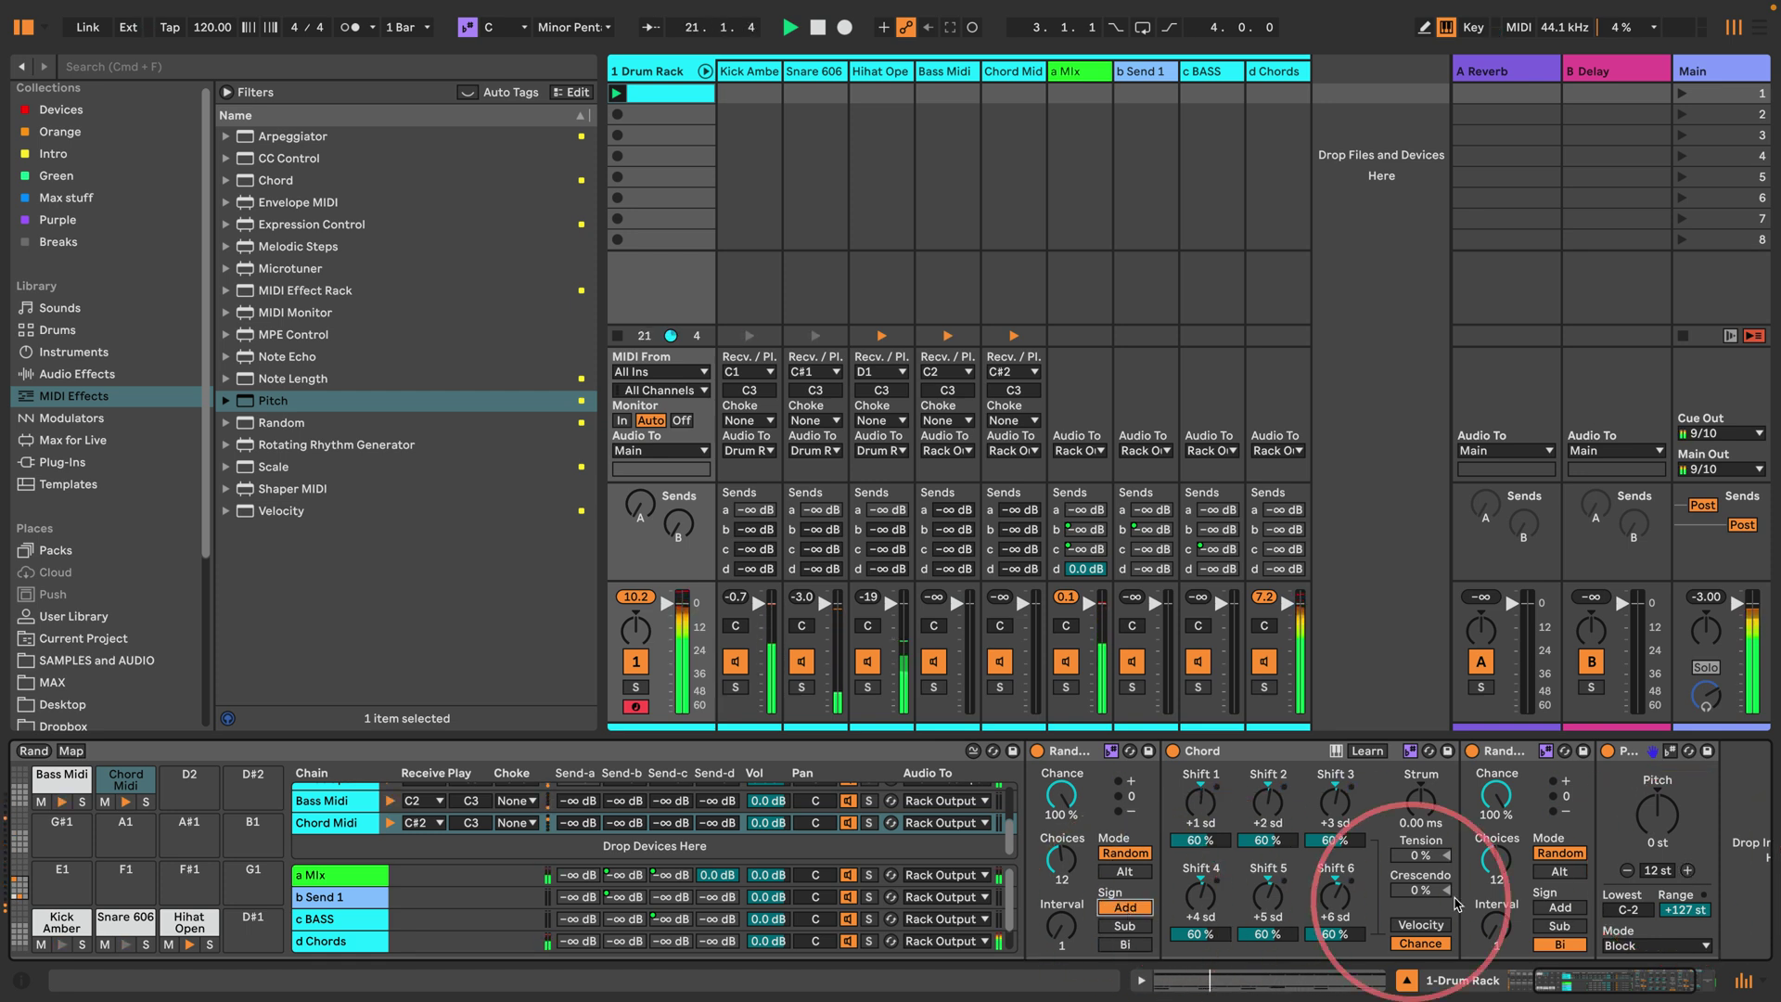
{"action": "left_click", "coordinate": [1544, 907]}
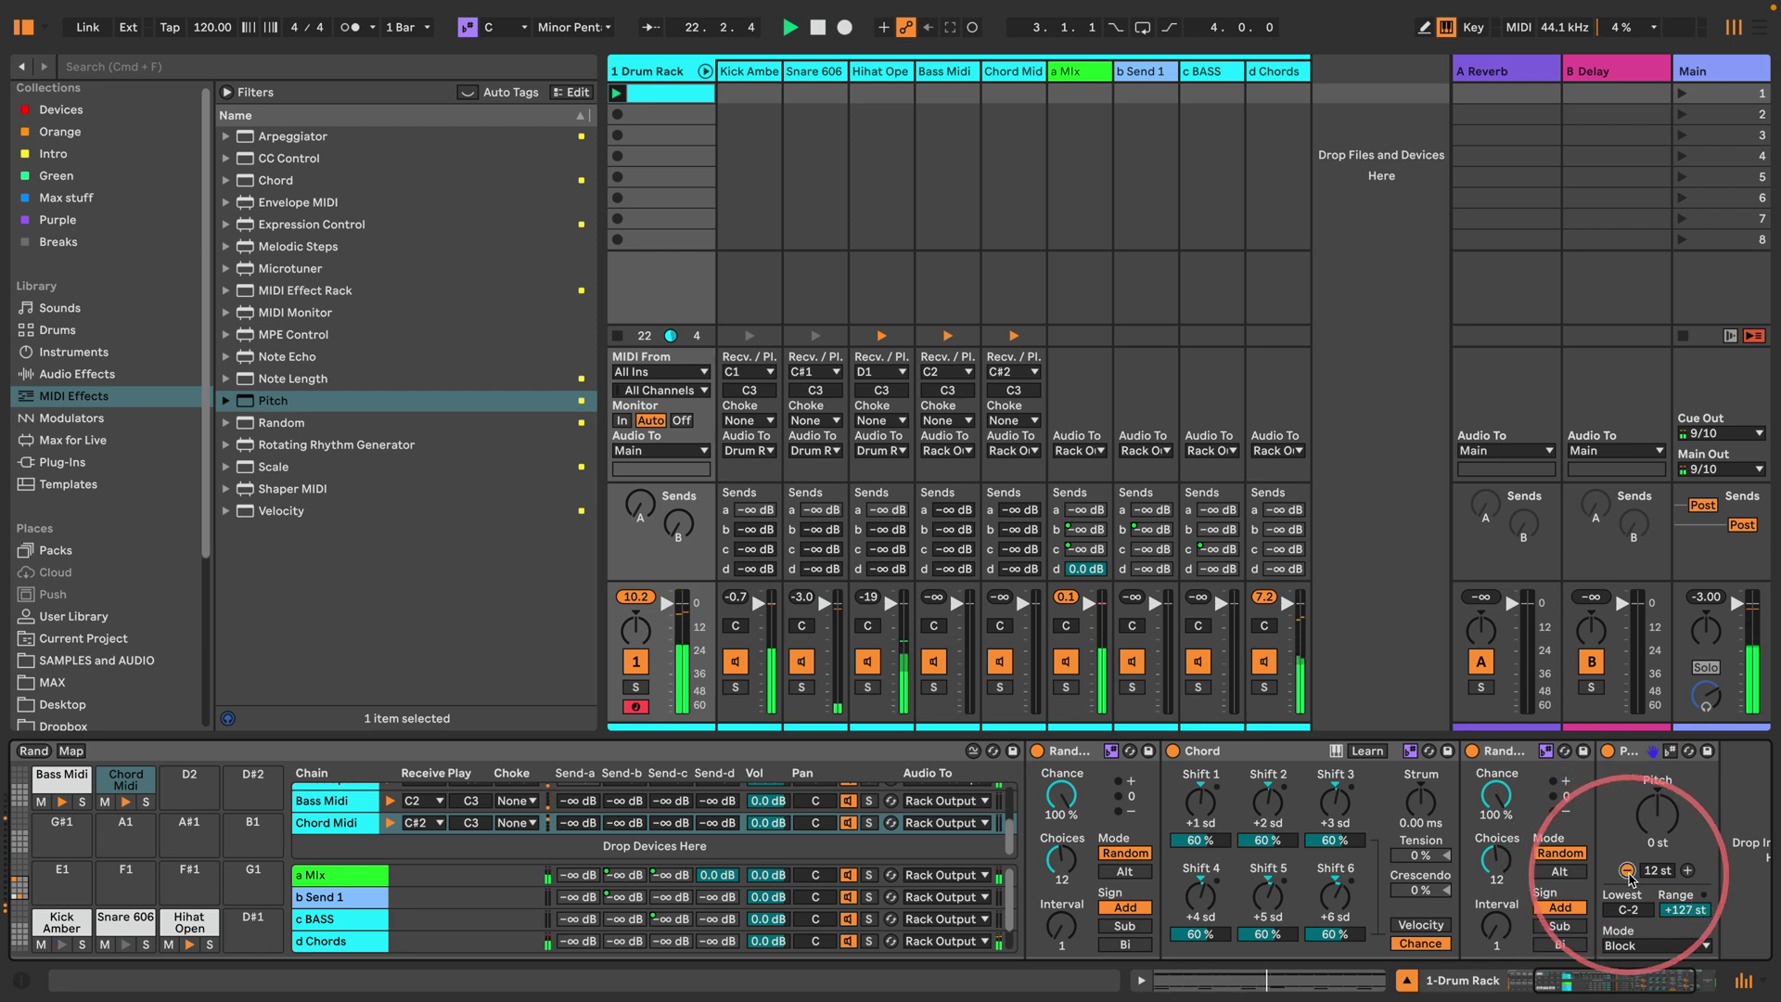
{"action": "left_click", "coordinate": [1627, 871]}
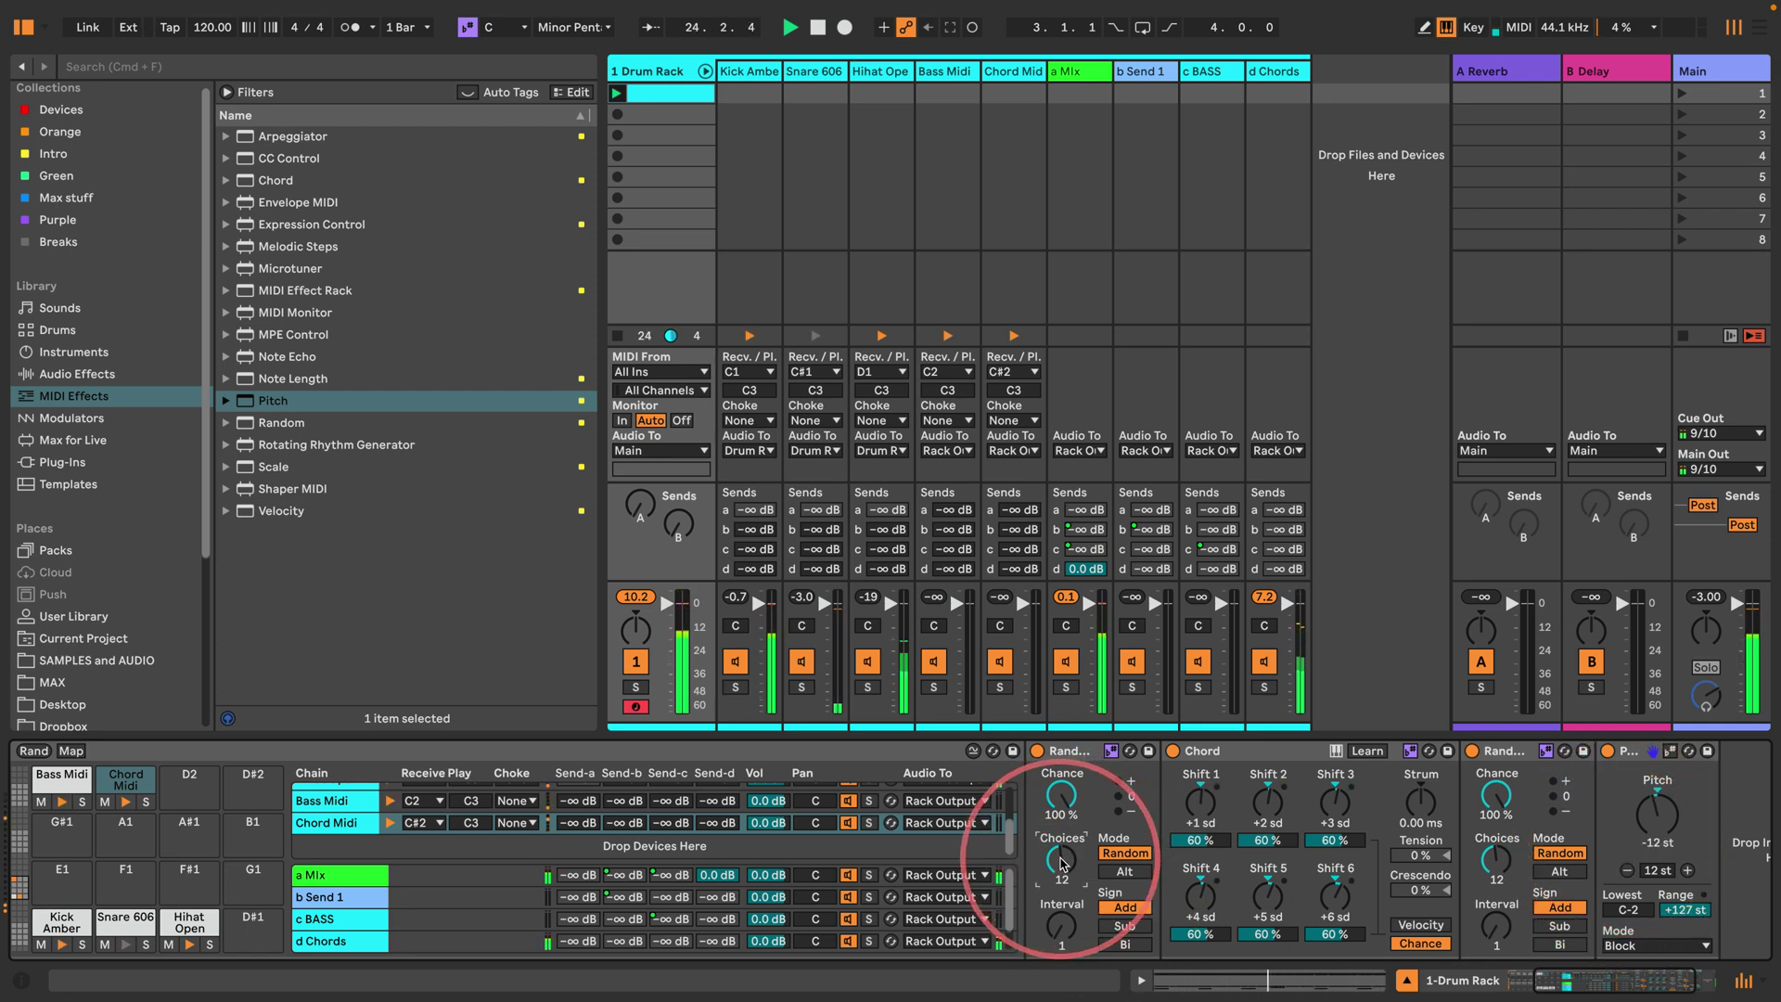
Step: Set Choices to 5 on both Random devices and the Chord device's Shift 4, 5 and 6 to -1, -2 and -3 sd
{"action": "left_click_drag", "start_coordinate": [1060, 870], "coordinate": [1062, 904]}
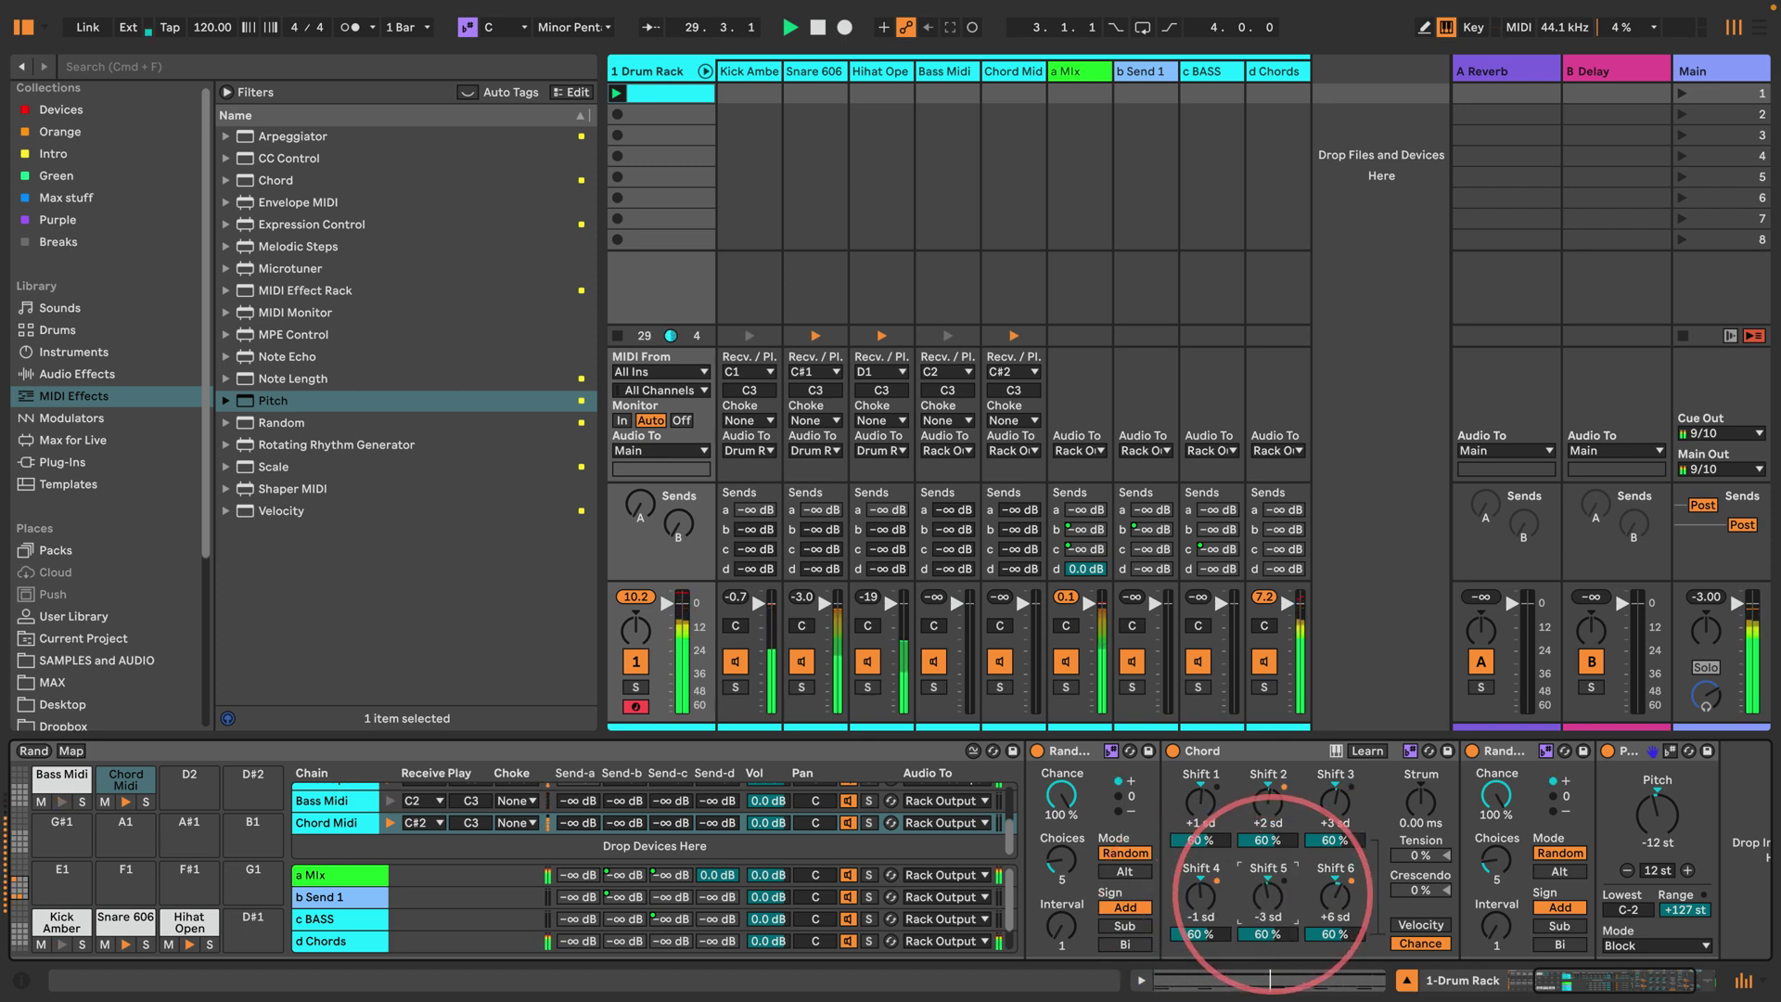
{"action": "left_click", "coordinate": [1332, 896]}
{"action": "type", "text": "-"}
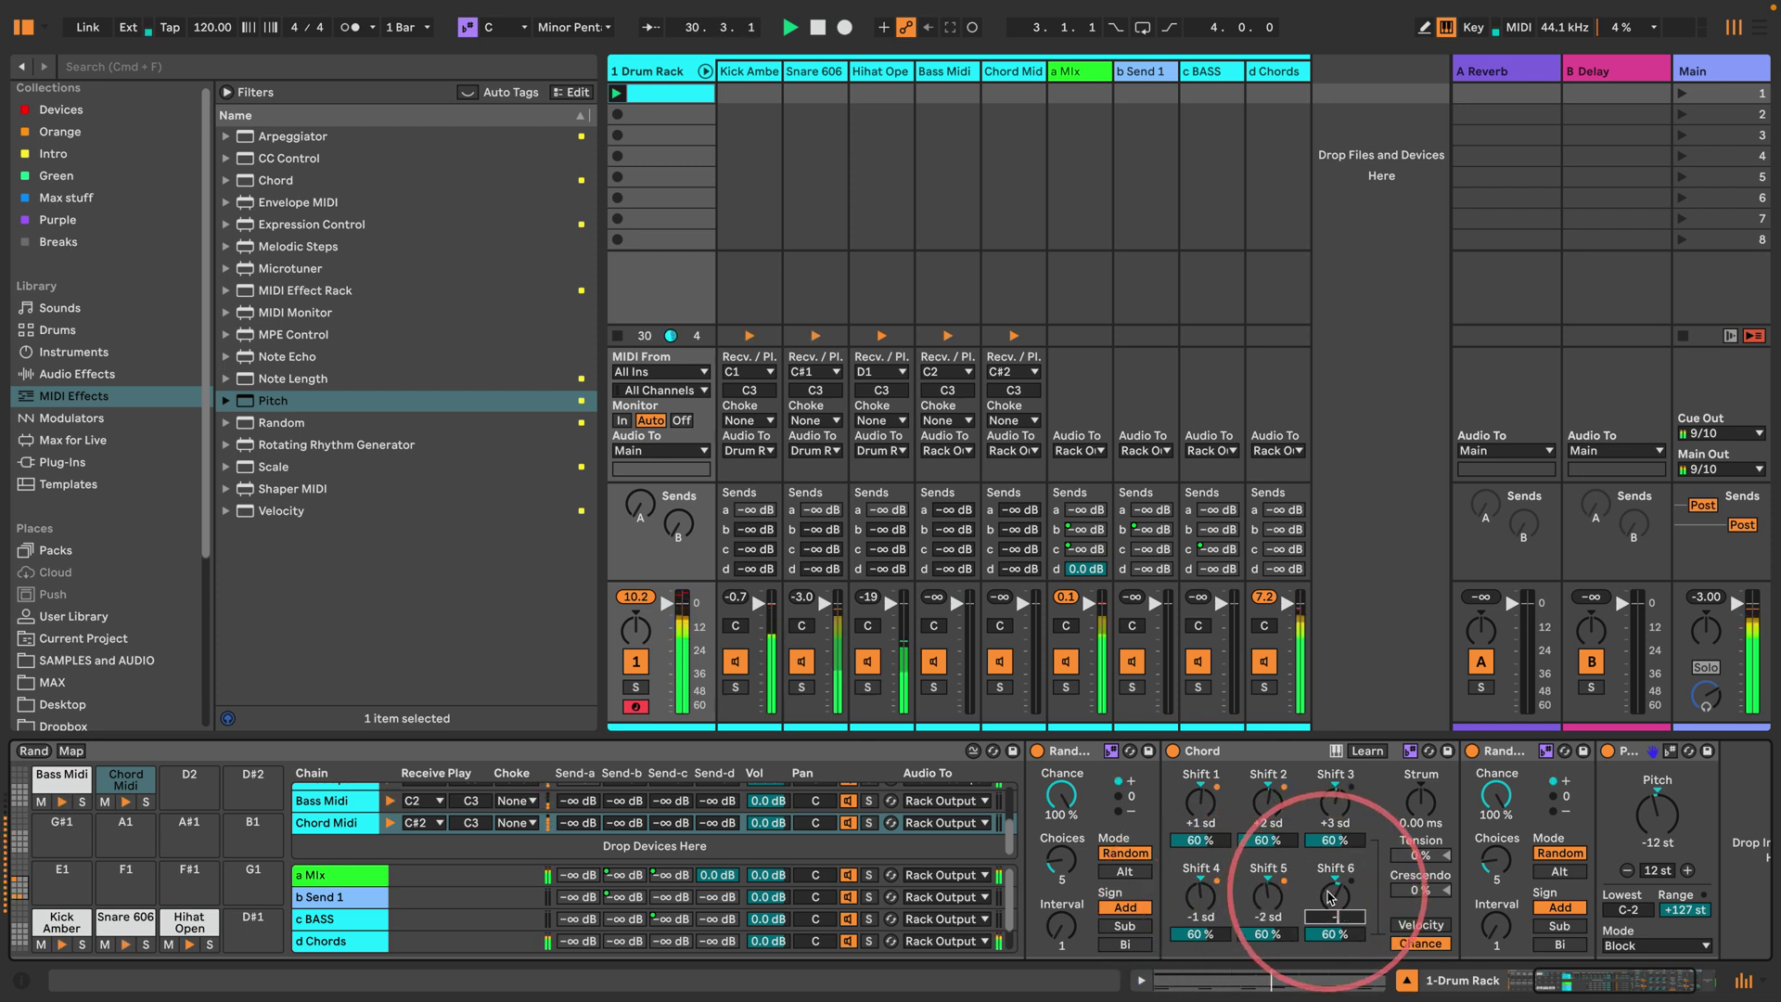
{"action": "type", "text": "3"}
{"action": "key", "text": "Return"}
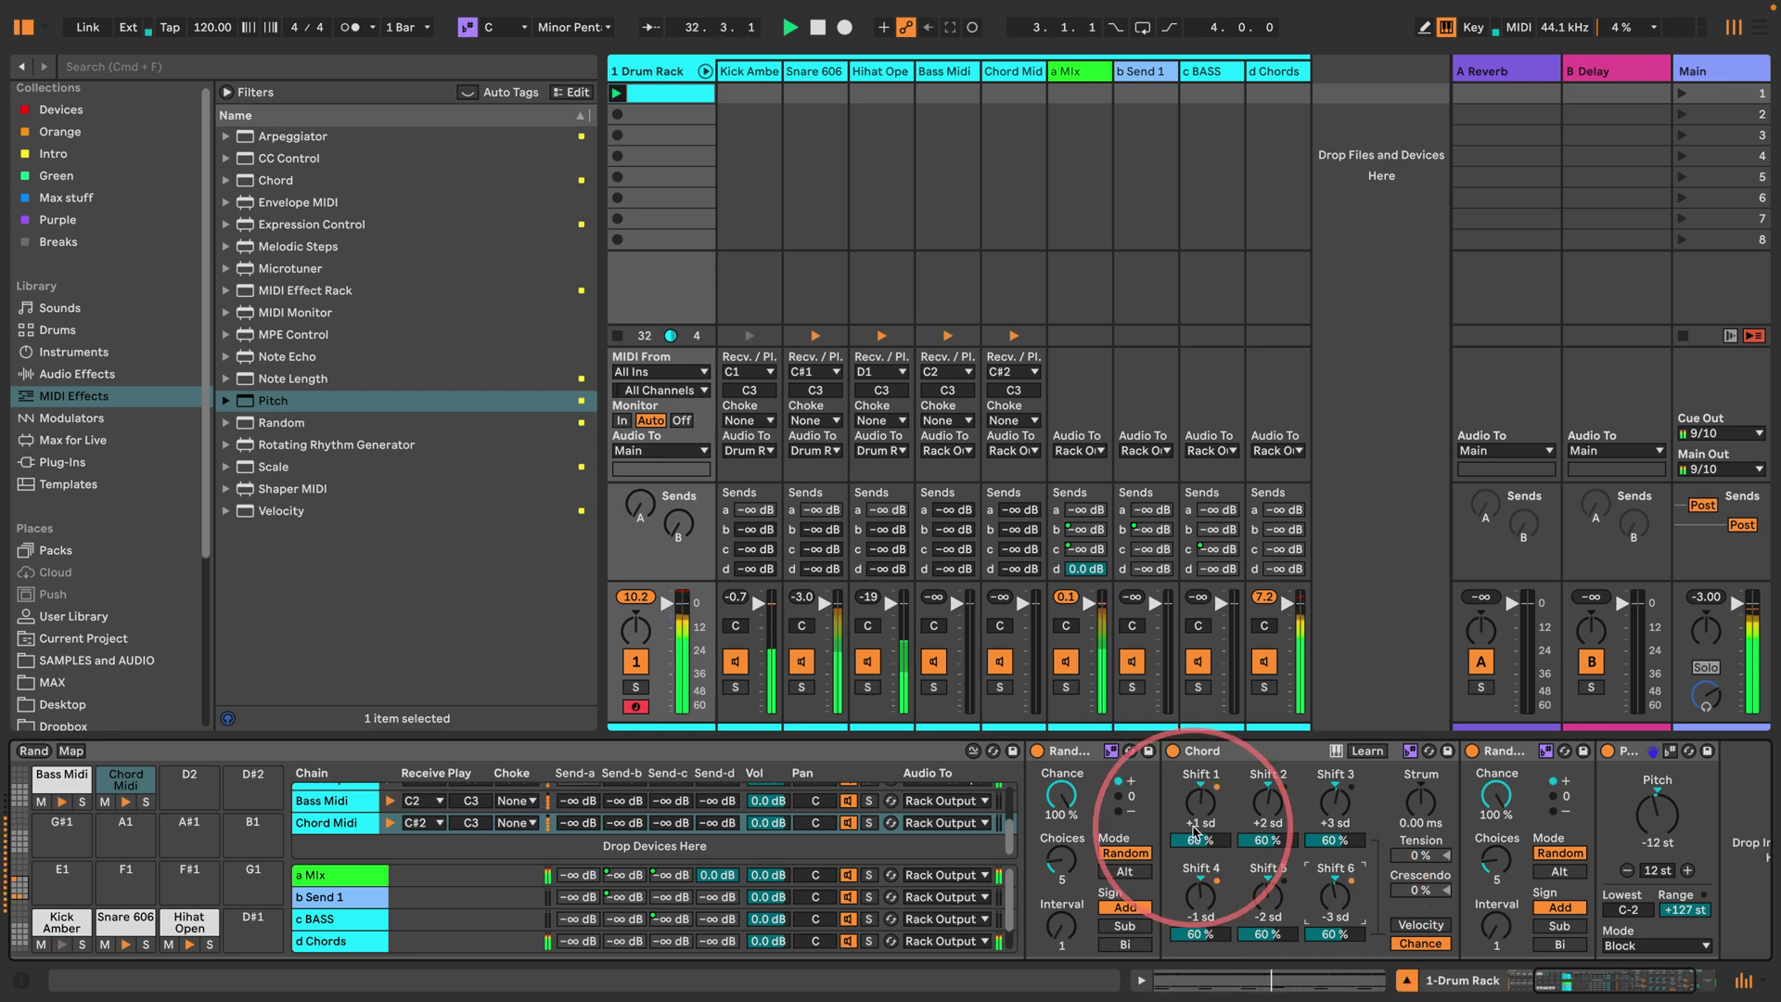
Step: Give the d Chords Spectral Resonator 6.81 s Decay, 59 % HF Damp and Chorus modulation at 8.9 % Mod Rate, and stop playback
{"action": "left_click", "coordinate": [326, 940]}
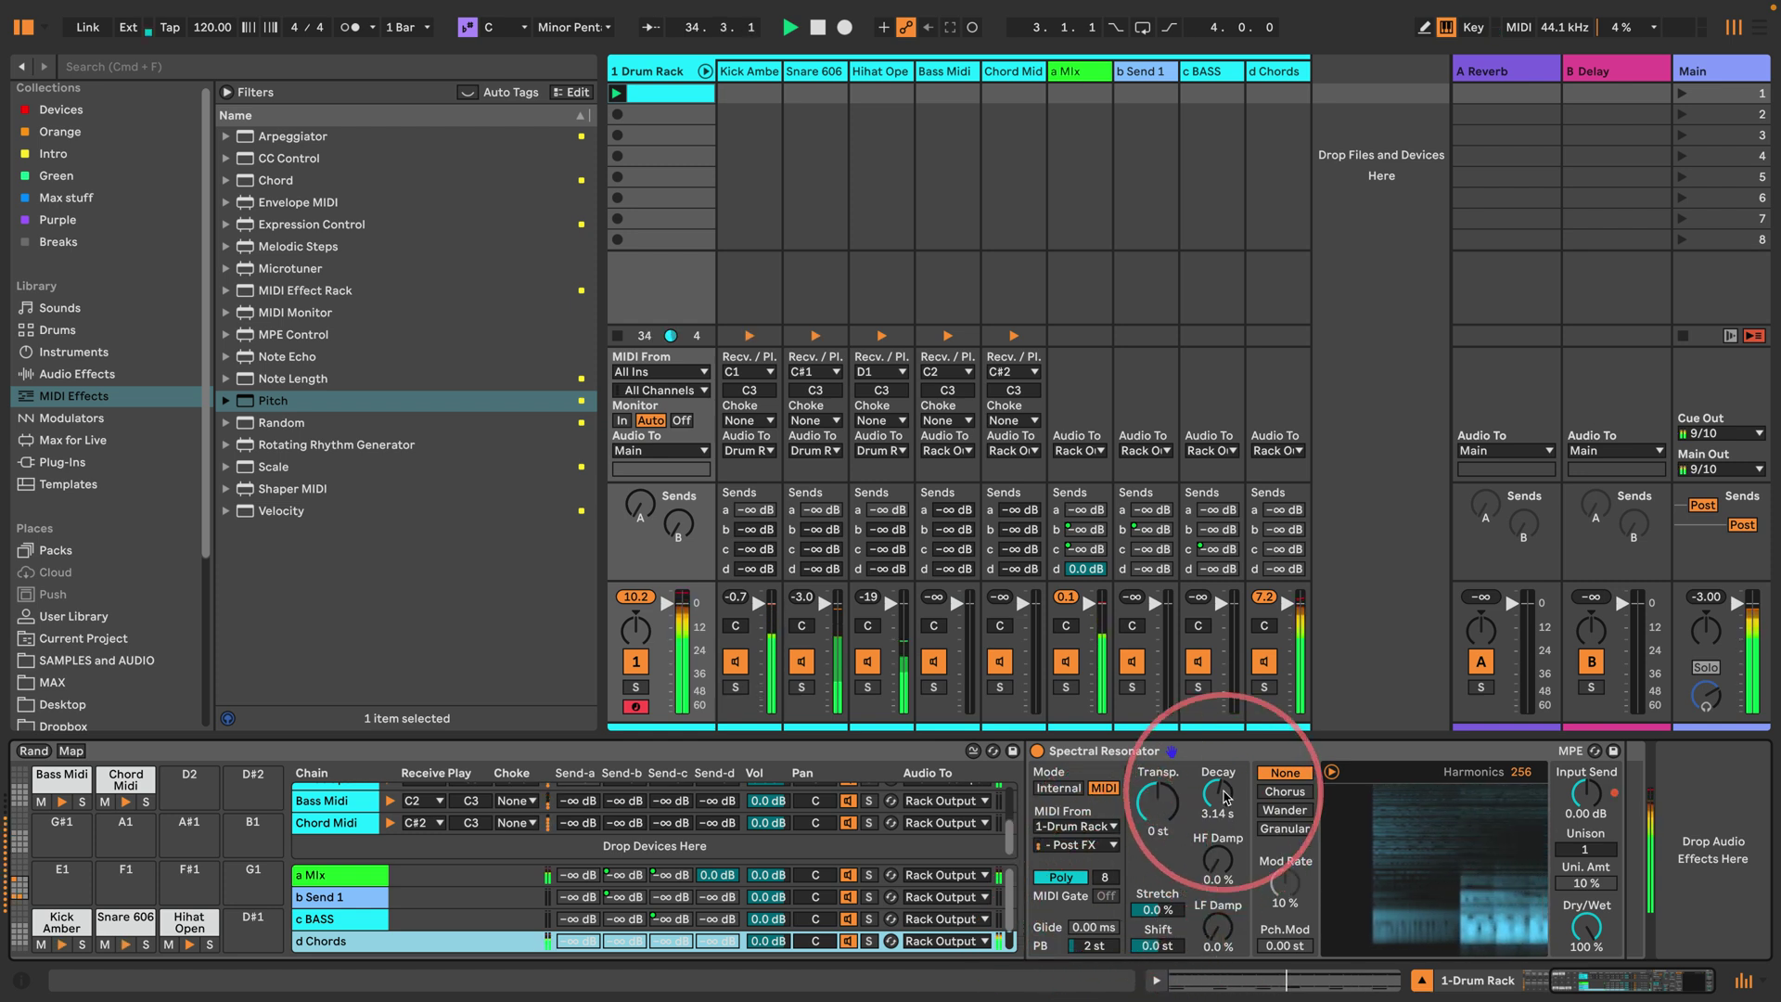
{"action": "left_click_drag", "start_coordinate": [1218, 820], "coordinate": [1218, 852]}
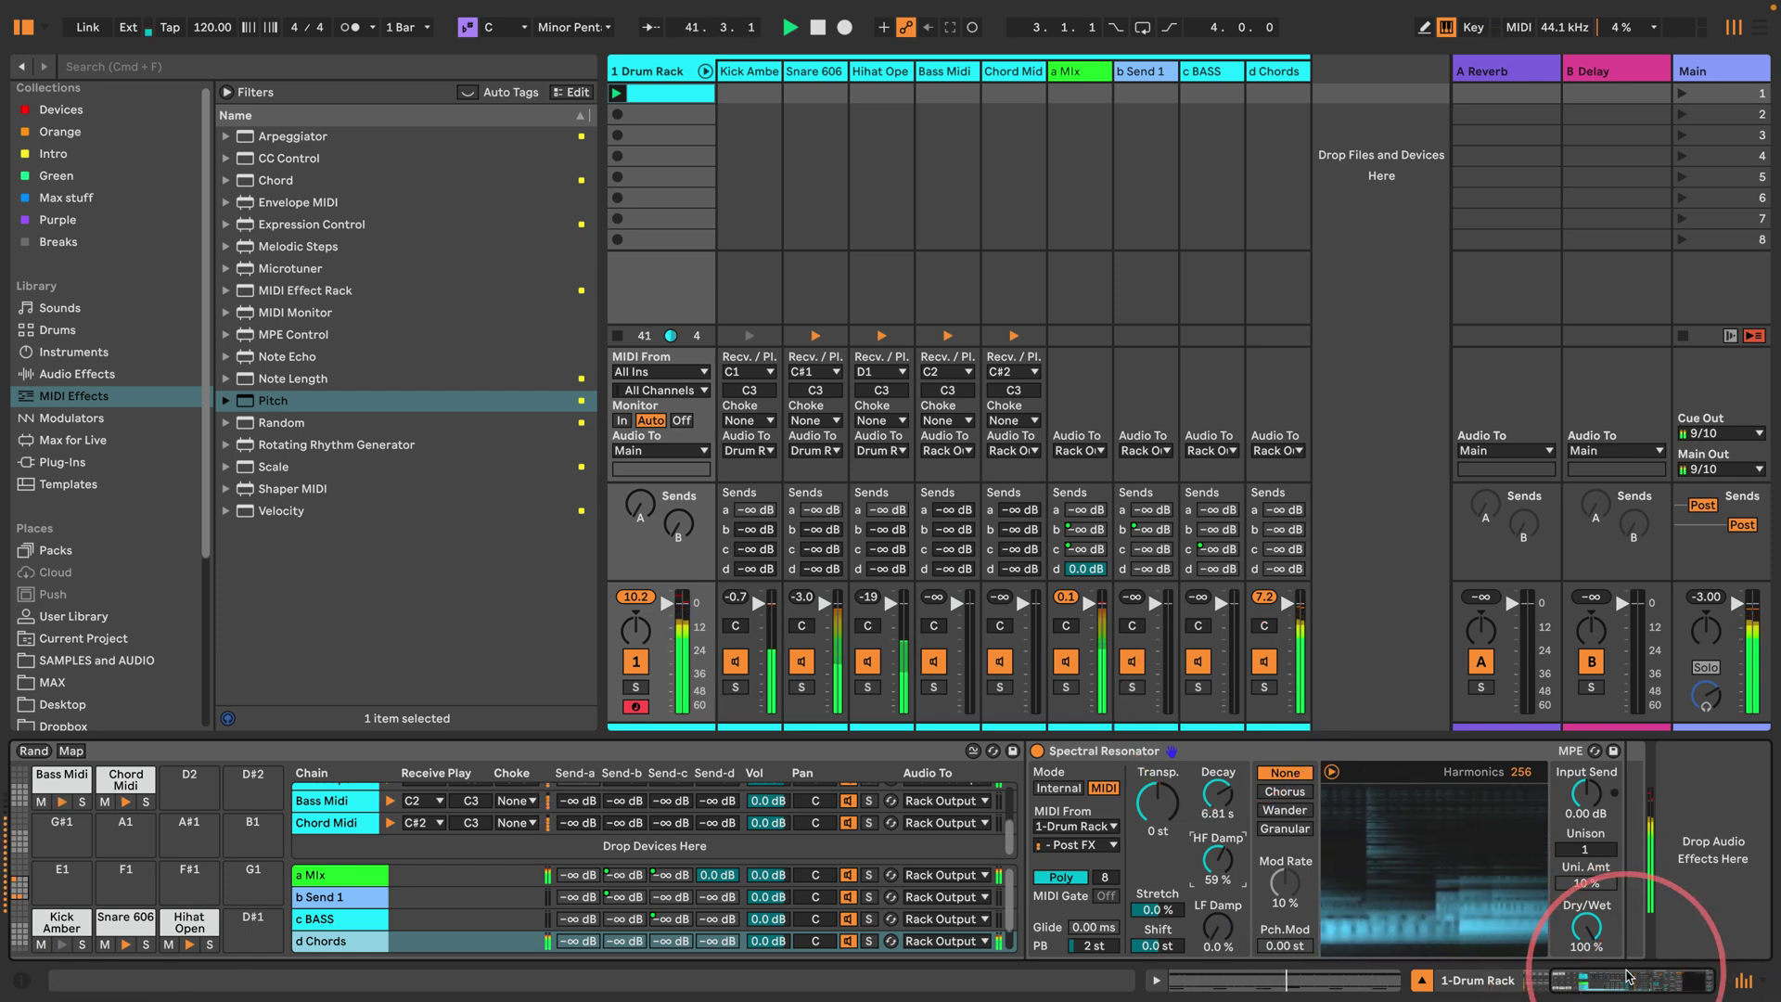
{"action": "left_click", "coordinate": [1285, 810]}
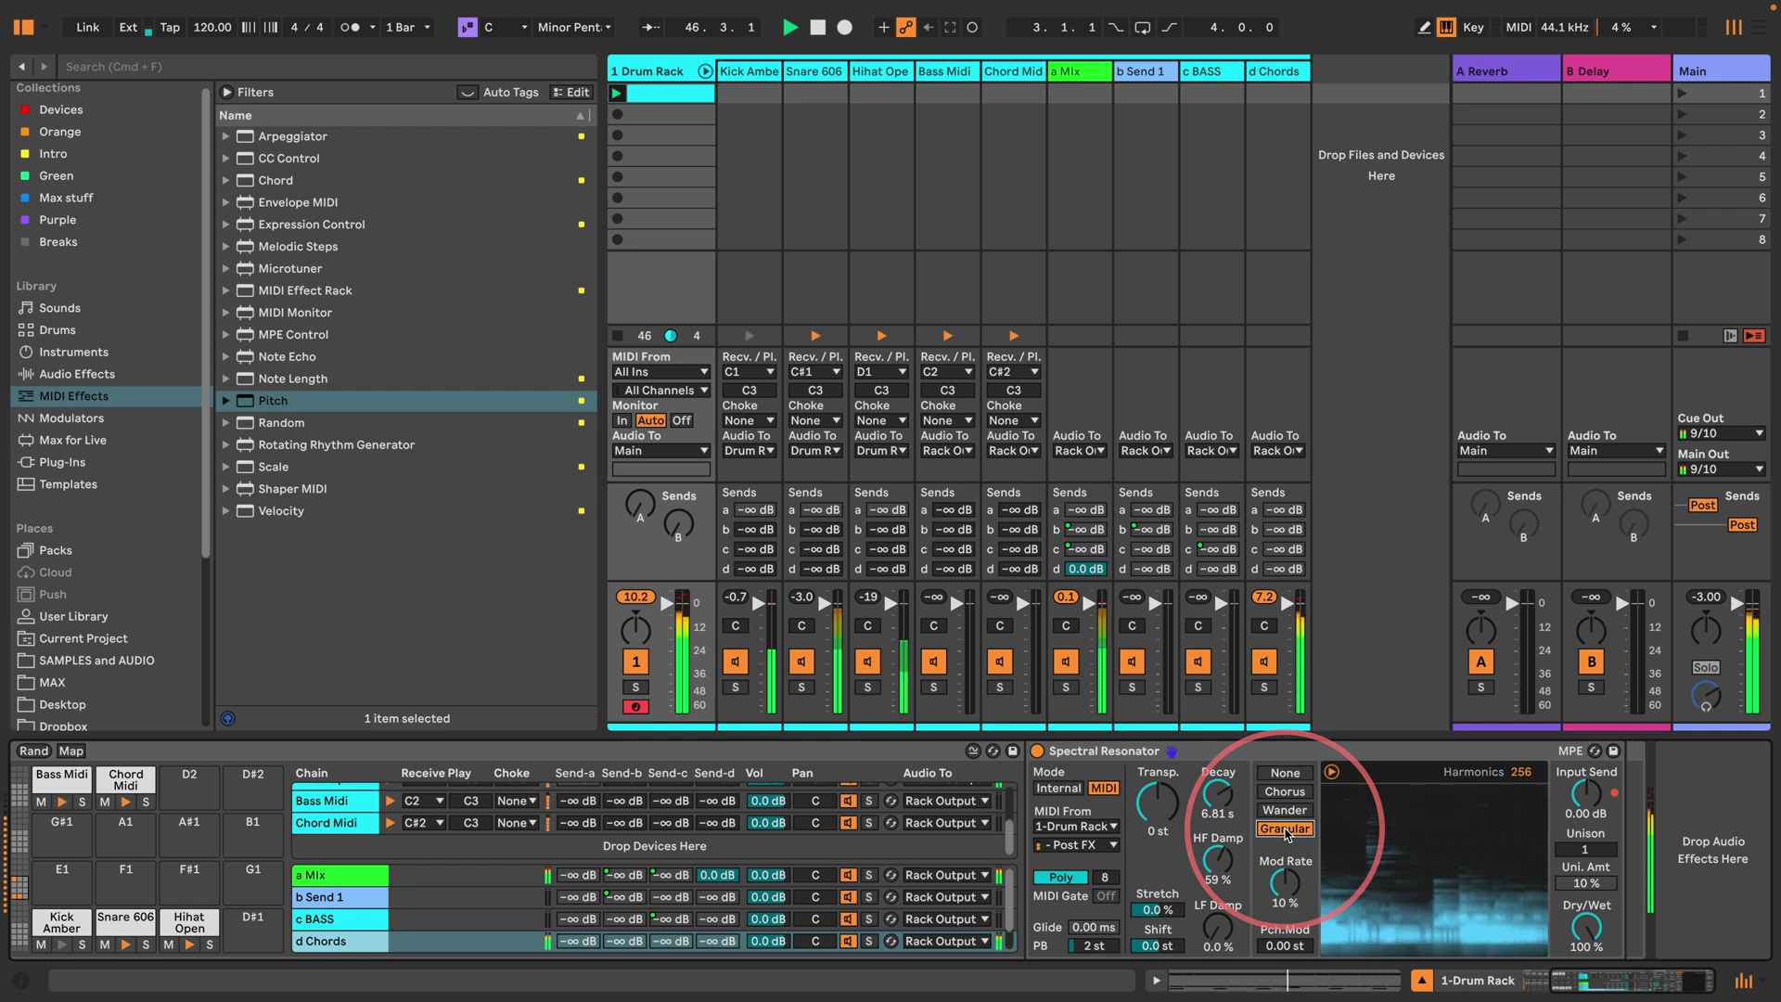
{"action": "left_click", "coordinate": [1283, 811]}
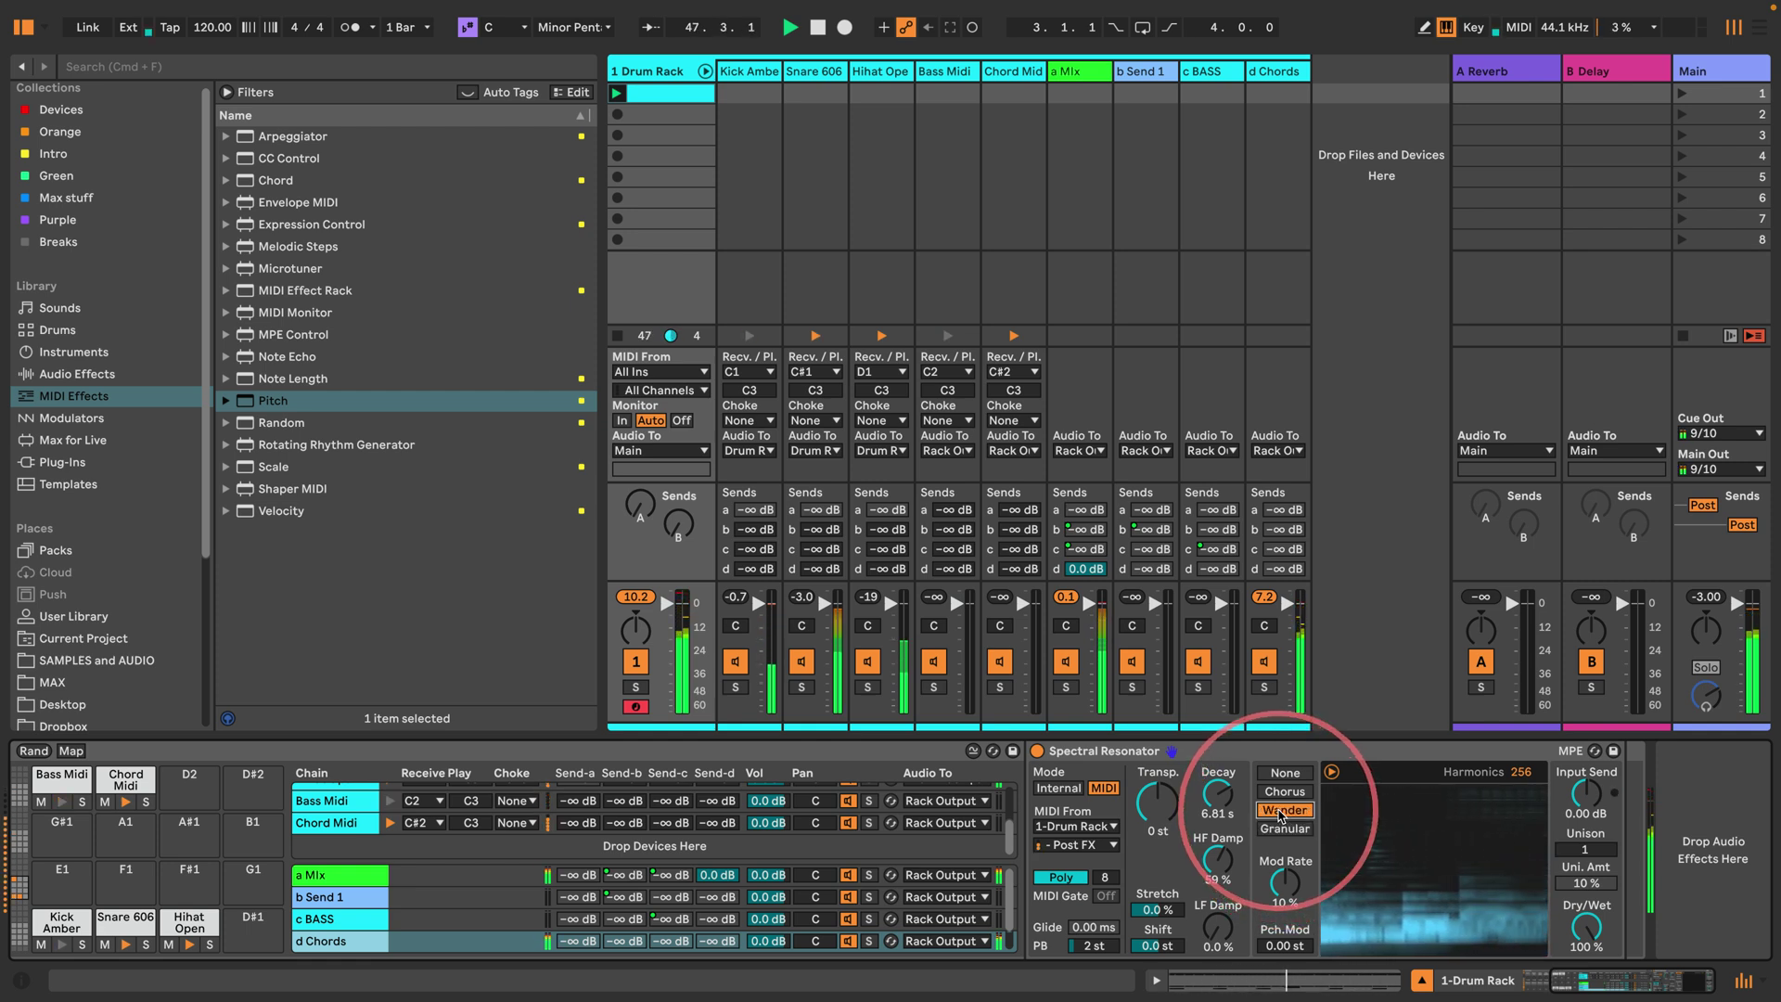
{"action": "left_click", "coordinate": [1278, 792]}
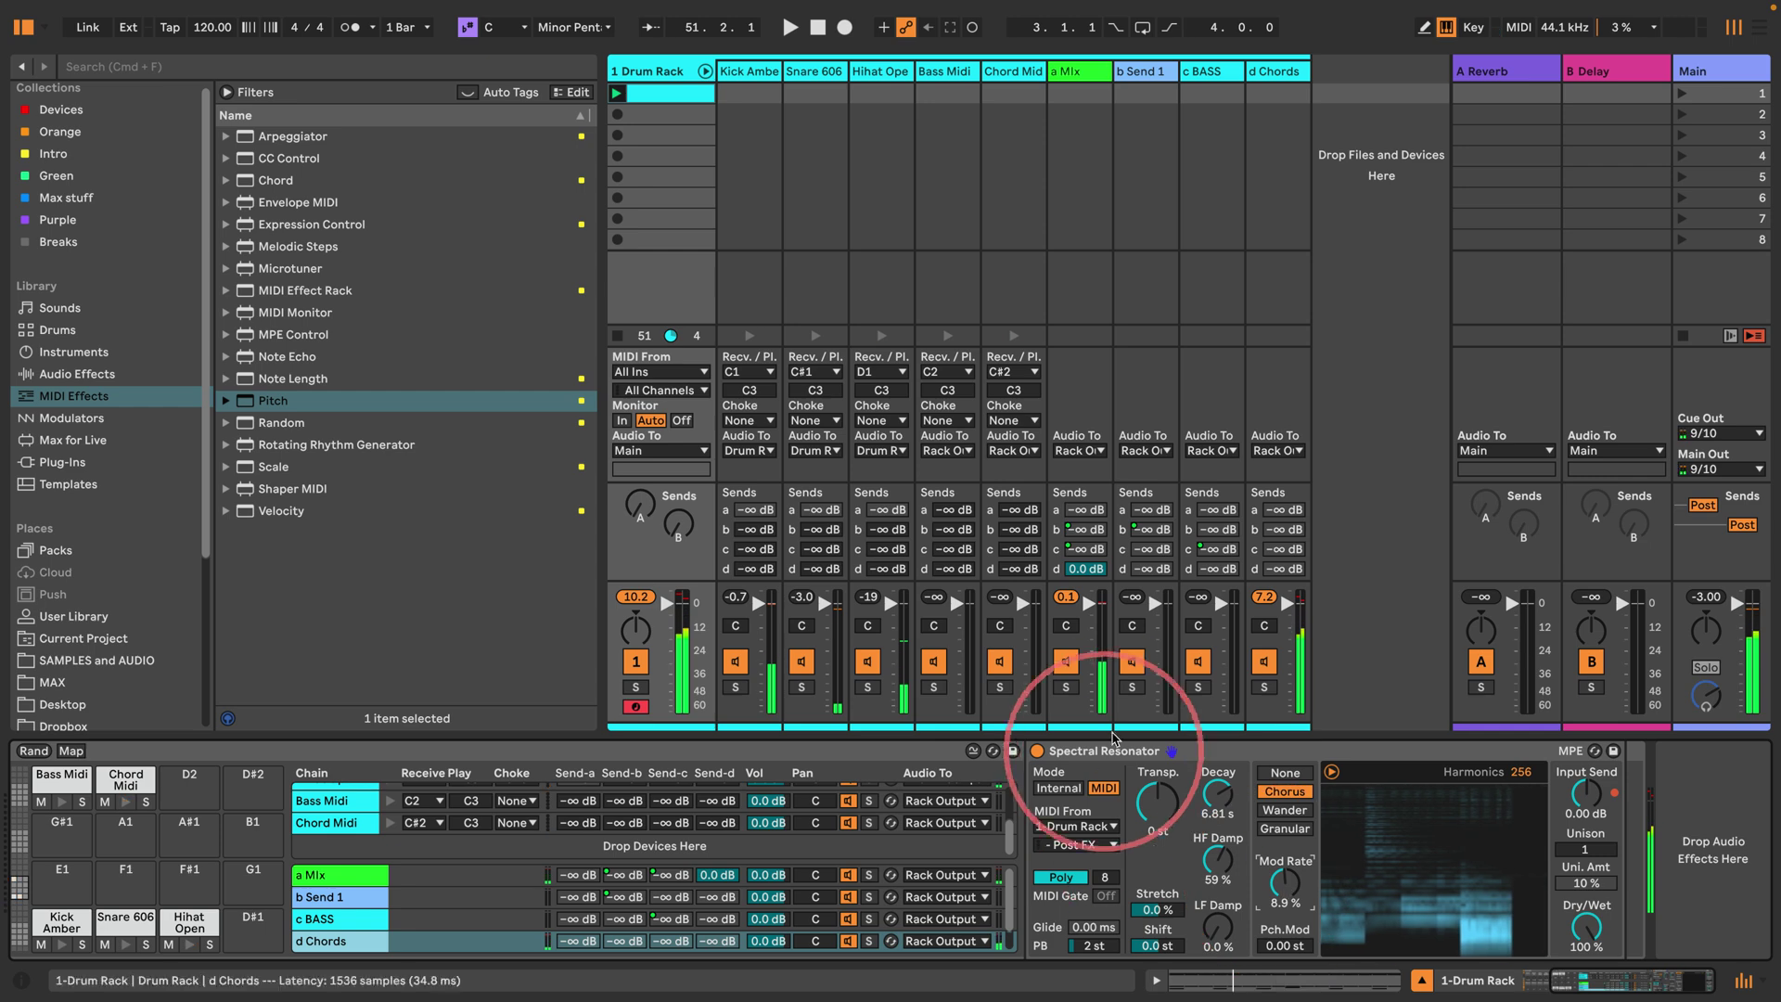
{"action": "key", "text": "space"}
Step: Group the Spectral Resonator into an Audio Effect Rack with its chain list shown, and set HF Damp to 58 % during playback
{"action": "left_click", "coordinate": [1099, 756]}
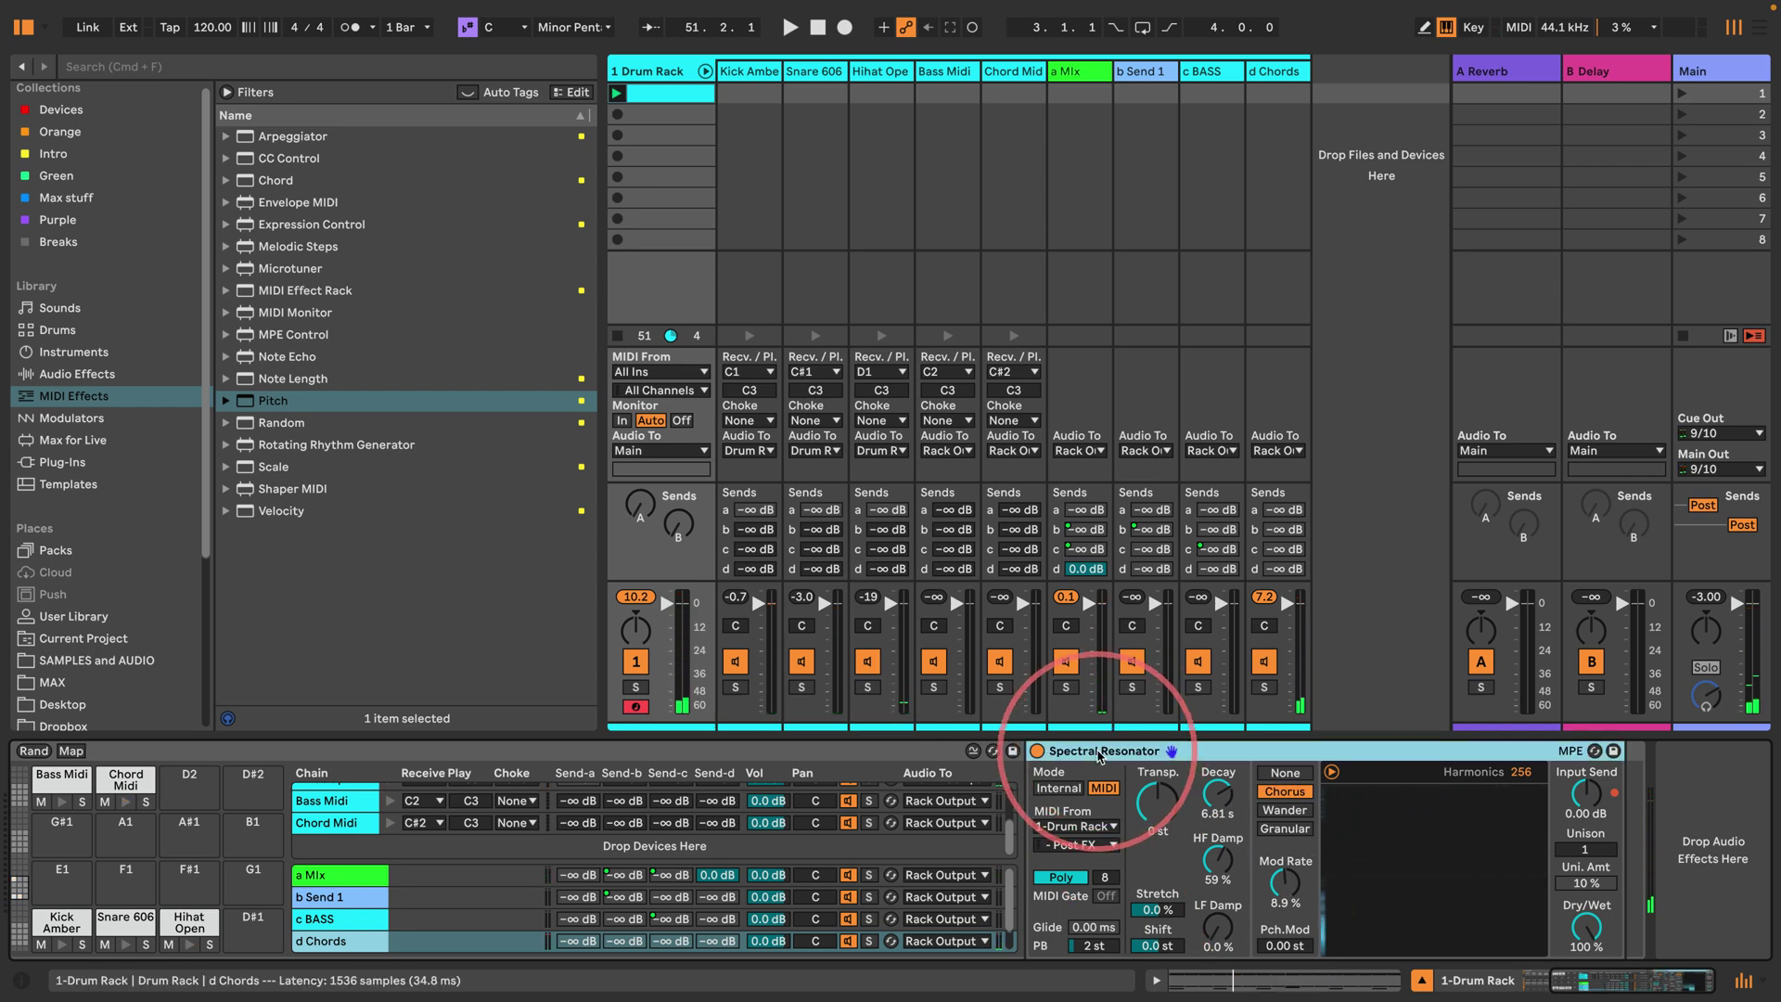
{"action": "key", "text": "super+g"}
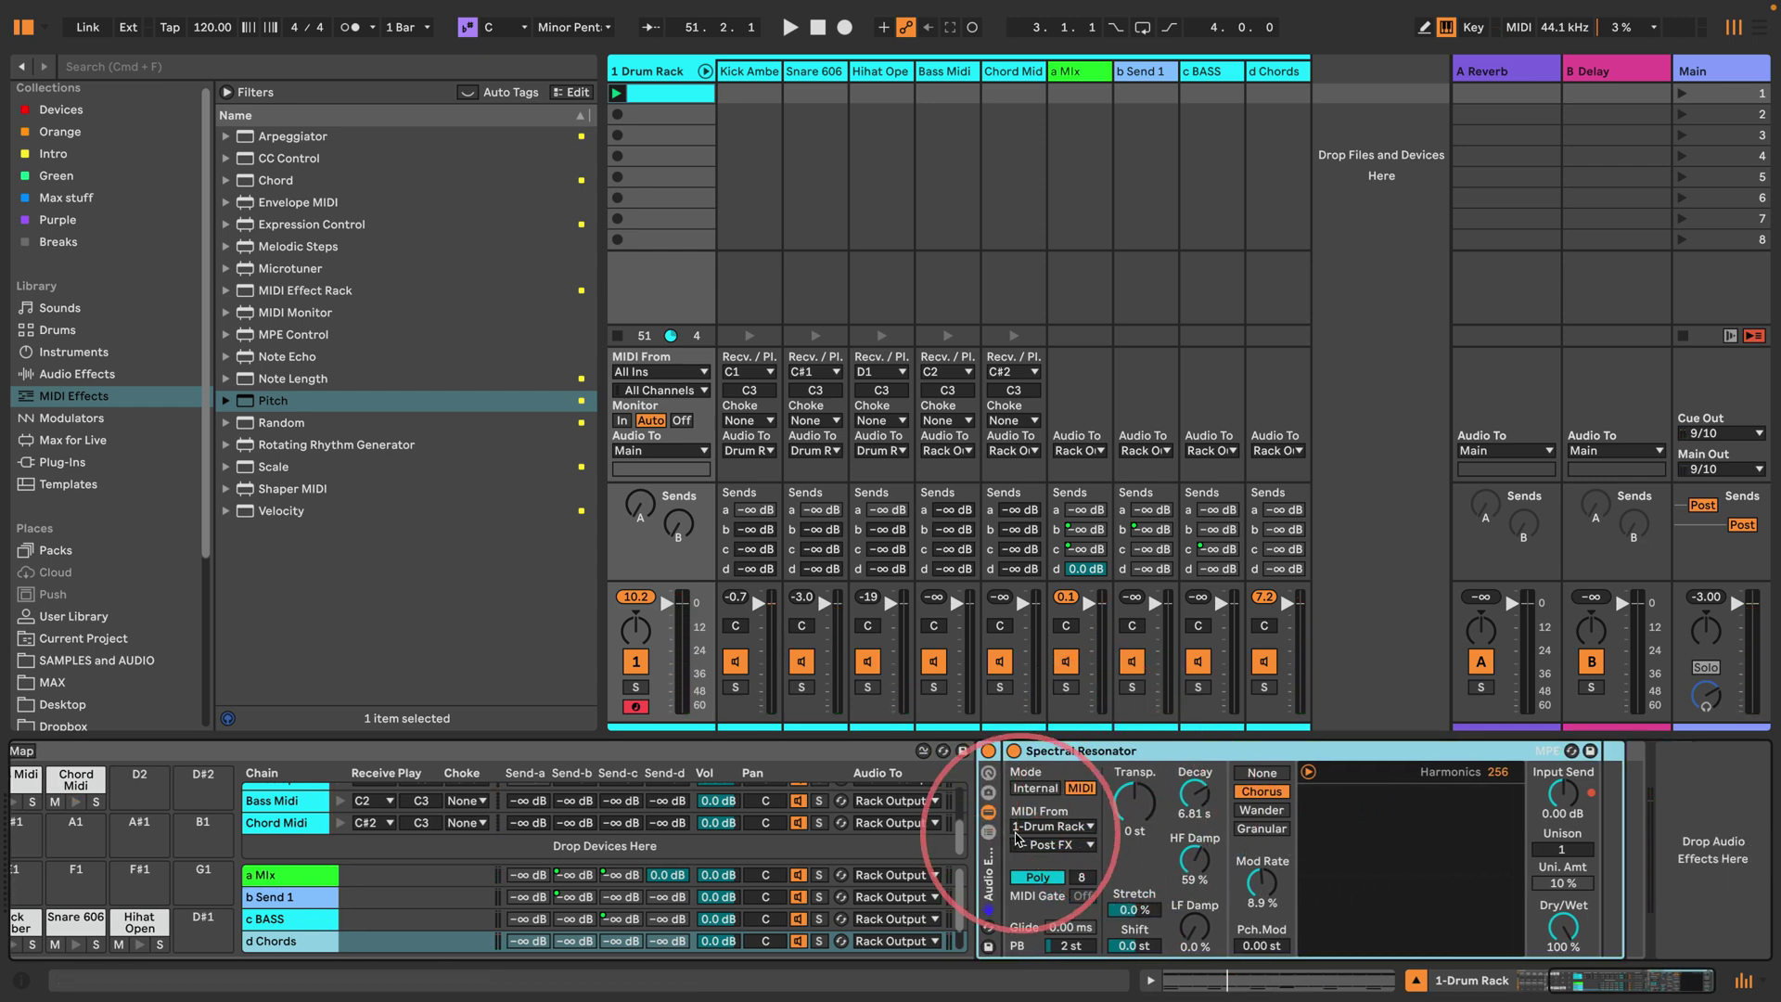
{"action": "scroll", "coordinate": [997, 834], "scroll_direction": "right", "scroll_amount": 3}
{"action": "key", "text": "space"}
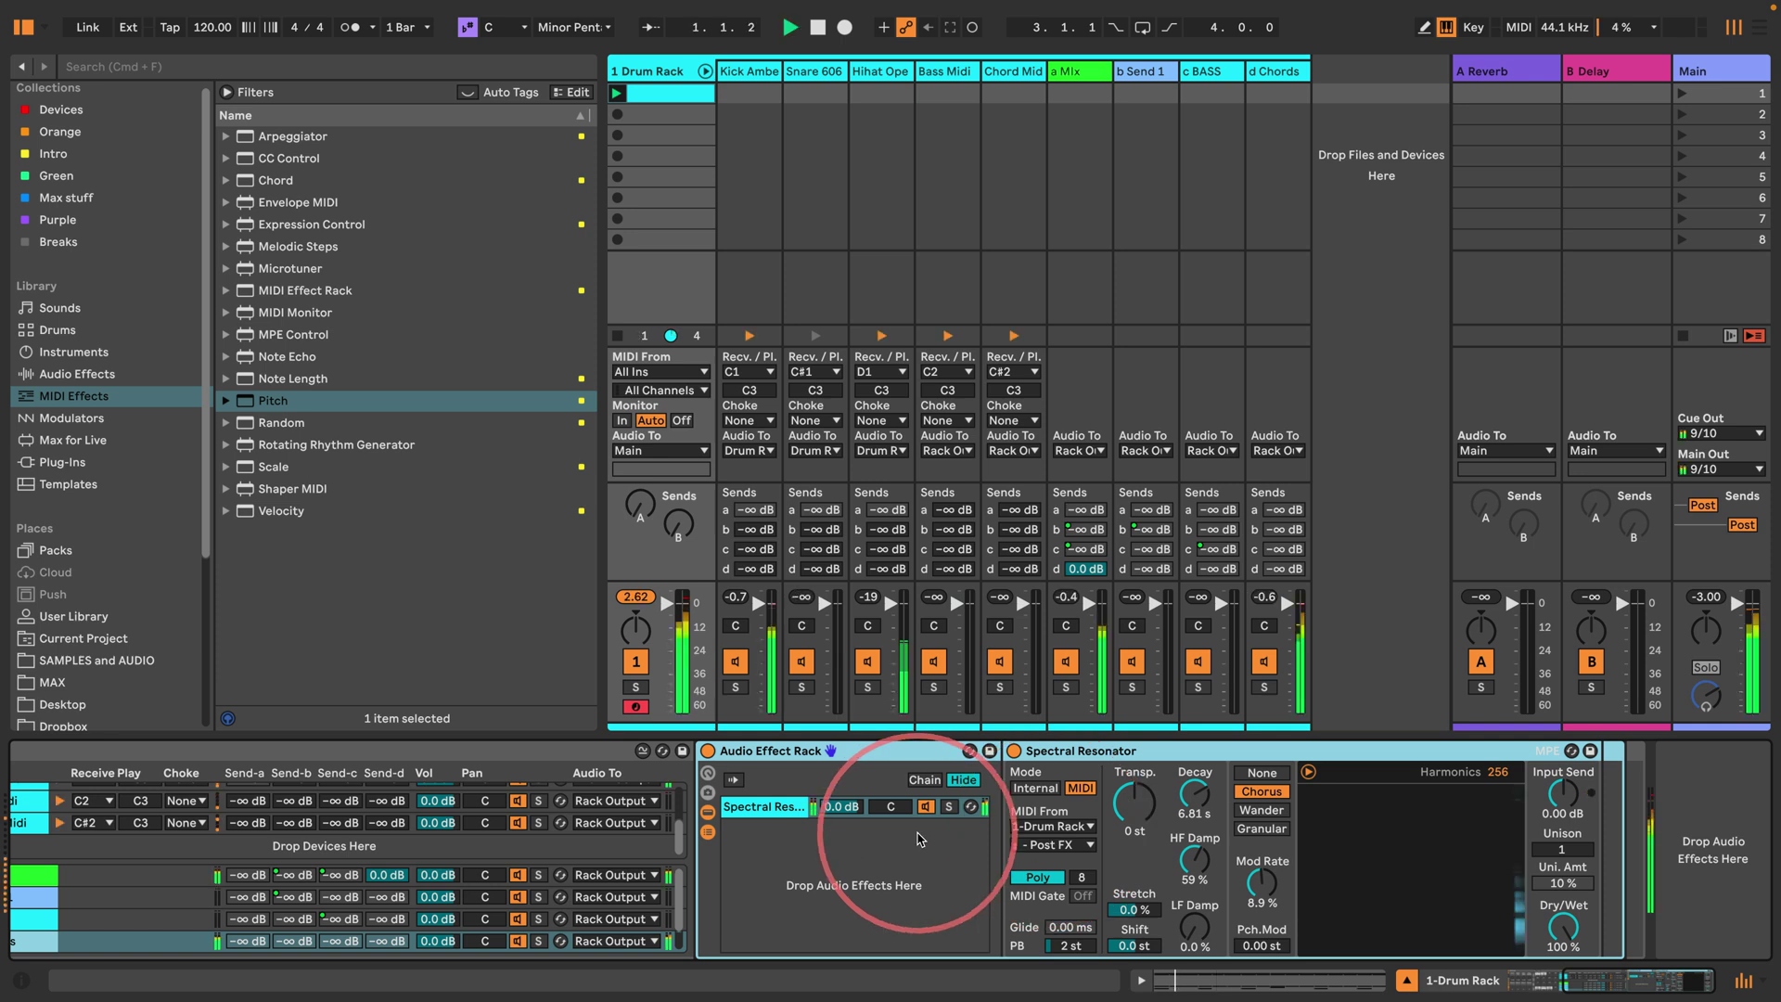
{"action": "mouse_move", "coordinate": [1195, 860]}
{"action": "left_mouse_down"}
{"action": "mouse_move", "coordinate": [1194, 840]}
{"action": "mouse_move", "coordinate": [1194, 862]}
{"action": "left_mouse_up"}
{"action": "key", "text": "space"}
Step: Duplicate the Spectral Resonator chain in the Audio Effect Rack and solo the copy during playback
{"action": "left_click", "coordinate": [767, 816]}
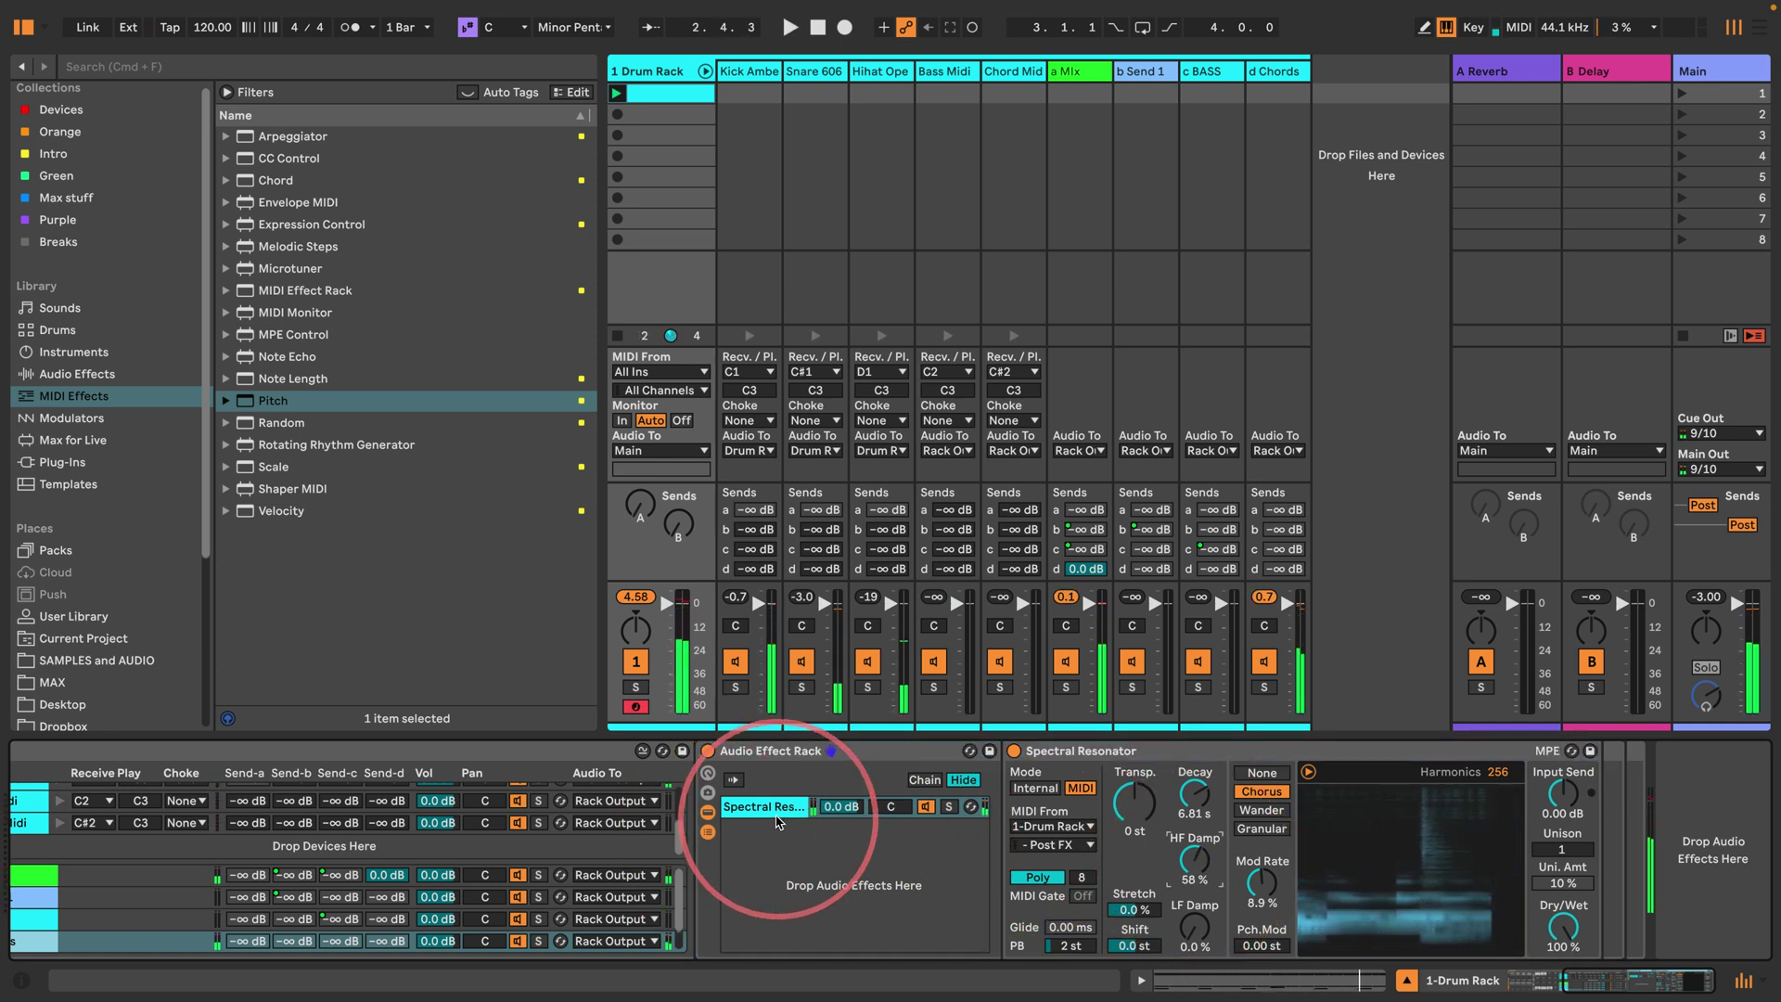
{"action": "key", "text": "super+d"}
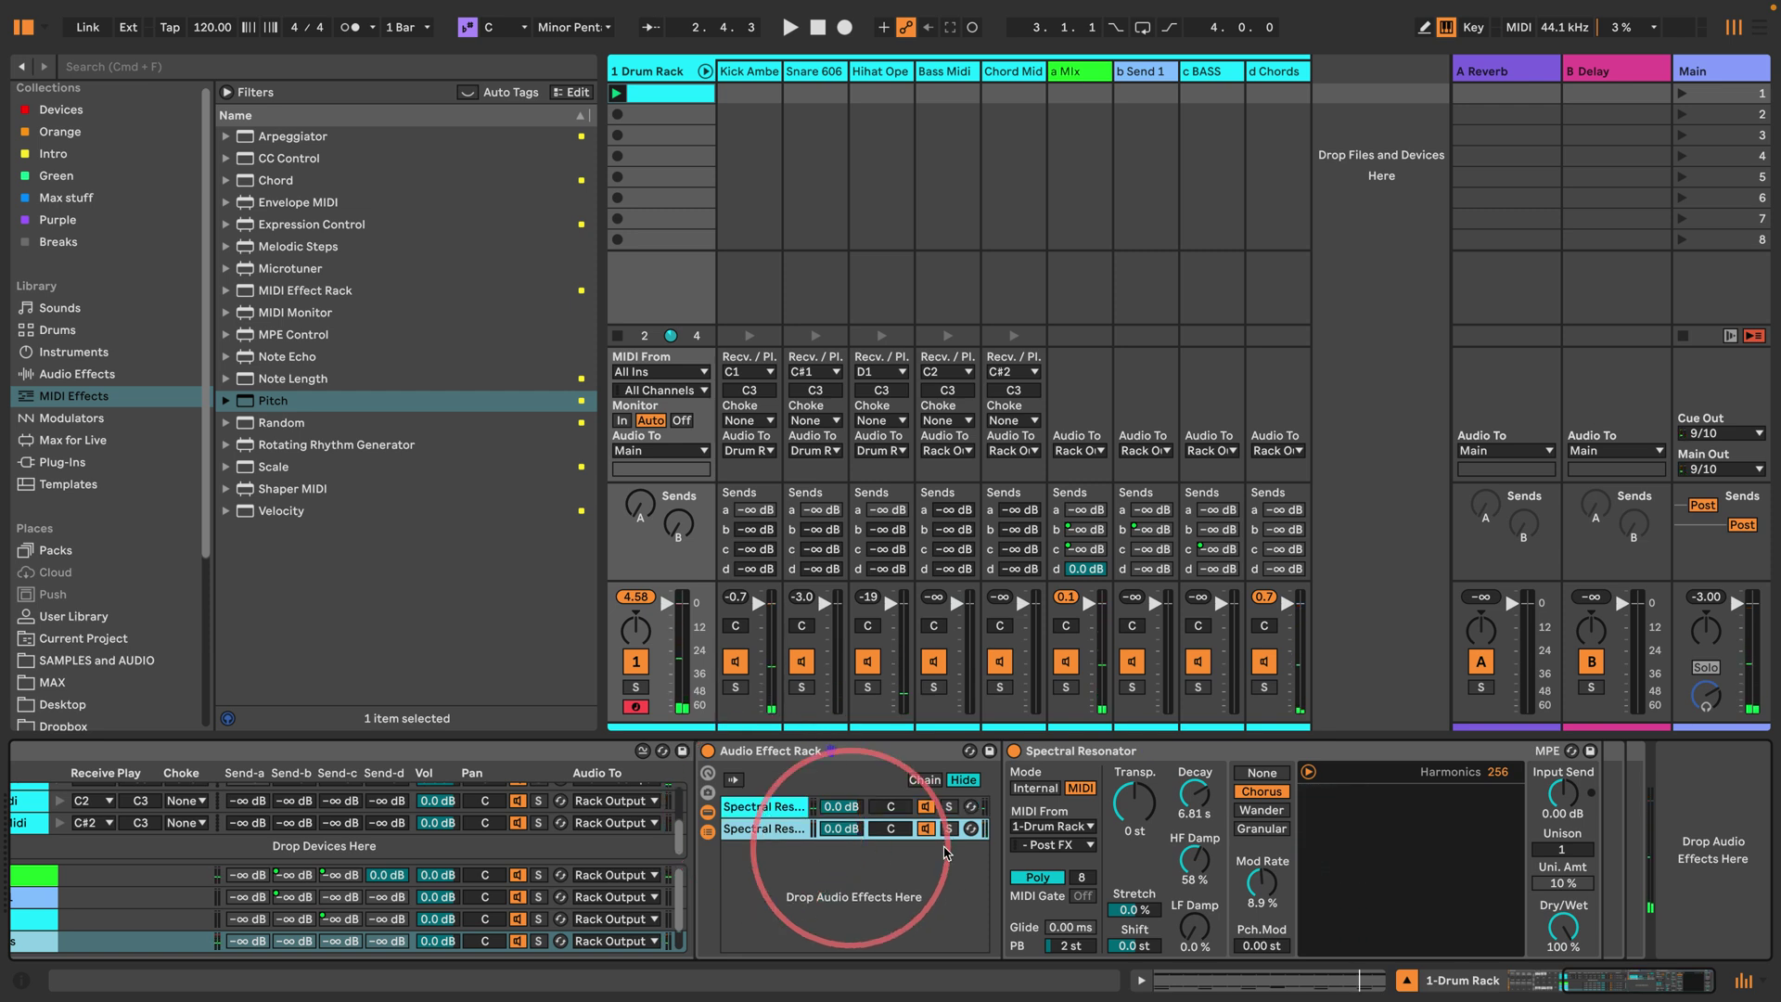
{"action": "left_click", "coordinate": [948, 828]}
{"action": "key", "text": "space"}
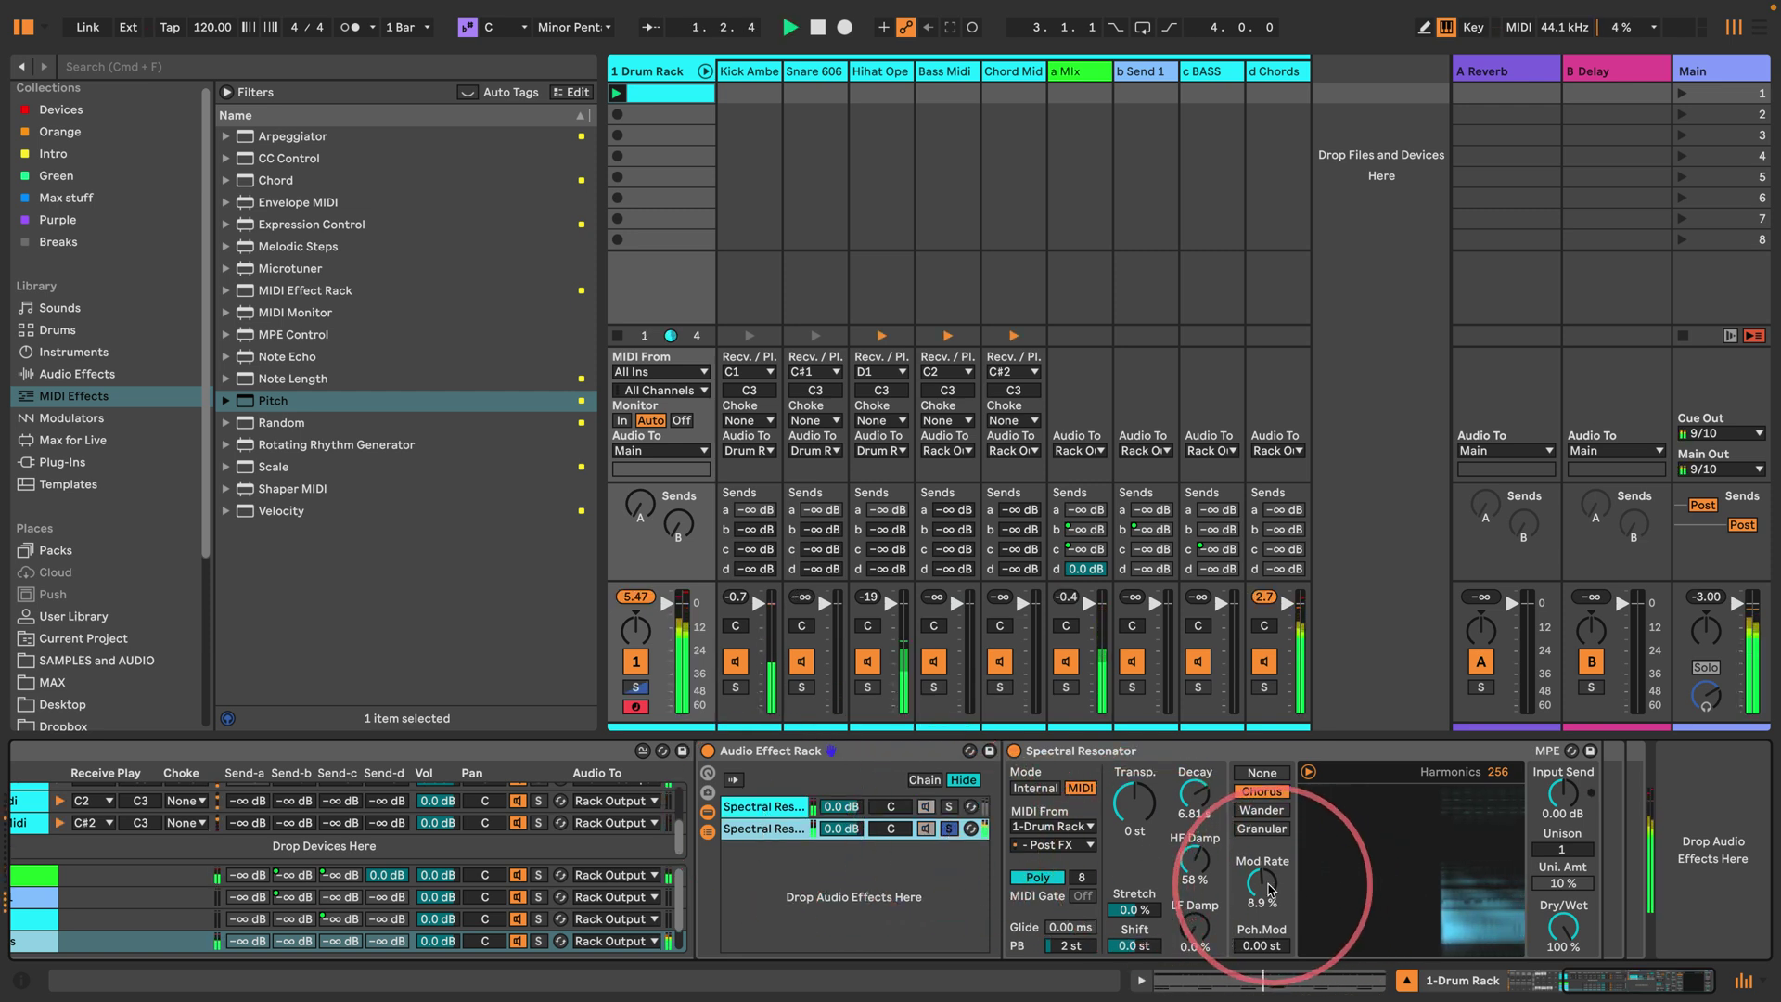
Step: Set the second chain's Spectral Resonator to 0.1 % Mod Rate and 60 % HF Damp, and stop playback
{"action": "left_click_drag", "start_coordinate": [1268, 891], "coordinate": [1269, 923]}
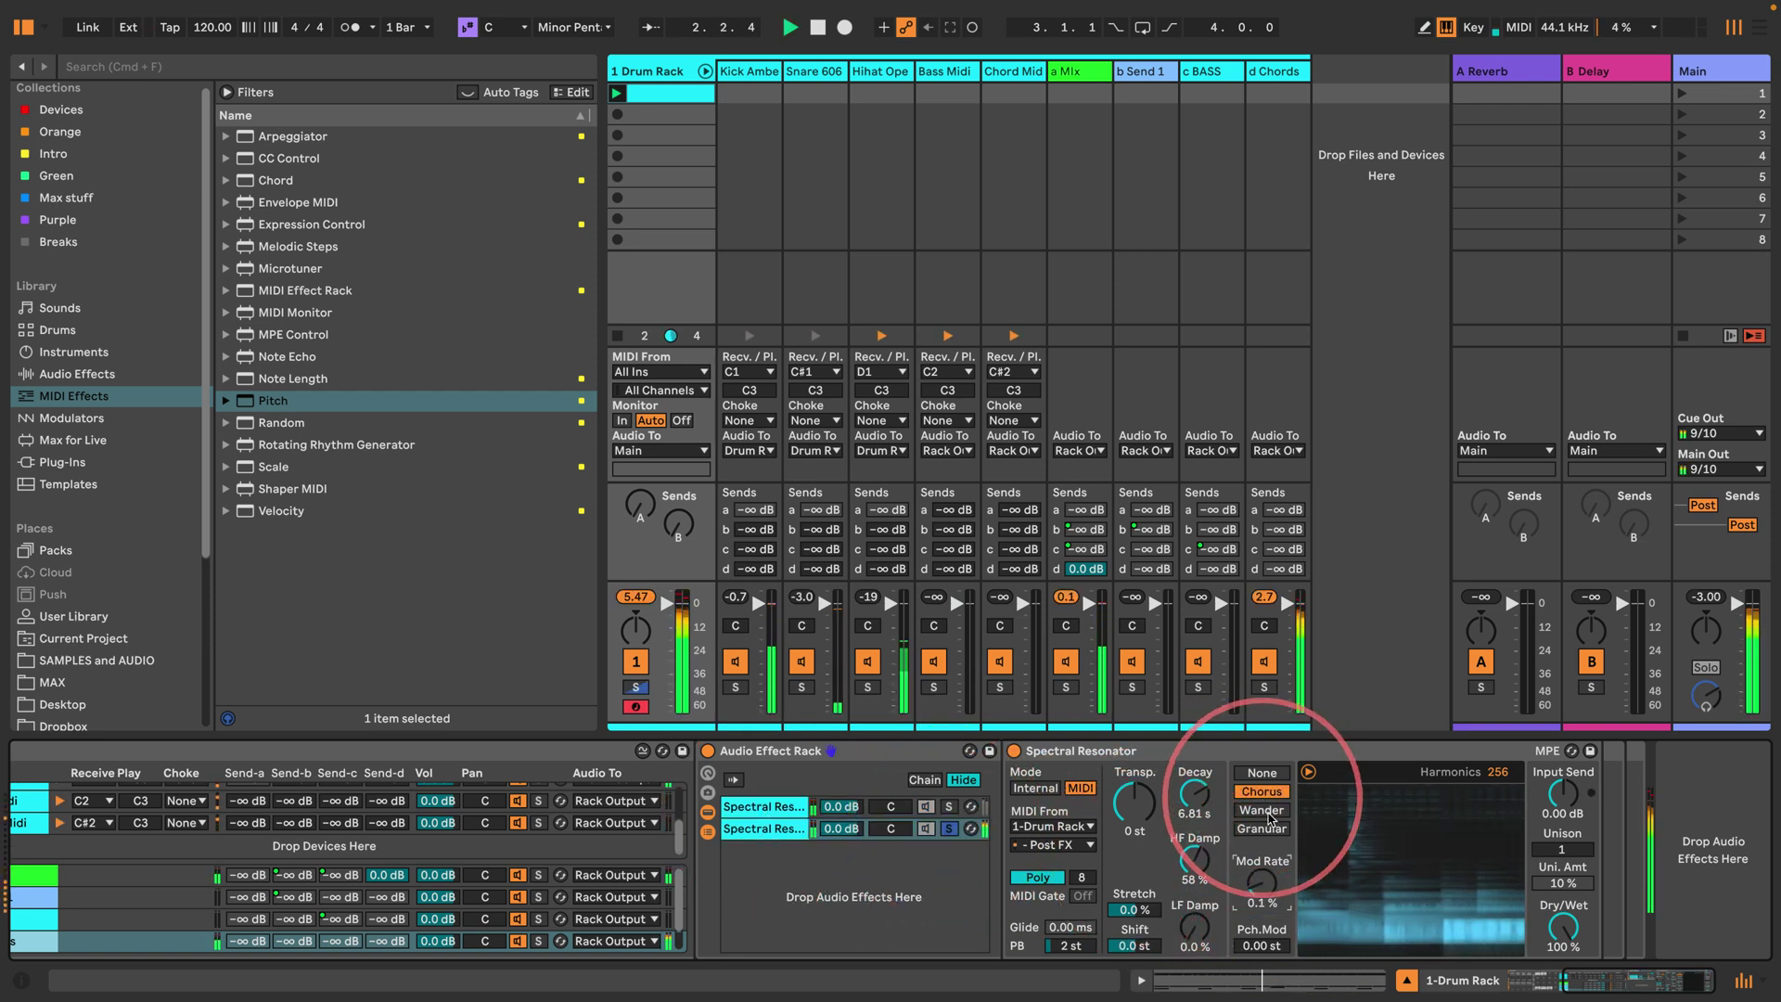
{"action": "left_click_drag", "start_coordinate": [1194, 860], "coordinate": [1194, 895]}
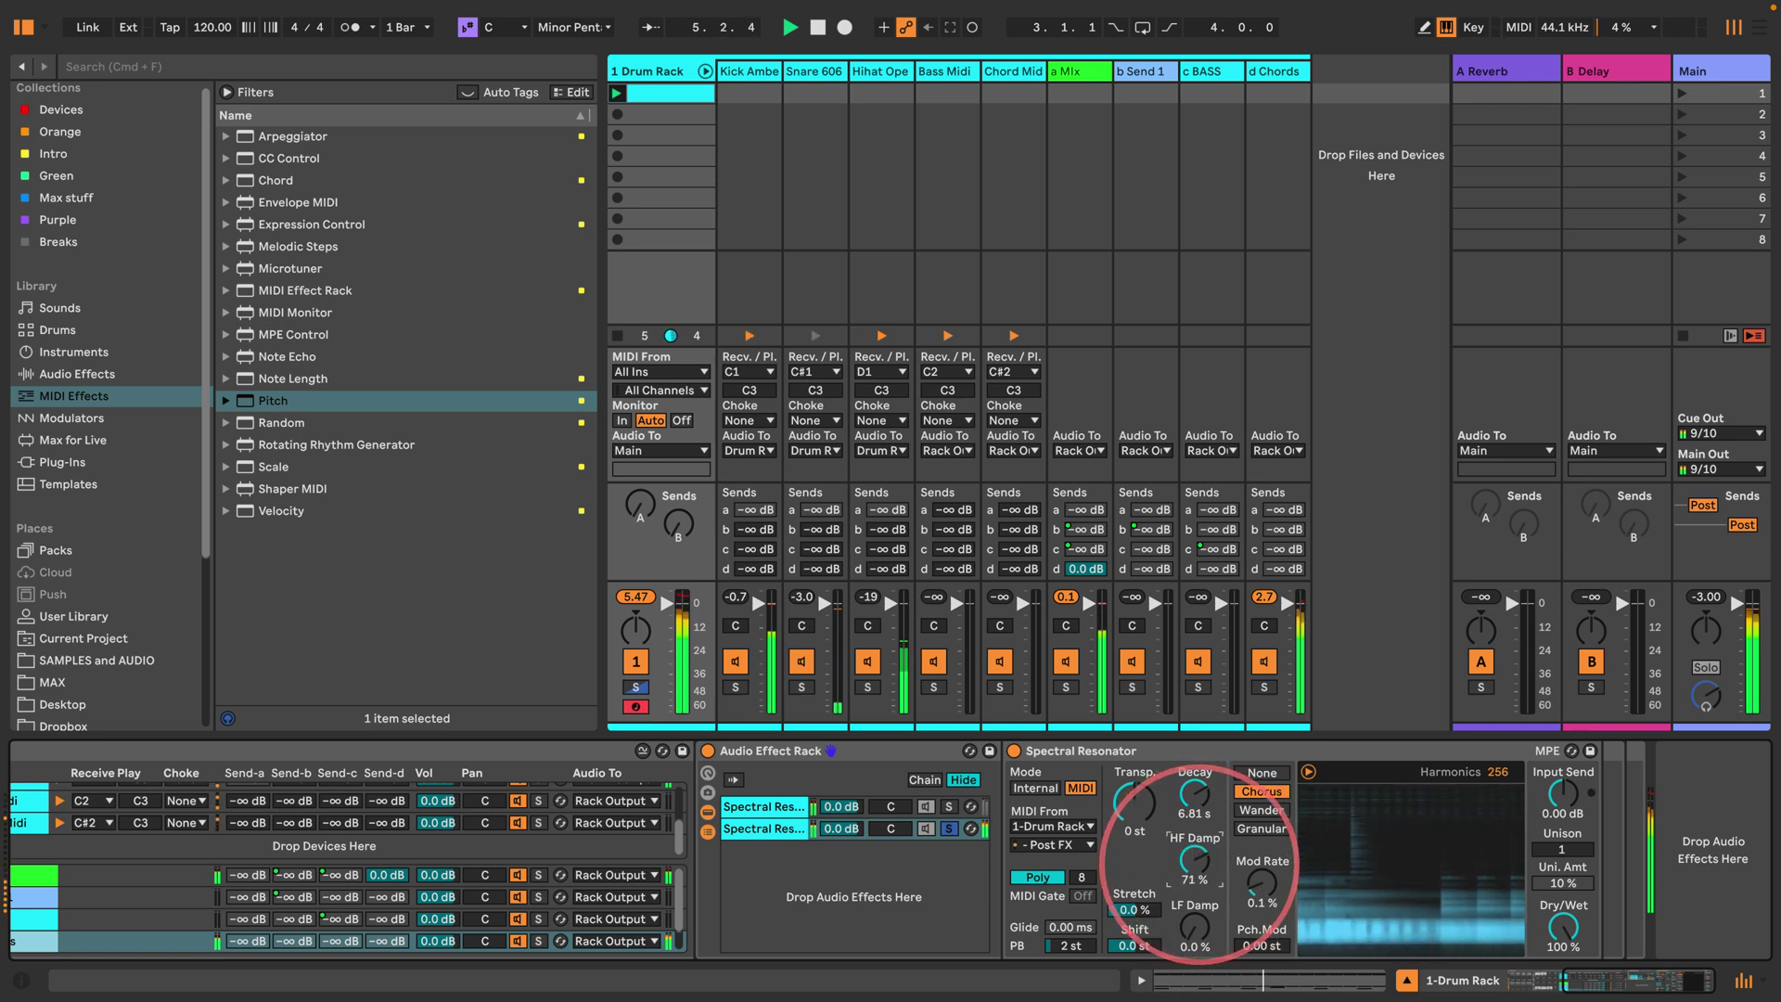
{"action": "key", "text": "space"}
Step: Duplicate the second chain, solo the copy, and set its Spectral Resonator to Wander modulation with a 13 % Mod Rate during playback
{"action": "left_click", "coordinate": [761, 828]}
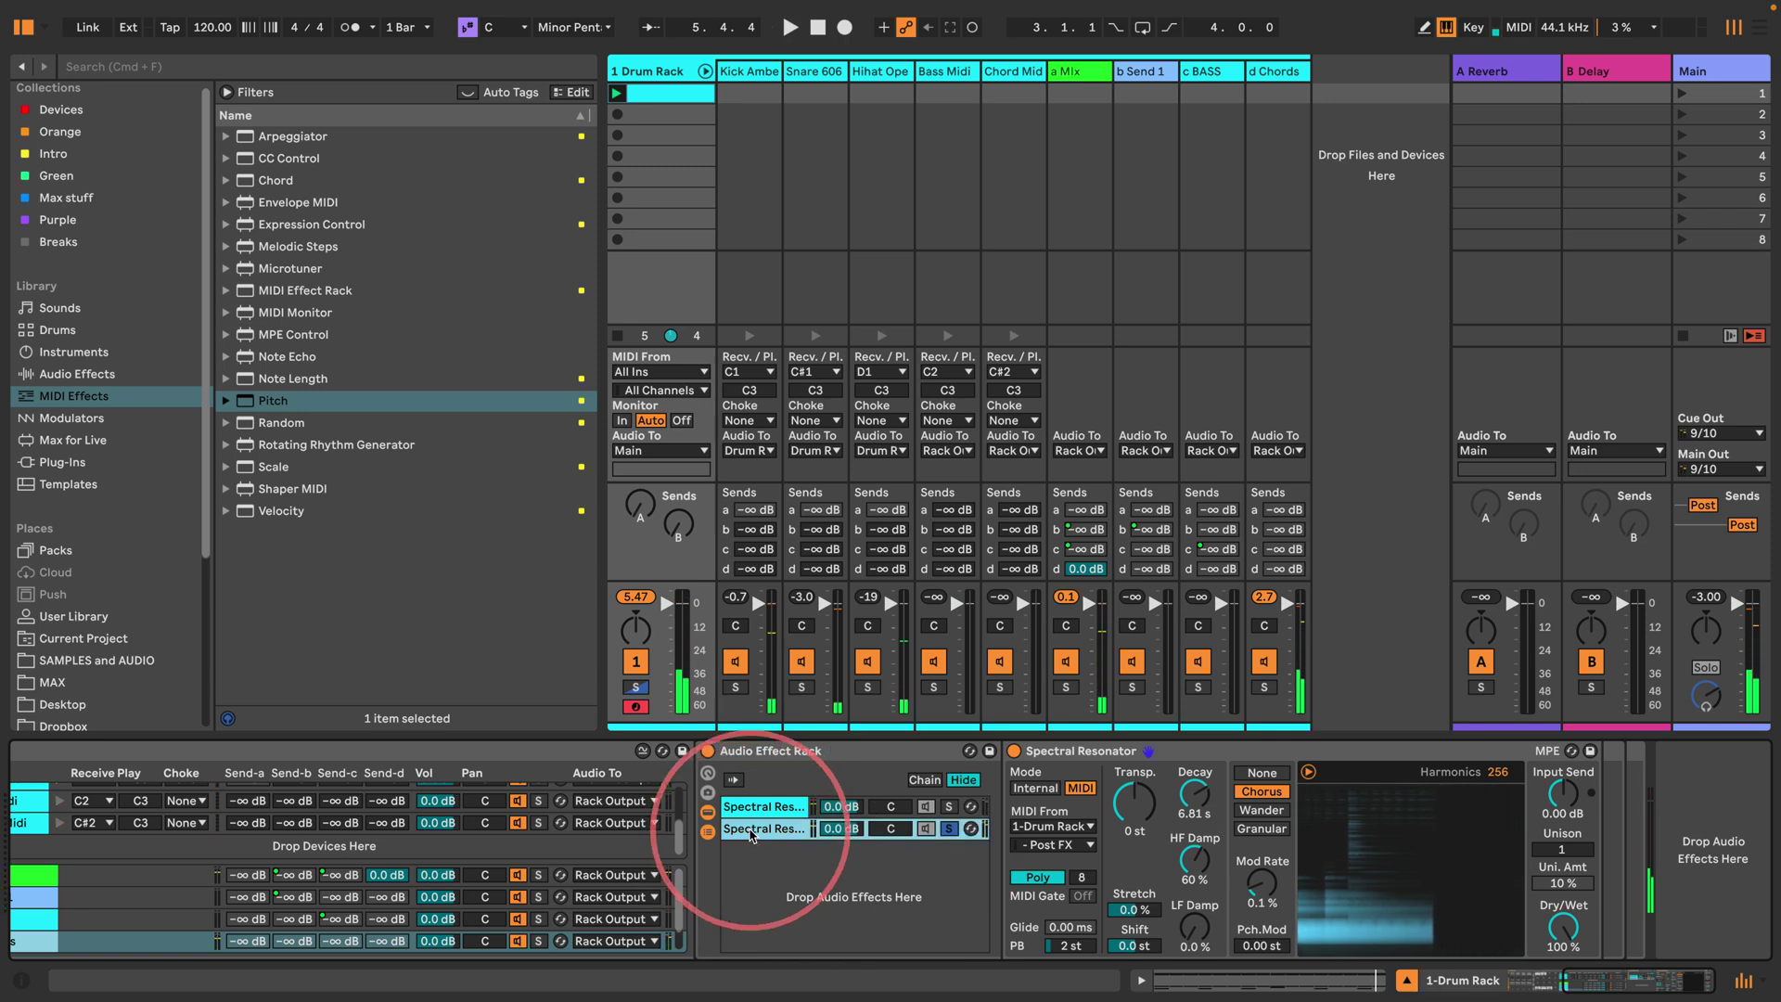
{"action": "key", "text": "super+d"}
{"action": "left_click", "coordinate": [949, 851]}
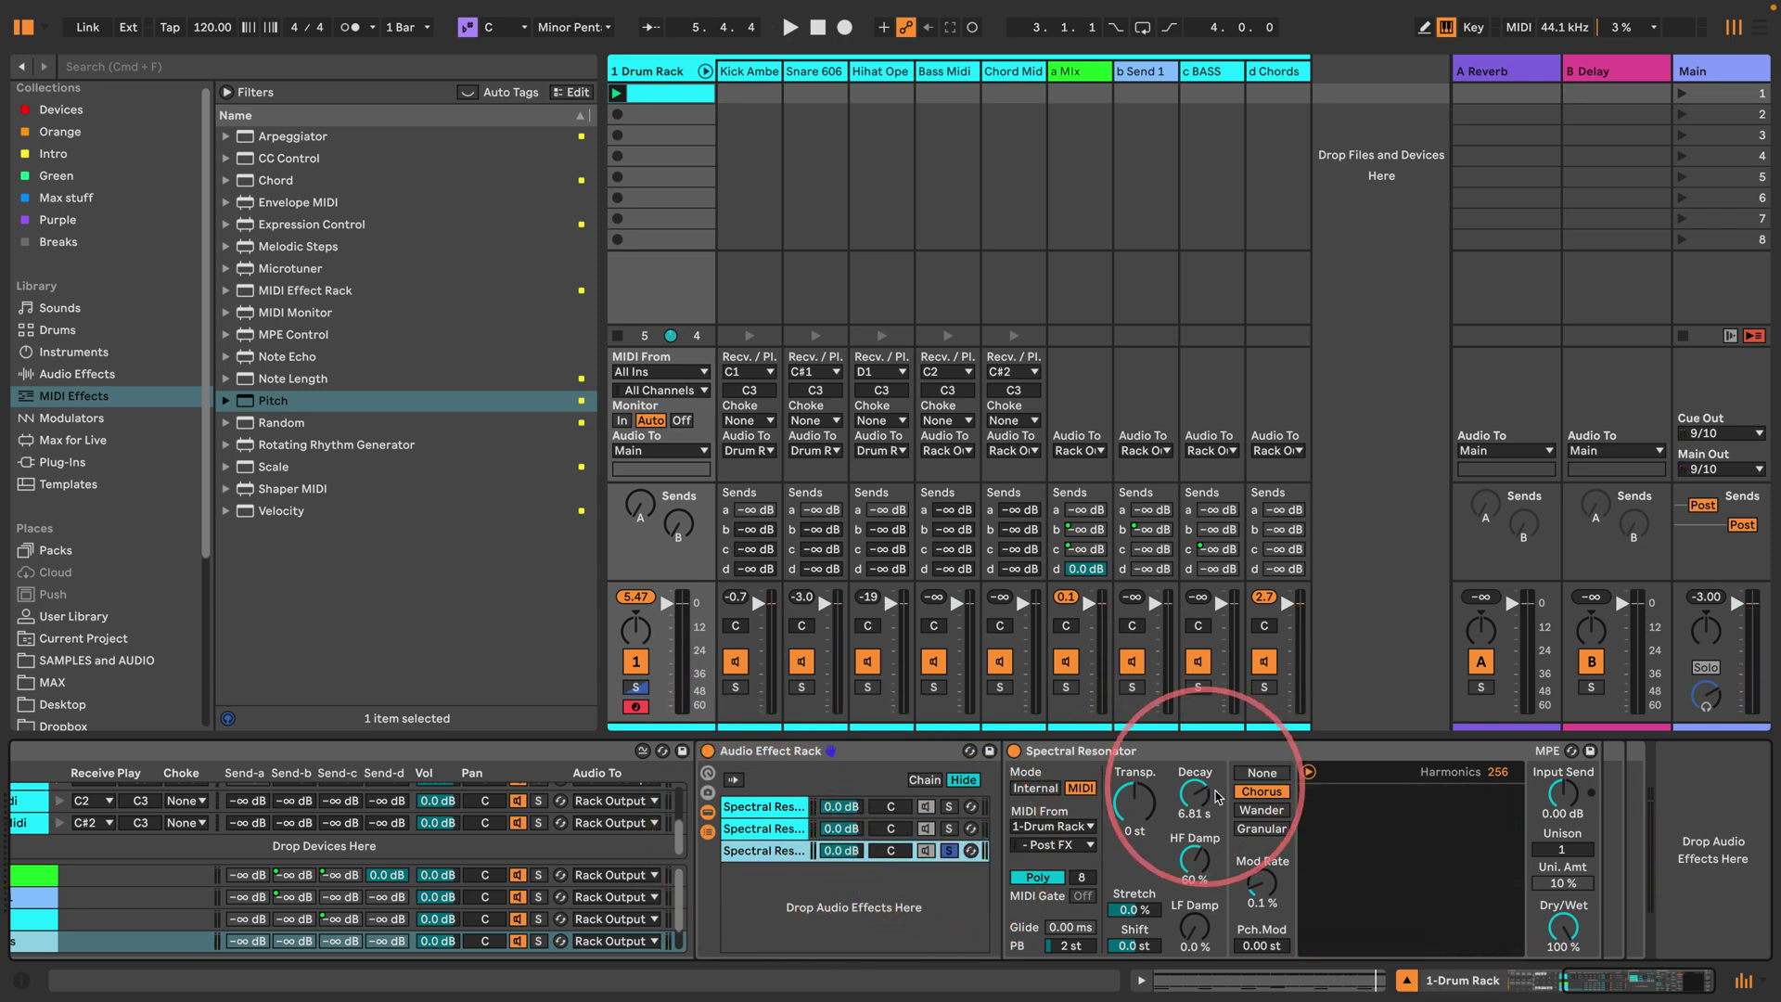
{"action": "left_click", "coordinate": [1253, 810]}
{"action": "key", "text": "space"}
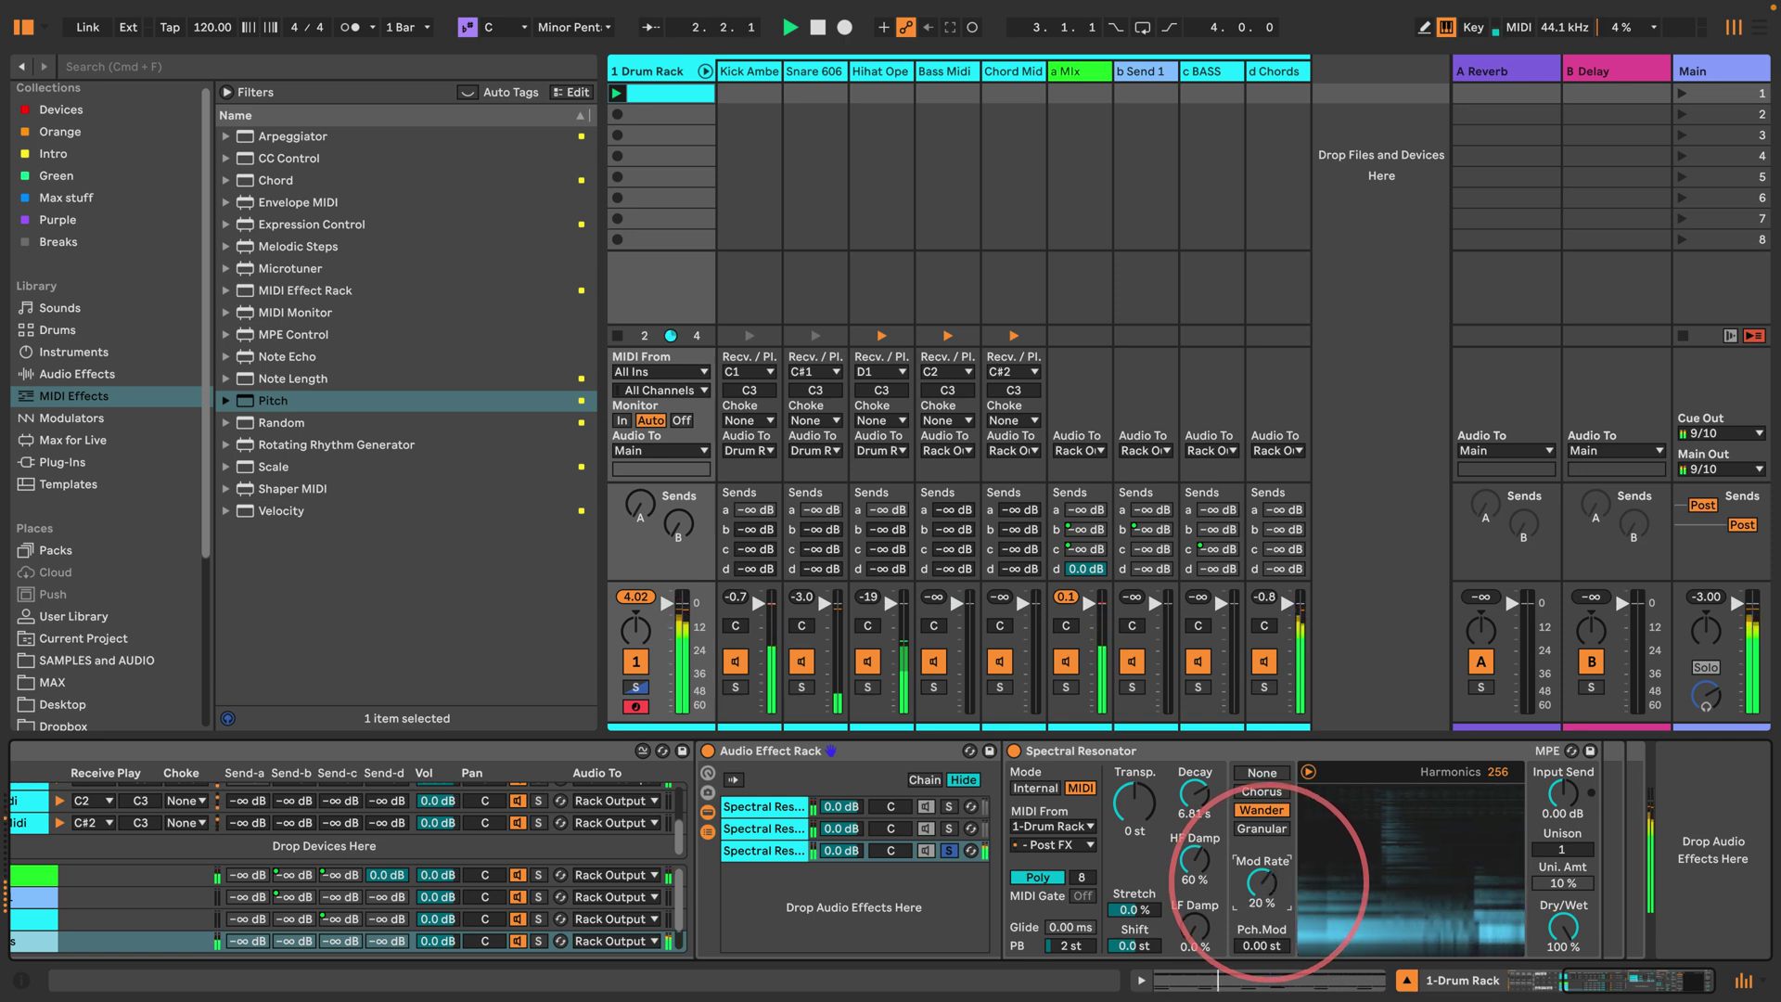
Step: Stop playback and duplicate the third Spectral Resonator chain, the one using Wander modulation
{"action": "left_click", "coordinate": [760, 851]}
{"action": "key", "text": "space"}
{"action": "key", "text": "super+d"}
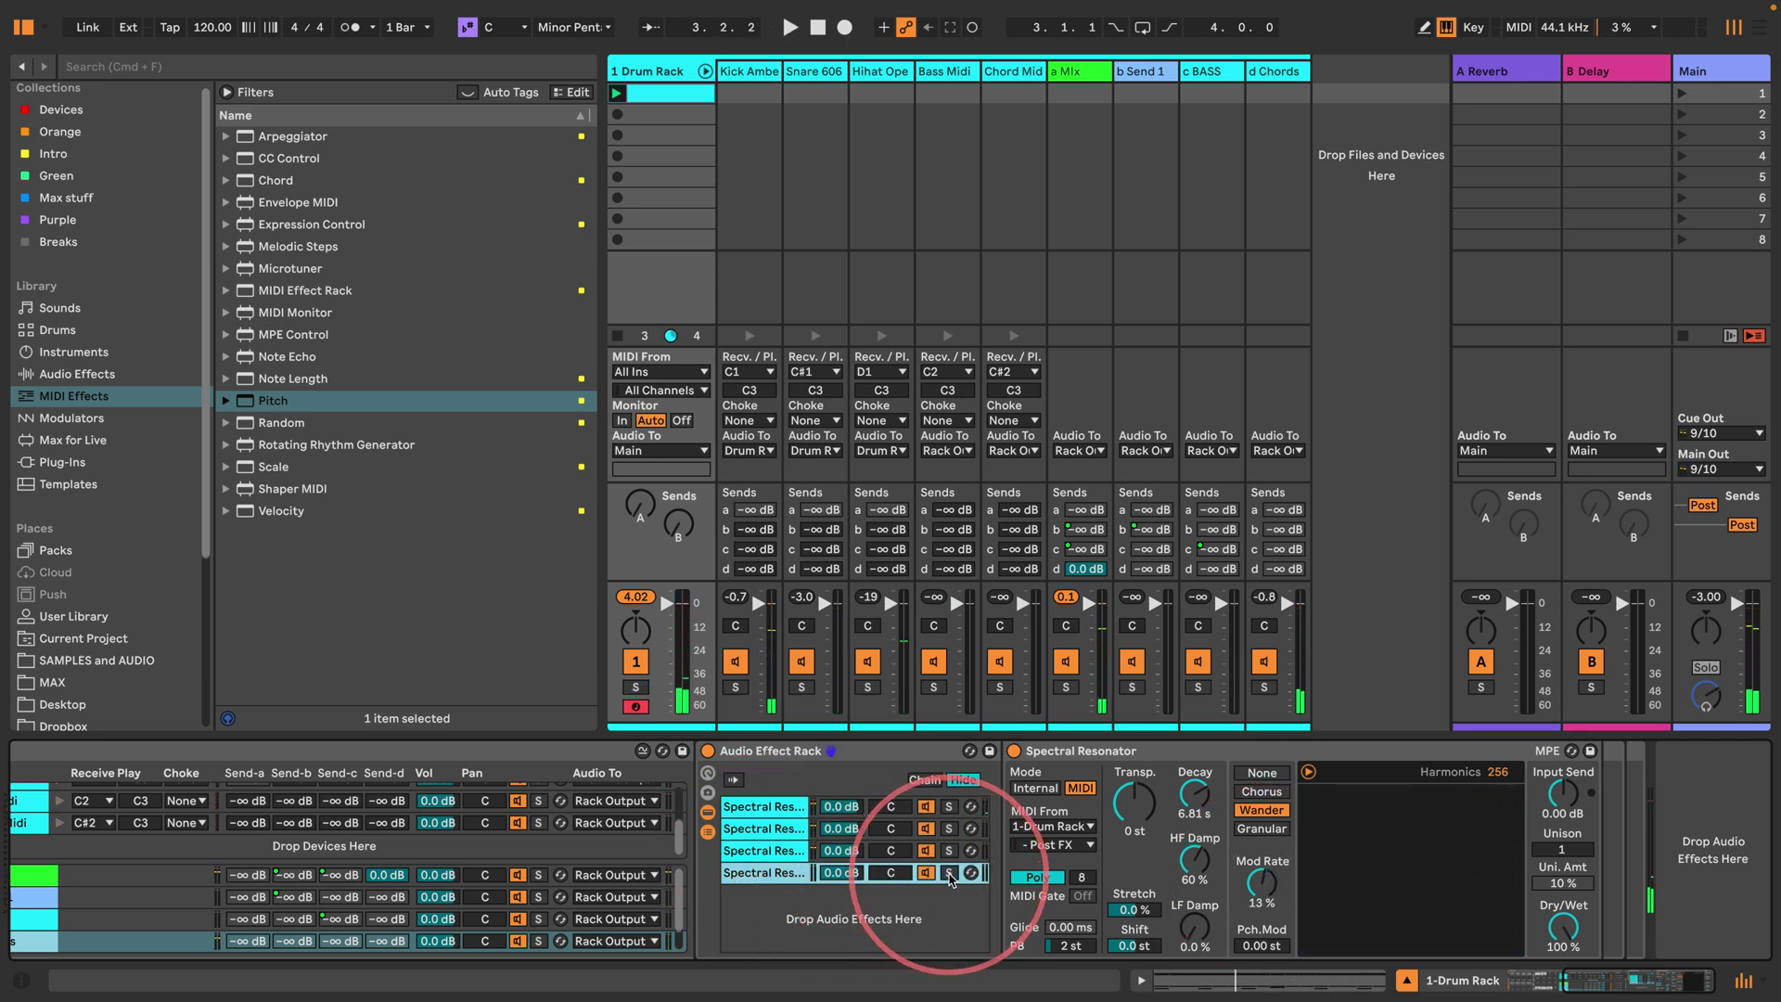
Step: Solo the fourth chain and set its Spectral Resonator to modulation None, 67 % HF Damp, 1.6 % Stretch and -22.5 st Shift during playback
{"action": "left_click", "coordinate": [1261, 773]}
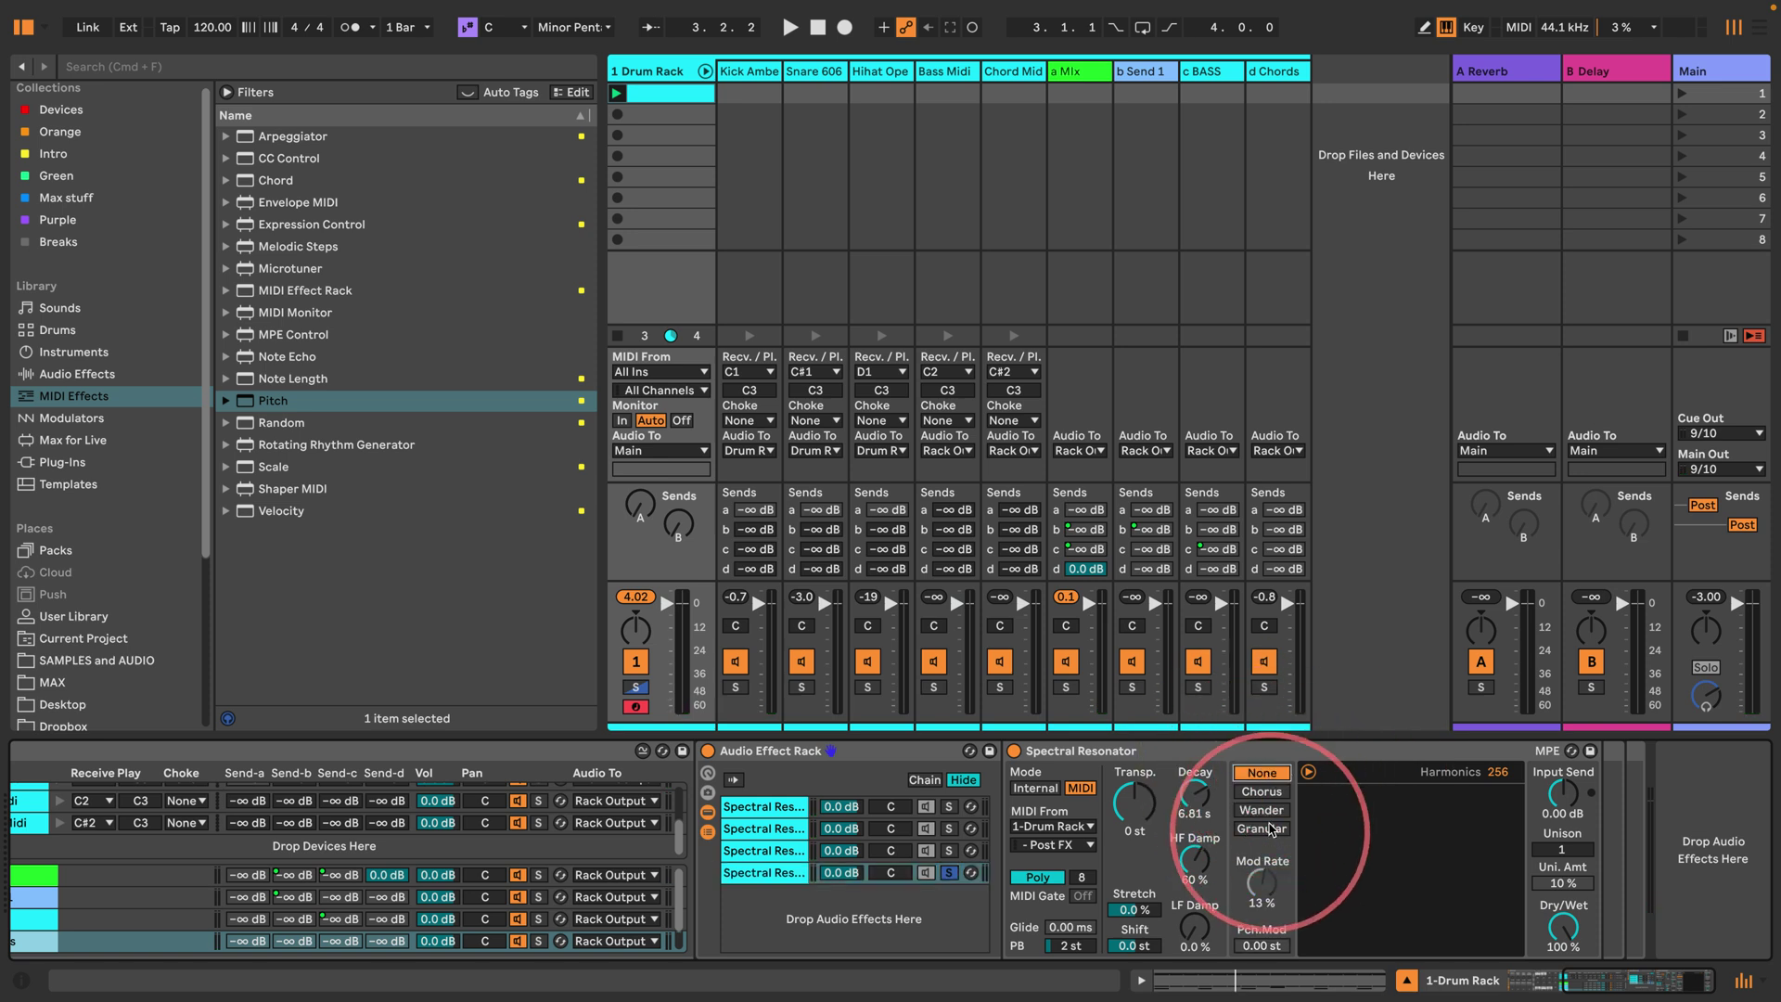
{"action": "key", "text": "space"}
{"action": "mouse_move", "coordinate": [1195, 863]}
{"action": "left_mouse_down"}
{"action": "mouse_move", "coordinate": [1193, 830]}
{"action": "mouse_move", "coordinate": [1162, 867]}
{"action": "left_mouse_up"}
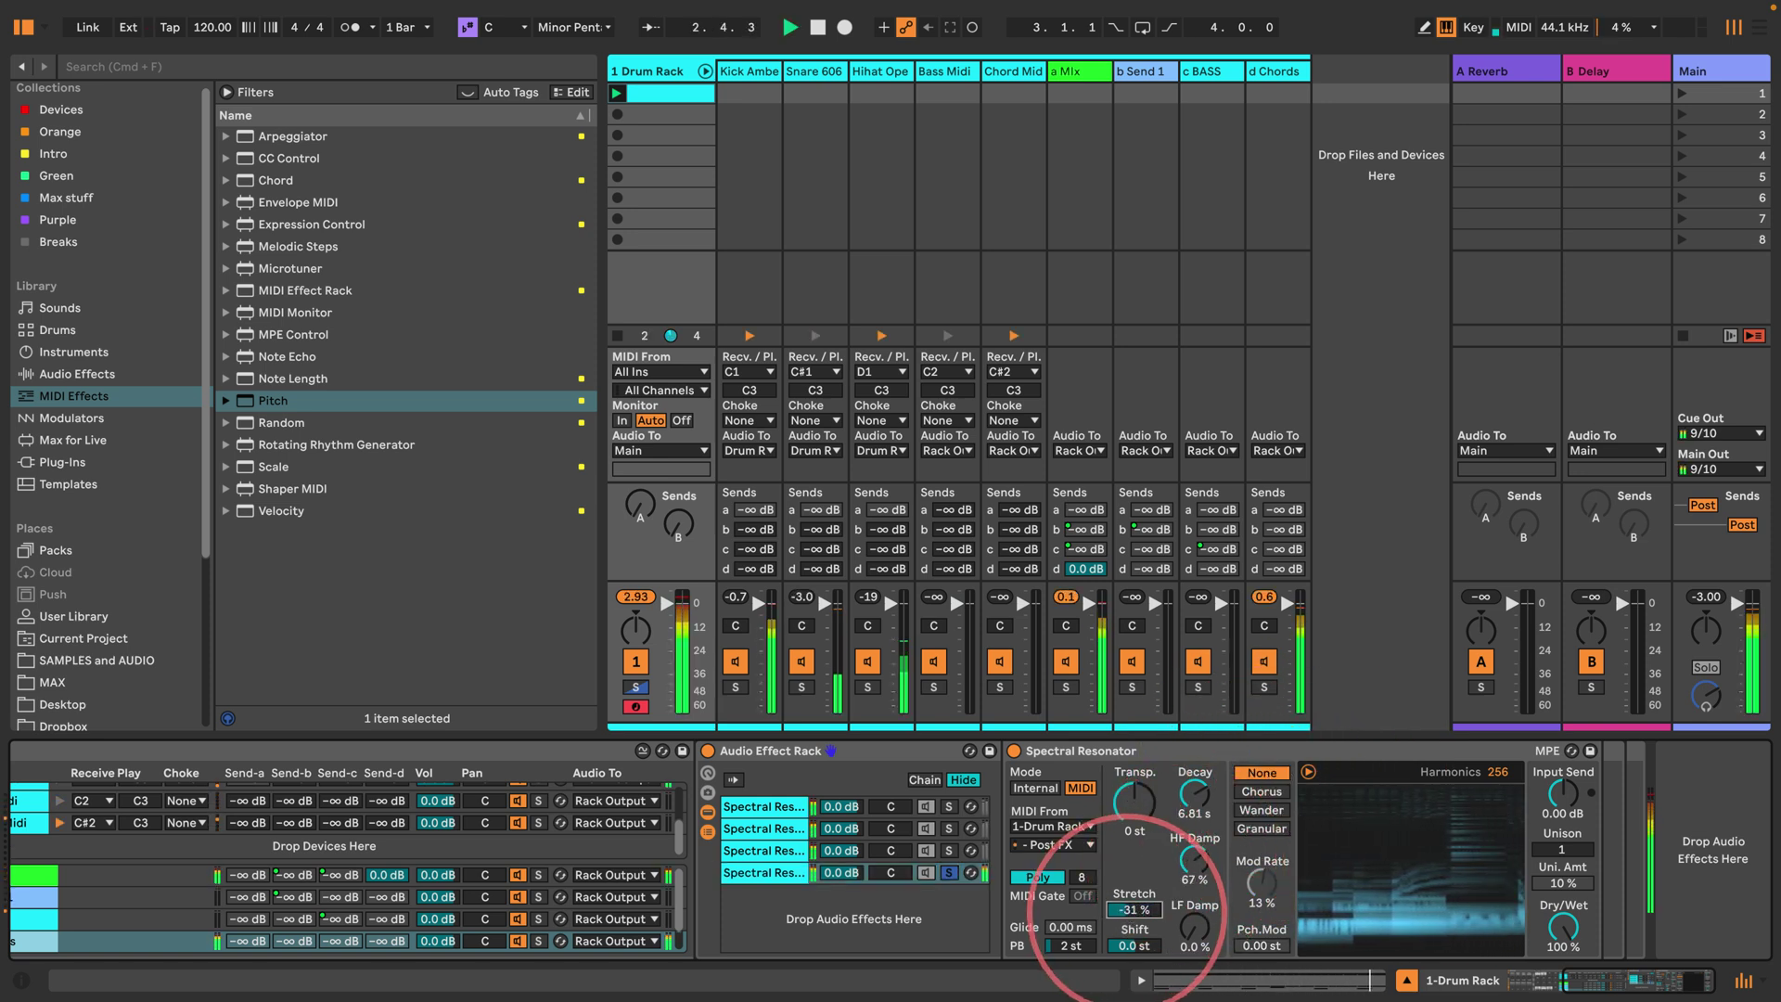
{"action": "left_click_drag", "start_coordinate": [1134, 909], "coordinate": [1134, 923]}
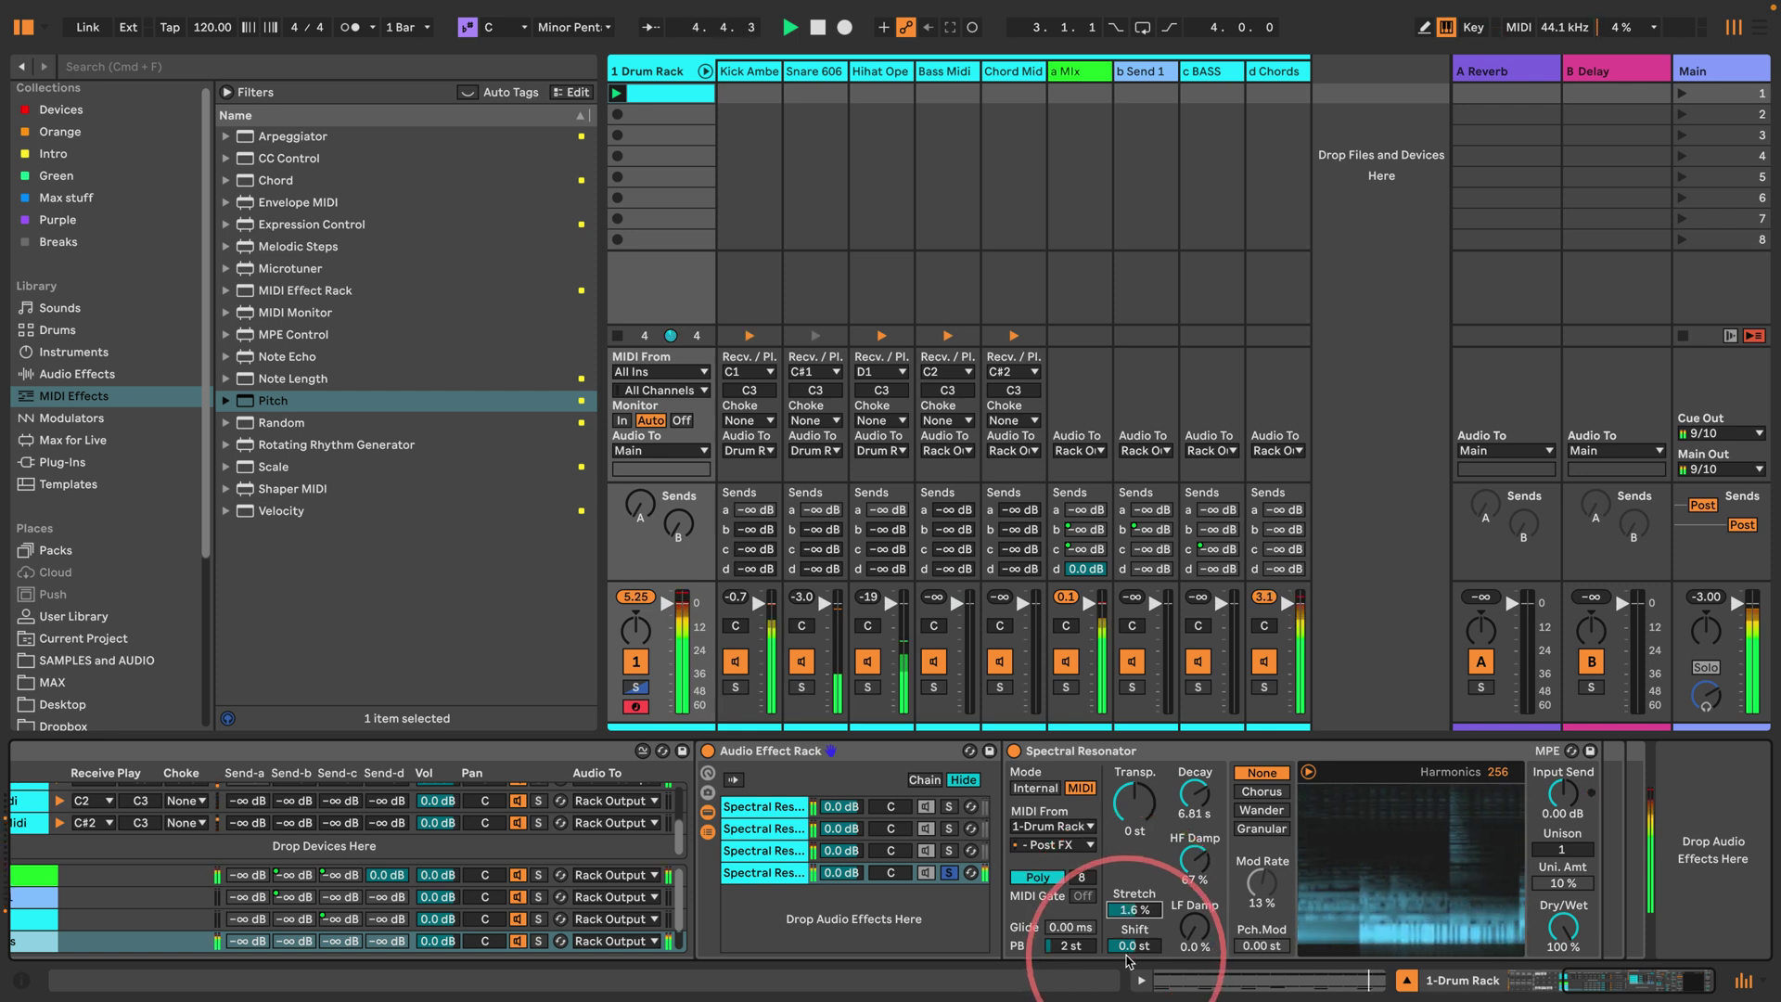
{"action": "left_click_drag", "start_coordinate": [1134, 945], "coordinate": [1130, 932]}
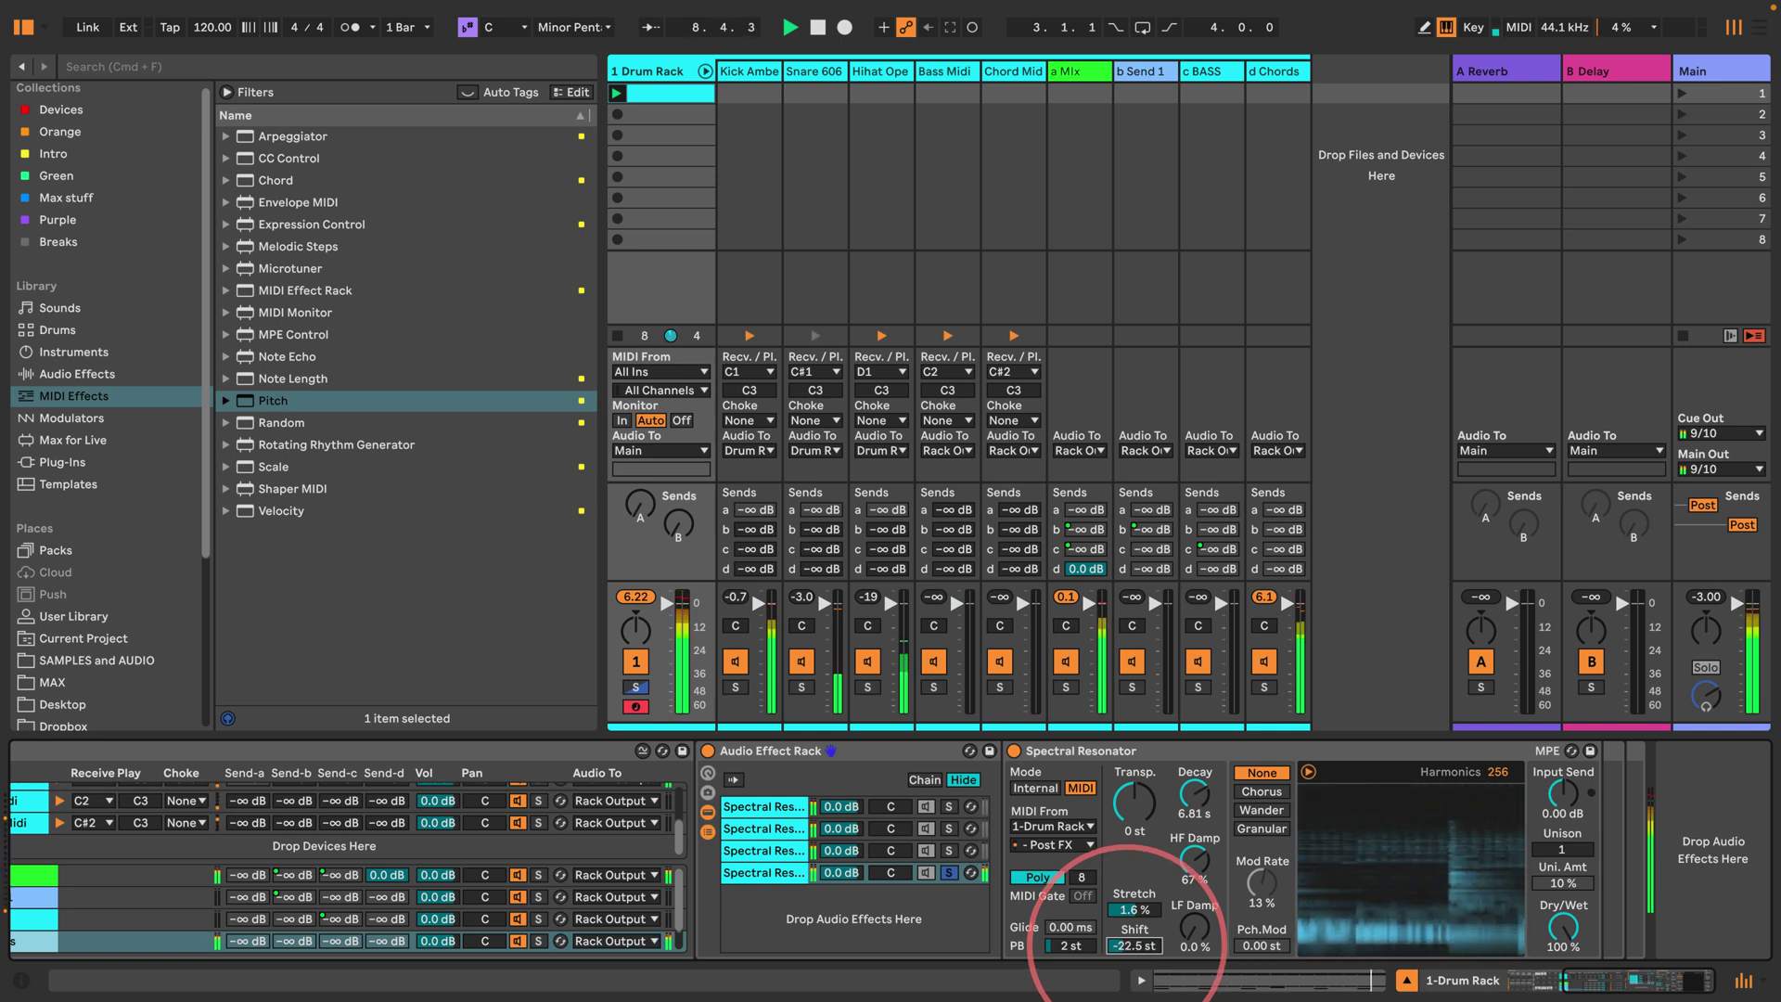
Step: Stop playback, duplicate the fourth Spectral Resonator chain, and leave only the copy soloed
{"action": "left_click", "coordinate": [736, 872]}
{"action": "key", "text": "space"}
{"action": "key", "text": "super+d"}
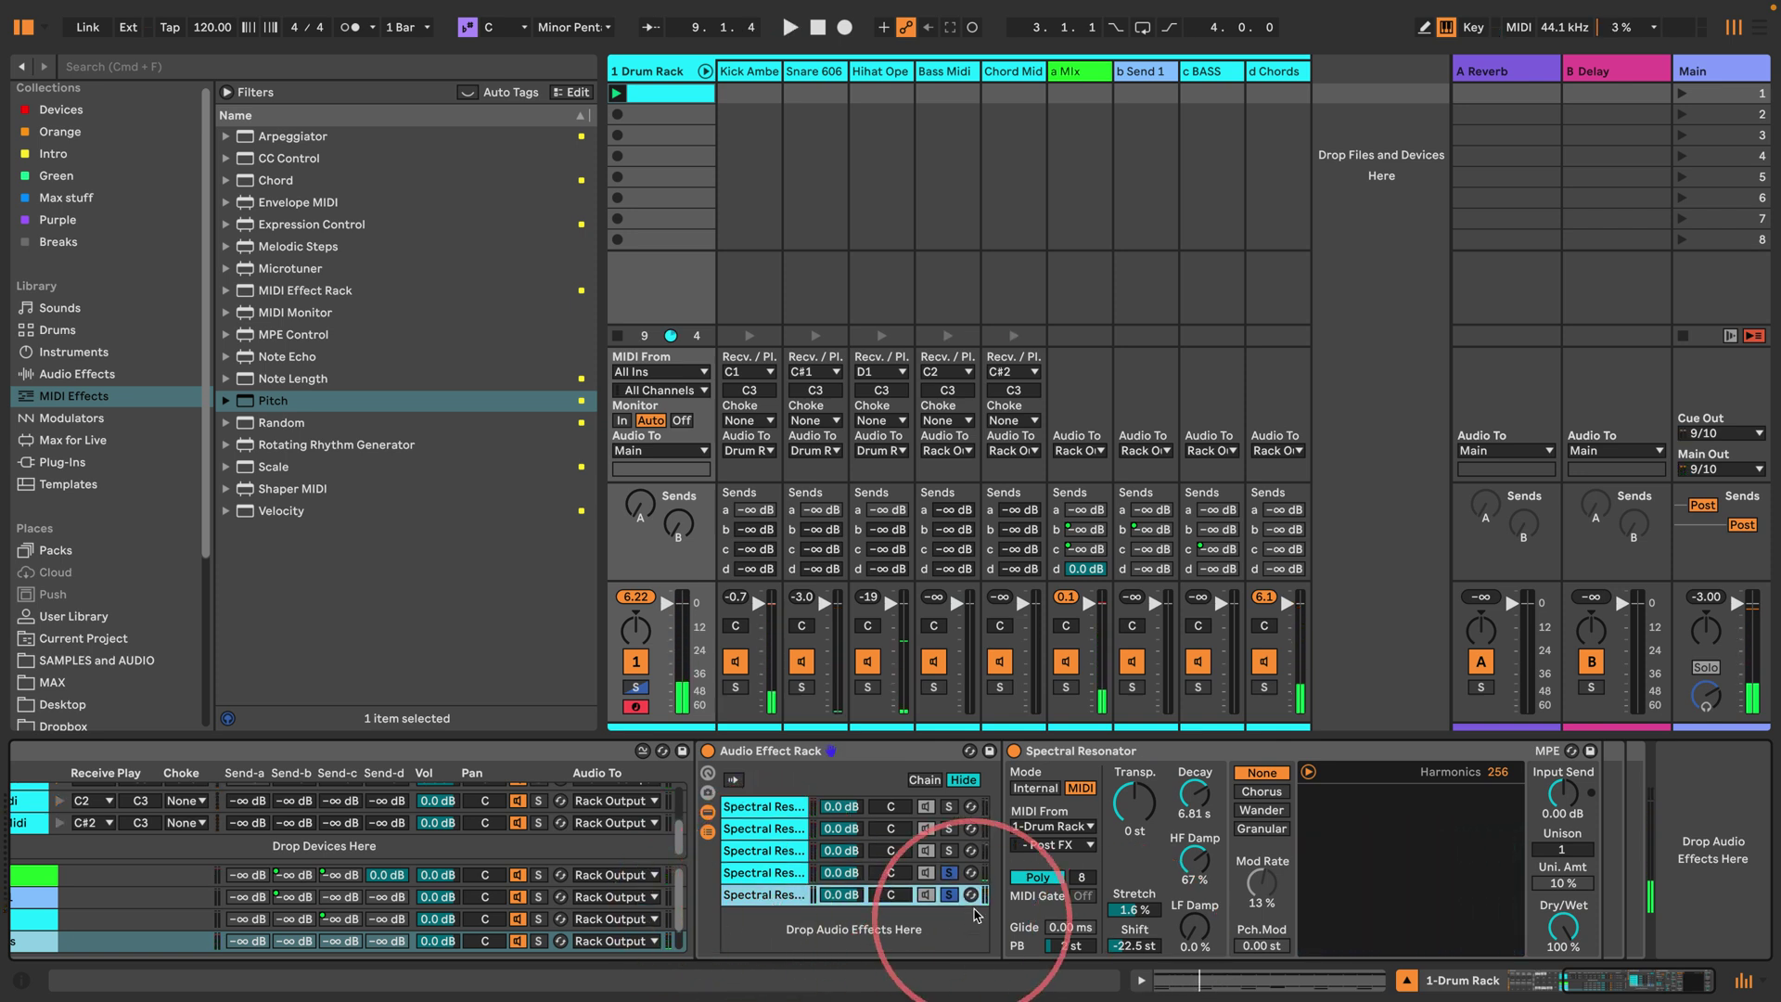
{"action": "left_click", "coordinate": [947, 873]}
Step: During playback, set the fifth chain's Spectral Resonator to 0.0 % Stretch, 16.5 st Shift, 19 % LF Damp and 7.29 s Decay, then stop
{"action": "key", "text": "space"}
{"action": "left_click_drag", "start_coordinate": [1135, 945], "coordinate": [1192, 923]}
{"action": "key", "text": "Delete"}
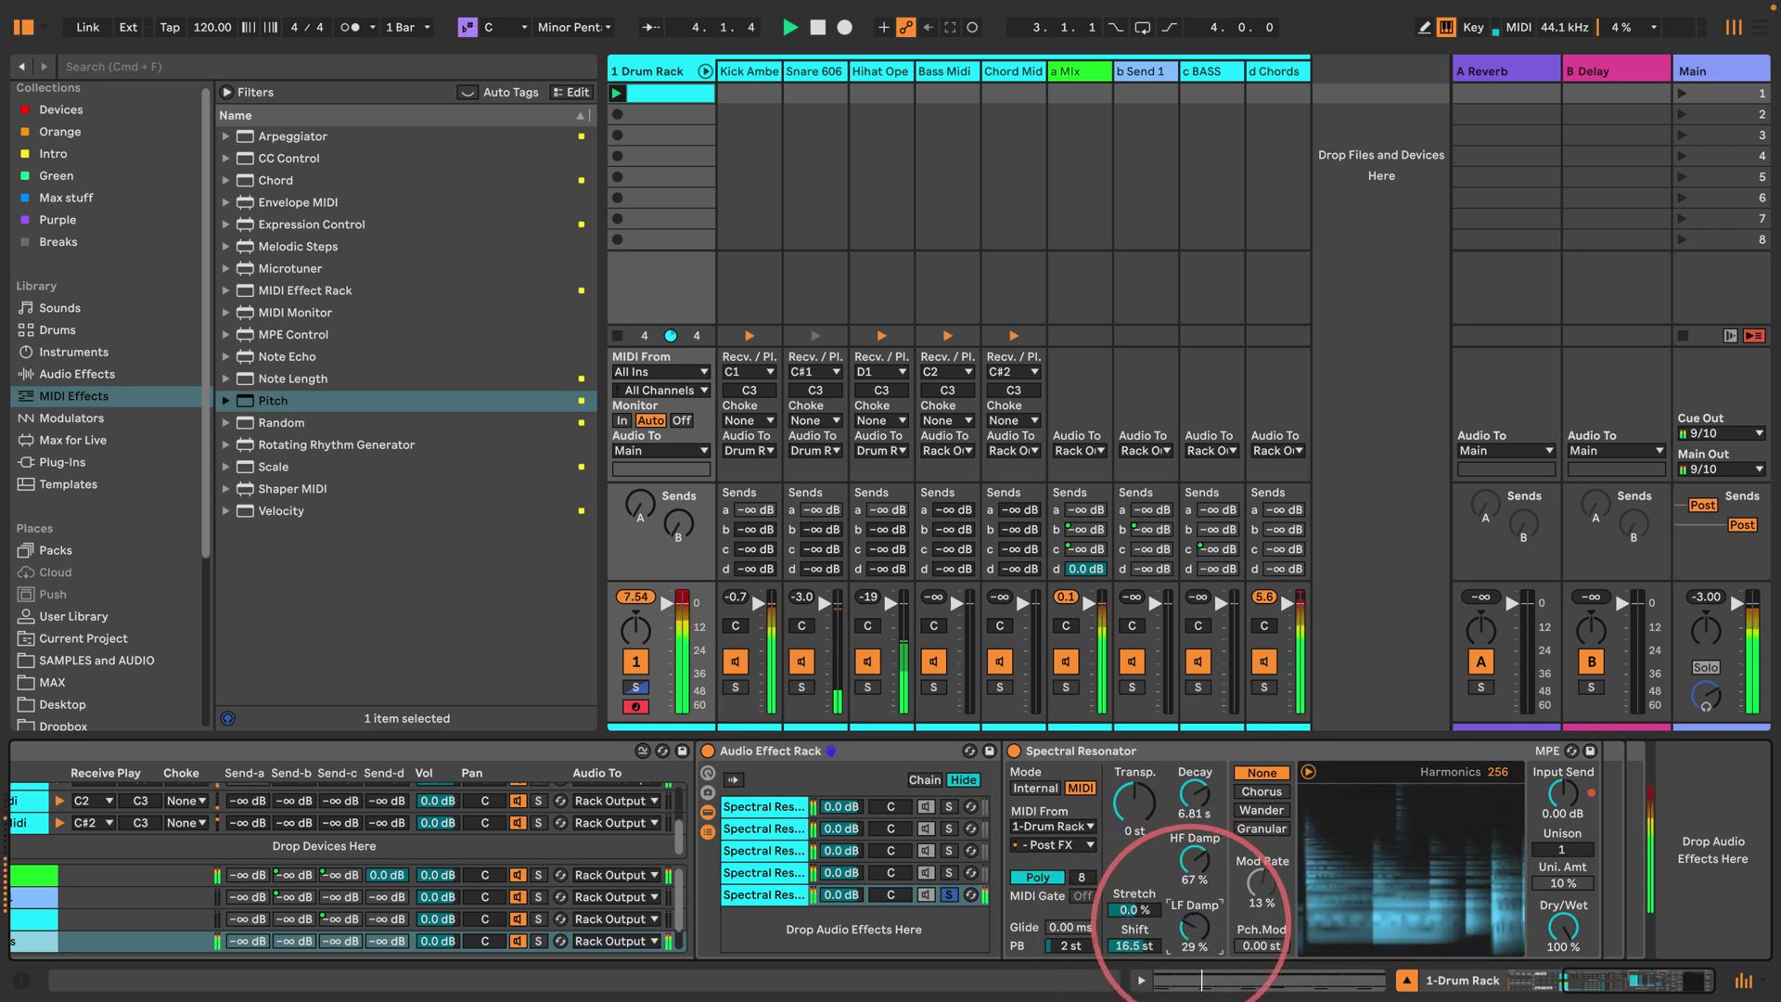
{"action": "left_click_drag", "start_coordinate": [1195, 796], "coordinate": [1200, 743]}
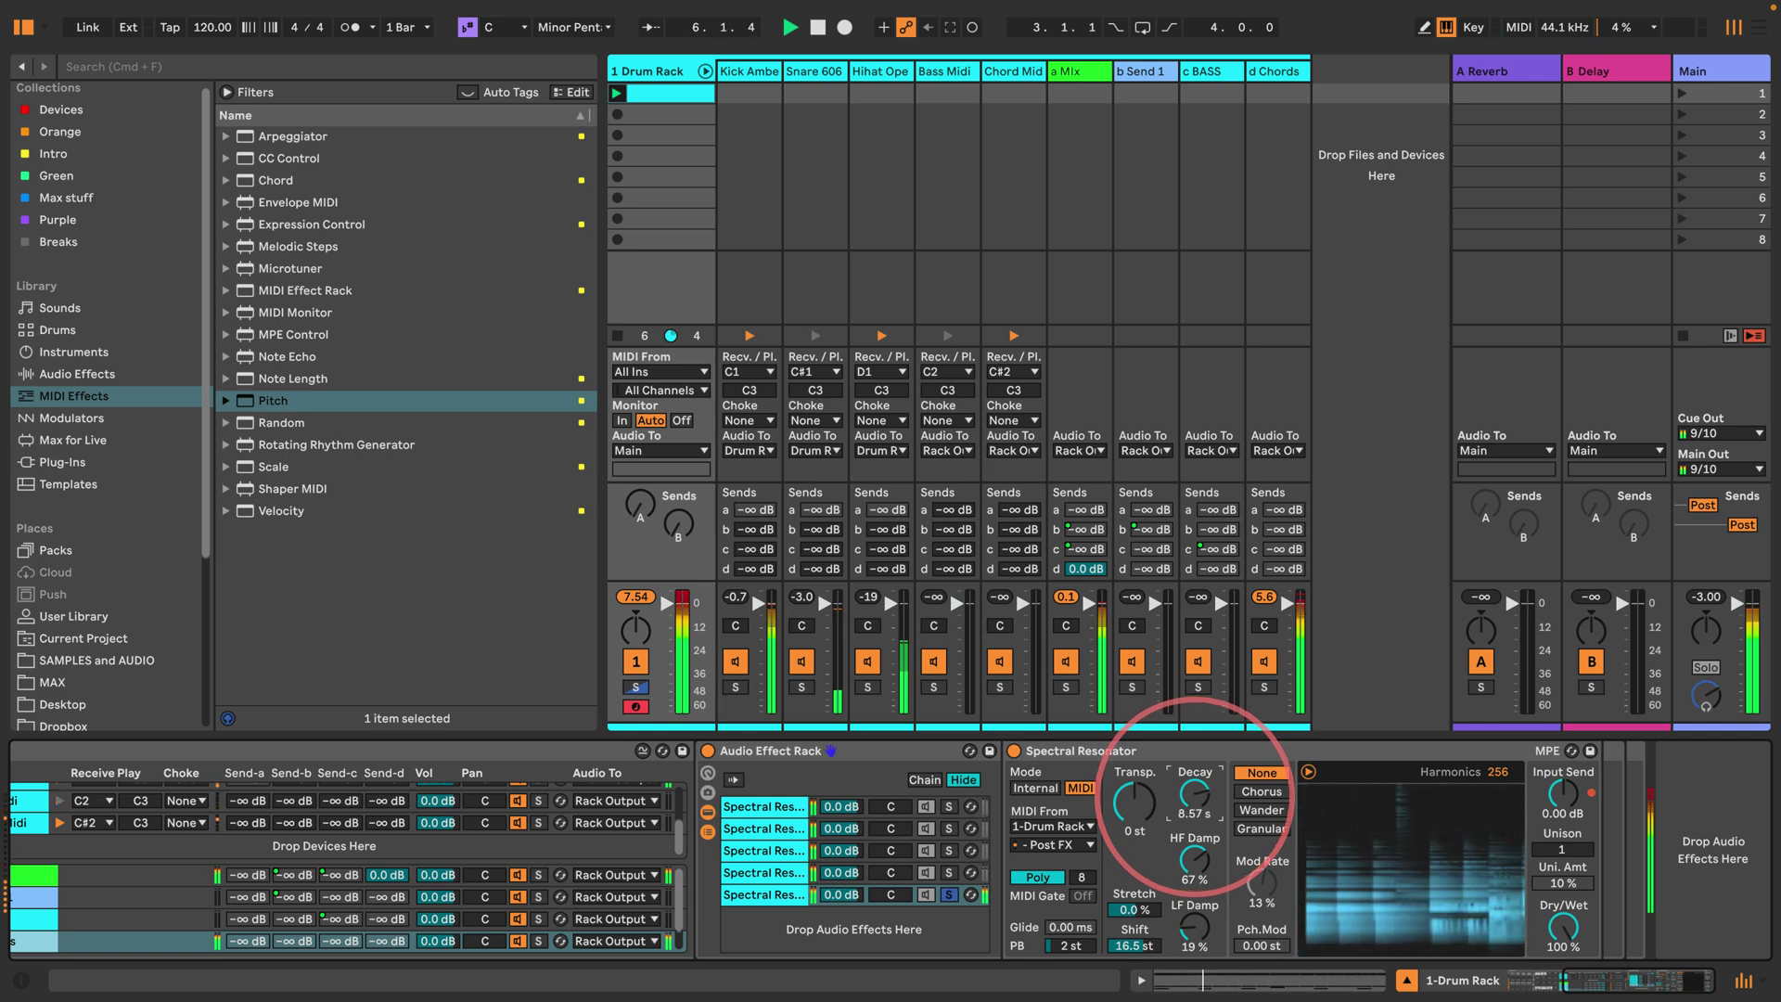
{"action": "key", "text": "space"}
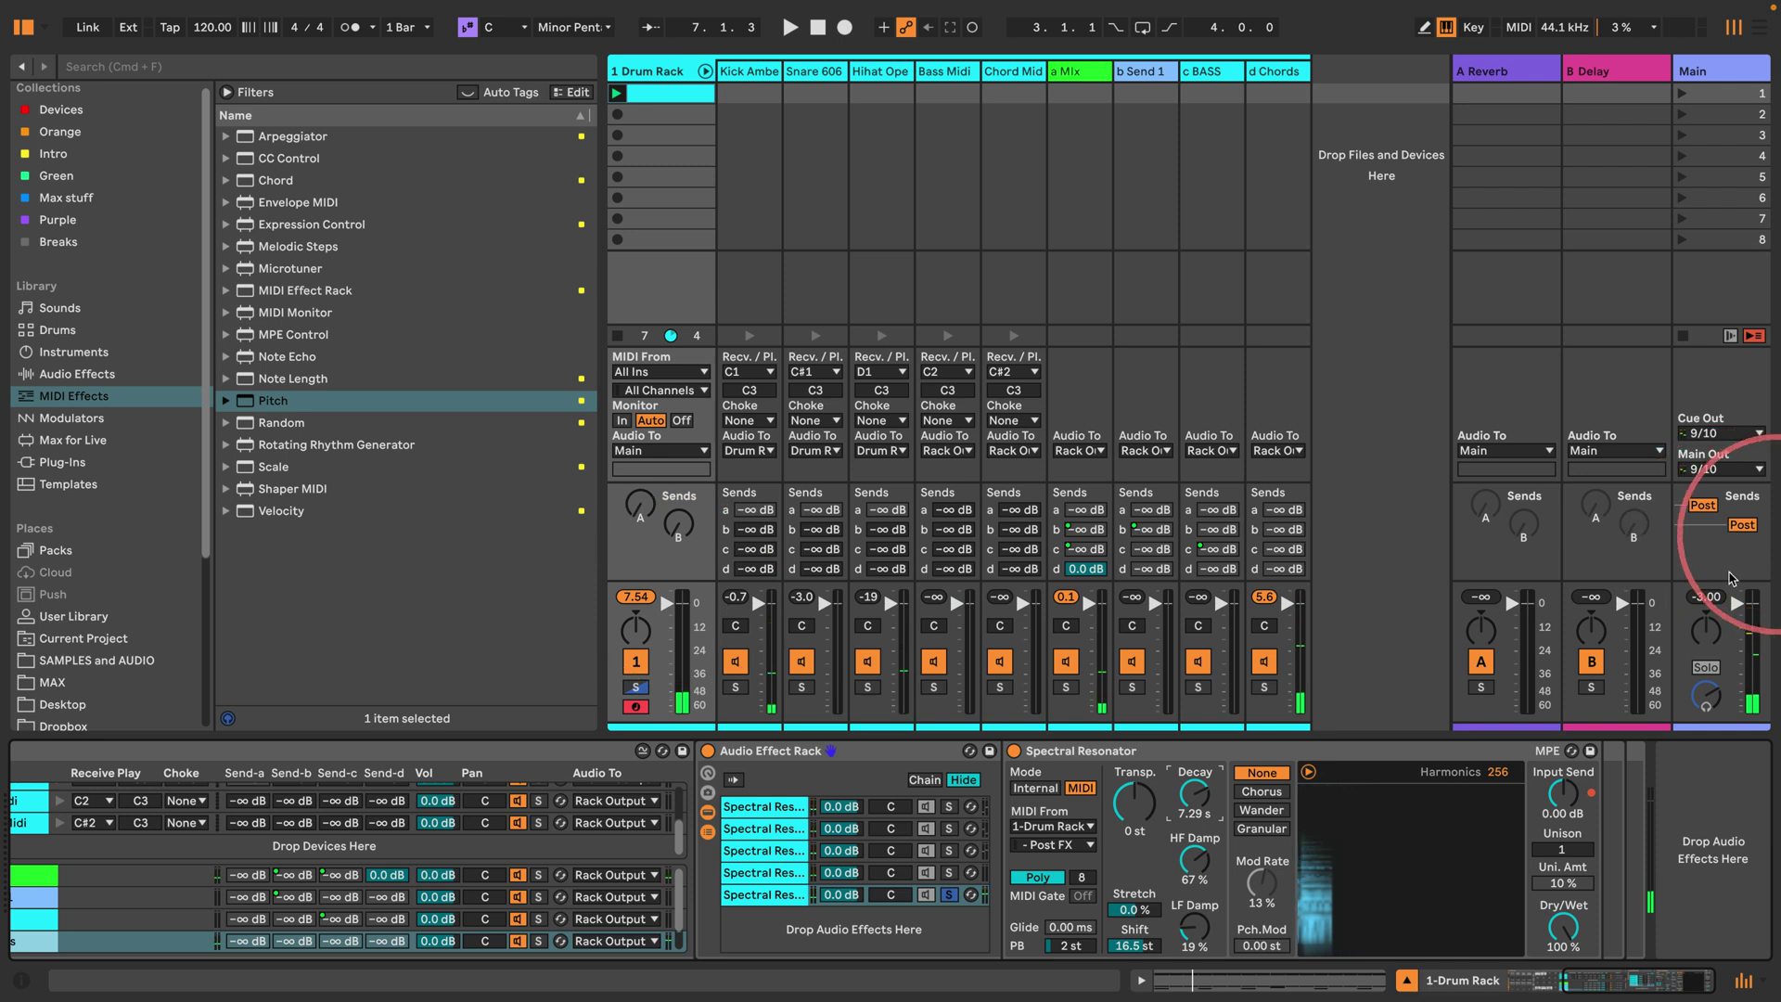
Step: Open the rack's chain select editor, extend all five chains' zones across 0–127, and distribute the ranges equally
{"action": "key", "text": "space"}
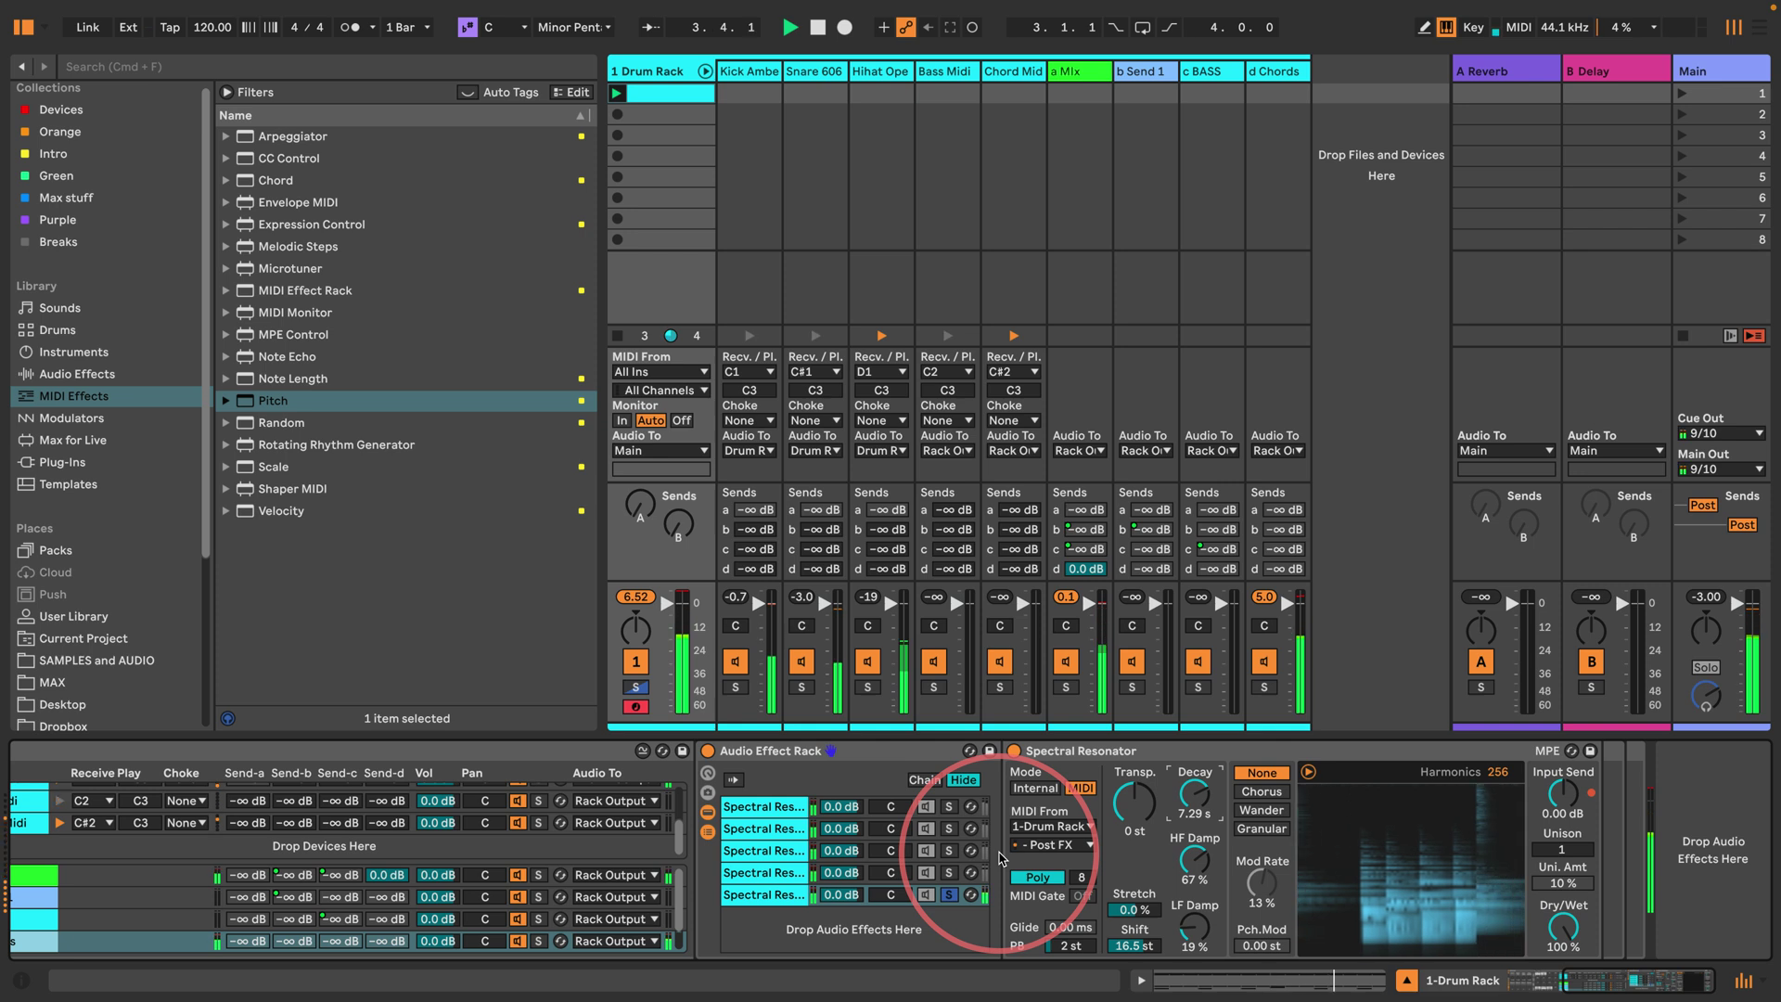
{"action": "left_click", "coordinate": [925, 781]}
{"action": "key", "text": "space"}
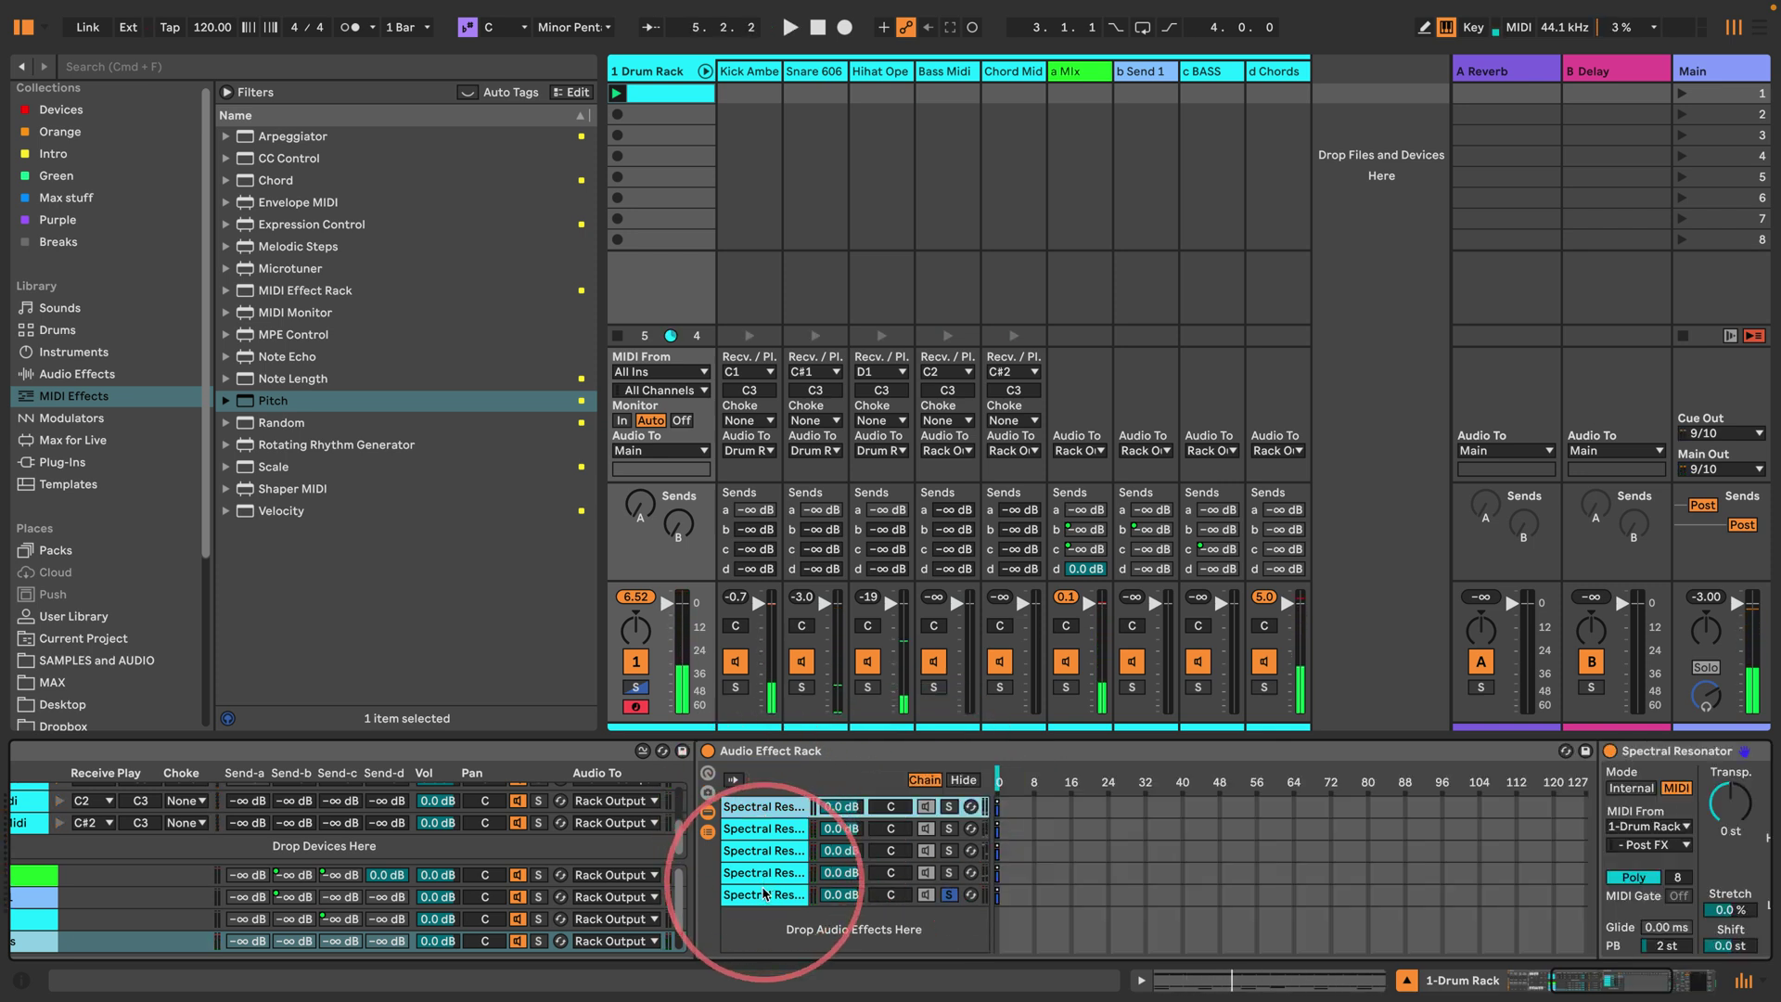
{"action": "key", "text": "super+a"}
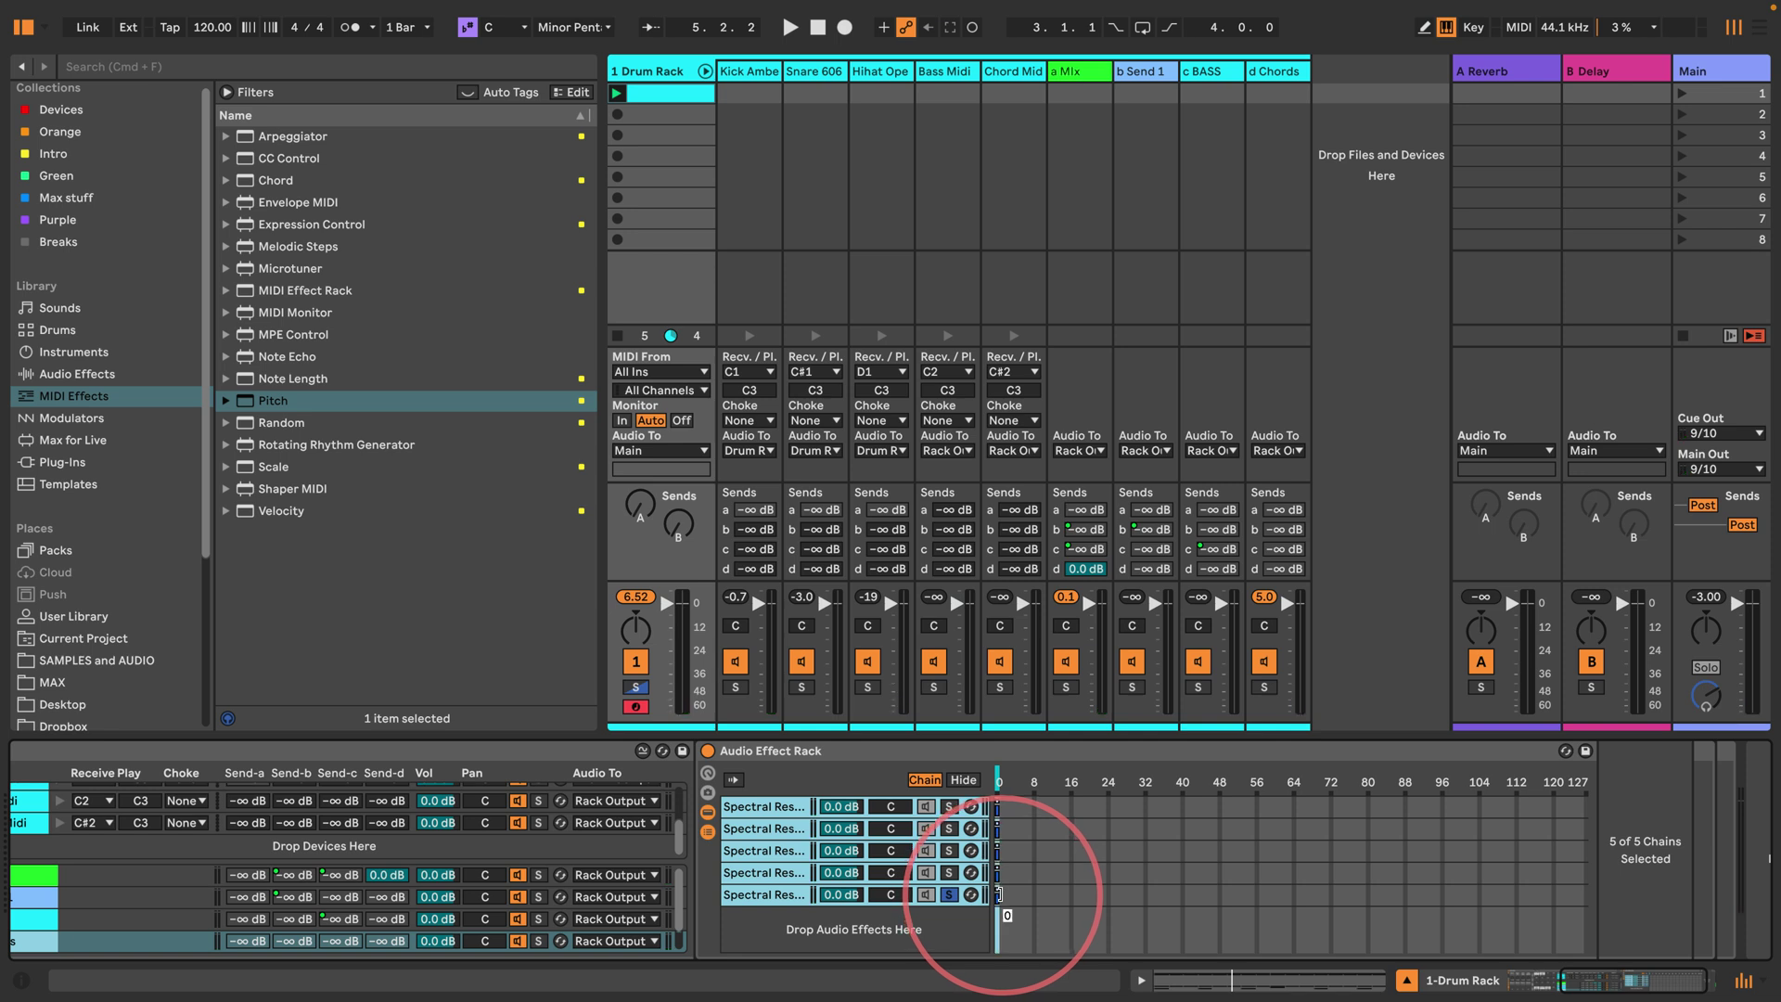
{"action": "left_click_drag", "start_coordinate": [998, 893], "coordinate": [1753, 895]}
{"action": "right_click", "coordinate": [1146, 846]}
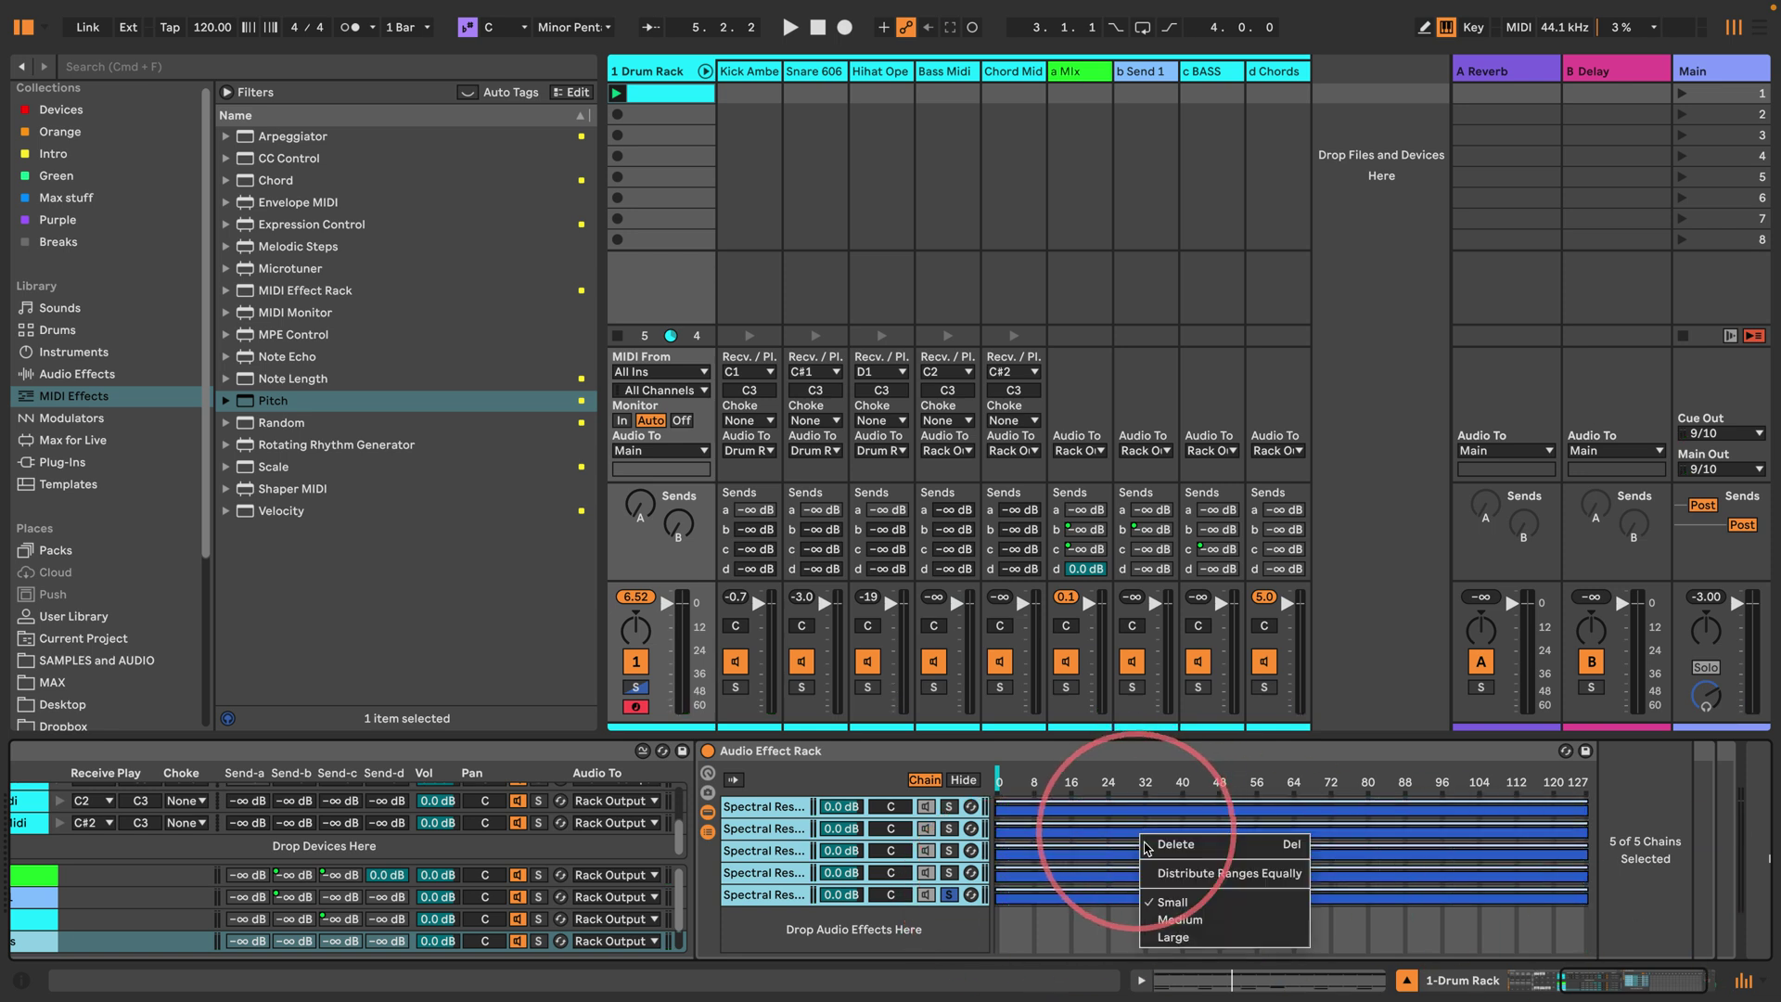
{"action": "left_click", "coordinate": [1205, 873]}
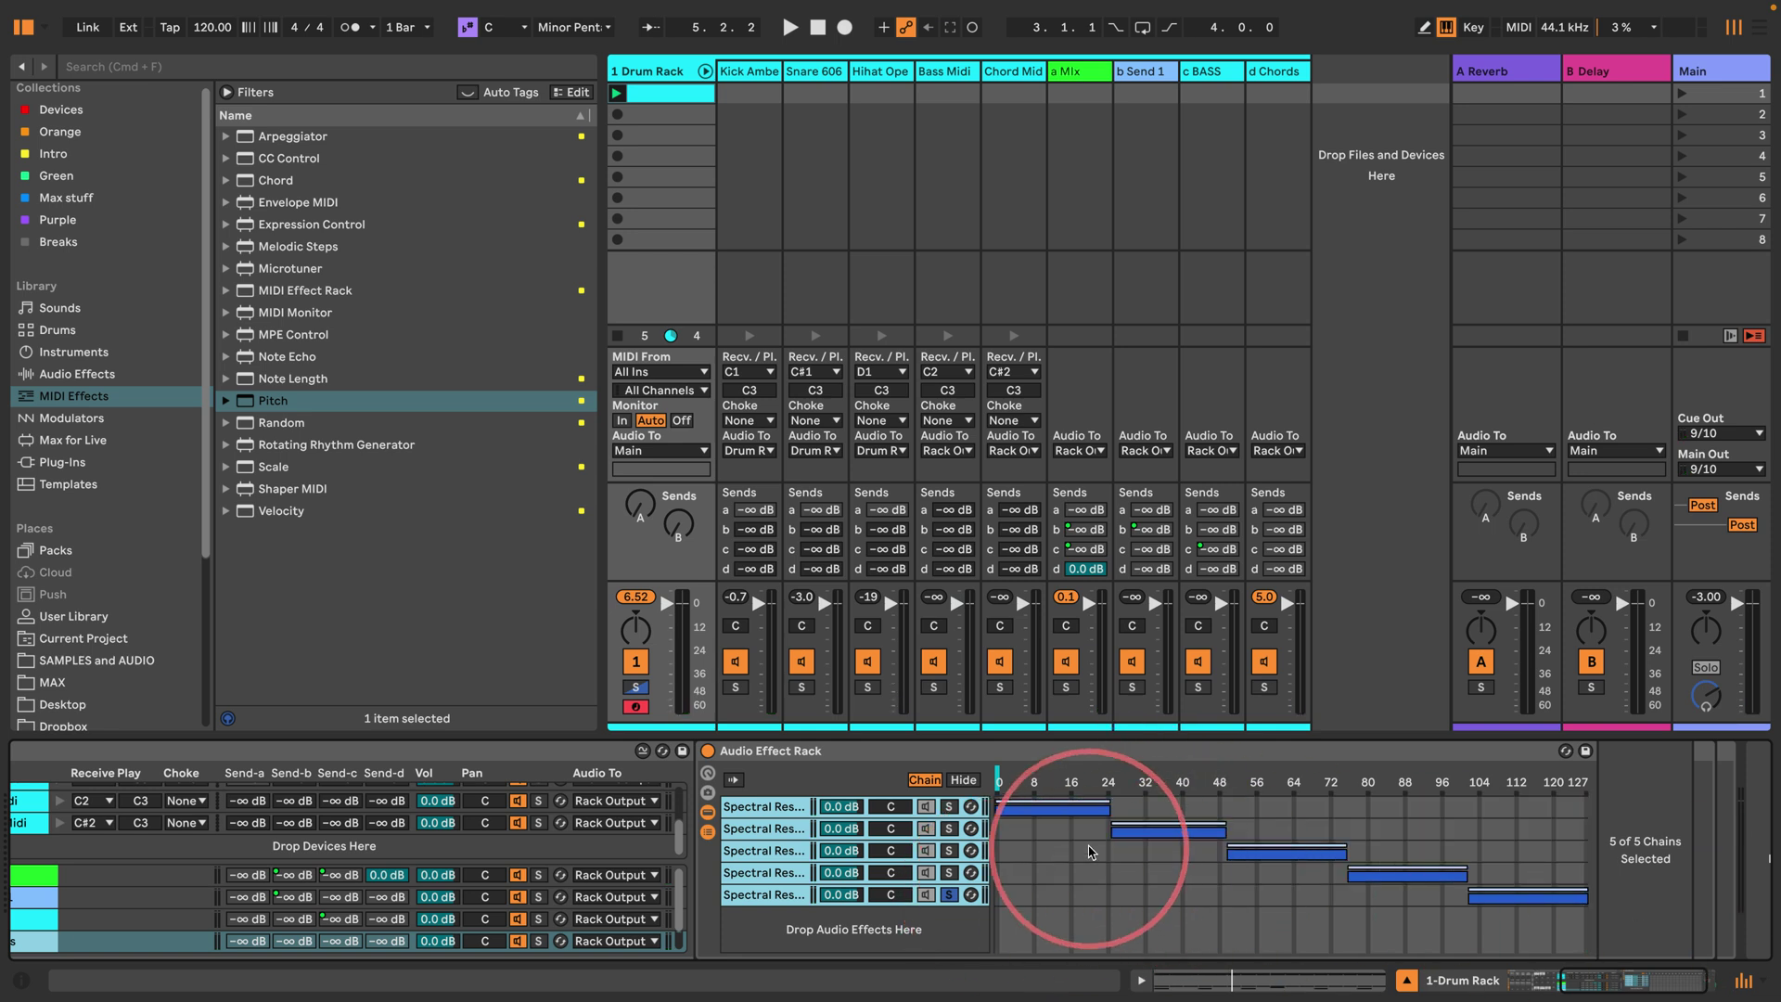
Step: Widen the selected chain zones at both ends so neighbours overlap, and add fades on both sides to crossfade them
{"action": "left_click_drag", "start_coordinate": [1112, 828], "coordinate": [1070, 829]}
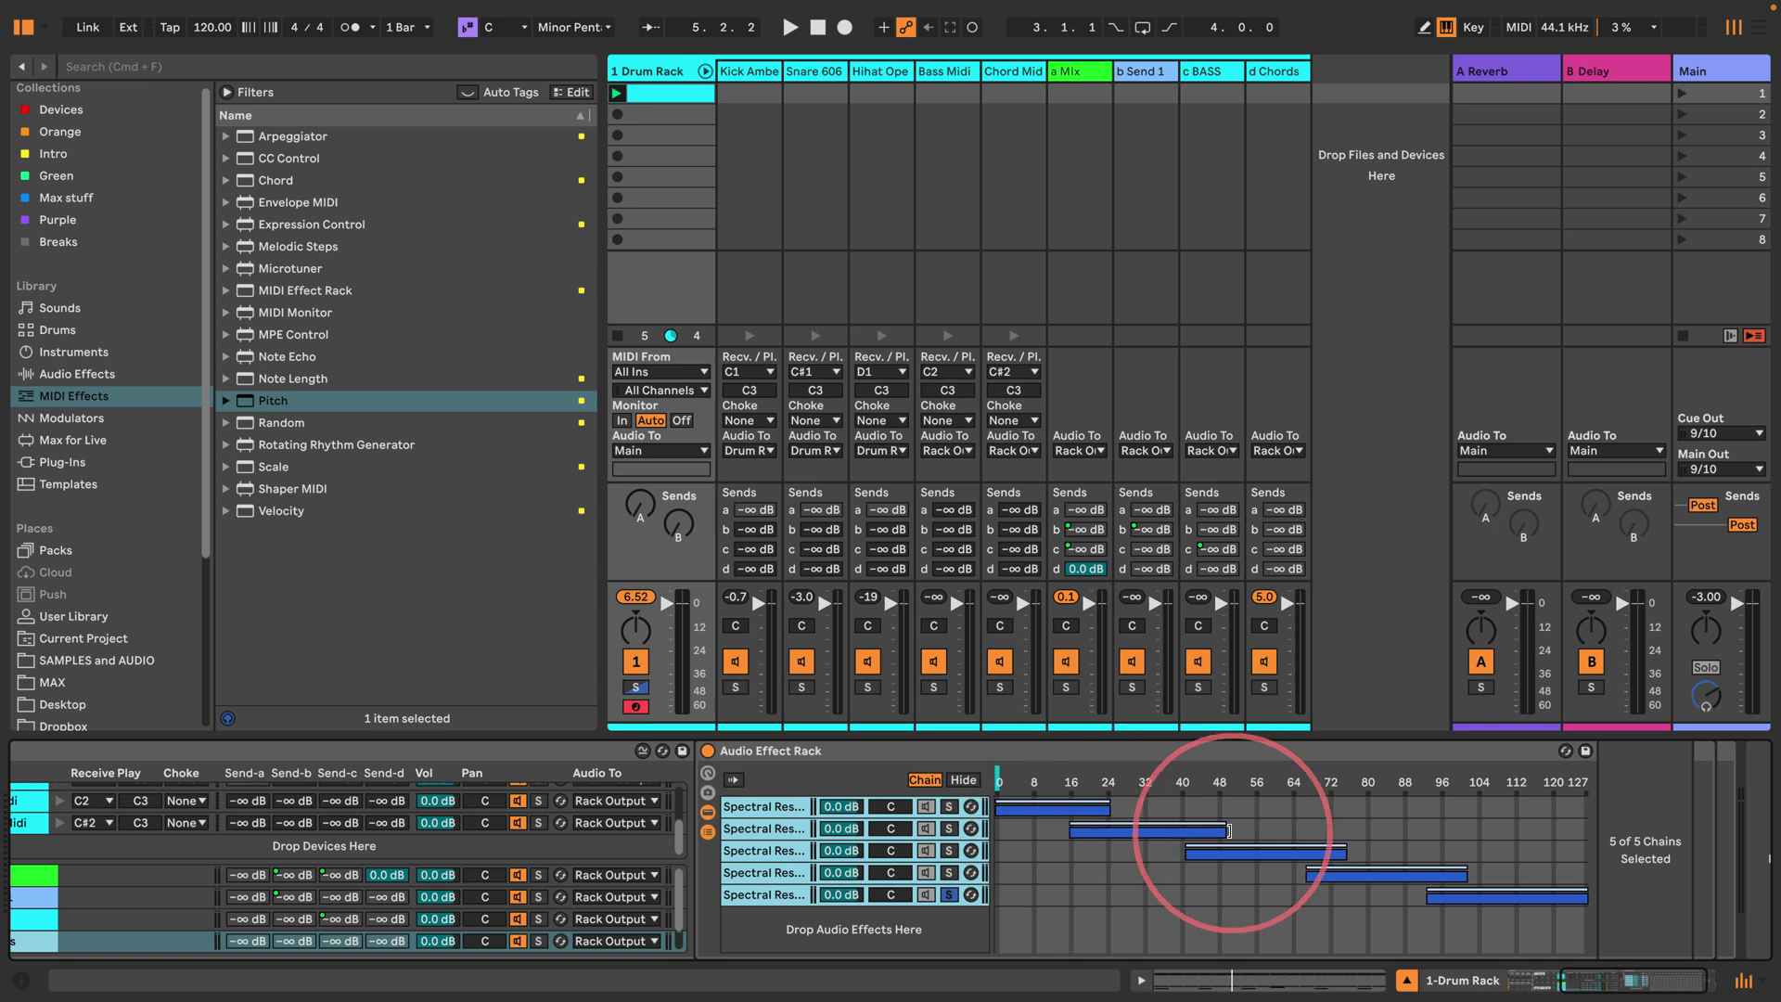
{"action": "left_click_drag", "start_coordinate": [1229, 830], "coordinate": [1264, 830]}
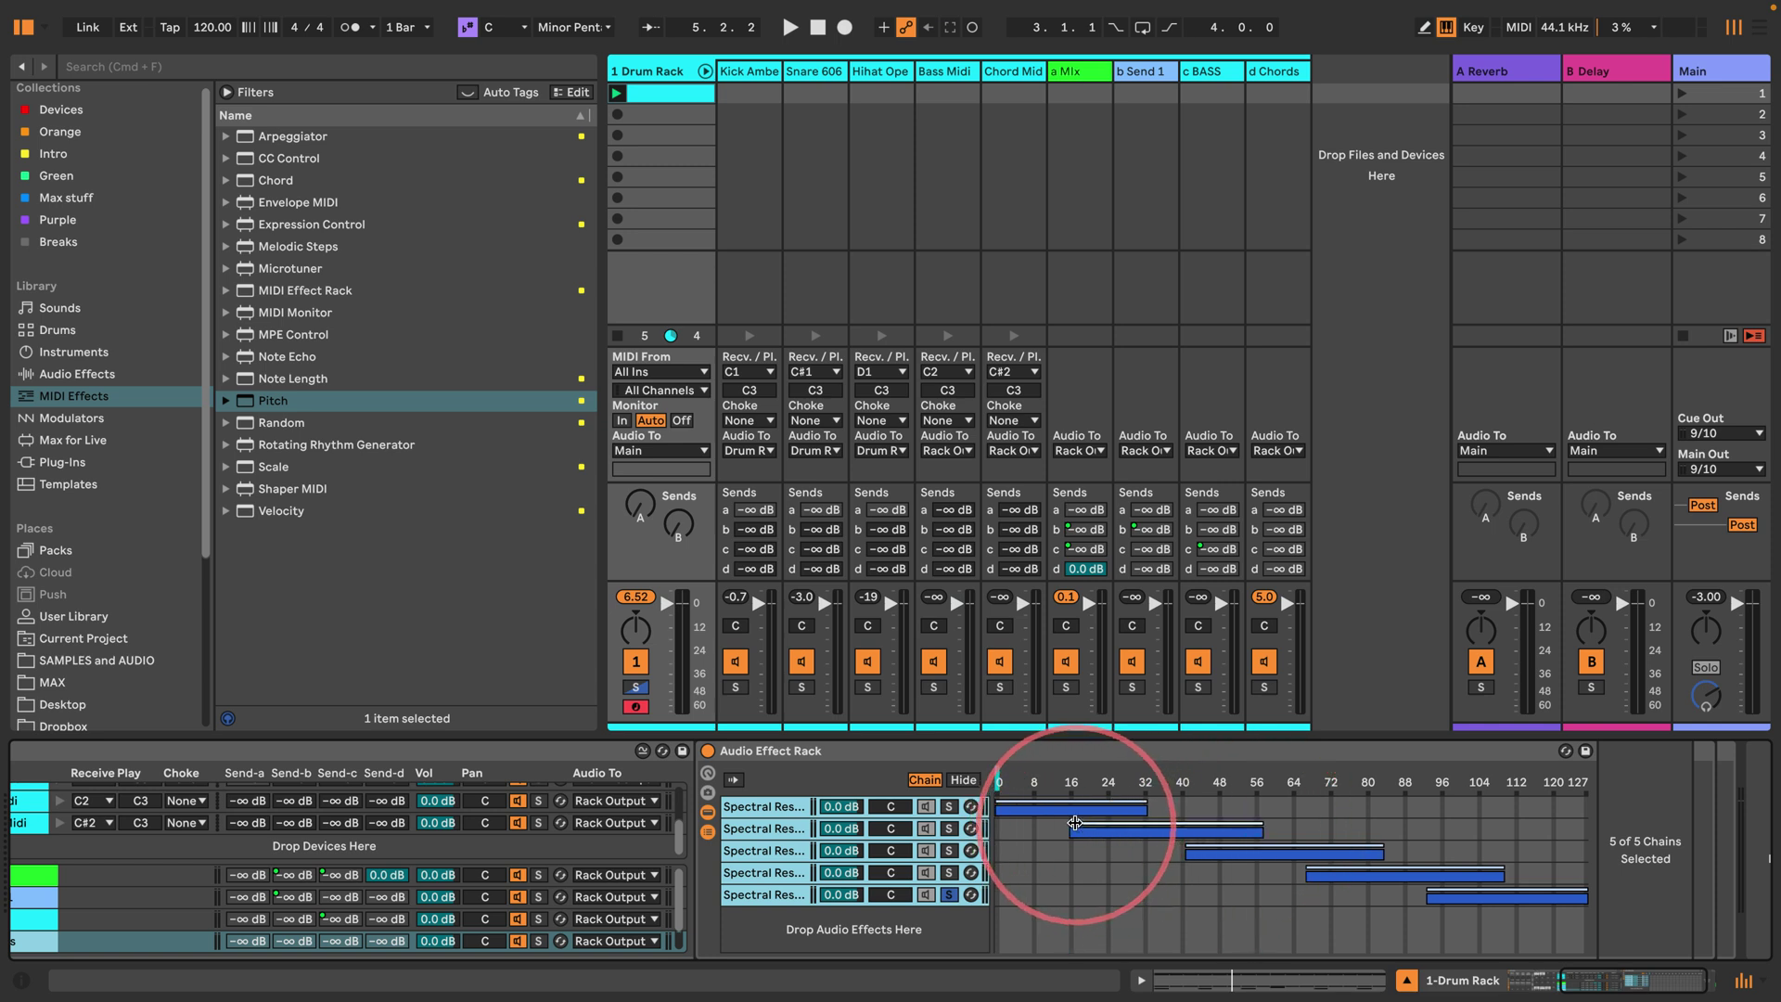
{"action": "left_click_drag", "start_coordinate": [1072, 822], "coordinate": [1176, 820]}
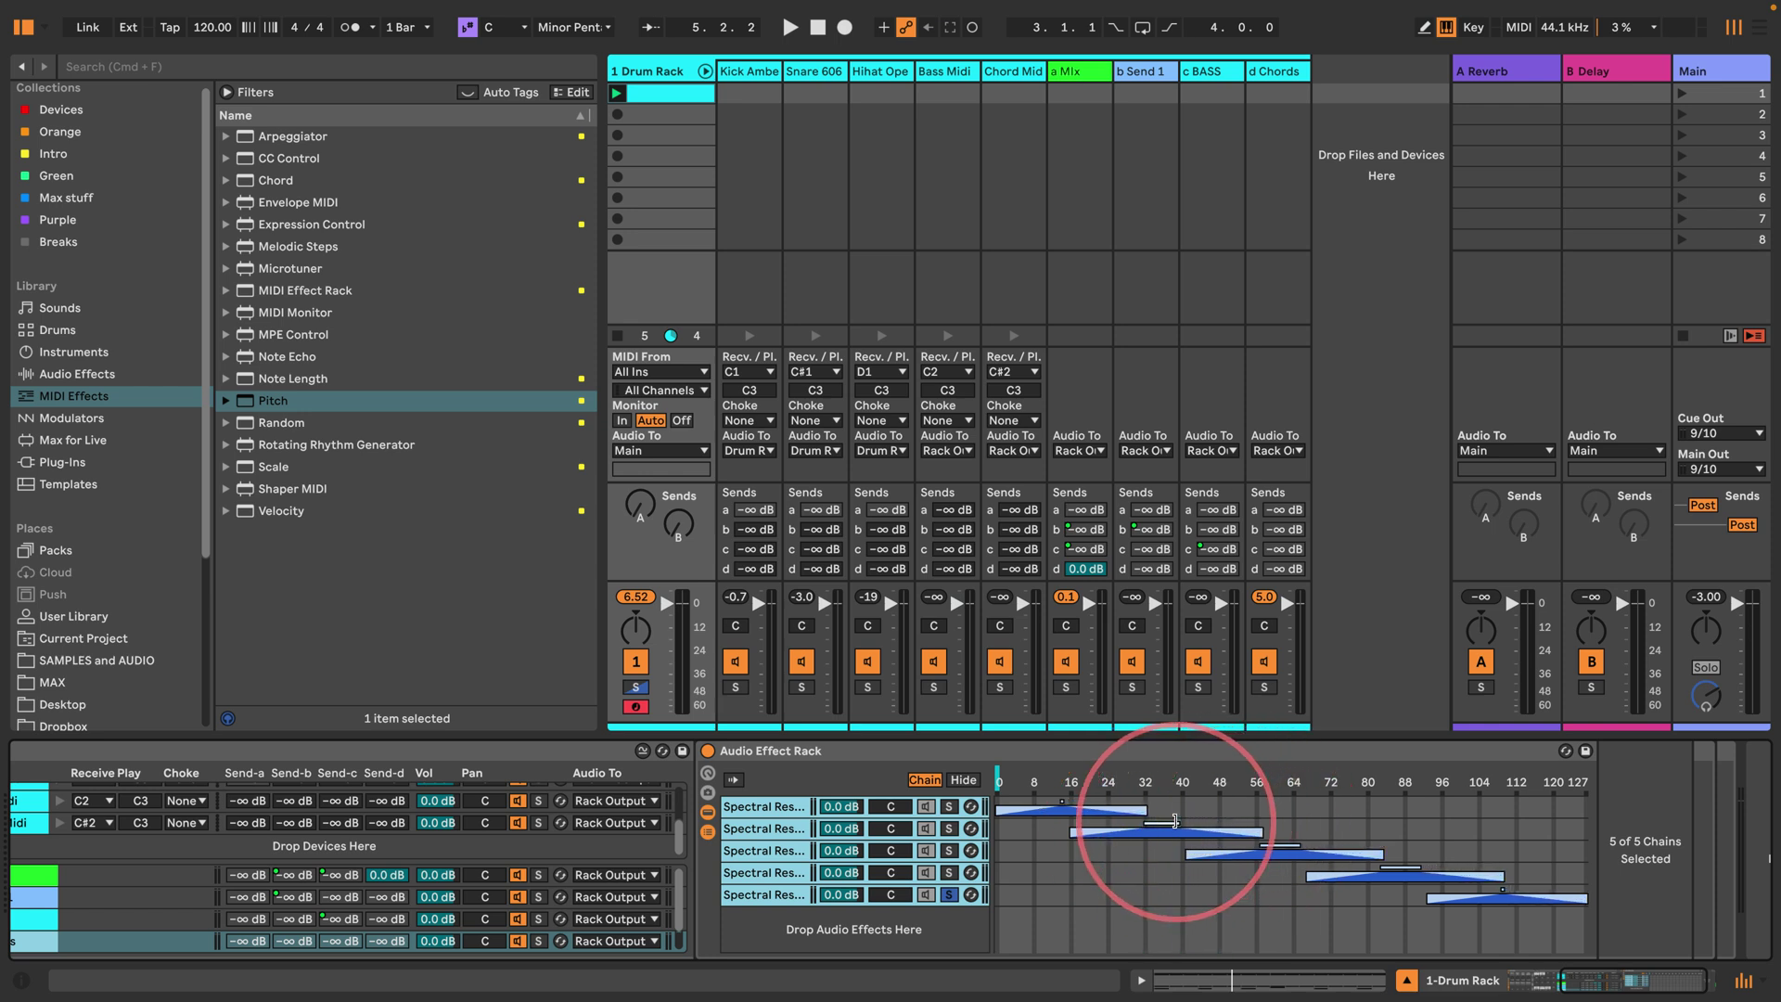
Step: Remove the fade-in from the first chain's zone and the fade-out from the last chain's zone
{"action": "left_click", "coordinate": [762, 806]}
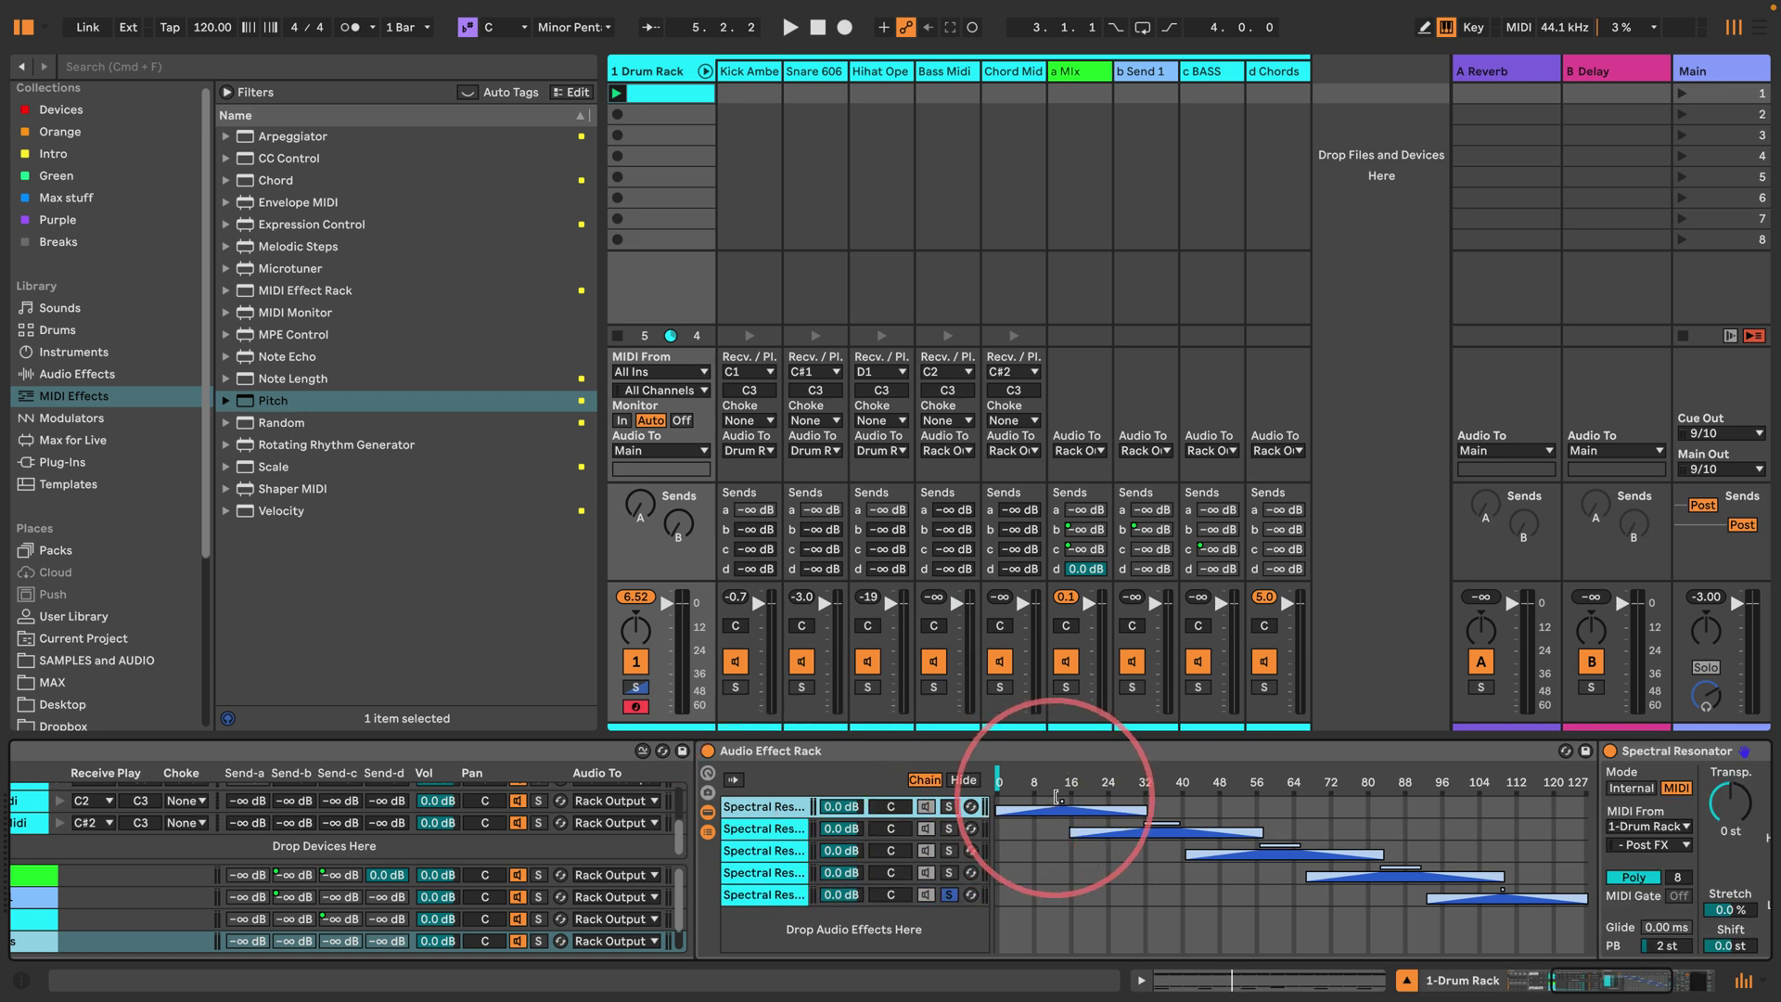
{"action": "left_click", "coordinate": [733, 894]}
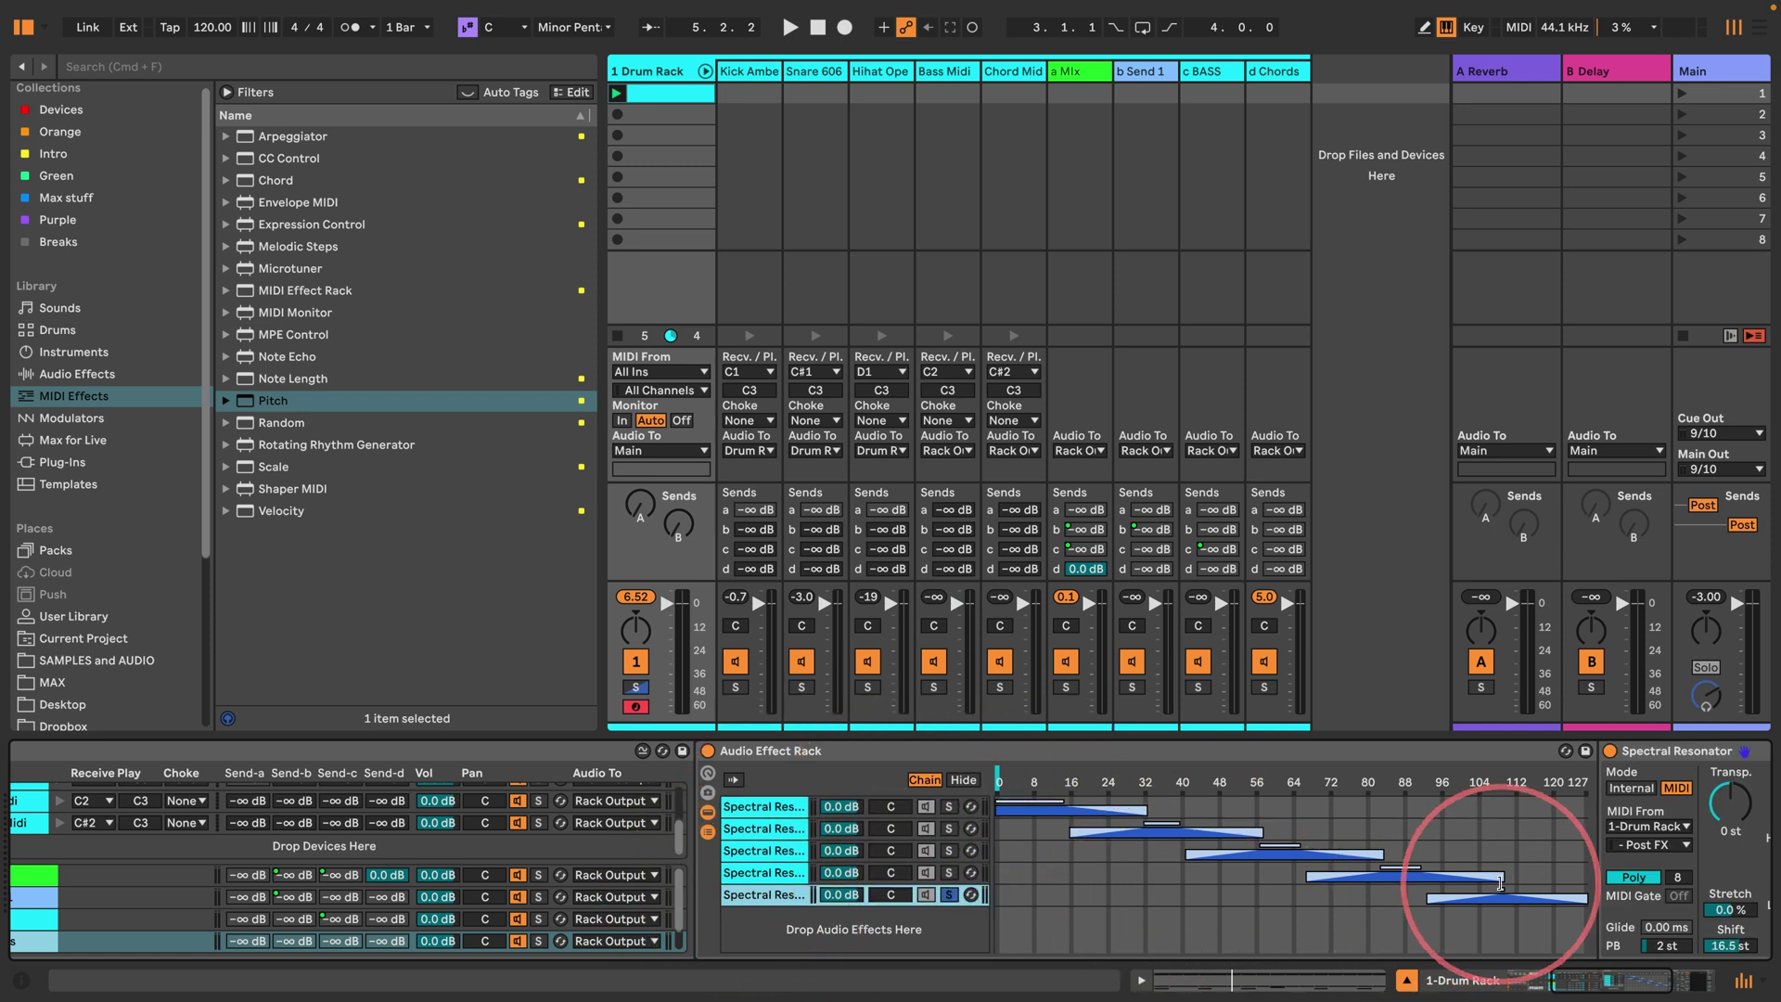
{"action": "left_click_drag", "start_coordinate": [1500, 883], "coordinate": [1504, 887]}
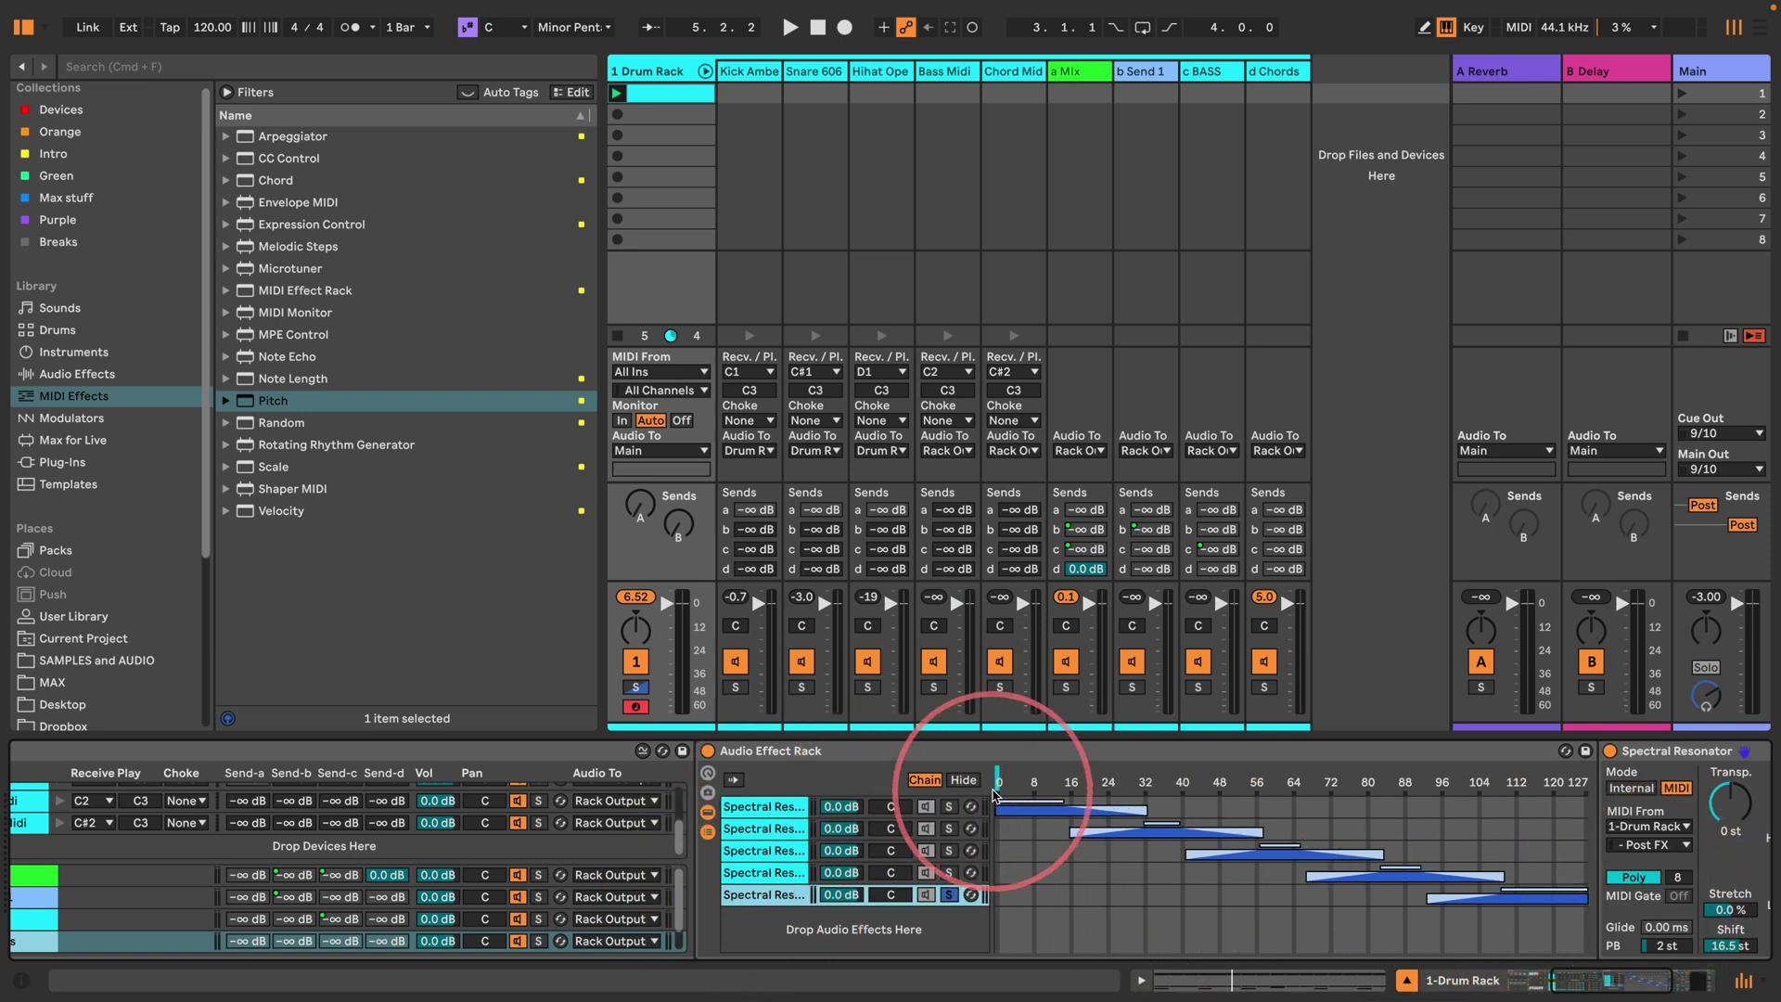
Step: Map the chain selector to Macro 1 and insert an LFO device before the Audio Effect Rack
{"action": "right_click", "coordinate": [999, 782]}
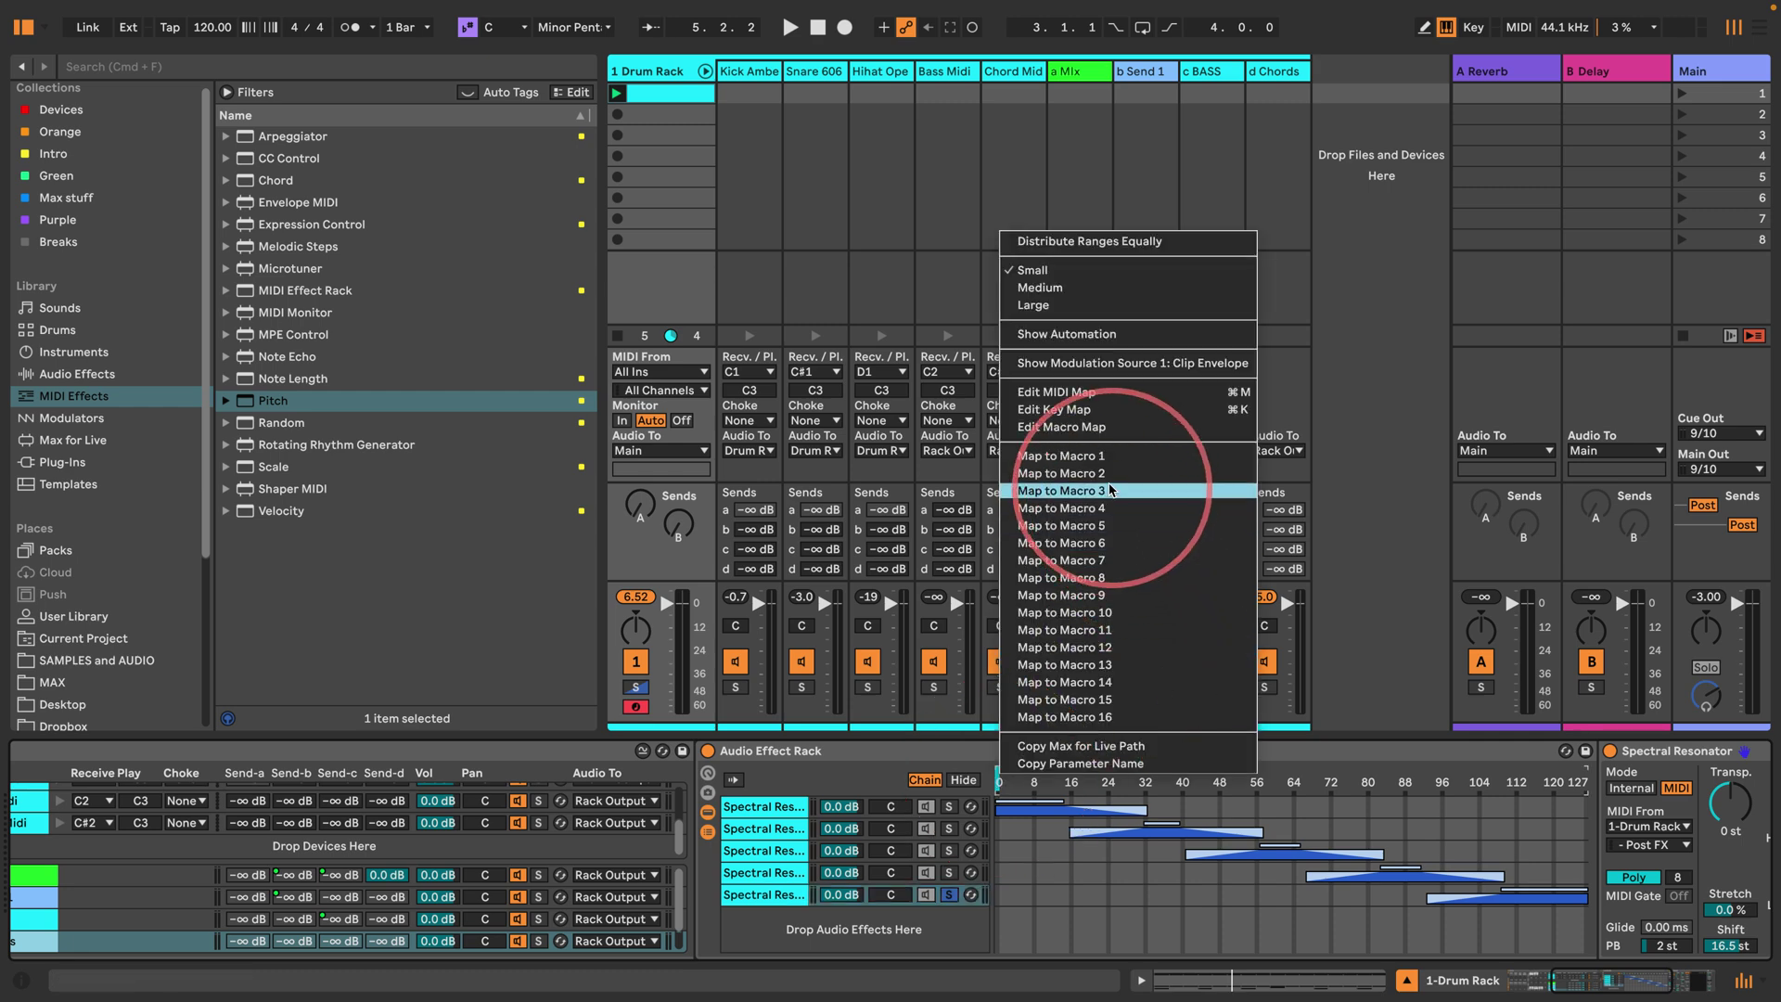
{"action": "left_click", "coordinate": [1066, 455]}
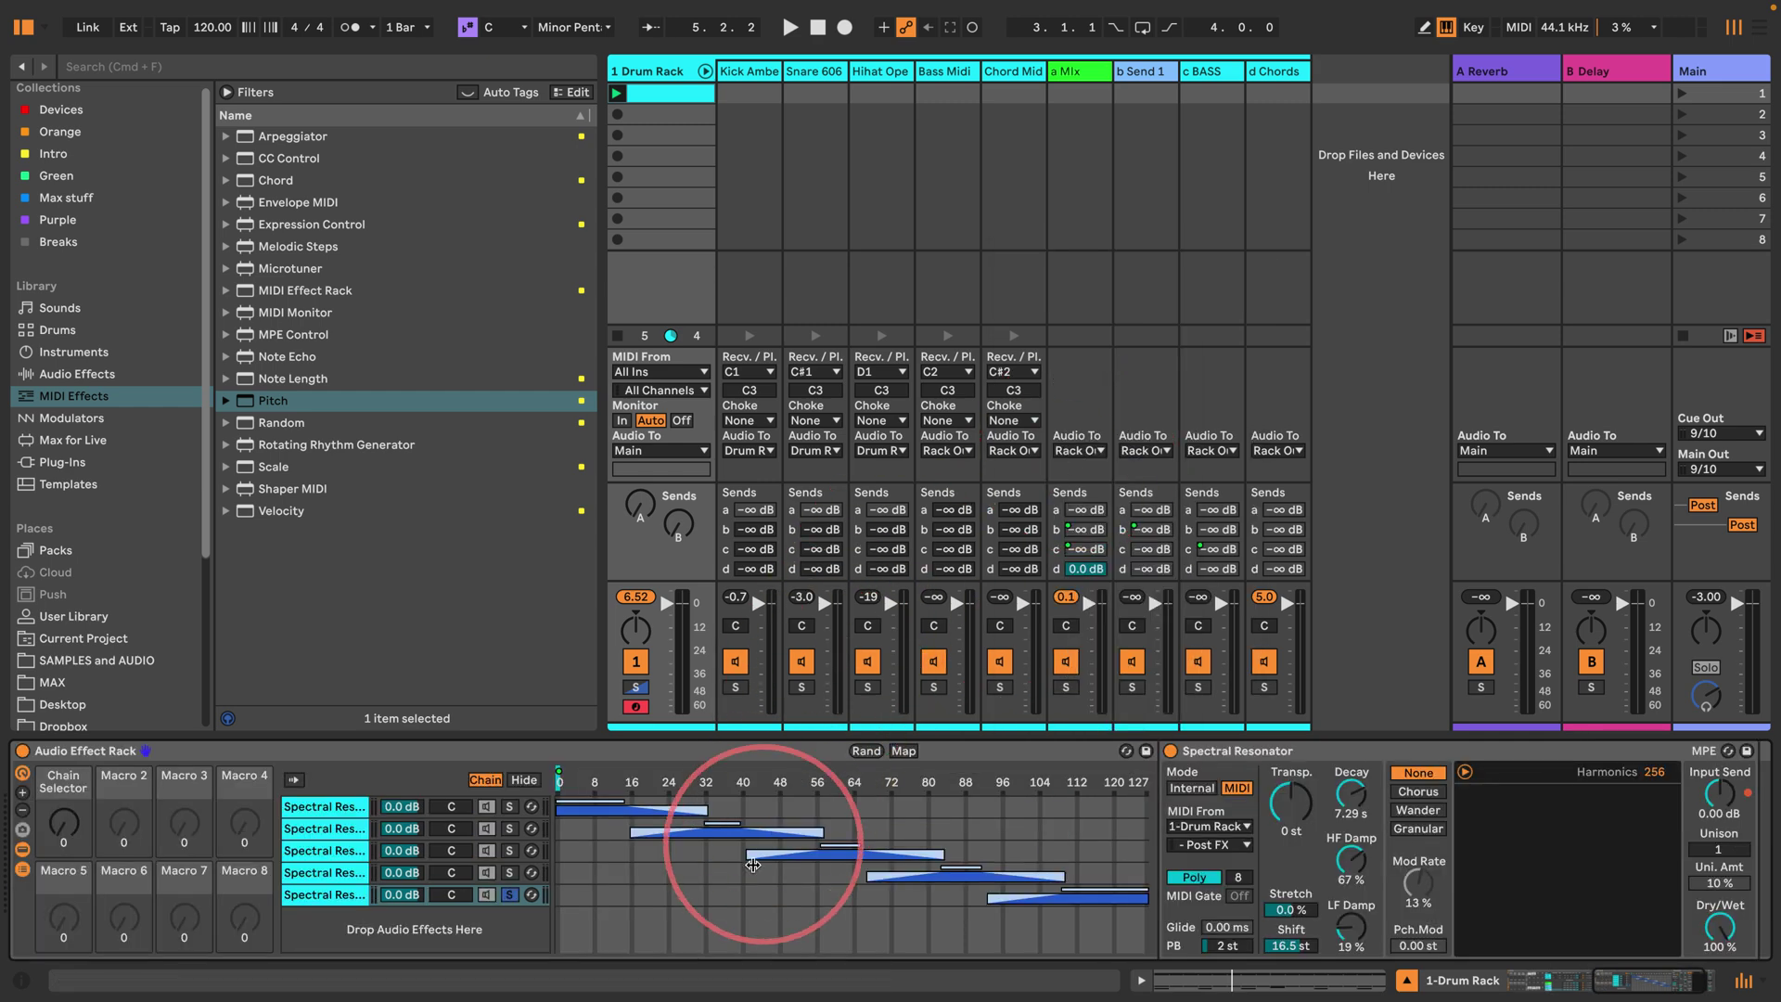
{"action": "scroll", "coordinate": [733, 807], "scroll_direction": "left", "scroll_amount": 6}
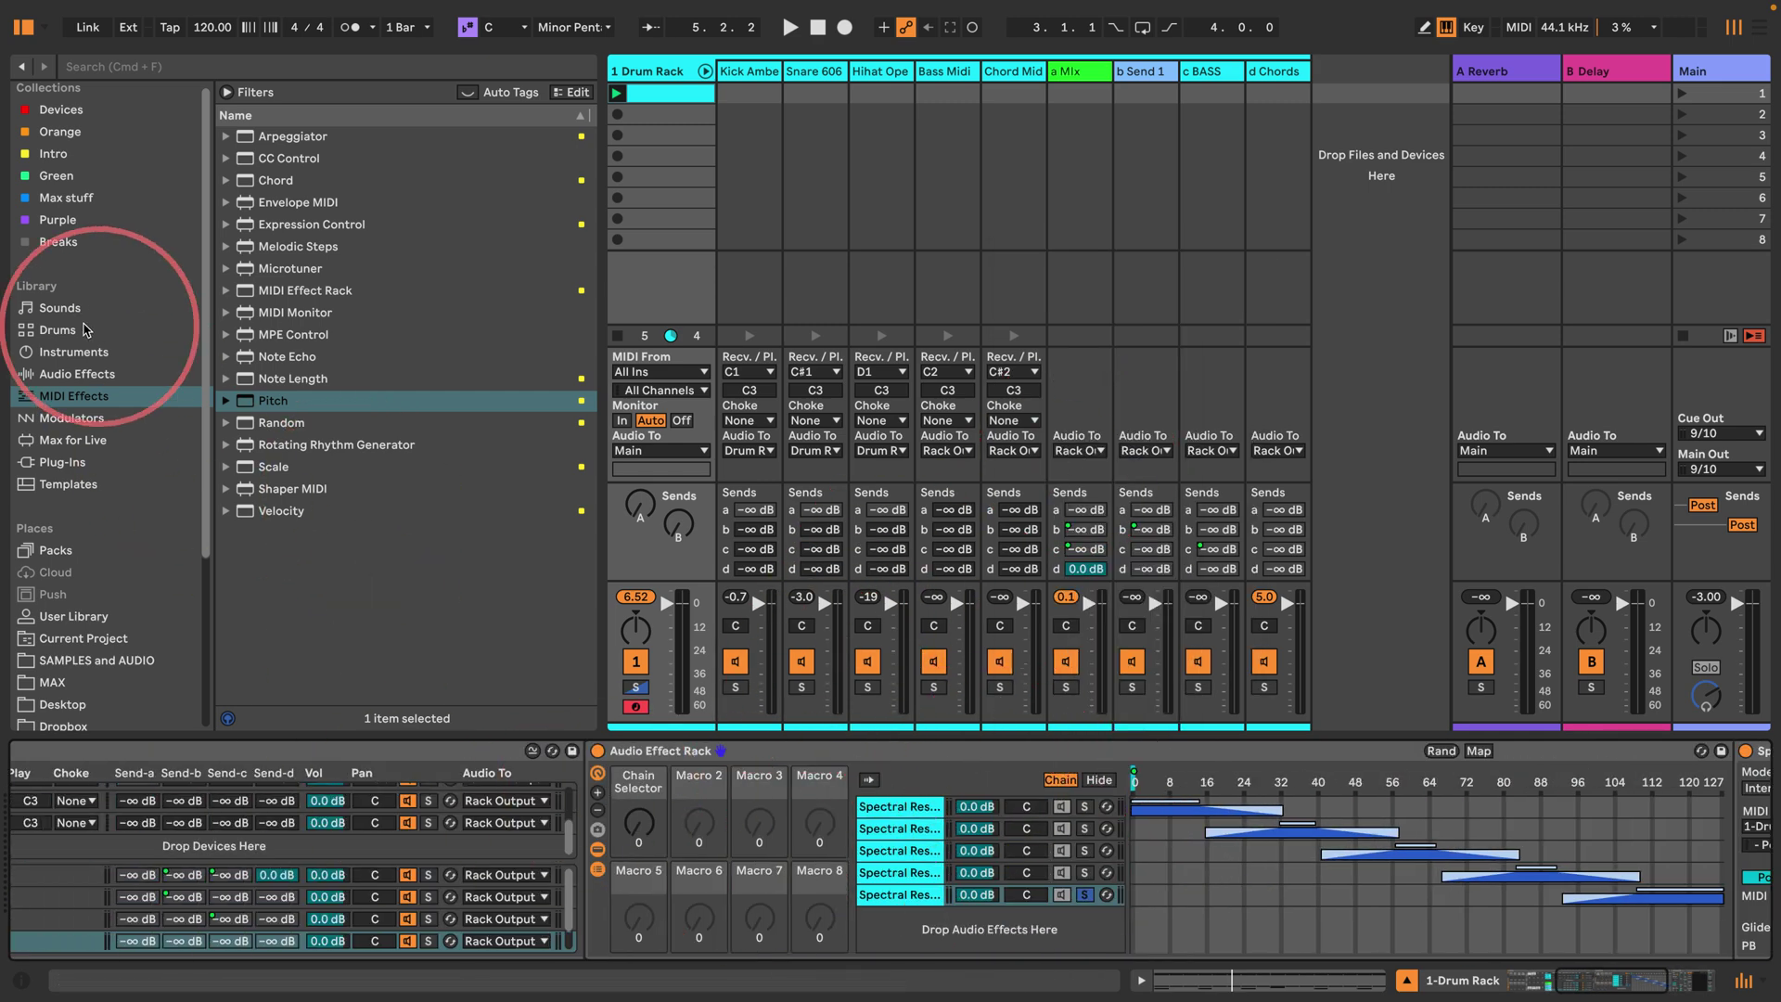
{"action": "left_click", "coordinate": [74, 374]}
{"action": "scroll", "coordinate": [269, 463], "scroll_direction": "up", "scroll_amount": 8}
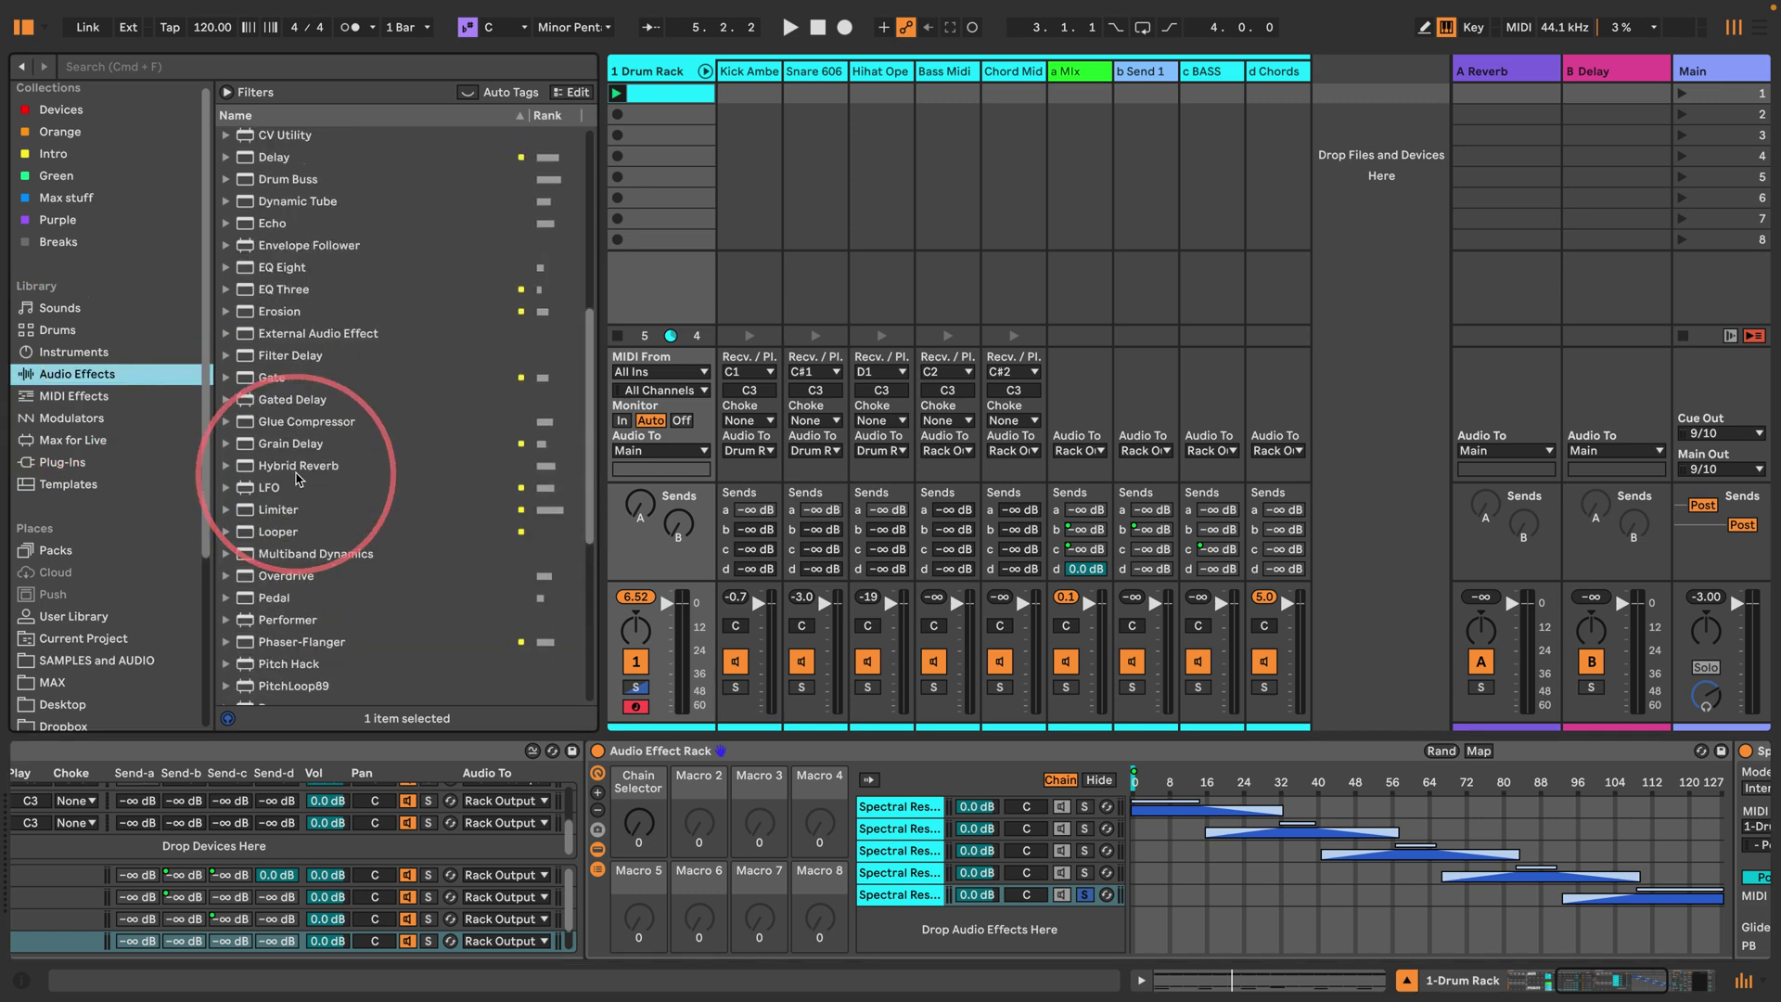
{"action": "left_click_drag", "start_coordinate": [250, 492], "coordinate": [590, 777]}
{"action": "scroll", "coordinate": [755, 835], "scroll_direction": "right", "scroll_amount": 5}
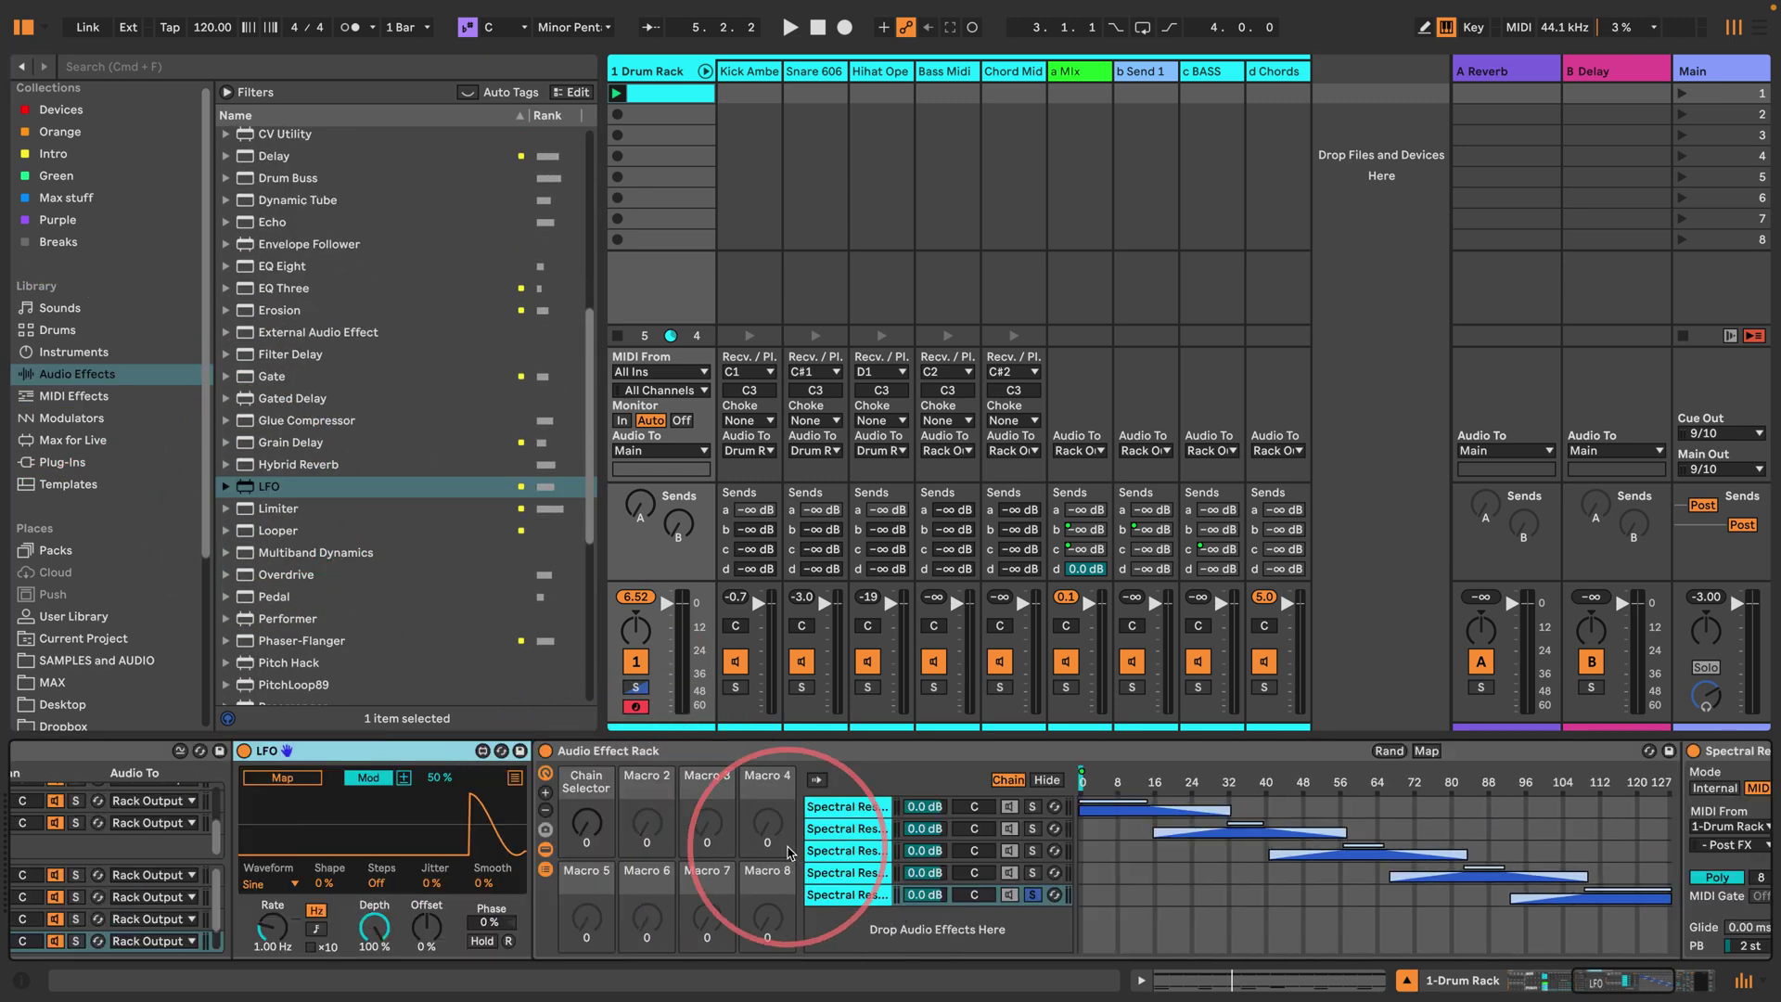
{"action": "scroll", "coordinate": [59, 755], "scroll_direction": "right", "scroll_amount": 4}
{"action": "scroll", "coordinate": [517, 874], "scroll_direction": "left", "scroll_amount": 4}
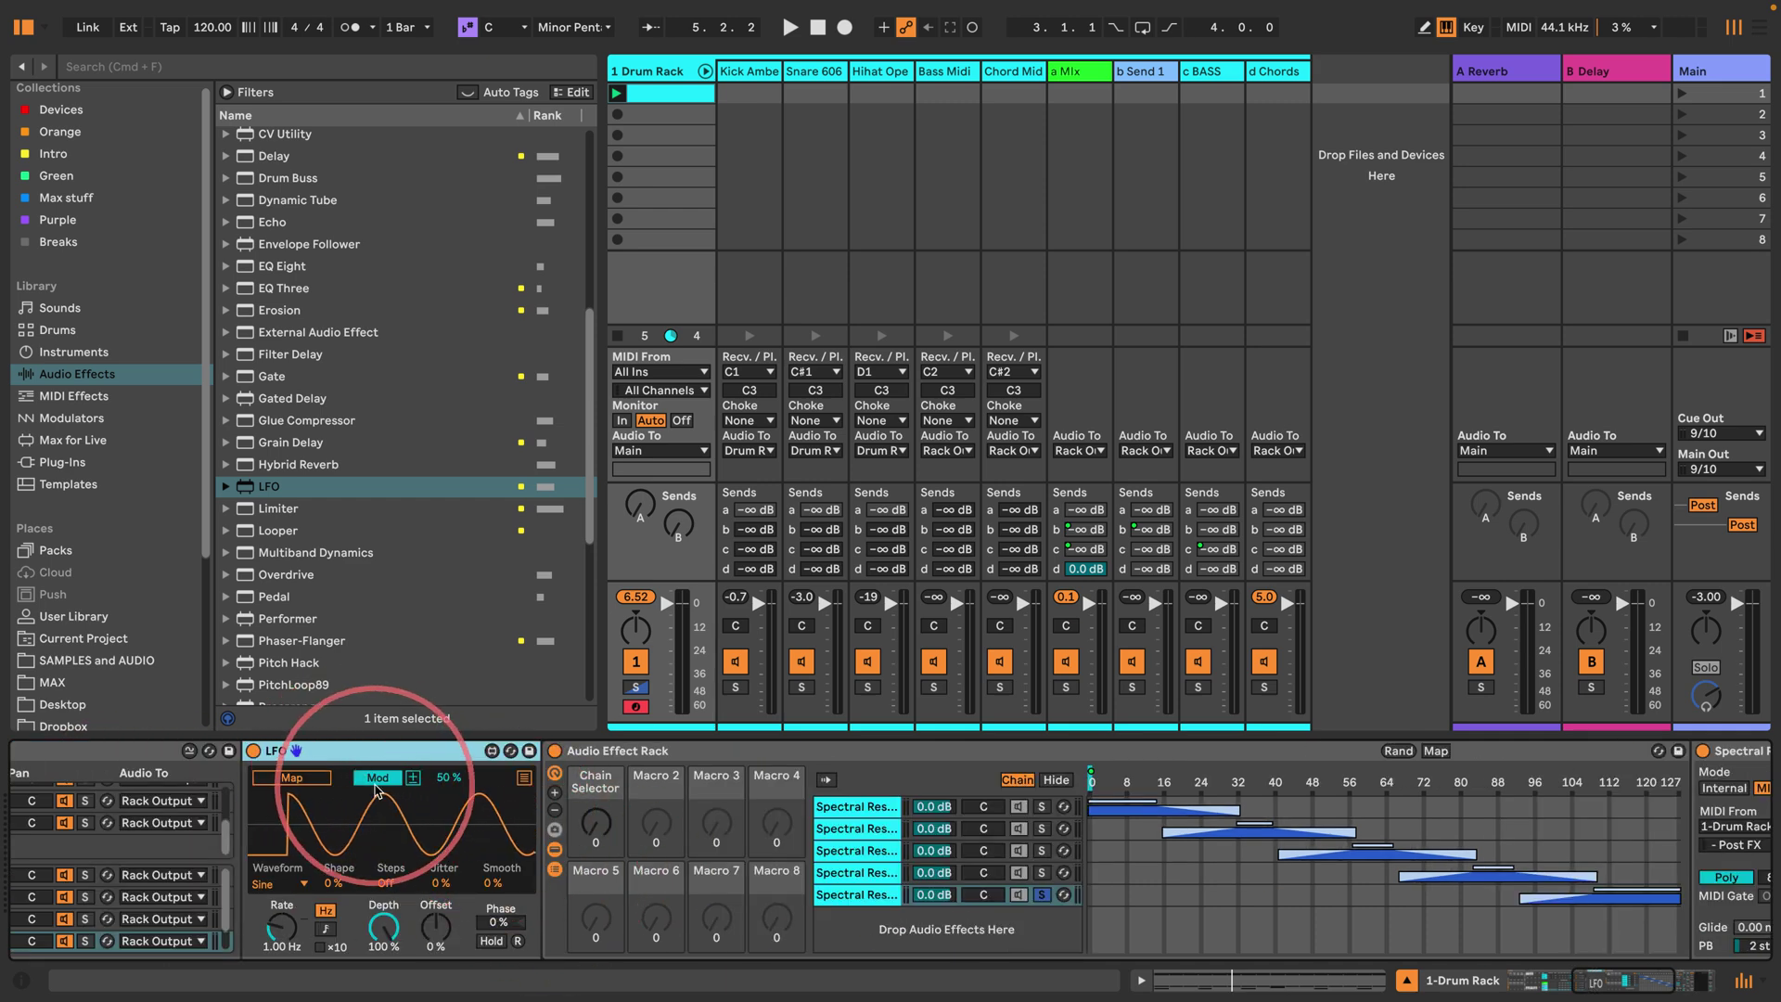
Step: Map the LFO to the Chain Selector macro in Remote mode, using a Stray waveform and a tempo-synced rate of 2
{"action": "left_click", "coordinate": [376, 779]}
{"action": "left_click", "coordinate": [301, 779]}
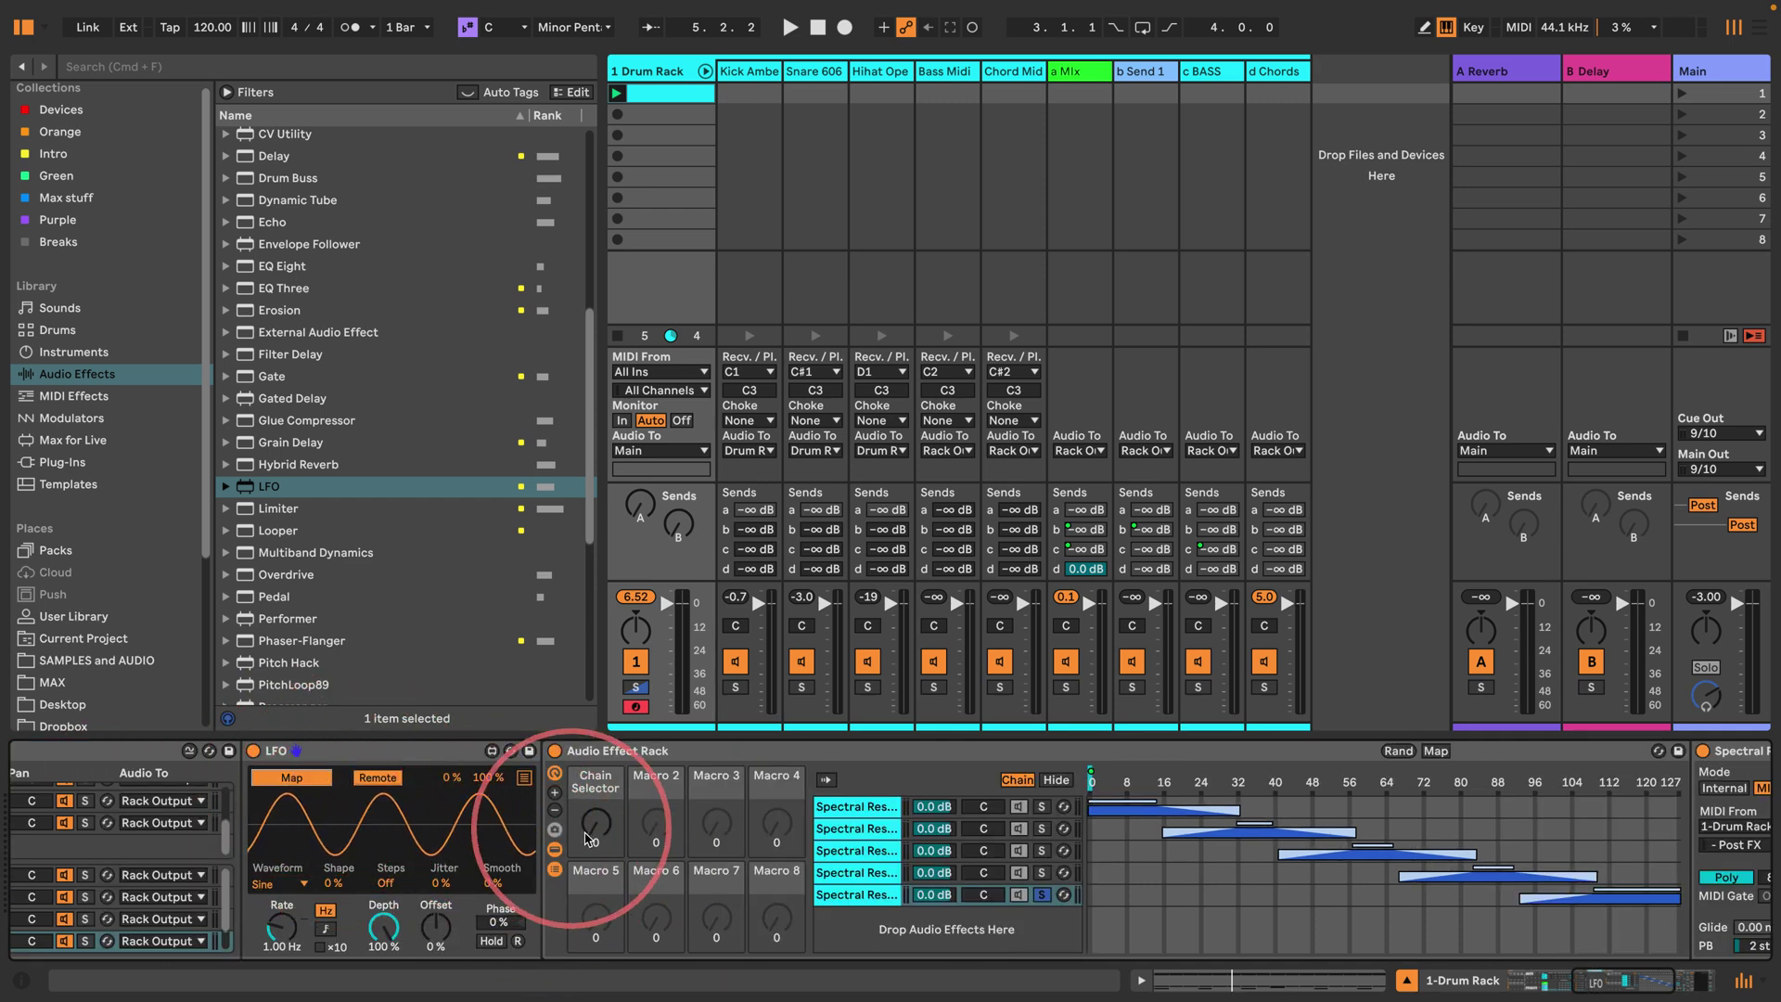
{"action": "left_click", "coordinate": [596, 821]}
{"action": "left_click", "coordinate": [262, 886]}
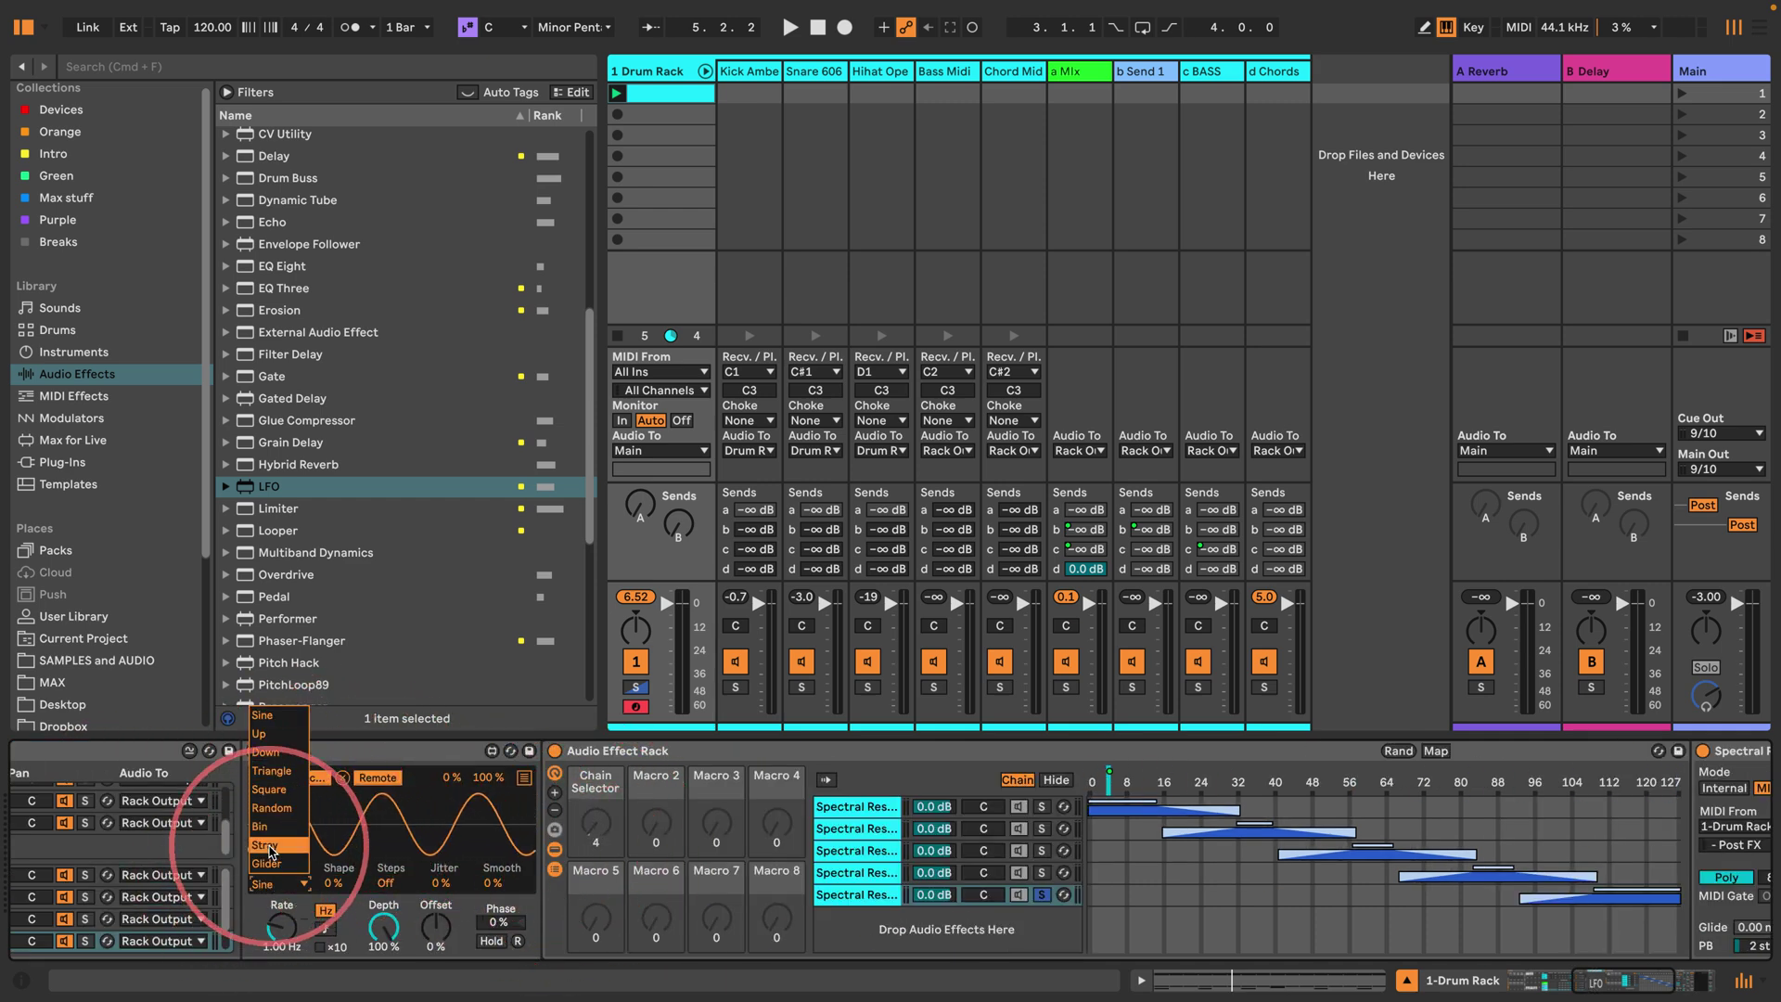
{"action": "left_click", "coordinate": [266, 845]}
{"action": "left_click", "coordinate": [324, 928]}
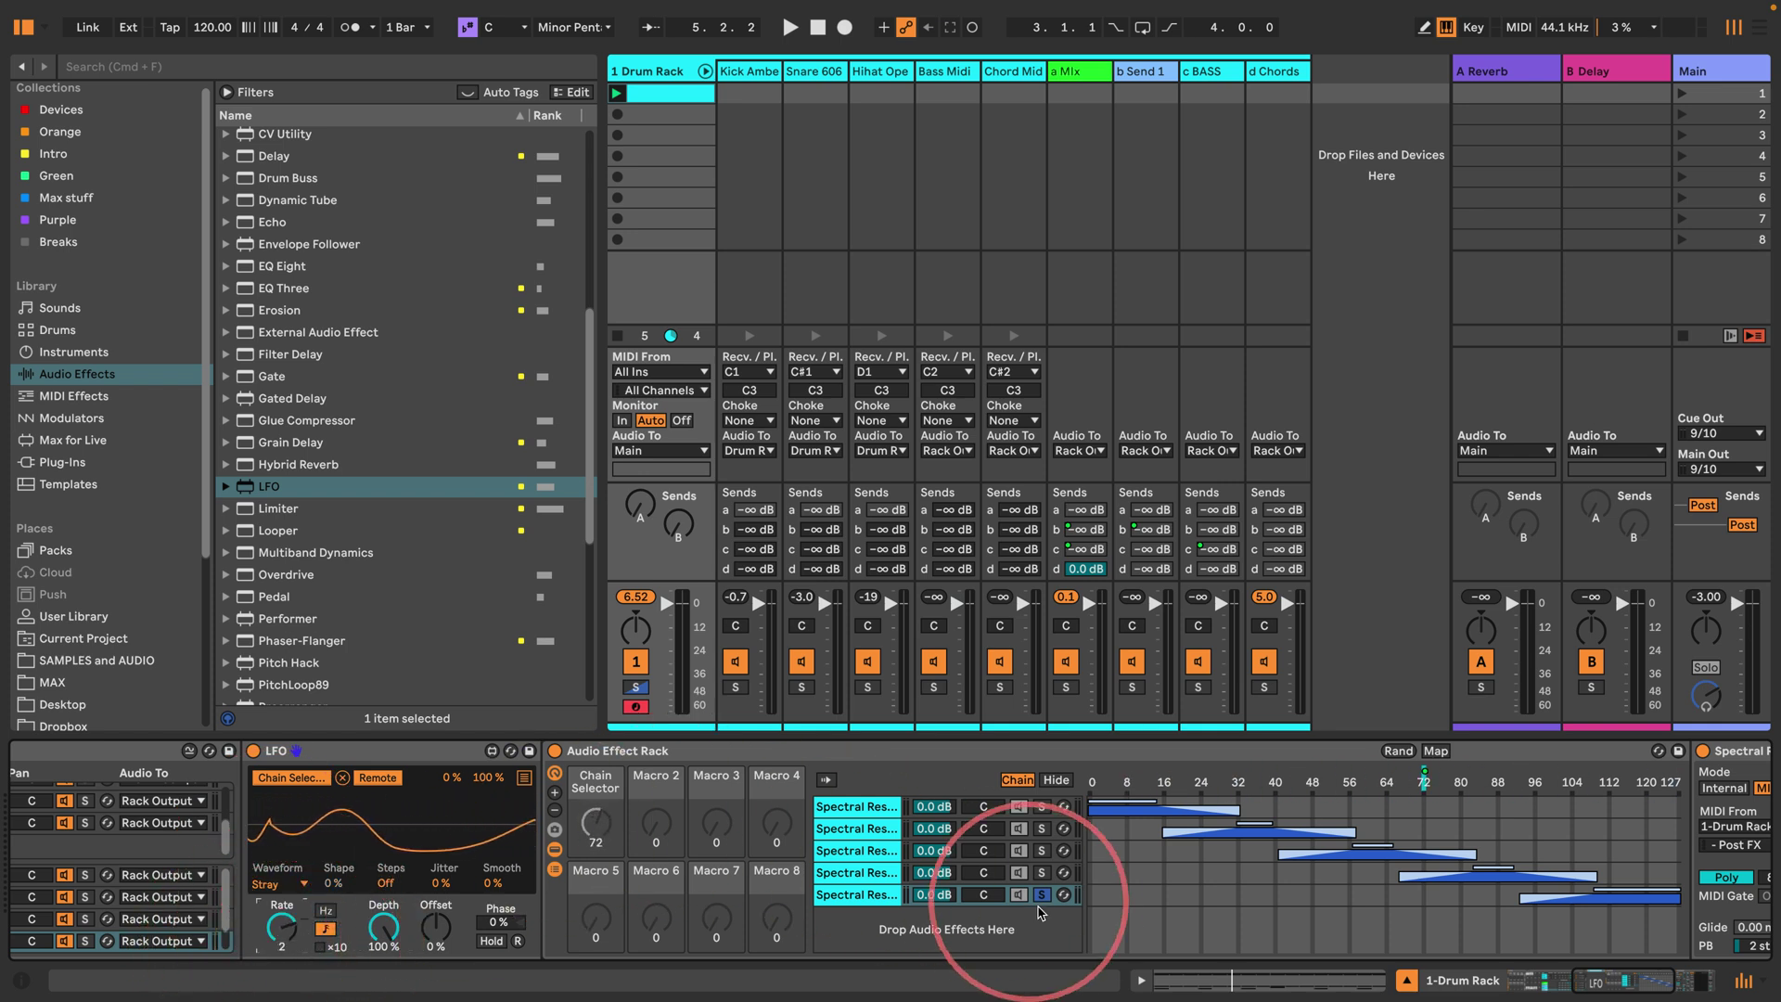
Step: Unsolo the fifth chain, start playback, and hide the Audio Effect Rack's chain list and devices
{"action": "left_click", "coordinate": [1041, 896]}
{"action": "key", "text": "space"}
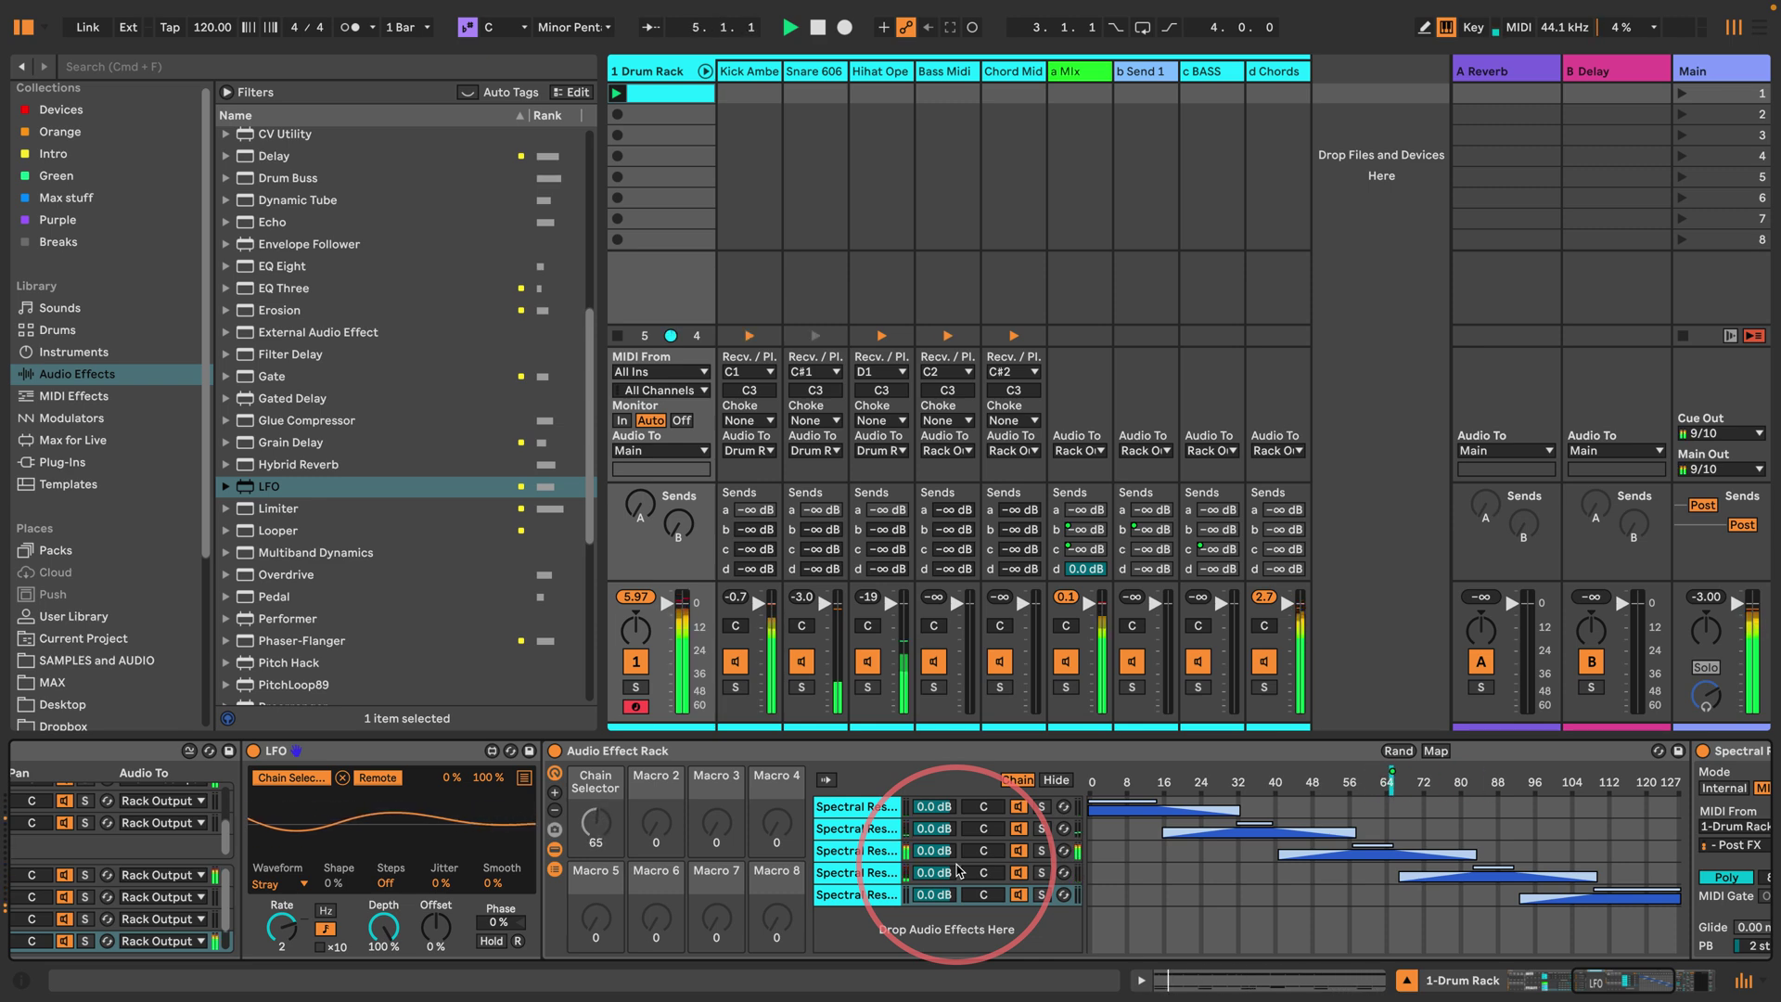
{"action": "scroll", "coordinate": [1172, 853], "scroll_direction": "right", "scroll_amount": 8}
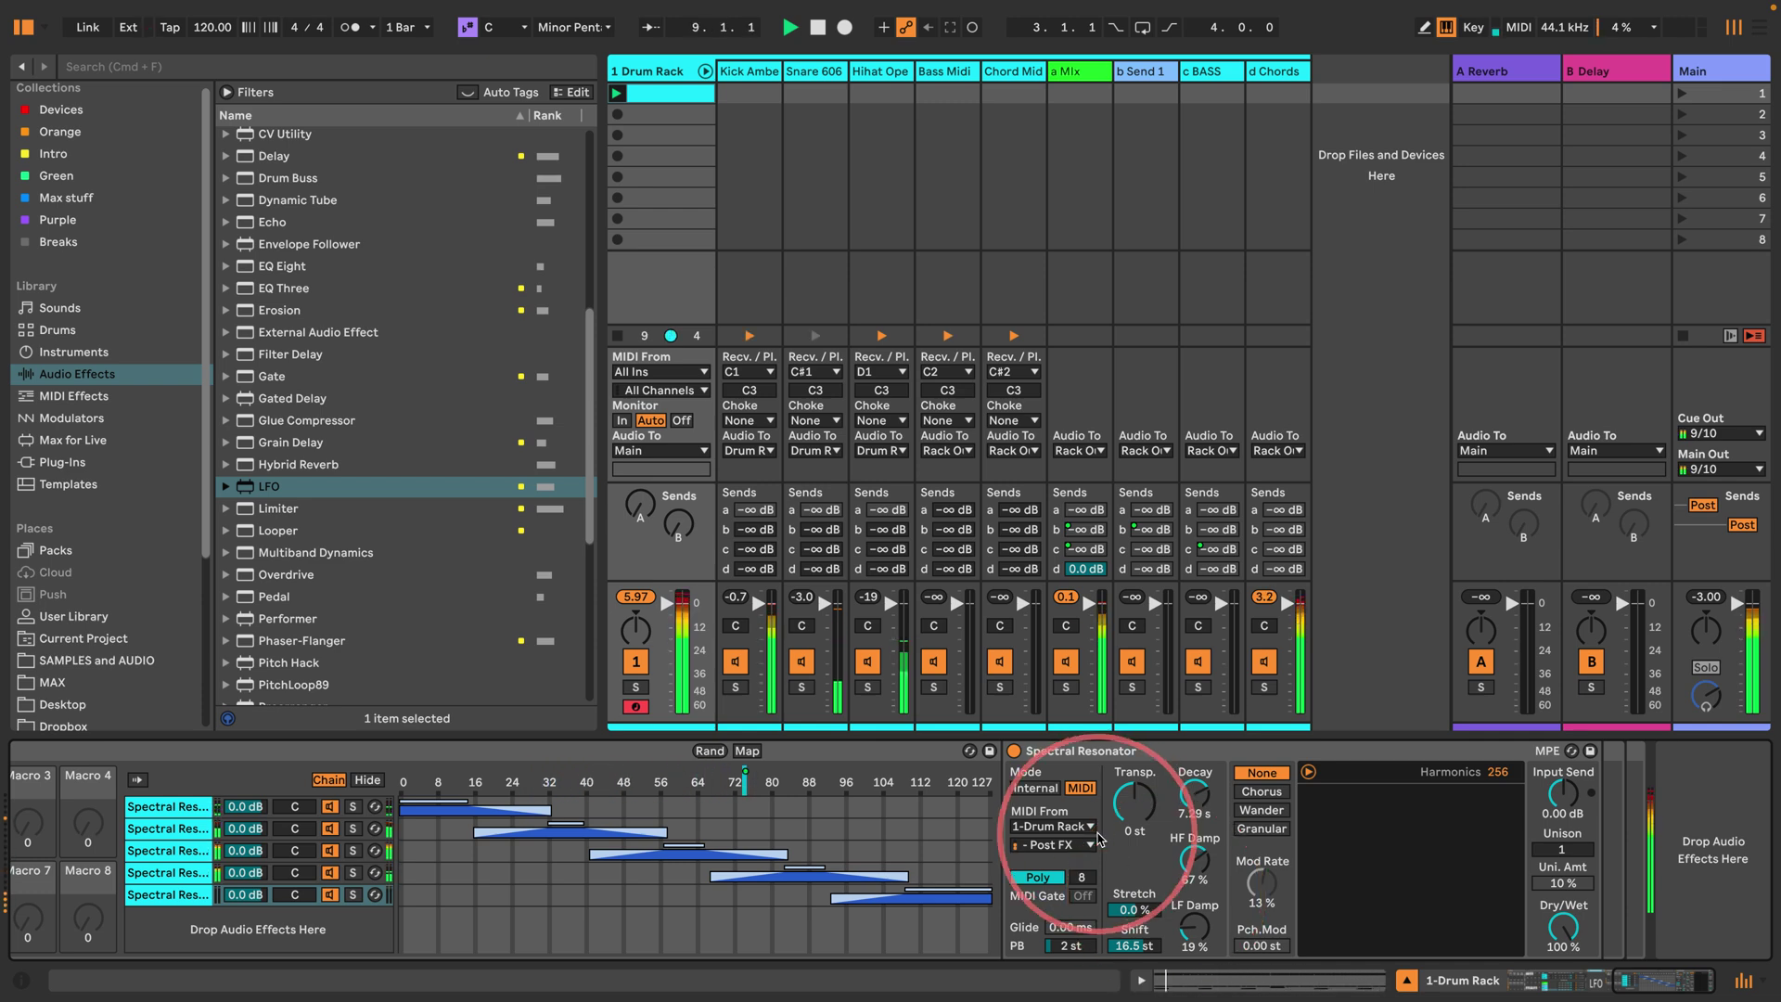
{"action": "scroll", "coordinate": [506, 839], "scroll_direction": "left", "scroll_amount": 8}
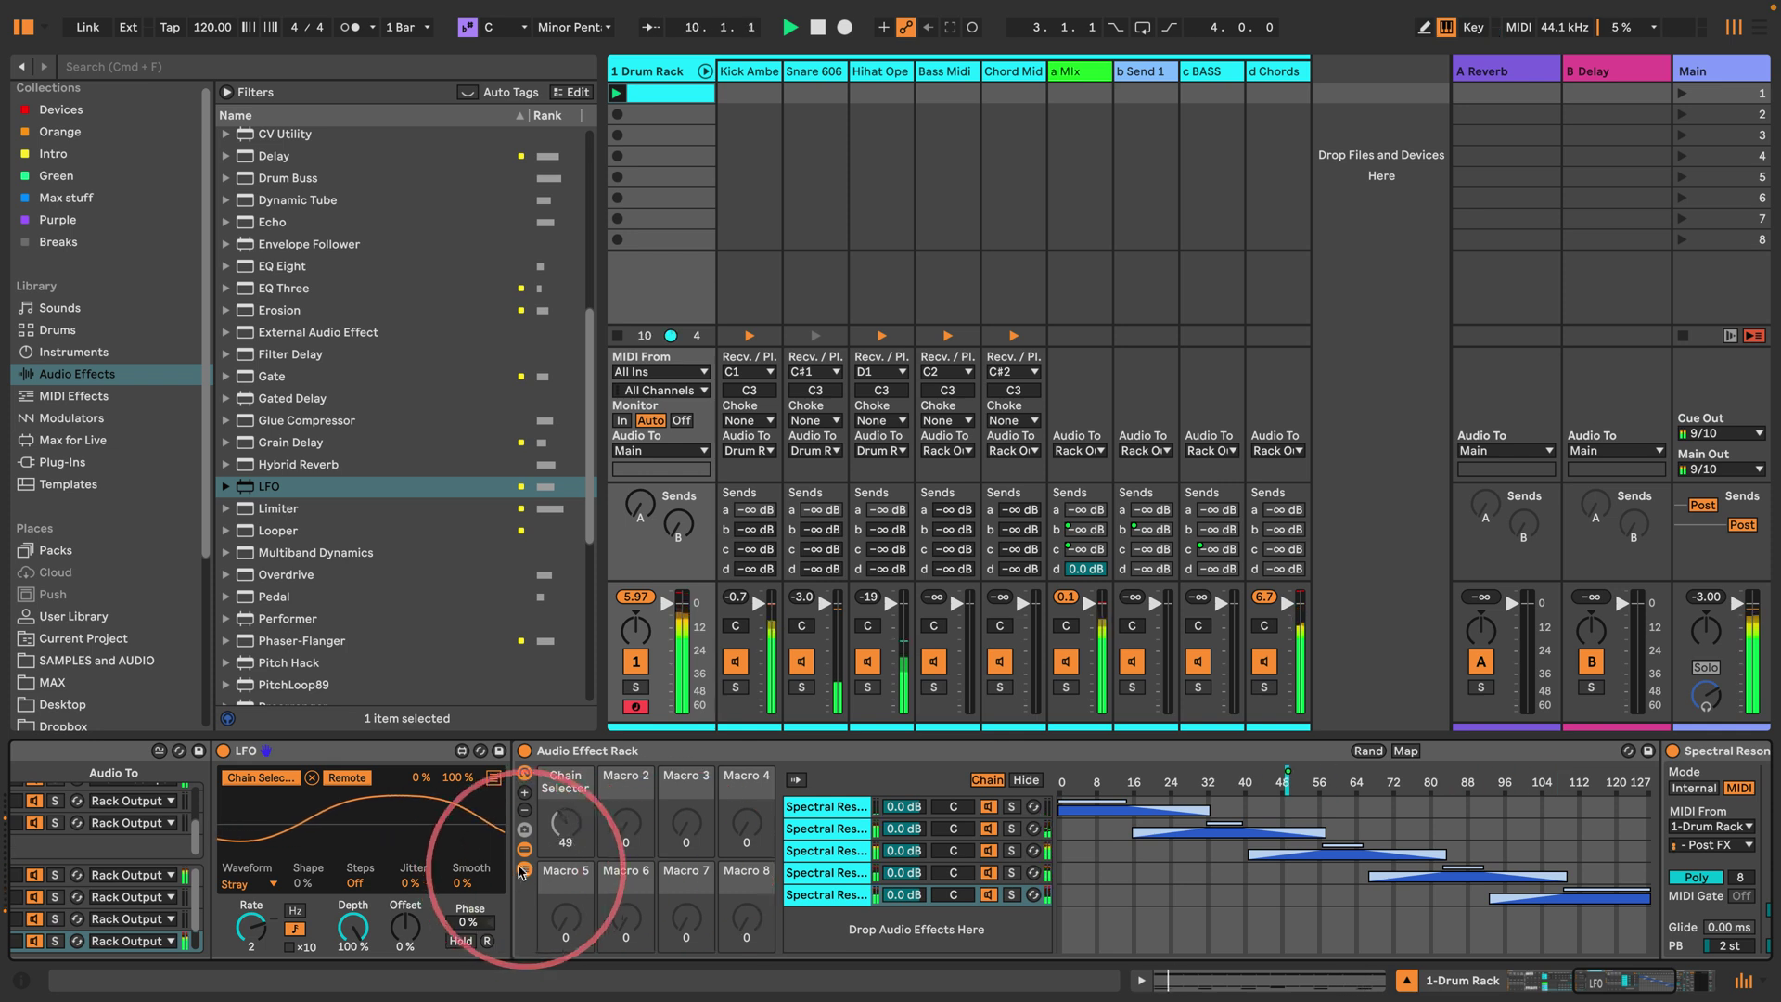
{"action": "left_click", "coordinate": [524, 870]}
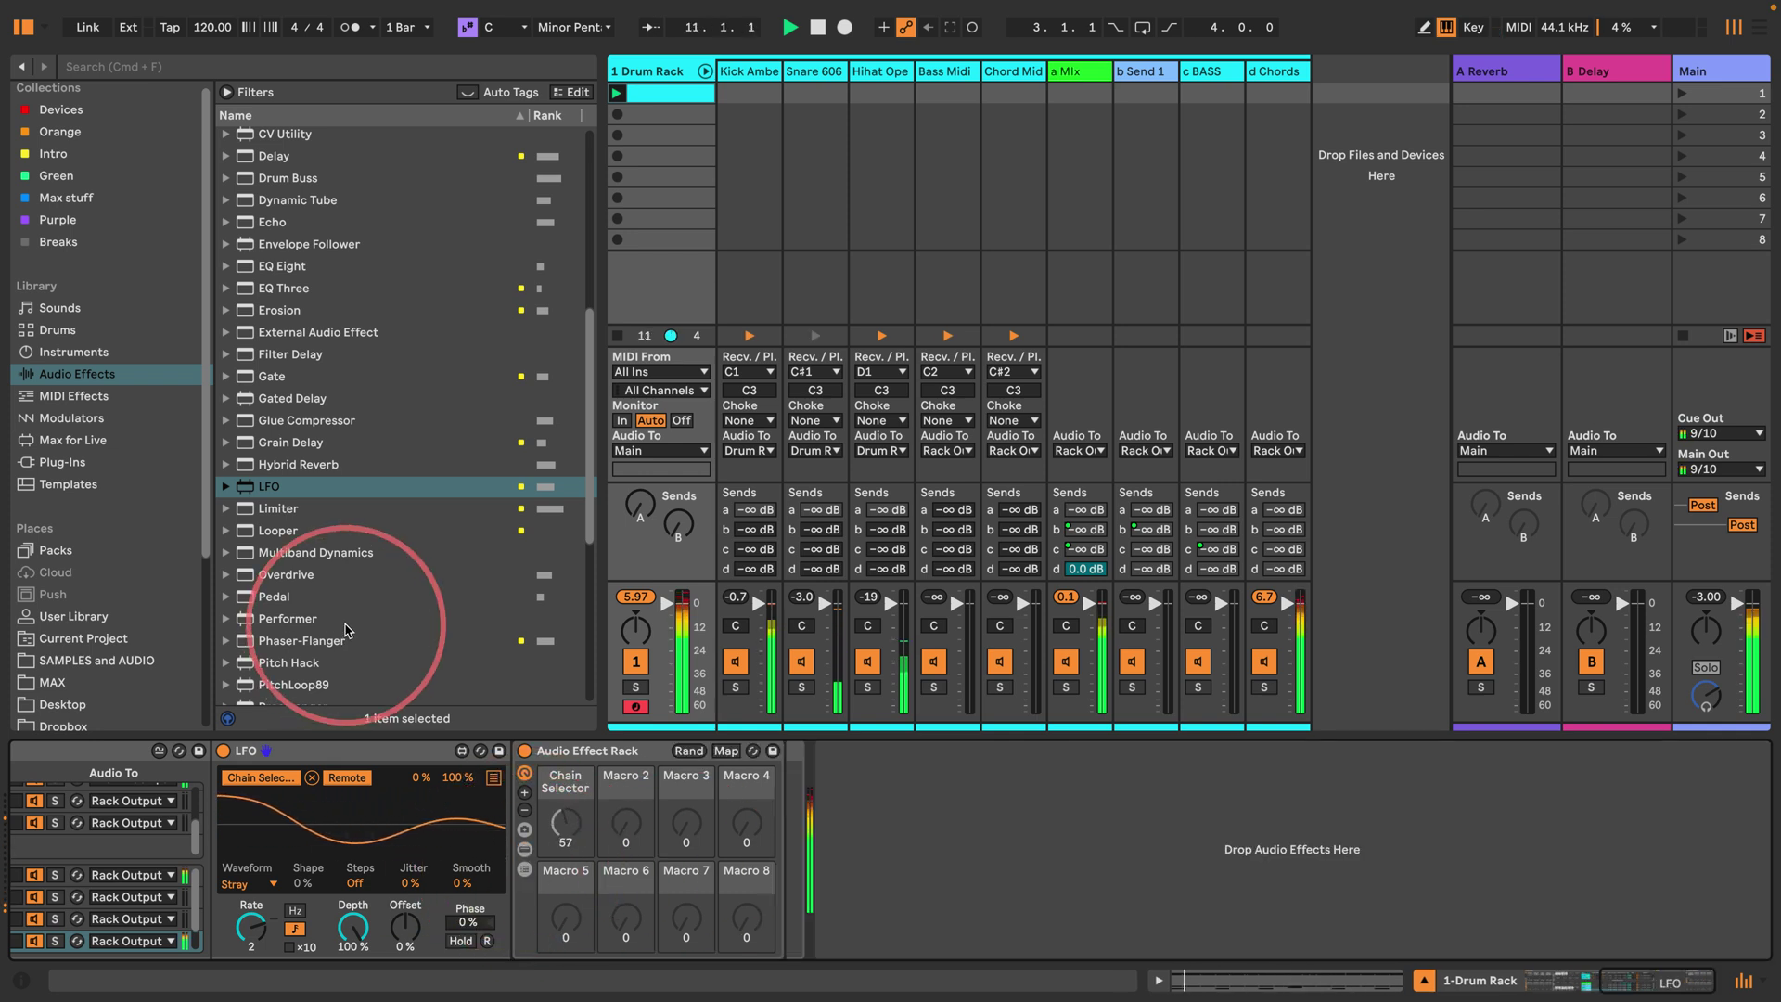
Step: Find Auto Filter among the audio effects and add it after the Audio Effect Rack
{"action": "scroll", "coordinate": [345, 575], "scroll_direction": "down", "scroll_amount": 10}
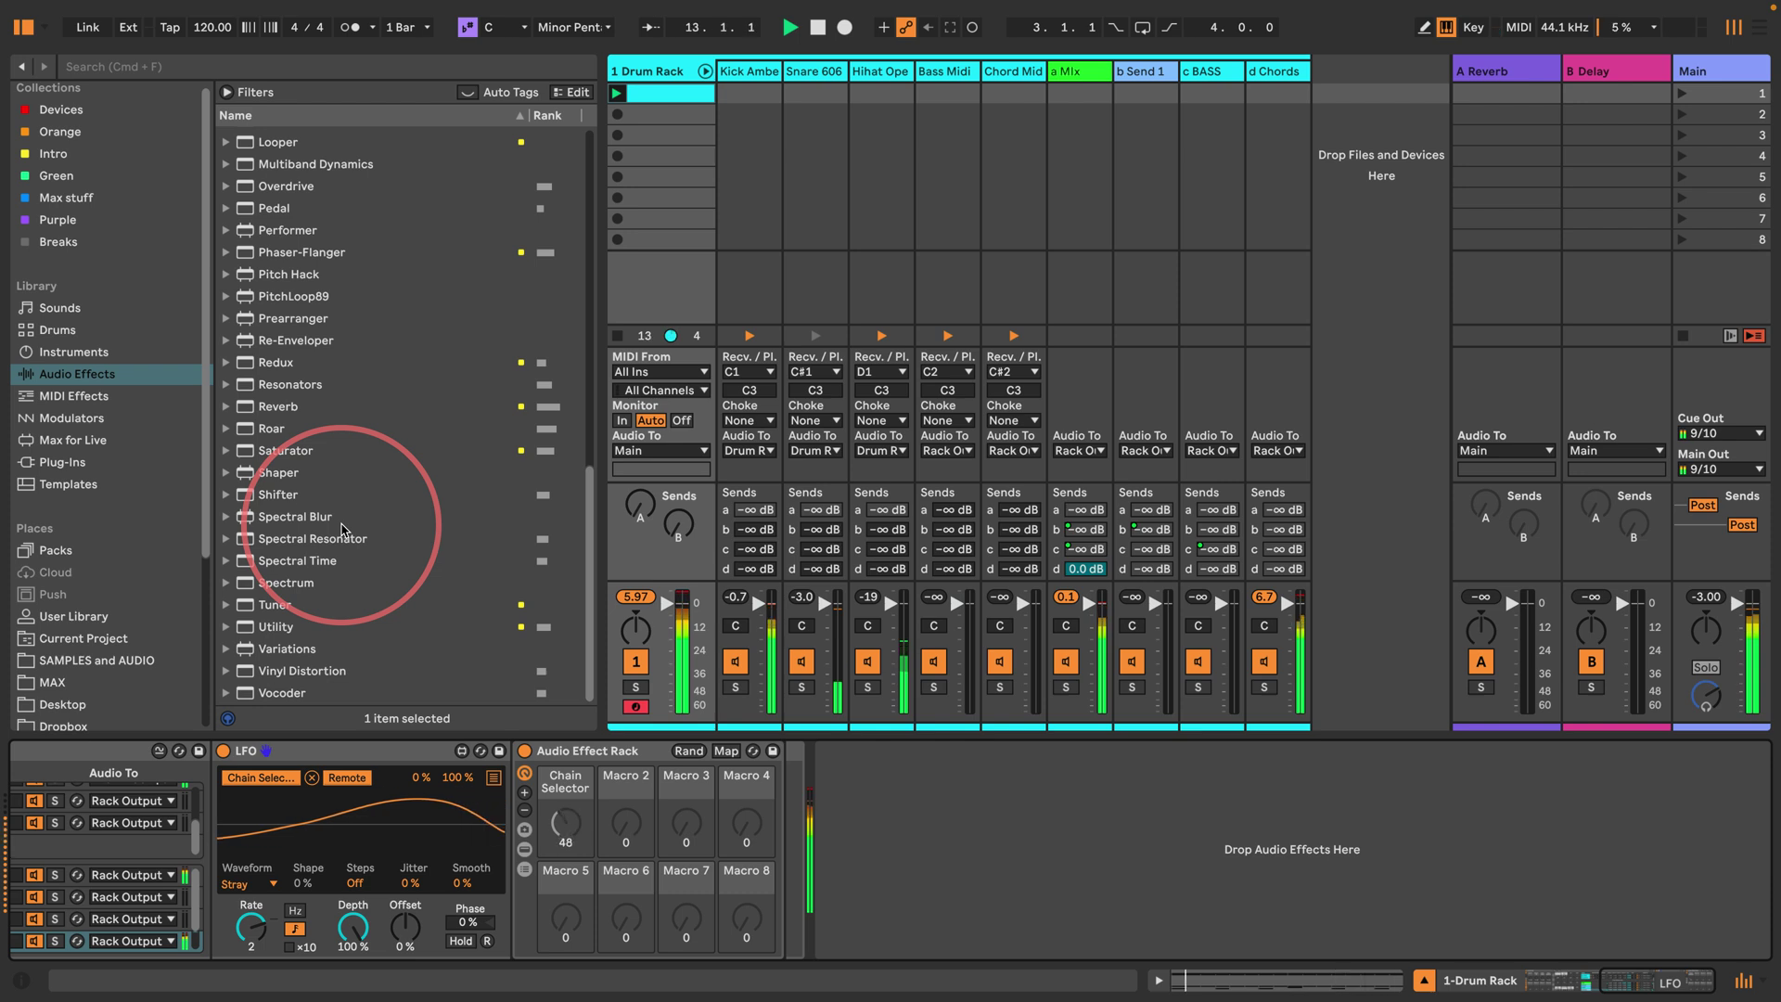
{"action": "scroll", "coordinate": [341, 529], "scroll_direction": "up", "scroll_amount": 20}
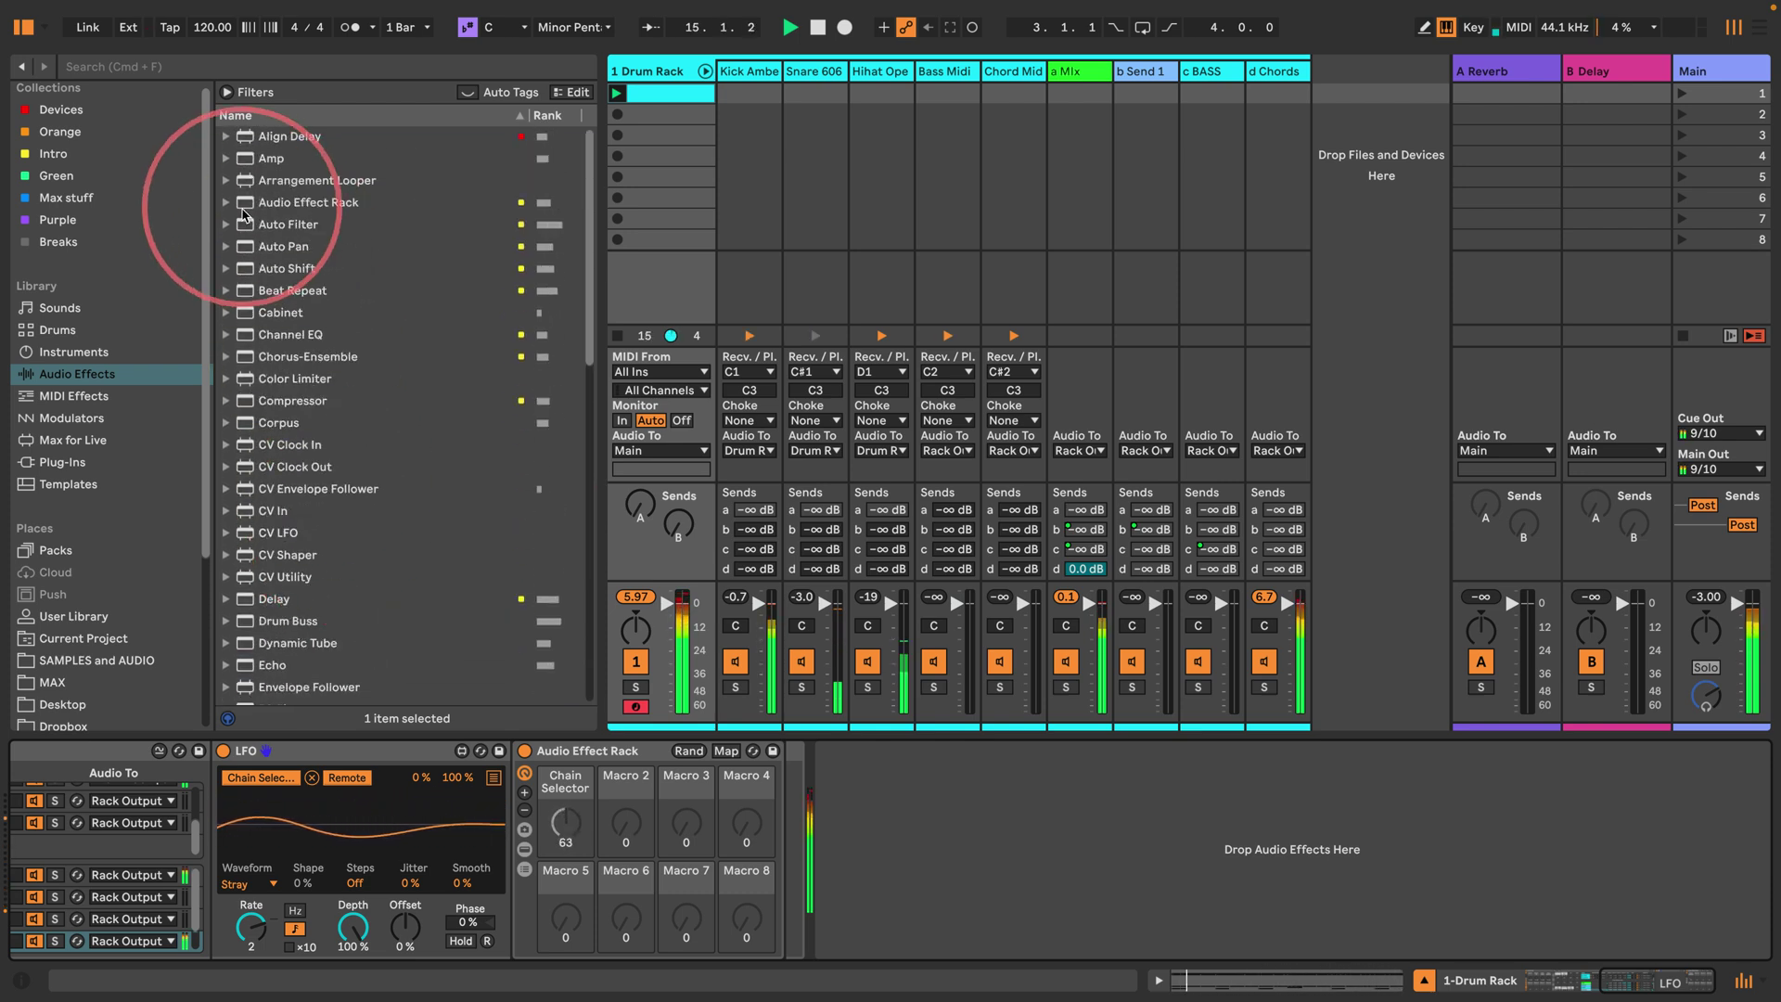
{"action": "left_click_drag", "start_coordinate": [269, 225], "coordinate": [790, 812]}
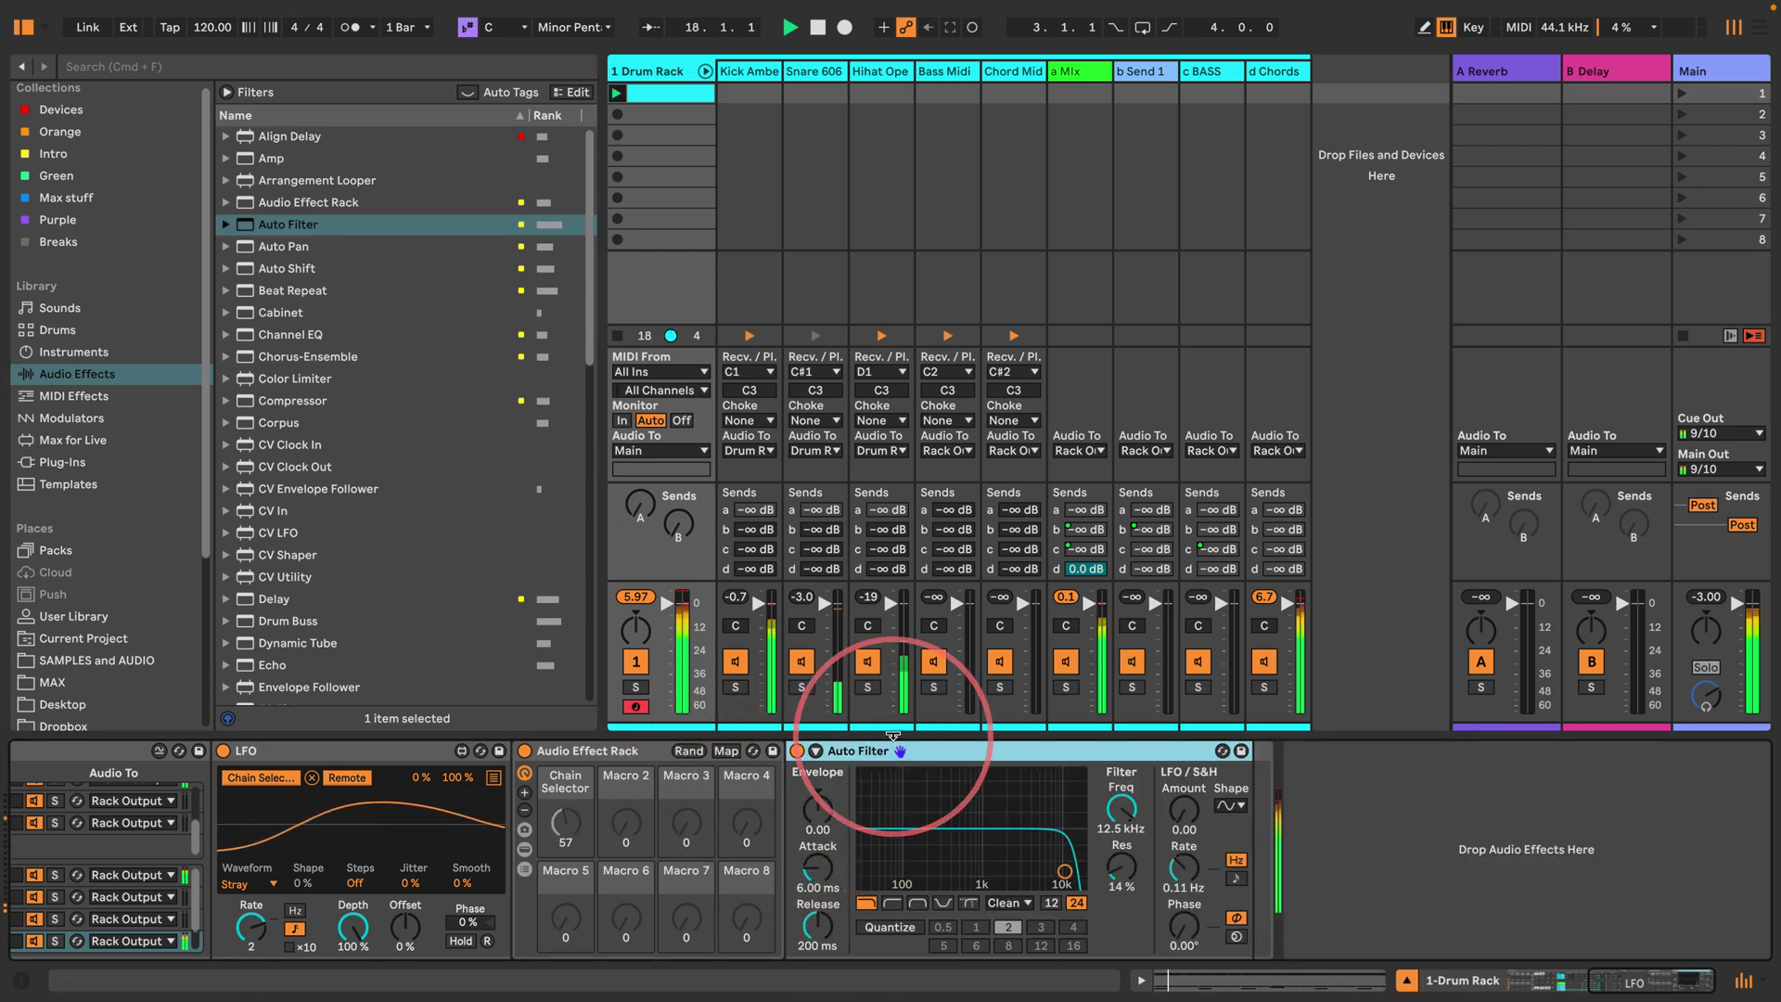
Step: Group the Auto Filter into a rack and set its frequency to 2.20 kHz, resonance to 0%, LFO amount to 30 and tempo-synced rate to 1
{"action": "right_click", "coordinate": [967, 765]}
{"action": "left_click", "coordinate": [1011, 625]}
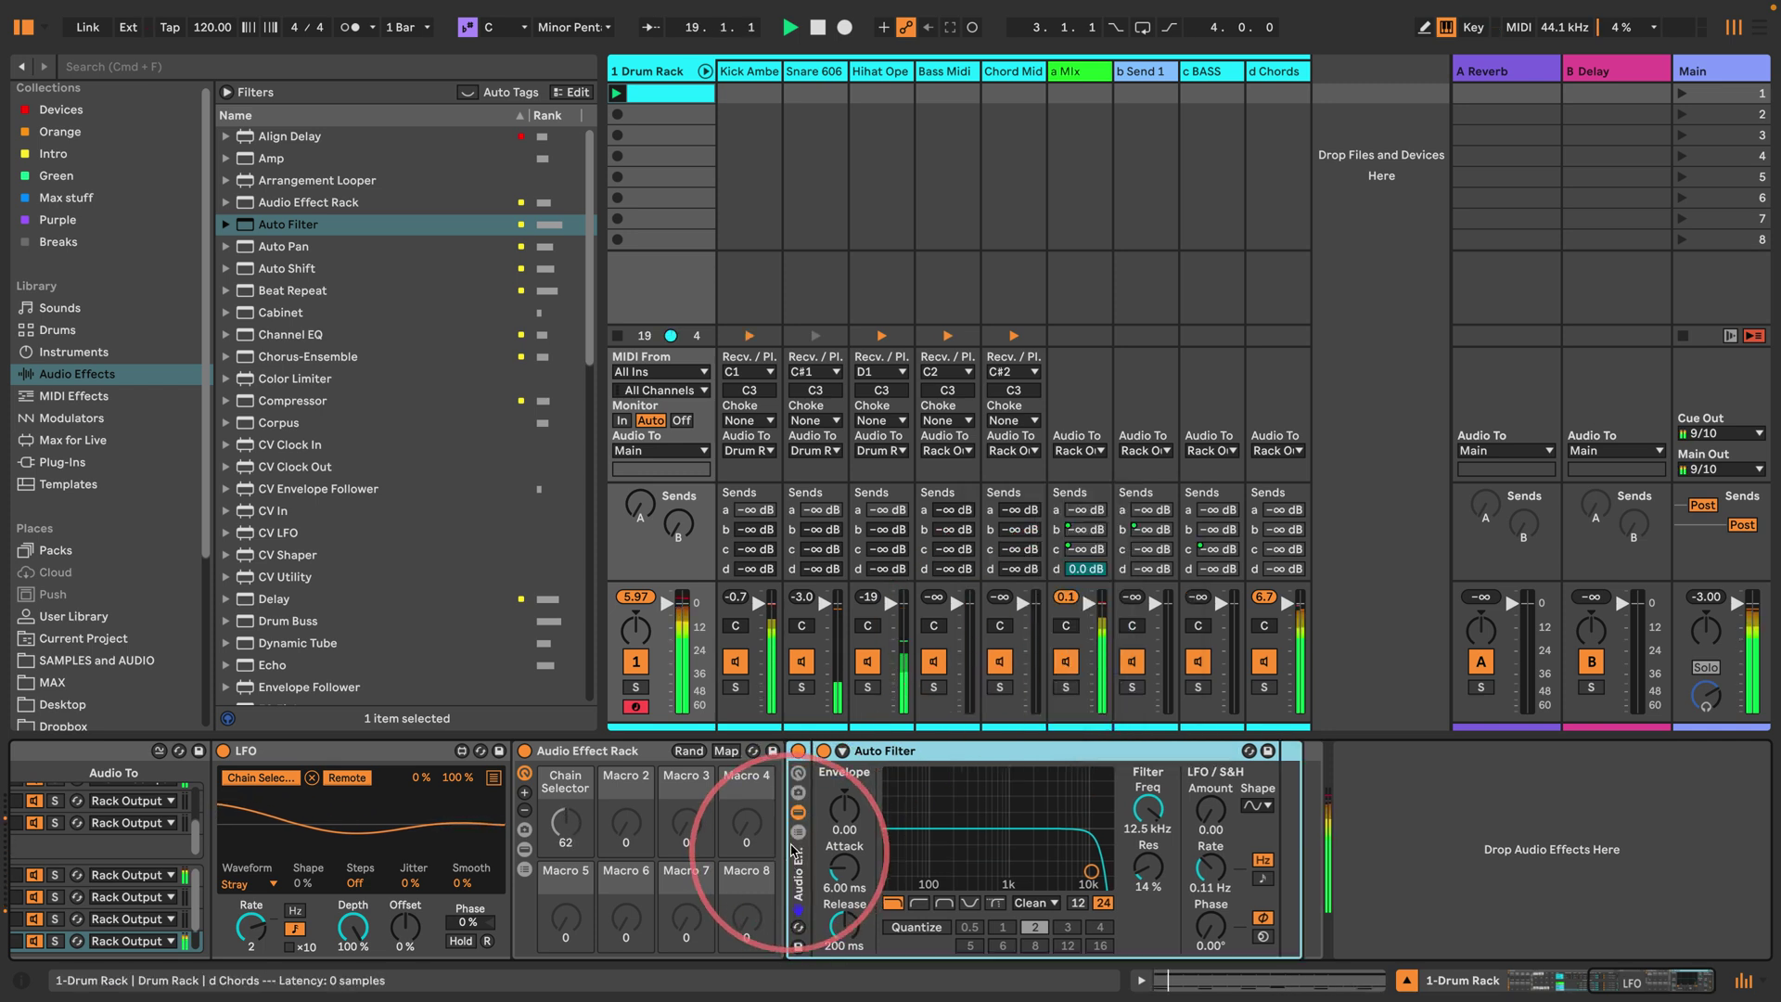
{"action": "left_click_drag", "start_coordinate": [1490, 809], "coordinate": [1491, 783]}
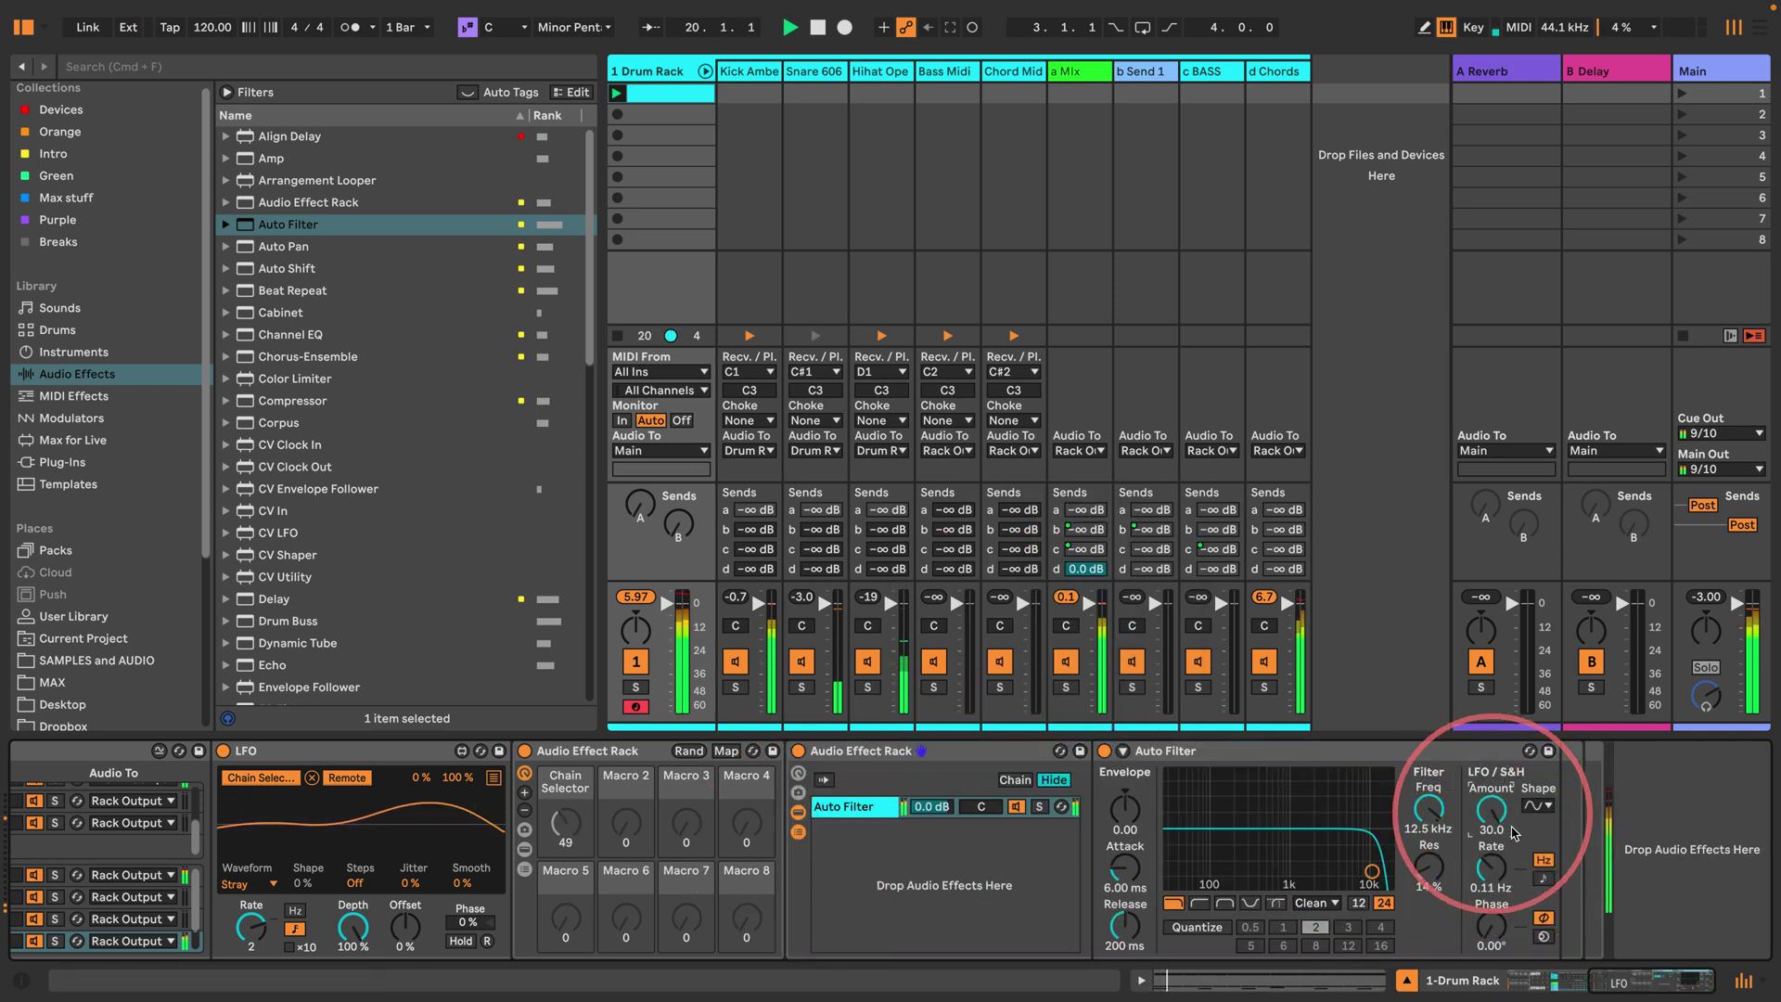
{"action": "left_click", "coordinate": [1542, 878]}
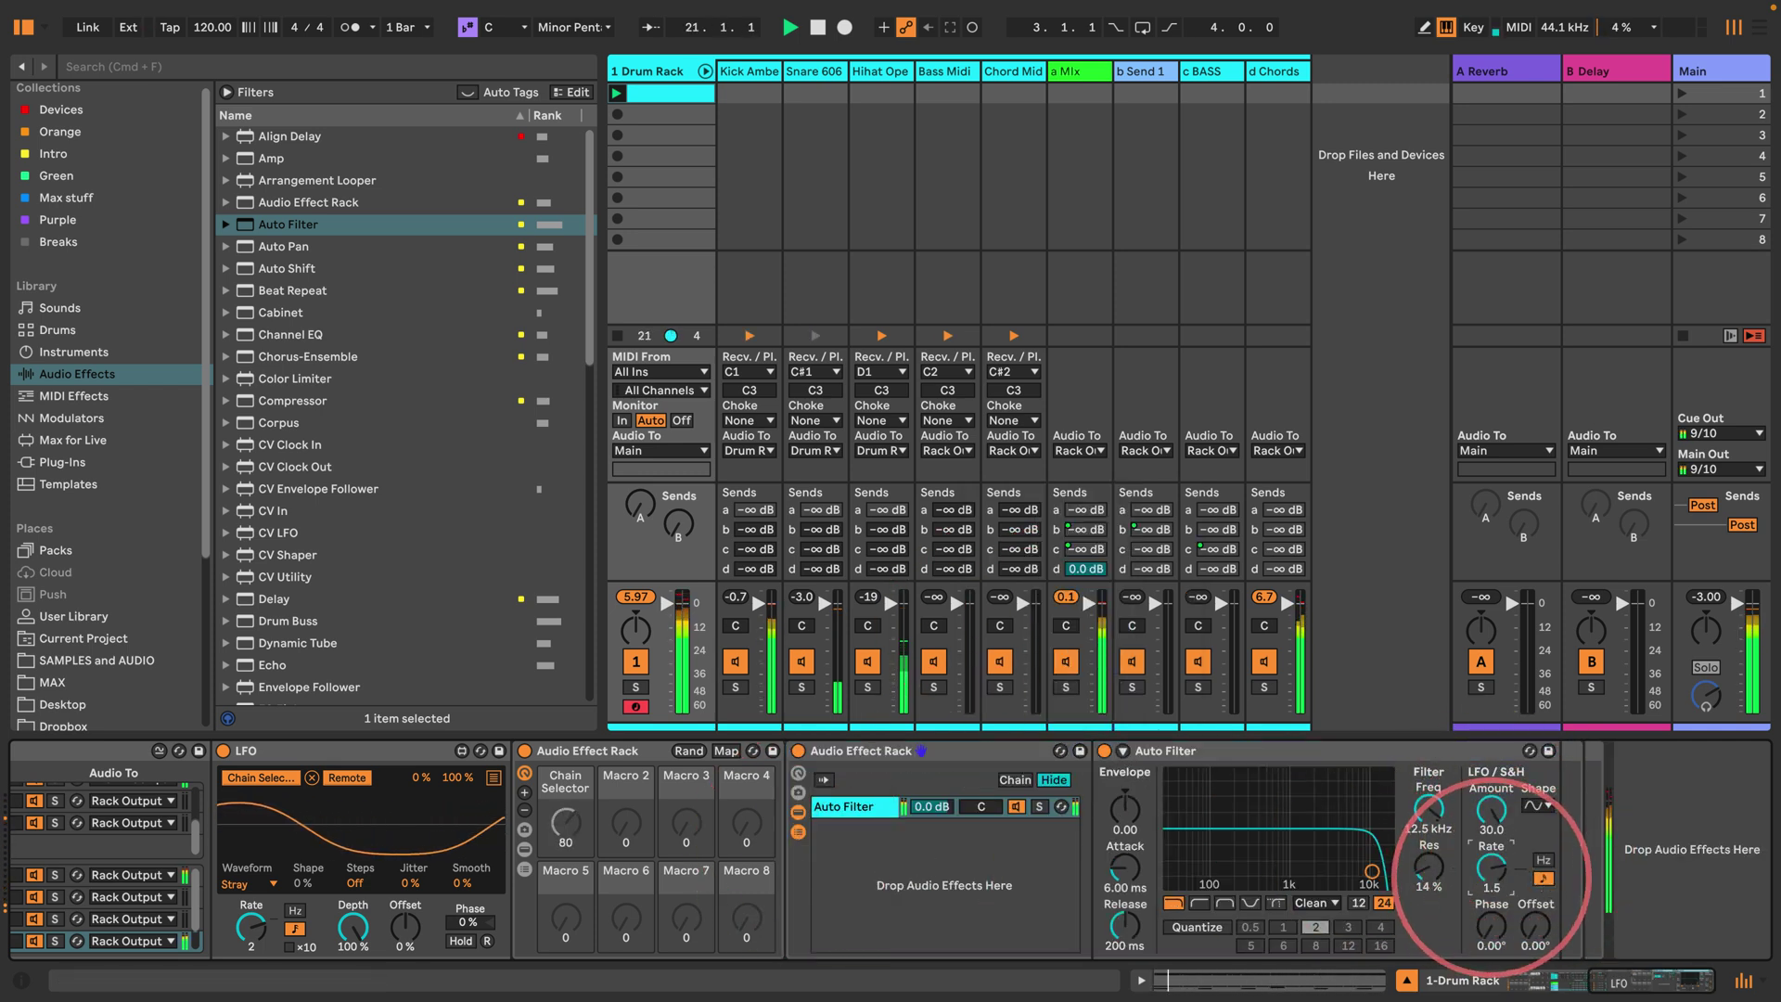
{"action": "left_click_drag", "start_coordinate": [1371, 872], "coordinate": [1315, 882]}
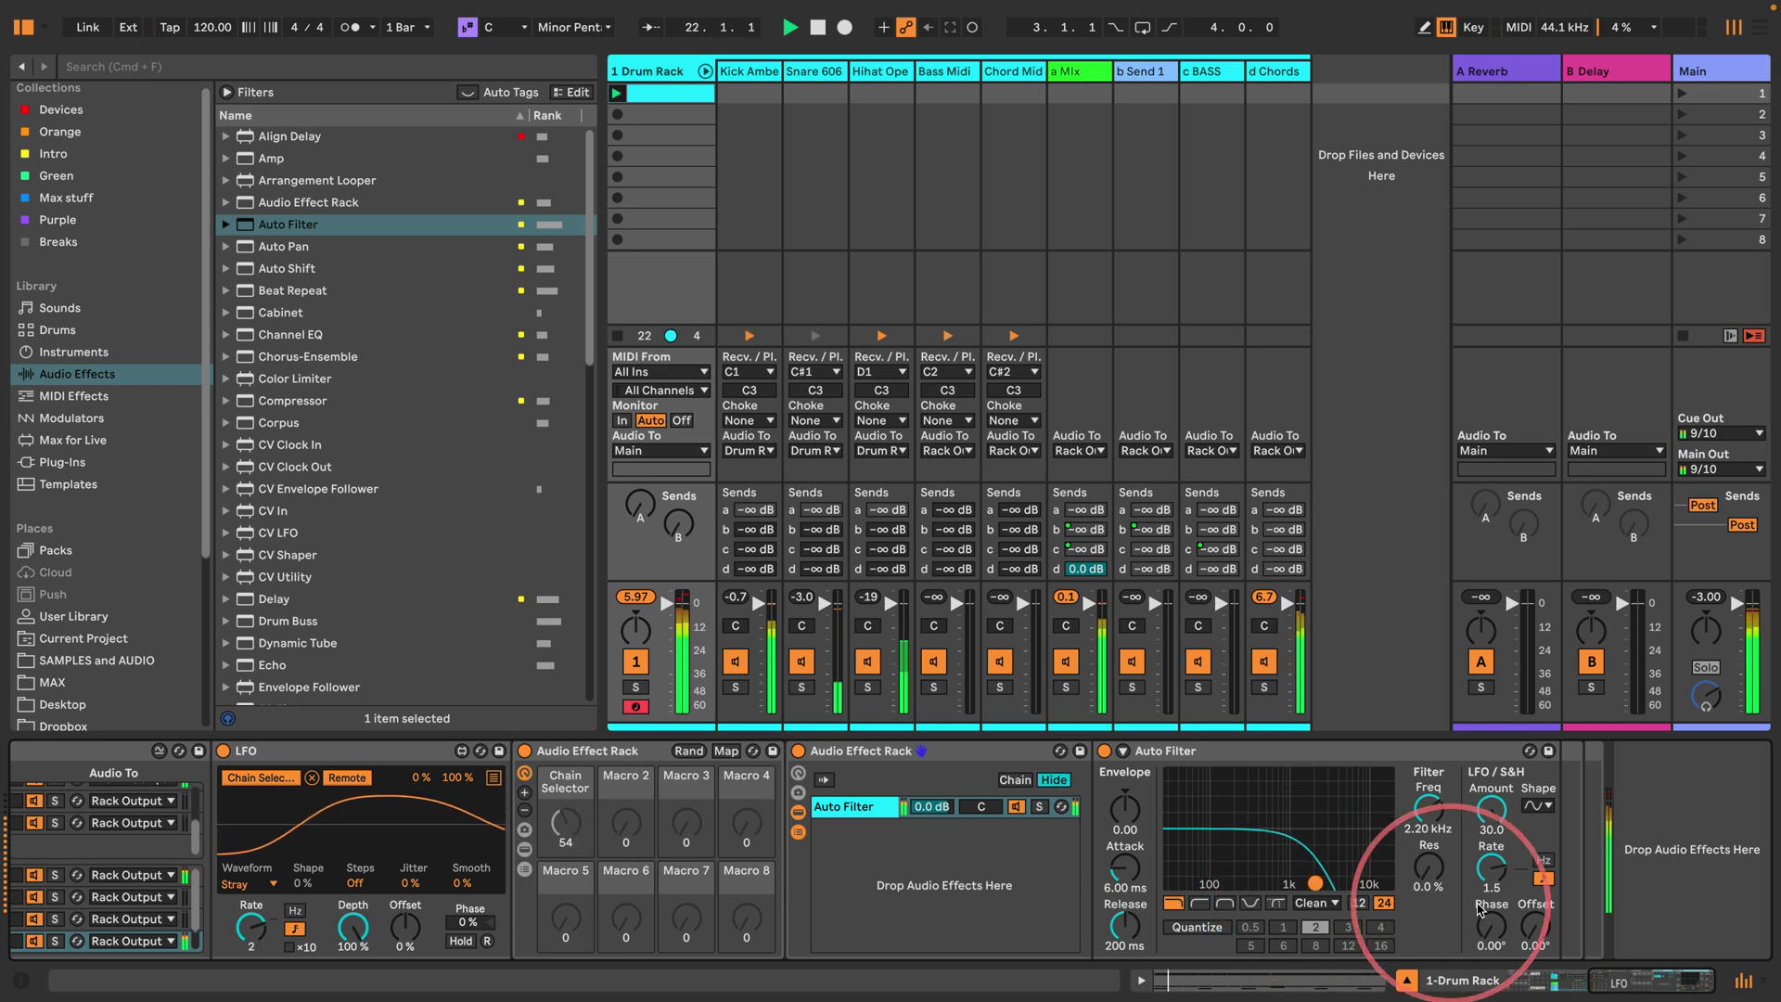
{"action": "left_click_drag", "start_coordinate": [1488, 862], "coordinate": [1487, 876]}
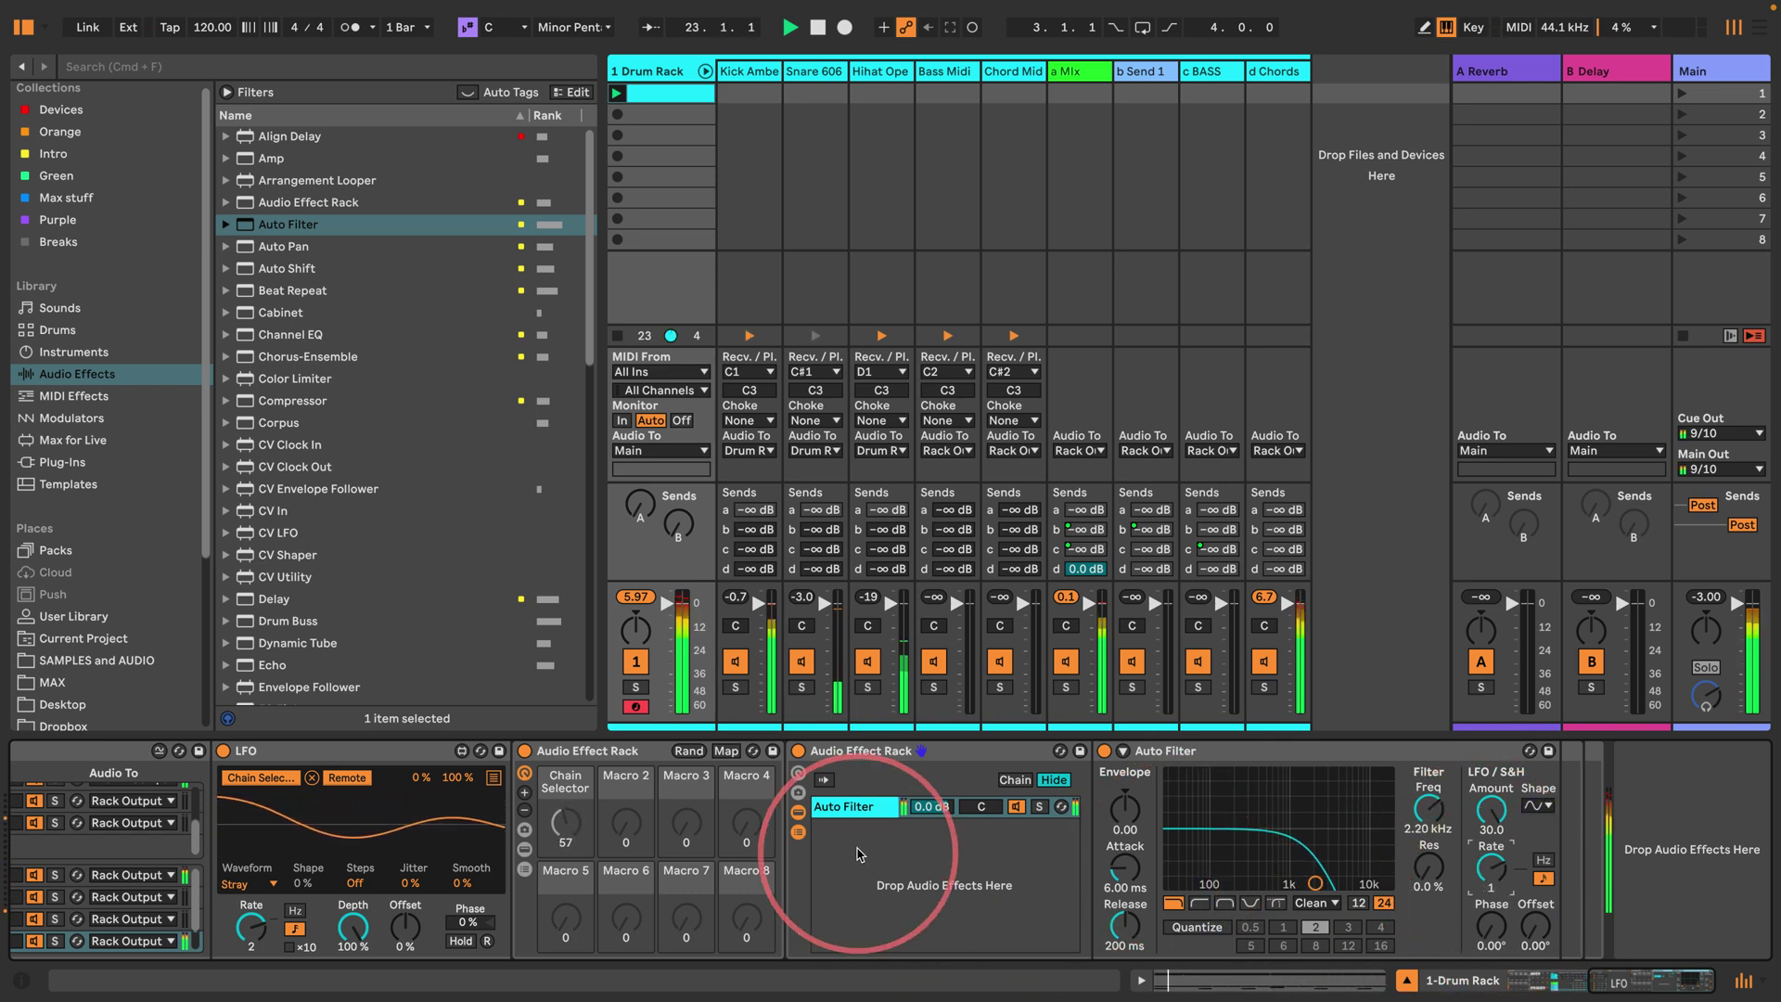
Step: Duplicate the Auto Filter chain, solo the copy, and make it a notch filter at 551 Hz with 36% resonance
{"action": "key", "text": "super+d"}
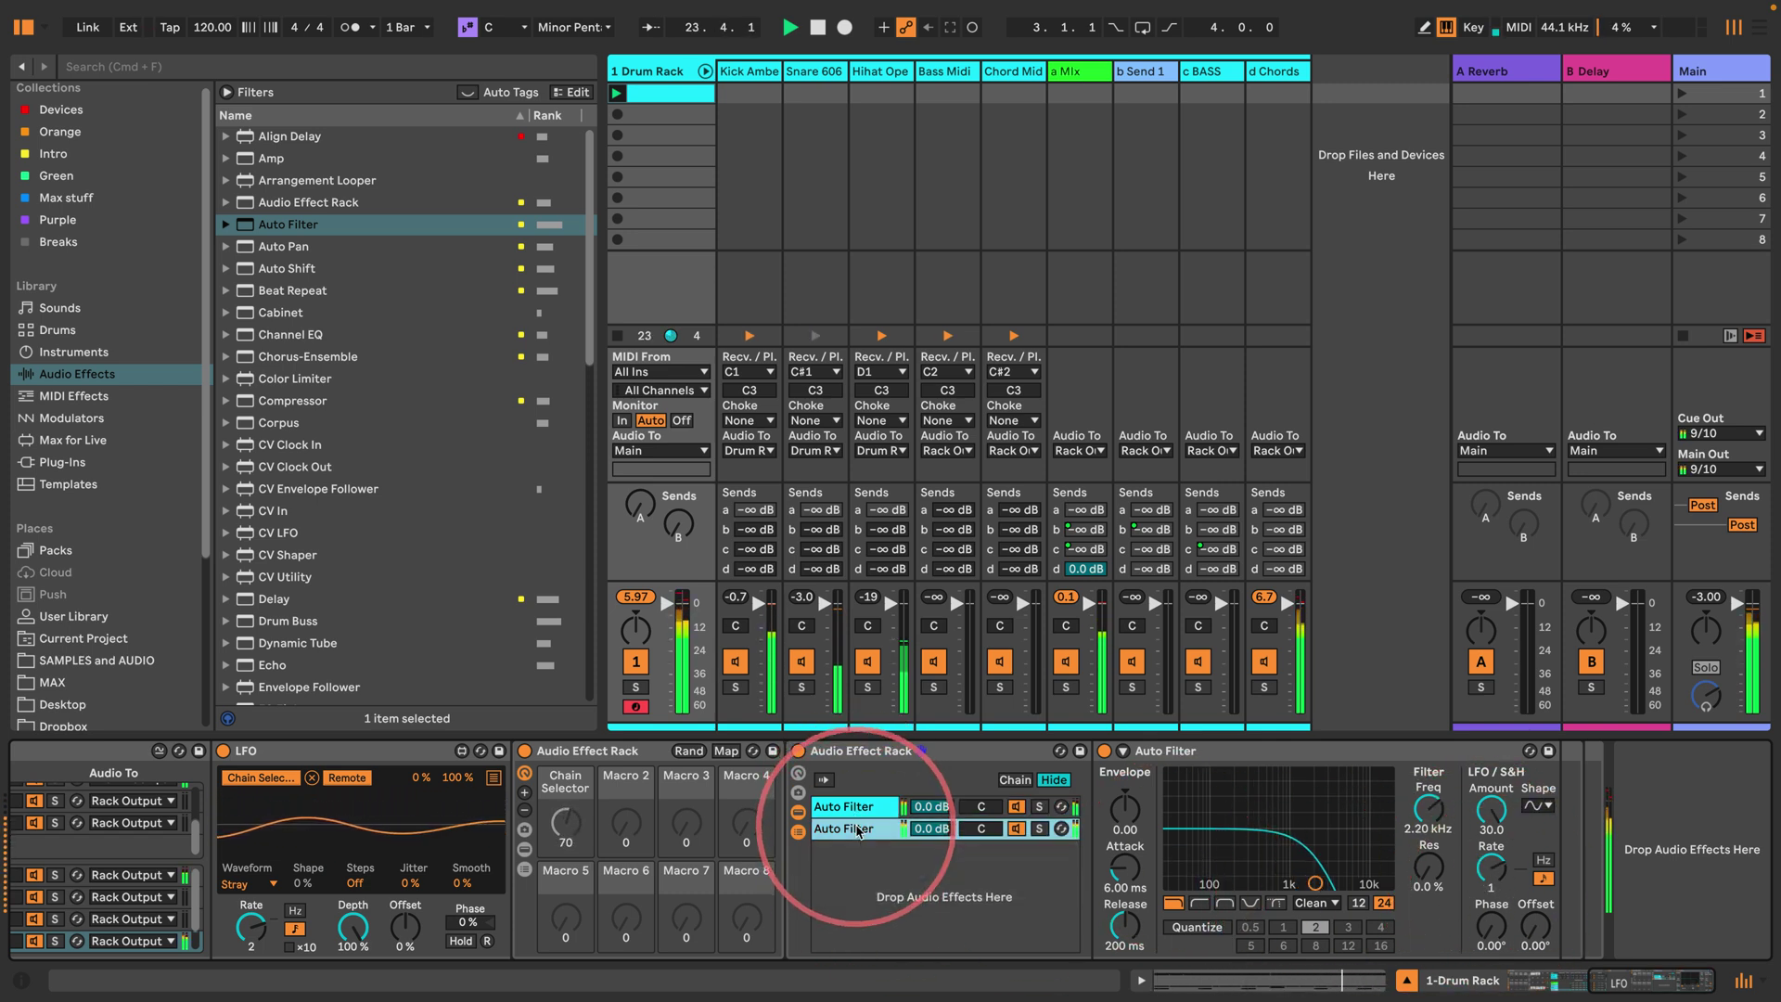
{"action": "left_click", "coordinate": [1039, 828]}
{"action": "left_click", "coordinate": [1249, 903]}
{"action": "left_click_drag", "start_coordinate": [1315, 882], "coordinate": [1270, 881]}
{"action": "left_click_drag", "start_coordinate": [1428, 886], "coordinate": [1423, 866]}
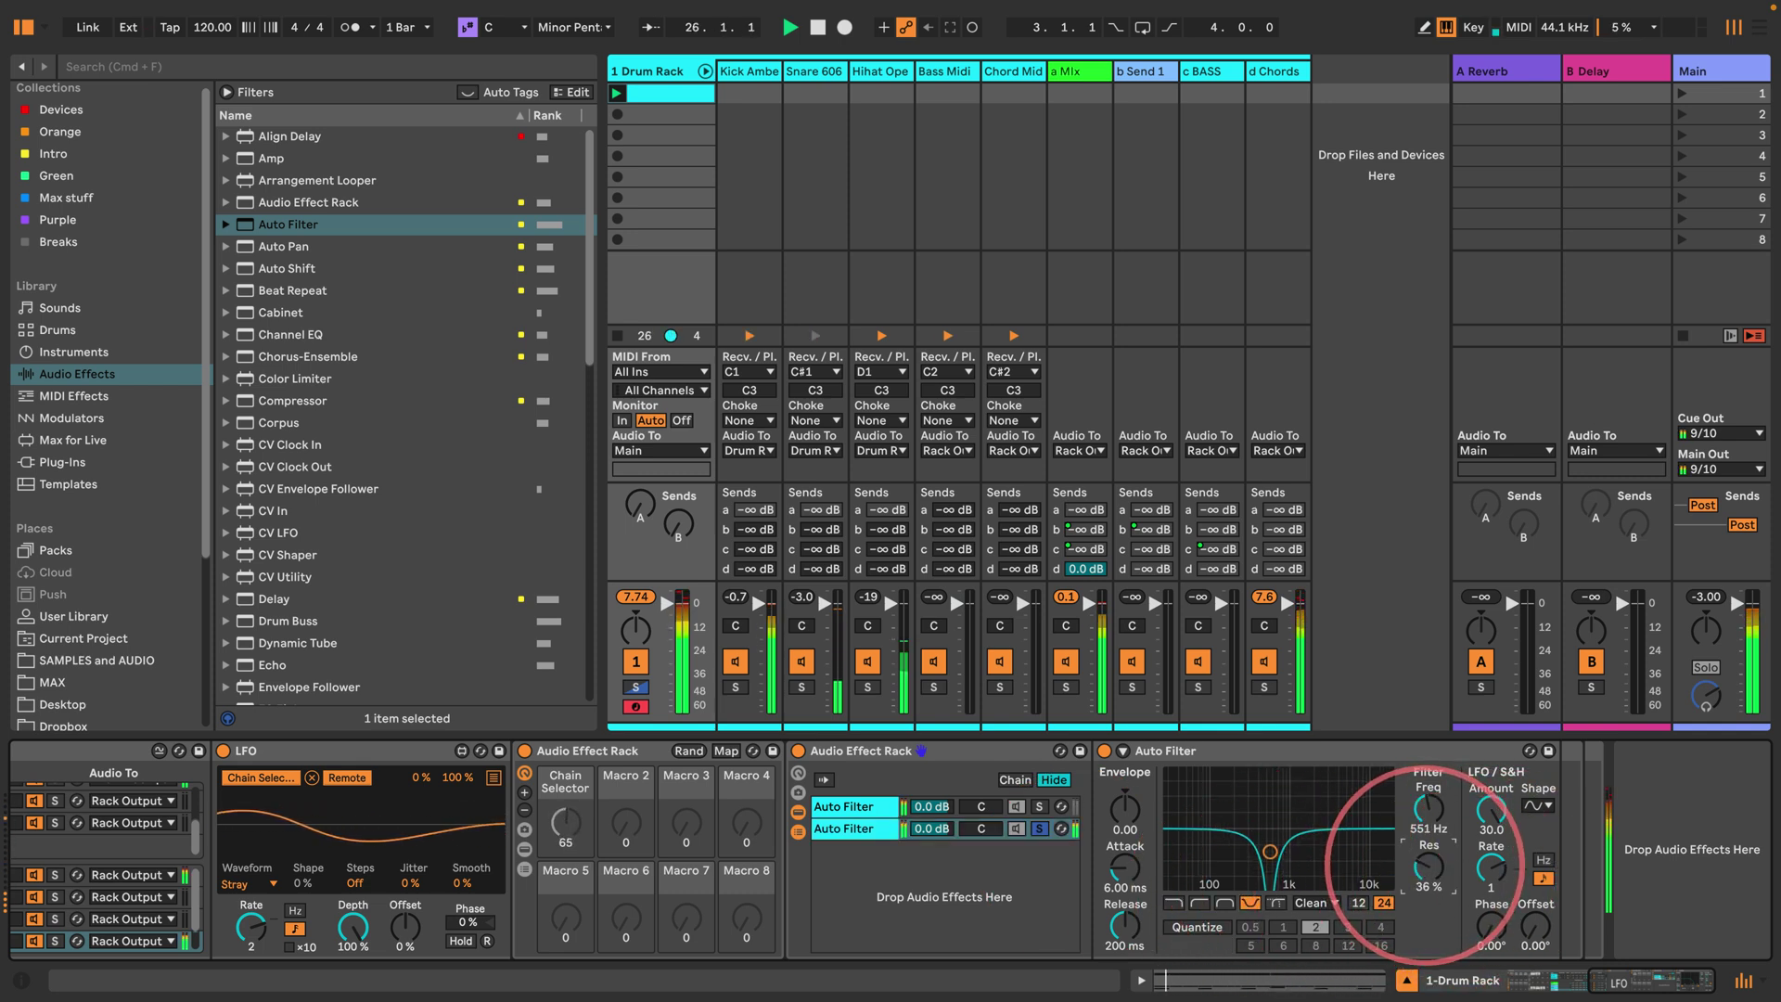
Step: Duplicate the notch chain, solo the copy, and set high-pass at 235 Hz, resonance 35%, envelope 56.4, attack 4.37 ms and release 38.2 ms
{"action": "left_click", "coordinate": [840, 828]}
{"action": "key", "text": "super+d"}
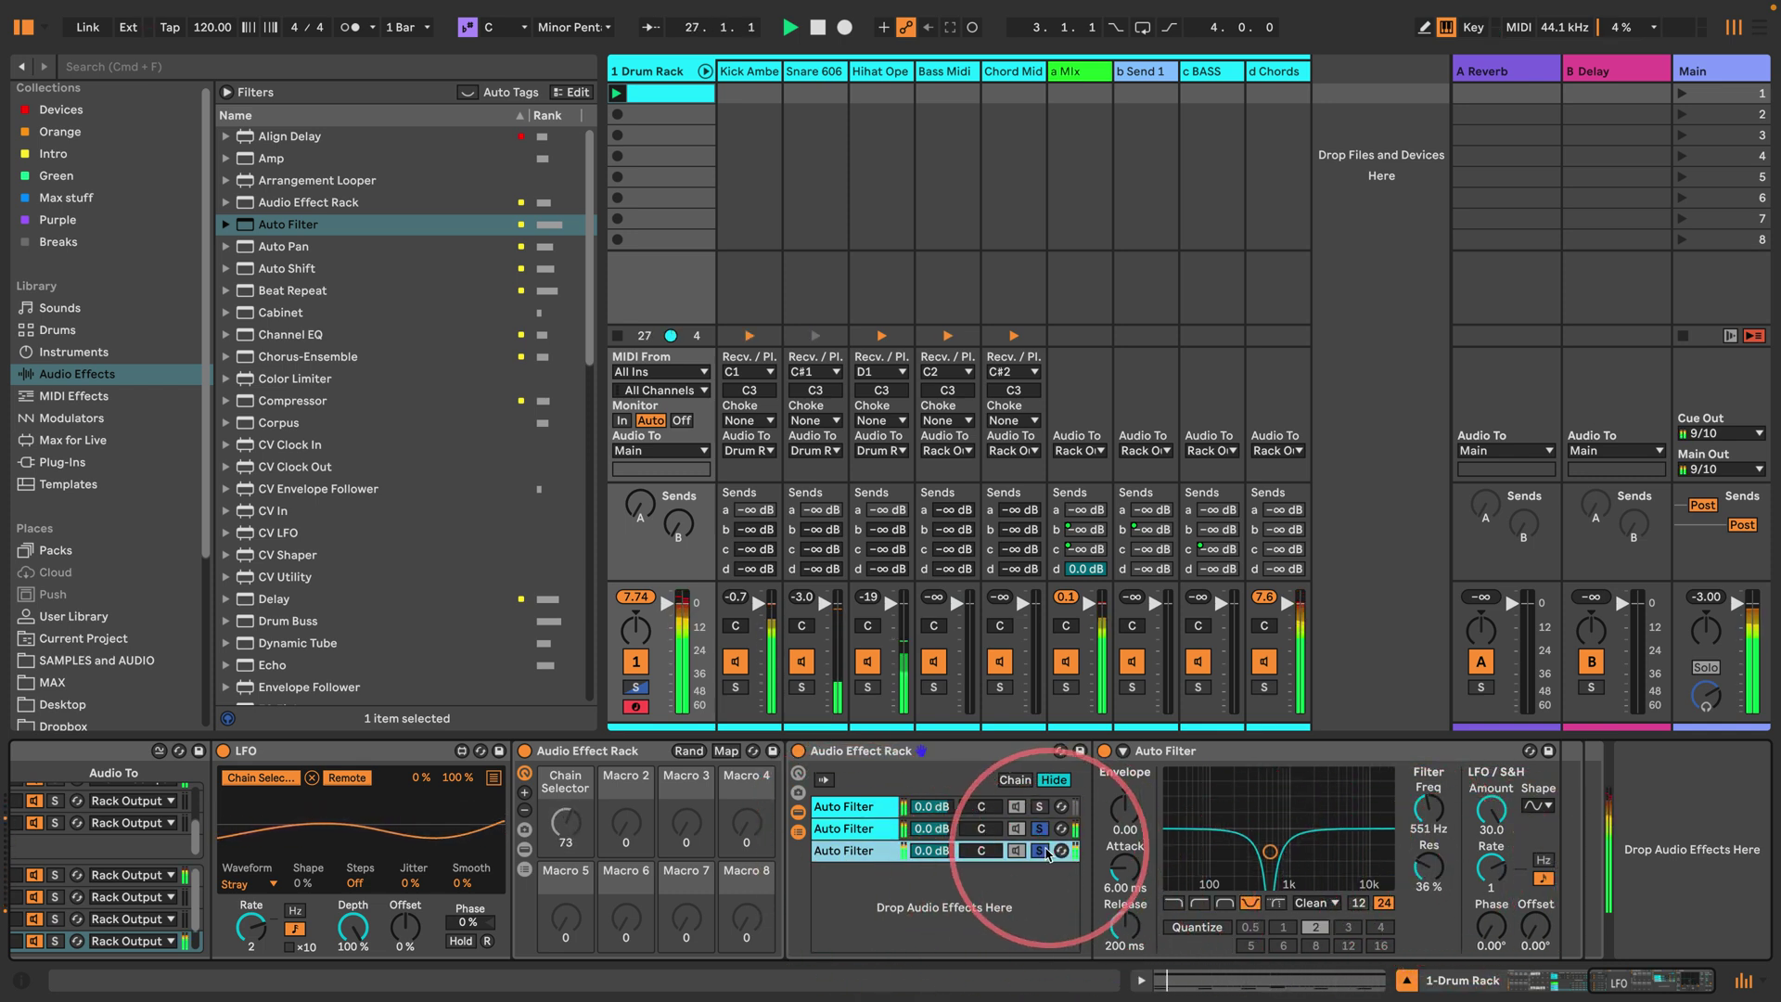
{"action": "left_click", "coordinate": [1039, 851]}
{"action": "left_click", "coordinate": [1039, 851]}
{"action": "left_click", "coordinate": [1198, 902]}
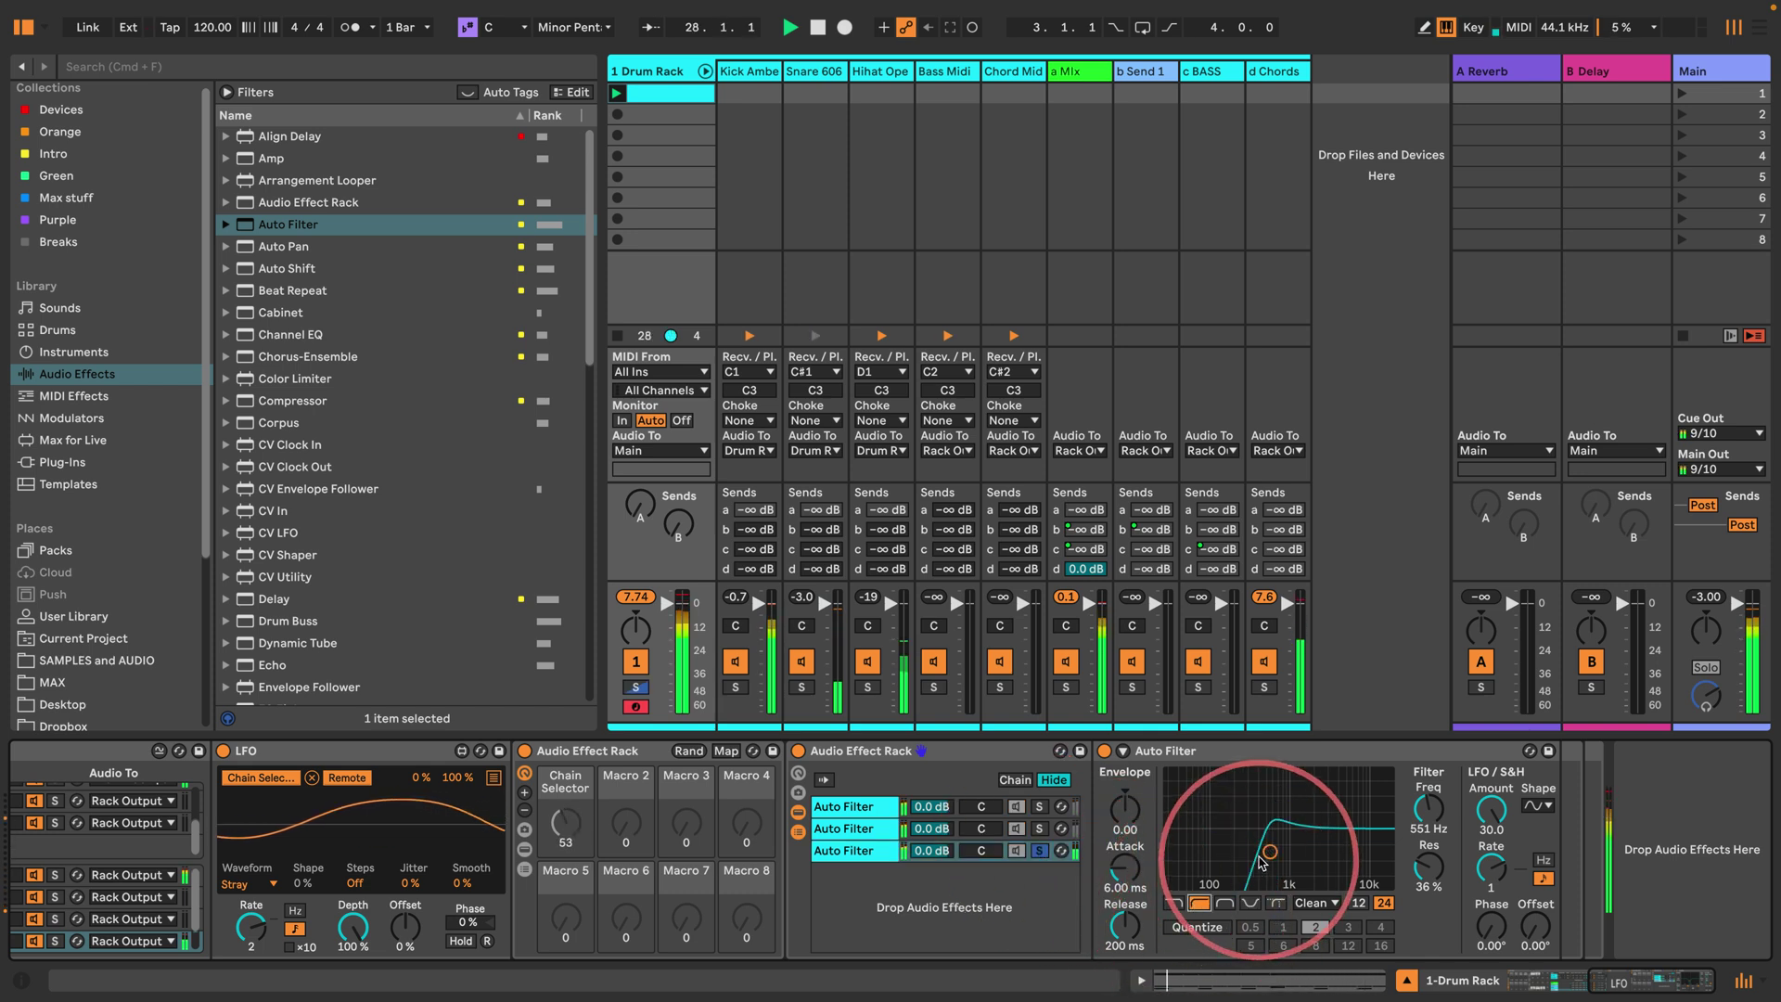
{"action": "mouse_move", "coordinate": [1260, 861]}
{"action": "left_mouse_down"}
{"action": "mouse_move", "coordinate": [1212, 844]}
{"action": "mouse_move", "coordinate": [1242, 852]}
{"action": "left_mouse_up"}
{"action": "left_click_drag", "start_coordinate": [1124, 821], "coordinate": [1125, 808]}
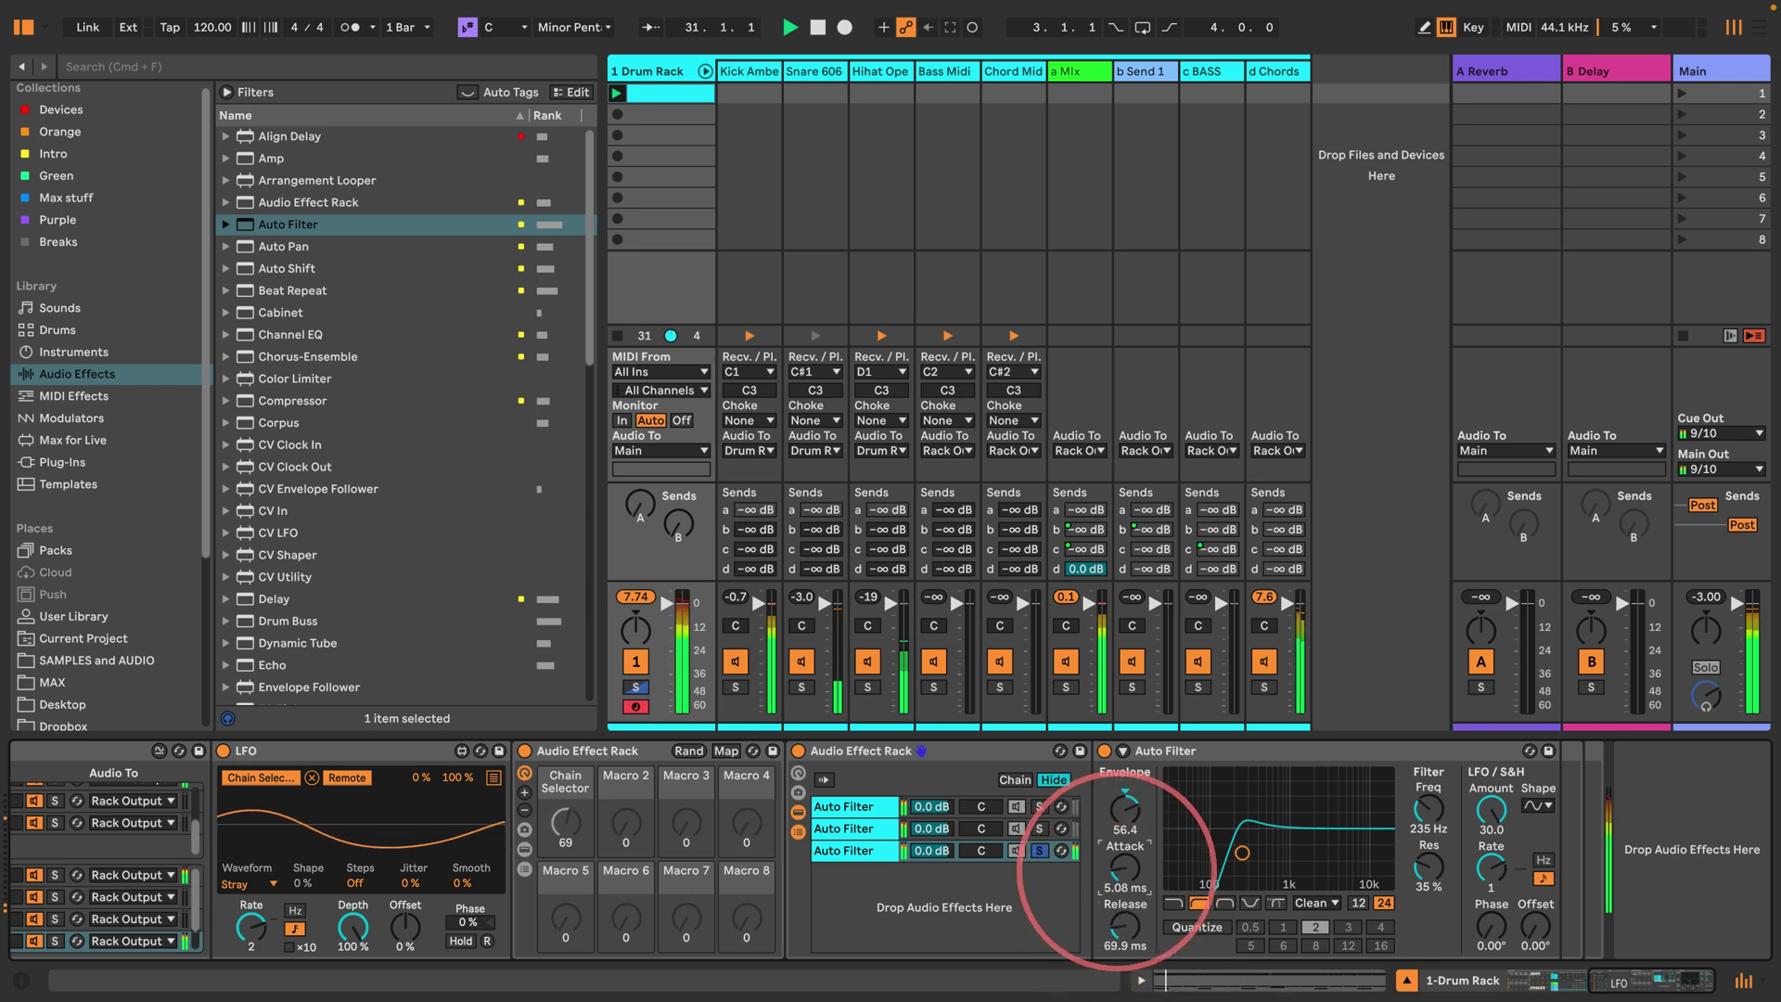
{"action": "left_click_drag", "start_coordinate": [1117, 870], "coordinate": [1126, 924]}
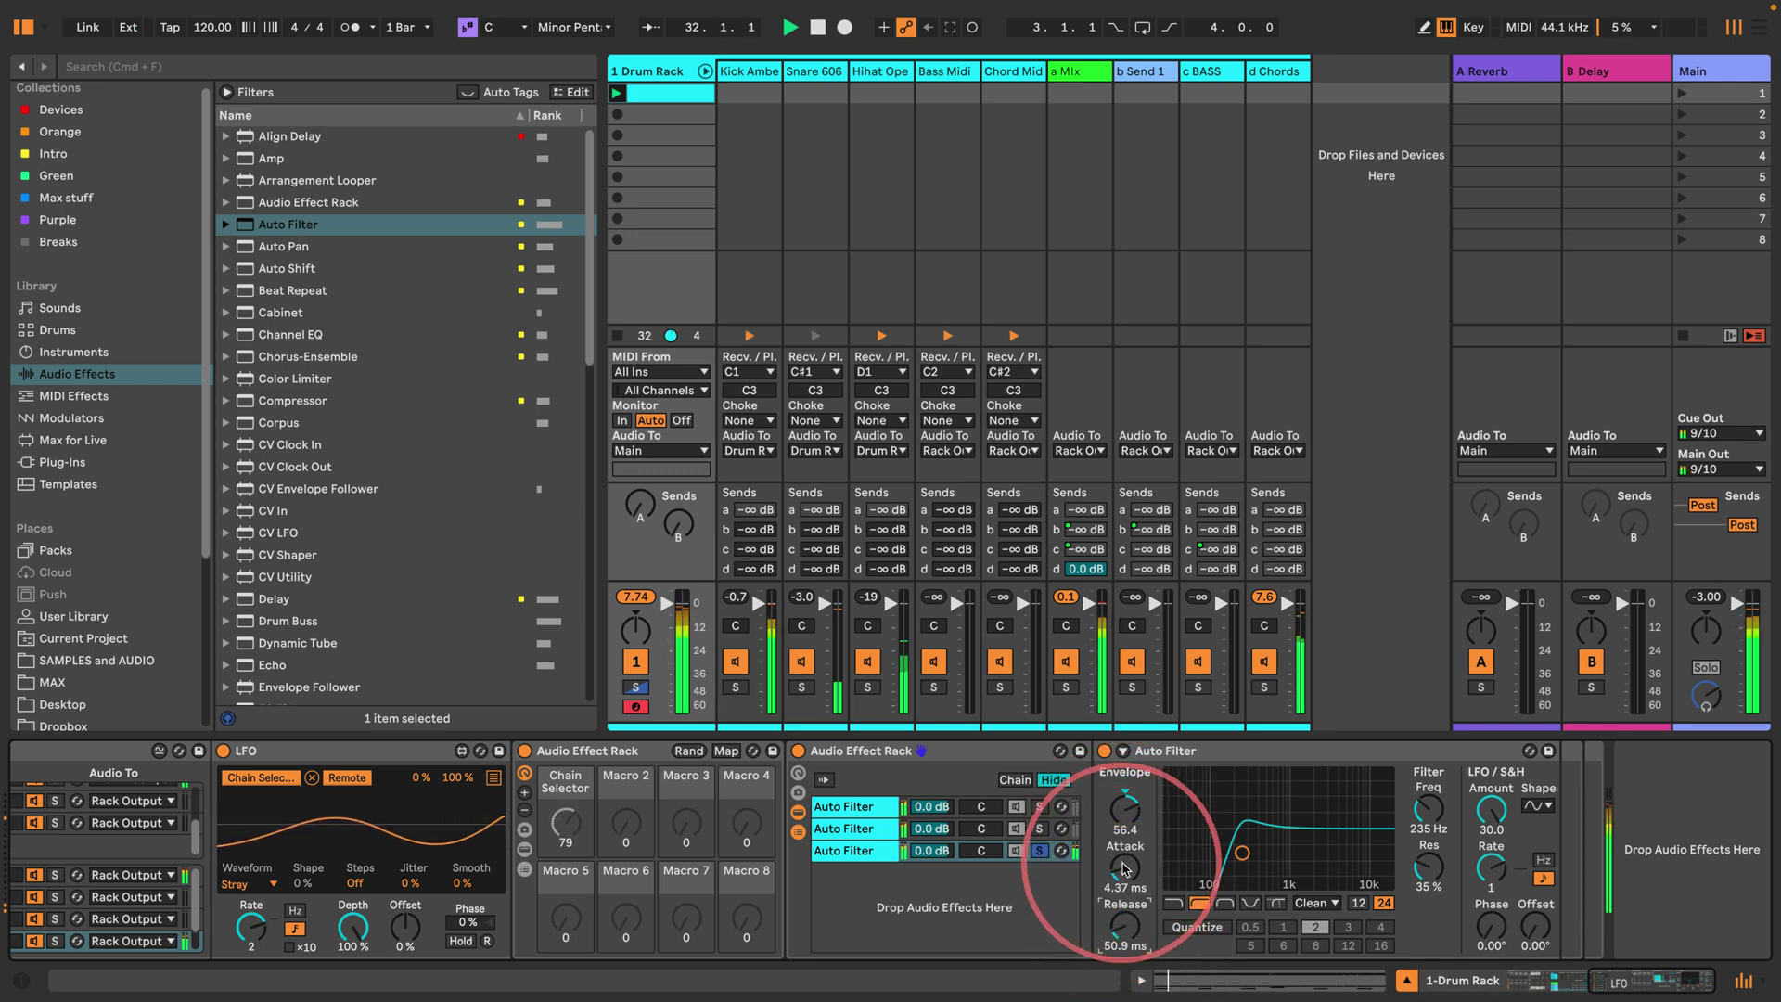
Step: Duplicate the high-pass chain, solo the copy, and make it a band-pass filter at 732 Hz with 32% resonance
{"action": "left_click", "coordinate": [843, 850]}
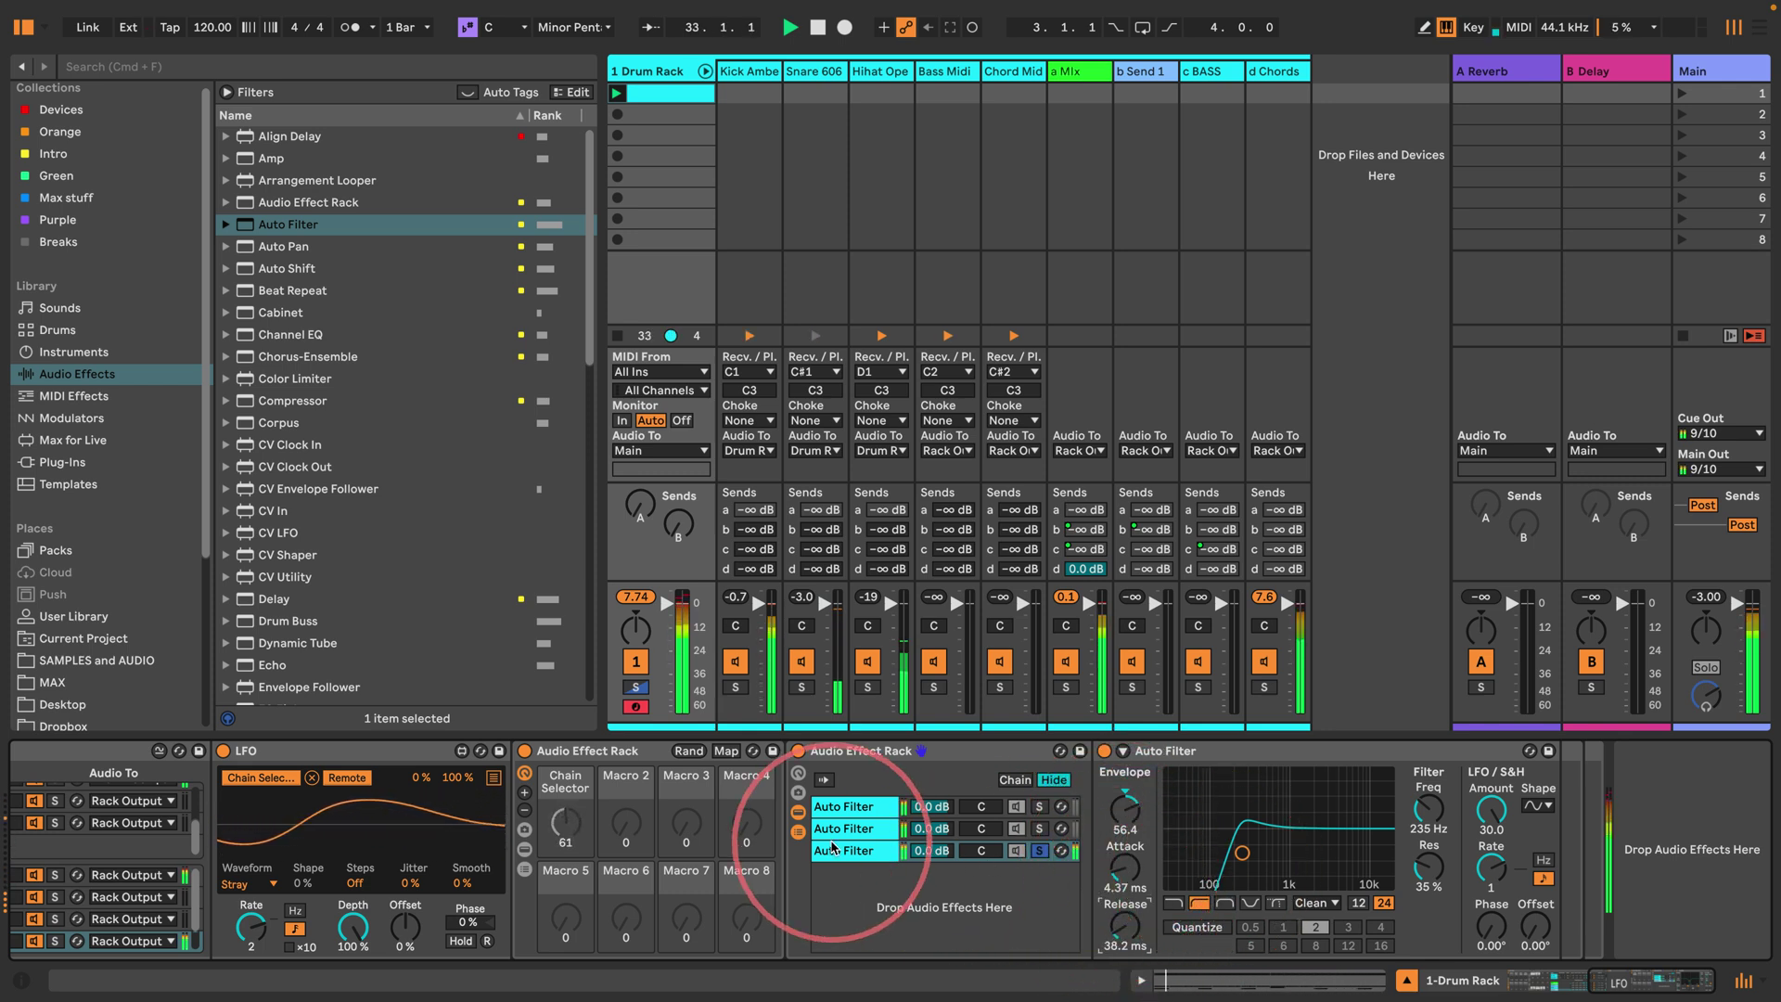
{"action": "key", "text": "super+d"}
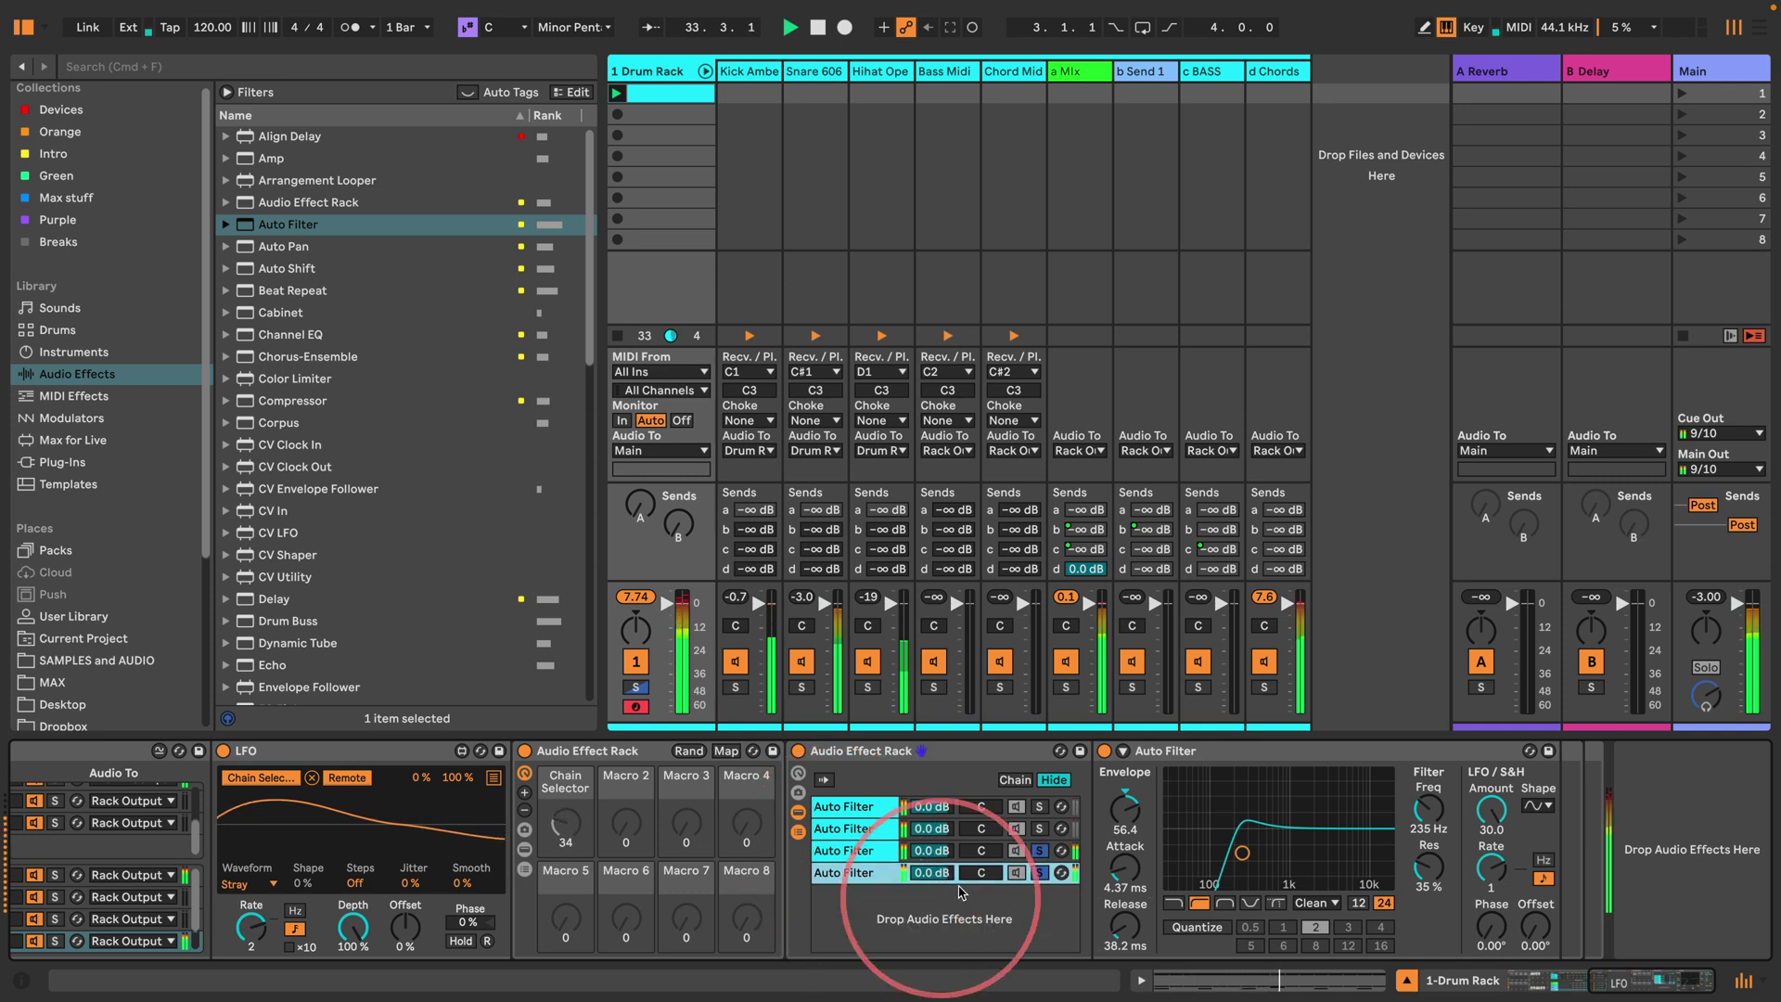
{"action": "left_click", "coordinate": [1039, 875]}
{"action": "left_click", "coordinate": [1225, 904]}
{"action": "left_click_drag", "start_coordinate": [1242, 853], "coordinate": [1268, 848]}
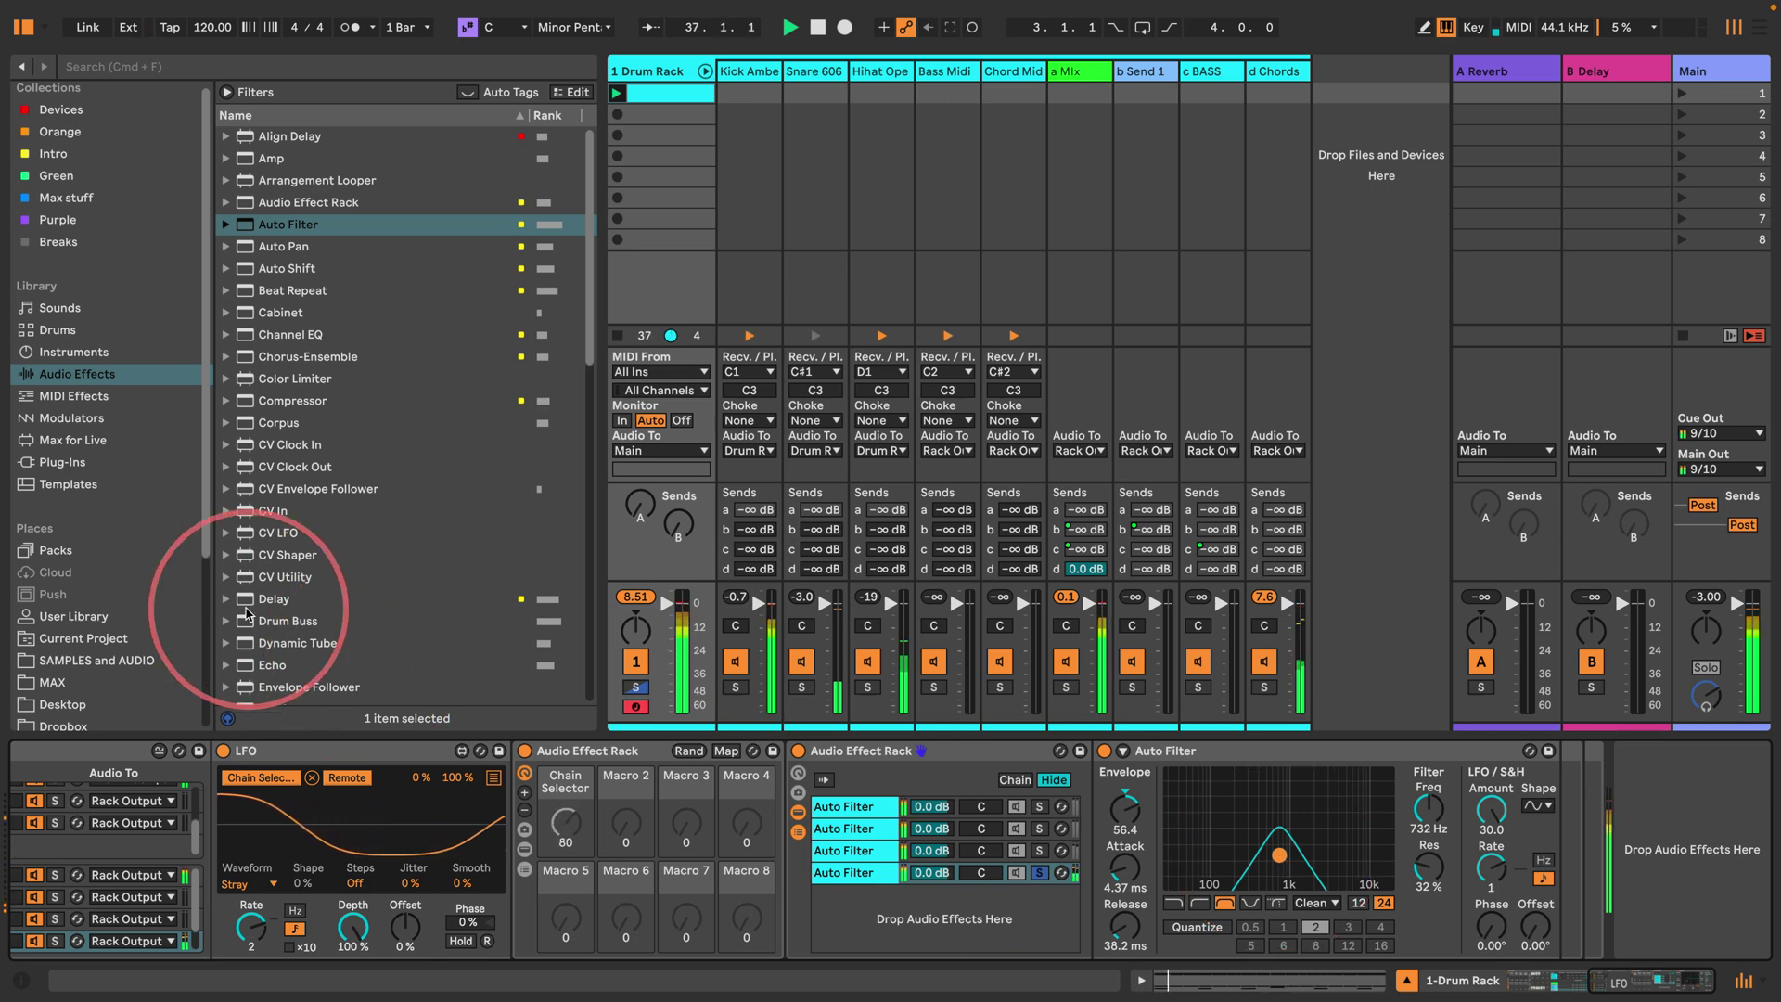
Step: Add a Delay after the band-pass Auto Filter in the fourth chain and set its feedback to 70%
{"action": "left_click_drag", "start_coordinate": [275, 600], "coordinate": [1566, 805]}
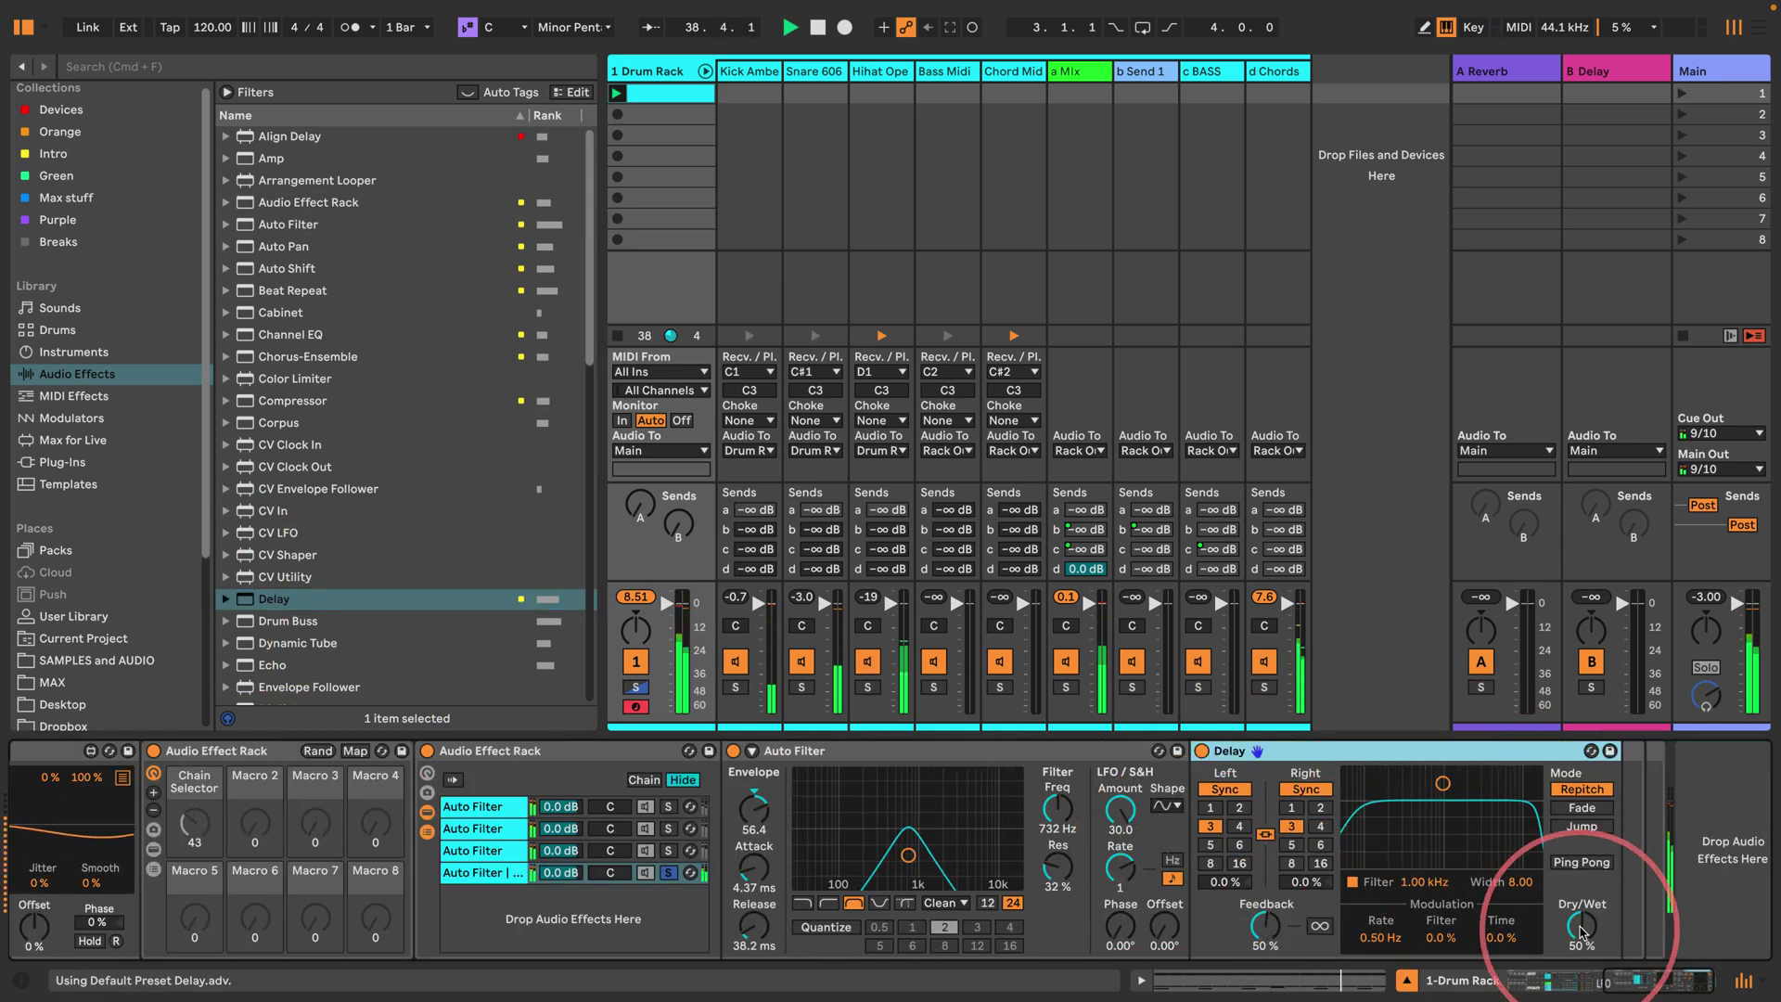
{"action": "left_click", "coordinate": [1262, 926]}
{"action": "type", "text": "70"}
{"action": "key", "text": "Return"}
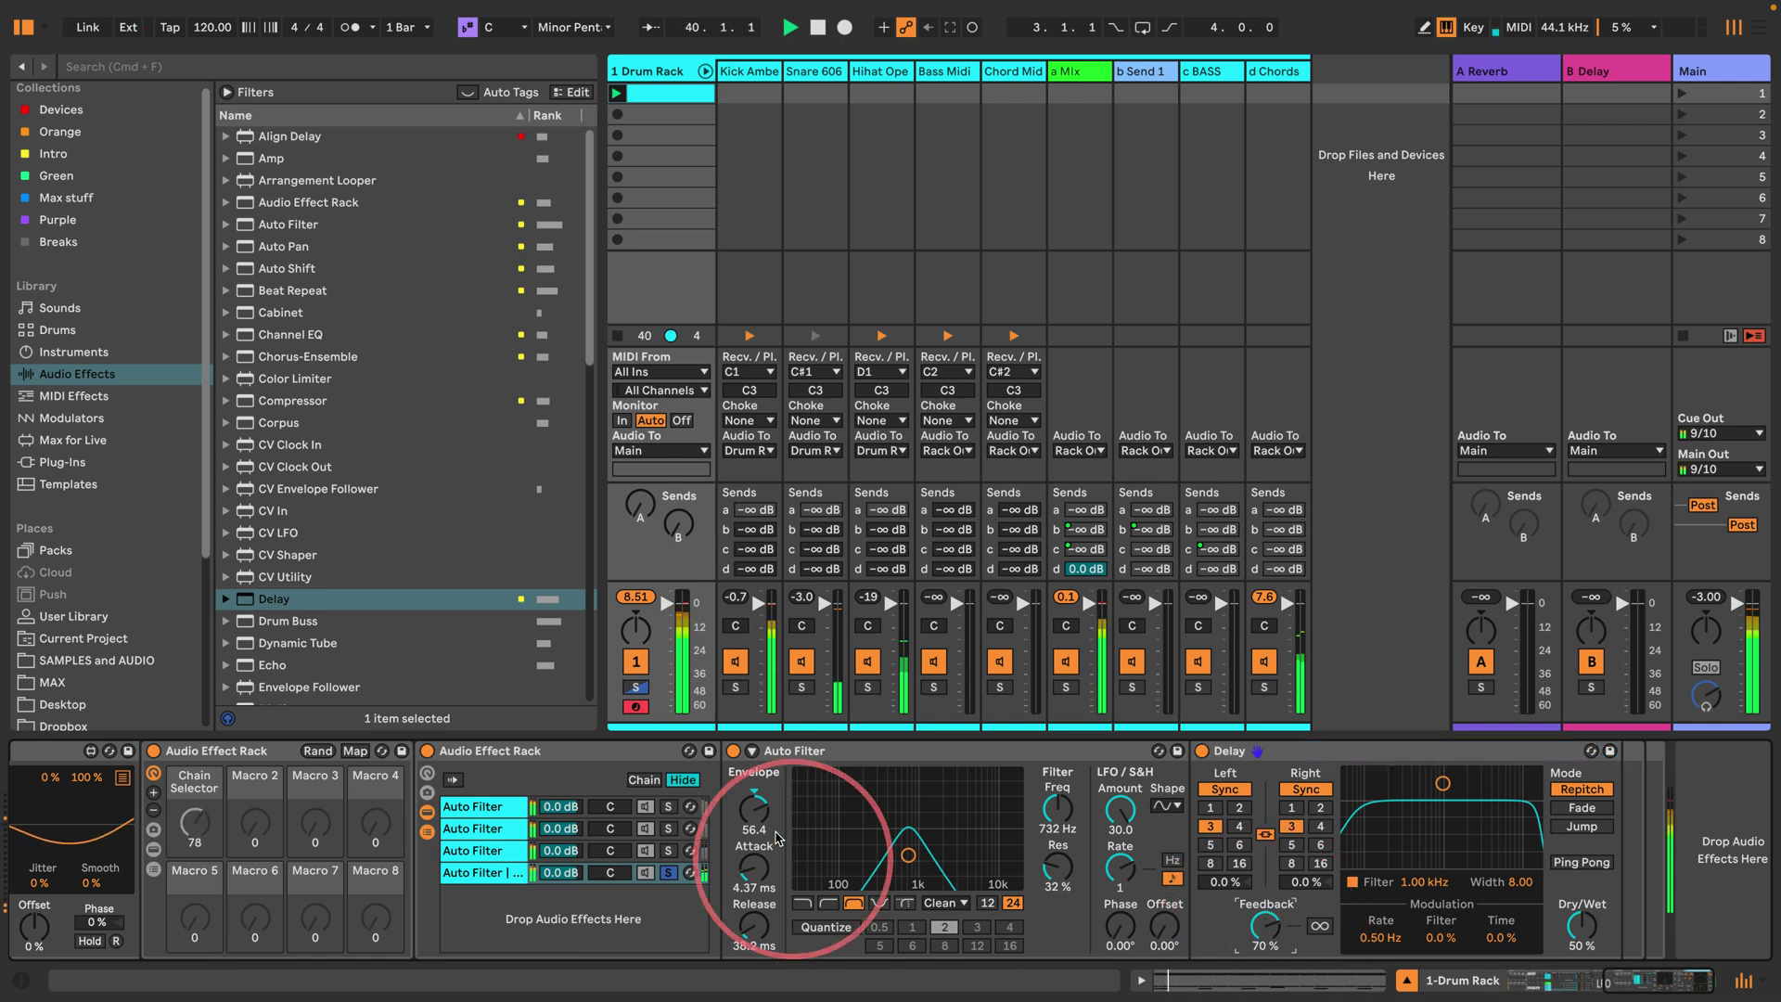
Step: Duplicate the first filter chain, solo the copy, and set its frequency to 1.72 kHz, resonance to 35% and LFO rate to 1/2
{"action": "scroll", "coordinate": [1145, 863], "scroll_direction": "left", "scroll_amount": 5}
{"action": "scroll", "coordinate": [1133, 881], "scroll_direction": "left", "scroll_amount": 4}
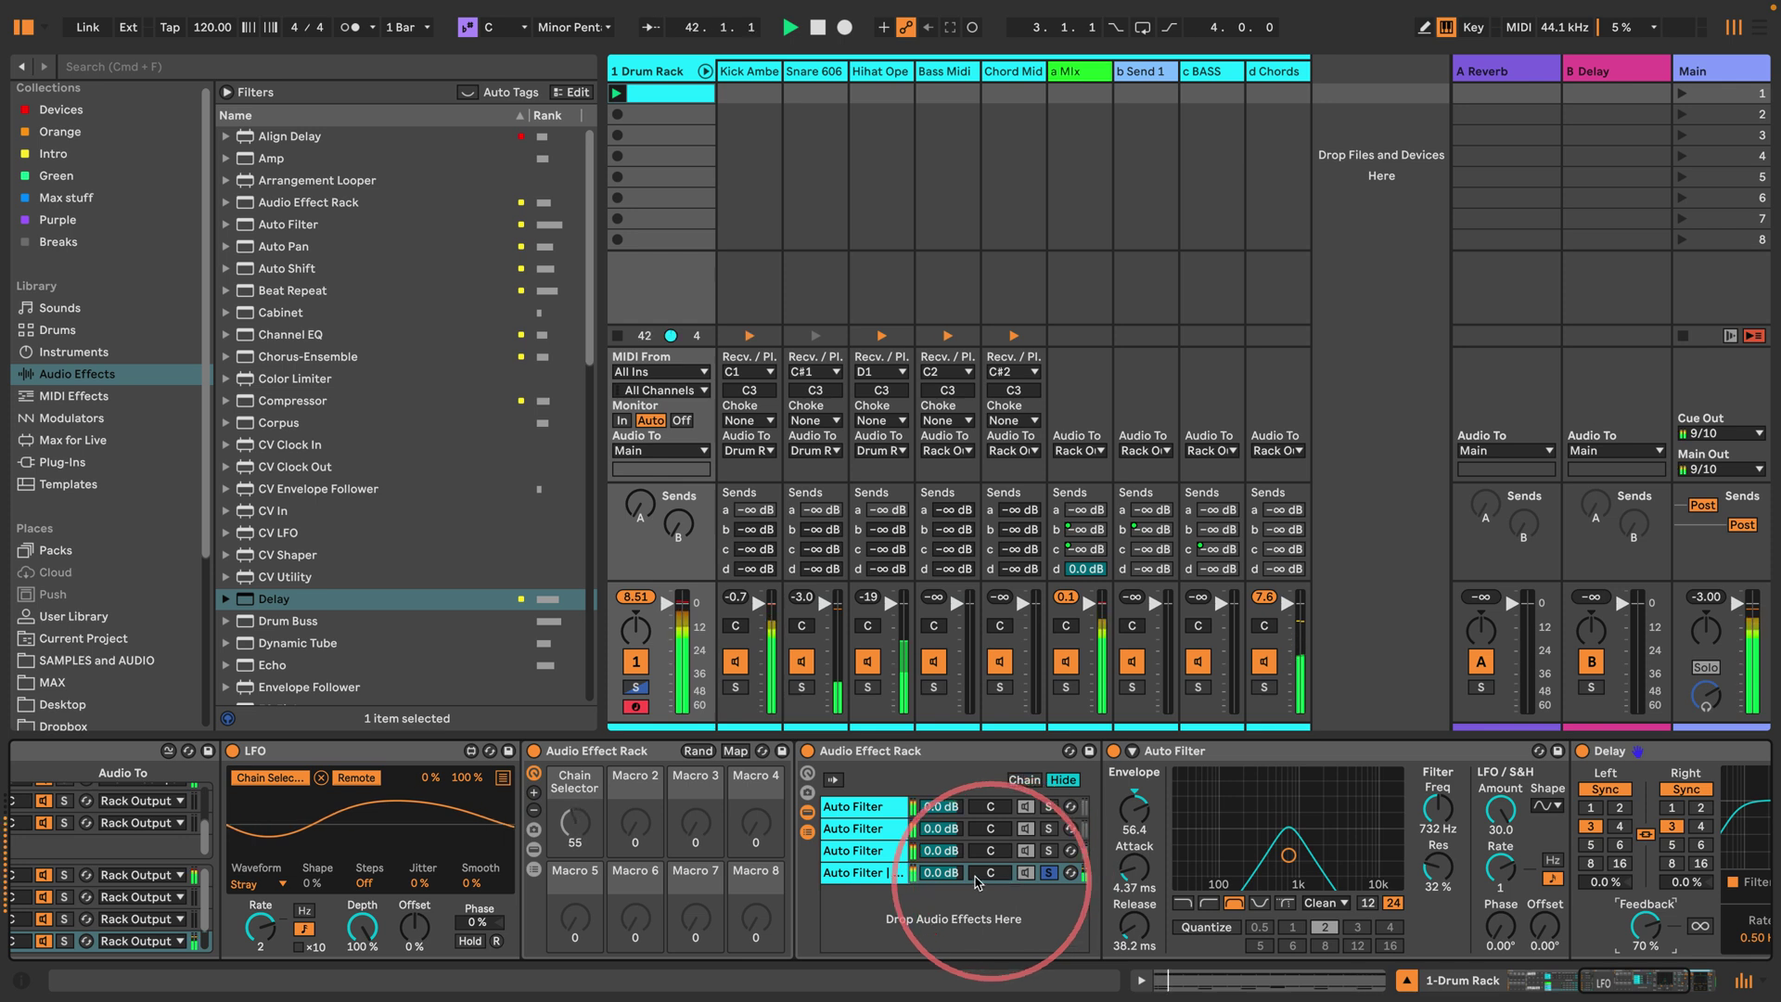
{"action": "left_click", "coordinate": [854, 807]}
{"action": "key", "text": "super+d"}
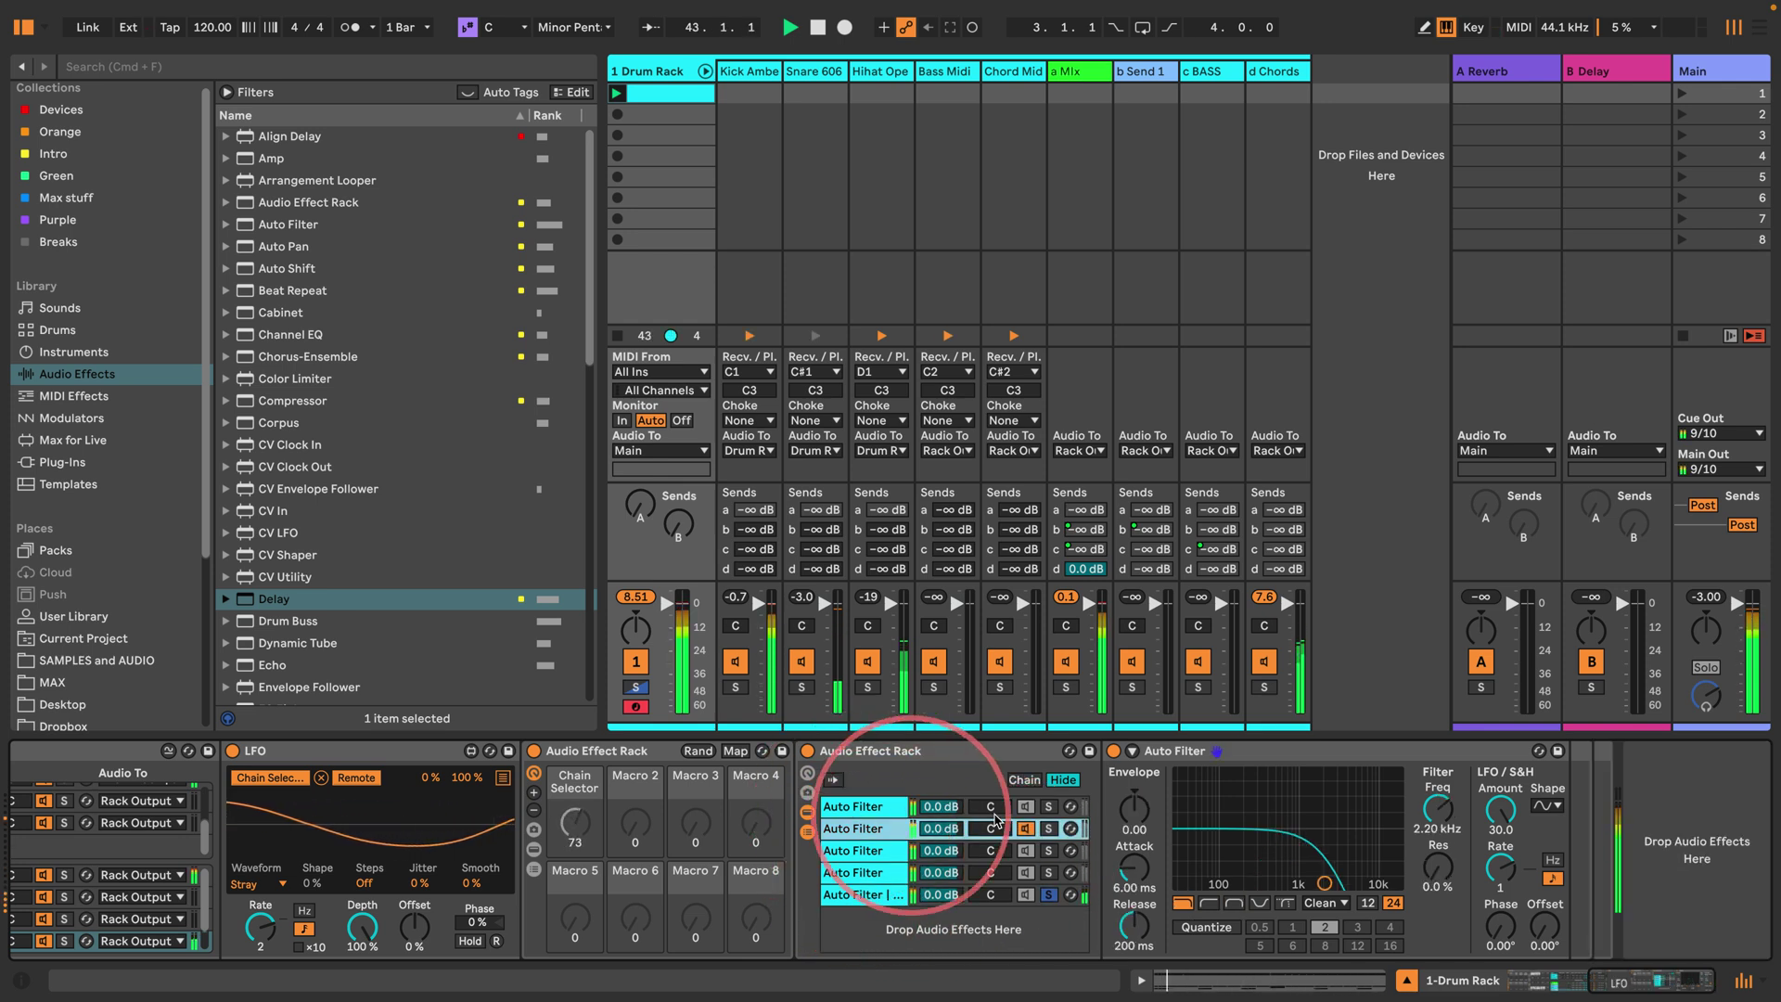
{"action": "mouse_move", "coordinate": [1325, 883]}
{"action": "left_mouse_down"}
{"action": "mouse_move", "coordinate": [1288, 820]}
{"action": "mouse_move", "coordinate": [1317, 853]}
{"action": "left_mouse_up"}
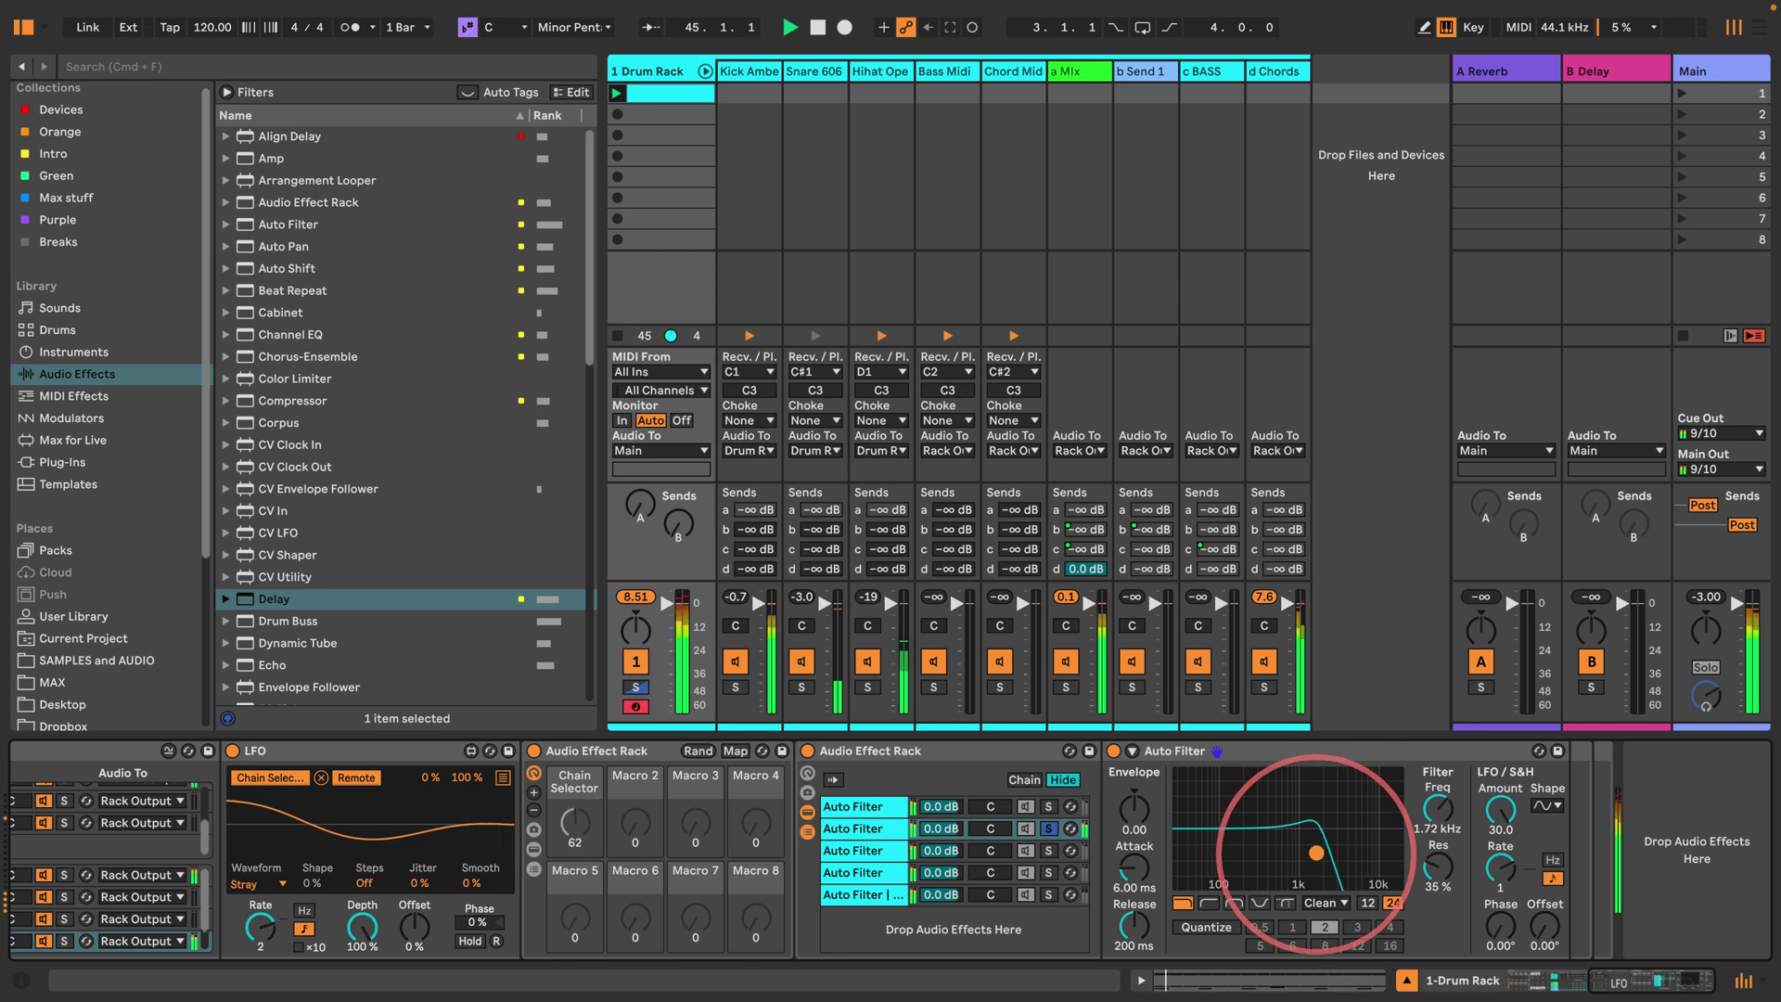
{"action": "left_click_drag", "start_coordinate": [1487, 869], "coordinate": [1426, 923]}
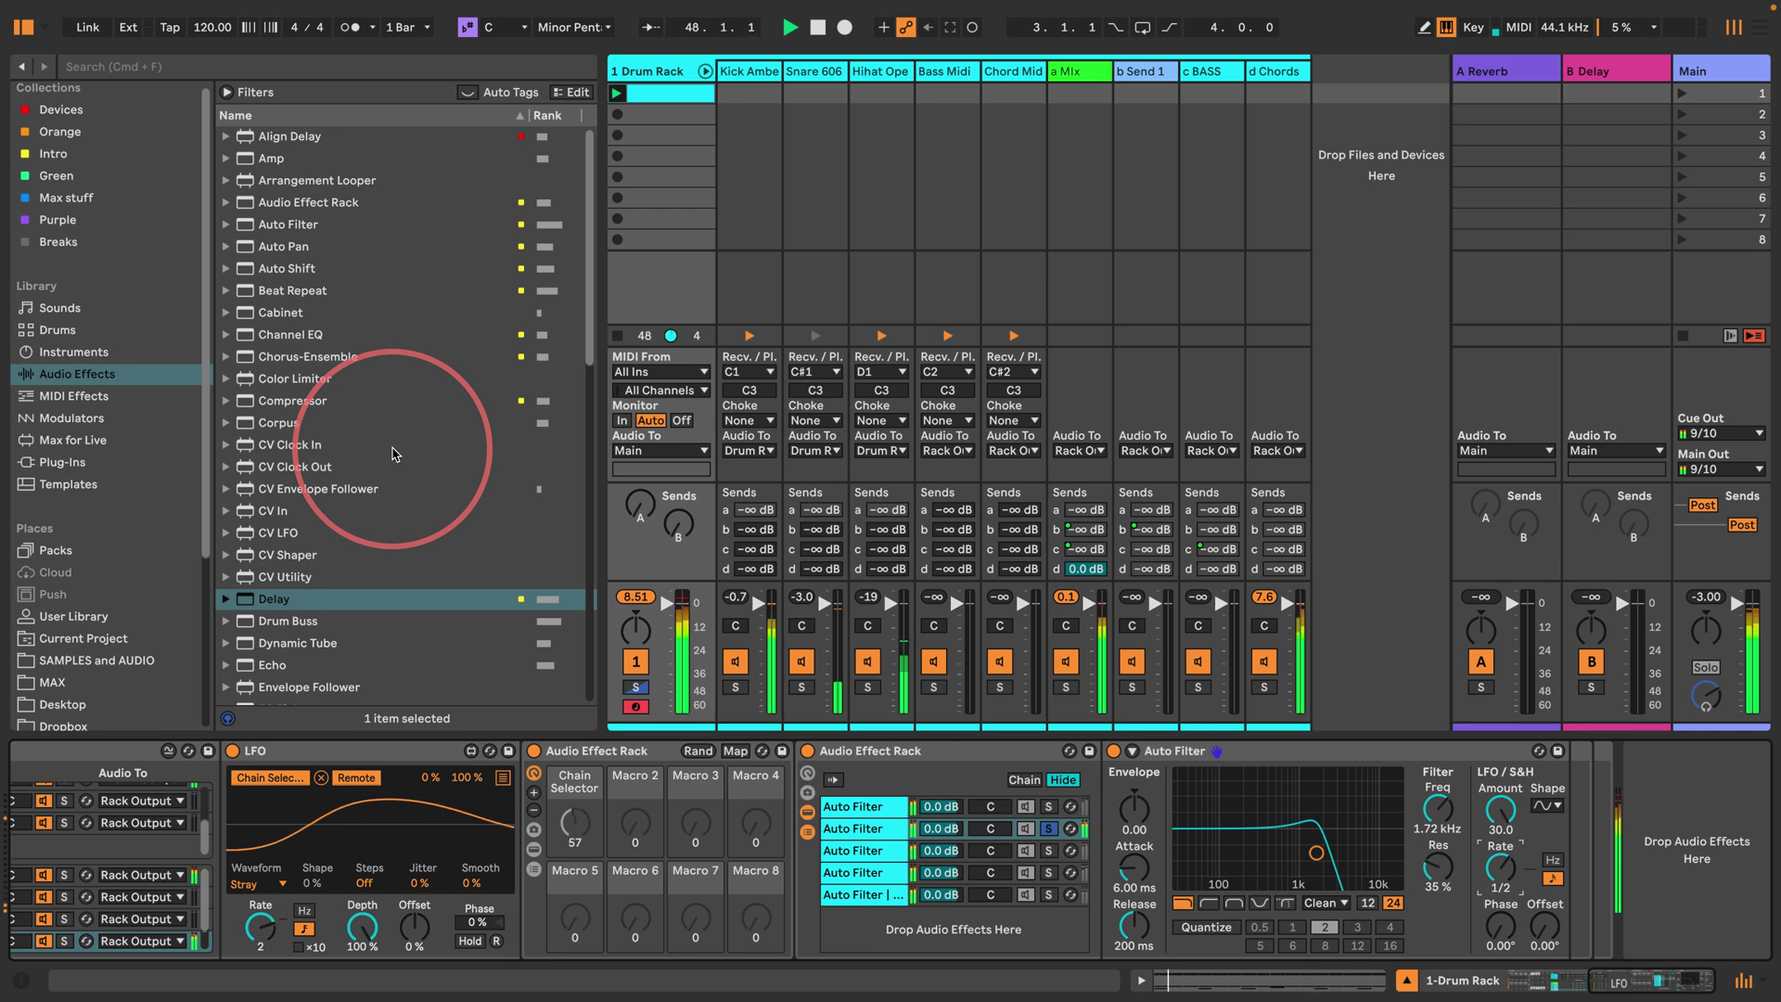
{"action": "scroll", "coordinate": [396, 454], "scroll_direction": "down", "scroll_amount": 5}
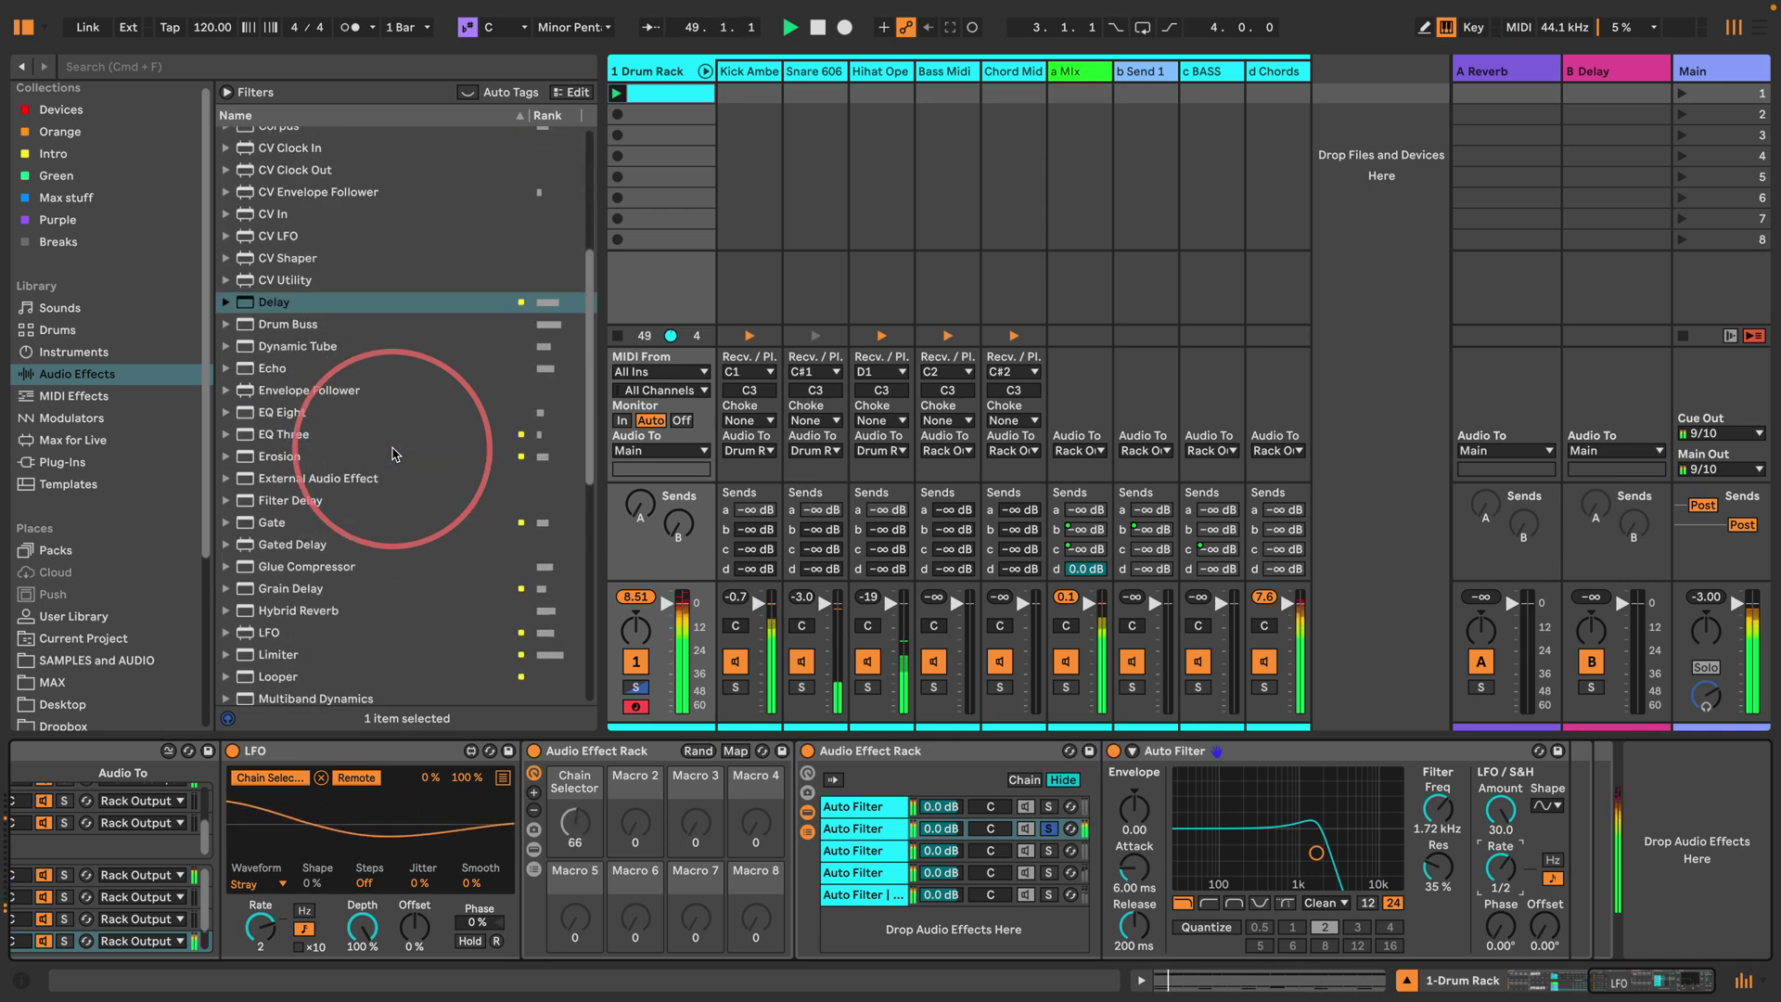
{"action": "scroll", "coordinate": [396, 454], "scroll_direction": "down", "scroll_amount": 8}
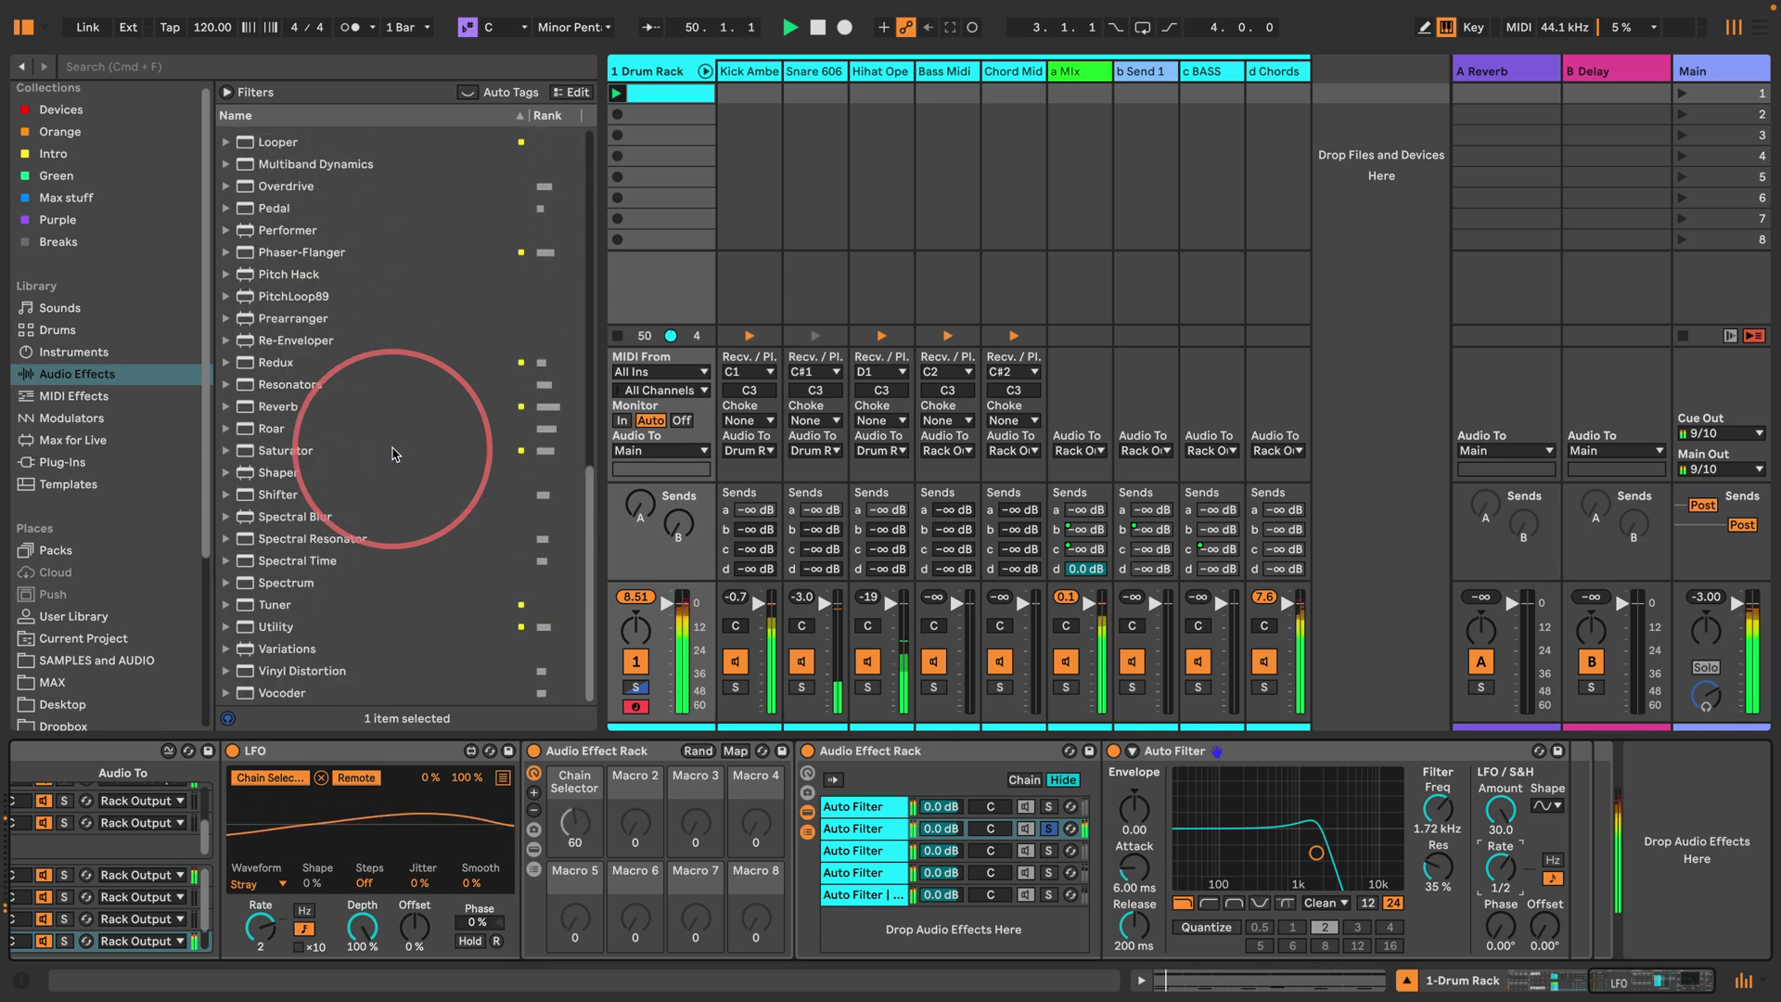
Step: Show the filter rack's chain zones, extend all five chains across the full range, and distribute the ranges equally
{"action": "left_click", "coordinate": [1025, 779]}
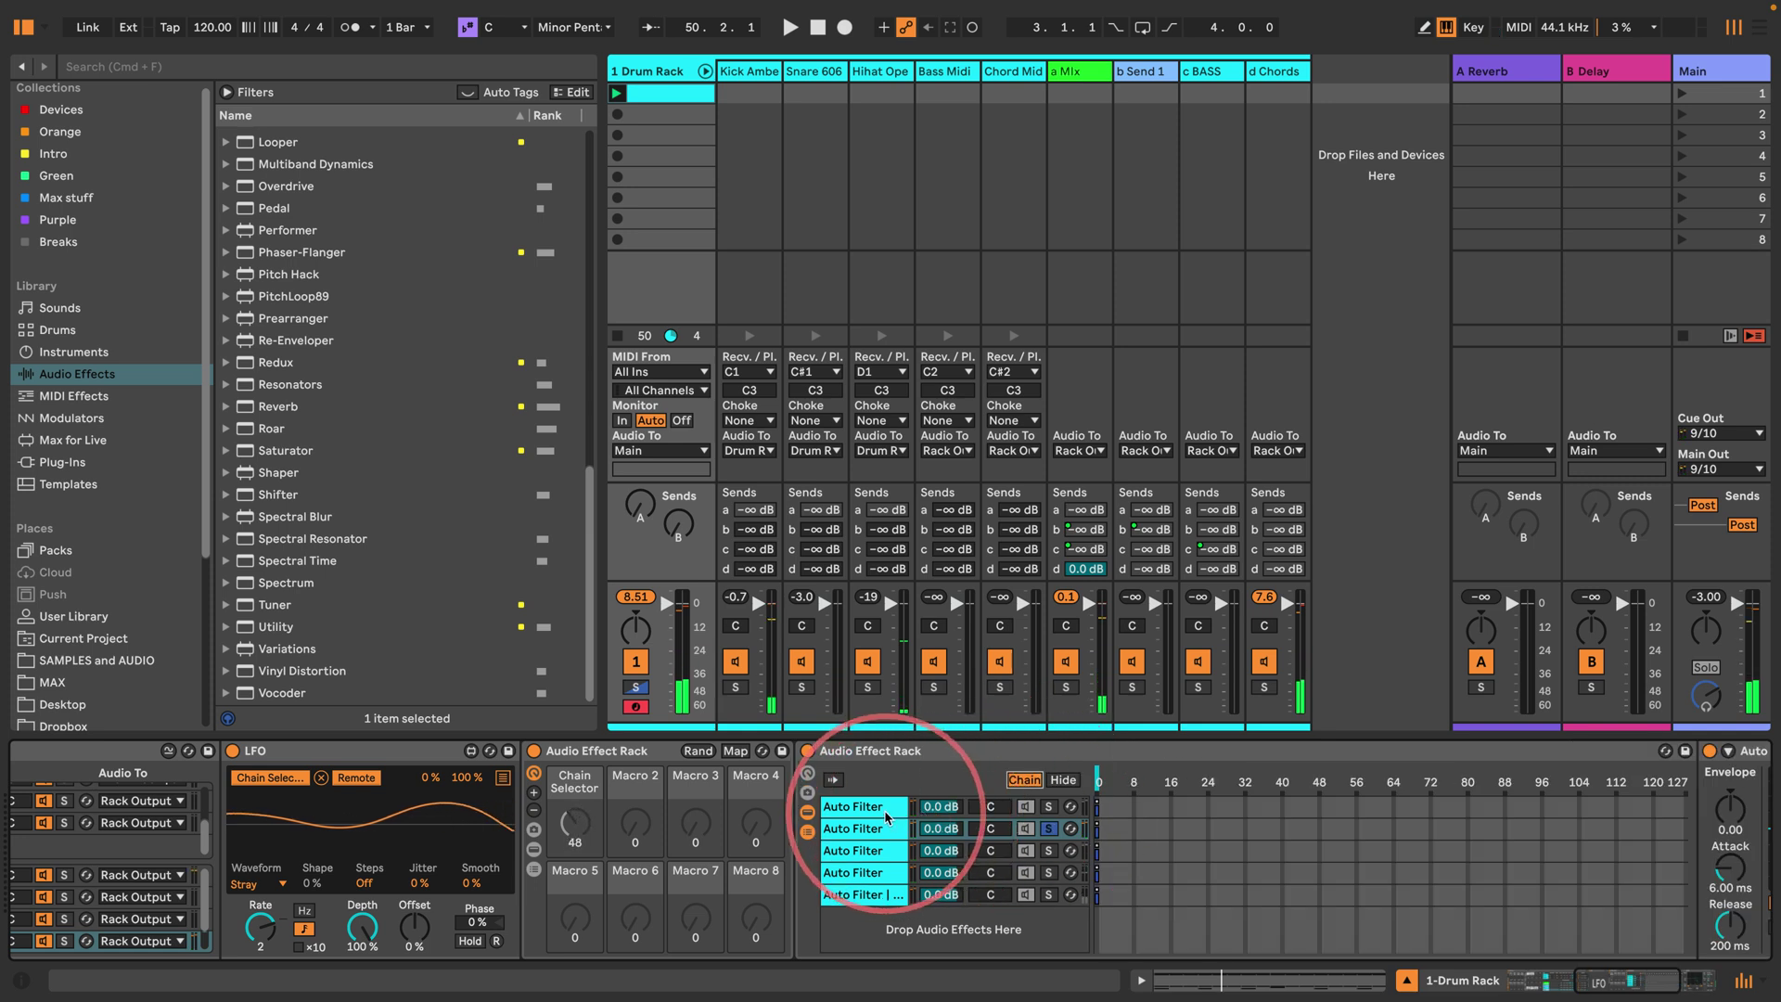
{"action": "key", "text": "super+a"}
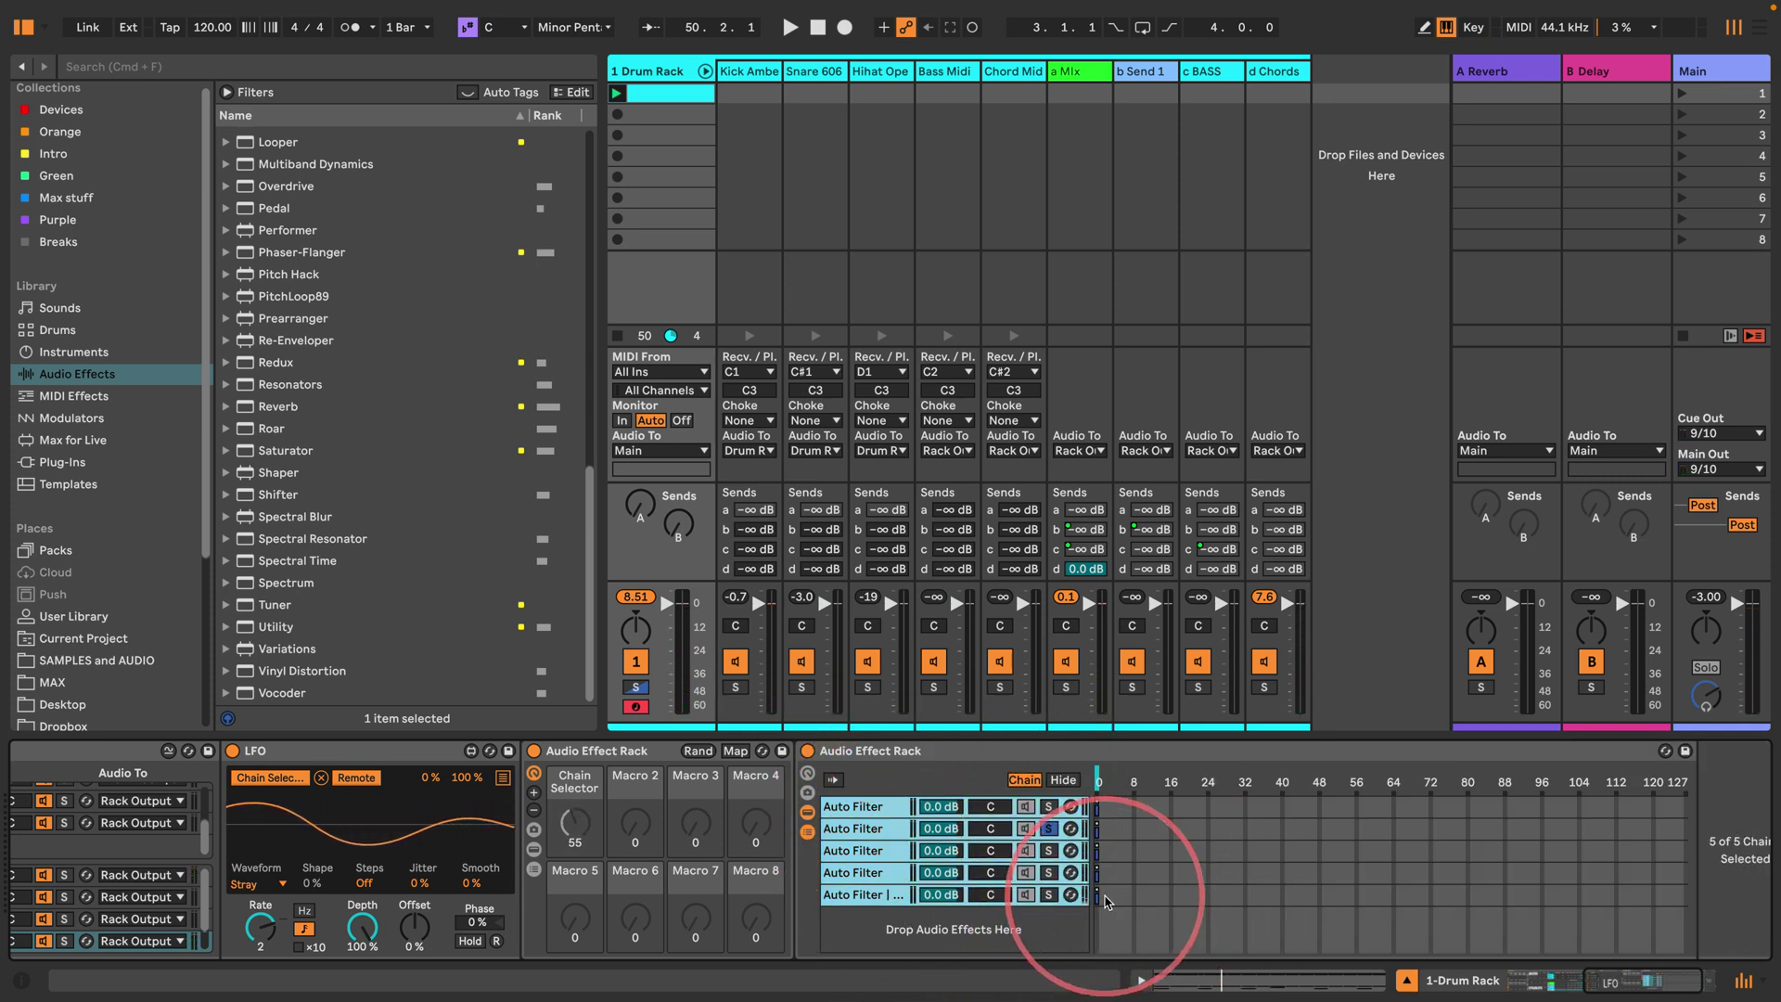
{"action": "left_click_drag", "start_coordinate": [1105, 902], "coordinate": [1640, 913]}
{"action": "right_click", "coordinate": [1212, 834]}
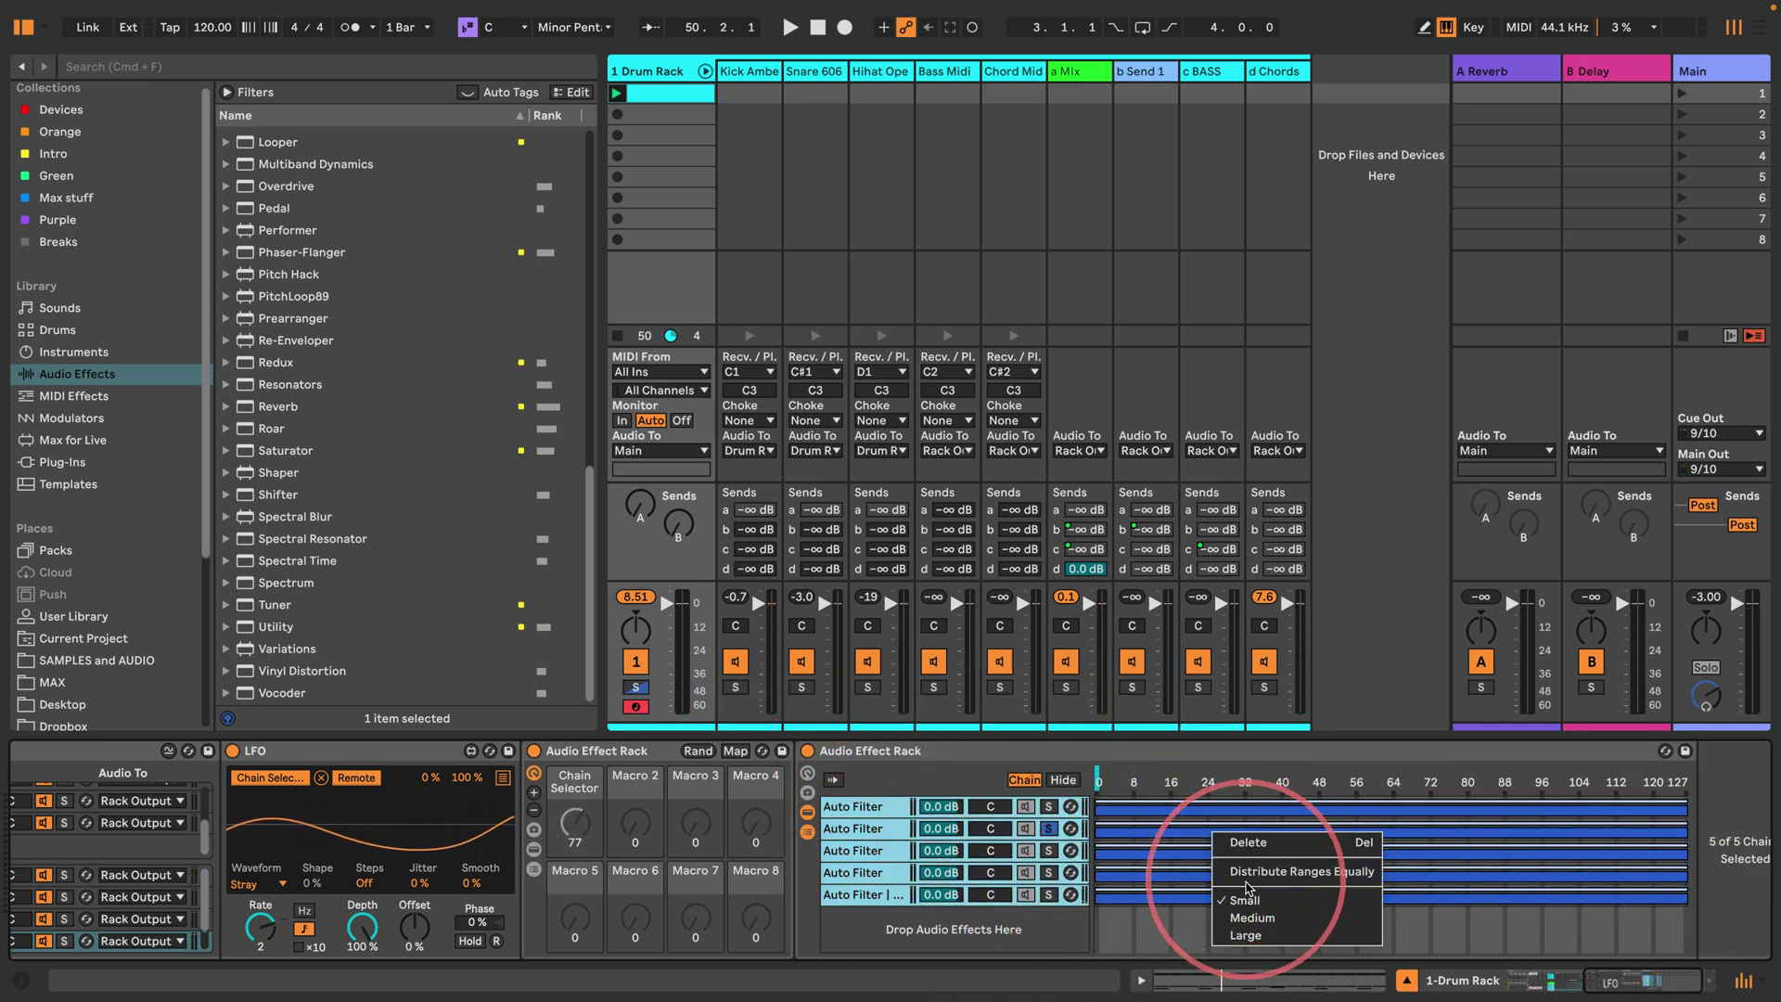
{"action": "left_click", "coordinate": [1247, 872]}
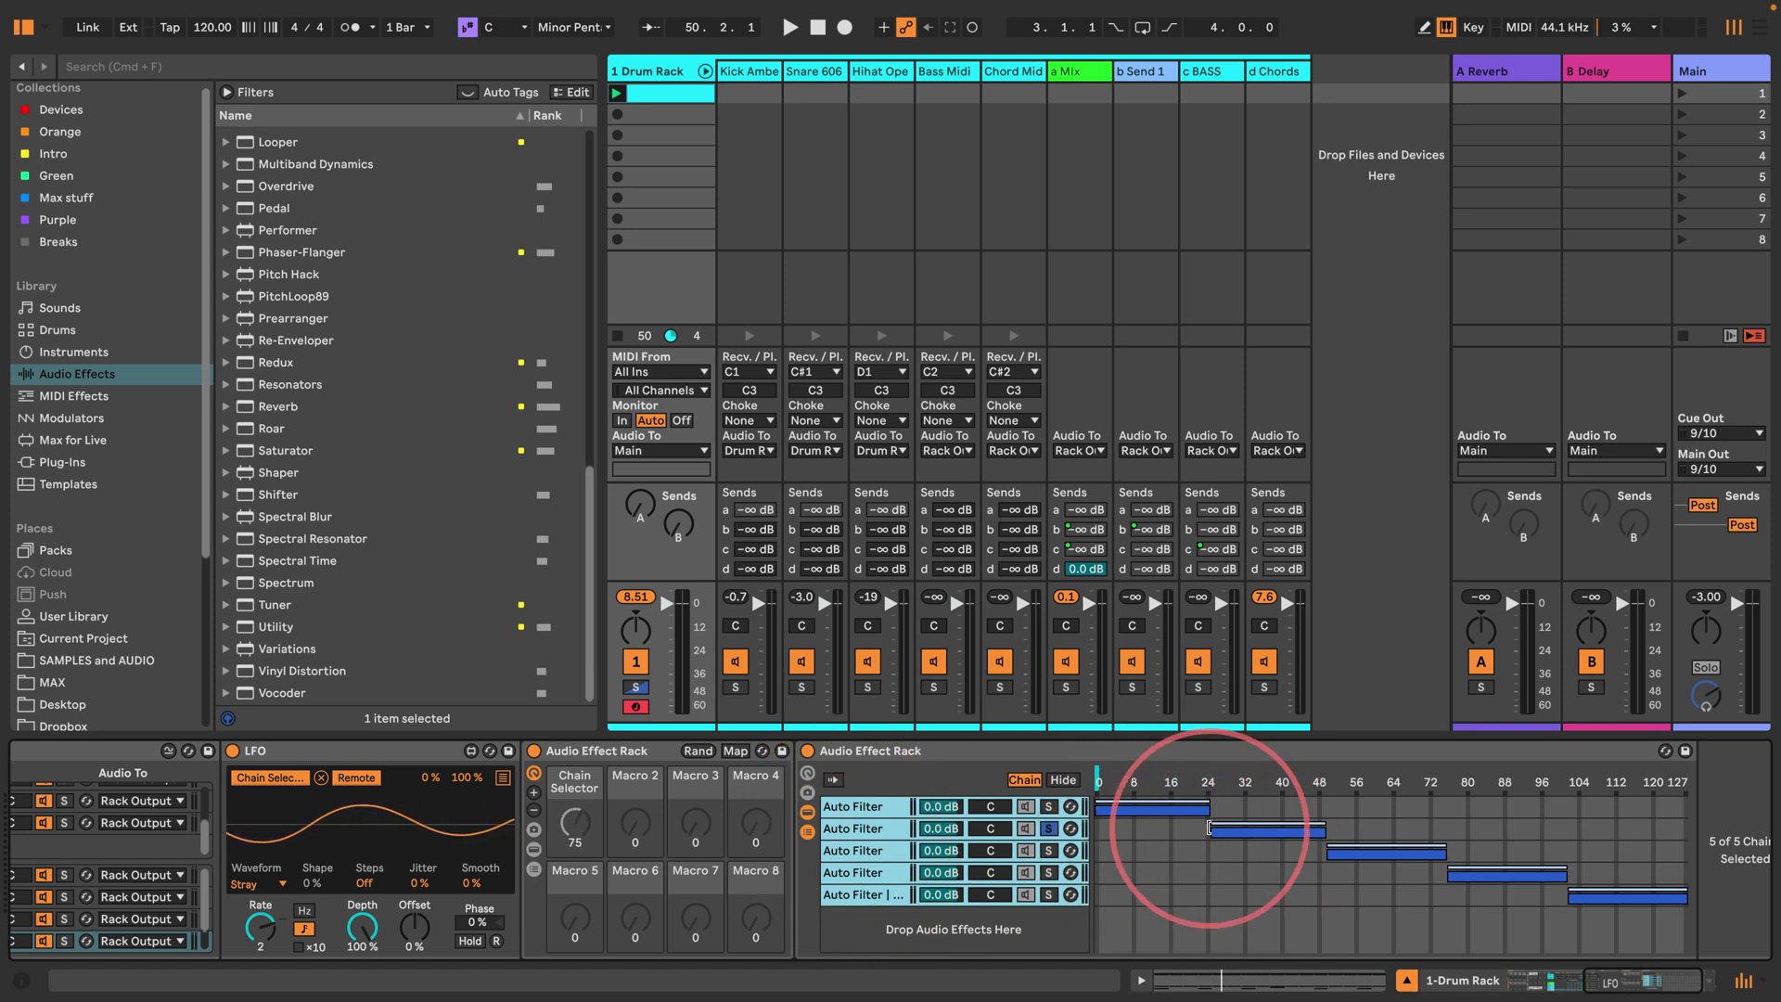
Step: Extend all five filter chain zones at both ends so they overlap, and add fade-ins and fade-outs to crossfade them
{"action": "left_click_drag", "start_coordinate": [1208, 828], "coordinate": [1170, 830]}
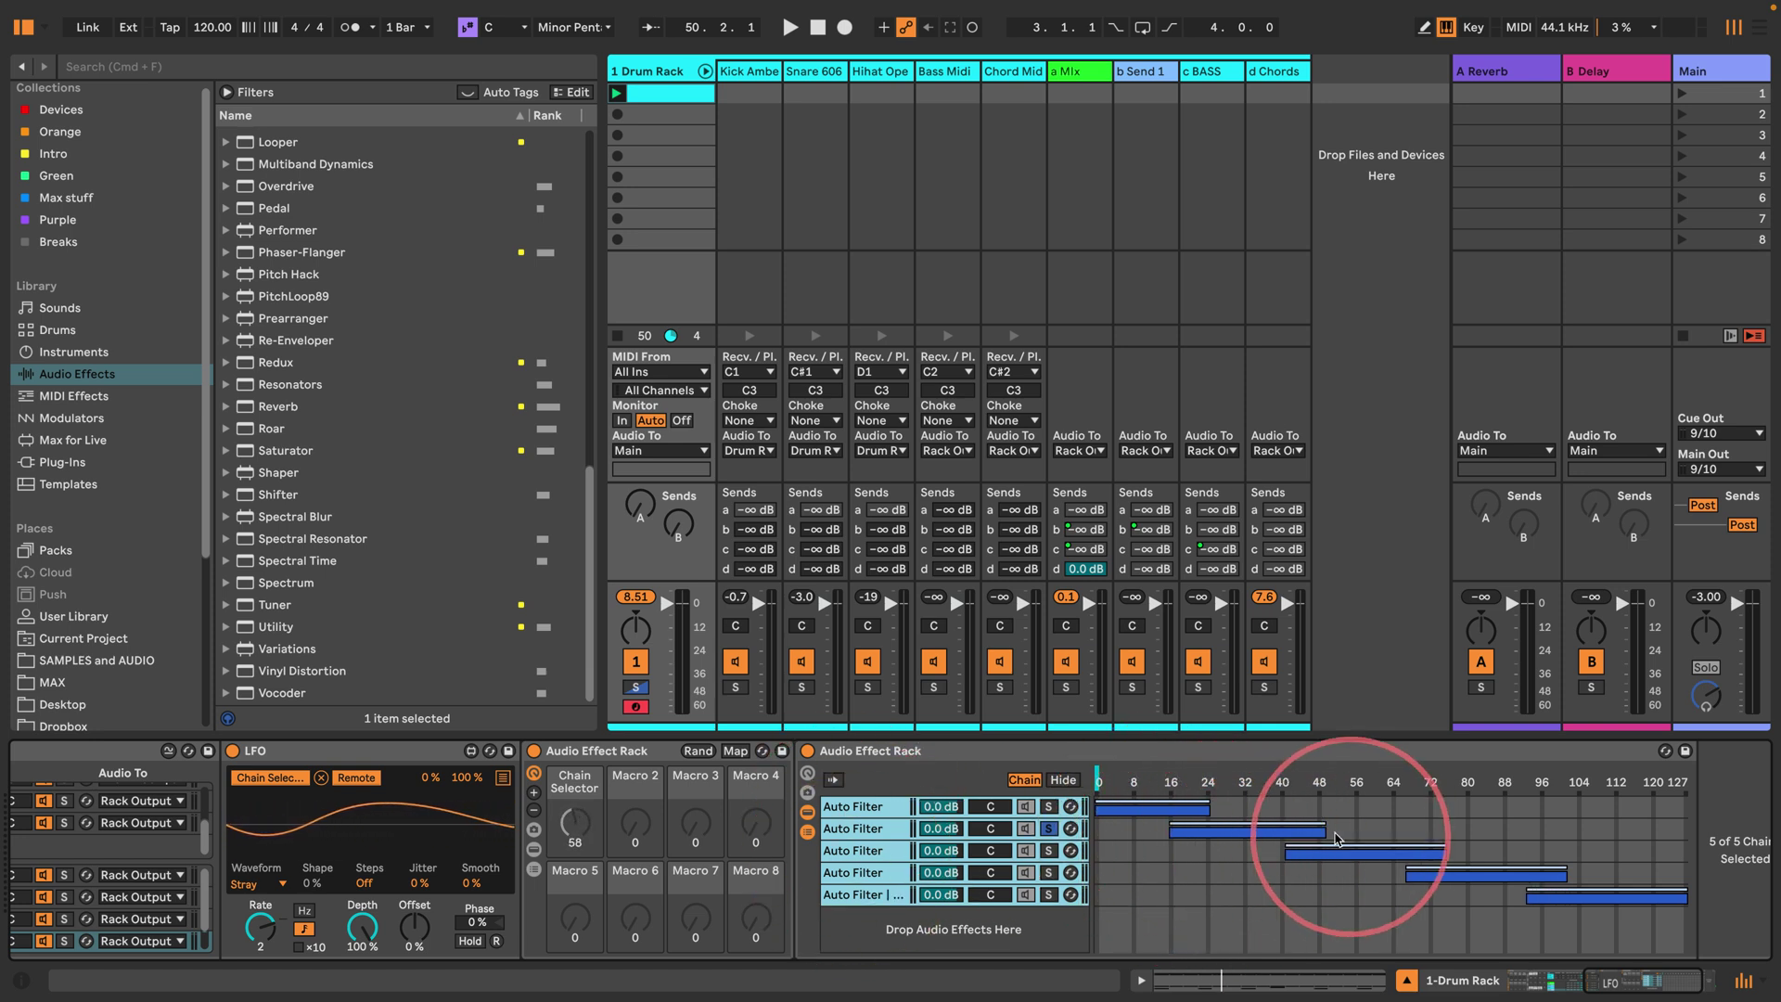
{"action": "left_click_drag", "start_coordinate": [1324, 830], "coordinate": [1368, 830]}
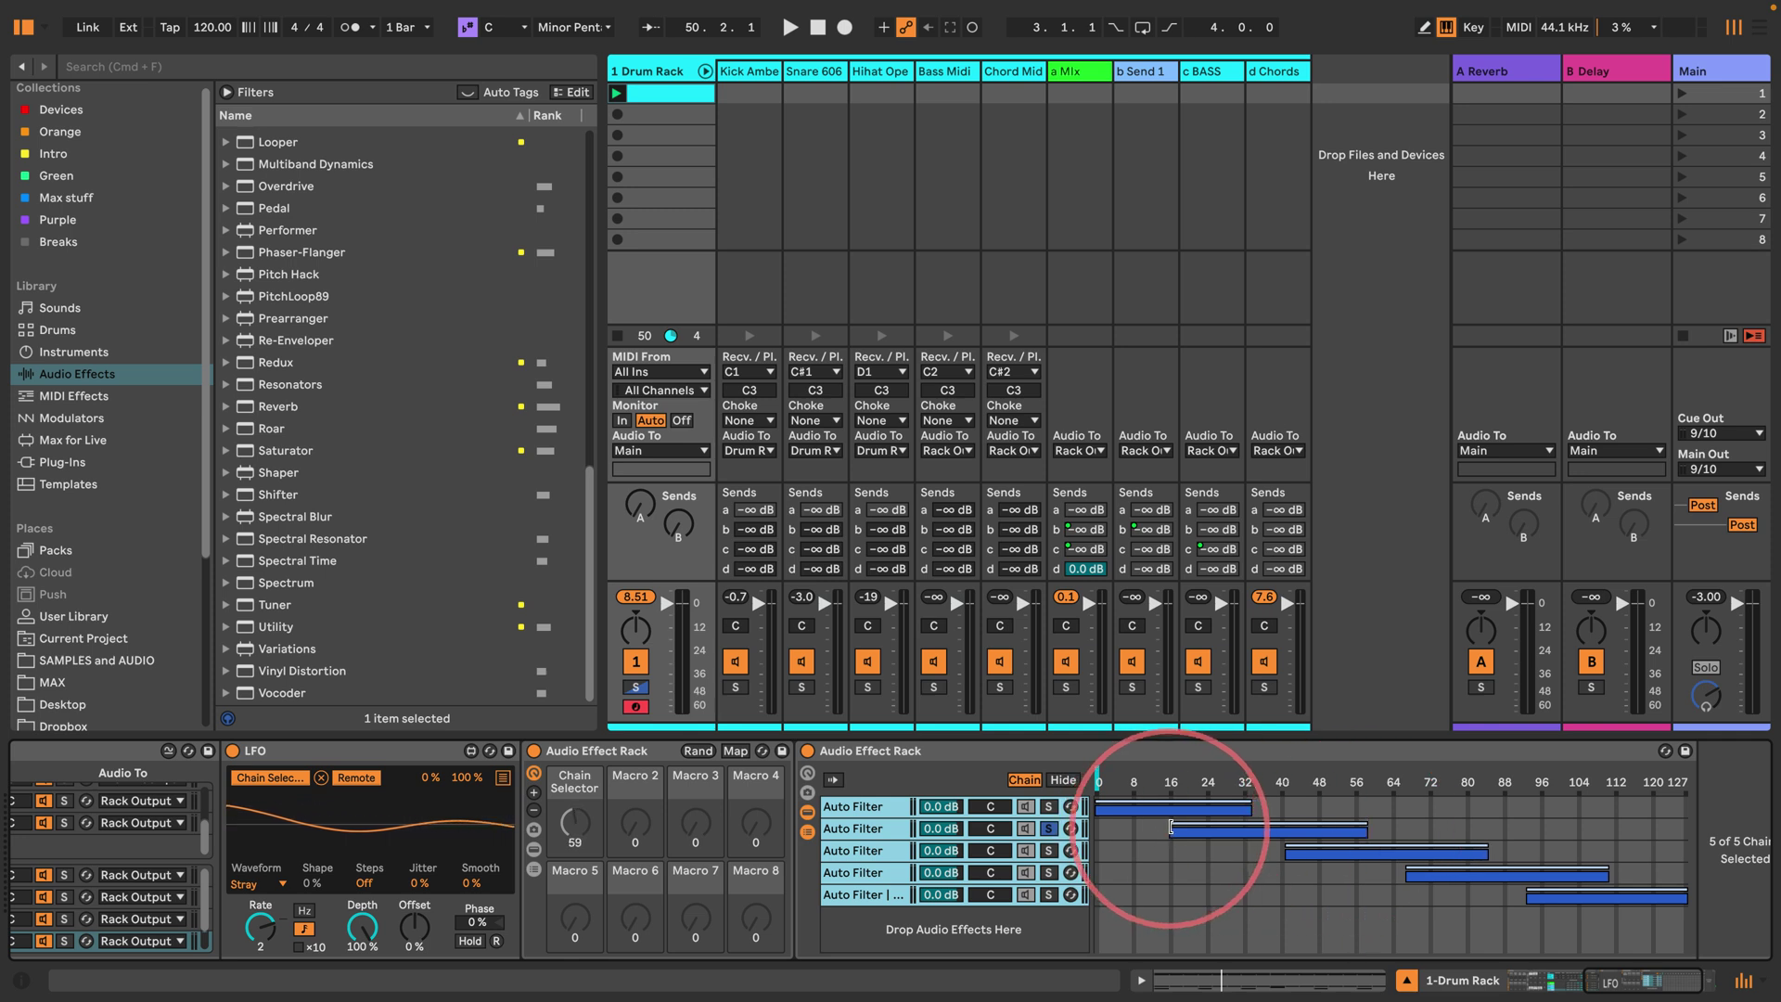
{"action": "left_click_drag", "start_coordinate": [1170, 826], "coordinate": [1254, 825]}
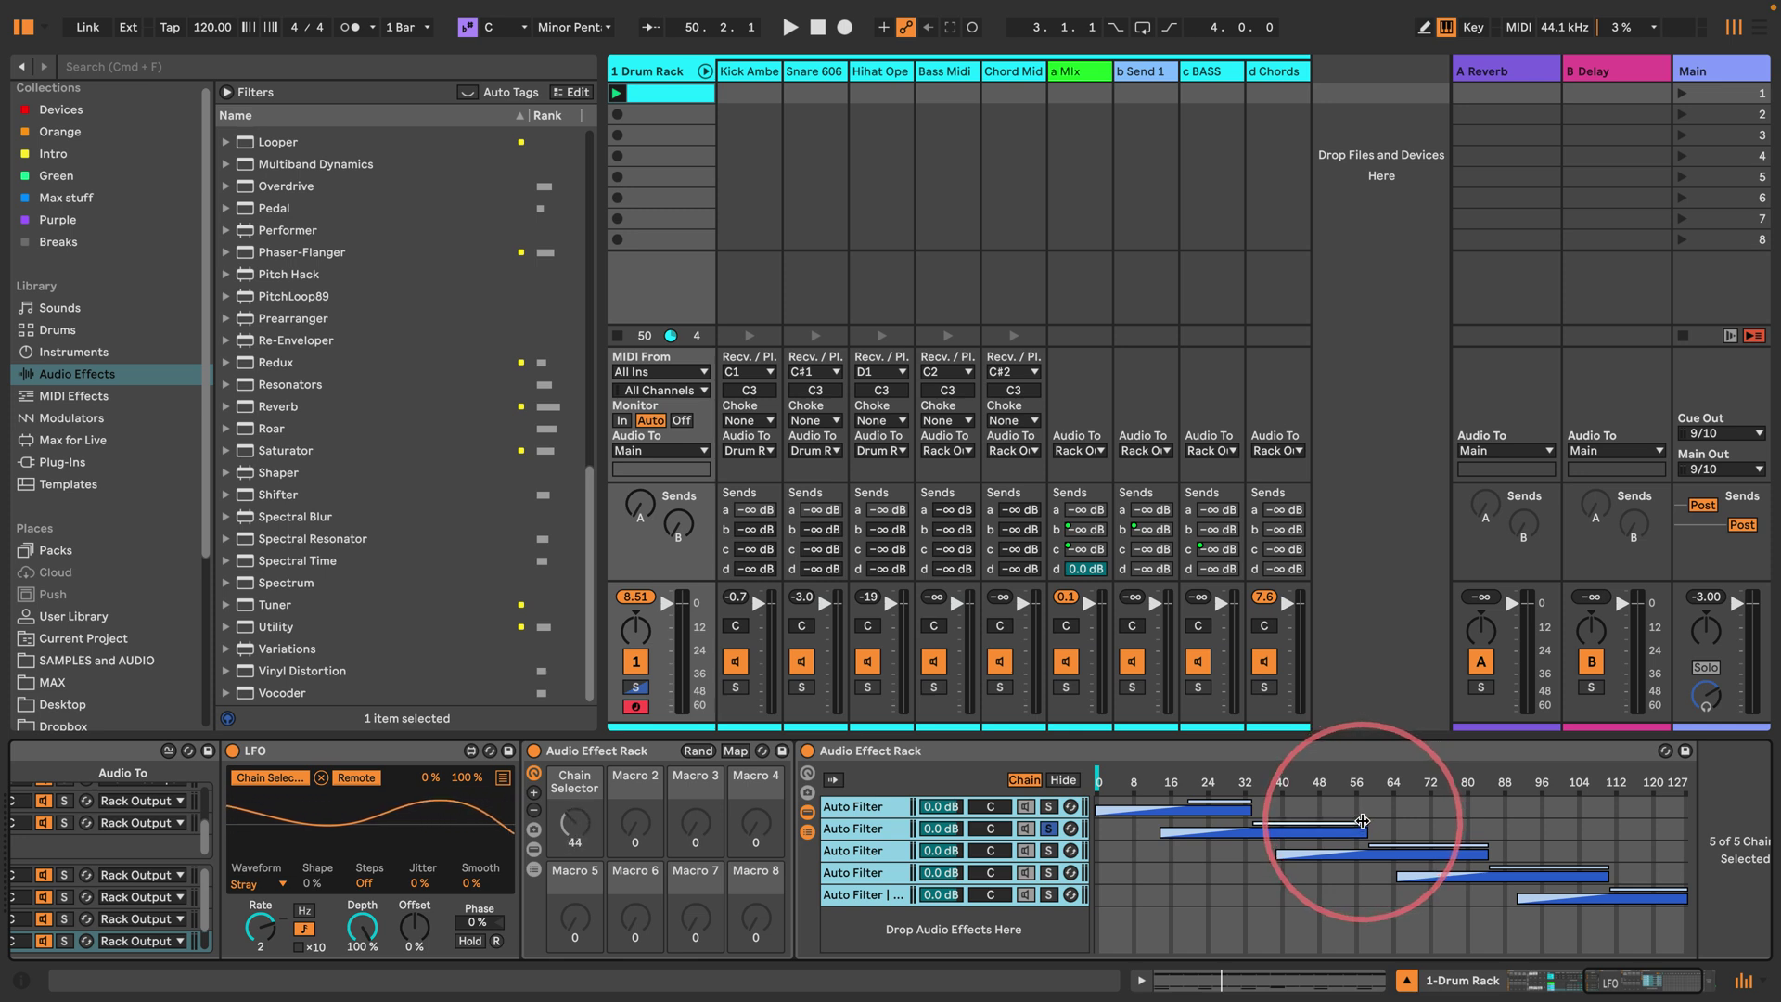
{"action": "left_click_drag", "start_coordinate": [1362, 820], "coordinate": [1272, 816]}
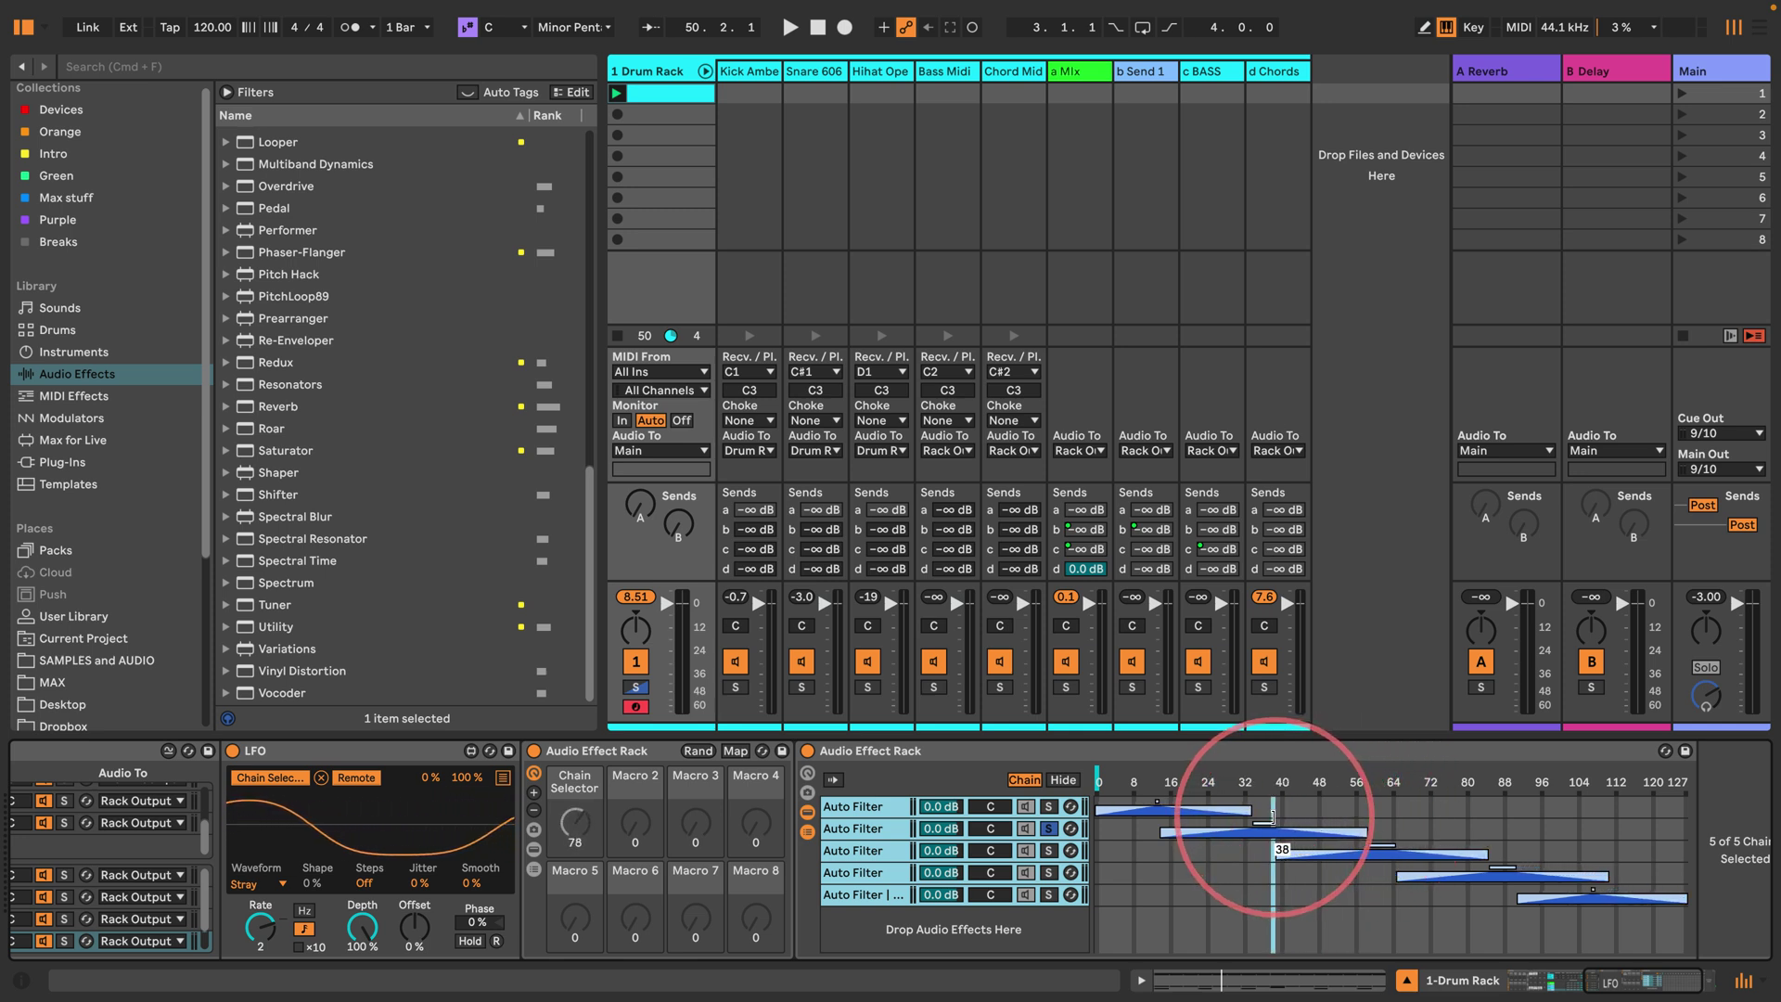
Step: Map the filter rack's chain selector to Macro 1
{"action": "left_click", "coordinate": [853, 806]}
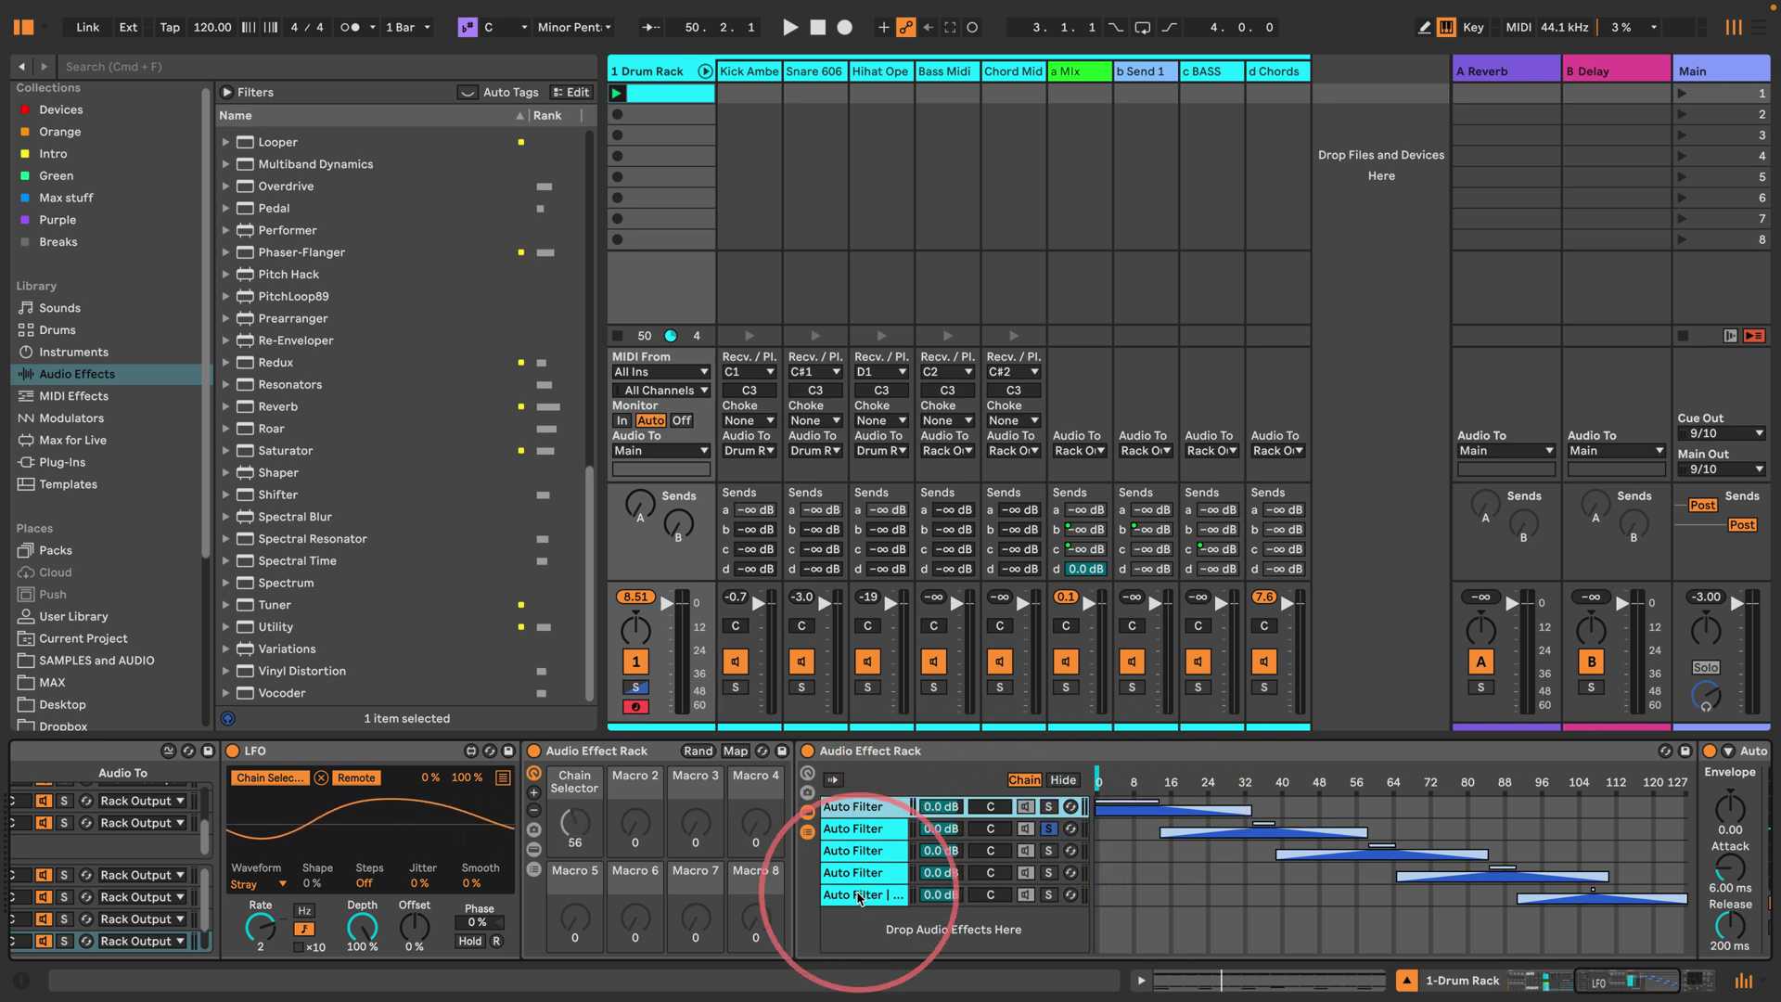
{"action": "left_click", "coordinate": [858, 894]}
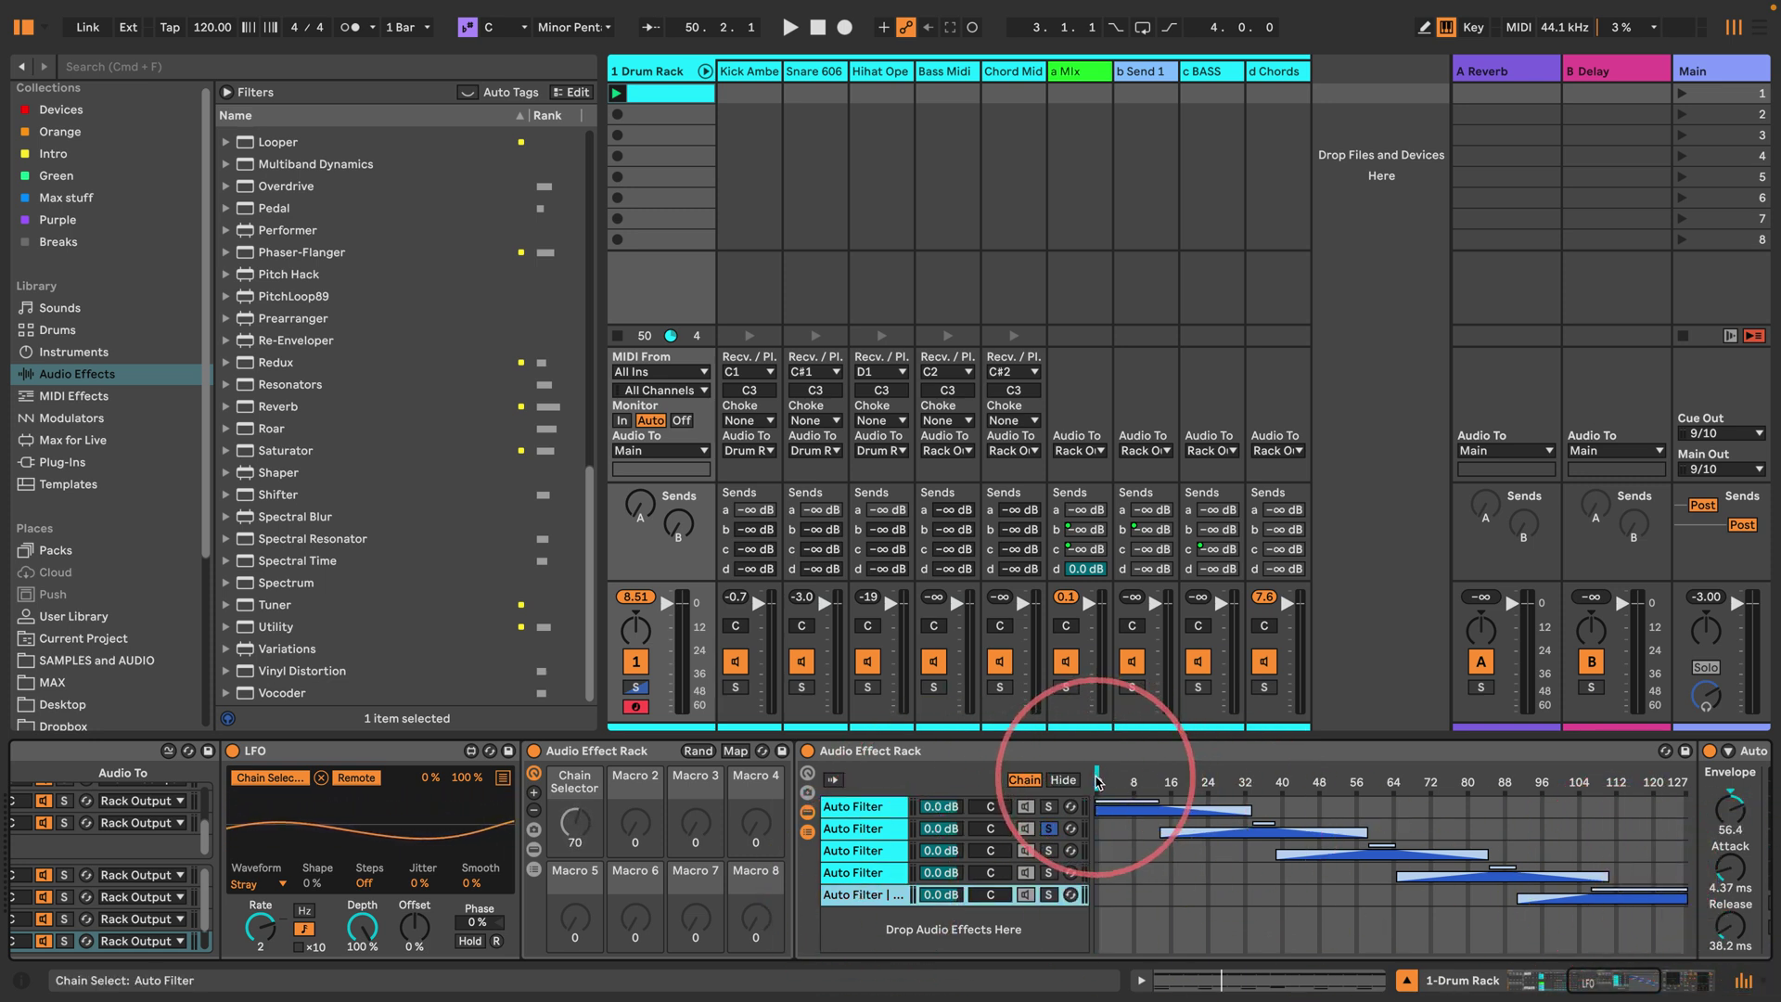
{"action": "right_click", "coordinate": [1096, 782]}
{"action": "left_click", "coordinate": [1134, 461]}
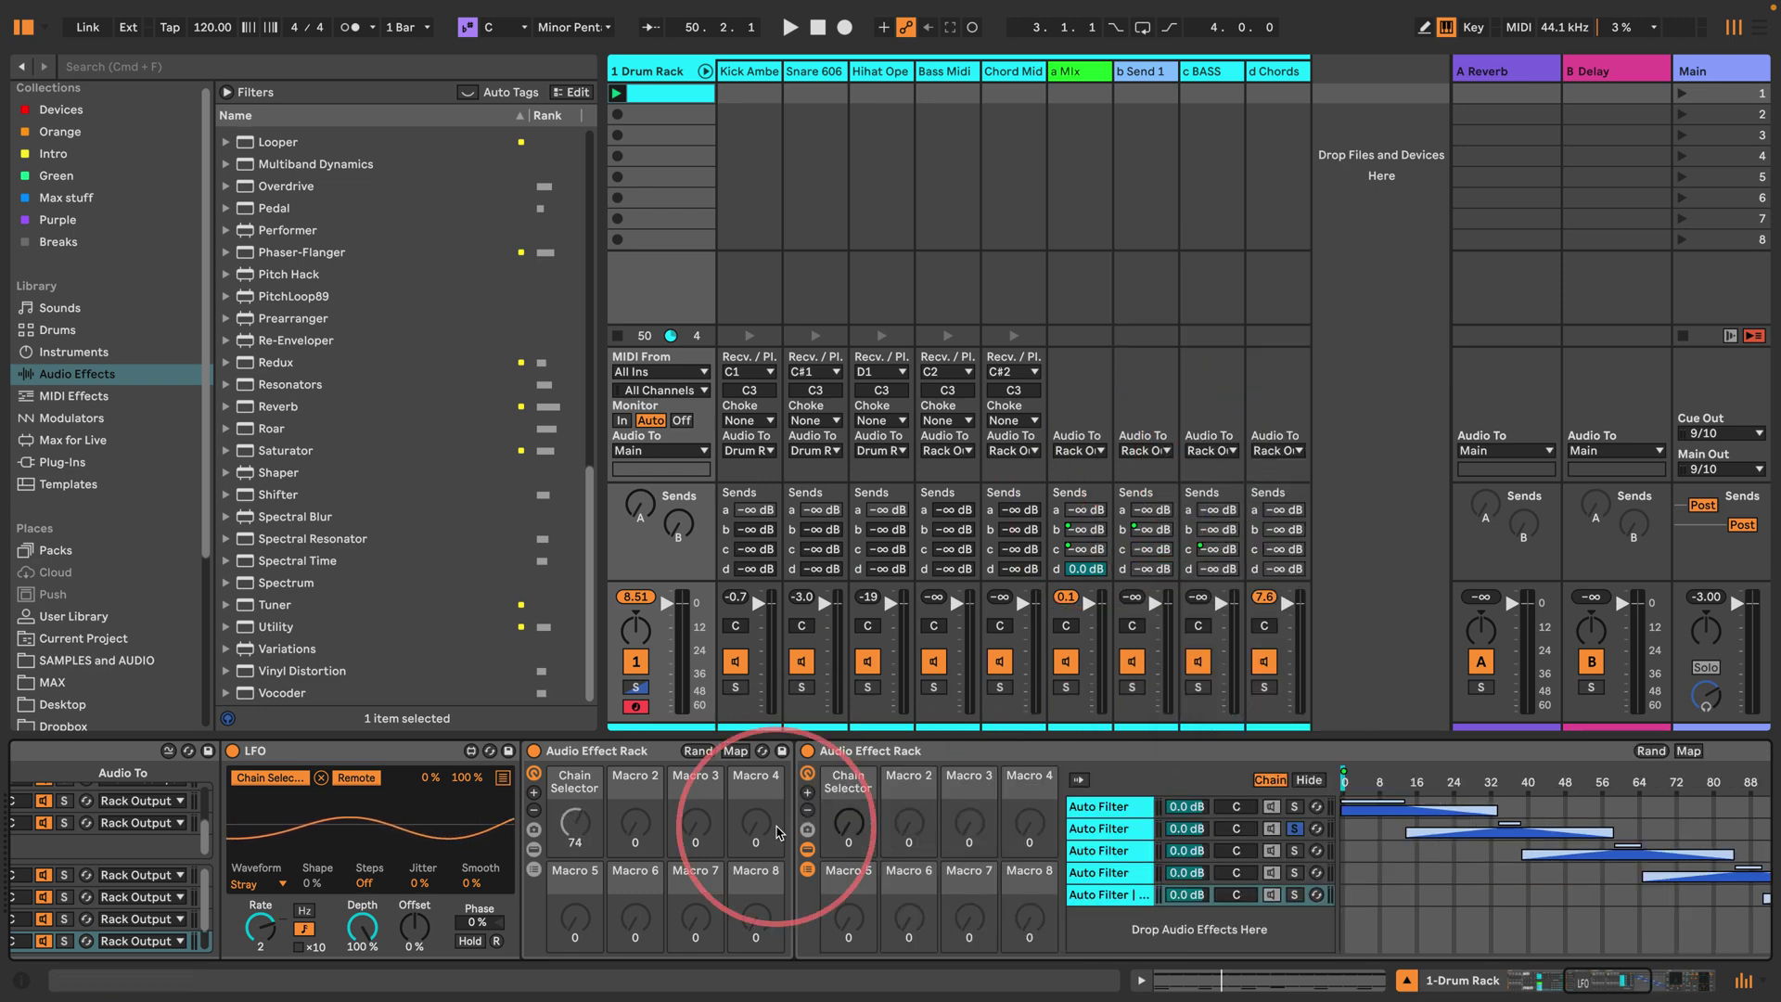
Step: Insert an LFO before the filter rack and map it to that rack's Chain Selector macro
{"action": "scroll", "coordinate": [314, 381], "scroll_direction": "up", "scroll_amount": 4}
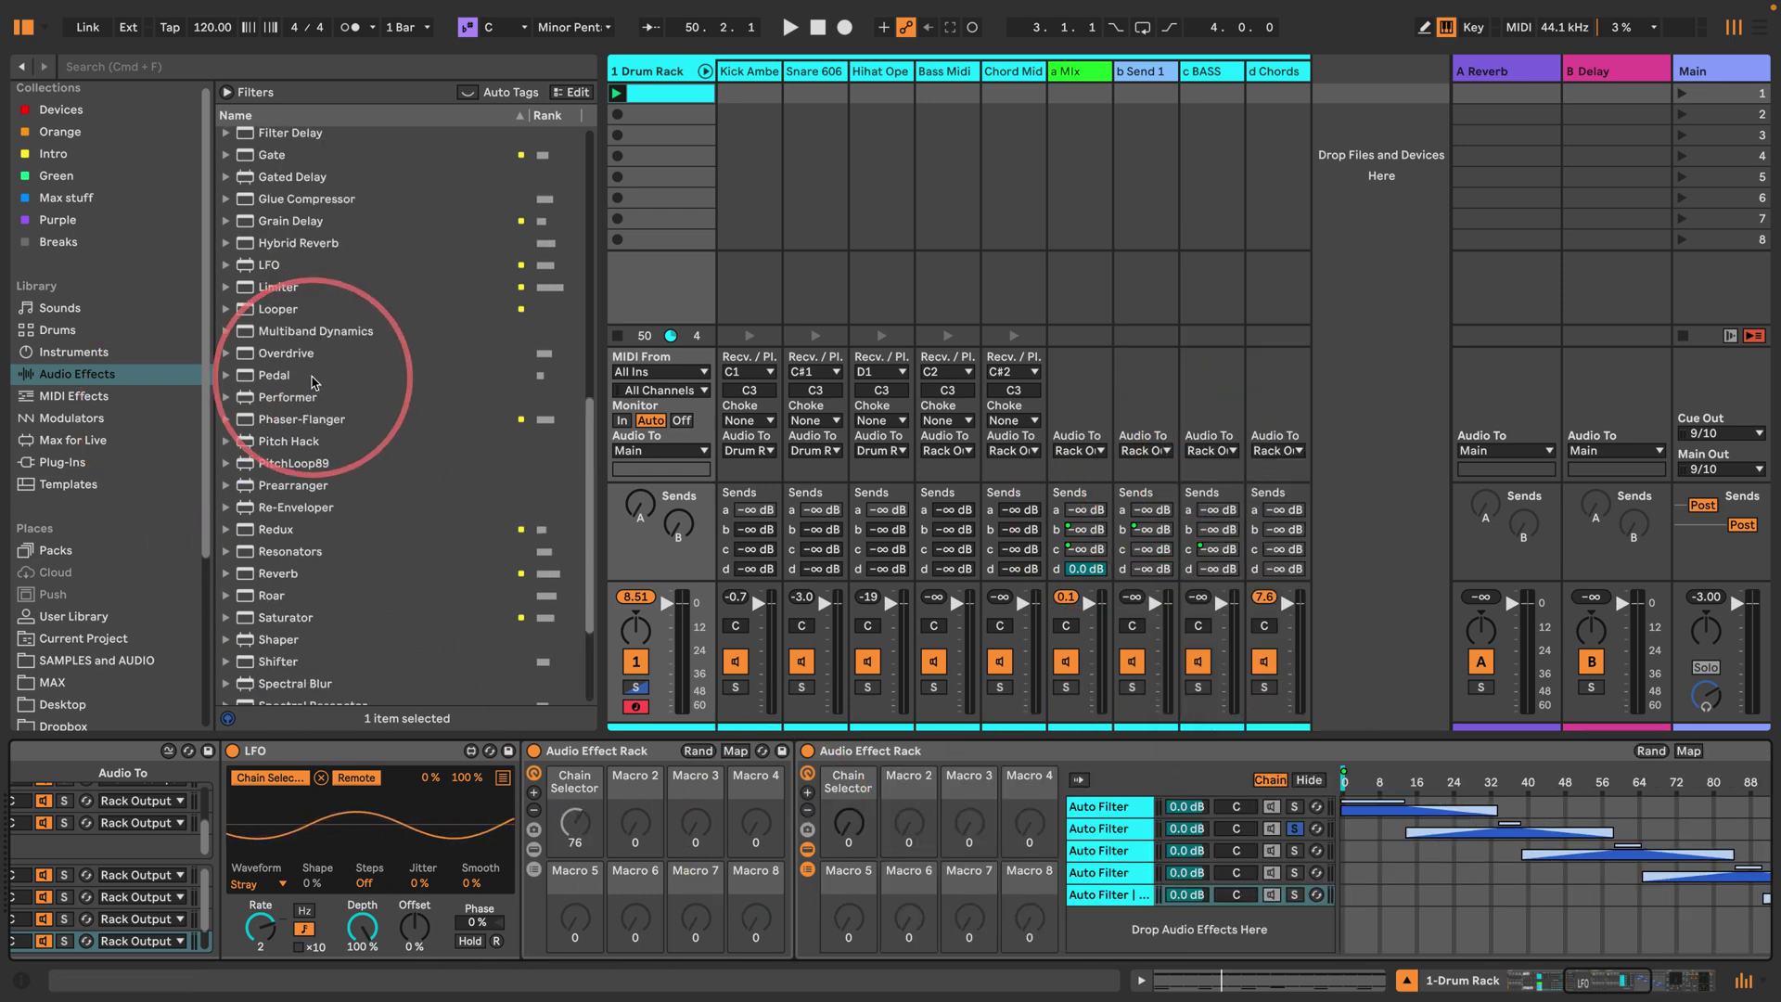
{"action": "scroll", "coordinate": [314, 381], "scroll_direction": "up", "scroll_amount": 6}
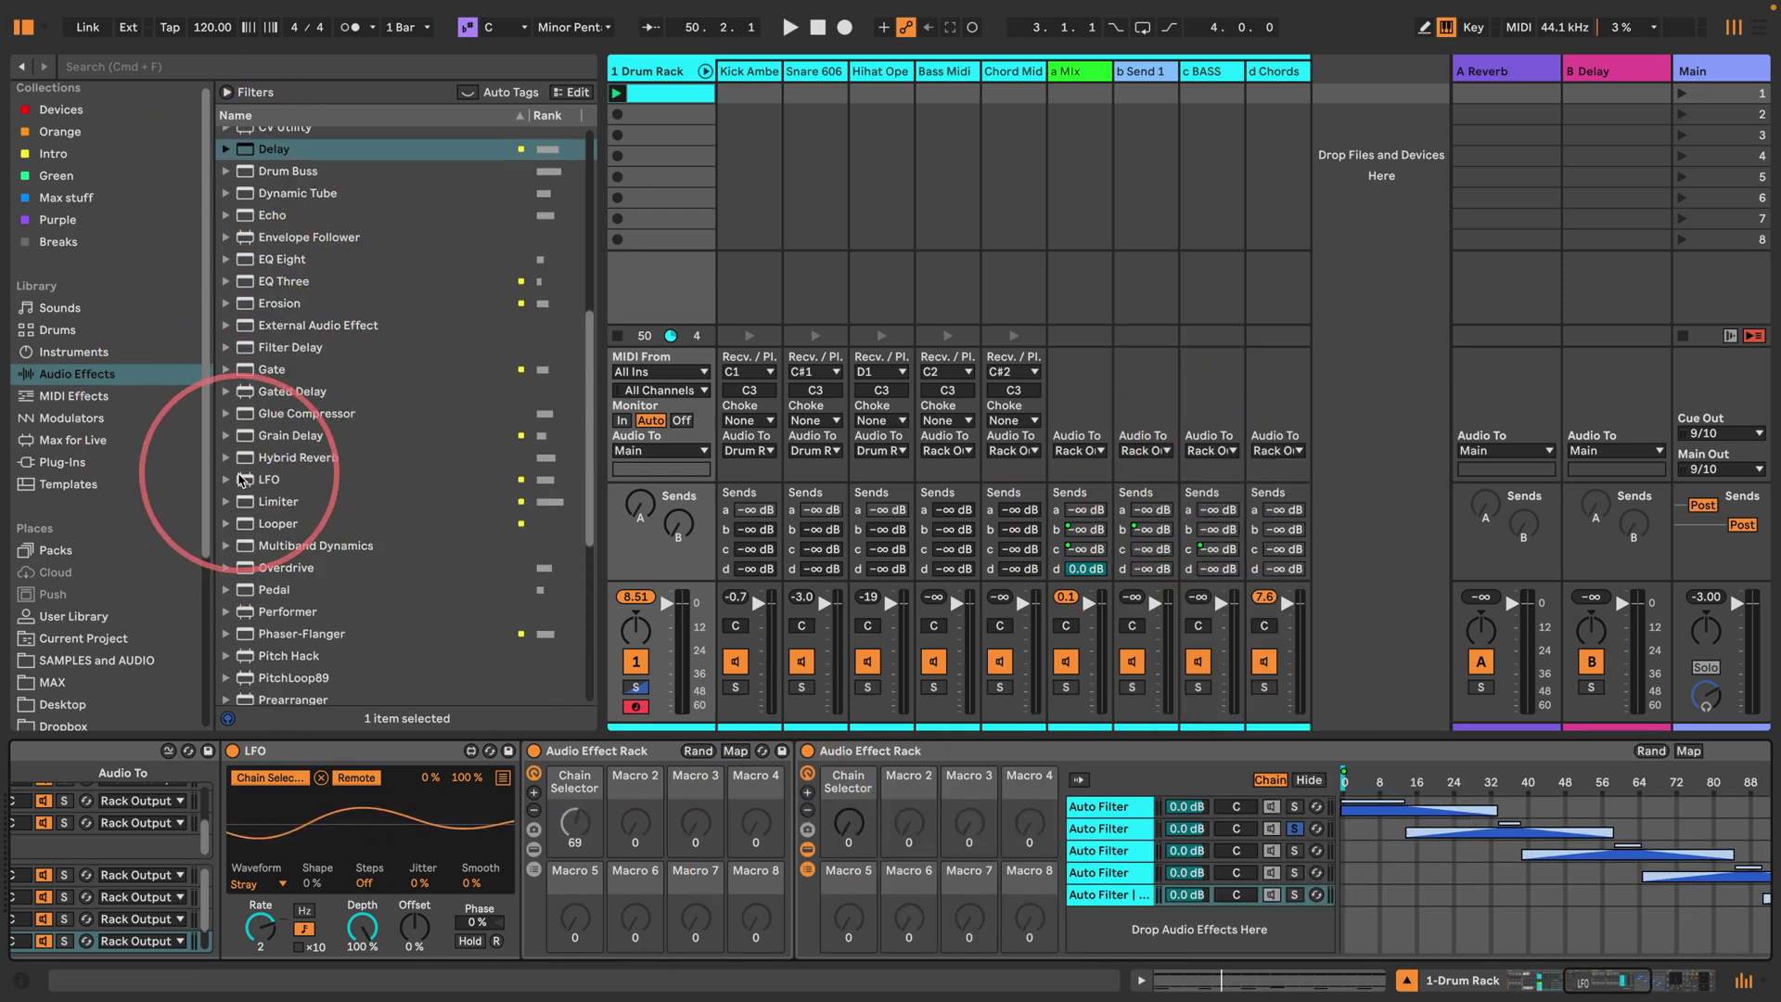
{"action": "left_click_drag", "start_coordinate": [239, 479], "coordinate": [919, 832]}
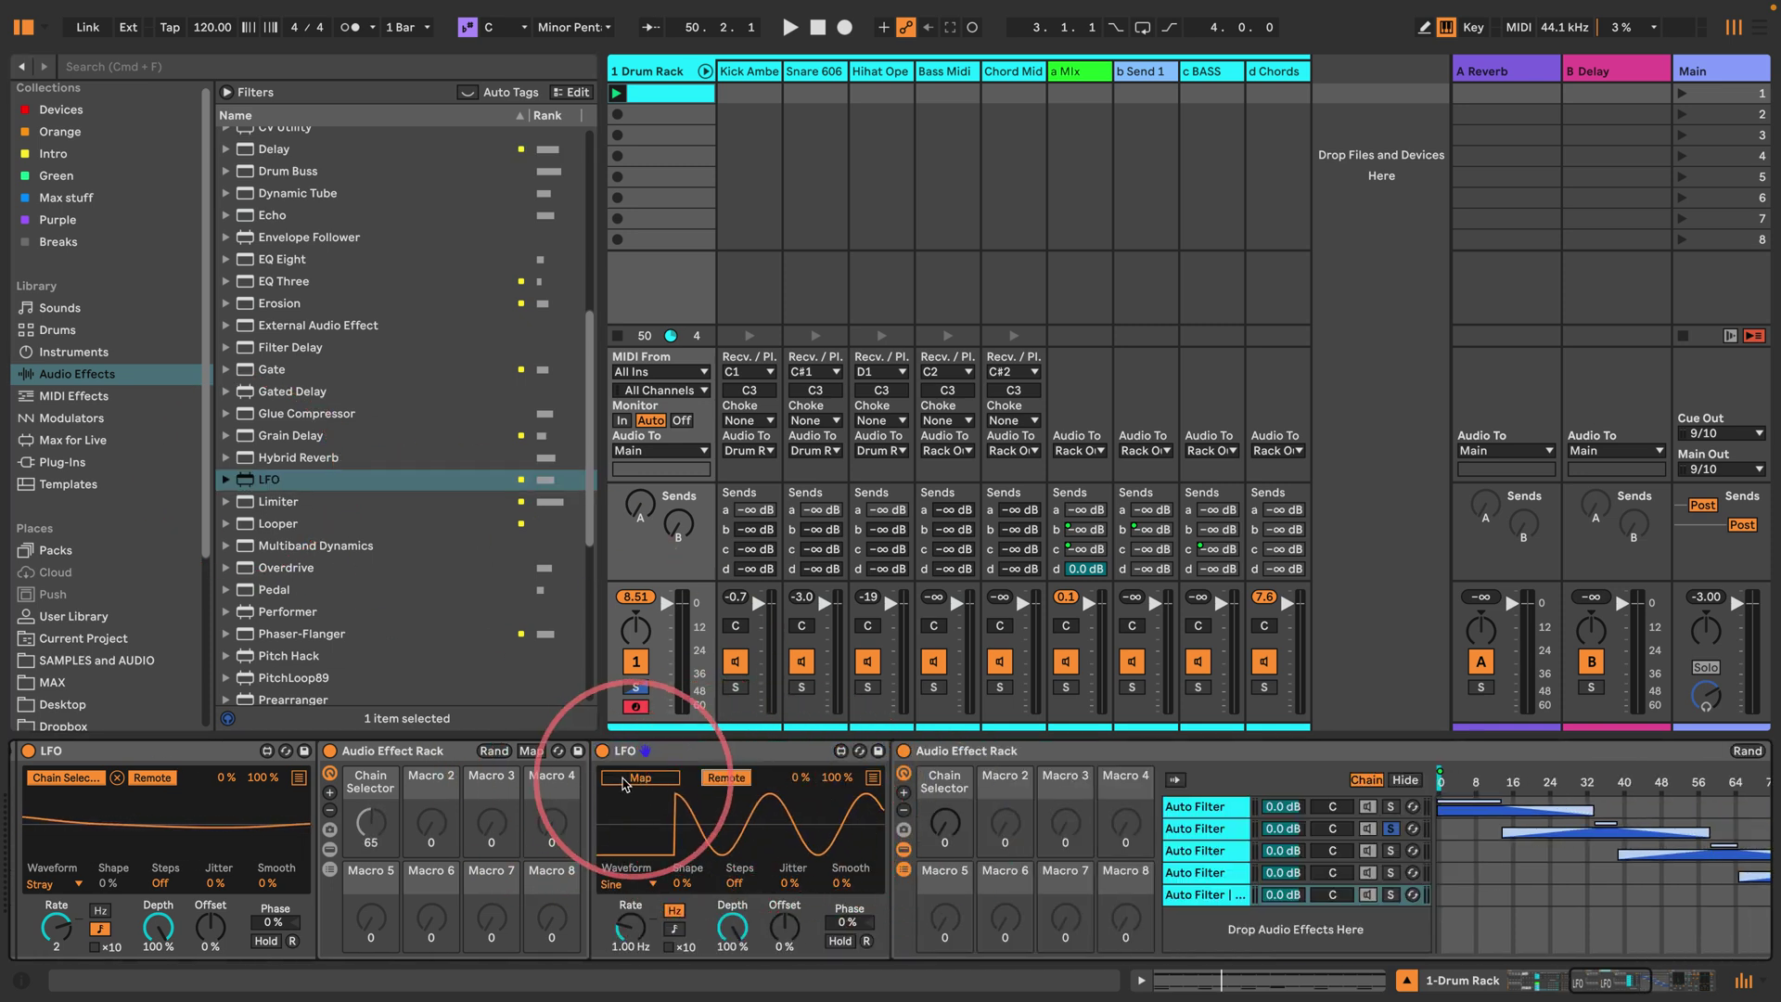
{"action": "left_click", "coordinate": [623, 784]}
{"action": "left_click", "coordinate": [944, 821]}
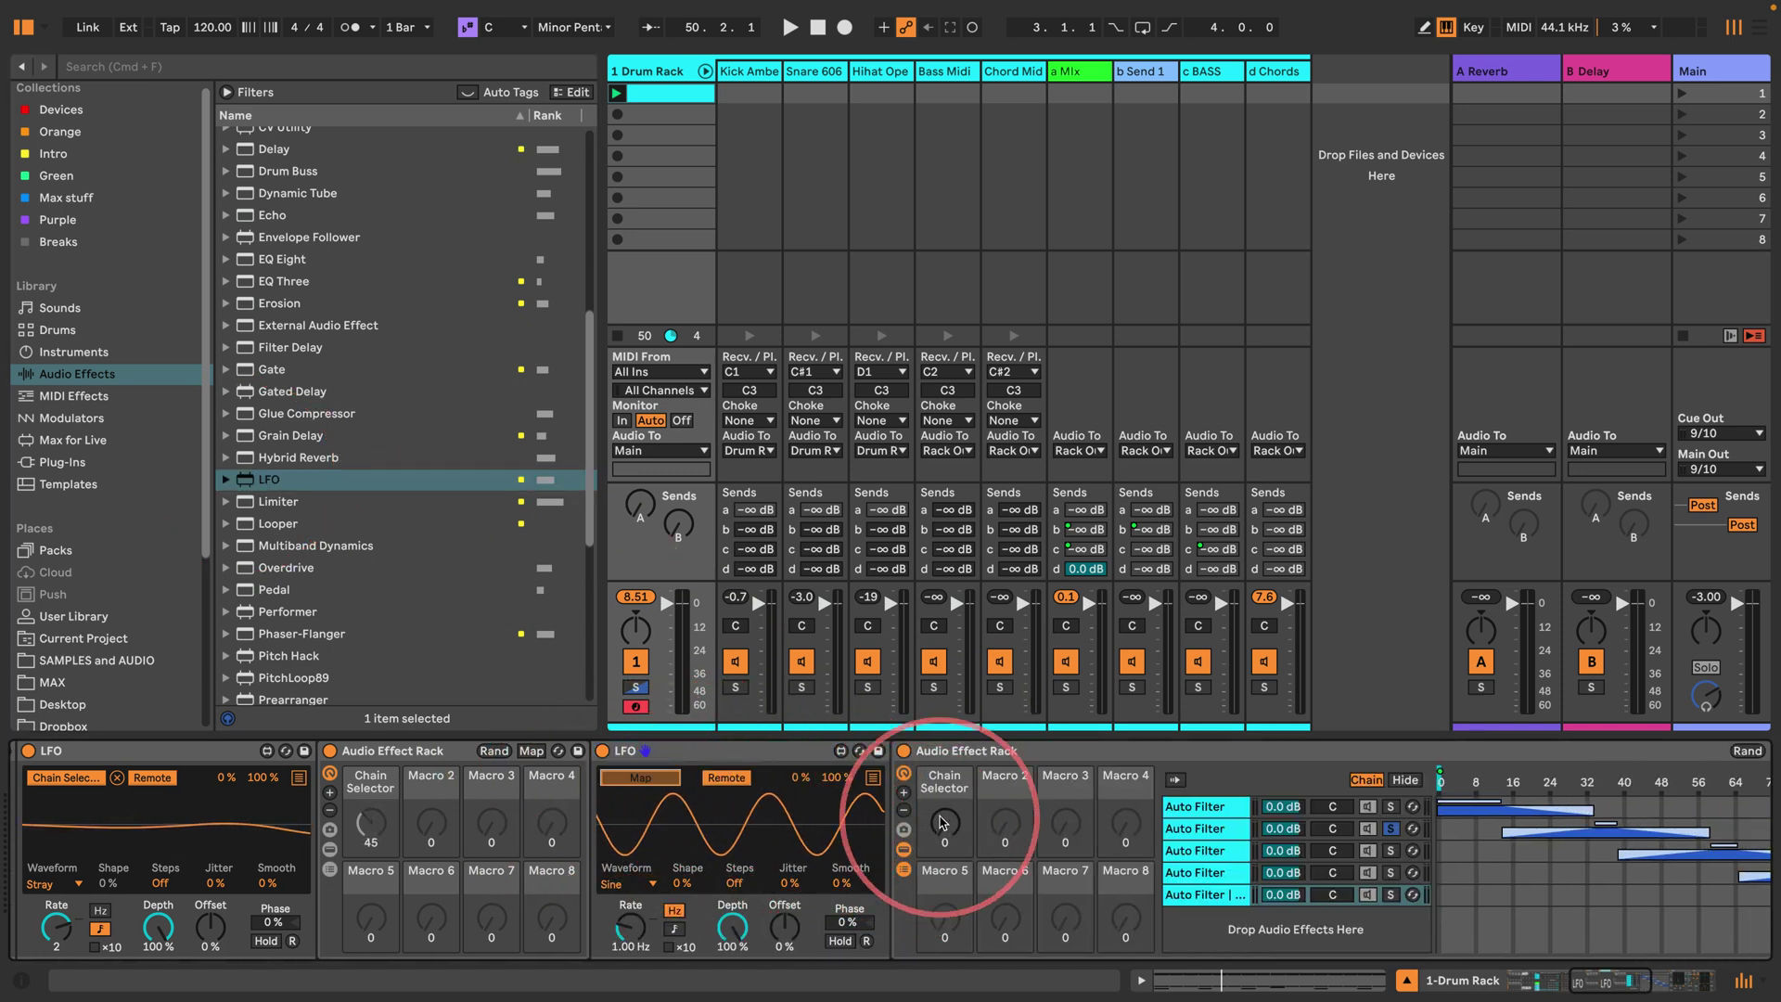
Step: Set the new LFO's waveform to Stray and give it a tempo-synced rate of 2
{"action": "left_click", "coordinate": [637, 884]}
{"action": "left_click", "coordinate": [631, 742]}
{"action": "left_click", "coordinate": [675, 928]}
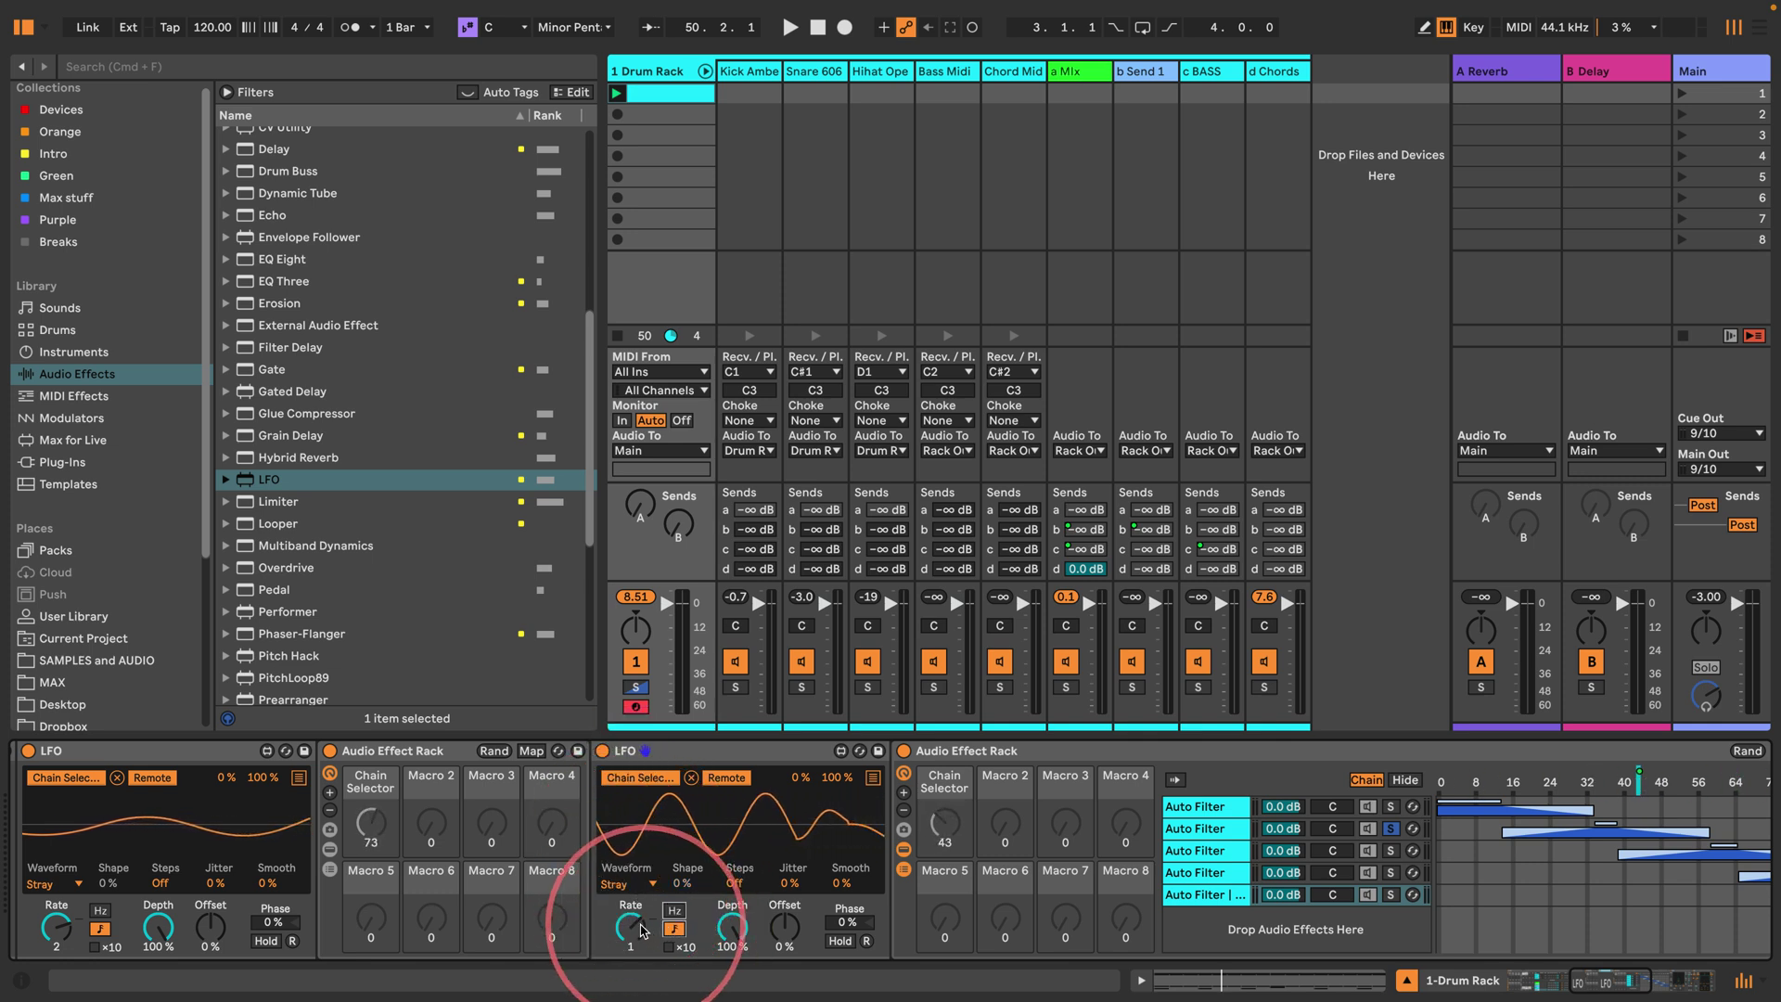
{"action": "left_click_drag", "start_coordinate": [641, 930], "coordinate": [641, 918]}
Step: Start playback, take the second filter chain out of solo, and collapse the filter rack's chain view
{"action": "key", "text": "space"}
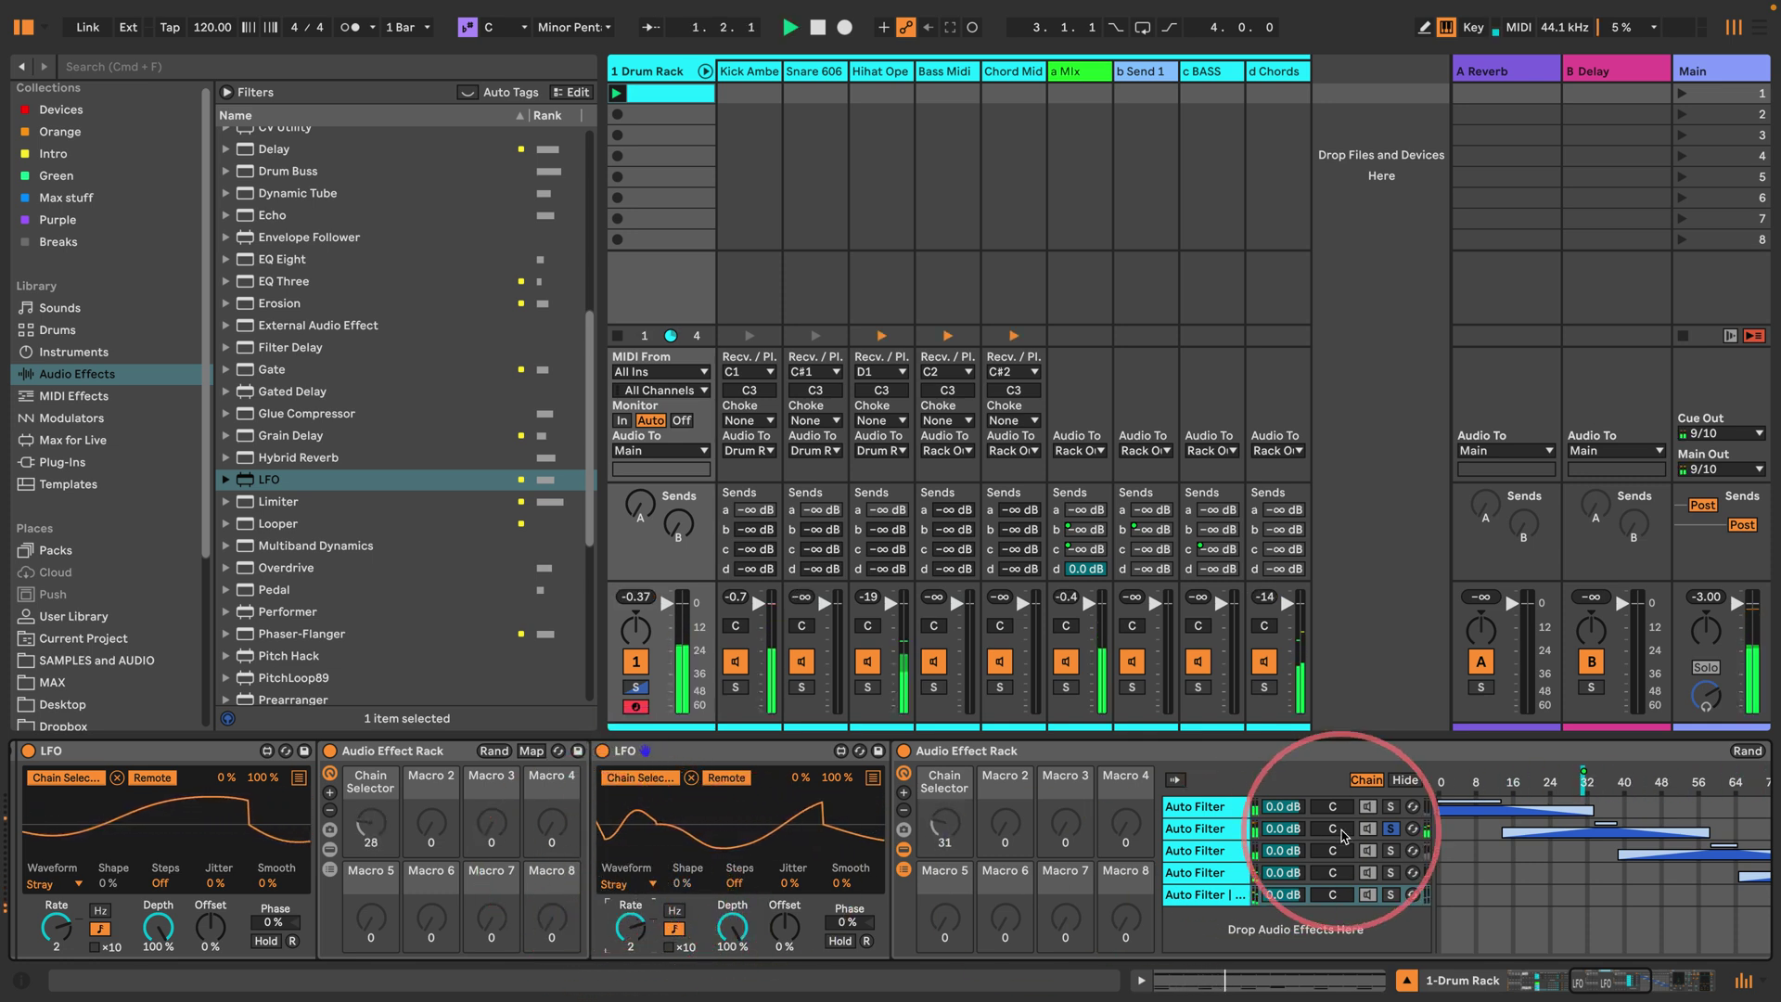
{"action": "left_click", "coordinate": [1391, 829]}
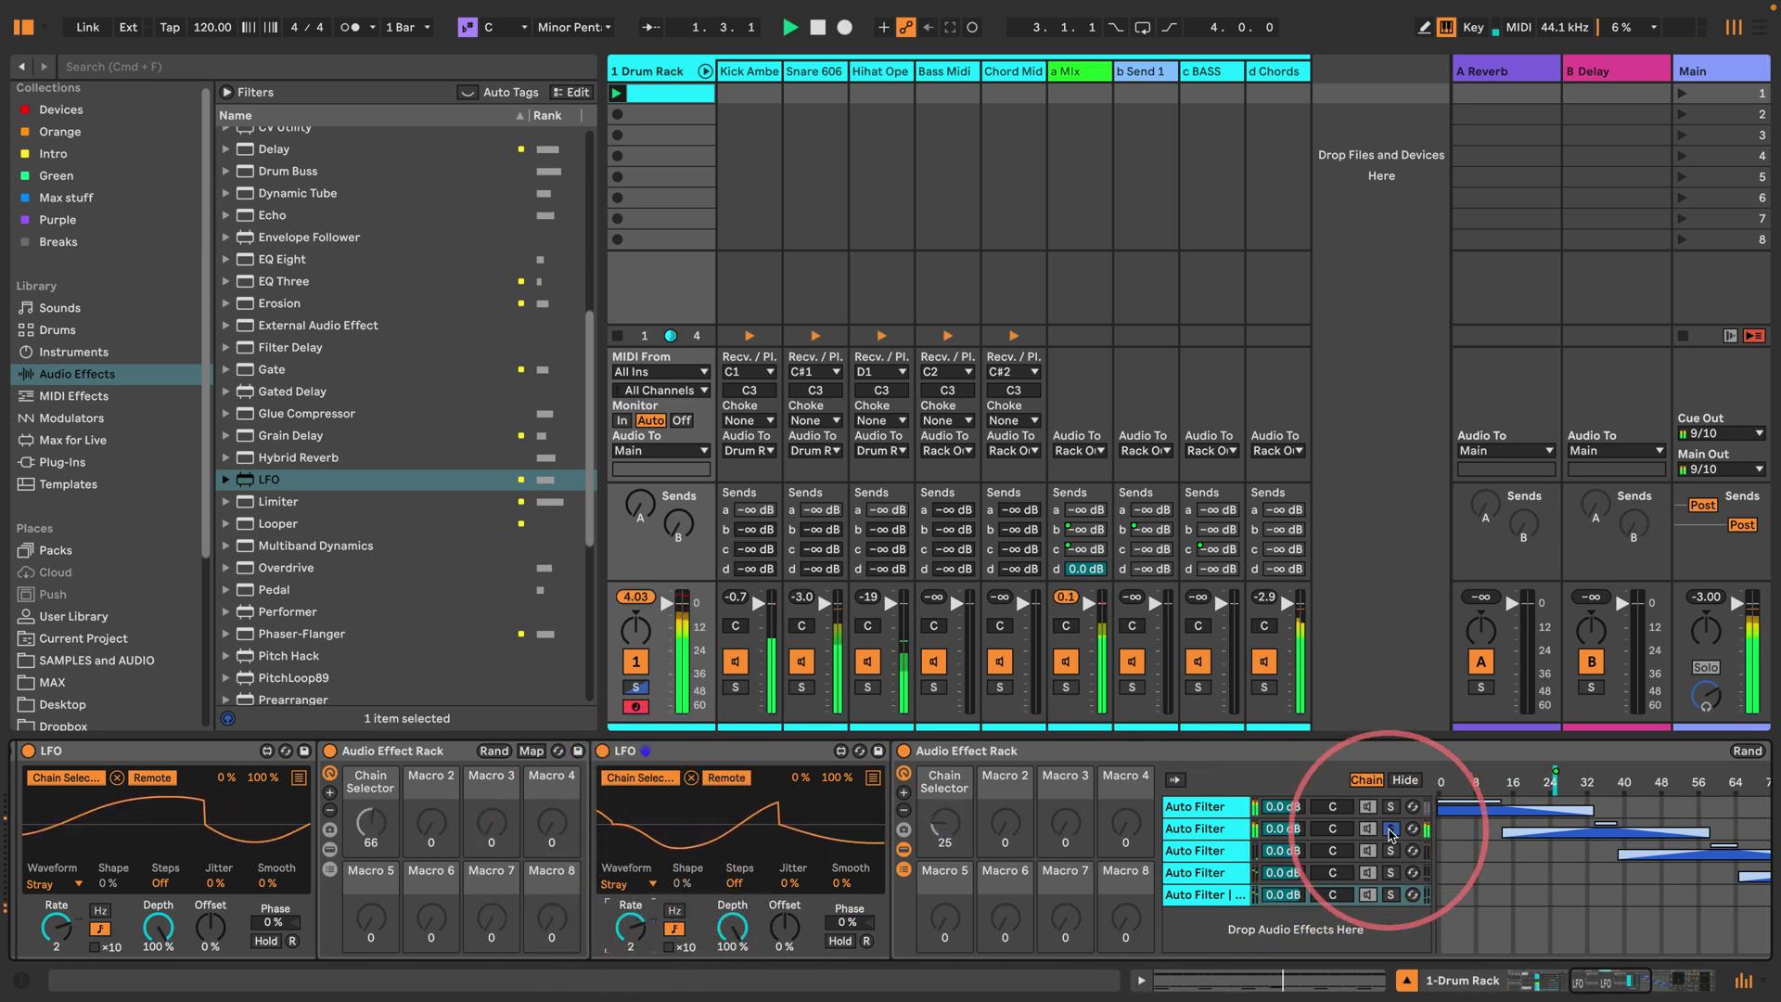
{"action": "left_click", "coordinate": [904, 872]}
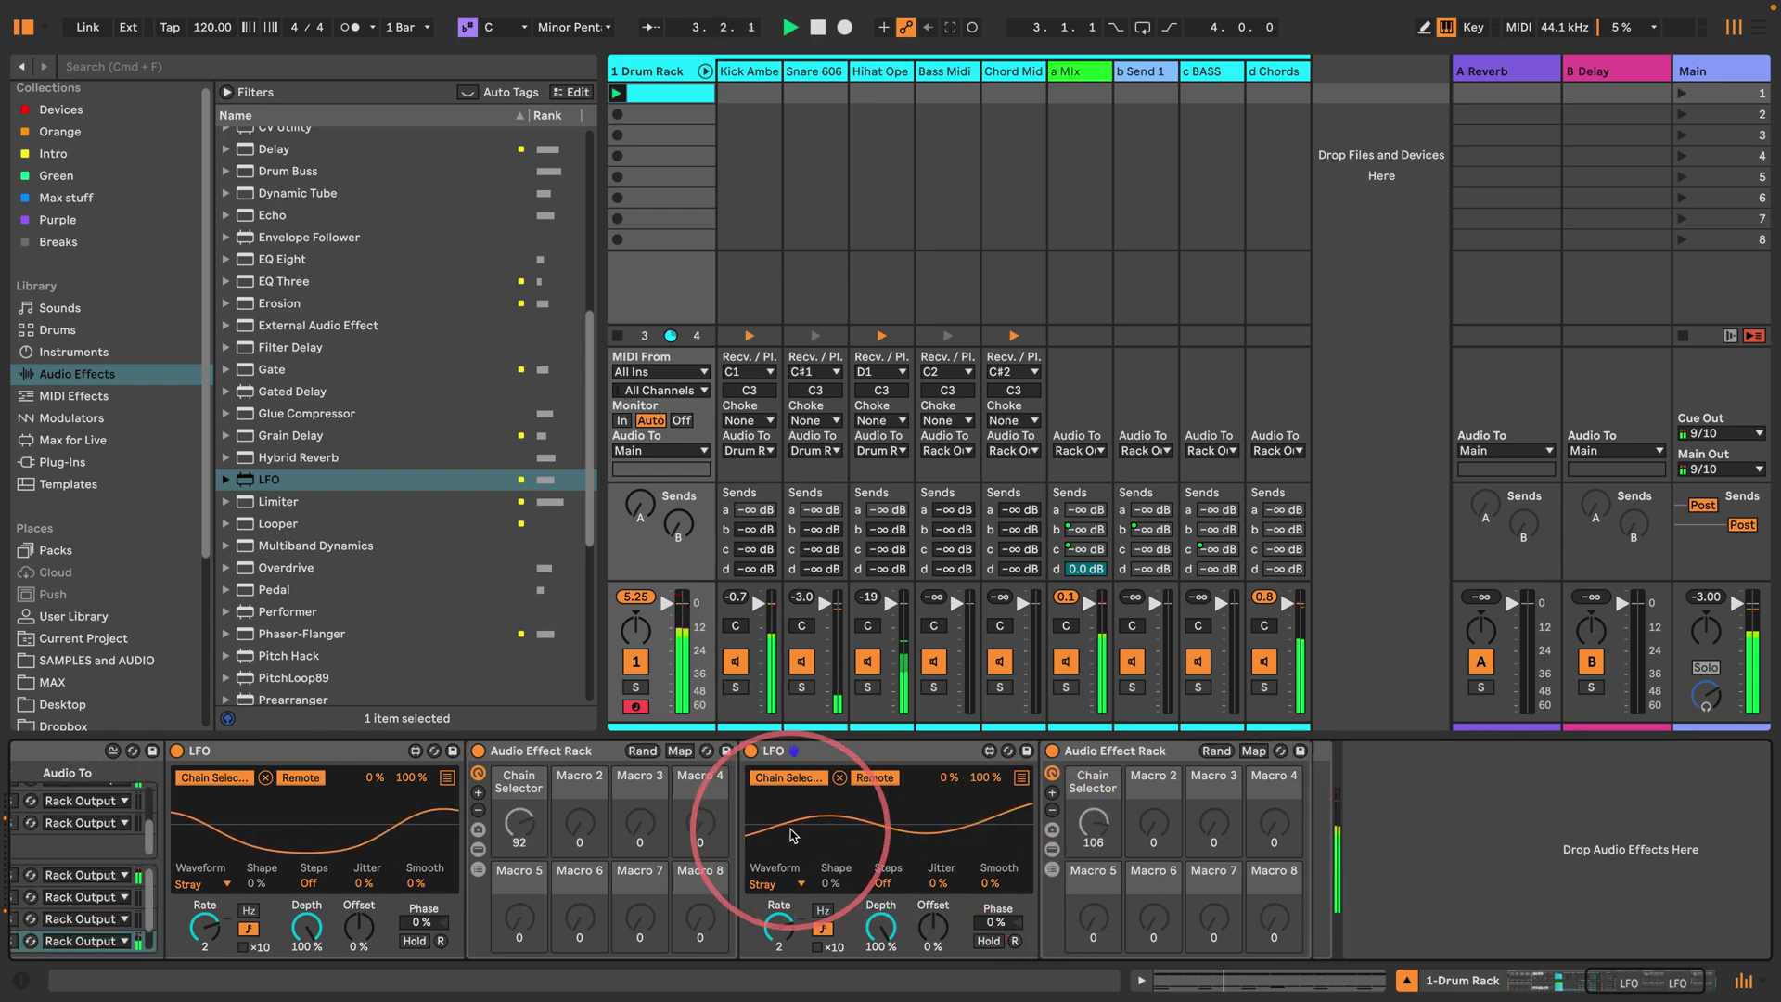
Step: Add the Multiband Dynamics OTT preset after the filter rack, followed by a Limiter
{"action": "scroll", "coordinate": [1709, 755], "scroll_direction": "right", "scroll_amount": 2}
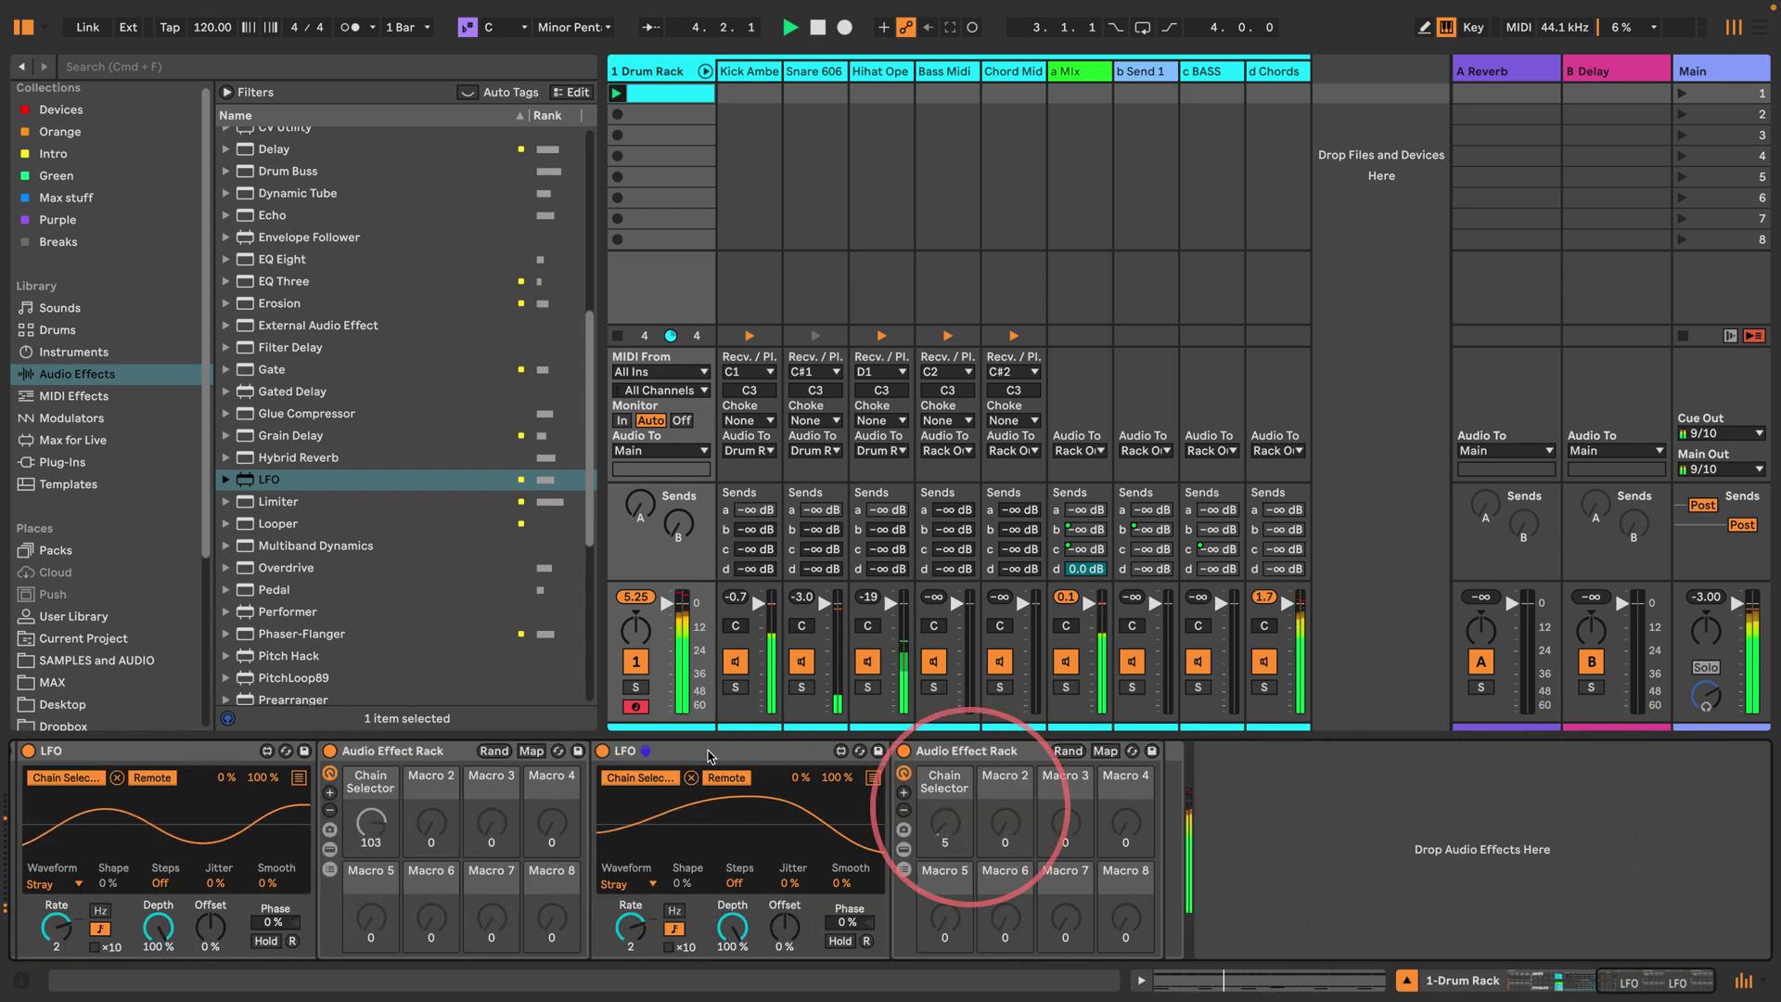
{"action": "left_click", "coordinate": [226, 546]}
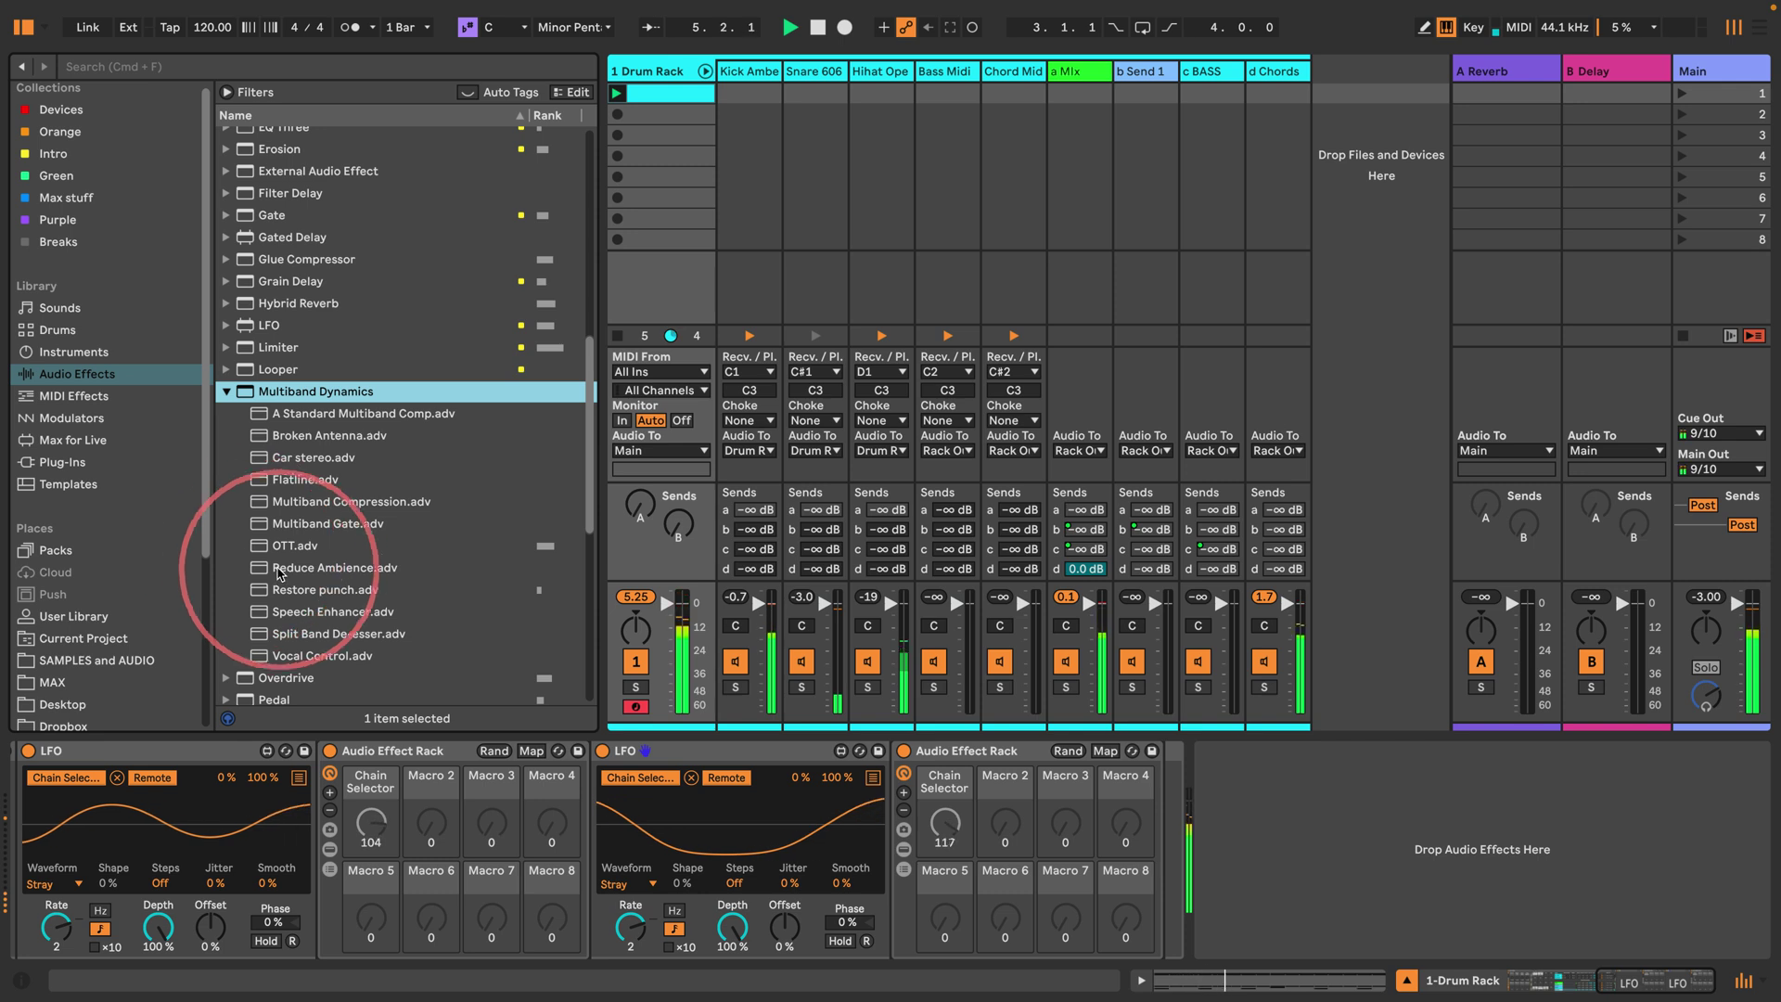
{"action": "left_click_drag", "start_coordinate": [287, 546], "coordinate": [1168, 805]}
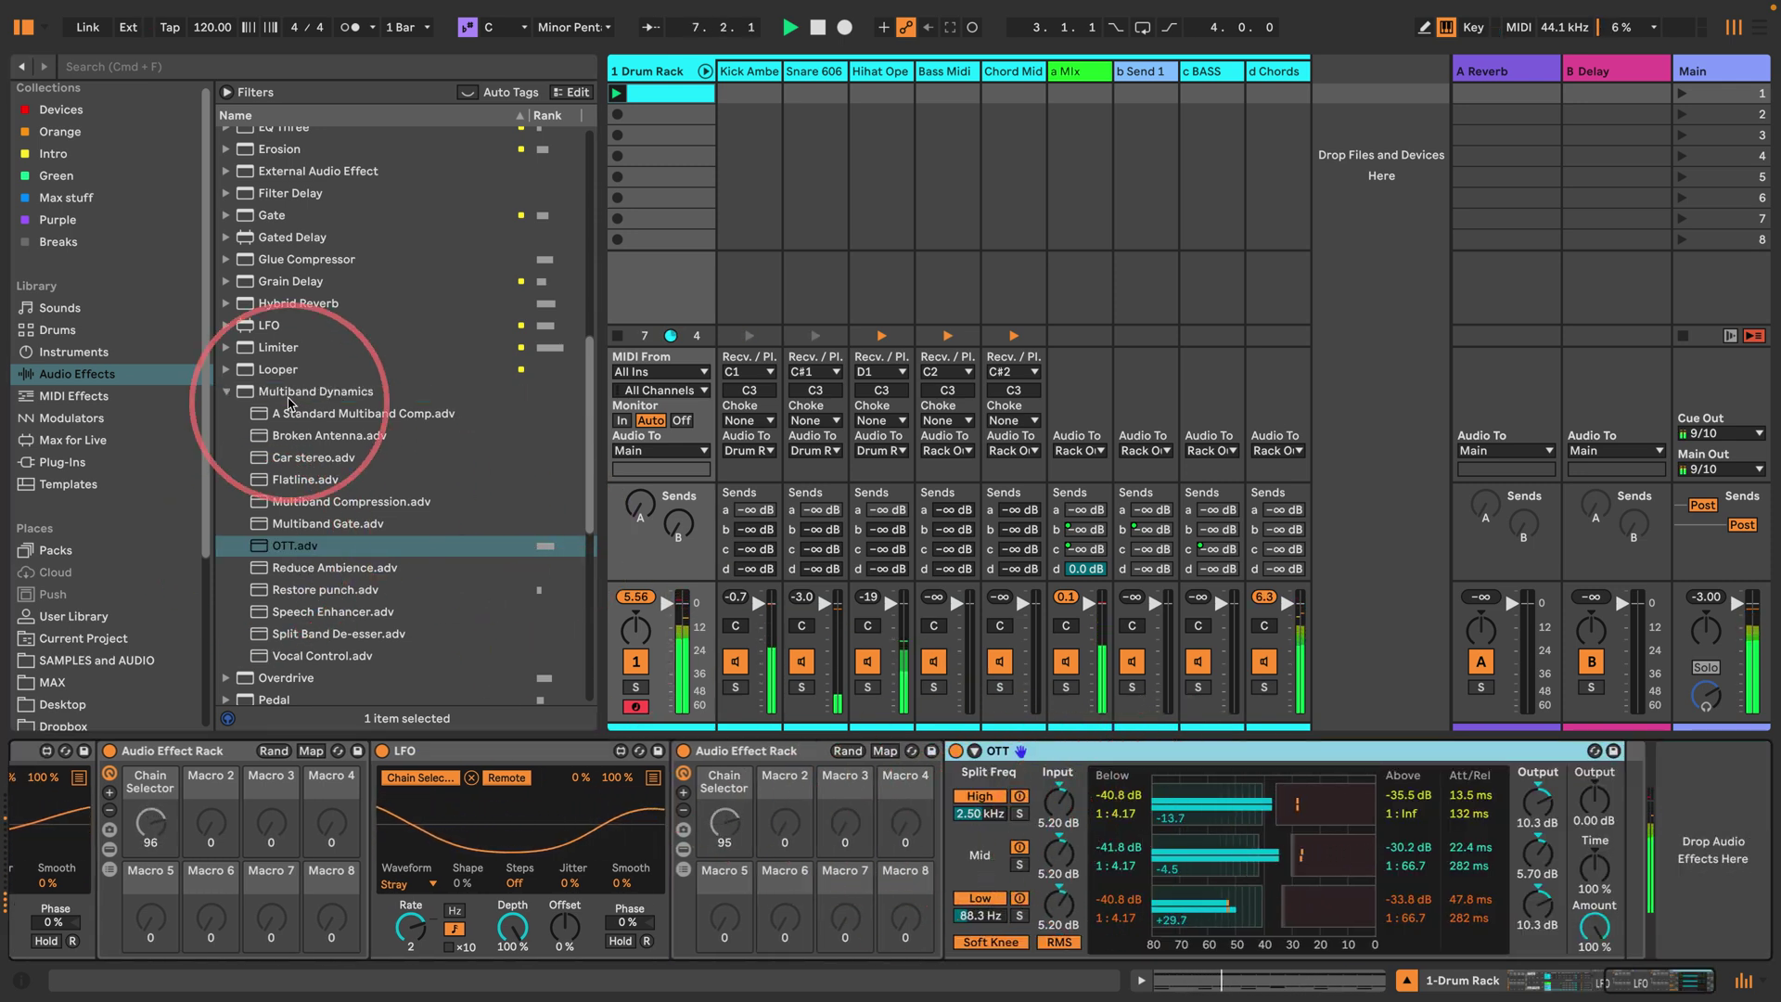
{"action": "left_click", "coordinate": [226, 391]}
{"action": "left_click", "coordinate": [278, 347]}
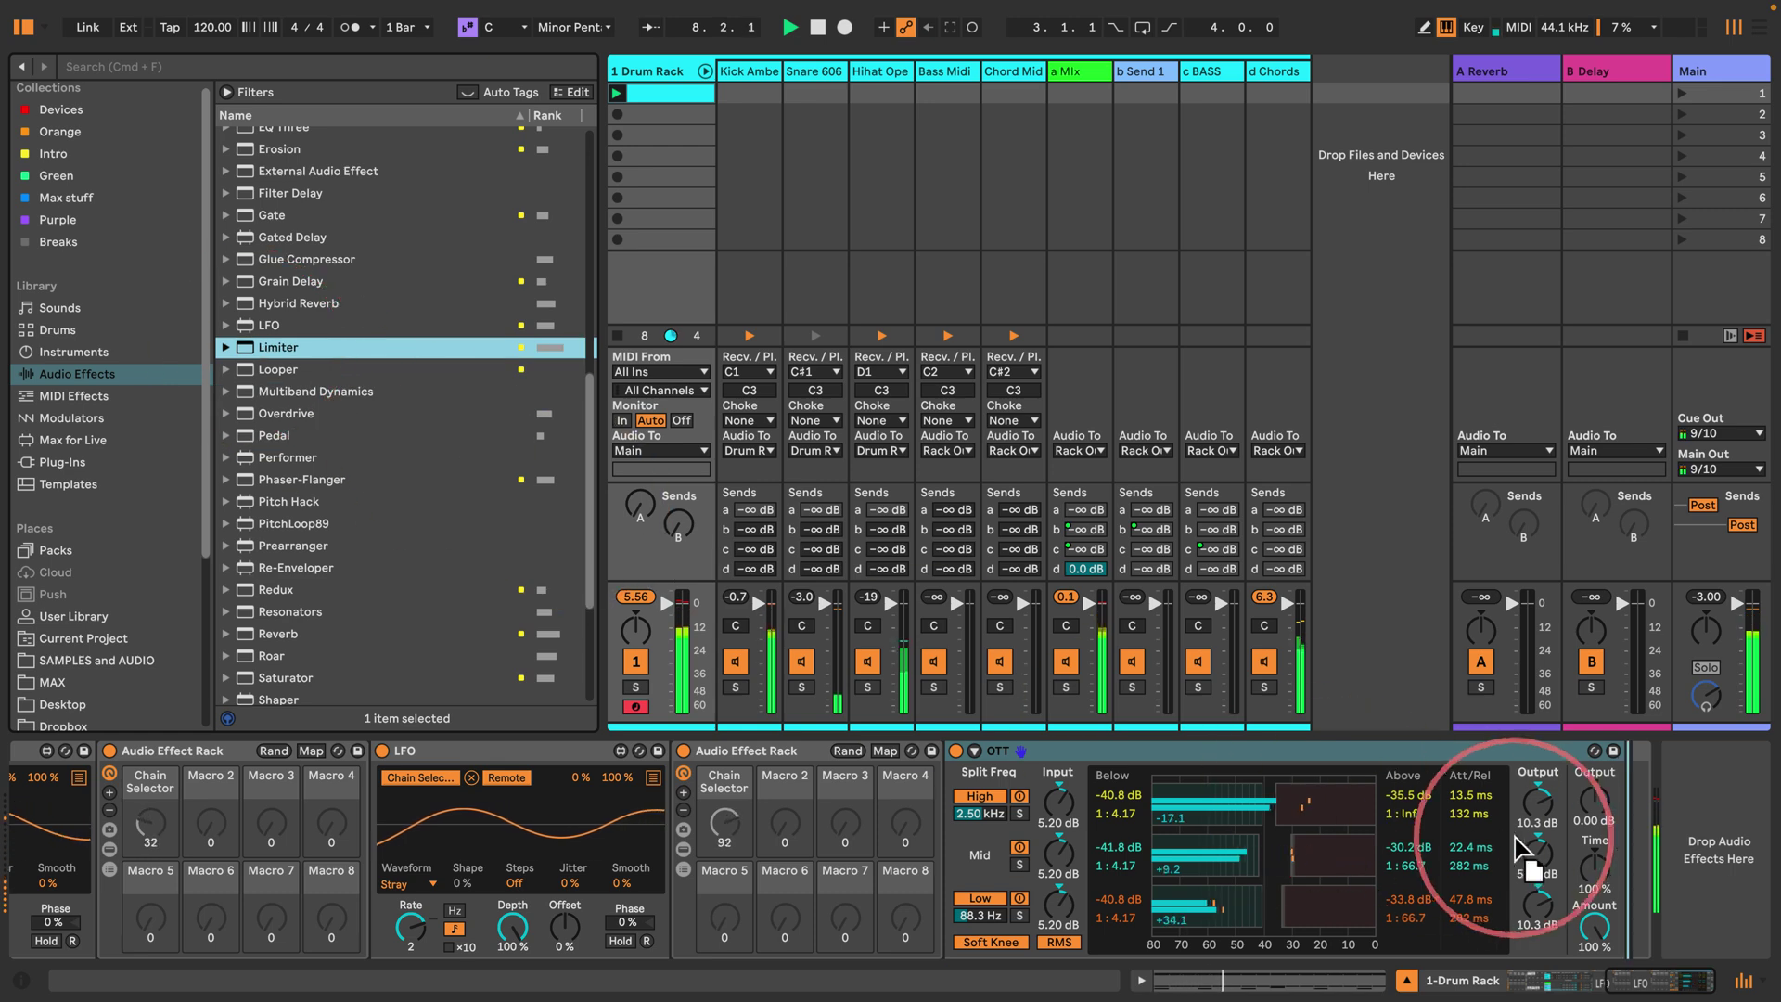
{"action": "key", "text": "Return"}
Step: Turn the Mix return's send d down to -∞ dB and map it to Macro 5 of the Drum Rack
{"action": "scroll", "coordinate": [1043, 845], "scroll_direction": "left", "scroll_amount": 5}
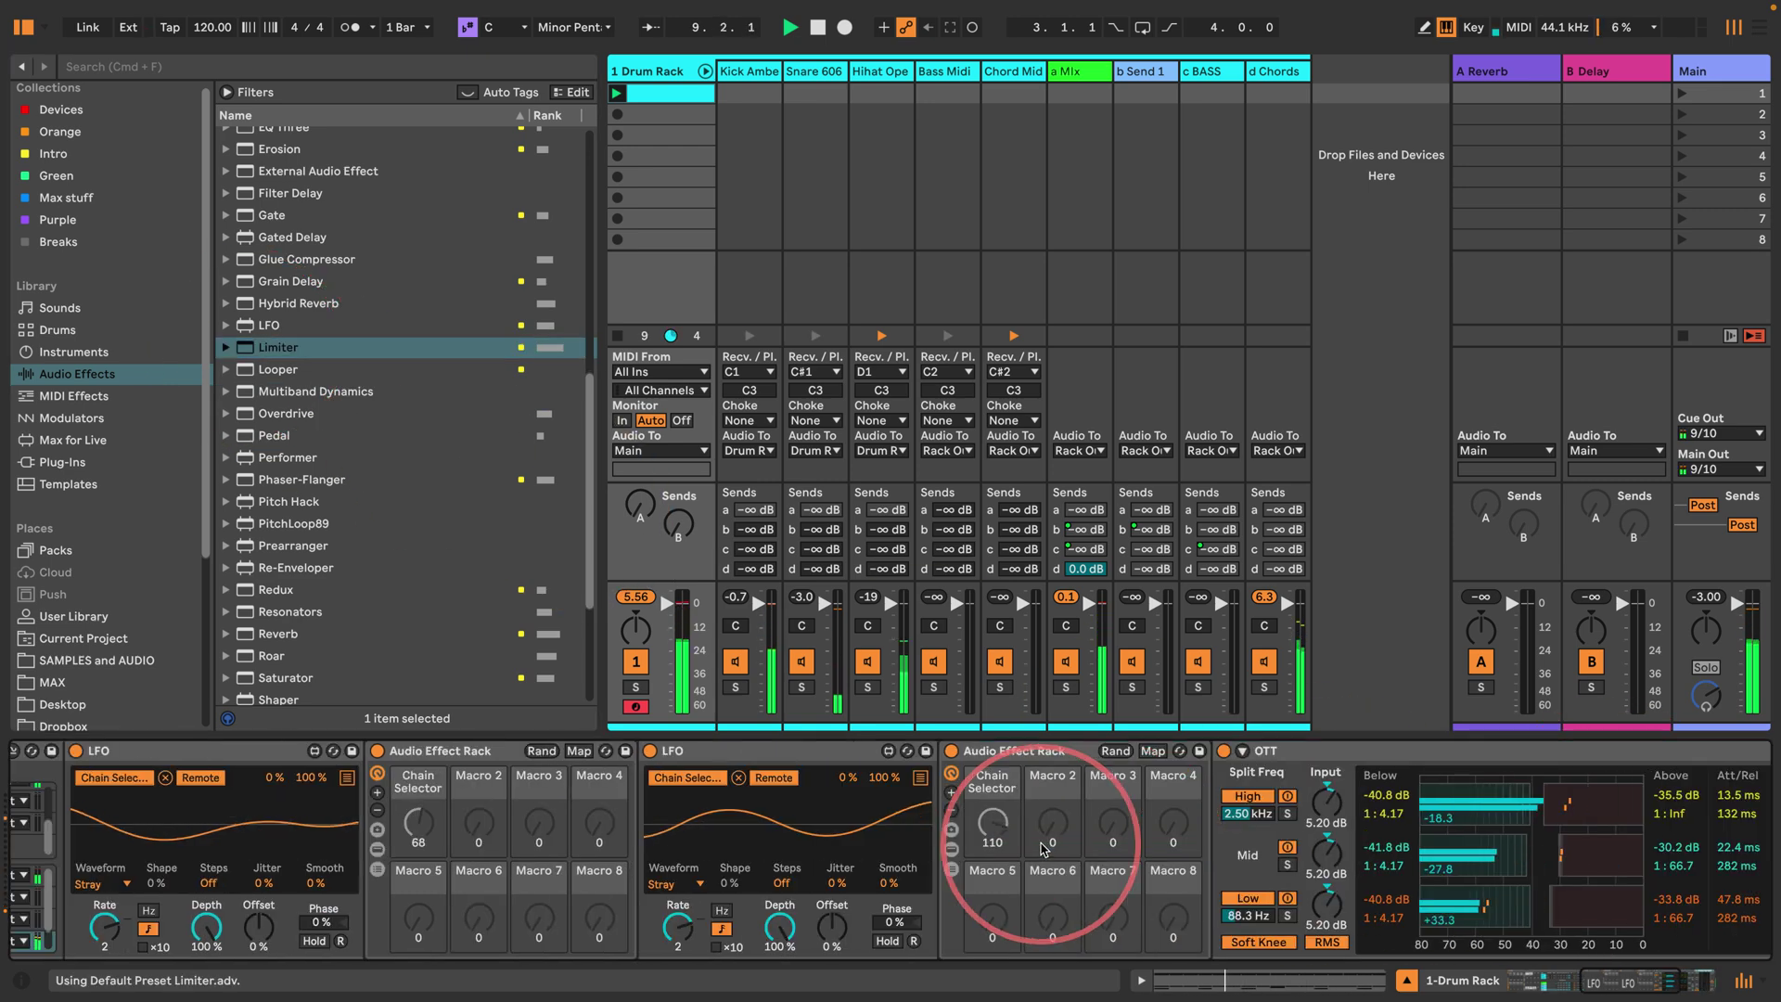
{"action": "scroll", "coordinate": [1043, 846], "scroll_direction": "left", "scroll_amount": 10}
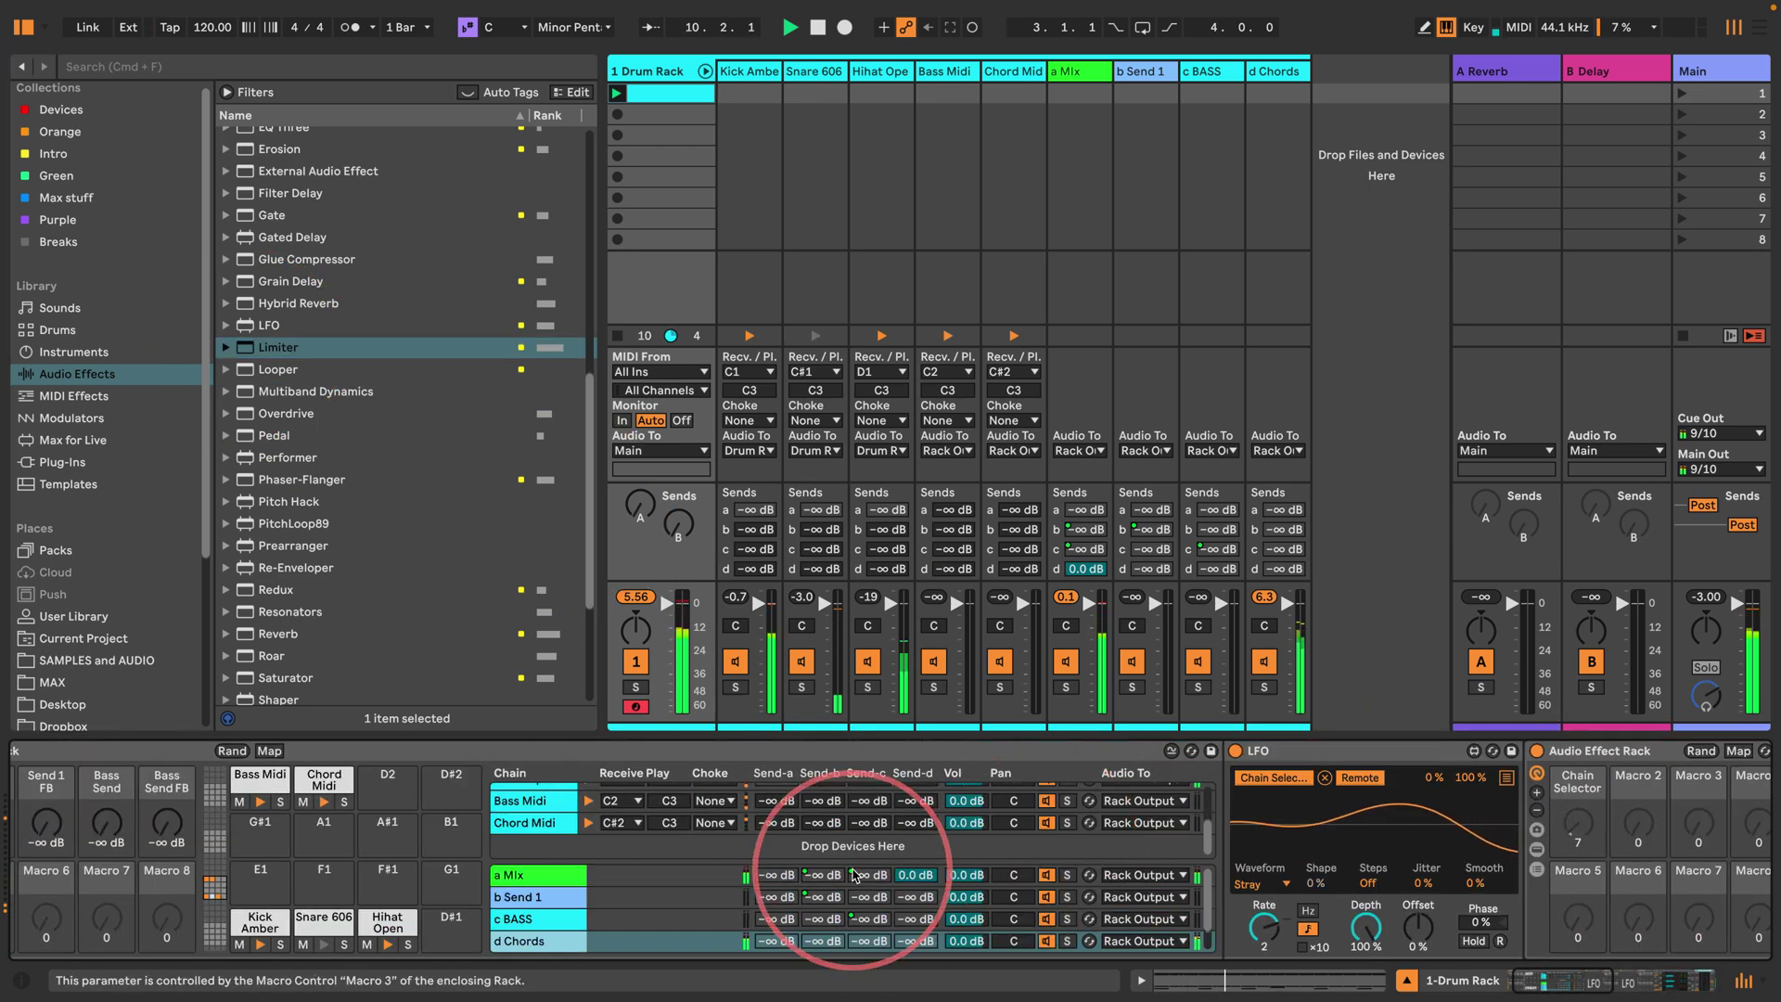
{"action": "scroll", "coordinate": [612, 867], "scroll_direction": "left", "scroll_amount": 3}
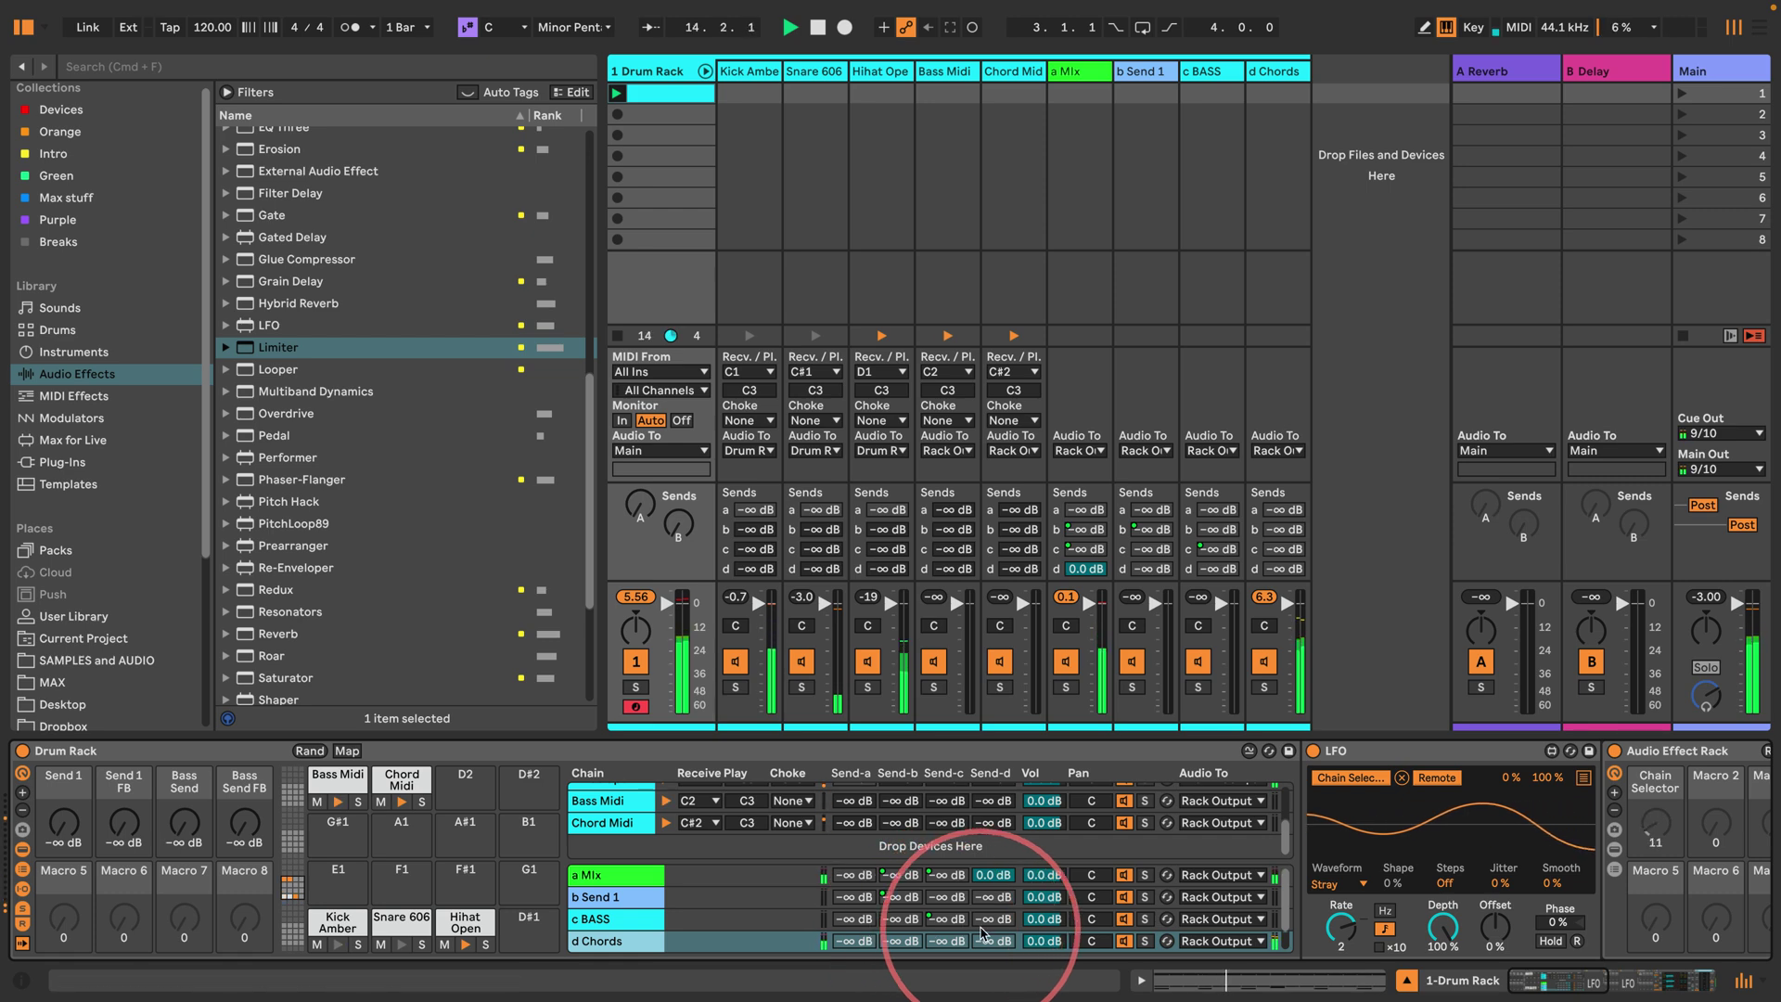
{"action": "left_click_drag", "start_coordinate": [991, 883], "coordinate": [991, 902]}
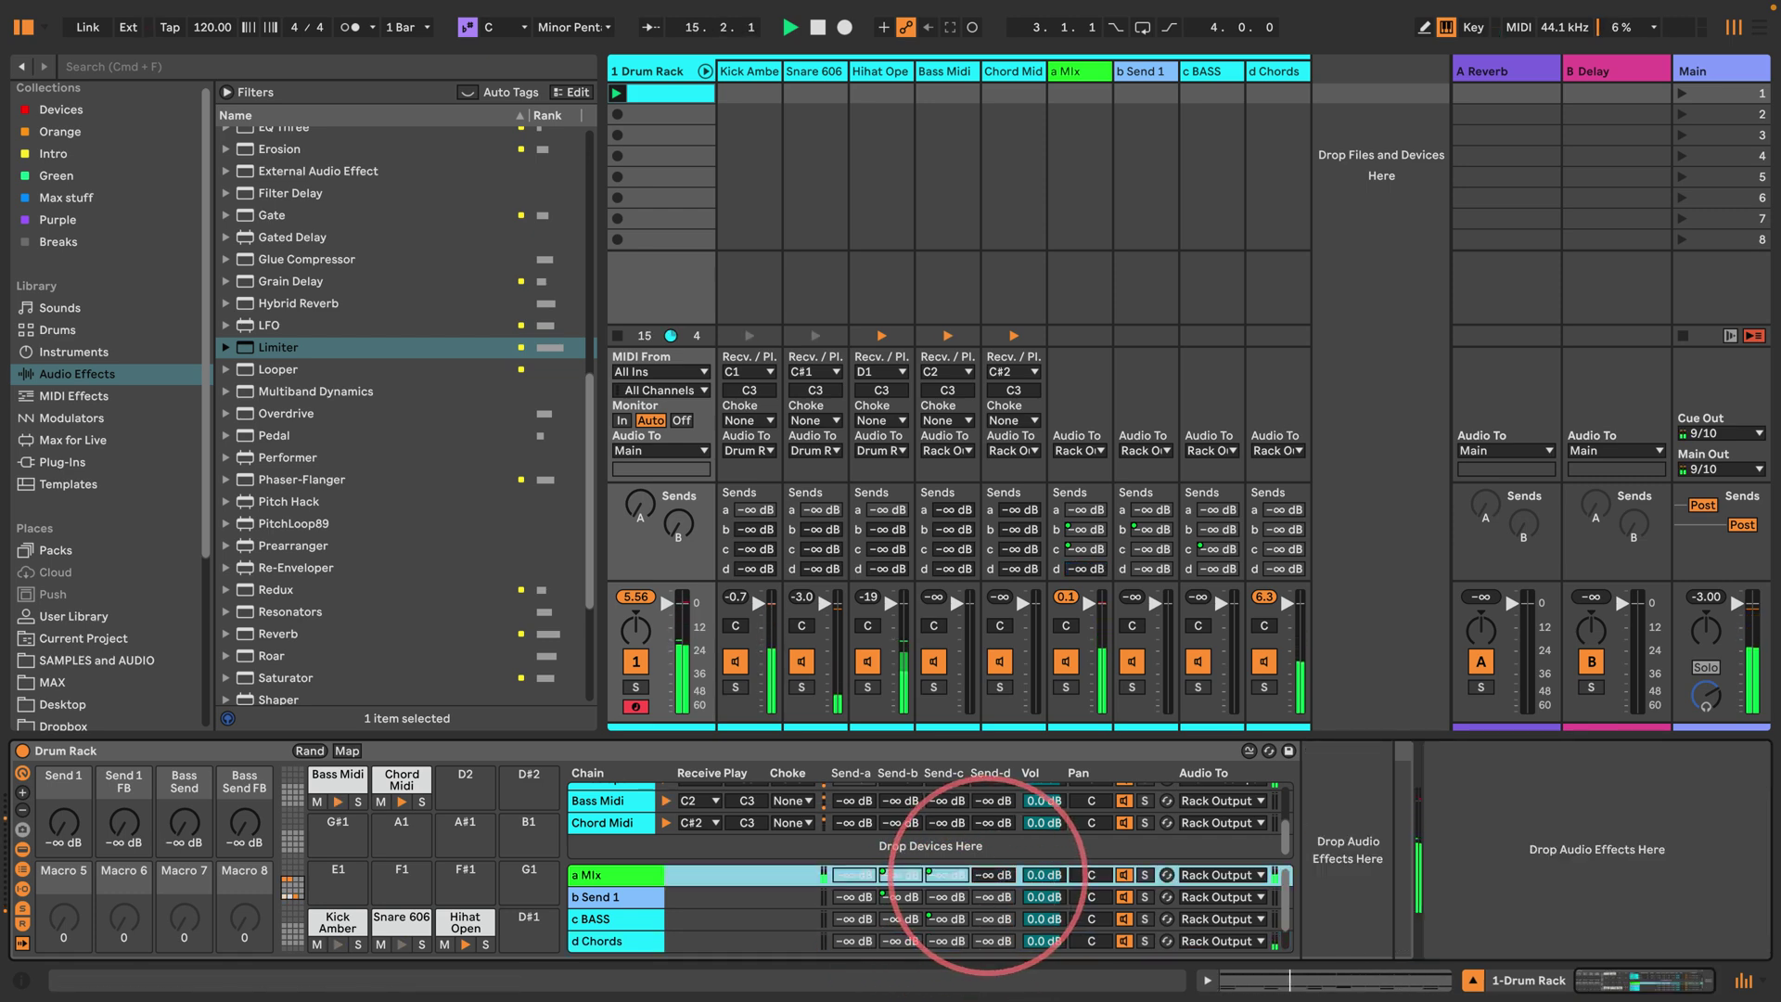
{"action": "right_click", "coordinate": [946, 874]}
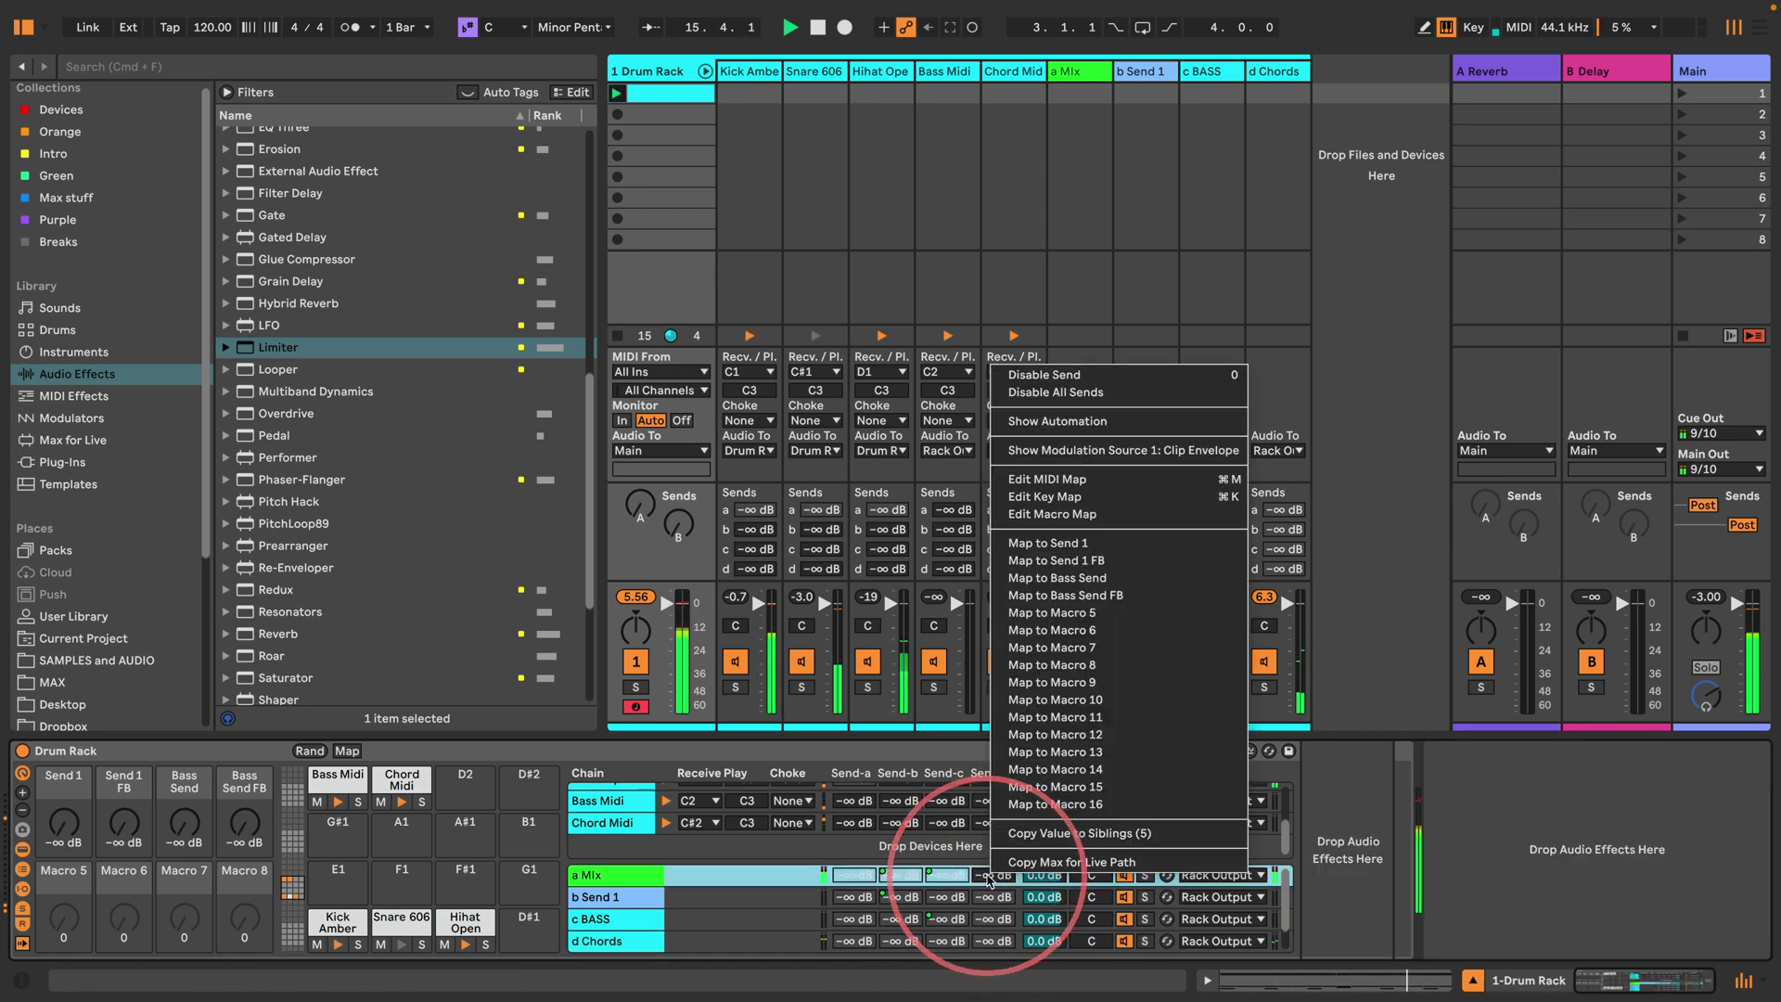
{"action": "left_click", "coordinate": [1031, 615]}
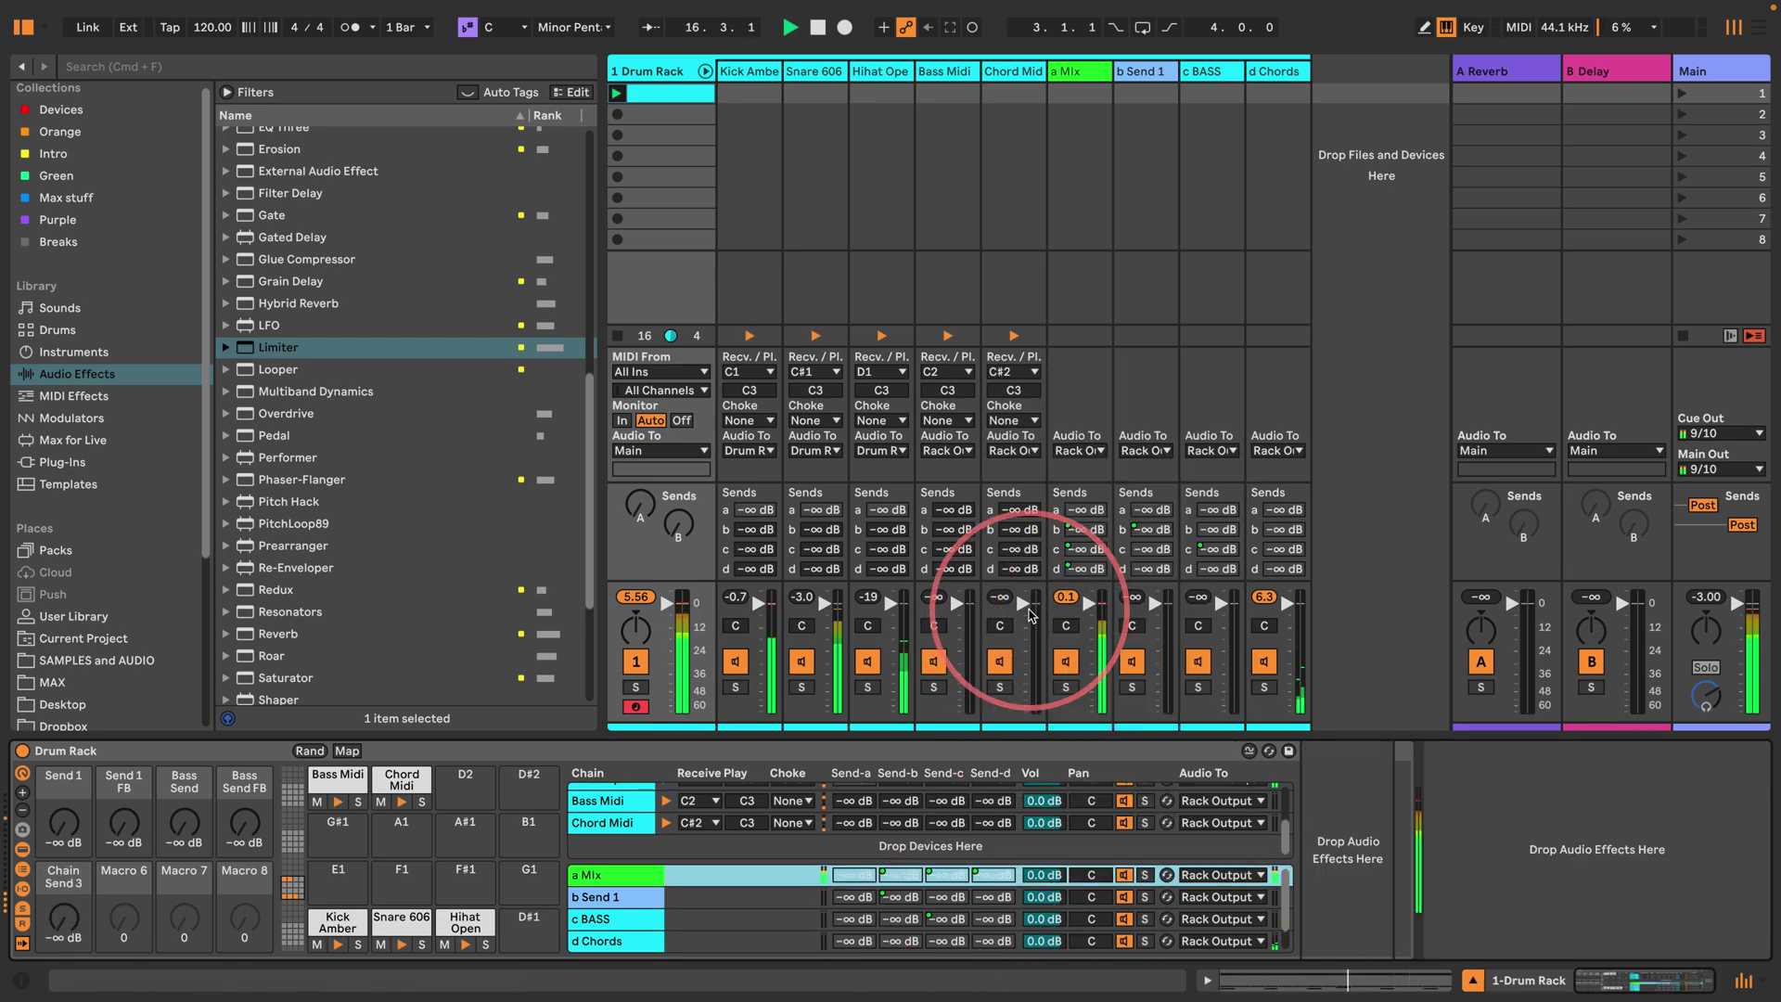
Step: Rename the Drum Rack's Macro 5 as Chords Send
{"action": "left_click", "coordinate": [63, 883]}
{"action": "key", "text": "super+r"}
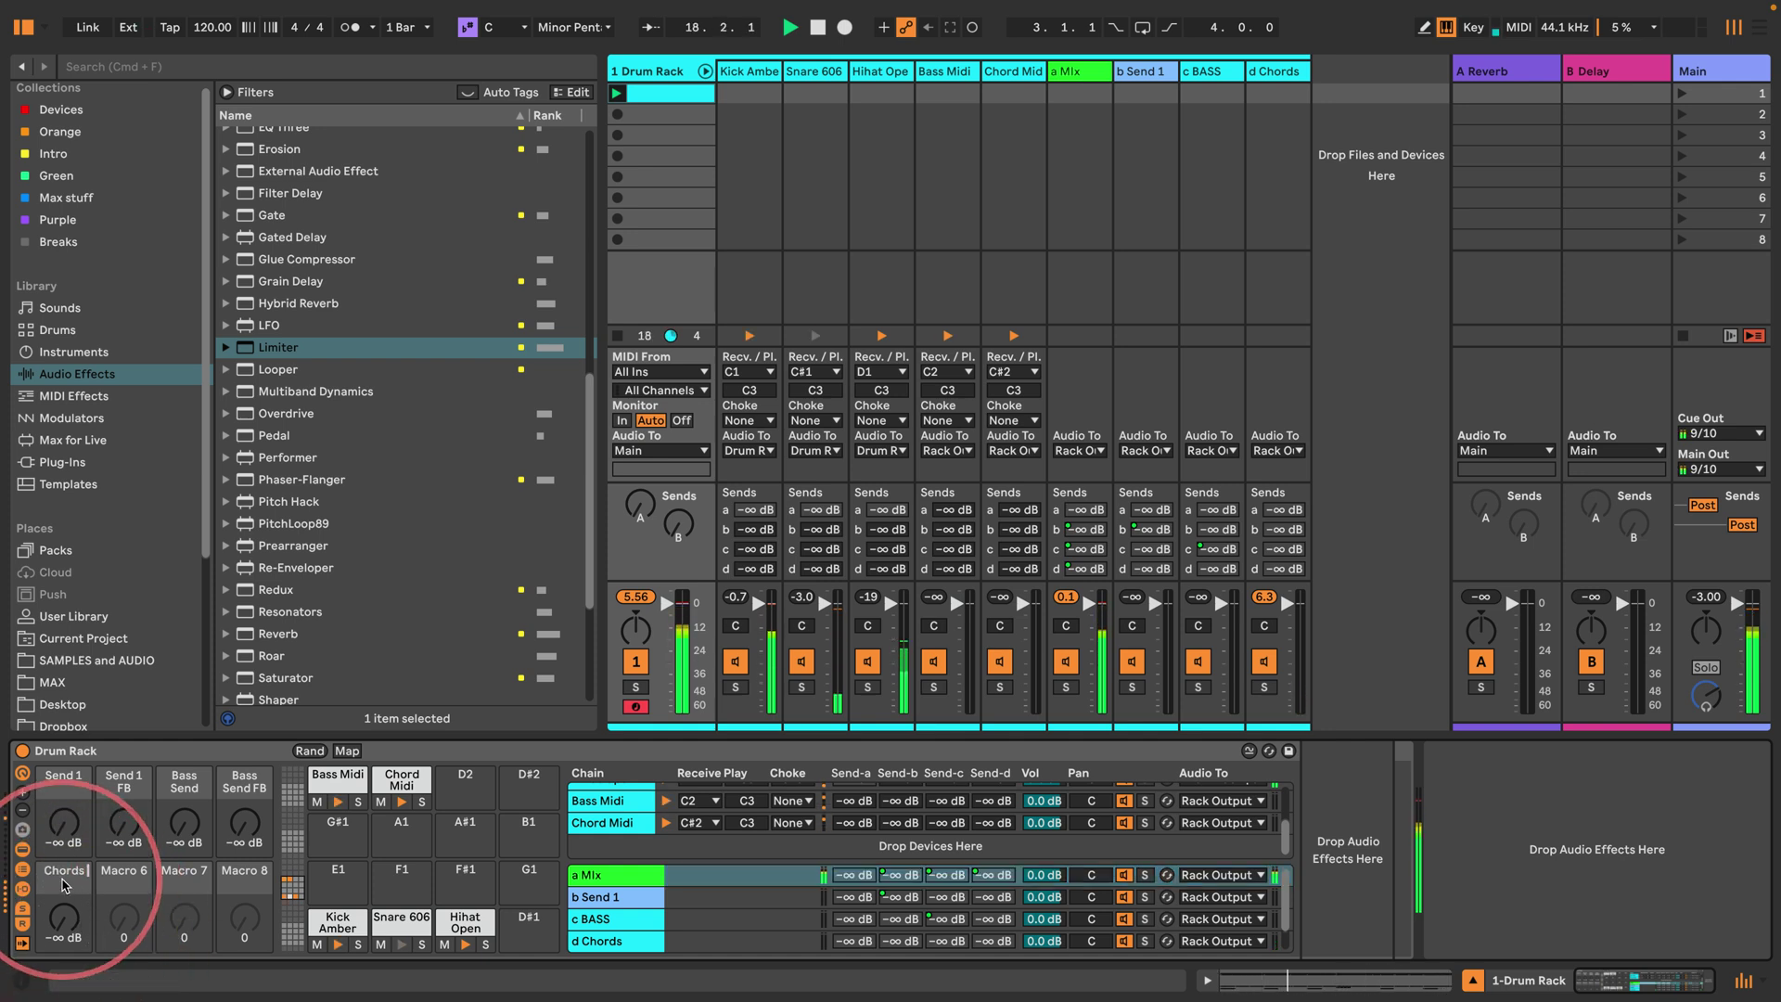
{"action": "key", "text": "Return"}
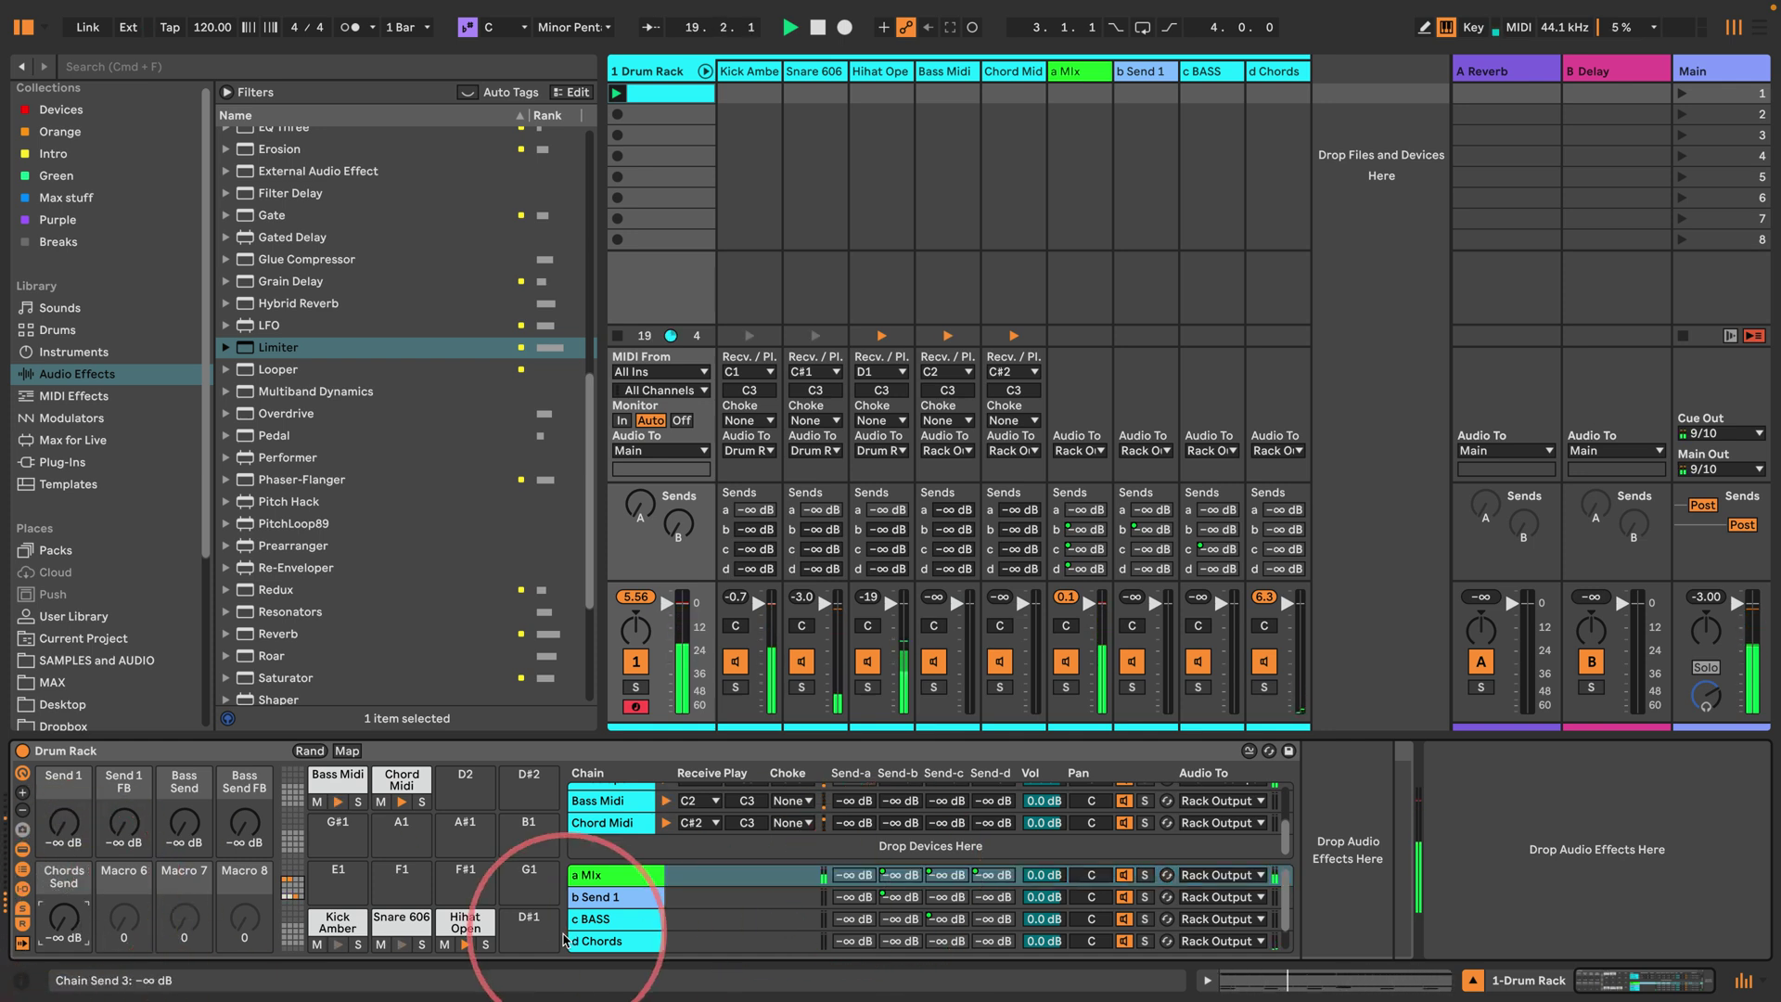
Step: Enable the Chords return's own send d, map it to Macro 6, and name that macro Chords Send FB
{"action": "left_click", "coordinate": [974, 941]}
{"action": "right_click", "coordinate": [974, 941]}
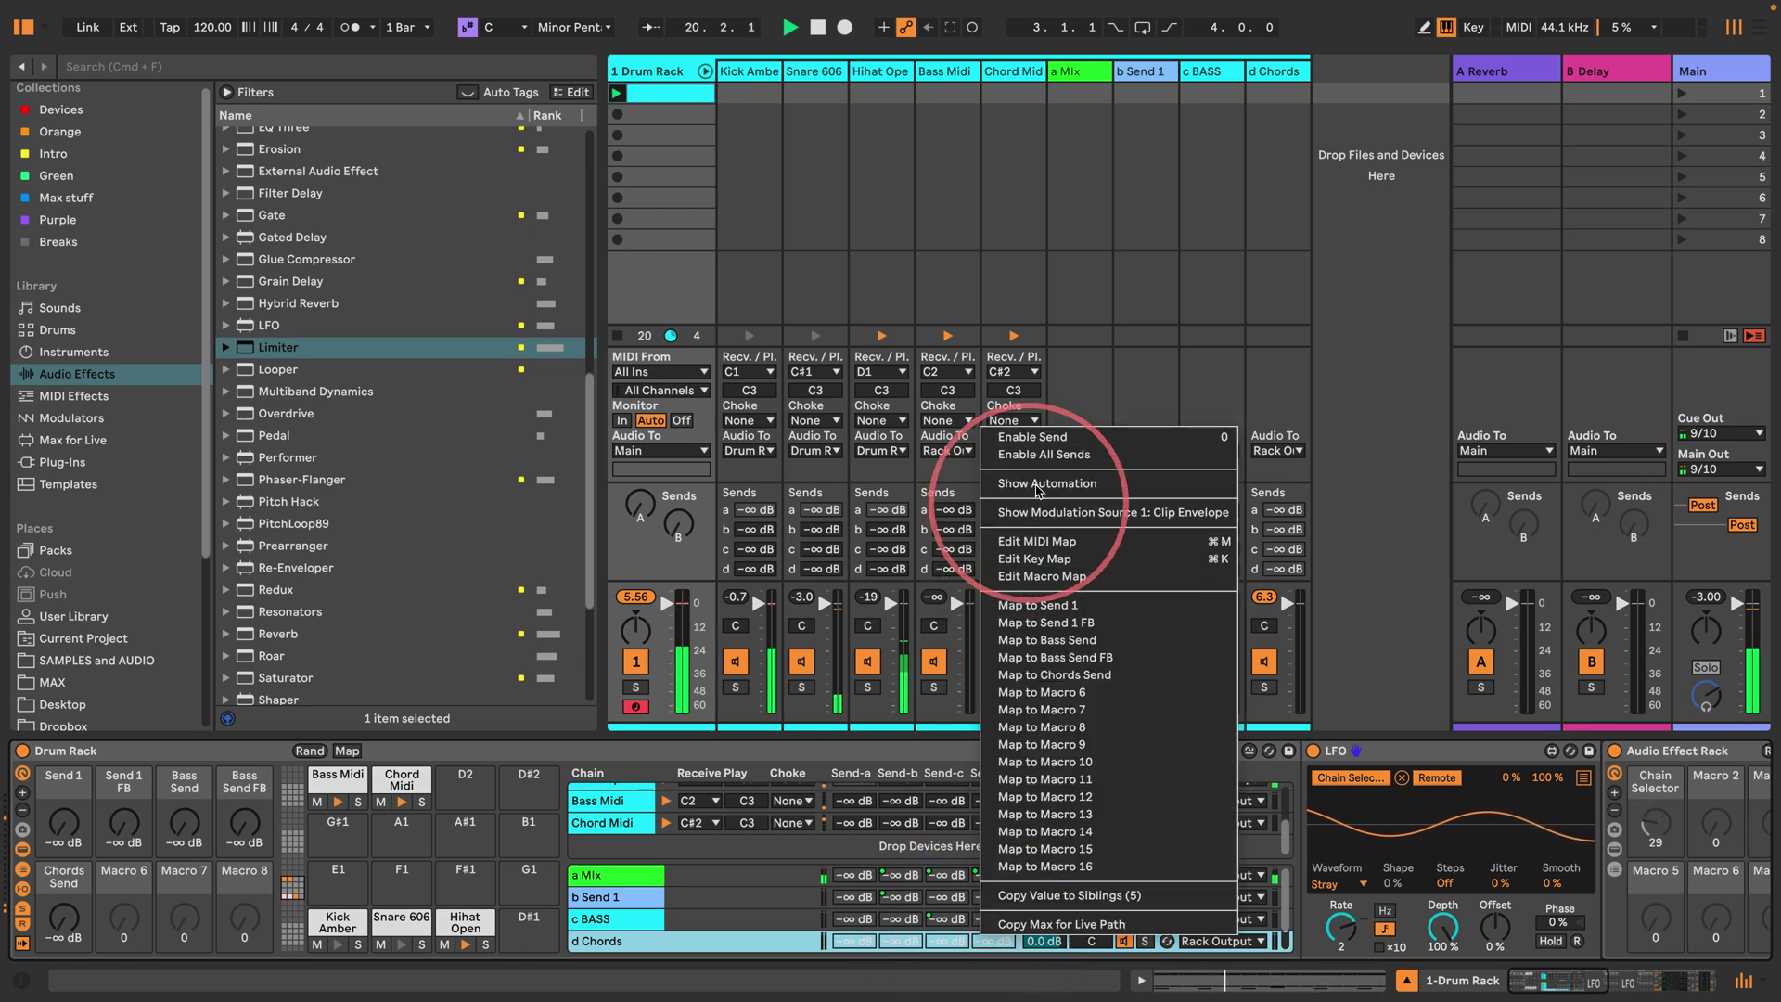
{"action": "left_click", "coordinate": [983, 436]}
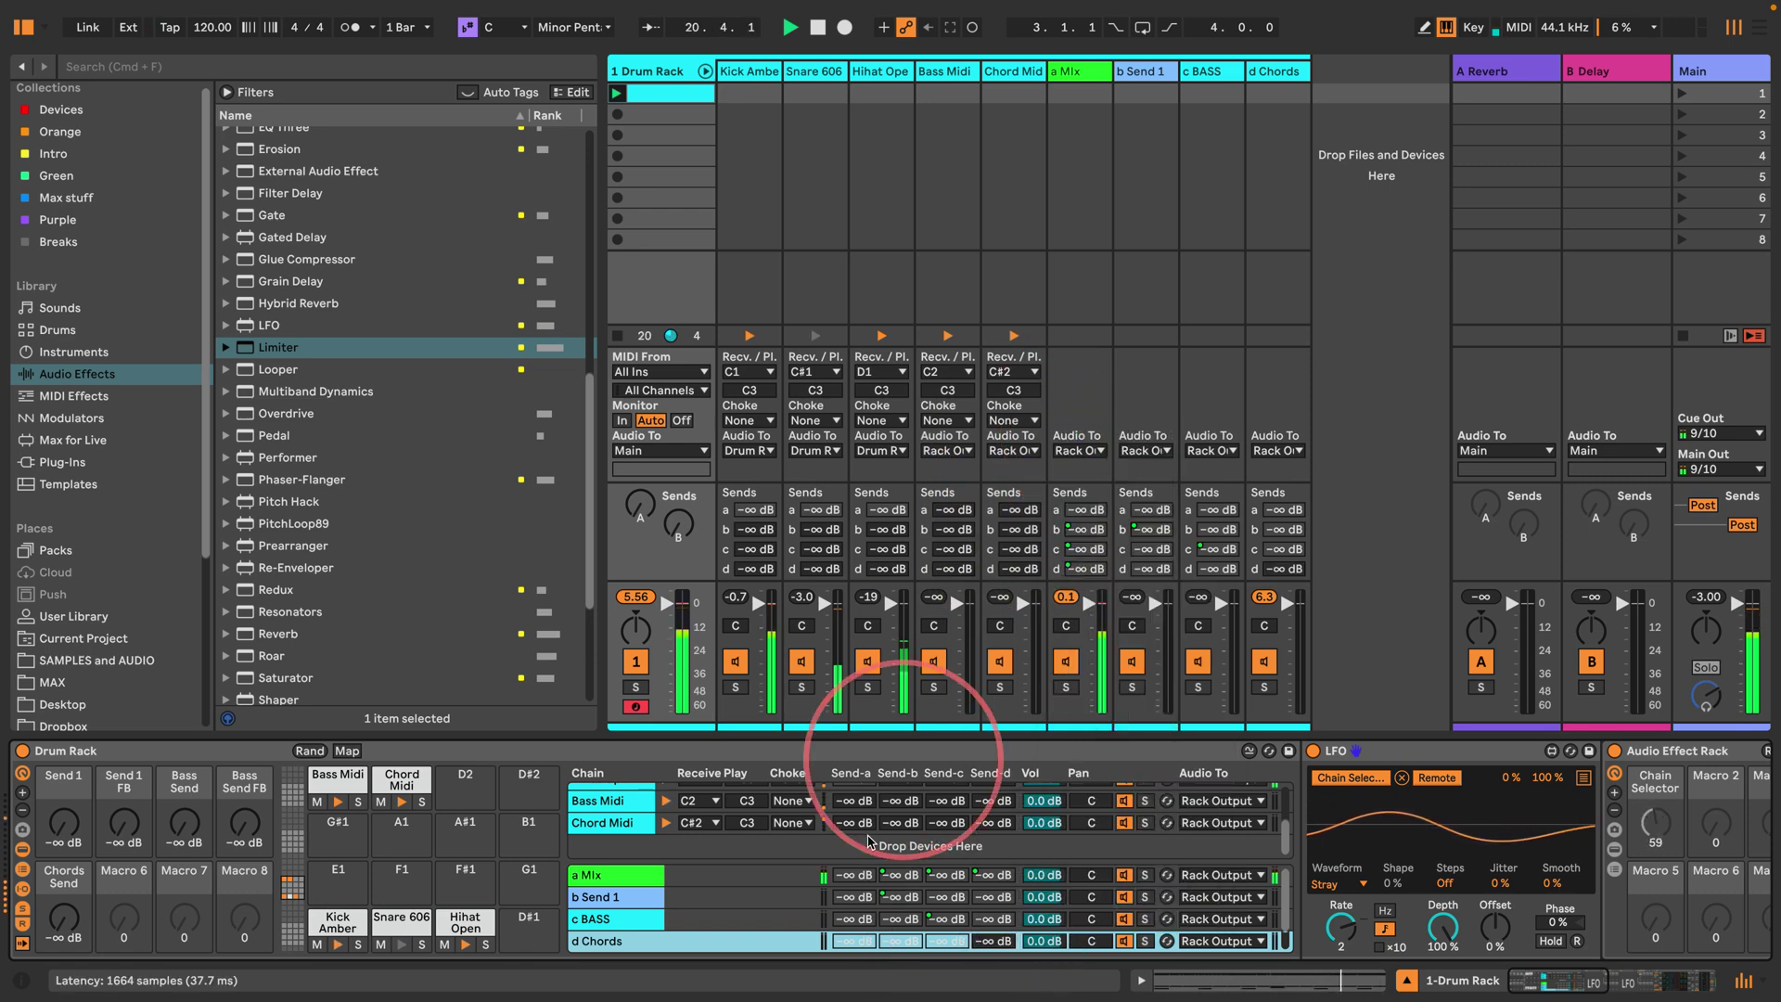
{"action": "right_click", "coordinate": [992, 941]}
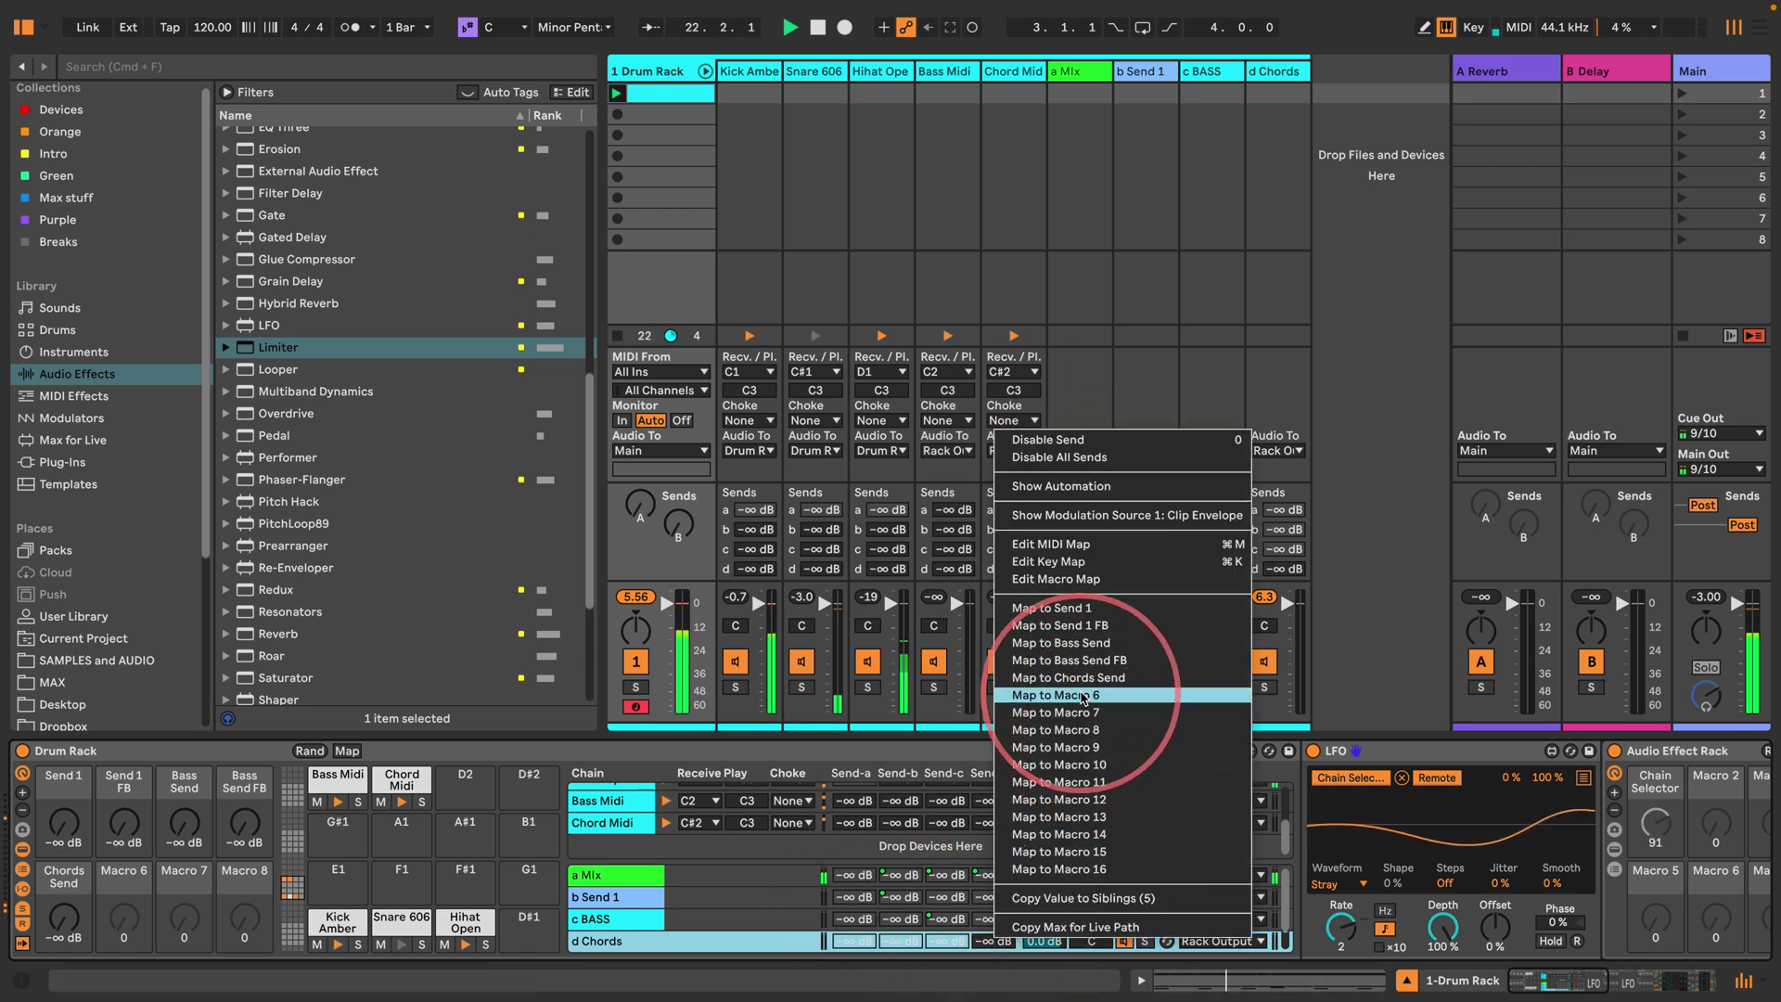
{"action": "left_click", "coordinate": [1048, 695]}
{"action": "left_click", "coordinate": [123, 881]}
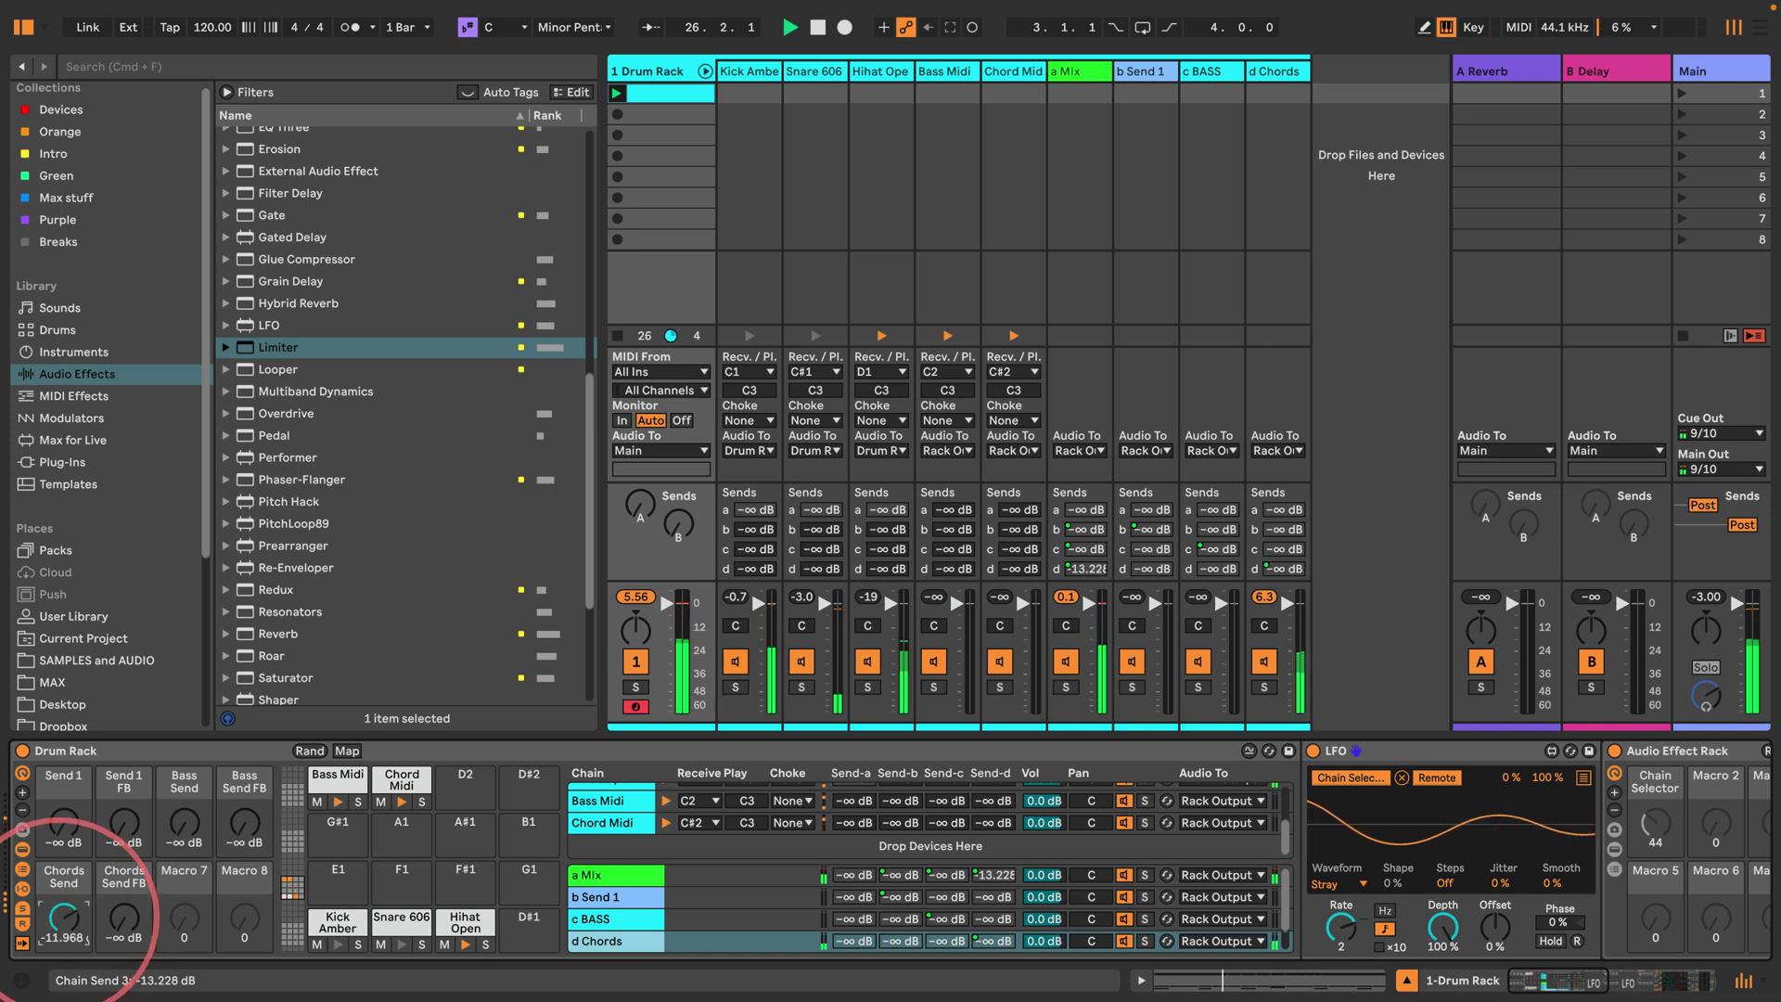
Step: Raise Chords Send, Chords Send FB and Send 1 to 0.0 dB, and try Bass Send at about -6.3 dB before returning it to -∞ dB
{"action": "left_click_drag", "start_coordinate": [125, 917], "coordinate": [126, 913]}
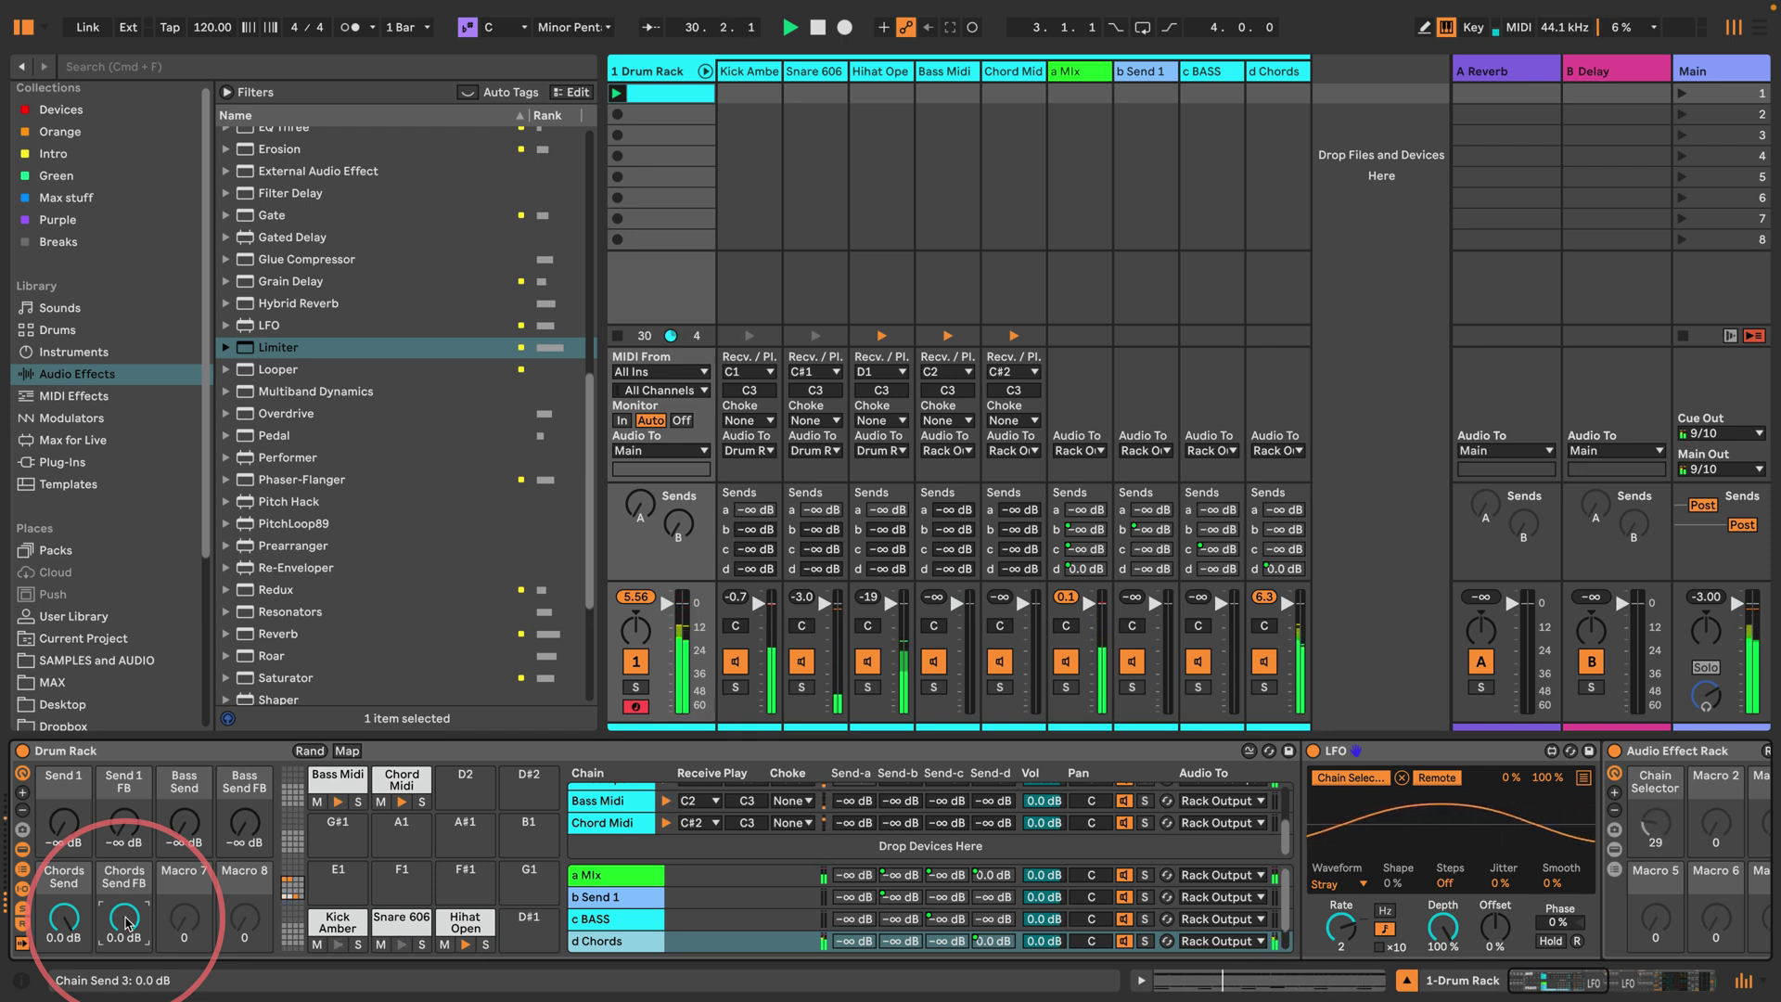
{"action": "left_click_drag", "start_coordinate": [64, 823], "coordinate": [63, 816]}
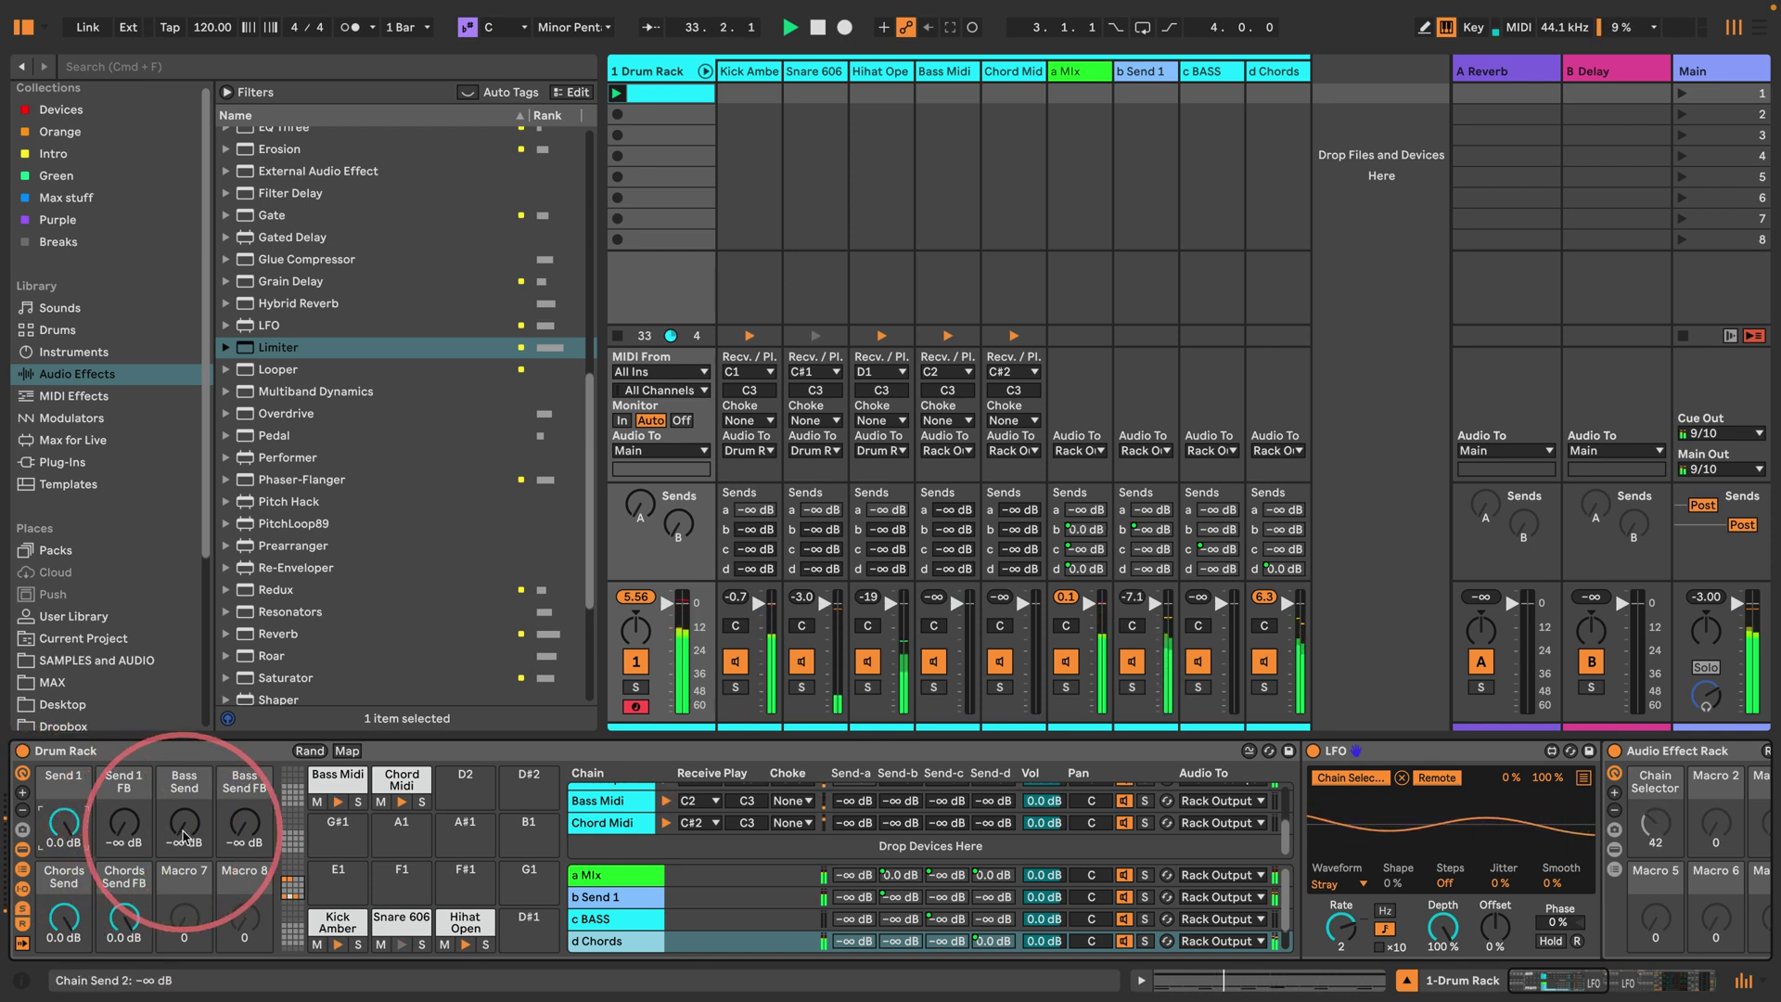
{"action": "left_click_drag", "start_coordinate": [184, 823], "coordinate": [183, 799]}
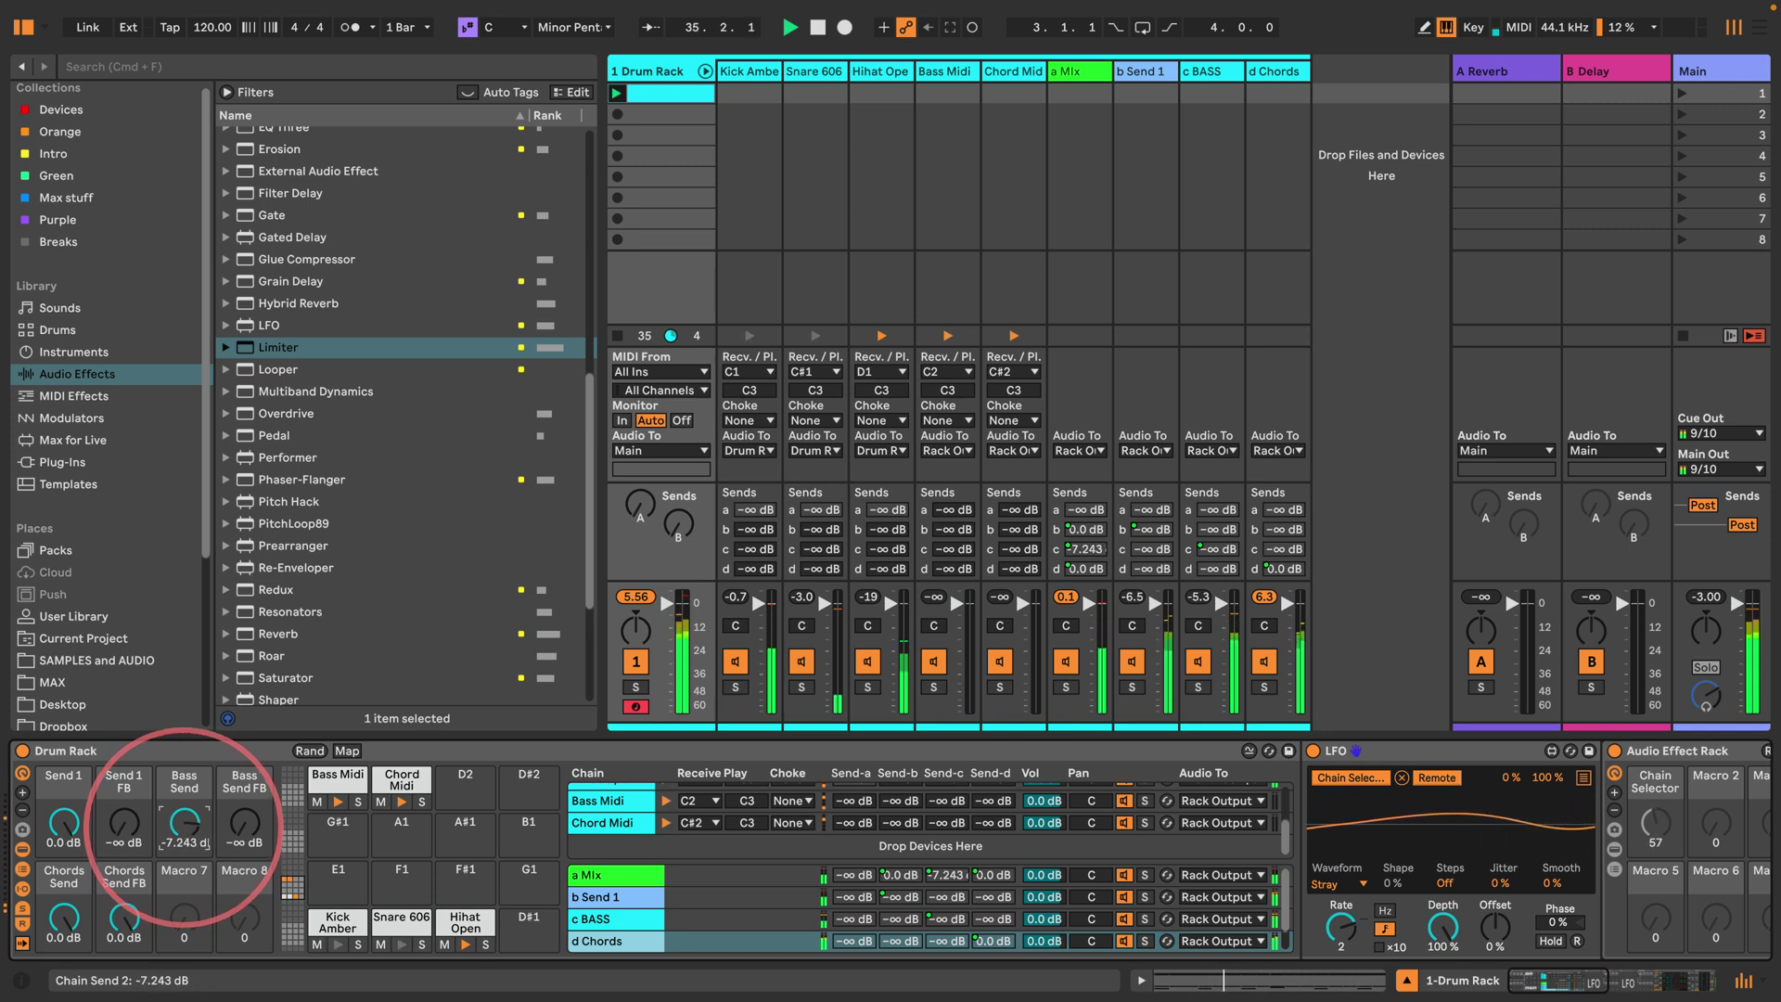
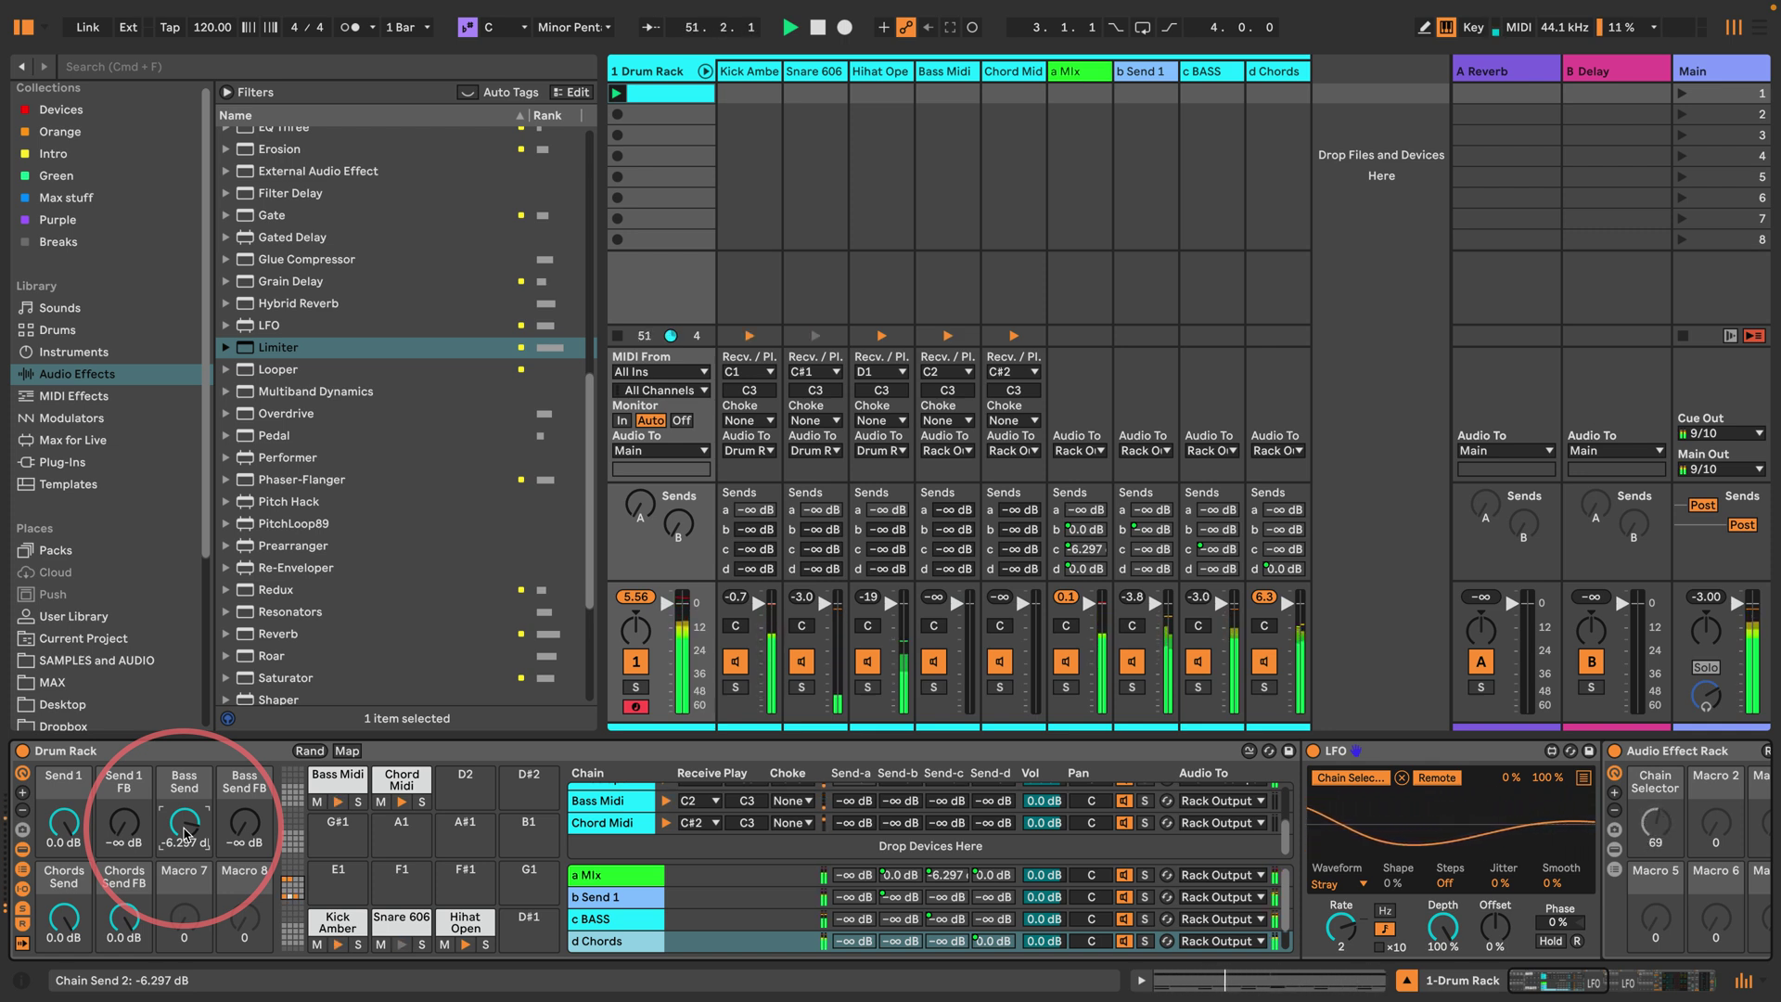
{"action": "mouse_move", "coordinate": [243, 822]}
{"action": "left_mouse_down"}
{"action": "mouse_move", "coordinate": [241, 763]}
{"action": "mouse_move", "coordinate": [243, 830]}
{"action": "left_mouse_up"}
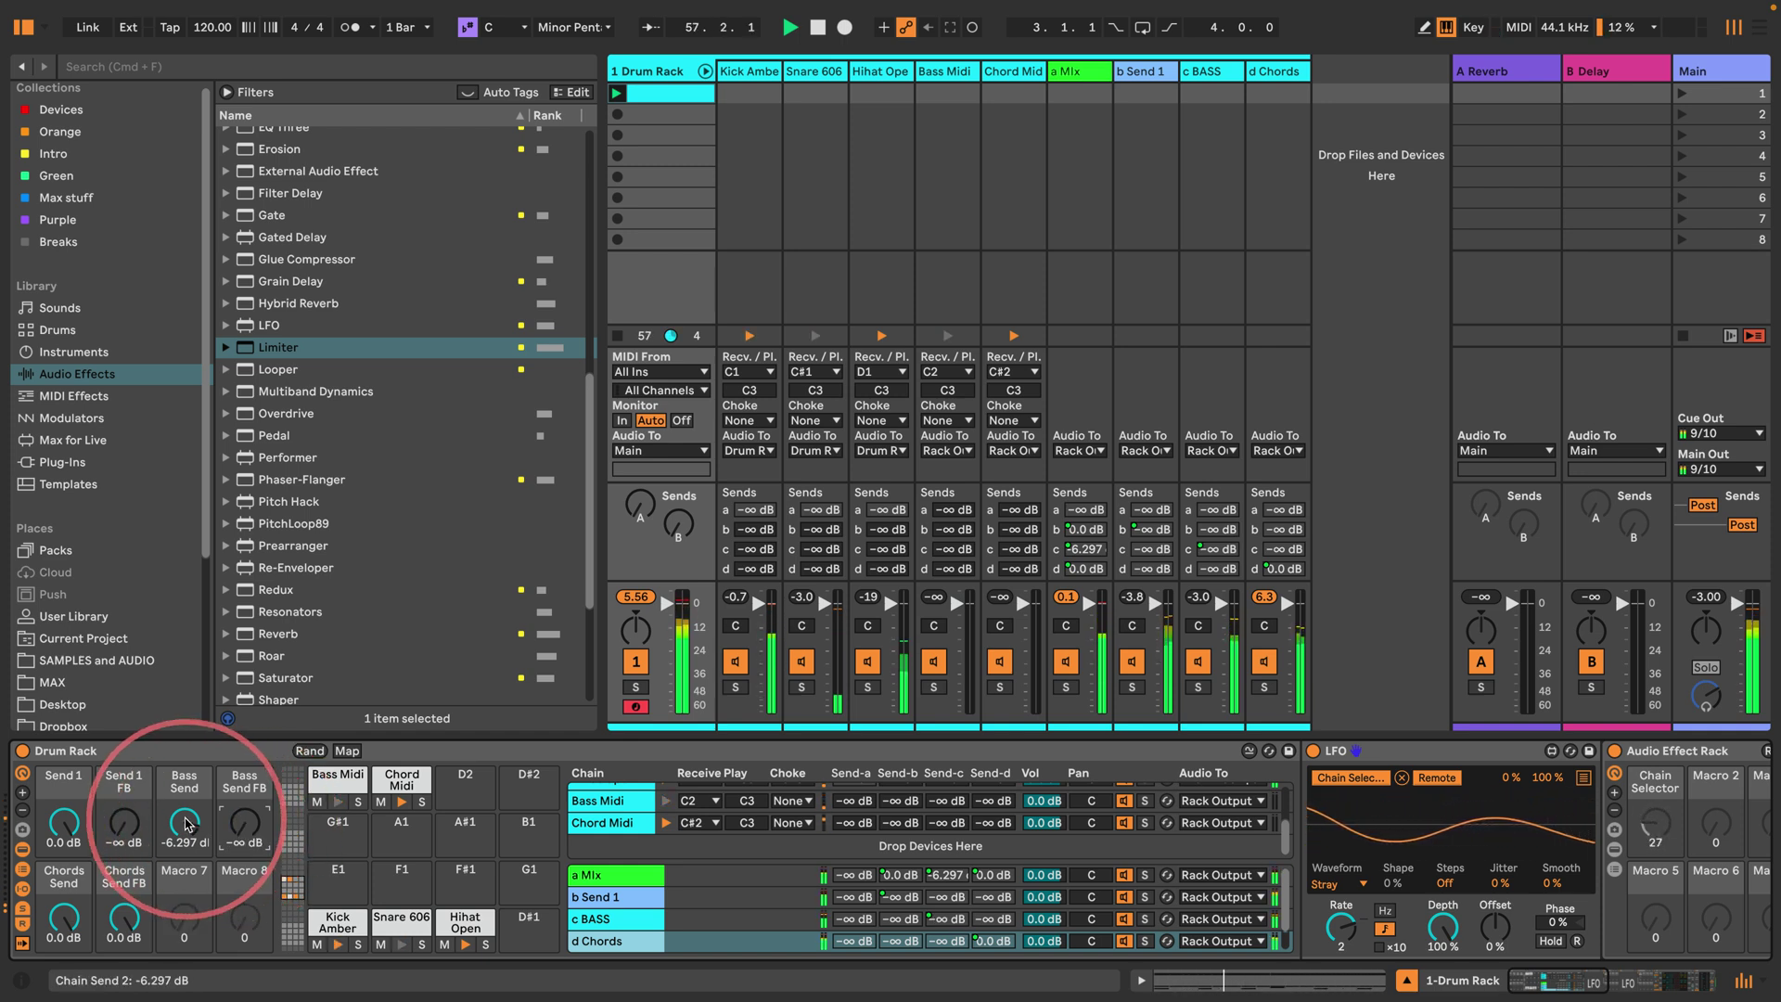
{"action": "left_click_drag", "start_coordinate": [188, 824], "coordinate": [188, 829]}
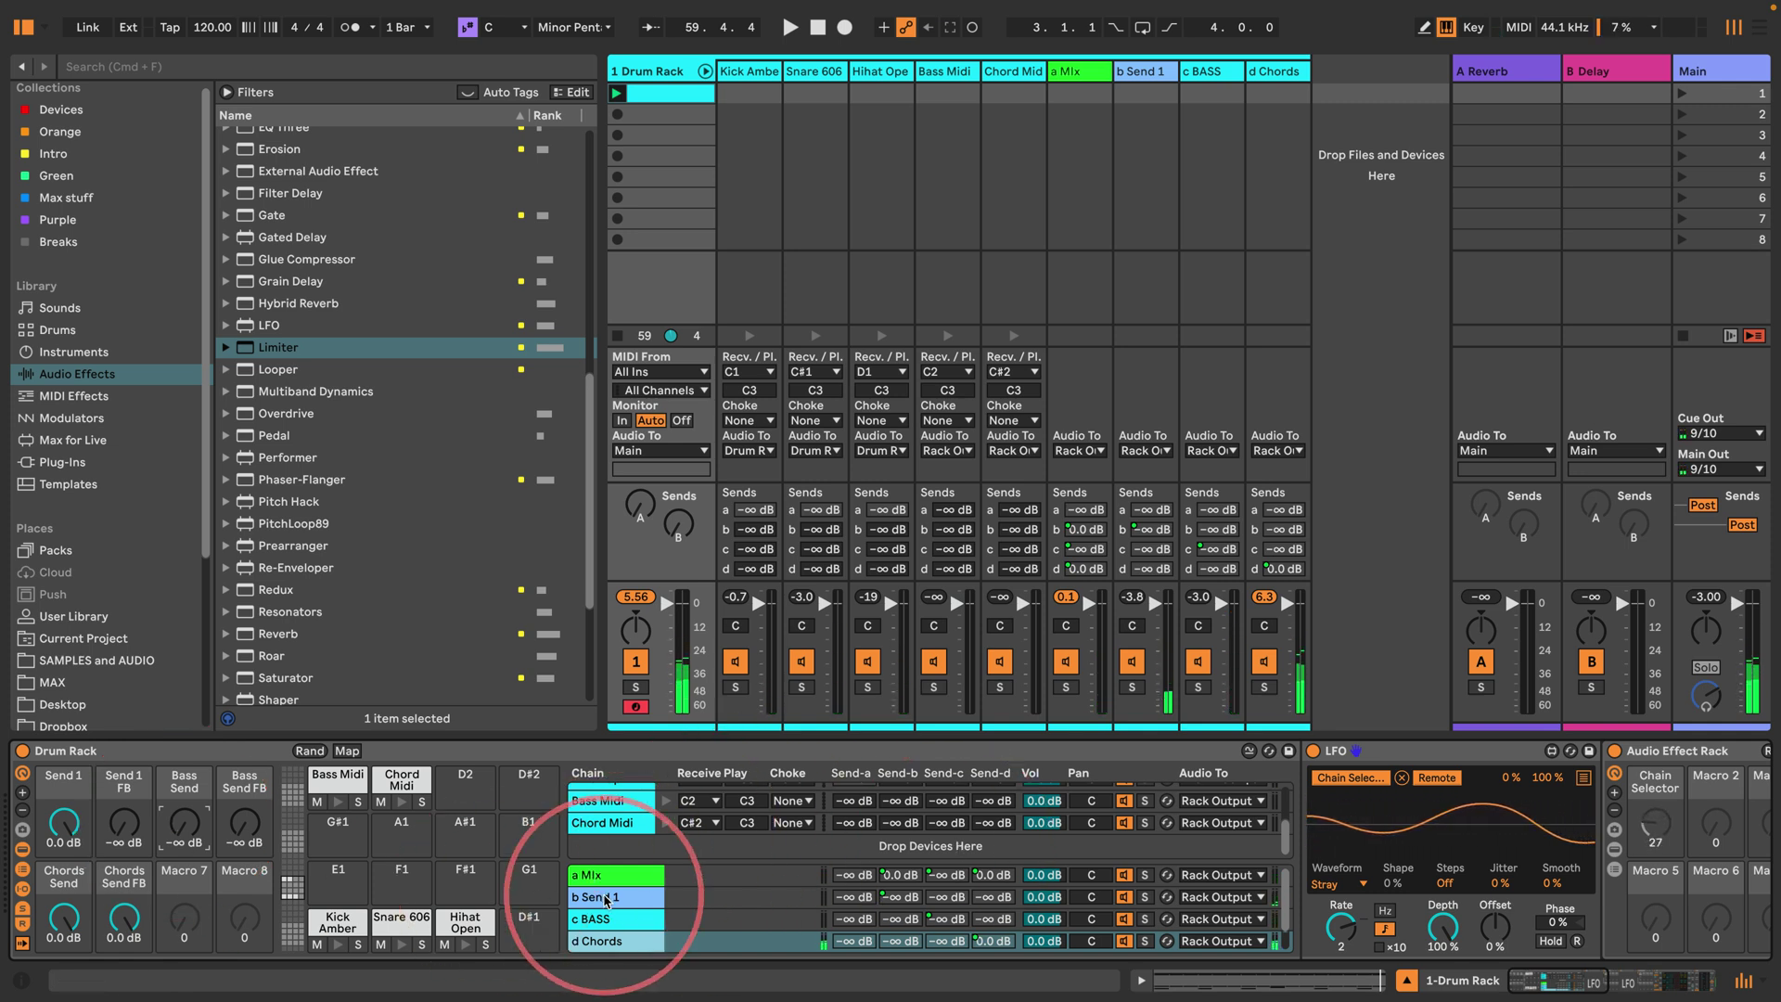
Step: Insert Beat Repeat between OTT and the Limiter on the BASS return, with its offset at 0 and gate at 1 Bar
{"action": "left_click", "coordinate": [594, 918]}
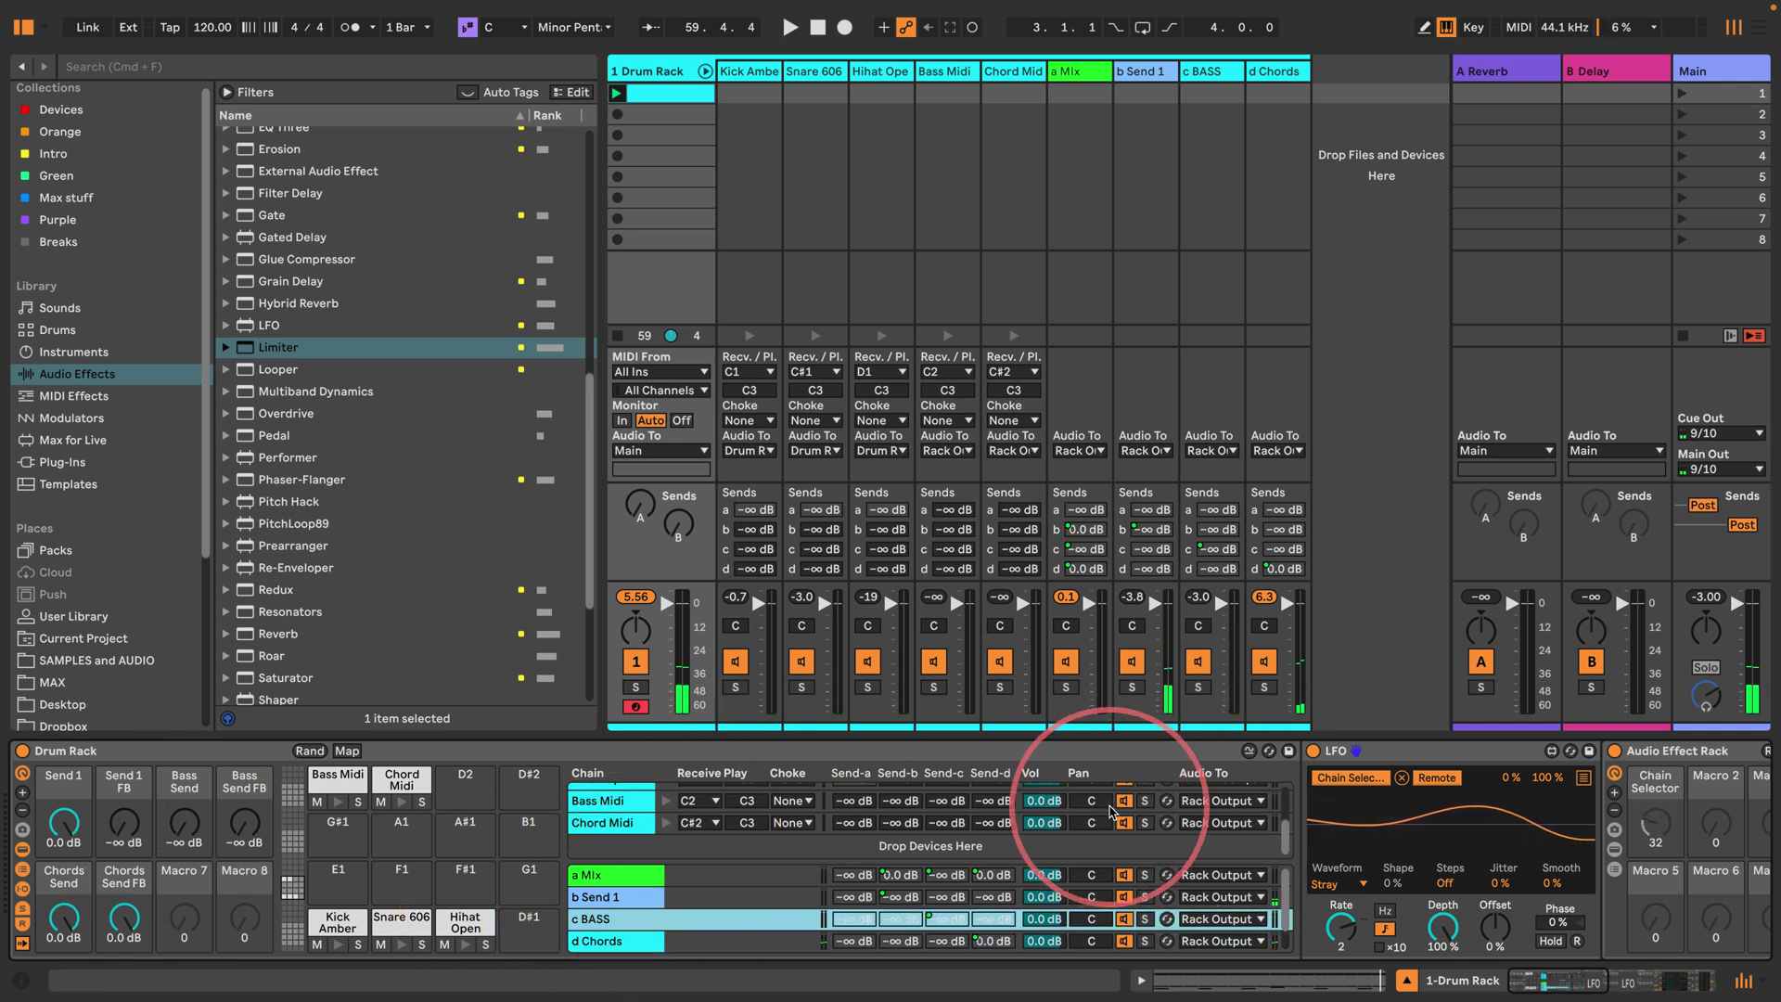
{"action": "scroll", "coordinate": [1099, 817], "scroll_direction": "right", "scroll_amount": 10}
{"action": "scroll", "coordinate": [1099, 816], "scroll_direction": "right", "scroll_amount": 8}
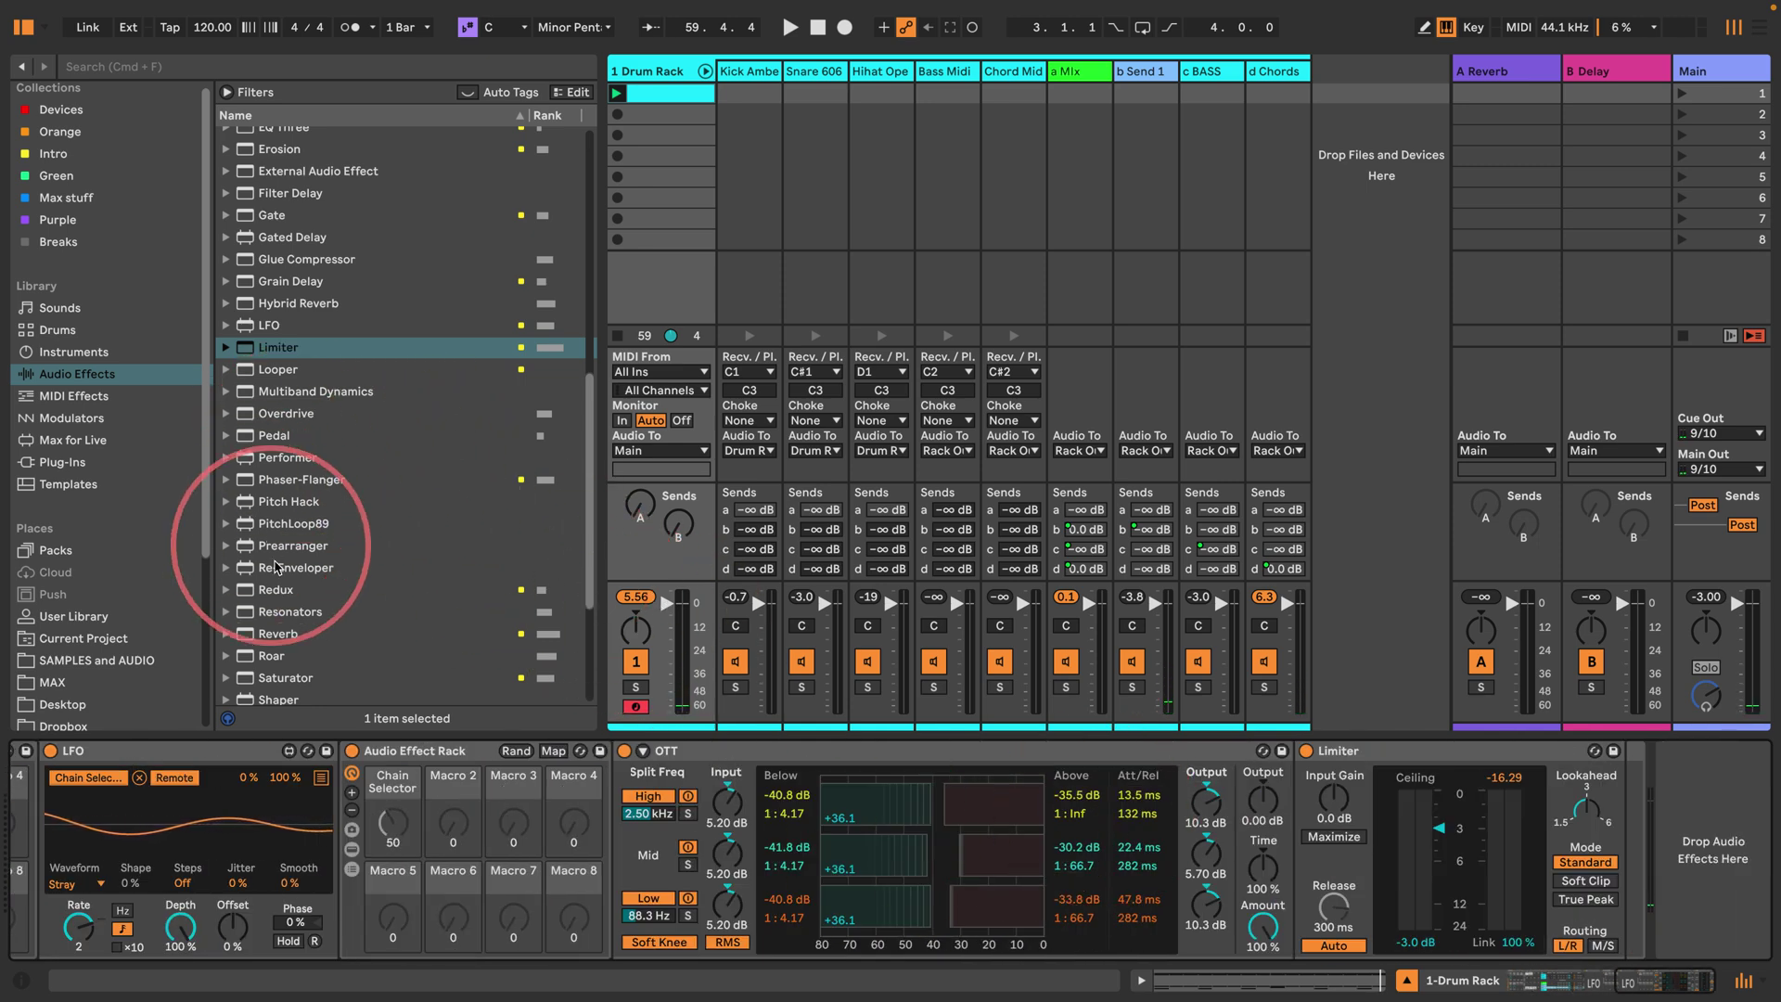
{"action": "scroll", "coordinate": [295, 452], "scroll_direction": "up", "scroll_amount": 8}
{"action": "scroll", "coordinate": [300, 457], "scroll_direction": "up", "scroll_amount": 3}
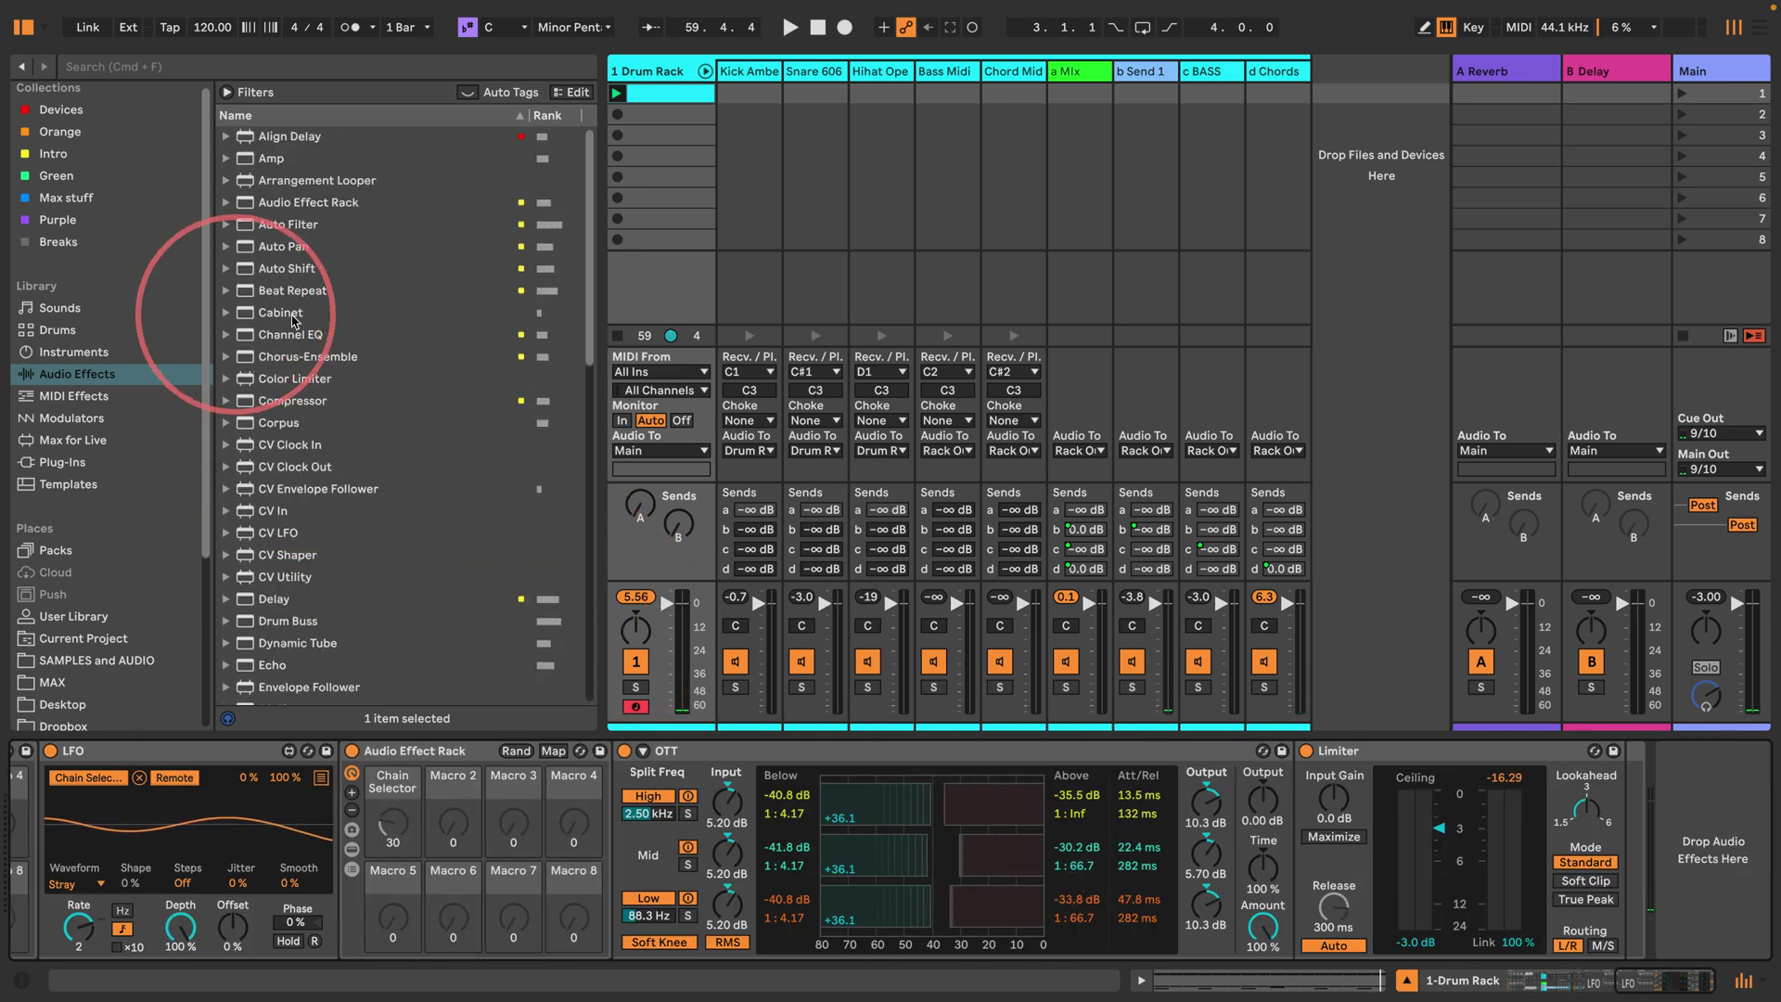
{"action": "left_click_drag", "start_coordinate": [292, 290], "coordinate": [1311, 799]}
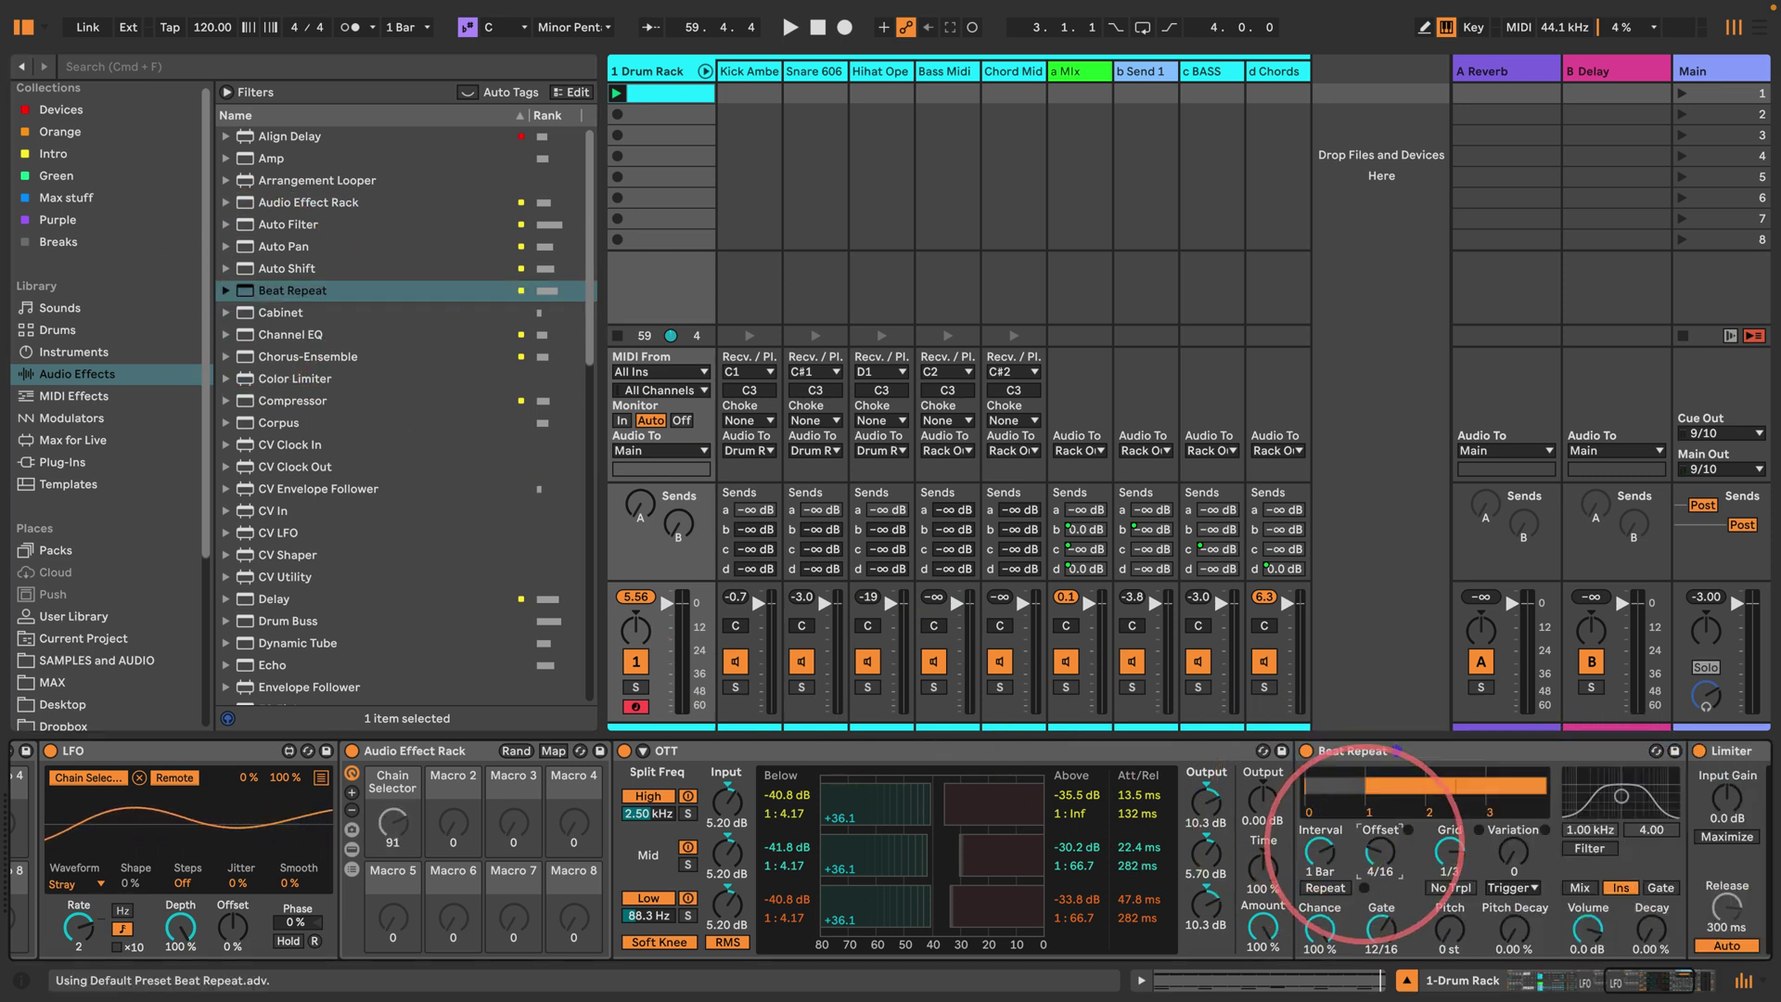
{"action": "left_click_drag", "start_coordinate": [1379, 852], "coordinate": [1380, 923]}
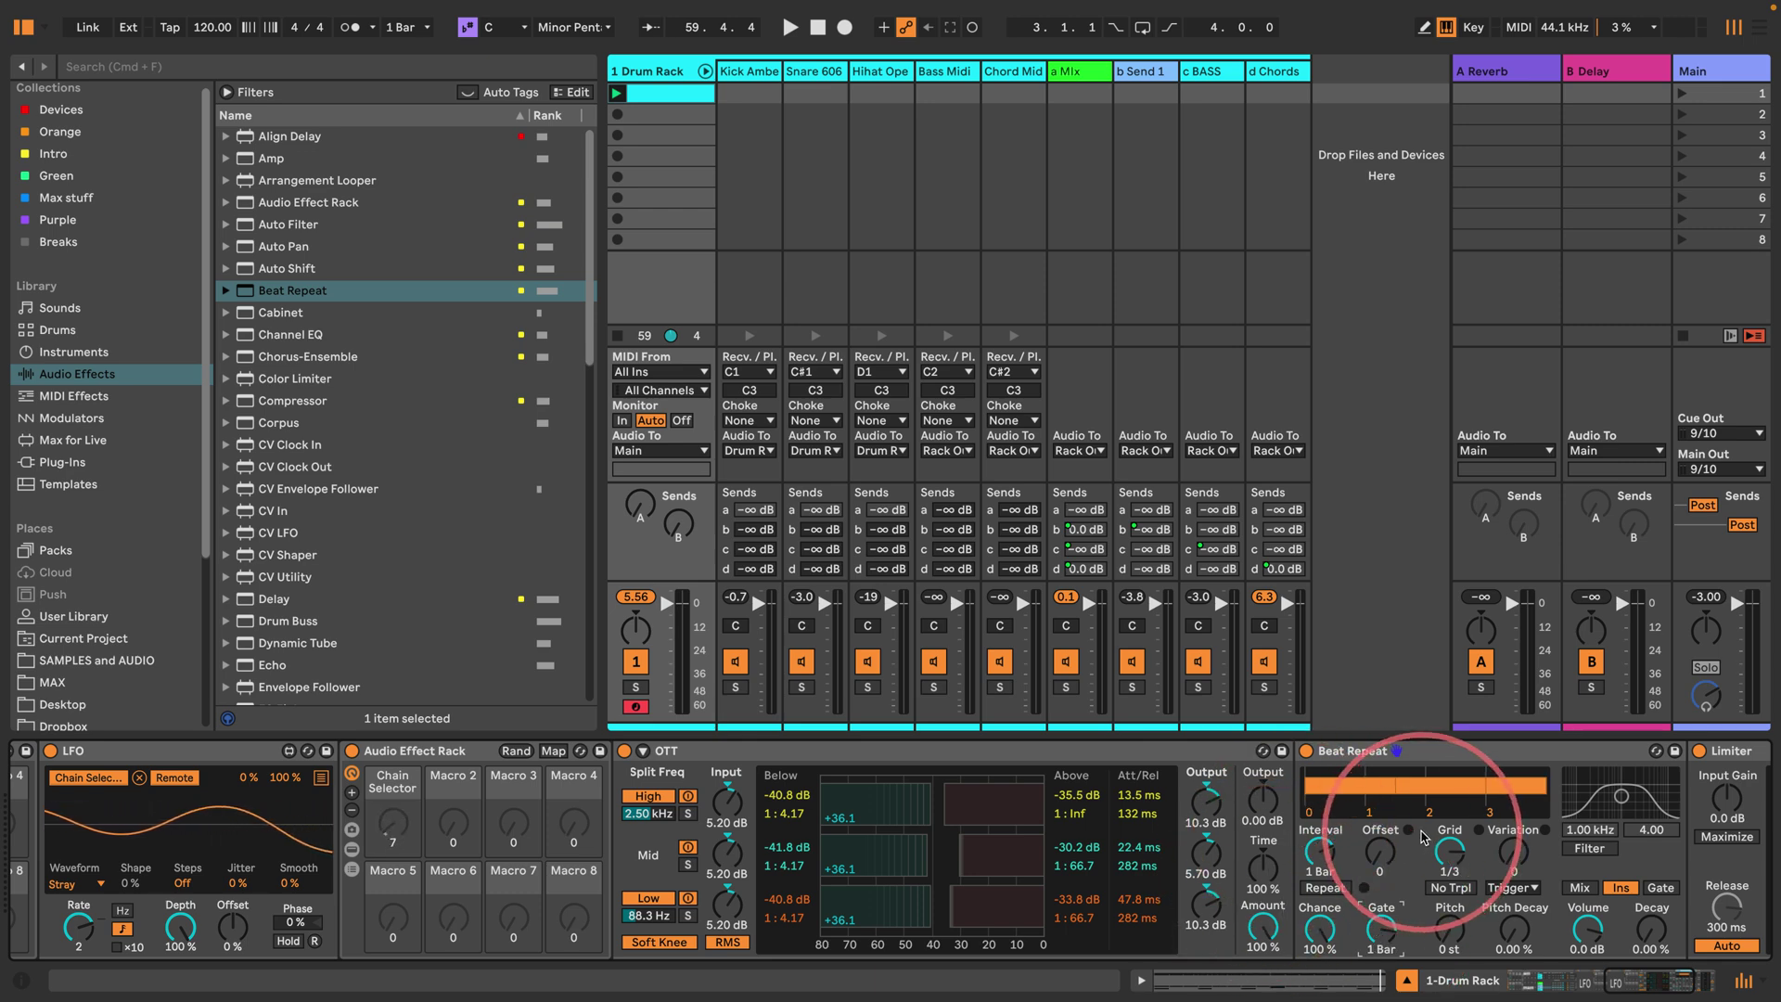
Step: Set the BASS return's Beat Repeat chance to 25% and duplicate the device right after it
{"action": "scroll", "coordinate": [1405, 770], "scroll_direction": "right", "scroll_amount": 3}
{"action": "left_click", "coordinate": [1131, 749]}
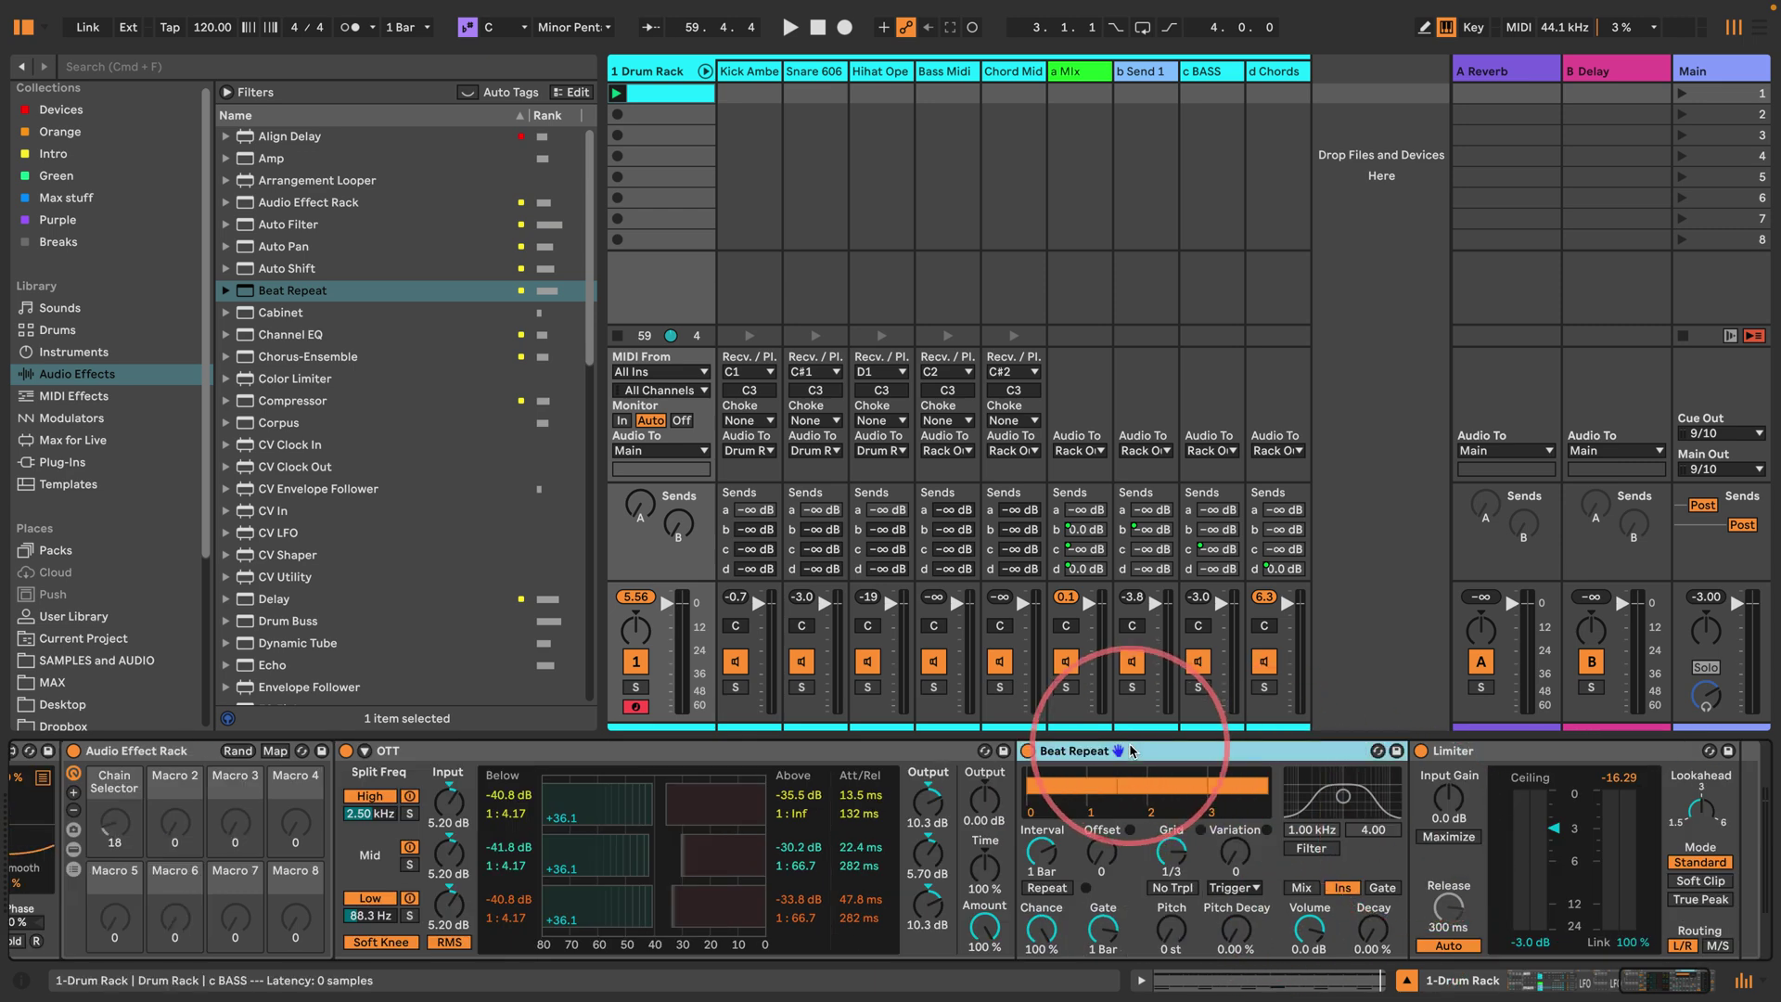
{"action": "left_click", "coordinate": [1039, 931]}
{"action": "type", "text": "25."}
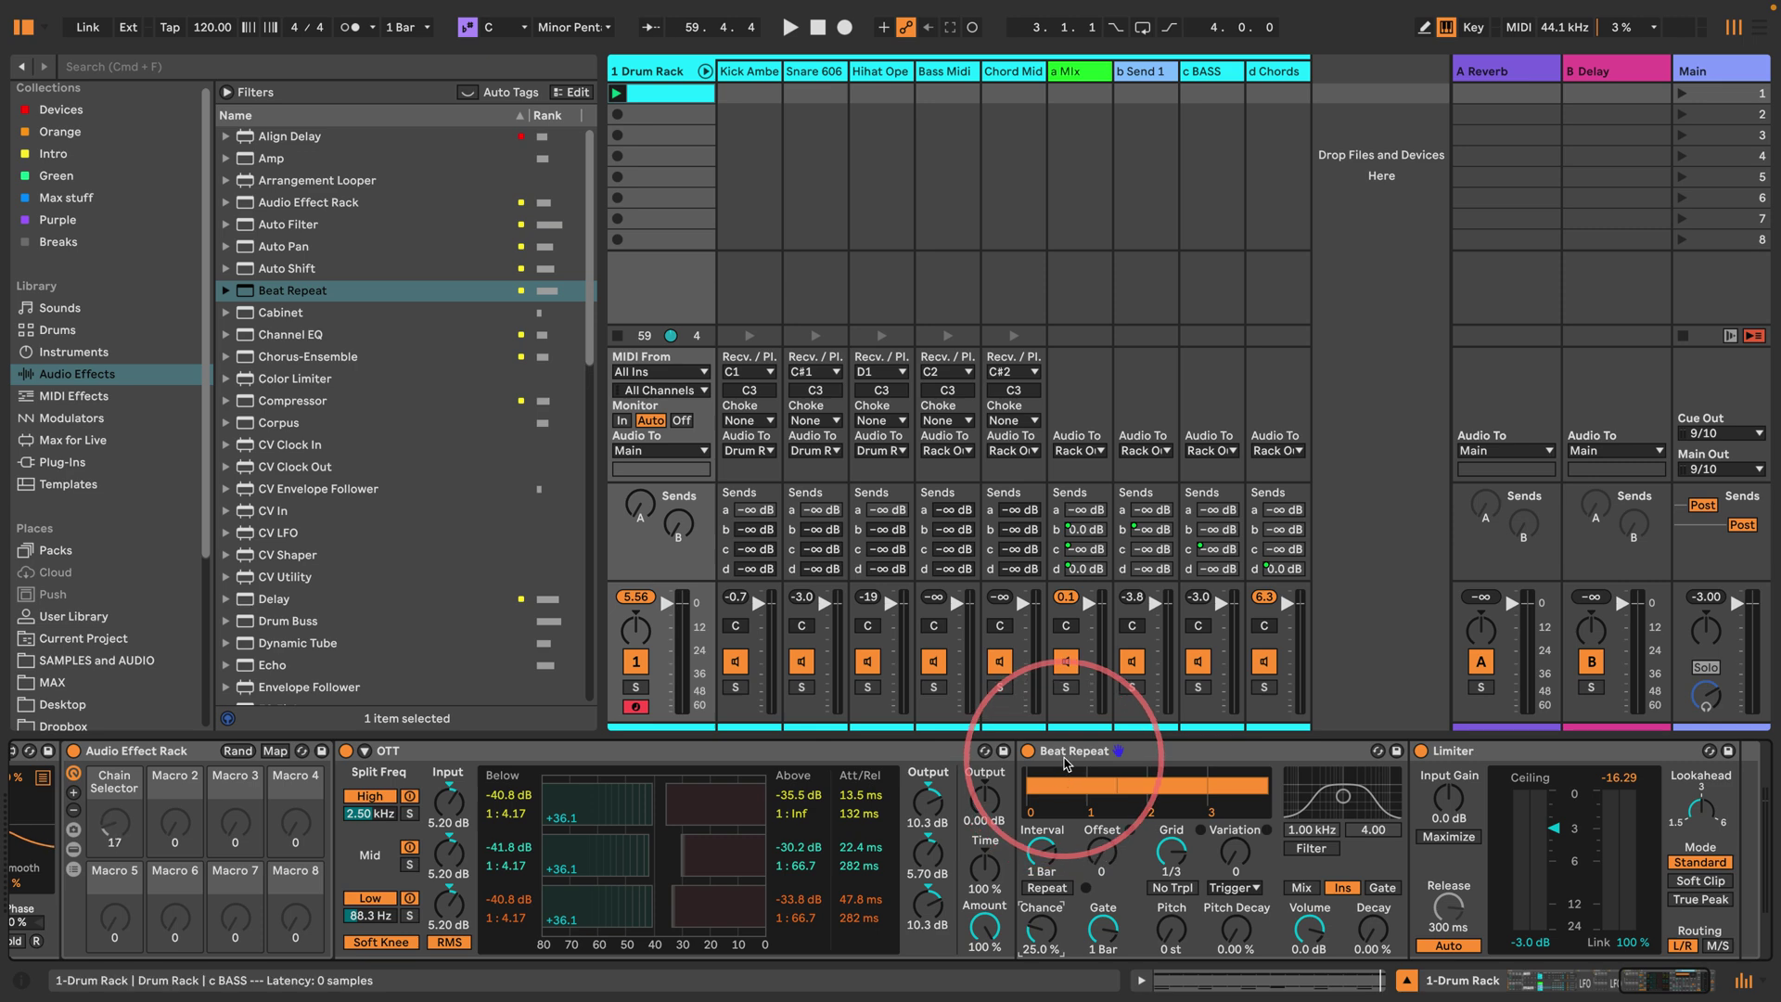
{"action": "left_click", "coordinate": [1067, 750]}
{"action": "key", "text": "super+d"}
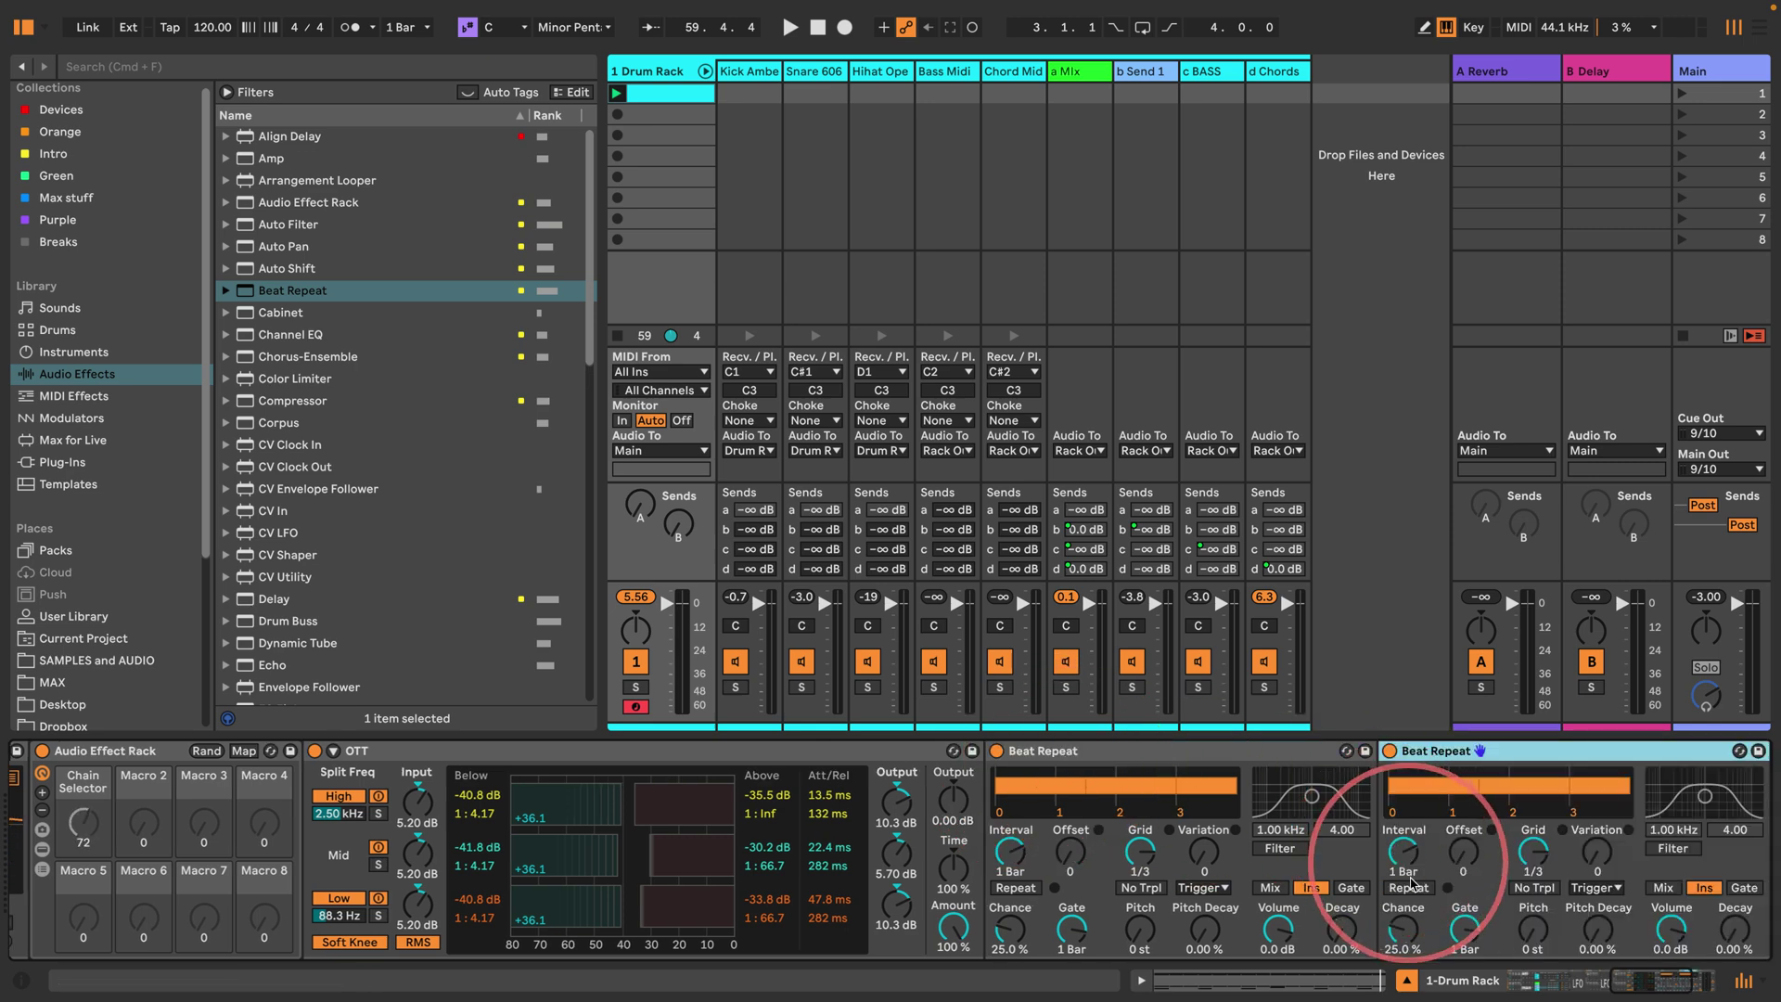
Step: Give the duplicated Beat Repeat a 1/8 grid without triplets, a 1/4 interval and a 4/16 gate
{"action": "left_click_drag", "start_coordinate": [1534, 852], "coordinate": [1447, 918]}
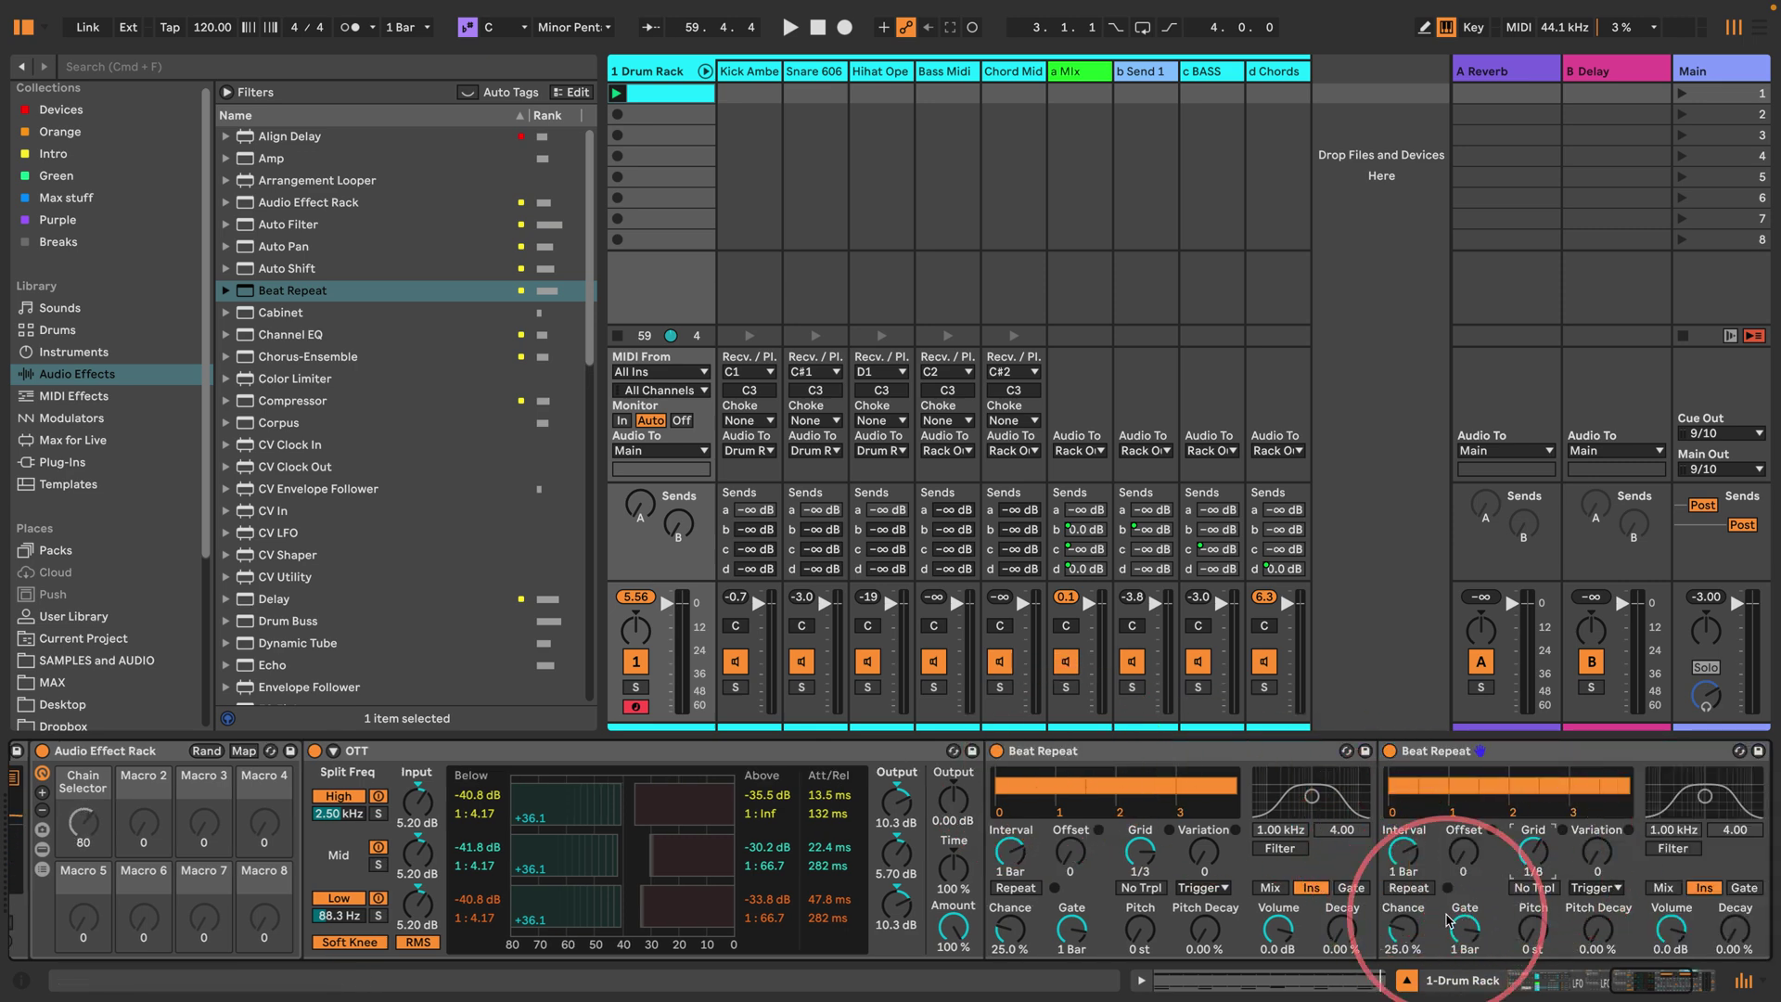
{"action": "left_click", "coordinate": [1533, 888]}
{"action": "scroll", "coordinate": [1648, 953], "scroll_direction": "right", "scroll_amount": 5}
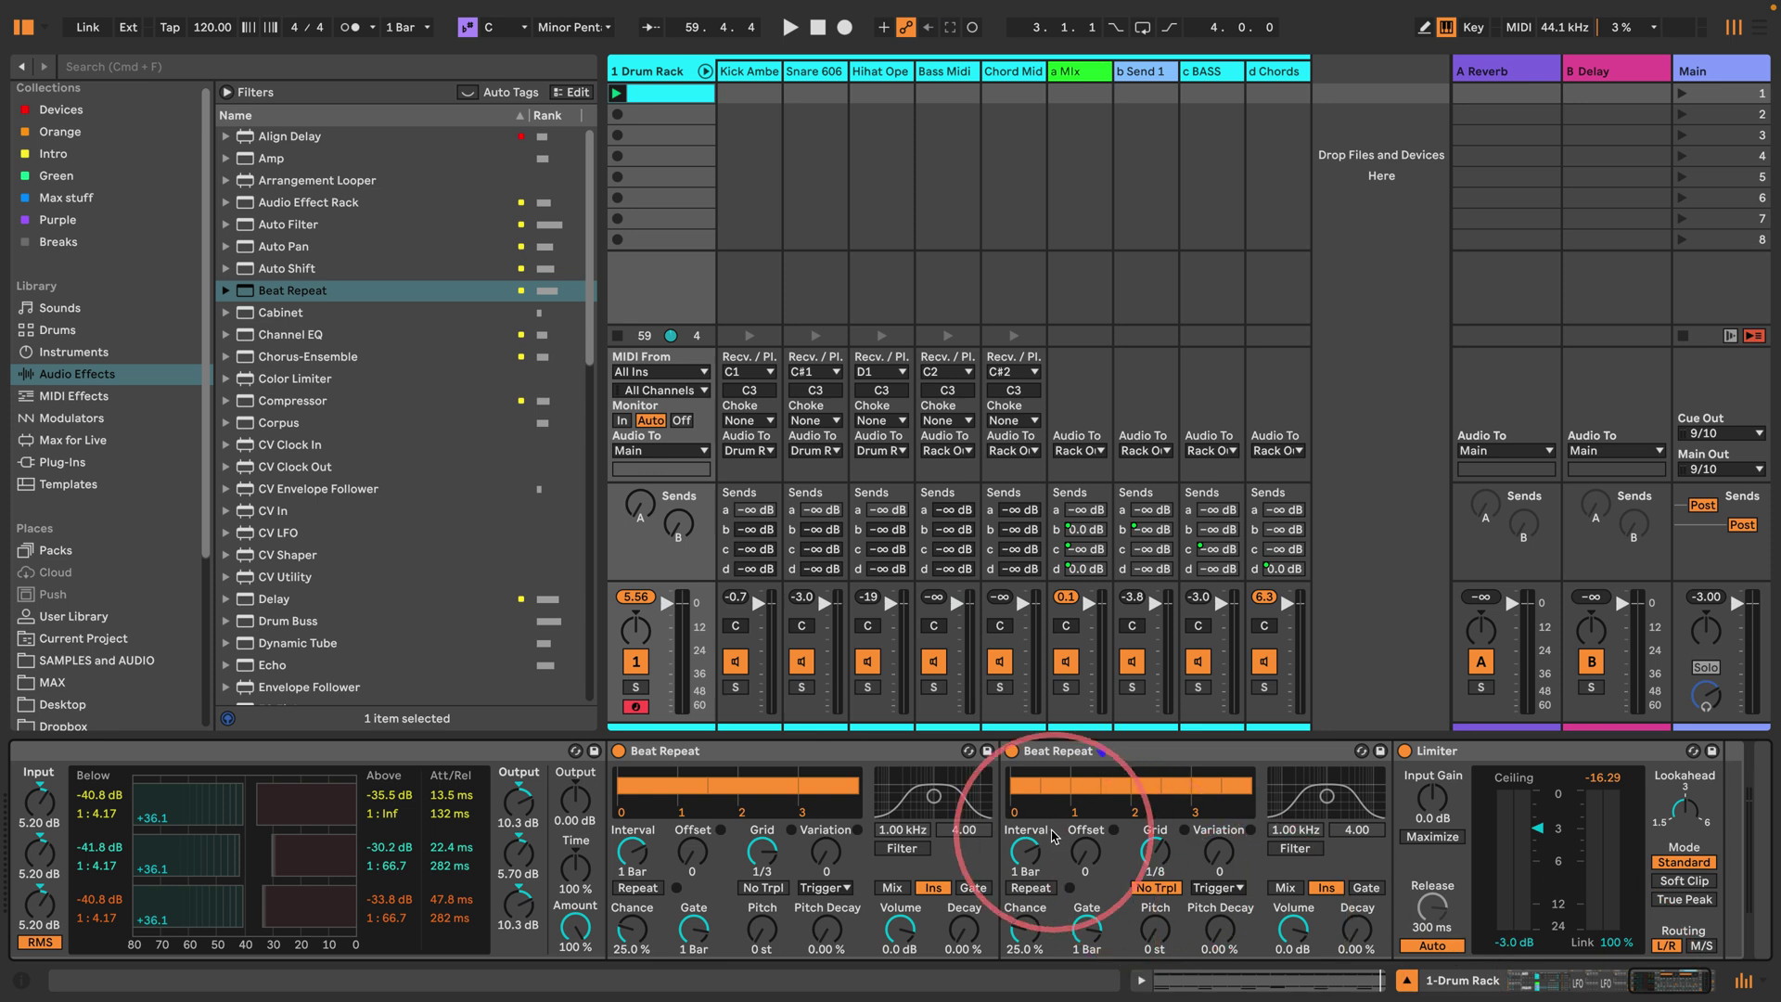
{"action": "left_click_drag", "start_coordinate": [1054, 837], "coordinate": [1076, 946]}
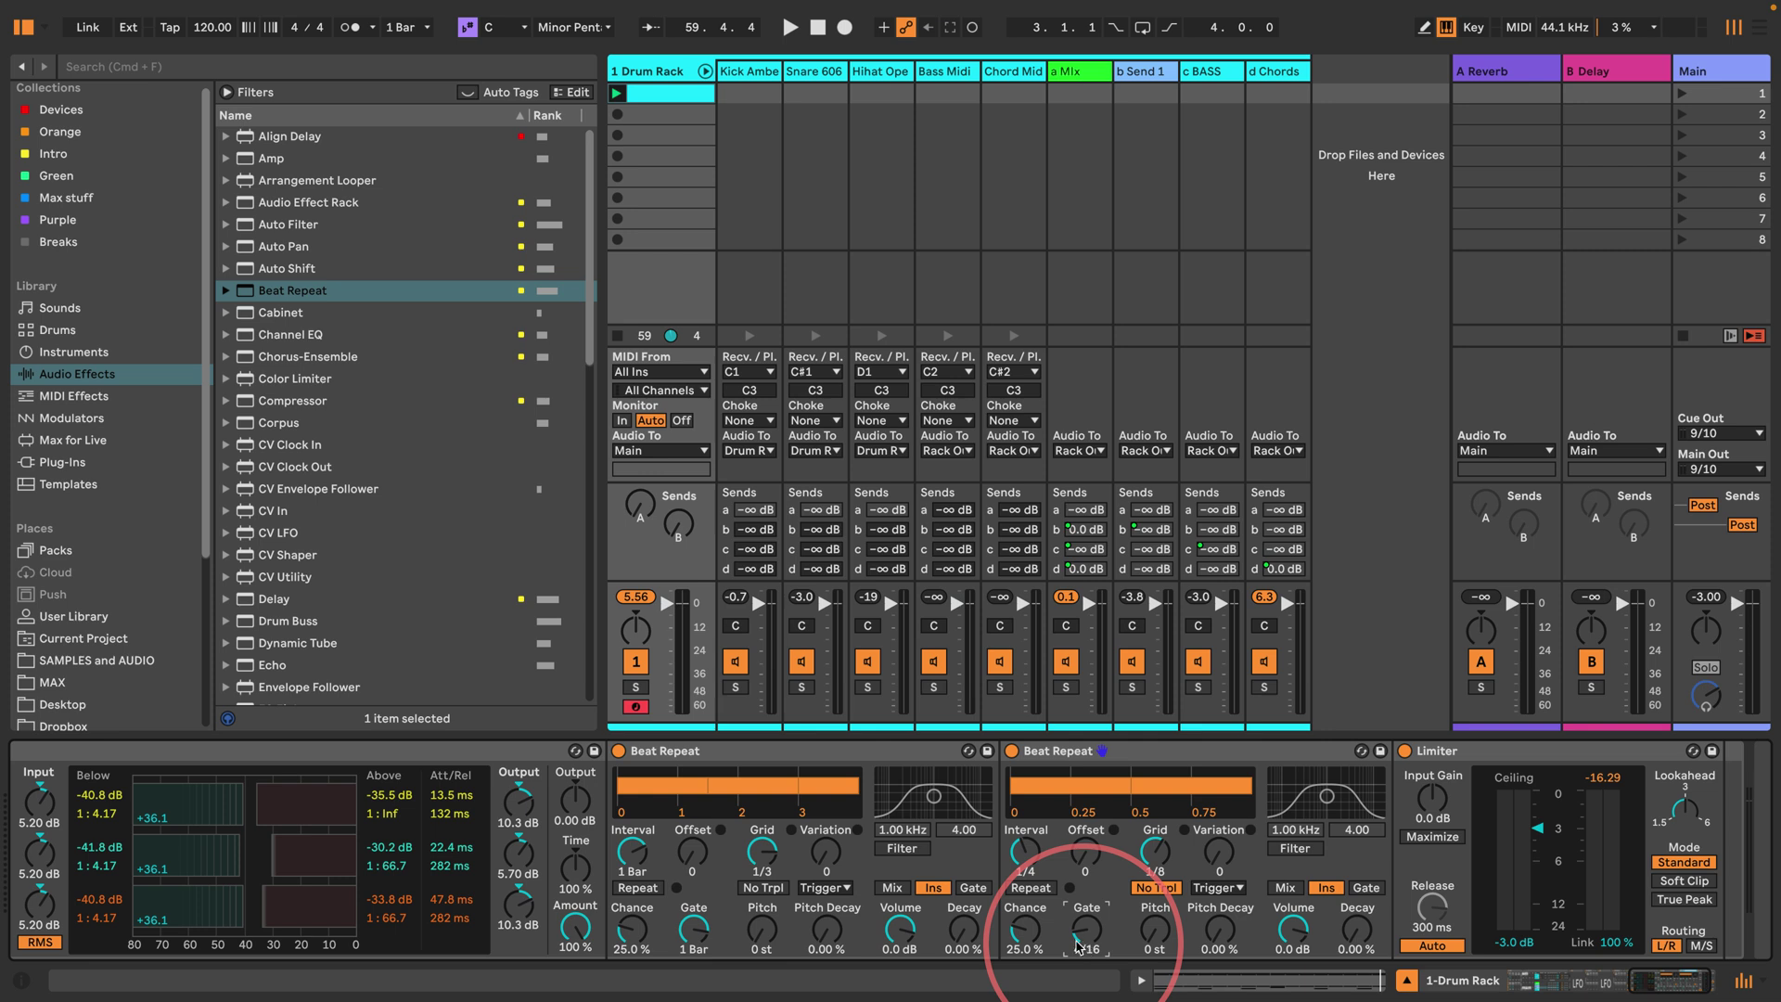
Step: Set the second Beat Repeat's variation to 10 in 1/16 mode with a 25% chance, and start playback
{"action": "left_click", "coordinate": [1218, 888]}
{"action": "left_click", "coordinate": [1211, 848]}
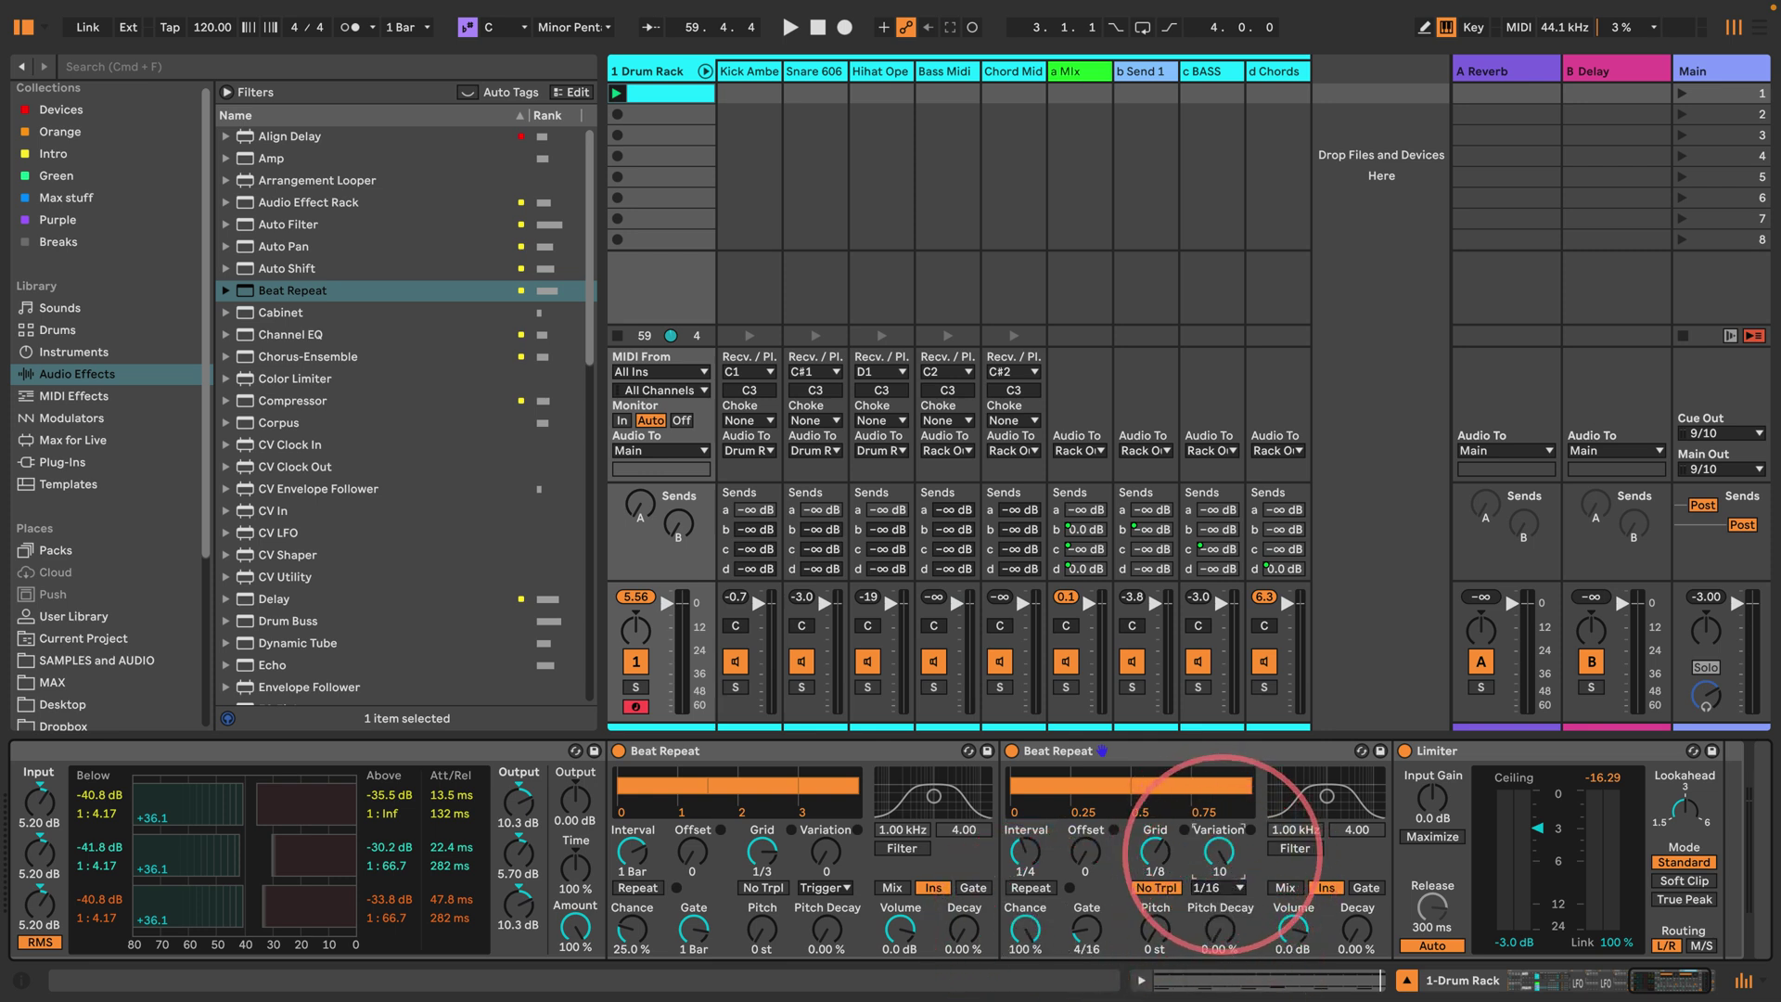
{"action": "left_click_drag", "start_coordinate": [1210, 849], "coordinate": [1211, 827]}
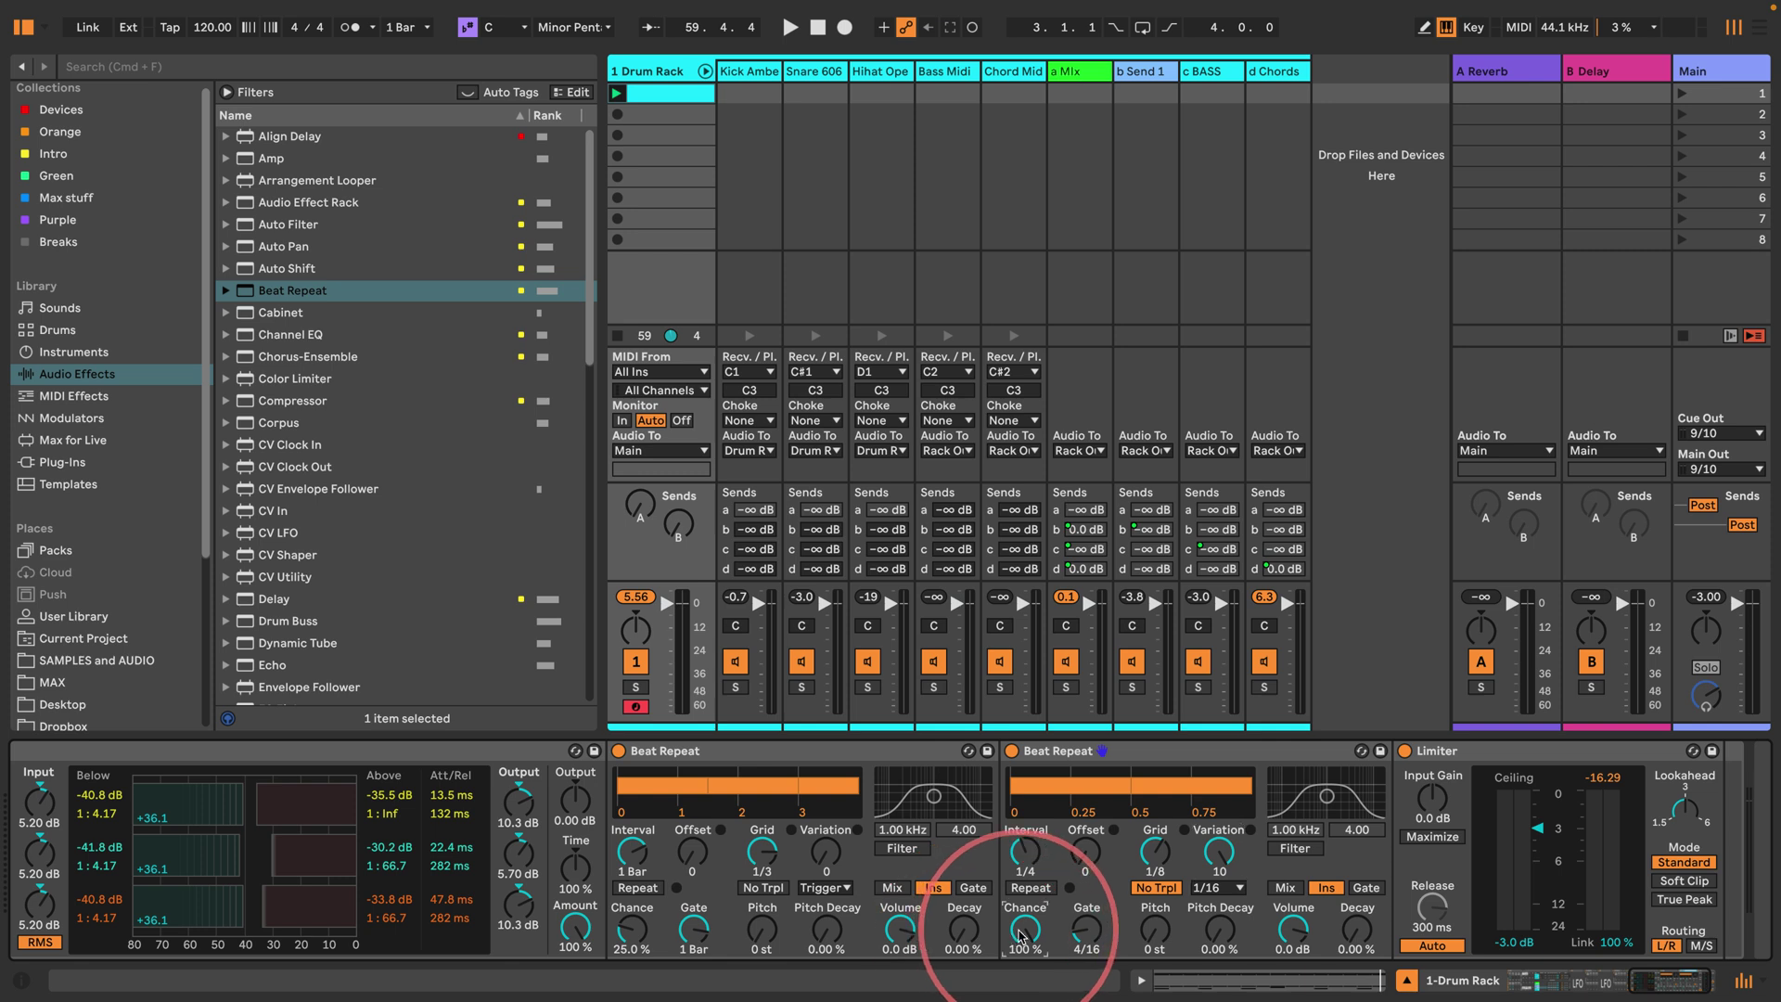
{"action": "key", "text": "space"}
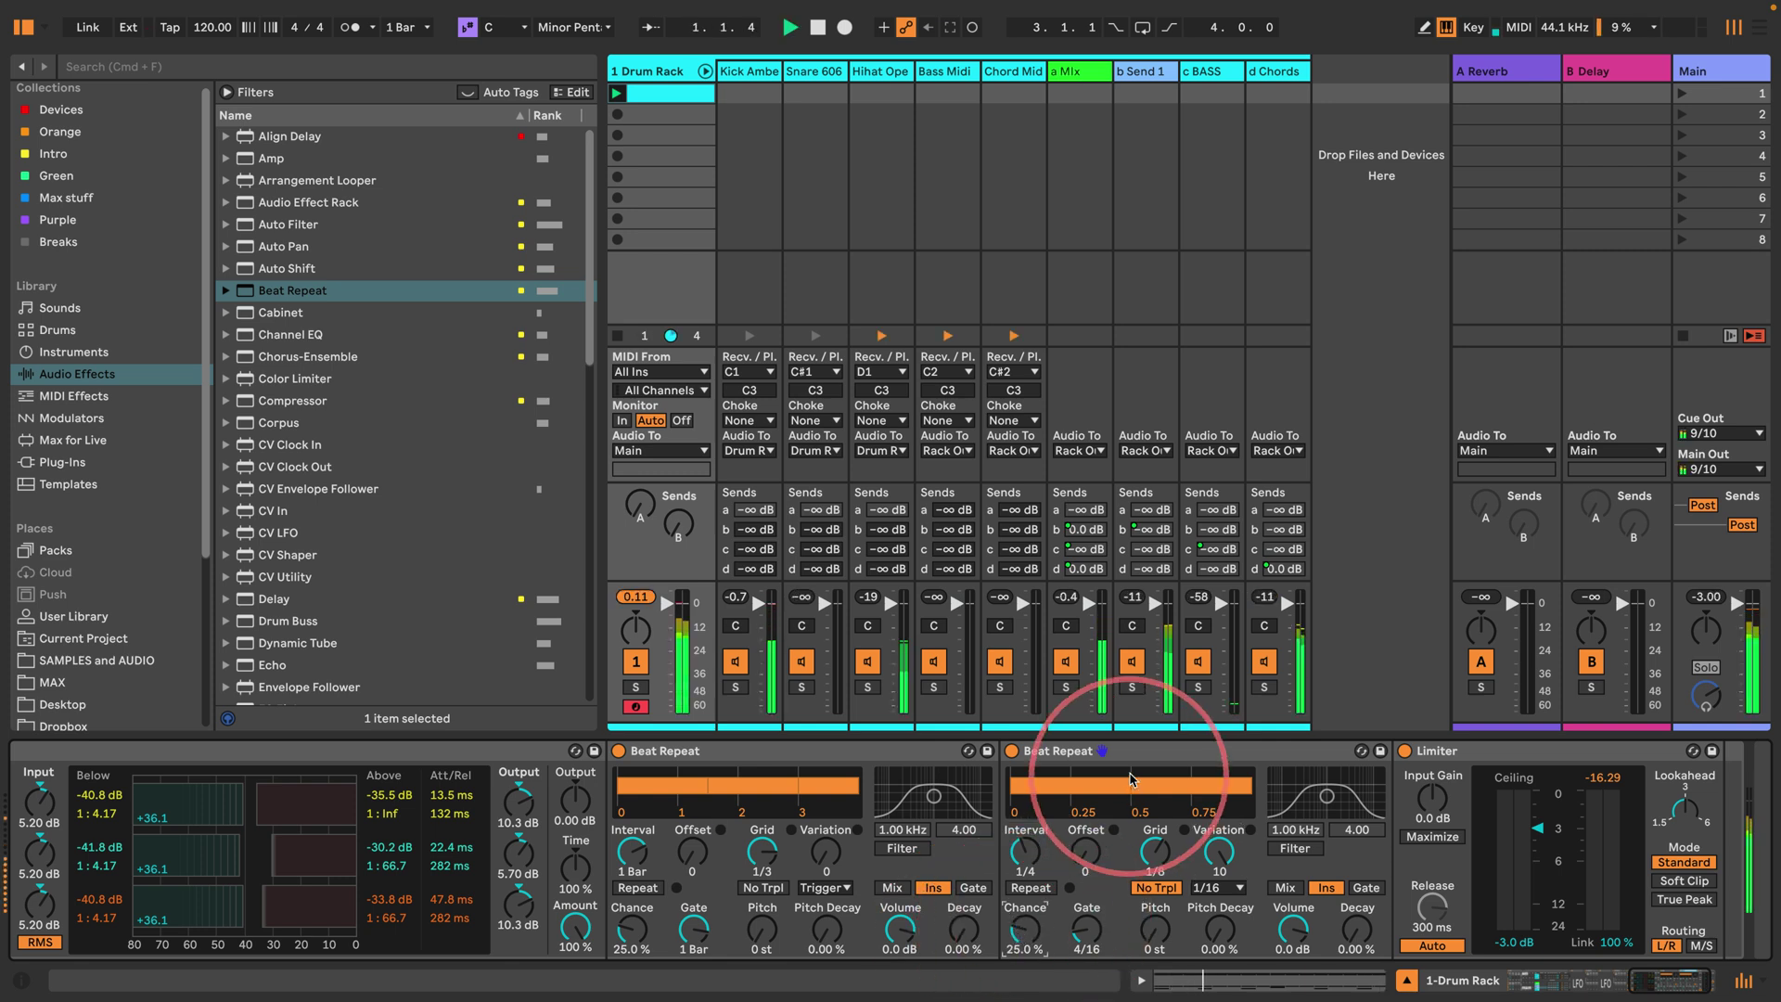
Step: Copy both BASS Beat Repeats into the Chords return, between its Audio Effect Rack and OTT
{"action": "left_click", "coordinate": [1127, 751]}
{"action": "left_click", "coordinate": [825, 758], "text": "shift"}
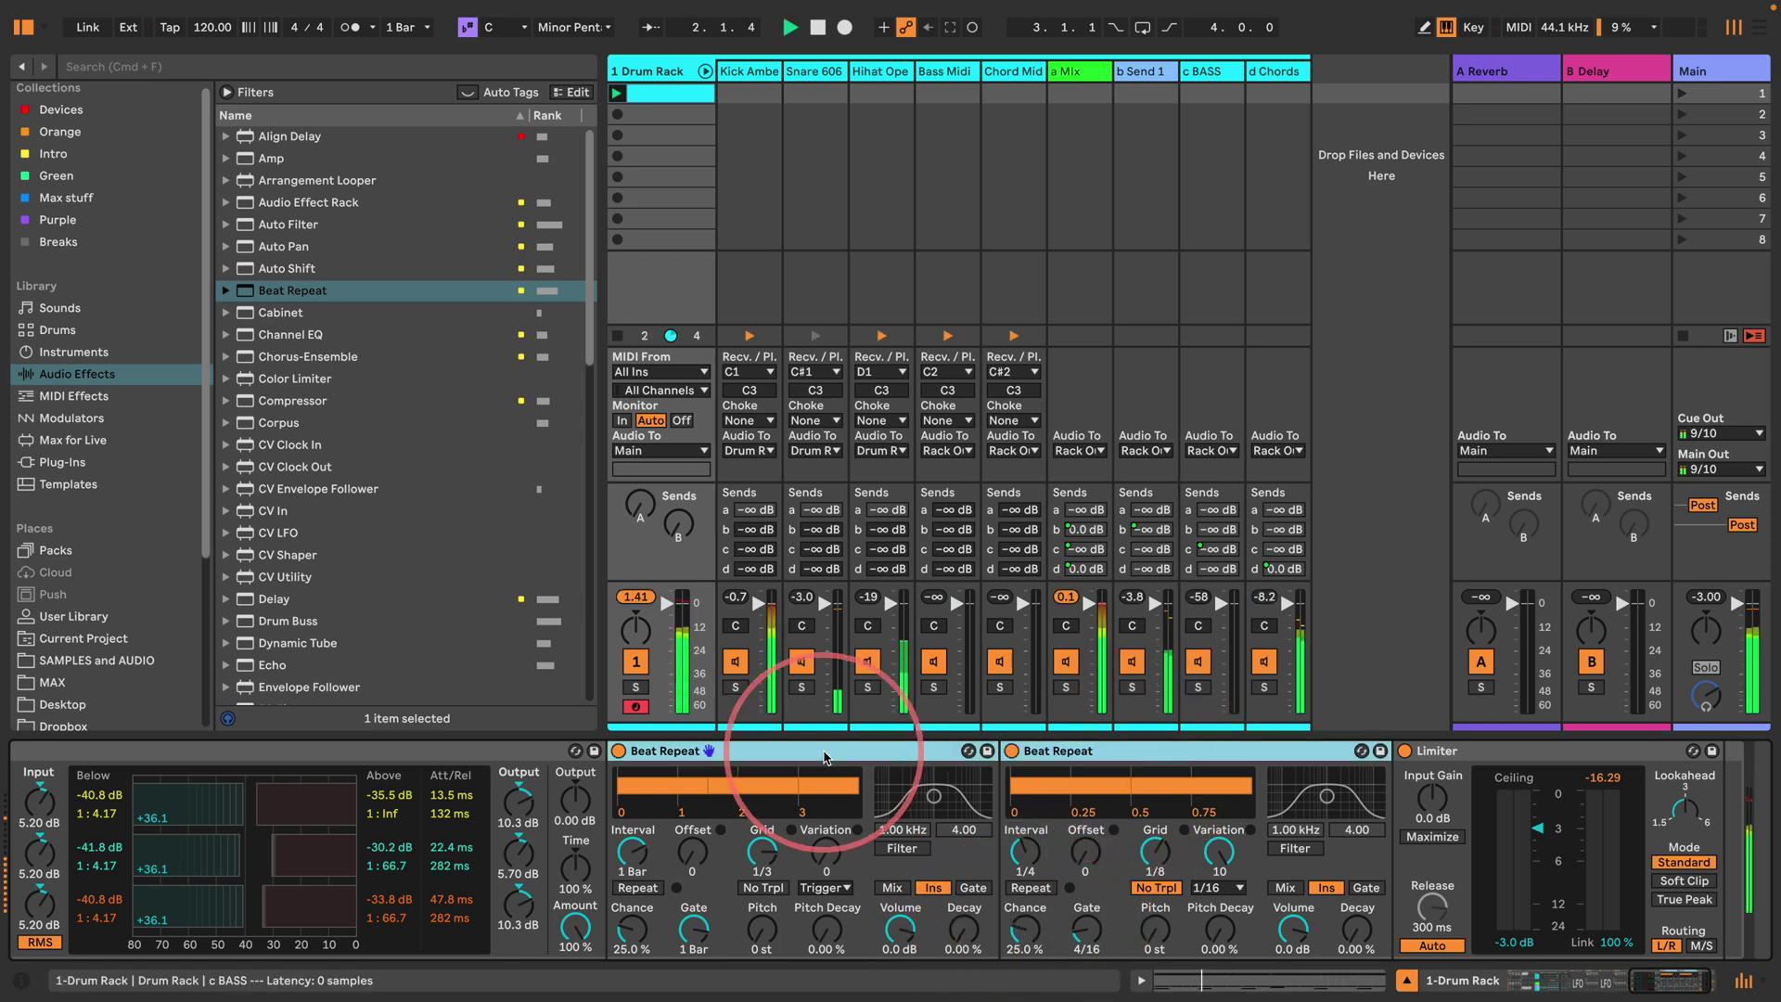
{"action": "scroll", "coordinate": [704, 816], "scroll_direction": "left", "scroll_amount": 10}
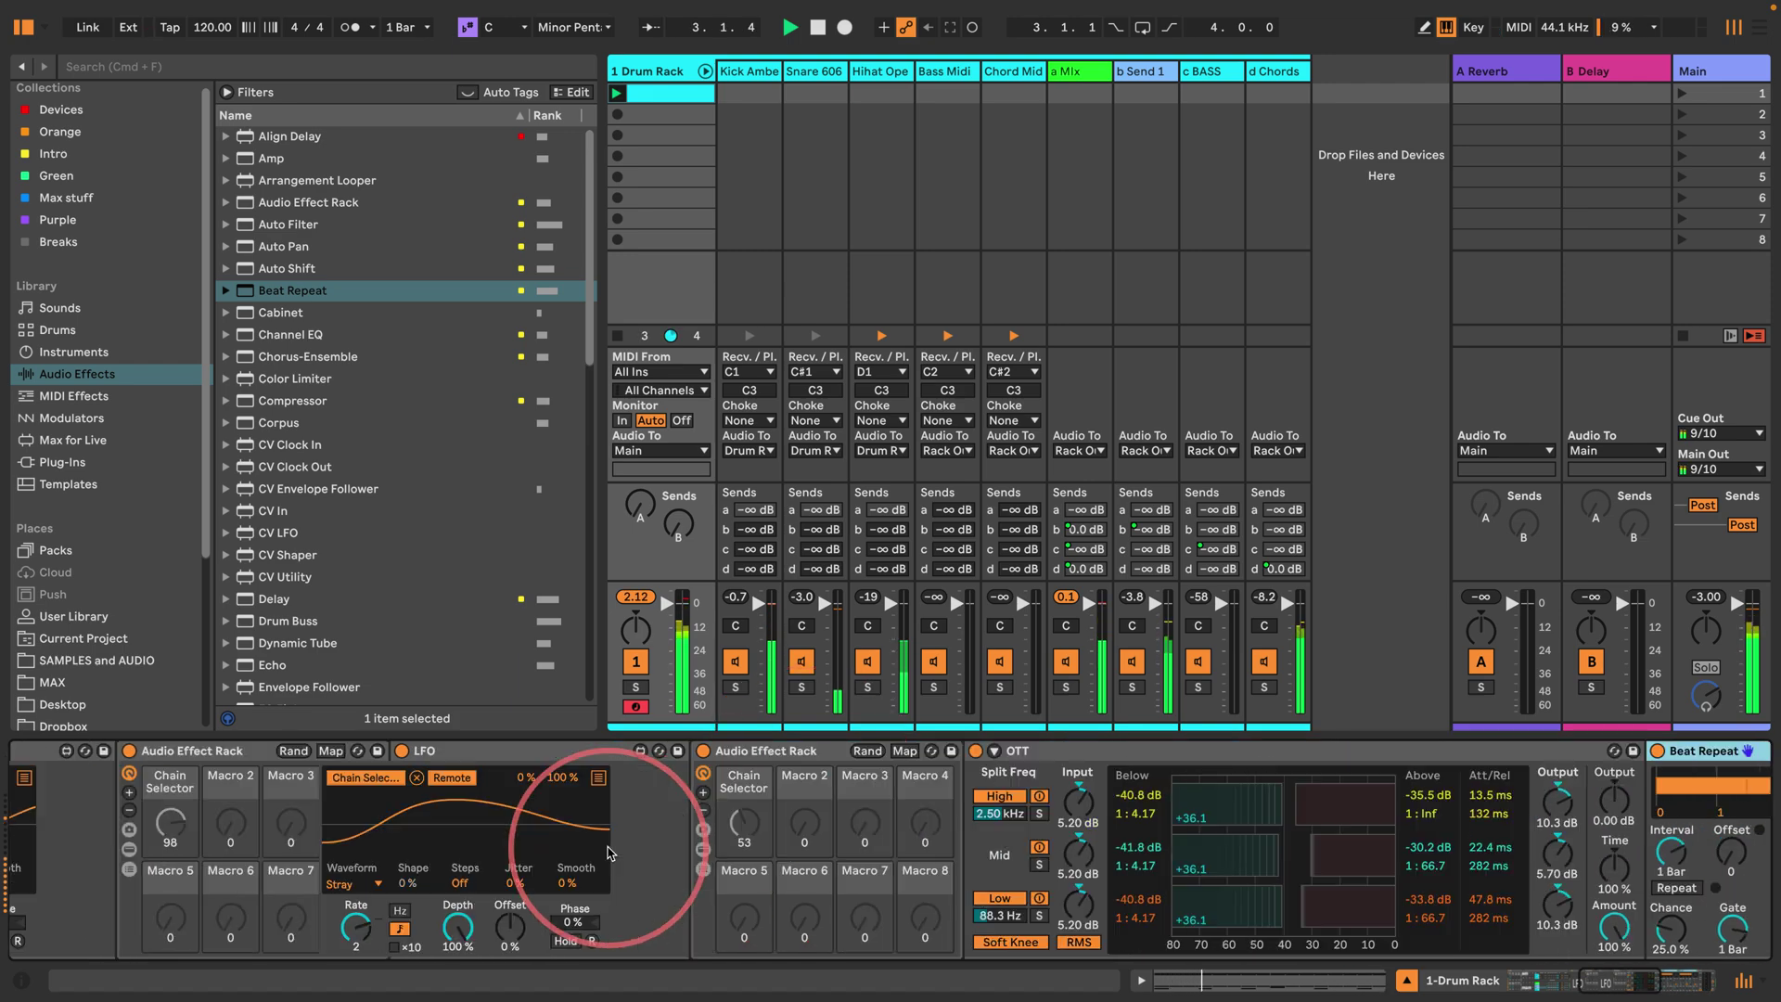
{"action": "scroll", "coordinate": [601, 848], "scroll_direction": "left", "scroll_amount": 10}
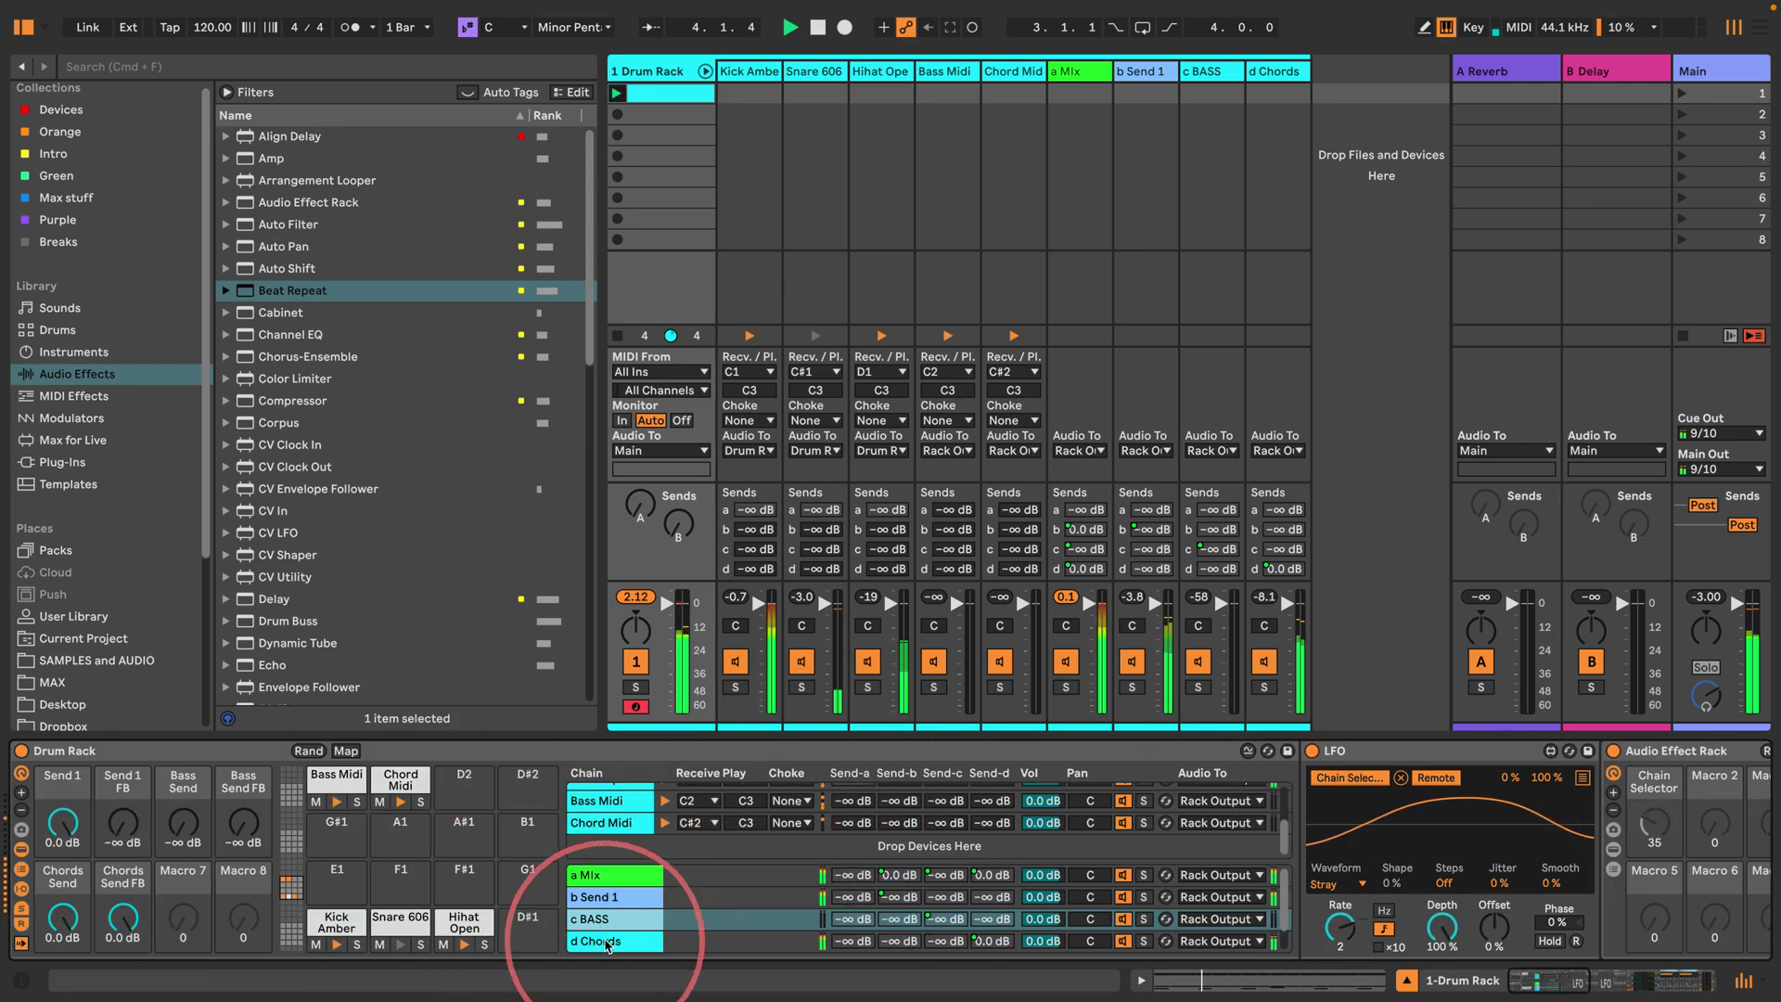
{"action": "scroll", "coordinate": [1031, 860], "scroll_direction": "right", "scroll_amount": 15}
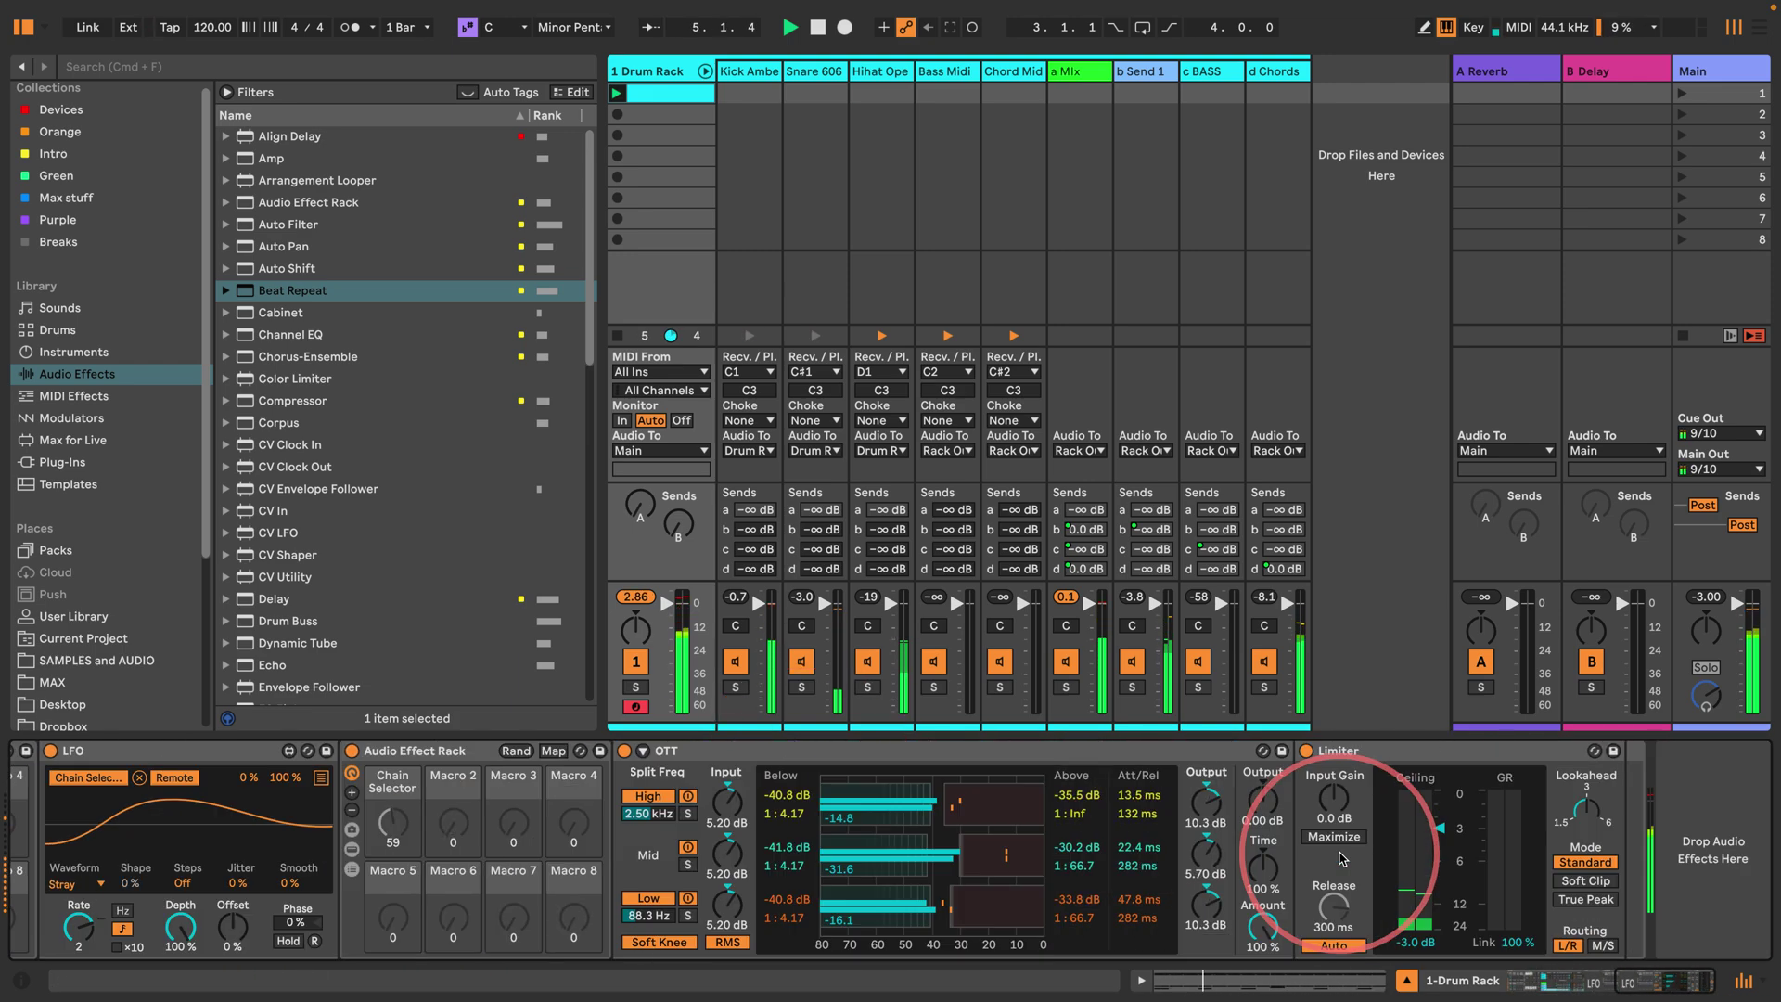
{"action": "left_click", "coordinate": [1209, 755]}
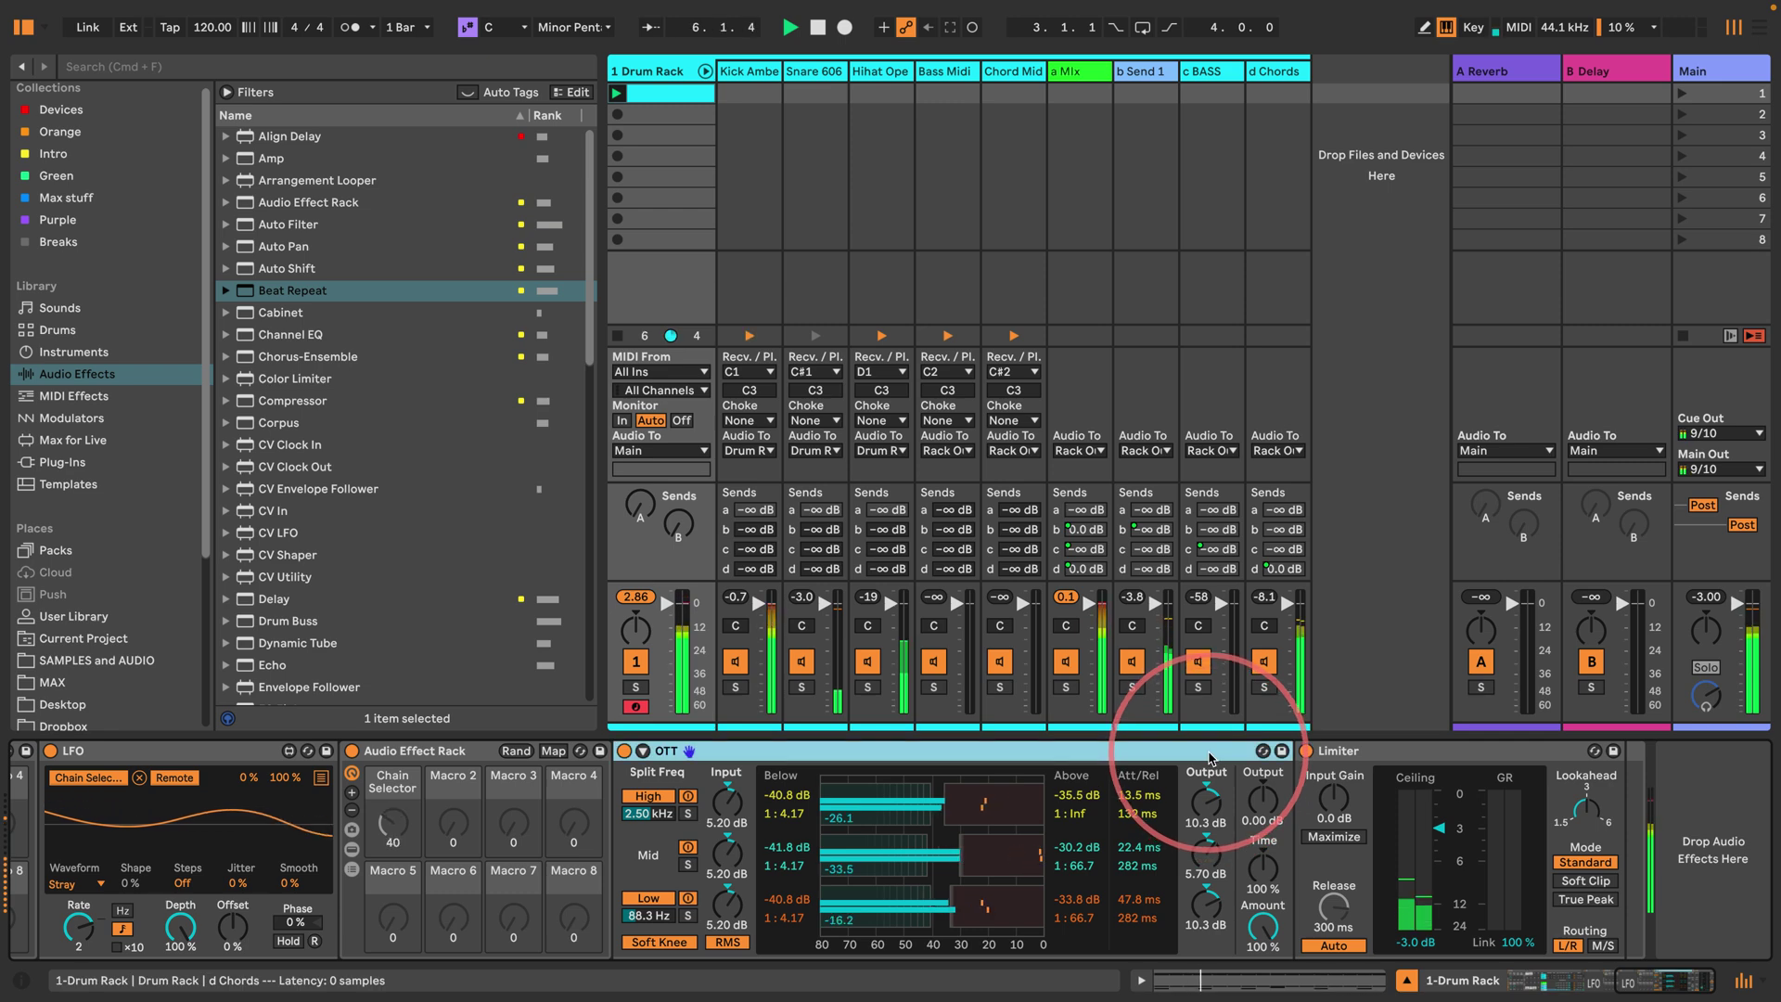
{"action": "key", "text": "ctrl+v"}
Step: Paste the two Beat Repeats into the Send 1 return, between its Audio Effect Rack and OTT
{"action": "scroll", "coordinate": [983, 788], "scroll_direction": "left", "scroll_amount": 15}
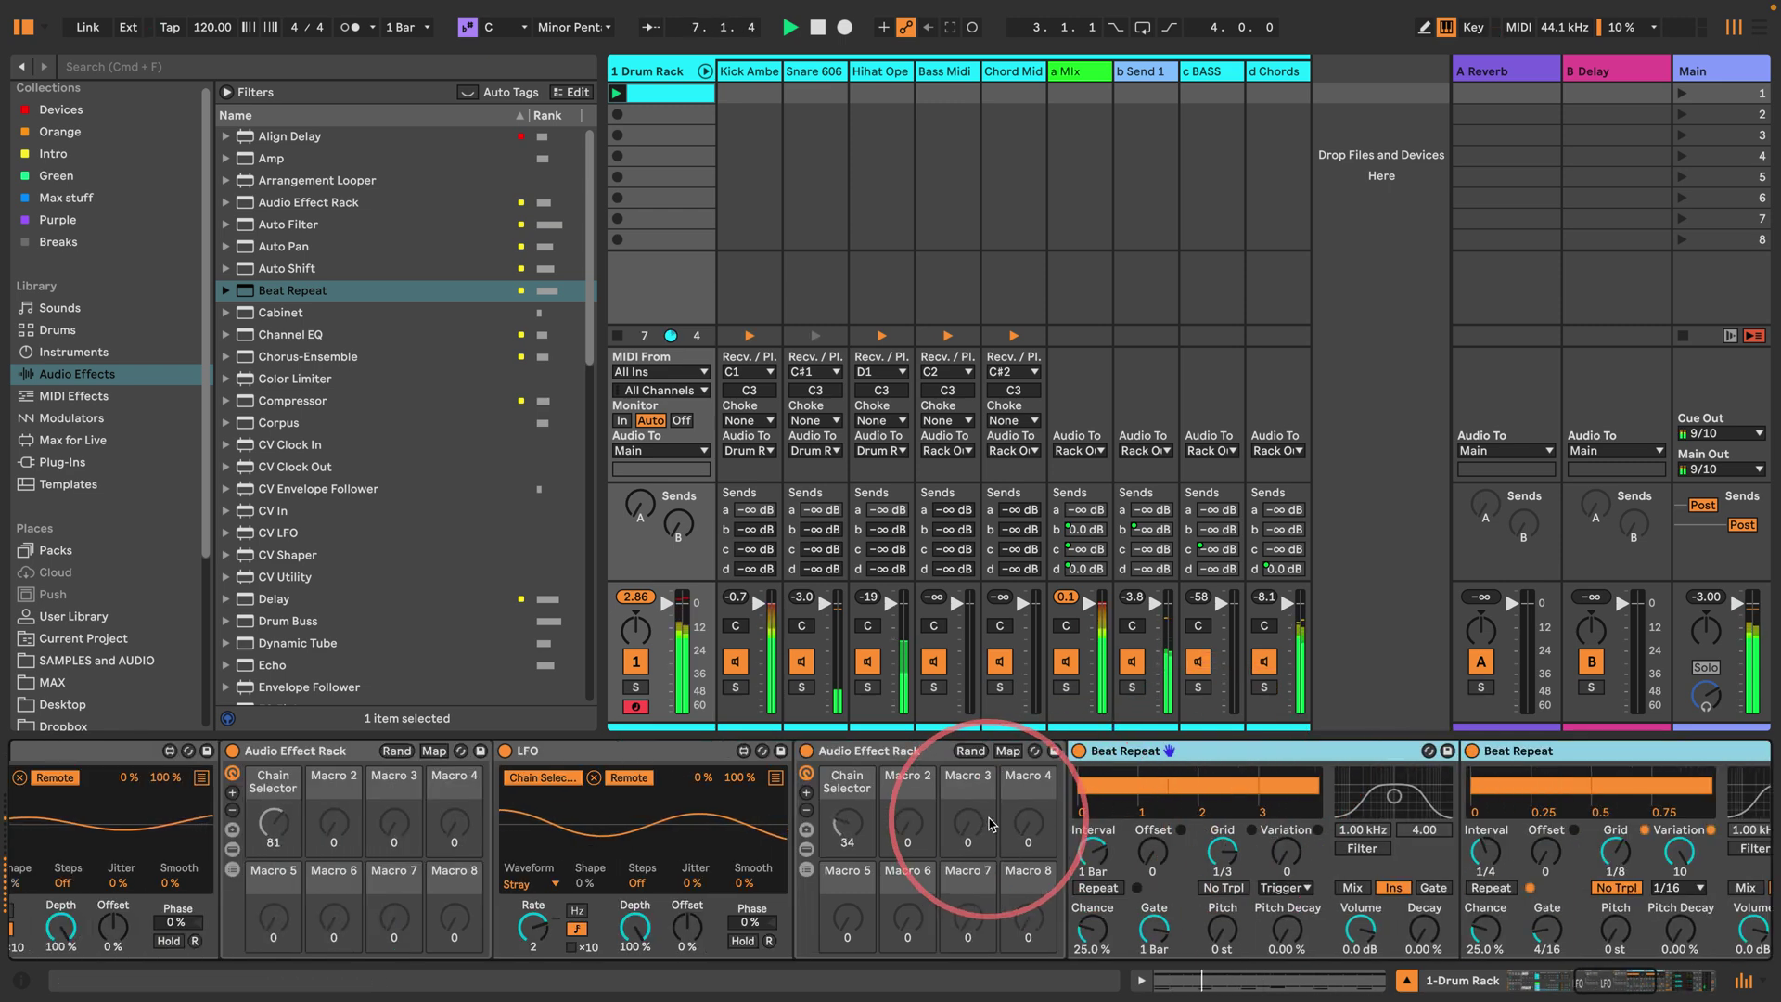
{"action": "scroll", "coordinate": [992, 823], "scroll_direction": "left", "scroll_amount": 4}
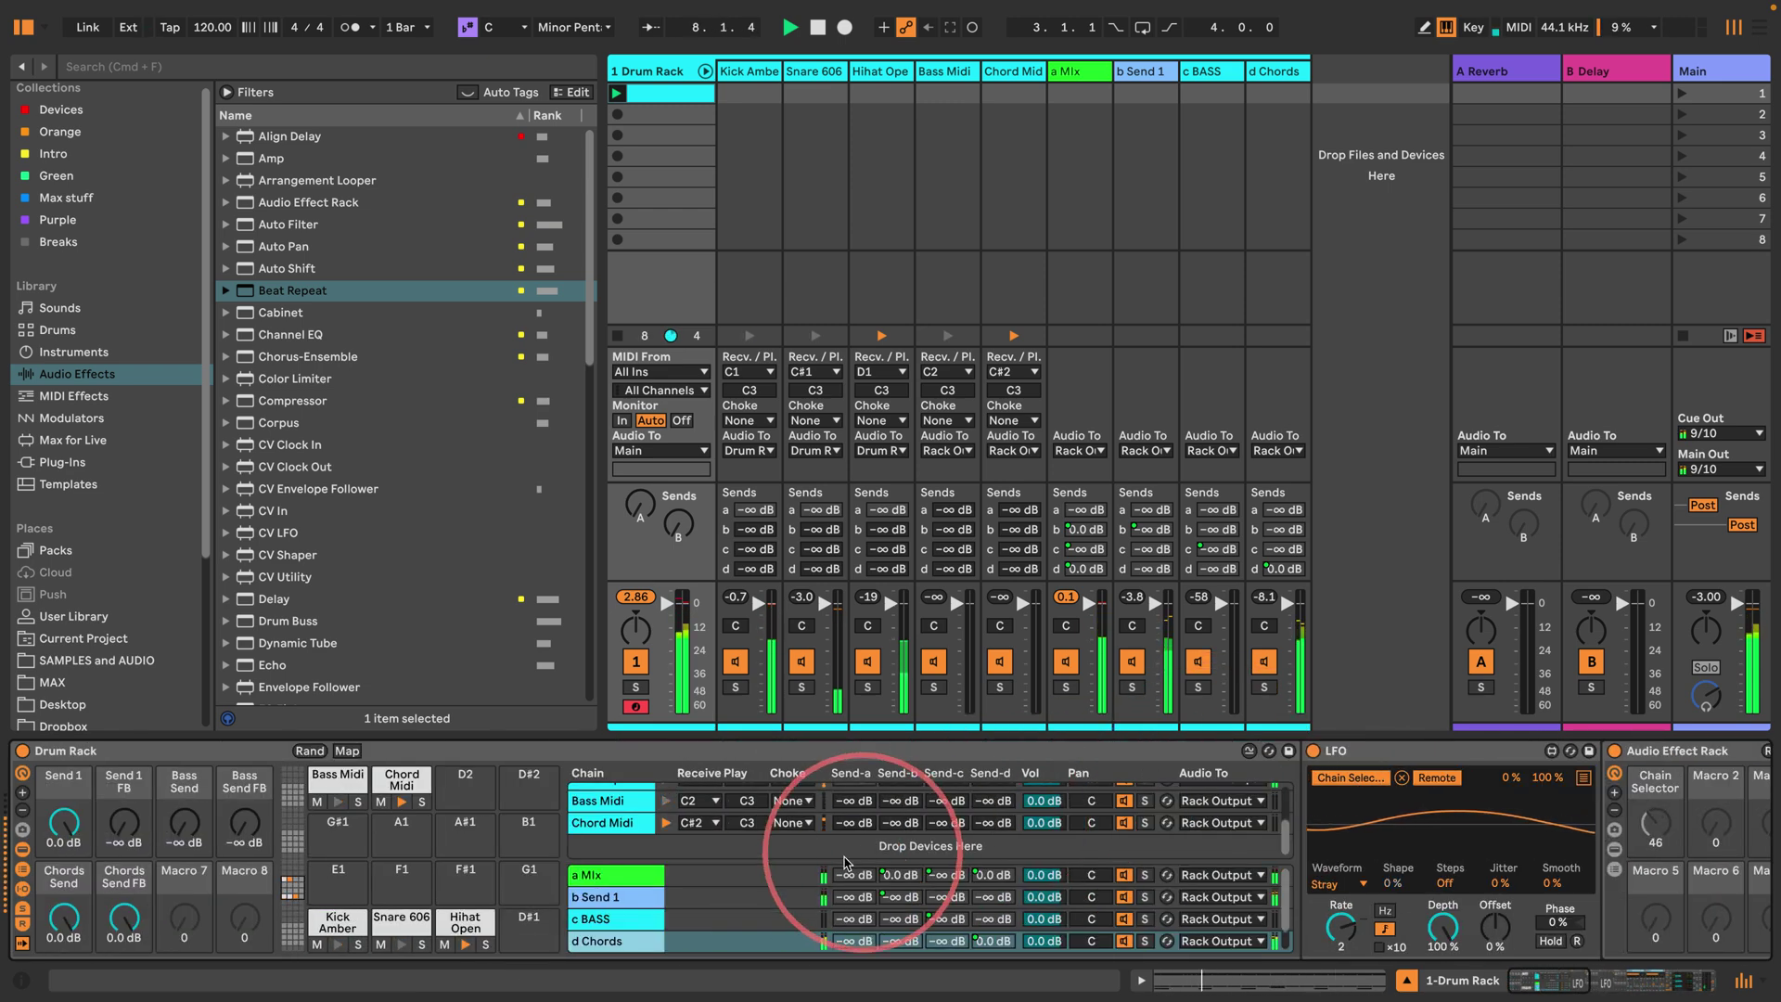
{"action": "scroll", "coordinate": [1188, 854], "scroll_direction": "right", "scroll_amount": 15}
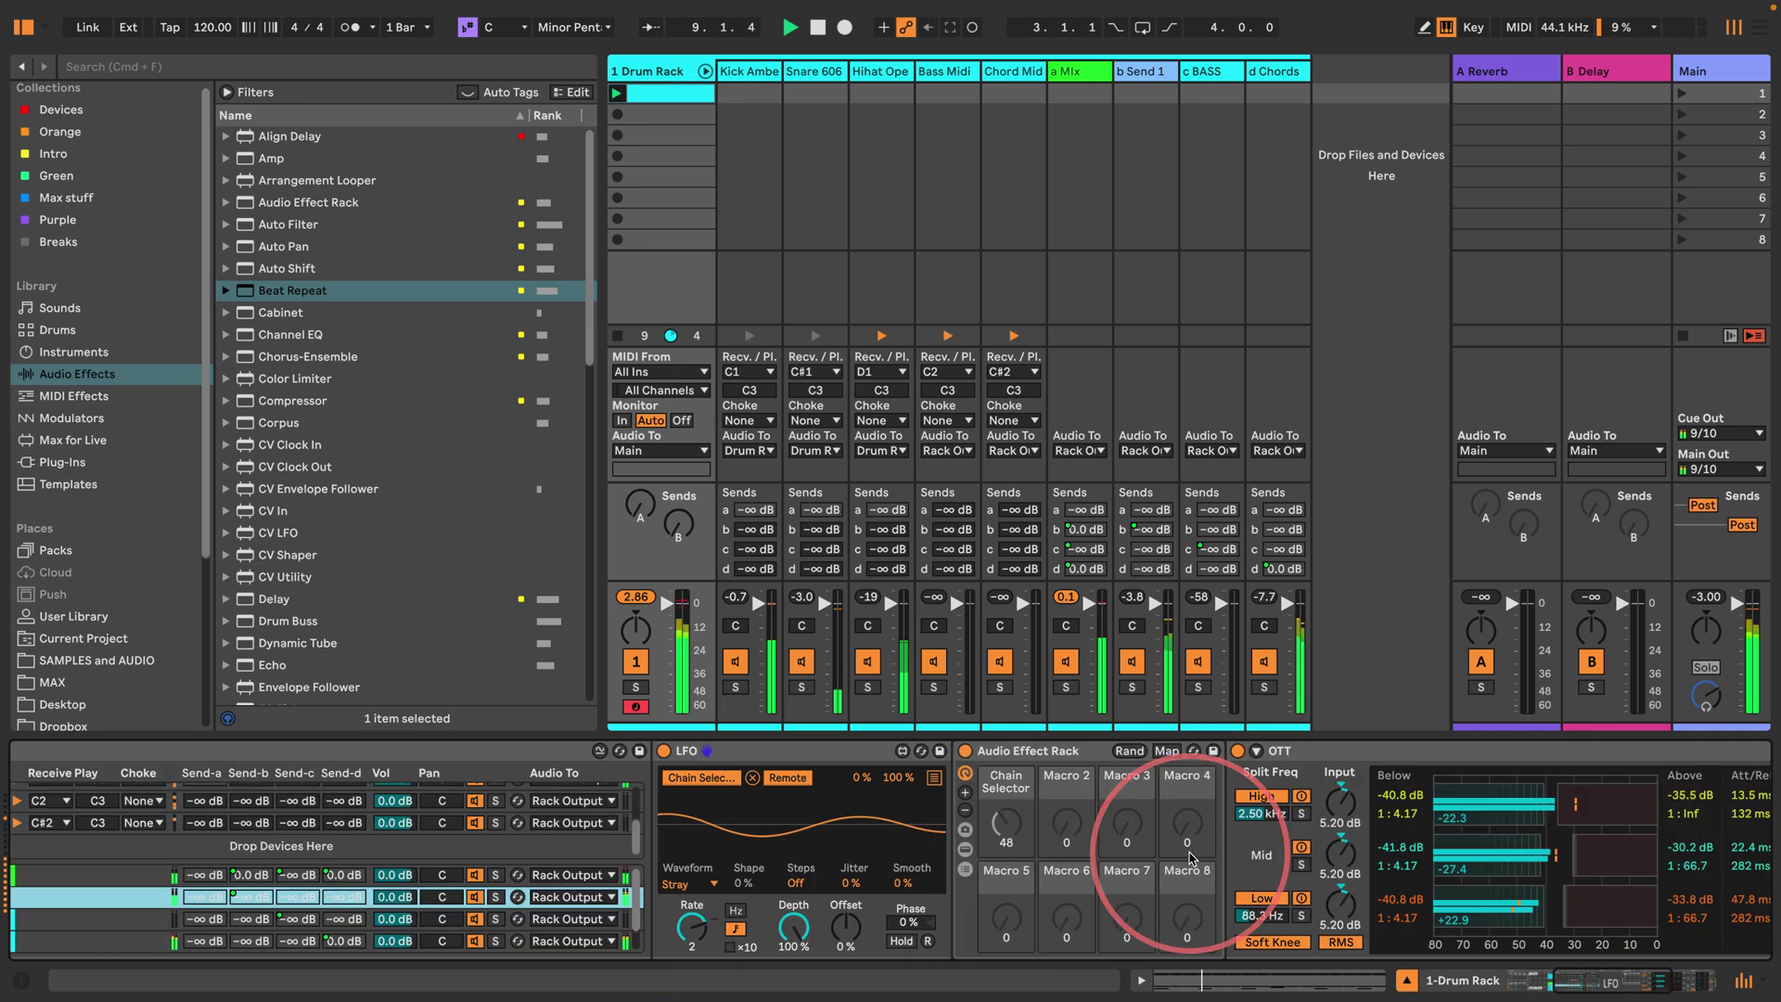
{"action": "left_click", "coordinate": [1188, 754]}
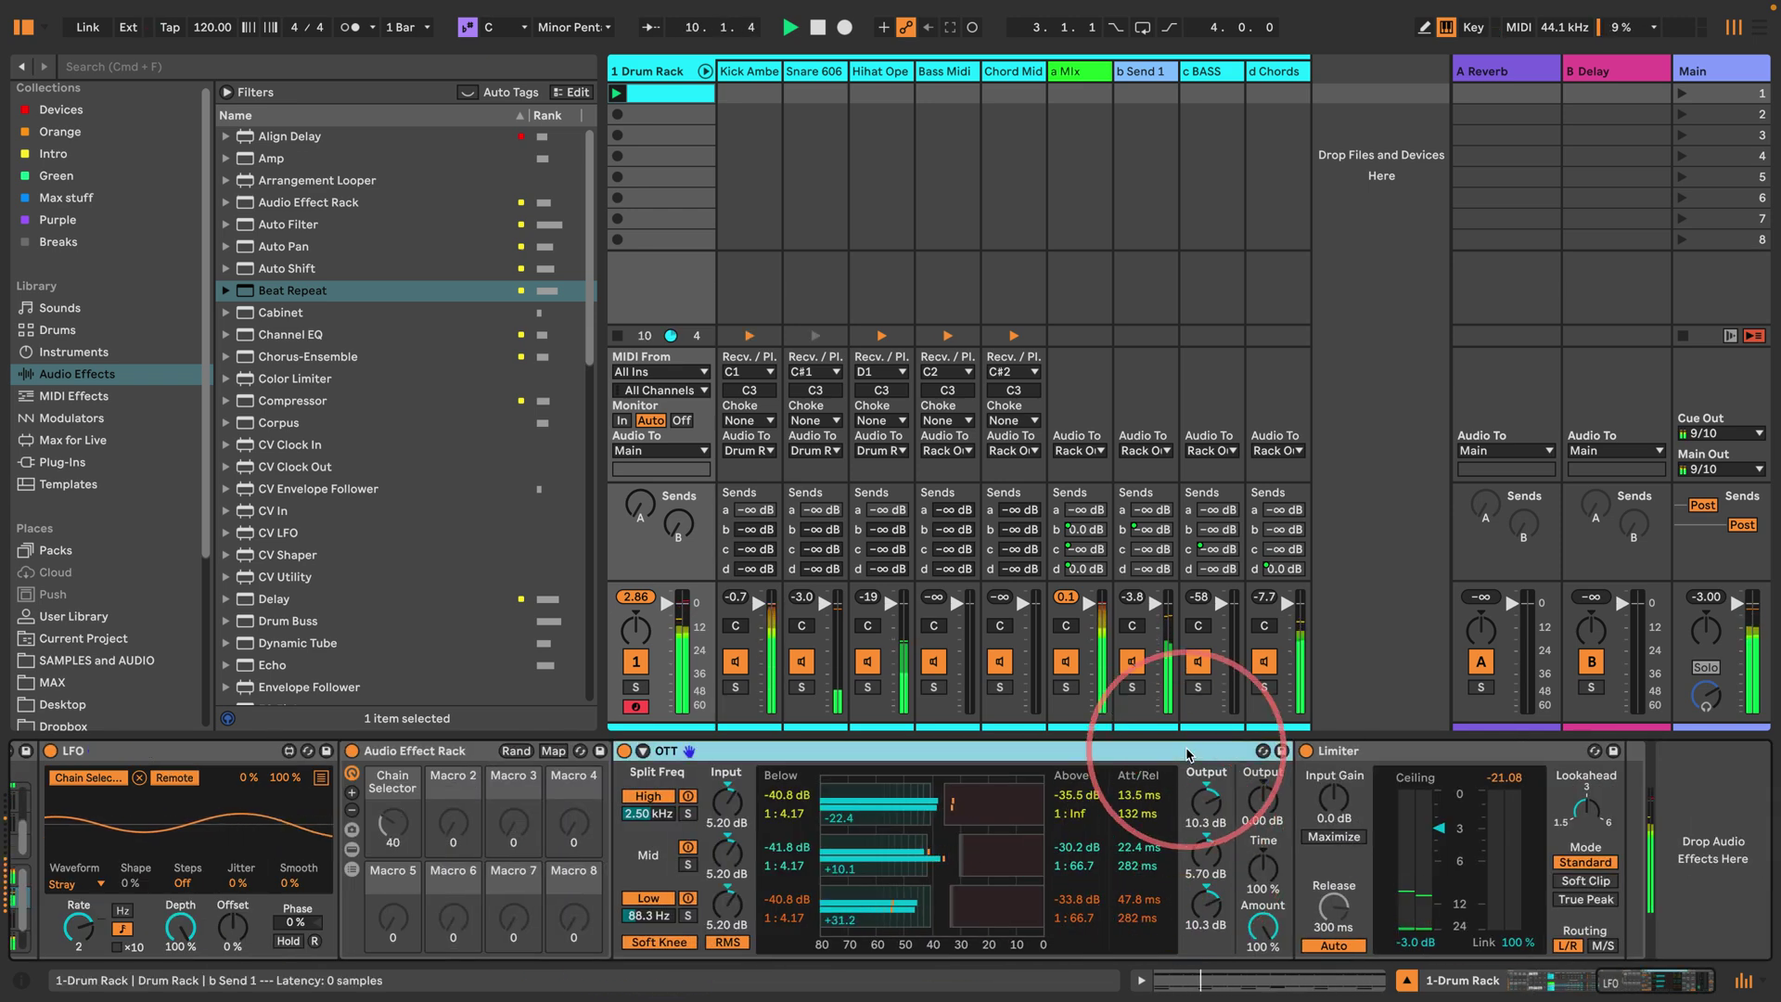
{"action": "key", "text": "Return"}
{"action": "key", "text": "Return"}
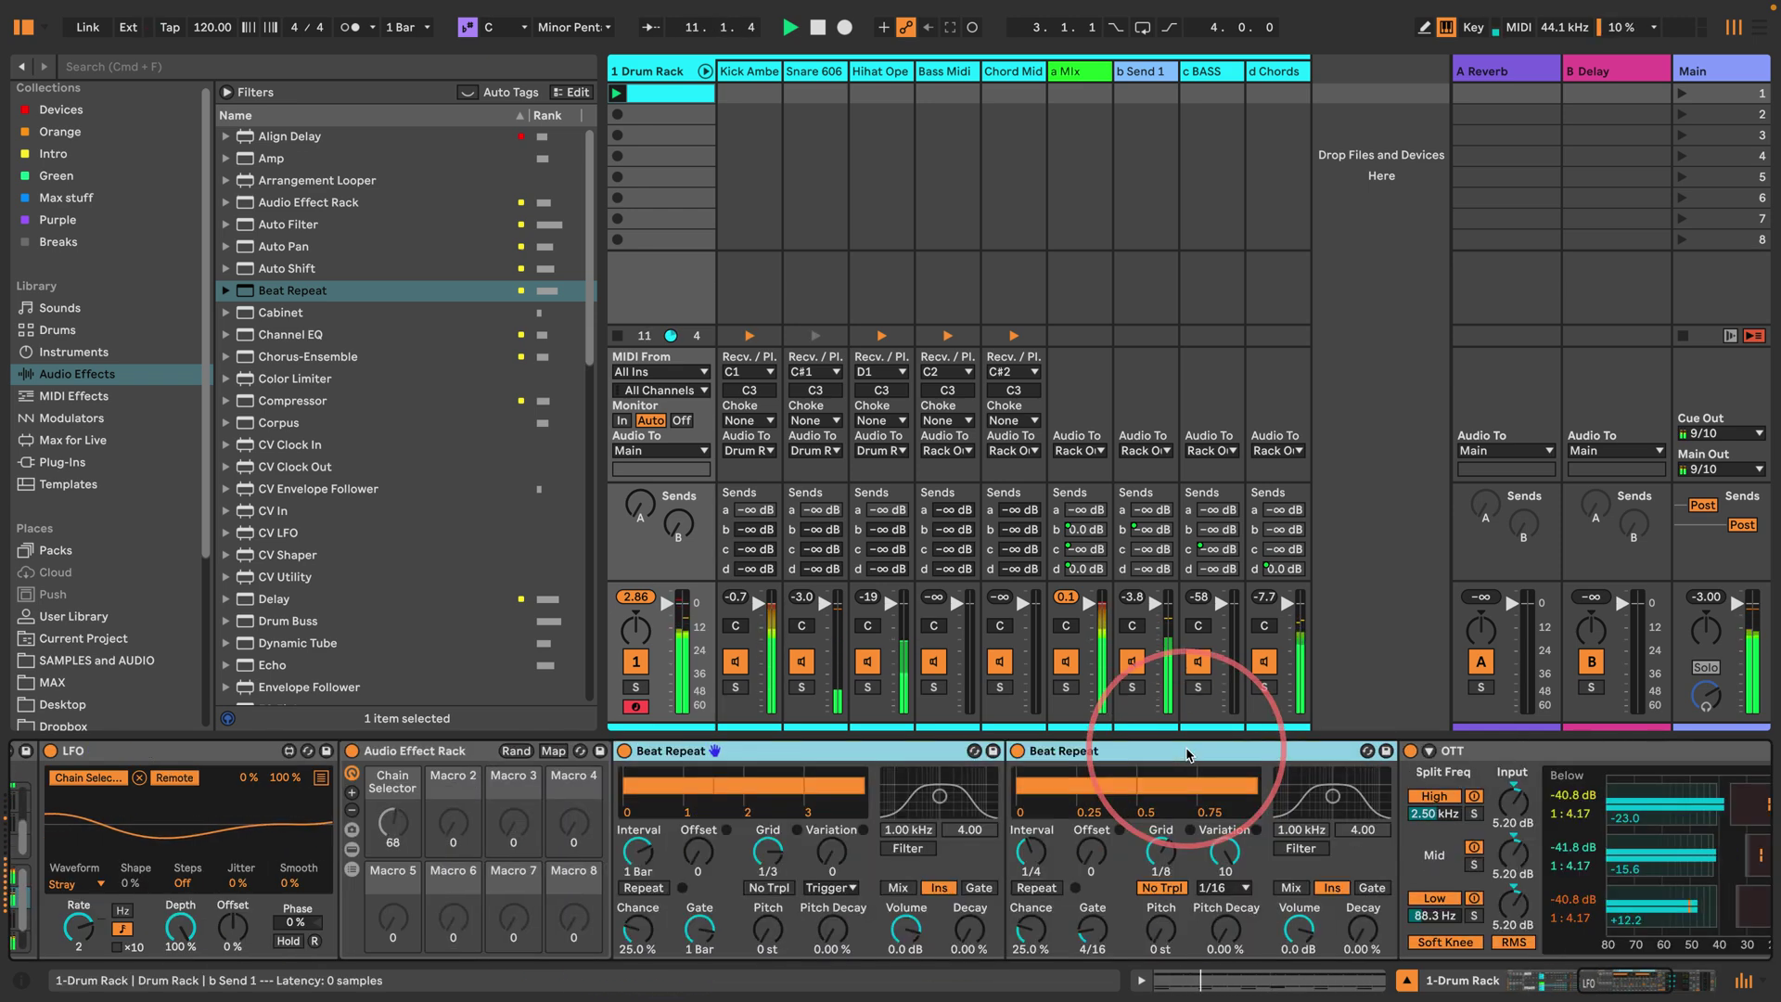
Step: Set the chance of the Beat Repeats on the Chords return to 10%
{"action": "scroll", "coordinate": [962, 832], "scroll_direction": "left", "scroll_amount": 15}
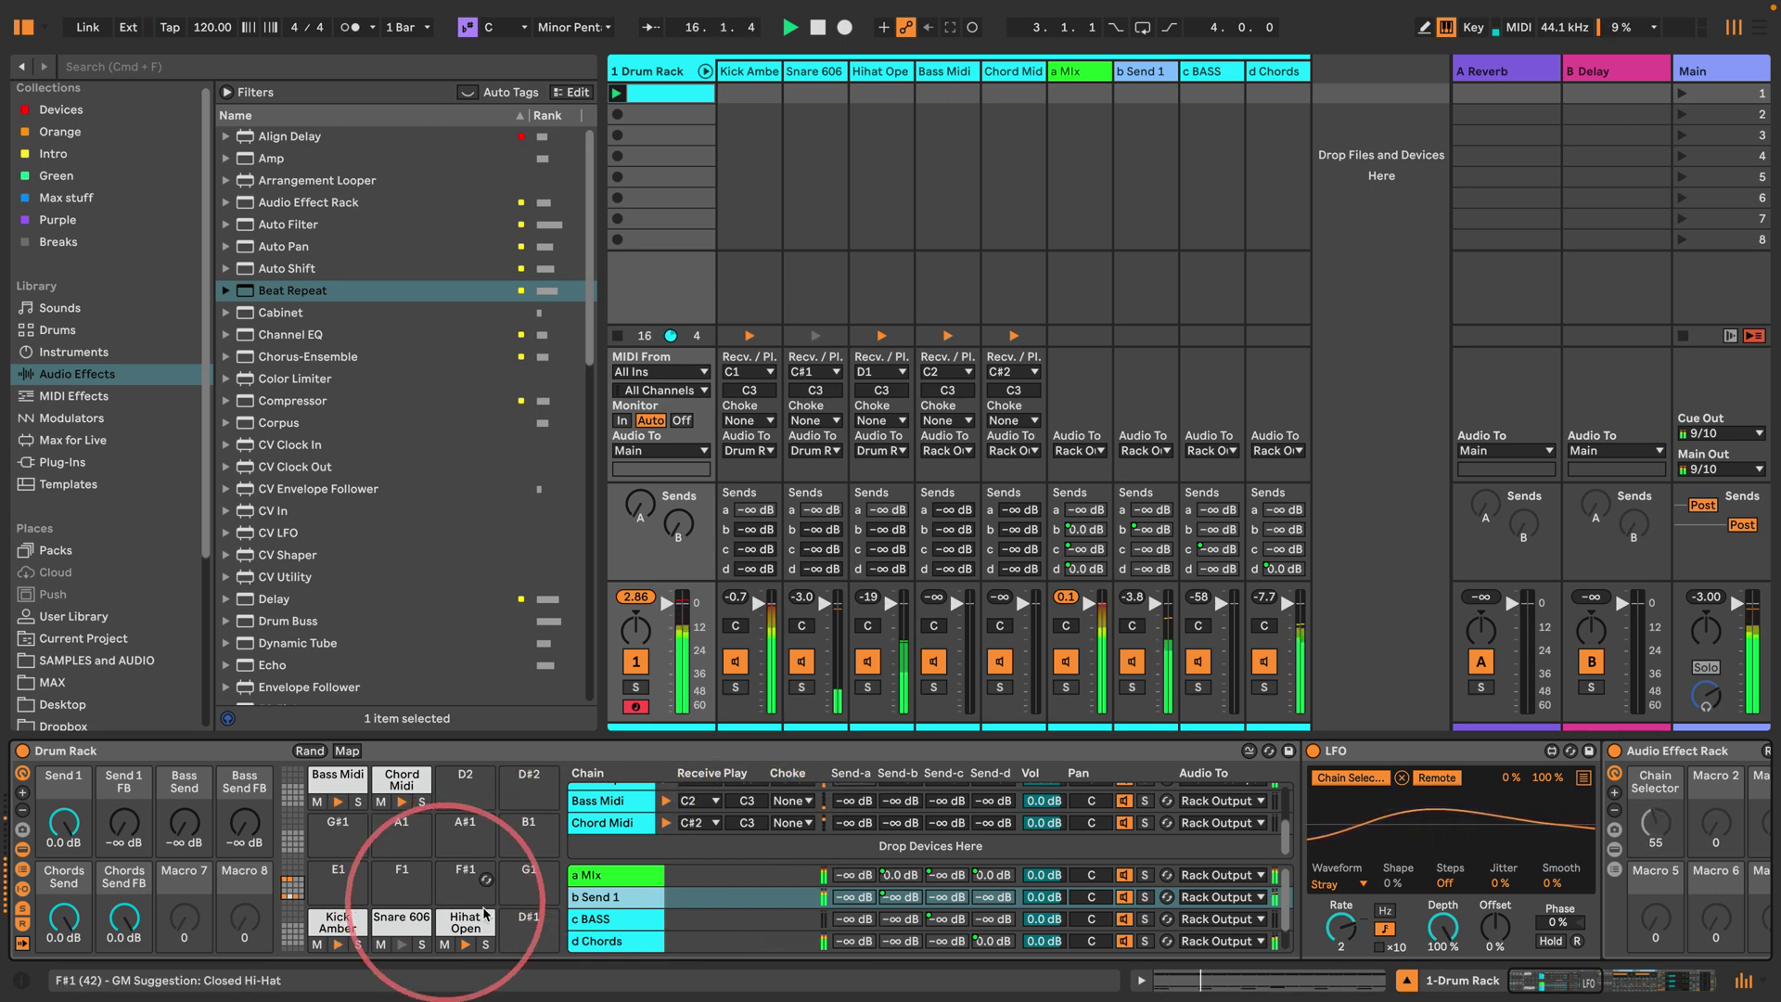
{"action": "left_click", "coordinate": [619, 918]}
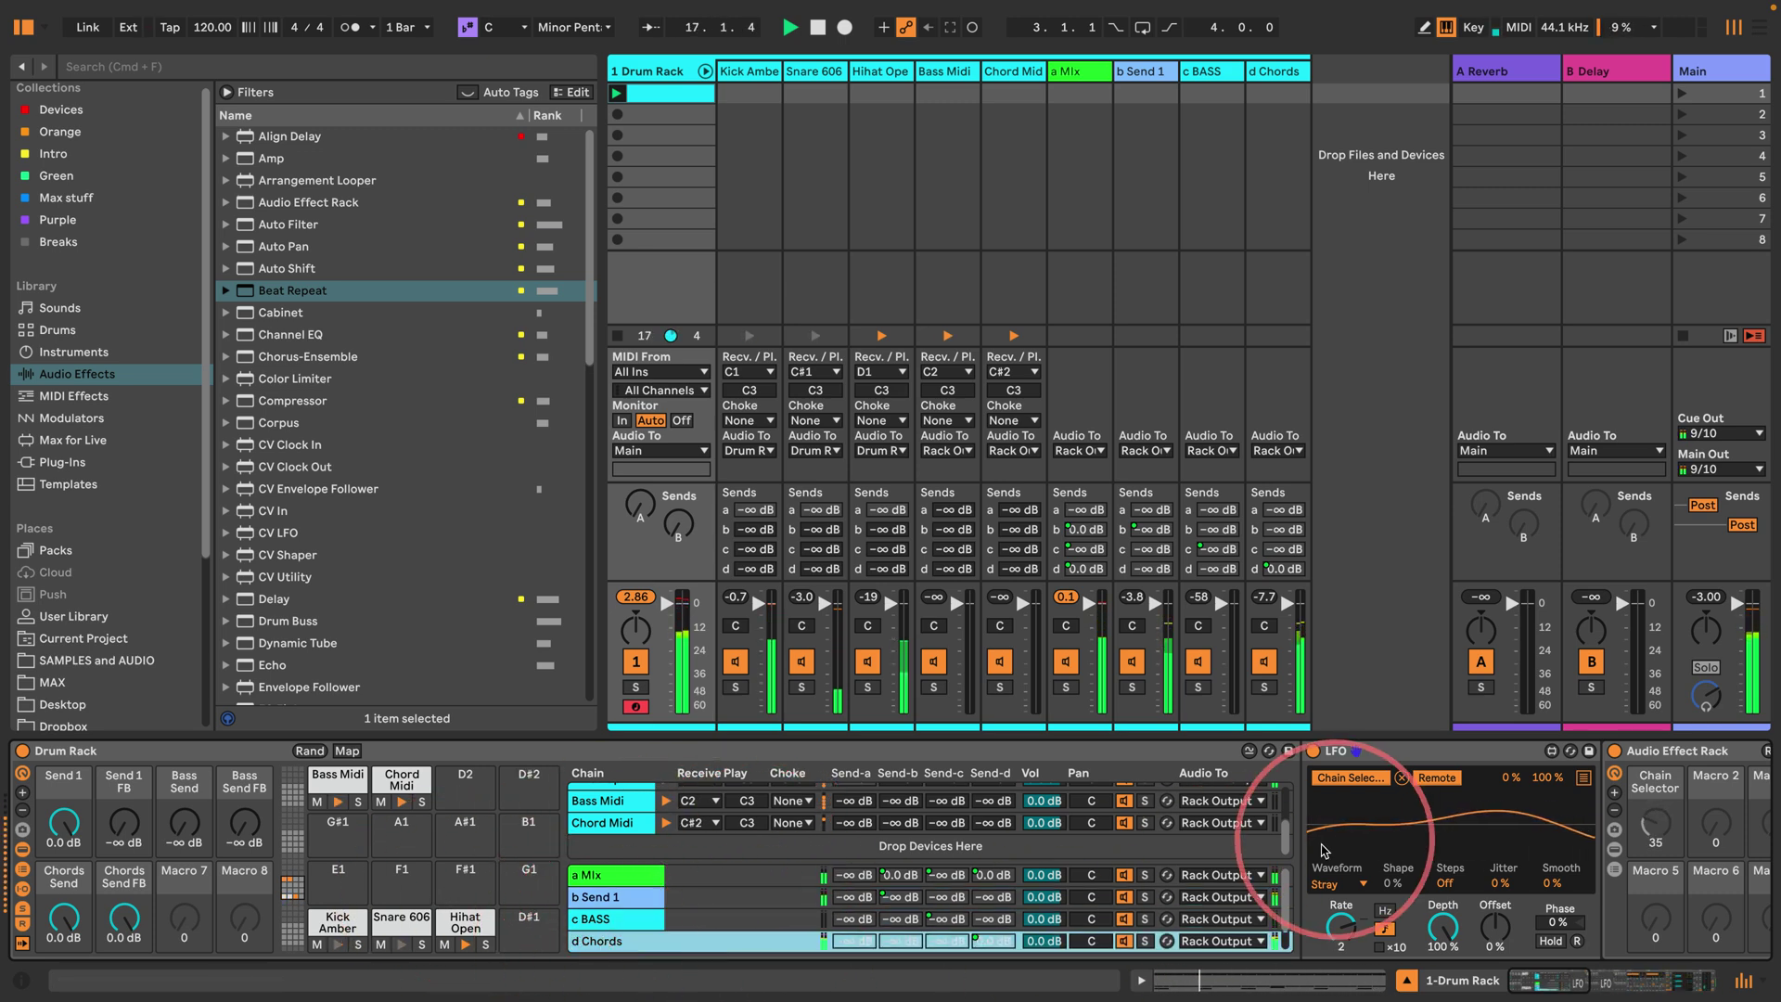
{"action": "scroll", "coordinate": [1299, 849], "scroll_direction": "right", "scroll_amount": 10}
{"action": "scroll", "coordinate": [1363, 835], "scroll_direction": "right", "scroll_amount": 3}
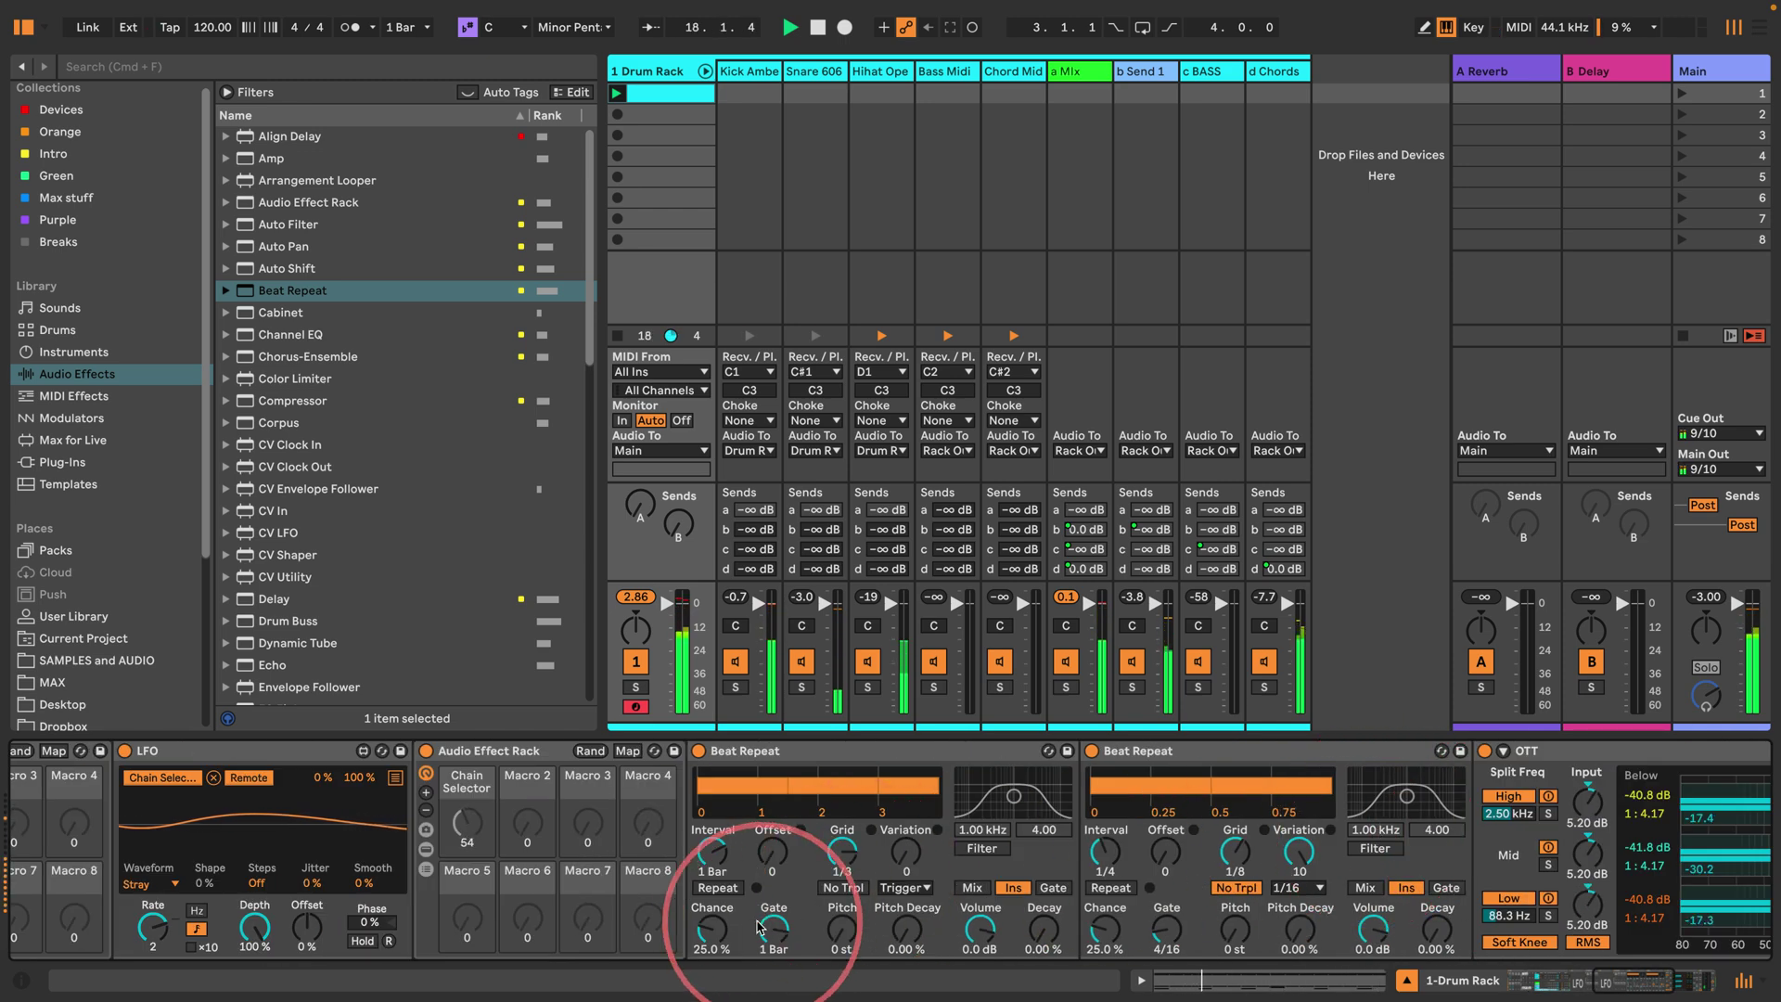
{"action": "left_click_drag", "start_coordinate": [710, 940], "coordinate": [711, 964]}
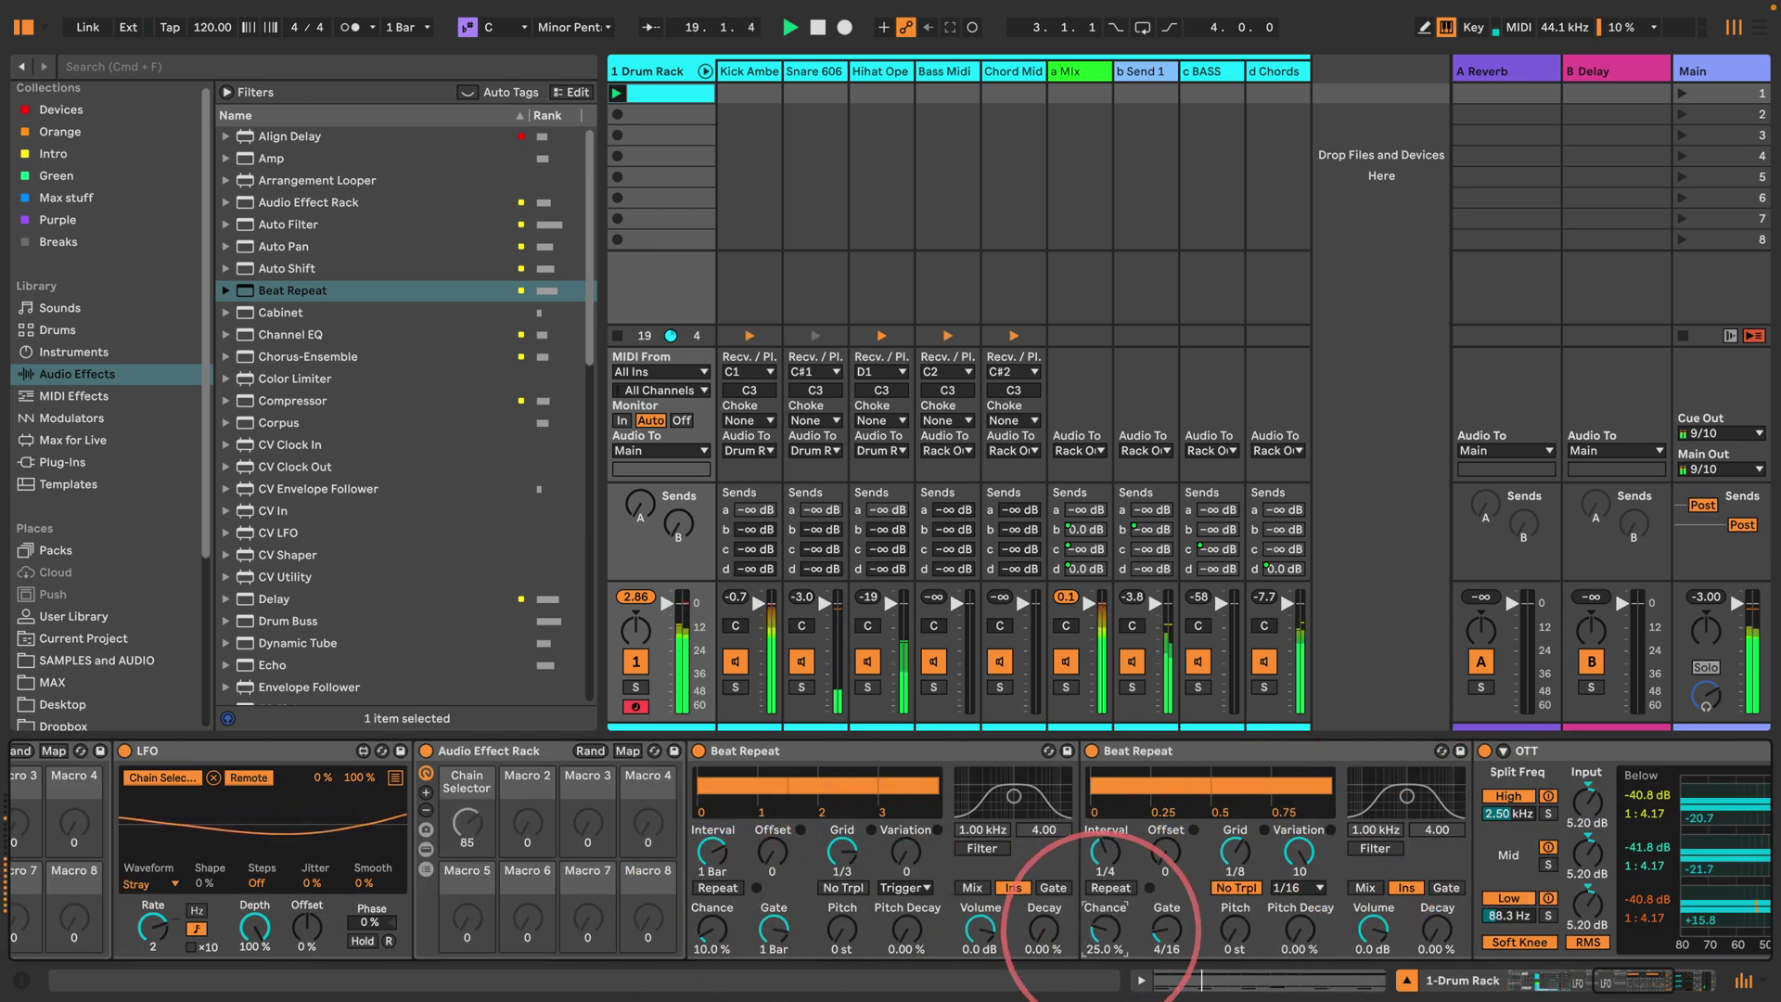
Step: Lower the Beat Repeat chance on the BASS return to 10% and check the Chords return's Beat Repeat settings
{"action": "left_click", "coordinate": [1141, 72]}
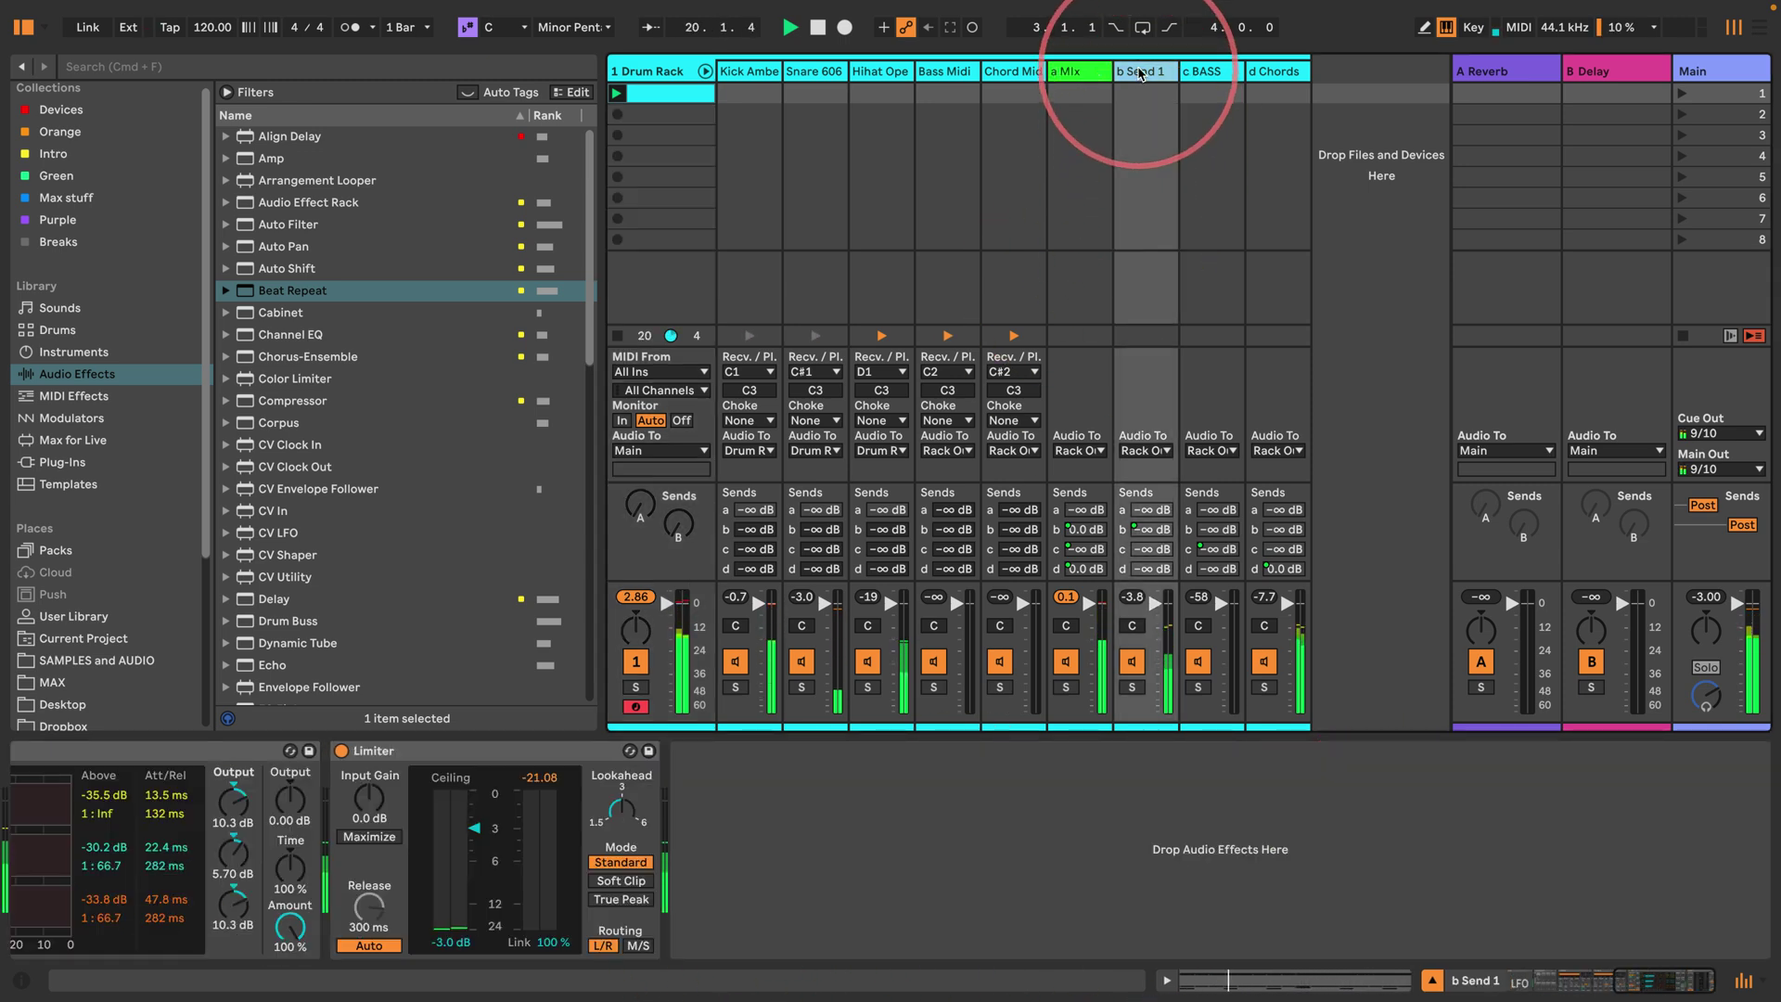
{"action": "left_click", "coordinate": [1206, 72]}
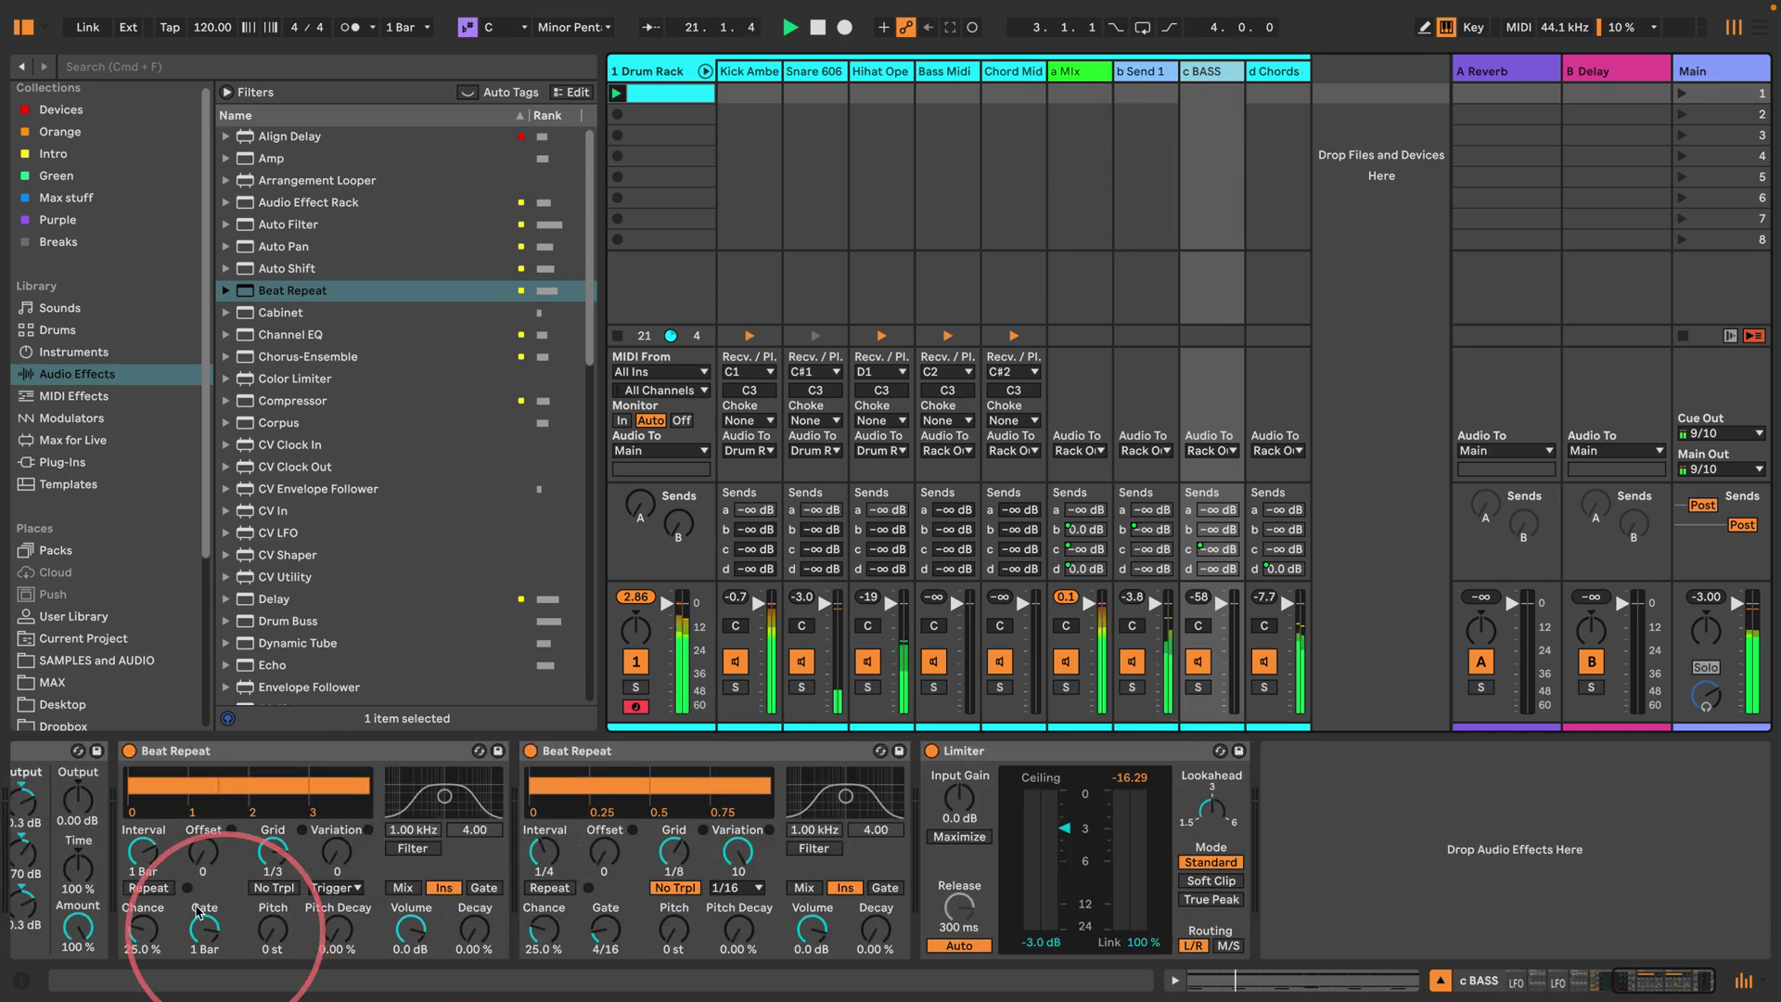
{"action": "left_click_drag", "start_coordinate": [142, 932], "coordinate": [142, 965]}
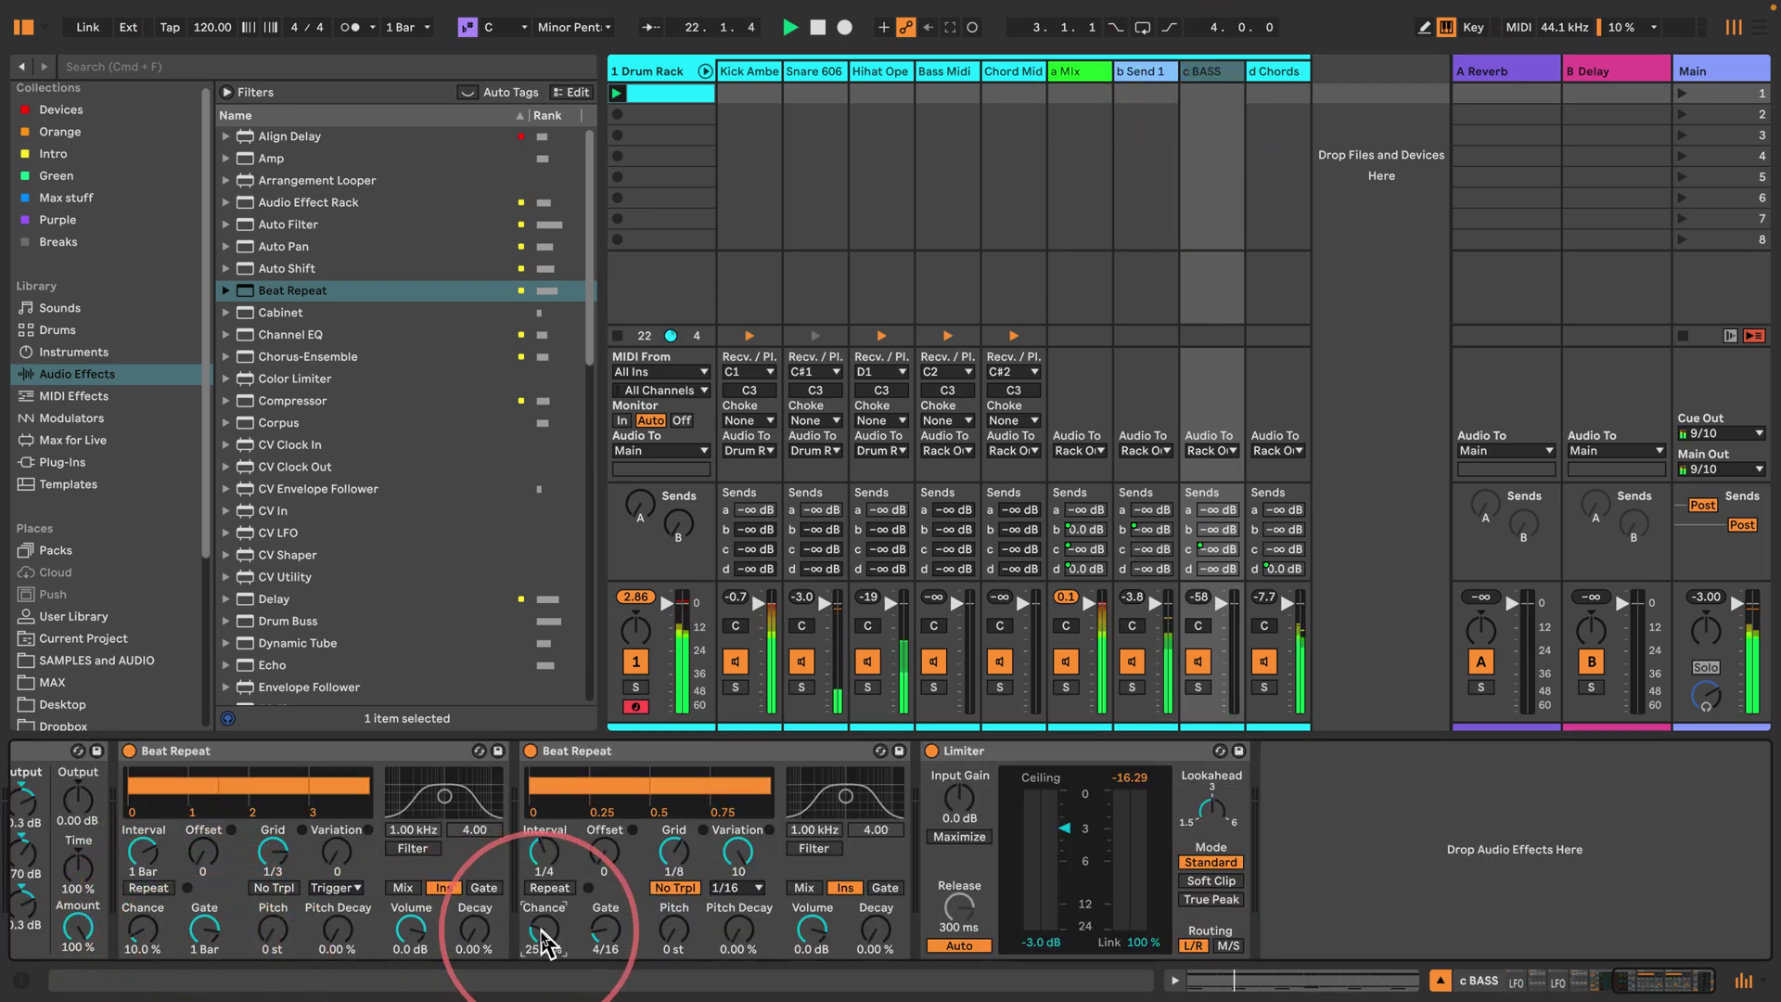
{"action": "left_click", "coordinate": [1285, 72]}
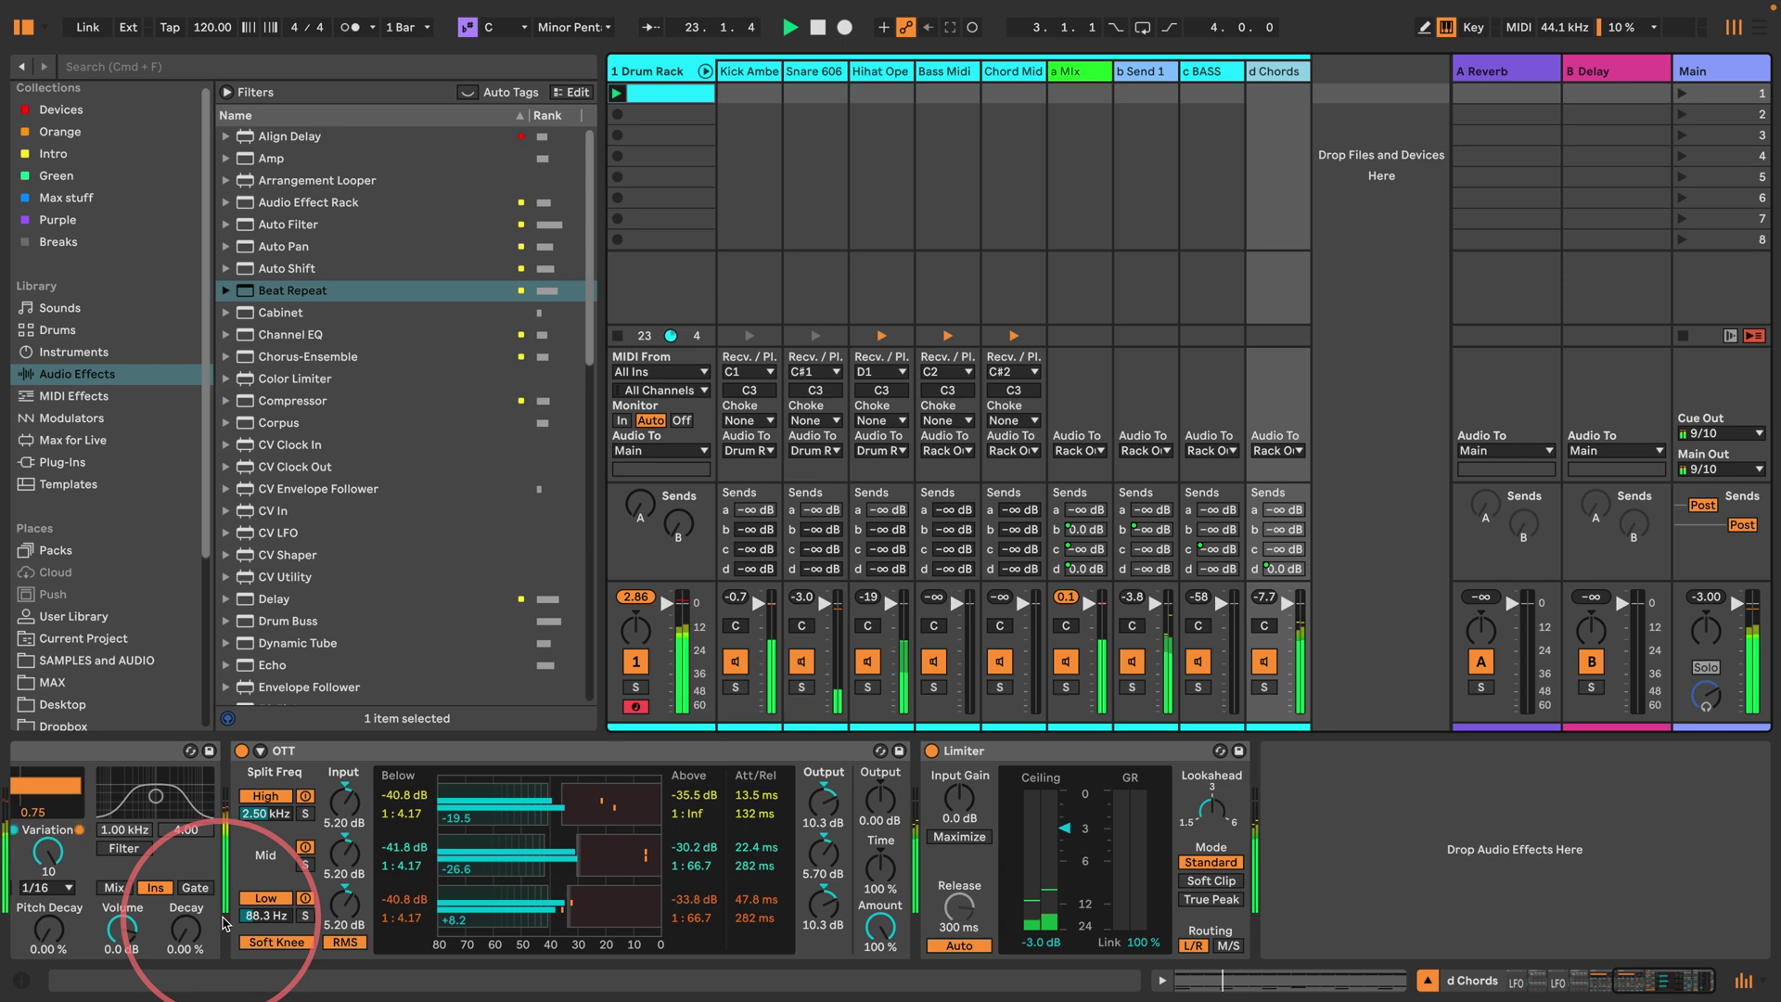
{"action": "scroll", "coordinate": [223, 881], "scroll_direction": "left", "scroll_amount": 10}
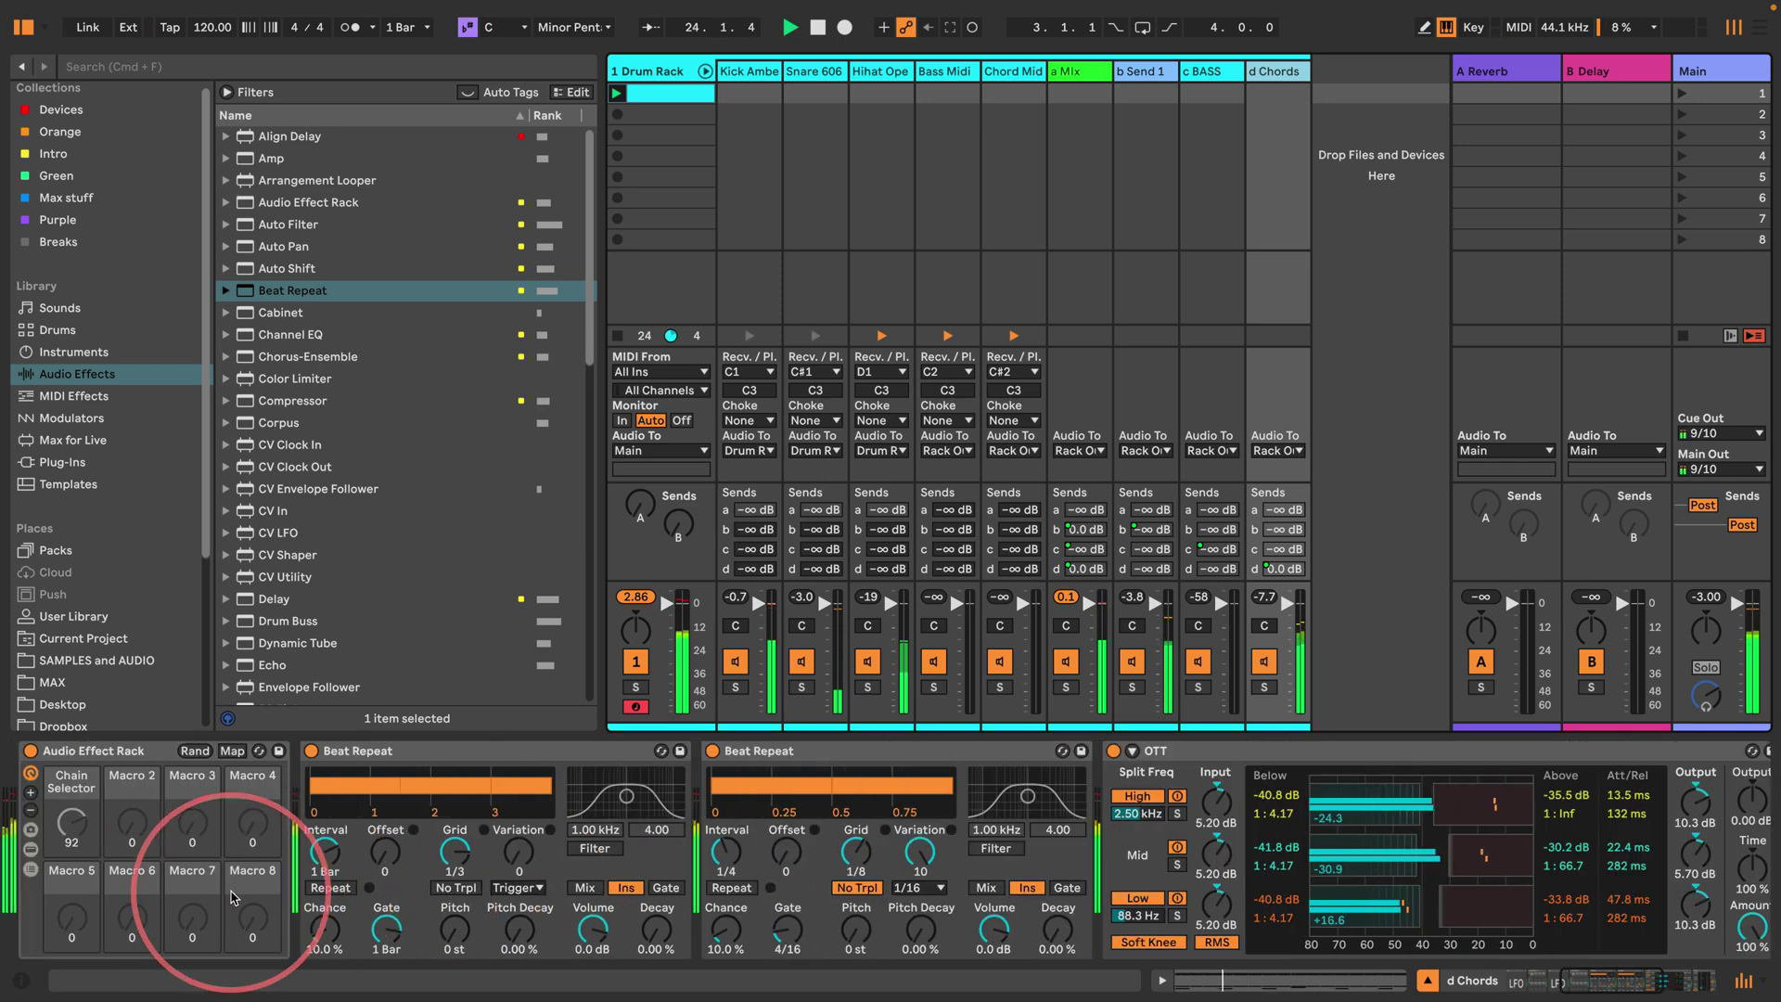
Step: Set the chance of both Beat Repeats on the Send 1 return to 10%
{"action": "left_click", "coordinate": [1143, 71]}
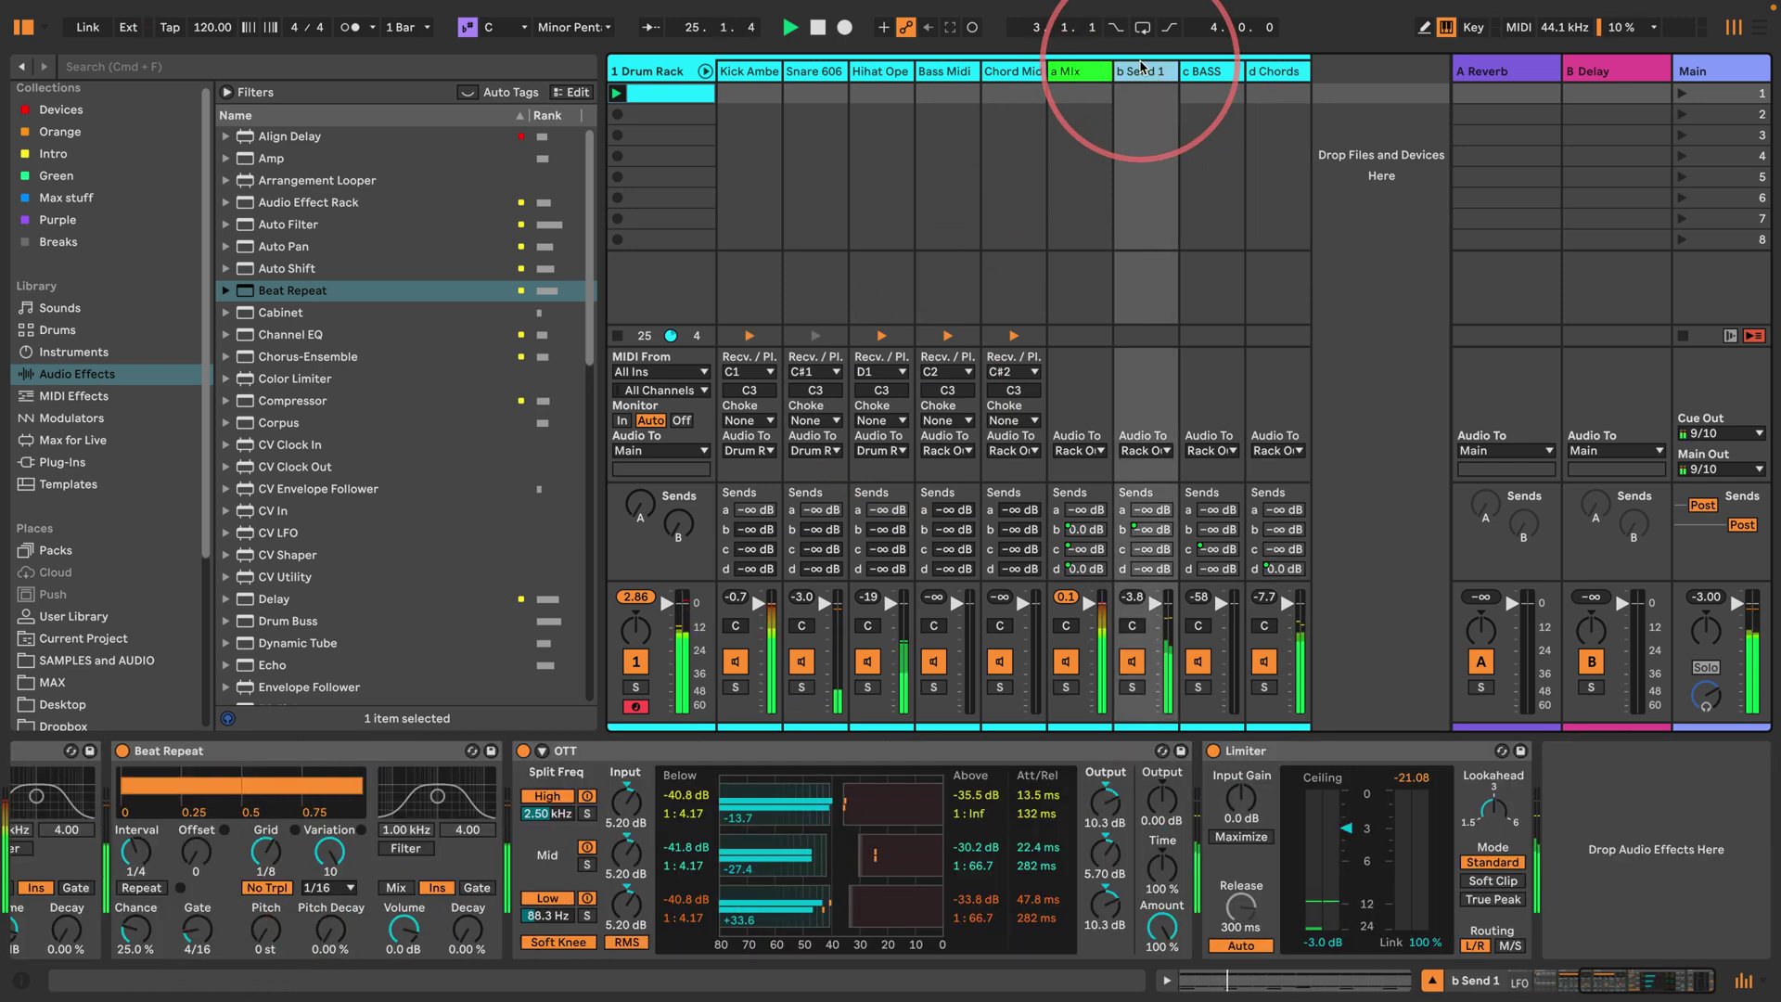
{"action": "scroll", "coordinate": [408, 862], "scroll_direction": "left", "scroll_amount": 10}
{"action": "left_click", "coordinate": [411, 930]}
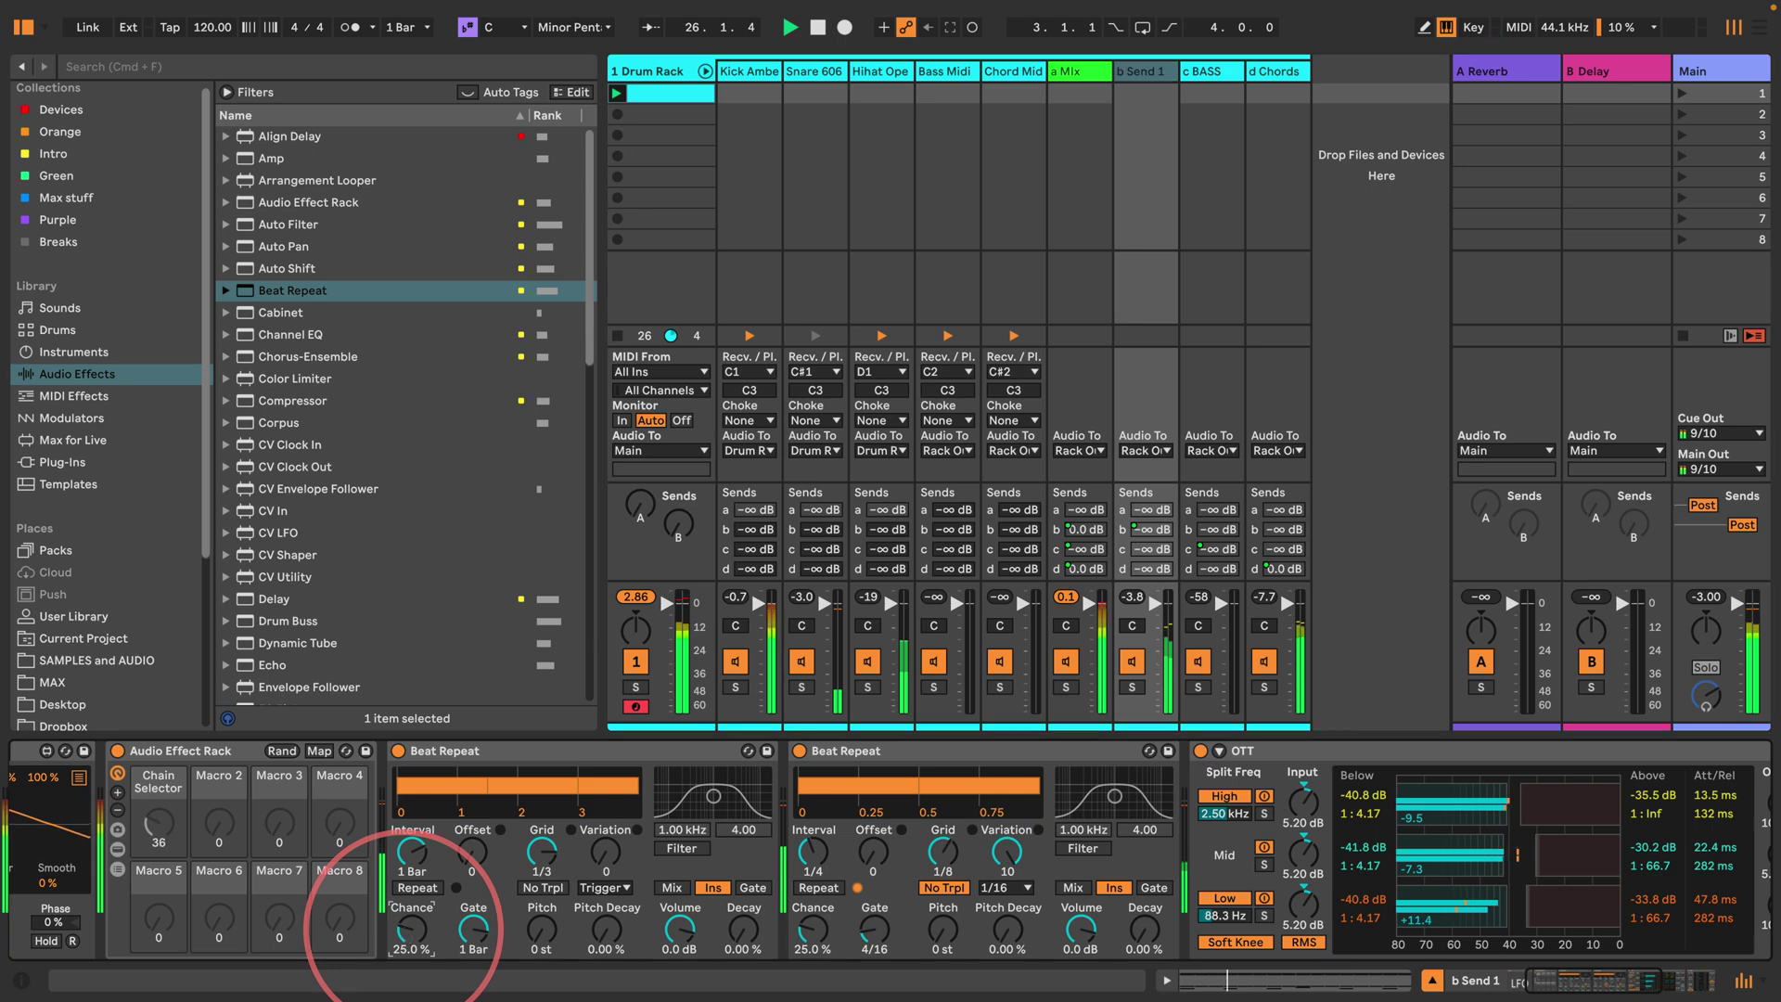
{"action": "type", "text": "10"}
{"action": "key", "text": "Return"}
{"action": "left_click", "coordinate": [810, 931]}
{"action": "type", "text": "1"}
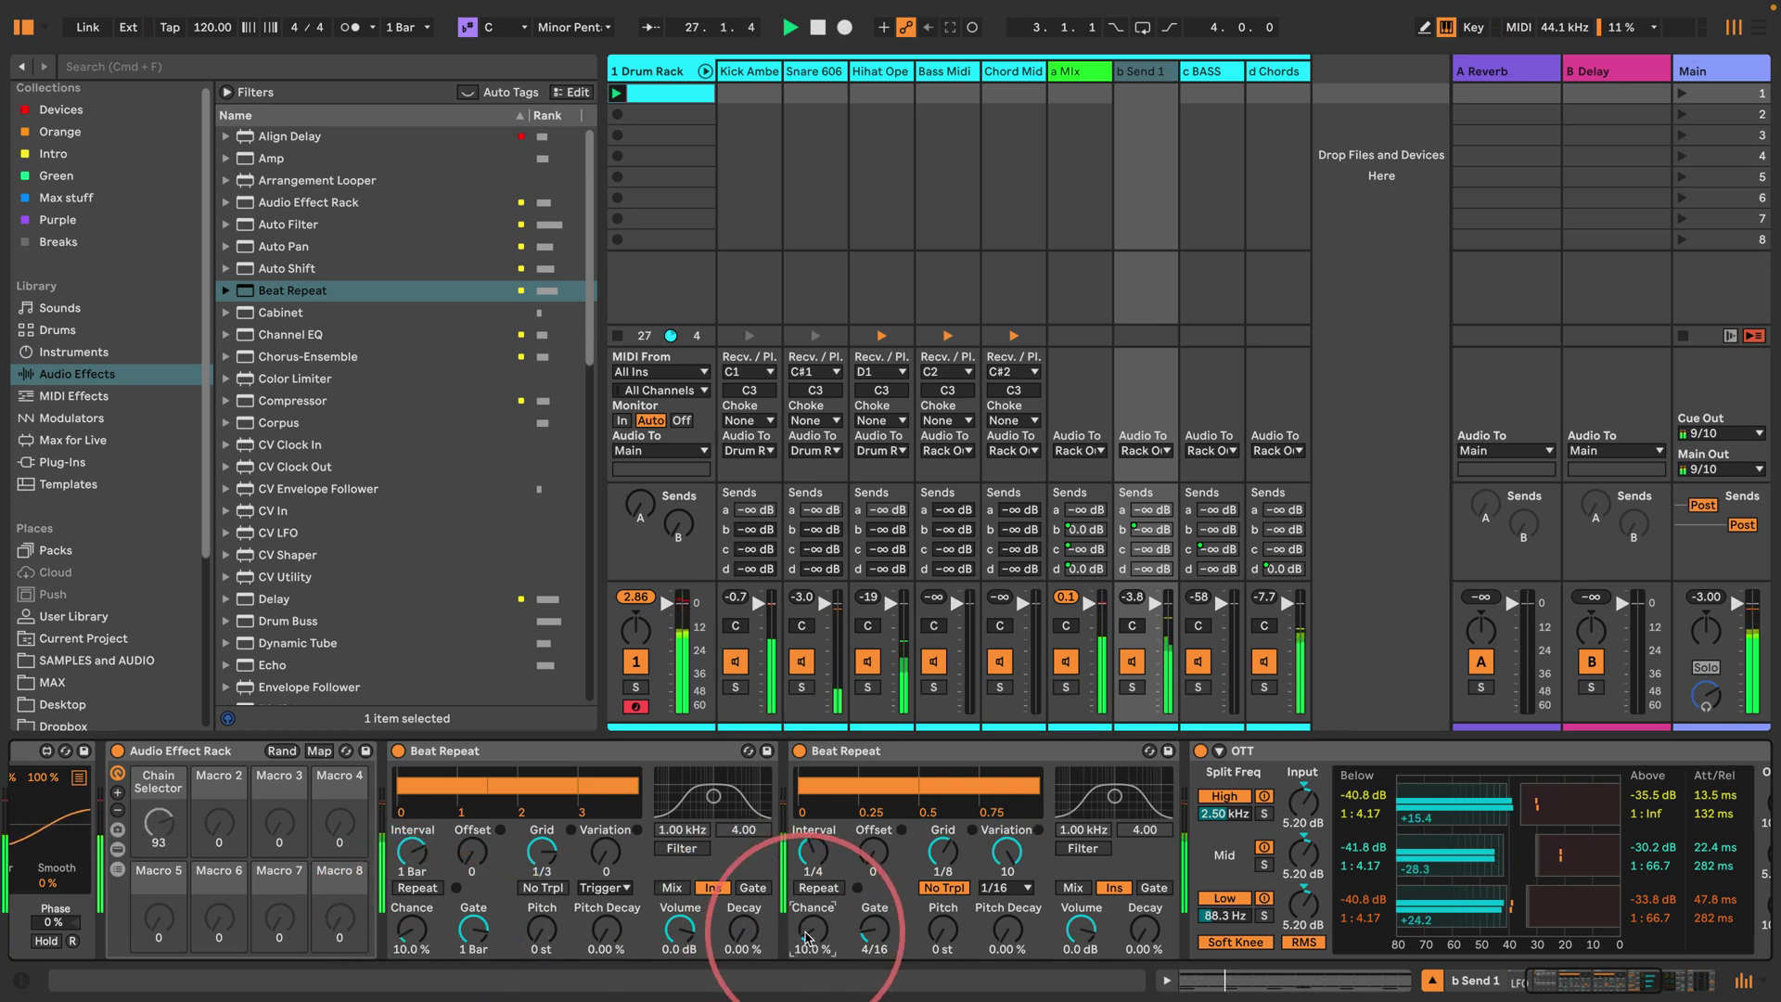
{"action": "scroll", "coordinate": [612, 816], "scroll_direction": "left", "scroll_amount": 5}
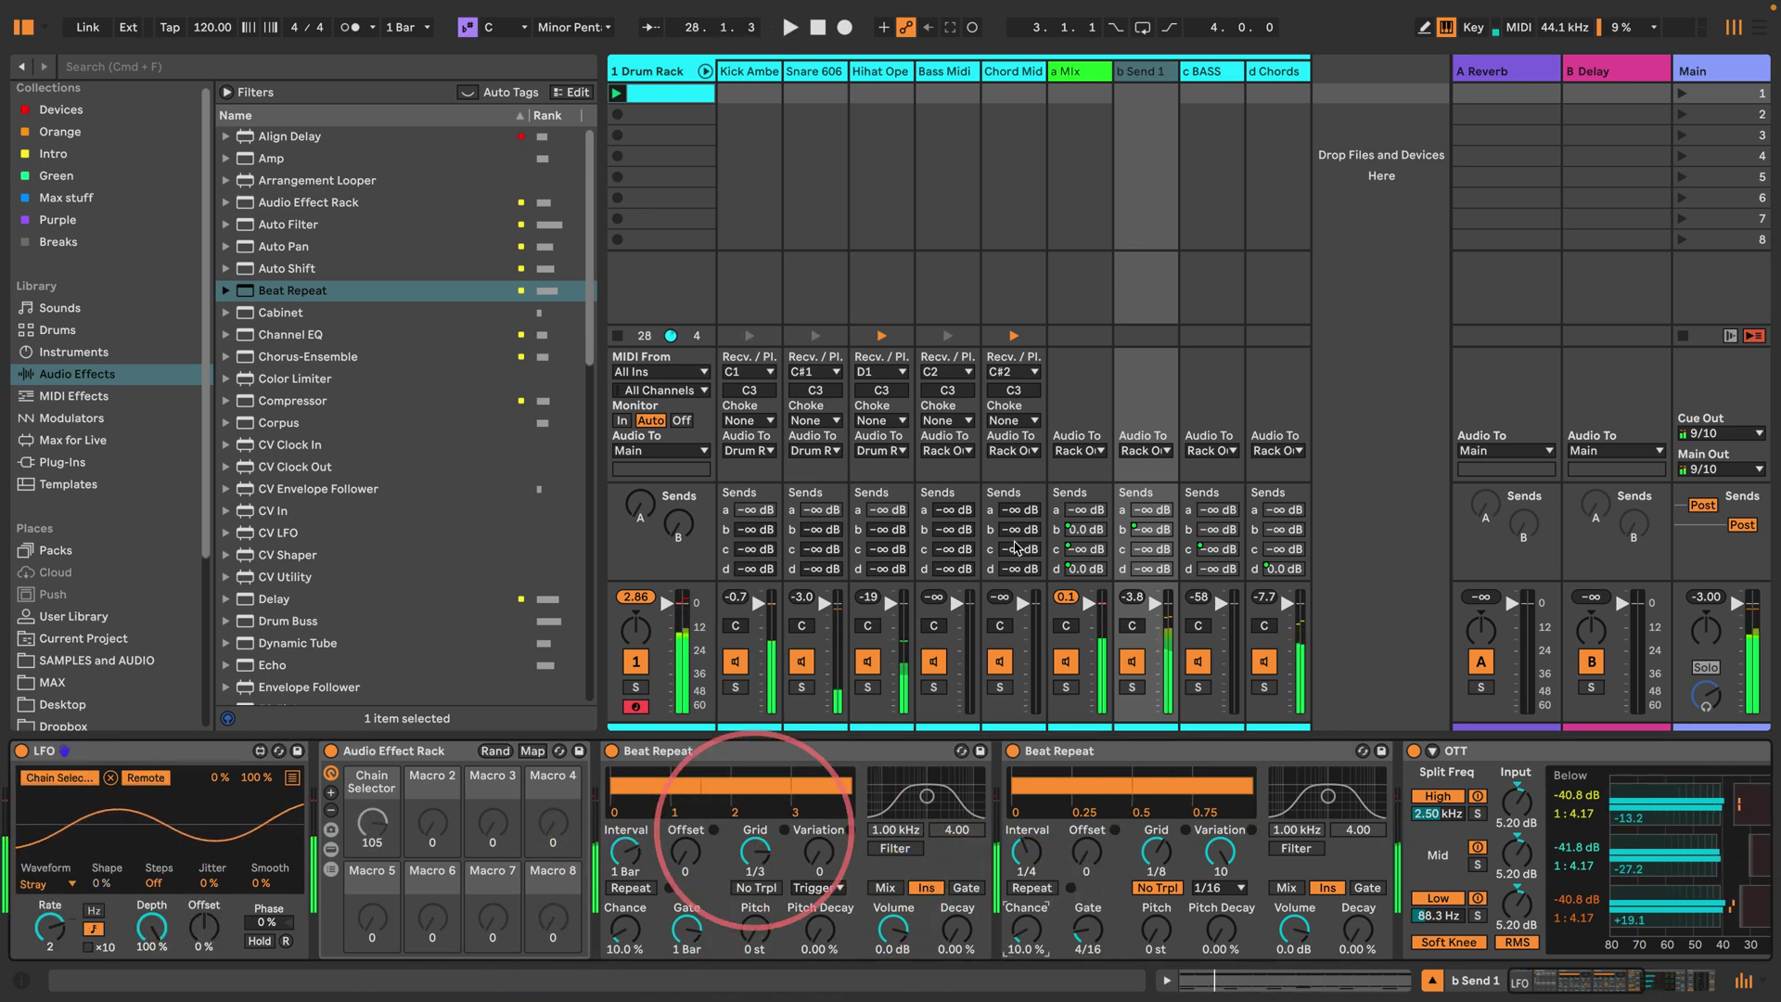
Step: Review the device chains of the Drum Rack's four returns and its kick, snare, hihat, Bass Midi and Chord Midi chains
{"action": "left_click", "coordinate": [1081, 71]}
{"action": "left_click", "coordinate": [1145, 72]}
{"action": "left_click", "coordinate": [1211, 71]}
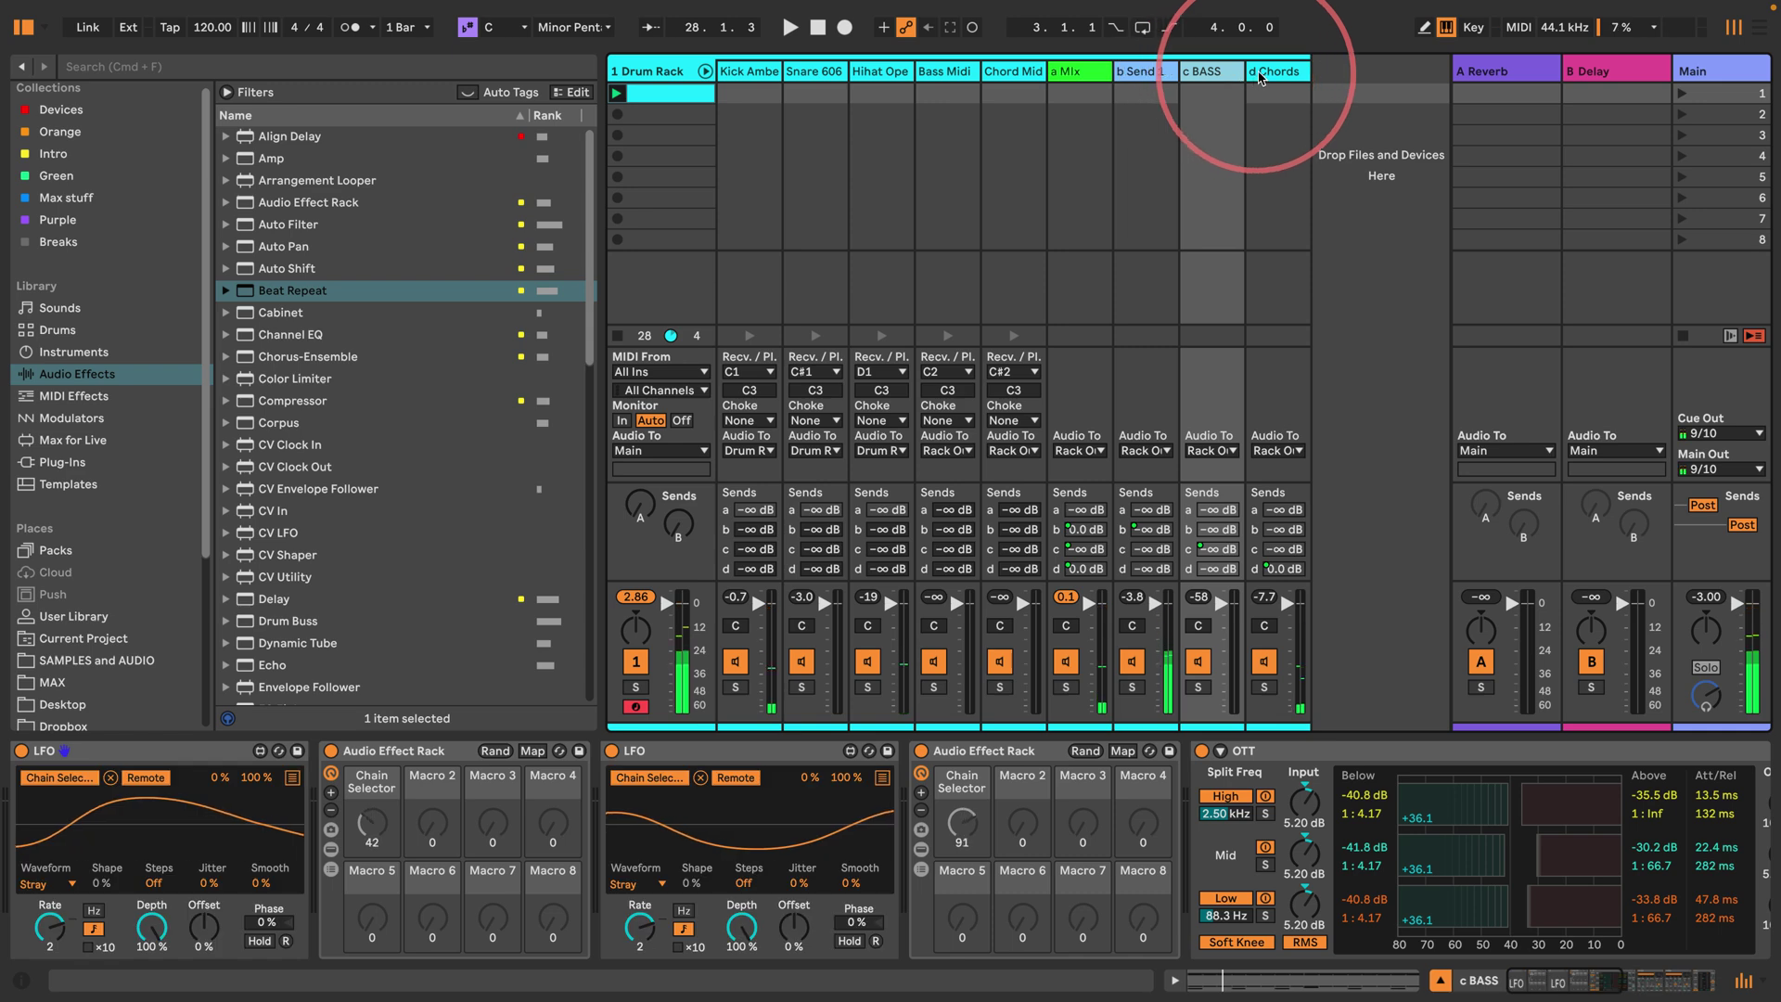
{"action": "left_click", "coordinate": [1260, 74]}
{"action": "left_click", "coordinate": [749, 72]}
{"action": "left_click", "coordinate": [814, 72]}
{"action": "left_click", "coordinate": [881, 73]}
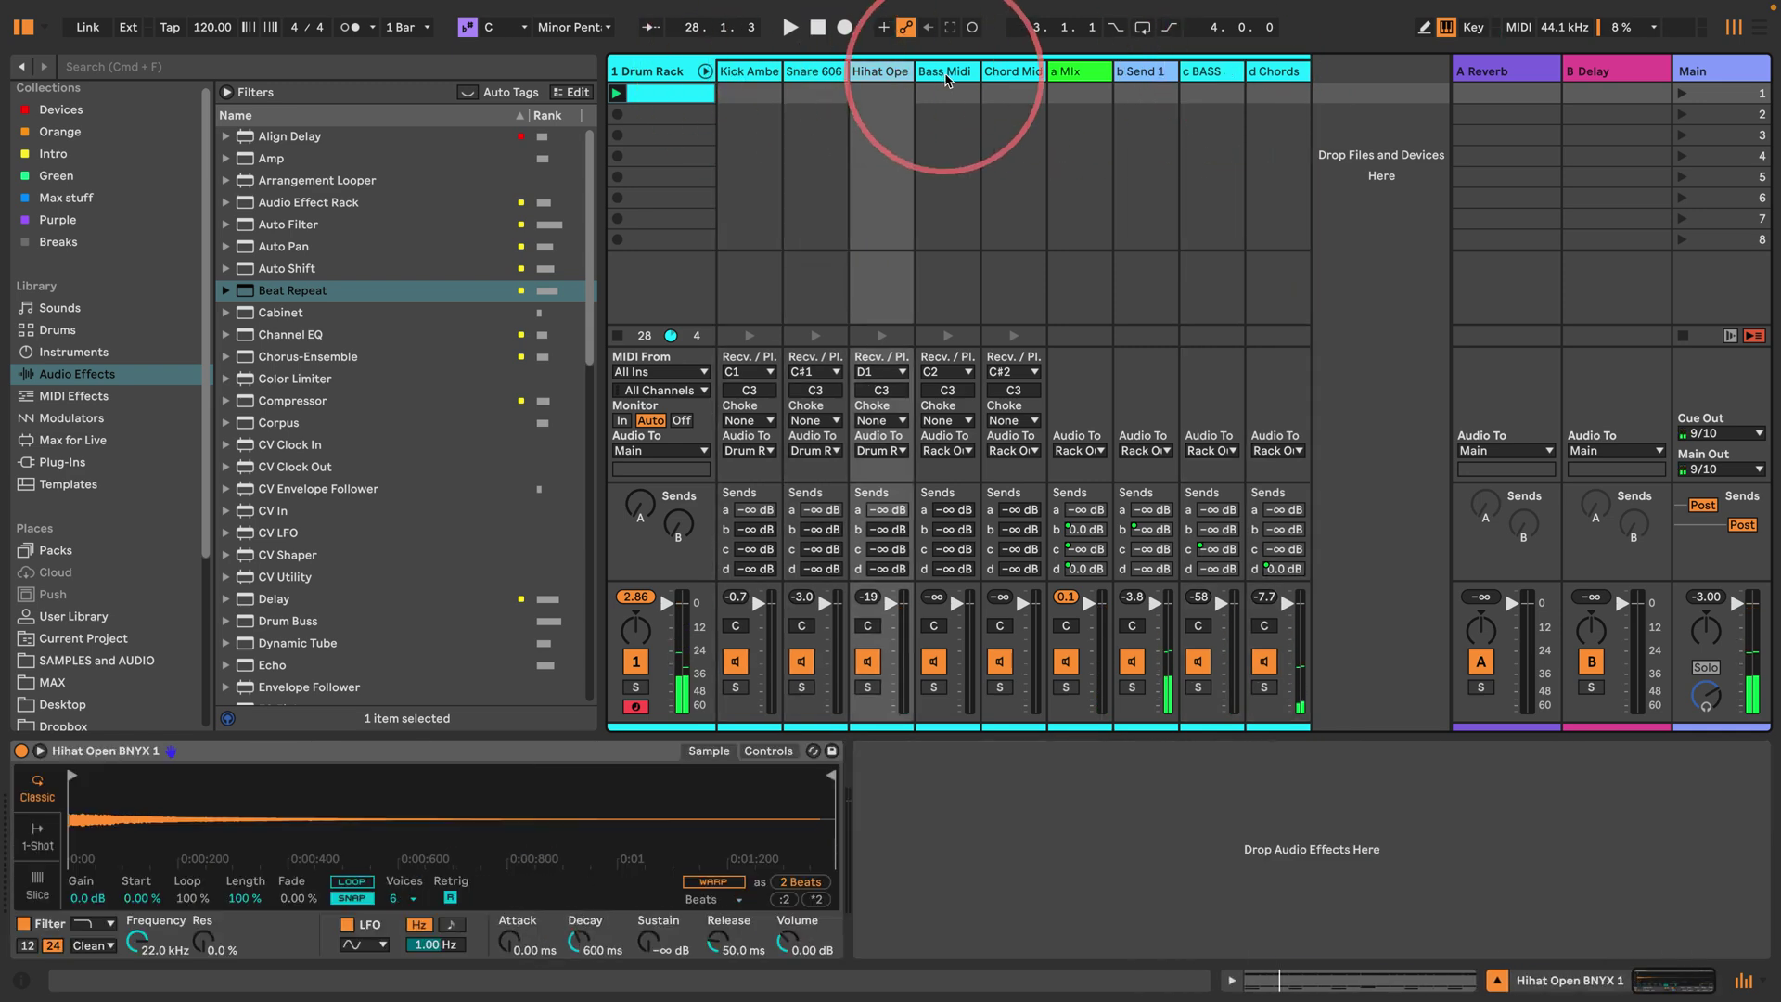
{"action": "left_click", "coordinate": [946, 75]}
{"action": "left_click", "coordinate": [999, 72]}
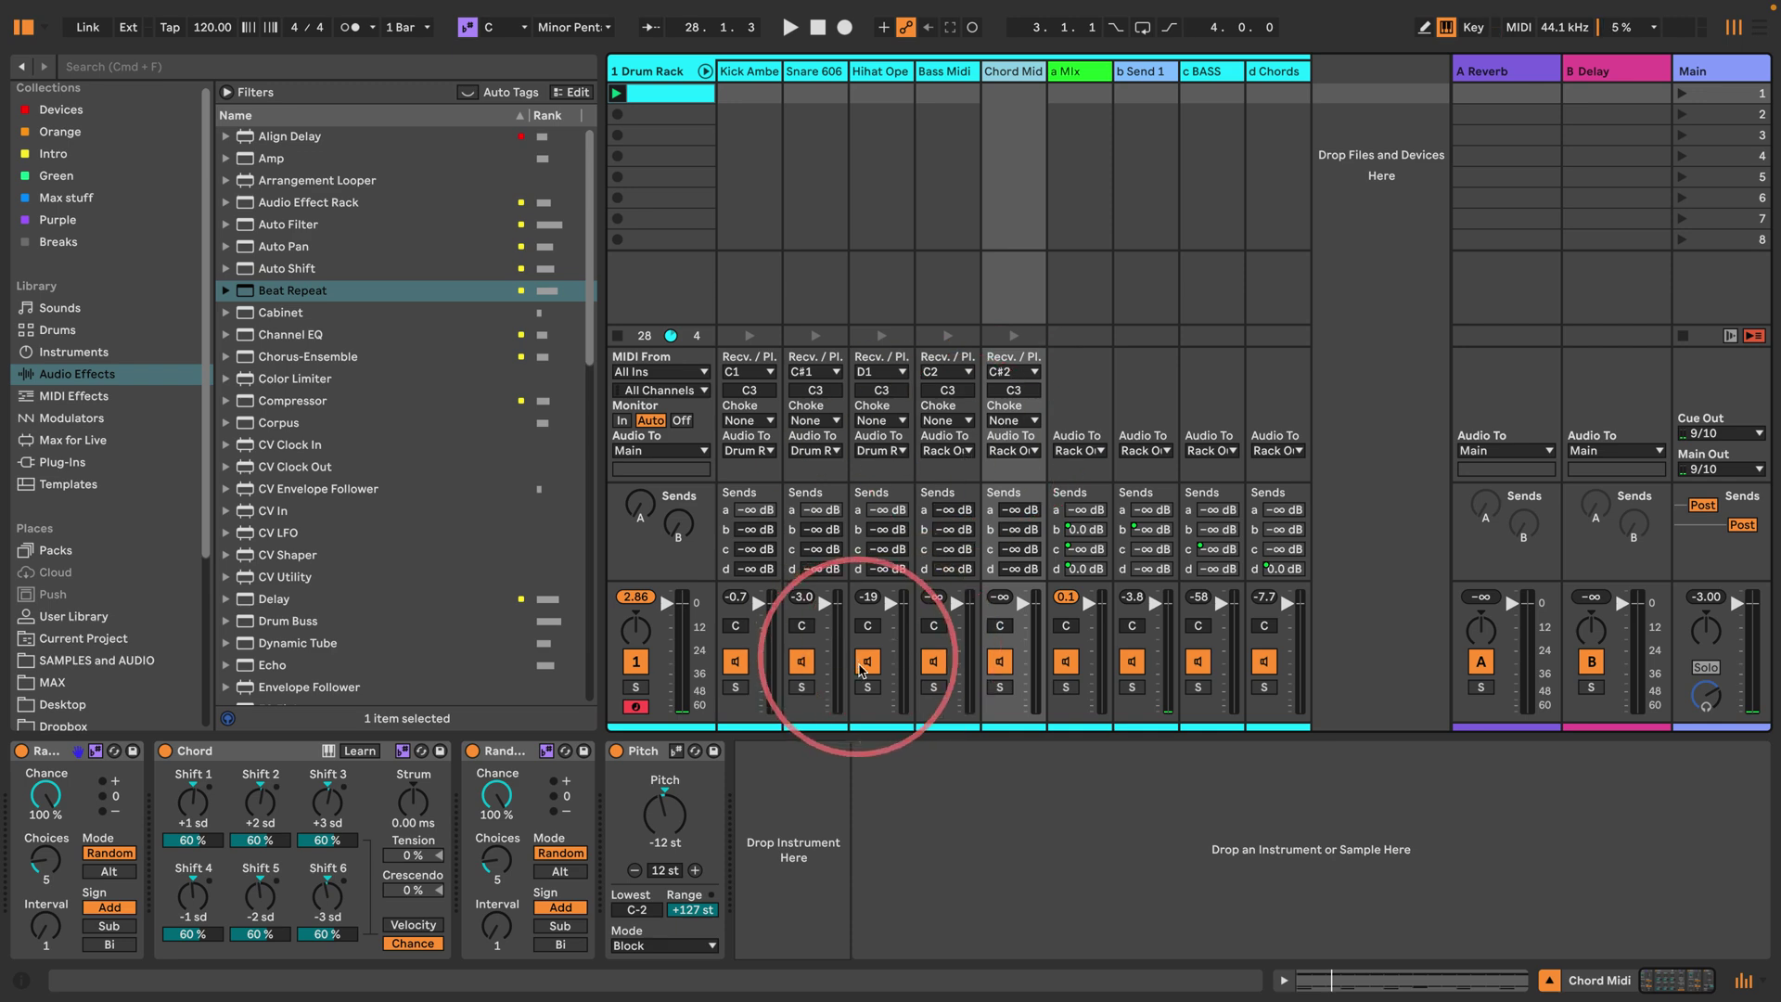
Step: Stop playback and map the volume envelope decay and release of the Kick Amber chain's sample to Drum Rack Macro 7
{"action": "left_click", "coordinate": [652, 81]}
{"action": "key", "text": "space"}
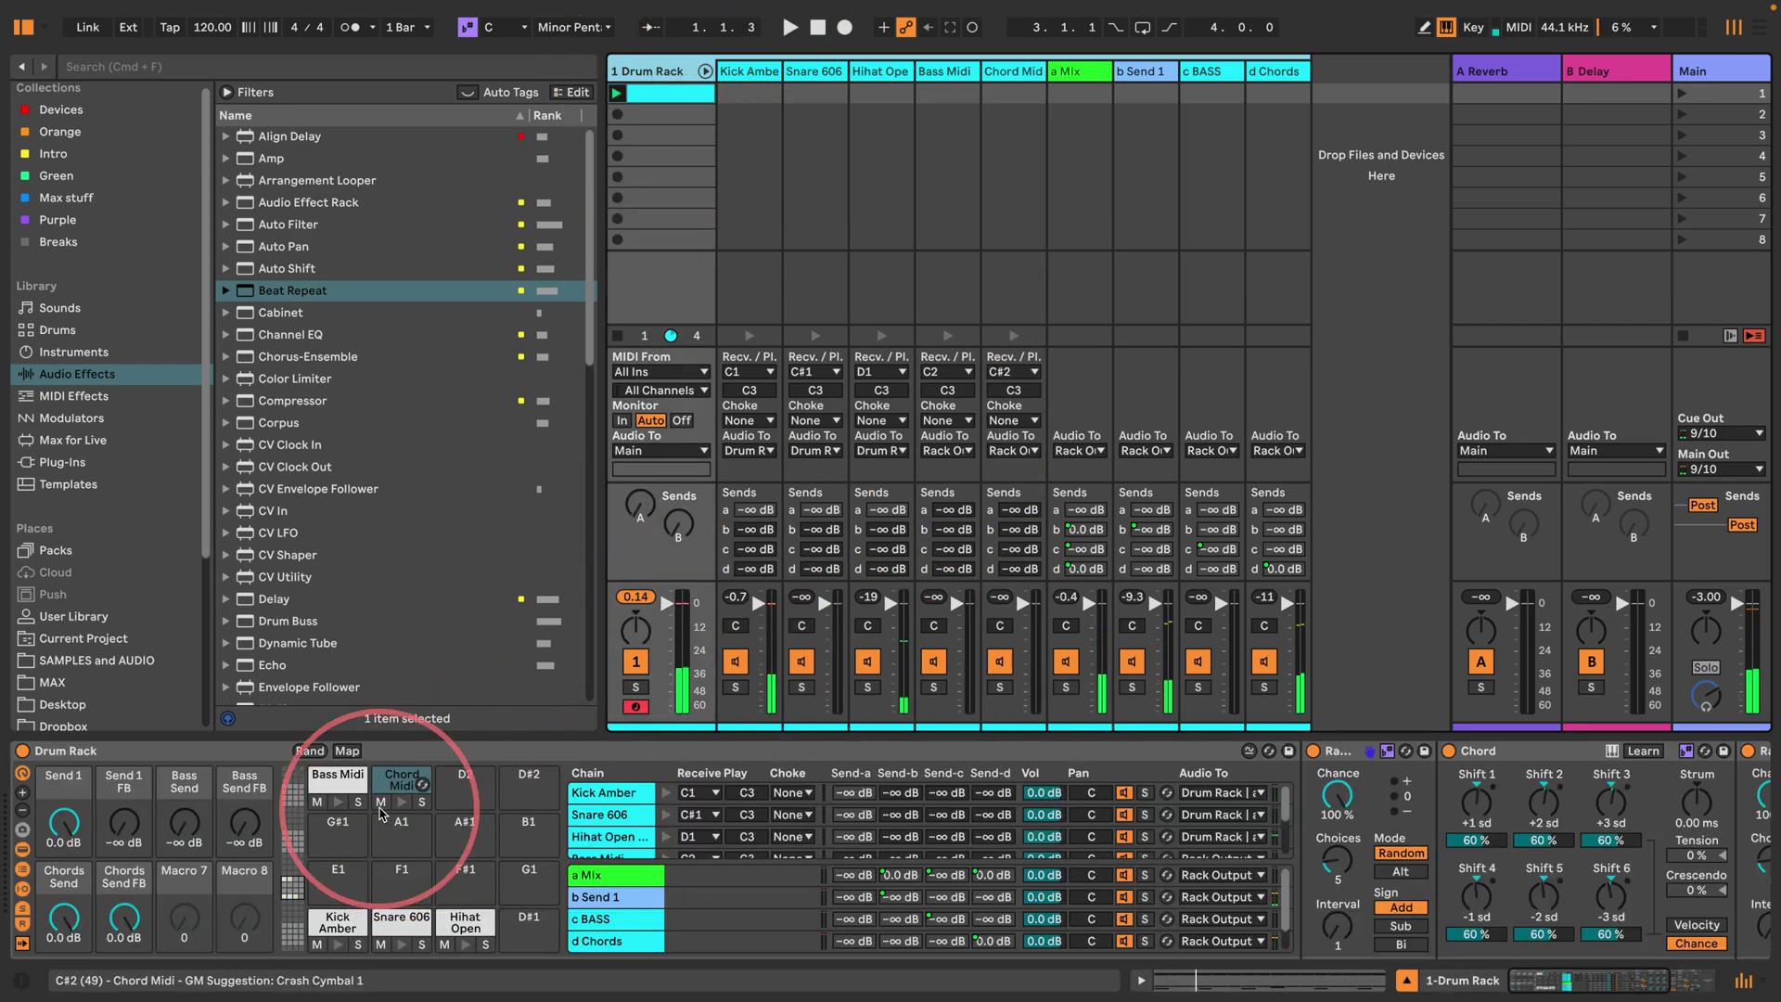
{"action": "left_click", "coordinate": [590, 793]}
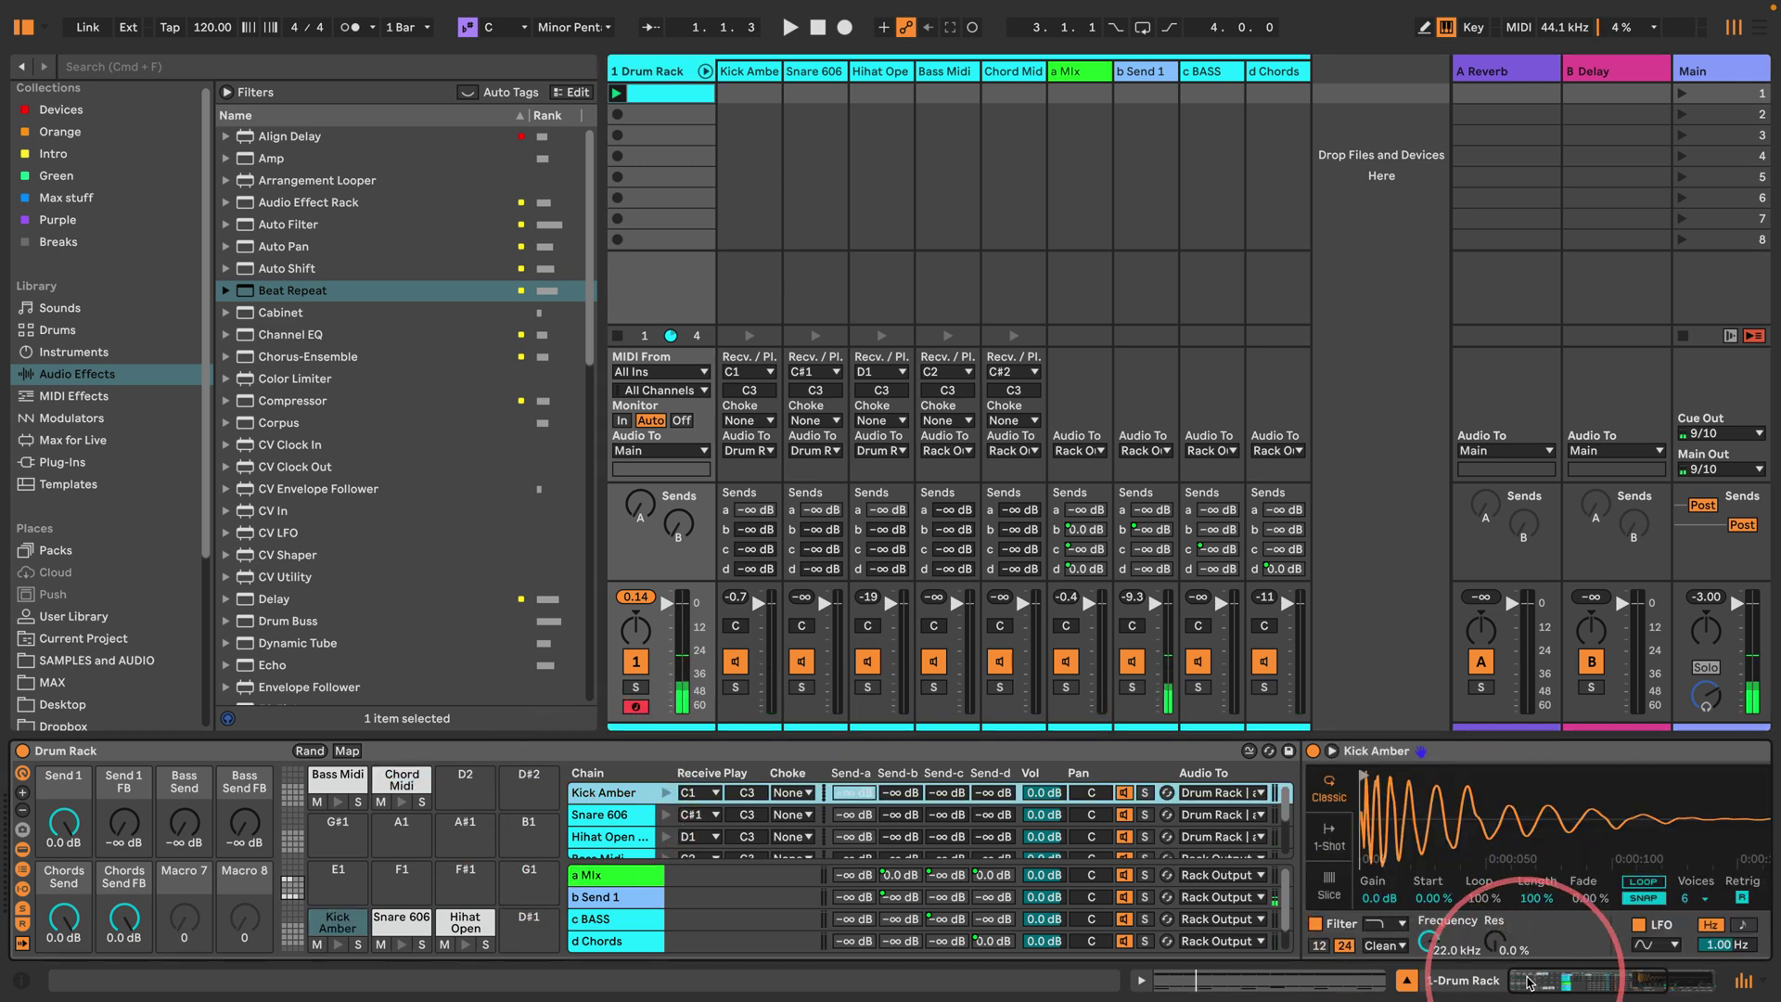
{"action": "left_click_drag", "start_coordinate": [1529, 981], "coordinate": [1572, 985]}
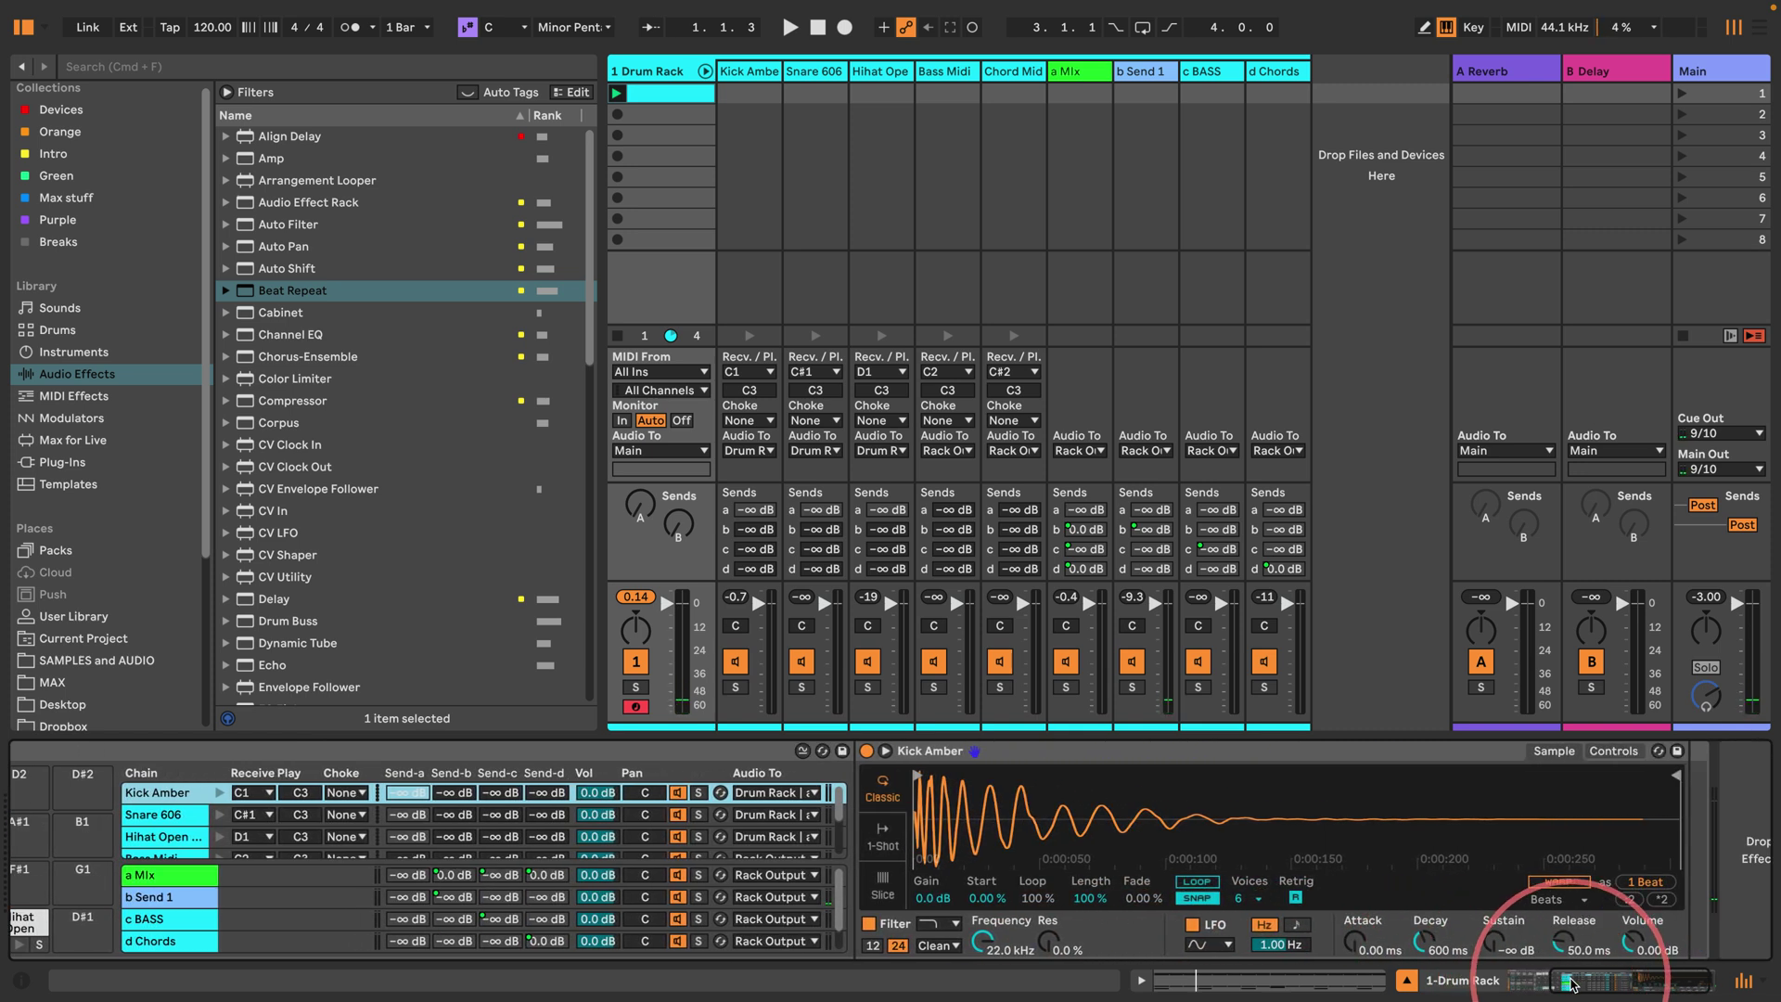
{"action": "left_click_drag", "start_coordinate": [1558, 985], "coordinate": [1510, 981]}
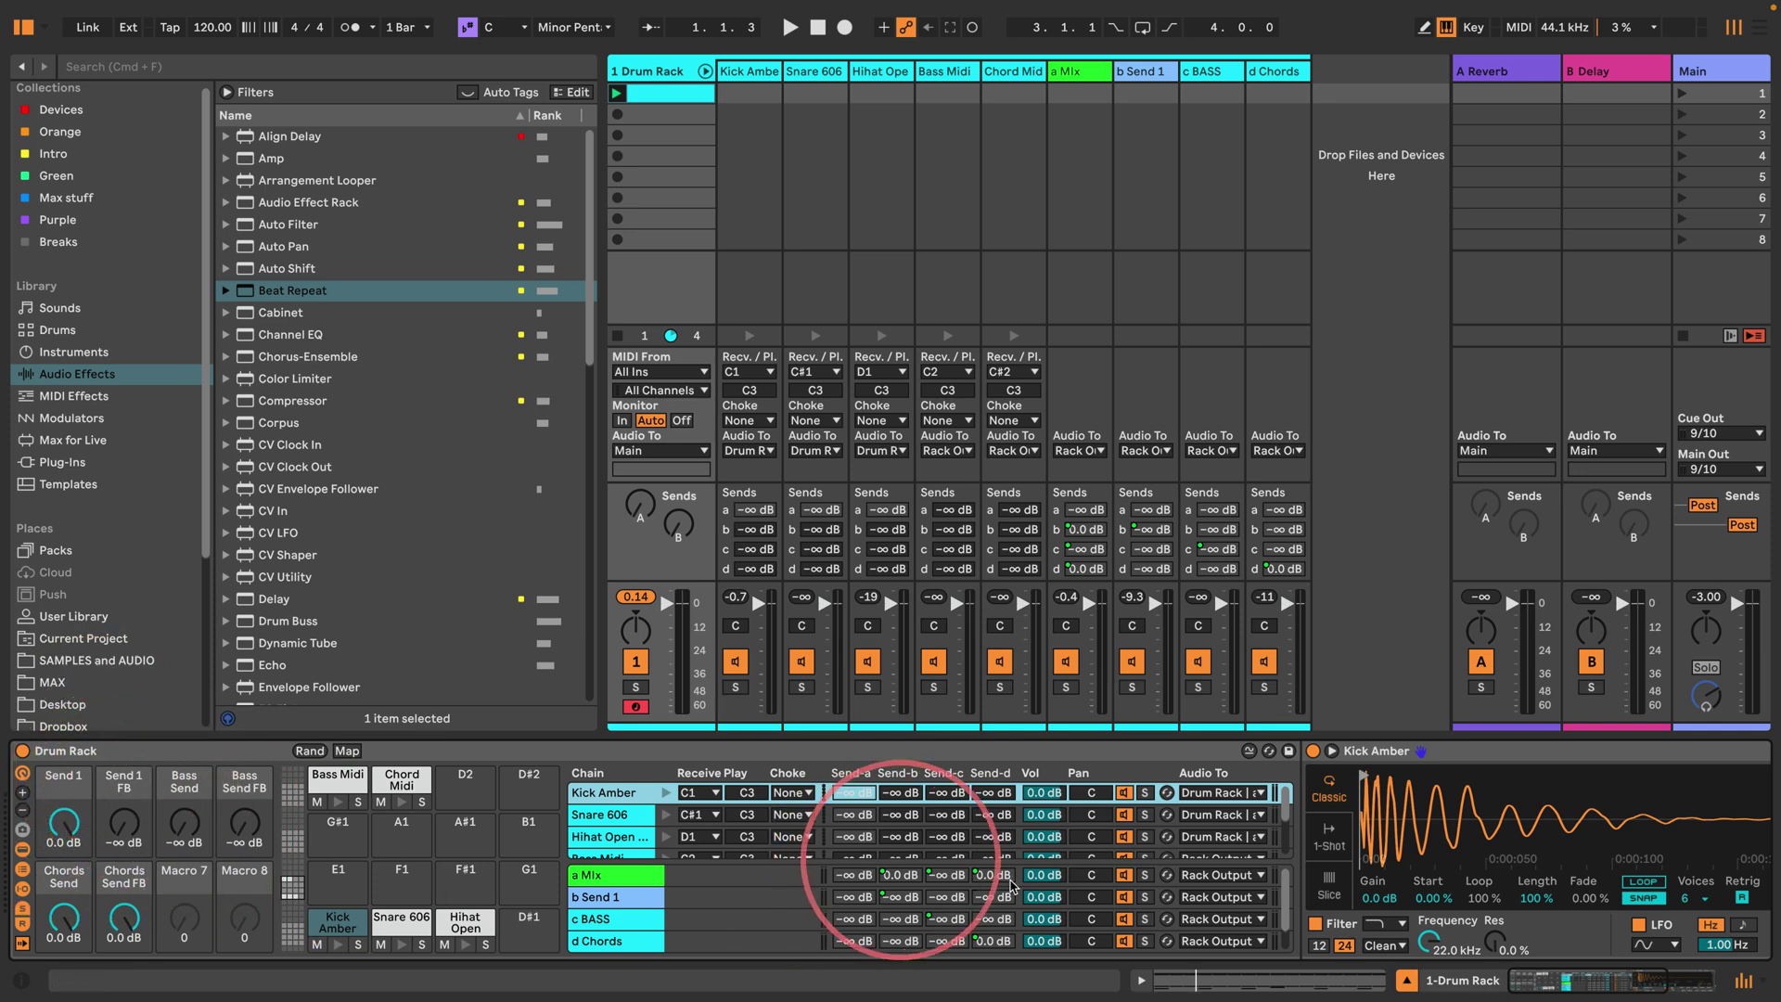
{"action": "scroll", "coordinate": [1239, 895], "scroll_direction": "right", "scroll_amount": 4}
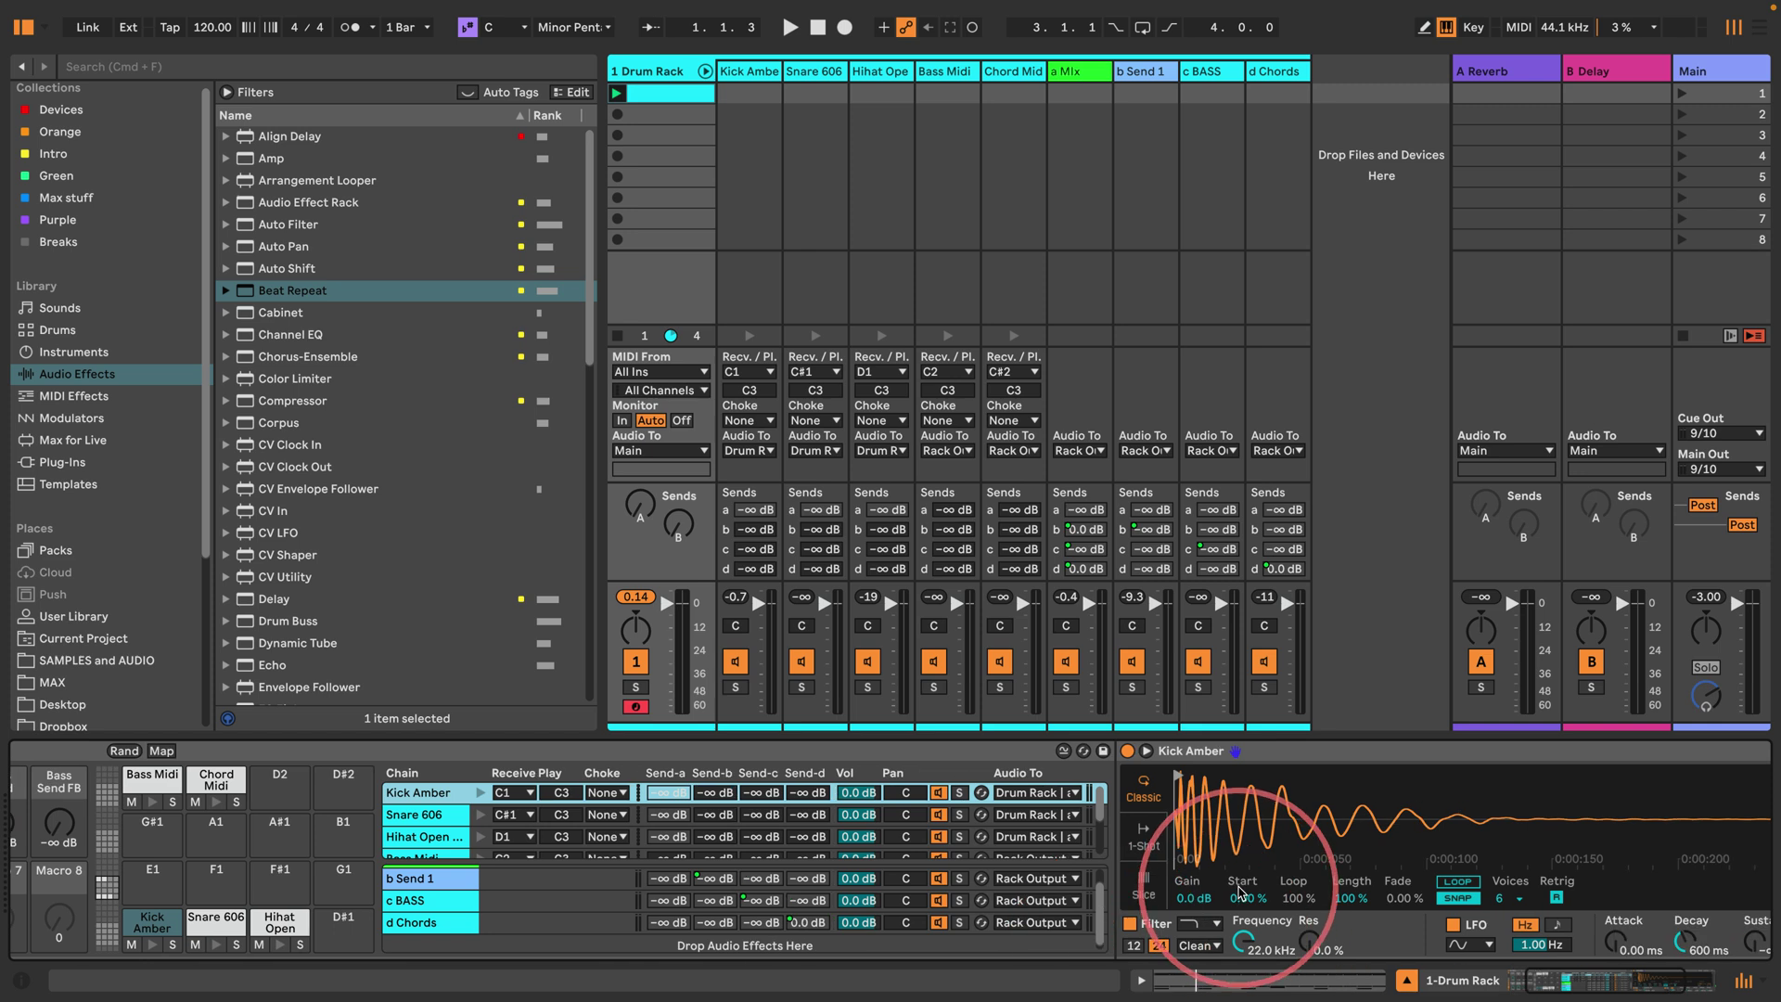
{"action": "scroll", "coordinate": [1239, 891], "scroll_direction": "right", "scroll_amount": 6}
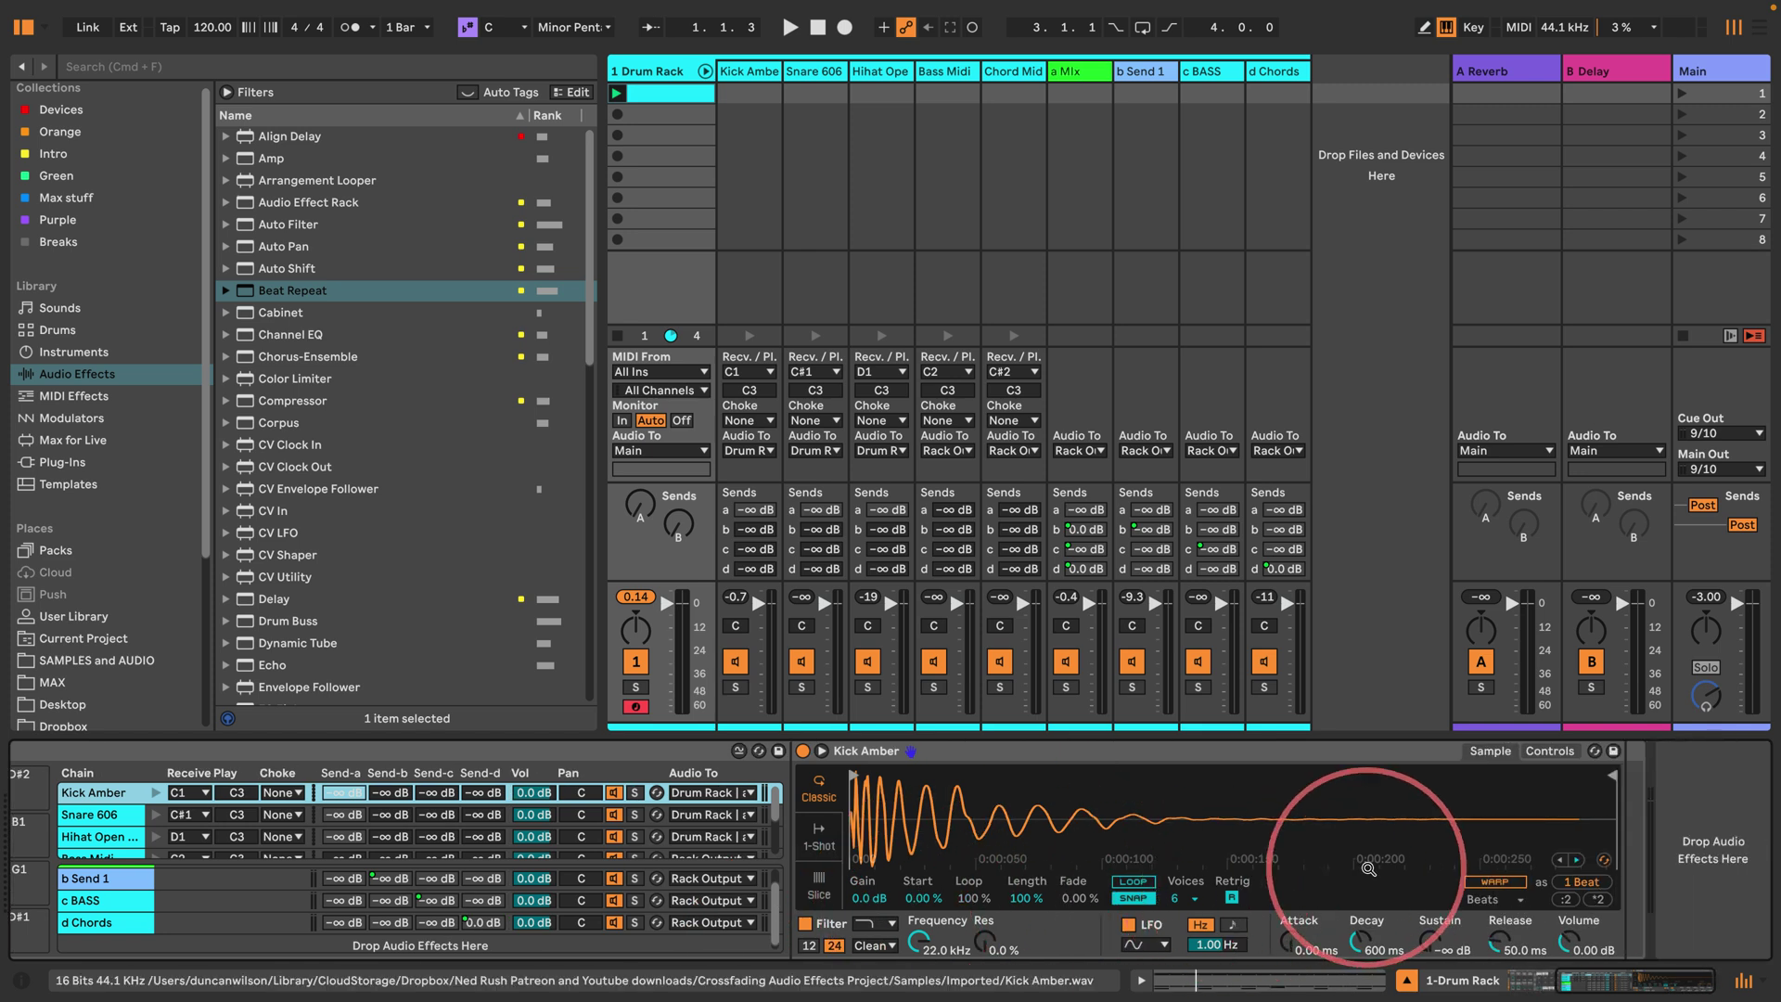
{"action": "right_click", "coordinate": [1361, 943]}
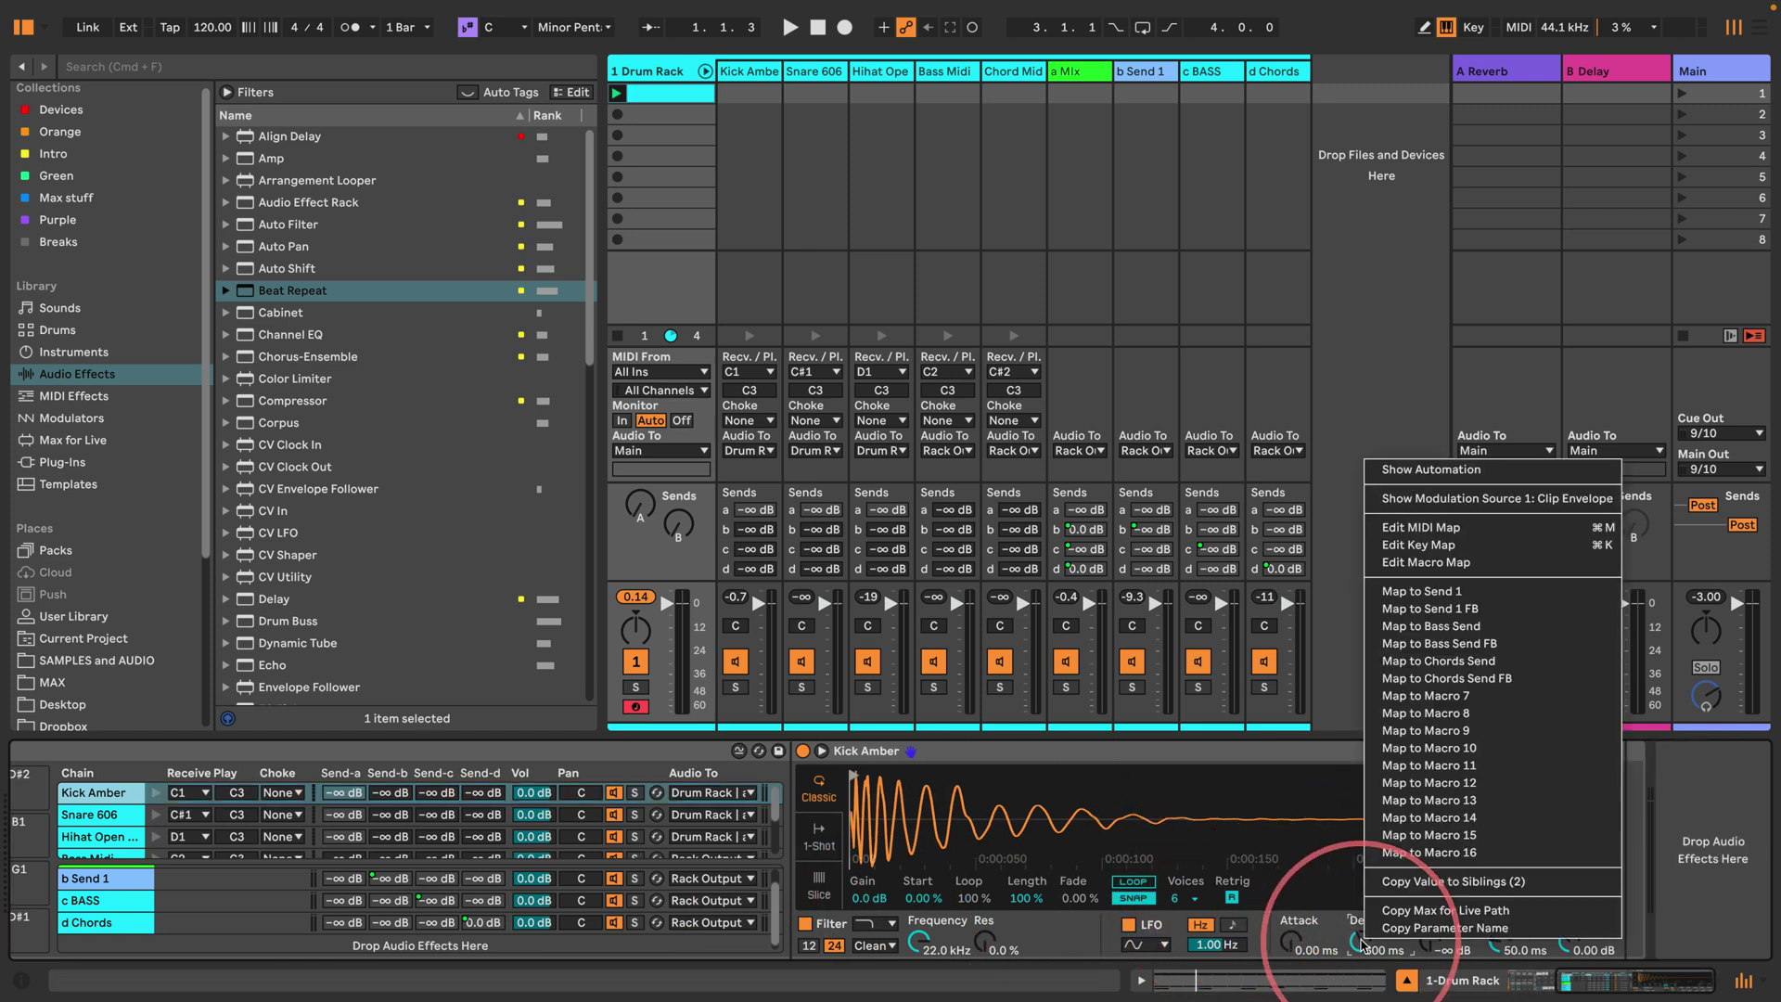
{"action": "left_click", "coordinate": [1439, 678]}
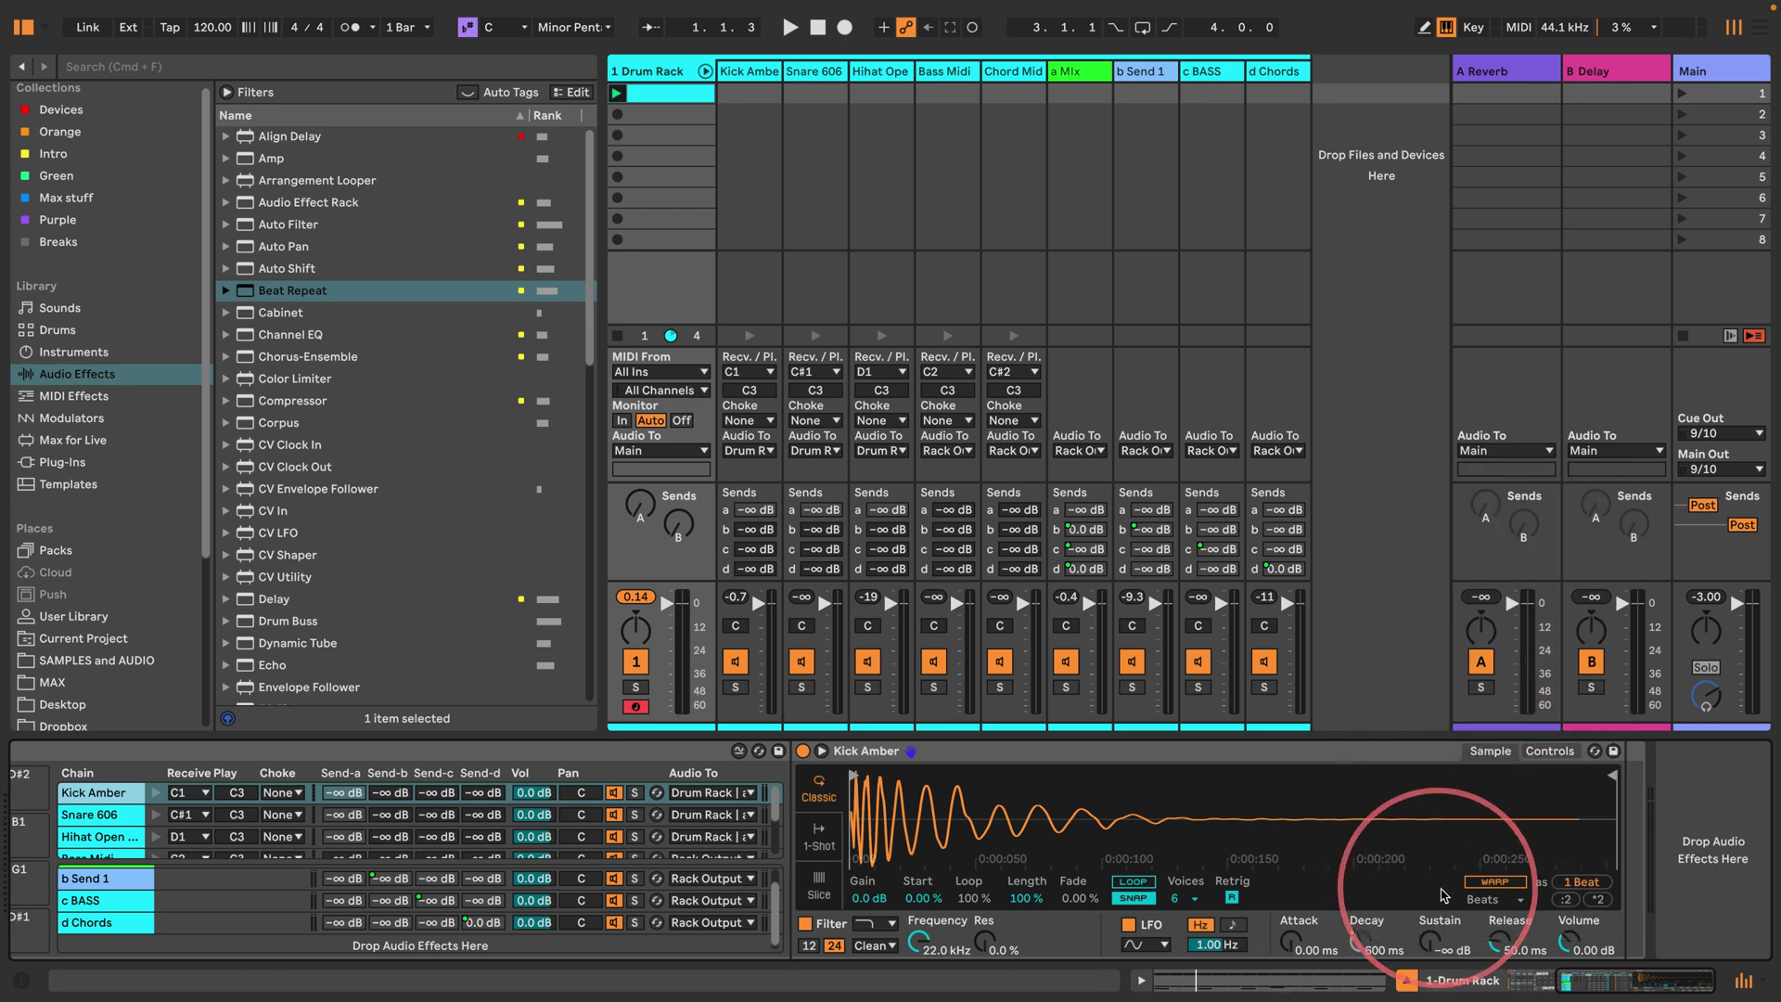
{"action": "right_click", "coordinate": [1497, 942]}
{"action": "scroll", "coordinate": [1567, 742], "scroll_direction": "down", "scroll_amount": 3}
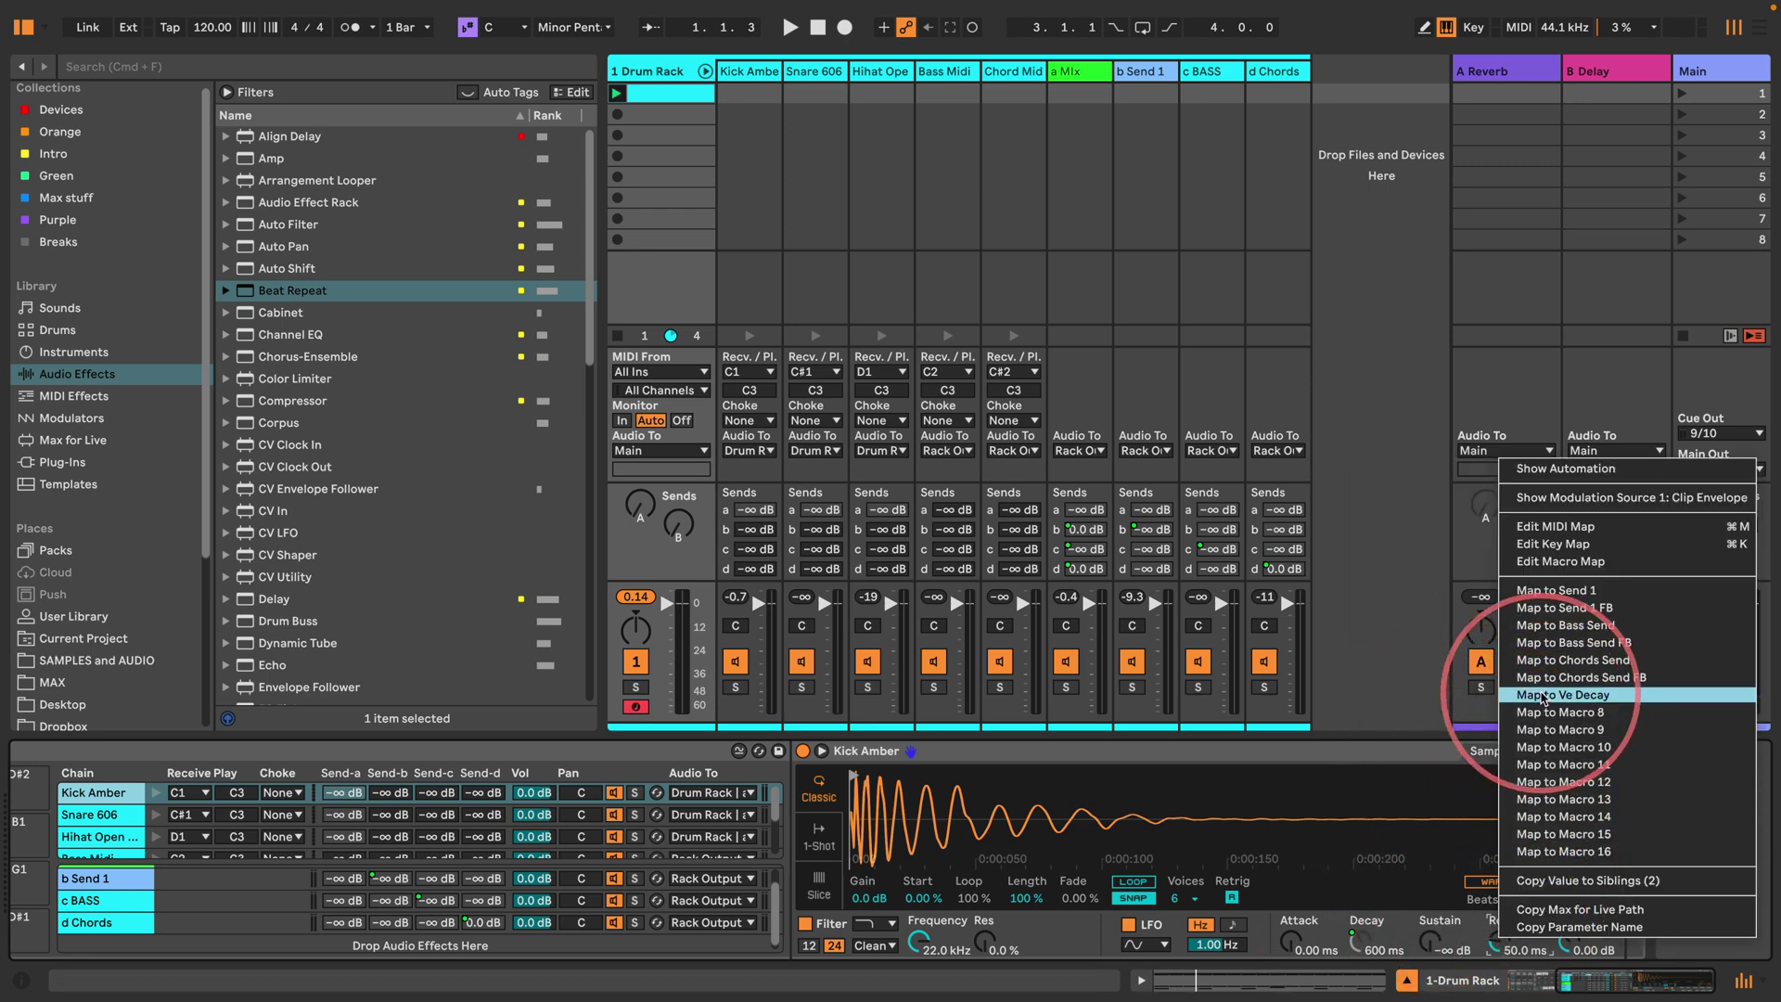
{"action": "left_click", "coordinate": [1543, 698]}
Step: Map the volume envelope decay and release of the Snare 606 chain's sample to the same decay macro as the kick
{"action": "left_click", "coordinate": [102, 815]}
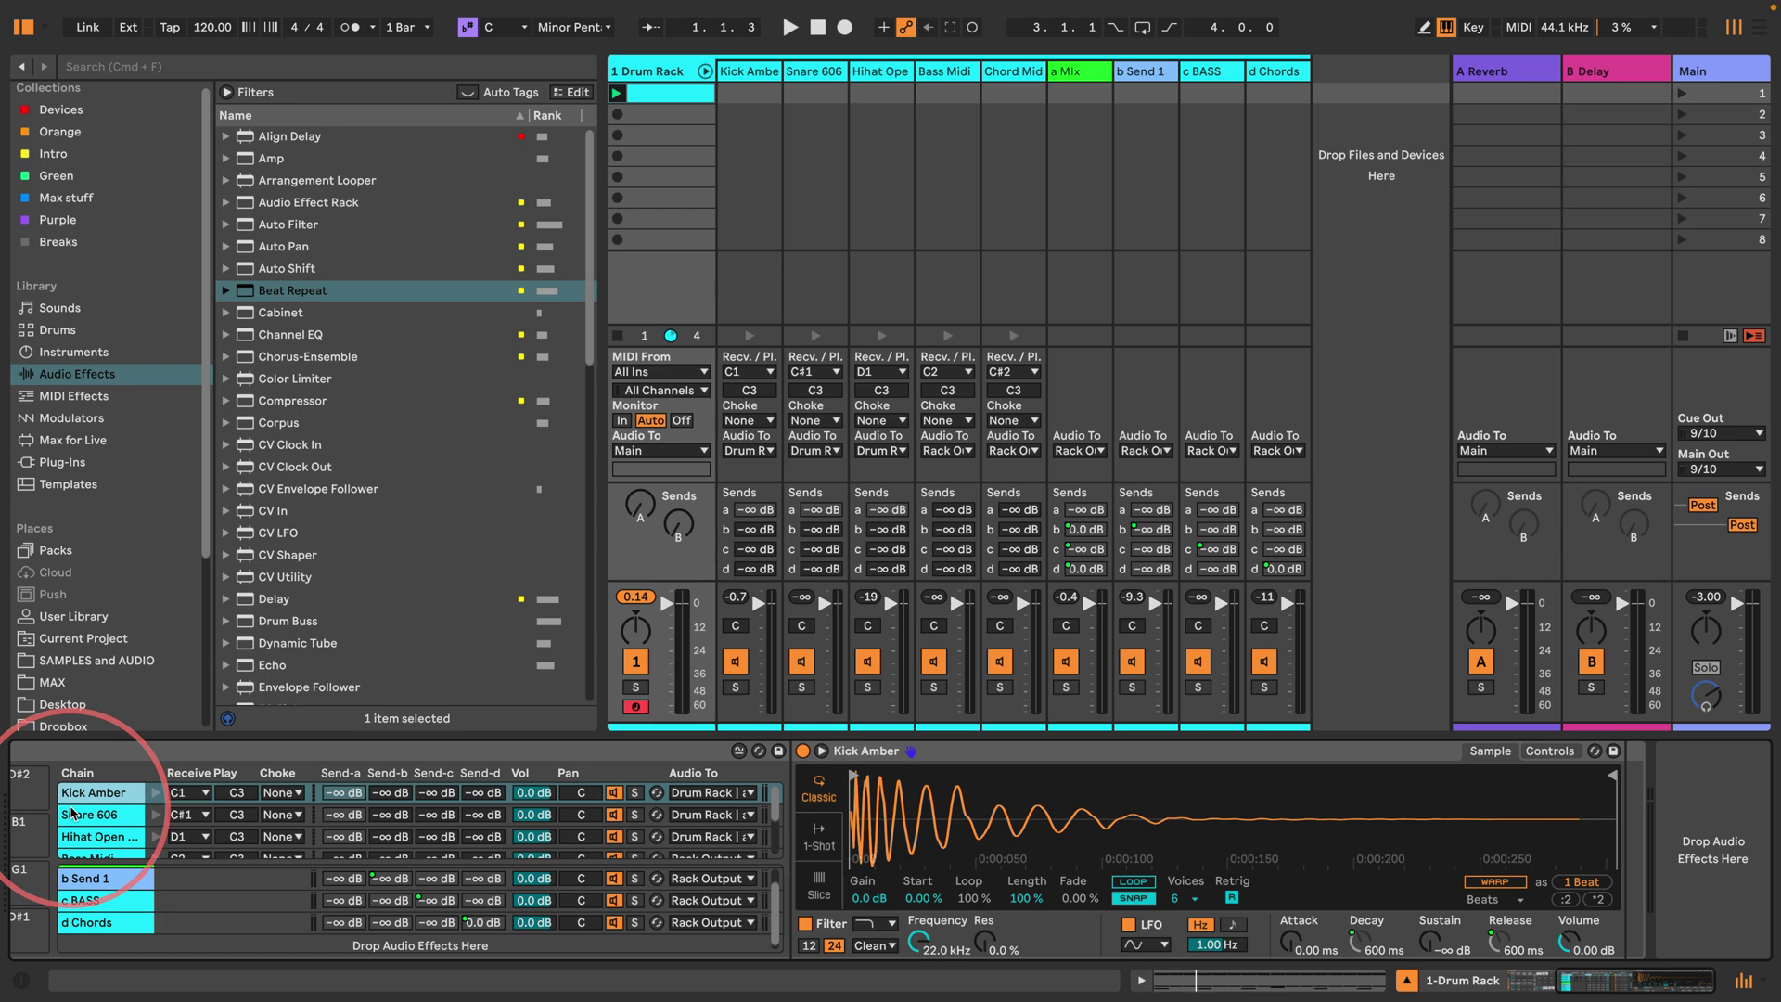
{"action": "left_click", "coordinate": [1280, 872]}
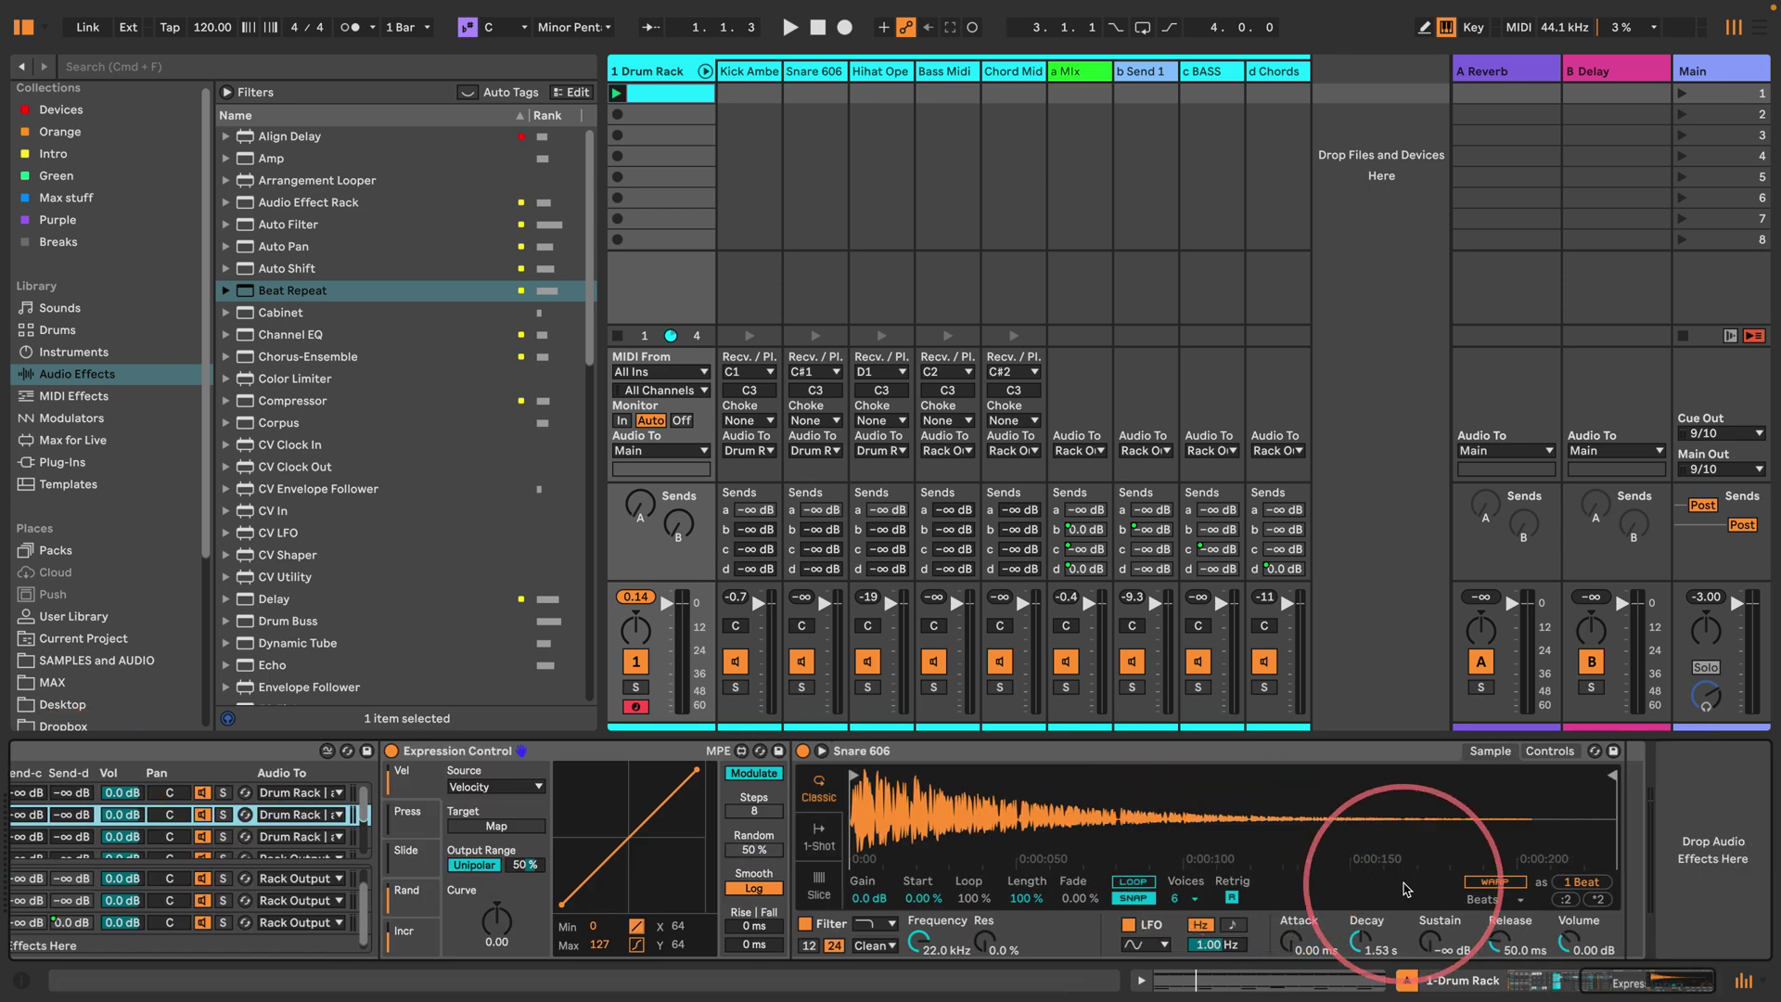
{"action": "scroll", "coordinate": [650, 816], "scroll_direction": "left", "scroll_amount": 5}
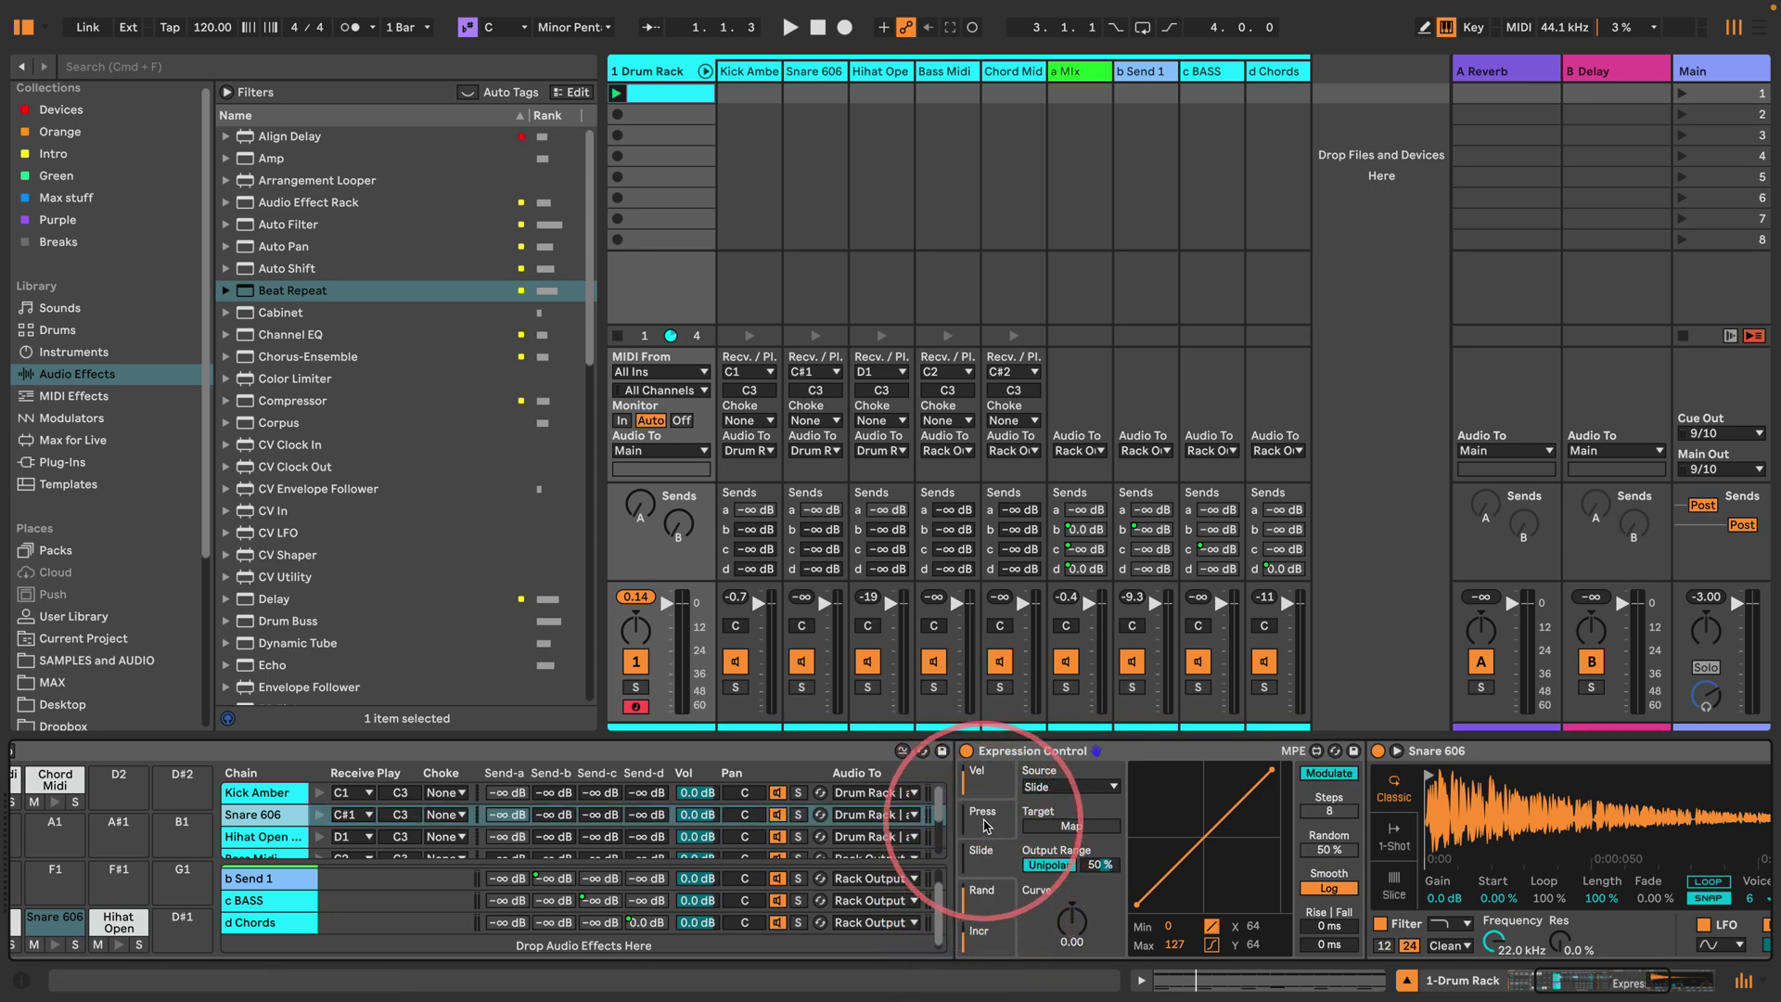
{"action": "left_click", "coordinate": [985, 896]}
{"action": "scroll", "coordinate": [1033, 795], "scroll_direction": "right", "scroll_amount": 8}
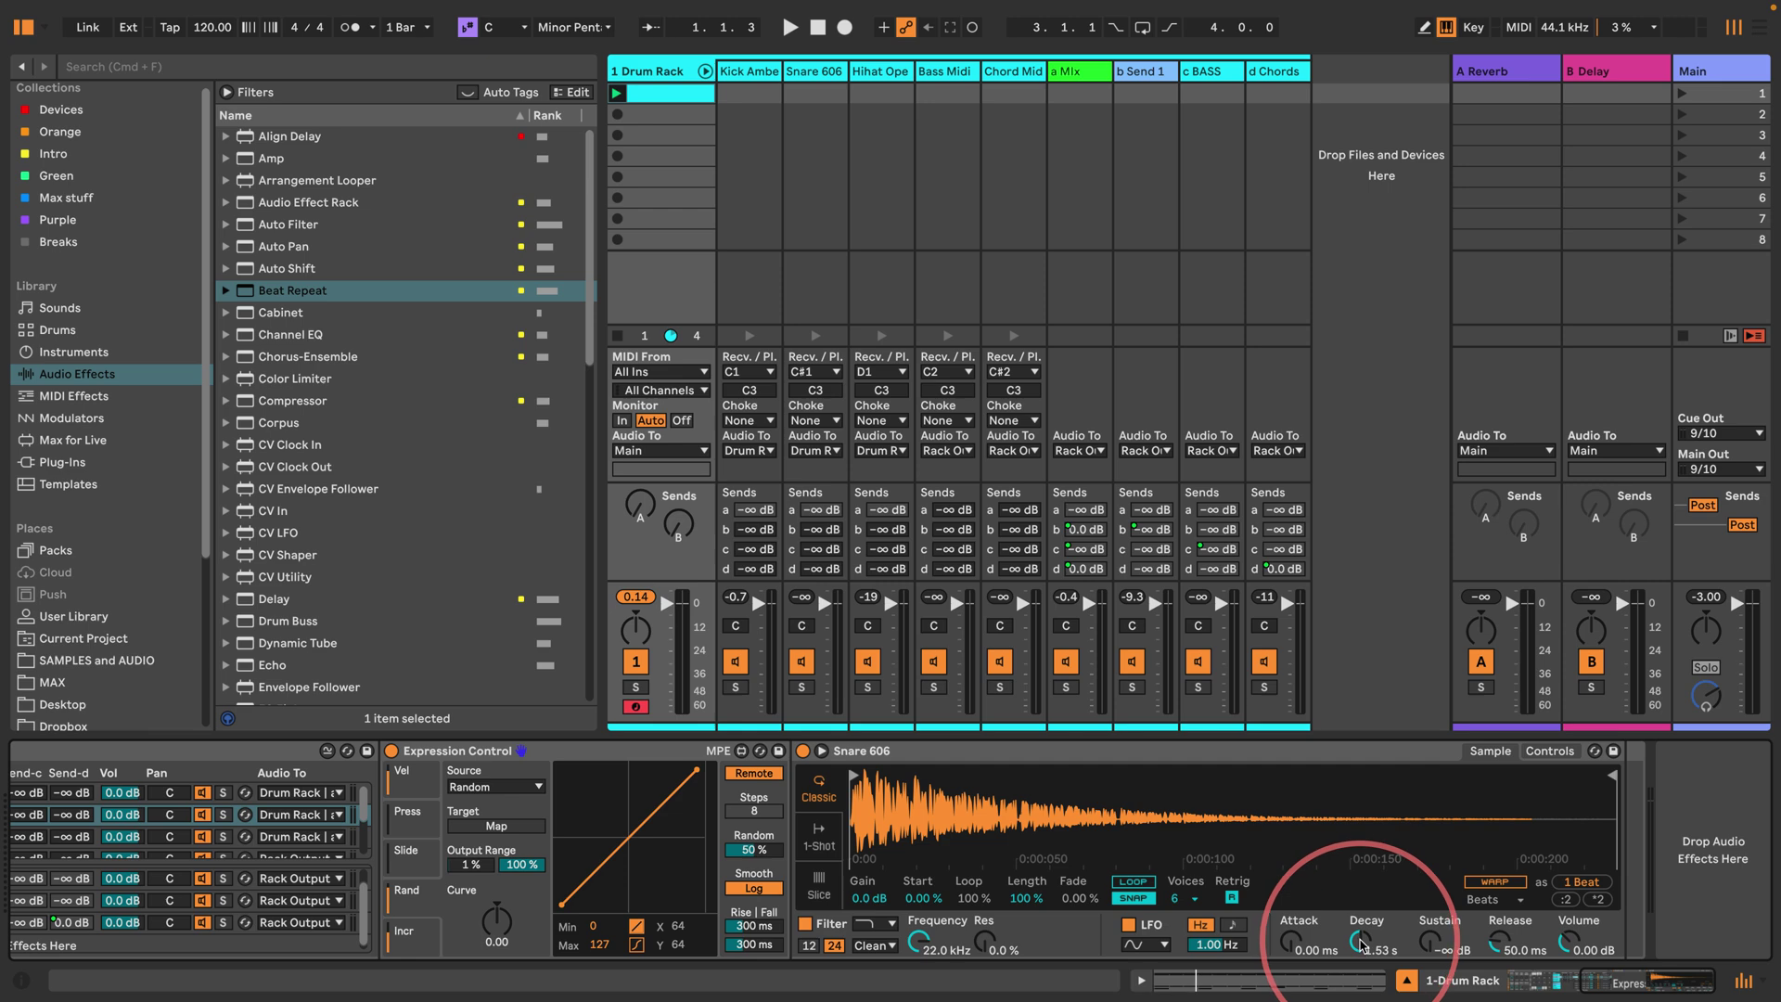
{"action": "right_click", "coordinate": [1361, 944]}
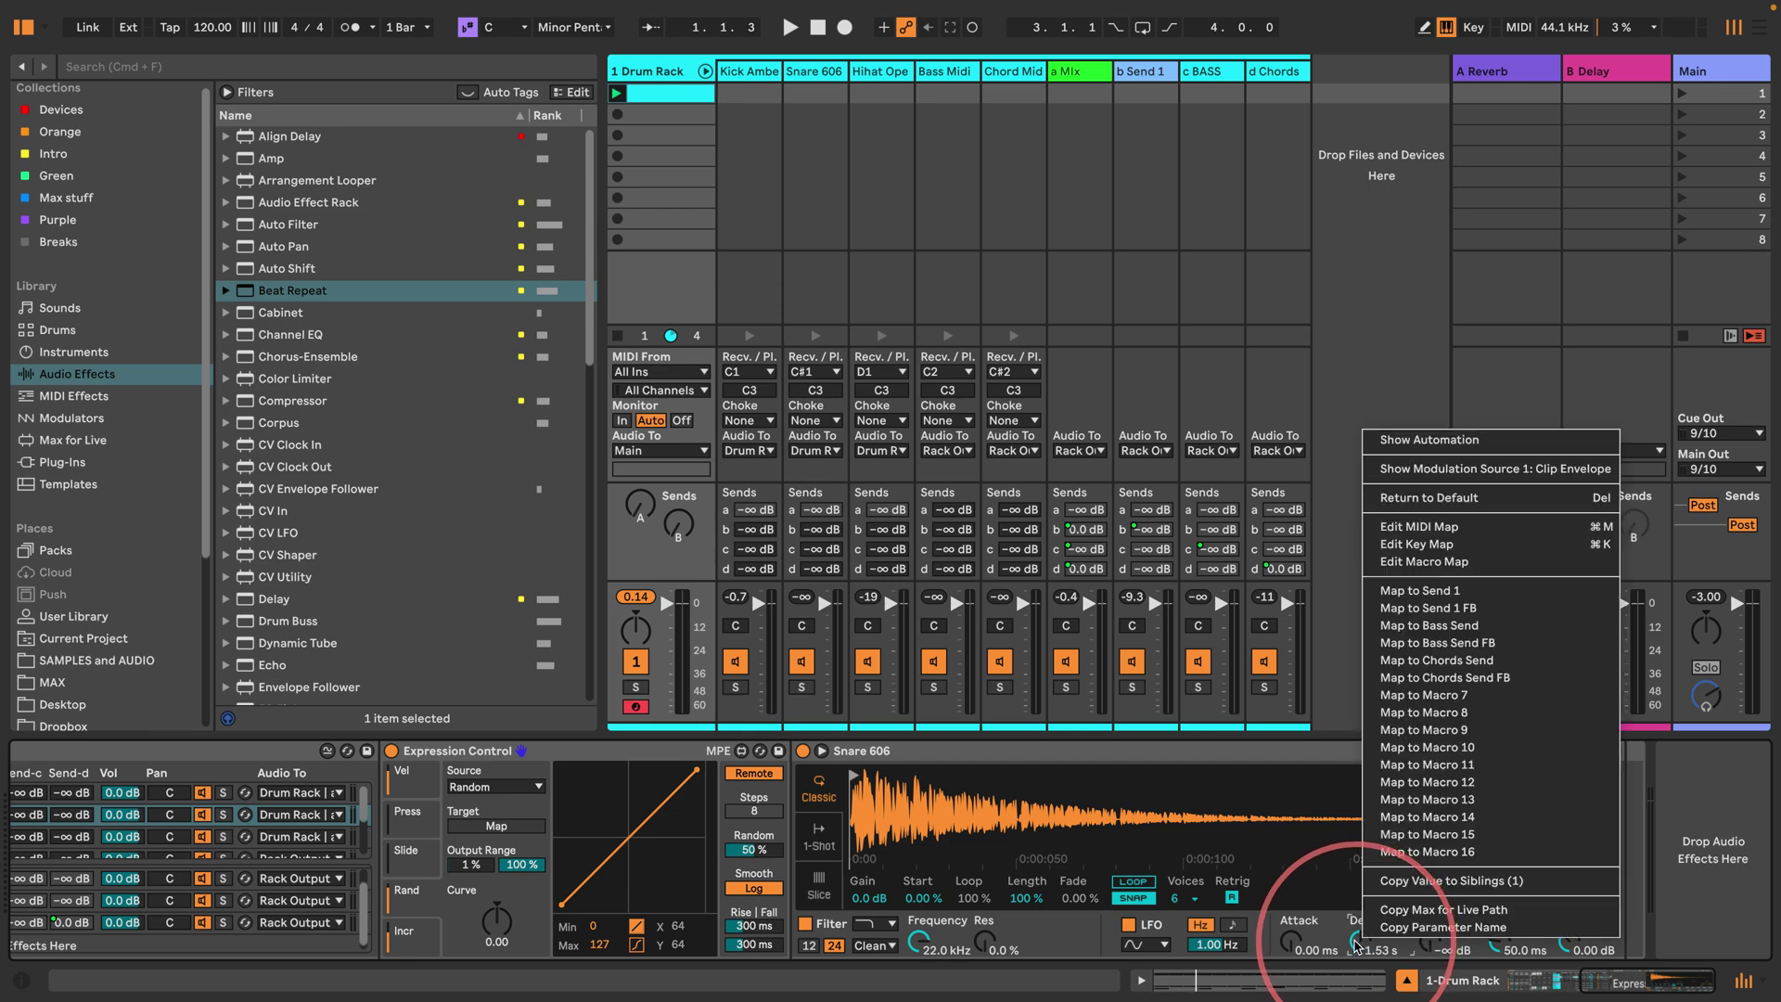
{"action": "left_click", "coordinate": [1421, 698]}
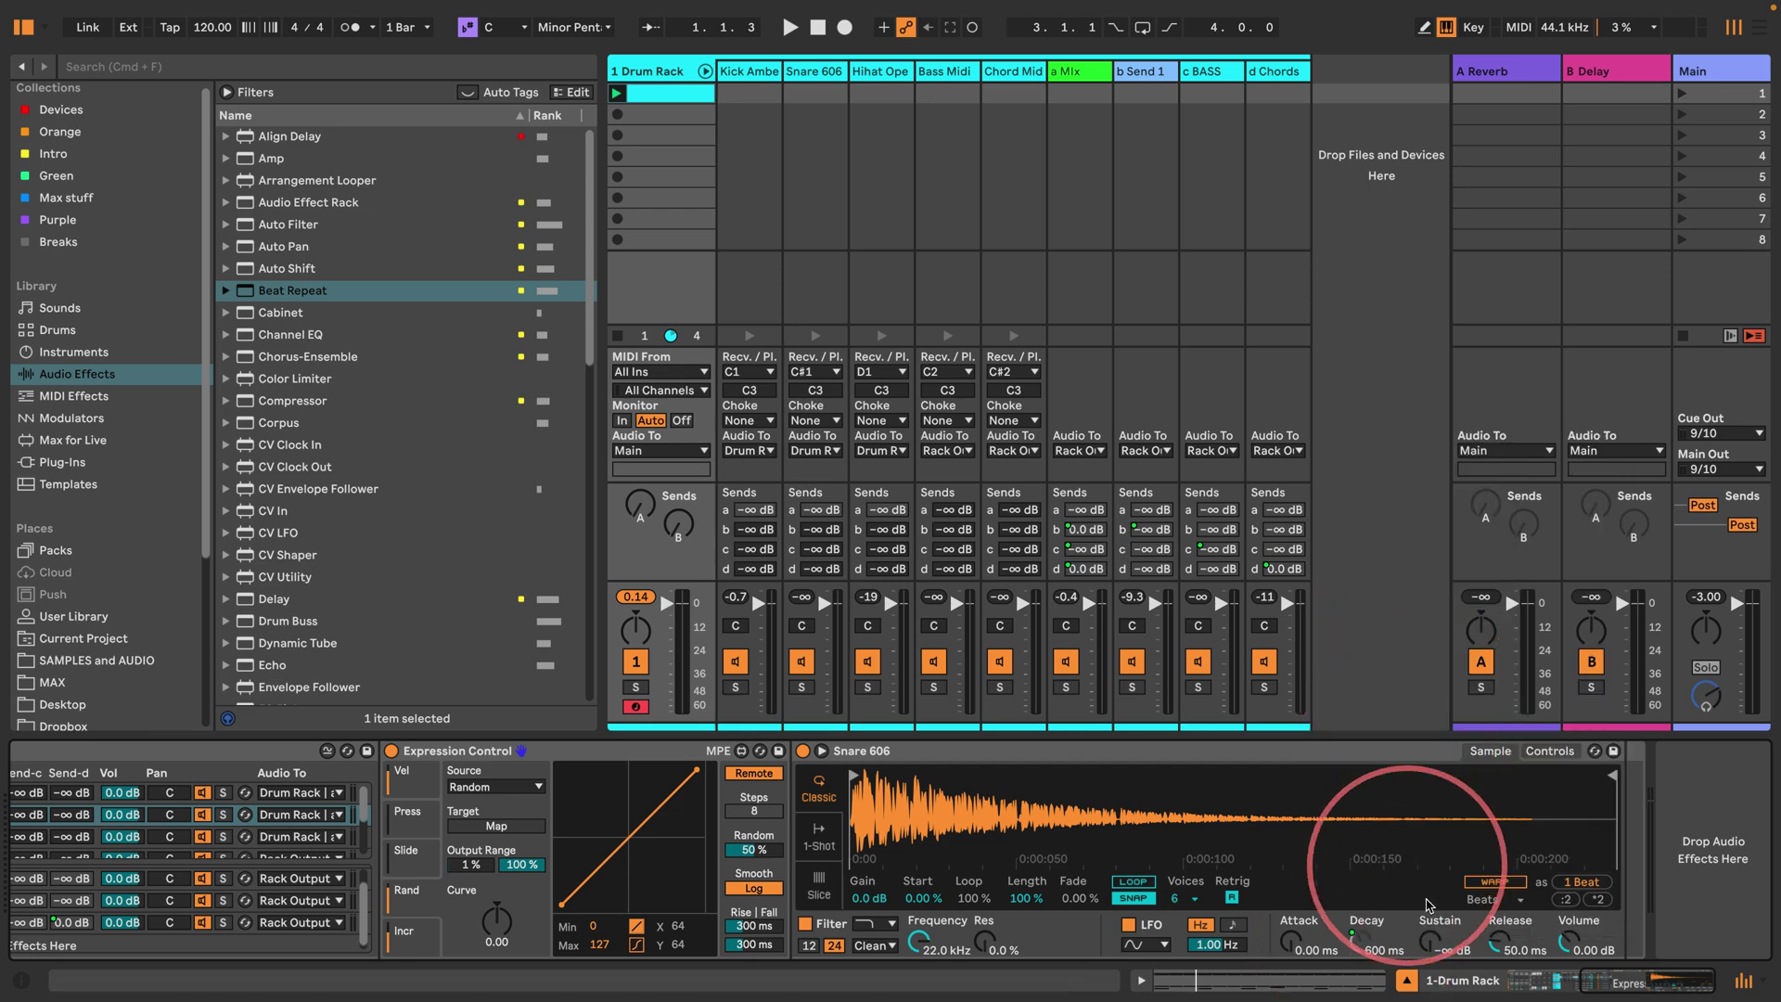
{"action": "right_click", "coordinate": [1499, 944]}
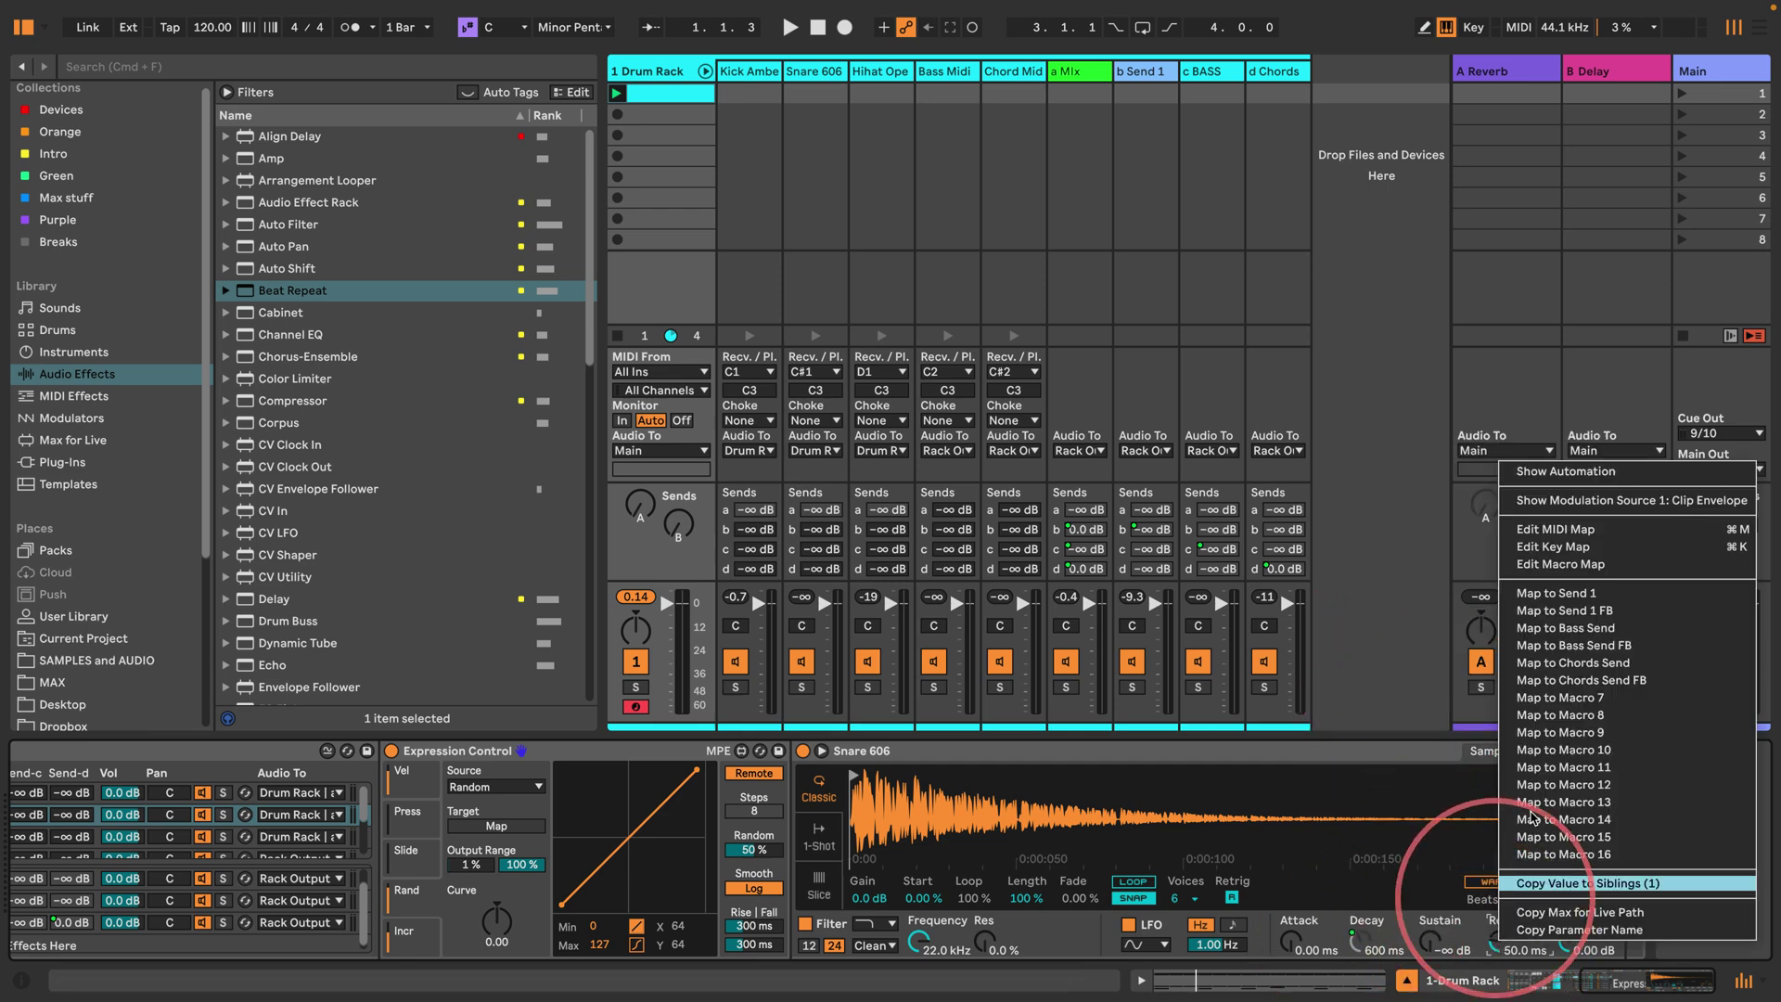
{"action": "left_click", "coordinate": [1559, 714]}
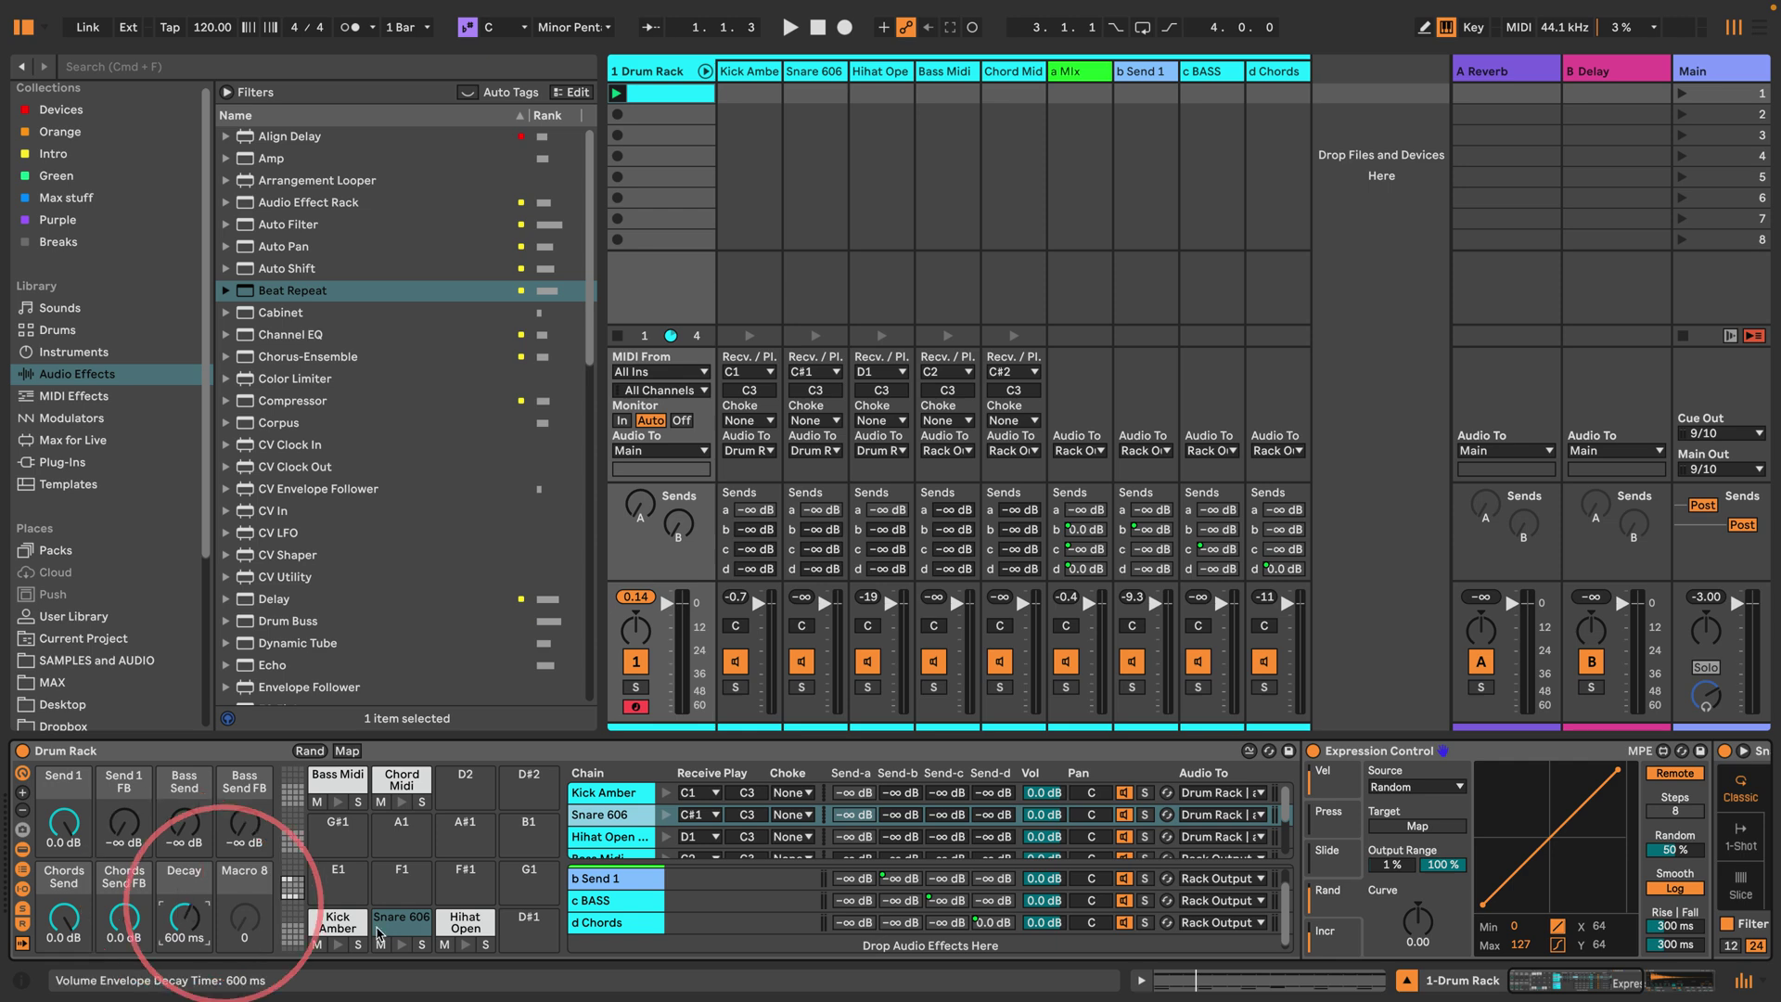
Step: Map the volume envelope decay and release of the Hihat Open chain's sample to the Decay macro
{"action": "left_click", "coordinate": [613, 837]}
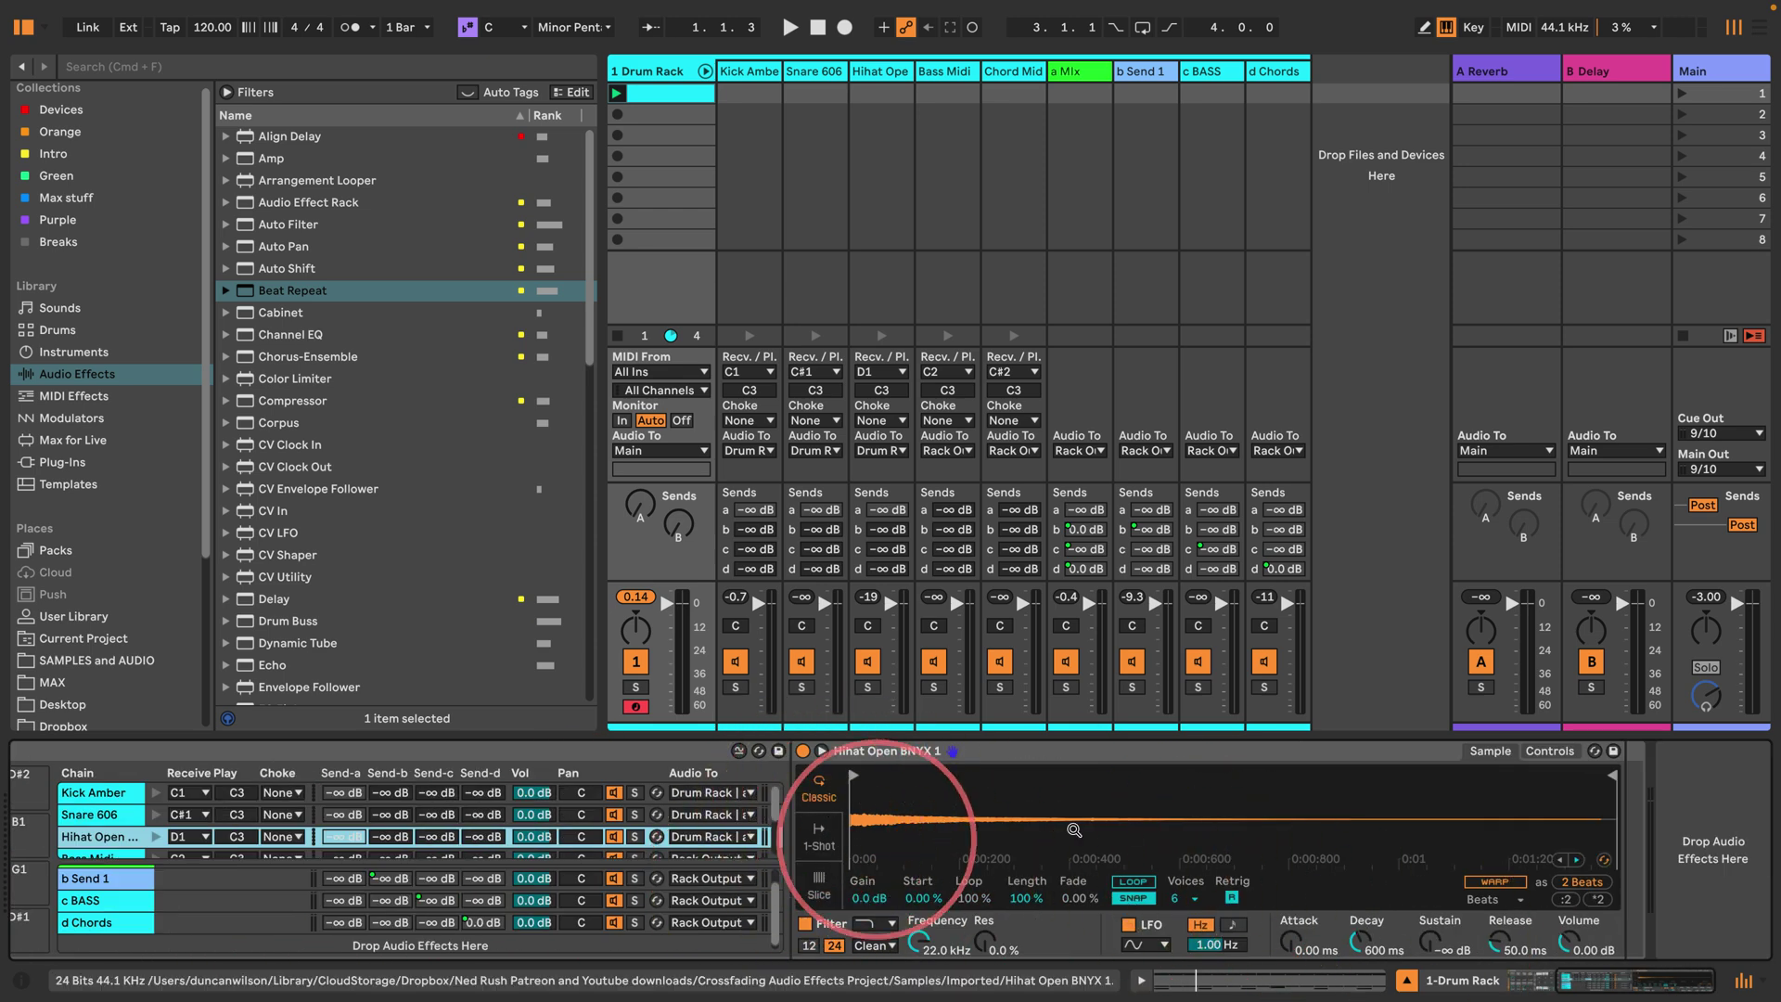
{"action": "right_click", "coordinate": [1360, 942]}
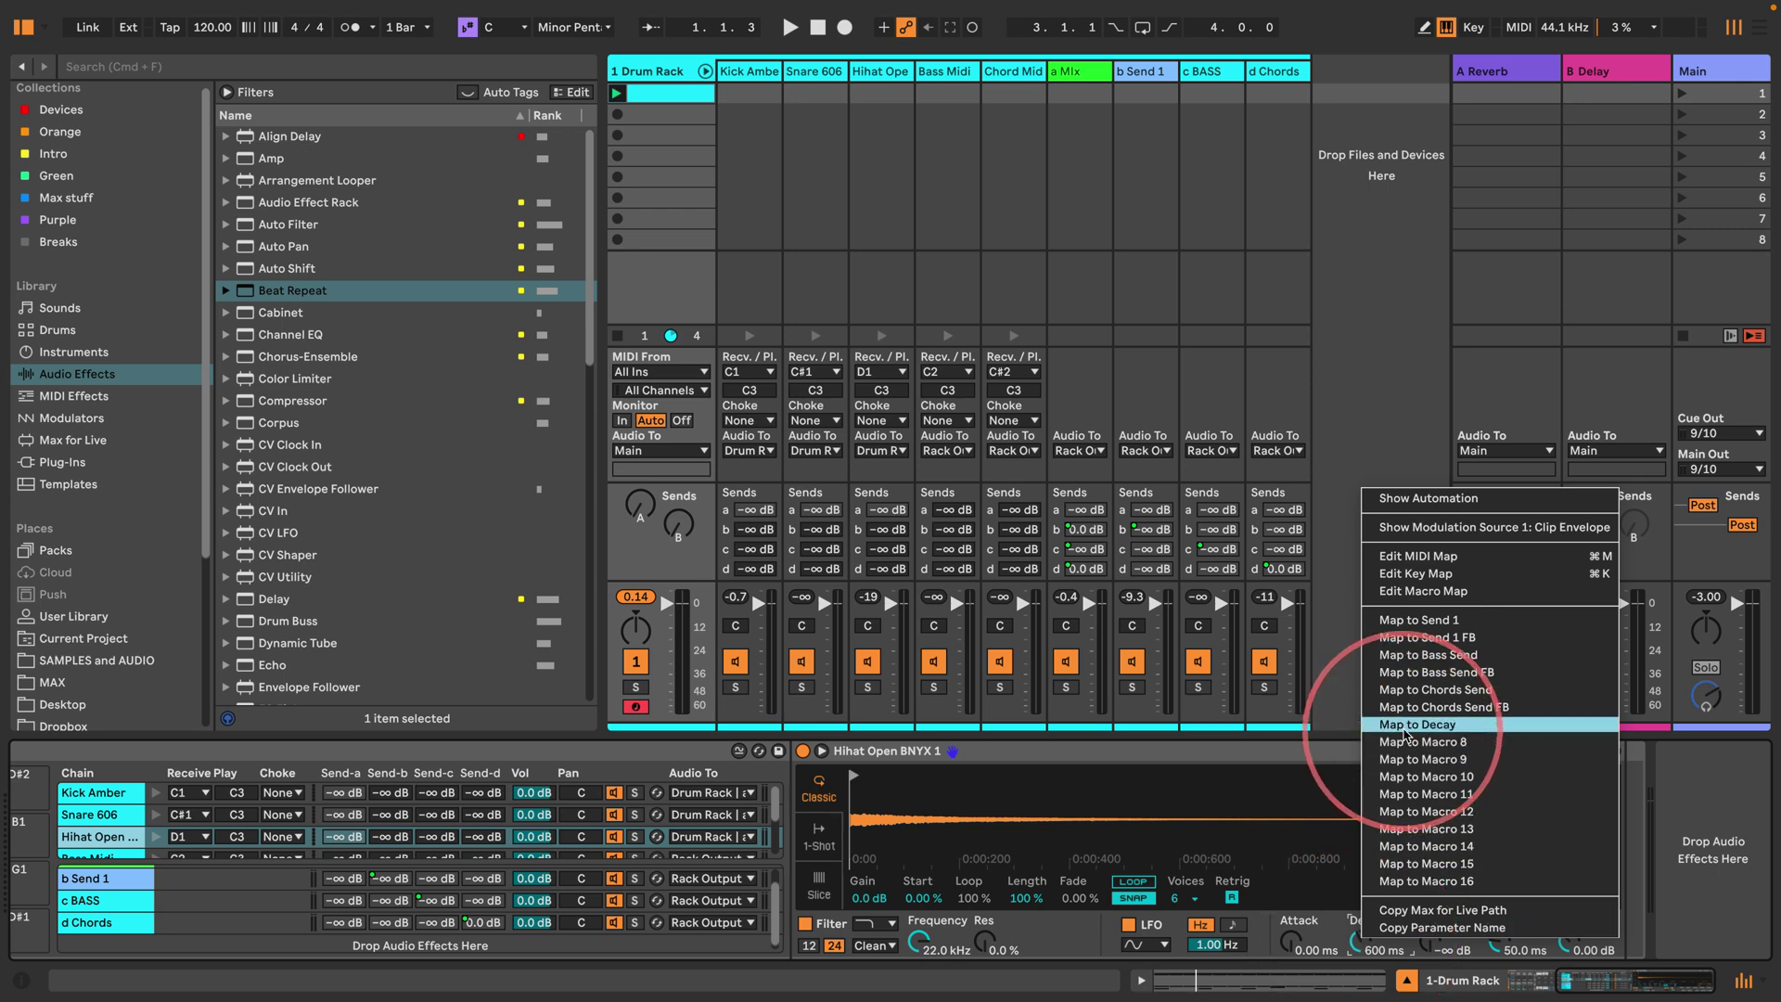
{"action": "key", "text": "Escape"}
{"action": "right_click", "coordinate": [1495, 941]}
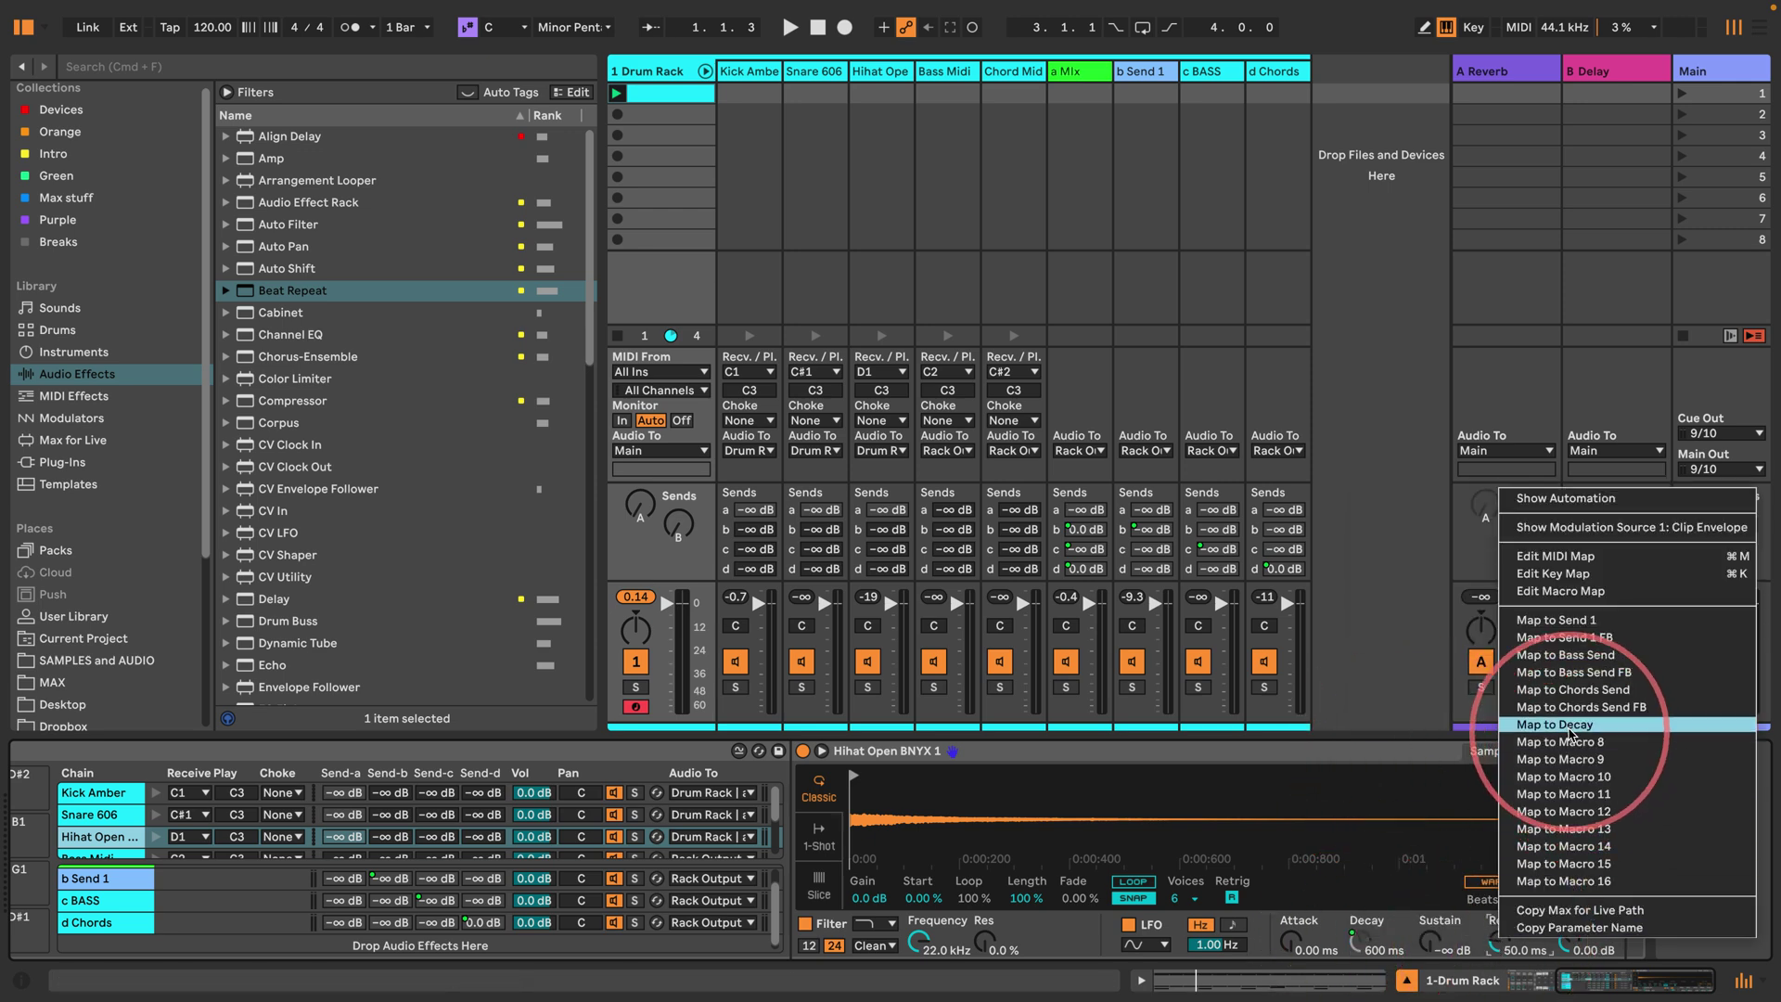
{"action": "key", "text": "Escape"}
Step: Play the rack, try out the Decay macro, and turn the Chords Send and Send 1 macros down to -∞ dB
{"action": "key", "text": "space"}
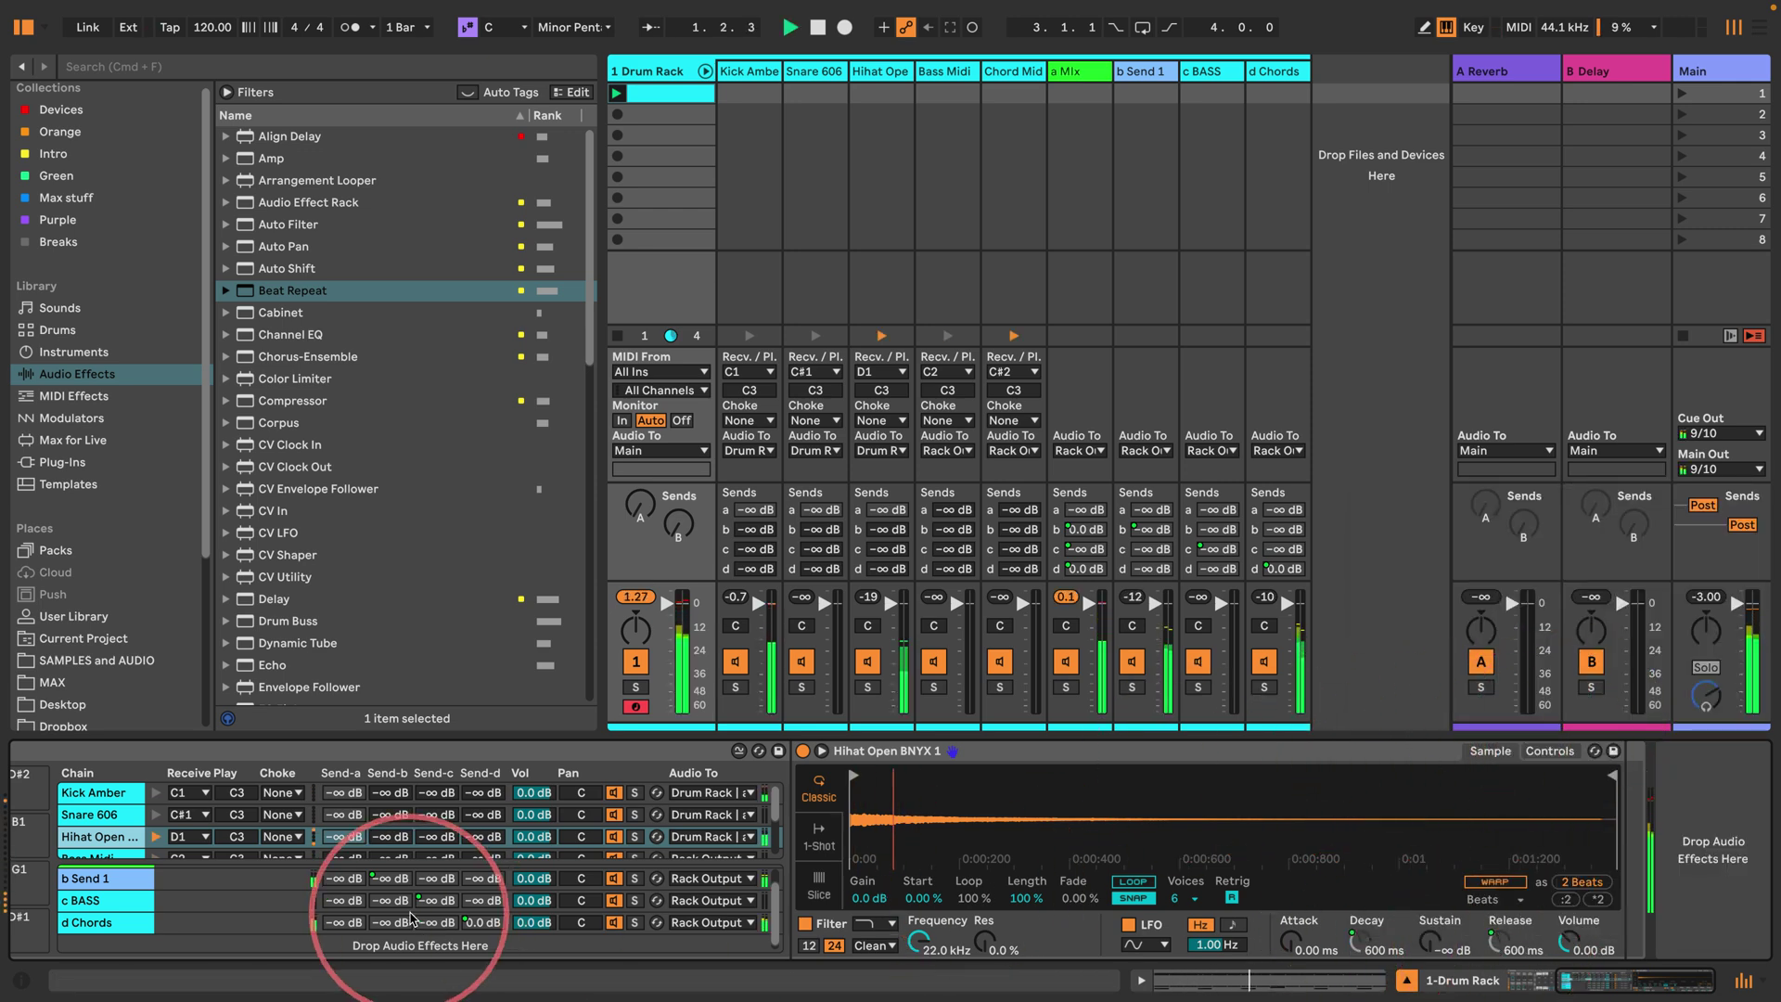
{"action": "scroll", "coordinate": [378, 914], "scroll_direction": "left", "scroll_amount": 5}
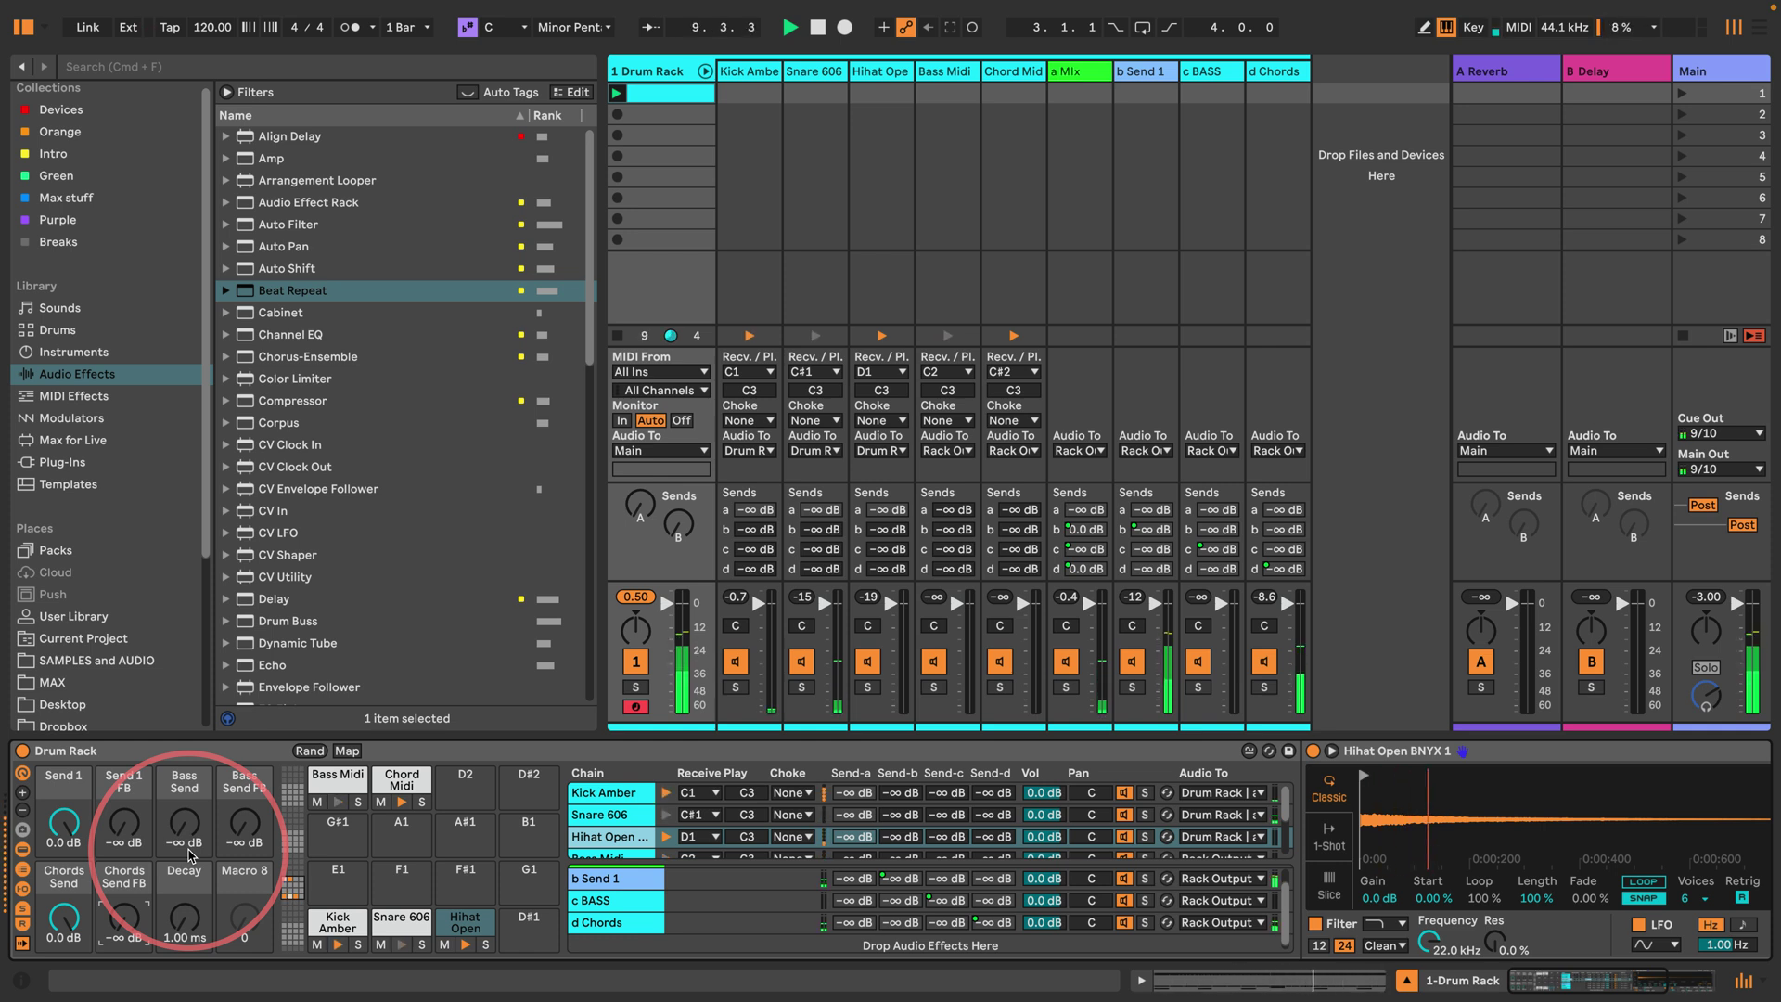
{"action": "left_click_drag", "start_coordinate": [185, 918], "coordinate": [184, 901]}
{"action": "left_click_drag", "start_coordinate": [70, 917], "coordinate": [71, 955]}
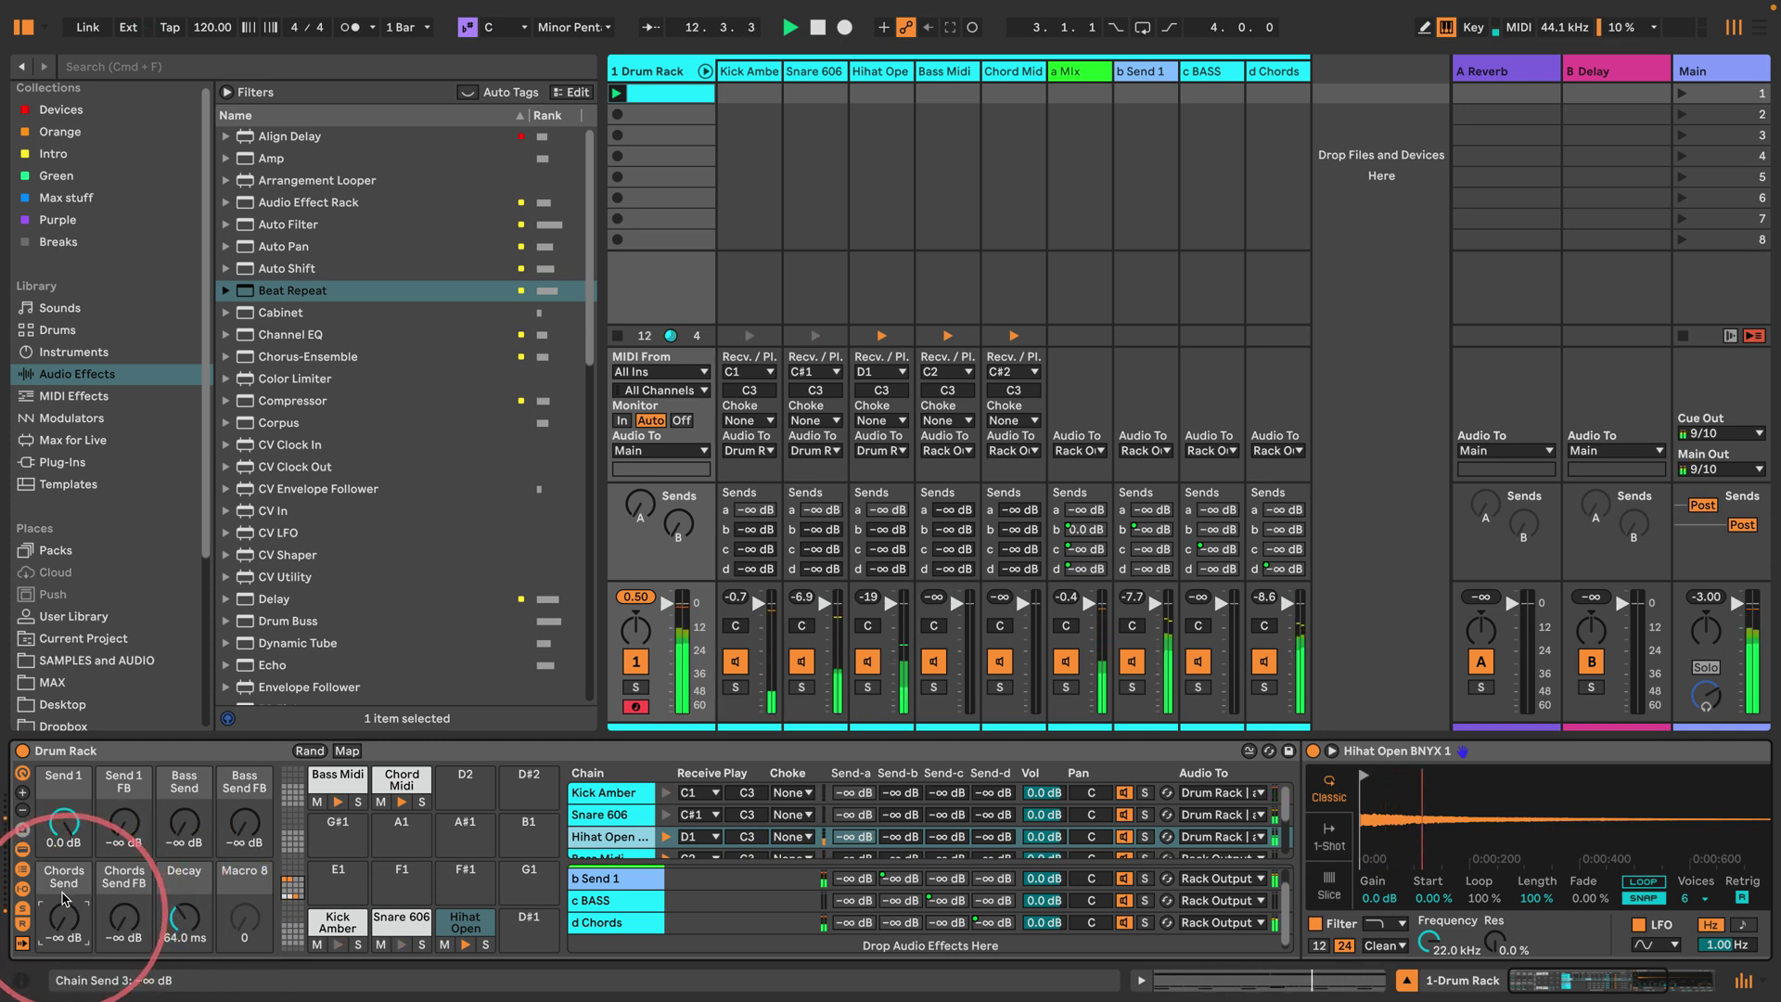
{"action": "left_click_drag", "start_coordinate": [63, 821], "coordinate": [63, 862]}
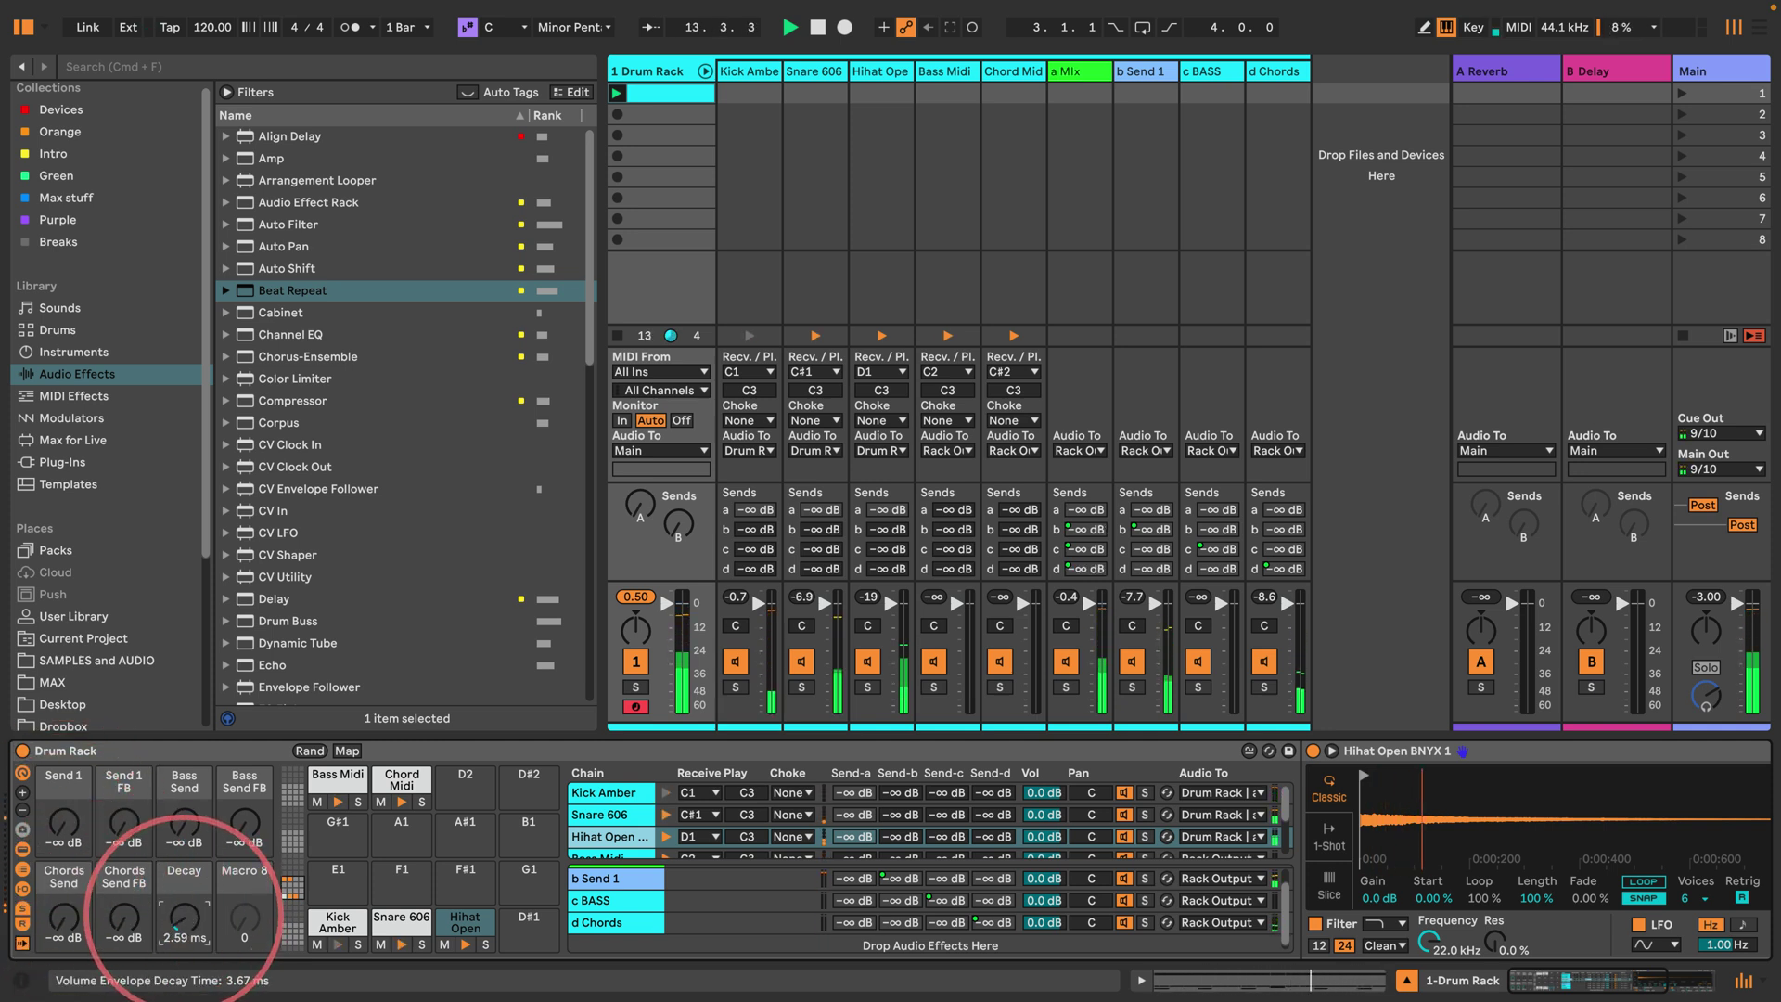
Step: Set the minimum of both Decay macro mappings for Kick Amber to 100 ms
{"action": "left_click", "coordinate": [347, 750]}
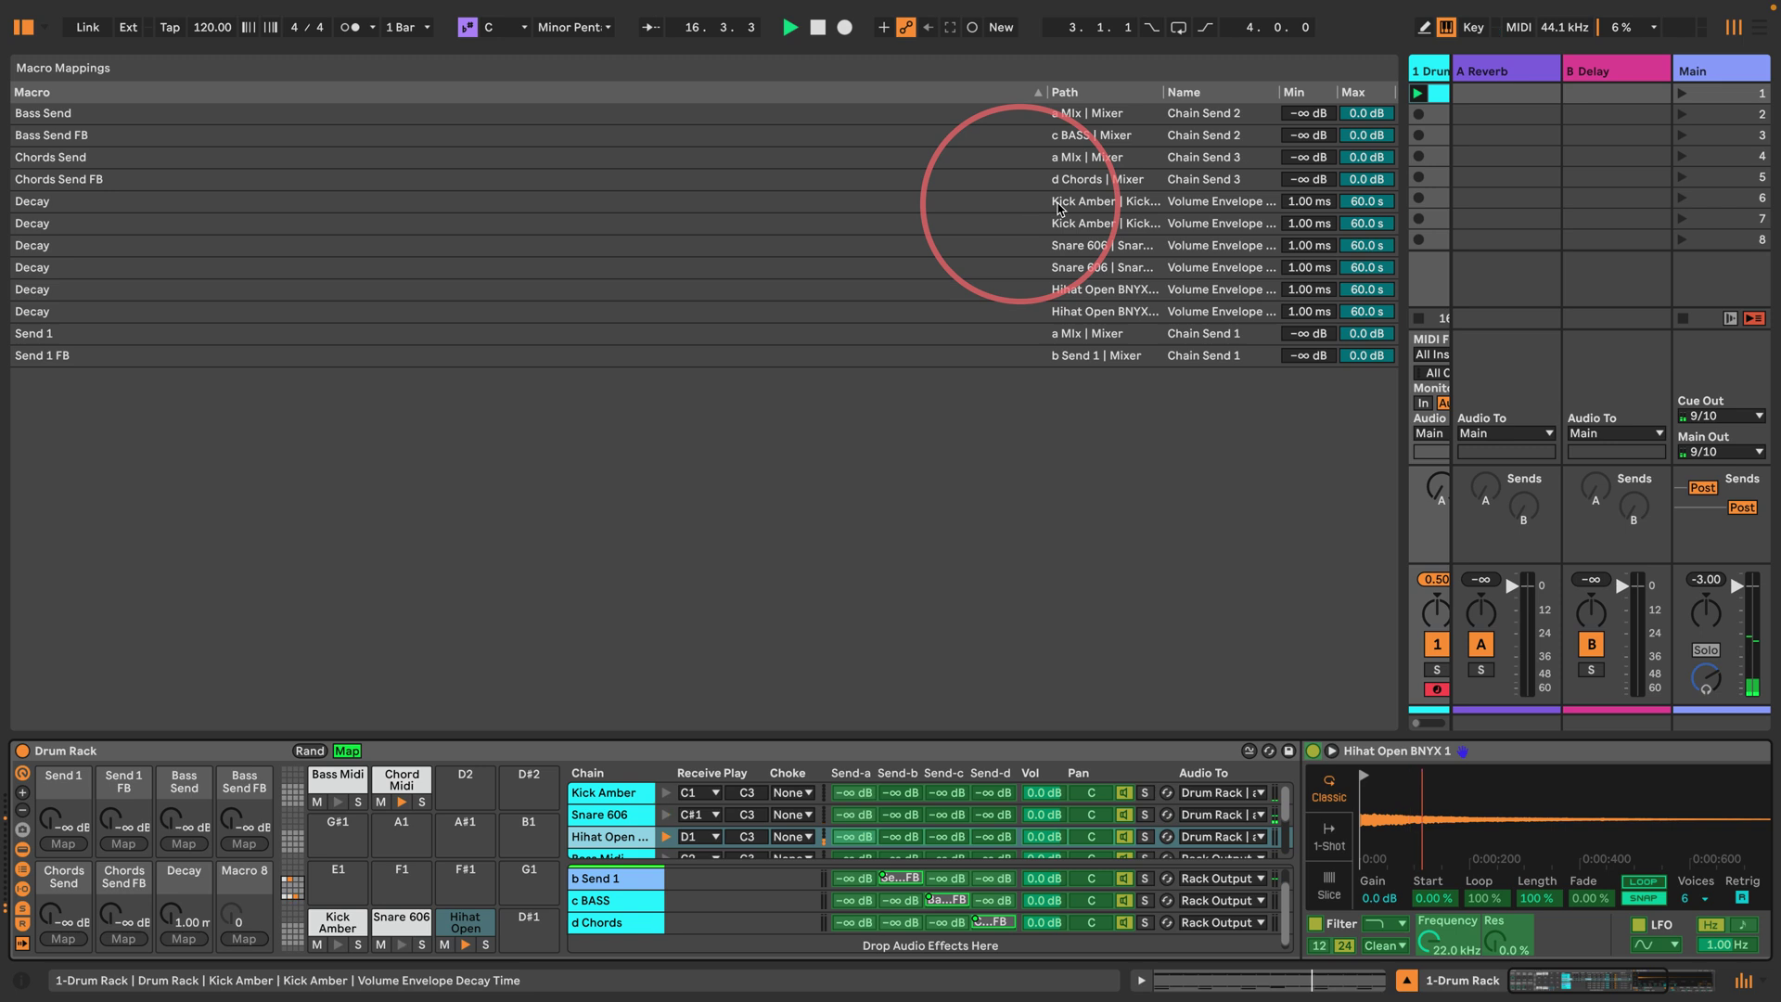
{"action": "left_click", "coordinate": [1296, 202]}
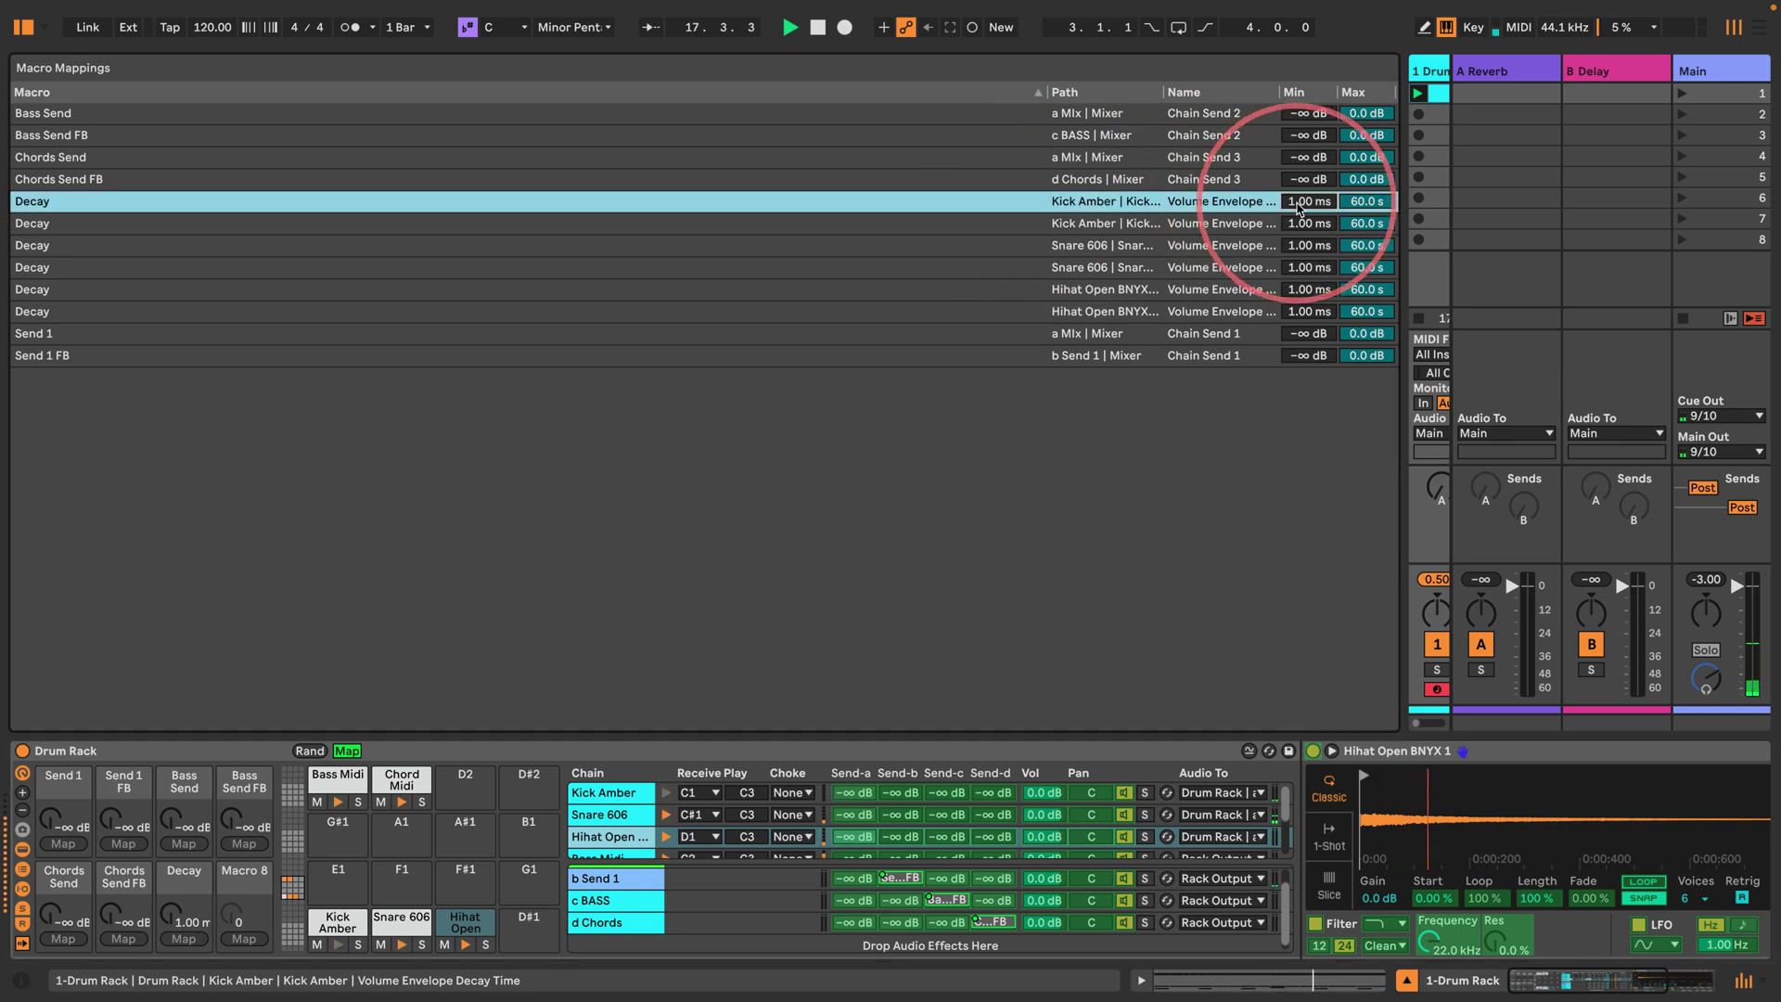
{"action": "type", "text": "100"}
{"action": "key", "text": "Return"}
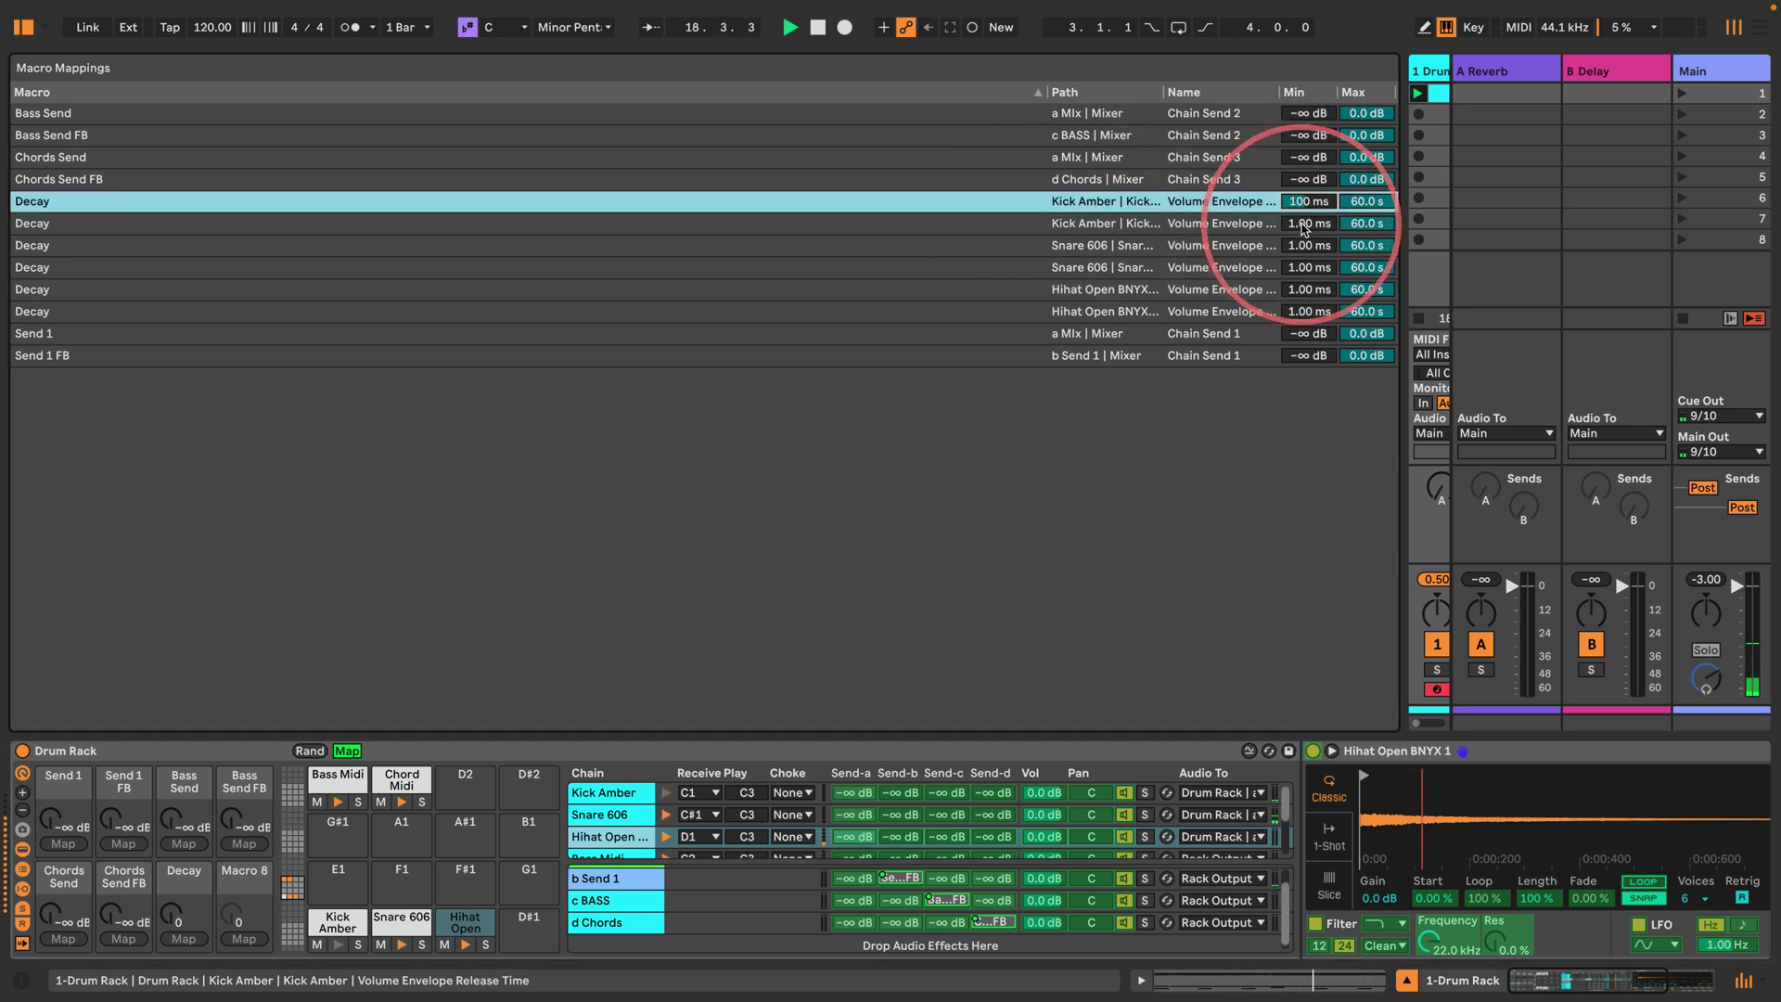
{"action": "left_click", "coordinate": [1298, 225]}
{"action": "type", "text": "100"}
{"action": "key", "text": "Return"}
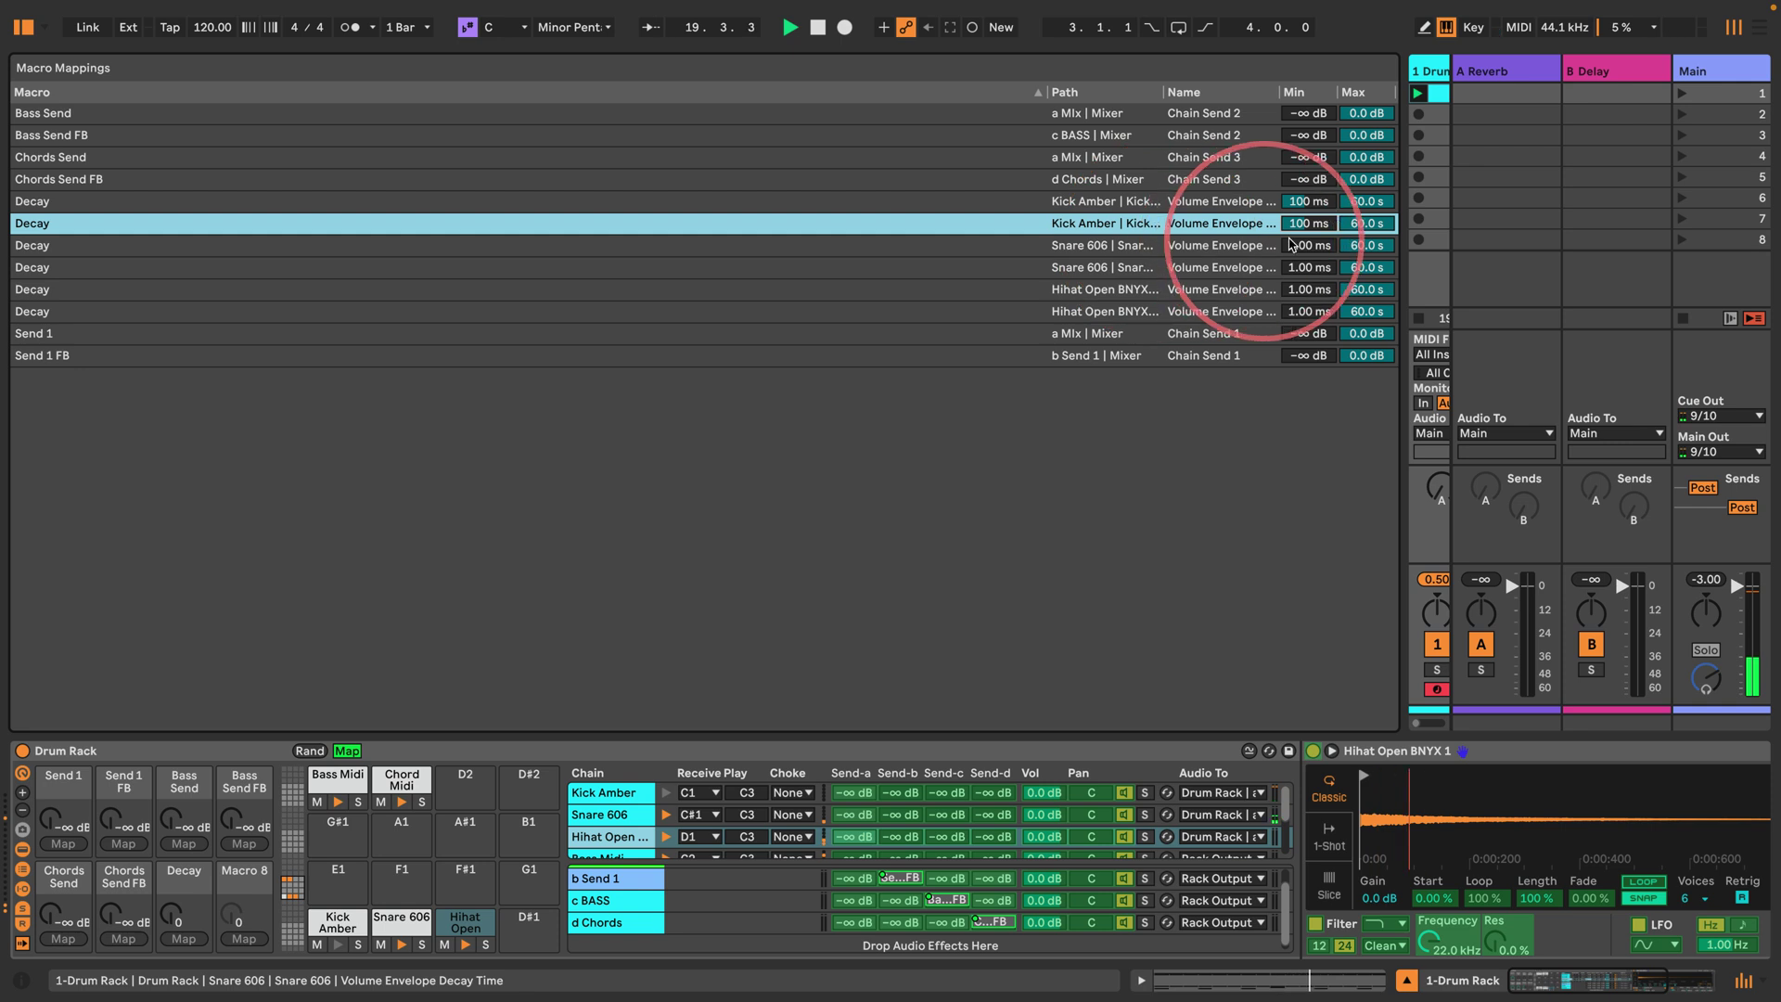
Step: Set the minimum of both Decay macro mappings for Snare 606 to 100 ms
{"action": "left_click", "coordinate": [1296, 244]}
{"action": "type", "text": "100"}
{"action": "key", "text": "Return"}
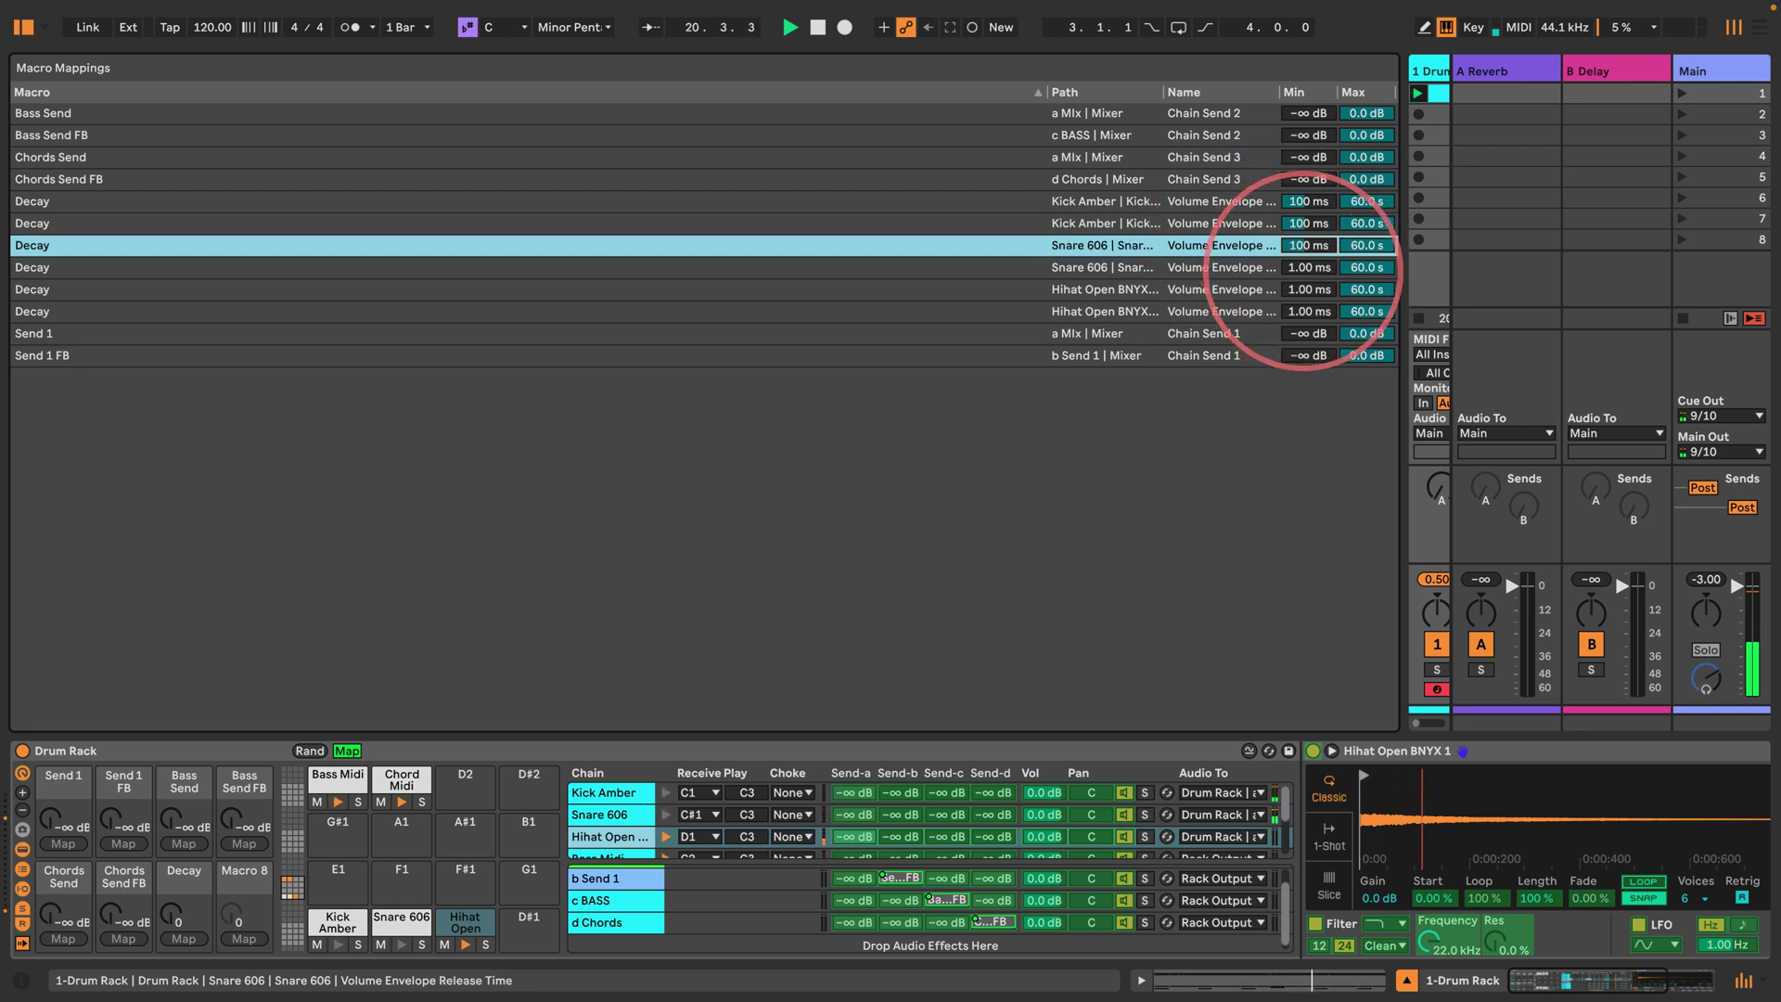
{"action": "left_click", "coordinate": [1304, 269]}
{"action": "type", "text": "100"}
{"action": "key", "text": "Return"}
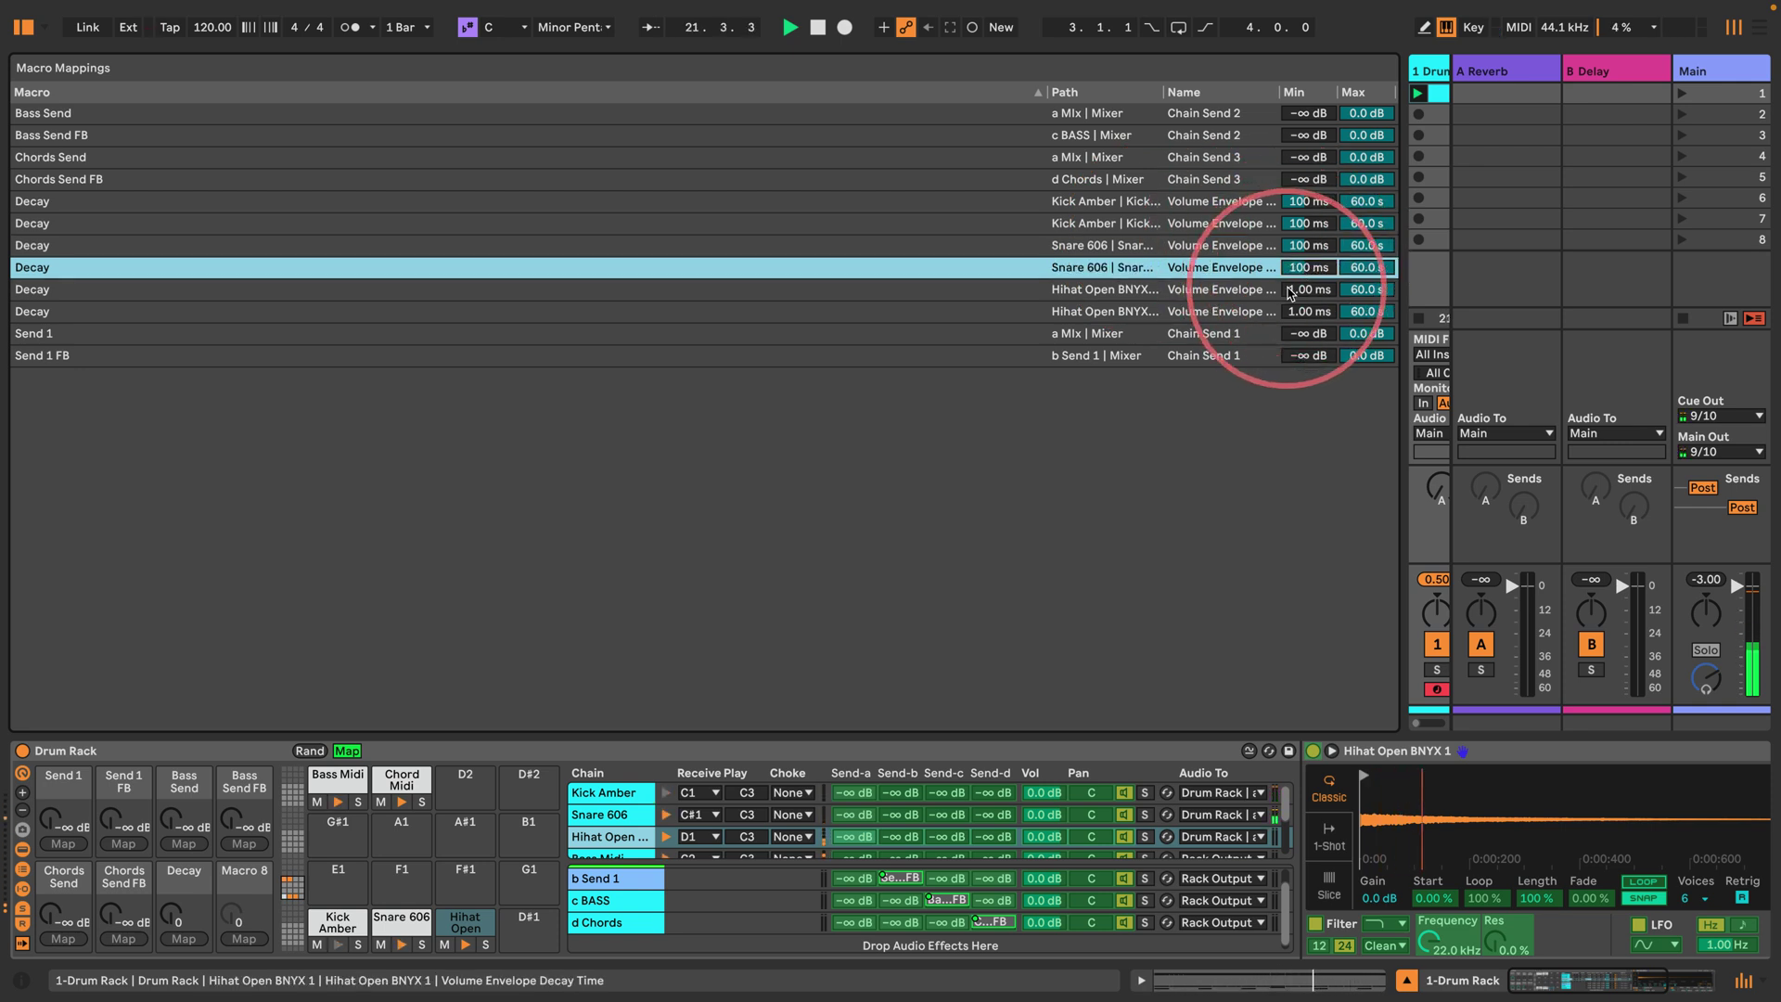
Step: Set the minimum of both Decay macro mappings for the open hihat to 100 ms and leave macro mapping mode
{"action": "left_click", "coordinate": [1303, 290]}
{"action": "type", "text": "100"}
{"action": "key", "text": "Return"}
{"action": "left_click", "coordinate": [1291, 311]}
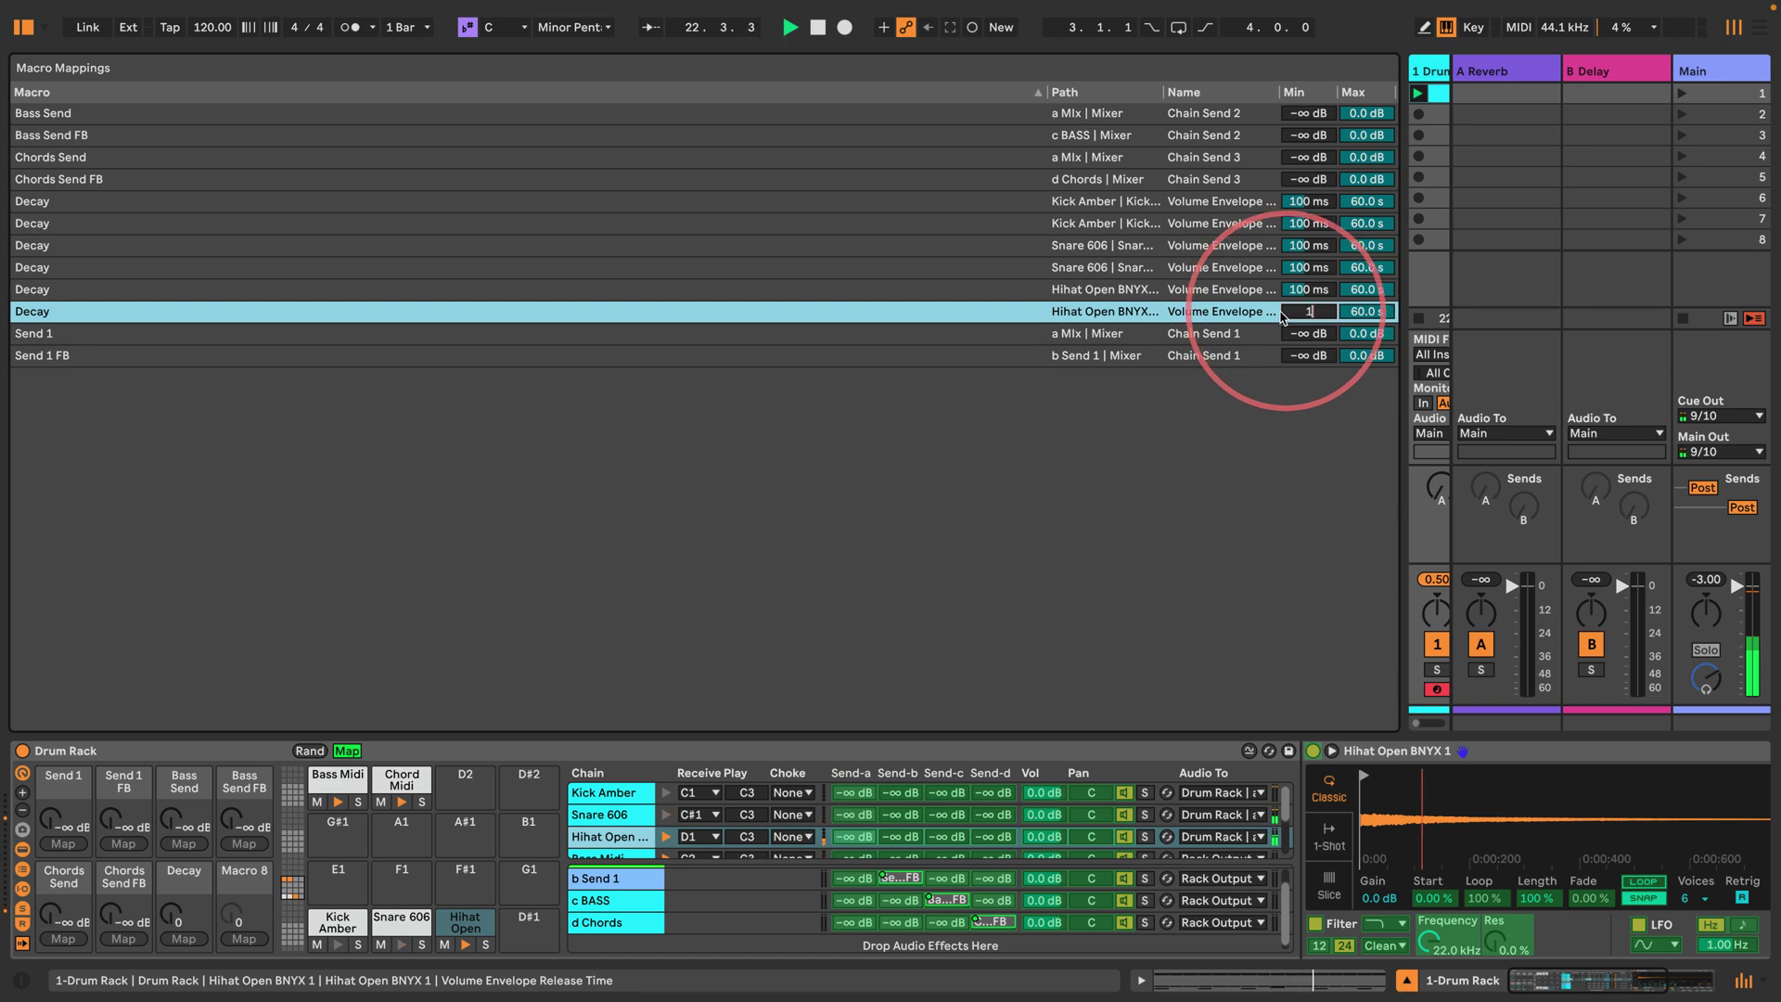
{"action": "type", "text": "100"}
{"action": "key", "text": "Return"}
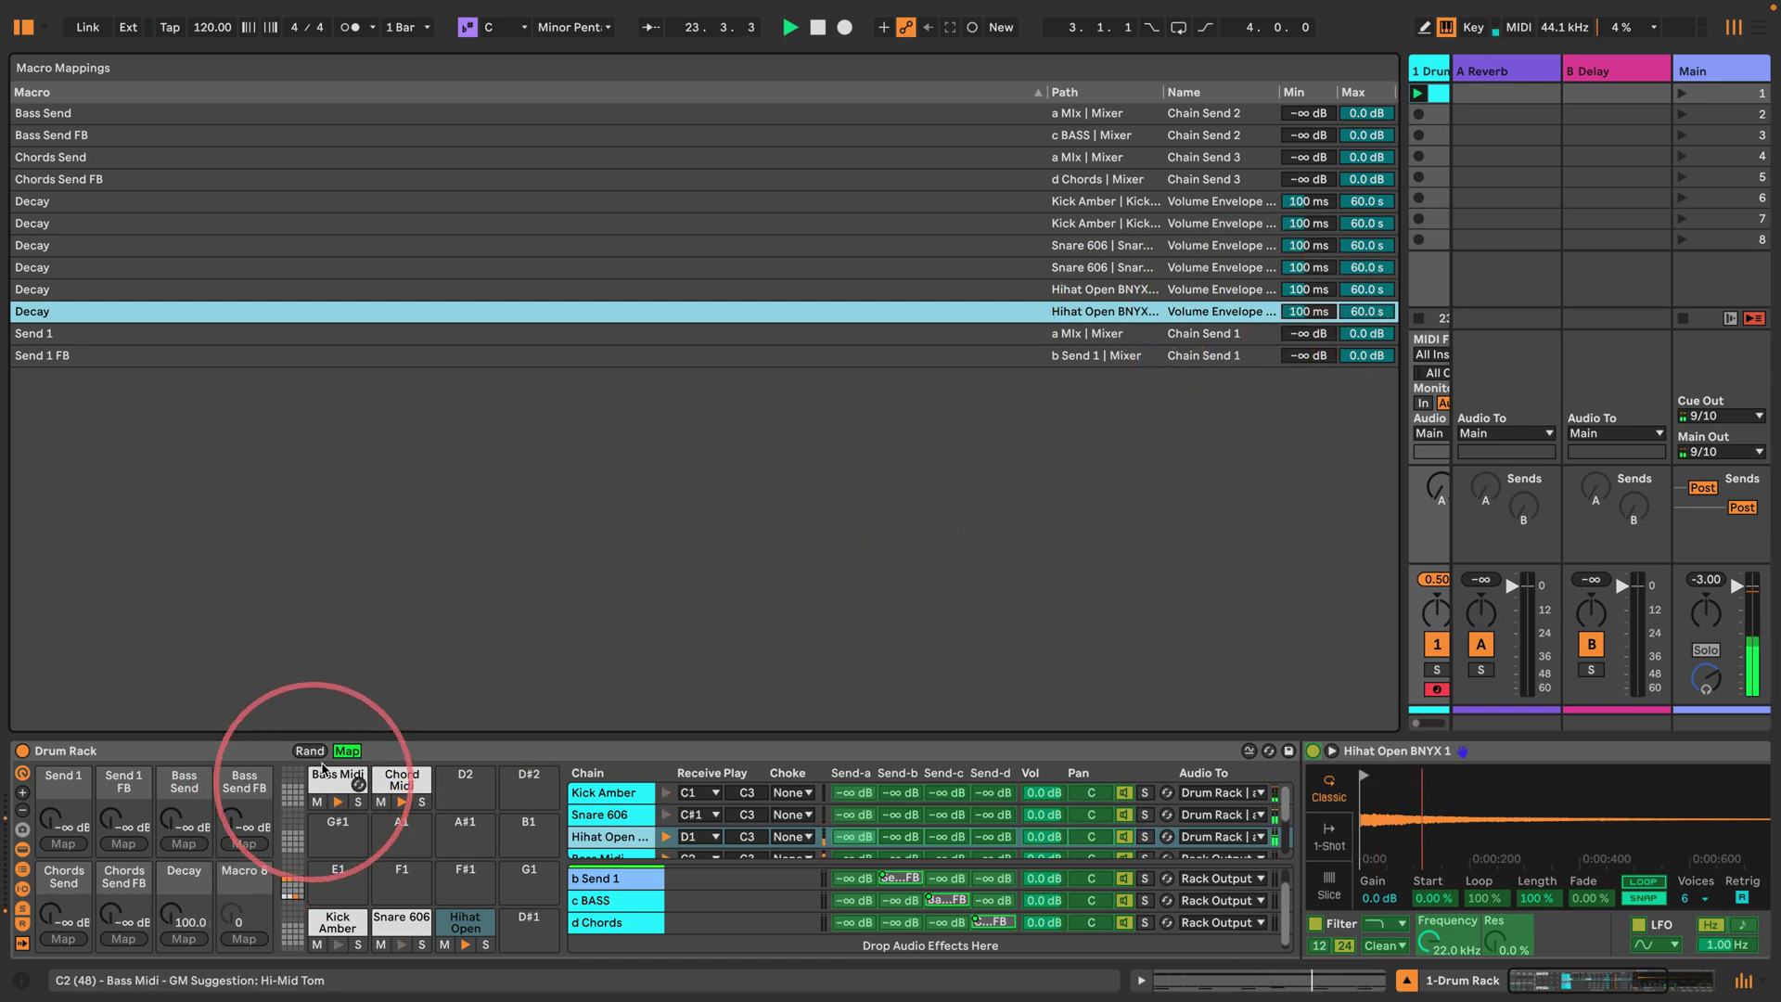
{"action": "left_click", "coordinate": [347, 751]}
Step: Set the macros to about -23.6 dB for Send 1, -19.2 dB for Send 1 FB, -8.2 dB for Bass Send and 60 s for Decay
{"action": "left_click_drag", "start_coordinate": [184, 918], "coordinate": [184, 918]}
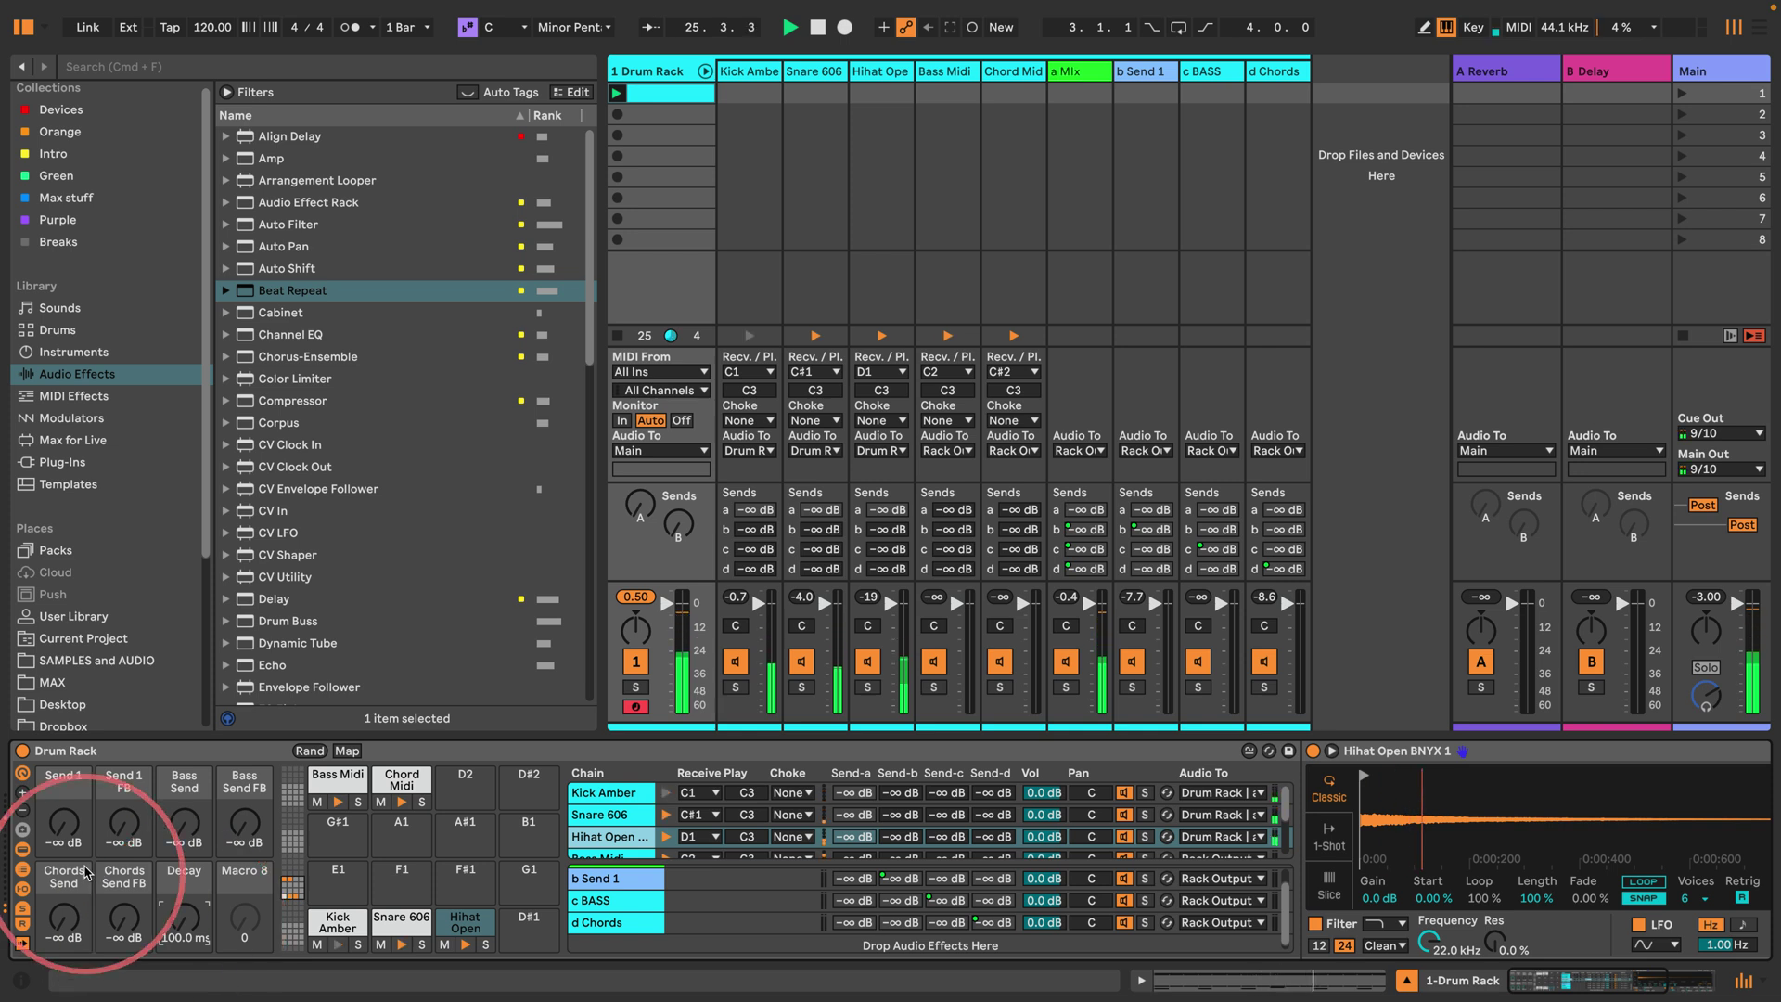
{"action": "mouse_move", "coordinate": [67, 840]}
{"action": "left_mouse_down"}
{"action": "mouse_move", "coordinate": [141, 821]}
{"action": "mouse_move", "coordinate": [131, 838]}
{"action": "mouse_move", "coordinate": [55, 821]}
{"action": "left_mouse_up"}
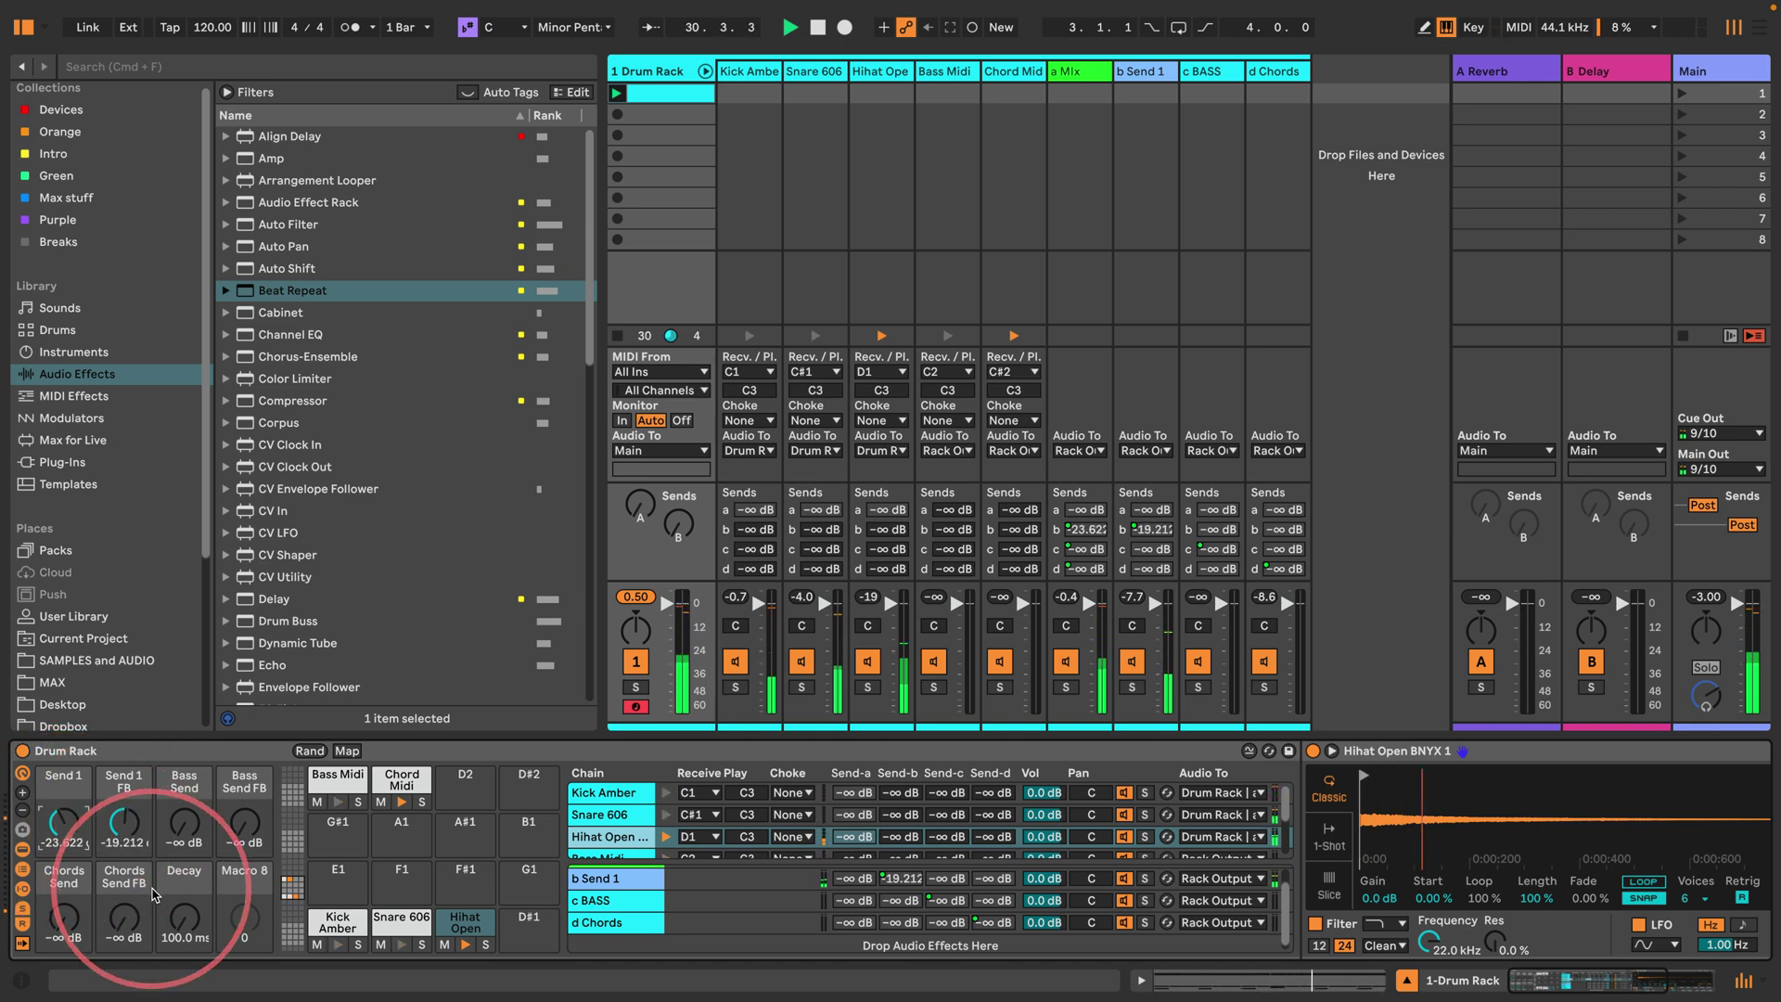
{"action": "left_click_drag", "start_coordinate": [182, 918], "coordinate": [183, 900]}
{"action": "mouse_move", "coordinate": [201, 839]}
{"action": "left_mouse_down"}
{"action": "mouse_move", "coordinate": [143, 849]}
{"action": "mouse_move", "coordinate": [181, 816]}
{"action": "left_mouse_up"}
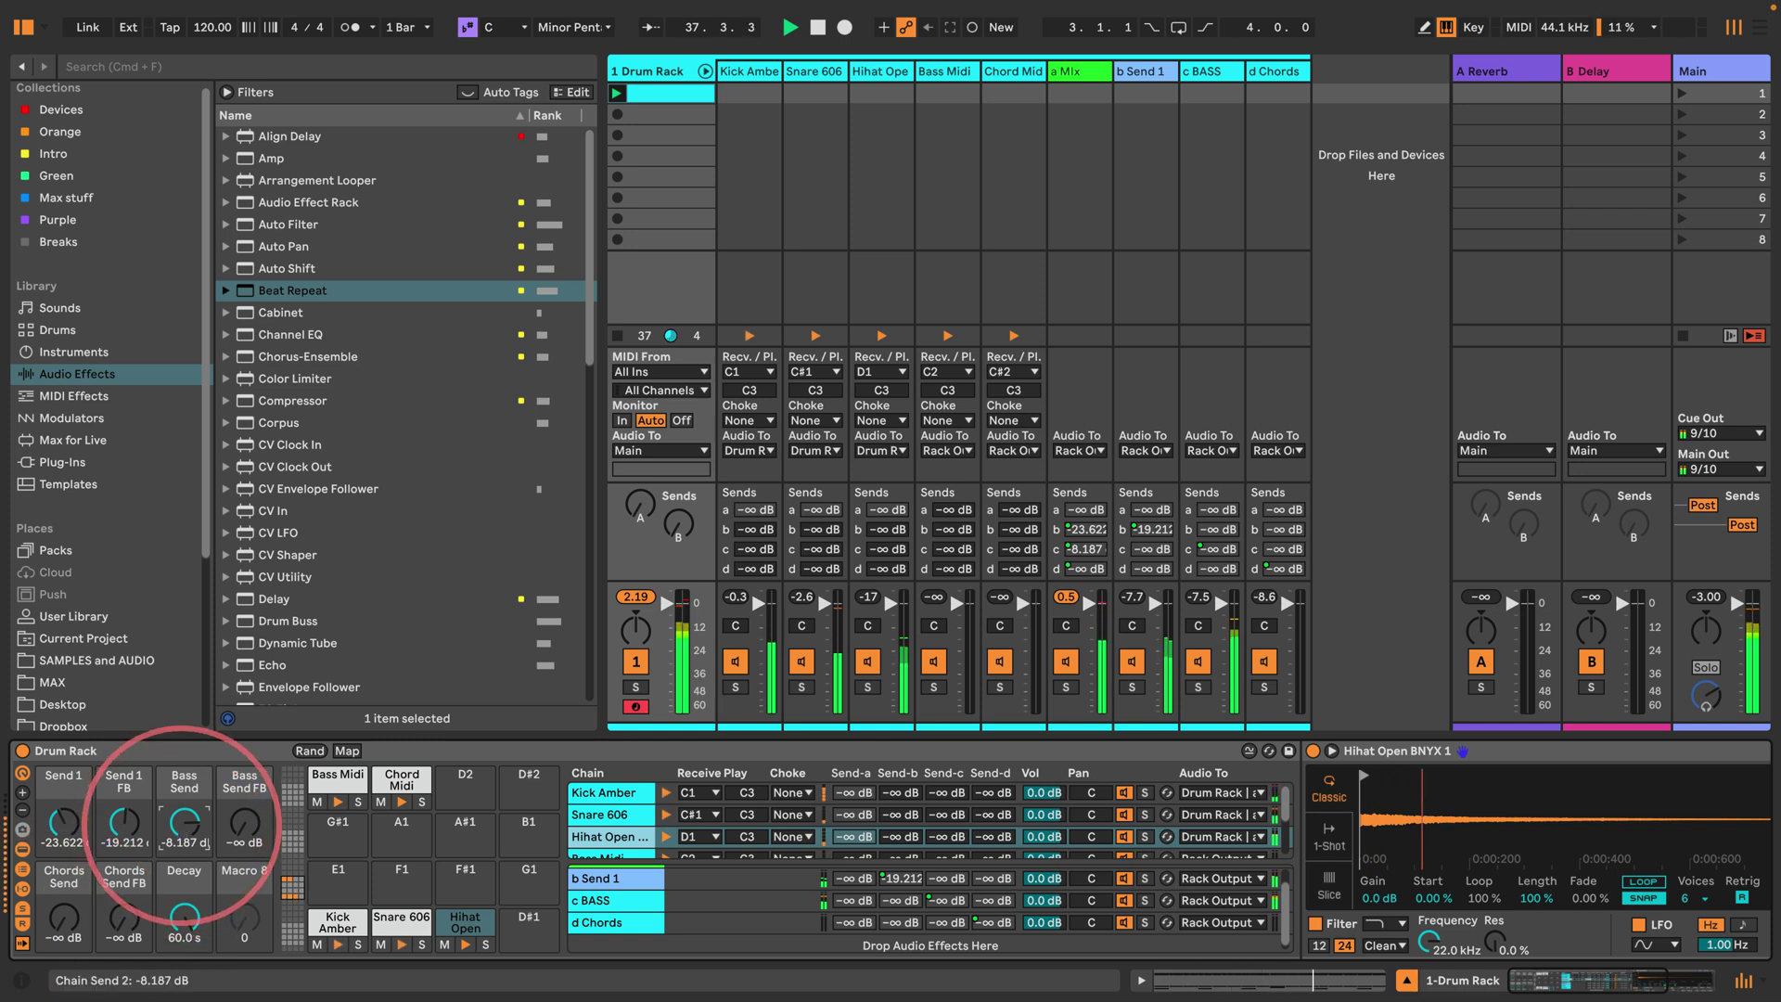
Step: Set the macros to -inf dB for Send 1 FB, about -2.8 dB for Bass Send and -47 dB for Send 1, and stop playback
{"action": "left_click_drag", "start_coordinate": [125, 820], "coordinate": [124, 881]}
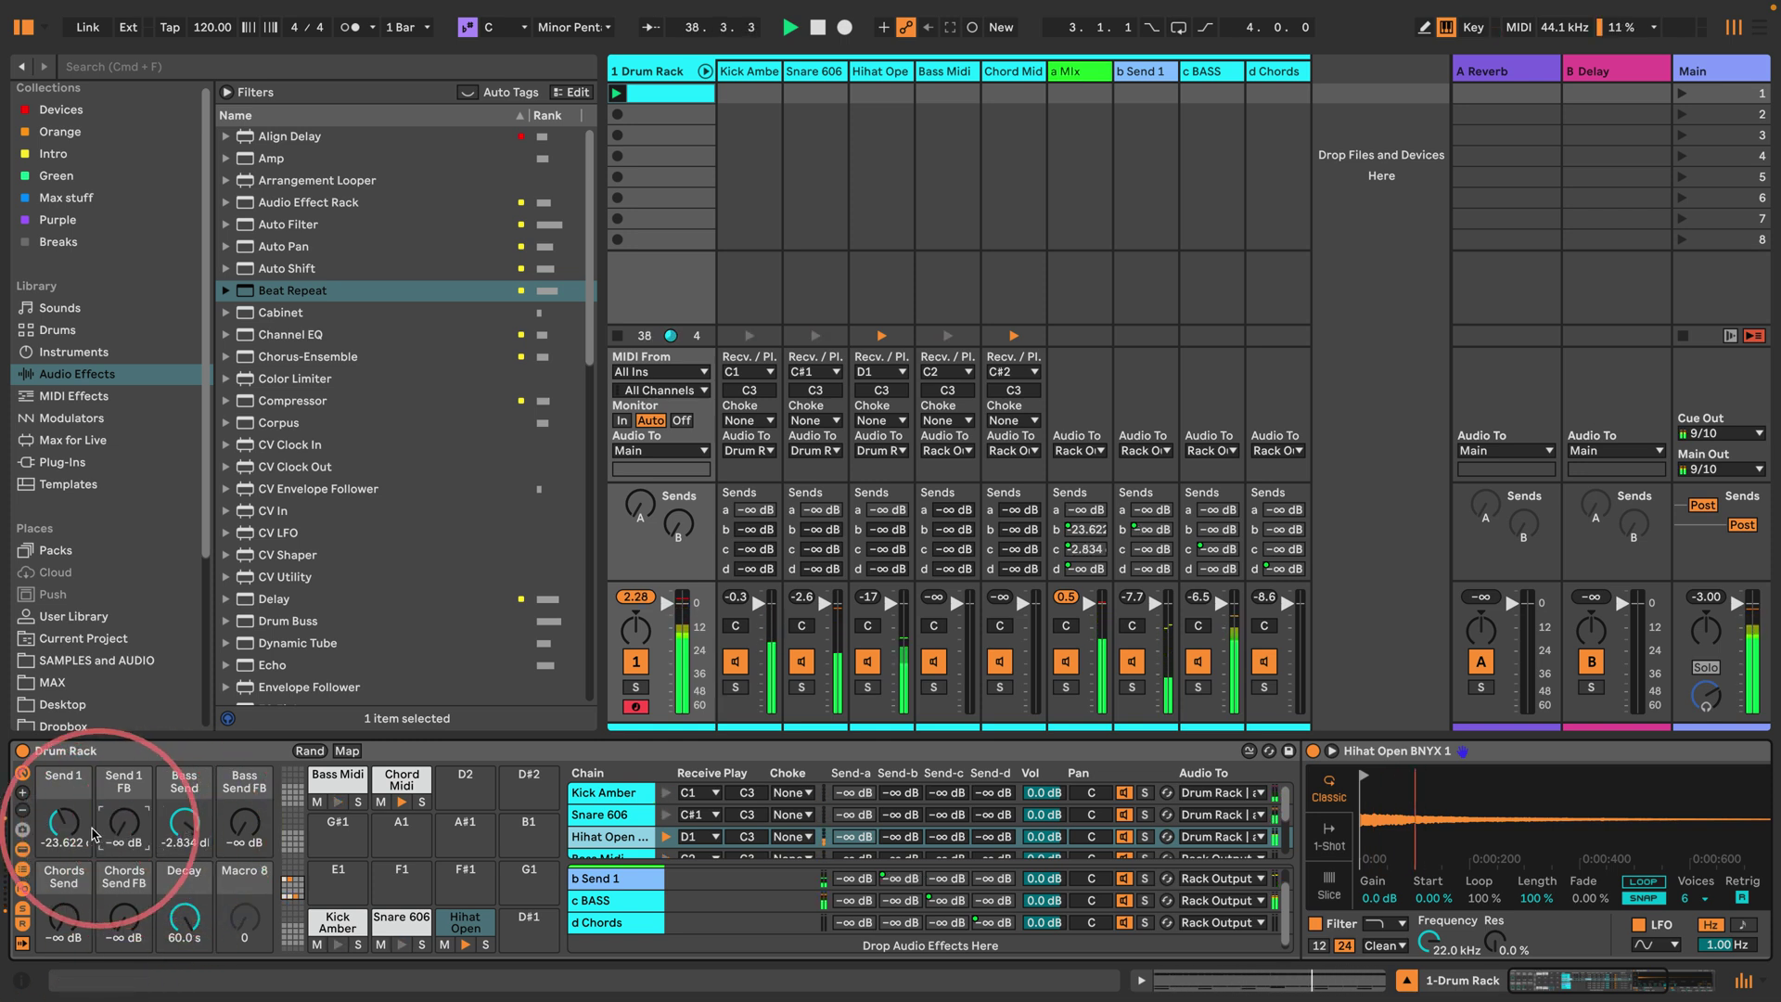
{"action": "left_click_drag", "start_coordinate": [63, 821], "coordinate": [63, 872]}
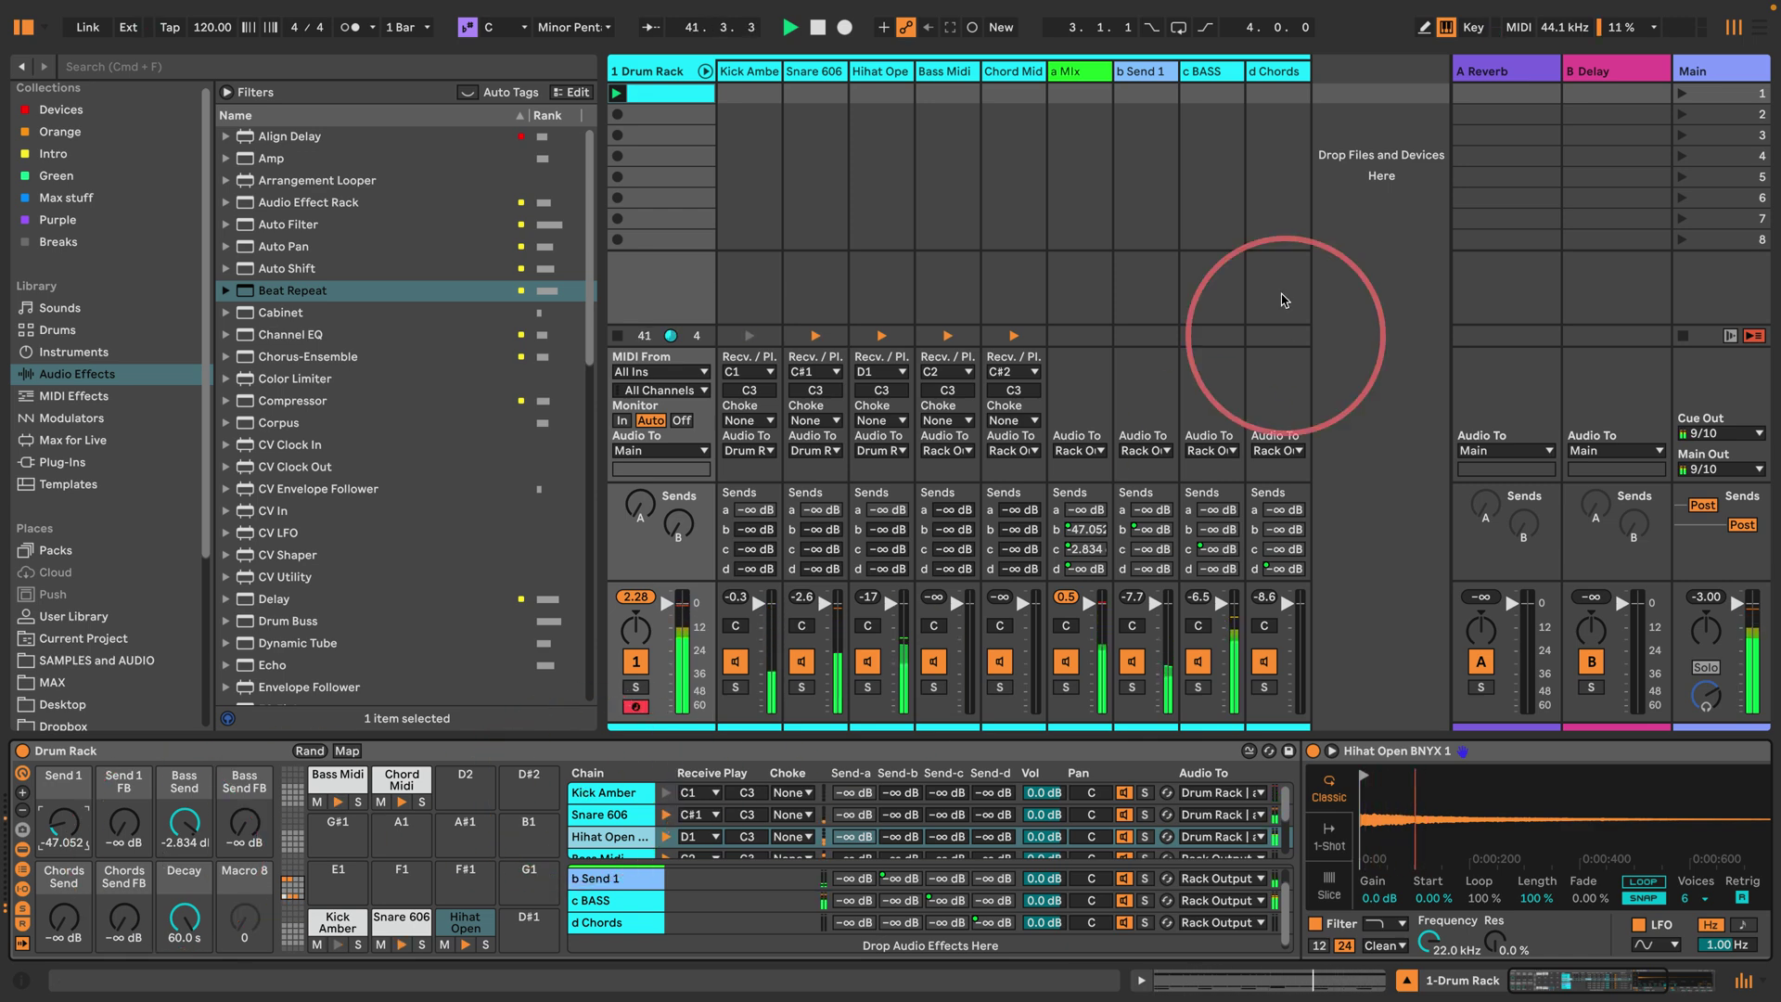
{"action": "key", "text": "space"}
Step: Delete both Beat Repeat devices from the b Send 1 return chain
{"action": "left_click", "coordinate": [1154, 75]}
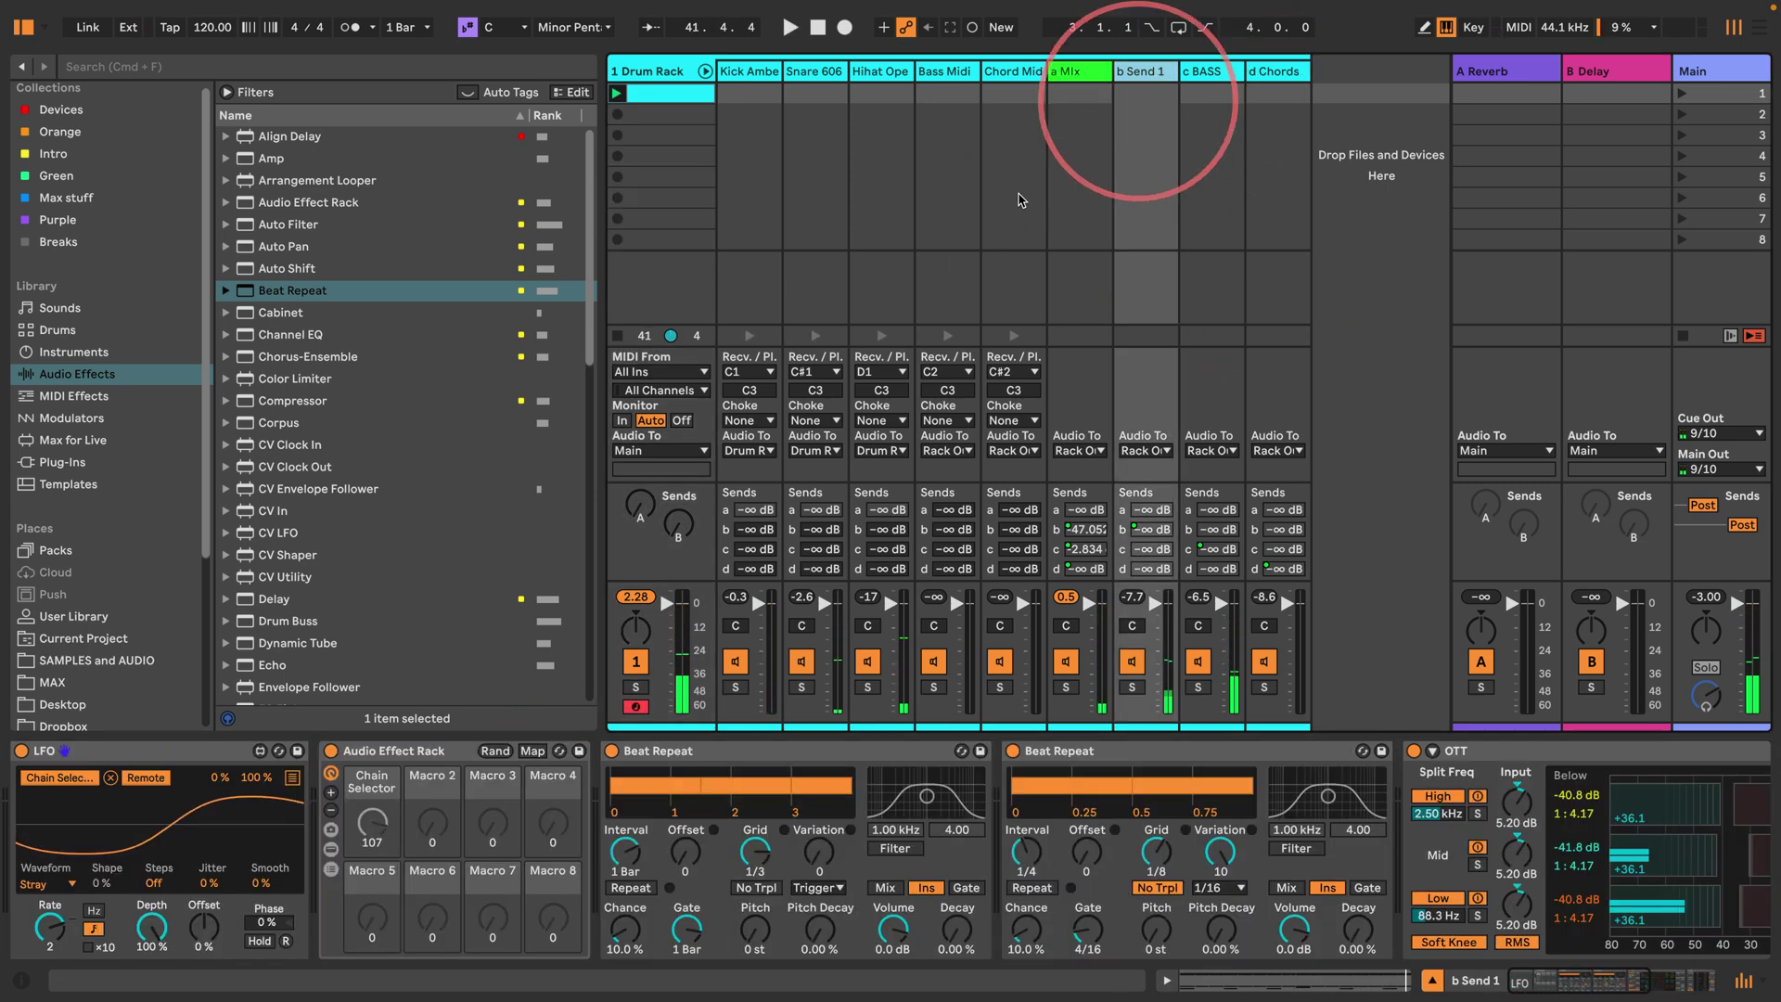
{"action": "left_click", "coordinate": [696, 752]}
{"action": "key", "text": "Delete"}
{"action": "key", "text": "Delete"}
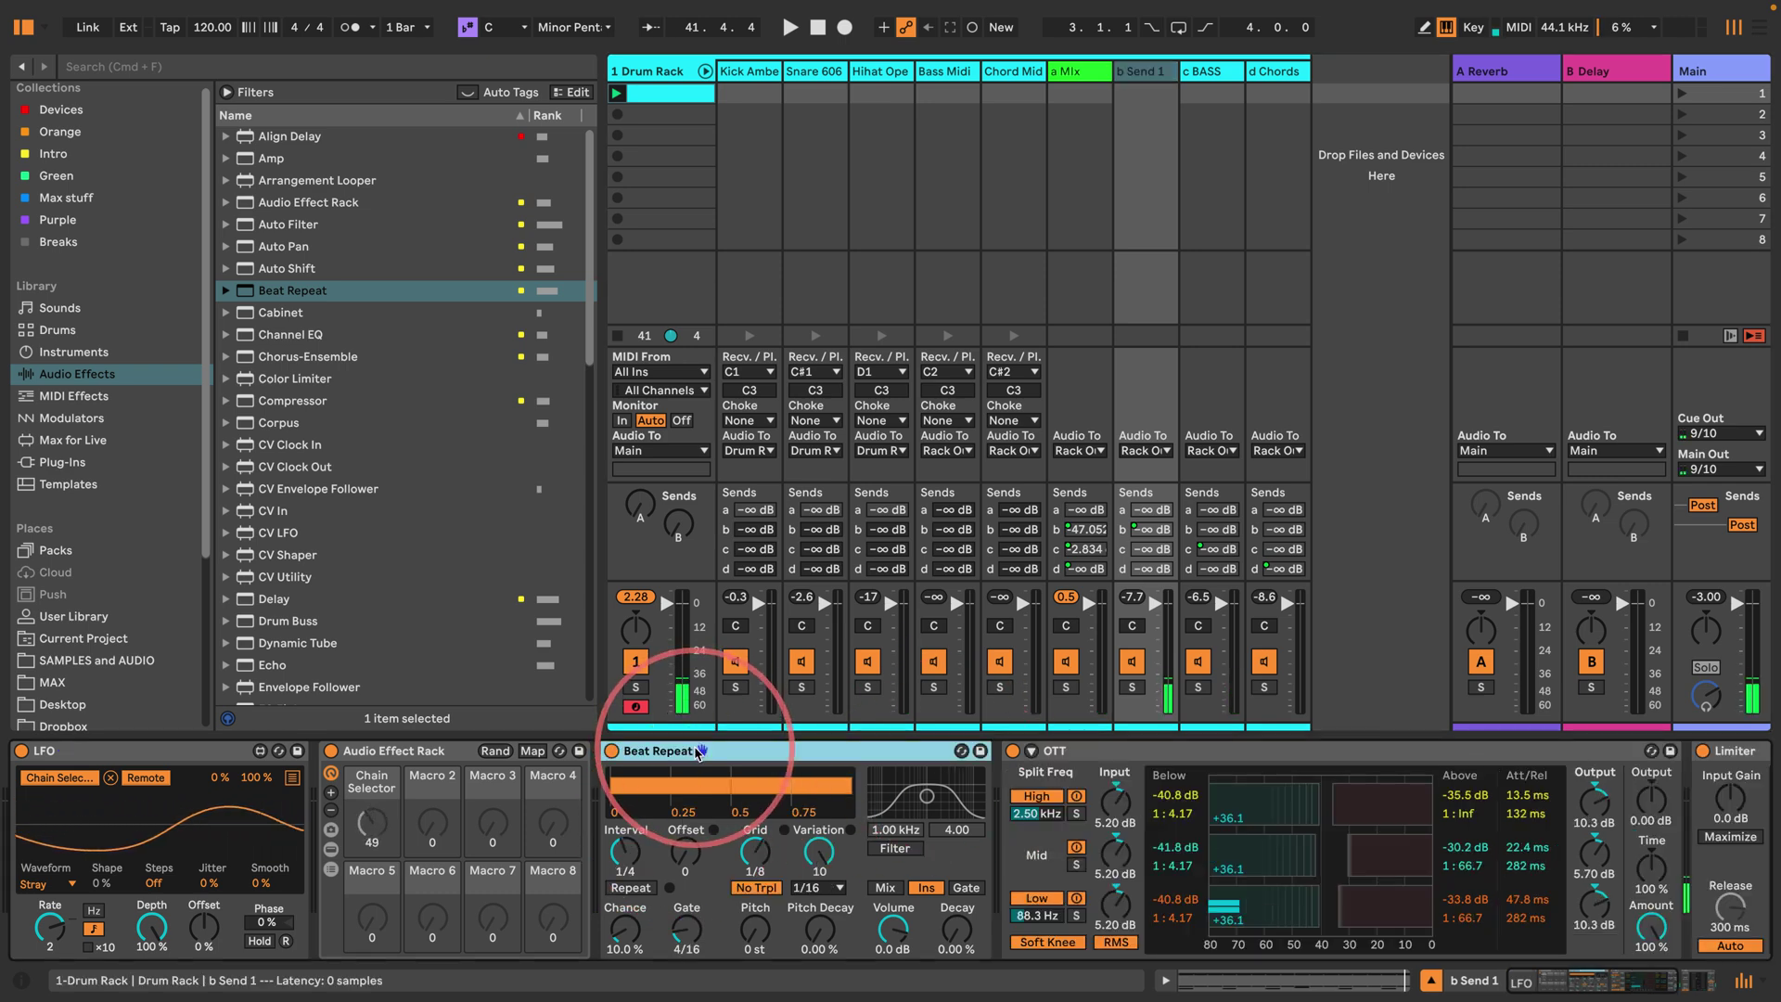
Step: Delete both Beat Repeat devices from the c BASS return chain
{"action": "left_click", "coordinate": [1201, 74]}
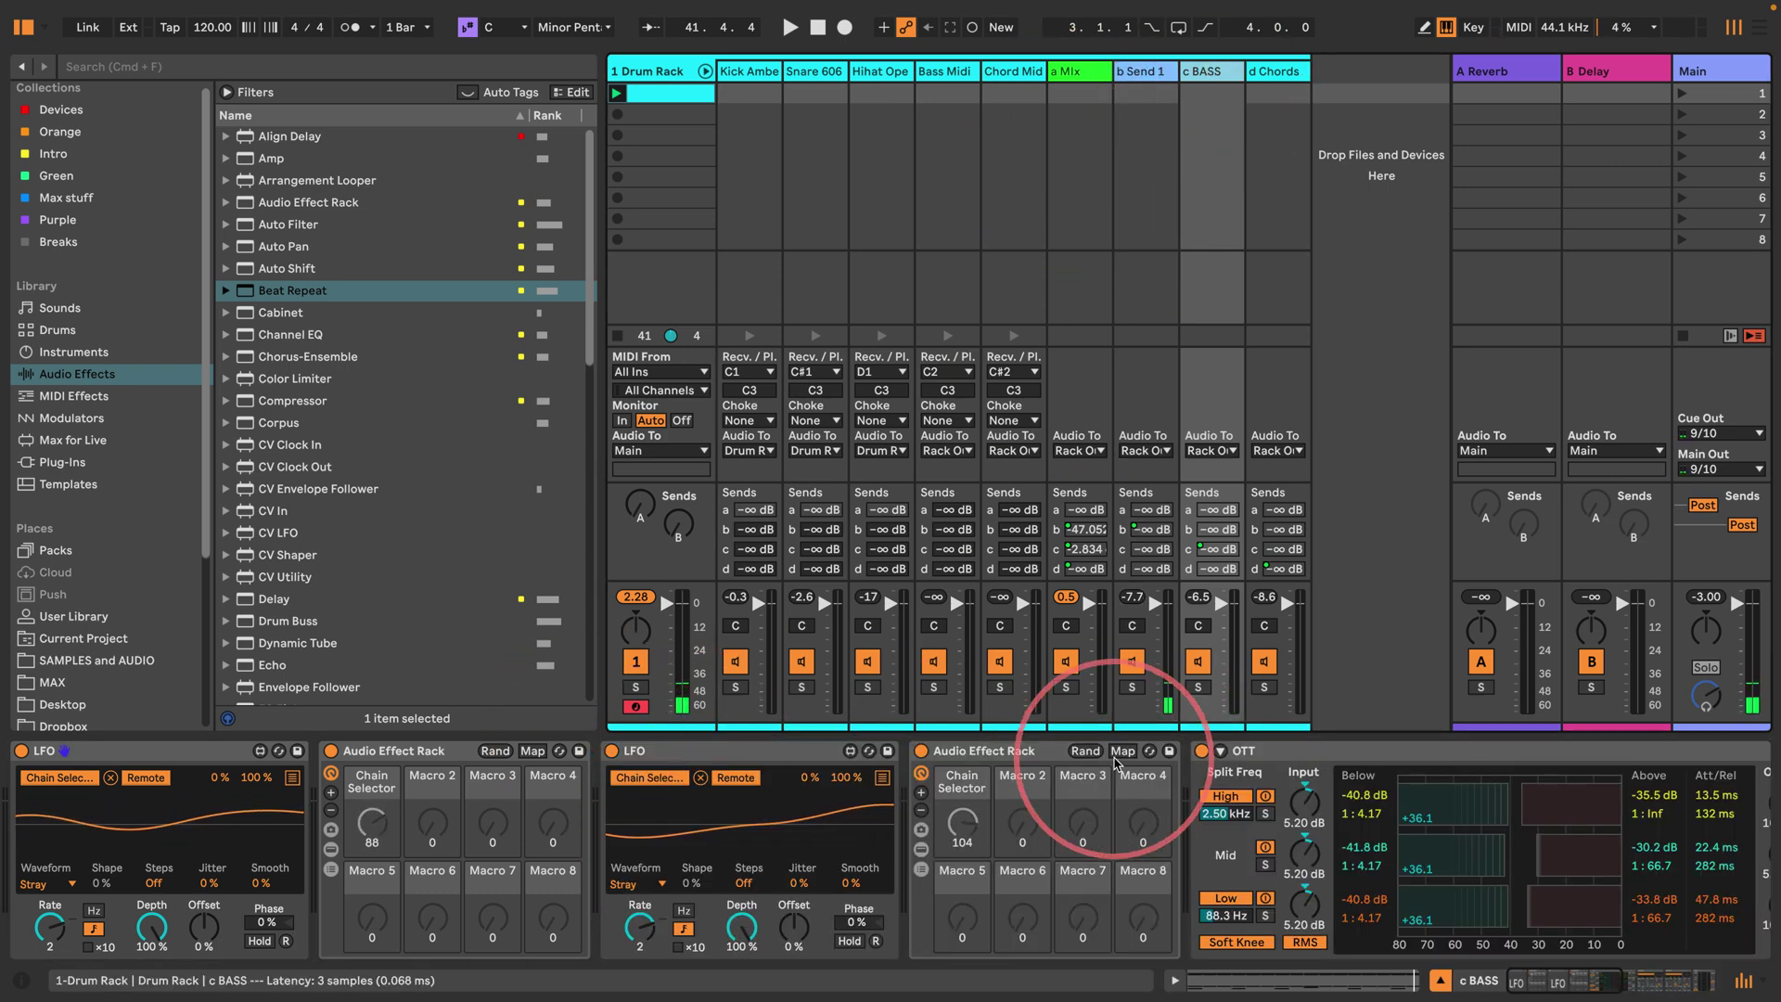
{"action": "scroll", "coordinate": [1095, 779], "scroll_direction": "right", "scroll_amount": 10}
{"action": "left_click", "coordinate": [733, 749]}
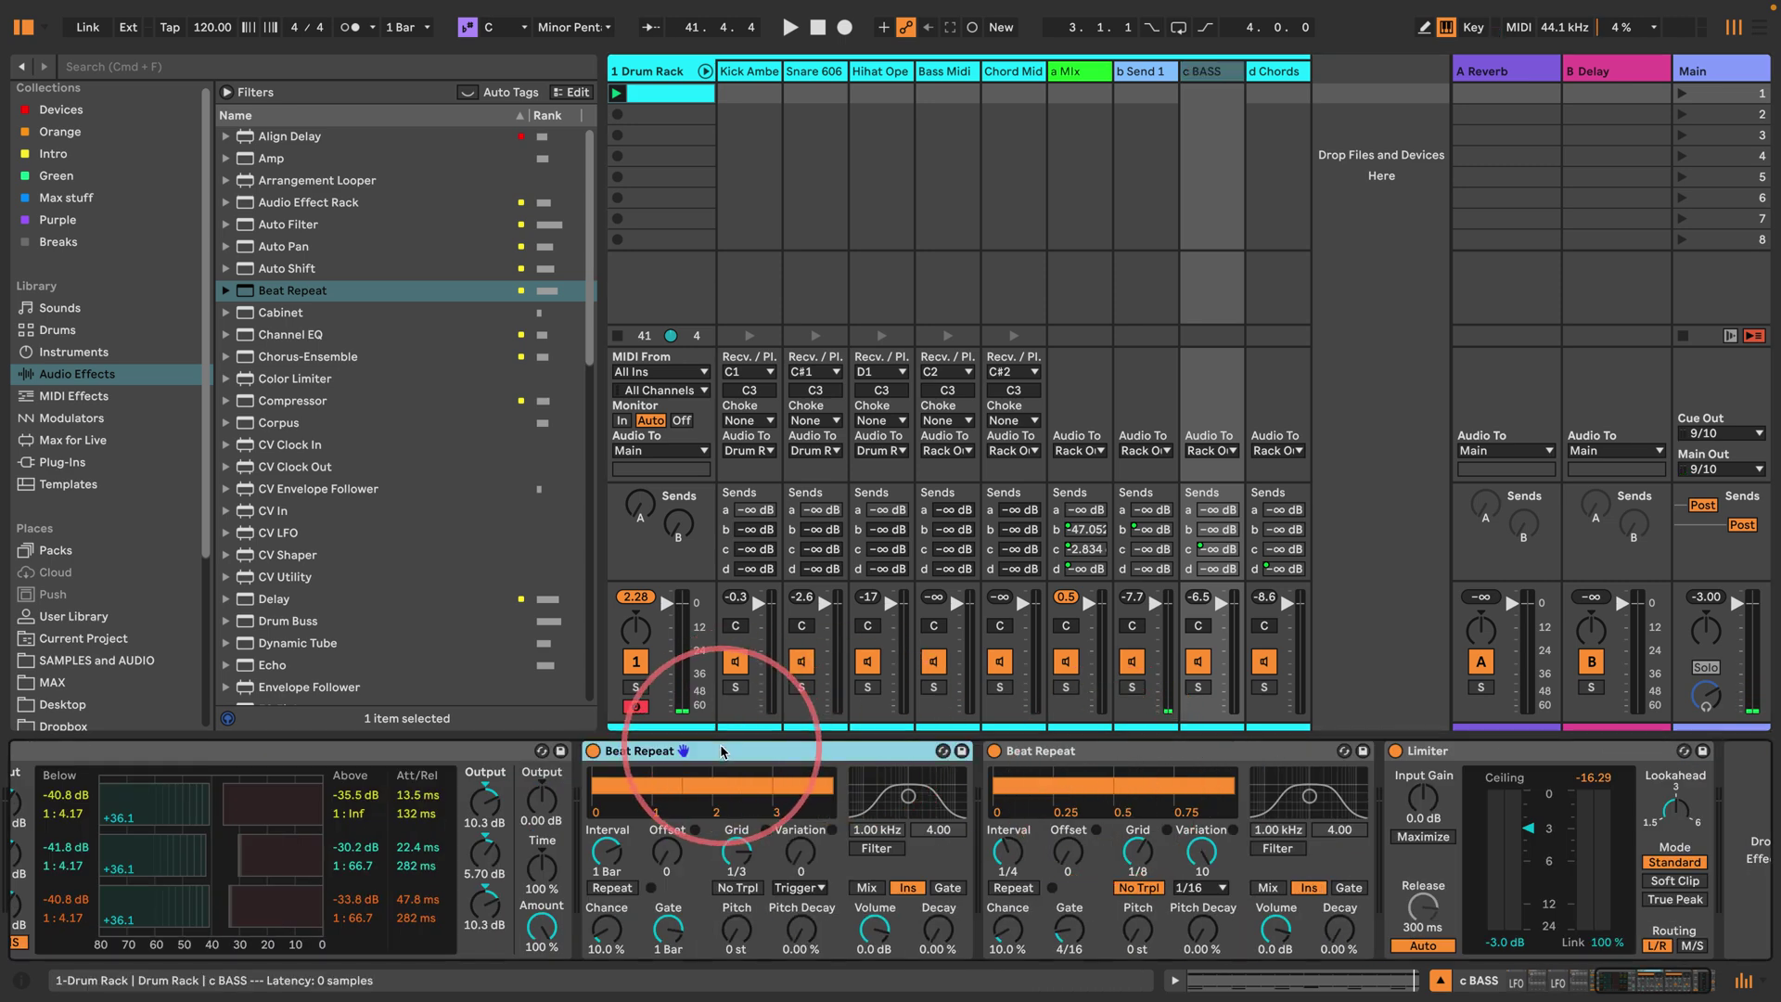
{"action": "key", "text": "Delete"}
{"action": "key", "text": "Delete"}
Step: Delete both Beat Repeat devices from the d Chords return chain
{"action": "left_click", "coordinate": [1248, 99]}
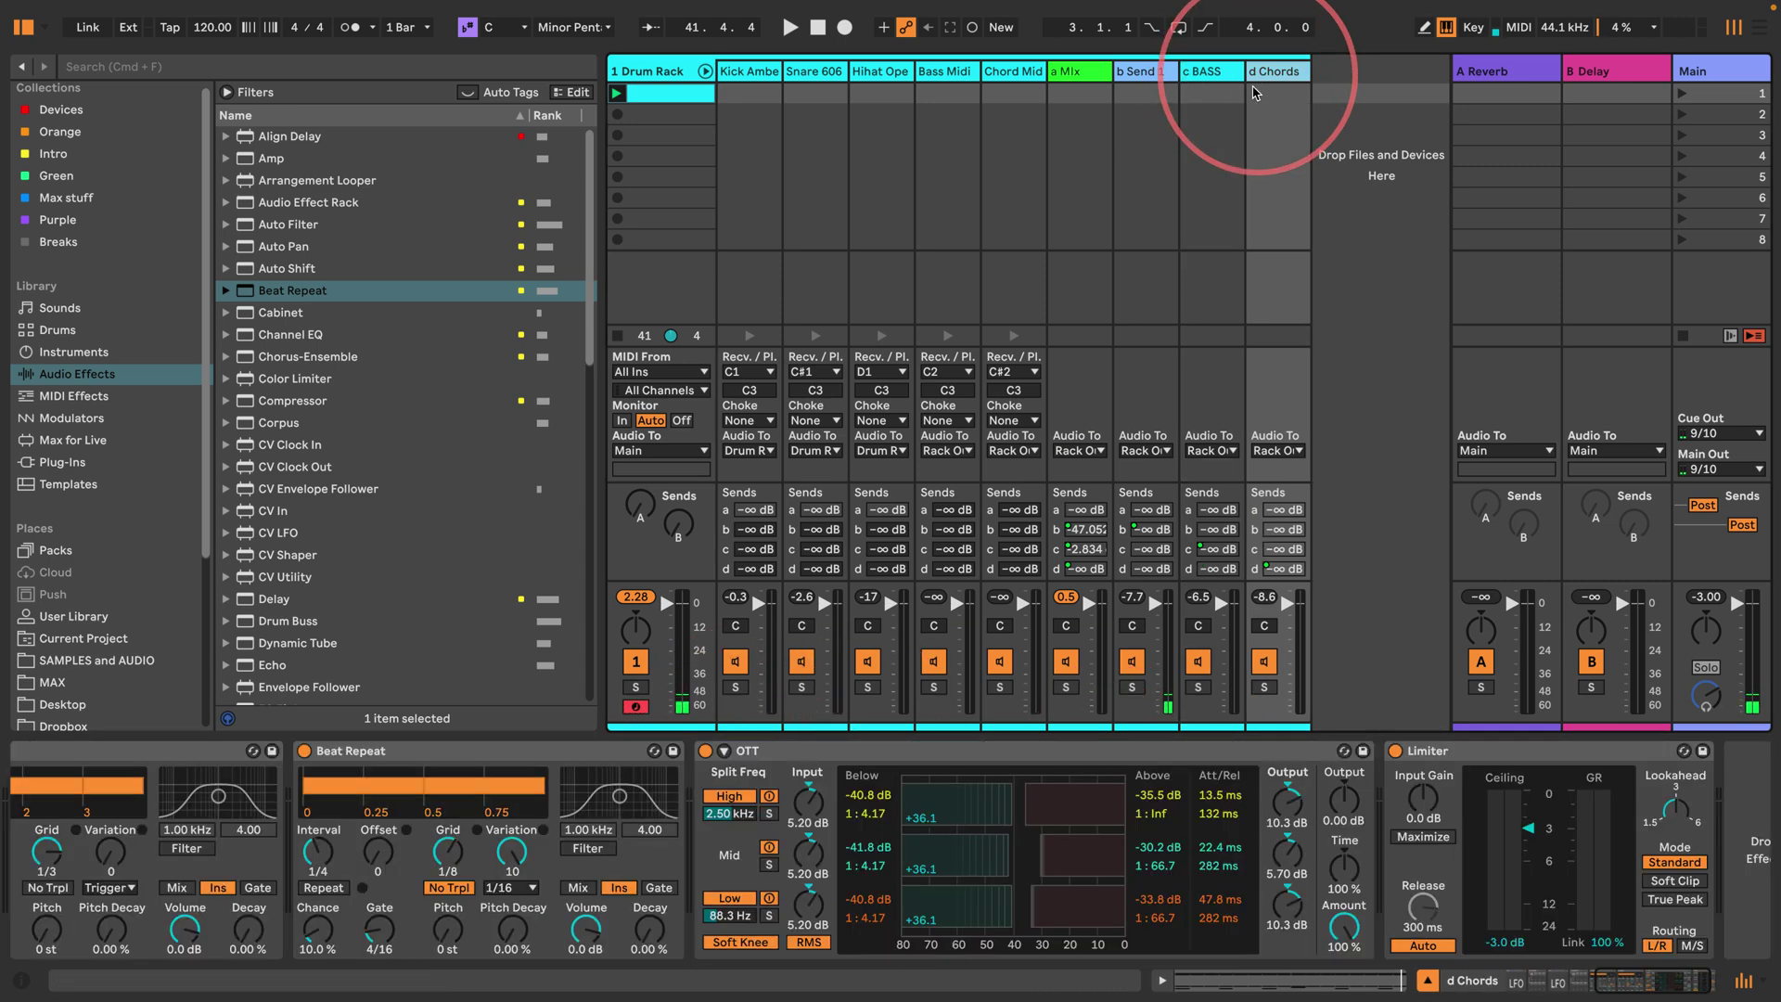
{"action": "left_click", "coordinate": [422, 768]}
{"action": "key", "text": "Delete"}
{"action": "left_click", "coordinate": [200, 765]}
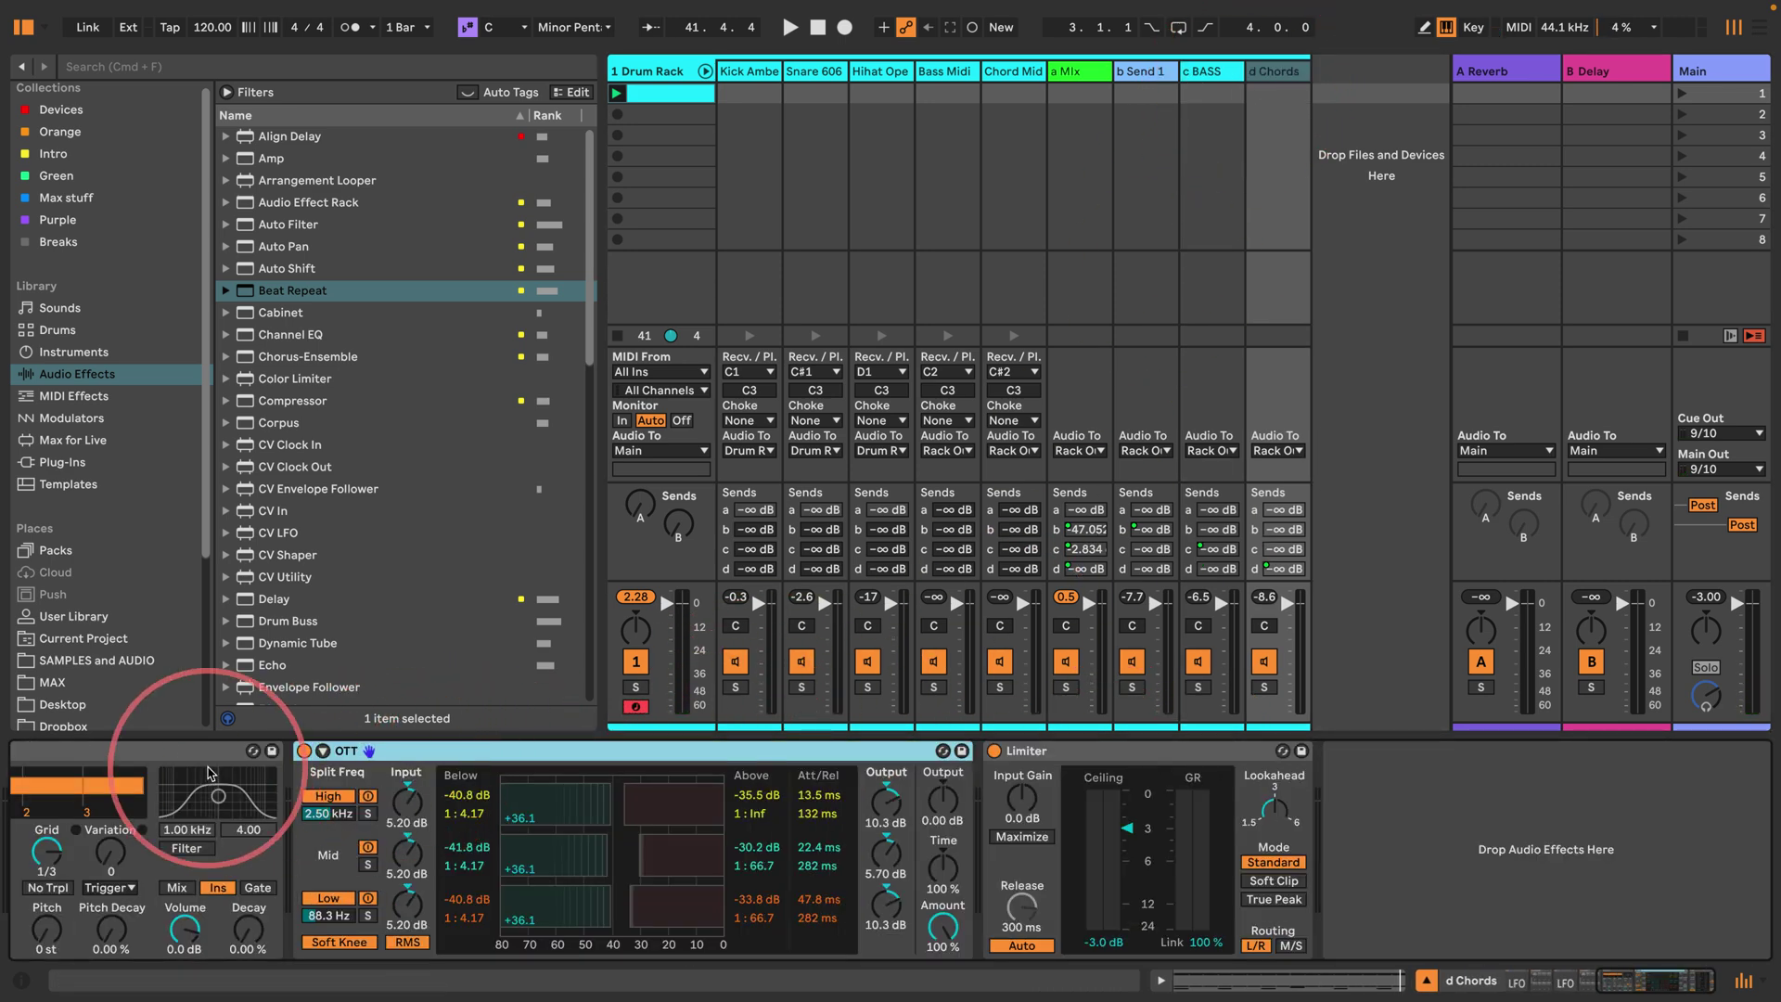
{"action": "key", "text": "Delete"}
{"action": "left_click", "coordinate": [695, 777]}
{"action": "scroll", "coordinate": [700, 781], "scroll_direction": "left", "scroll_amount": 8}
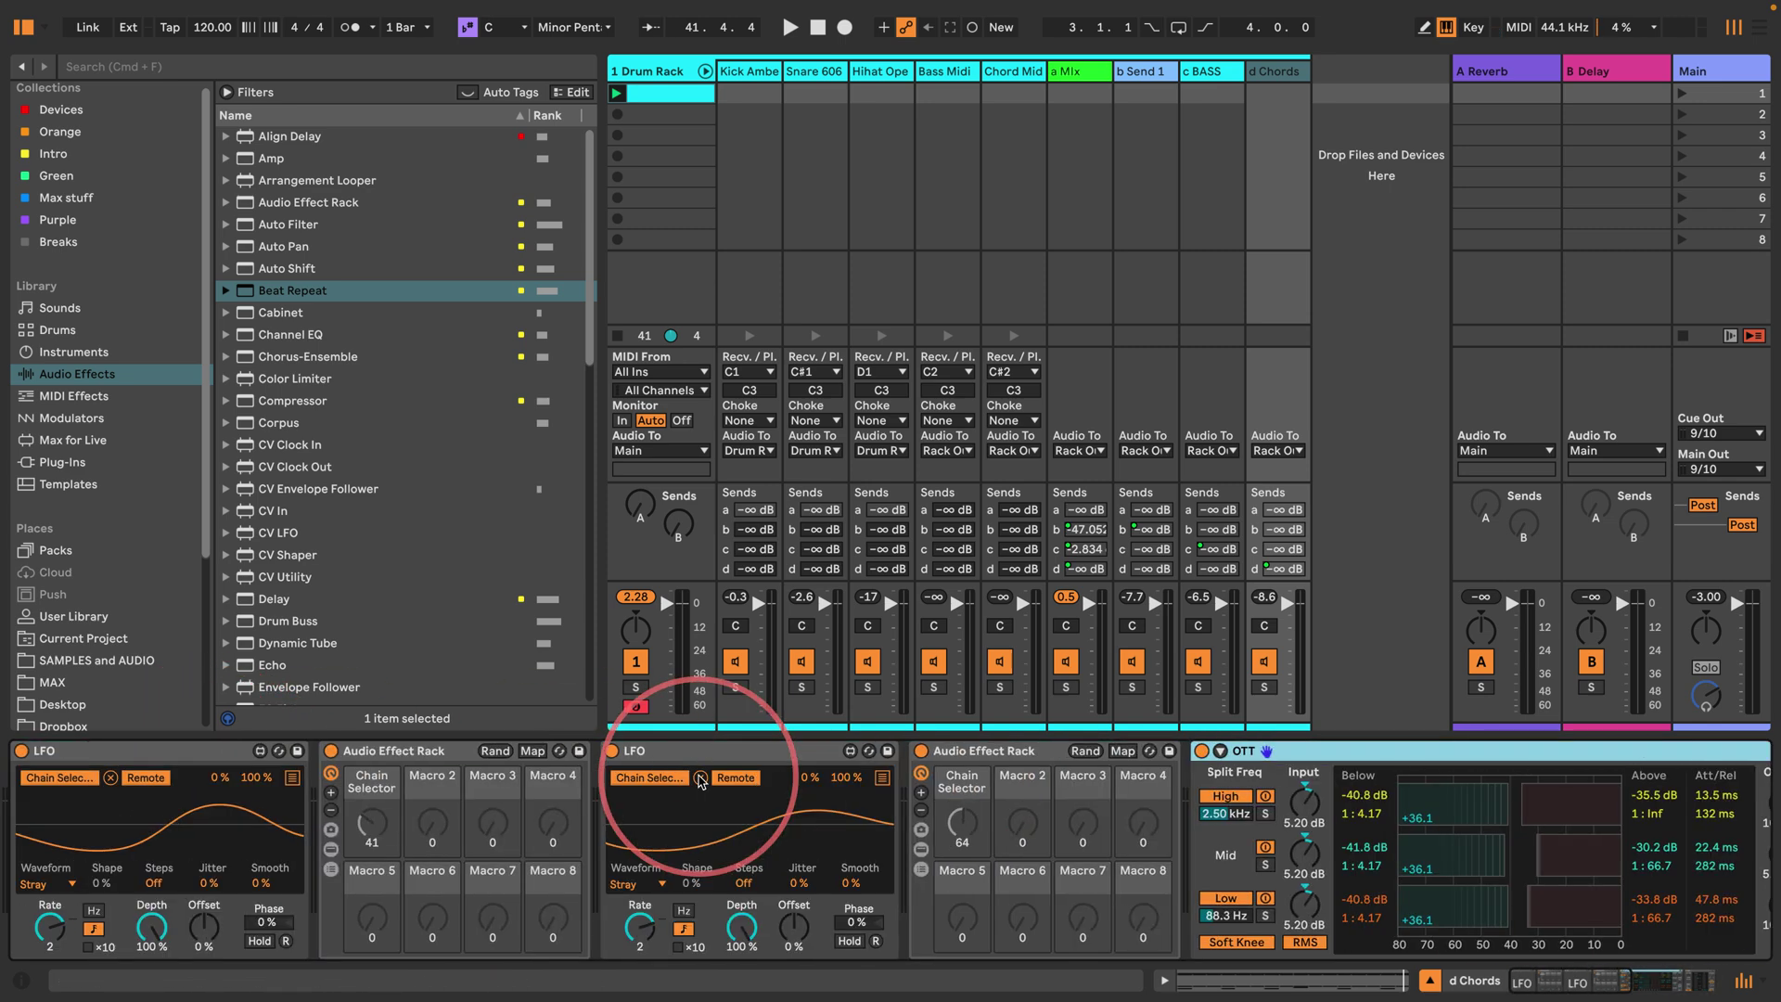
Step: Play the Drum Rack track and set the Send 1 macro to -inf dB and Chords Send to 0.0 dB
{"action": "left_click", "coordinate": [644, 70]}
{"action": "key", "text": "space"}
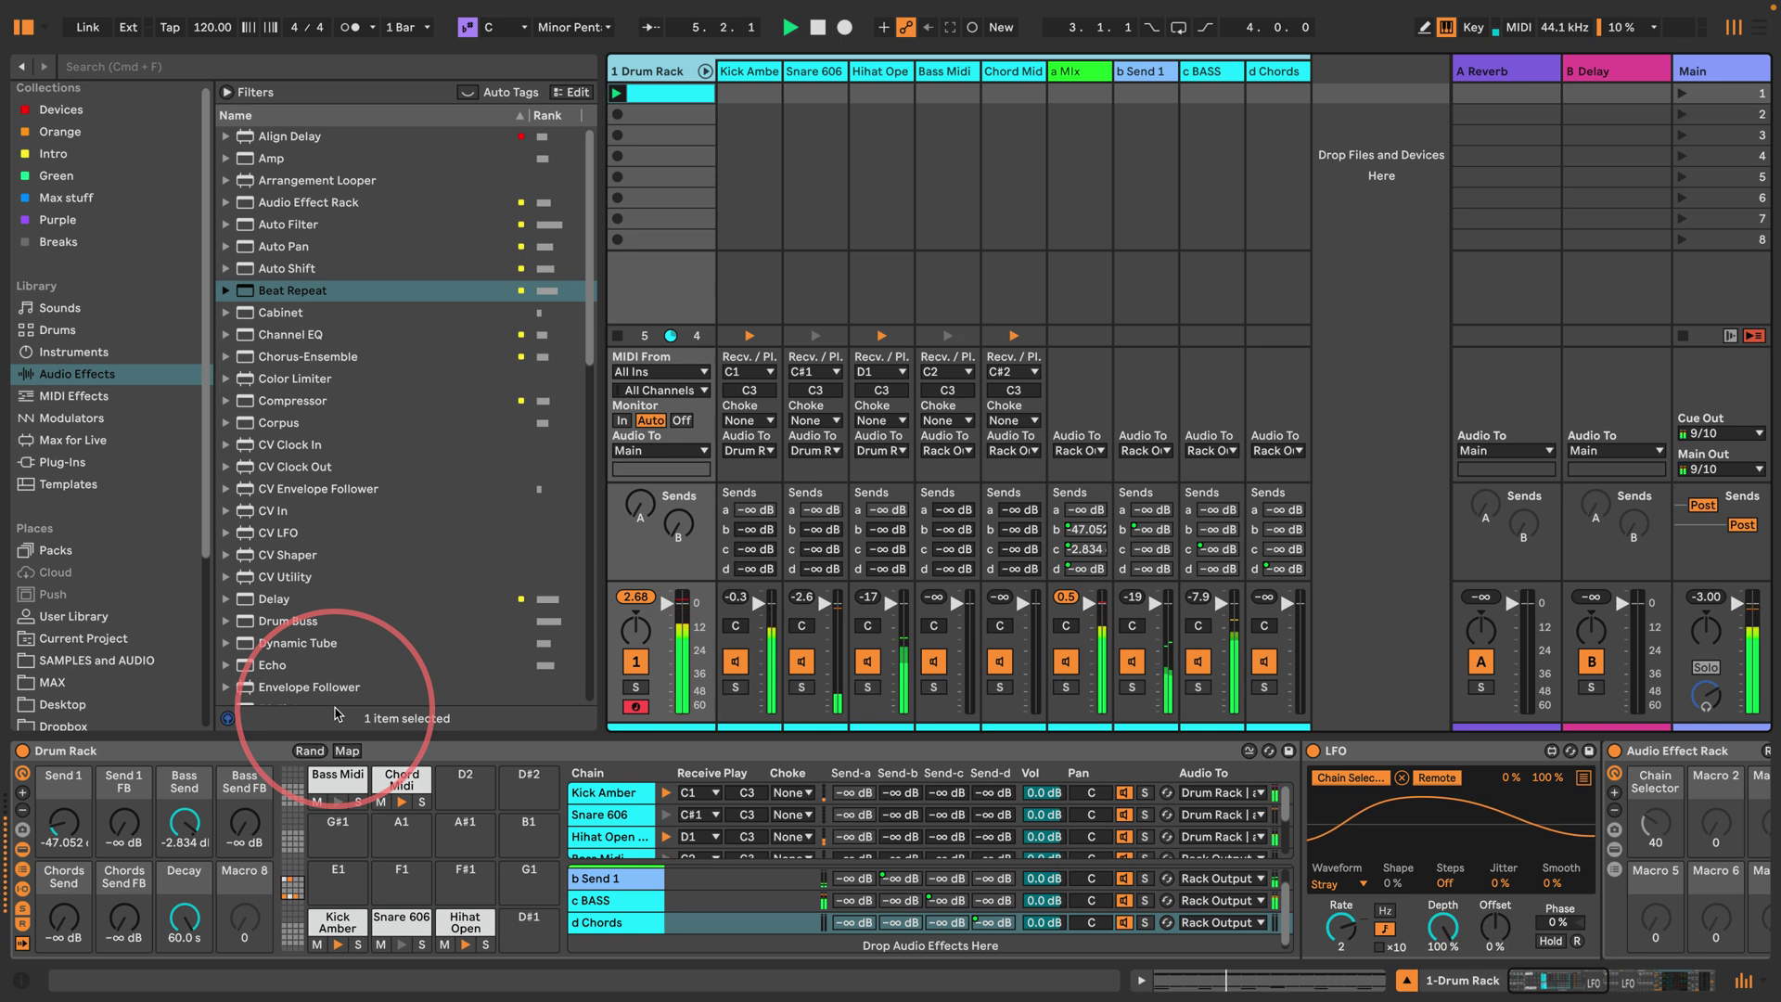
{"action": "left_click_drag", "start_coordinate": [65, 818], "coordinate": [65, 834]}
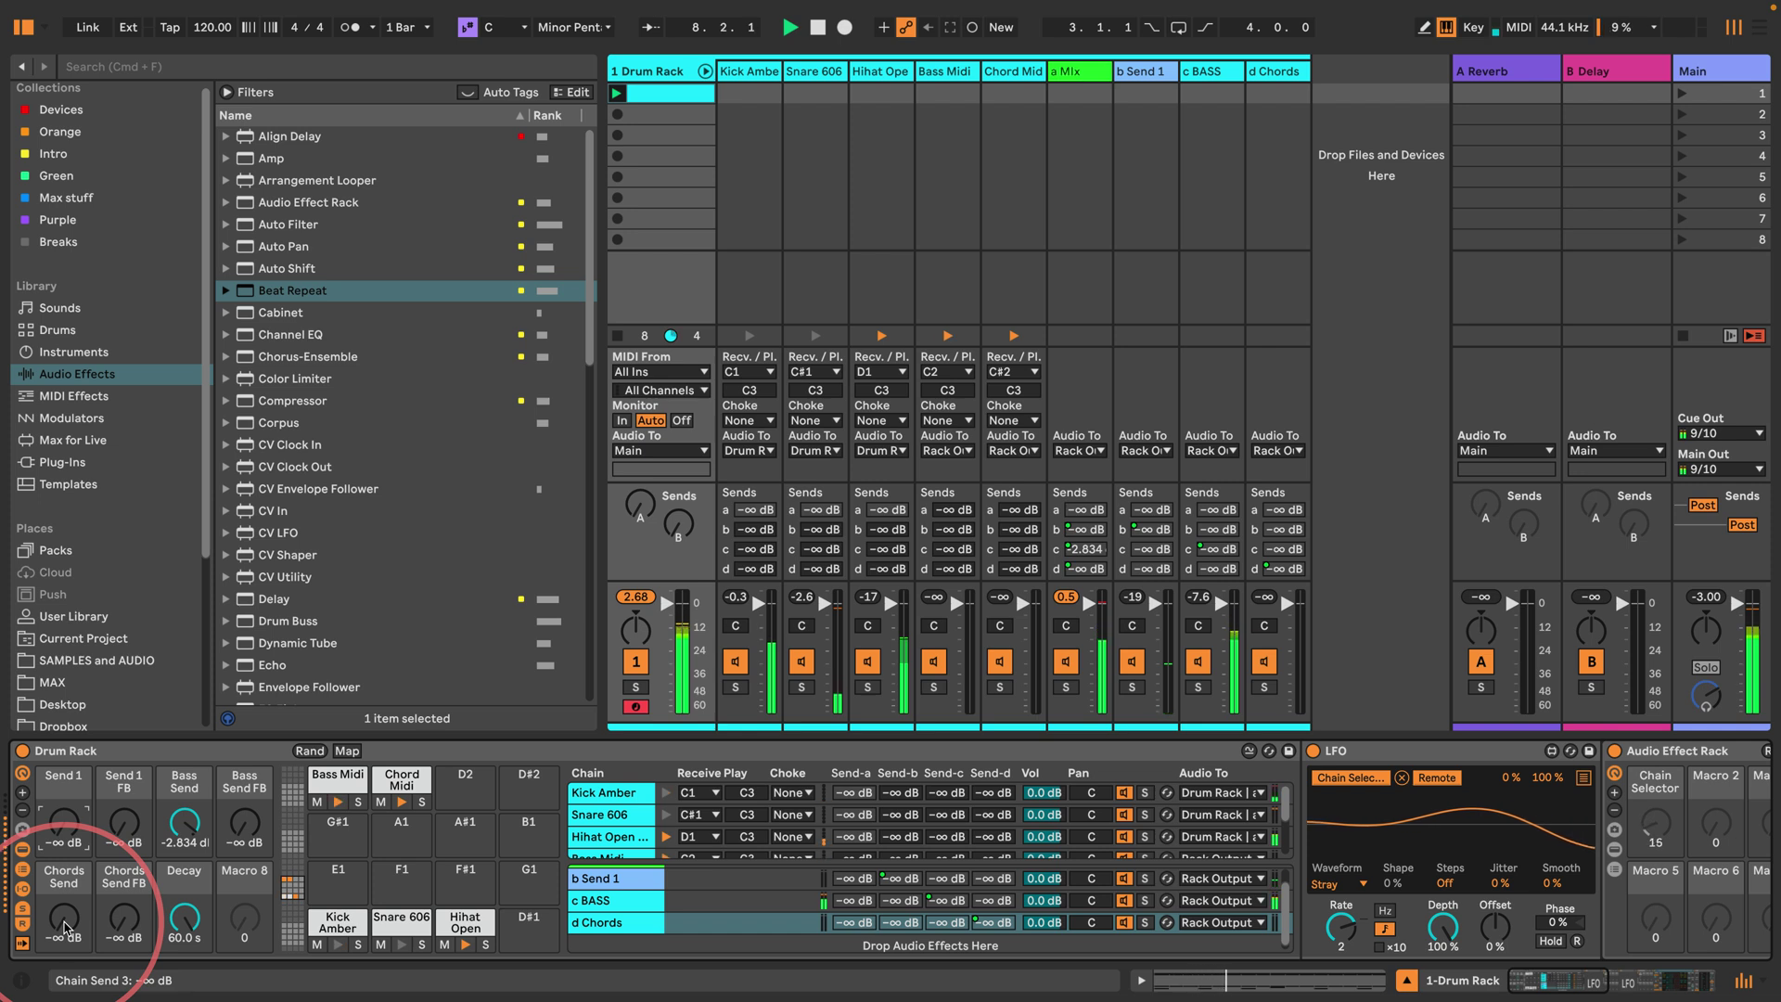
{"action": "left_click_drag", "start_coordinate": [63, 916], "coordinate": [63, 882]}
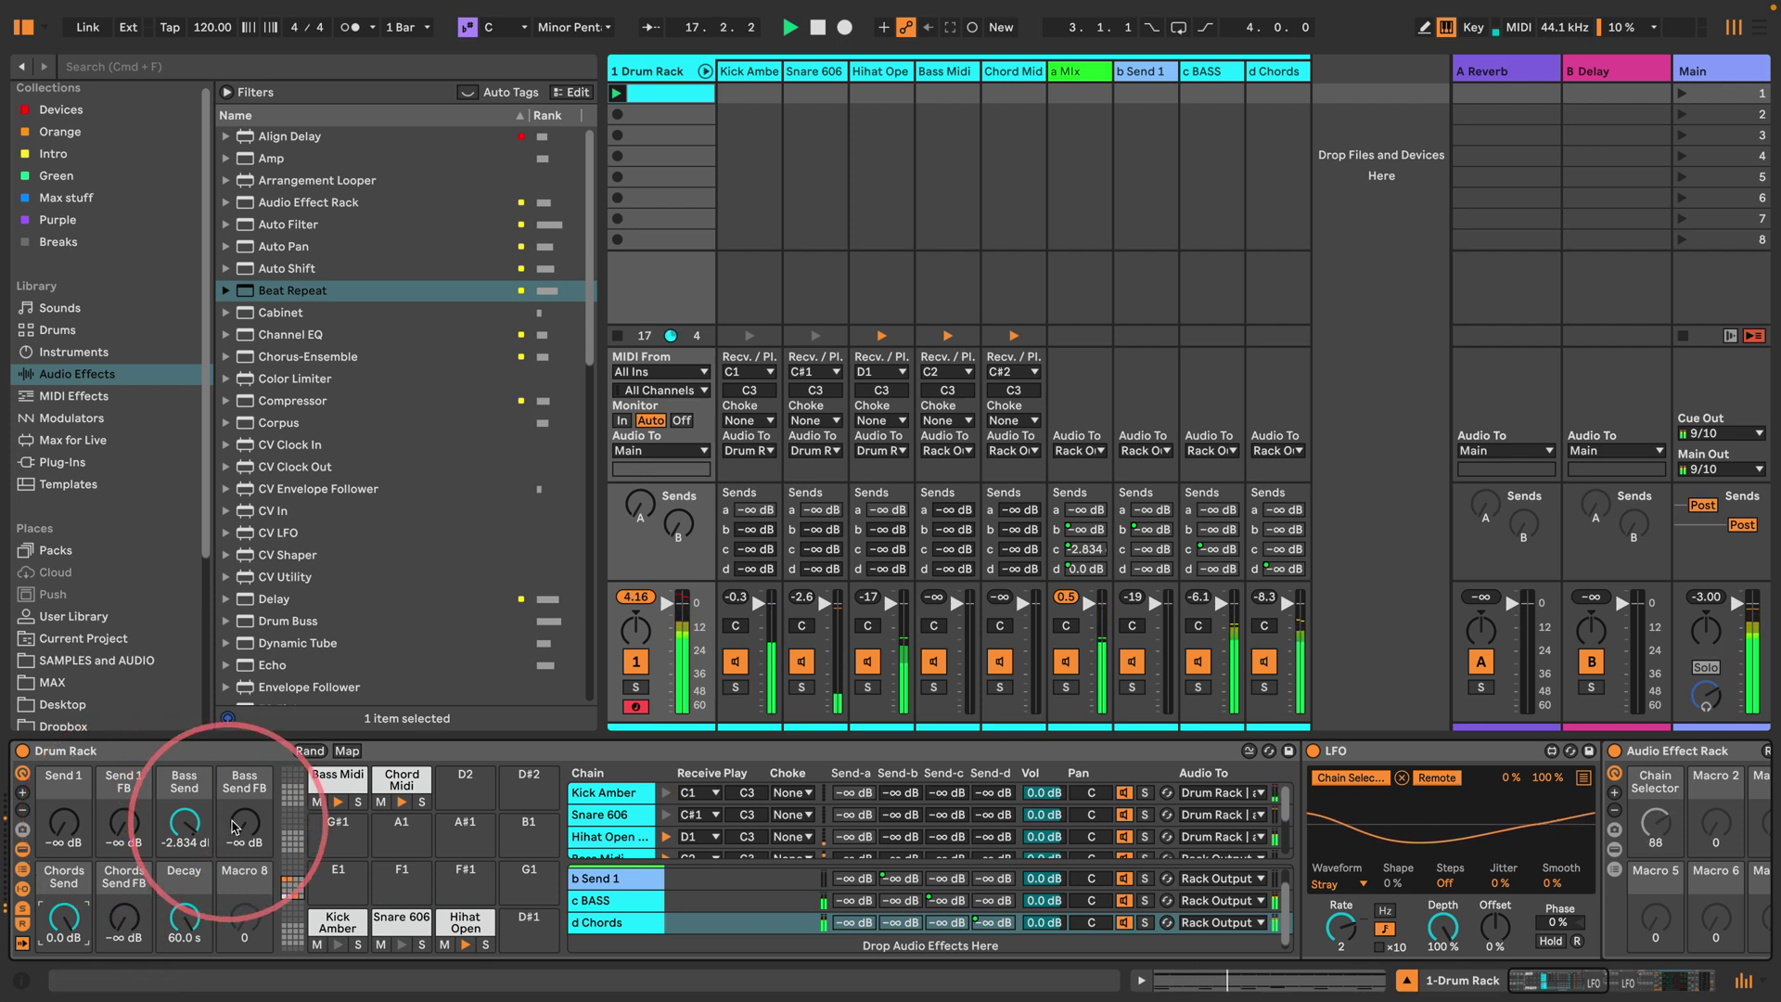
Step: Sweep Bass Send FB up to 0.0 dB and back to -inf, and lower Bass Send to about -24.6 dB, Chords Send to -inf and Decay to 235 ms
{"action": "left_click_drag", "start_coordinate": [244, 830], "coordinate": [244, 796]}
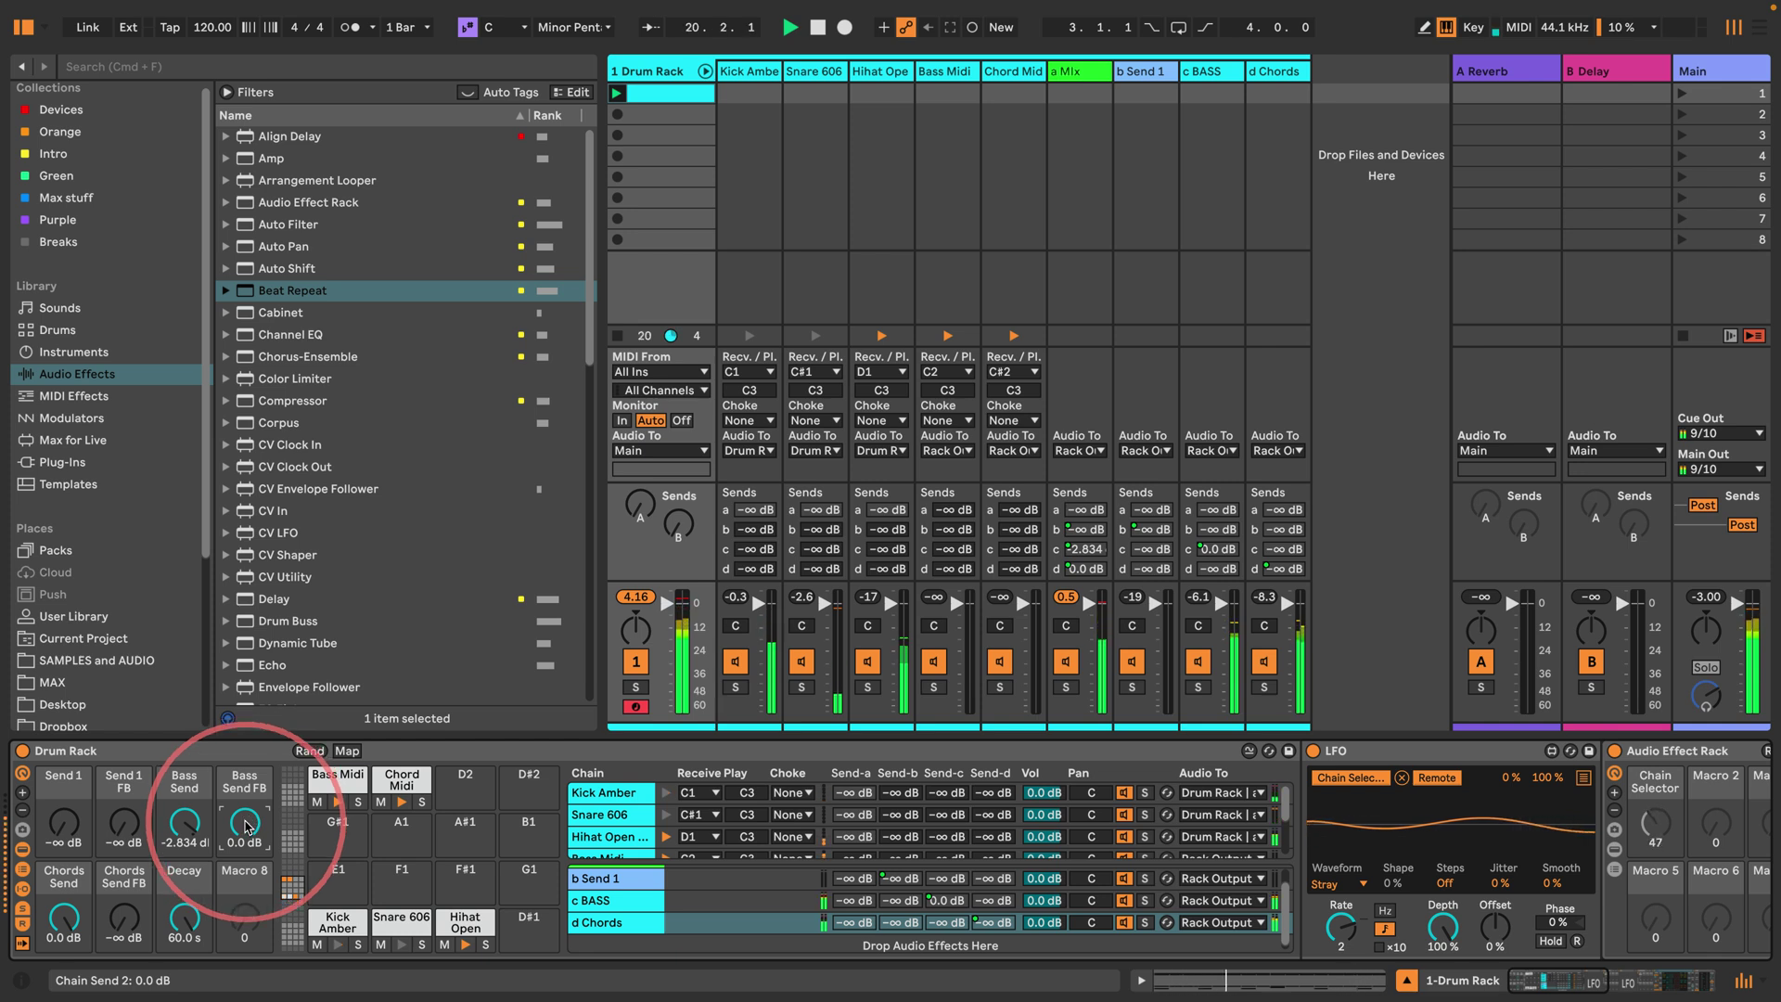
{"action": "left_click_drag", "start_coordinate": [246, 823], "coordinate": [170, 863]}
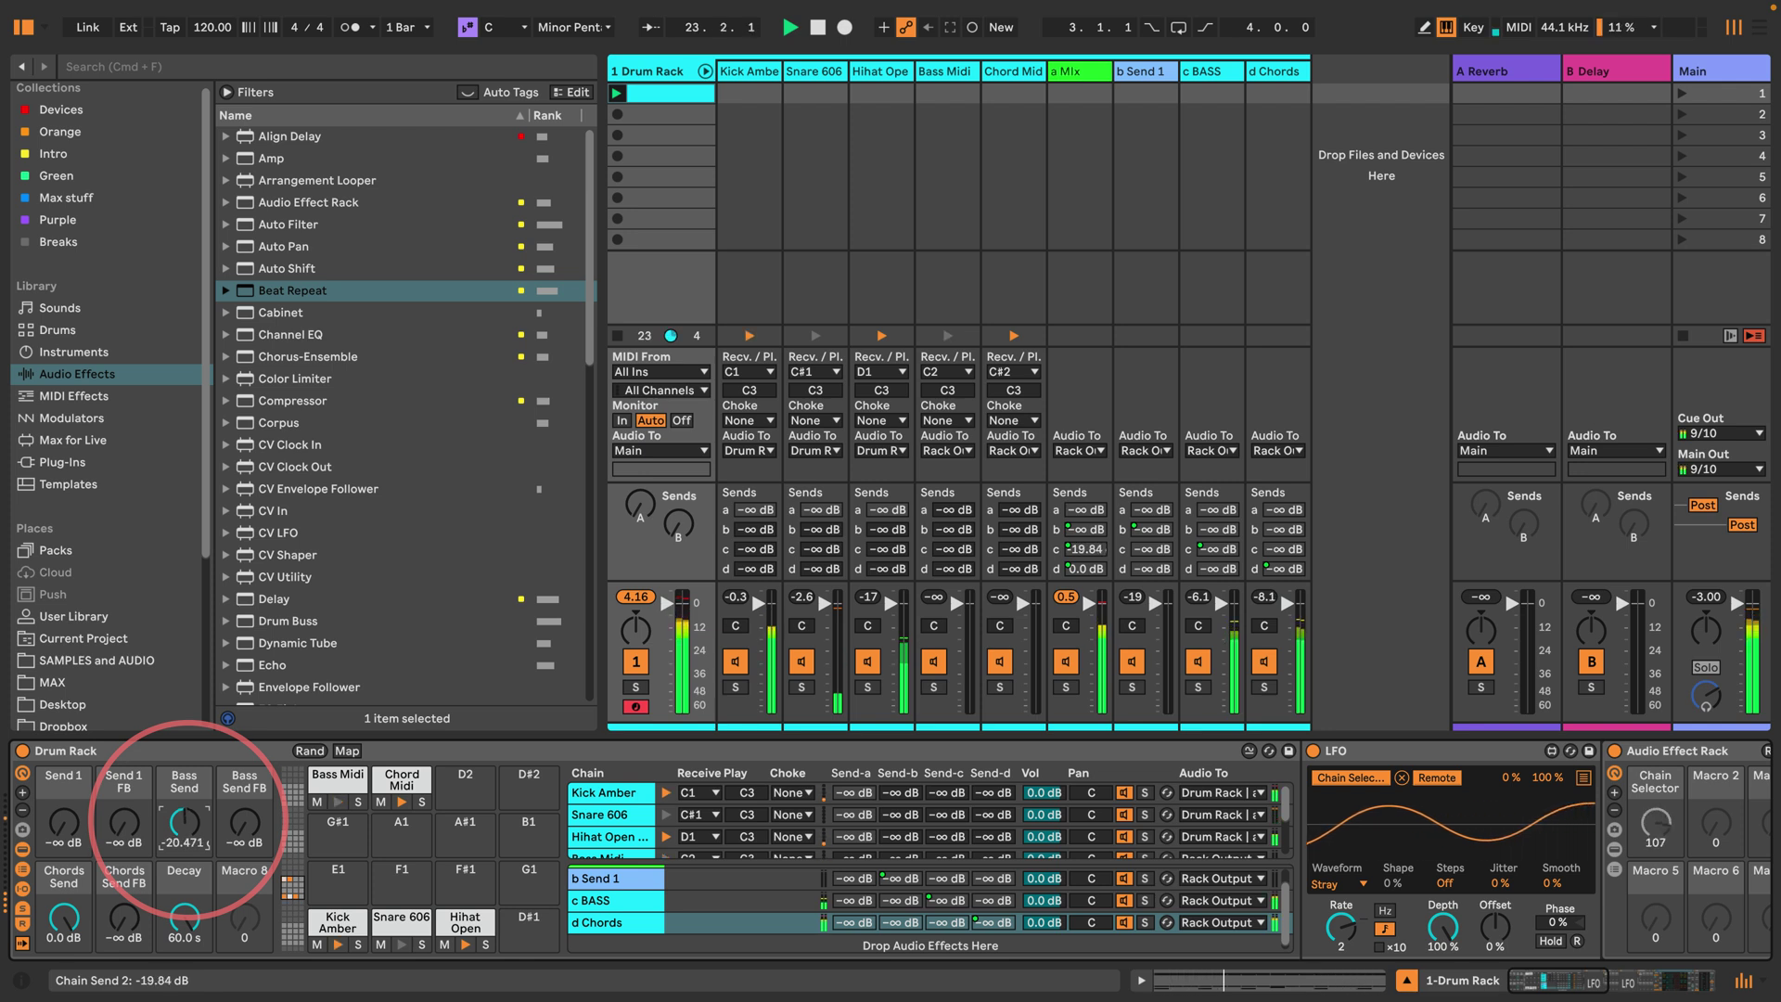
{"action": "left_click_drag", "start_coordinate": [185, 821], "coordinate": [185, 835]}
{"action": "left_click_drag", "start_coordinate": [63, 918], "coordinate": [184, 973]}
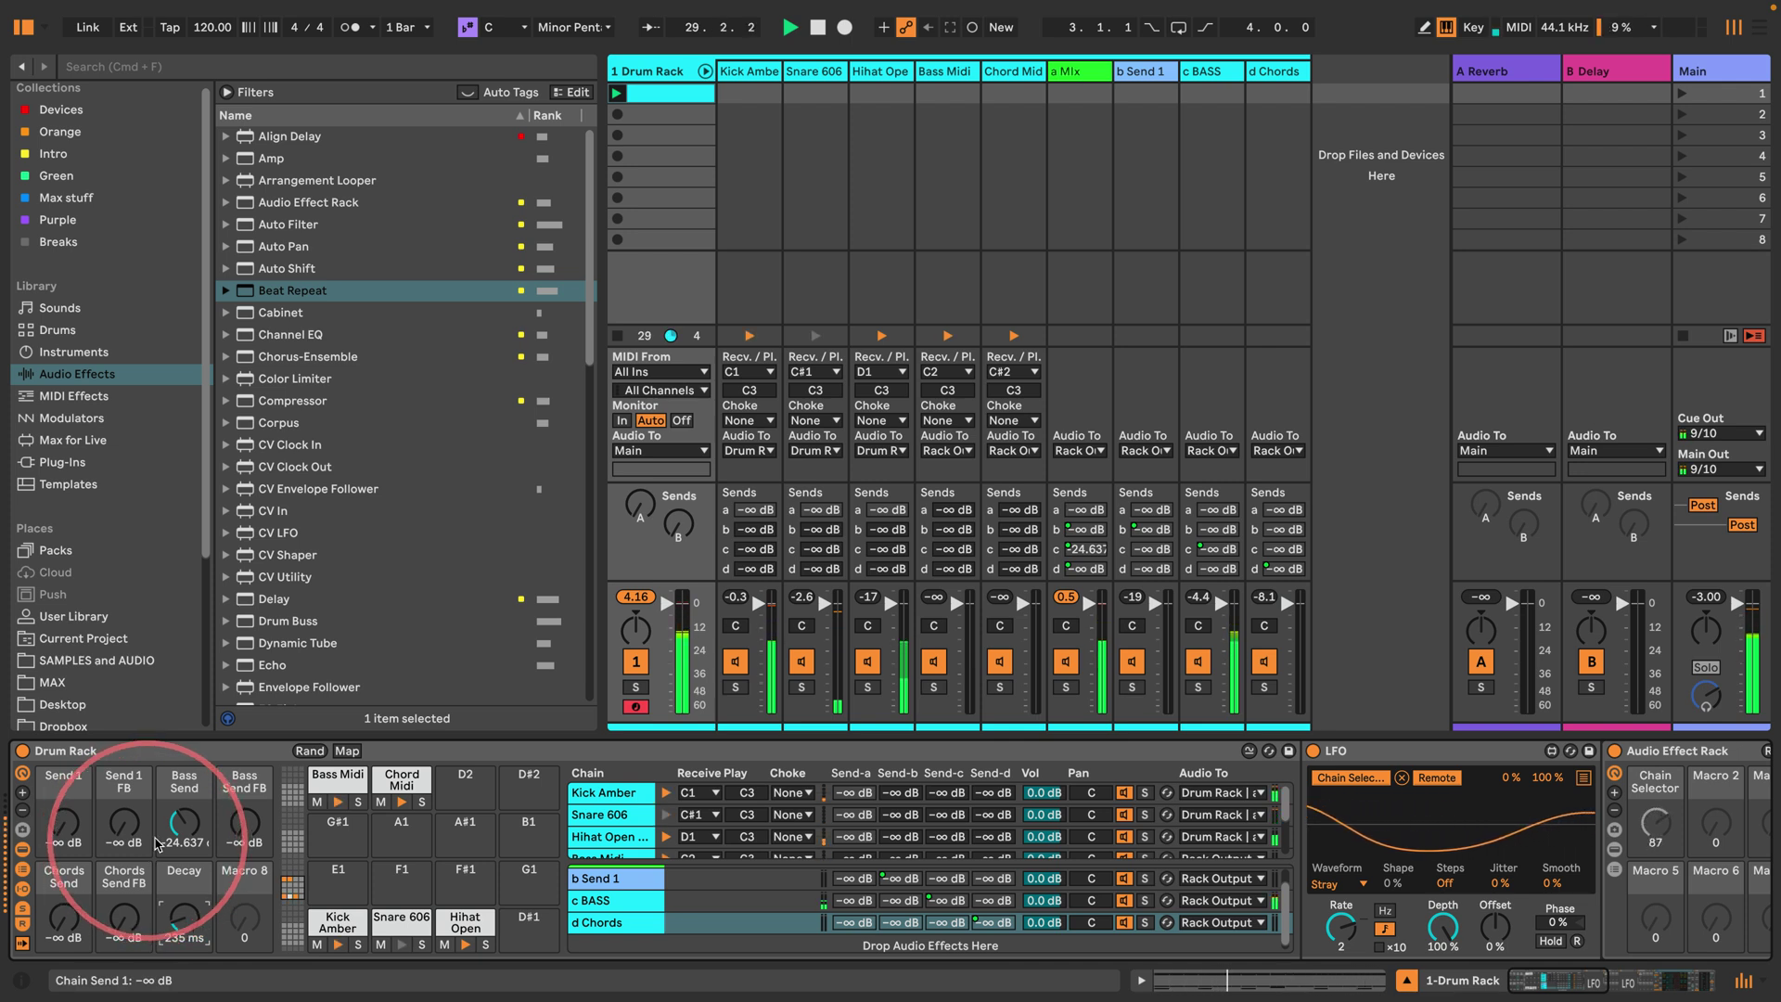
Step: Set the macros to about -19.2 dB for Bass Send, -59.5 dB for Bass Send FB, -44.8 dB for Chords Send and -47.1 dB for Chords Send FB
{"action": "left_click_drag", "start_coordinate": [183, 821], "coordinate": [184, 847]}
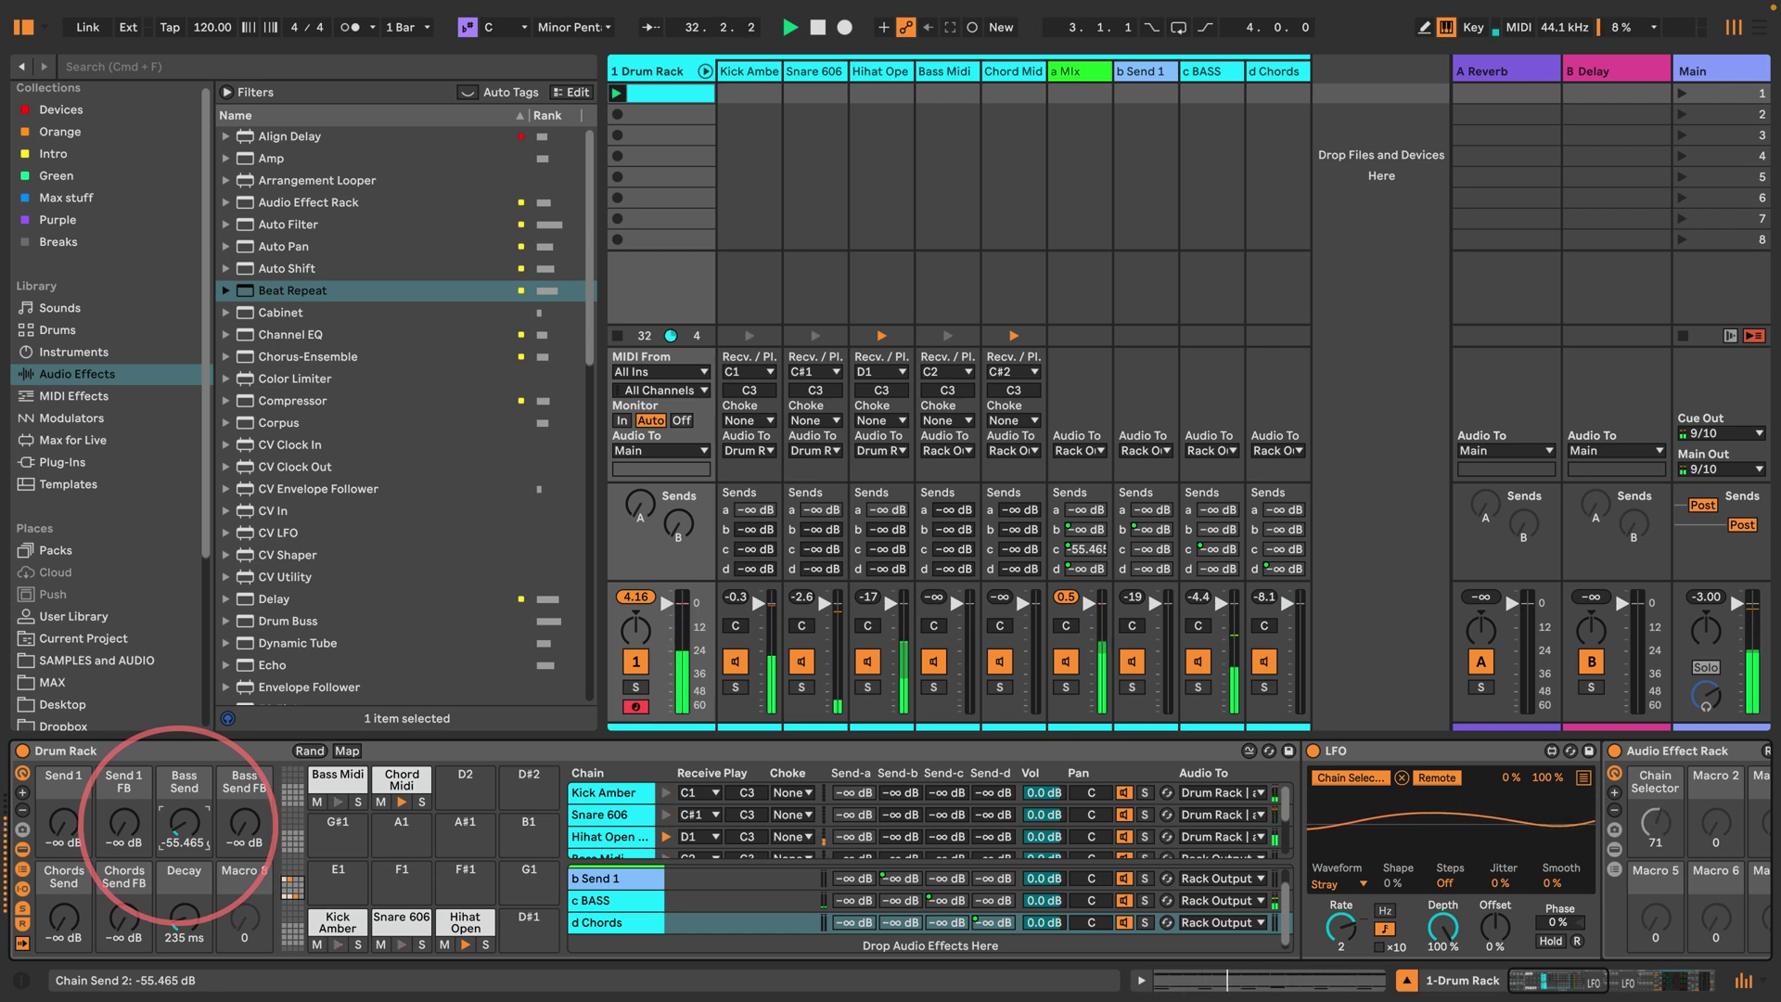
{"action": "left_click_drag", "start_coordinate": [245, 829], "coordinate": [246, 845]}
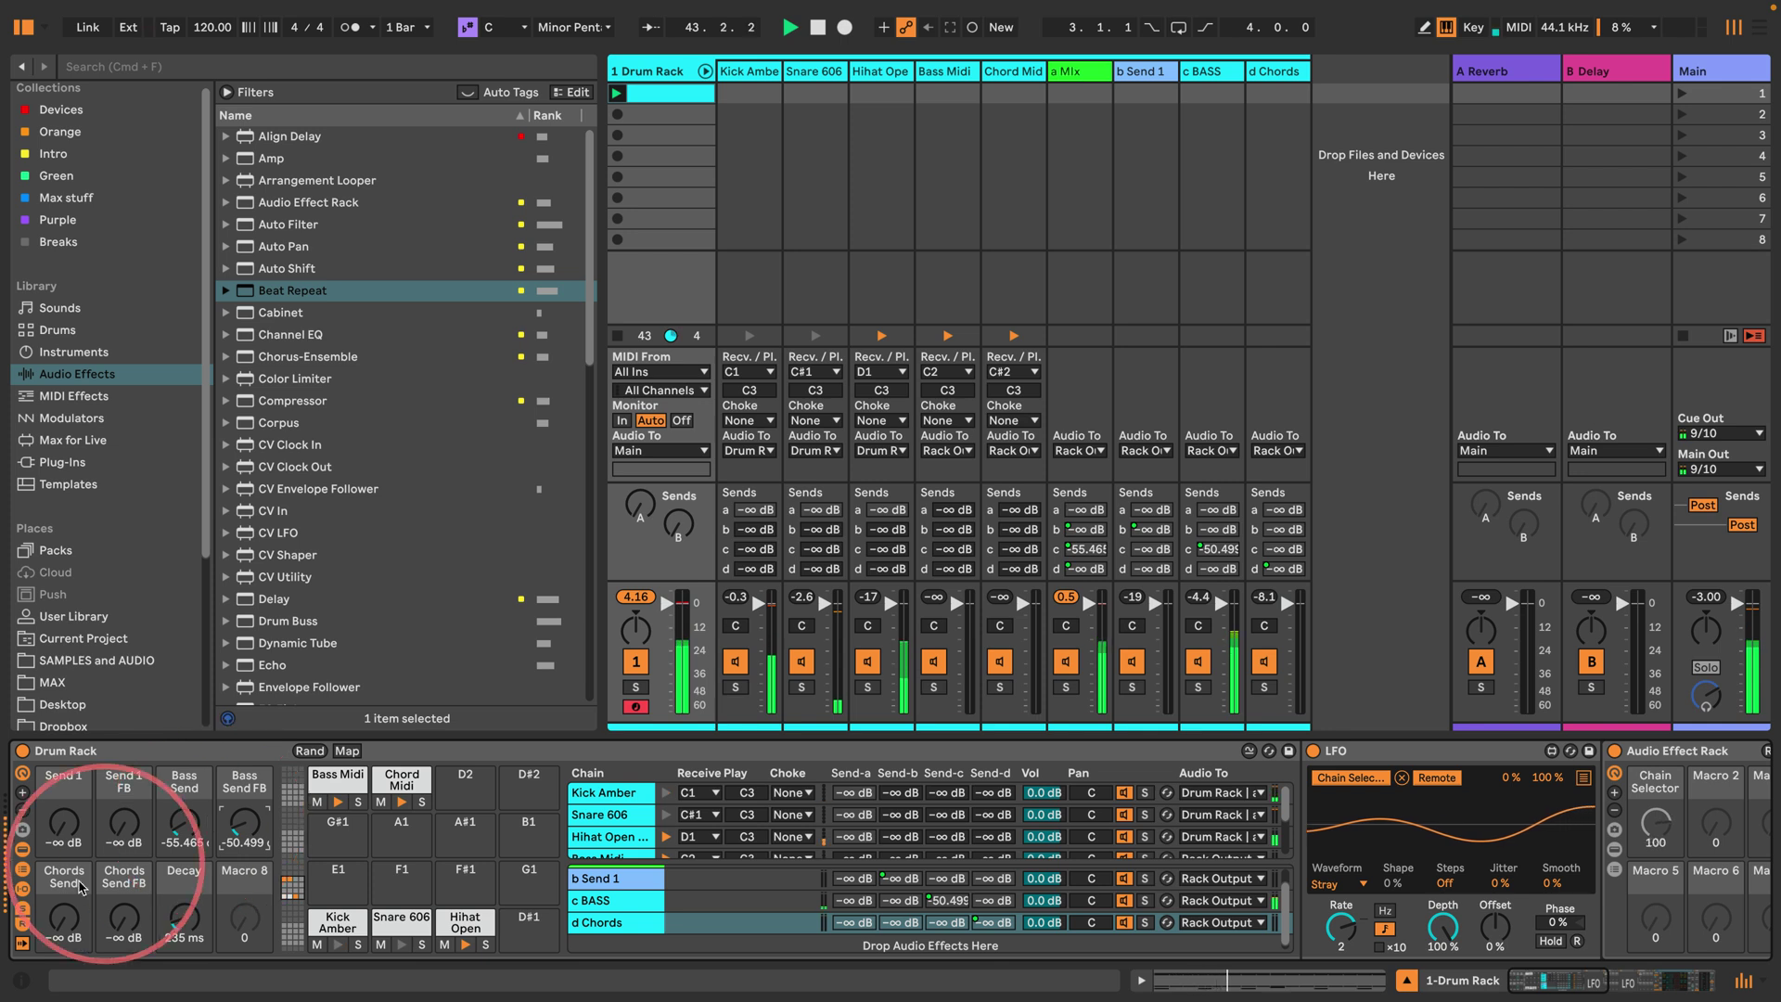
{"action": "left_click_drag", "start_coordinate": [63, 920], "coordinate": [123, 934]}
{"action": "left_click_drag", "start_coordinate": [245, 820], "coordinate": [178, 825]}
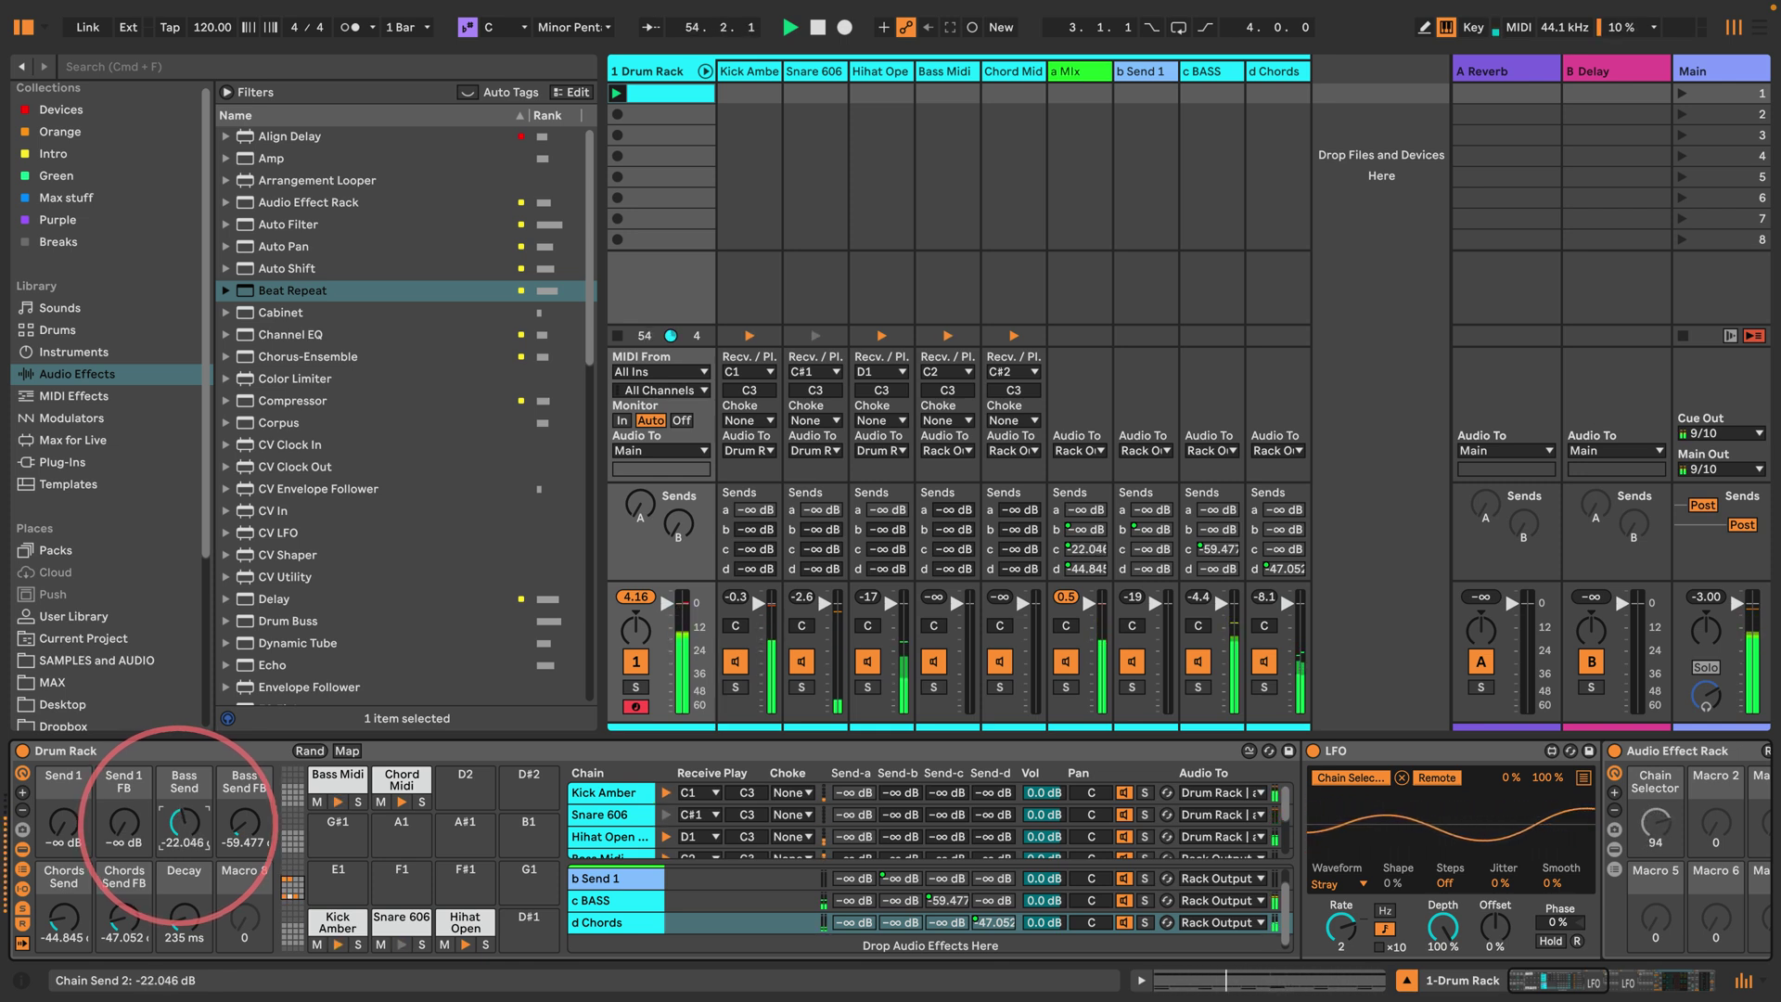
{"action": "left_click_drag", "start_coordinate": [178, 825], "coordinate": [178, 822]}
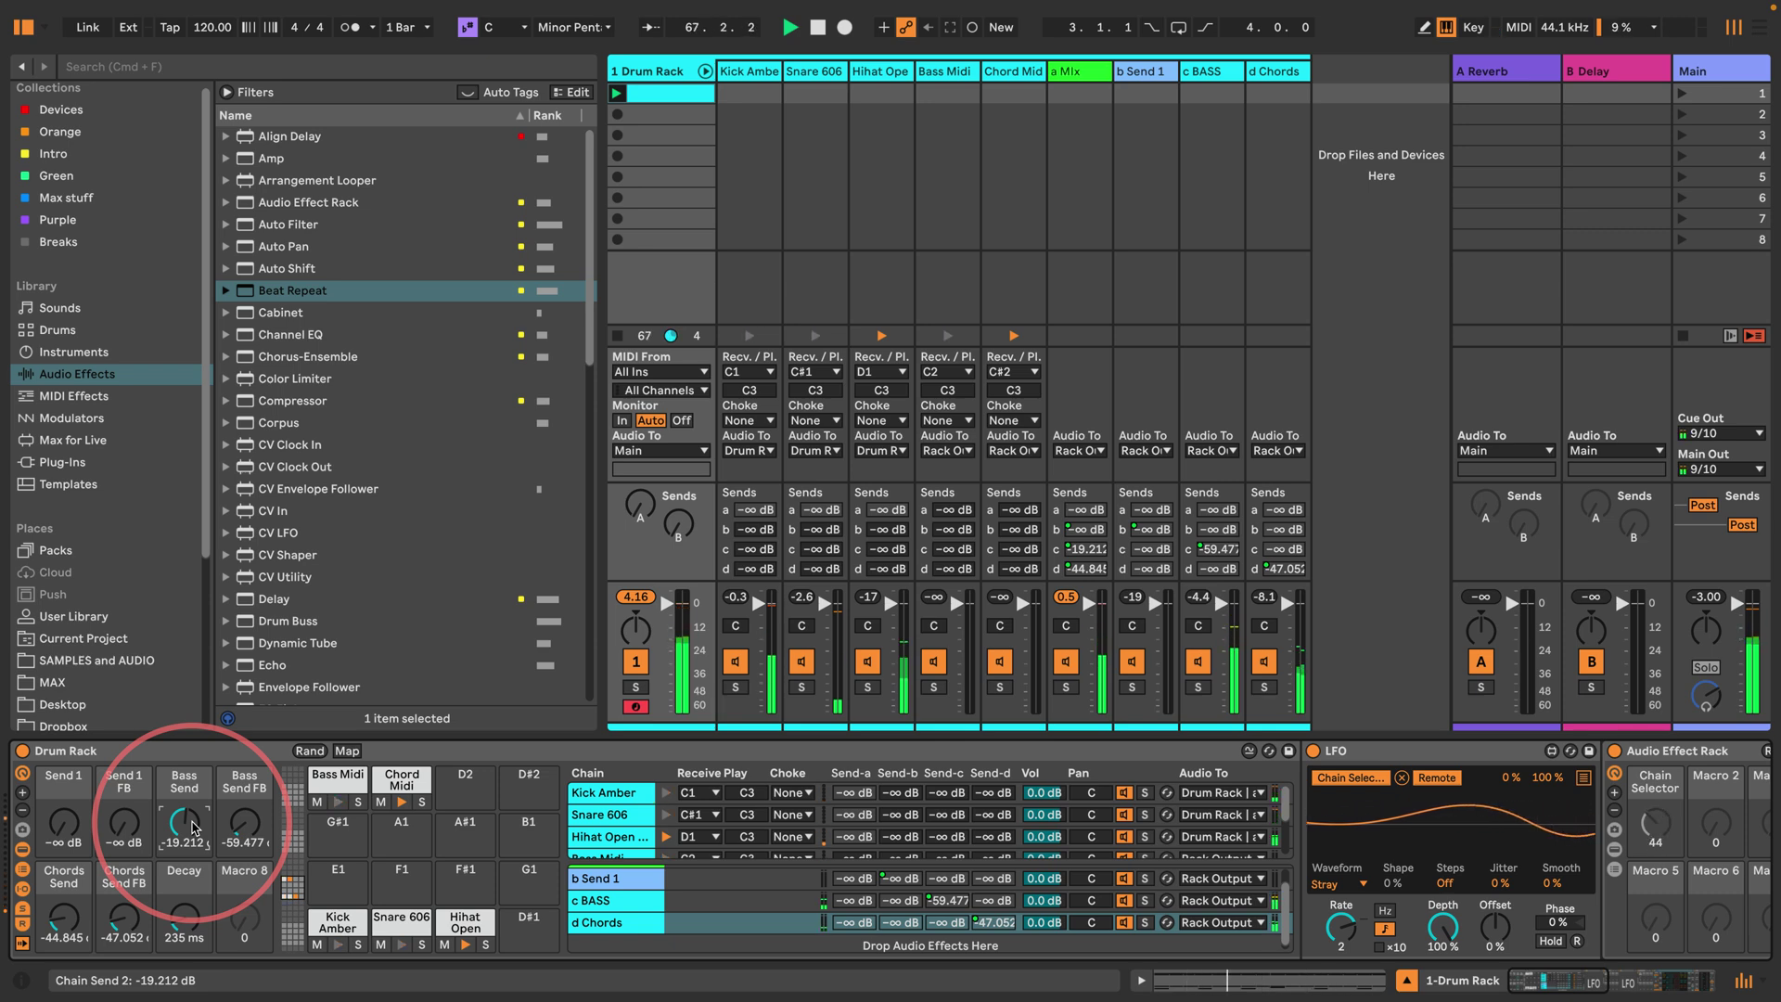
Step: Hide the Drum Rack's return chains, sends, chain list and devices, and set the Bass Send FB macro to -inf dB with playback stopped
{"action": "left_click", "coordinate": [23, 924]}
{"action": "left_click", "coordinate": [23, 890]}
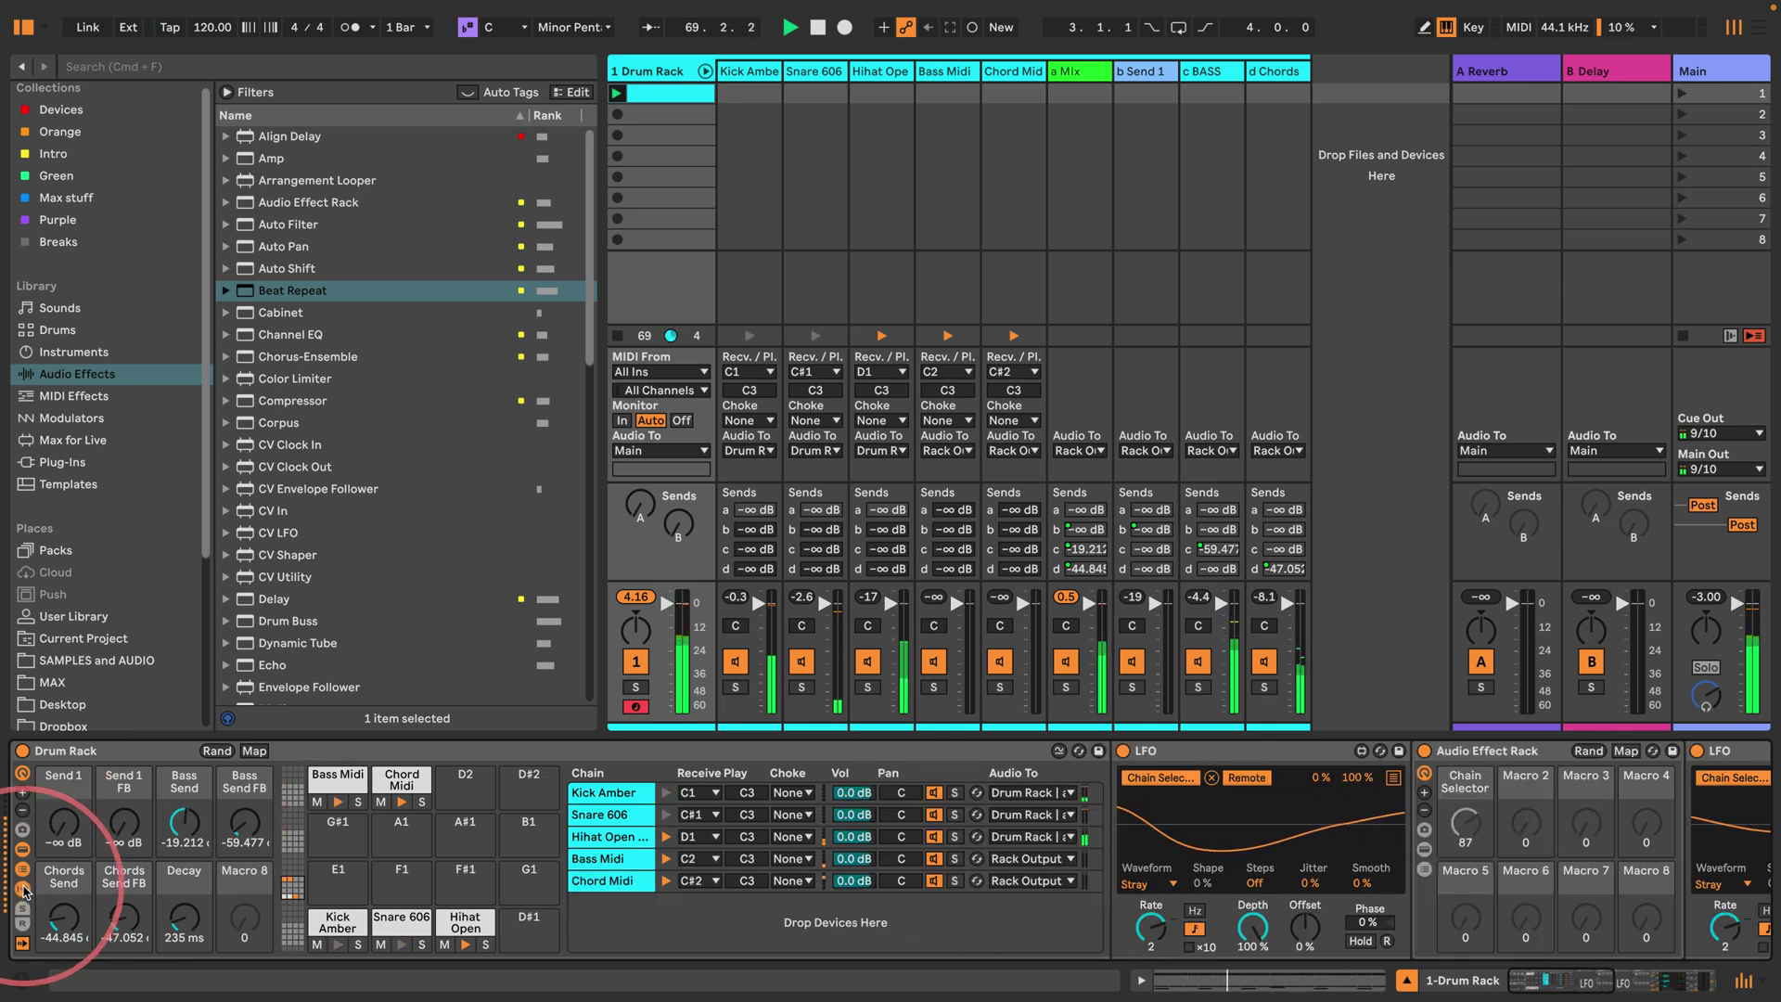
{"action": "left_click", "coordinate": [24, 871]}
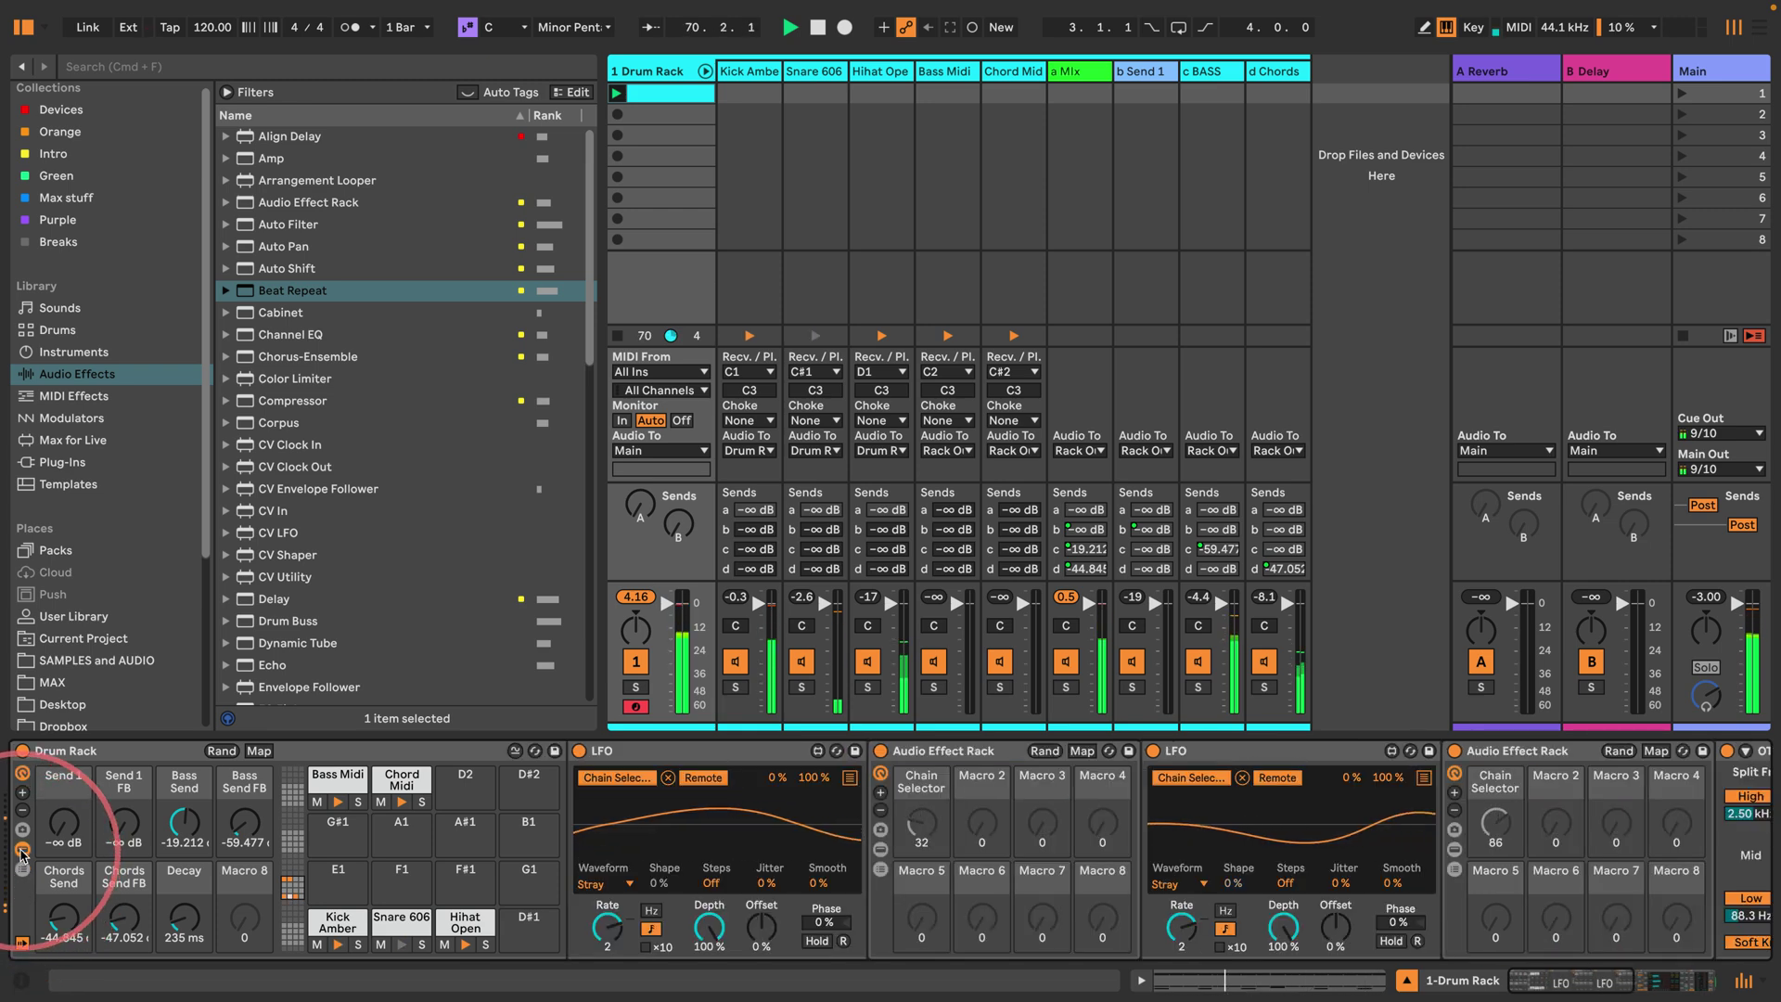
{"action": "left_click", "coordinate": [23, 849]}
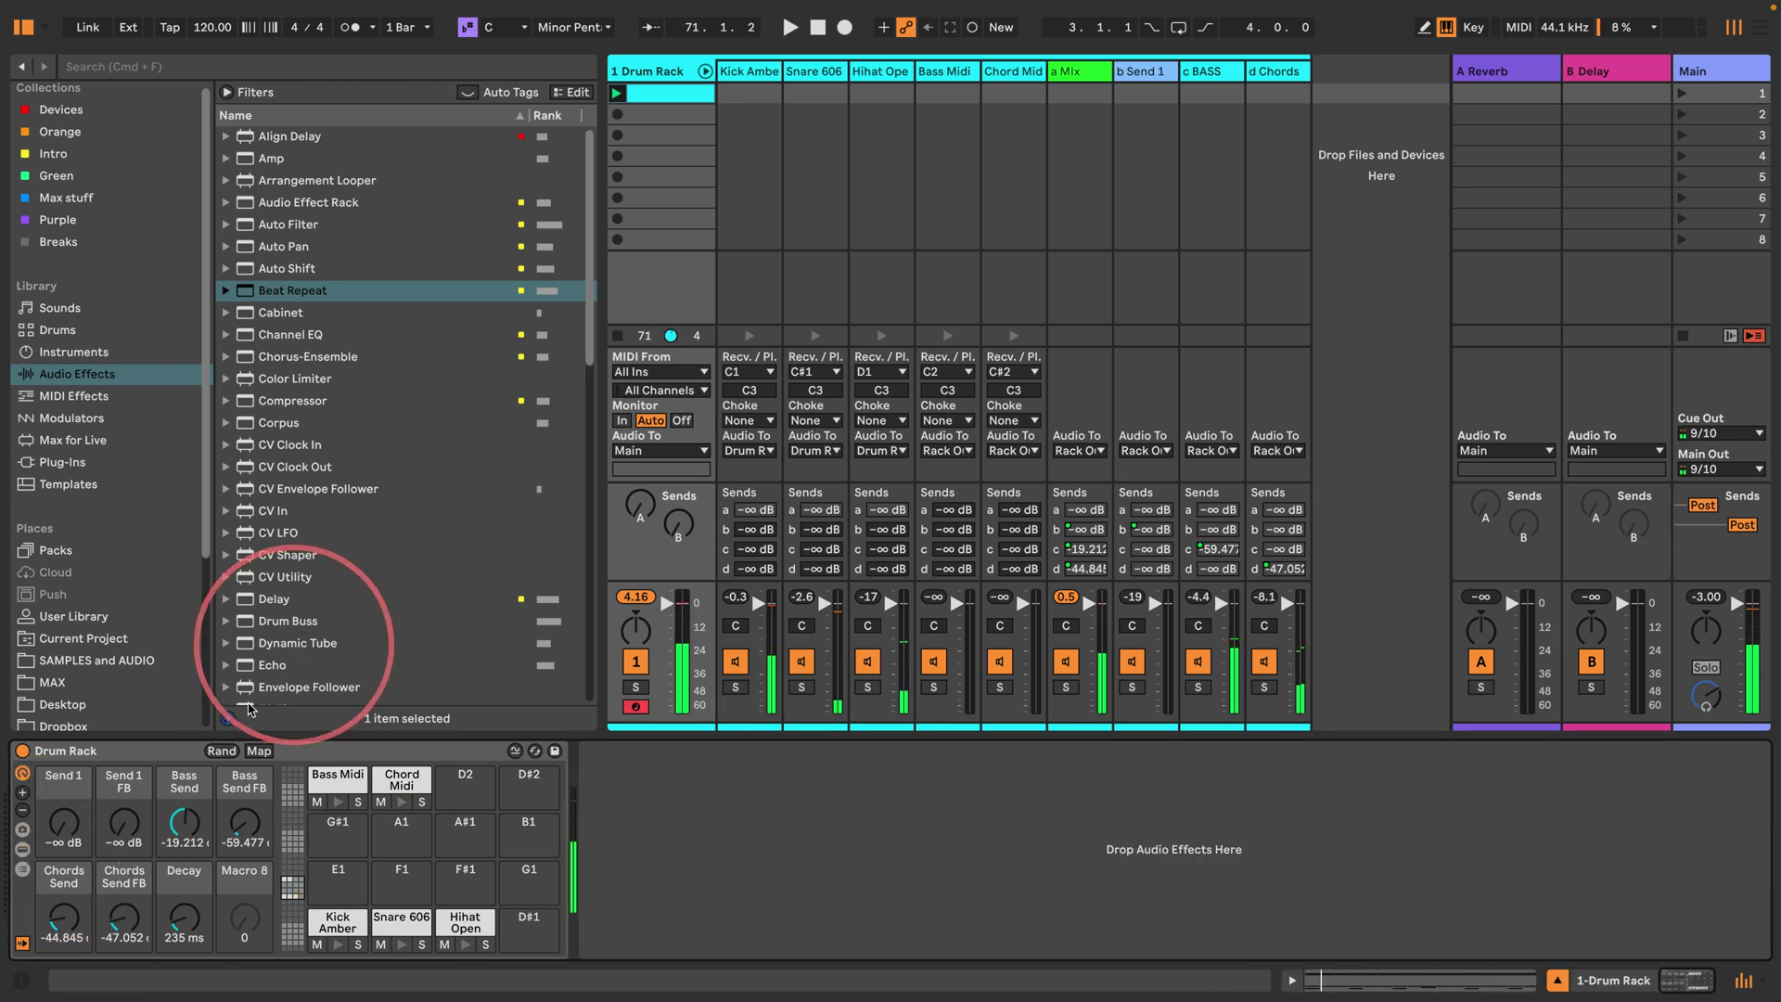
{"action": "left_click_drag", "start_coordinate": [244, 822], "coordinate": [244, 872]}
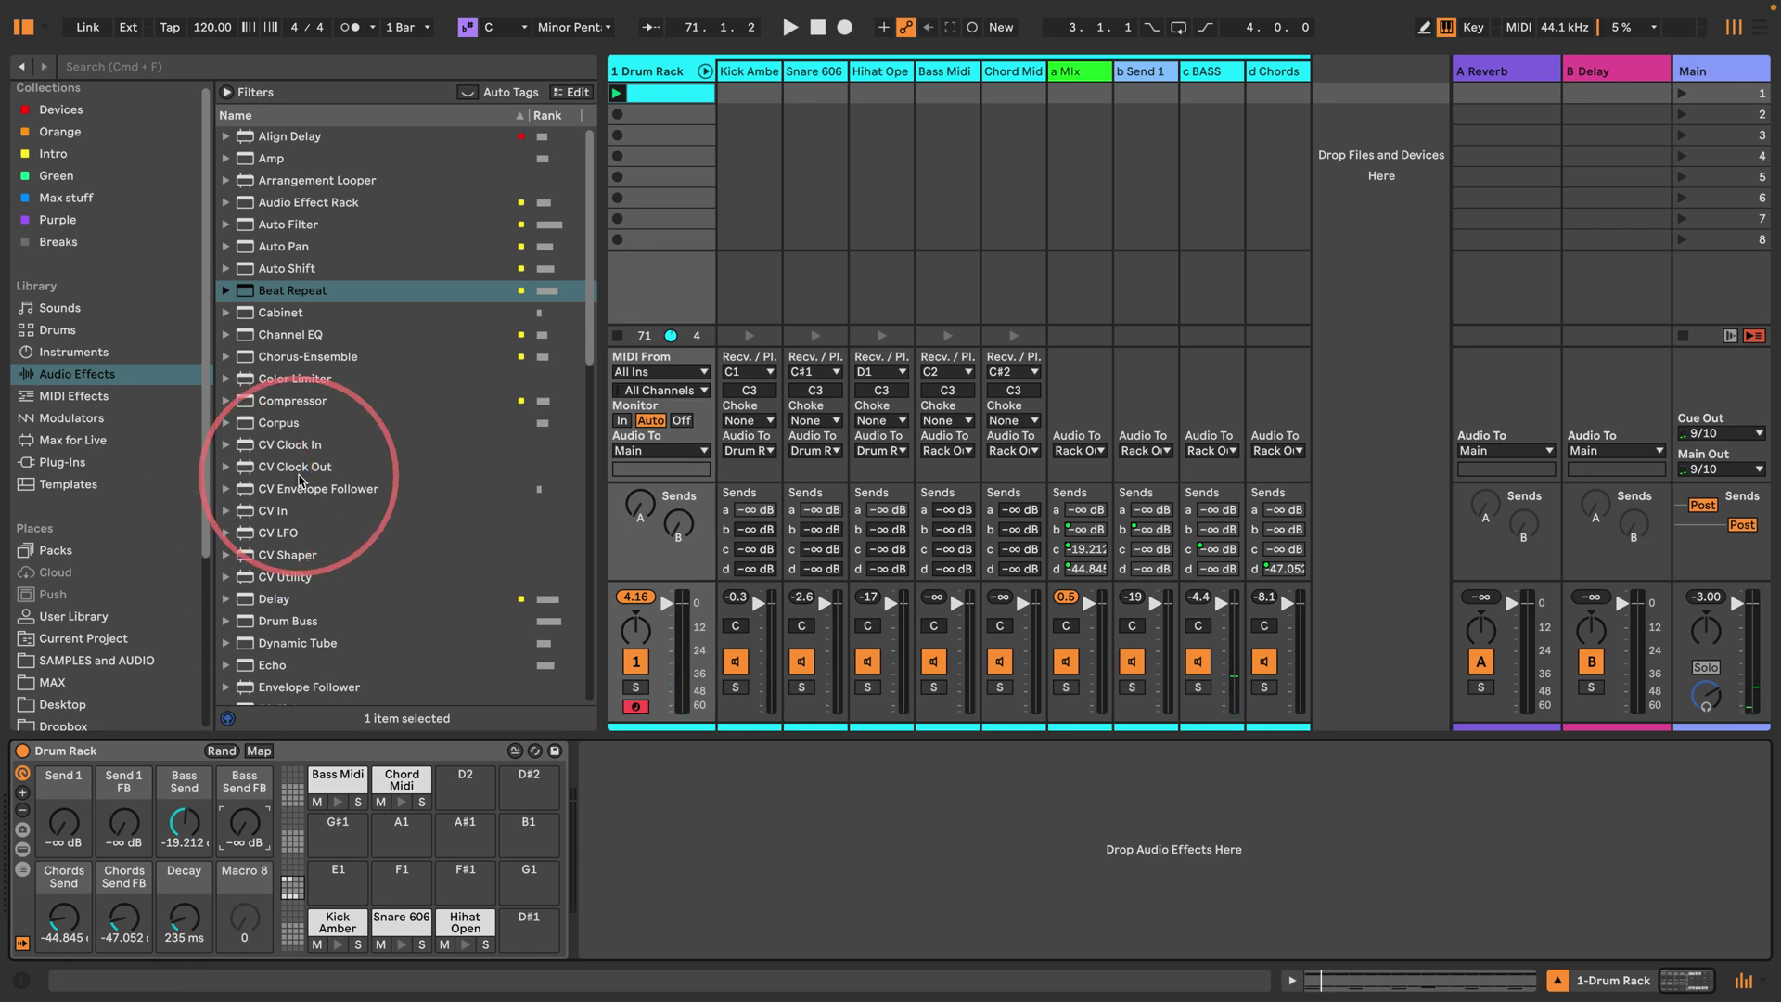
Step: Add a Drum Buss after the Drum Rack with Drive at 0.0 %, Damp at 20.0 kHz and Transients at 0.25
{"action": "scroll", "coordinate": [301, 480], "scroll_direction": "down", "scroll_amount": 5}
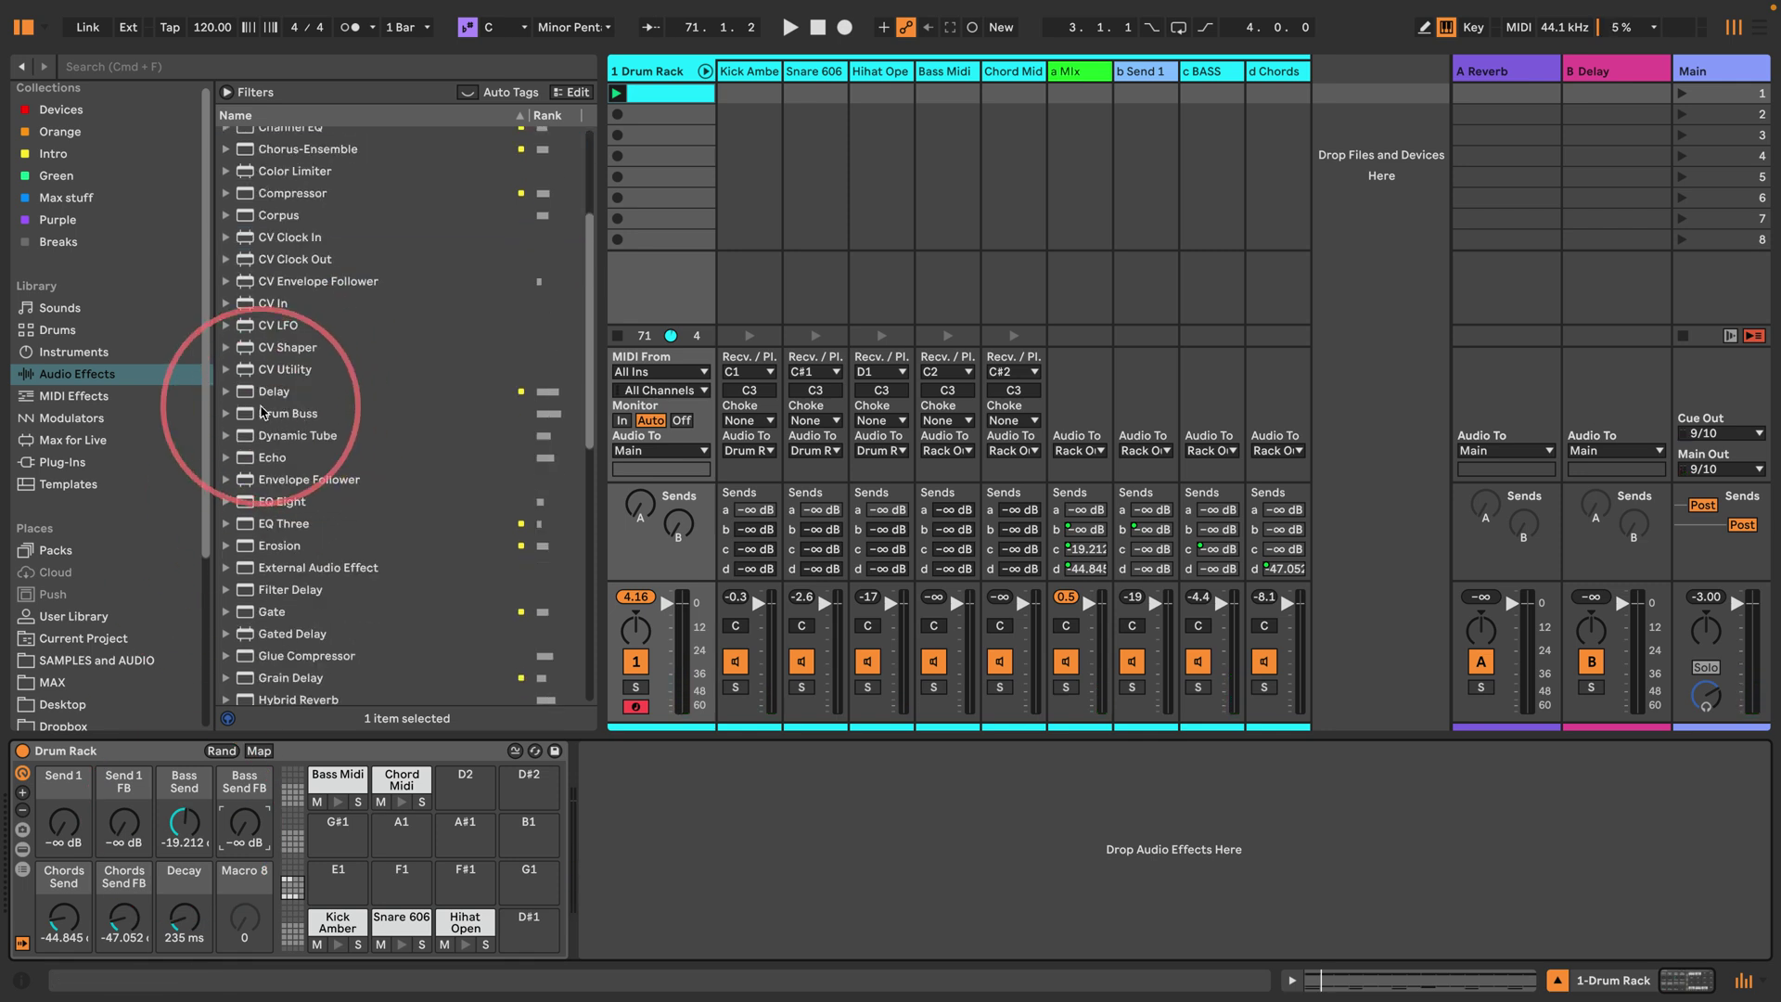
{"action": "left_click_drag", "start_coordinate": [250, 419], "coordinate": [733, 839]}
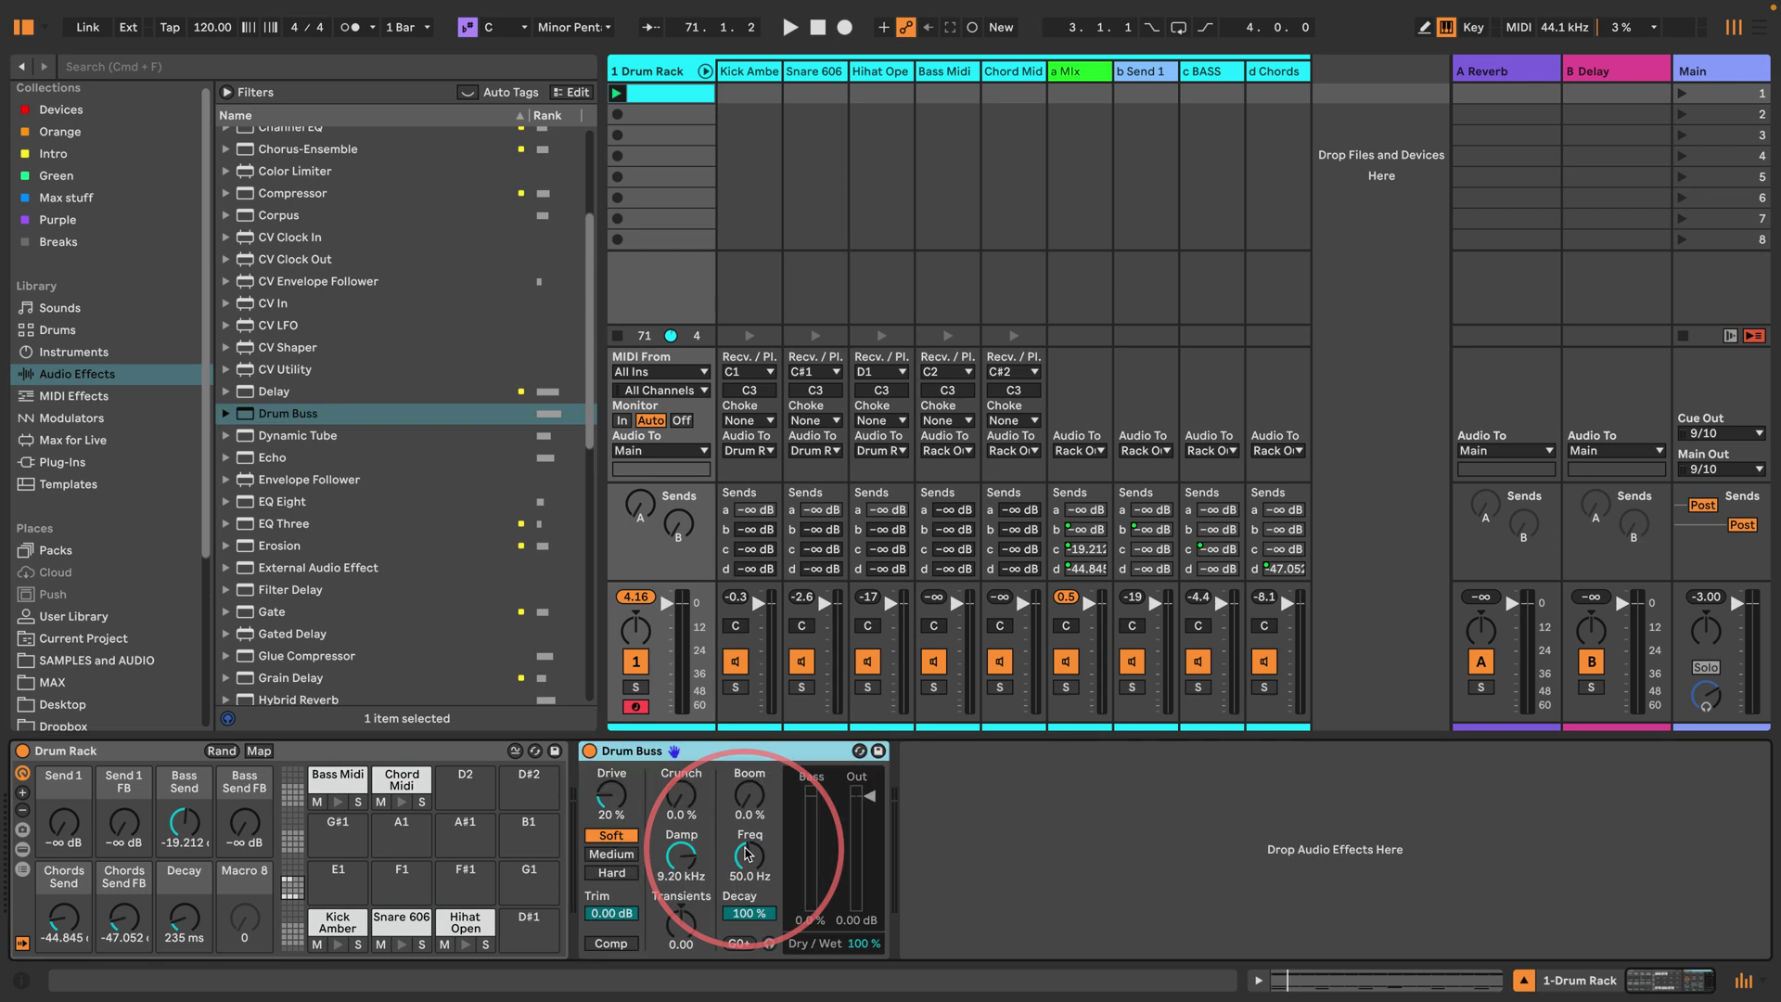
{"action": "left_click_drag", "start_coordinate": [612, 791], "coordinate": [617, 890]}
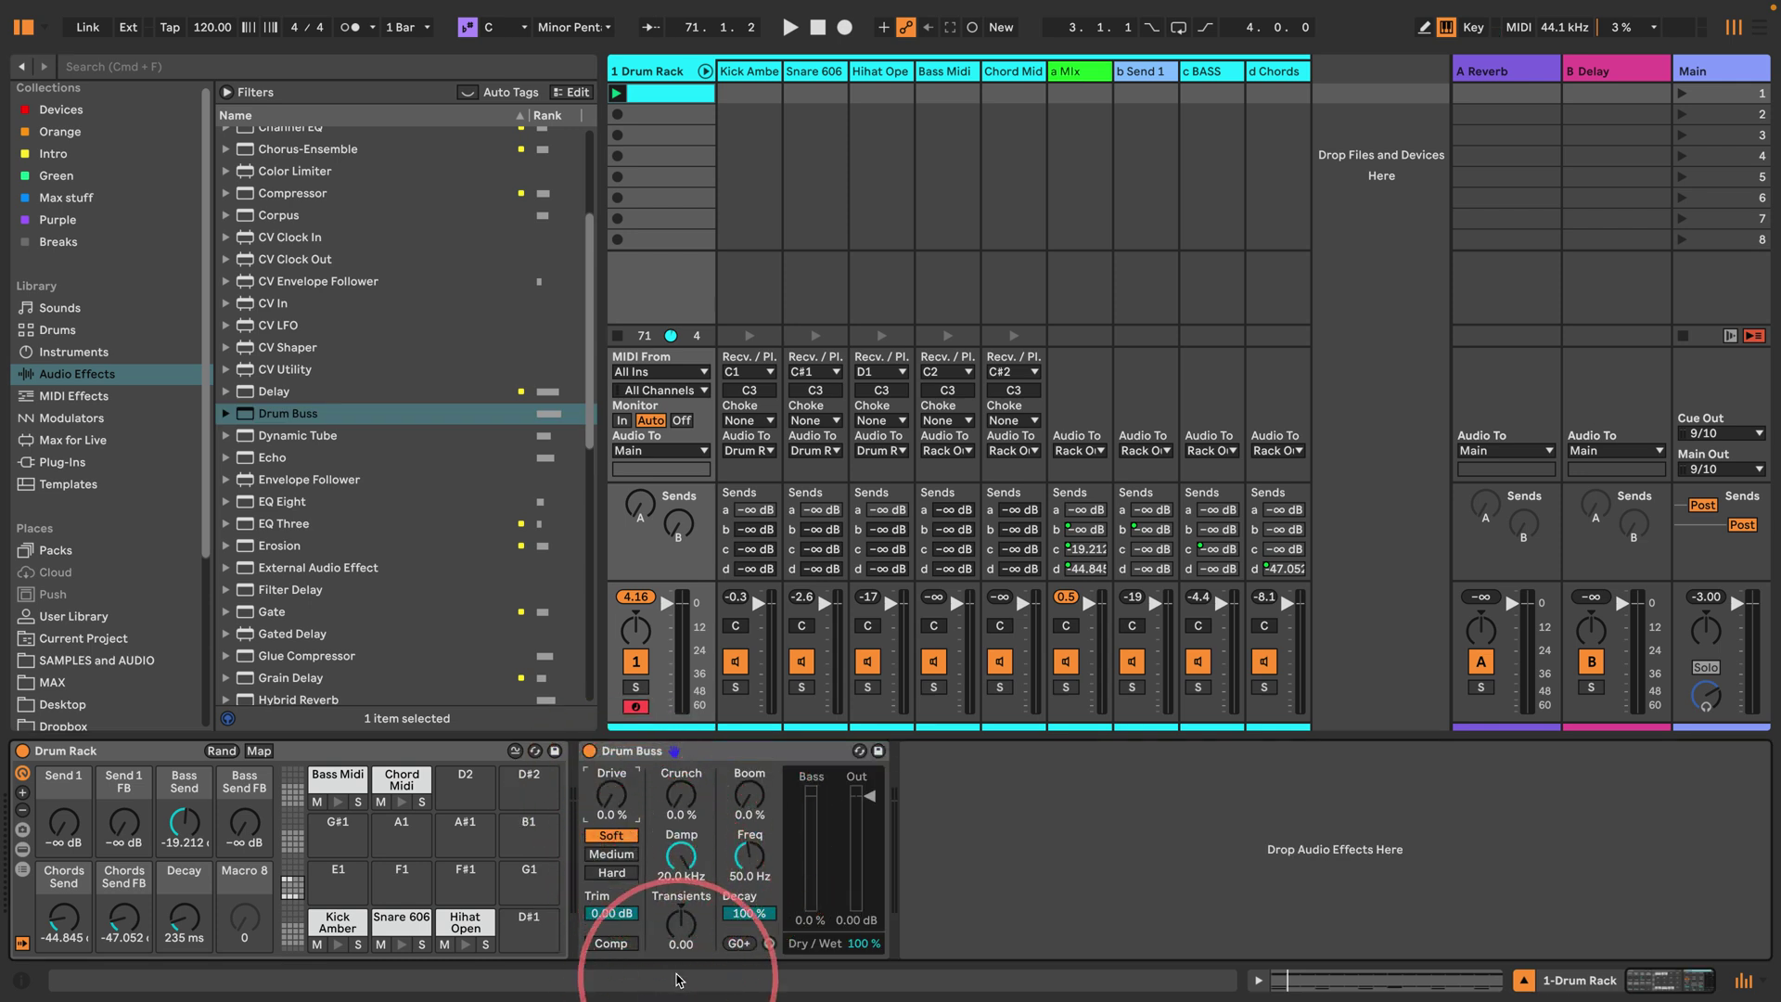
{"action": "left_click", "coordinate": [681, 943]}
{"action": "type", "text": "0.25"}
{"action": "key", "text": "Return"}
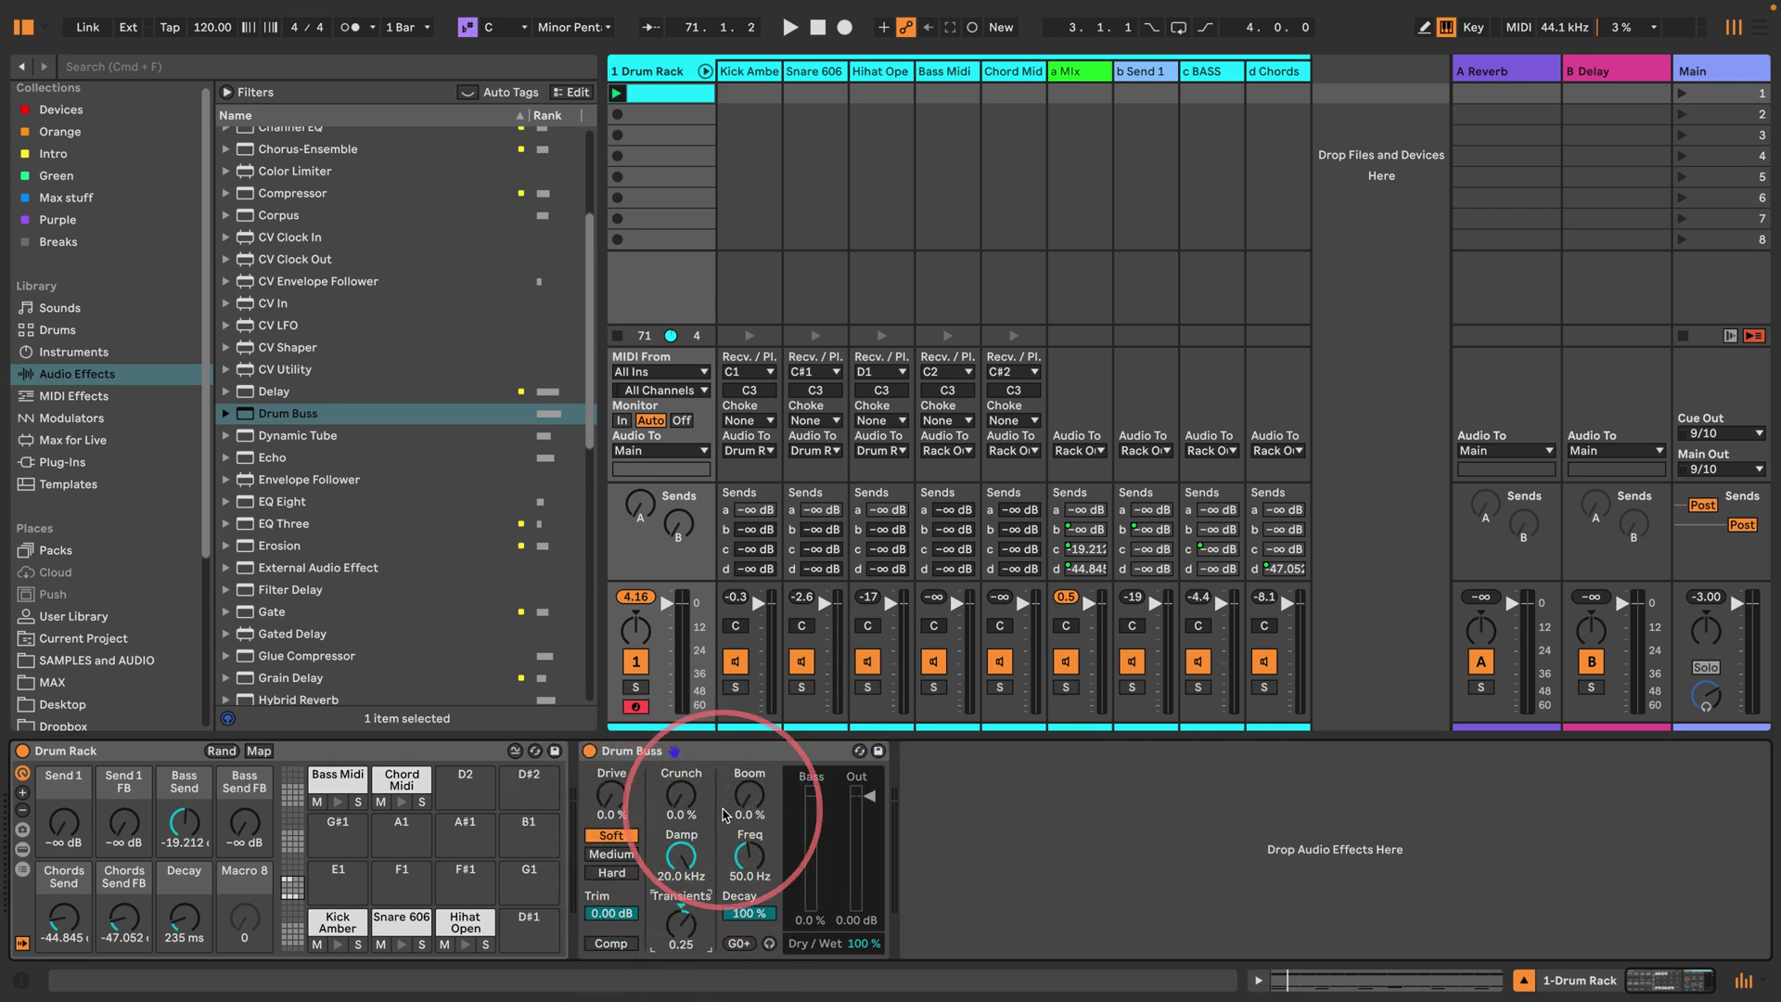
Step: Start playback and set Decay to 100 ms, Bass Send to about -55.5 dB, both Chords macros to -inf dB and Send 1 to 0.0 dB
{"action": "key", "text": "space"}
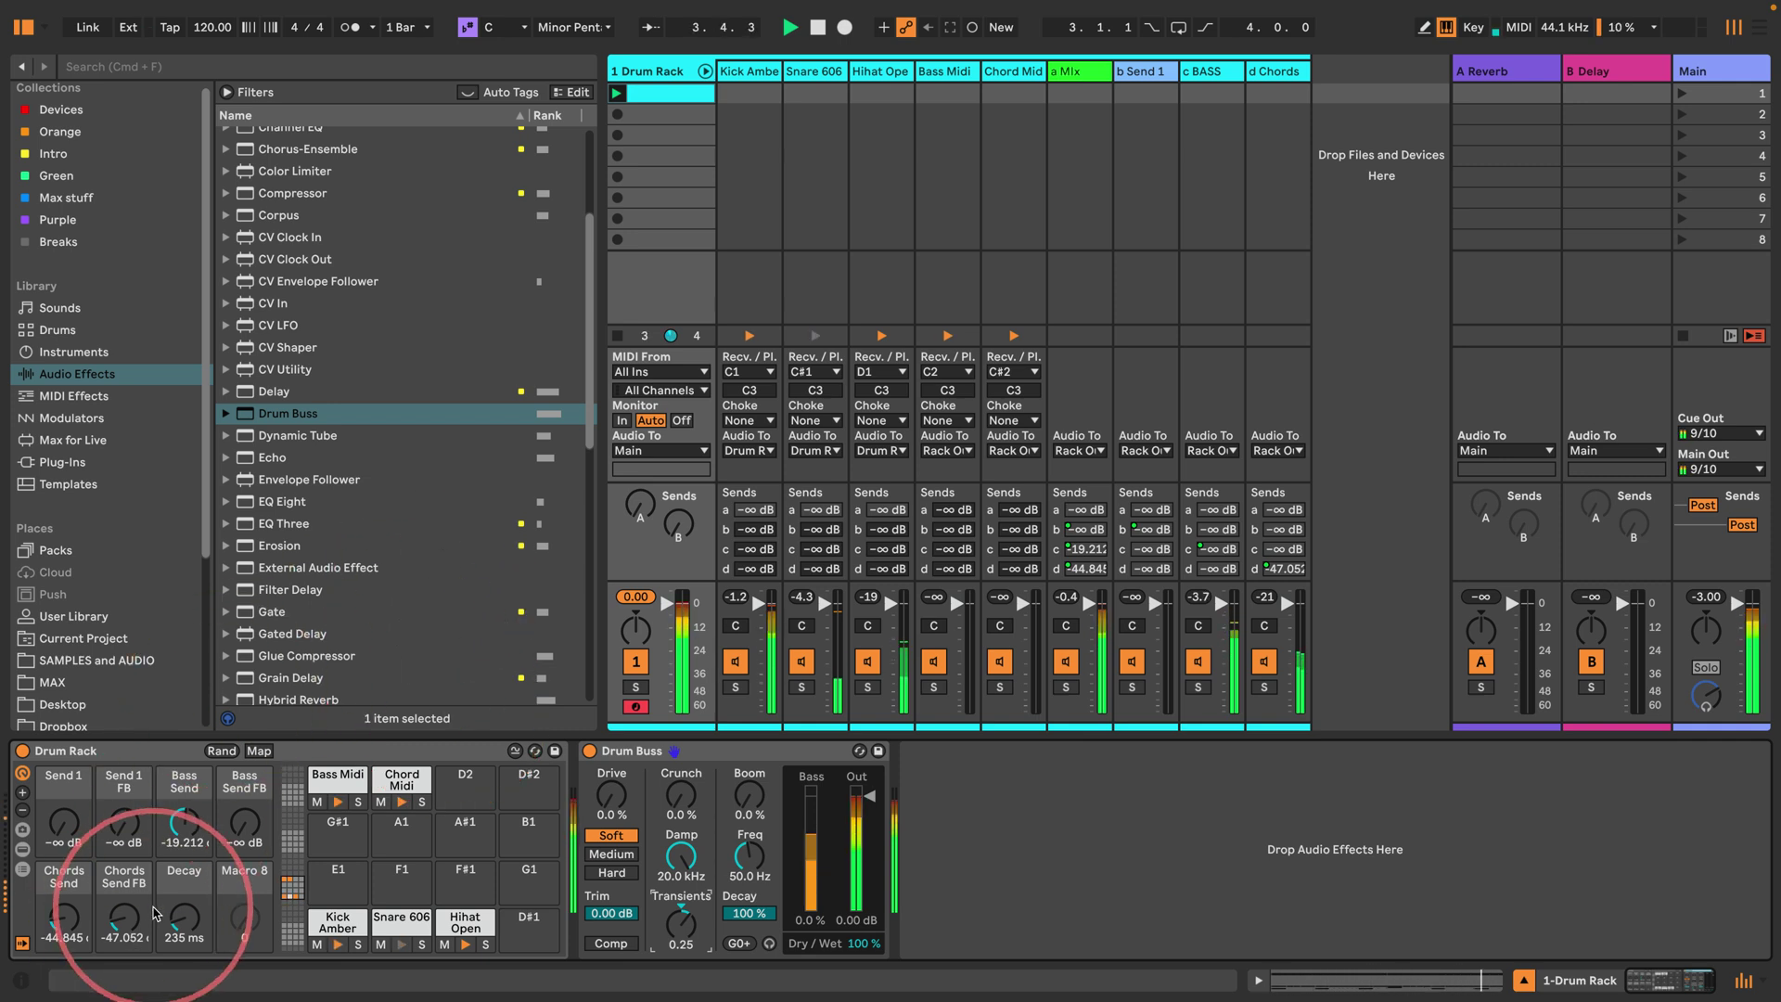
{"action": "left_click_drag", "start_coordinate": [182, 916], "coordinate": [182, 926]}
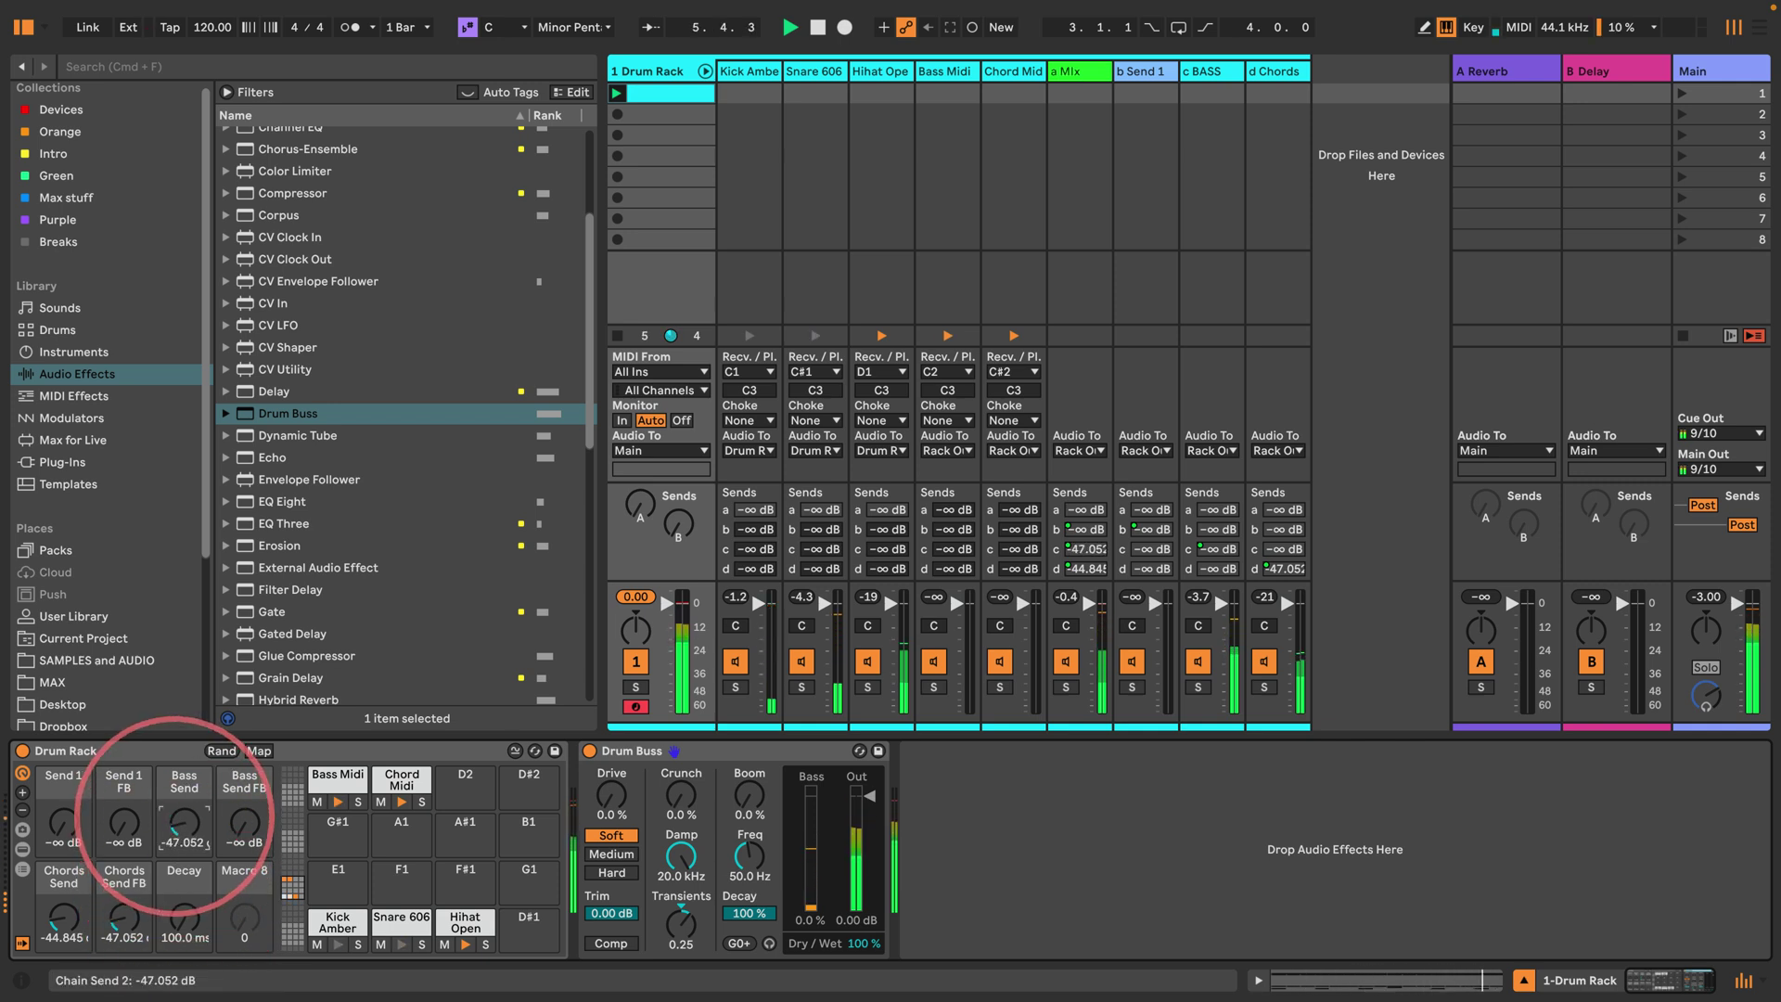
{"action": "left_click_drag", "start_coordinate": [182, 809], "coordinate": [179, 816]}
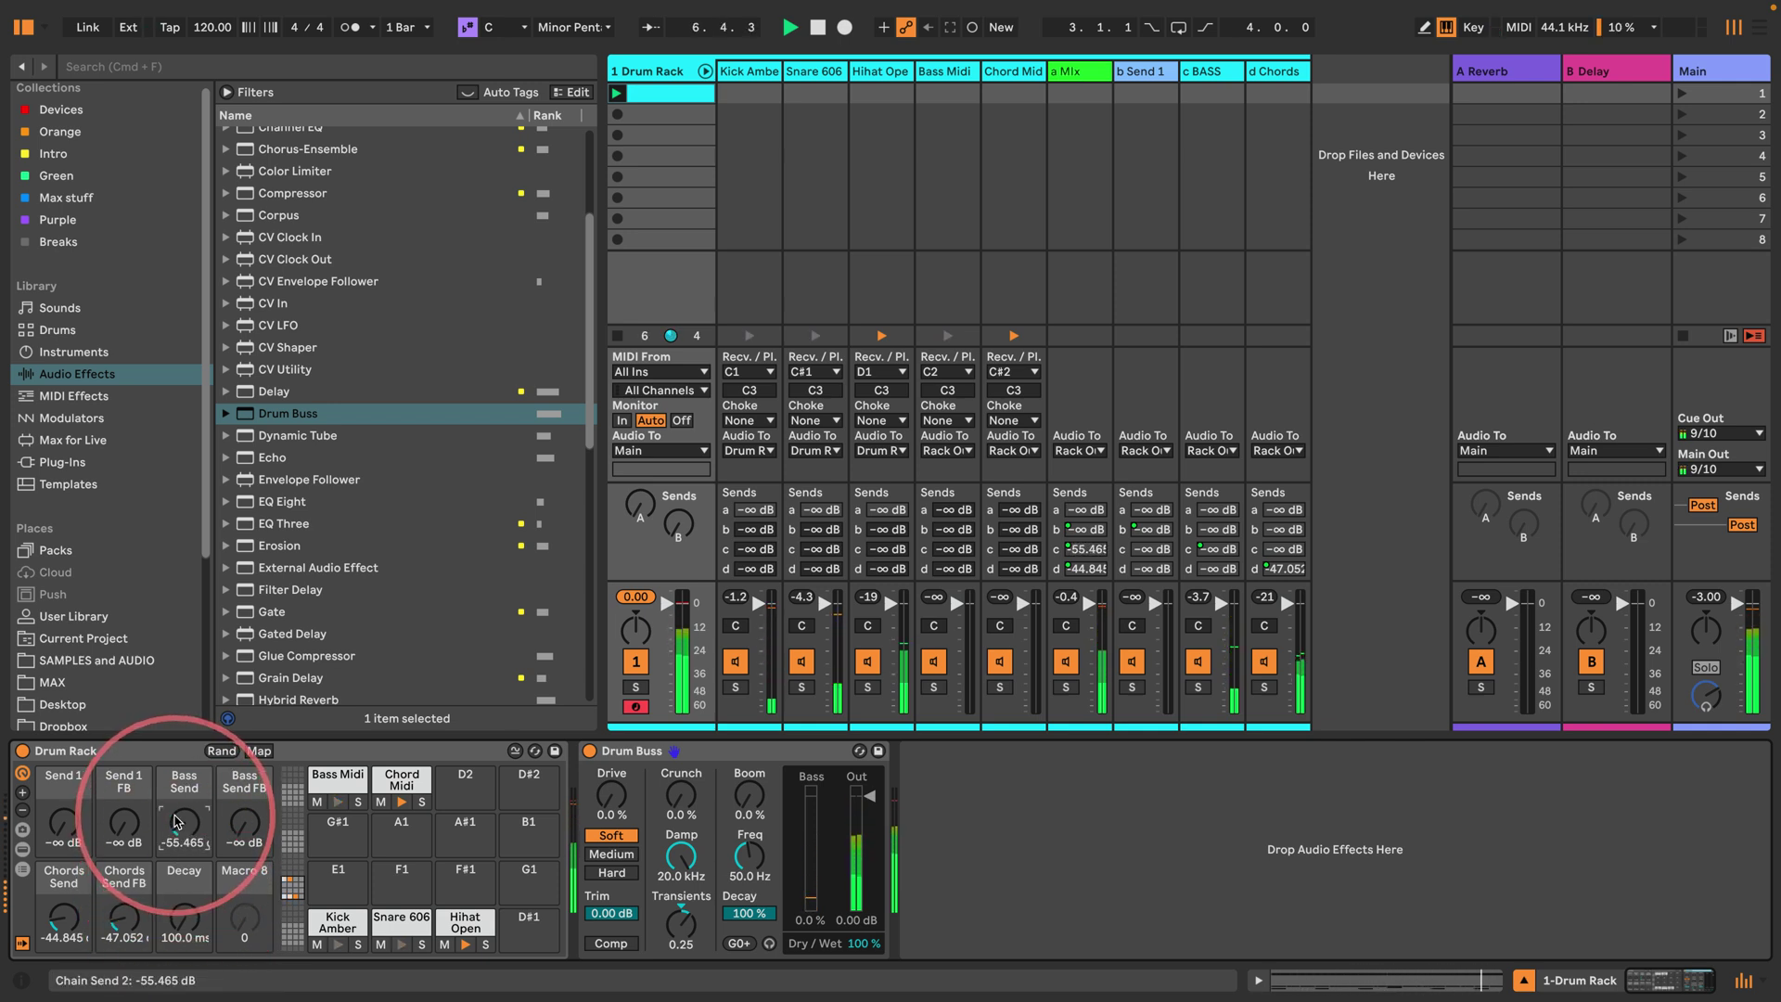
{"action": "left_click_drag", "start_coordinate": [123, 913], "coordinate": [63, 932]}
{"action": "left_click_drag", "start_coordinate": [63, 826], "coordinate": [65, 823]}
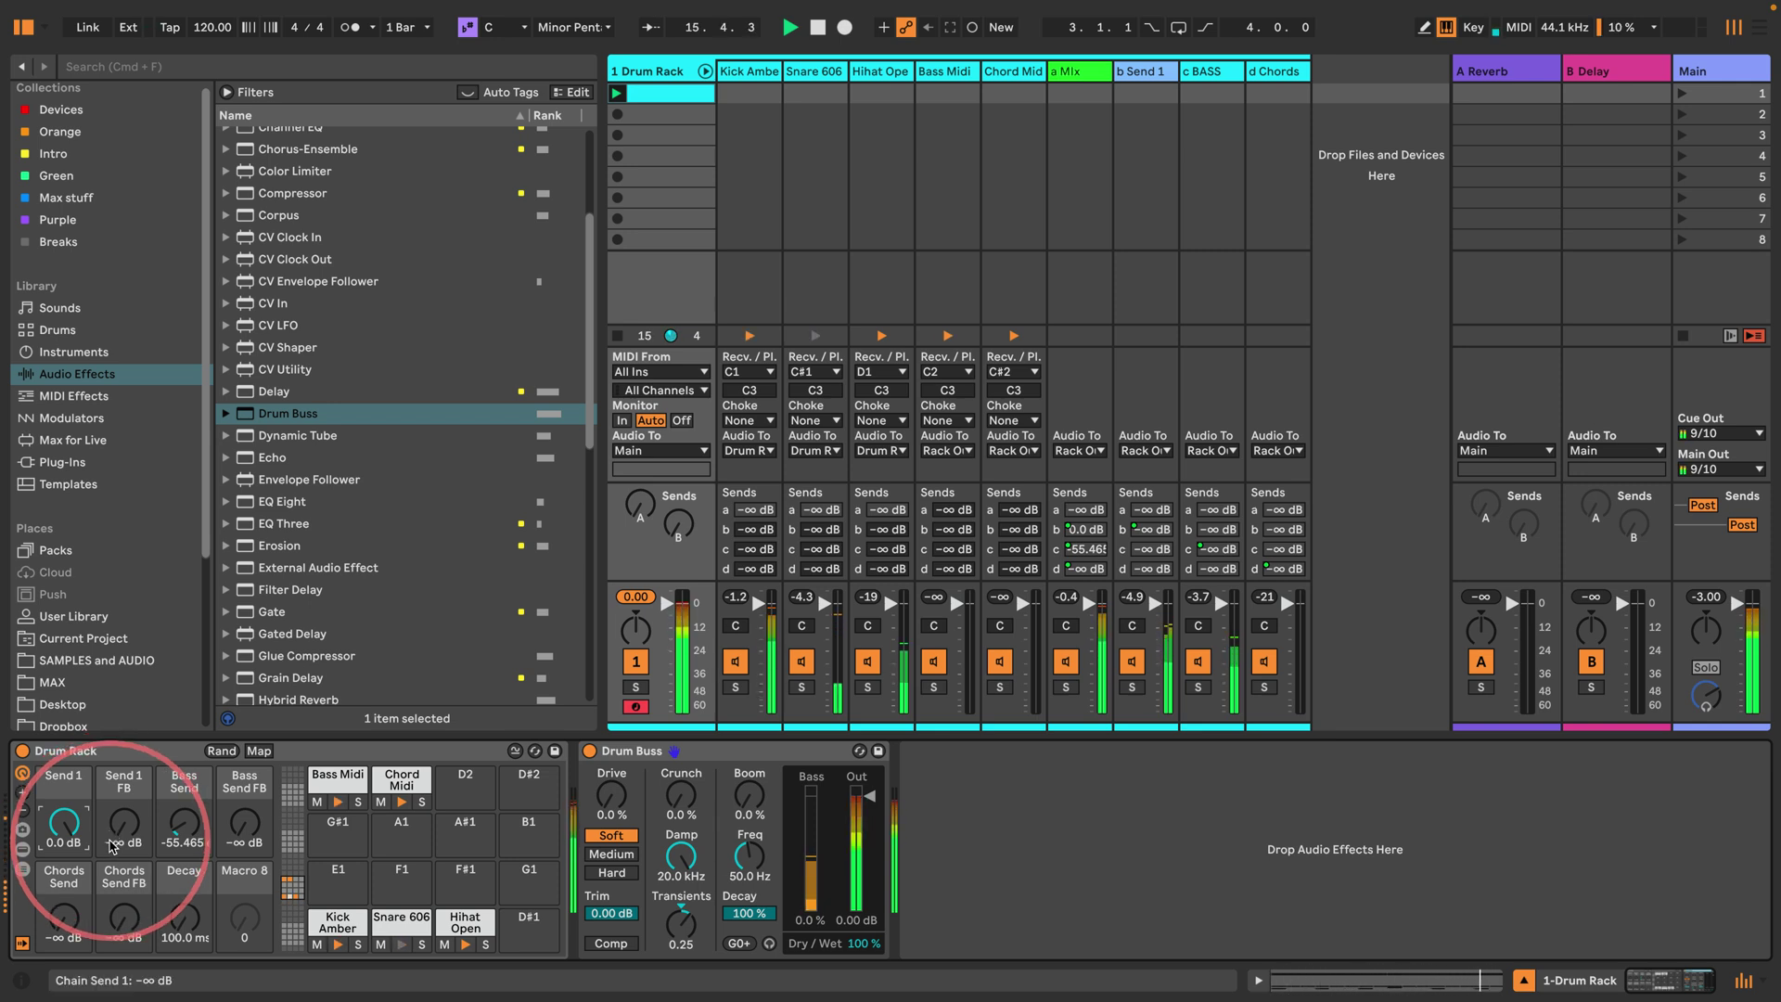
Step: Sweep the Send 1 FB macro up and back down to -inf dB, and restart playback from the beginning
{"action": "left_click_drag", "start_coordinate": [110, 844], "coordinate": [110, 789]}
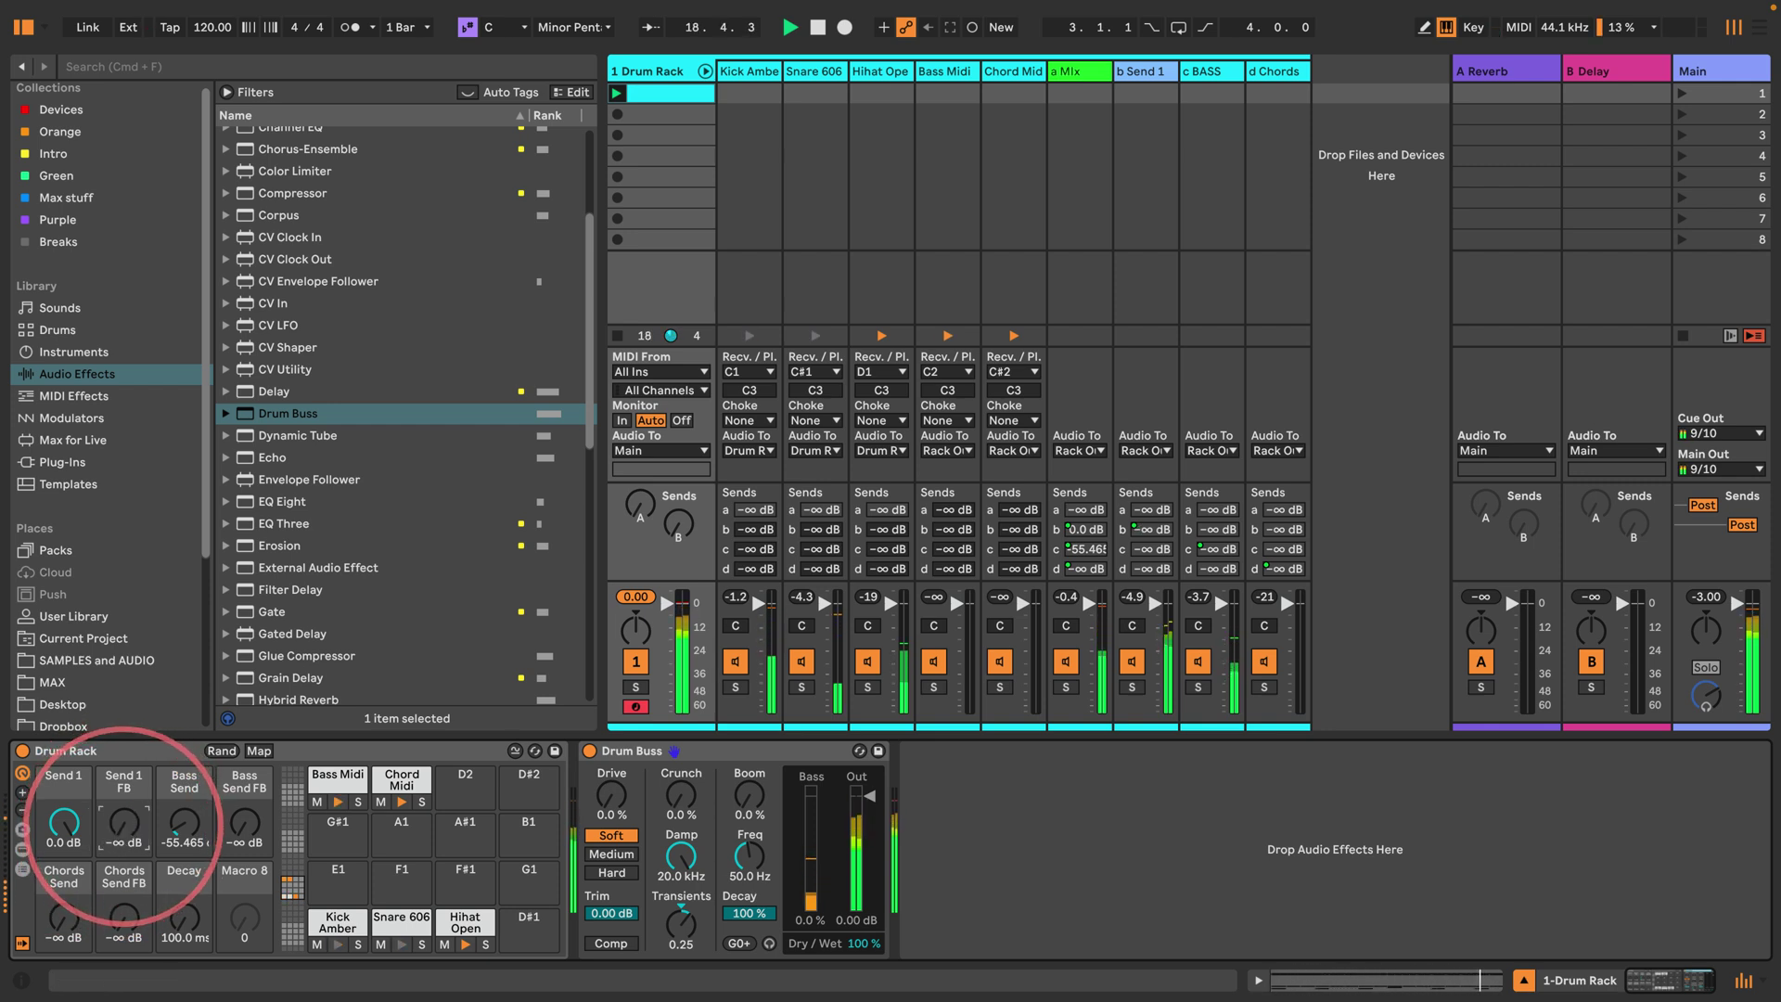
{"action": "left_click_drag", "start_coordinate": [124, 826], "coordinate": [144, 842]}
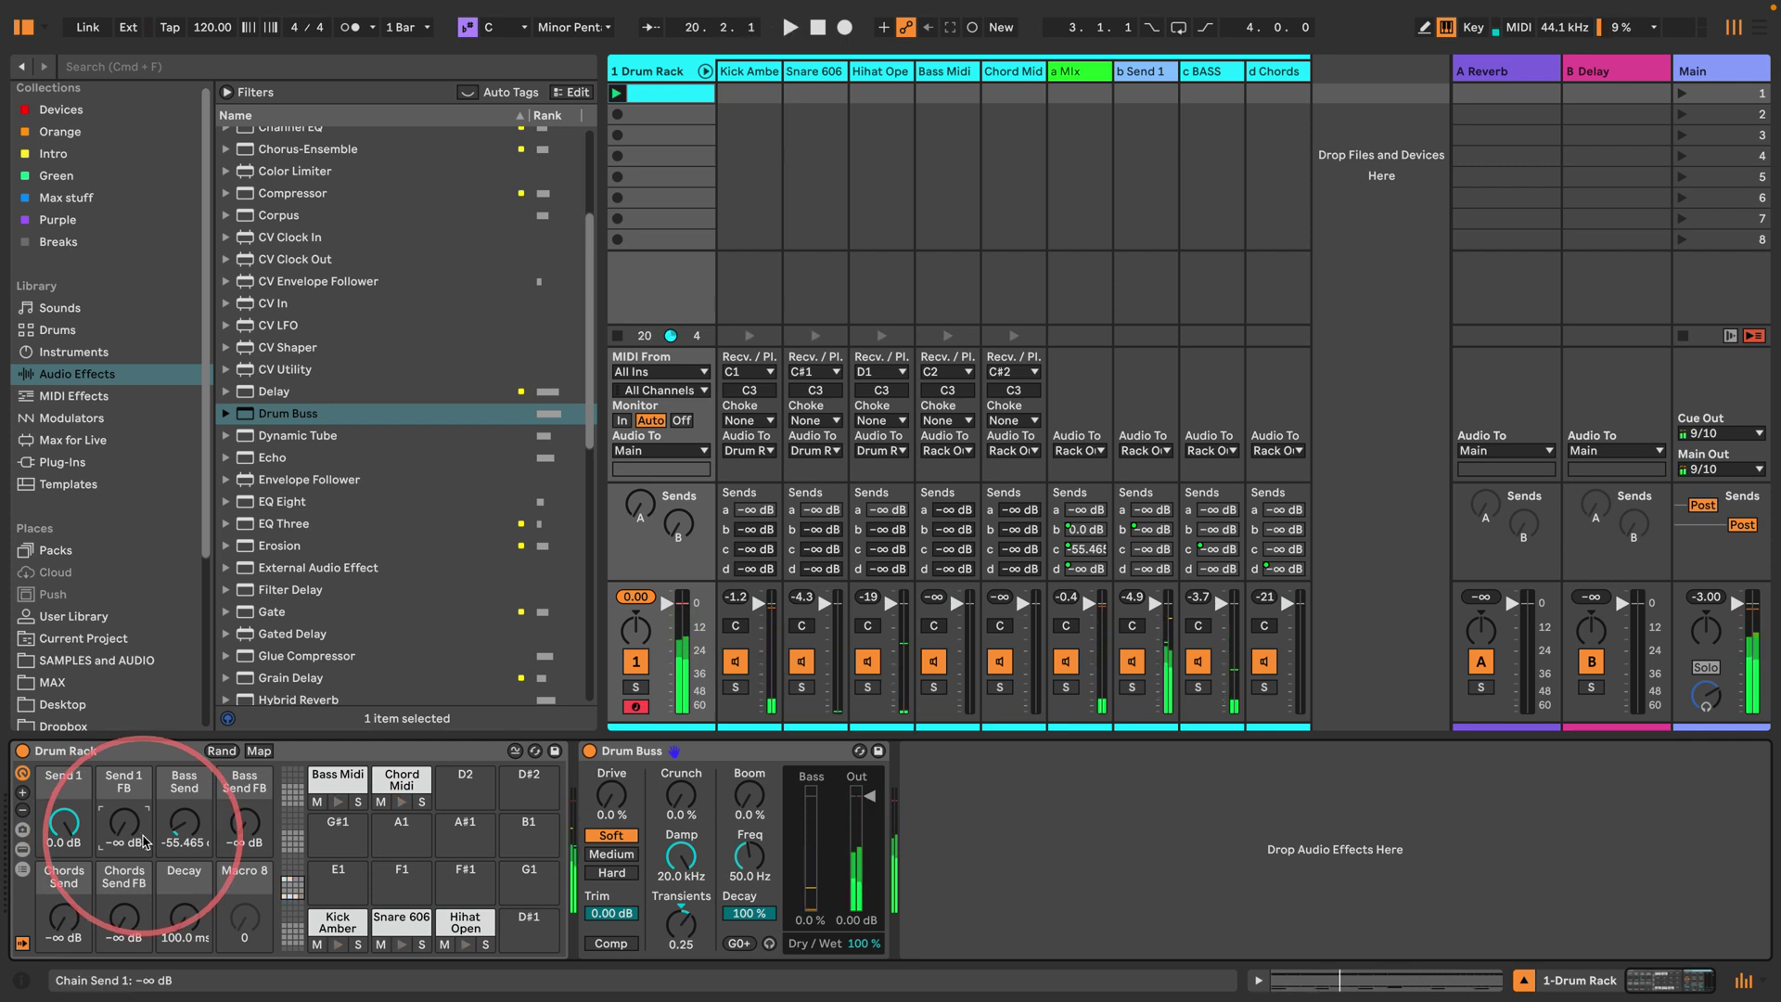
{"action": "key", "text": "space"}
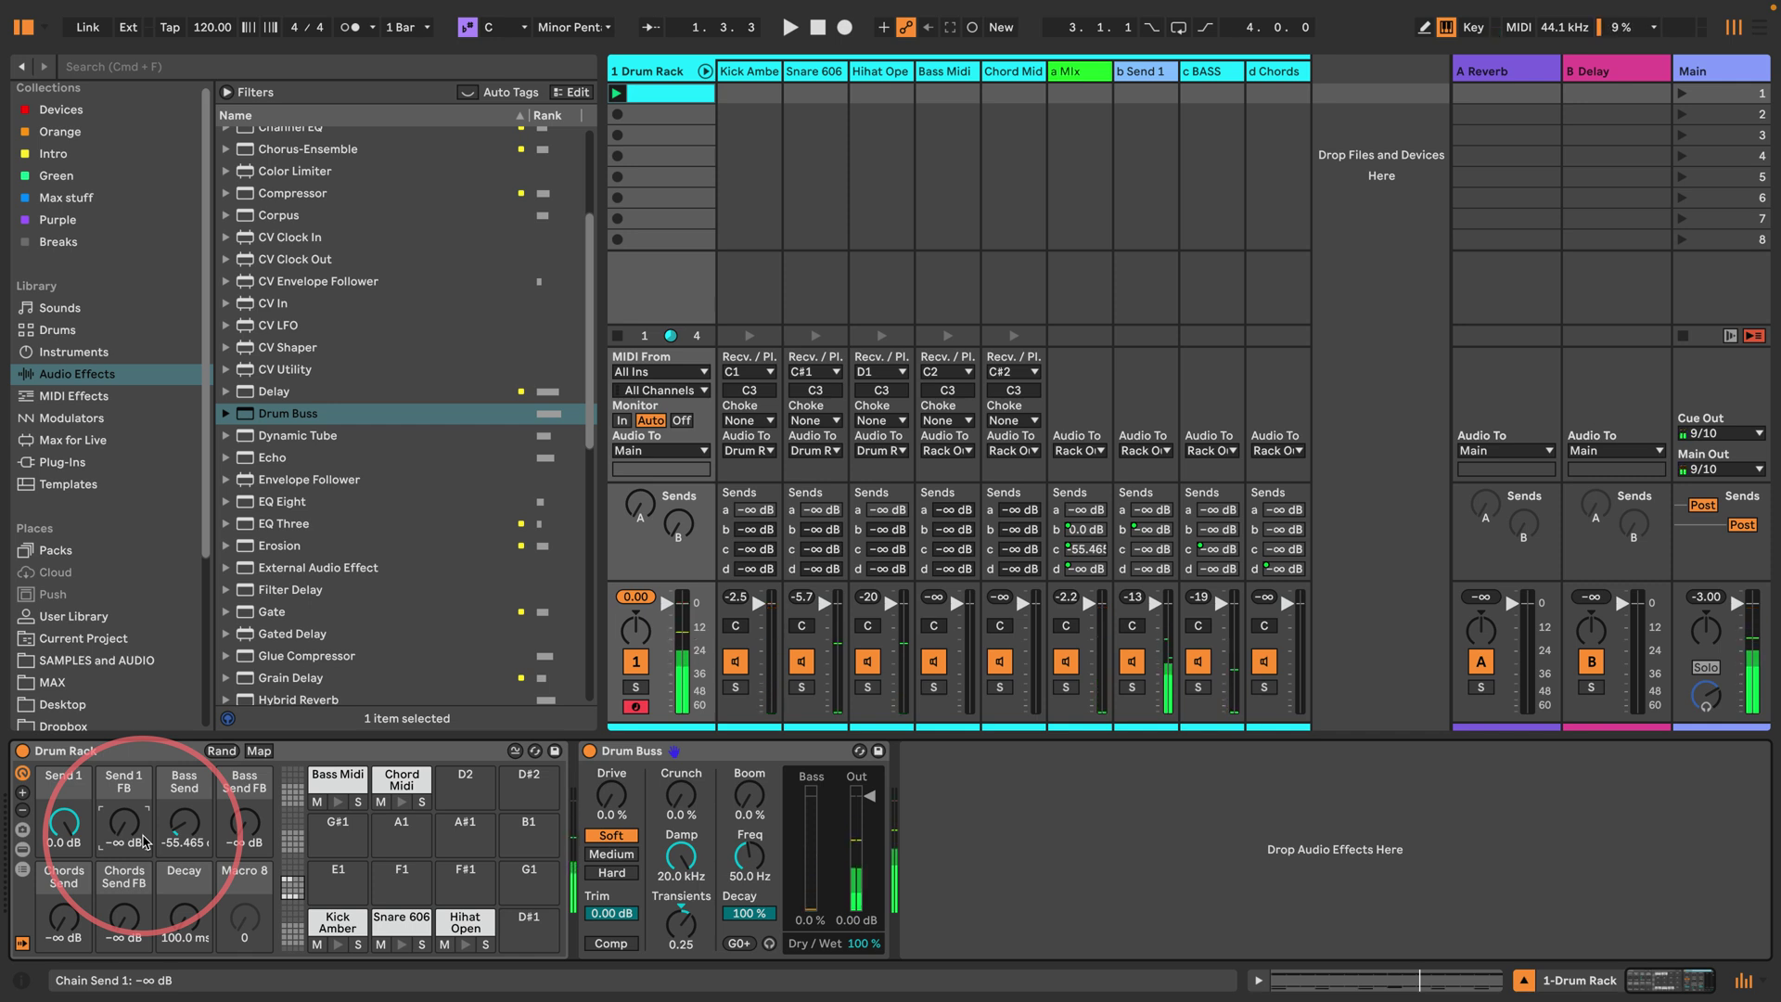
{"action": "key", "text": "space"}
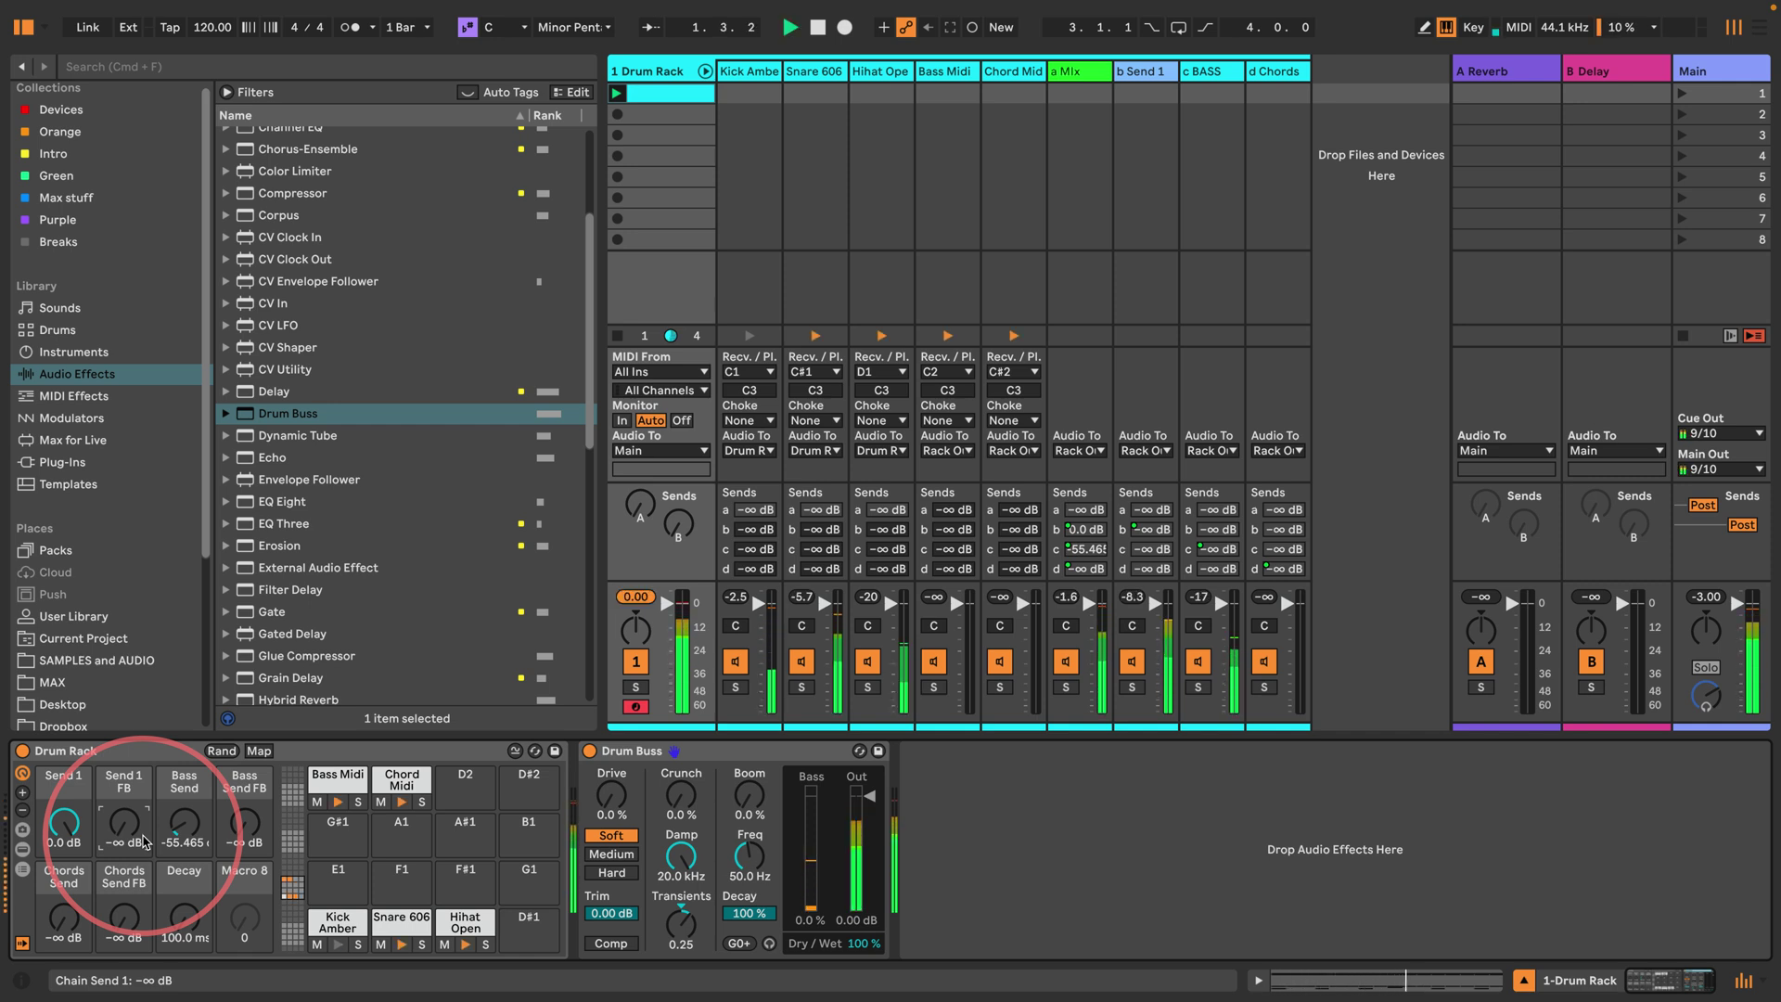
Step: Restart playback and set Send 1 to about -25.4 dB, Chords Send to about -20.5 dB and Bass Send to about -22 dB
{"action": "key", "text": "space"}
{"action": "key", "text": "space"}
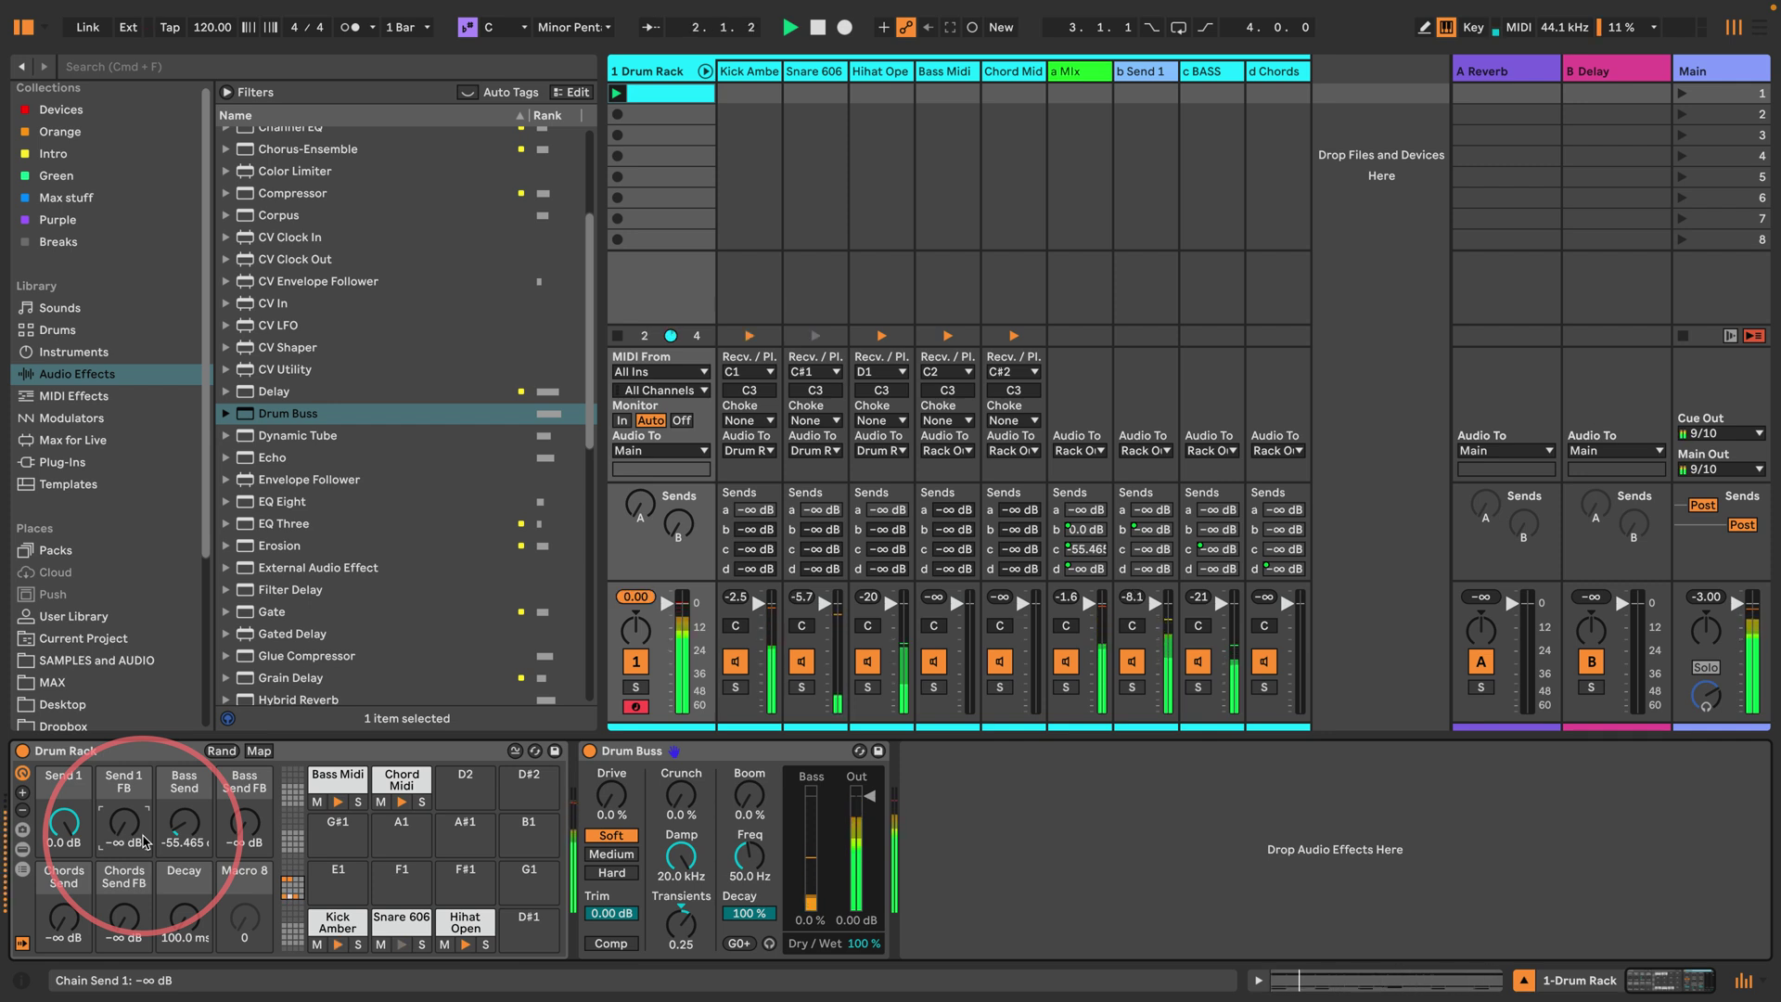
{"action": "key", "text": "space"}
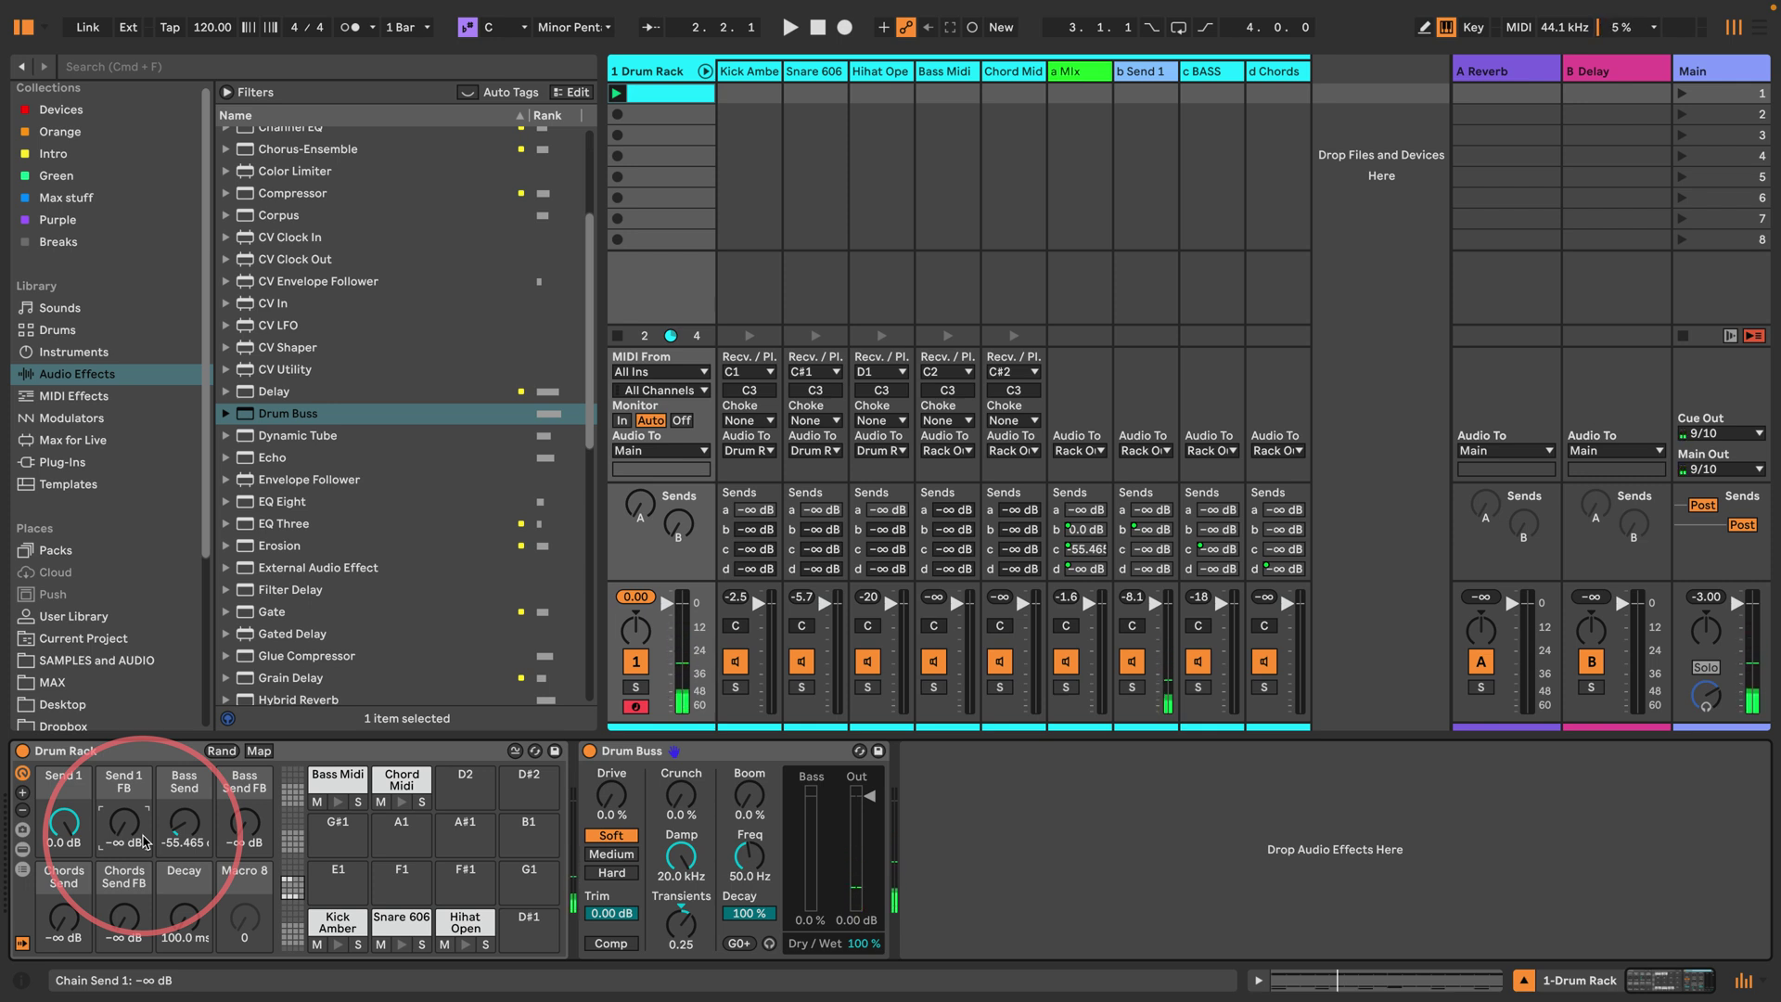
{"action": "key", "text": "space"}
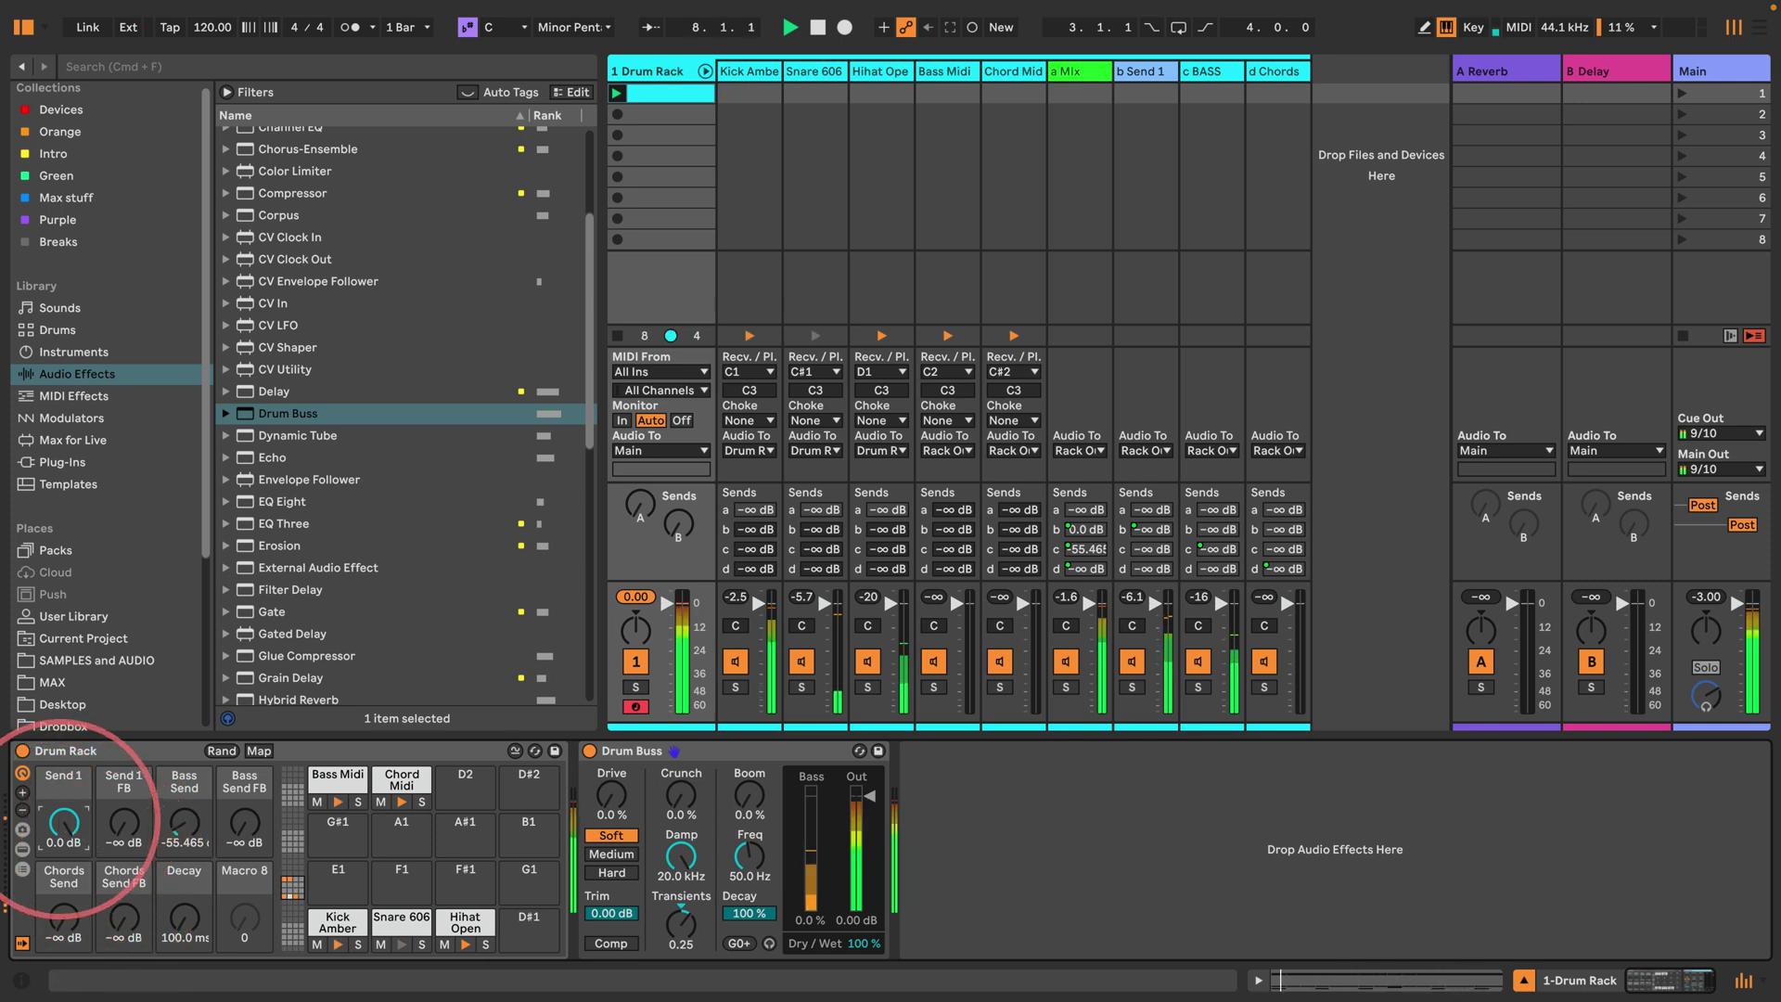
{"action": "left_click_drag", "start_coordinate": [63, 822], "coordinate": [65, 892]}
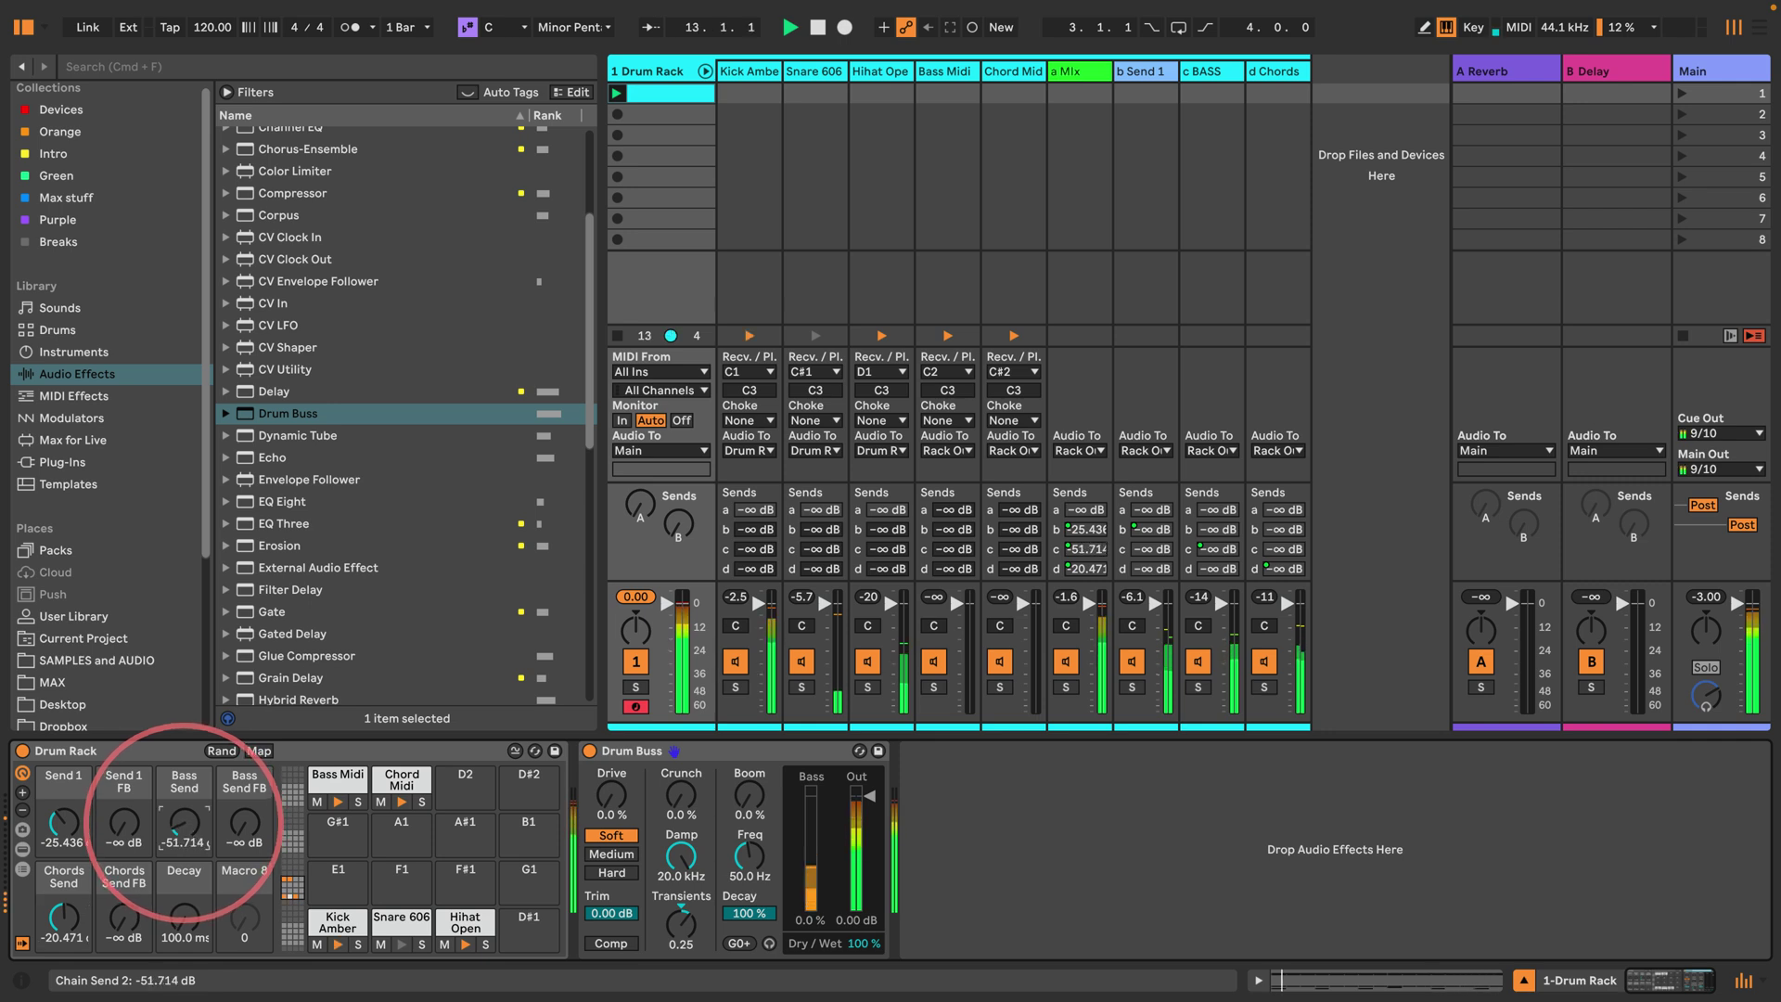
{"action": "mouse_move", "coordinate": [183, 822]}
{"action": "left_mouse_down"}
{"action": "mouse_move", "coordinate": [184, 796]}
{"action": "mouse_move", "coordinate": [171, 828]}
{"action": "left_mouse_up"}
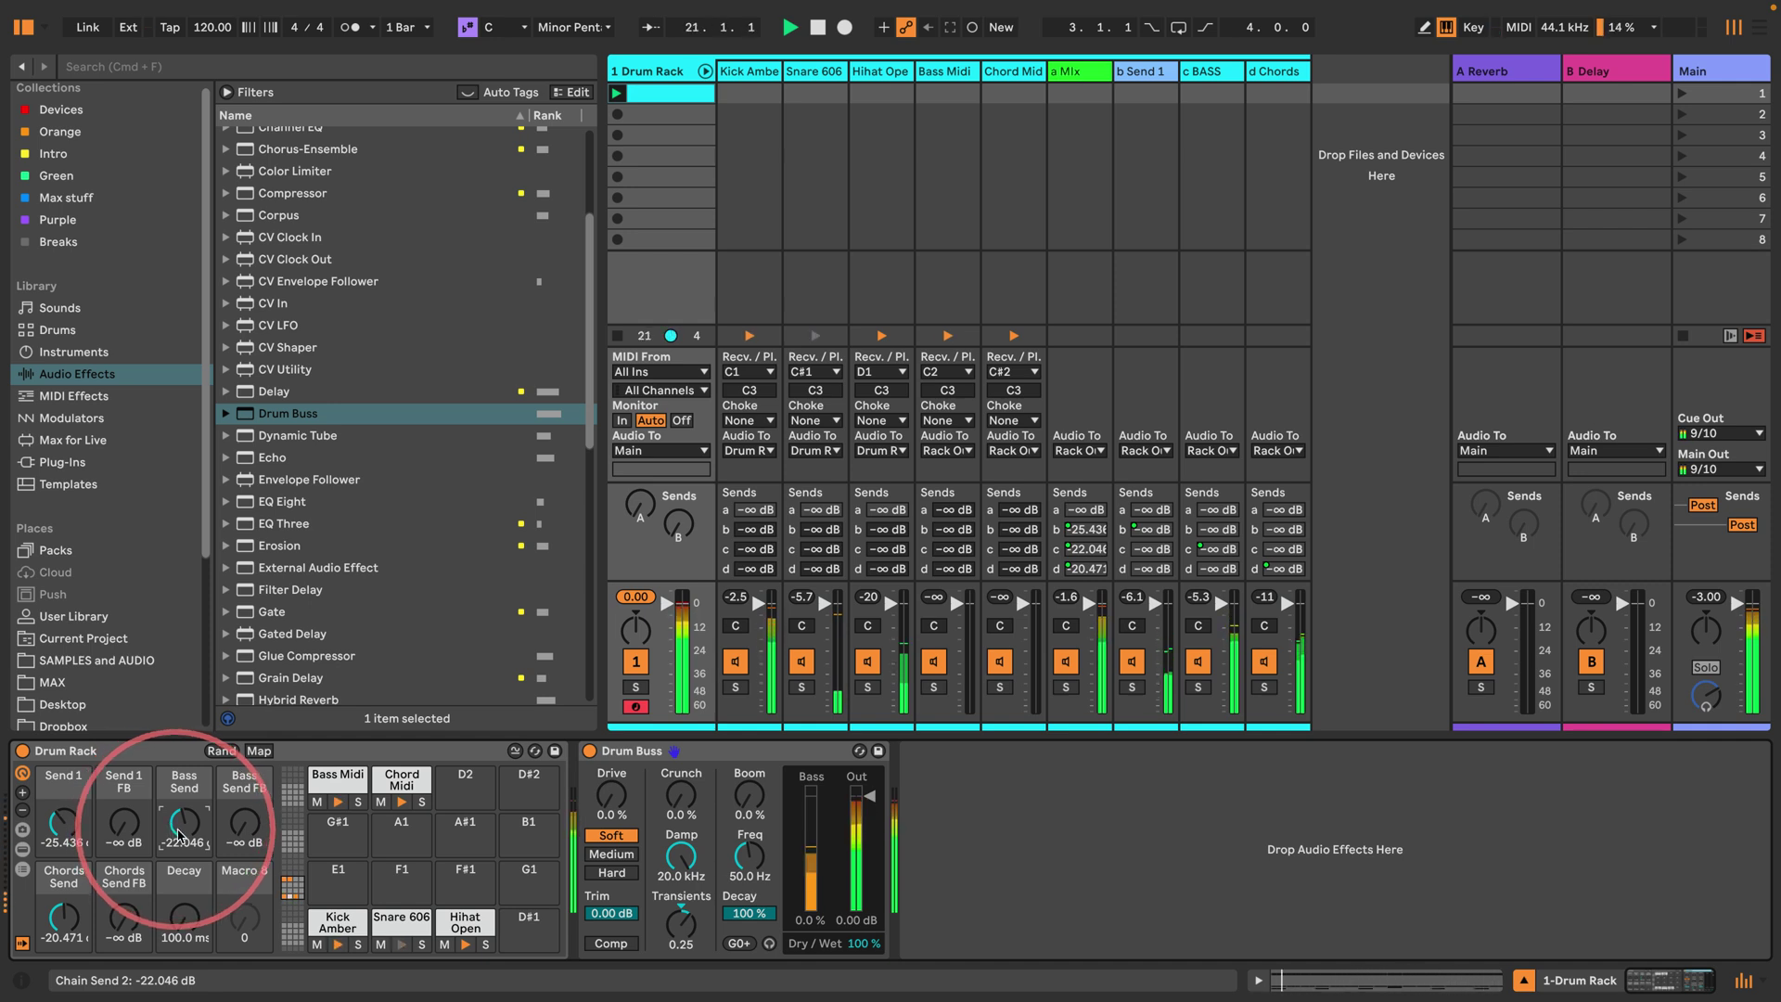
Step: Set Send 1 to -inf dB, Bass Send to about -19.5 dB and Bass Send FB to about -54.2 dB while playing
{"action": "left_click_drag", "start_coordinate": [63, 820], "coordinate": [63, 862]}
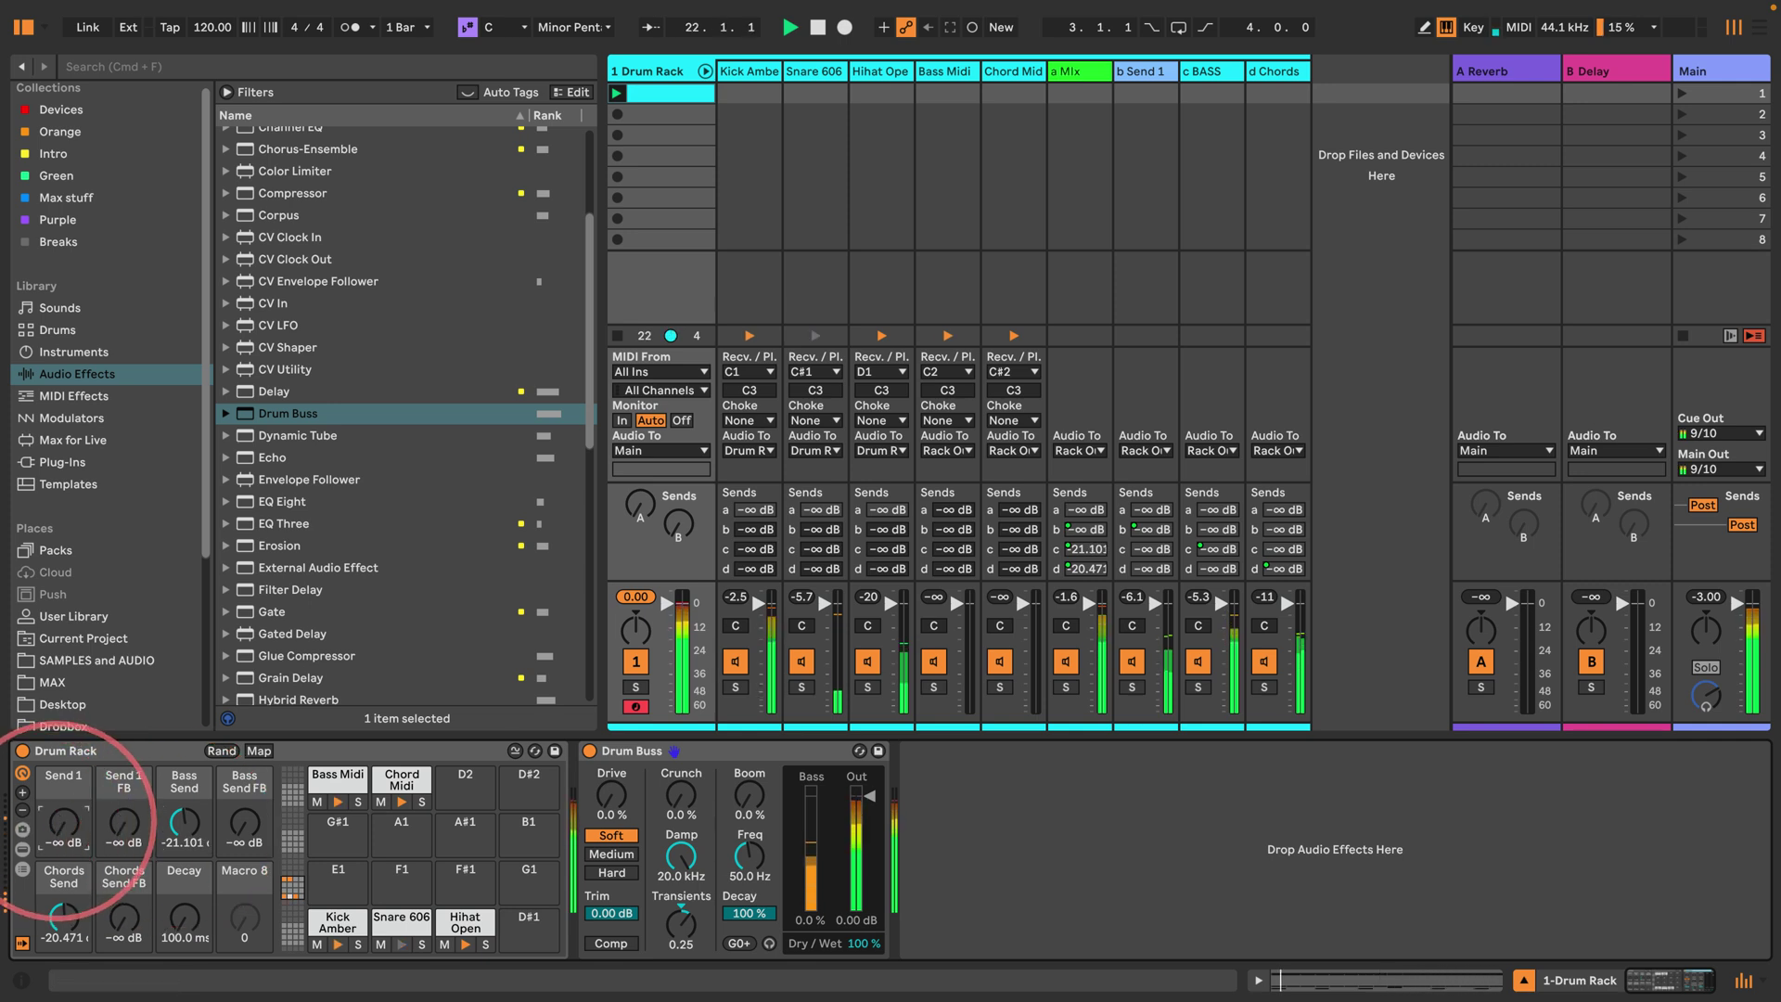
{"action": "left_click_drag", "start_coordinate": [184, 822], "coordinate": [245, 794]}
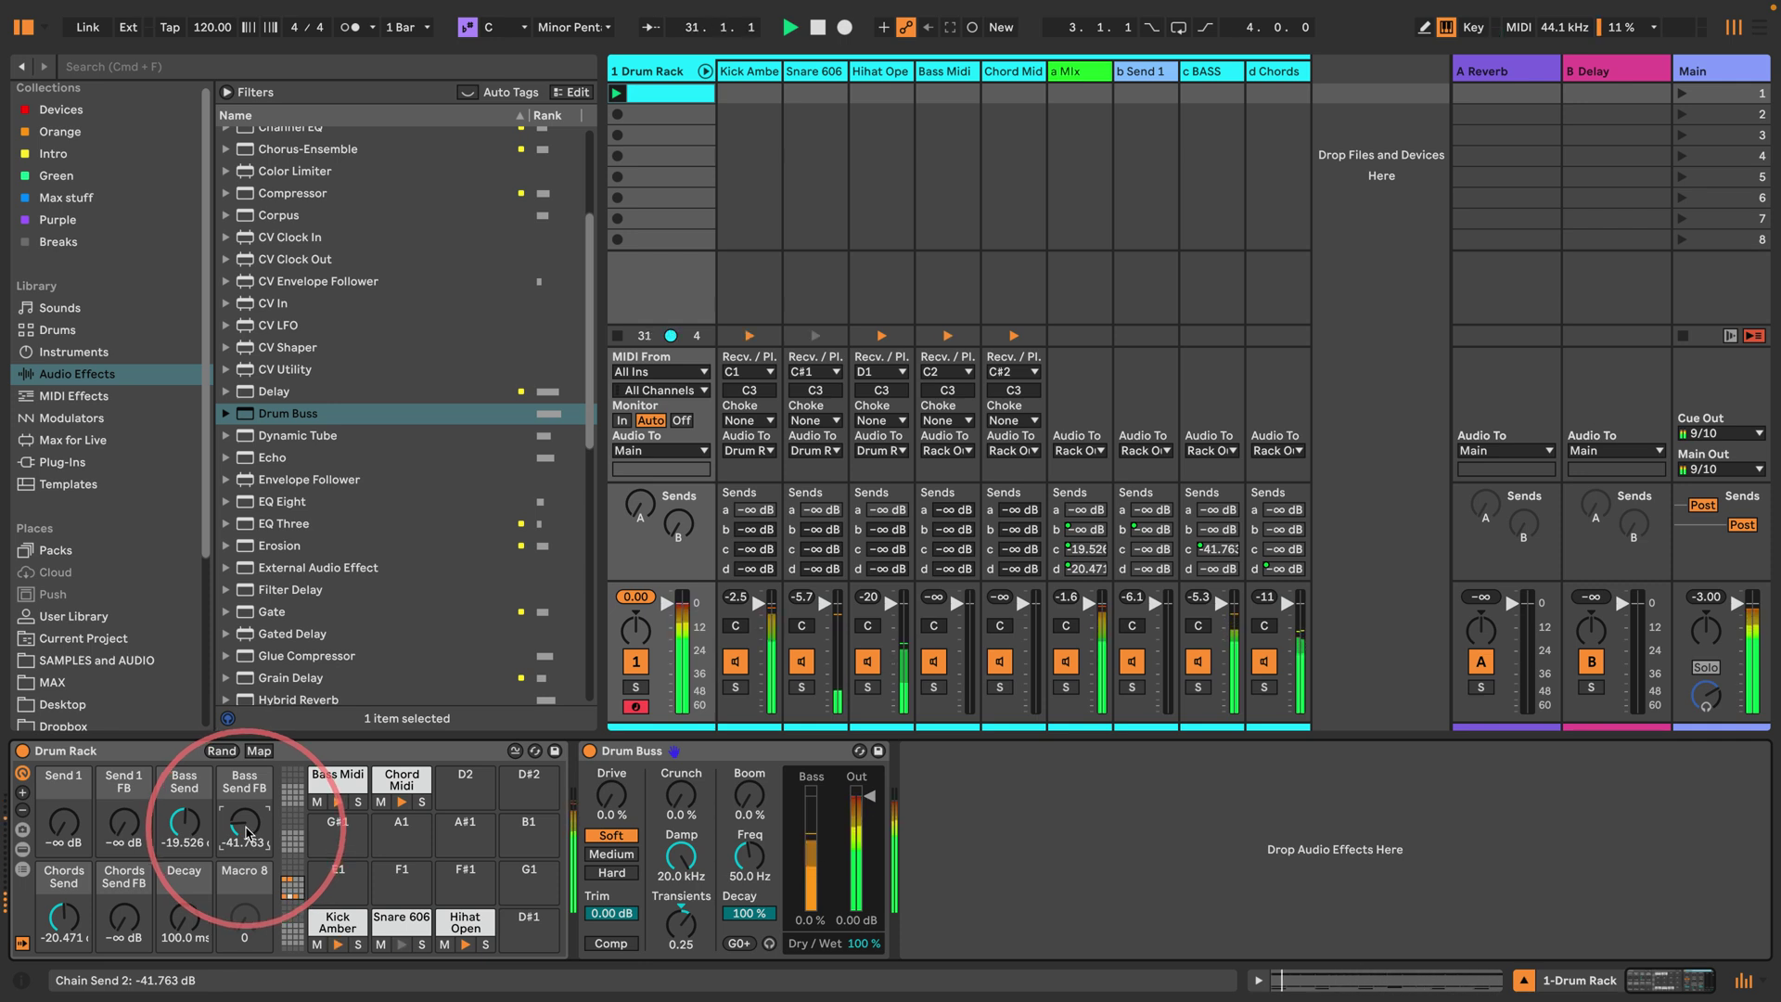
{"action": "left_click_drag", "start_coordinate": [247, 832], "coordinate": [246, 843]}
Step: Set Chords Send FB to 0.0 dB, Bass Send to about -10.7 dB and Send 1 to about -18.6 dB
{"action": "left_click_drag", "start_coordinate": [125, 928], "coordinate": [125, 865]}
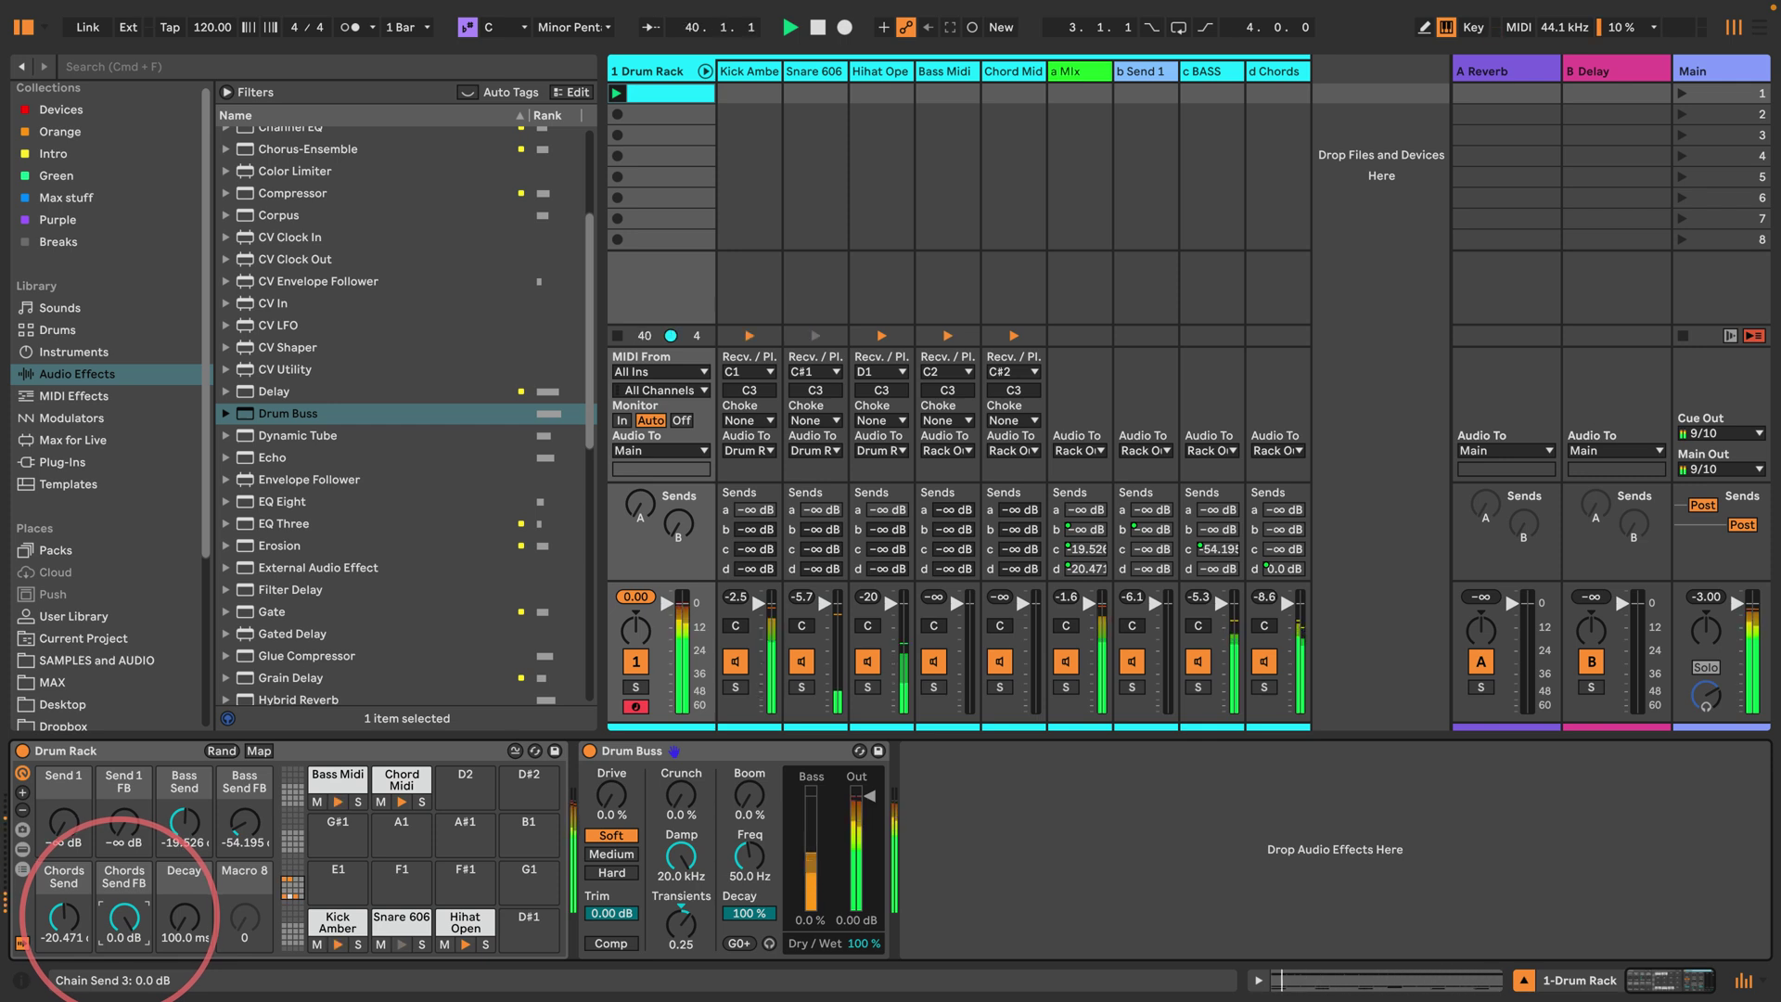
{"action": "left_click_drag", "start_coordinate": [183, 824], "coordinate": [184, 817]}
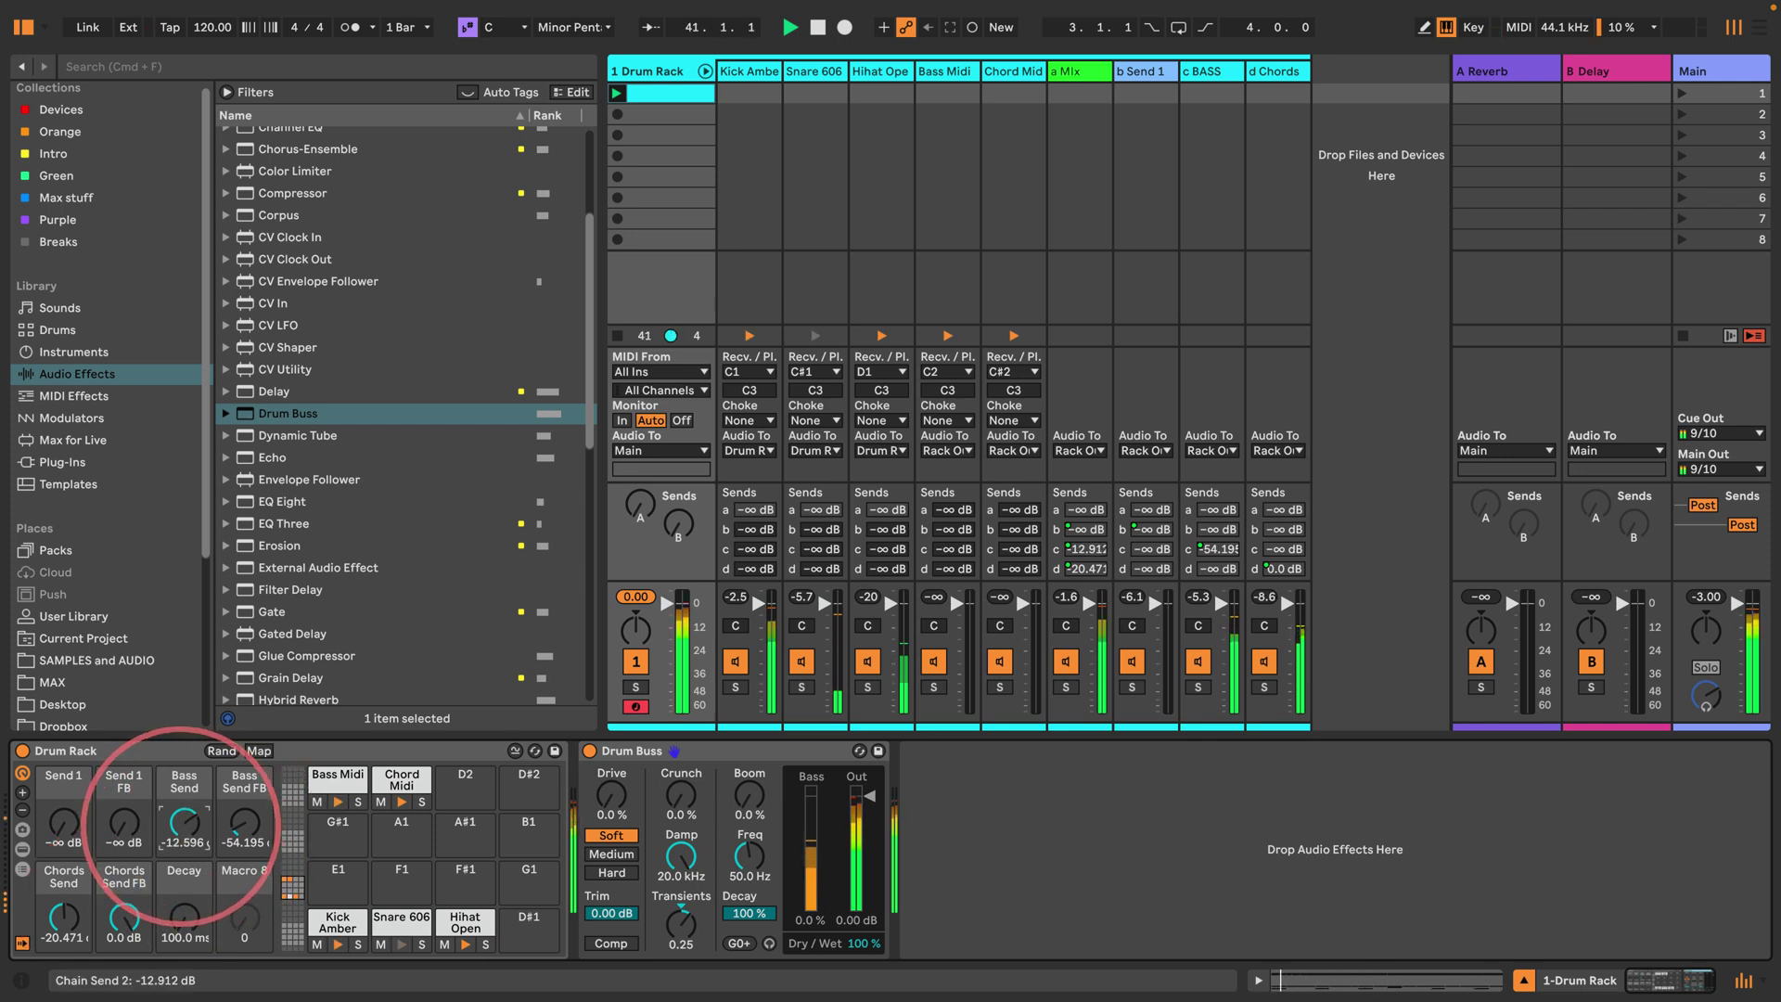
{"action": "left_click_drag", "start_coordinate": [63, 826], "coordinate": [63, 807]}
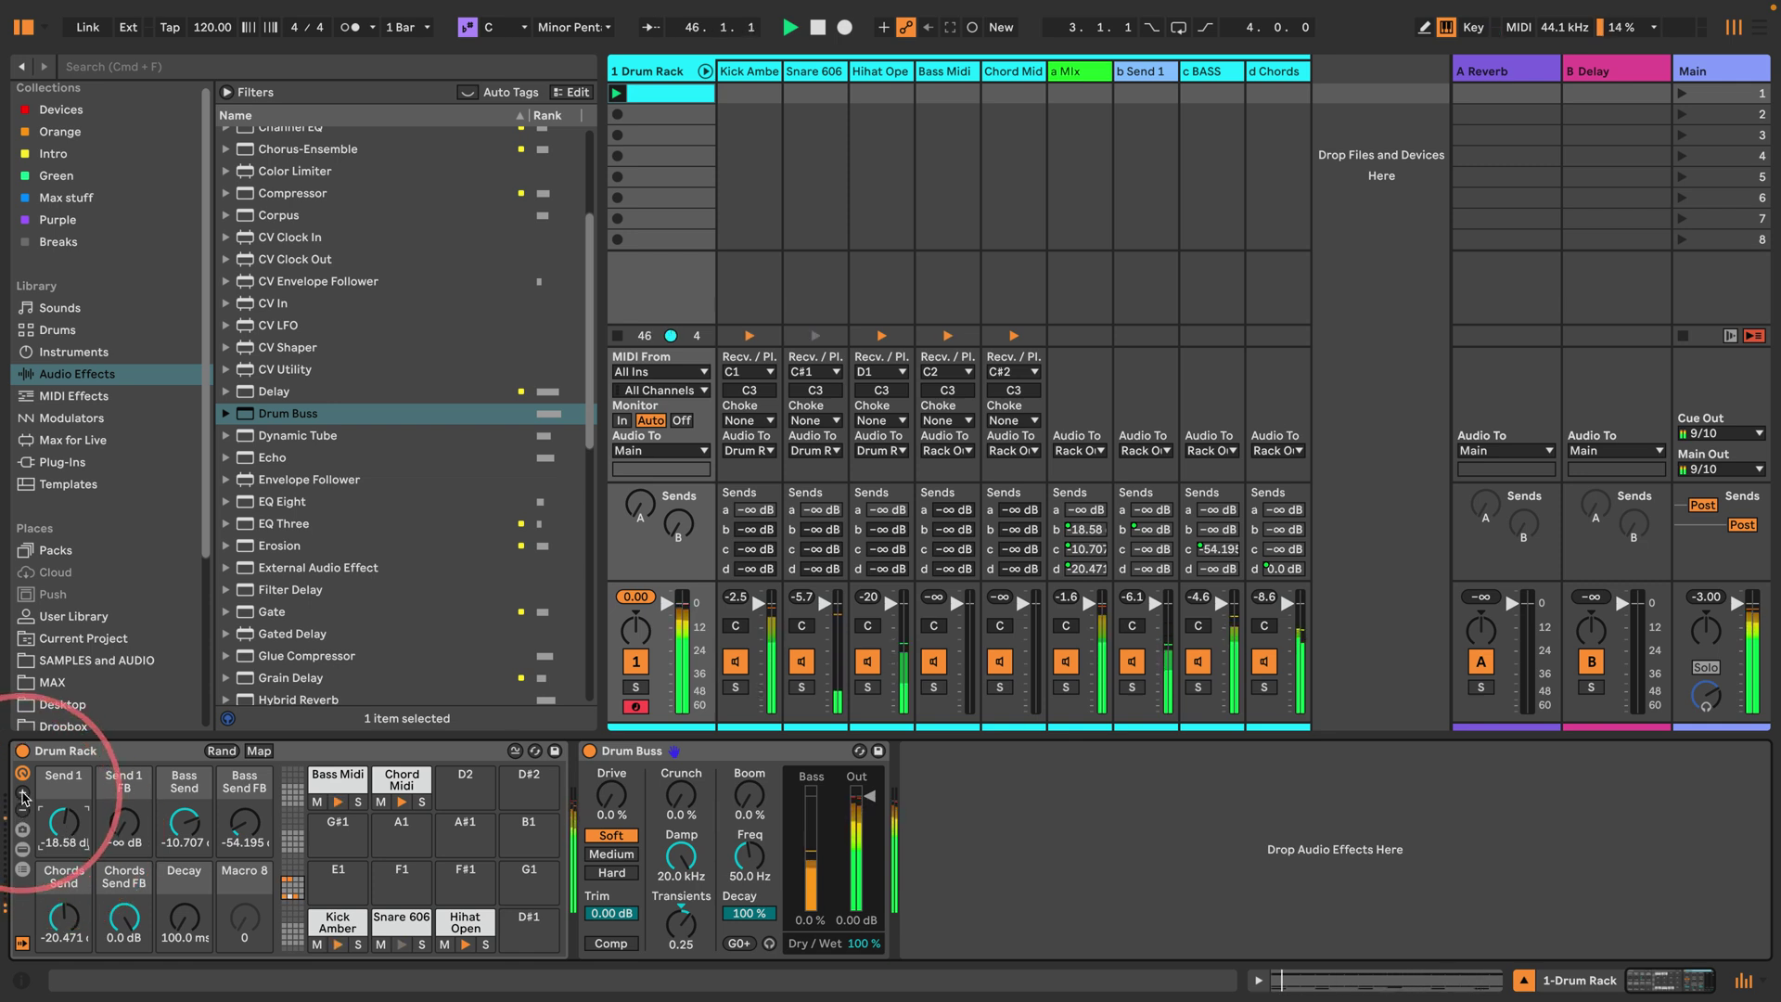
Step: Show the Drum Rack's macro variations, stop playback and reset Send 1, Bass Send and Chords Send to -inf dB
{"action": "left_click", "coordinate": [22, 832]}
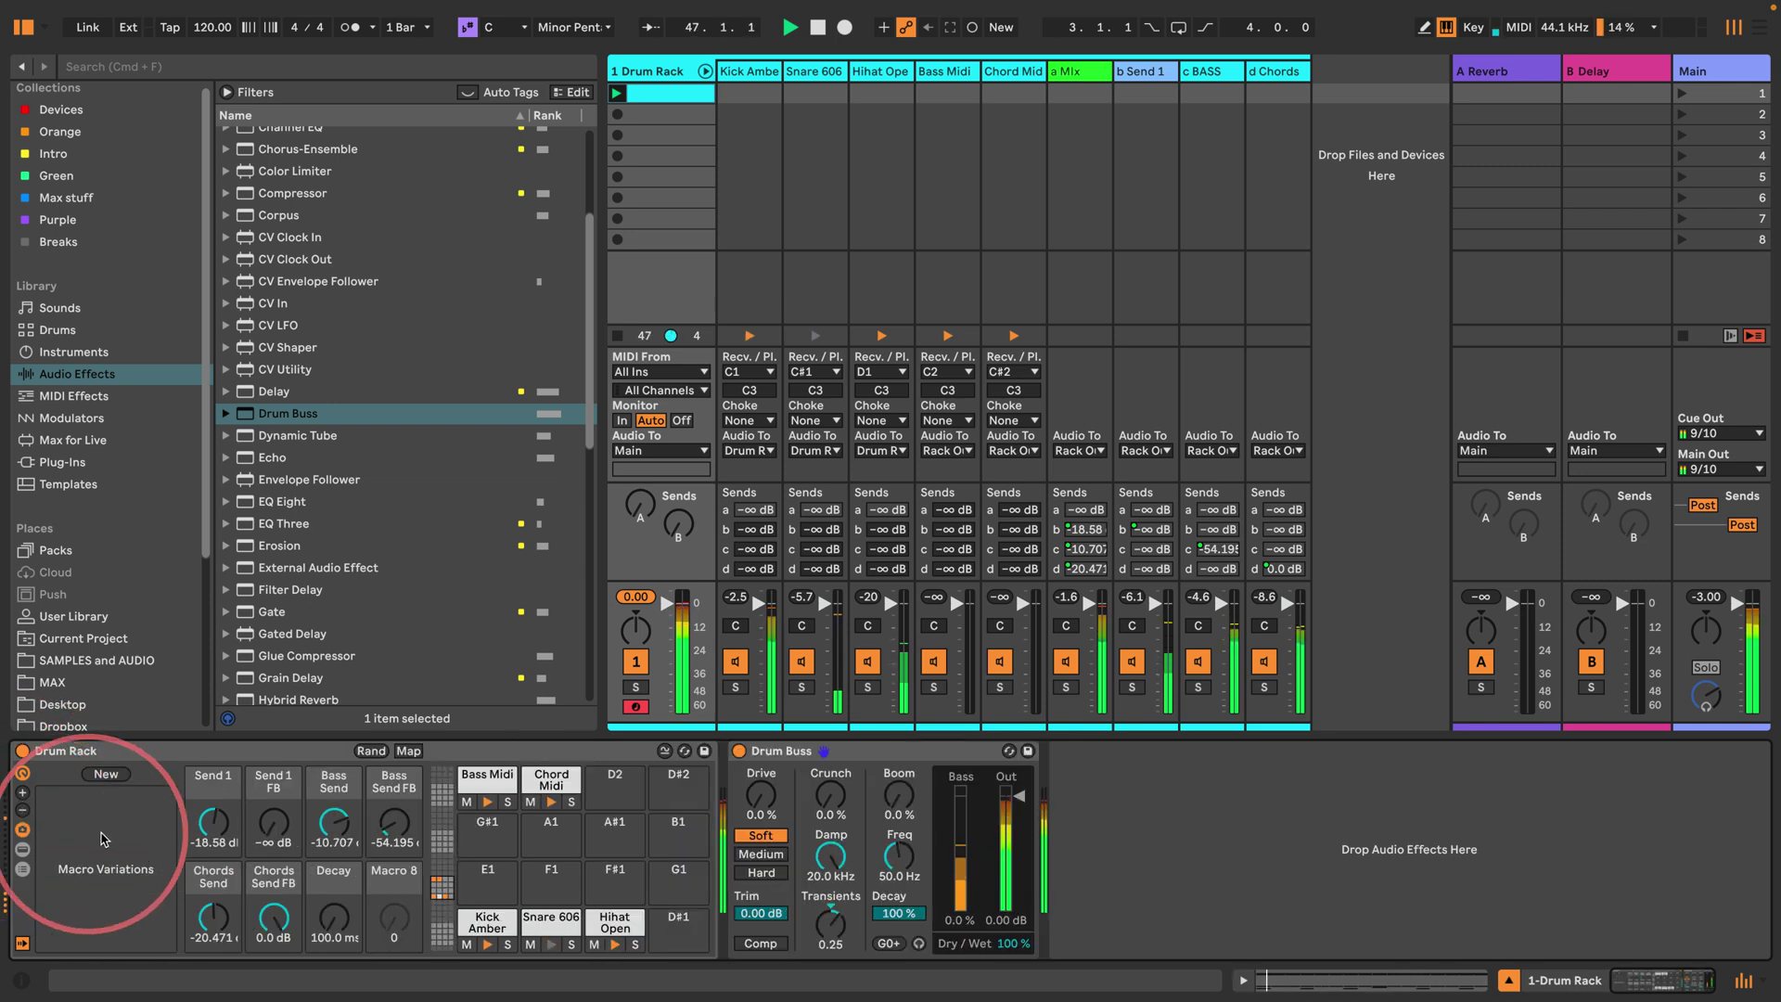
{"action": "left_click", "coordinate": [212, 822]}
{"action": "key", "text": "space"}
{"action": "key", "text": "Delete"}
{"action": "left_click", "coordinate": [329, 807]}
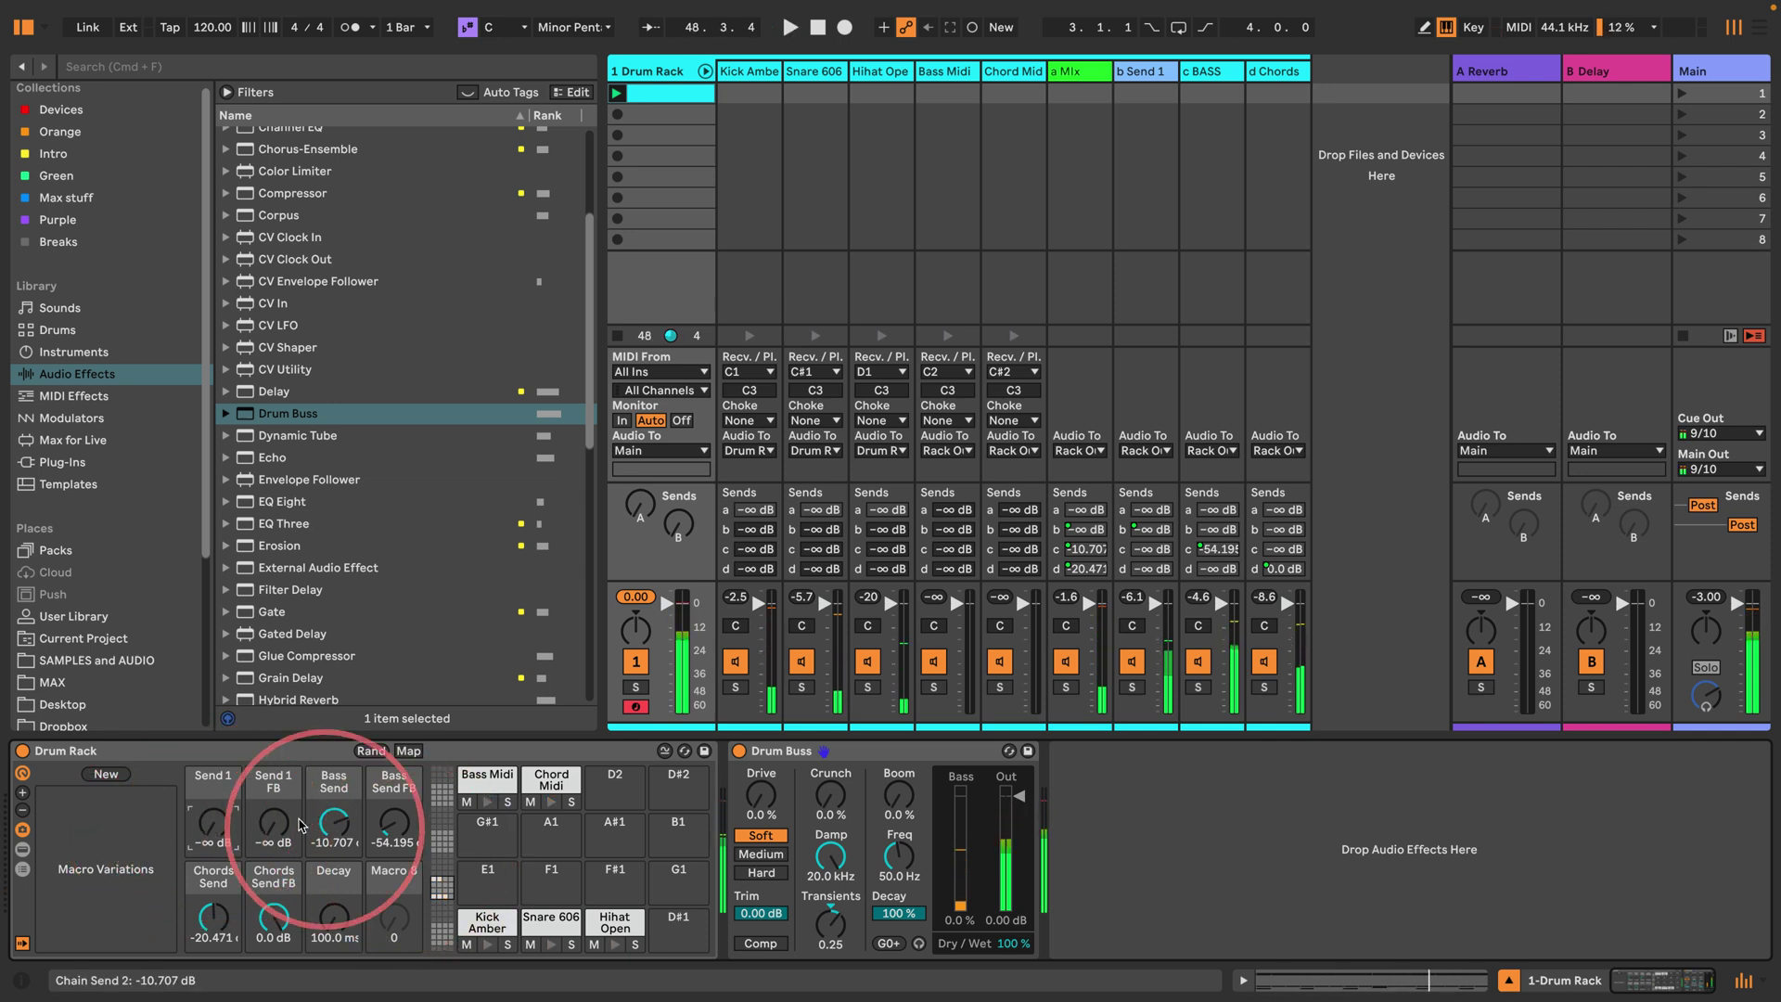
{"action": "key", "text": "Delete"}
{"action": "left_click", "coordinate": [213, 917]}
{"action": "key", "text": "Delete"}
Step: Set Bass Send FB and Chords Send FB to -inf dB and leave playback stopped
{"action": "left_click_drag", "start_coordinate": [263, 918], "coordinate": [261, 923]}
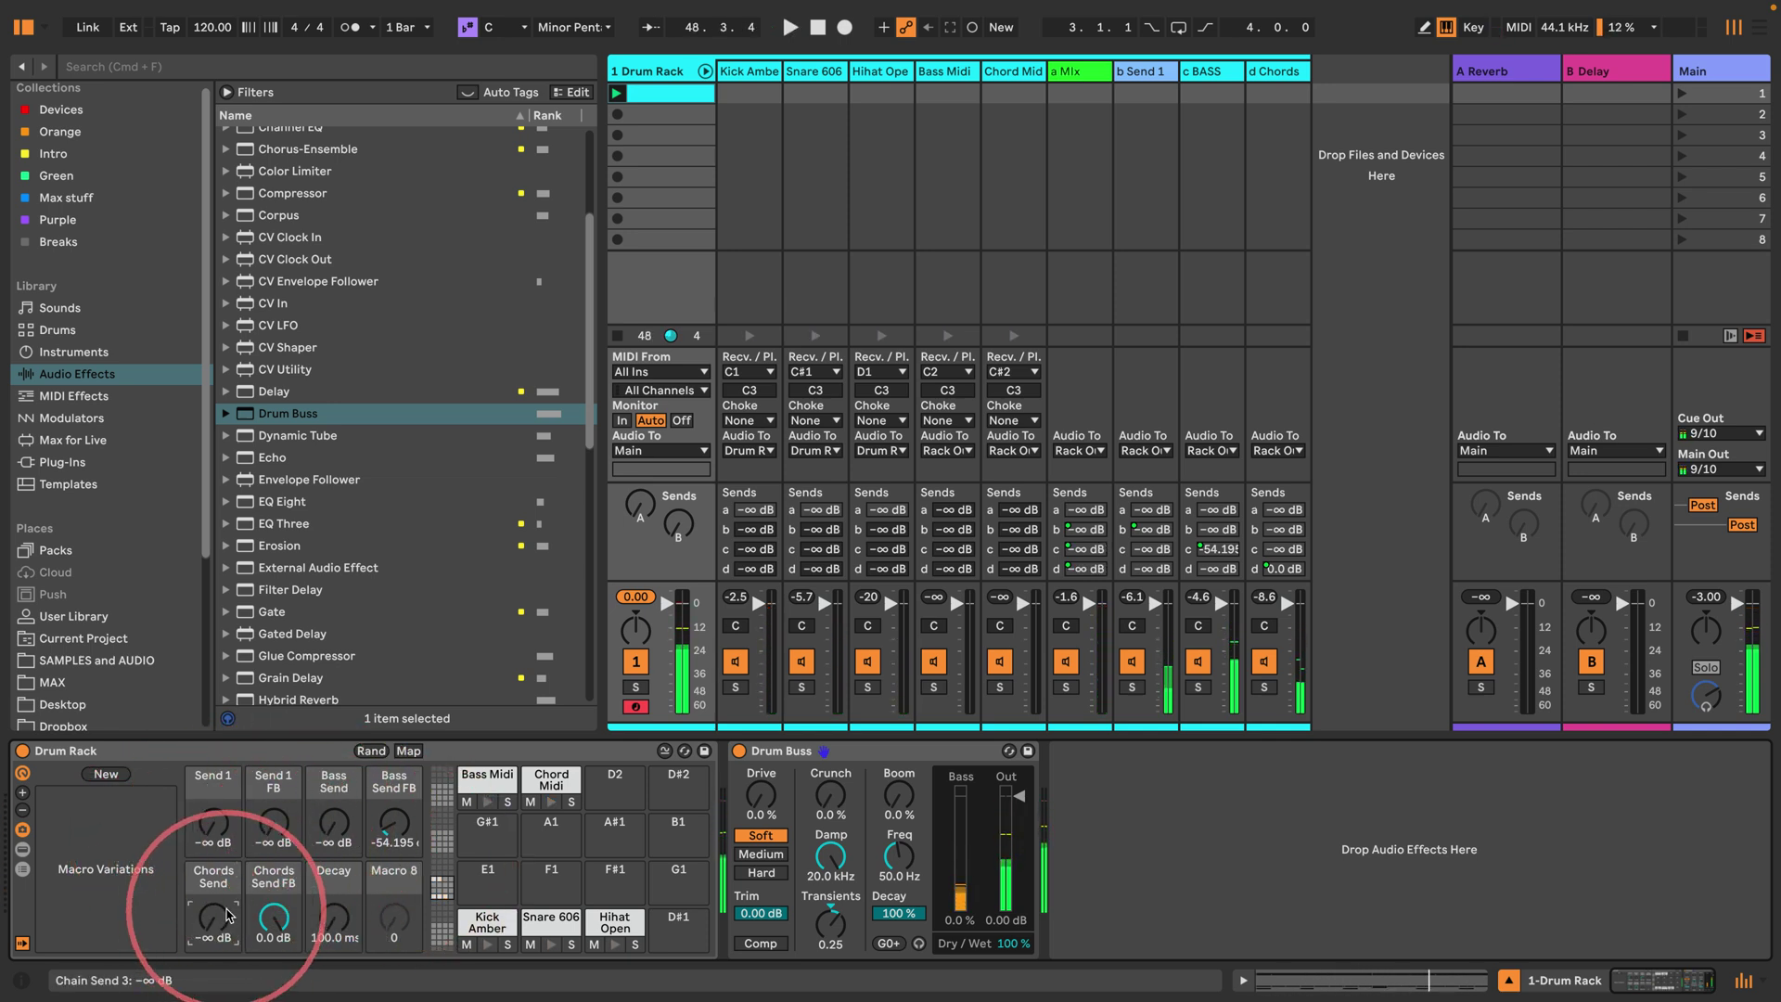
{"action": "key", "text": "space"}
{"action": "left_click", "coordinate": [395, 822]}
{"action": "key", "text": "Delete"}
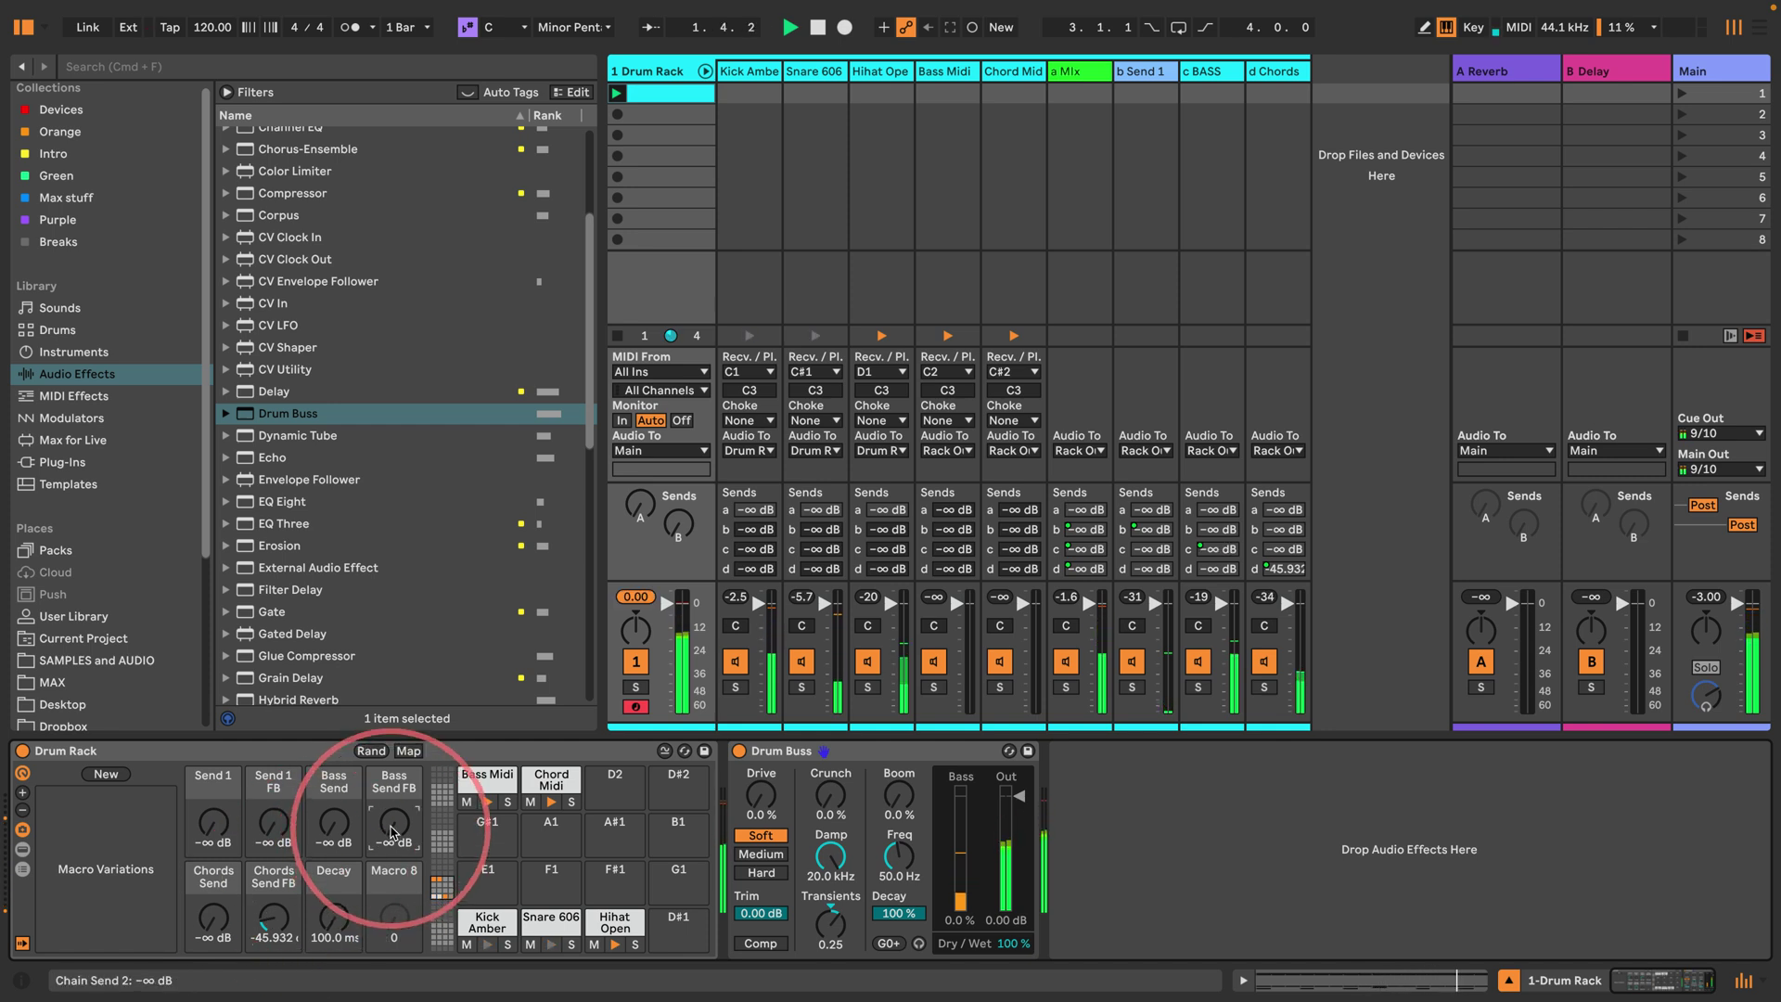
{"action": "key", "text": "space"}
{"action": "key", "text": "space"}
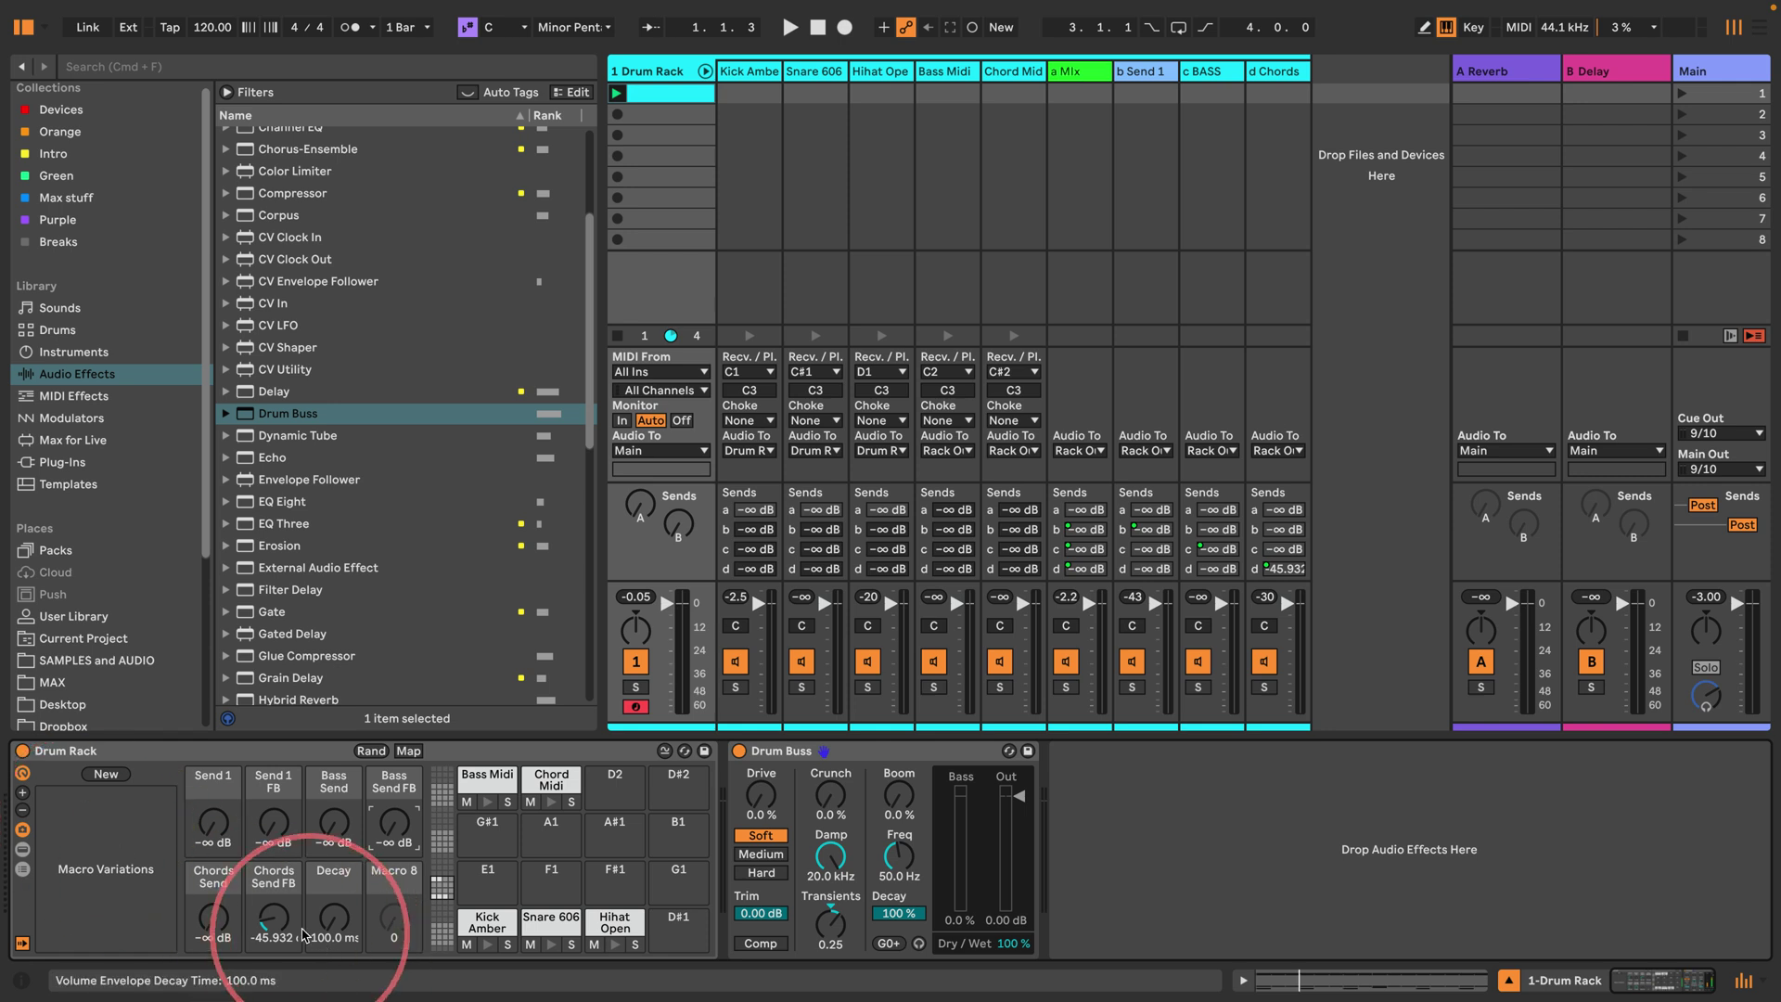
{"action": "left_click_drag", "start_coordinate": [273, 917], "coordinate": [274, 965]}
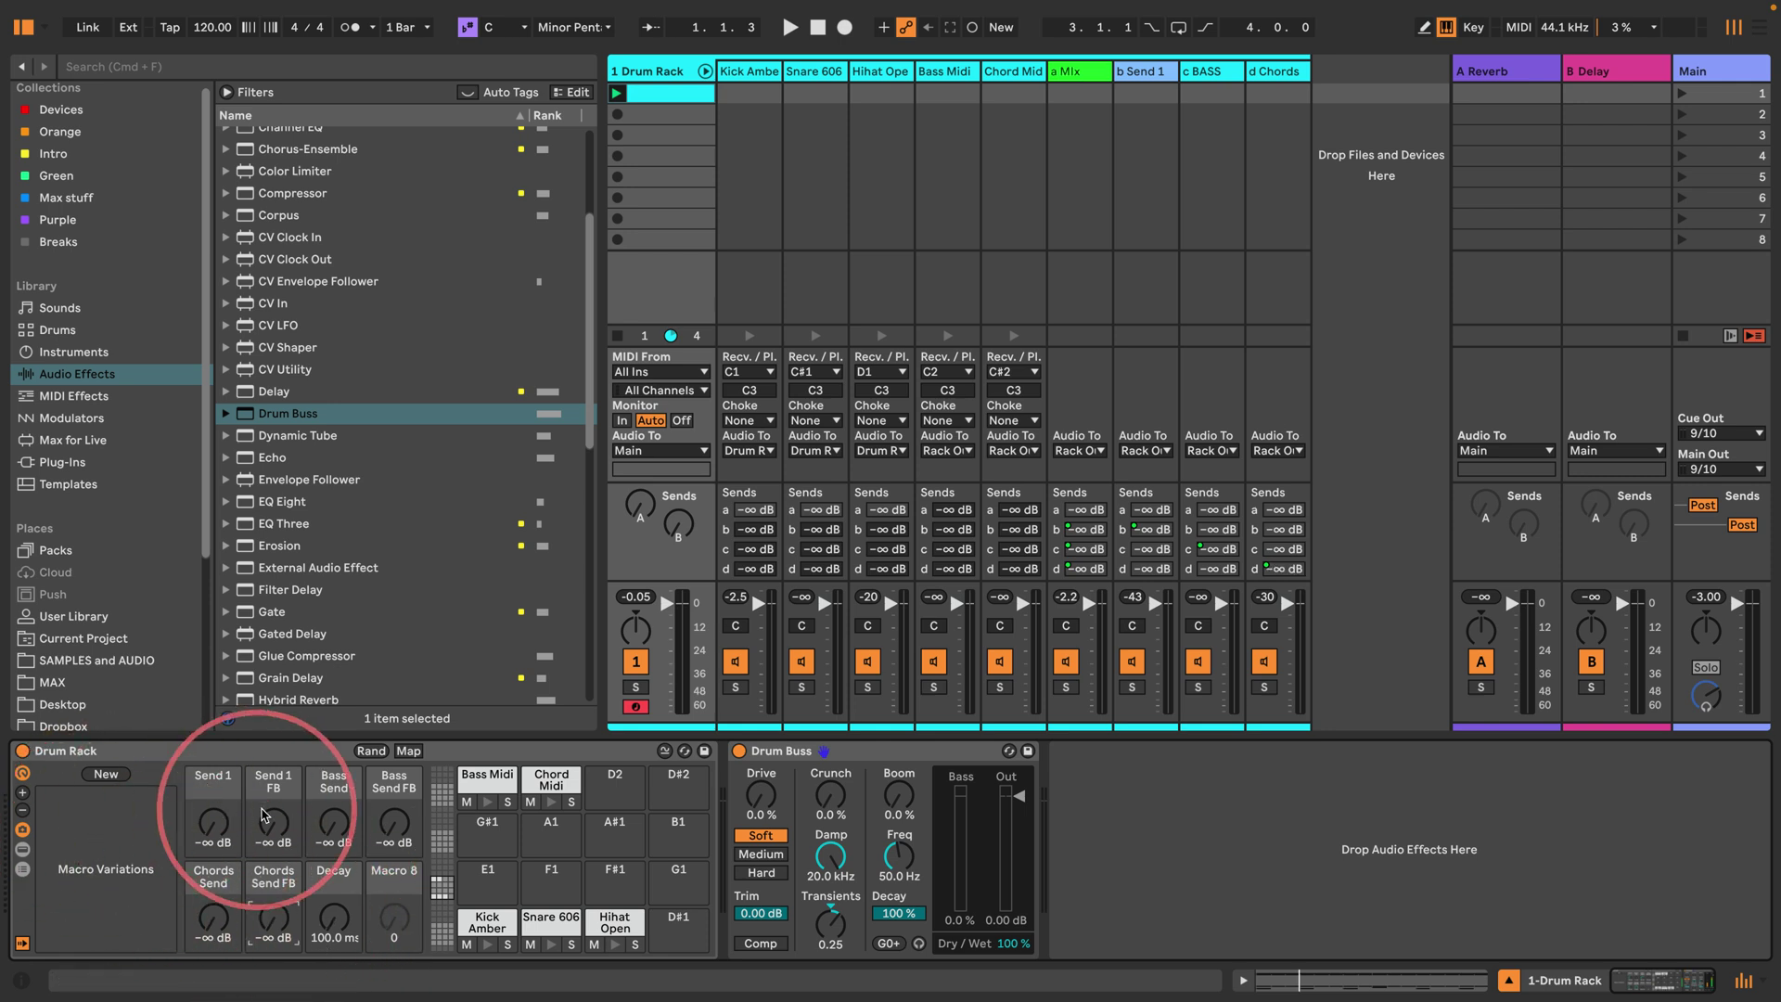
Step: Store the current macro settings as a new variation named Down
{"action": "left_click", "coordinate": [105, 774]}
{"action": "double_click", "coordinate": [98, 798]}
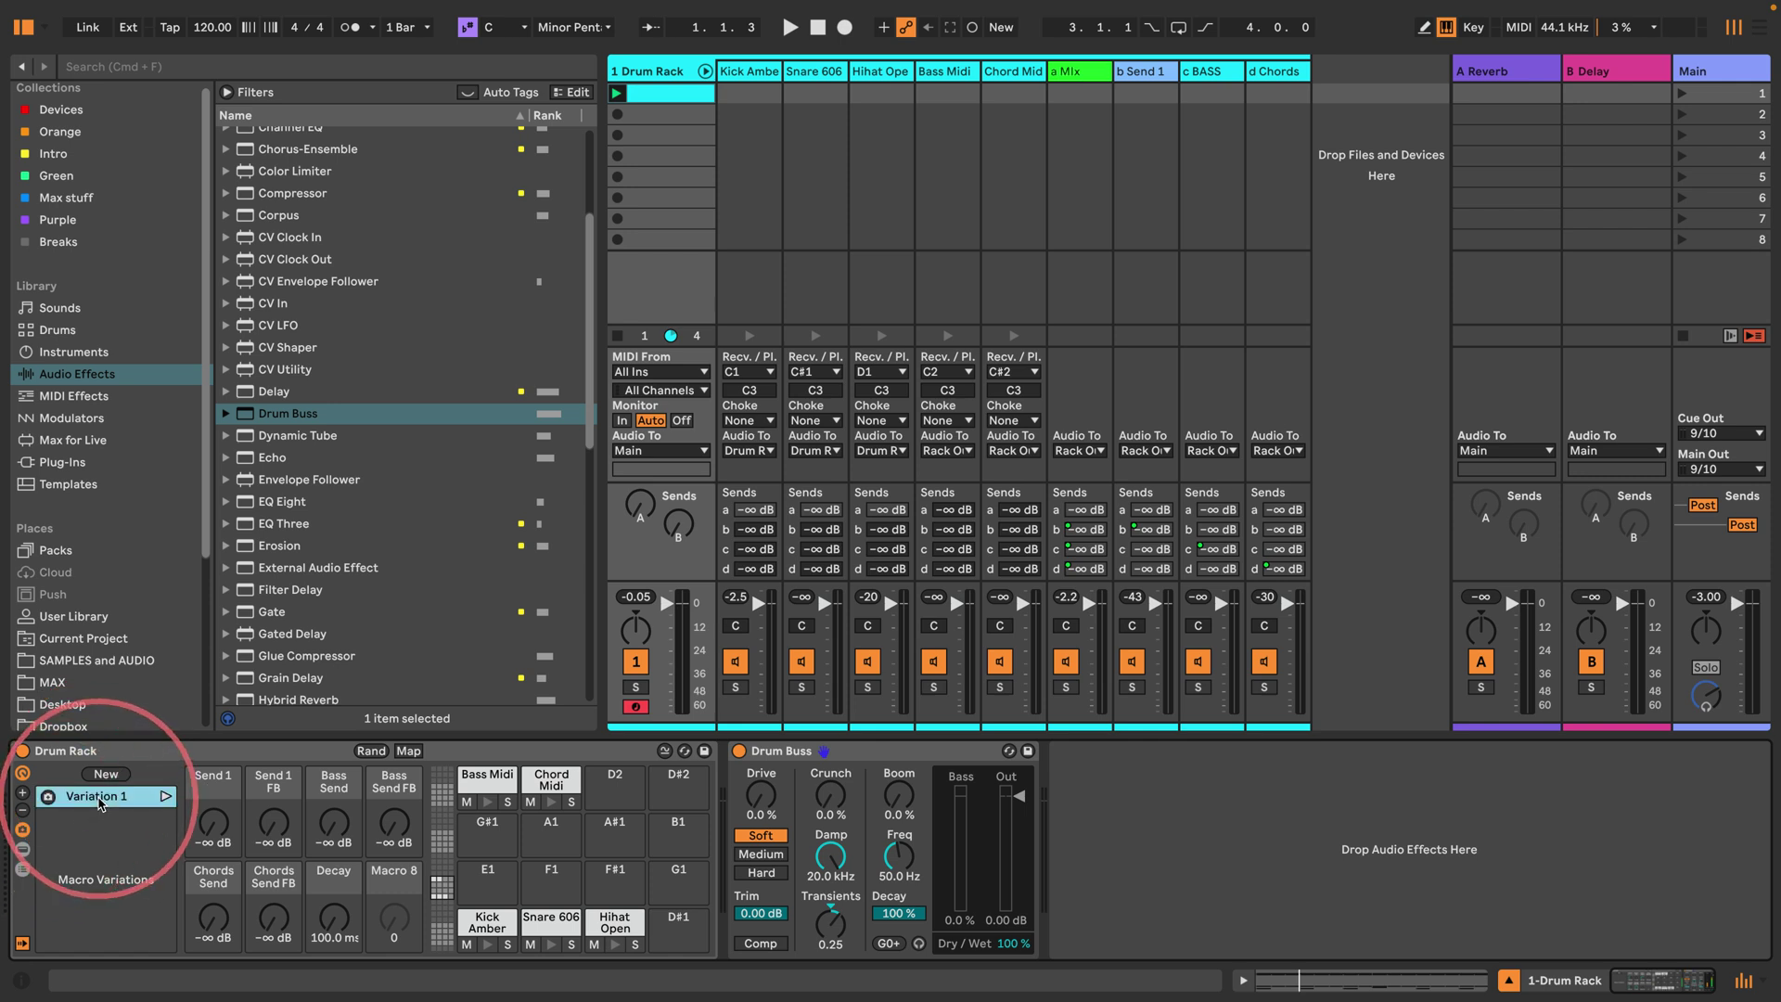
{"action": "type", "text": "Down"}
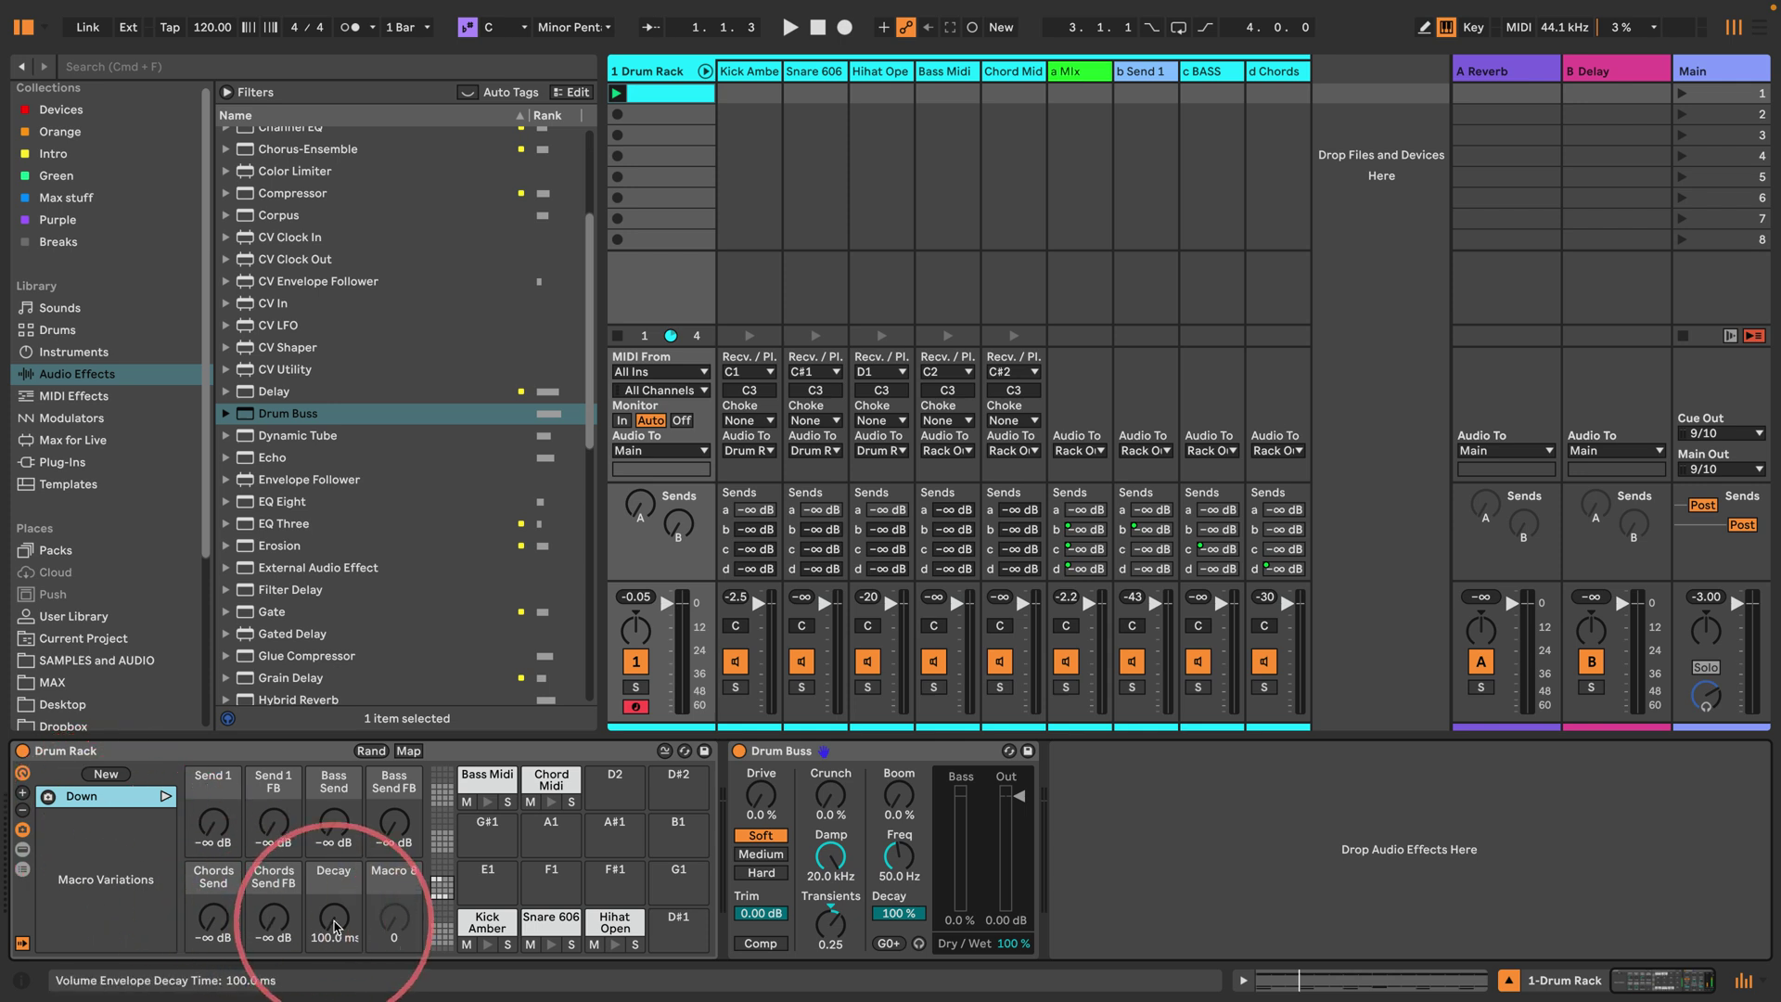
Step: Set all send and feedback macros between about -35 and -41 dB with Decay at 2.51 s, and store them as variation Mid
{"action": "left_click_drag", "start_coordinate": [334, 924], "coordinate": [212, 923]}
{"action": "left_click_drag", "start_coordinate": [213, 828], "coordinate": [394, 820]}
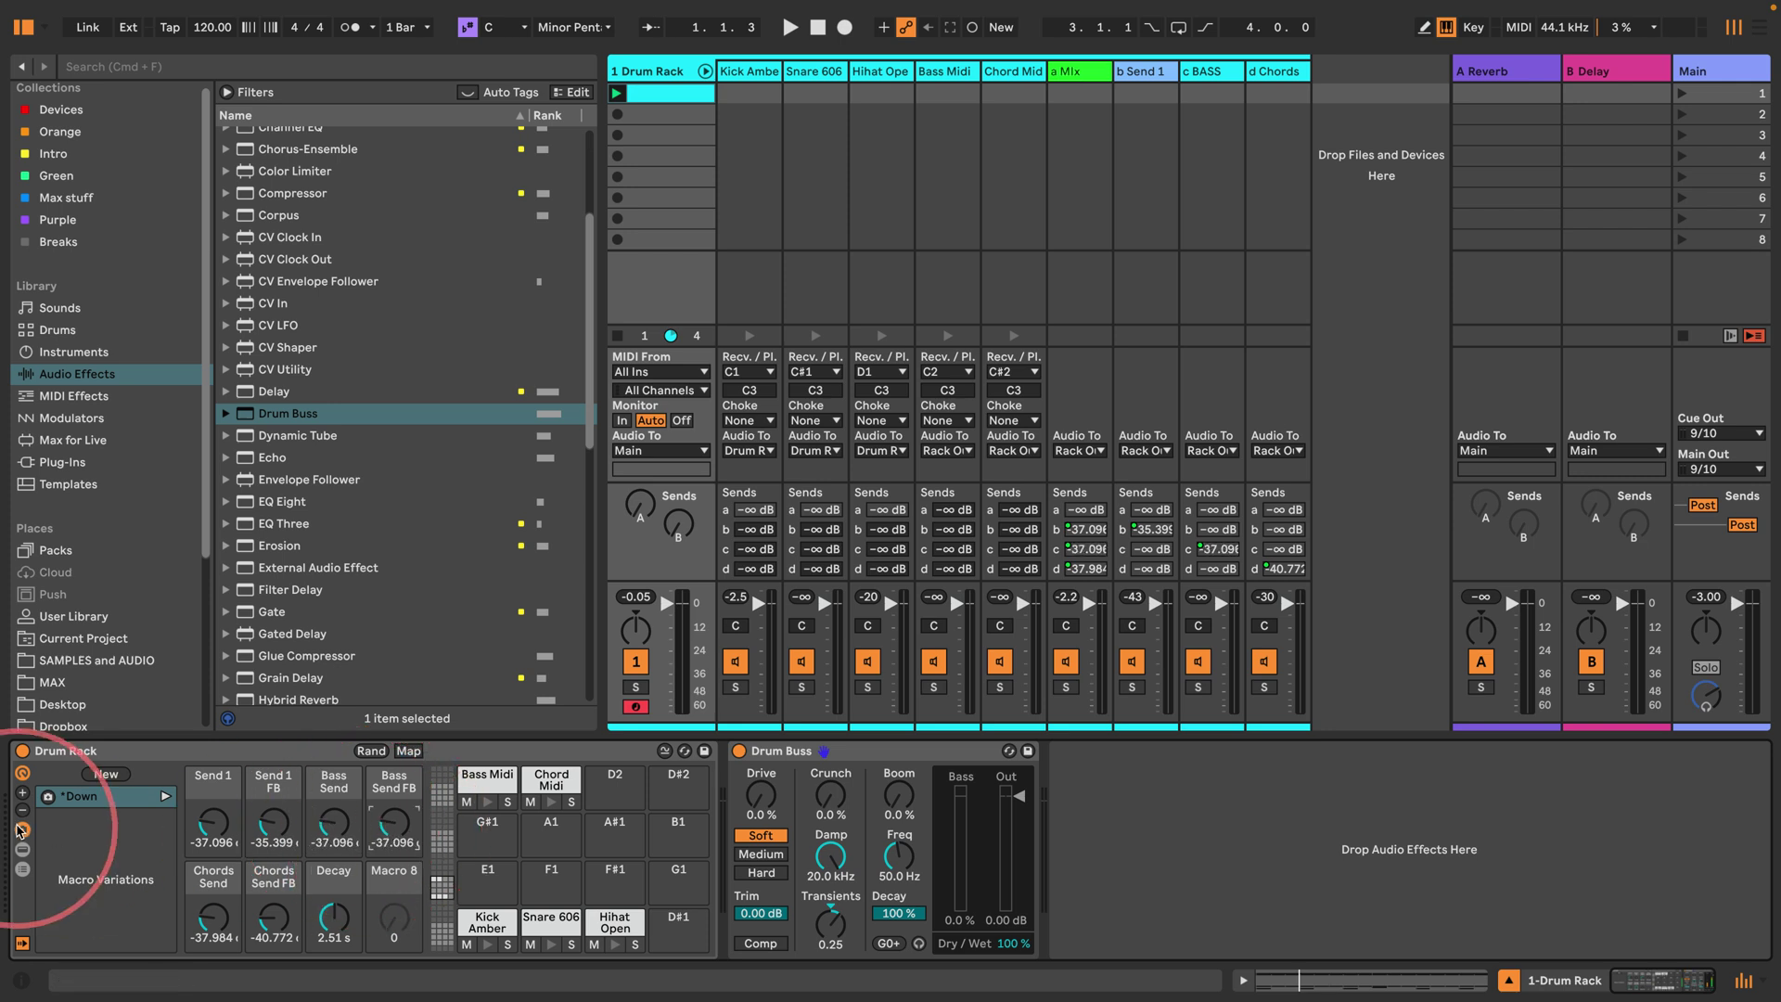
{"action": "left_click", "coordinate": [106, 774]}
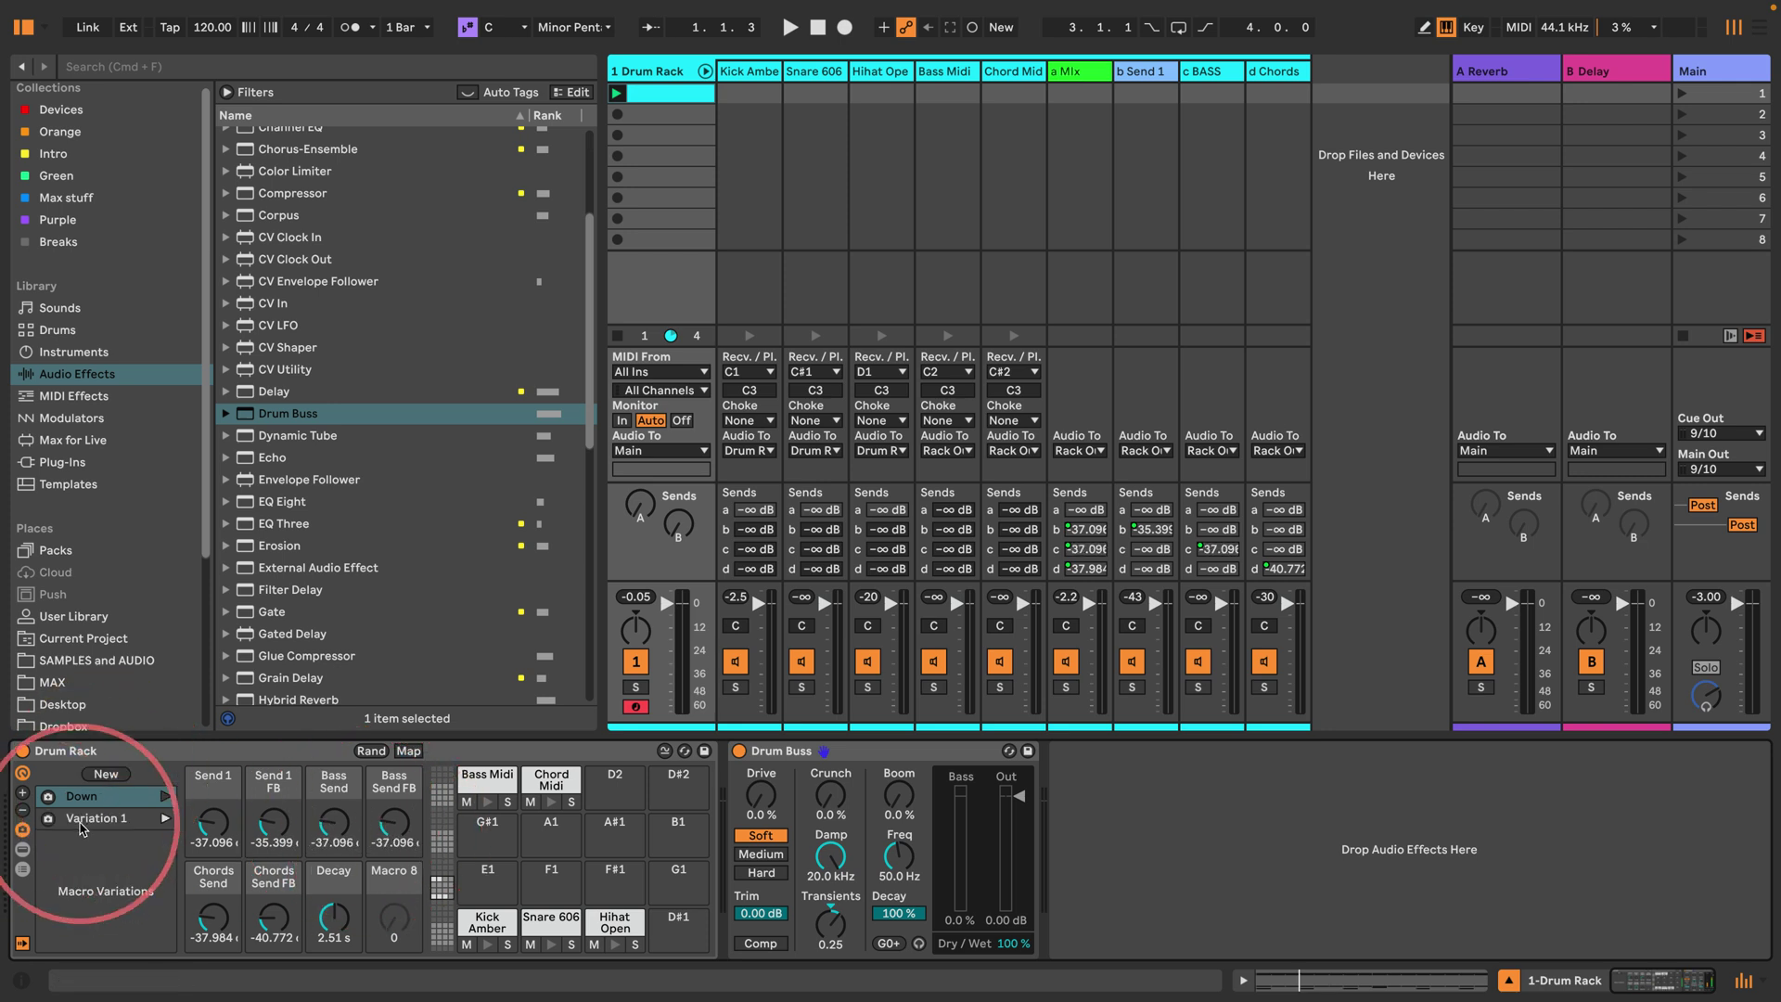
{"action": "double_click", "coordinate": [92, 820]}
{"action": "type", "text": "Mid"}
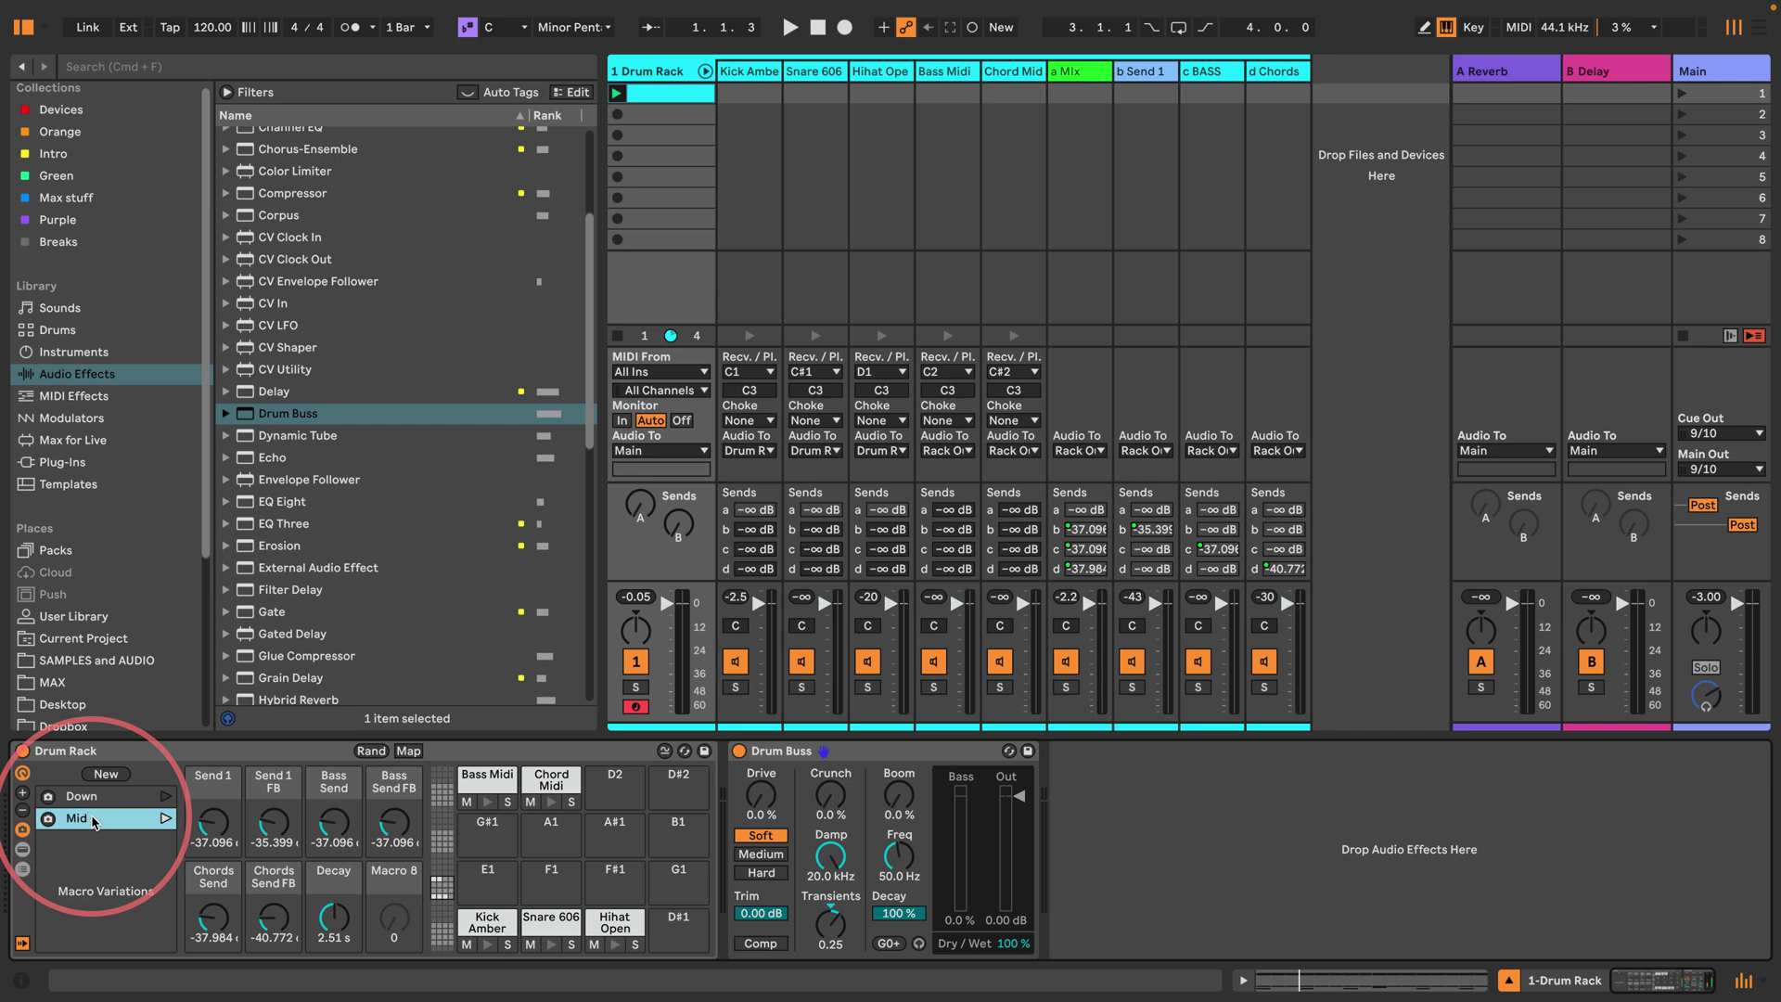
Step: Raise all send and feedback macros to 0.0 dB and Decay to 60.0 s, and store them as variation Max
{"action": "left_click_drag", "start_coordinate": [333, 918], "coordinate": [390, 724]}
{"action": "left_click_drag", "start_coordinate": [334, 820], "coordinate": [311, 756]}
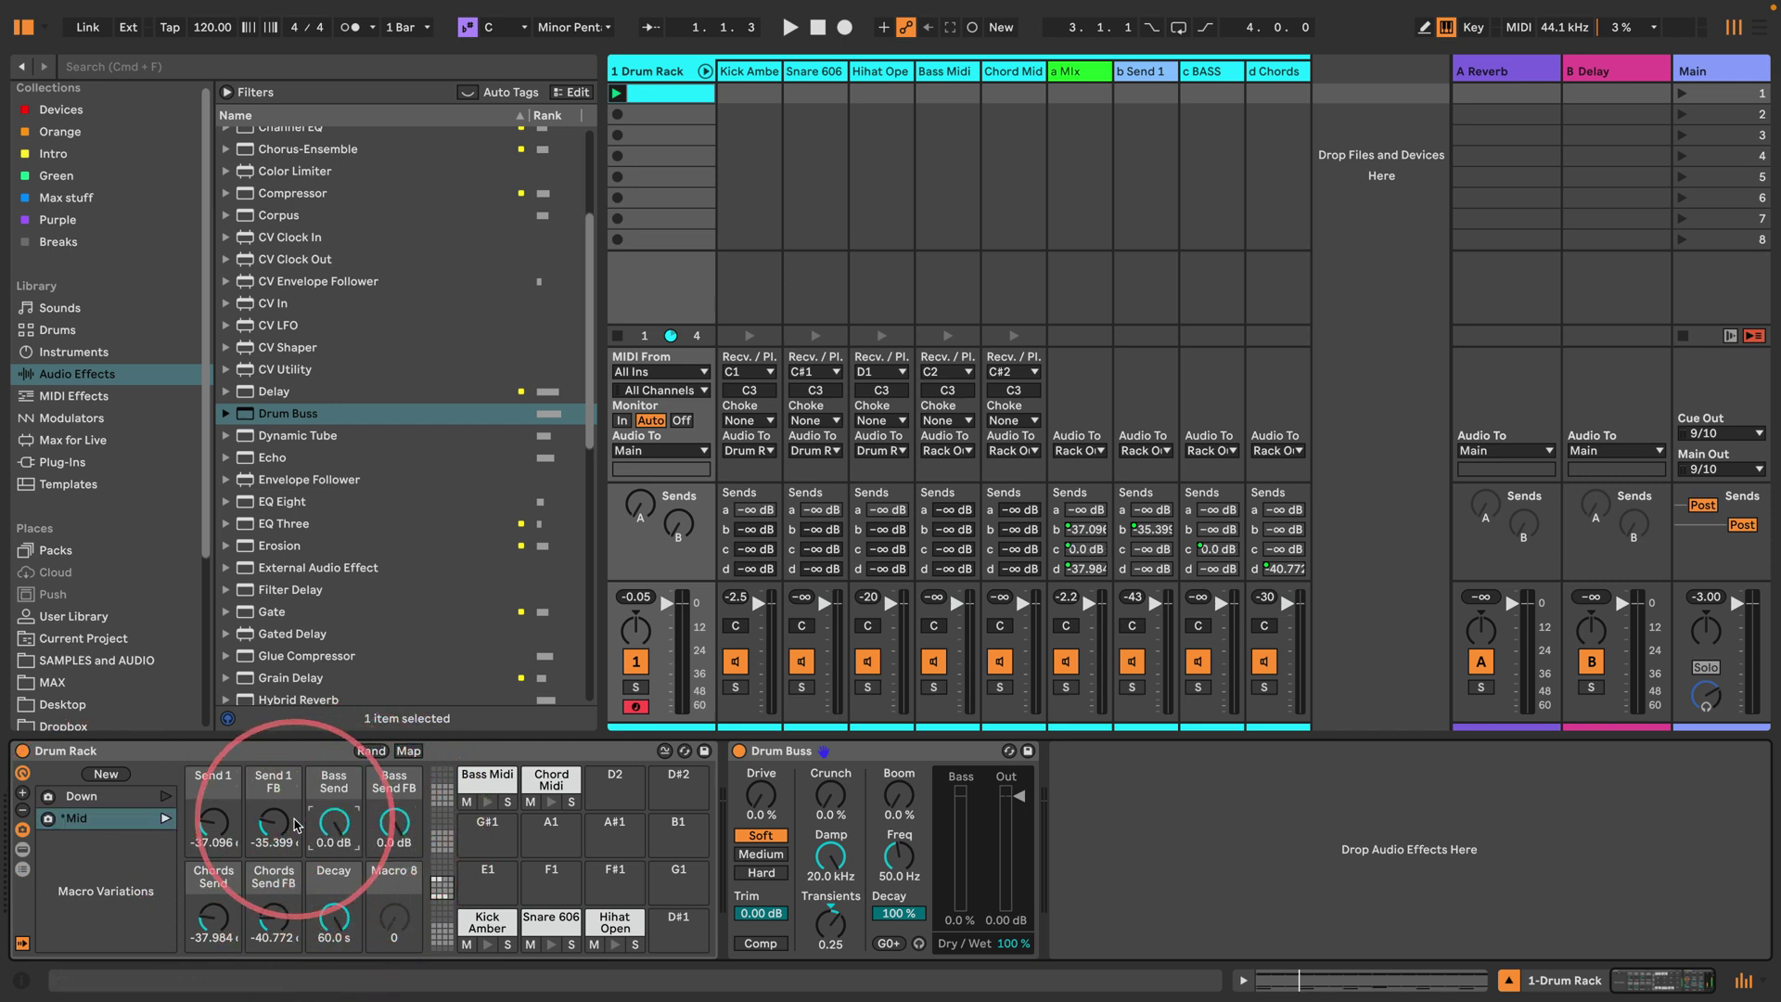
{"action": "left_click_drag", "start_coordinate": [273, 820], "coordinate": [246, 756]}
{"action": "left_click_drag", "start_coordinate": [213, 828], "coordinate": [213, 760]}
{"action": "left_click_drag", "start_coordinate": [213, 918], "coordinate": [264, 849]}
{"action": "left_click", "coordinate": [106, 773]}
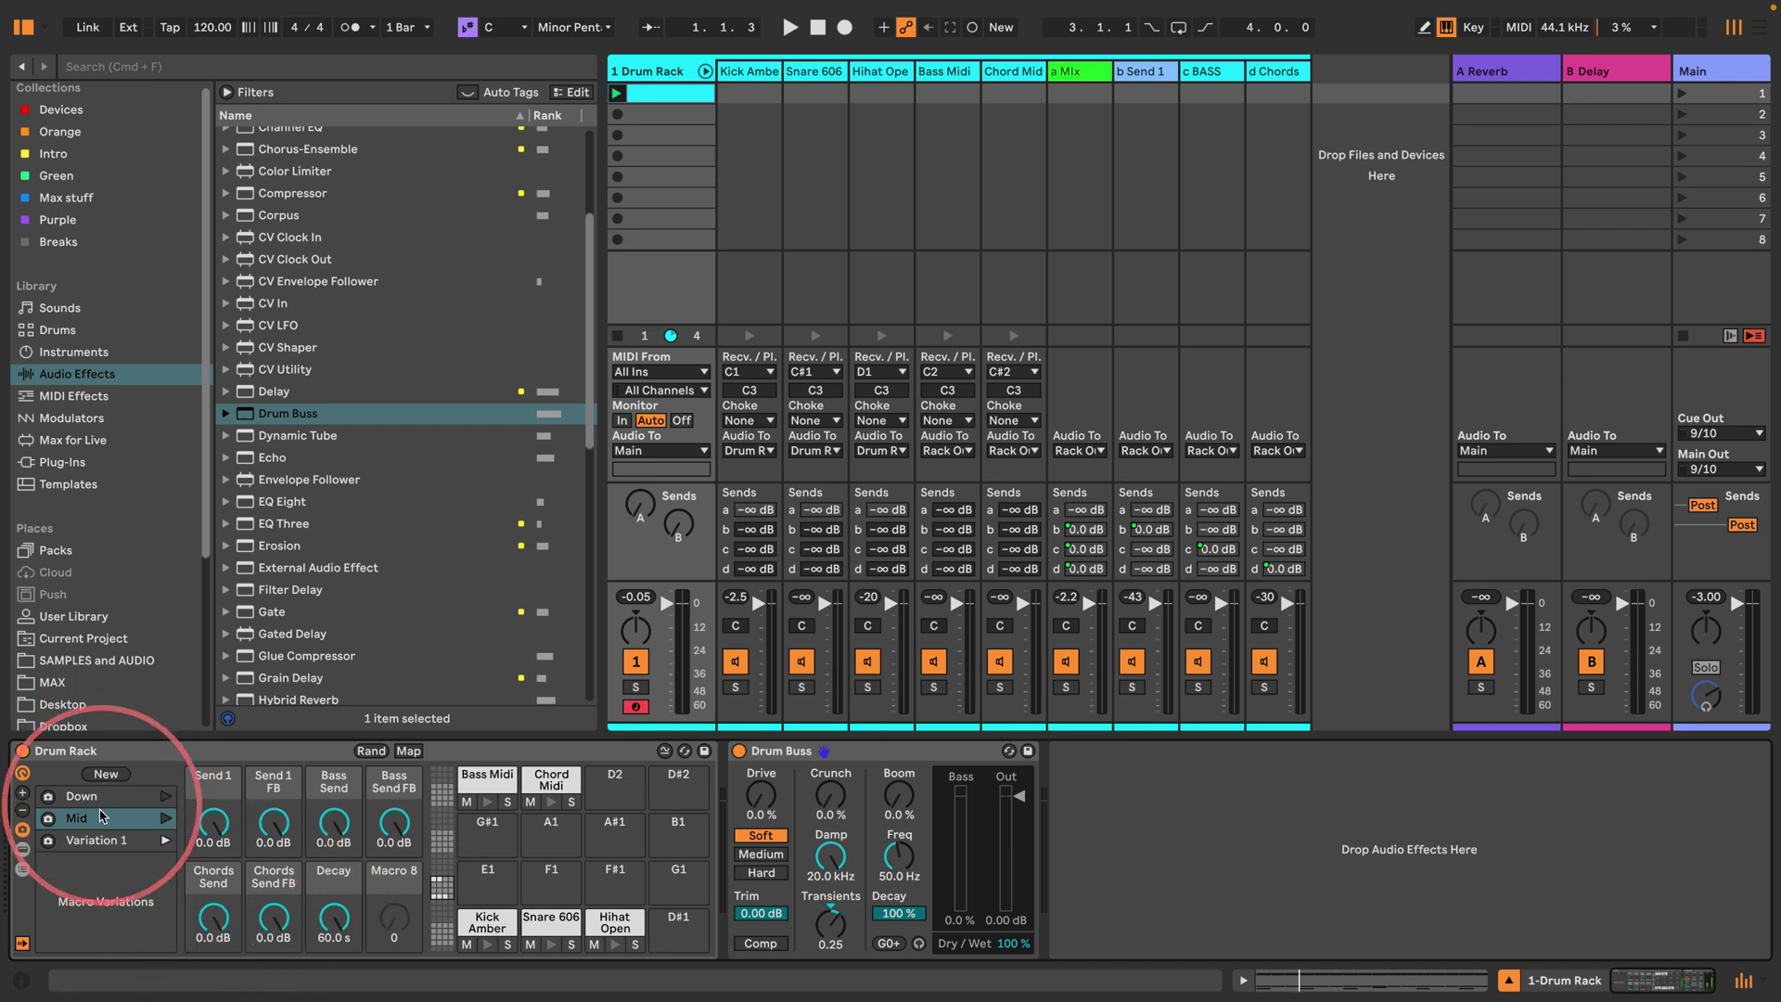
{"action": "key", "text": "super+r"}
{"action": "type", "text": "Ma"}
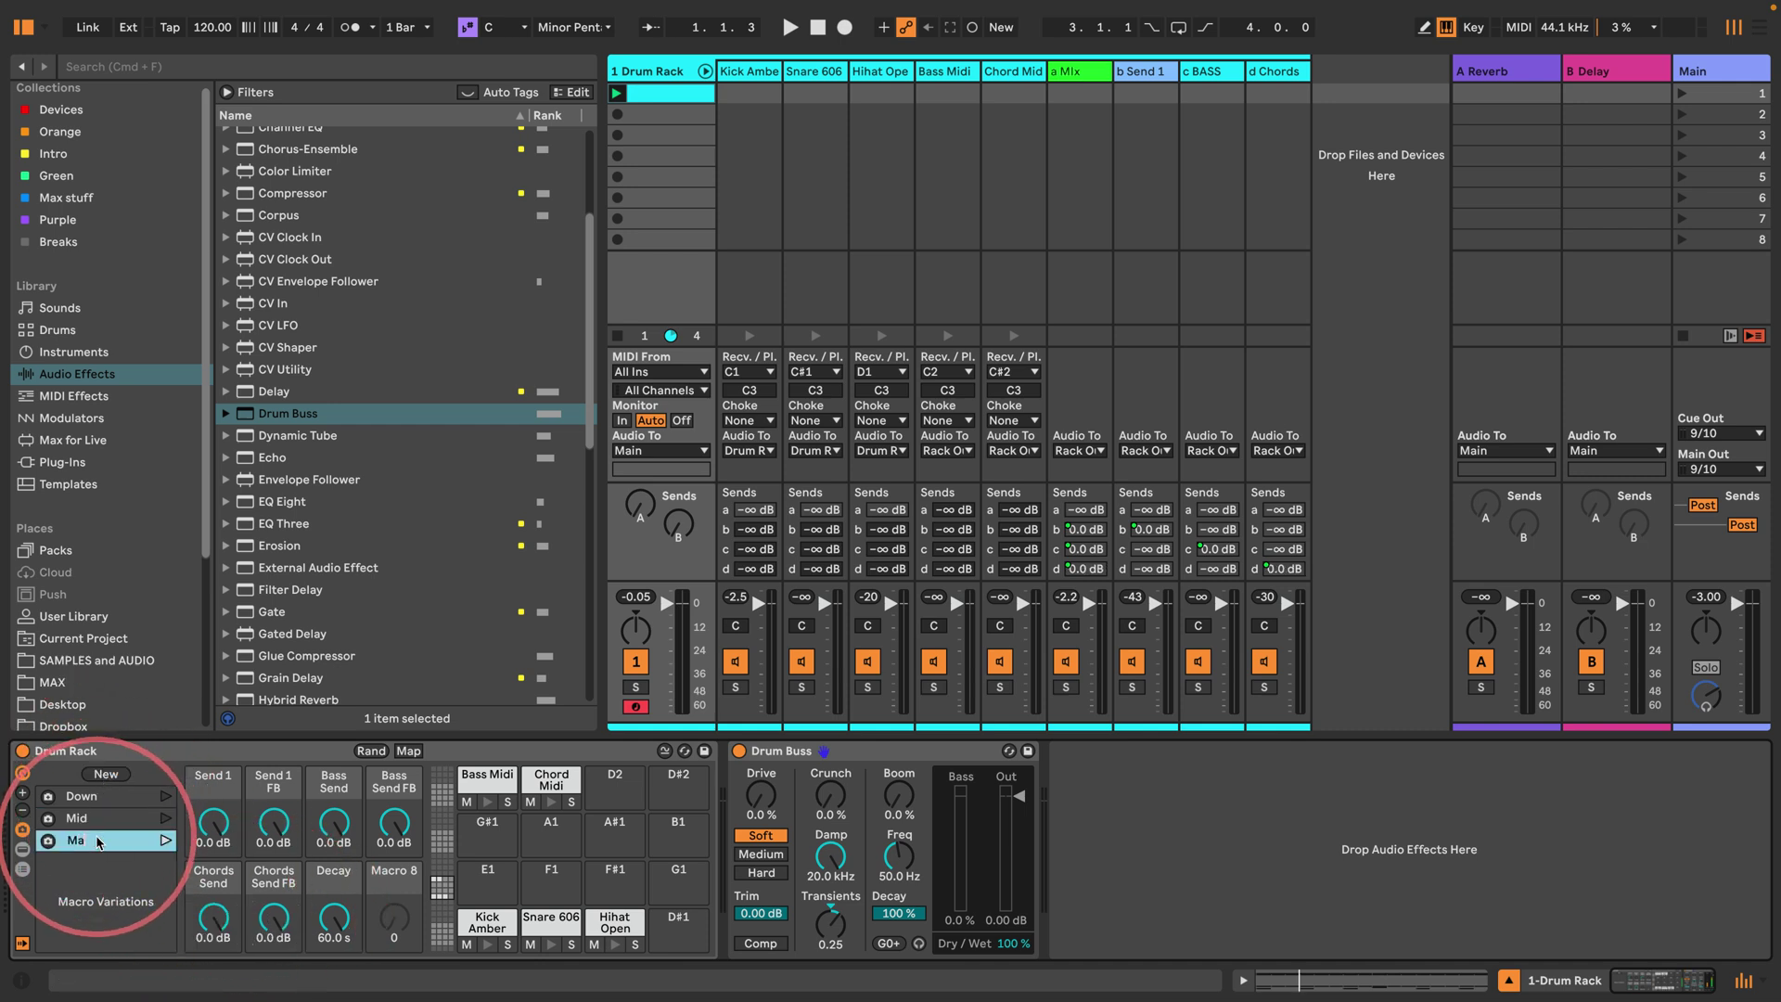
Step: Recall the Down variation, start playback and audition Mid and Max before returning to Down
{"action": "left_click", "coordinate": [166, 795]}
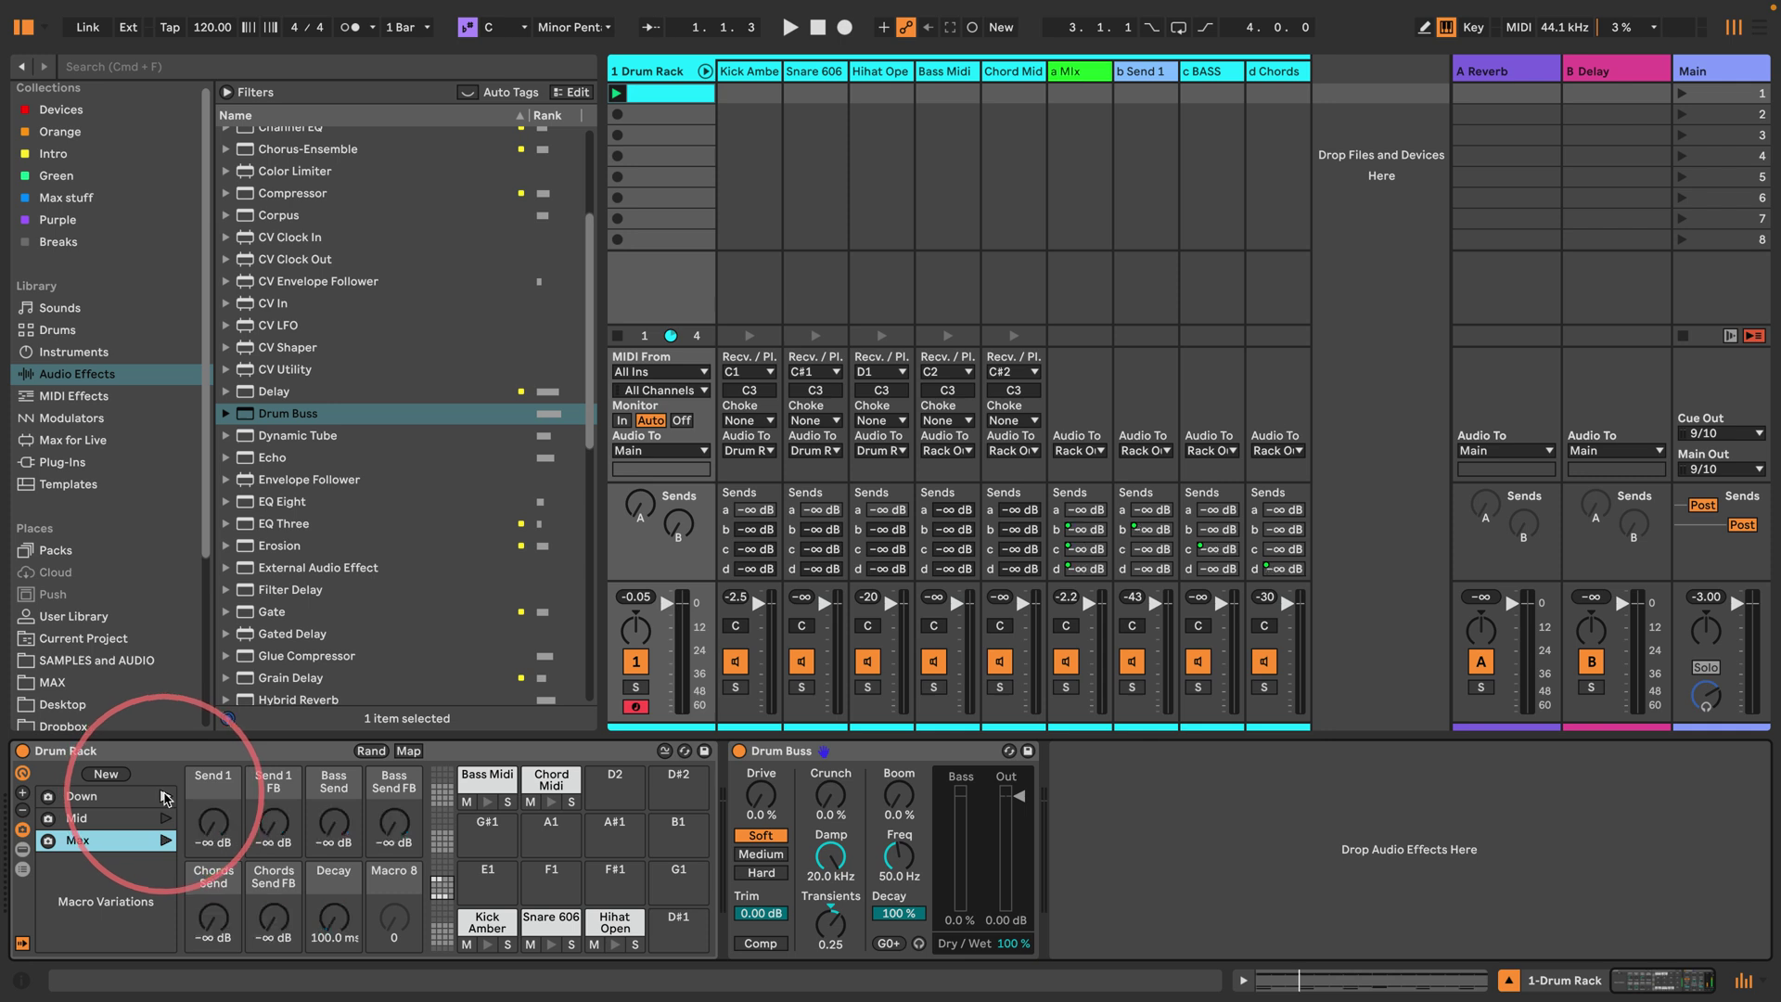
{"action": "key", "text": "space"}
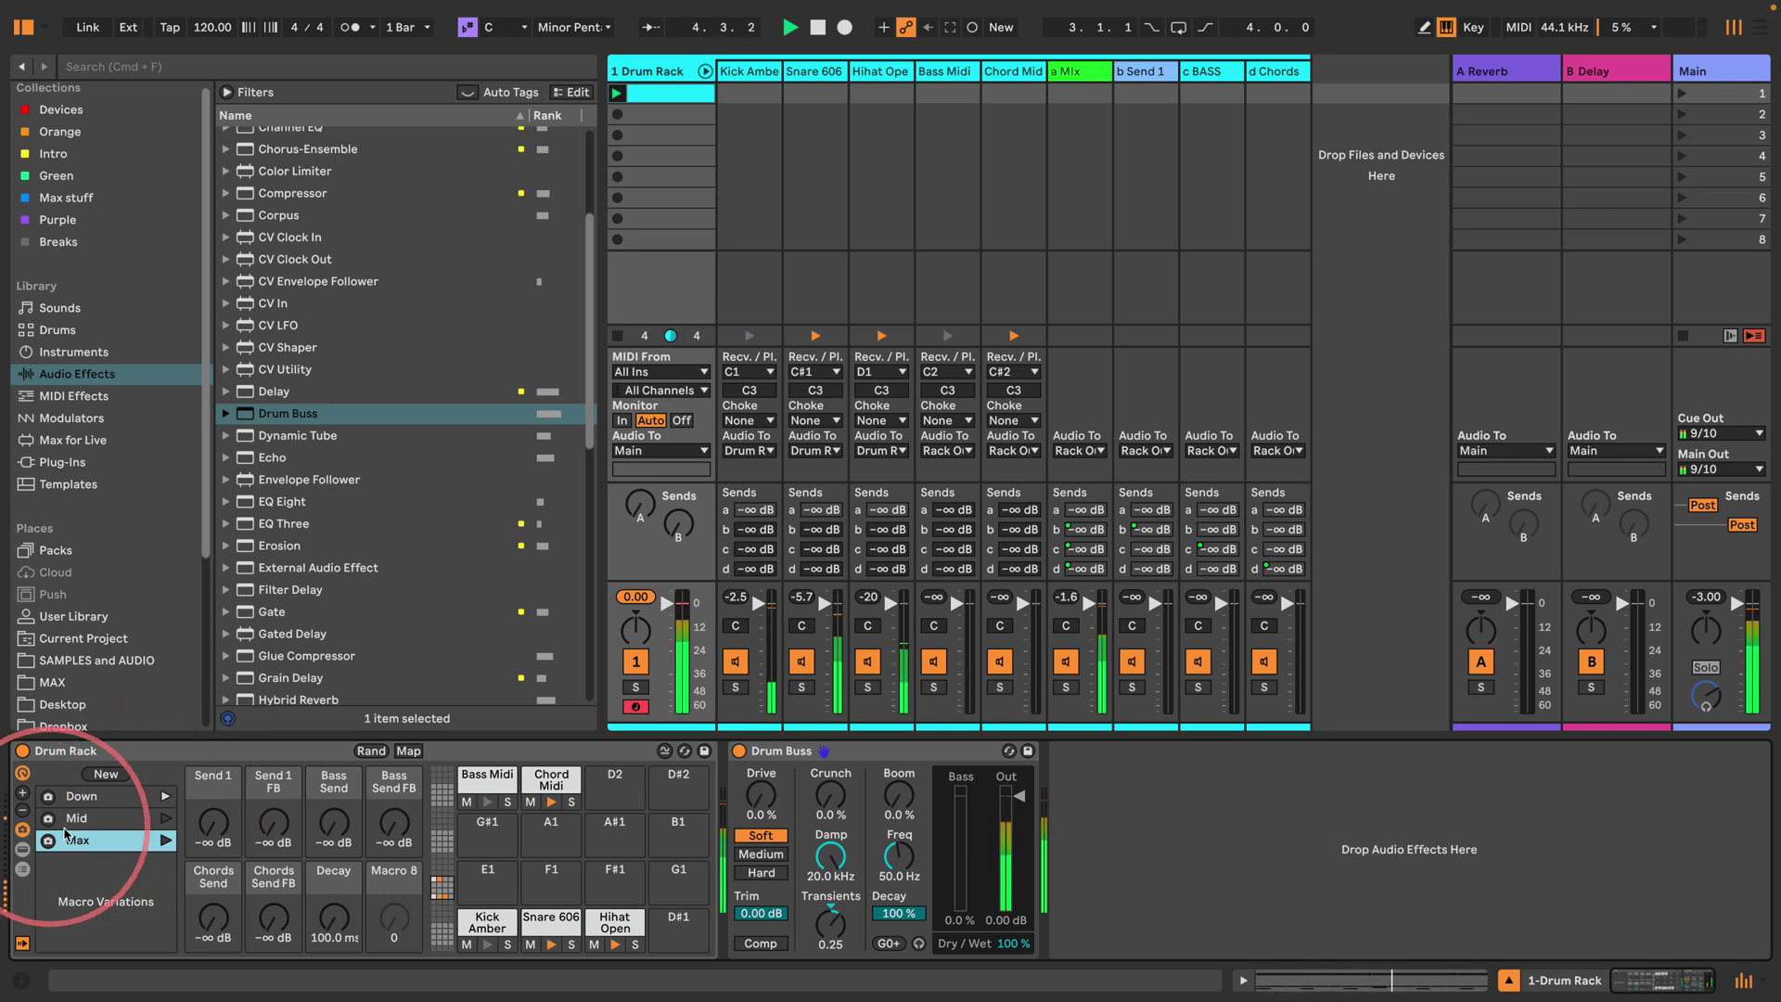
{"action": "left_click", "coordinate": [164, 820]}
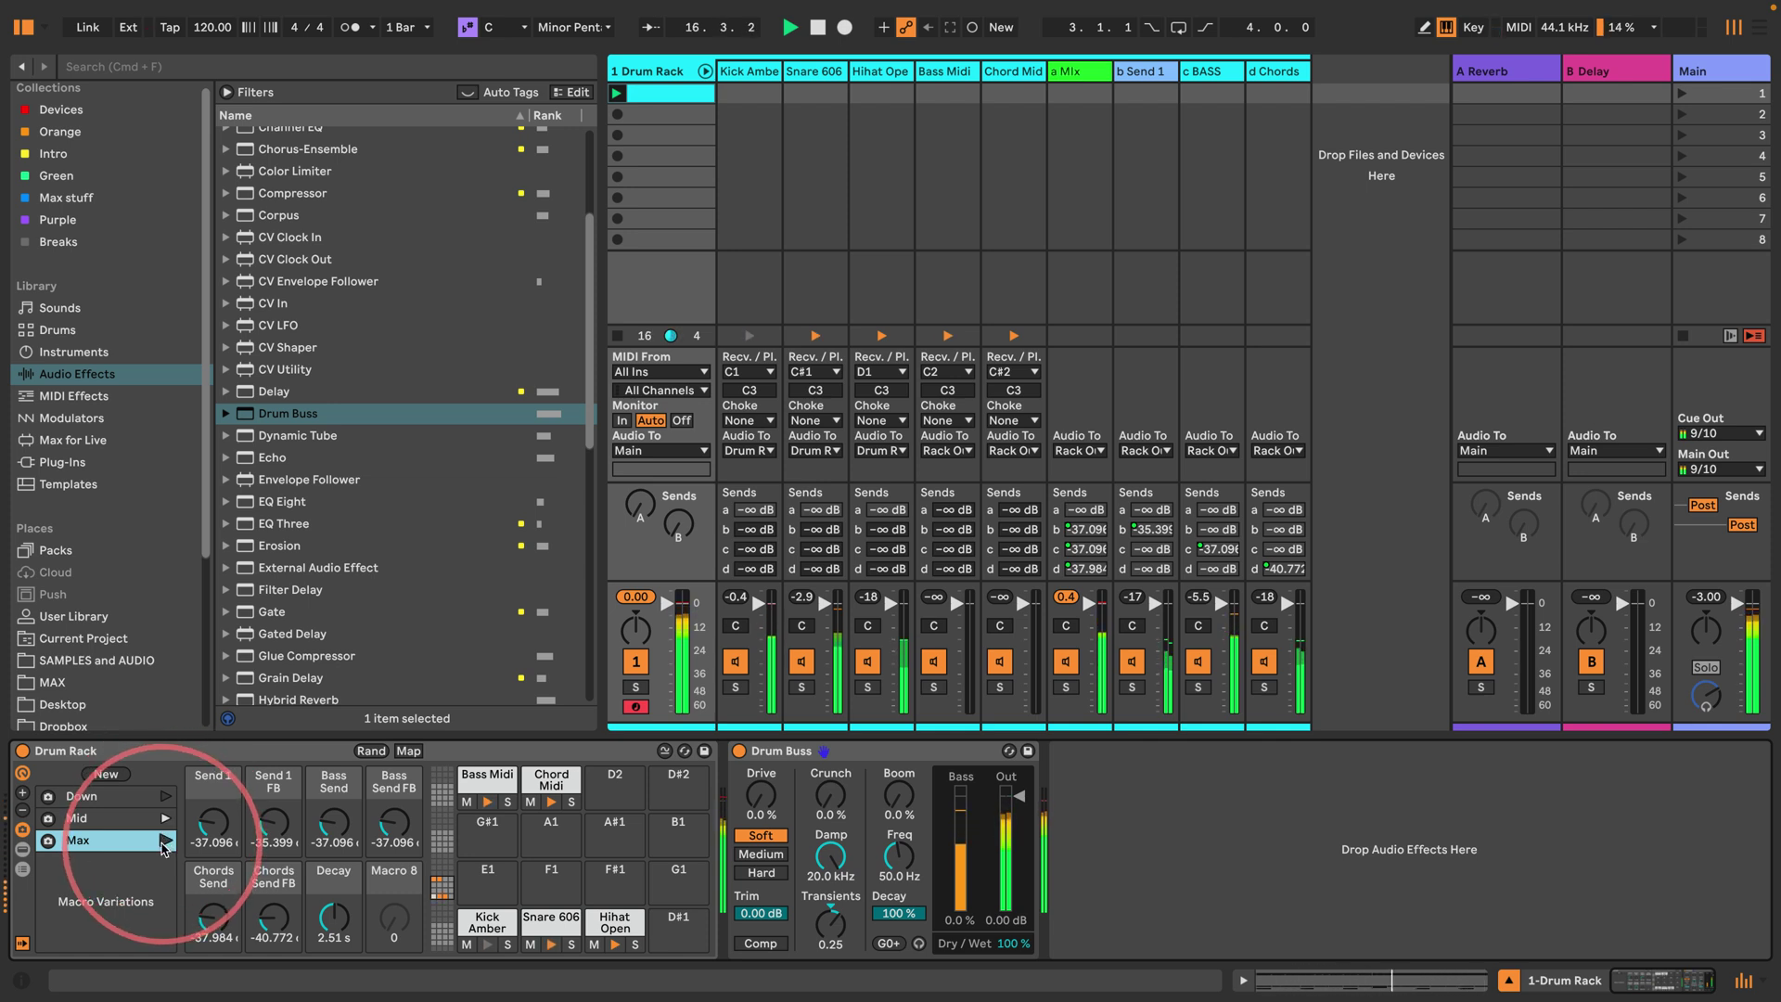
{"action": "left_click", "coordinate": [165, 840]}
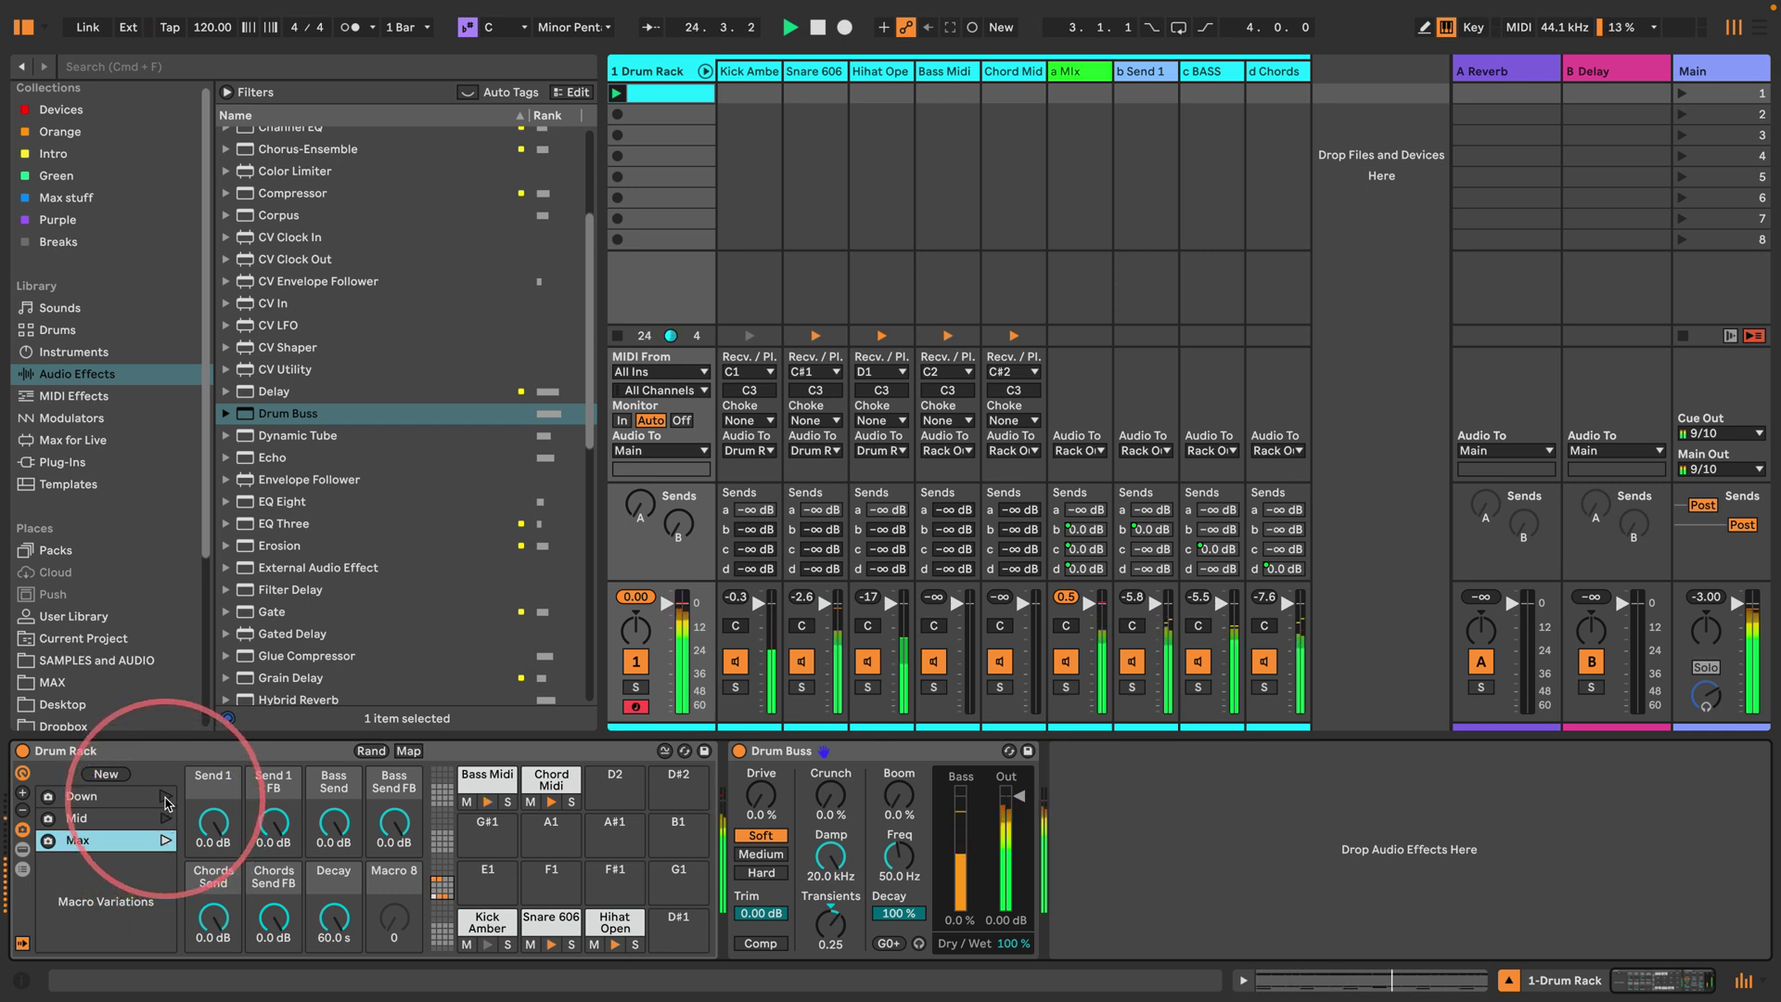
{"action": "left_click", "coordinate": [165, 798]}
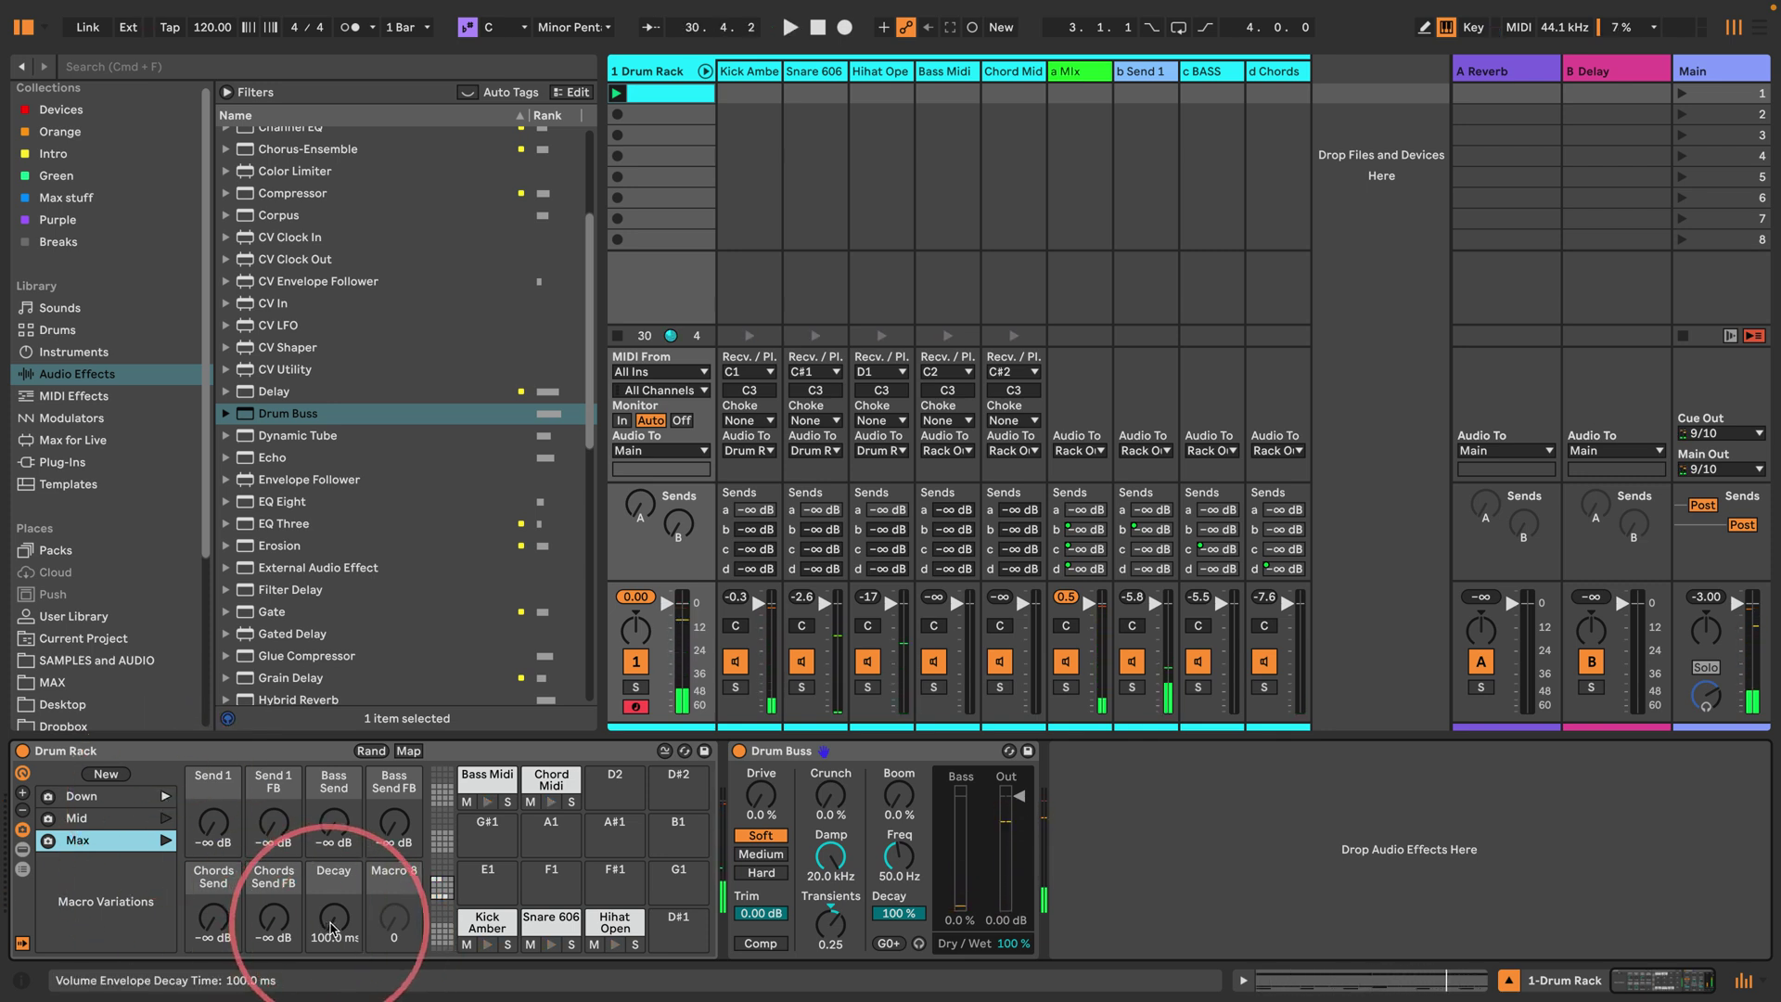
Step: Set Decay to 390 ms and Bass Send to about -44.8 dB, and store them as a variation named Bass
{"action": "left_click_drag", "start_coordinate": [331, 926], "coordinate": [331, 904]}
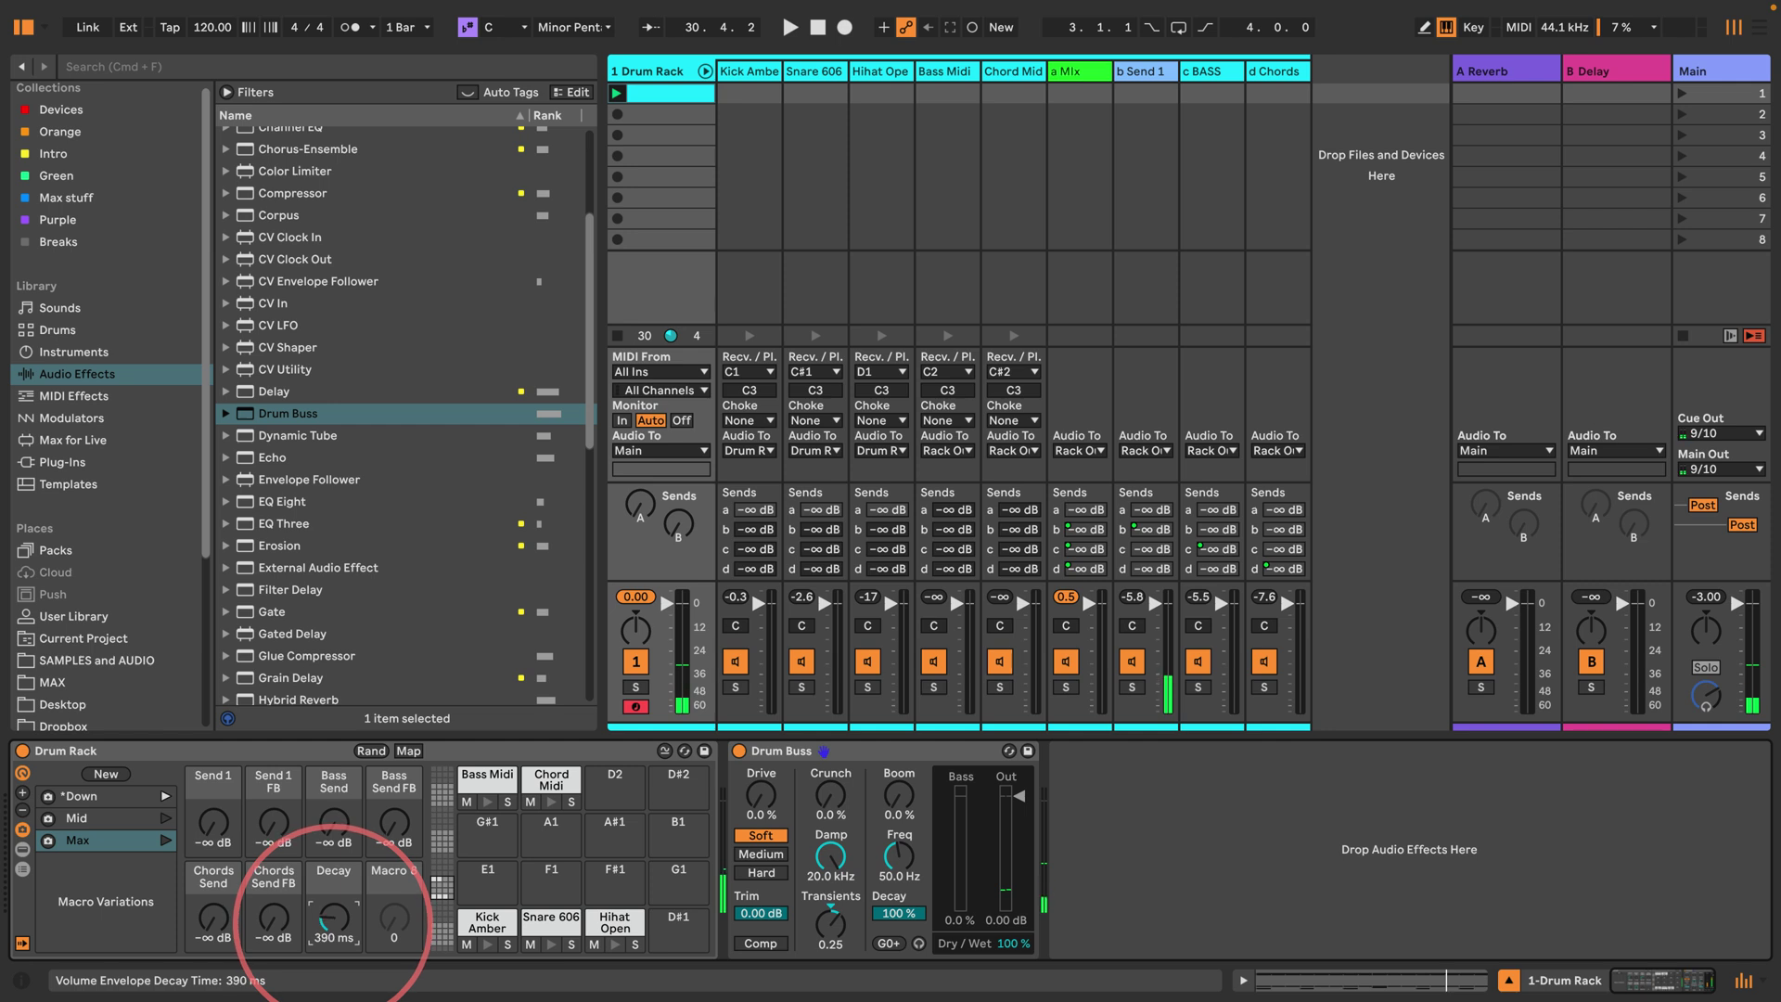
{"action": "left_click_drag", "start_coordinate": [338, 823], "coordinate": [339, 809]}
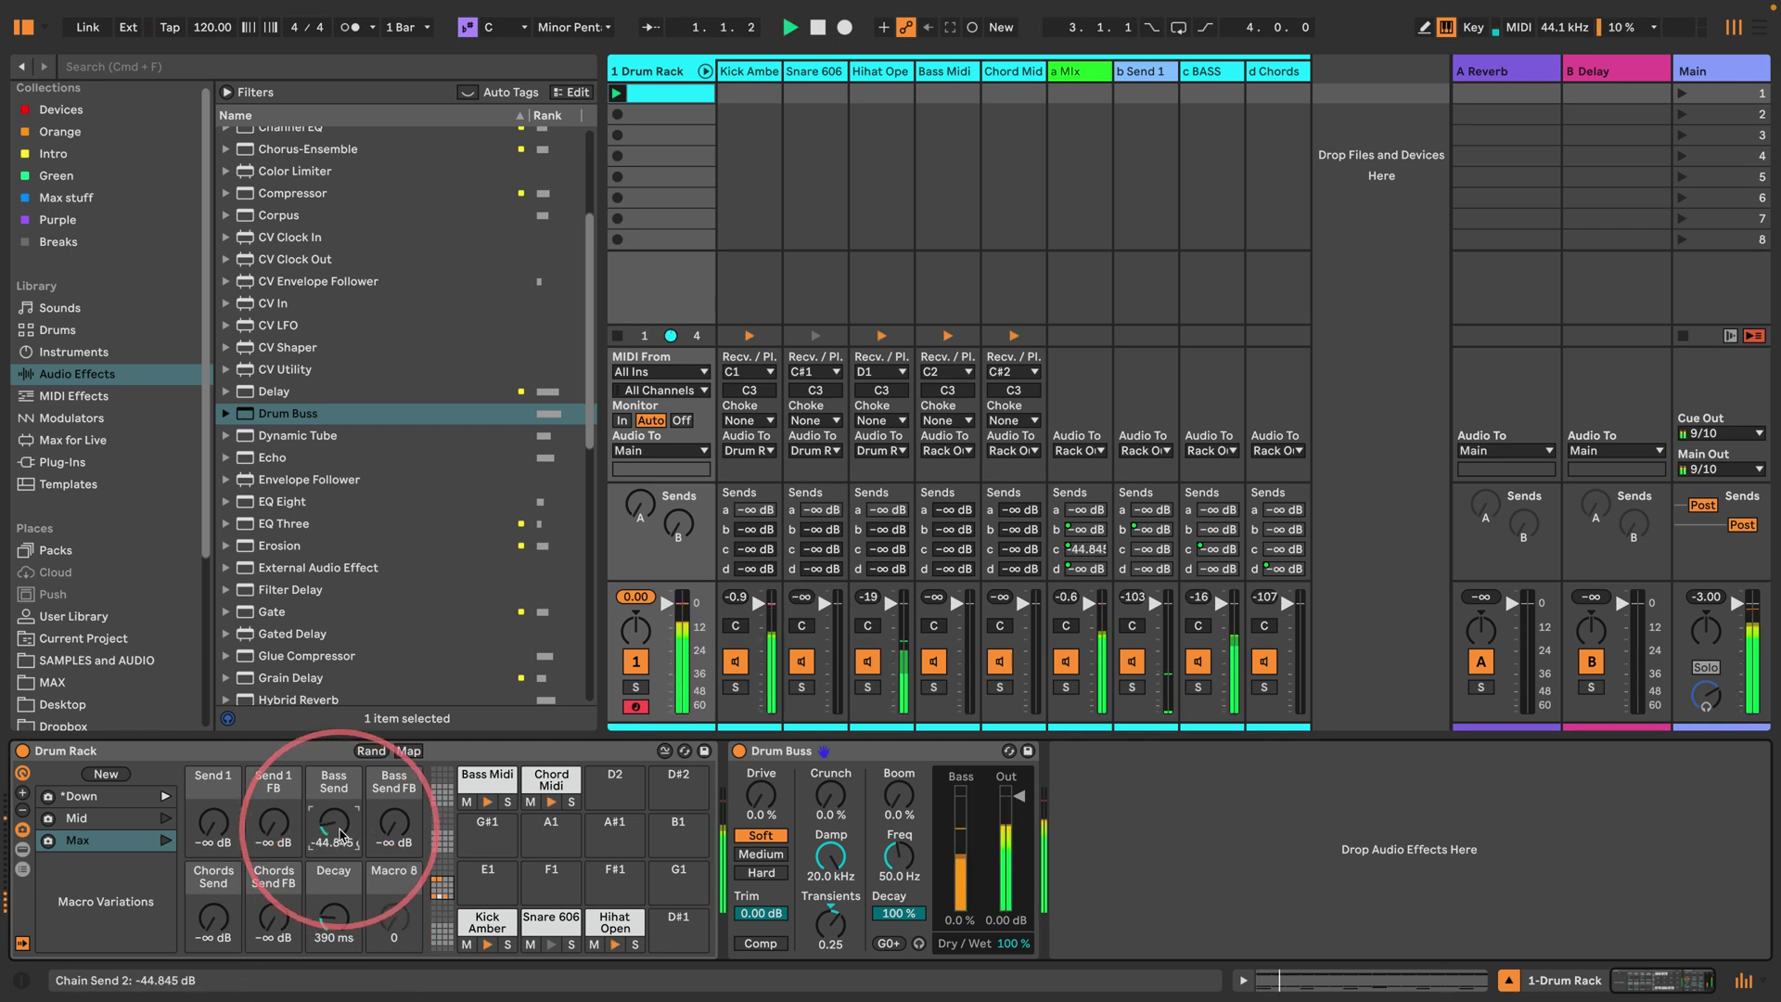
{"action": "left_click", "coordinate": [106, 773]}
{"action": "double_click", "coordinate": [98, 863]}
{"action": "type", "text": "Bass"}
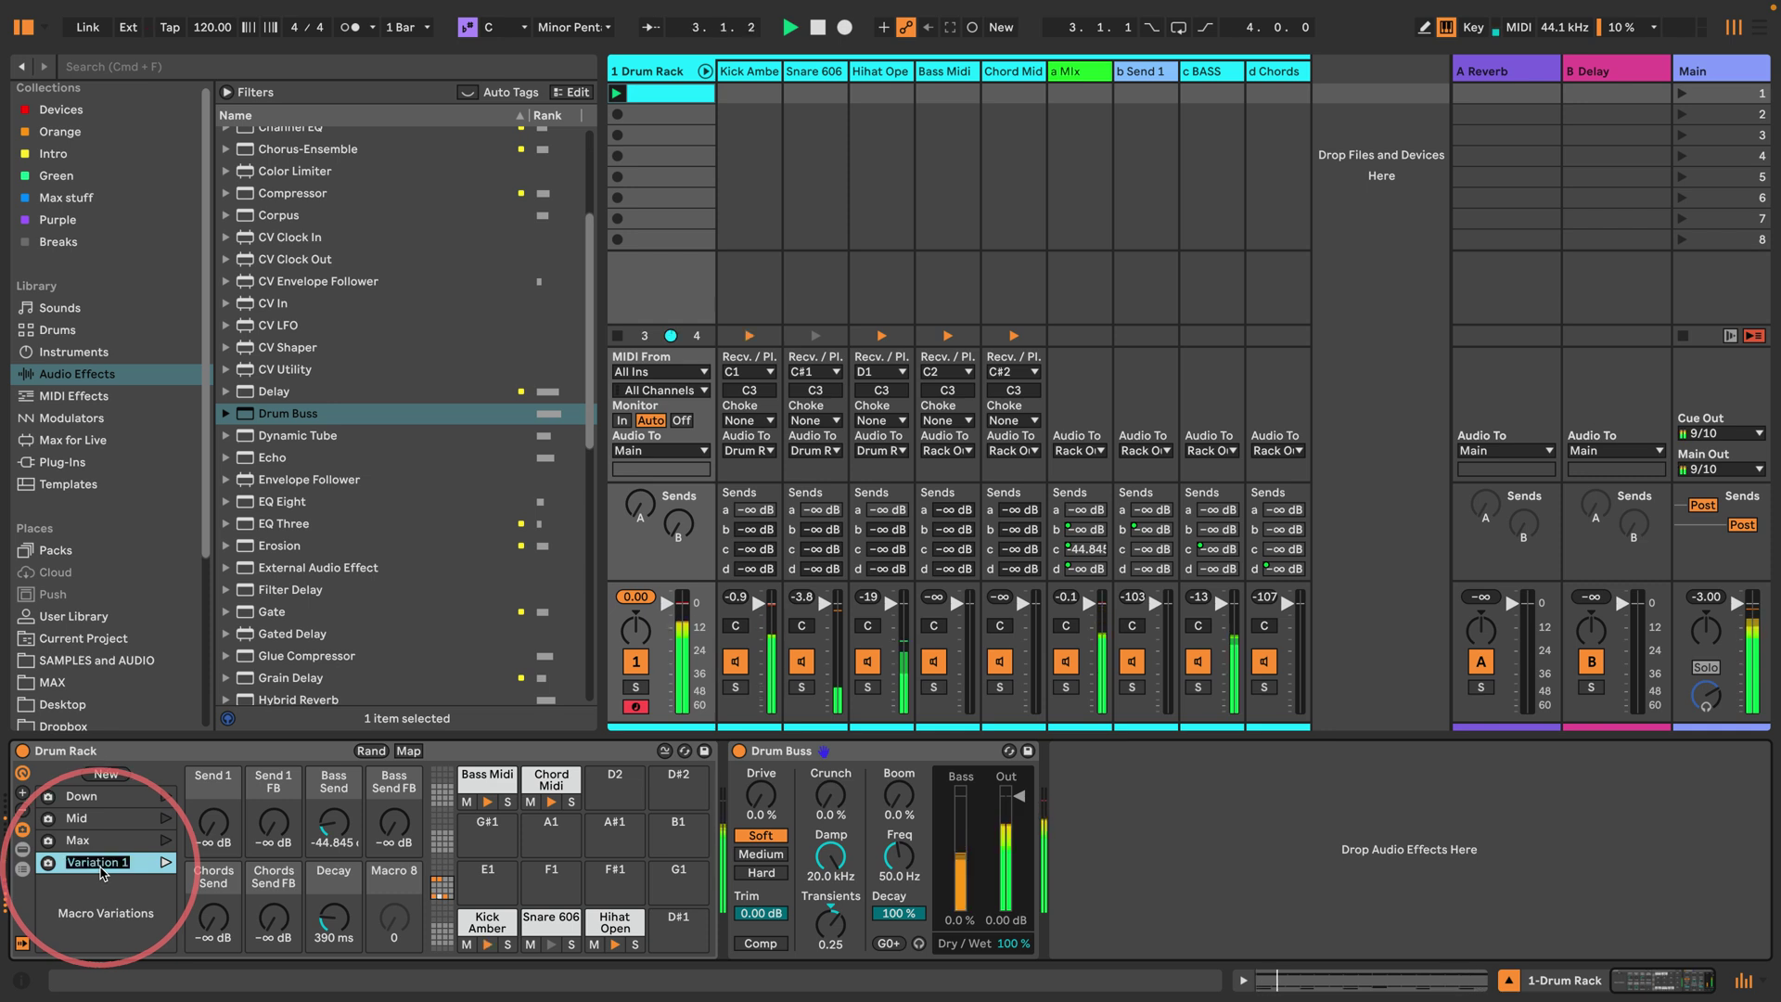
{"action": "key", "text": "Return"}
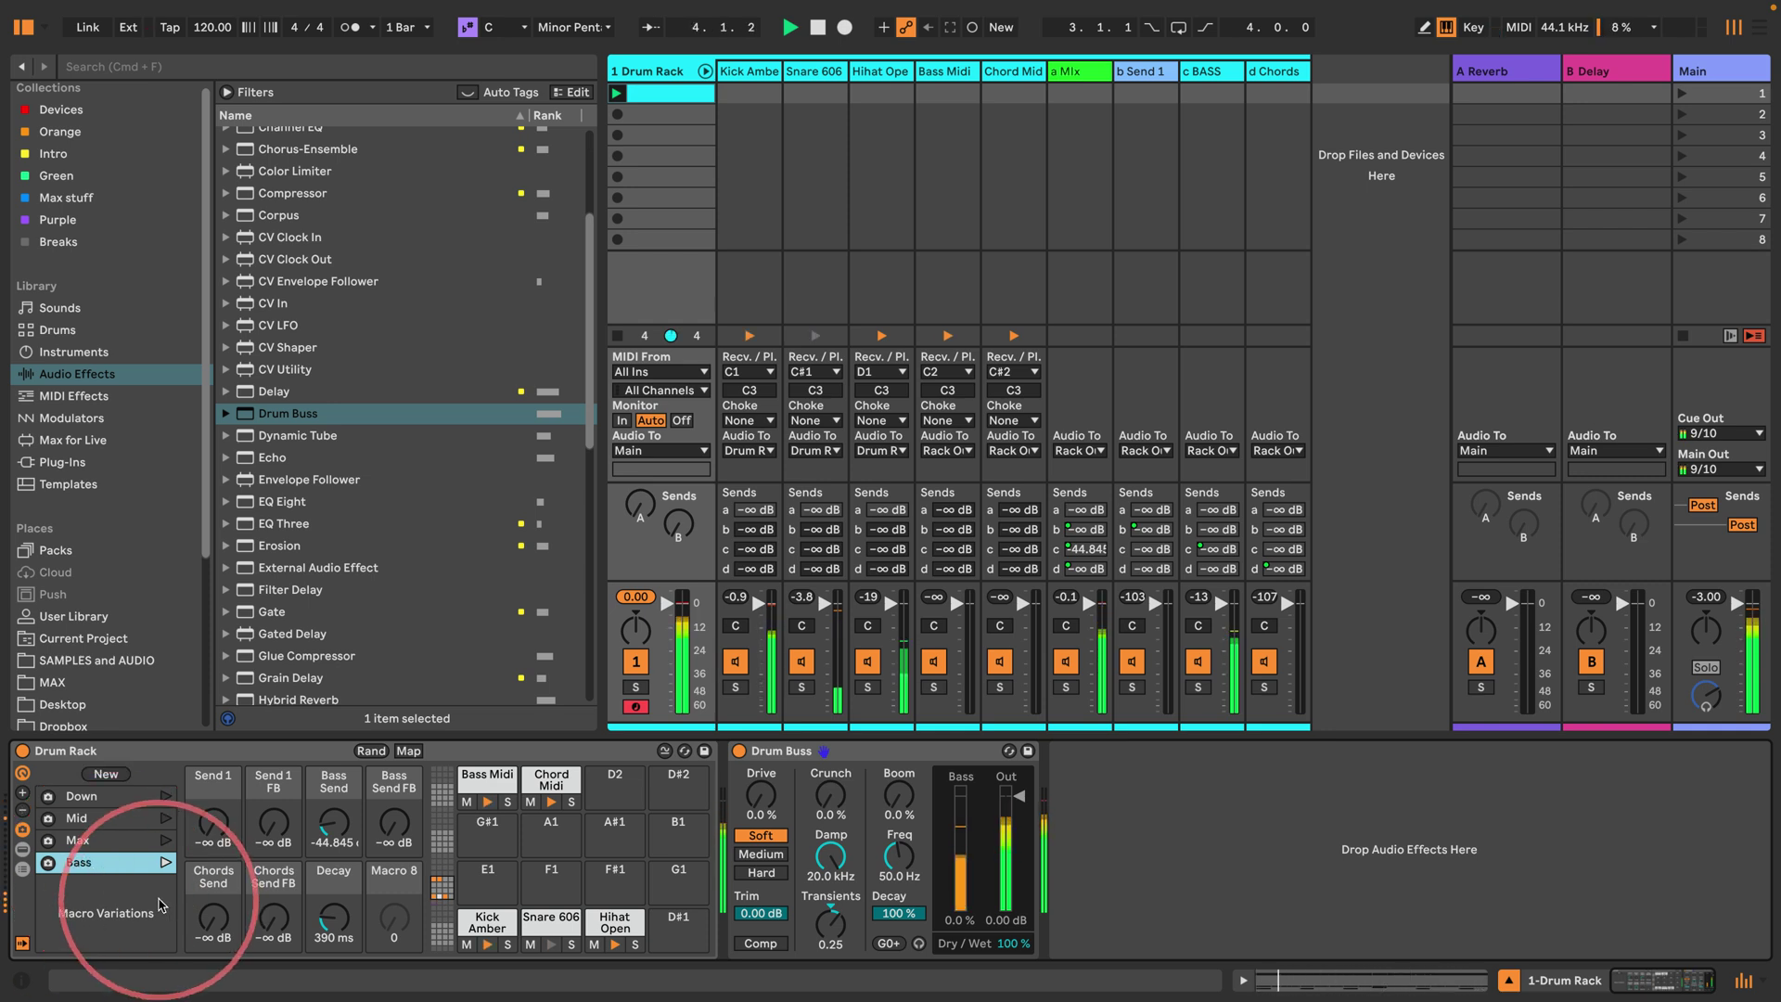
Step: Set Chords Send to about -43.8 dB and store the macros as a variation named Bass and Chords
{"action": "left_click_drag", "start_coordinate": [213, 916], "coordinate": [216, 913]}
{"action": "left_click", "coordinate": [106, 773]}
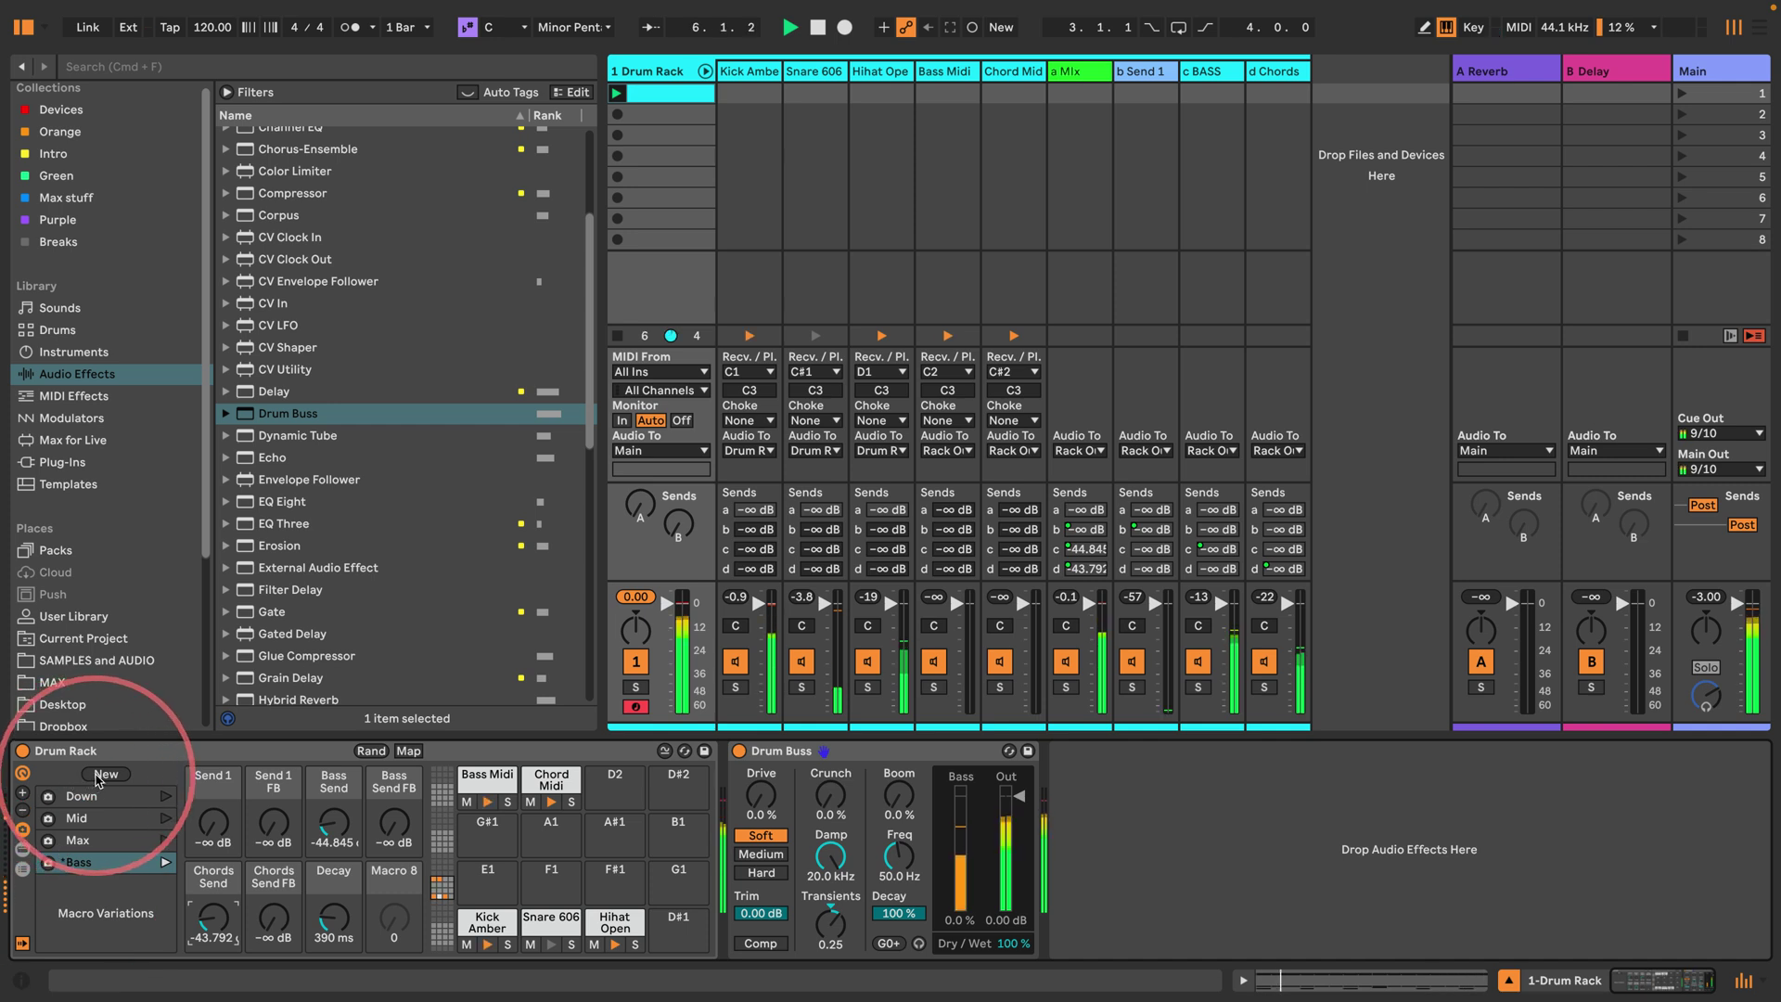
{"action": "key", "text": "super+r"}
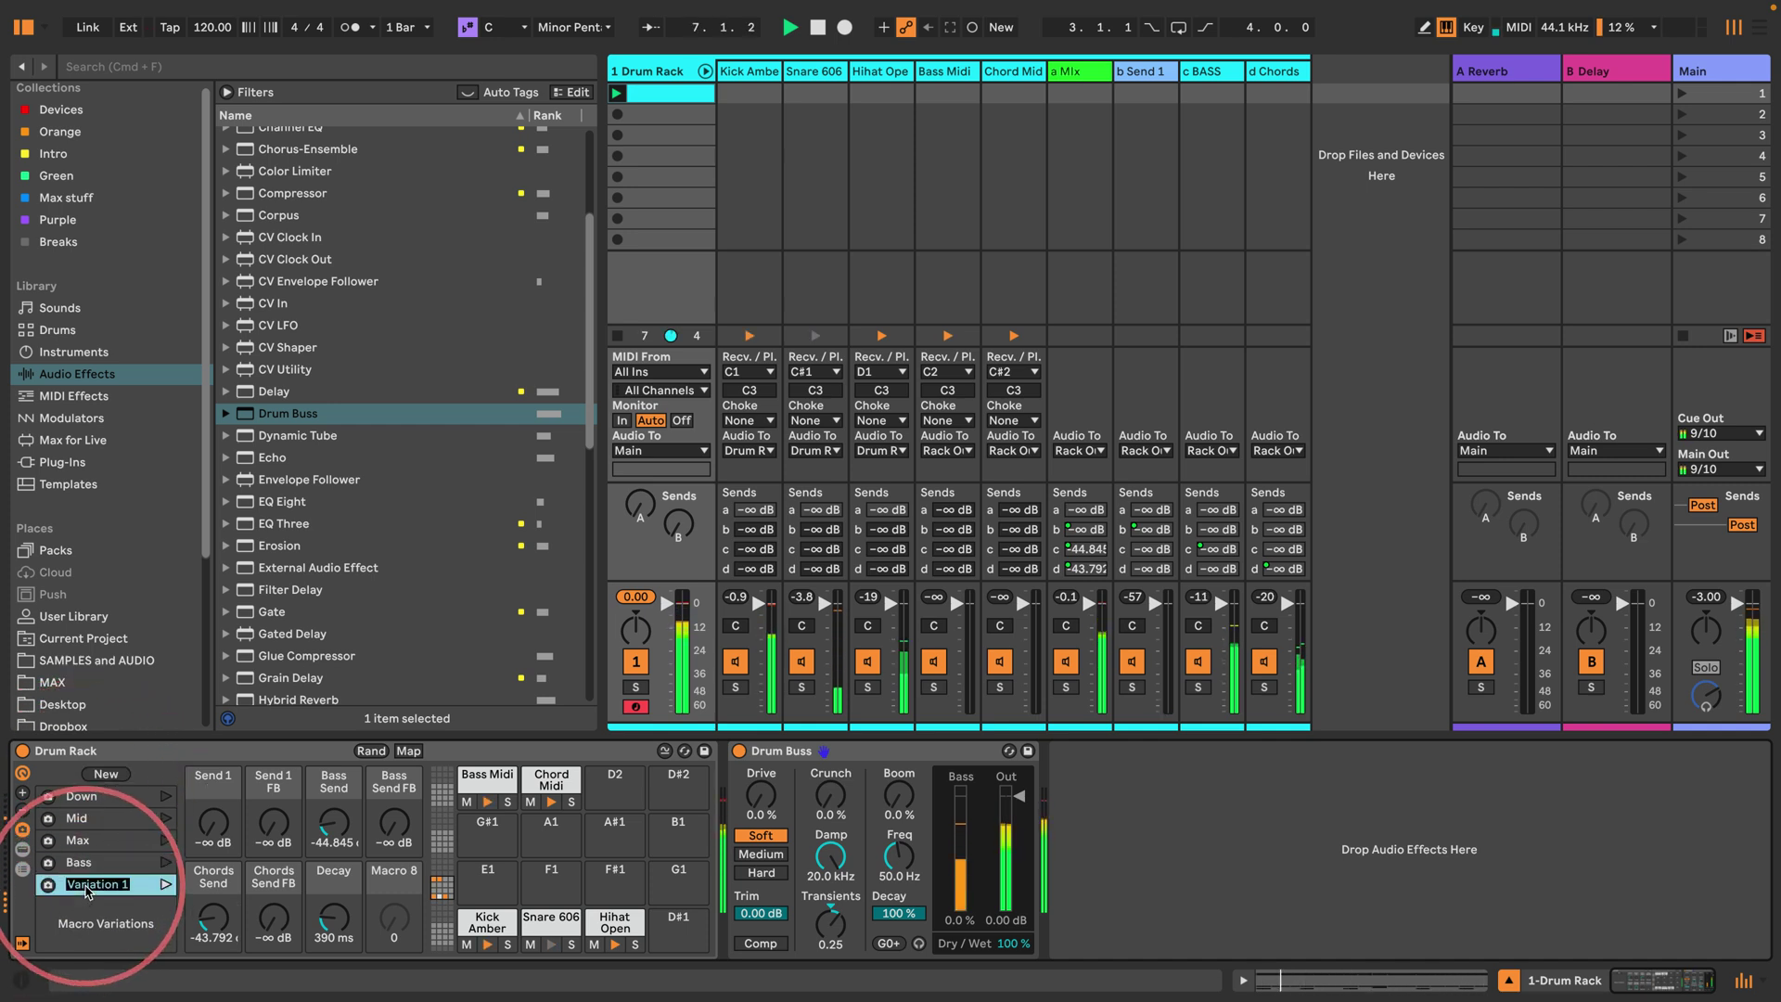
{"action": "type", "text": "Bass and Chords"}
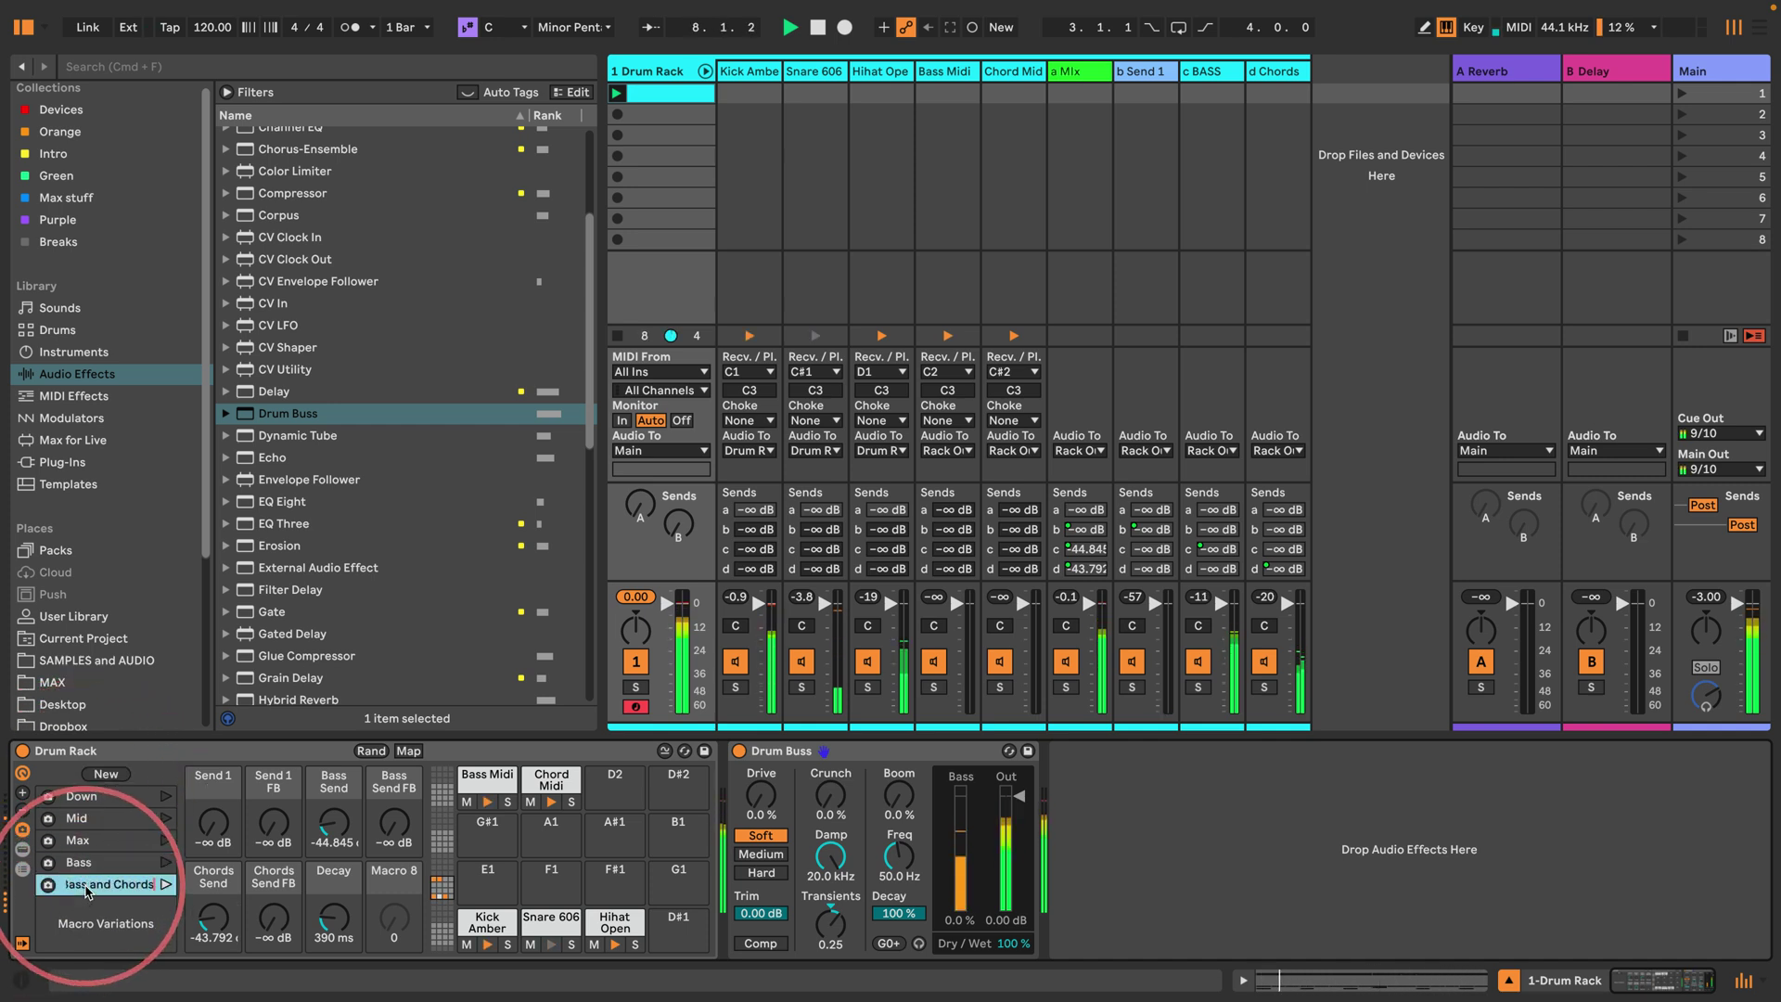
{"action": "key", "text": "Return"}
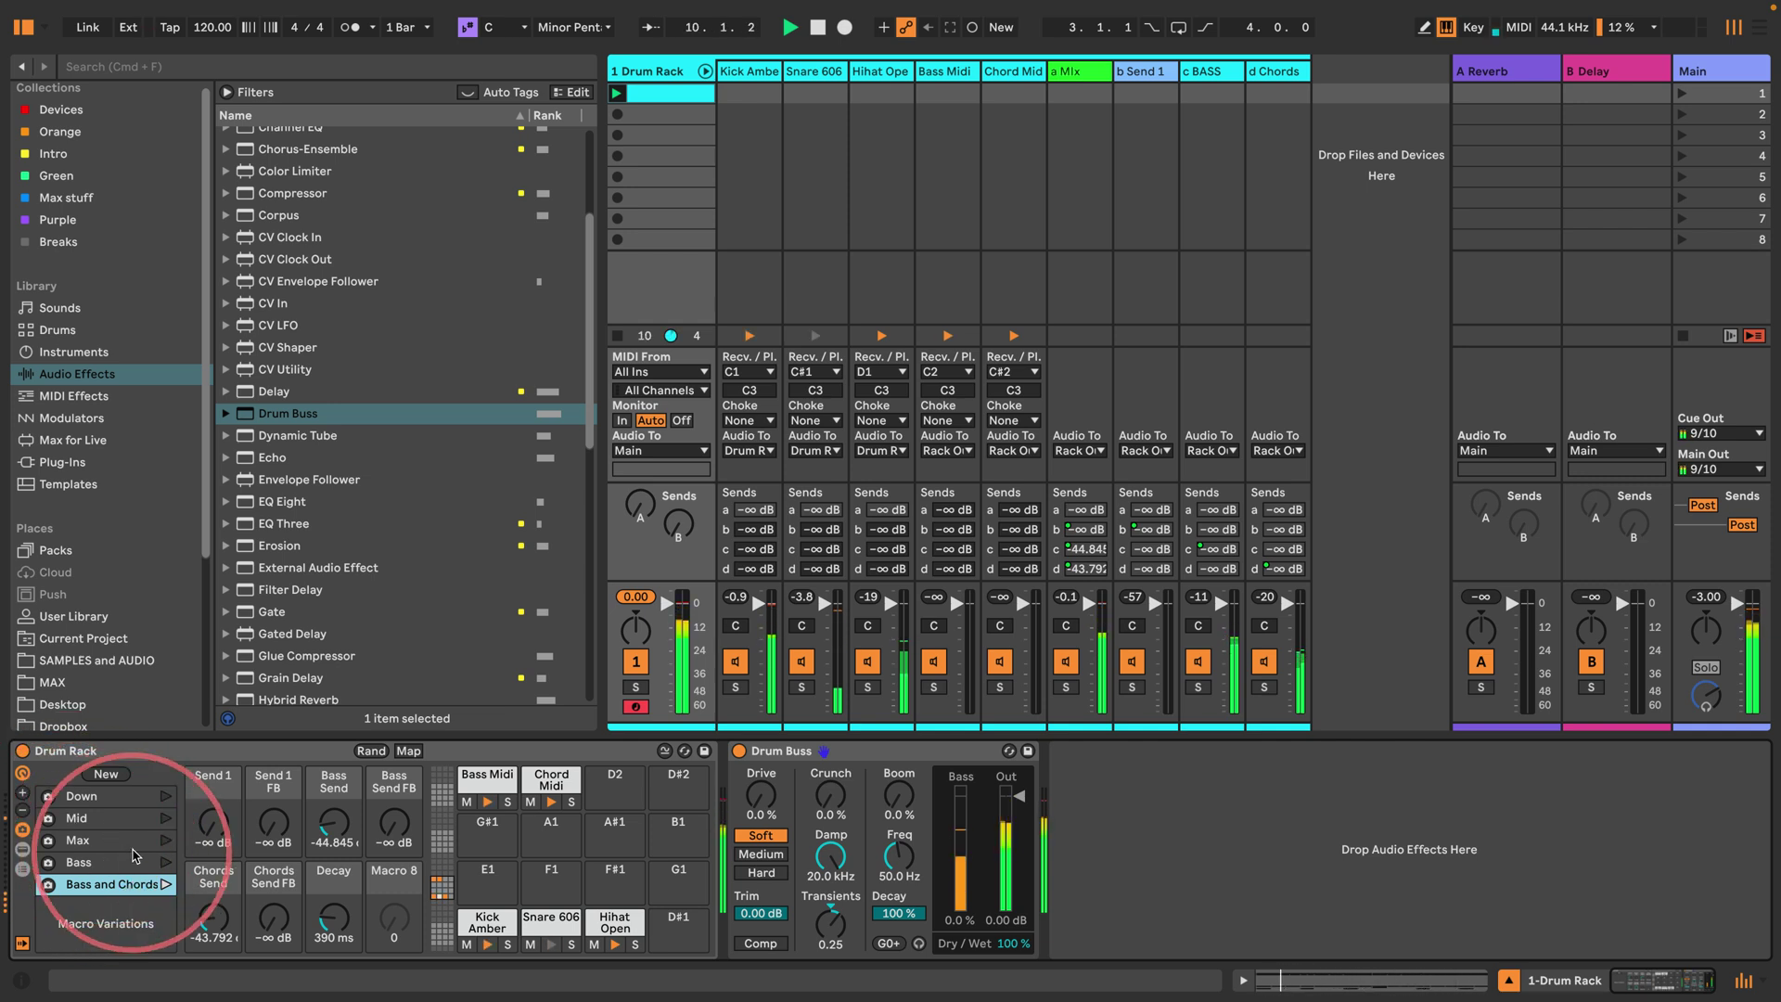
Step: Audition the Mid, Bass, and Bass and Chords variations during playback, ending on Bass and Chords with playback stopped
{"action": "left_click", "coordinate": [166, 819]}
{"action": "left_click", "coordinate": [166, 861]}
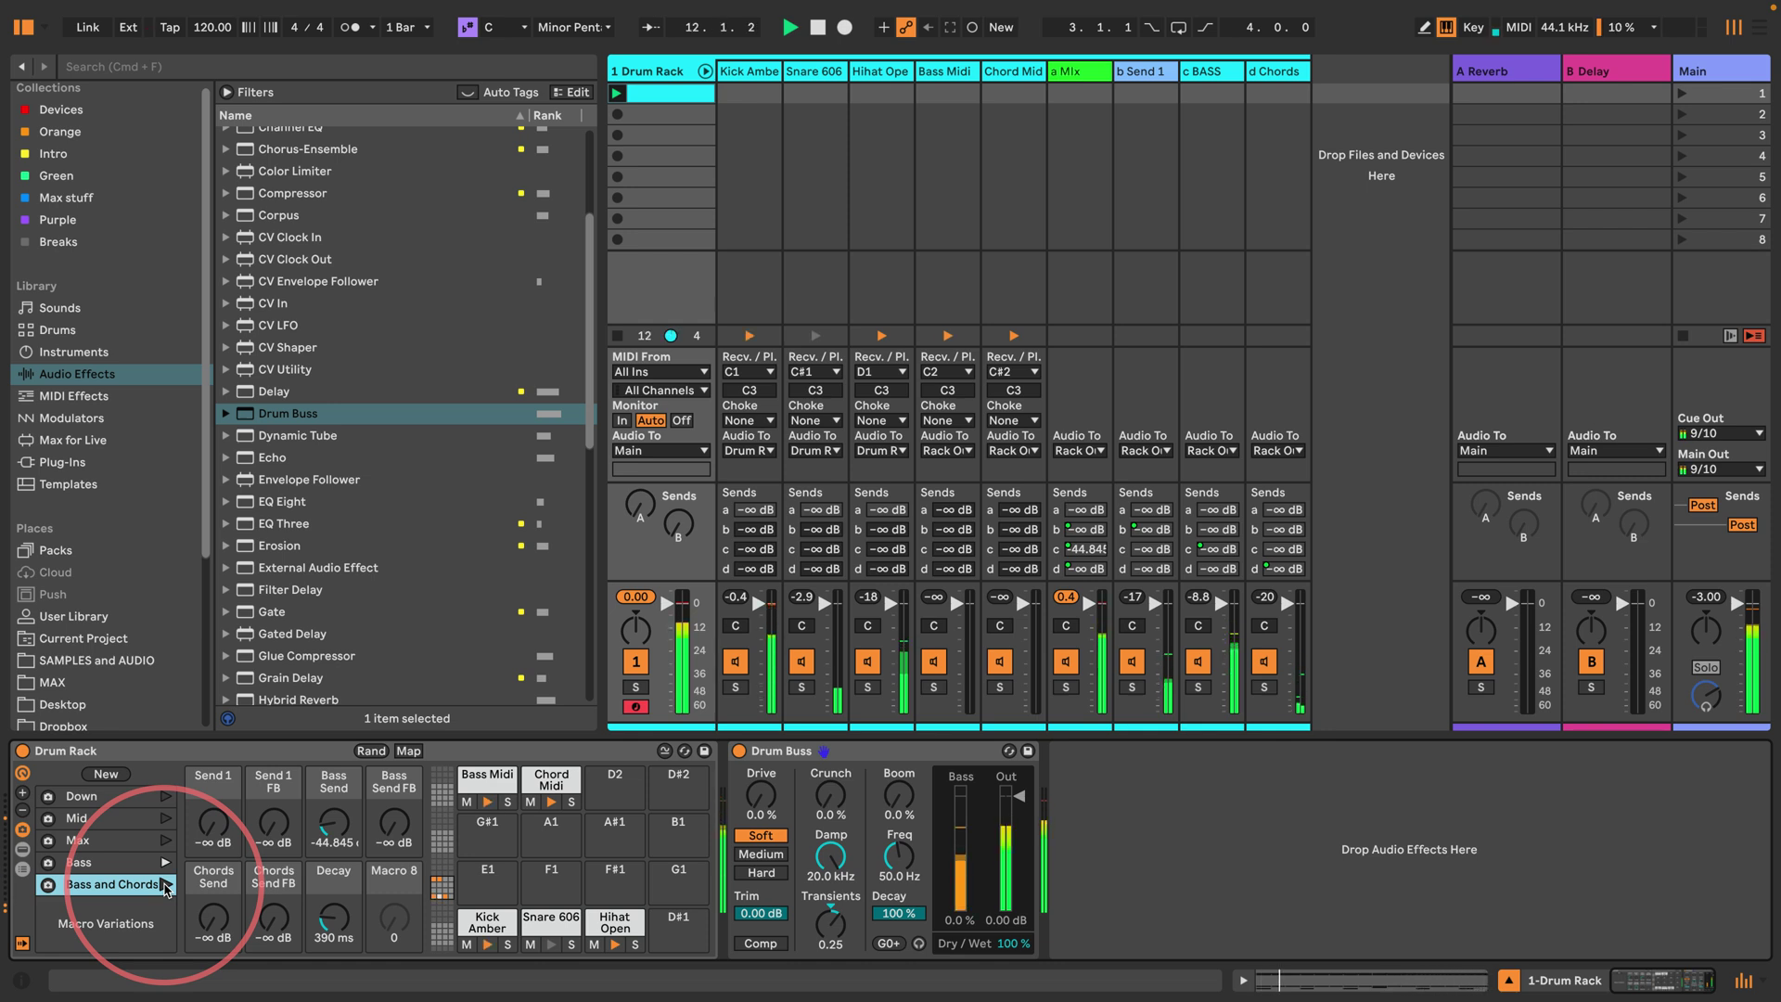
{"action": "left_click", "coordinate": [166, 884]}
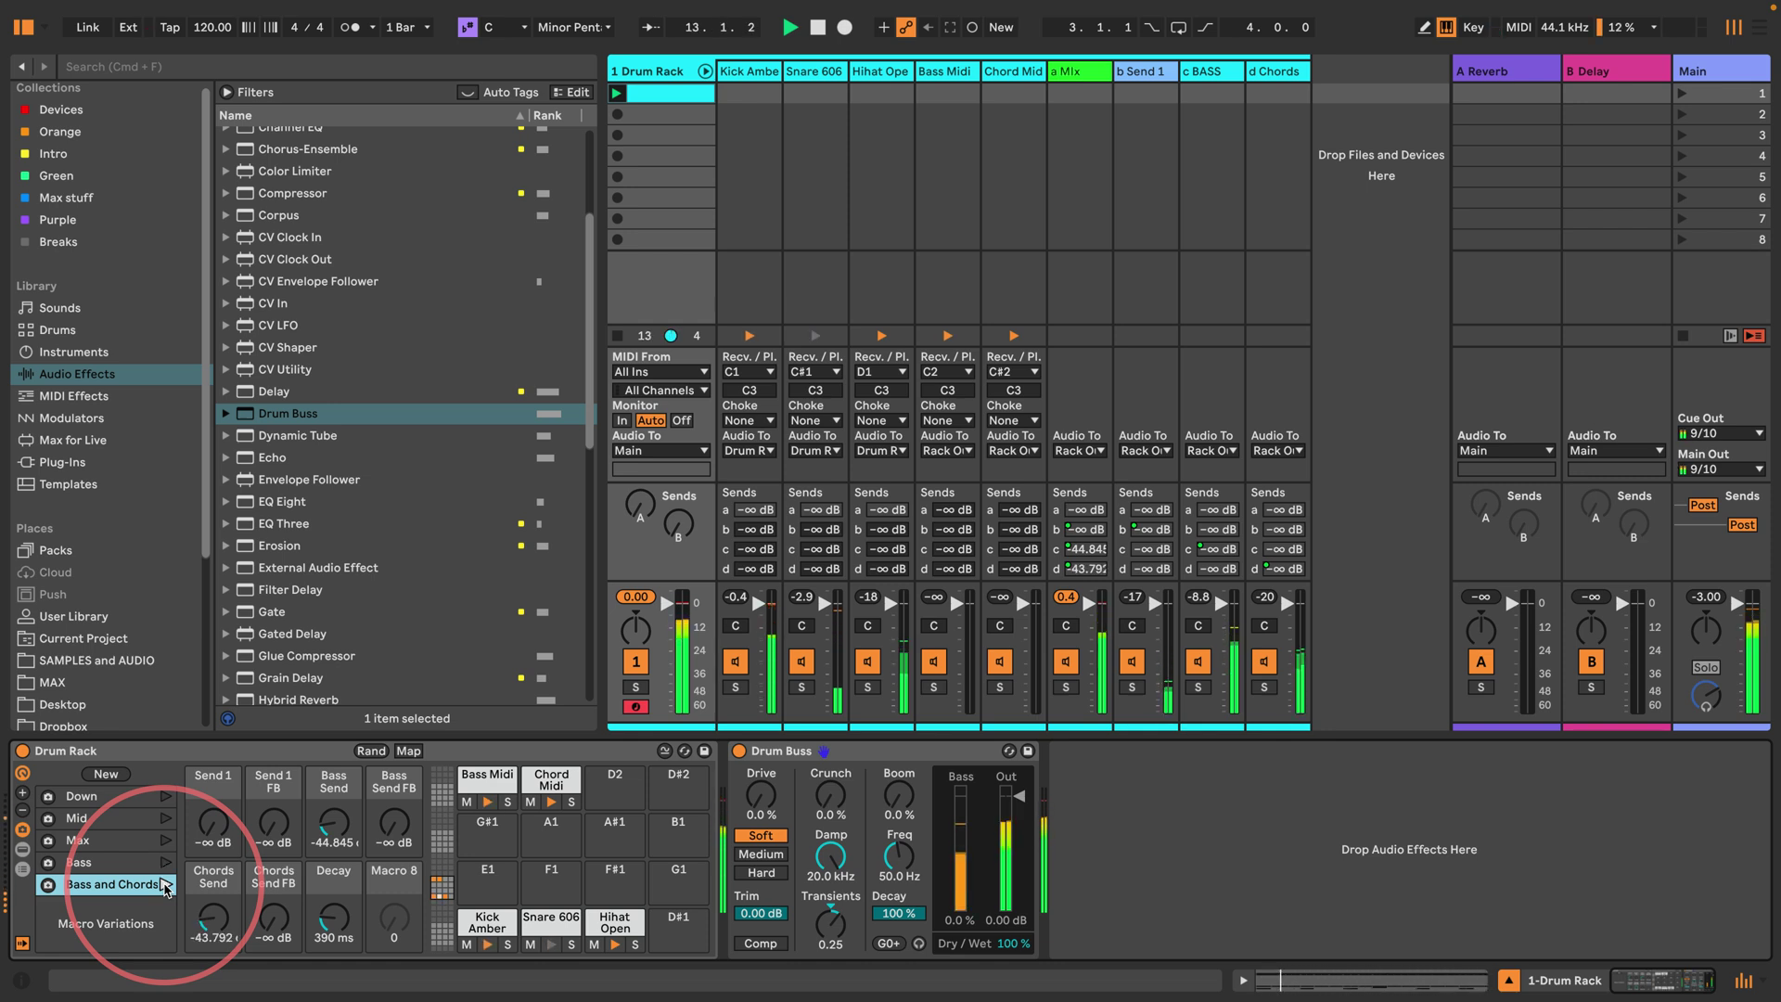
{"action": "key", "text": "space"}
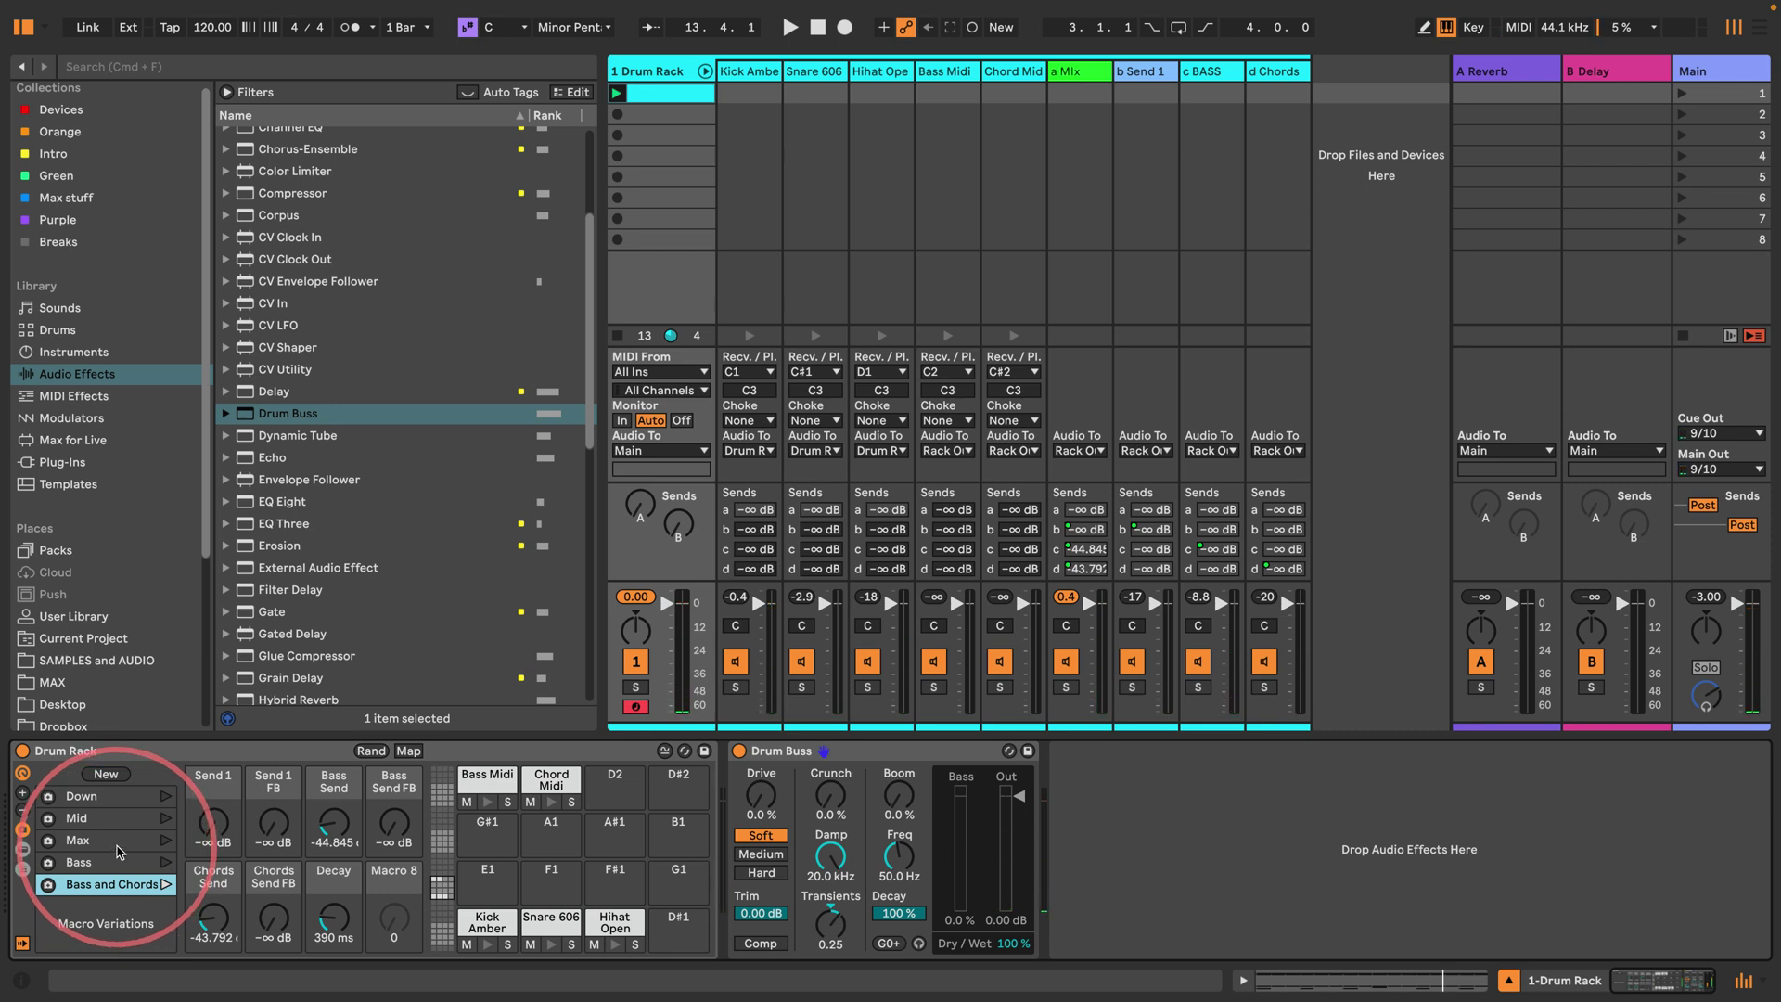
{"action": "key", "text": "space"}
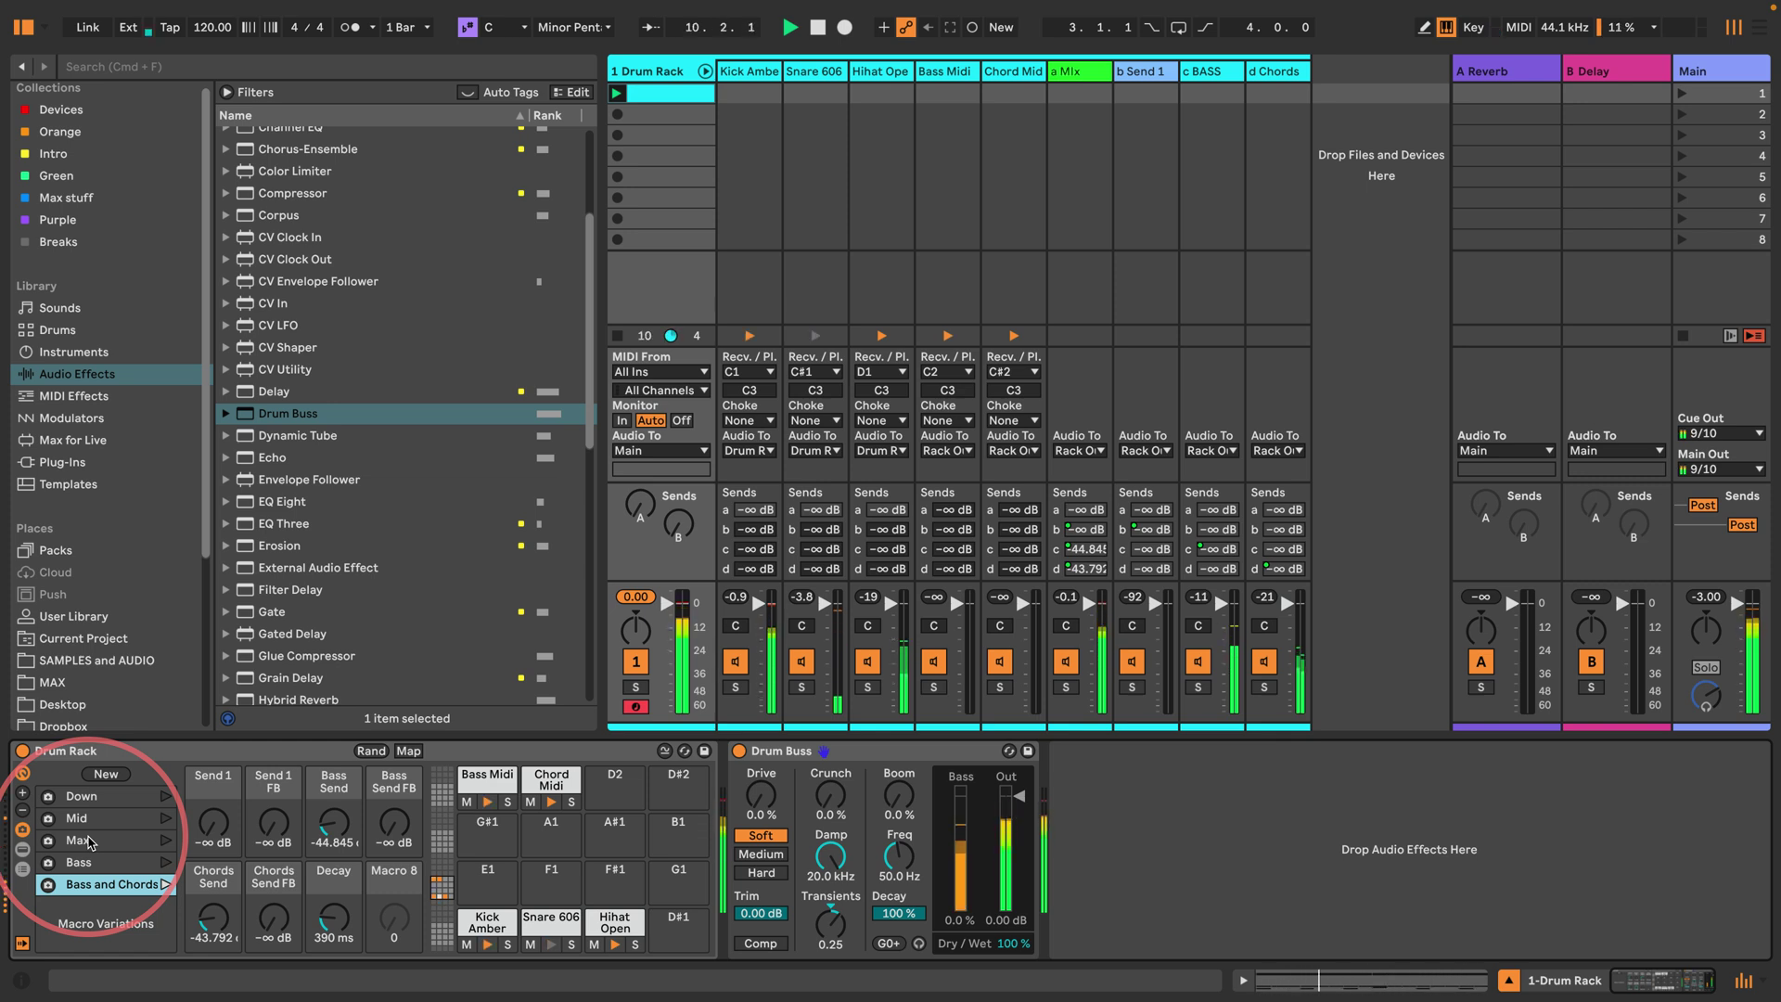
{"action": "key", "text": "space"}
Step: Show the Drum Rack's chain list together with its return chains, send levels and output routing
{"action": "left_click", "coordinate": [22, 869]}
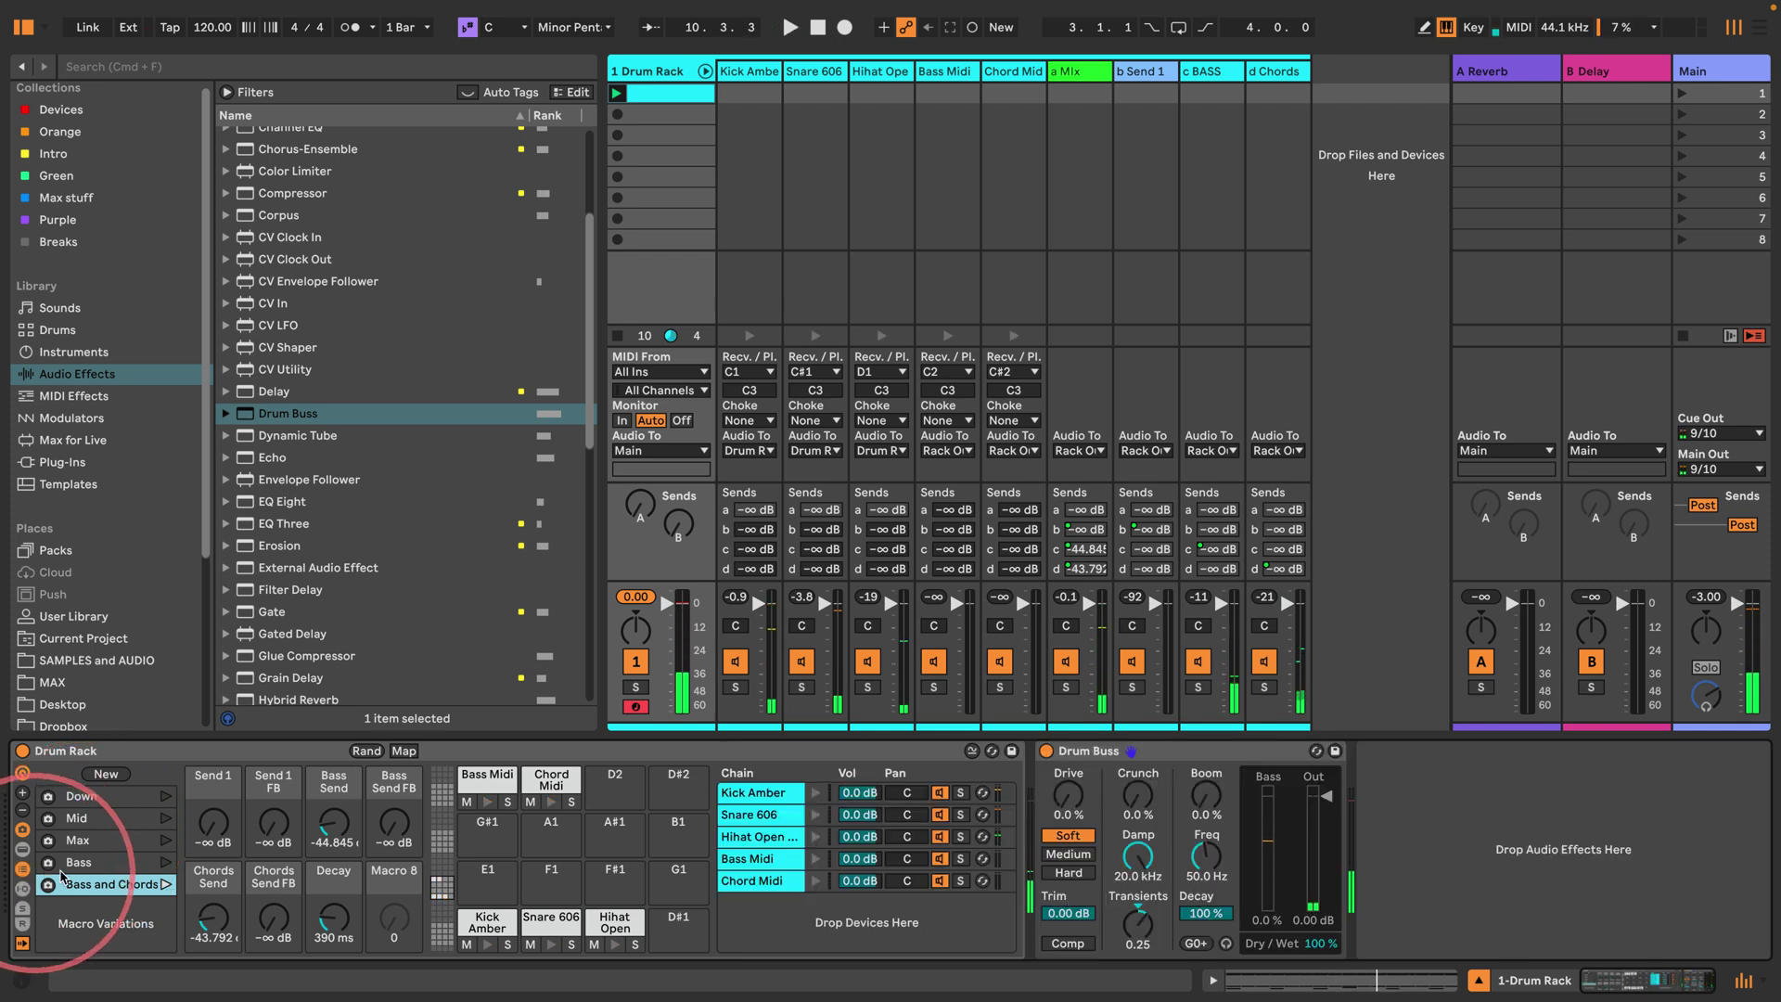
{"action": "left_click", "coordinate": [22, 923]}
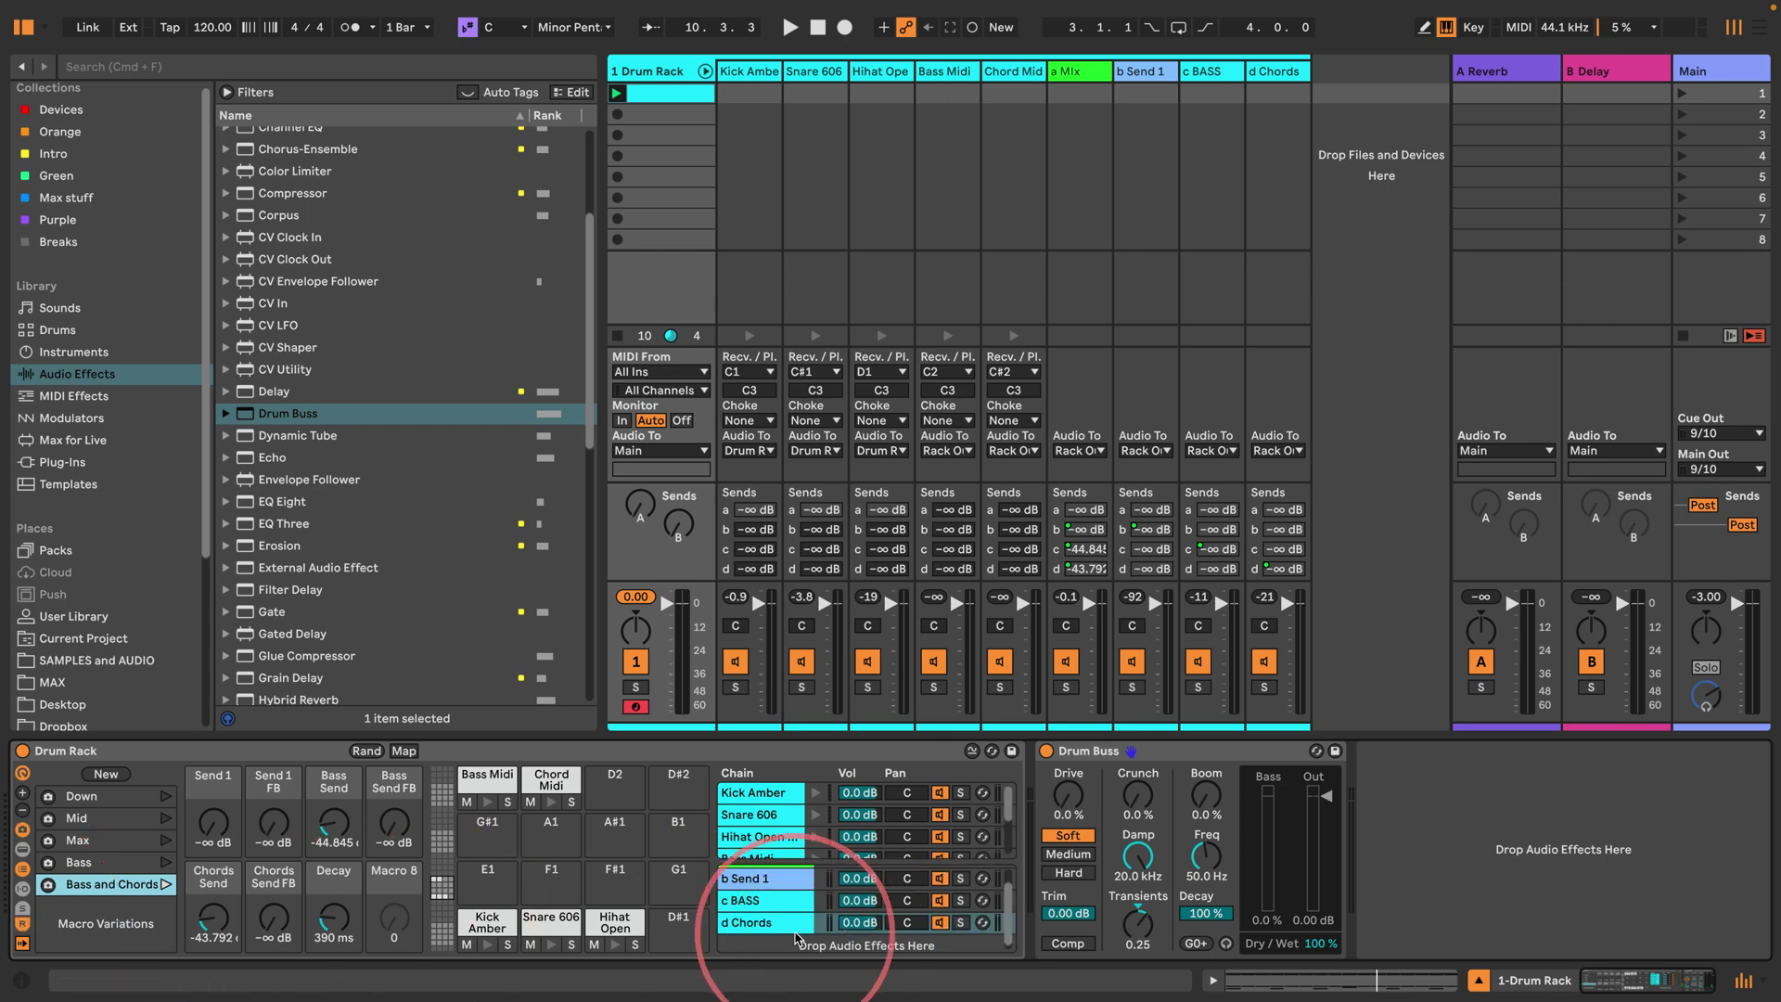
{"action": "left_click", "coordinate": [20, 888]}
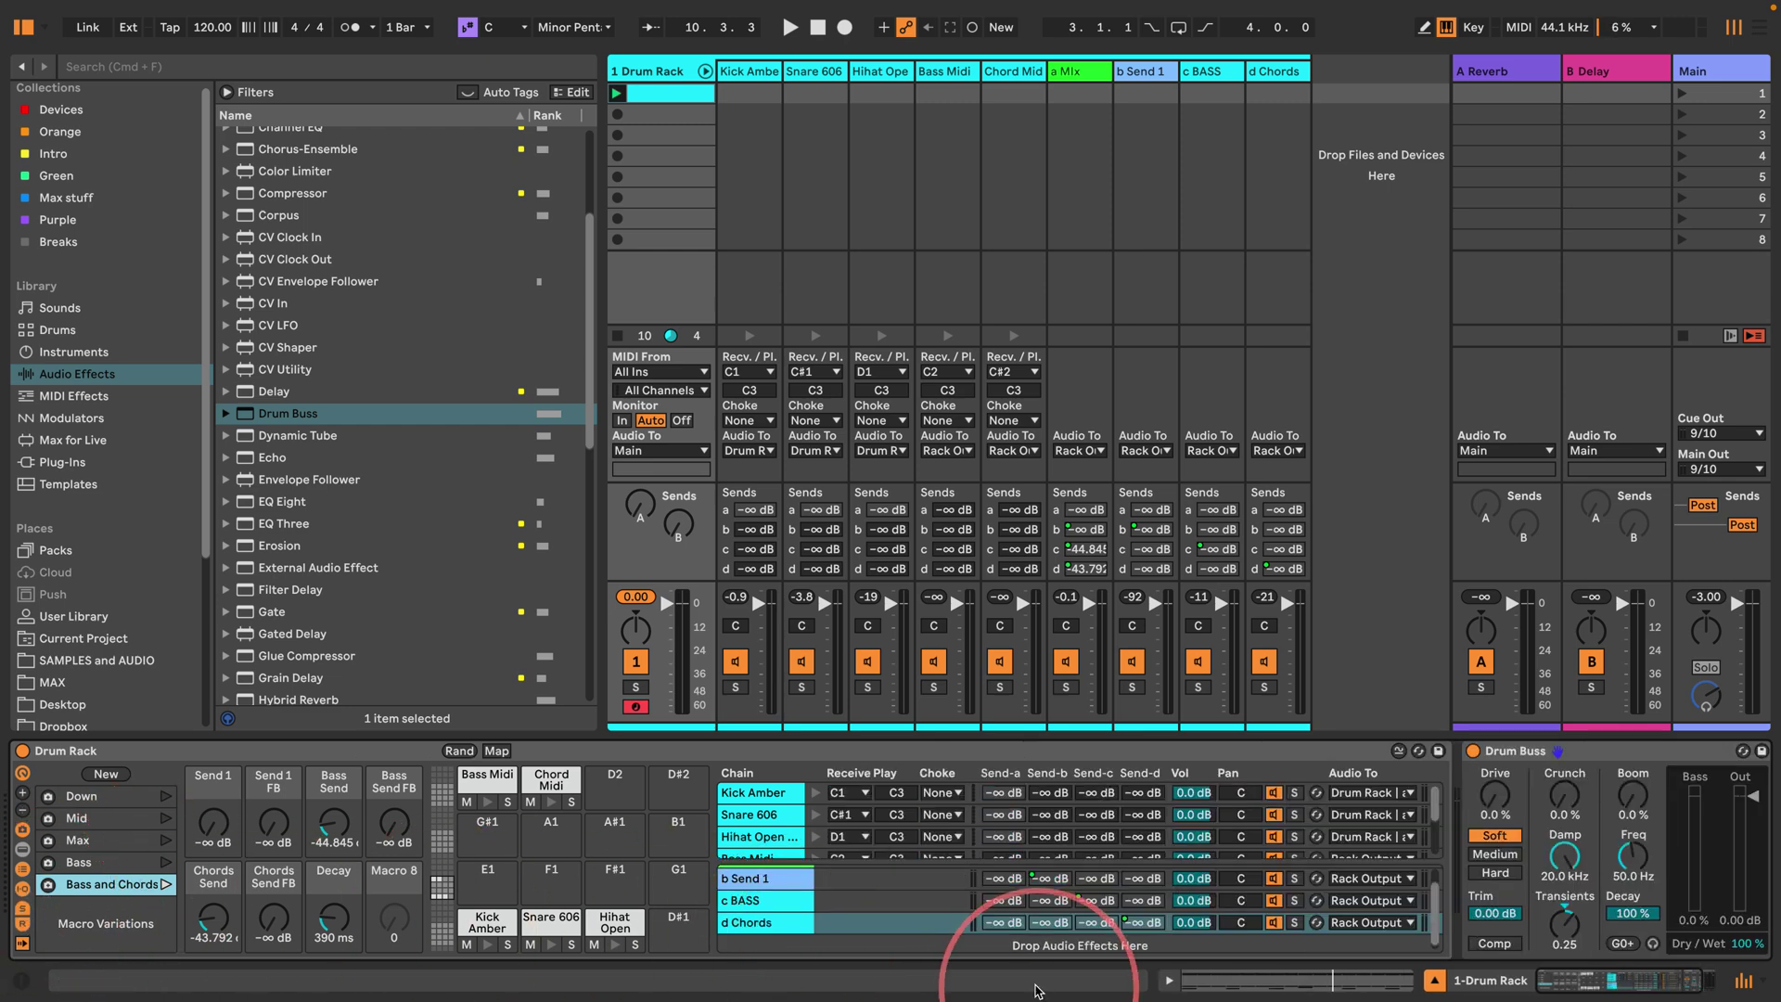
{"action": "scroll", "coordinate": [1159, 927], "scroll_direction": "right", "scroll_amount": 3}
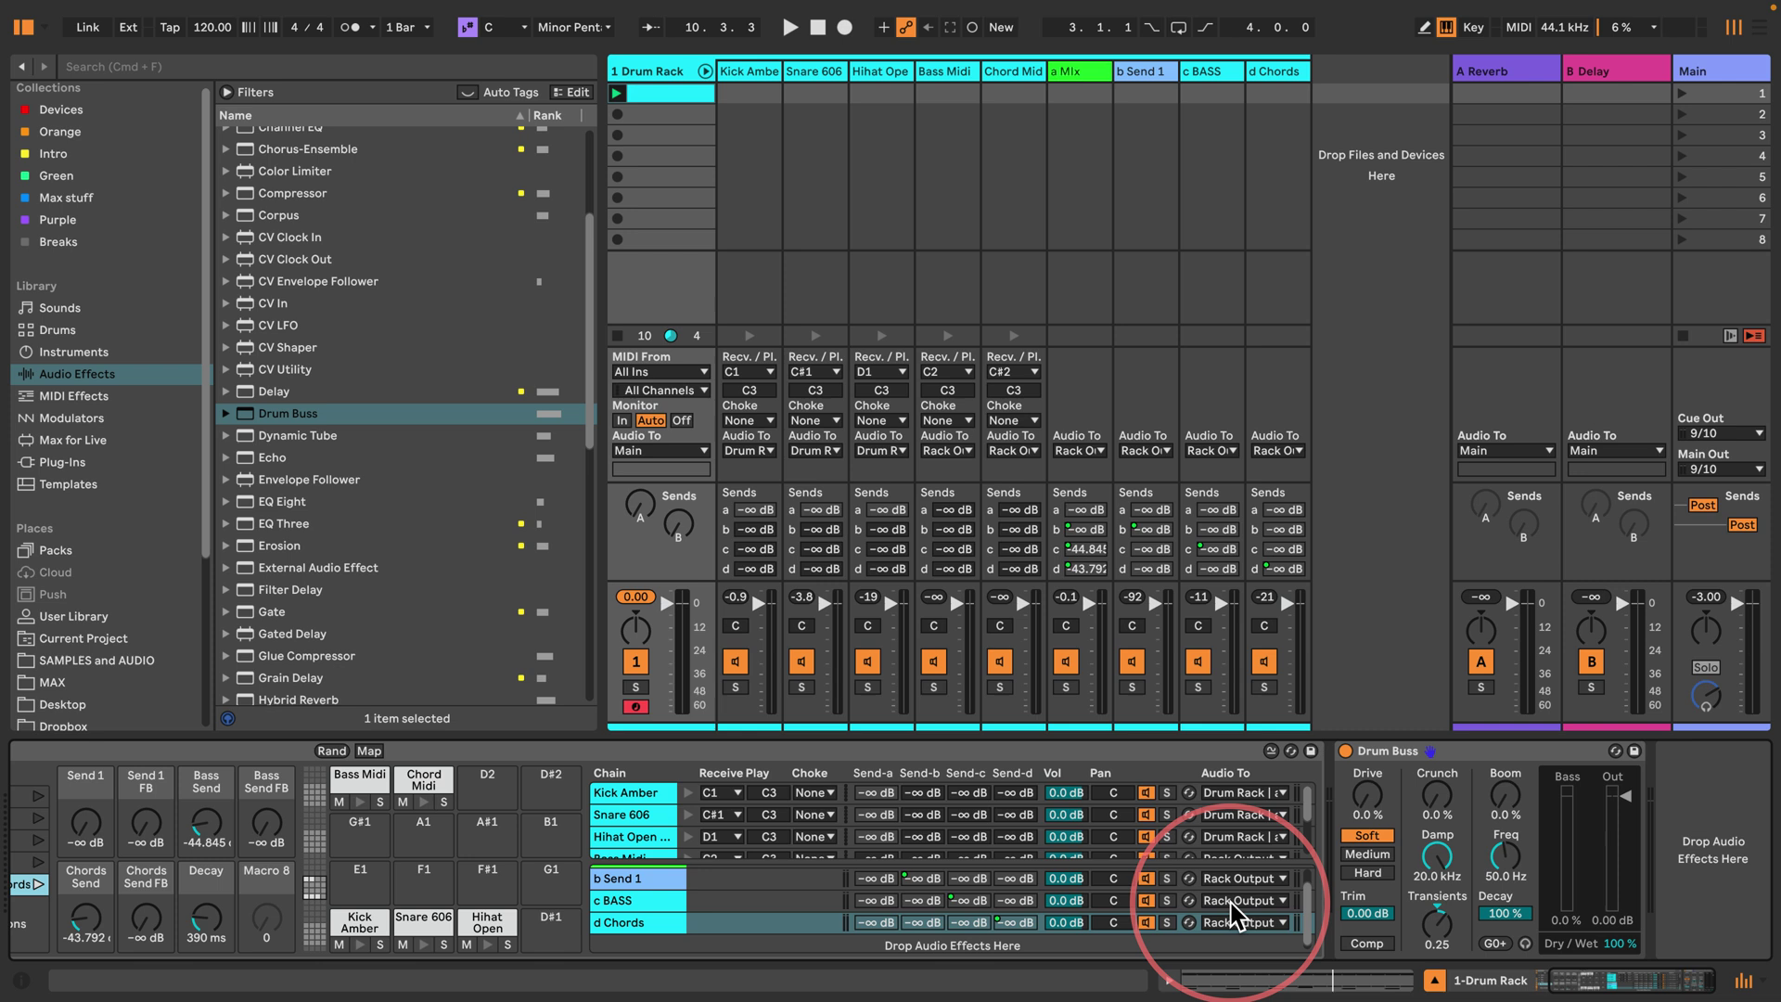
{"action": "scroll", "coordinate": [1218, 909], "scroll_direction": "up", "scroll_amount": 1}
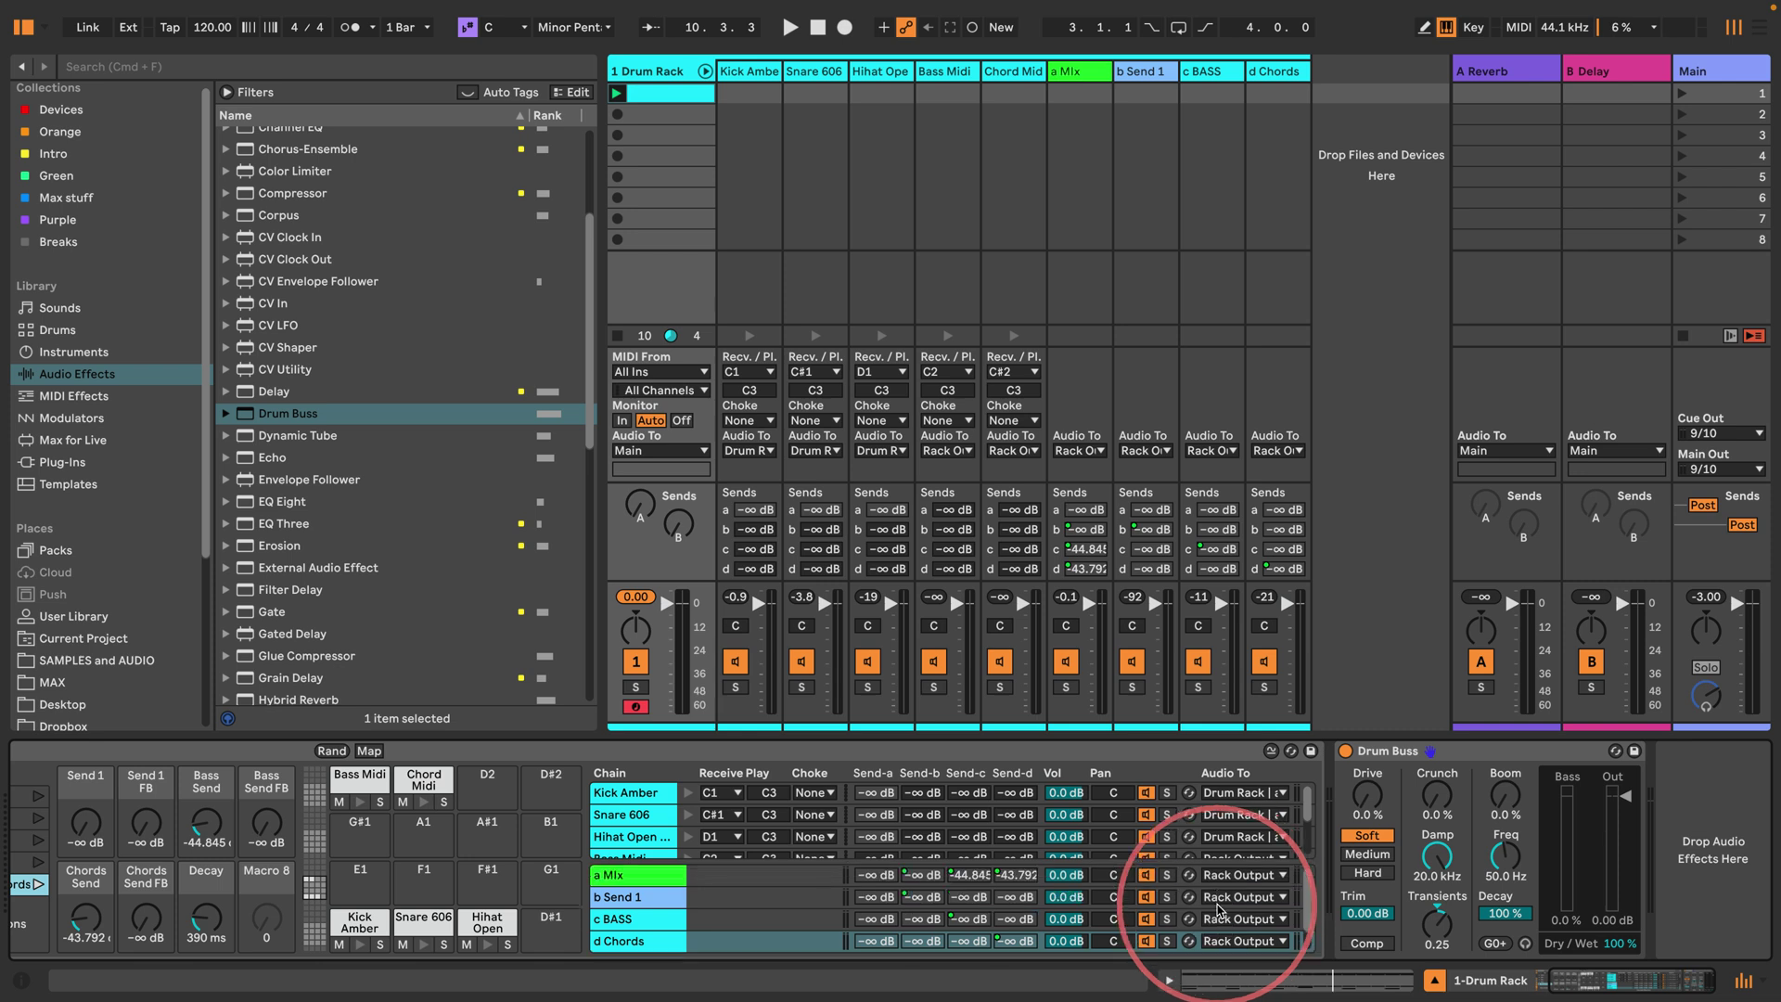
{"action": "scroll", "coordinate": [1217, 909], "scroll_direction": "down", "scroll_amount": 1}
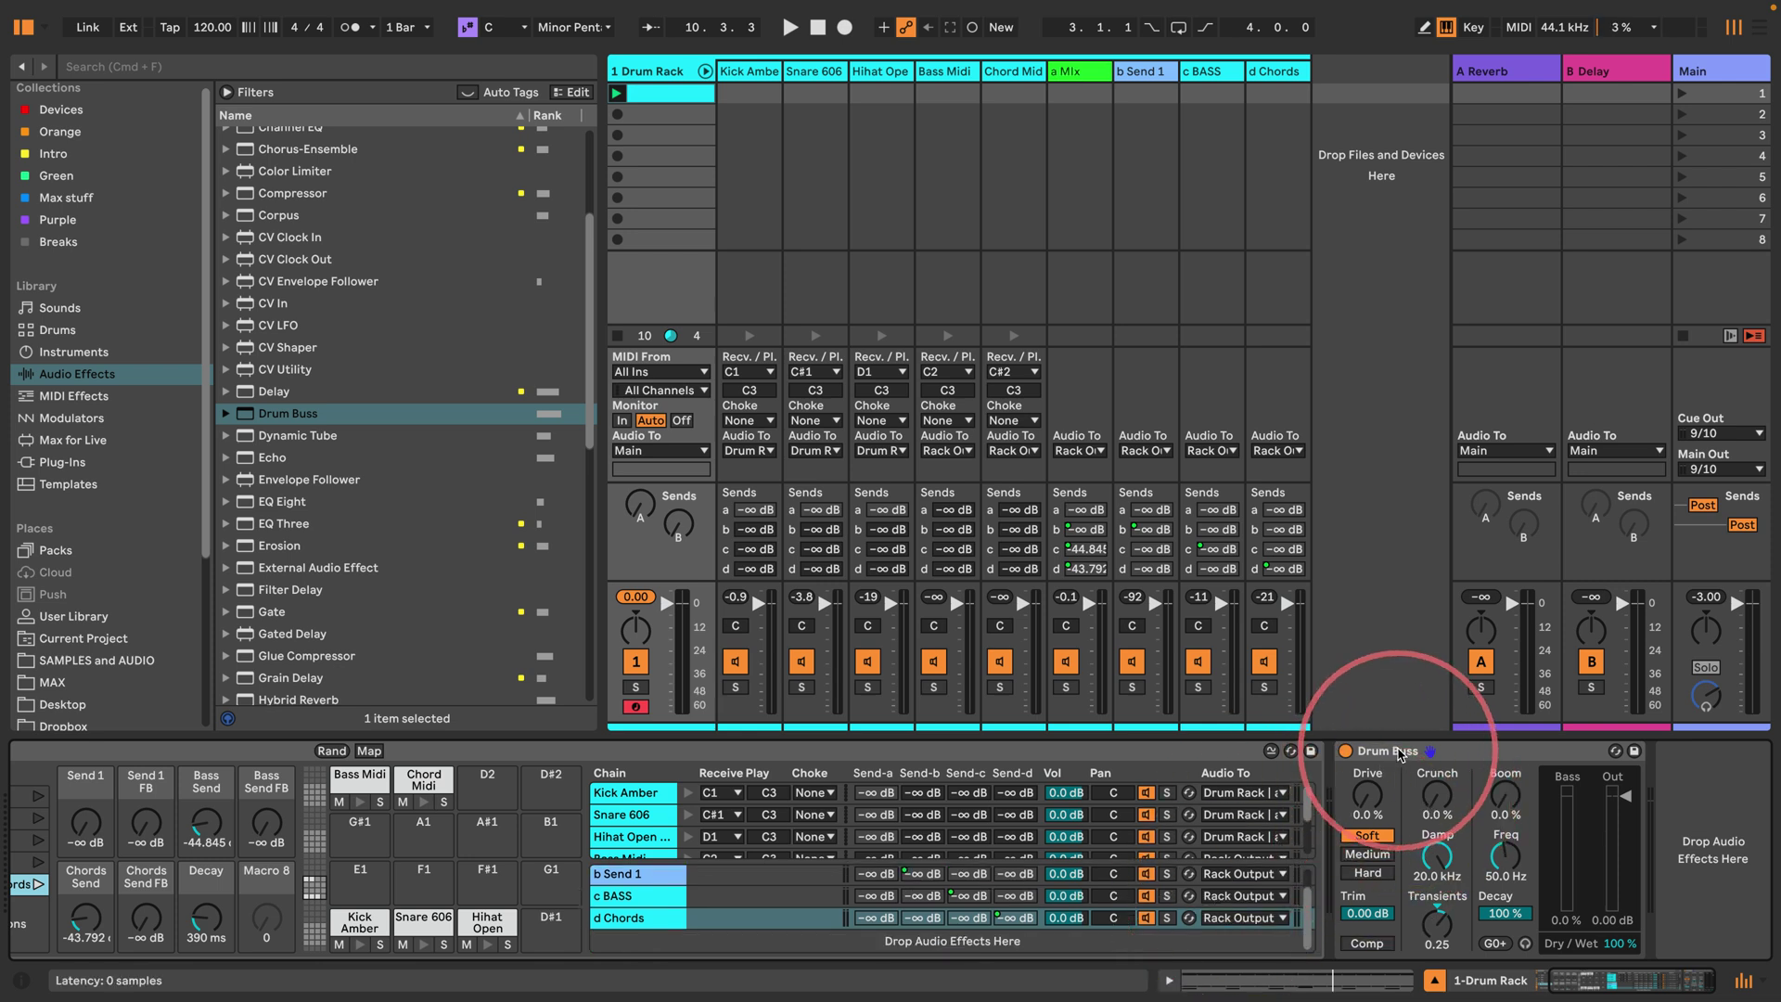
Step: Move Drum Buss into a new return chain of the Drum Rack and rename the Mix return as Pre mix
{"action": "left_click_drag", "start_coordinate": [1389, 751], "coordinate": [644, 947]}
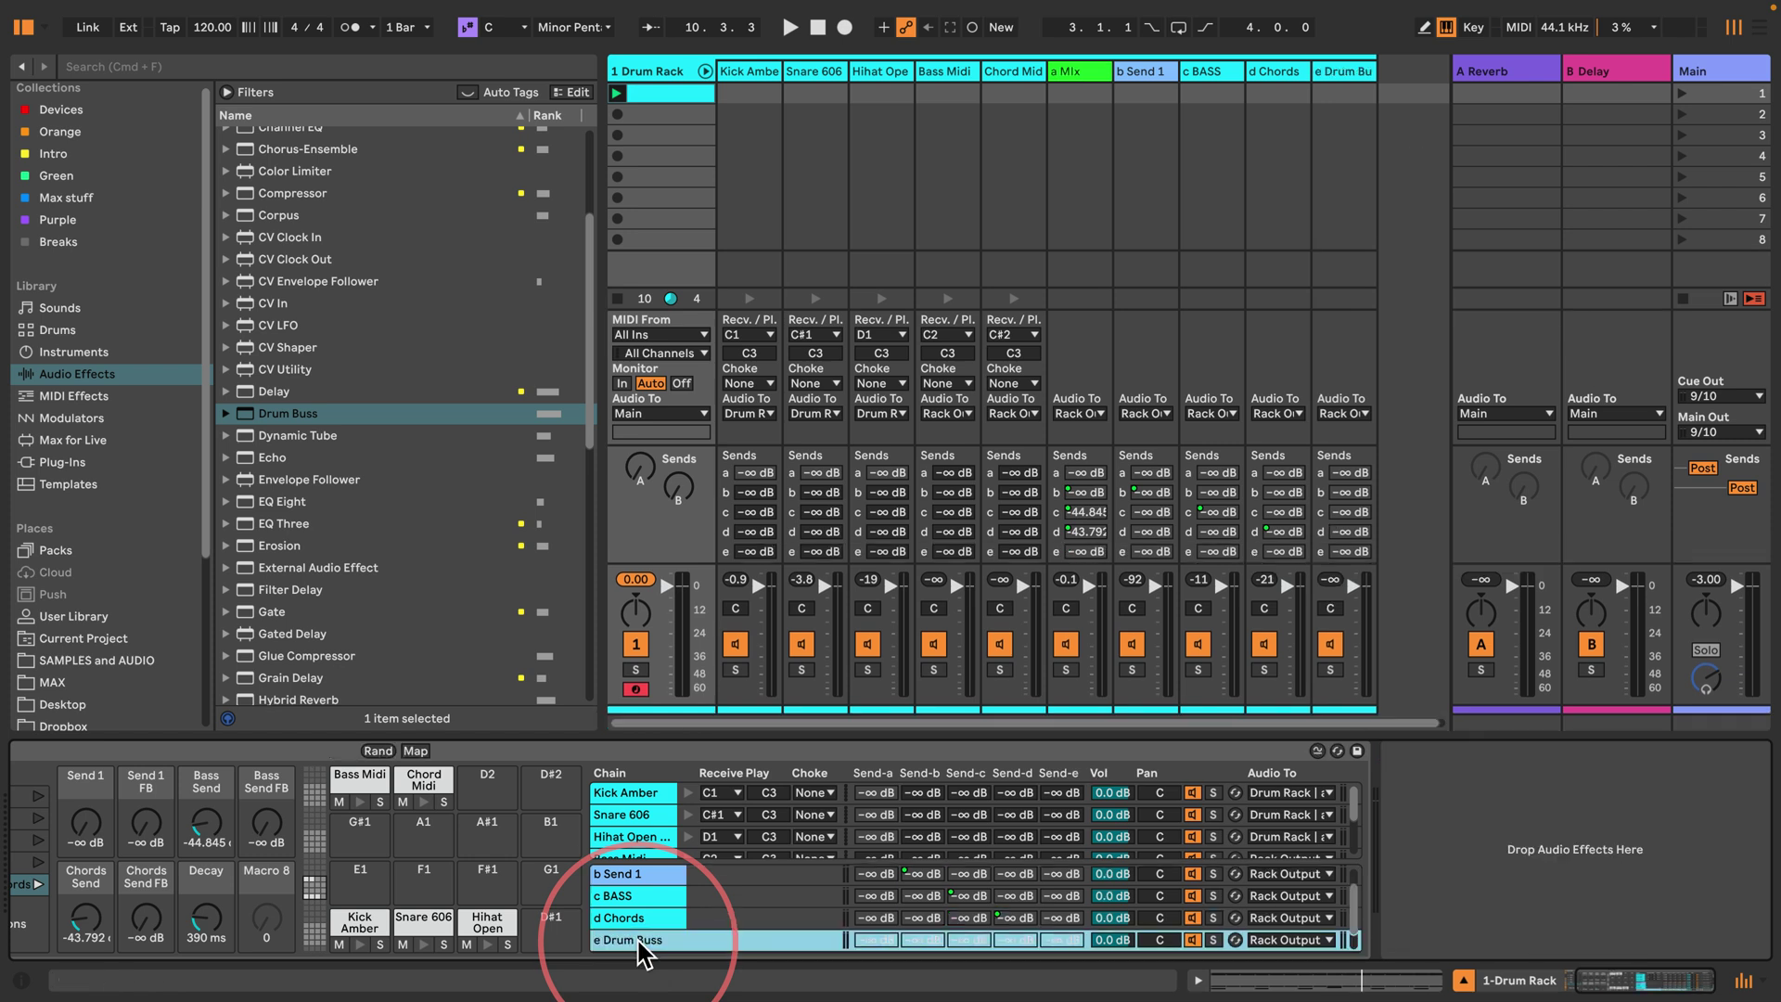
{"action": "scroll", "coordinate": [631, 904], "scroll_direction": "up", "scroll_amount": 1}
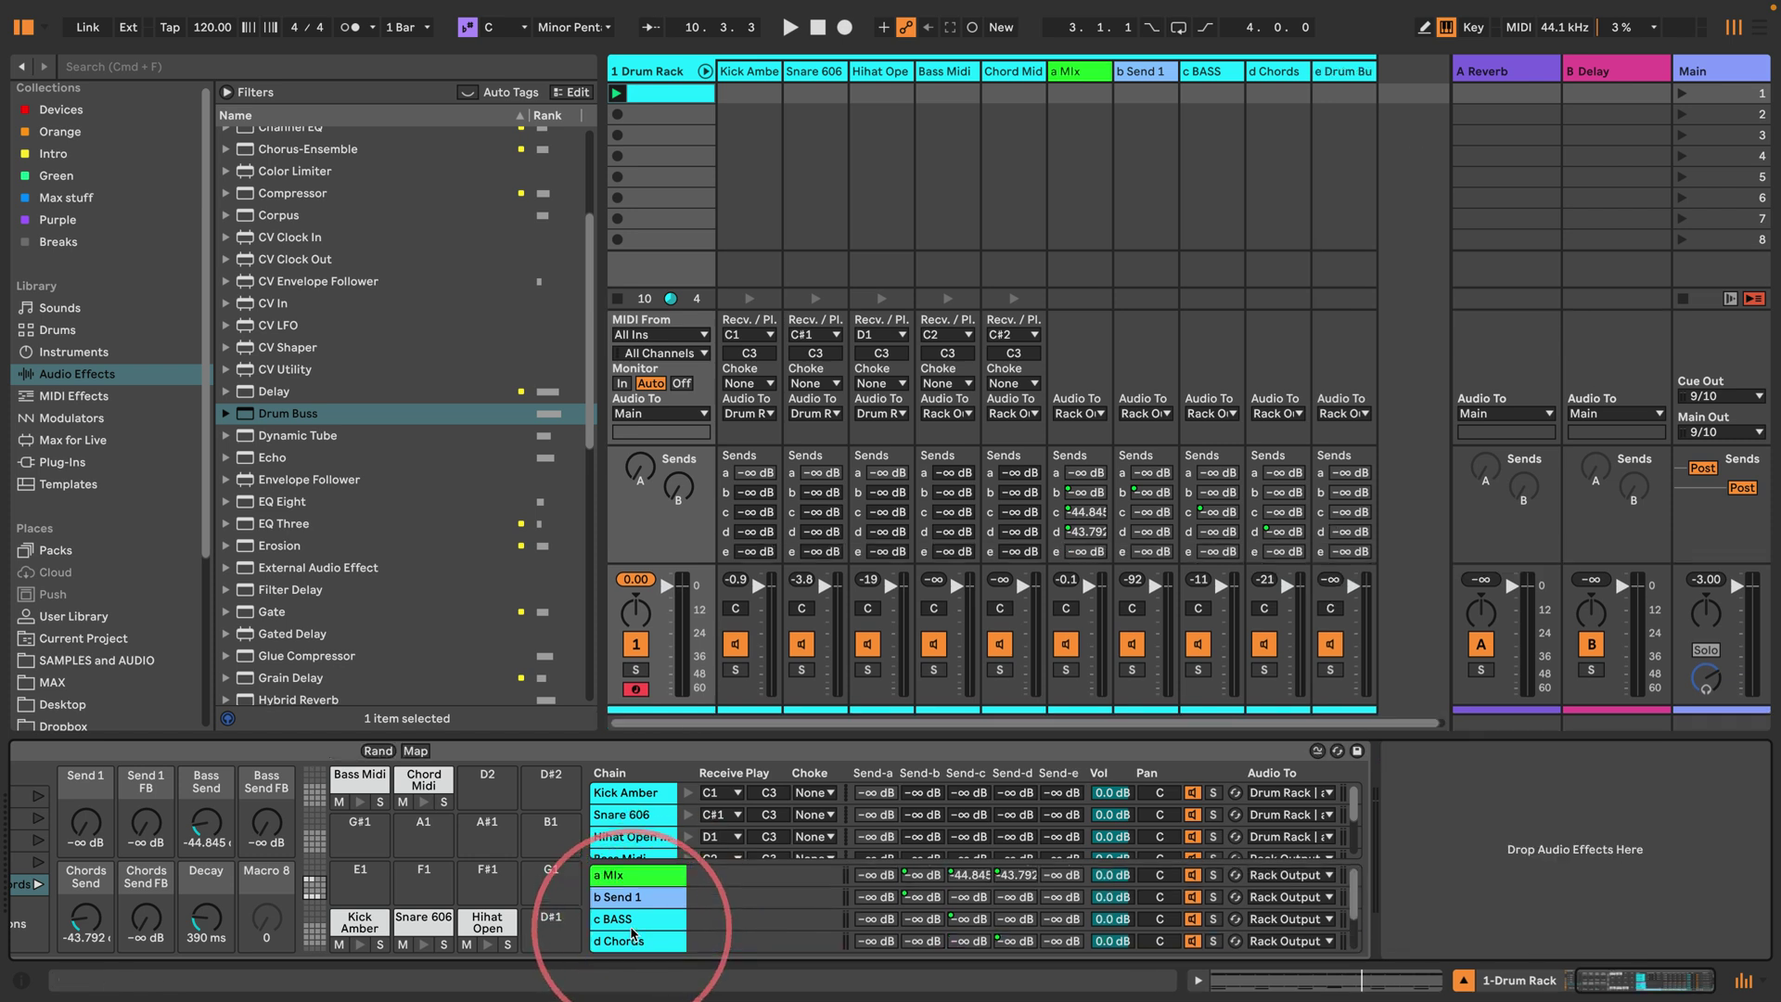
{"action": "left_click", "coordinate": [624, 875]}
{"action": "double_click", "coordinate": [624, 875]}
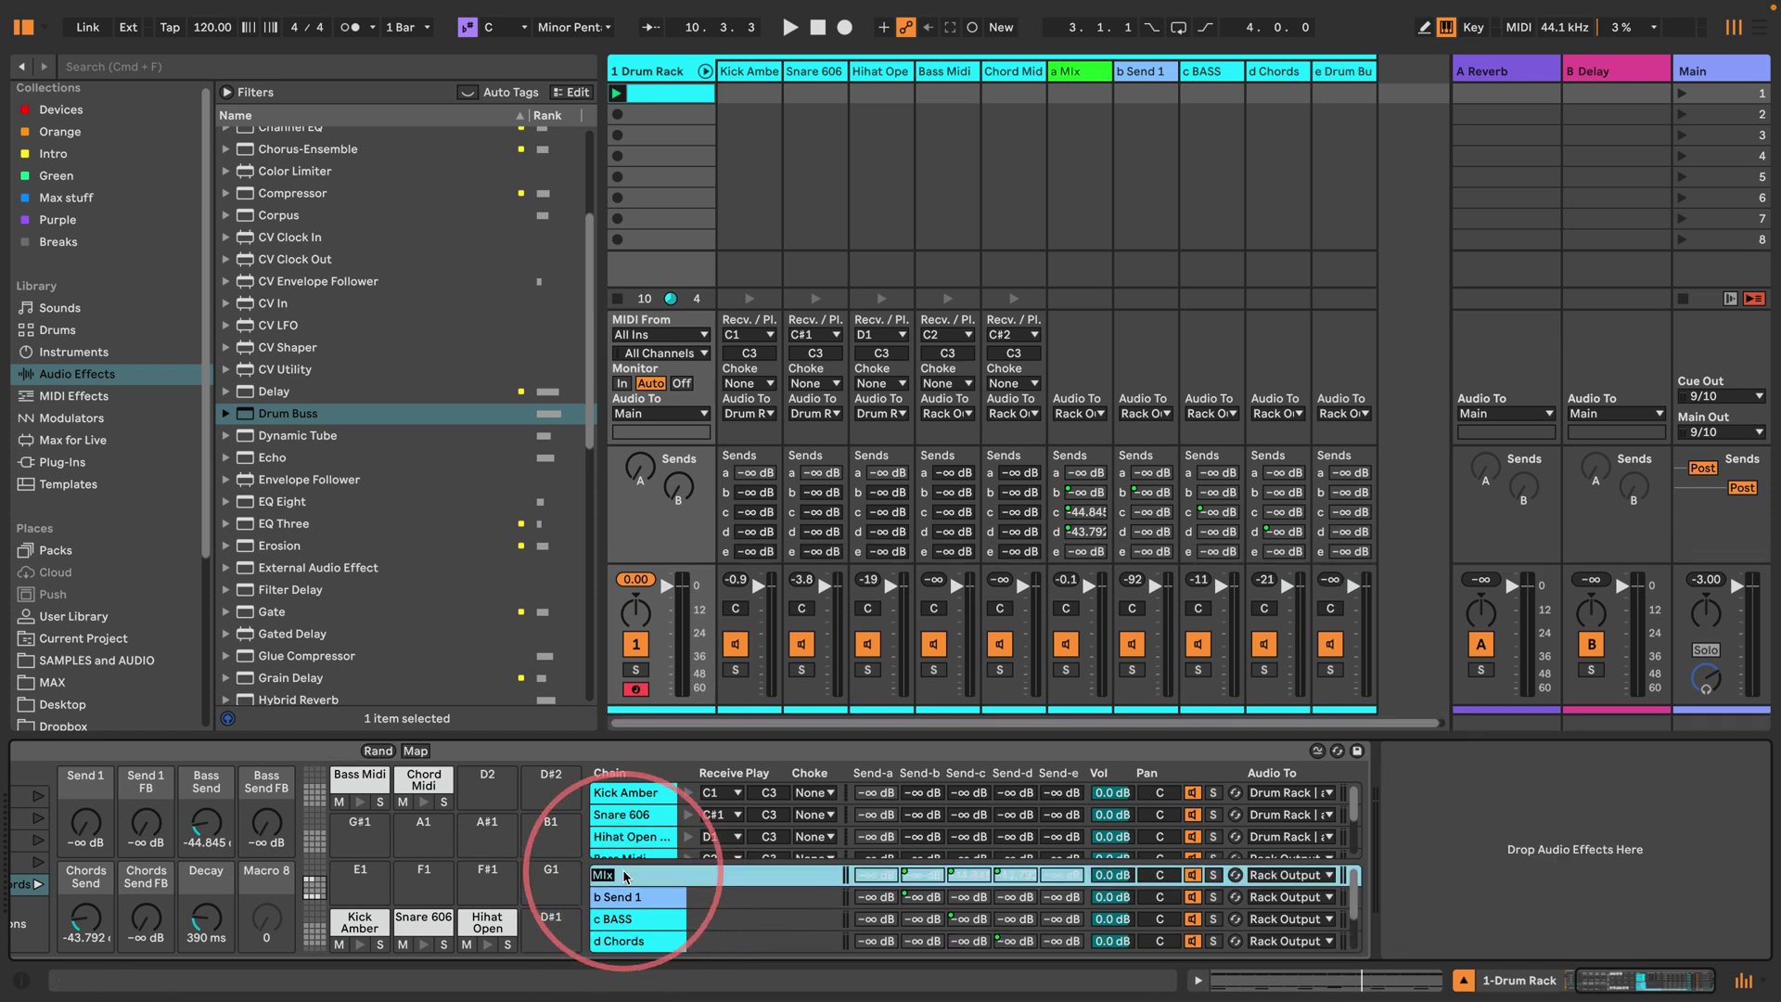
Step: Rename the return chain that holds Drum Buss as Post Mix
{"action": "scroll", "coordinate": [626, 890], "scroll_direction": "down", "scroll_amount": 2}
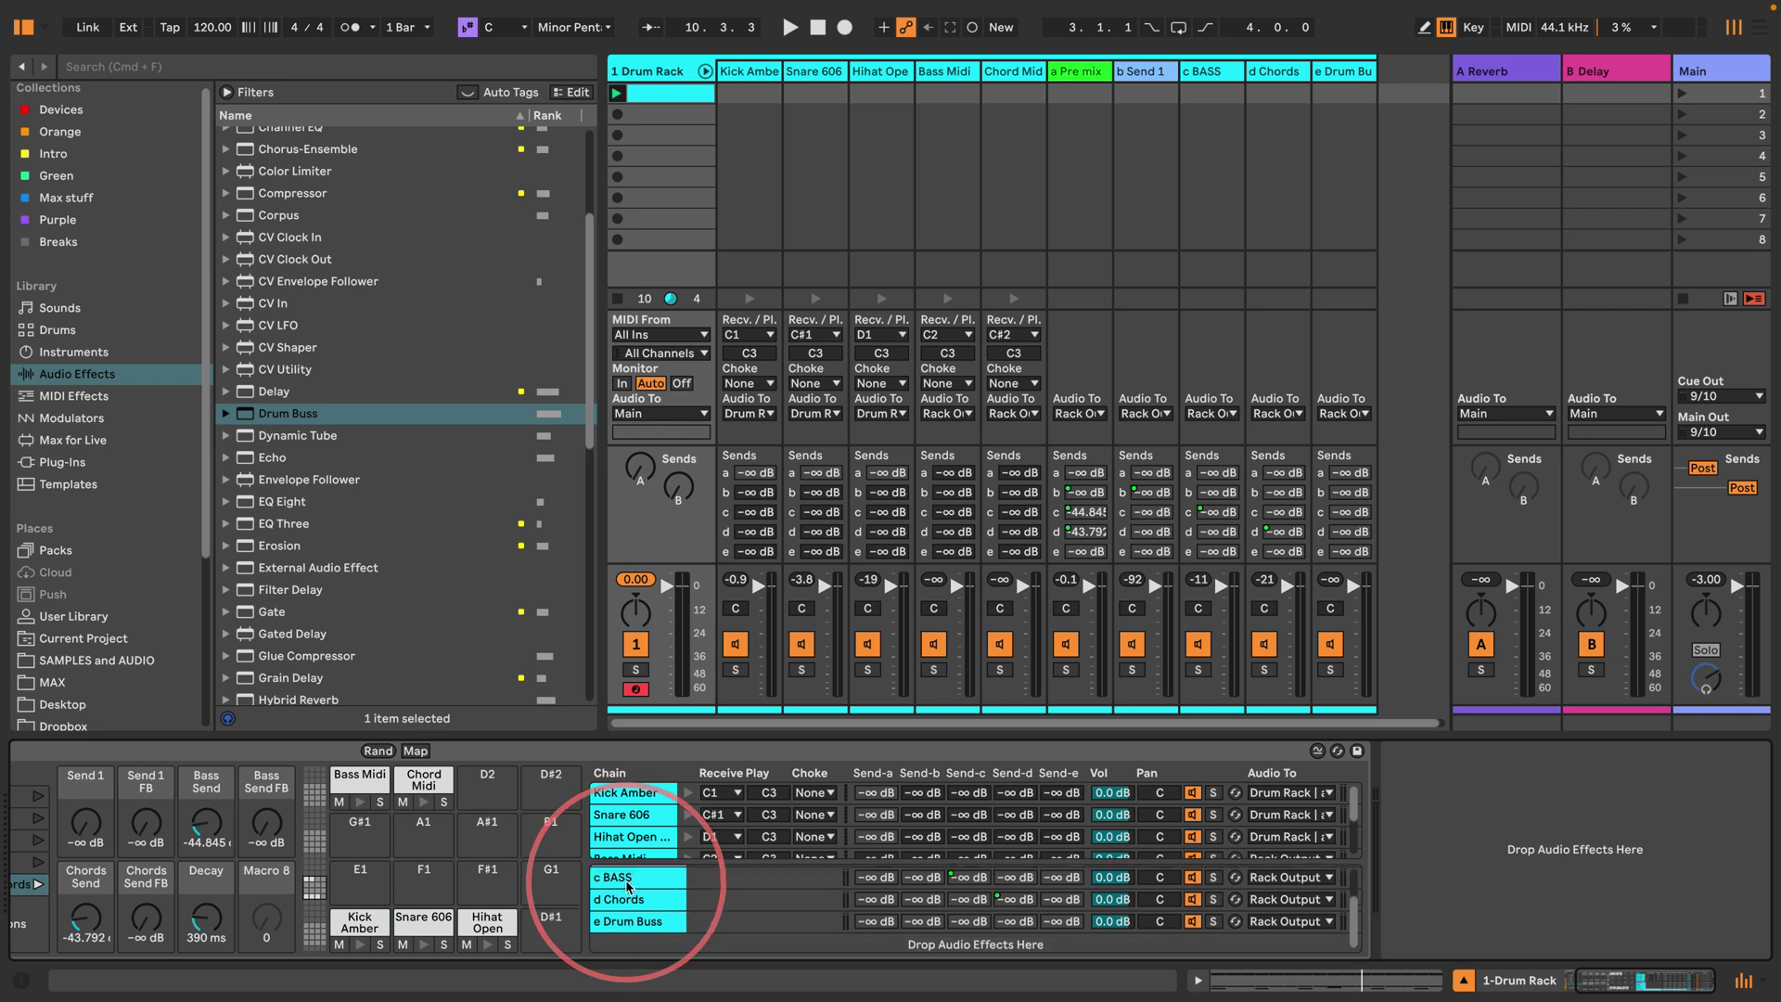
{"action": "left_click", "coordinate": [638, 920]}
{"action": "double_click", "coordinate": [637, 920]}
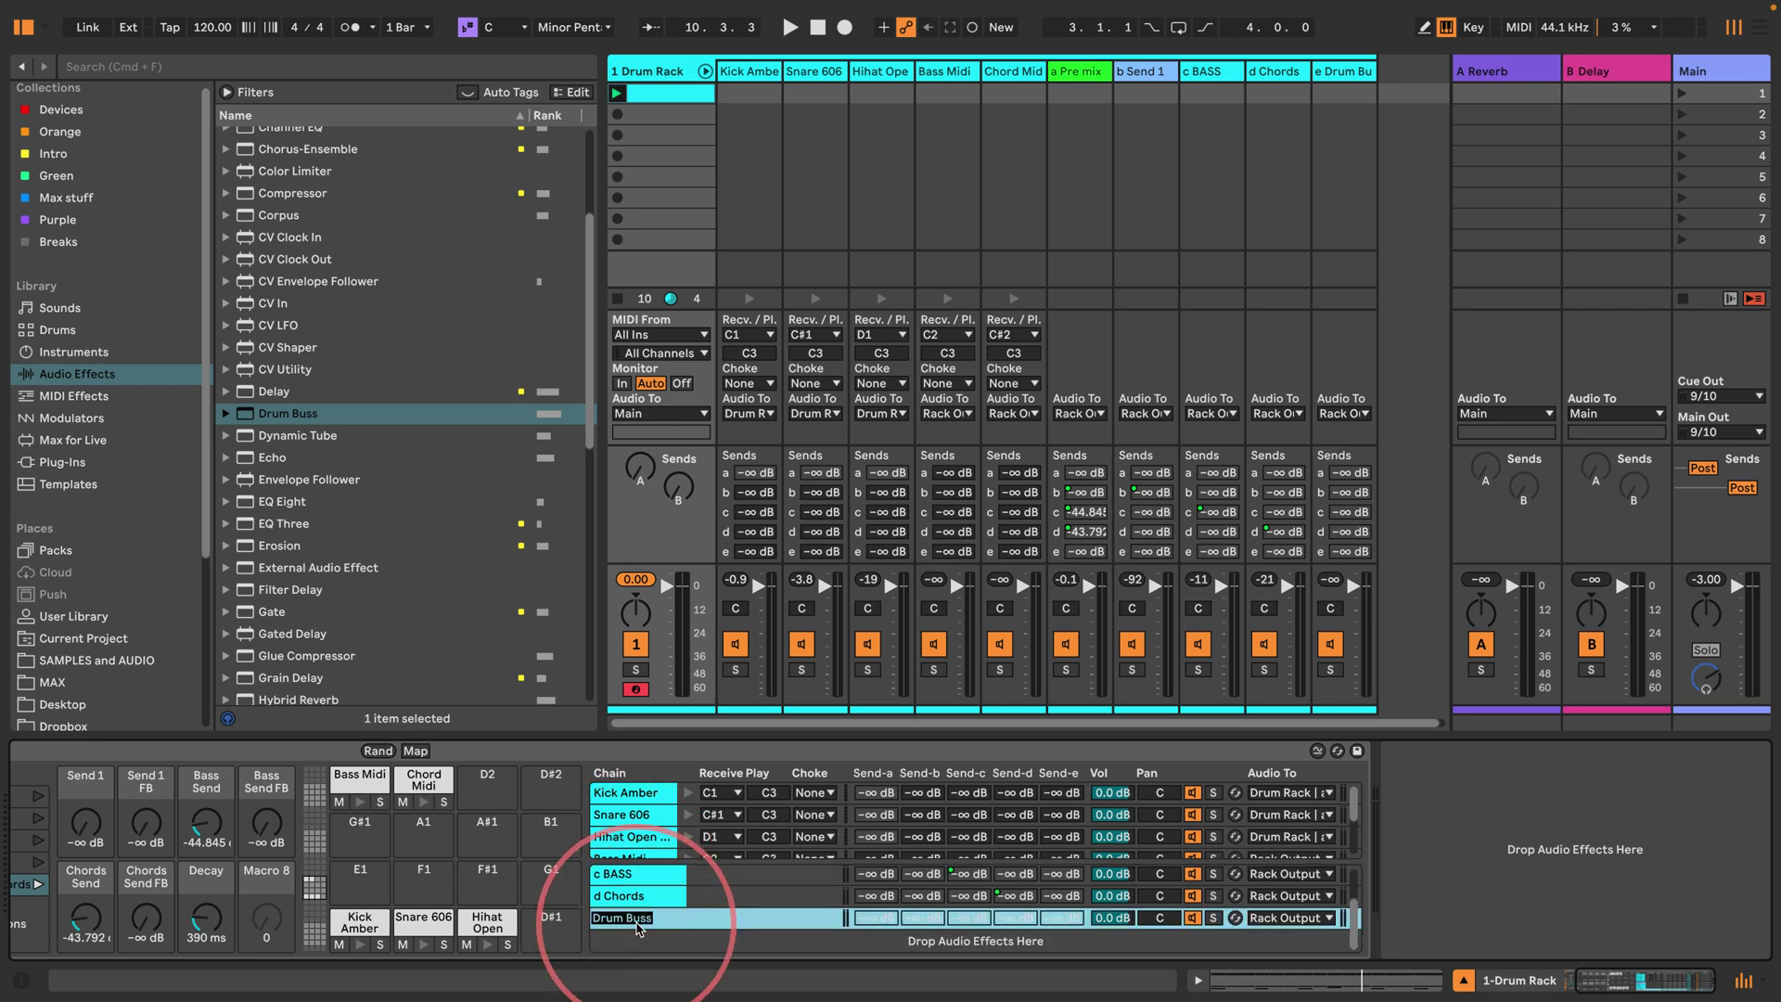
{"action": "type", "text": "Post Mix"}
{"action": "key", "text": "Return"}
Step: Try to route the Pre mix, Send 1, BASS and Chords returns into Post Mix, and undo the Post Mix return setup
{"action": "scroll", "coordinate": [639, 904], "scroll_direction": "up", "scroll_amount": 2}
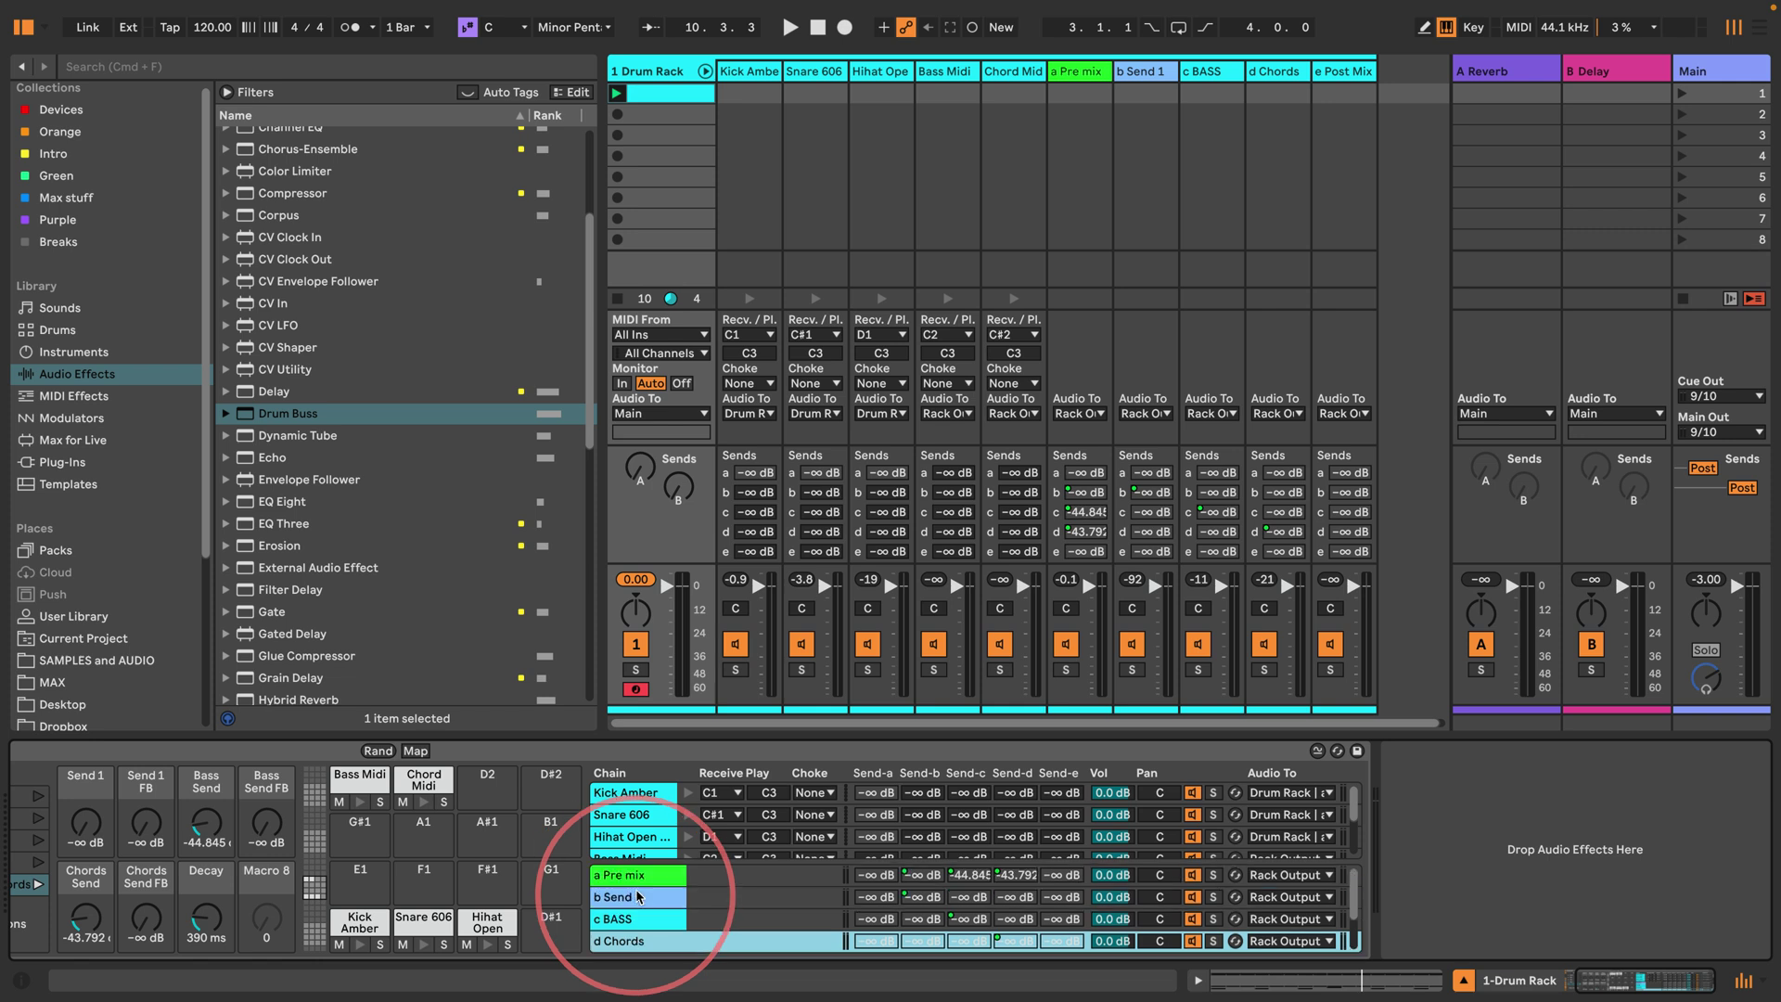
{"action": "left_click", "coordinate": [638, 879], "text": "shift"}
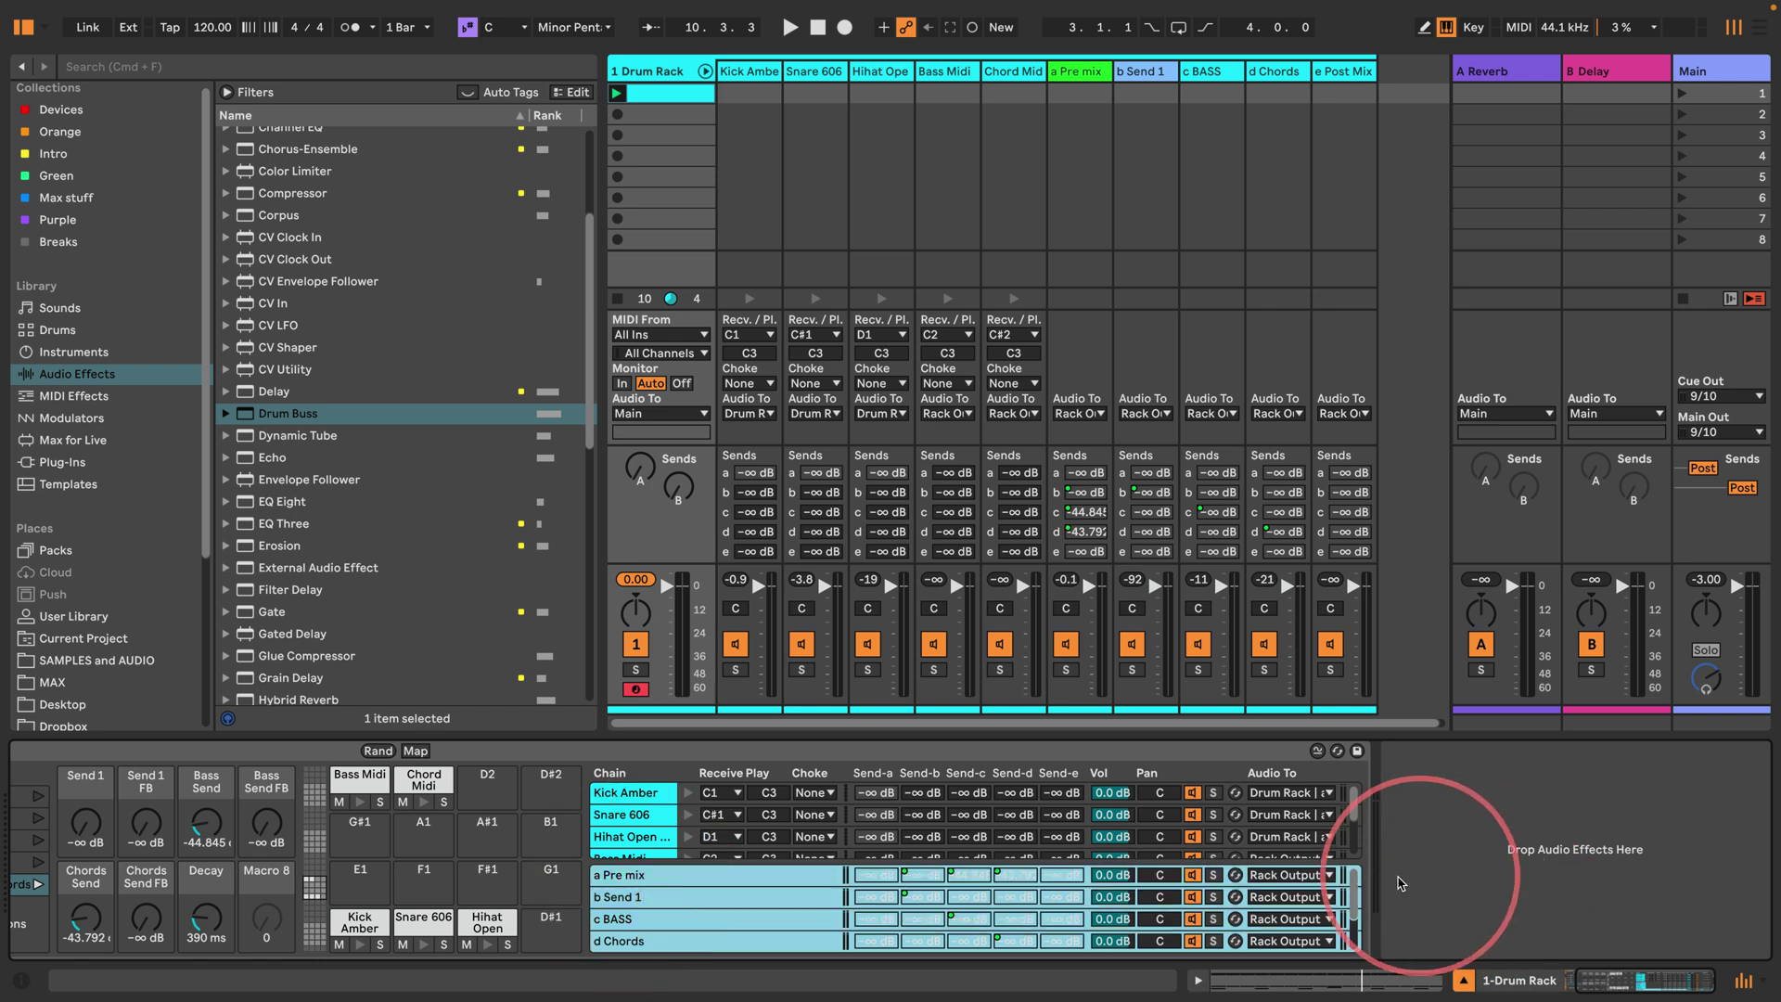
{"action": "scroll", "coordinate": [1309, 904], "scroll_direction": "down", "scroll_amount": 2}
{"action": "left_click", "coordinate": [1309, 896]}
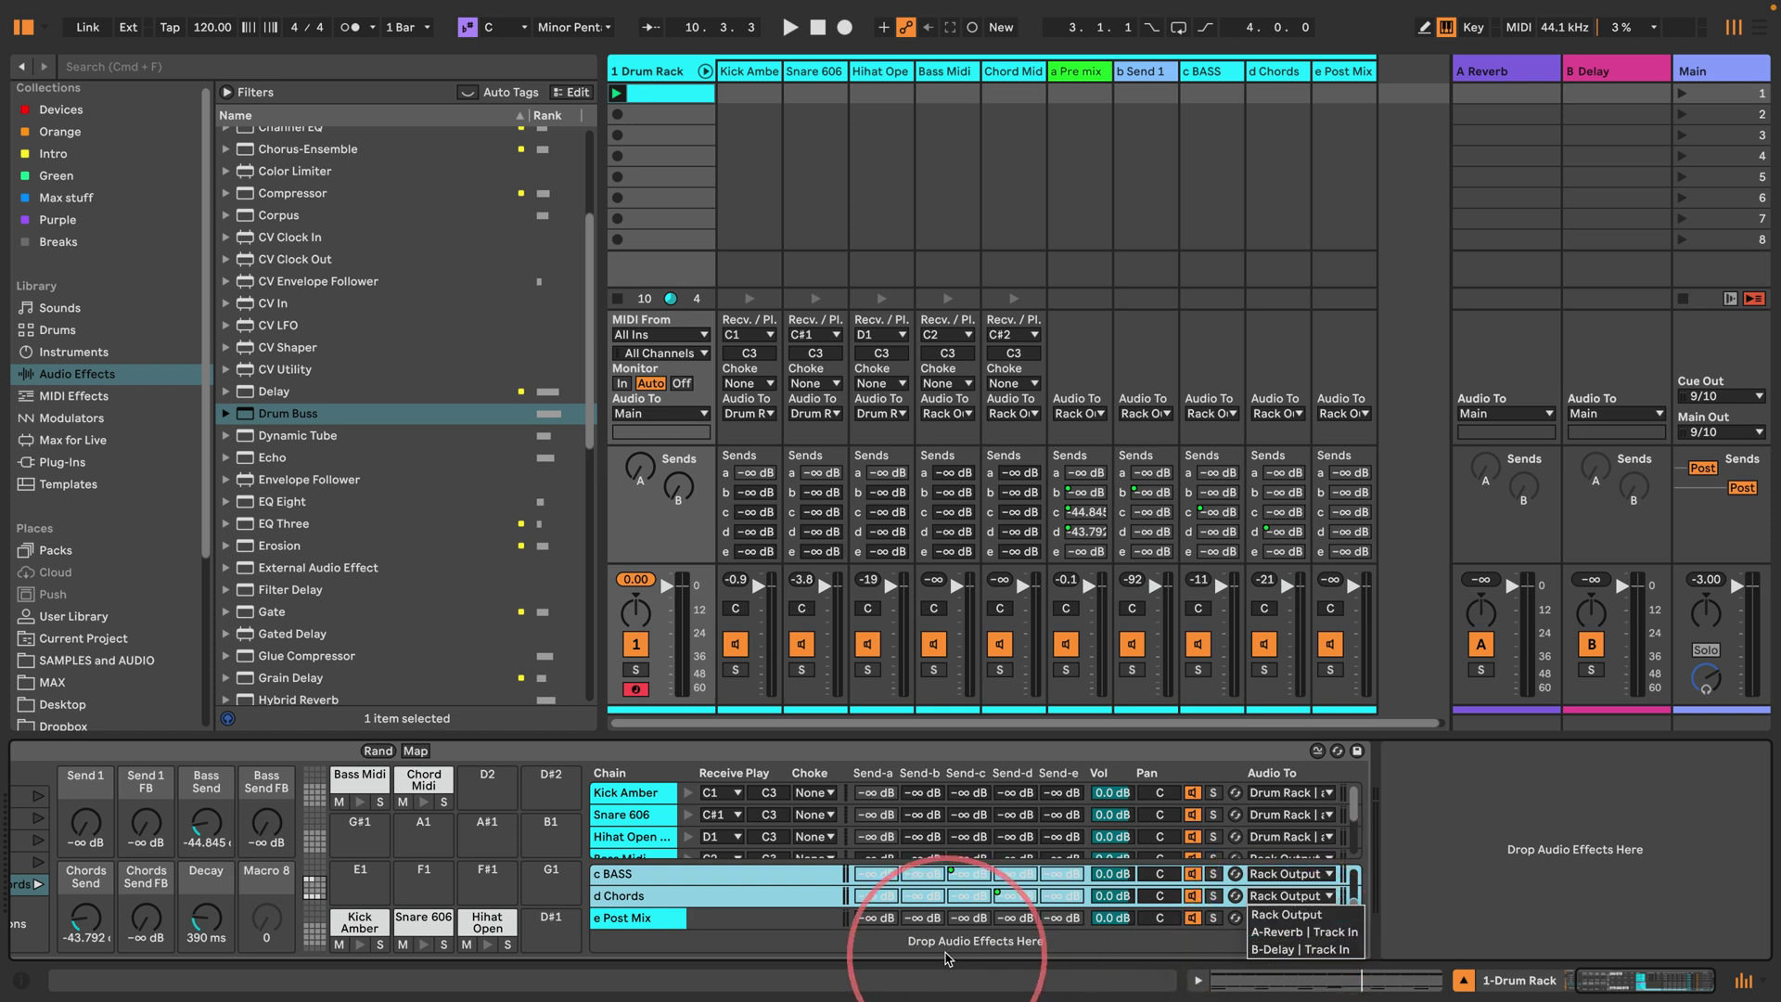
{"action": "left_click", "coordinate": [948, 952]}
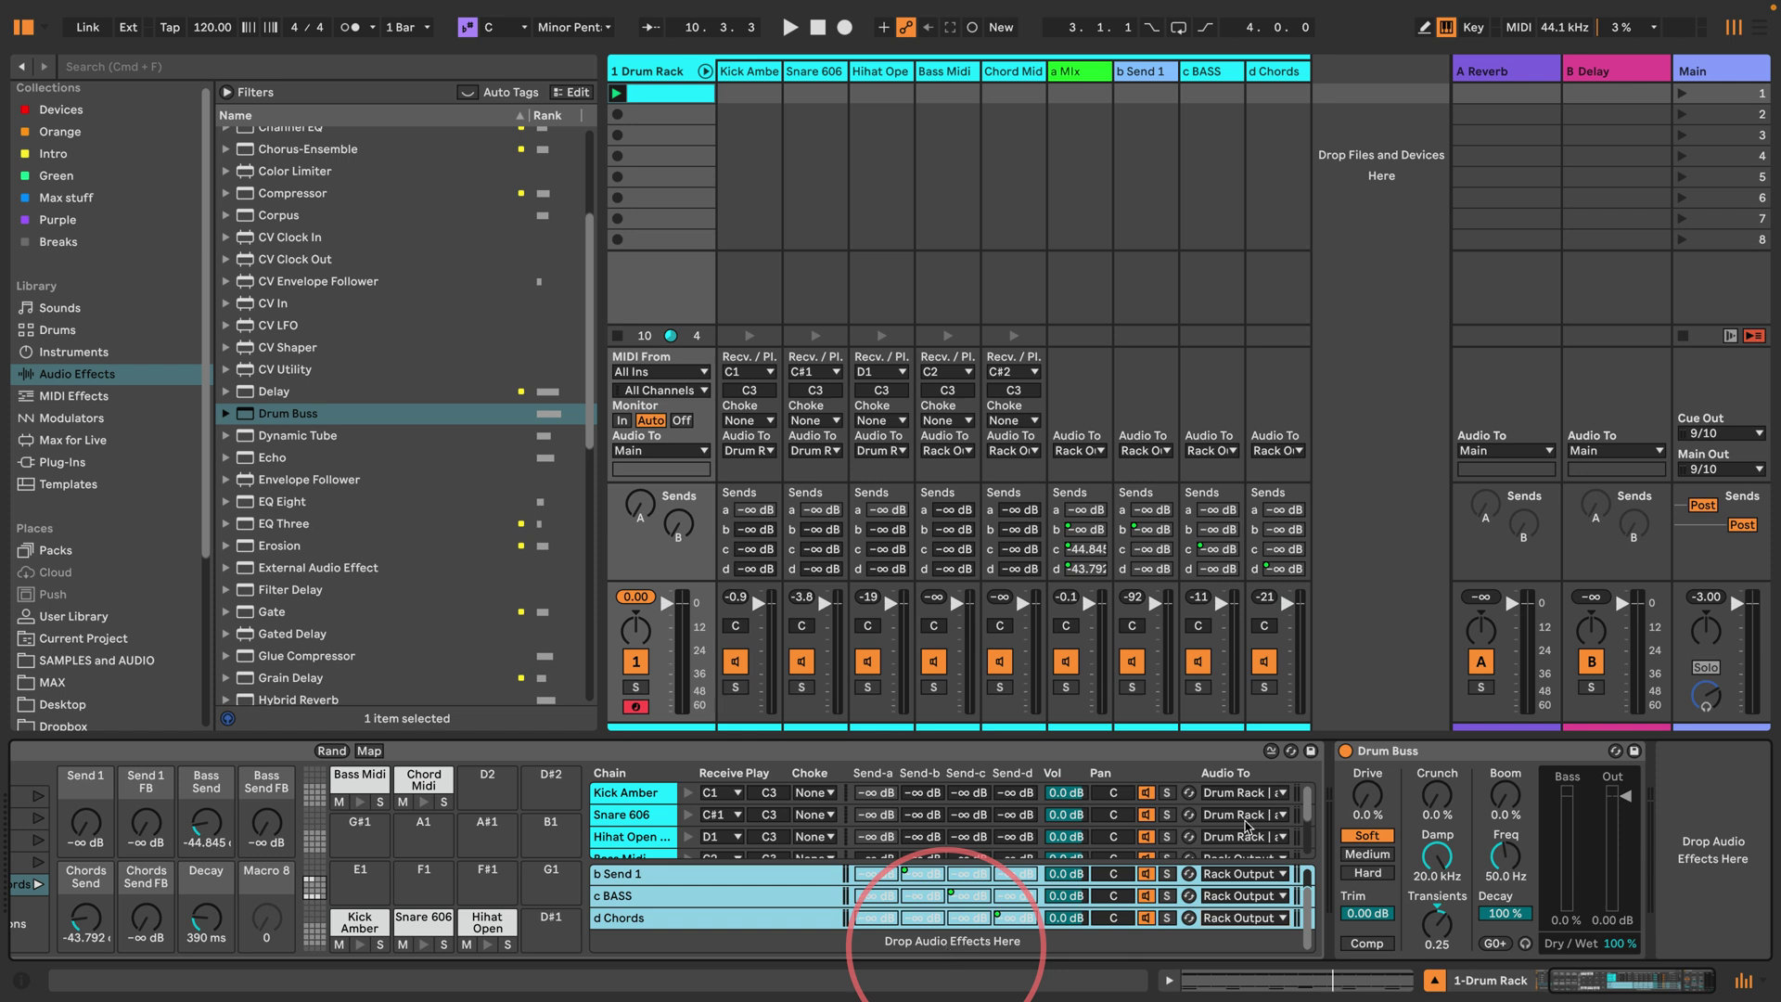
{"action": "left_click", "coordinate": [1372, 751]}
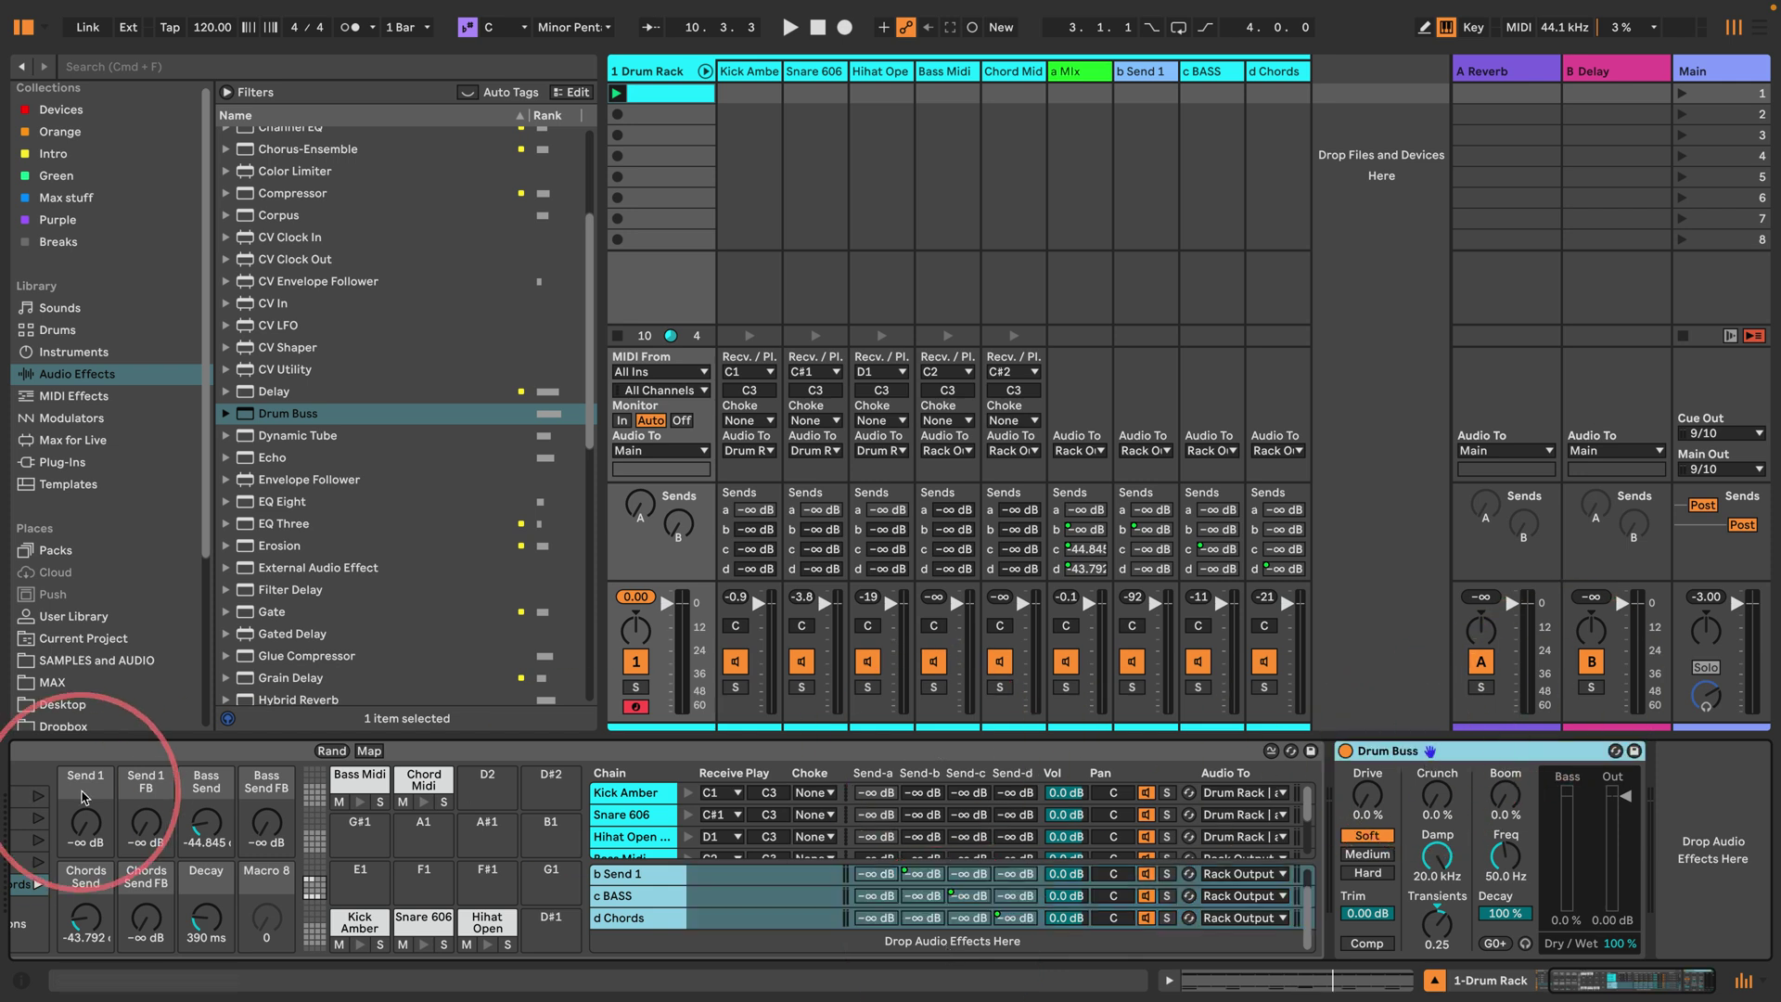
{"action": "scroll", "coordinate": [1009, 859], "scroll_direction": "left", "scroll_amount": 3}
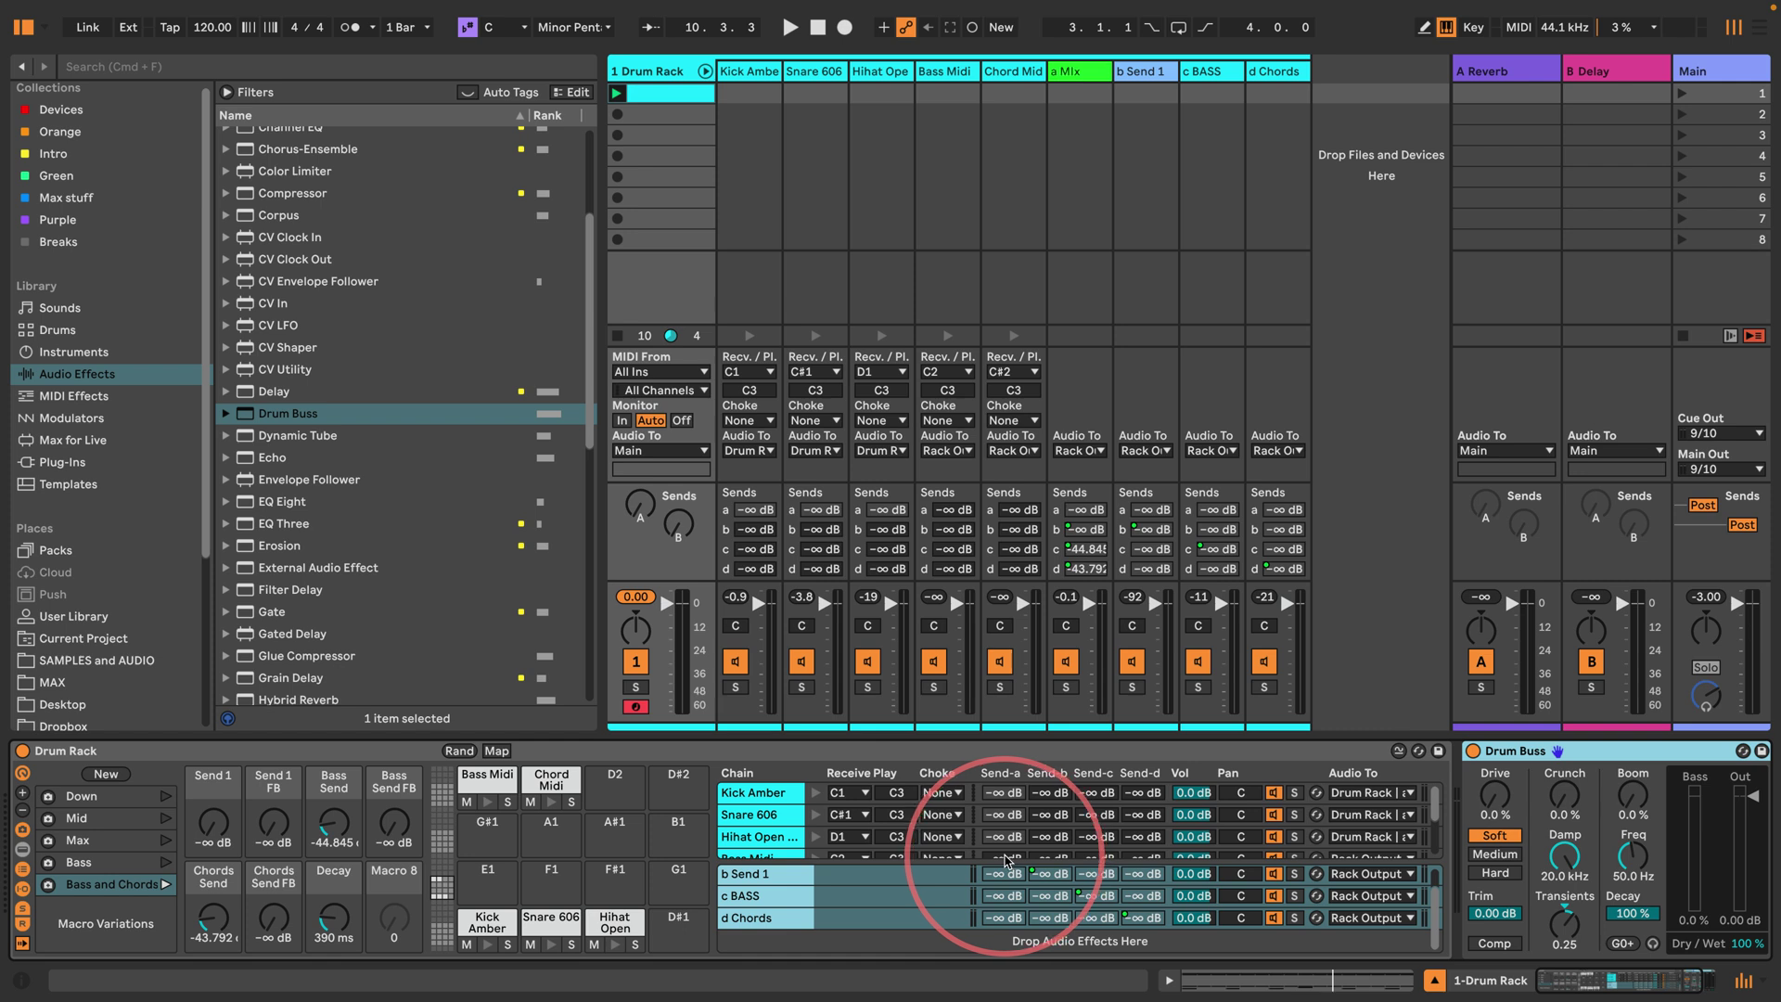
Step: Start playback, audition the Mid variation with Decay lowered to 100 ms, and recall Max with Decay at 100 ms
{"action": "key", "text": "space"}
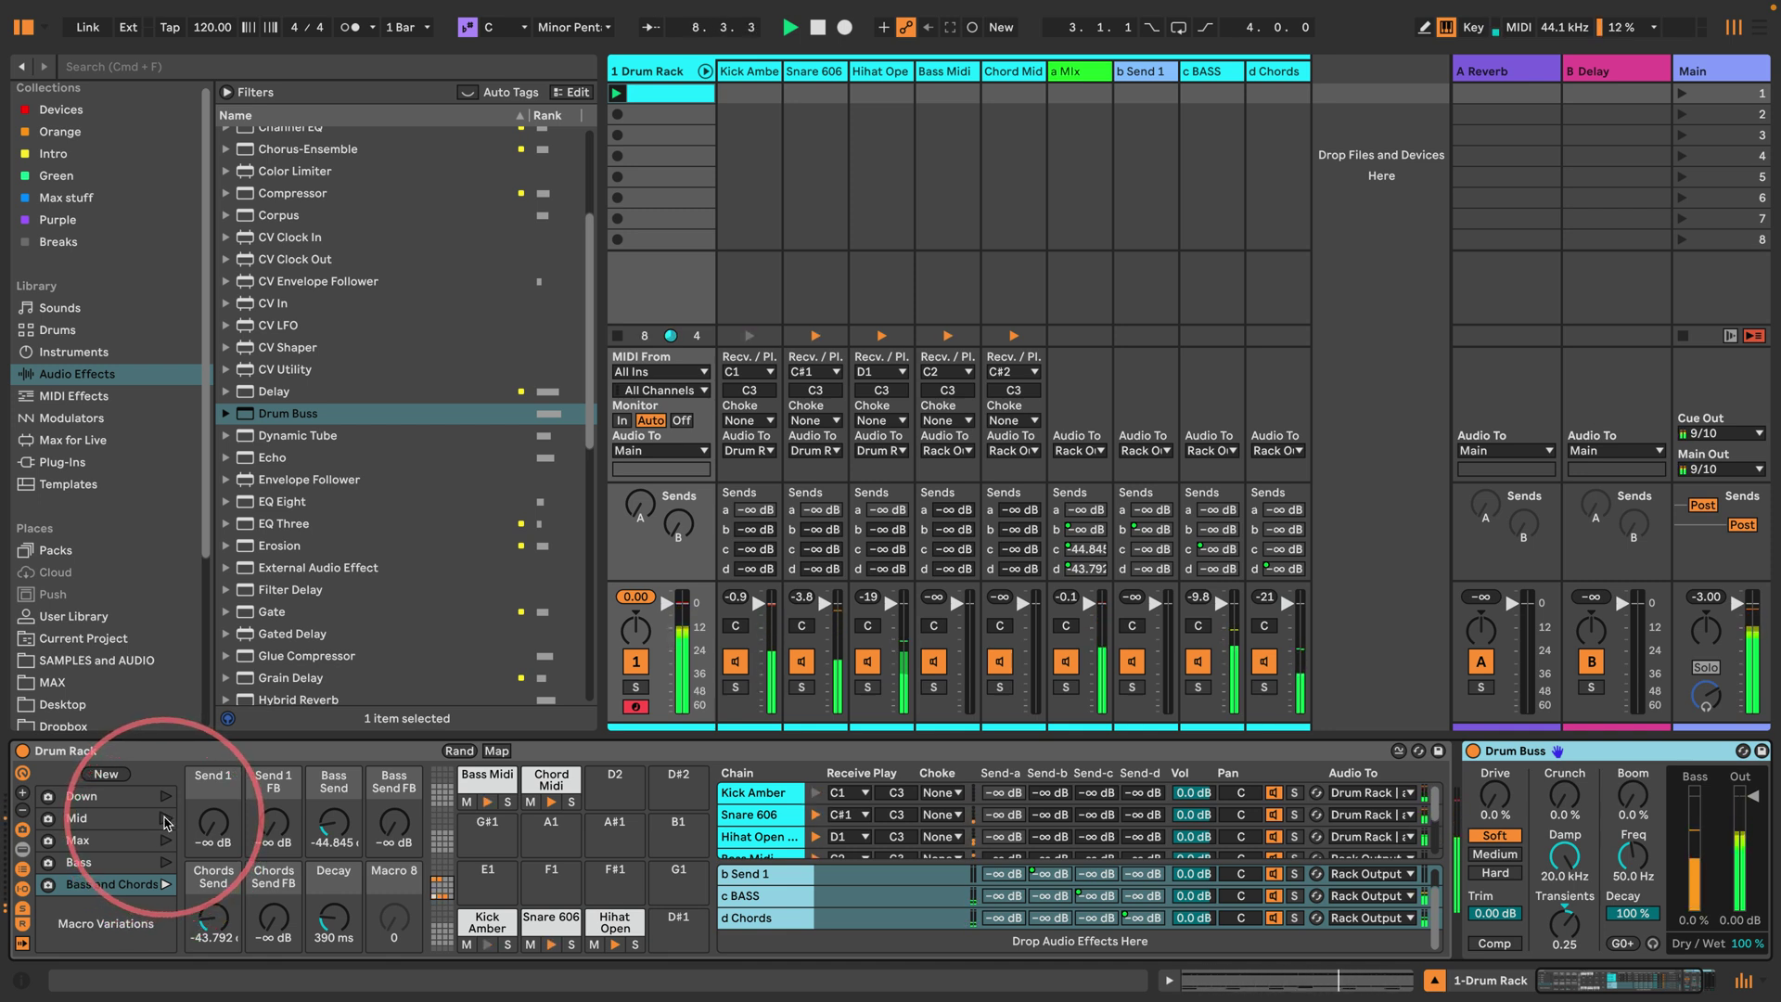
{"action": "left_click", "coordinate": [166, 822]}
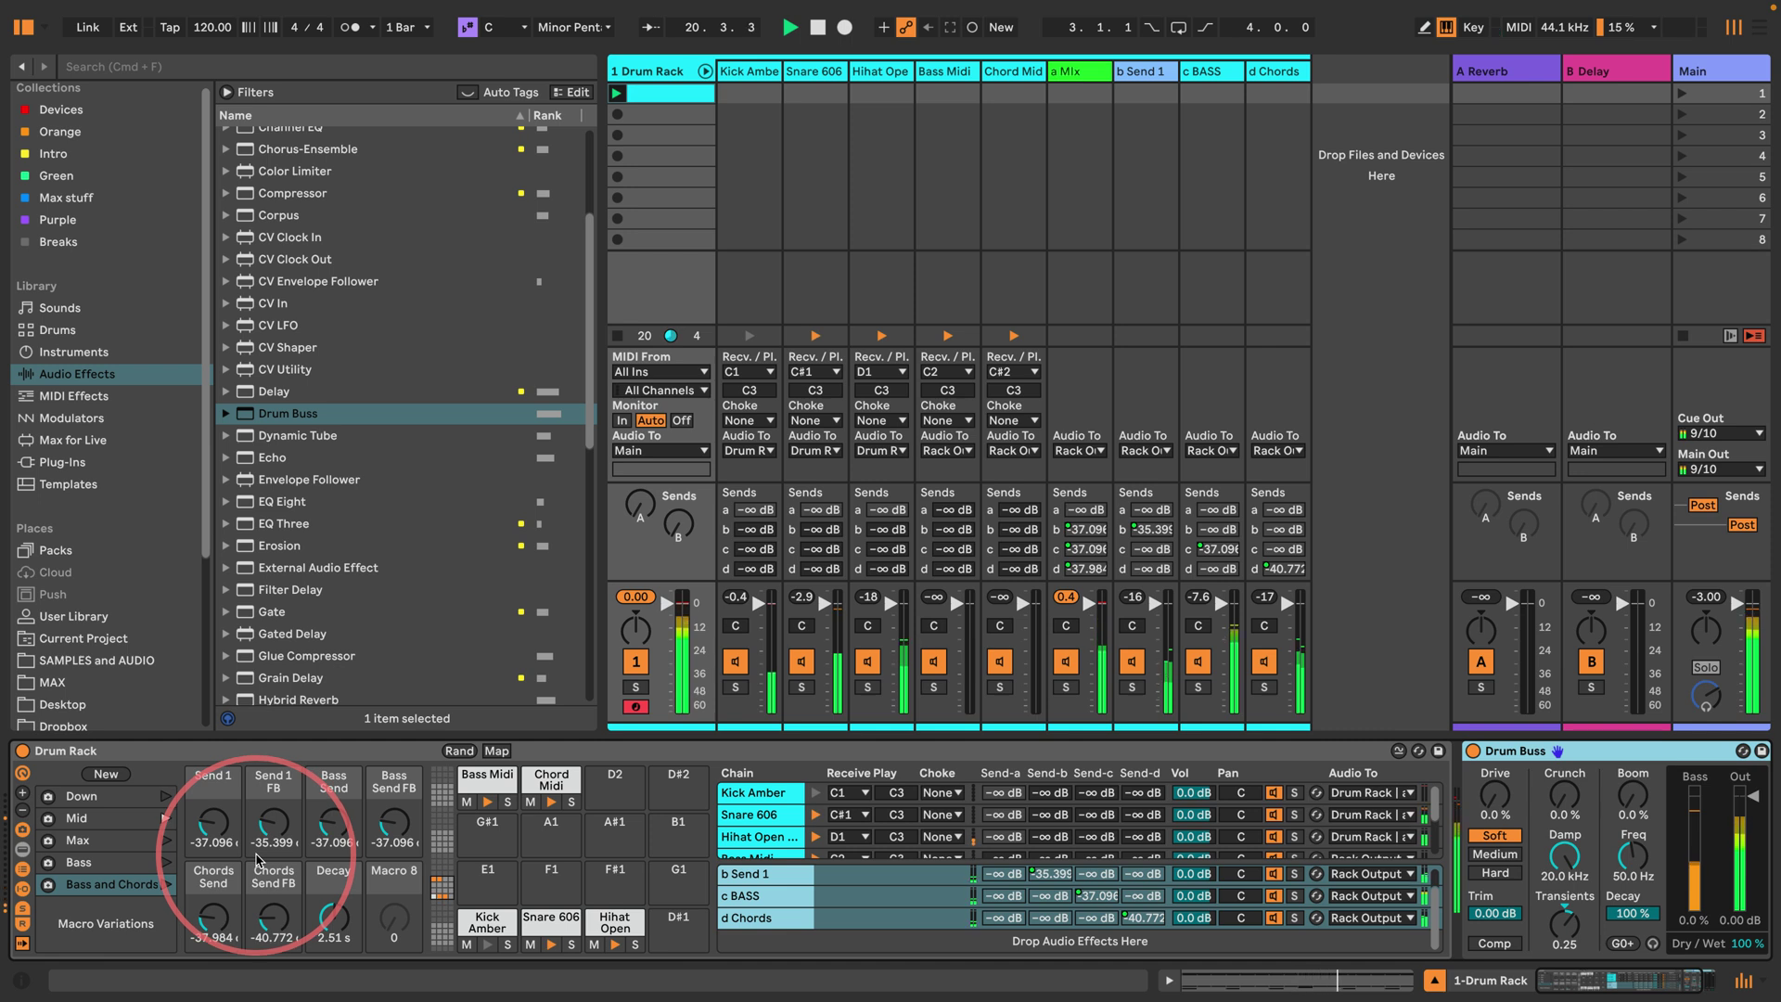
{"action": "left_click_drag", "start_coordinate": [329, 921], "coordinate": [329, 965]}
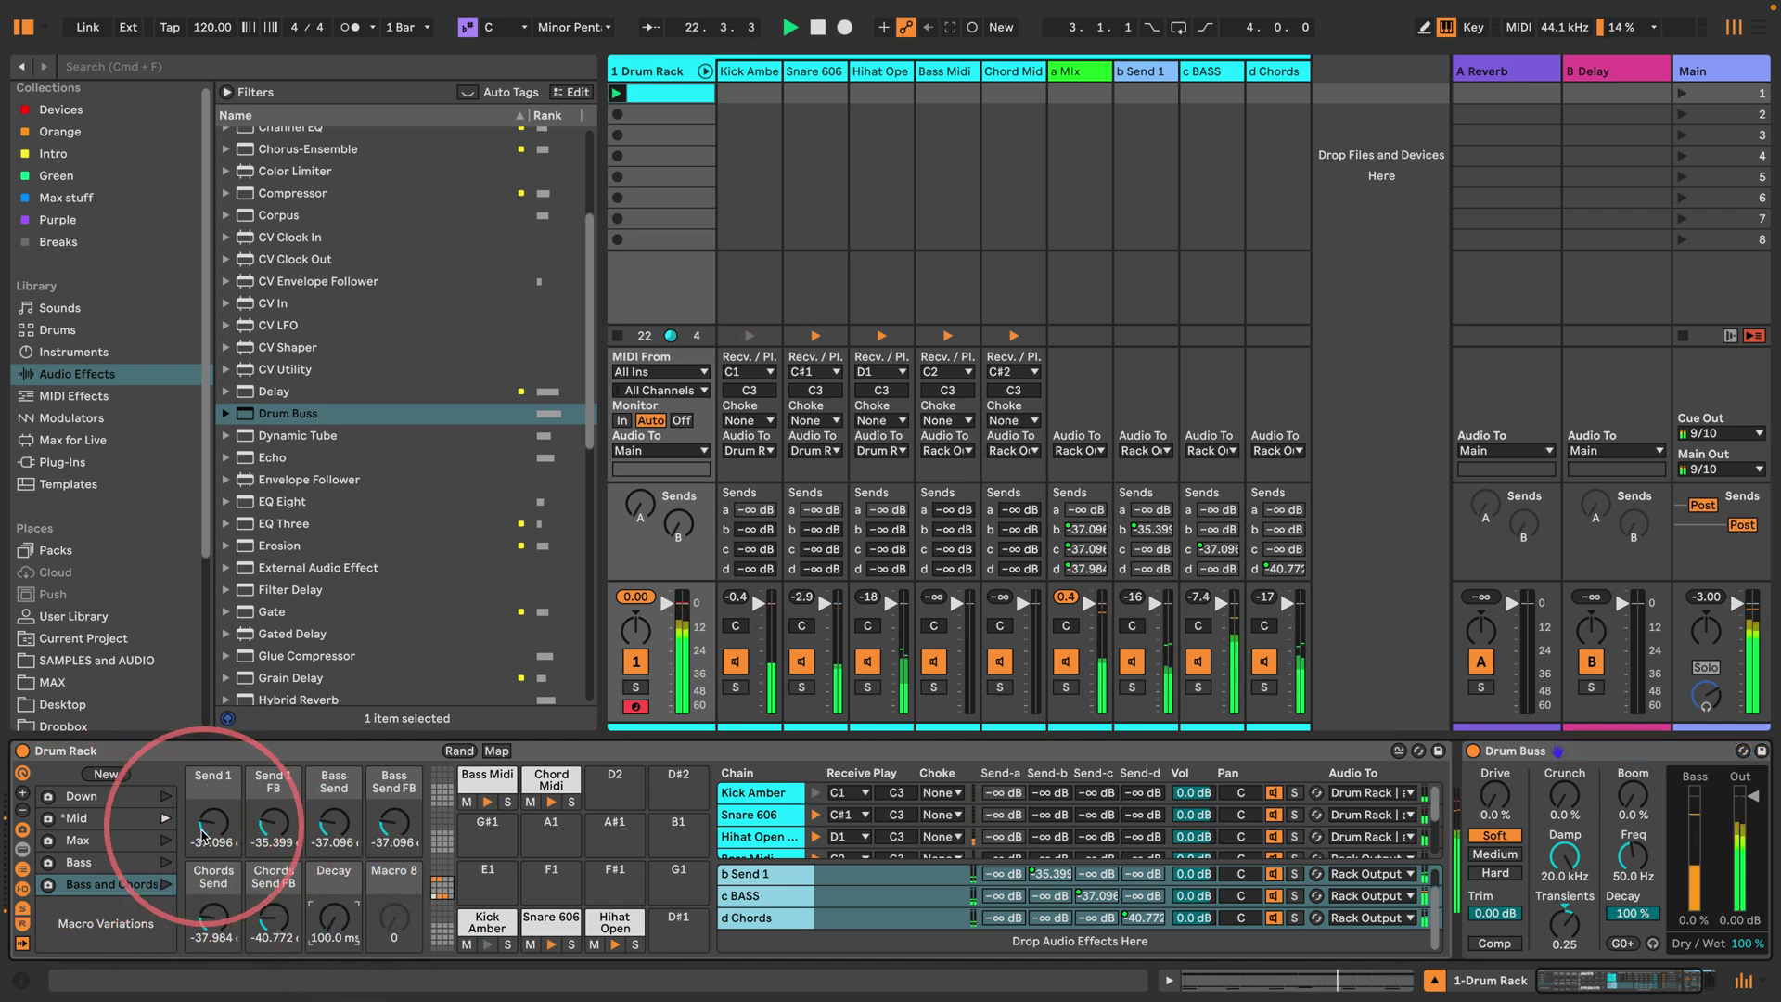
{"action": "left_click", "coordinate": [165, 839]}
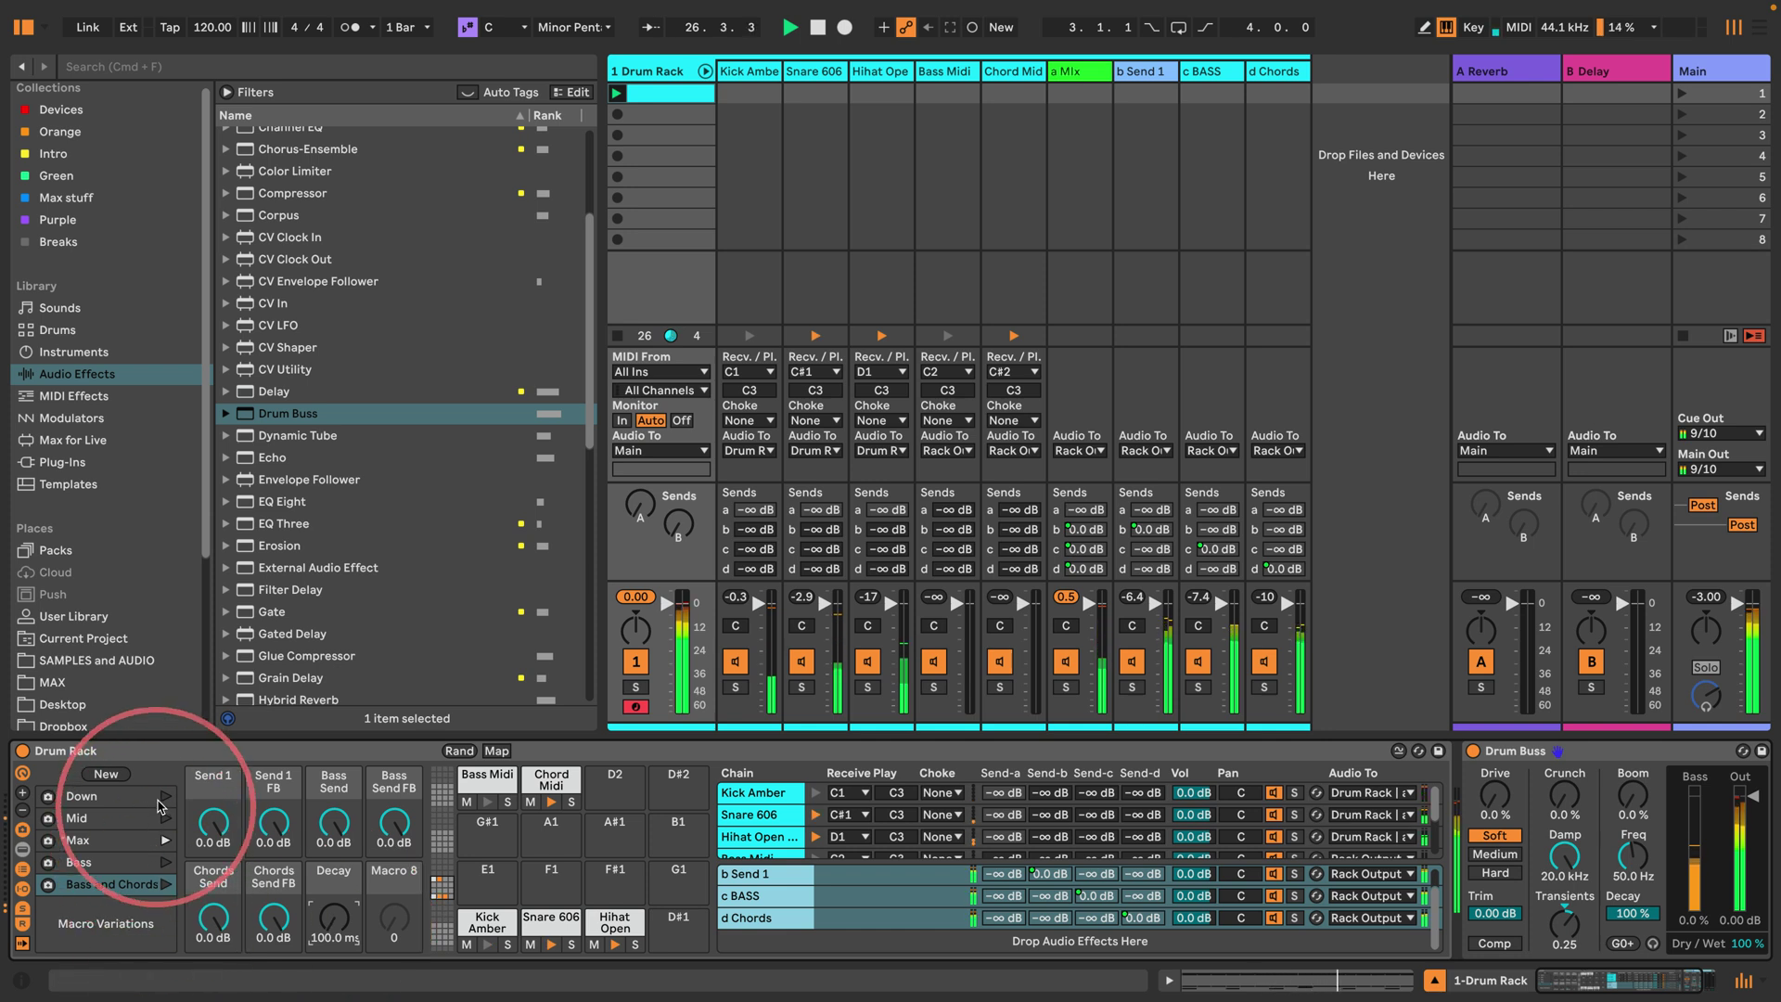
Step: Recall the Down variation and sweep Decay up to about 129 ms and back to 100 ms
{"action": "left_click", "coordinate": [165, 839]}
{"action": "mouse_move", "coordinate": [328, 925]}
{"action": "left_mouse_down"}
{"action": "mouse_move", "coordinate": [328, 895]}
{"action": "mouse_move", "coordinate": [336, 925]}
{"action": "left_mouse_up"}
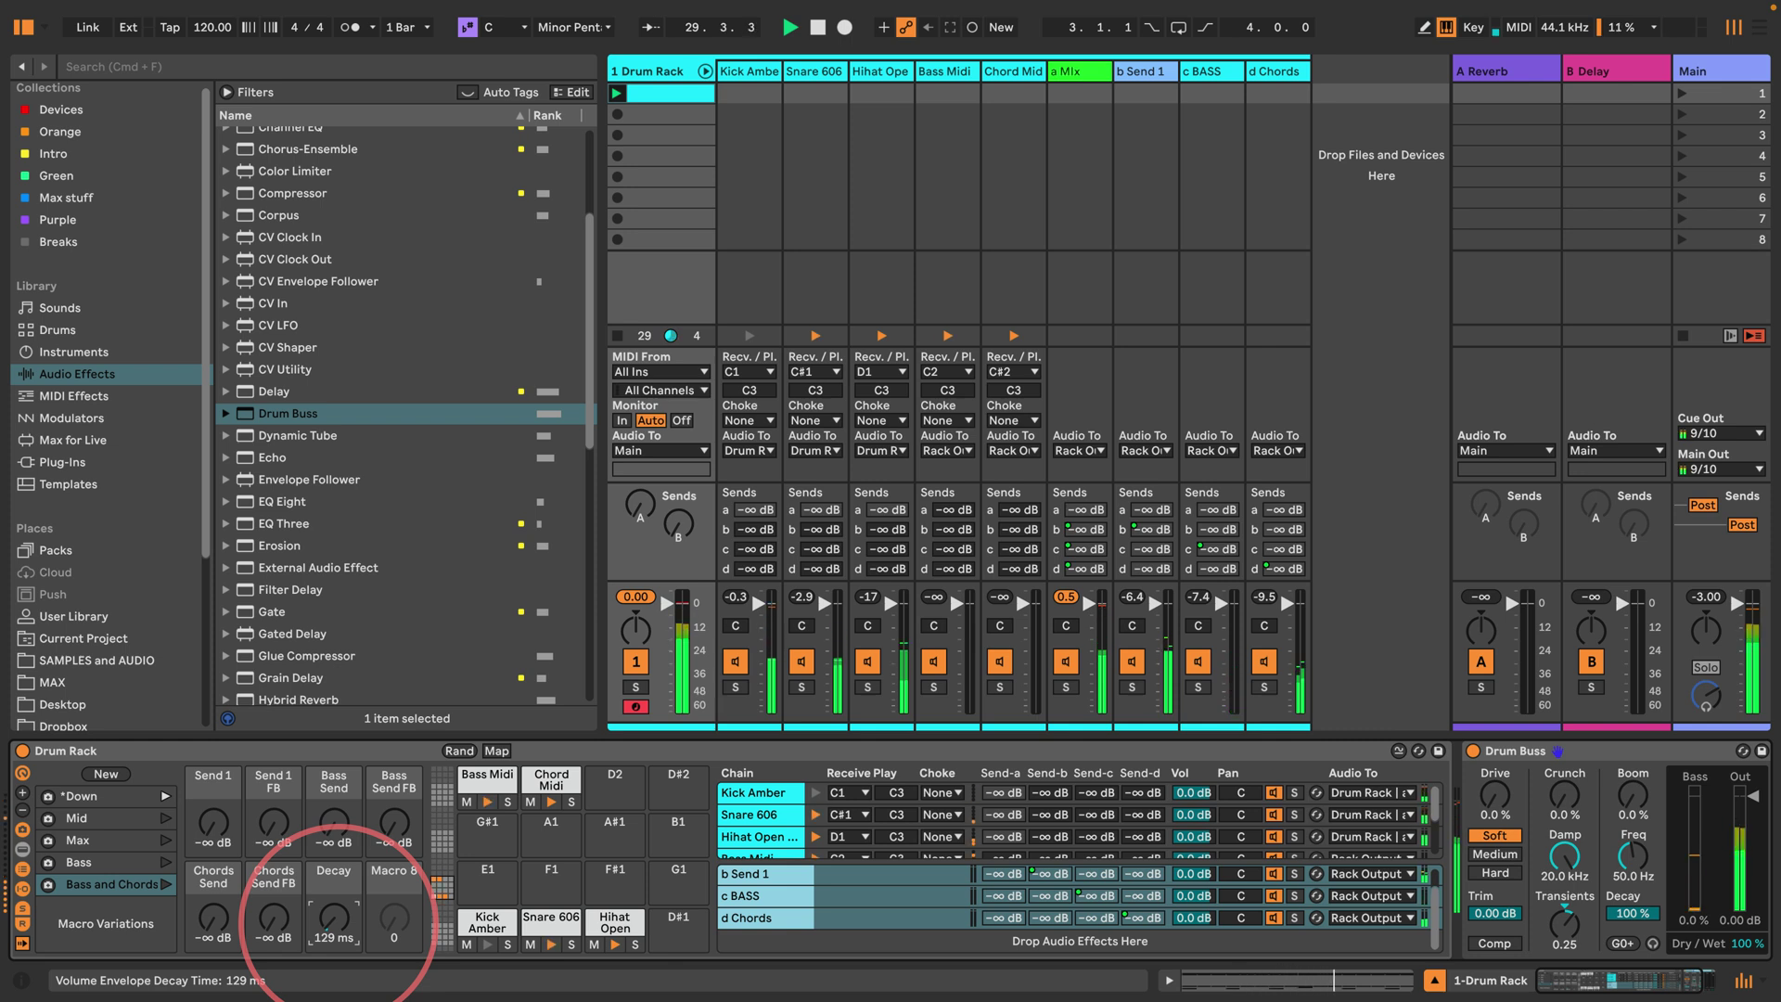
{"action": "left_click_drag", "start_coordinate": [339, 924], "coordinate": [339, 931]}
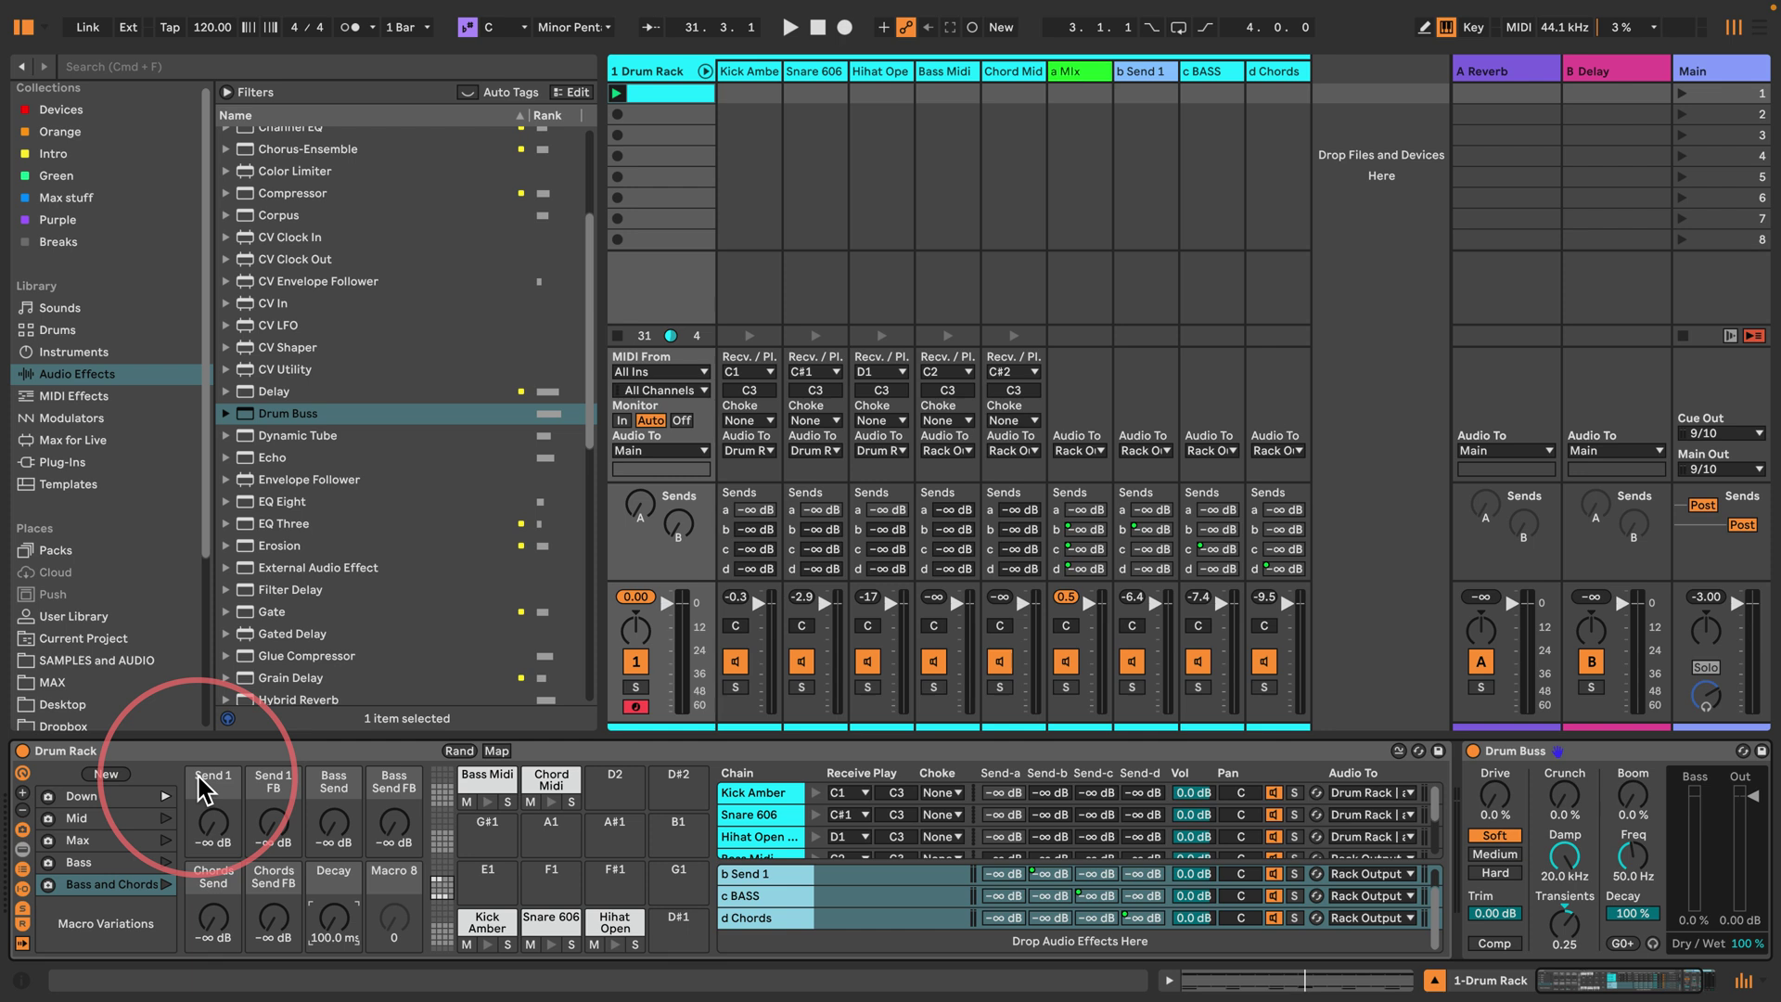
Step: Recall the Max variation, play it briefly, and return to the Down variation
{"action": "left_click", "coordinate": [165, 840]}
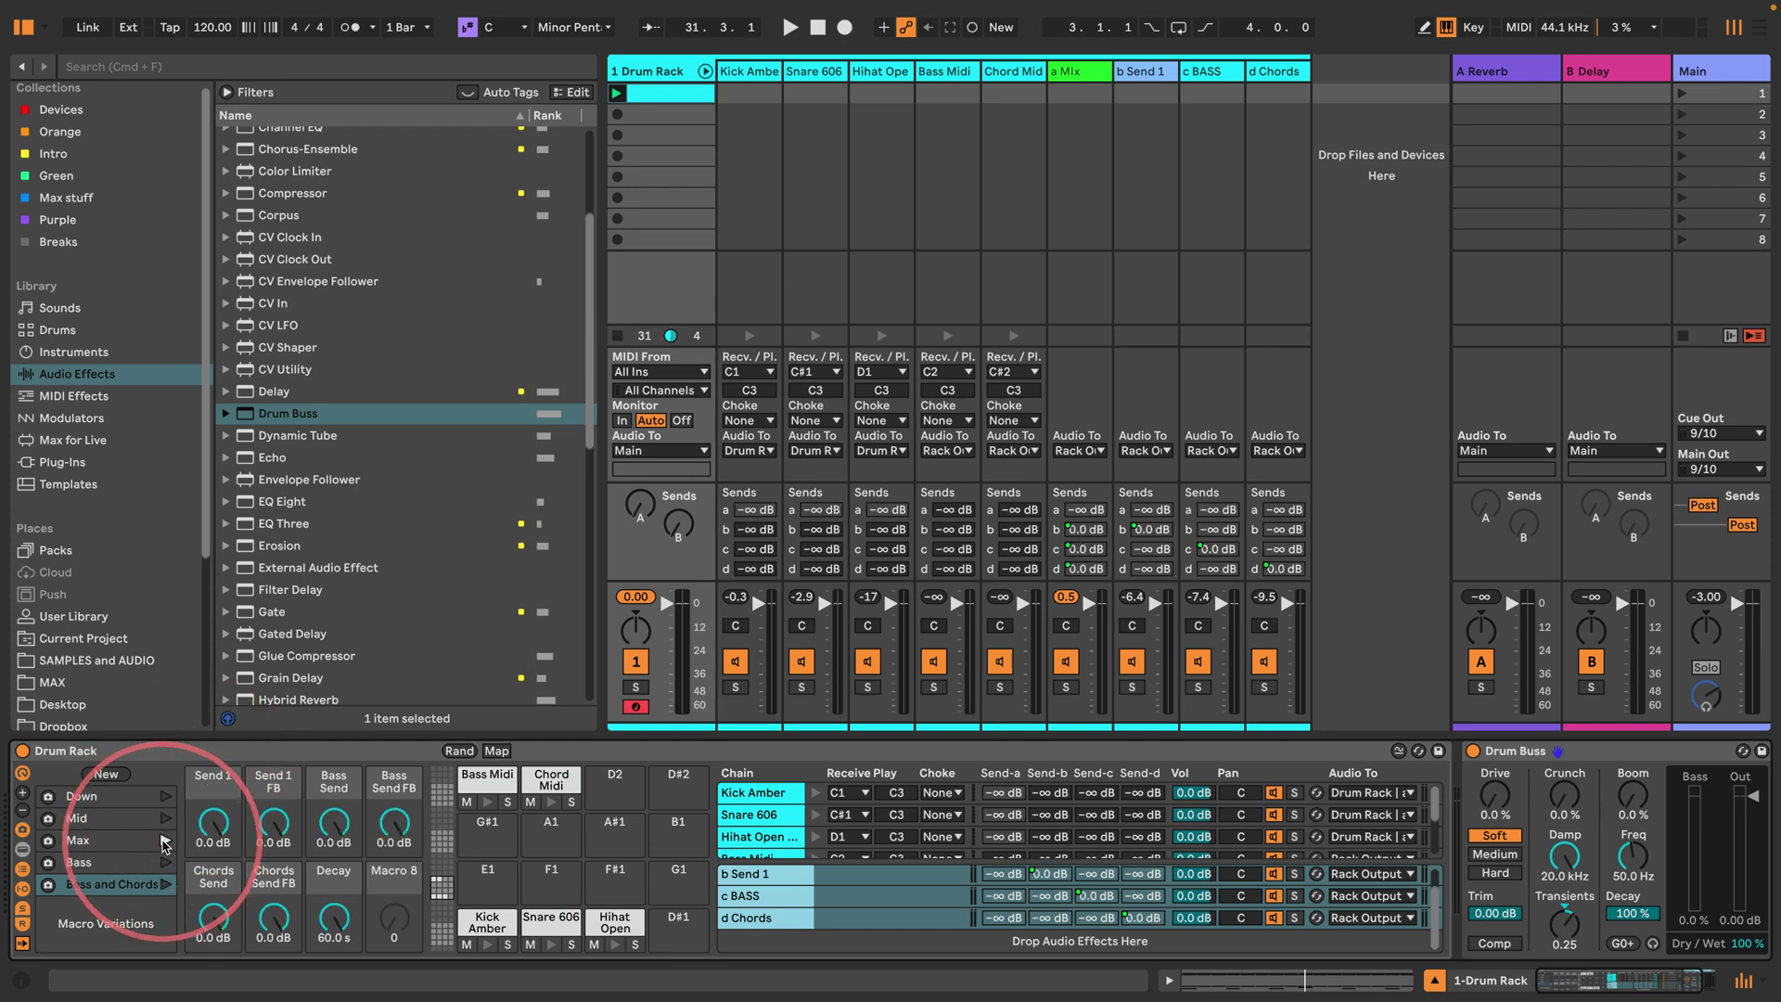
{"action": "key", "text": "space"}
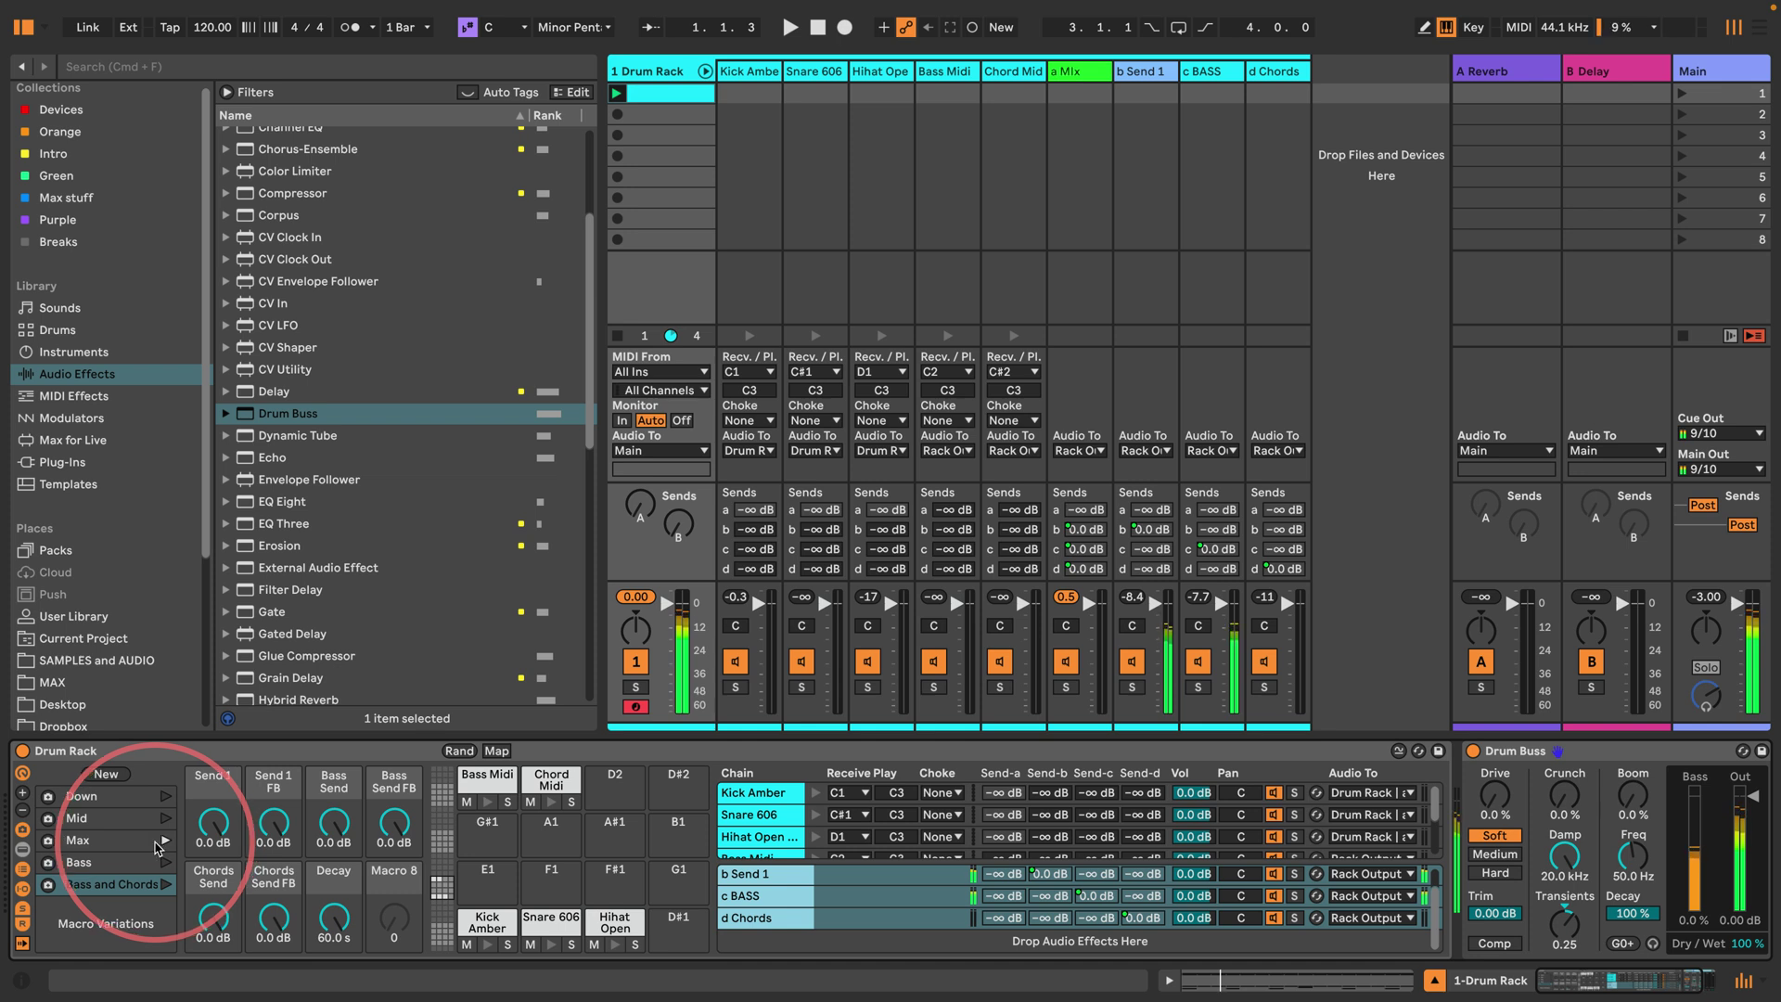
{"action": "left_click", "coordinate": [165, 796]}
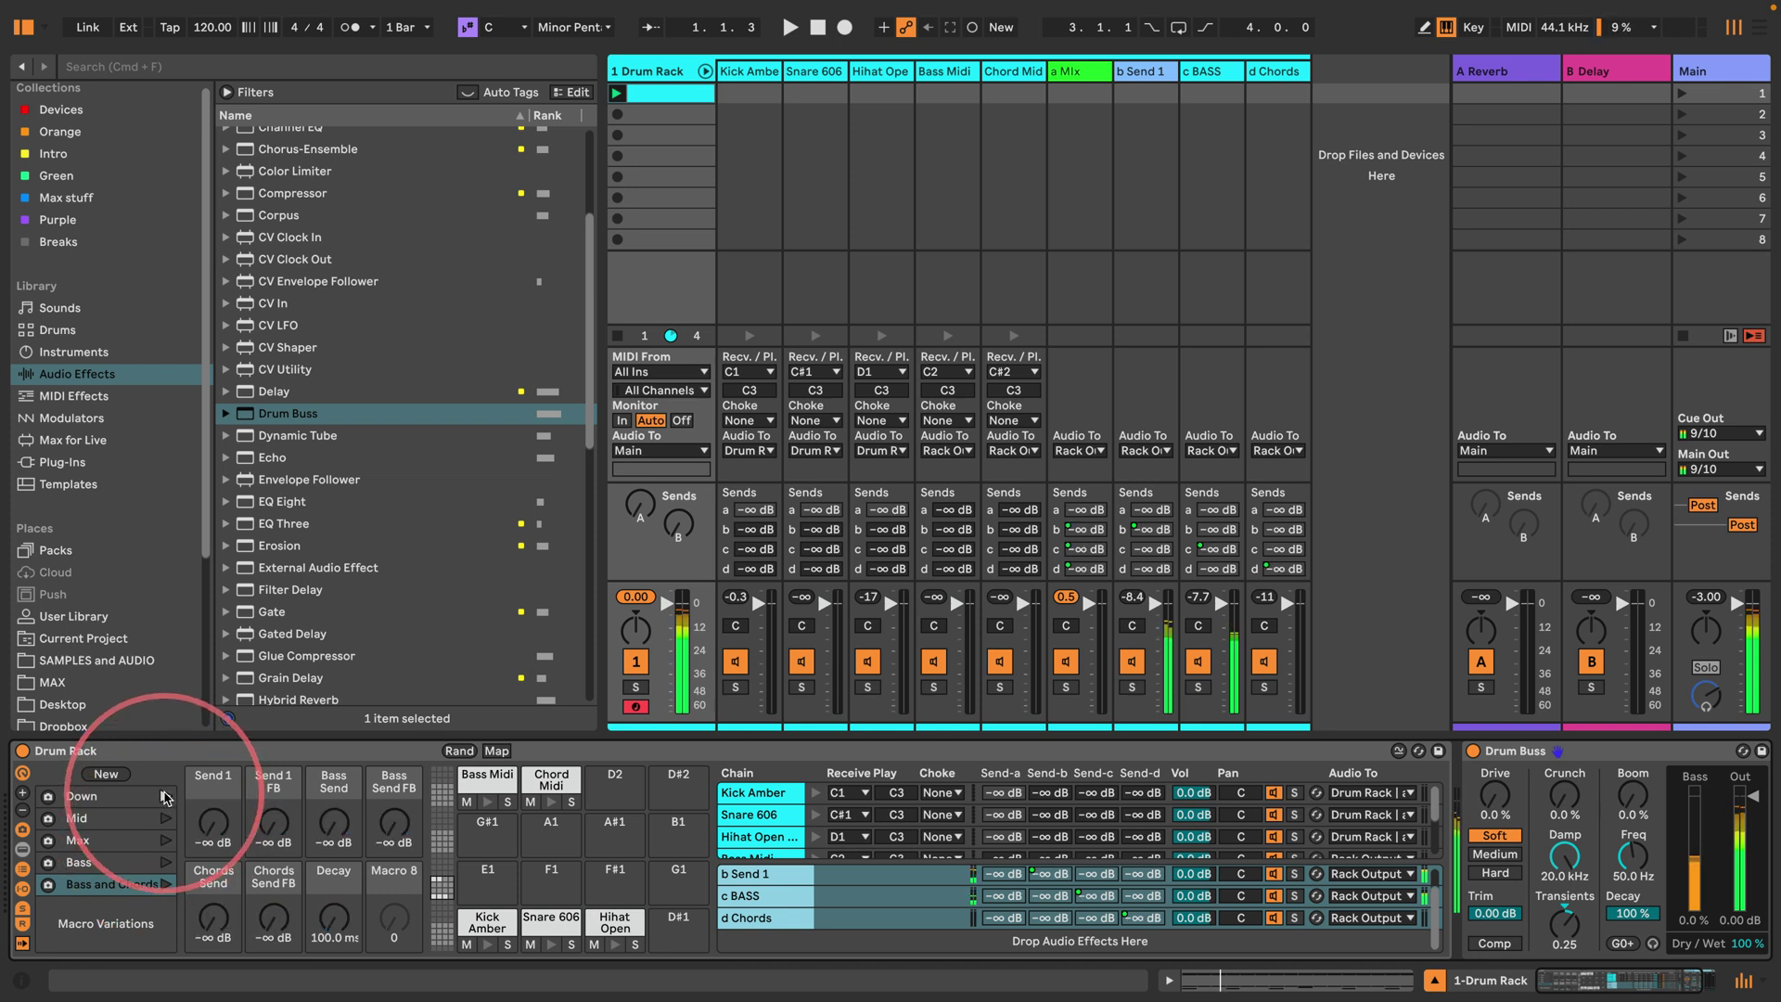